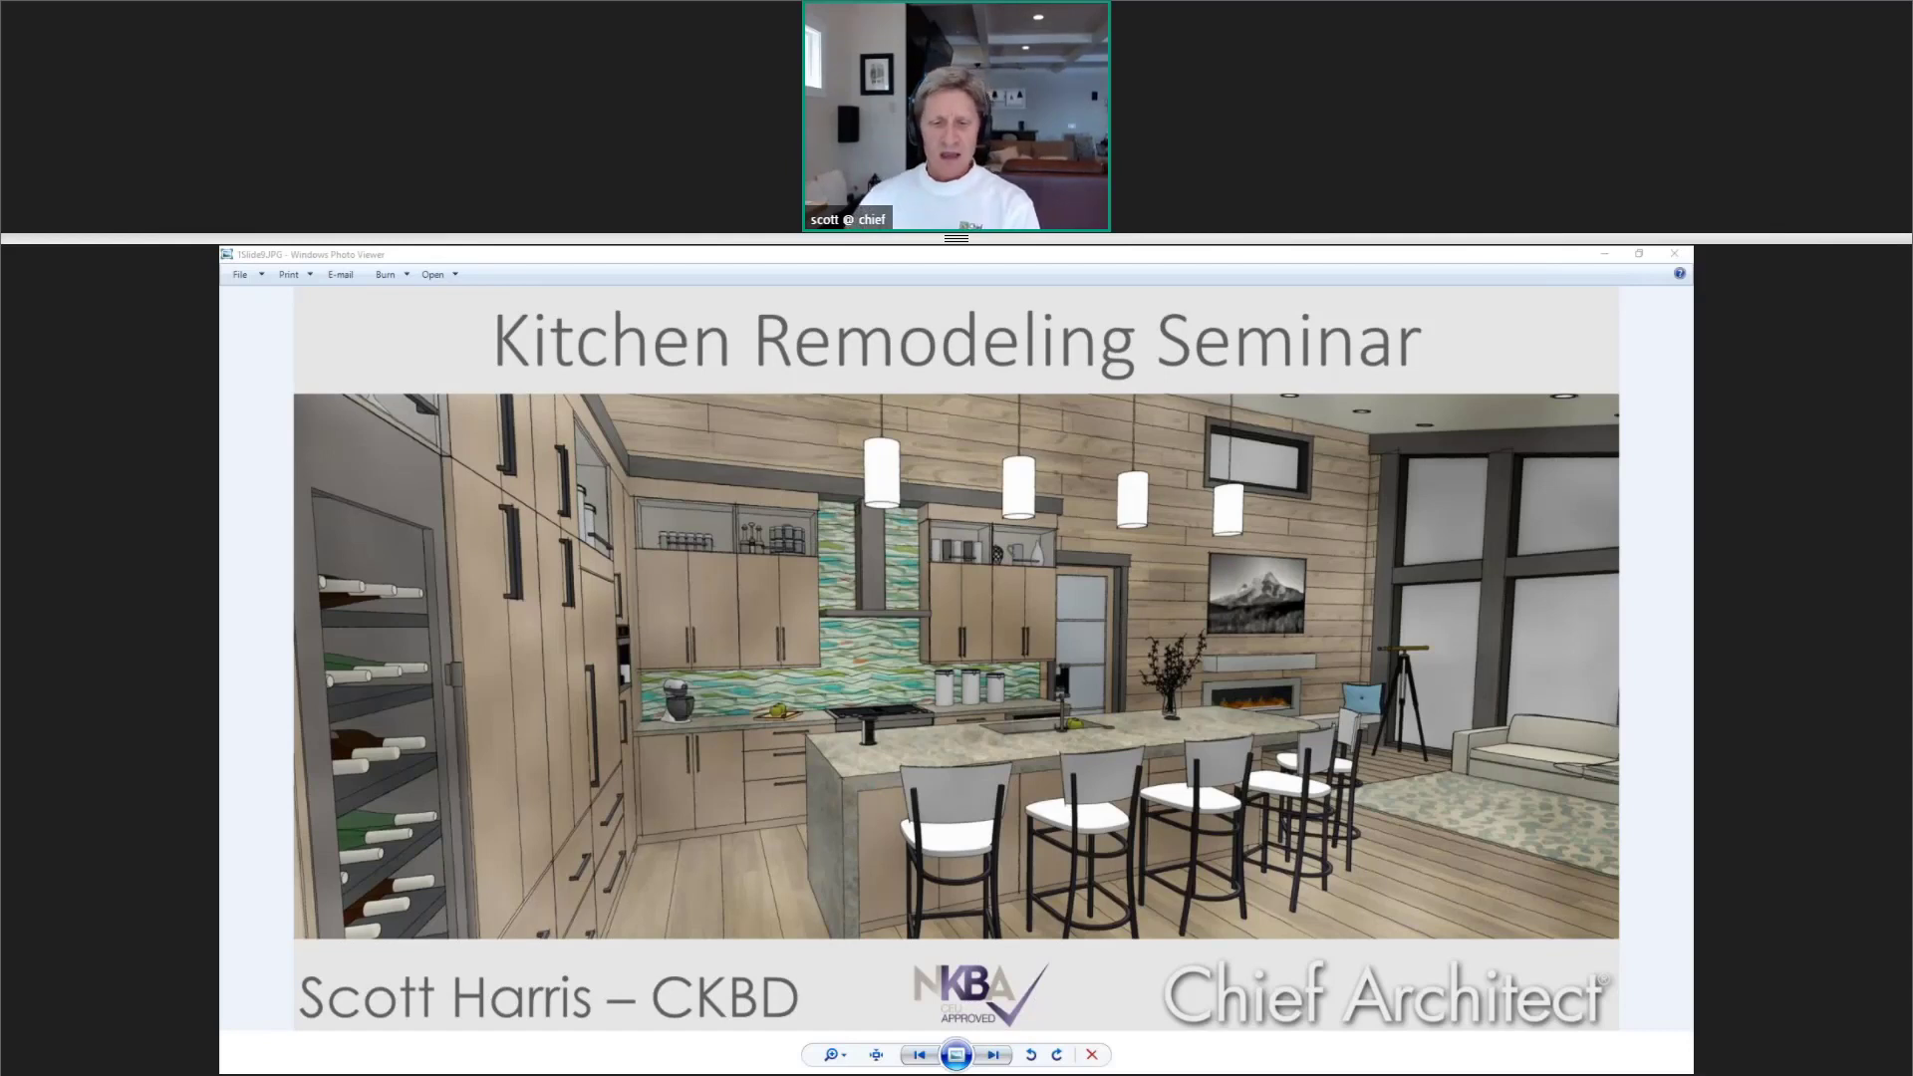
Step: Page through the kitchen remodeling seminar images up to the Chief Architect Remodeling Process slide
left_click(993, 1054)
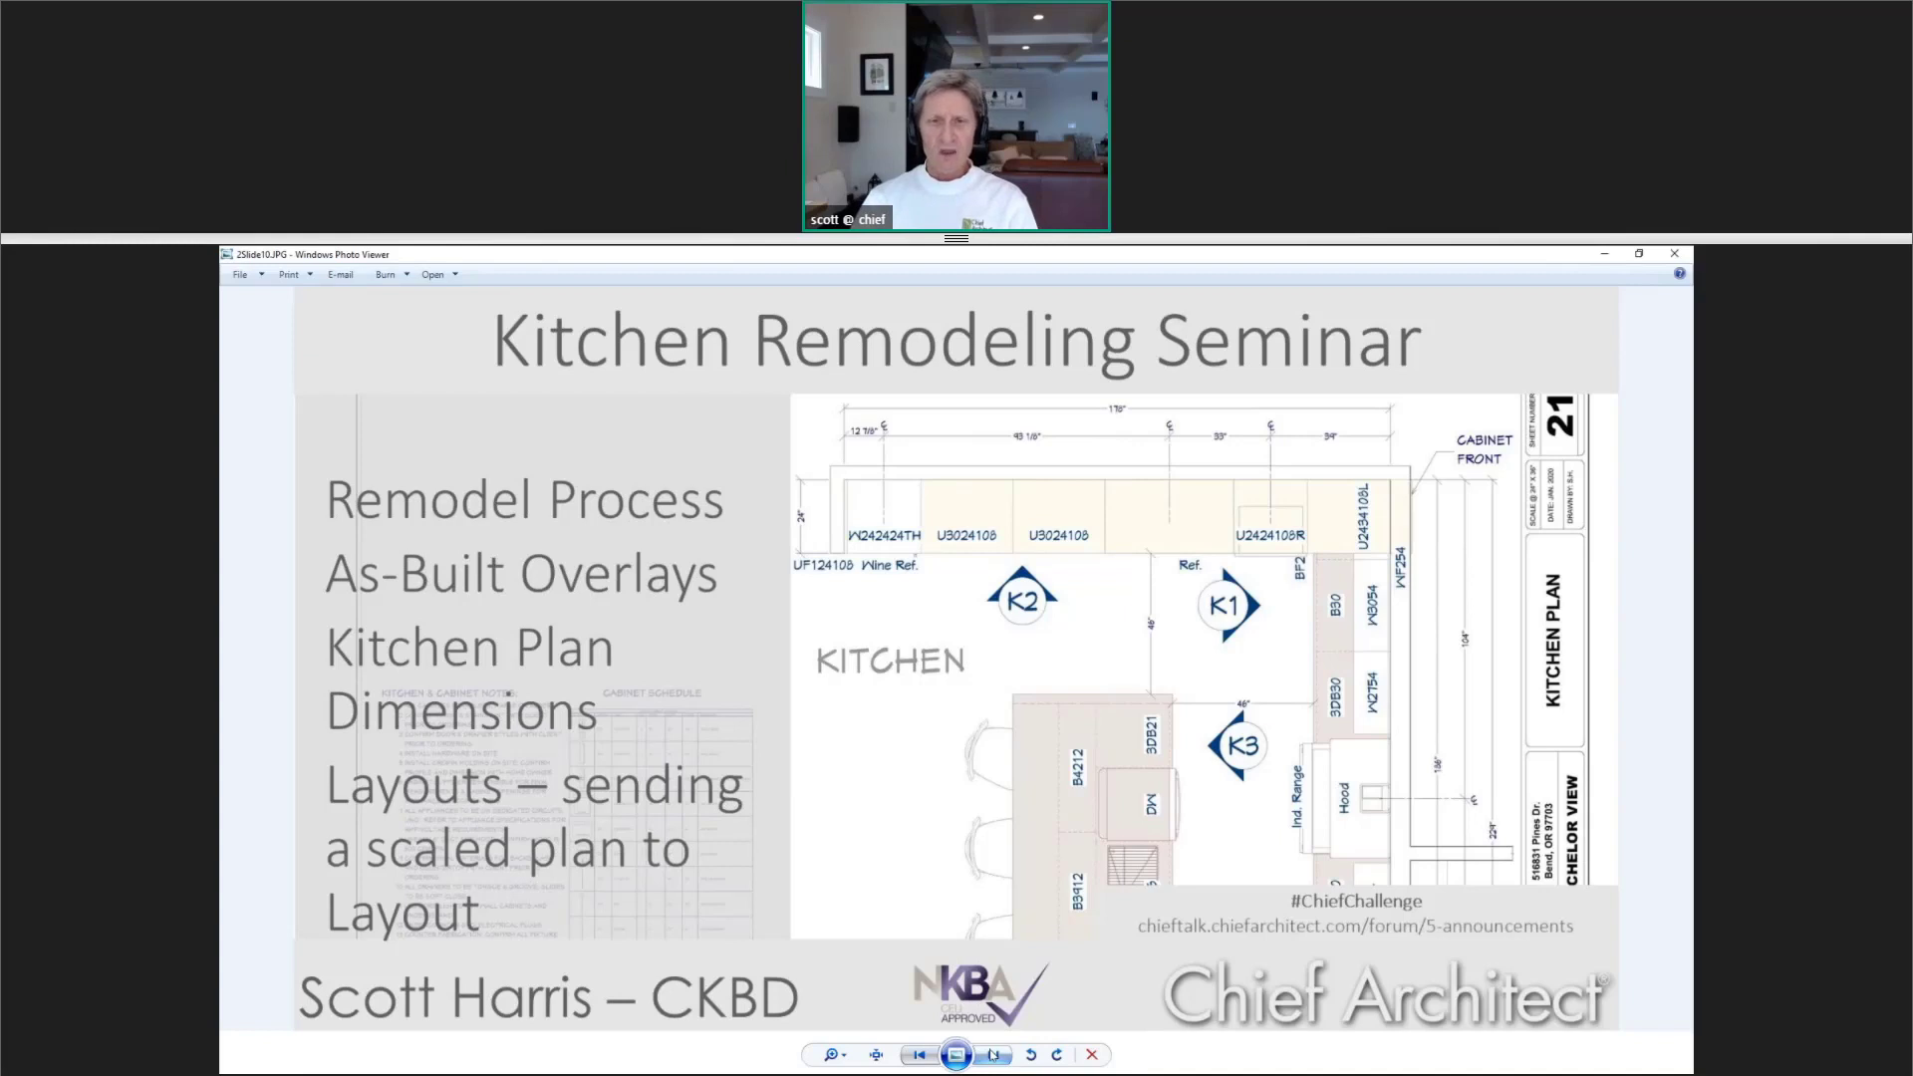
left_click(992, 1054)
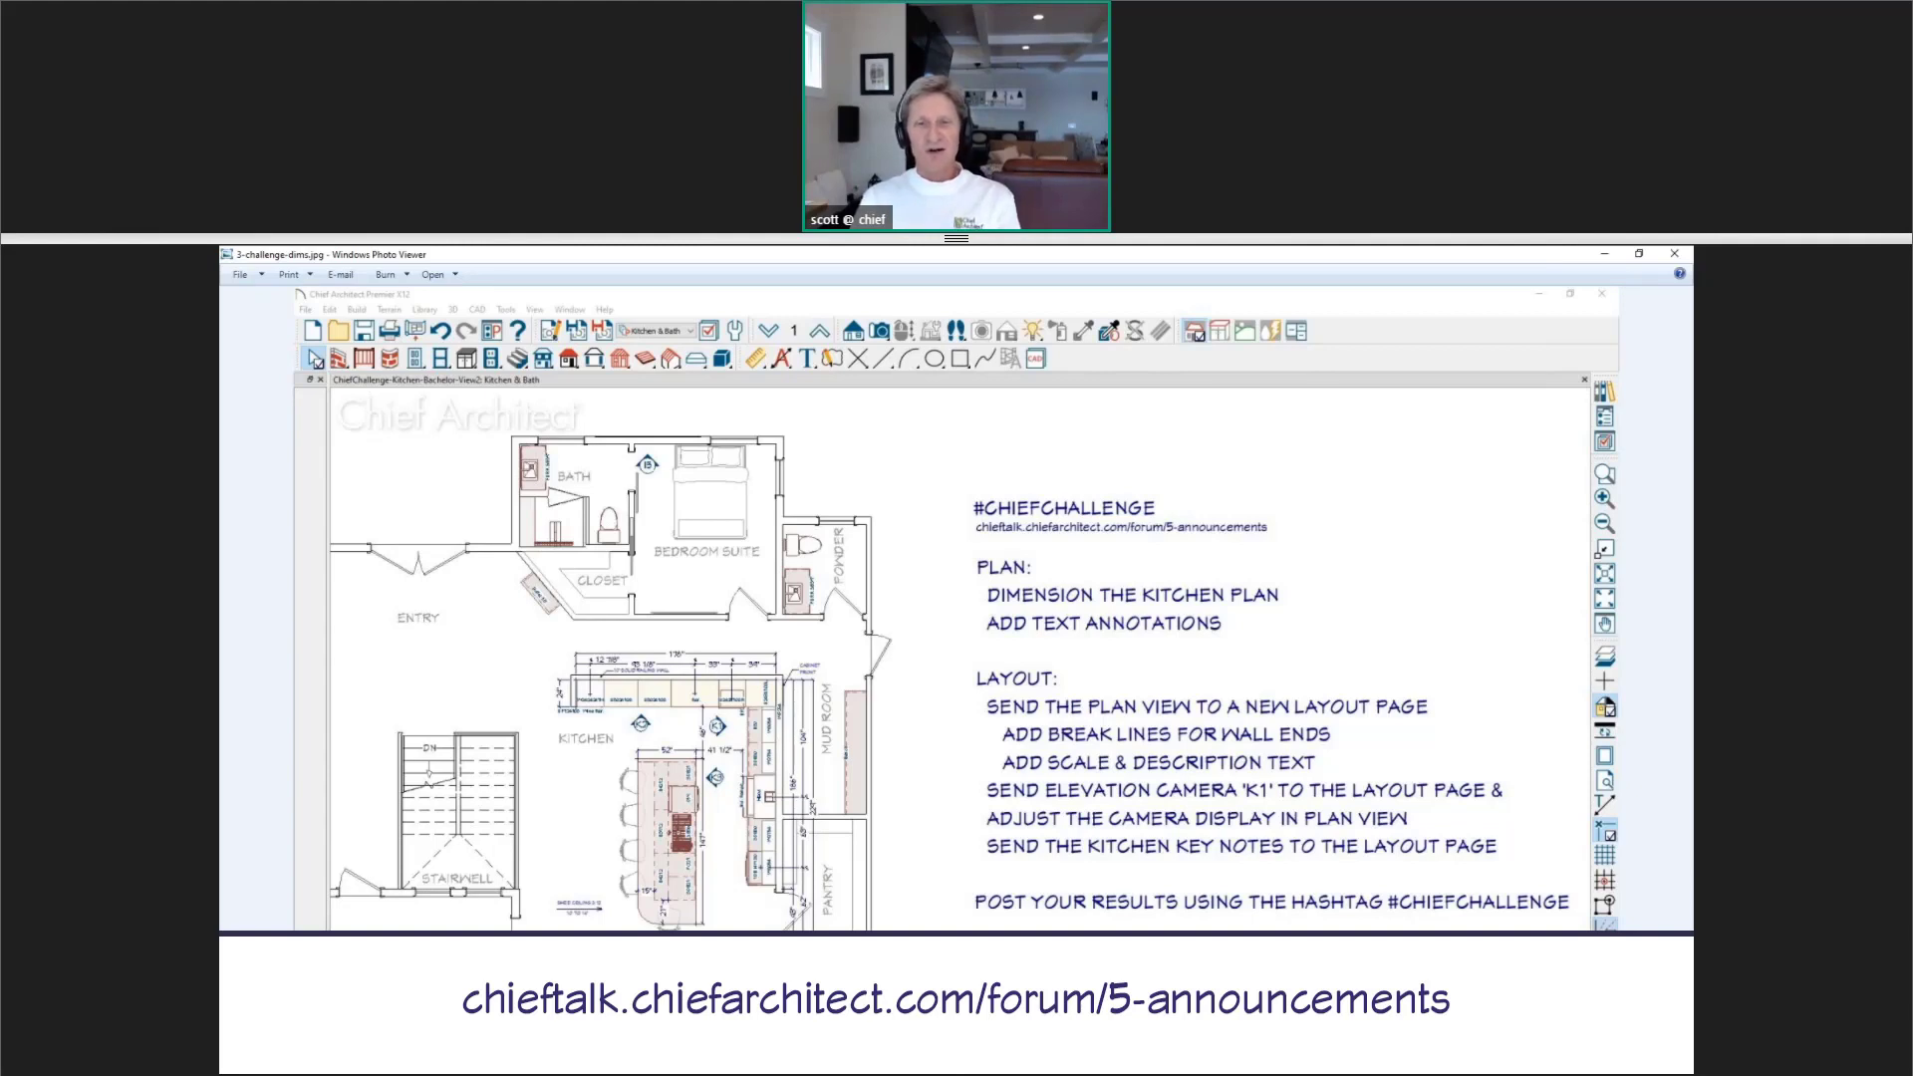
left_click(991, 1054)
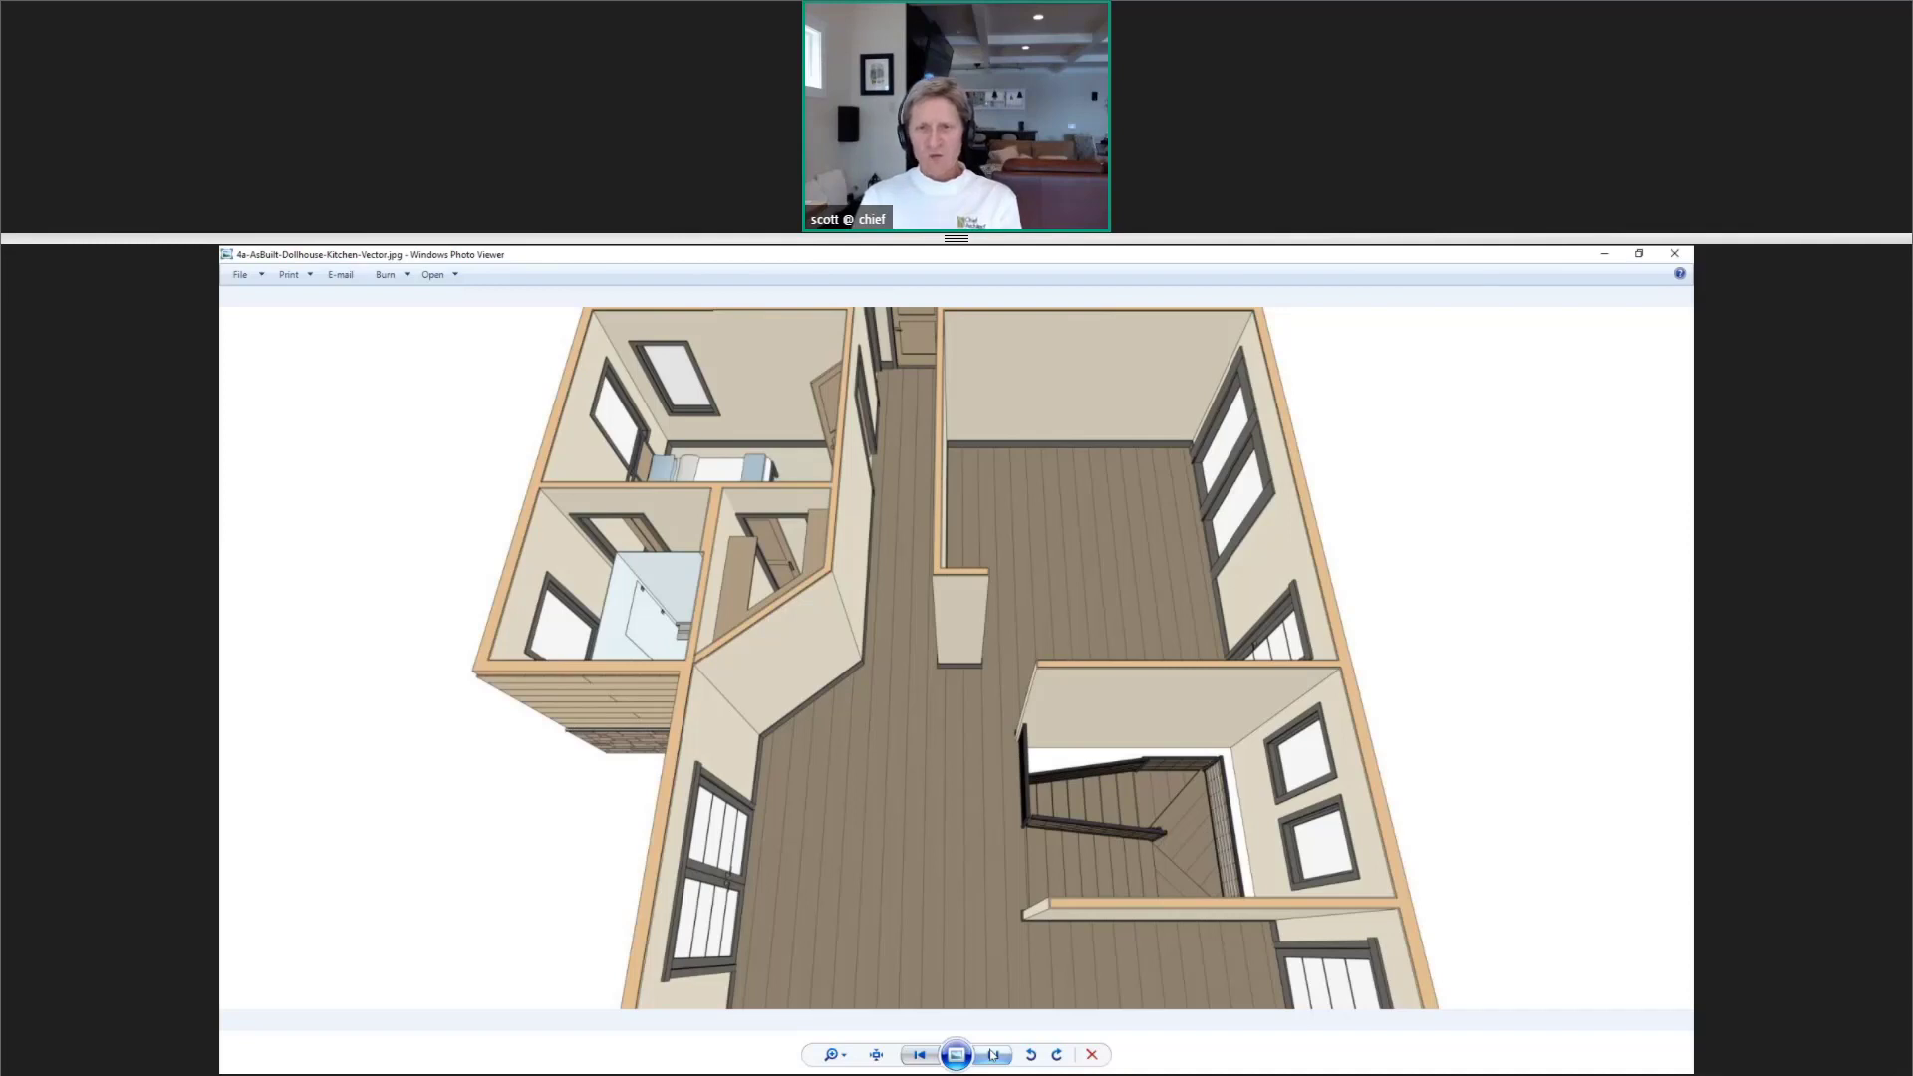
left_click(992, 1055)
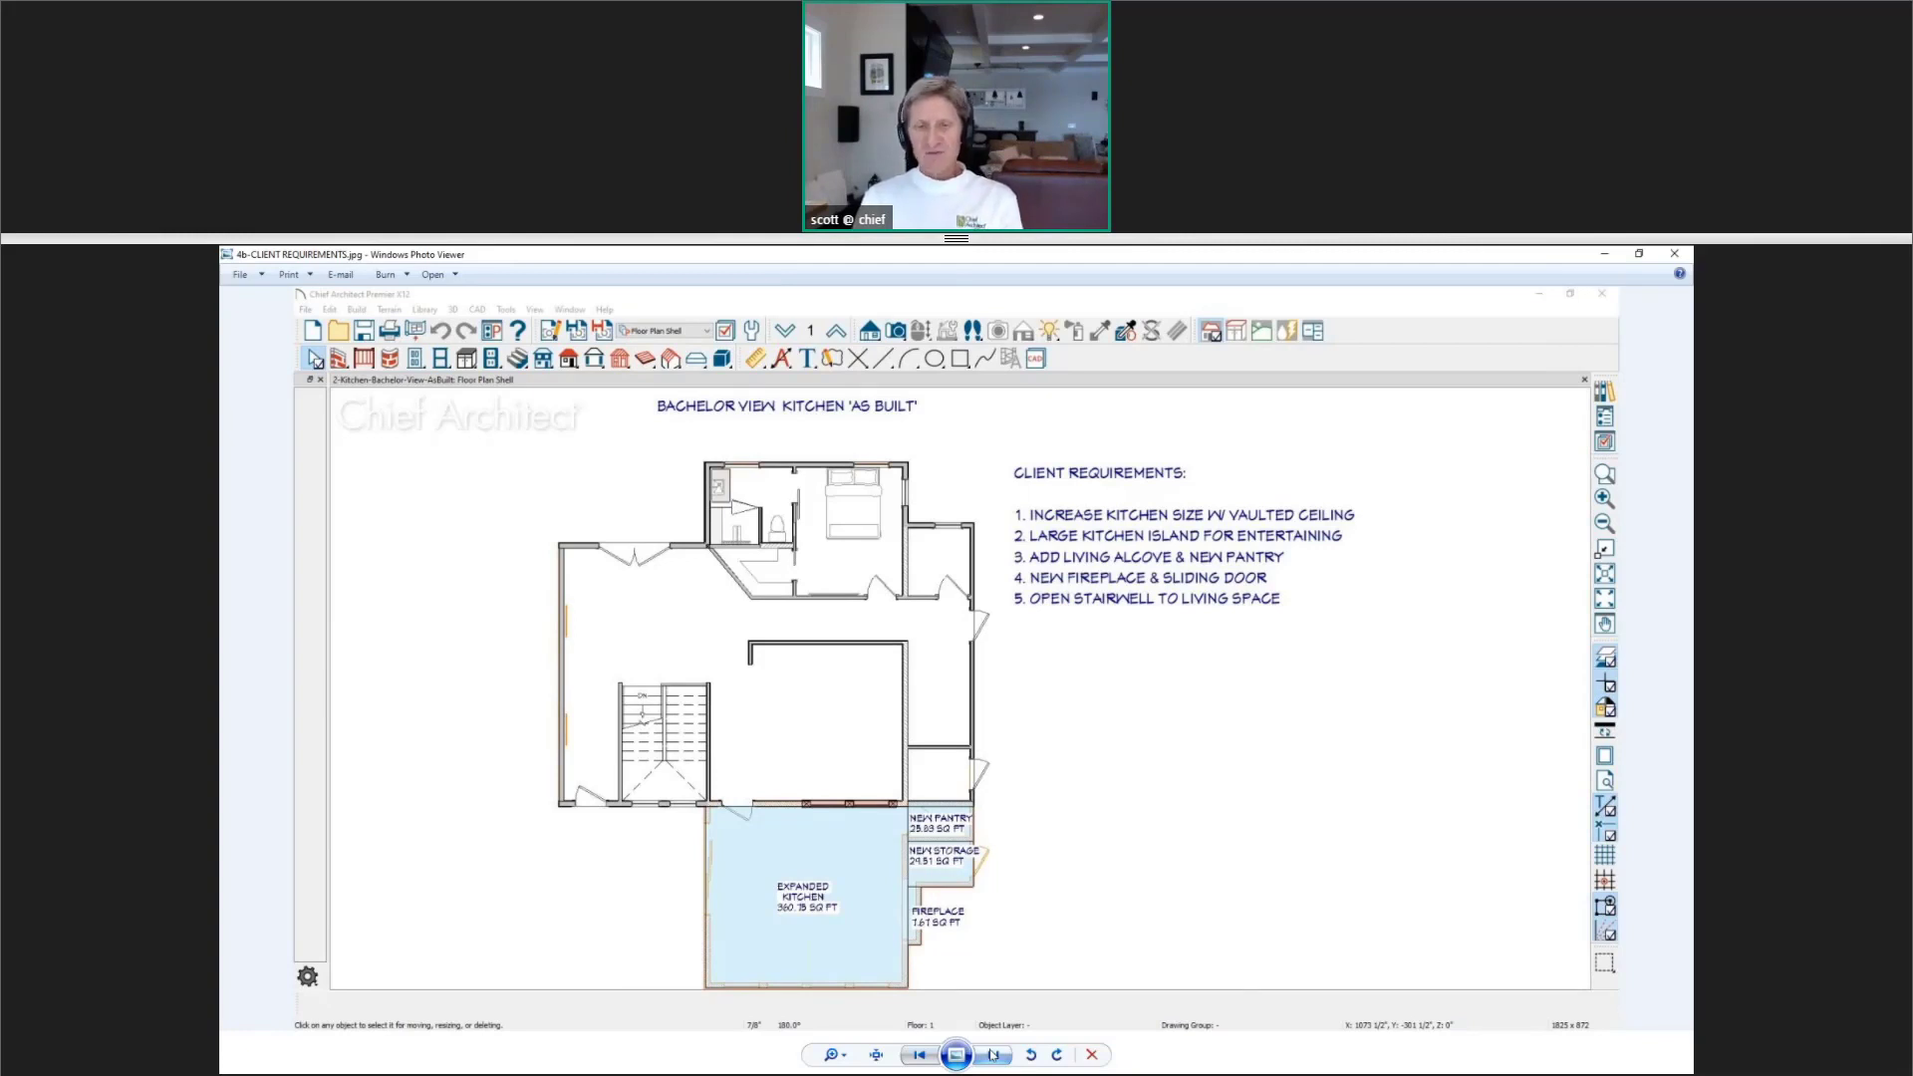
left_click(992, 1054)
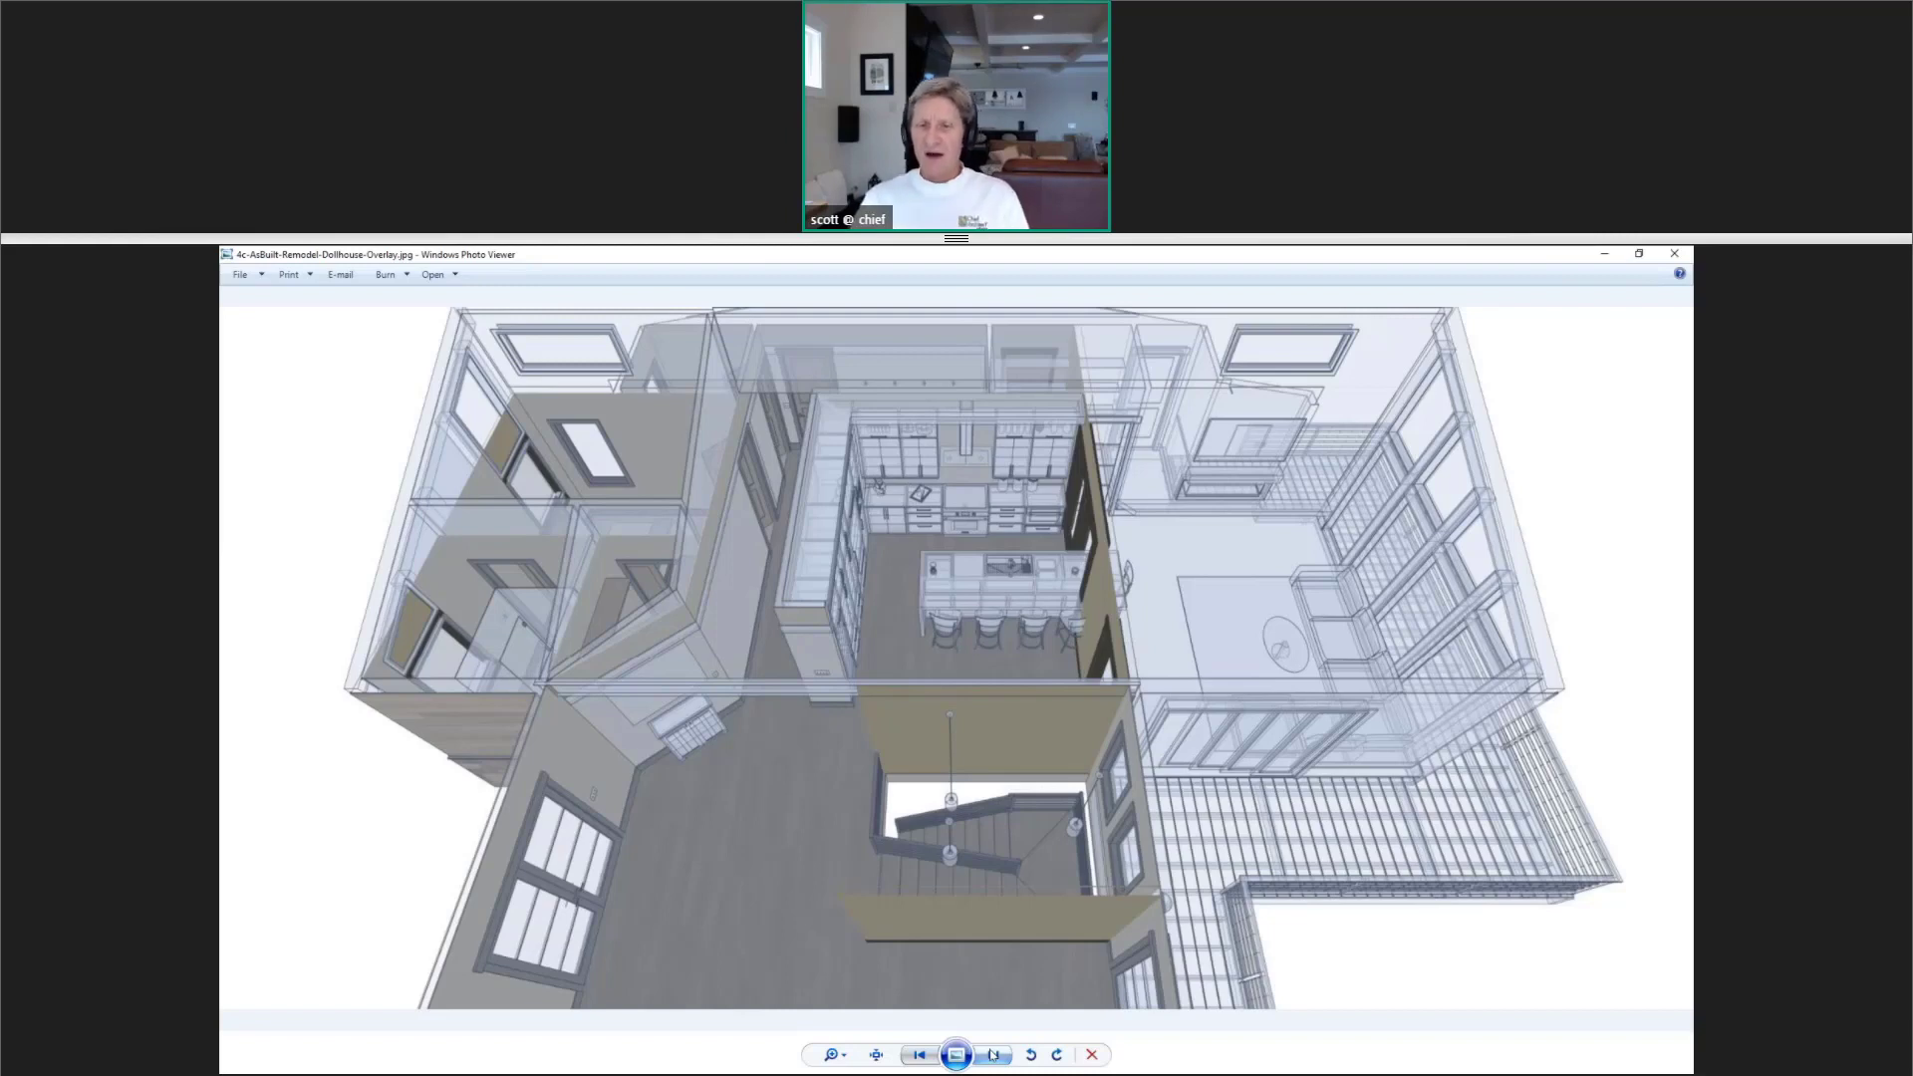
left_click(991, 1055)
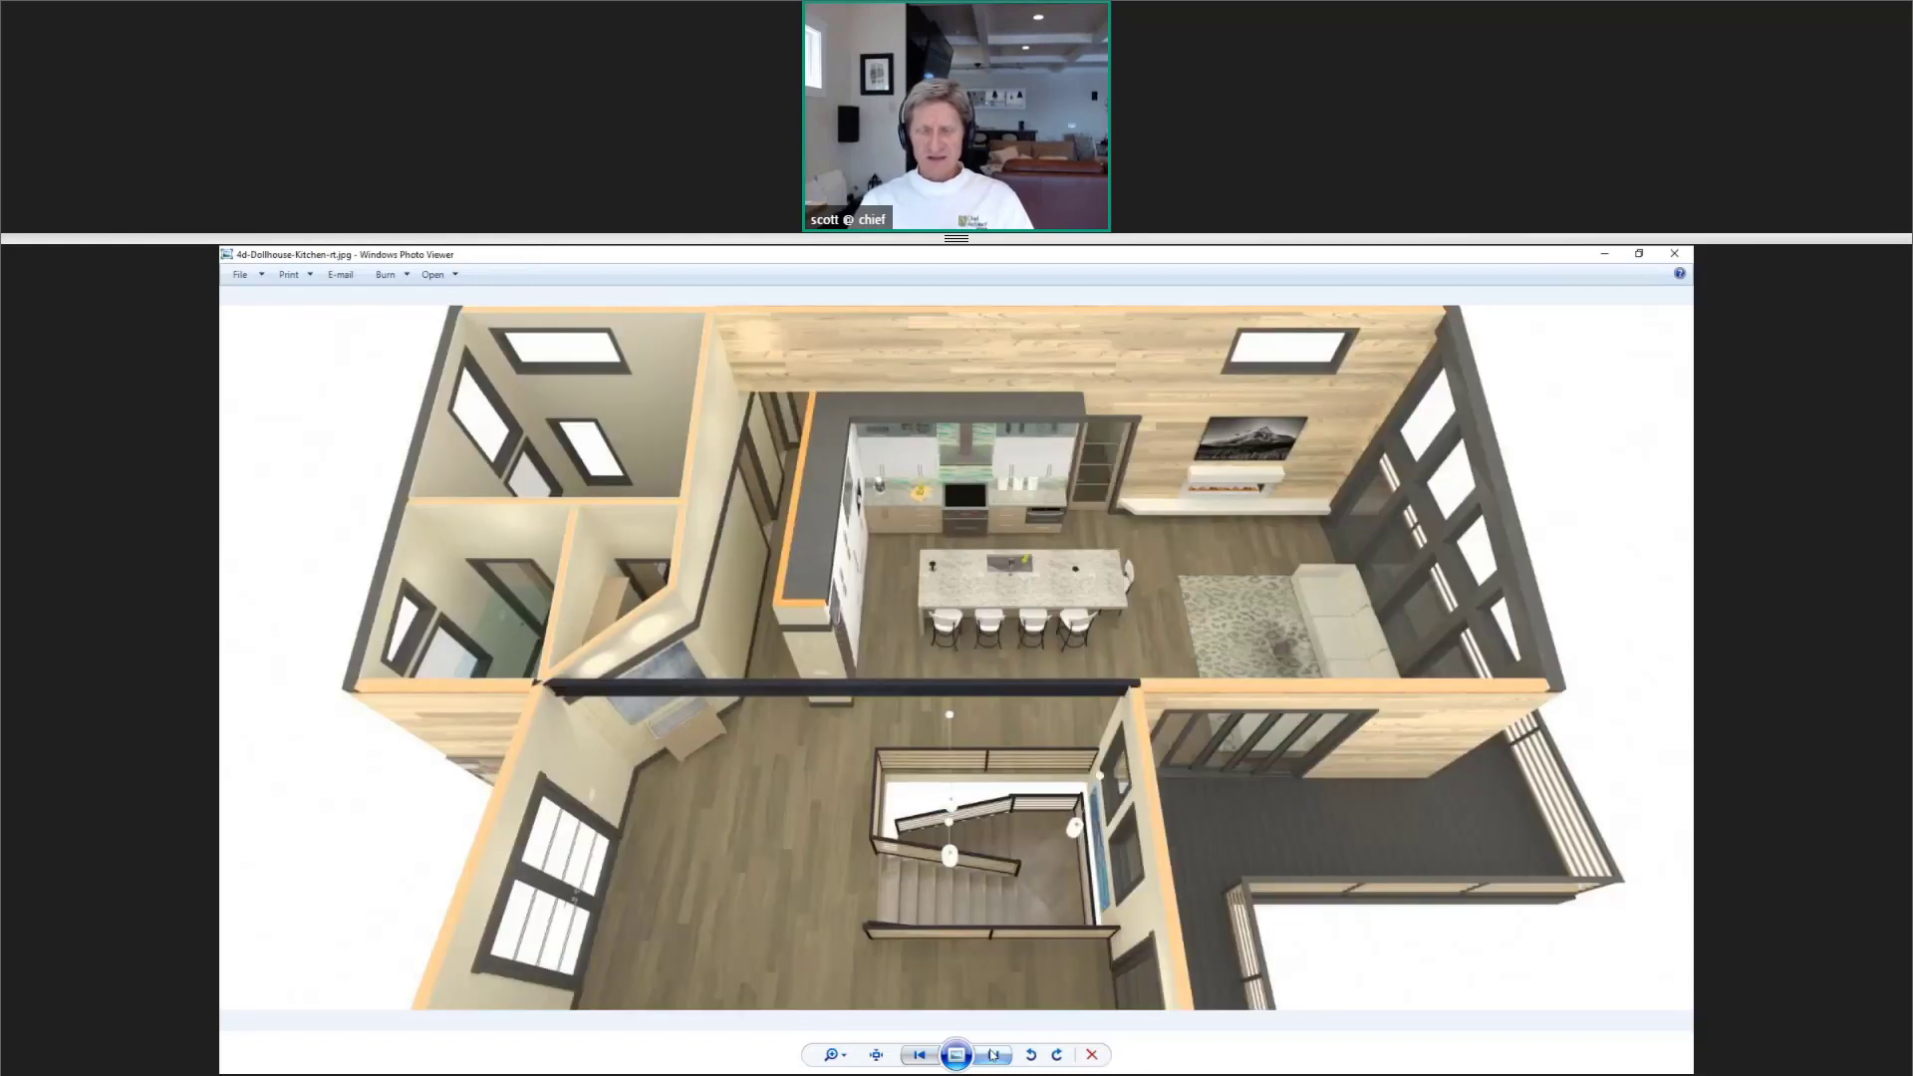
left_click(992, 1055)
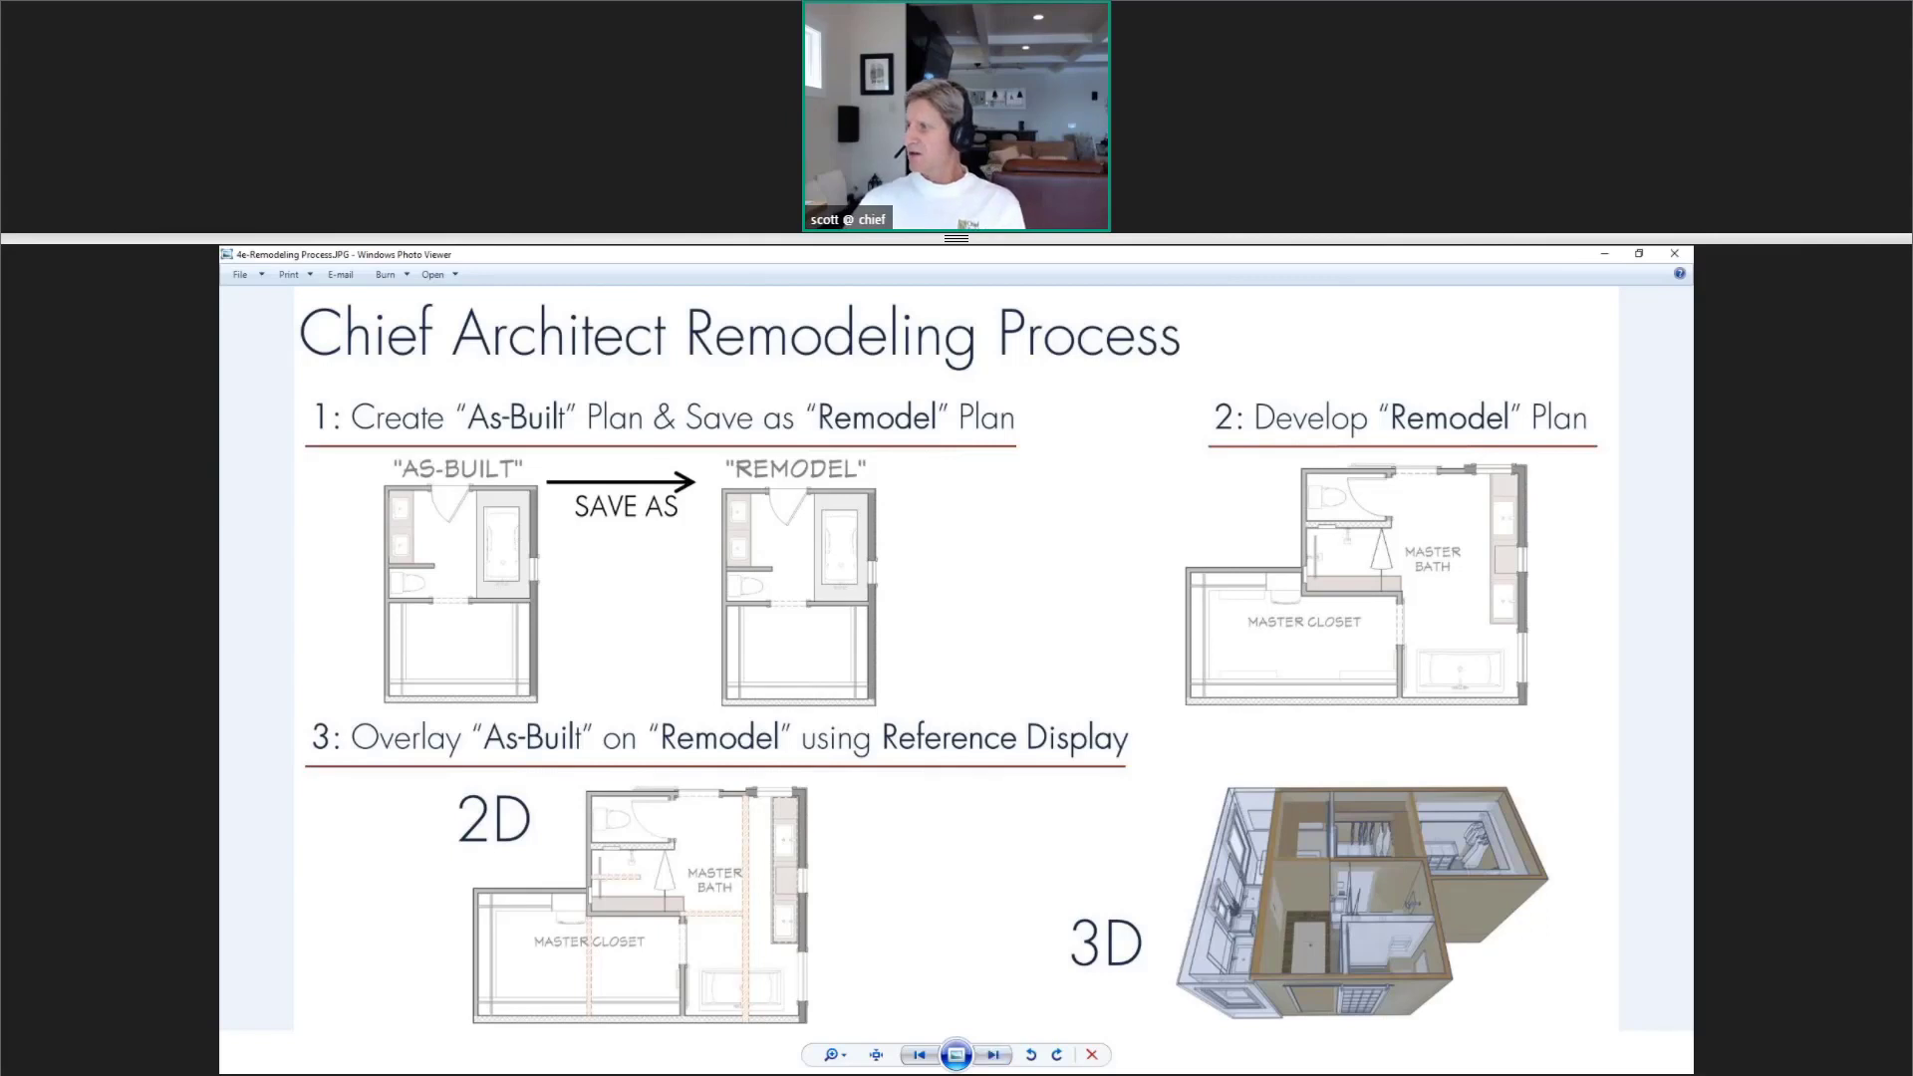
Step: Show the Remodel Process video page in the browser, and return to the seminar images to view the kitchen layout page
key("alt+Tab")
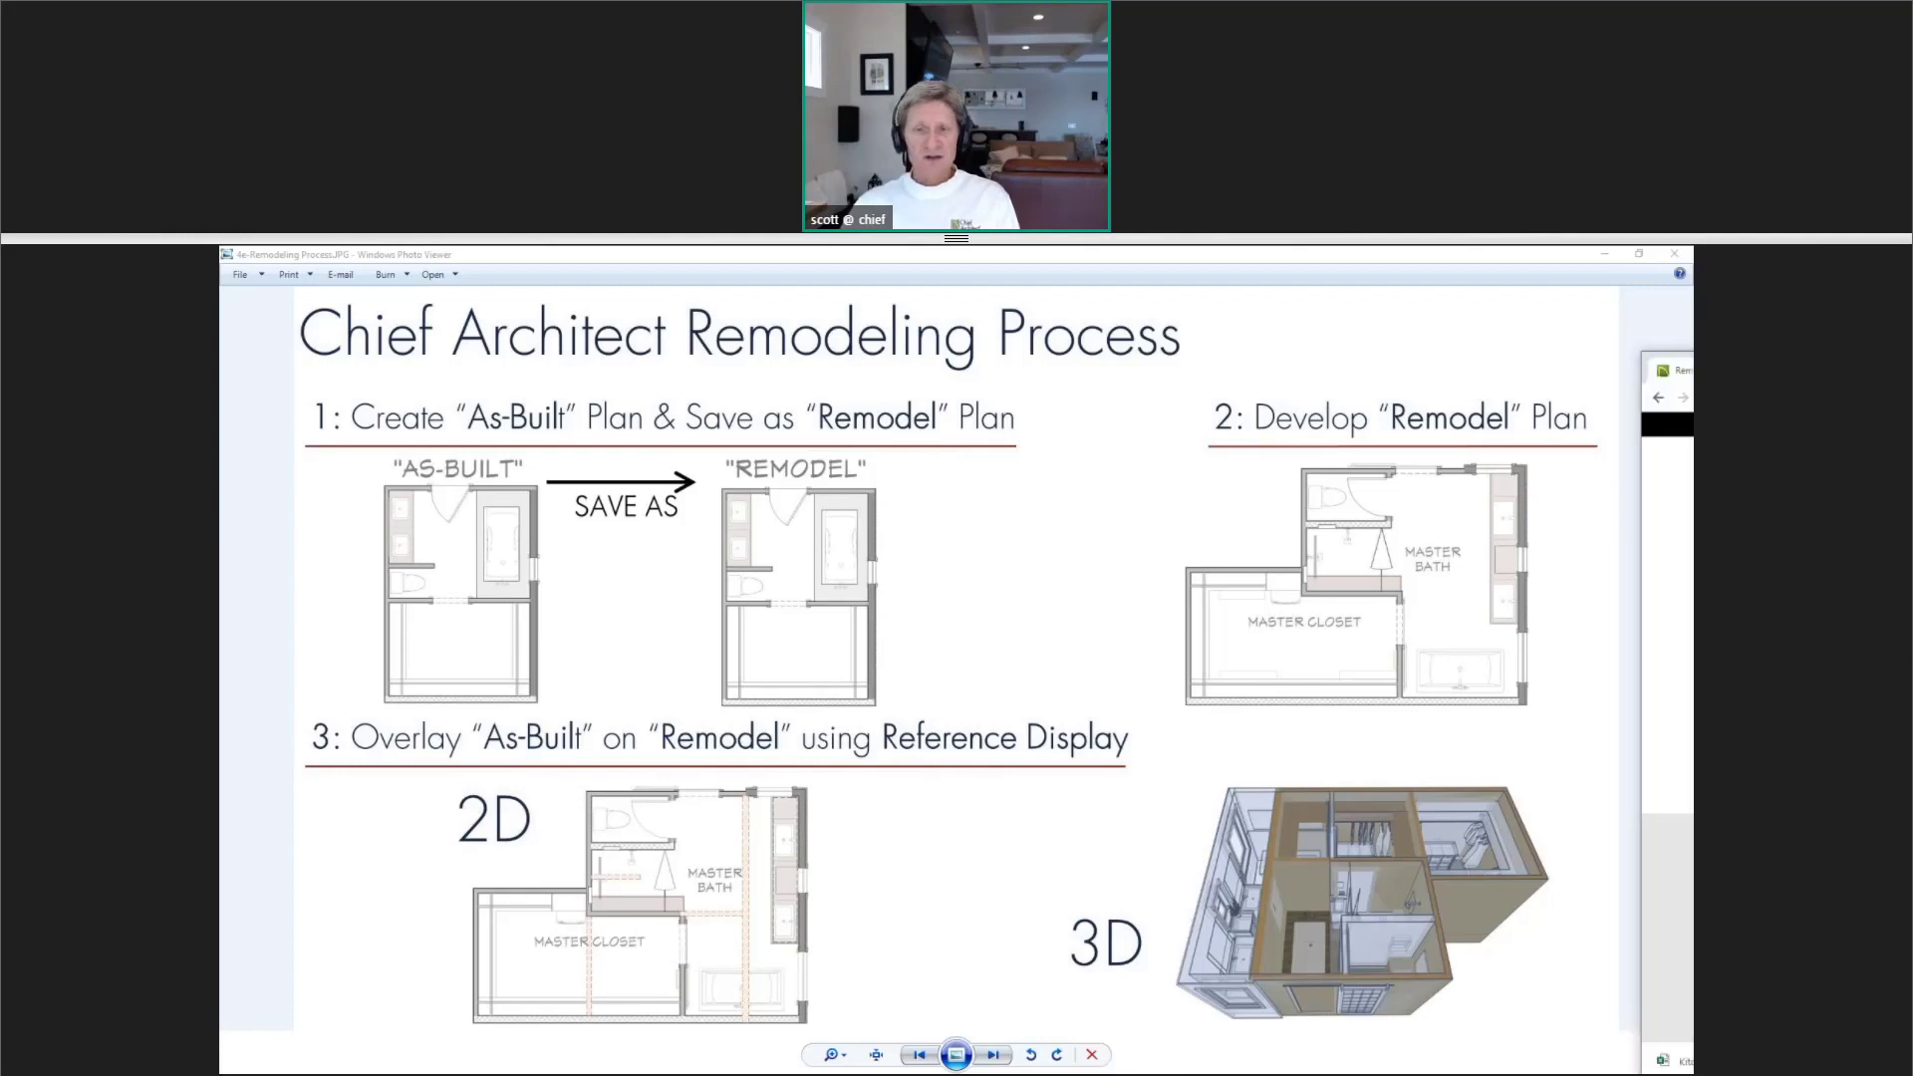
key("alt+Tab")
scroll(1292, 494, "up", 10)
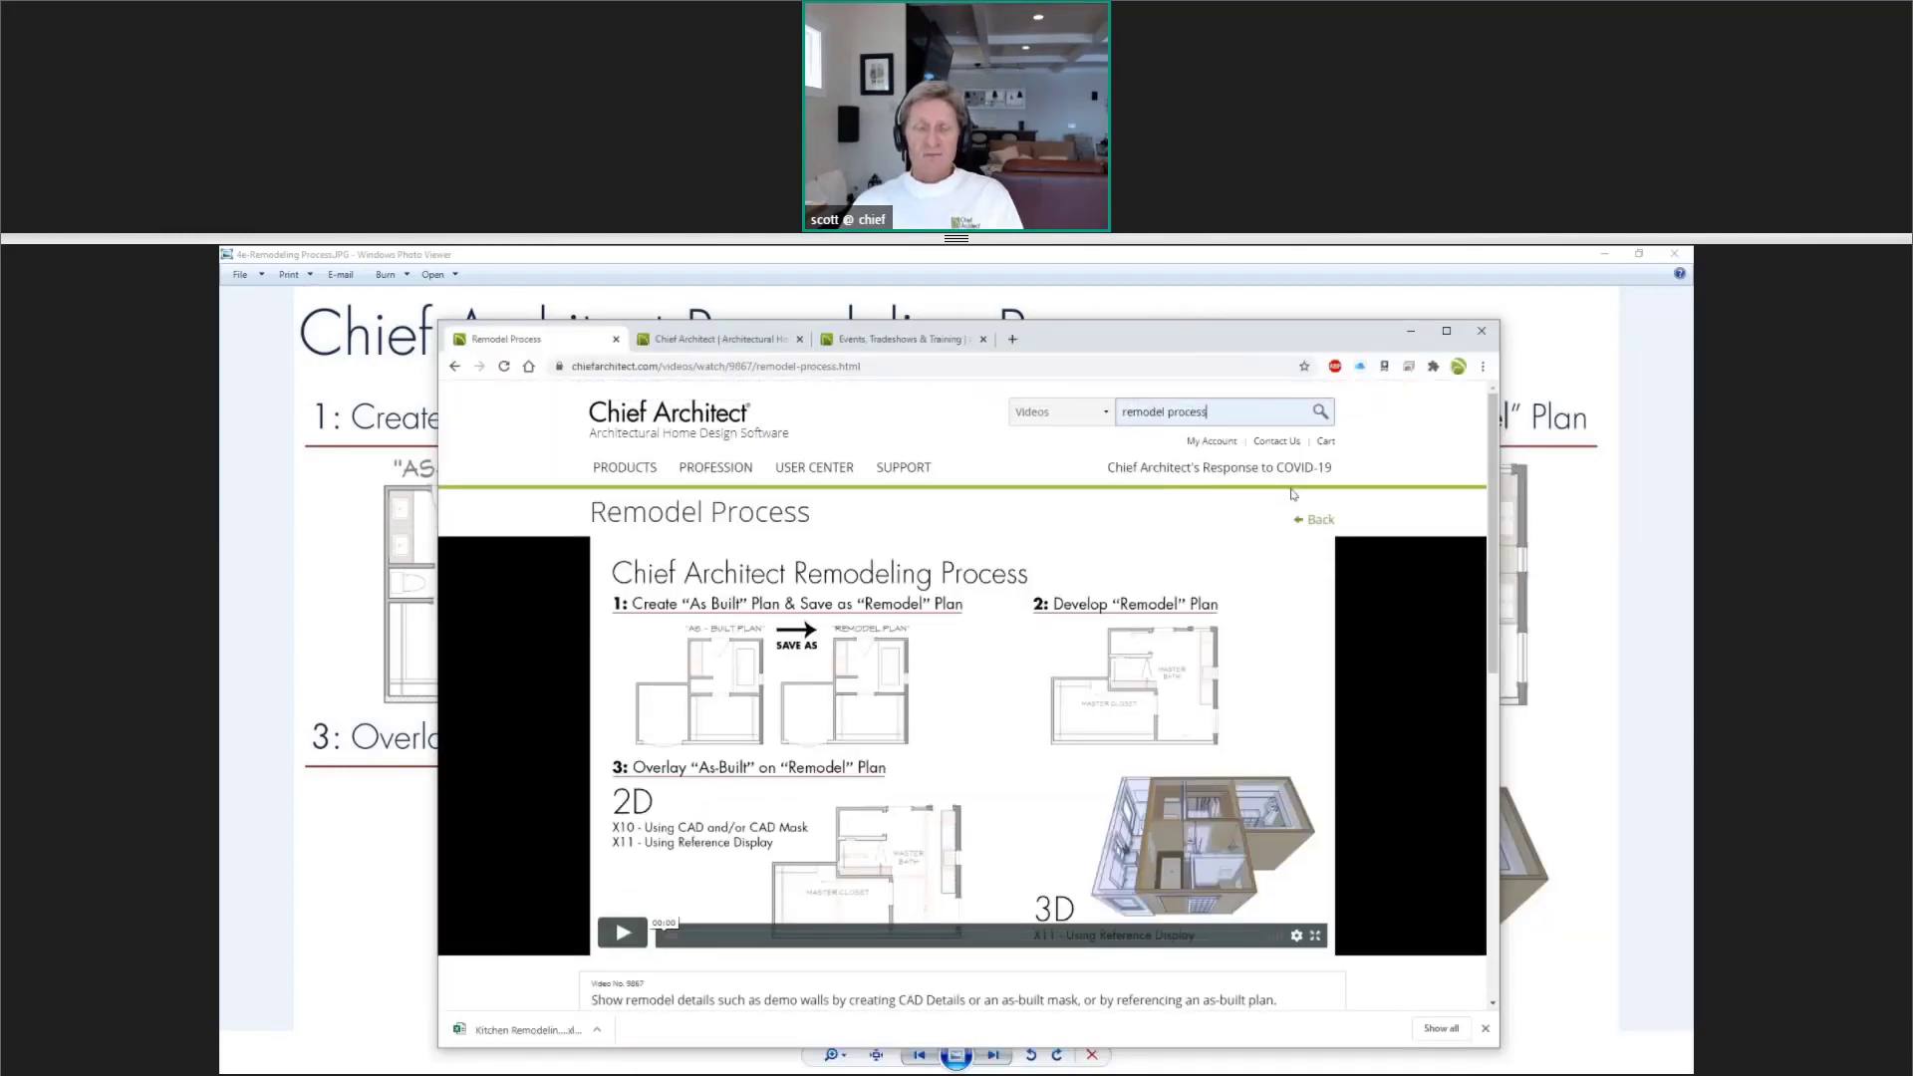
left_click(1248, 412)
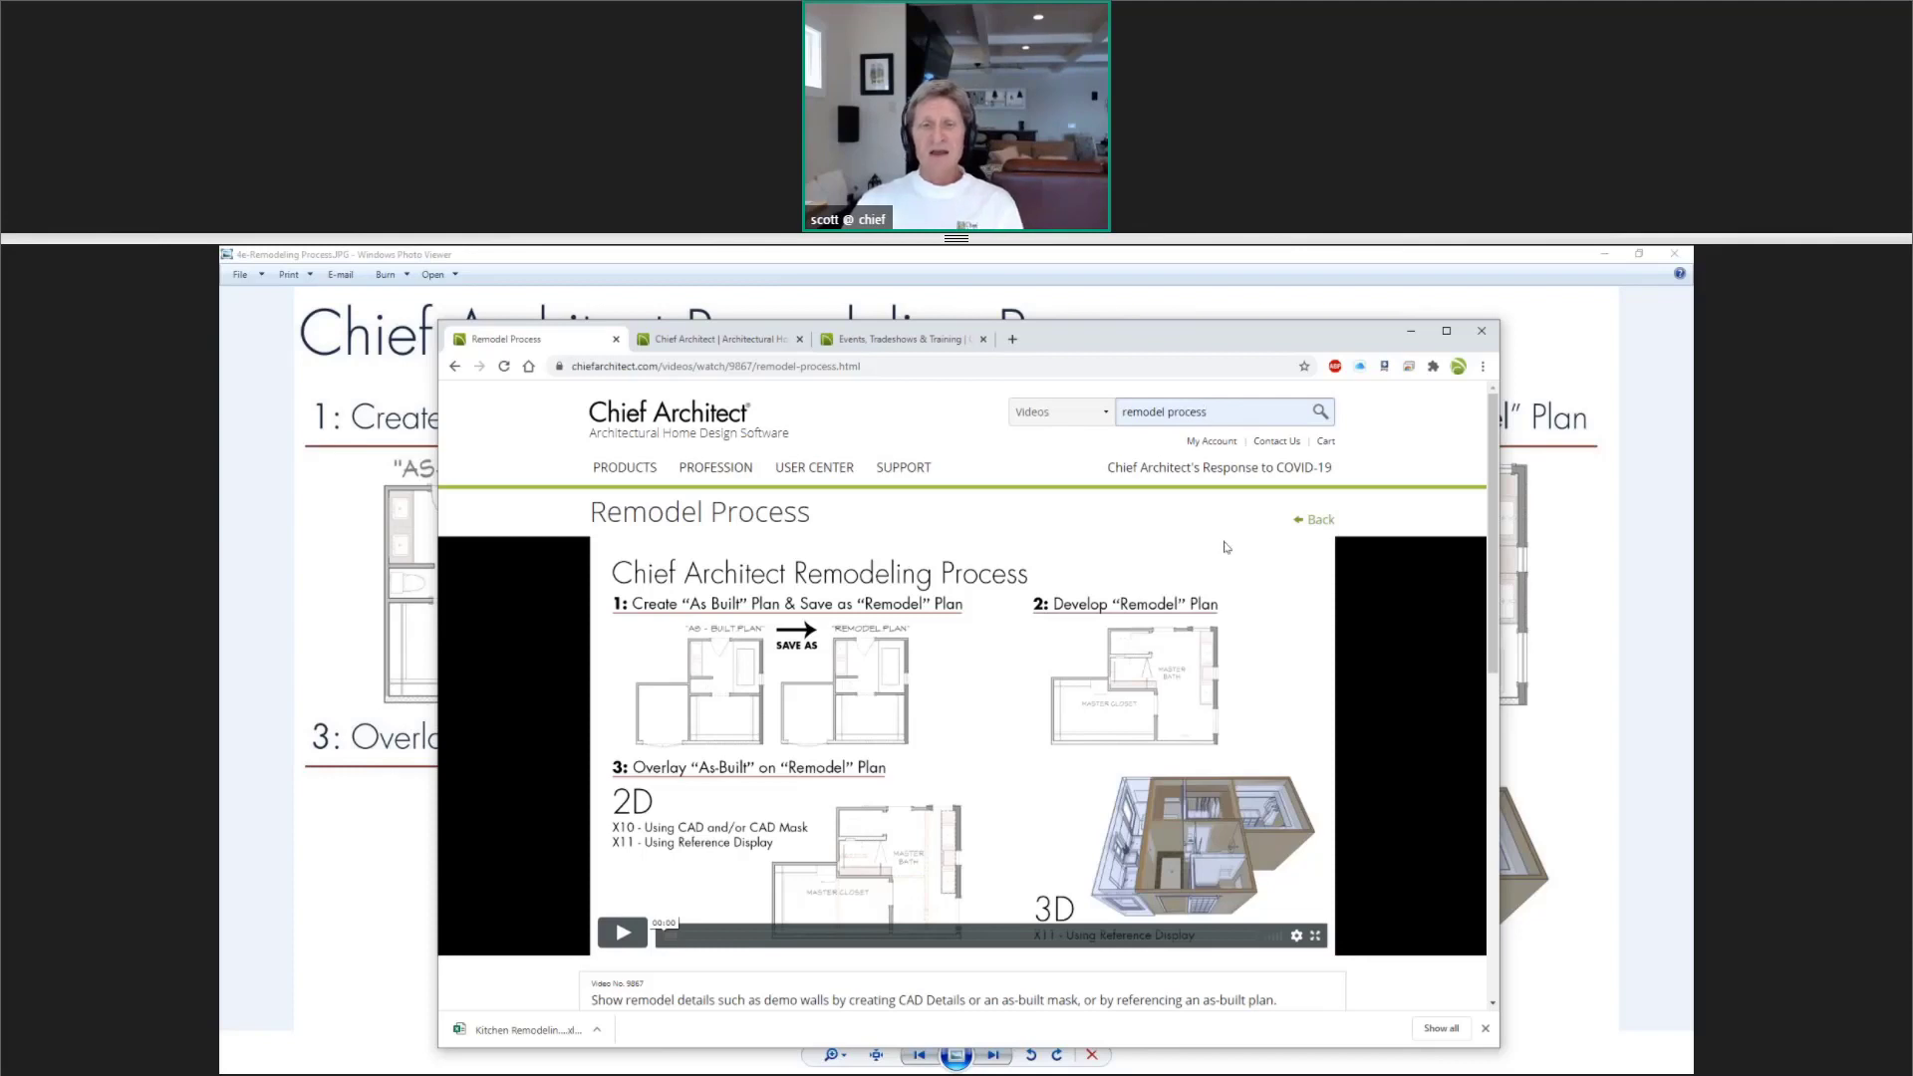
left_click_drag(1185, 343, 1403, 359)
left_click(1628, 345)
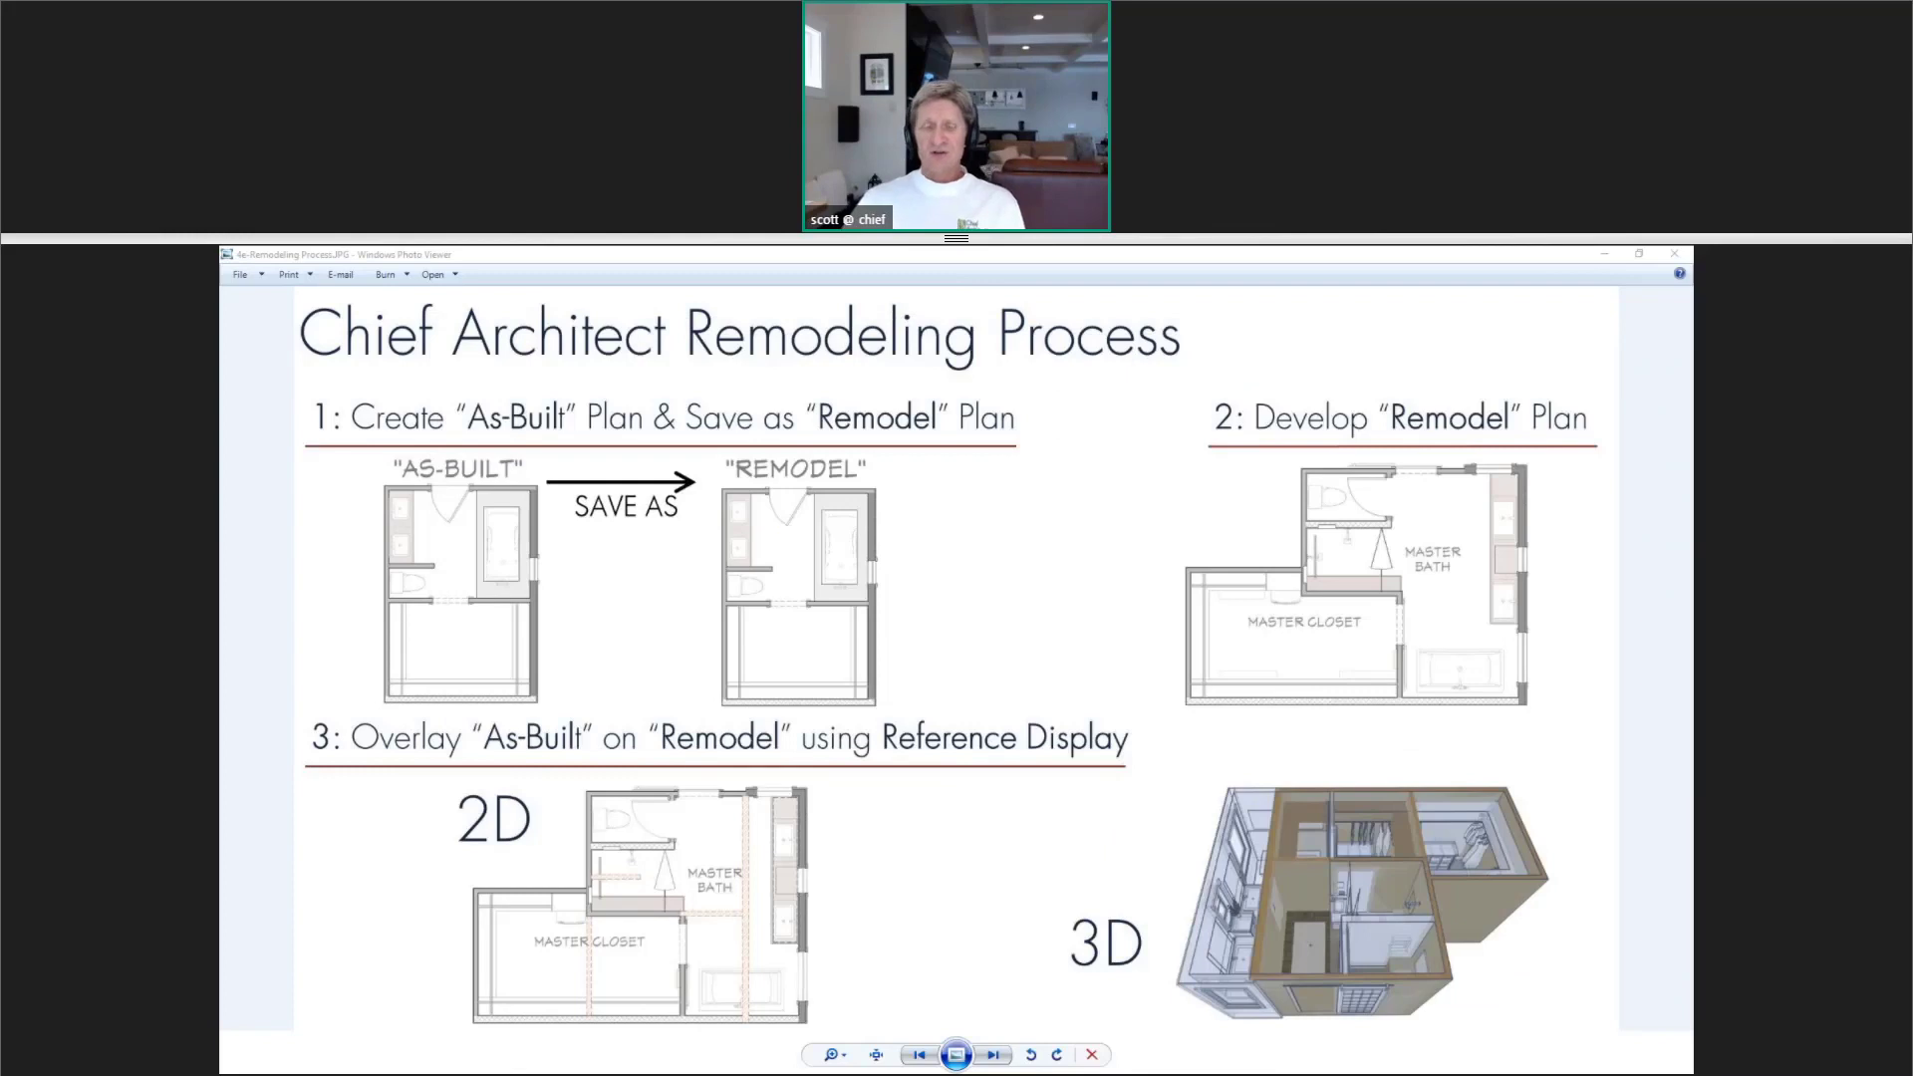
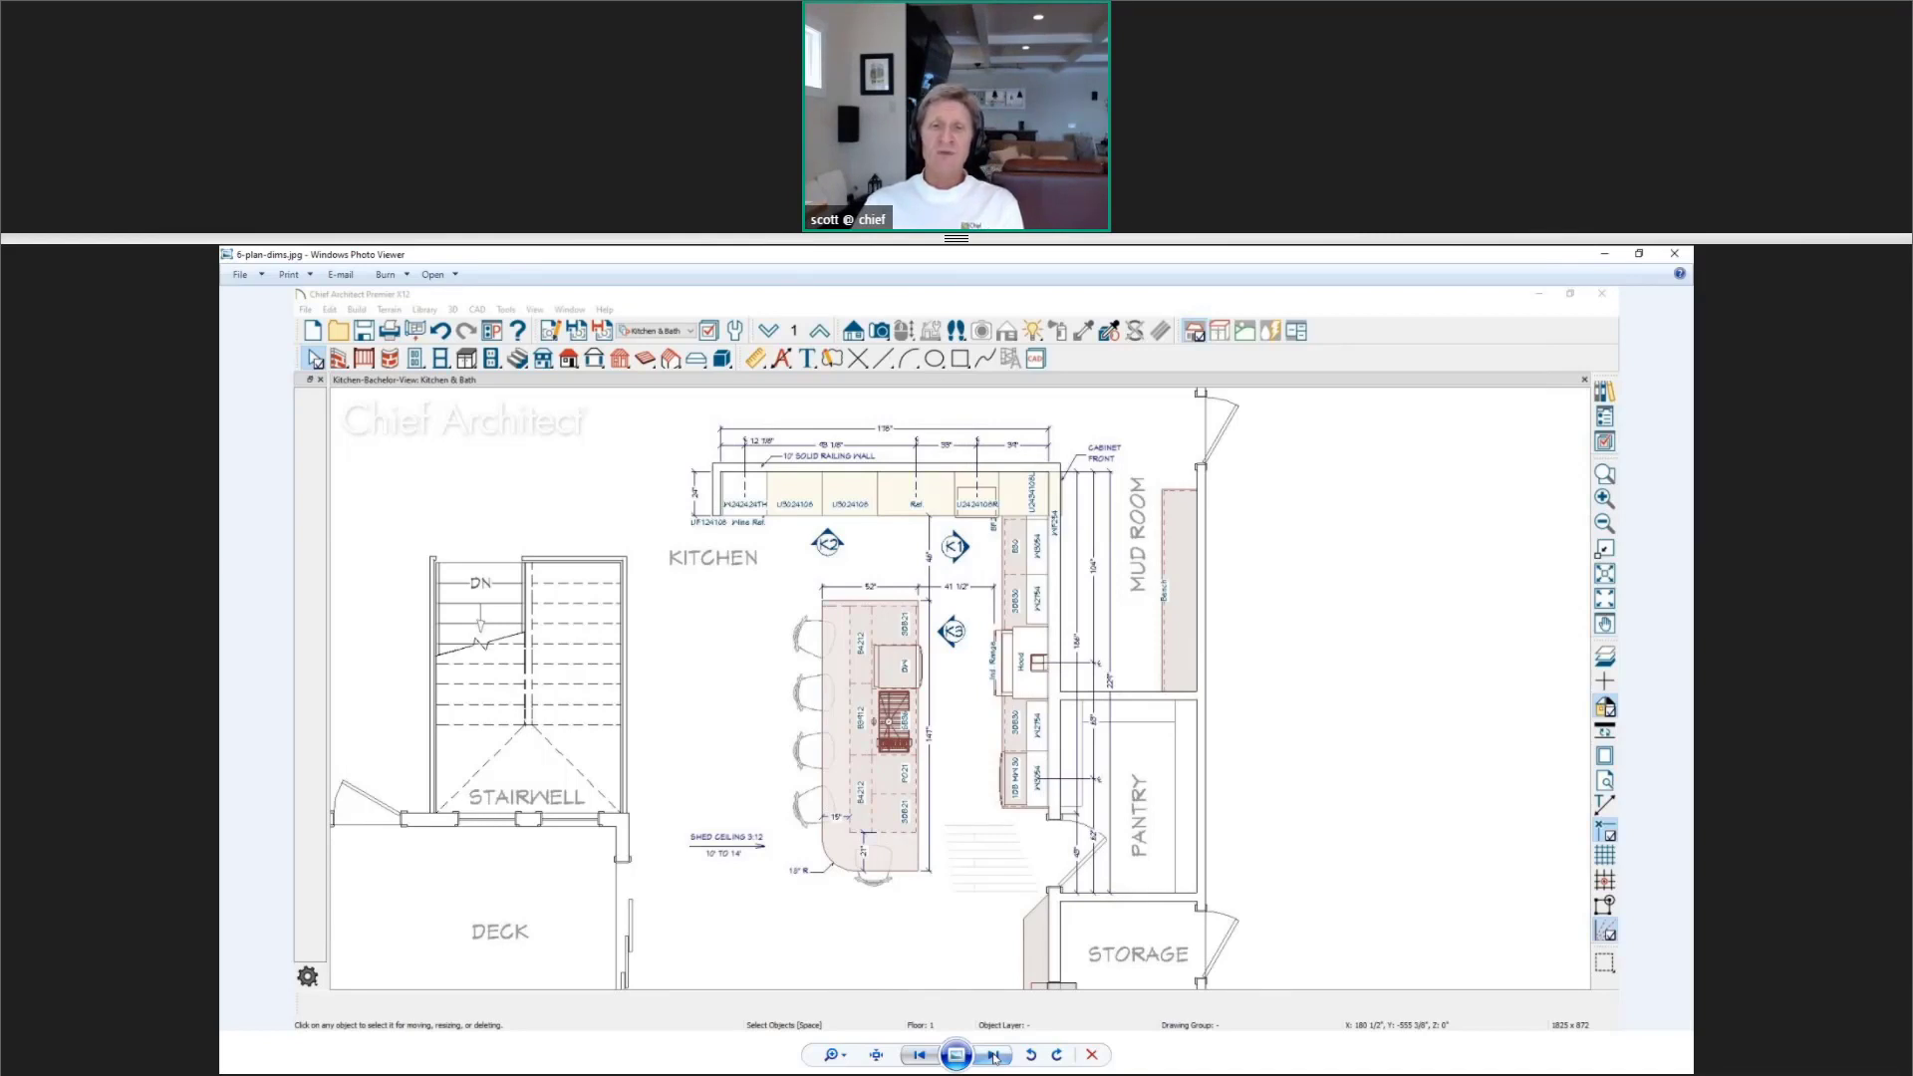
left_click(994, 1055)
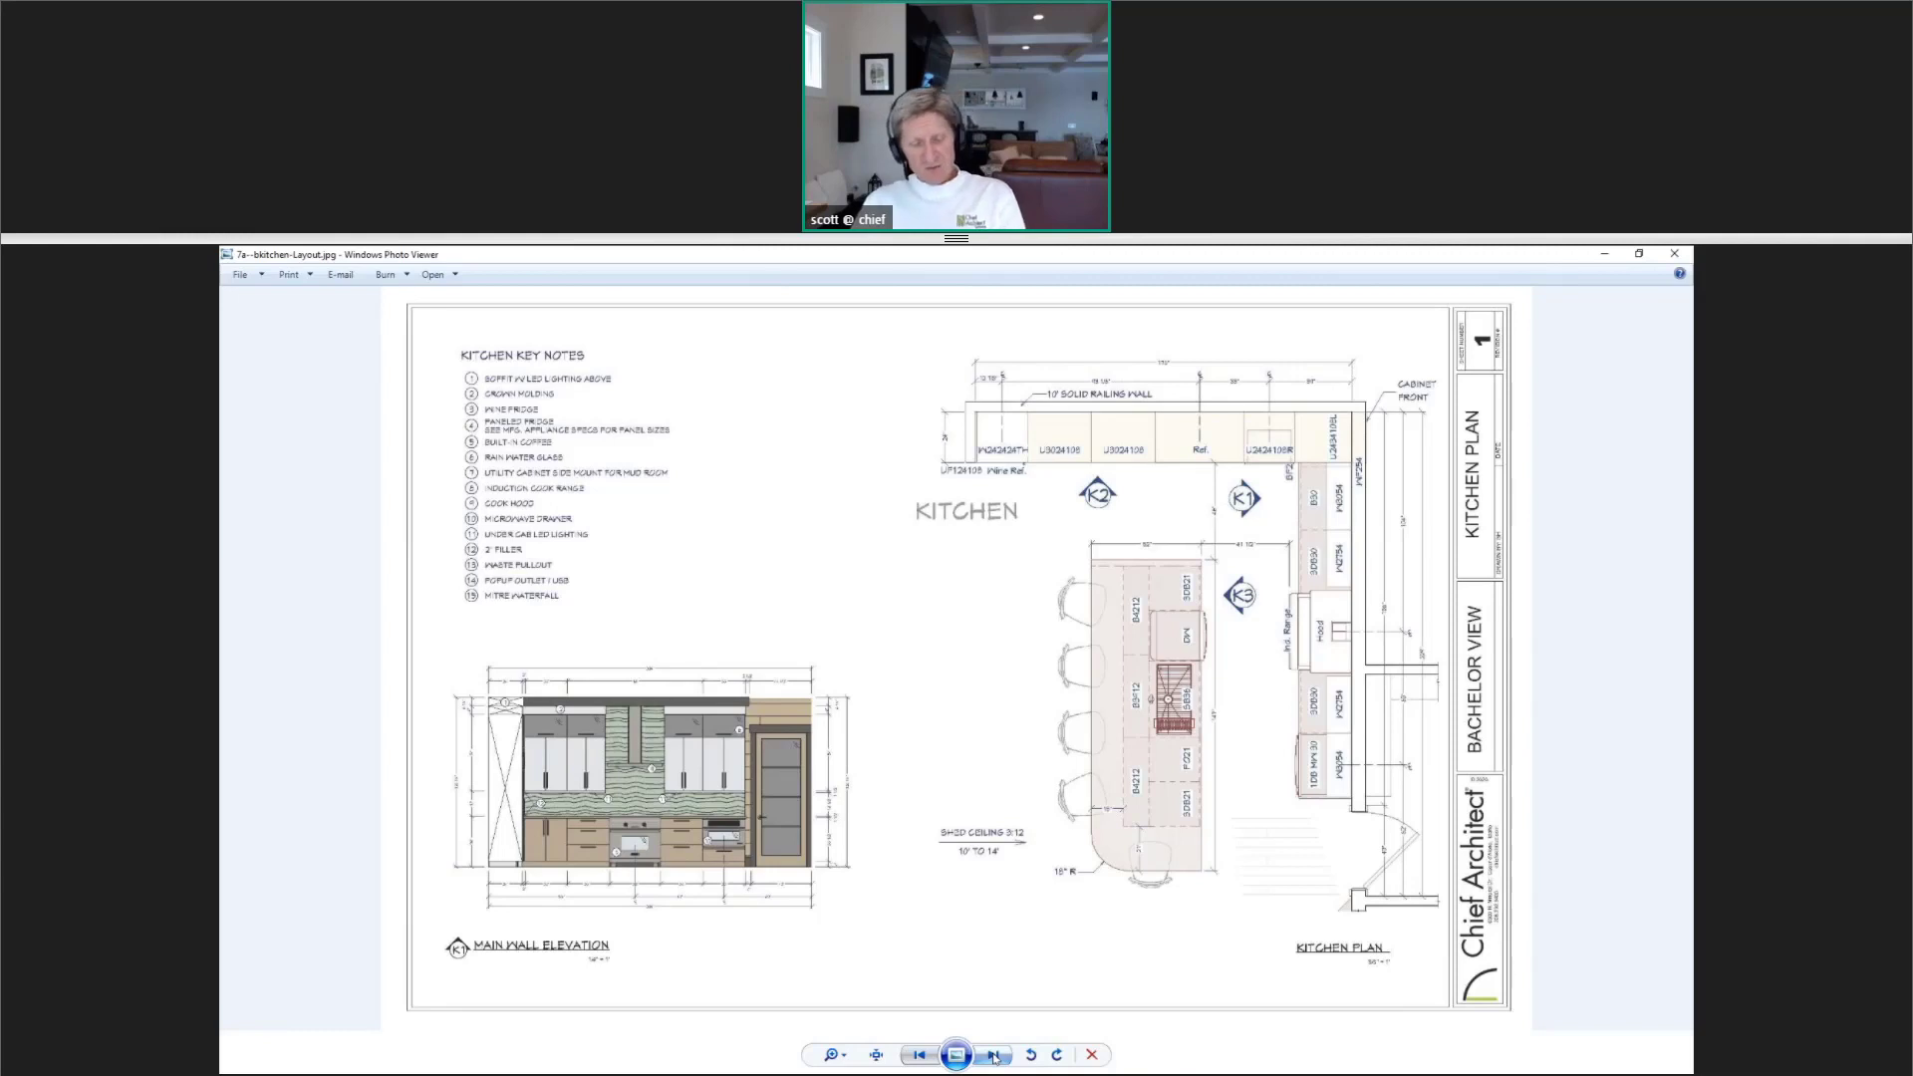
Step: Switch to Chief Architect and, in the Kitchen & Bath plan view, generate automatic NKBA dimensions for the kitchen room
key("alt+Tab")
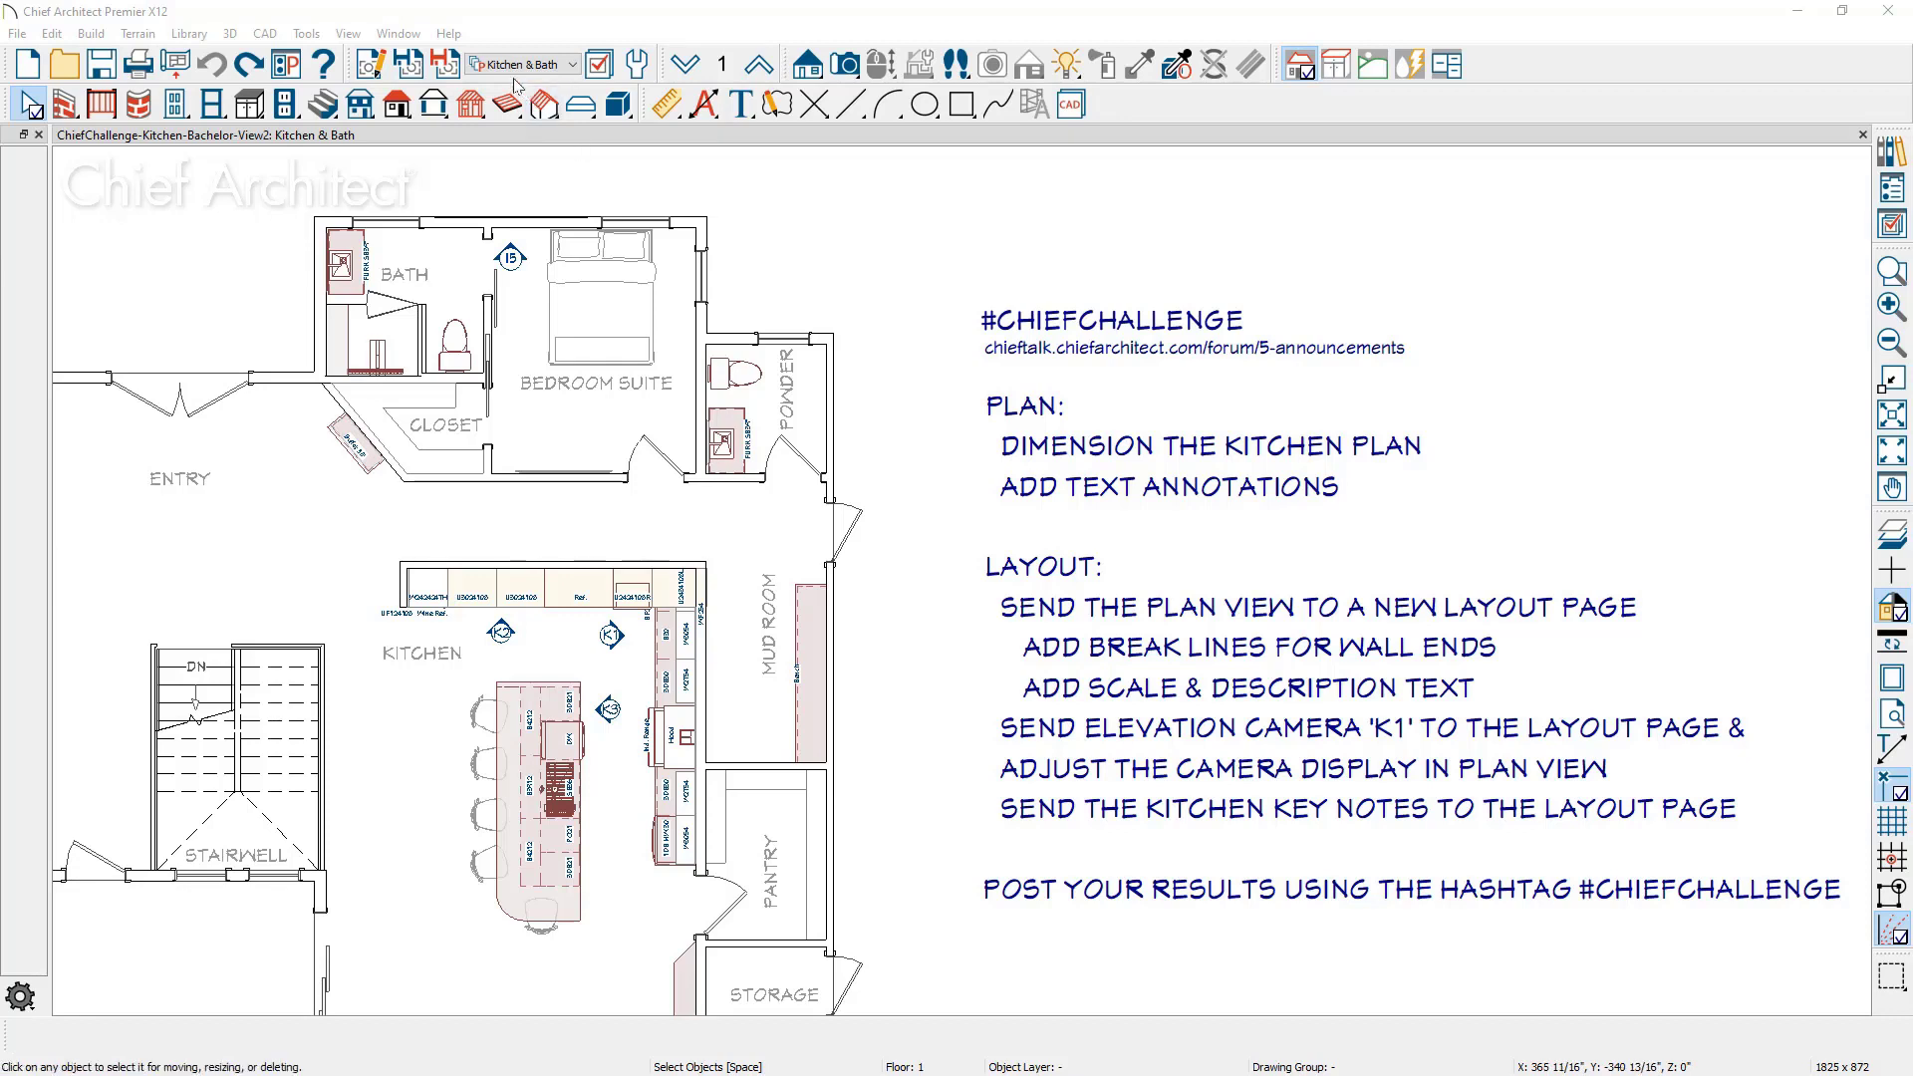
left_click(575, 66)
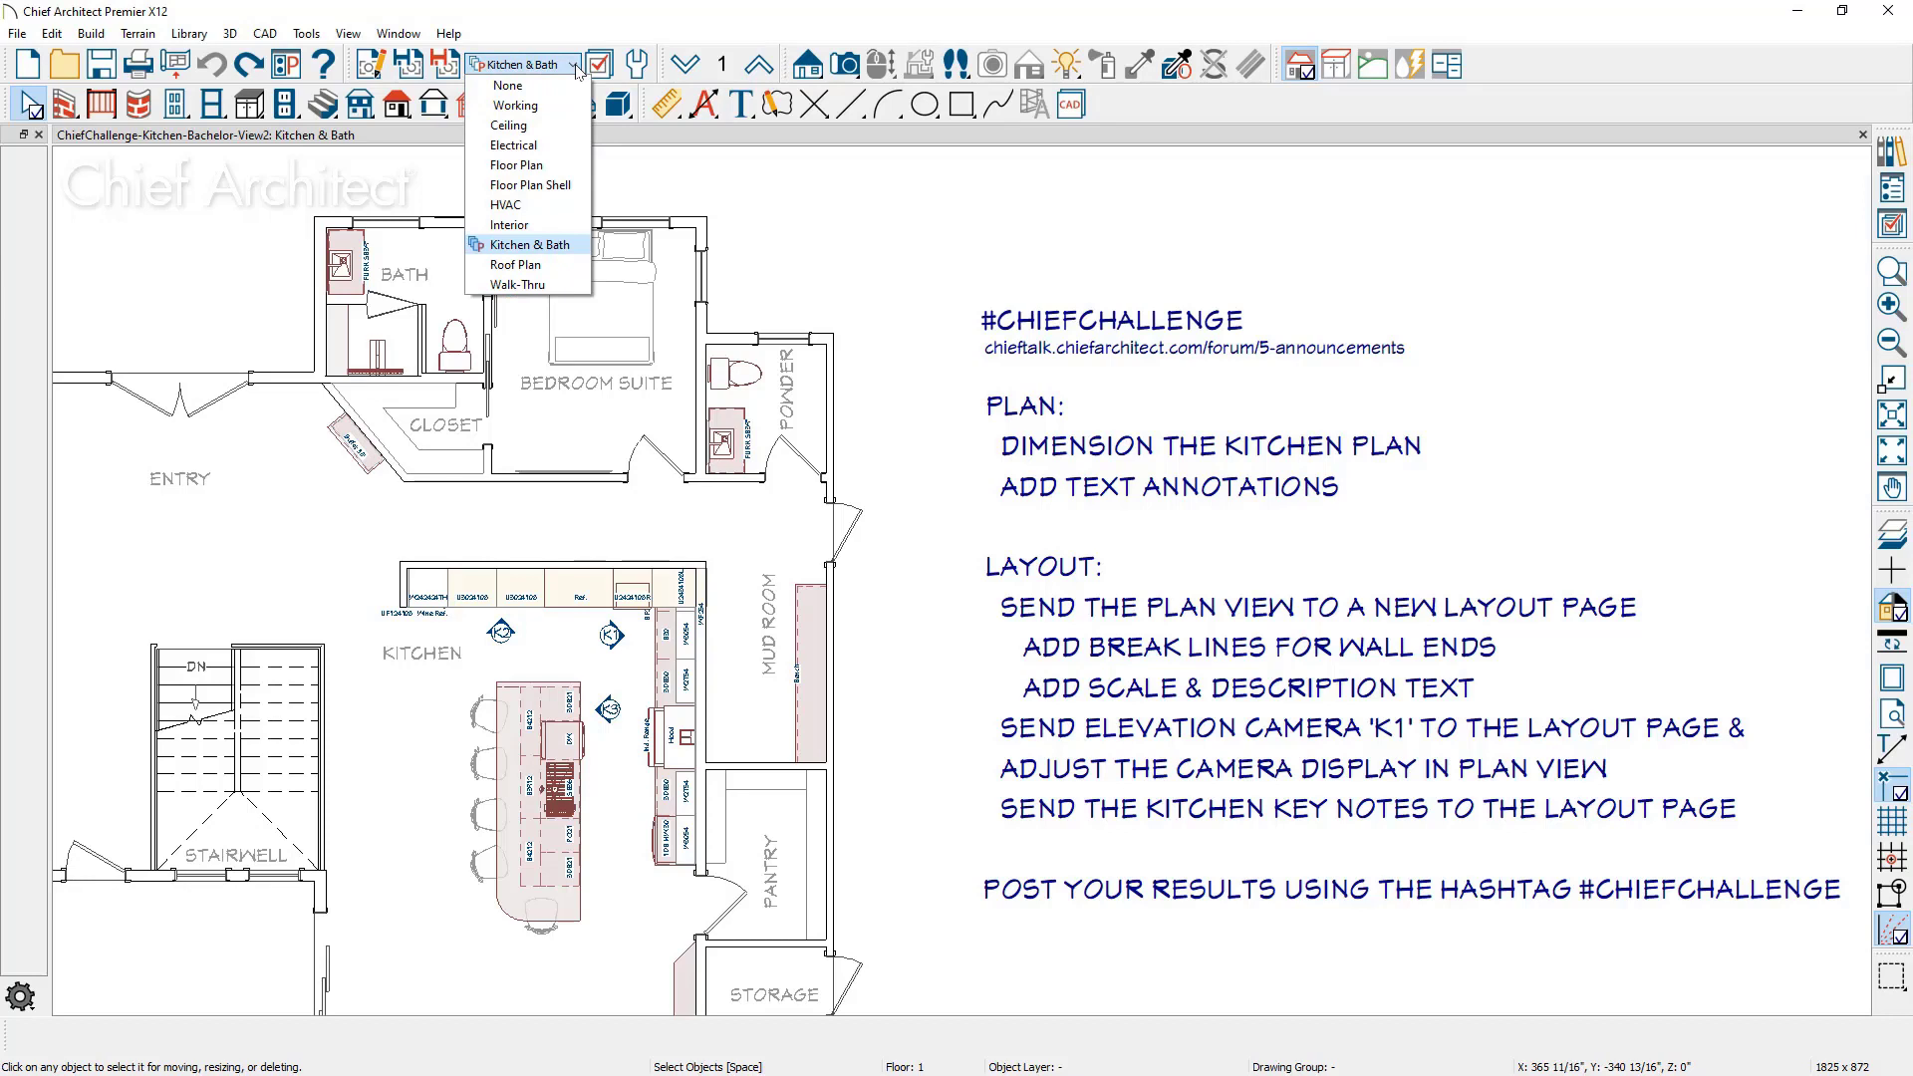
left_click(575, 245)
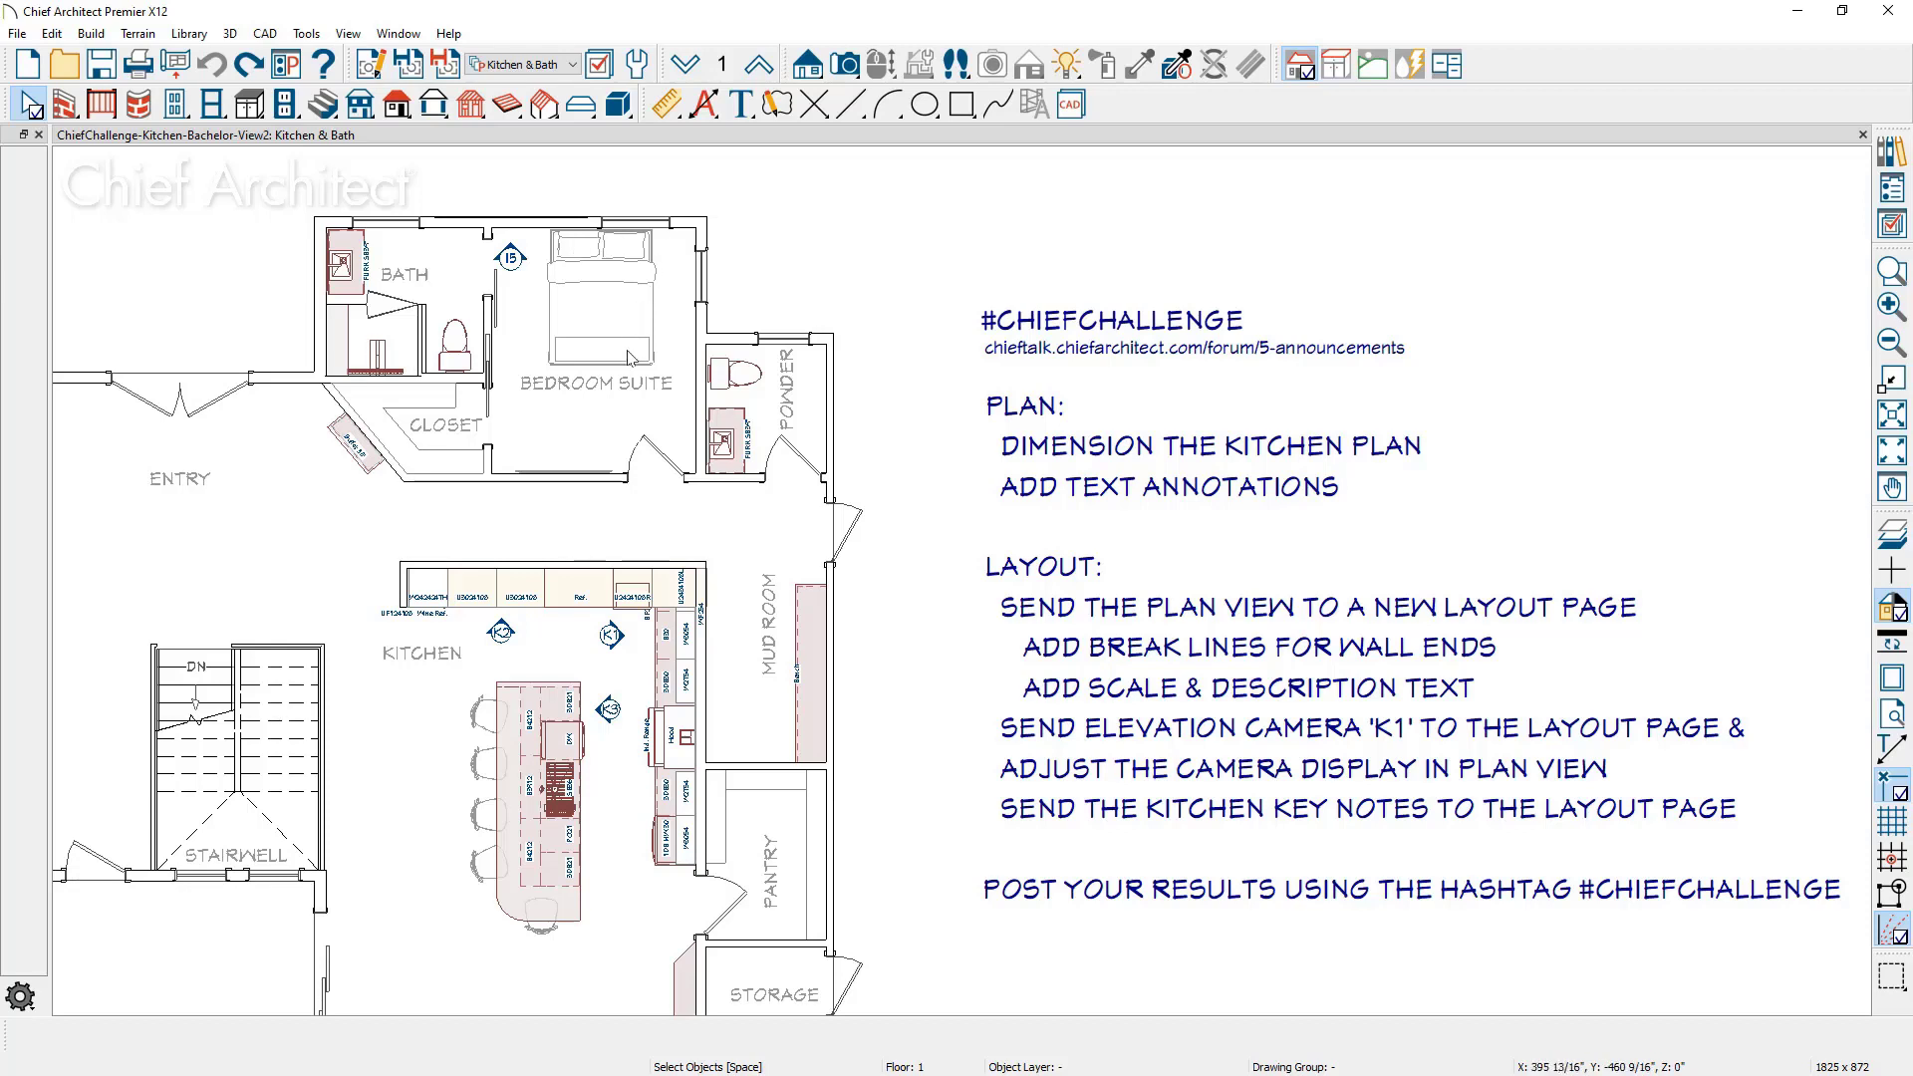
left_click(557, 641)
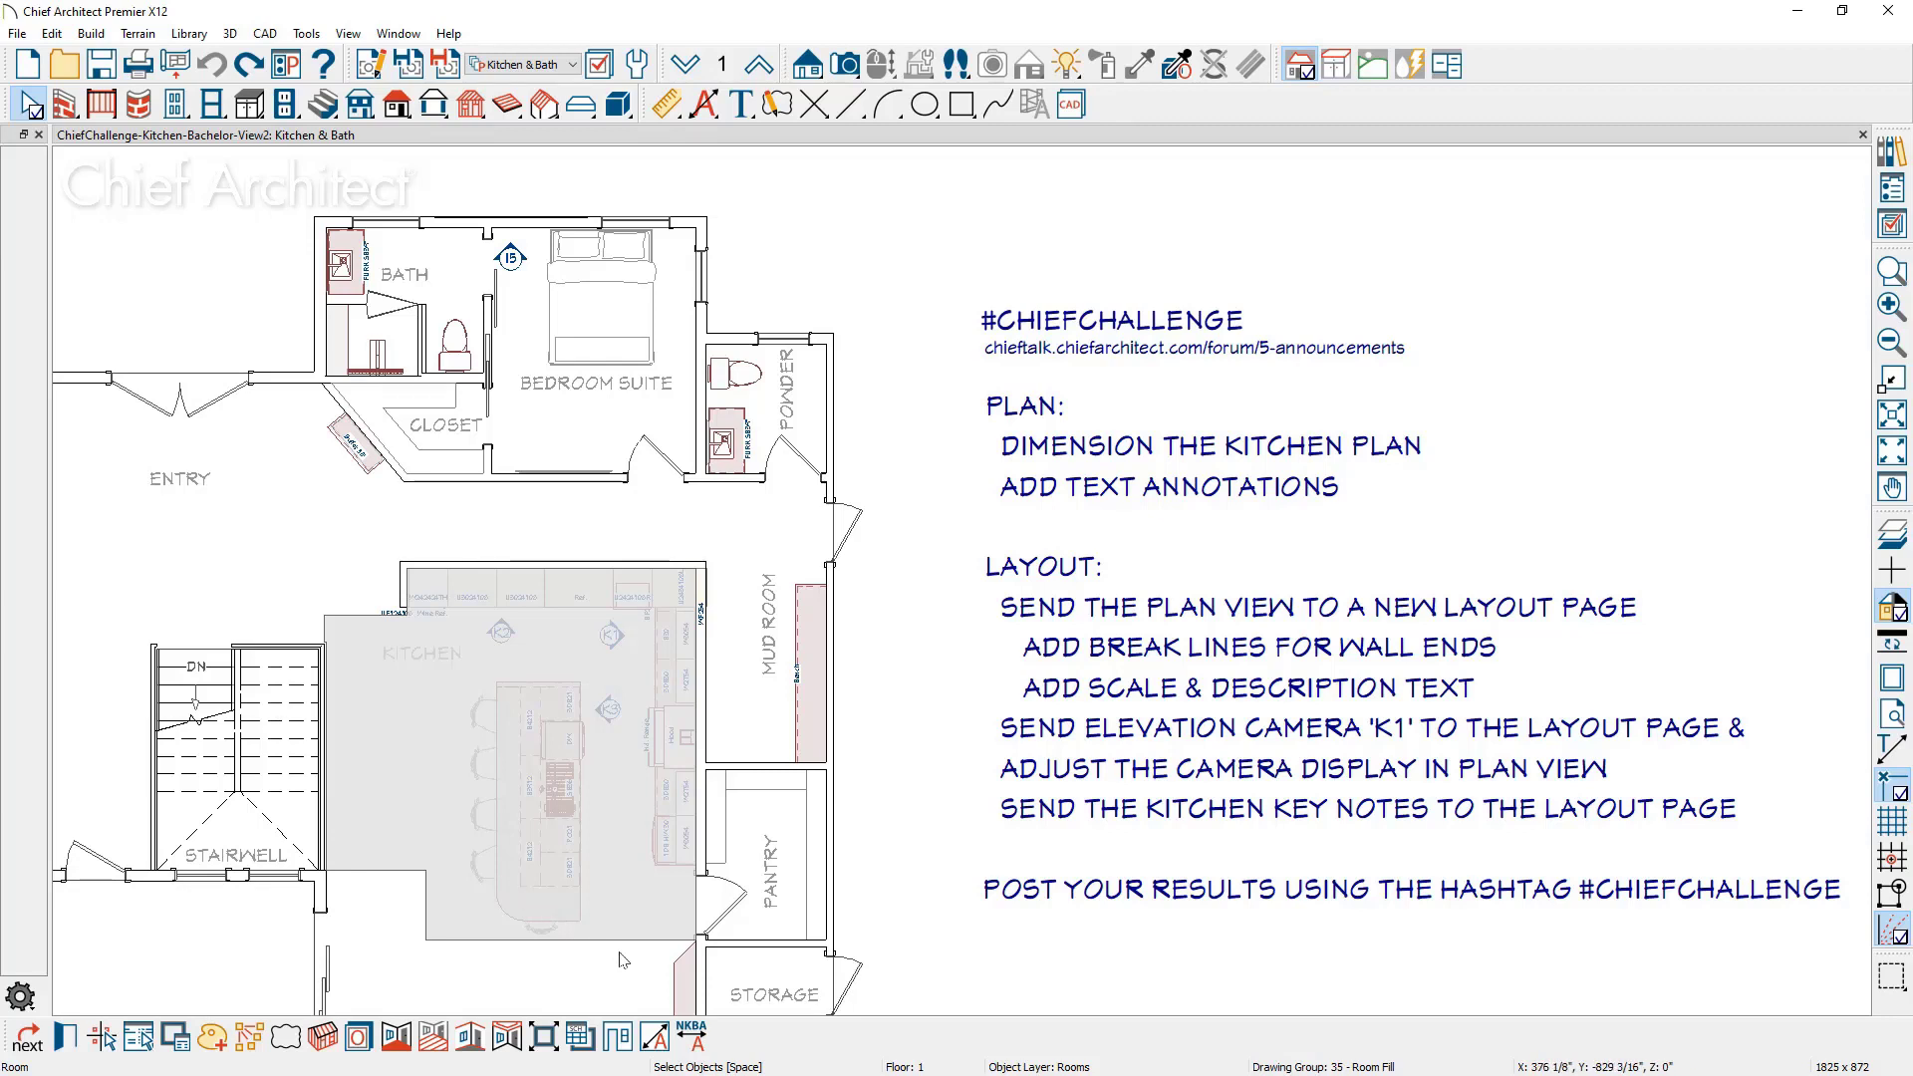
left_click(693, 1039)
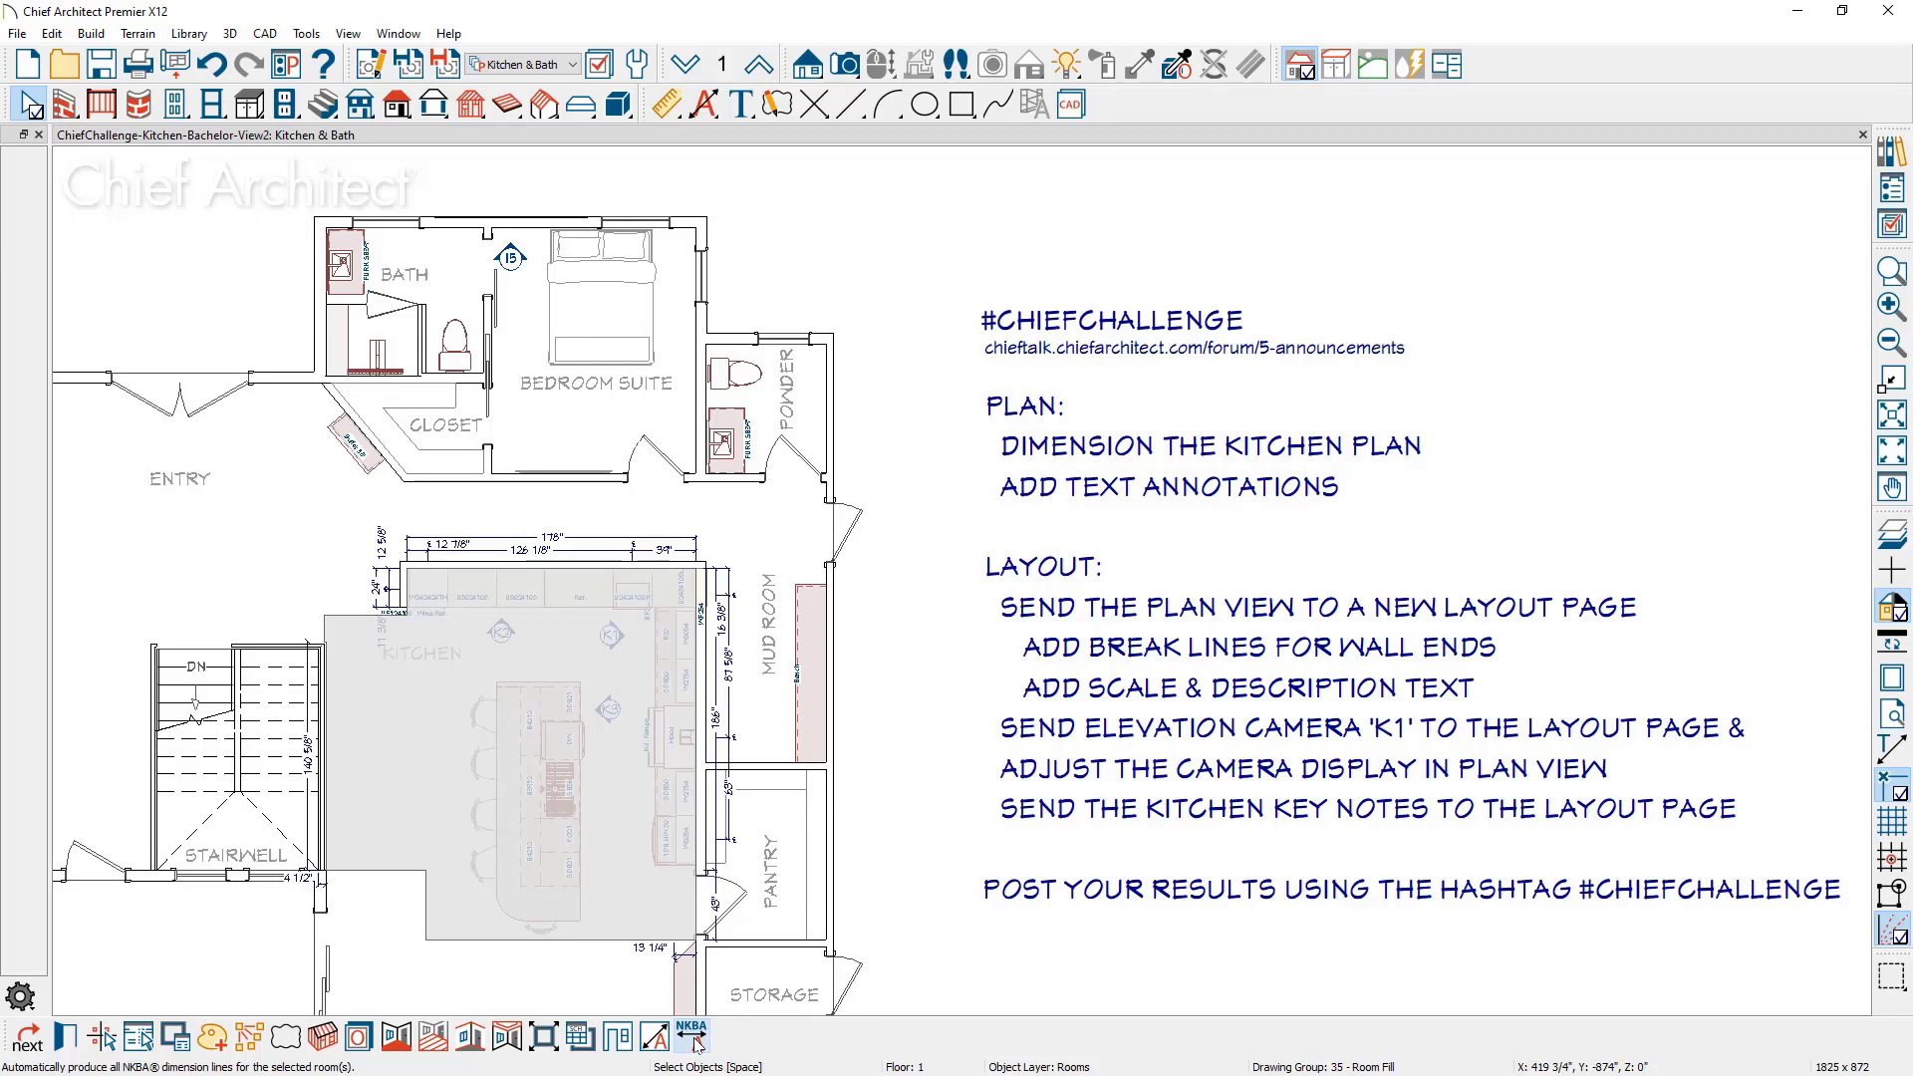
Step: Delete the inner centerline dimension beside the wine refrigerator's end wall and move the 24" dimension closer to that wall
scroll(381, 573, "up", 3)
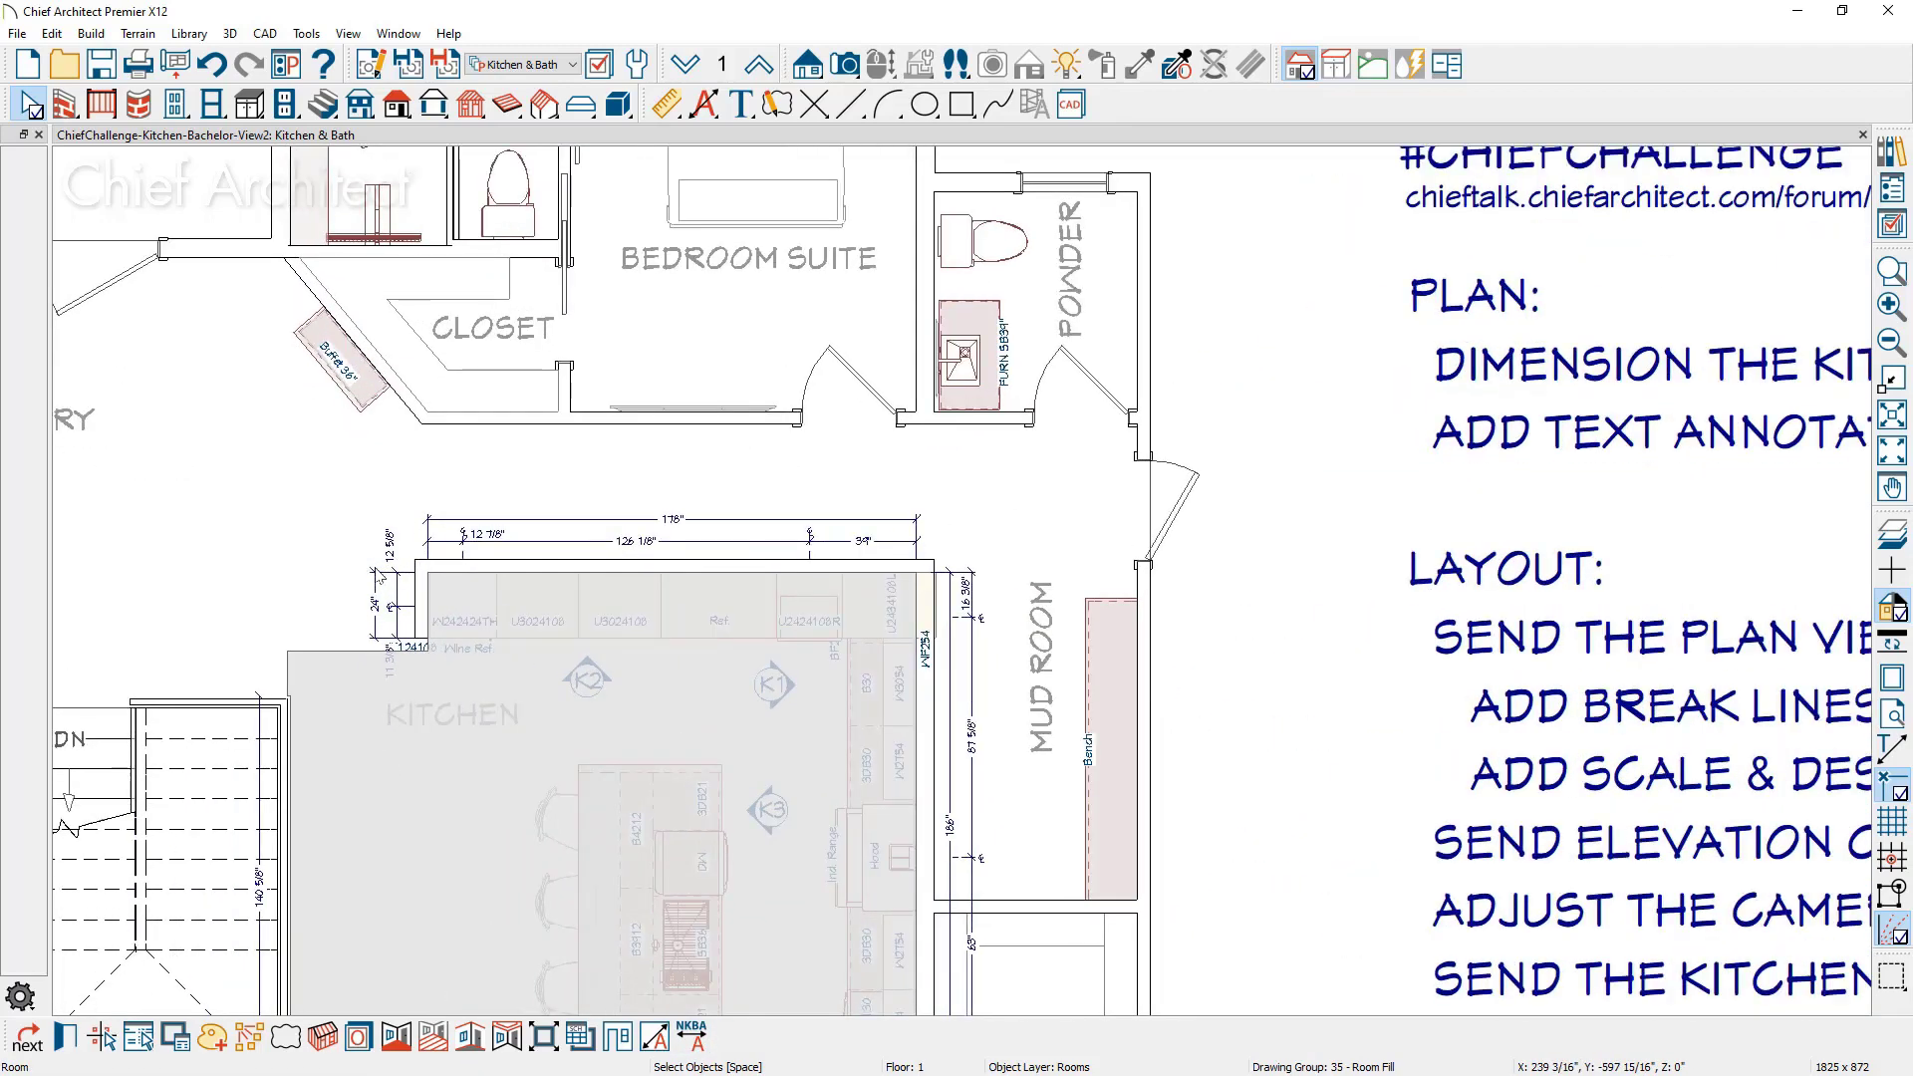
scroll(381, 576, "up", 4)
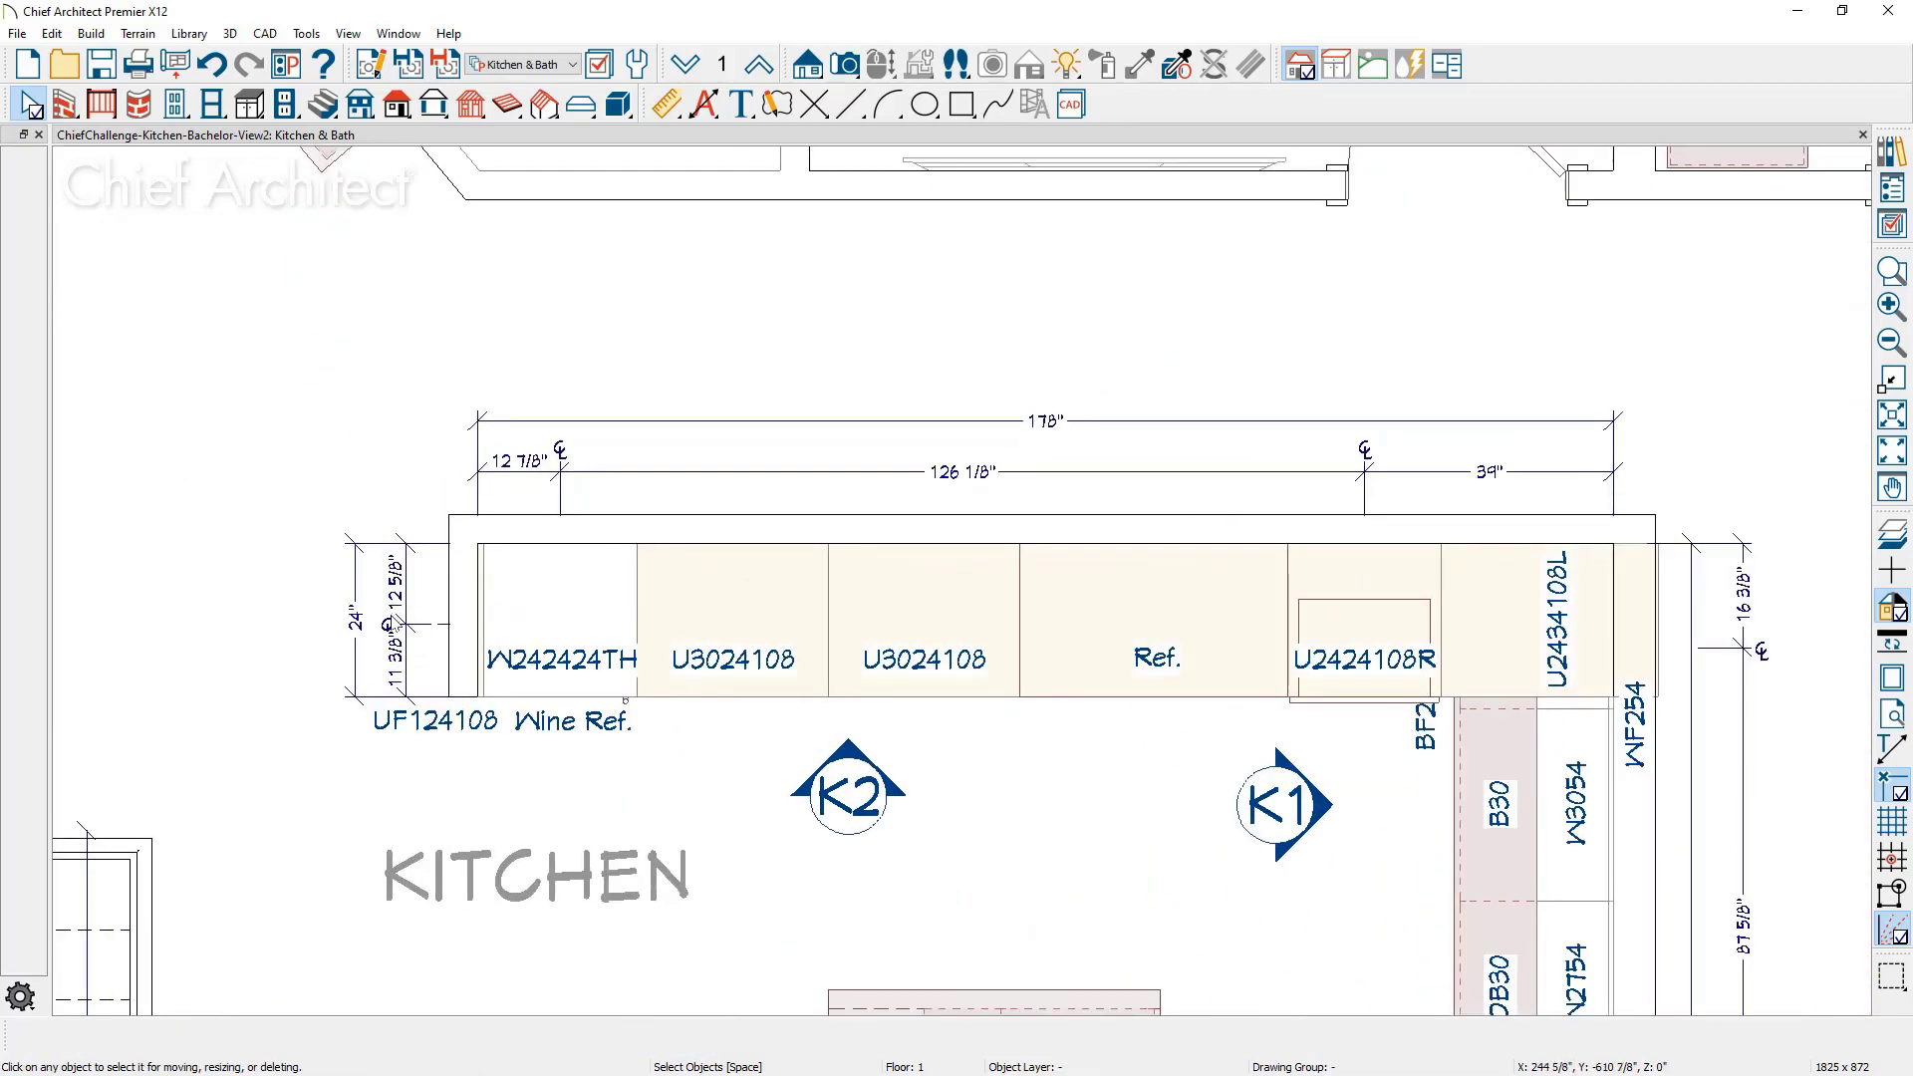
left_click(407, 574)
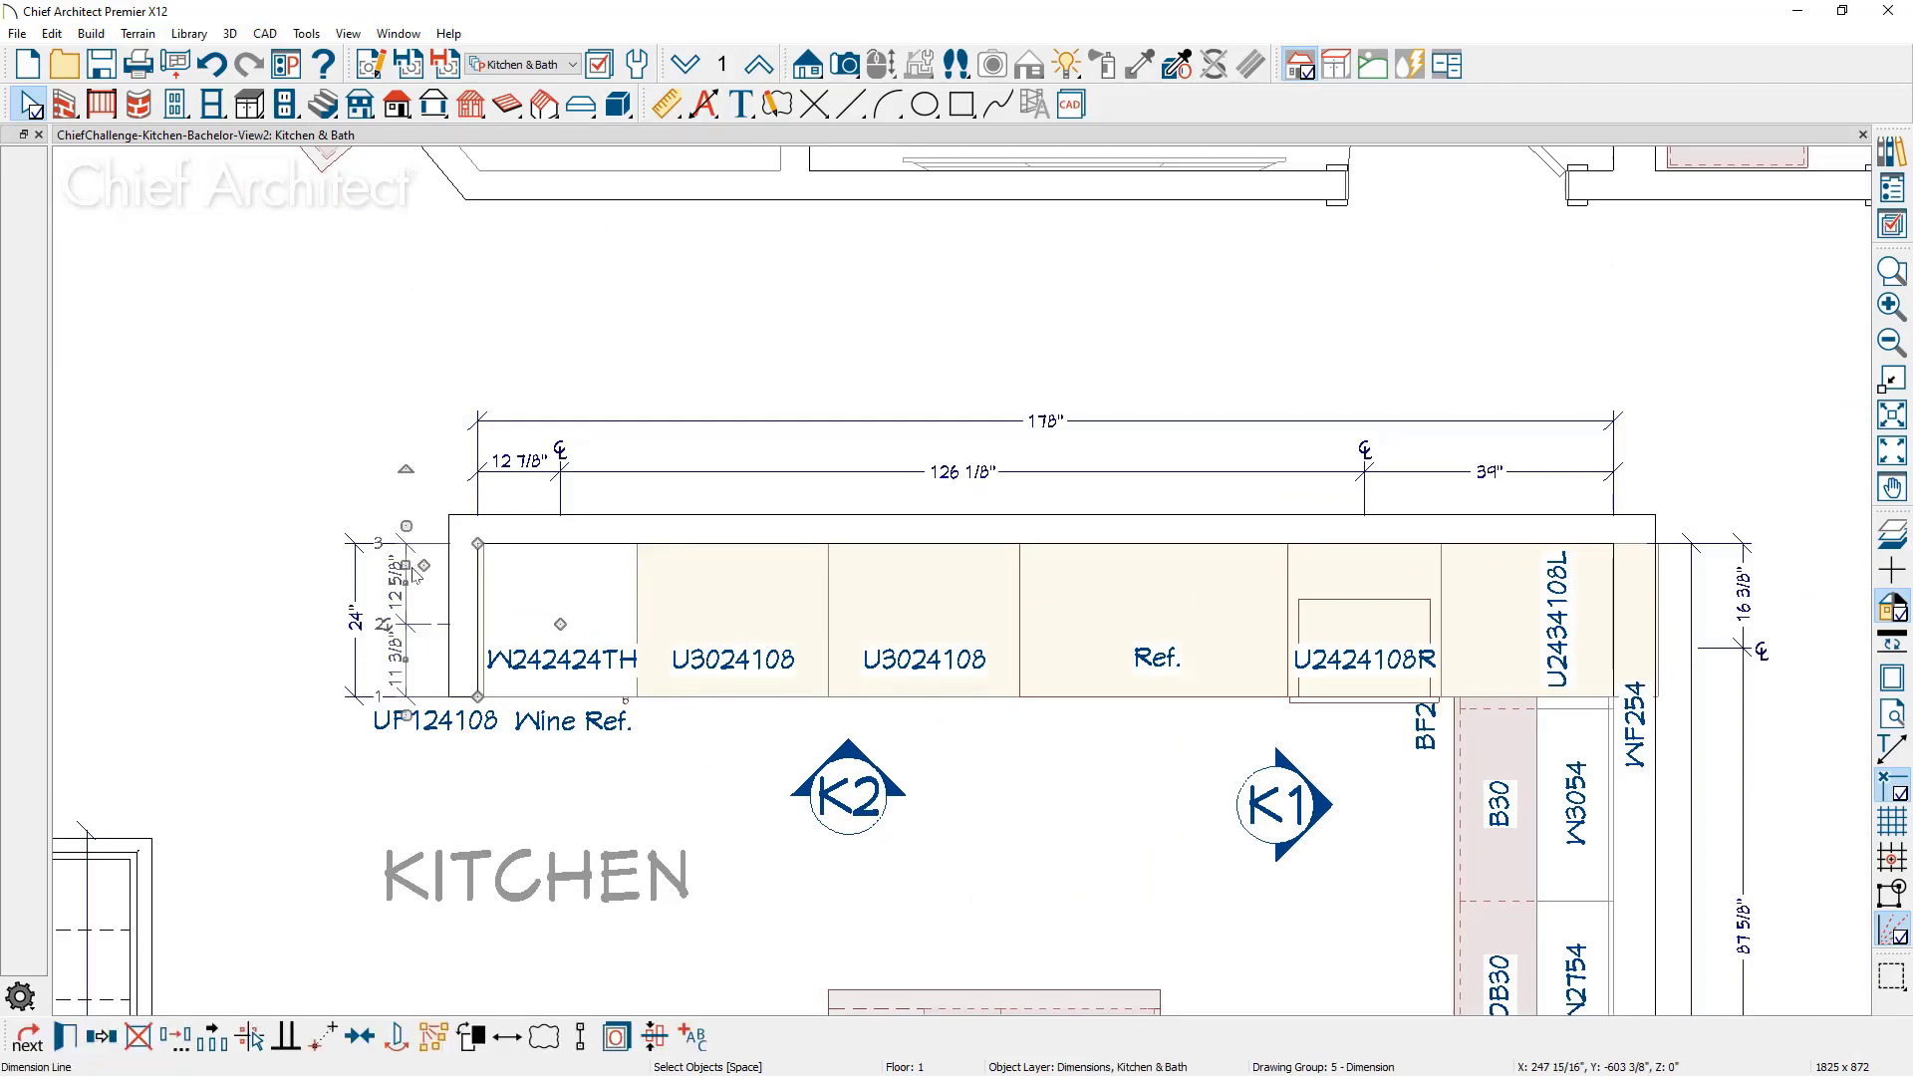
key("Escape")
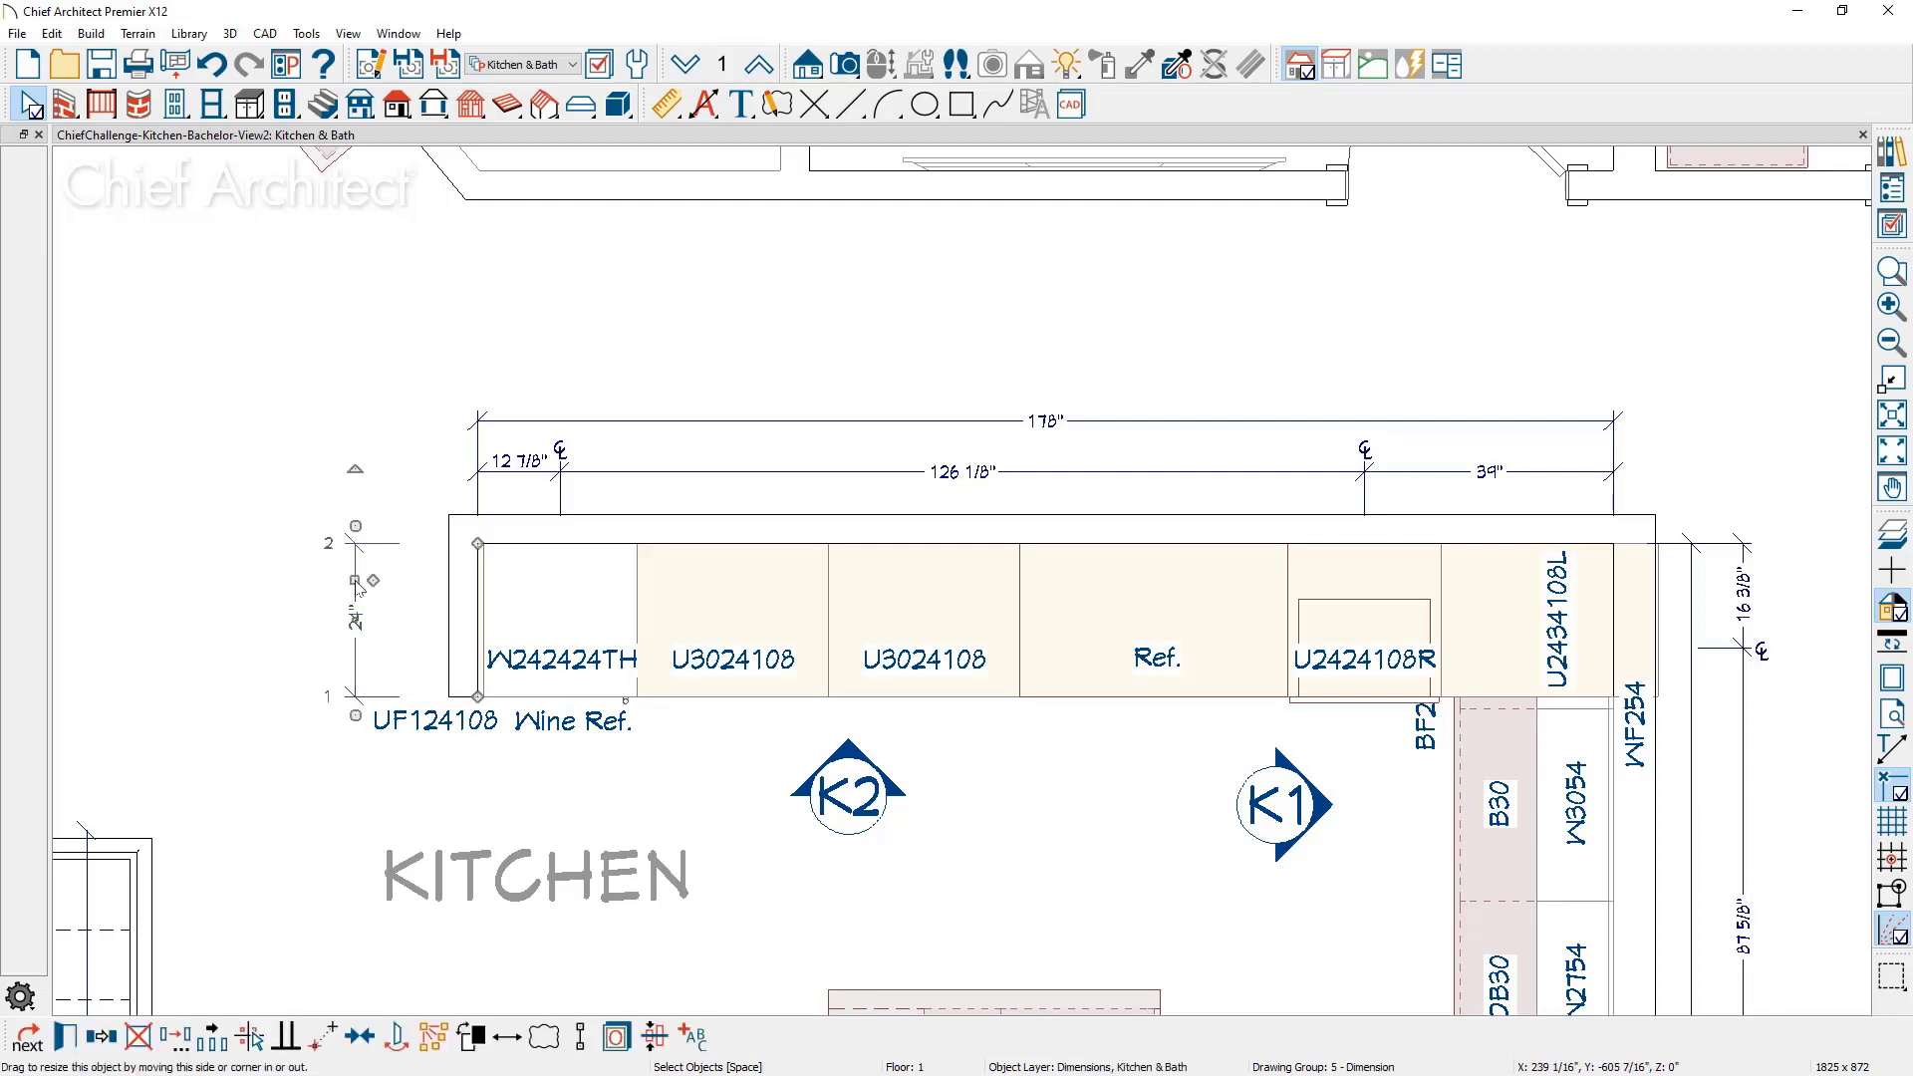
left_click_drag(359, 588, 395, 576)
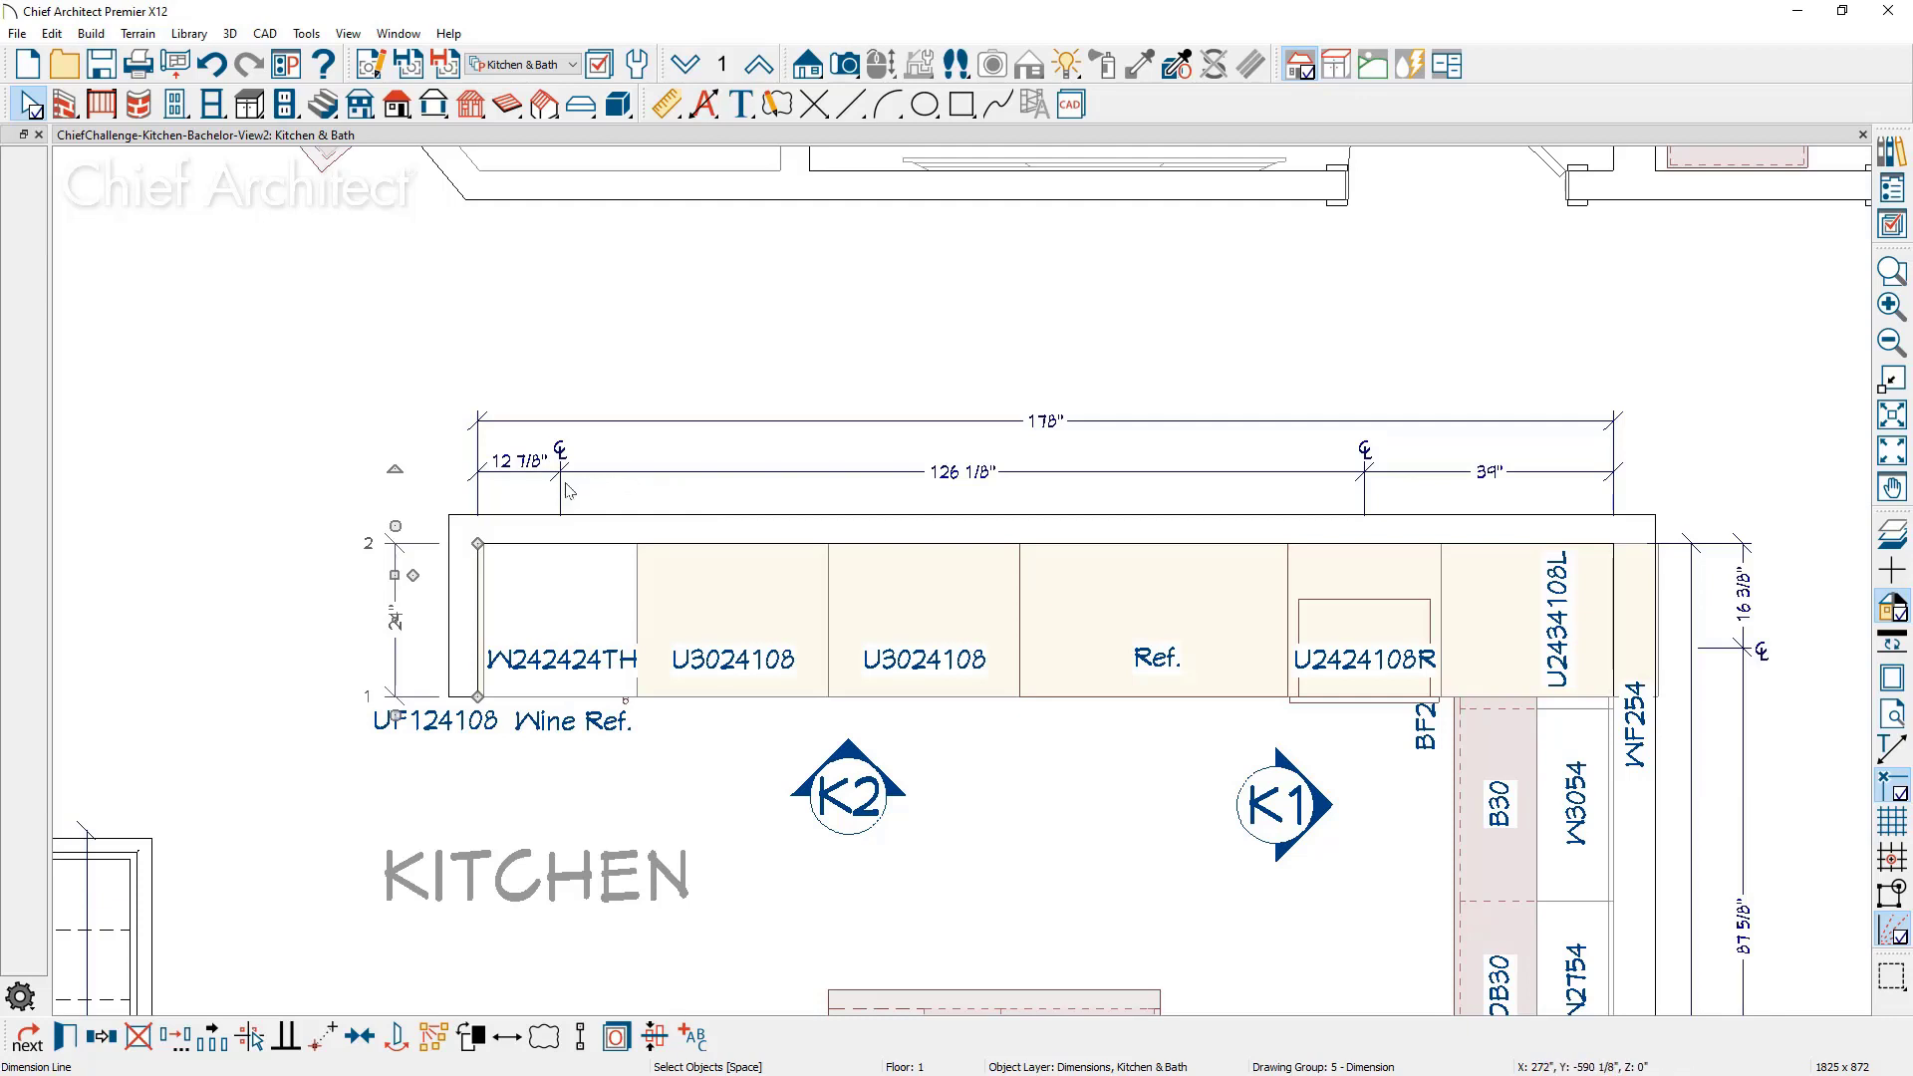
Step: Turn on the crosshairs and extend the centerline extension lines into the wine refrigerator cabinet and the U2424108R cabinet
key("x")
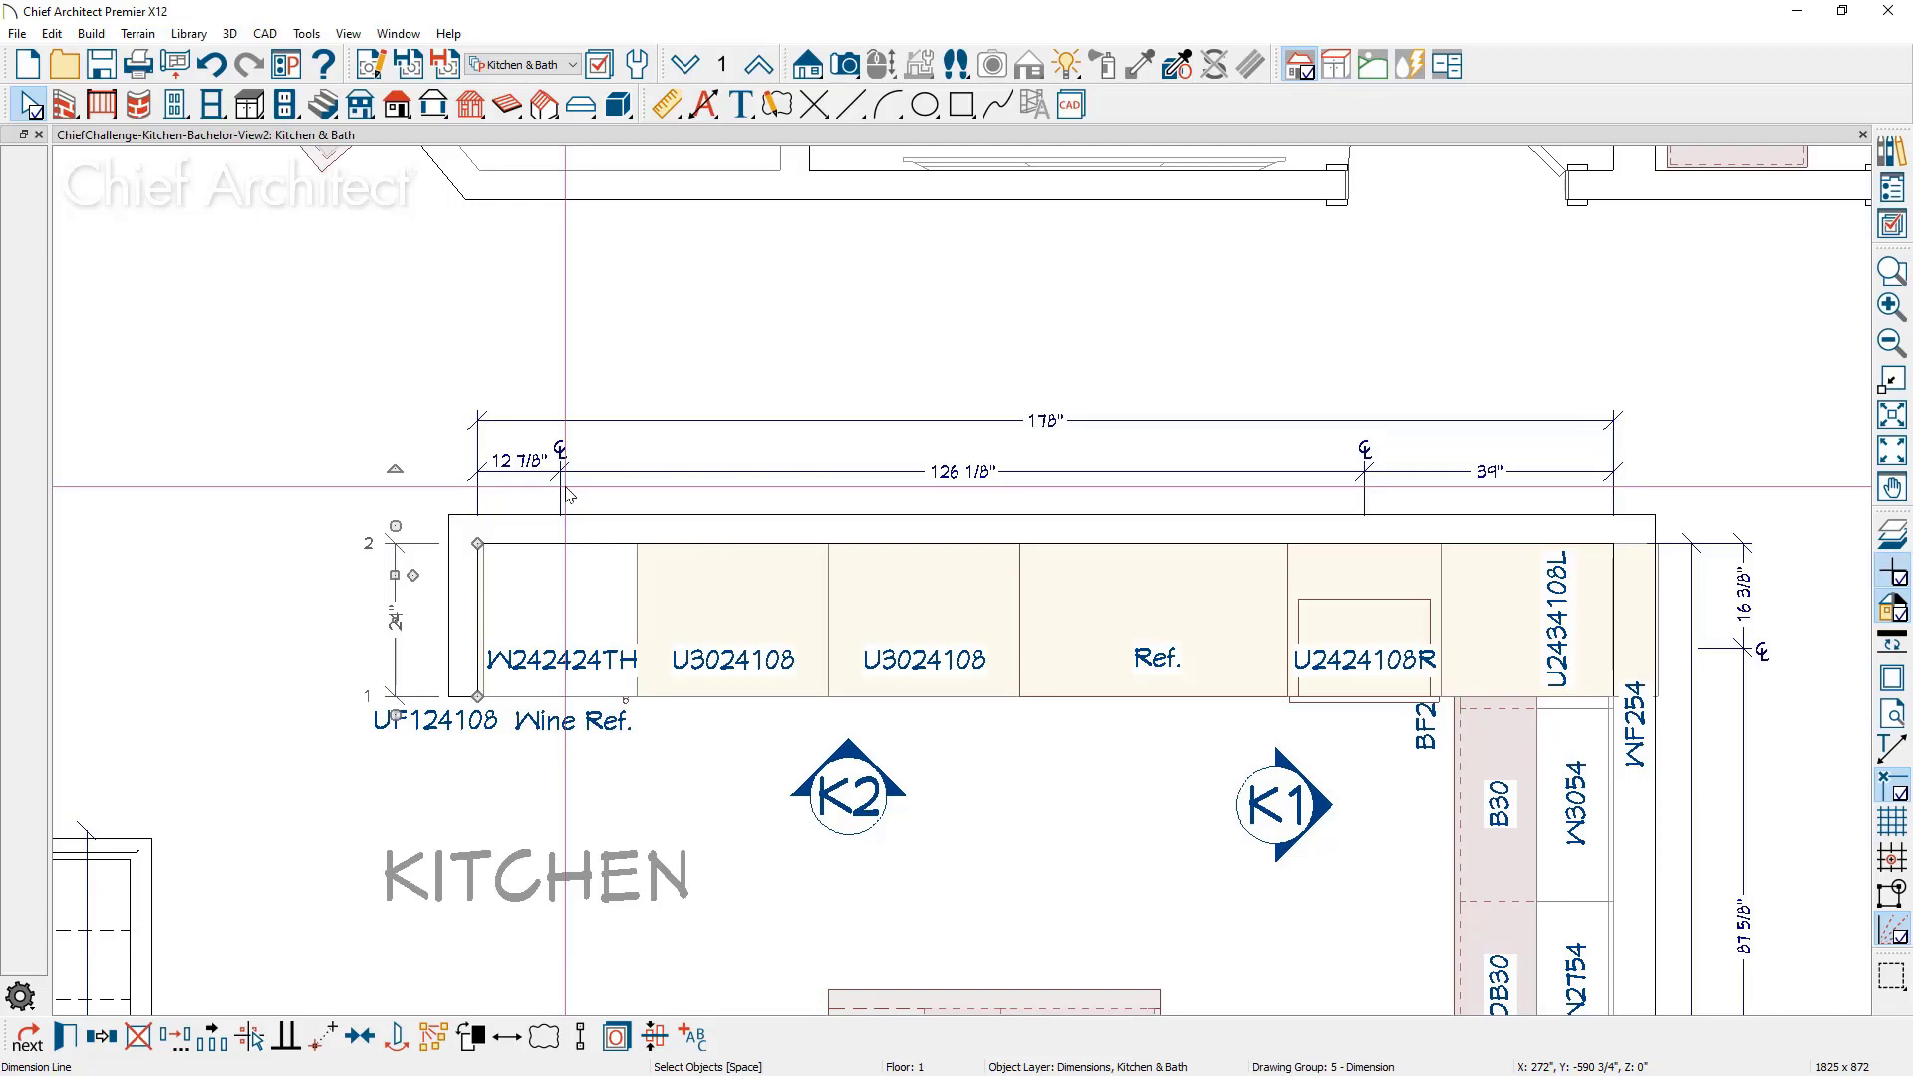
left_click(561, 498)
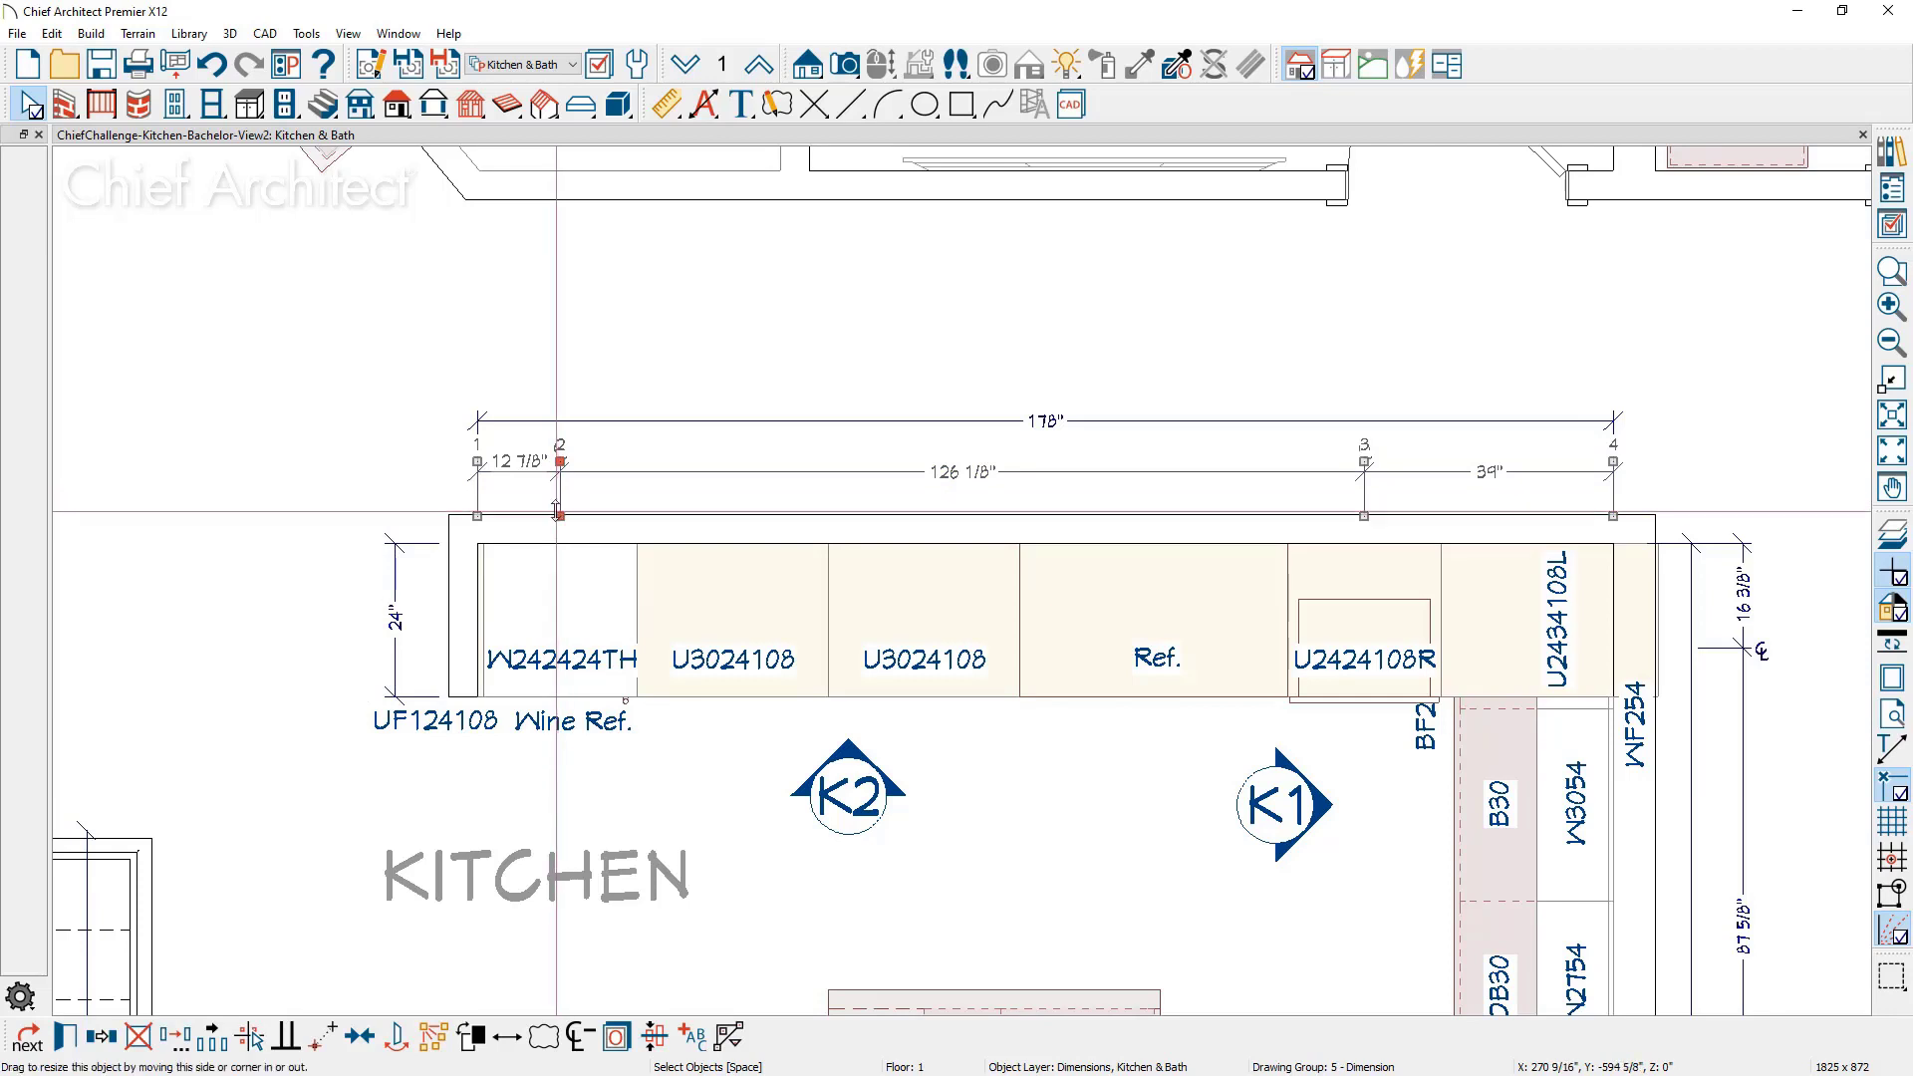
left_click(559, 550)
left_click_drag(559, 554, 555, 619)
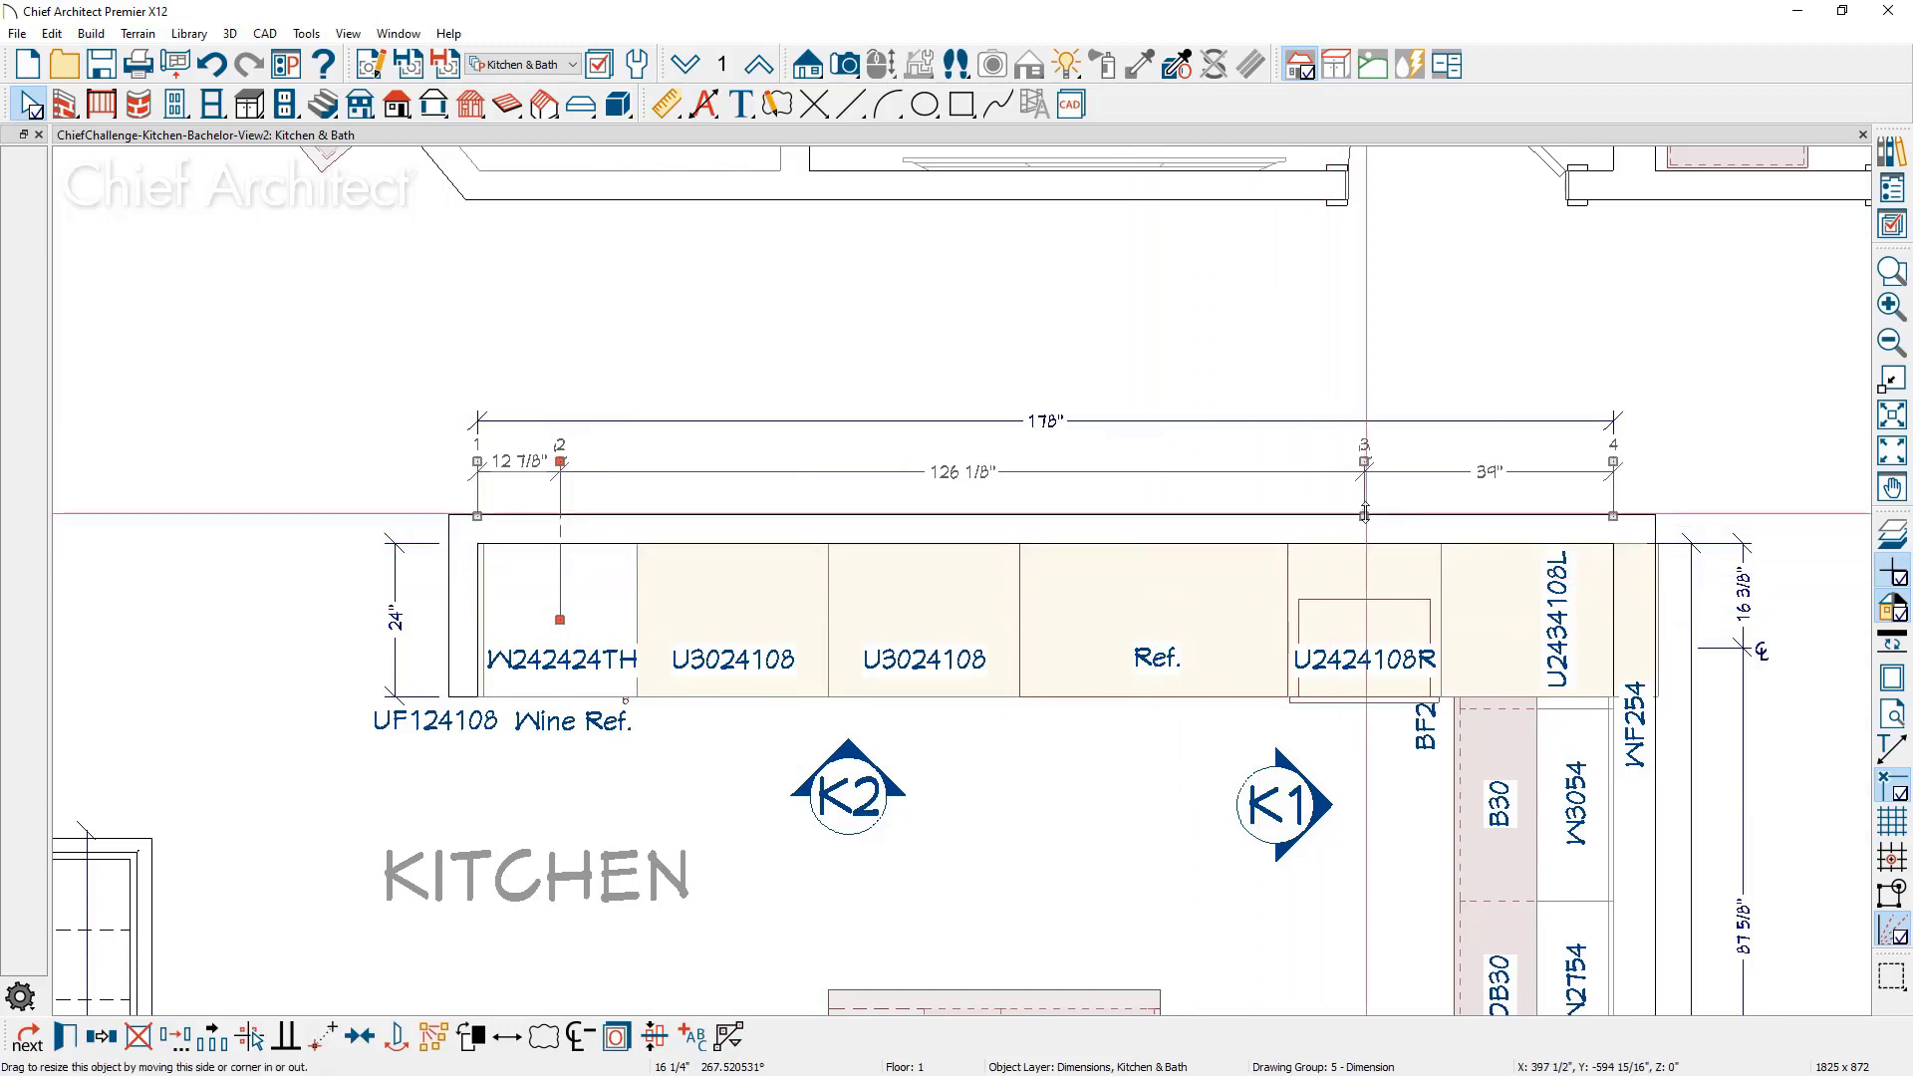
left_click(1356, 592)
left_click_drag(1356, 592, 1361, 614)
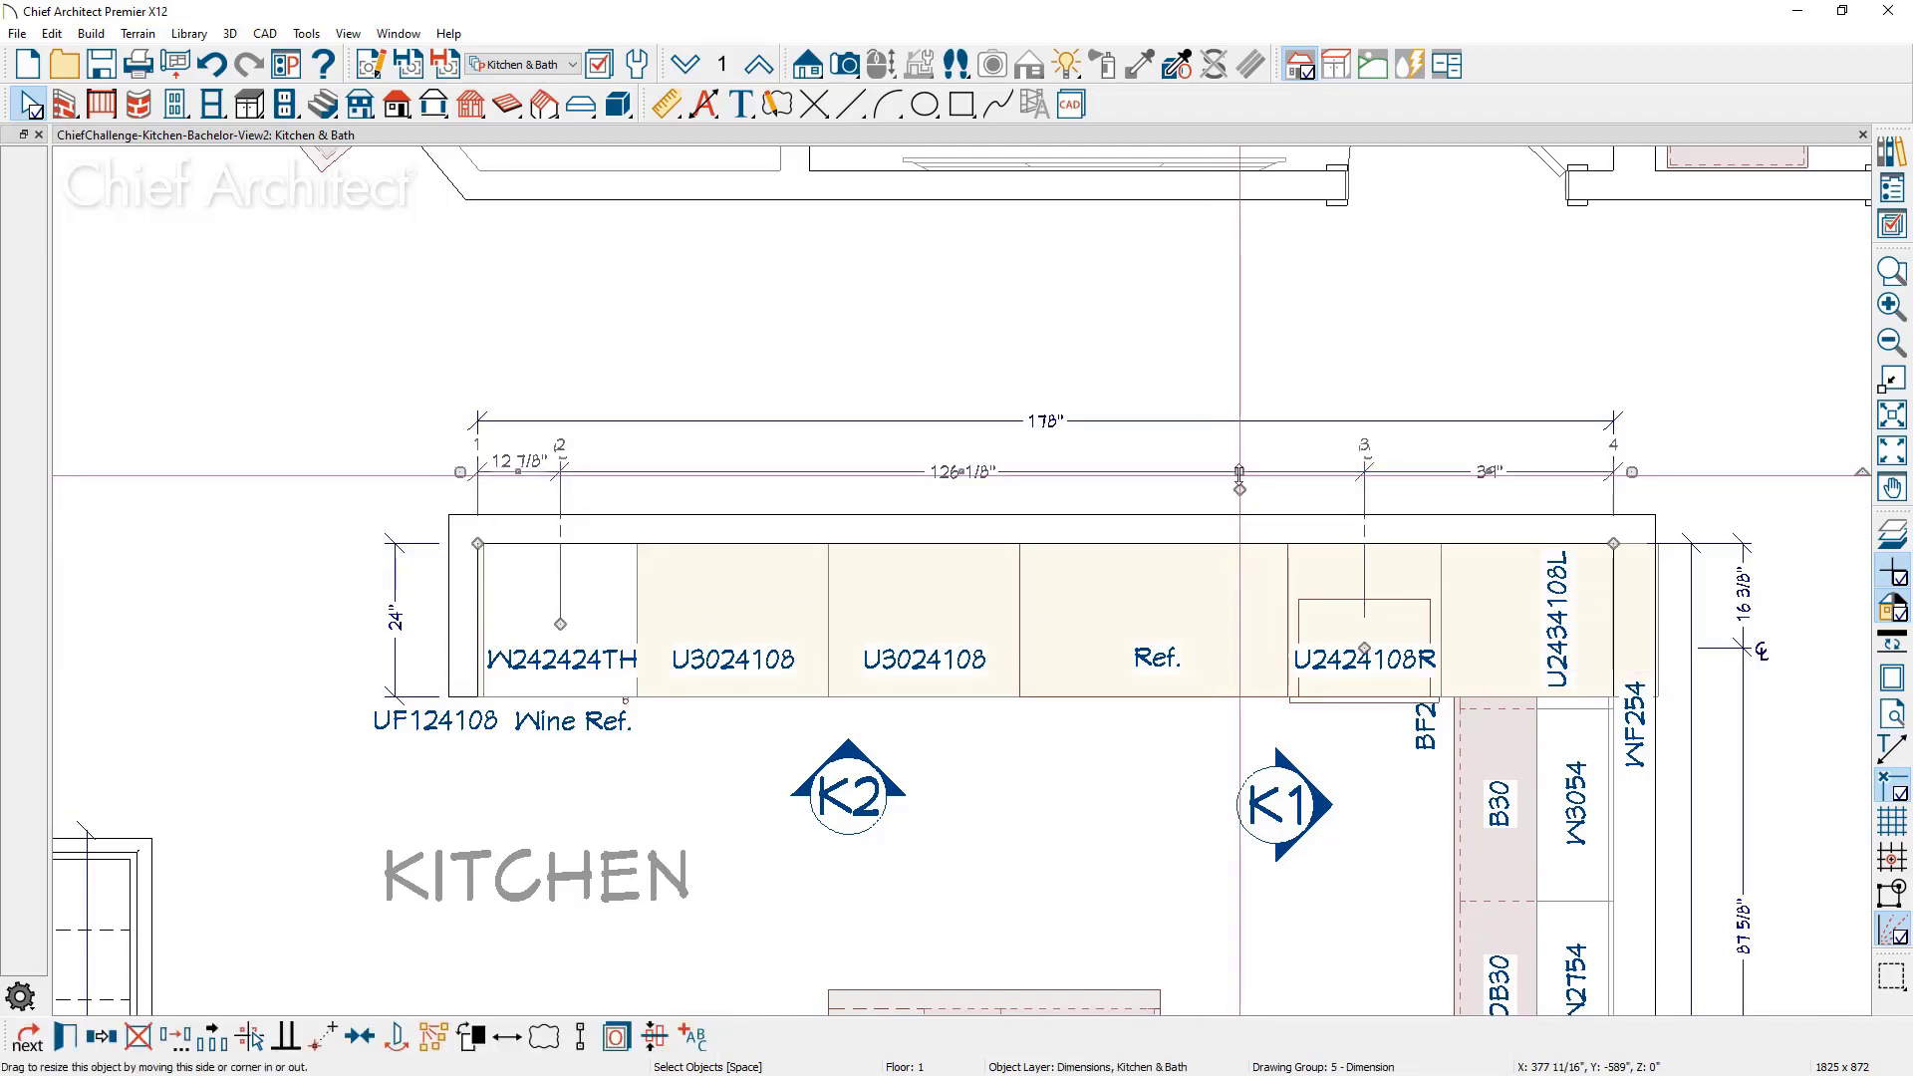
Step: Add the refrigerator's centerline to the inner dimension line above the tall cabinets and extend its extension line into the refrigerator
left_click(1265, 498)
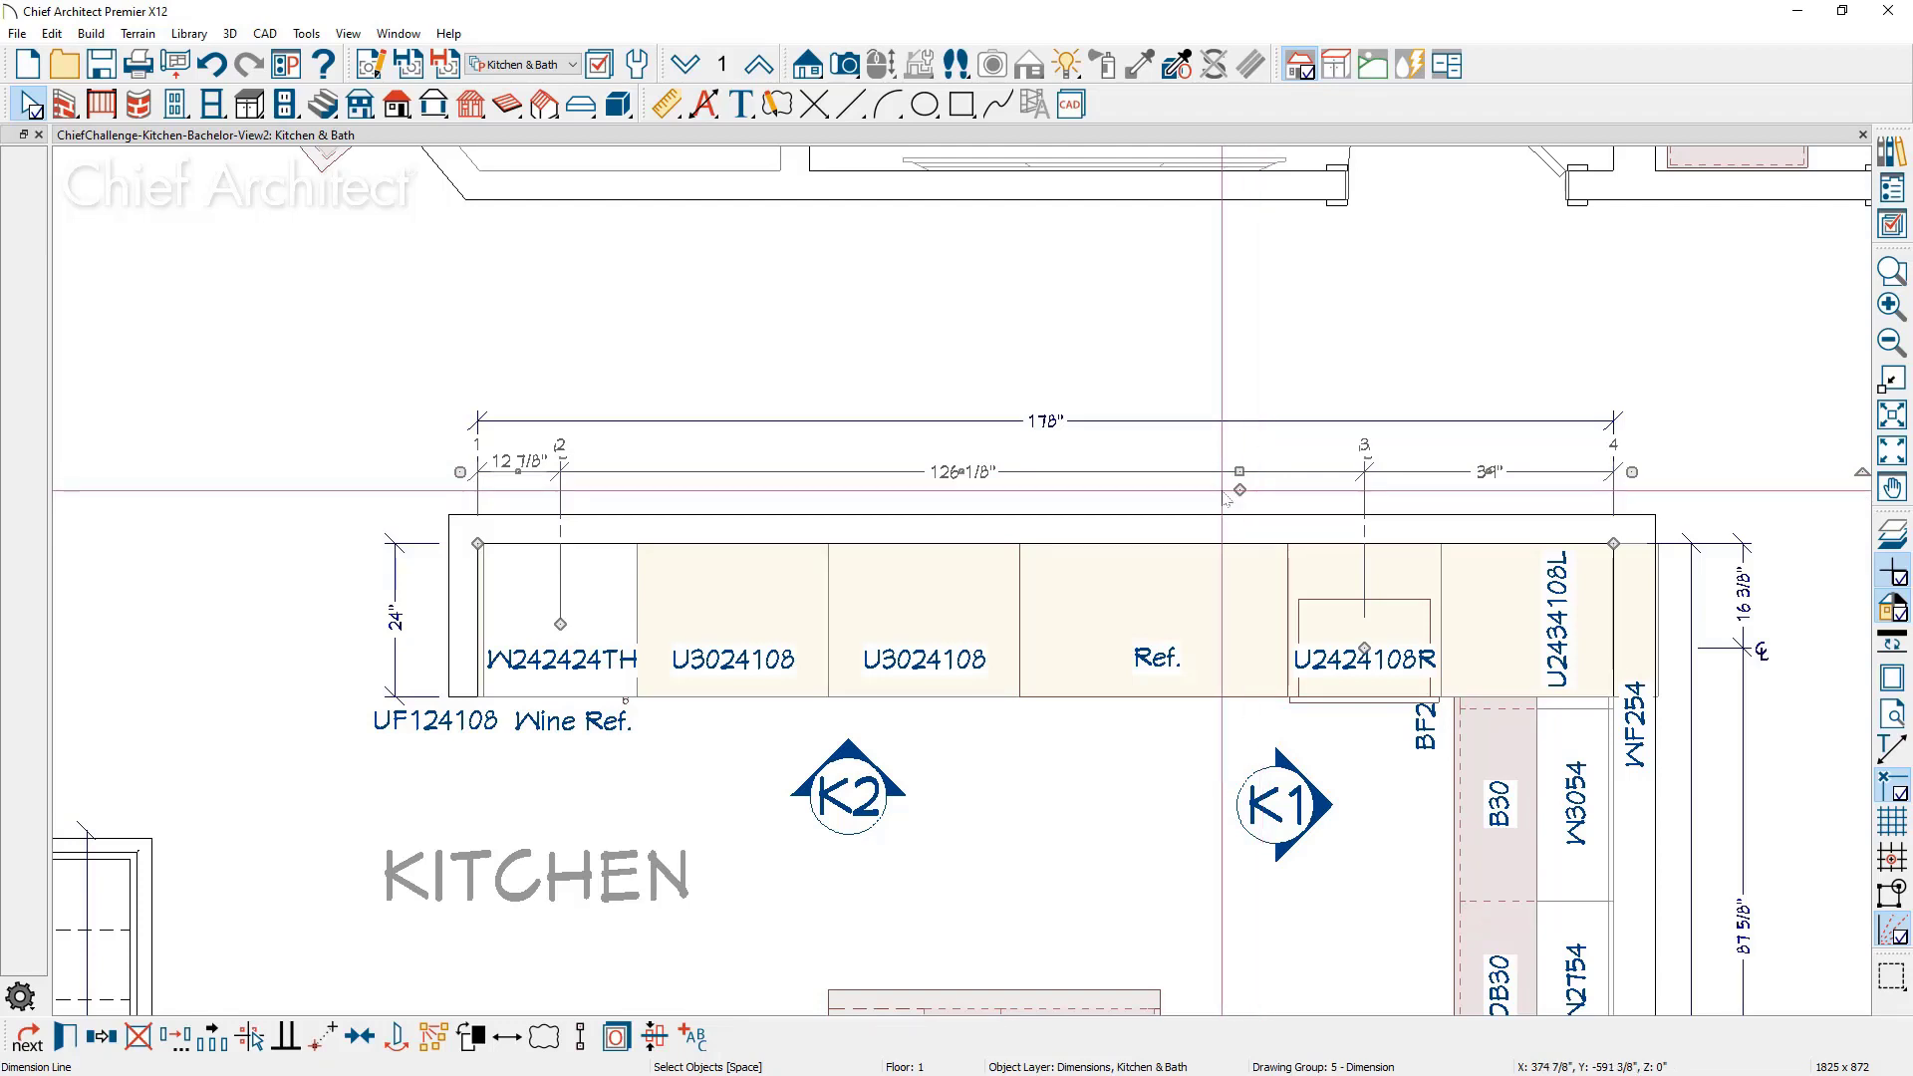
left_click_drag(1239, 489, 1161, 555)
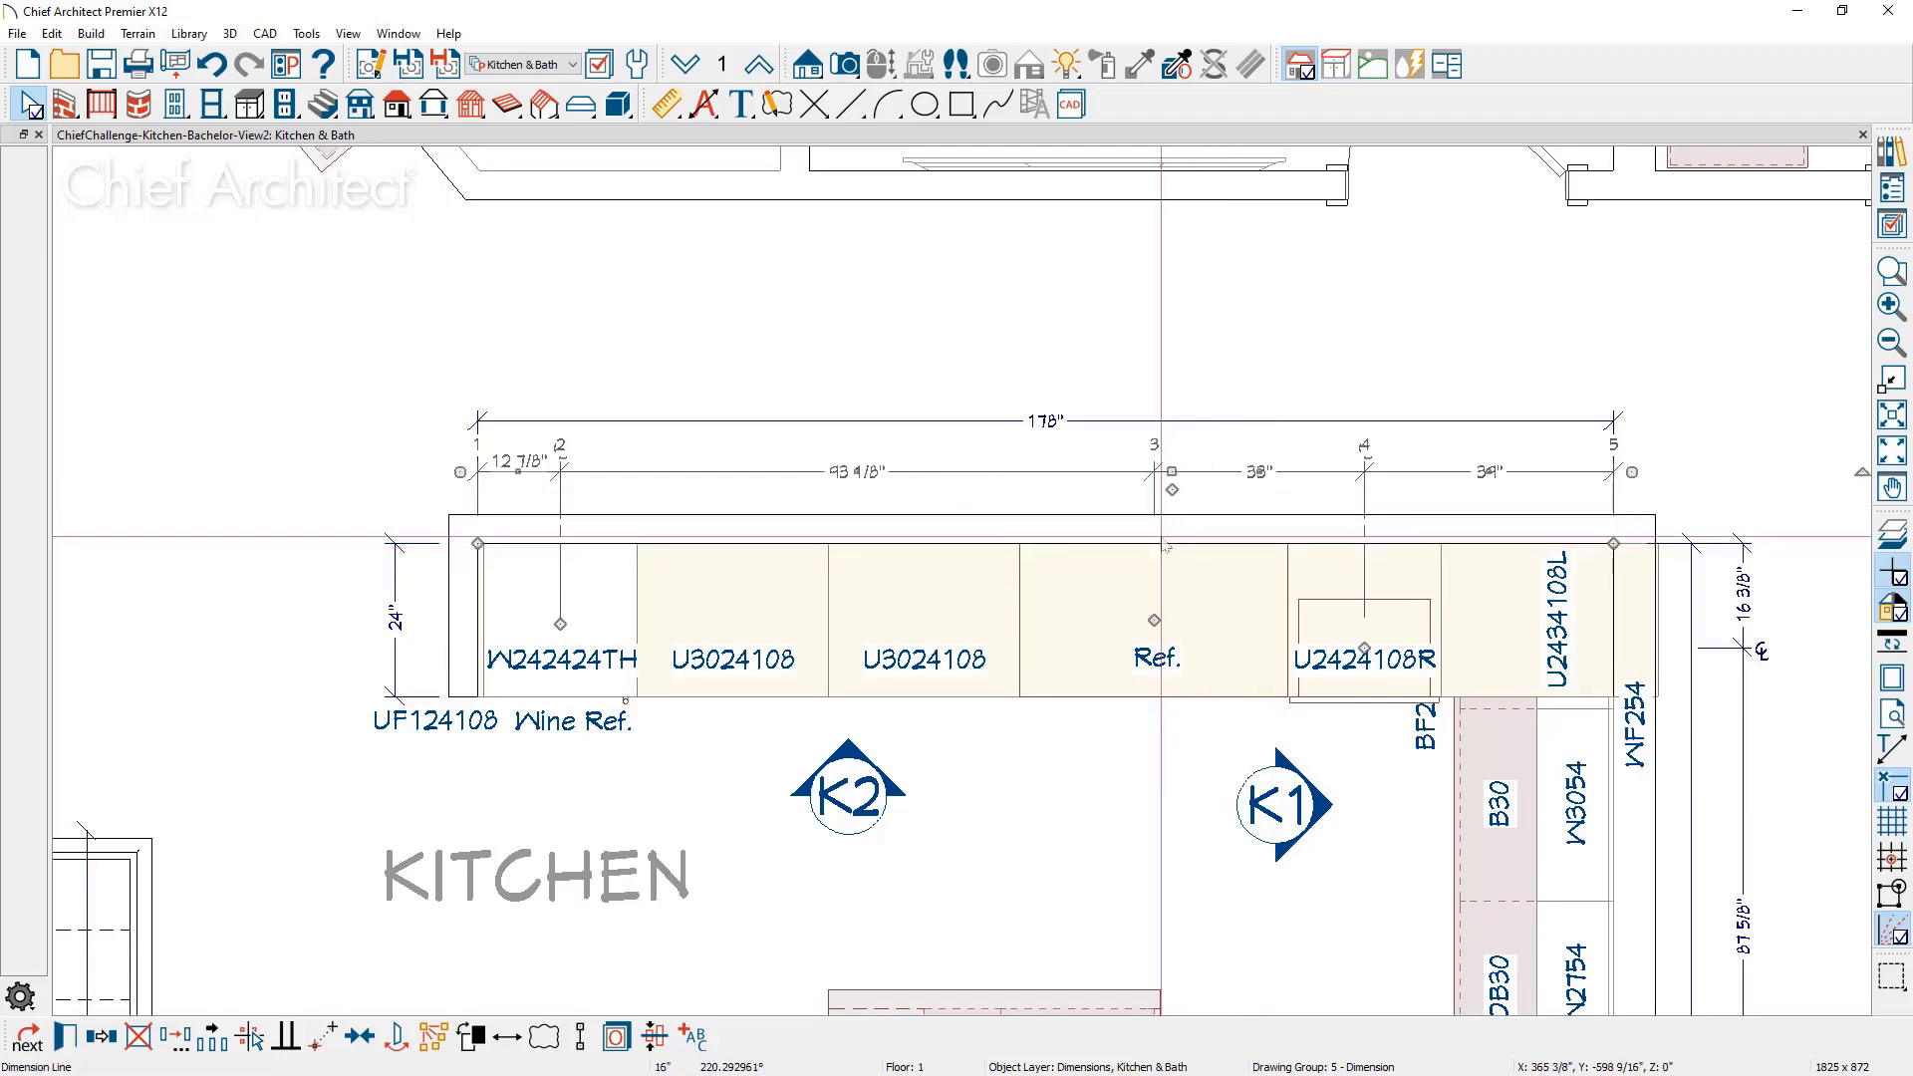
left_click(1161, 523)
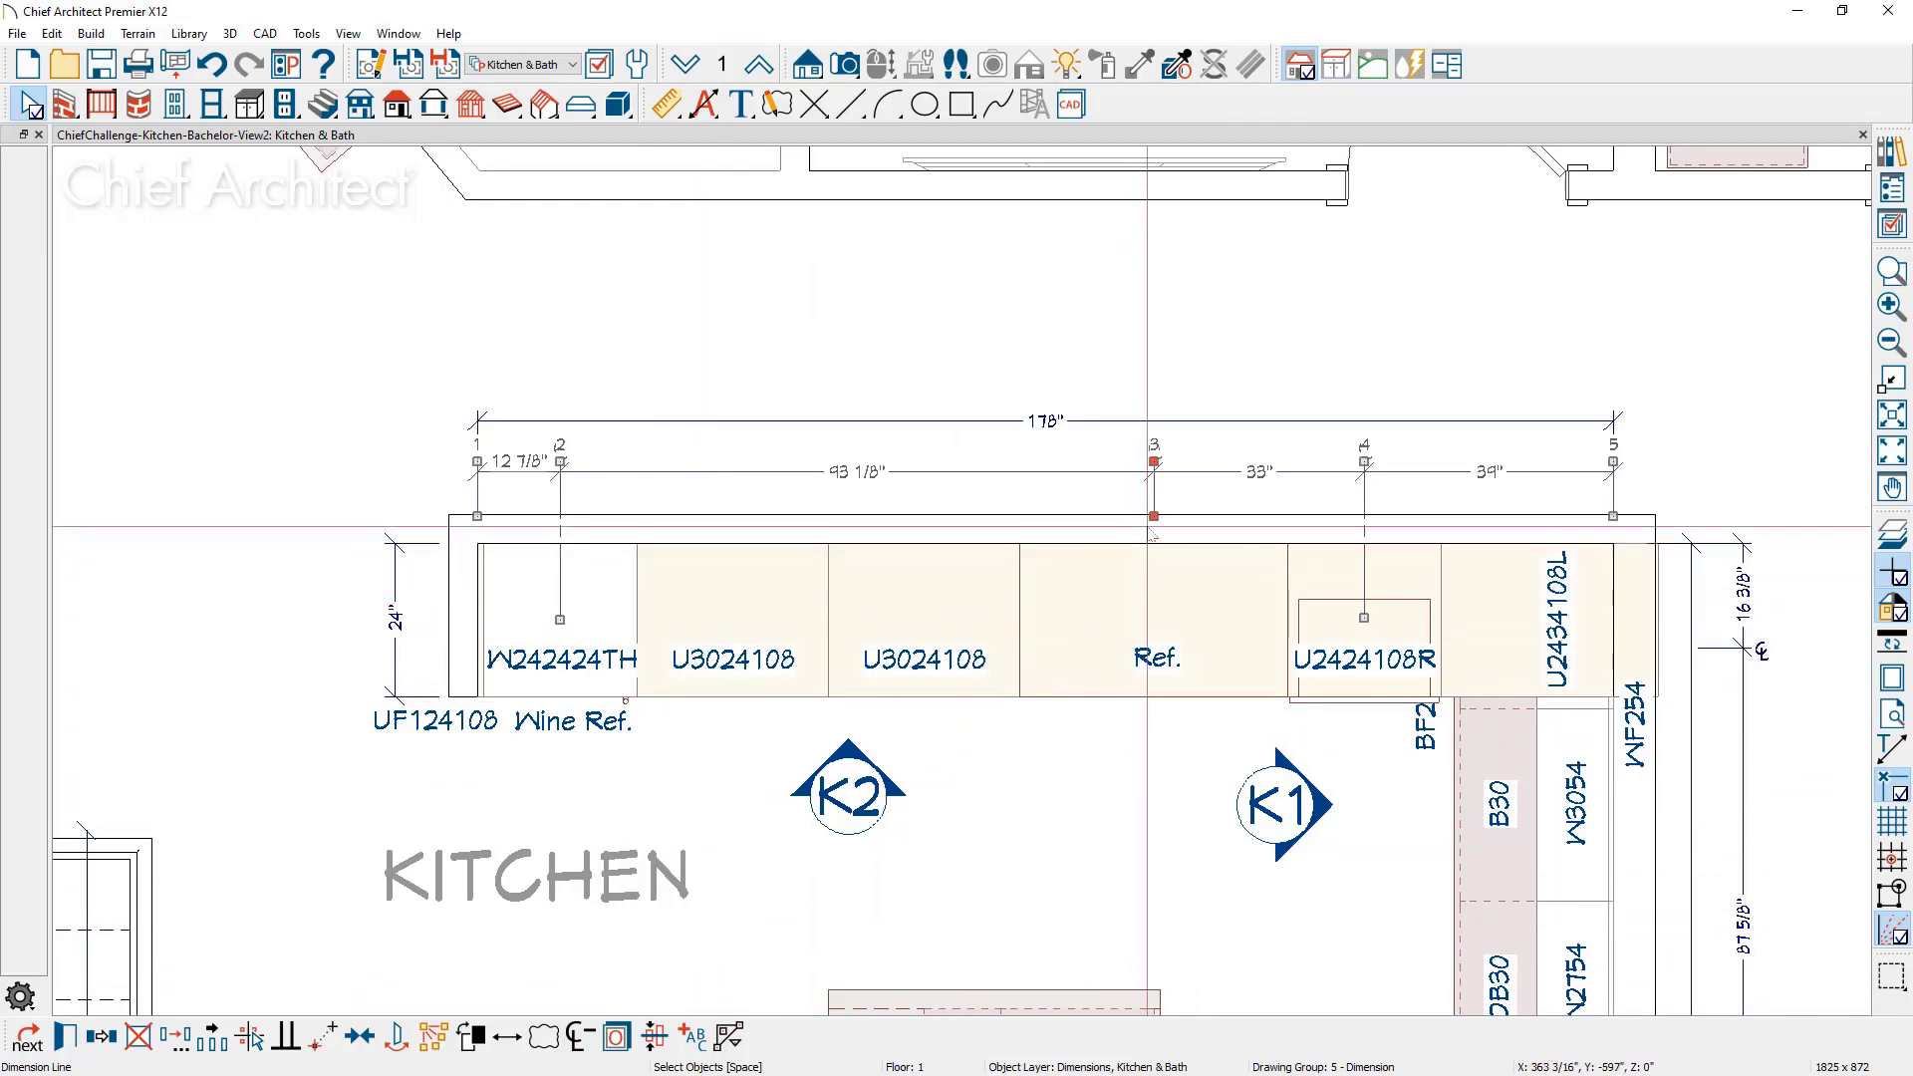
left_click_drag(1153, 516, 1153, 614)
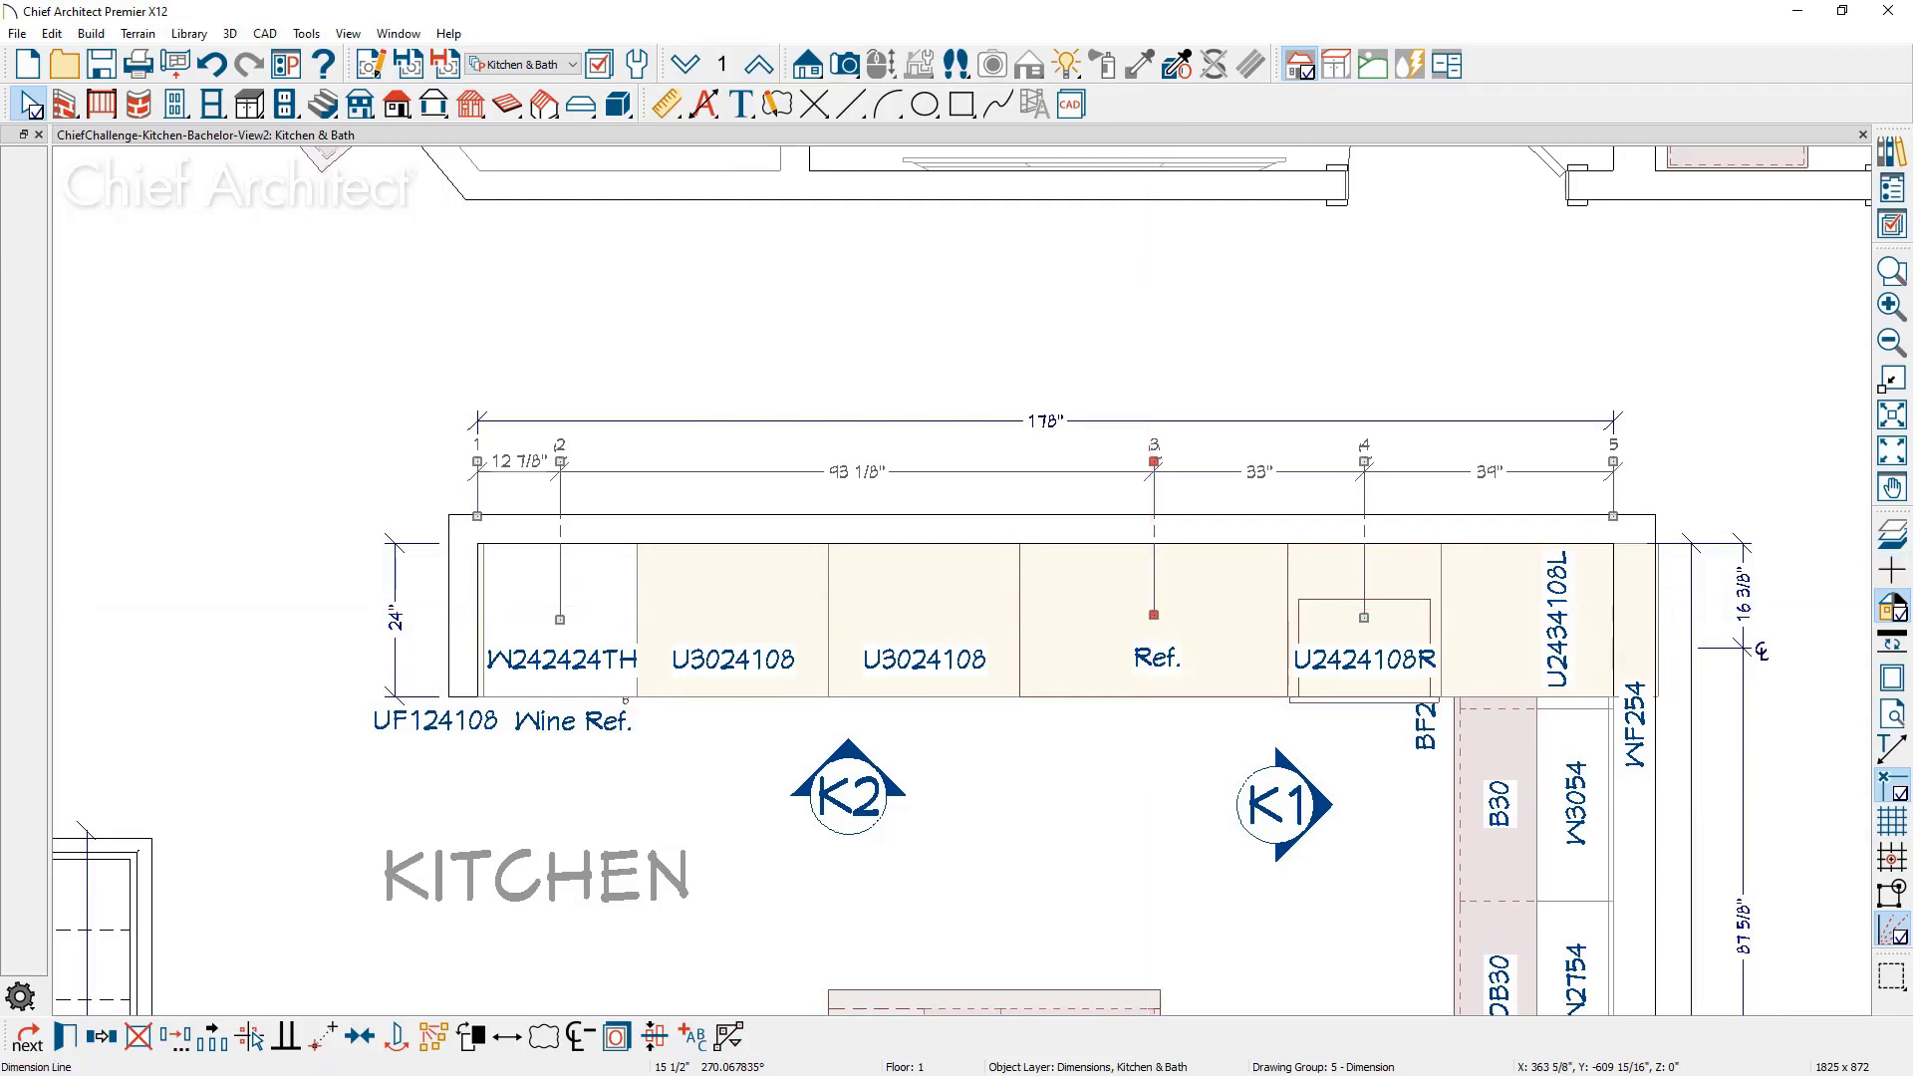
left_click(962, 822)
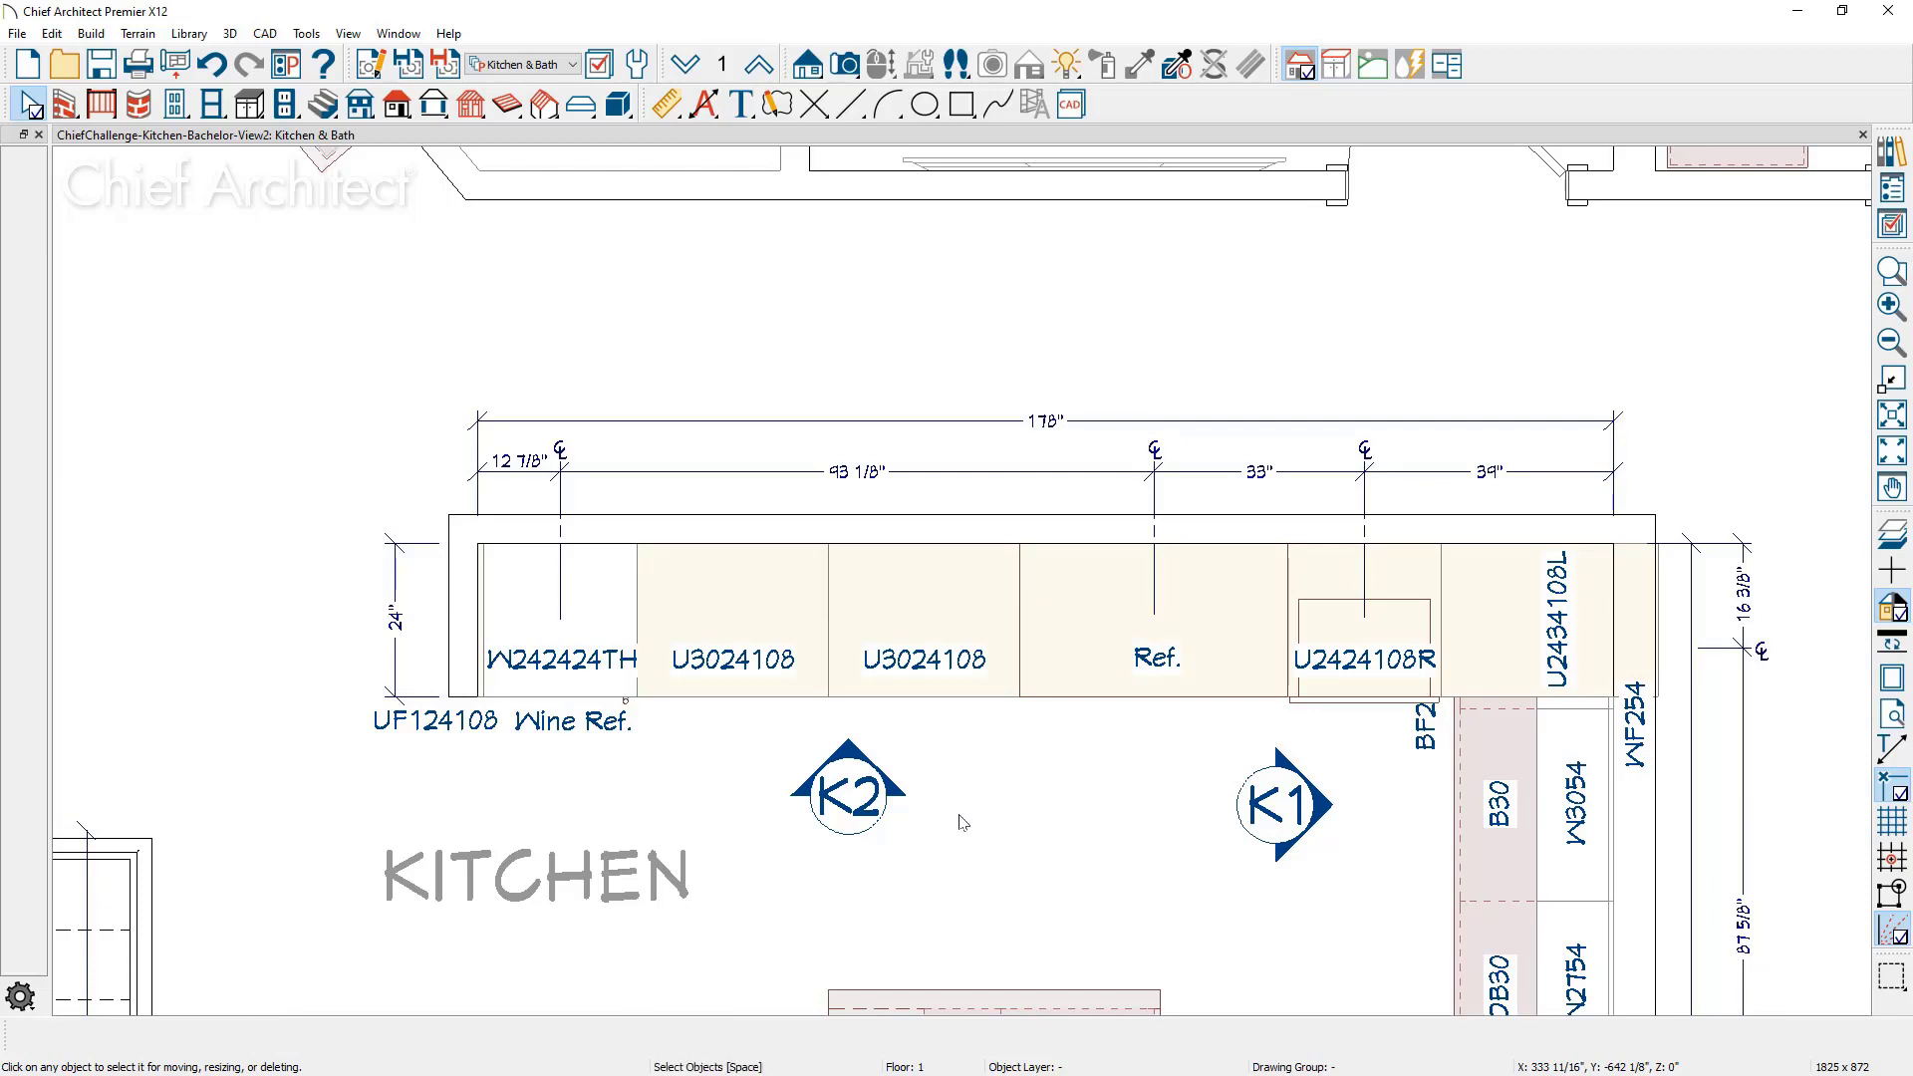
Step: Remove the U2424108R cabinet's centerline marker from the inner dimension line along the range wall
middle_click(1110, 491)
left_click_drag(1110, 491, 956, 458)
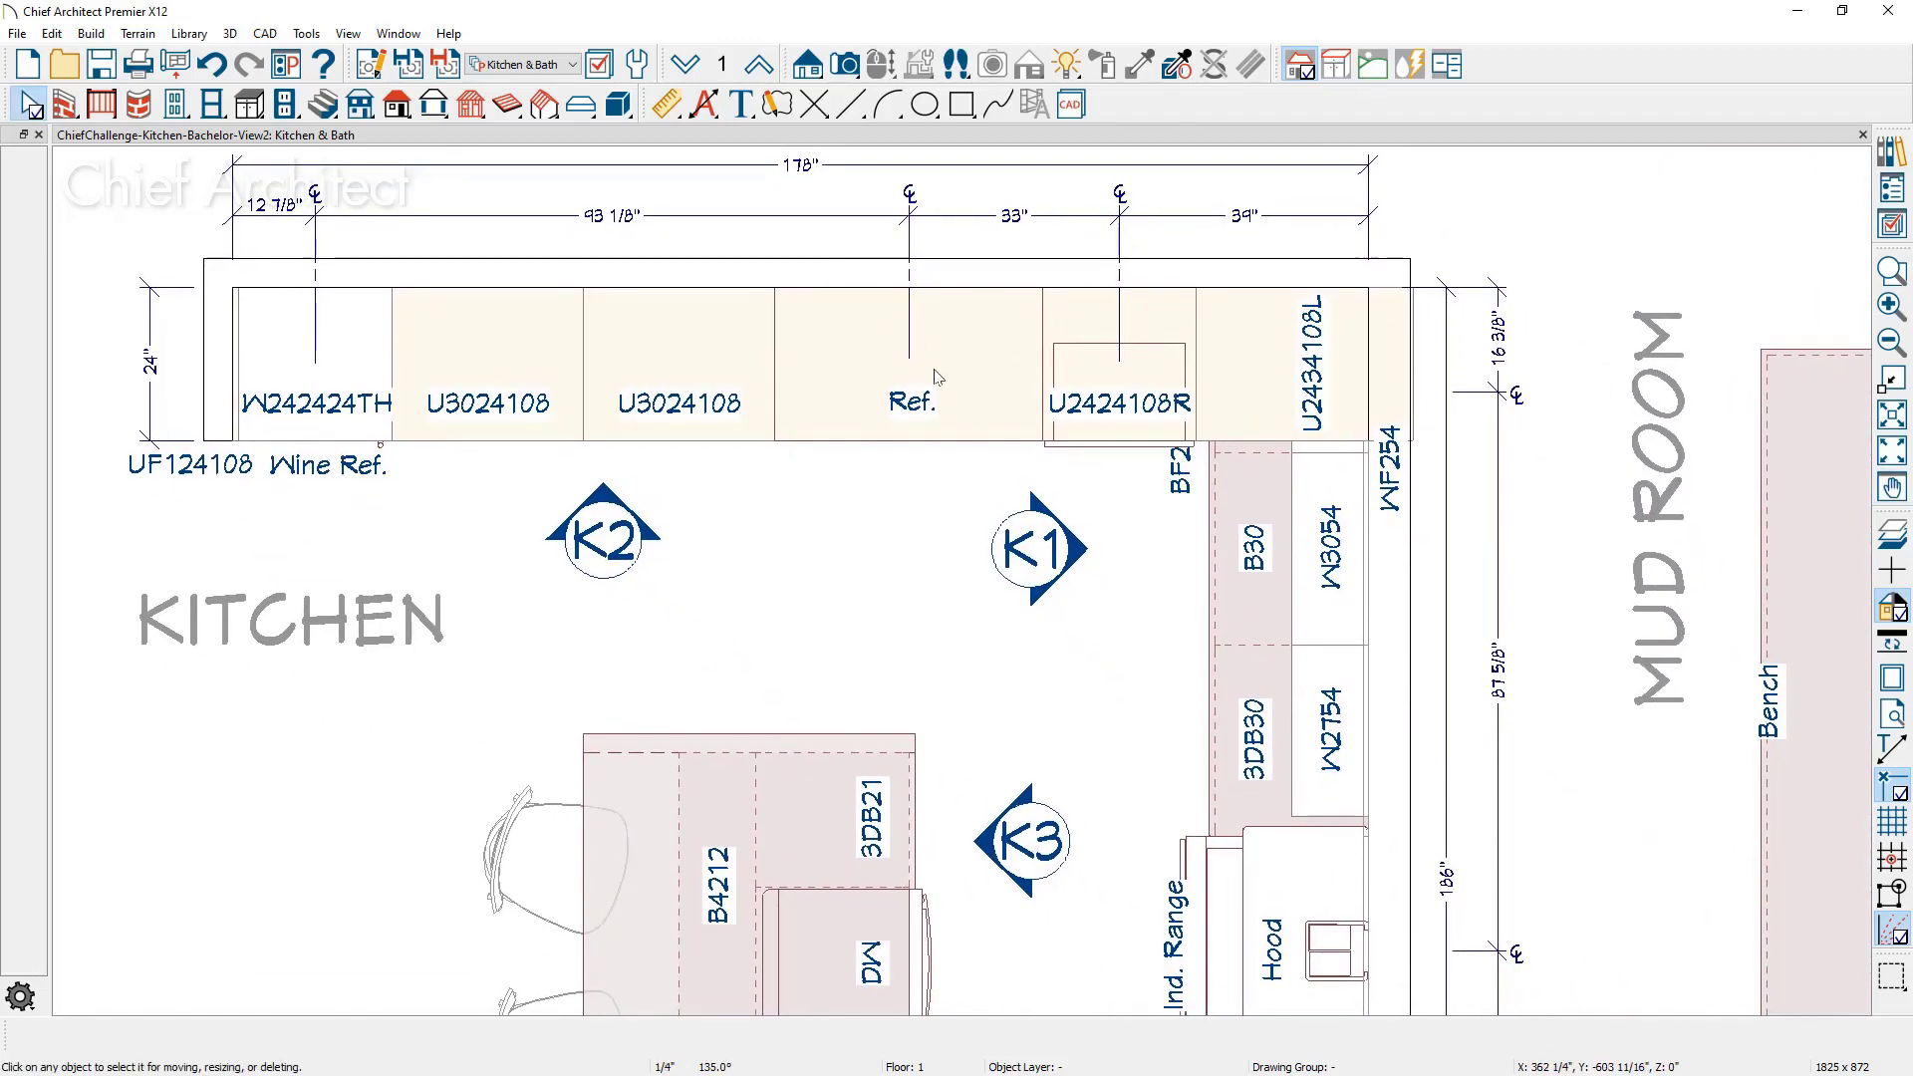
scroll(956, 458, "down", 3)
key("space")
scroll(850, 323, "down", 3)
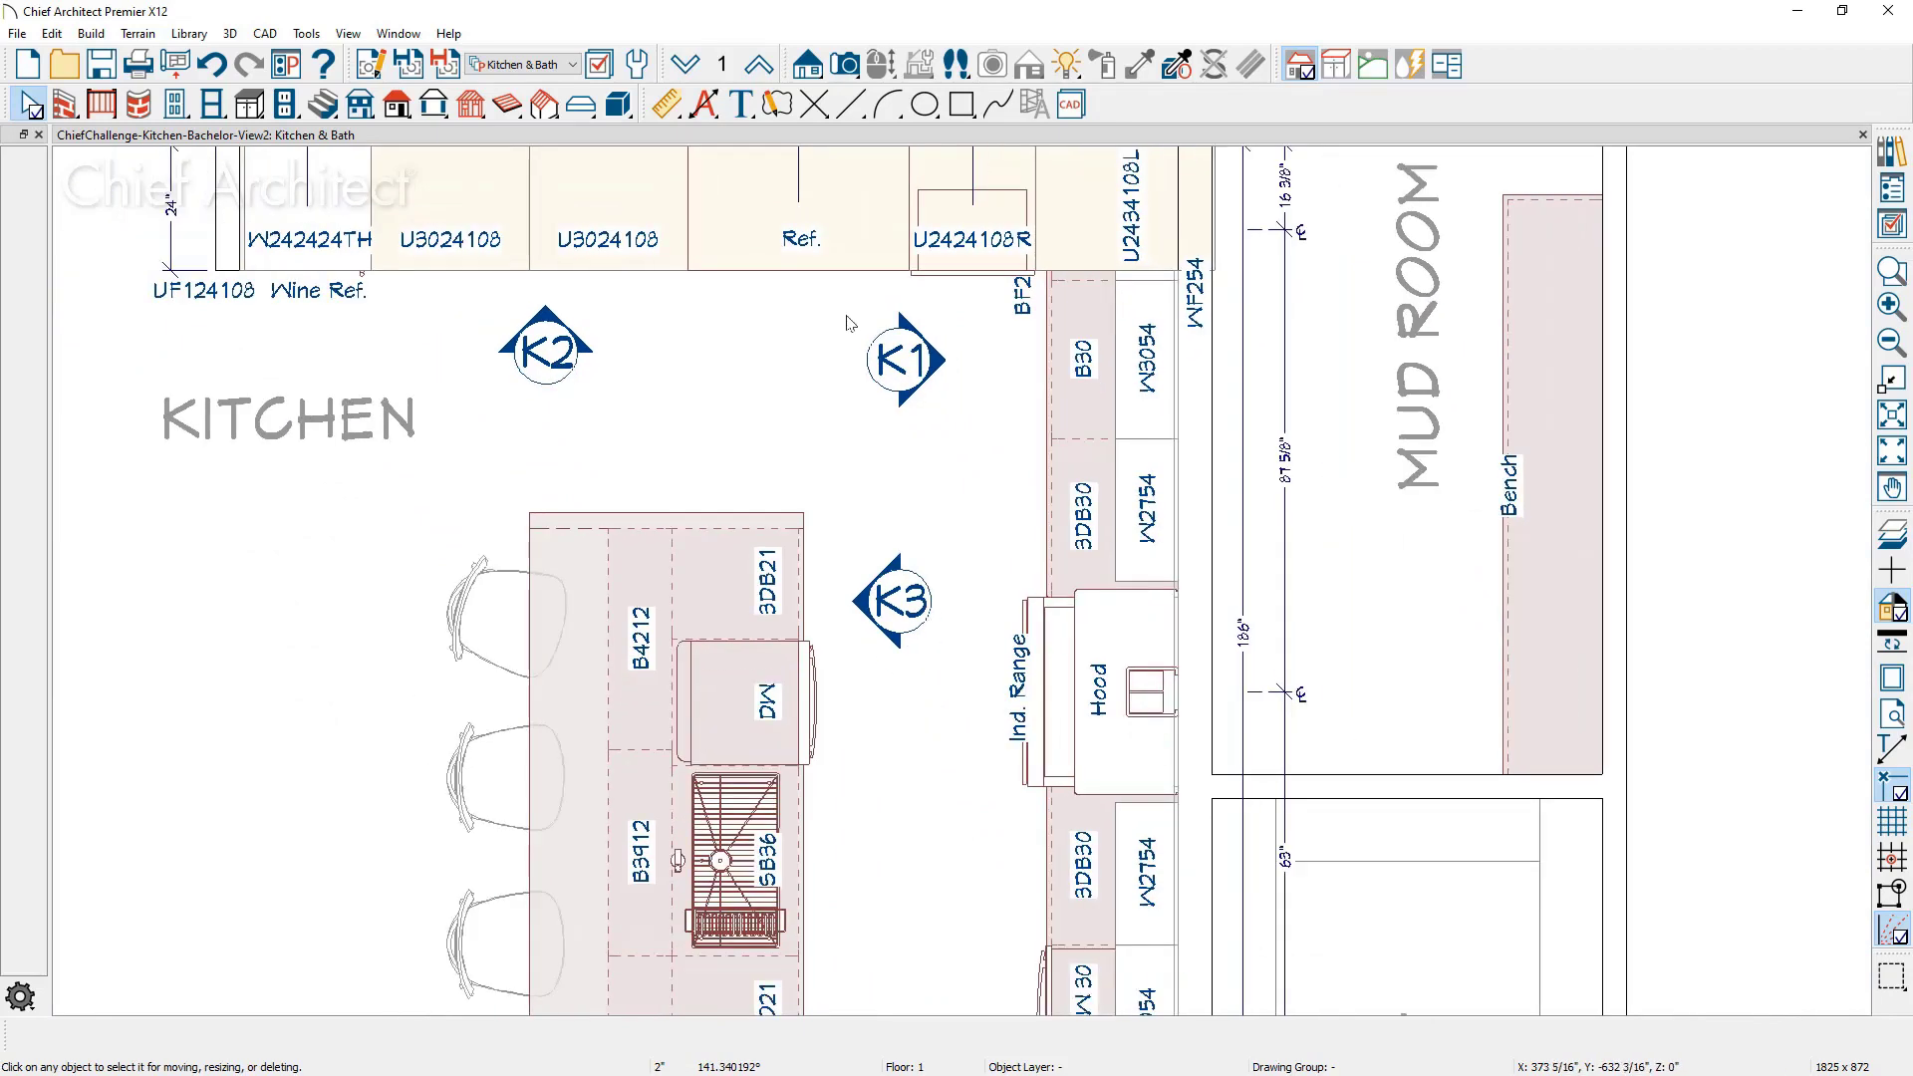
scroll(850, 324, "down", 1)
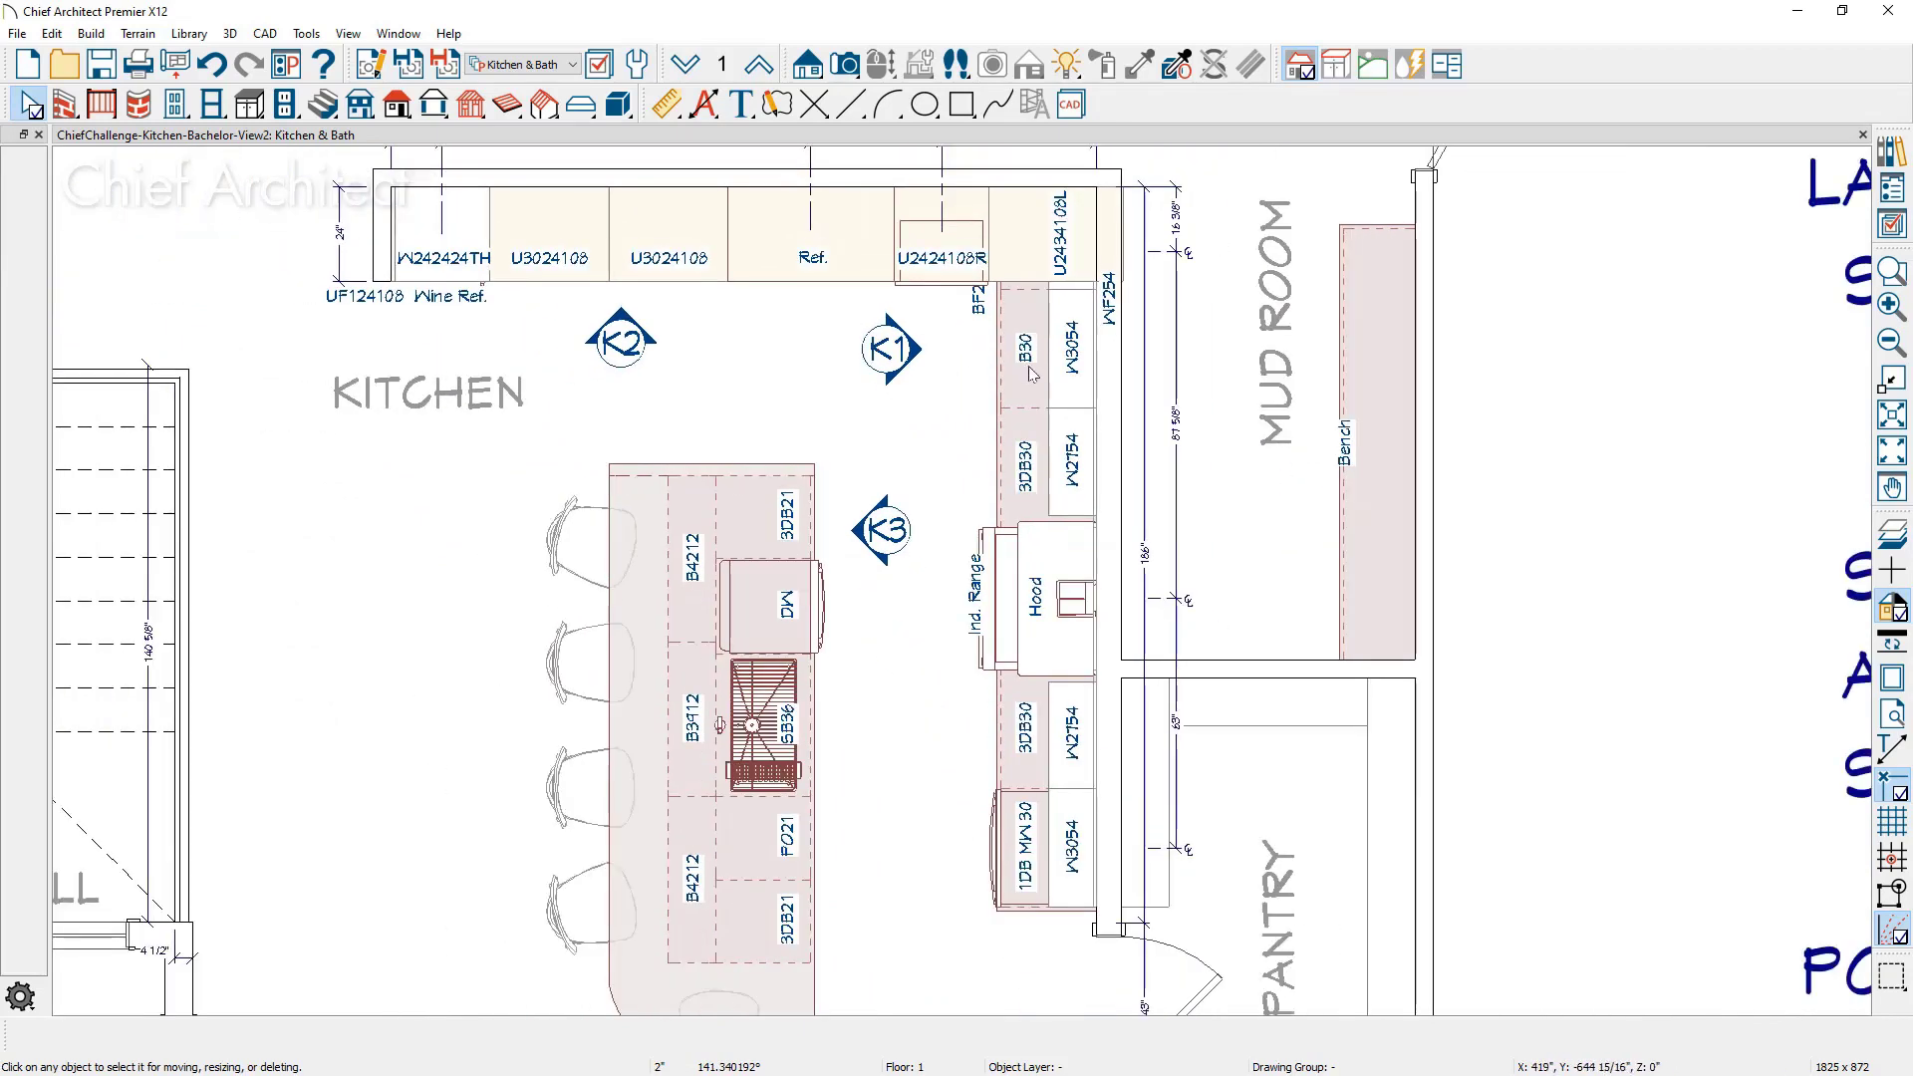
scroll(1138, 259, "up", 3)
middle_click_drag(1138, 259, 1194, 386)
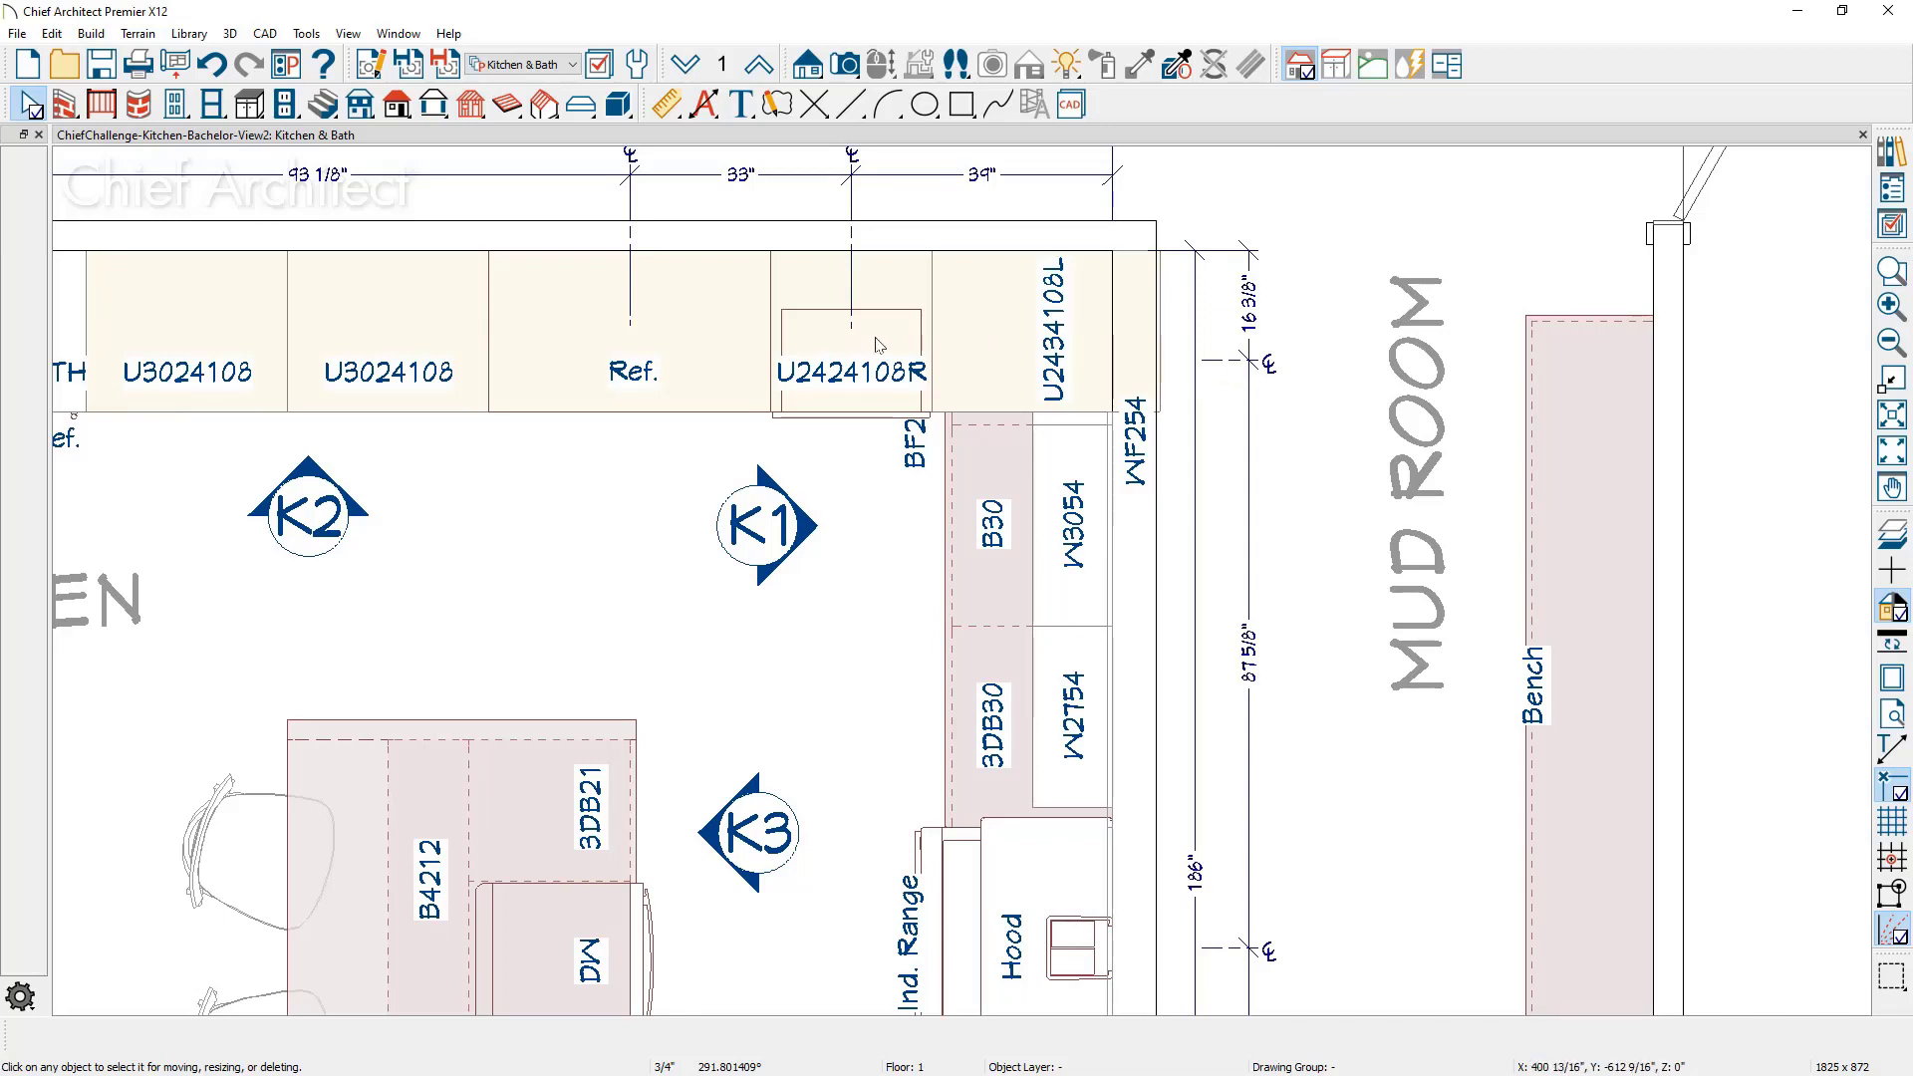
left_click(1250, 436)
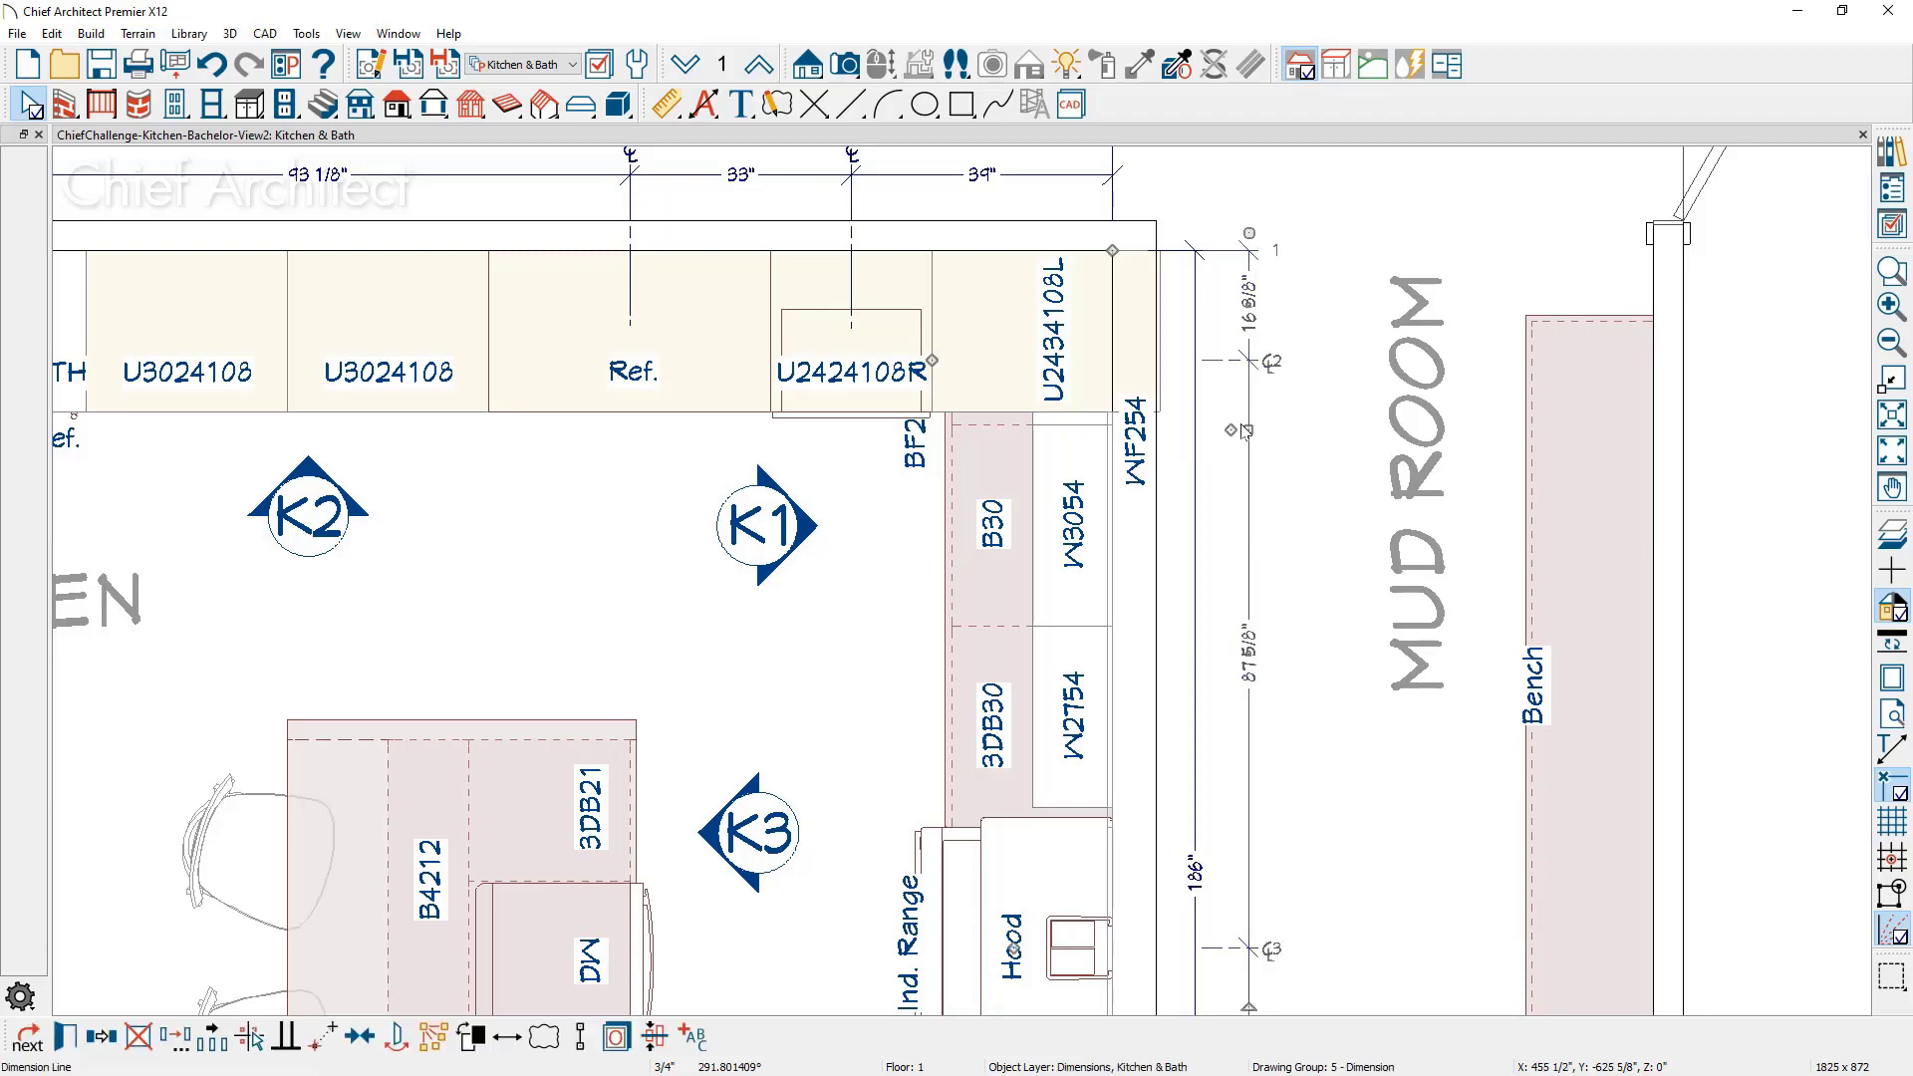
left_click_drag(1250, 436, 894, 376)
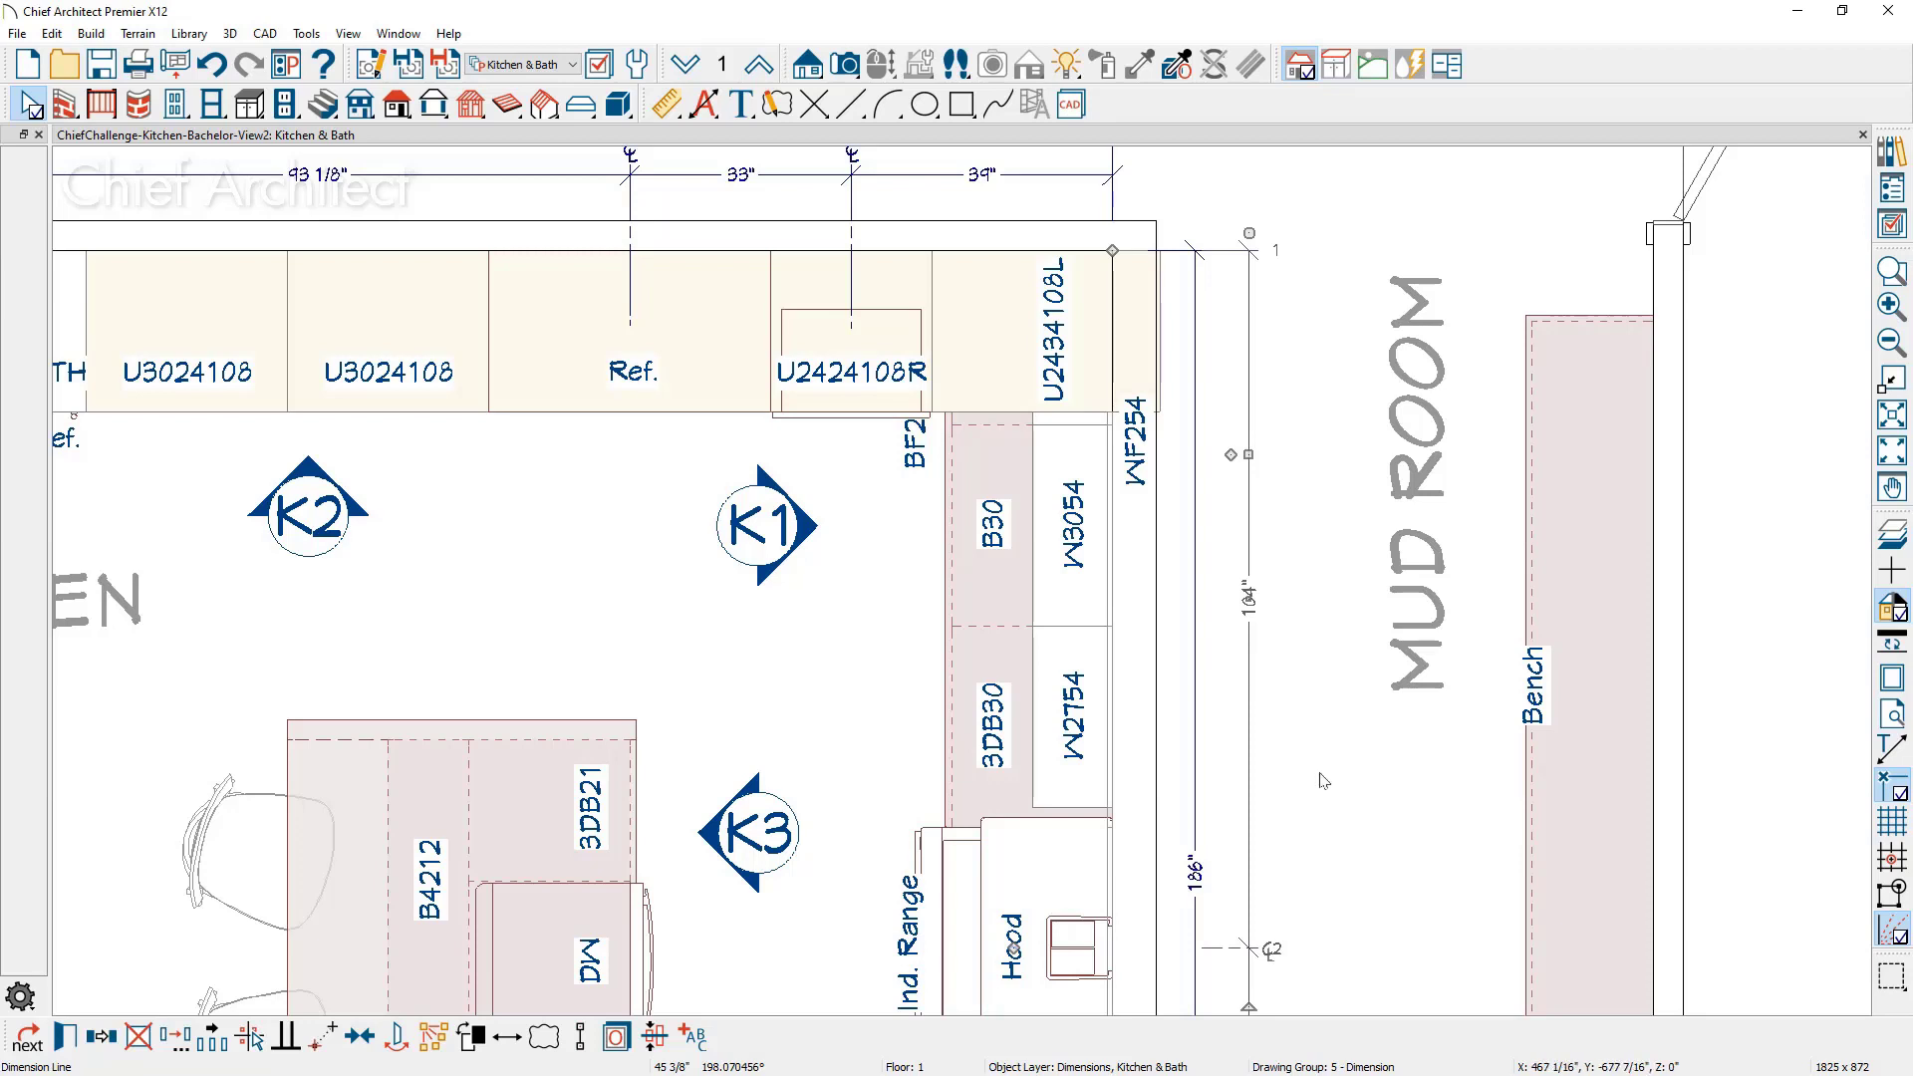
Step: Turn on the crosshairs and extend the centerline extension lines into the range hood and the microwave cabinet
middle_click_drag(1323, 780, 1344, 183)
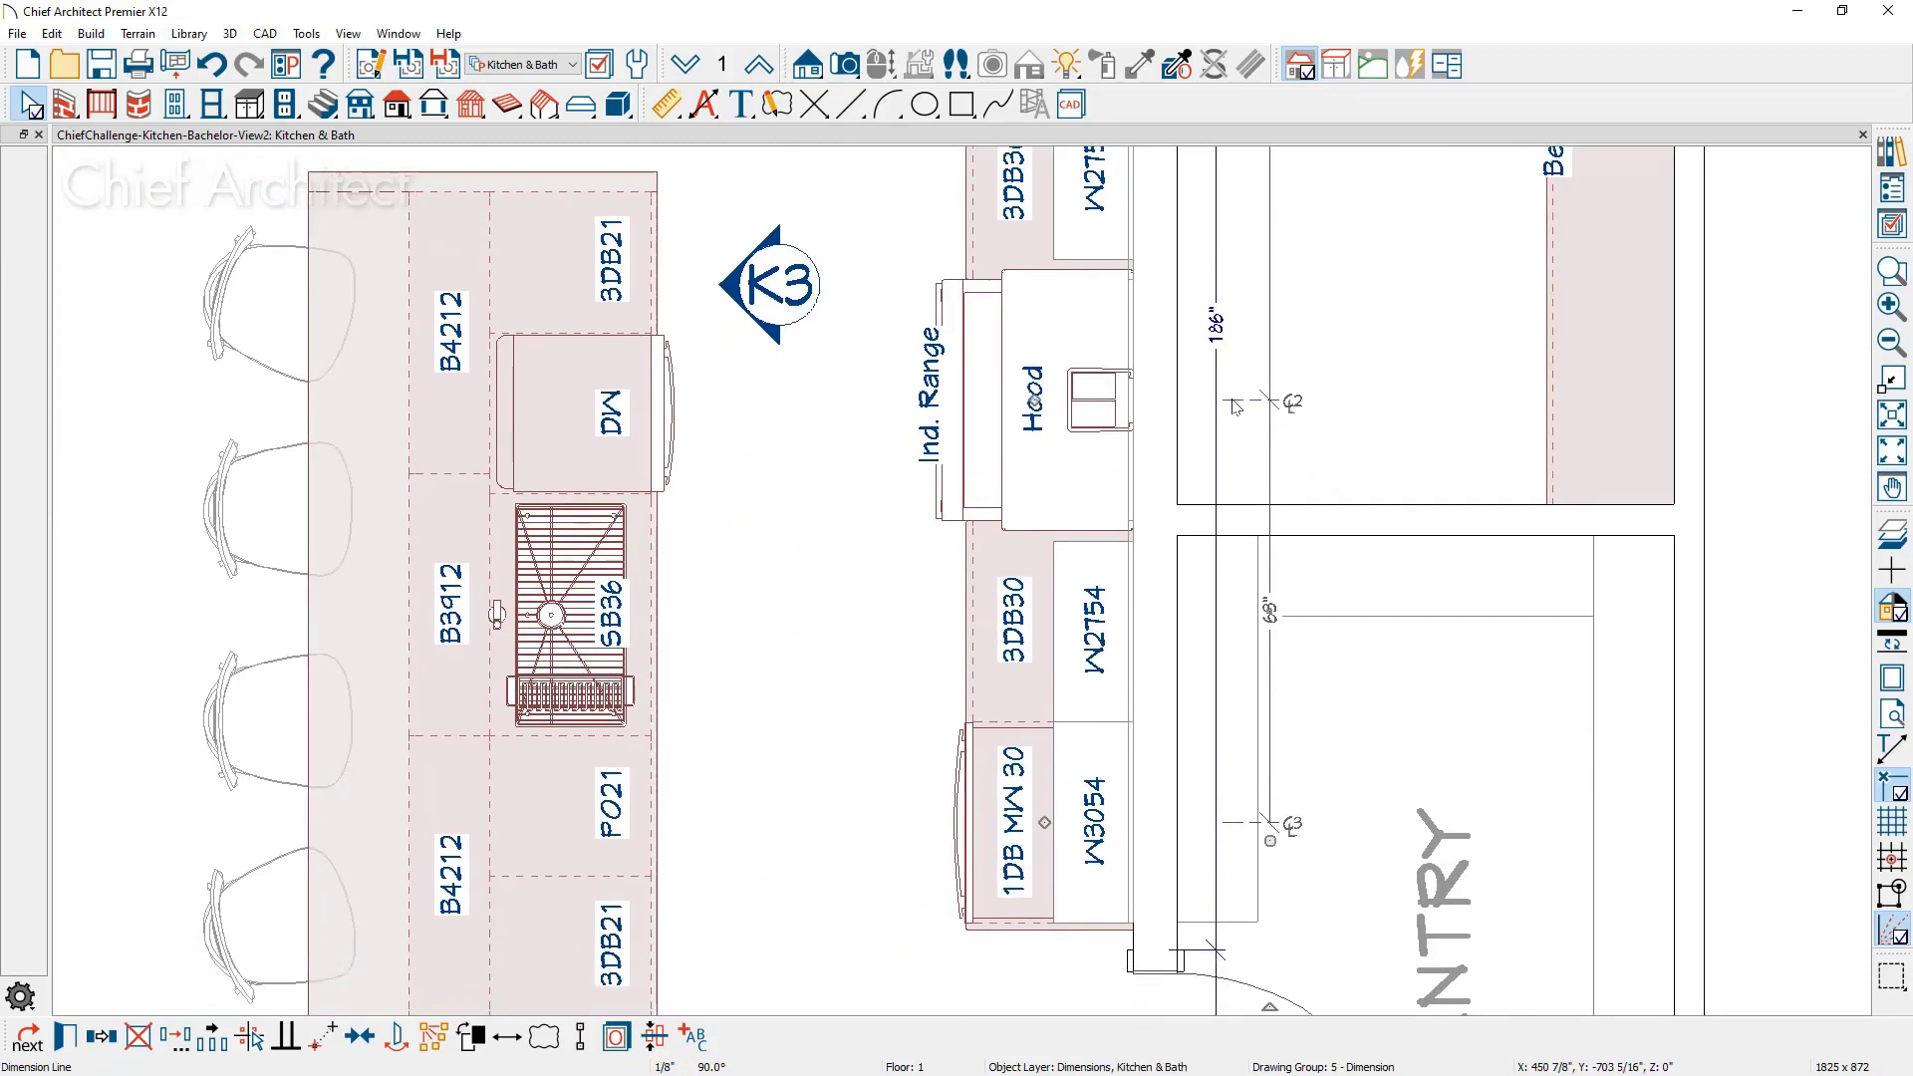
left_click_drag(1235, 403, 1058, 398)
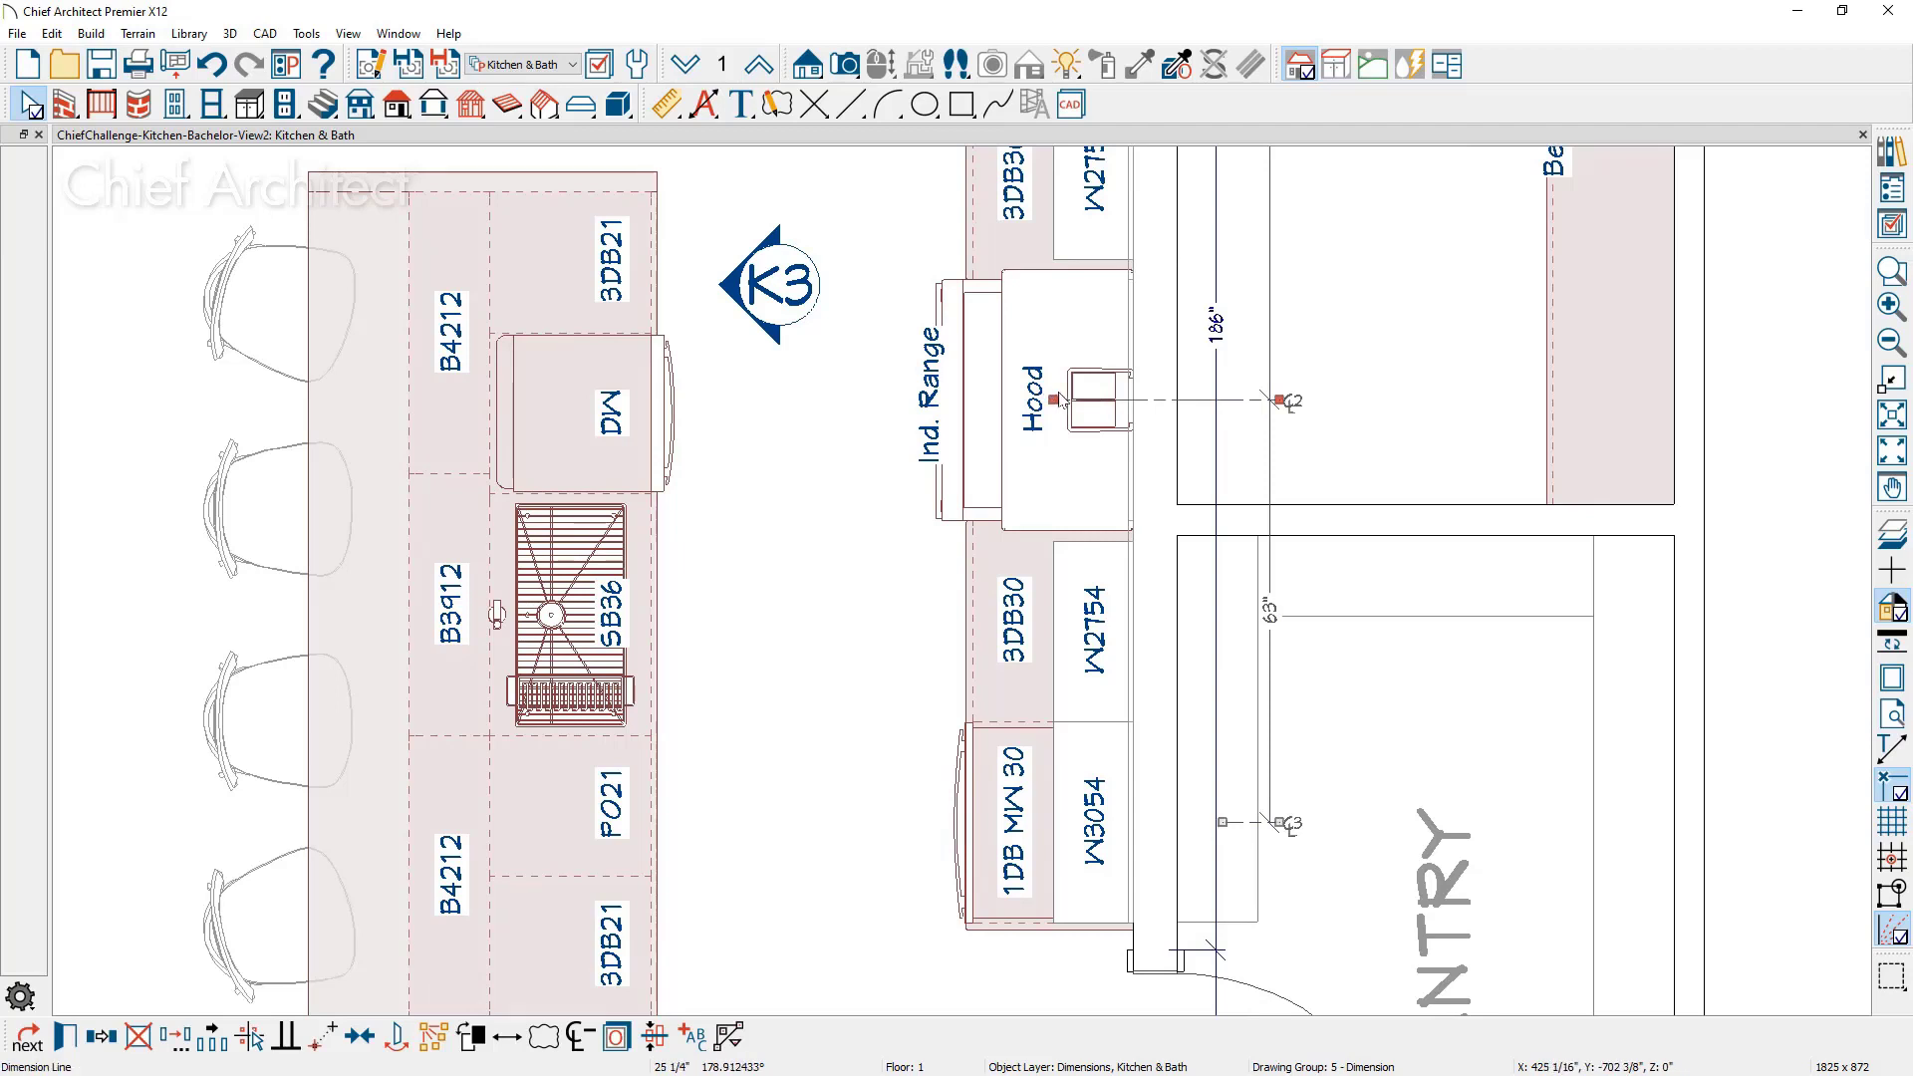
key("F8")
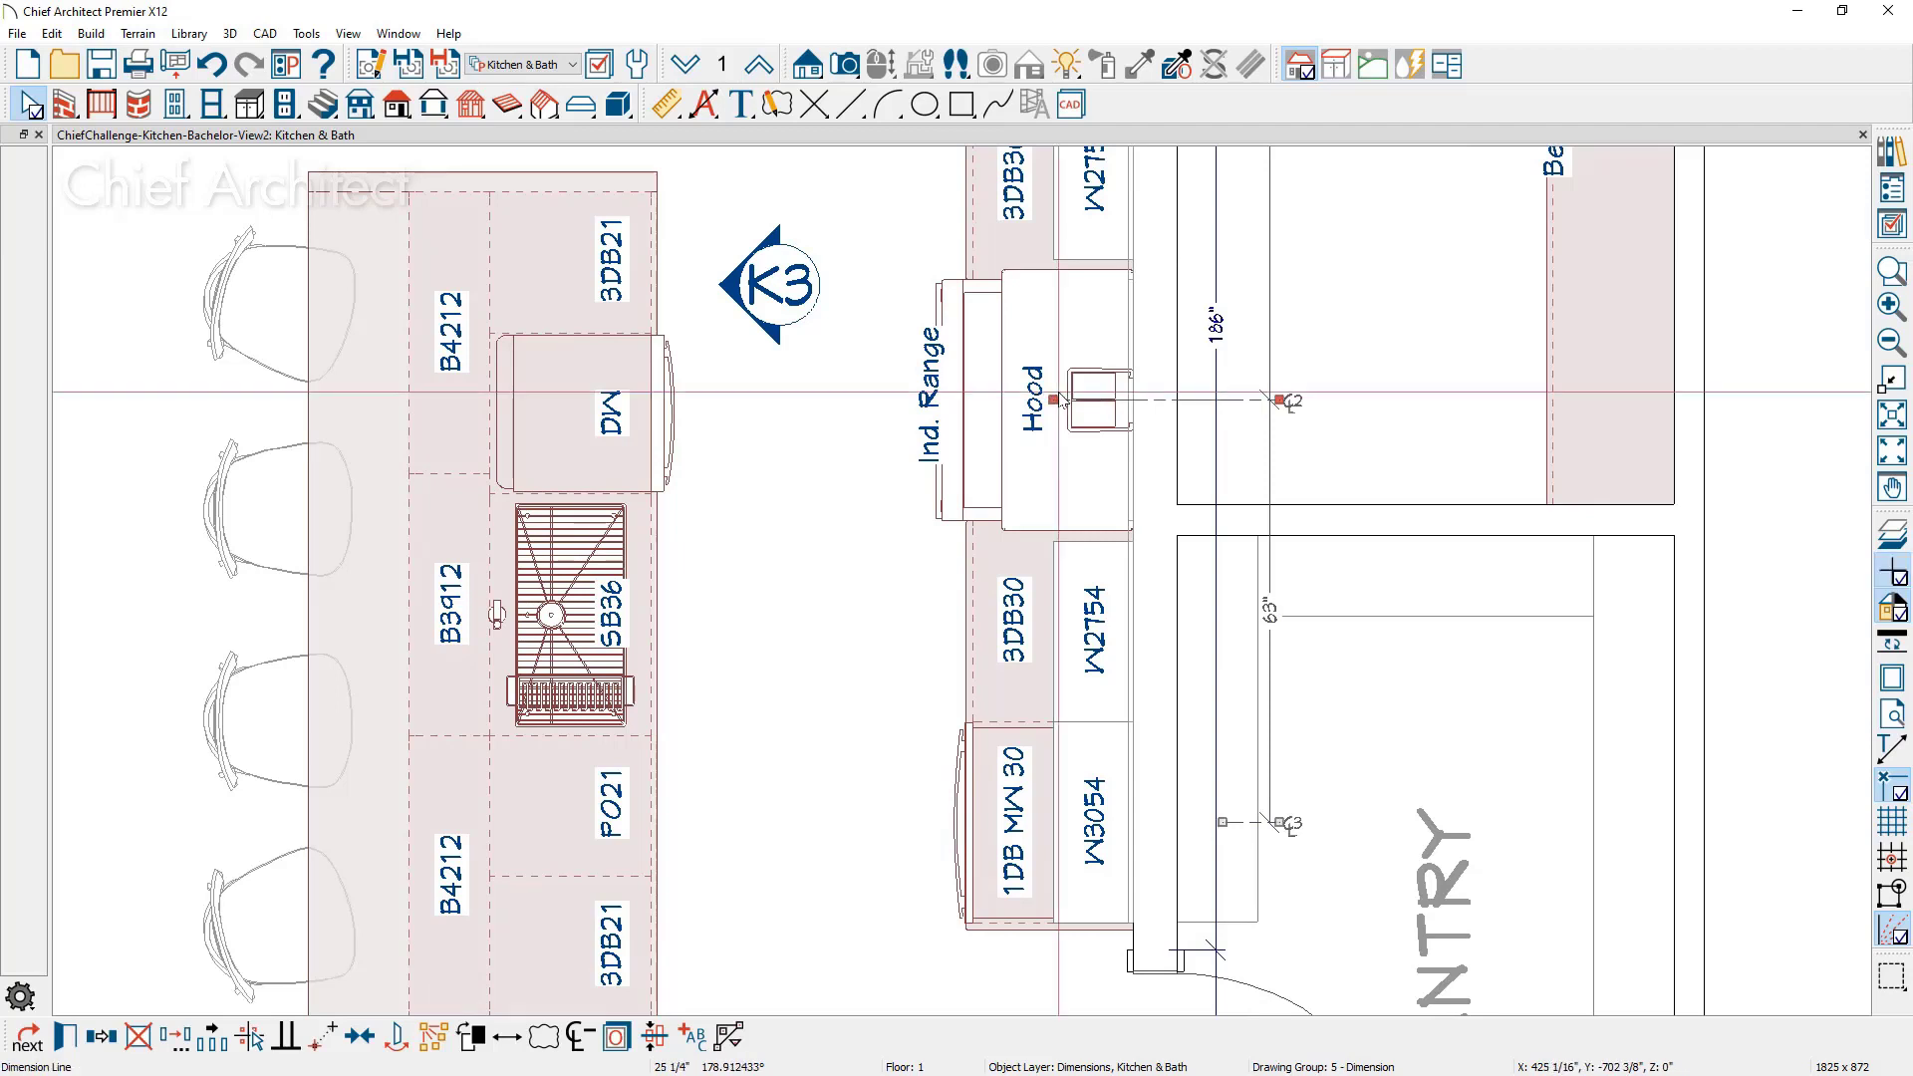
left_click(1223, 822)
left_click_drag(1224, 822, 1059, 821)
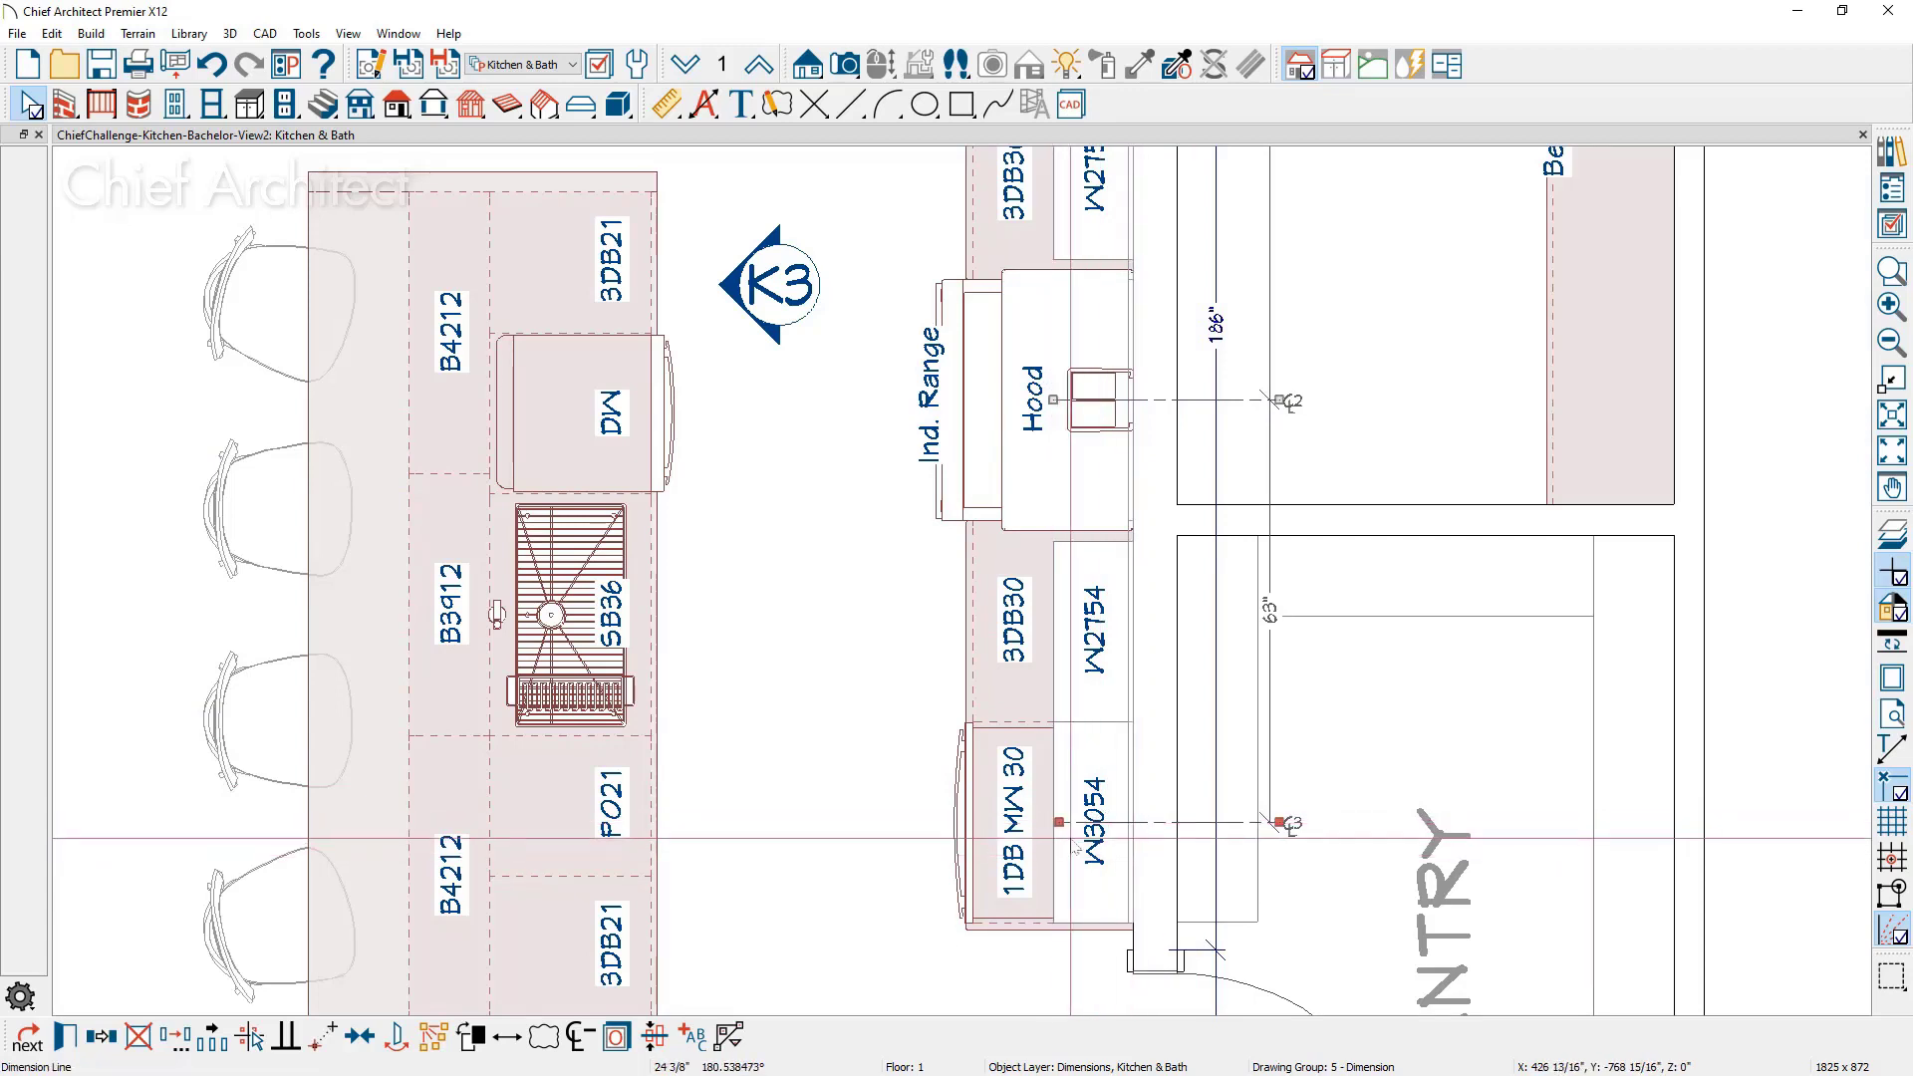
key("Escape")
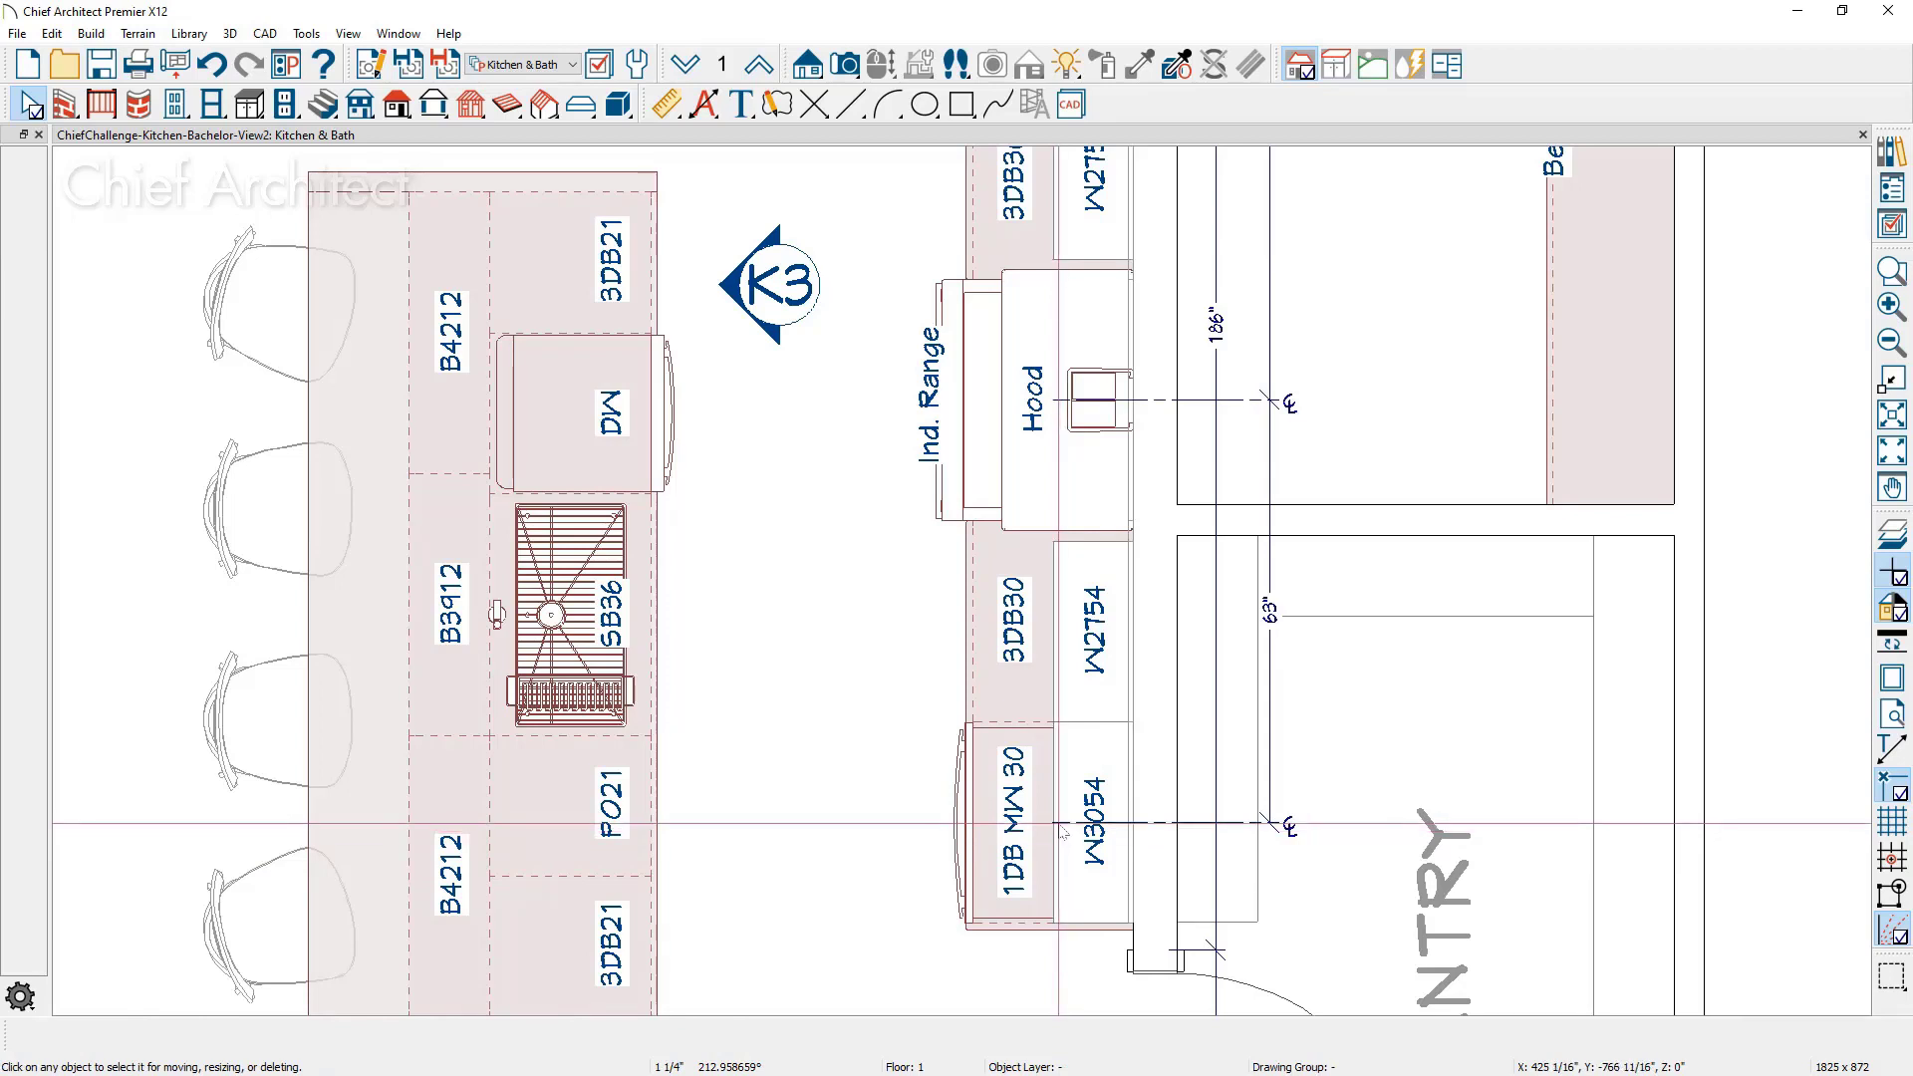
Step: Extend the range wall's centerline dimension line from the microwave cabinet to the wall between the pantry and storage
middle_click_drag(1061, 830, 1064, 555)
left_click_drag(1064, 555, 1059, 500)
key("Escape")
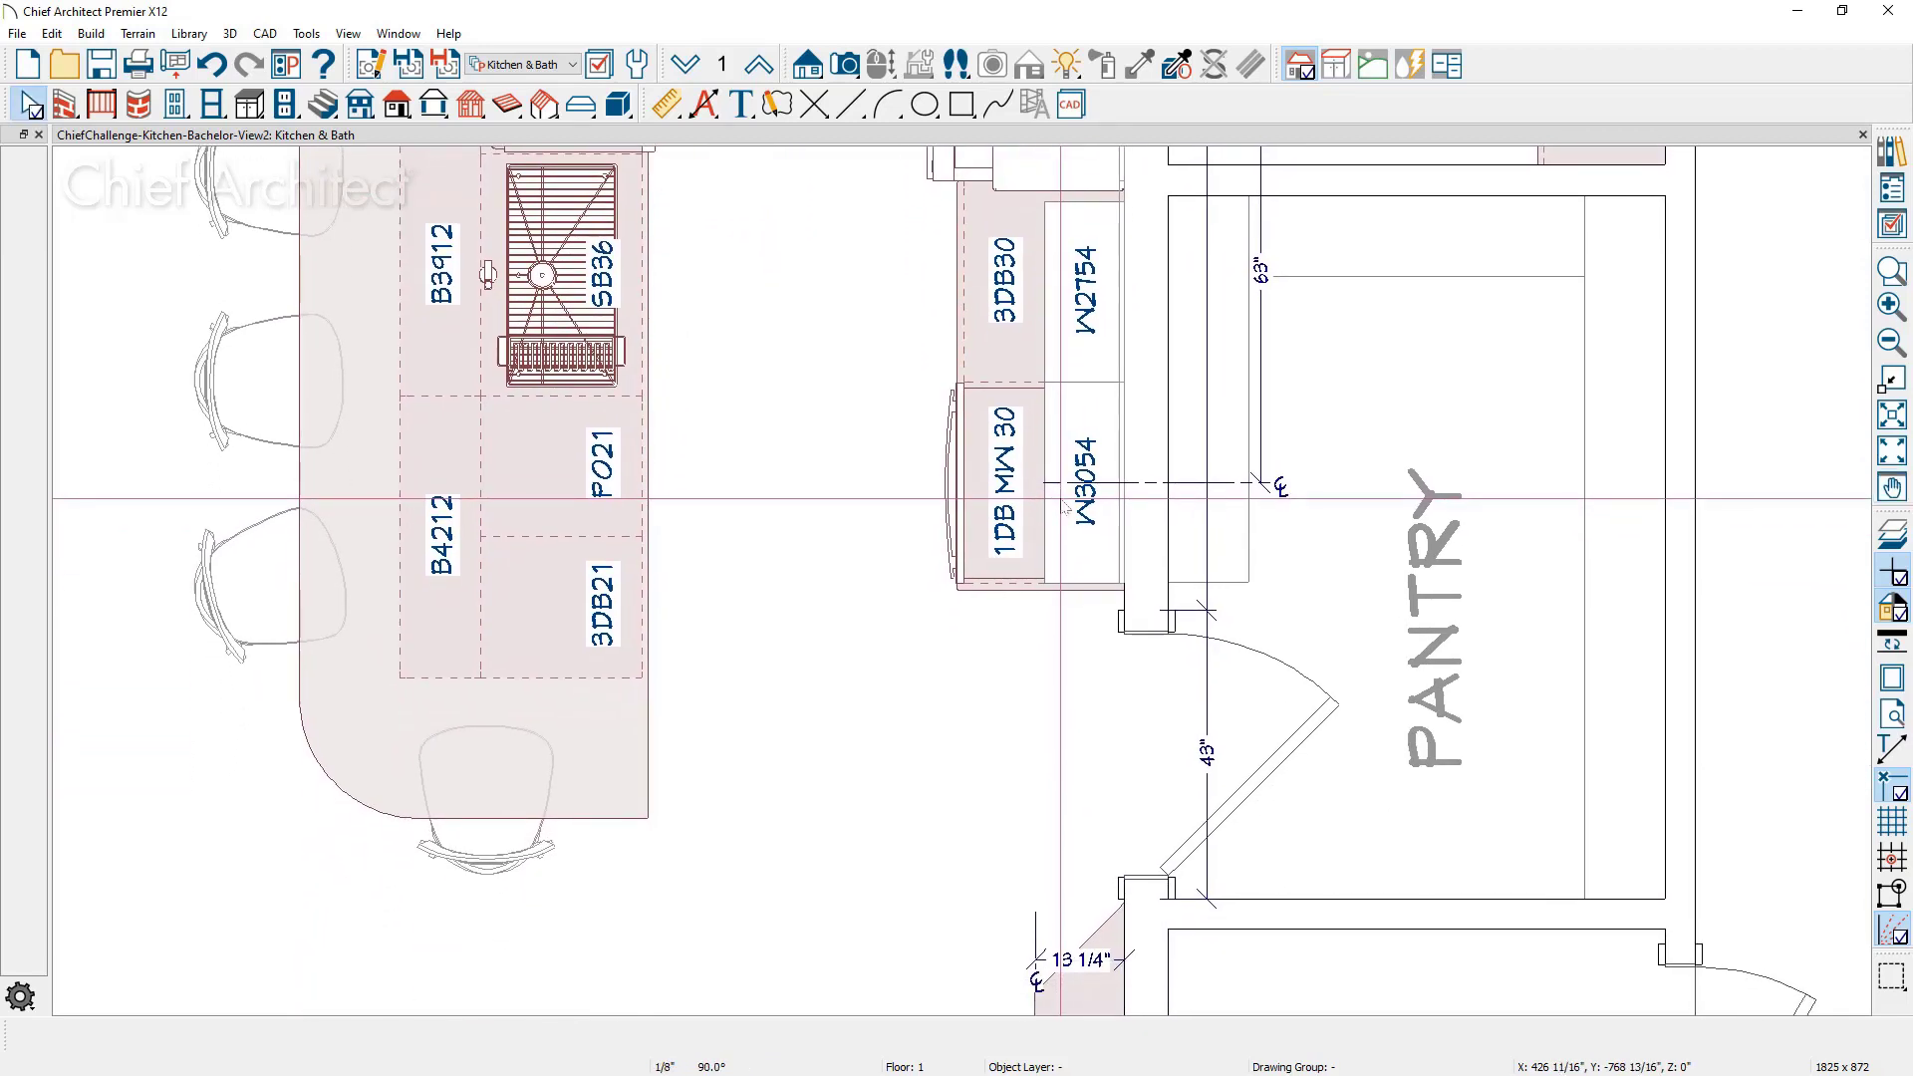
left_click(1263, 440)
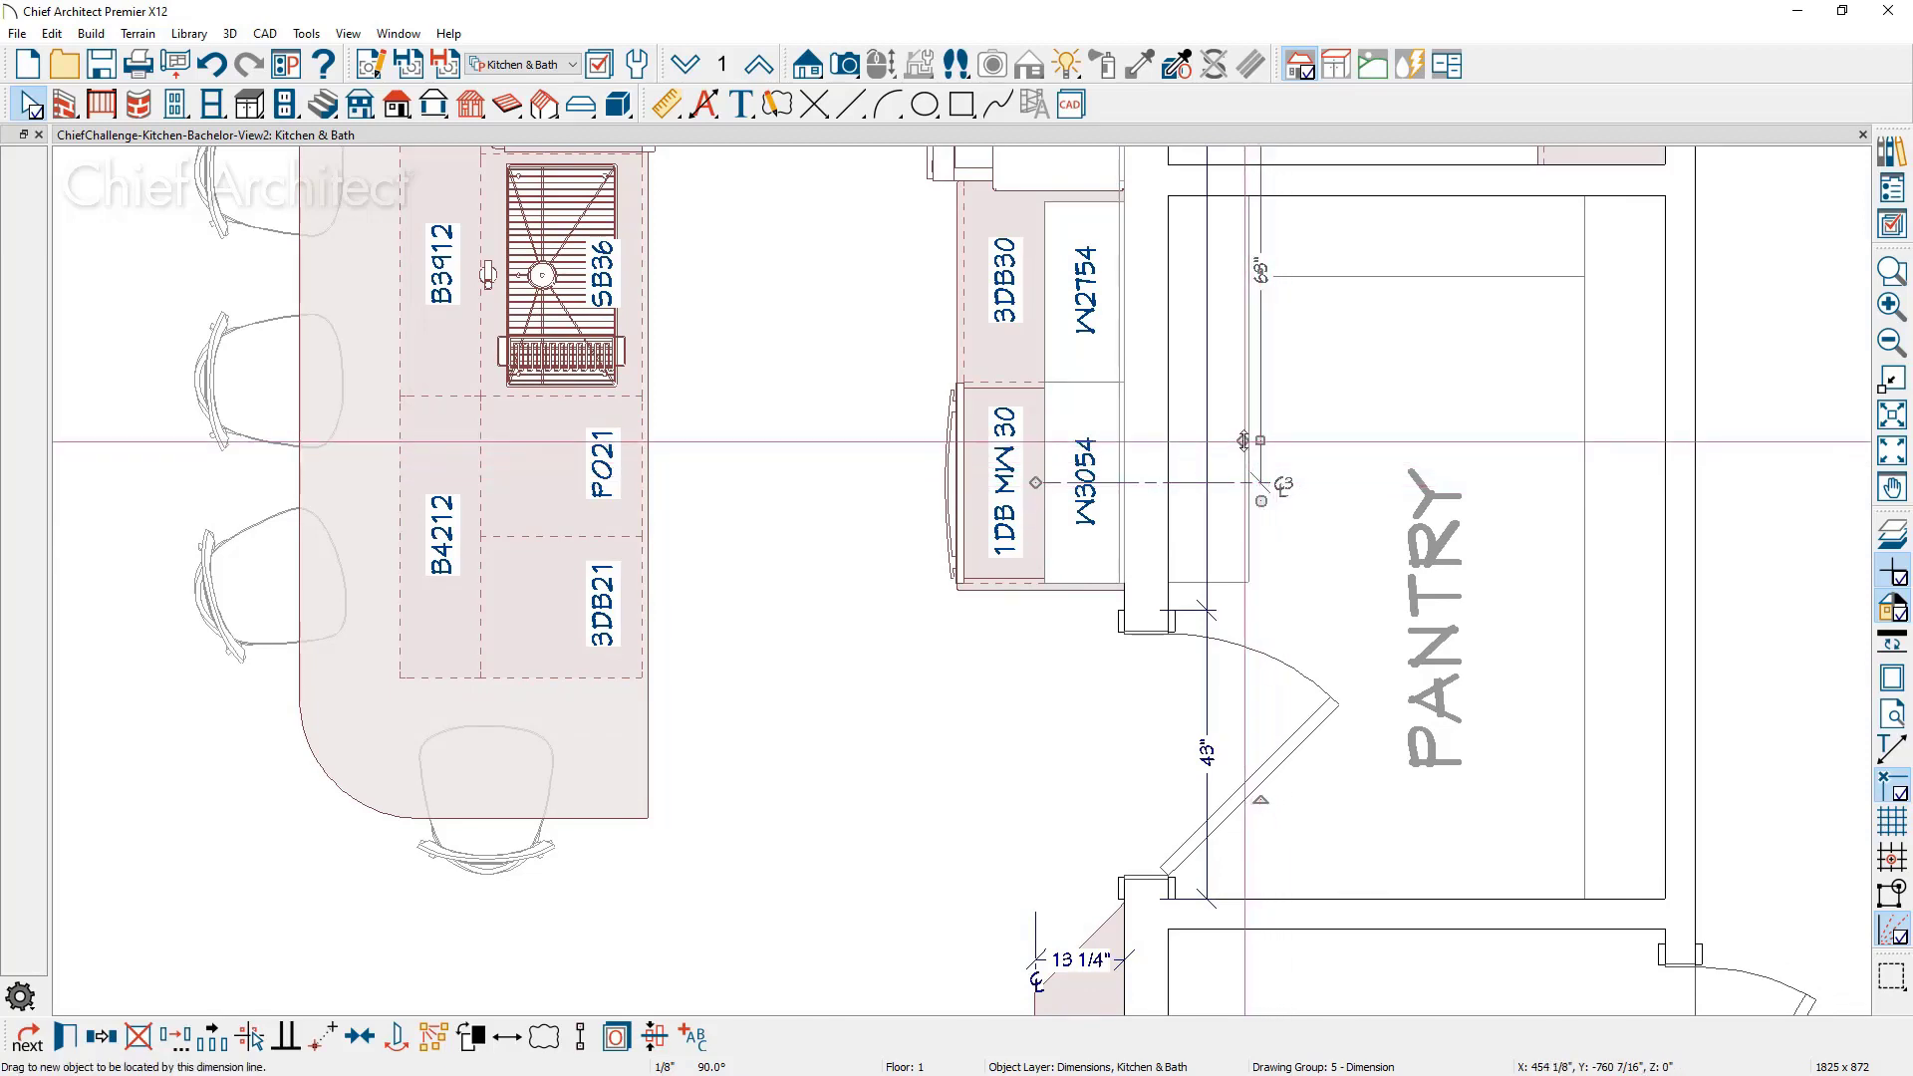
left_click_drag(1243, 439, 1265, 891)
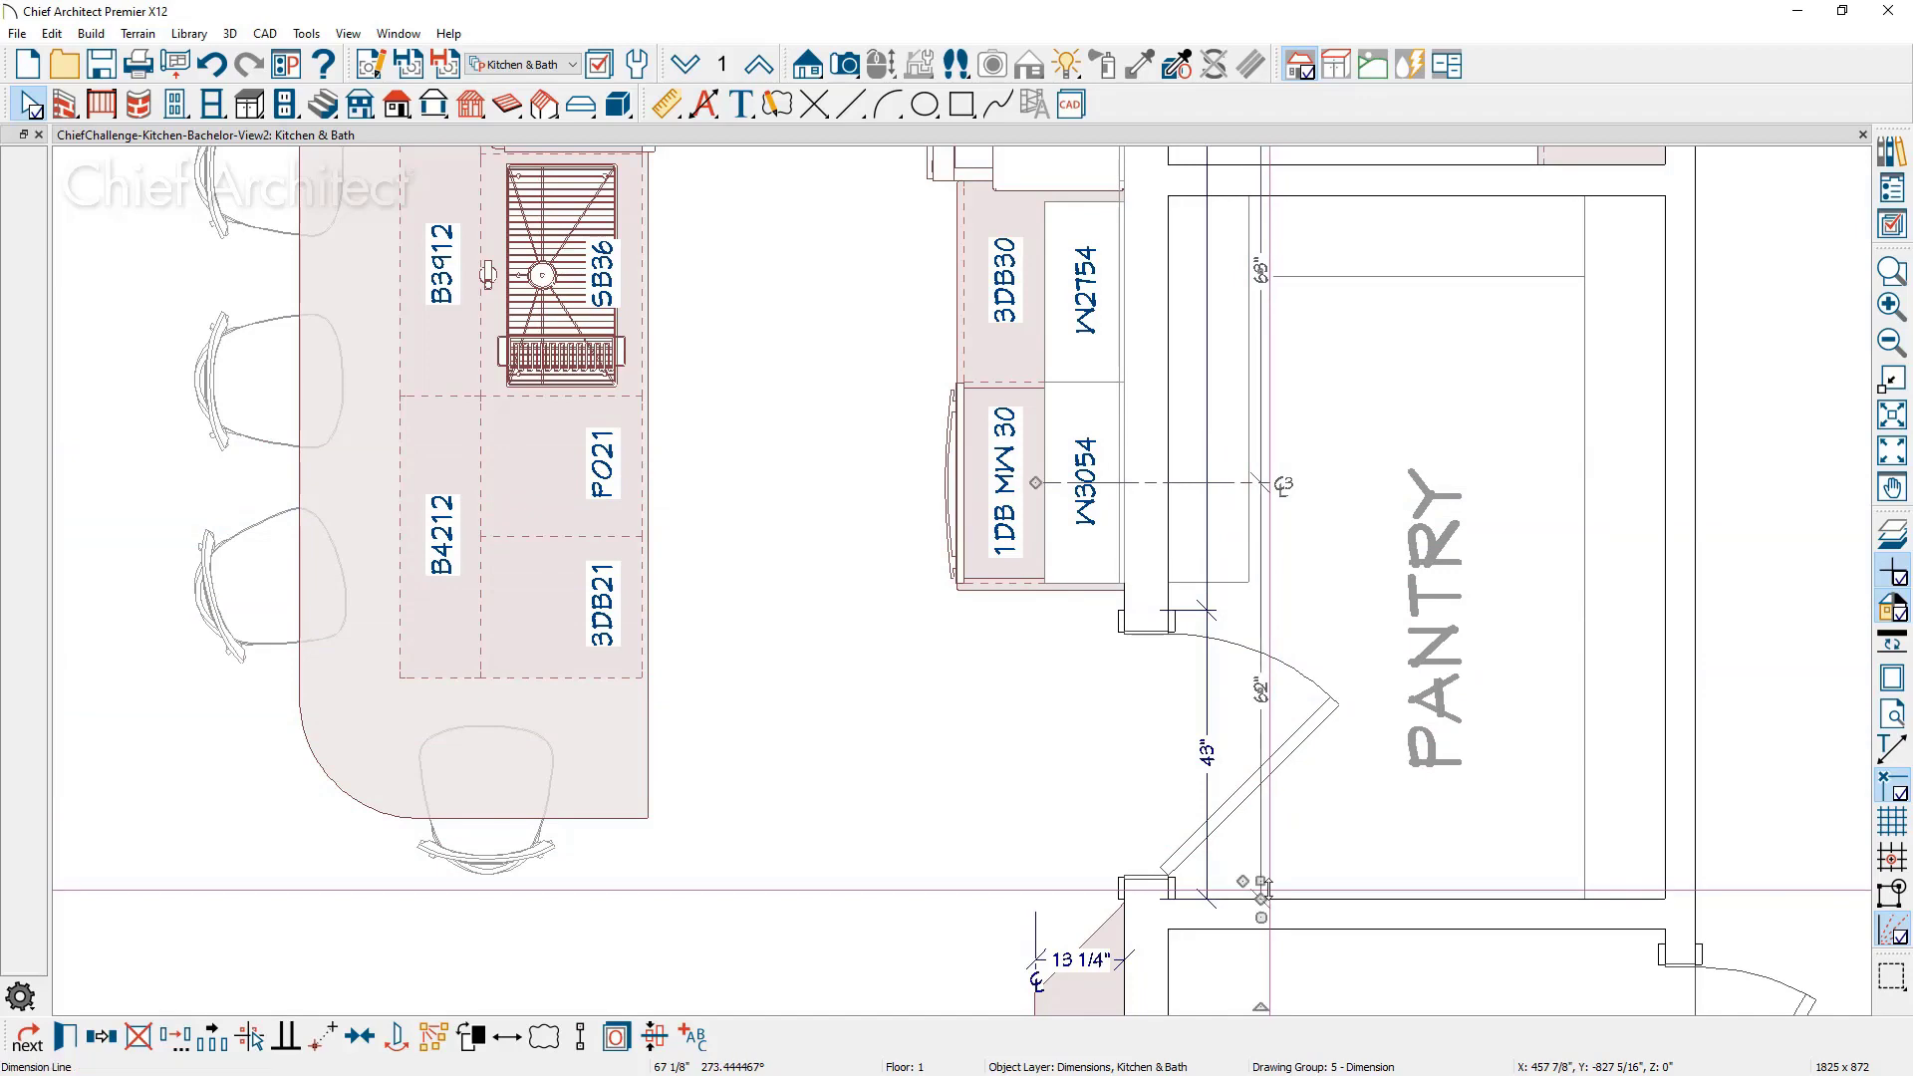
left_click(1333, 921)
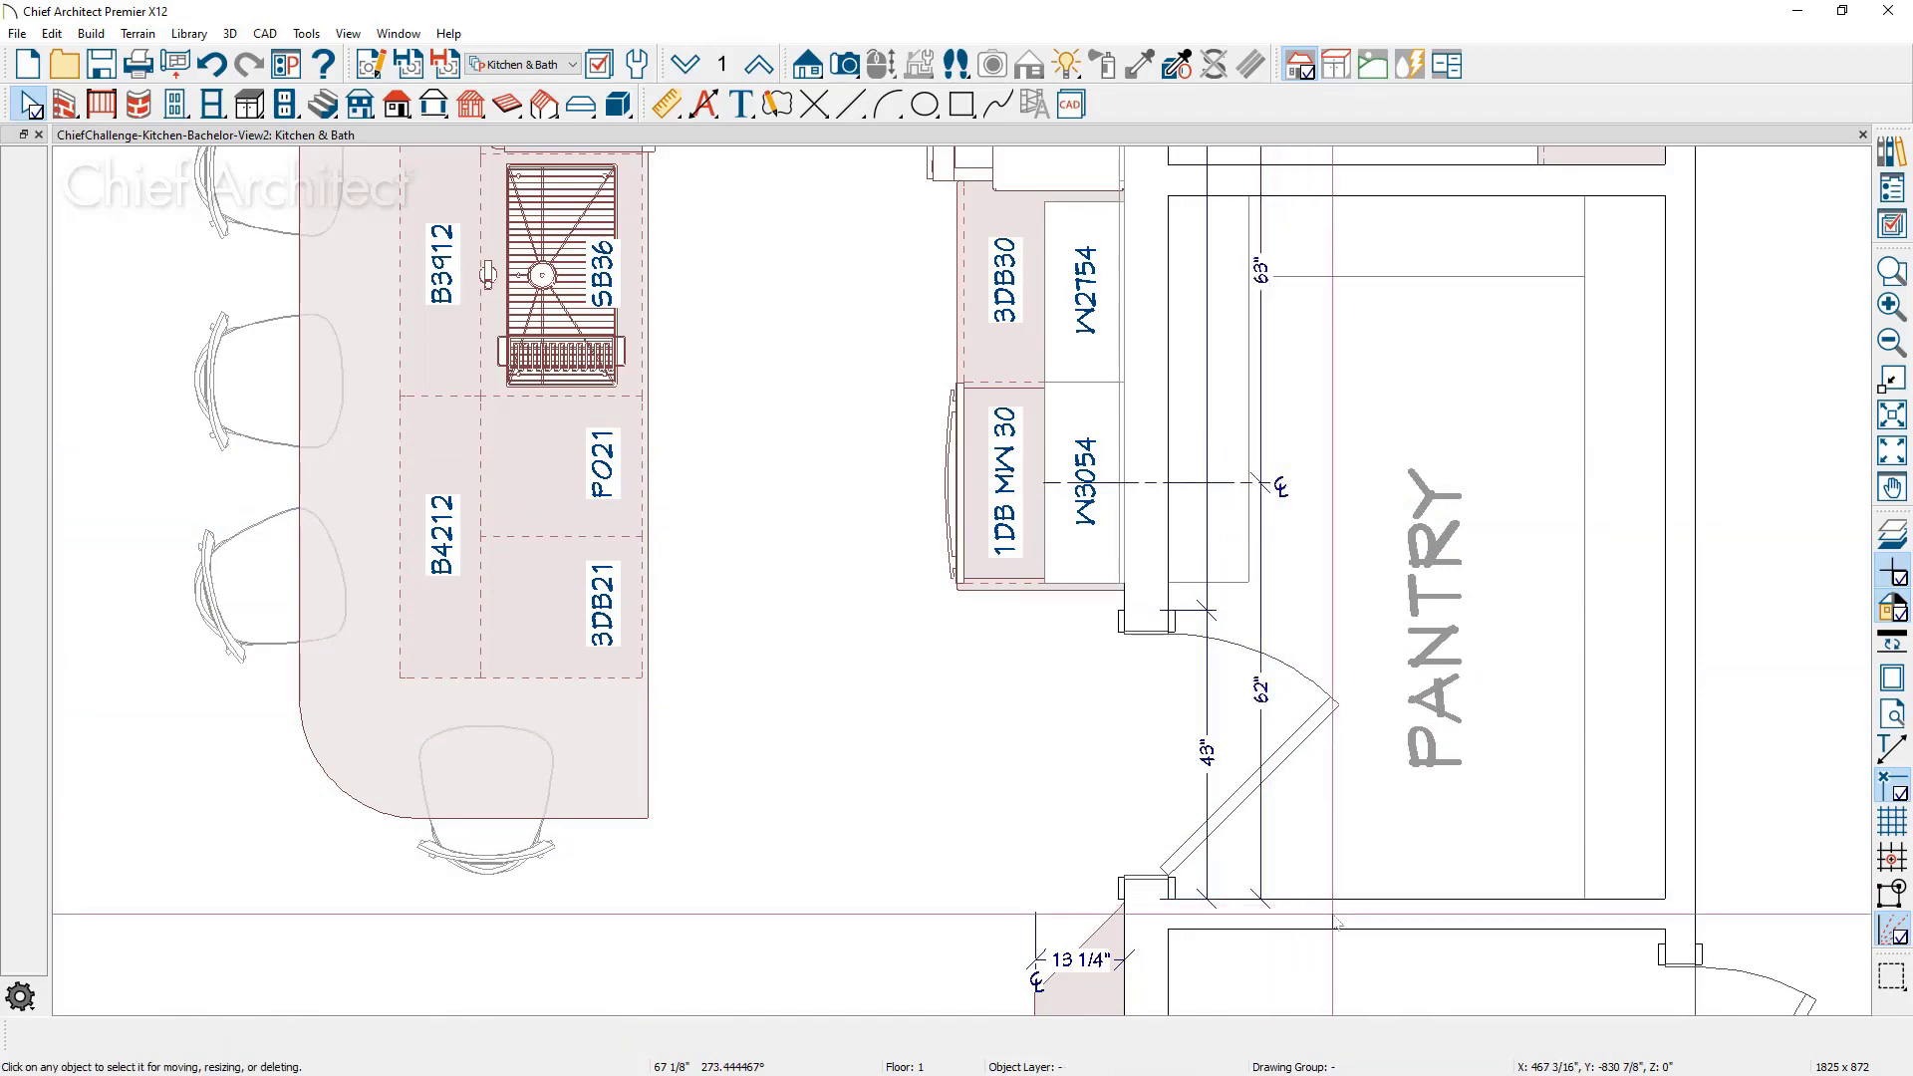
Step: Draw an End to End Dimension along the range wall from the kitchen's back wall to the storage room wall
scroll(1333, 924, "down", 3)
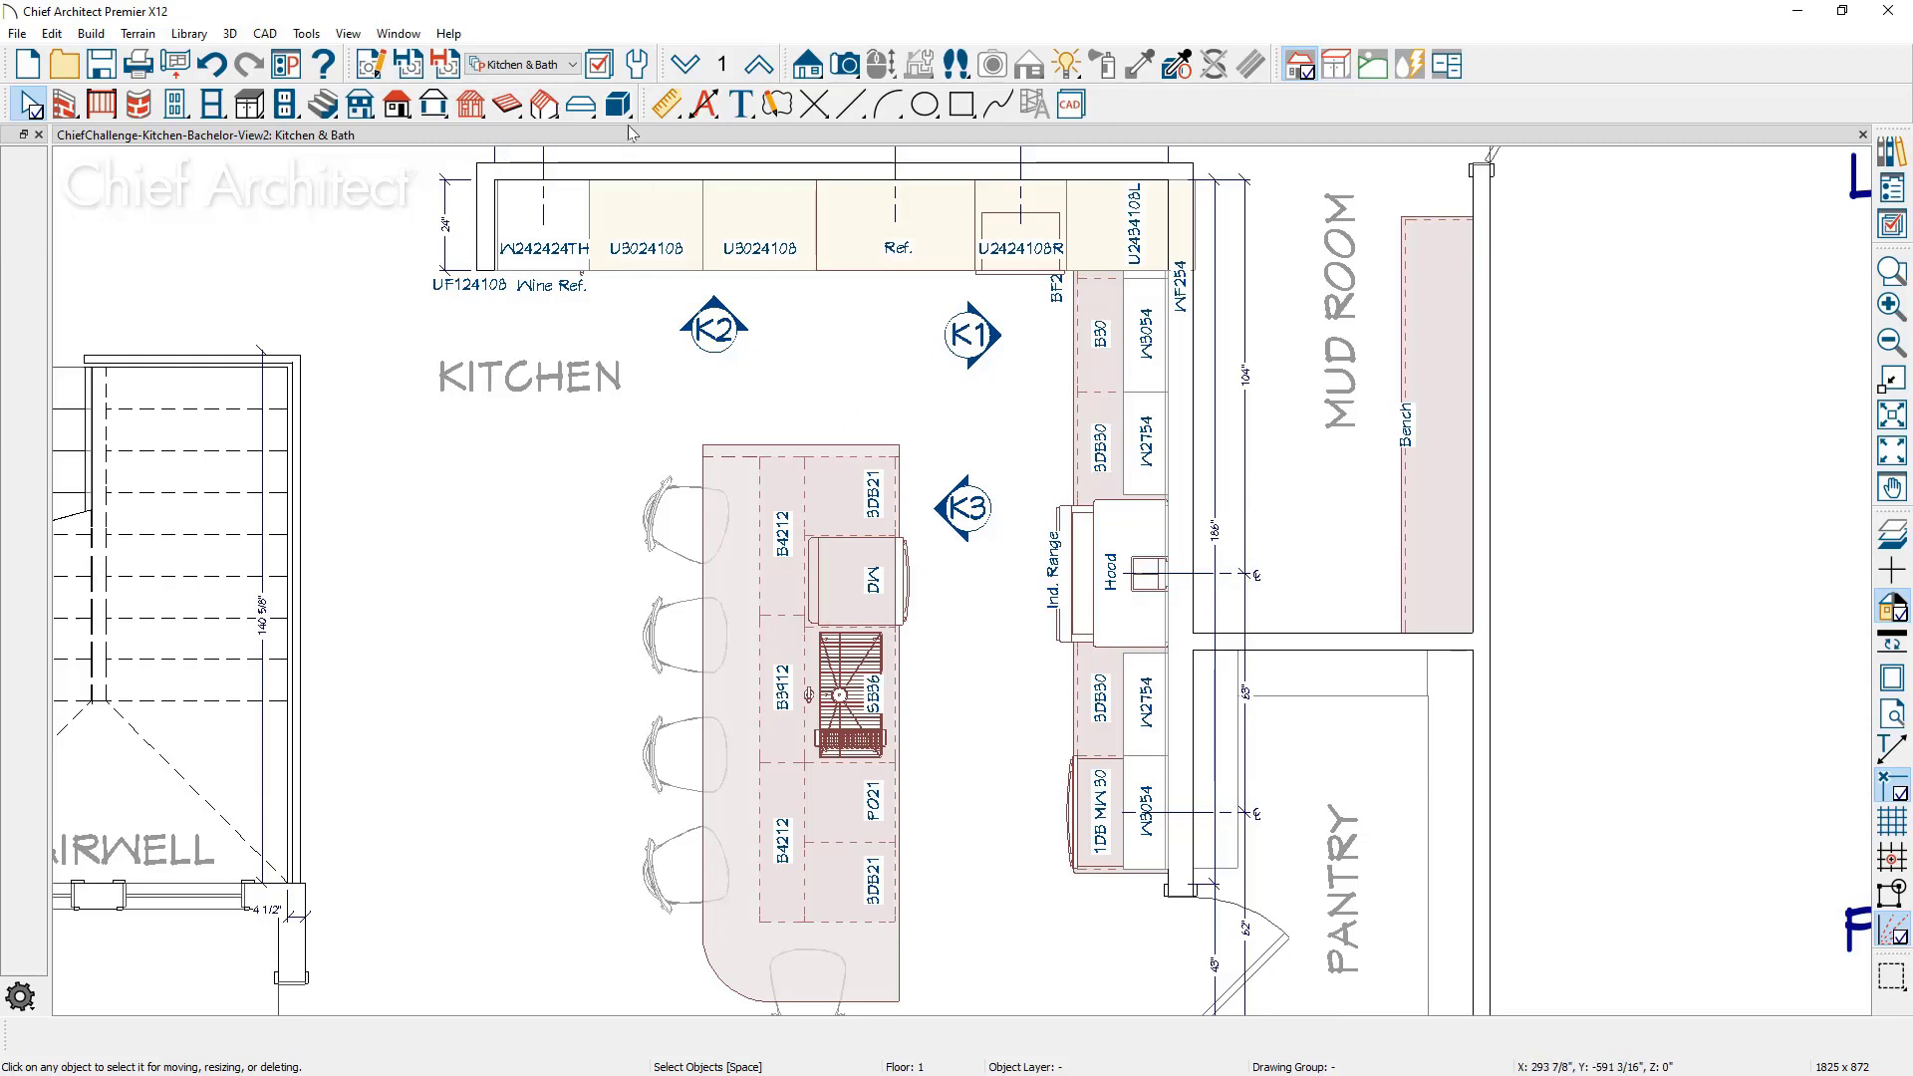
left_click(666, 112)
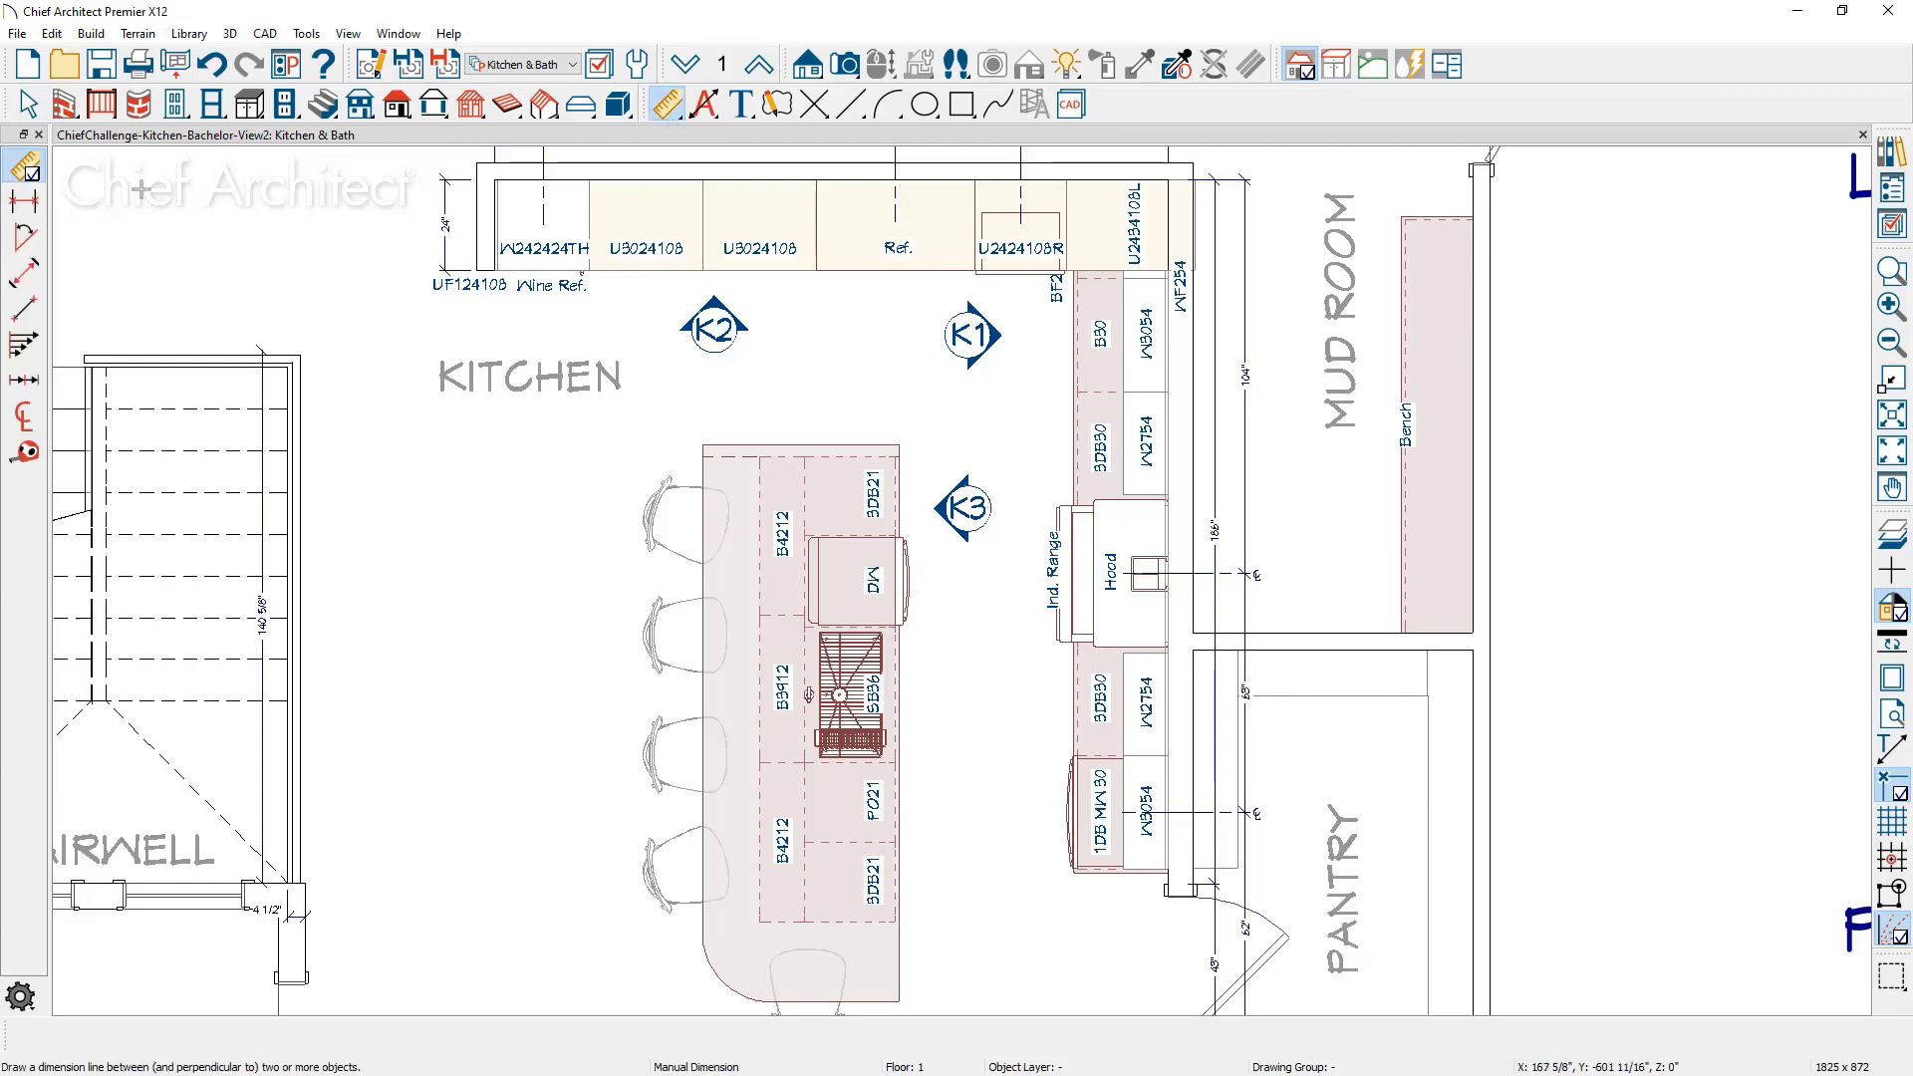
left_click(44, 213)
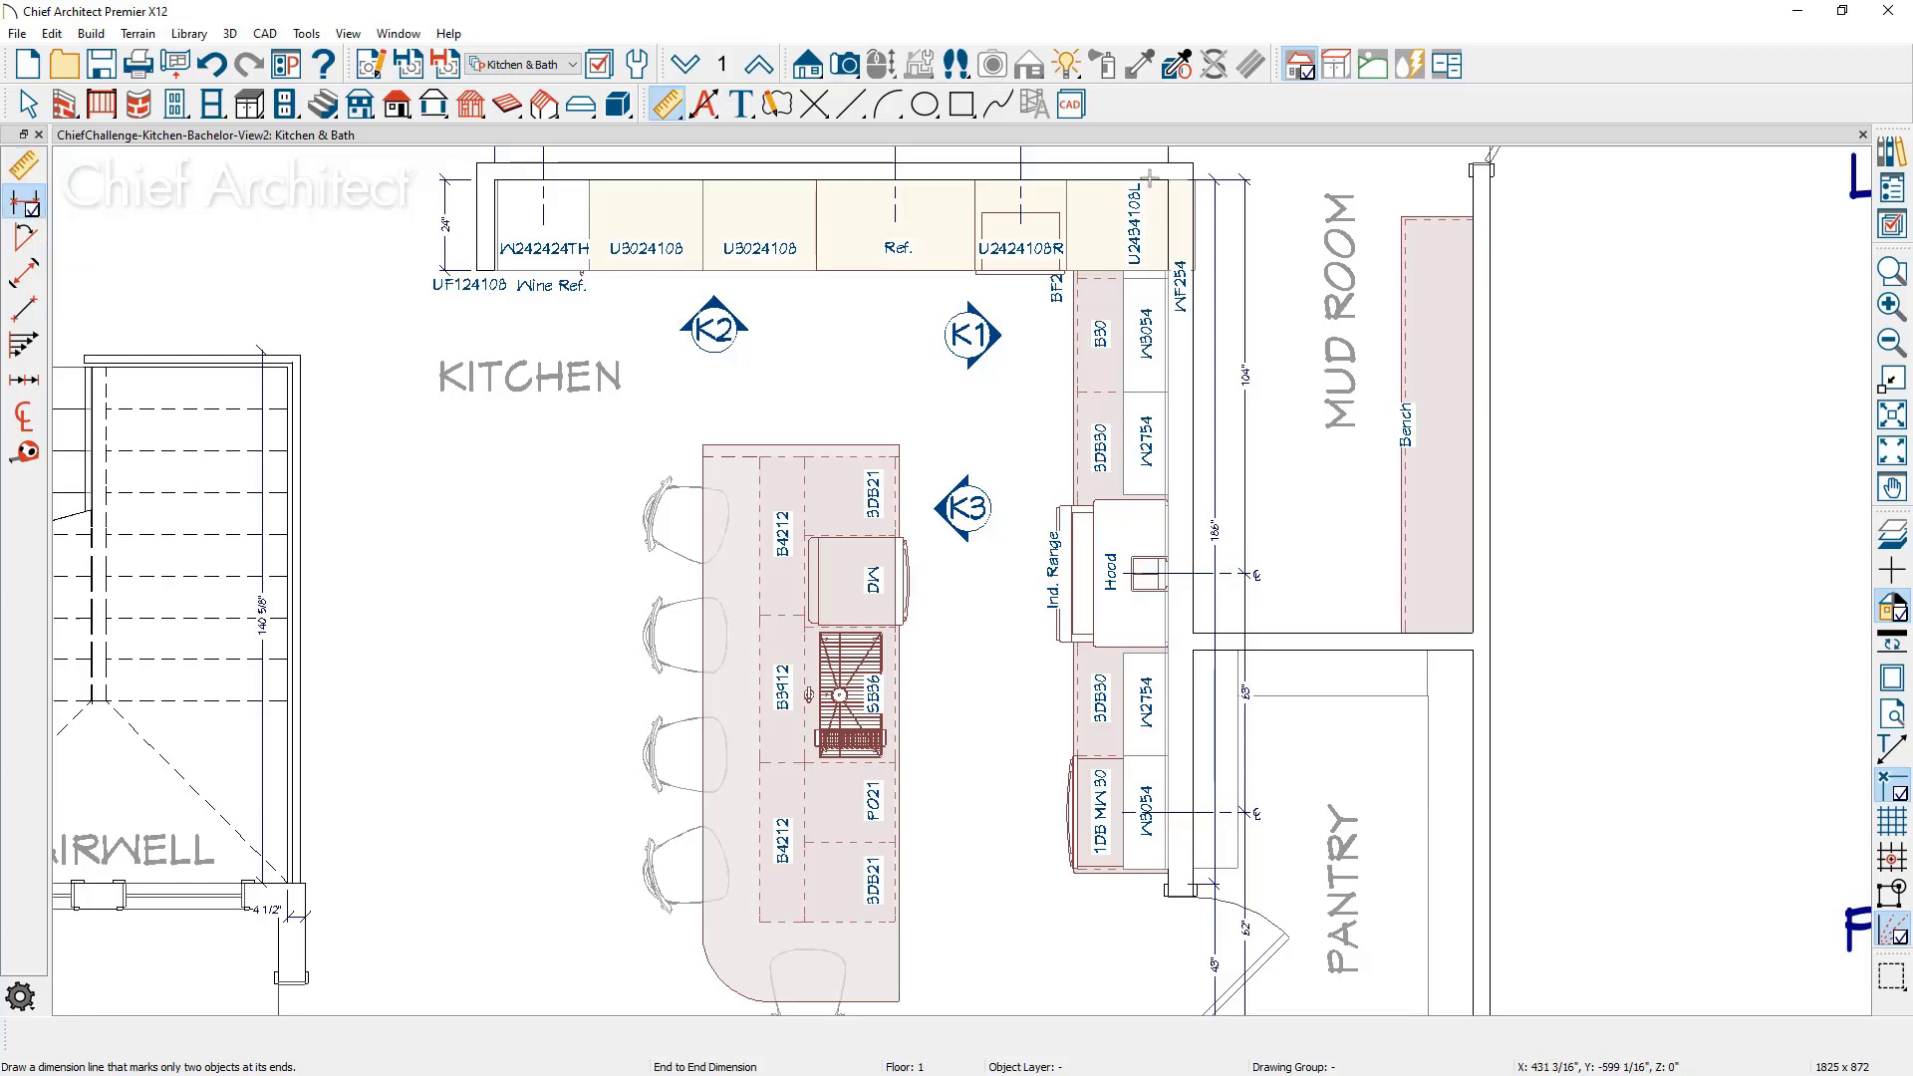
left_click_drag(1151, 178, 1151, 1012)
middle_click_drag(1216, 833, 1230, 614)
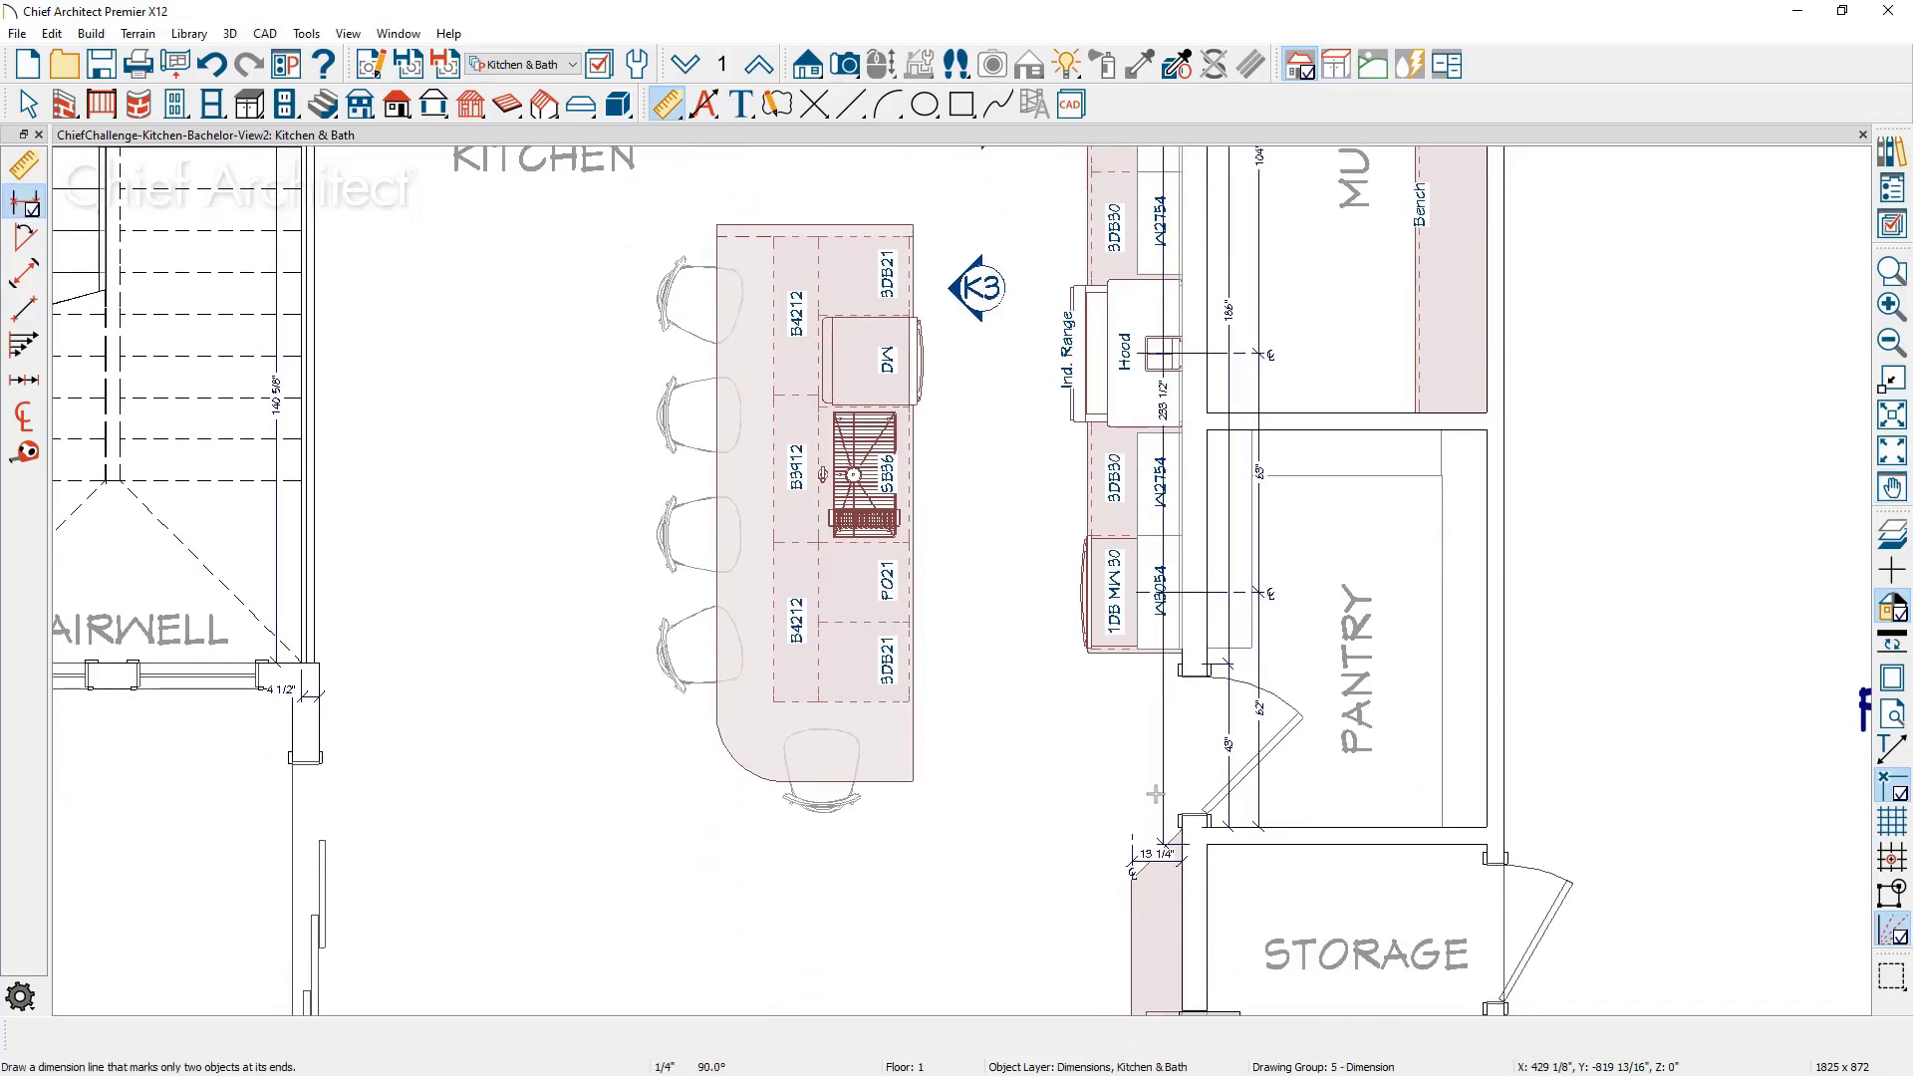
key("space")
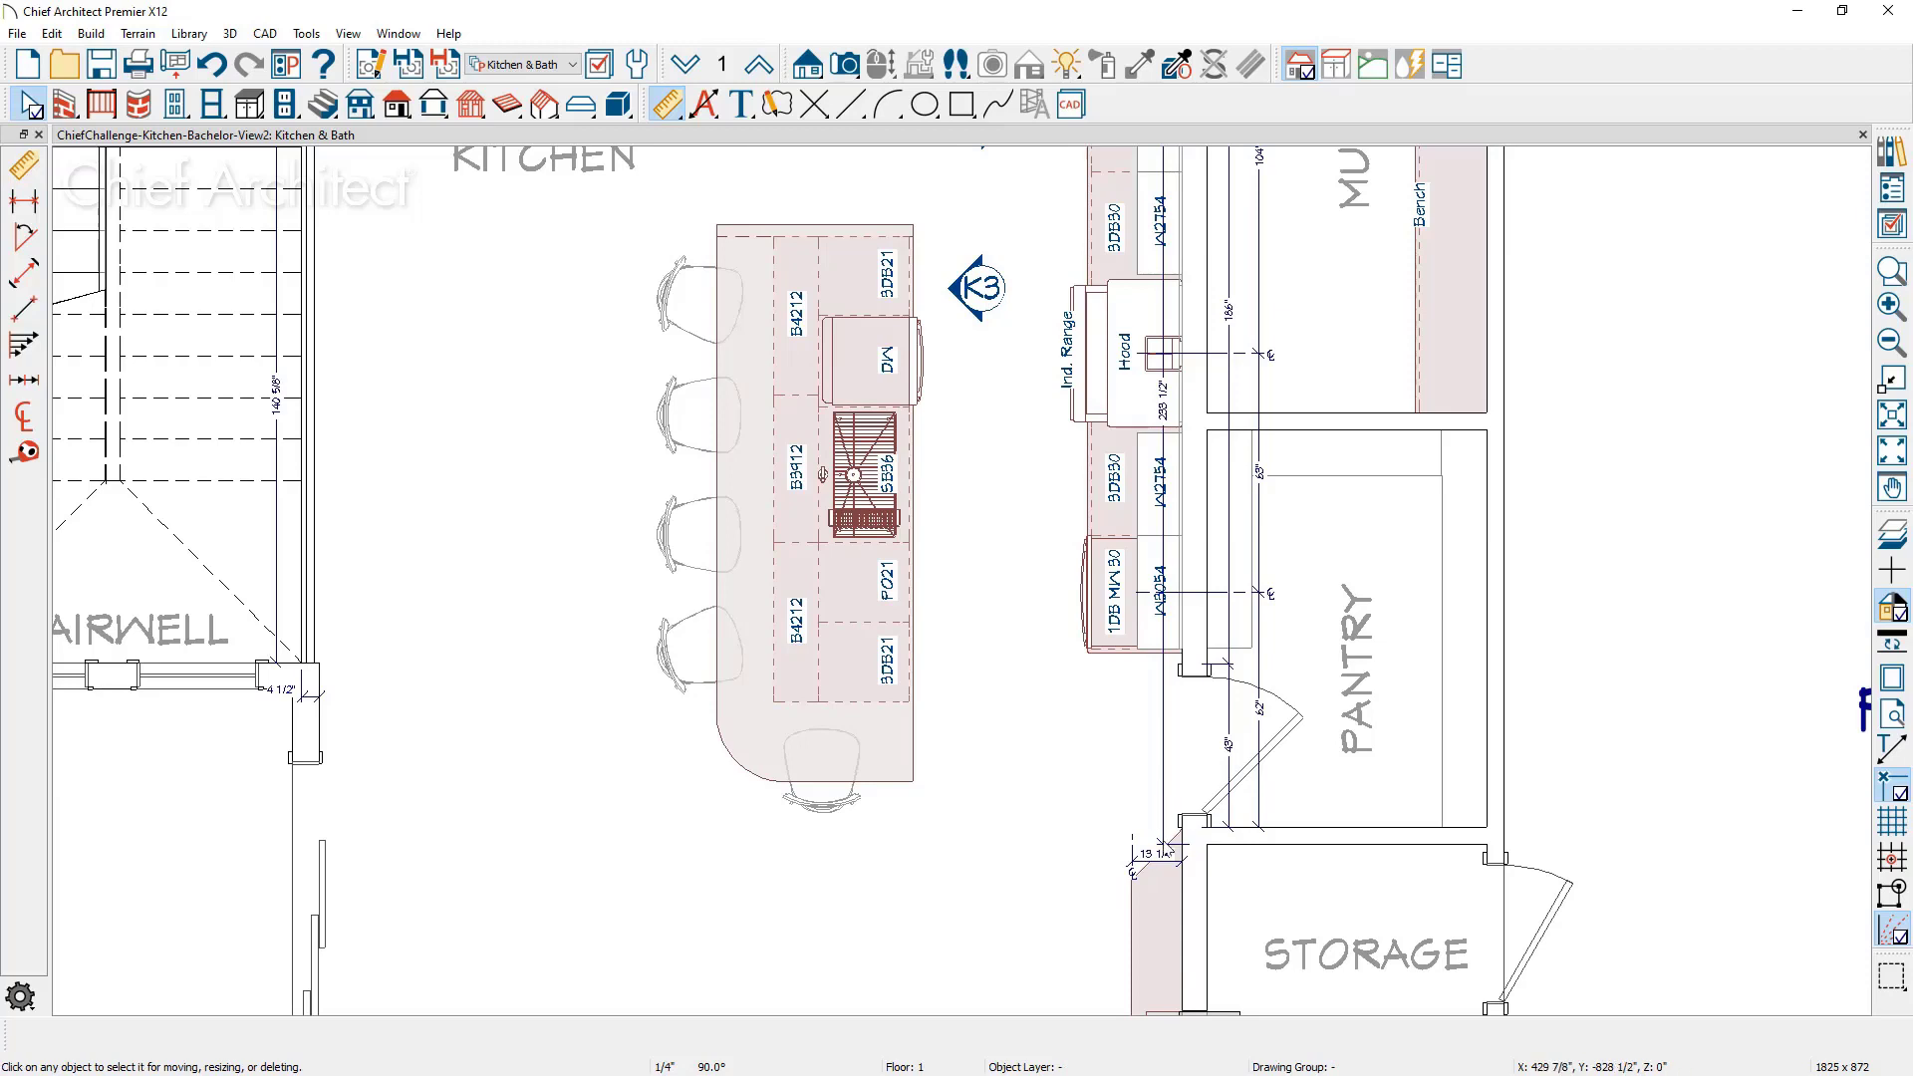
Step: Relocate the new overall dimension's end to the pantry side of the storage wall and move the line outside the other dimension strings
left_click(1162, 812)
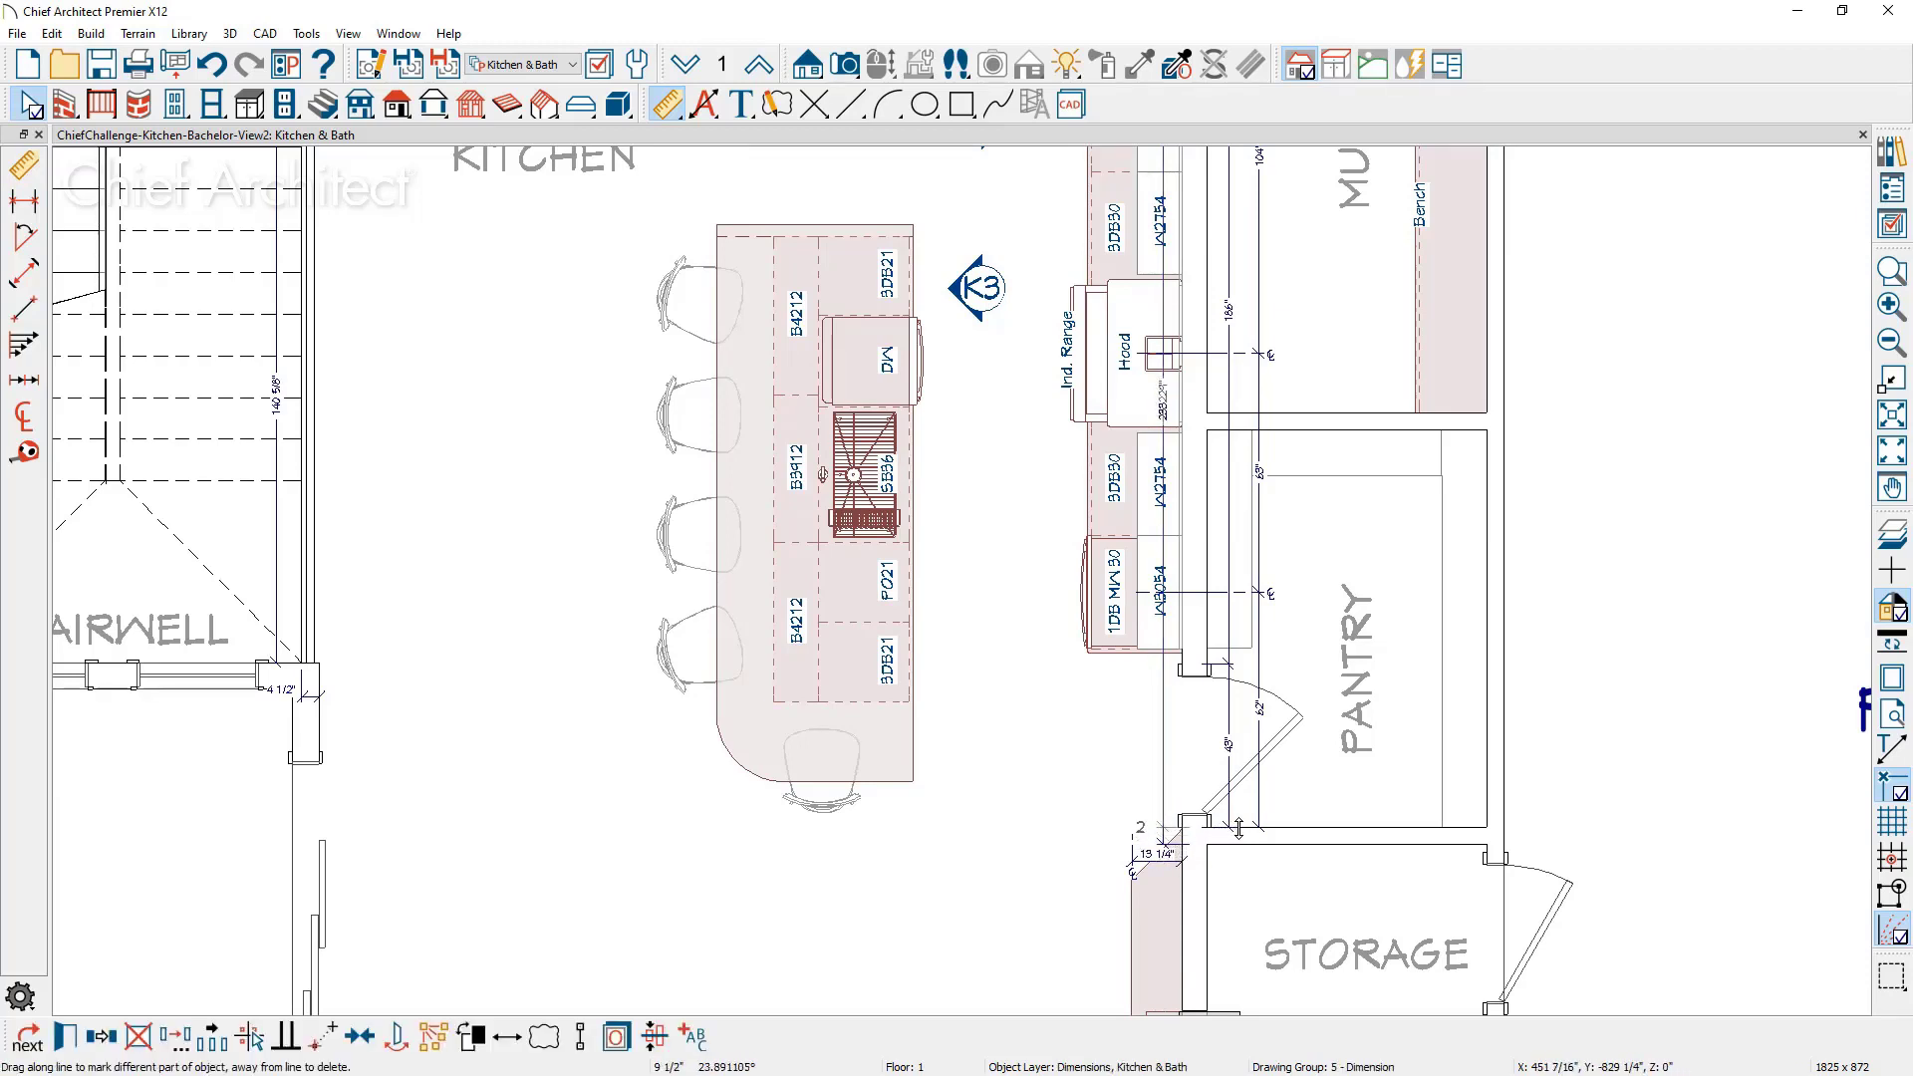
left_click_drag(1161, 754, 1291, 754)
left_click(1323, 358)
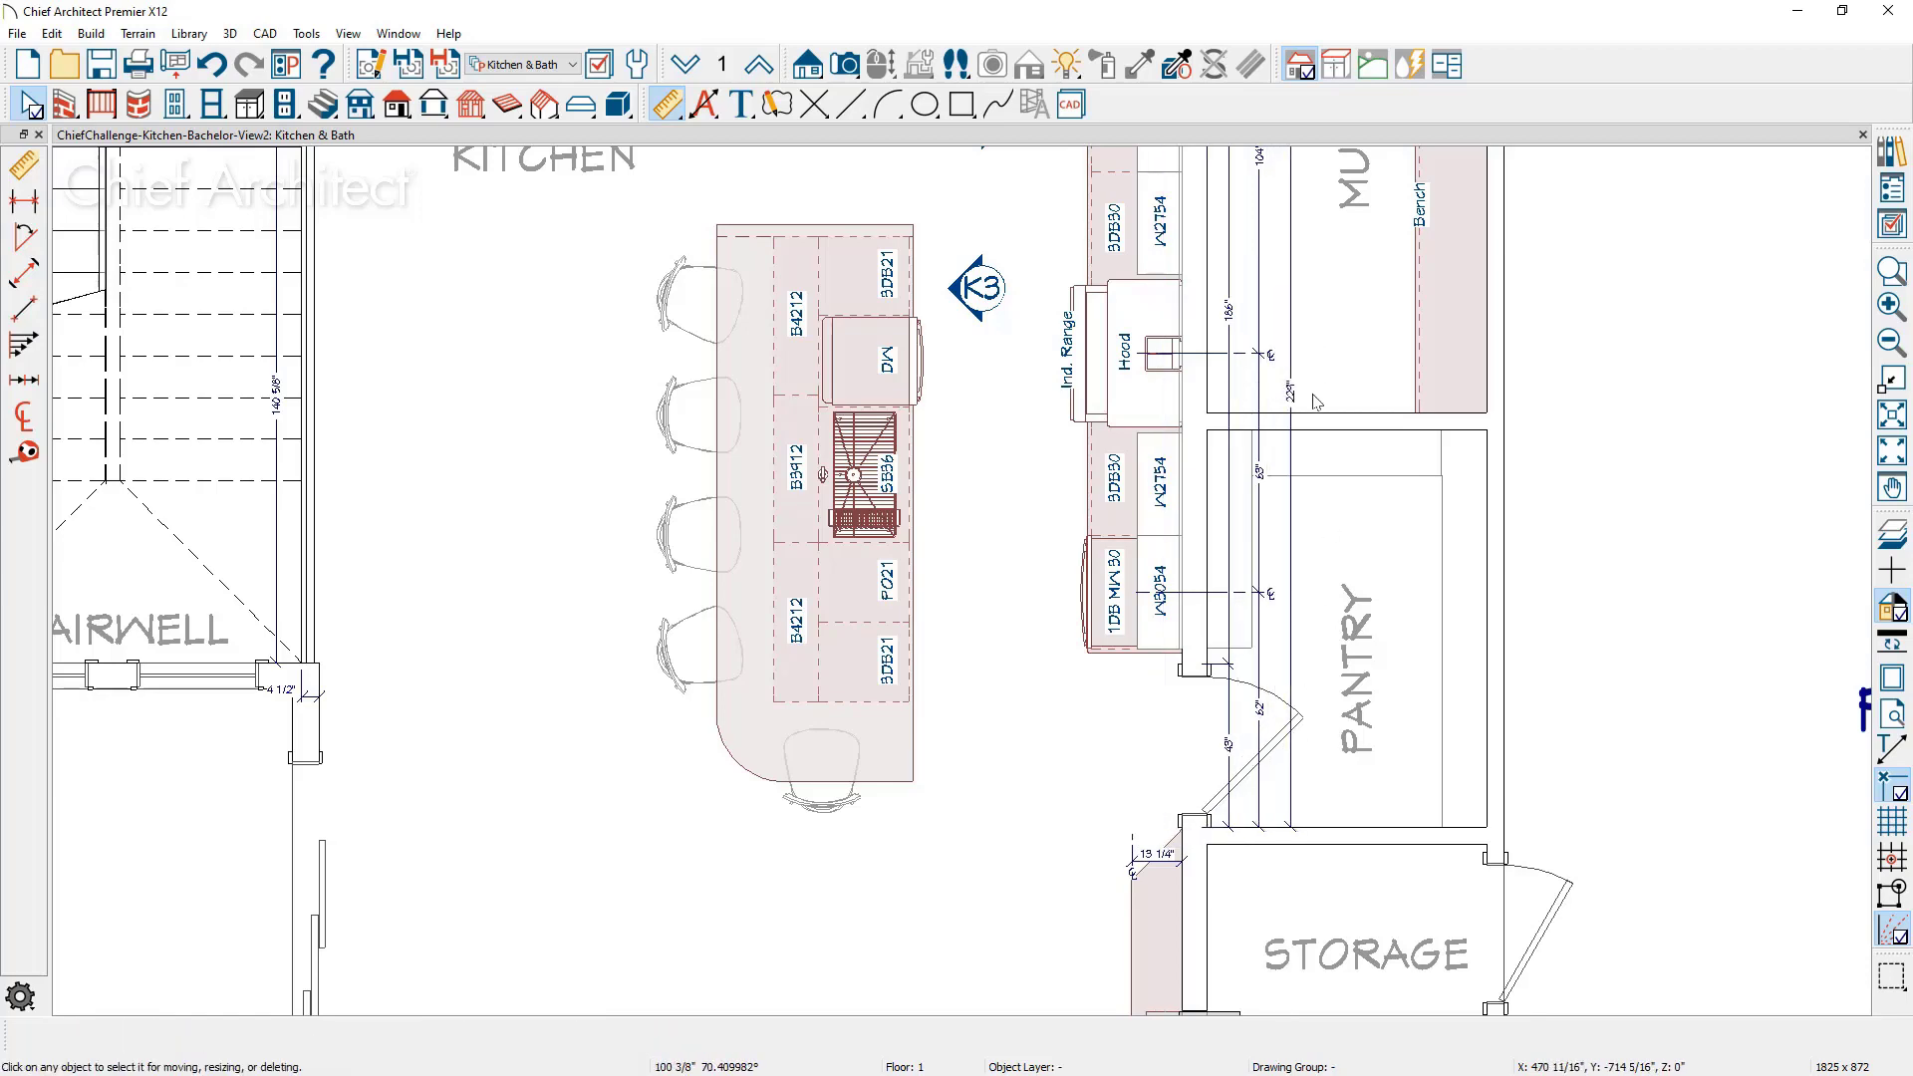
Step: Delete the 13 1/4" dimension beside the storage room and the unneeded dimensions along the stairwell wall
scroll(1310, 398, "up", 2)
scroll(1310, 403, "down", 2)
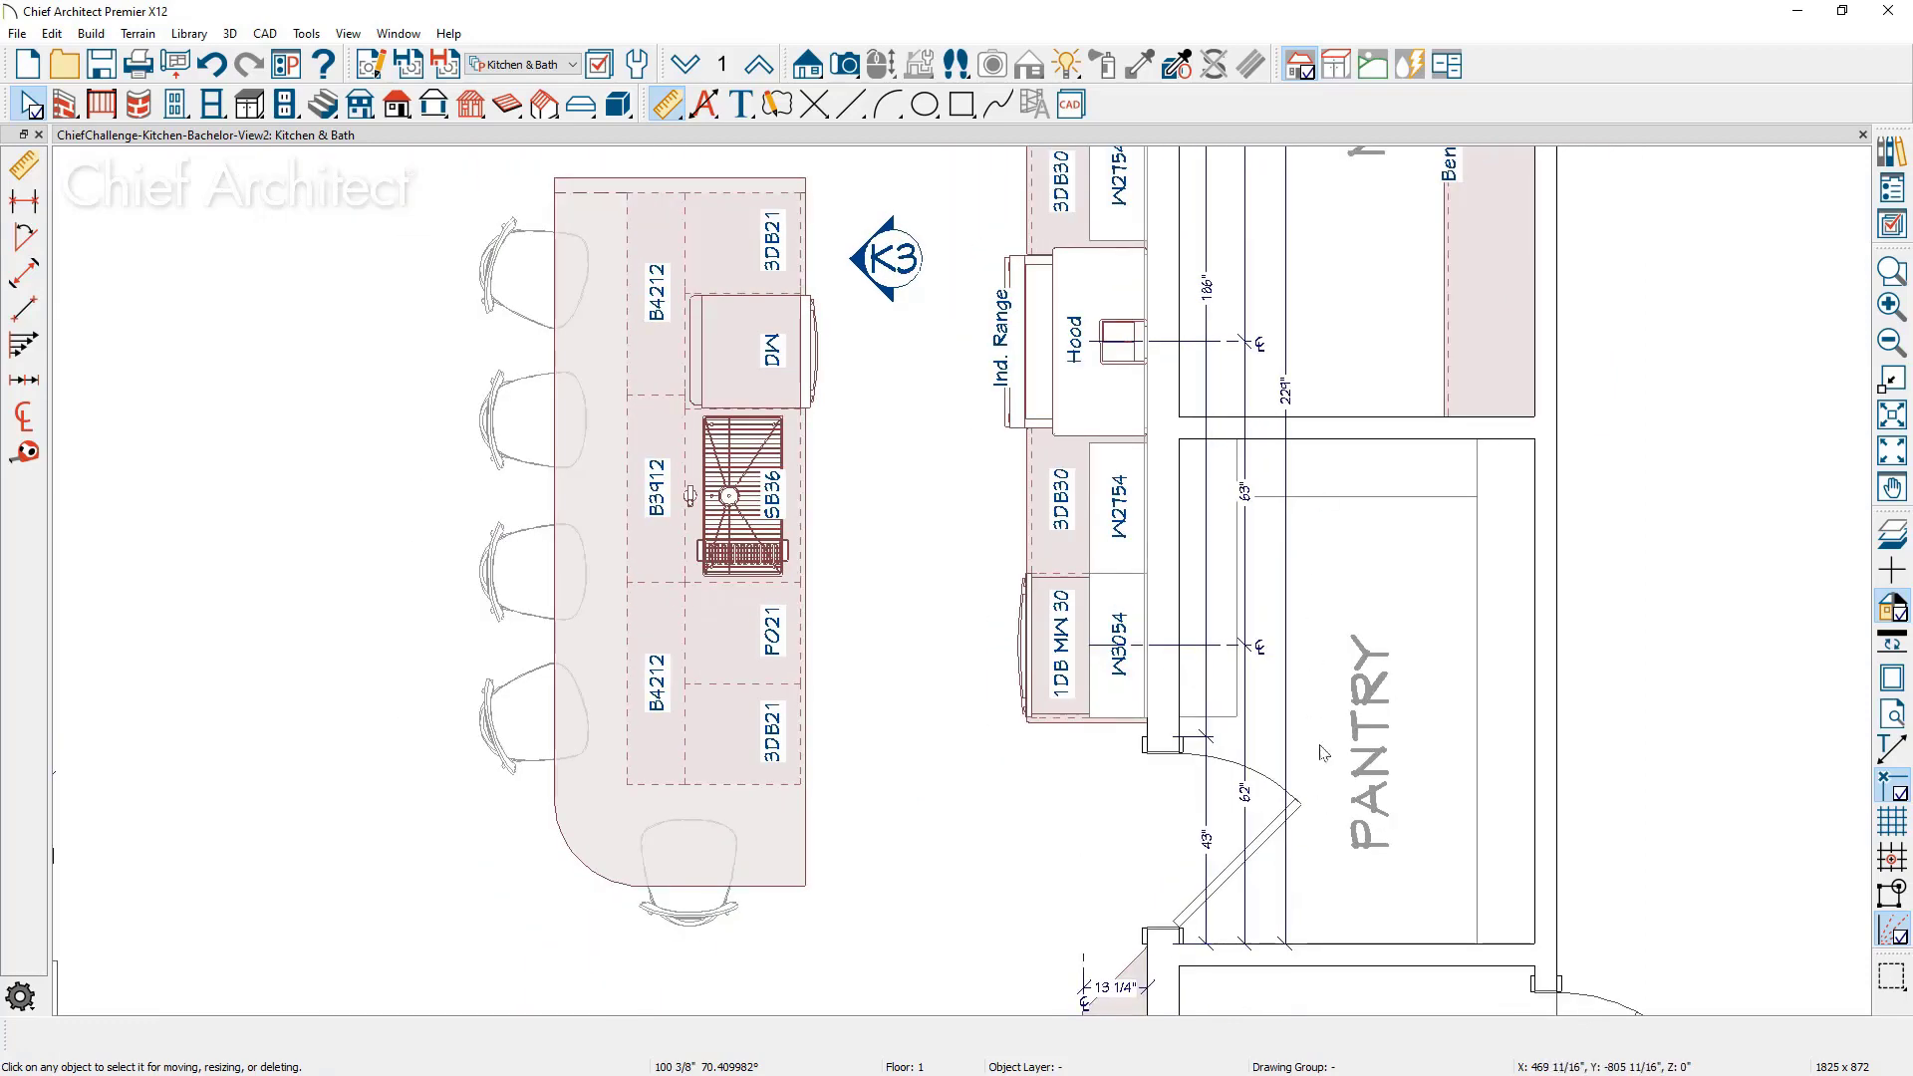
scroll(1304, 796, "up", 5)
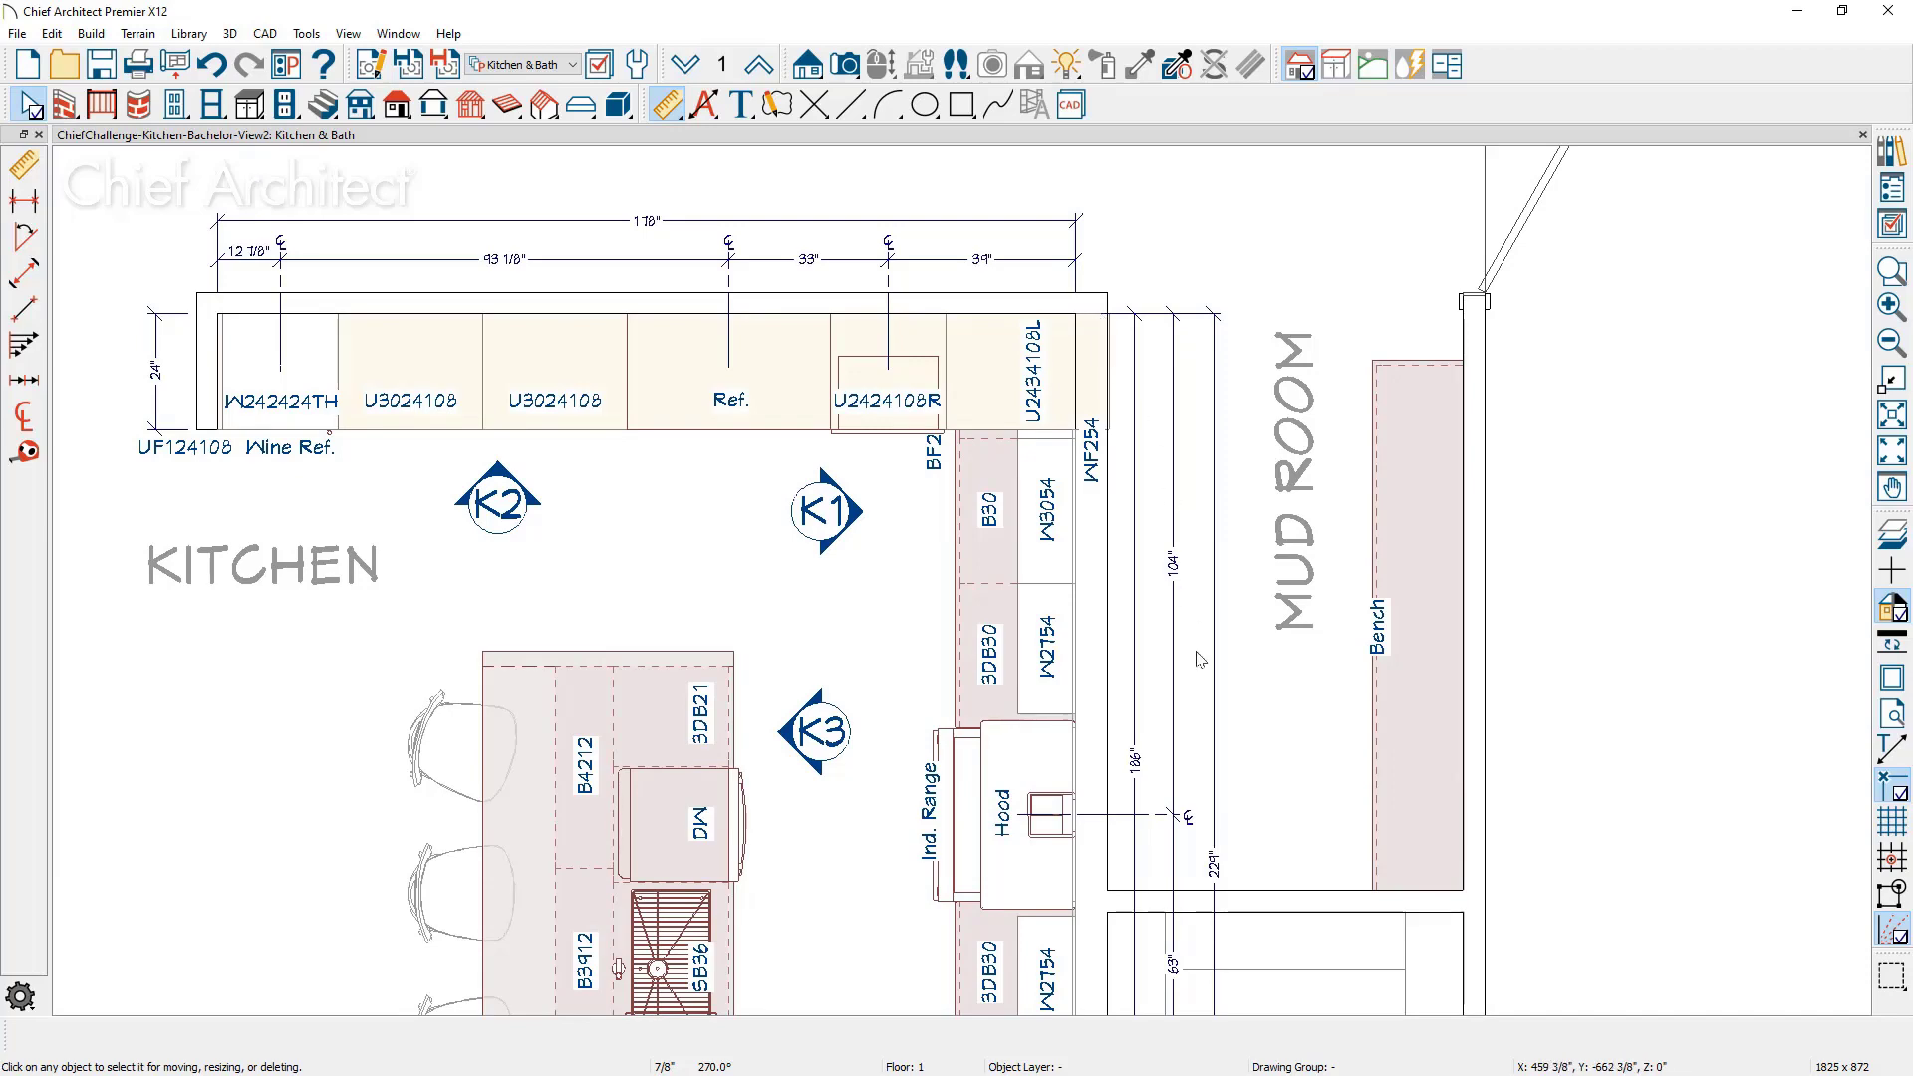
scroll(1282, 420, "down", 3)
scroll(1288, 409, "down", 2)
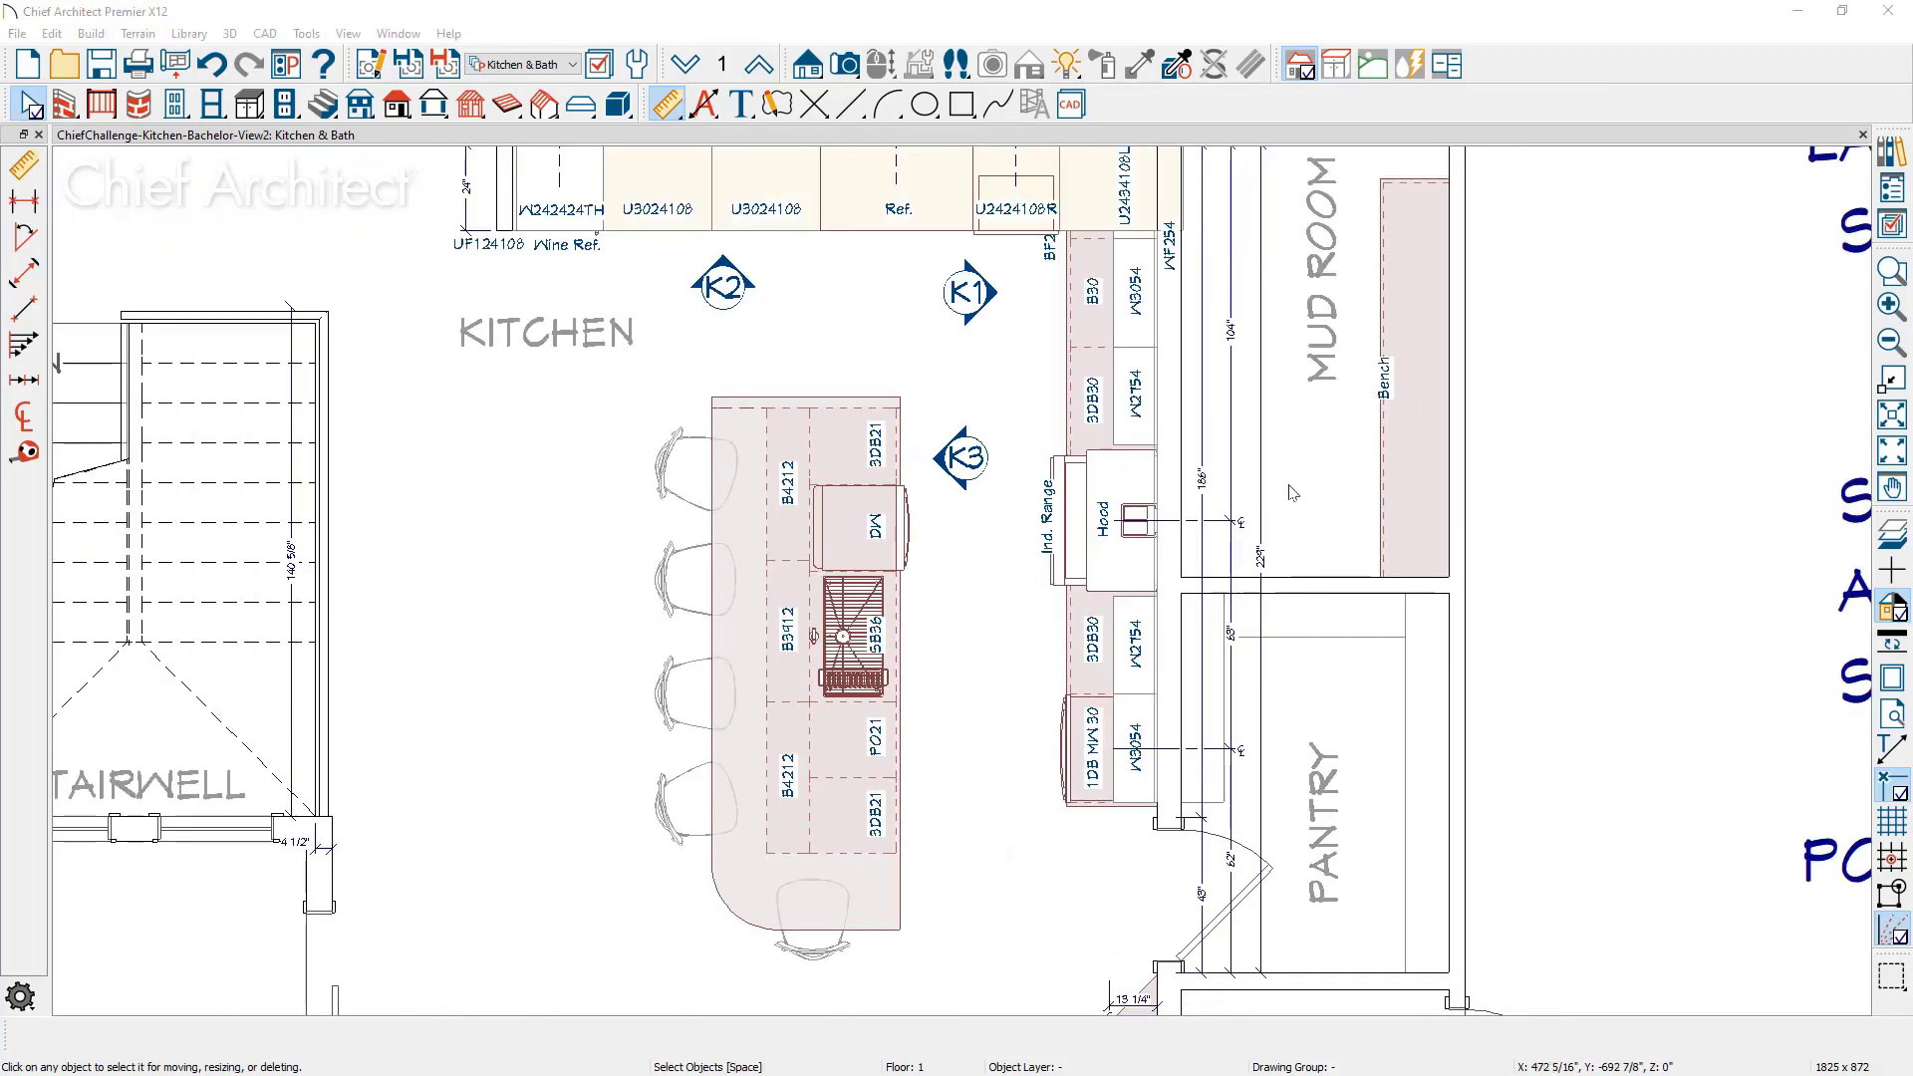
left_click(1117, 1010)
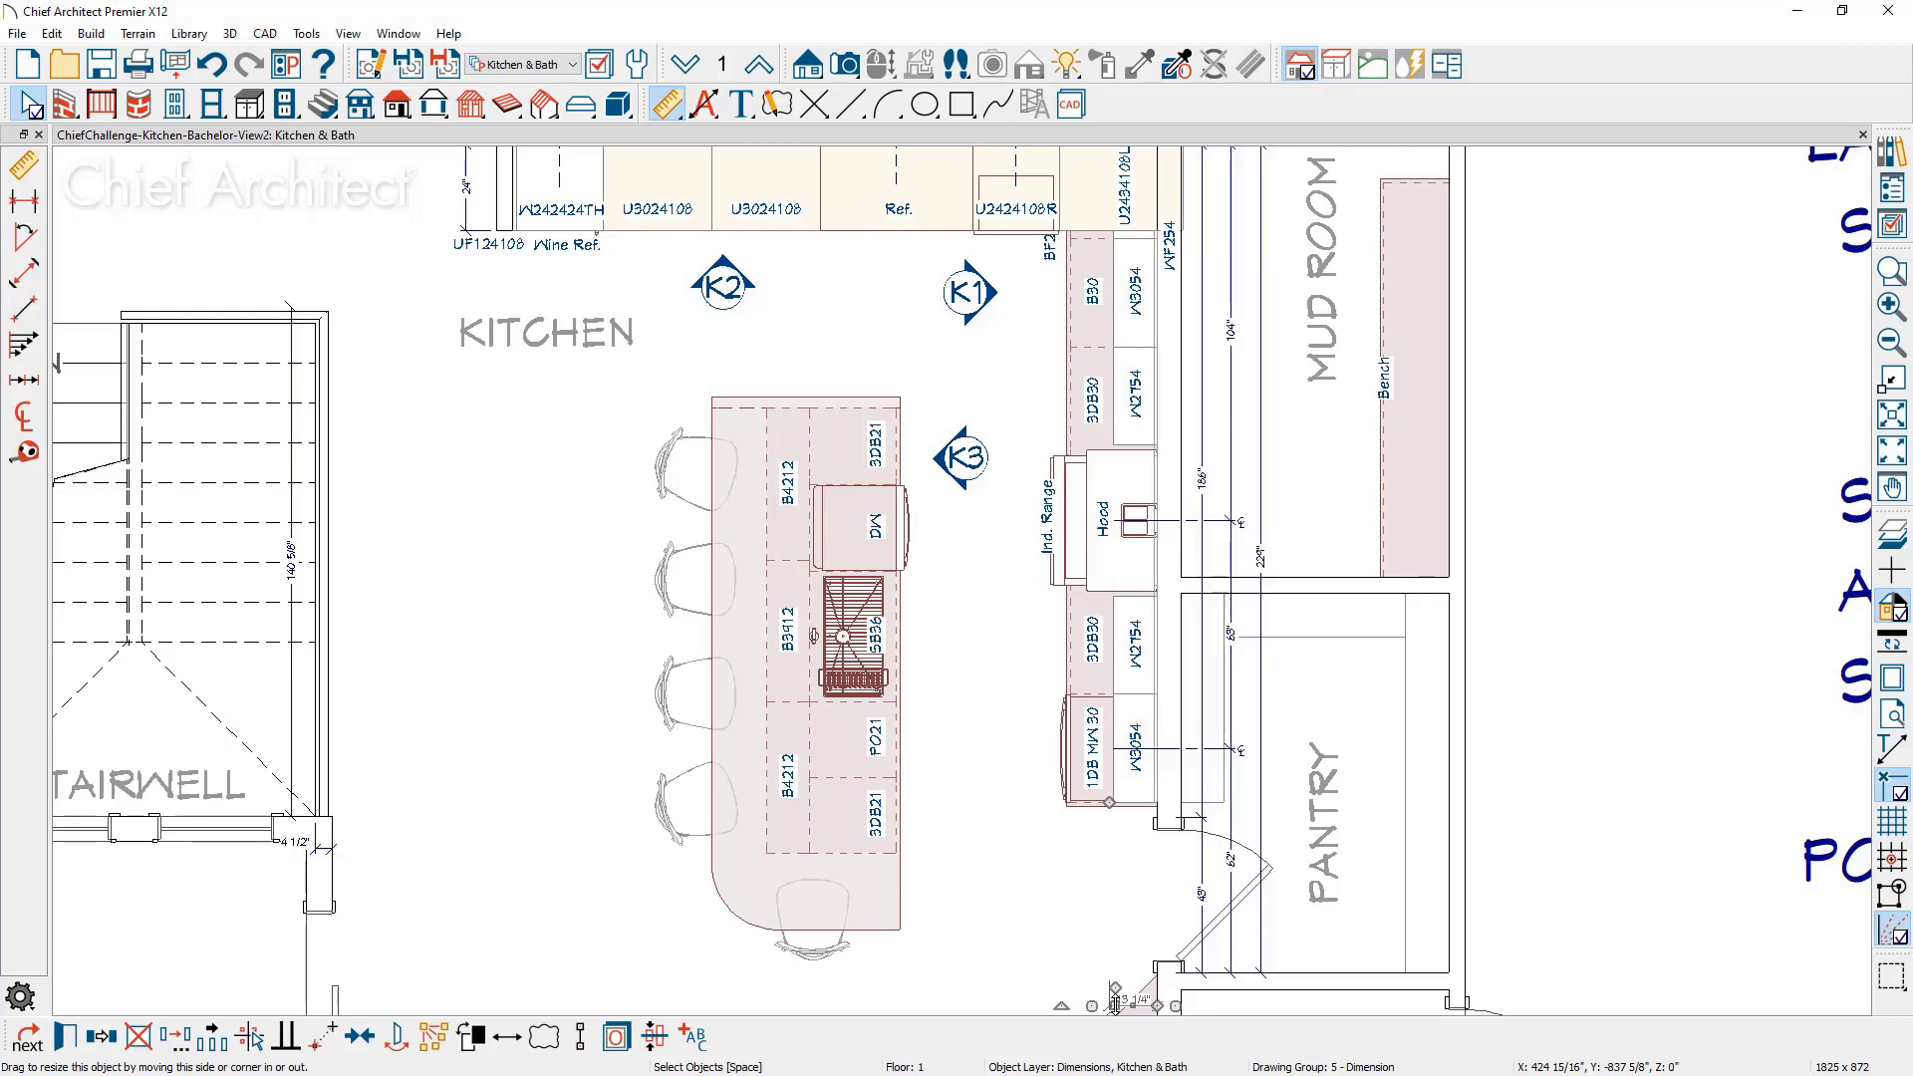
key("Delete")
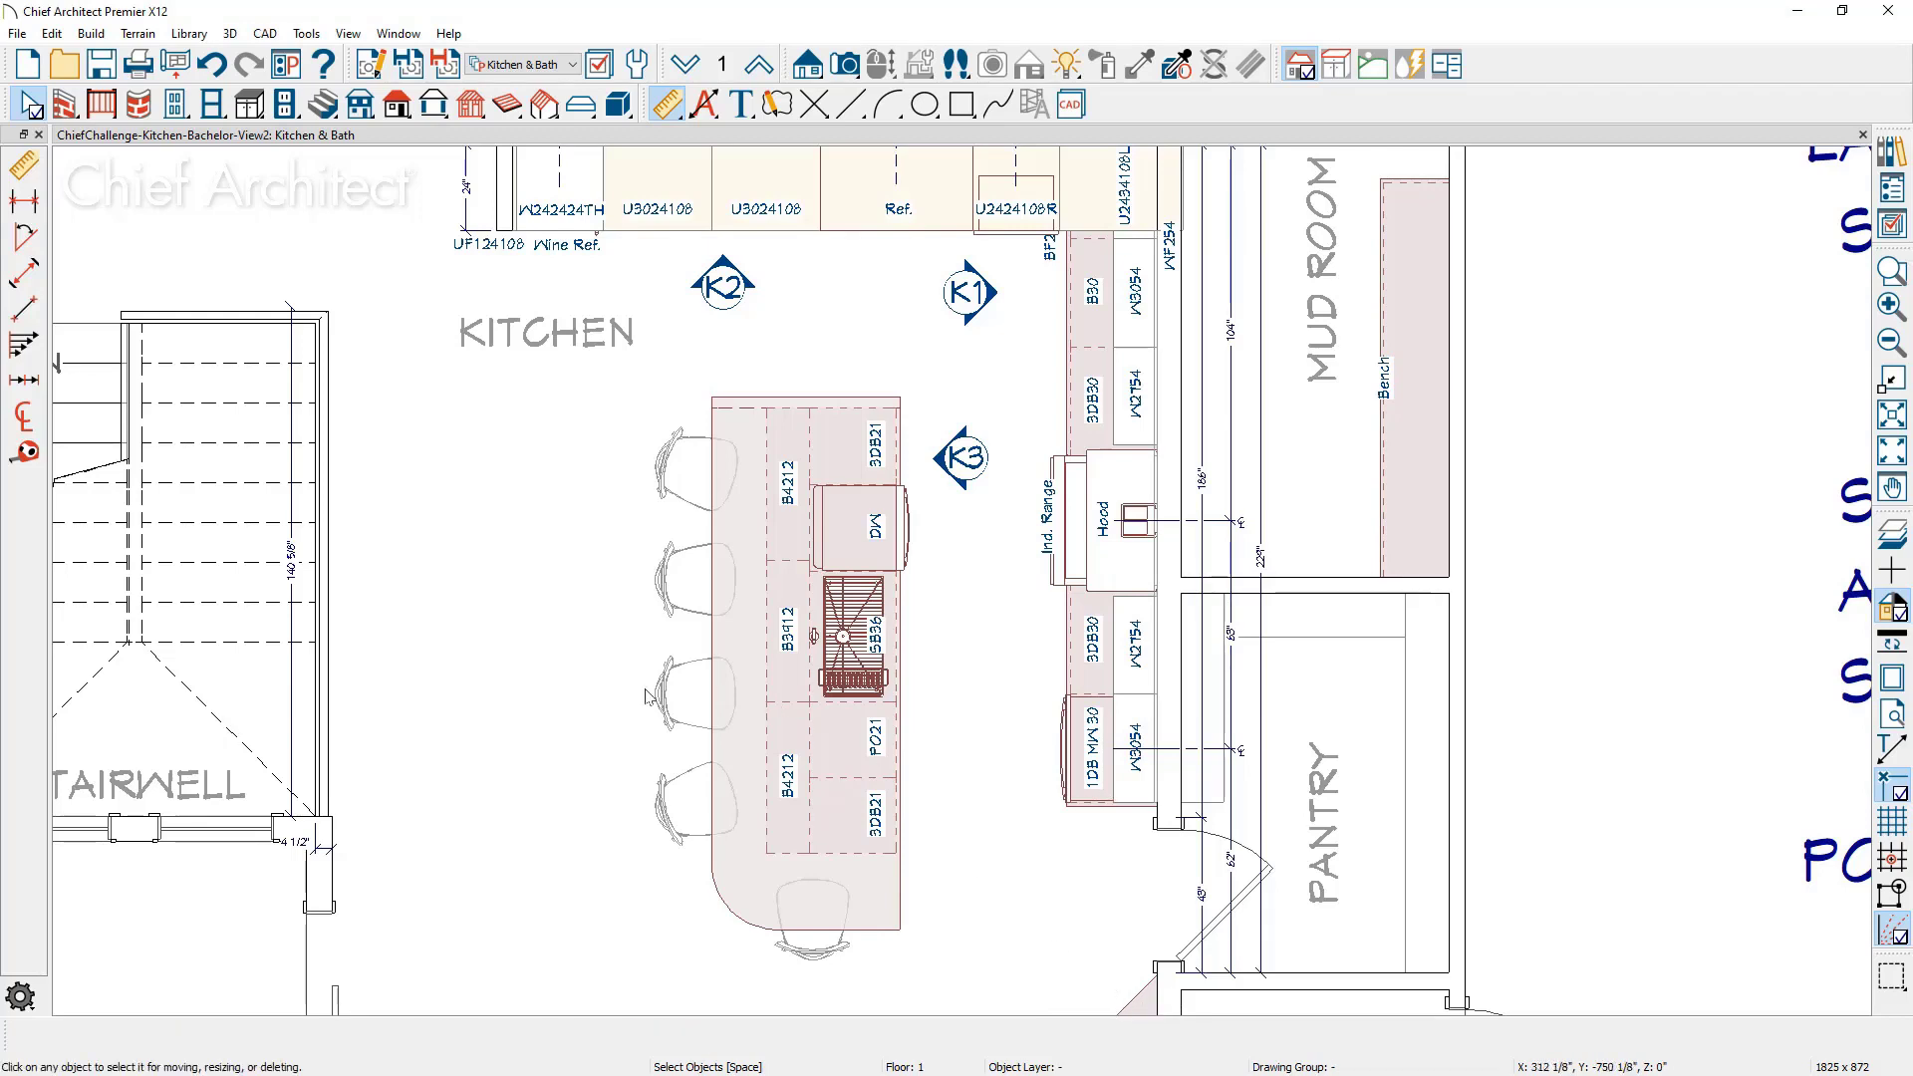
left_click(291, 745)
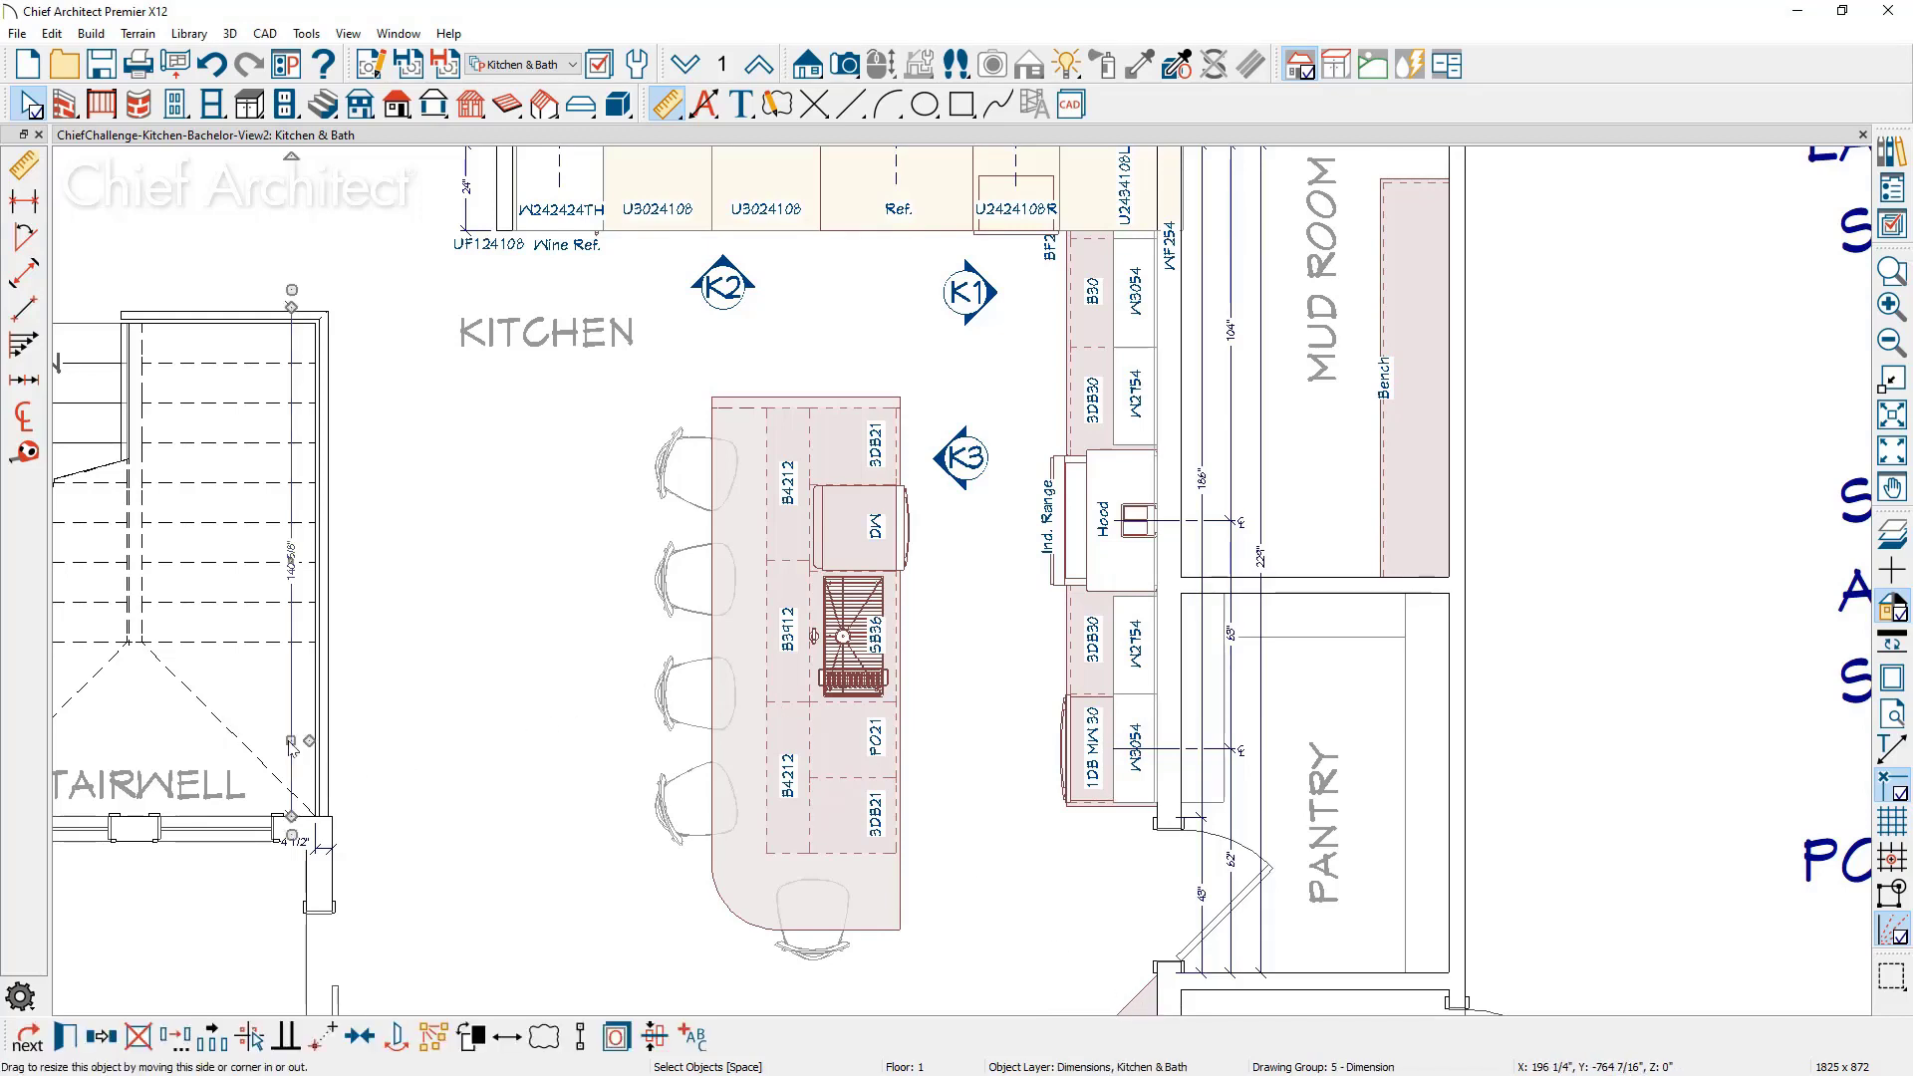
key("Delete")
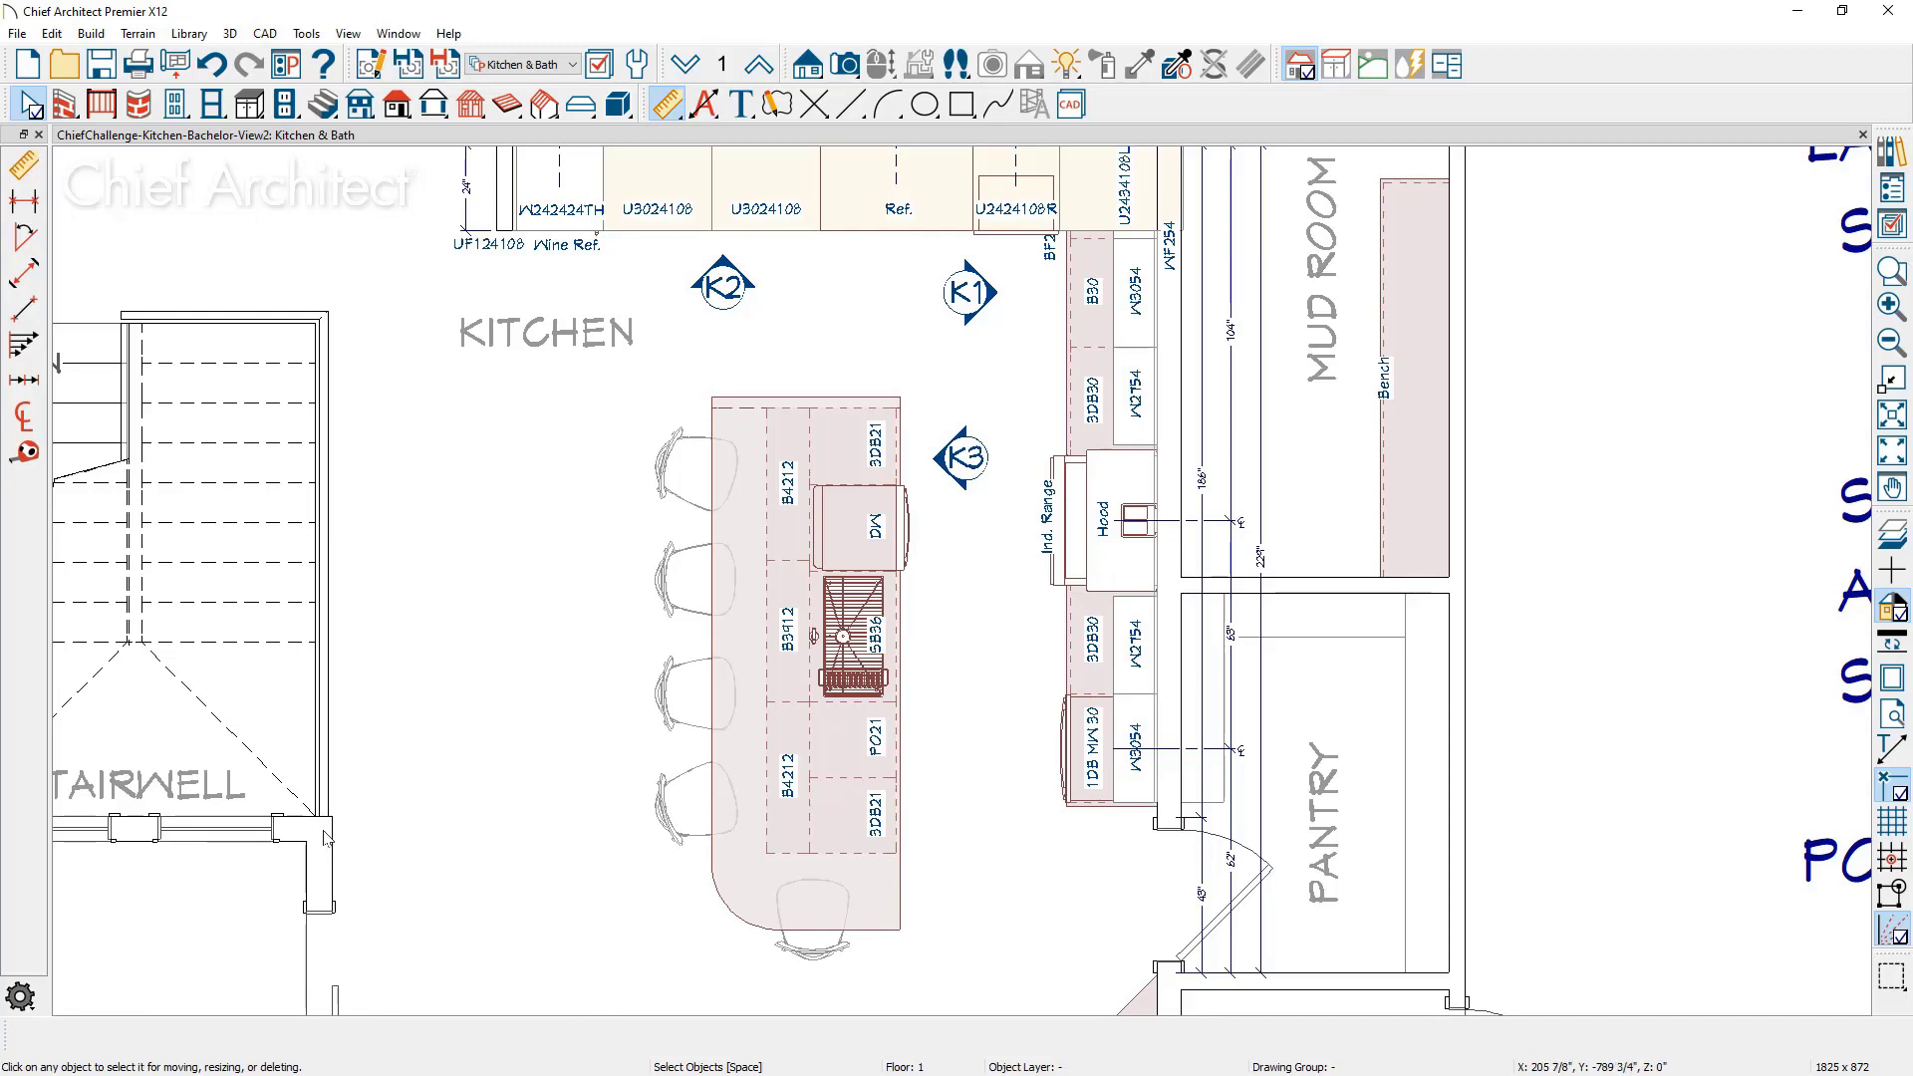
Step: Draw an End to End Dimension across the kitchen from the stairwell wall to the range wall, just above the island
left_click(27, 204)
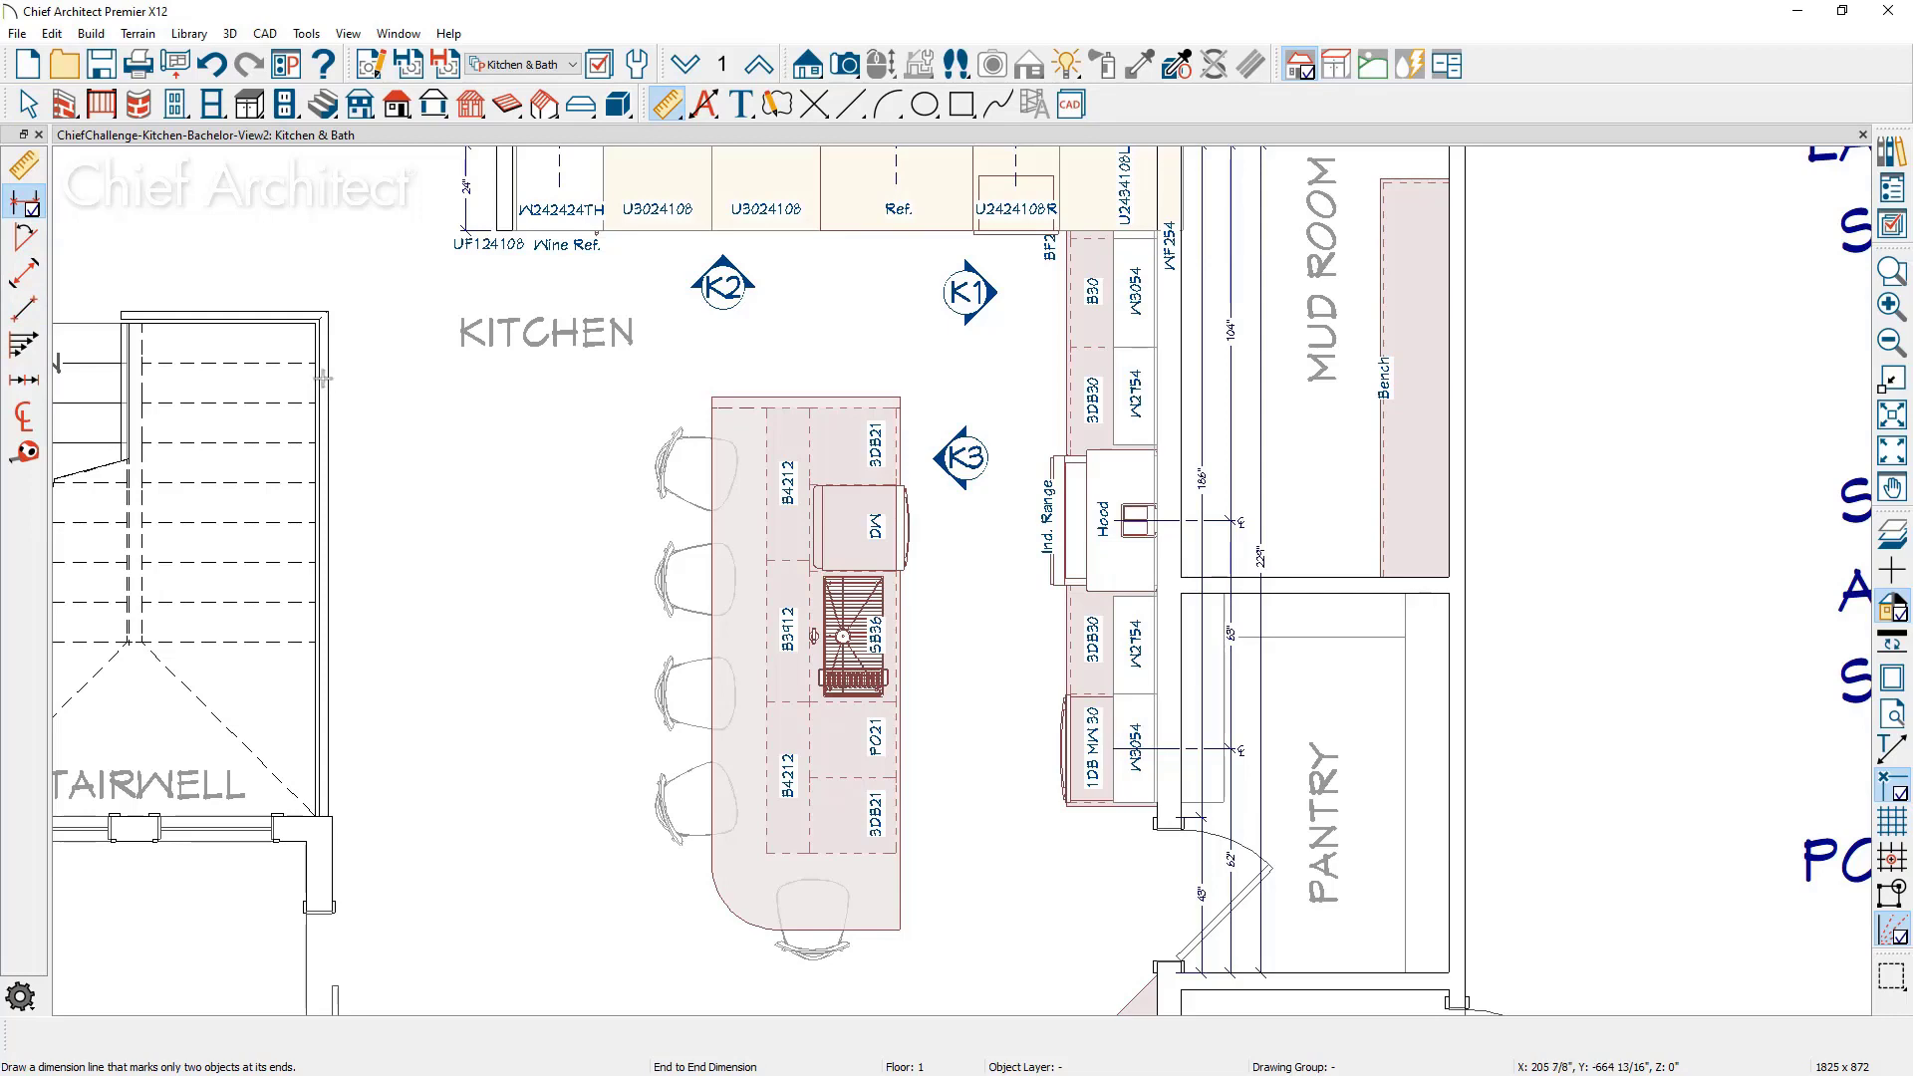
left_click_drag(325, 389, 1156, 405)
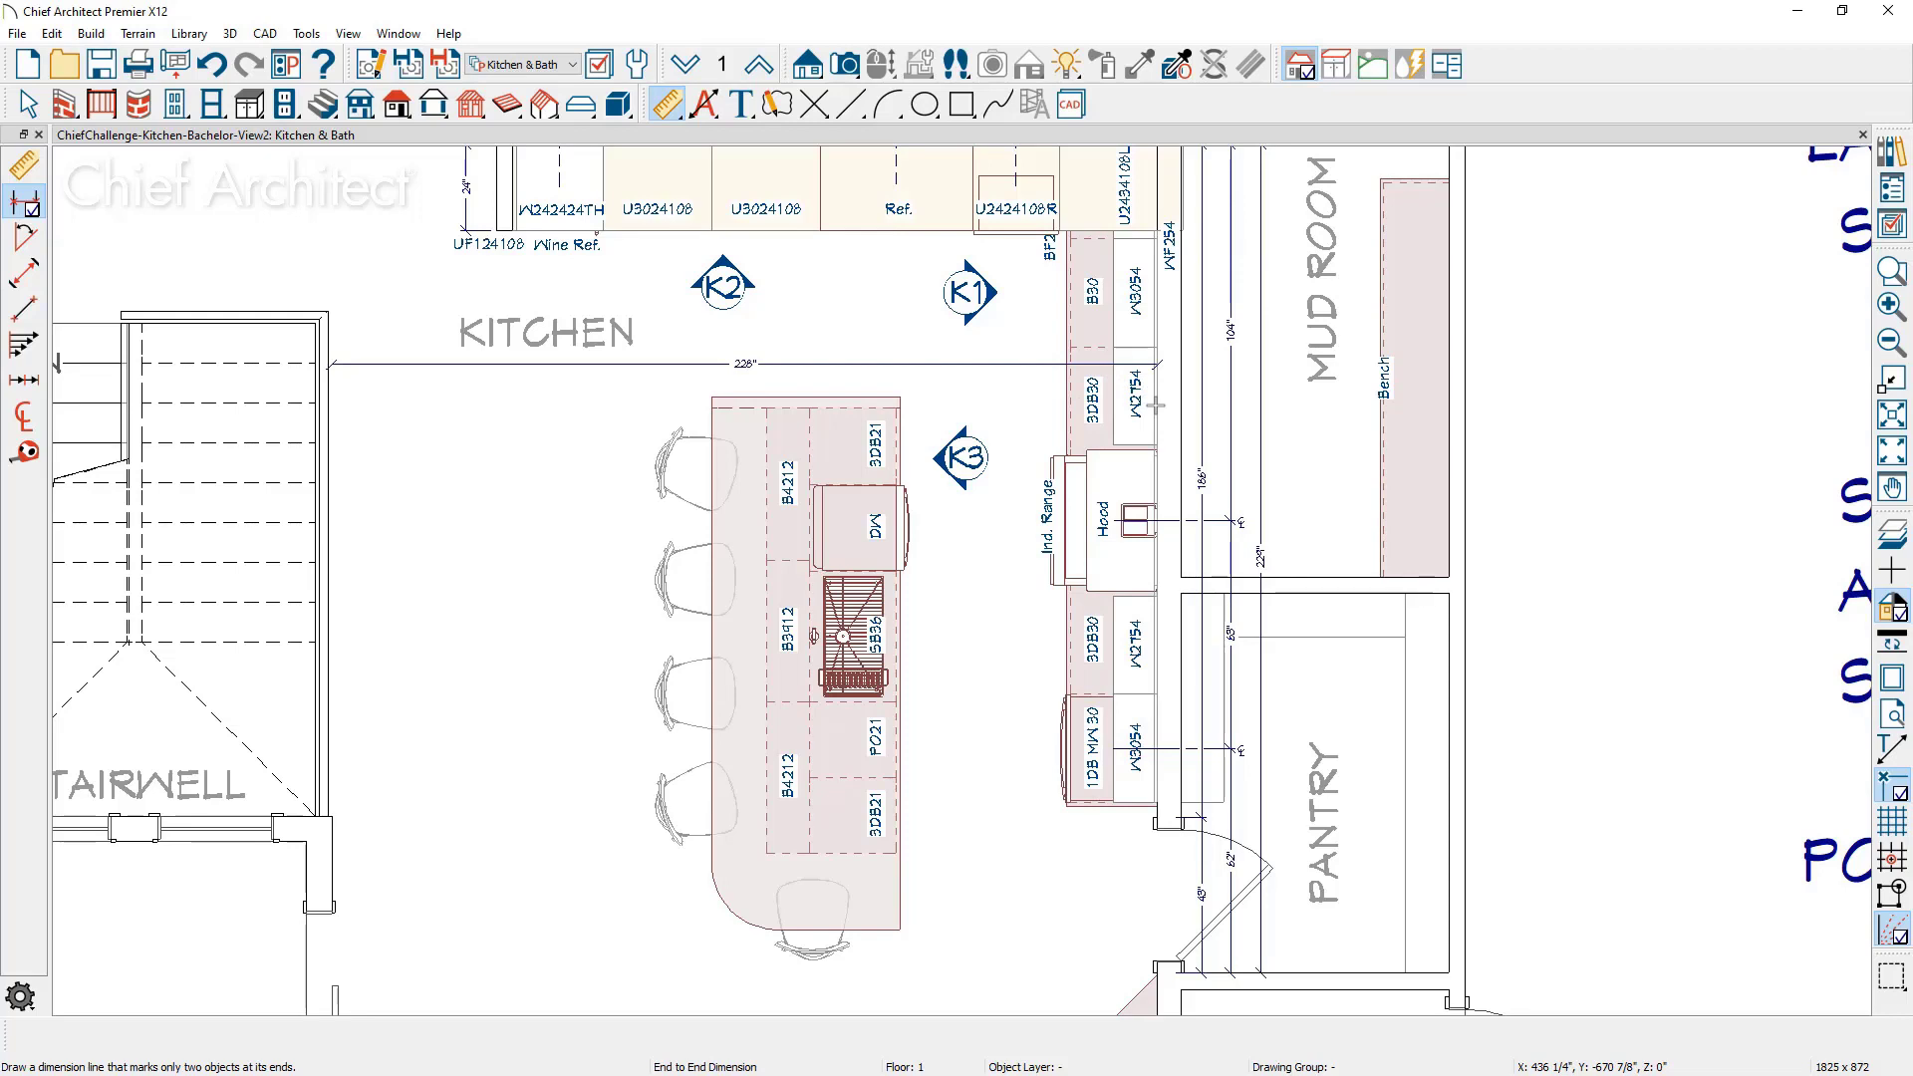
key("space")
Step: Add both side edges of the island countertop to the dimension line running across the kitchen
left_click(984, 365)
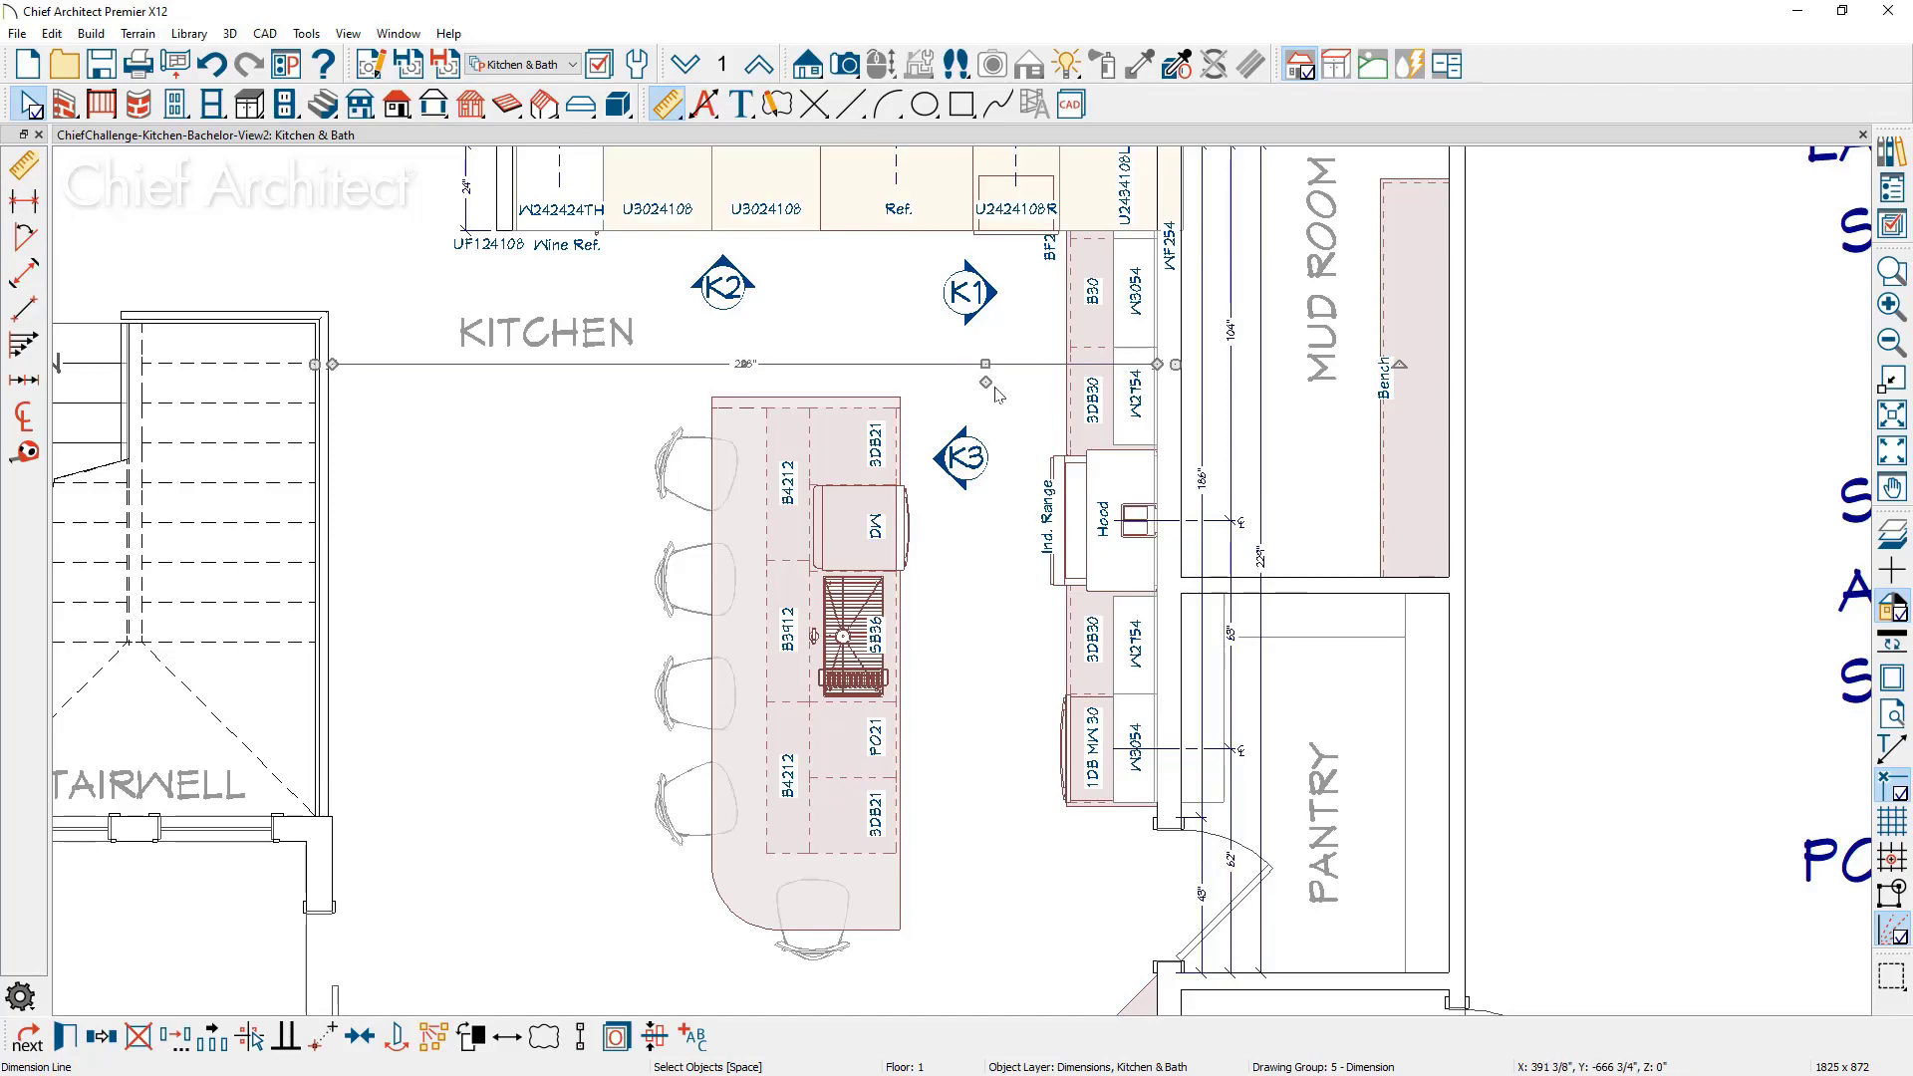
scroll(934, 444, "up", 5)
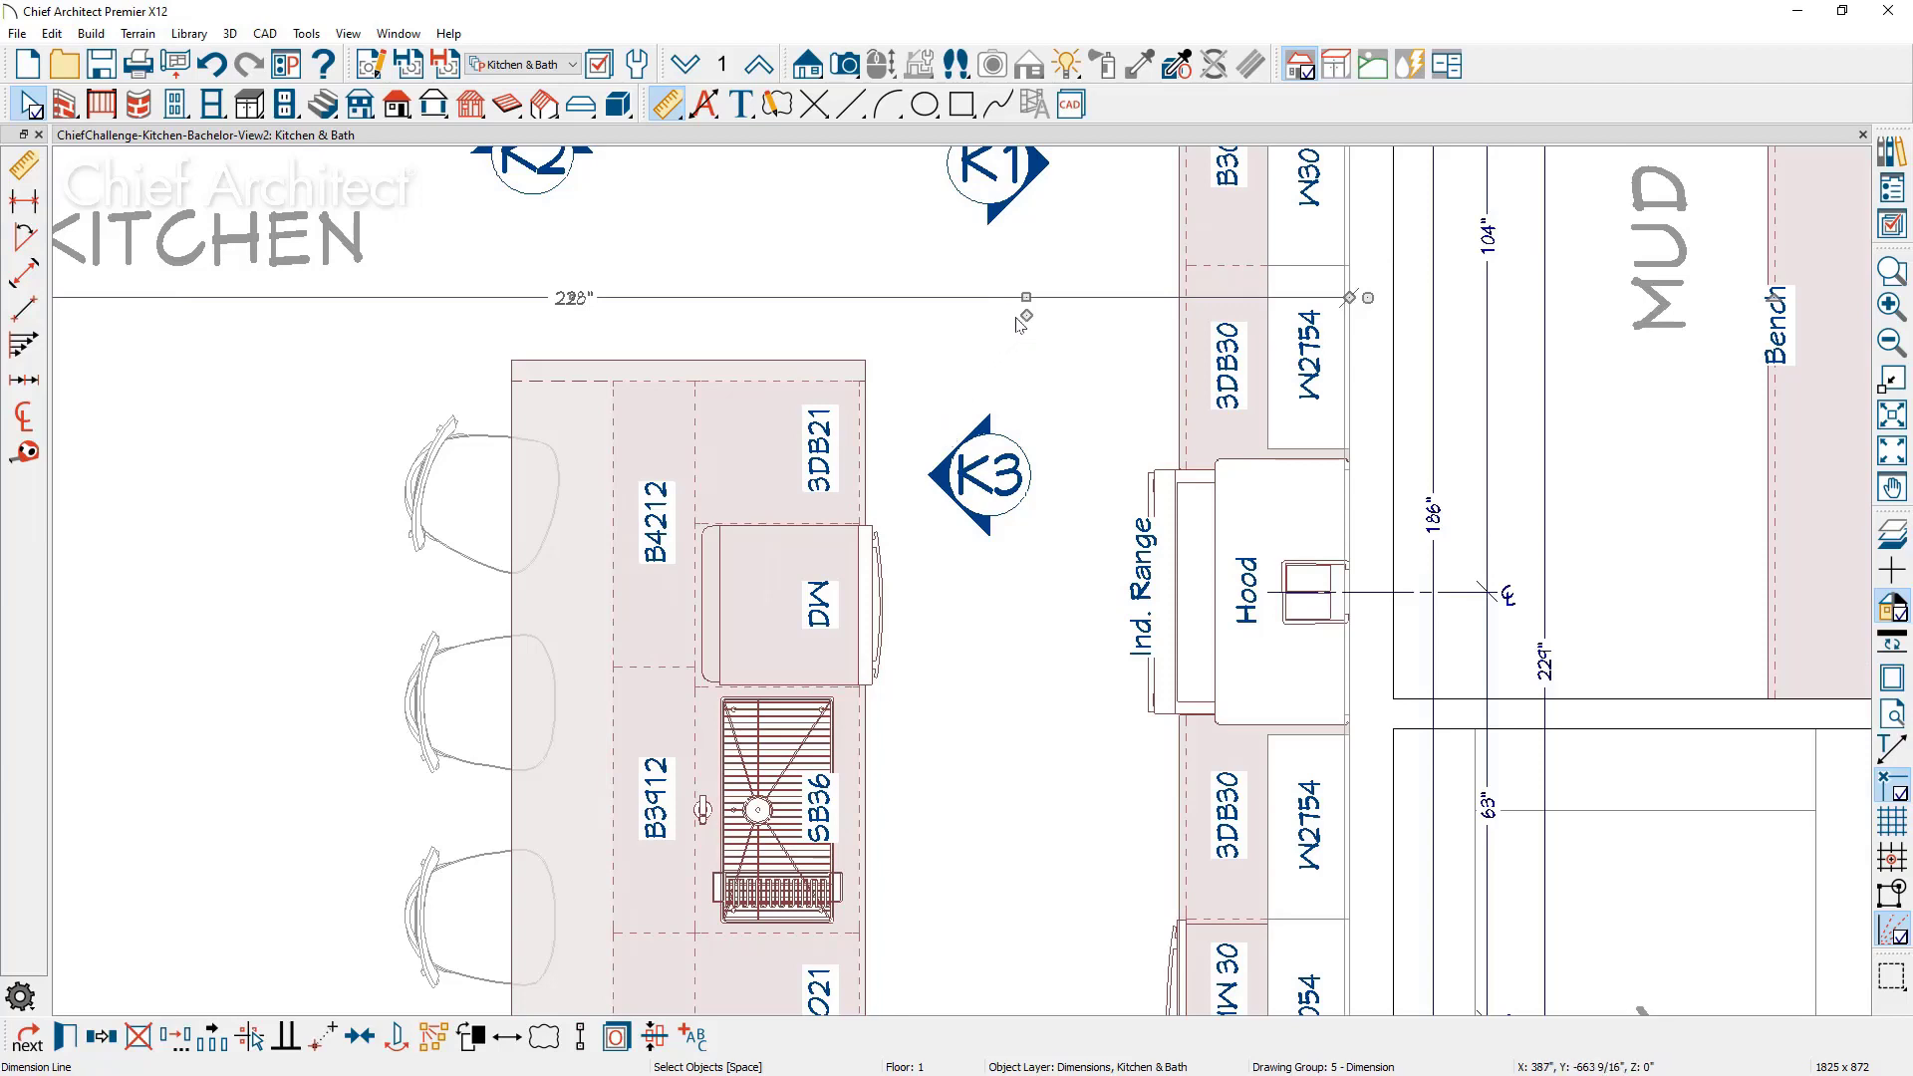
left_click_drag(1023, 315, 876, 387)
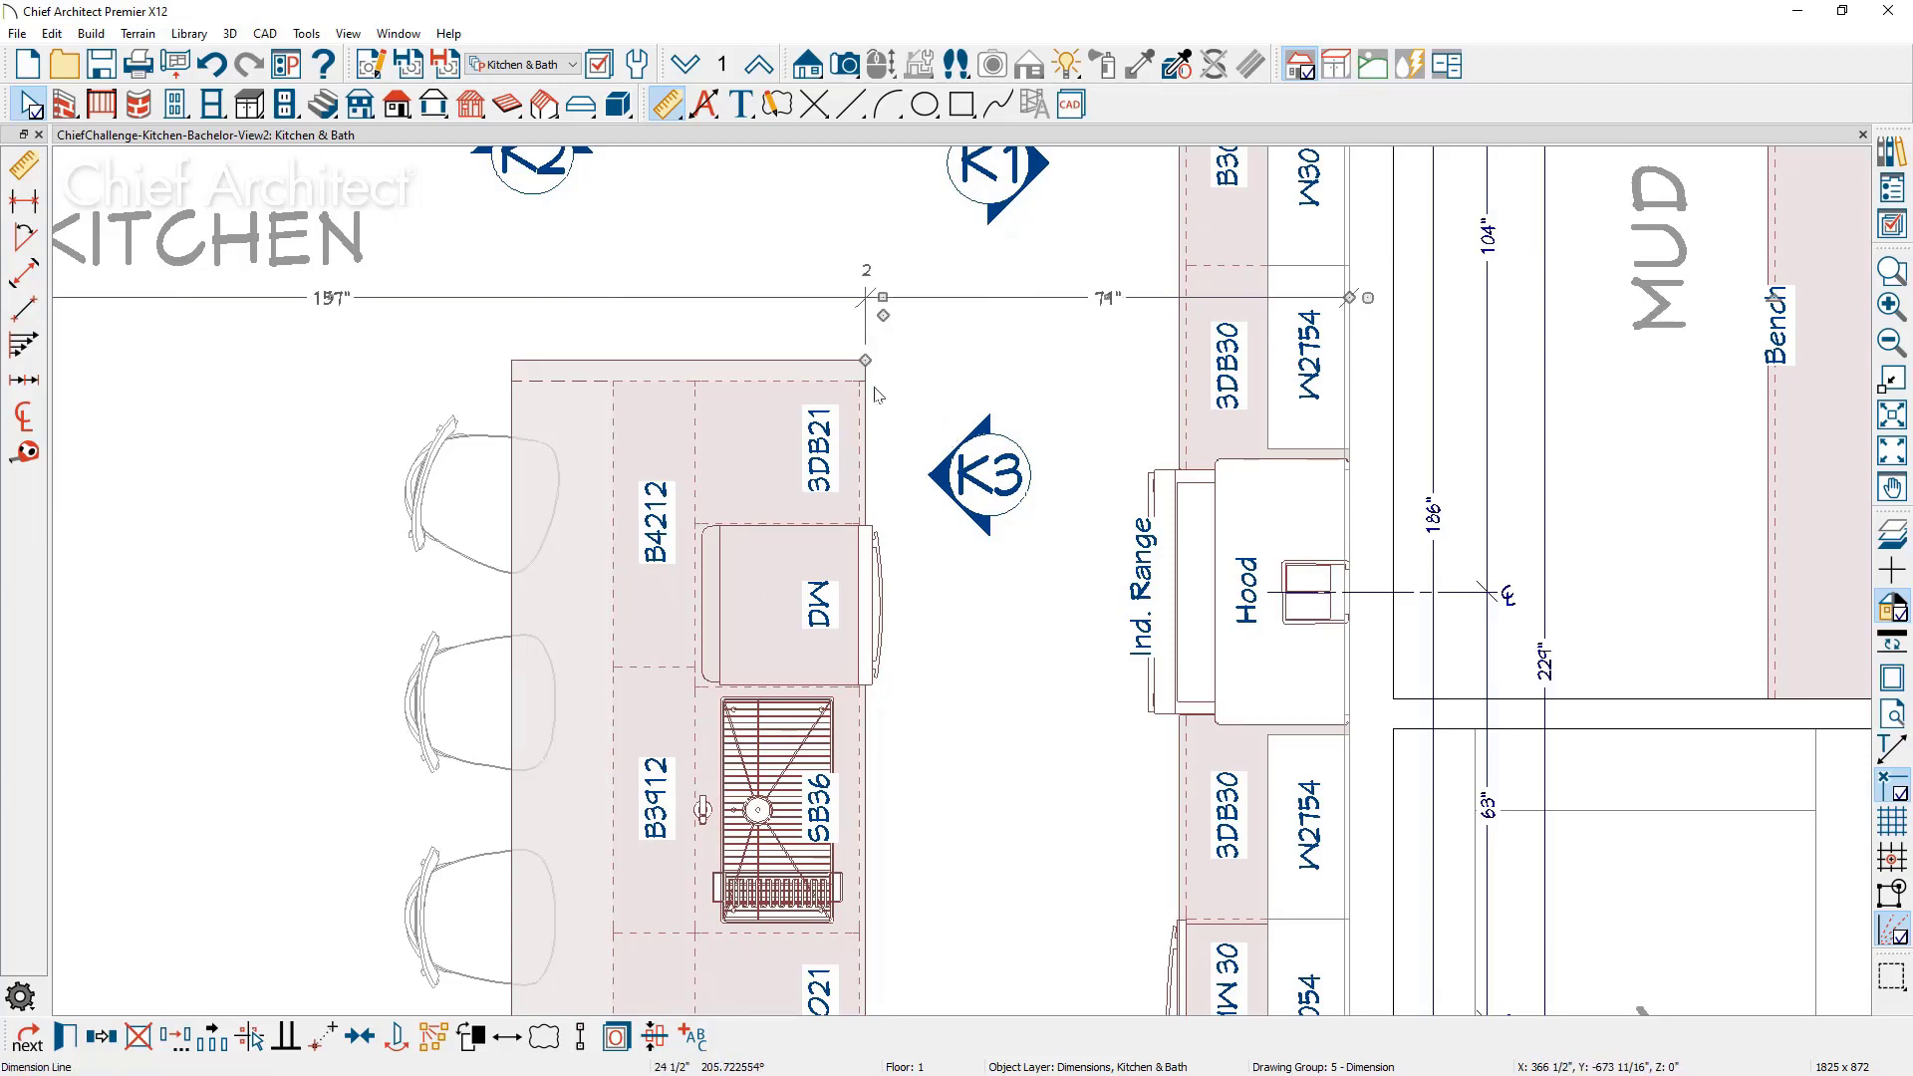
left_click(897, 328)
left_click_drag(530, 309, 508, 357)
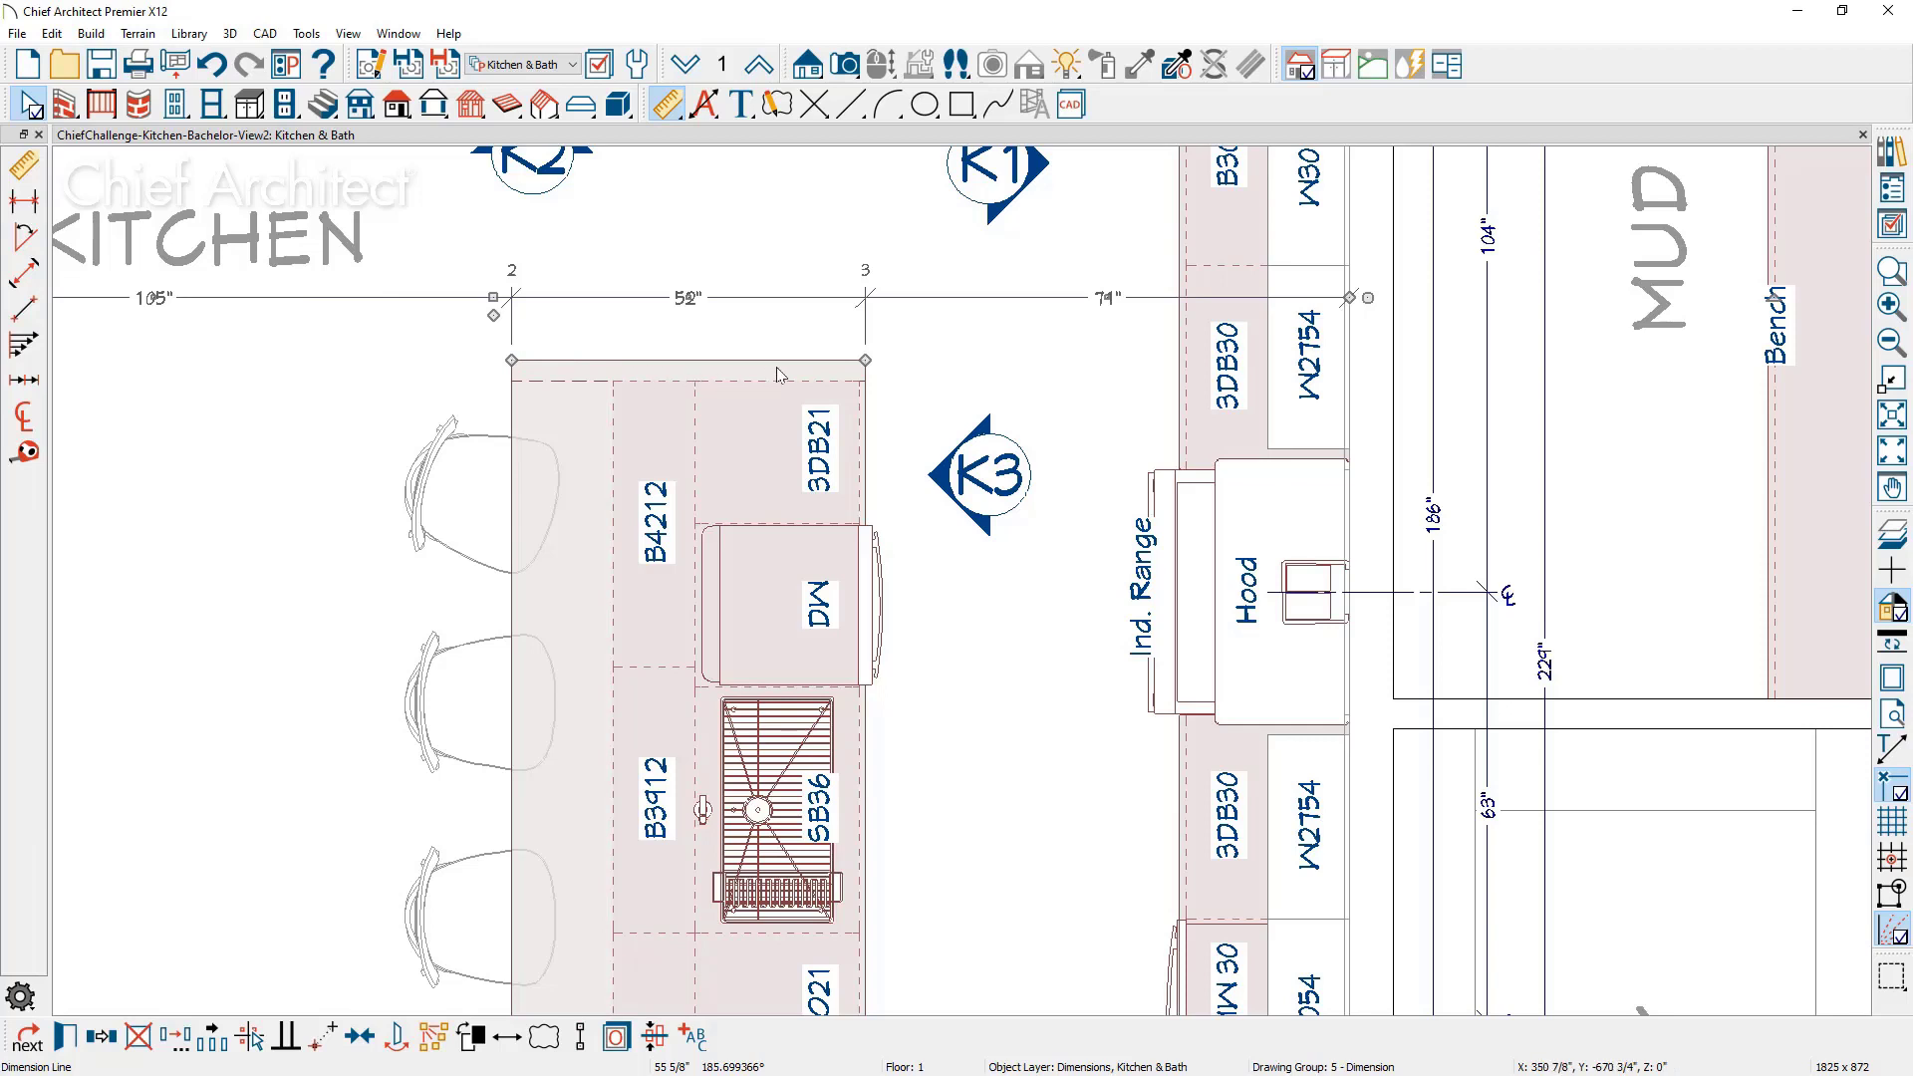
Step: Relocate the cross-kitchen dimension's end from the wall to the front of the range and lengthen its extension line to just short of the range
left_click_drag(1347, 298, 1178, 299)
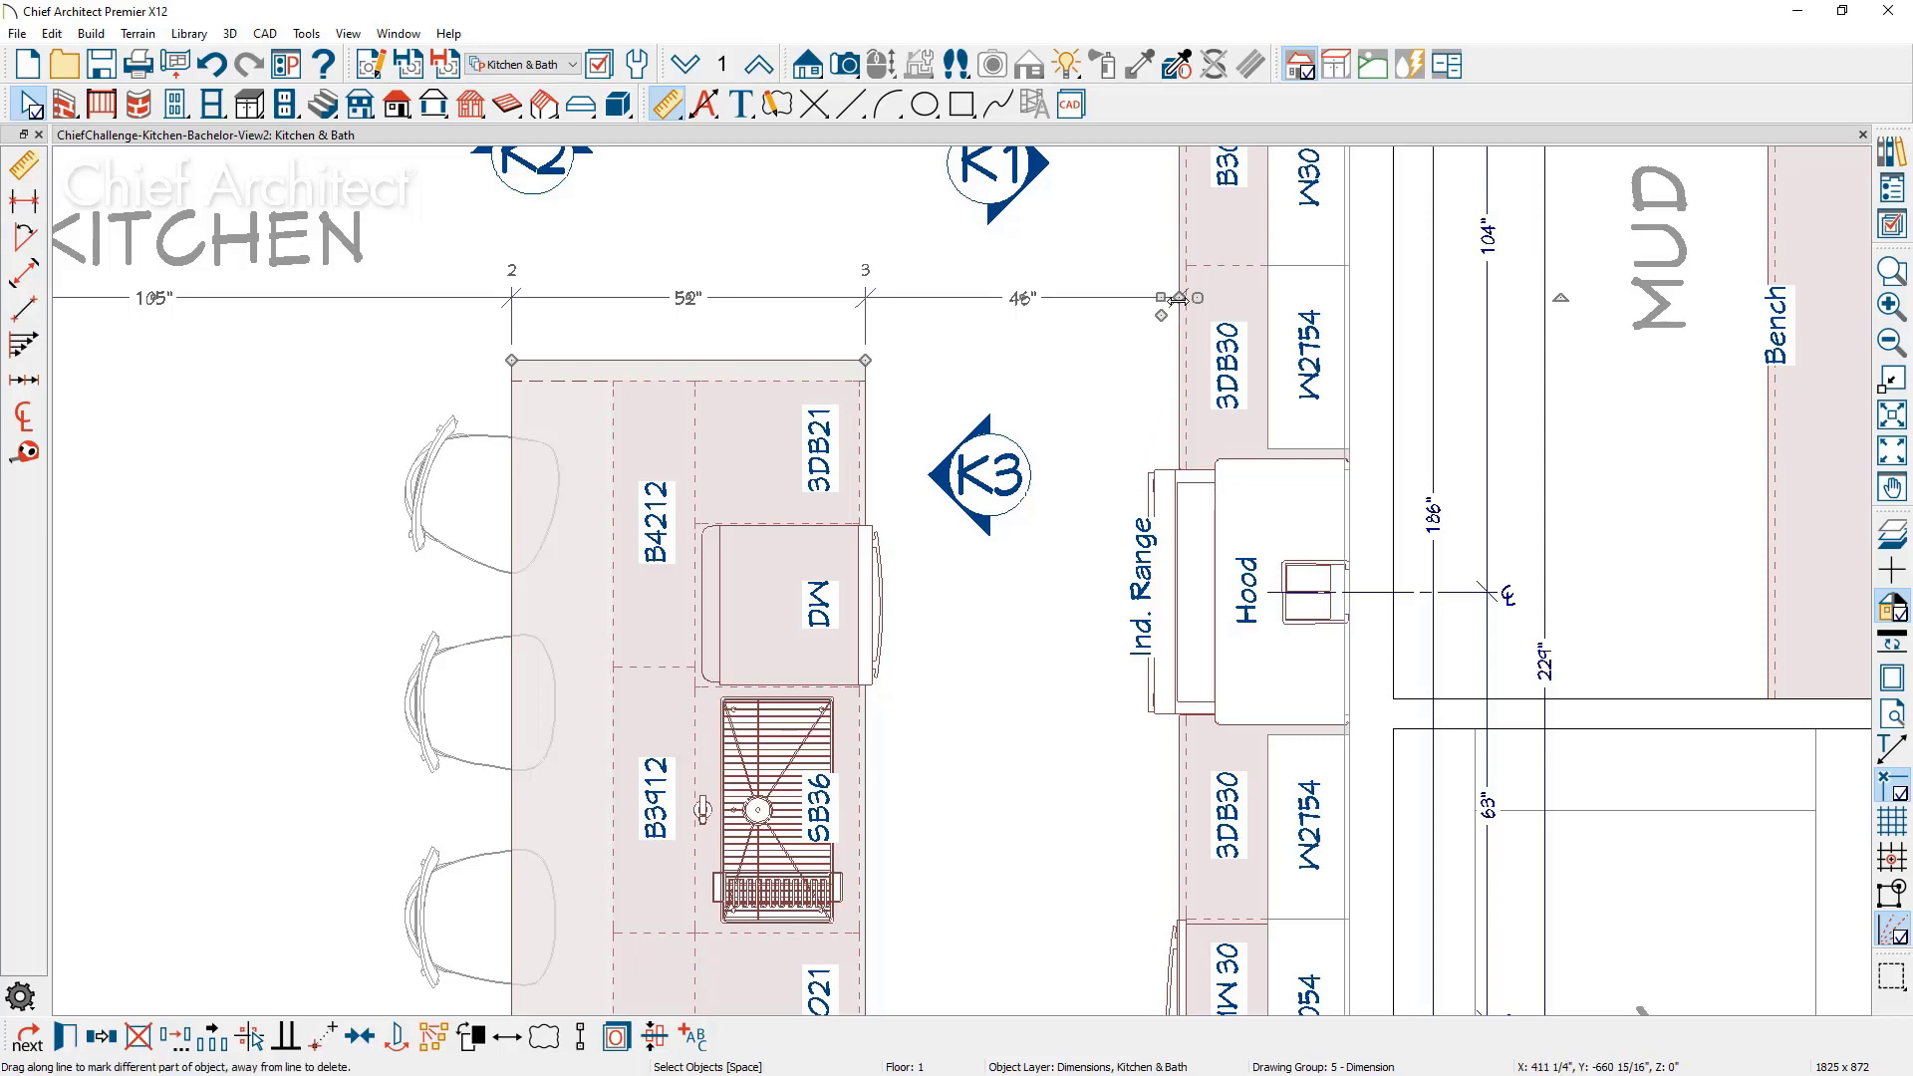
left_click_drag(1179, 297, 1146, 466)
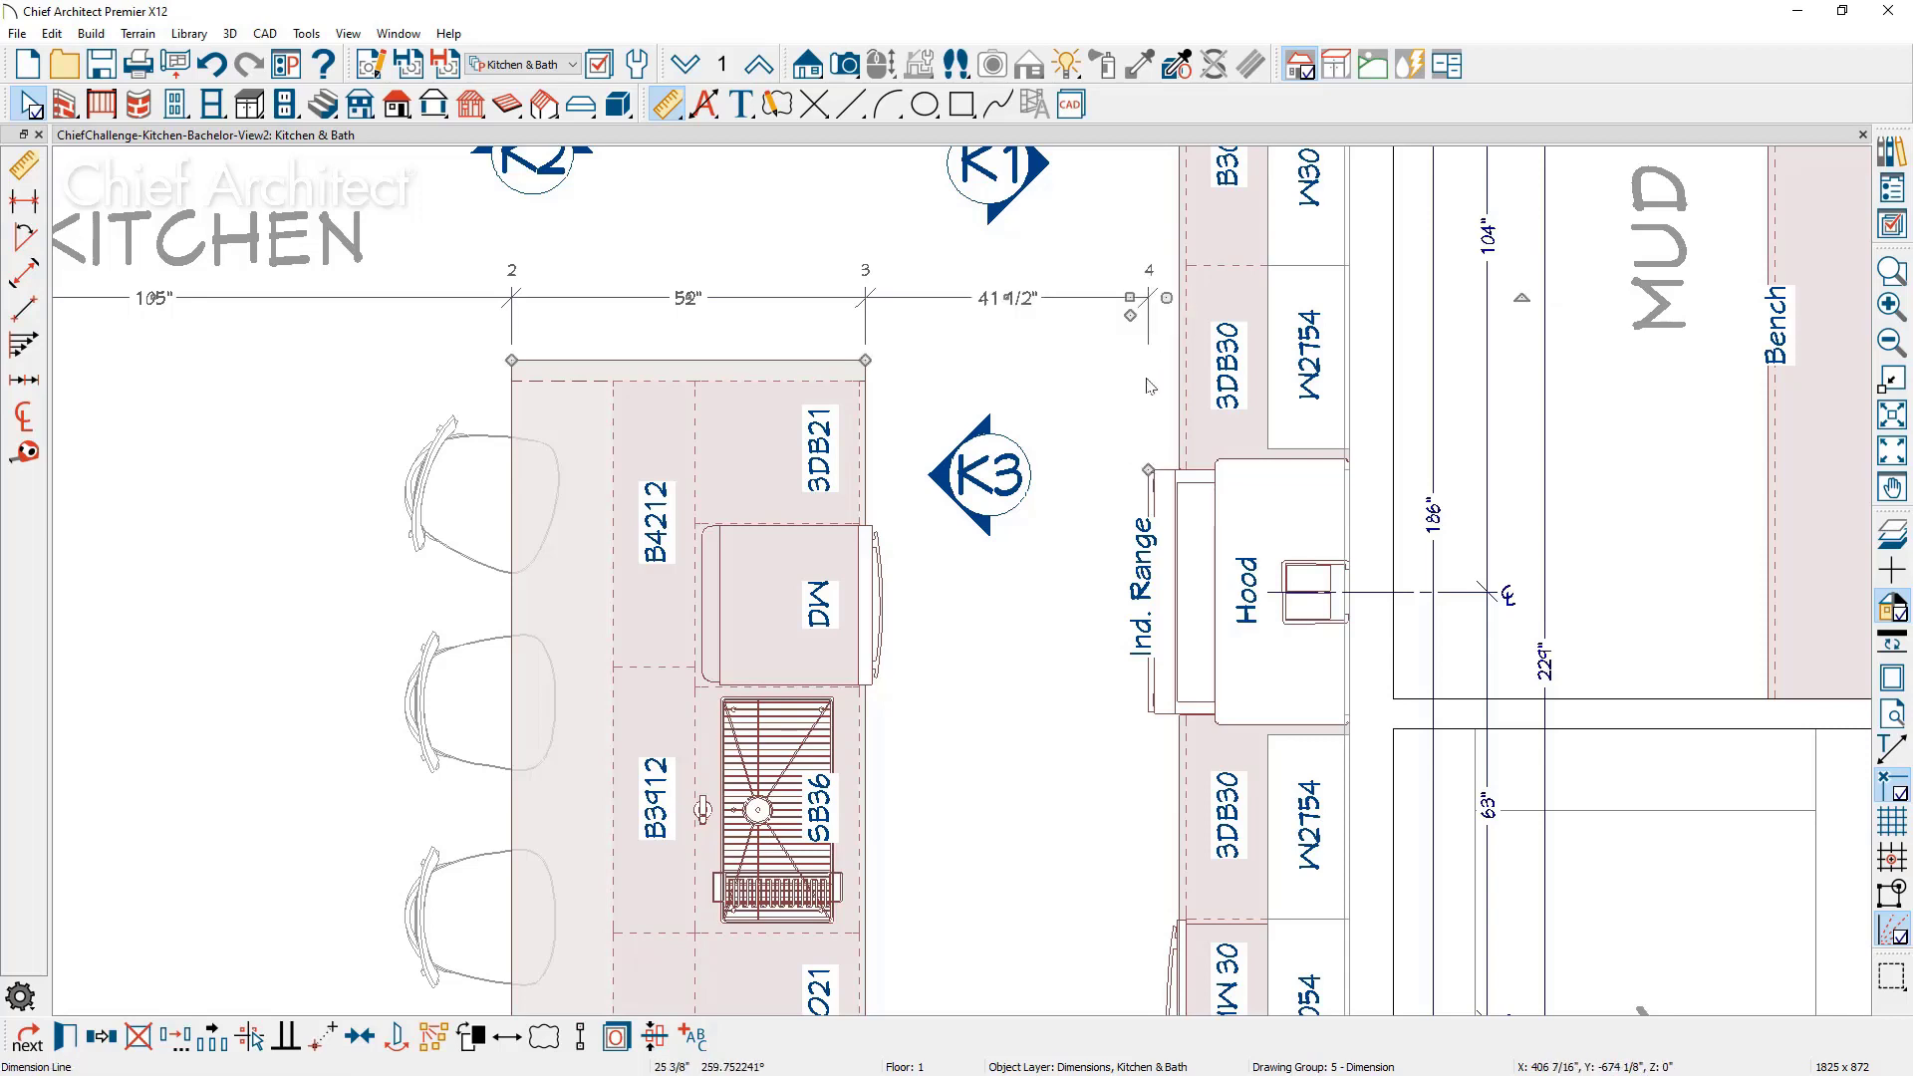
left_click(1152, 346)
left_click(1151, 346)
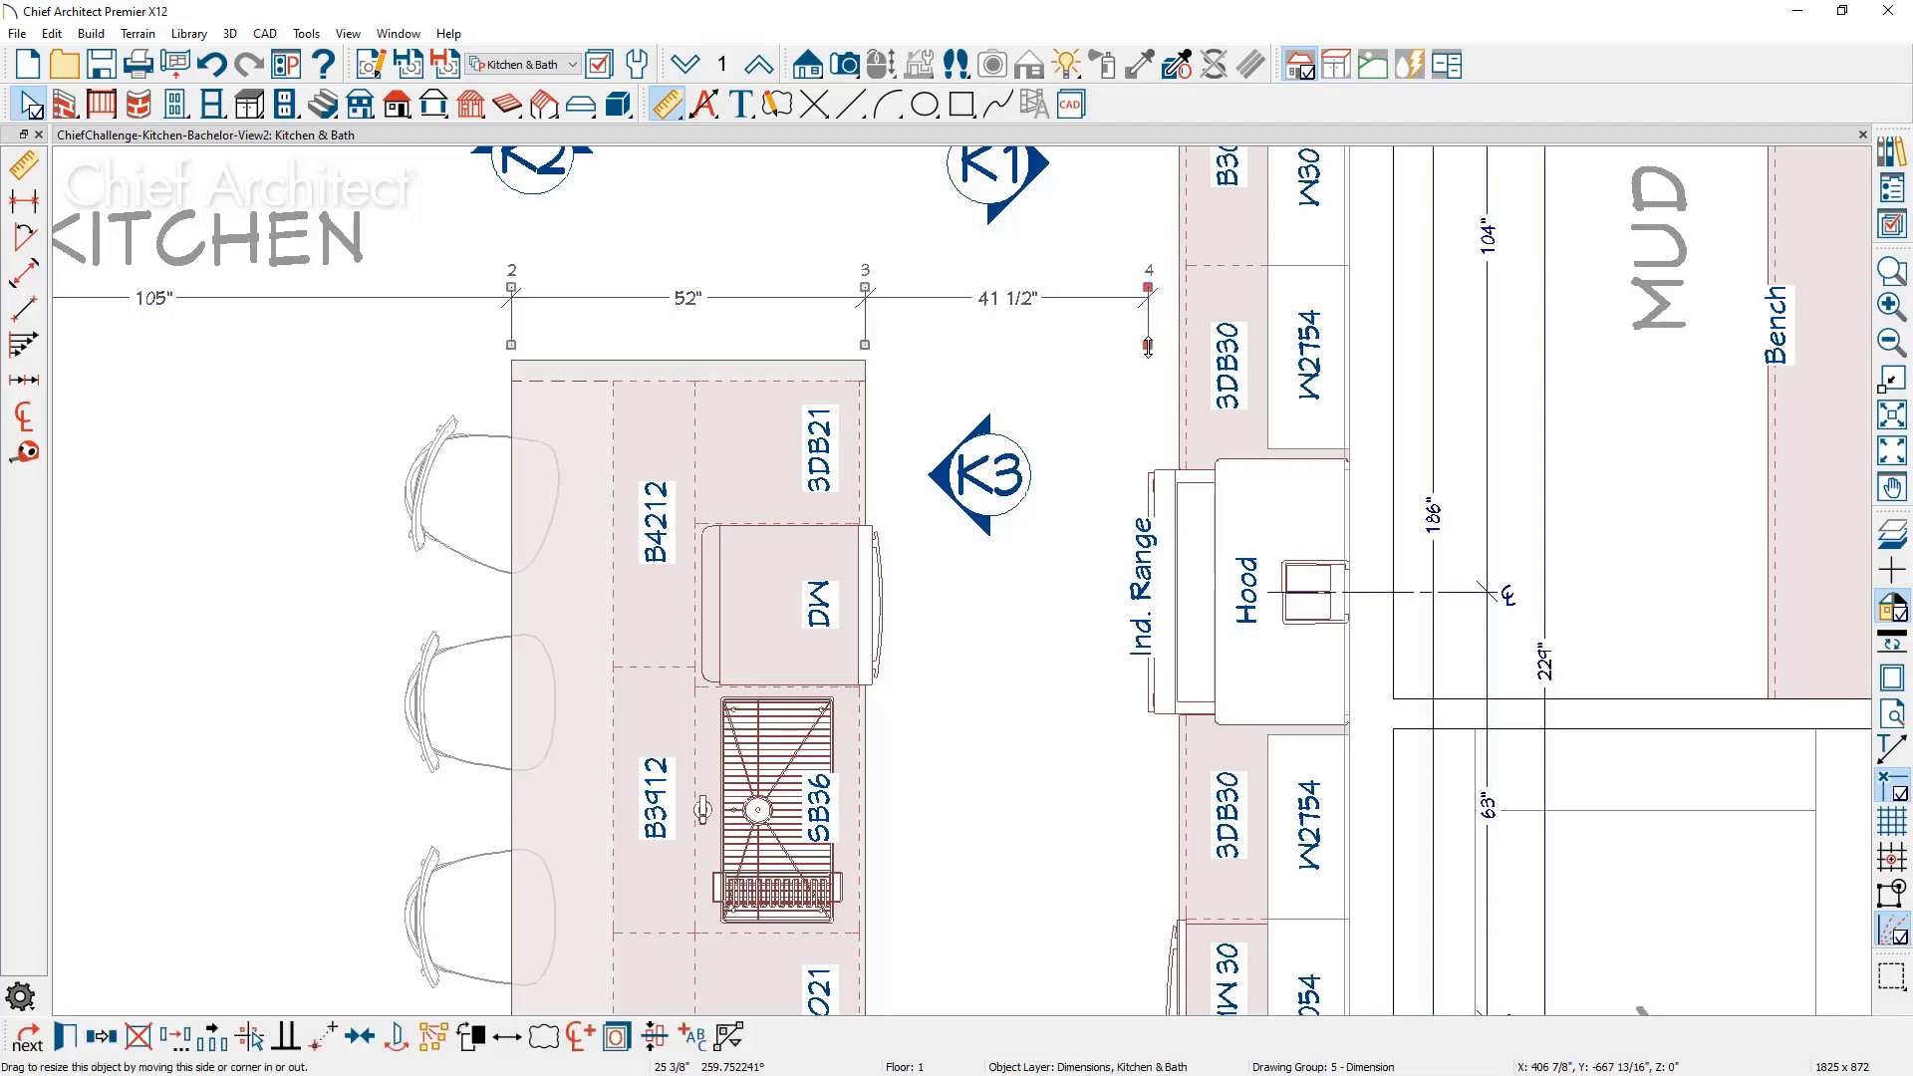
left_click_drag(1143, 454, 1145, 452)
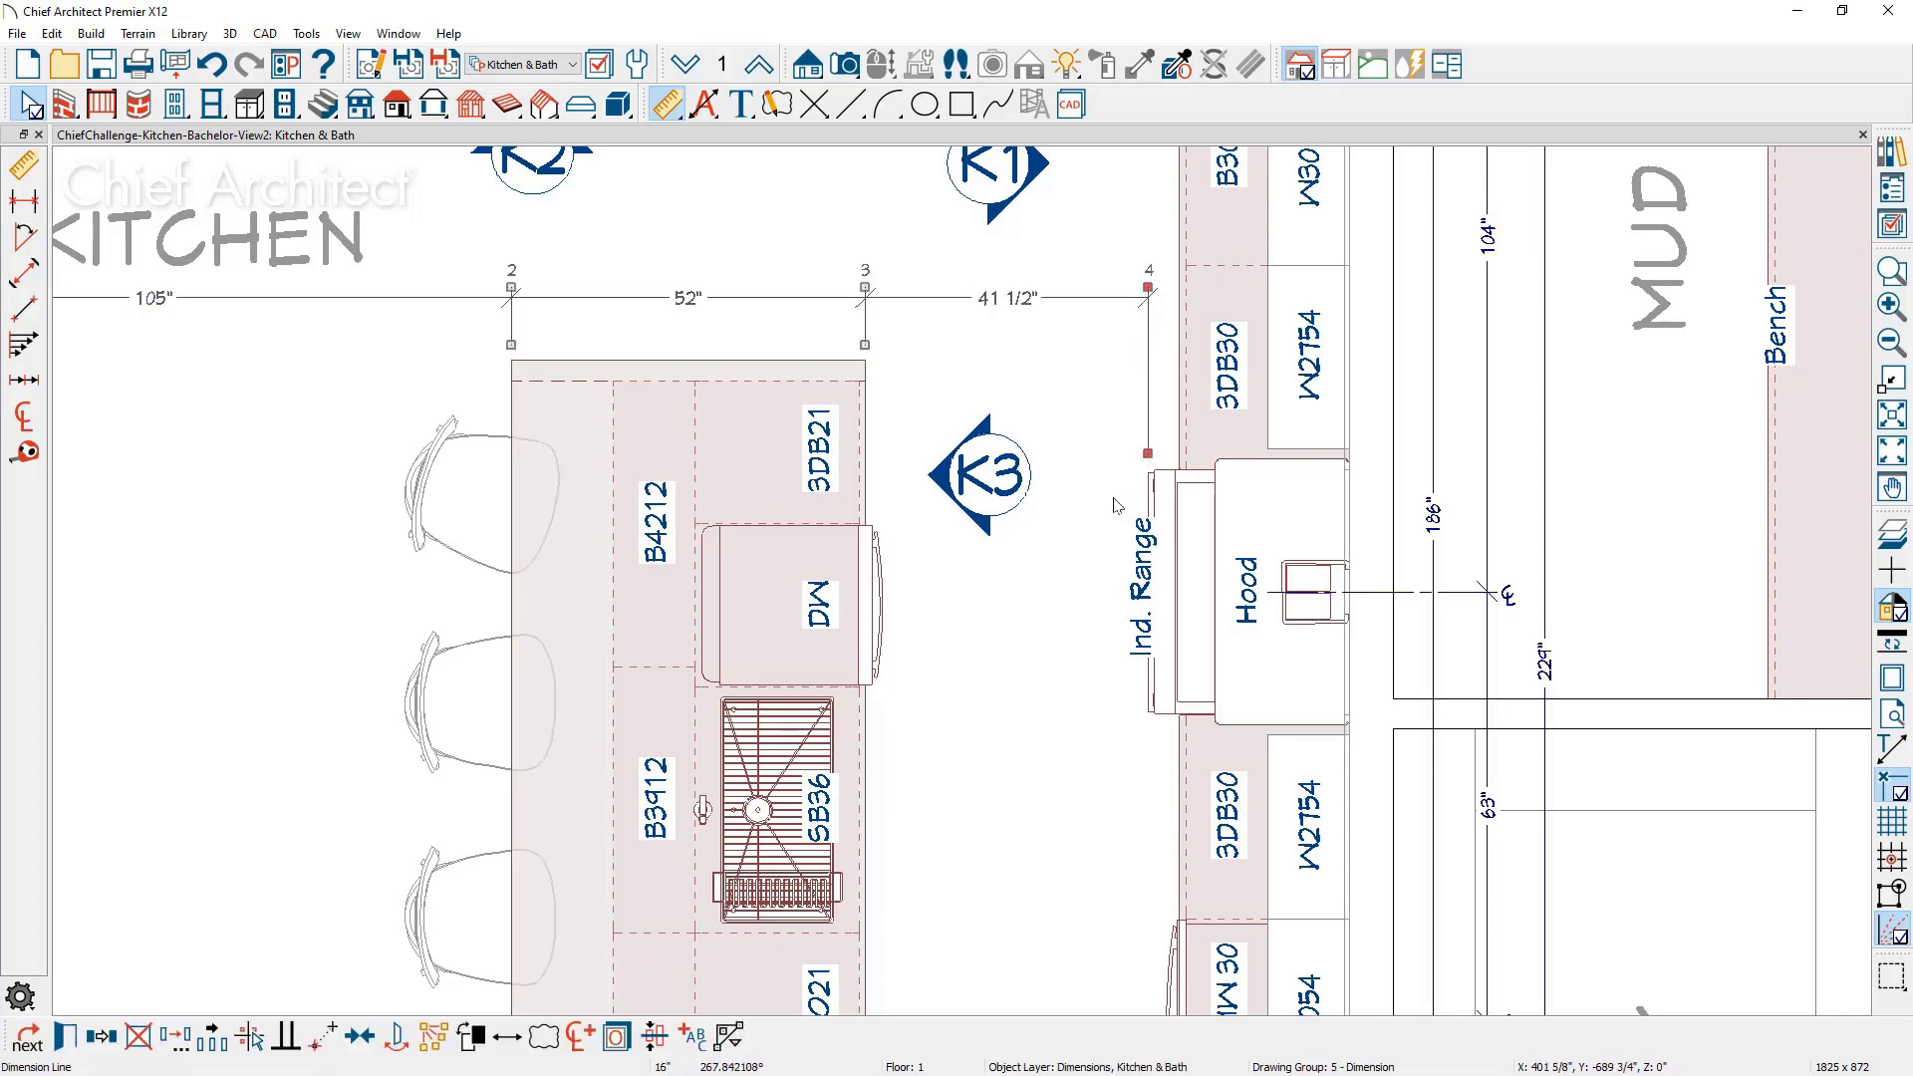
key("Escape")
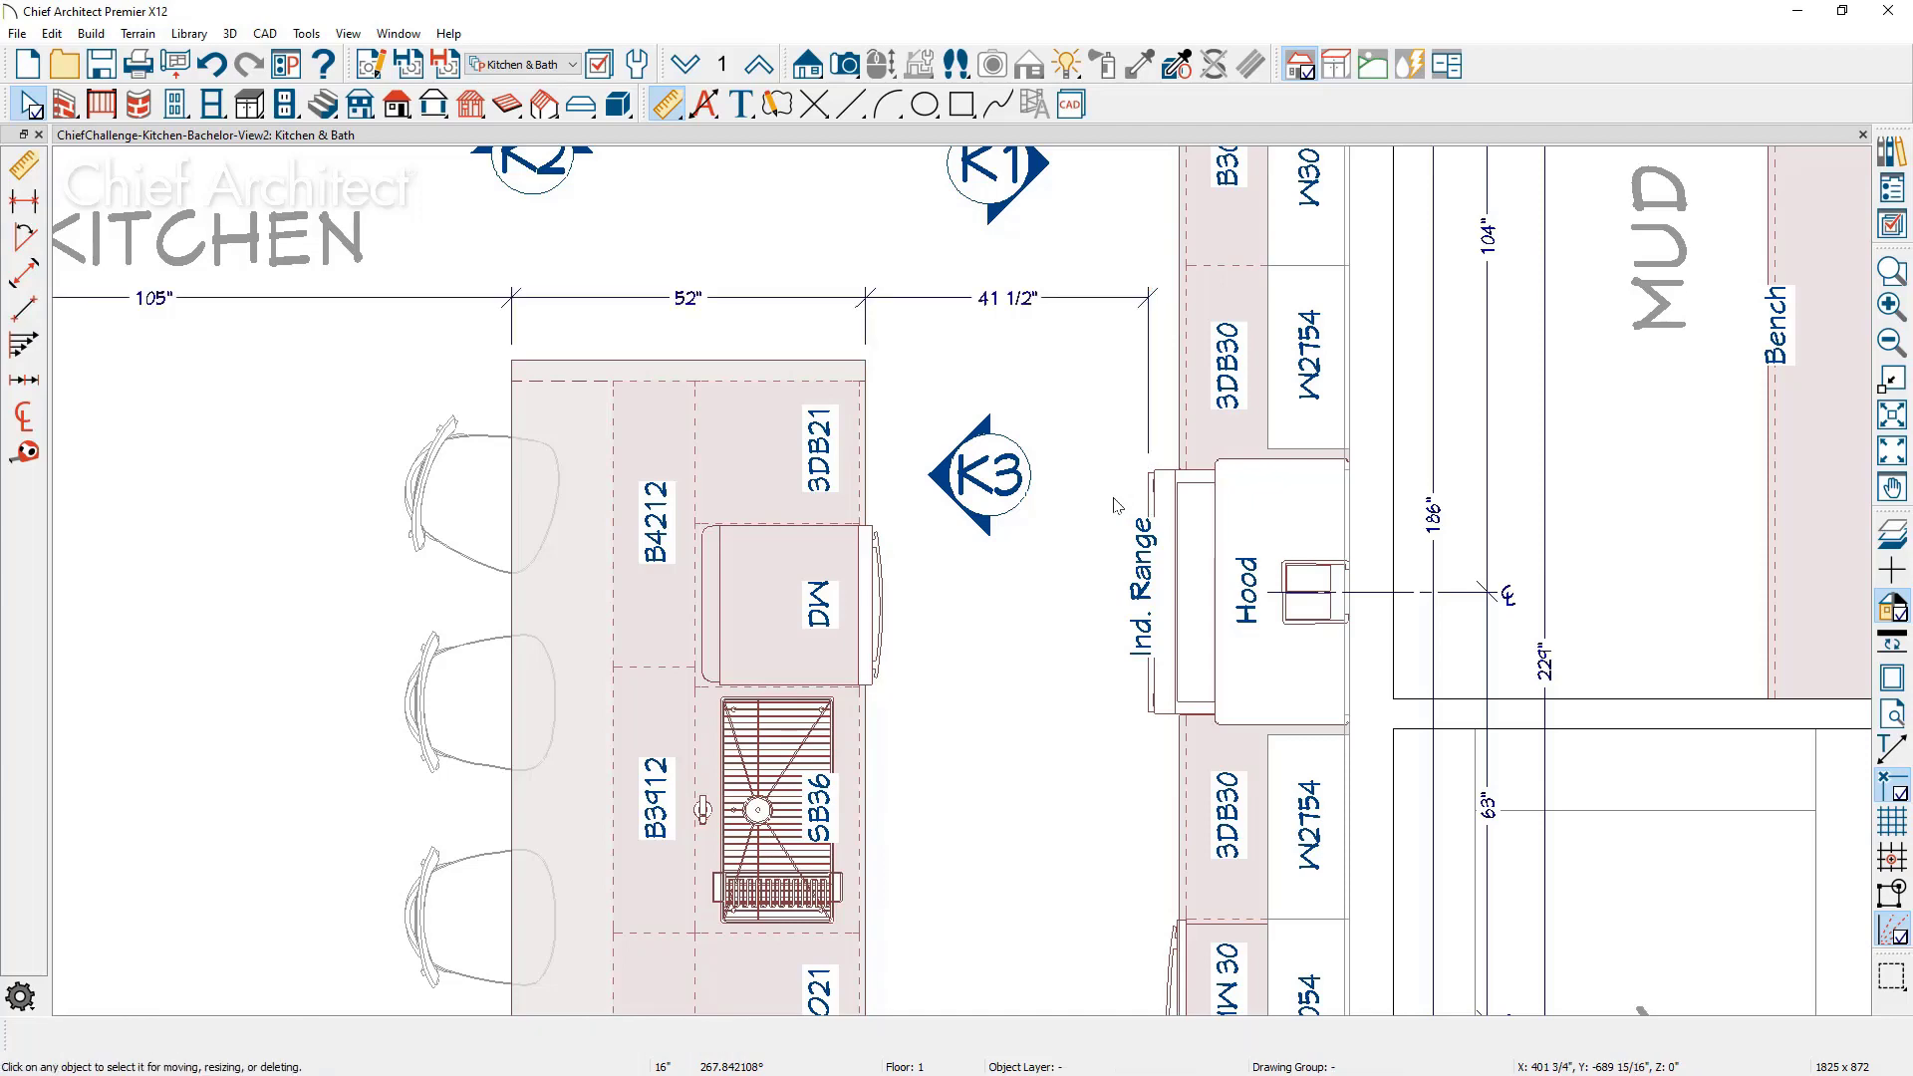
Step: Draw an End to End Dimension from the front of the refrigerator cabinets to the far end of the island countertop, alongside the island
scroll(1116, 505, "down", 3)
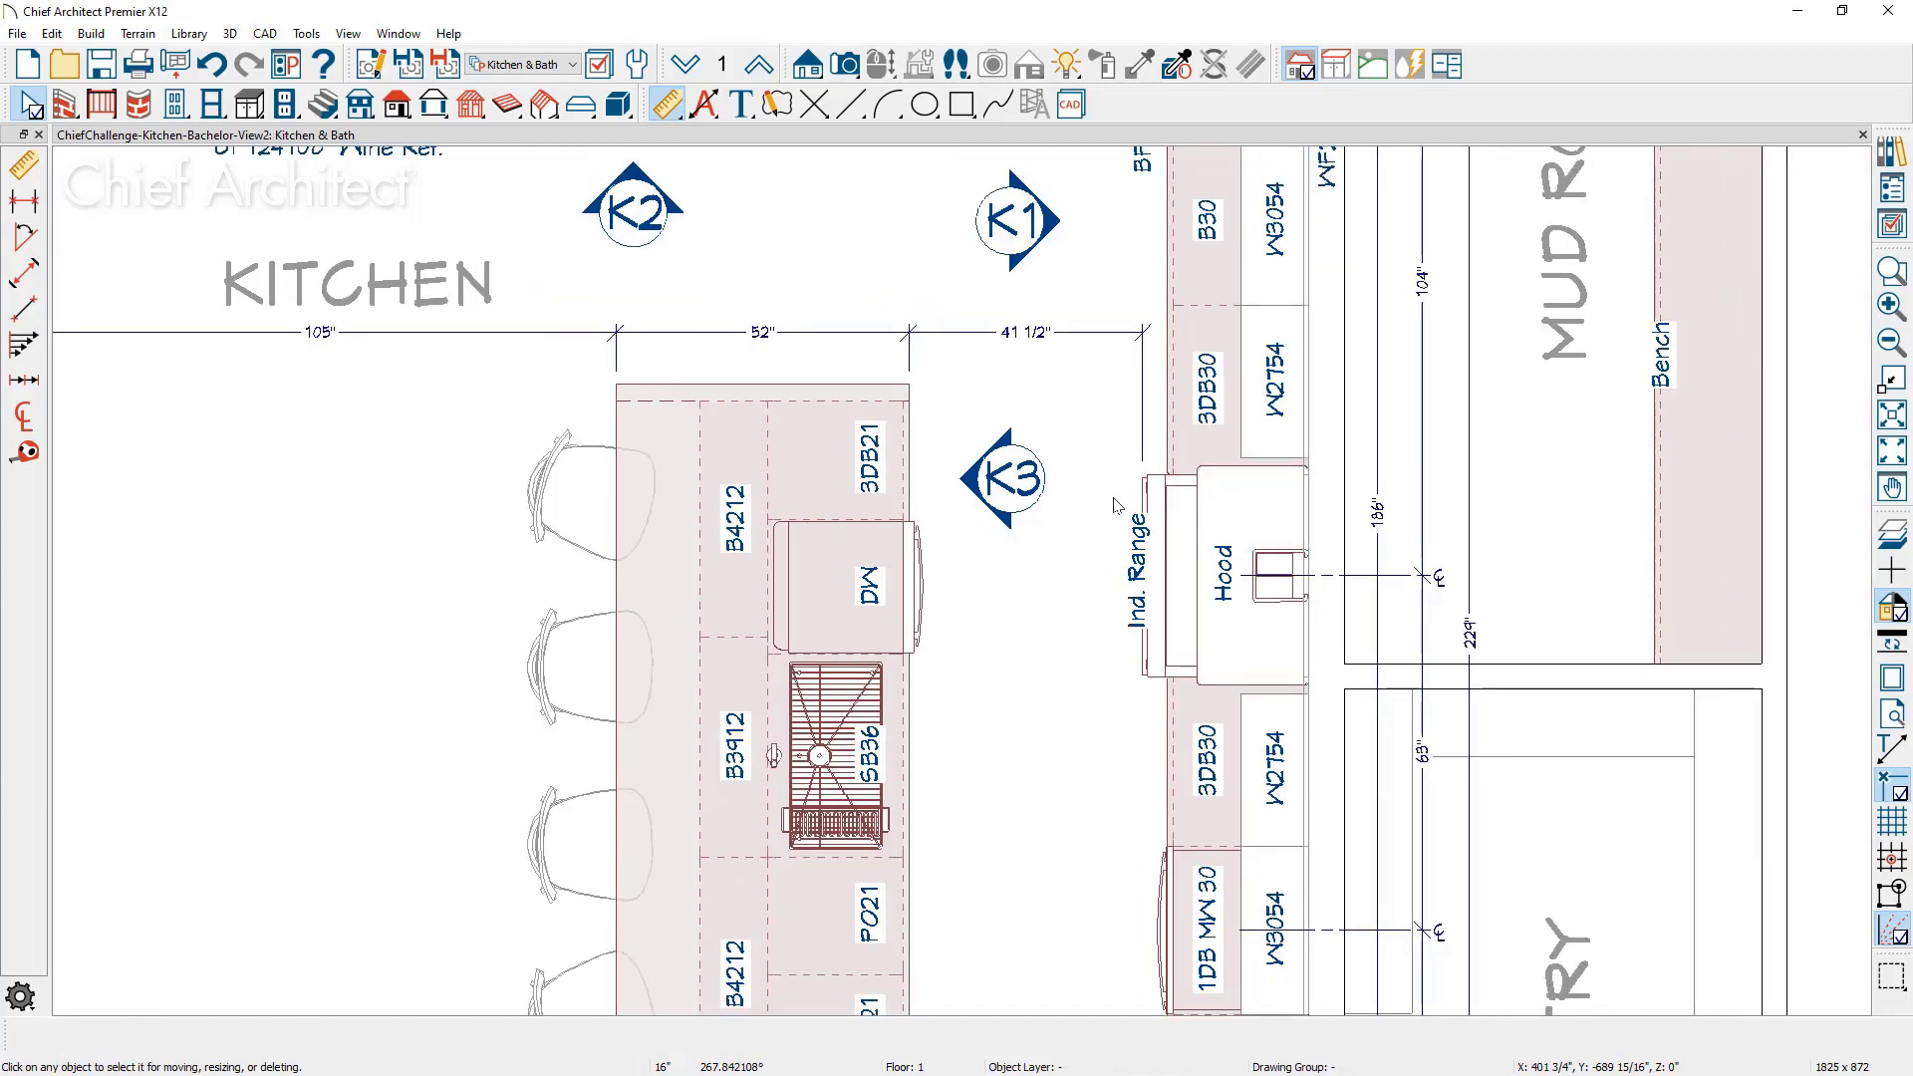
scroll(1069, 462, "down", 2)
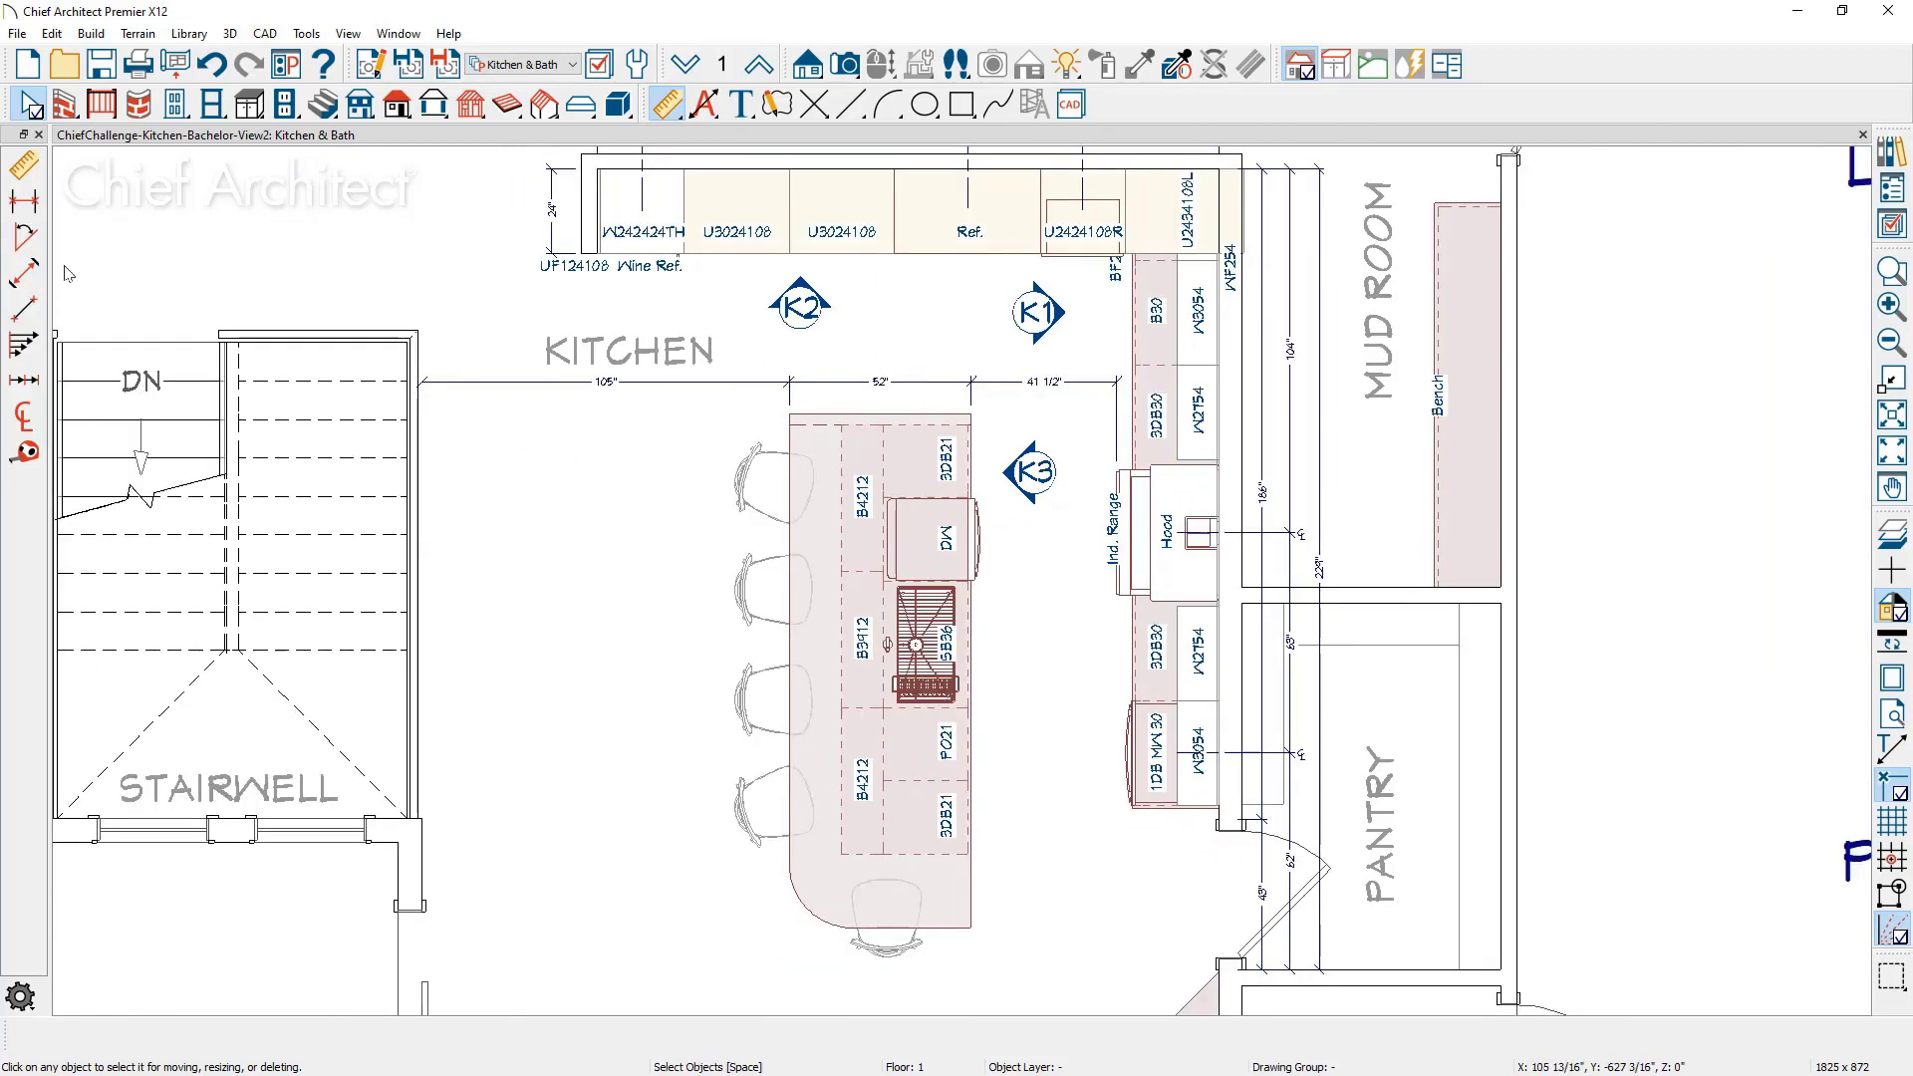
left_click(24, 200)
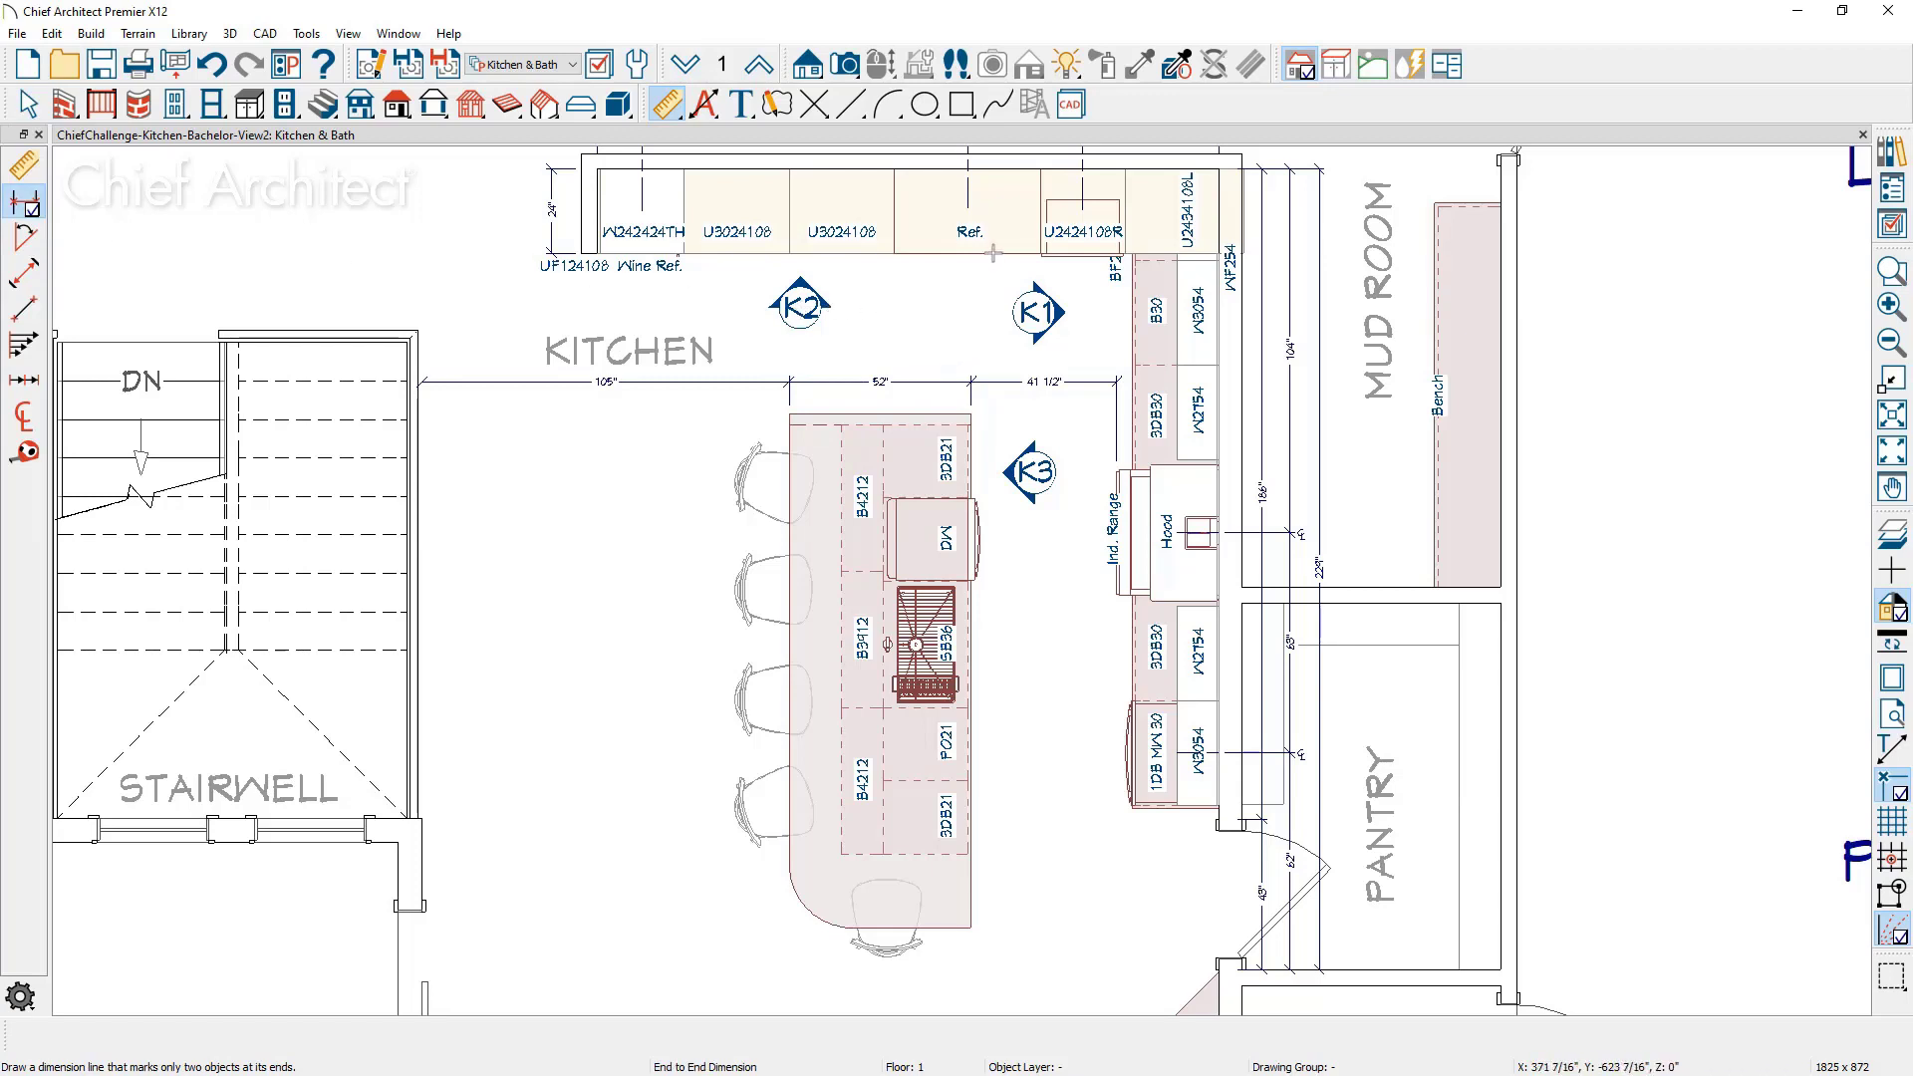
left_click_drag(993, 252, 1005, 925)
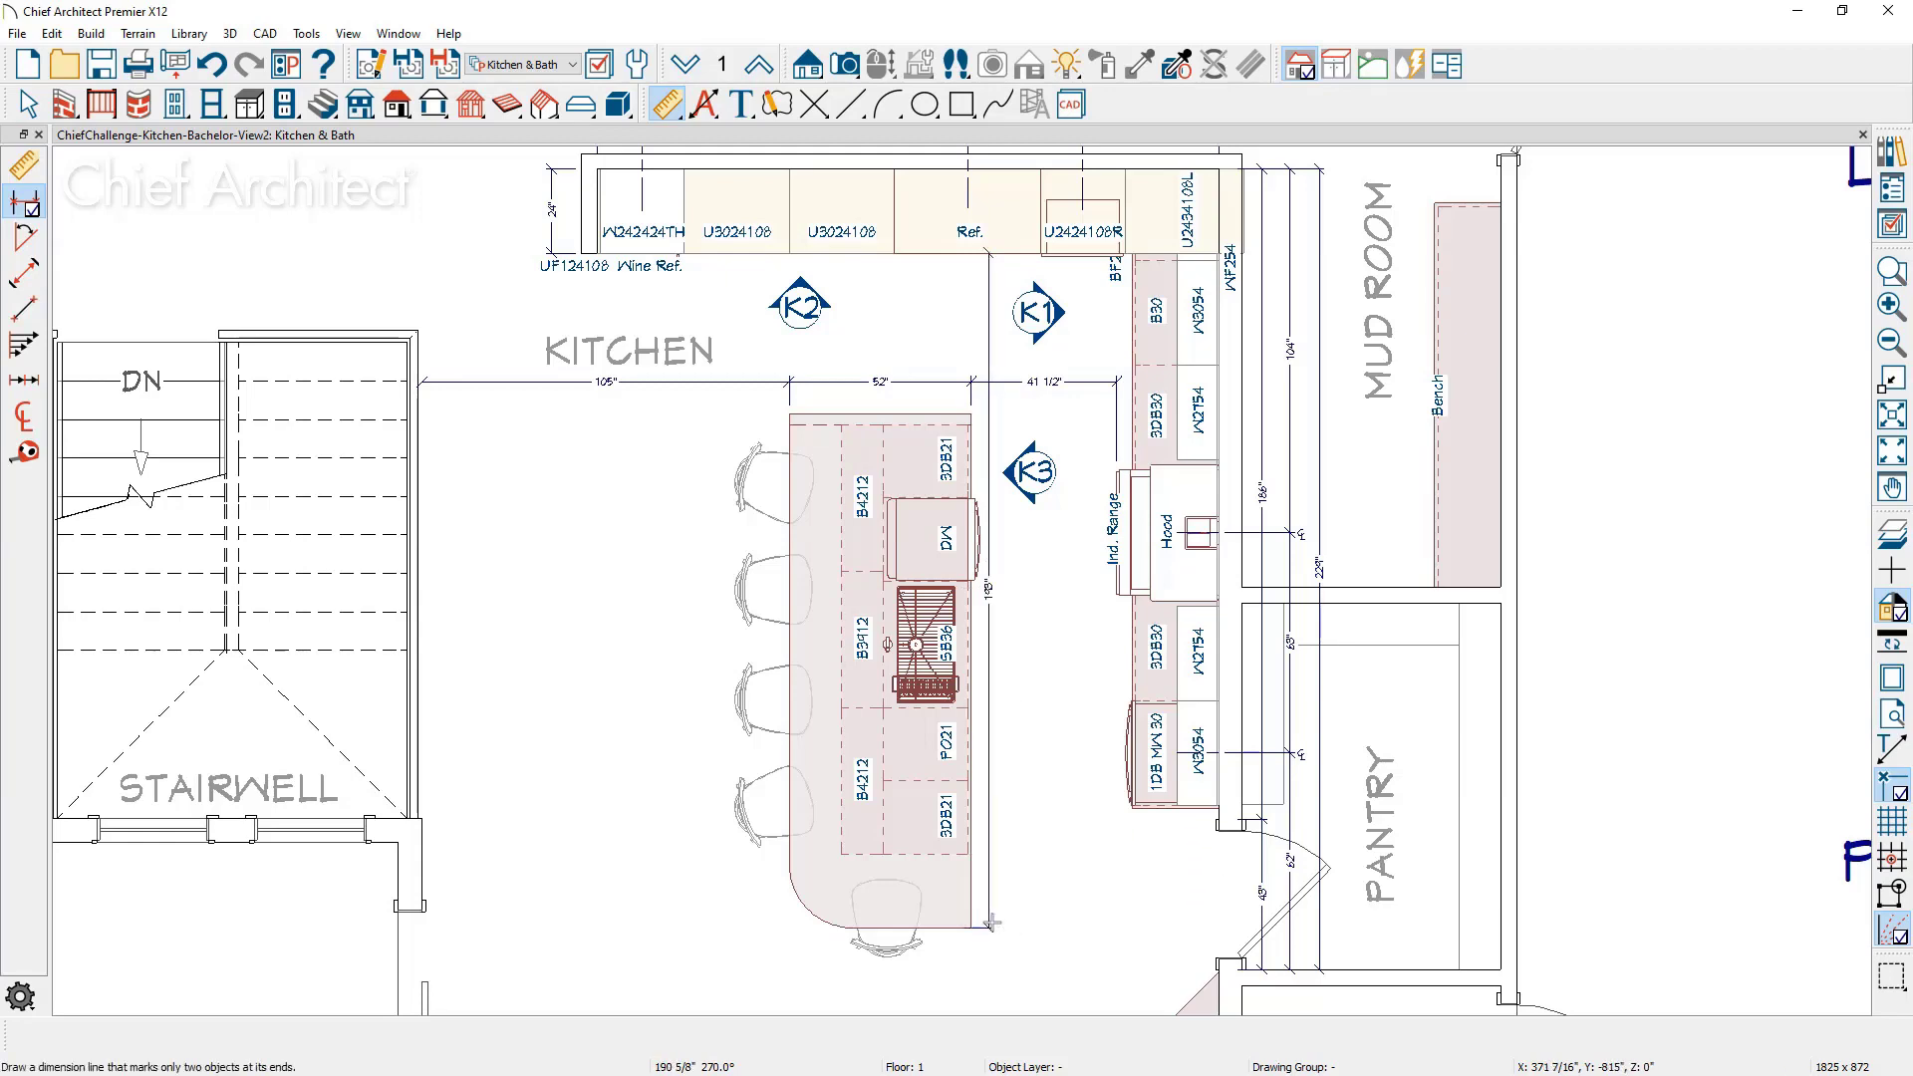
Step: Add the island countertop's refrigerator-side edge to the new dimension line, splitting it into aisle width and island length
scroll(993, 610, "up", 2)
middle_click_drag(1003, 574, 1036, 729)
key("space")
left_click(1016, 547)
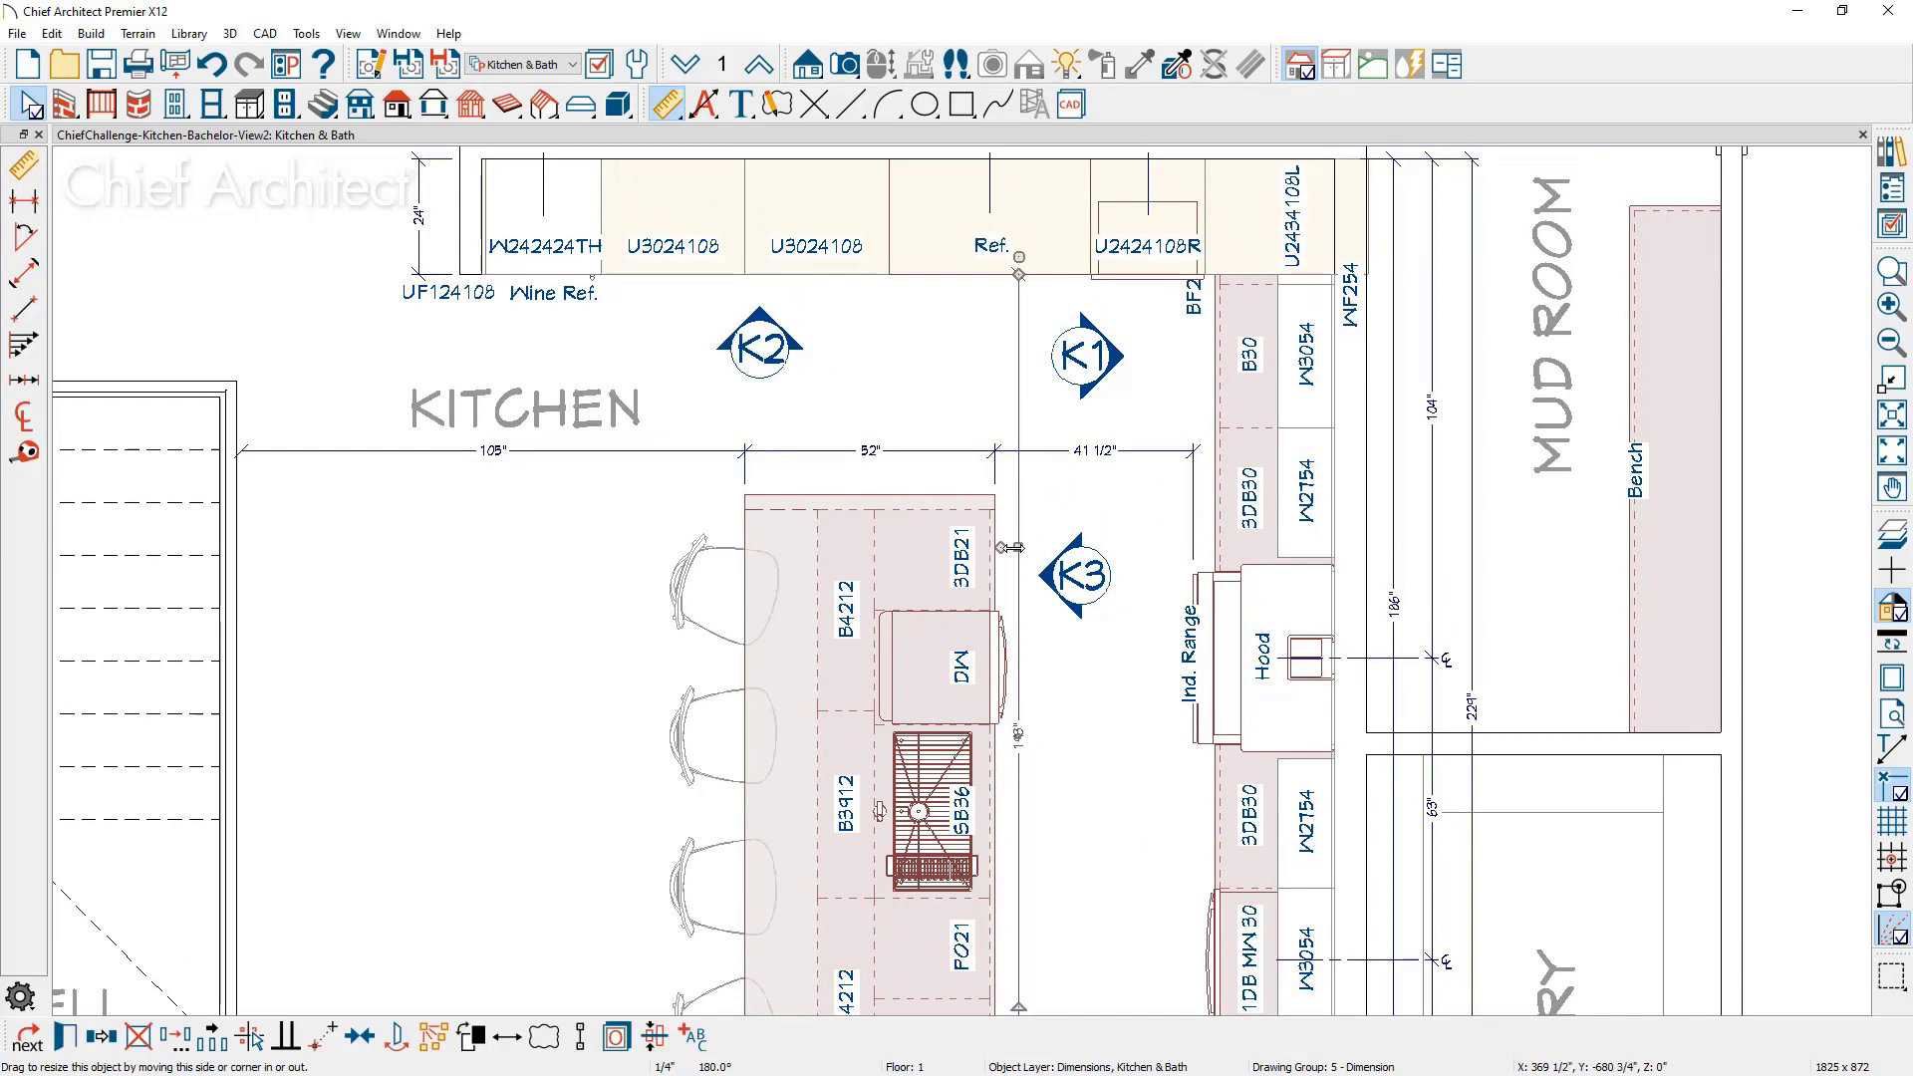
left_click_drag(1009, 547, 996, 495)
Step: Move the island length dimension slightly away from the countertop and shorten its far-end extension line to leave a gap at the corner
scroll(1053, 812, "down", 5)
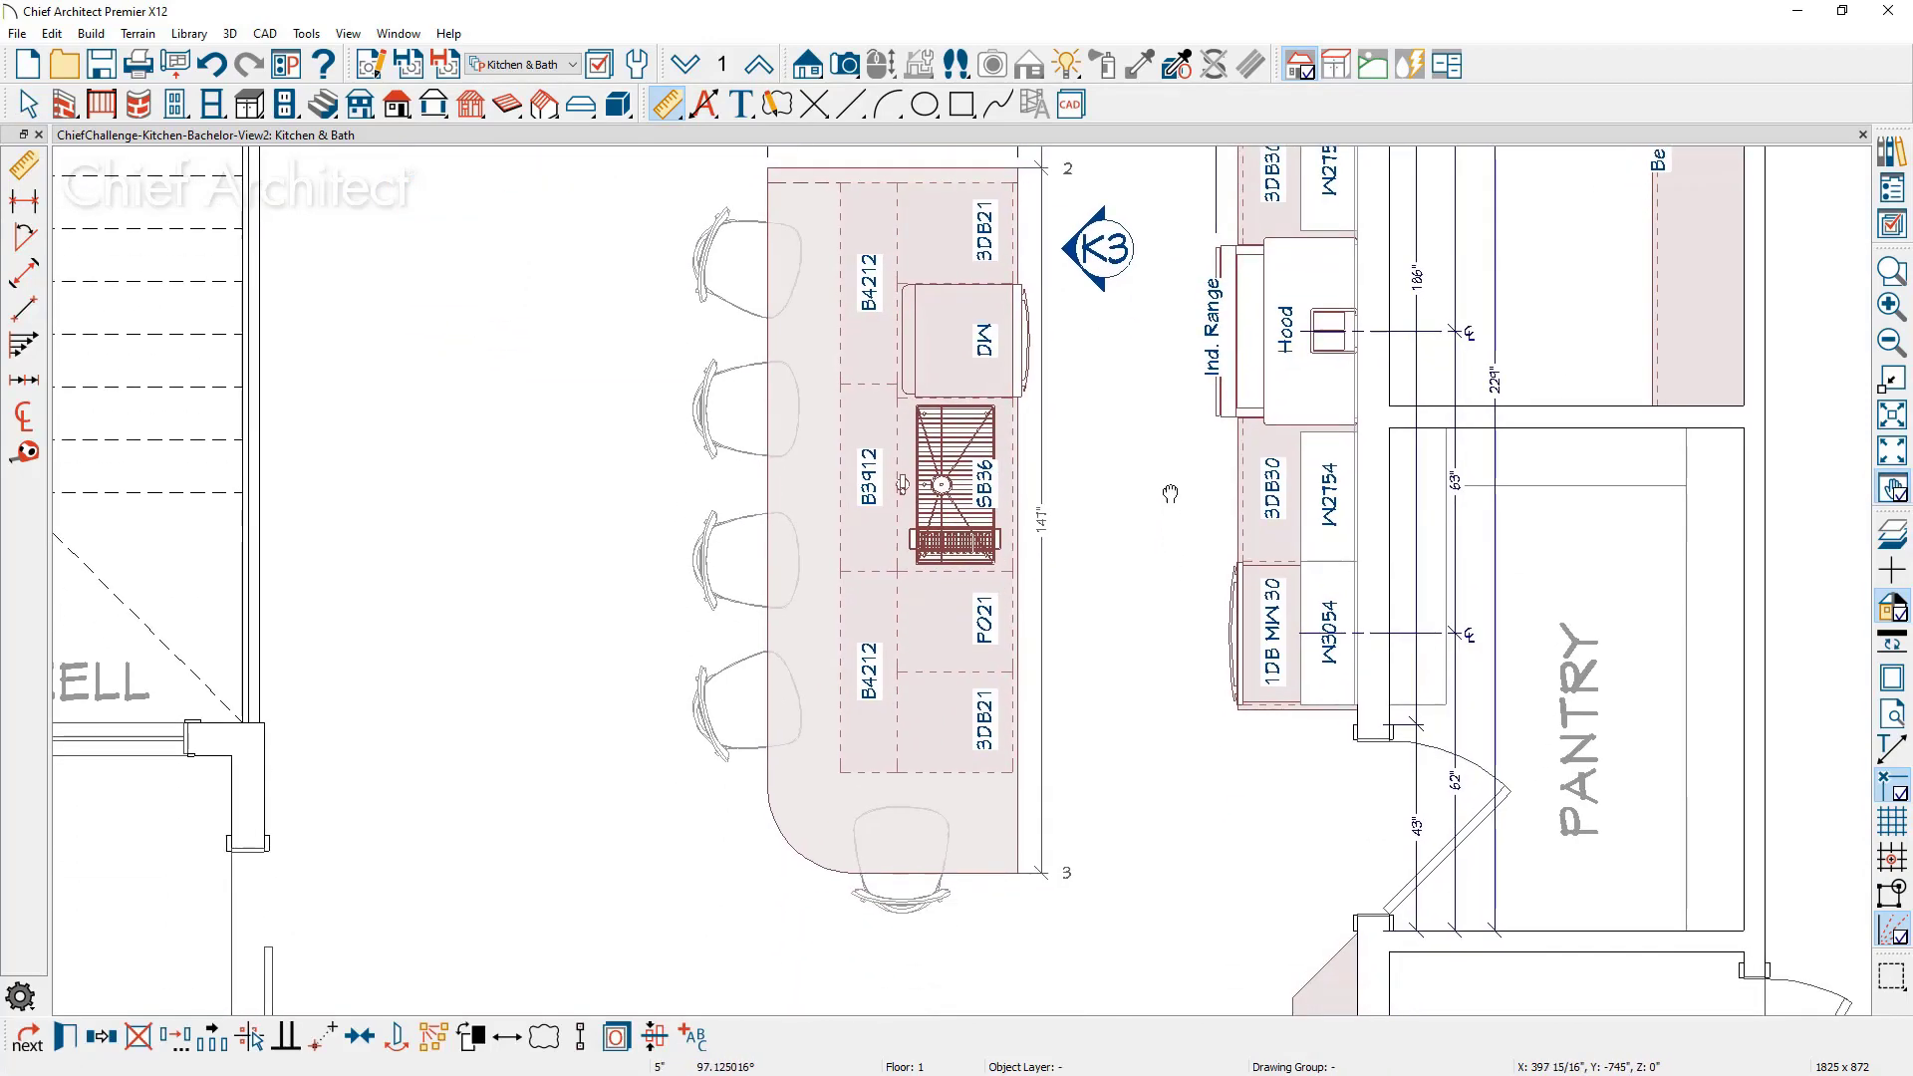
scroll(1053, 812, "up", 2)
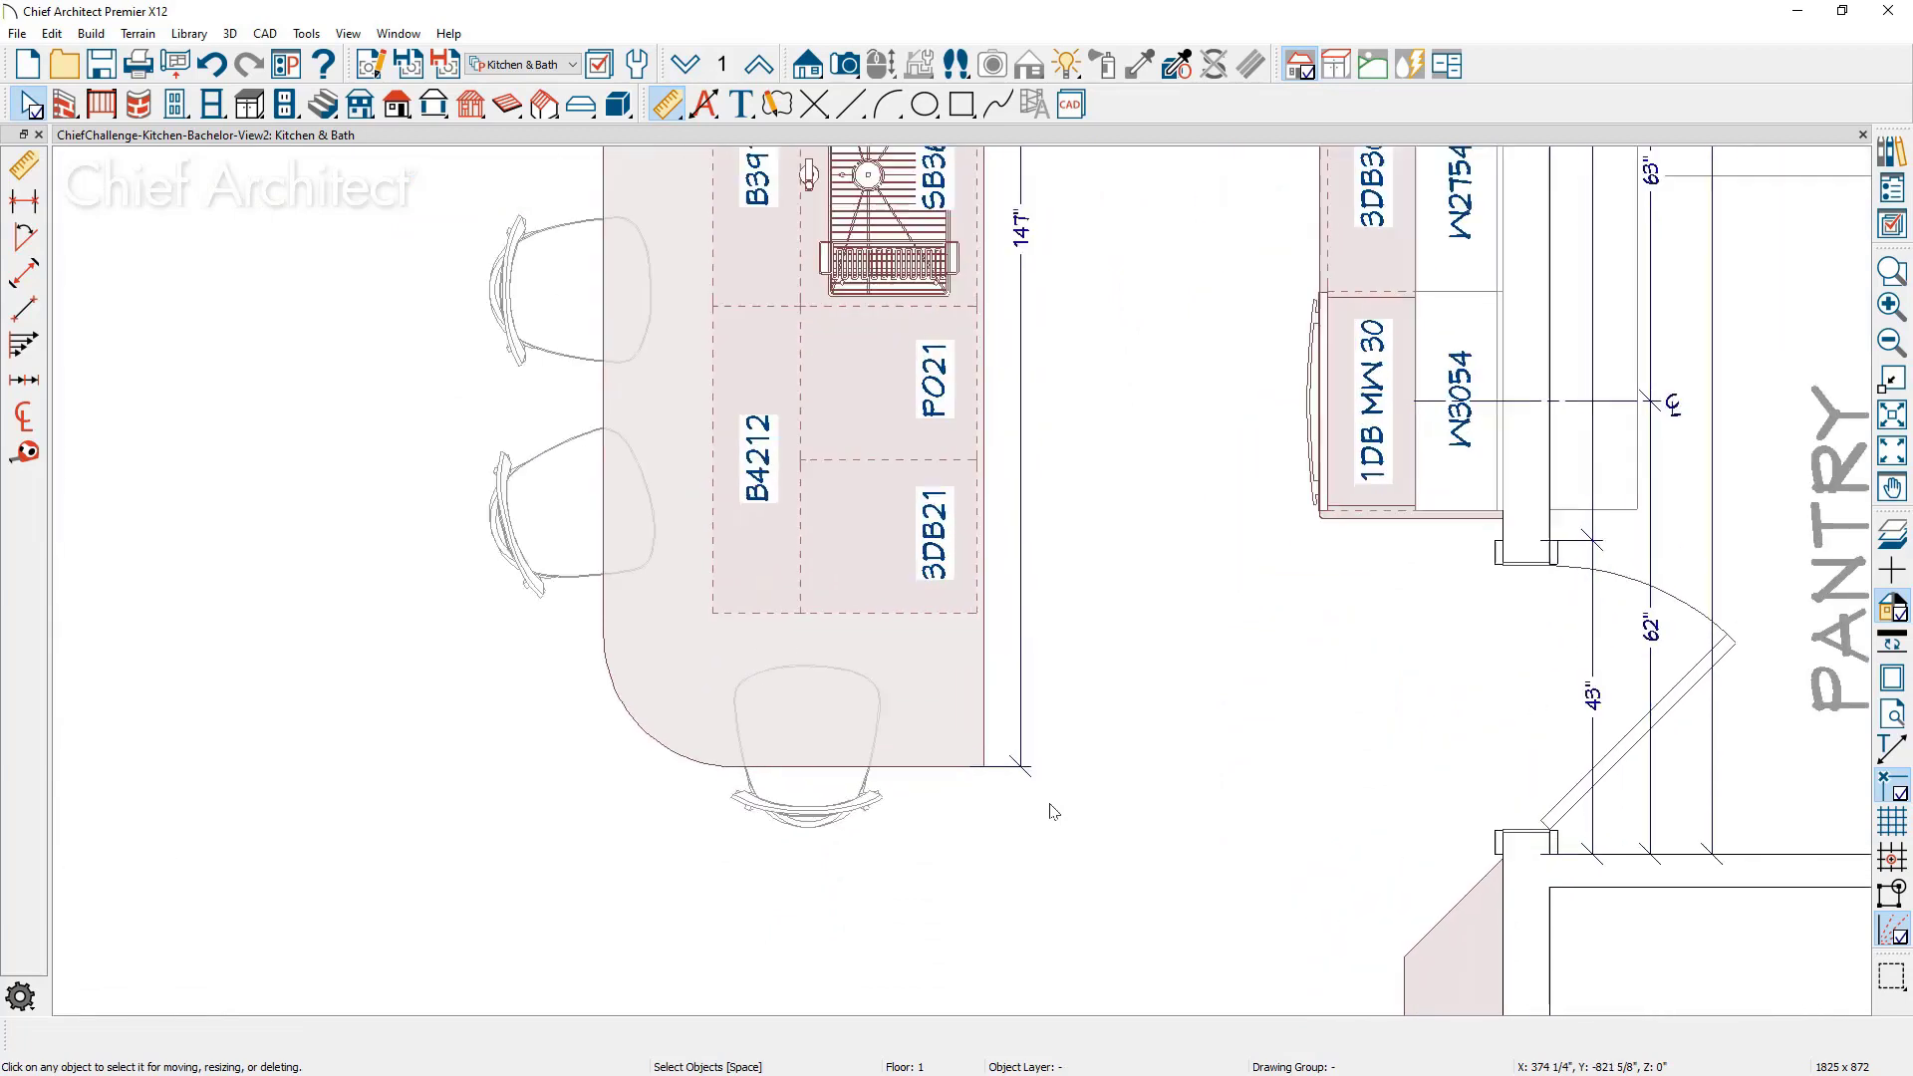
left_click(1024, 737)
left_click_drag(1024, 737, 1036, 757)
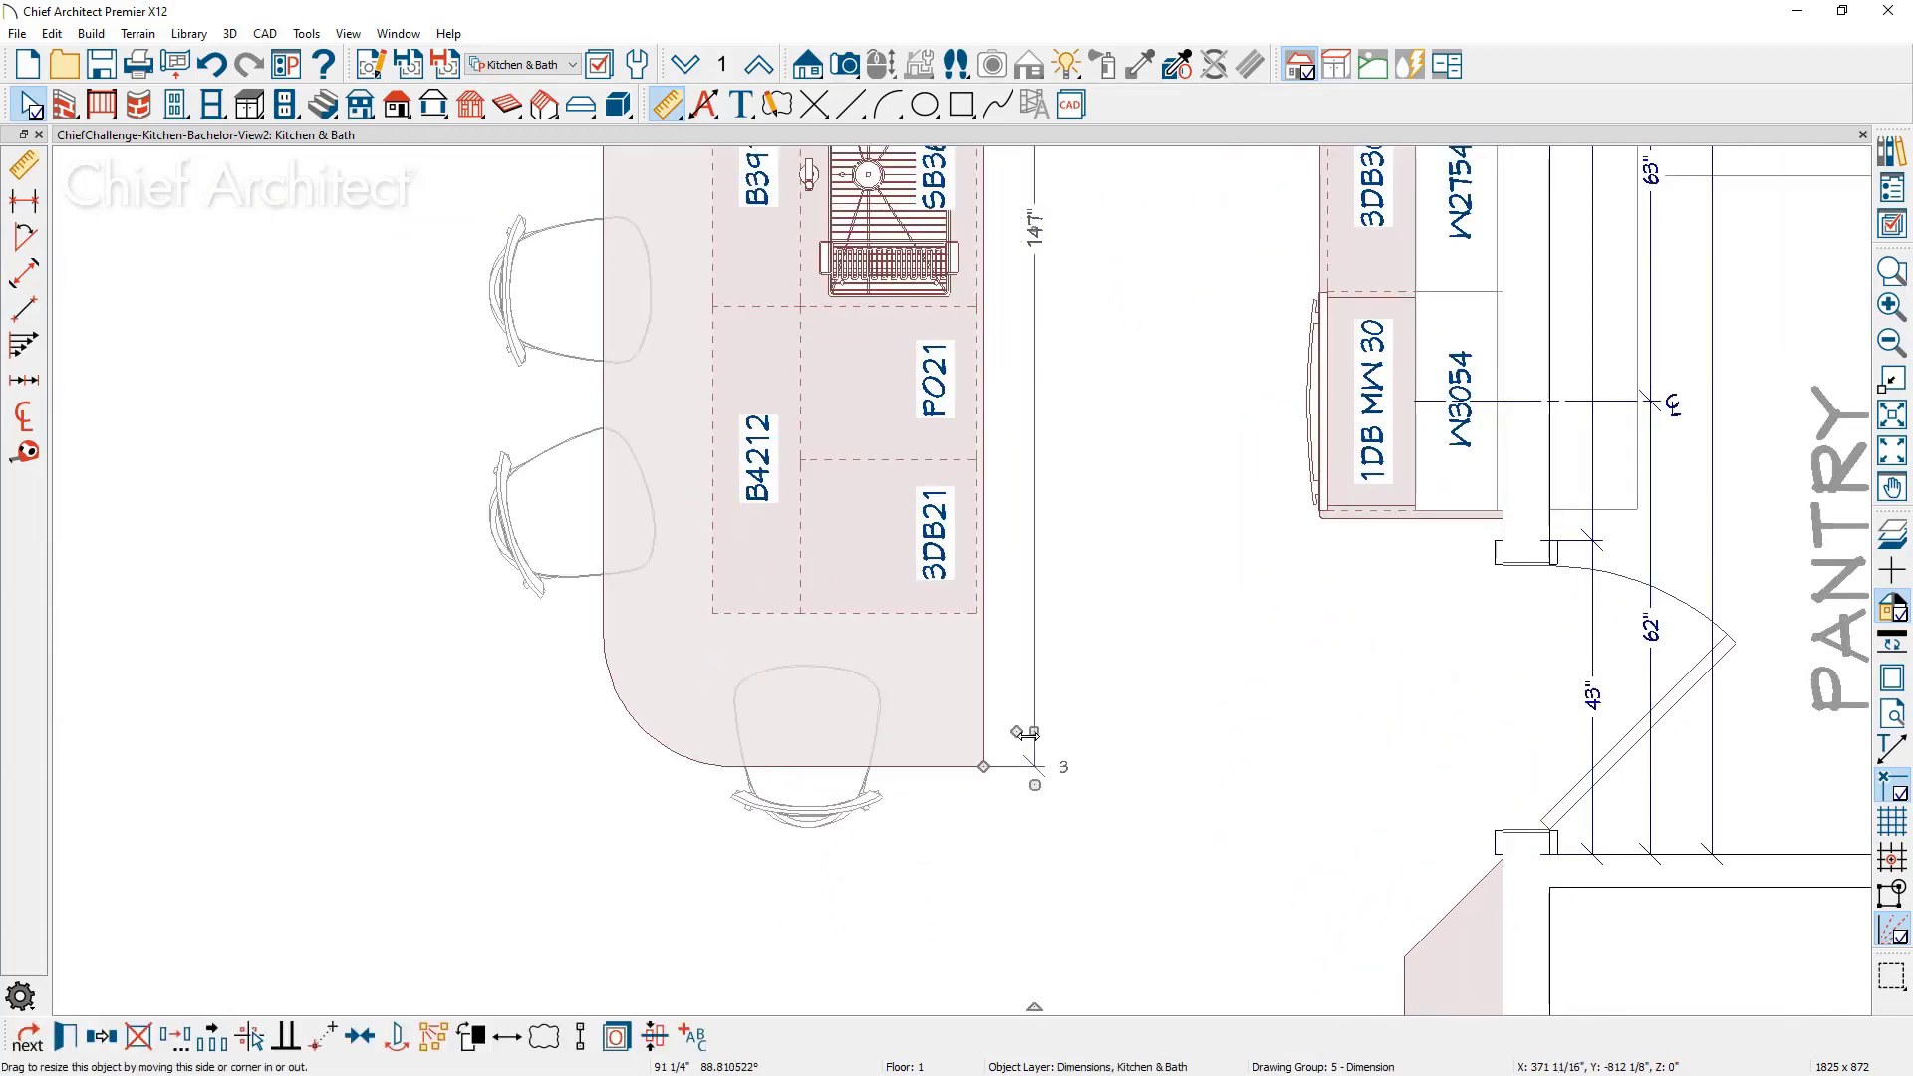
scroll(1011, 780, "up", 2)
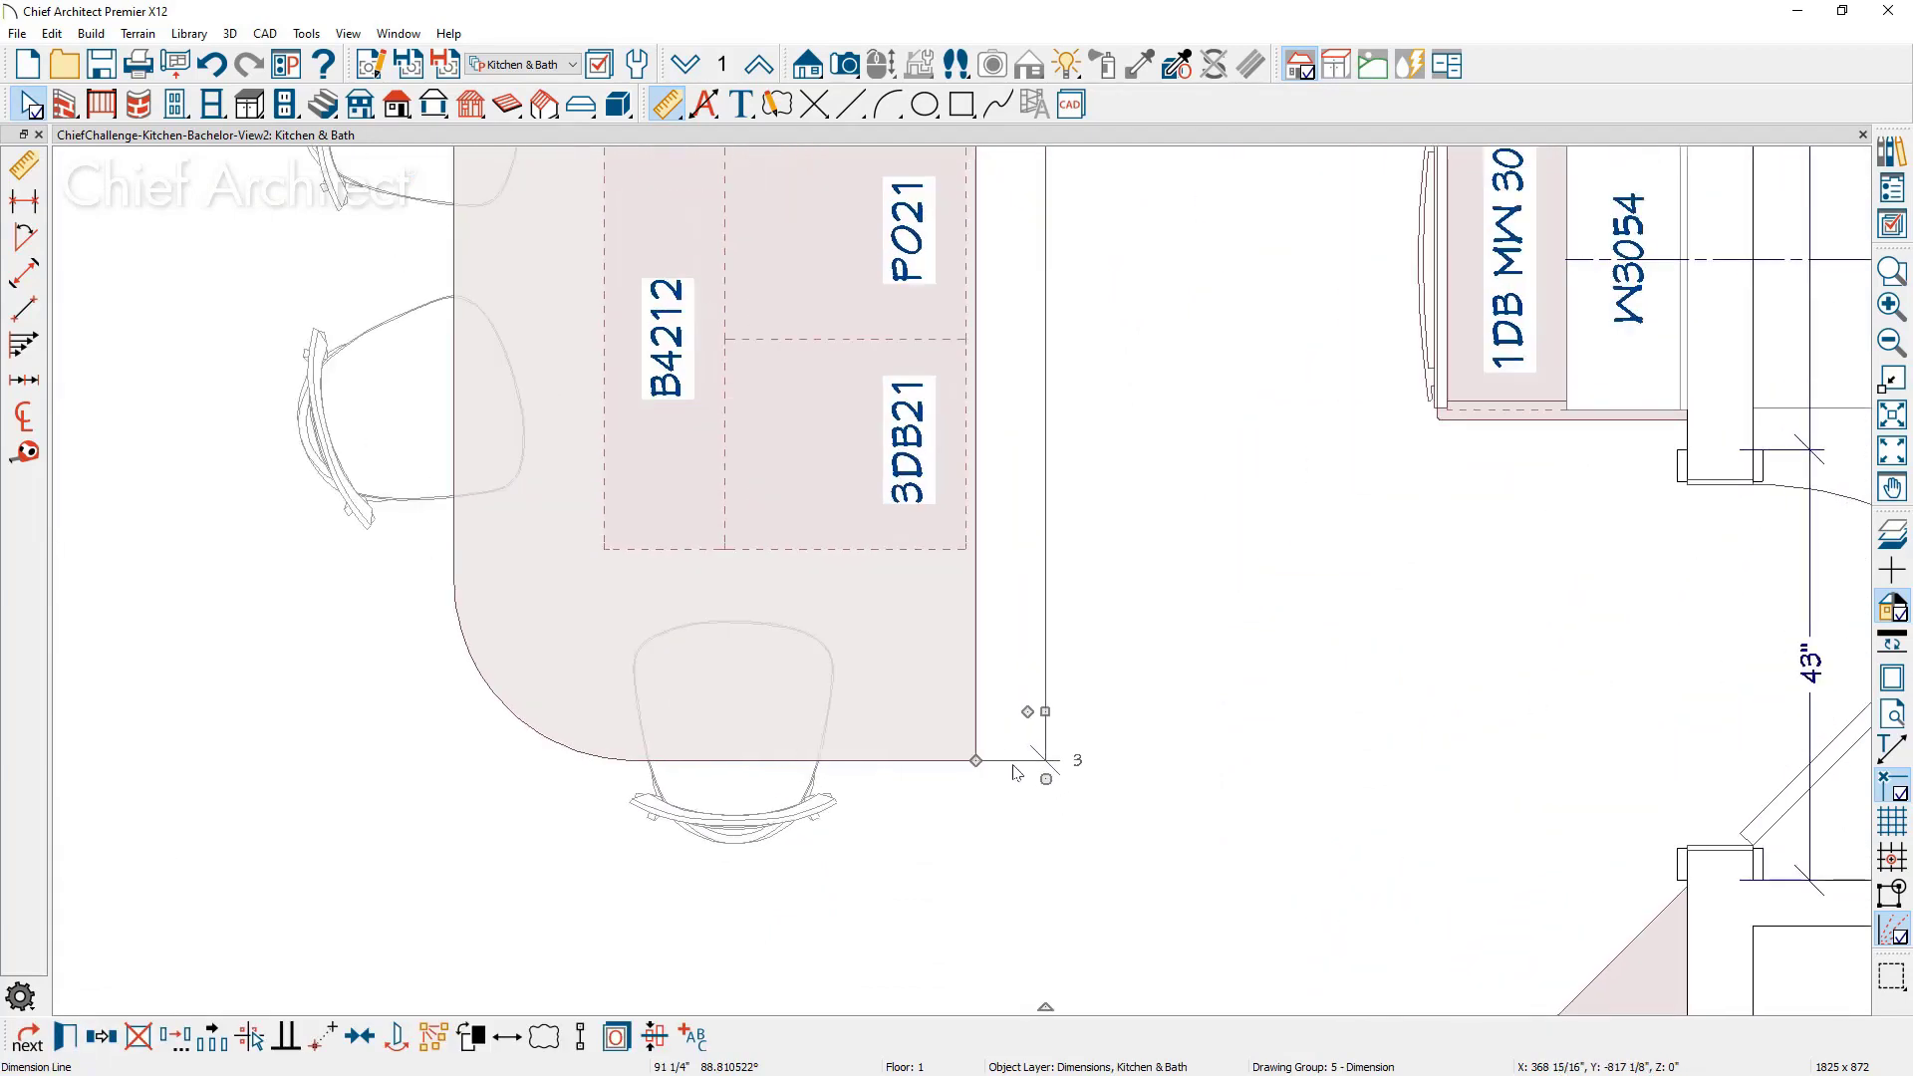
left_click(1014, 769)
left_click_drag(976, 772, 1001, 792)
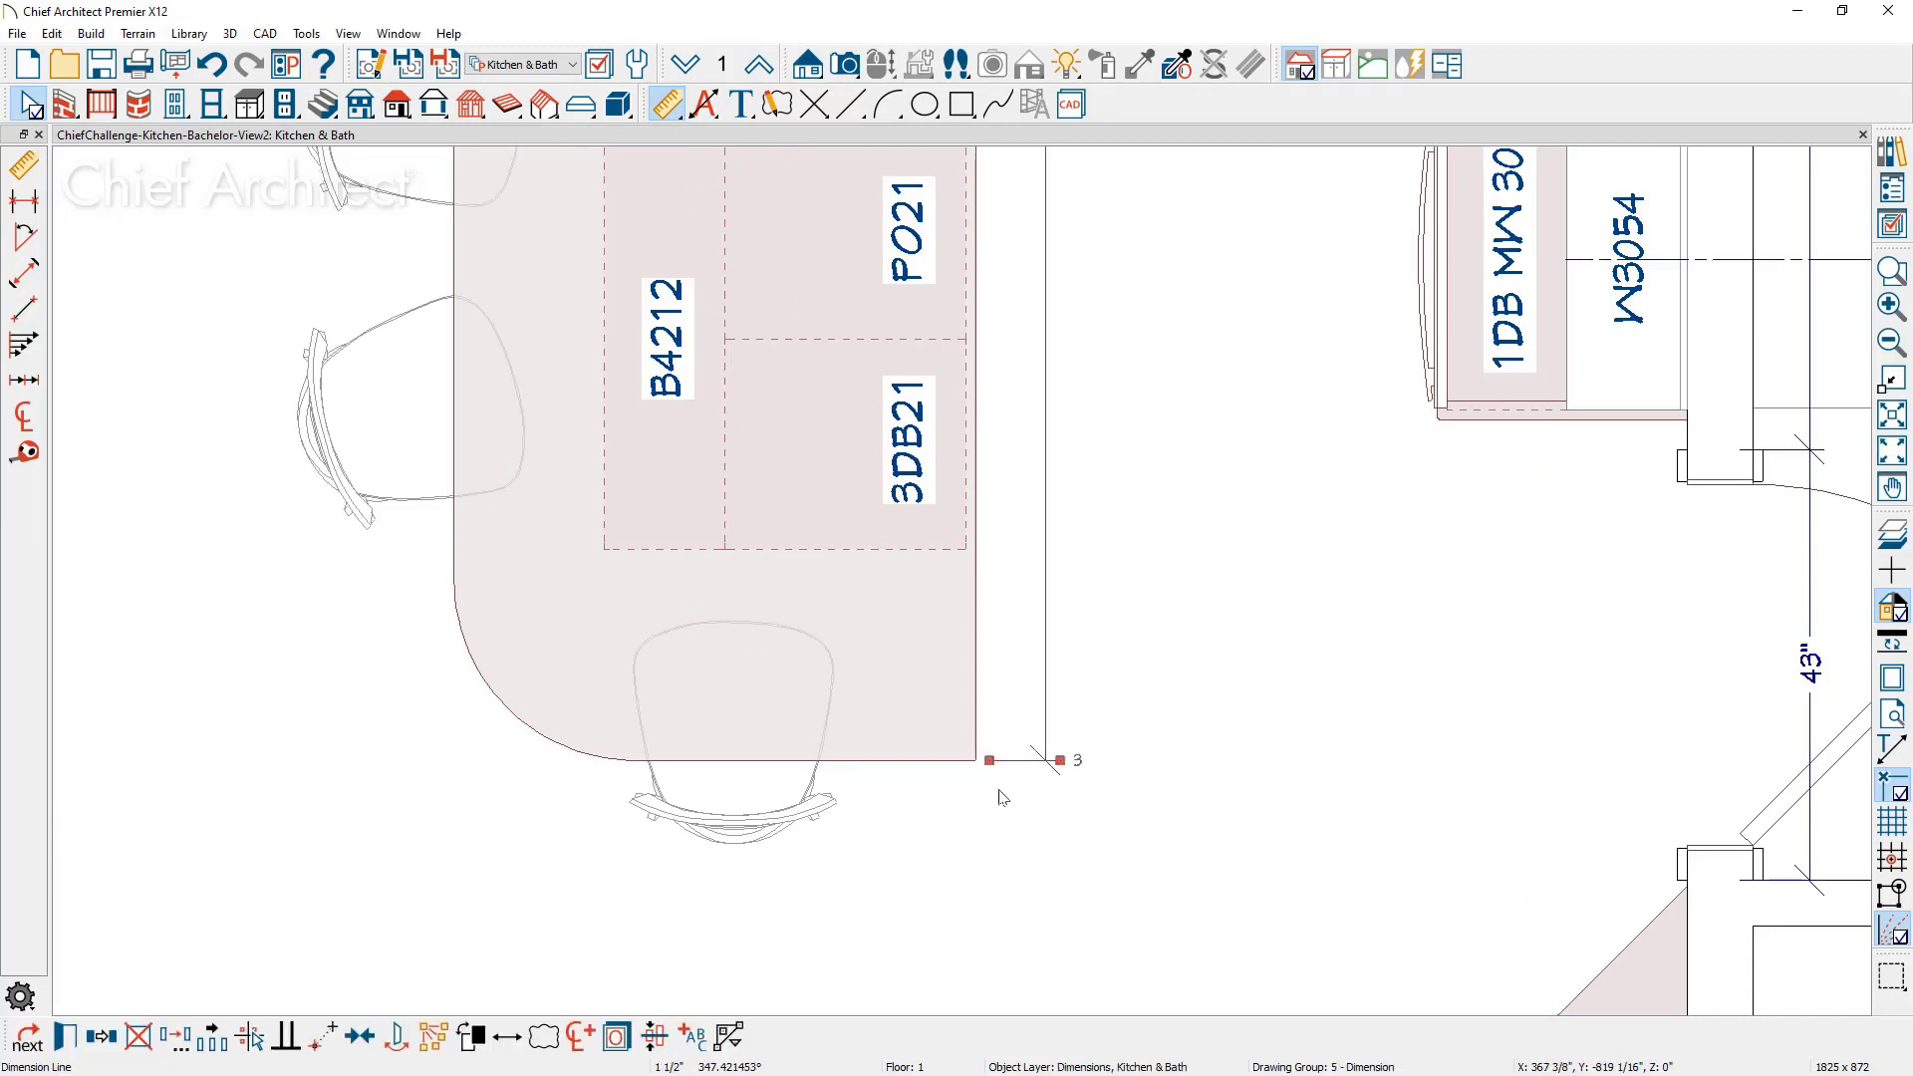
left_click(1029, 842)
Step: Draw End to End Dimensions for the island countertop's overhangs past the end base cabinet and on the seating side
scroll(1031, 840, "down", 4)
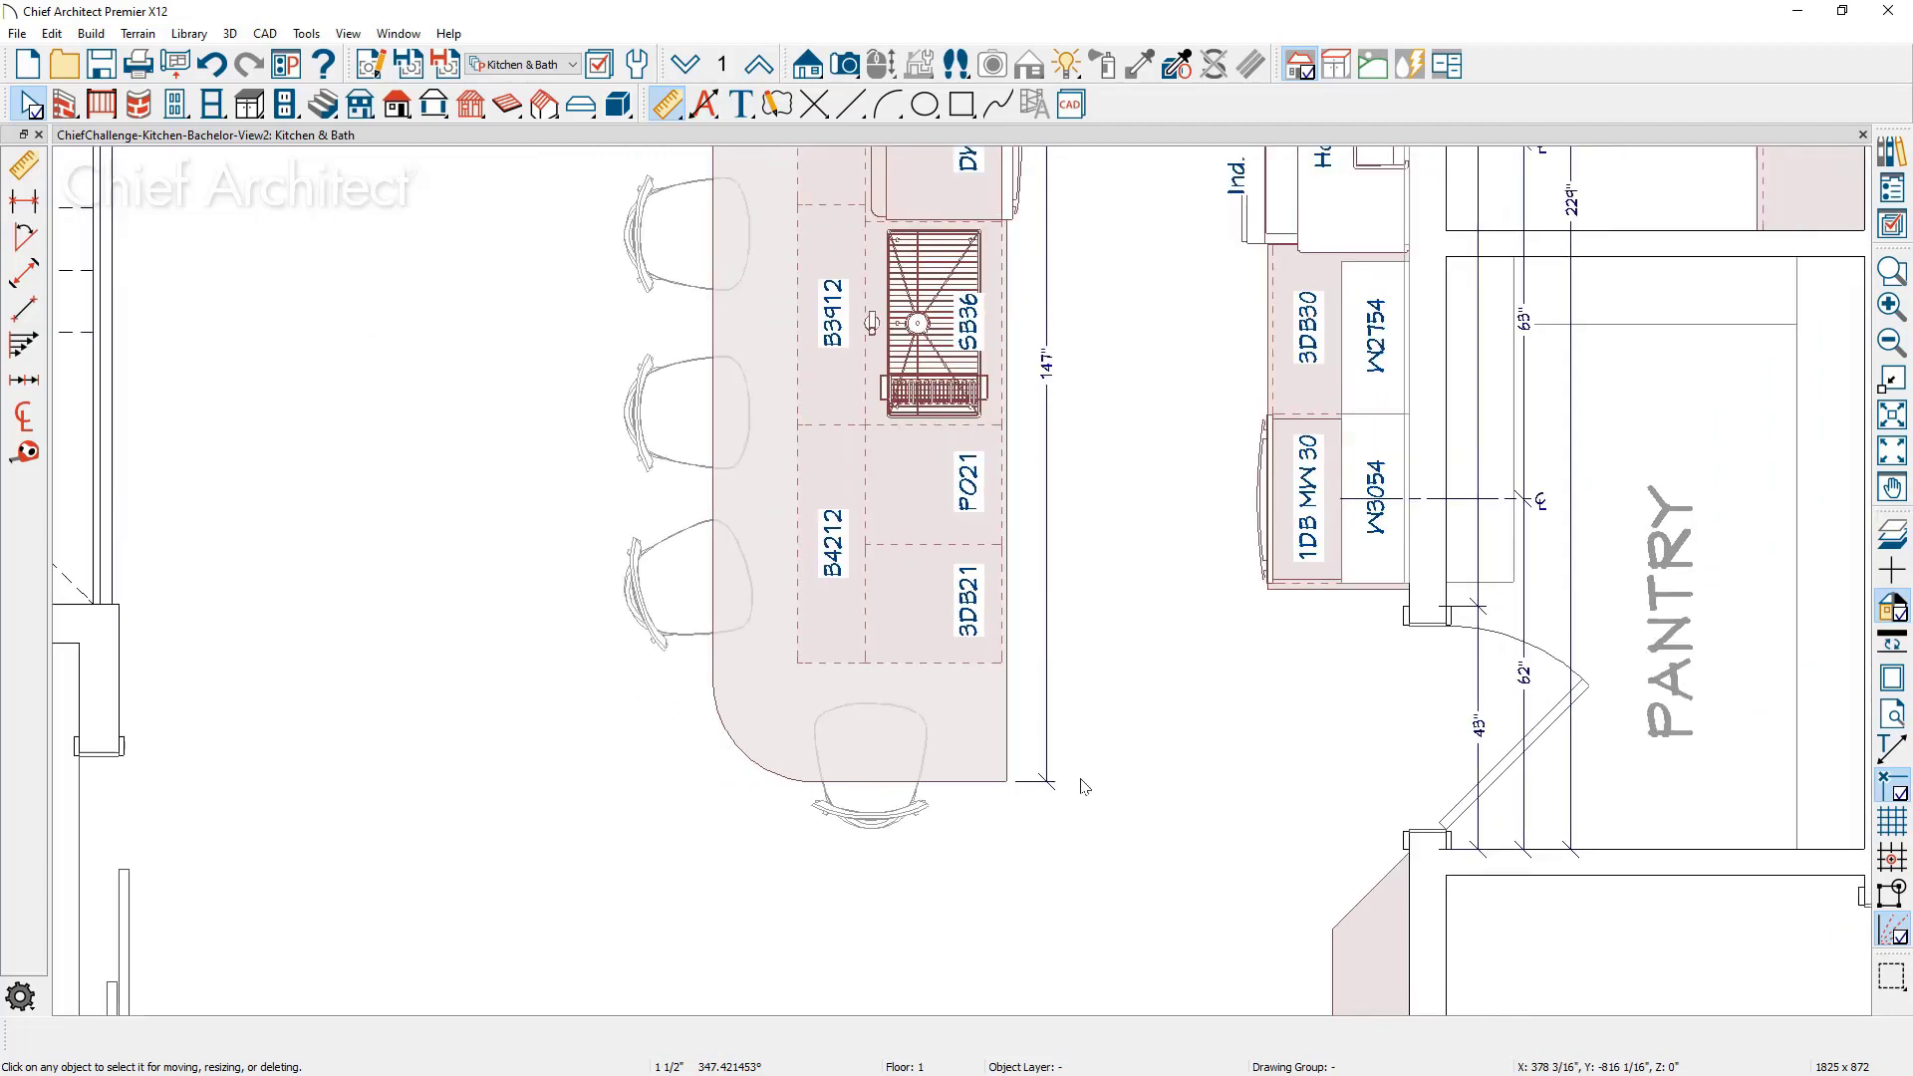
middle_click_drag(1093, 785, 1089, 902)
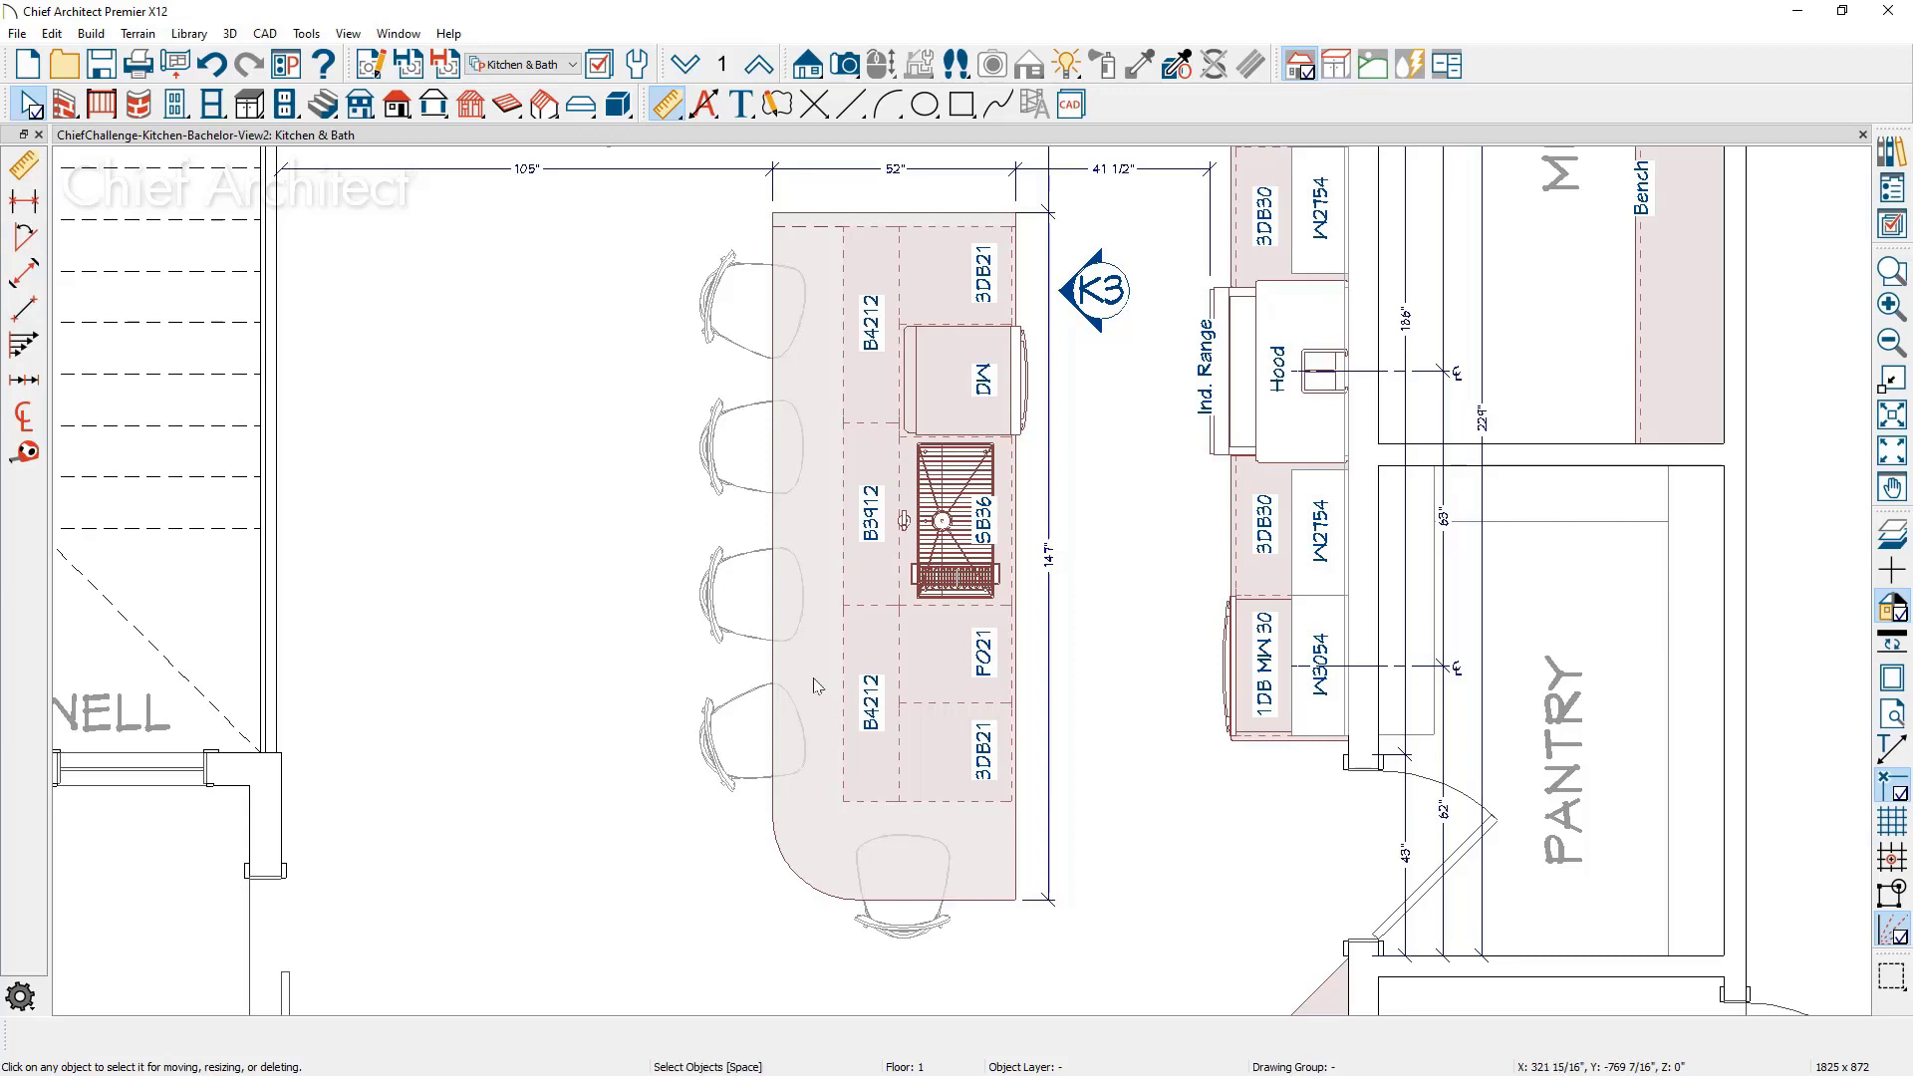
left_click(25, 200)
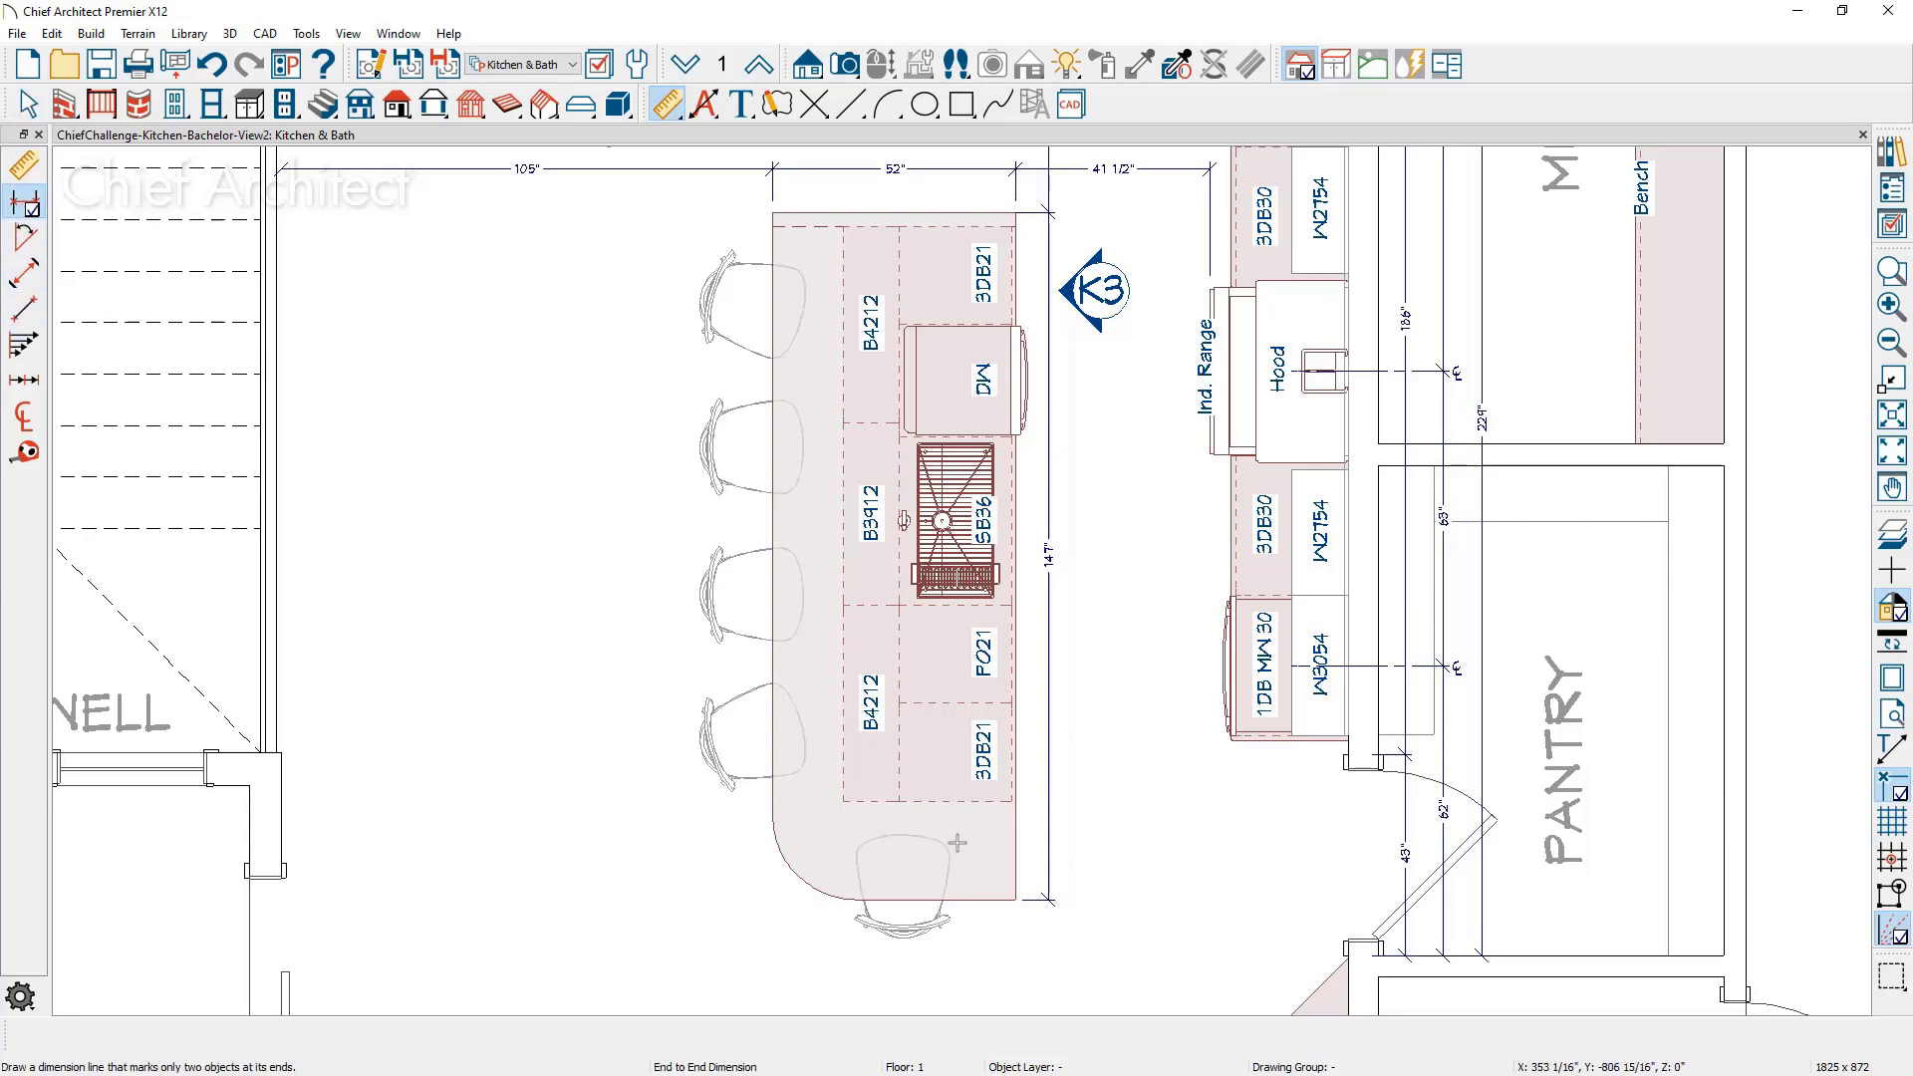
left_click_drag(981, 802, 983, 894)
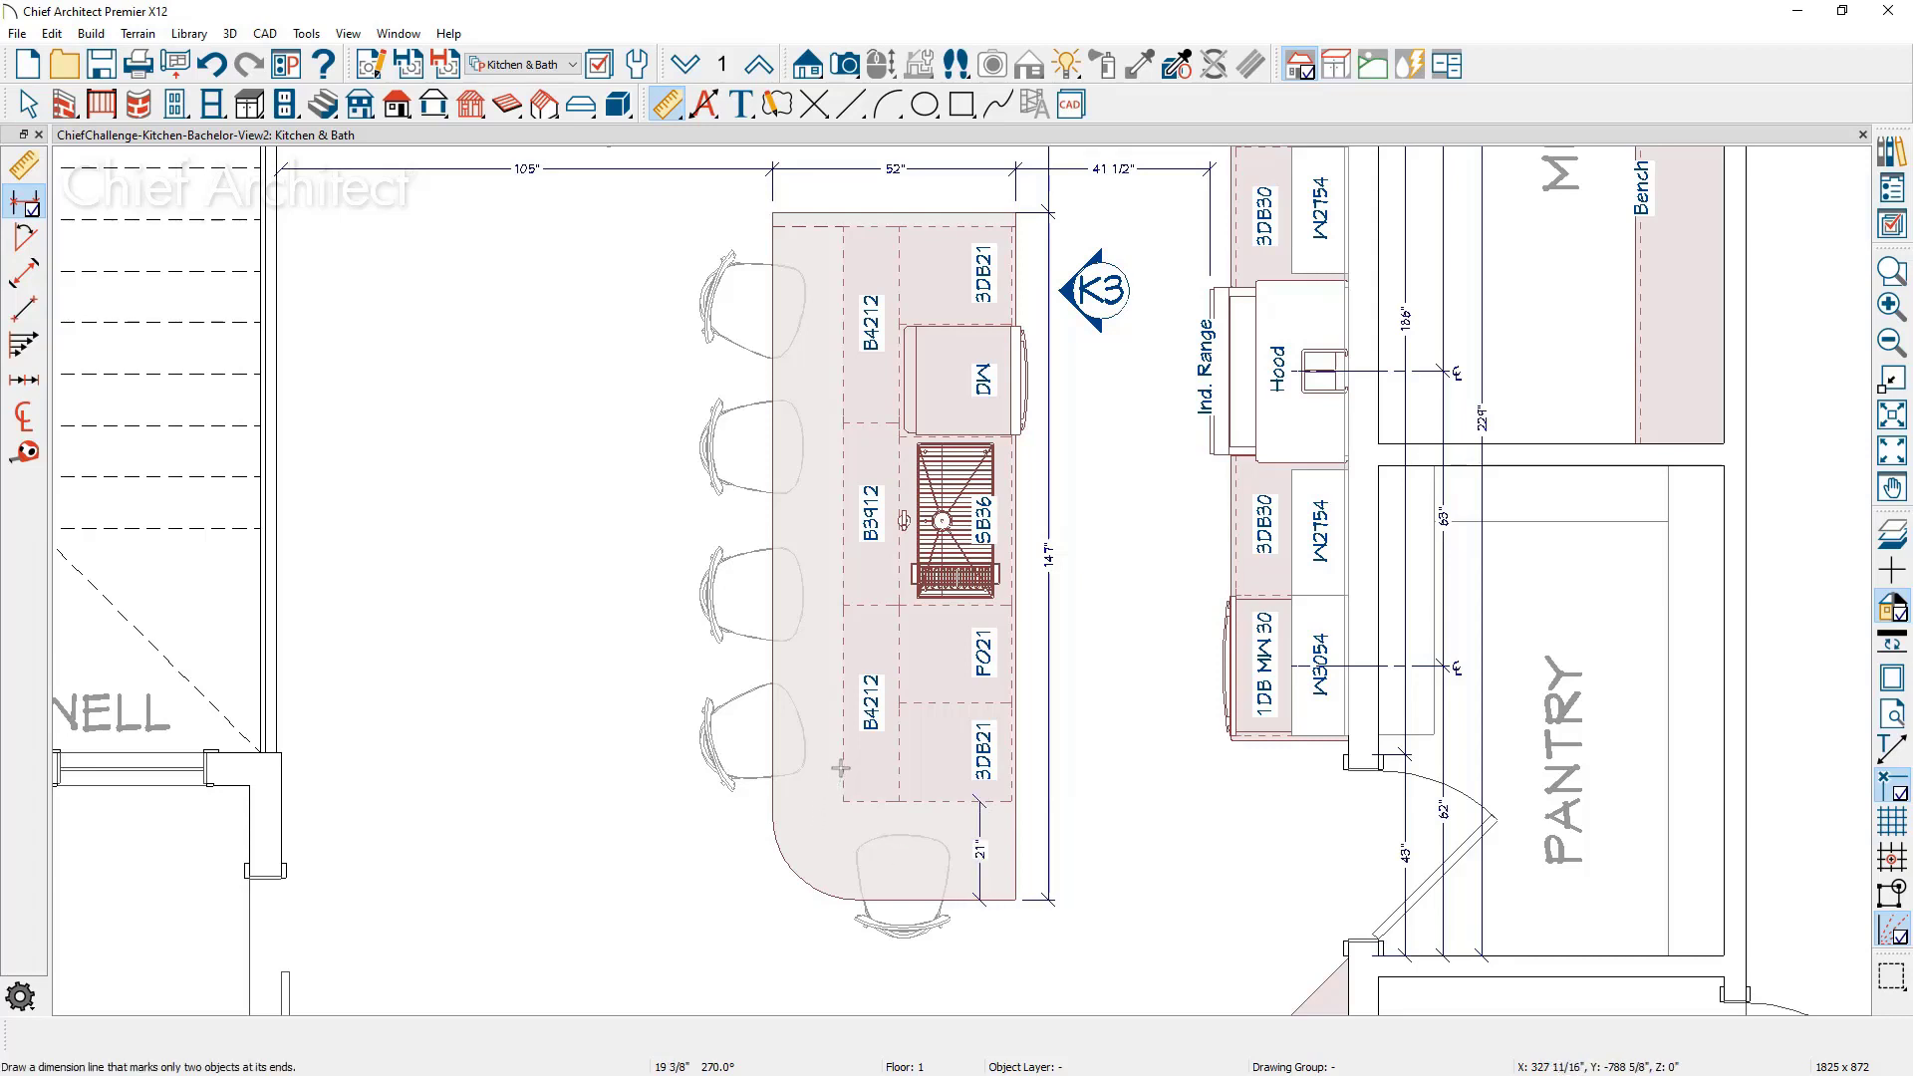
left_click_drag(844, 765, 771, 763)
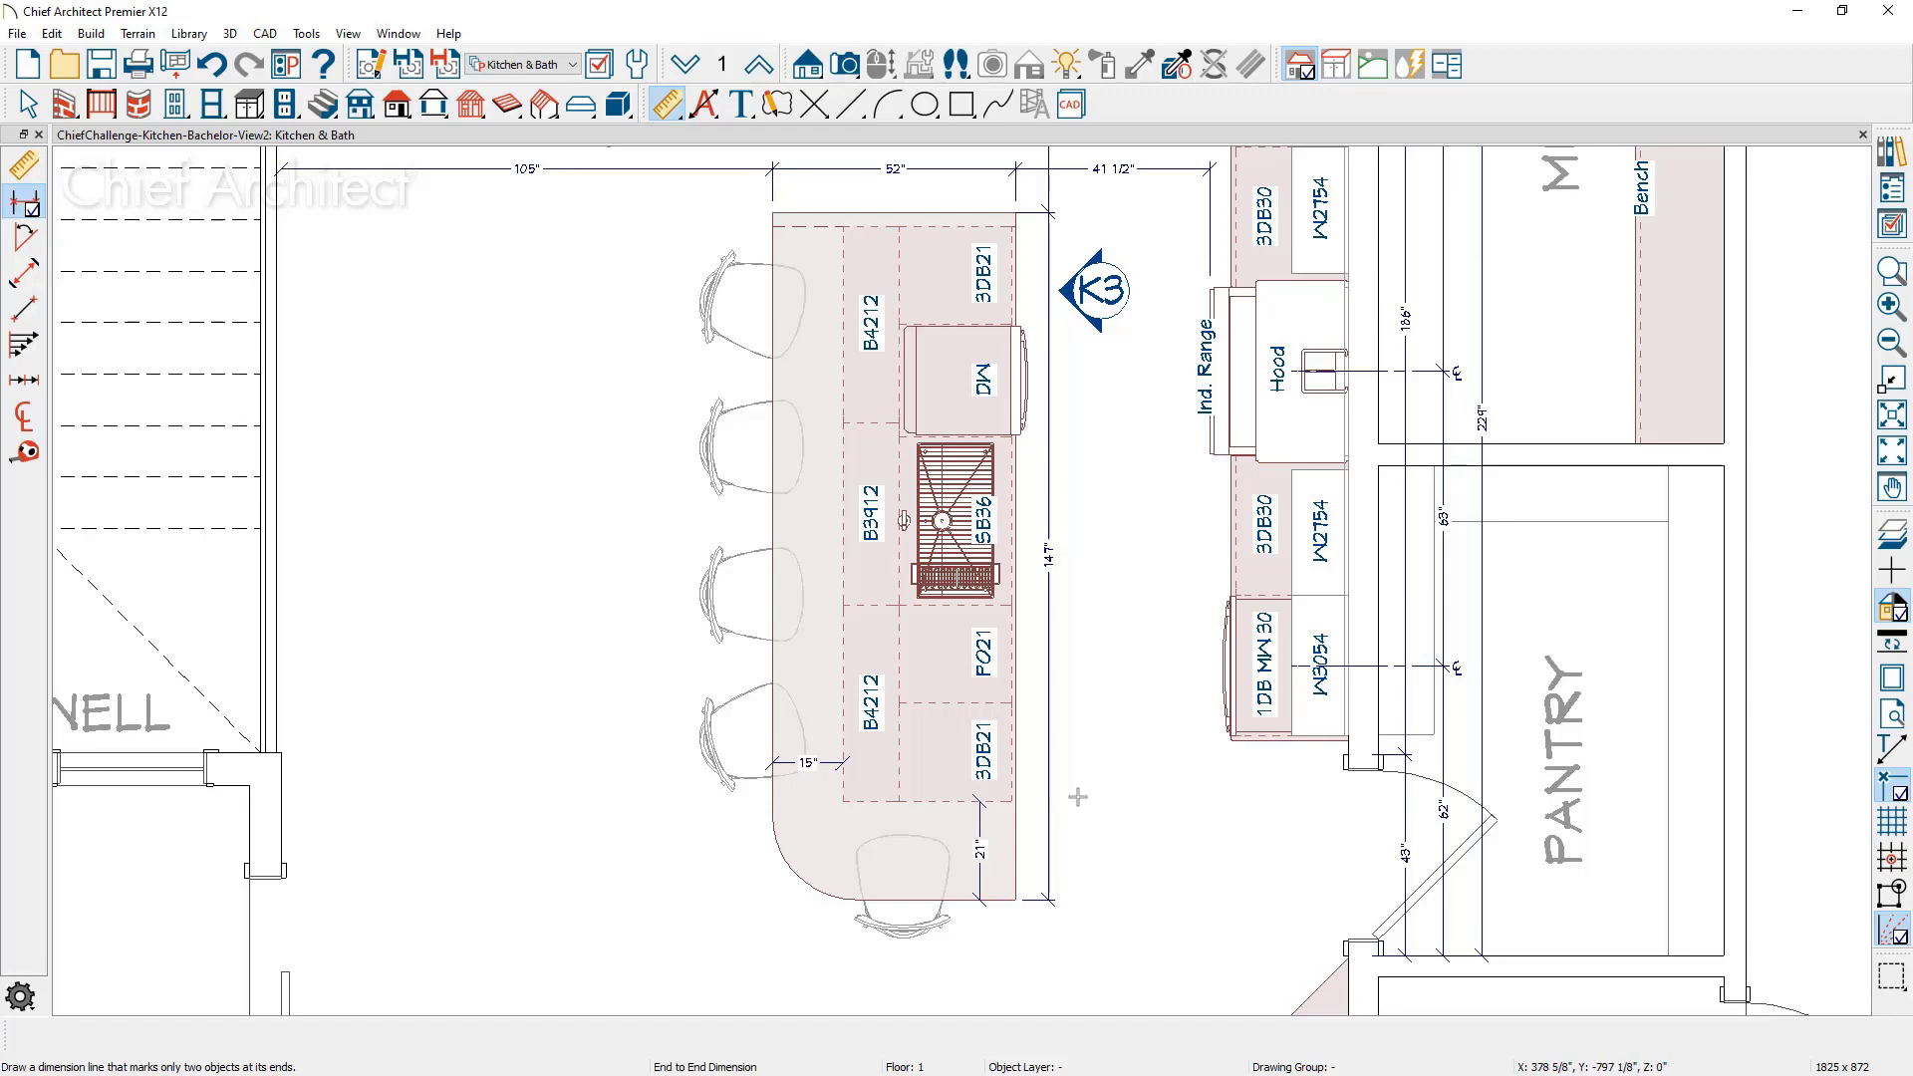
Step: Shorten the island length dimension's extension line at the refrigerator-side corner so it clears the countertop
left_click(1020, 211)
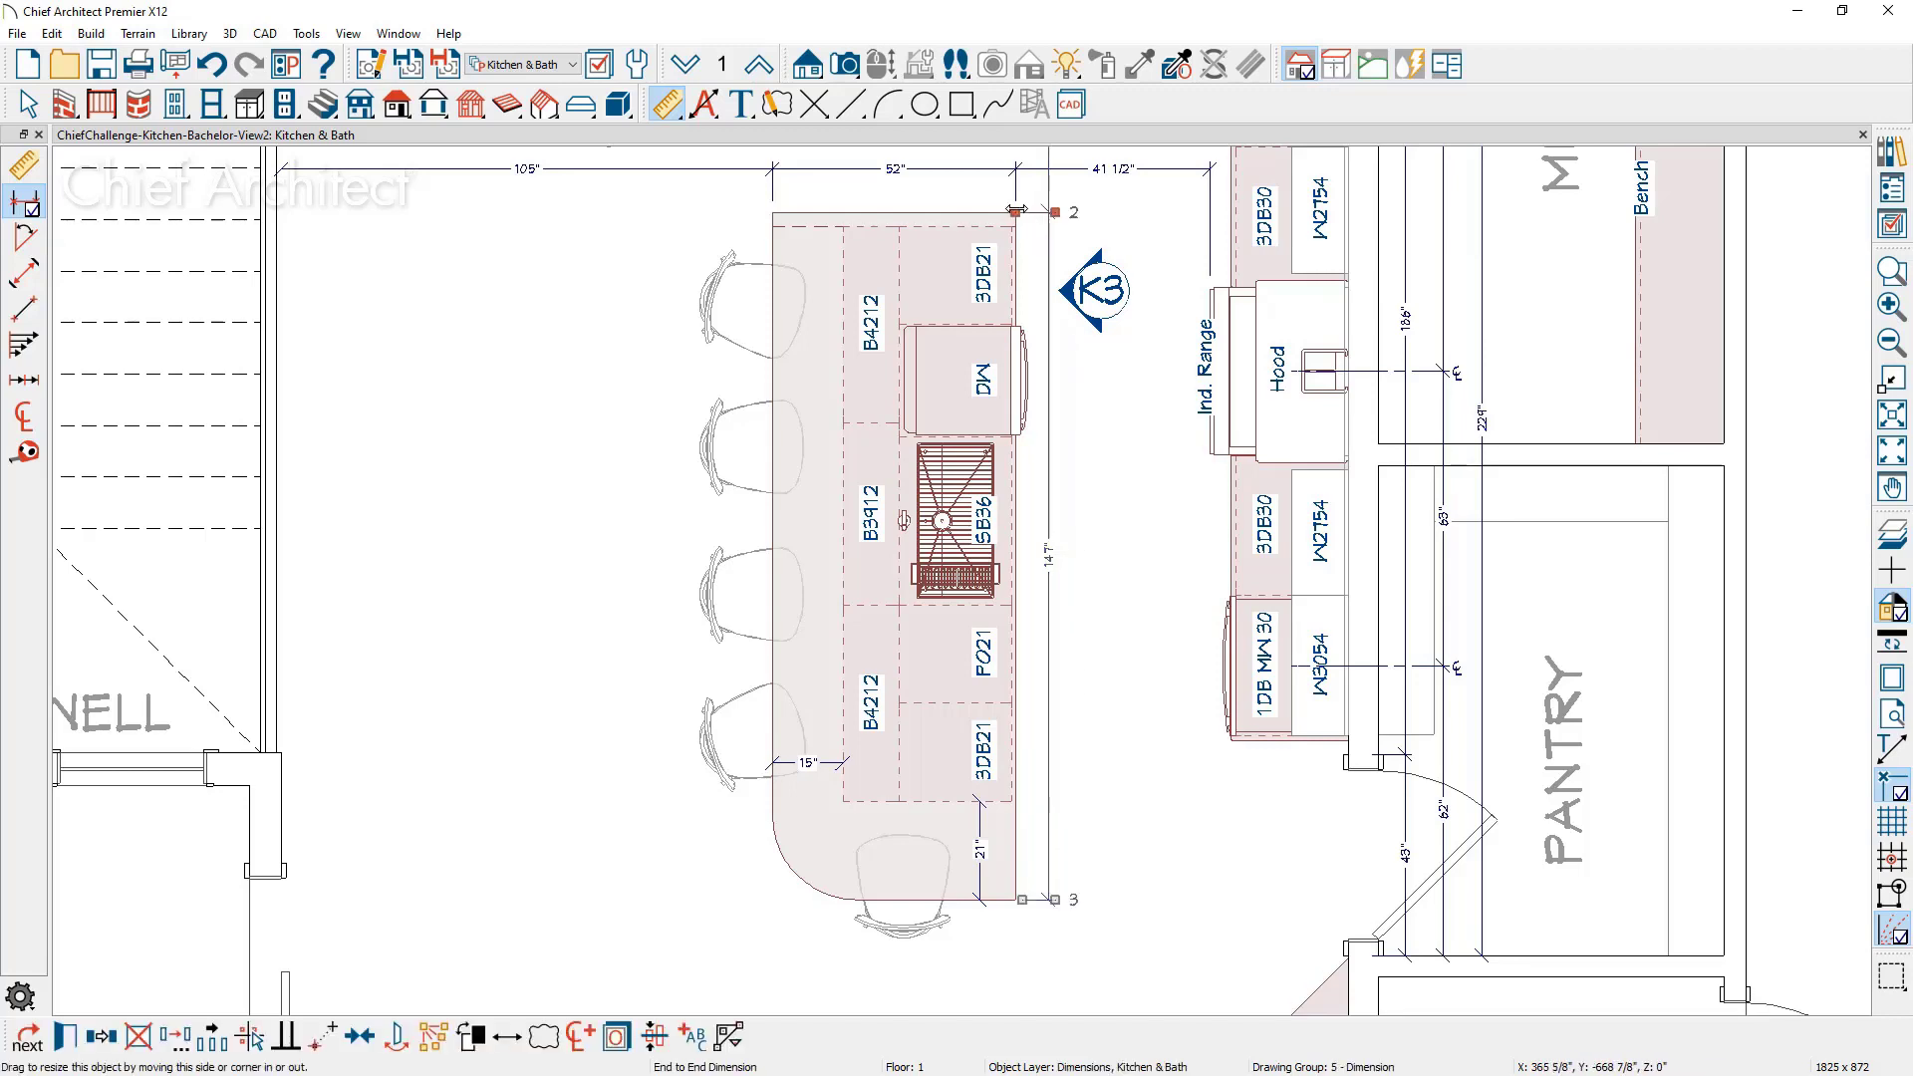
left_click_drag(1016, 209, 1021, 208)
left_click(1030, 239)
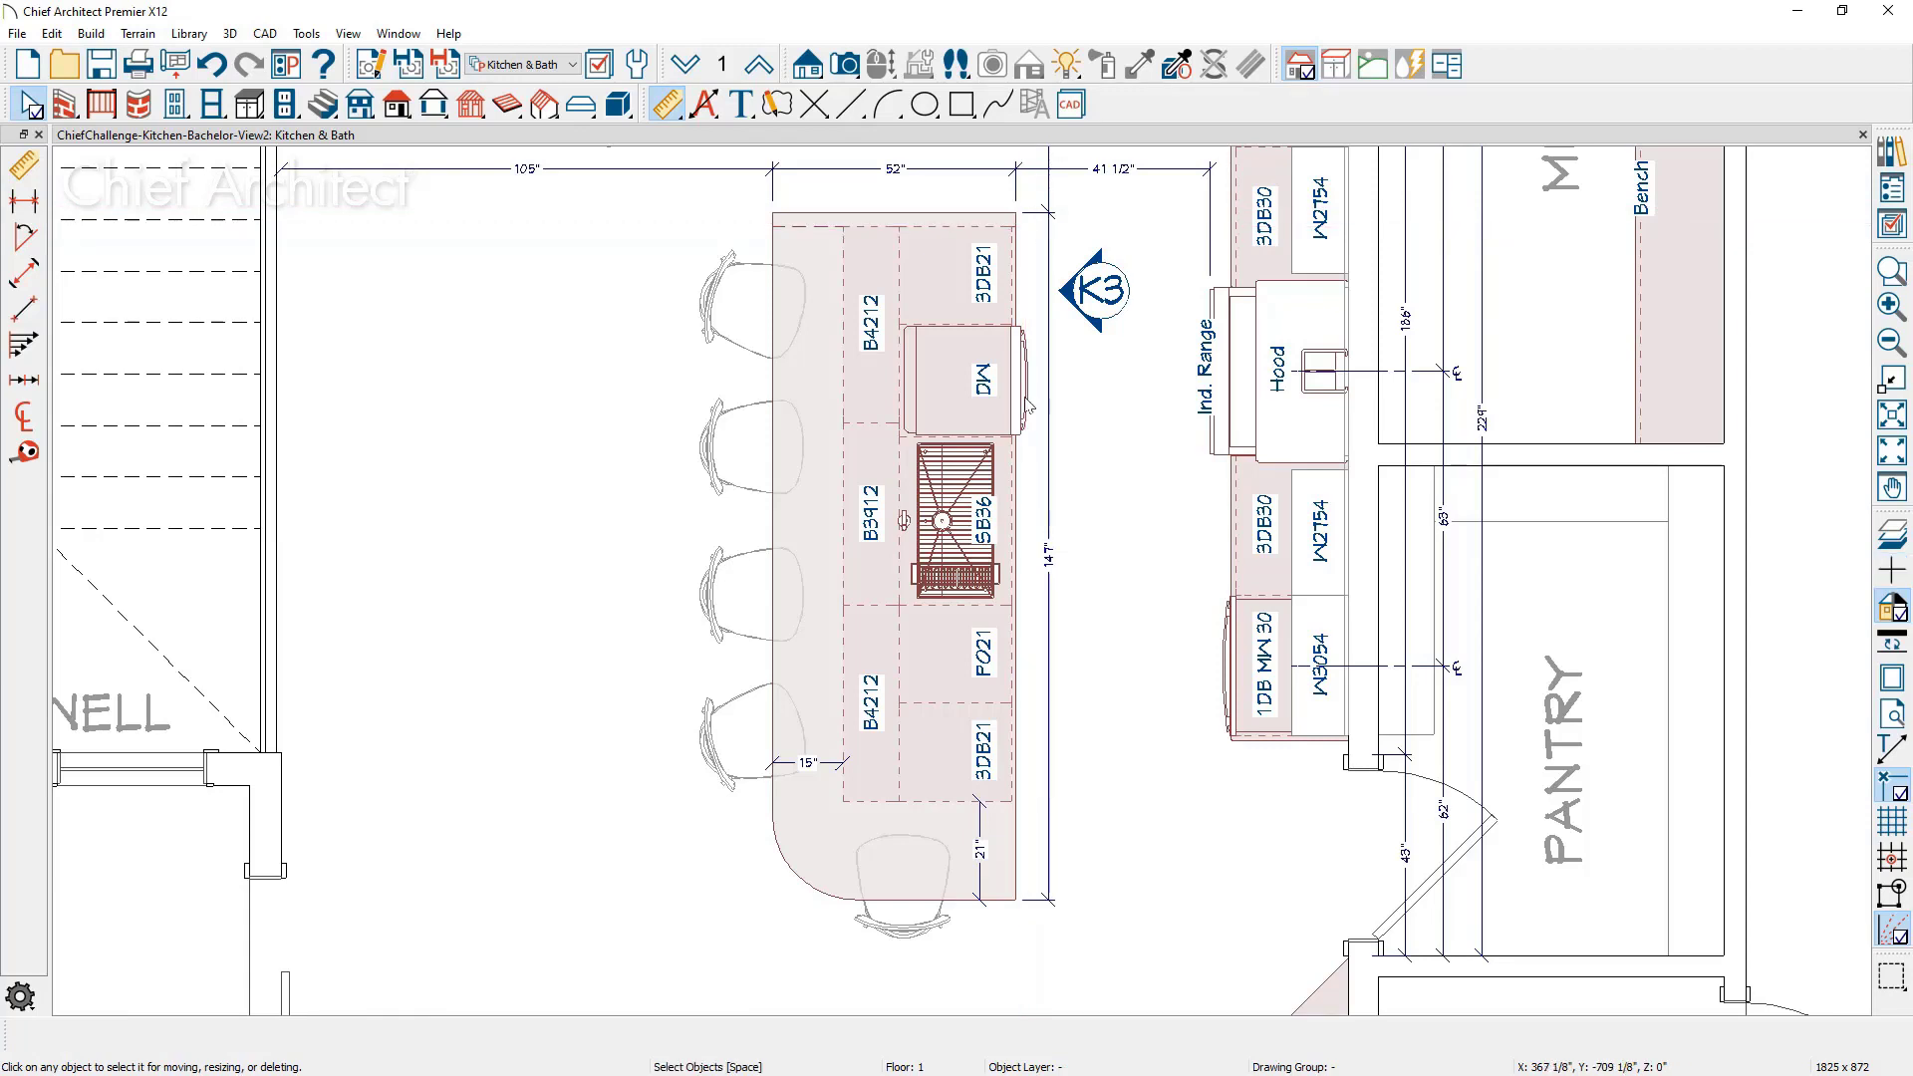
Step: Create a Full Camera view from beside the stairwell corner towards the tall cabinets and orbit it to examine the wall around the kitchen cabinets
scroll(1030, 397, "down", 2)
middle_click_drag(1030, 396, 914, 631)
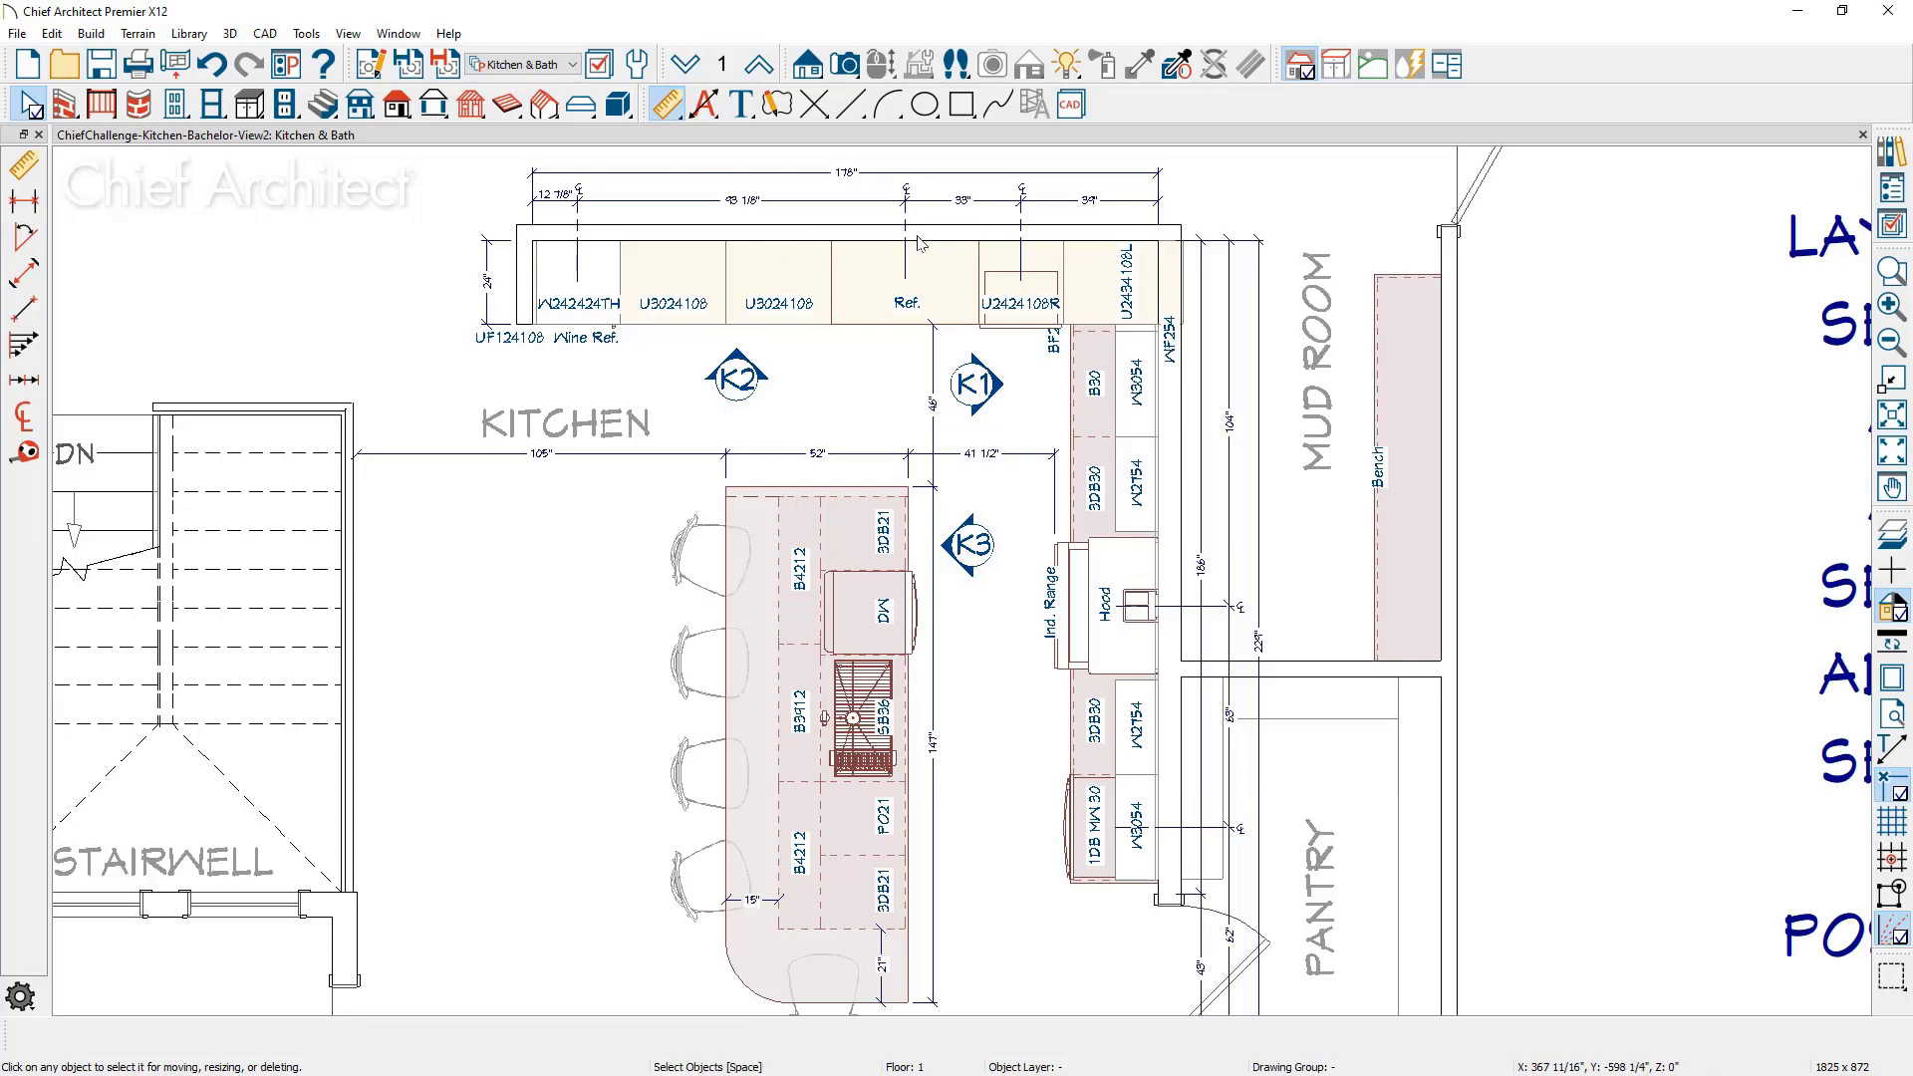
left_click(845, 66)
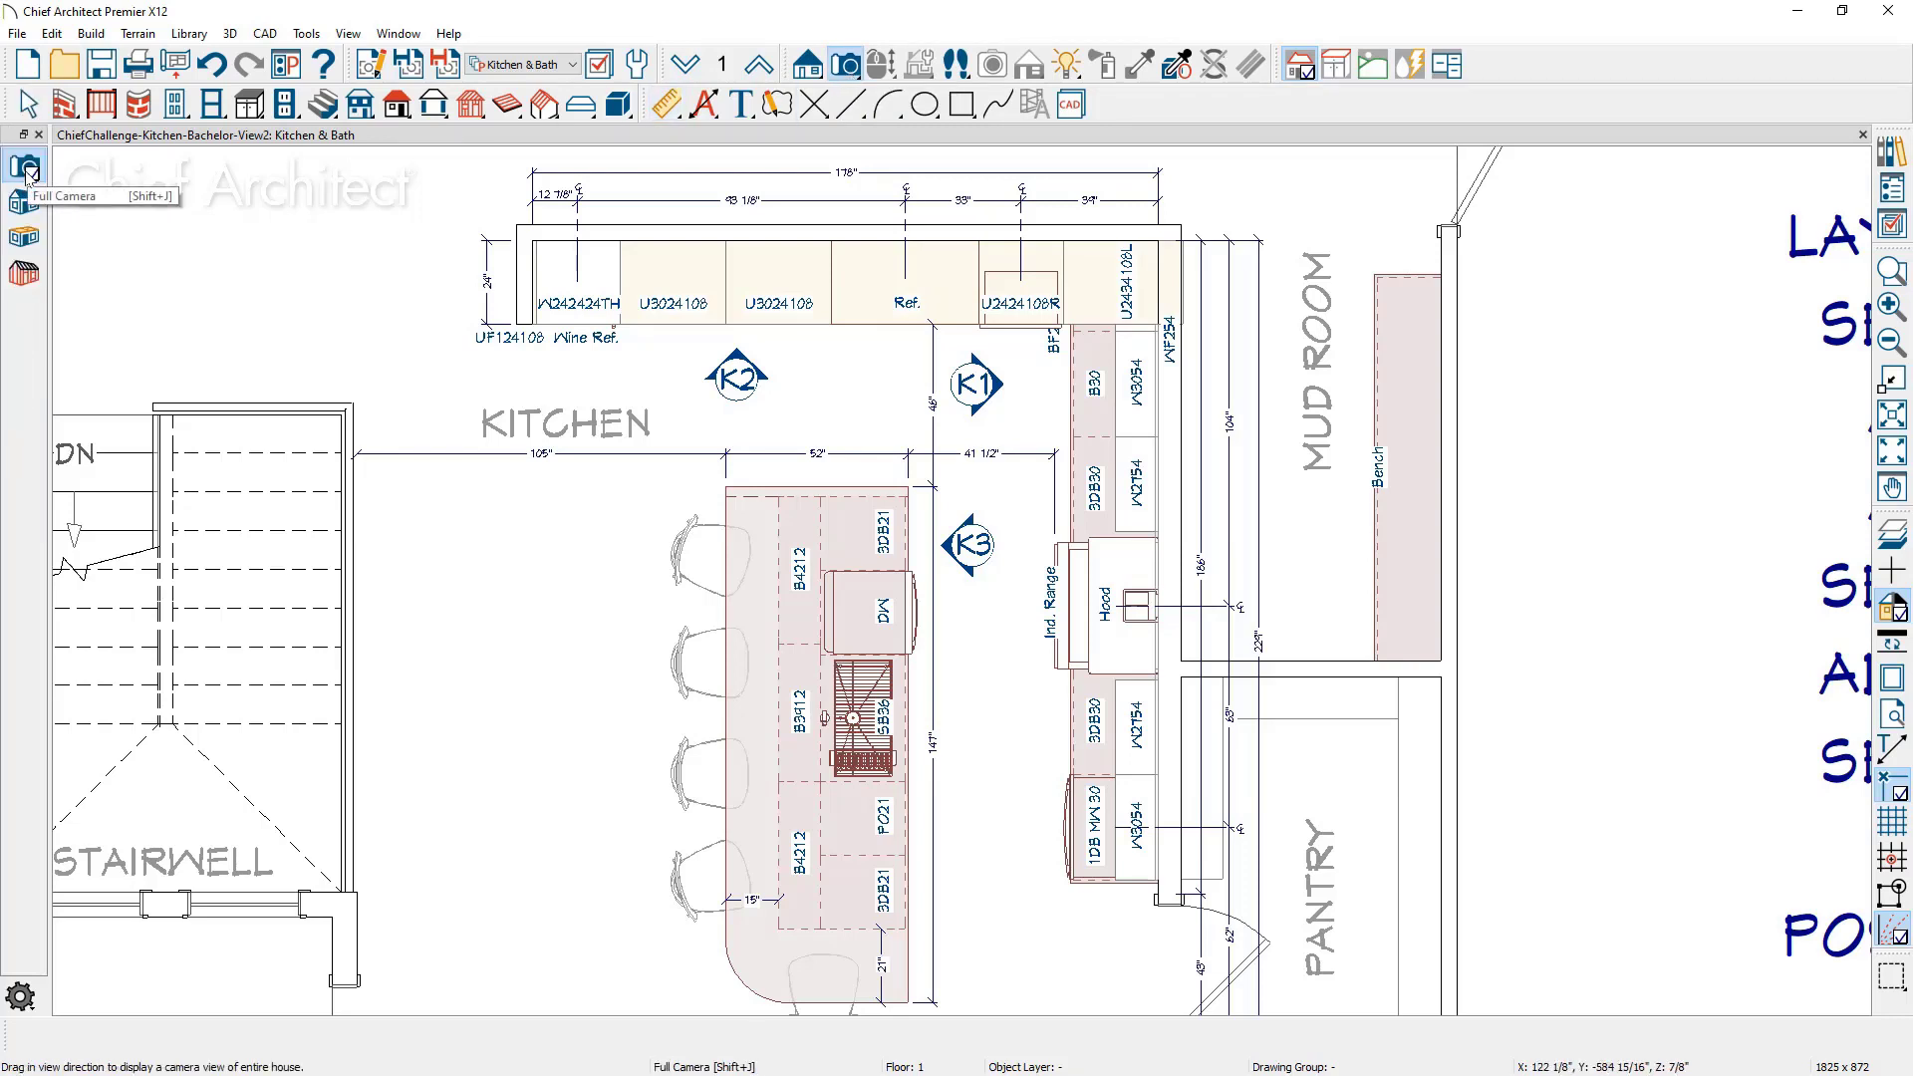
left_click(28, 172)
left_click_drag(453, 927, 836, 485)
left_click_drag(922, 670, 910, 754)
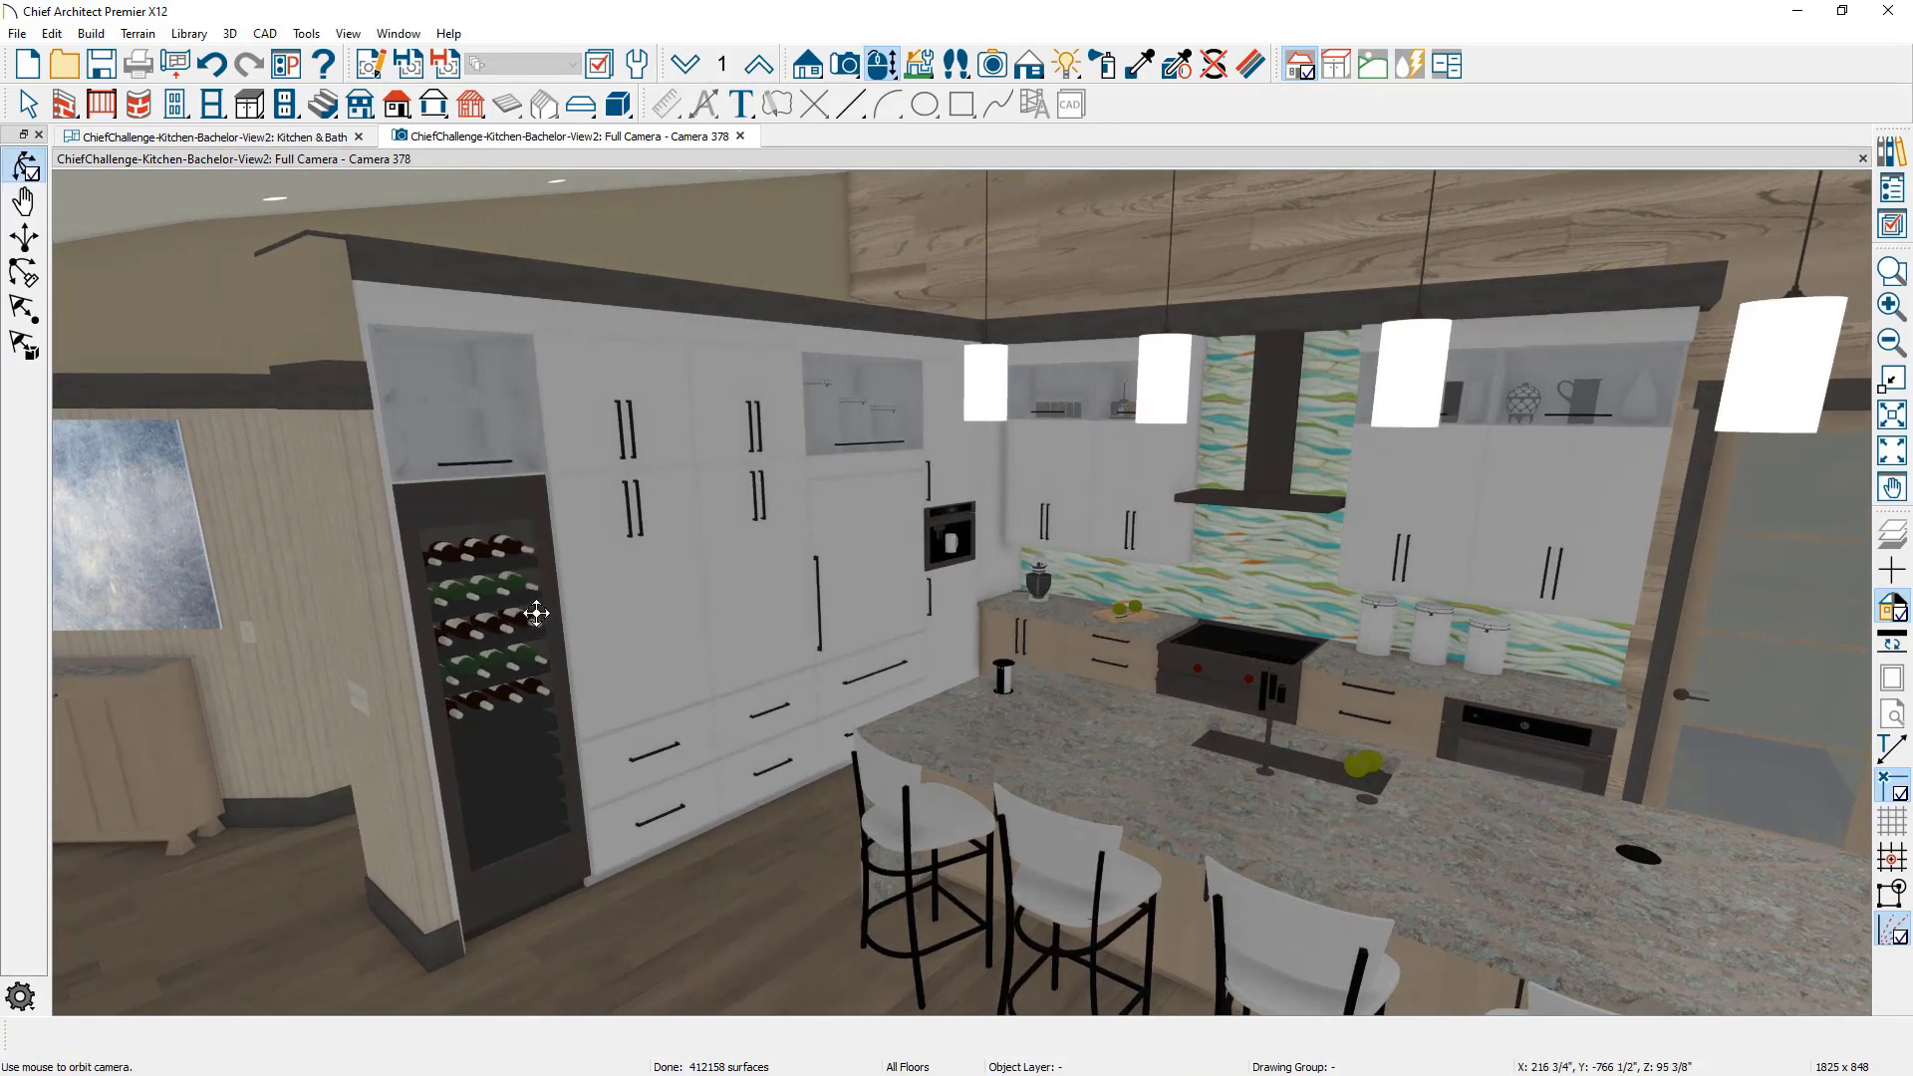
left_click_drag(692, 676, 682, 732)
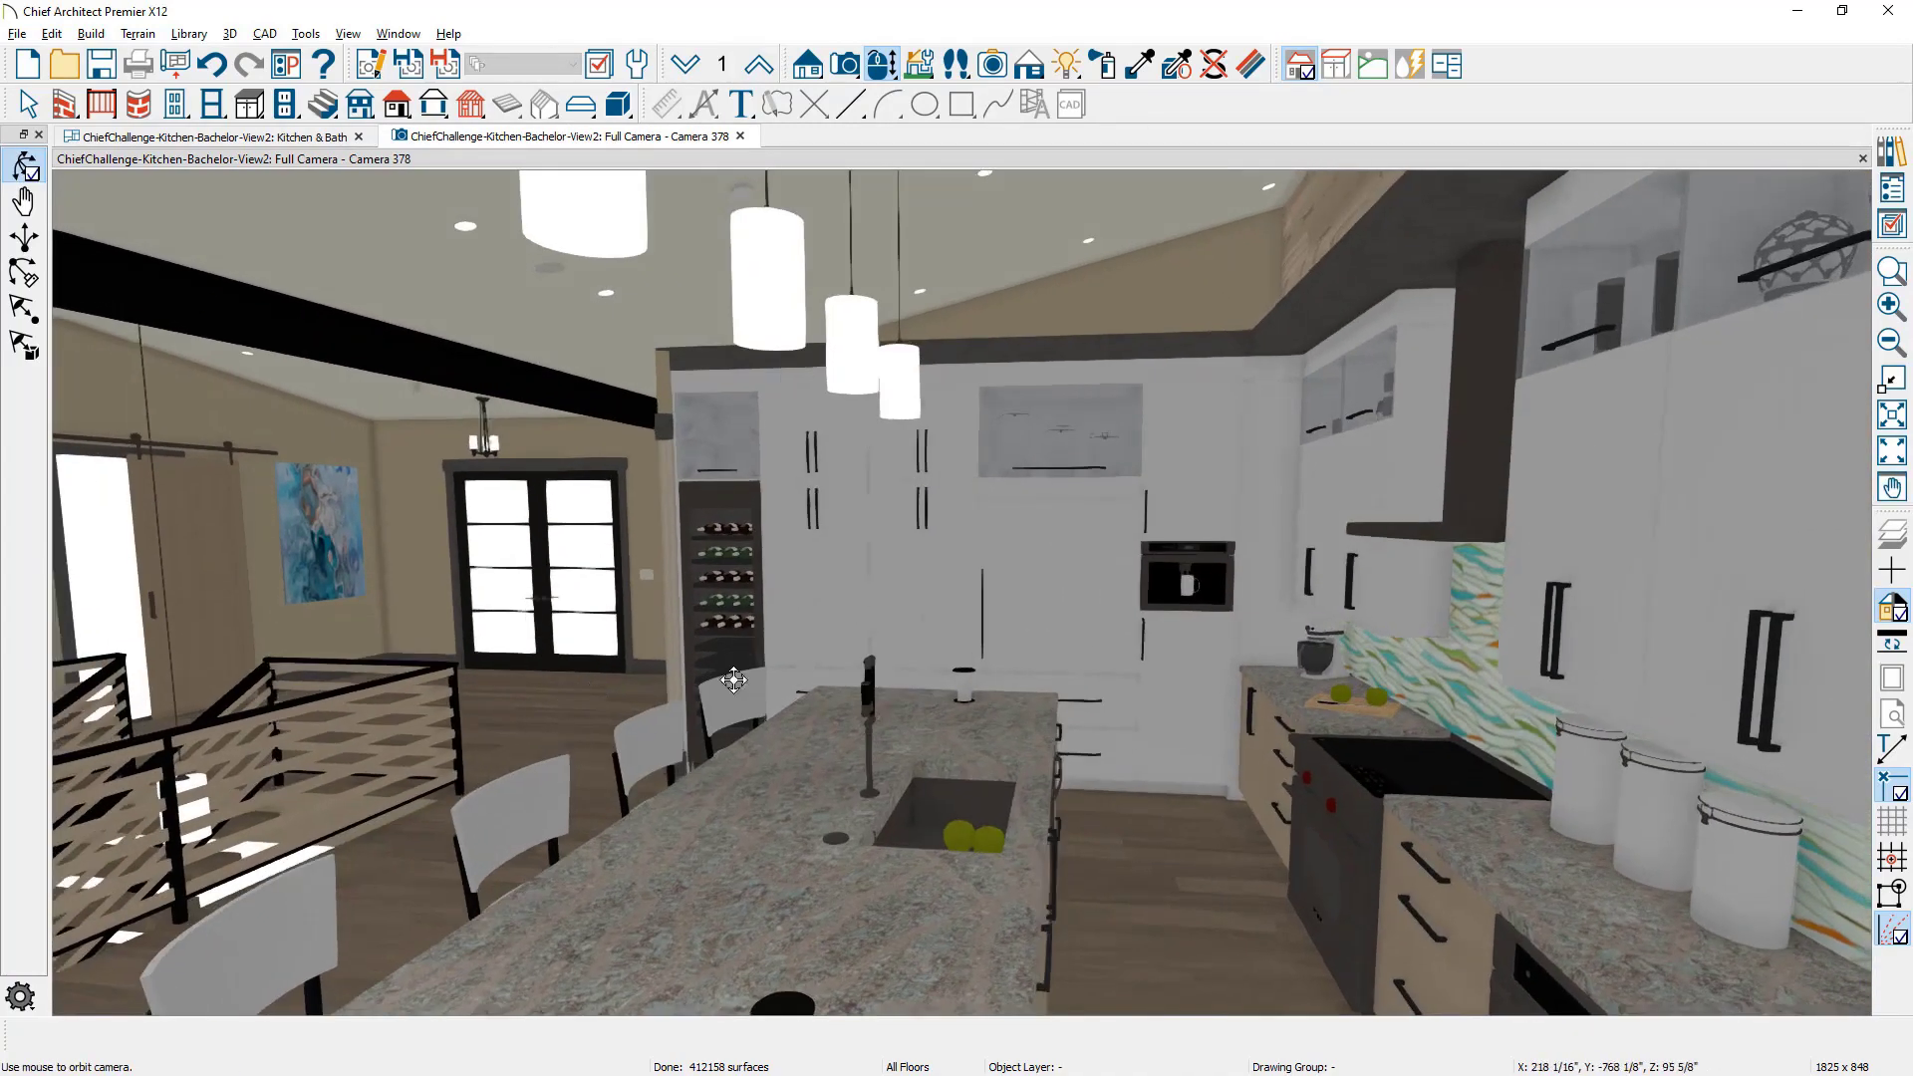
middle_click_drag(683, 733, 1006, 844)
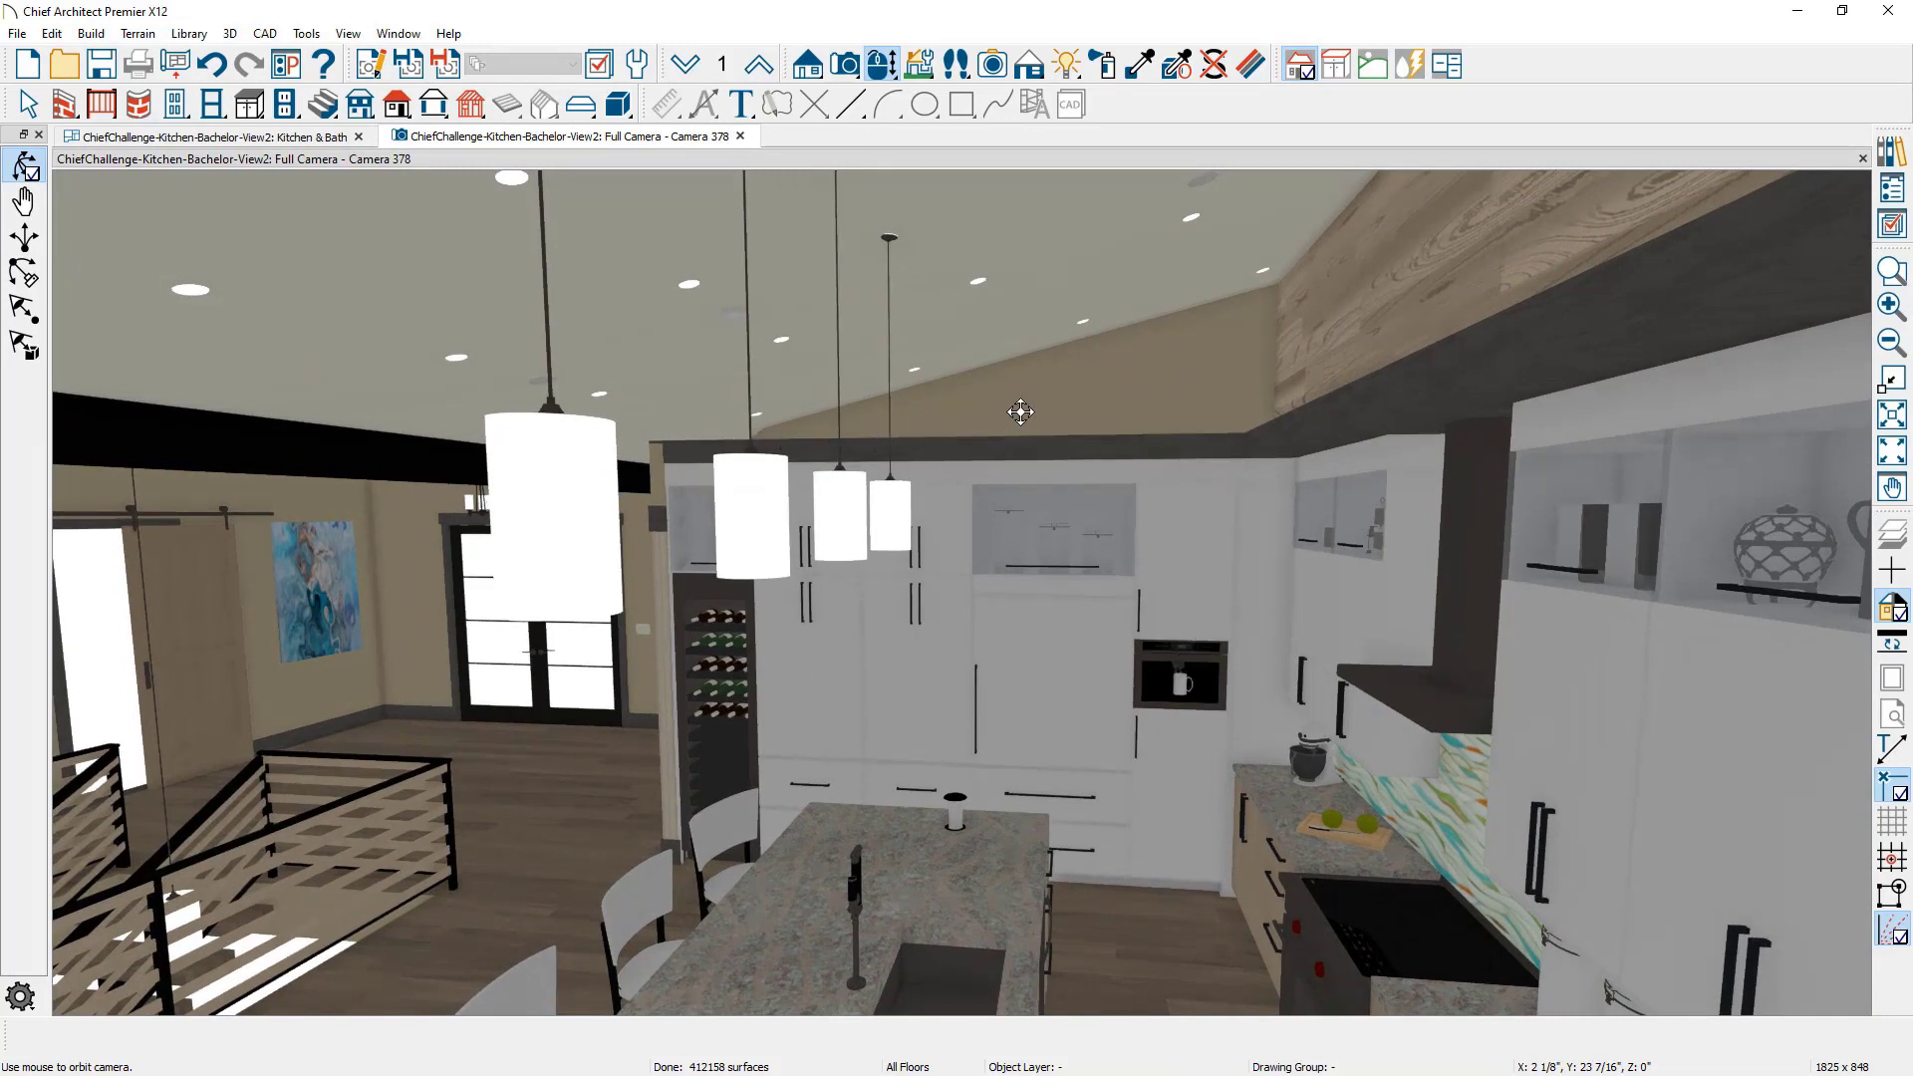
Step: In the kitchen plan, add a leader line pointing to the wall behind the tall cabinets with the text "10' SOLID RAILING WALL"
left_click(295, 139)
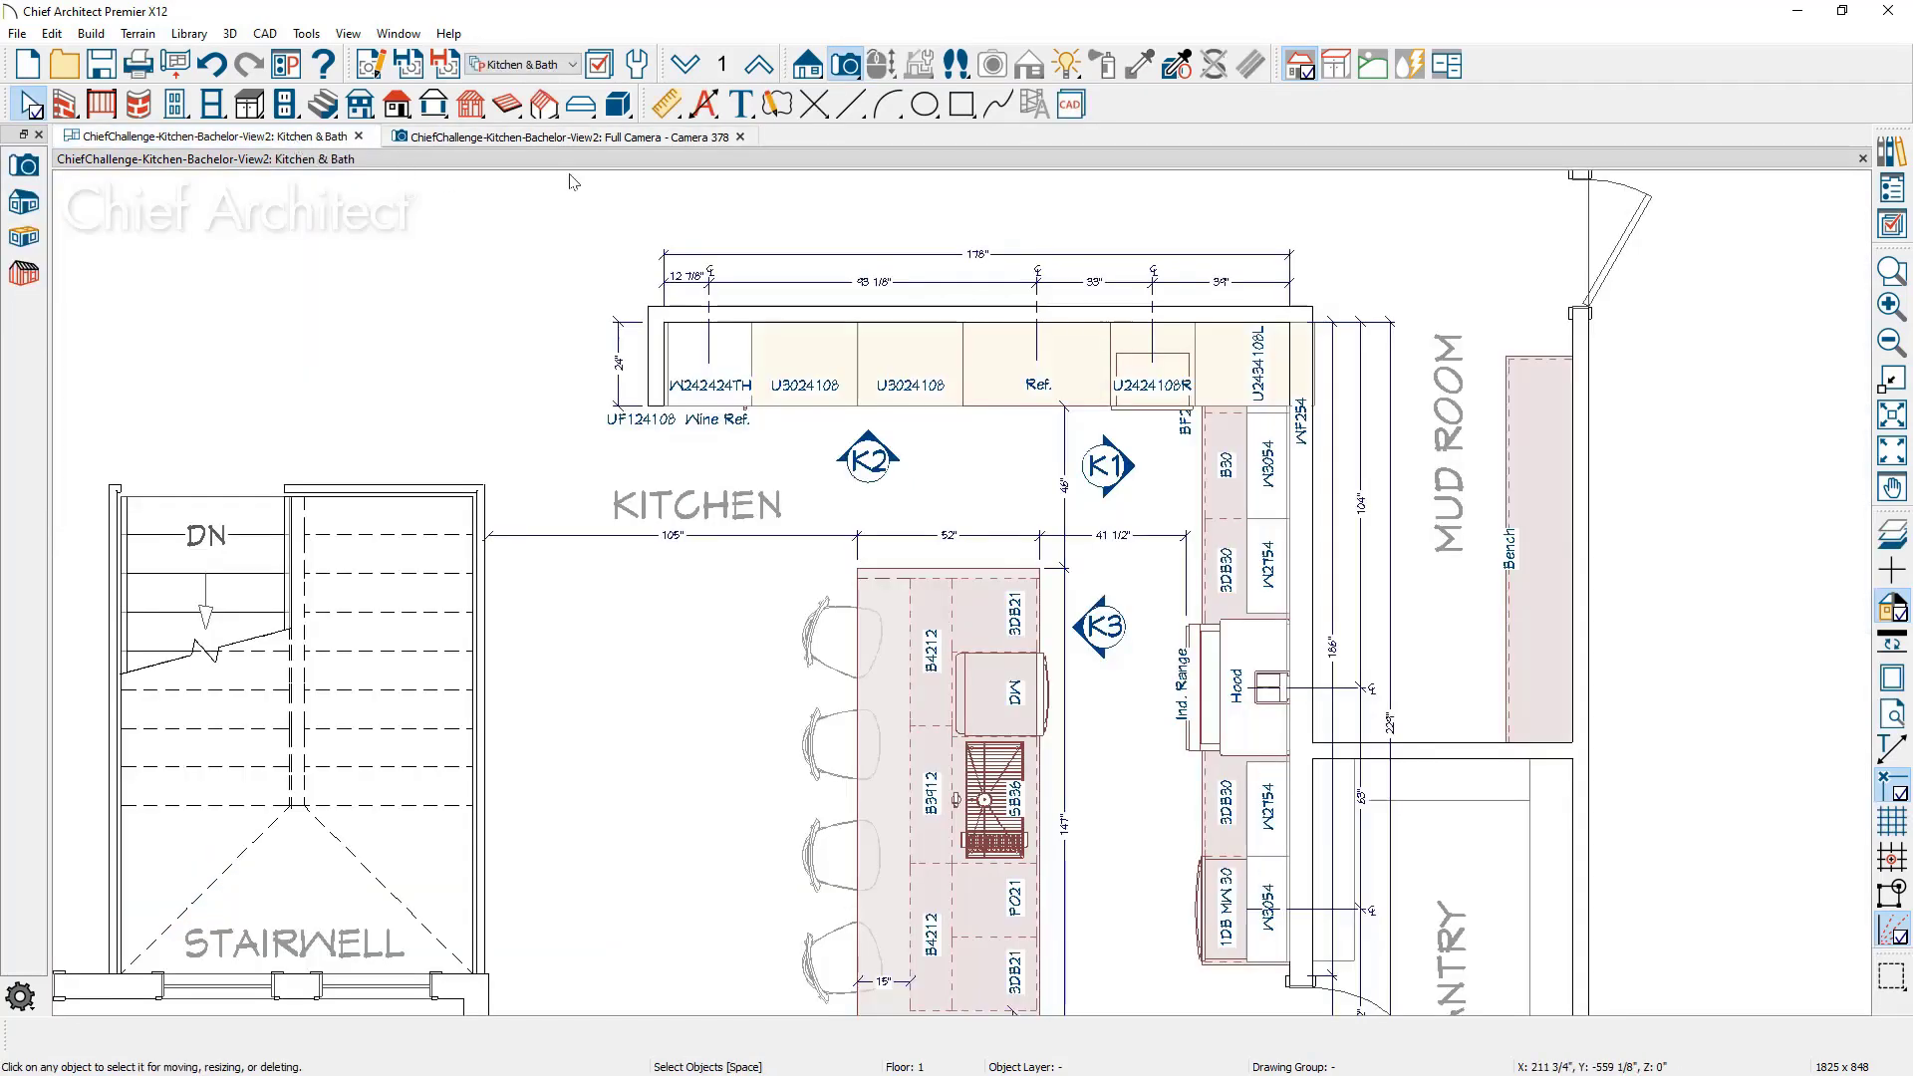
left_click(738, 104)
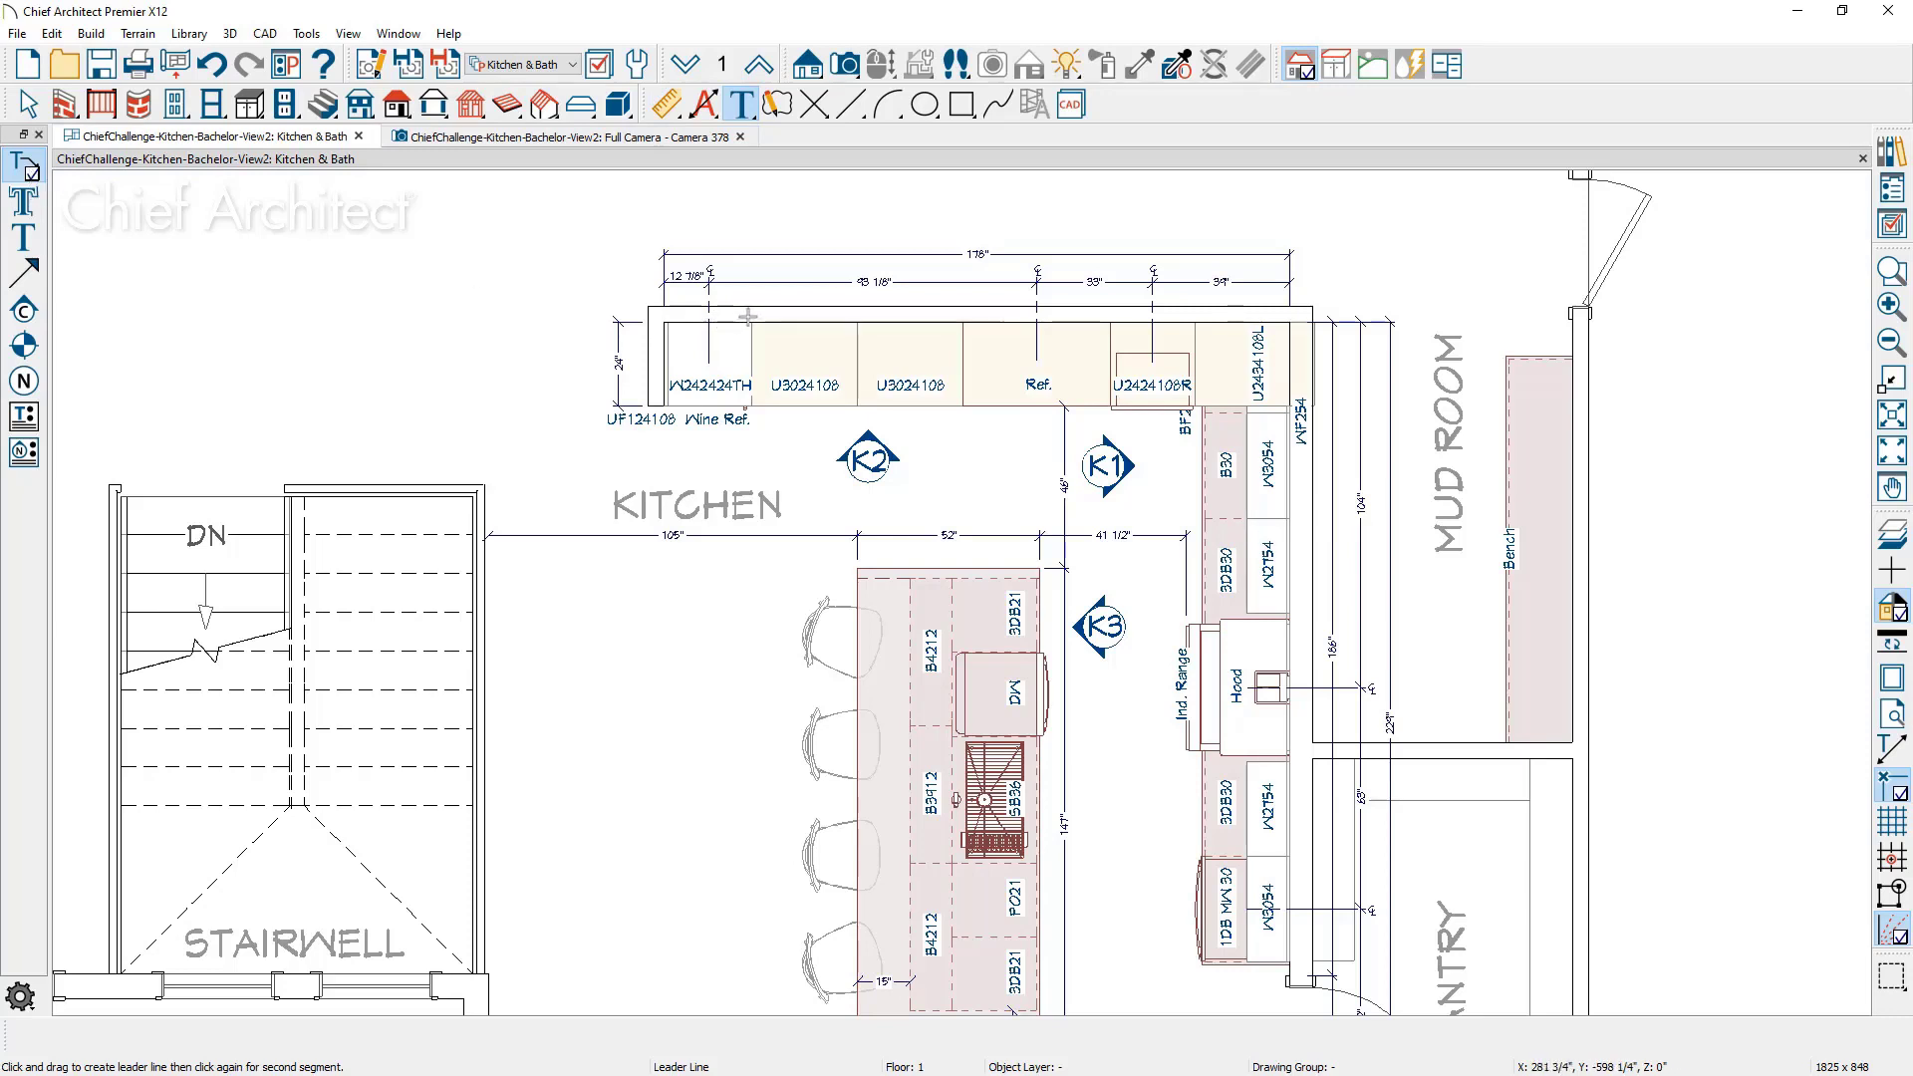
left_click_drag(748, 310, 797, 230)
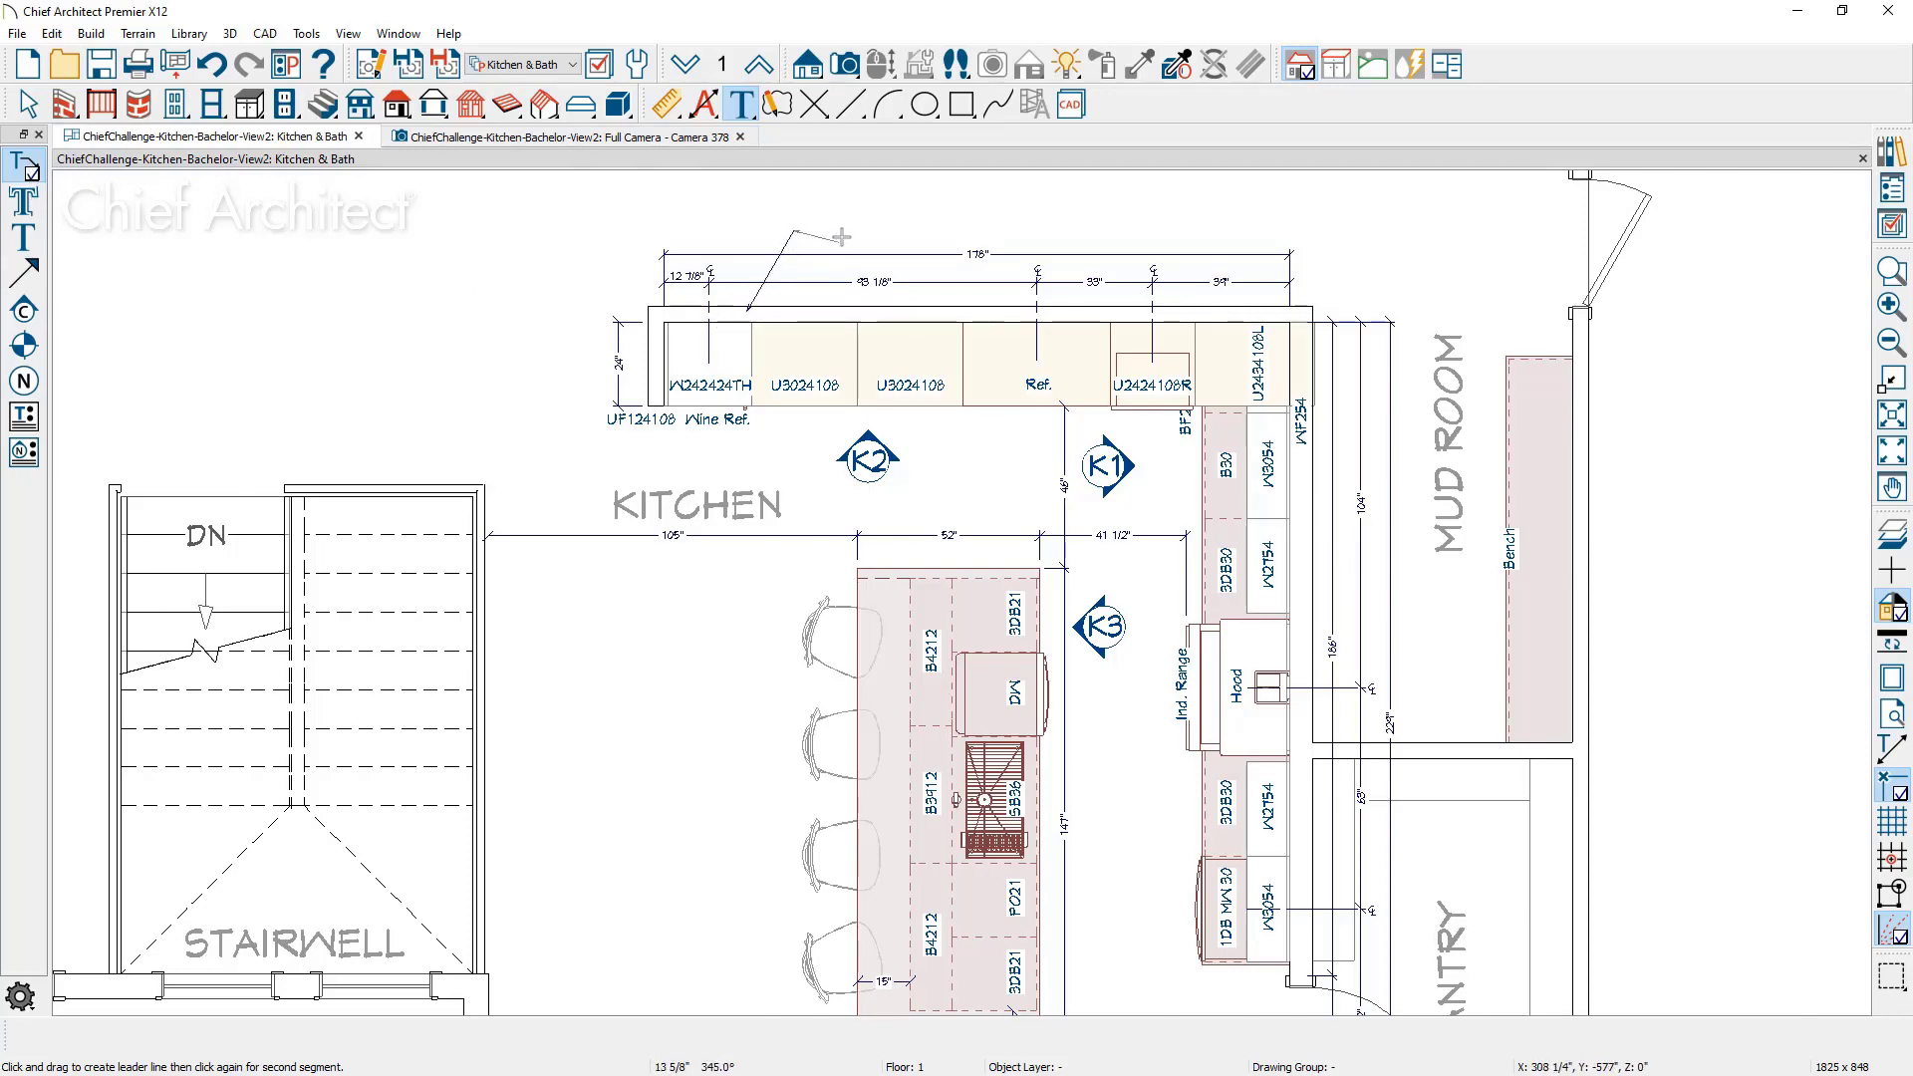
left_click(856, 230)
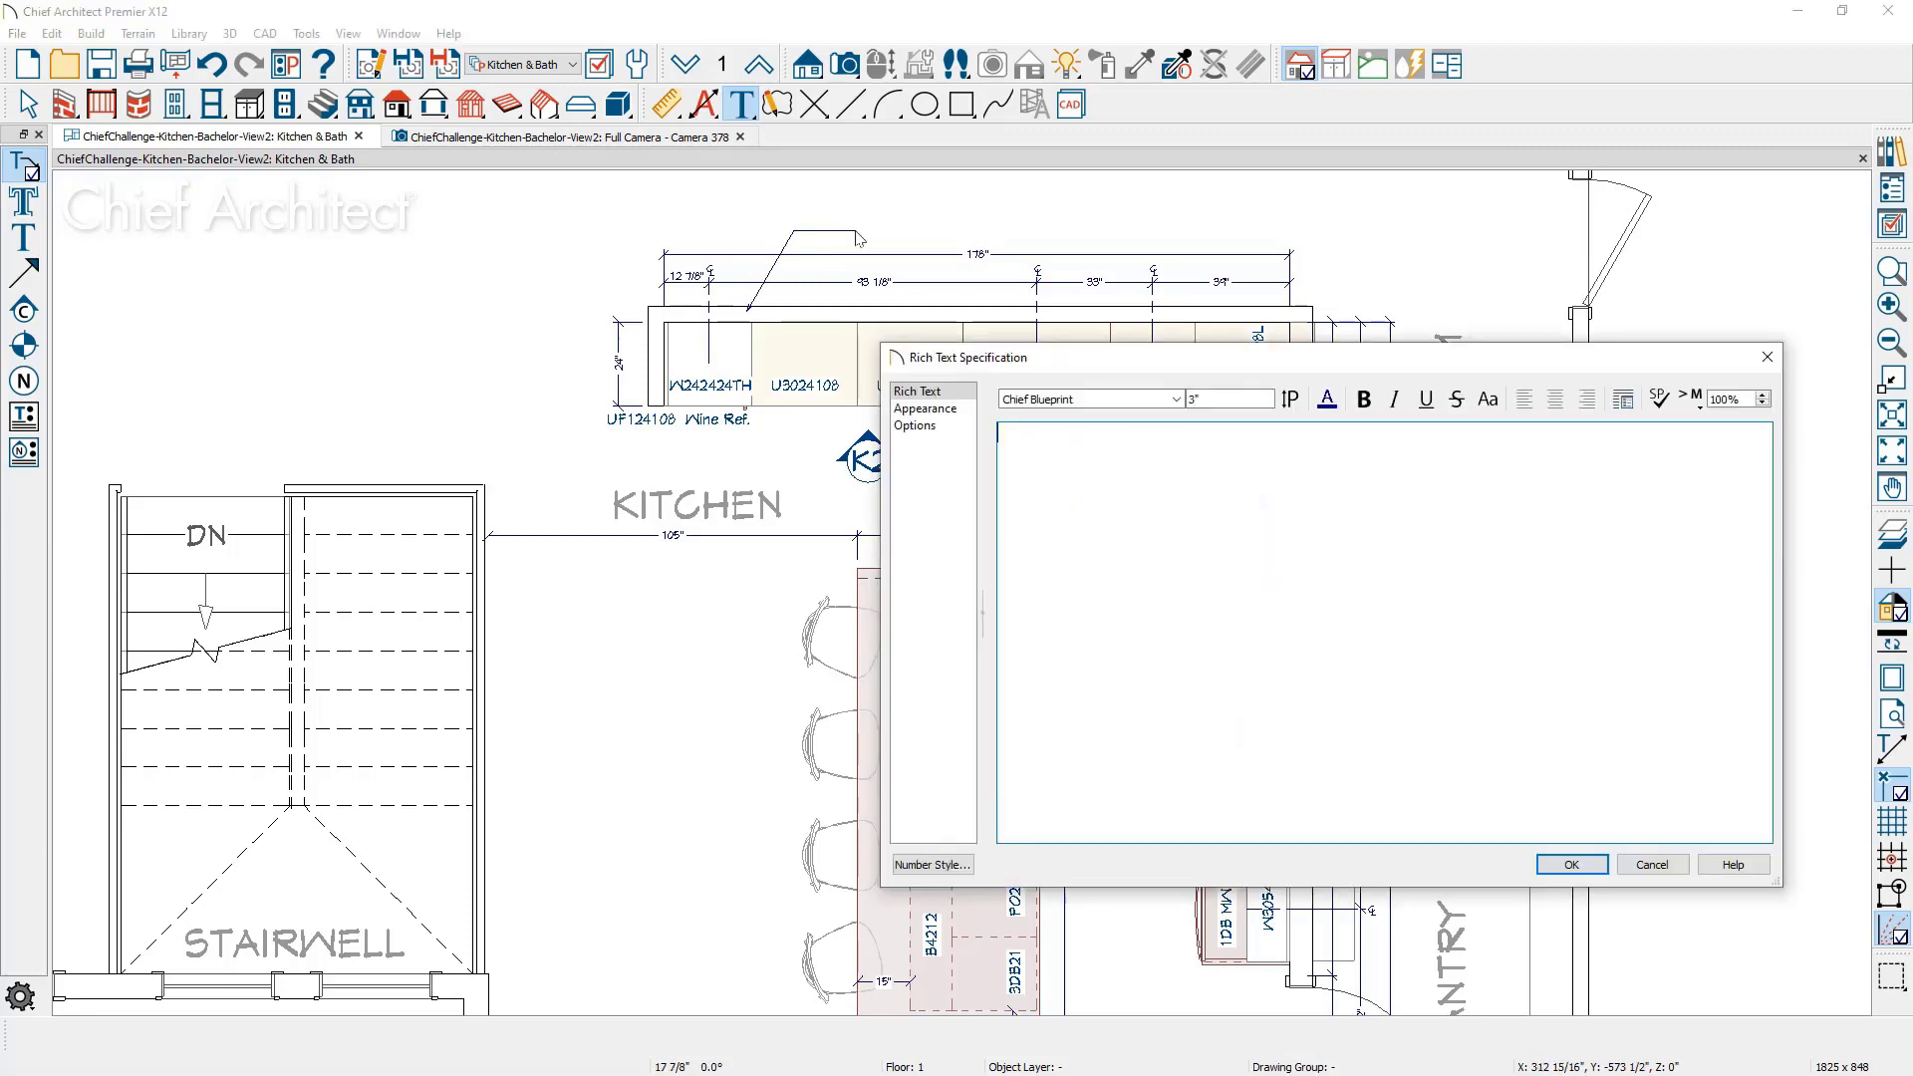
type("10'")
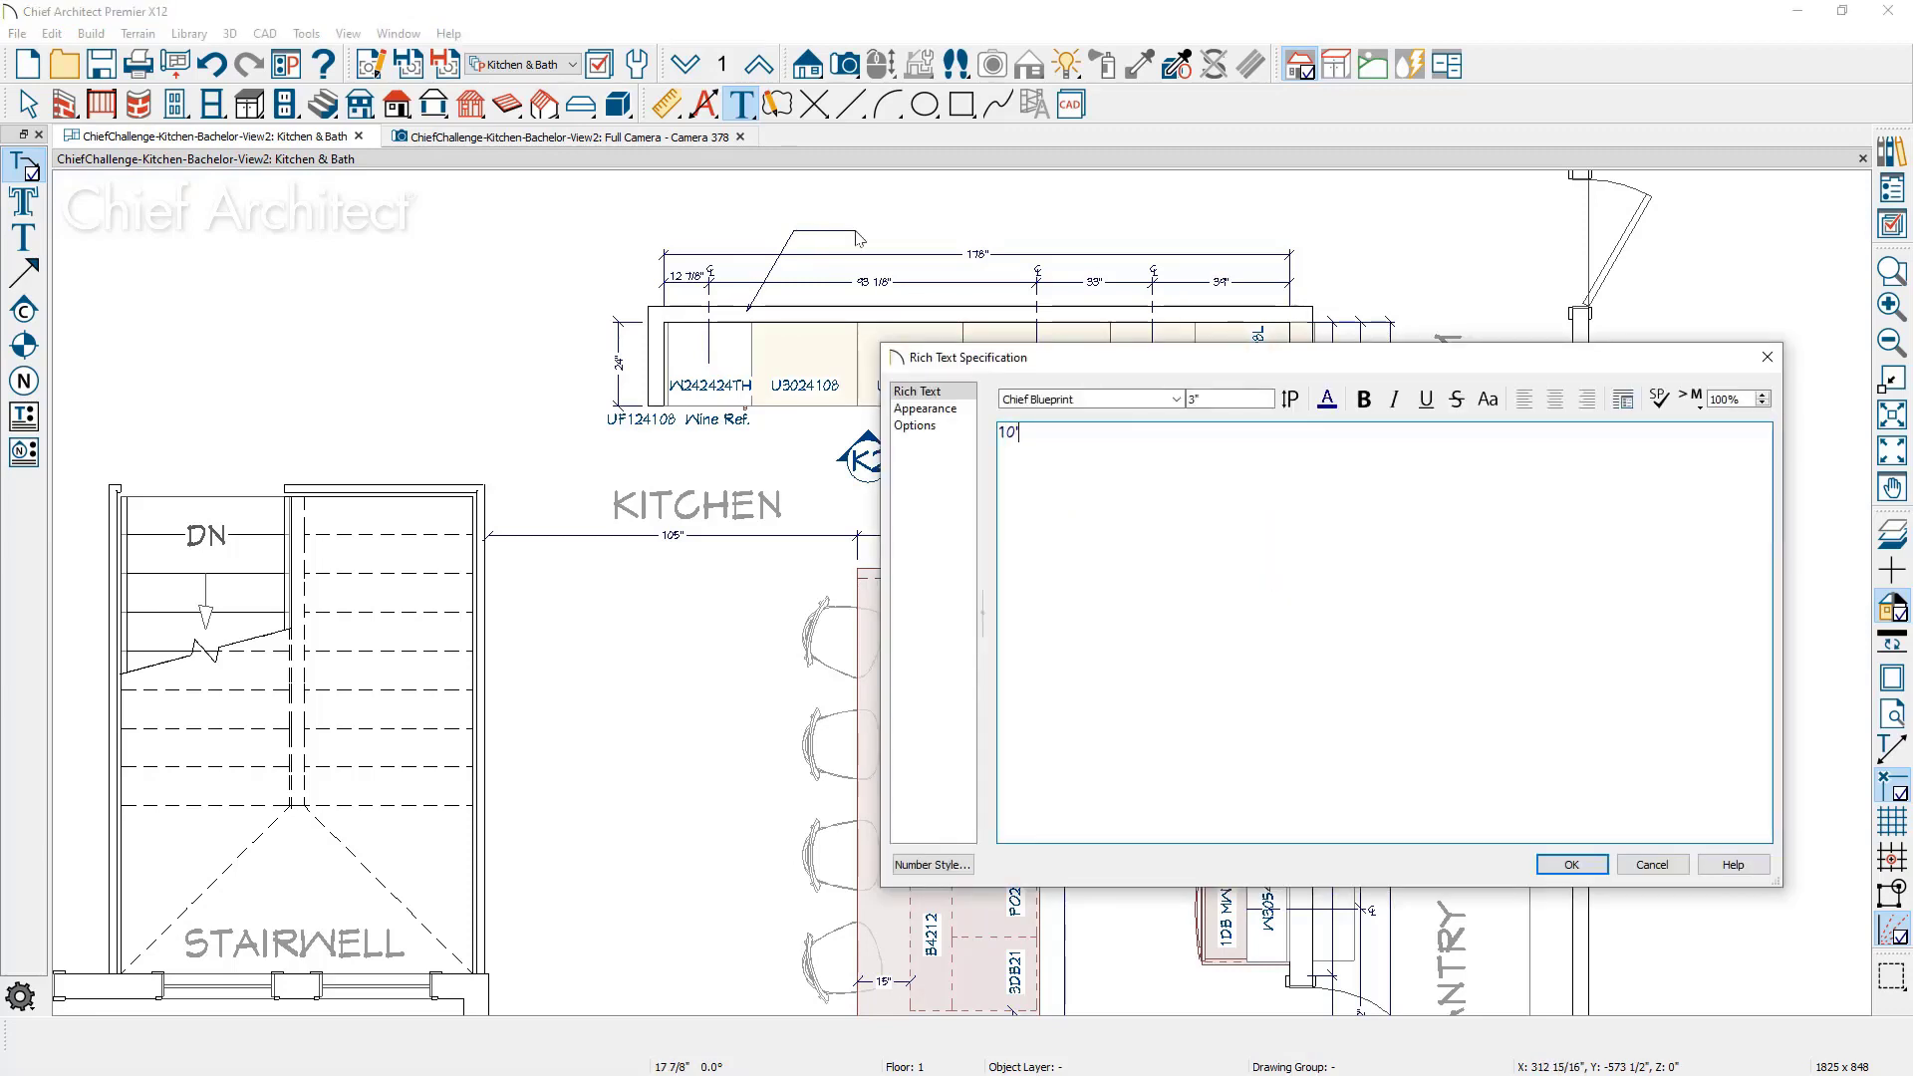
type(" SOLID RAIL")
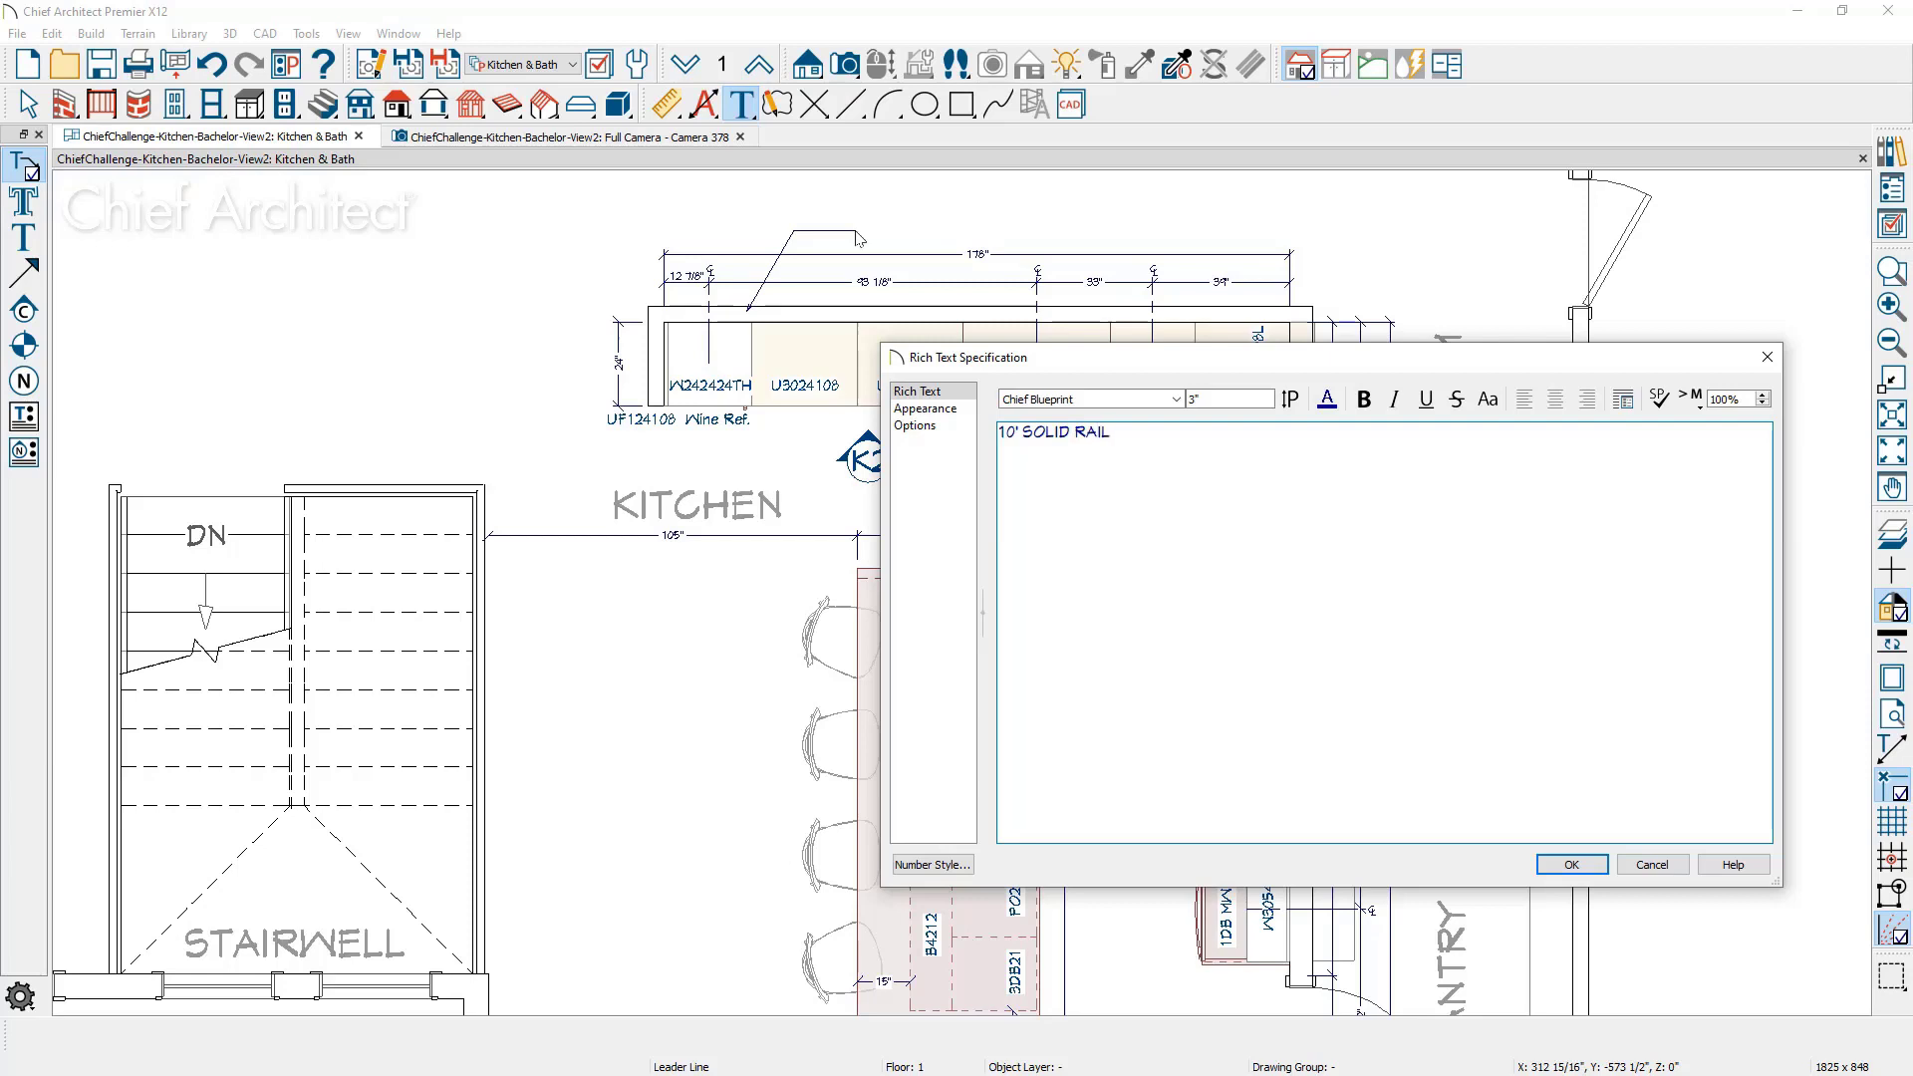
type("ING WALL")
left_click(1582, 863)
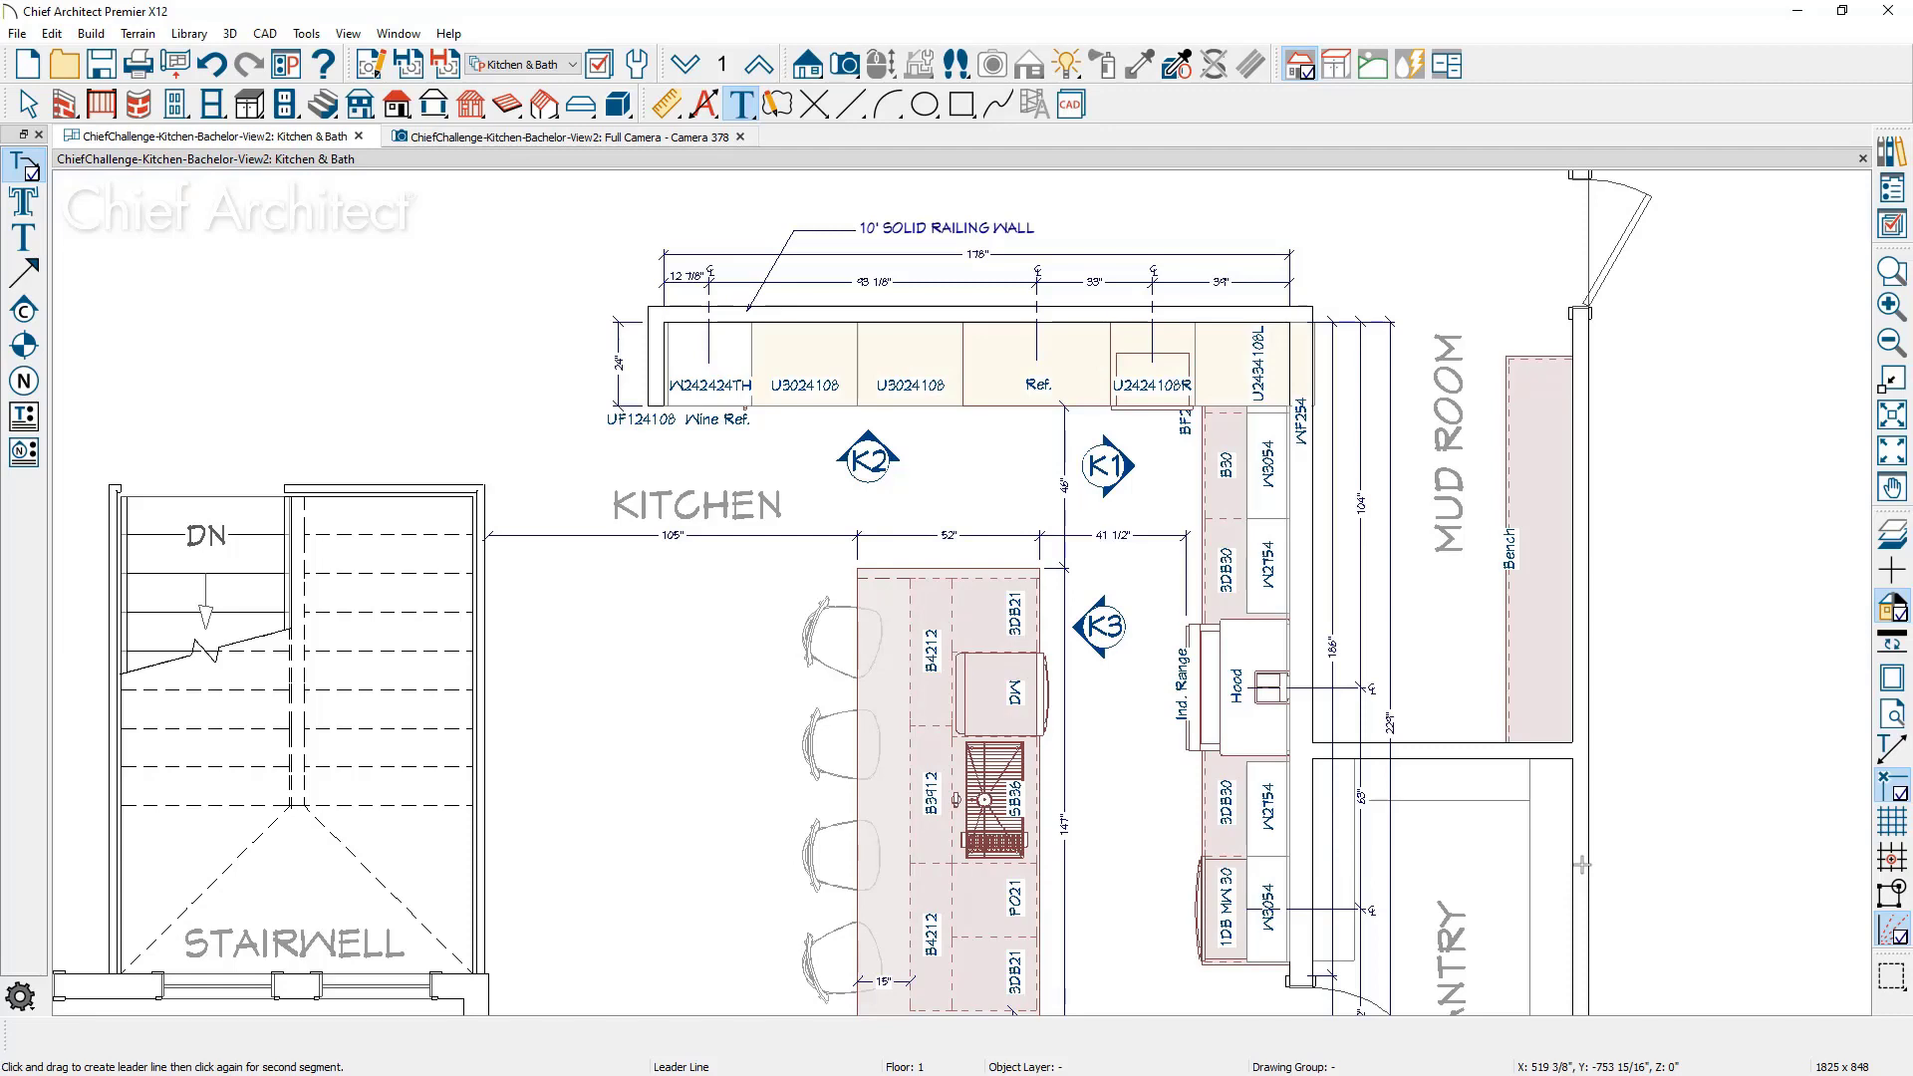
key("space")
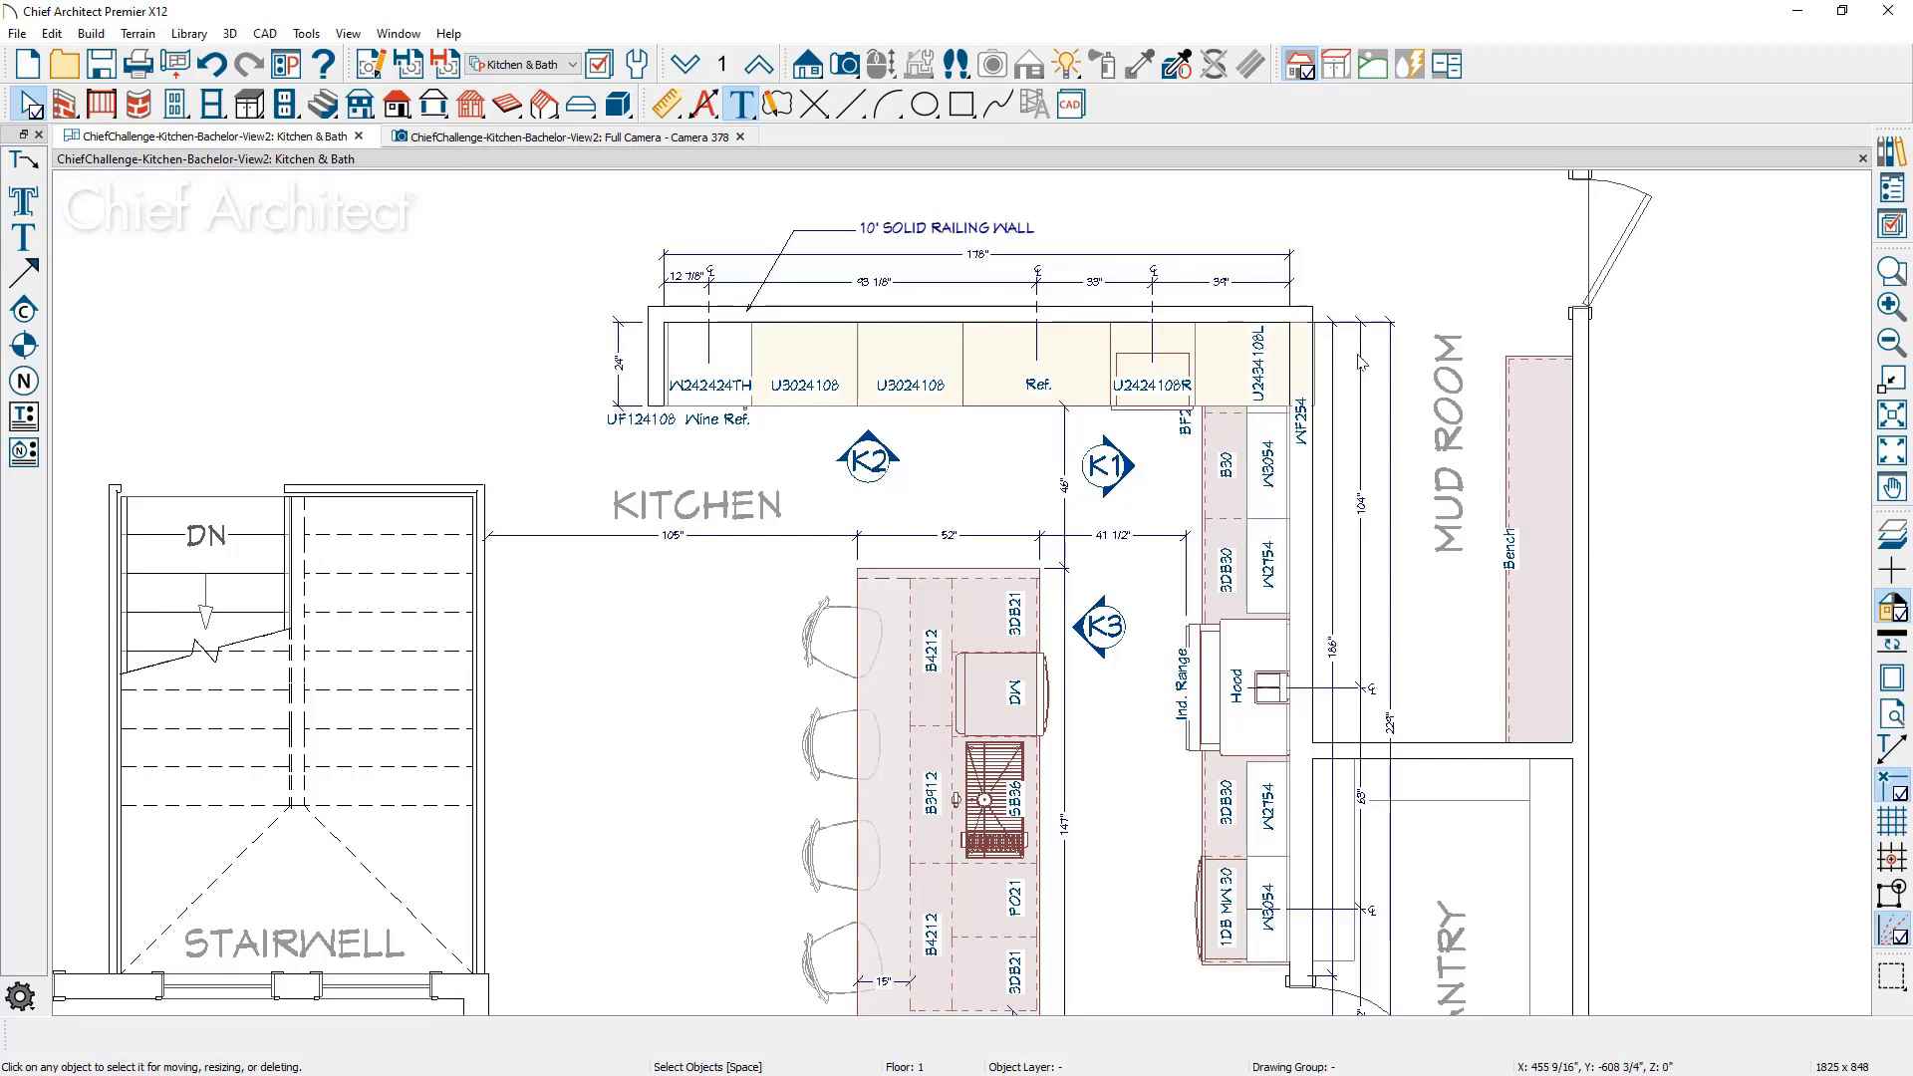
Step: Add a leader line pointing to the corner tall cabinet beside the mud room with the text "CABINET FRONT"
key("space")
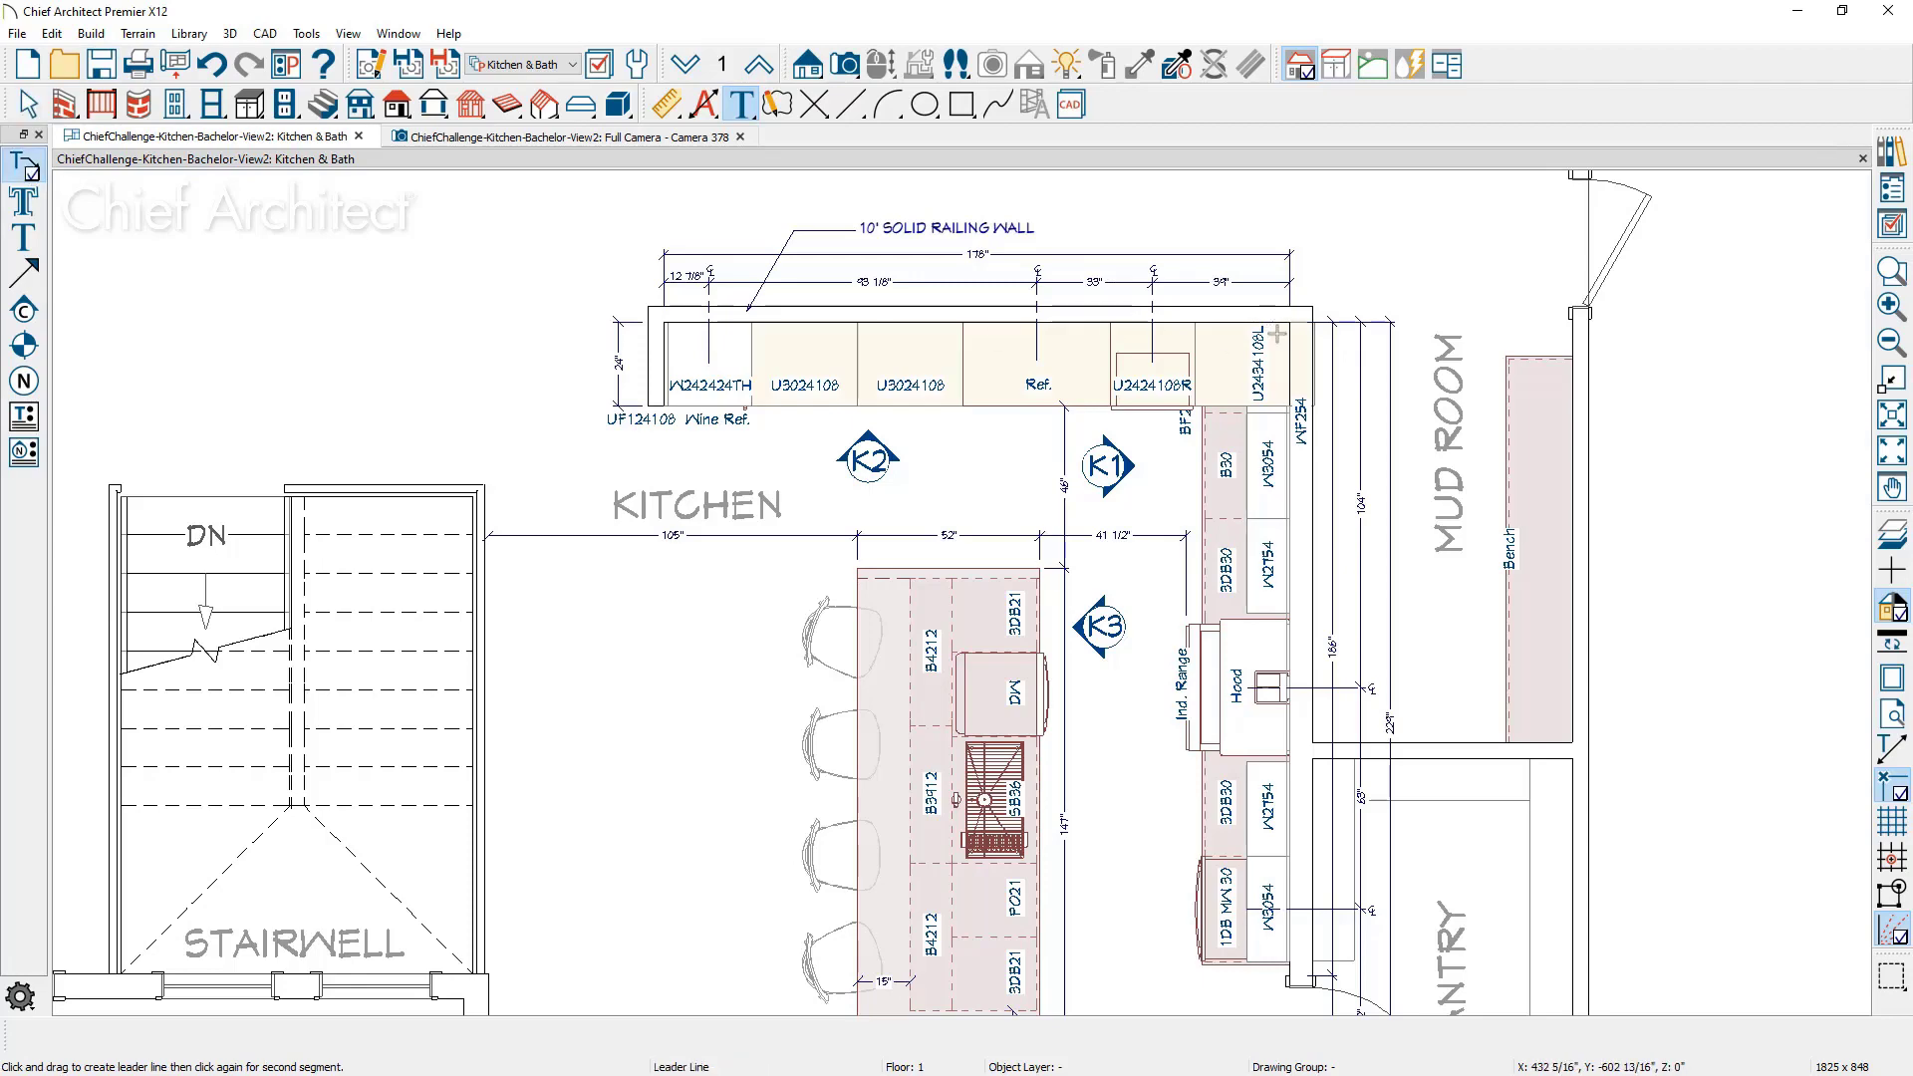
left_click_drag(1277, 334, 1321, 270)
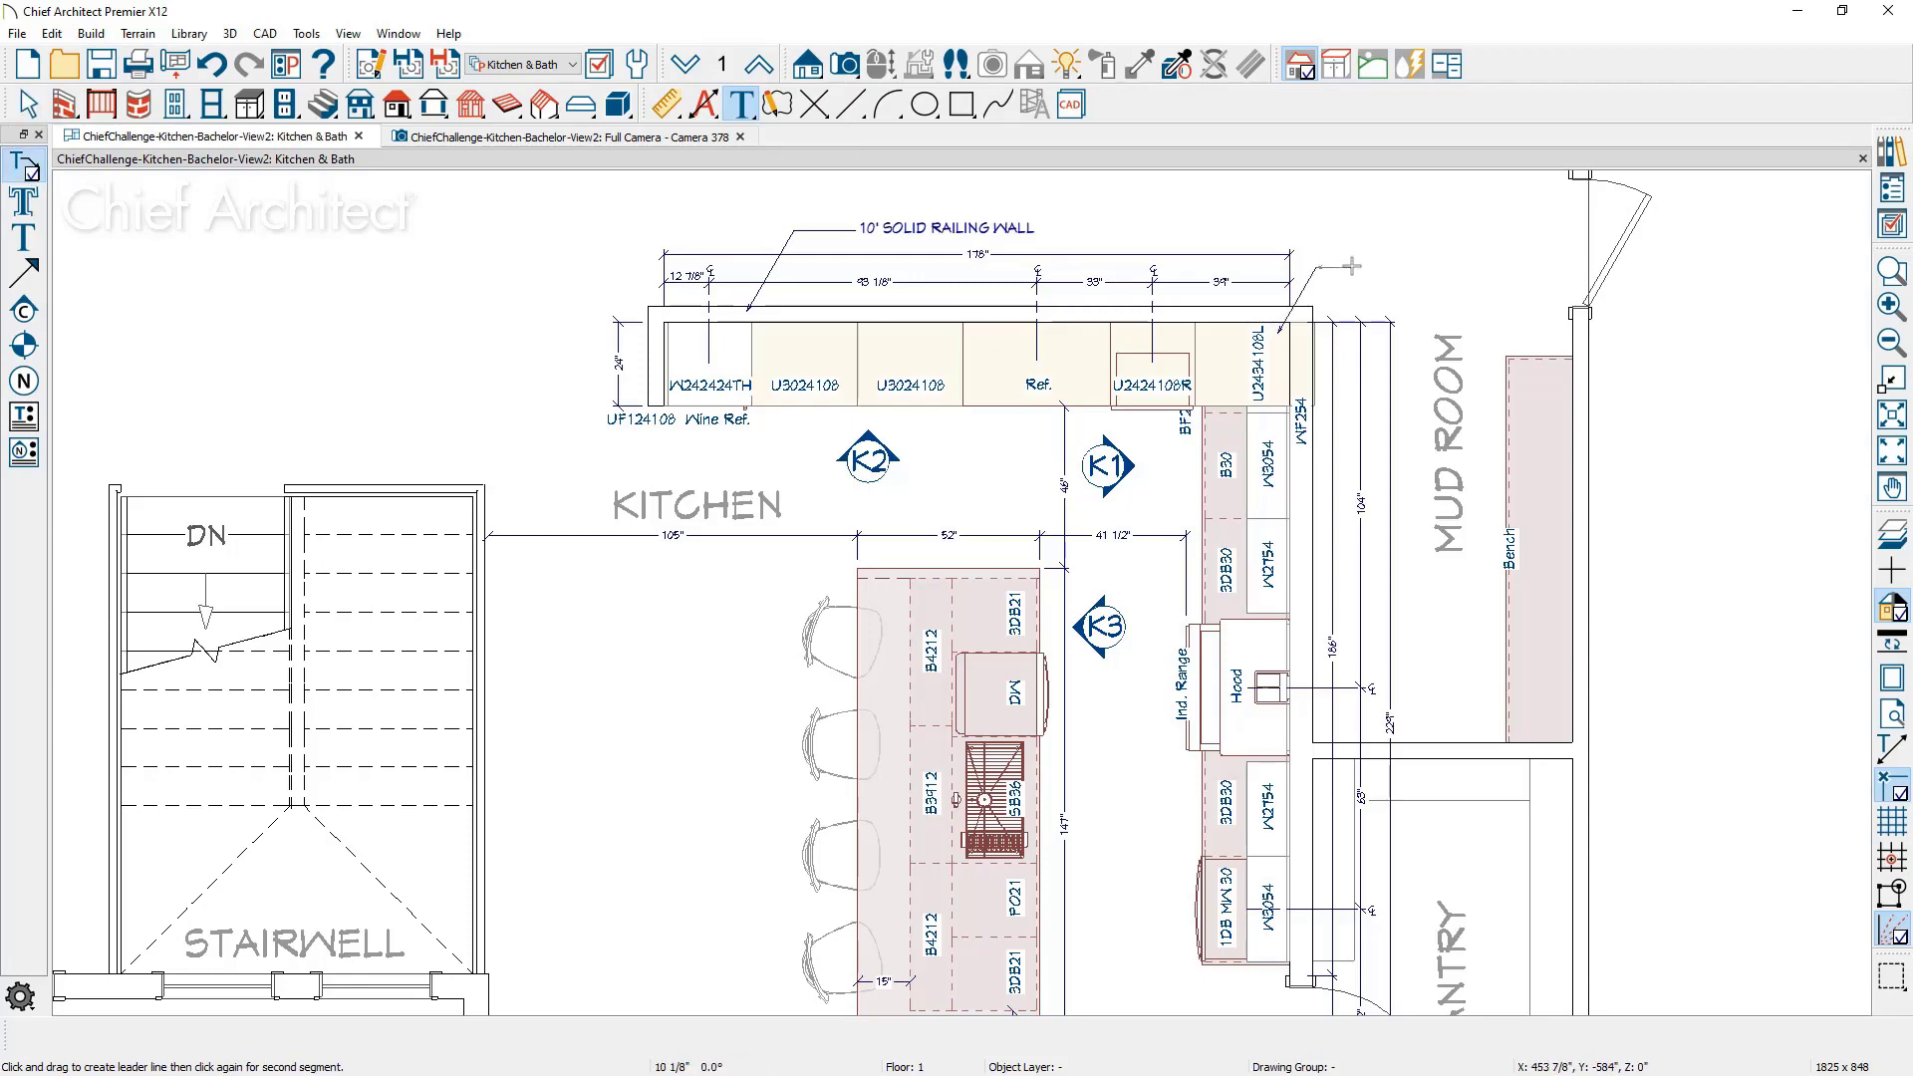
left_click(1350, 266)
type("CA")
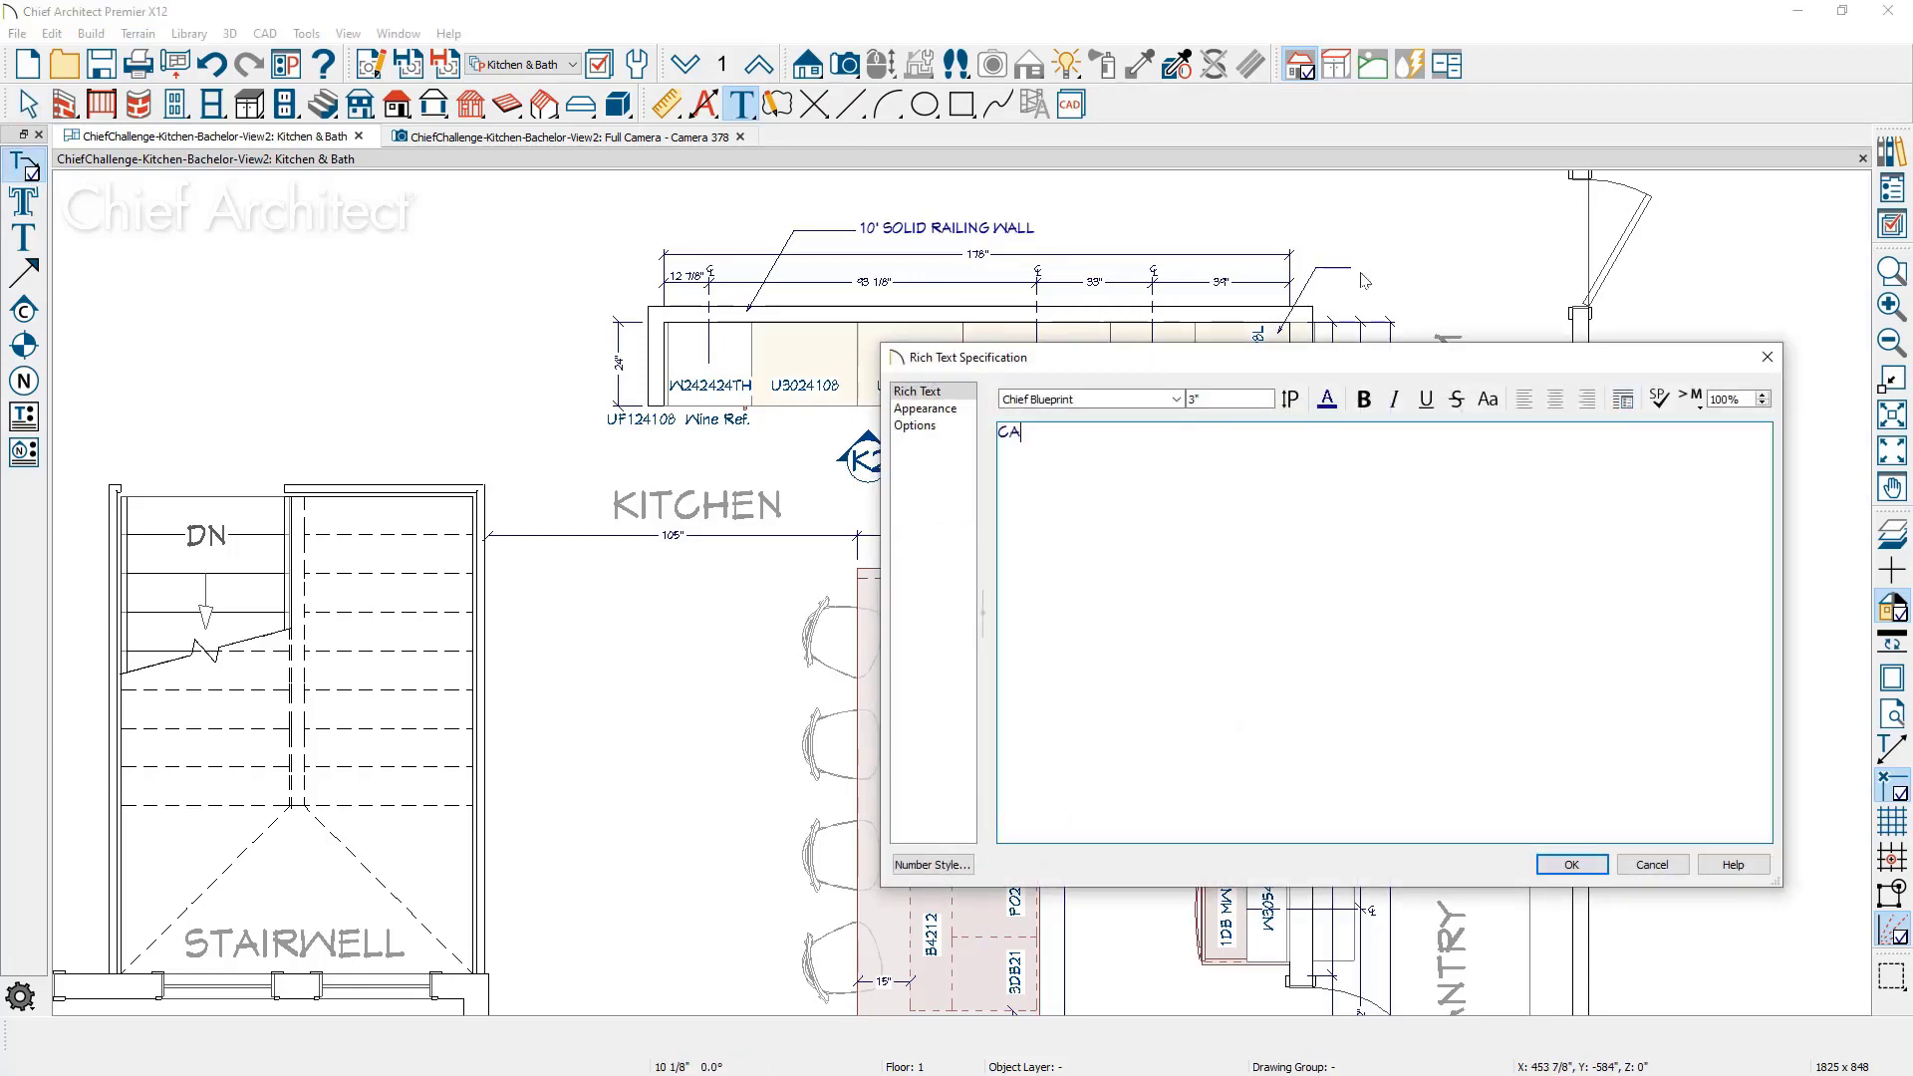
type("BINET FRONT")
left_click(1570, 864)
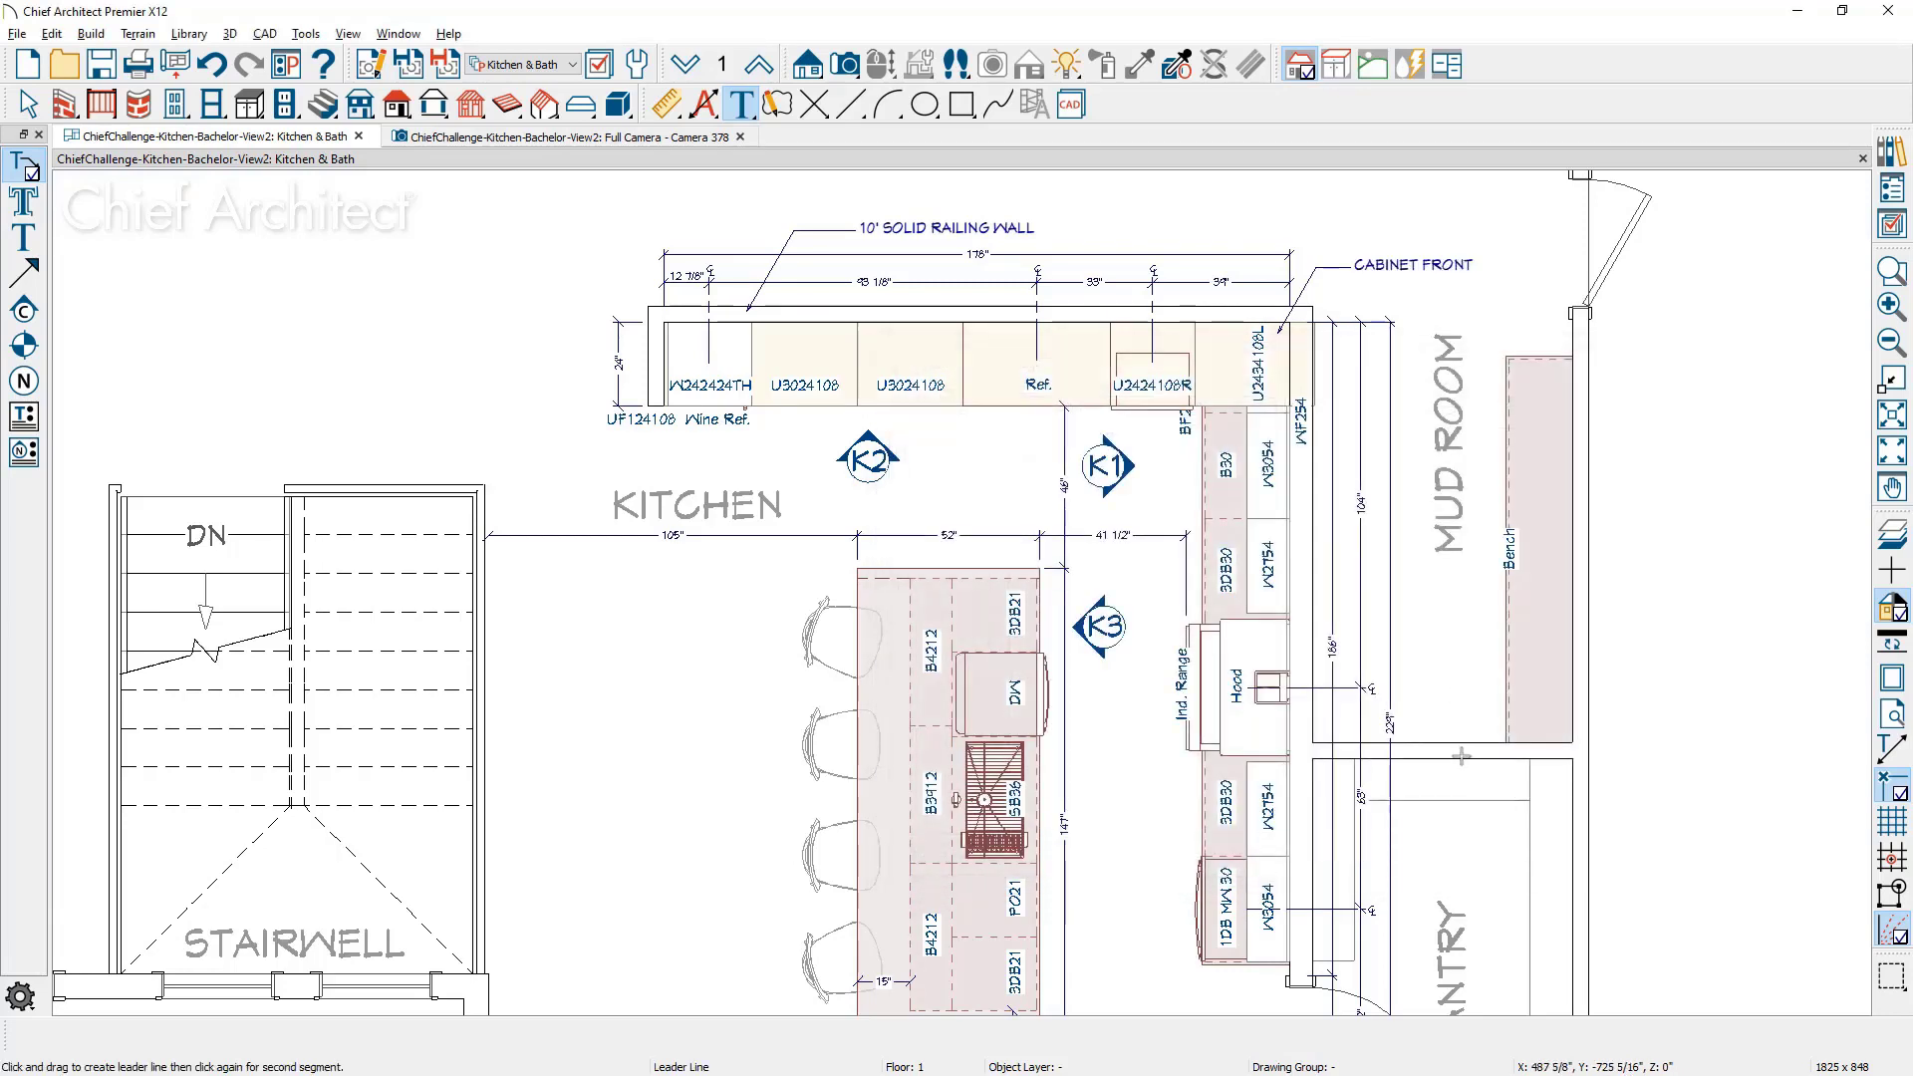
Step: Move the CABINET FRONT leader line and its text together towards the mud room so the arrow points at the wall corner
key("space")
left_click(1318, 285)
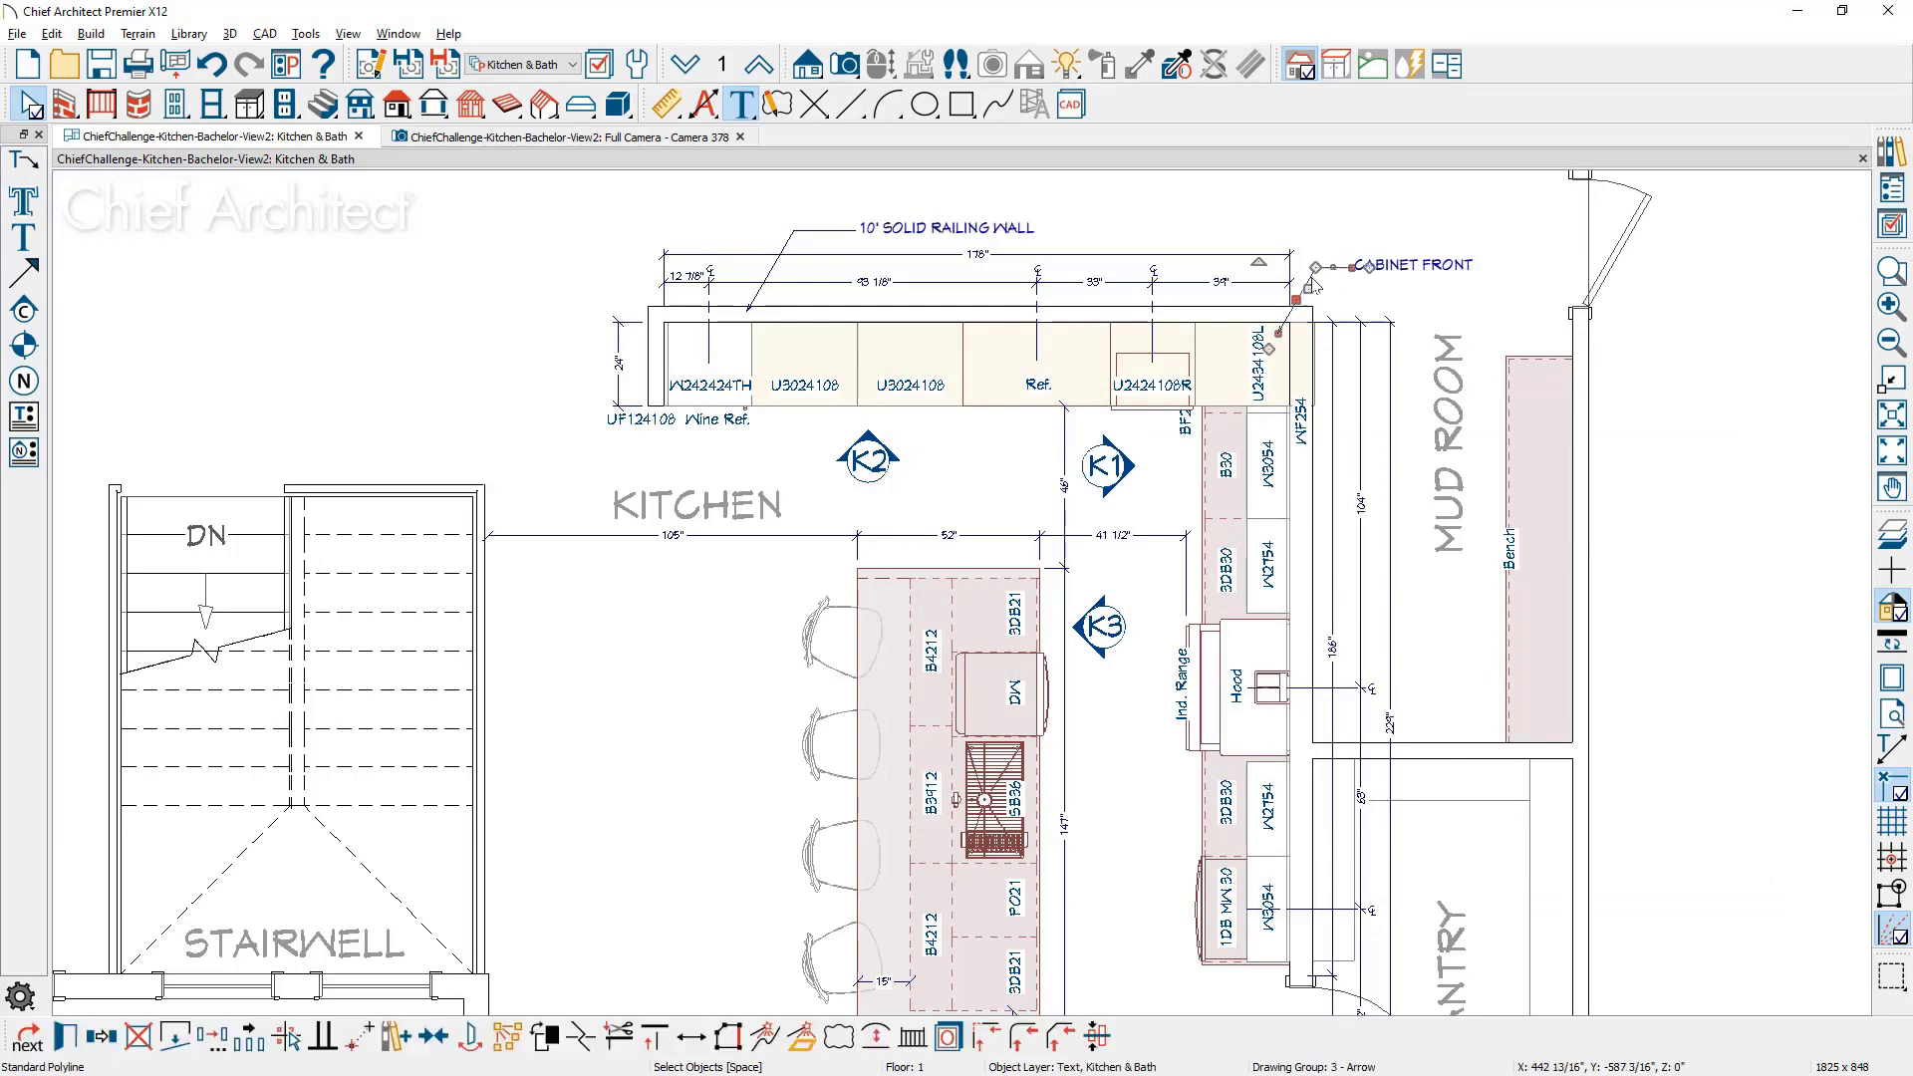
left_click(1403, 283, "shift")
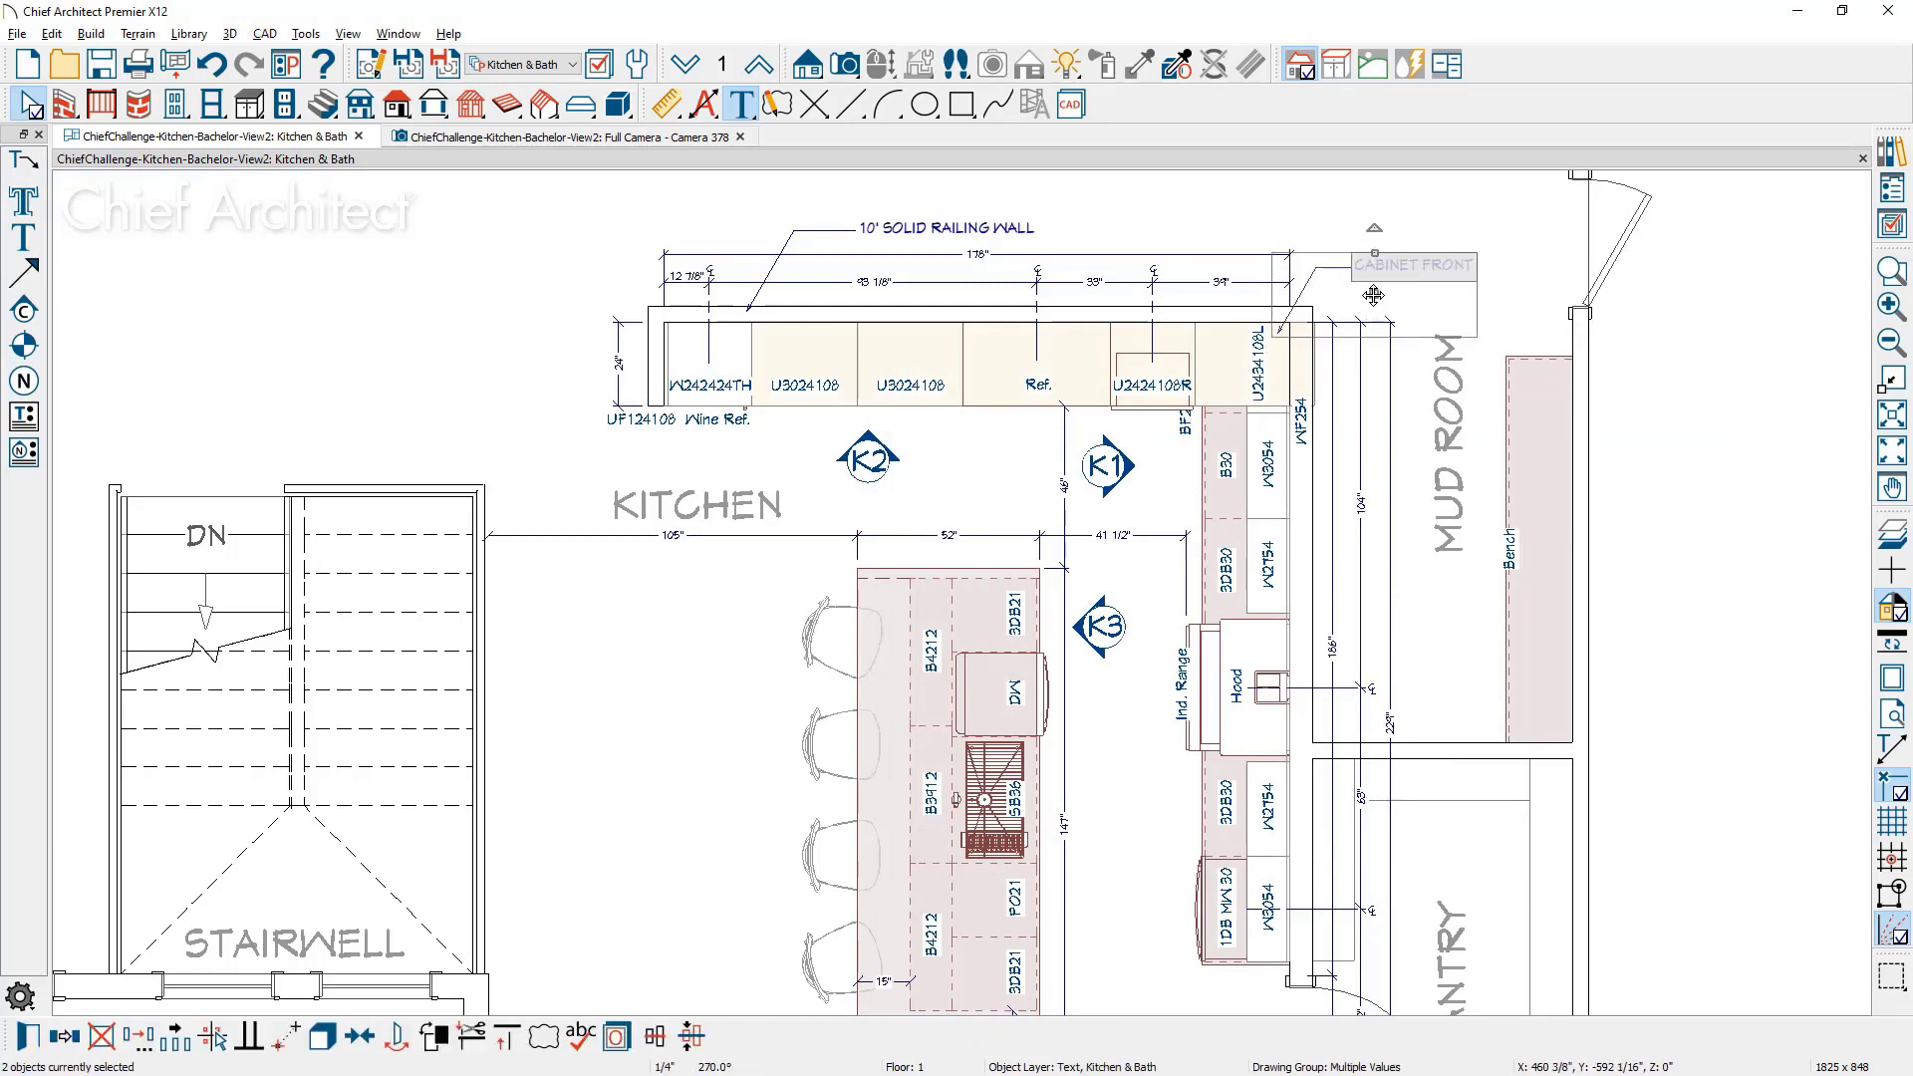
left_click_drag(1396, 292, 1400, 290)
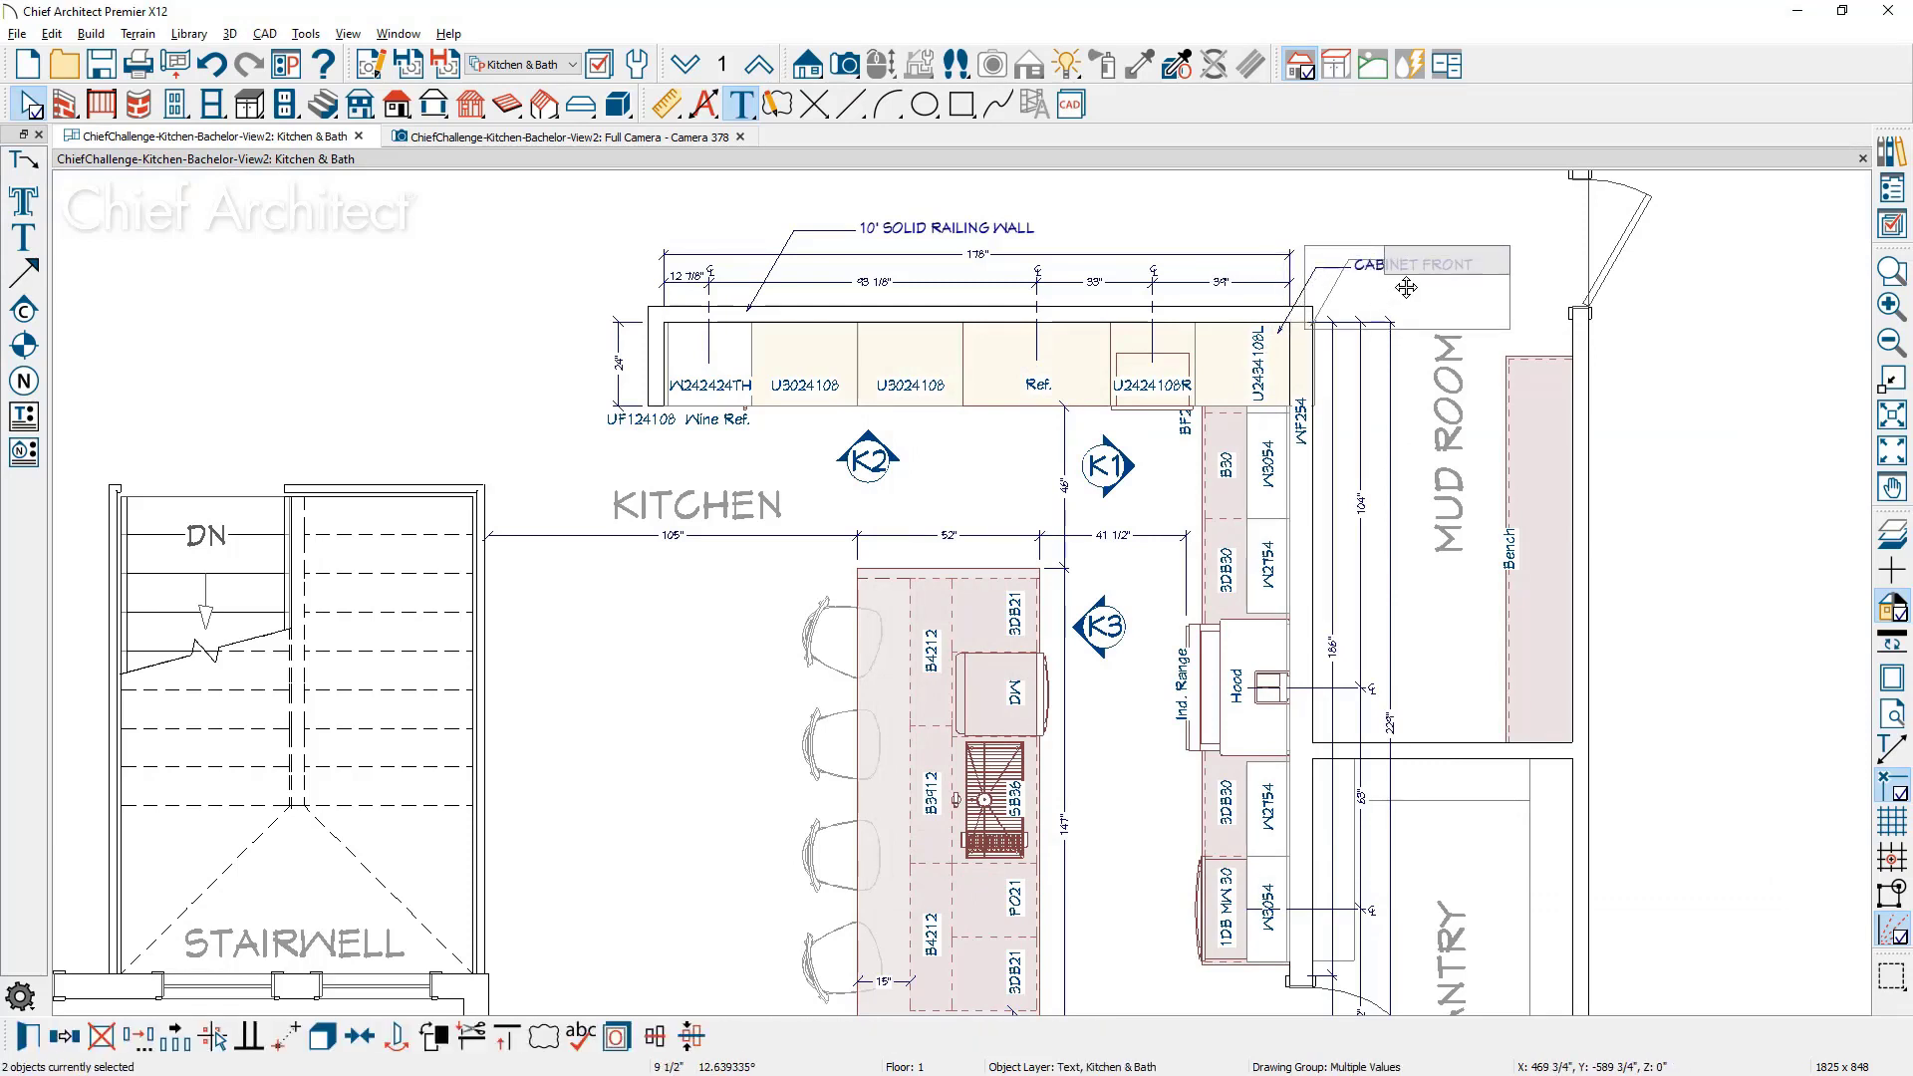
key("Escape")
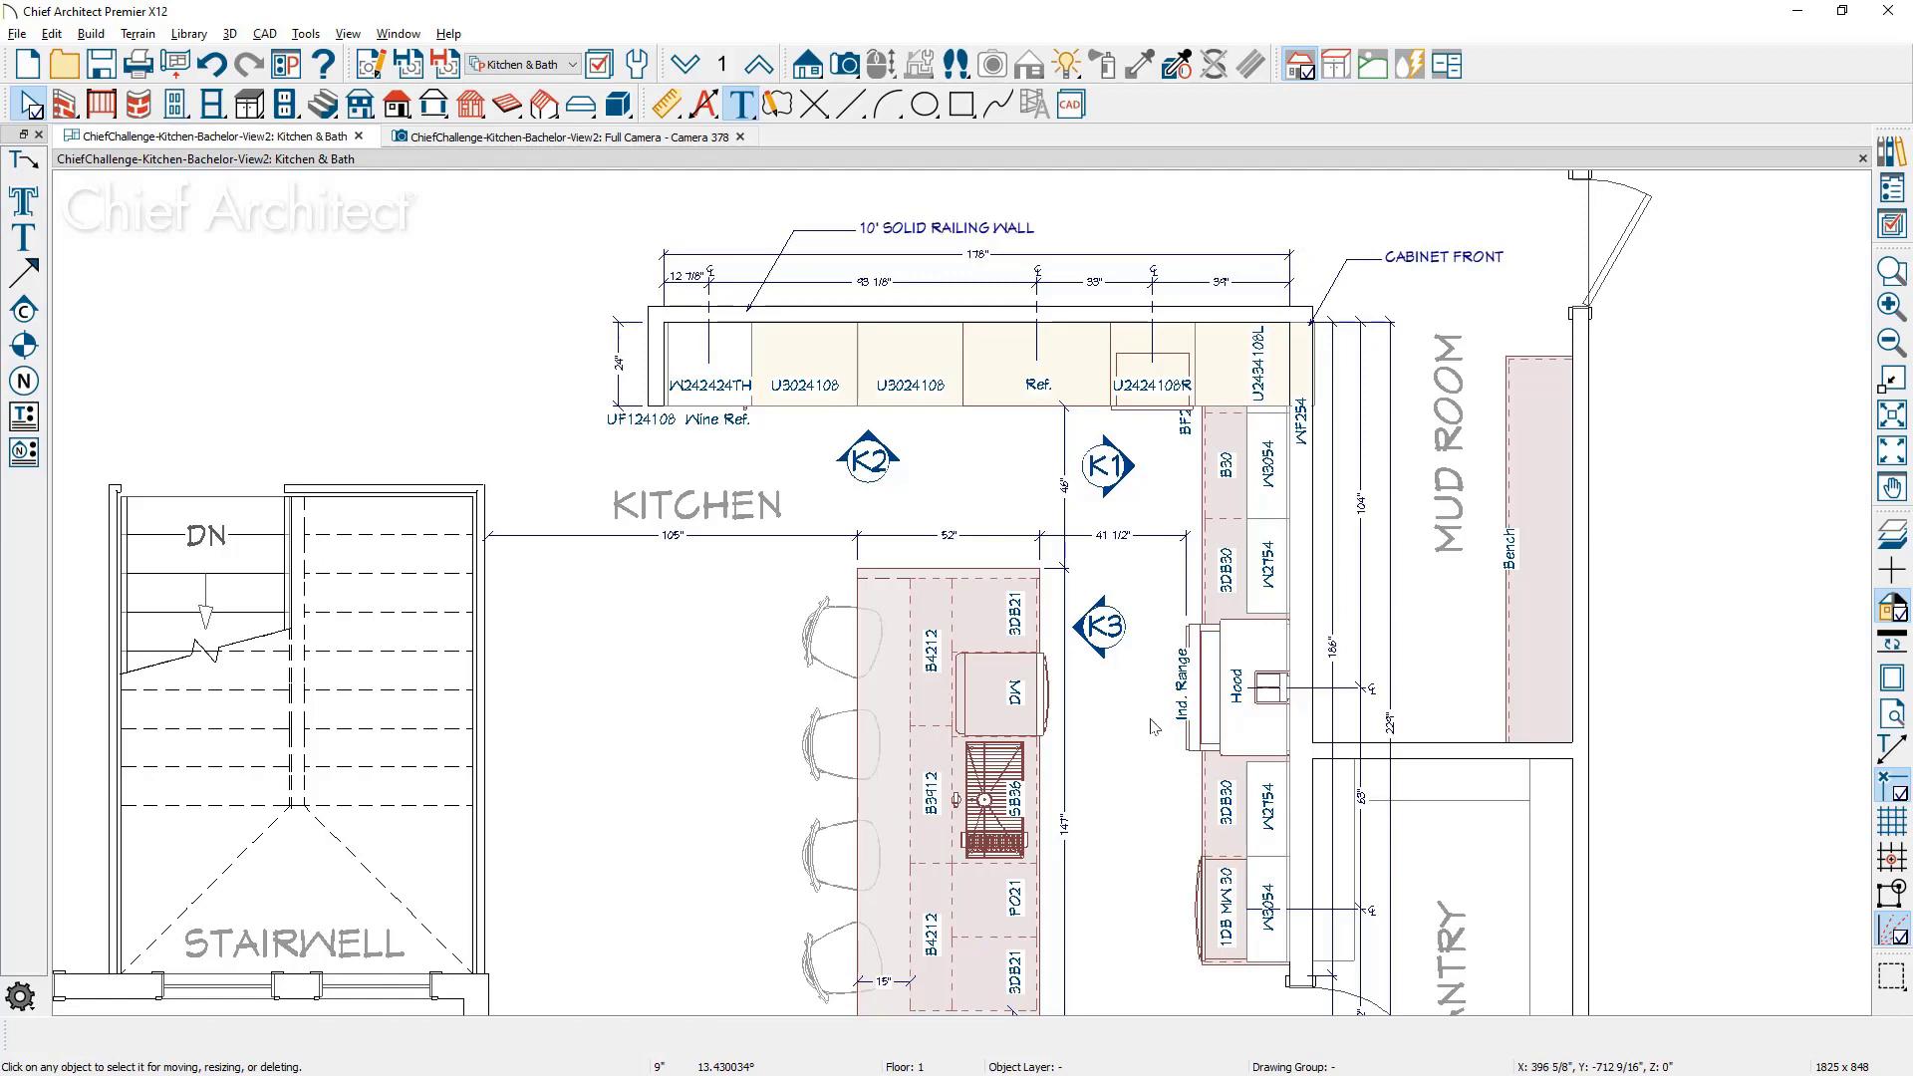
Step: Check the radius of the island countertop's rounded corner in its arc specification
middle_click_drag(1146, 735, 1145, 382)
scroll(952, 772, "up", 3)
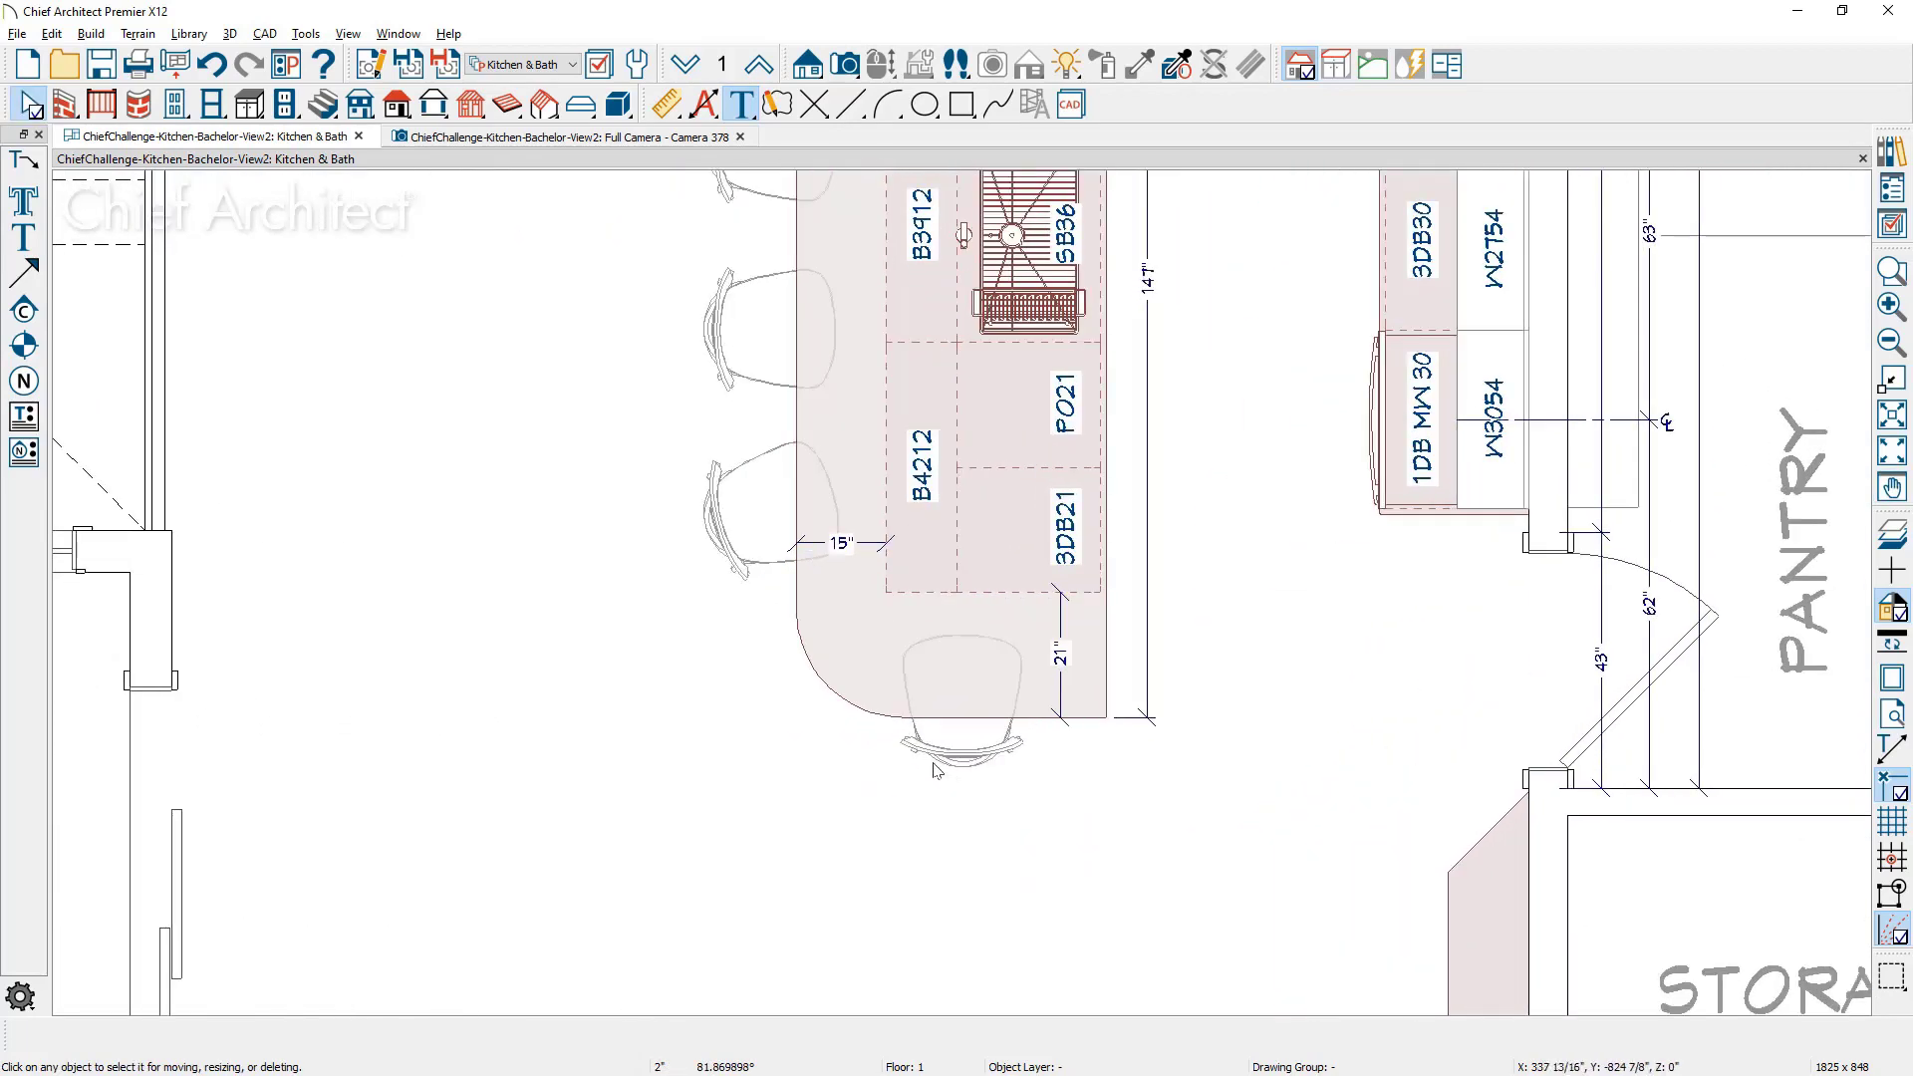
middle_click_drag(1108, 724, 1119, 739)
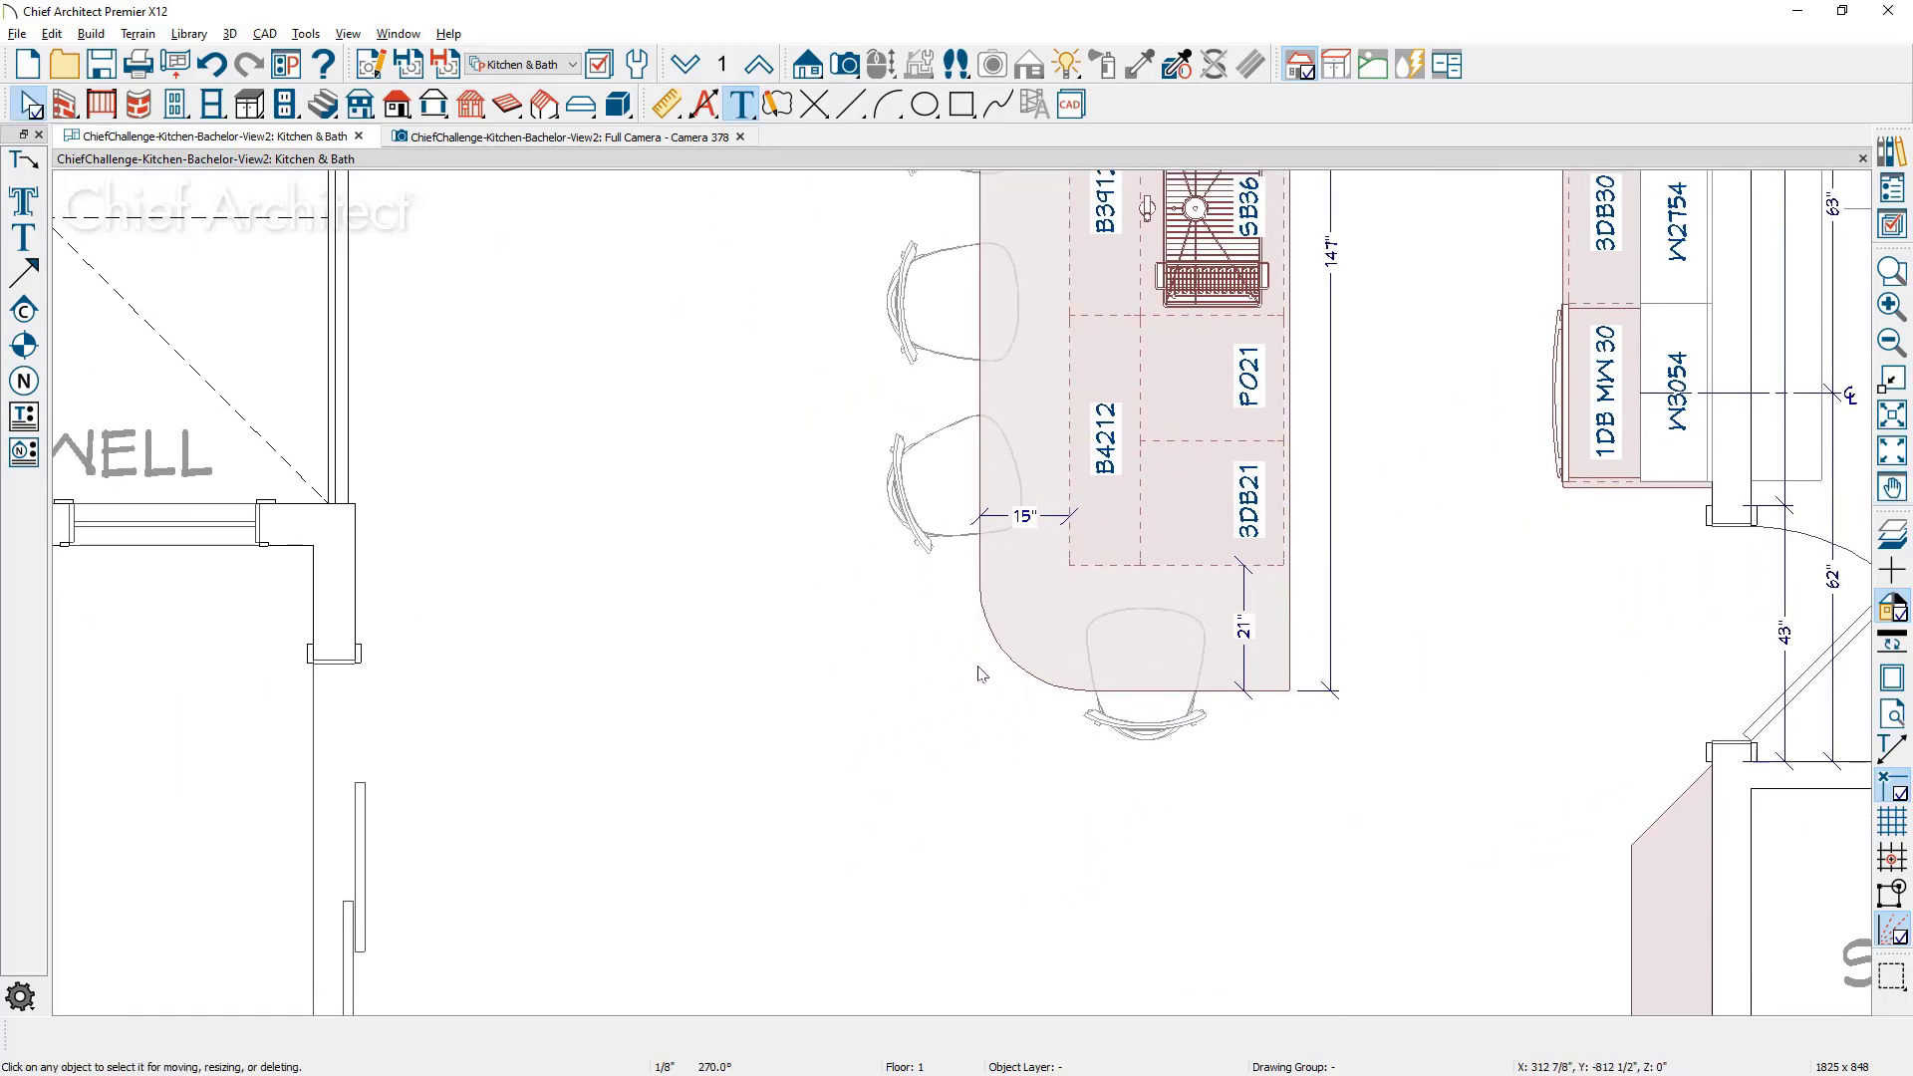
left_click(1027, 676)
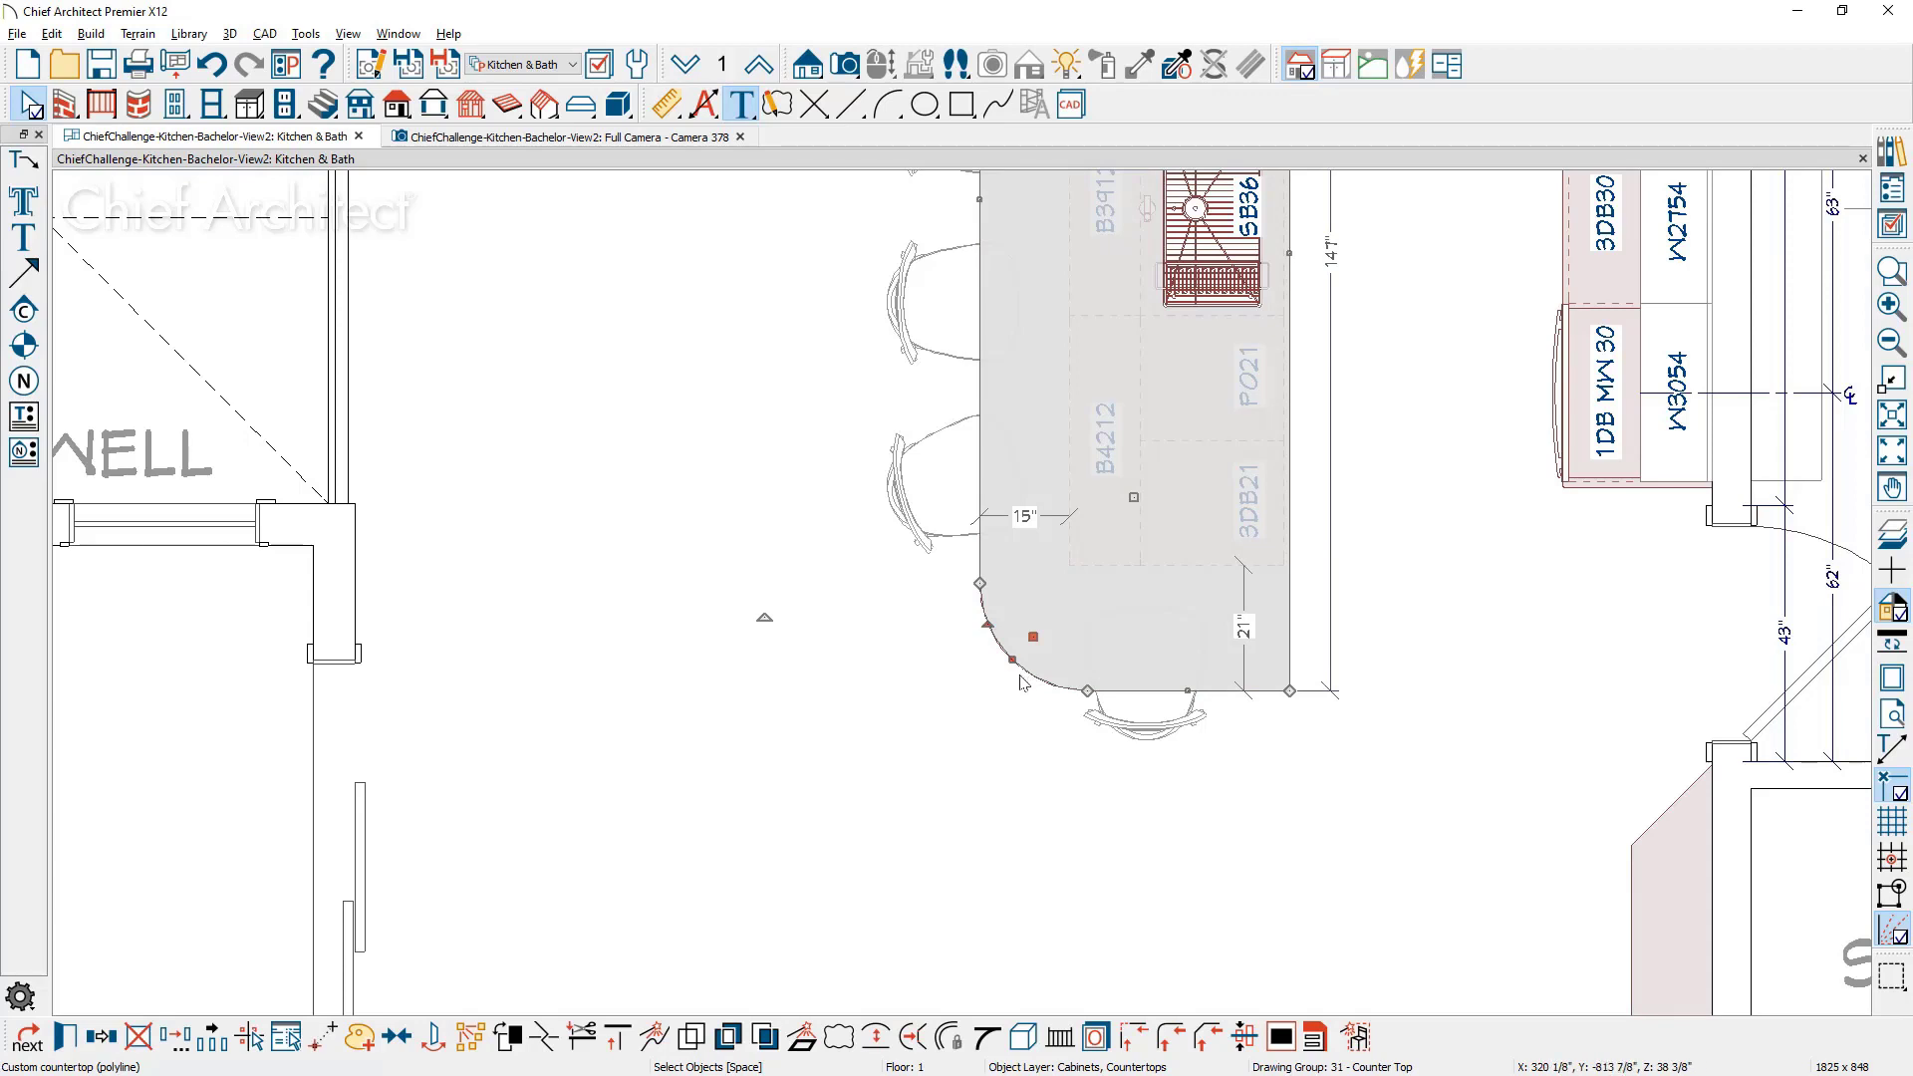
double_click(1021, 678)
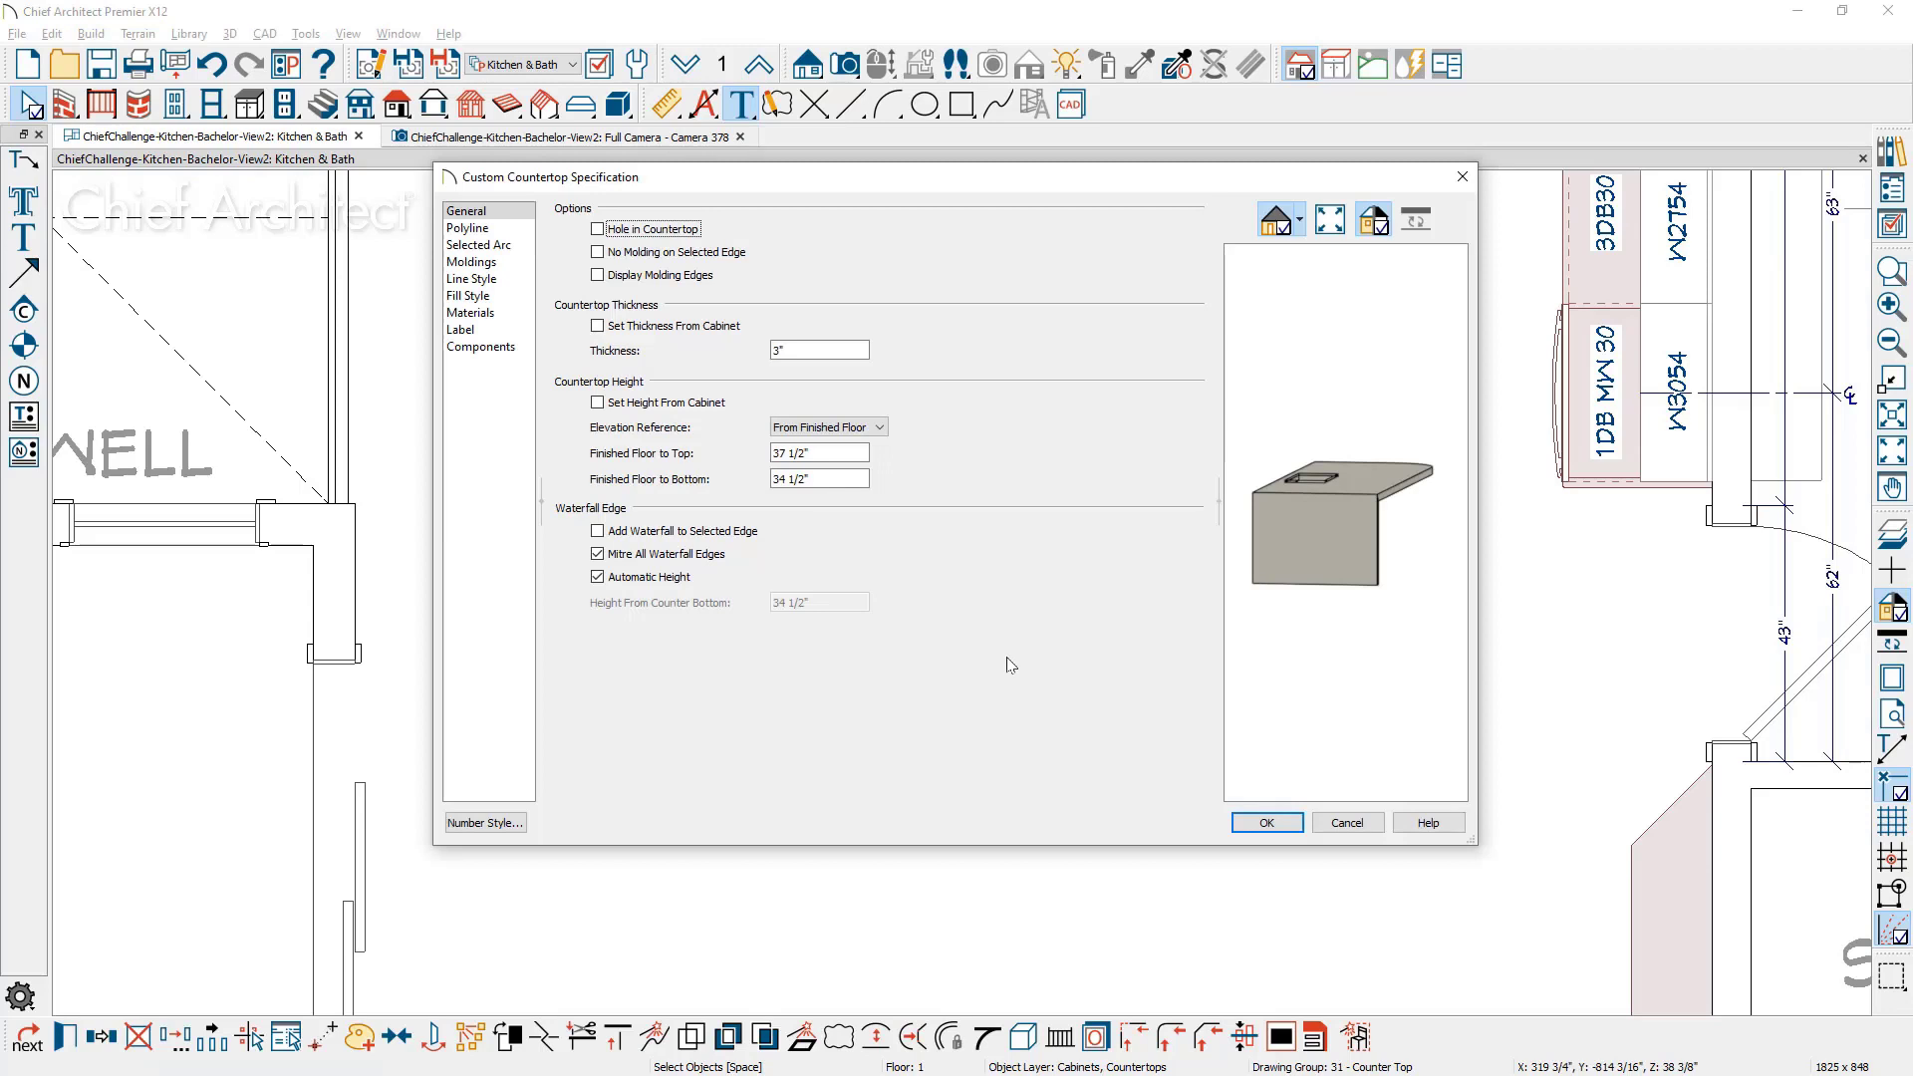
left_click(509, 248)
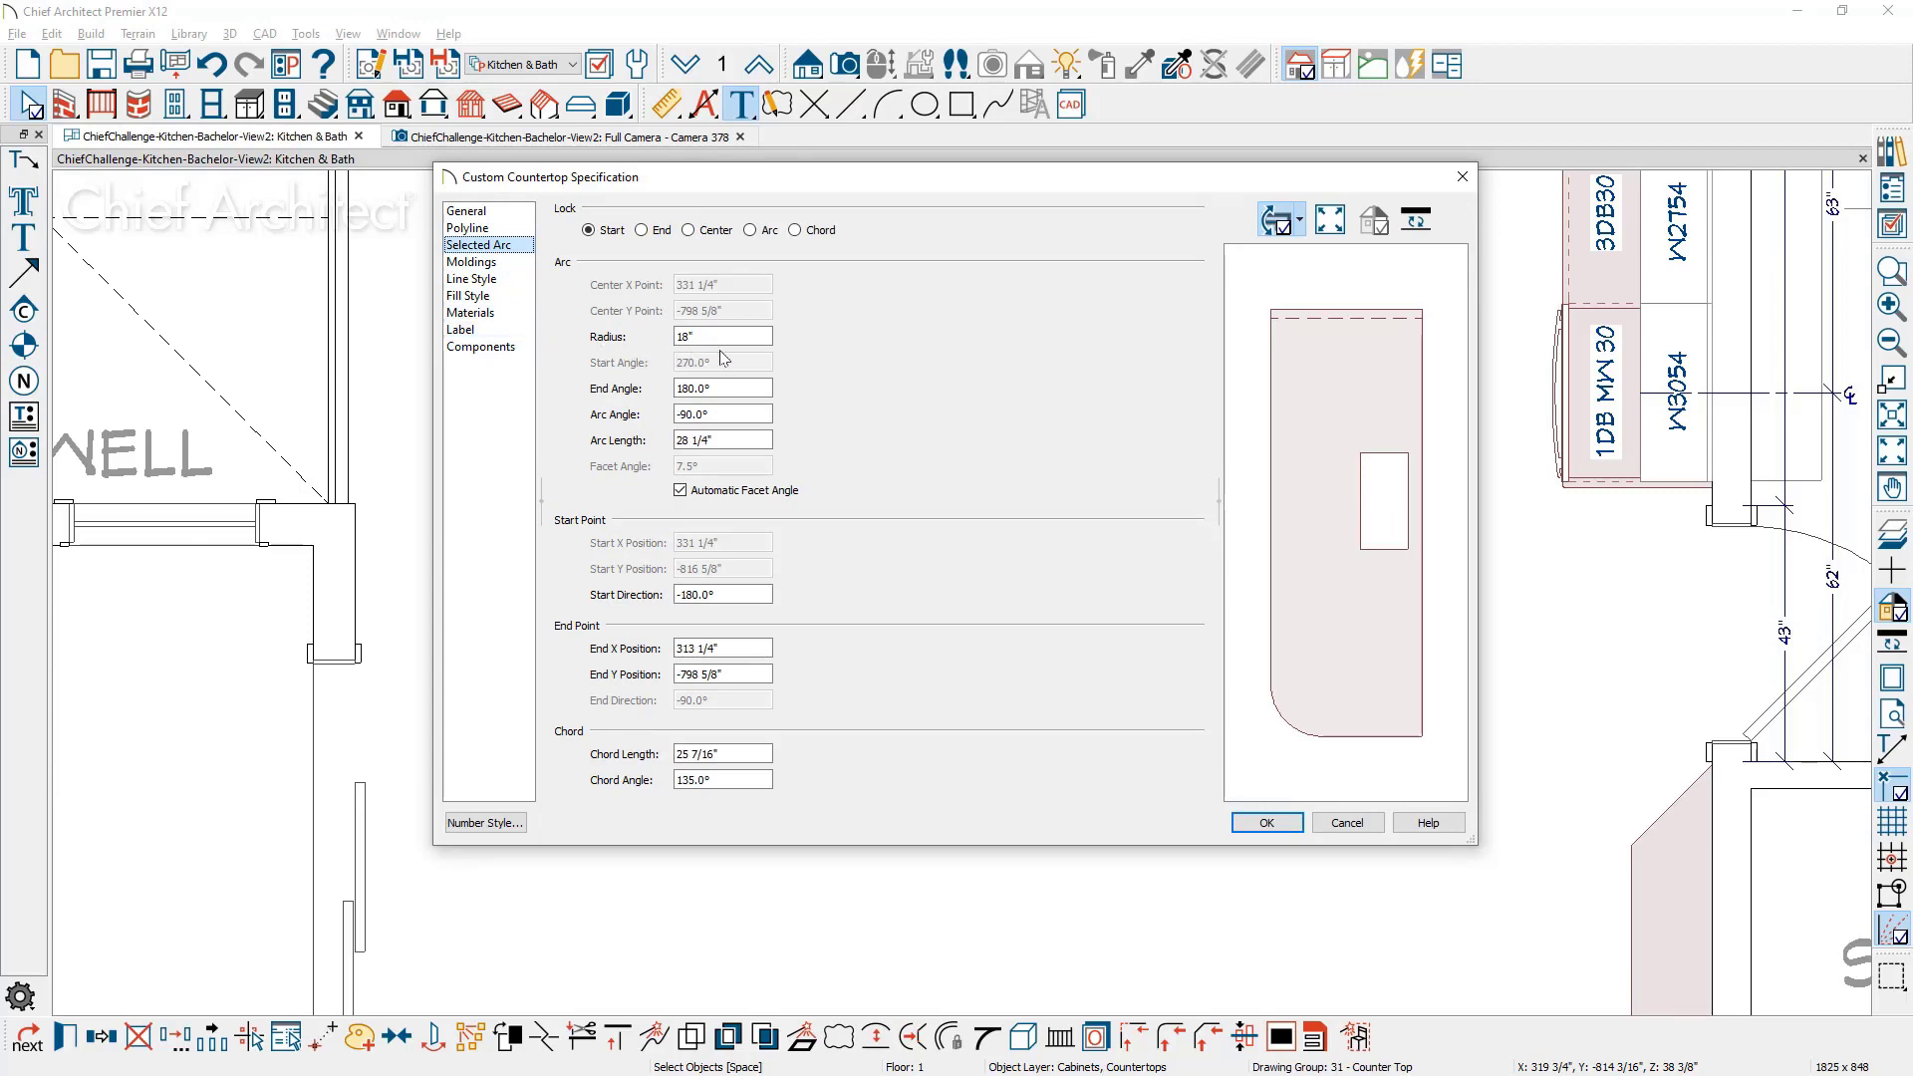
left_click(1376, 820)
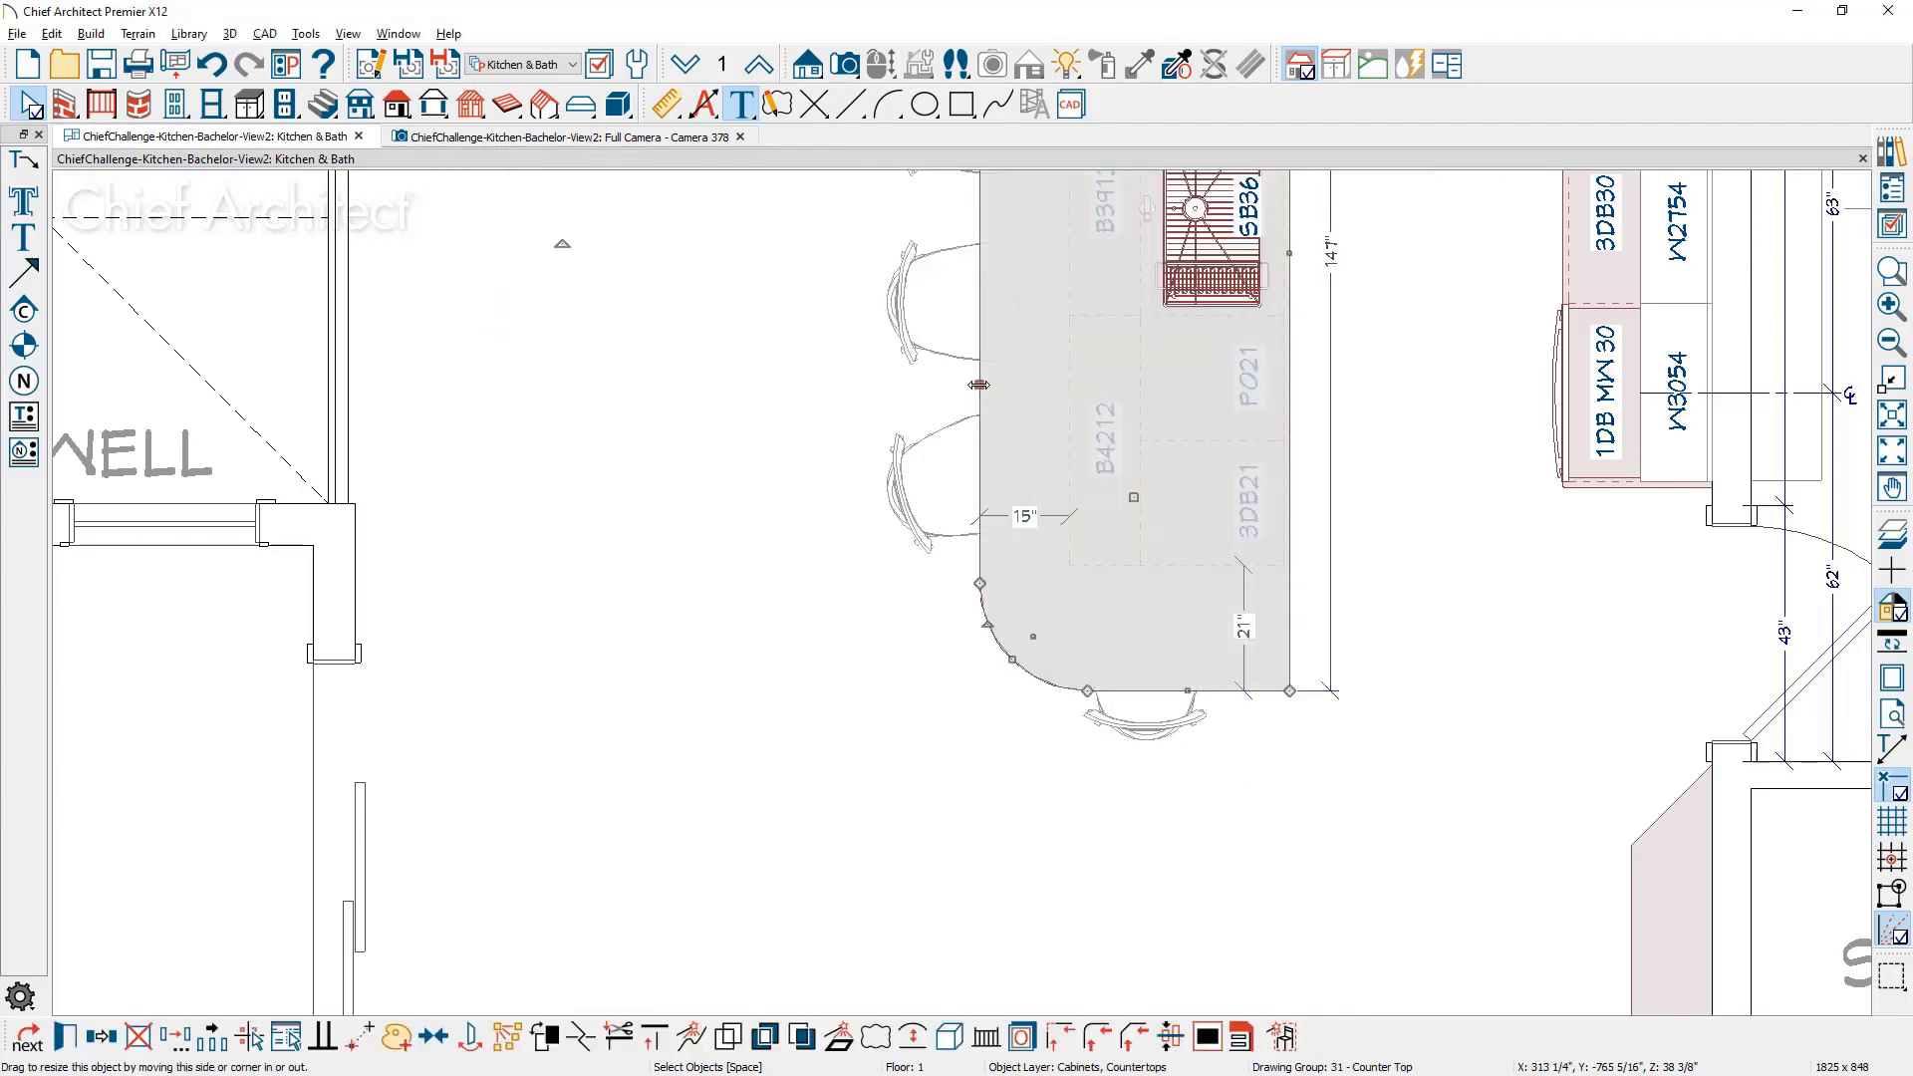
Step: Check the length of the island countertop's straight seating-side edge in its line specification
left_click(979, 385)
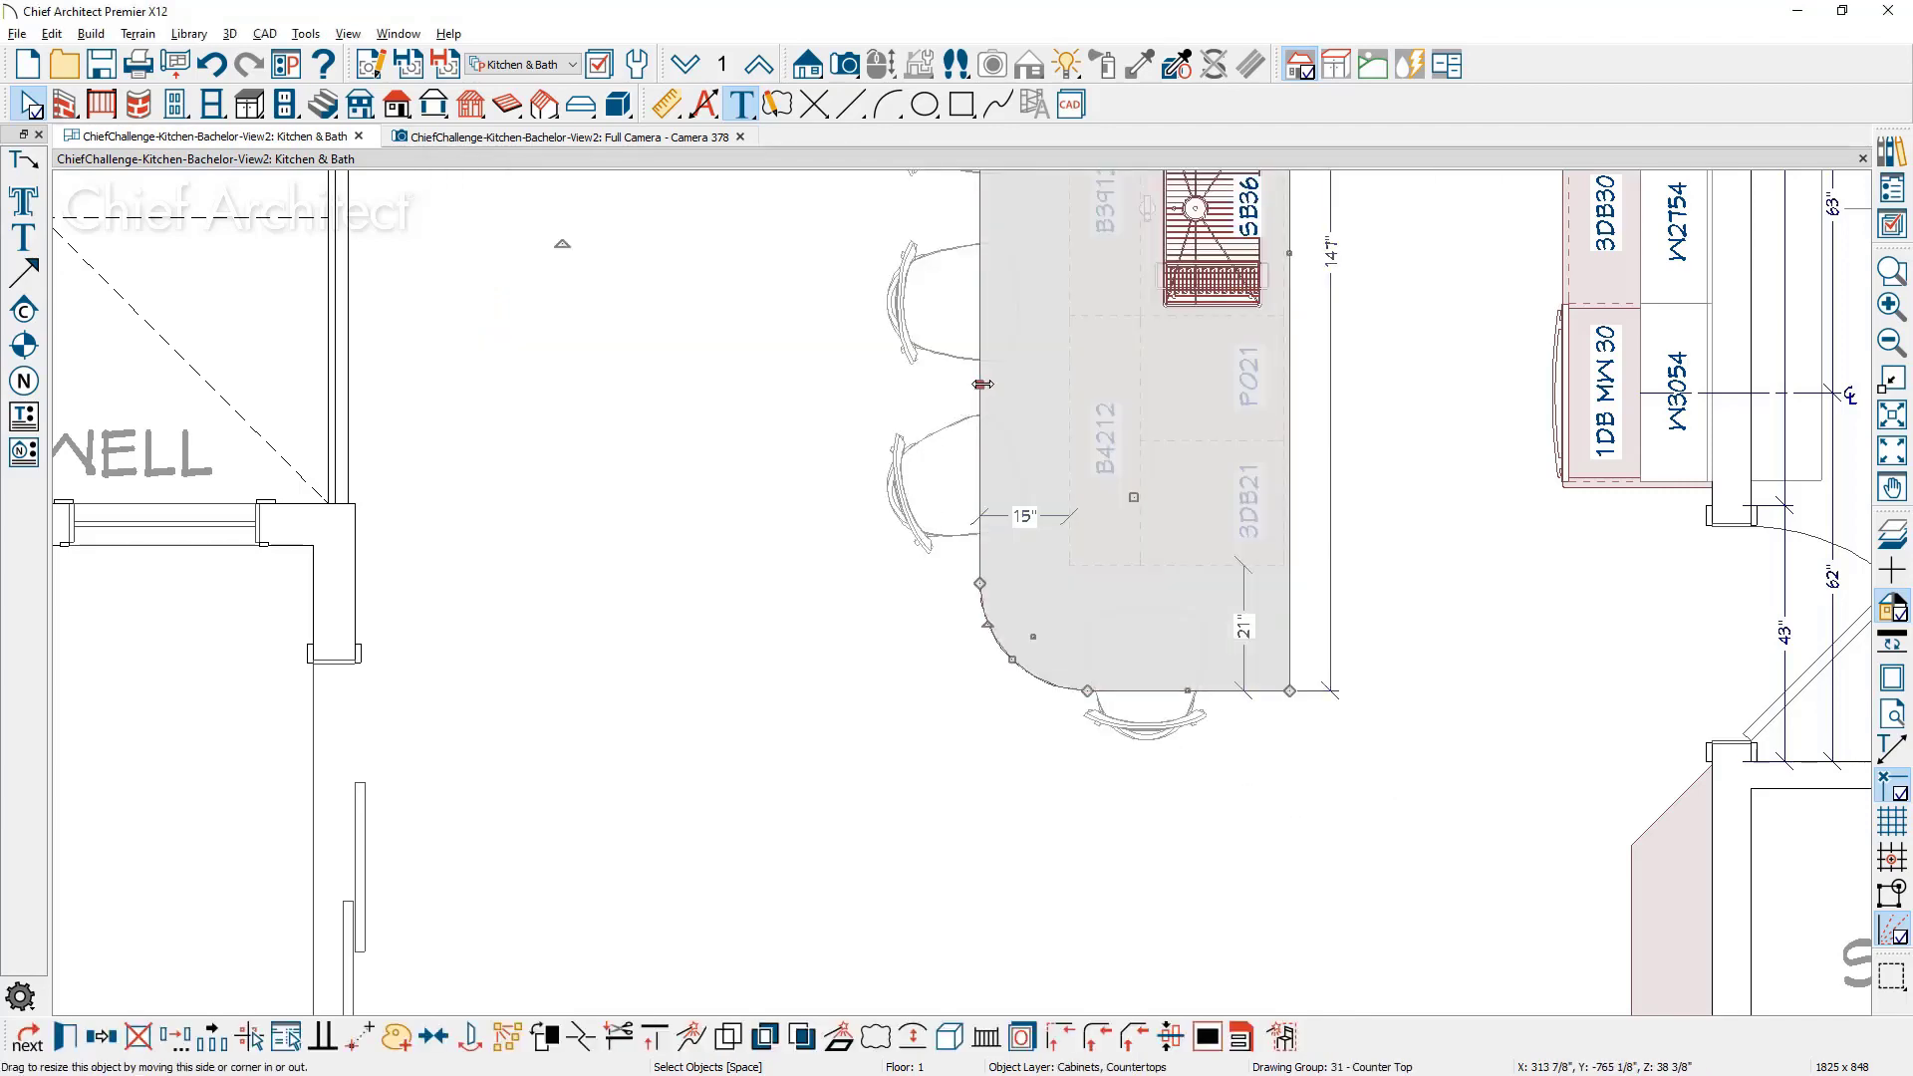
double_click(1072, 536)
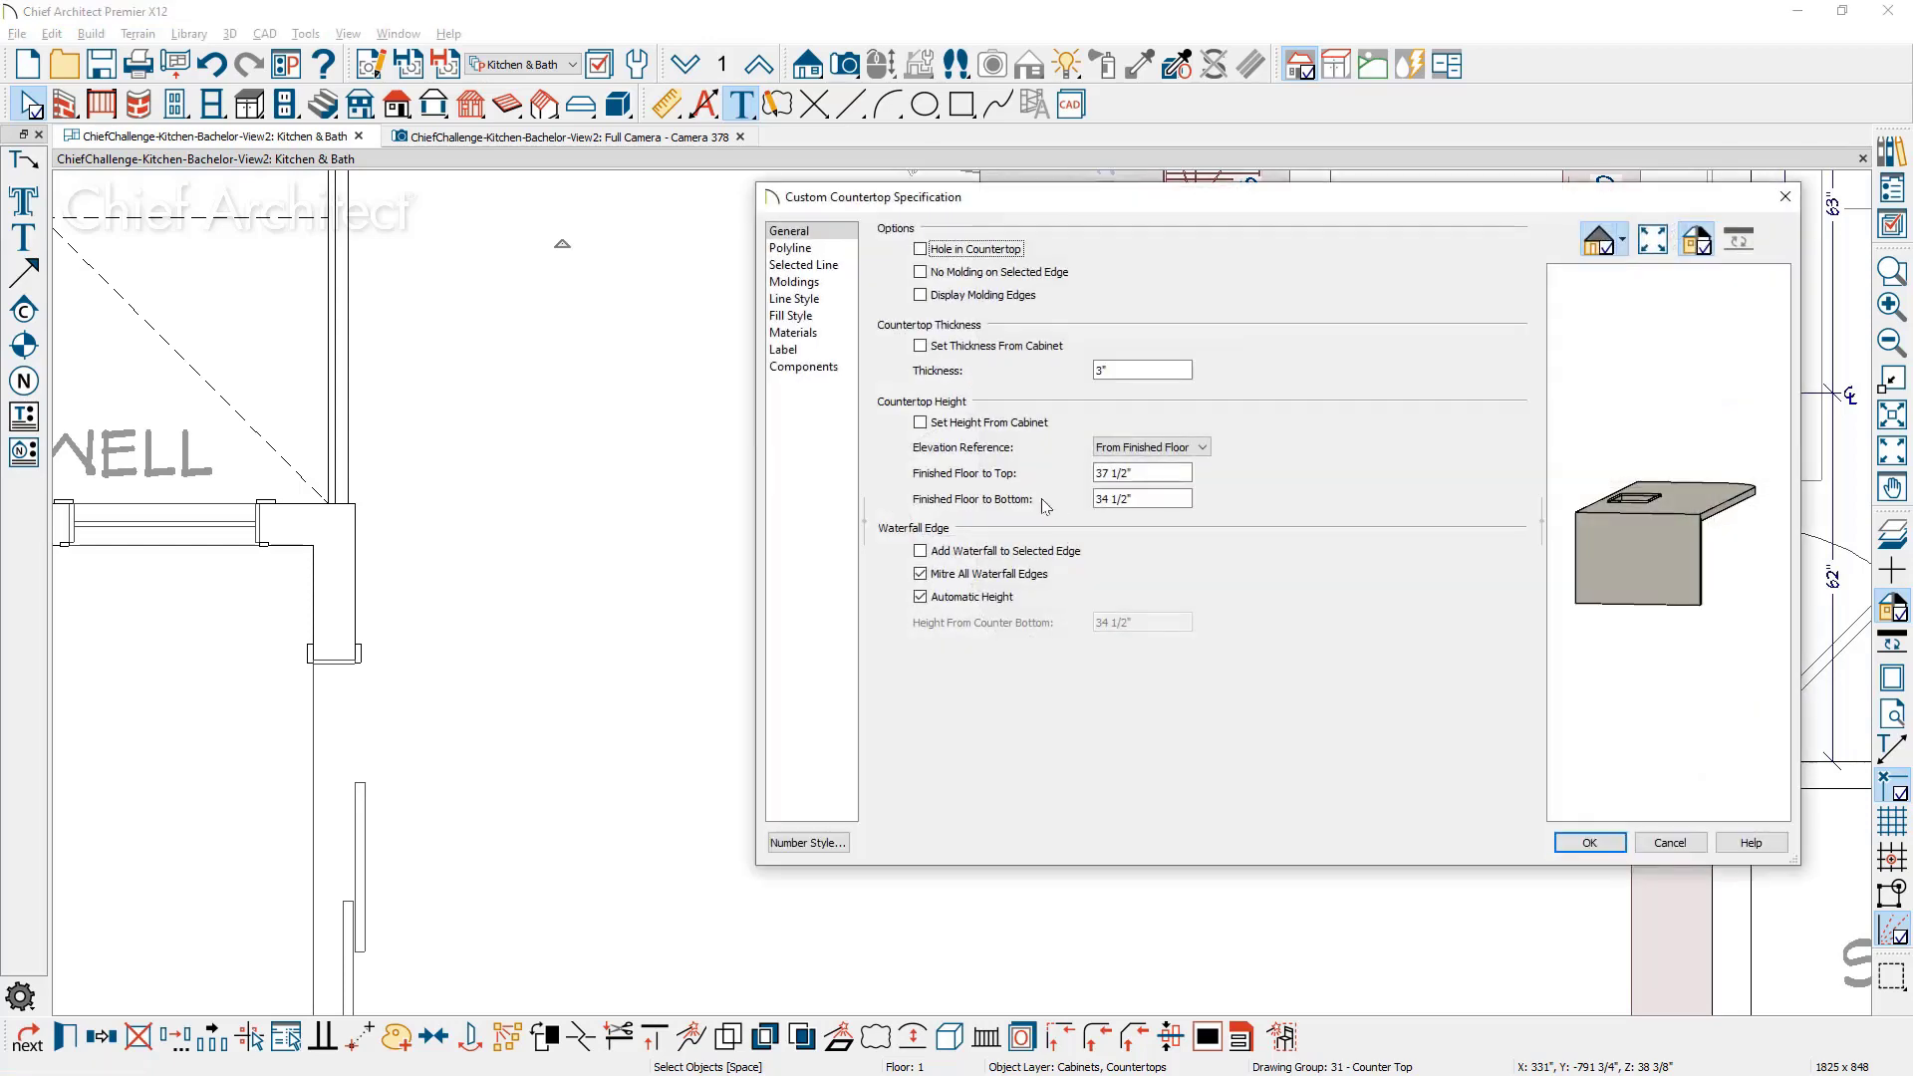
left_click(840, 267)
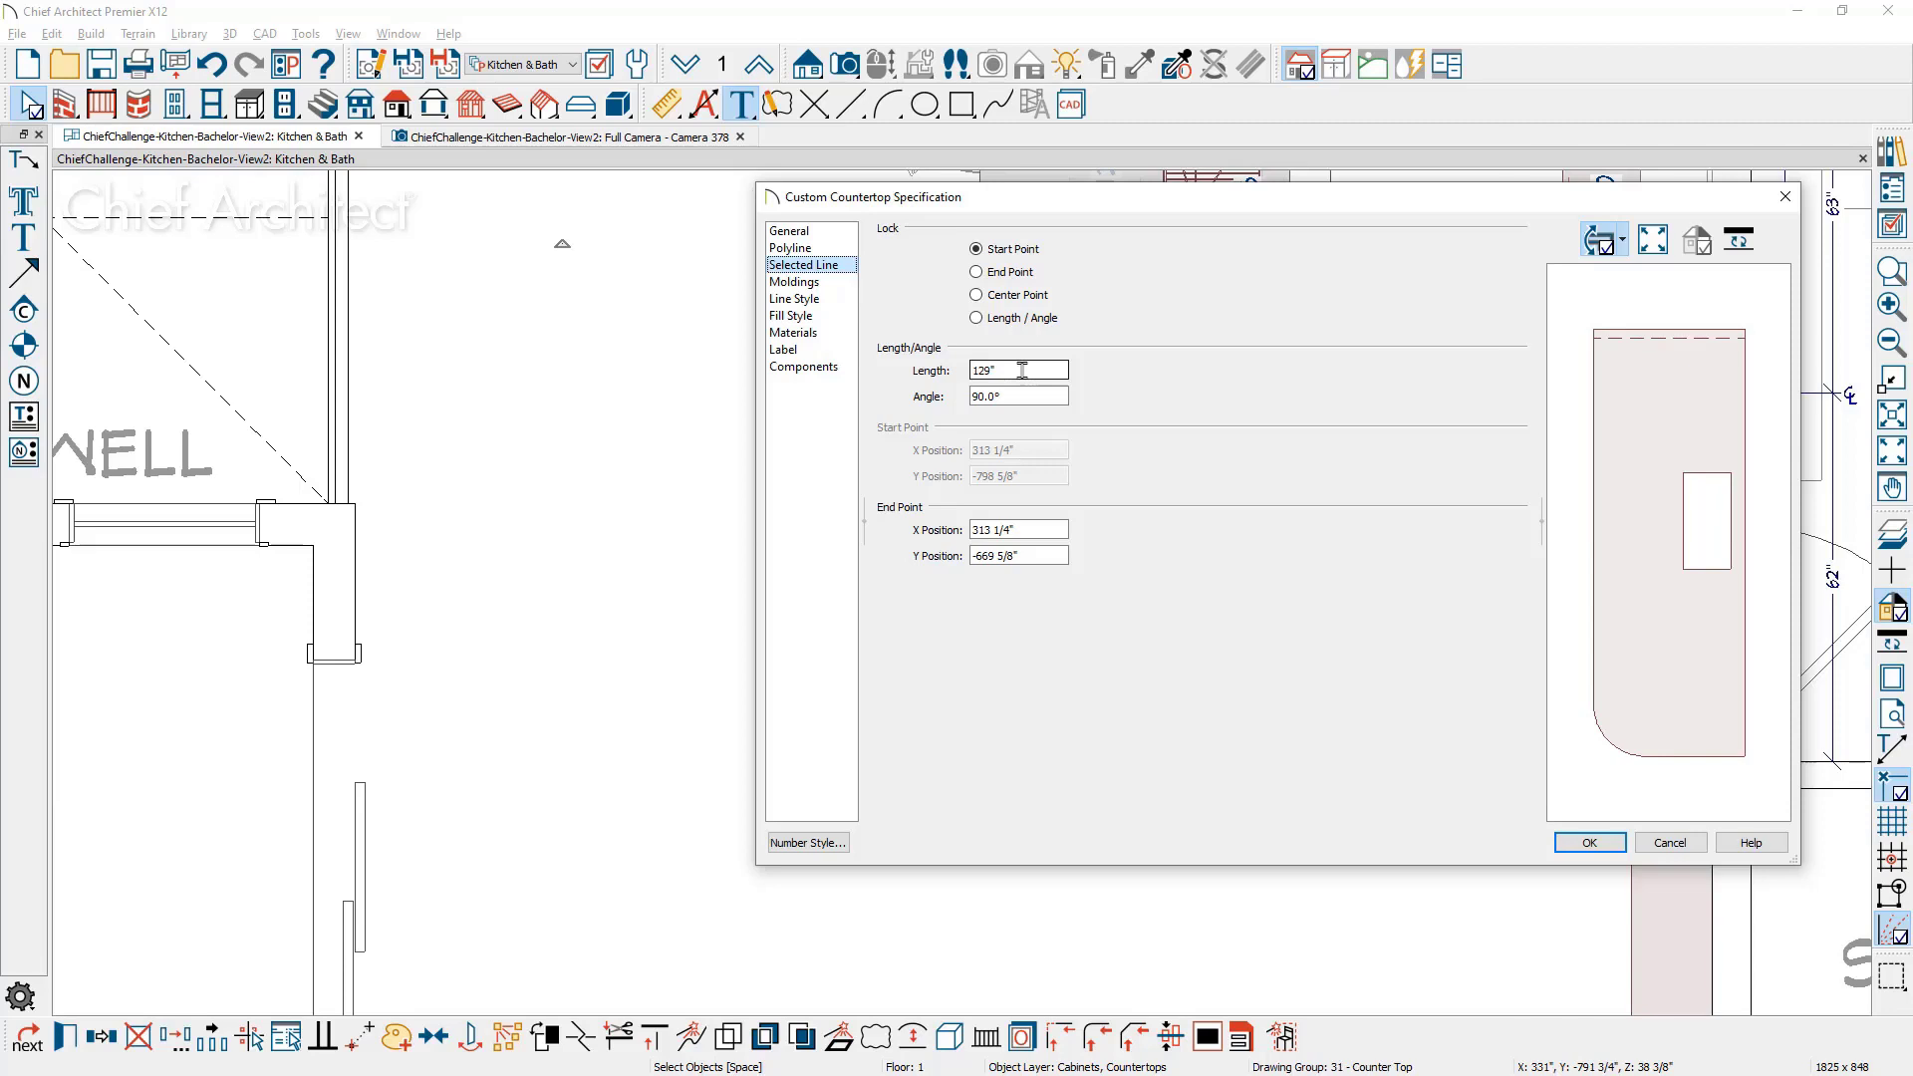
key("Return")
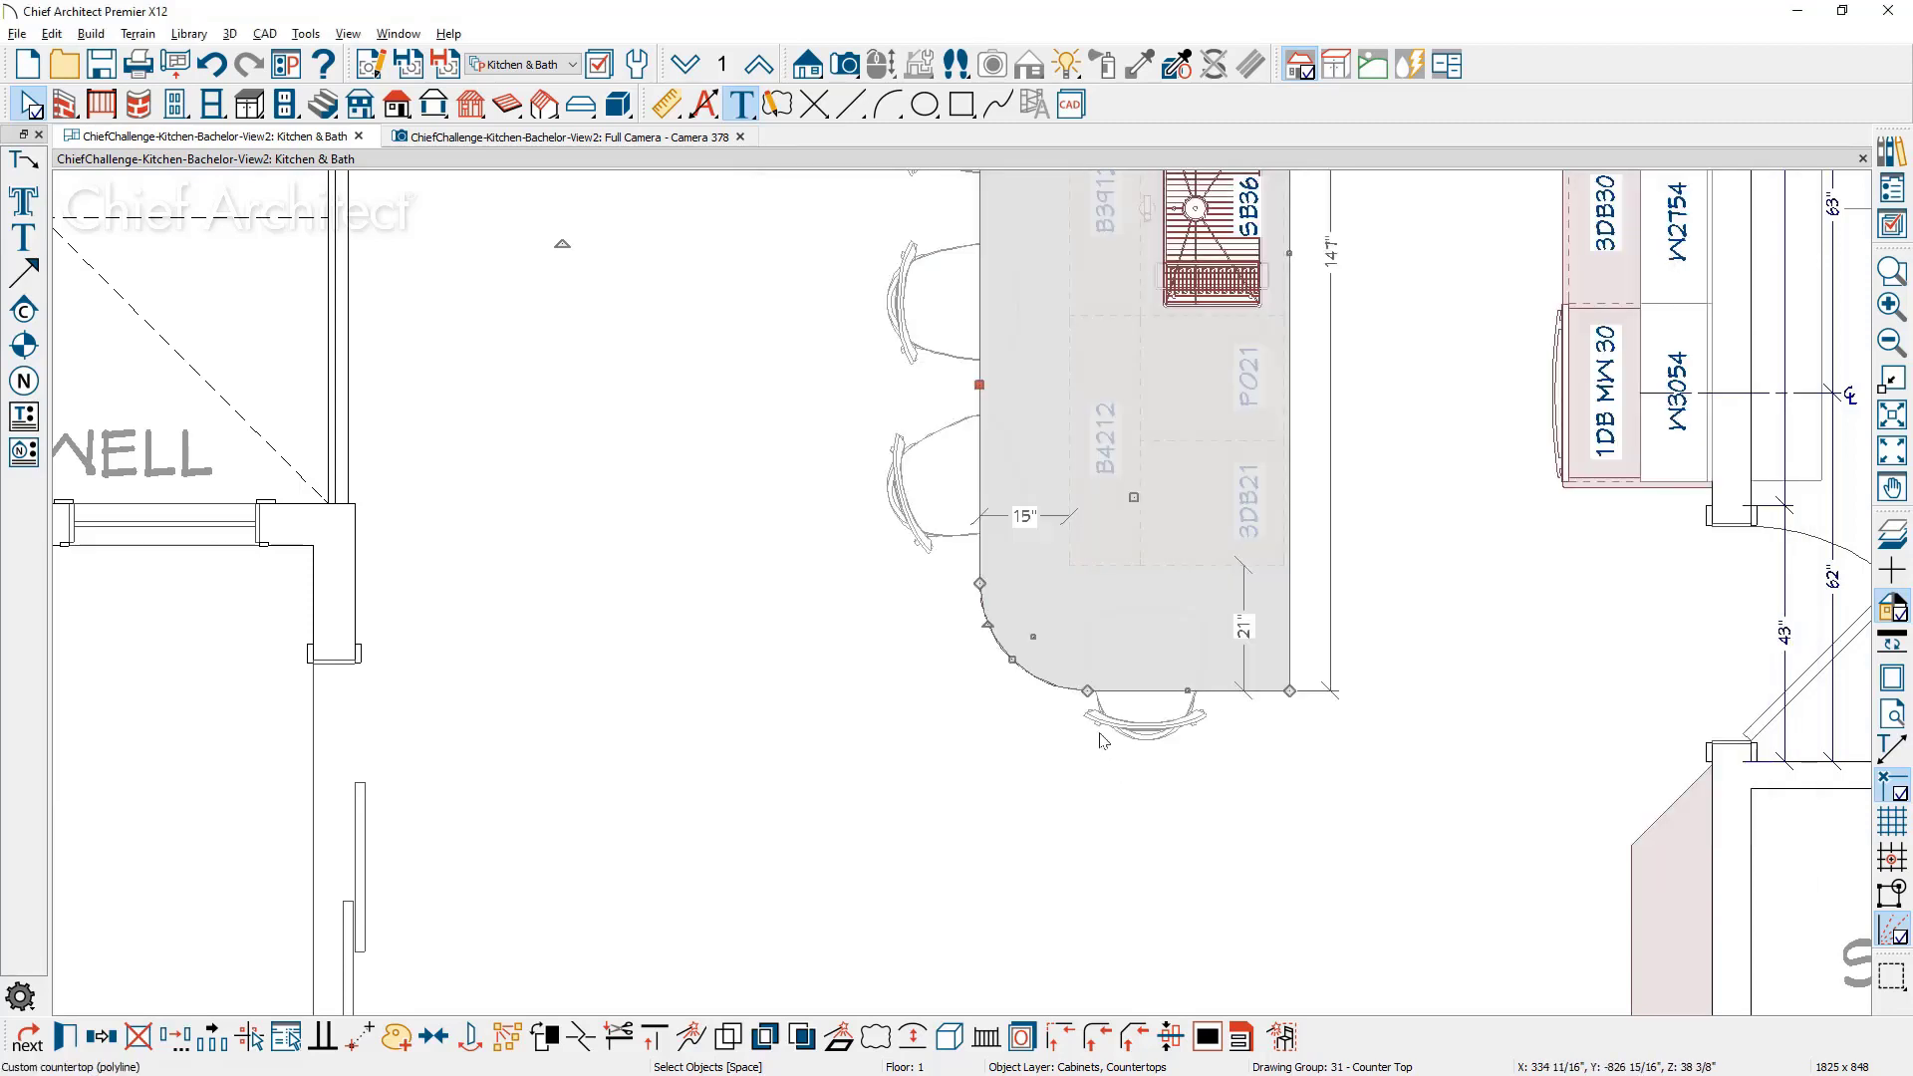
Step: Add a leader line pointing to the island countertop's rounded corner with the text "RADIUS 18"R"
left_click(742, 100)
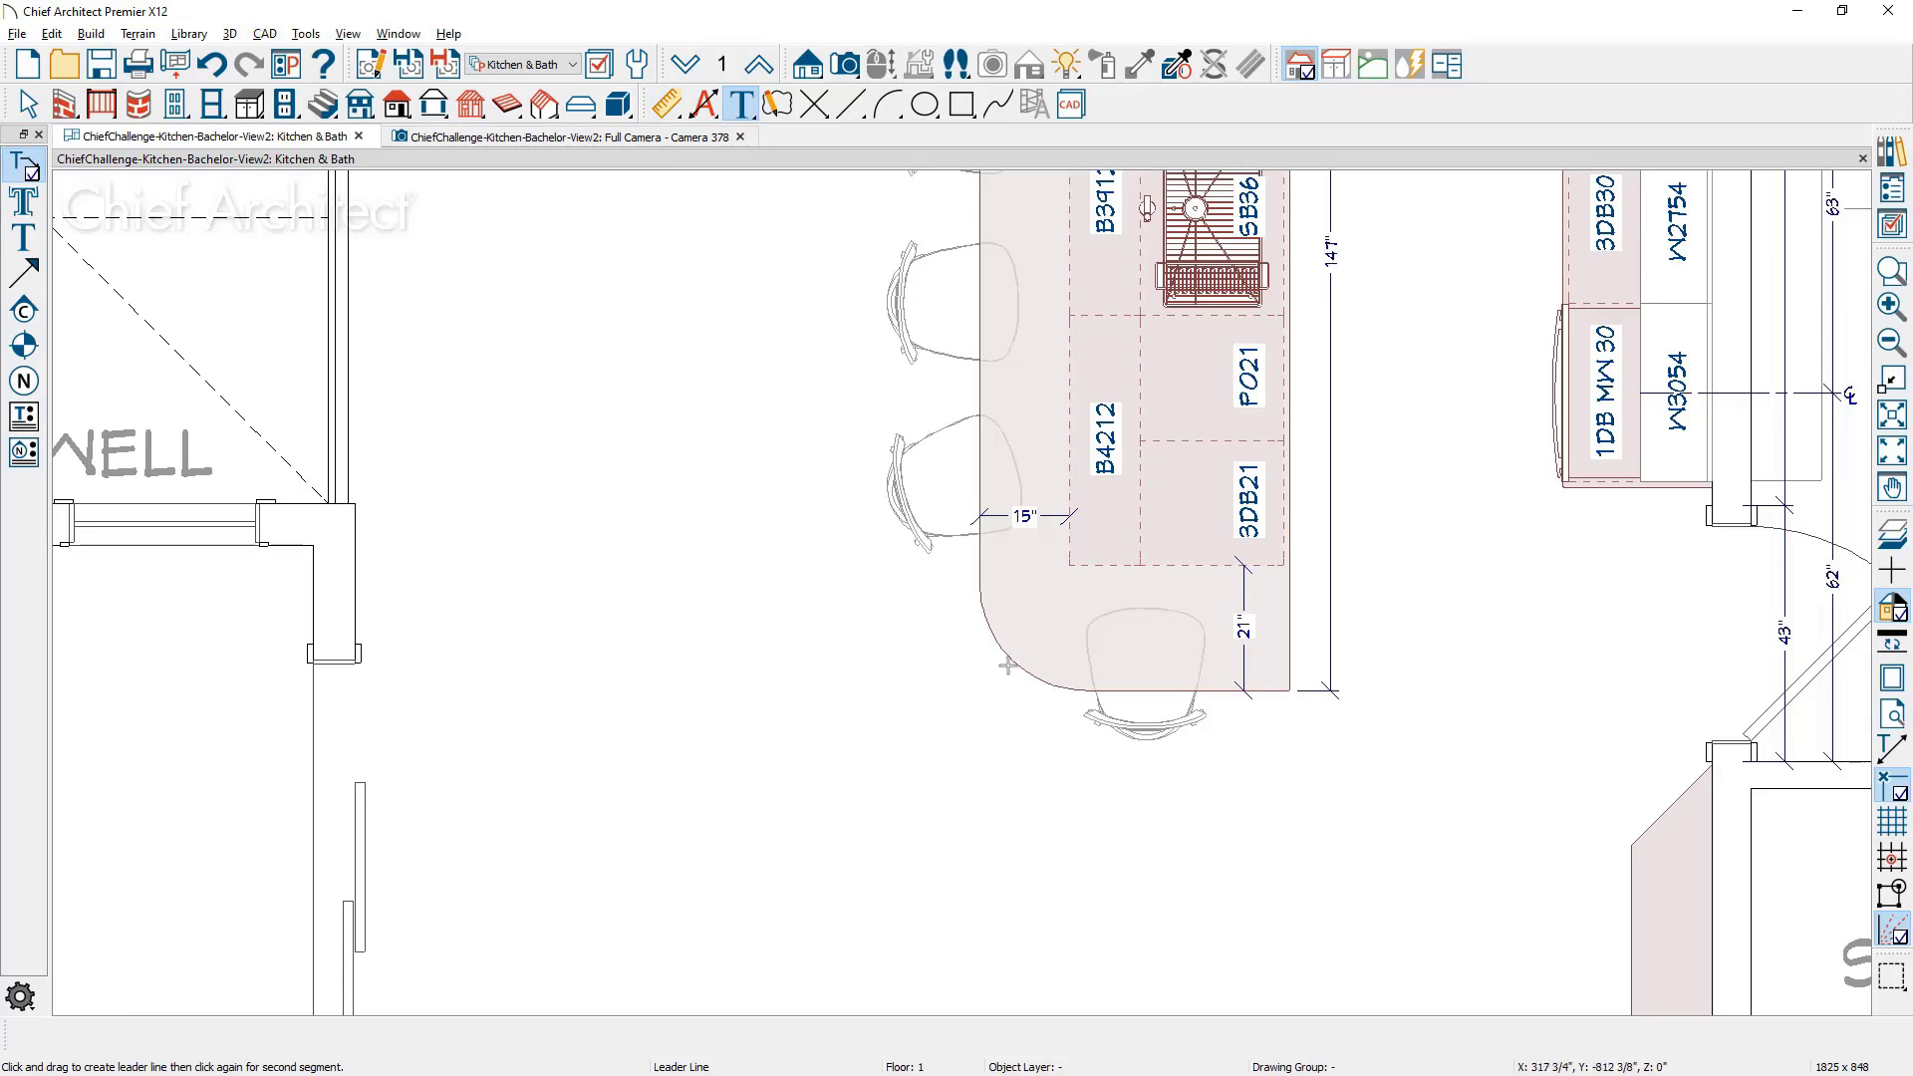
left_click_drag(1009, 664, 973, 706)
left_click(909, 704)
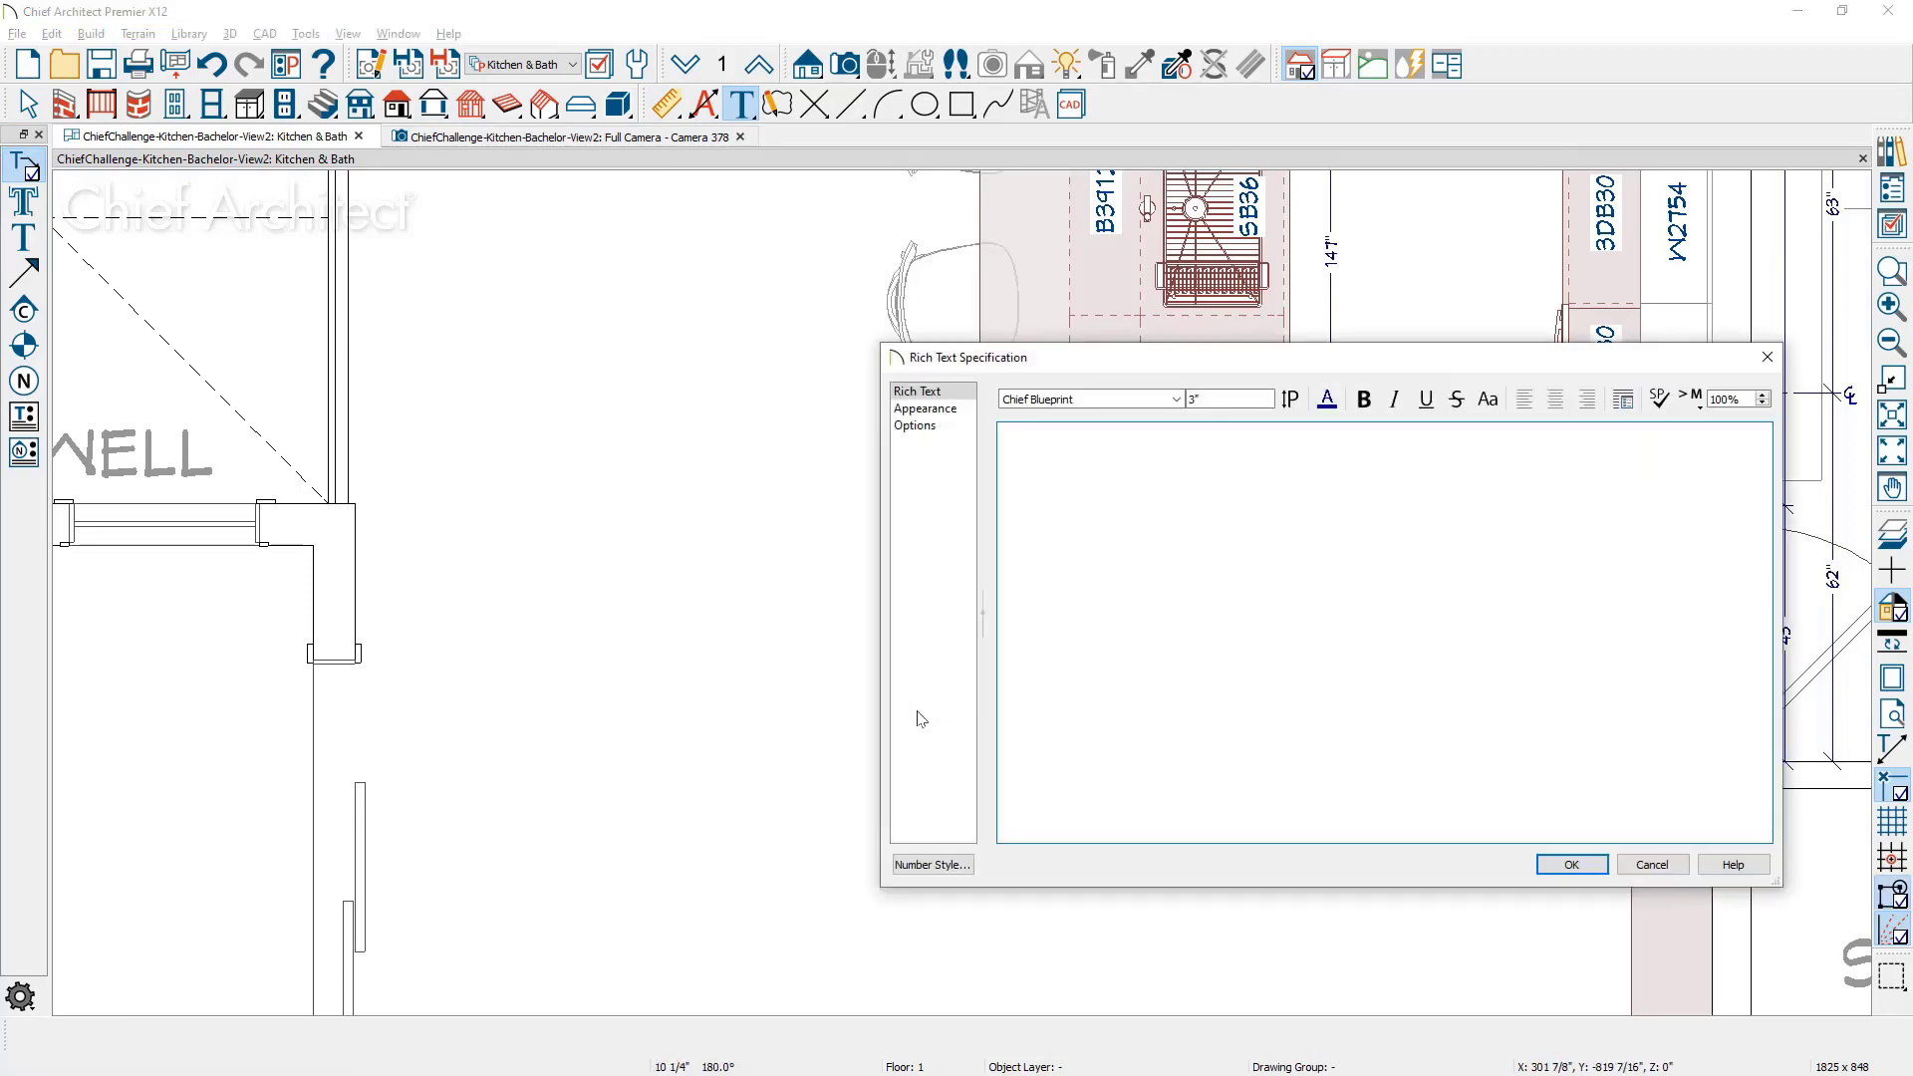
type("RADIUS 18\"R")
left_click(1570, 863)
scroll(1349, 765, "down", 2)
left_click_drag(1349, 765, 1178, 949)
key("Escape")
scroll(1178, 949, "down", 1)
scroll(1179, 950, "down", 1)
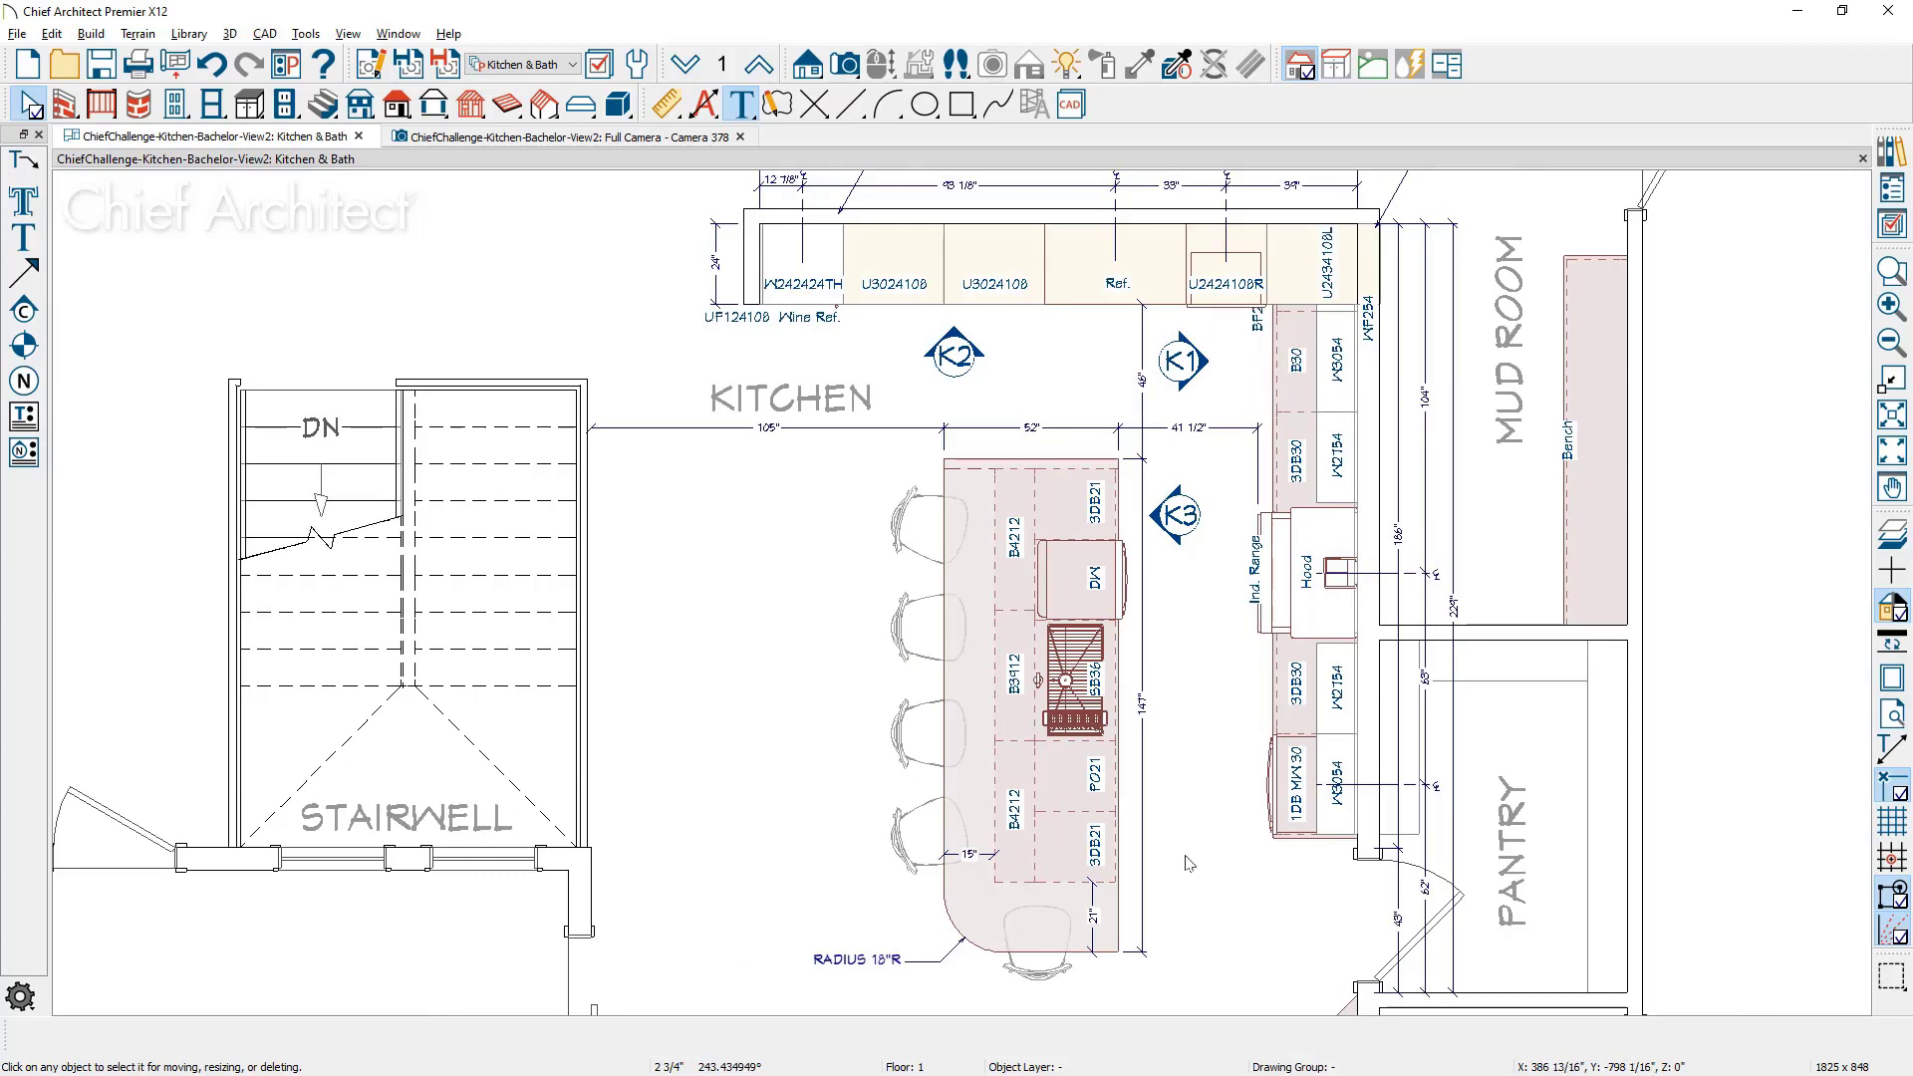
Step: Open the K1 wall elevation, examine the specification of note 6 on the upper glass cabinet, and activate the Note tool
left_click(1193, 376)
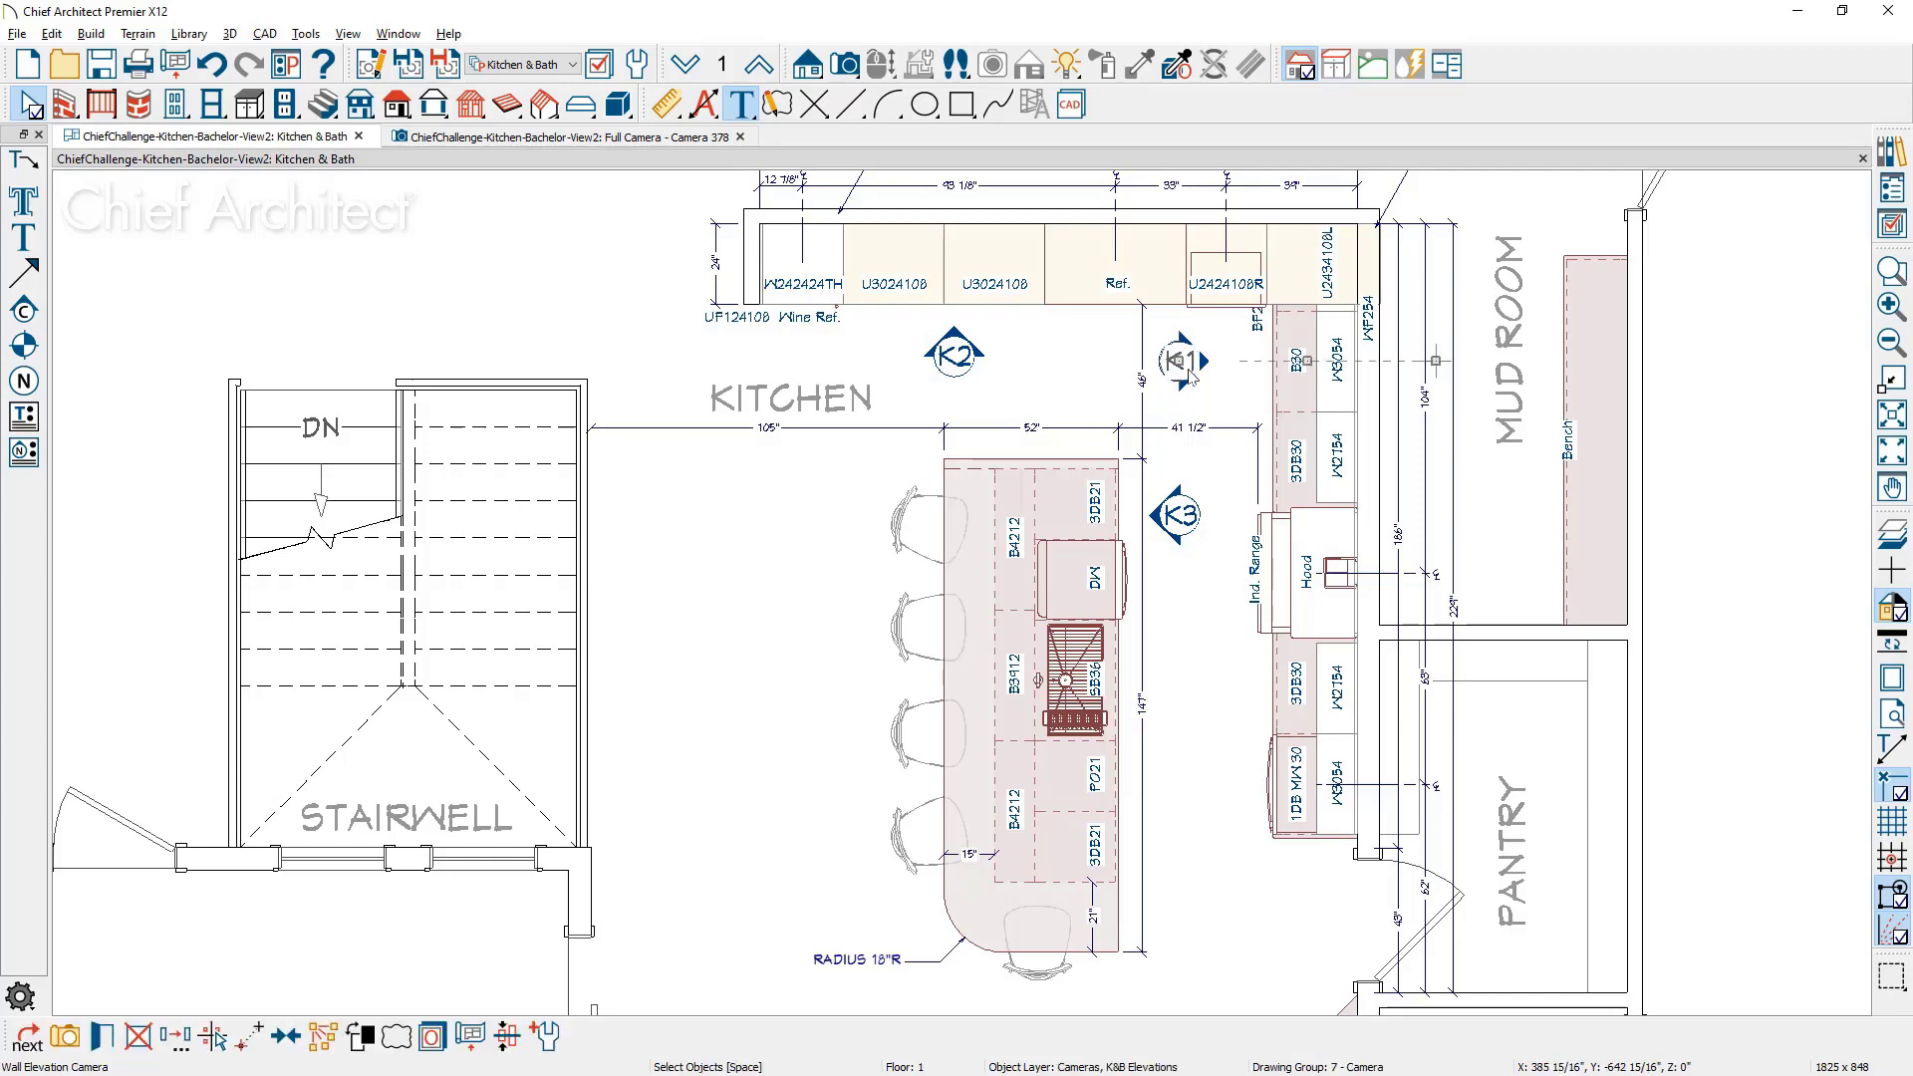
double_click(1191, 376)
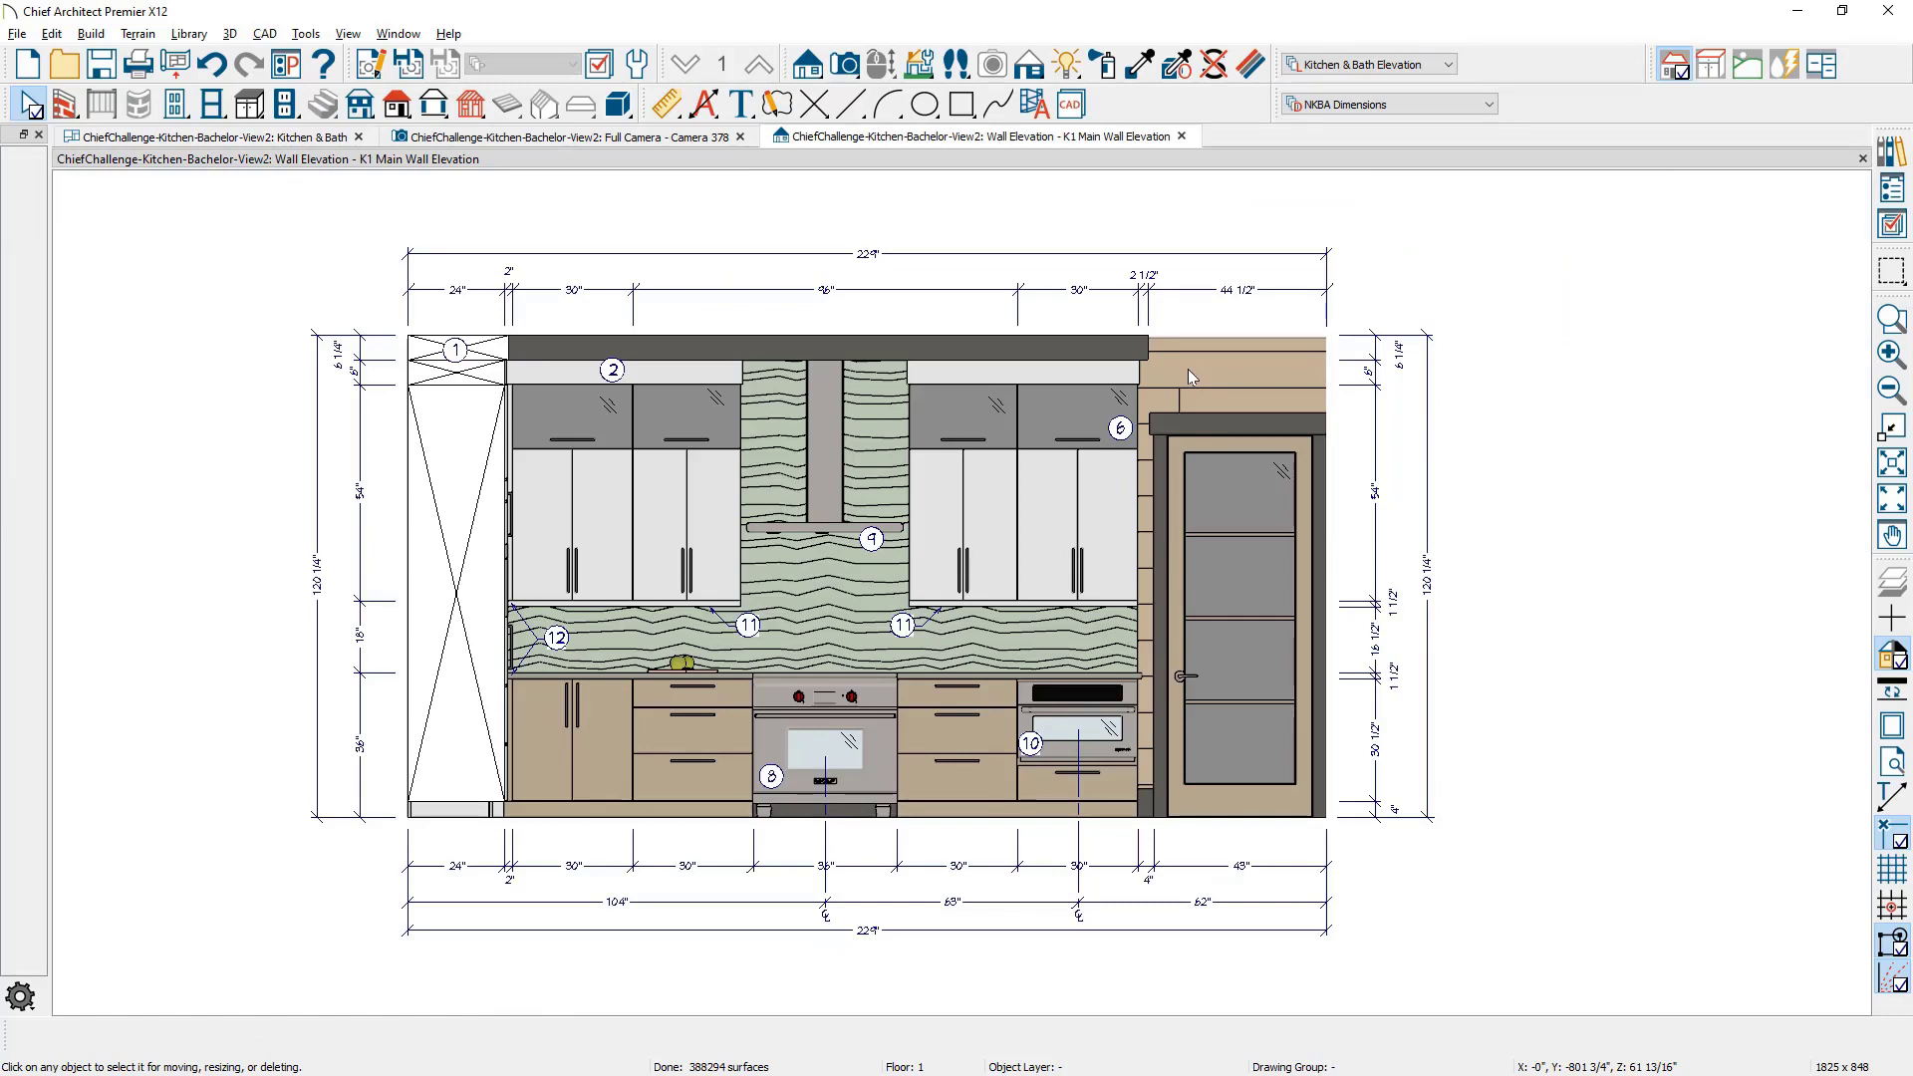
left_click(1121, 430)
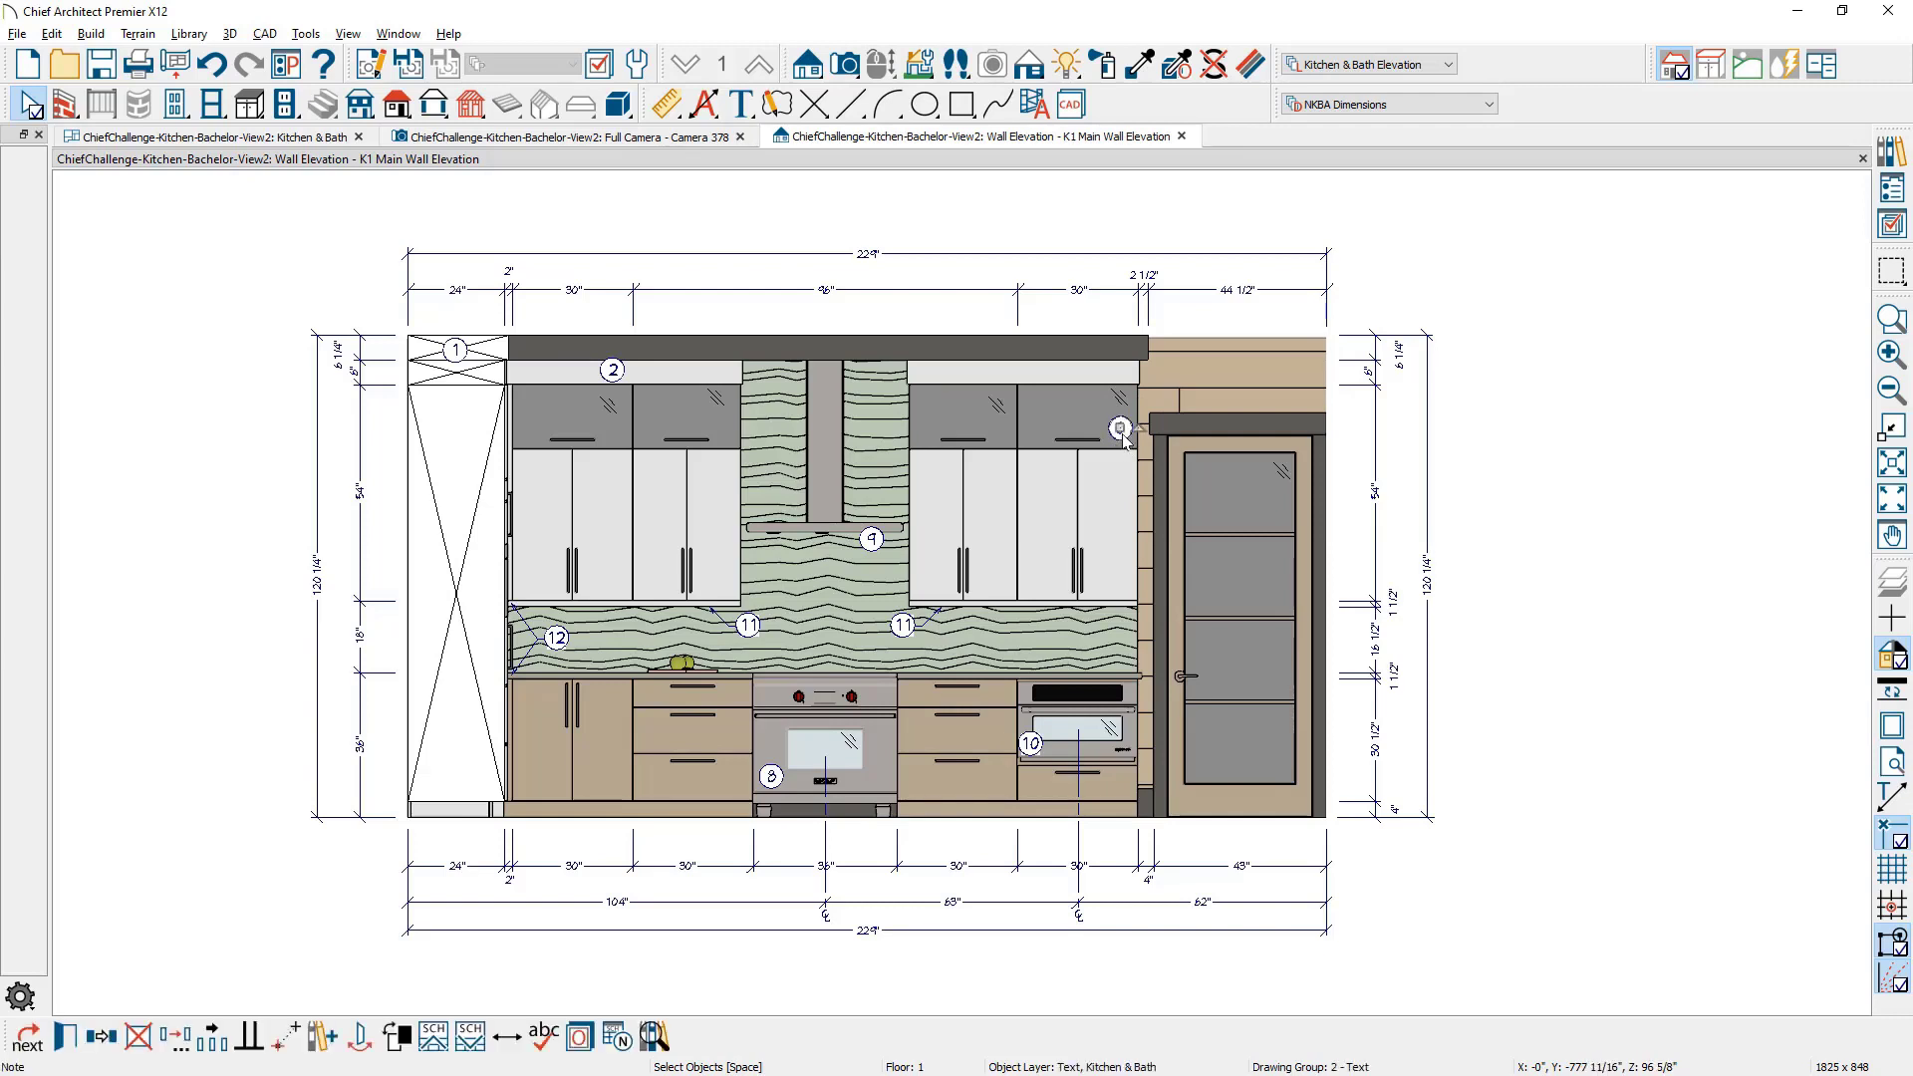
double_click(1121, 429)
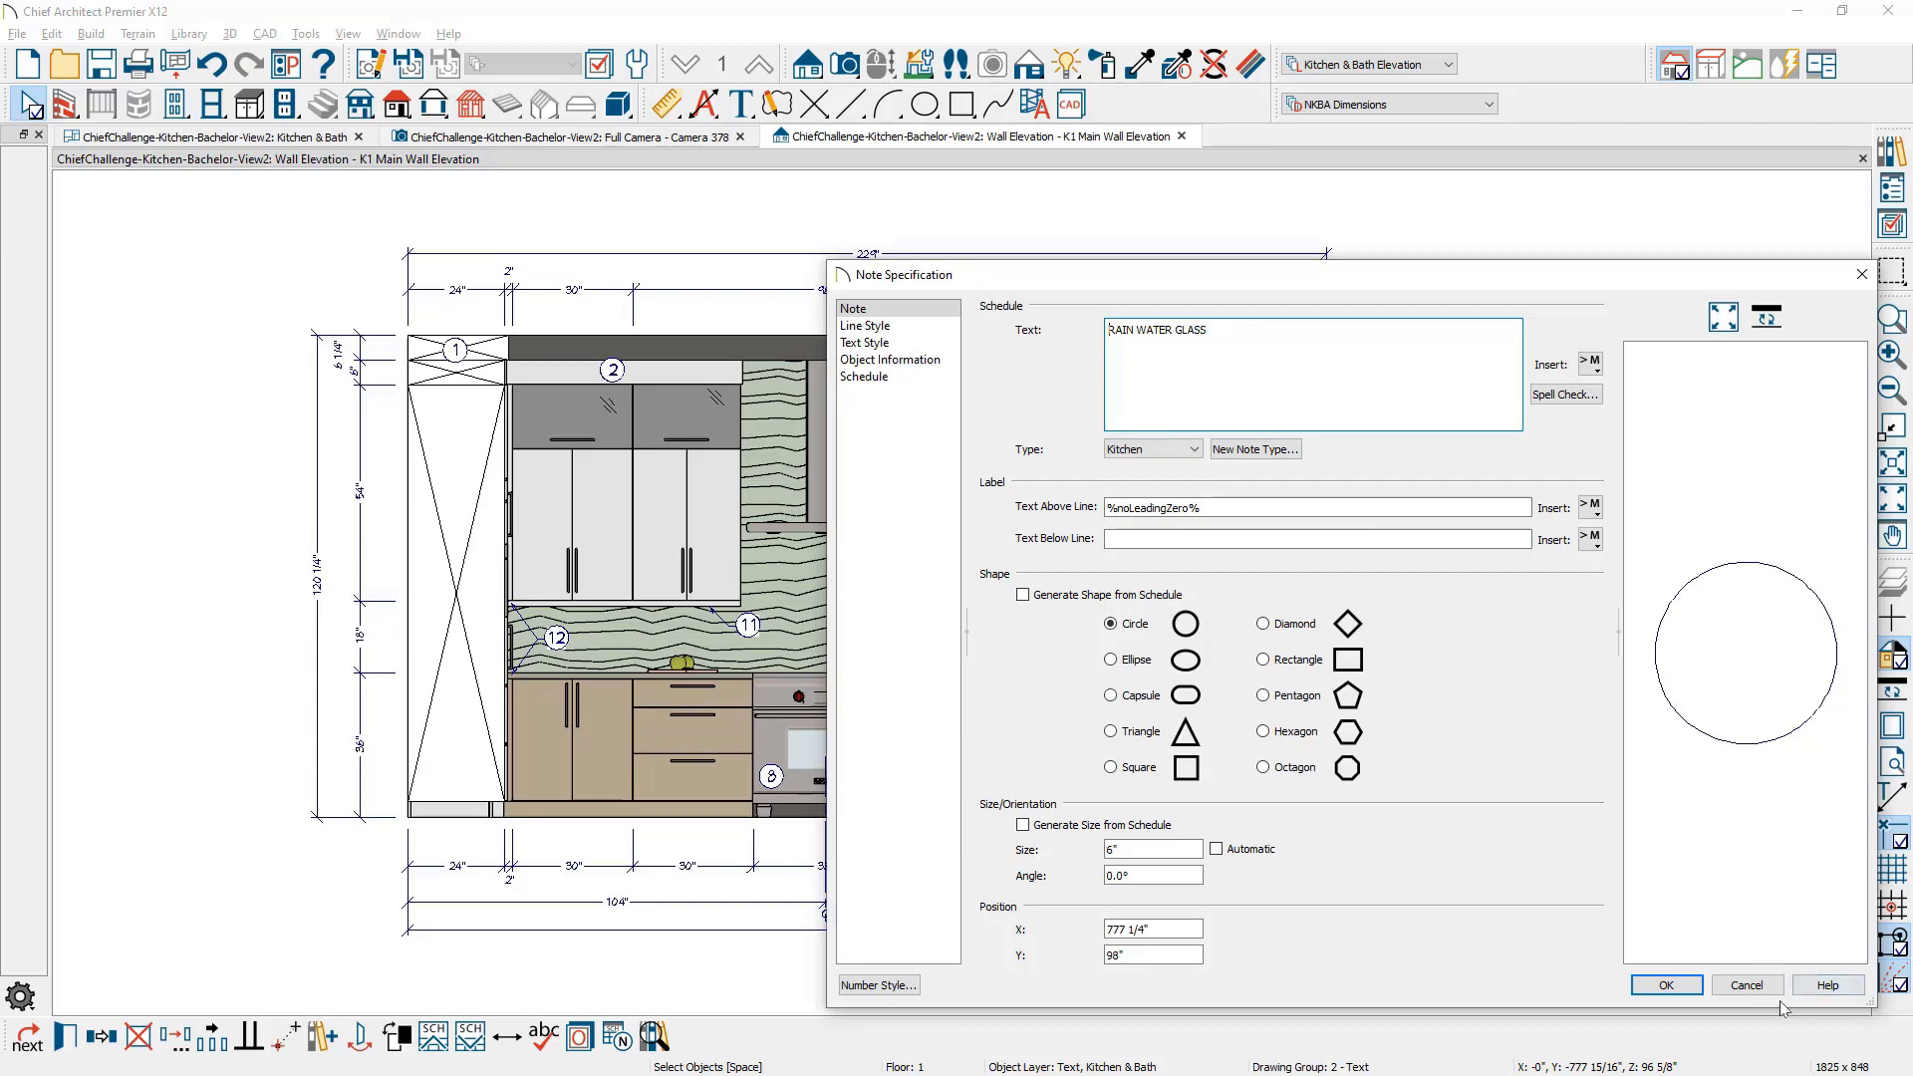
left_click(1748, 985)
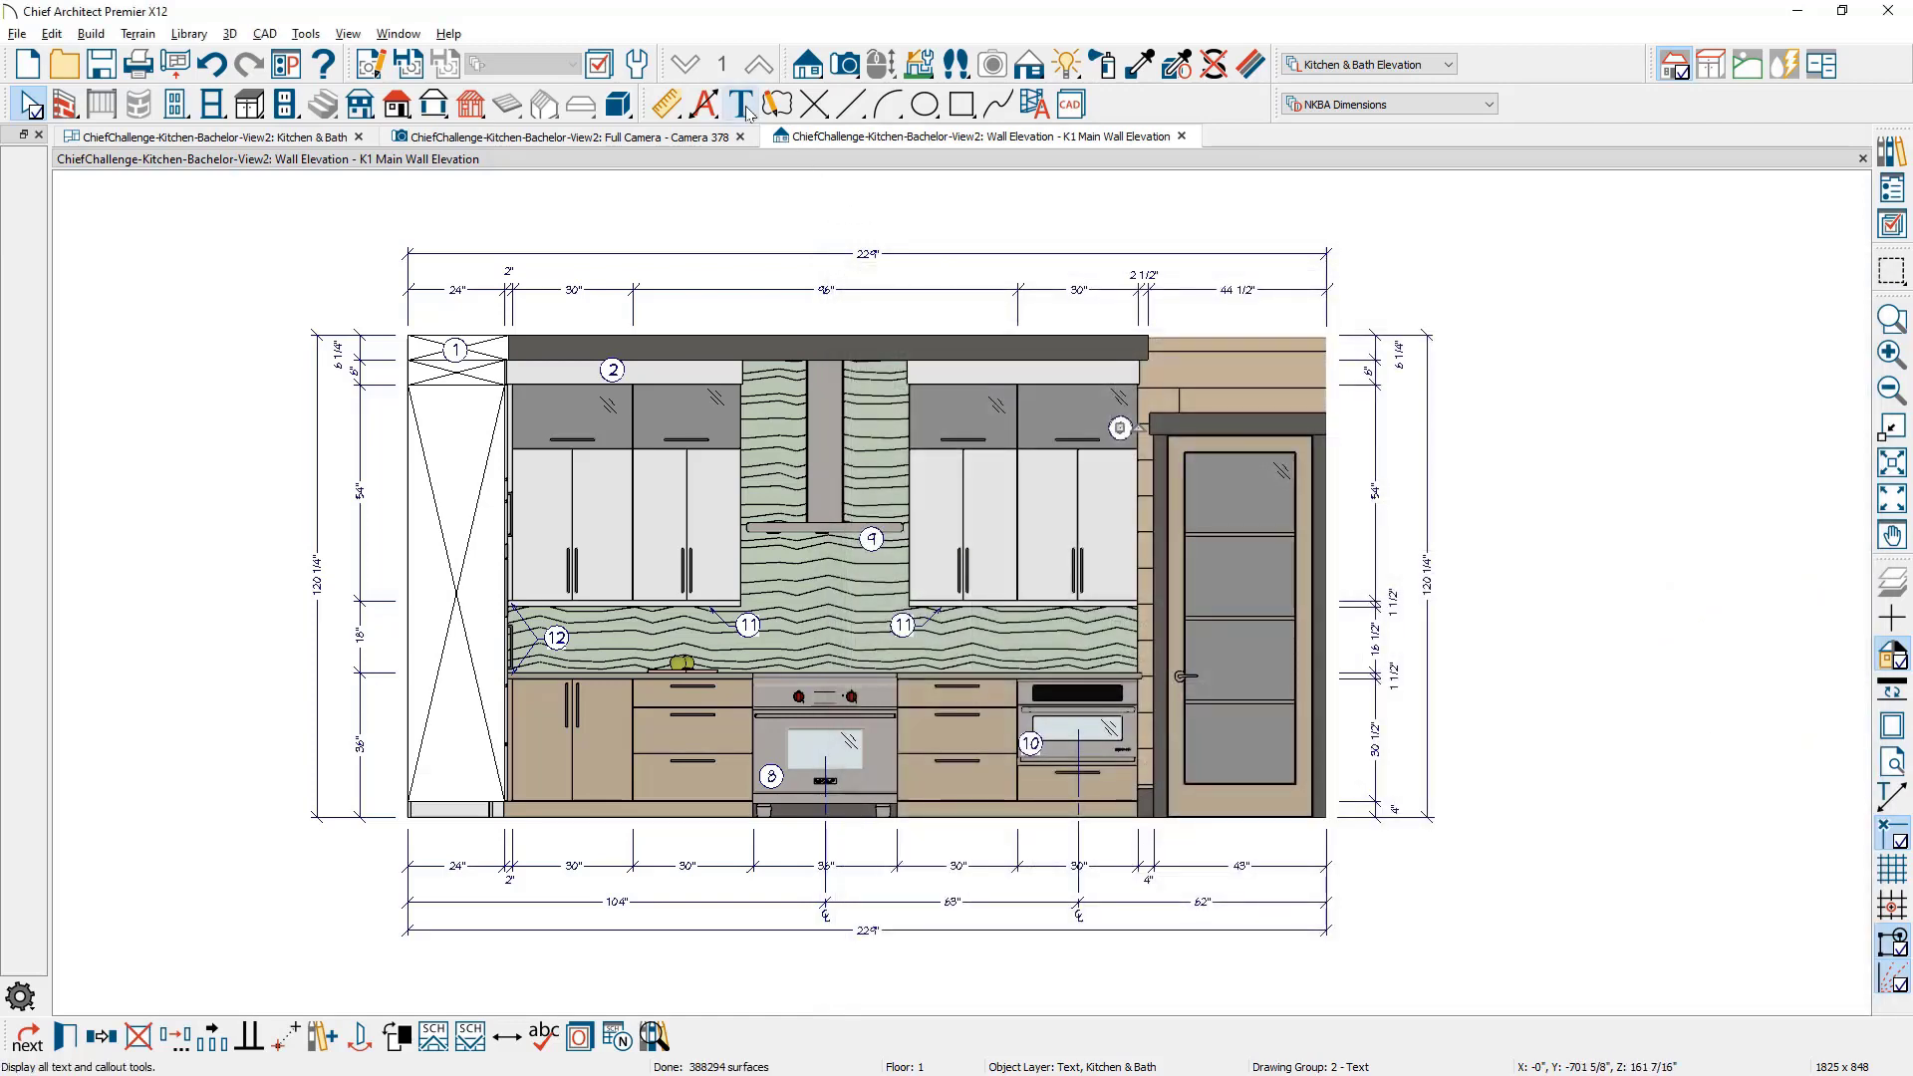
left_click(745, 110)
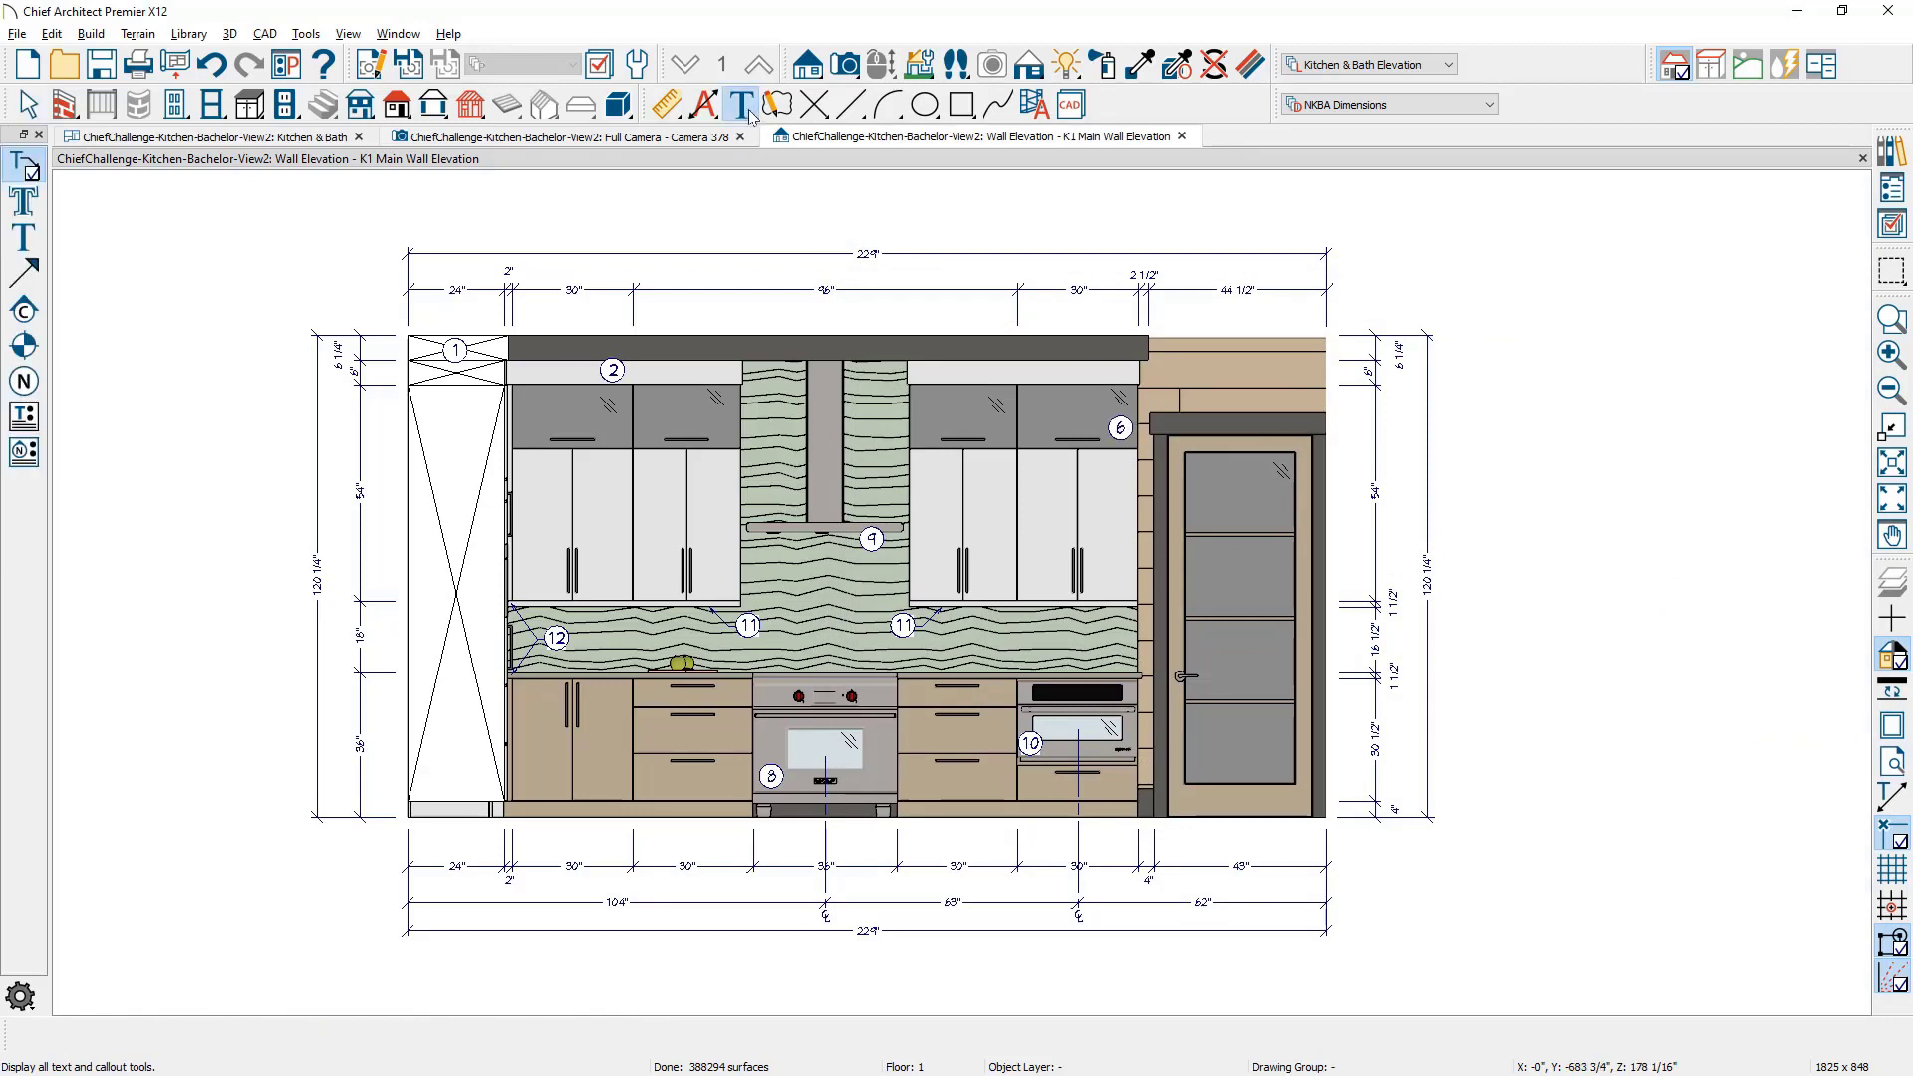
left_click(27, 383)
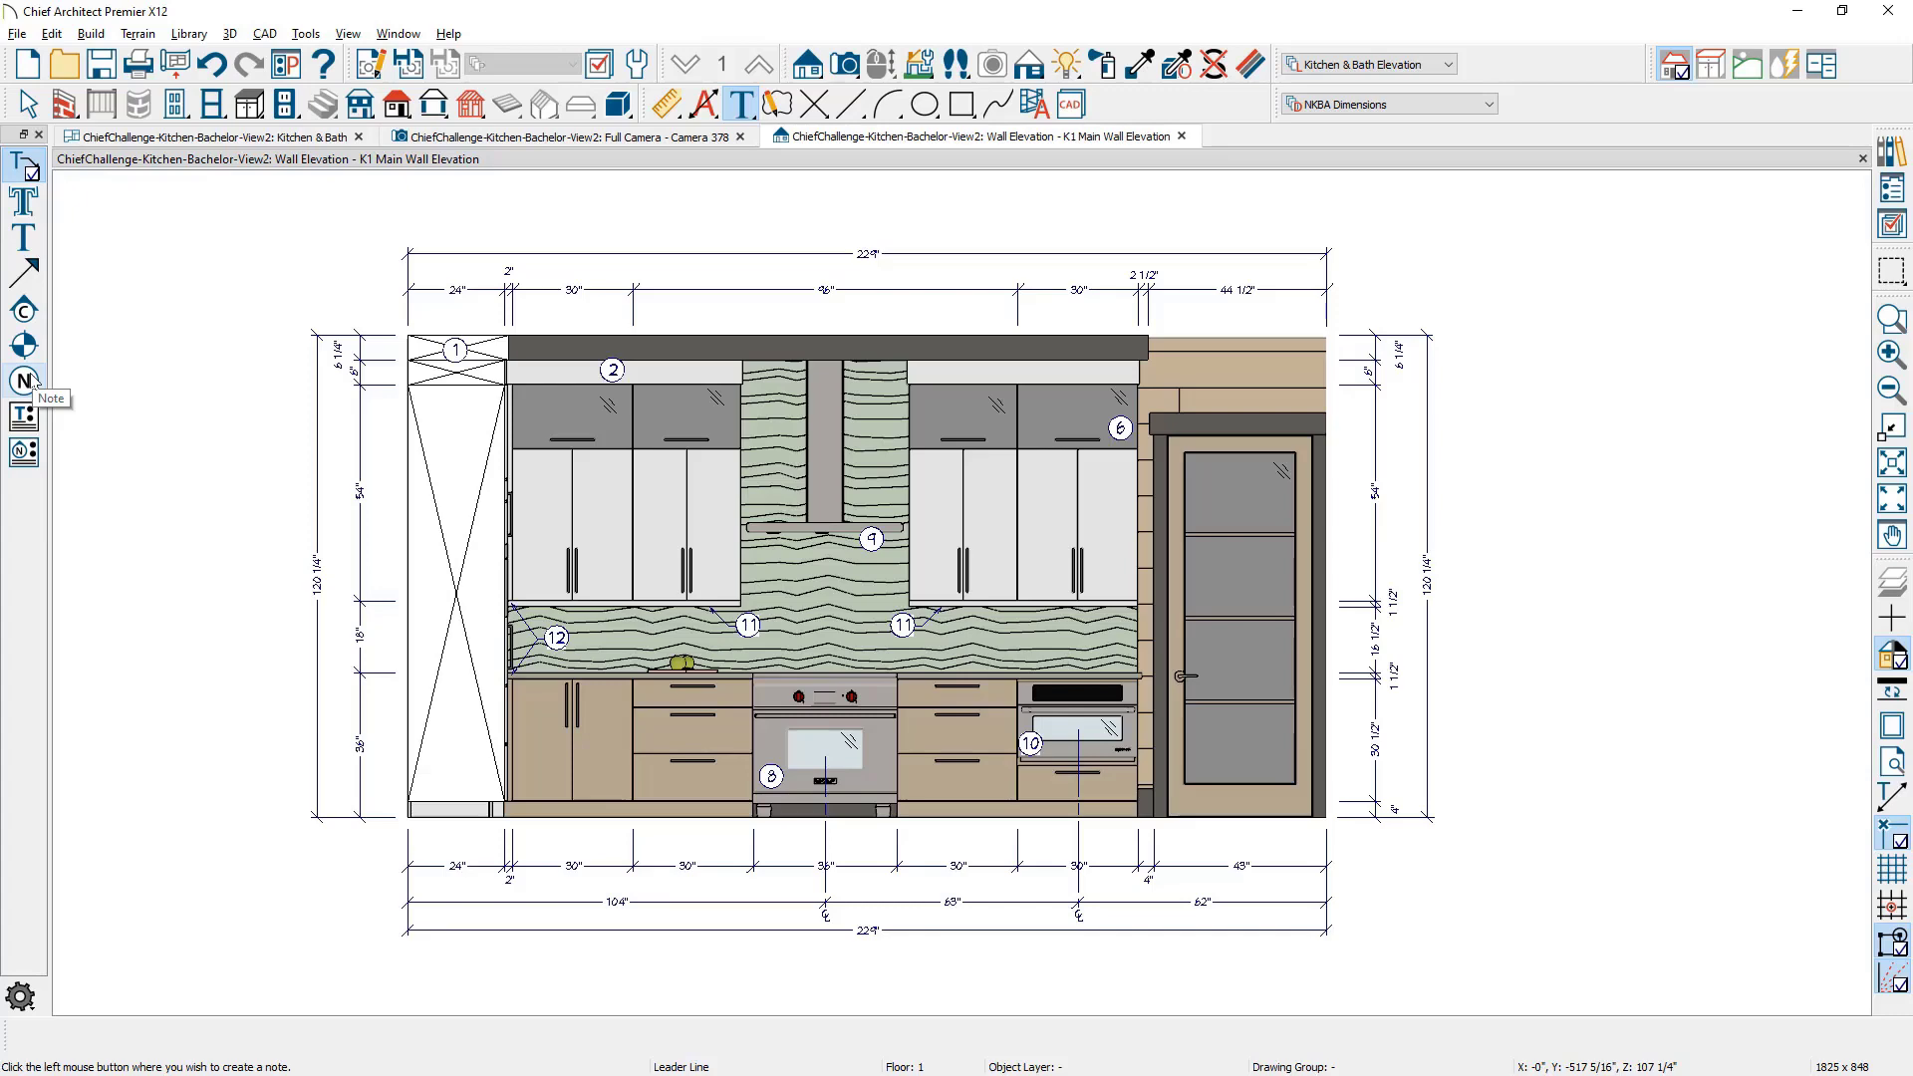
Step: Return to the Kitchen & Bath plan view and read the LAYOUT task list beside the plan
left_click(289, 139)
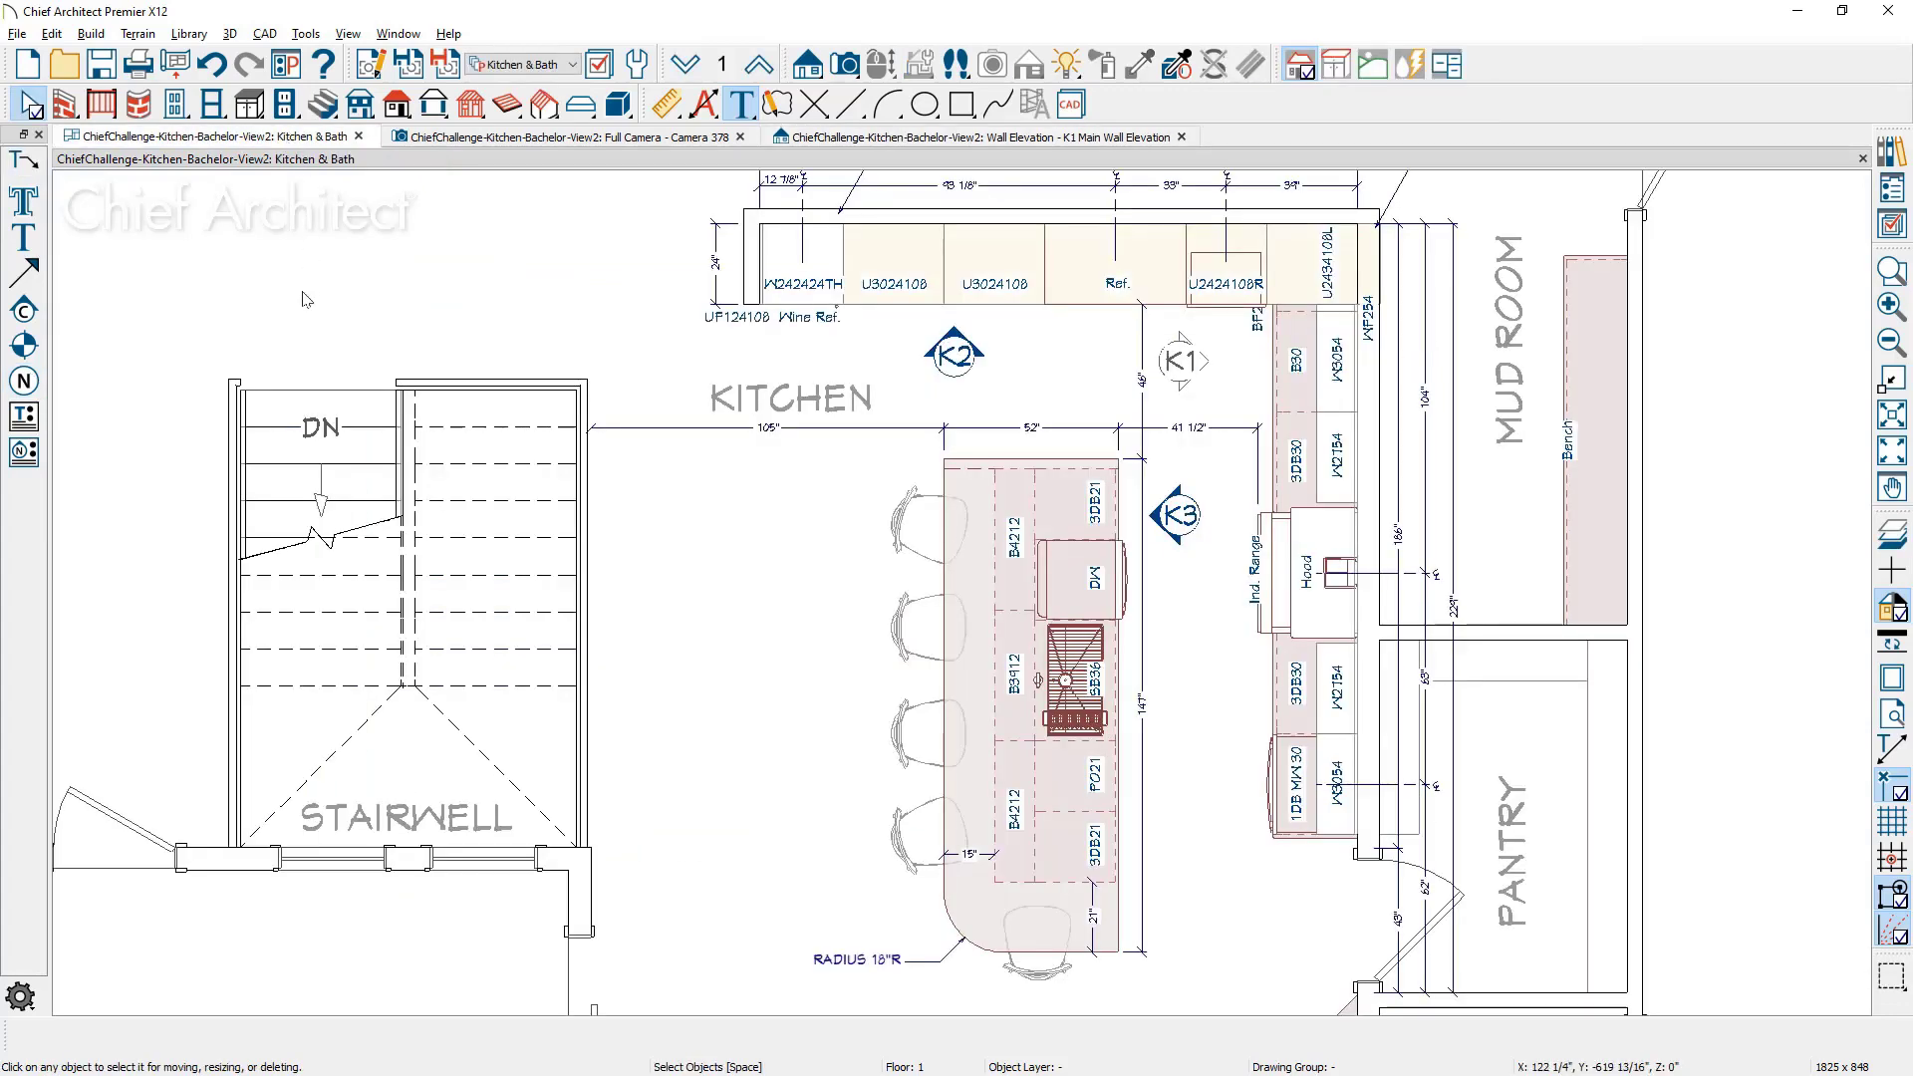
scroll(395, 478, "down", 2)
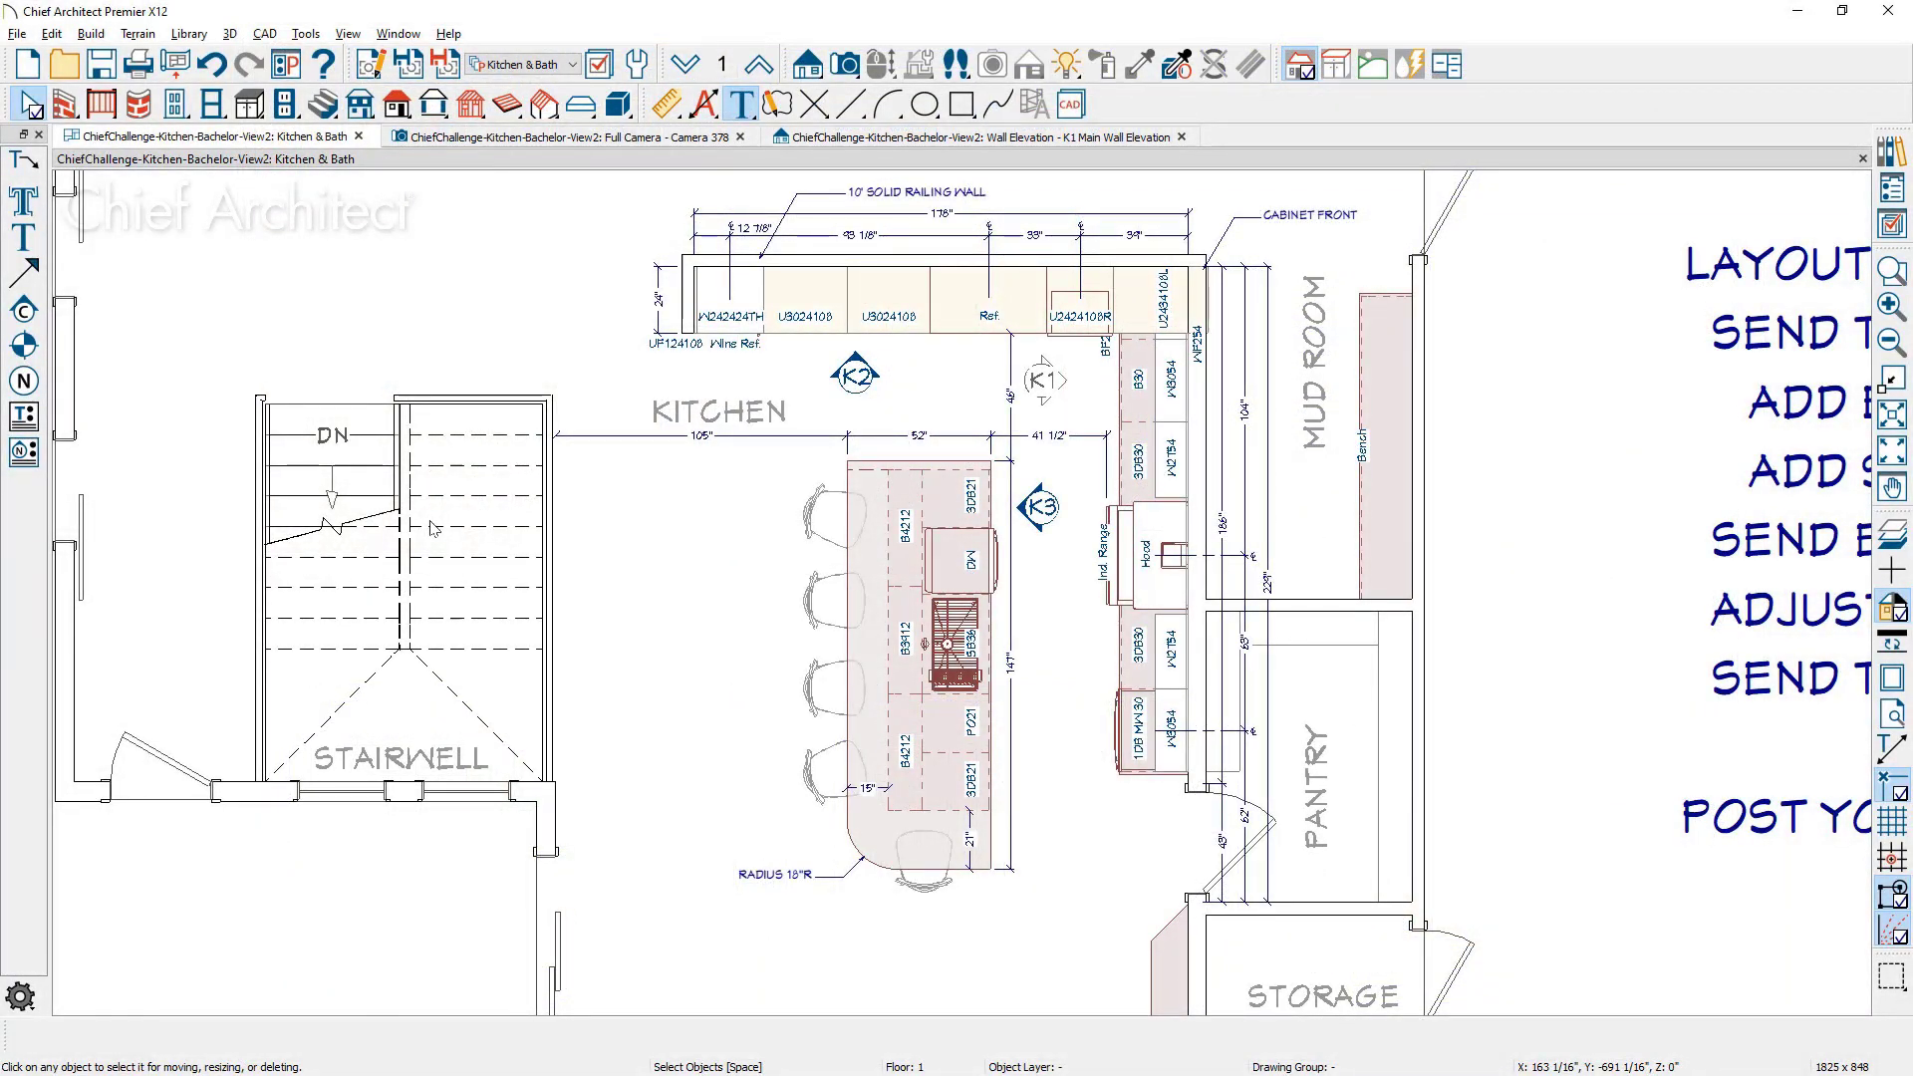
middle_click_drag(434, 528, 349, 455)
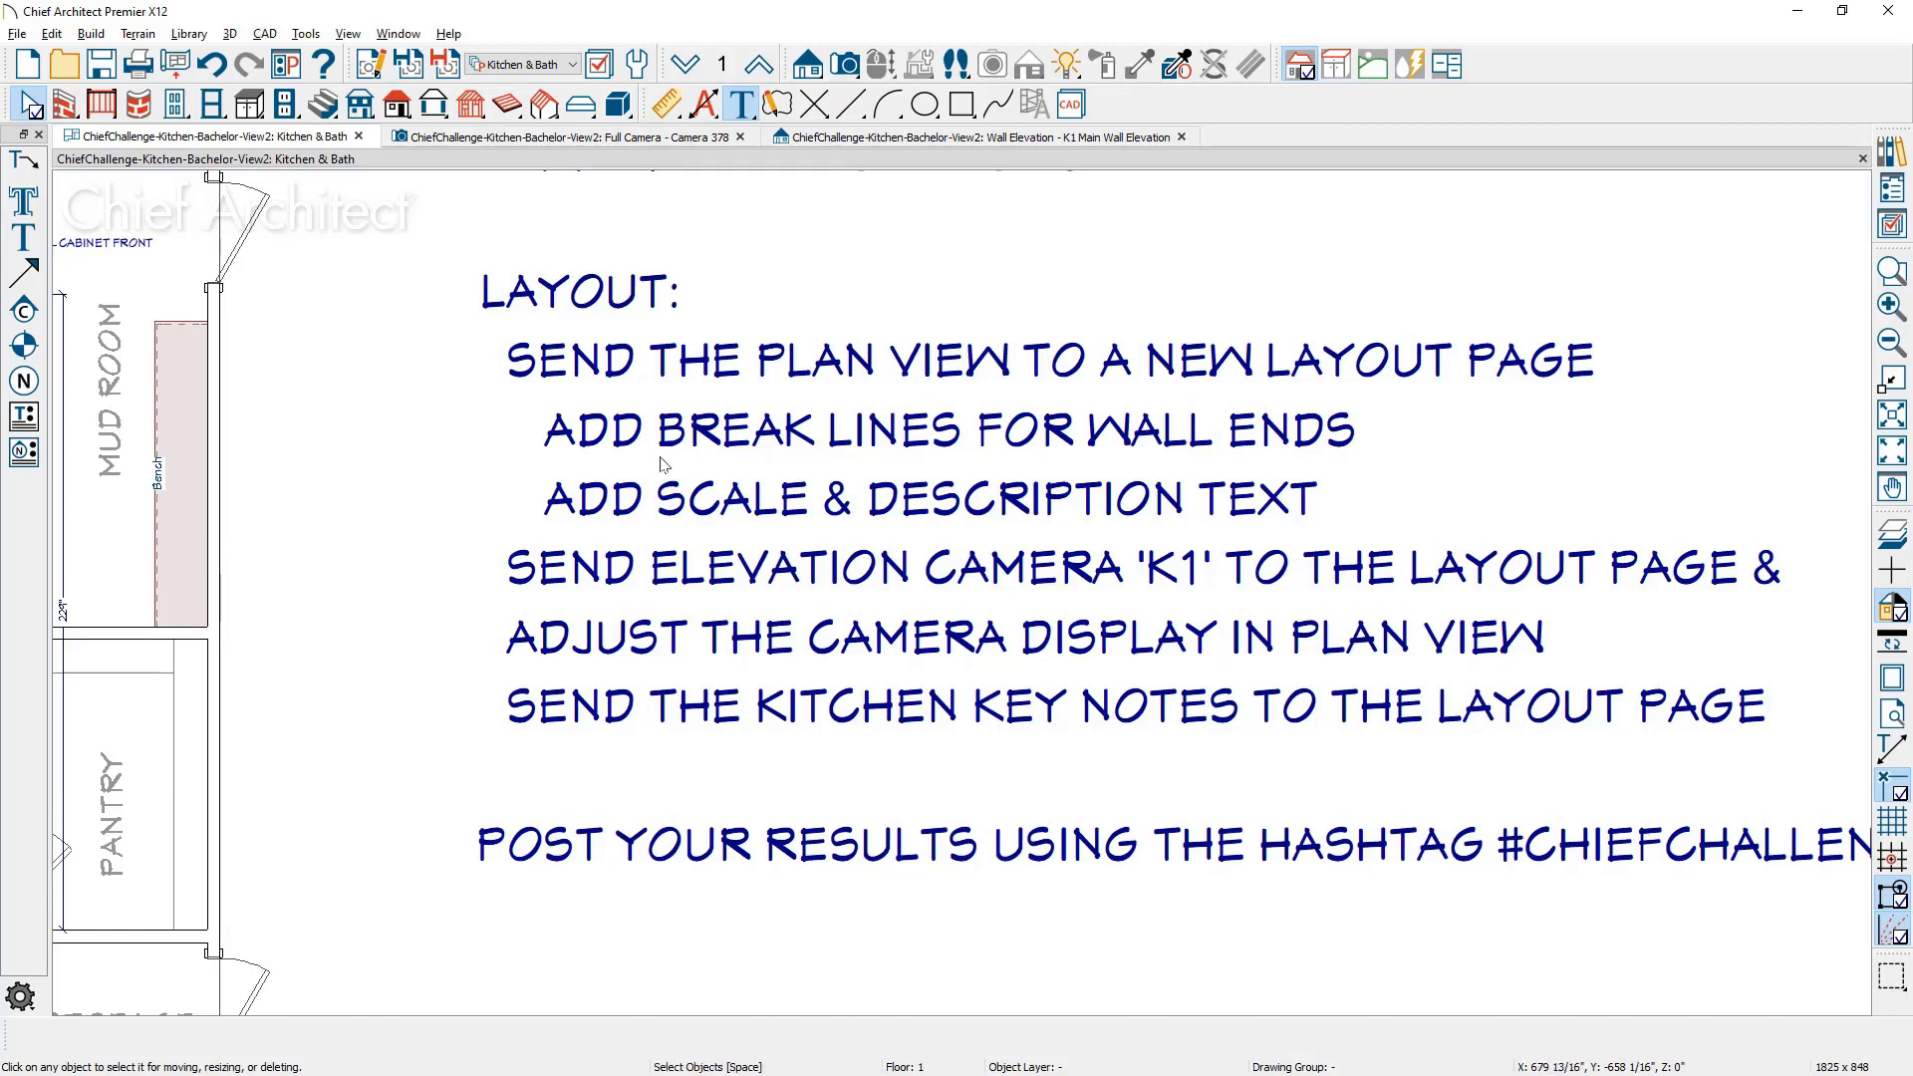
scroll(777, 498, "down", 1)
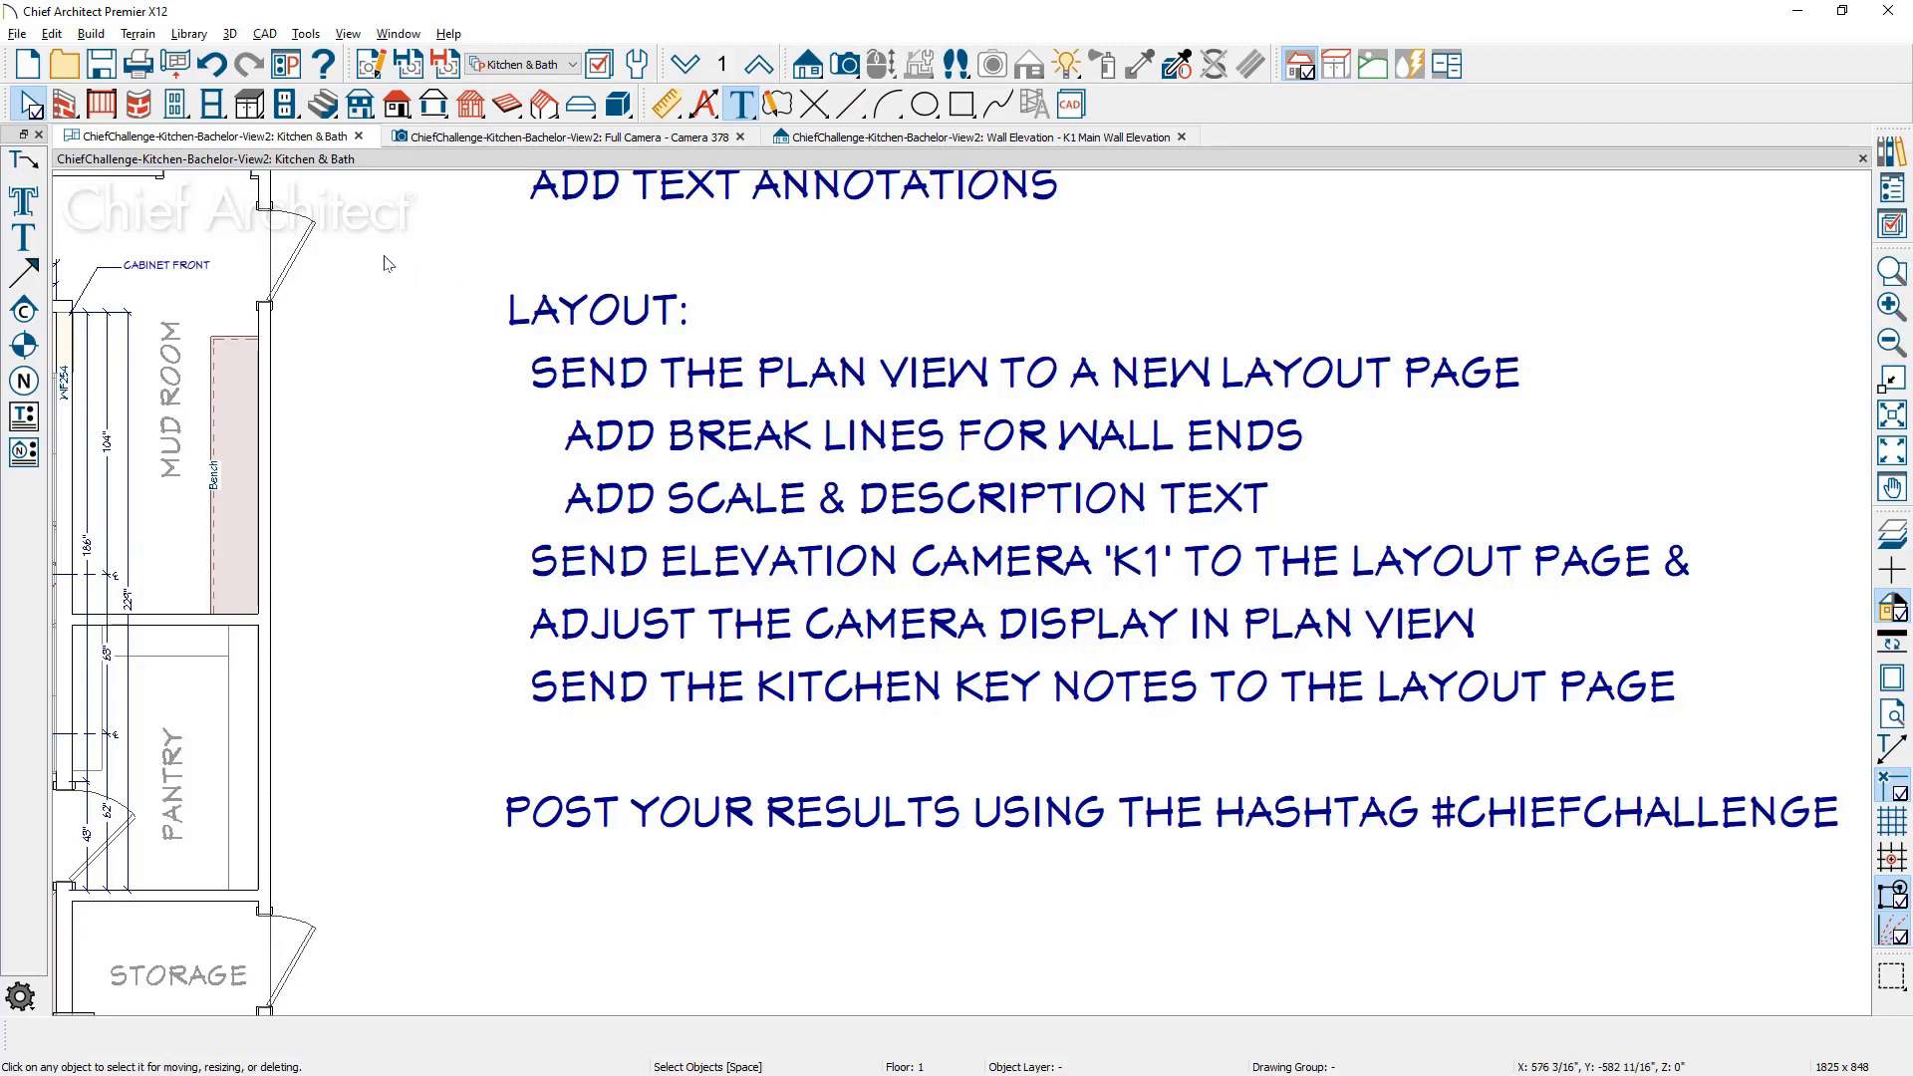
Step: Create a new layout from the template file "Tabloid Kitchen and Bath.layout"
left_click(17, 34)
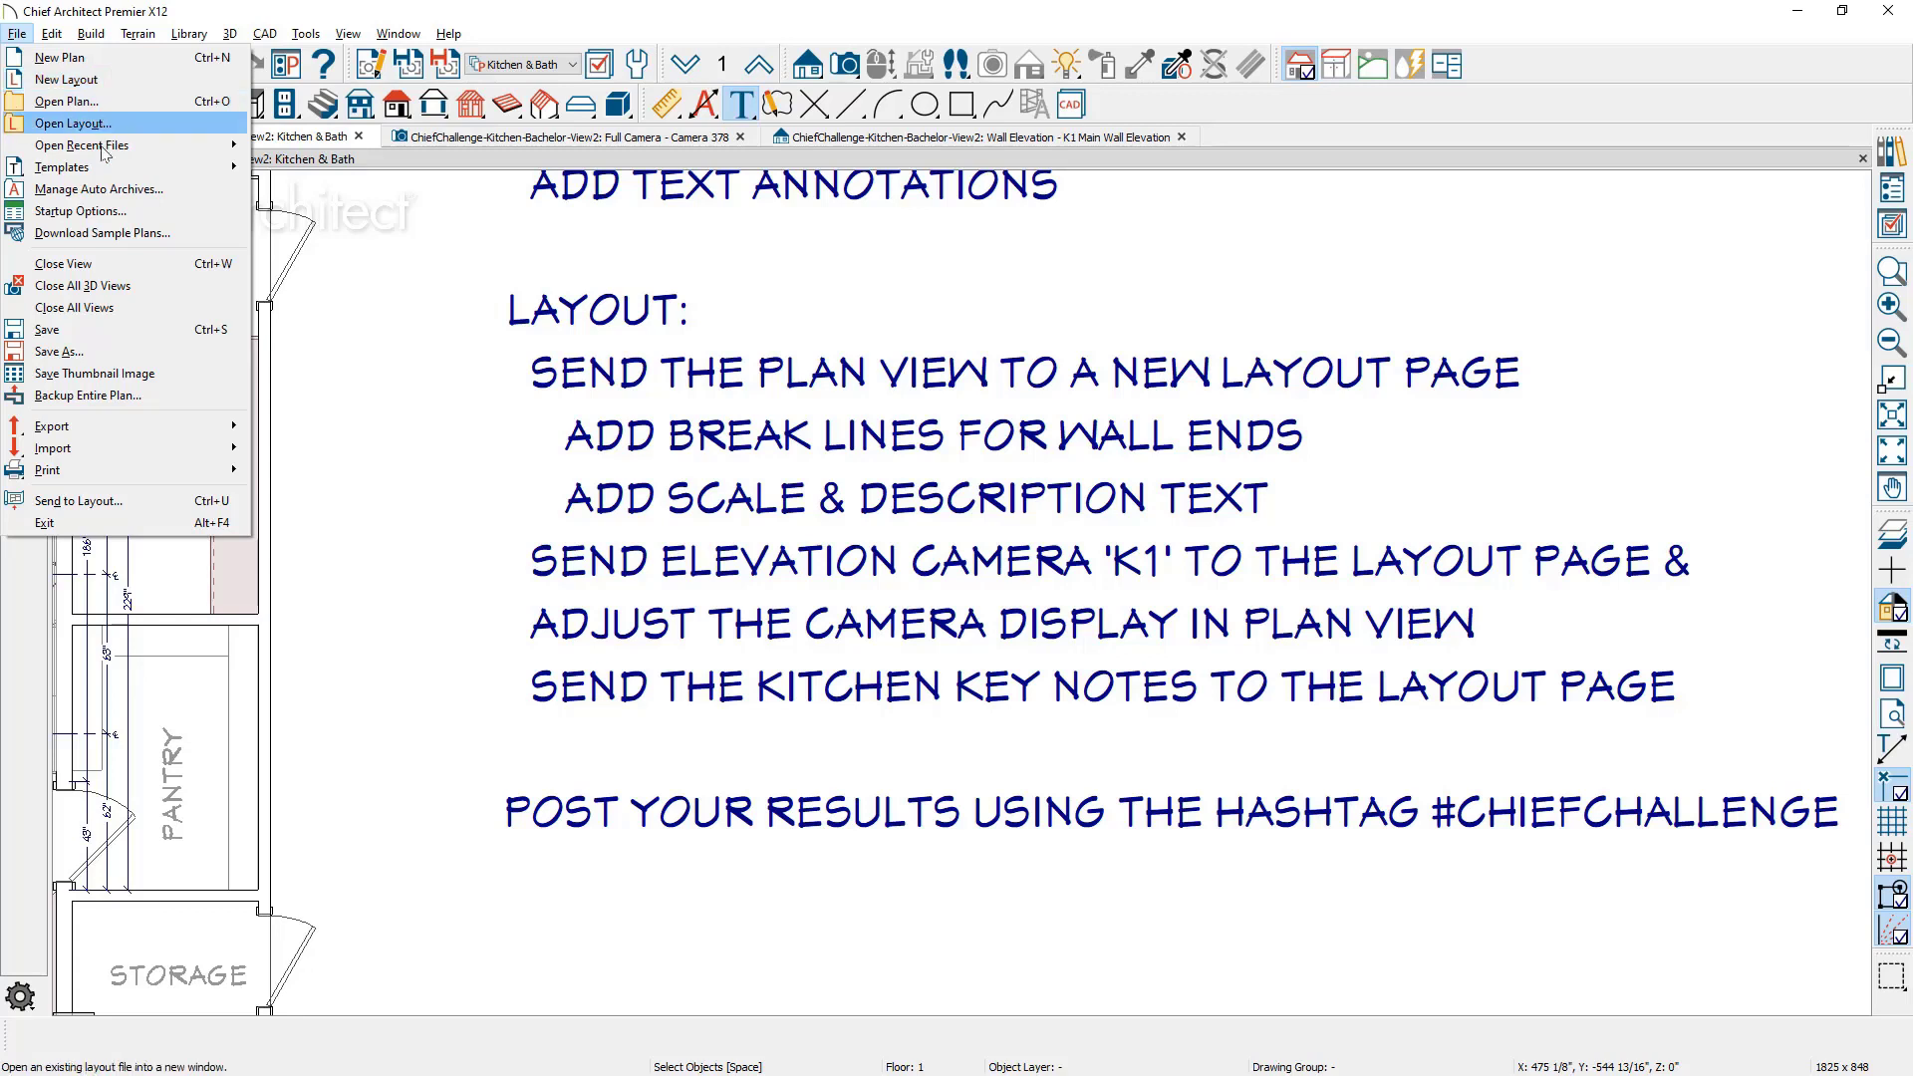
mouse_move(115, 171)
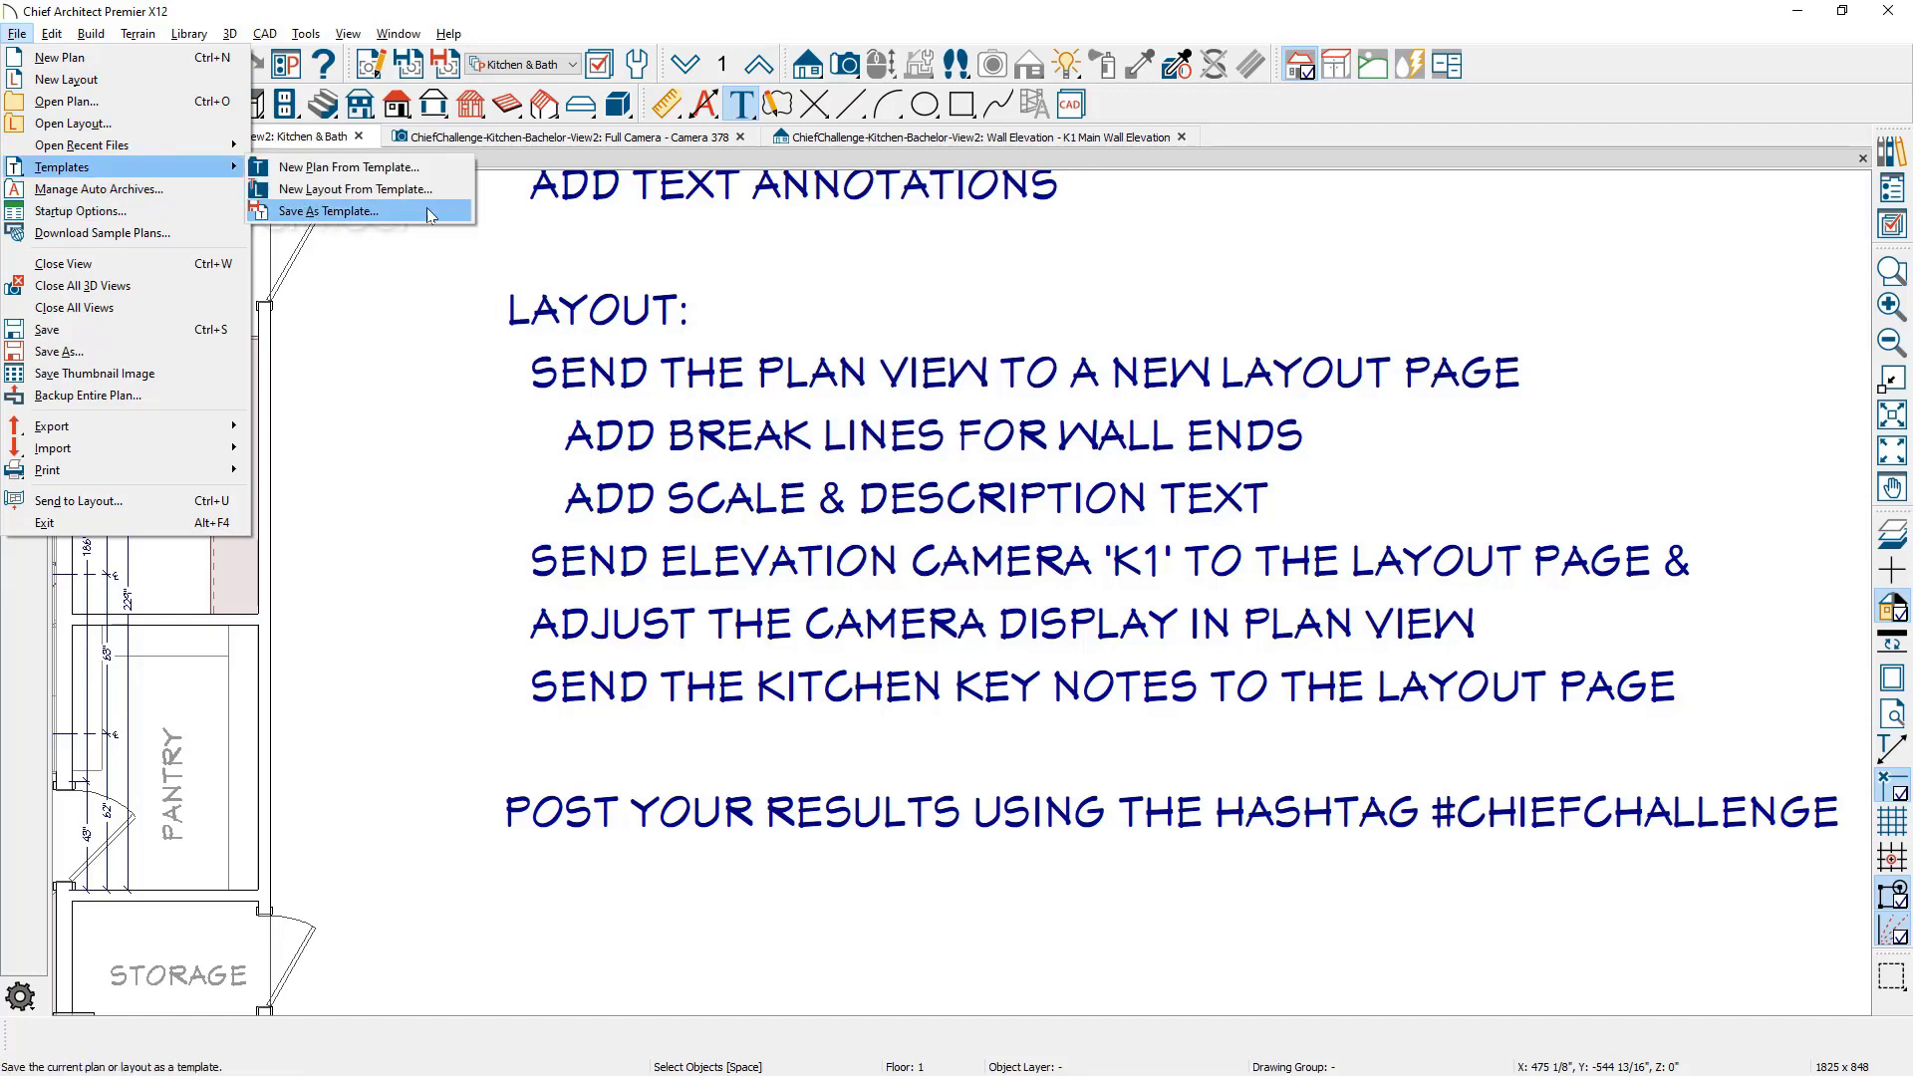
left_click(460, 193)
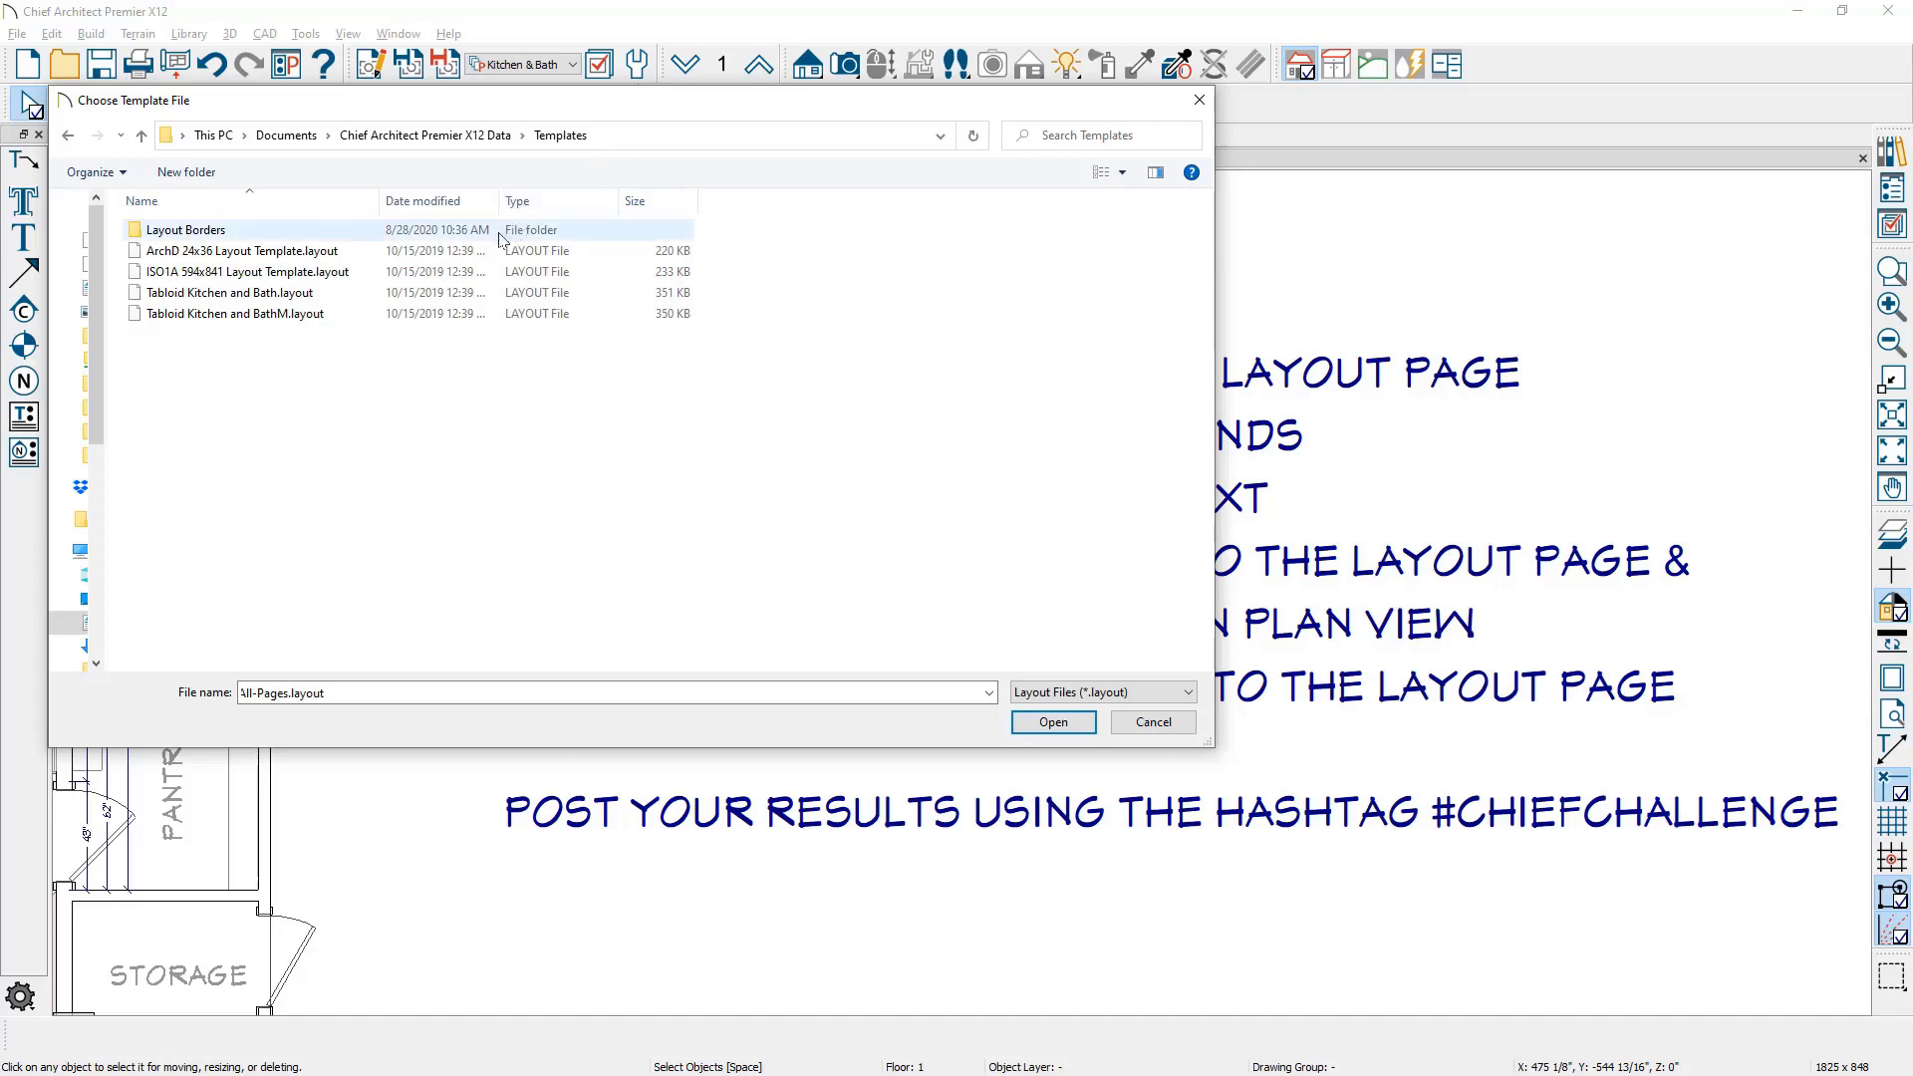
left_click(368, 297)
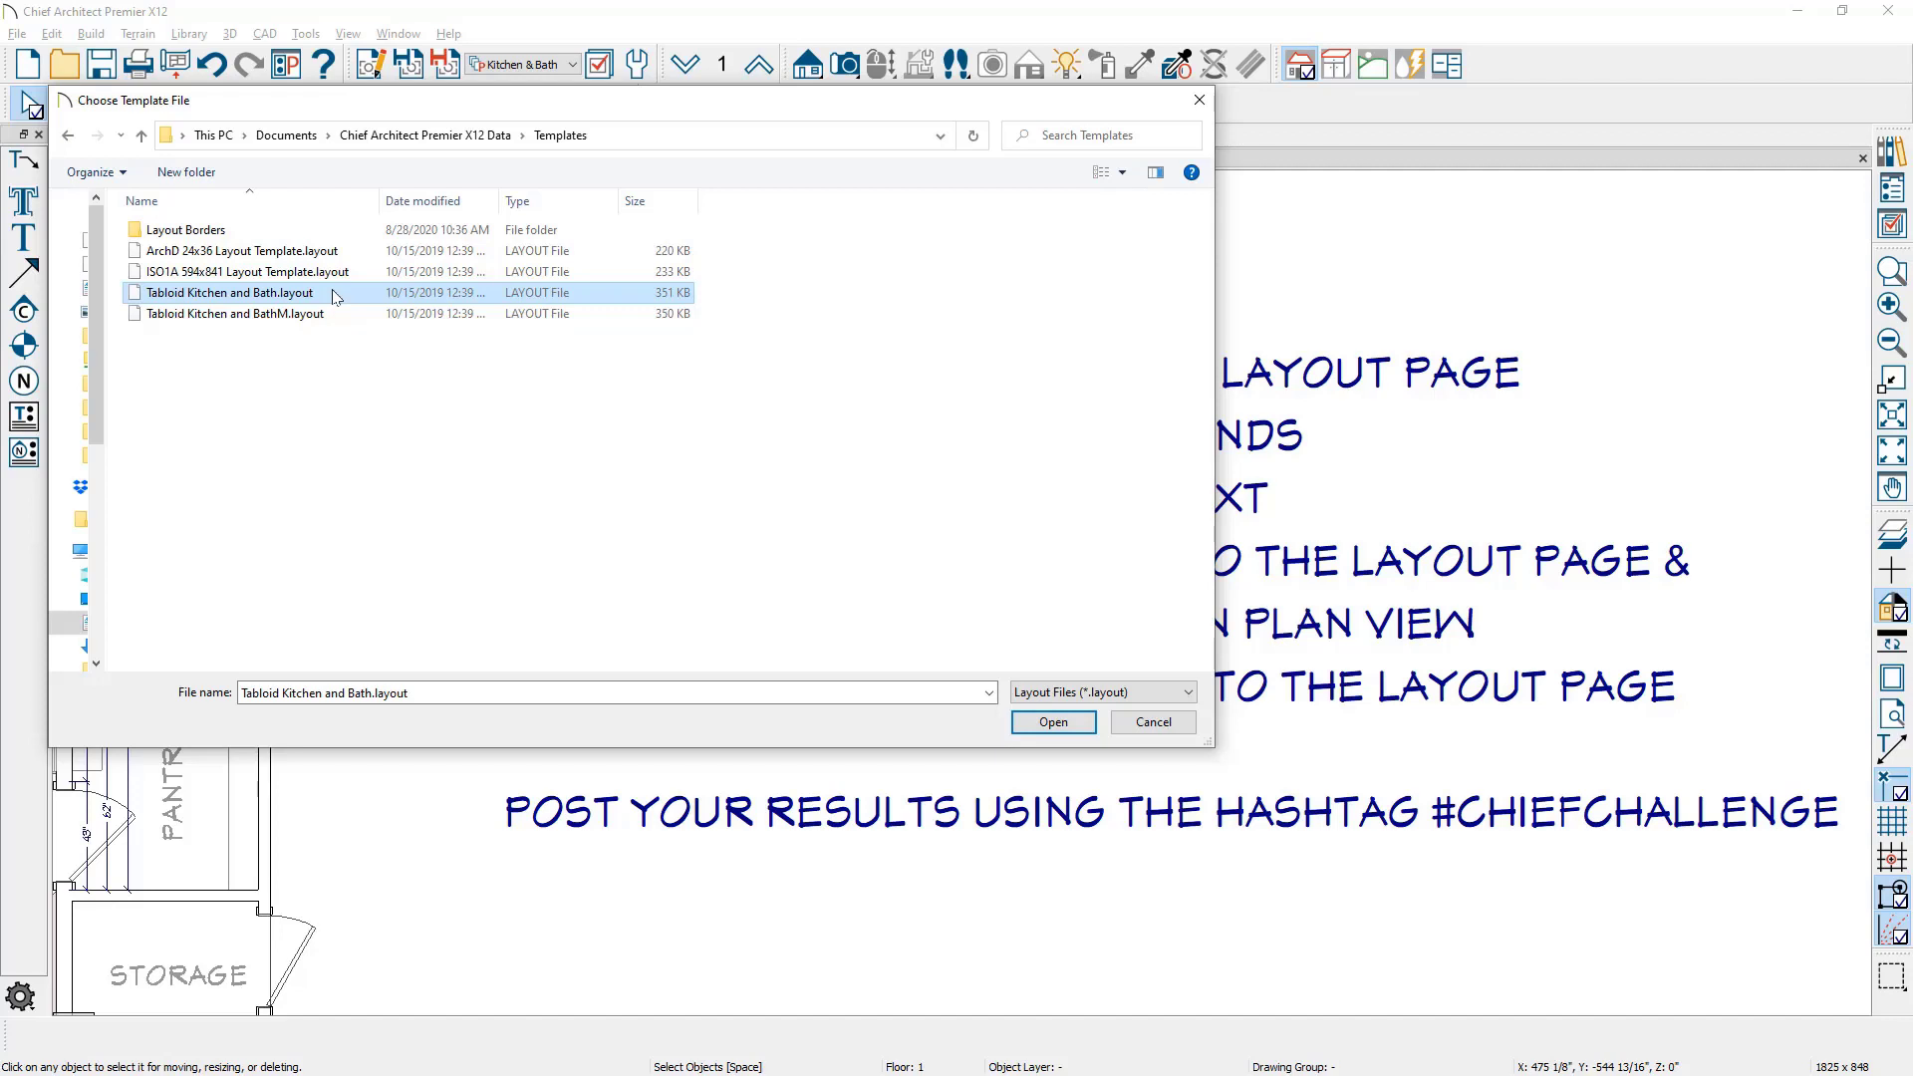
left_click(1053, 724)
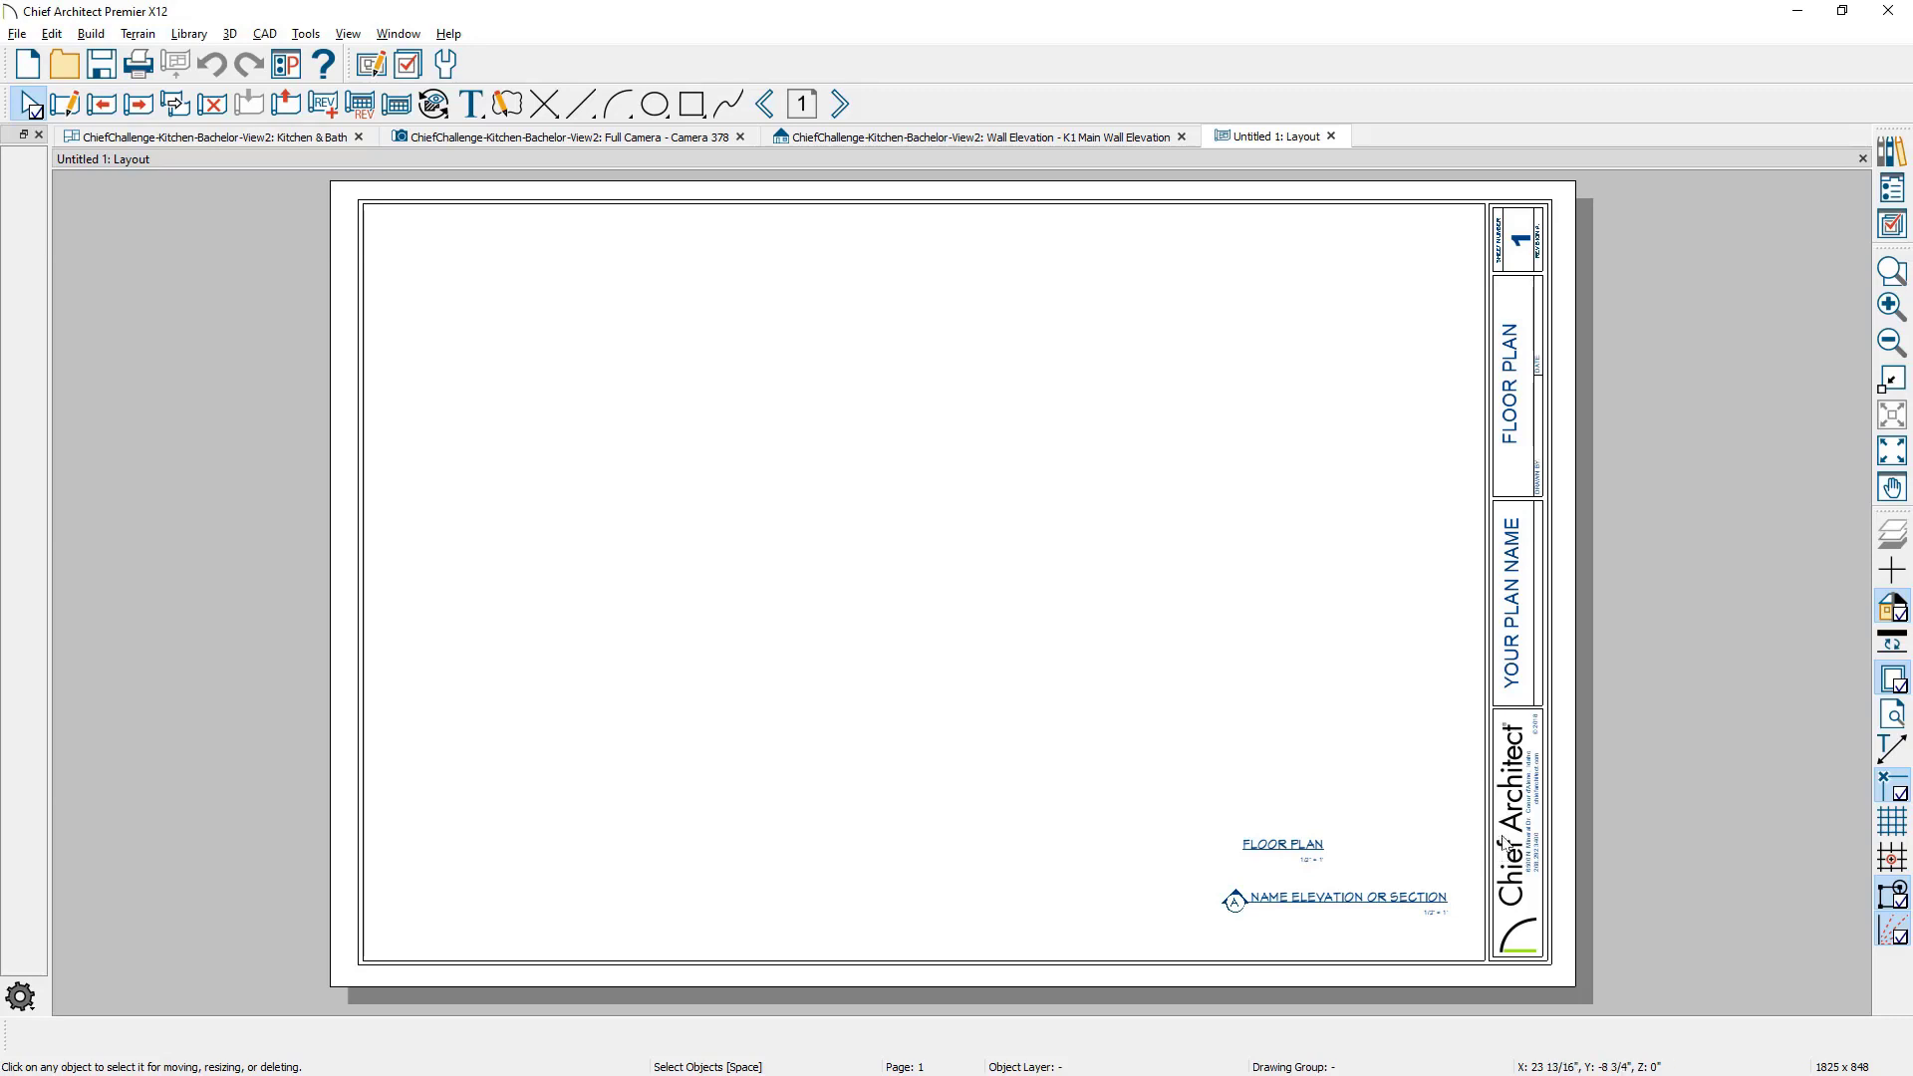
Step: Replace the plan name placeholder in the title block on layout page 0 with "BACHELOR VIEW"
left_click(765, 105)
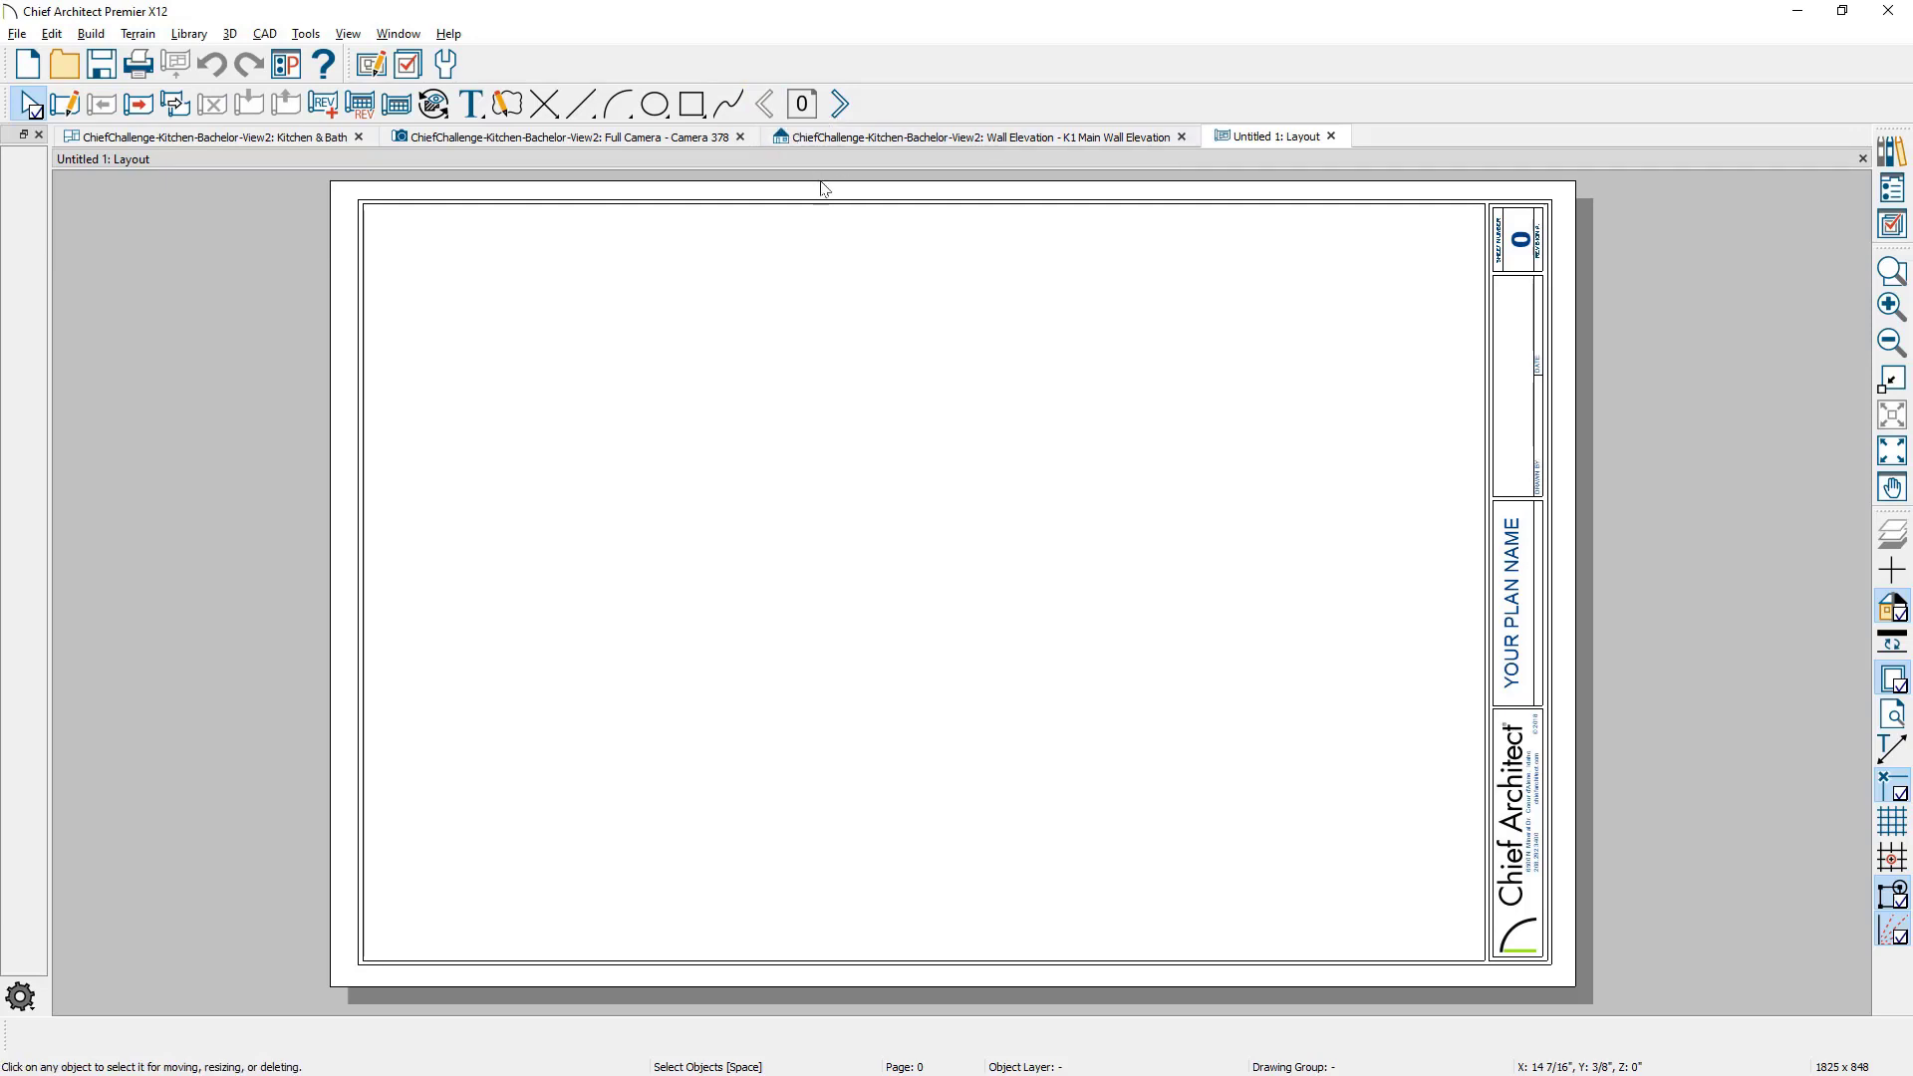
left_click(1515, 652)
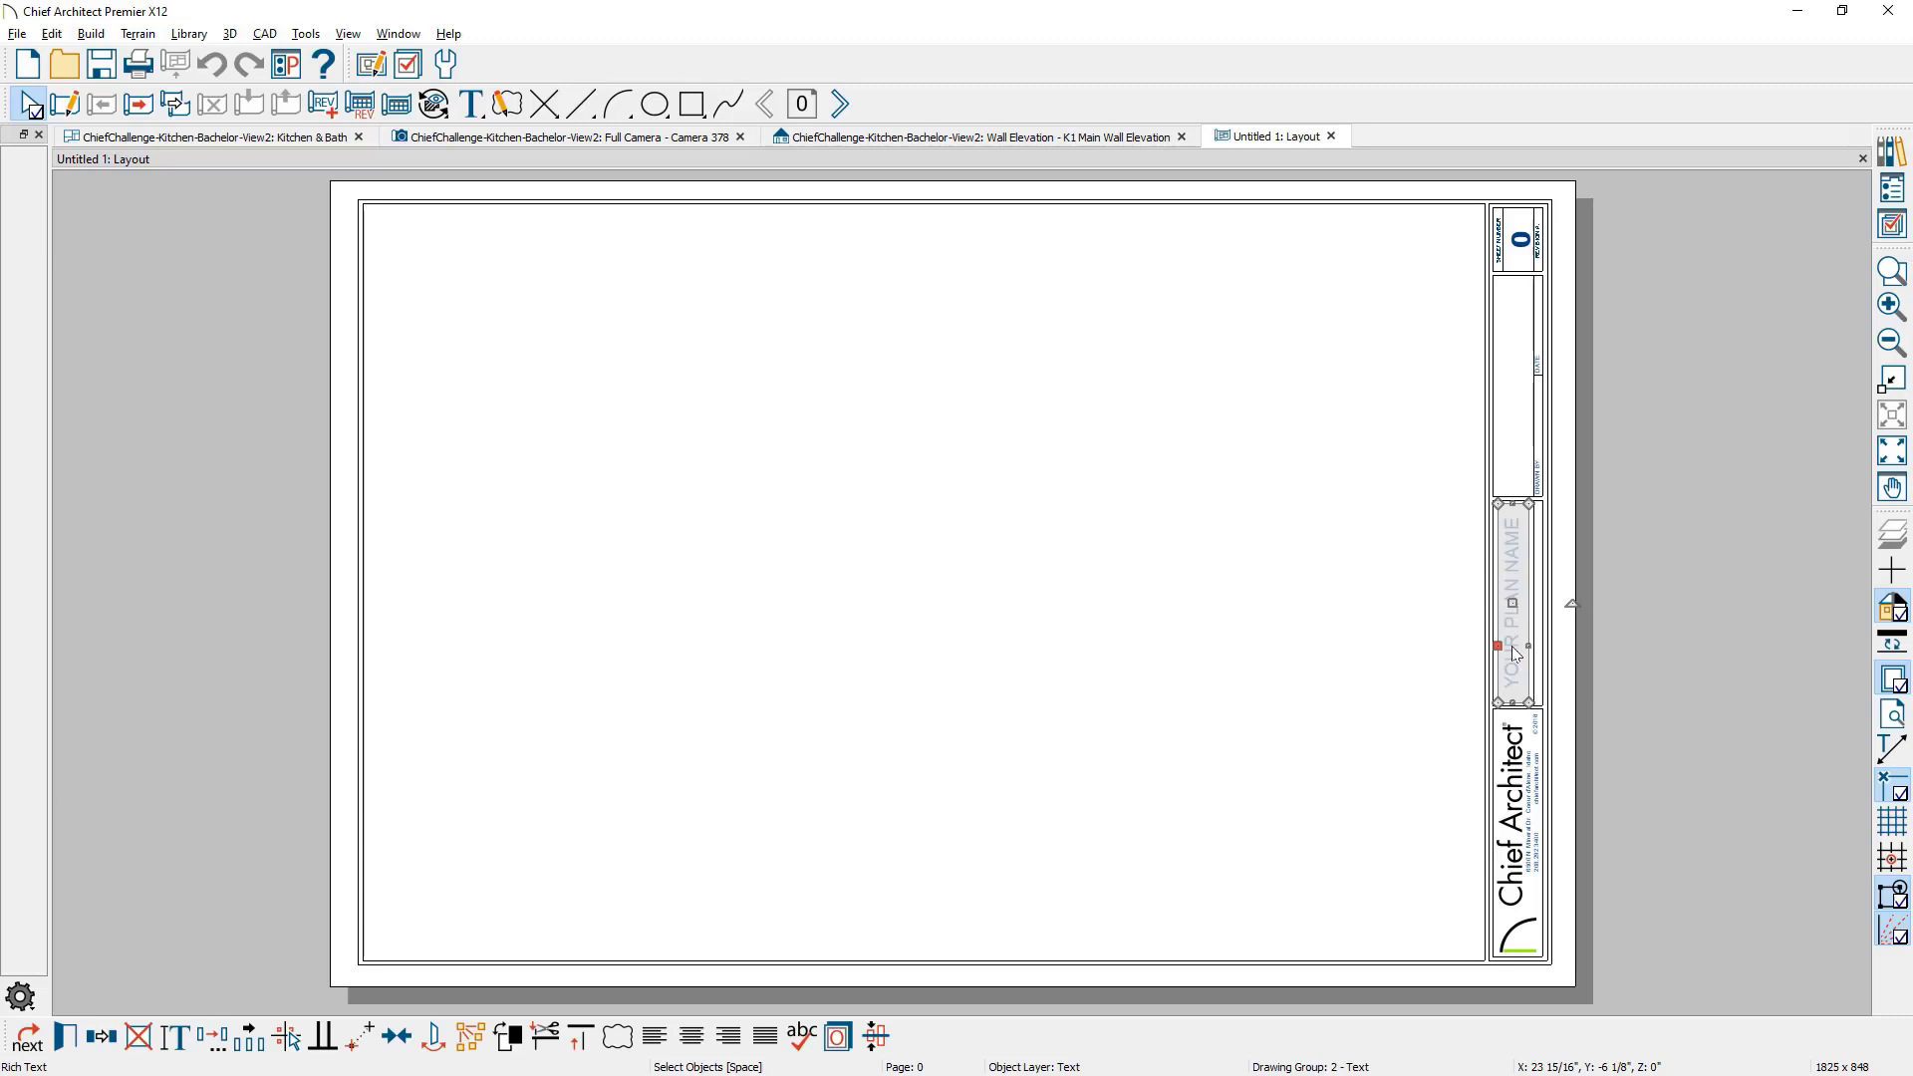
double_click(1515, 652)
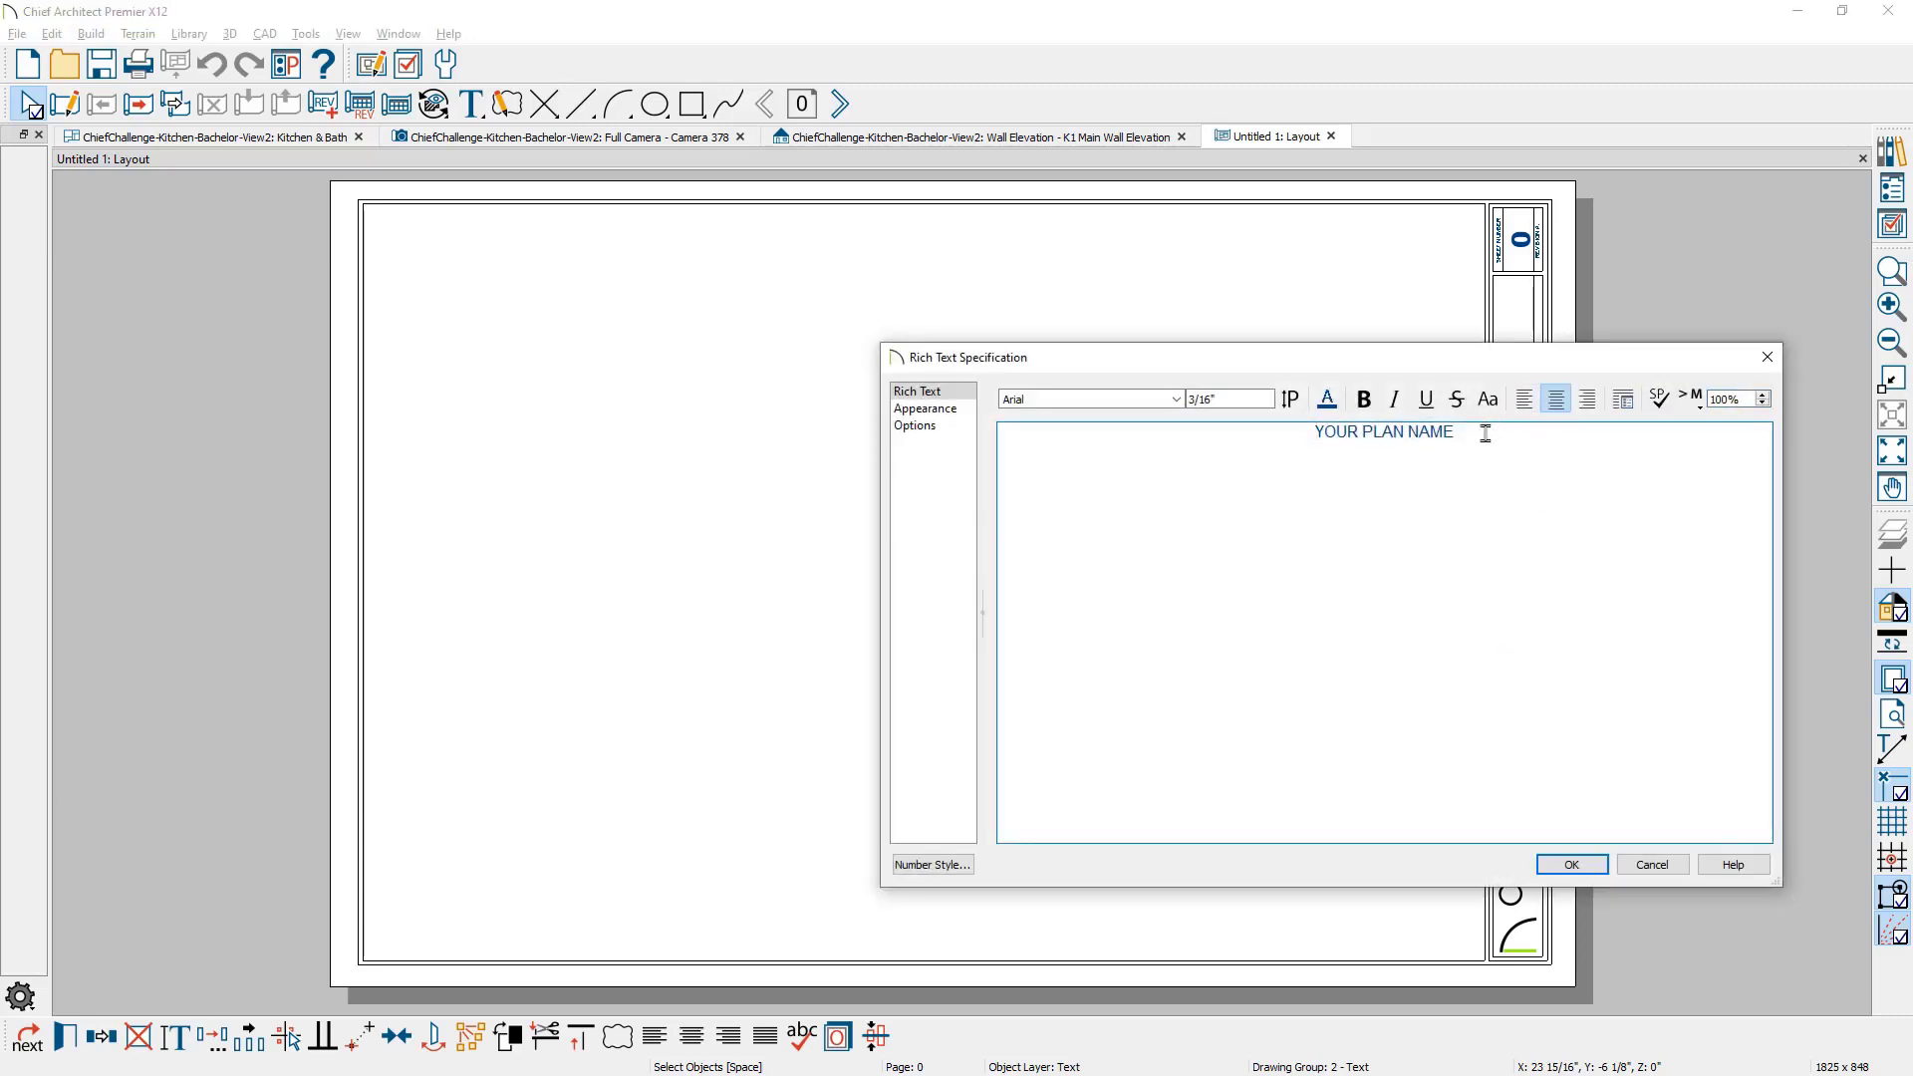
left_click_drag(1457, 433, 1318, 439)
type("BACK")
key("BackSpace")
type("HELOR VIEW")
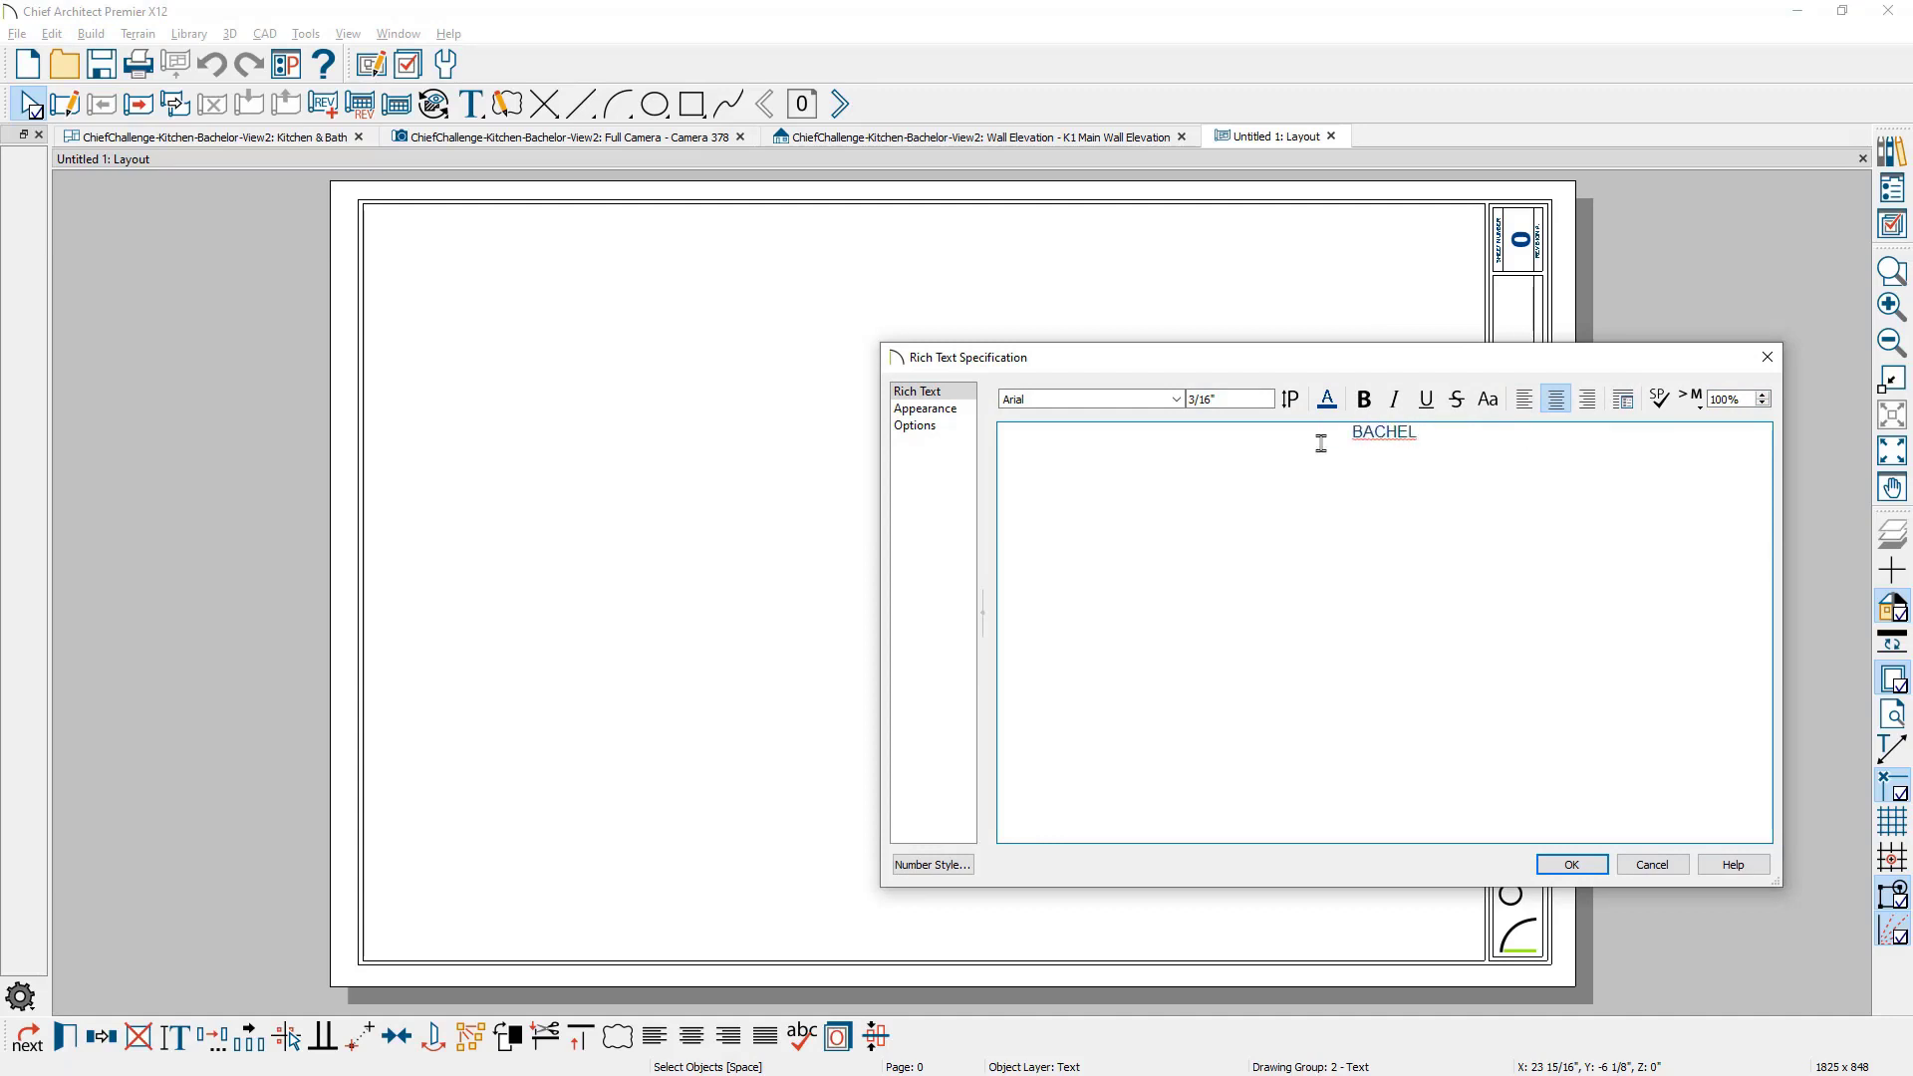
left_click(1582, 865)
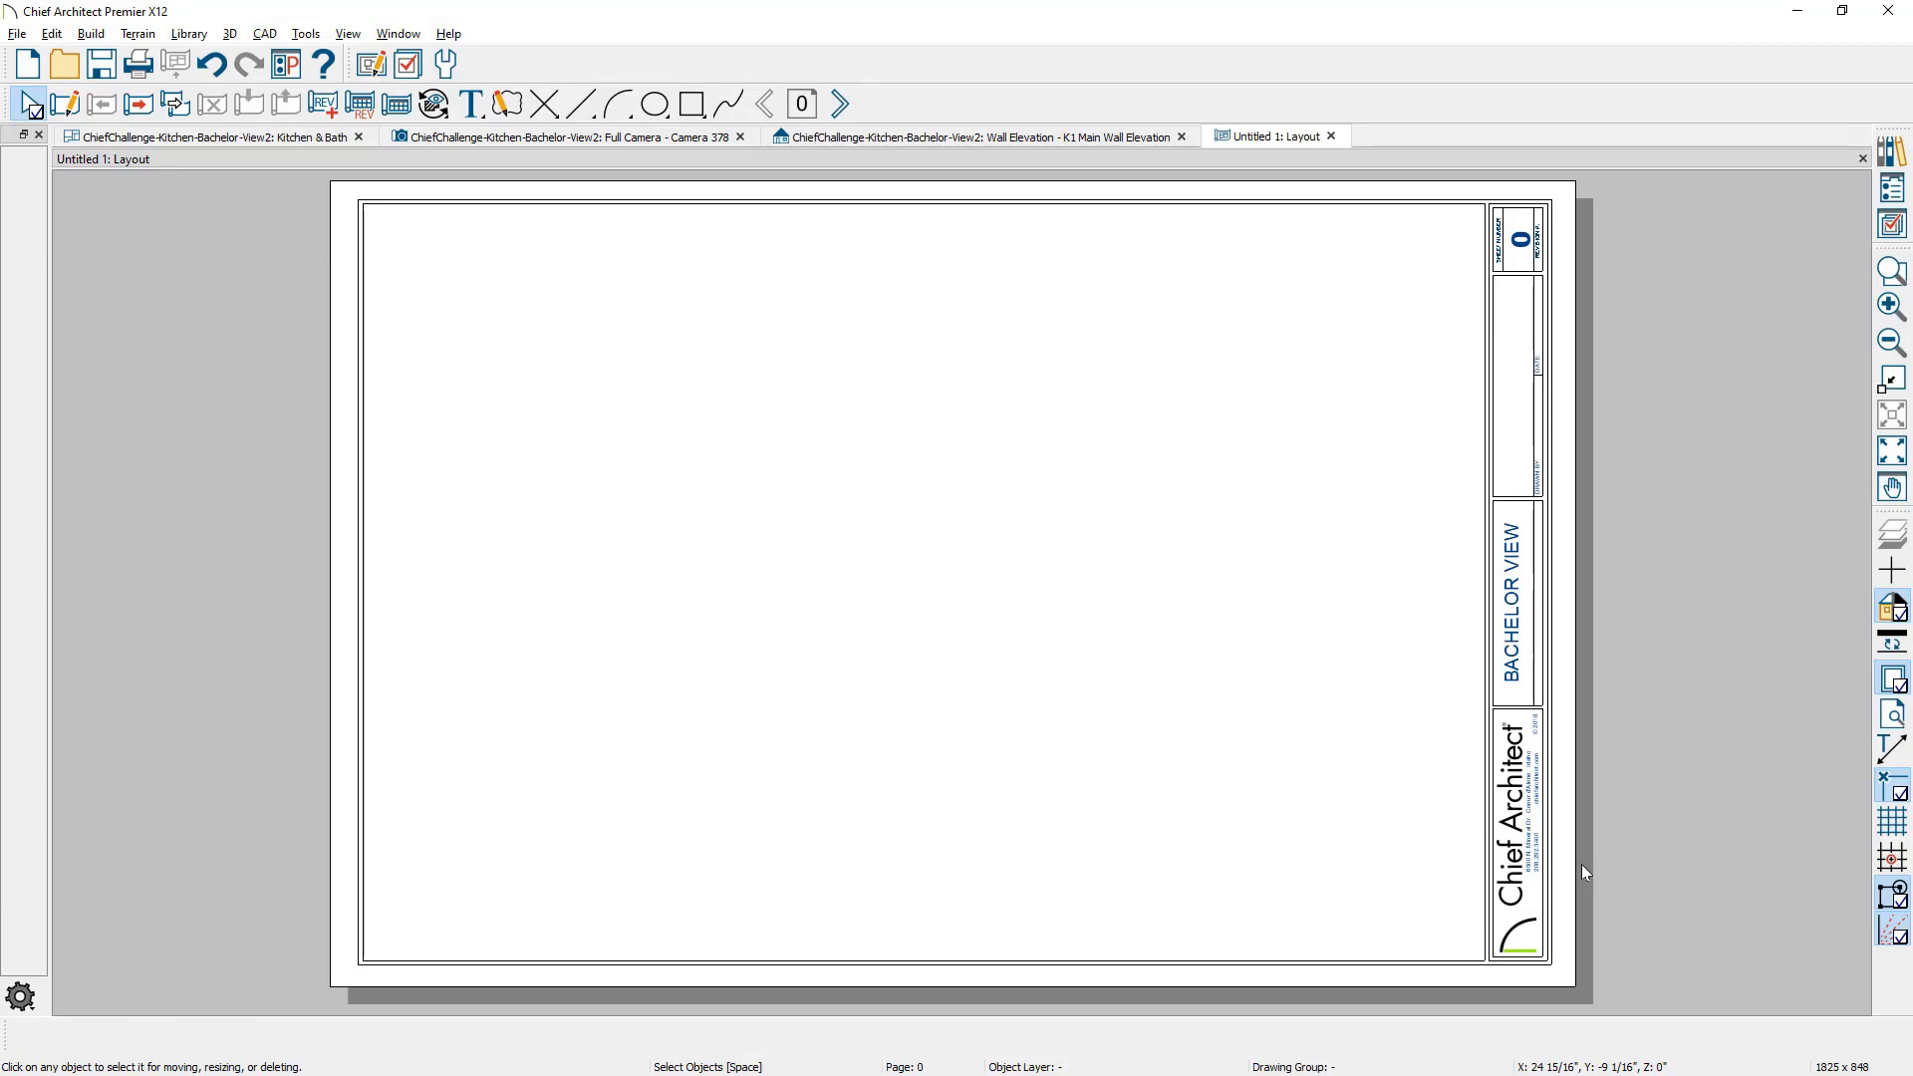
Step: Turn the title block's copyright text horizontal at the end of the company logo and change its year to 2020
scroll(1581, 749, "up", 2)
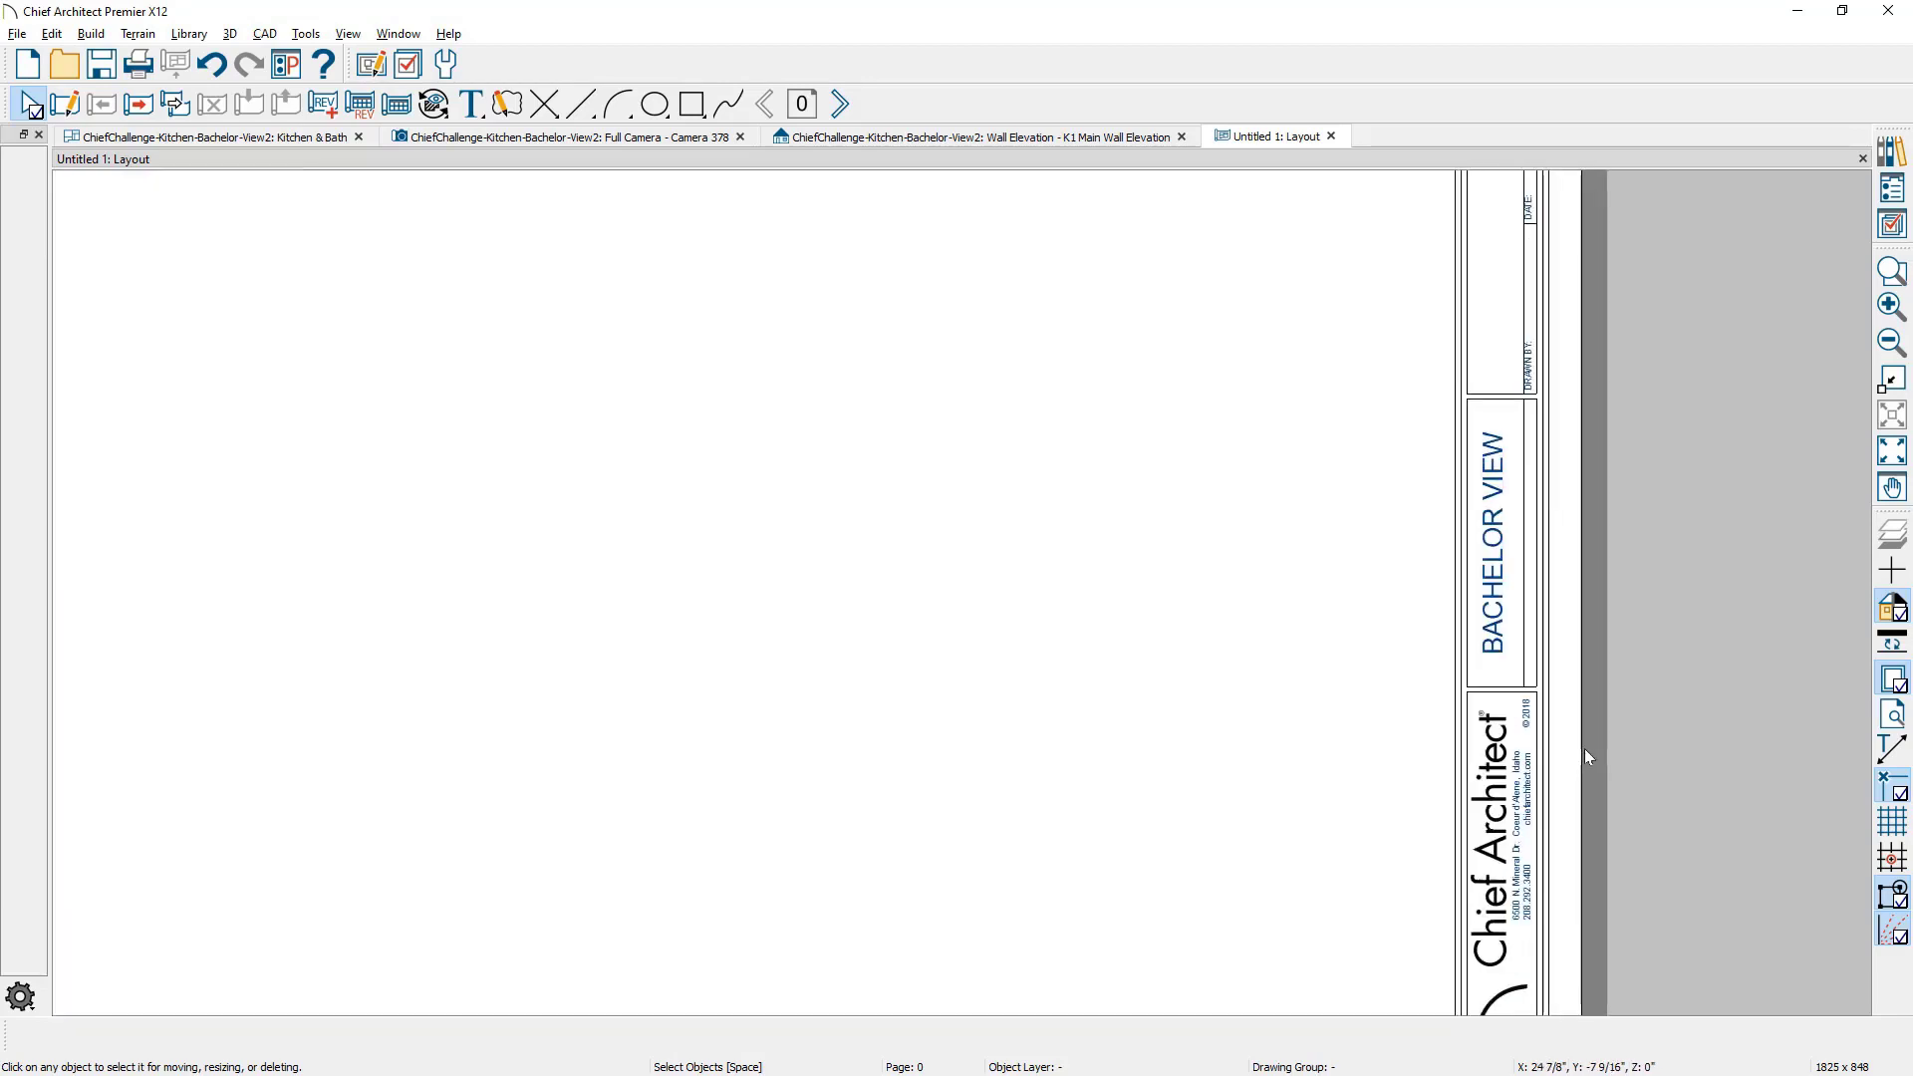
scroll(1577, 737, "up", 2)
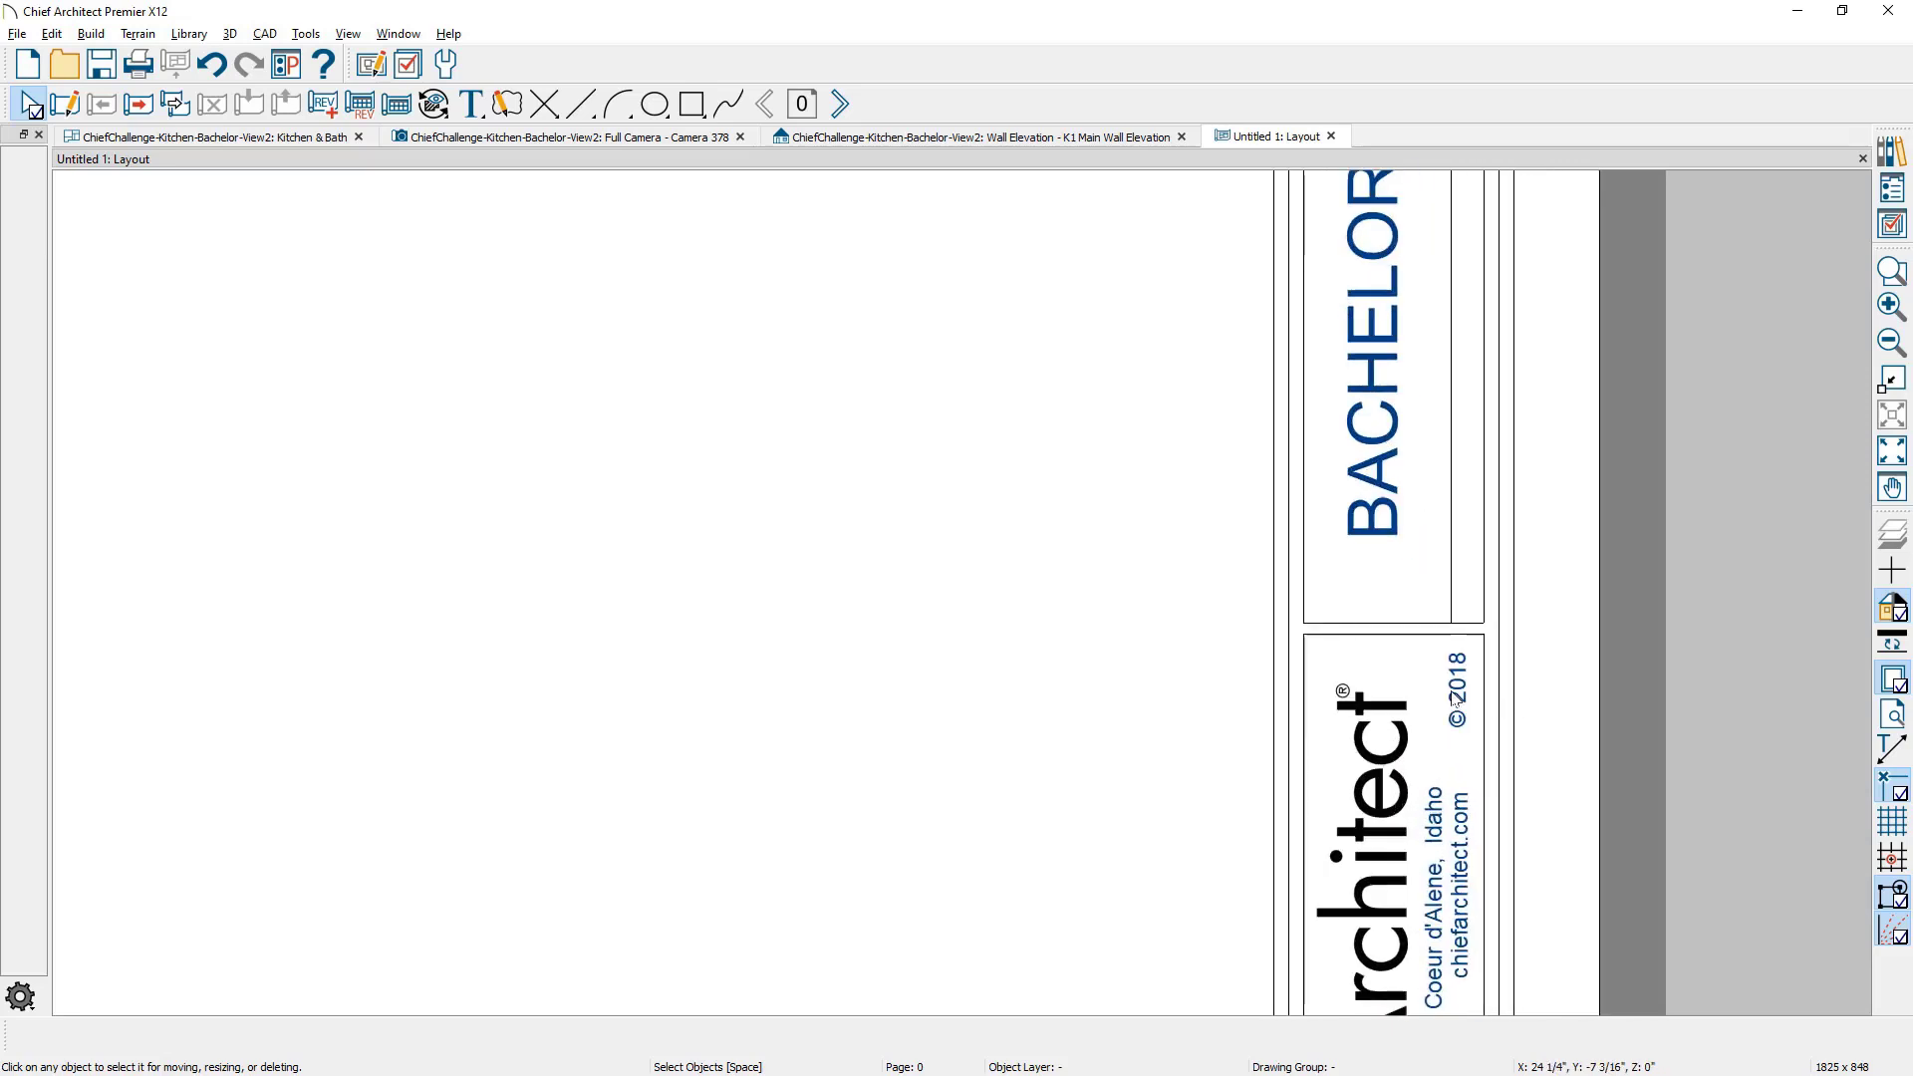
left_click(1458, 705)
left_click_drag(1515, 691, 1394, 652)
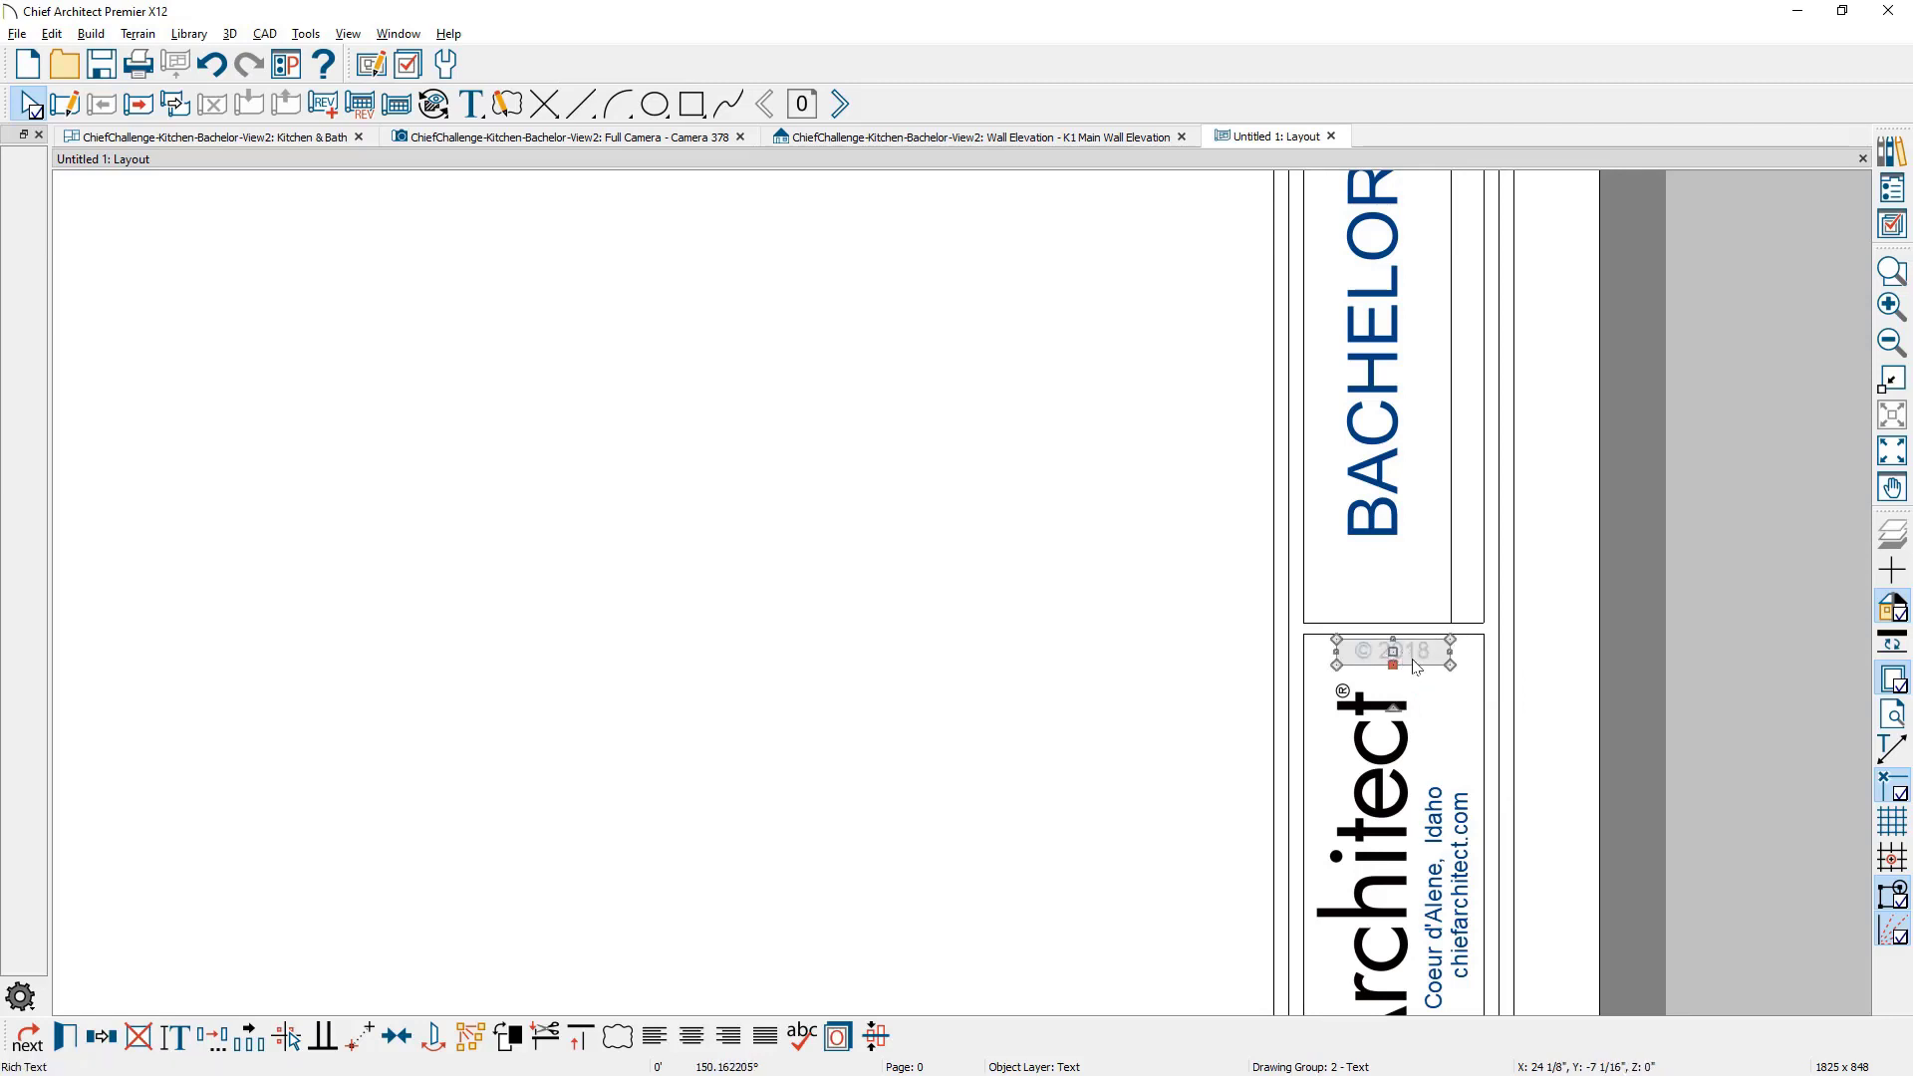
double_click(1389, 639)
left_click(1051, 431)
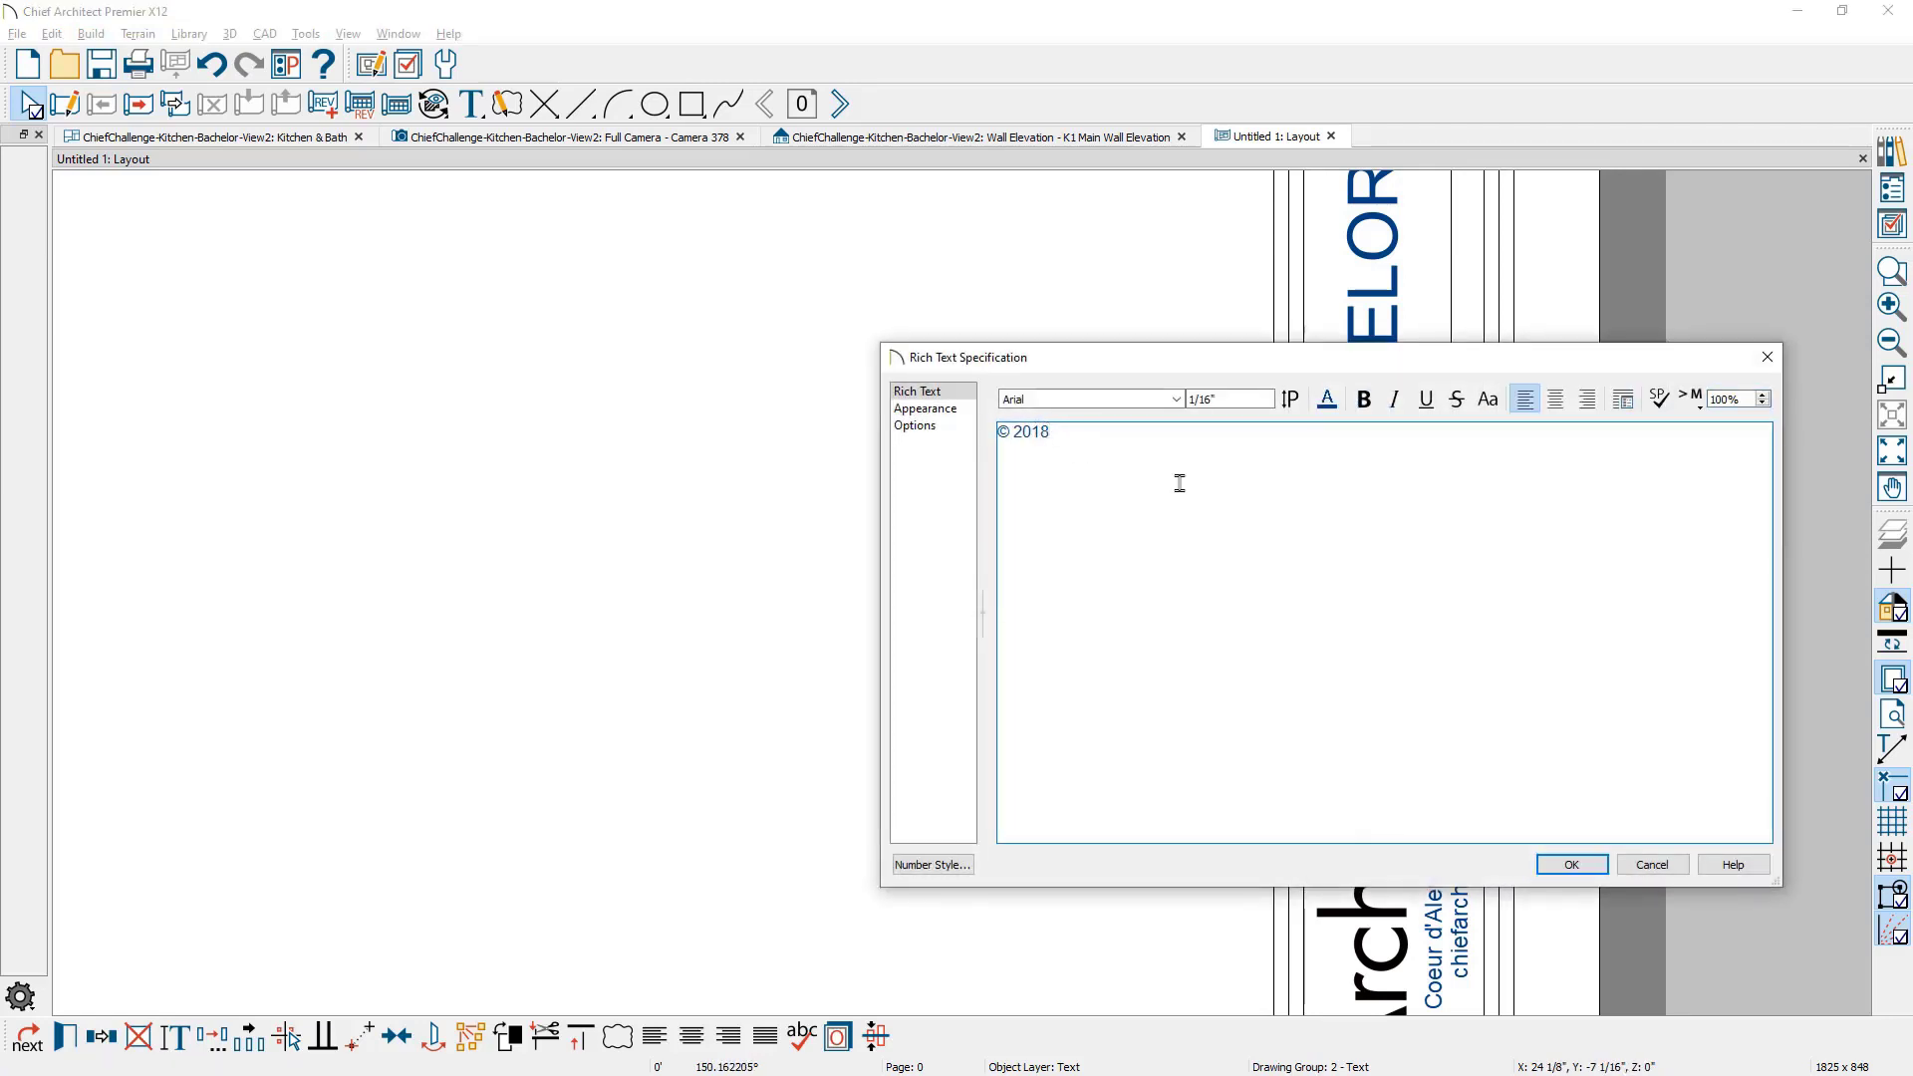
key("BackSpace")
key("BackSpace")
type("20")
left_click(1594, 868)
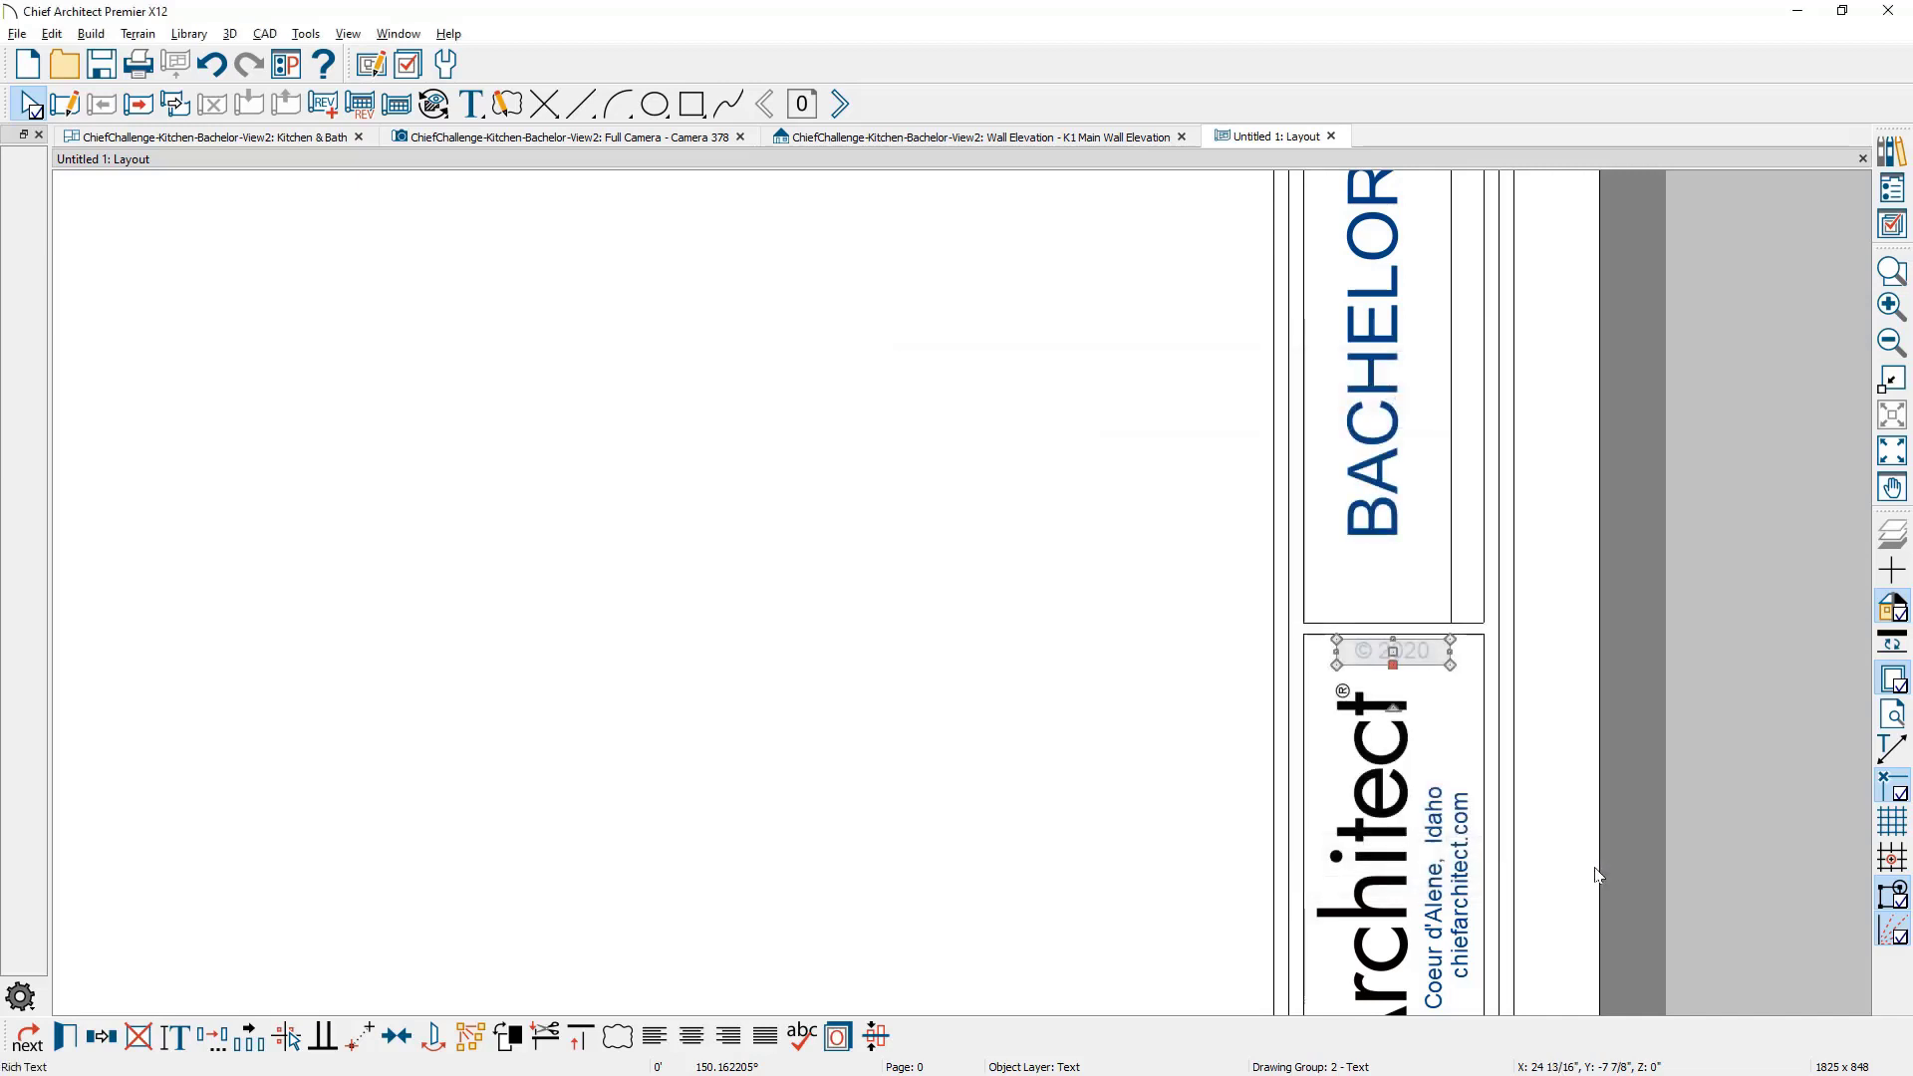
Step: On layout page 1, change the title block's sheet title to "KITCHEN PLAN"
left_click(839, 103)
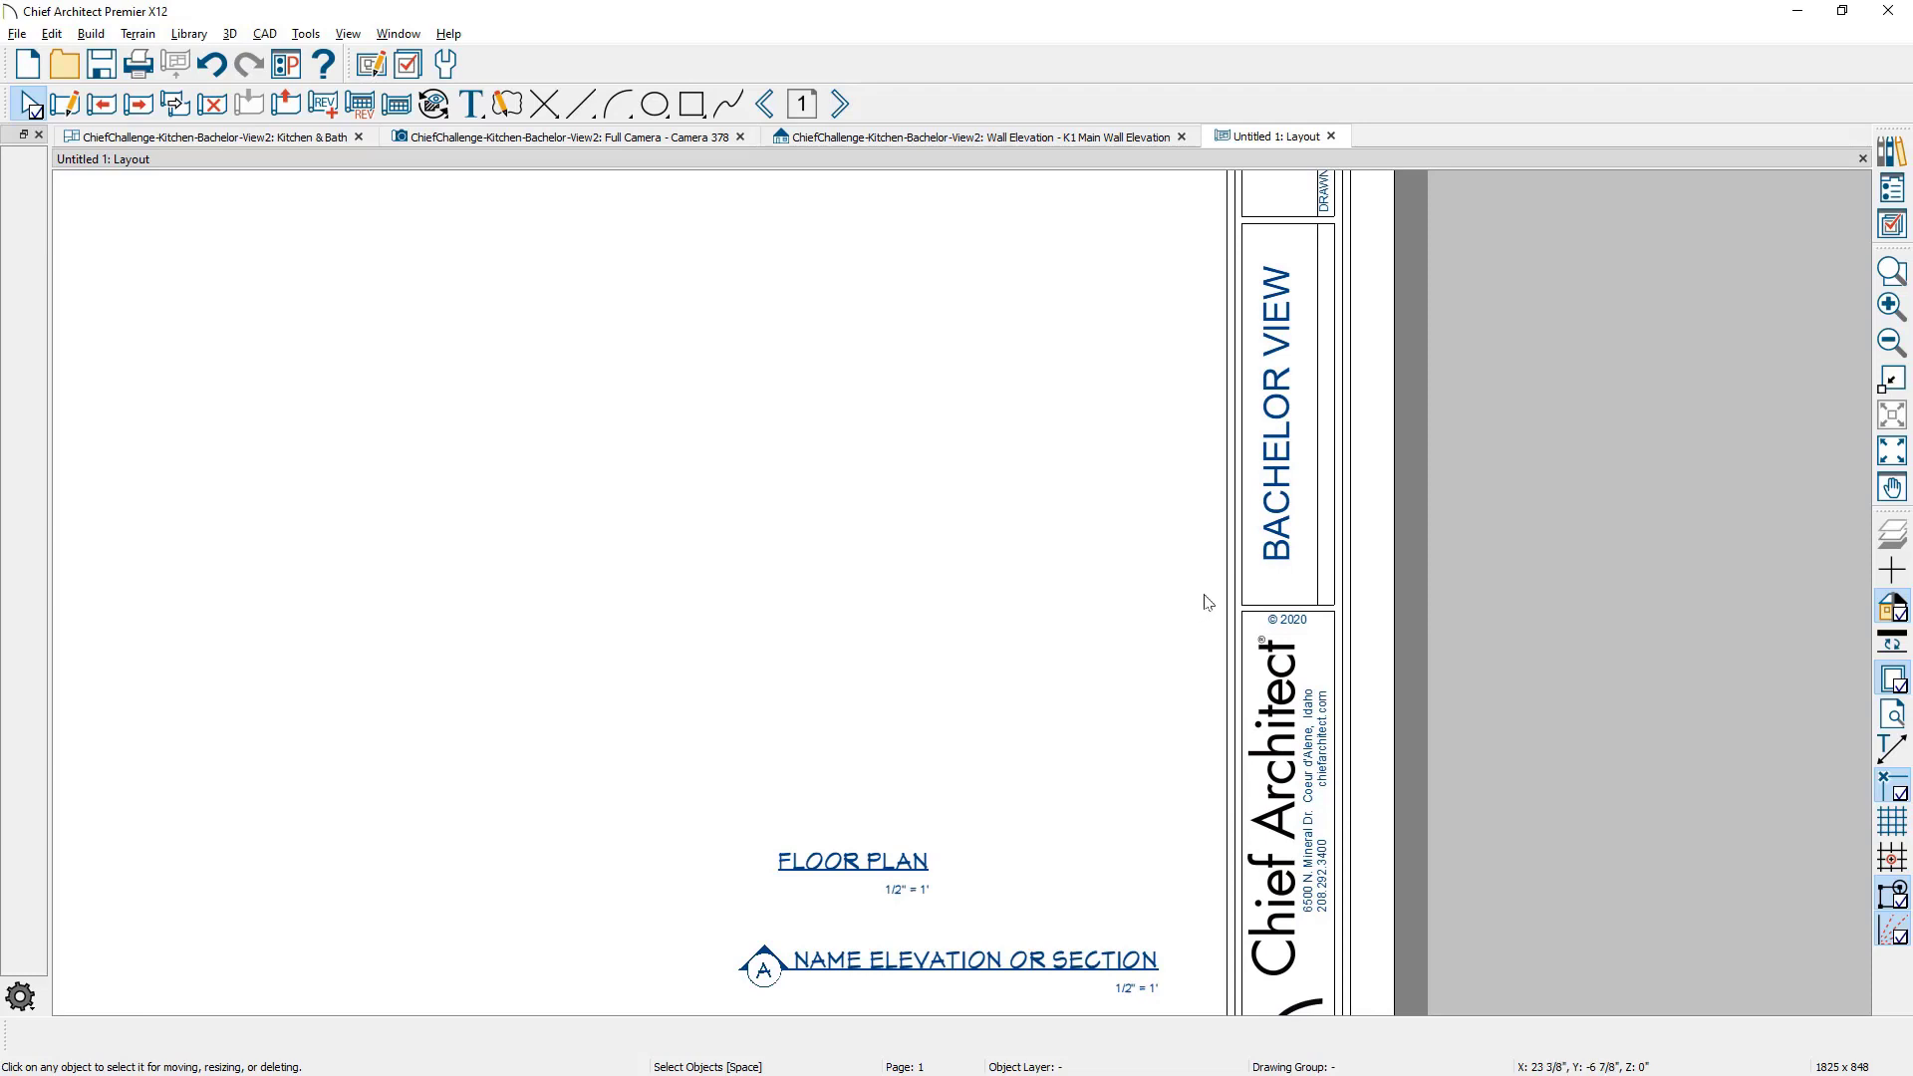
scroll(1213, 604, "down", 1)
scroll(1214, 605, "down", 2)
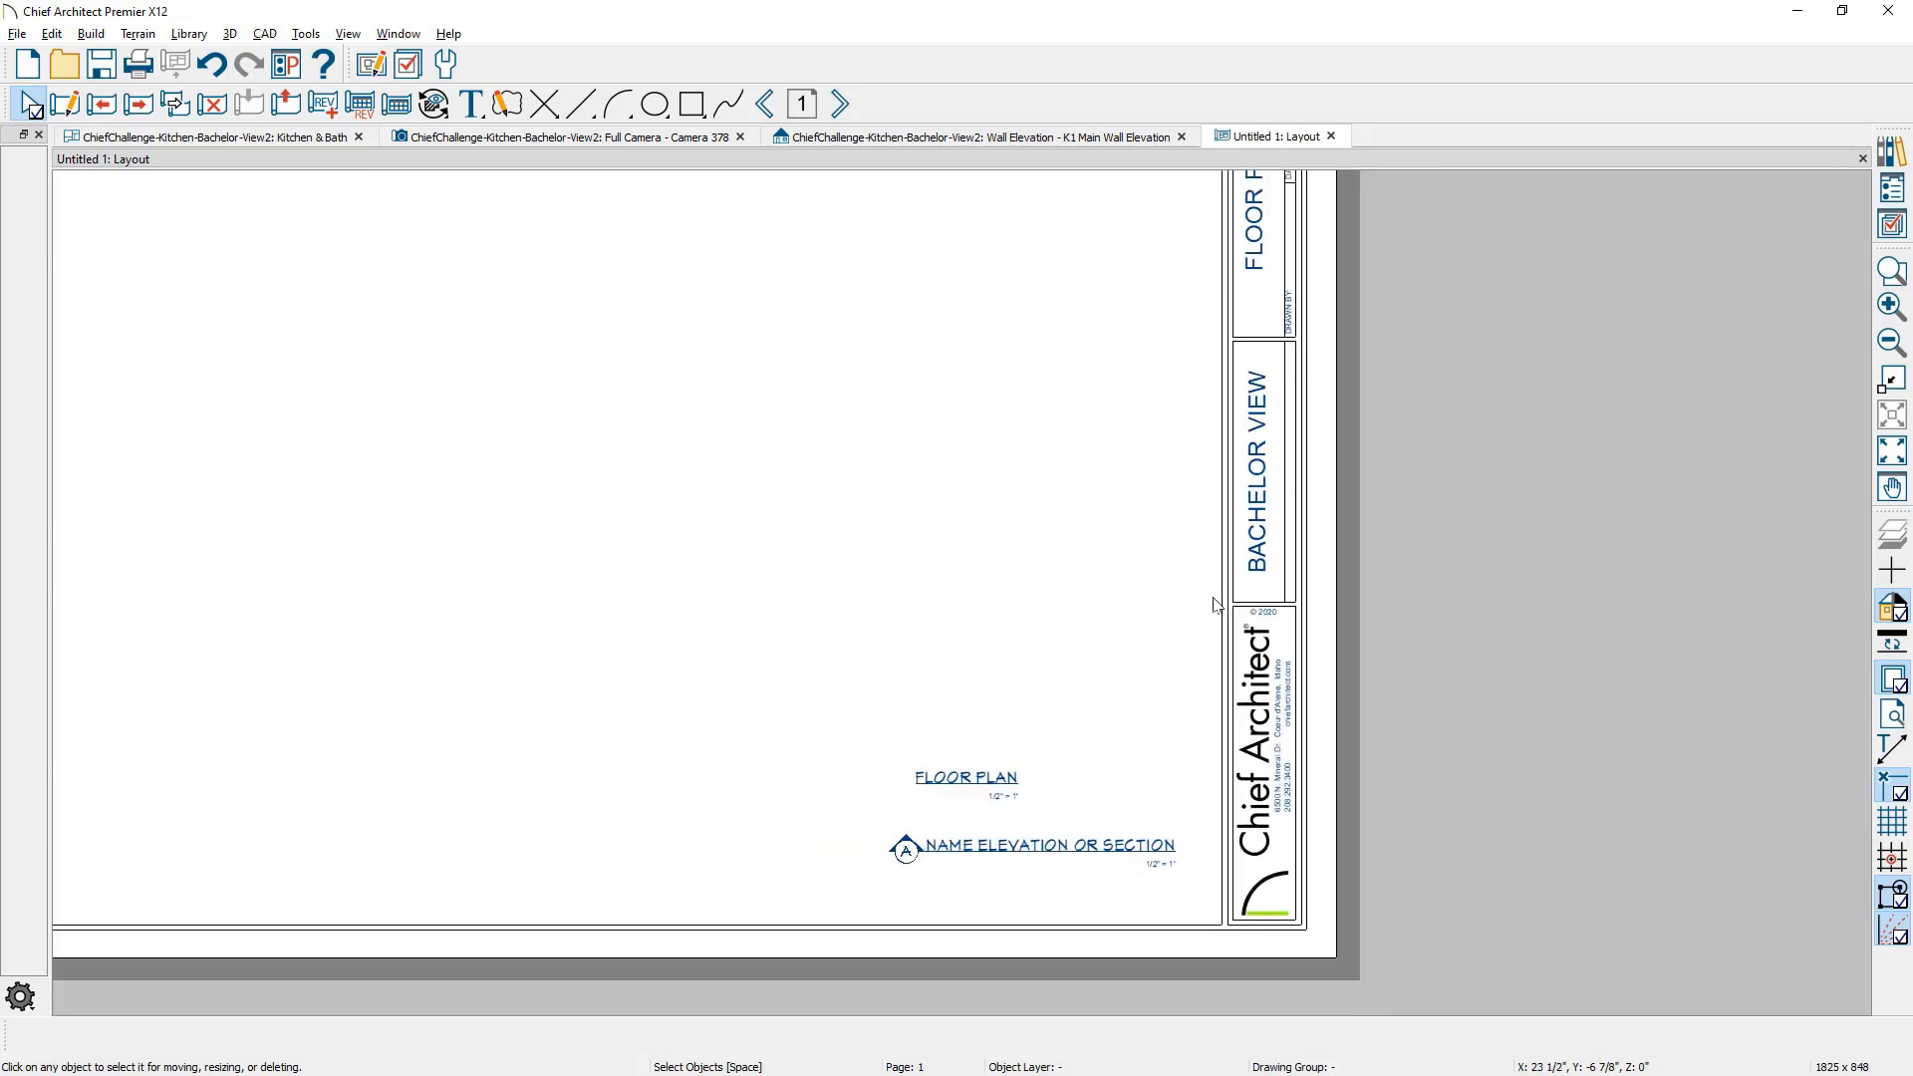
scroll(1210, 605, "down", 1)
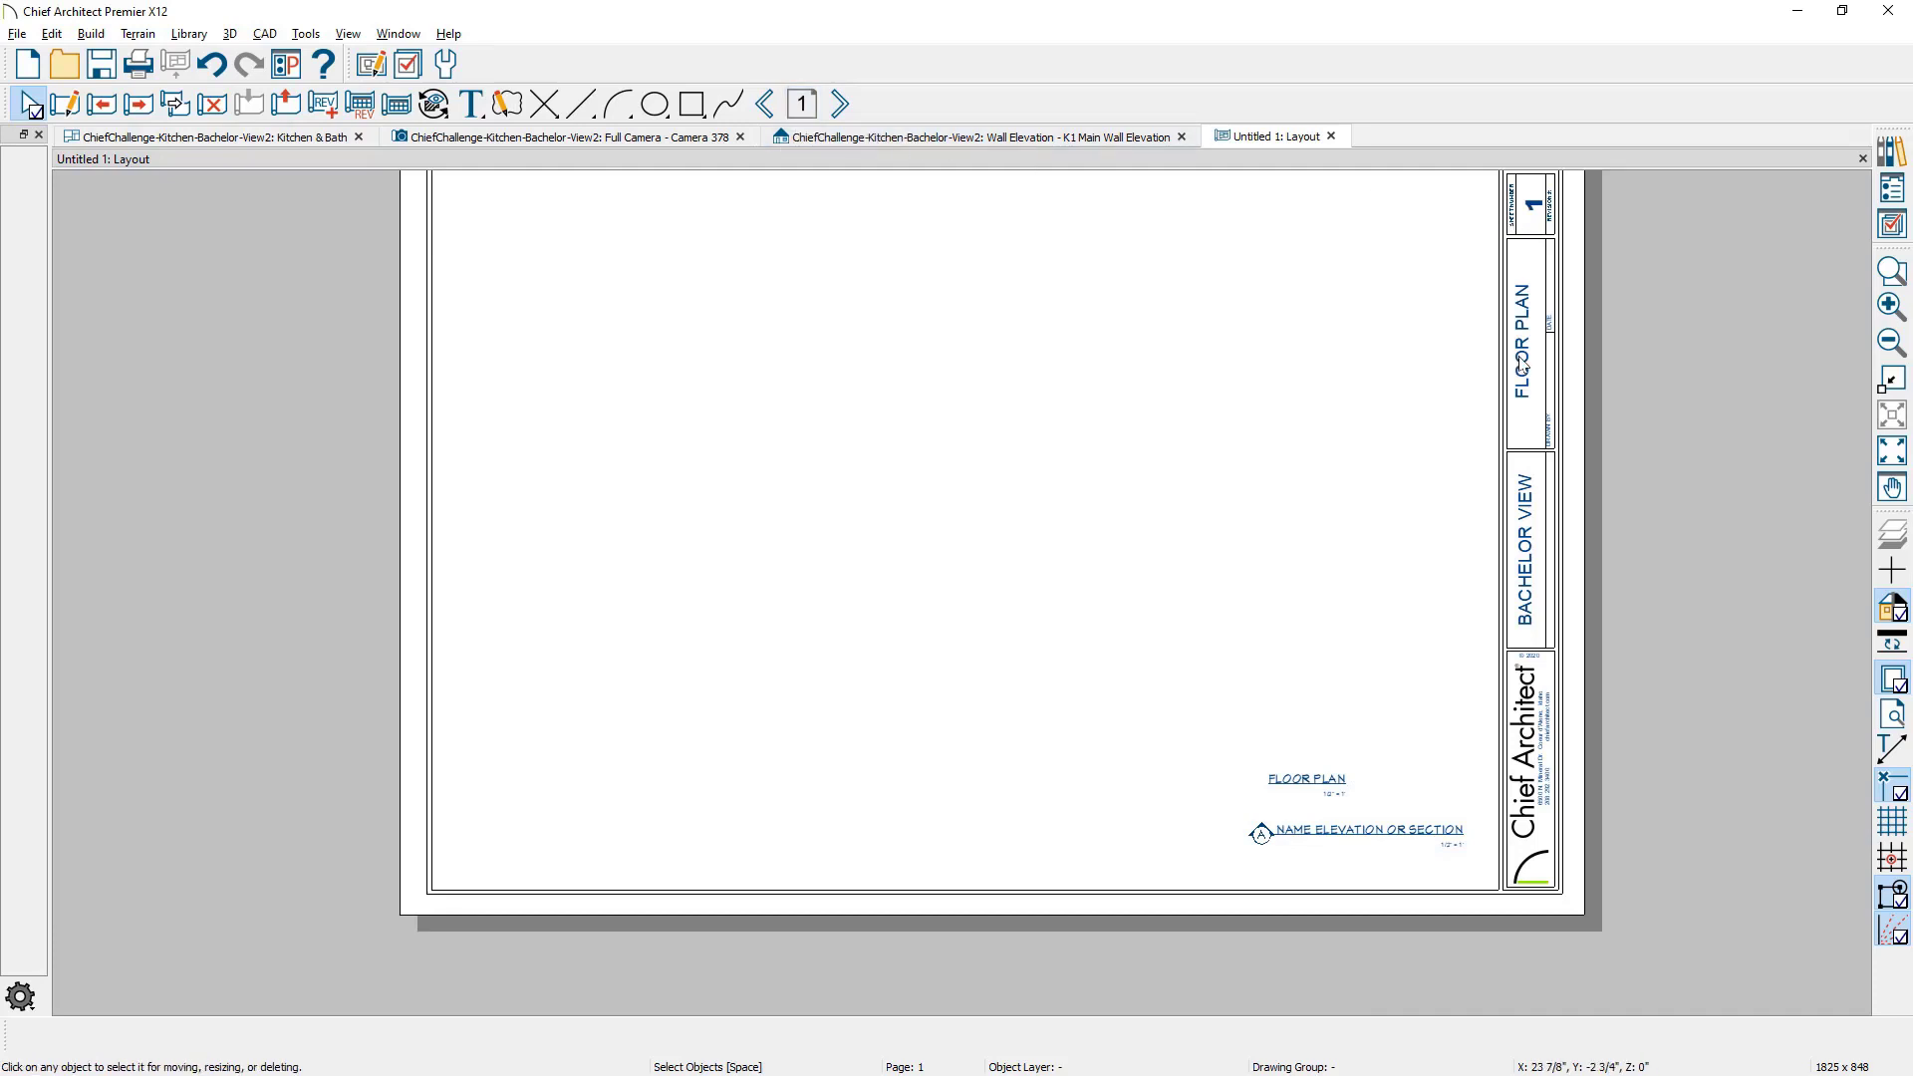
left_click(1525, 364)
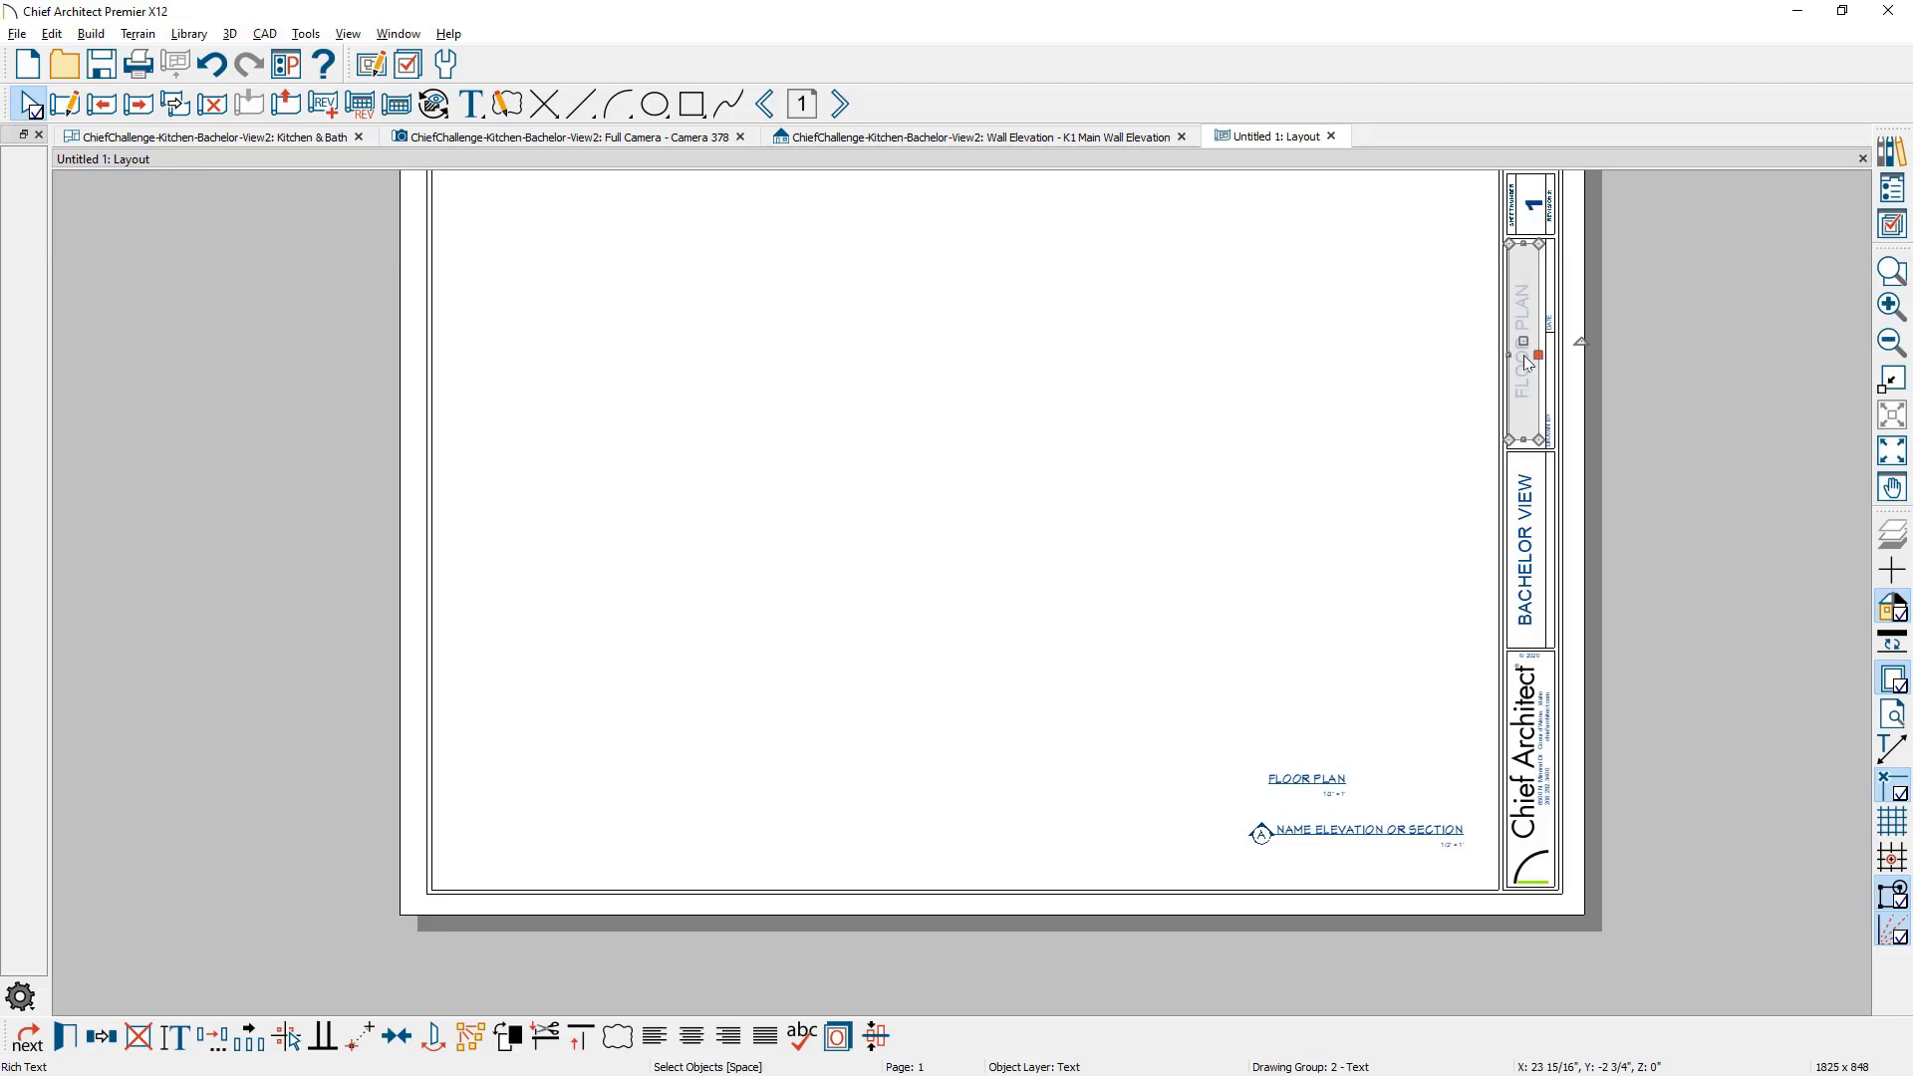
double_click(1527, 365)
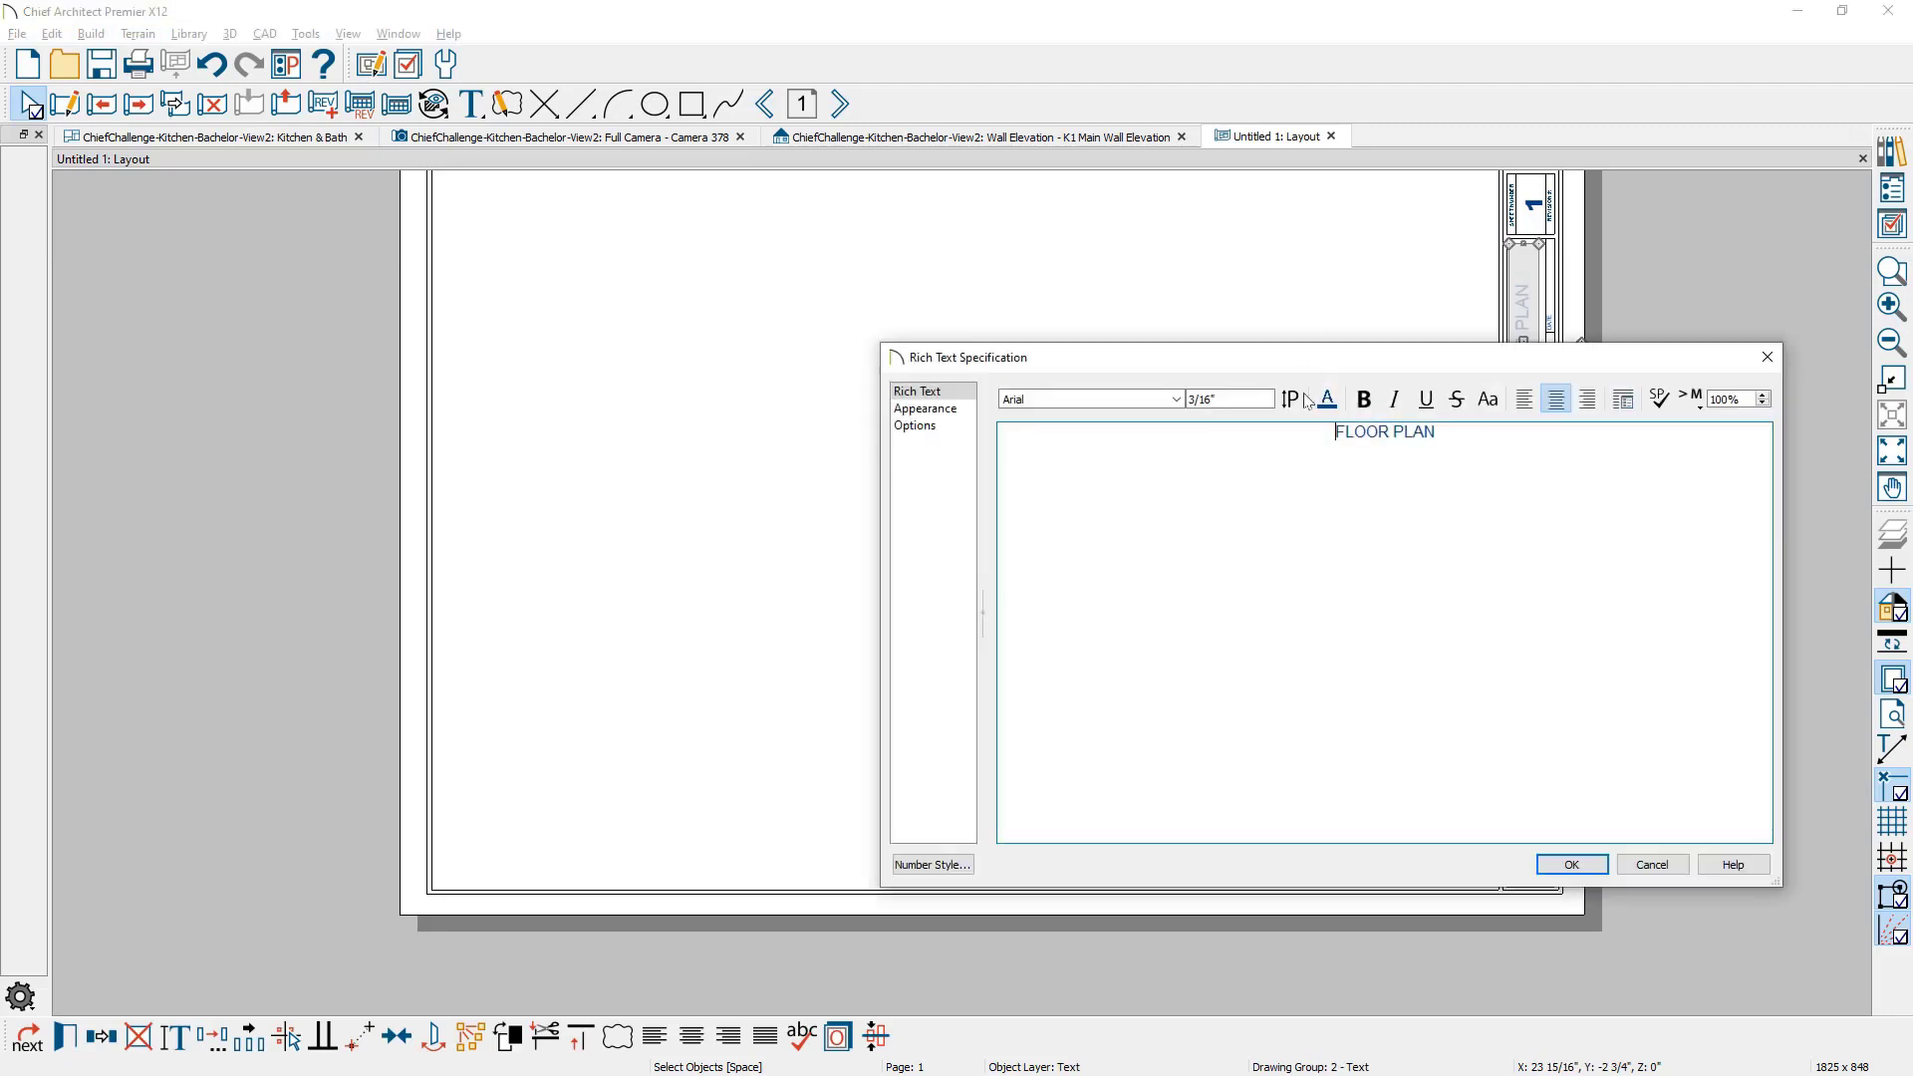
double_click(1350, 431)
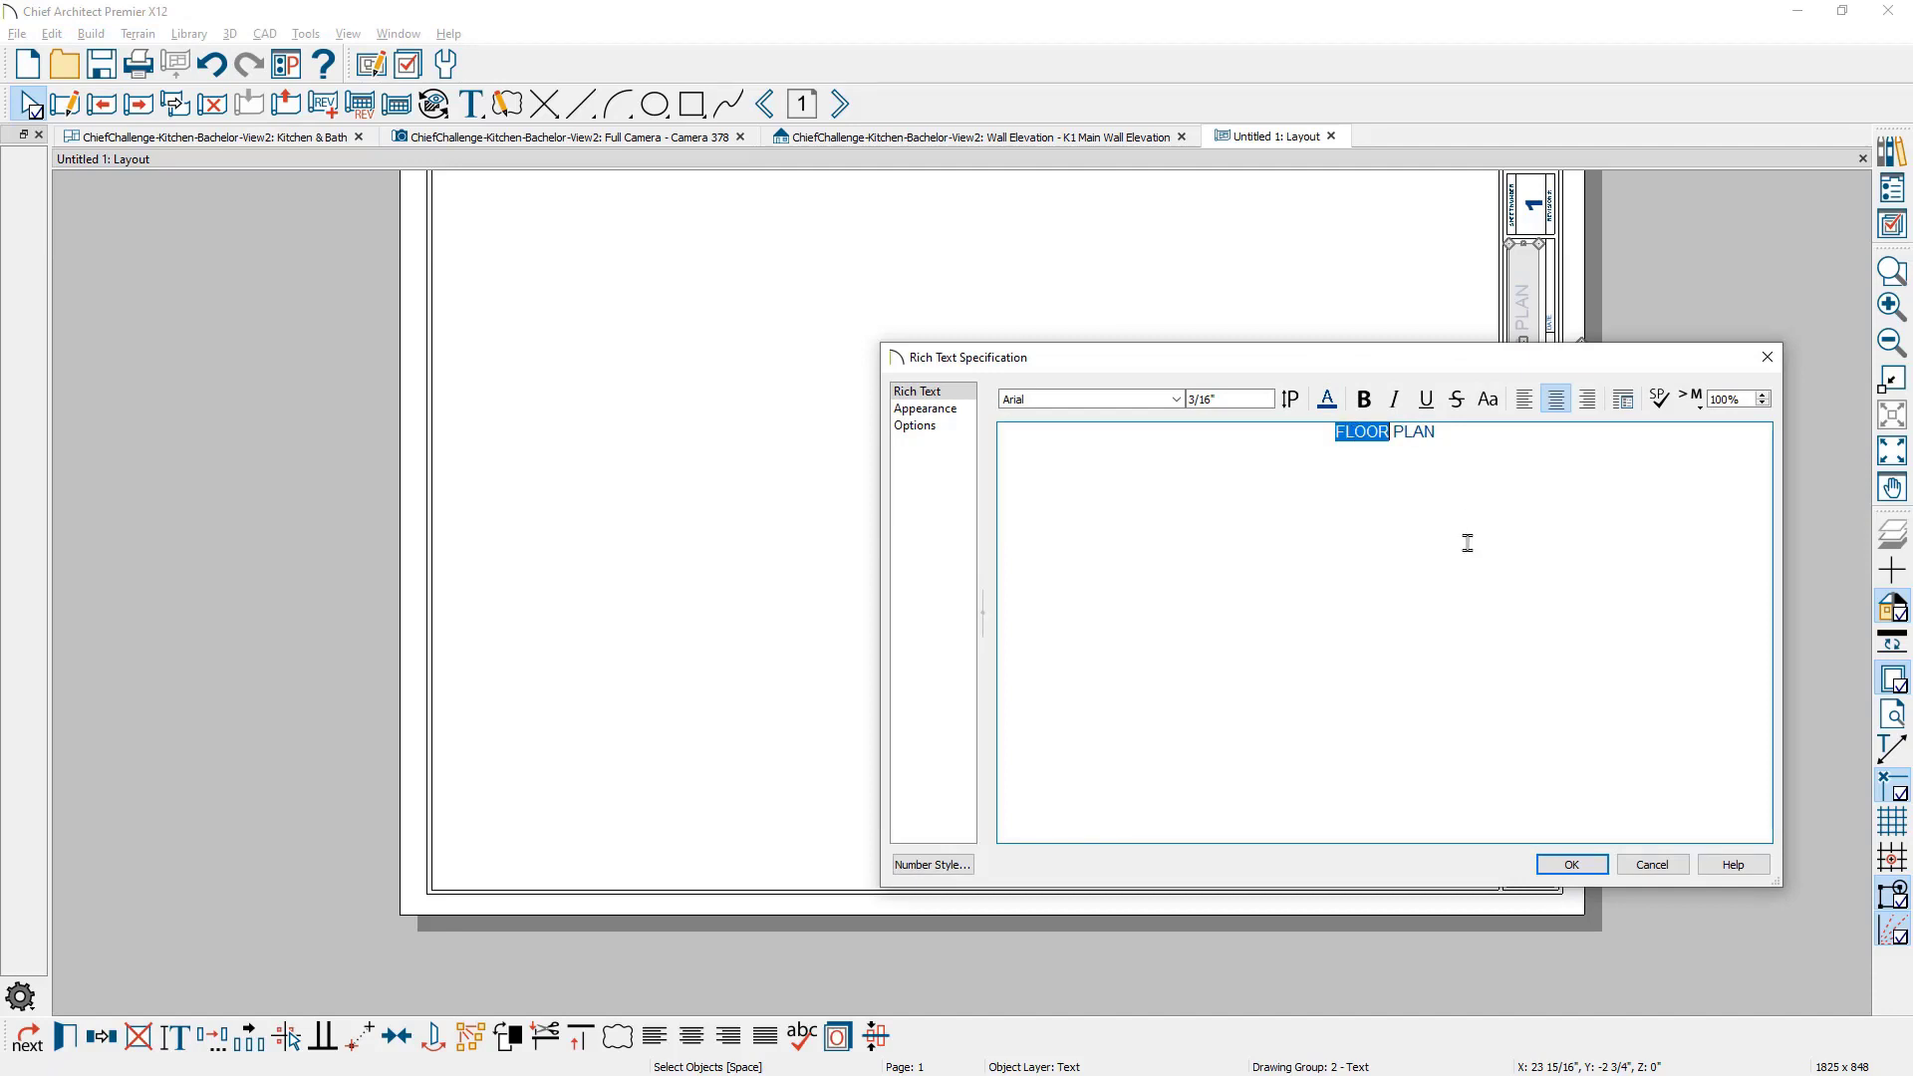
type("KITCHEN")
left_click(1593, 865)
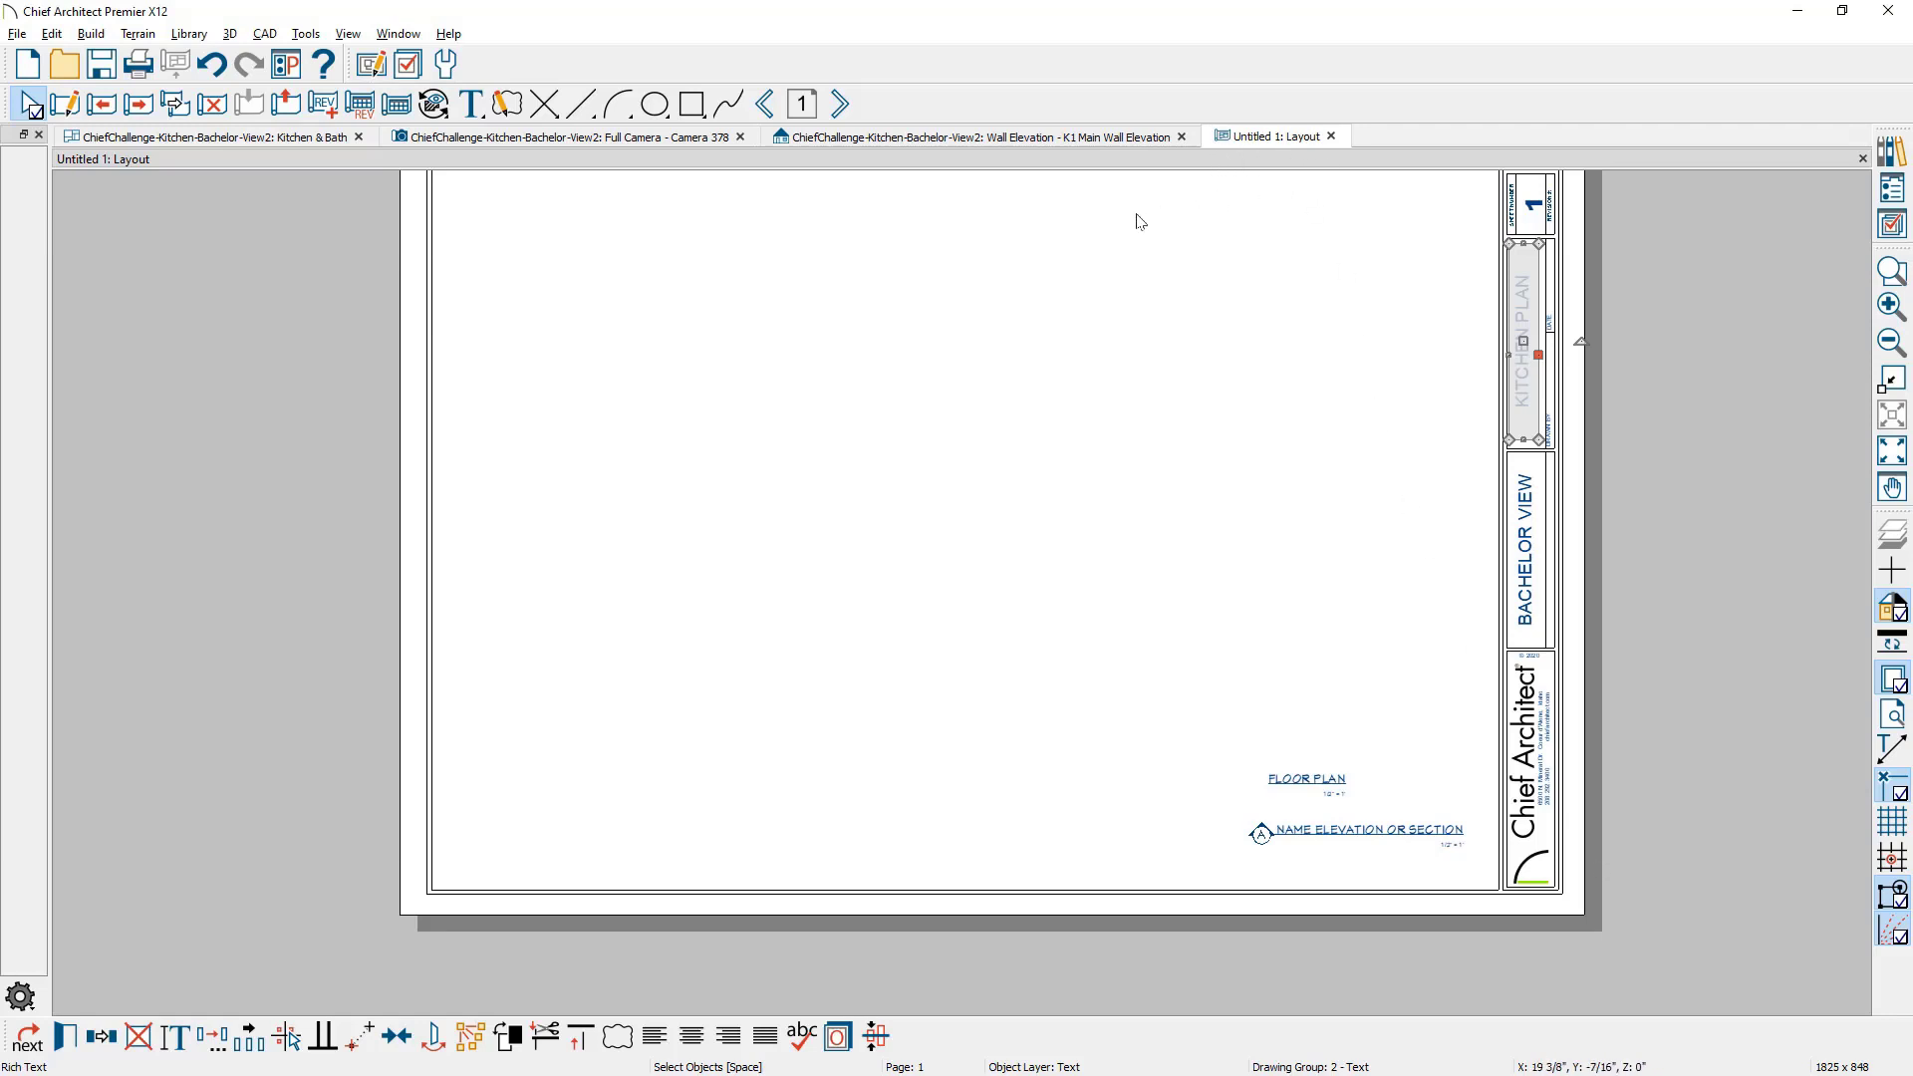
Step: Send the current screen of the Kitchen & Bath plan view to page 1 of the new layout at 1/2 in = 1 ft
left_click(214, 137)
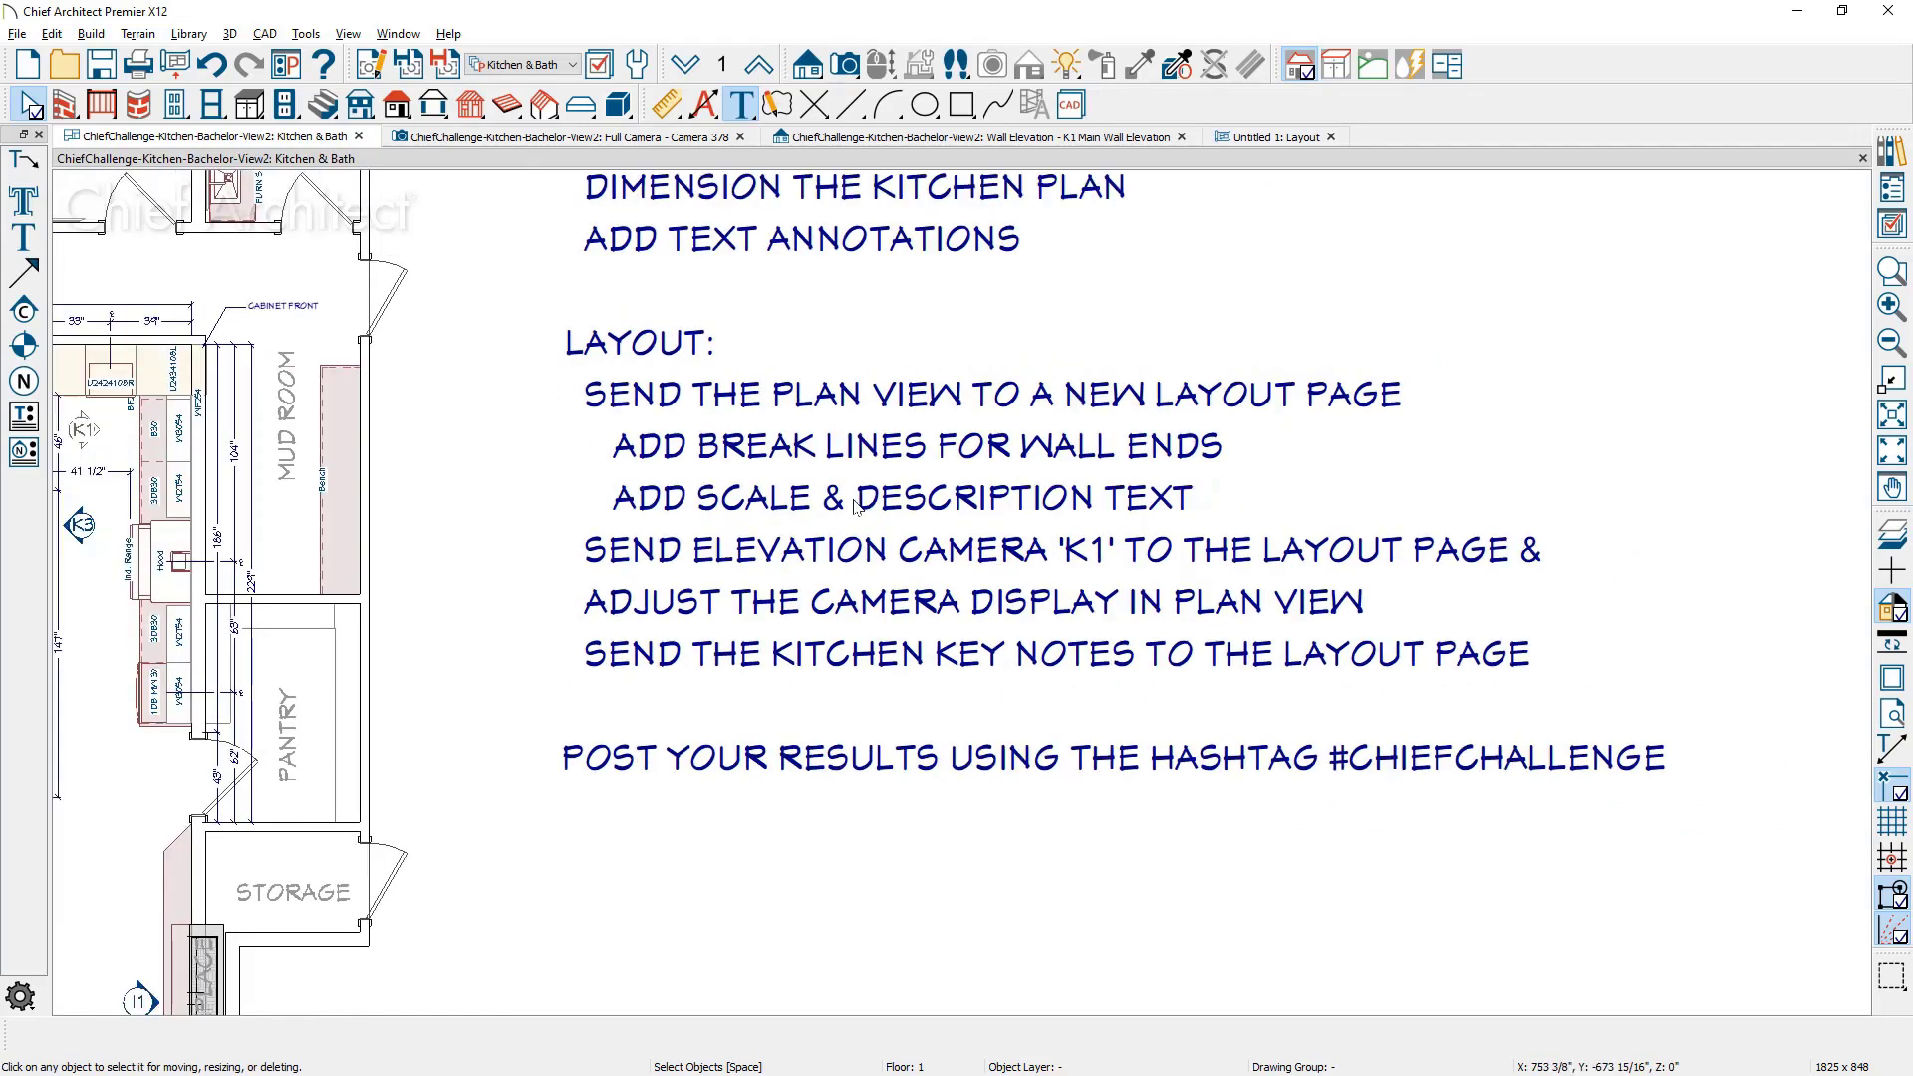
scroll(674, 525, "left", 5, "shift")
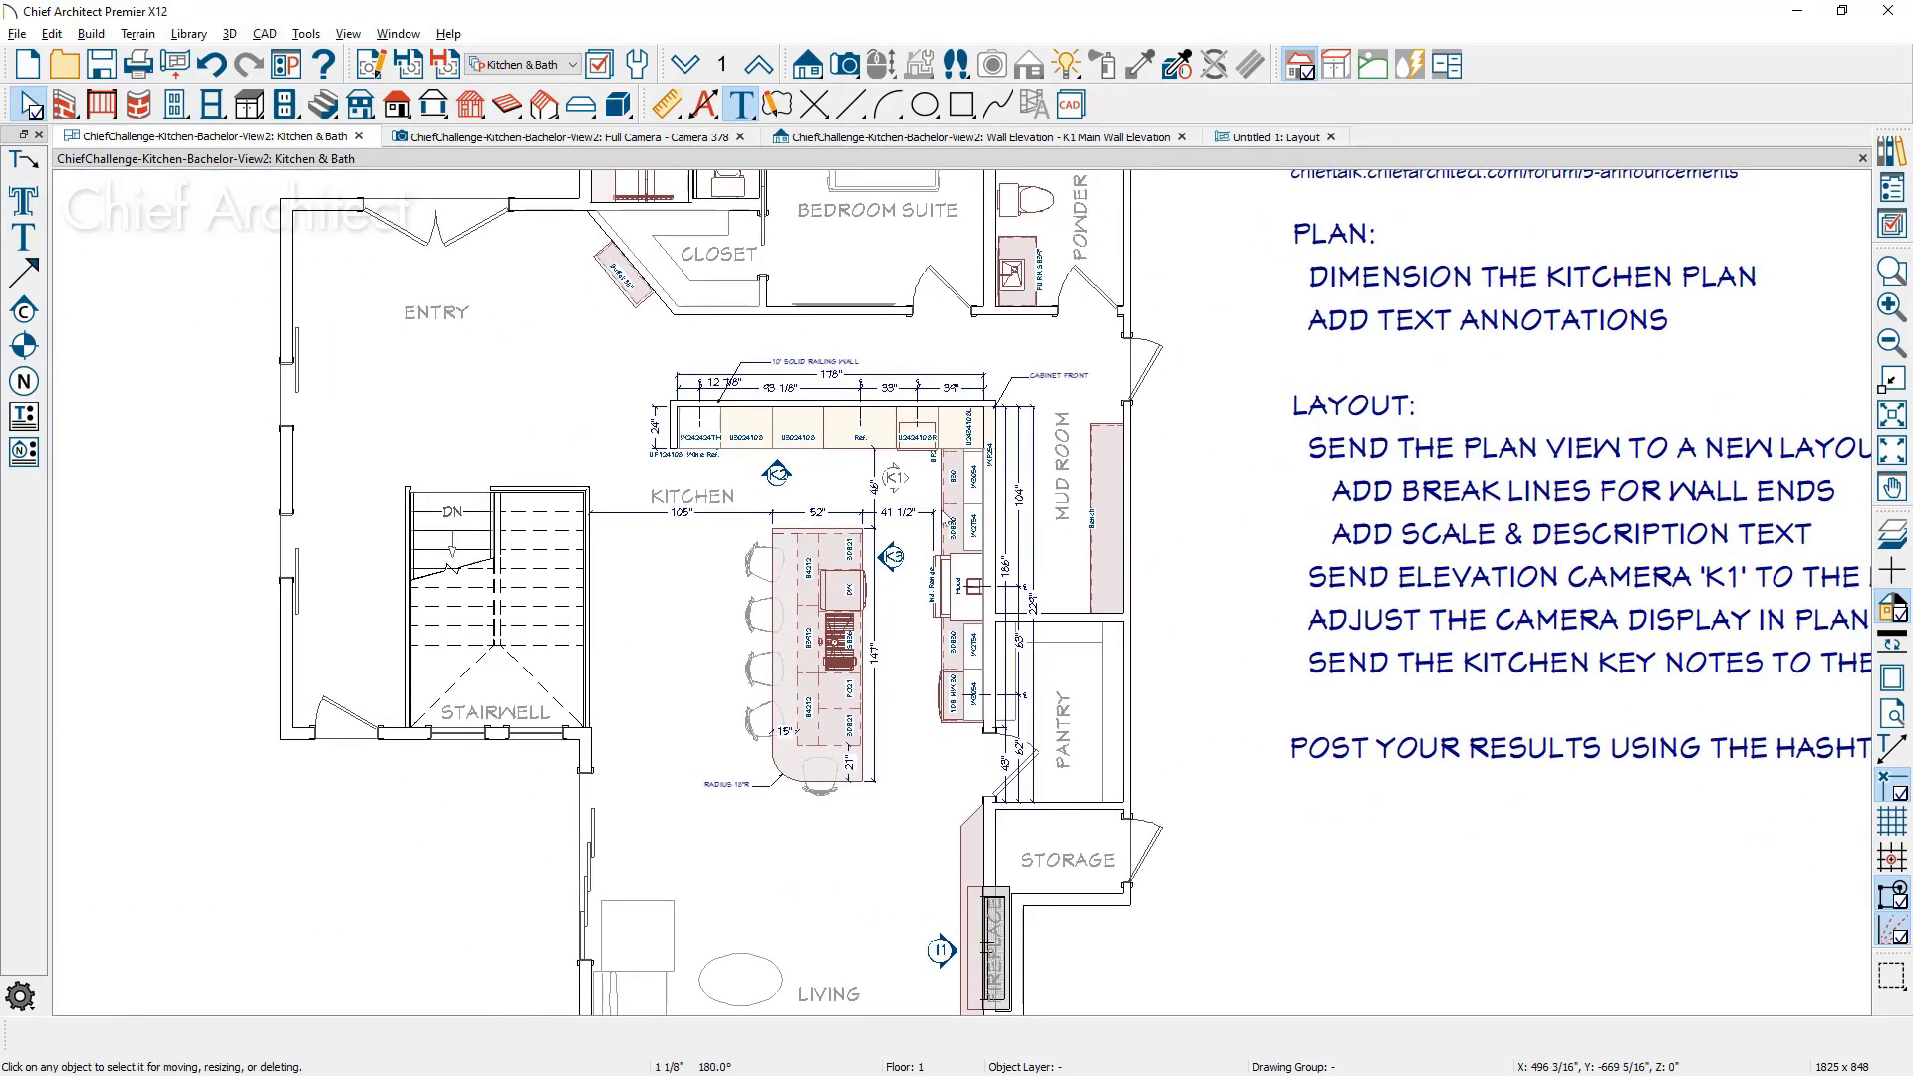
scroll(863, 513, "up", 1)
scroll(862, 513, "up", 2)
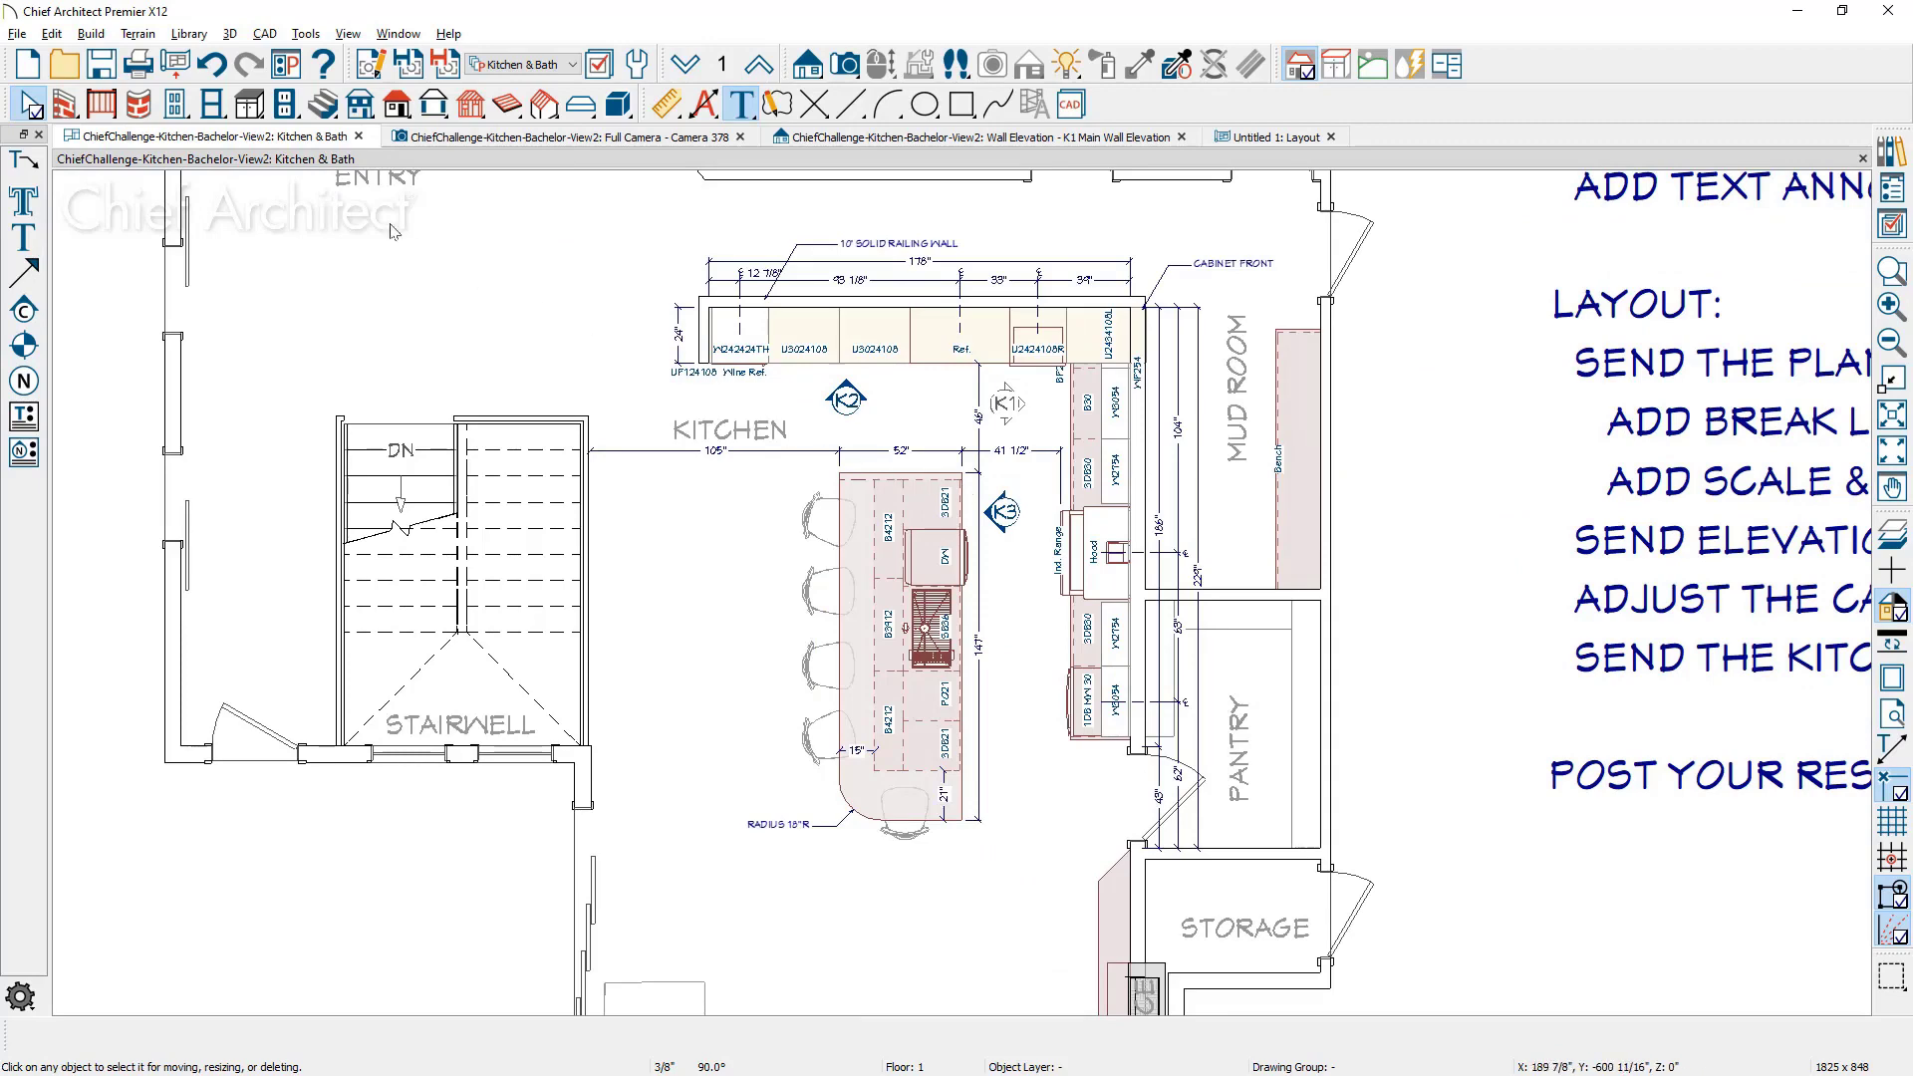
left_click(18, 33)
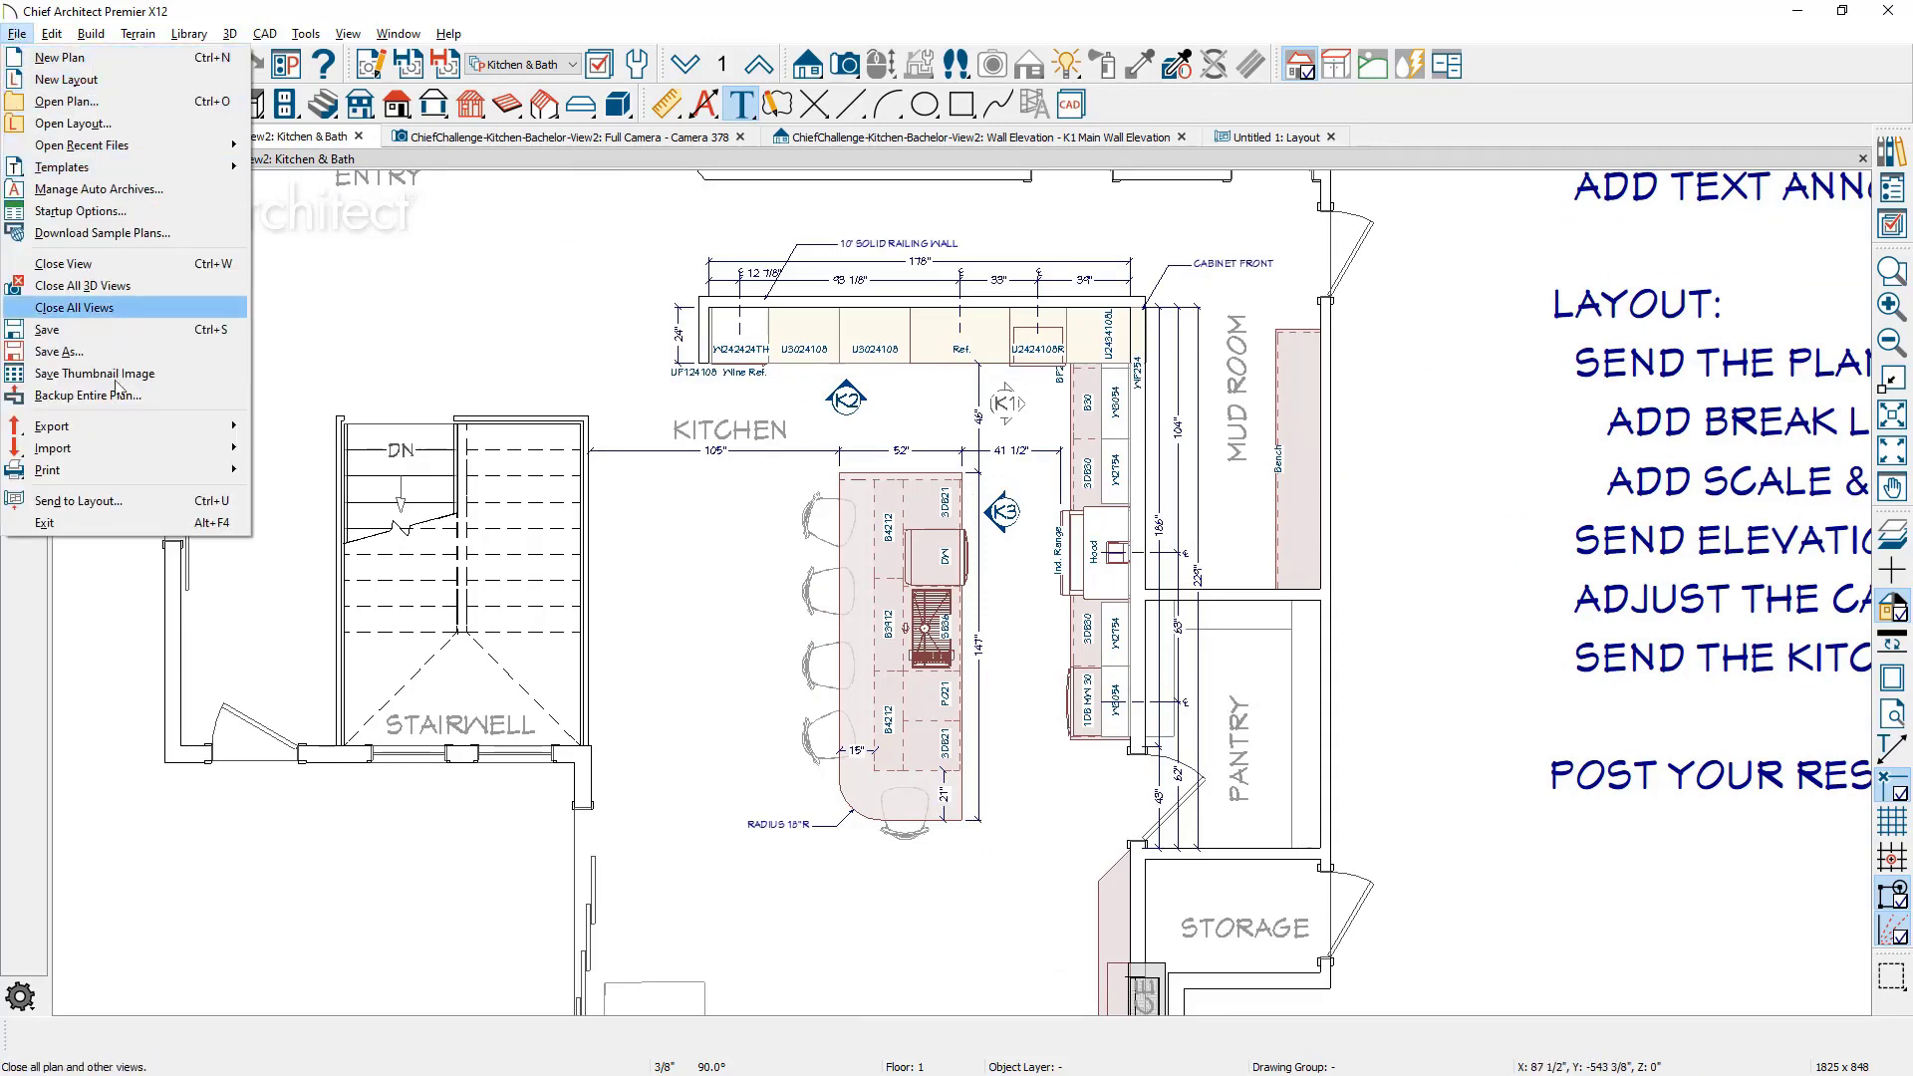
left_click(80, 501)
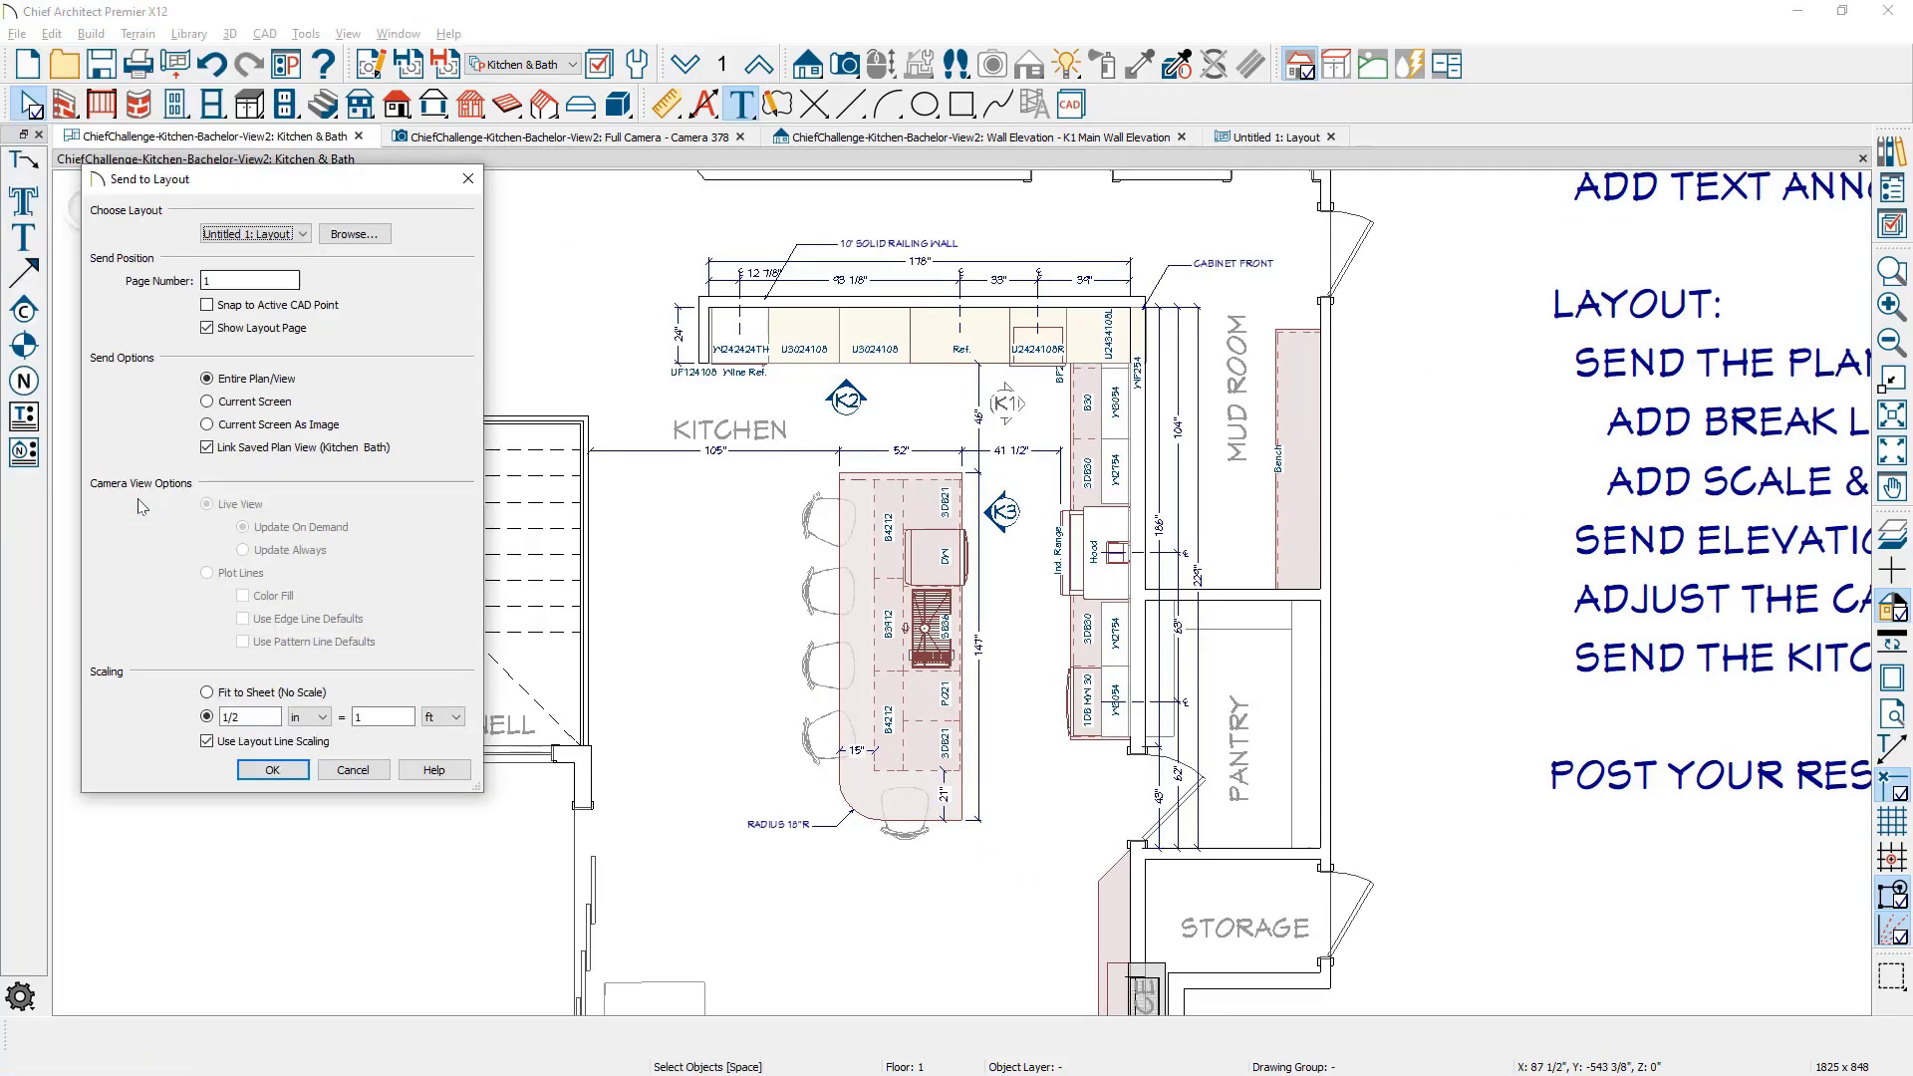
left_click(279, 282)
left_click(228, 404)
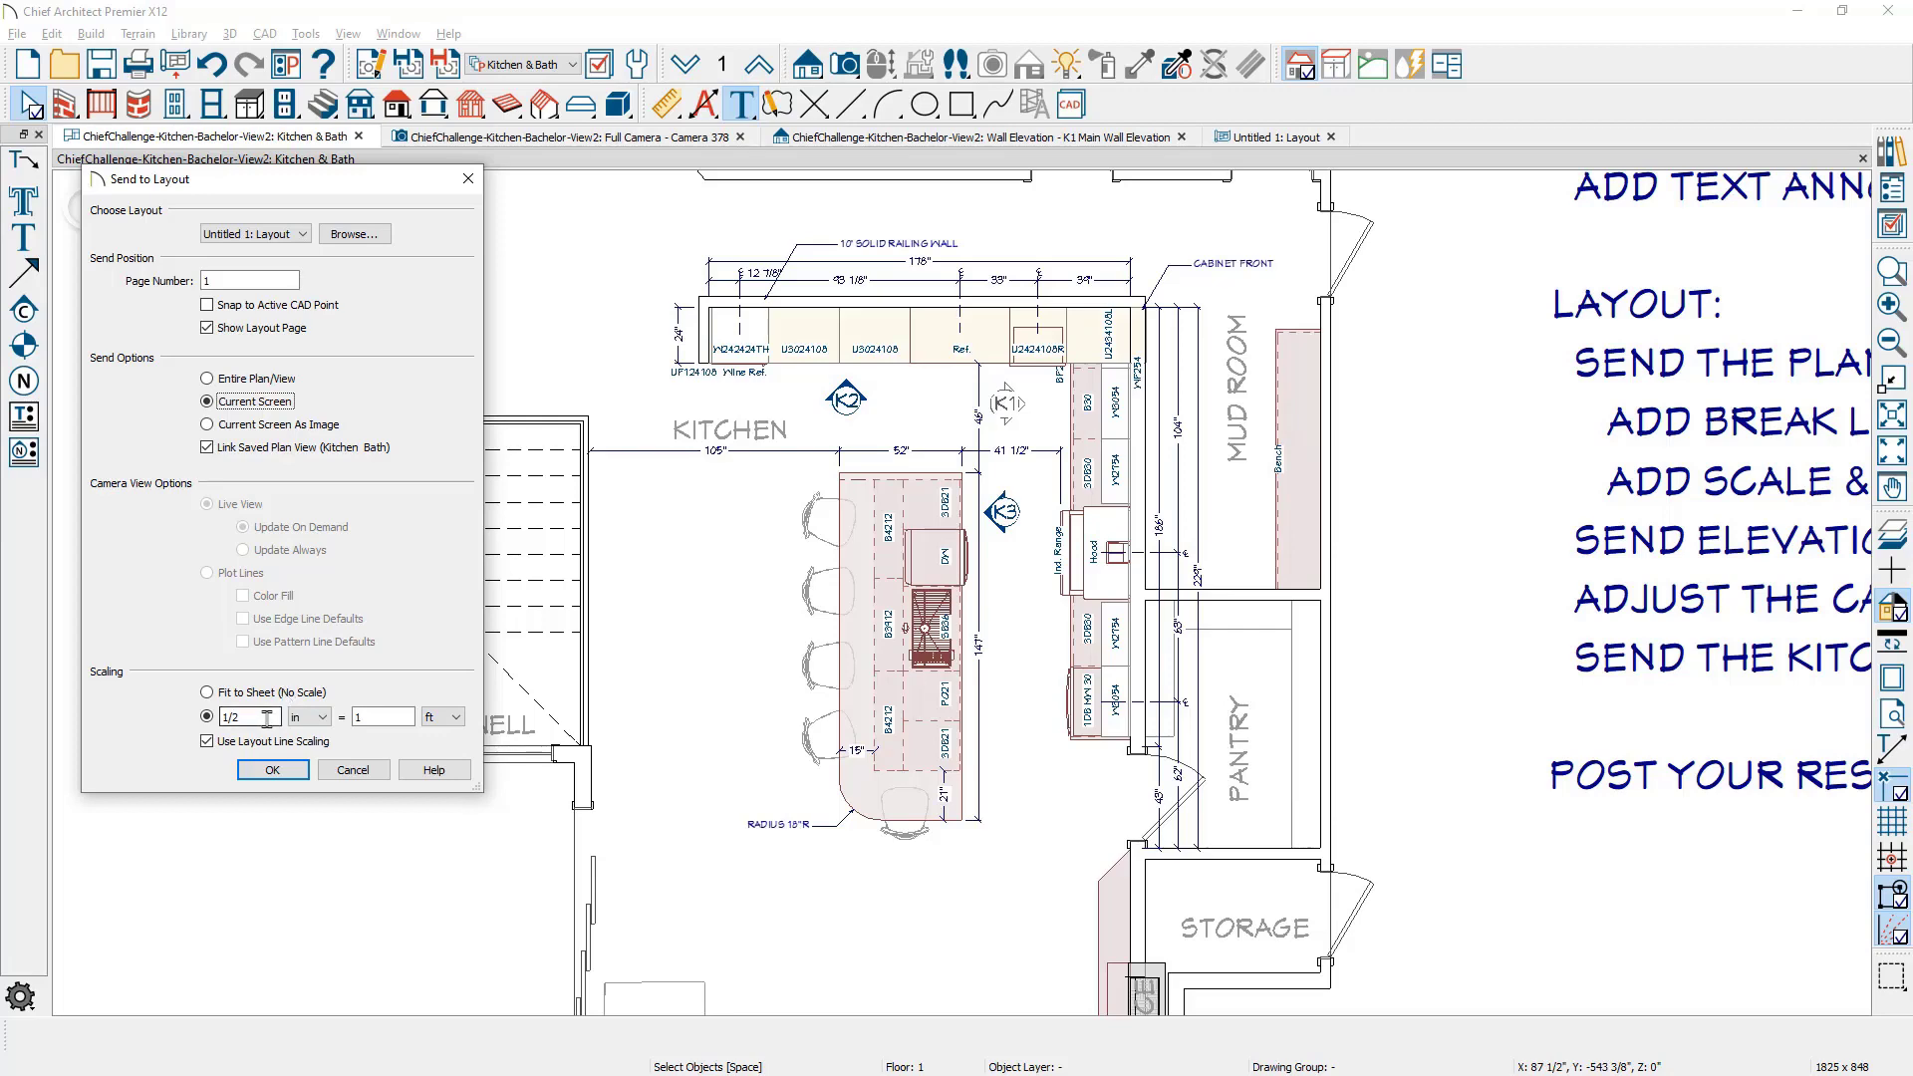
left_click(265, 771)
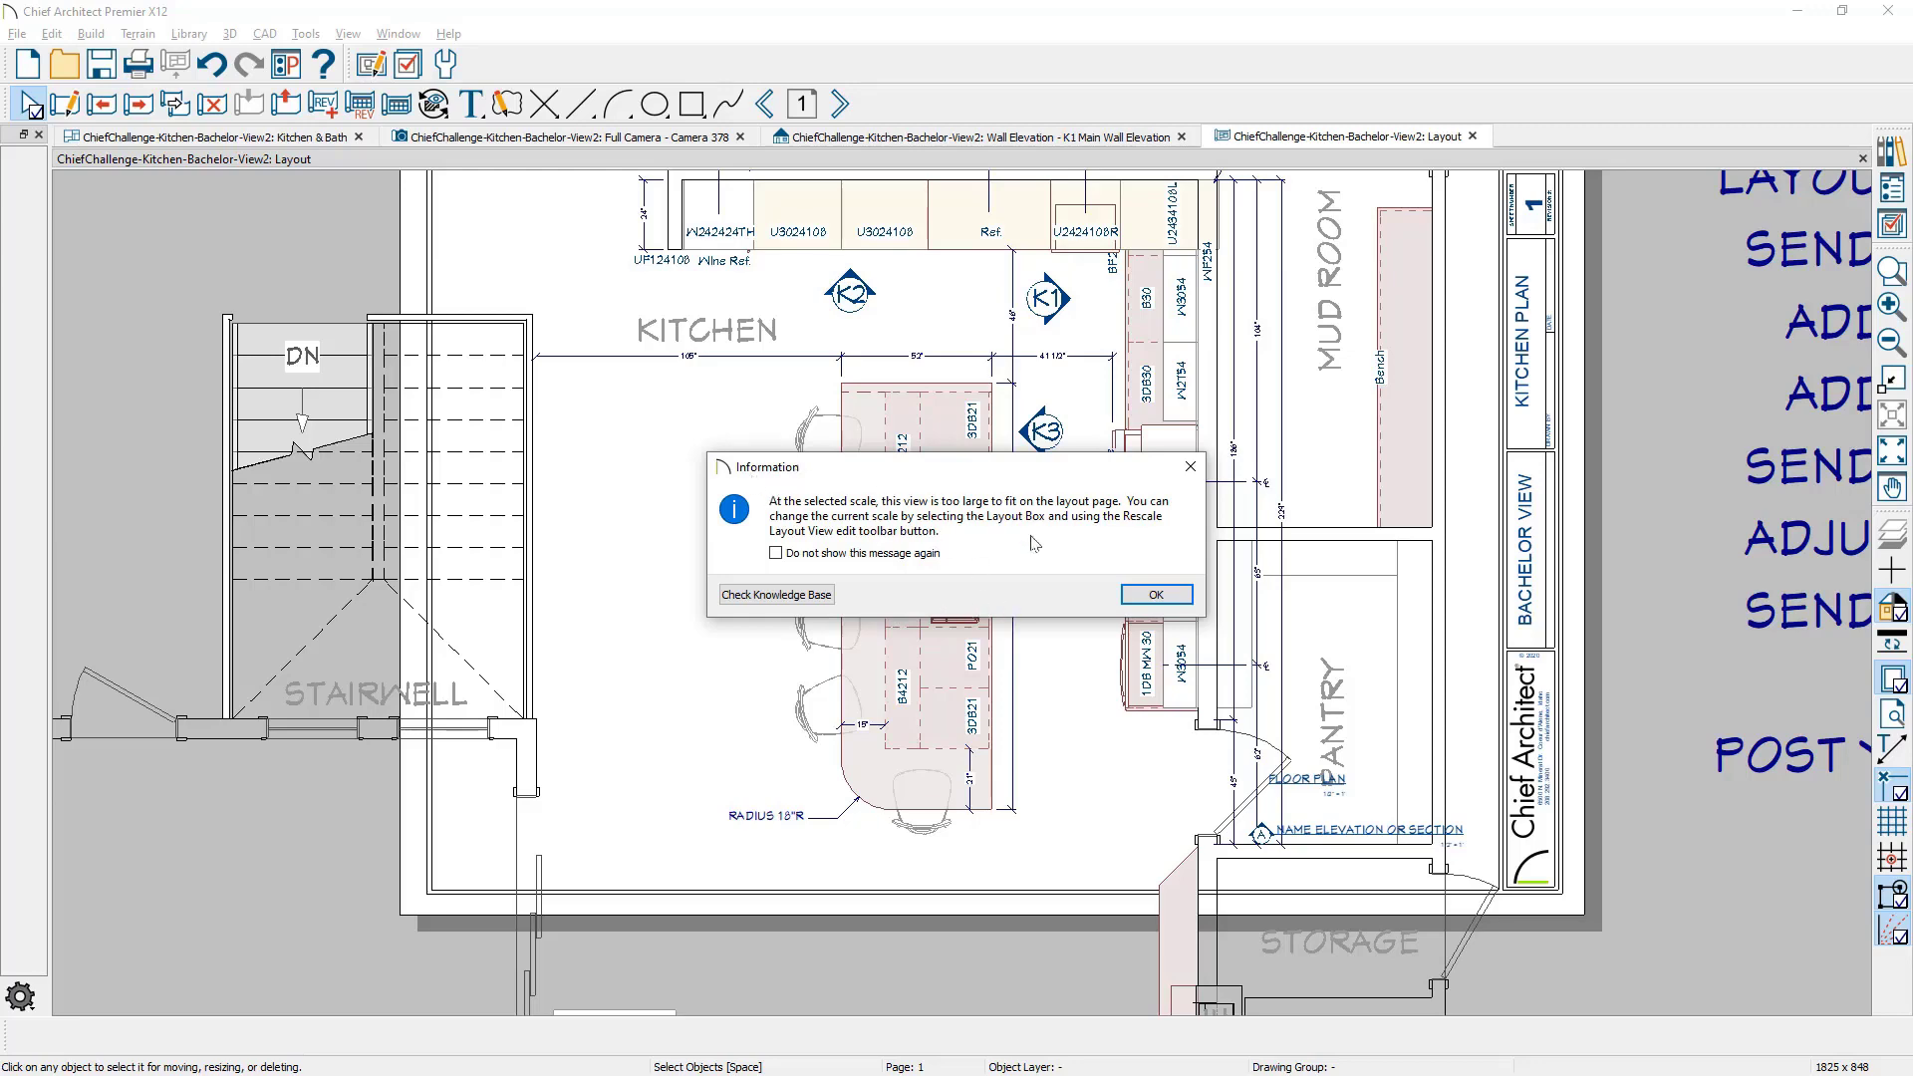
left_click(1145, 596)
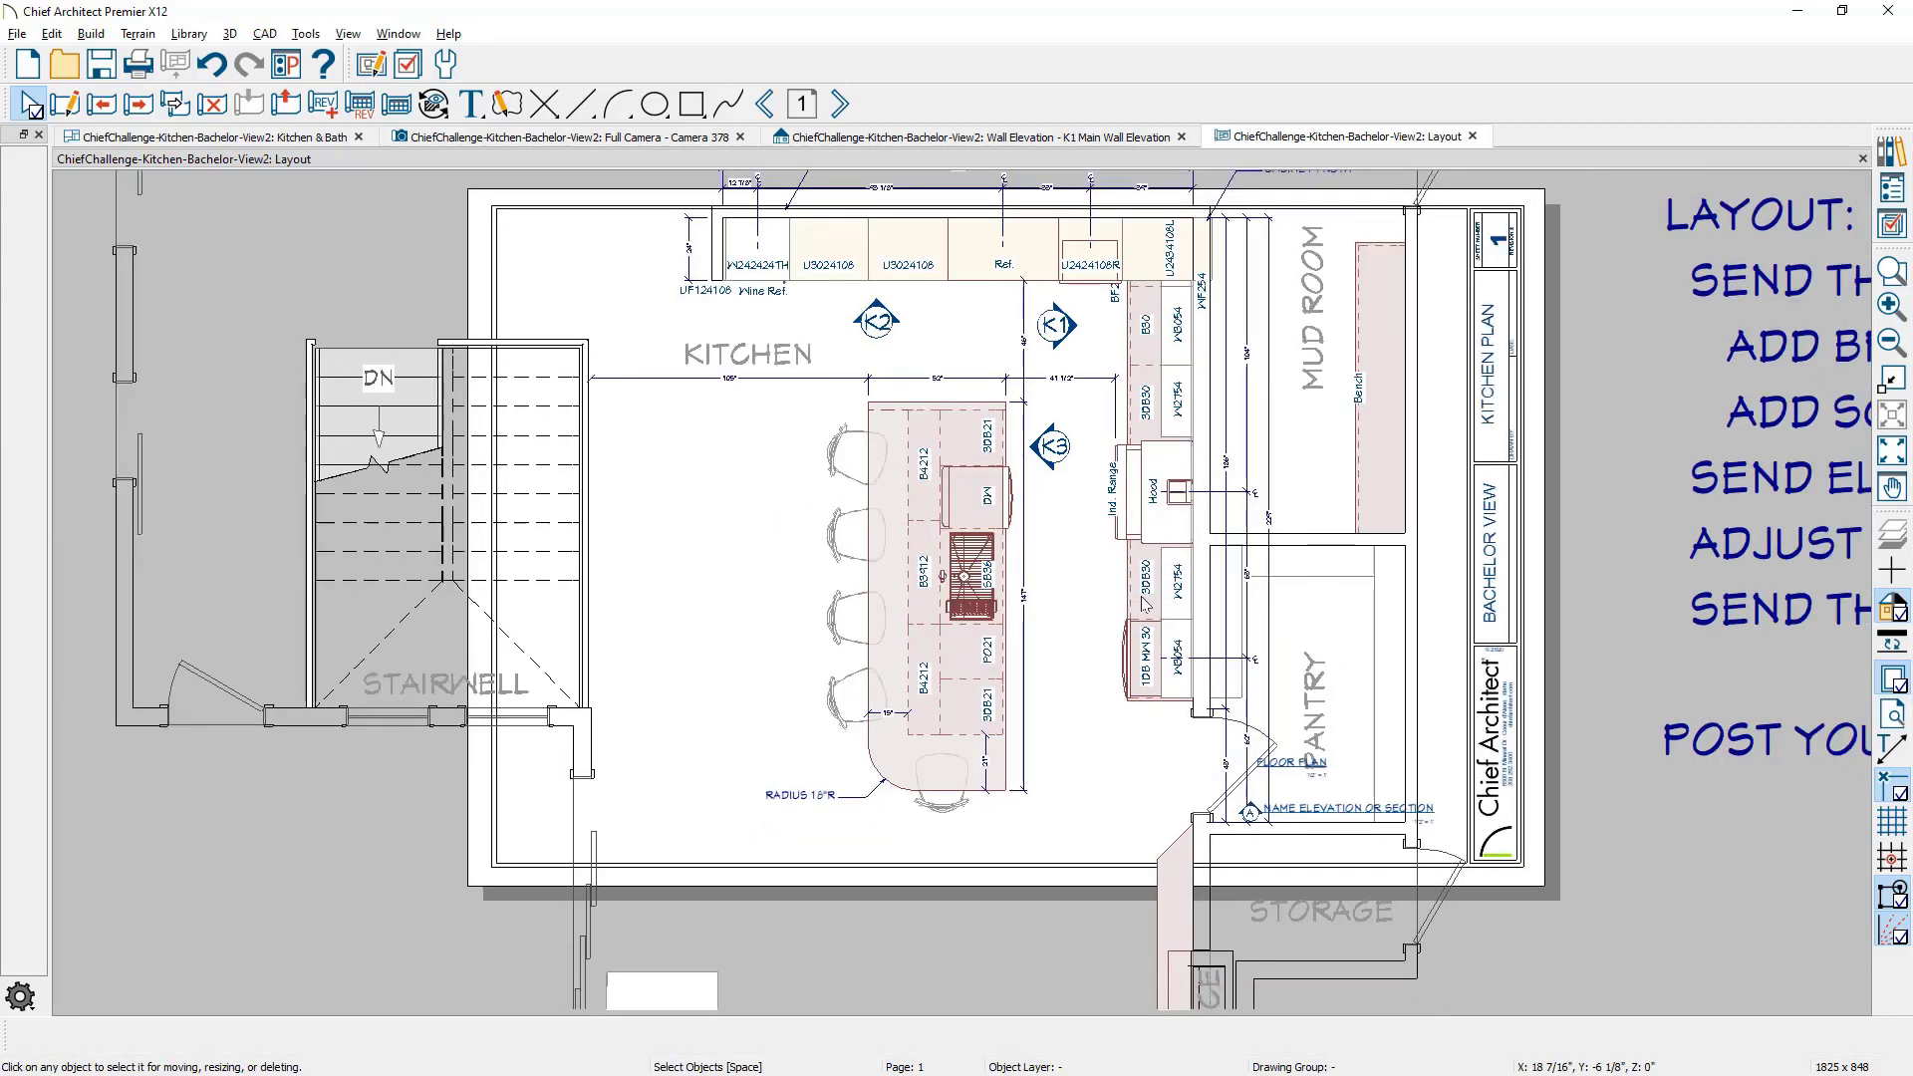
Step: Crop the plan's layout box on all four sides to the kitchen, cutting off the stairwell, mud room, pantry and checklist notes
scroll(1136, 598, "down", 4)
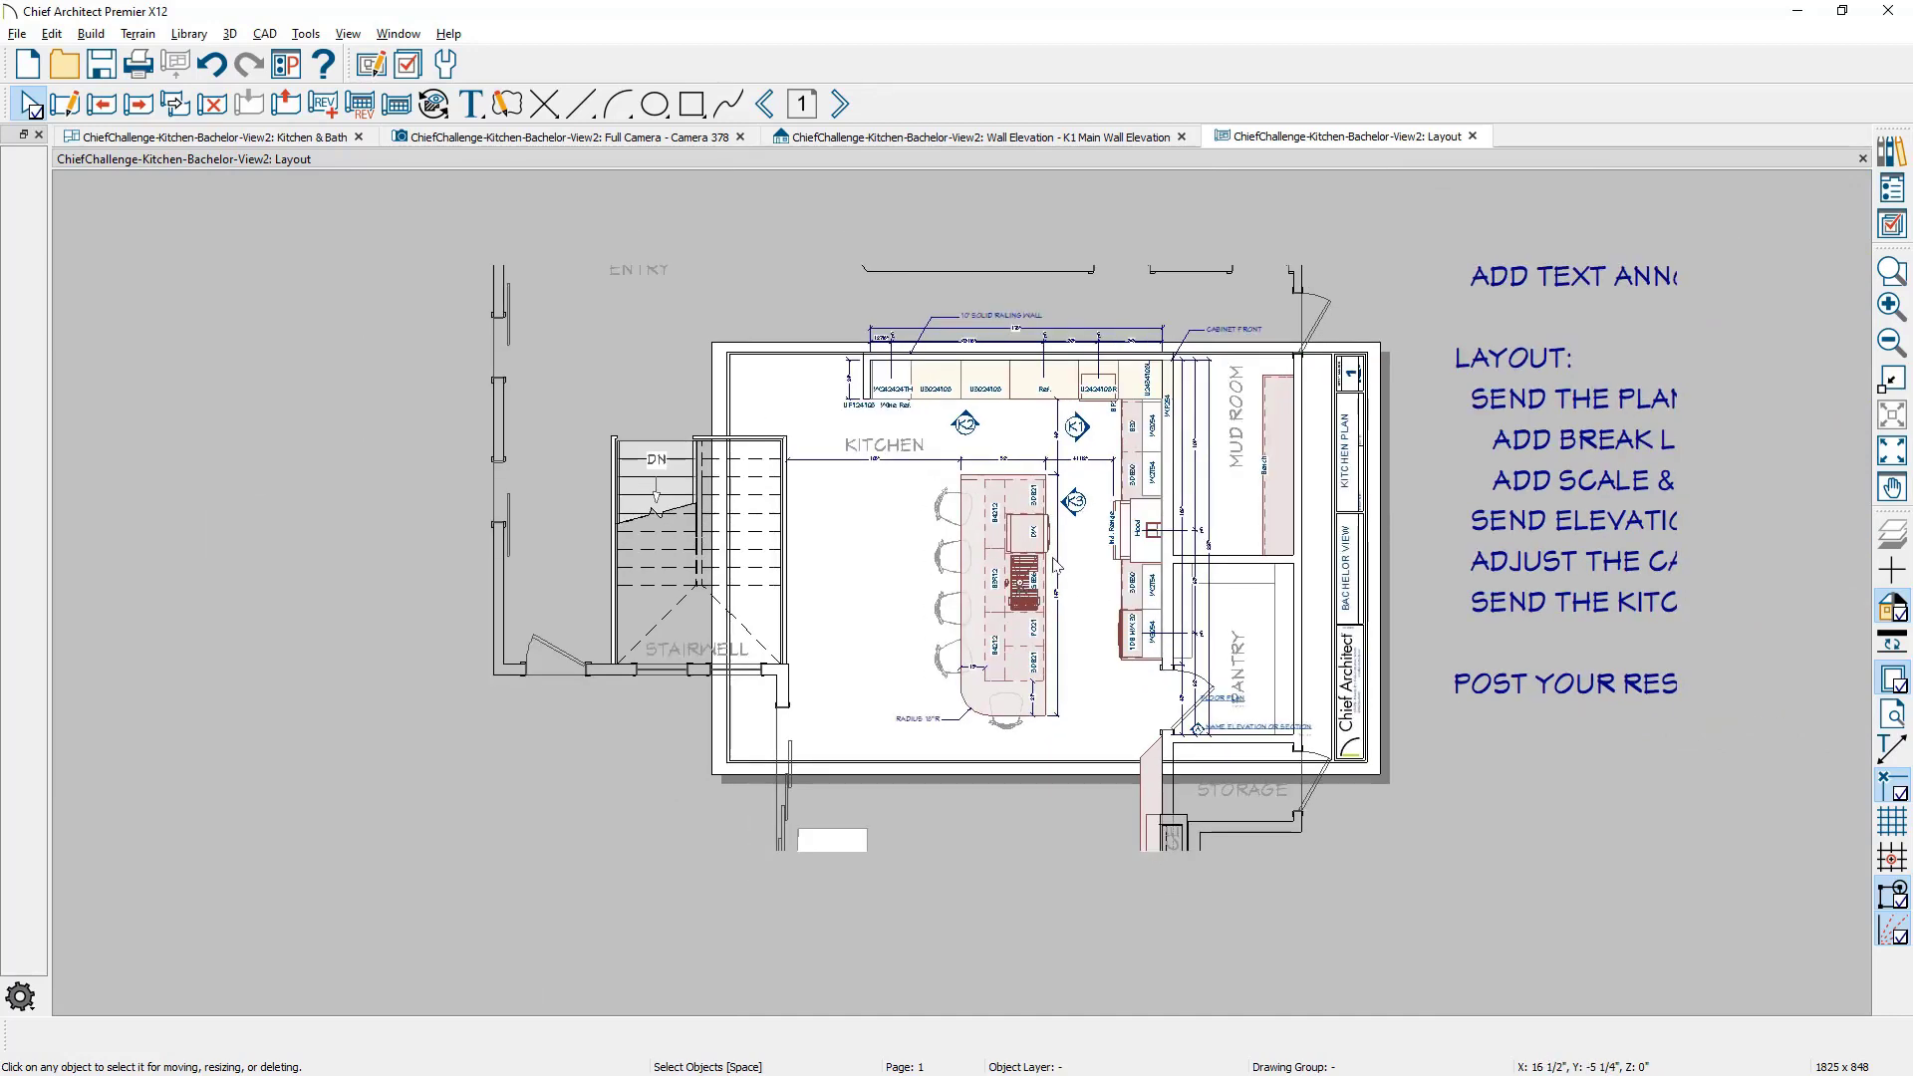
left_click(609, 566)
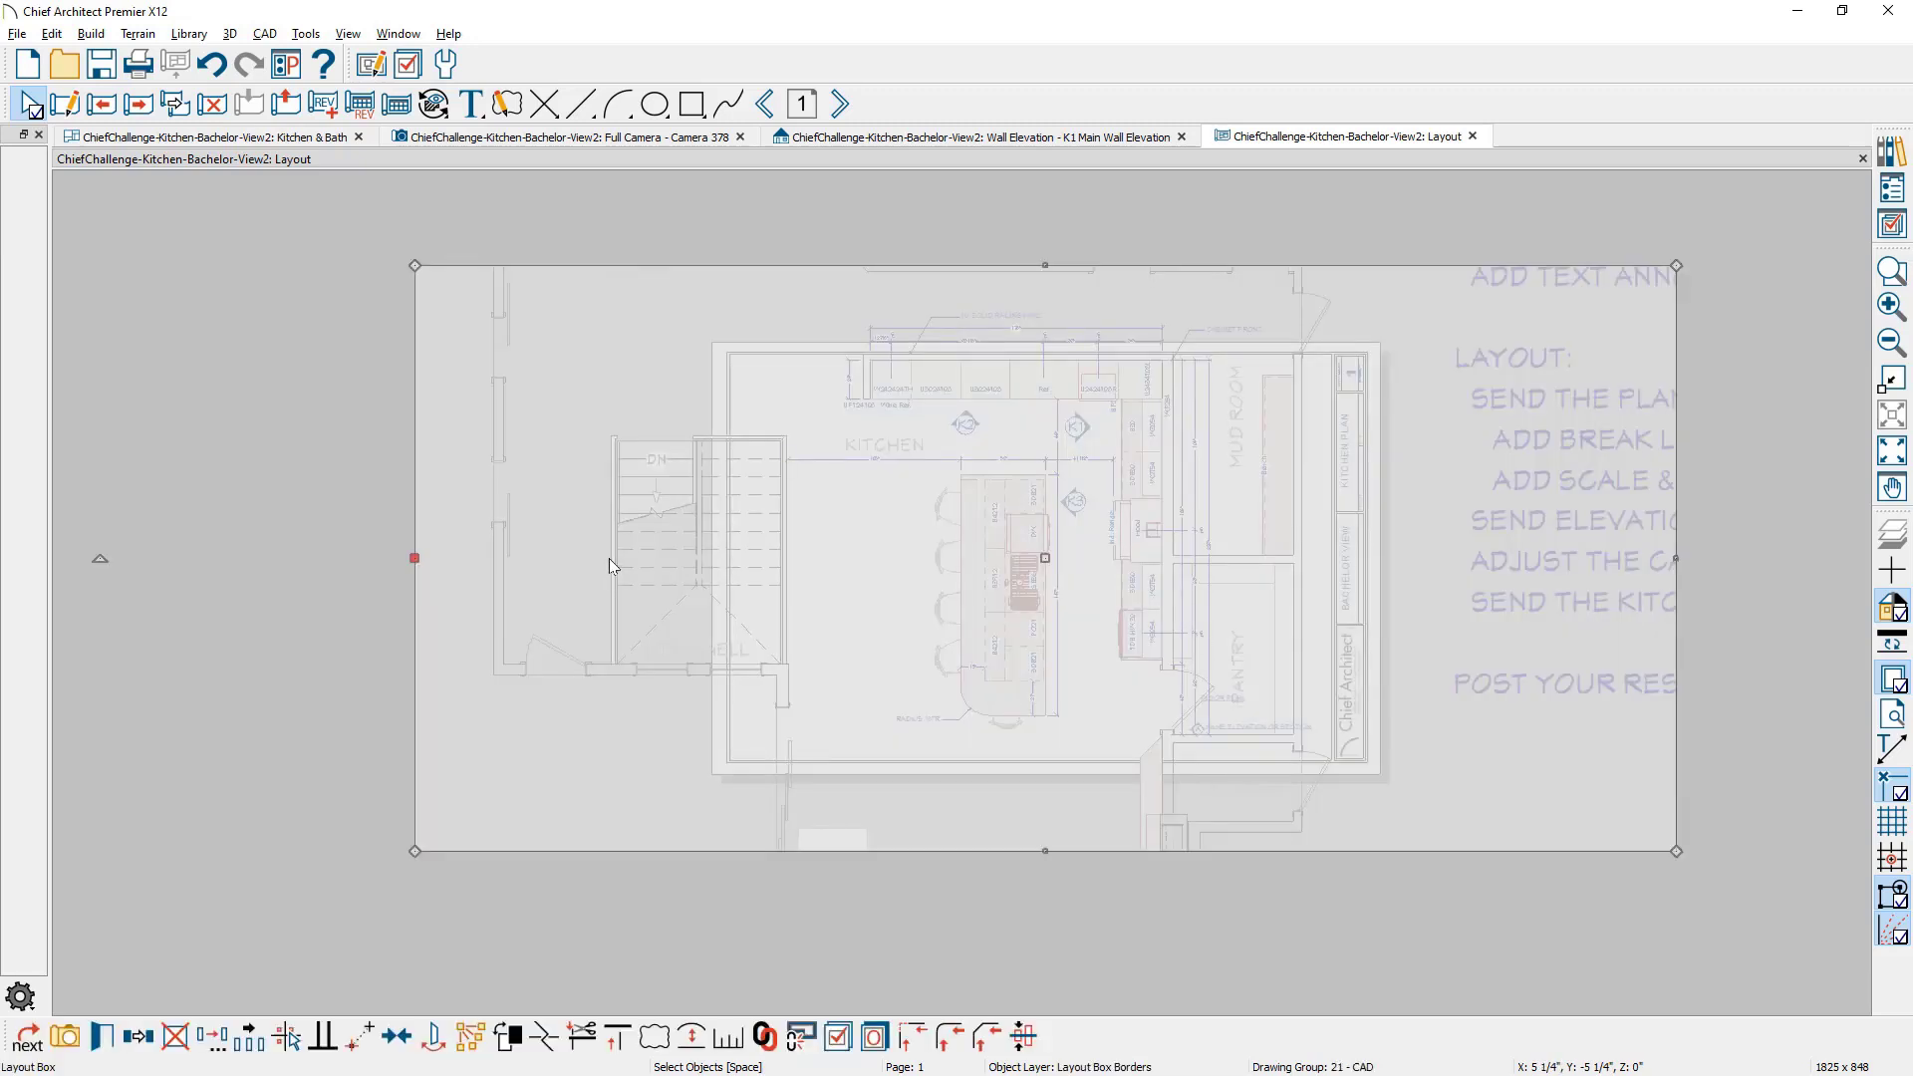
left_click_drag(415, 558, 822, 578)
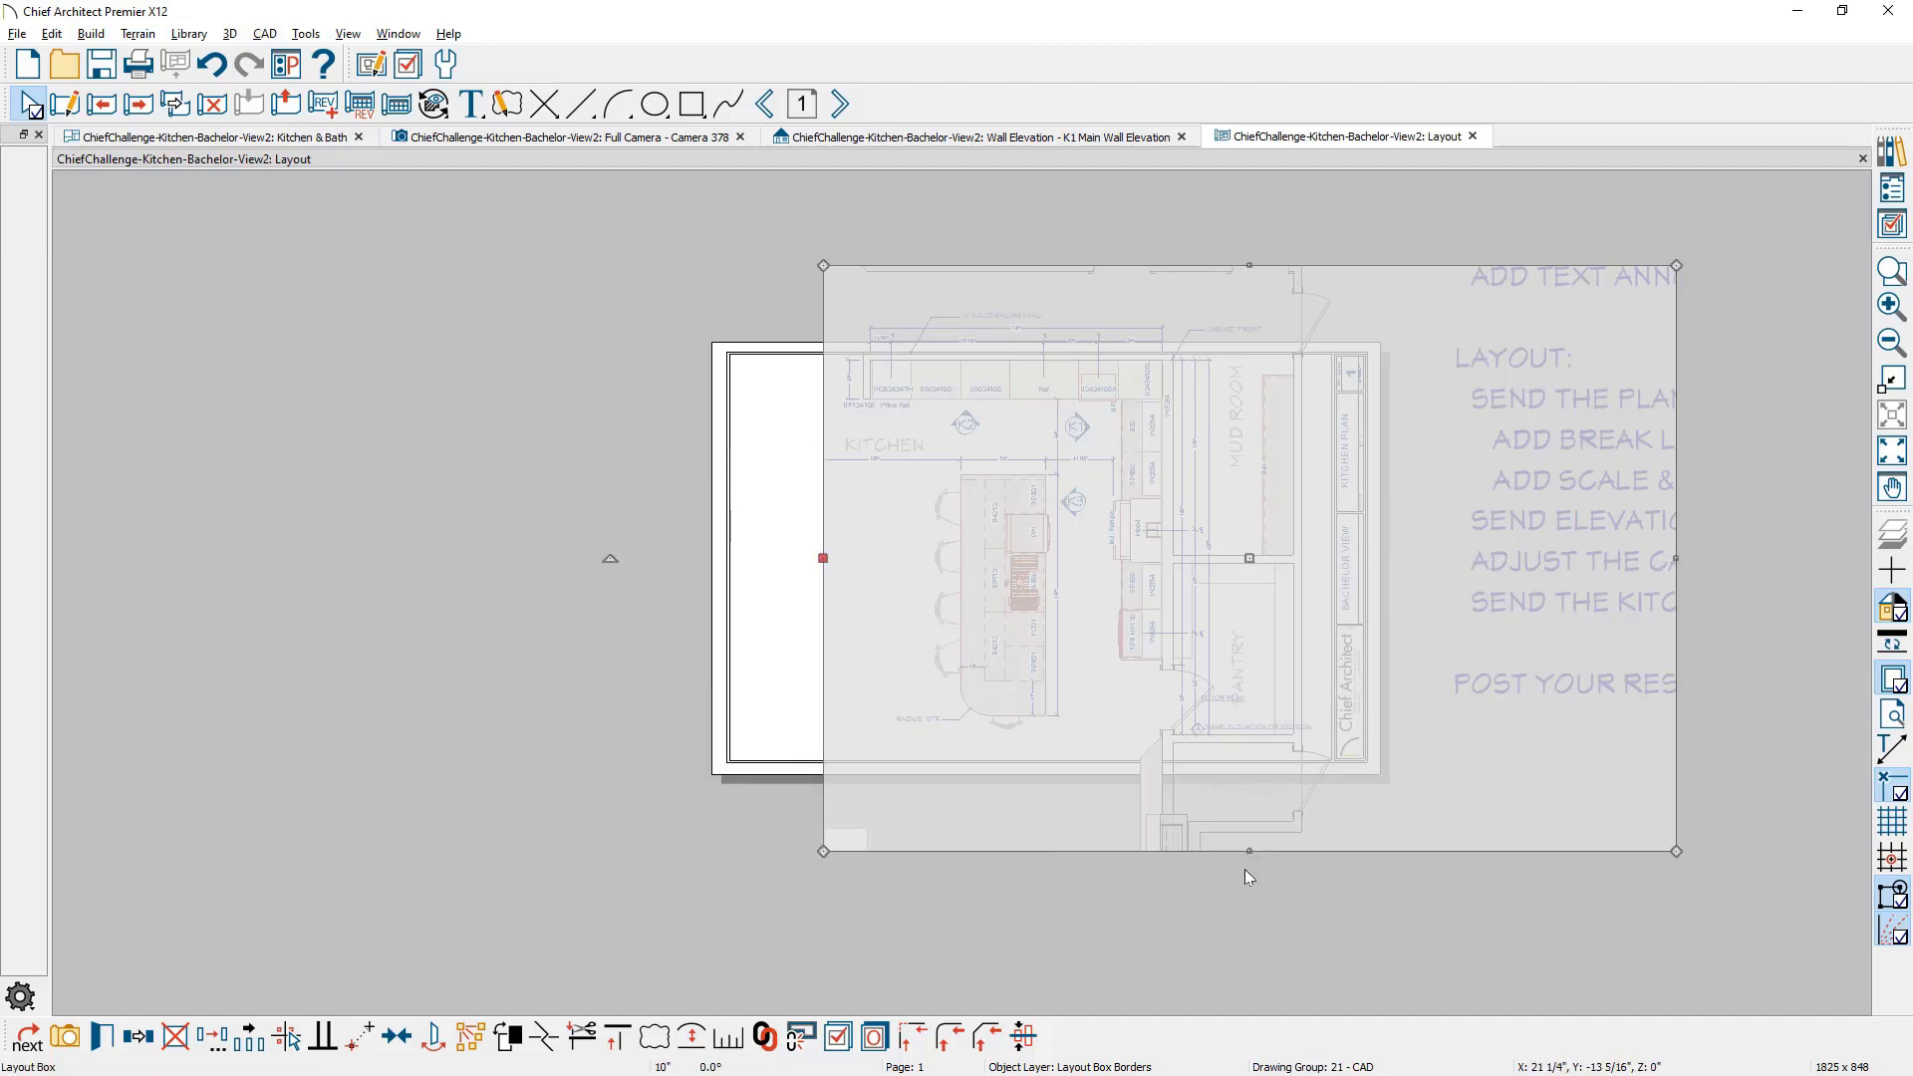
left_click_drag(1249, 851, 1232, 747)
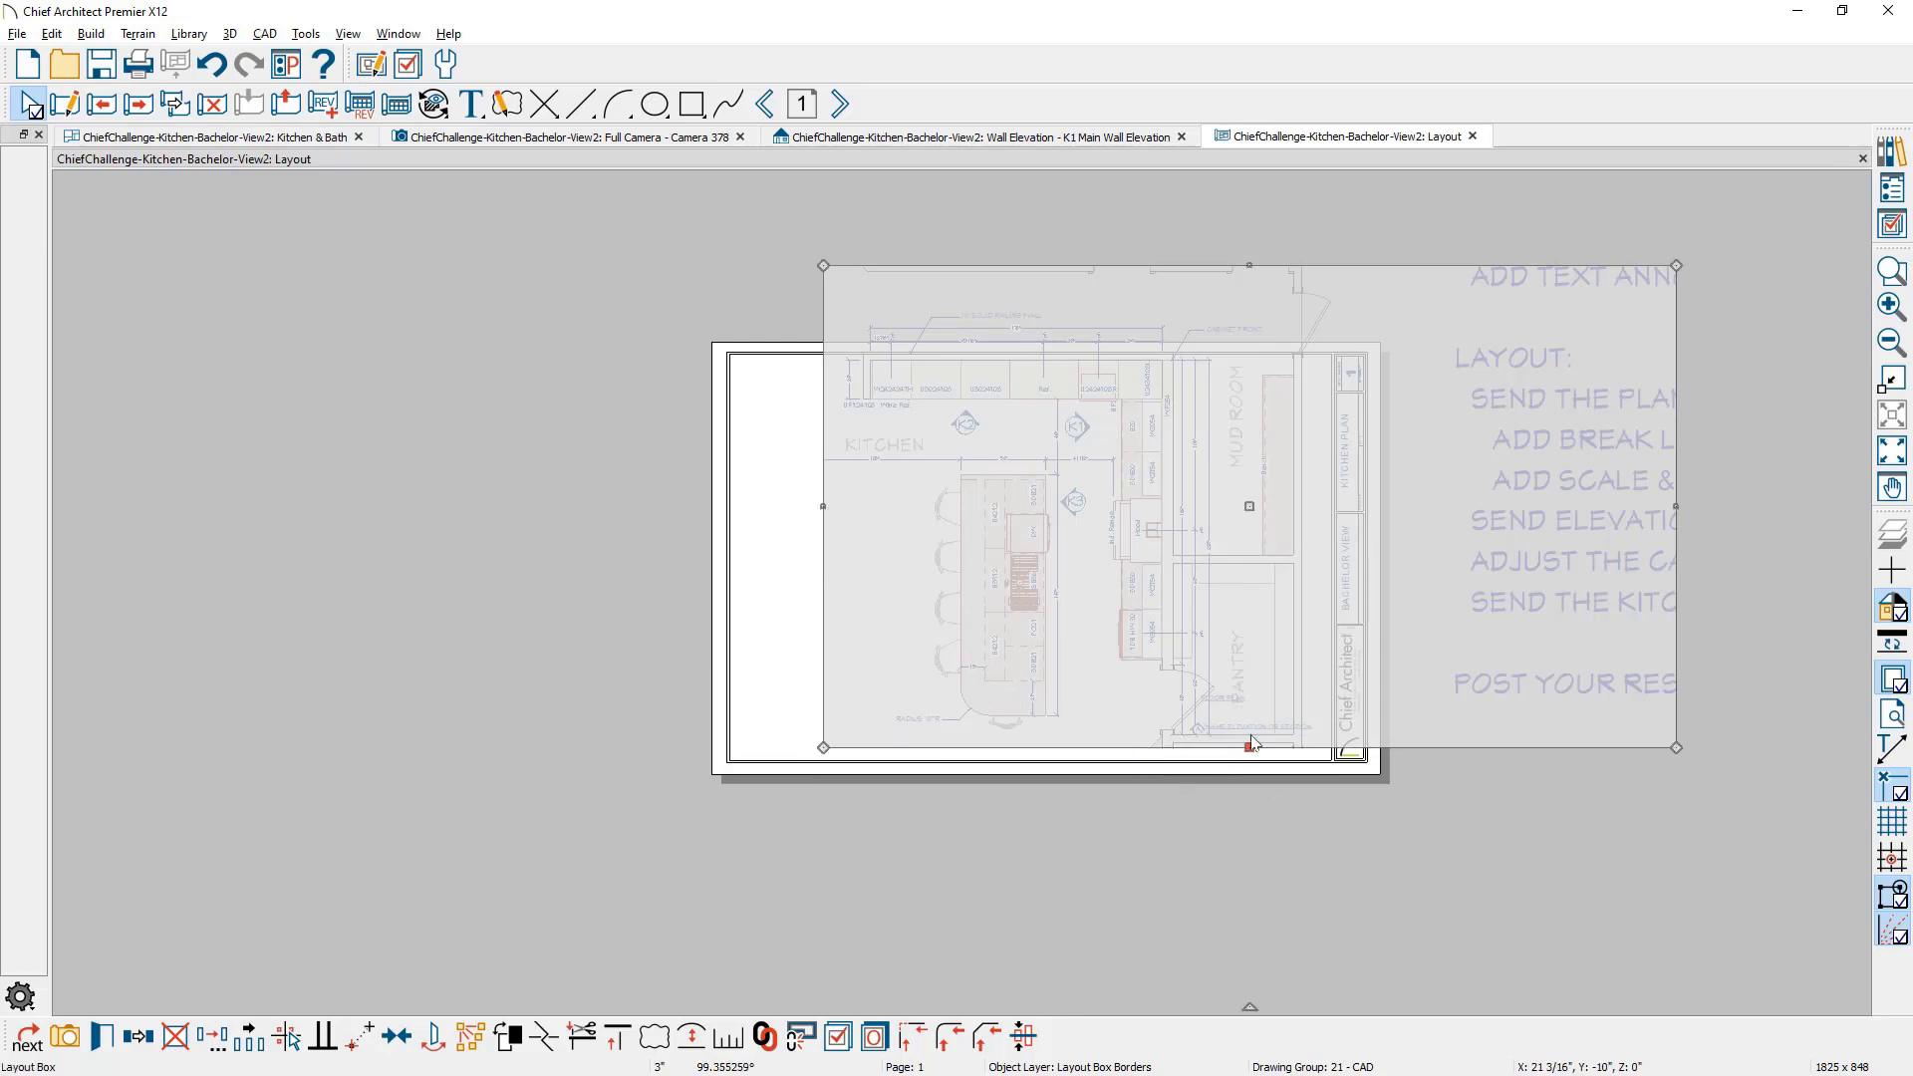
left_click_drag(1475, 505, 1223, 537)
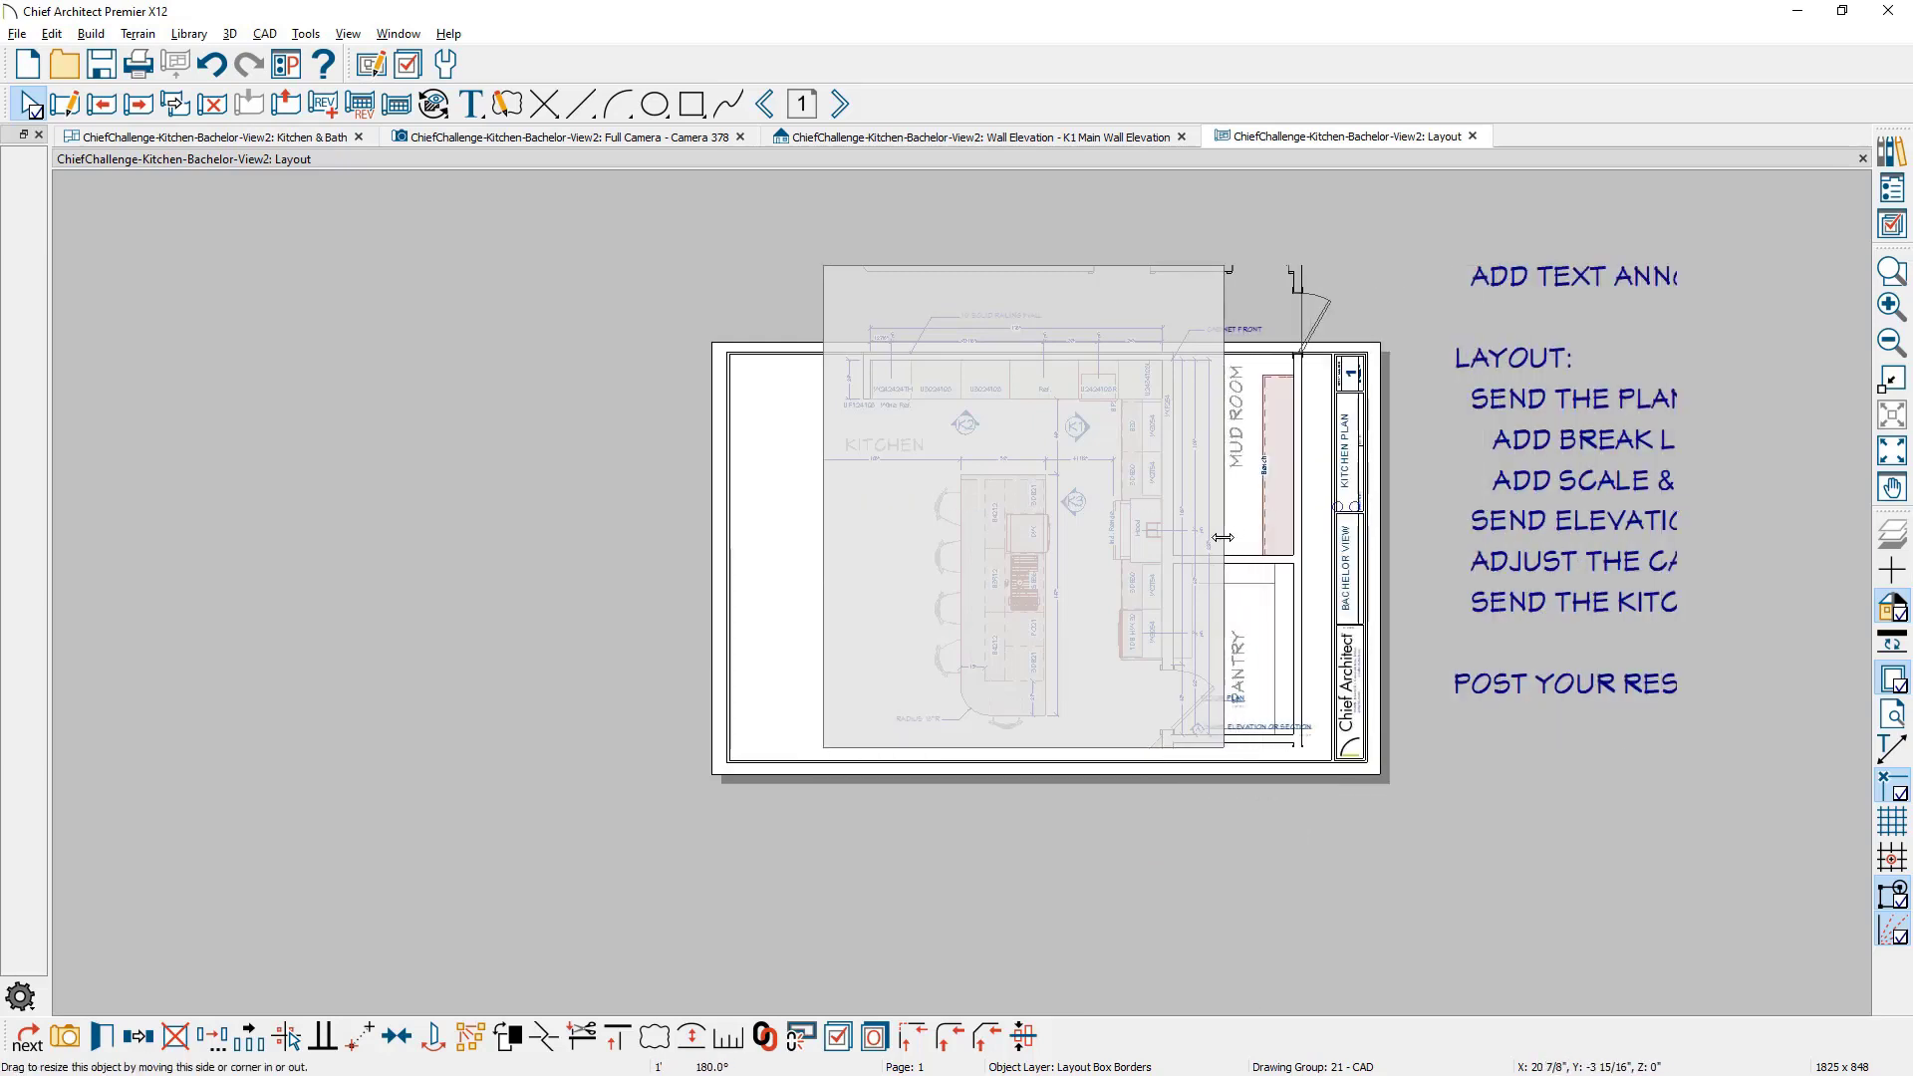
left_click_drag(1023, 265, 1020, 311)
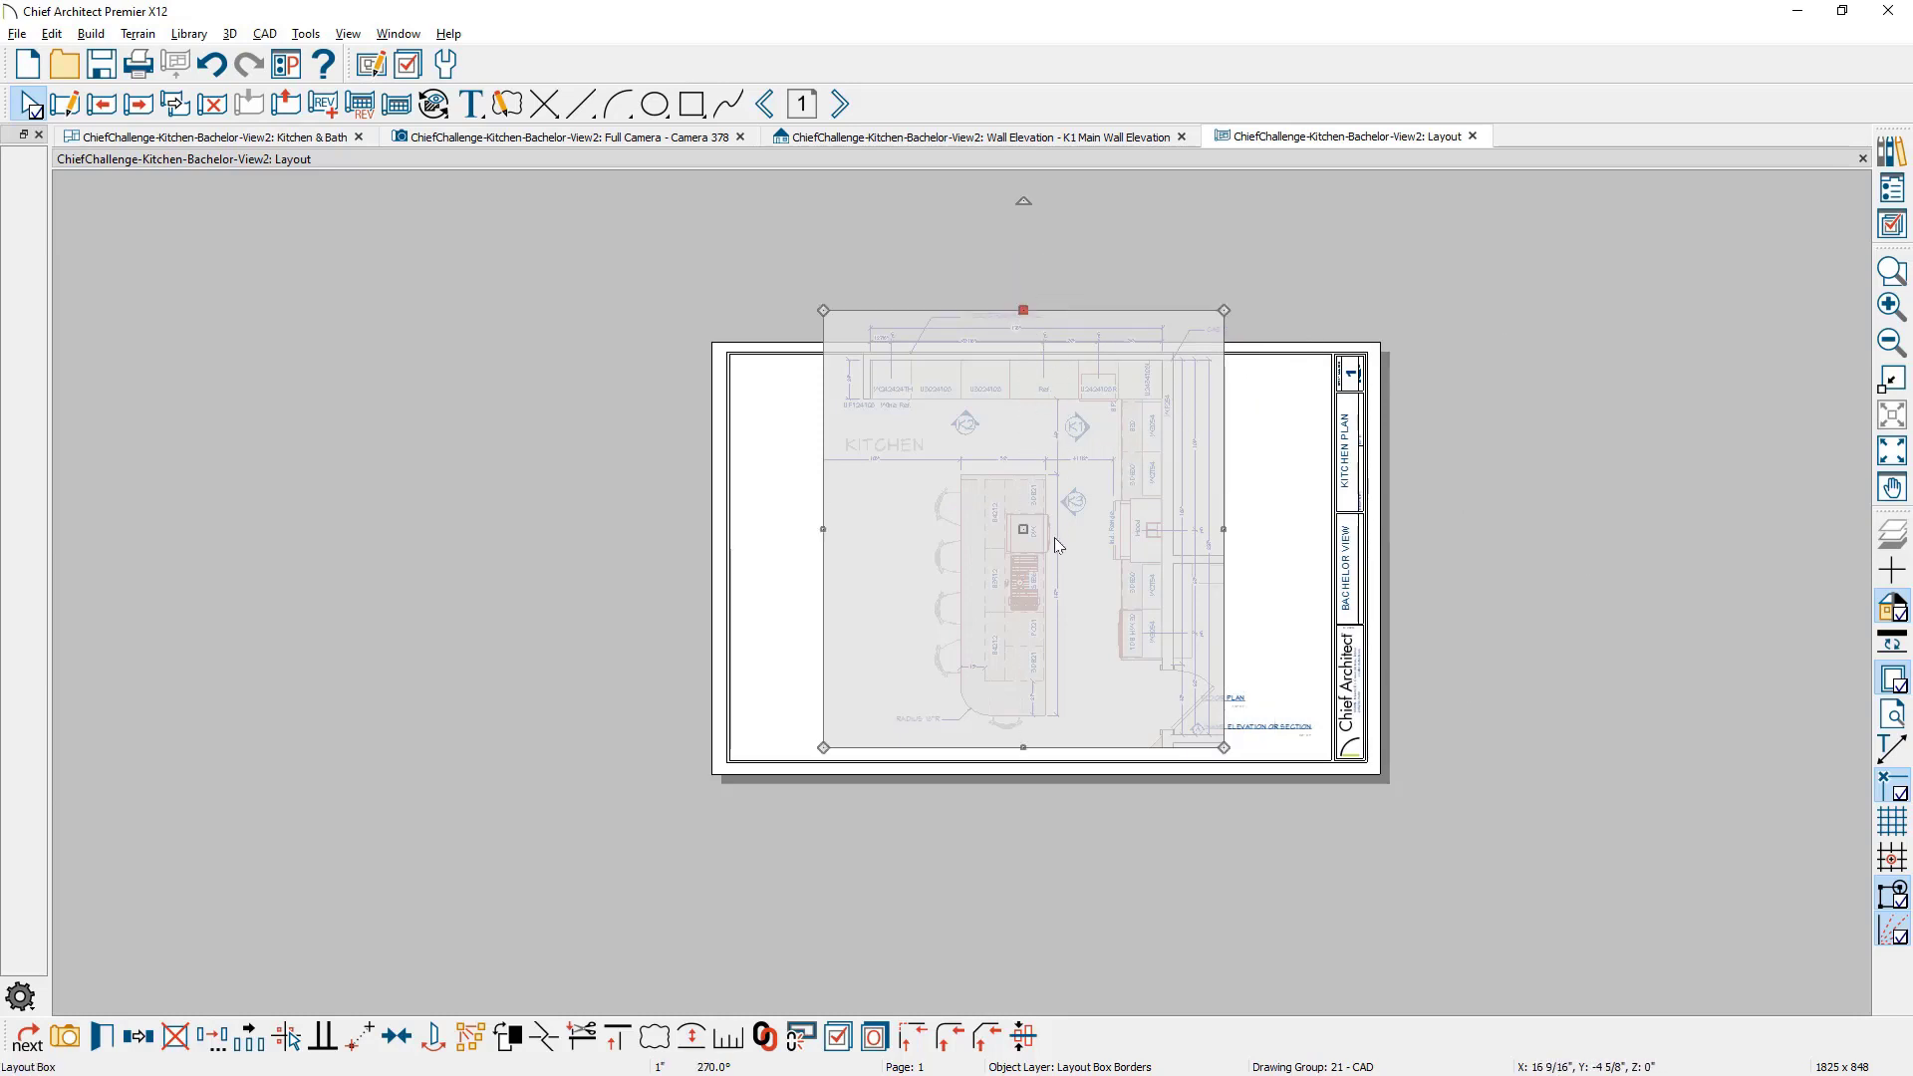
key("Escape")
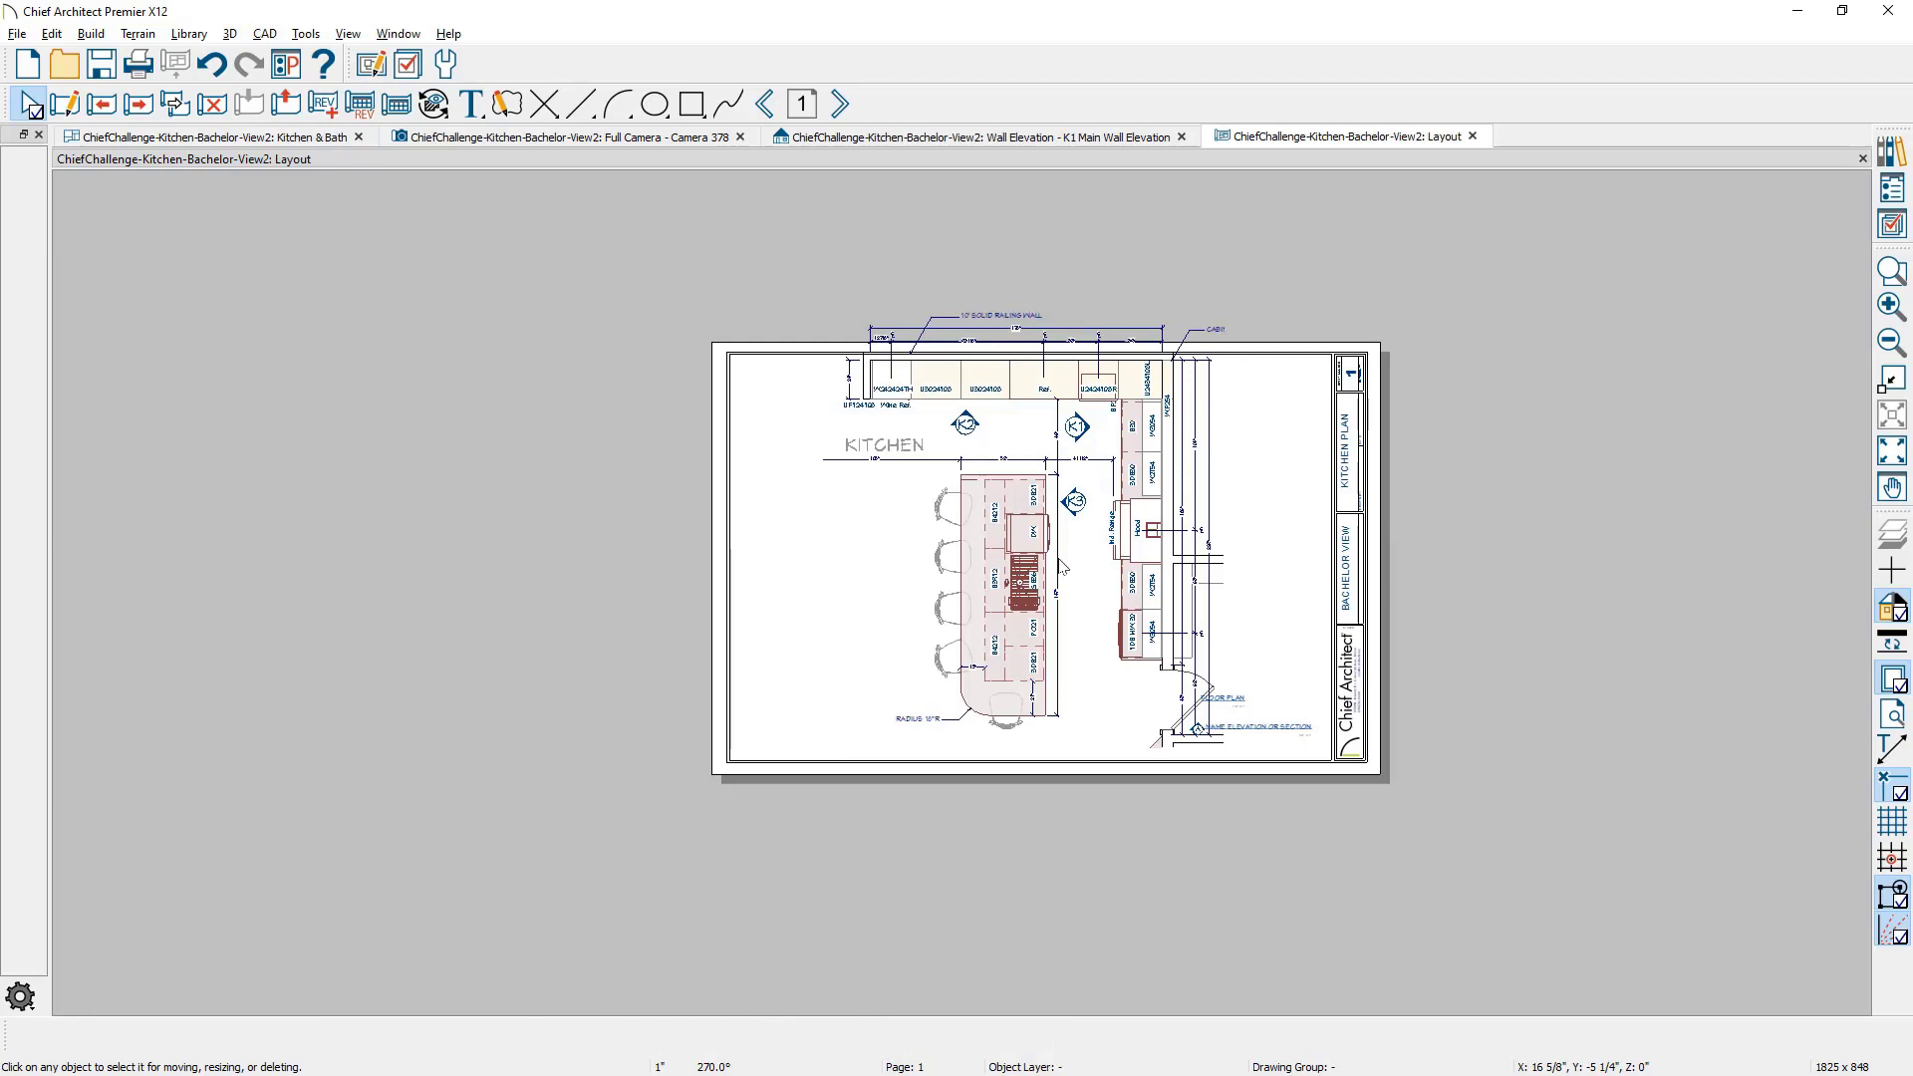
Step: Change the scale of the kitchen plan's layout box to 3/8 in = 1 ft
key("space")
left_click(1060, 566)
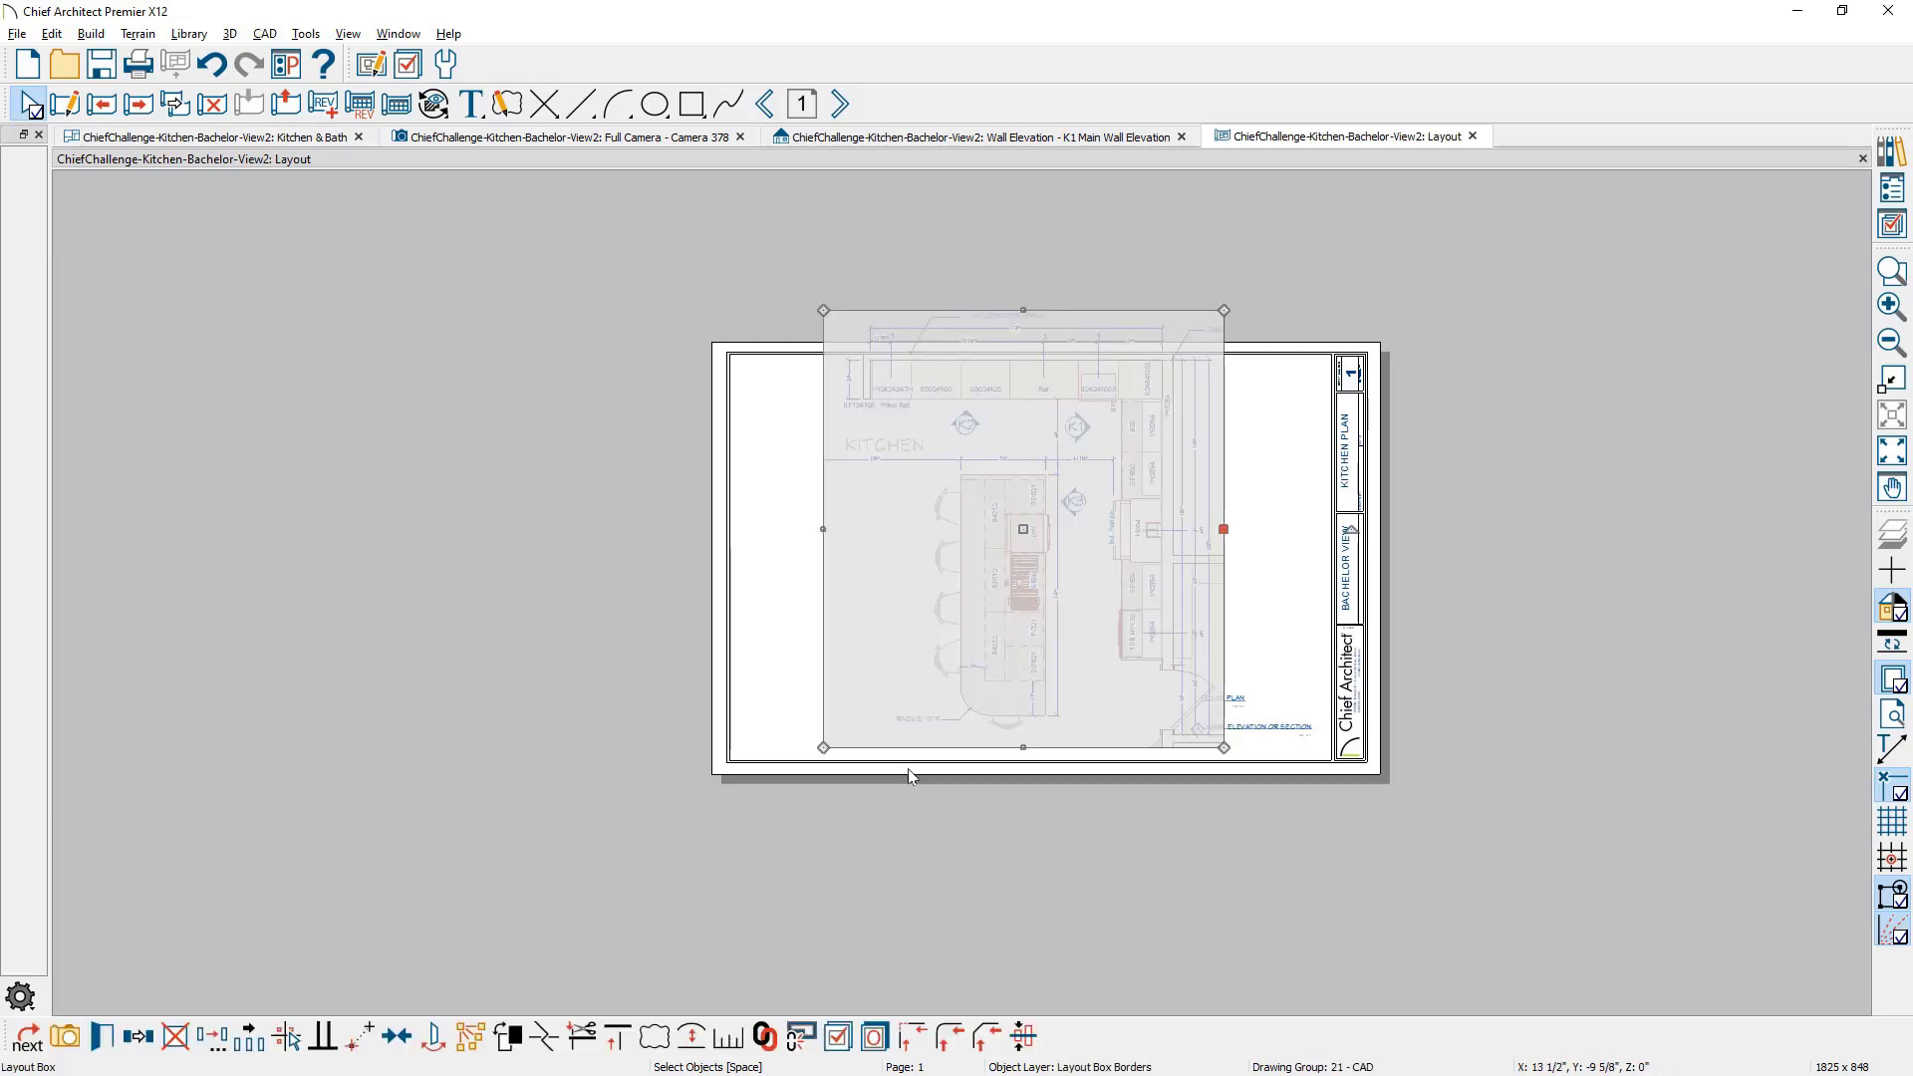
left_click(728, 1037)
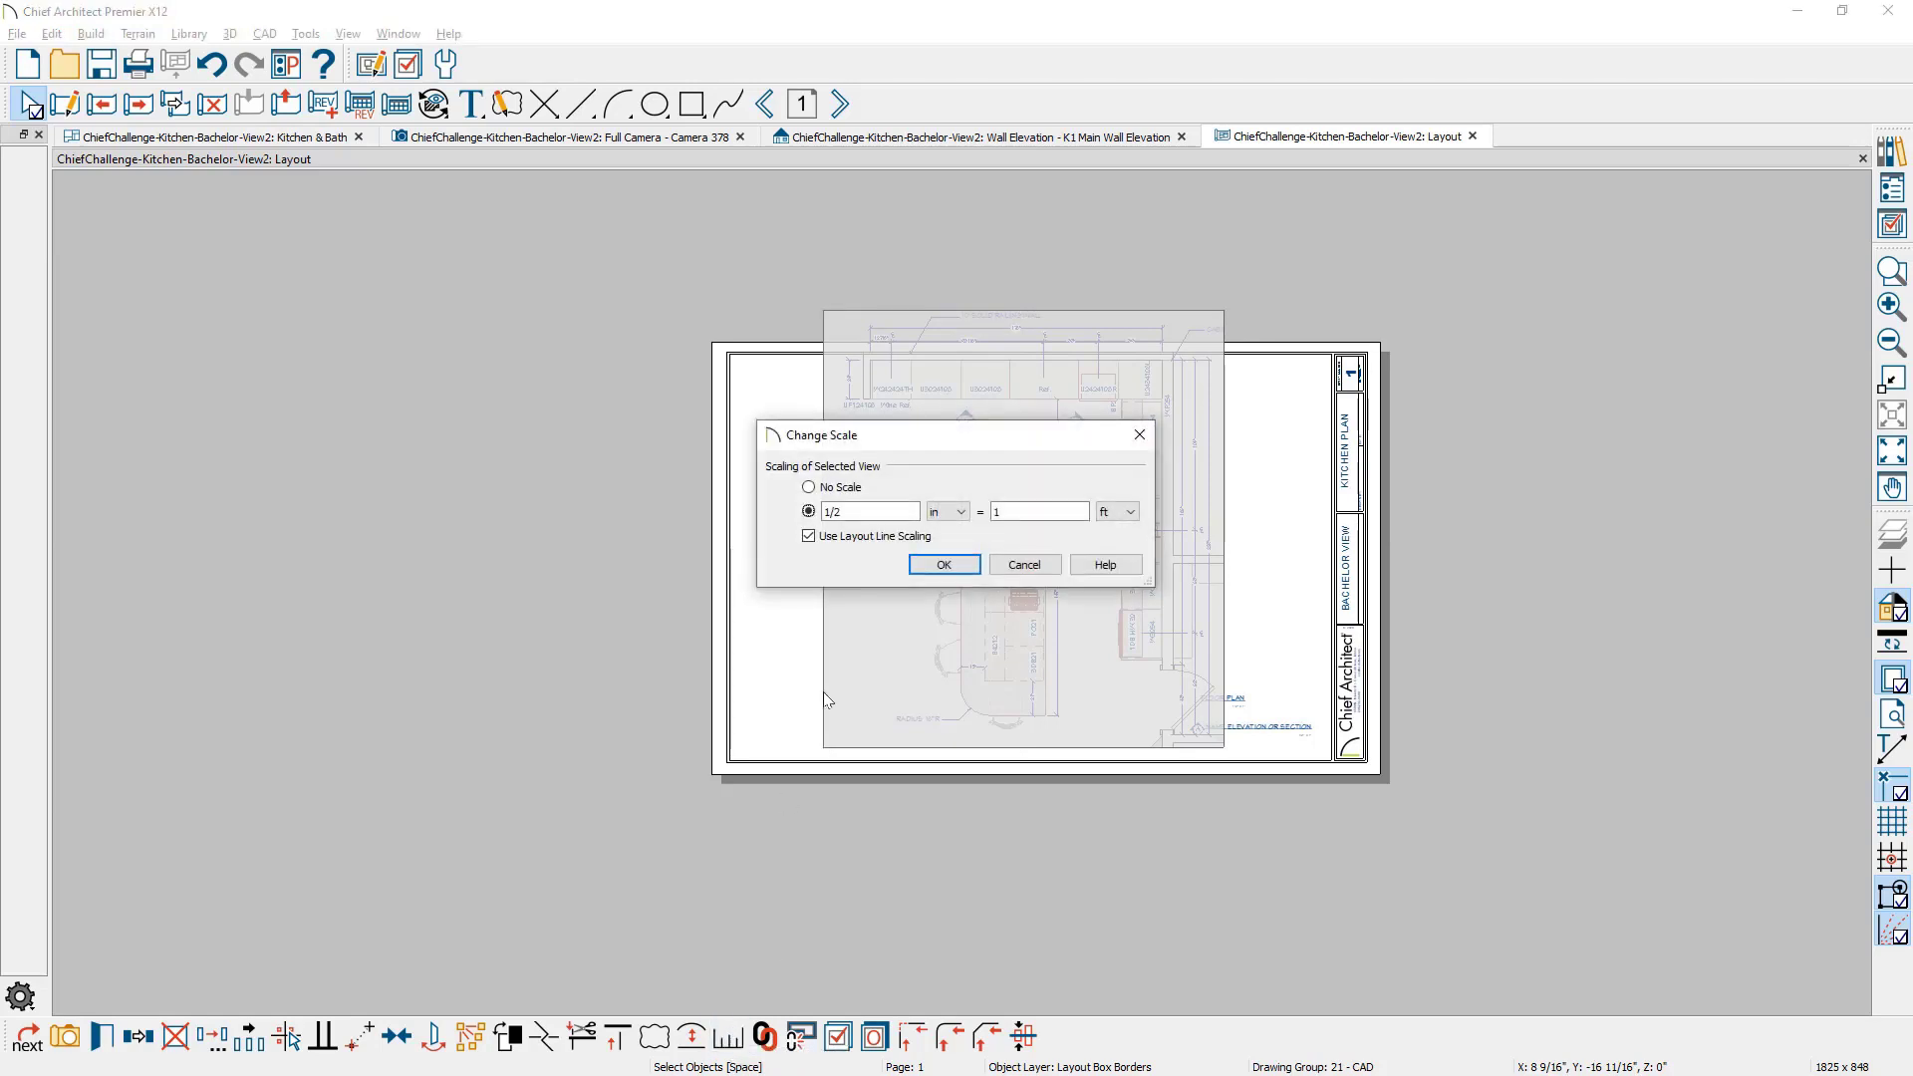
left_click_drag(849, 512, 808, 513)
type("3")
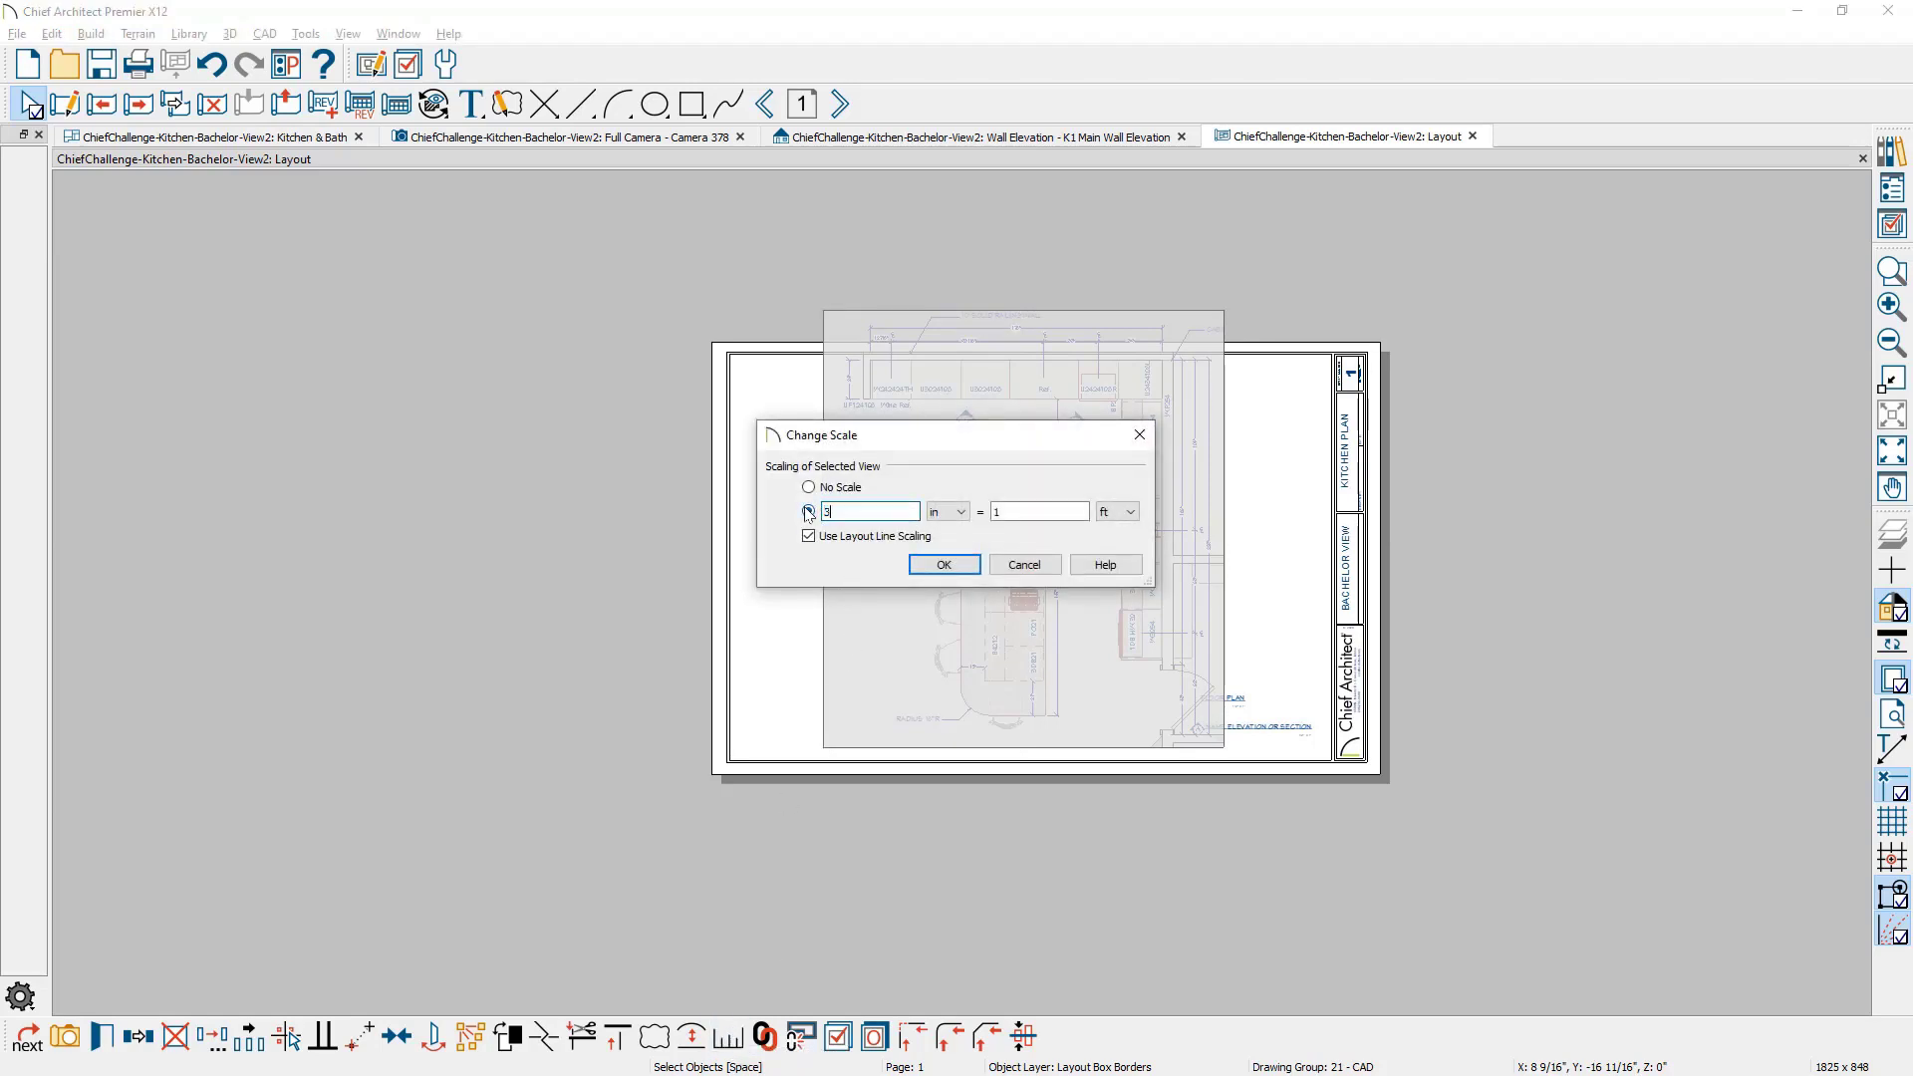
type("/8")
key("Return")
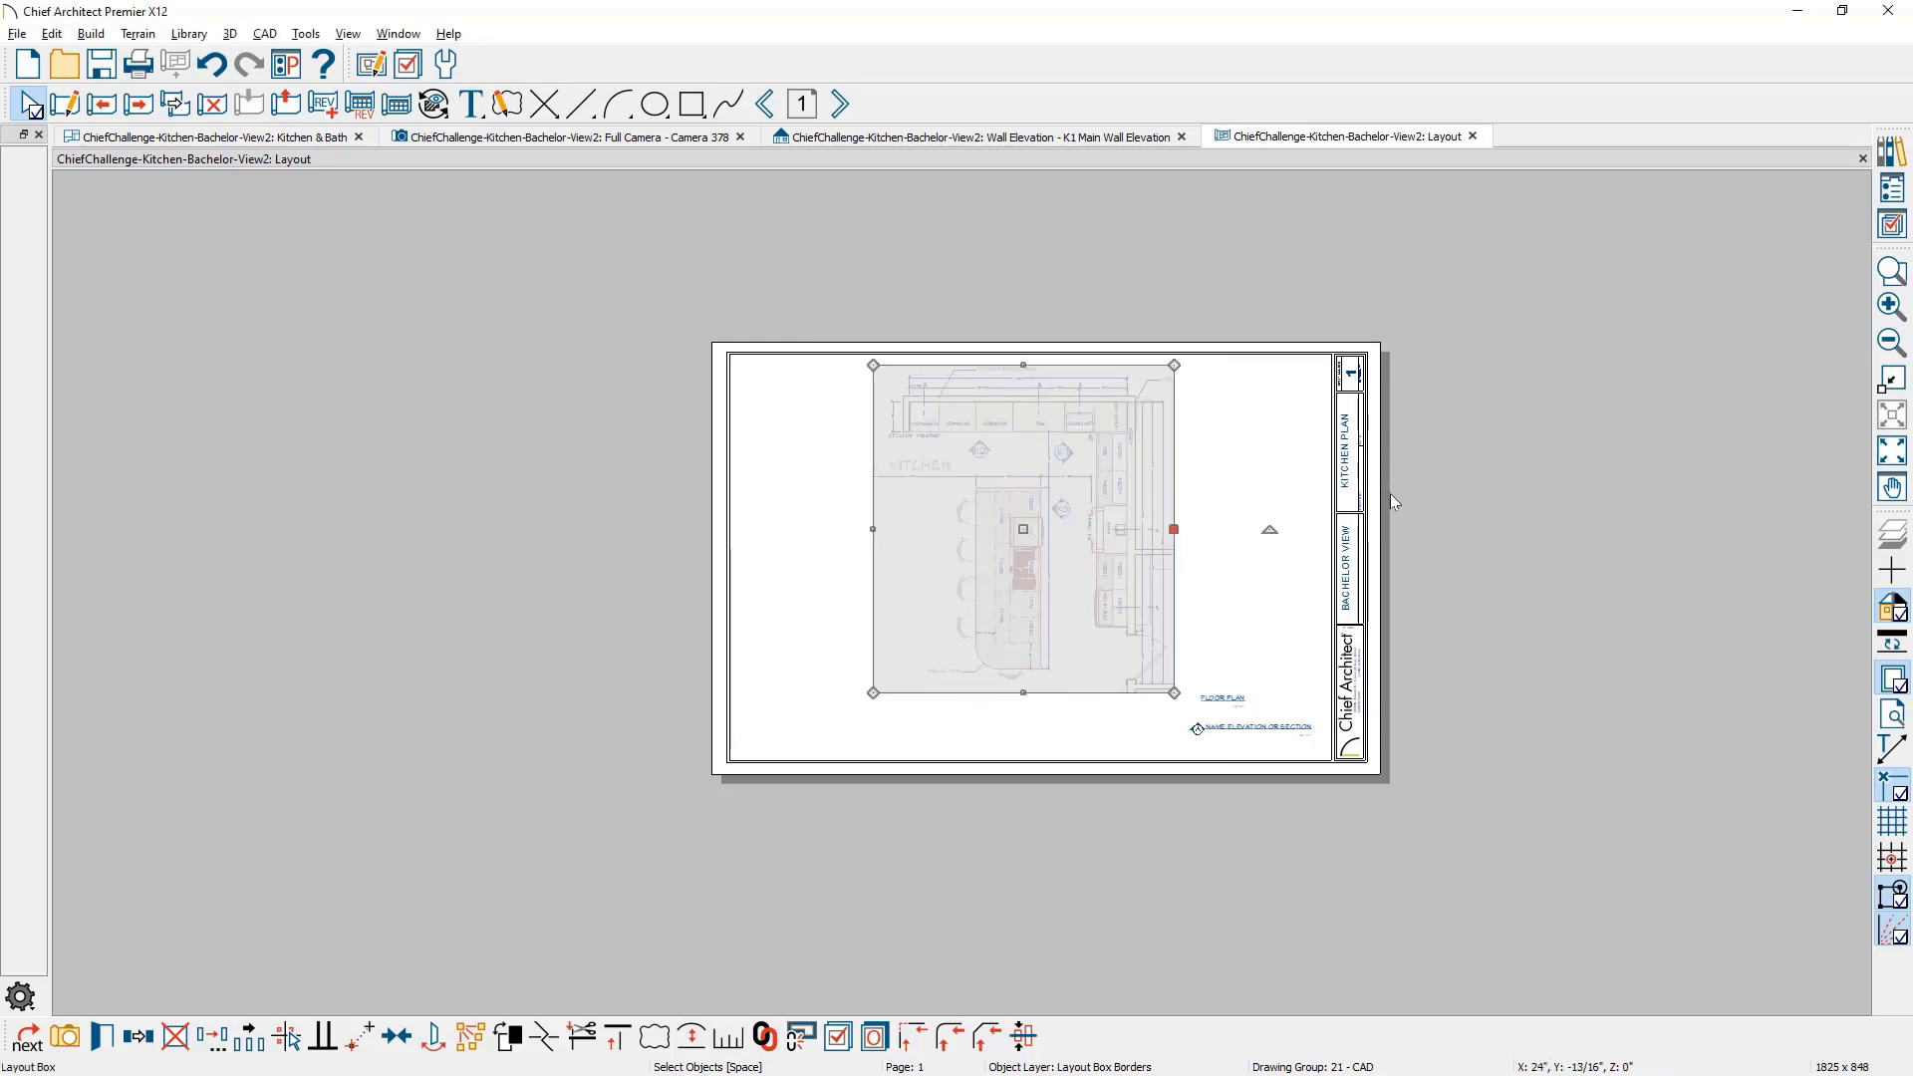
Step: Move the kitchen plan view across the sheet so that it sits beside the title block
scroll(1158, 529, "up", 2)
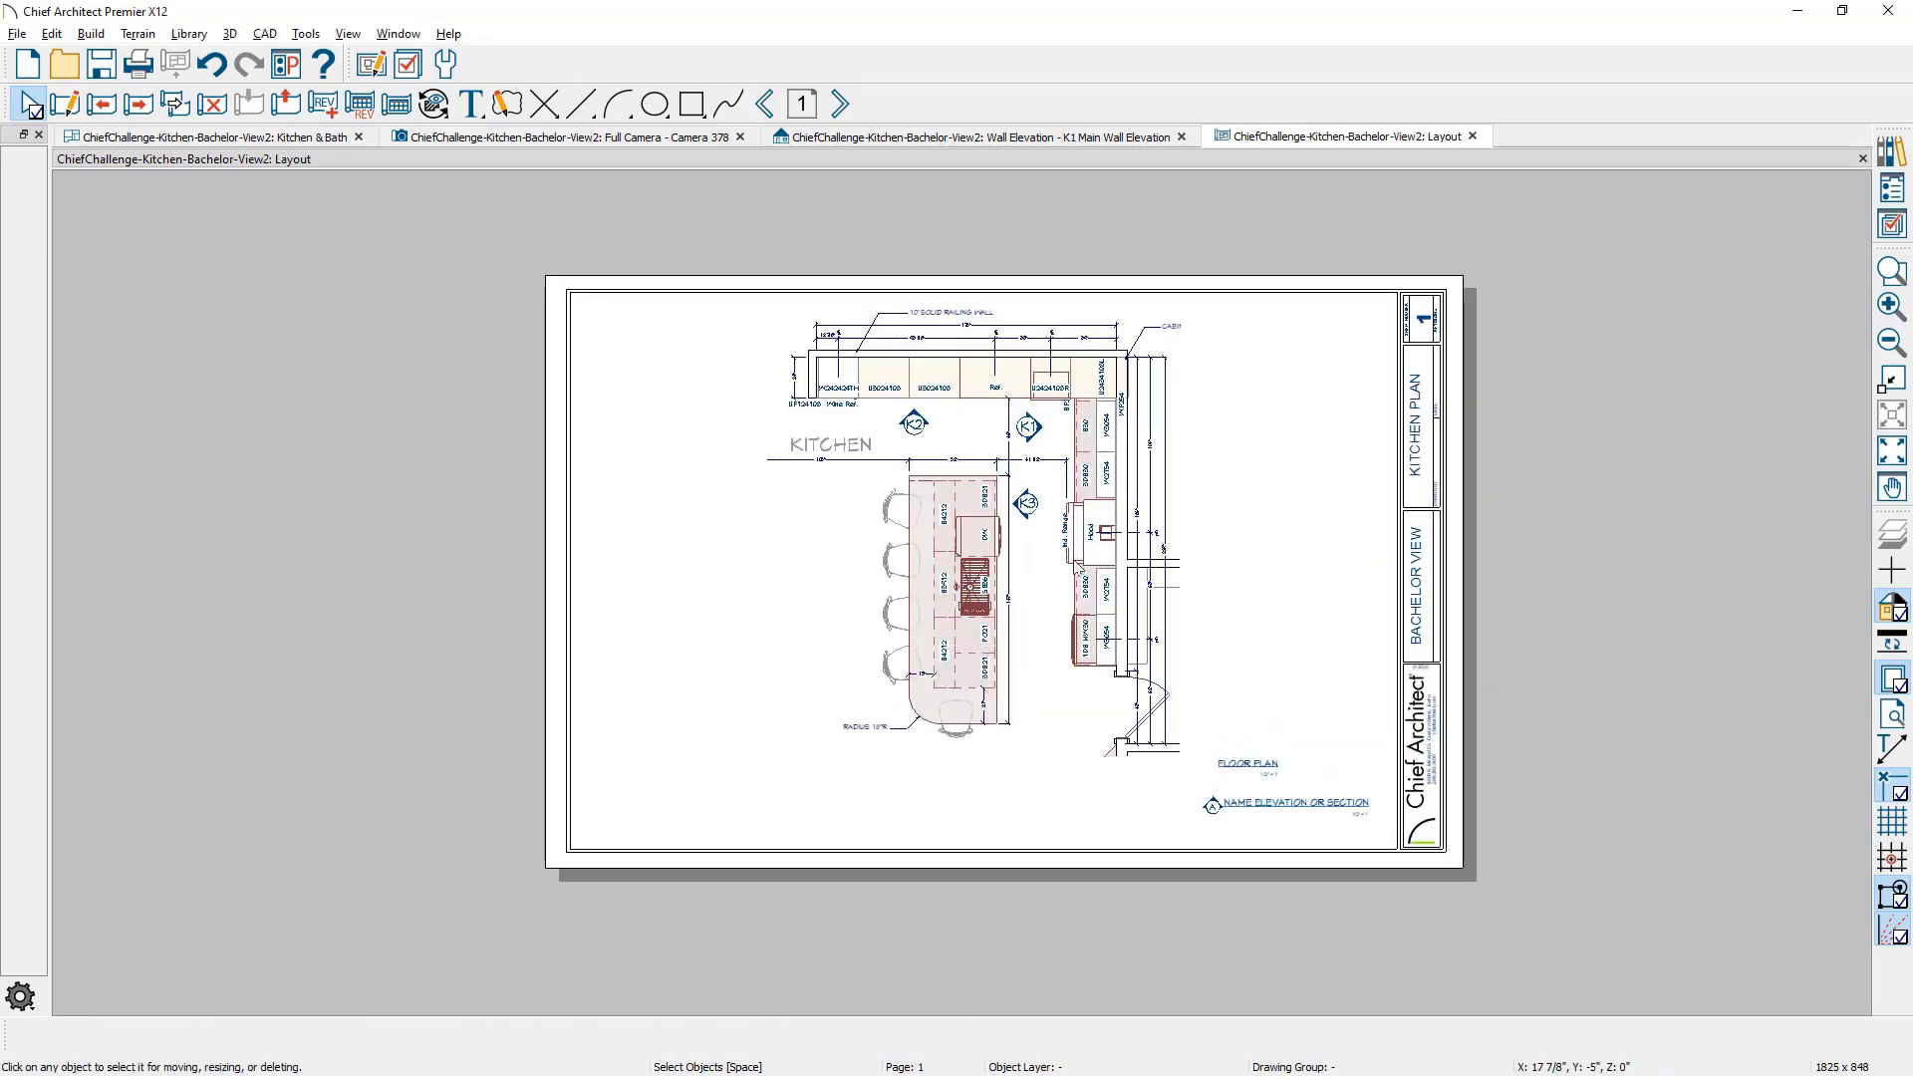
left_click(1008, 546)
left_click_drag(974, 532, 1157, 546)
left_click(1375, 366)
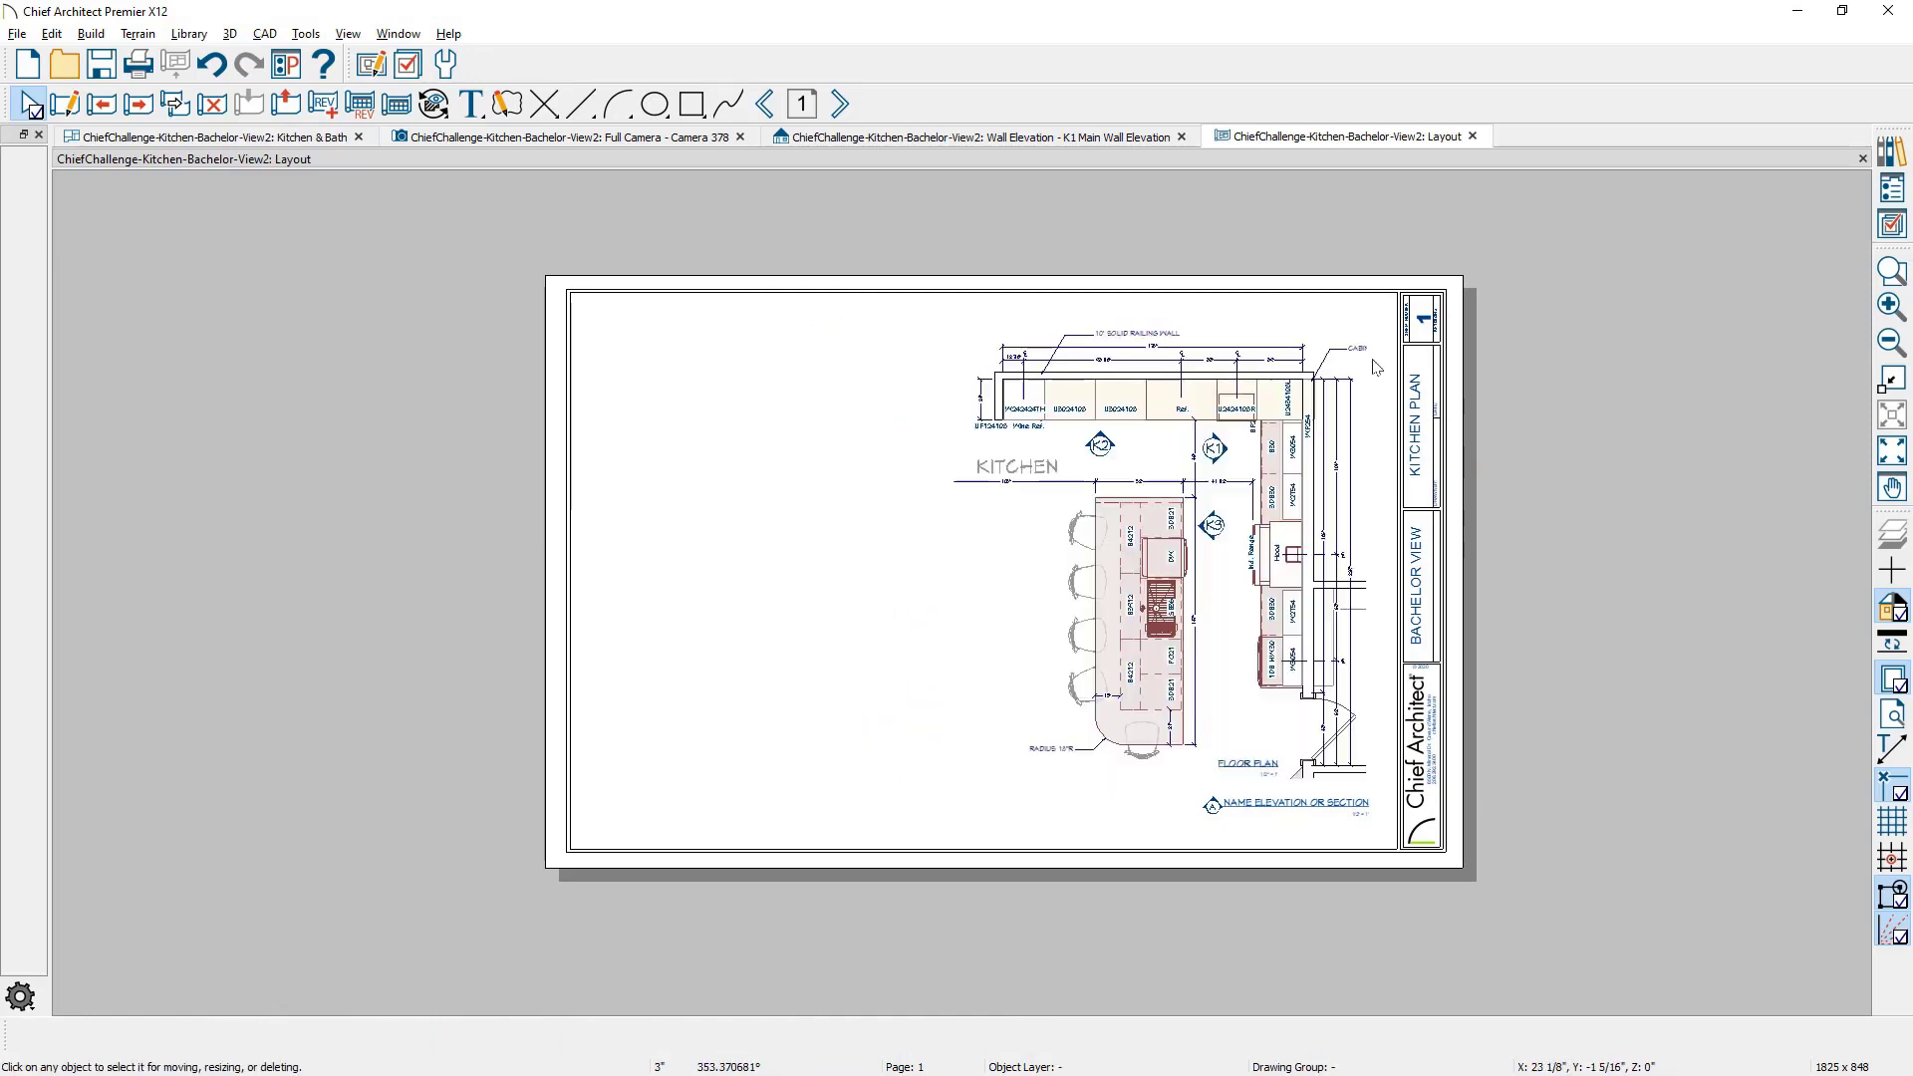
Step: Open the plan view from its layout box, wrap the CABINET FRONT note onto two lines and move it closer to the cabinet corner
scroll(1360, 371, "up", 3)
scroll(1360, 370, "up", 1)
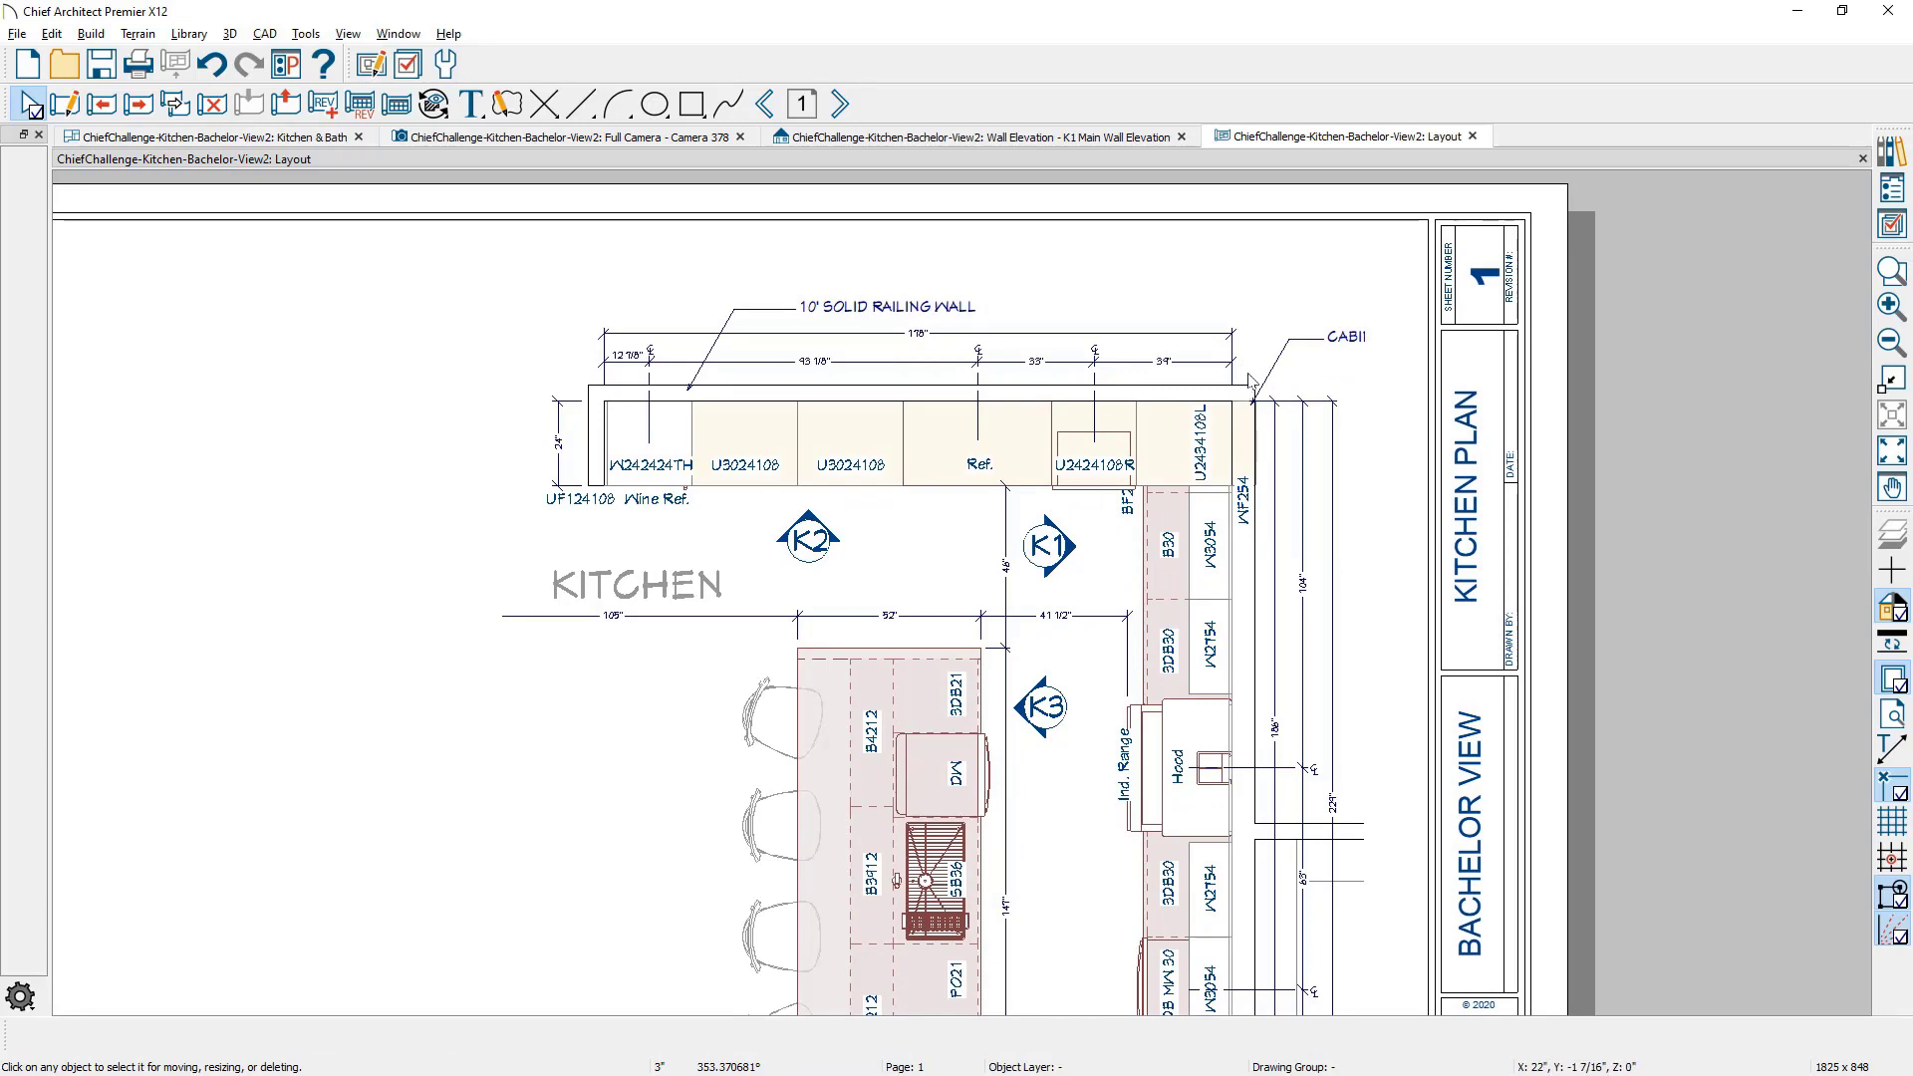
double_click(1258, 460)
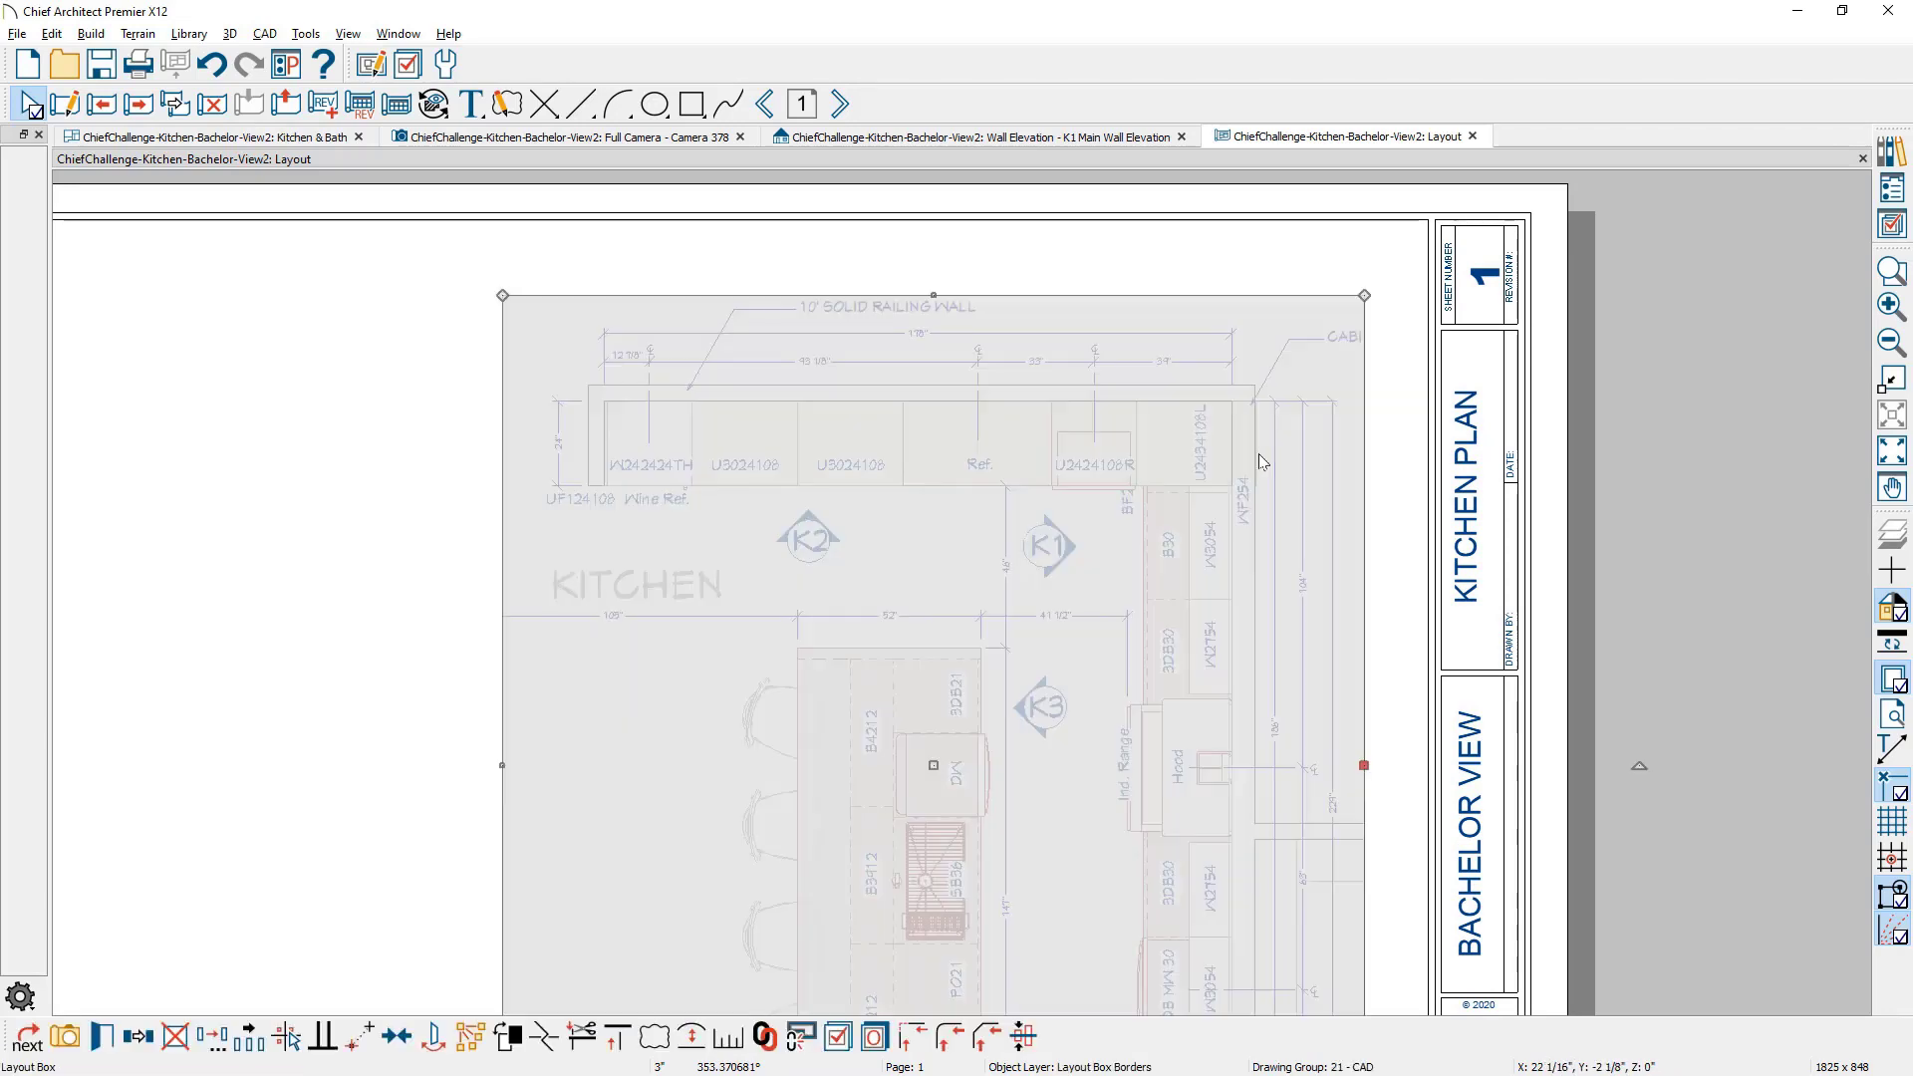
scroll(1243, 284, "up", 2)
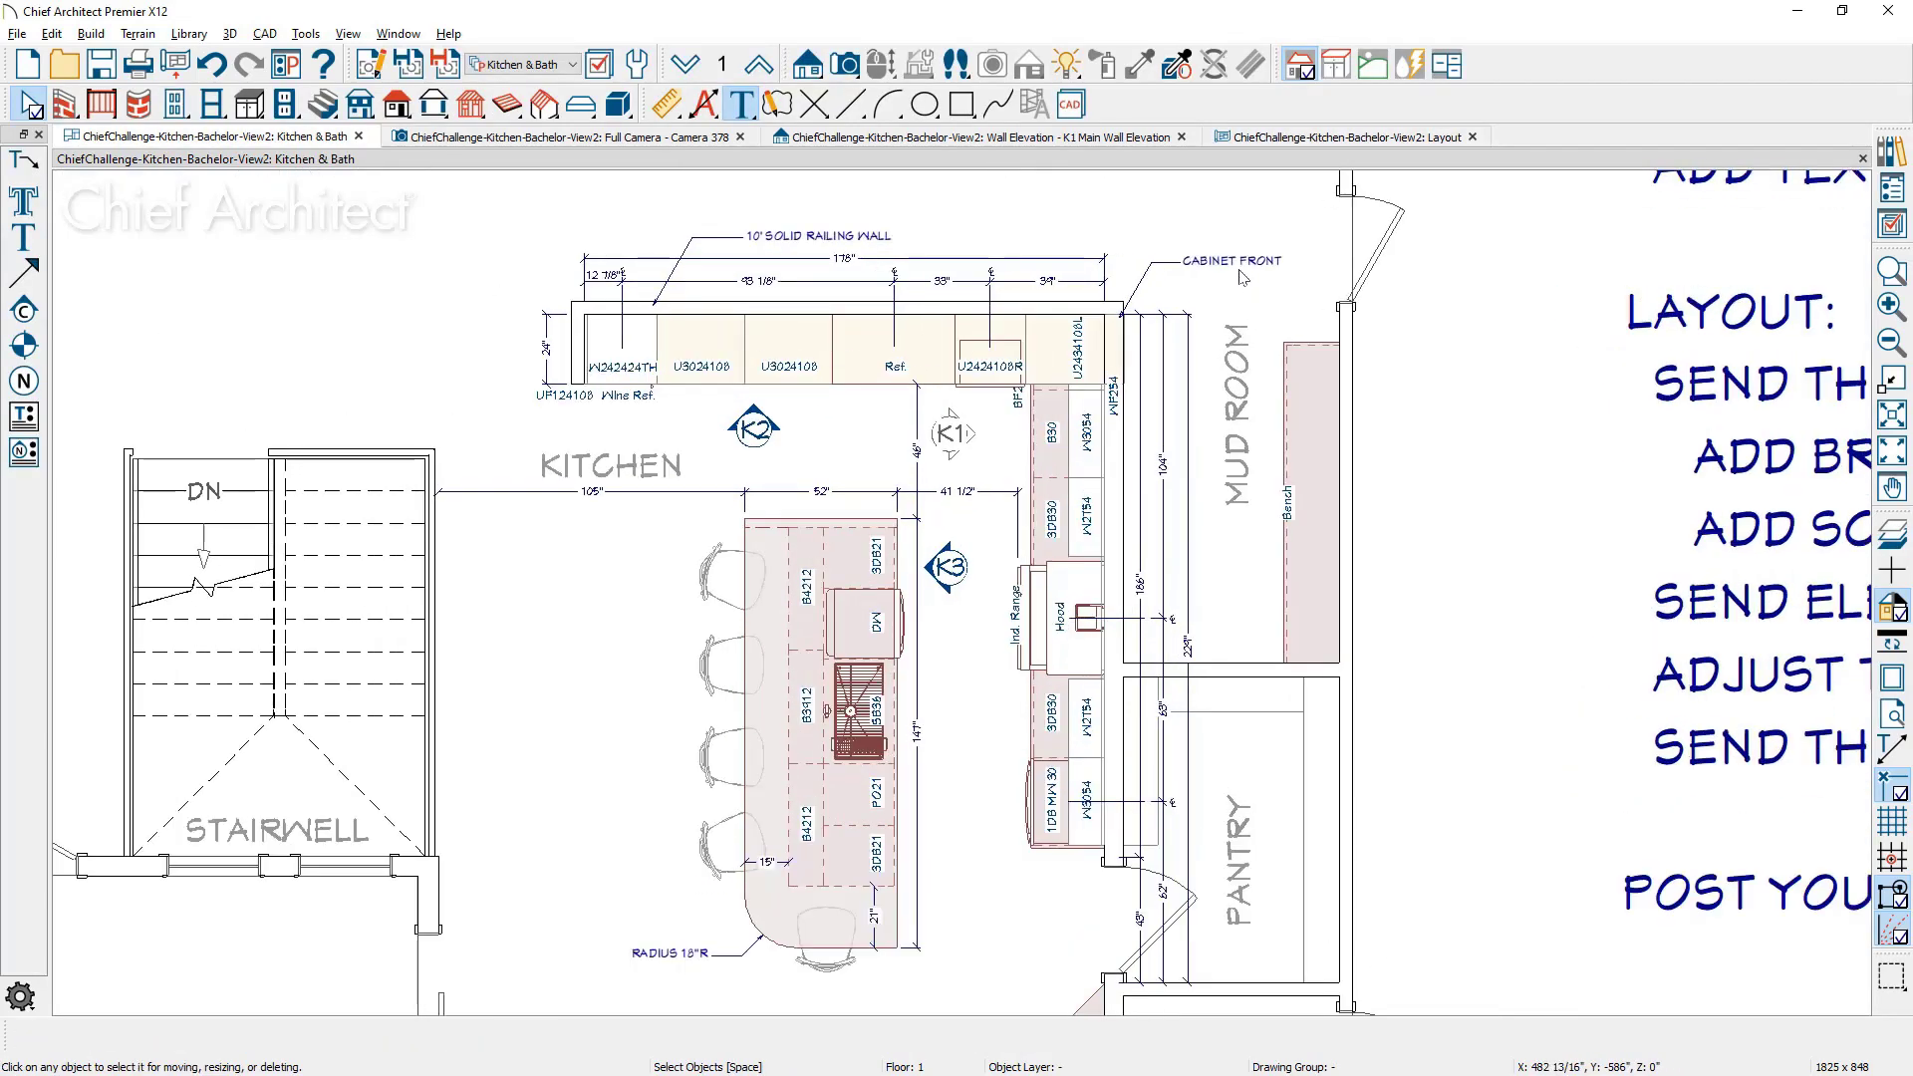
left_click(1247, 267)
left_click_drag(1296, 276, 1244, 287)
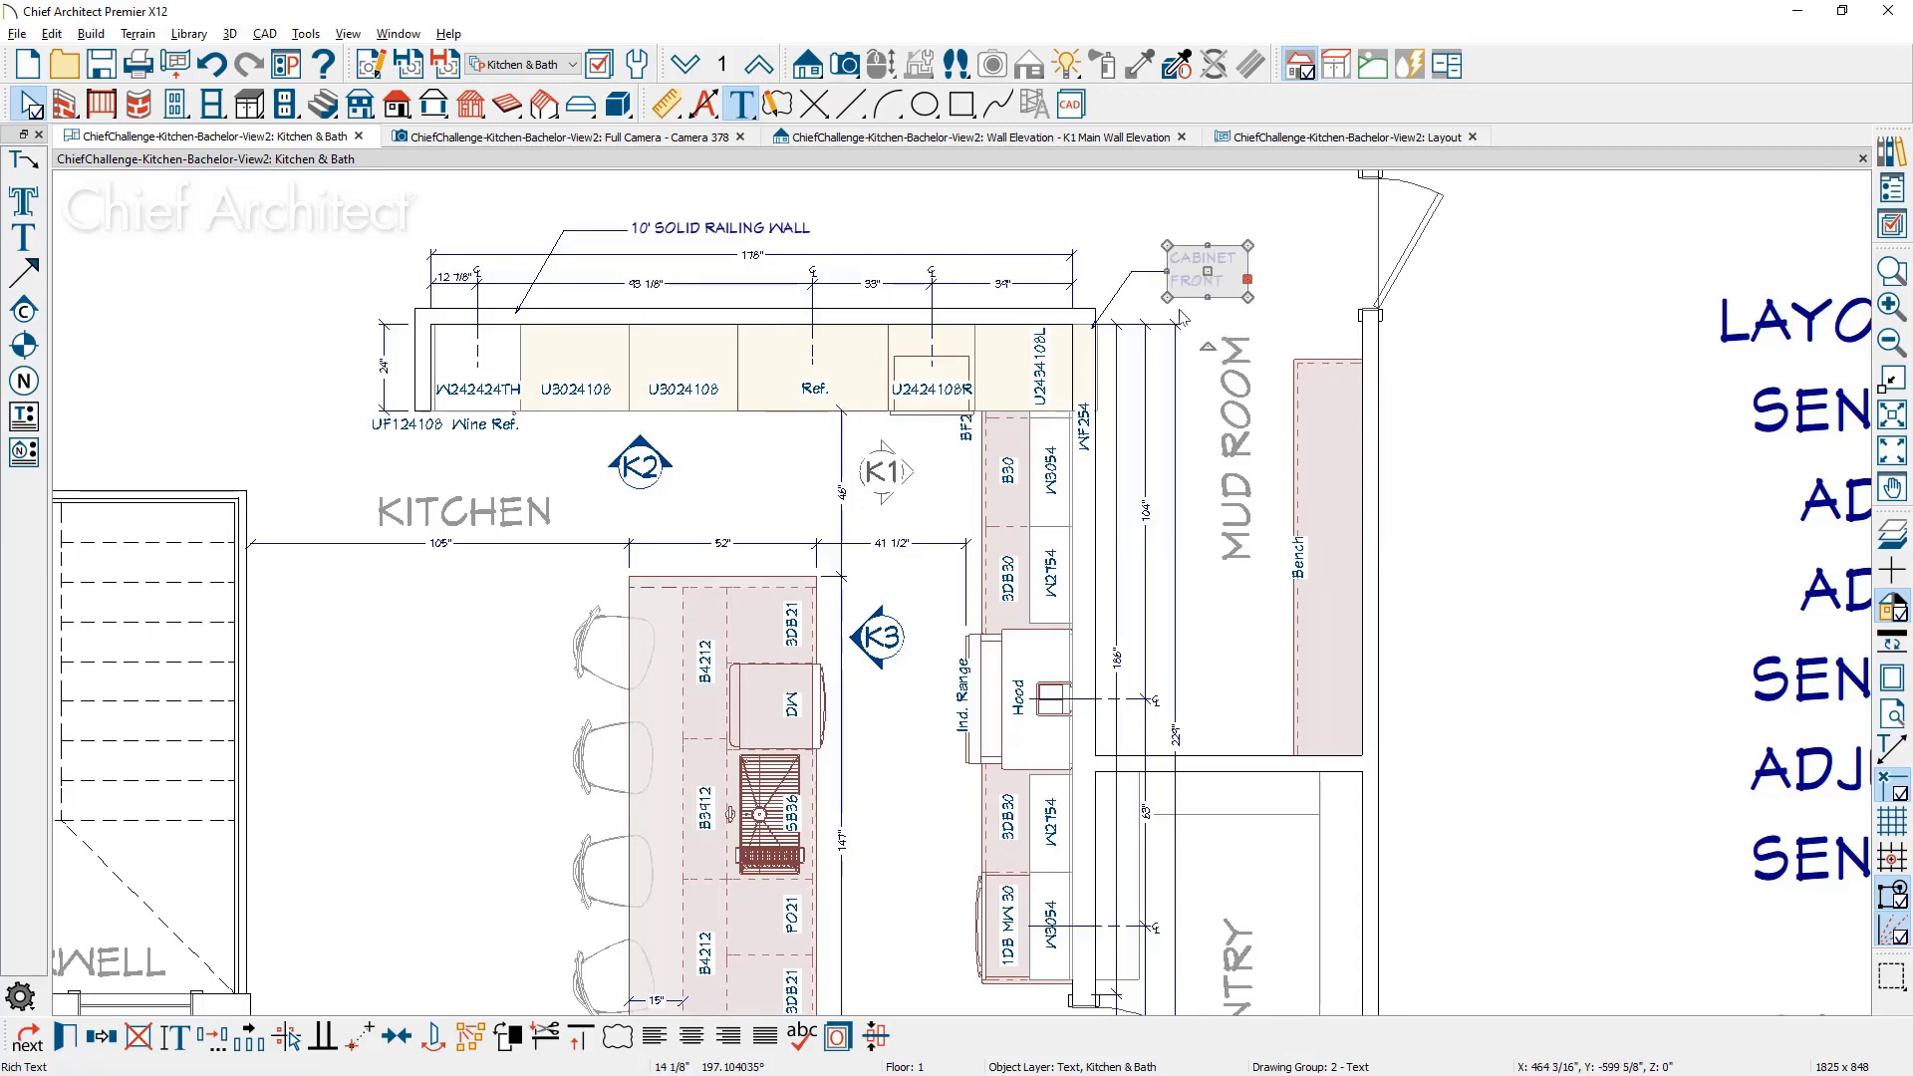
left_click_drag(1208, 274, 1174, 267)
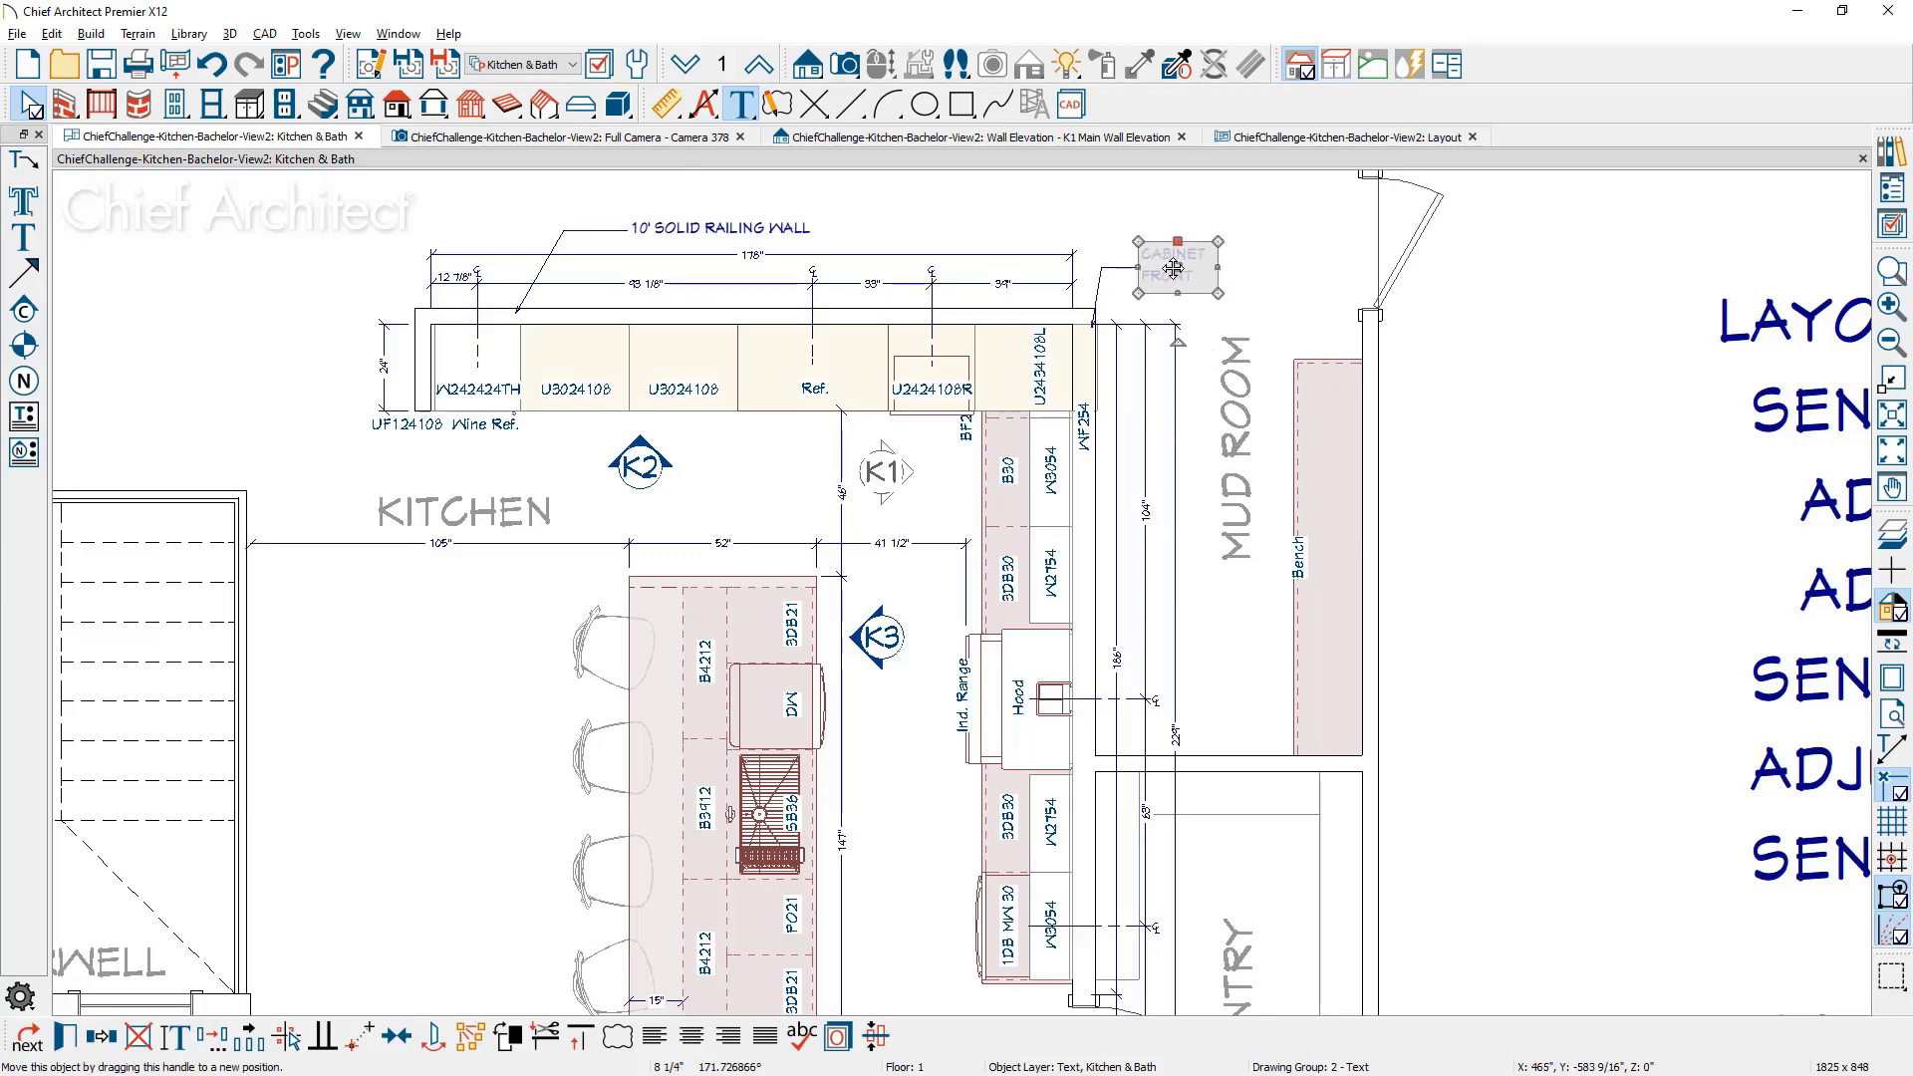
scroll(1089, 299, "up", 1)
scroll(1089, 299, "up", 2)
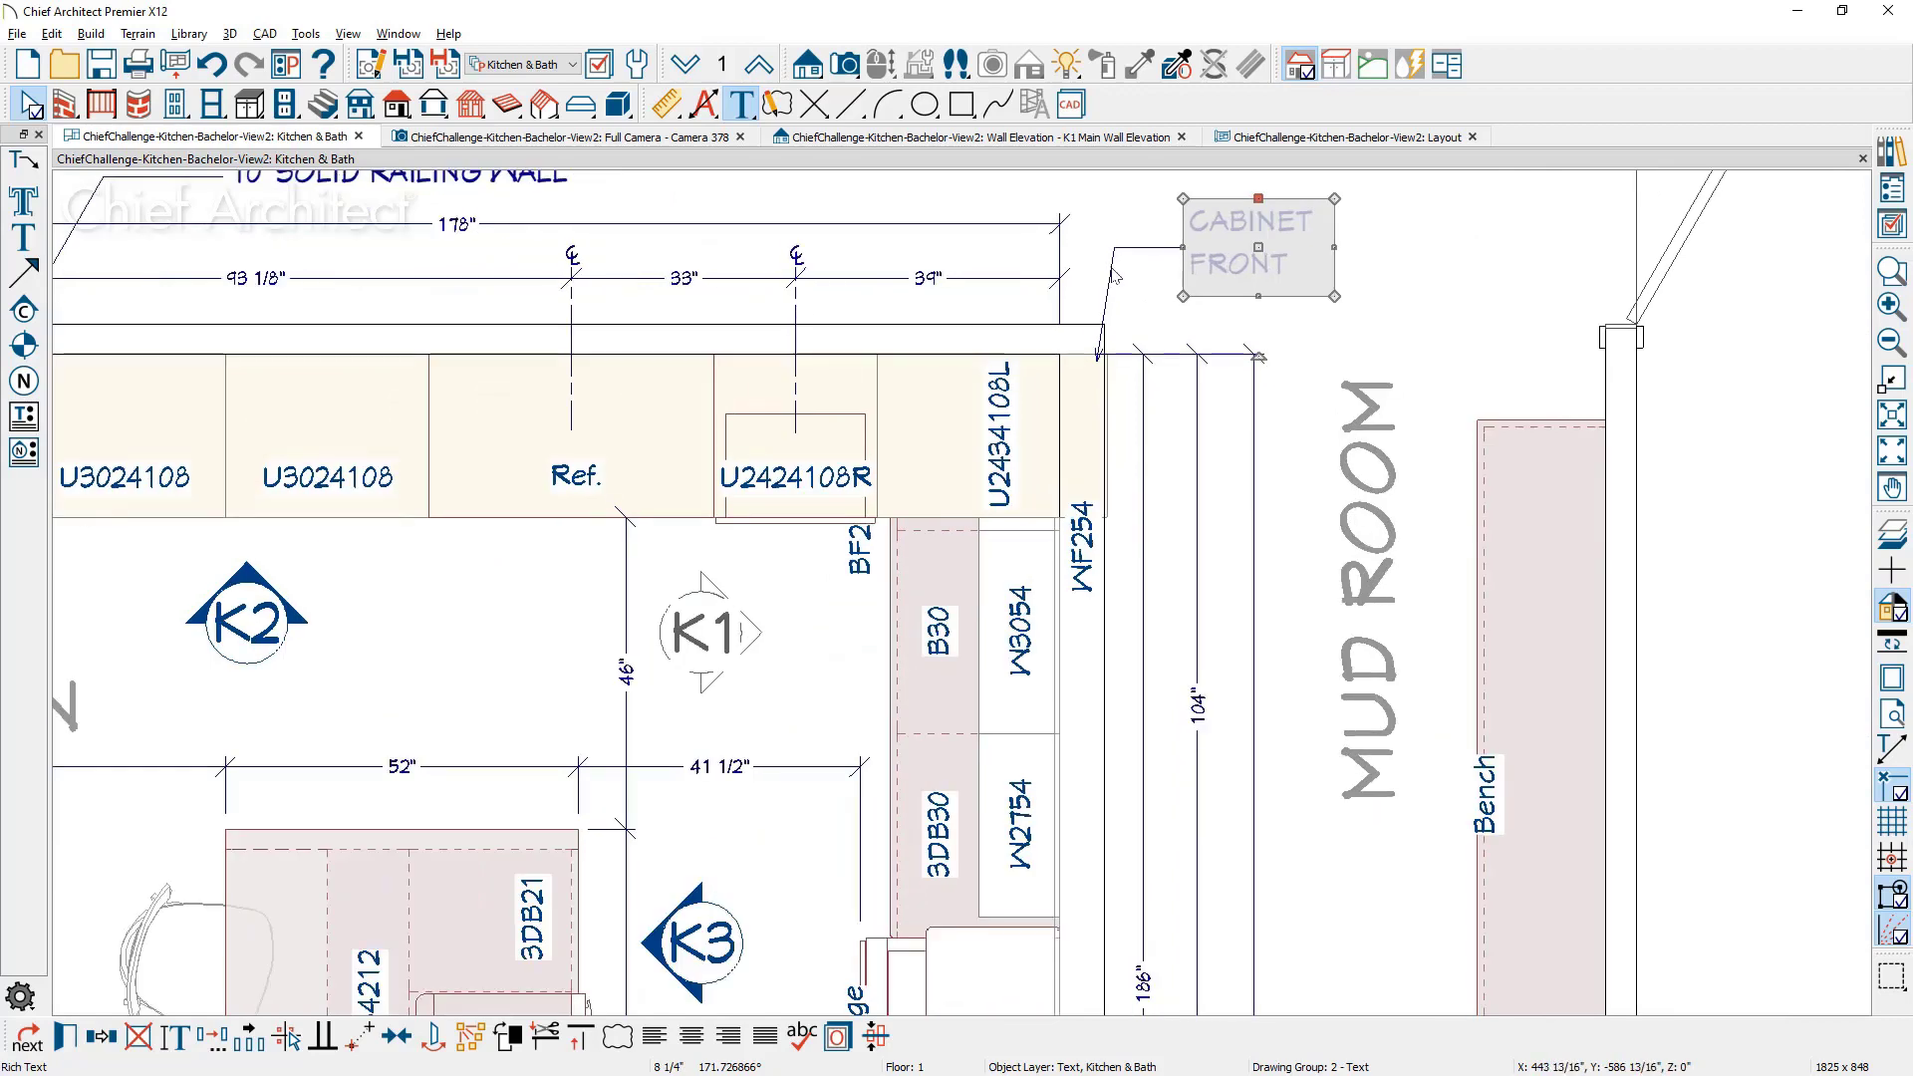
Step: Reshape the CABINET FRONT leader line with its bend nearer the text and return to the layout
left_click(1107, 247)
left_click_drag(1107, 247, 1136, 261)
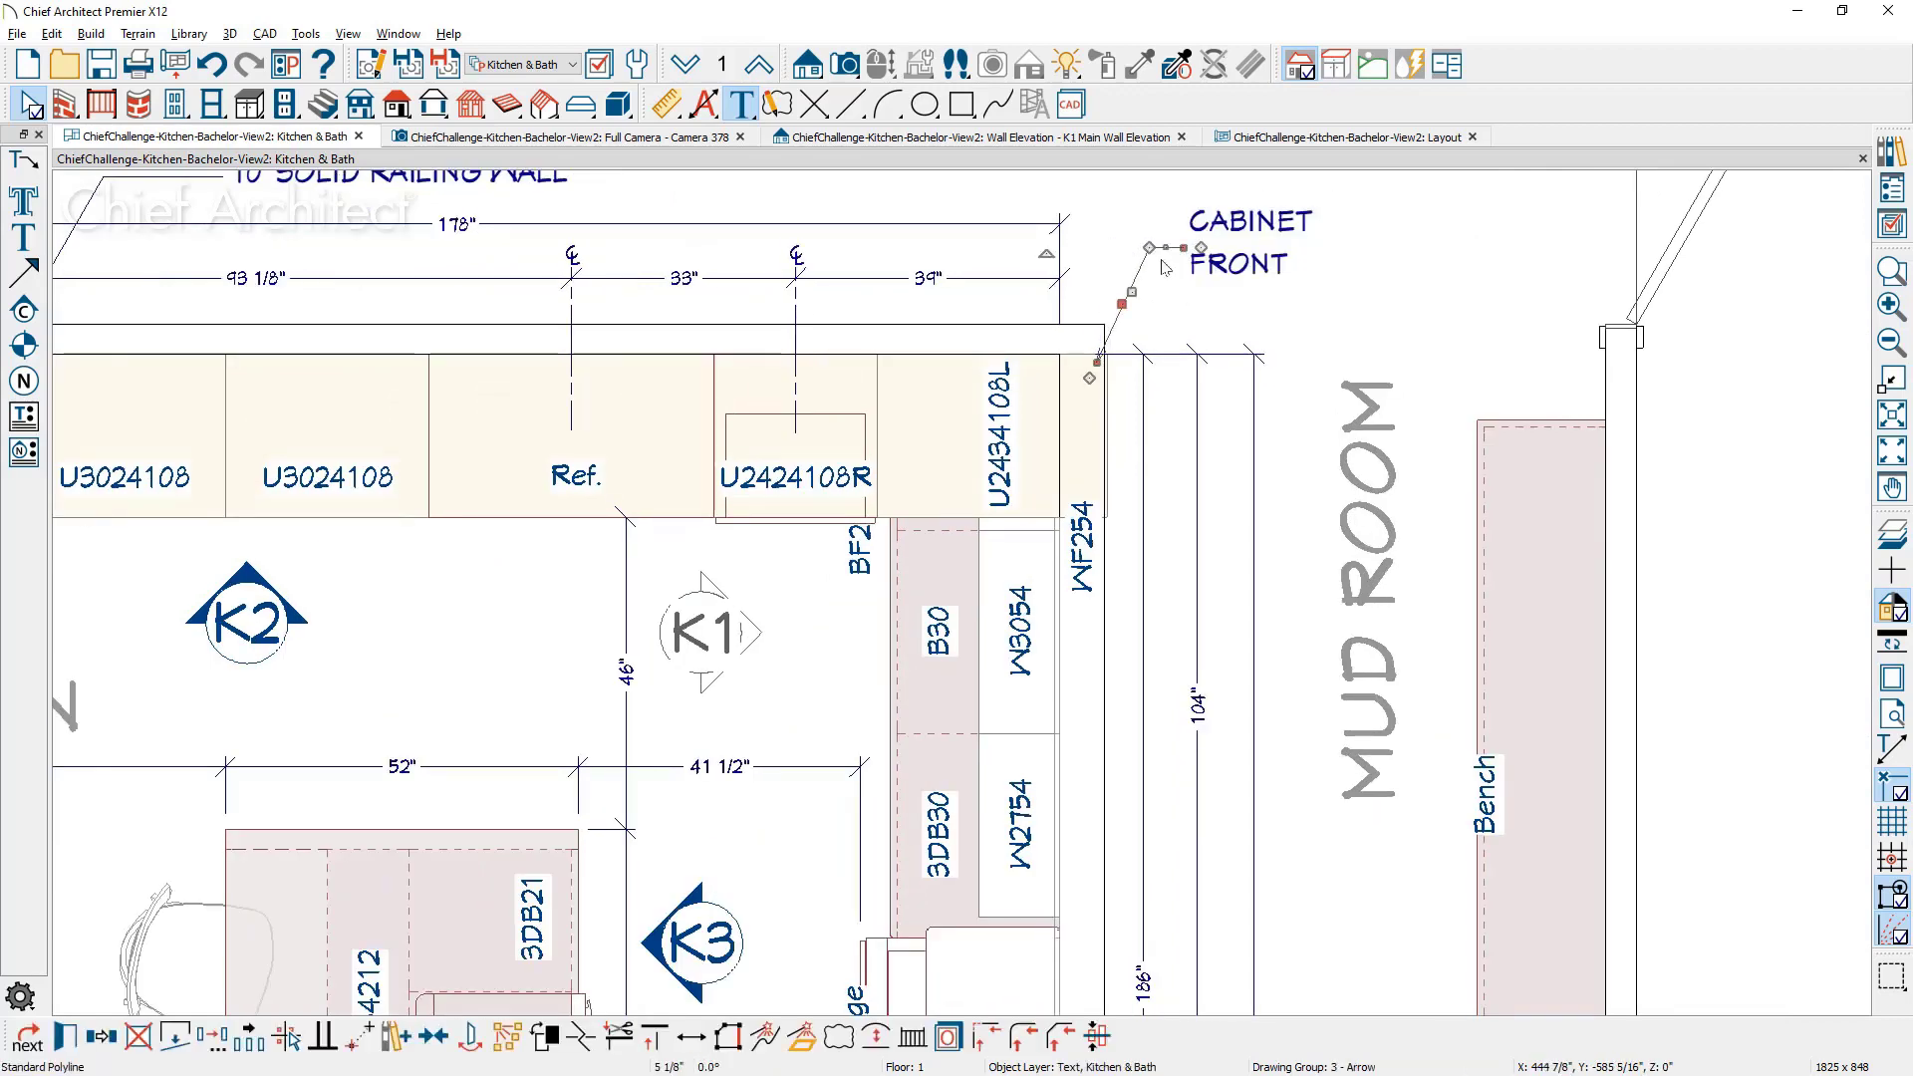
left_click(1309, 137)
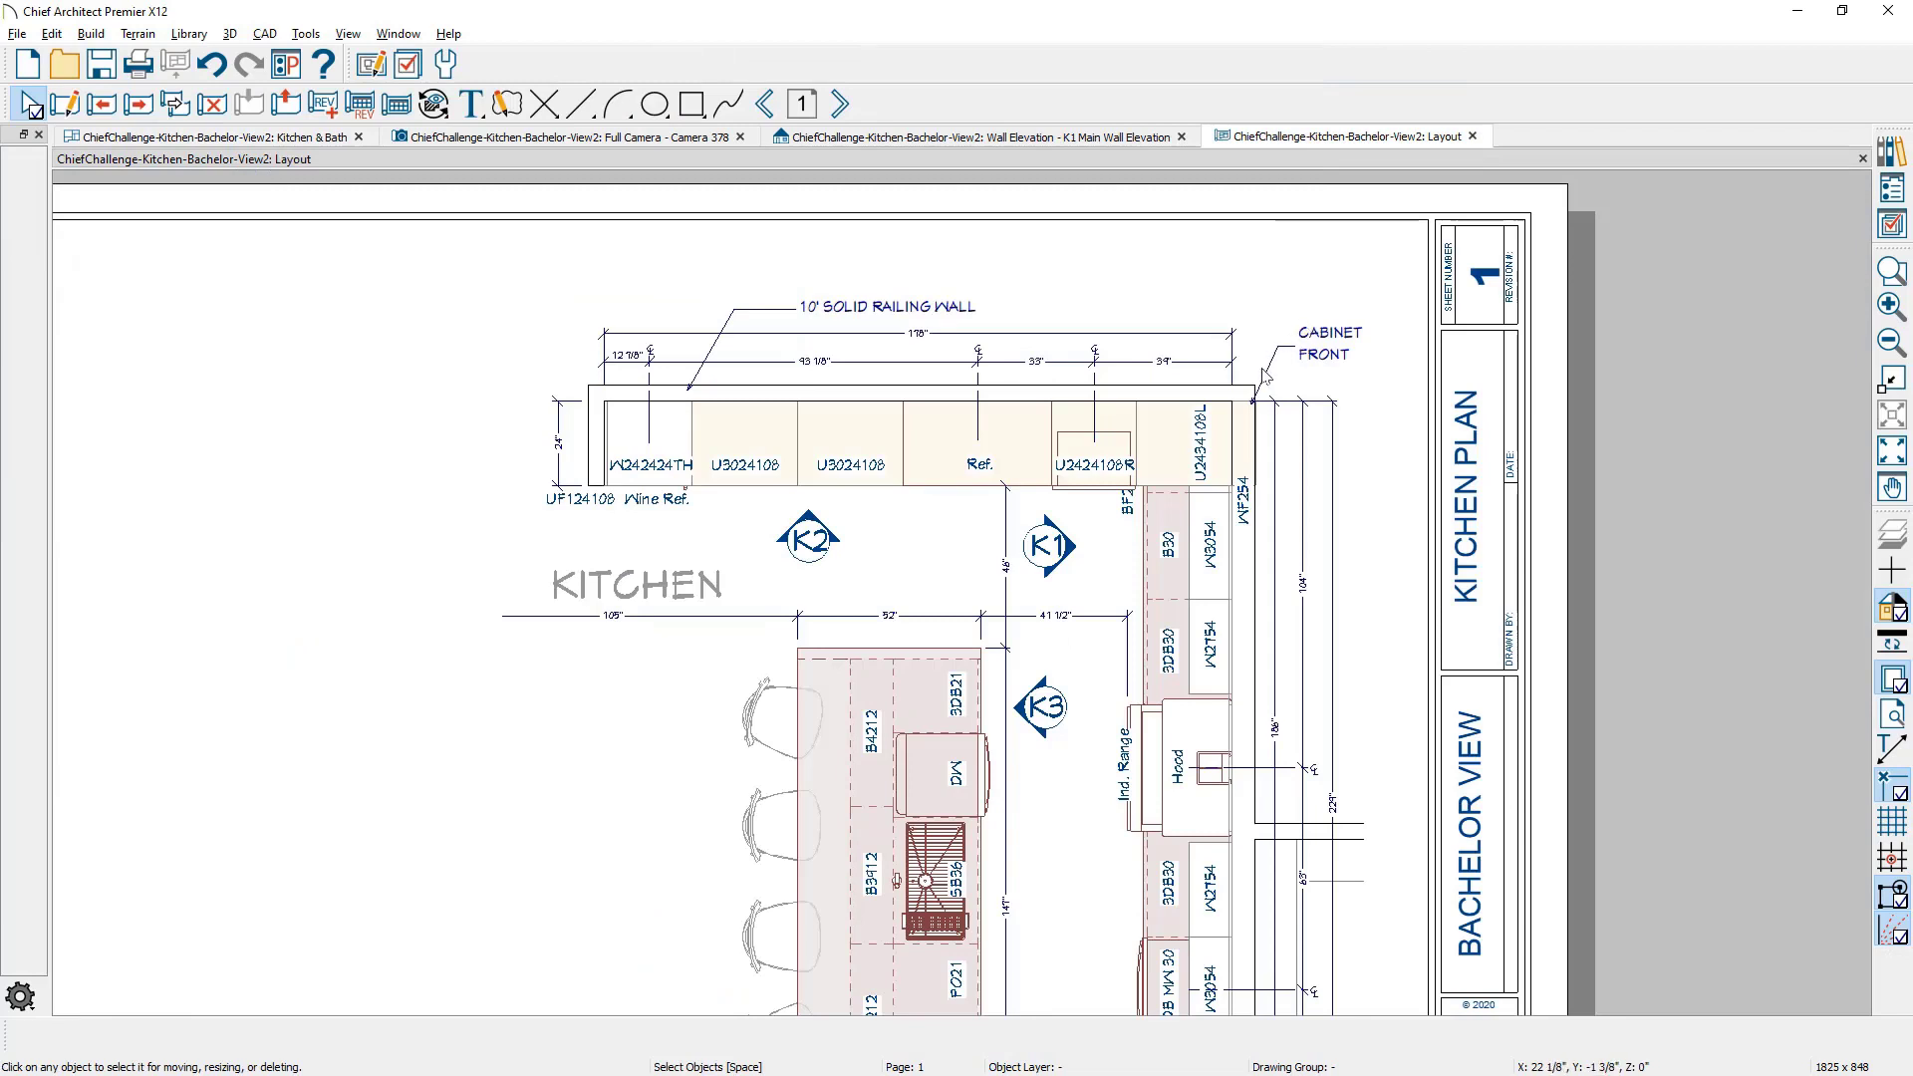
Step: Extend the kitchen plan's layout box on the island seating side until it includes the stairwell wall
scroll(1263, 377, "down", 1)
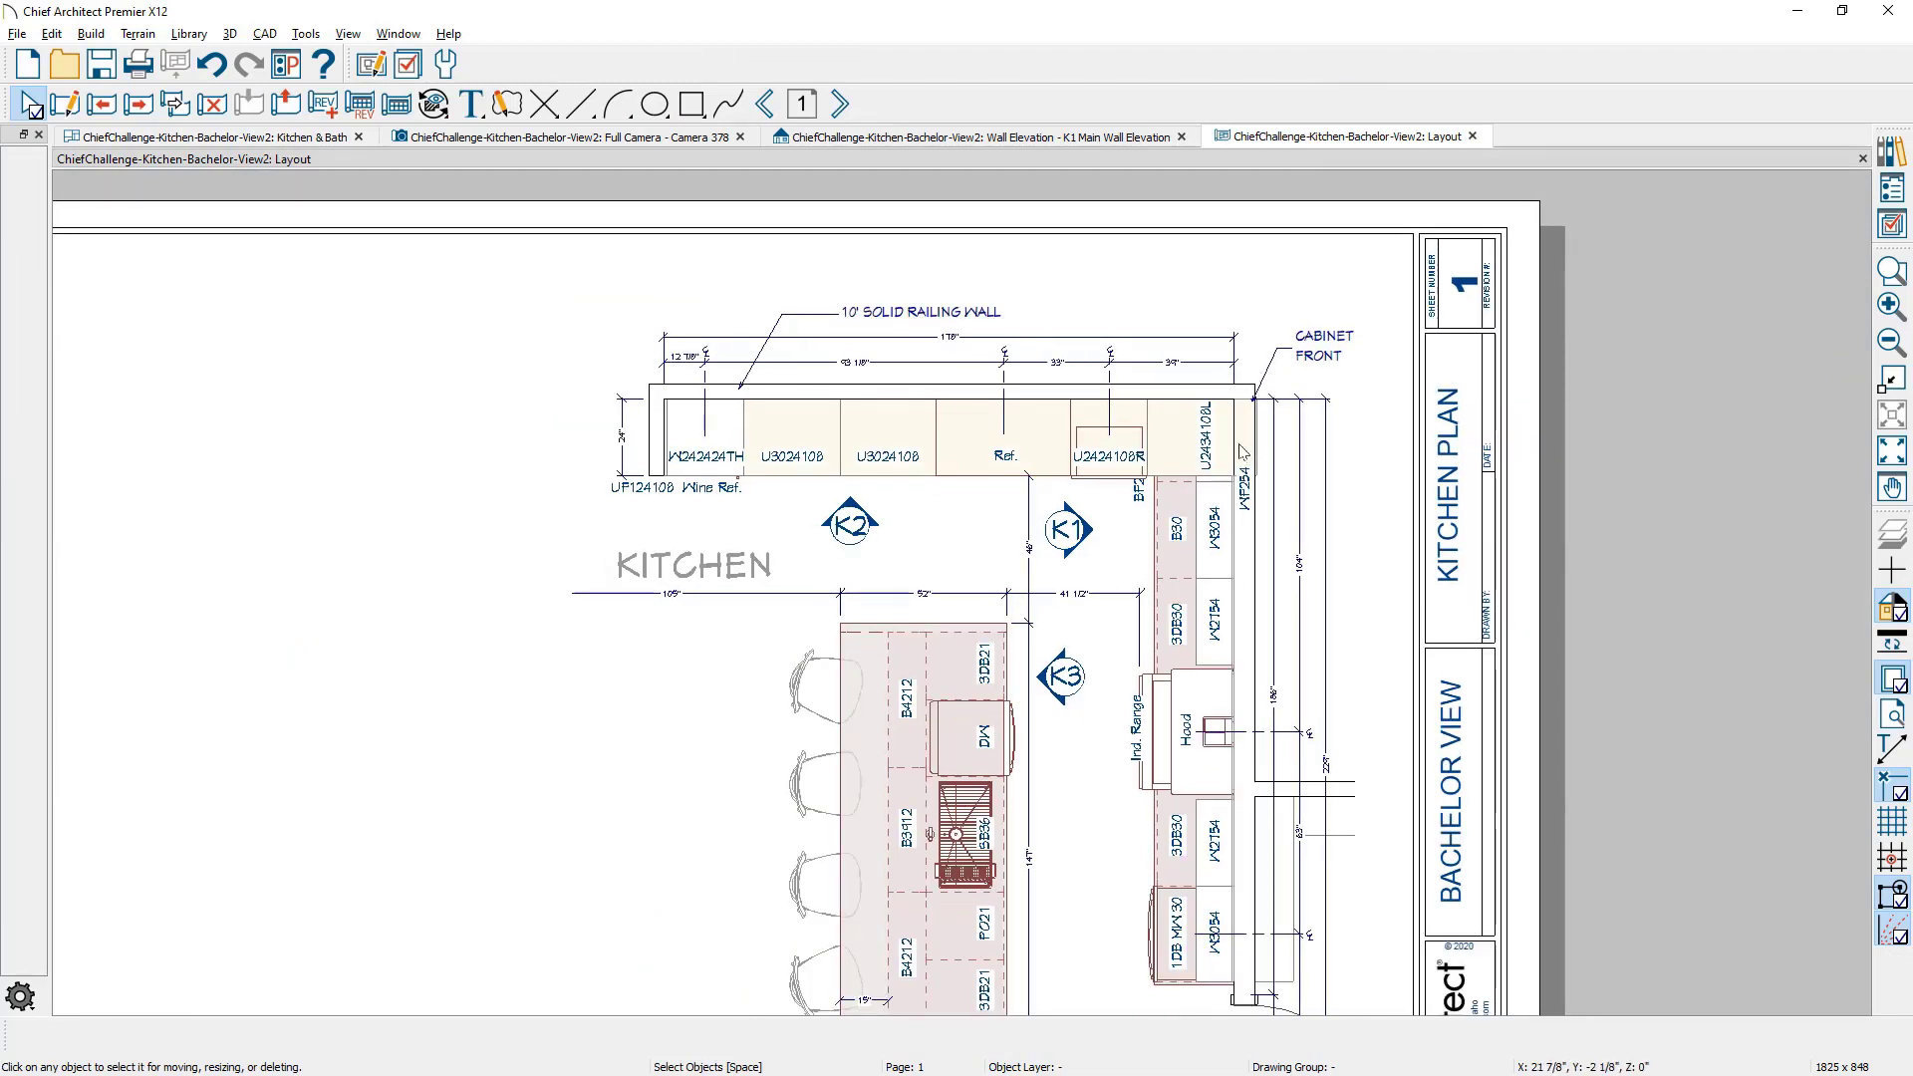
scroll(1244, 453, "down", 2)
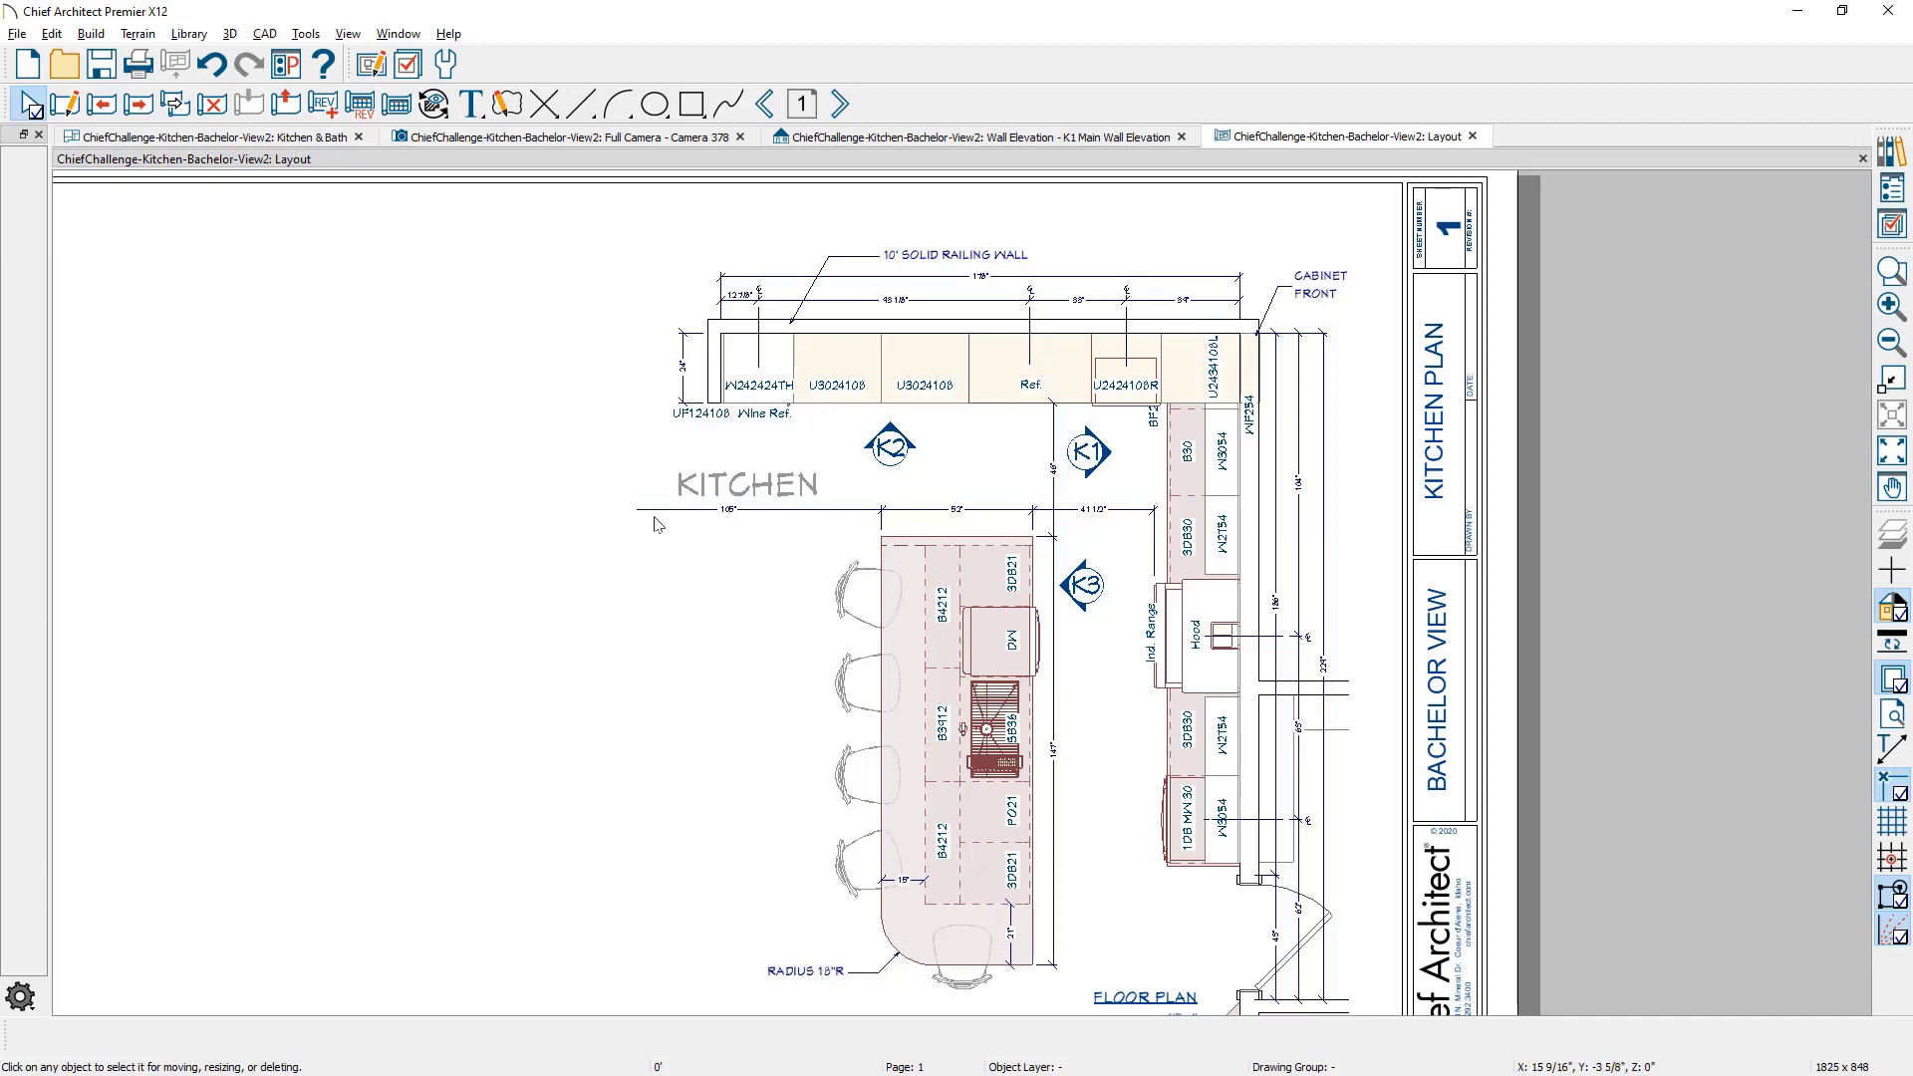
left_click(655, 607)
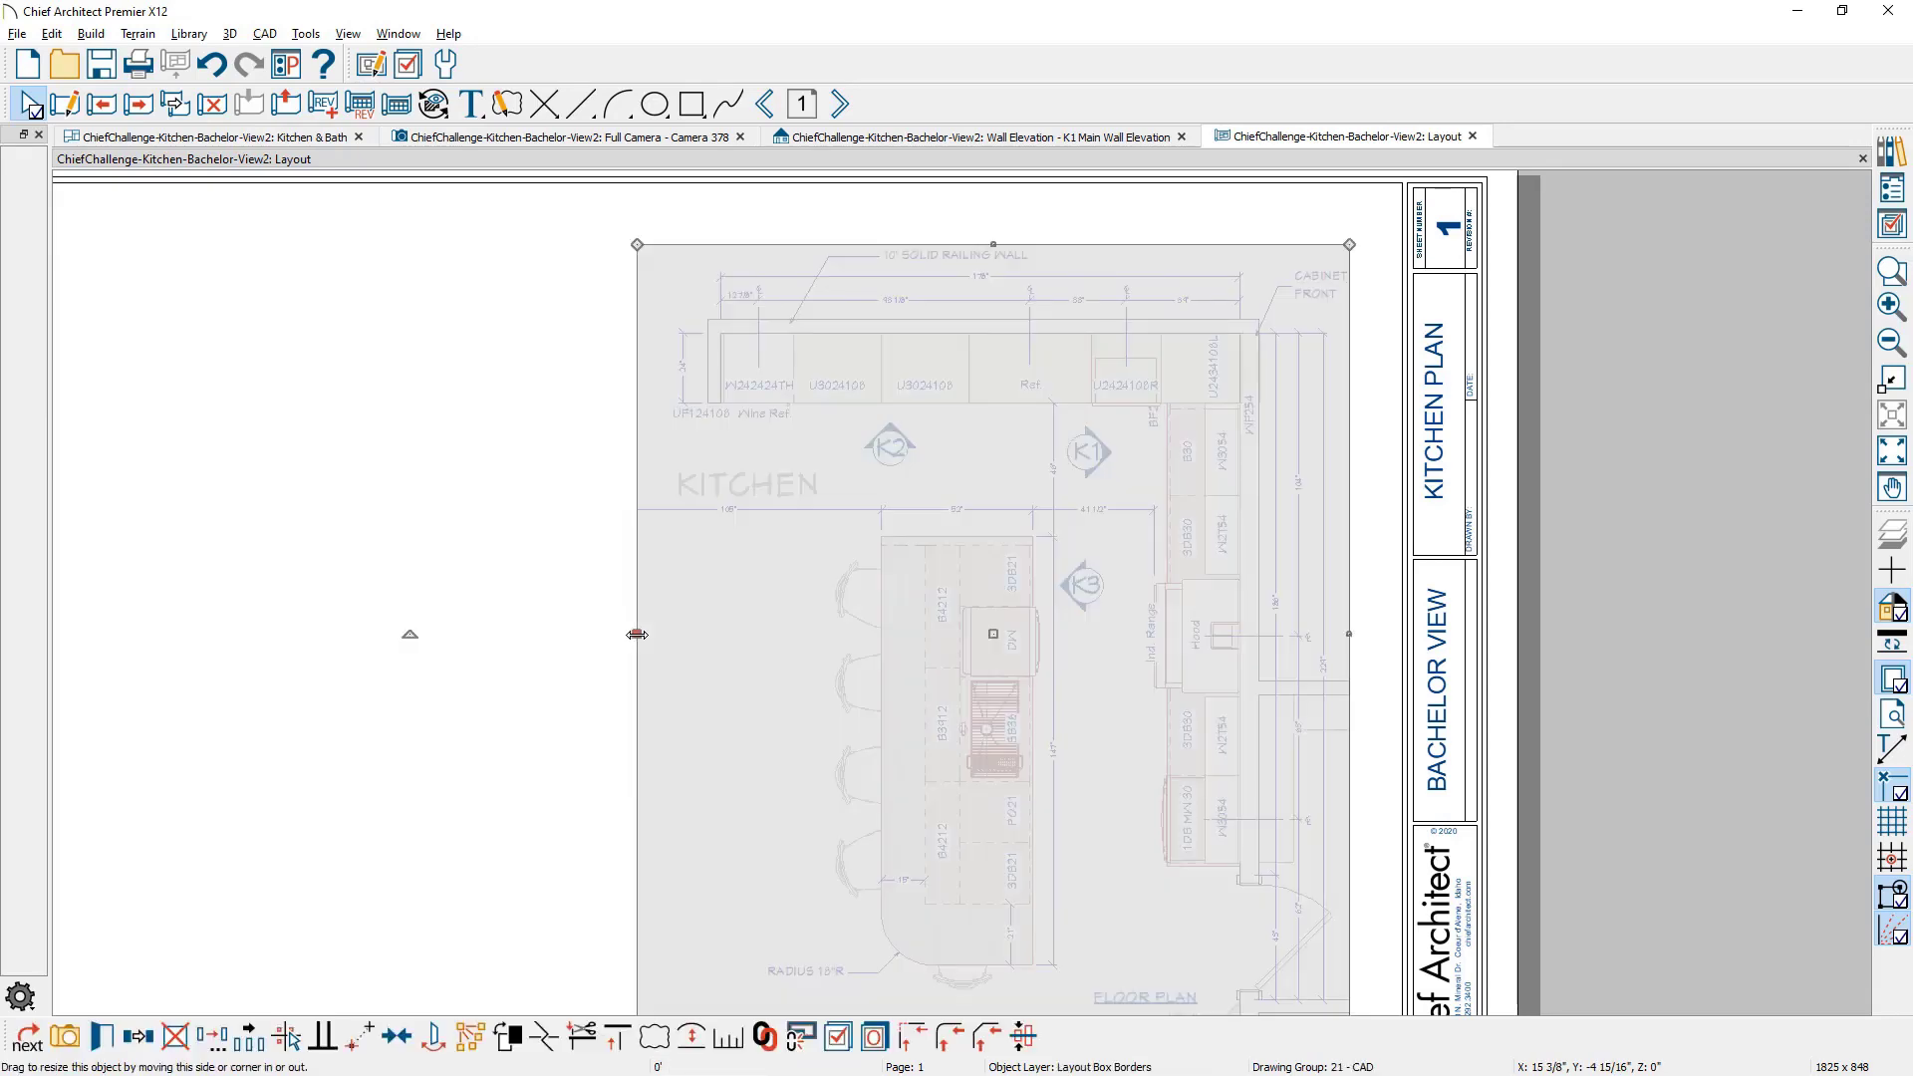
left_click_drag(634, 632, 496, 632)
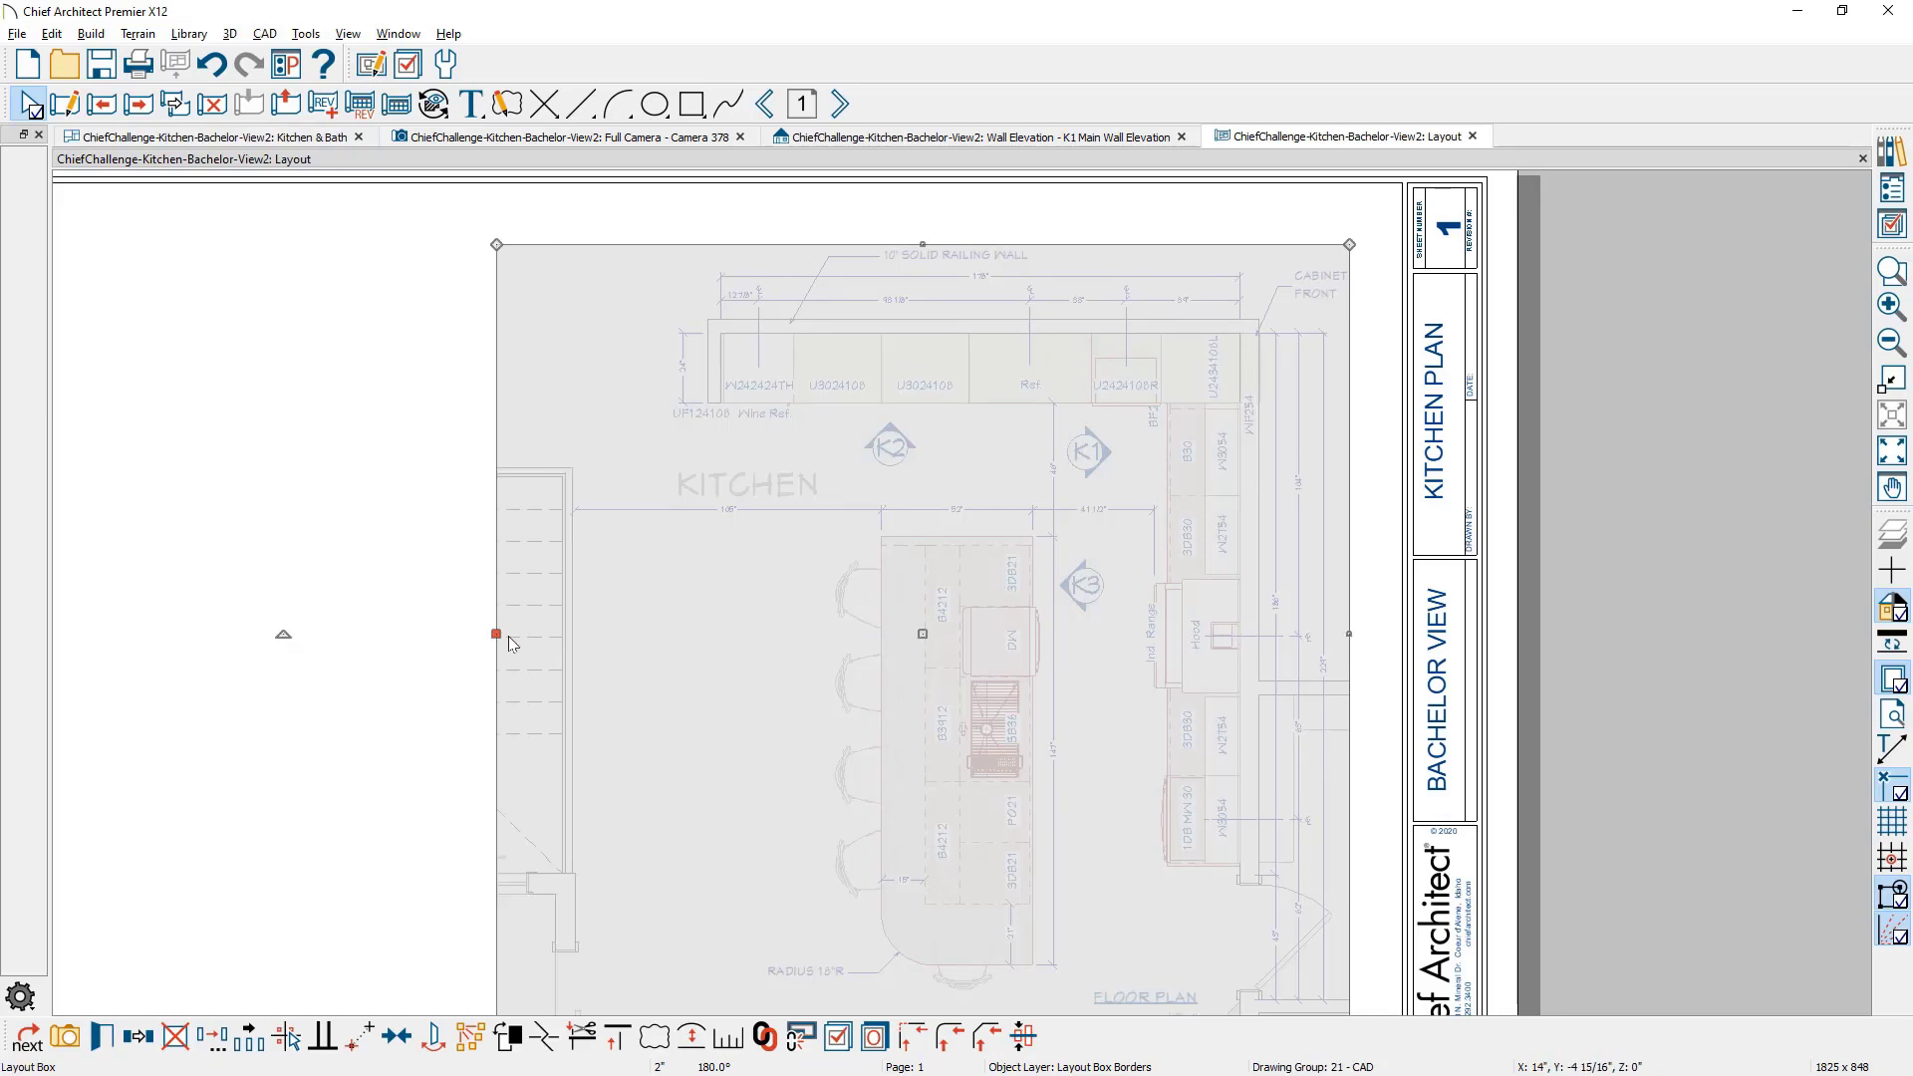
key("Escape")
Step: Trim the stairwell edge of the plan's layout box slightly so only a narrow strip of the stairs remains
middle_click_drag(1350, 799, 1371, 722)
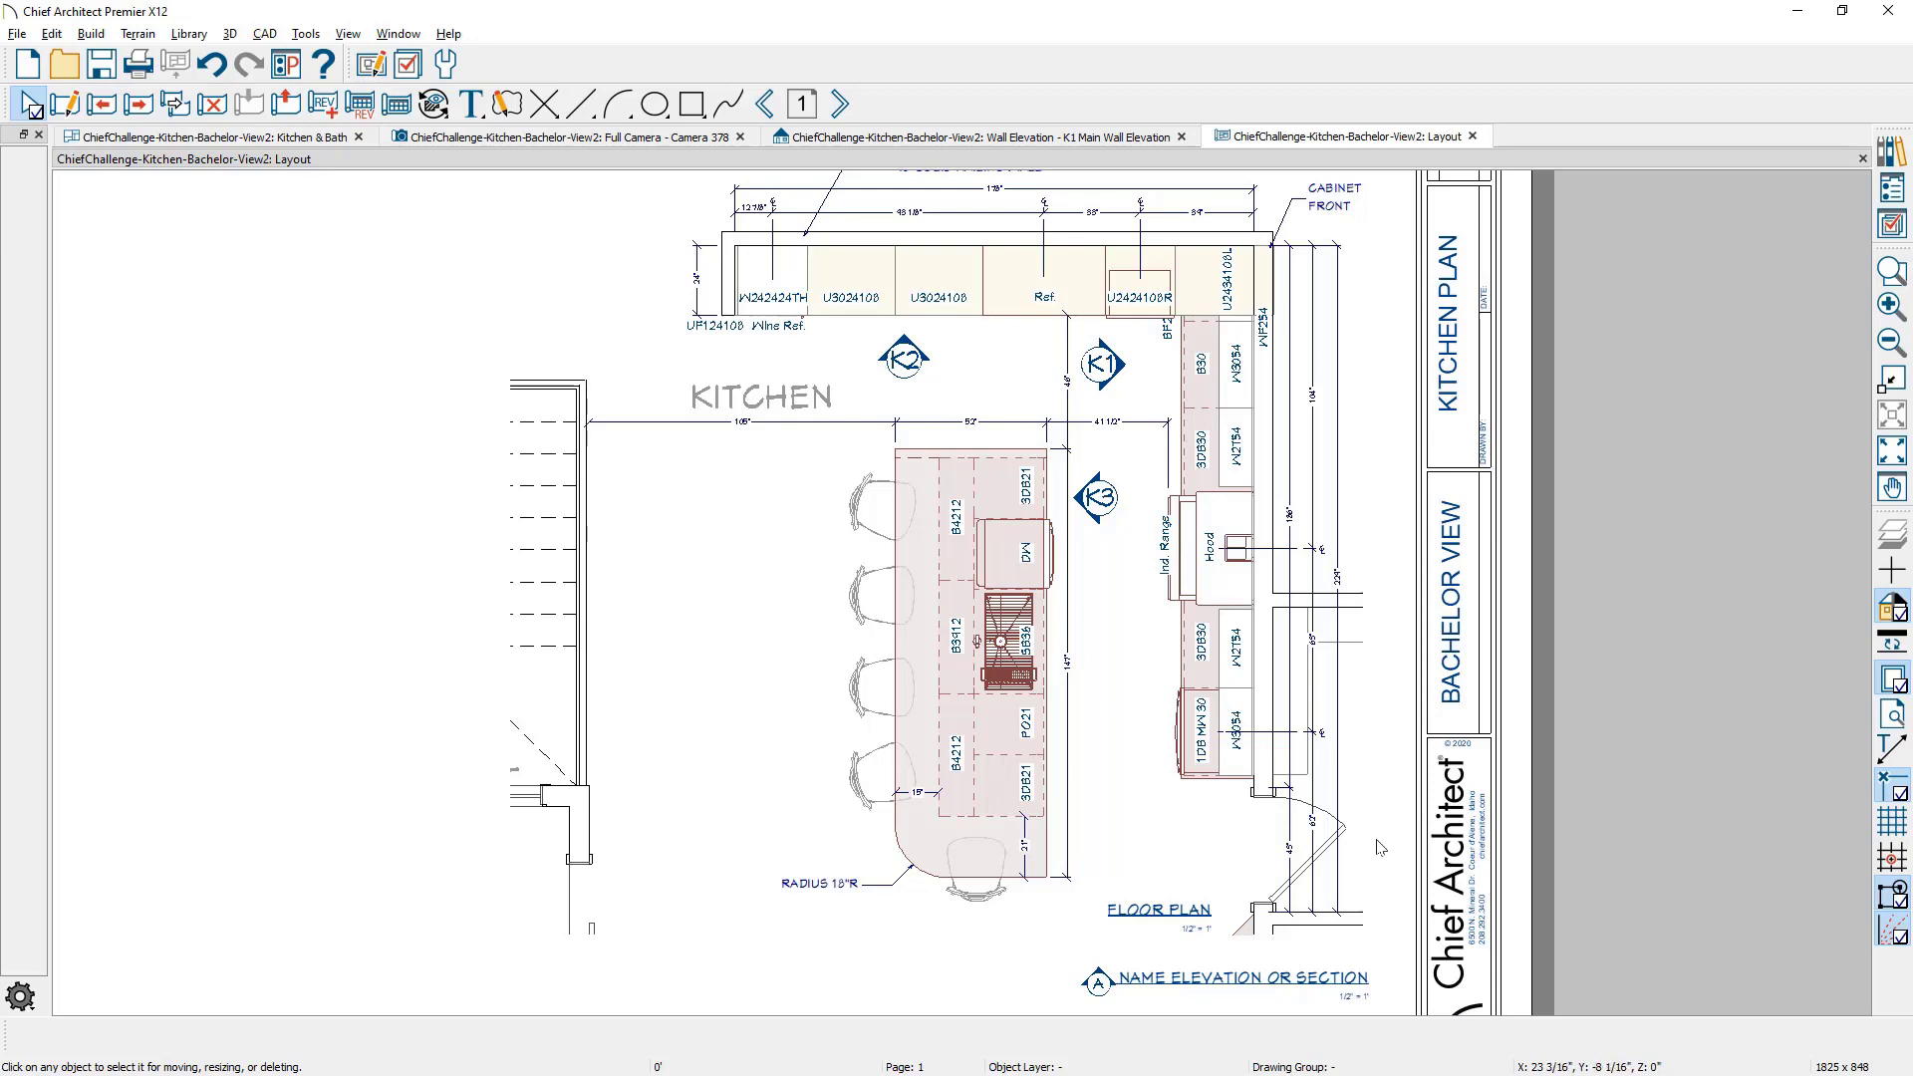
key("space")
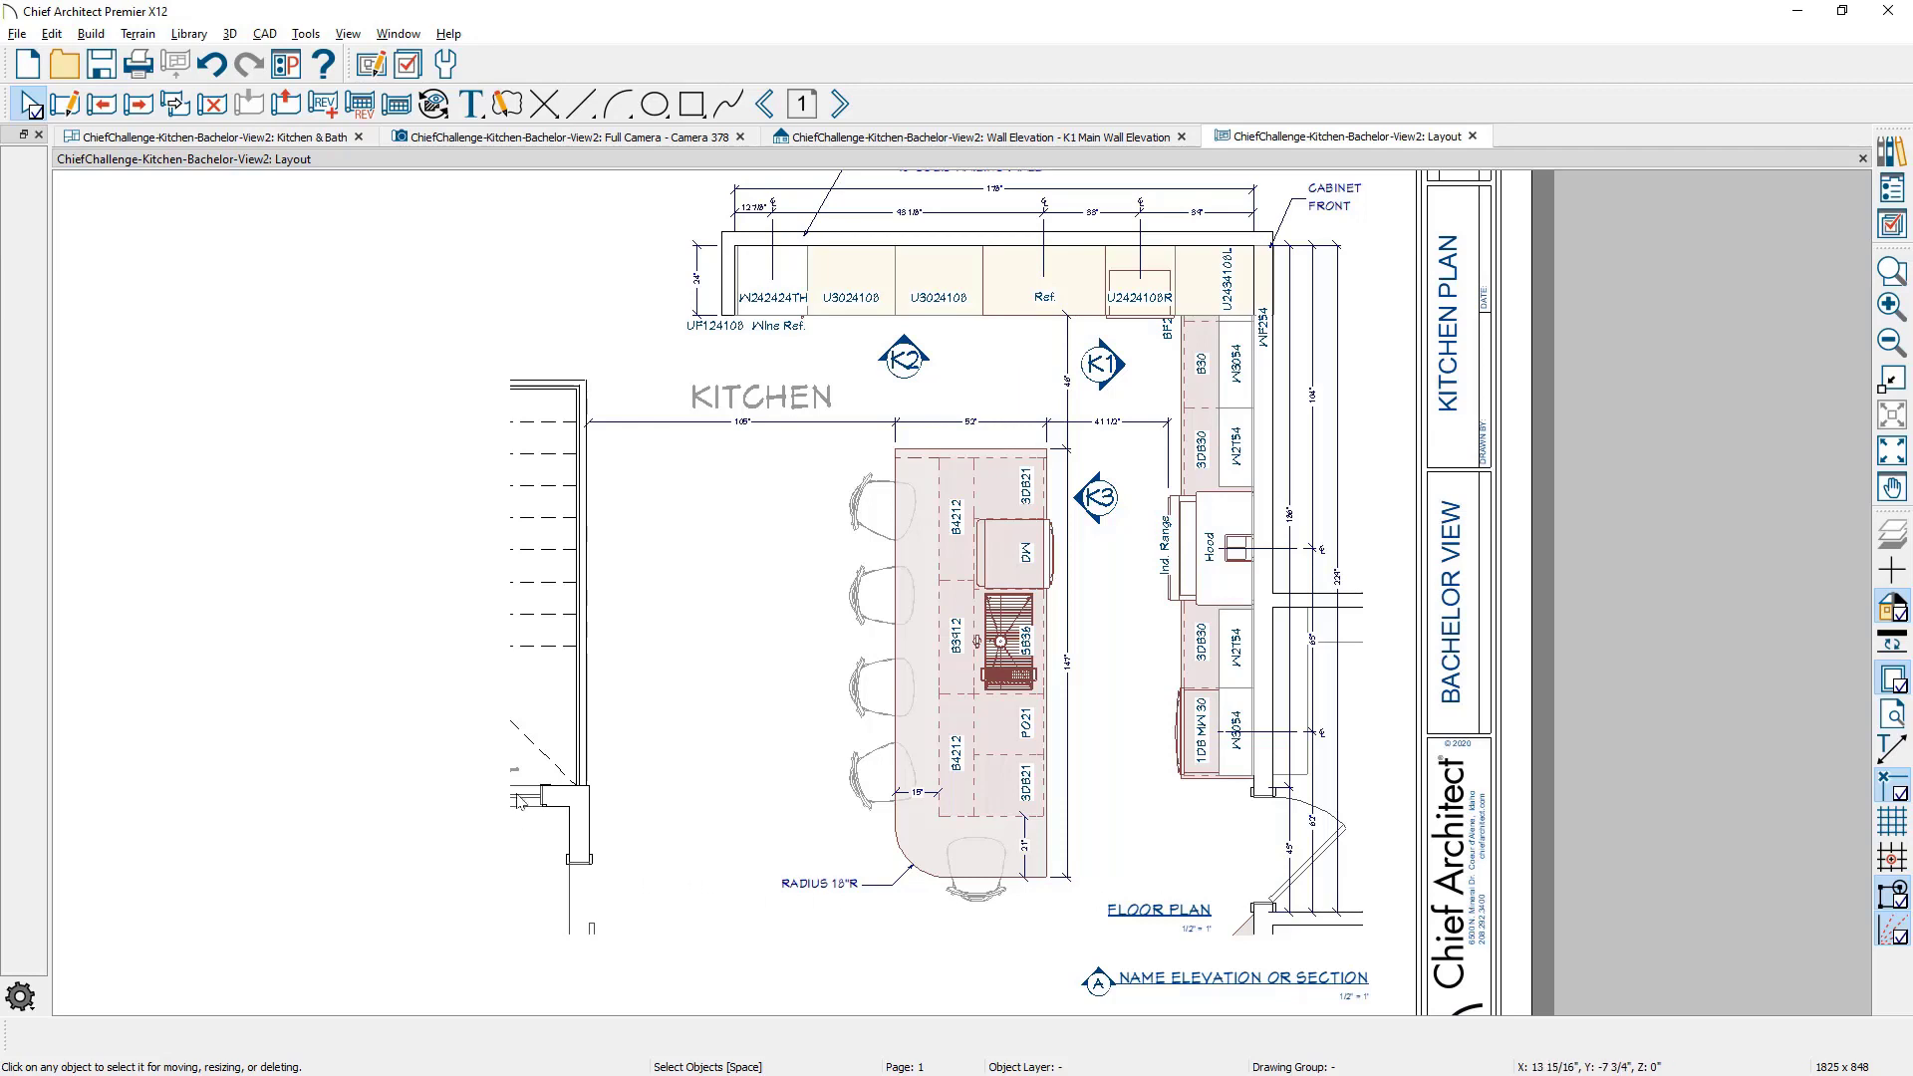
left_click(512, 697)
left_click_drag(512, 704, 544, 704)
left_click(722, 936)
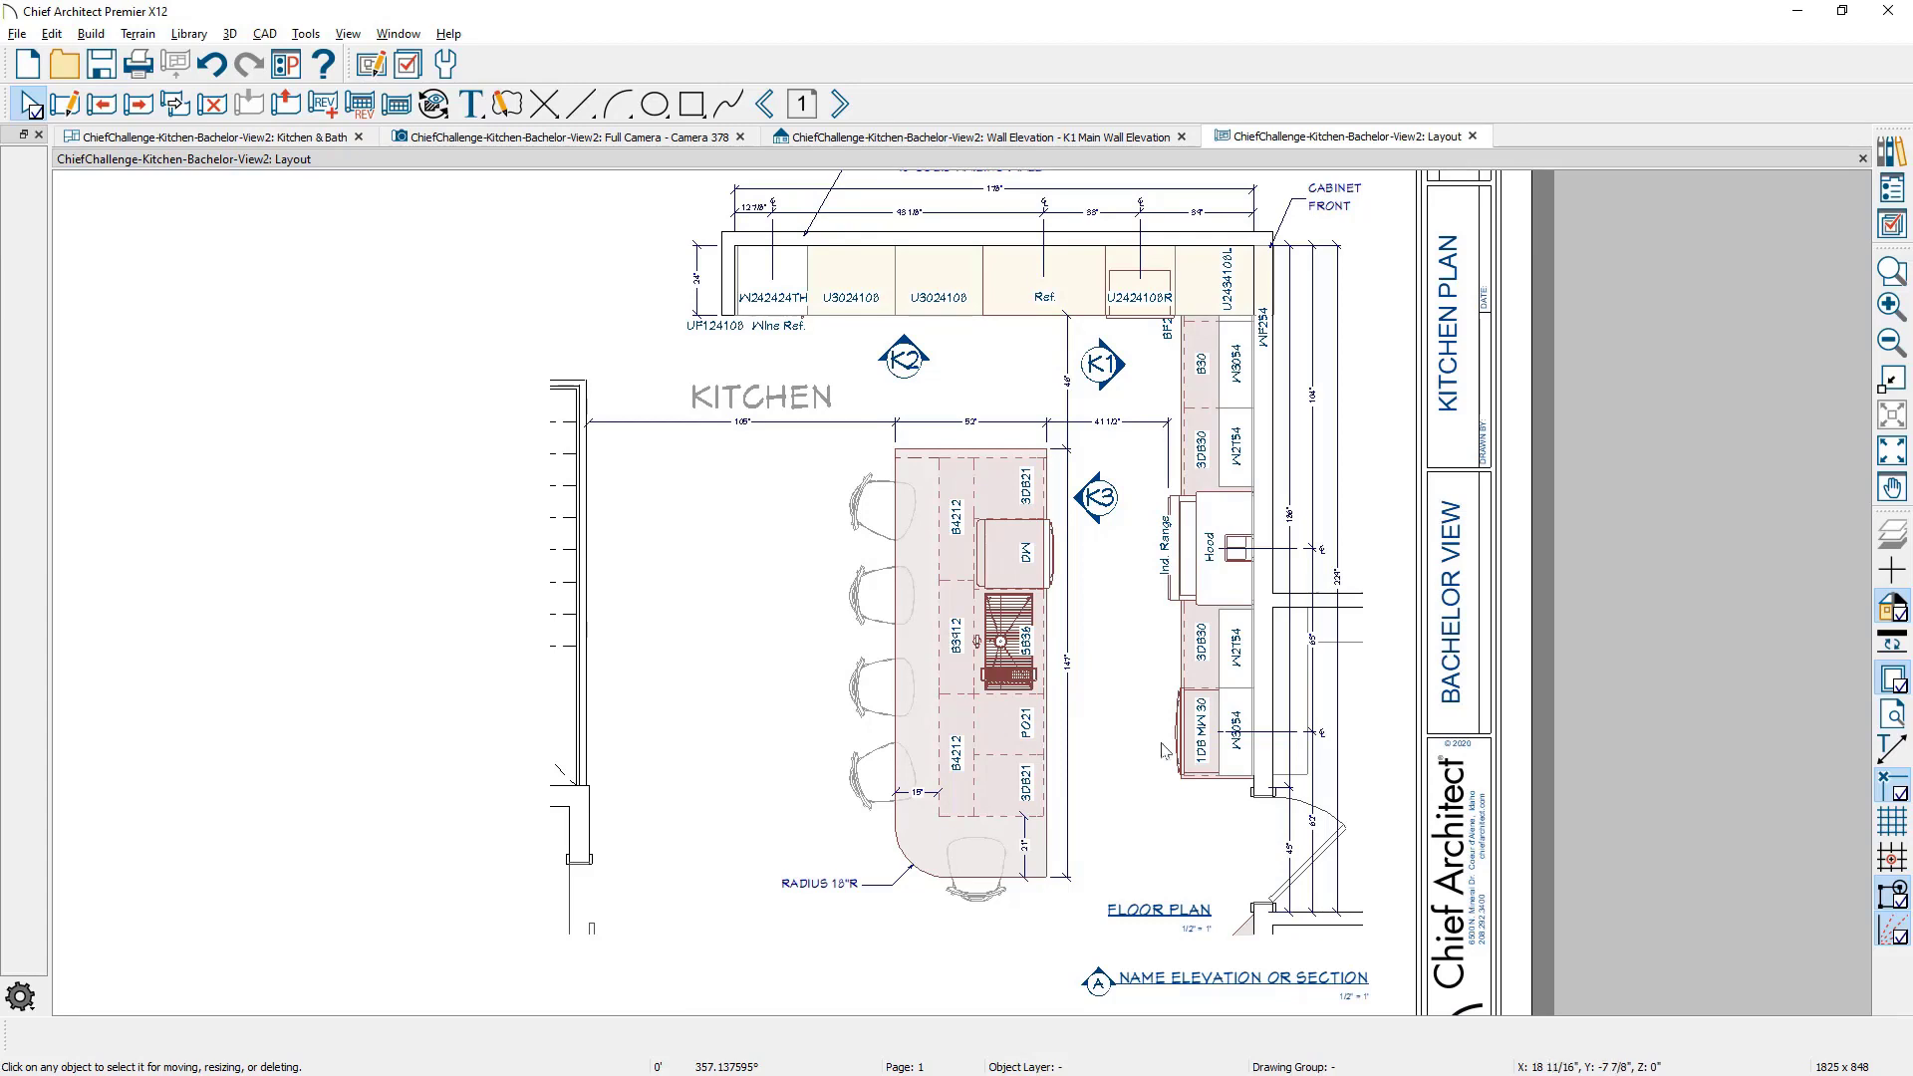
Step: Search the library for "BREAK LINE" and select the standard Break Line CAD block
left_click(1891, 151)
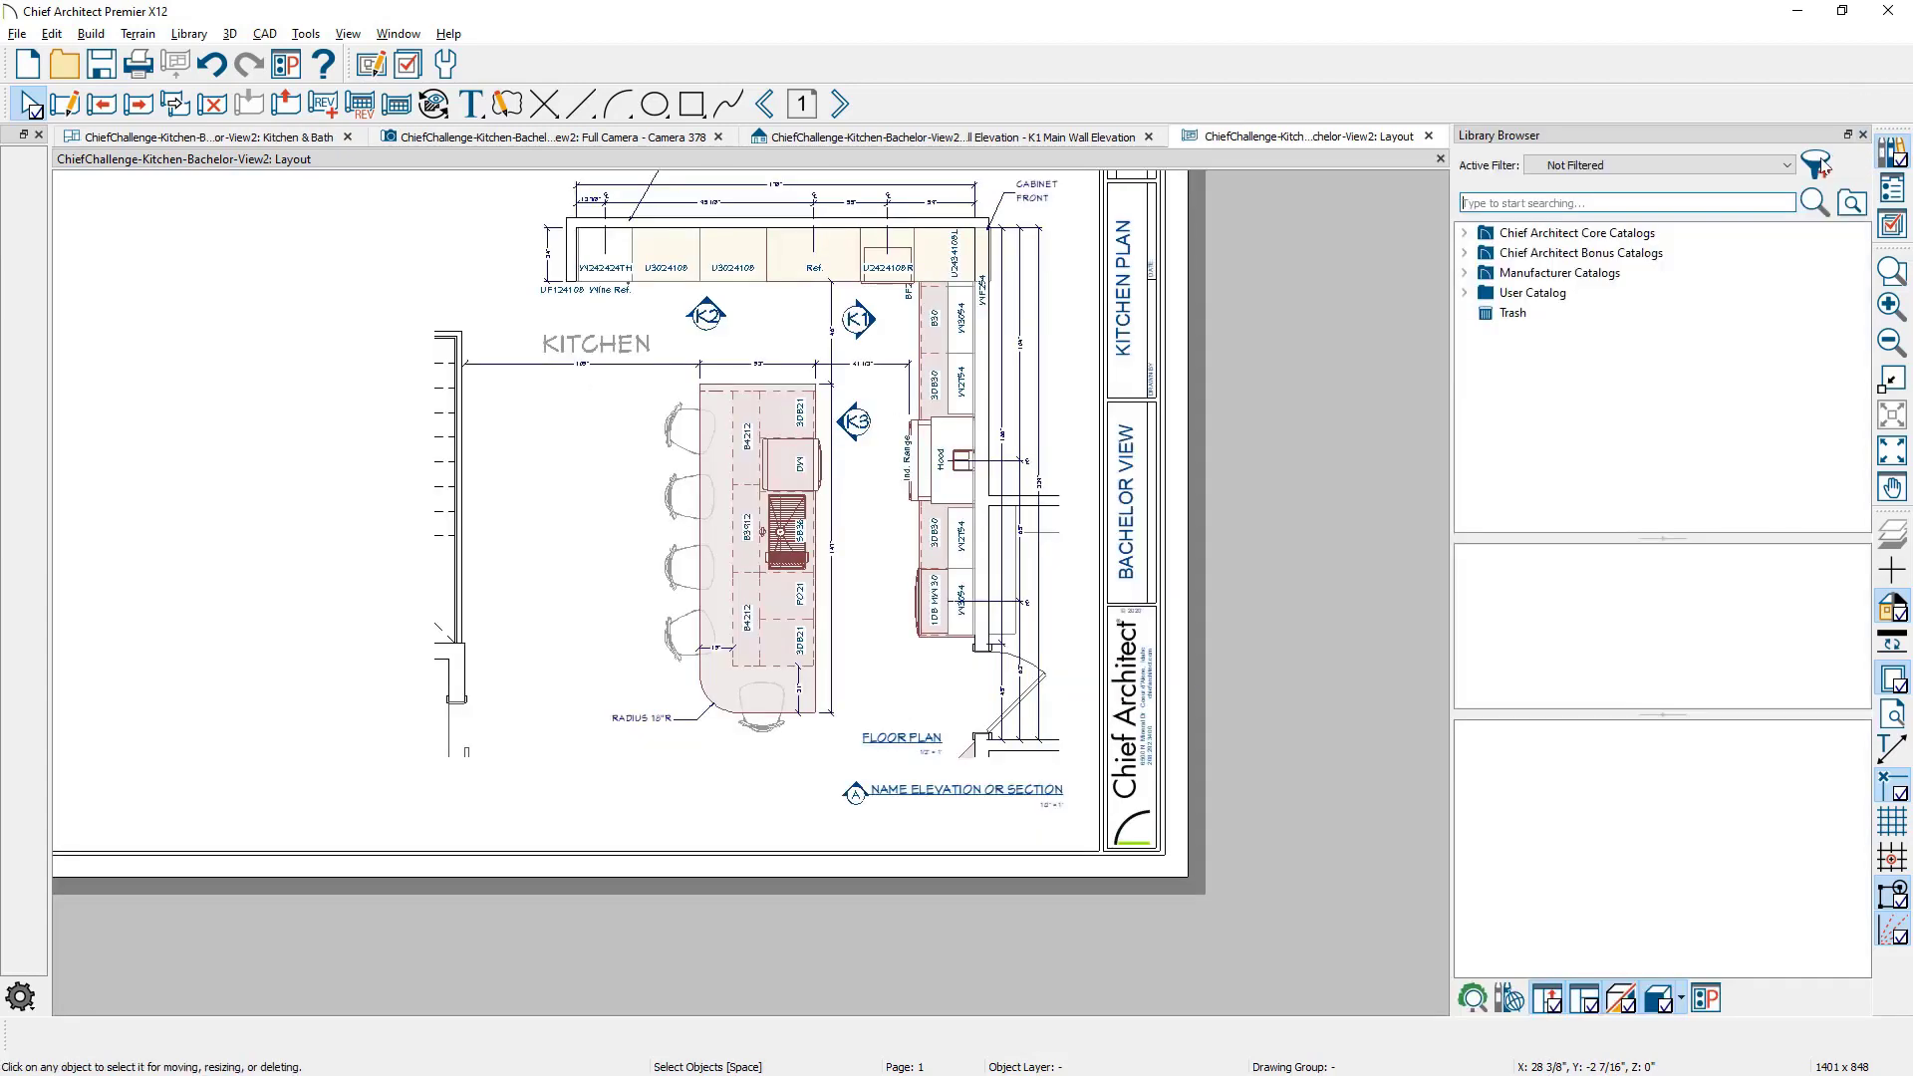
left_click(1676, 204)
type("BREAK LINE")
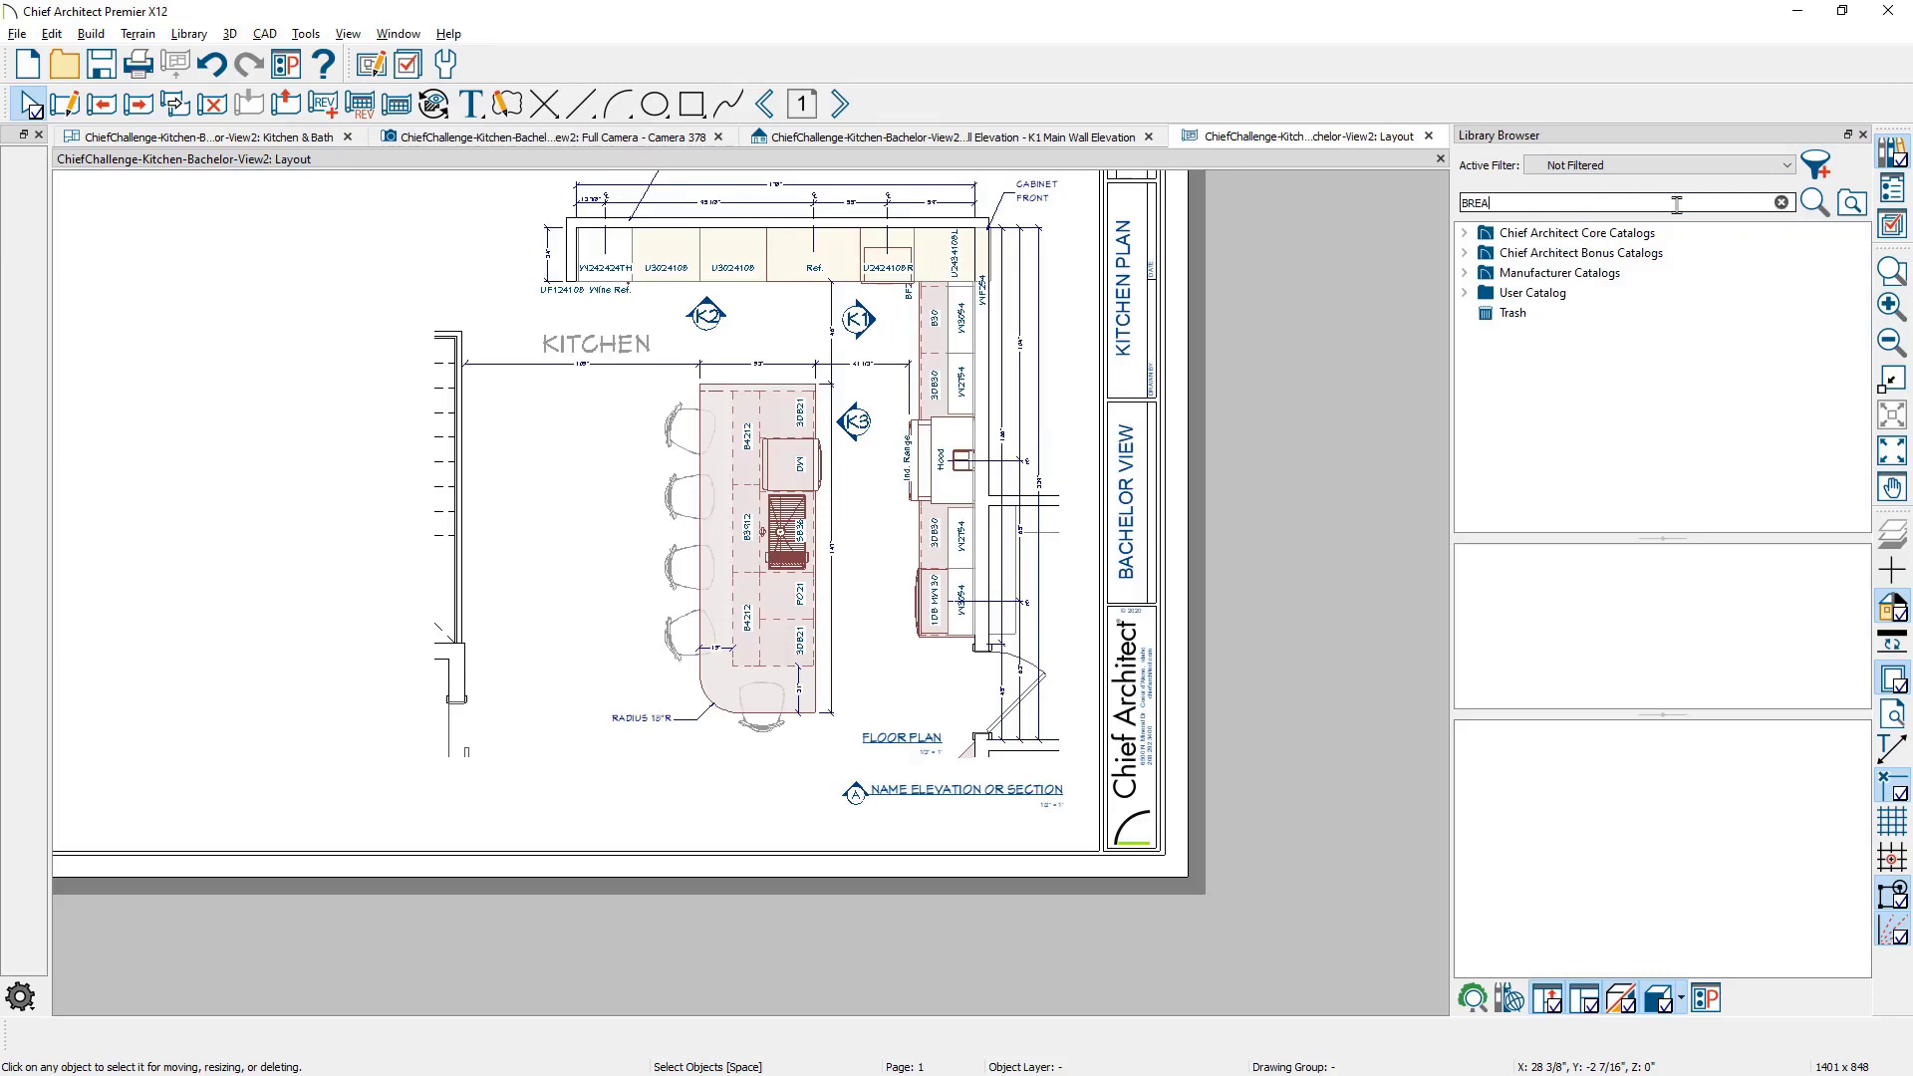
left_click(1584, 264)
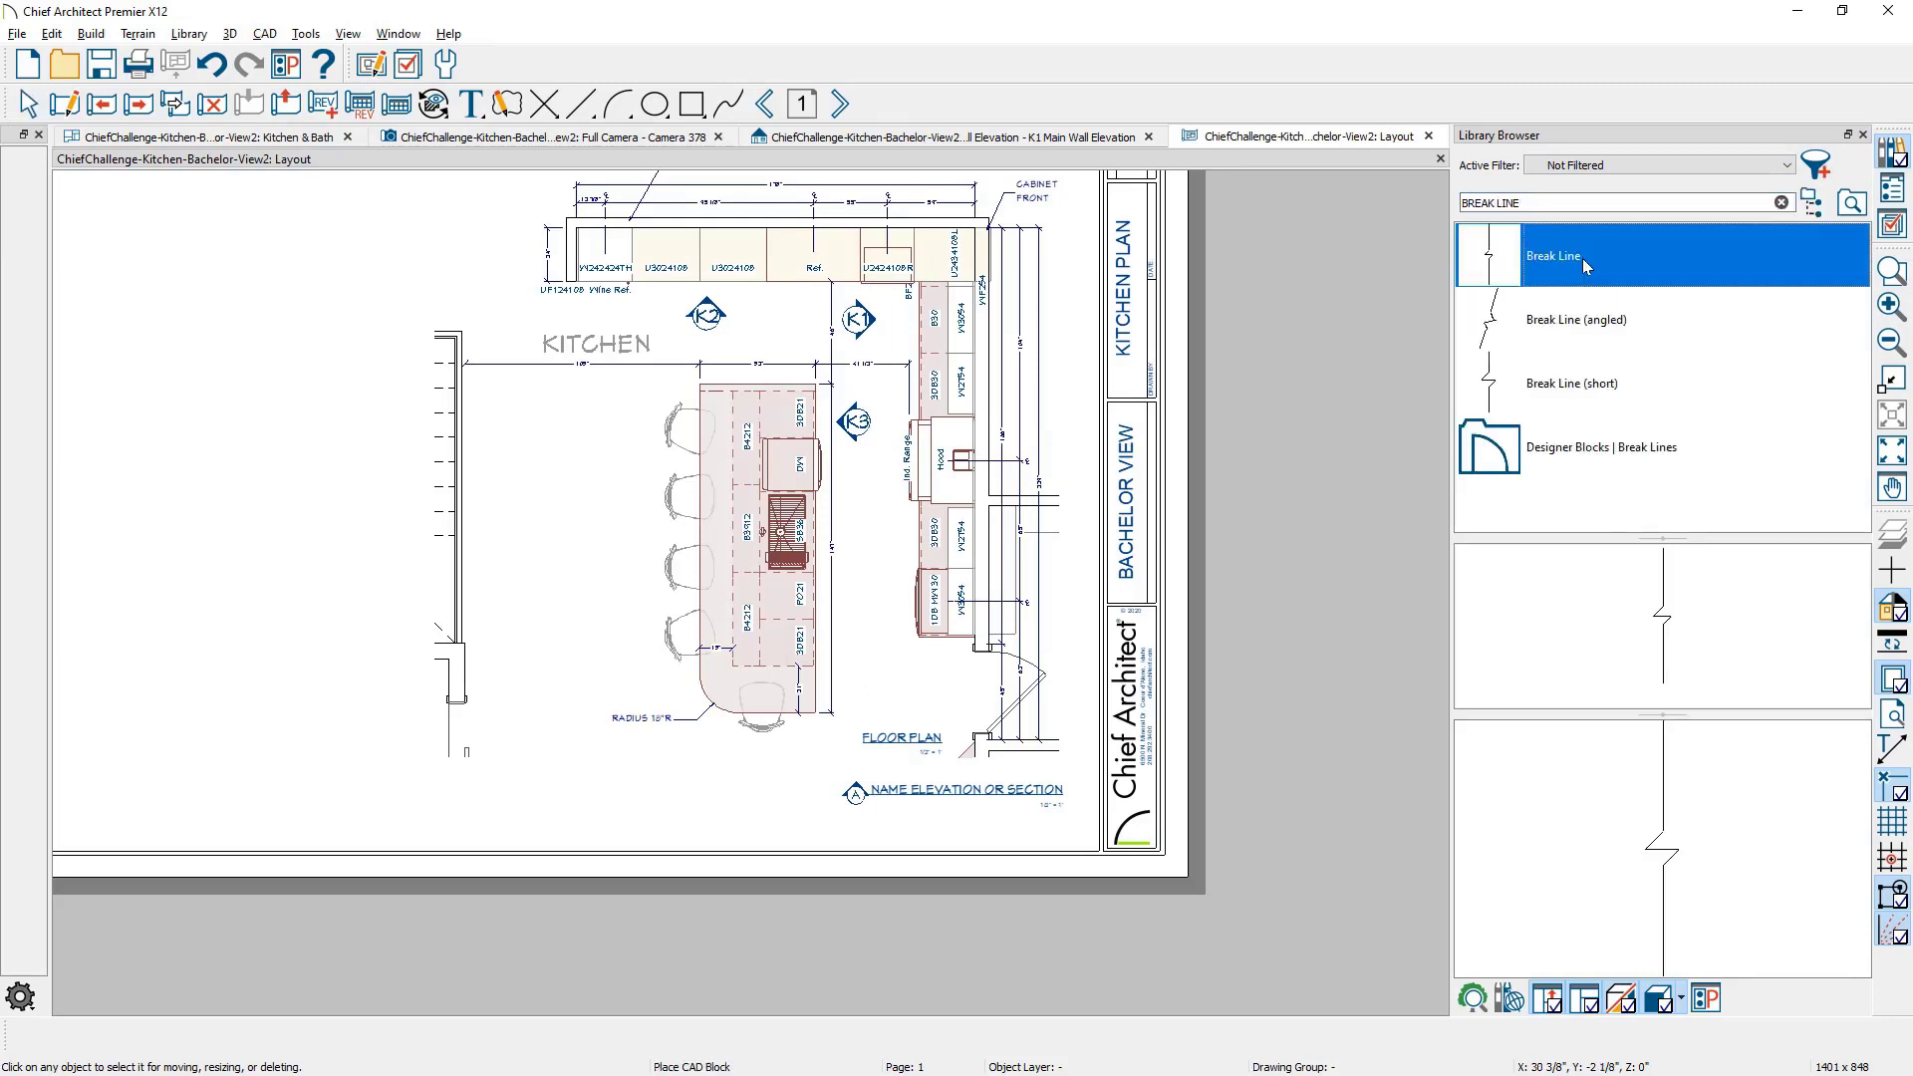
Step: Locate the Break Line block in its library catalog folder and place it at the cropped mud room edge of the plan
right_click(1582, 259)
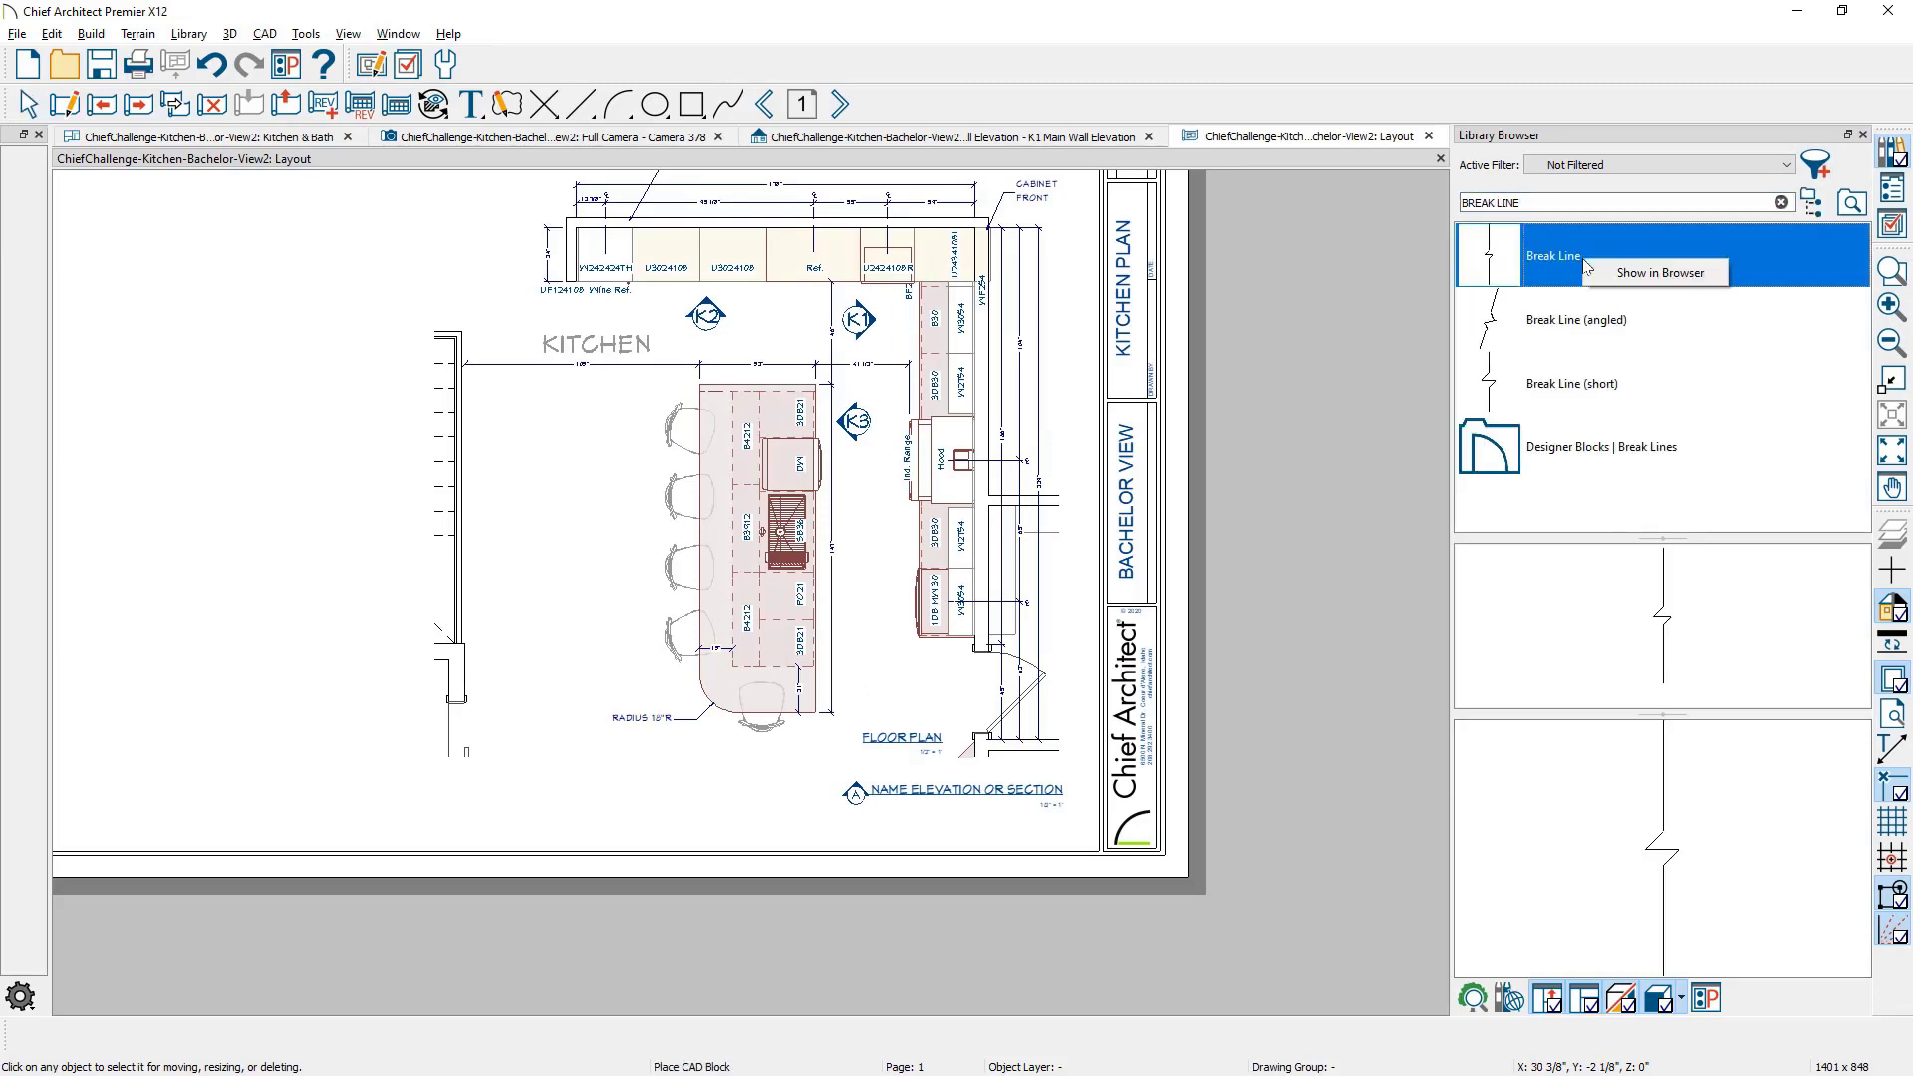
left_click(1654, 283)
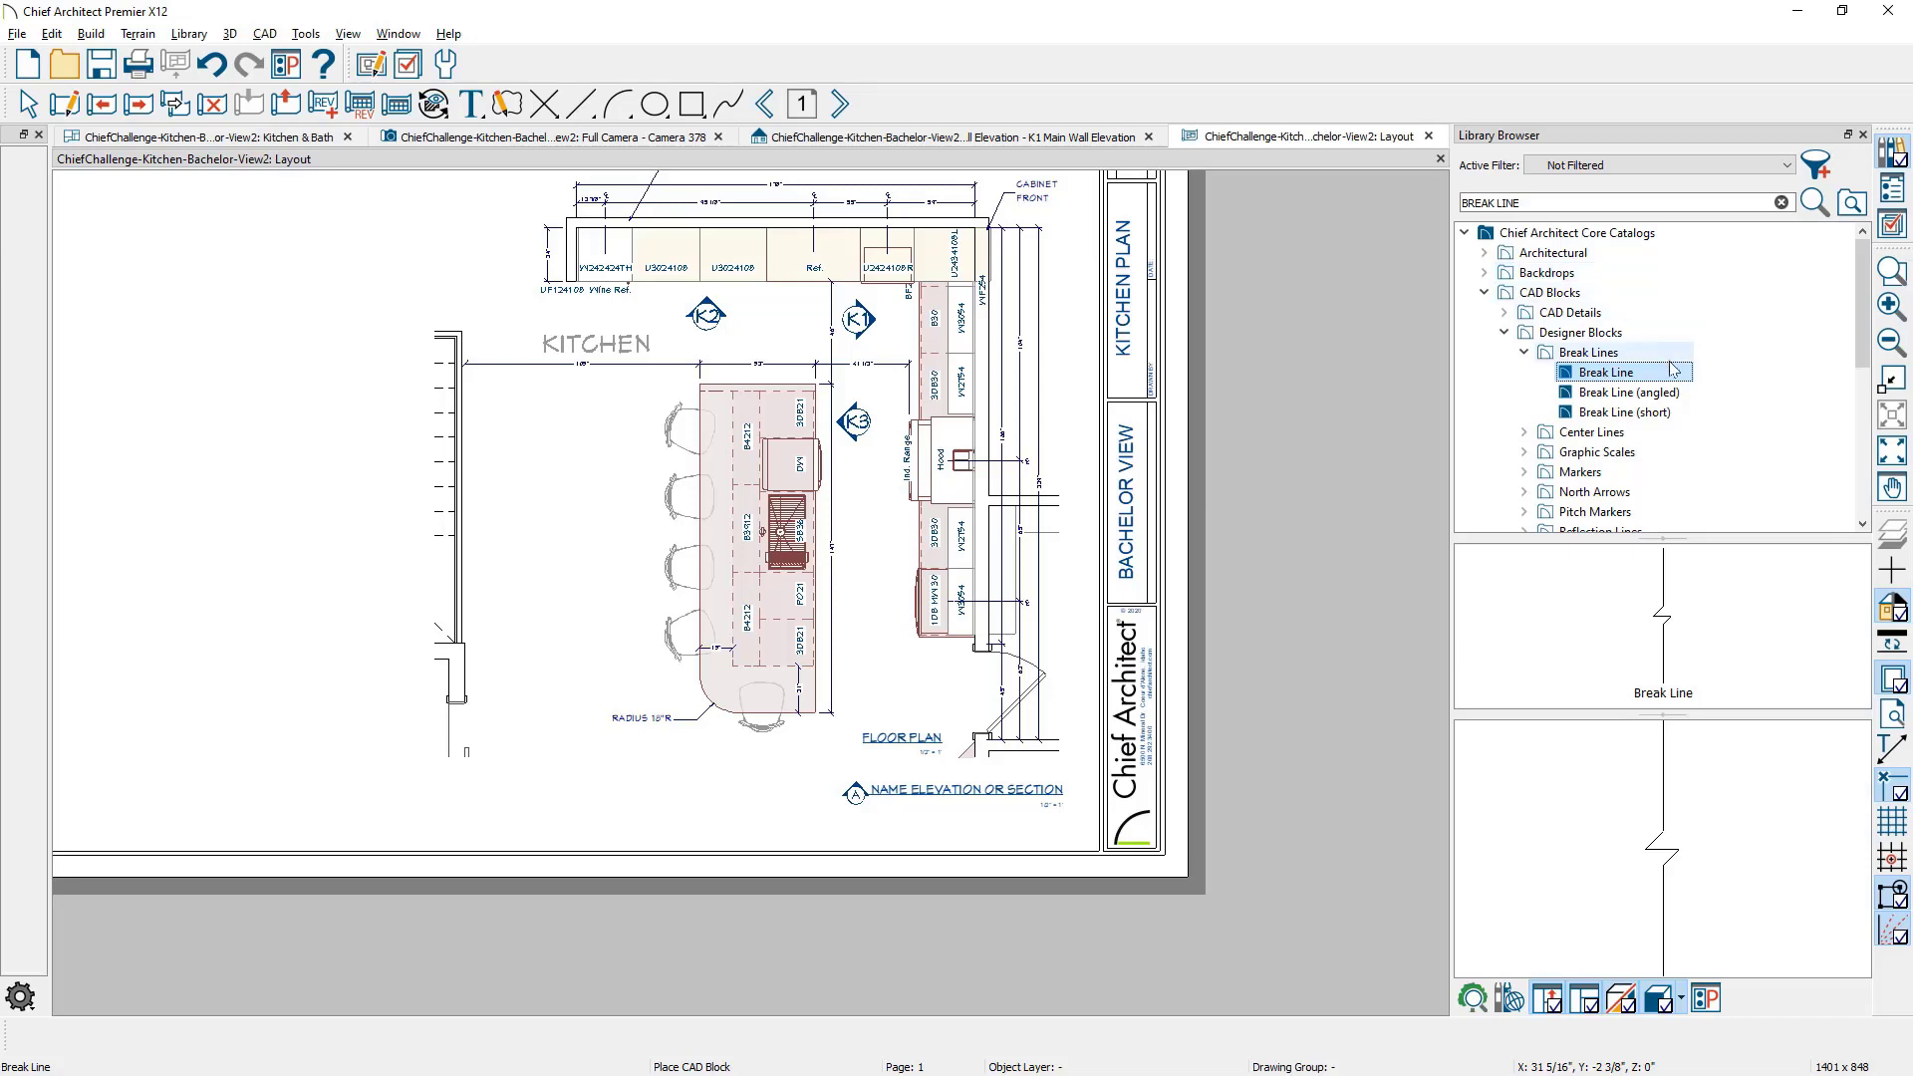
left_click(1683, 632)
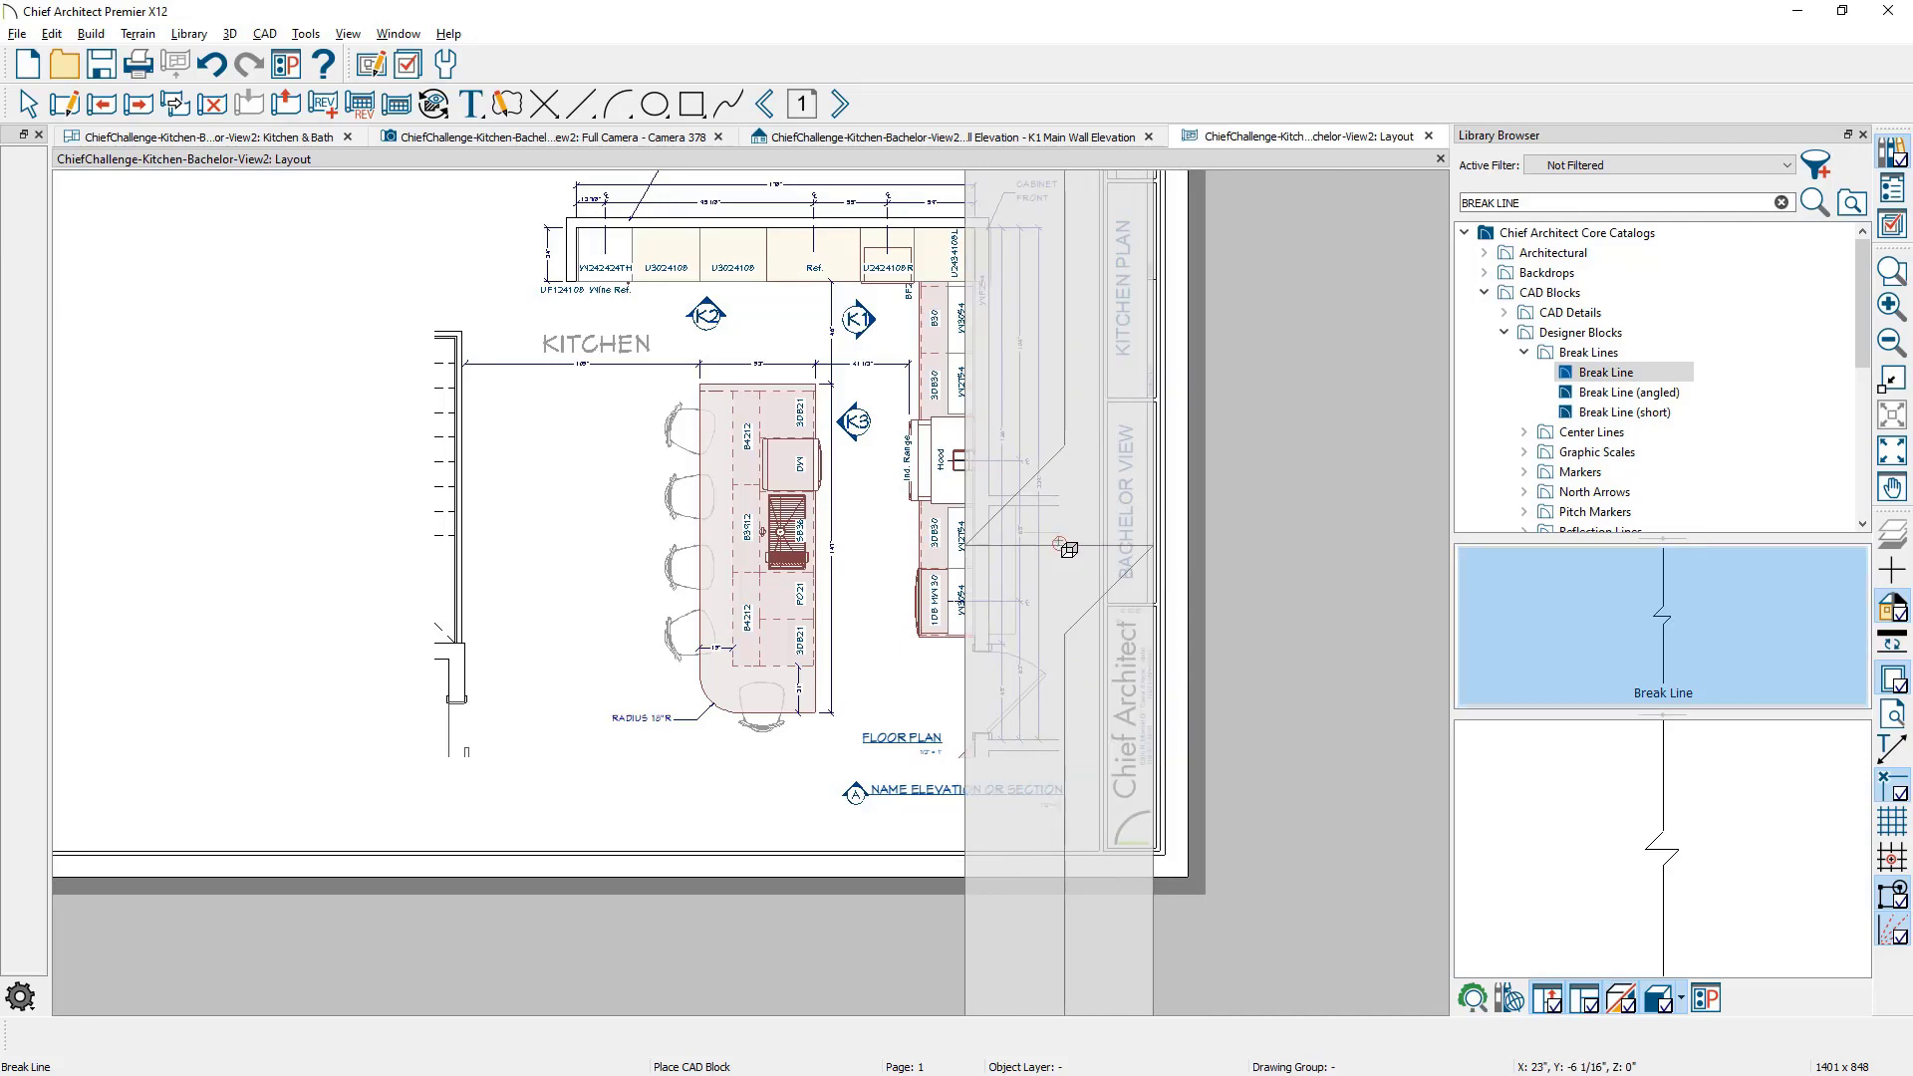
left_click(1067, 550)
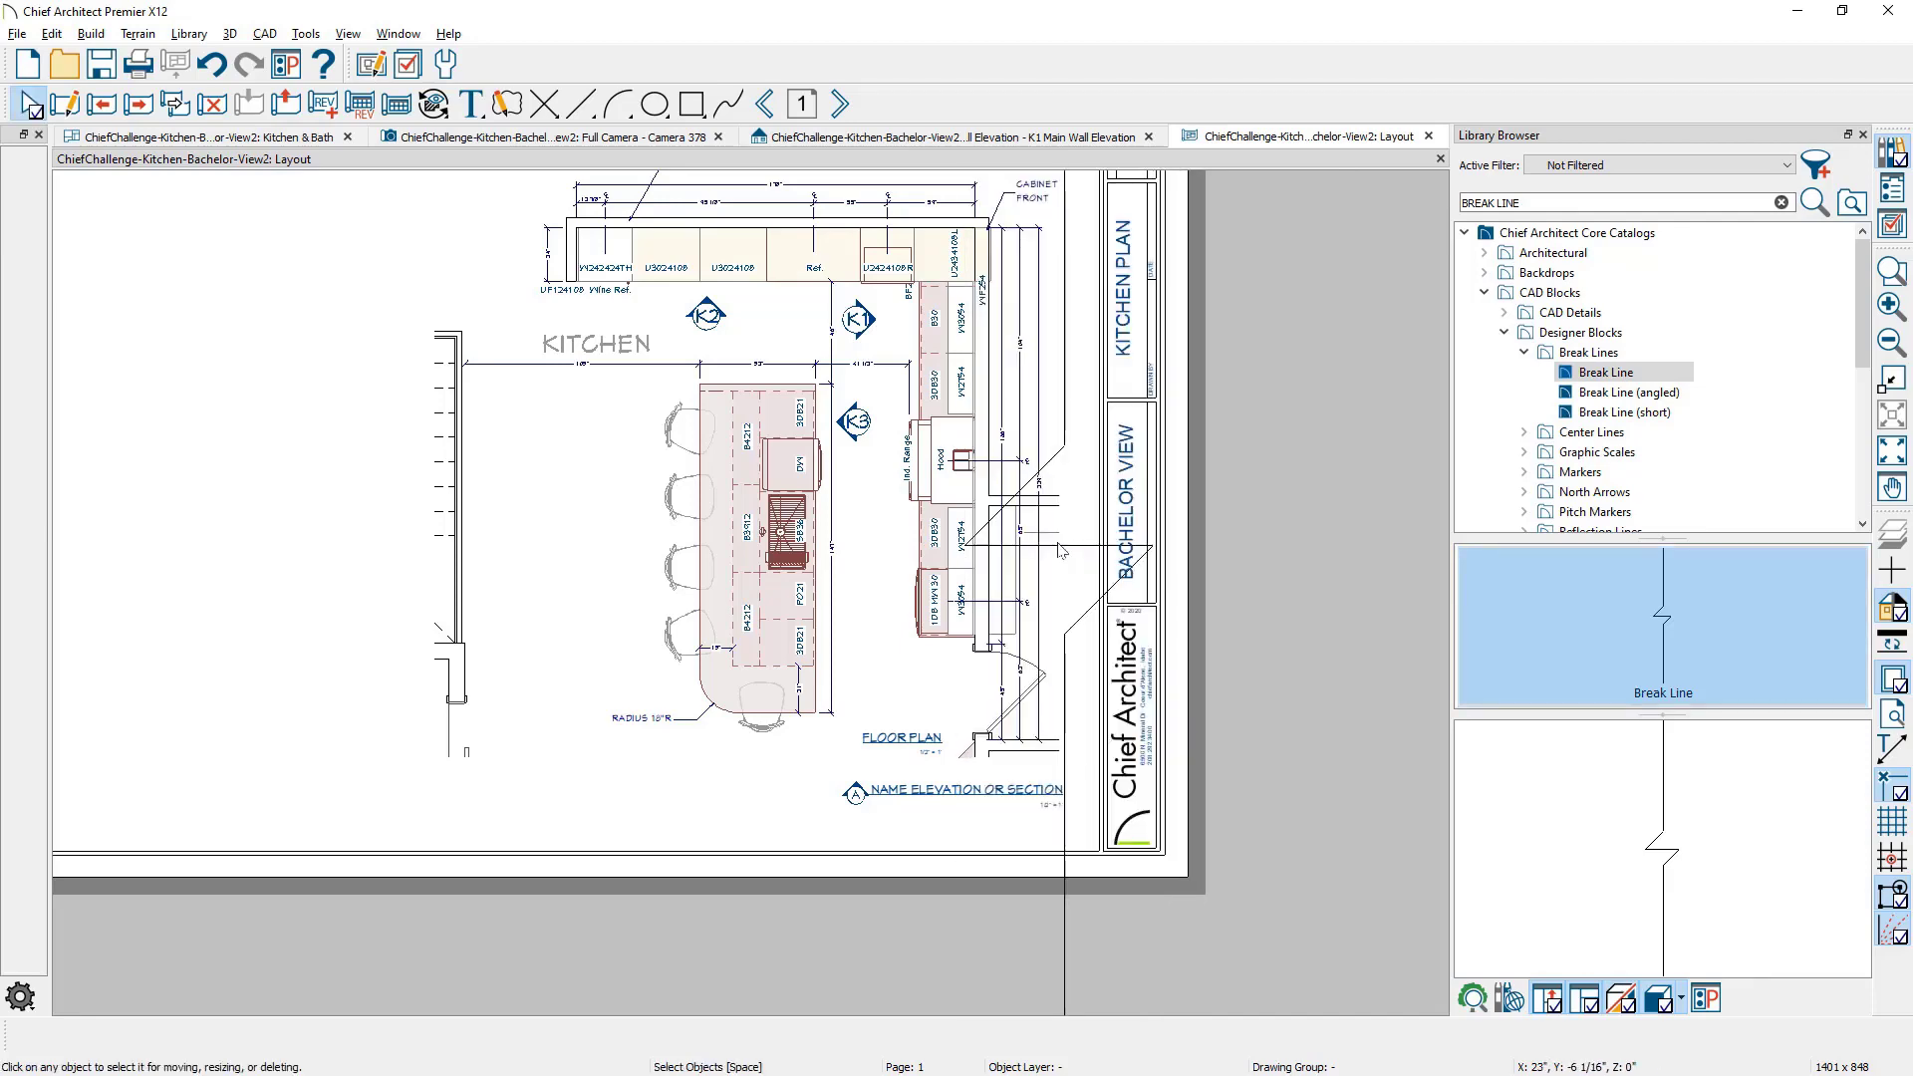
Step: Shrink the Break Line block to a short symbol next to the cropped mud room wall on the plan
scroll(1068, 550, "down", 5)
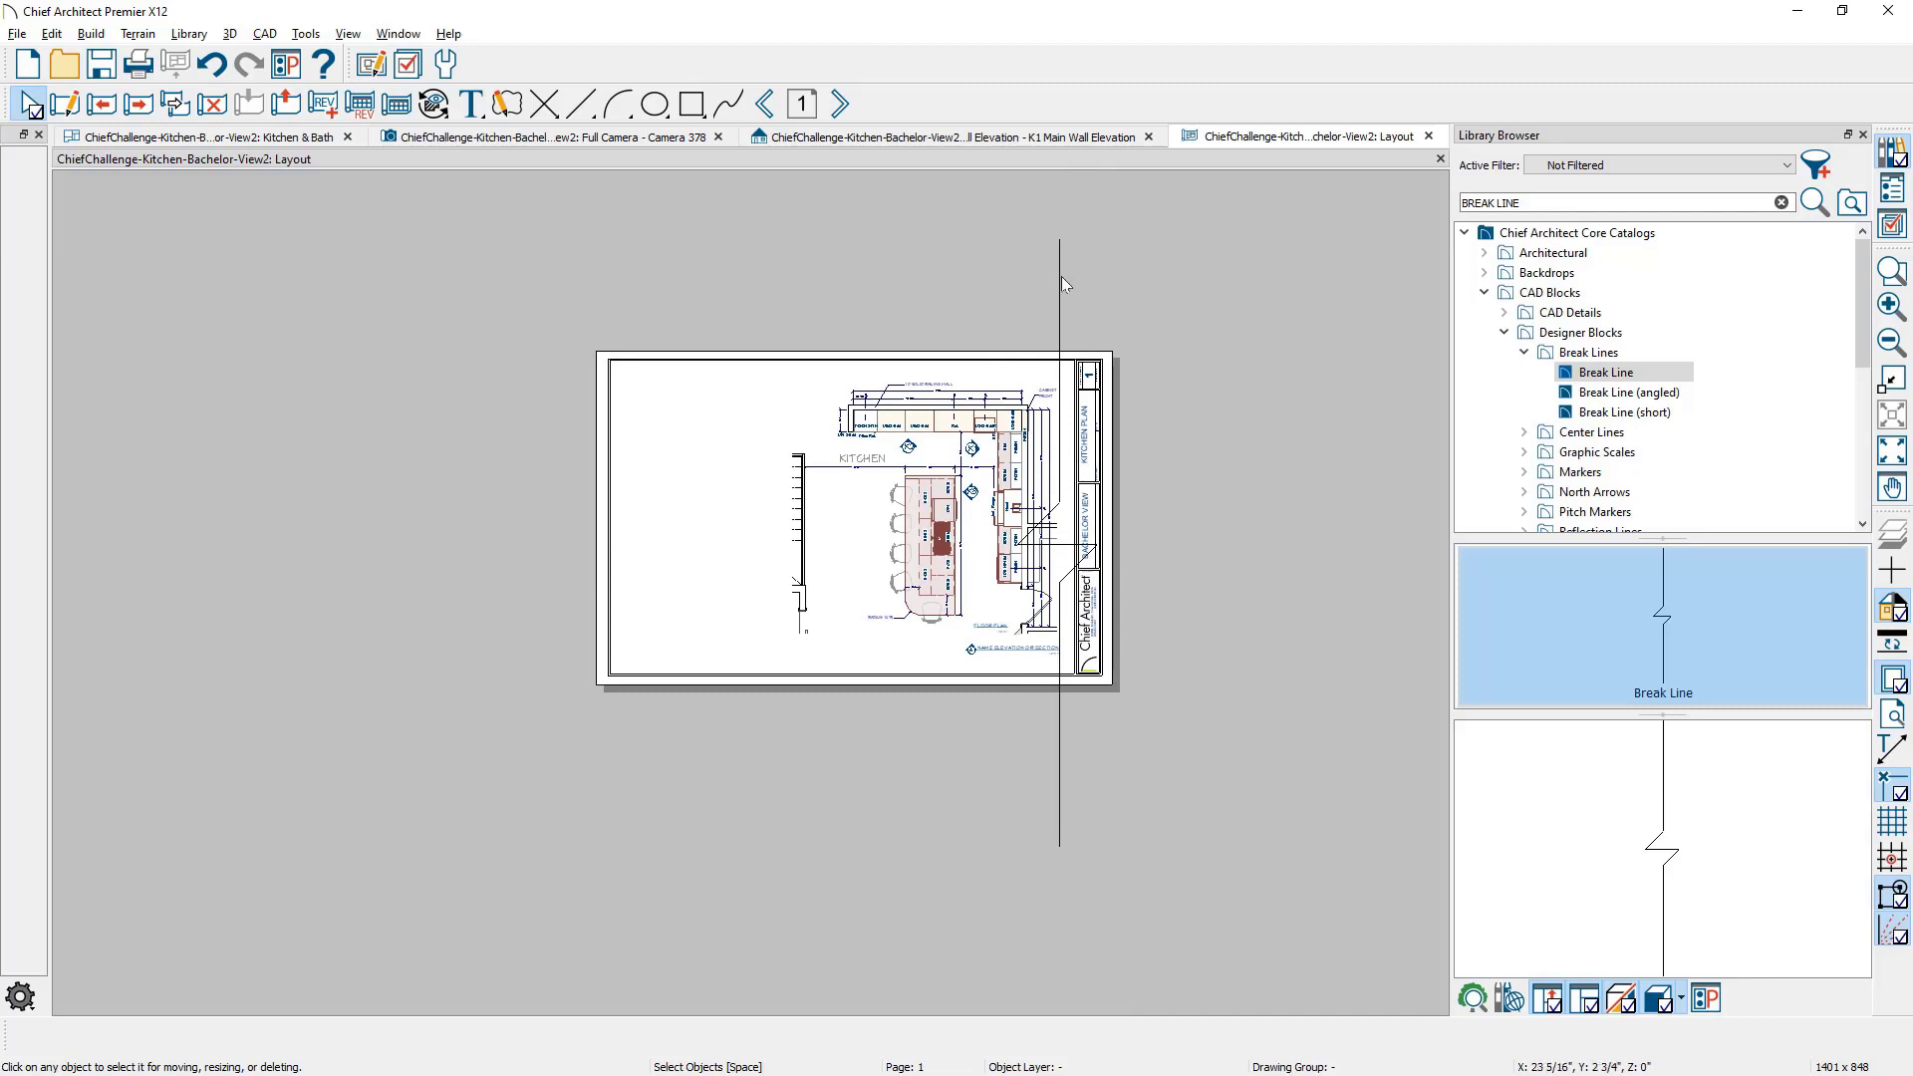
left_click(1092, 296)
left_click_drag(1093, 296, 1066, 526)
scroll(1071, 510, "up", 1)
scroll(1070, 510, "up", 7)
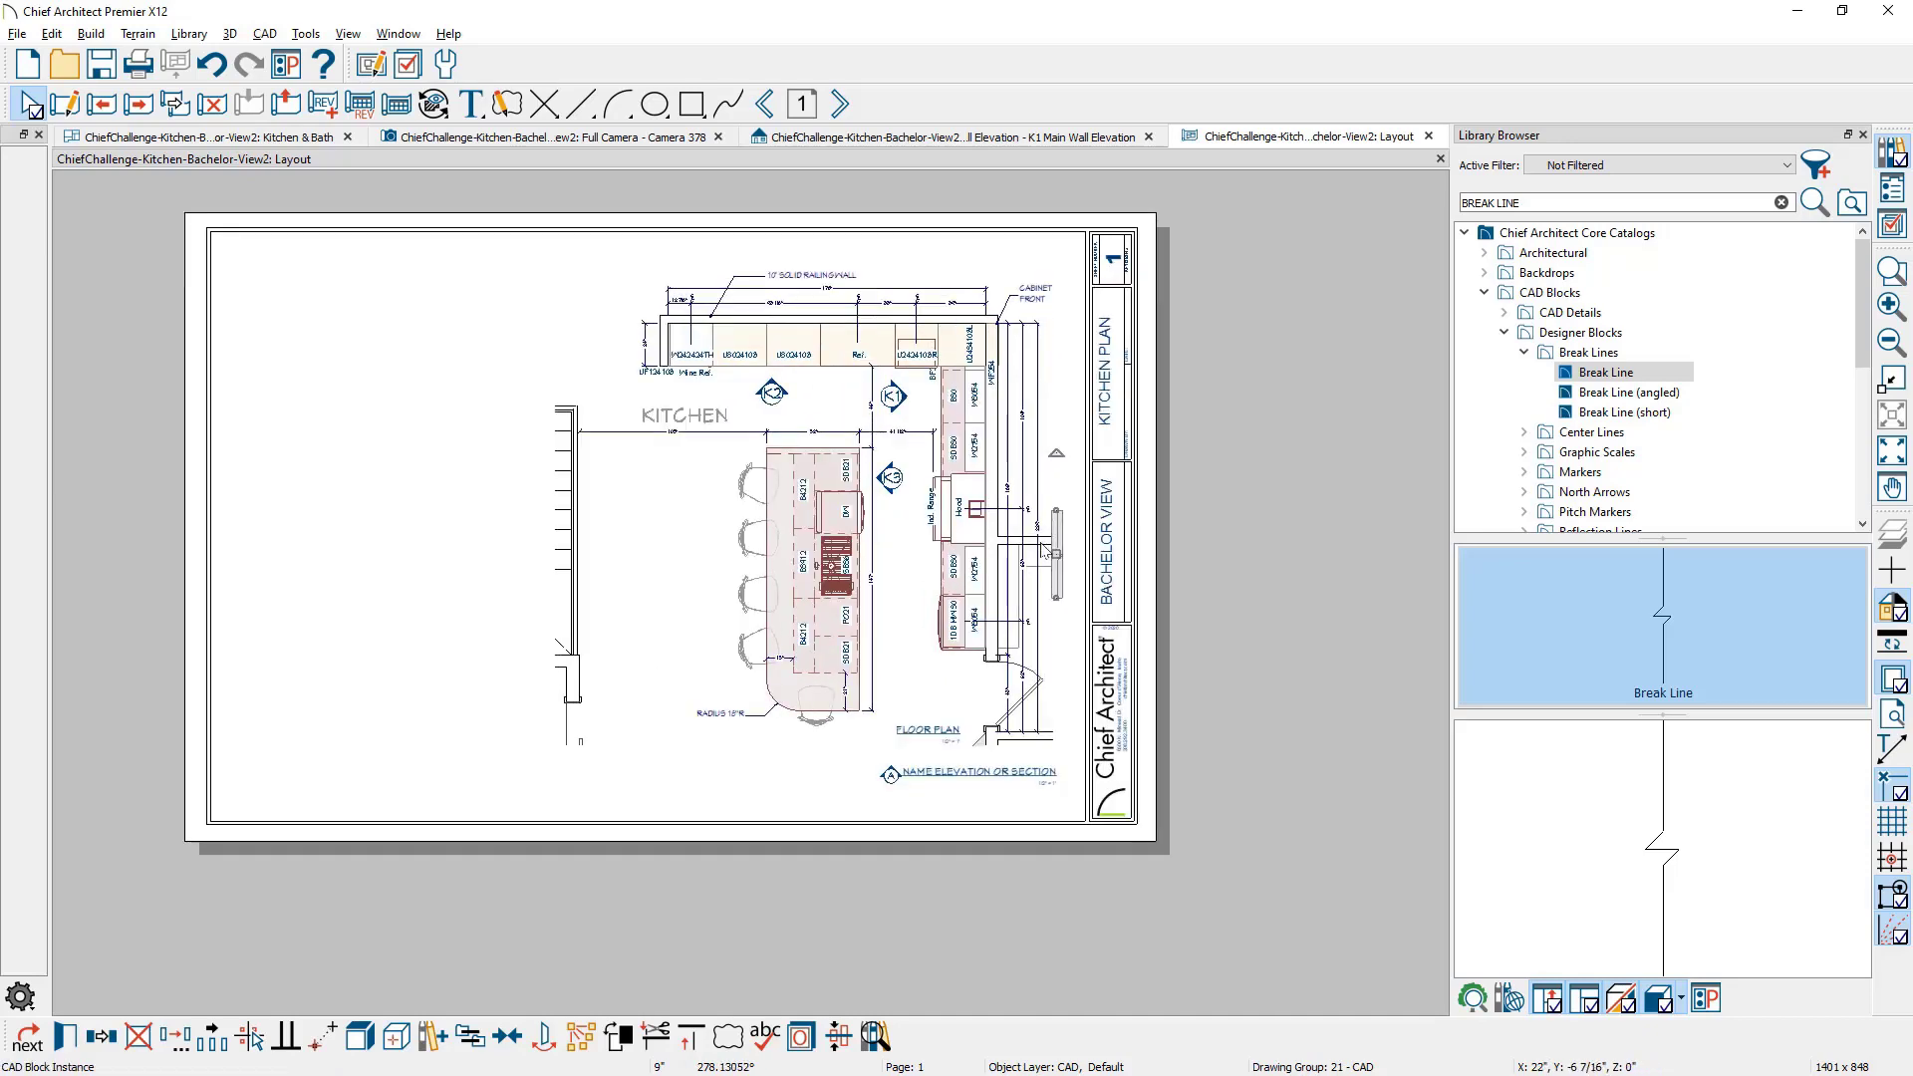
left_click_drag(1118, 812, 1116, 430)
left_click_drag(1055, 333, 1051, 502)
Step: Align the shortened break line with the plan's cropped edge so it closes the open ends of the mud room wall
key("Escape")
scroll(1063, 535, "up", 2)
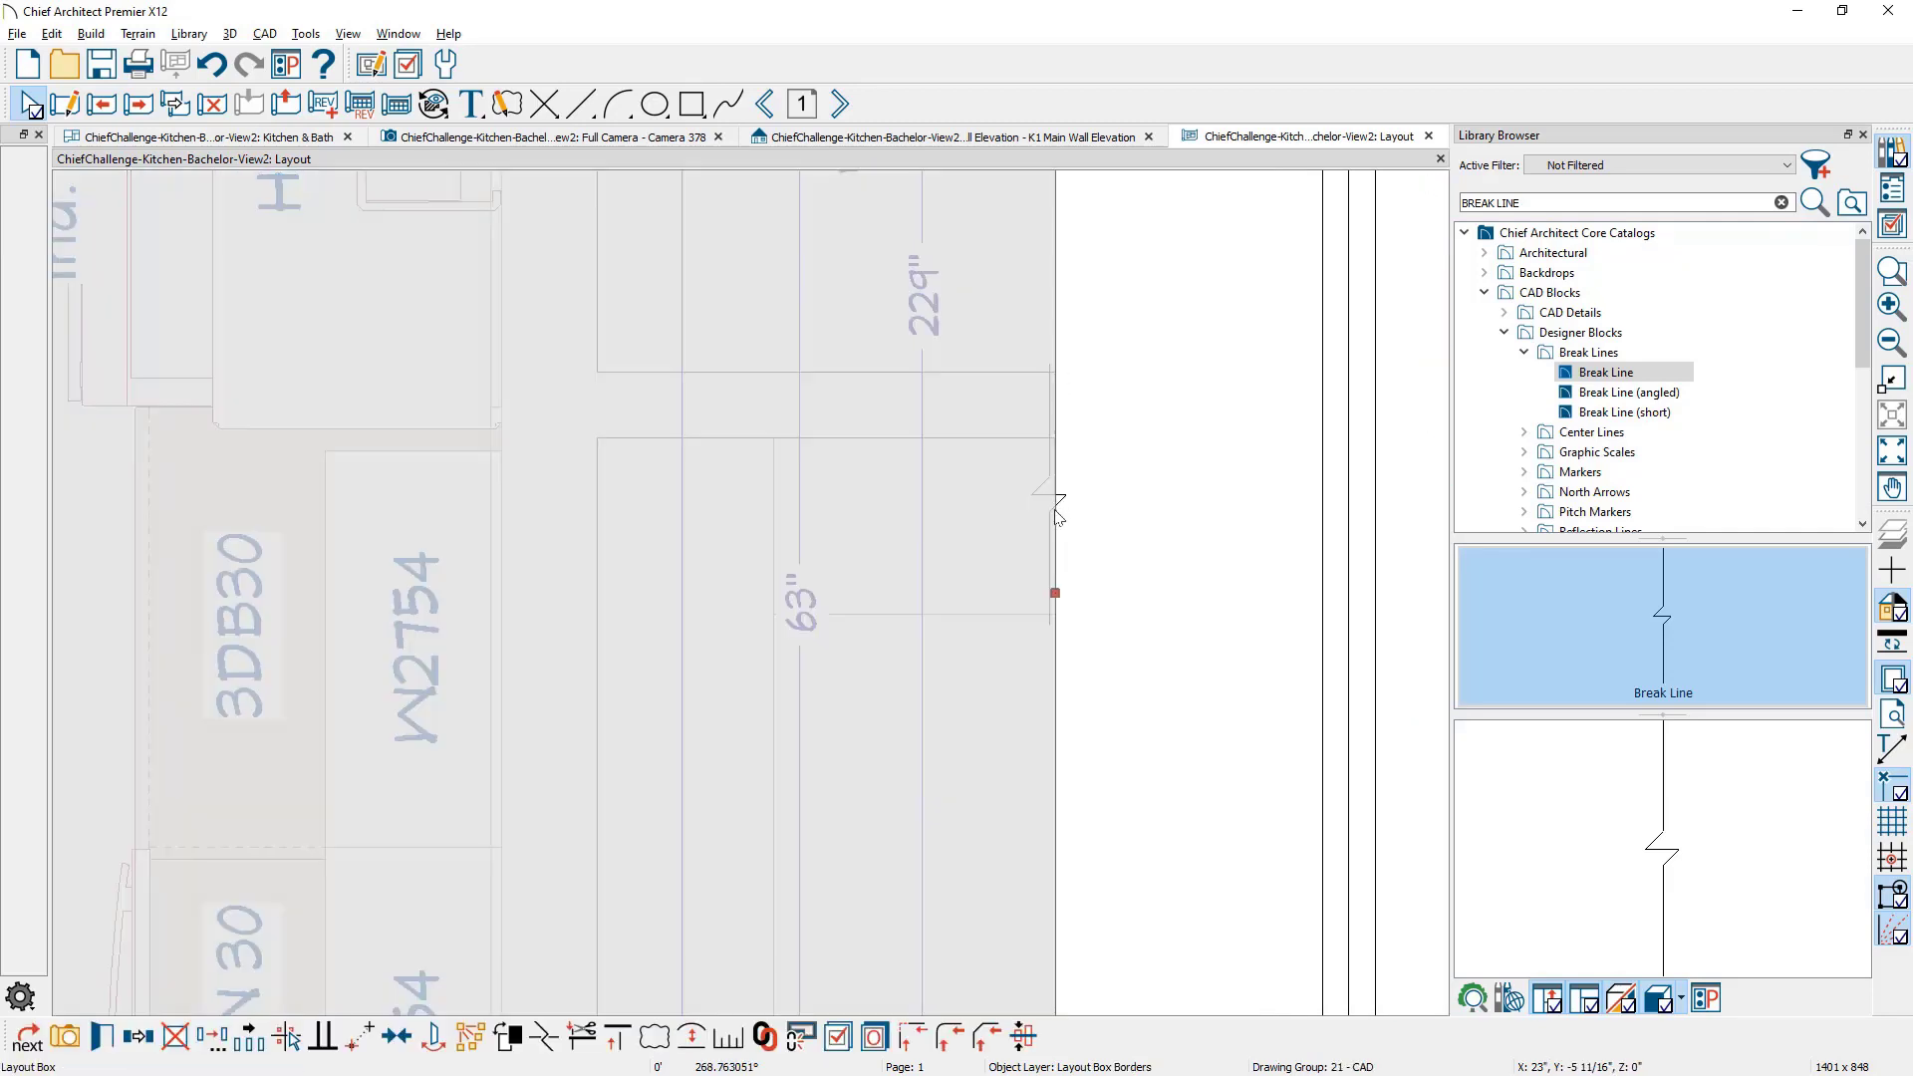
left_click(1051, 506)
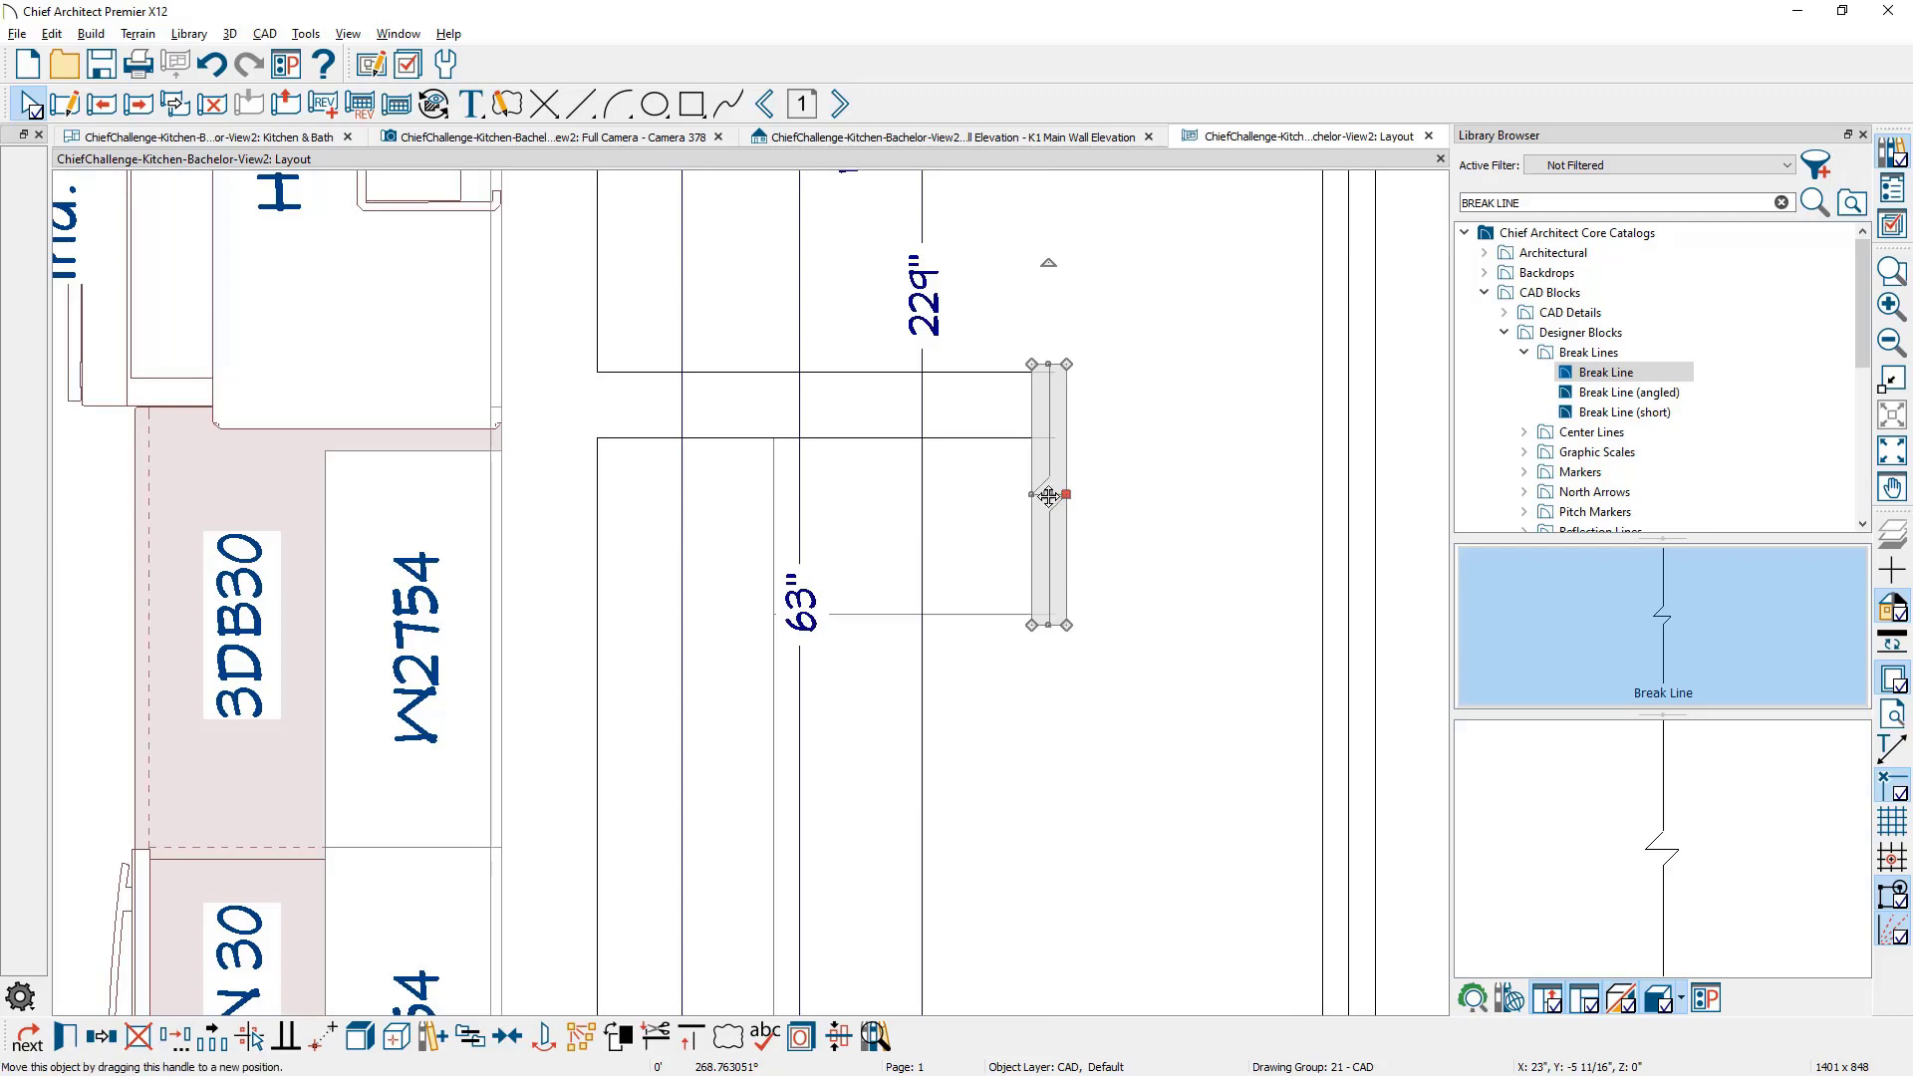
left_click_drag(1048, 496, 1053, 498)
key("Escape")
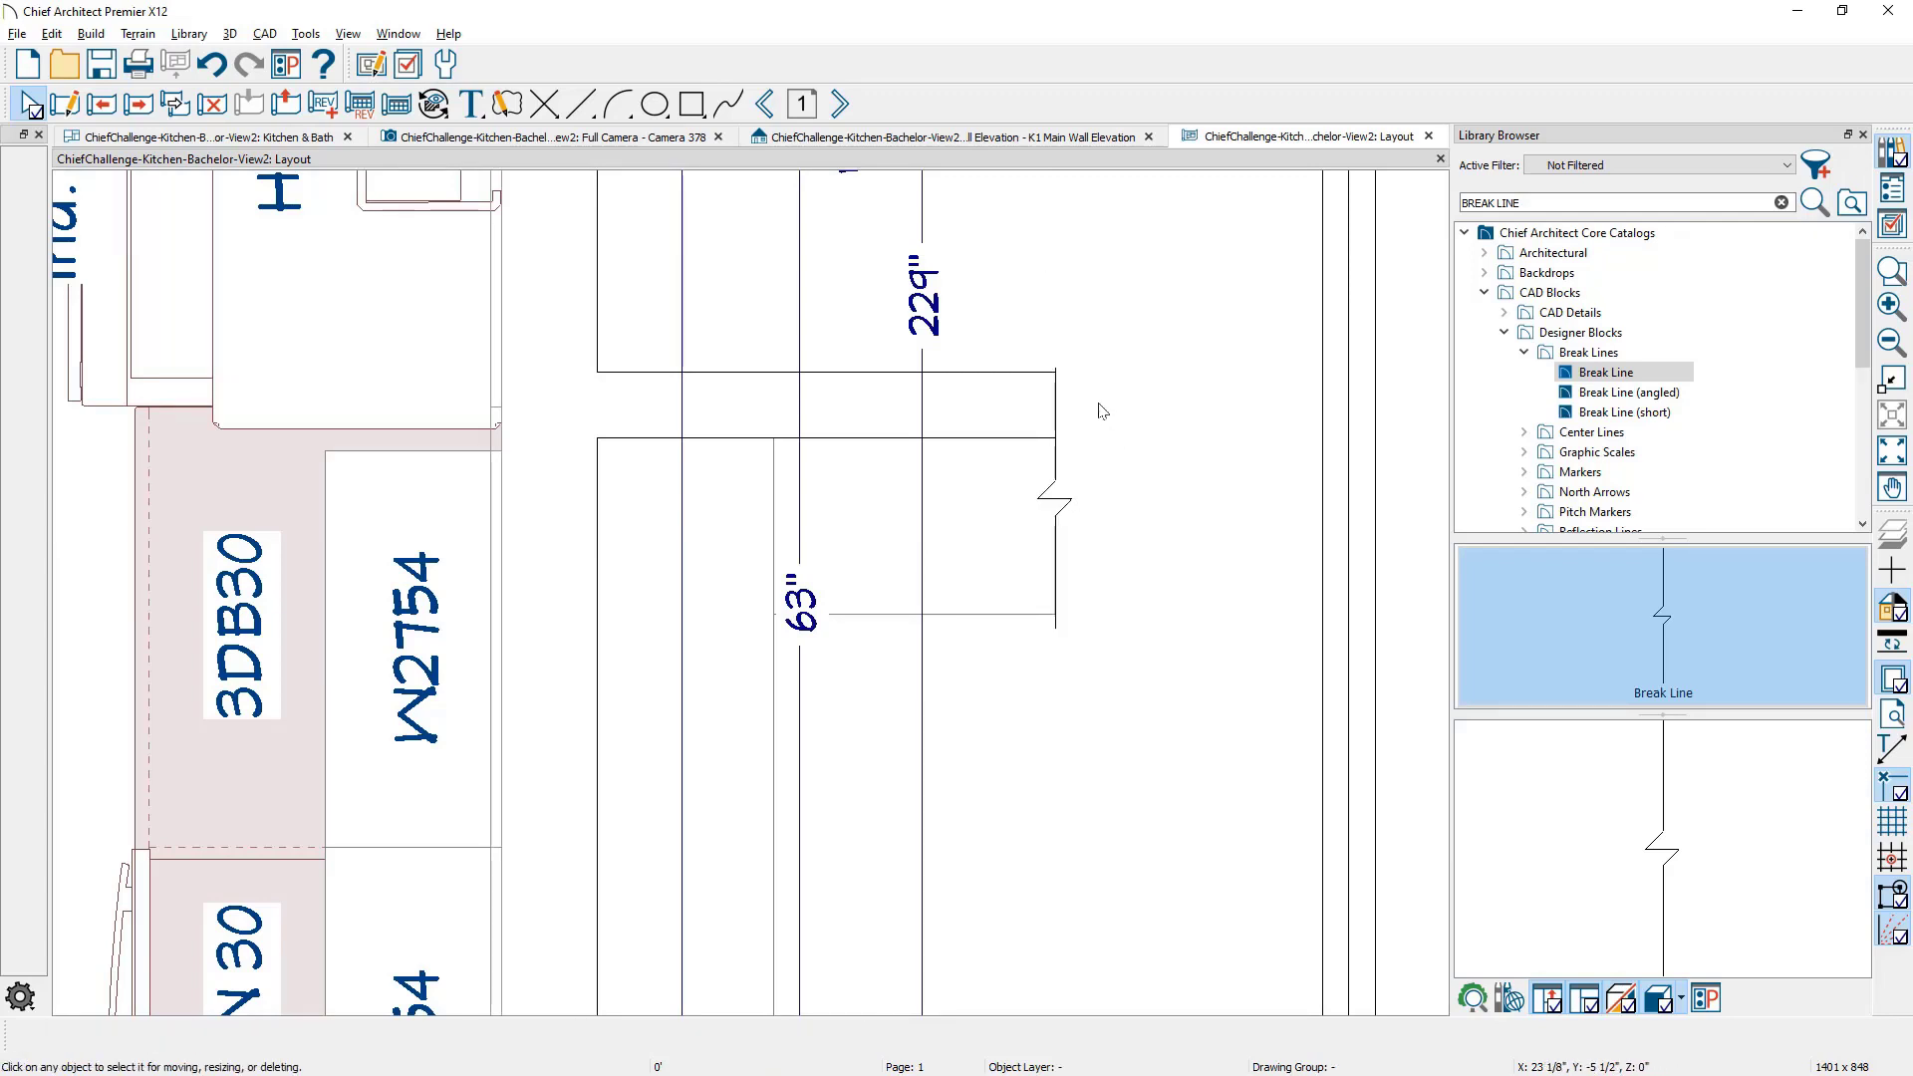
Step: Copy the break line down to the cropped wall below the mud room door and align it with the wall's open ends
left_click(1062, 513)
scroll(1128, 531, "down", 3)
scroll(1129, 531, "down", 5)
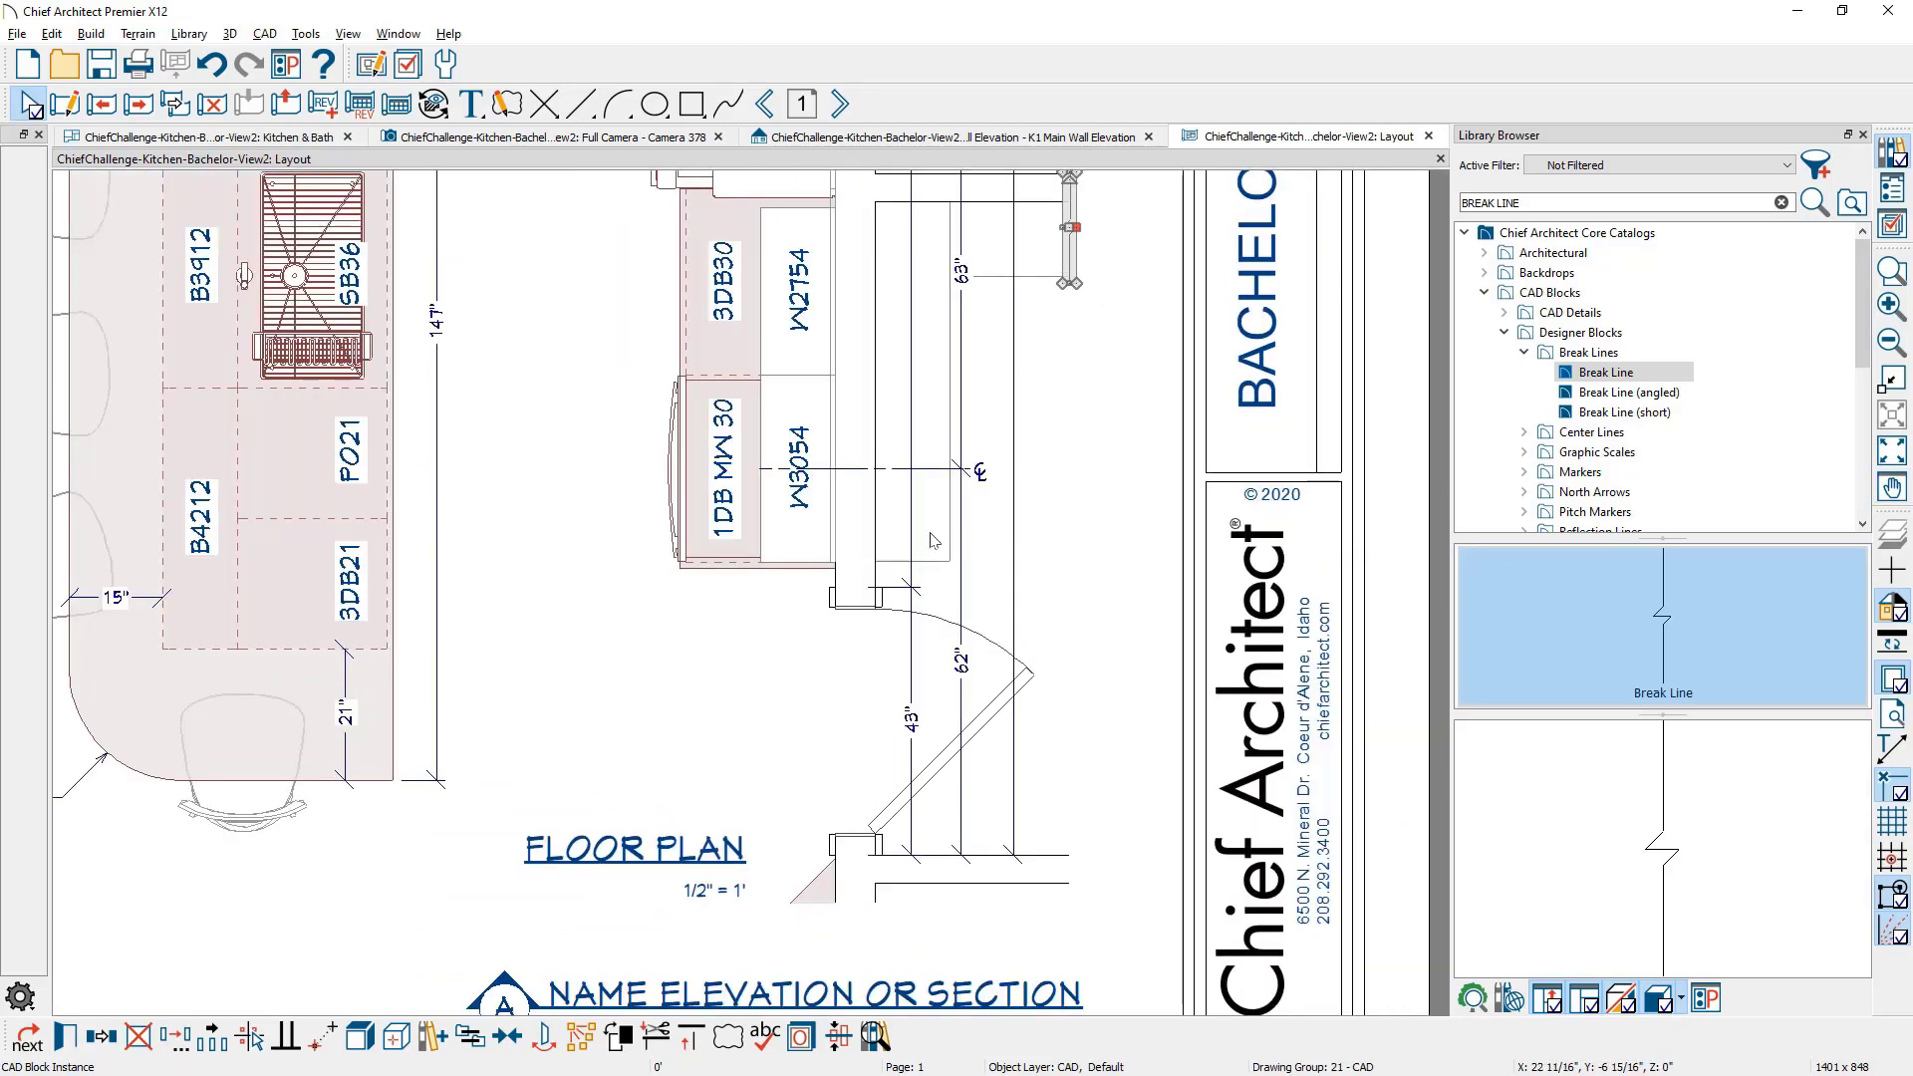
left_click(101, 1036)
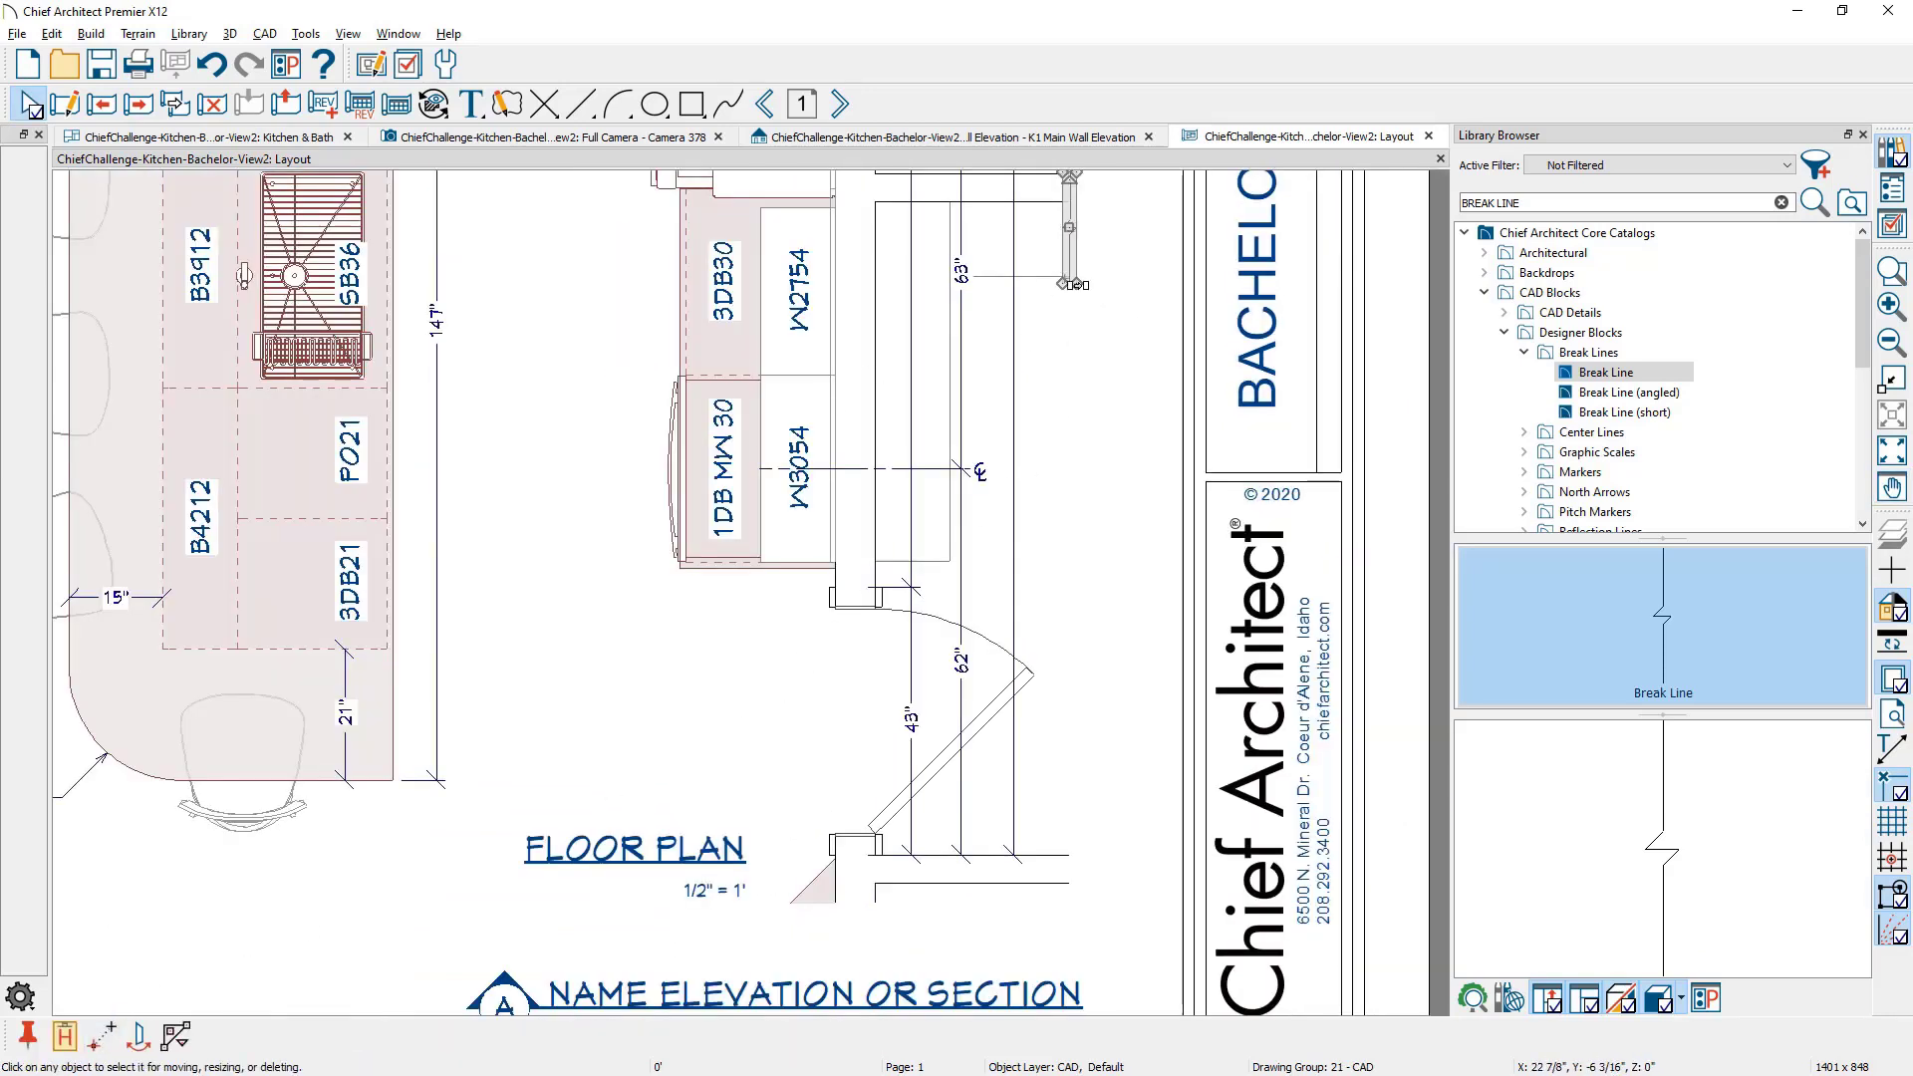
left_click_drag(1074, 228, 1077, 839)
scroll(1076, 933, "up", 2)
scroll(1076, 837, "up", 2)
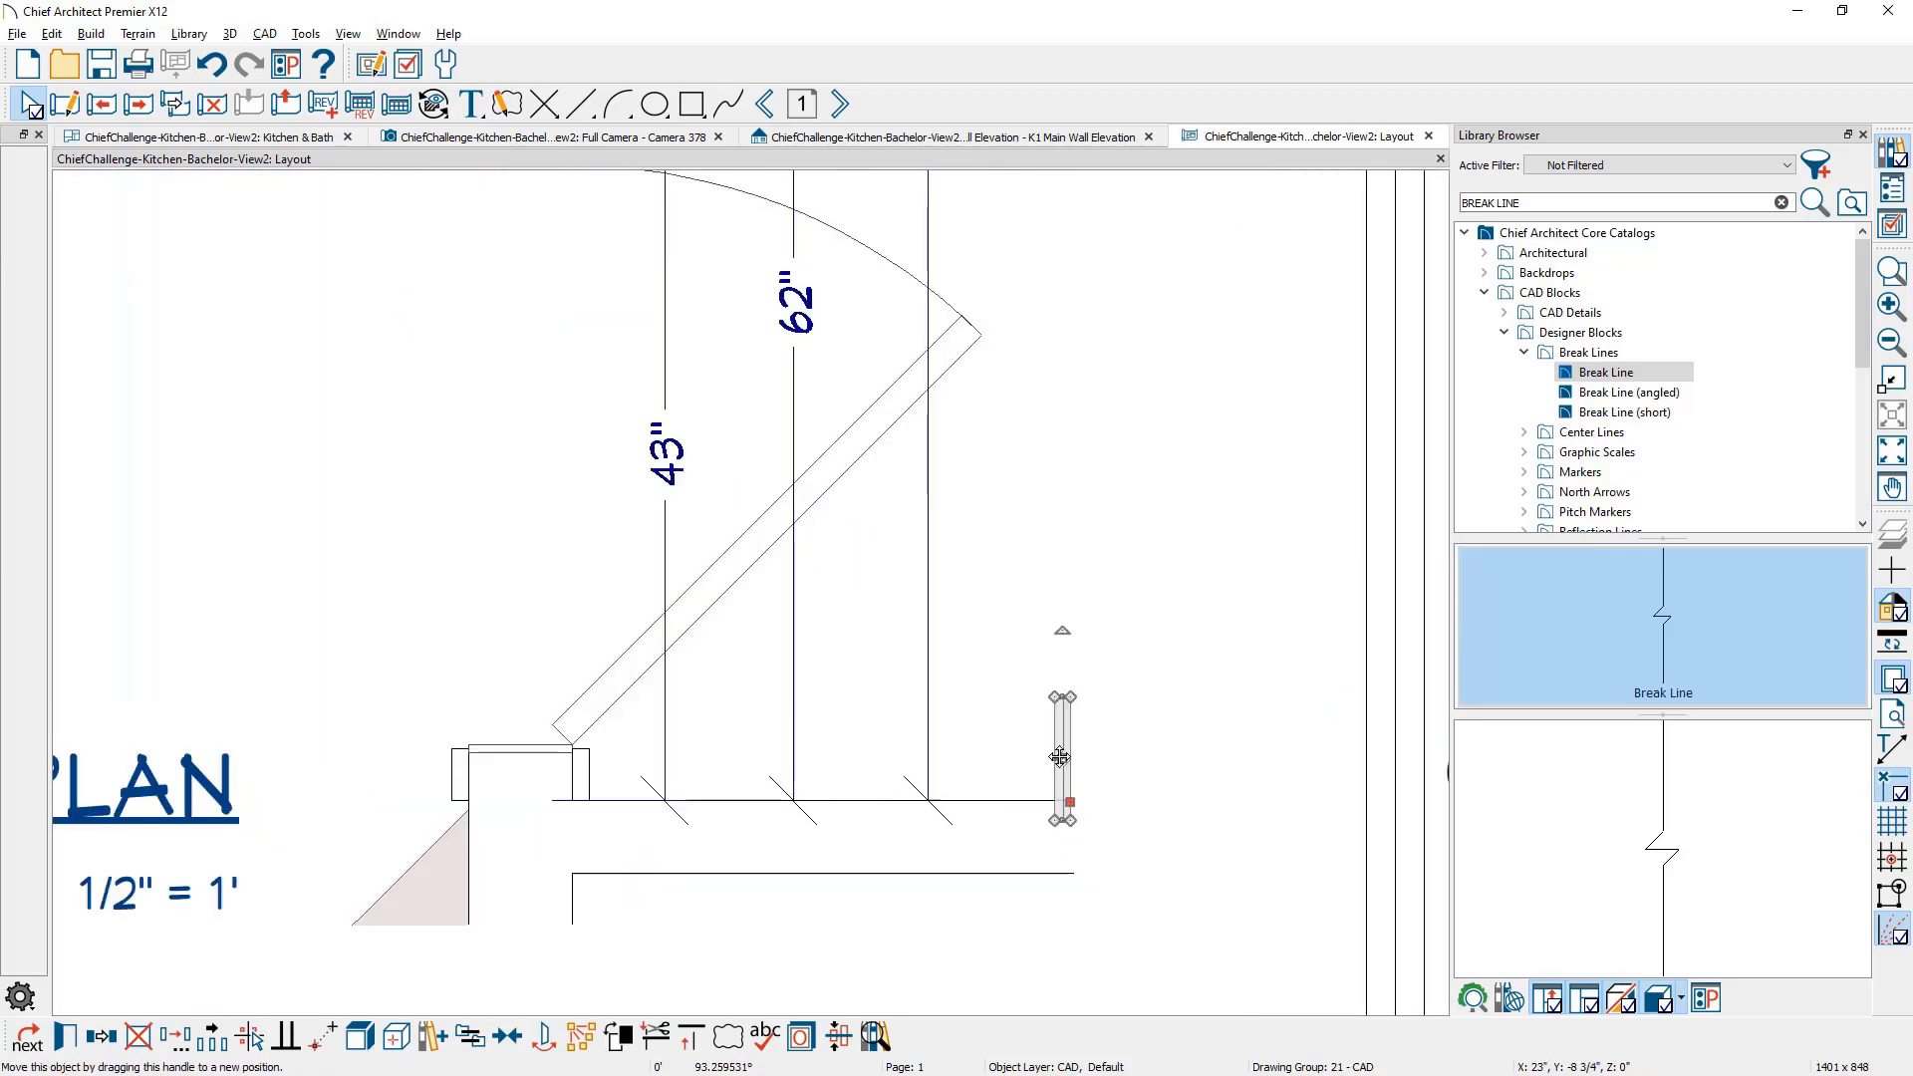
left_click_drag(1062, 758, 1073, 839)
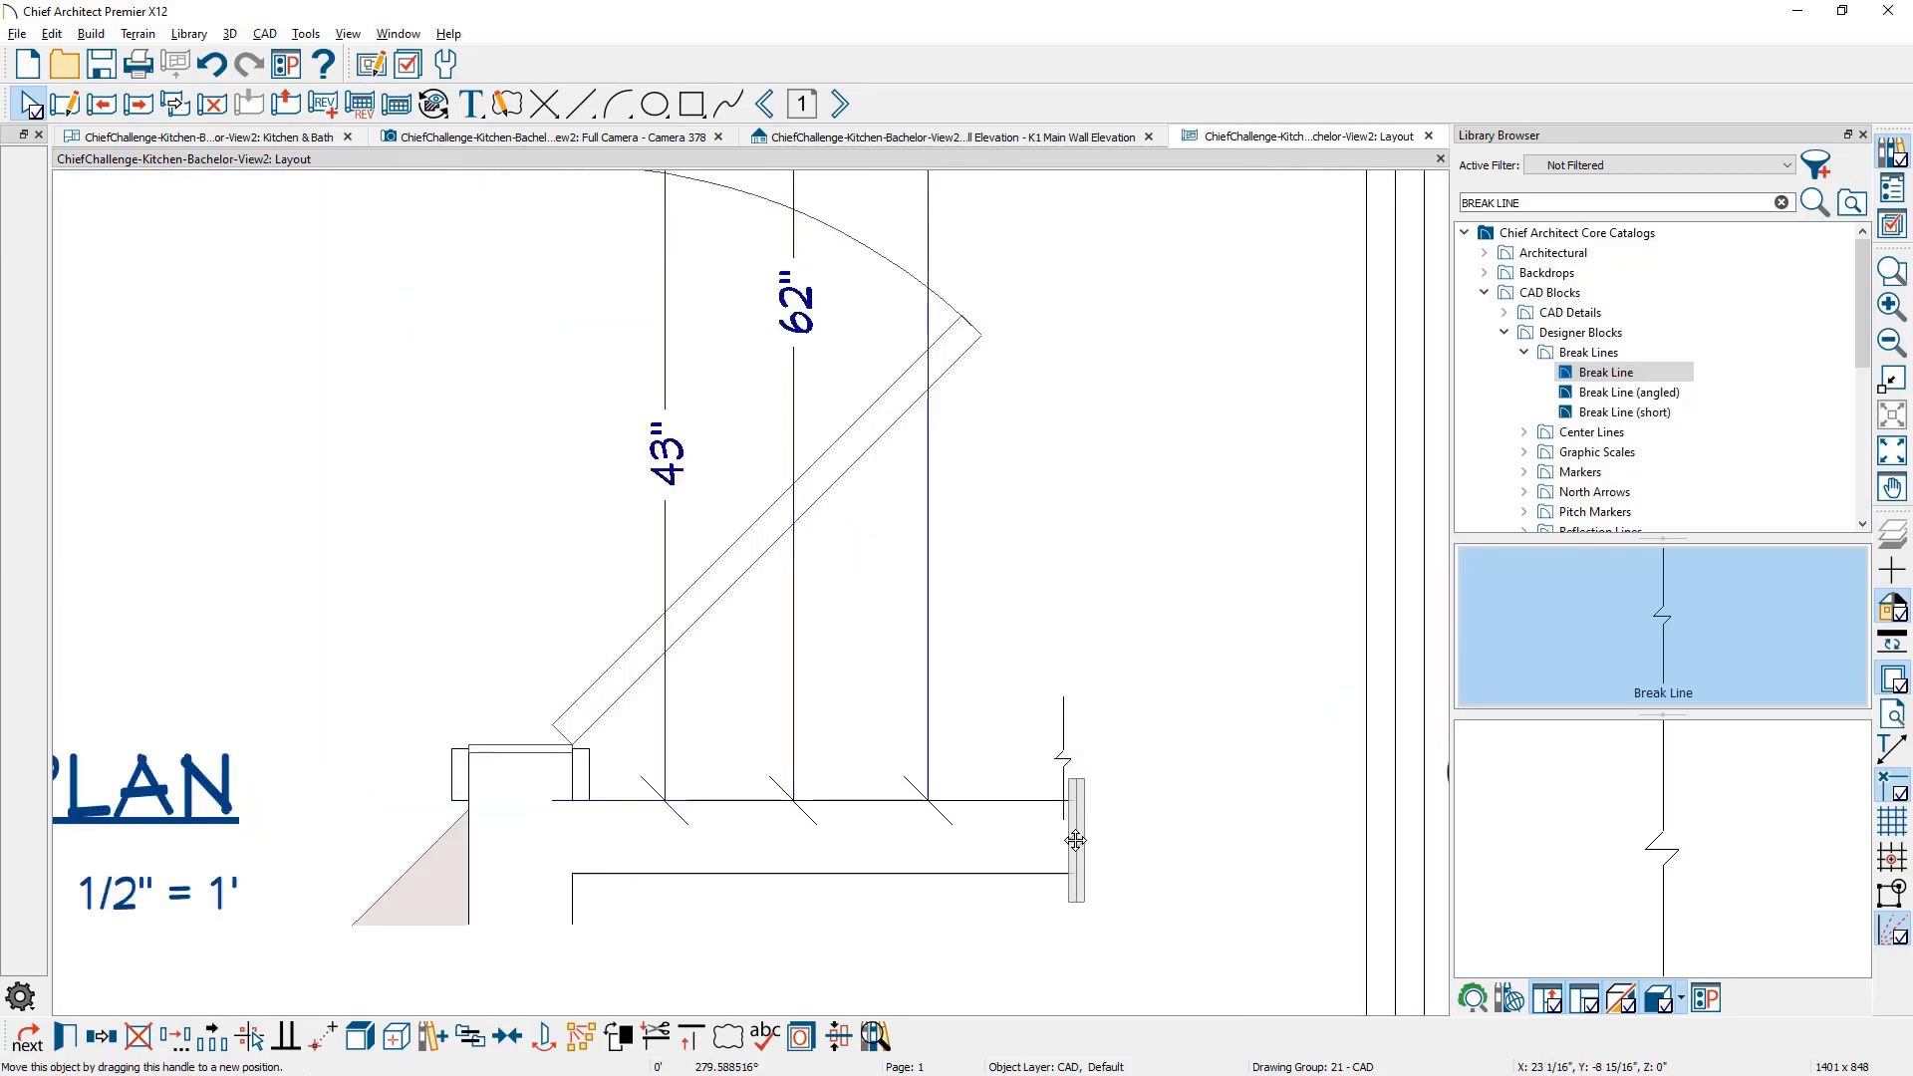
scroll(1073, 839, "down", 5)
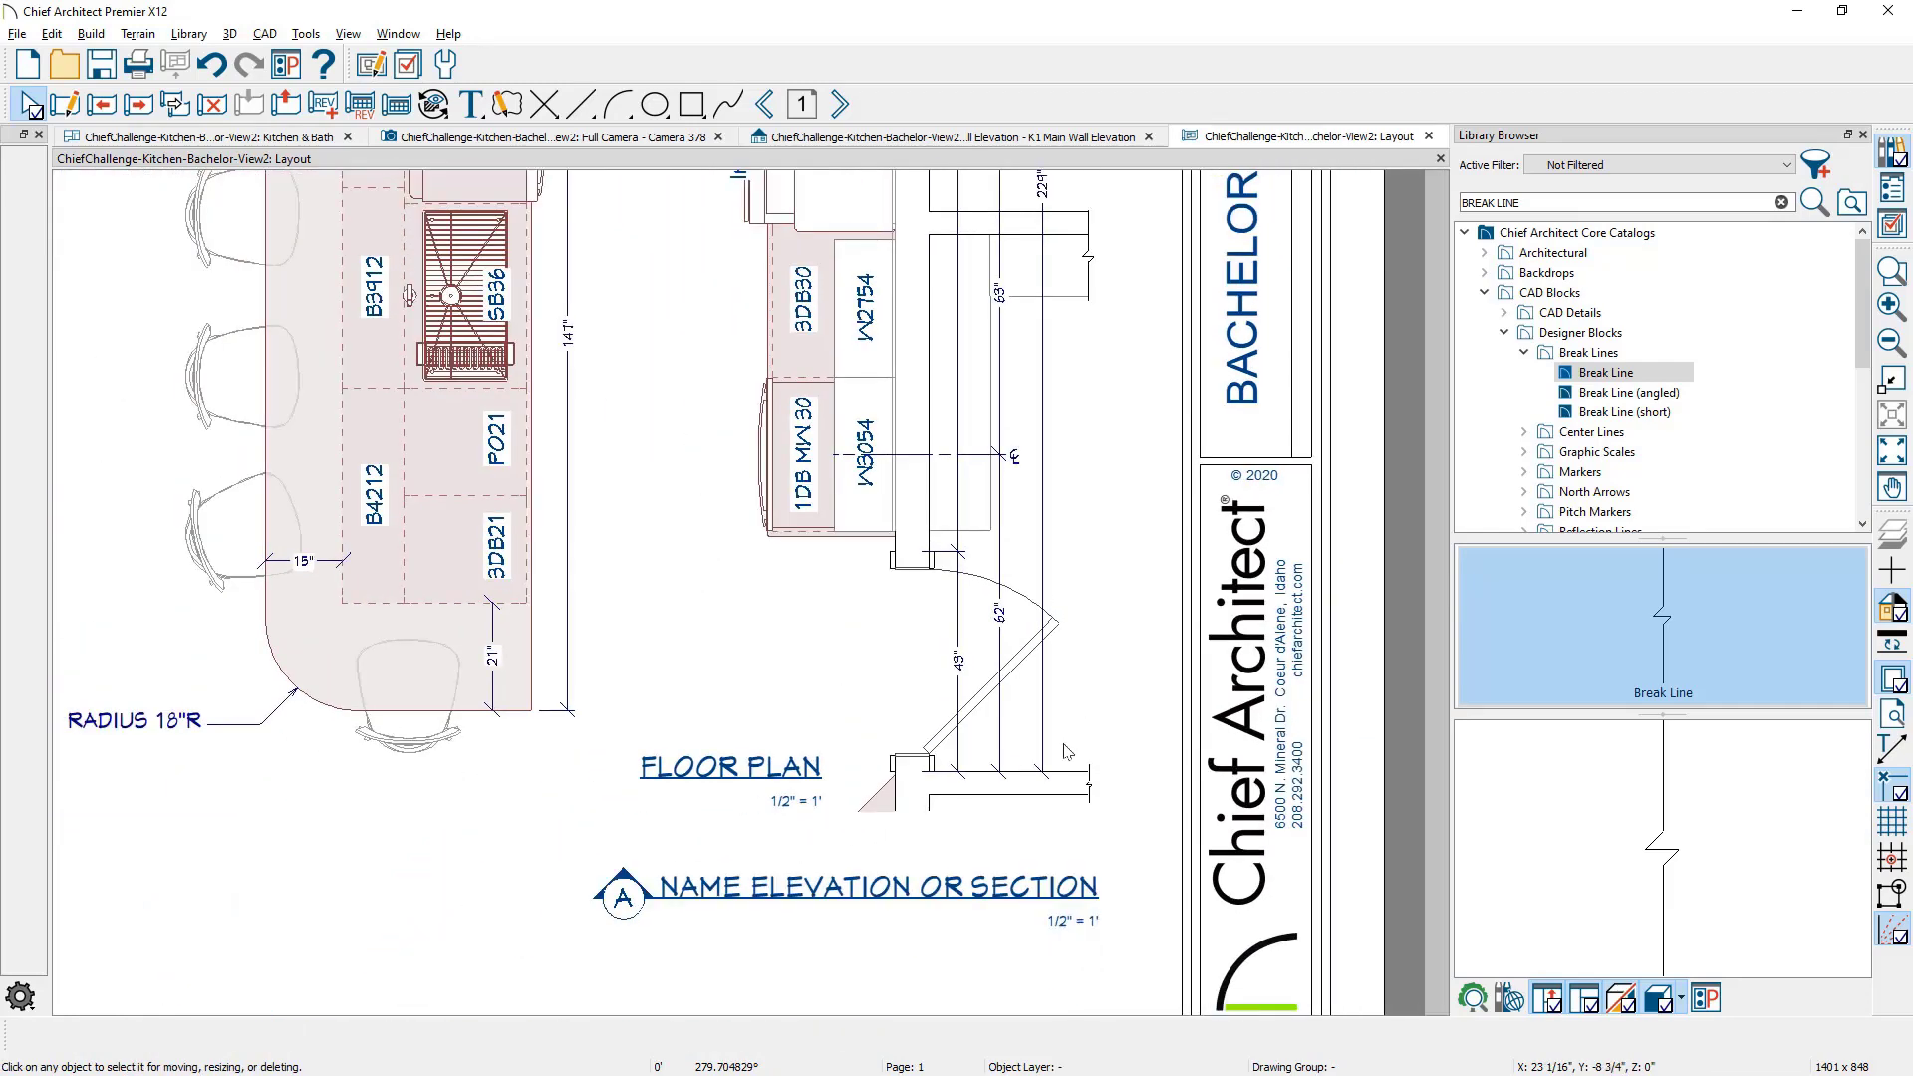
scroll(973, 688, "down", 2)
scroll(642, 715, "down", 2)
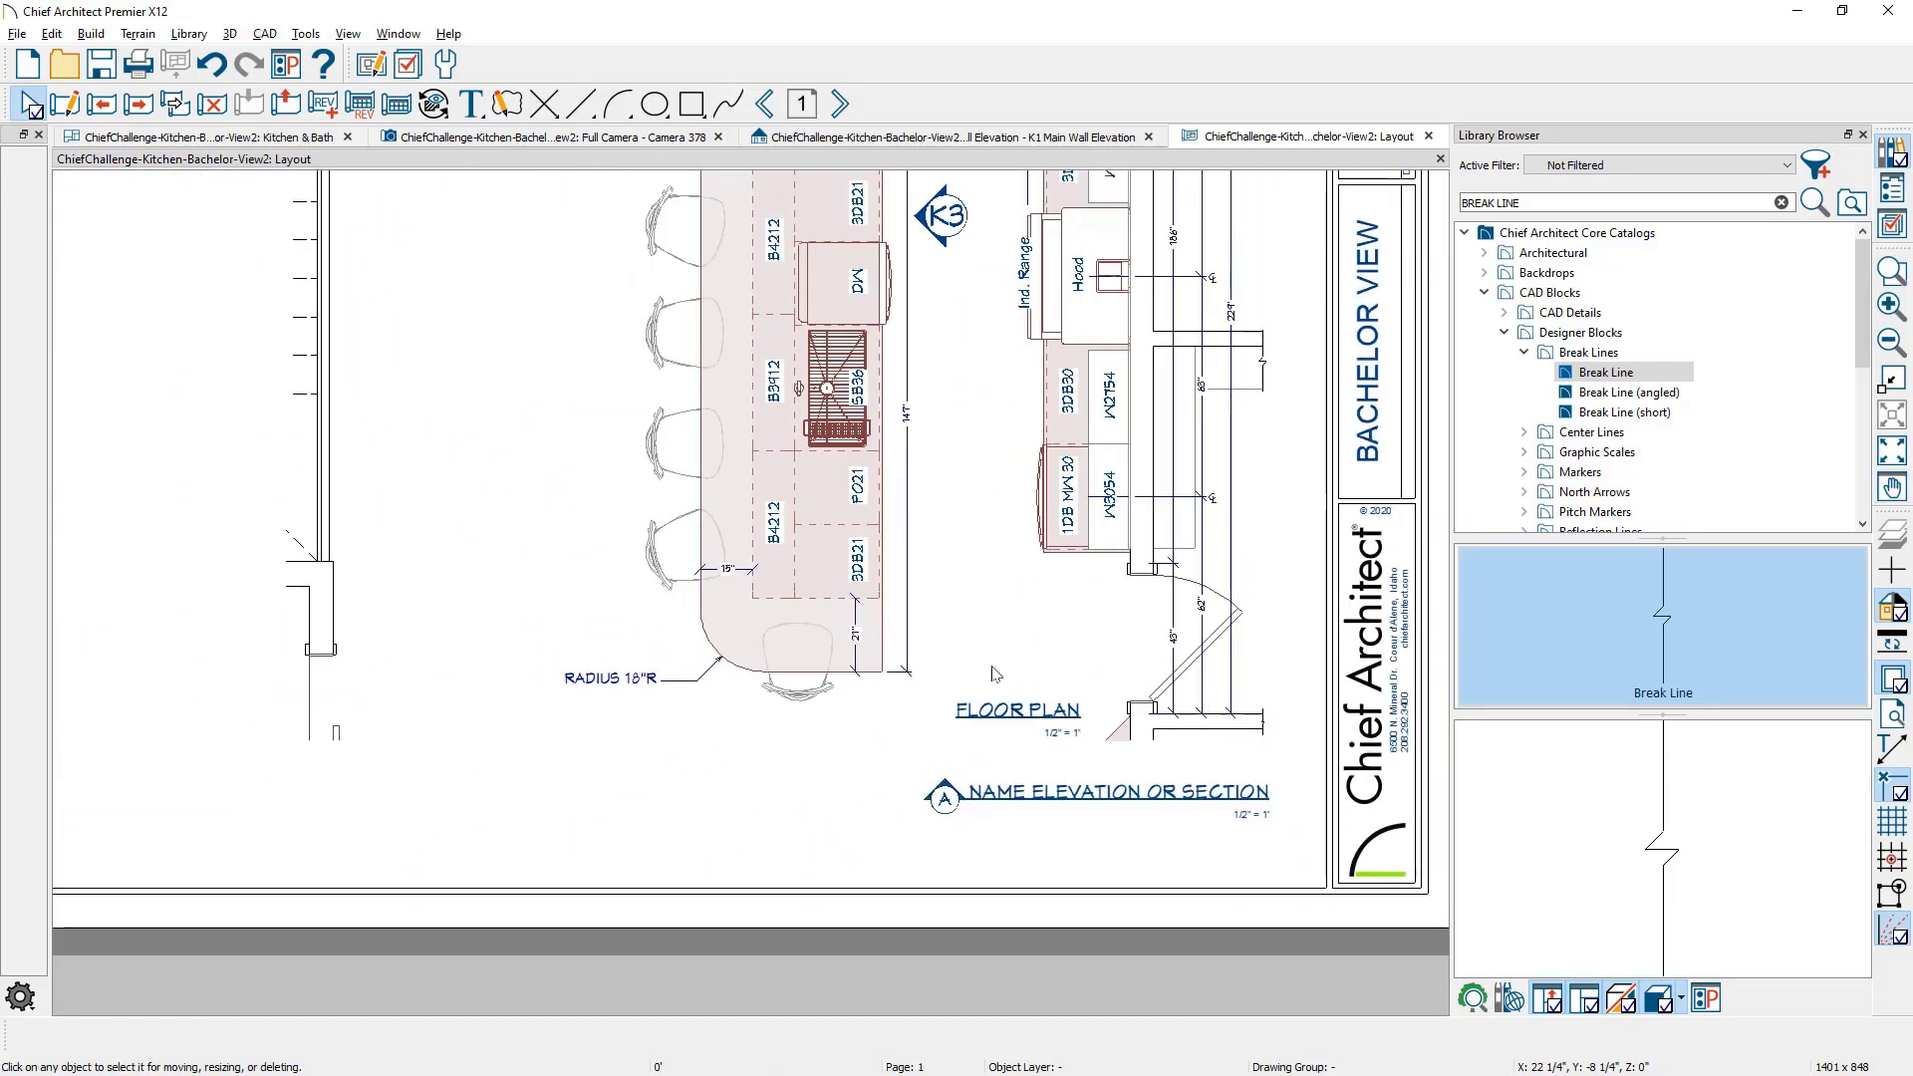
key("Escape")
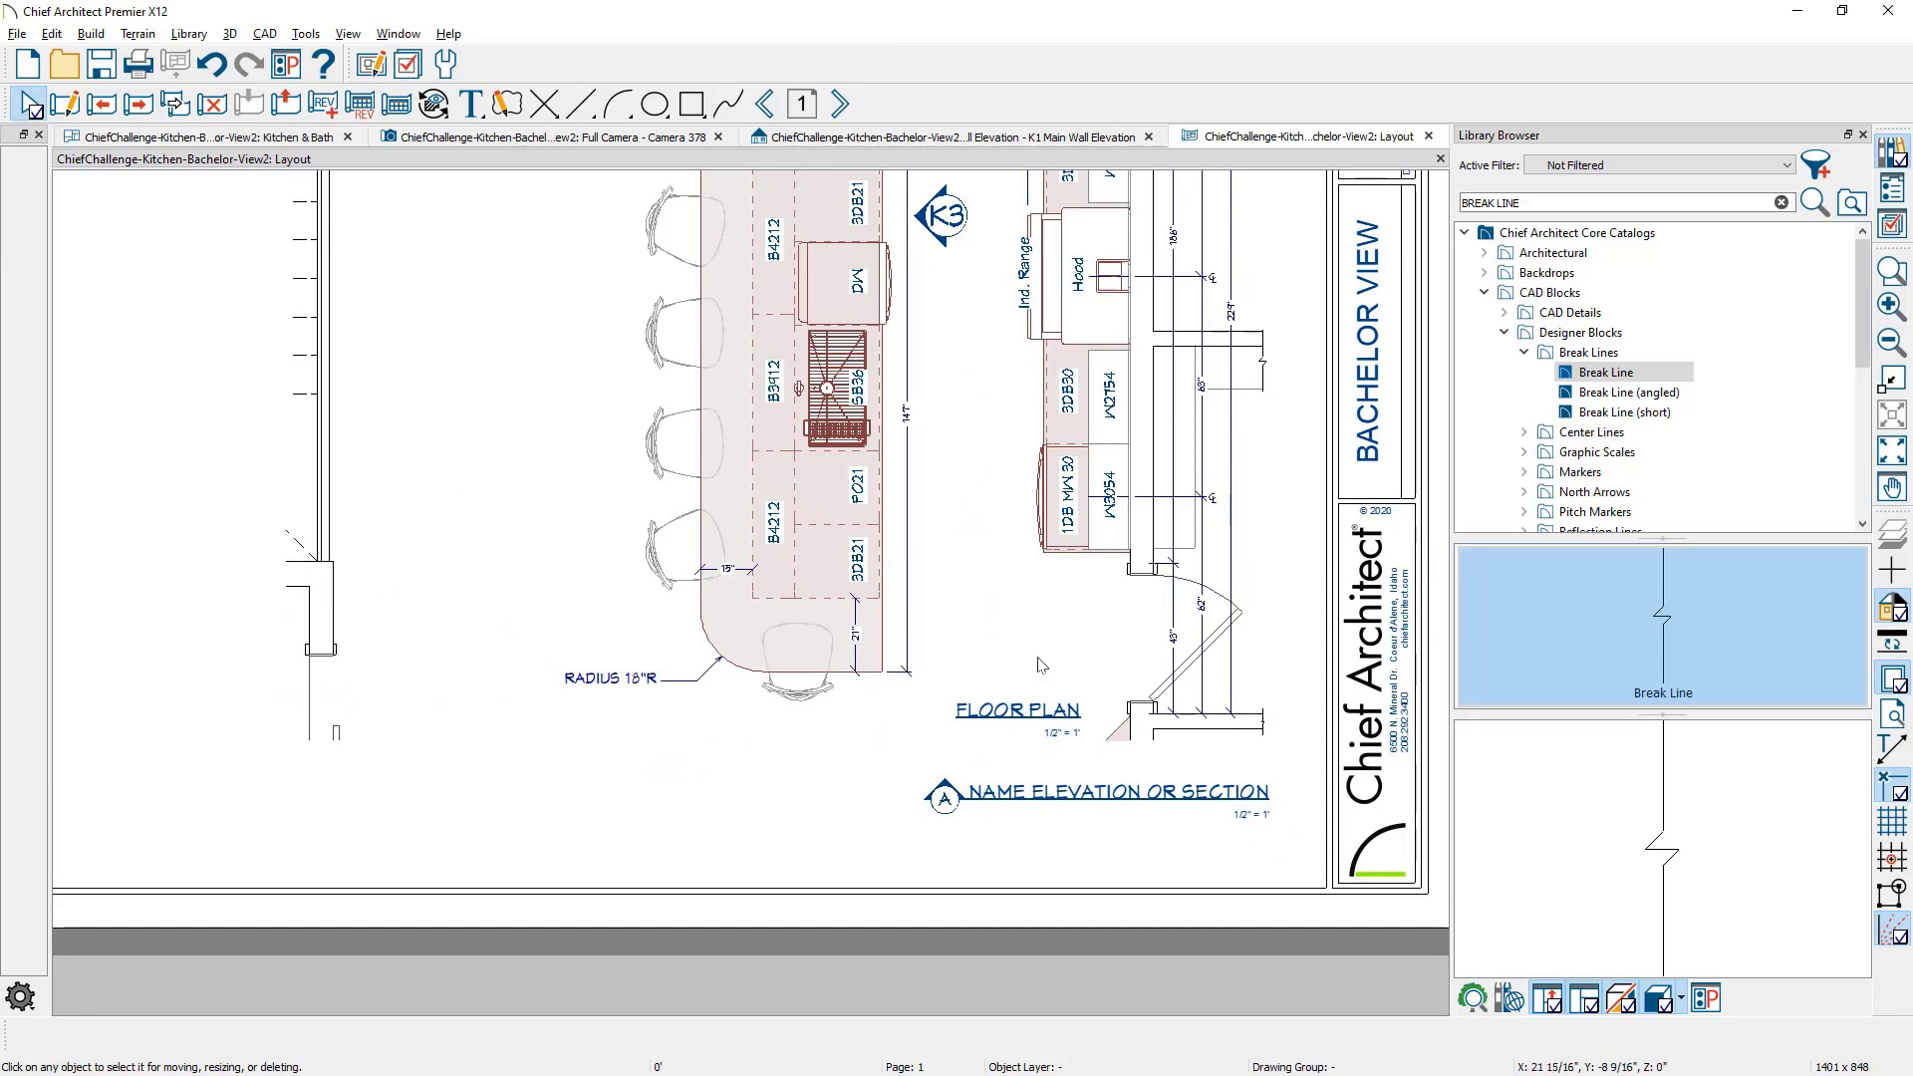
Step: Add a break to the layout box's lower edge and pull the stairwell portion up to crop the stray wall lines
left_click(780, 689)
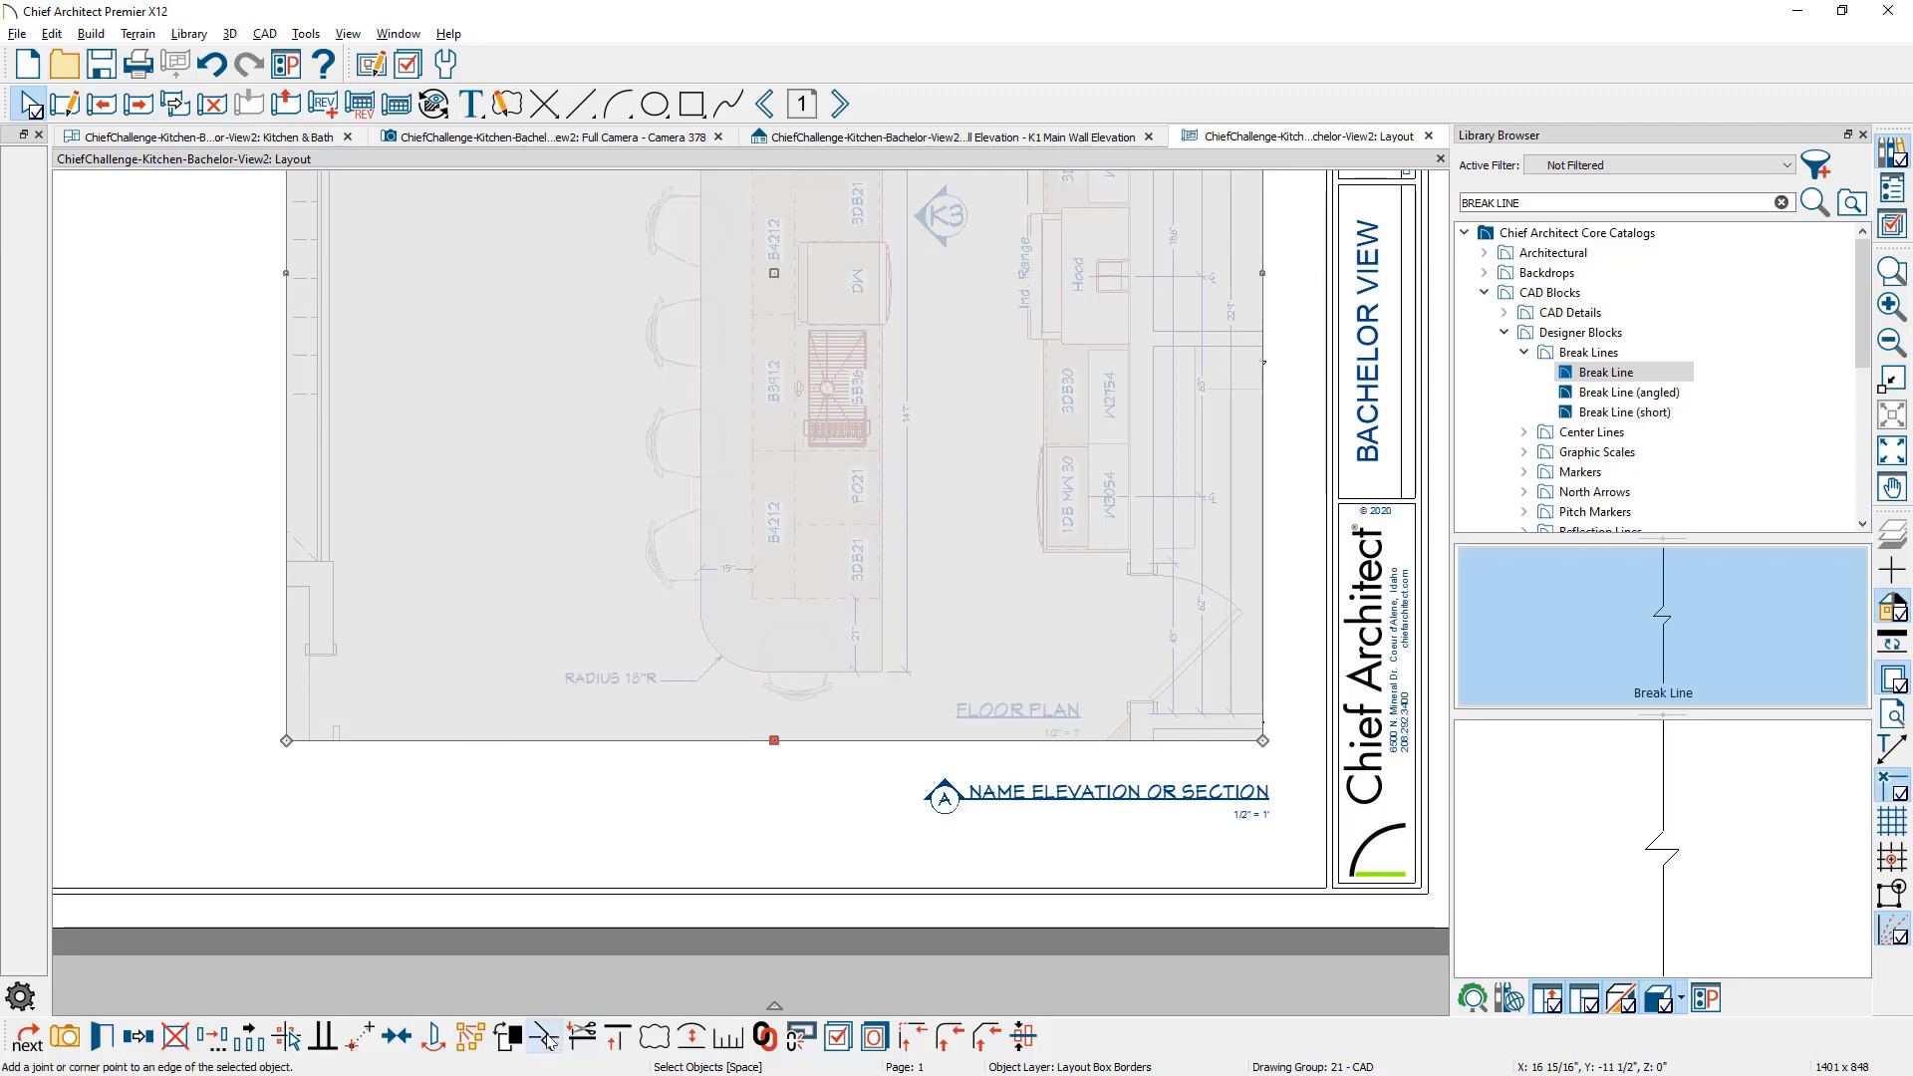
left_click(510, 844)
left_click(490, 739)
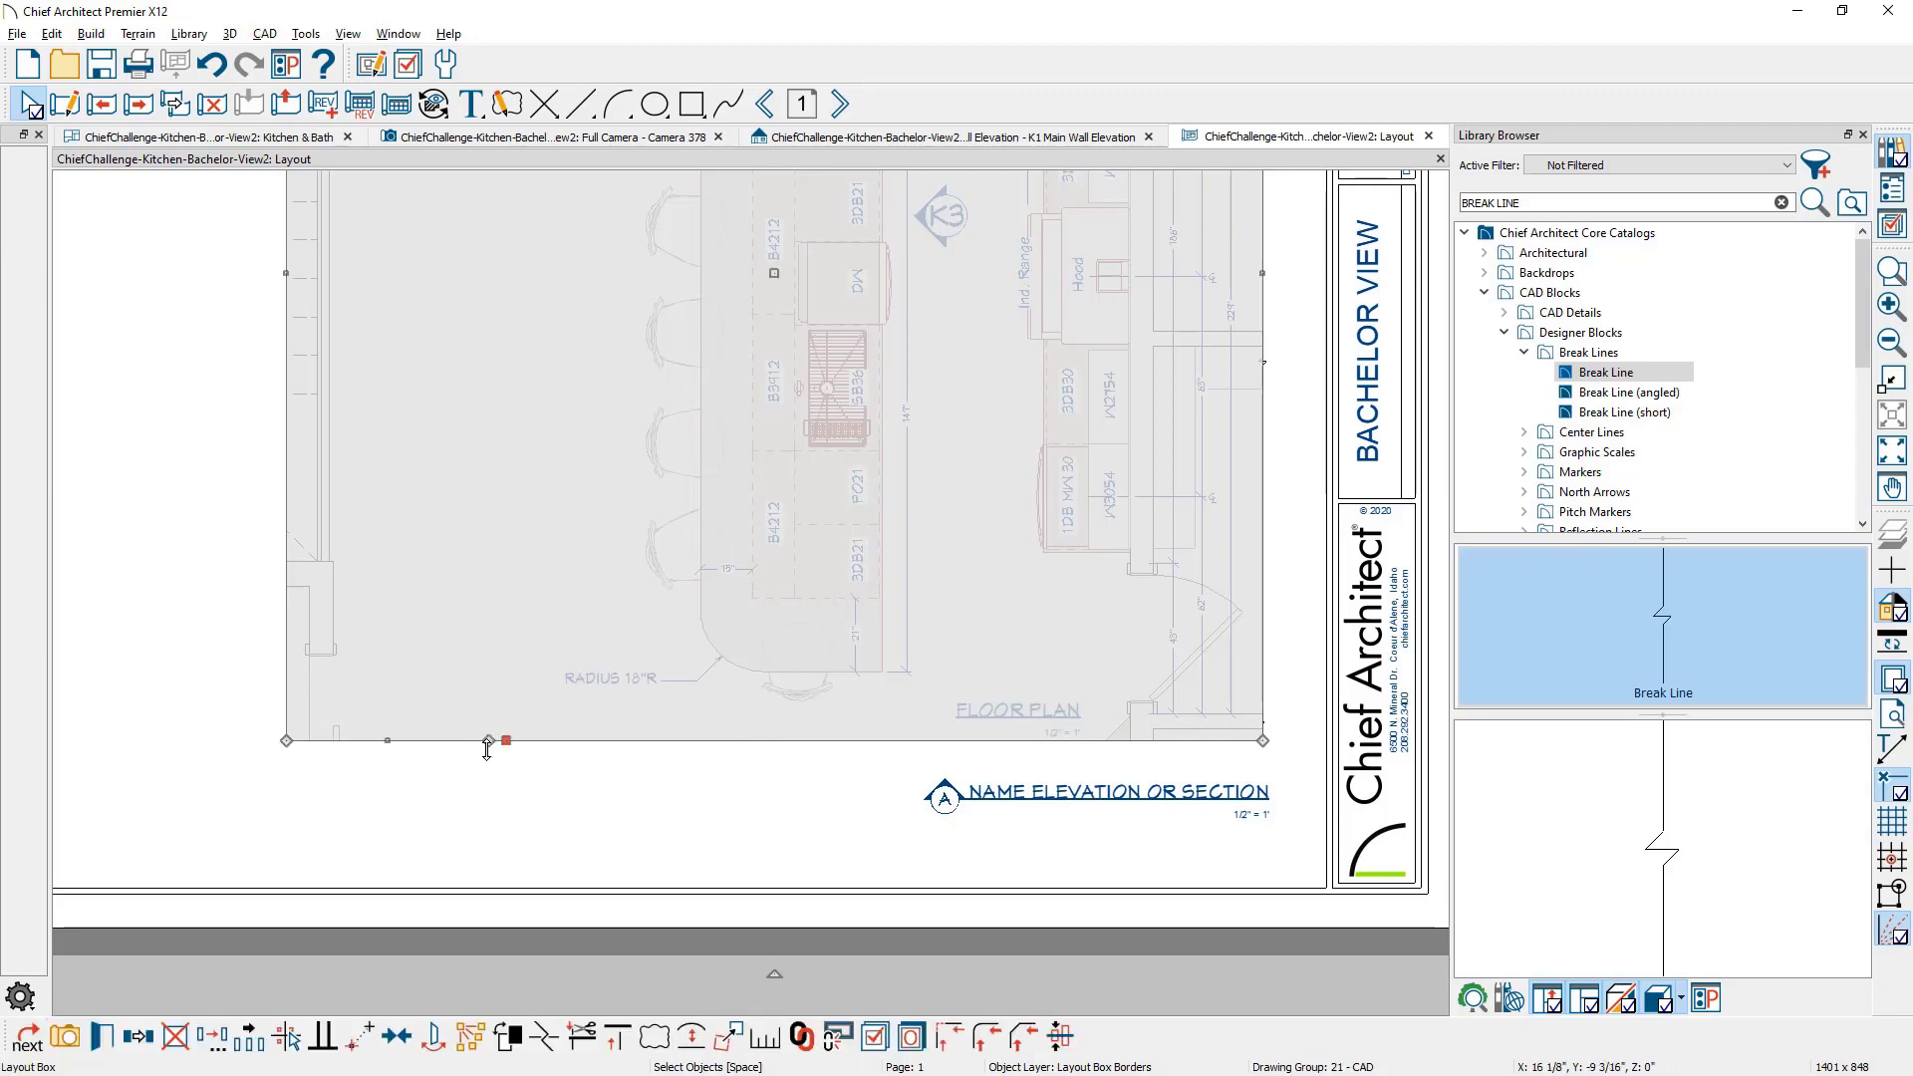
left_click_drag(391, 740, 388, 632)
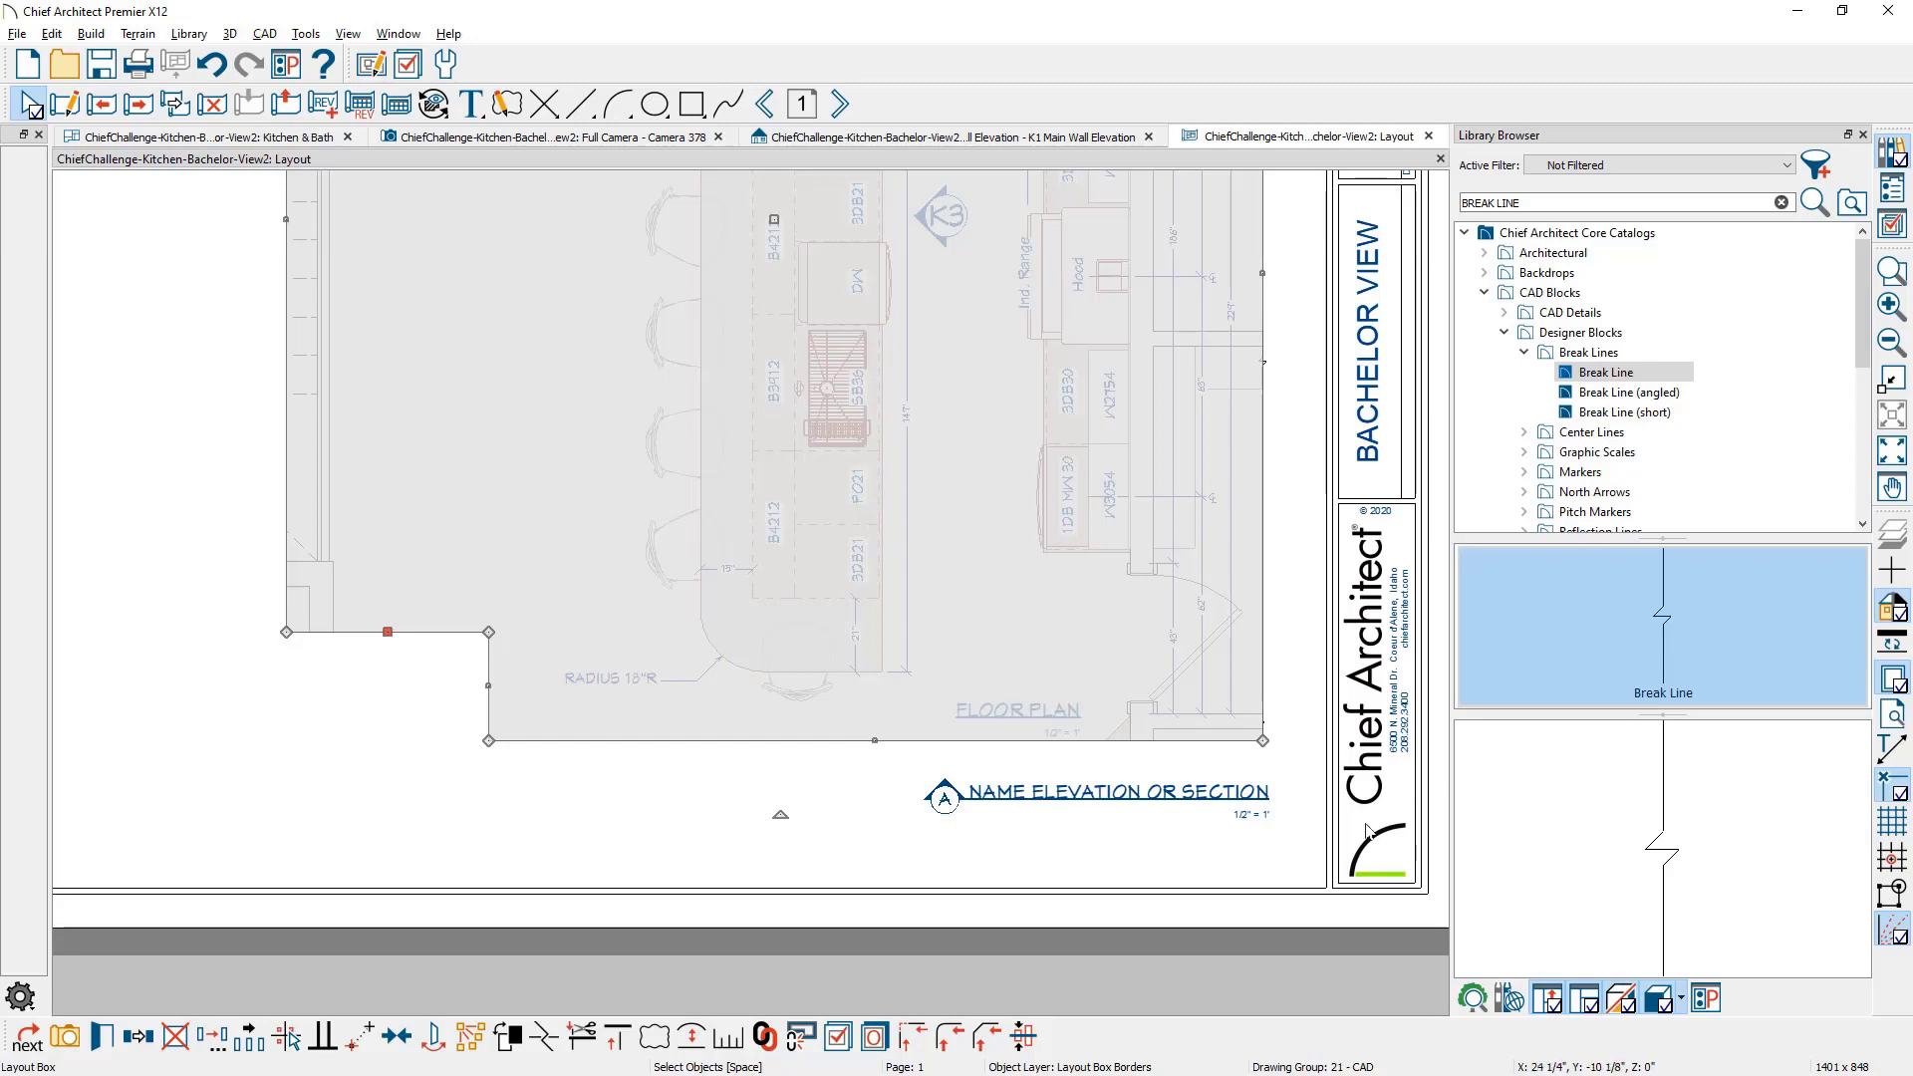
Step: Copy the break line to the stairwell wall's cropped horizontal stub and stretch it to span the wall thickness
left_click(1274, 735)
left_click(1264, 721)
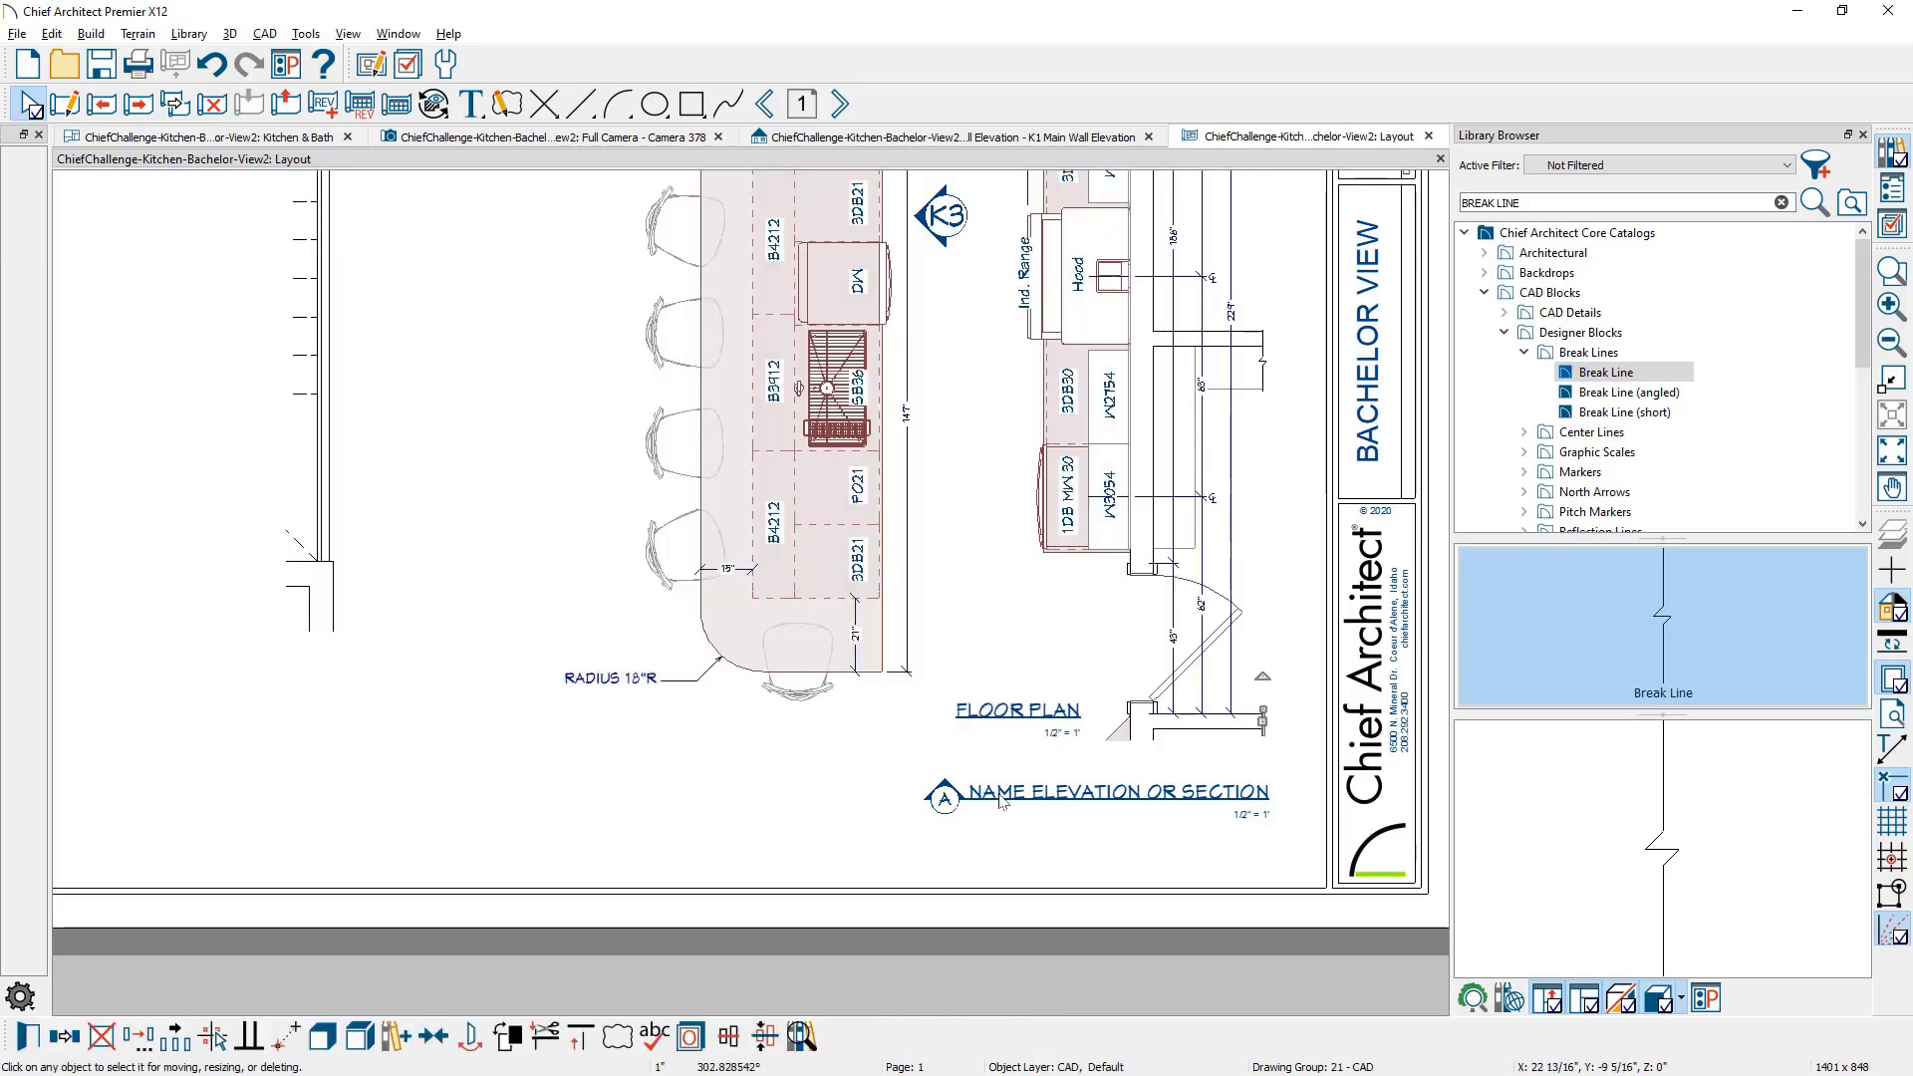
left_click(63, 1036)
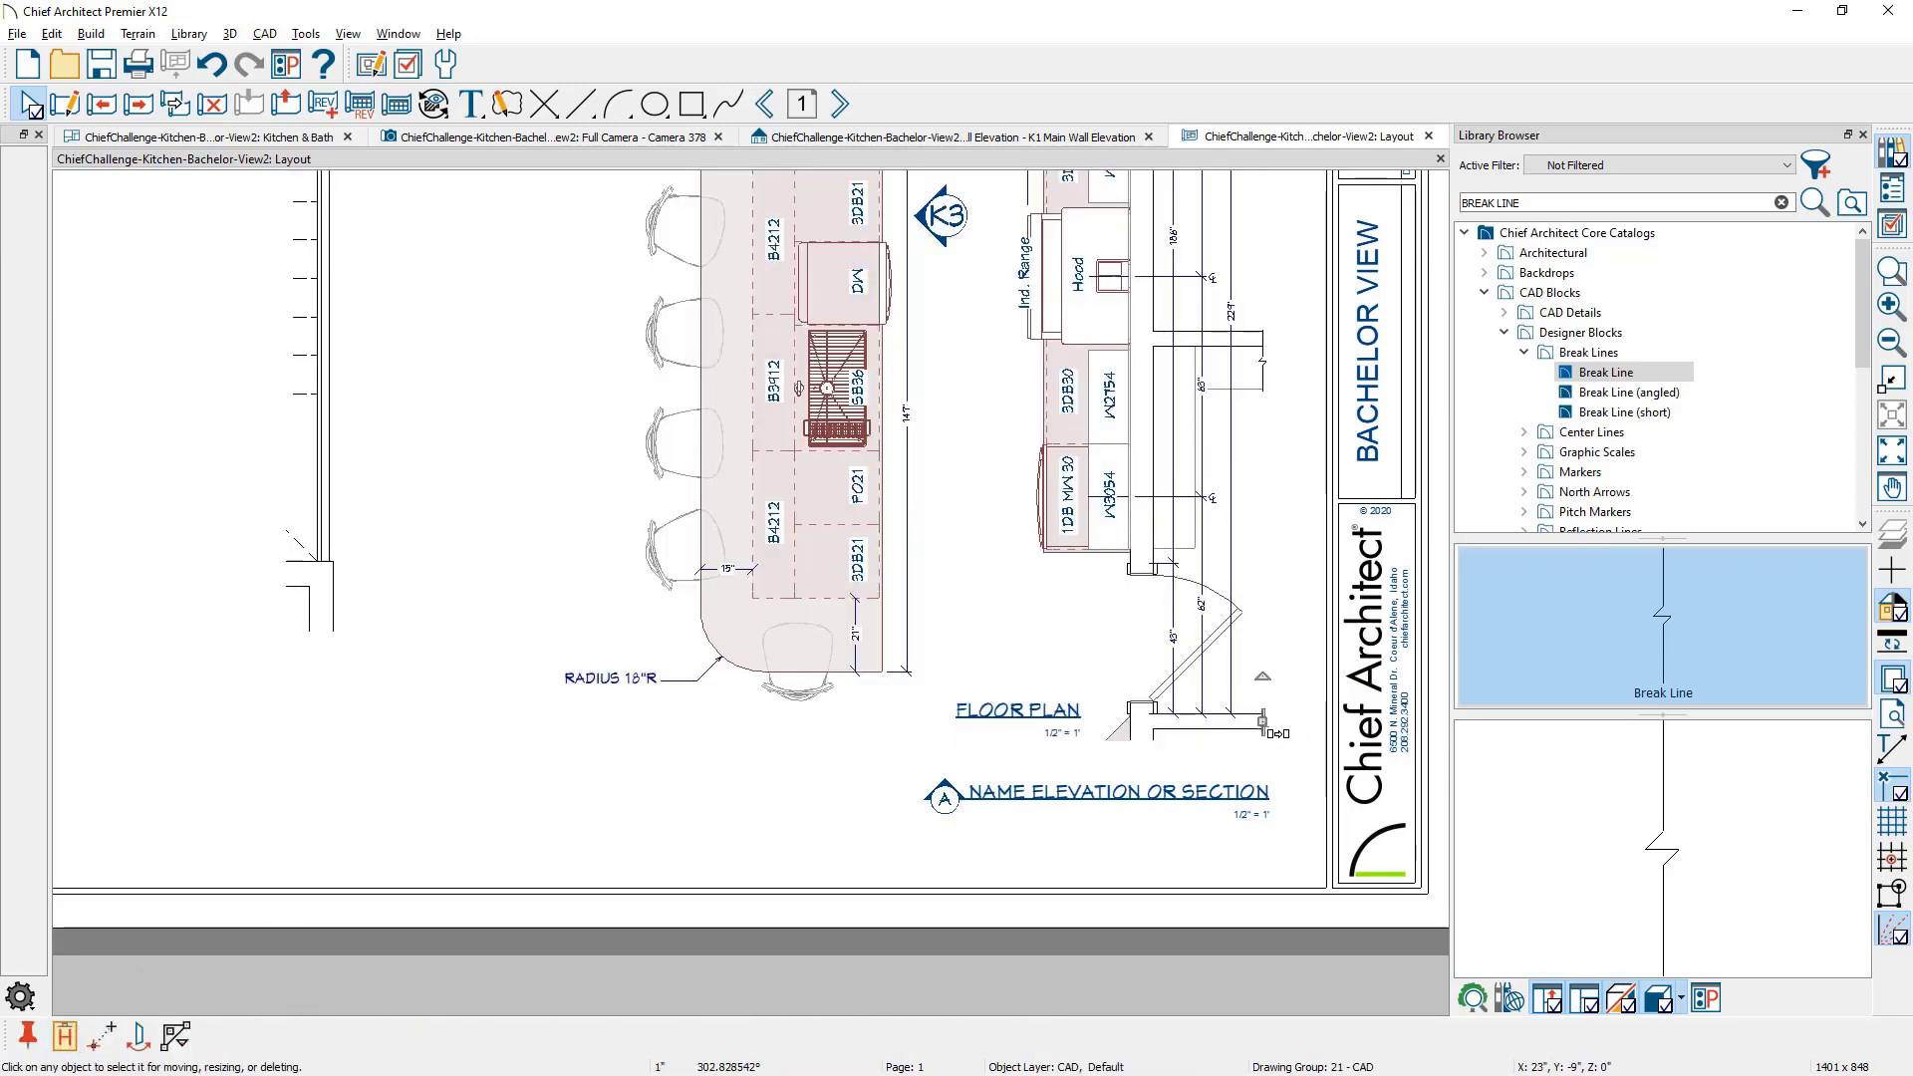
left_click_drag(1263, 724, 287, 576)
scroll(287, 575, "up", 5)
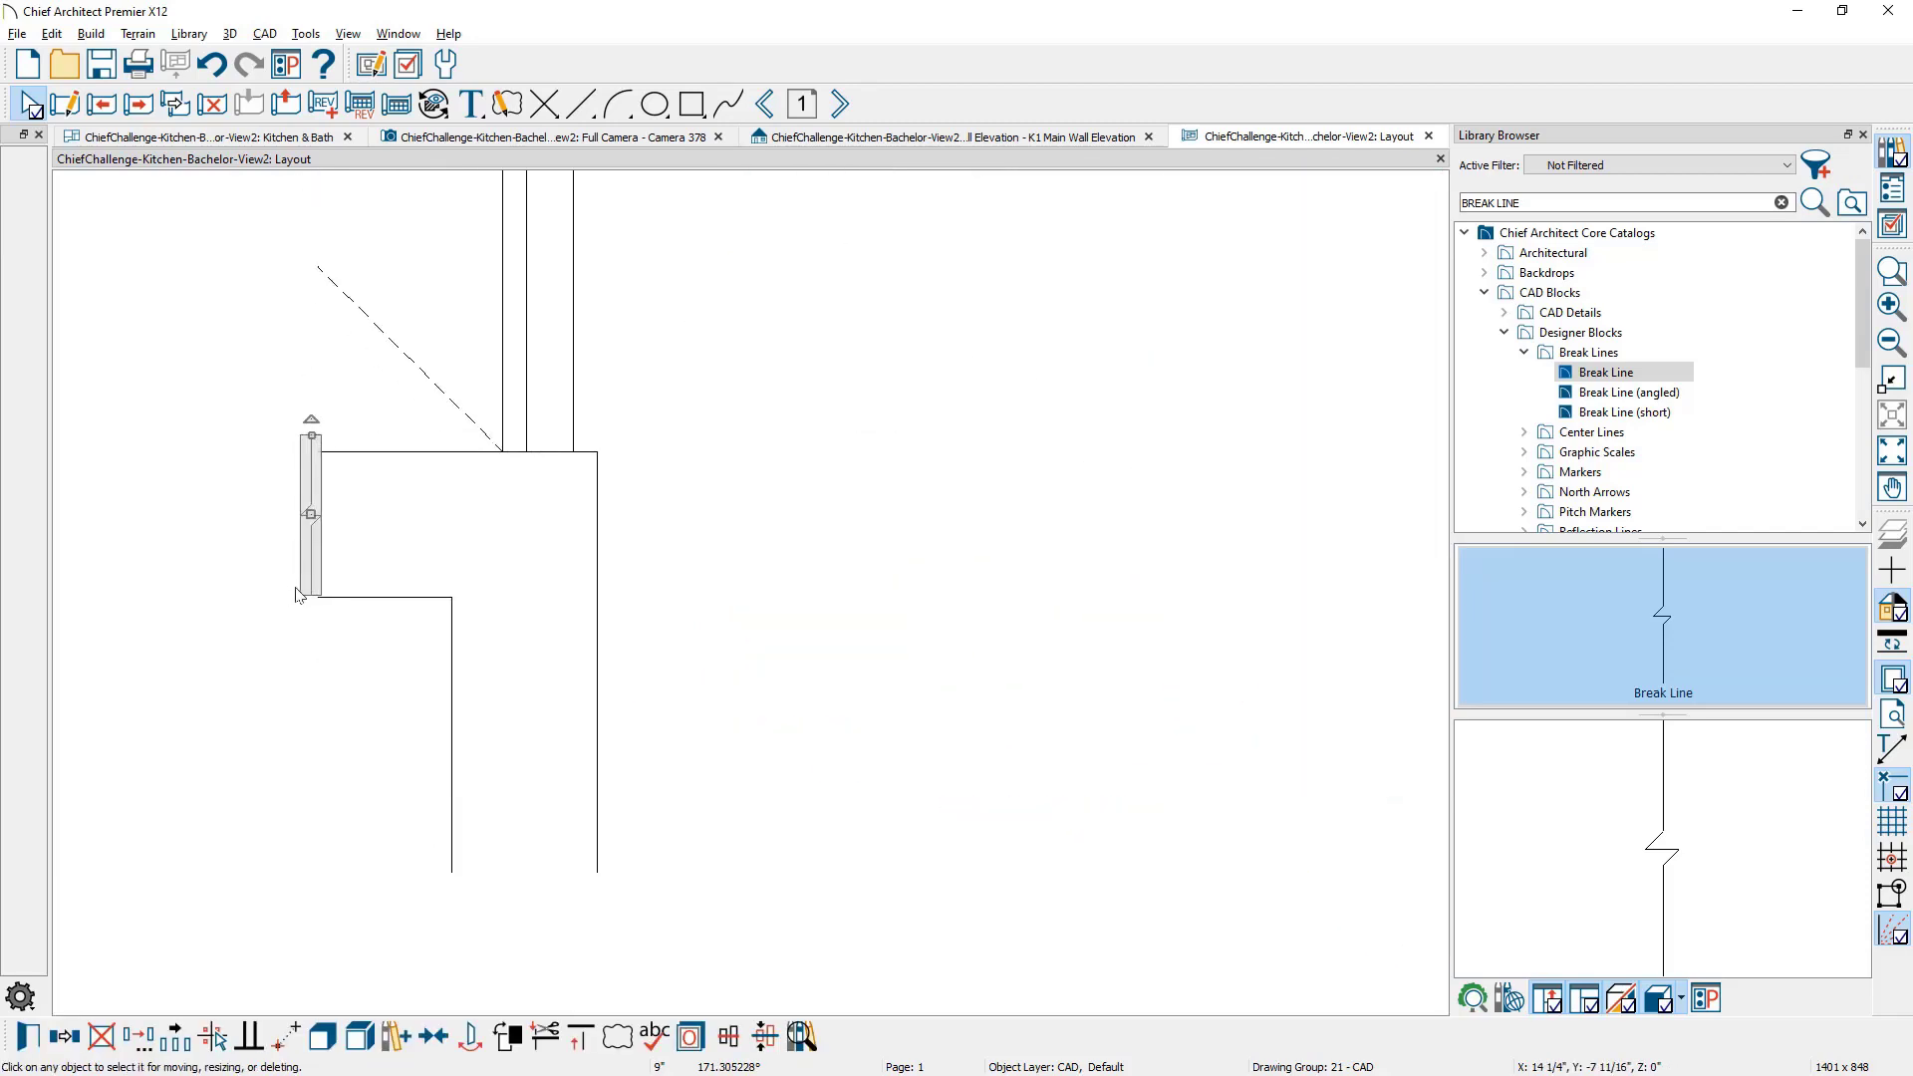
left_click(317, 598)
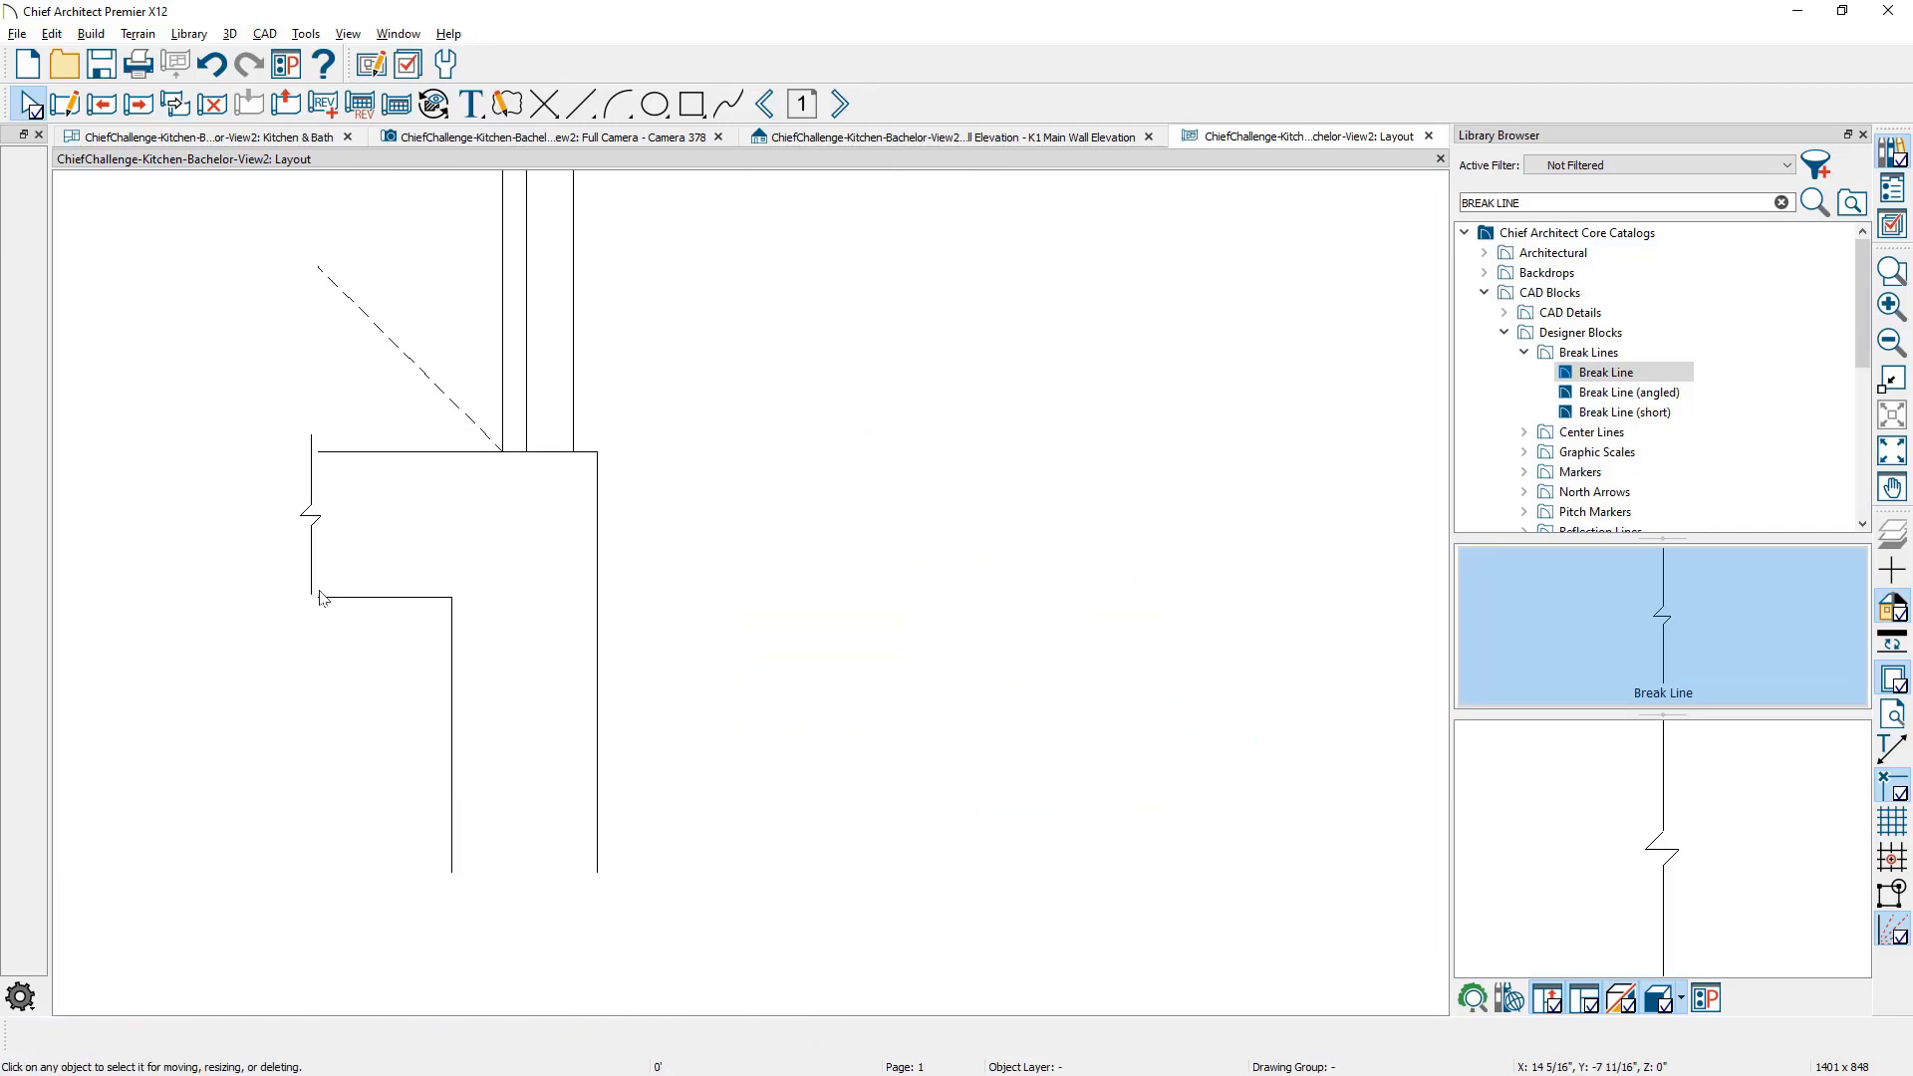
left_click(321, 608)
left_click_drag(321, 595, 323, 616)
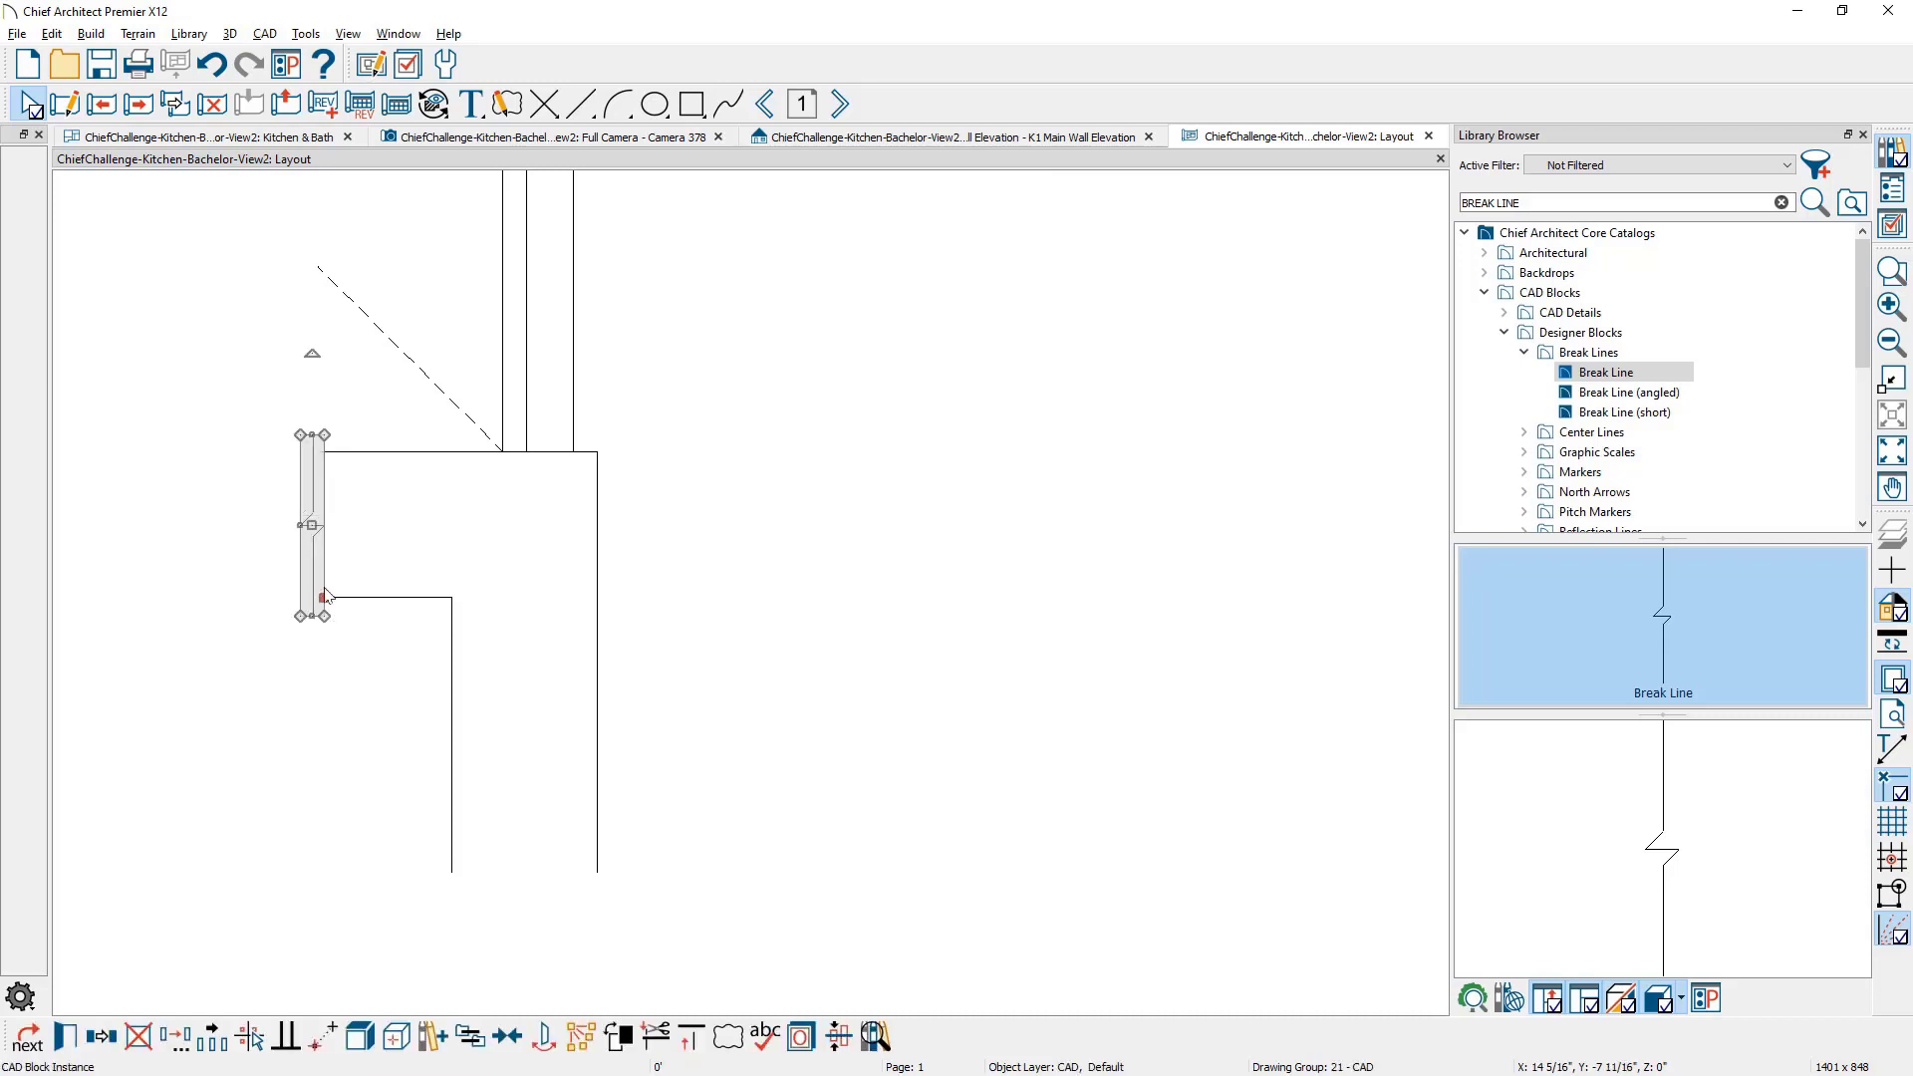
Step: Copy the stairwell break line, rotate the copy to horizontal and place it across the wall's cropped lower end
left_click_drag(312, 525, 499, 790)
scroll(320, 520, "down", 2)
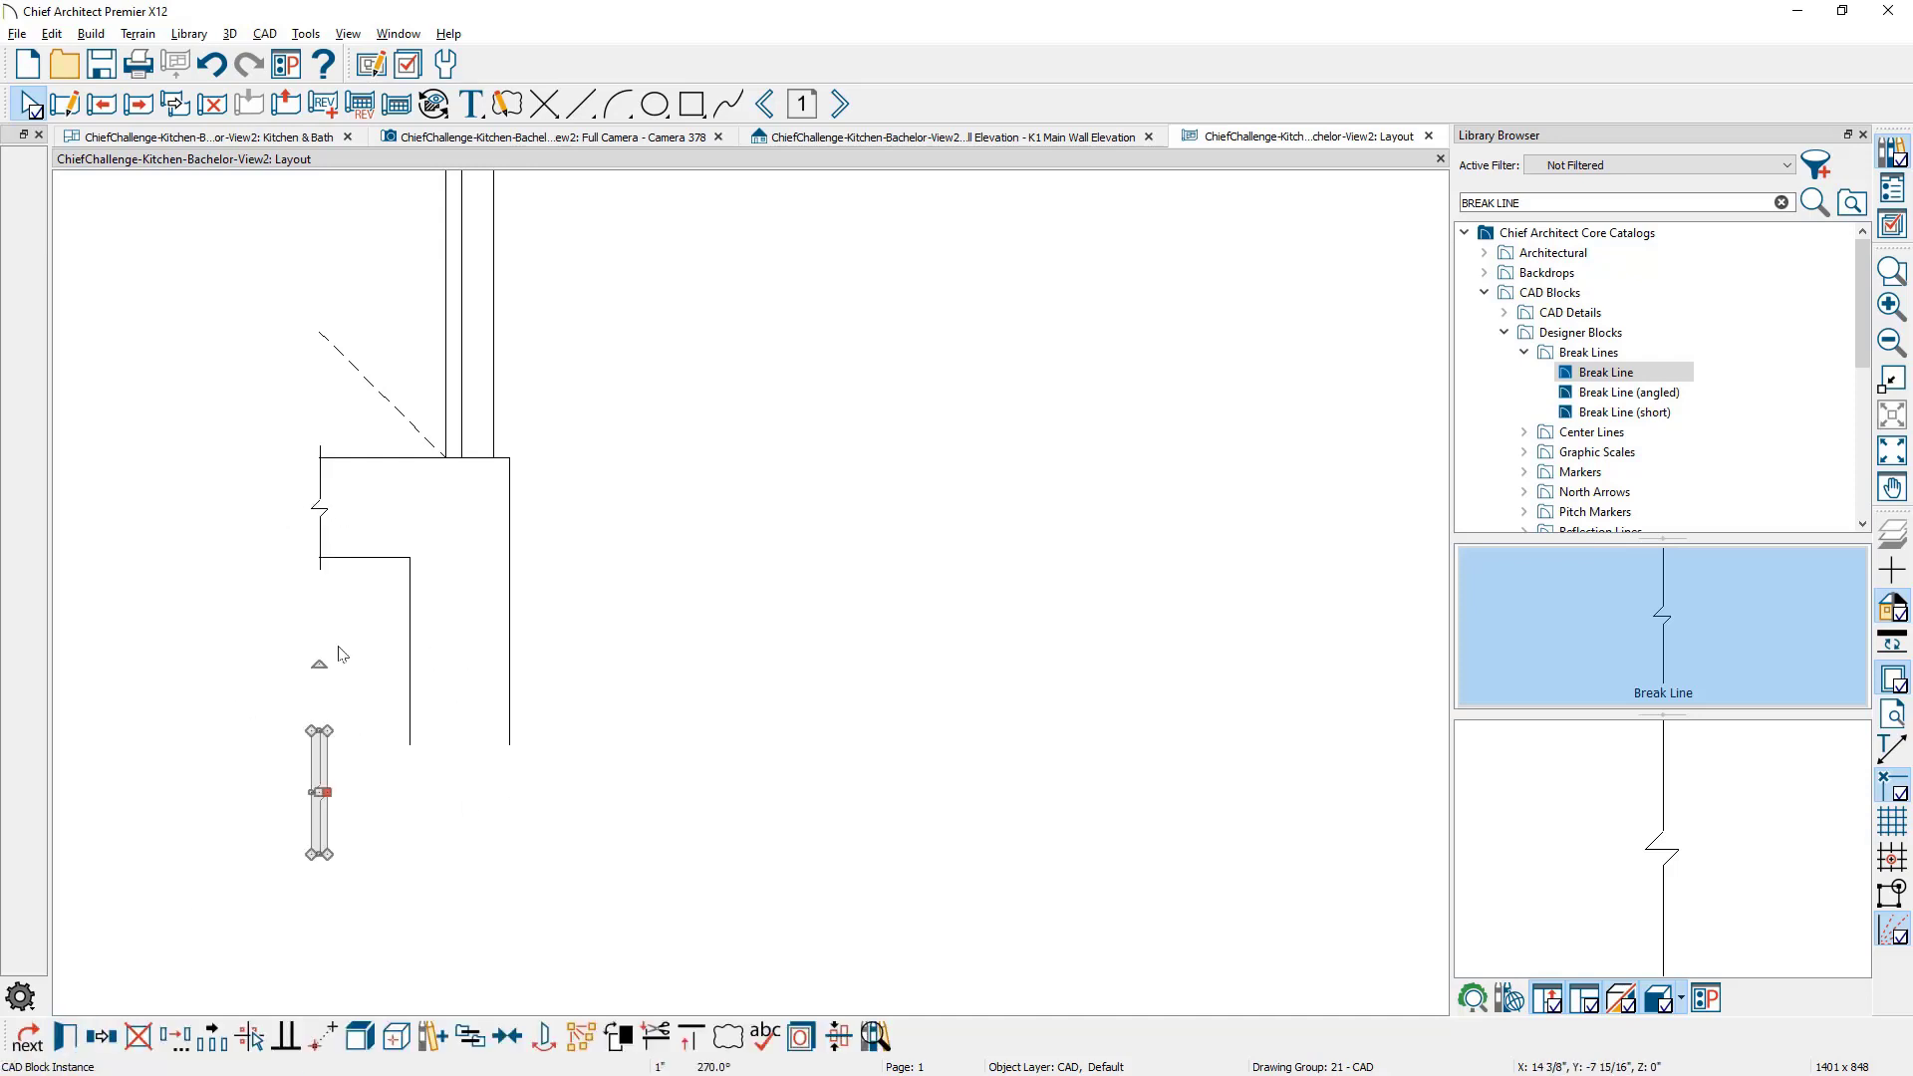
left_click_drag(319, 666, 149, 794)
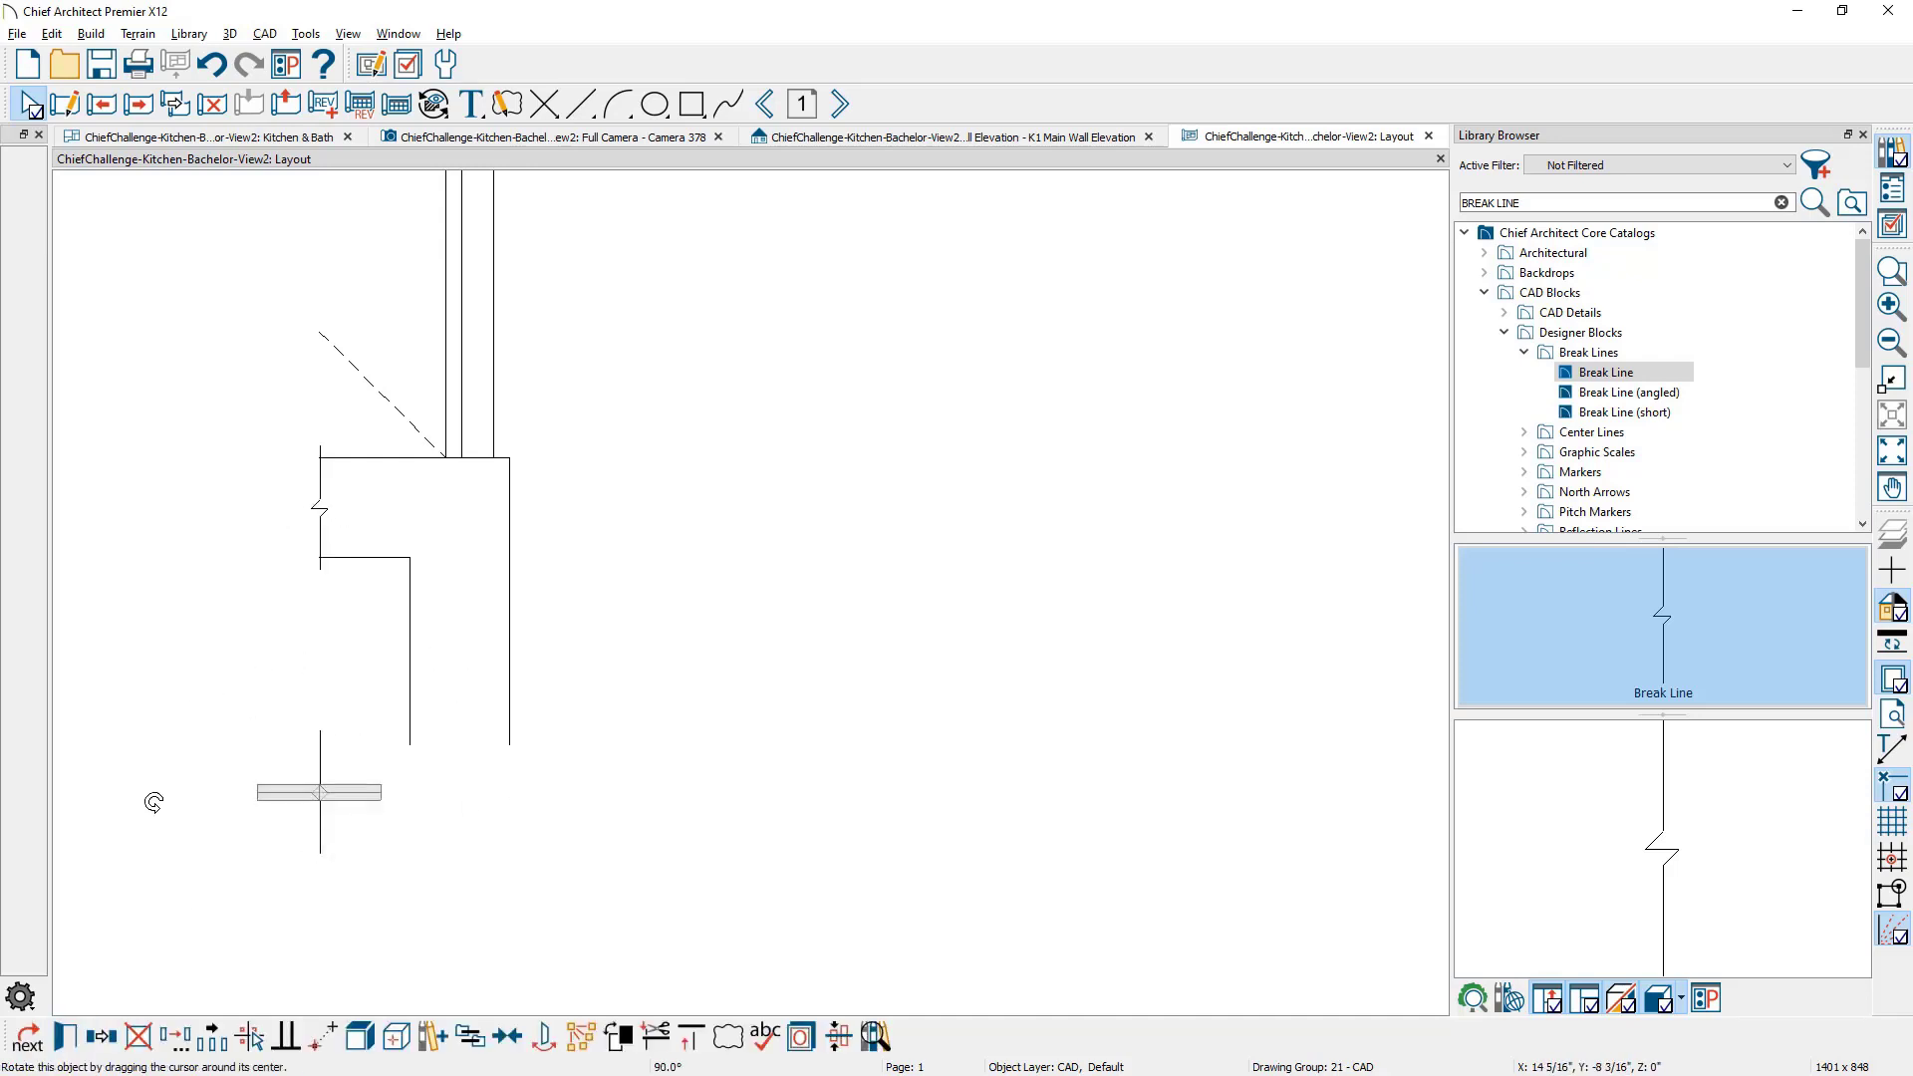
left_click_drag(321, 794, 459, 742)
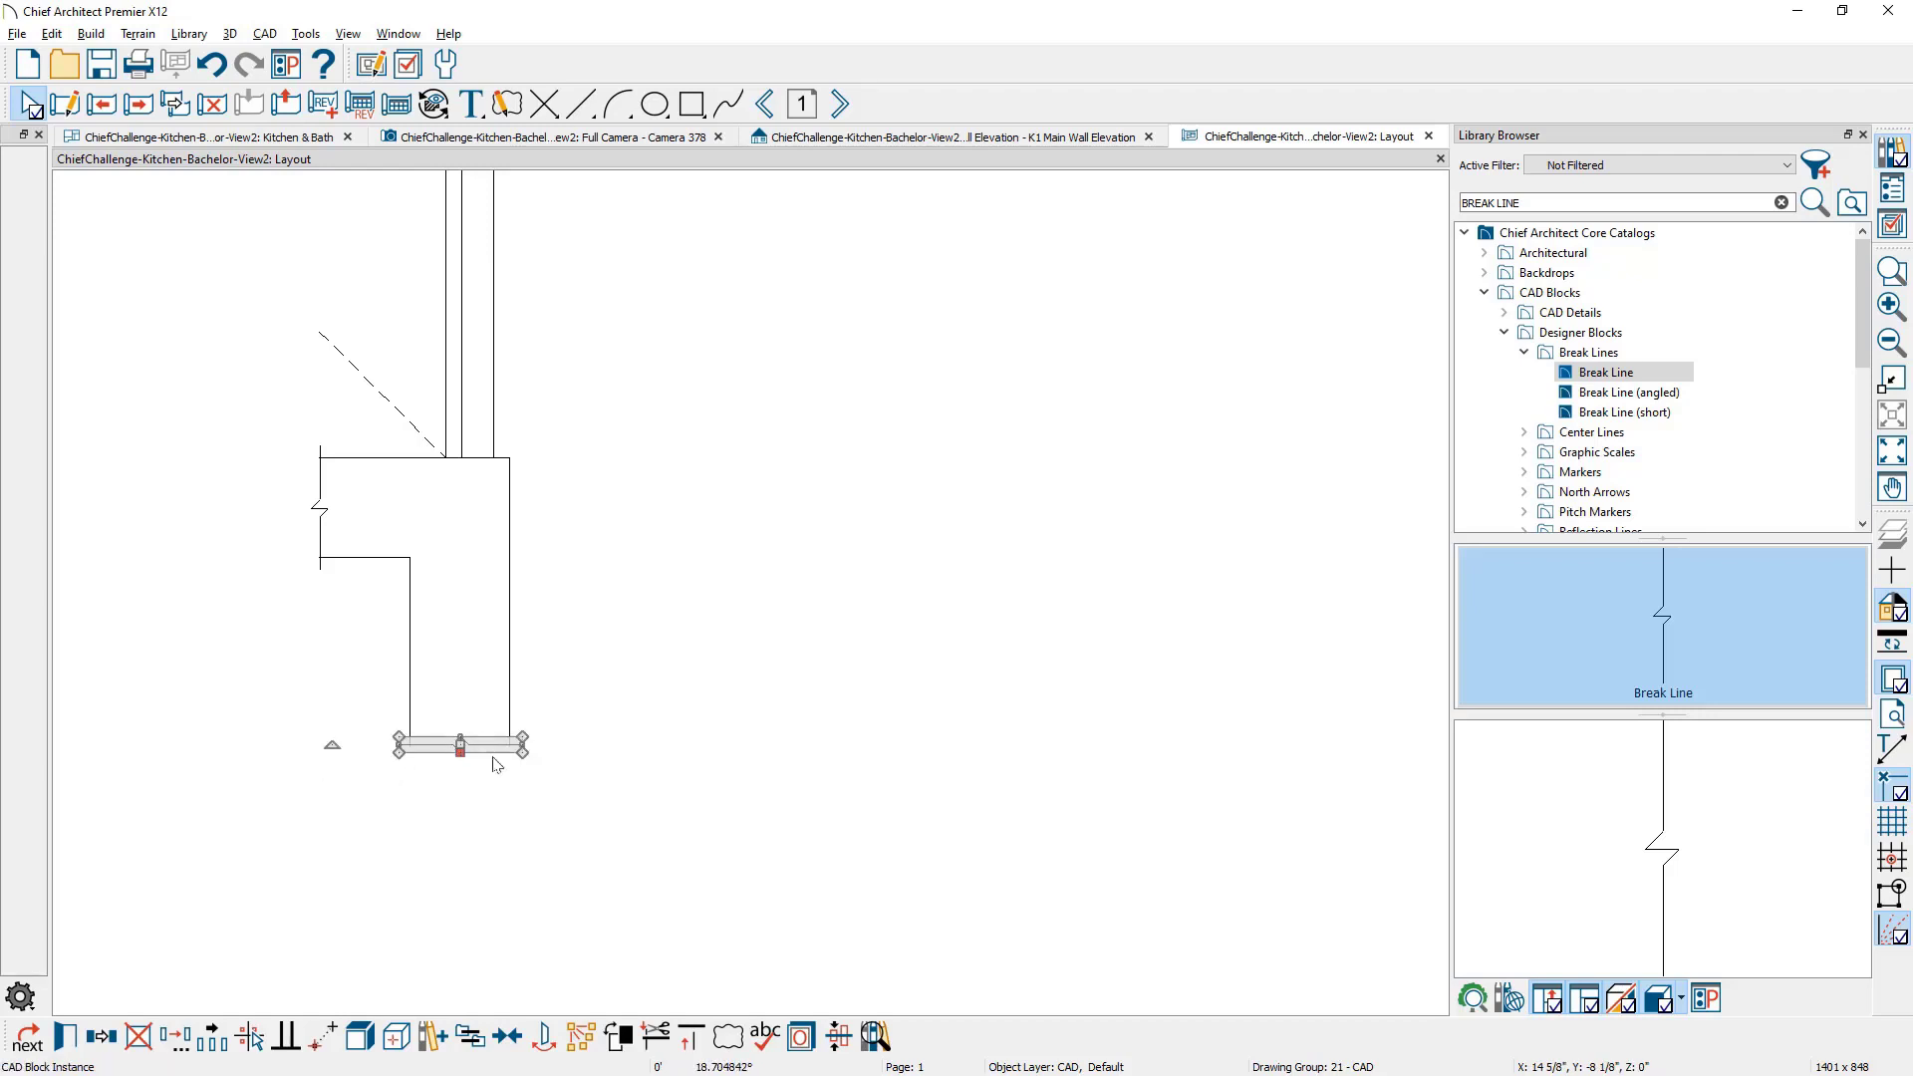
left_click(492, 759)
scroll(576, 747, "down", 3)
scroll(575, 752, "down", 5)
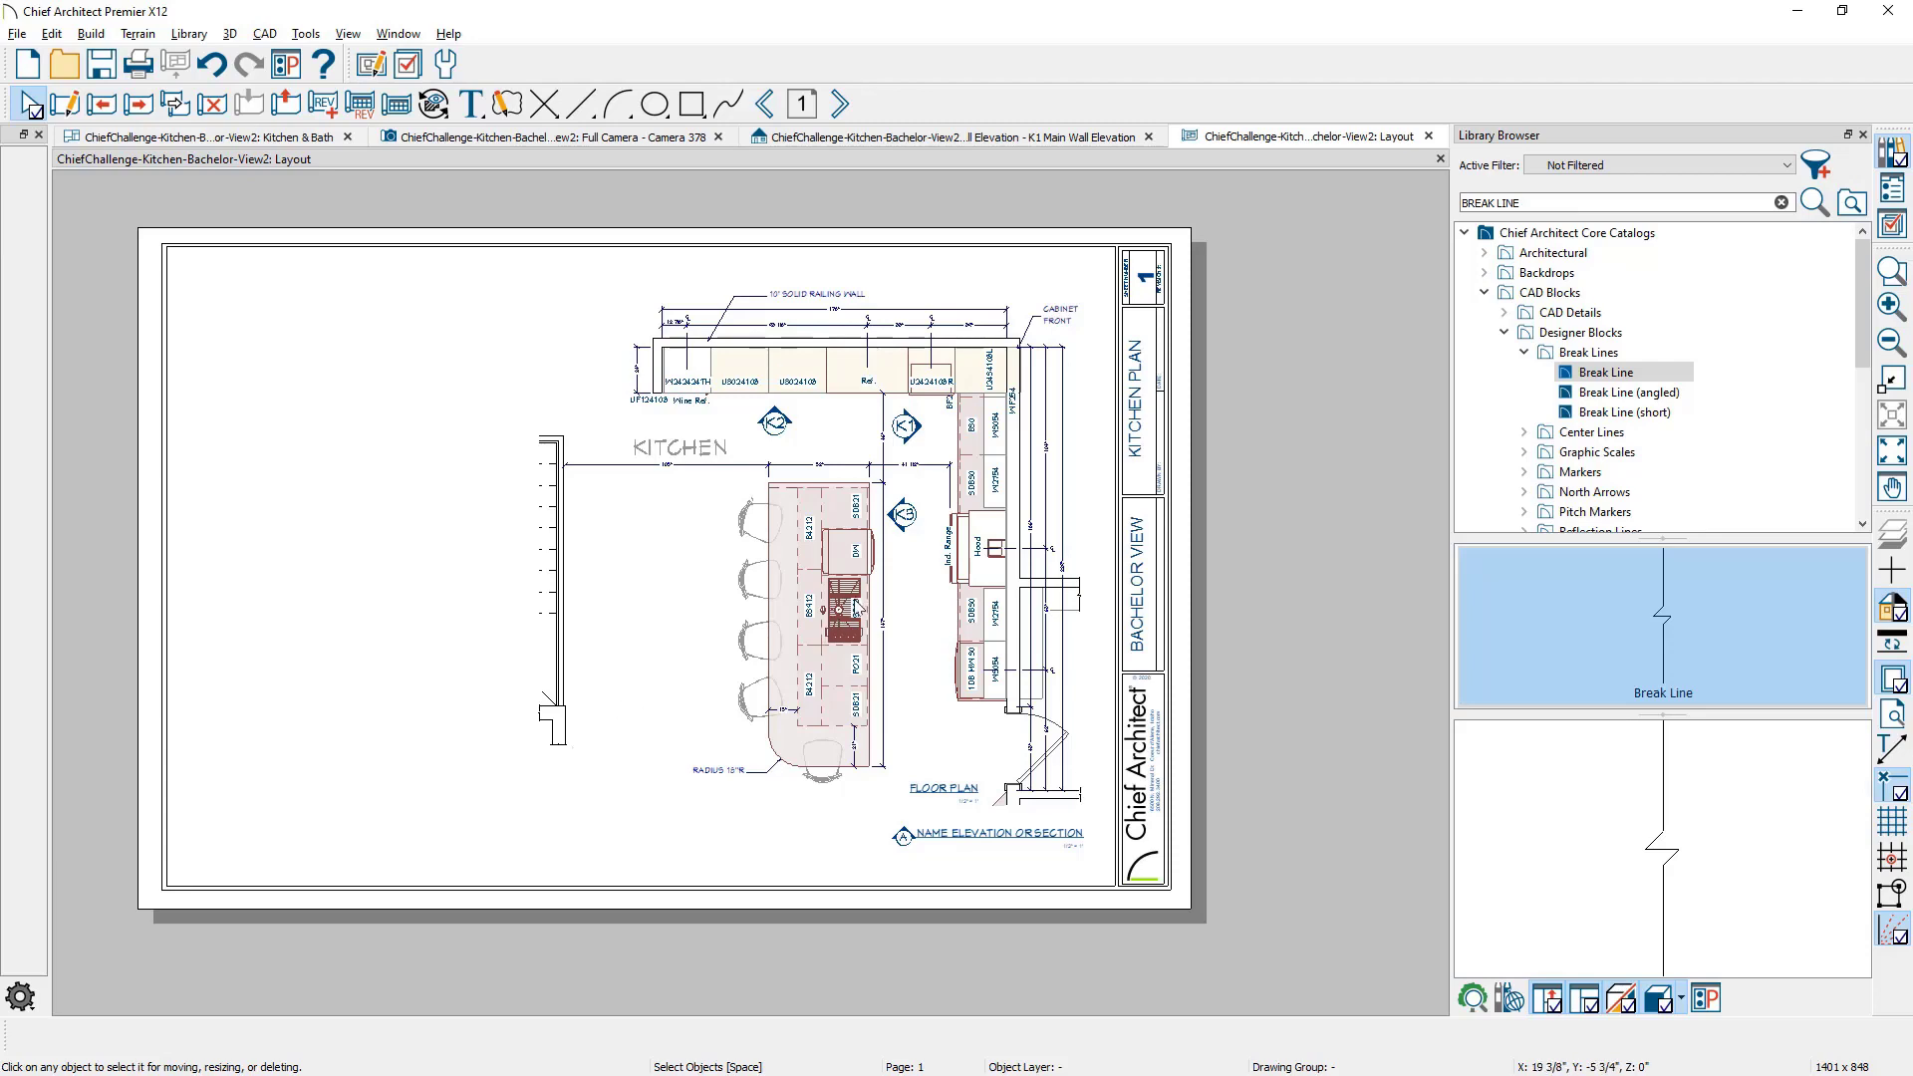
Step: Open the K1 Main Wall elevation and begin sending it to the layout at a scale of 1/4 in = 1 ft
key("ctrl+Tab")
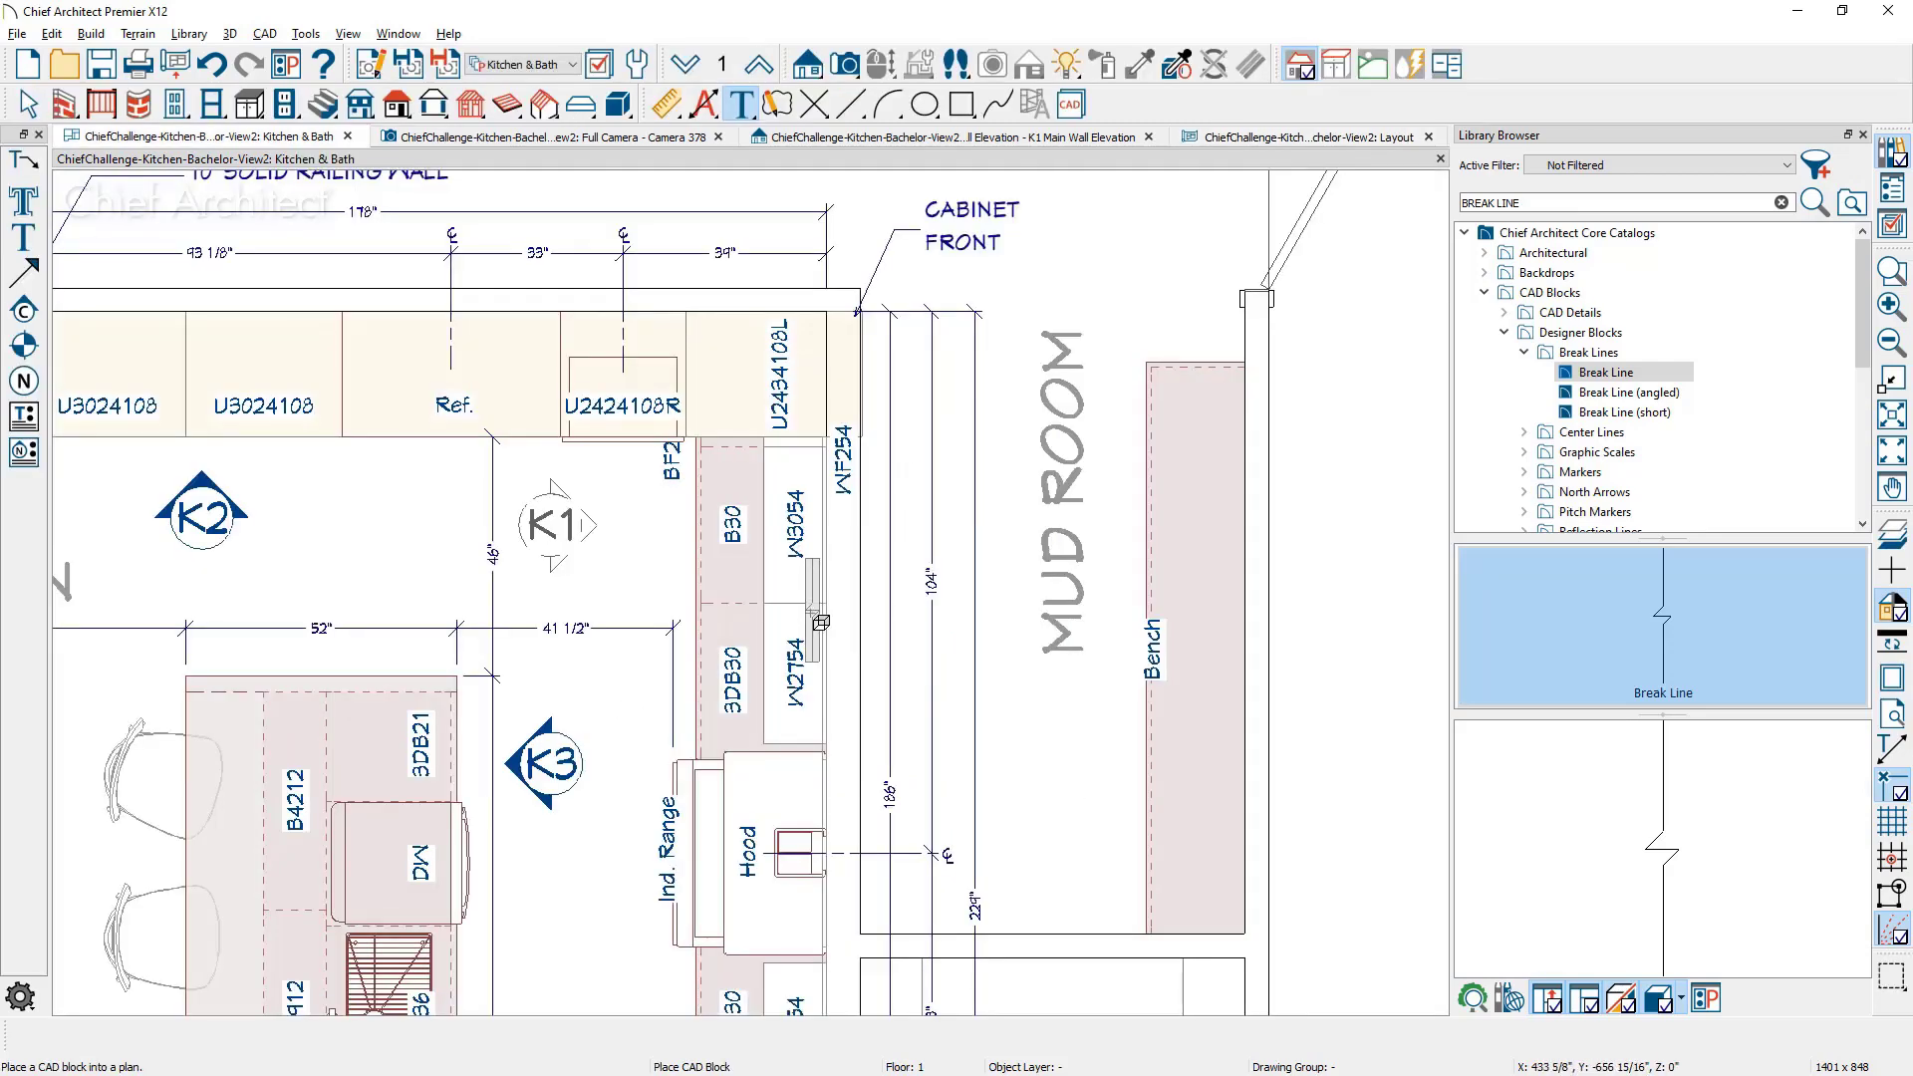
key("space")
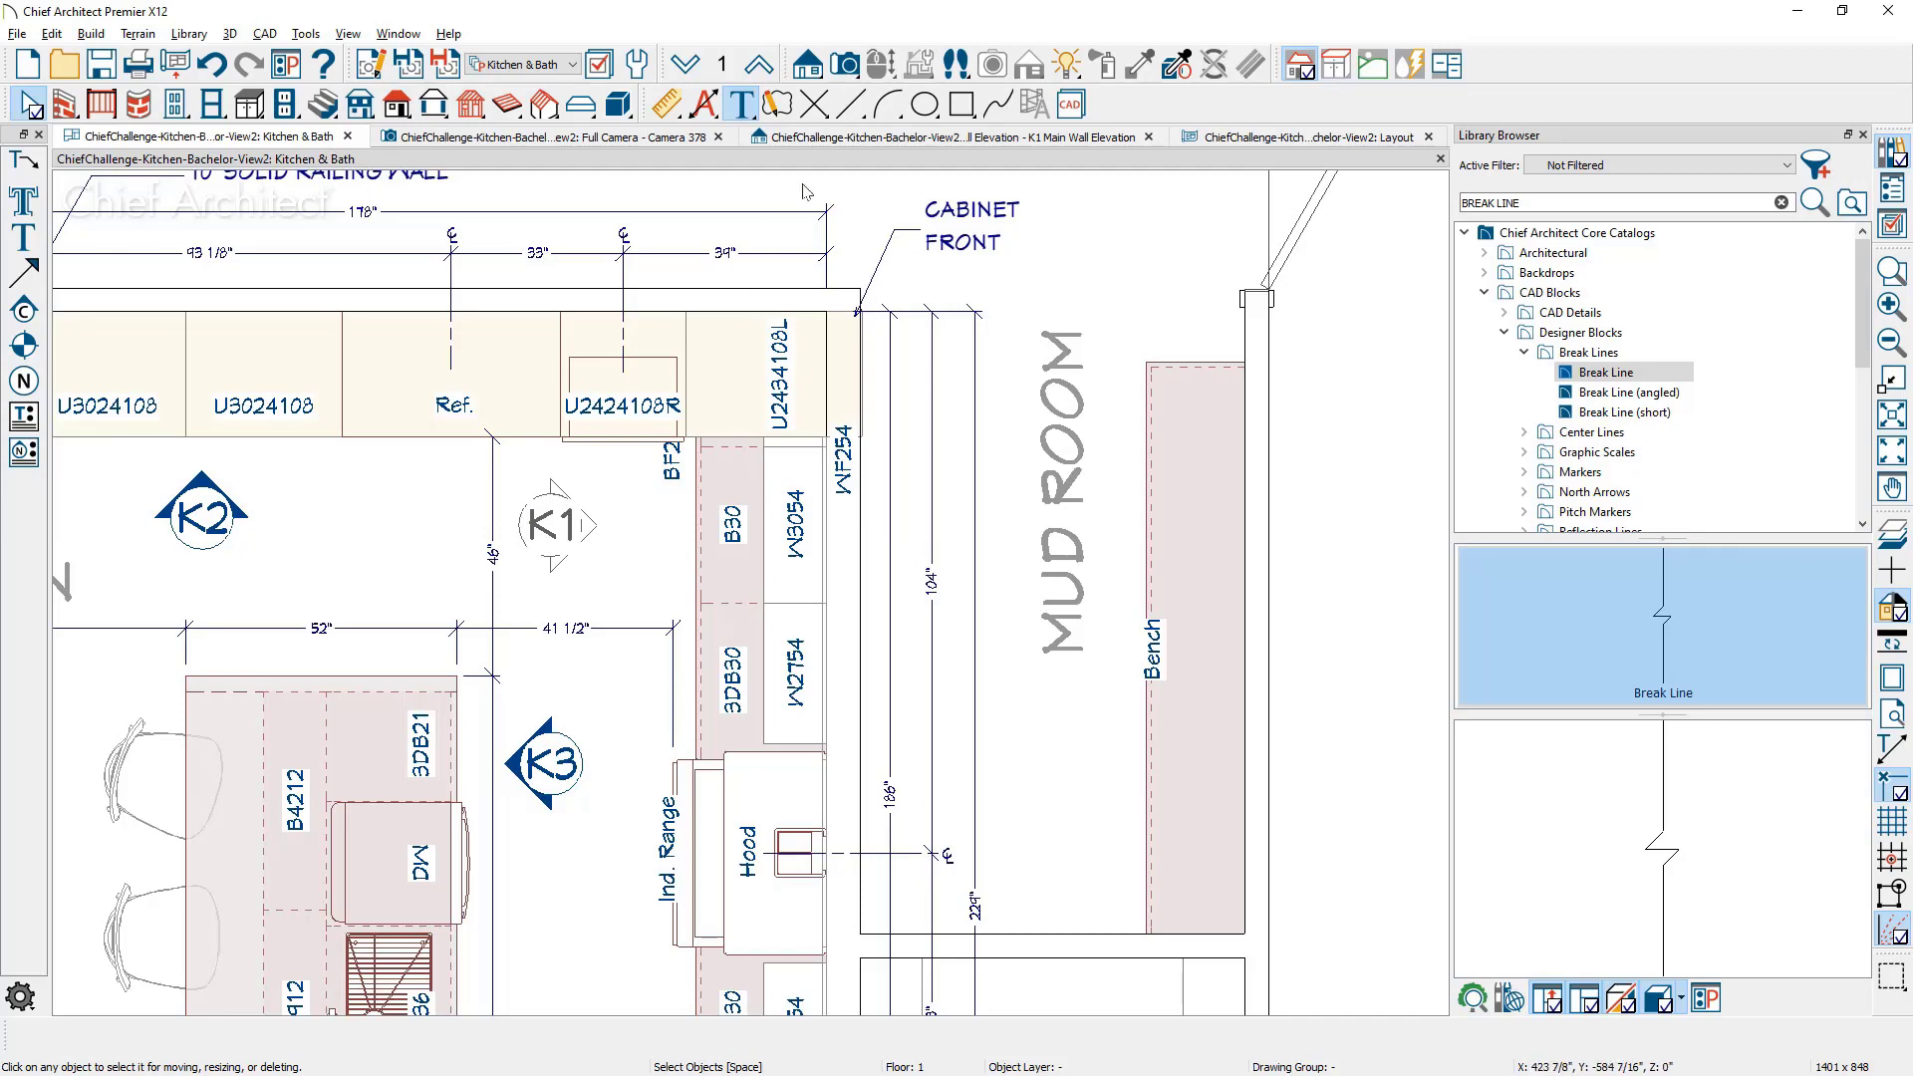
left_click(871, 143)
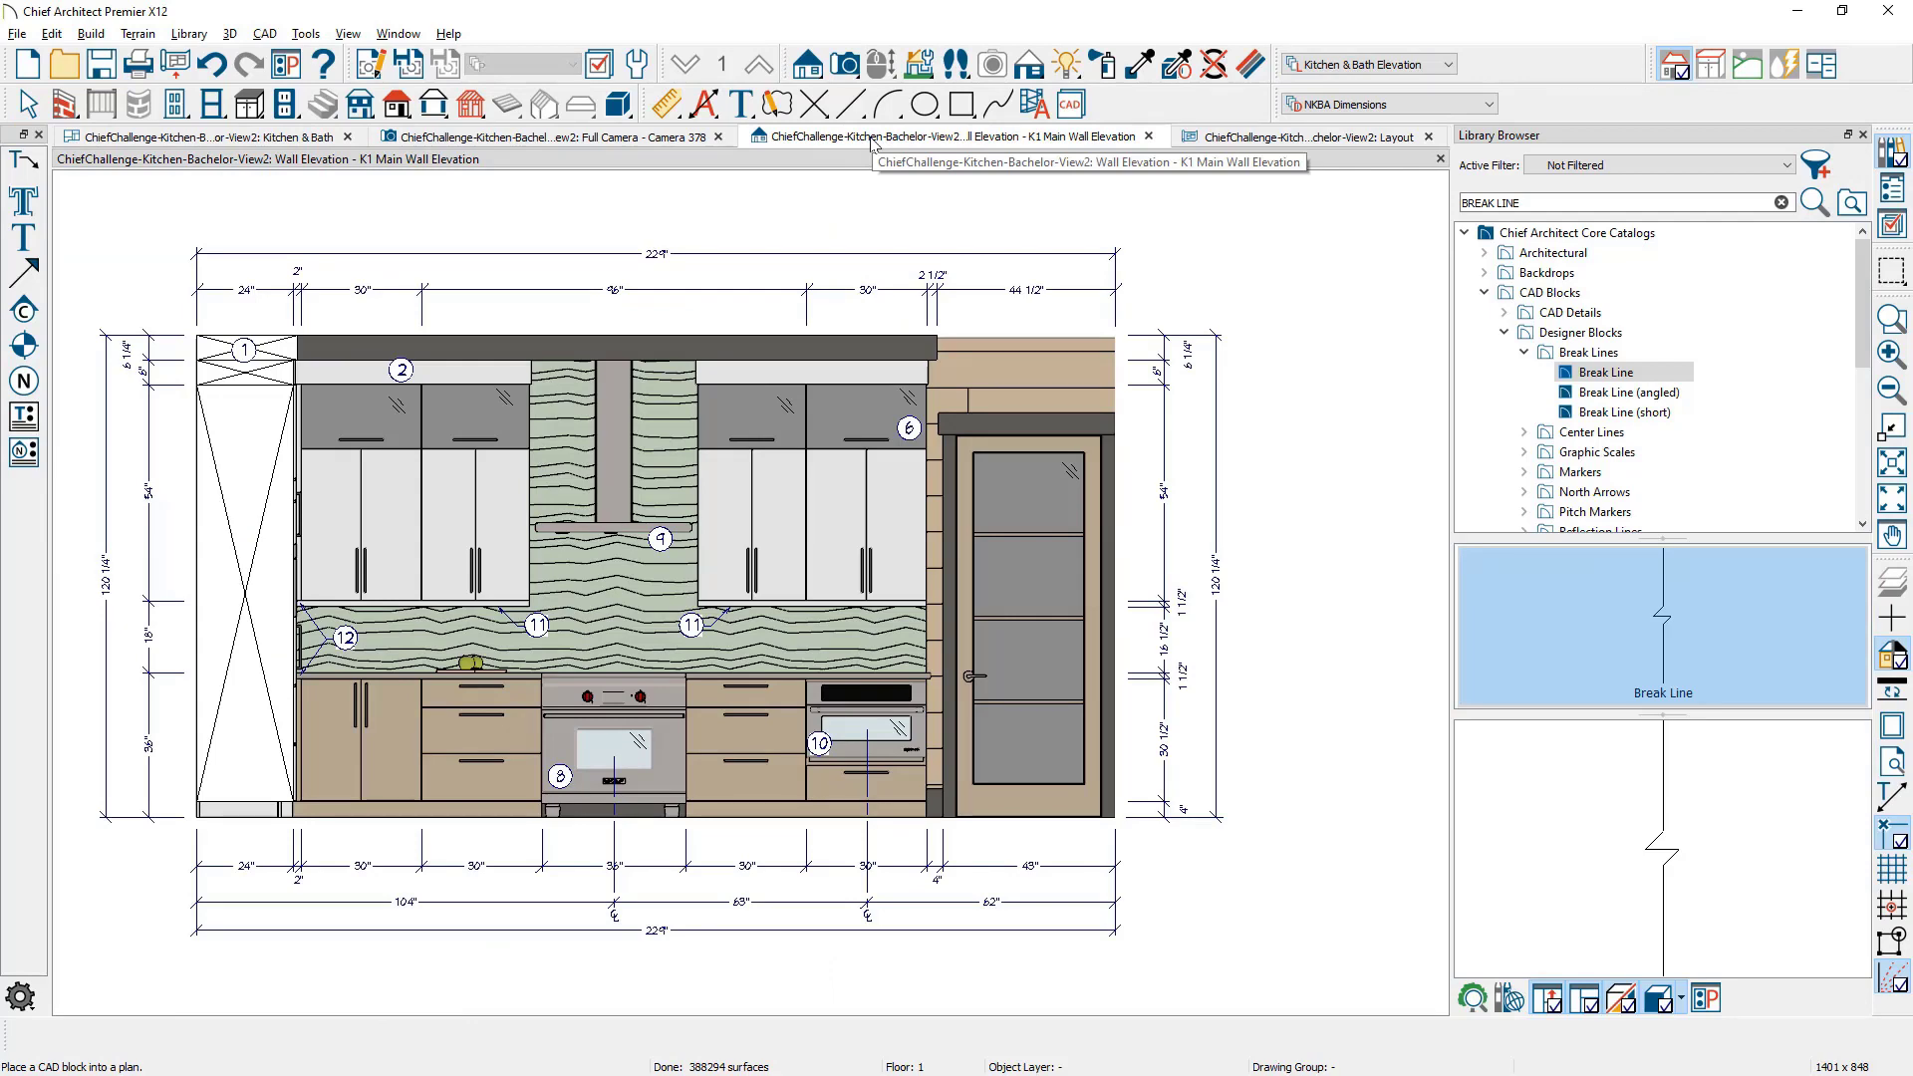
left_click(17, 34)
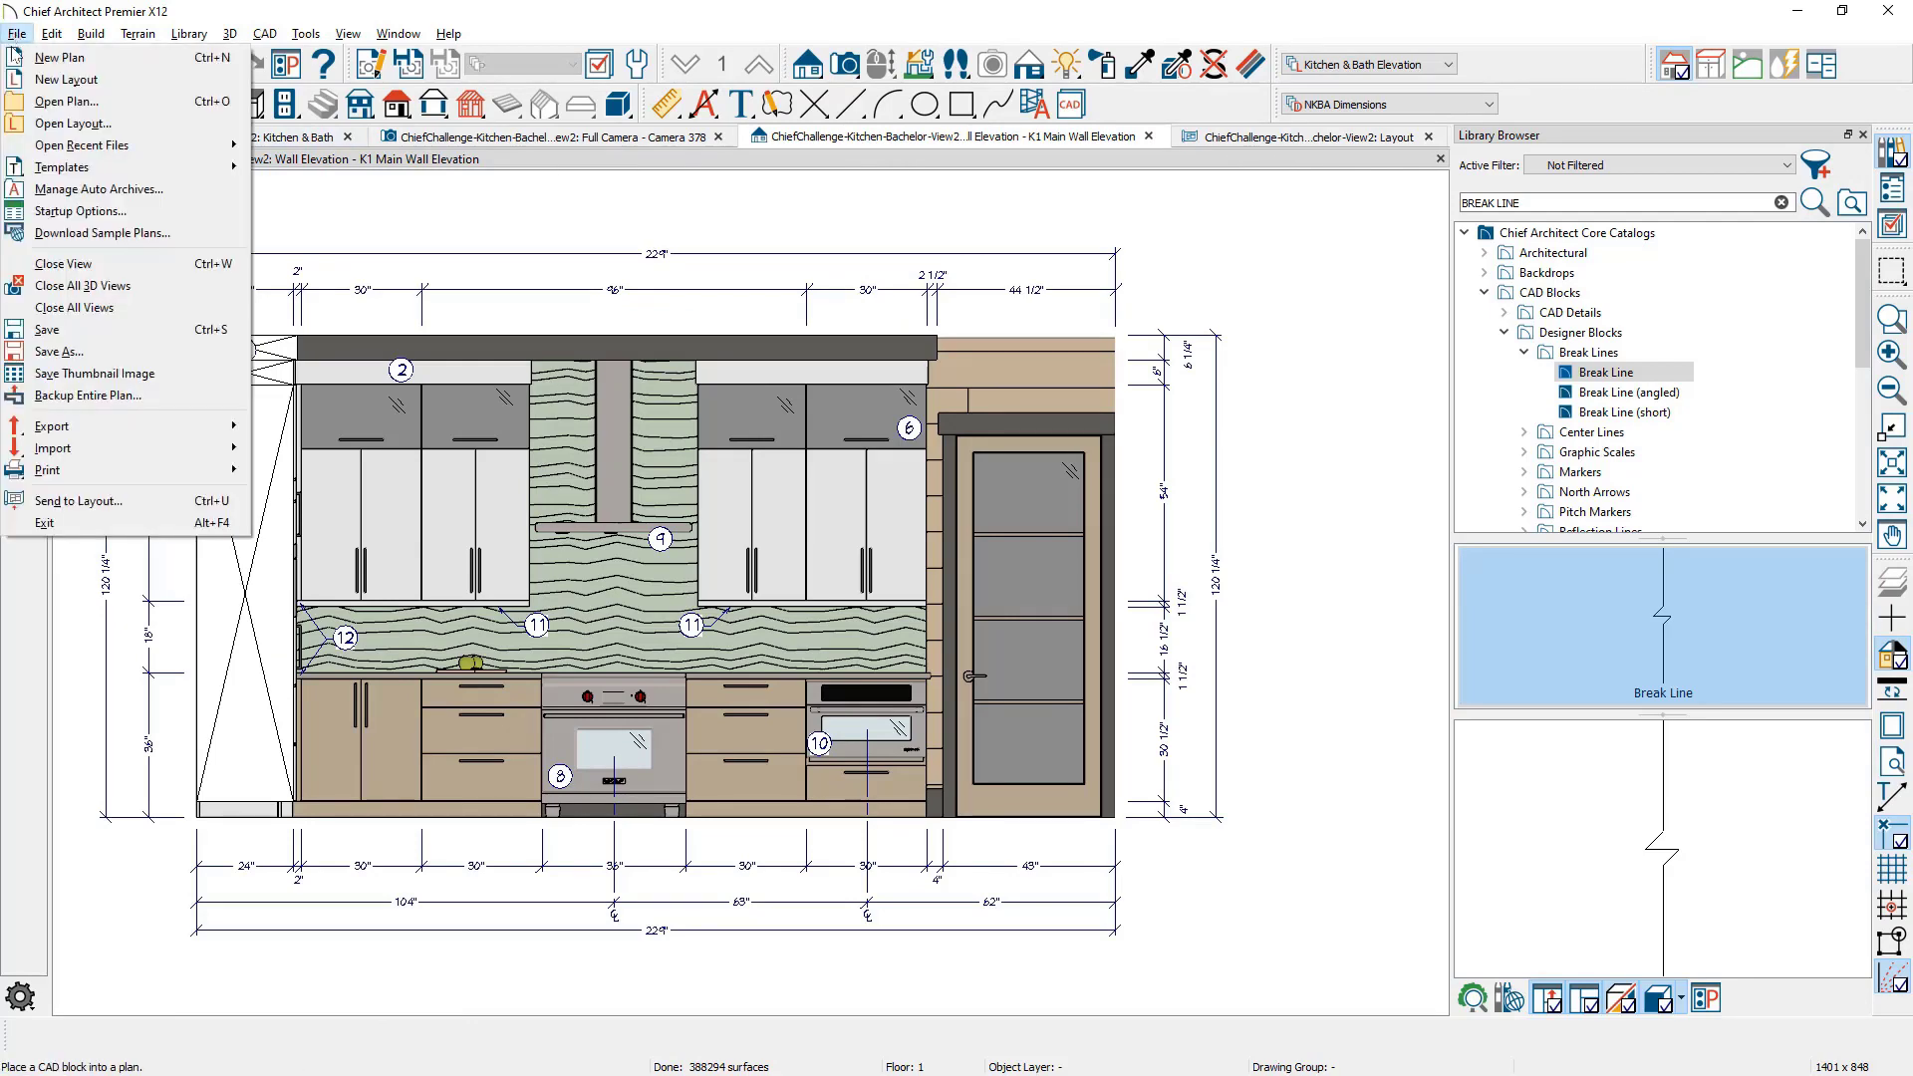
left_click(162, 503)
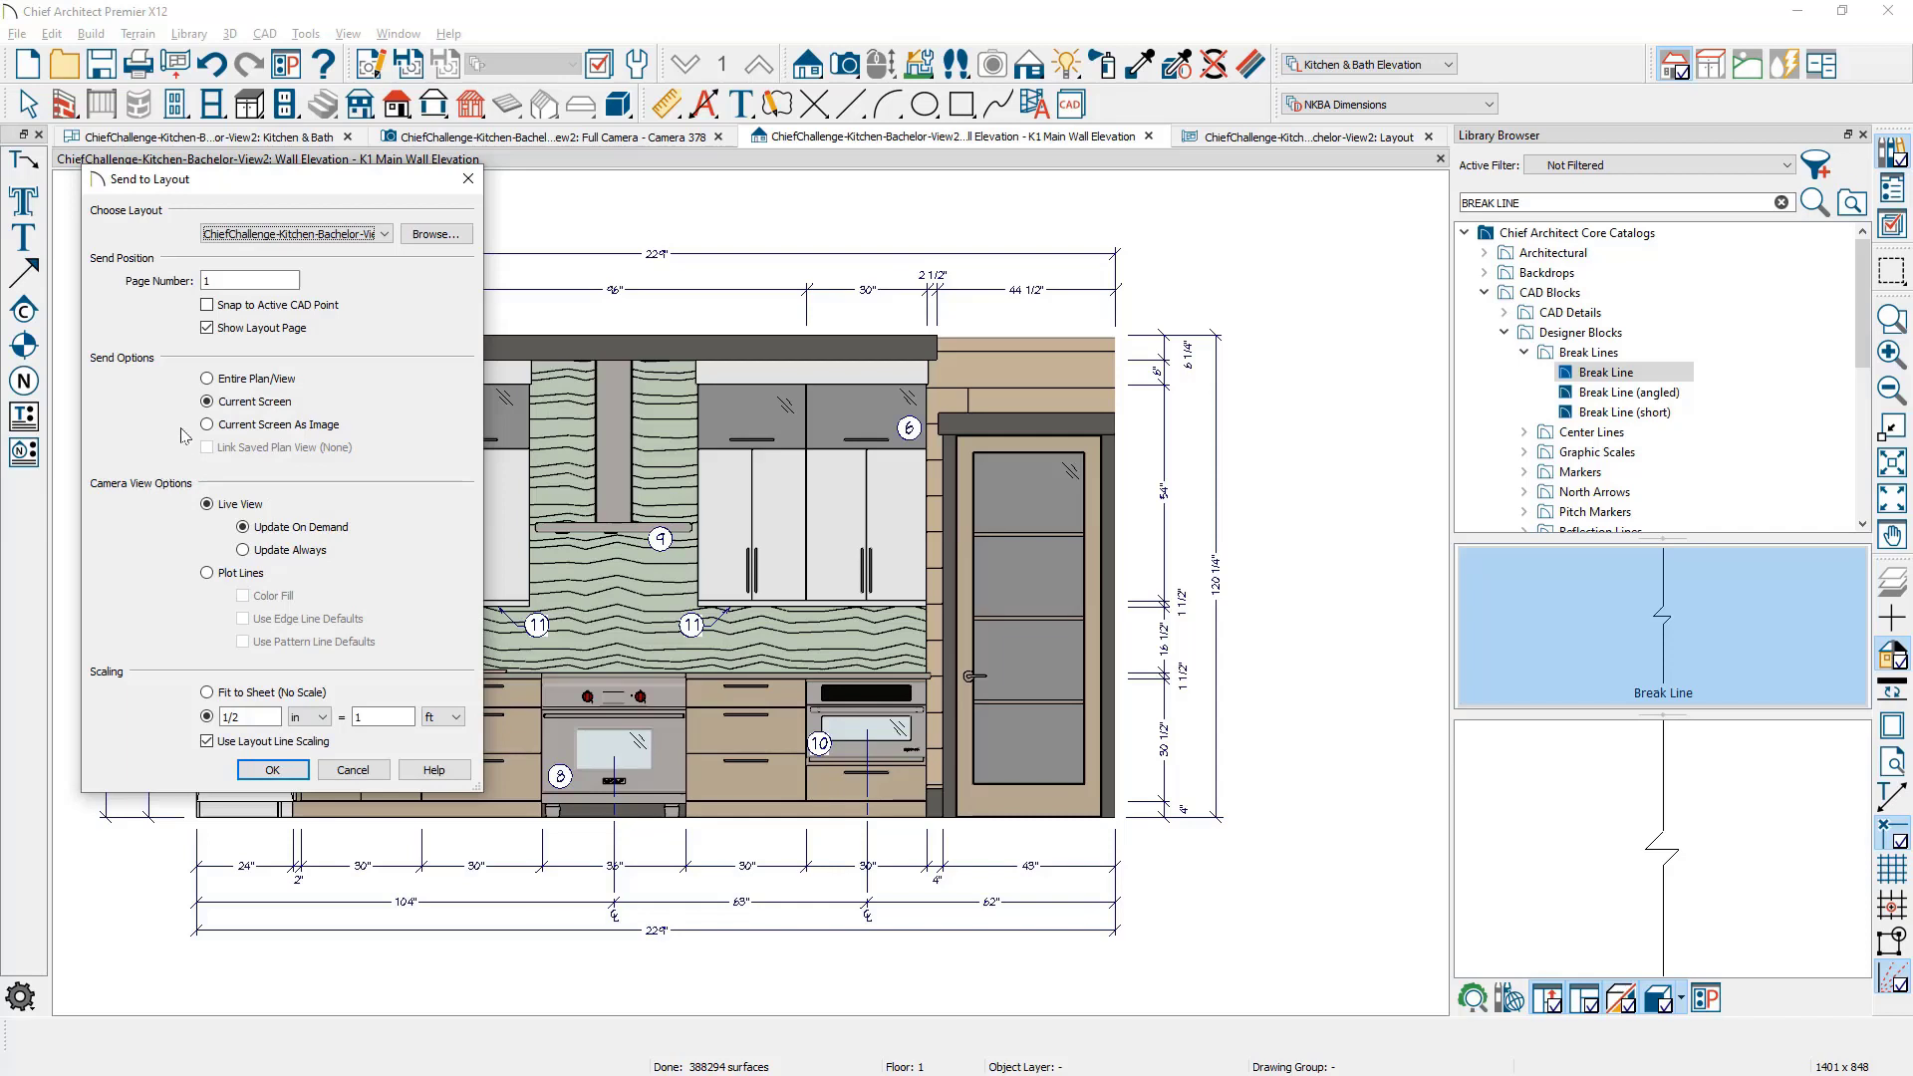
left_click(250, 717)
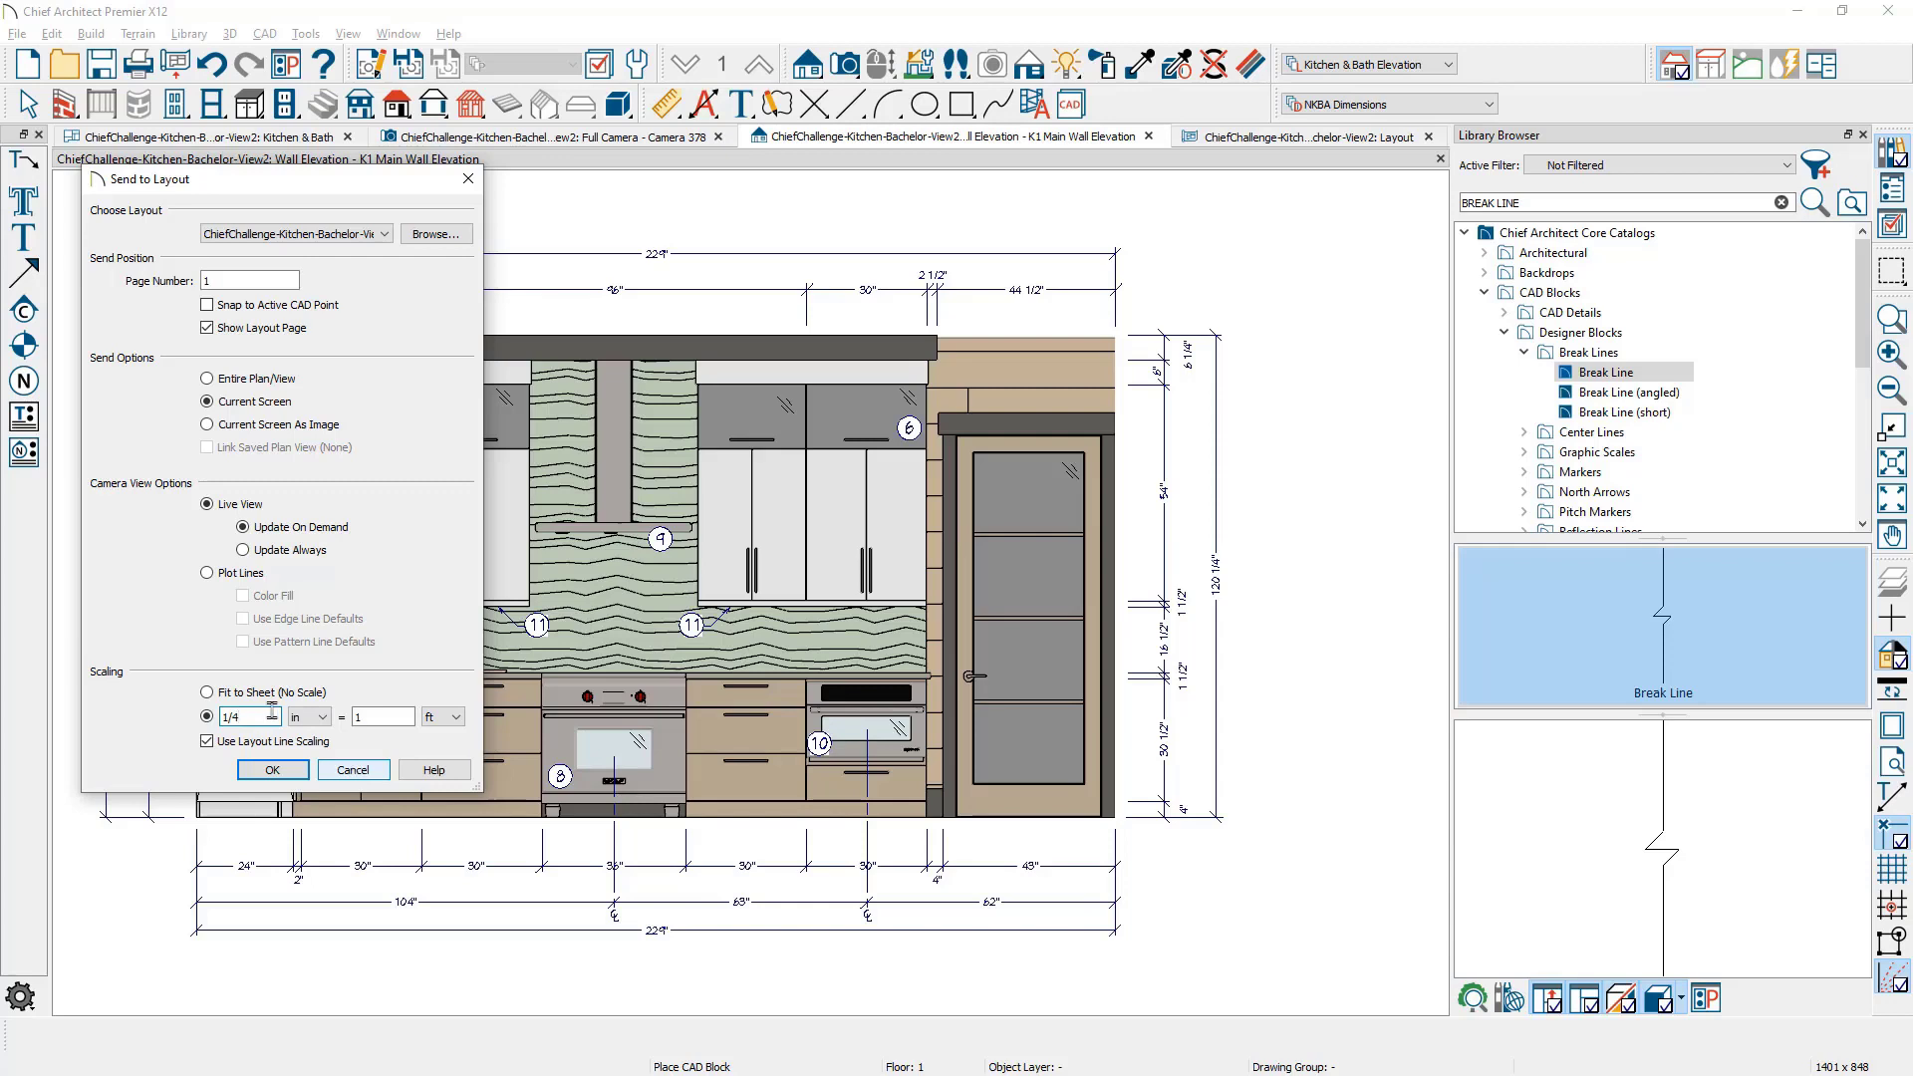
left_click(271, 711)
Step: Send the elevation to page 1 as a live view with Update Always and move it to the sheet's lower-left area
left_click(250, 555)
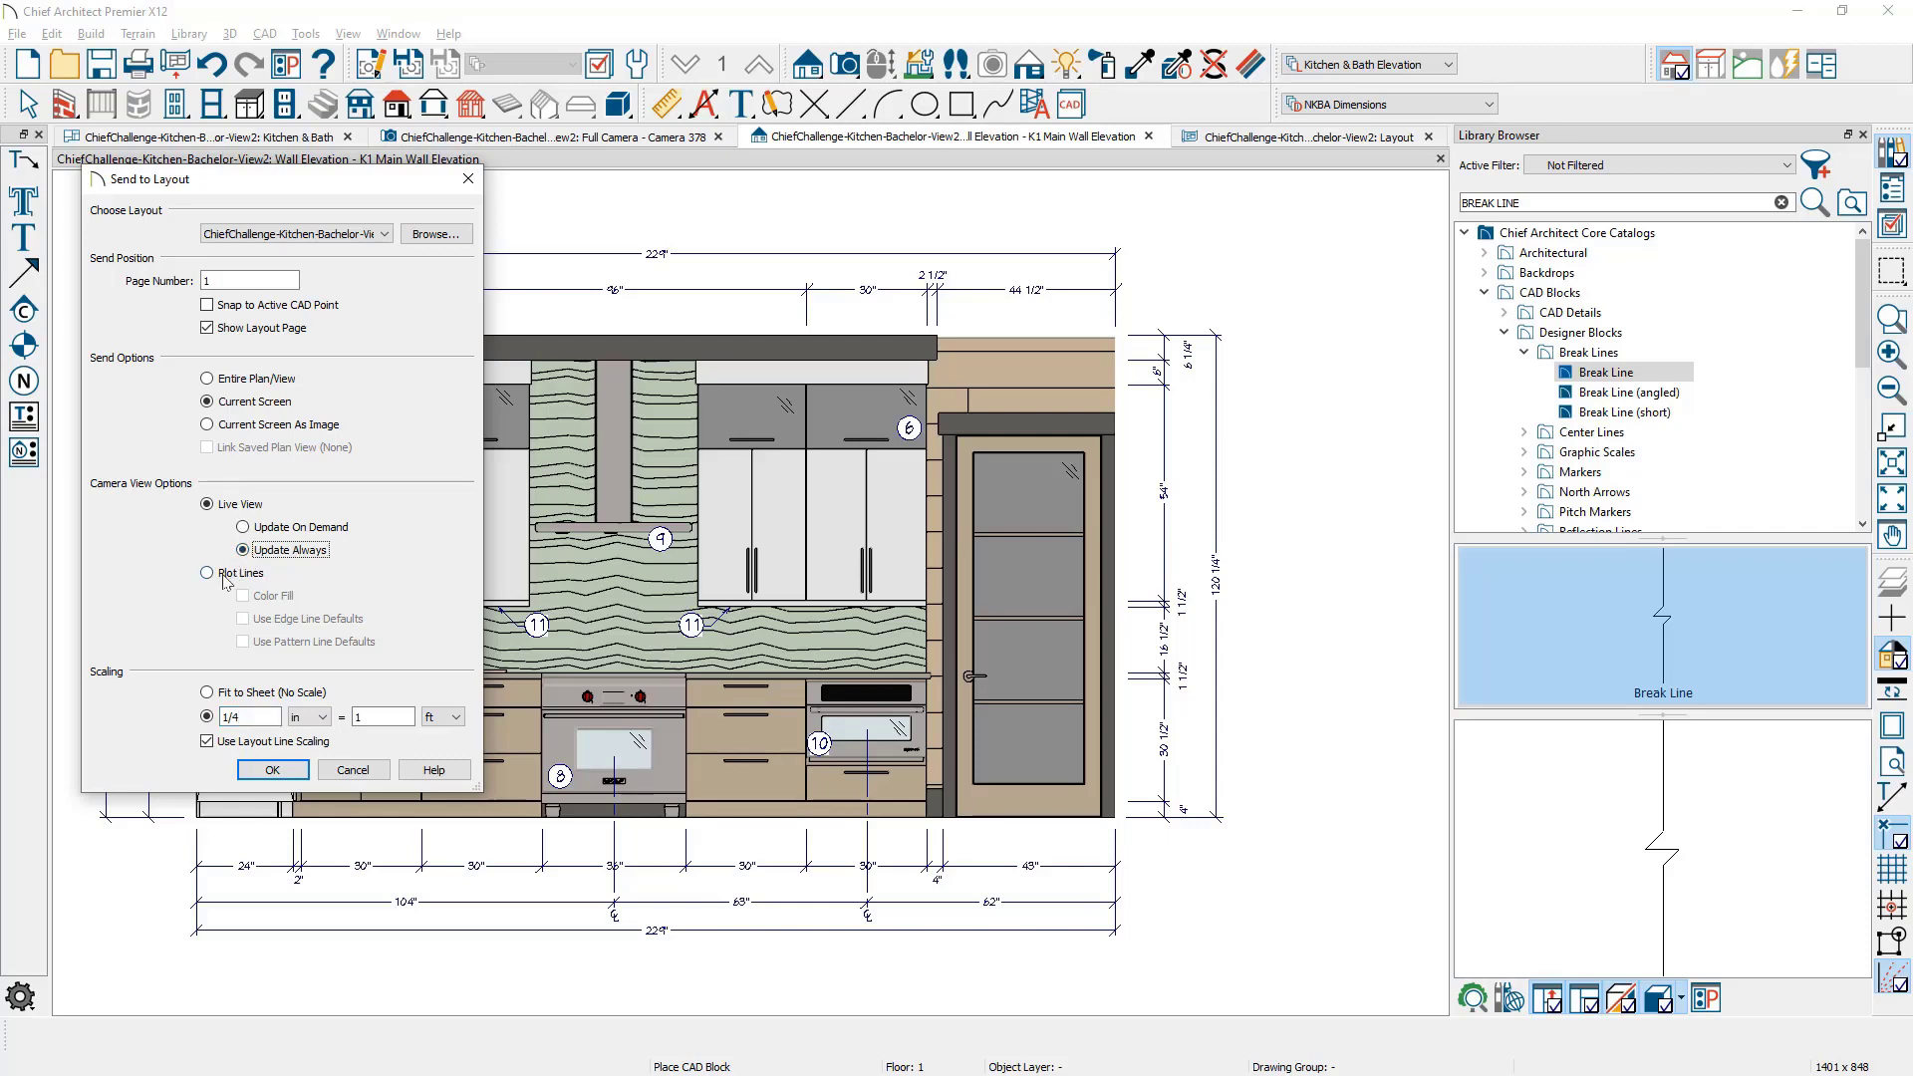
left_click(225, 575)
left_click(243, 596)
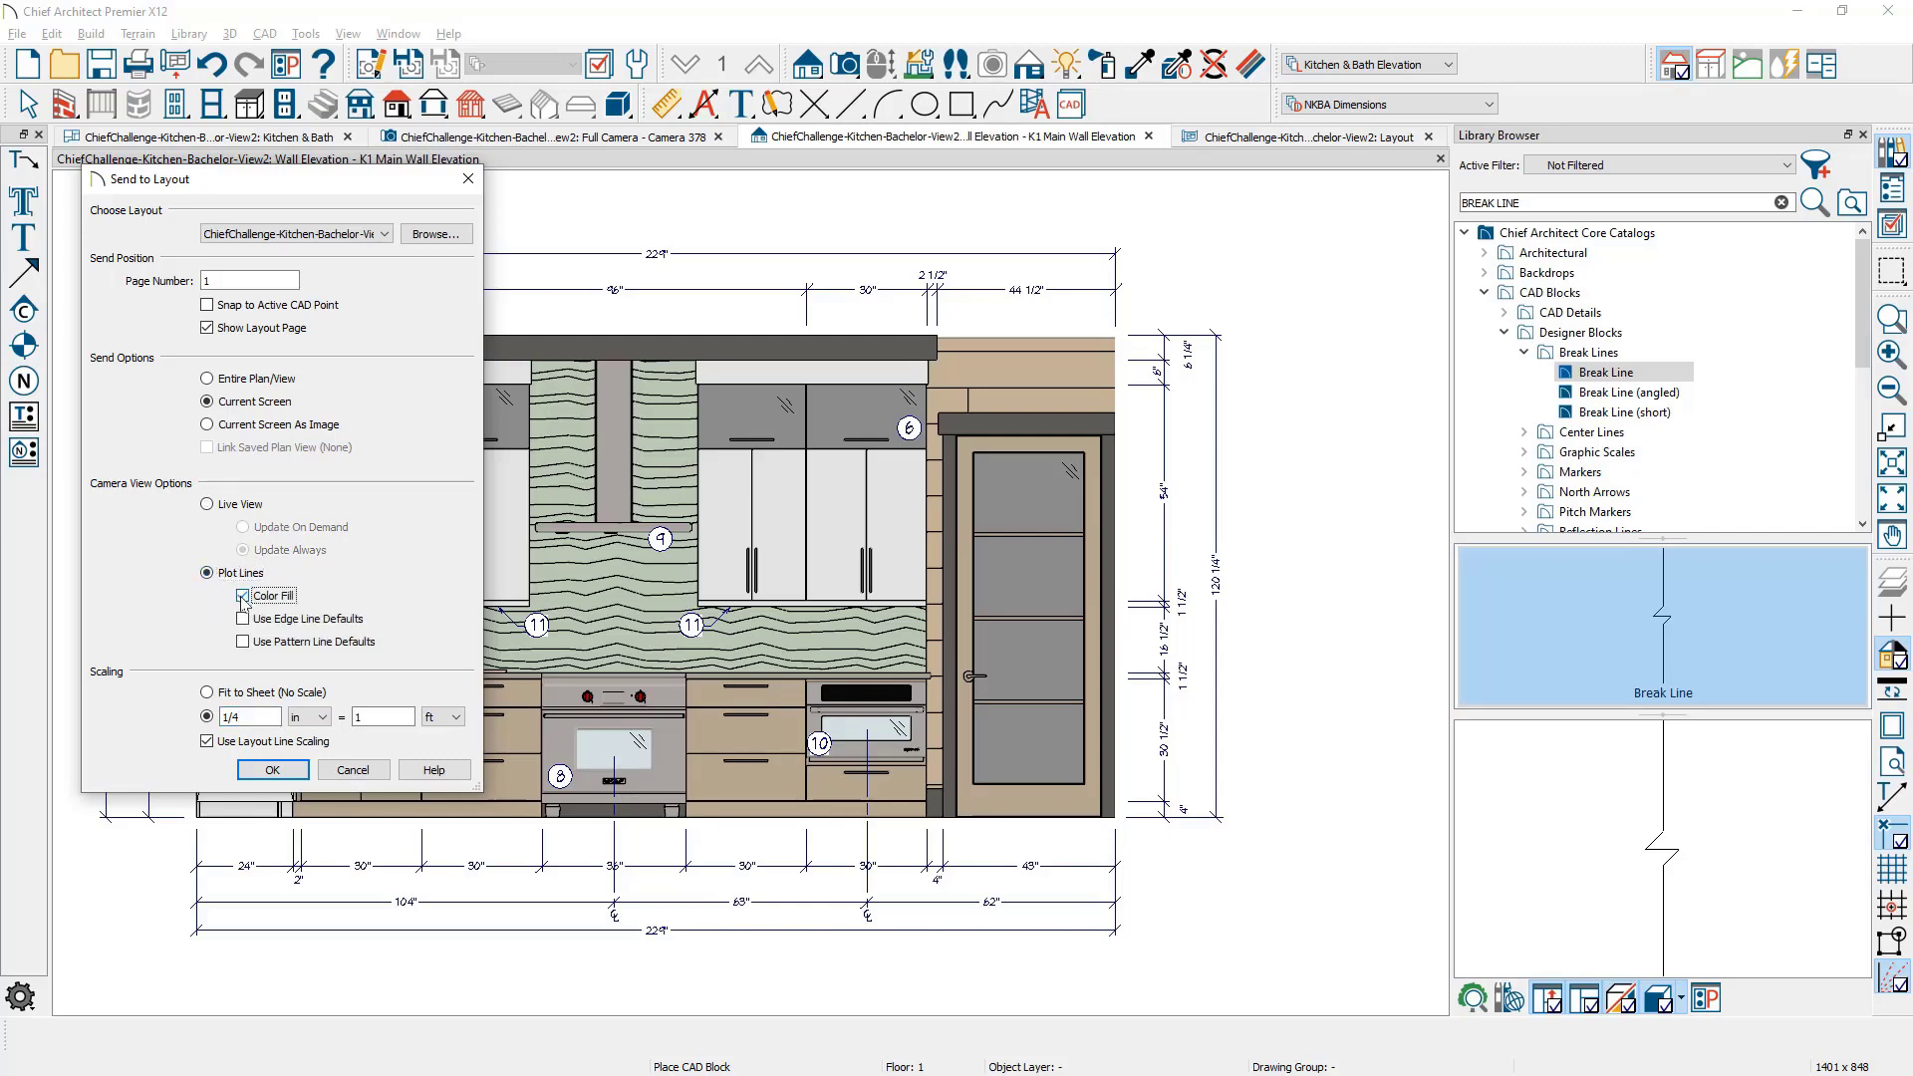
left_click(210, 505)
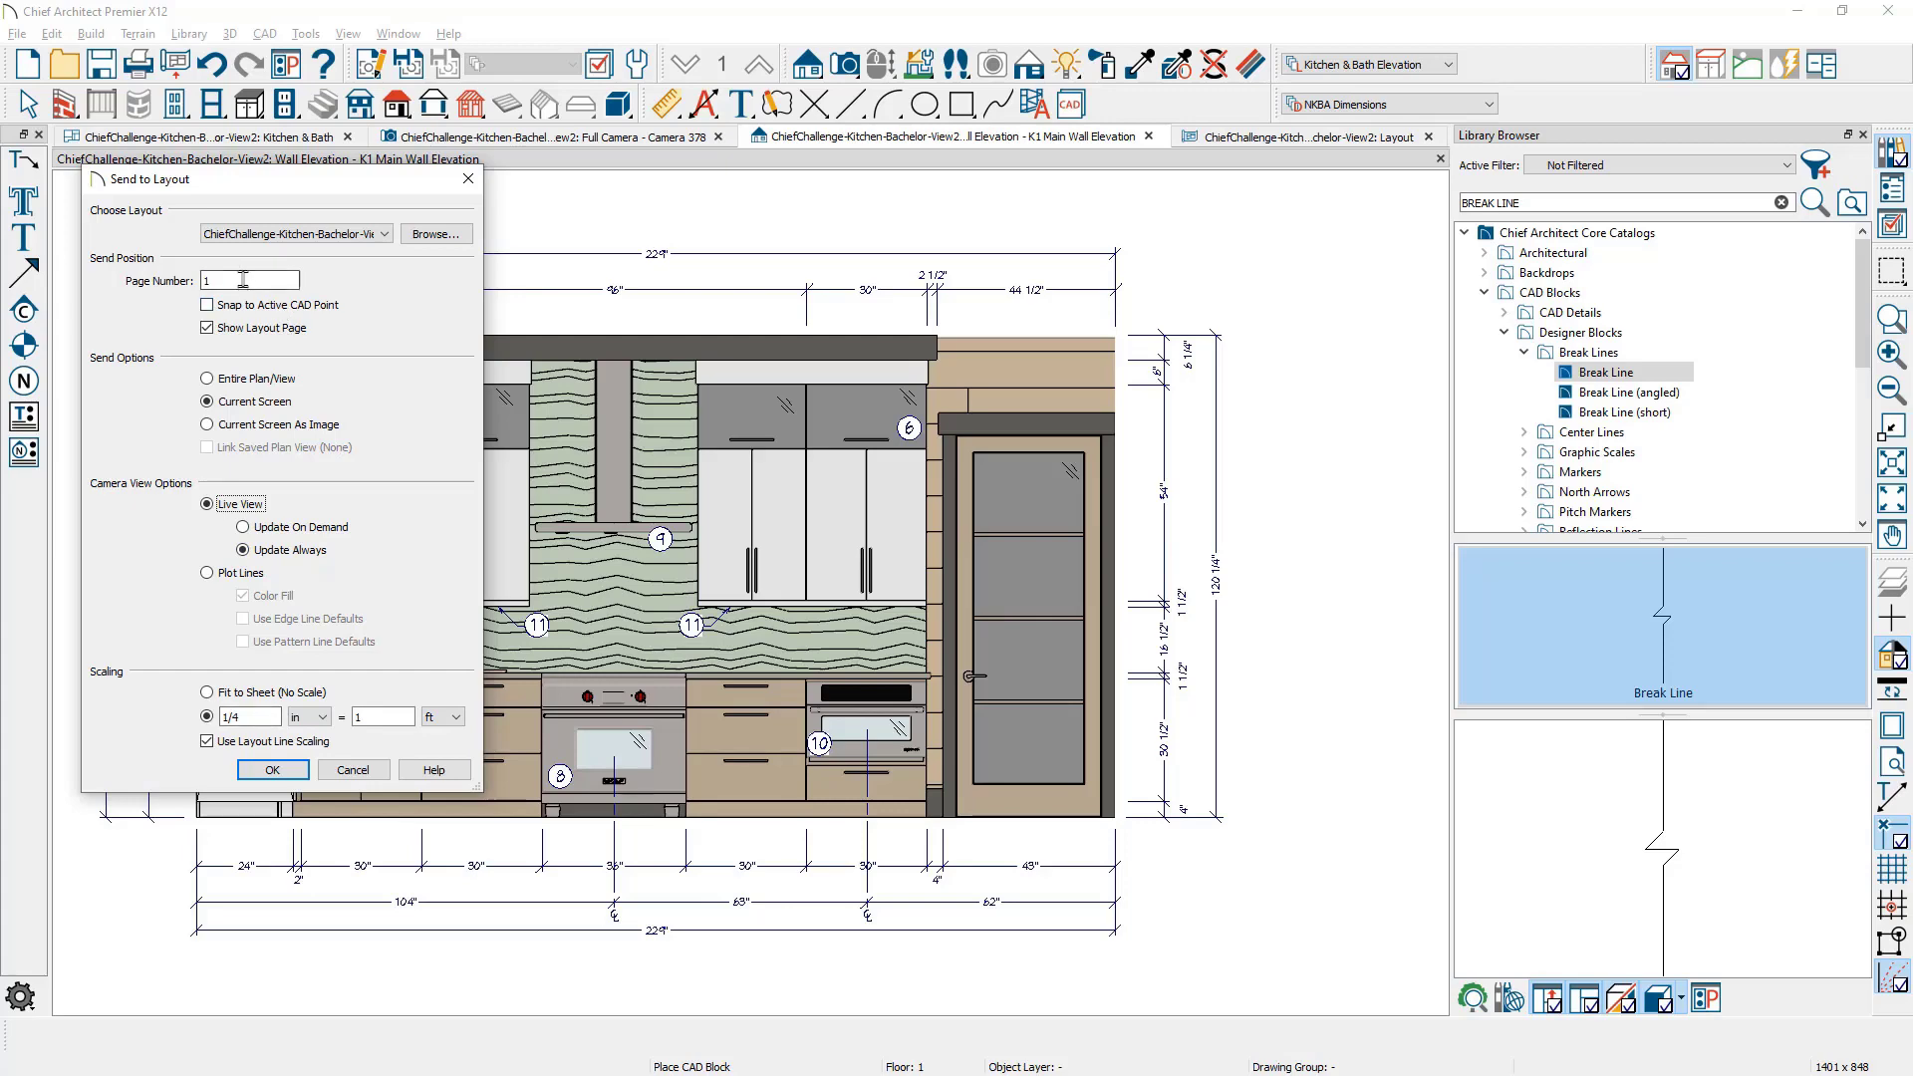
left_click(271, 770)
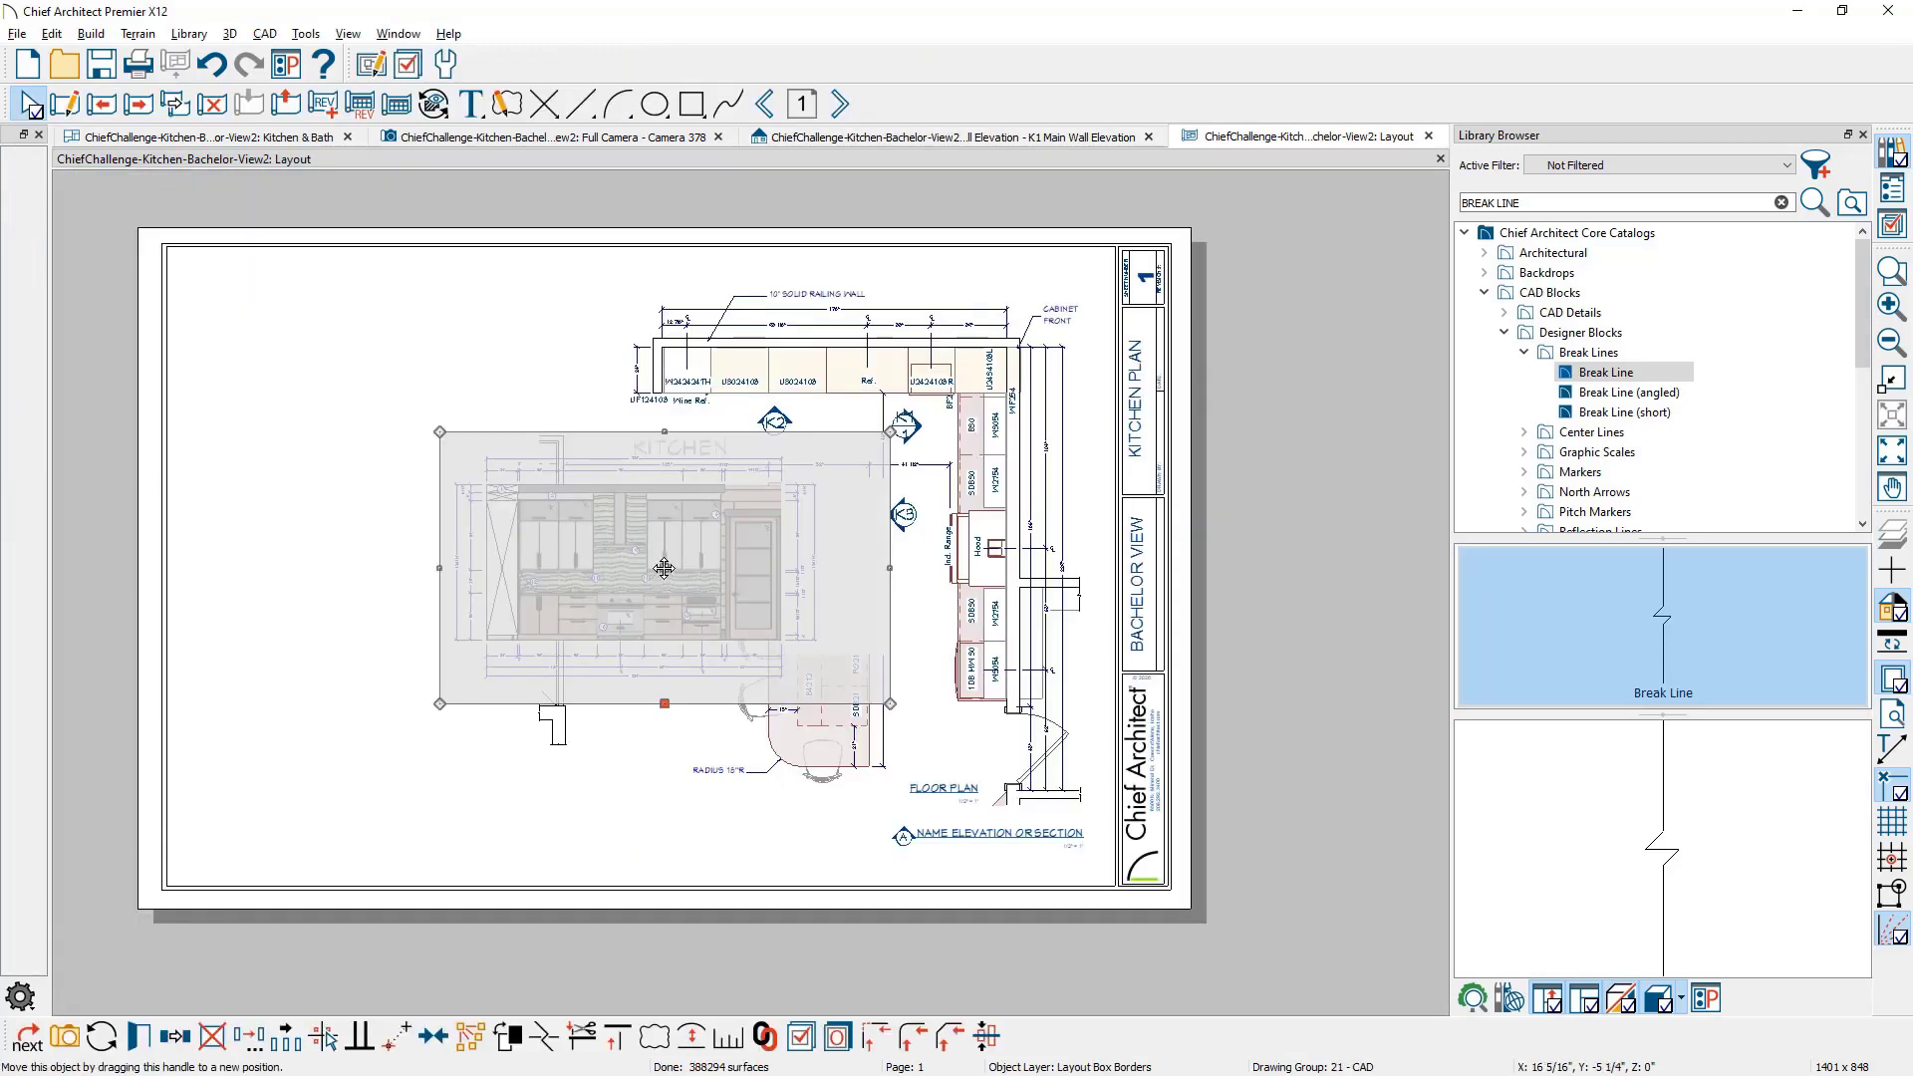
left_click_drag(665, 568, 407, 718)
middle_click_drag(776, 821, 879, 660)
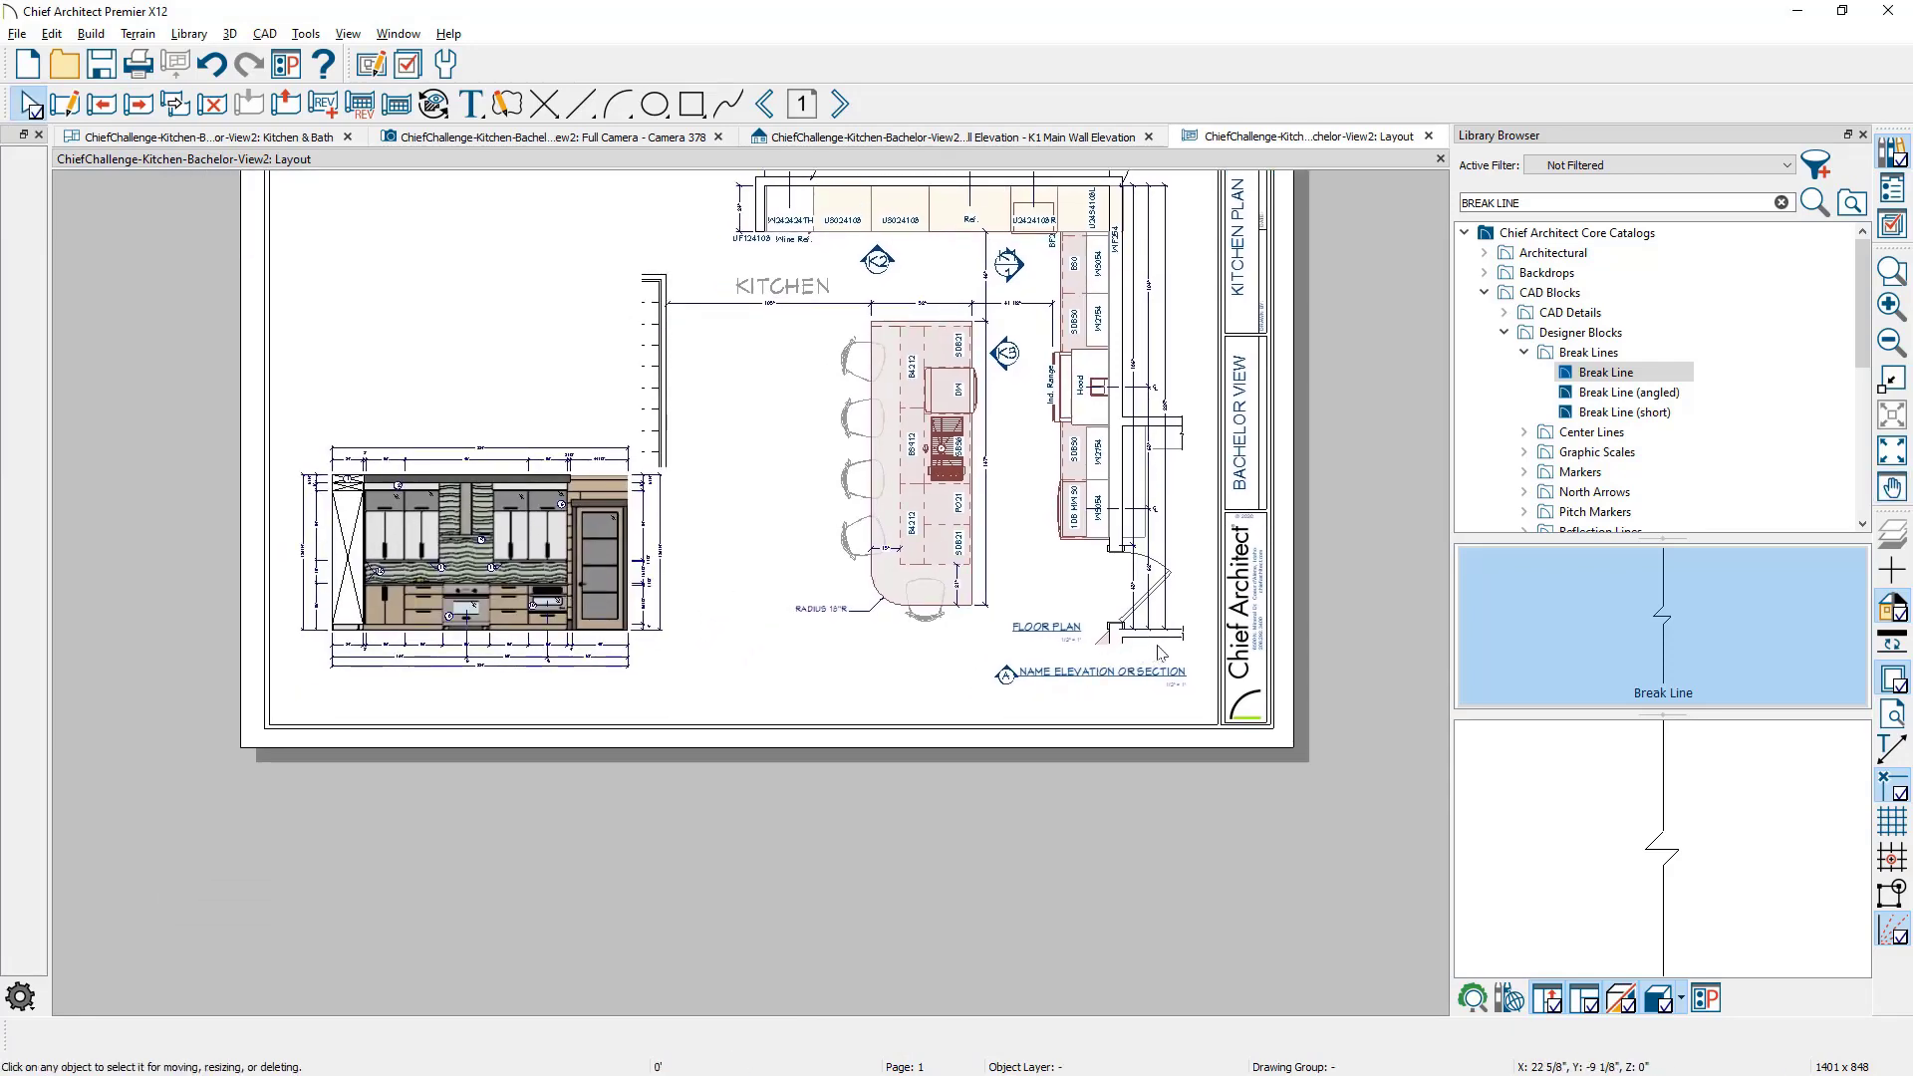
Step: Move the FLOOR PLAN title off the plan to the blank area beside the placeholder elevation title
scroll(1158, 652, "up", 2)
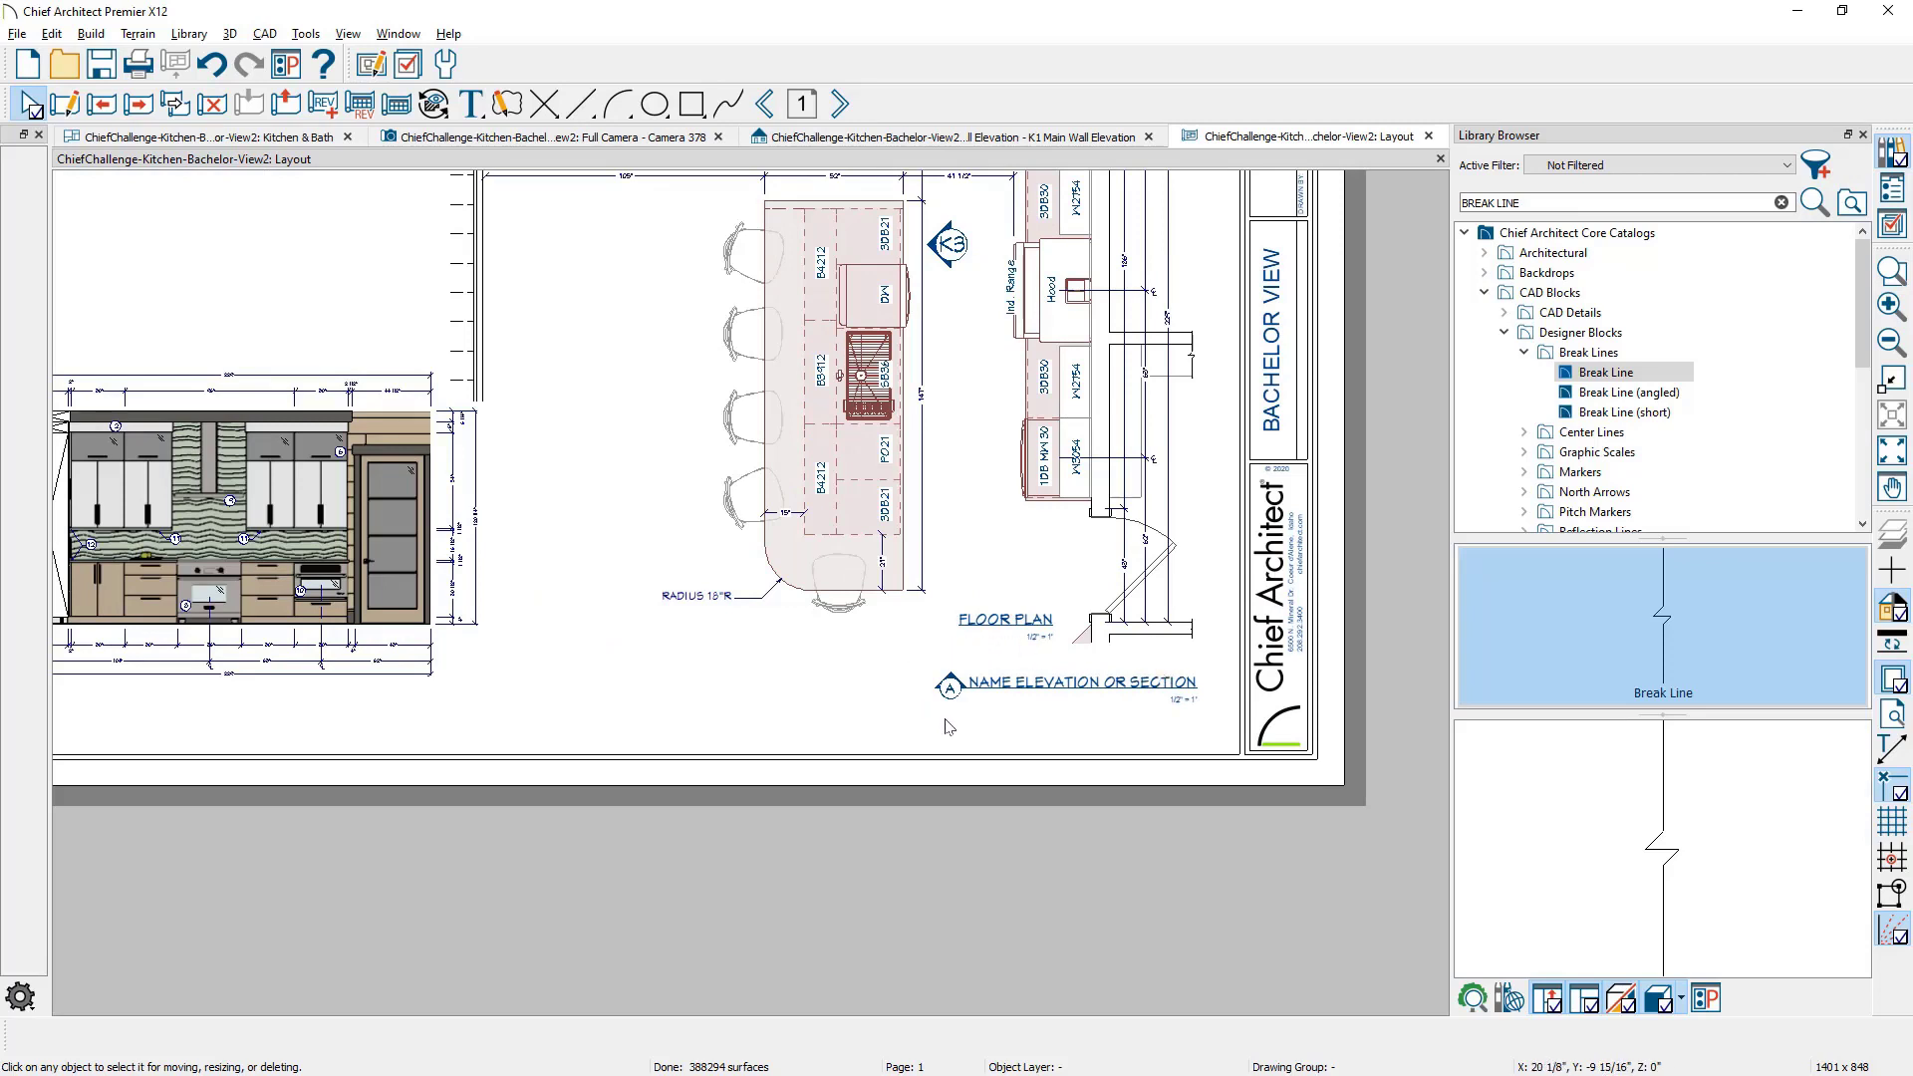
left_click(1008, 624)
left_click_drag(1008, 626, 883, 685)
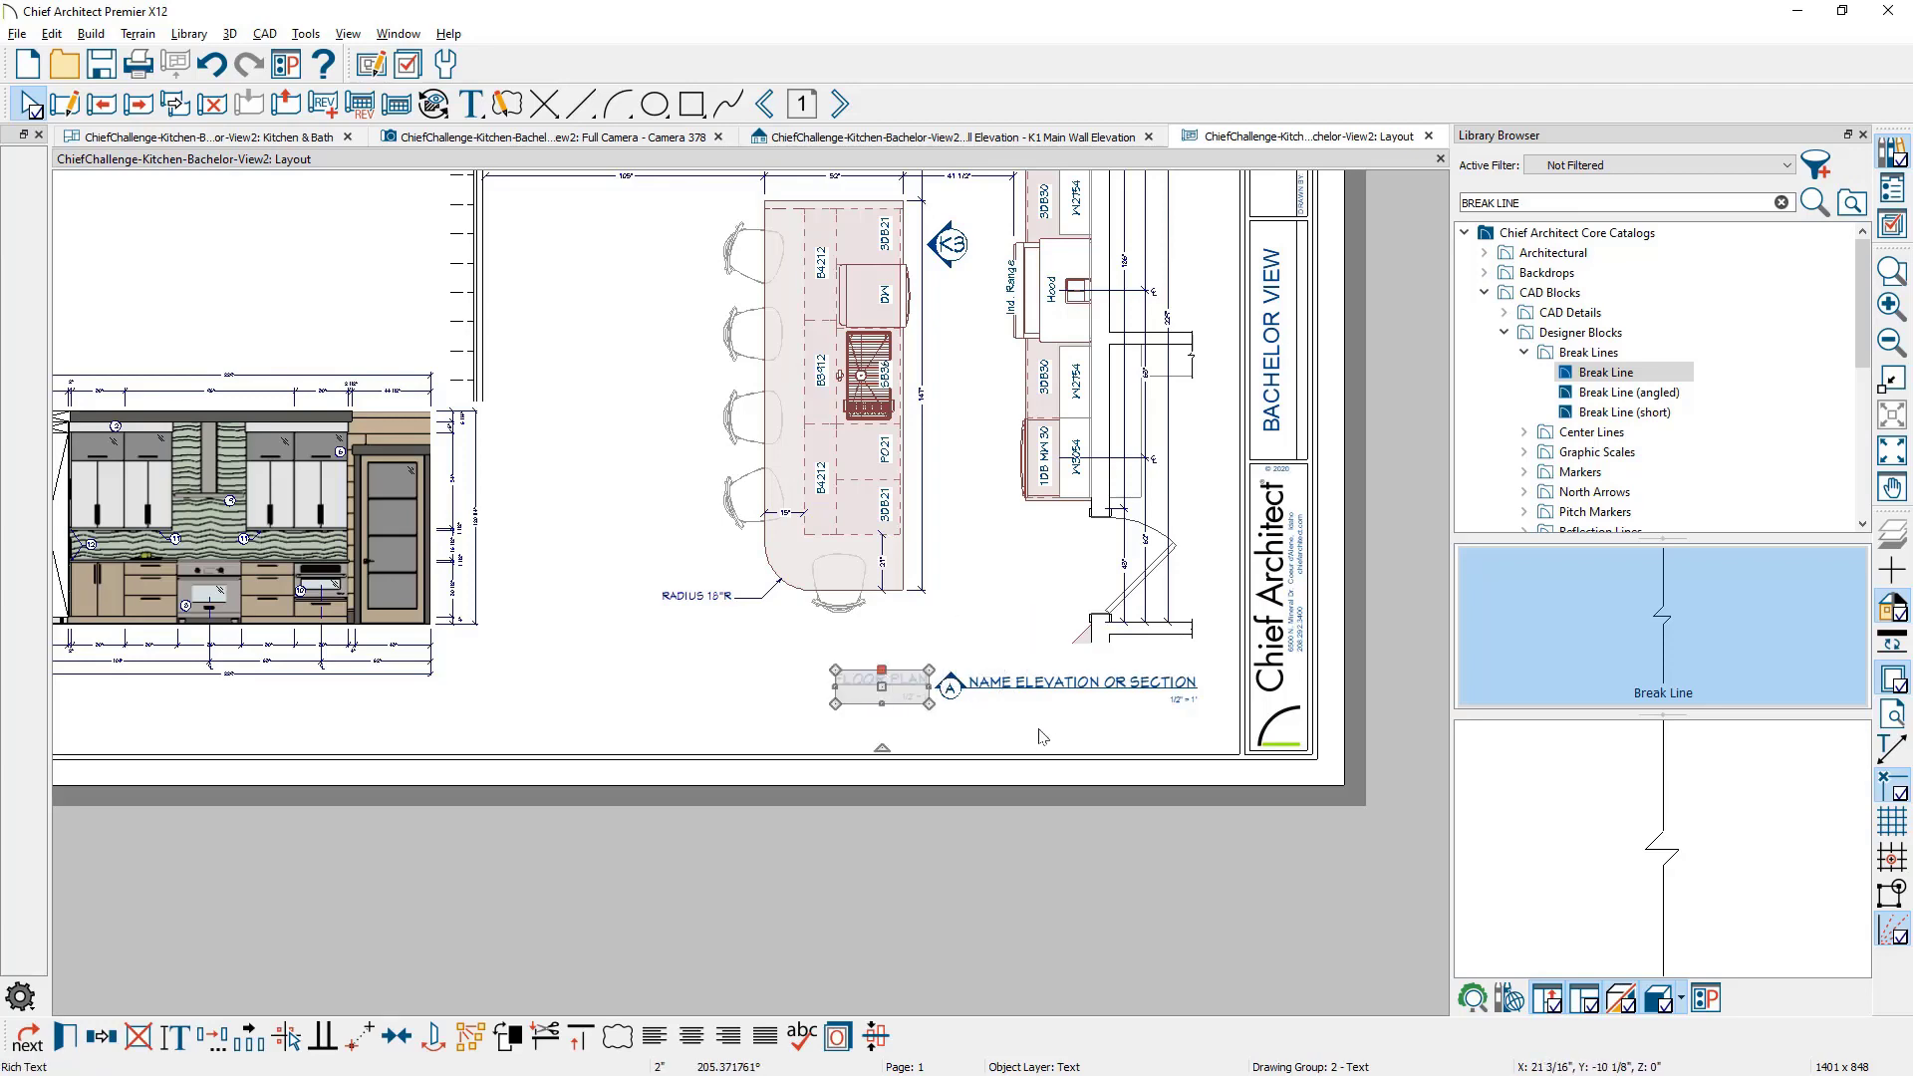
middle_click_drag(1055, 705, 1218, 694)
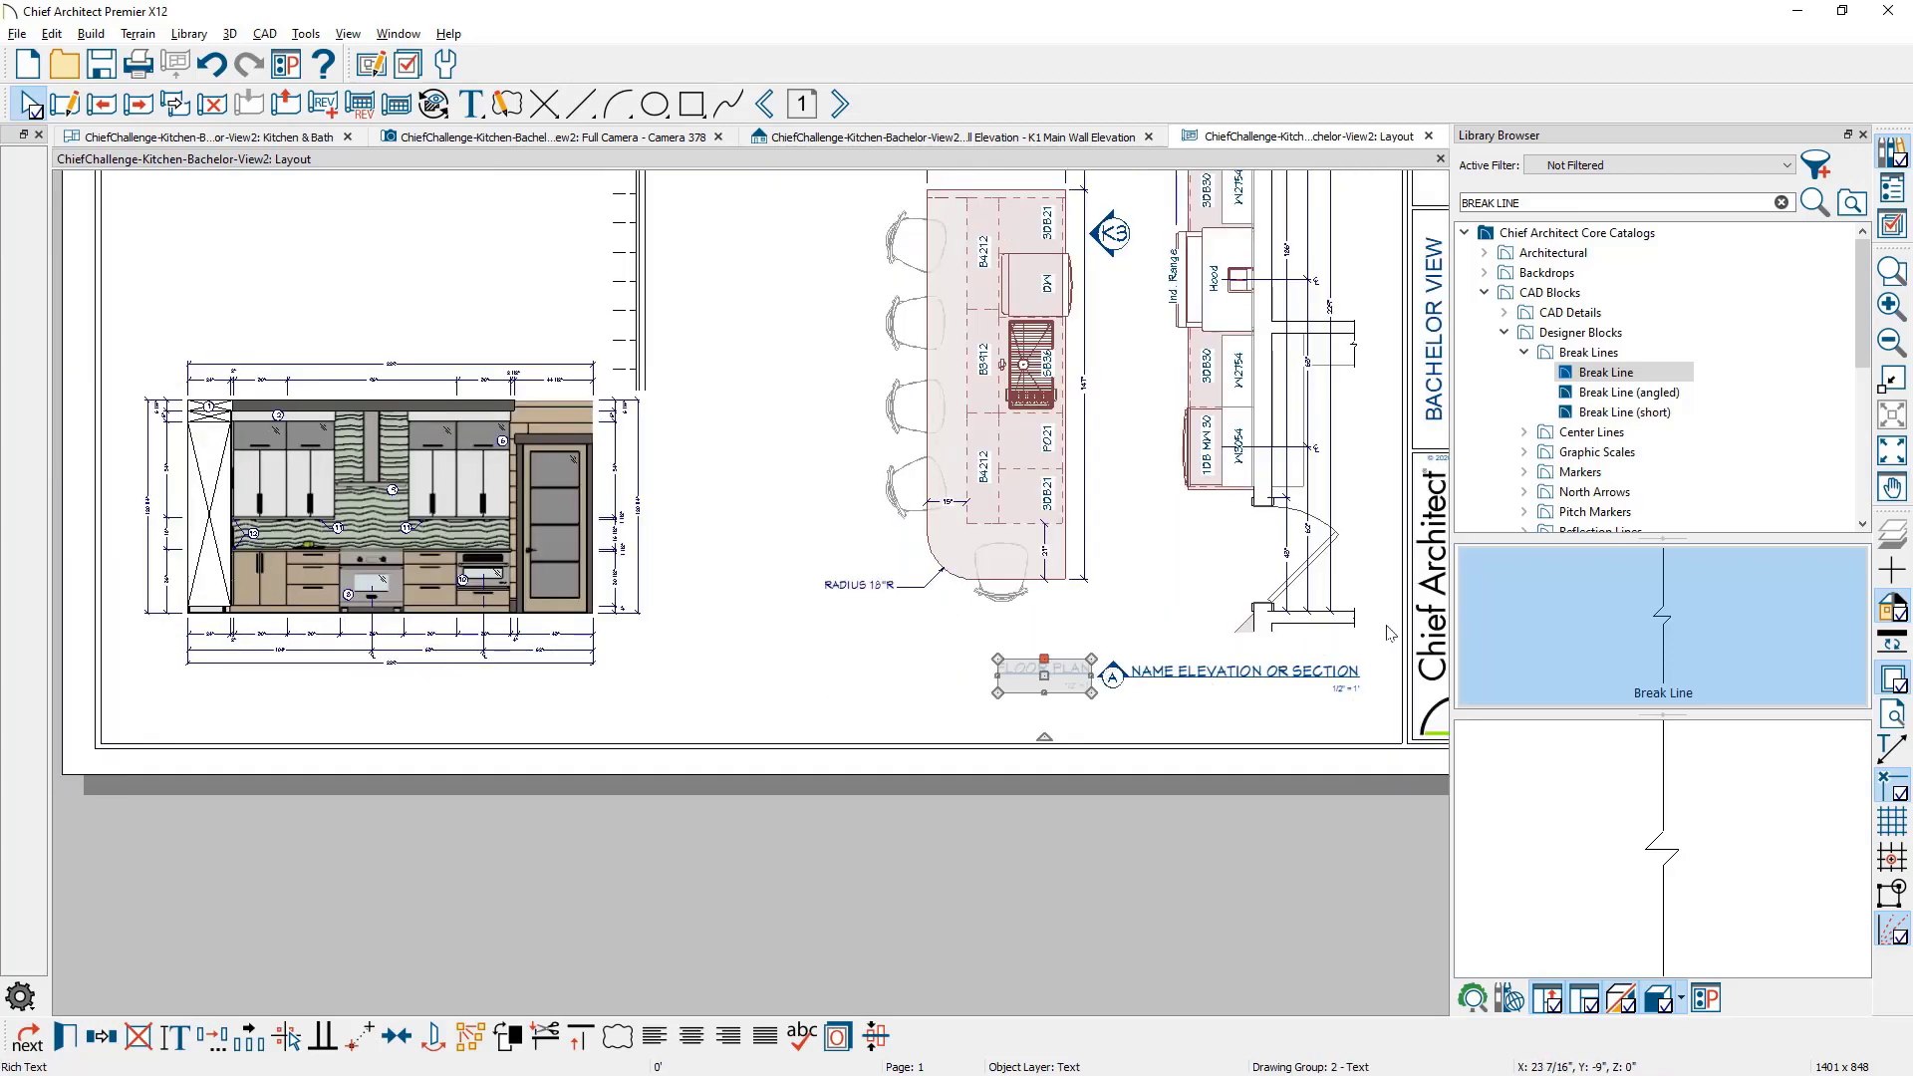
Step: Move the placeholder elevation title with its callout beneath the K1 elevation, and shift the elevation view slightly up and left above it
left_click_drag(1383, 632, 1142, 729)
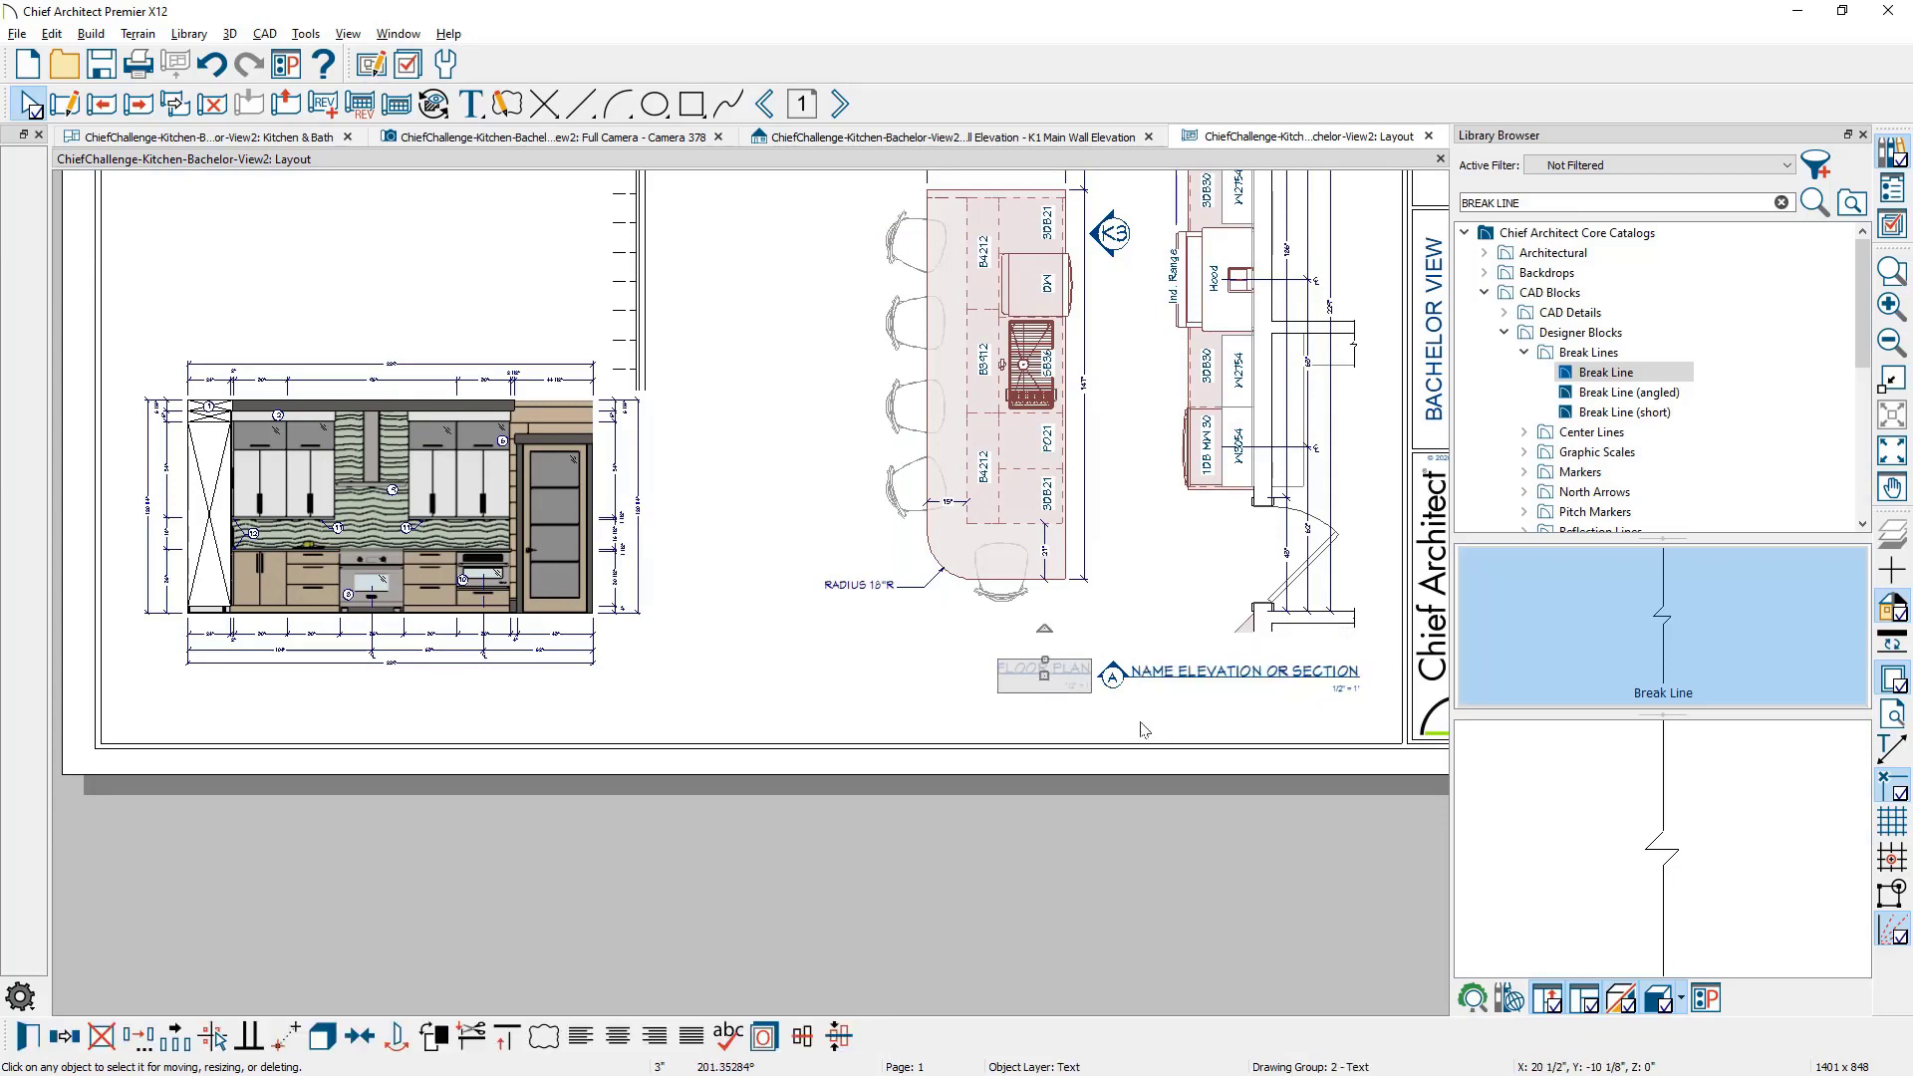
left_click(1156, 724)
left_click_drag(1380, 635, 1091, 737)
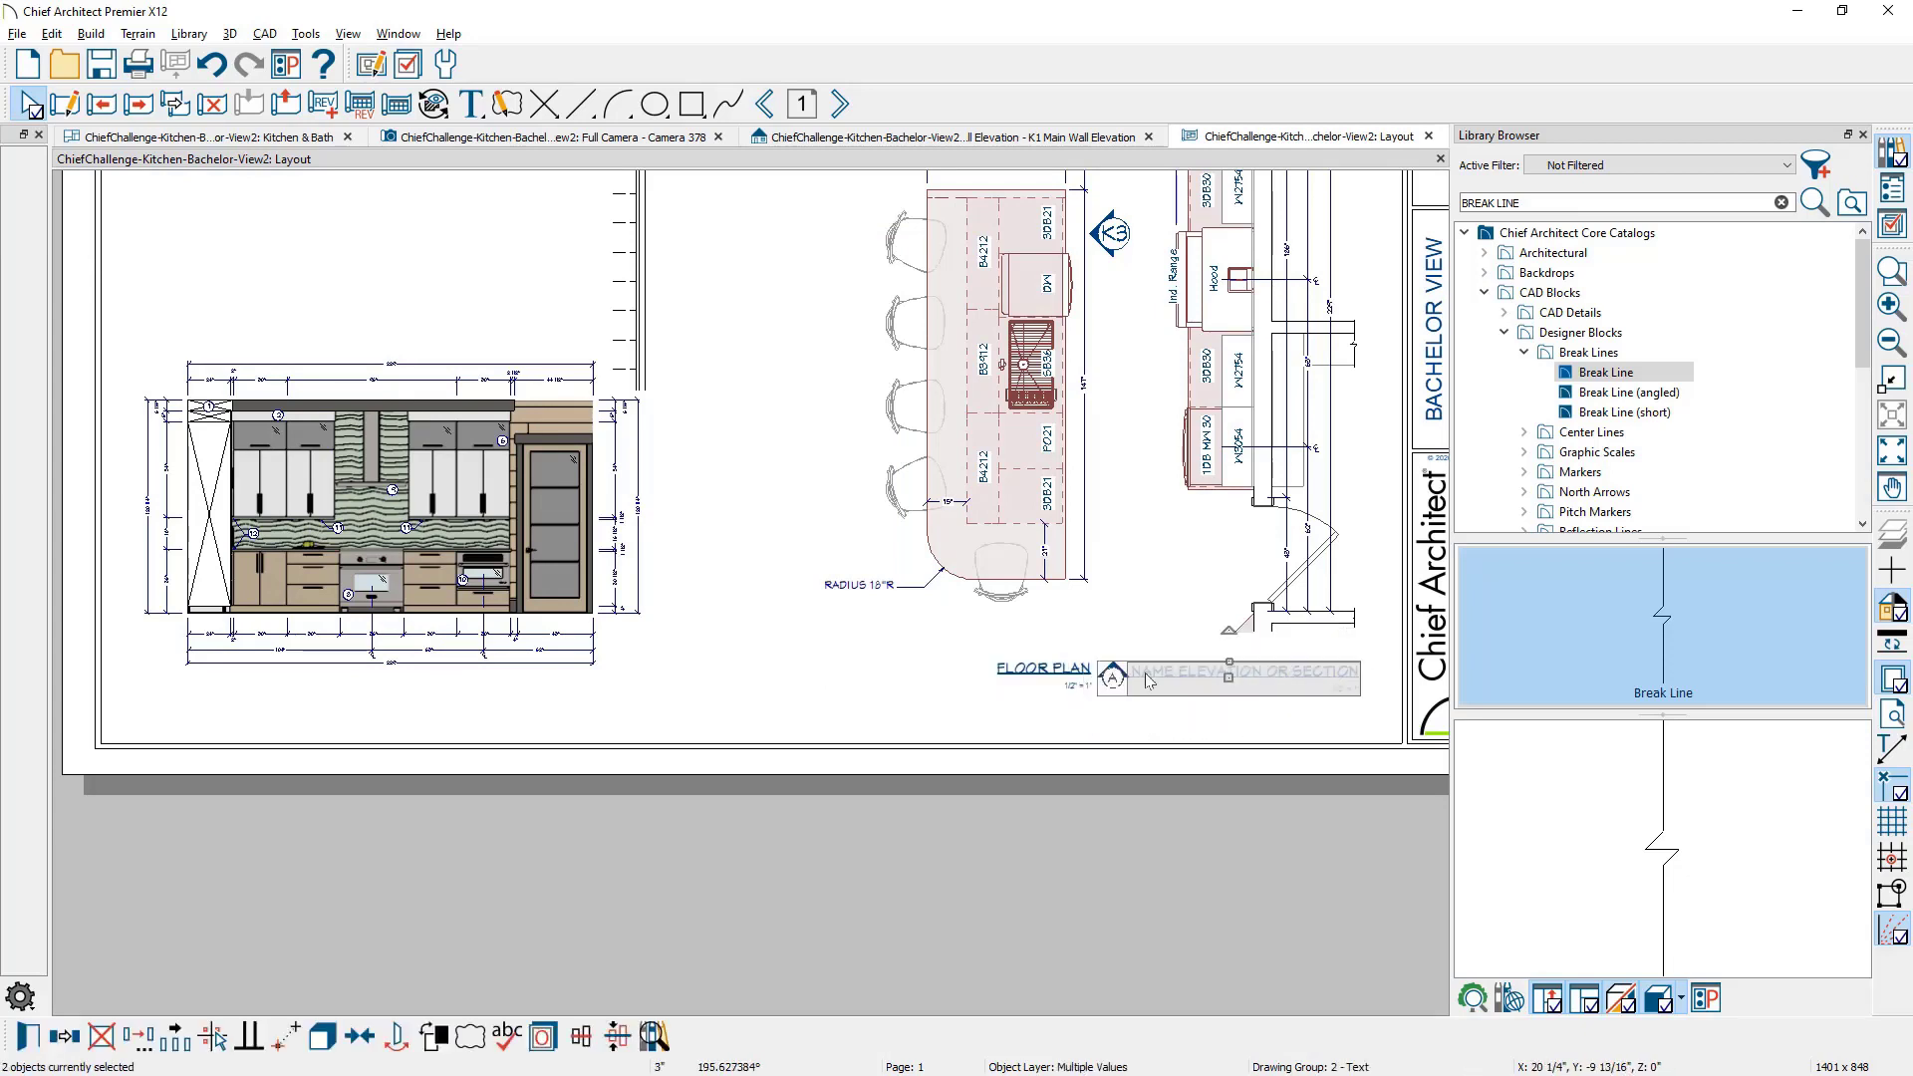
left_click_drag(1225, 675, 296, 673)
left_click(407, 521)
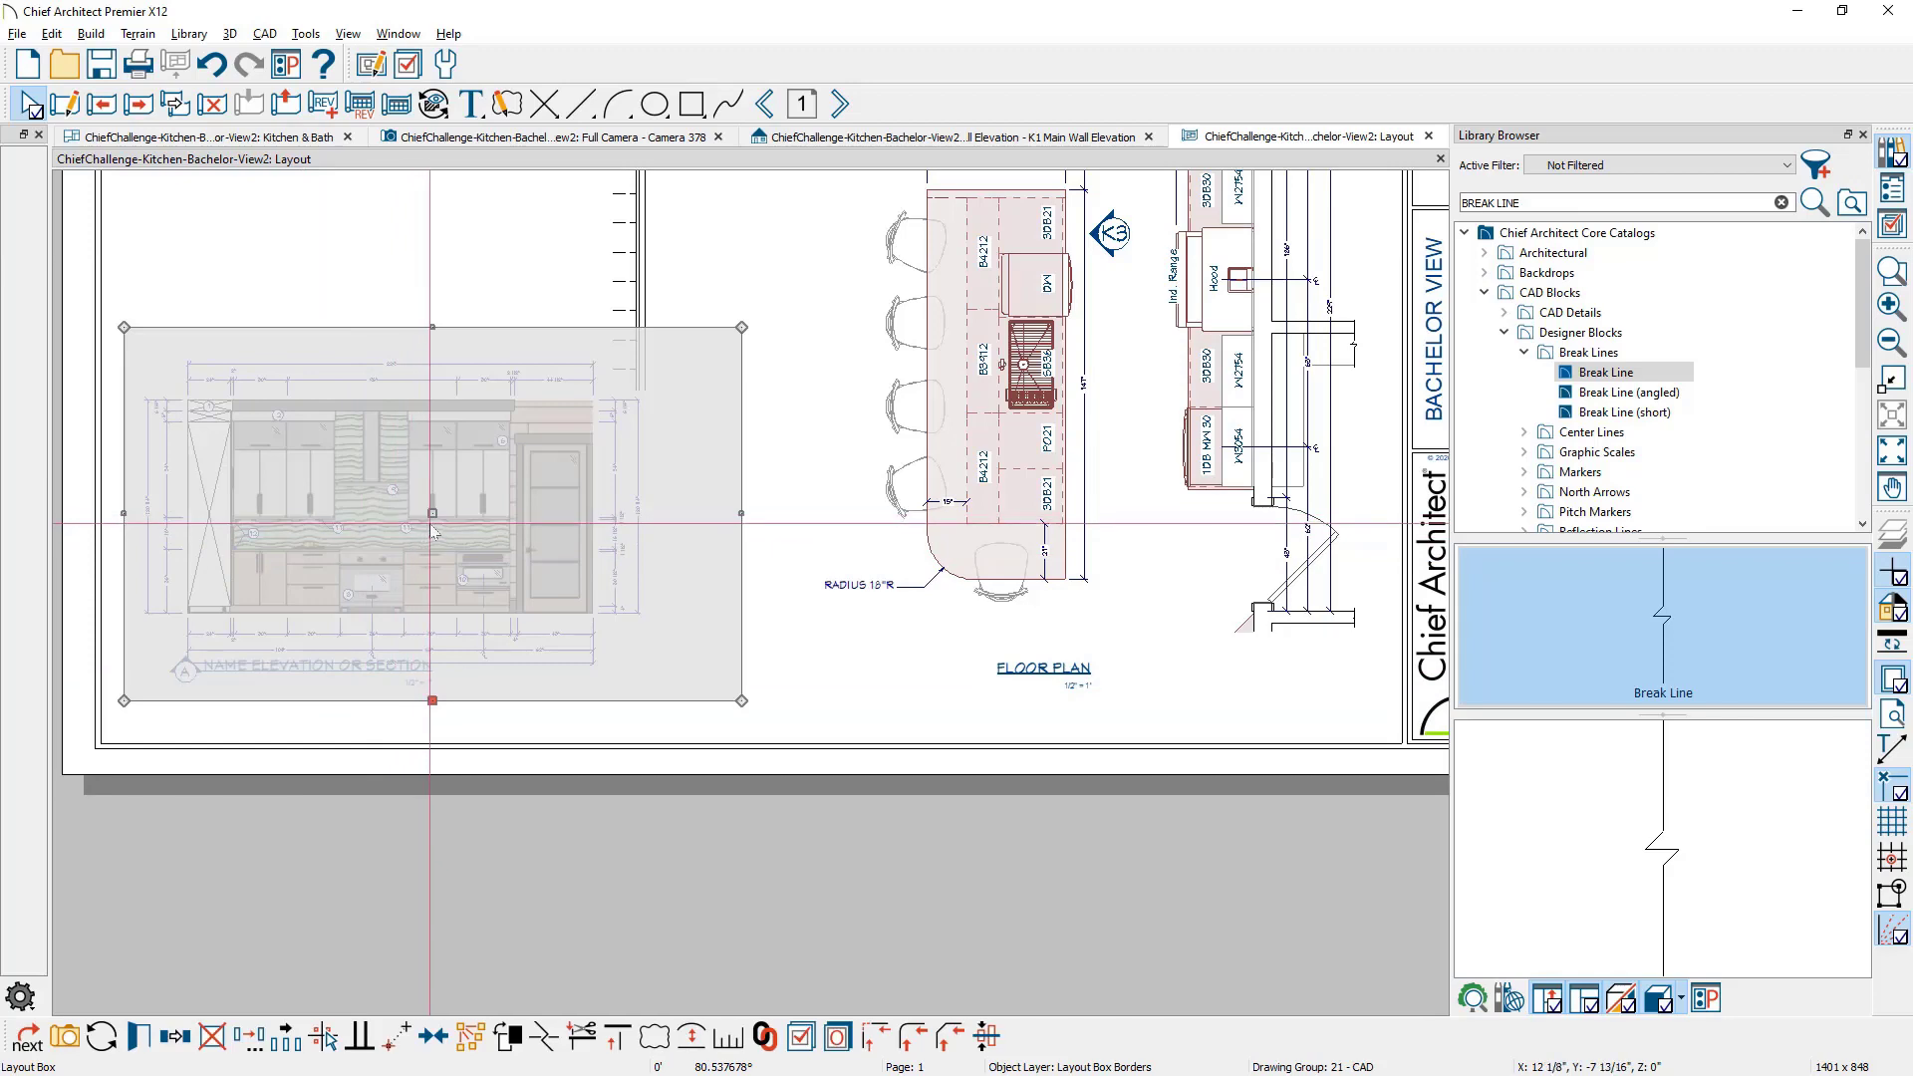
left_click_drag(430, 515, 394, 459)
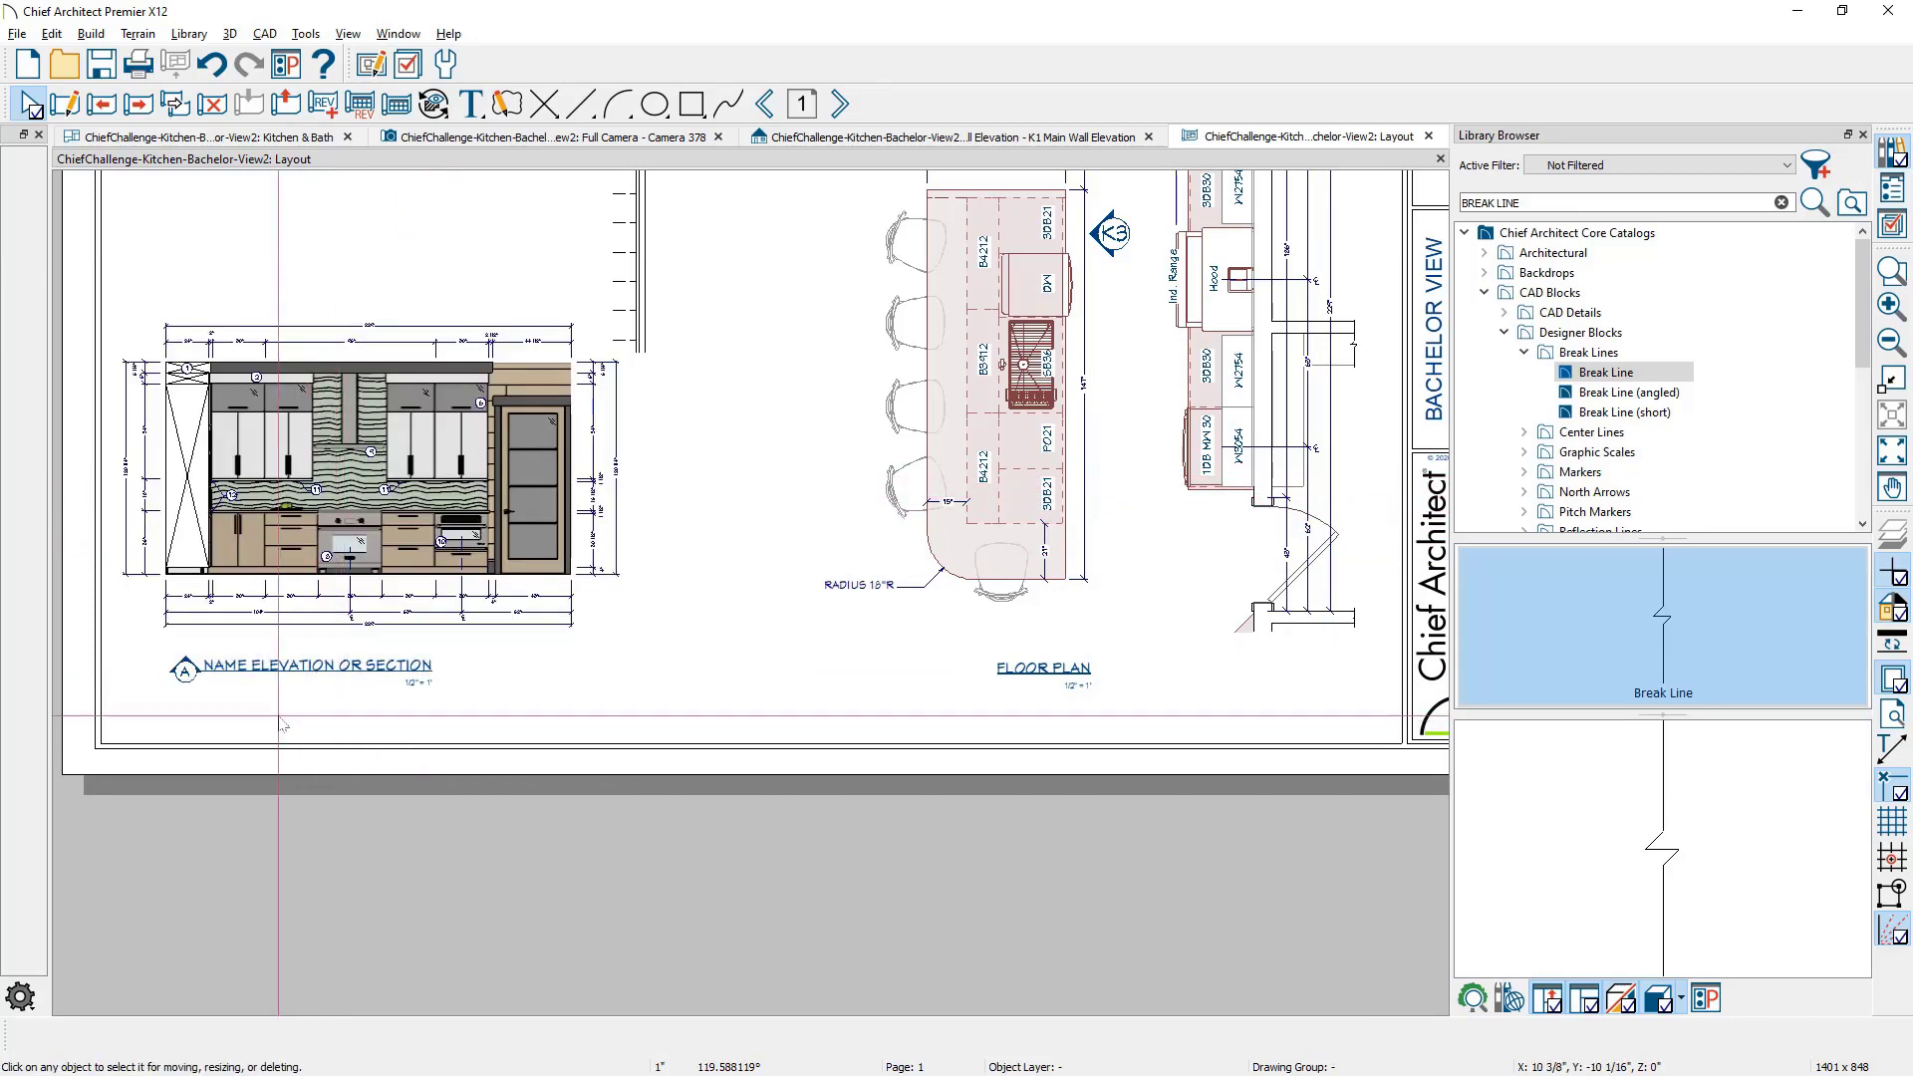
Step: Change the label of the callout beneath the main wall elevation to K1
scroll(235, 709, "up", 2)
middle_click_drag(235, 709, 436, 702)
double_click(355, 649)
left_click(606, 449)
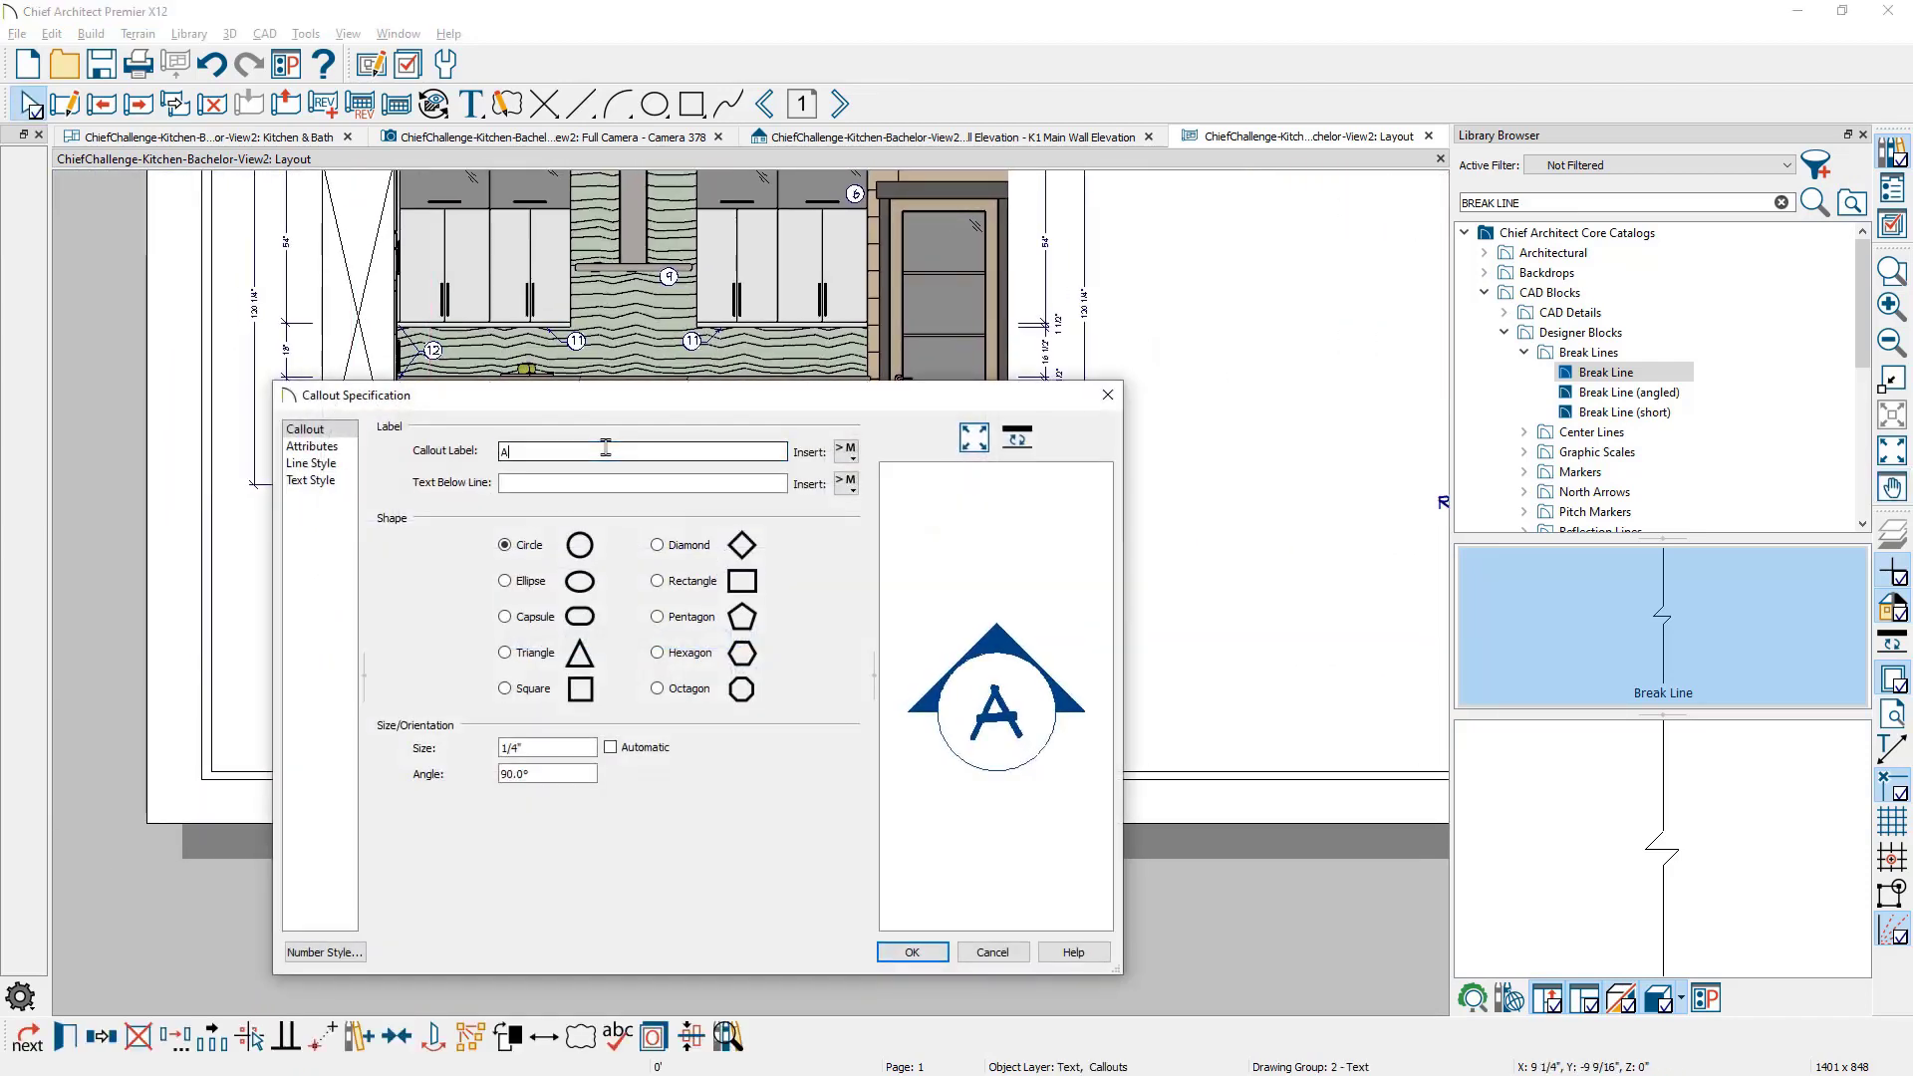
double_click(495, 461)
type("K1")
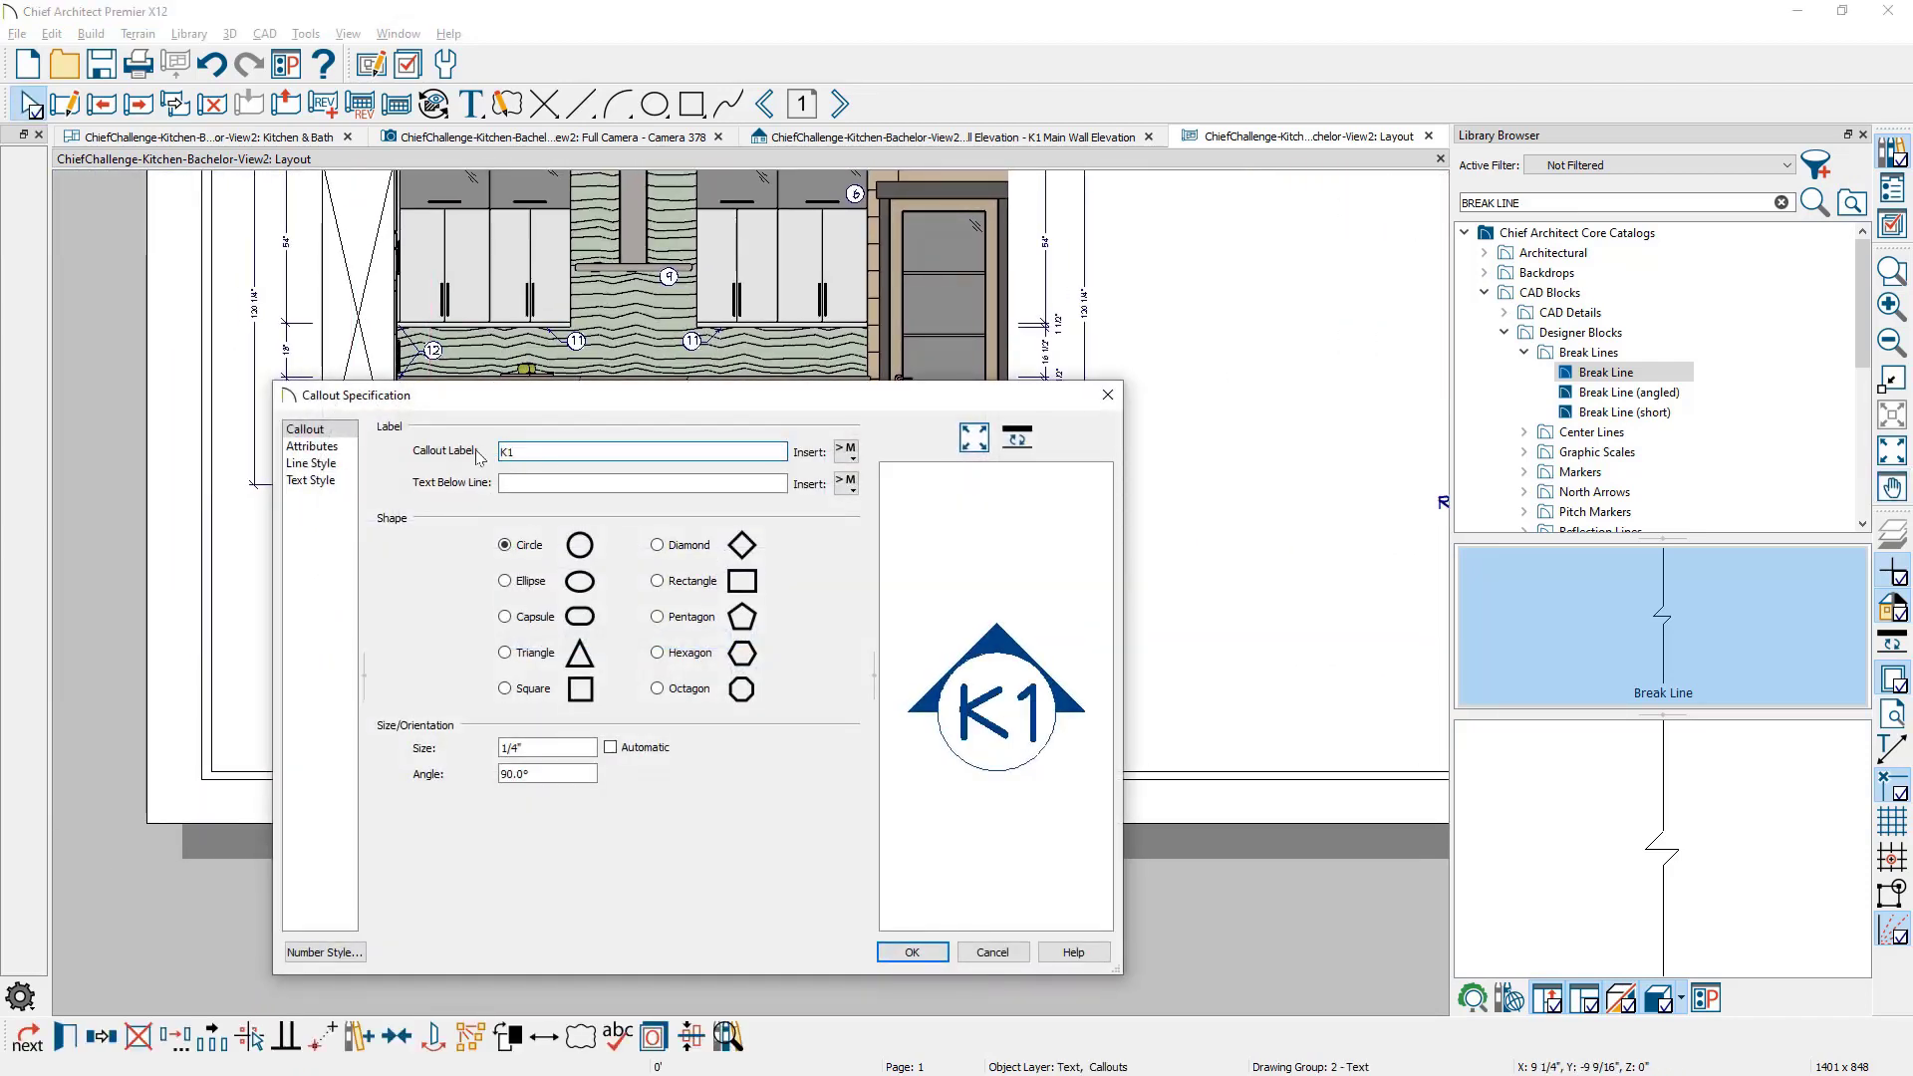
left_click(901, 953)
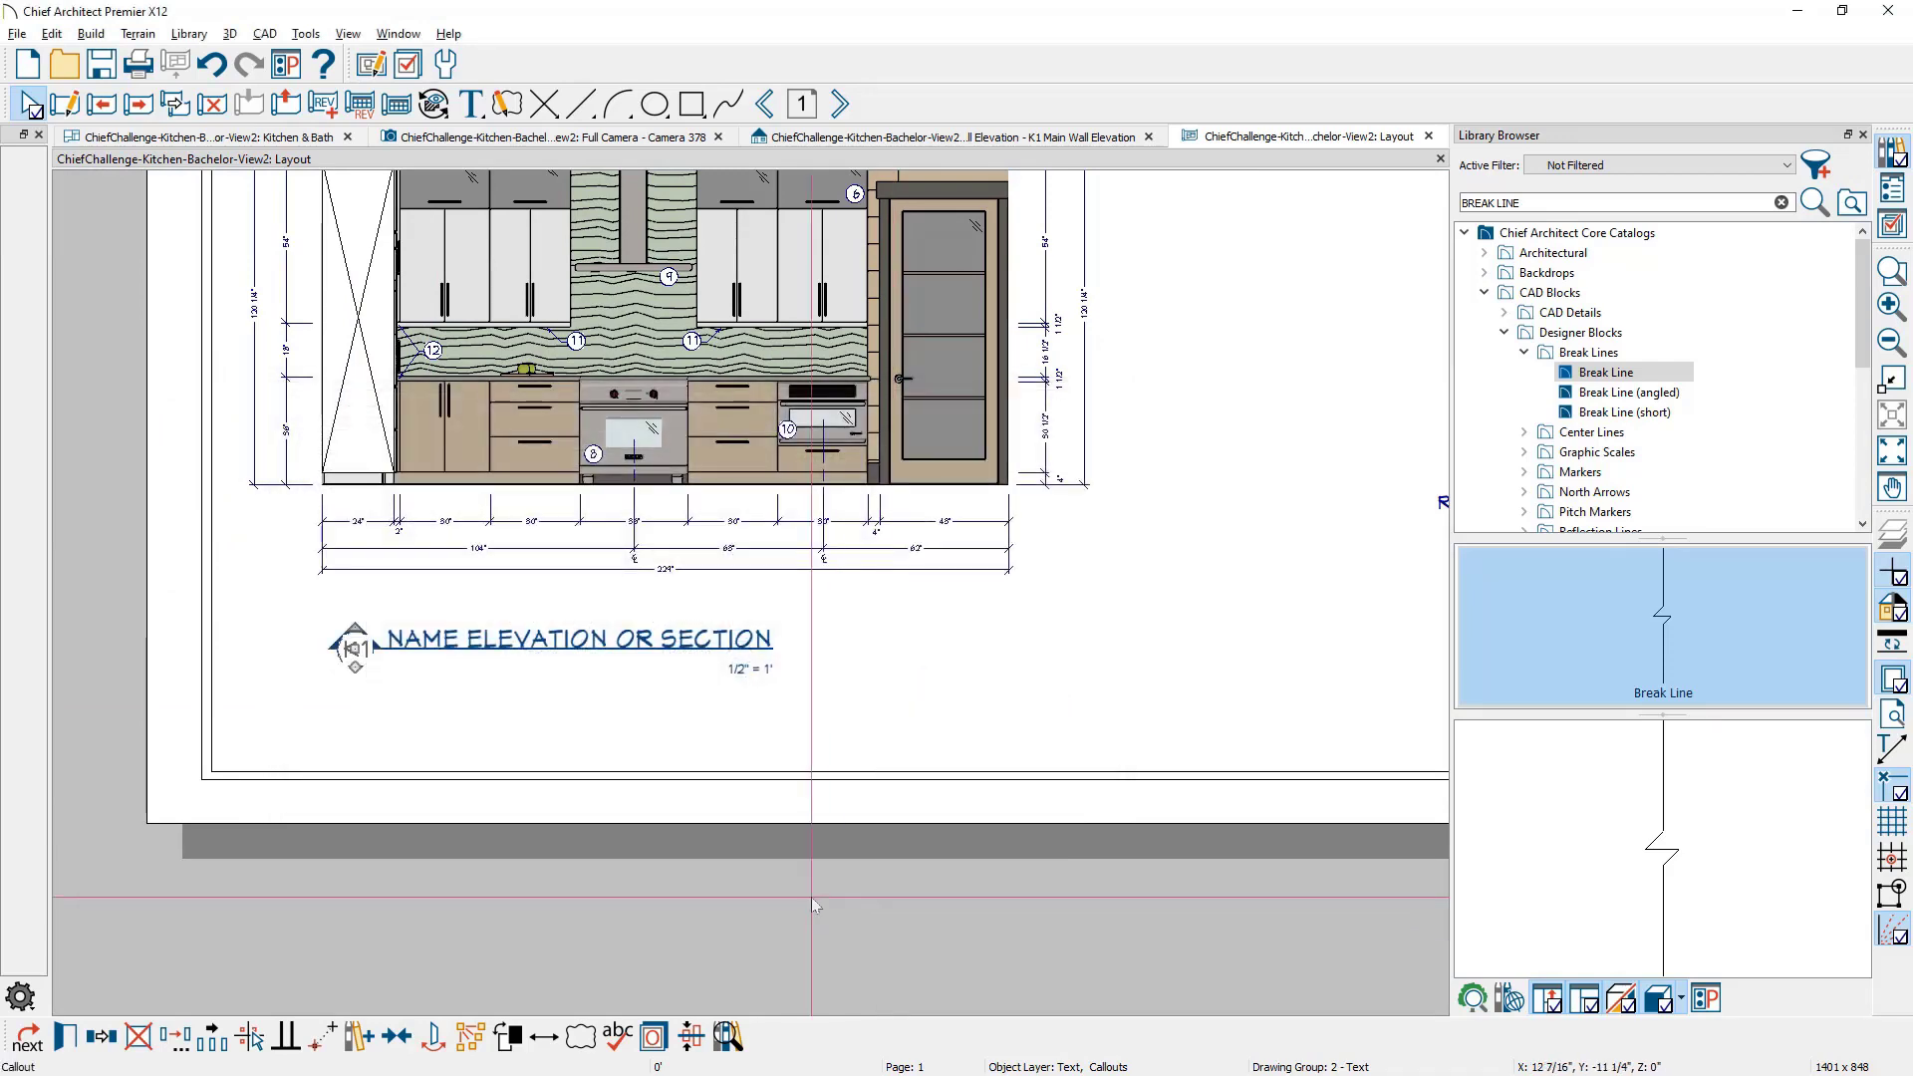
Step: Change the placeholder title beside the K1 callout to MAIN WALL ELEVATION
left_click(556, 643)
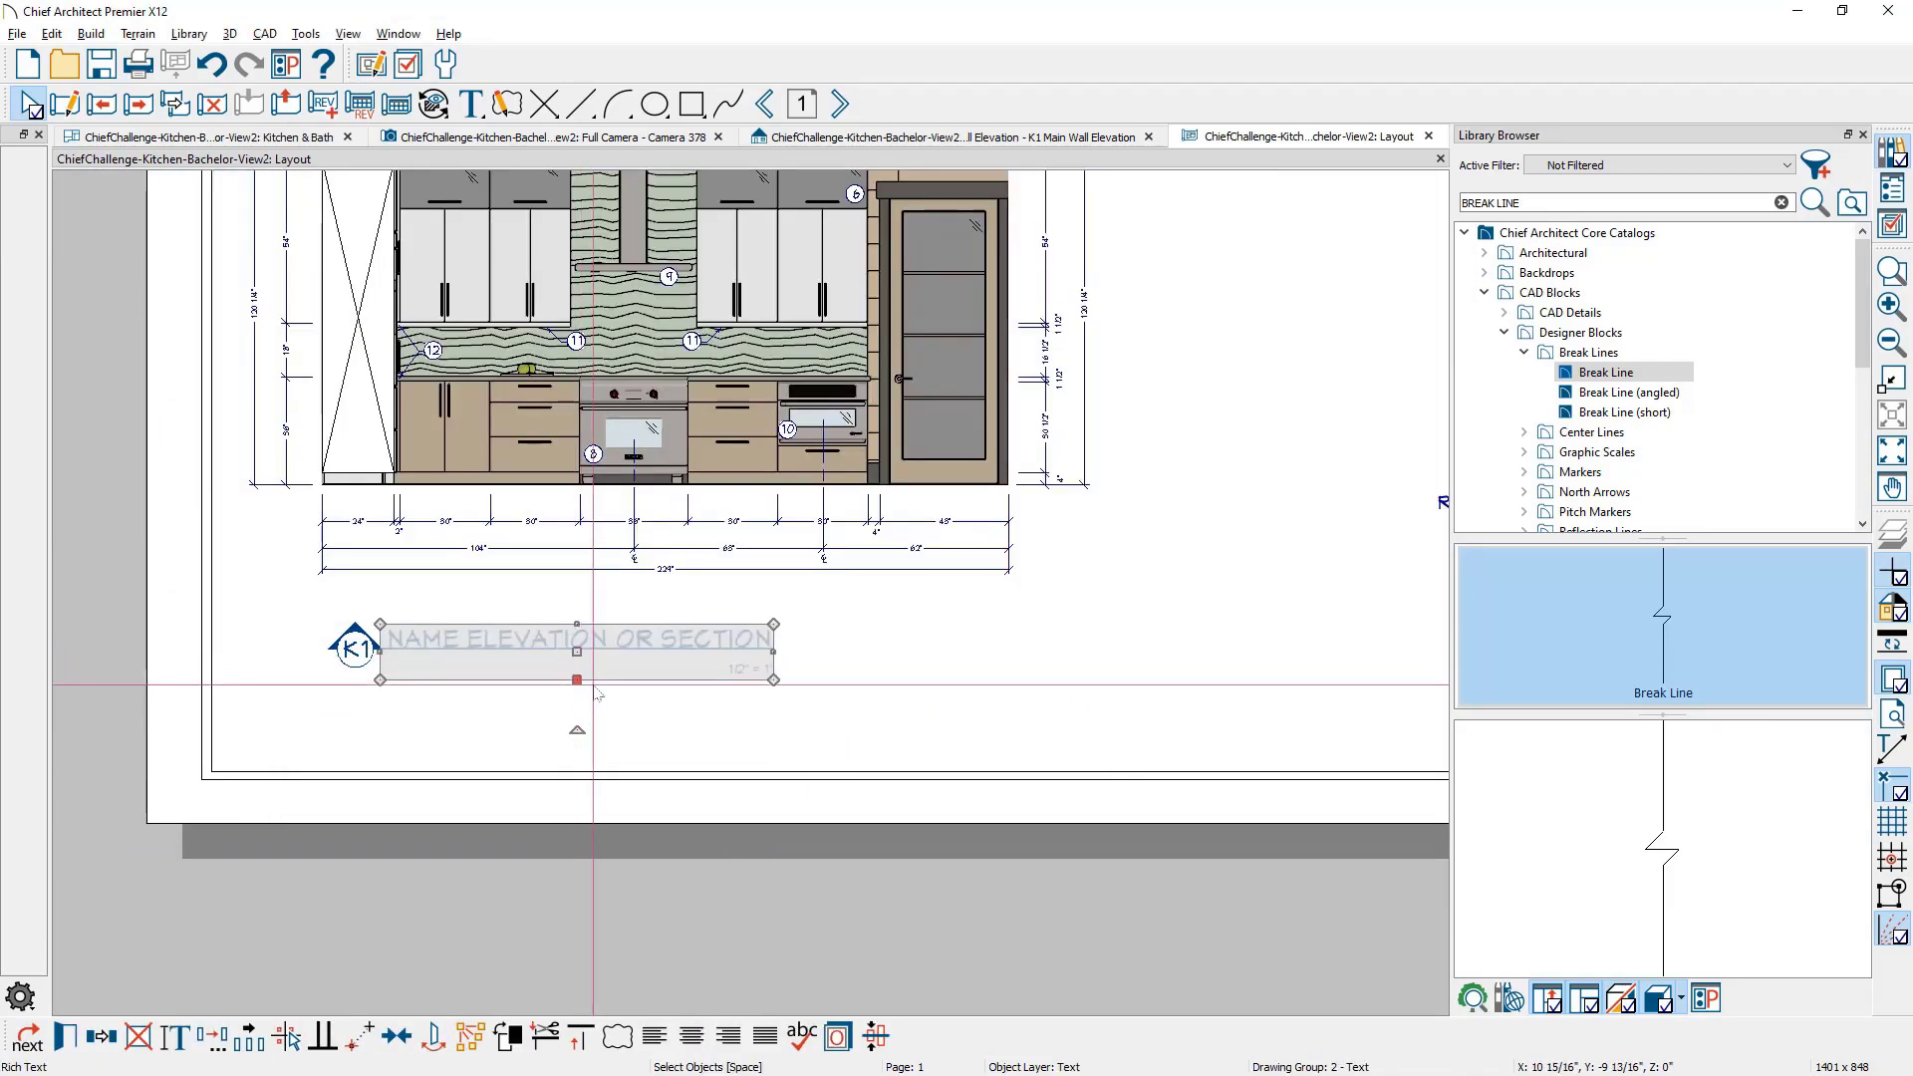
double_click(597, 691)
double_click(1042, 443)
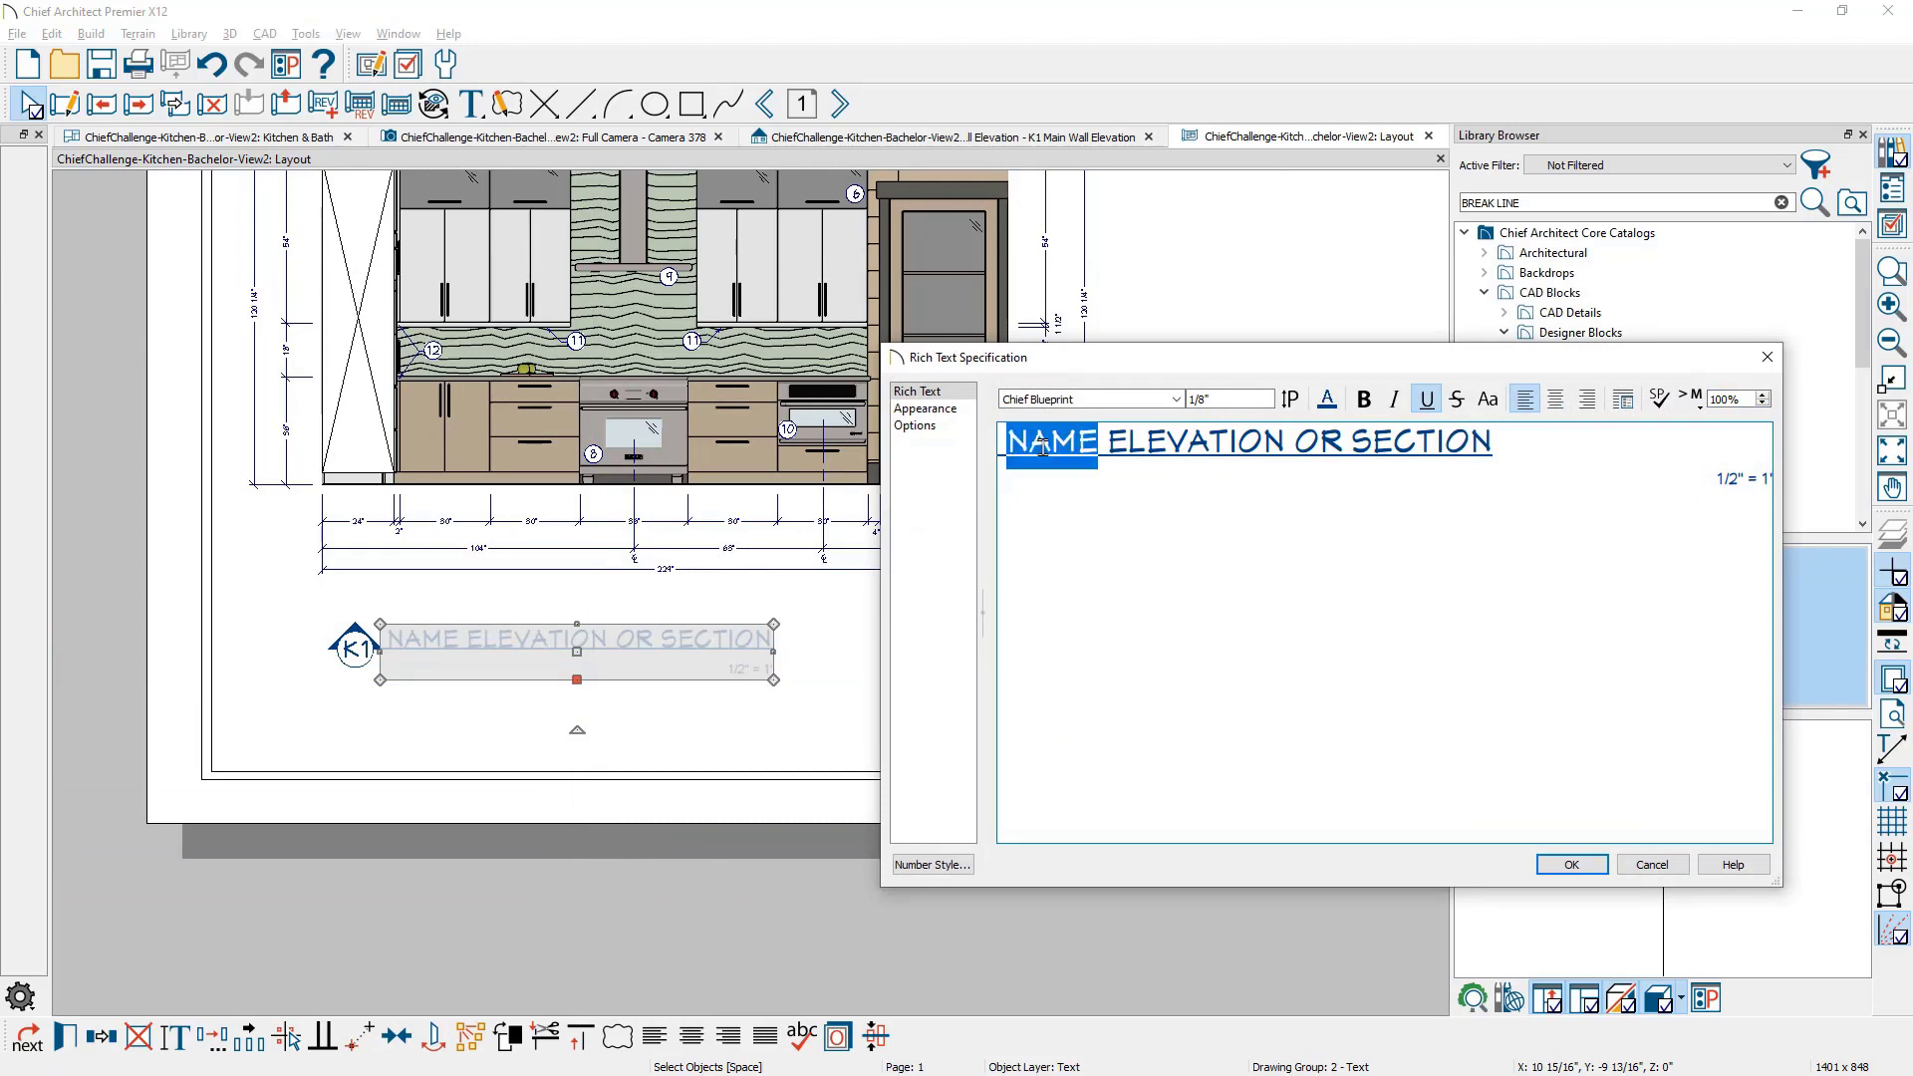
type("MAIN WAL")
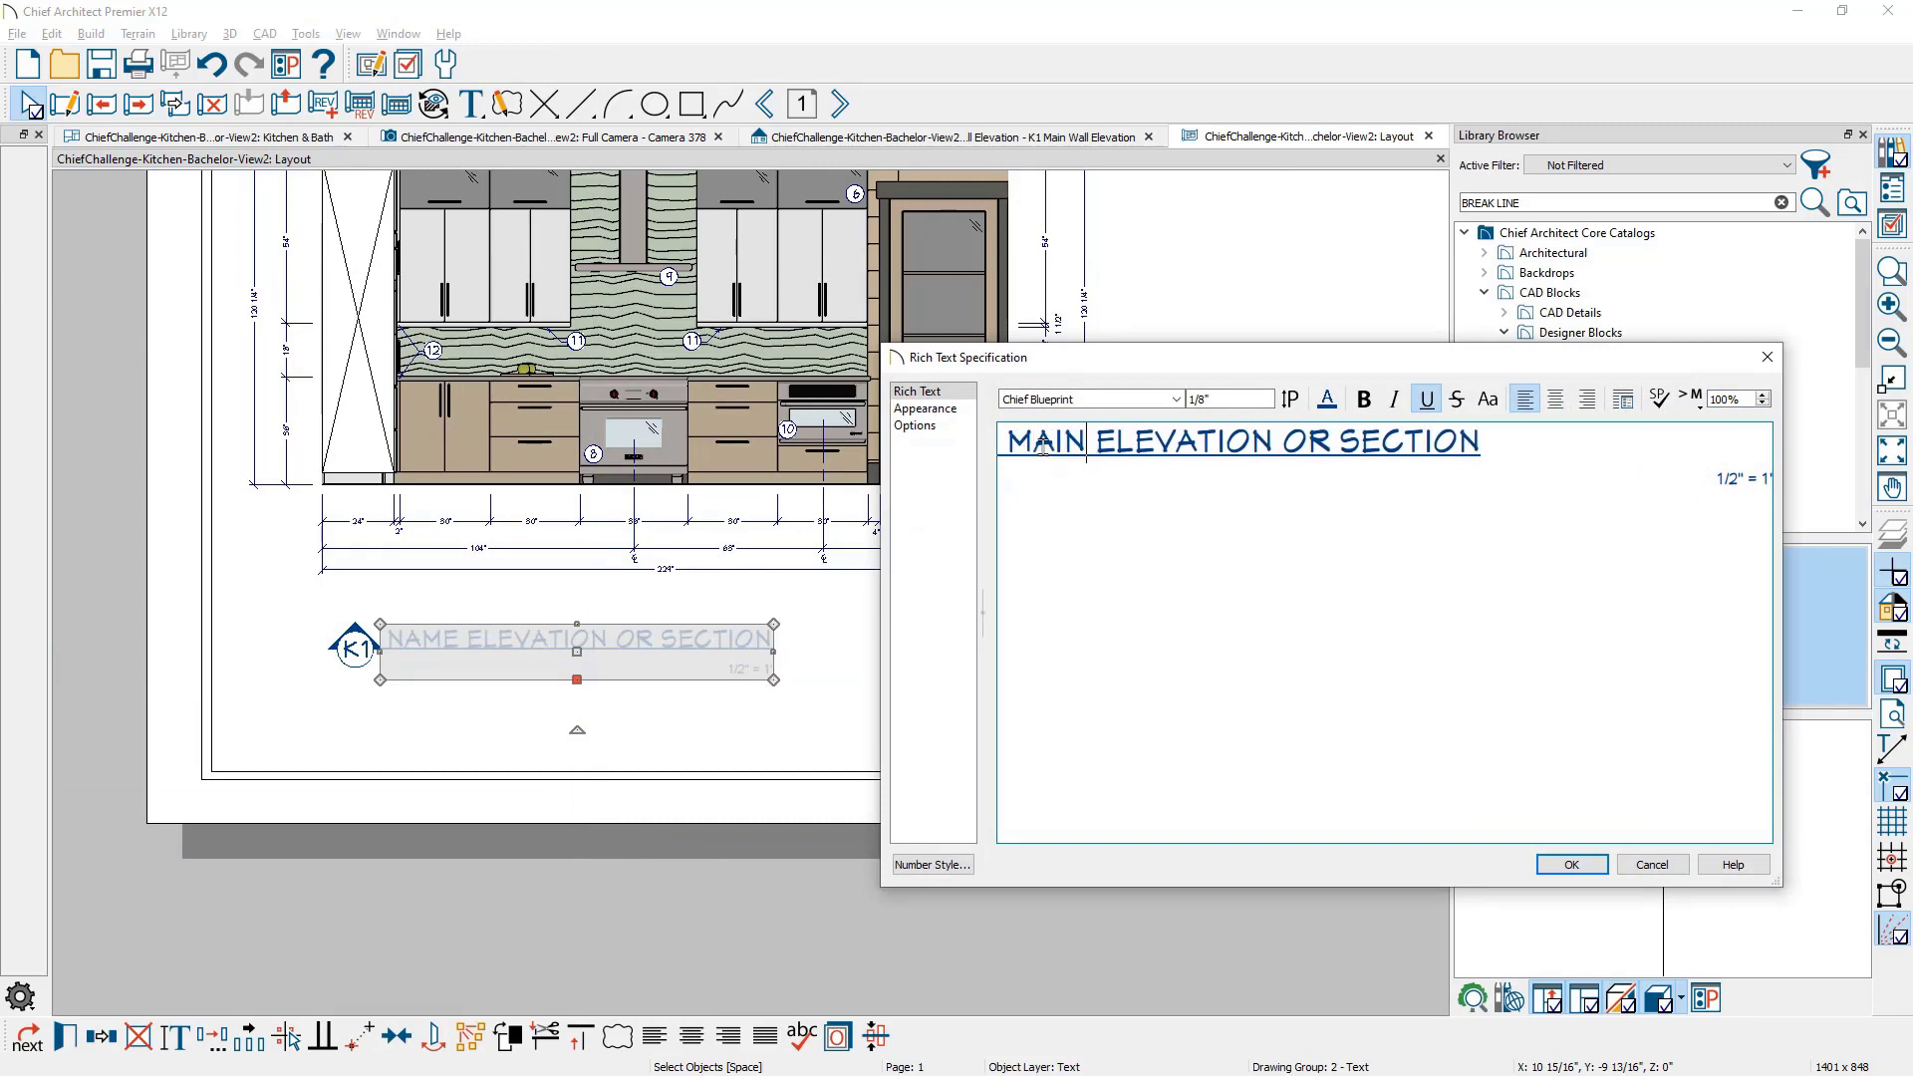
type("L")
left_click_drag(1371, 443, 1566, 447)
key("Delete")
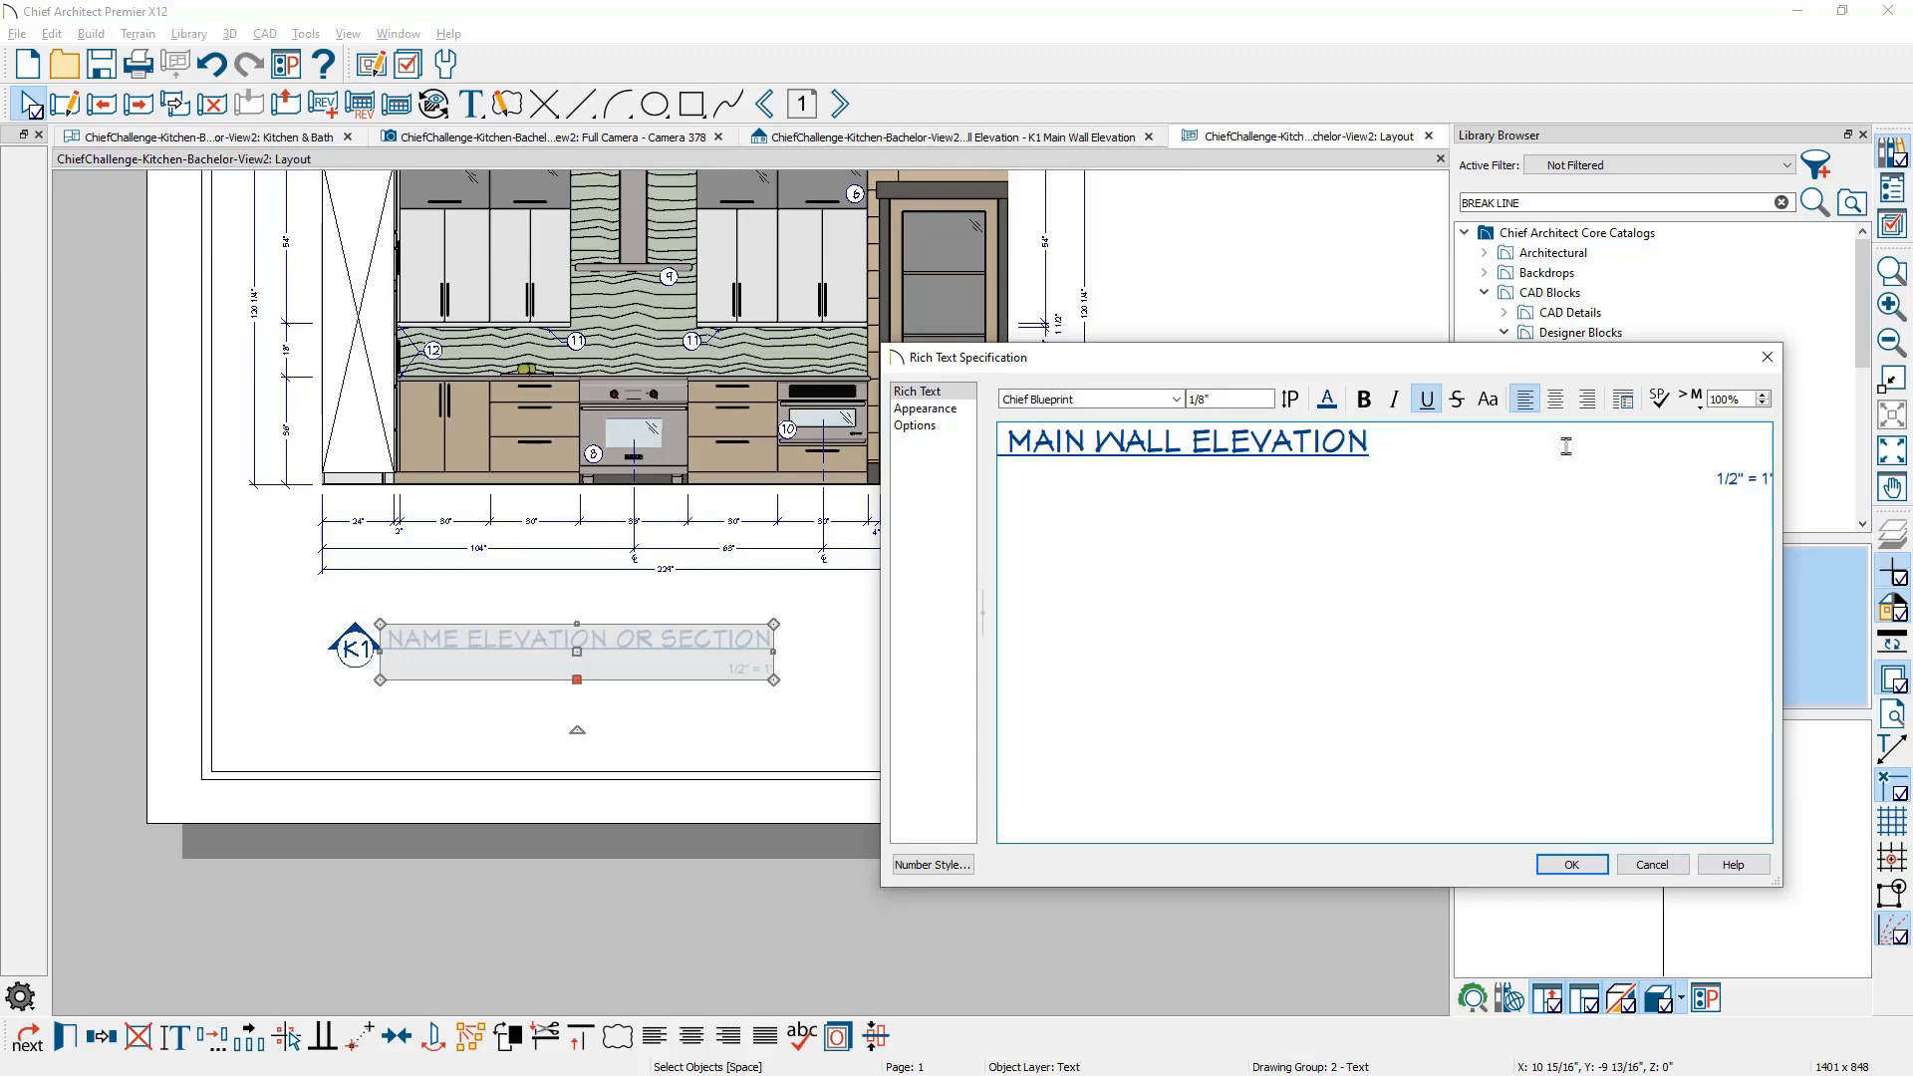
Step: Set the elevation title's scale text to 1/4" = 1' and move the title up against the K1 callout
left_click(1728, 480)
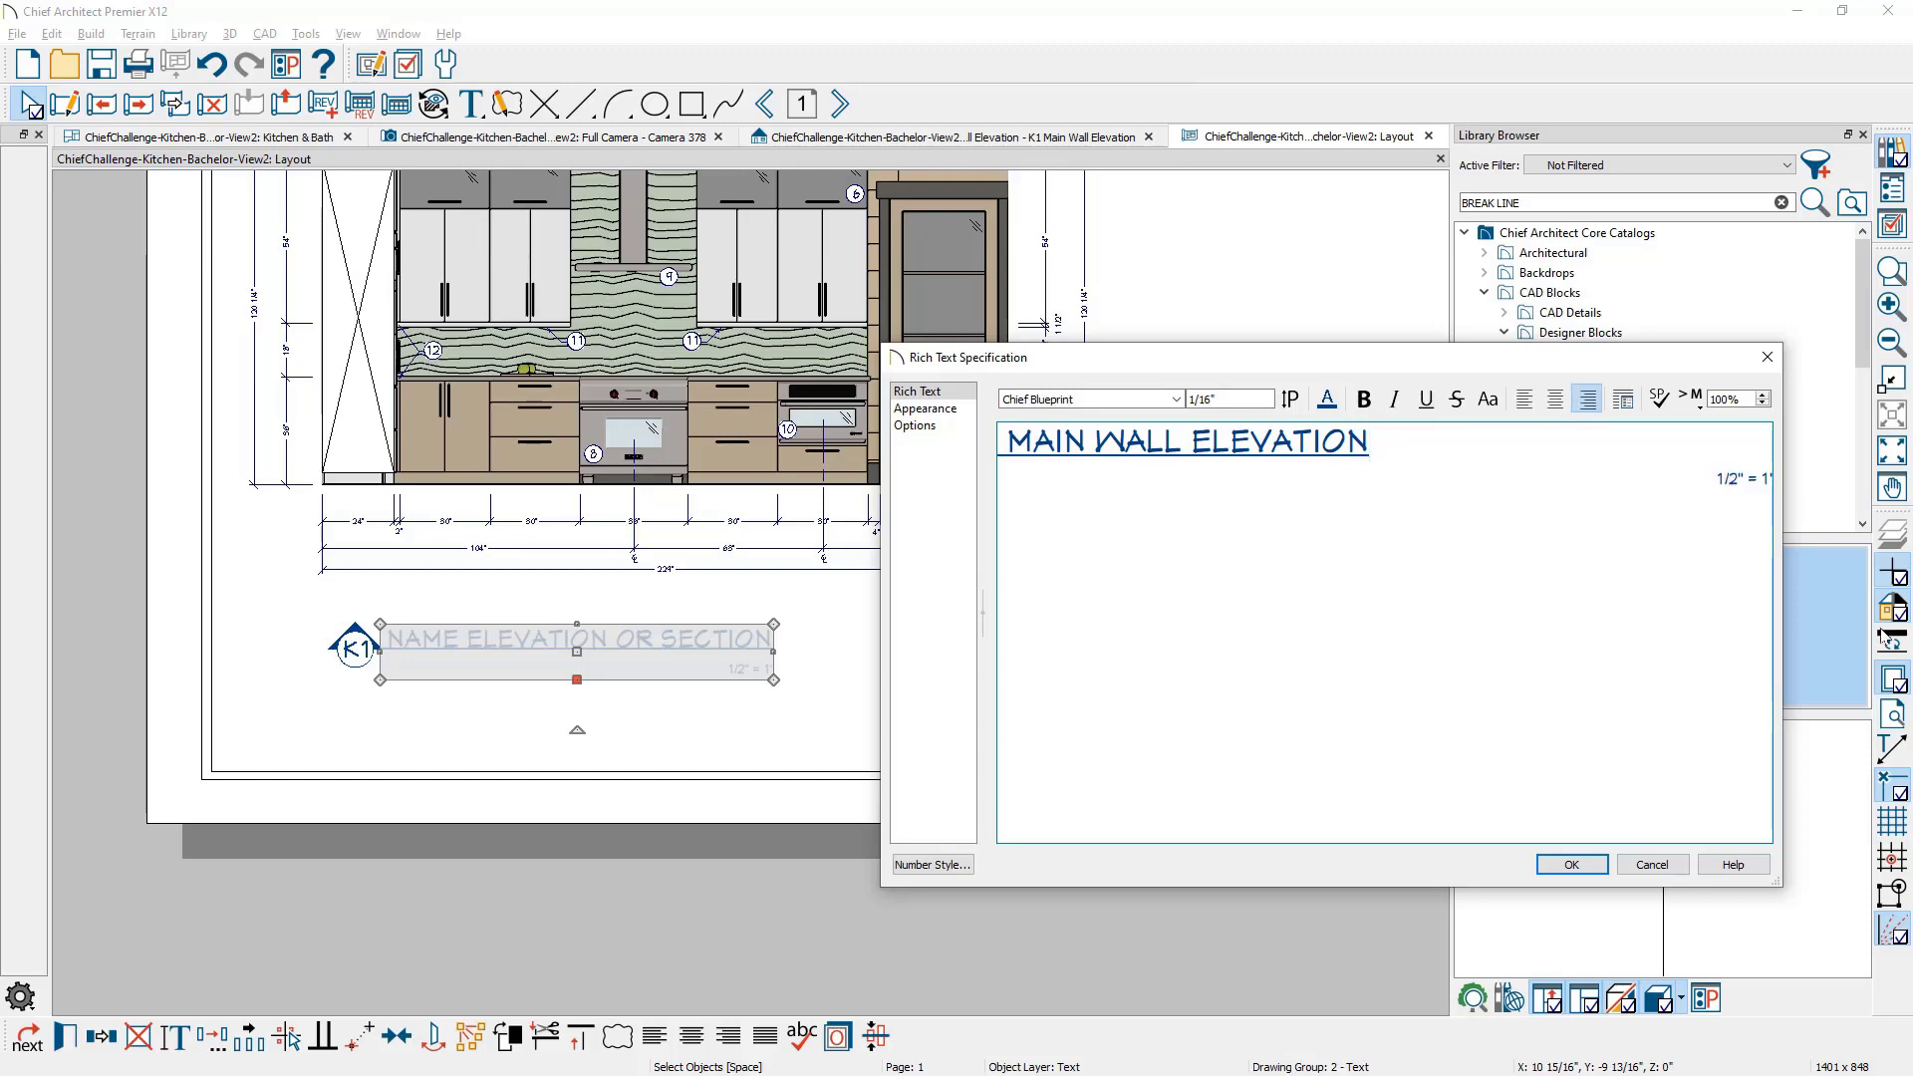
left_click(1571, 864)
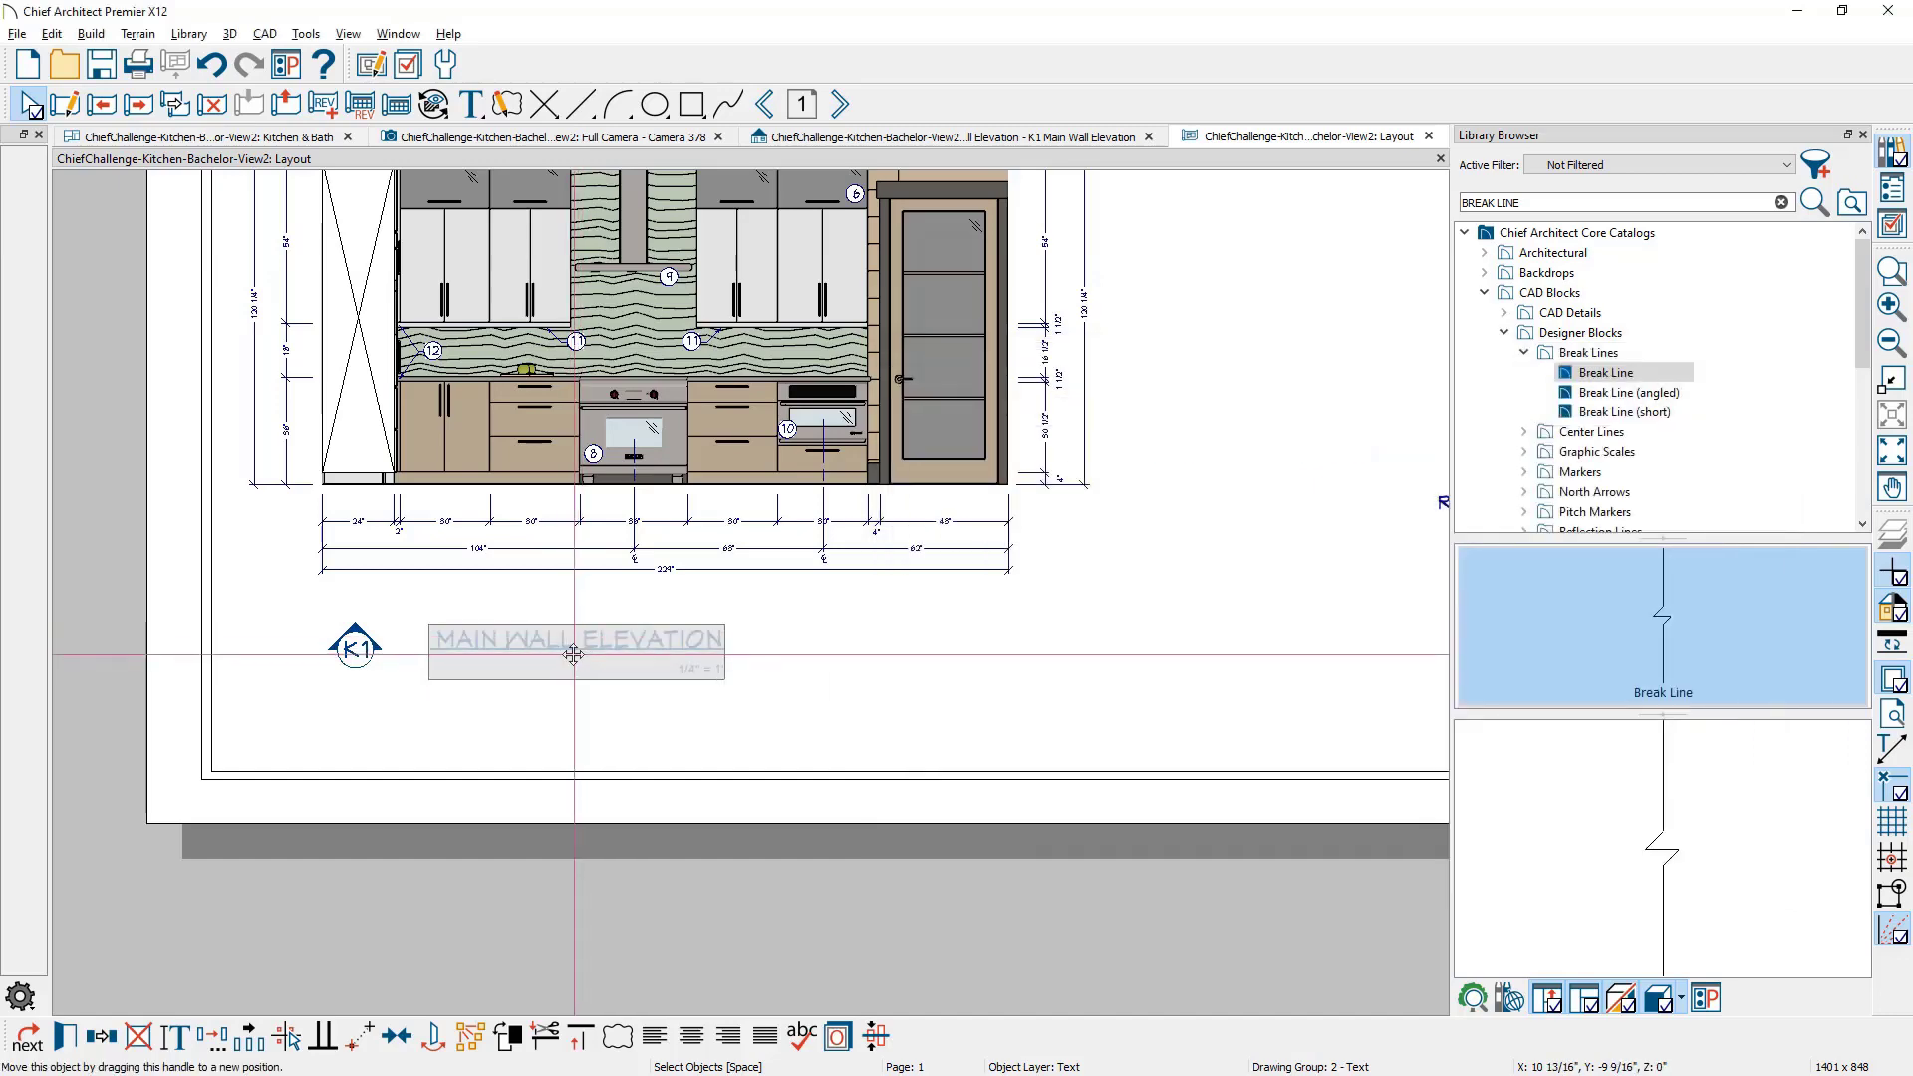
left_click_drag(573, 653, 528, 654)
left_click(575, 719)
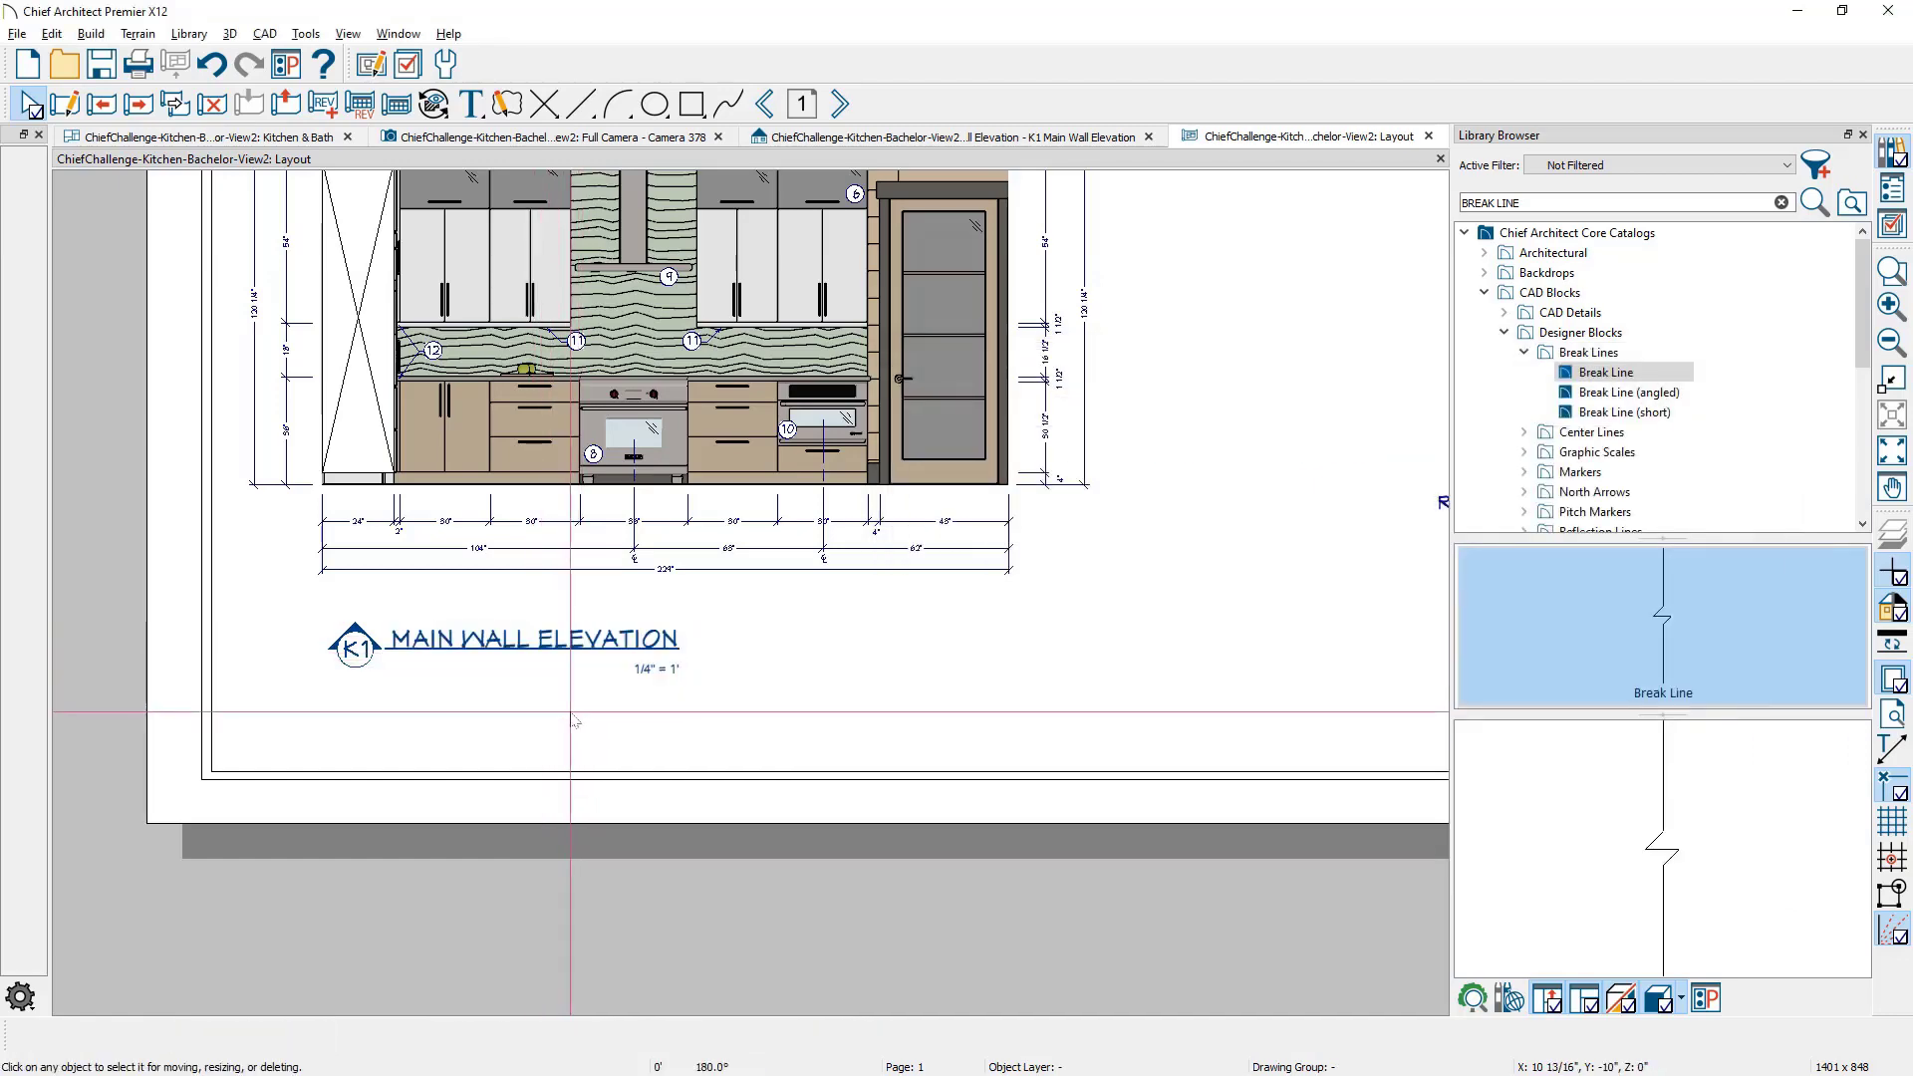
Step: Correct the scale text in the FLOOR PLAN title and move the title beneath the doorway at the plan's lower-right corner
scroll(571, 720, "right", 5)
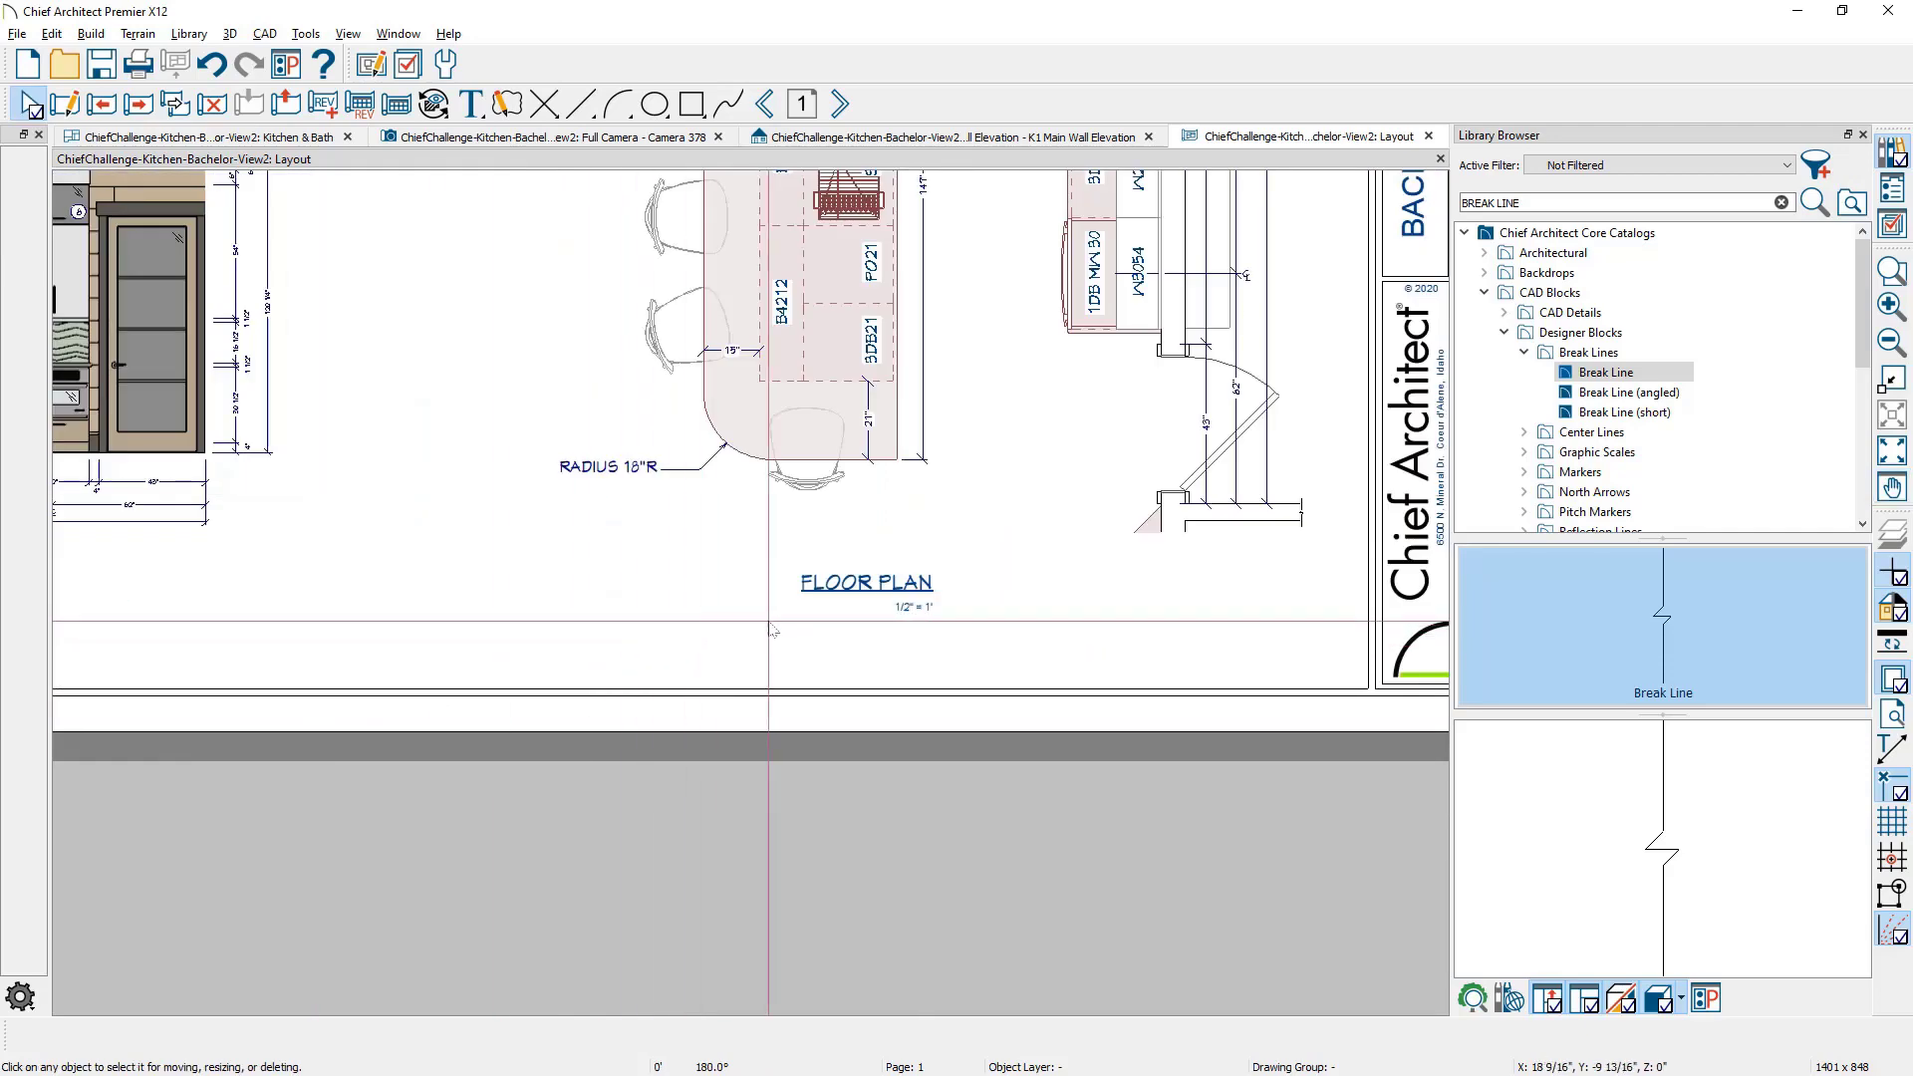
double_click(847, 588)
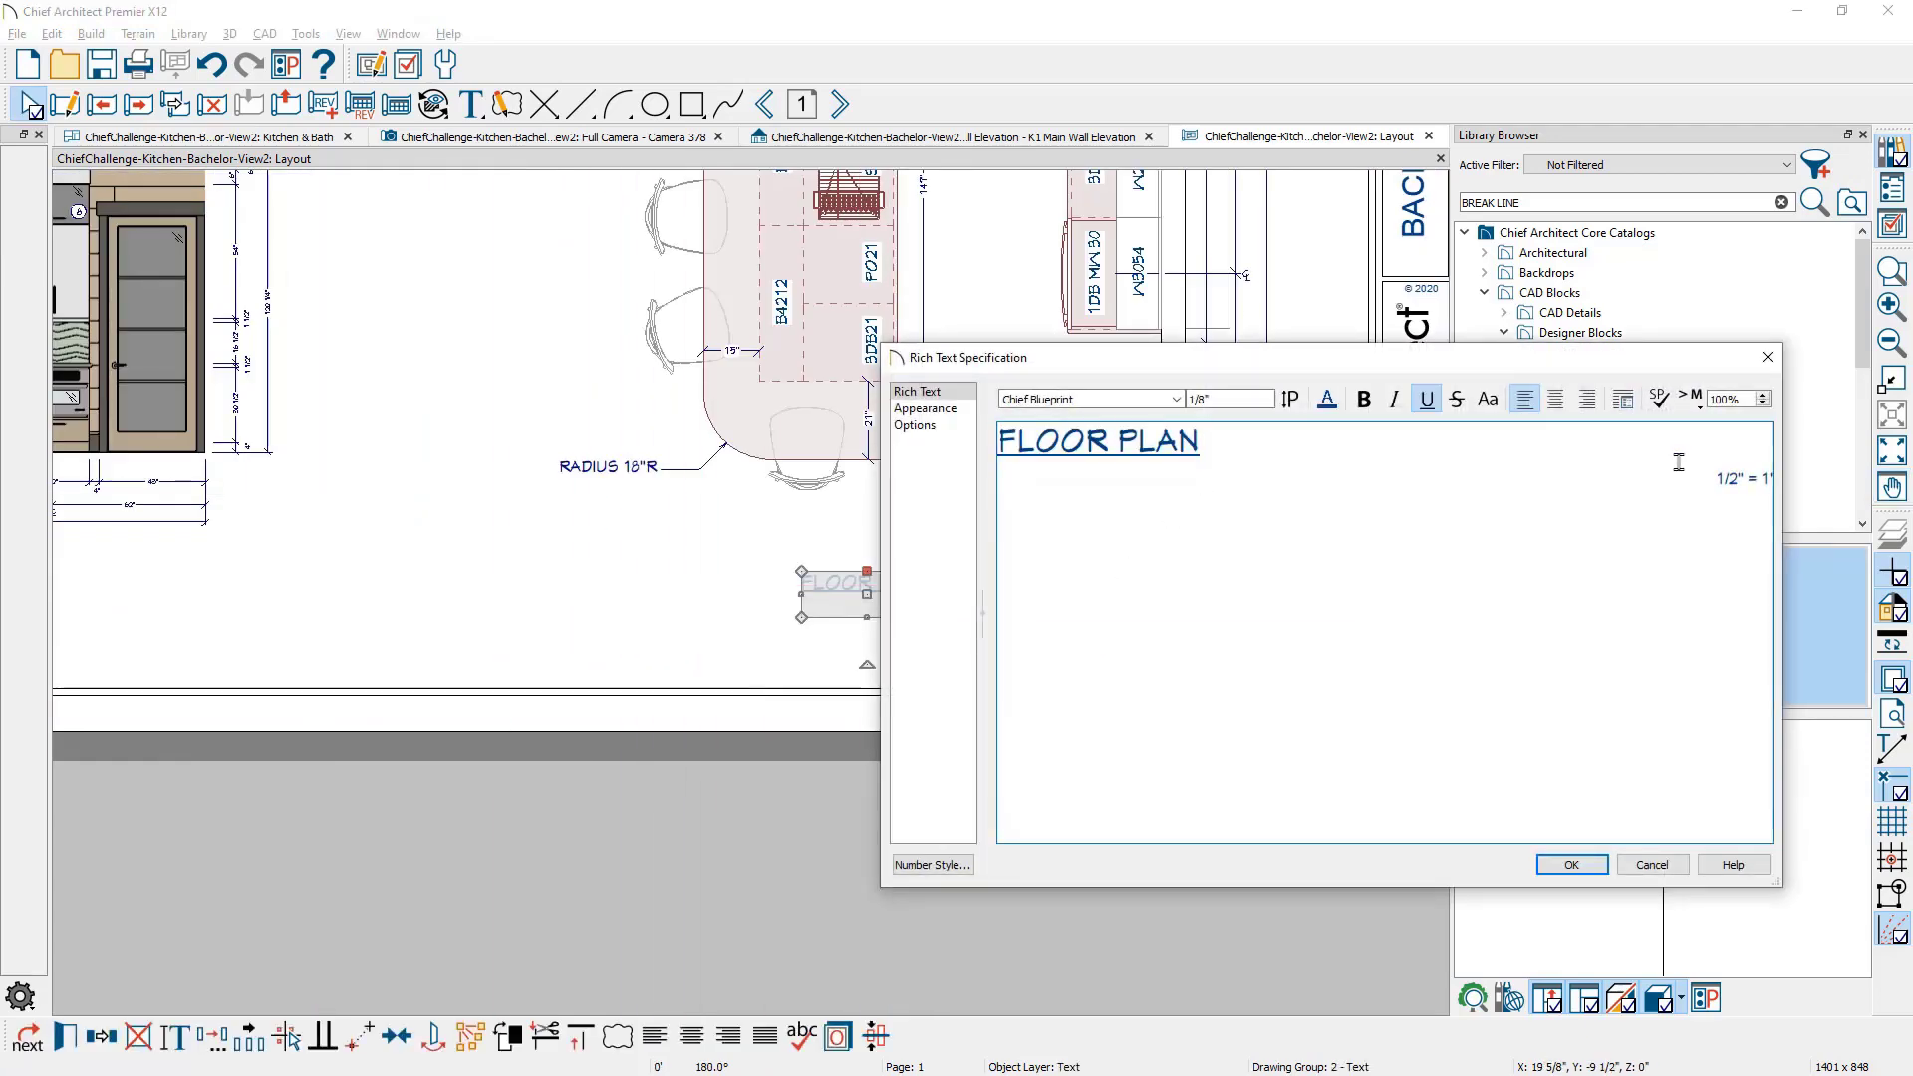
left_click(1709, 477)
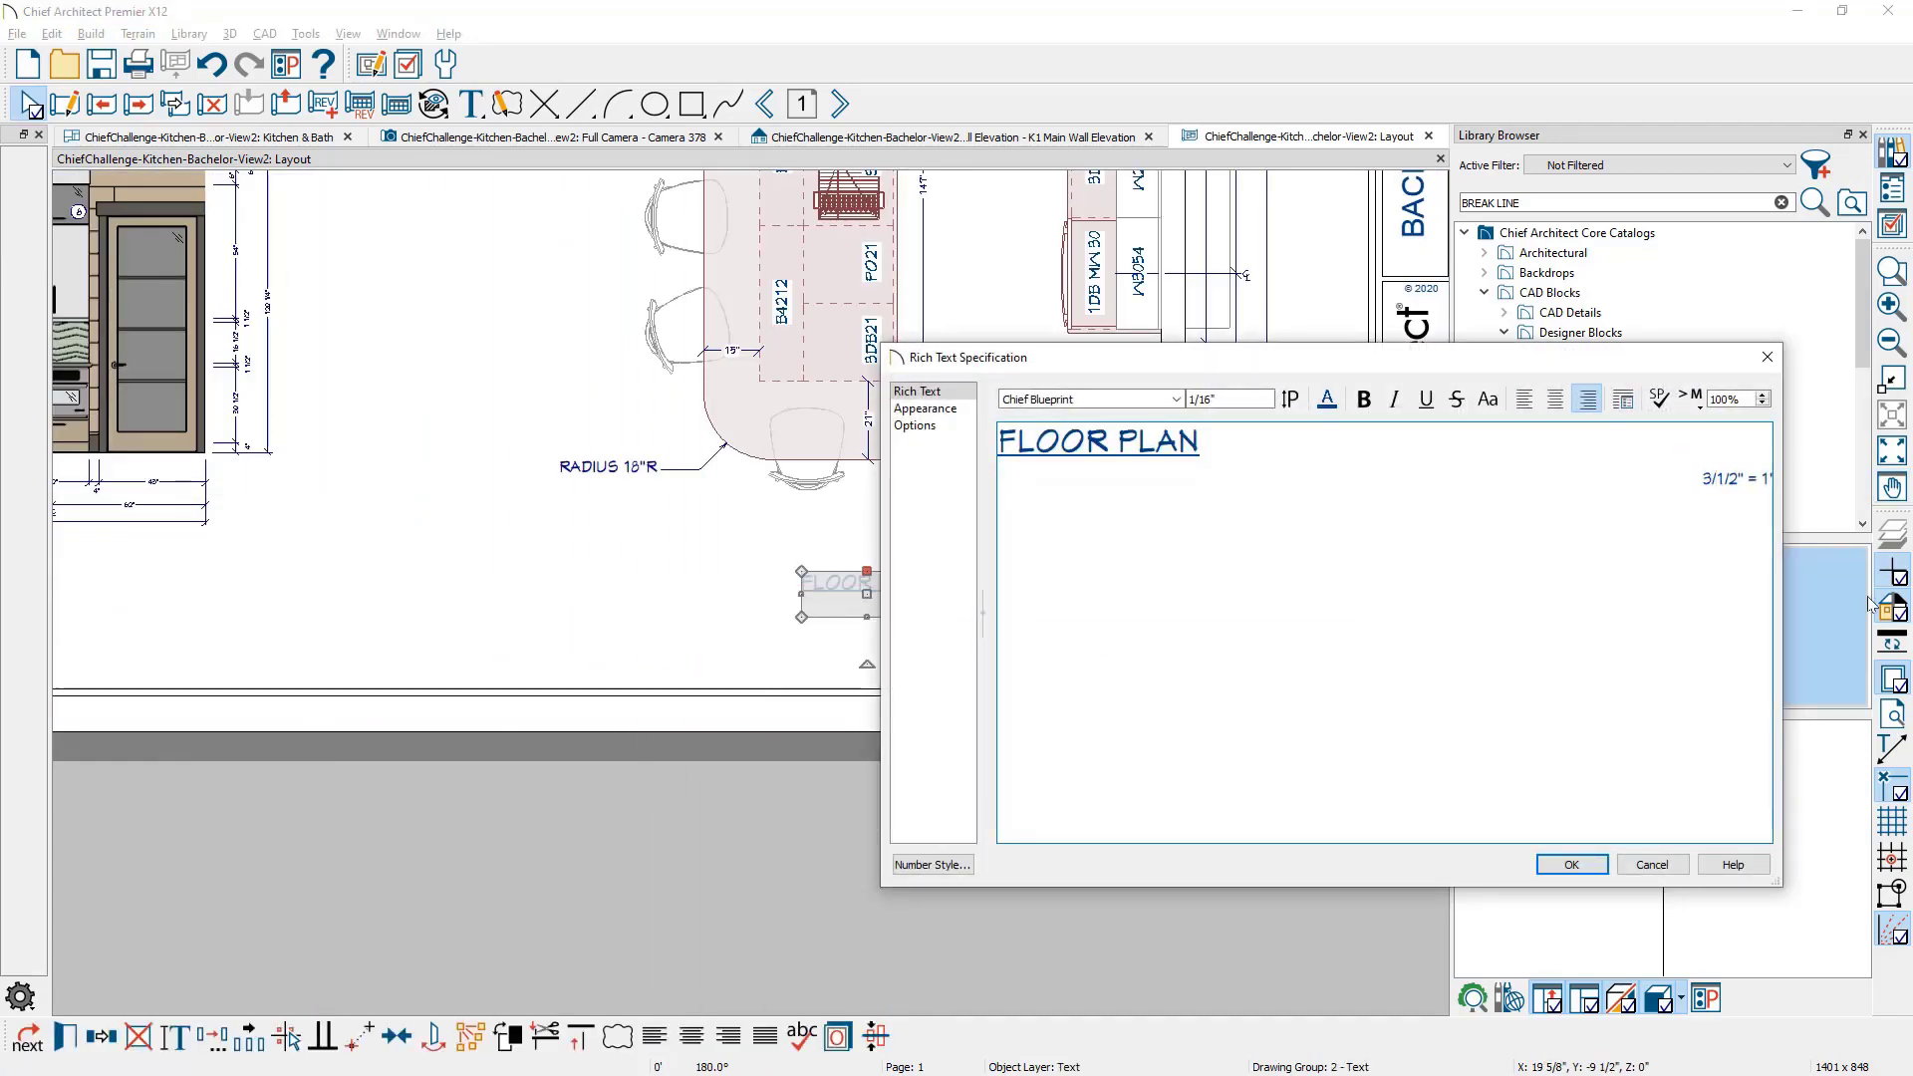
key("Delete")
key("Delete")
key("Delete")
left_click(1571, 863)
scroll(1096, 618, "down", 2)
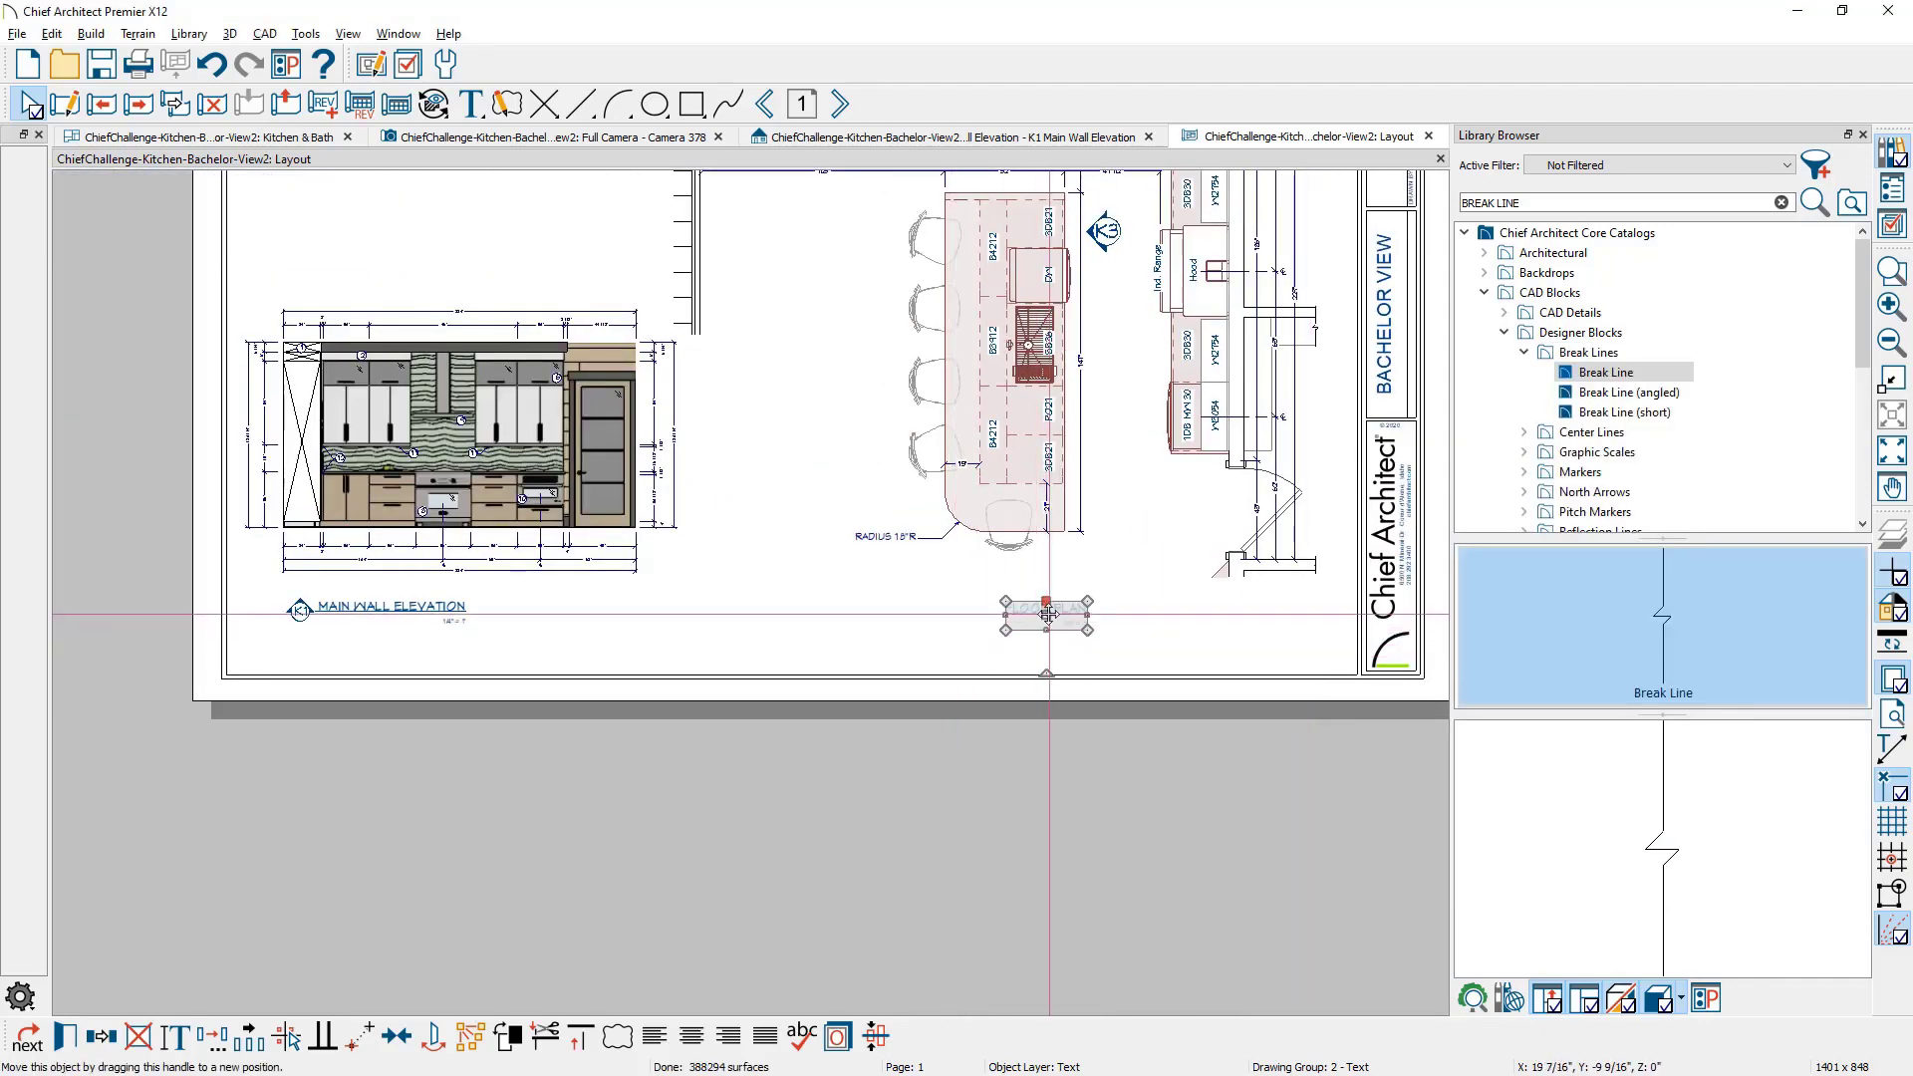
left_click_drag(1048, 615, 1220, 609)
left_click(694, 610)
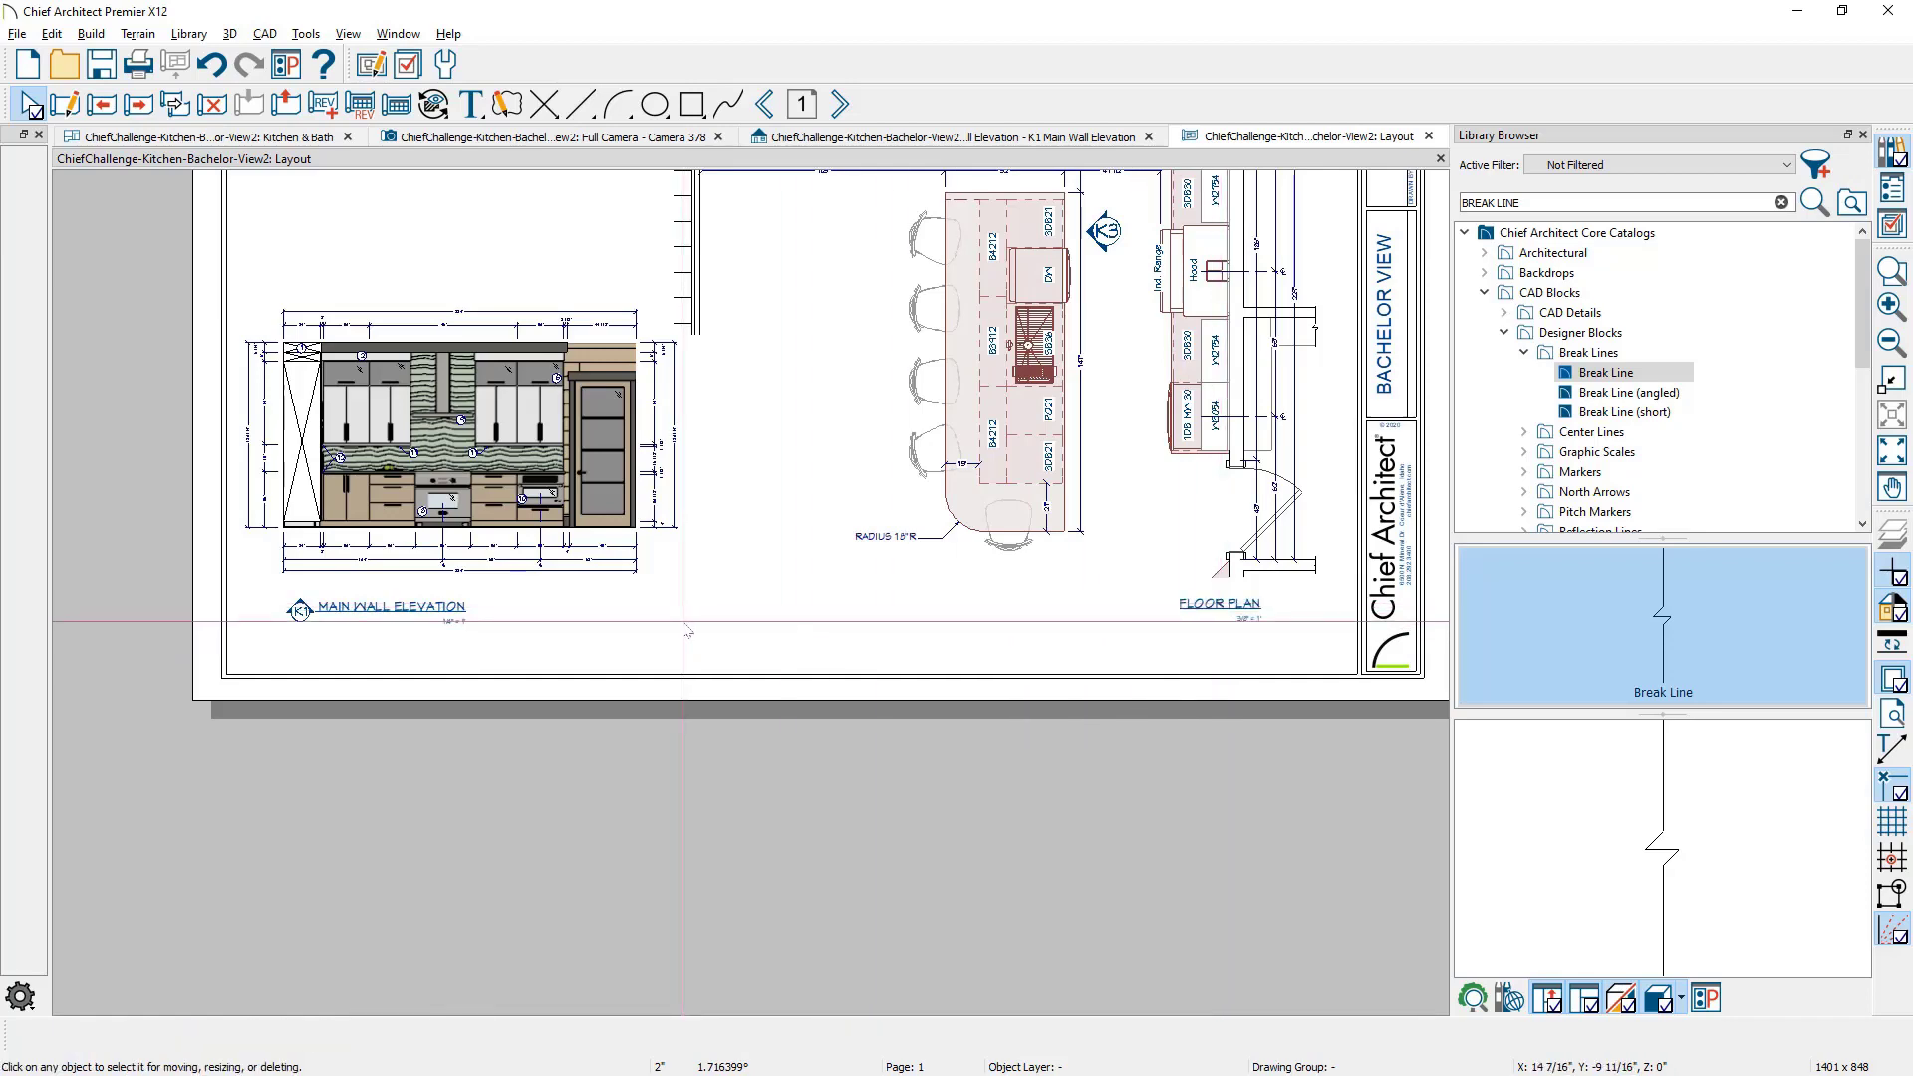
Step: Crop the kitchen plan's layout box from its left edge so that the stairwell is excluded
scroll(698, 615, "down", 1)
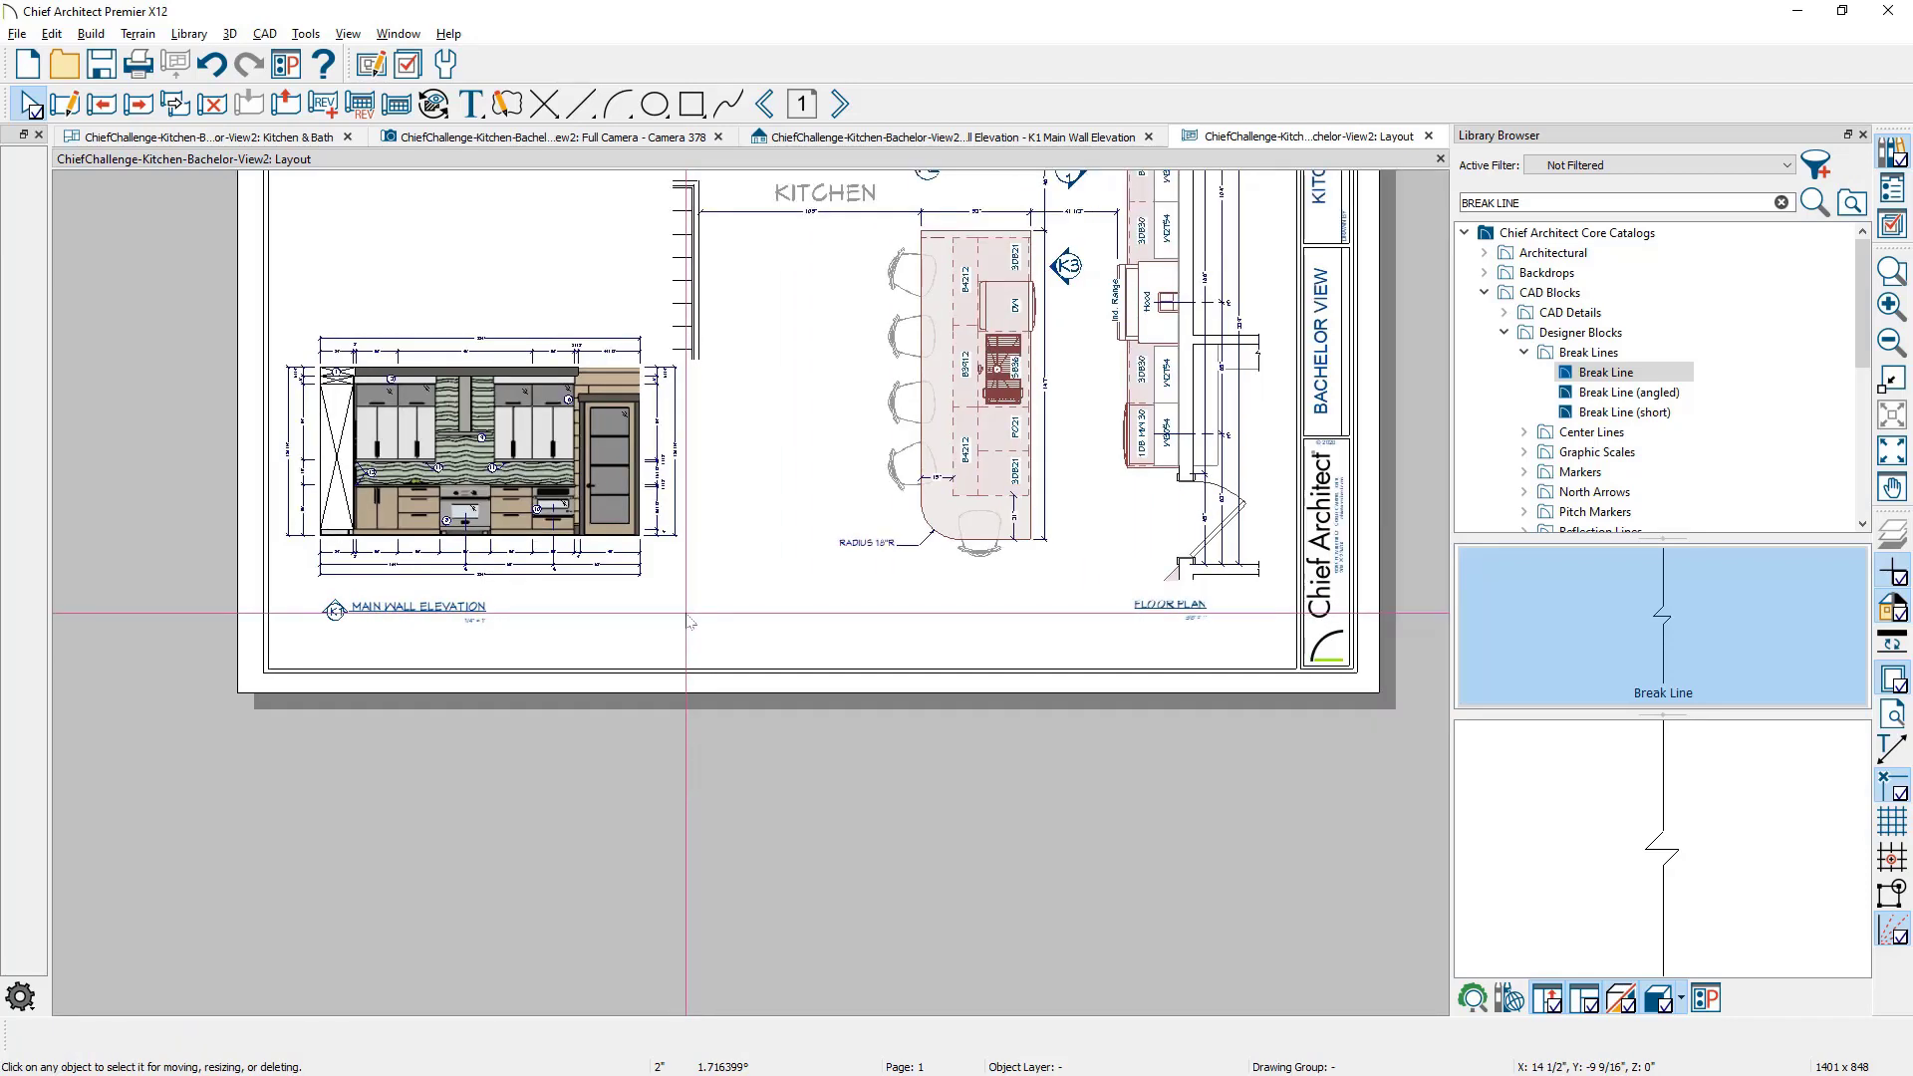
middle_click_drag(749, 631, 751, 797)
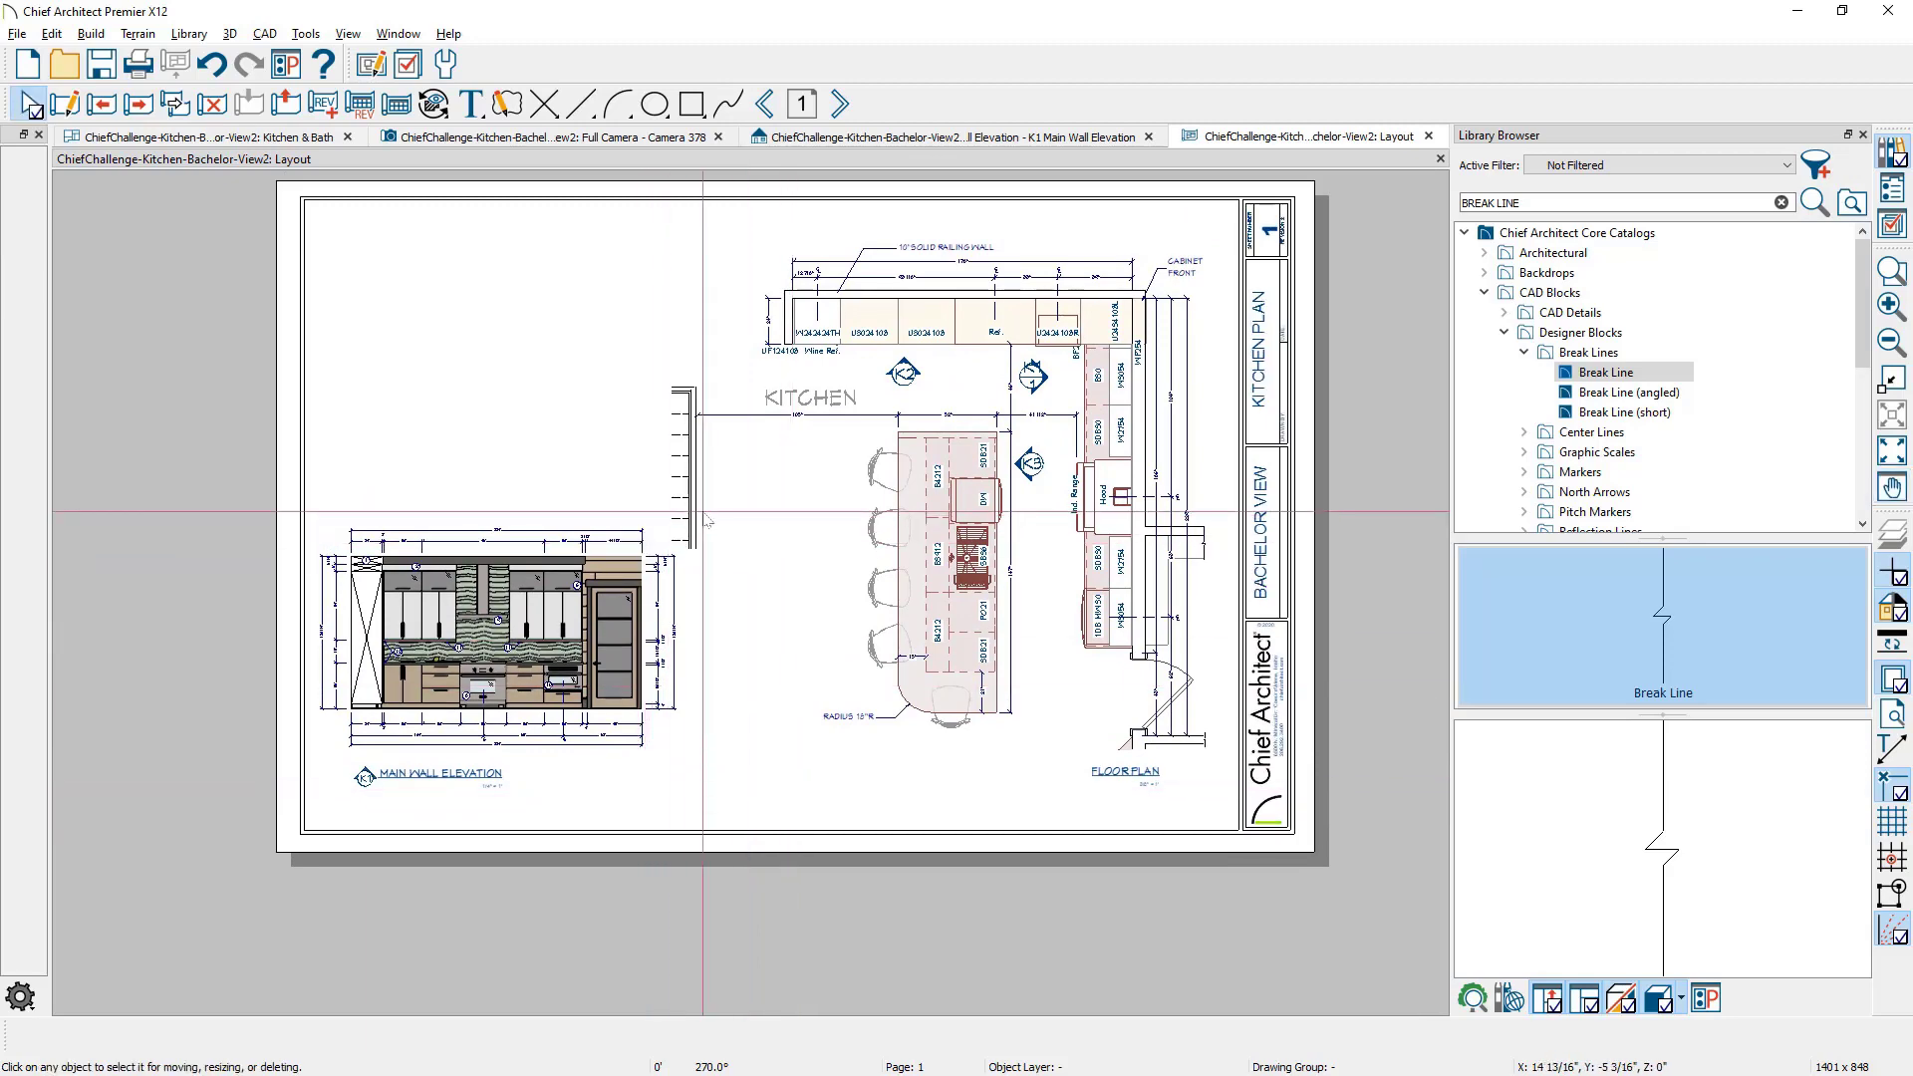
left_click(706, 450)
left_click_drag(677, 460, 721, 464)
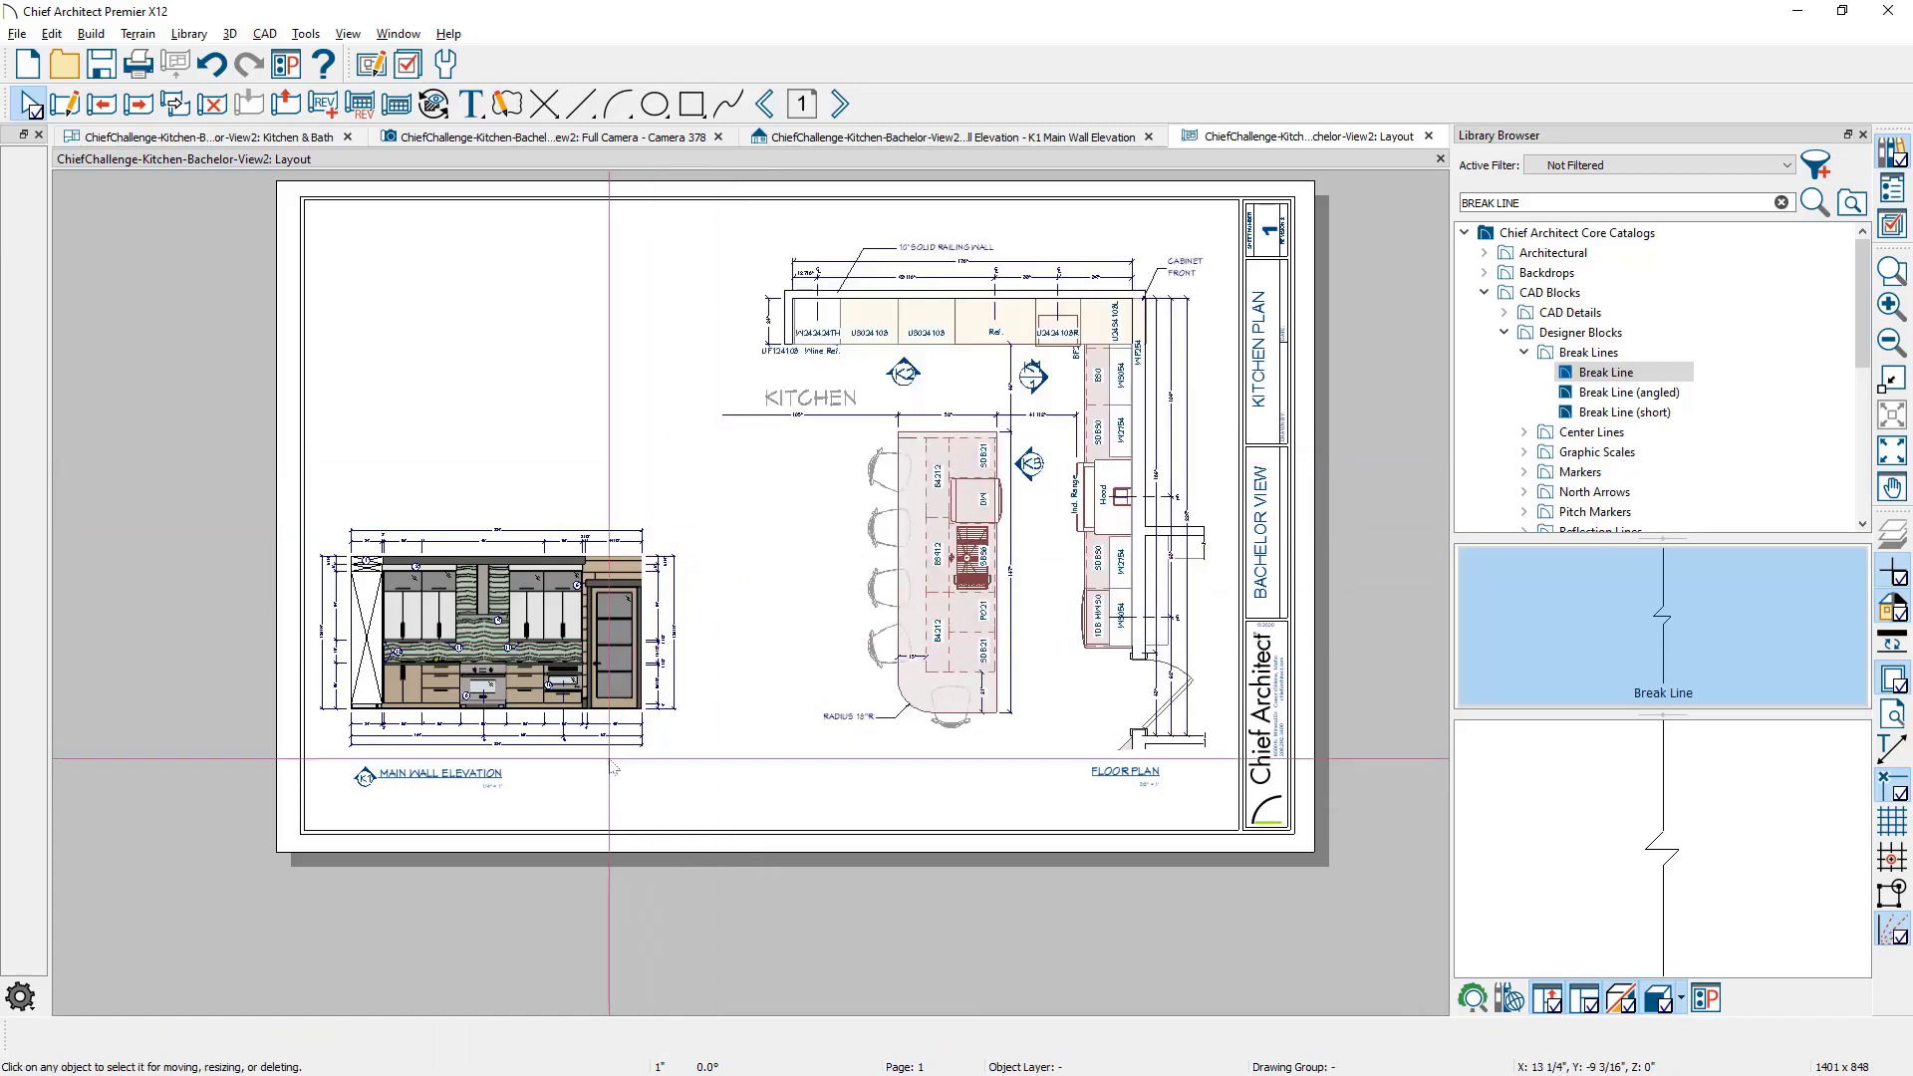
Step: In the Kitchen & Bath plan view, remove the stairwell-to-island segment from the horizontal dimension line, and return to the layout
left_click(894, 495)
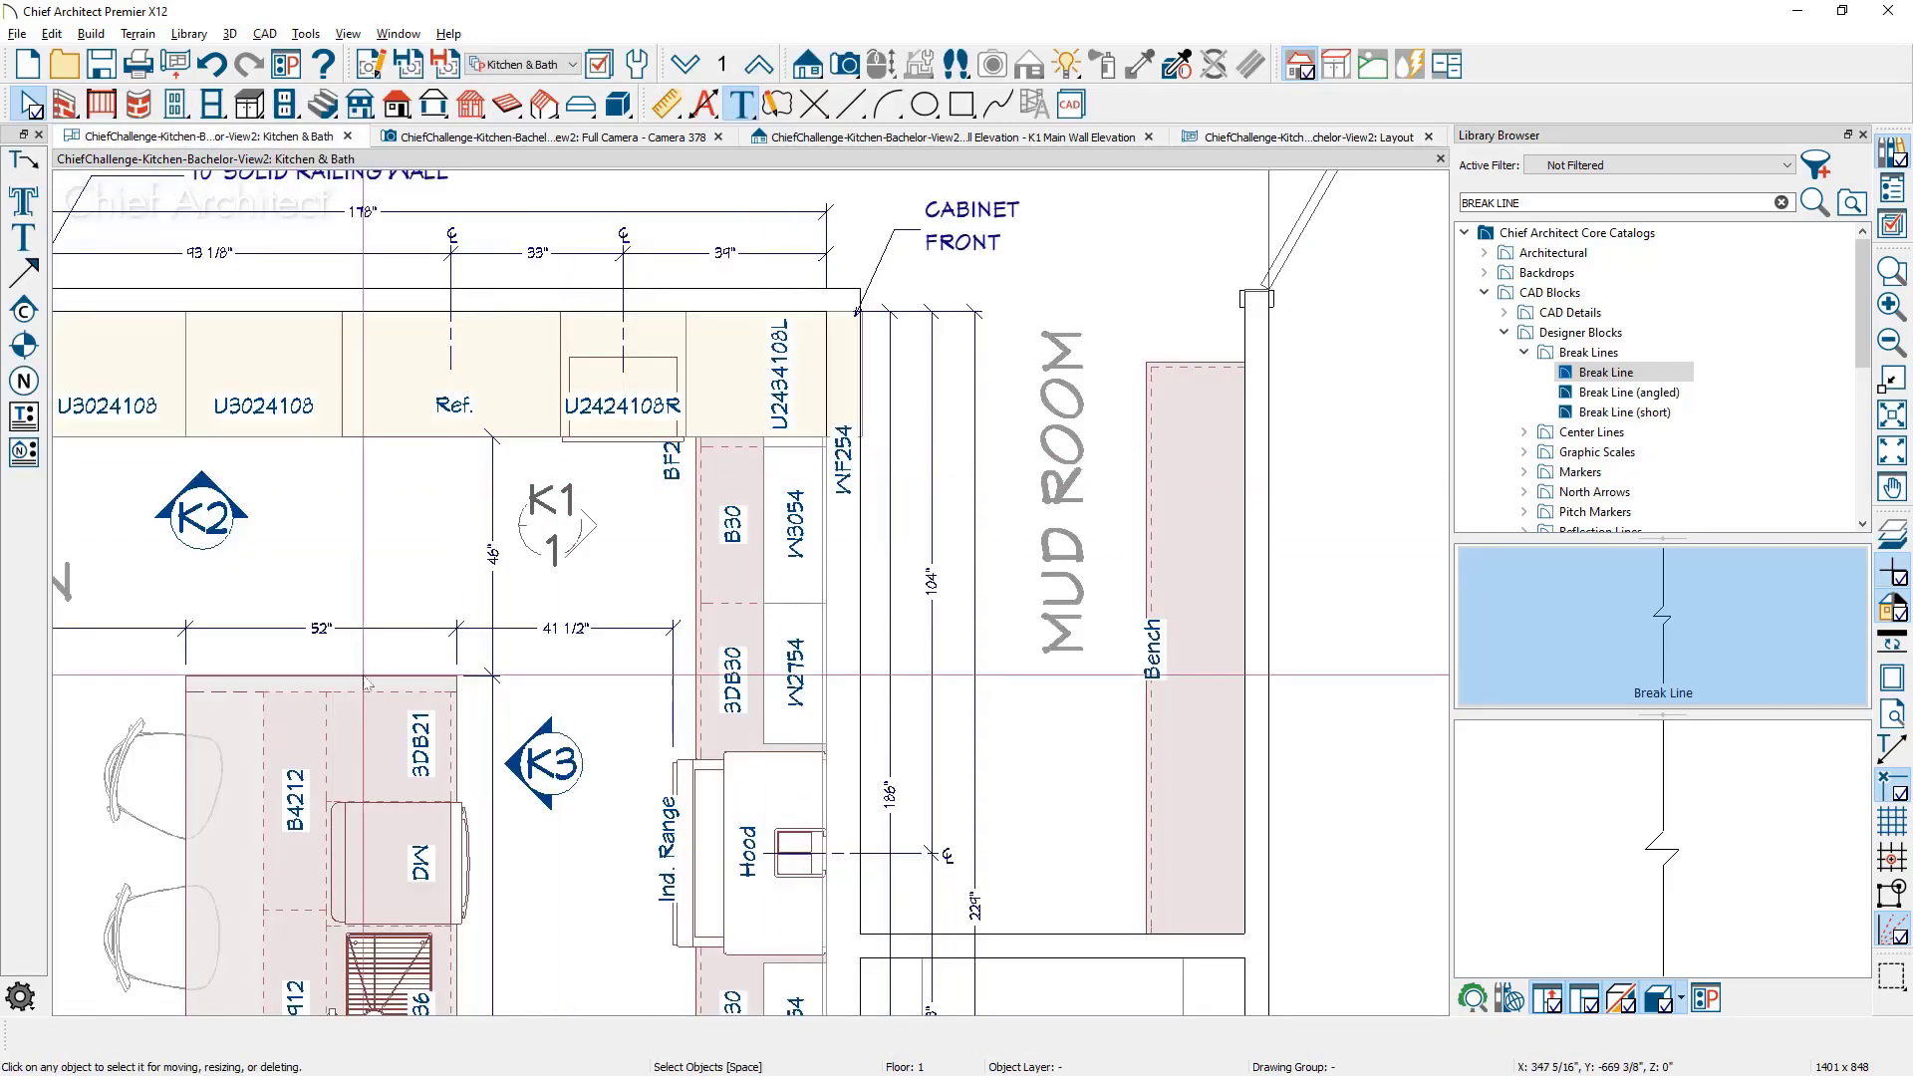
middle_click_drag(162, 638, 715, 561)
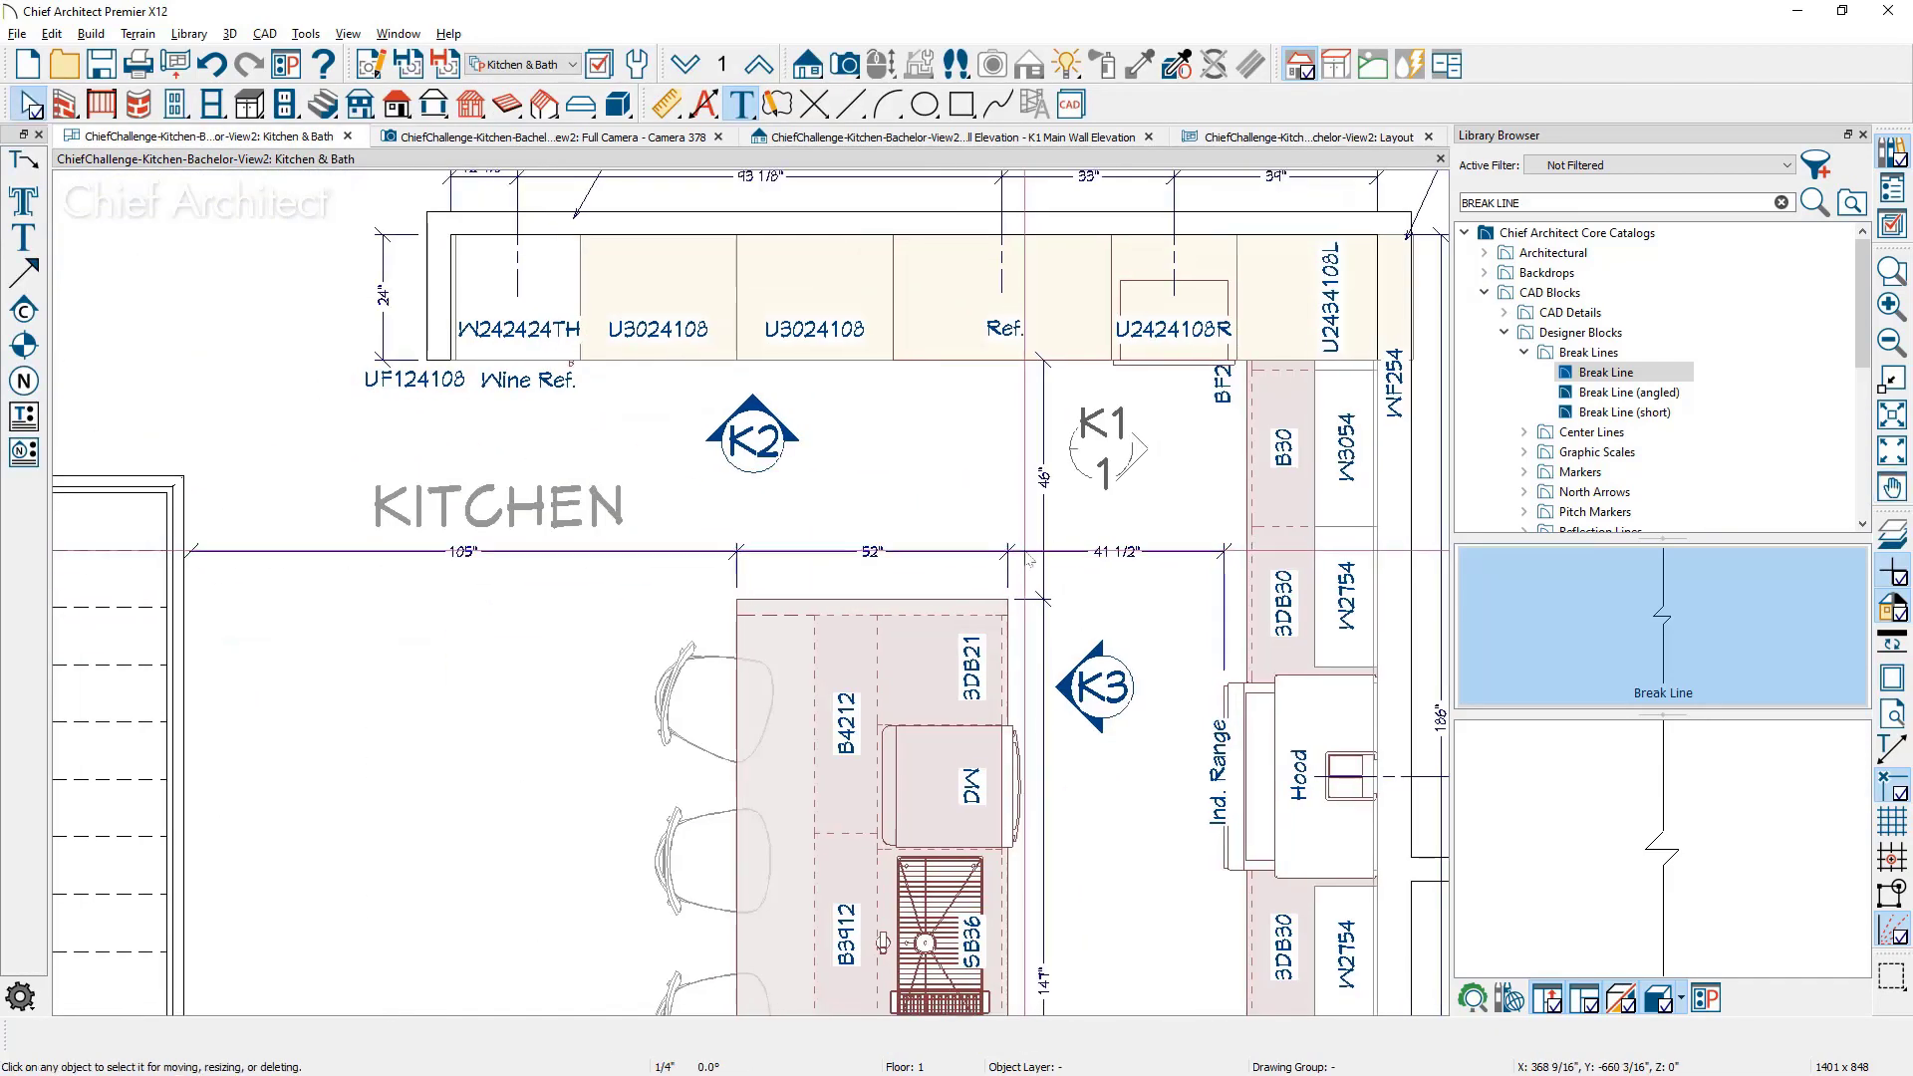
left_click(715, 558)
left_click_drag(203, 570, 249, 657)
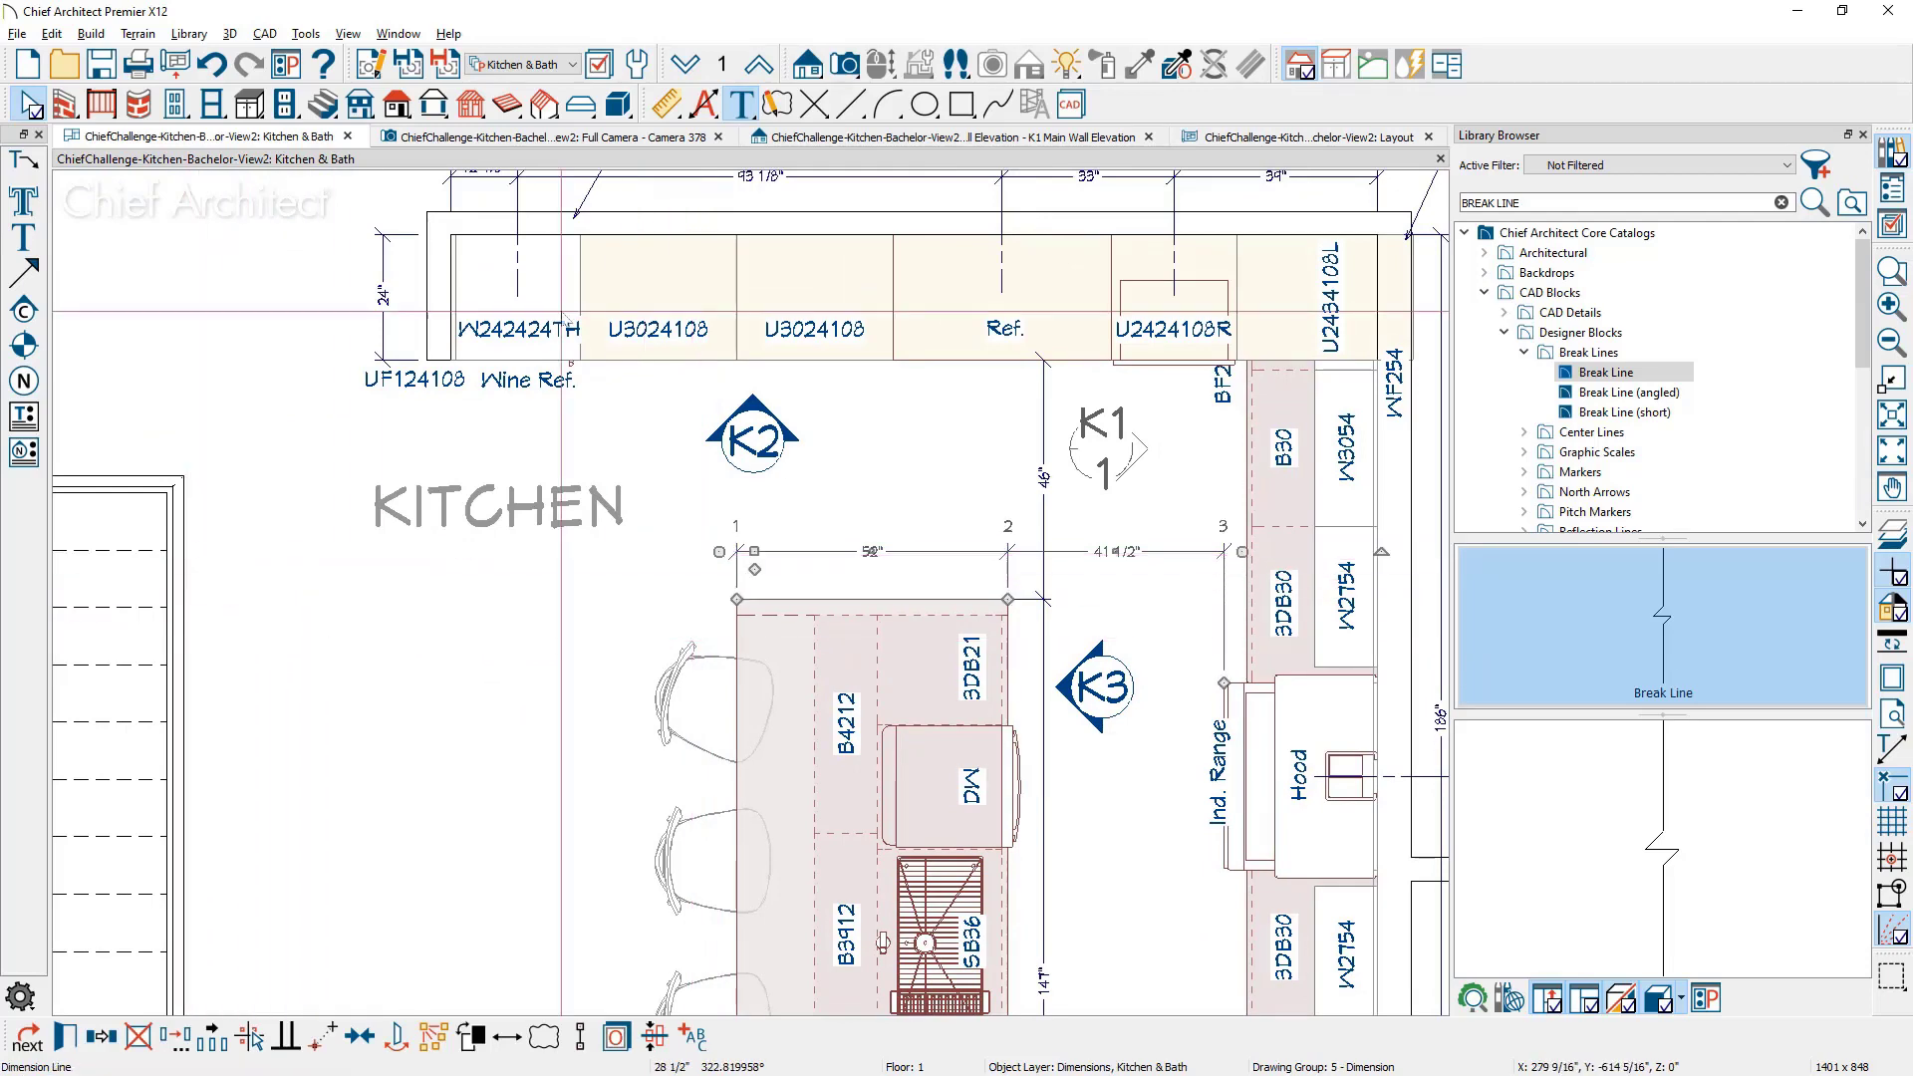
left_click(1204, 137)
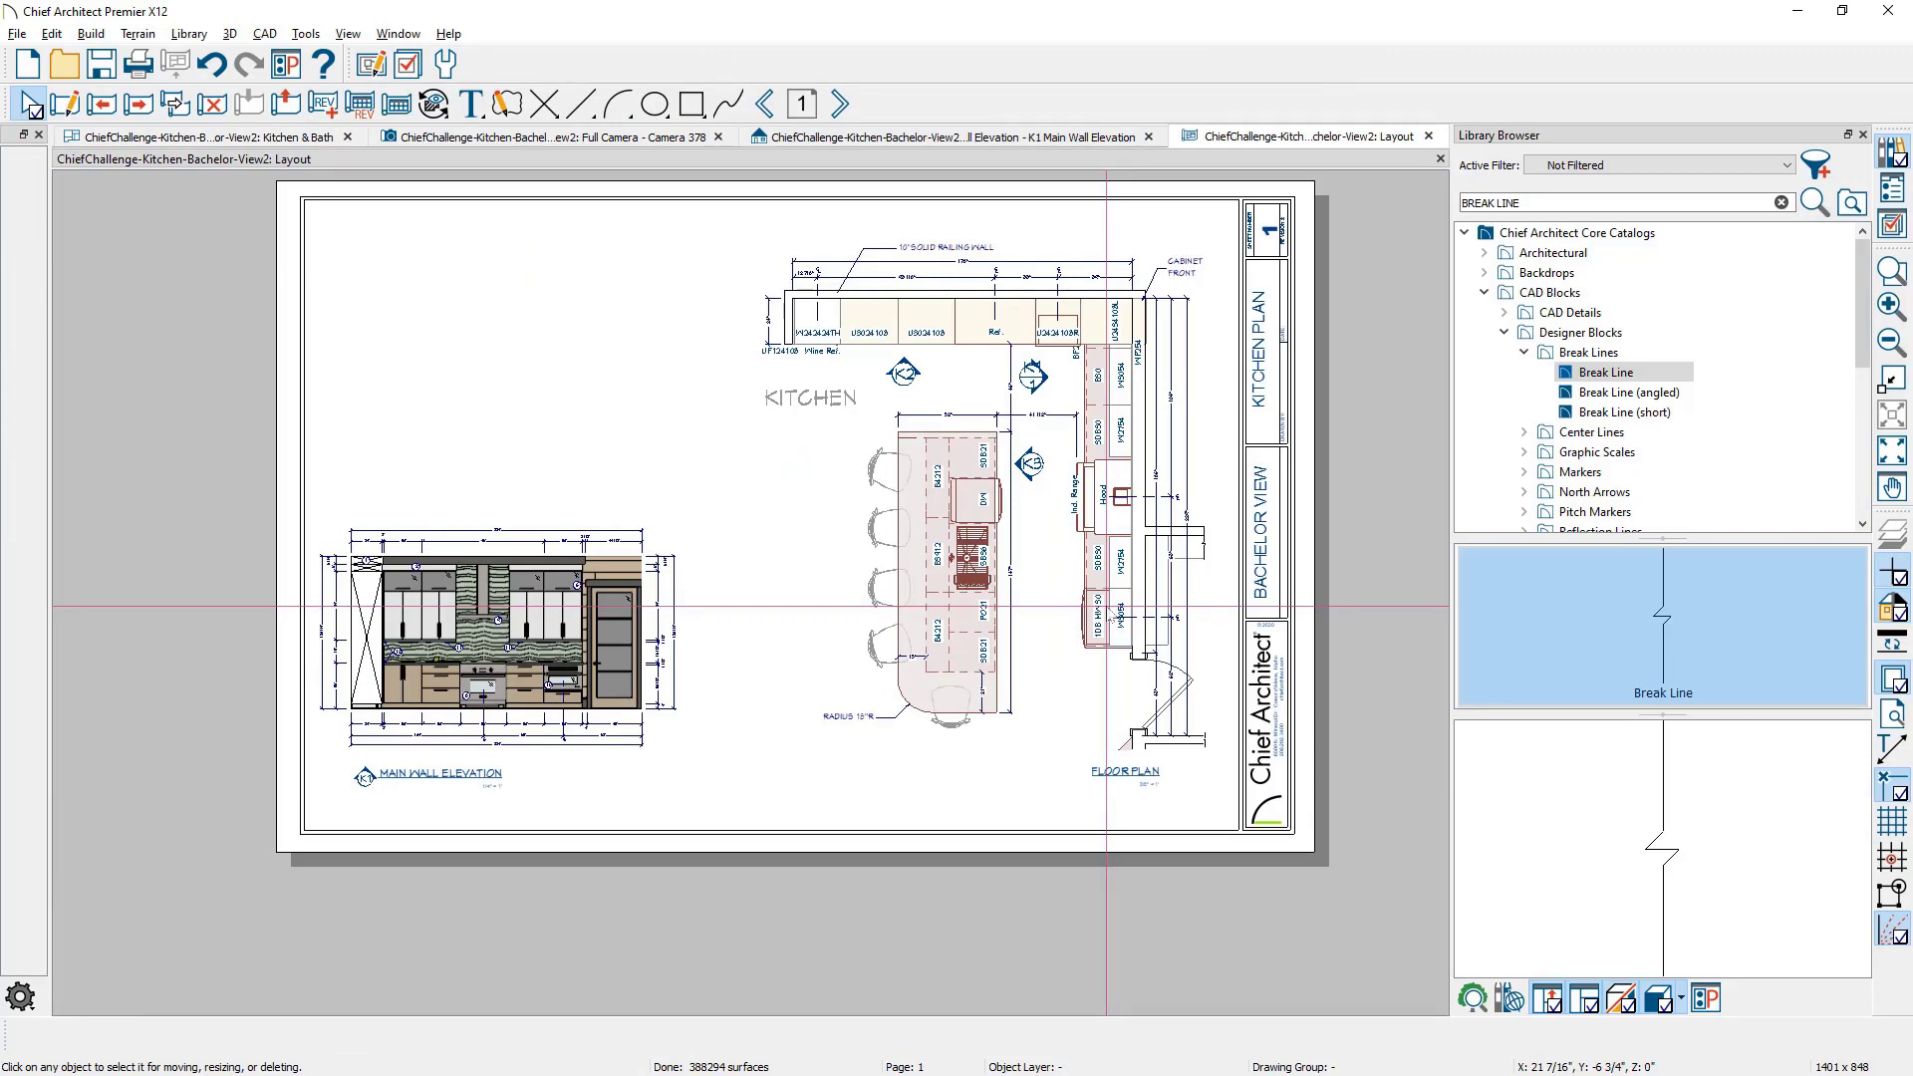
Step: From the Kitchen & Bath plan's project contents, open the "Notes, Kitchen" CAD detail and select its key notes schedule
scroll(302, 772, "up", 5)
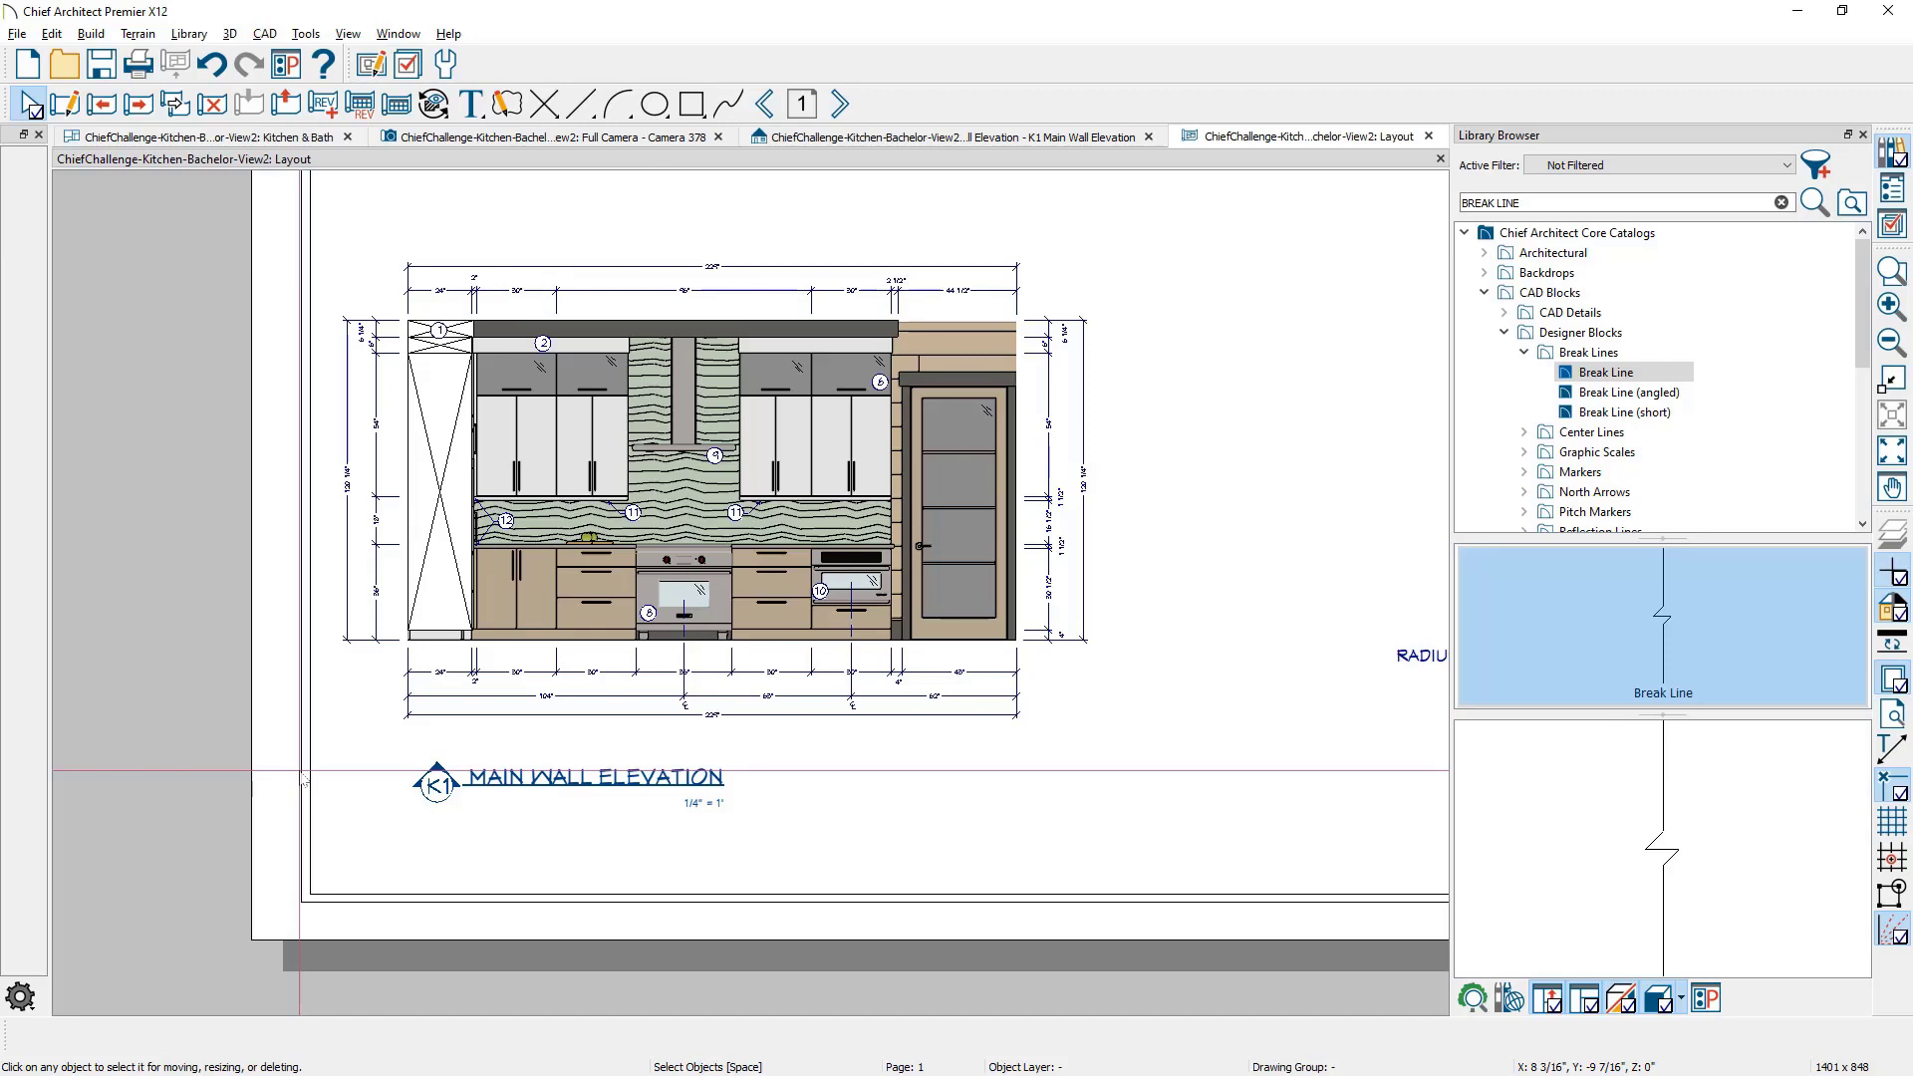
left_click(255, 145)
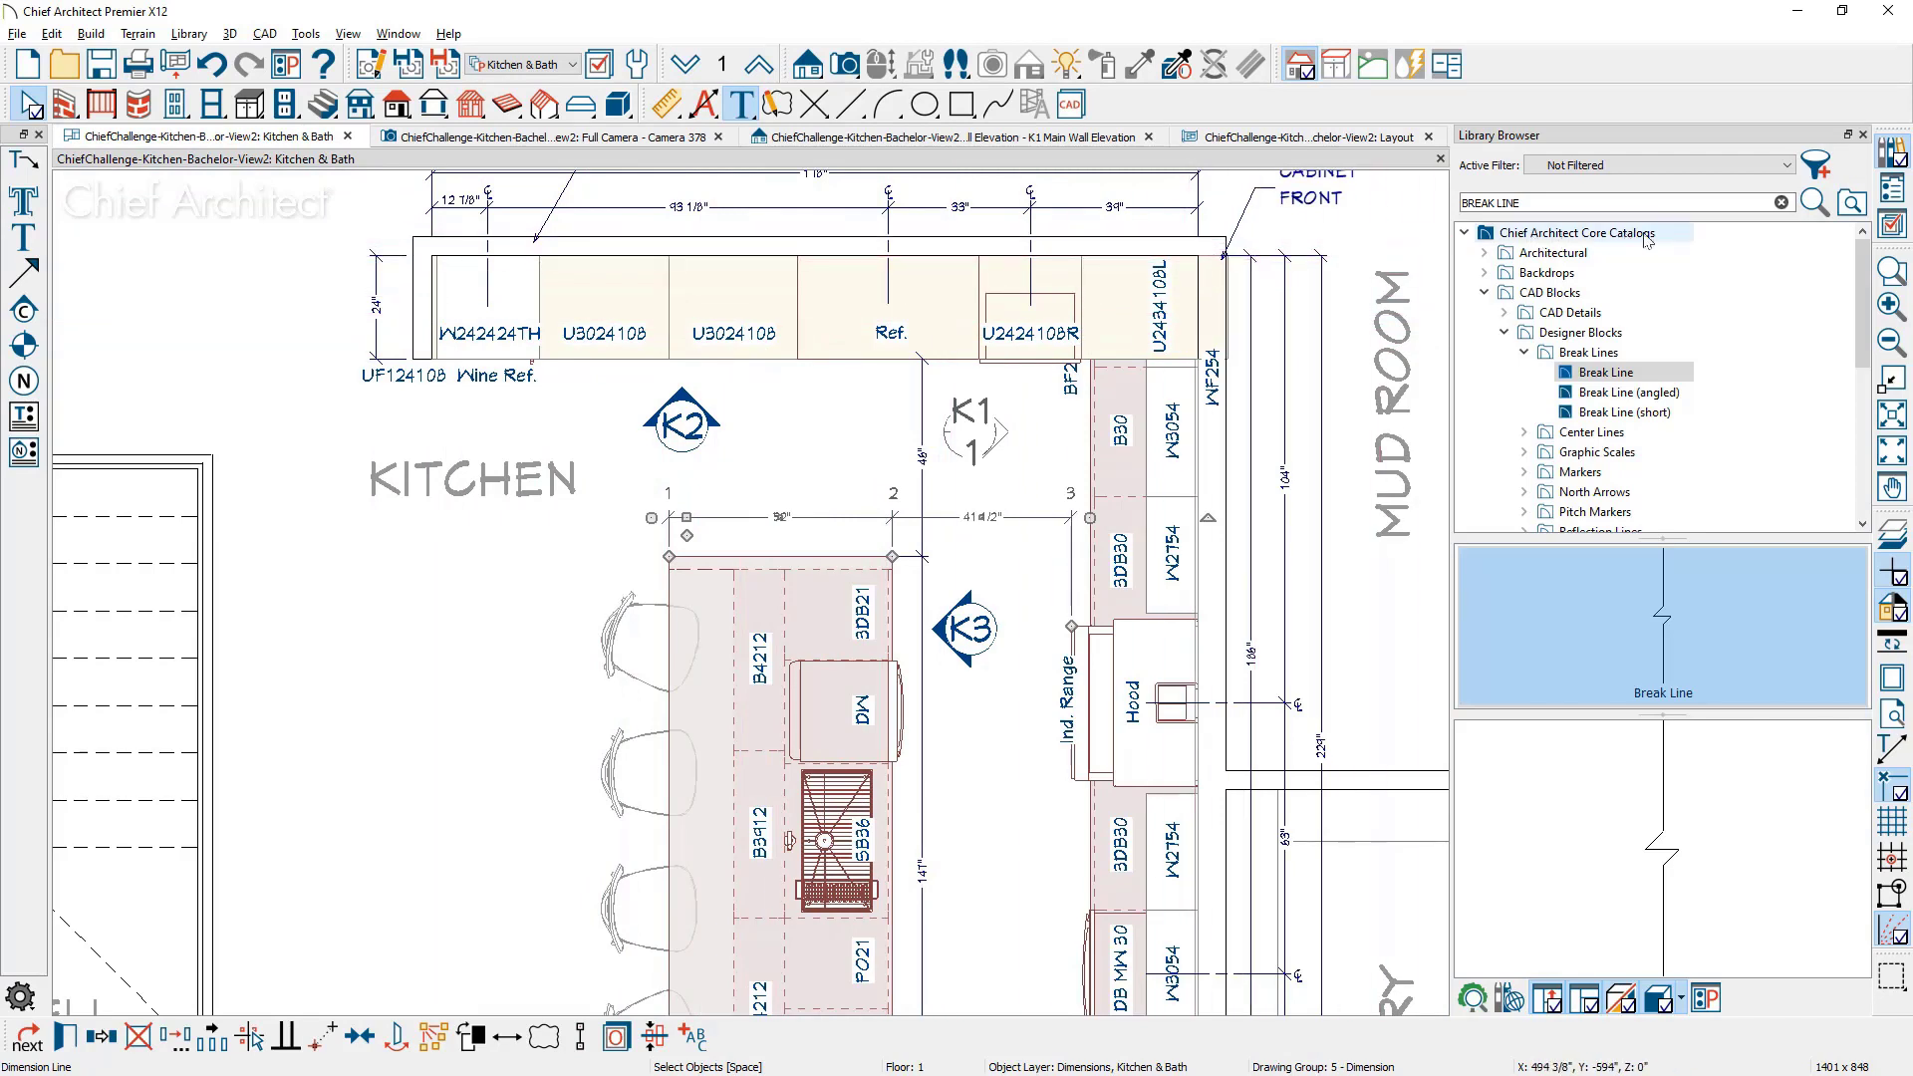
left_click(1890, 190)
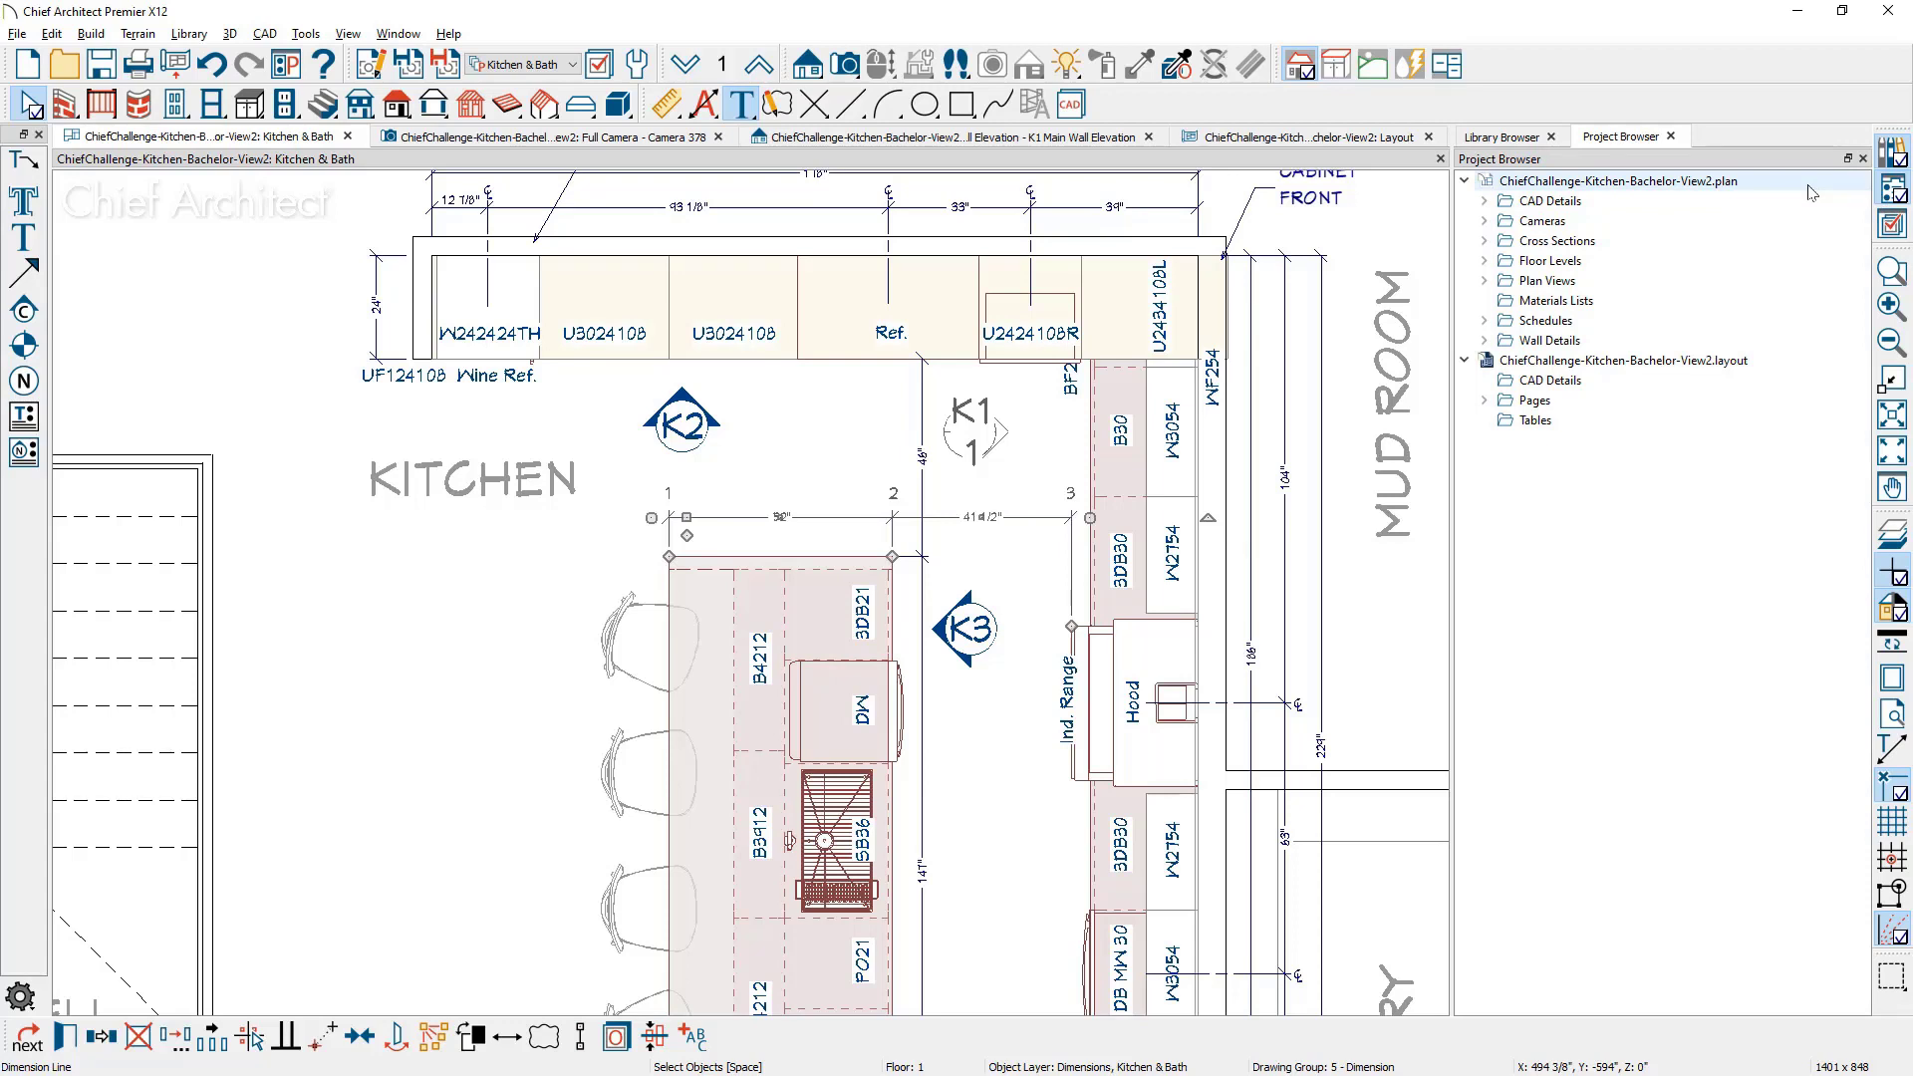
left_click(1484, 202)
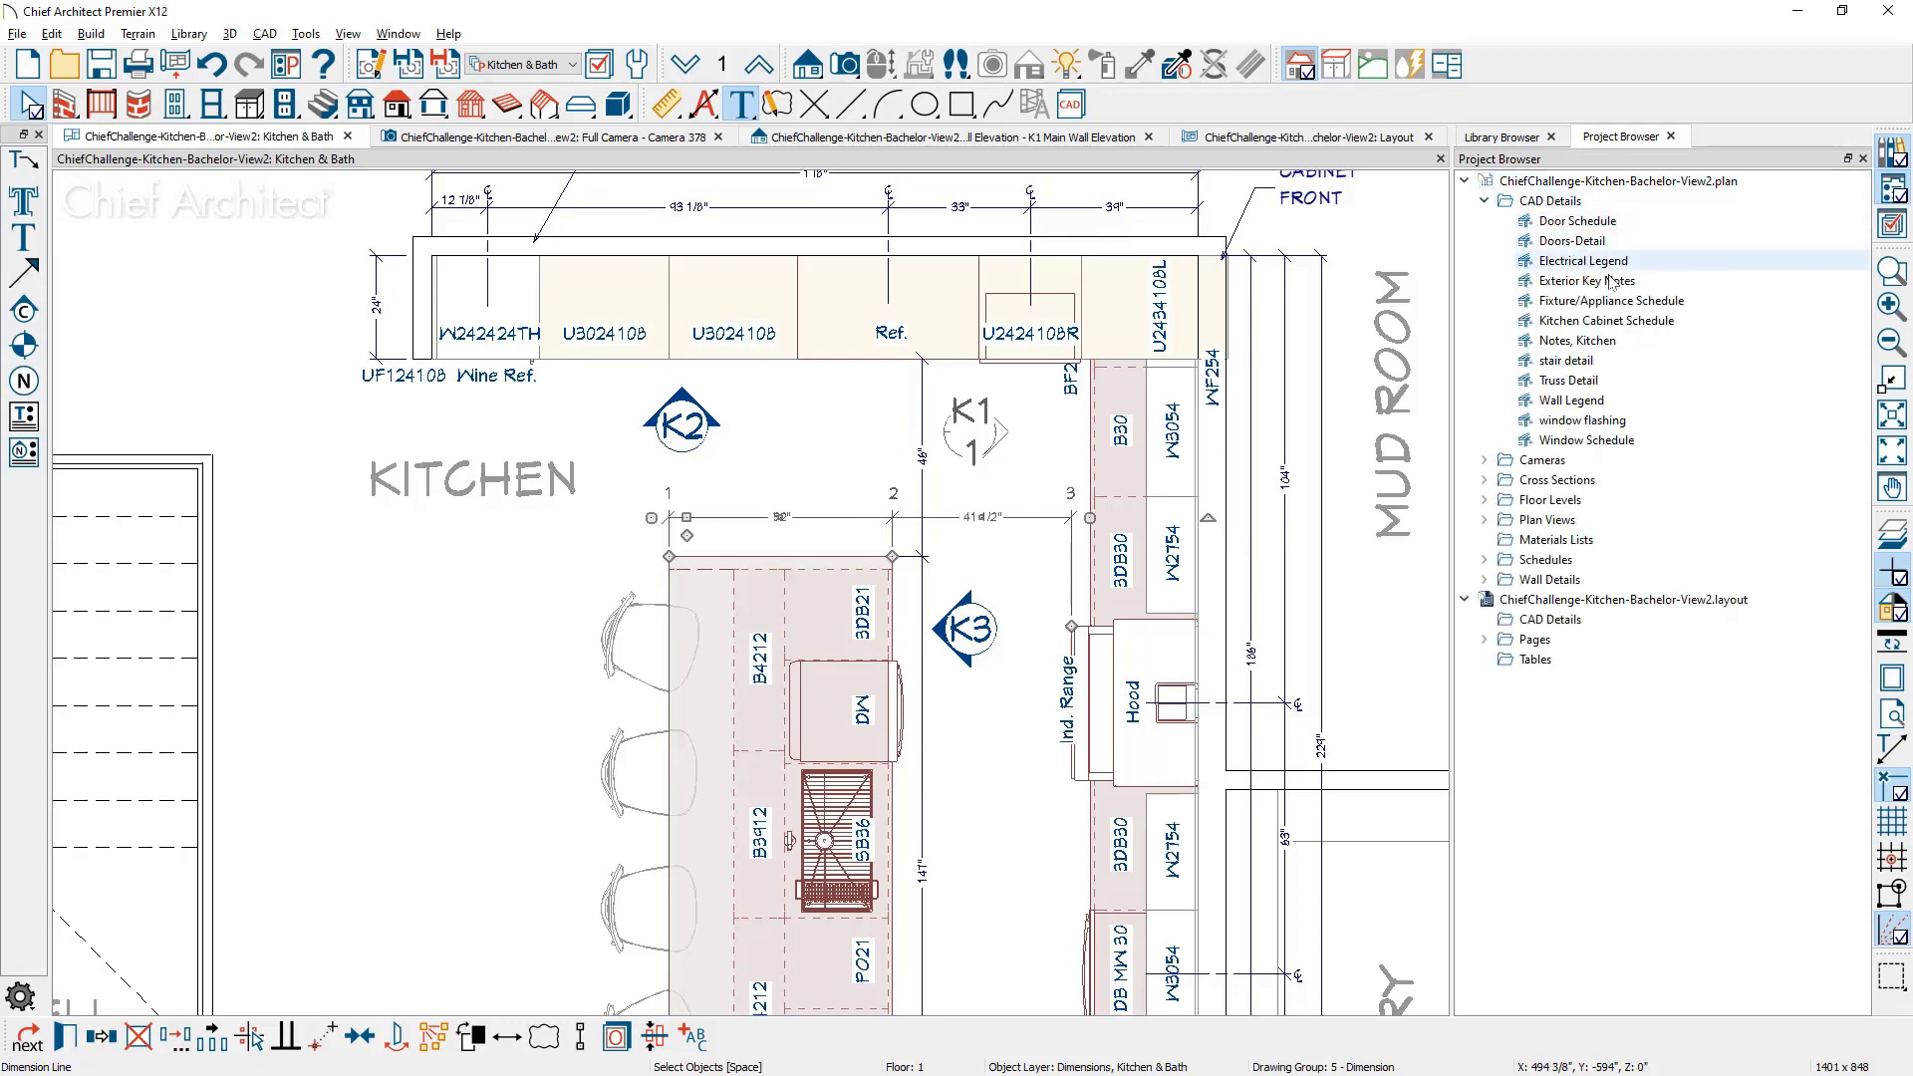
double_click(1685, 343)
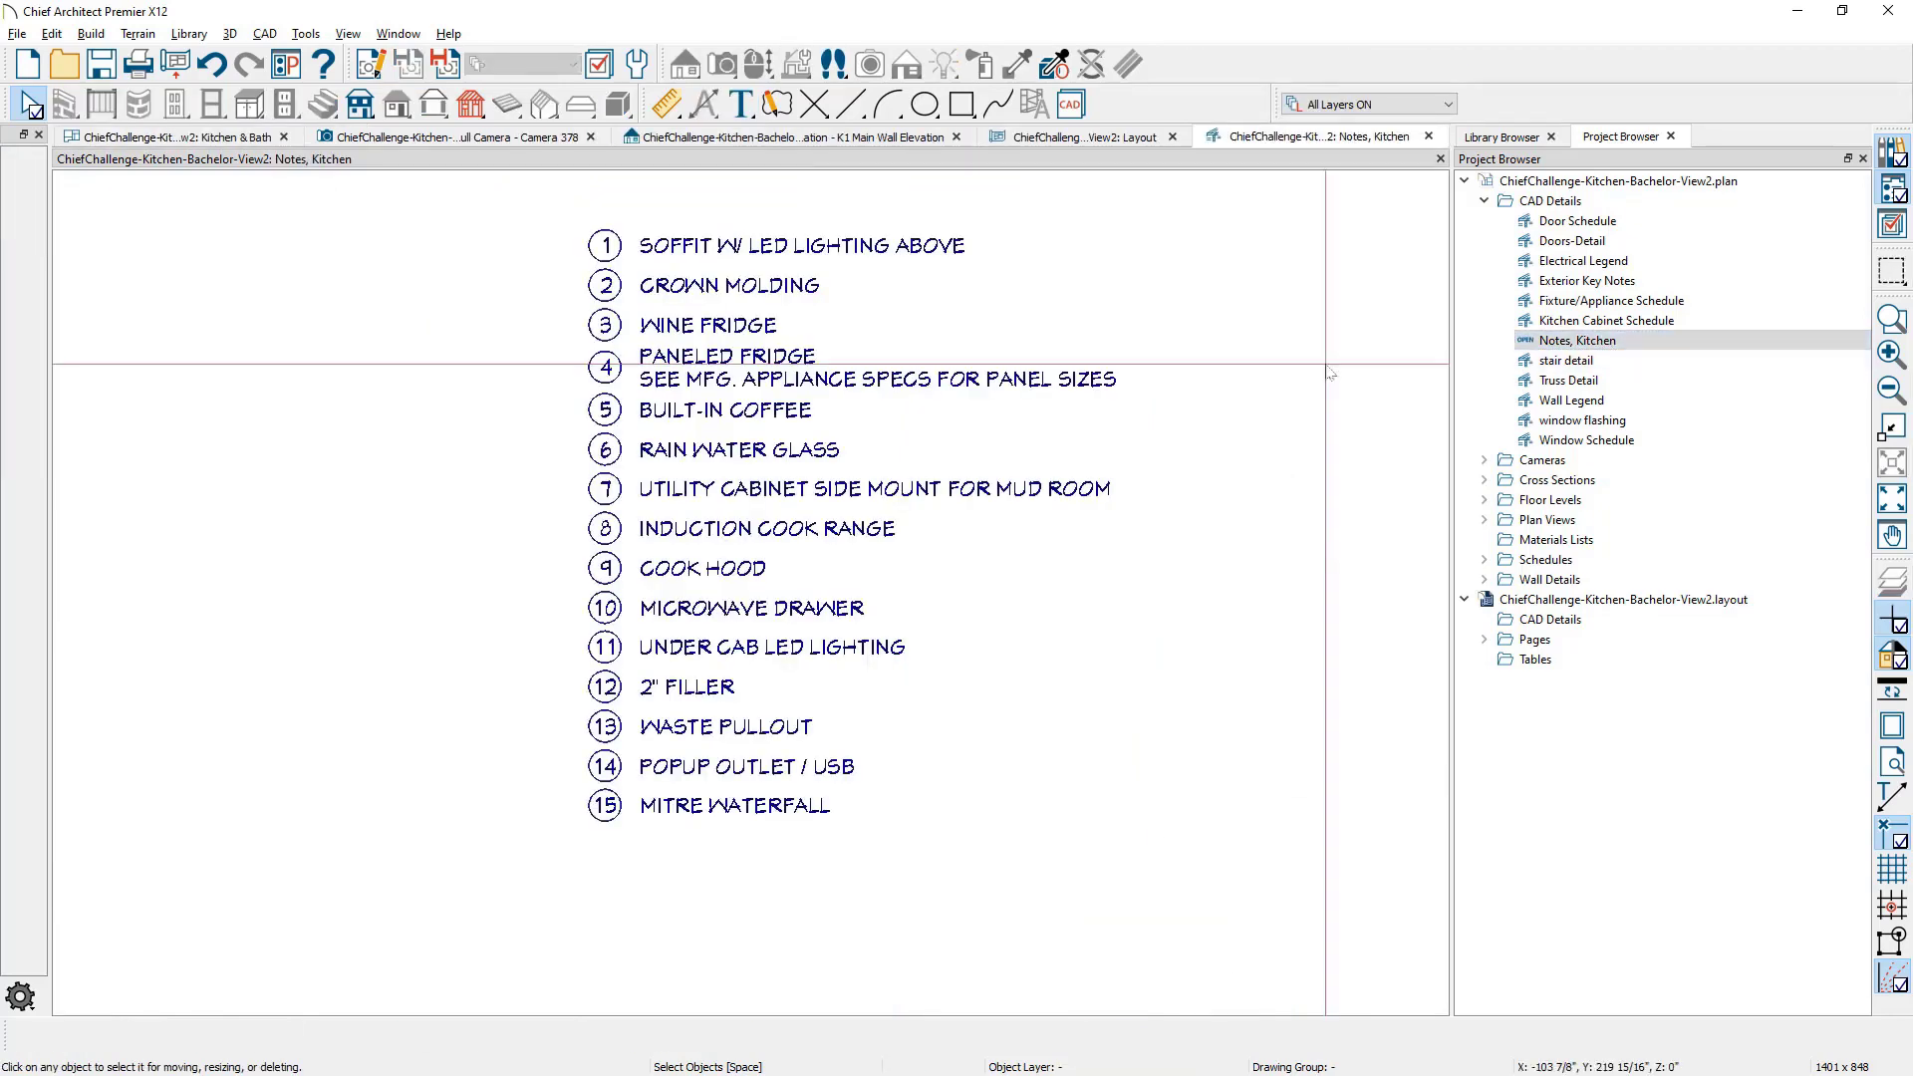
left_click(803, 450)
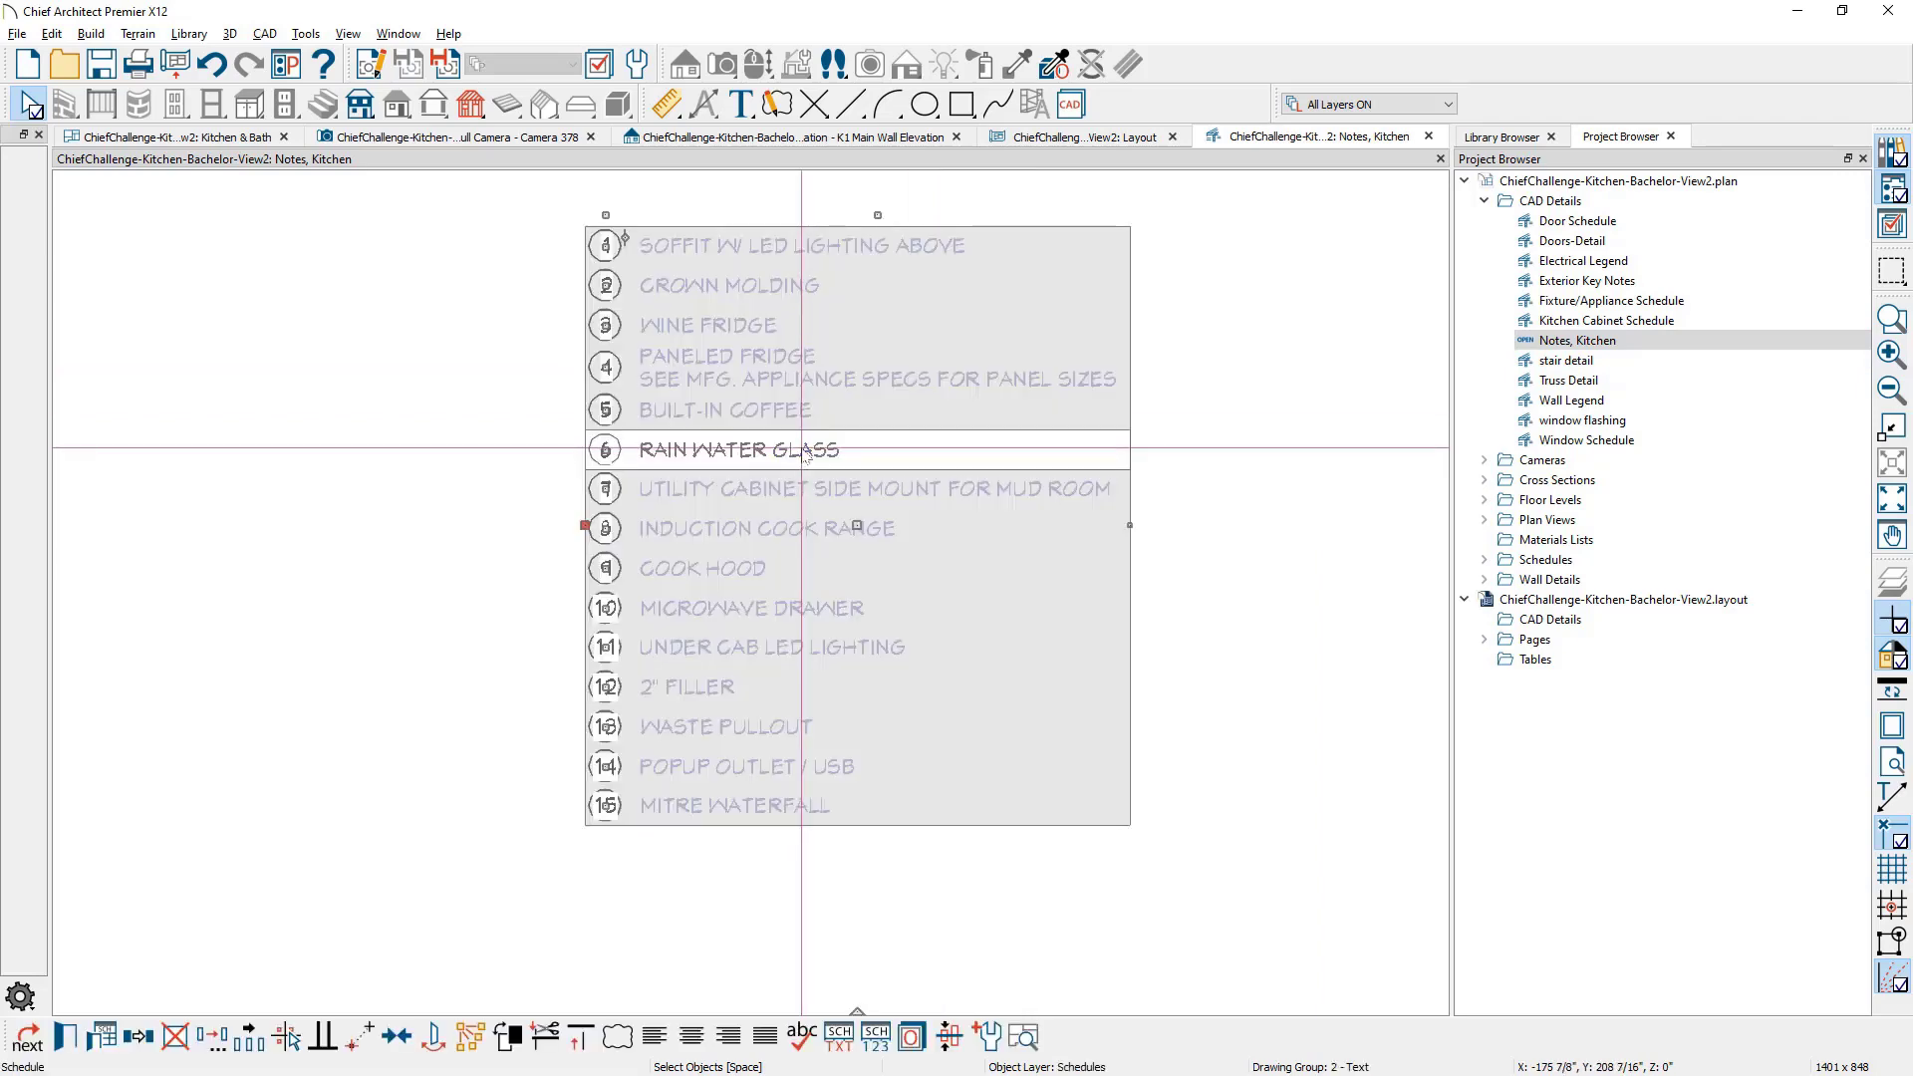
Step: Send the kitchen key notes to layout page 1 as the current screen at 1/2 in = 1 ft and place them above the wall elevation
double_click(807, 453)
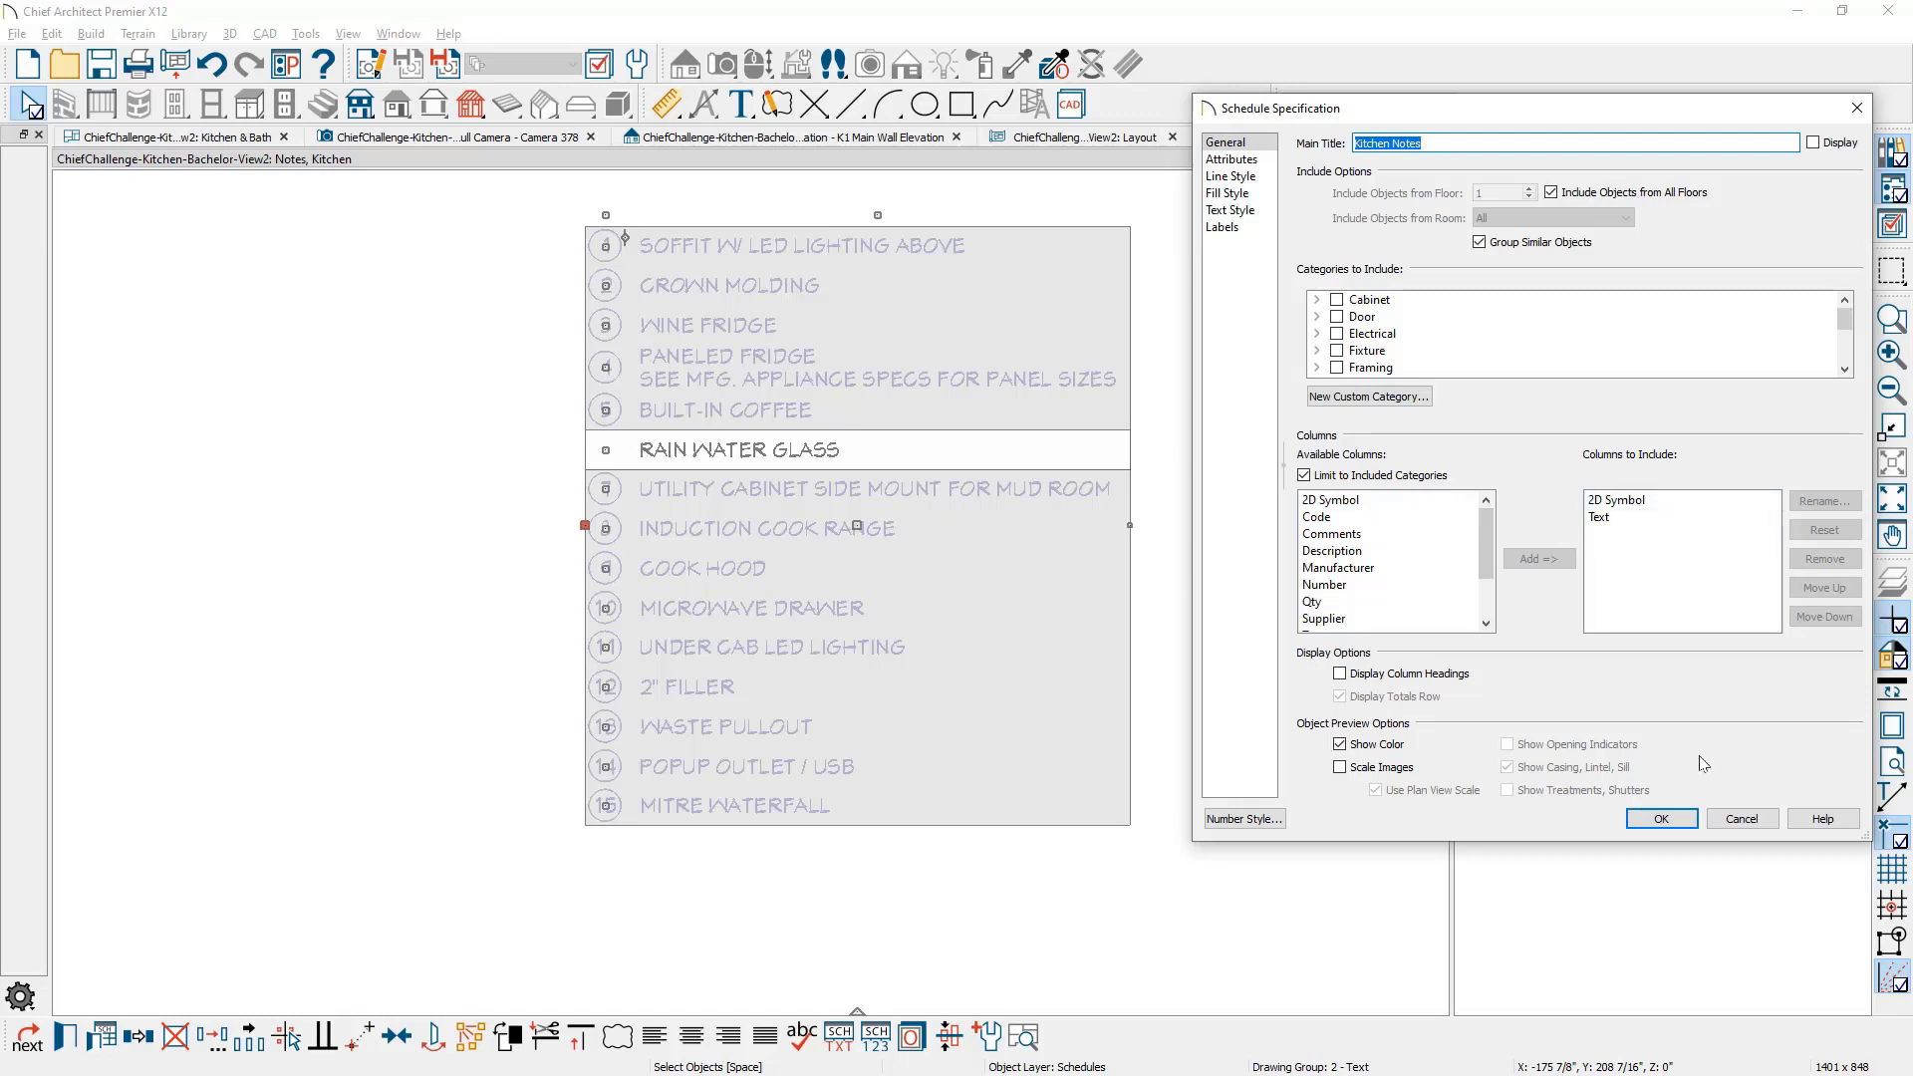
left_click(1660, 818)
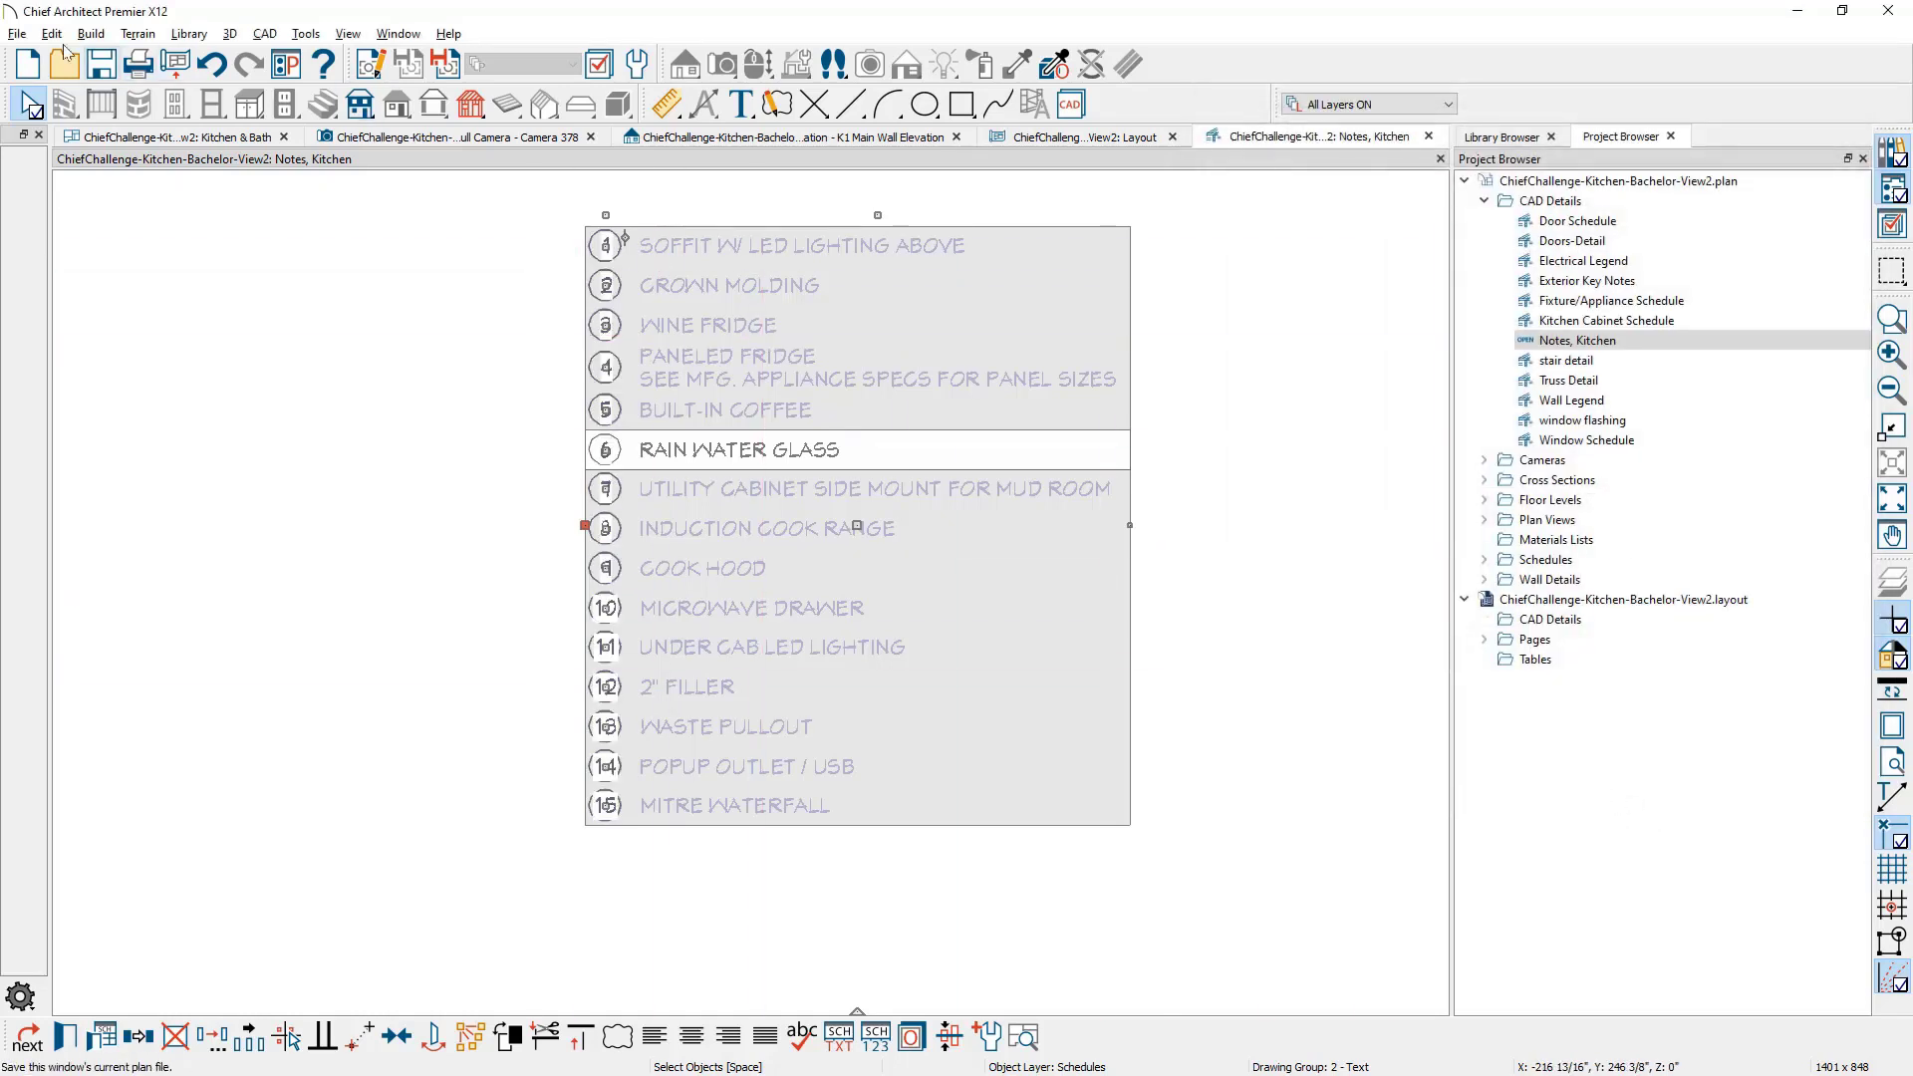
left_click(17, 33)
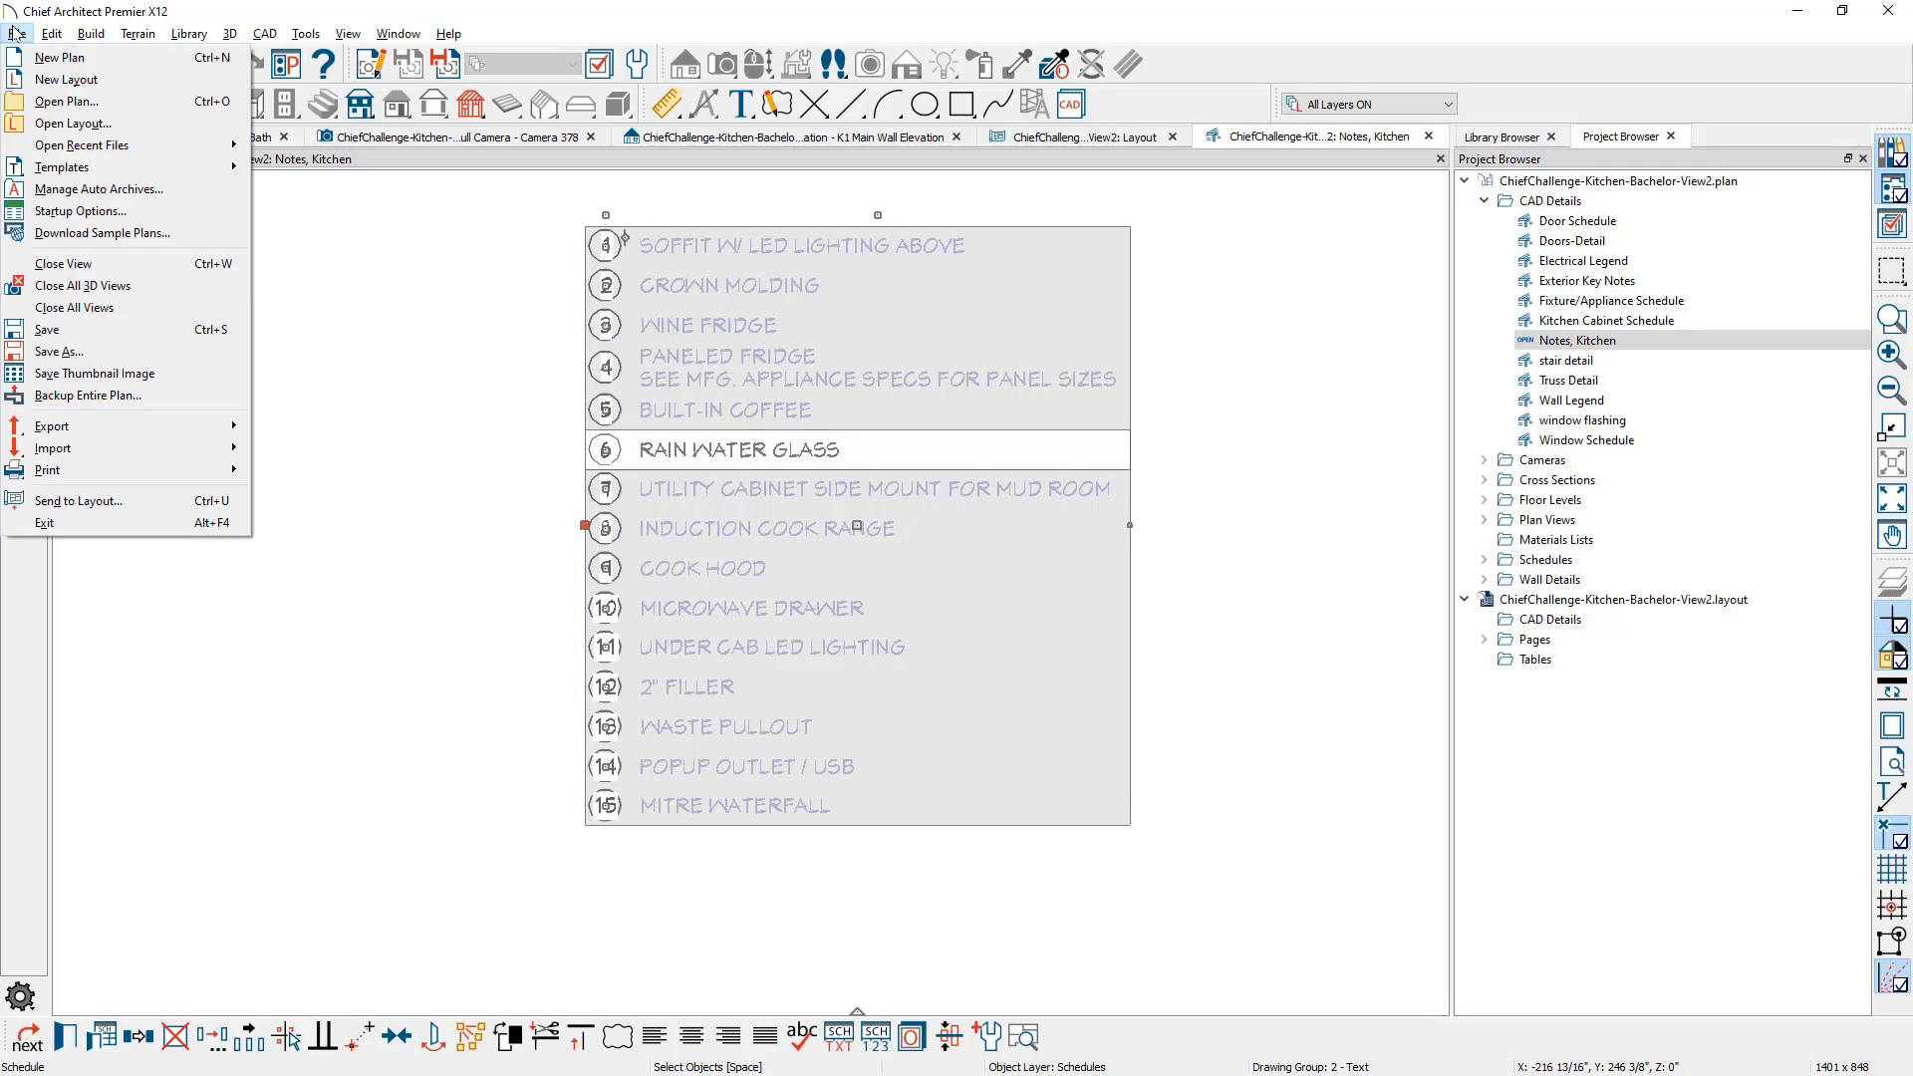
left_click(127, 500)
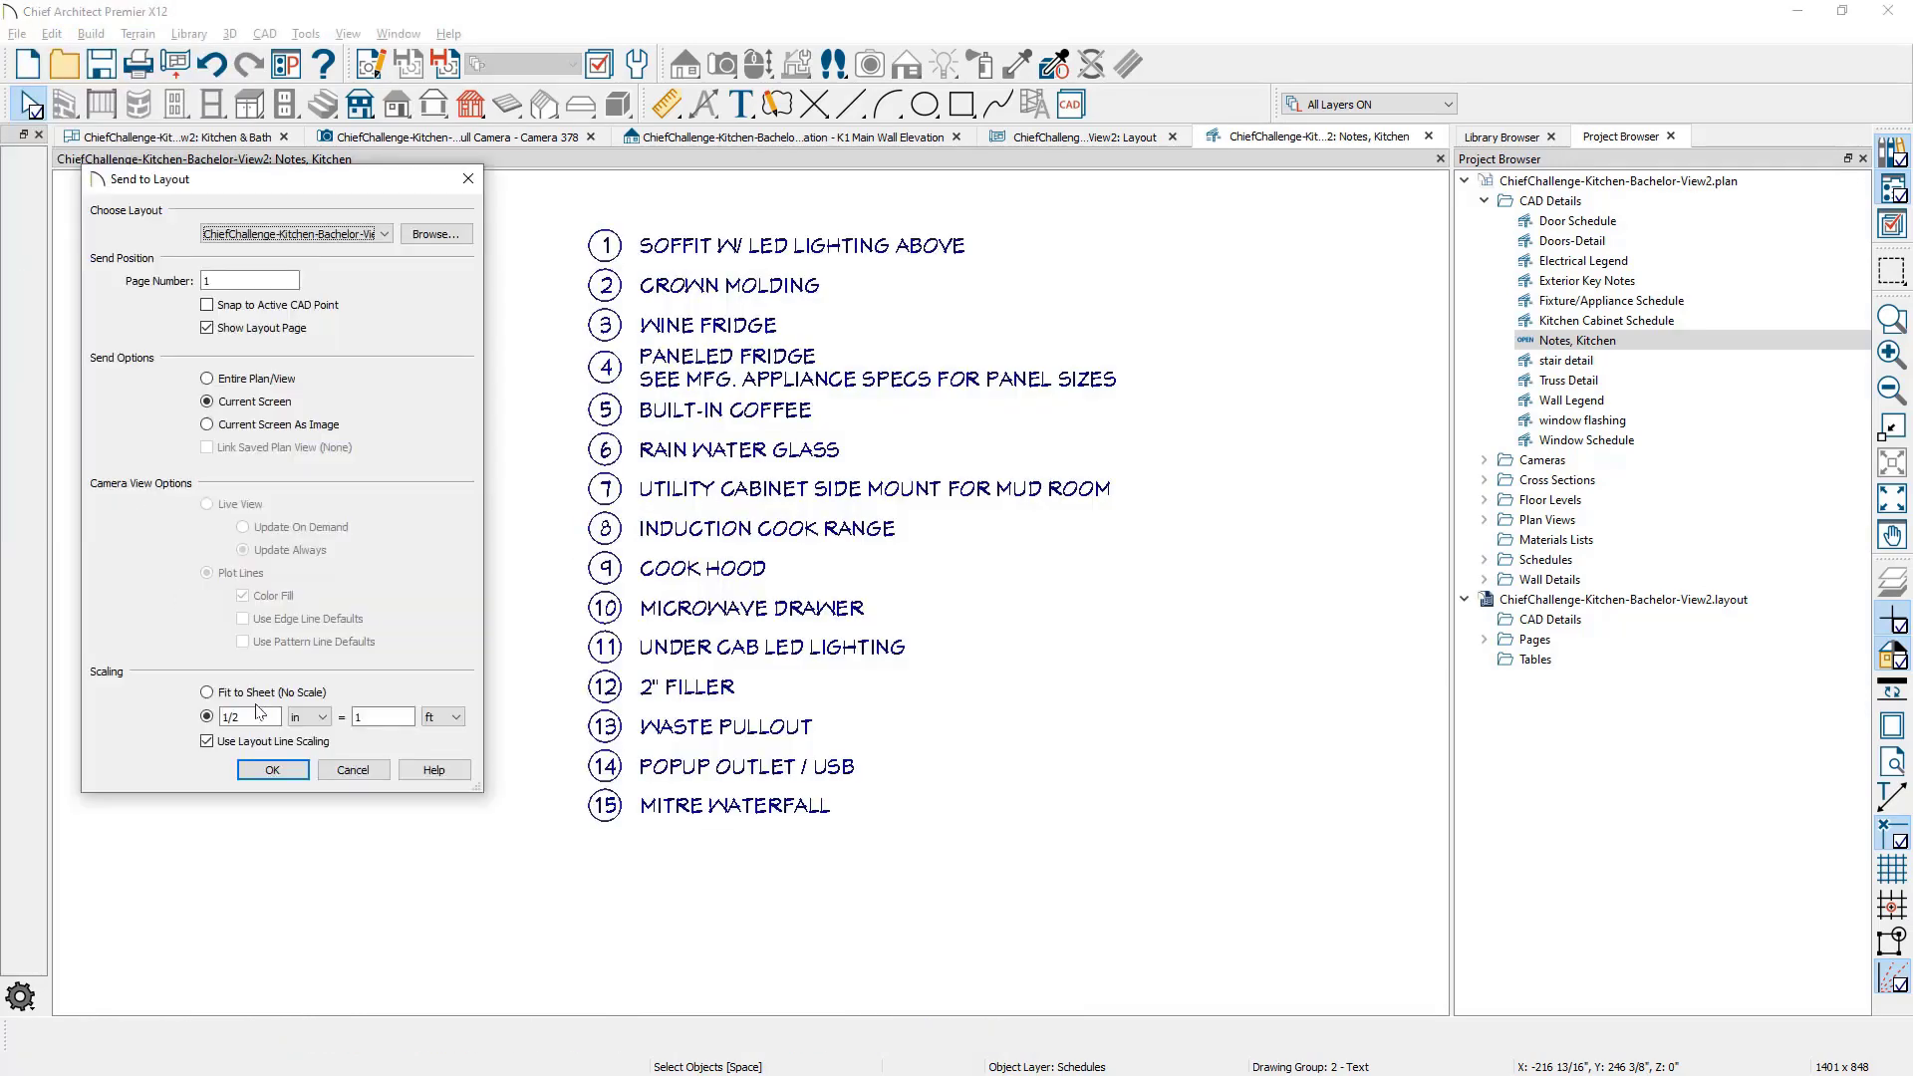
left_click(269, 770)
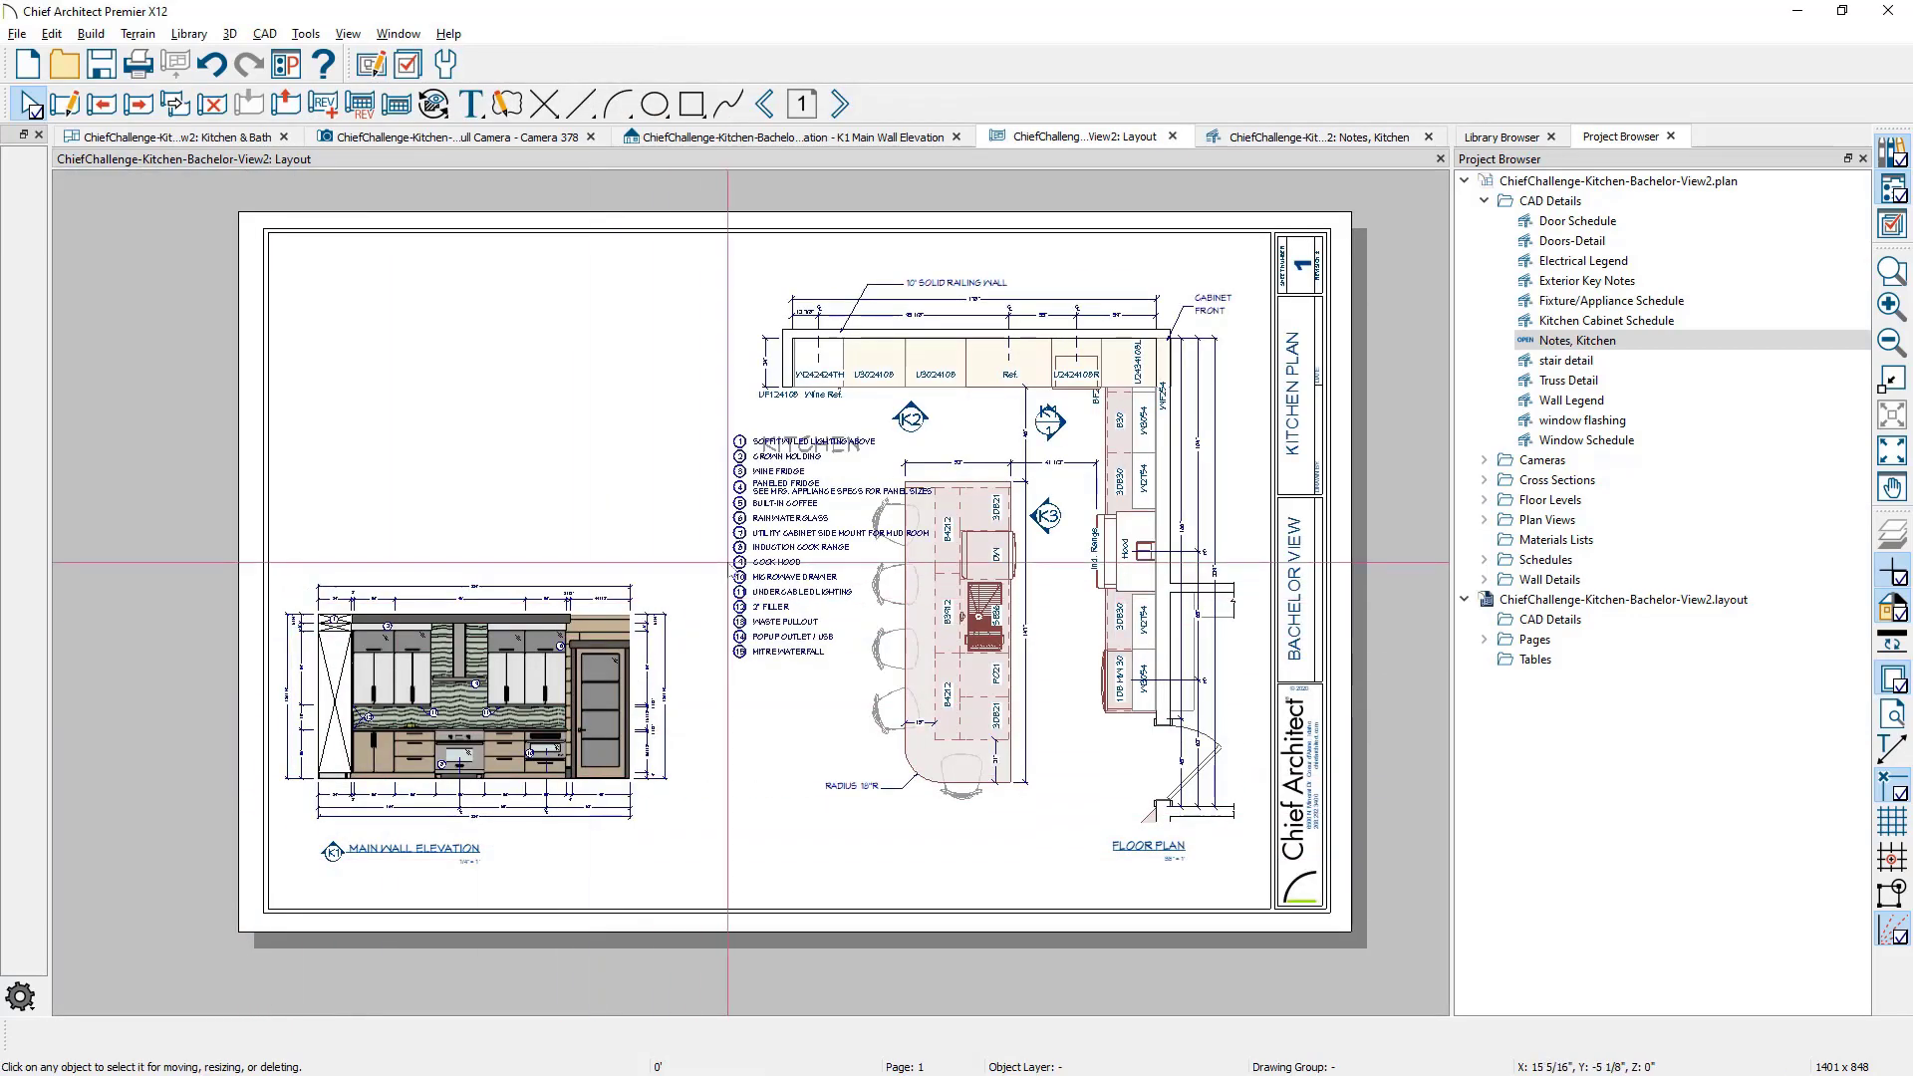
left_click_drag(791, 569, 381, 423)
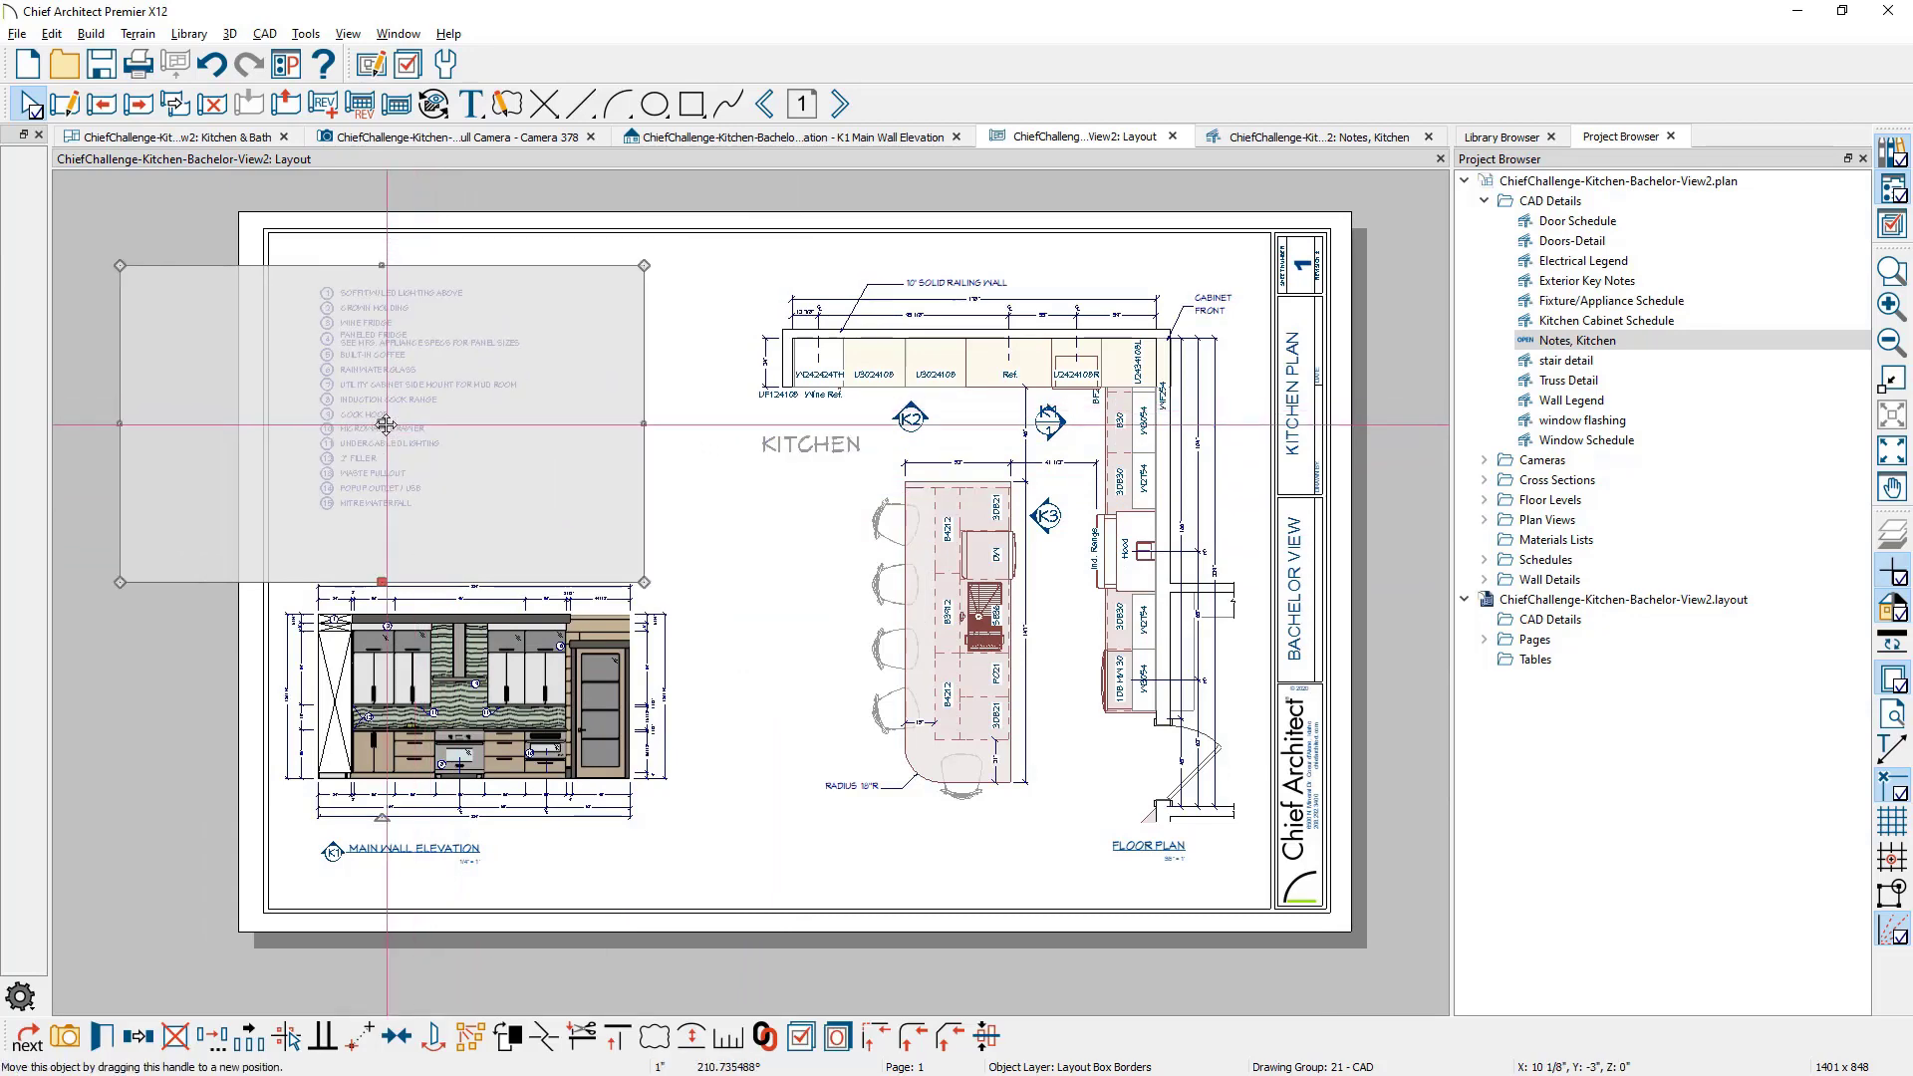
left_click(437, 898)
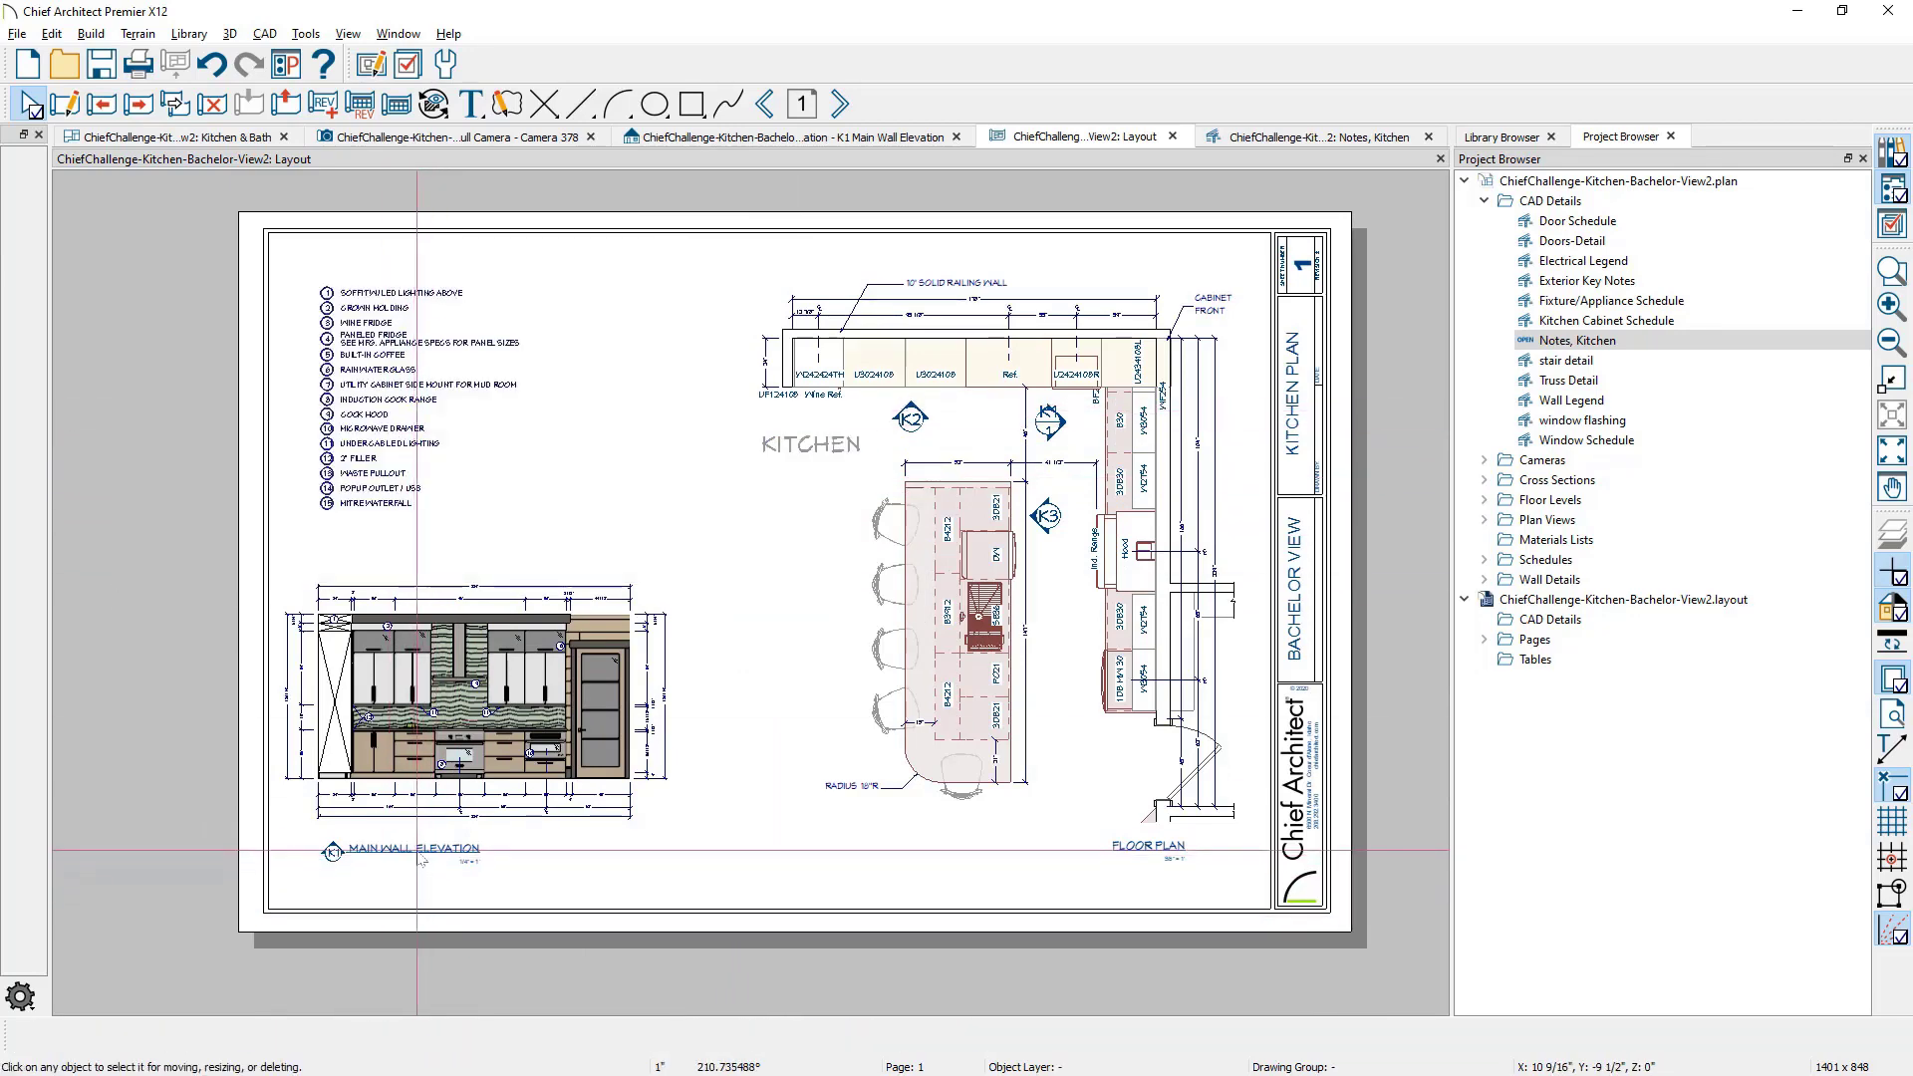
Step: Copy the MAIN WALL ELEVATION title and place the copy above the key notes list
left_click(416, 849)
left_click(416, 849)
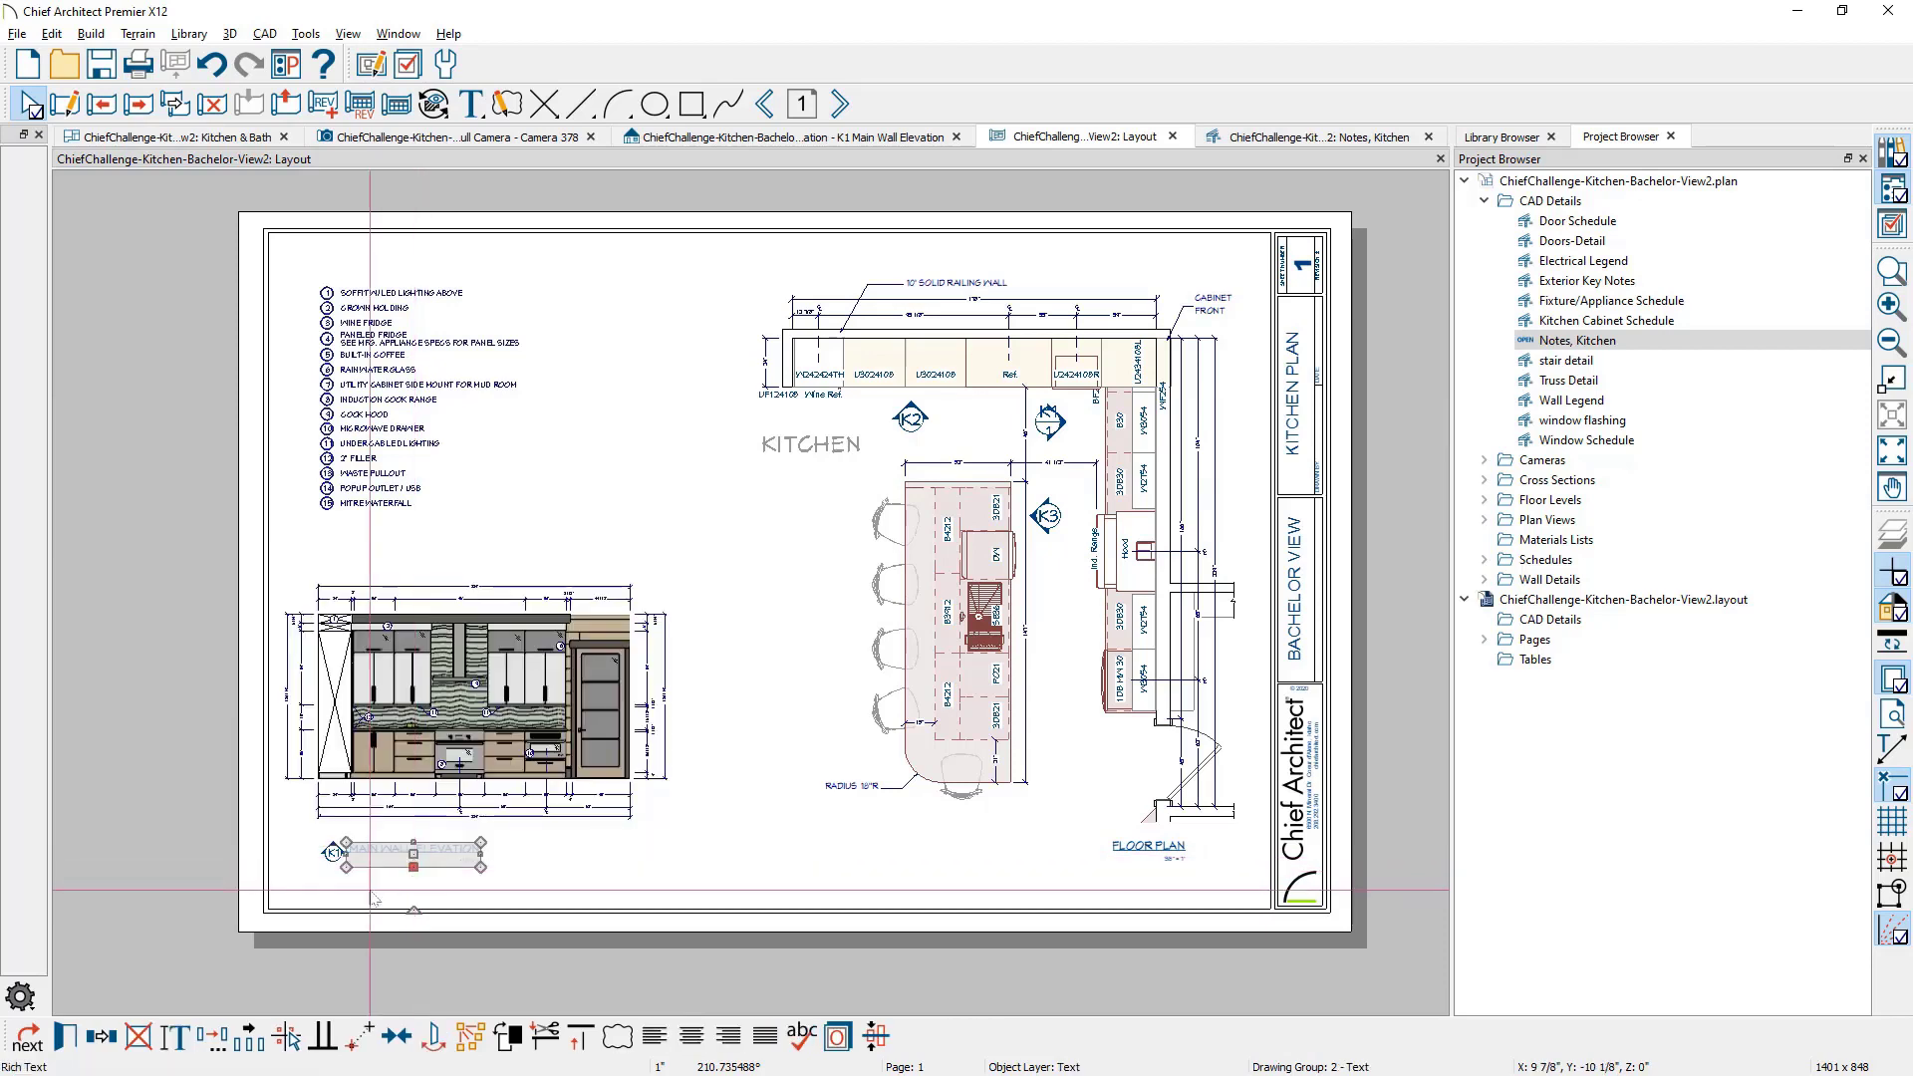
left_click(99, 1039)
left_click_drag(414, 865, 371, 261)
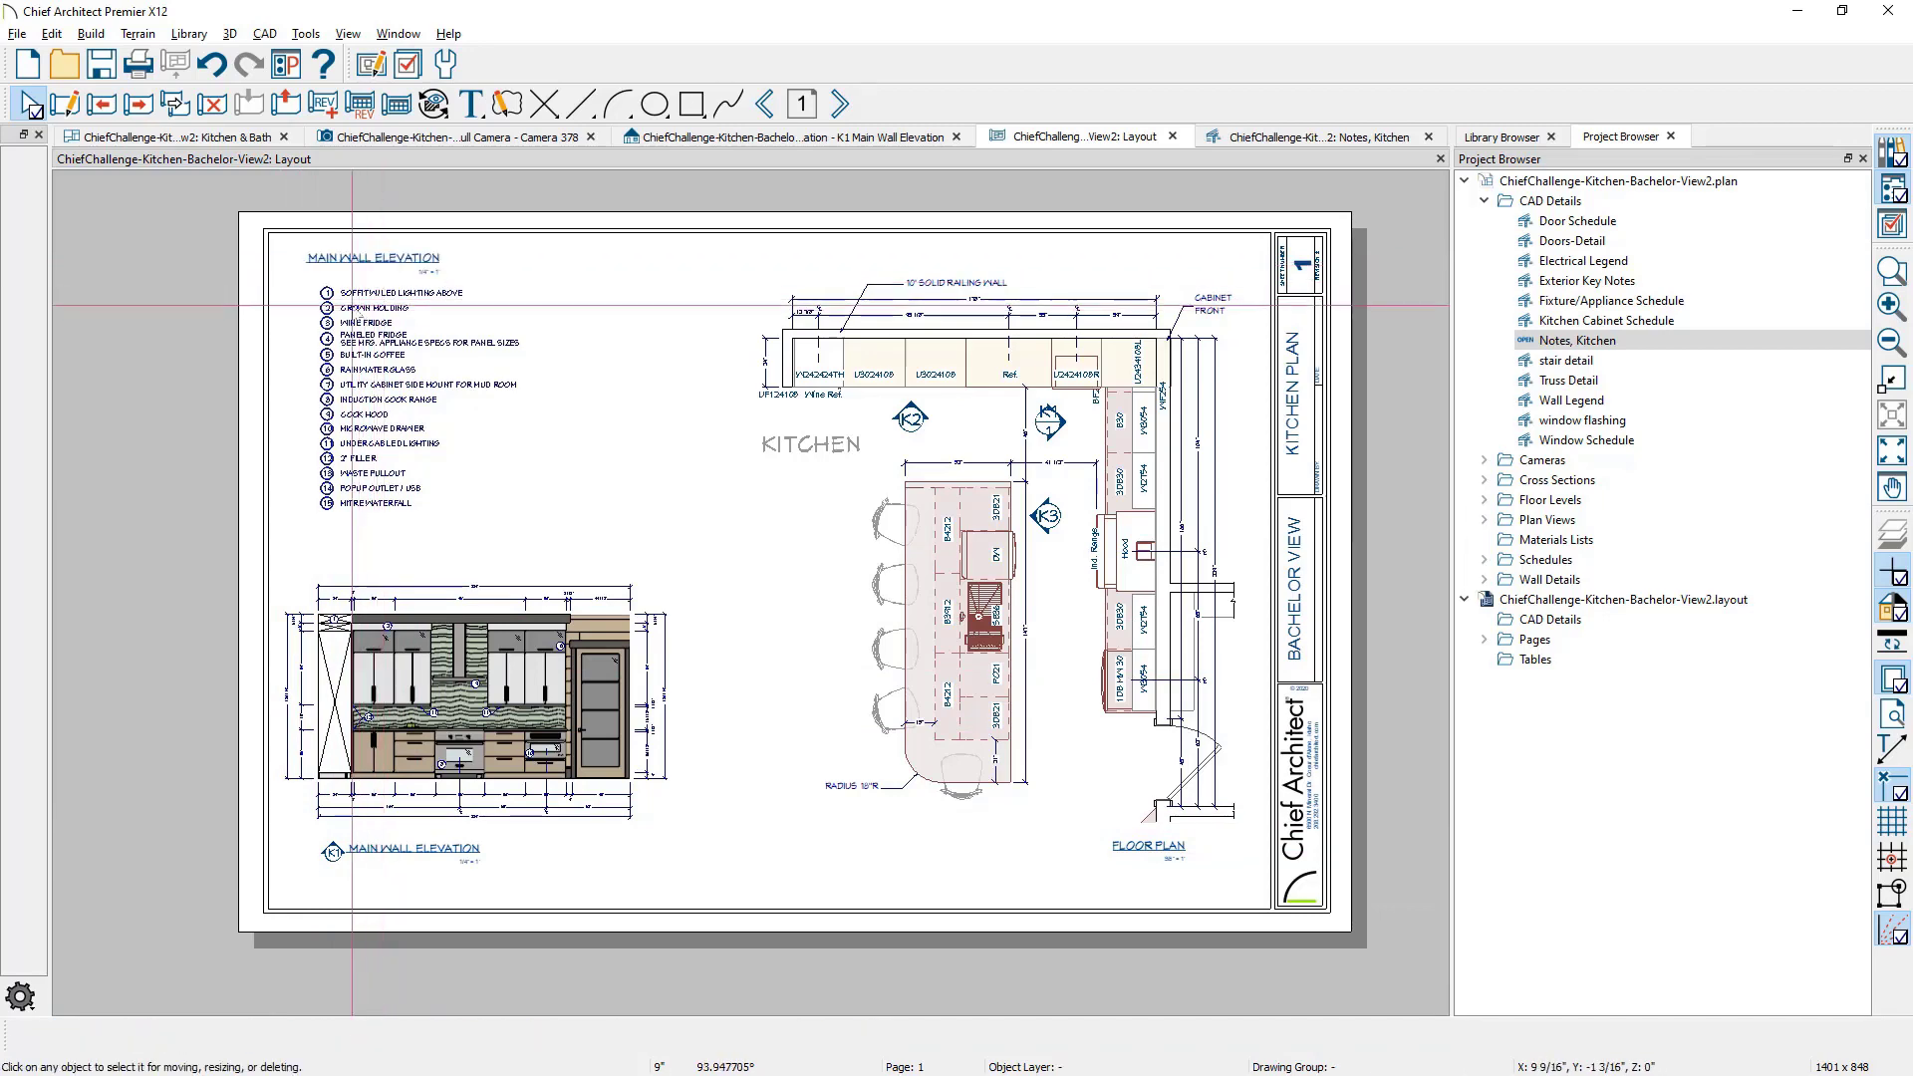
Step: Change the heading text of the copied title above the notes to KITCHEN KEY NOTES
scroll(332, 263, "up", 3)
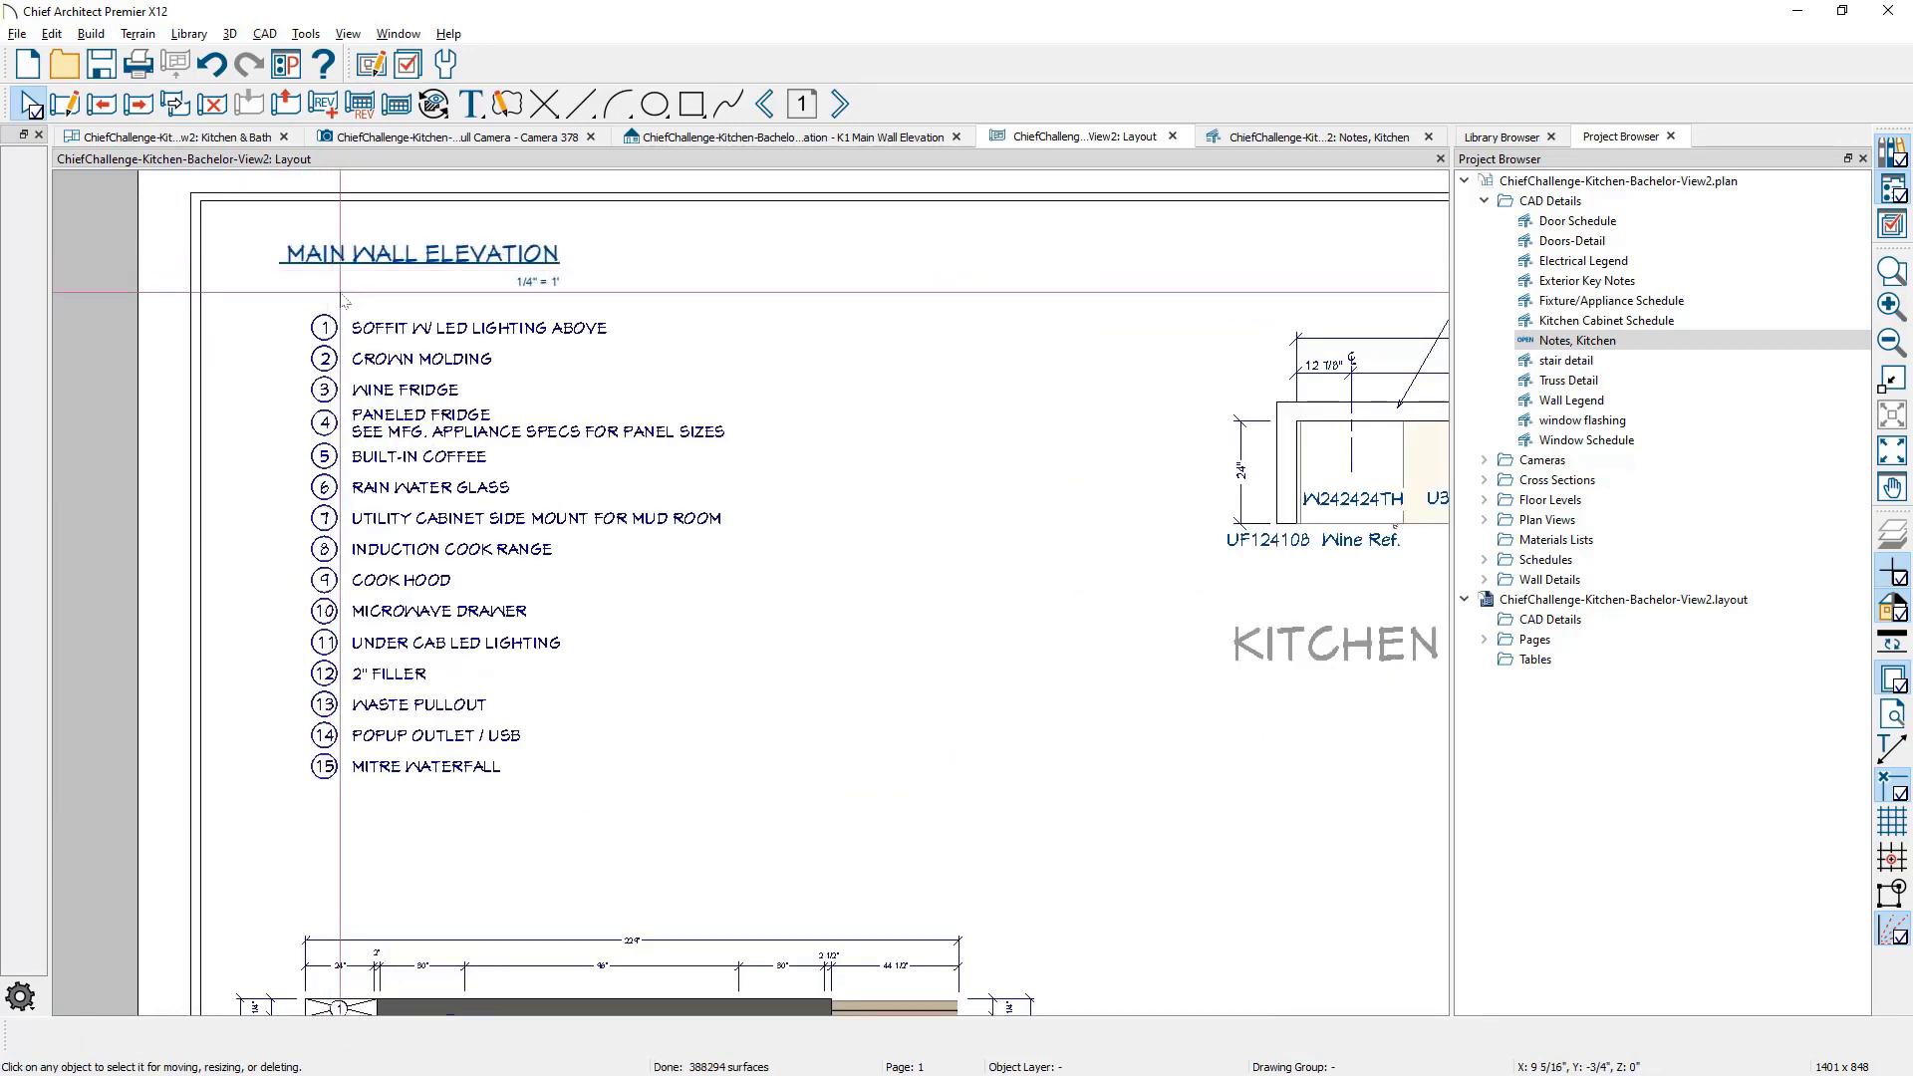
key("ctrl+Tab")
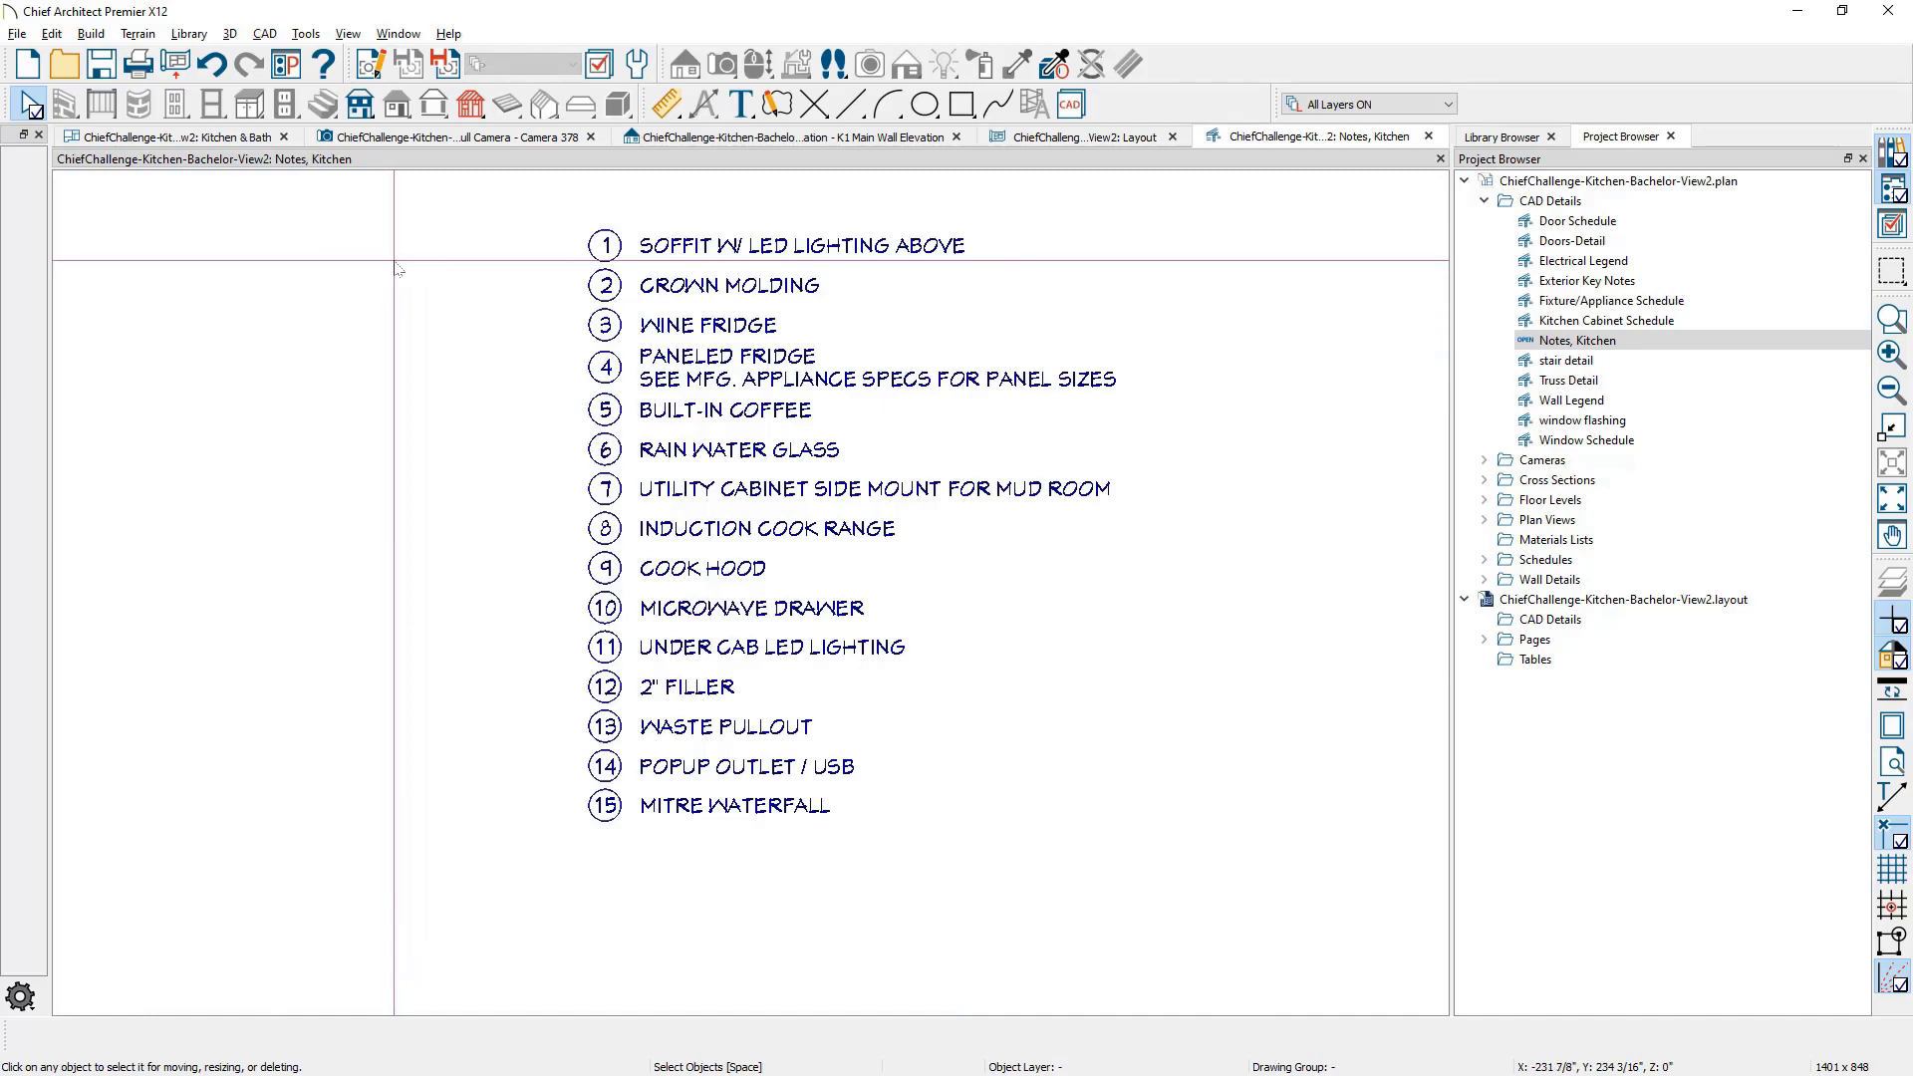
key("ctrl+Tab")
double_click(468, 242)
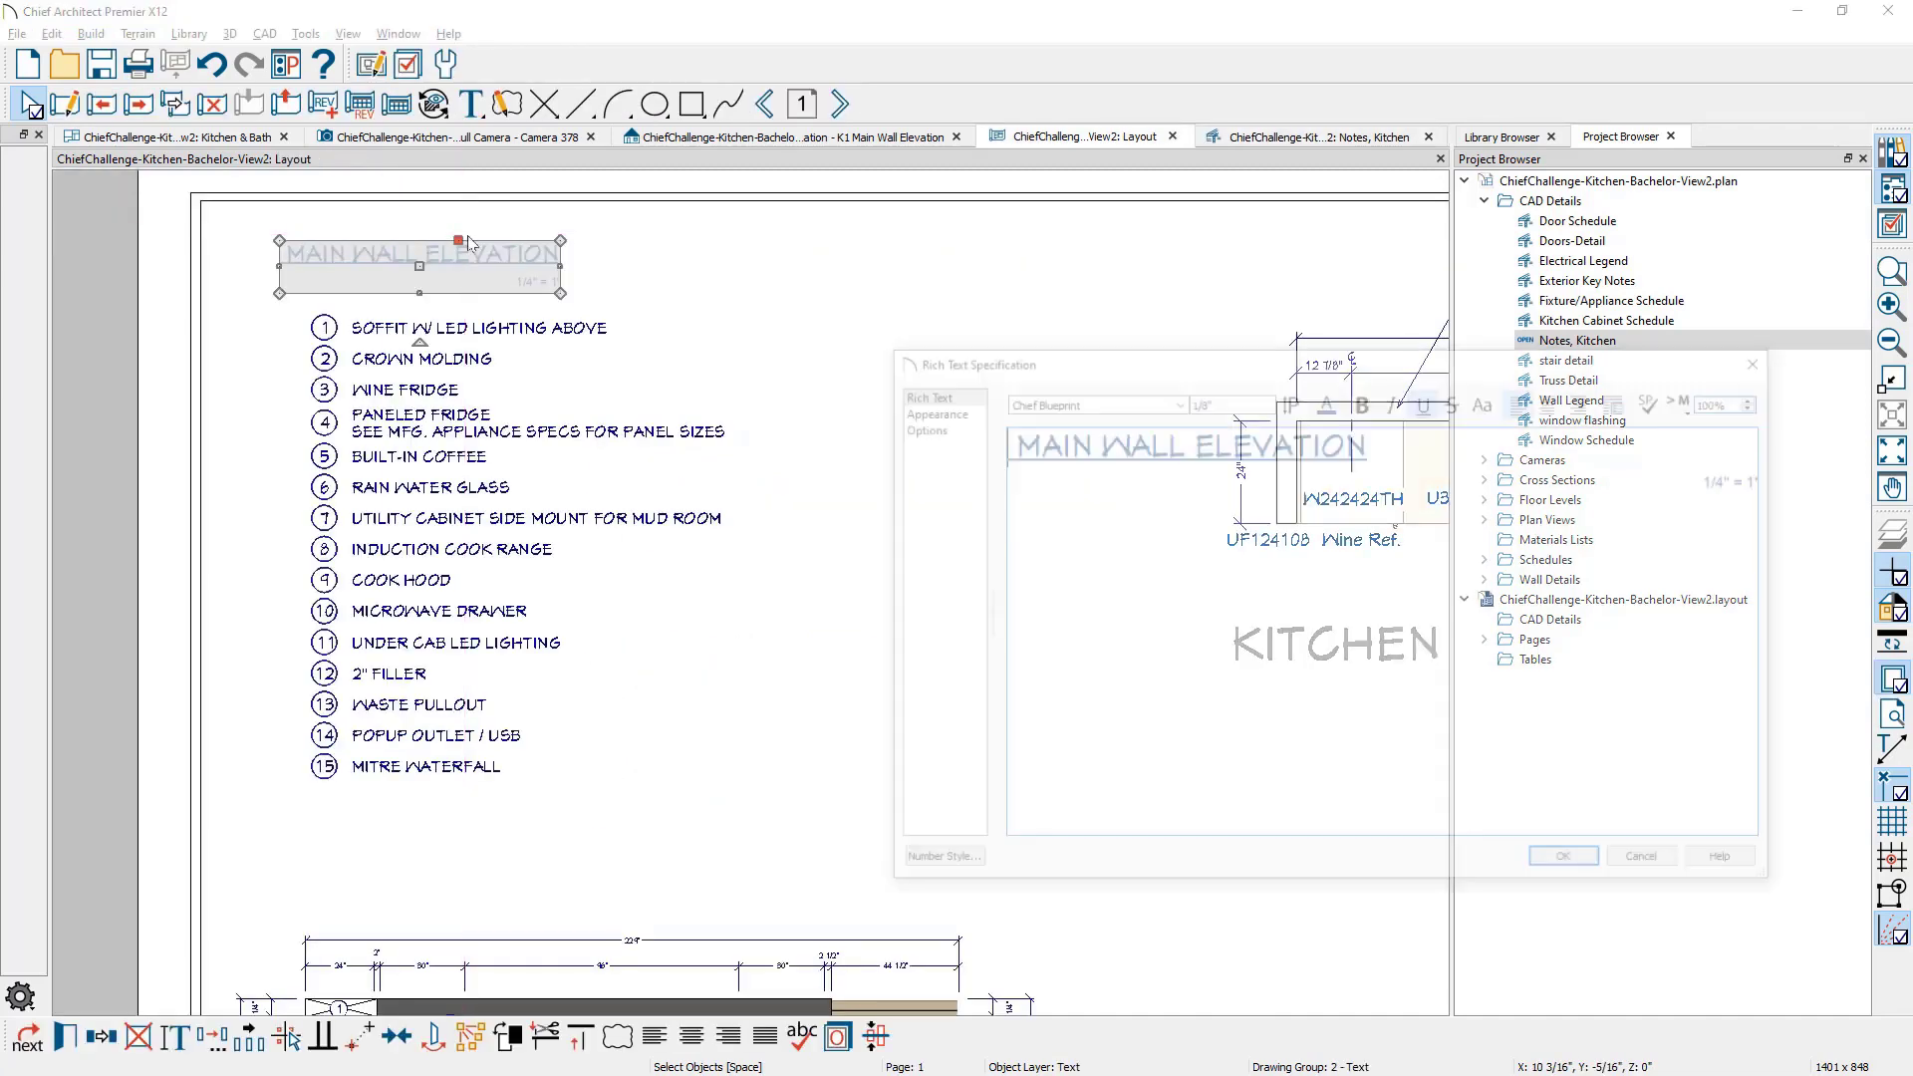
left_click_drag(1316, 442, 999, 441)
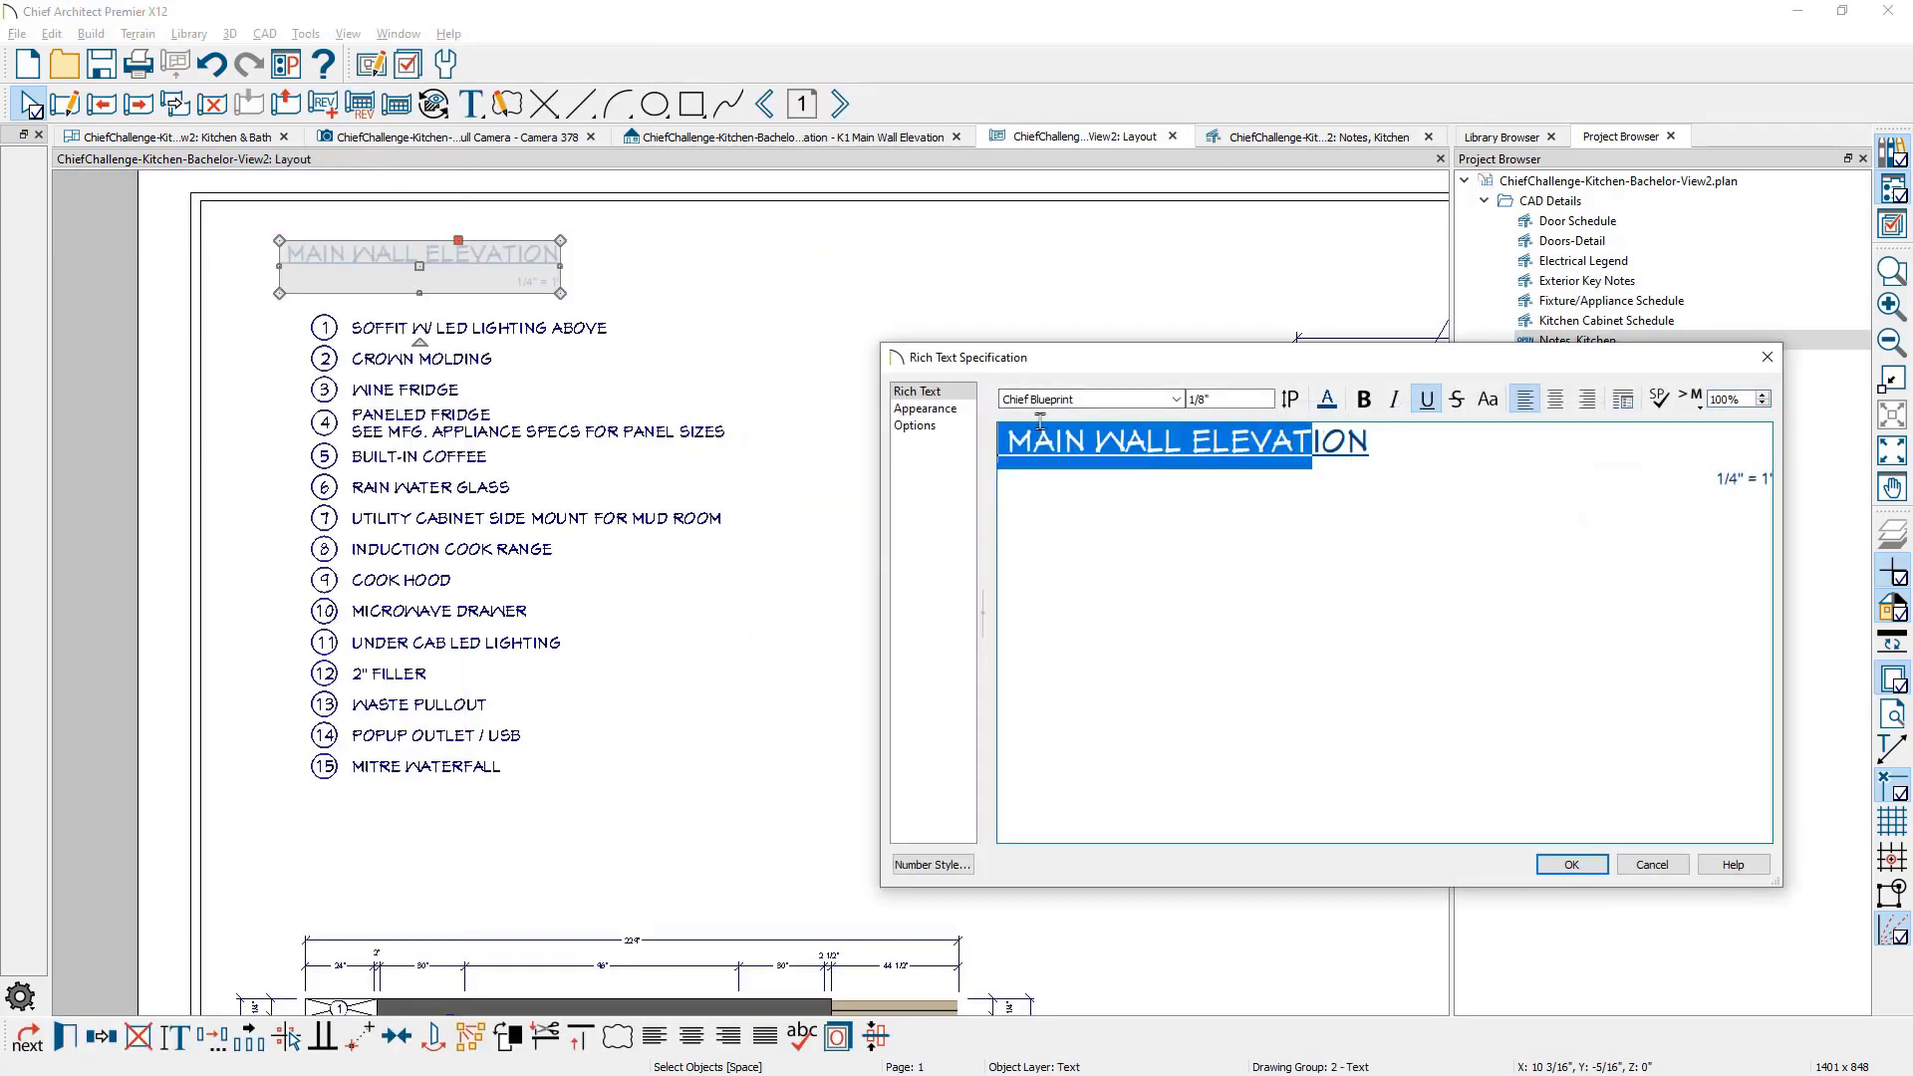
type("KITCHEN ")
type("KEY NOTES")
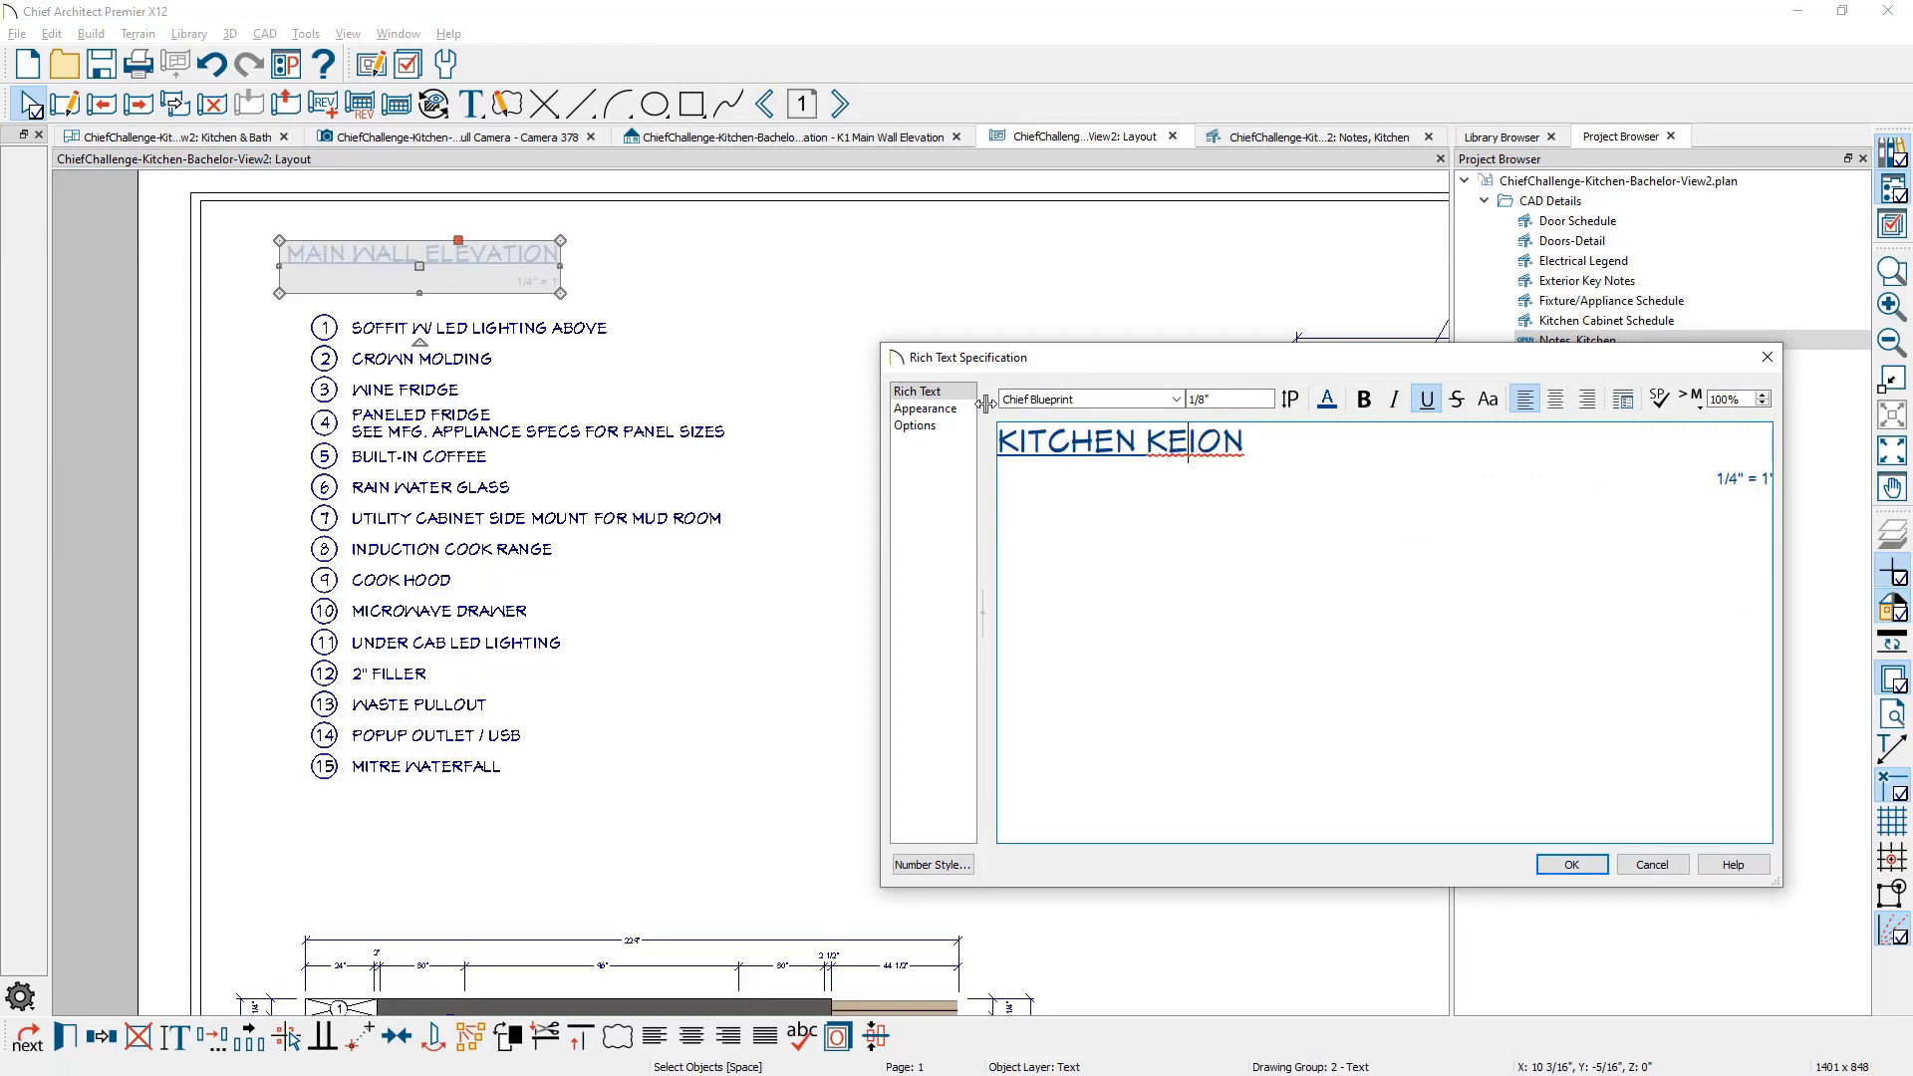
key("Delete")
key("Delete")
key("Delete")
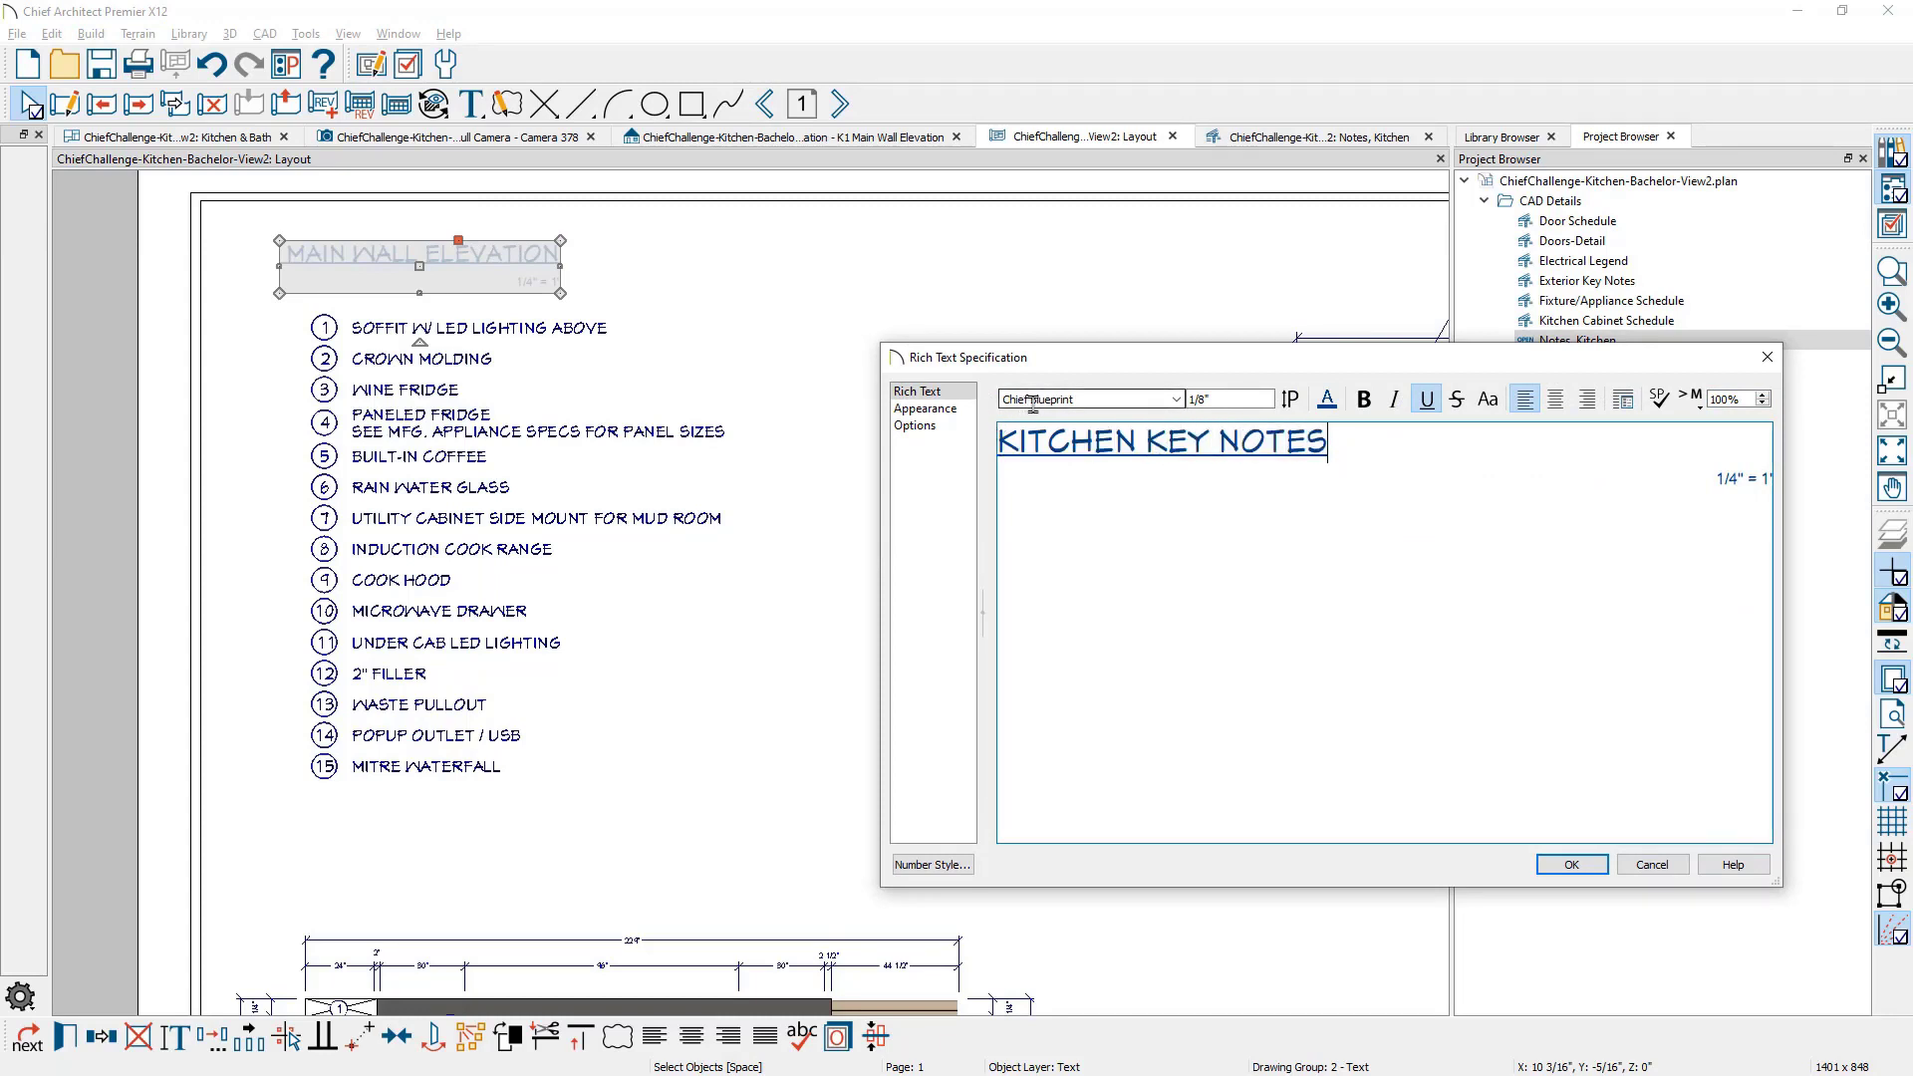
Step: Remove the underline from the KITCHEN KEY NOTES heading and delete the 1/4" = 1' scale text beneath it
left_click_drag(1327, 444, 1199, 418)
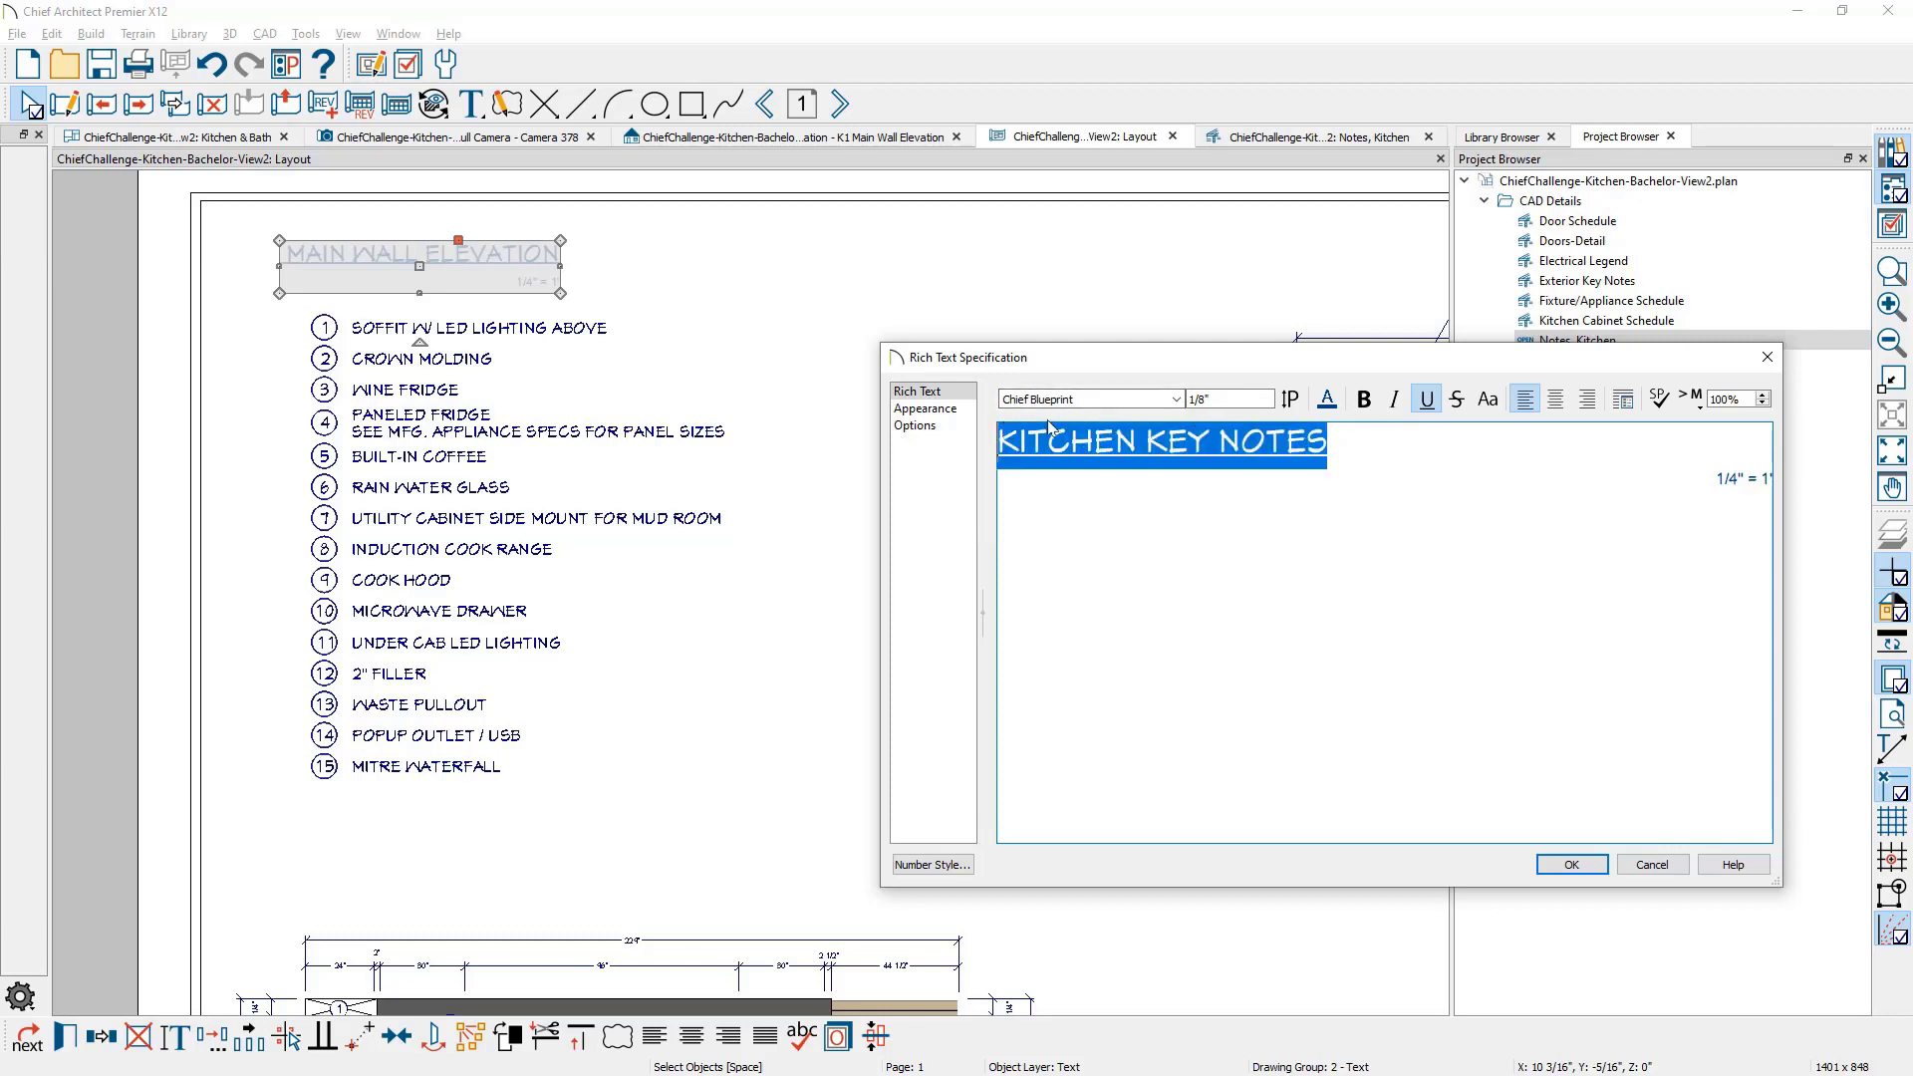
left_click(1426, 399)
left_click_drag(1655, 499, 1908, 503)
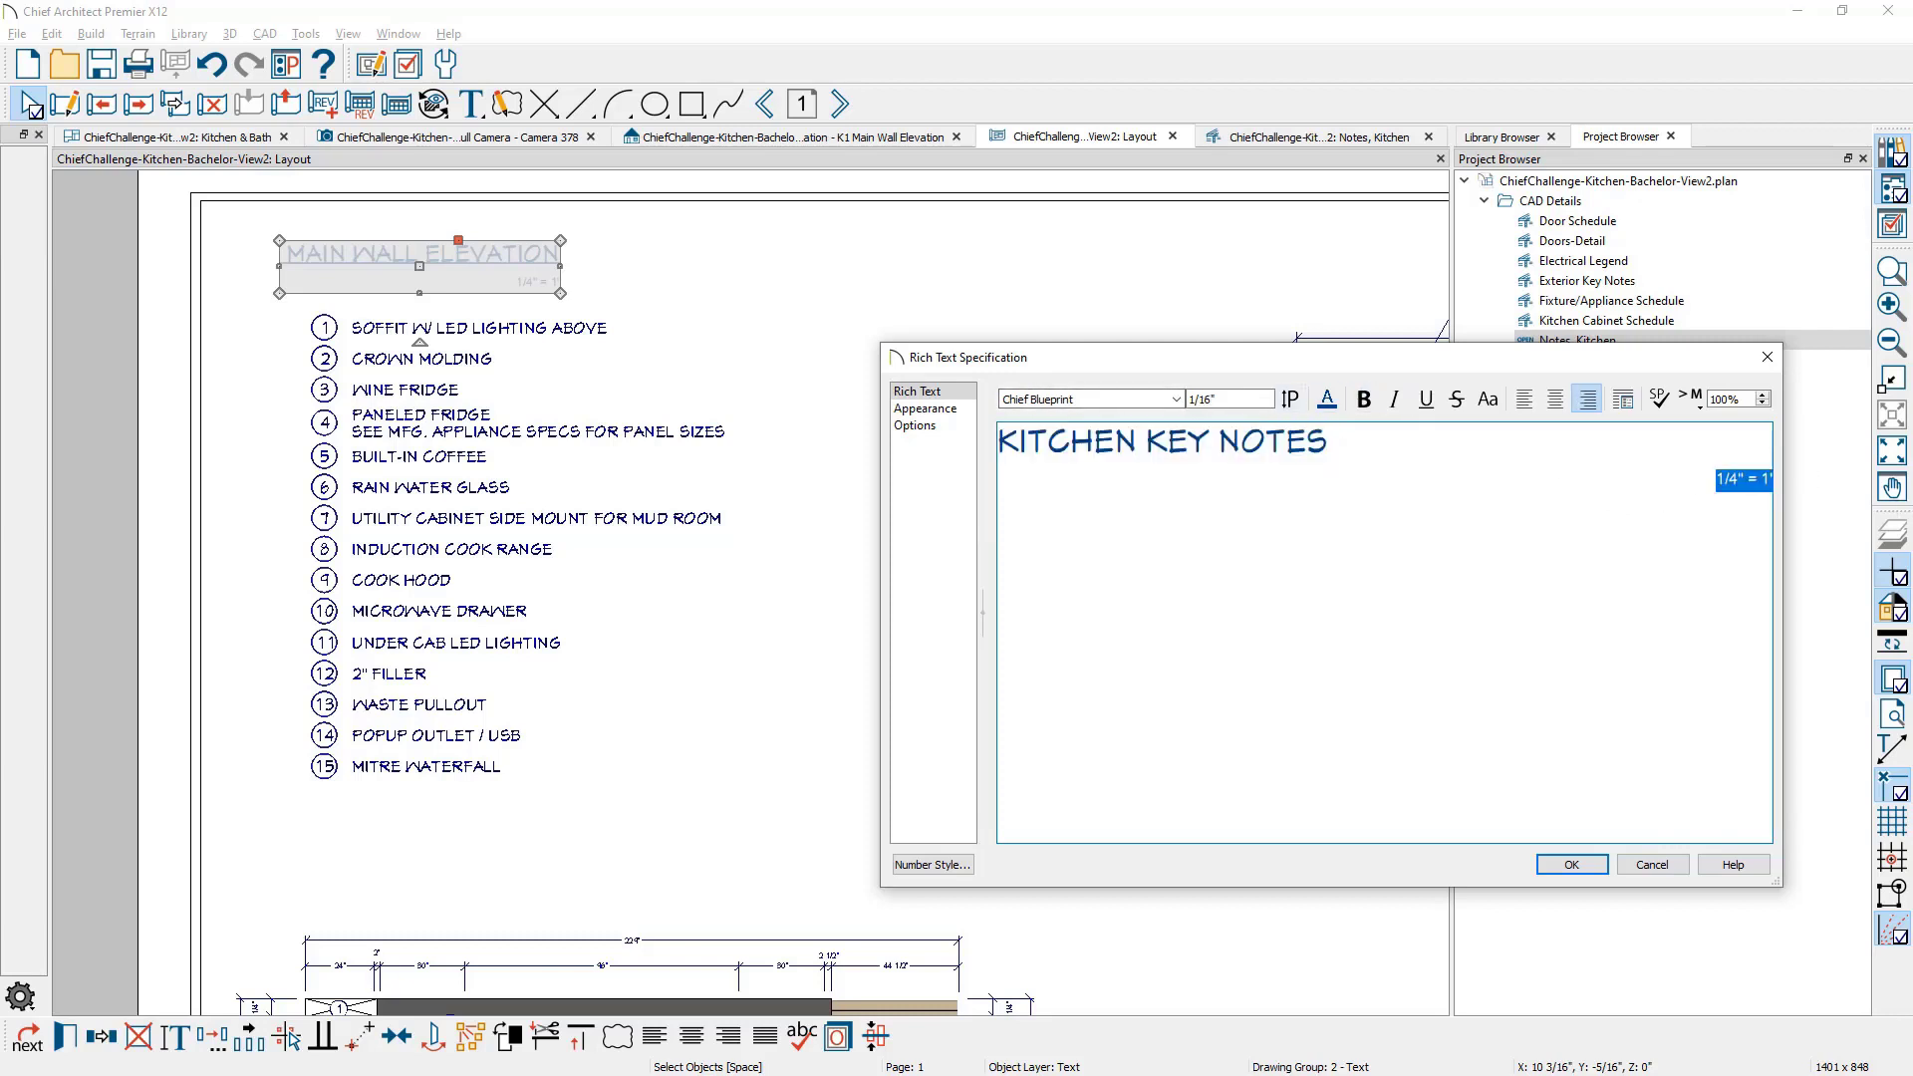
key("Delete")
left_click(1570, 864)
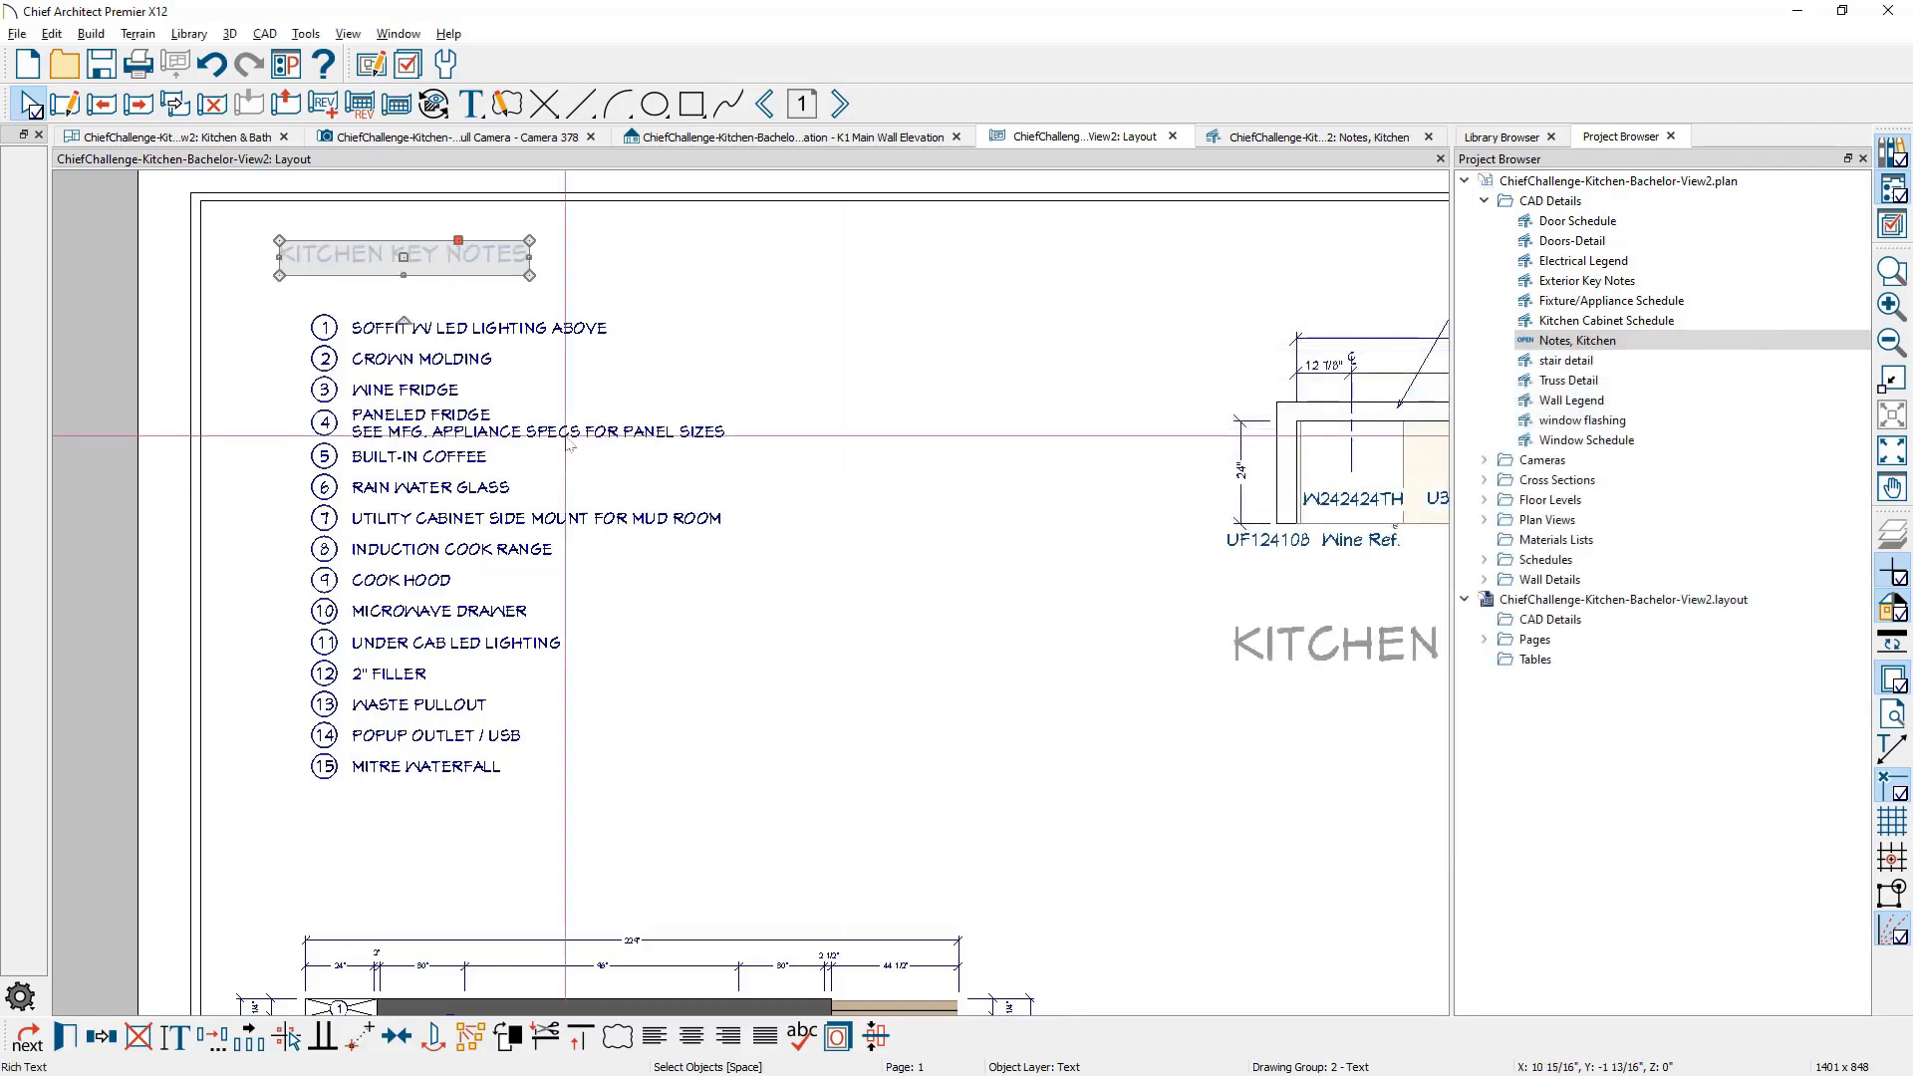
Step: Move the KITCHEN KEY NOTES title down to sit directly above the first note, aligned with the number bubbles
left_click_drag(403, 257, 440, 286)
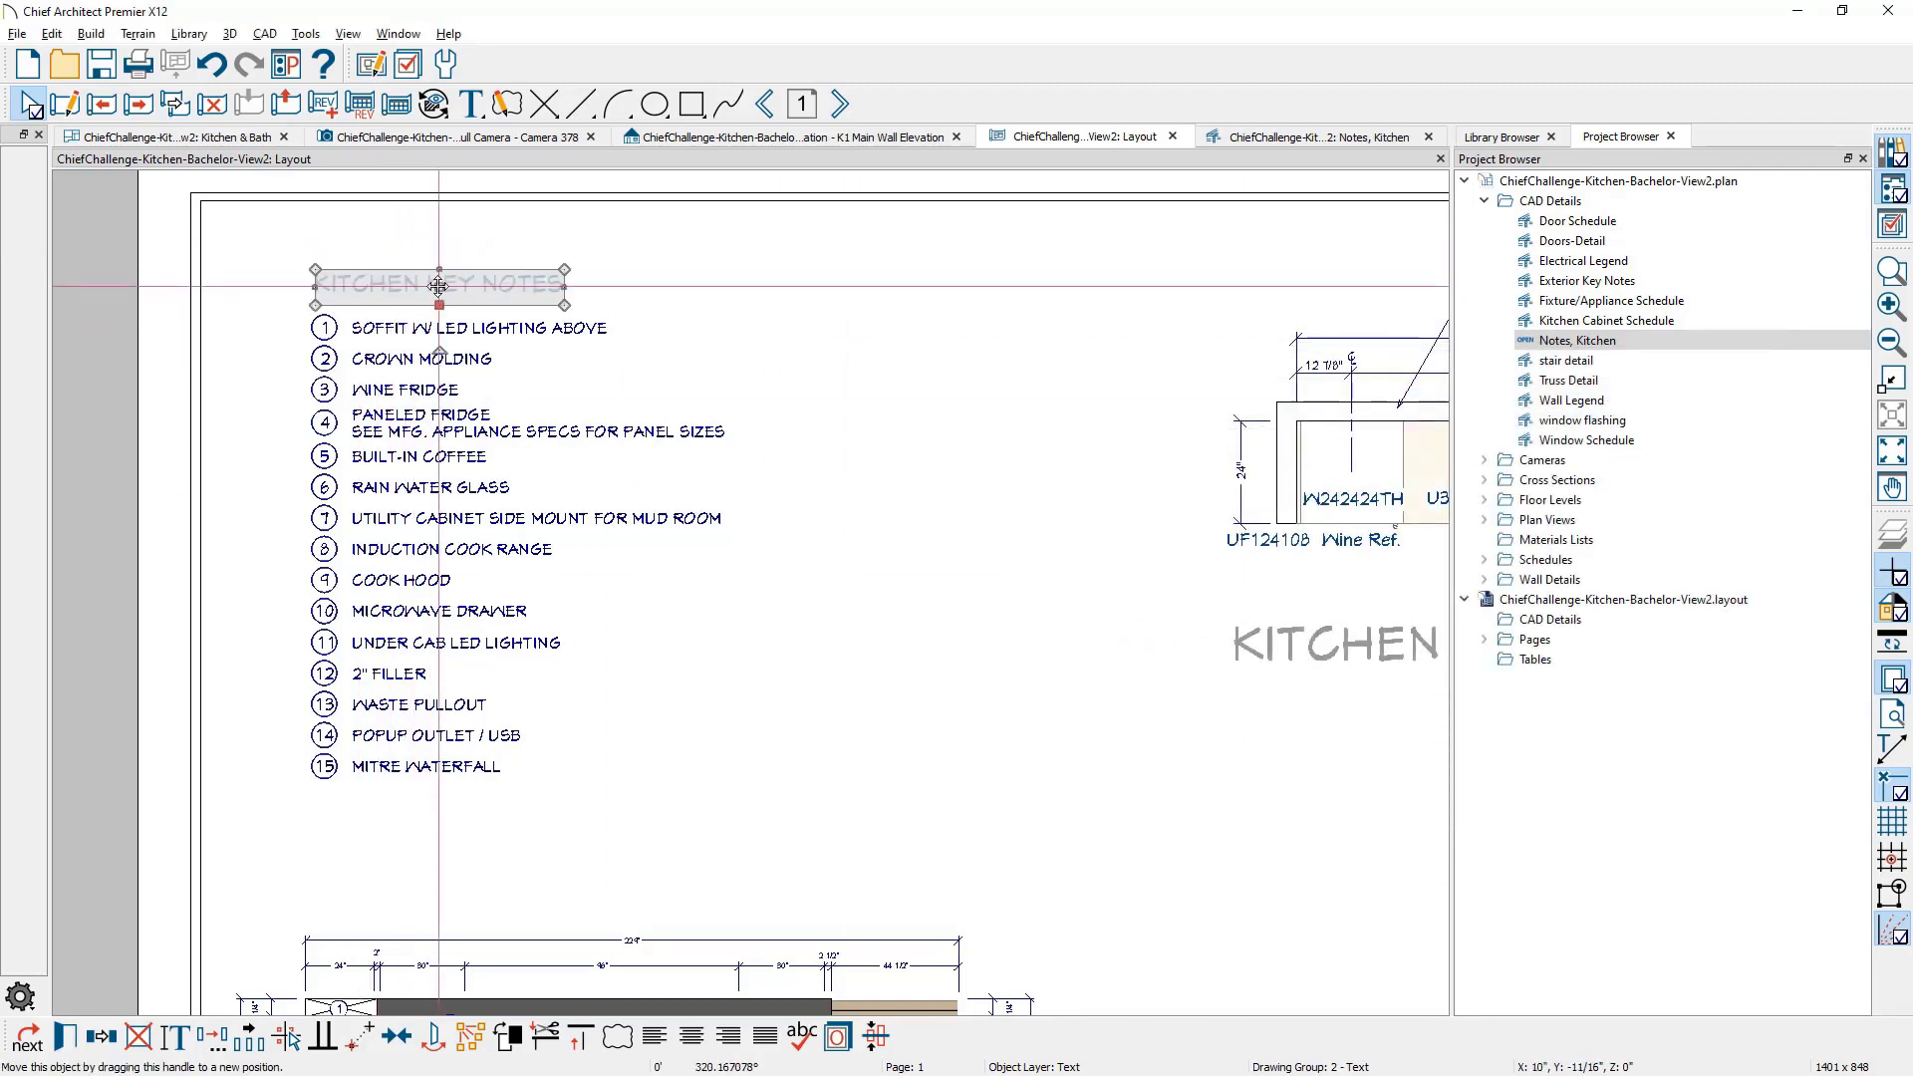
key("F6")
key("Escape")
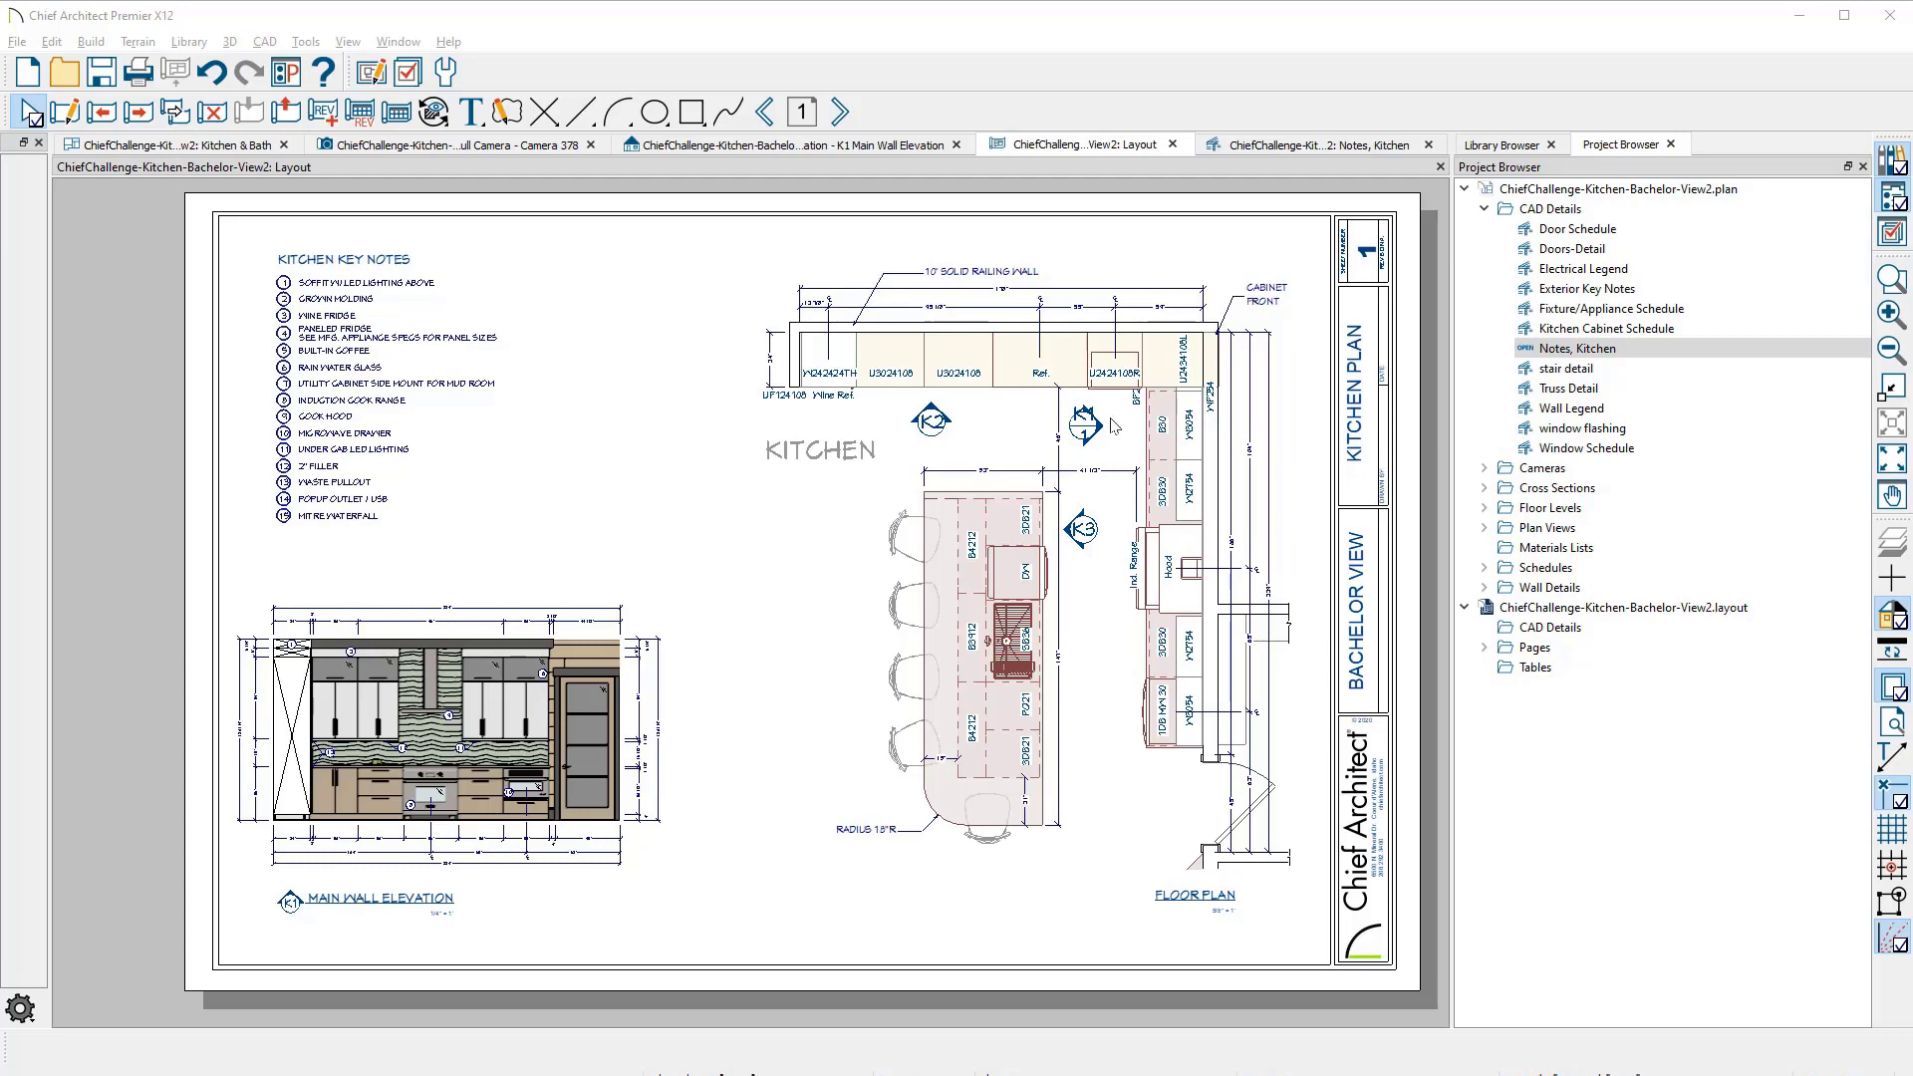
Step: In the Kitchen & Bath plan view, turn off the K1 callout's automatic text below the line, clear that text, and return to the layout
double_click(1125, 471)
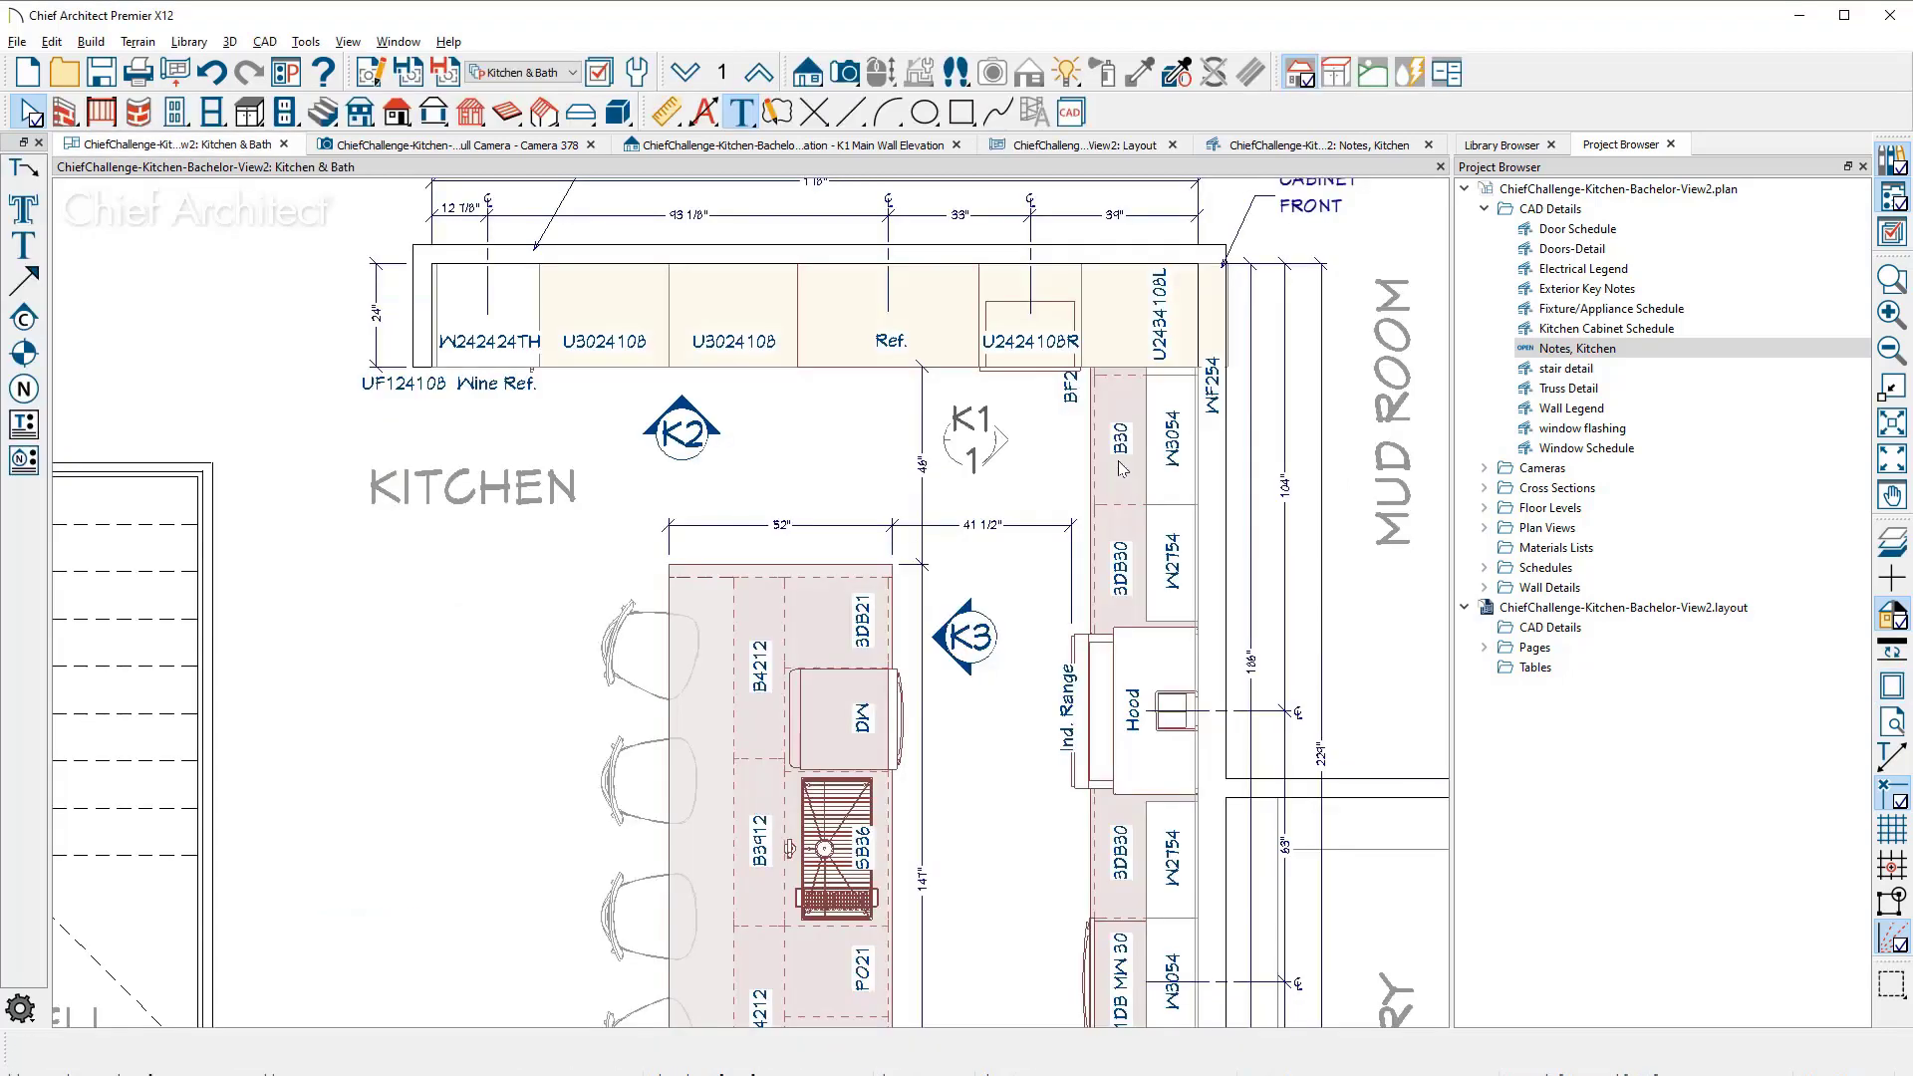
left_click(973, 460)
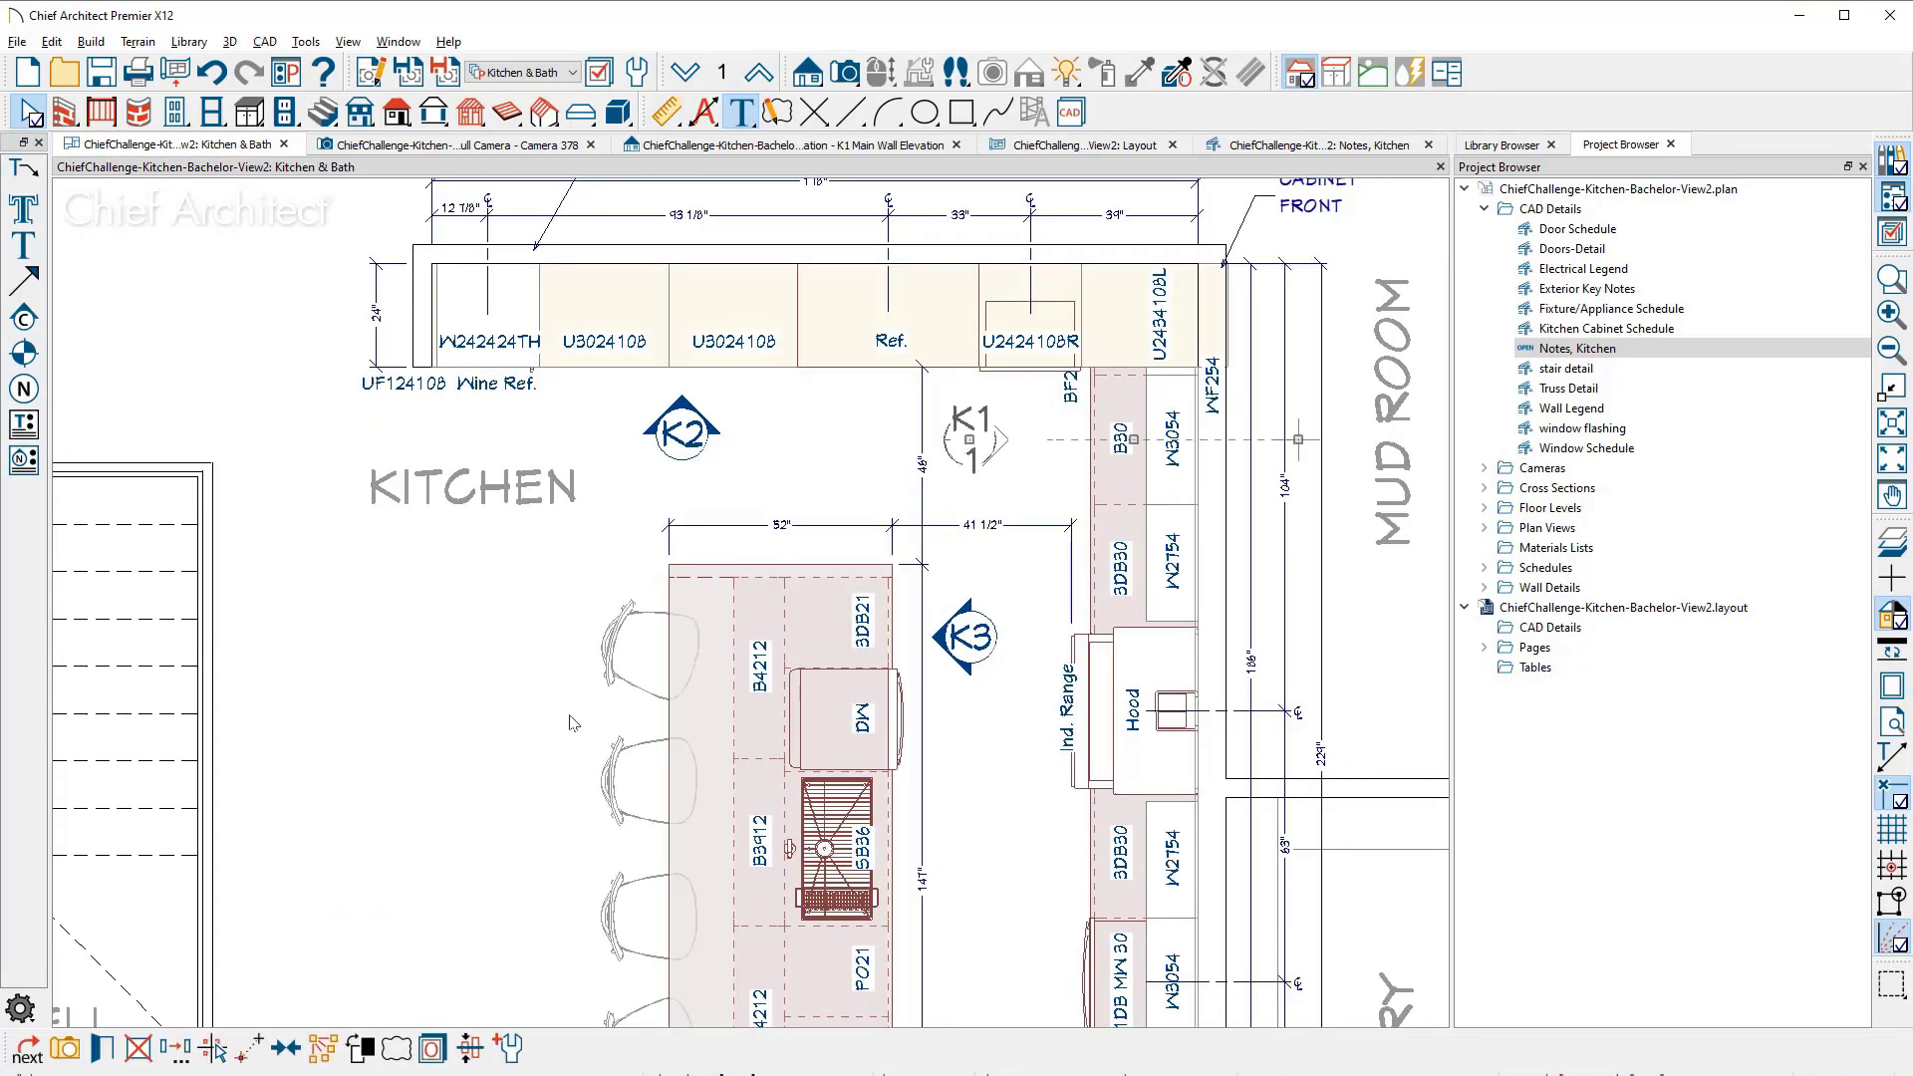
left_click(100, 1056)
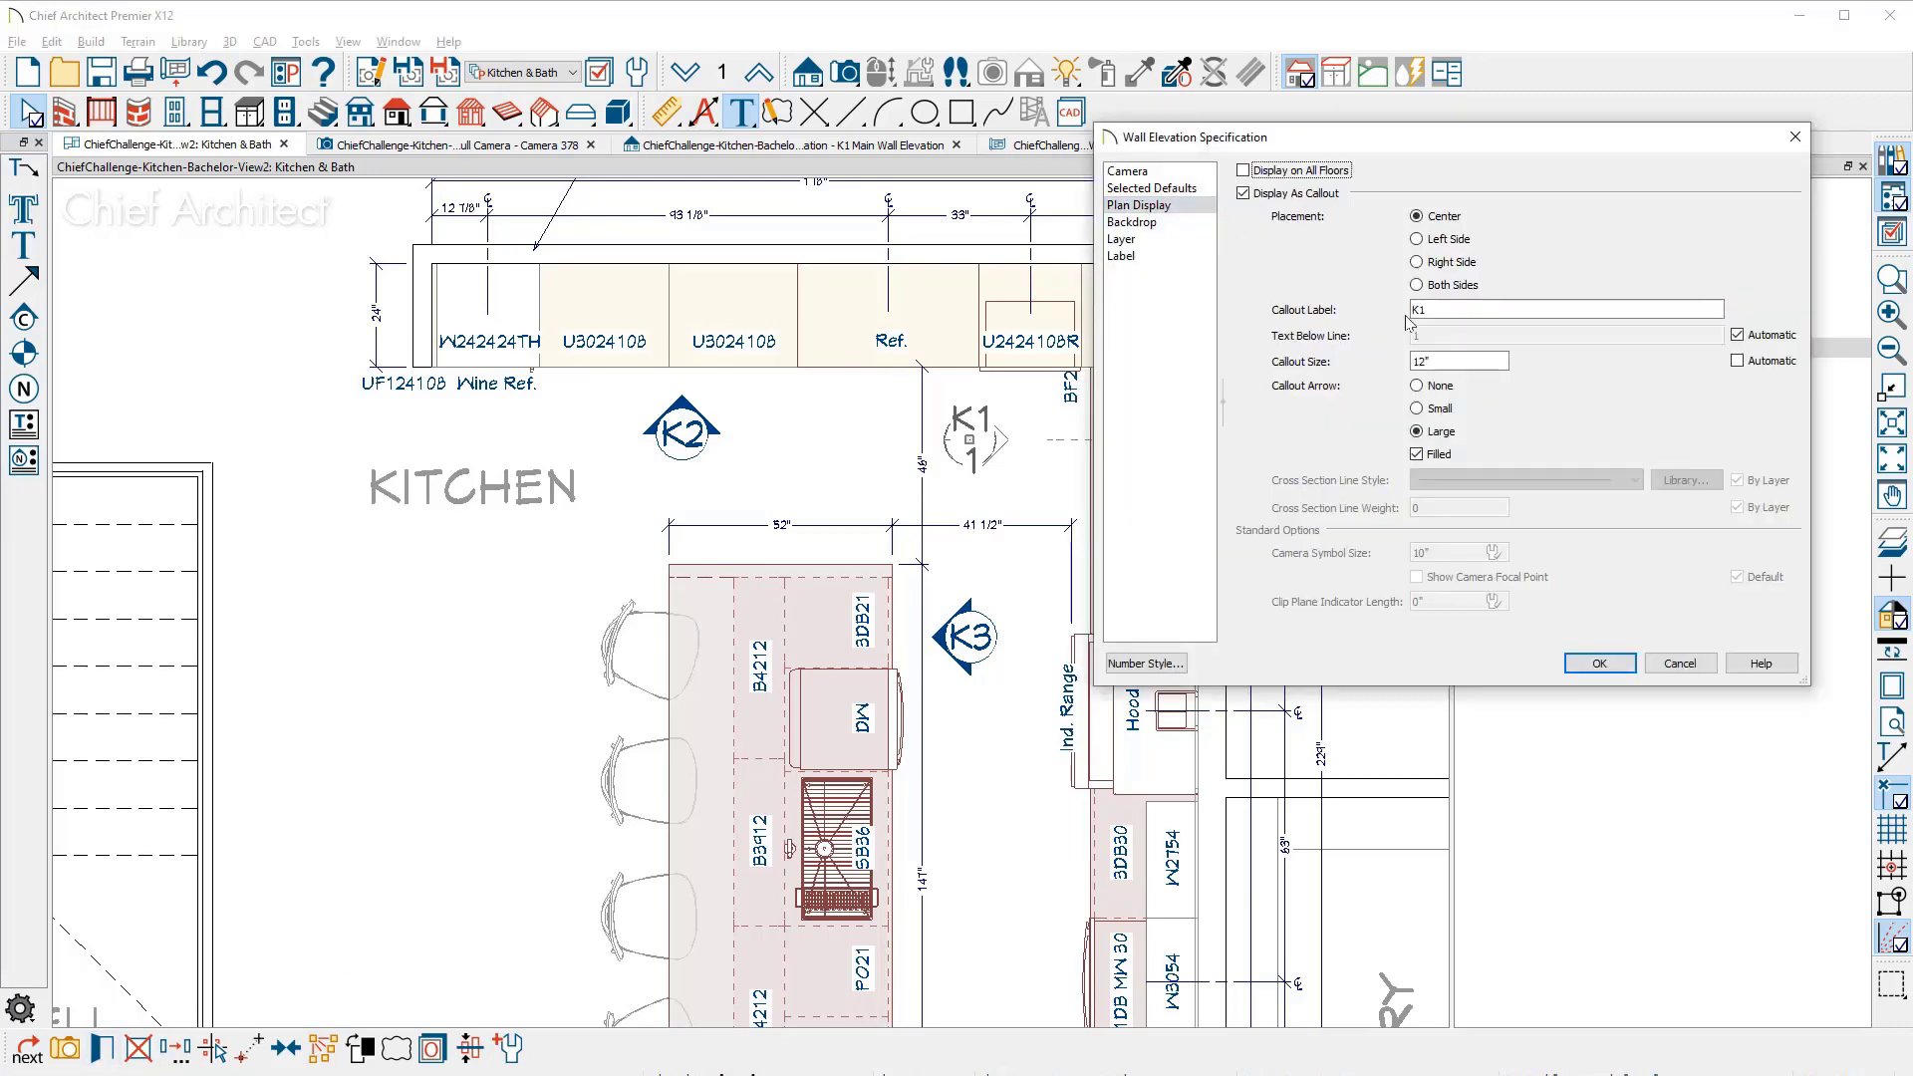
left_click(1441, 310)
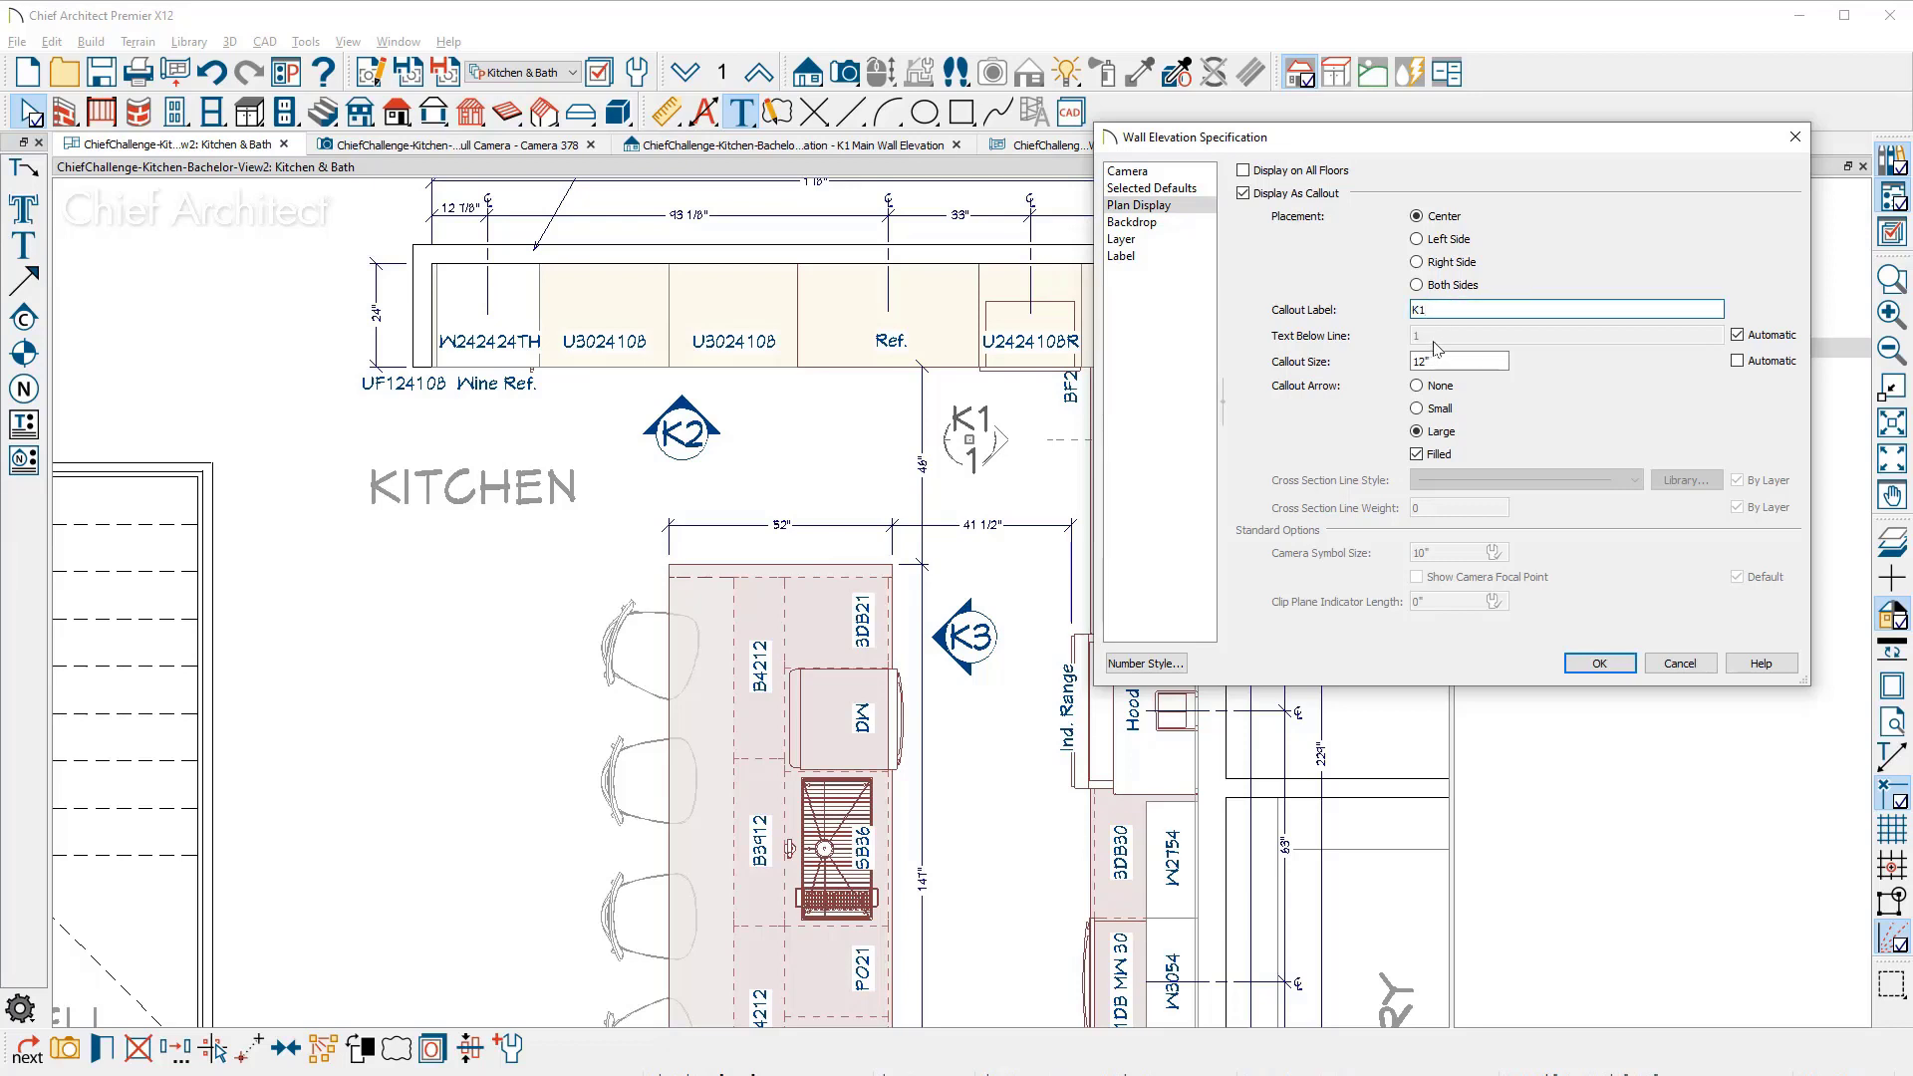
left_click(1736, 337)
left_click(1736, 337)
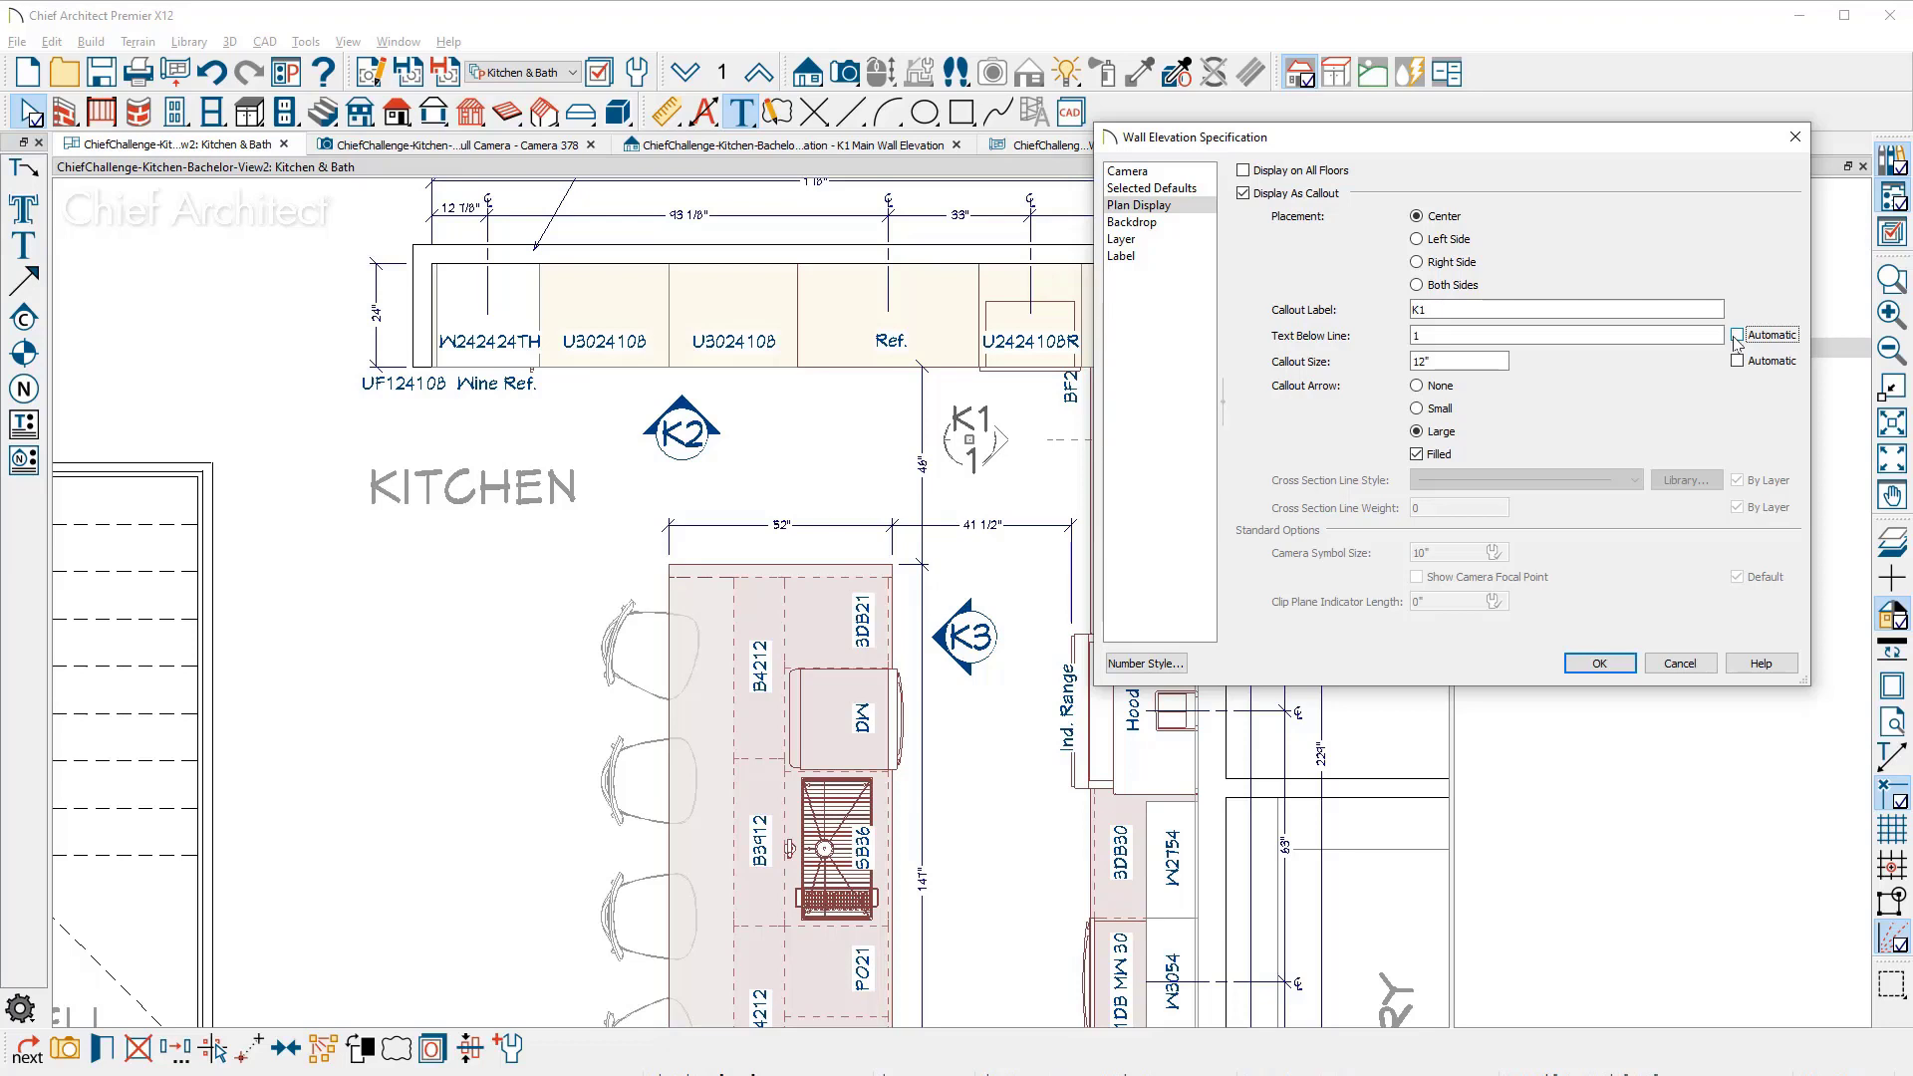
double_click(1509, 339)
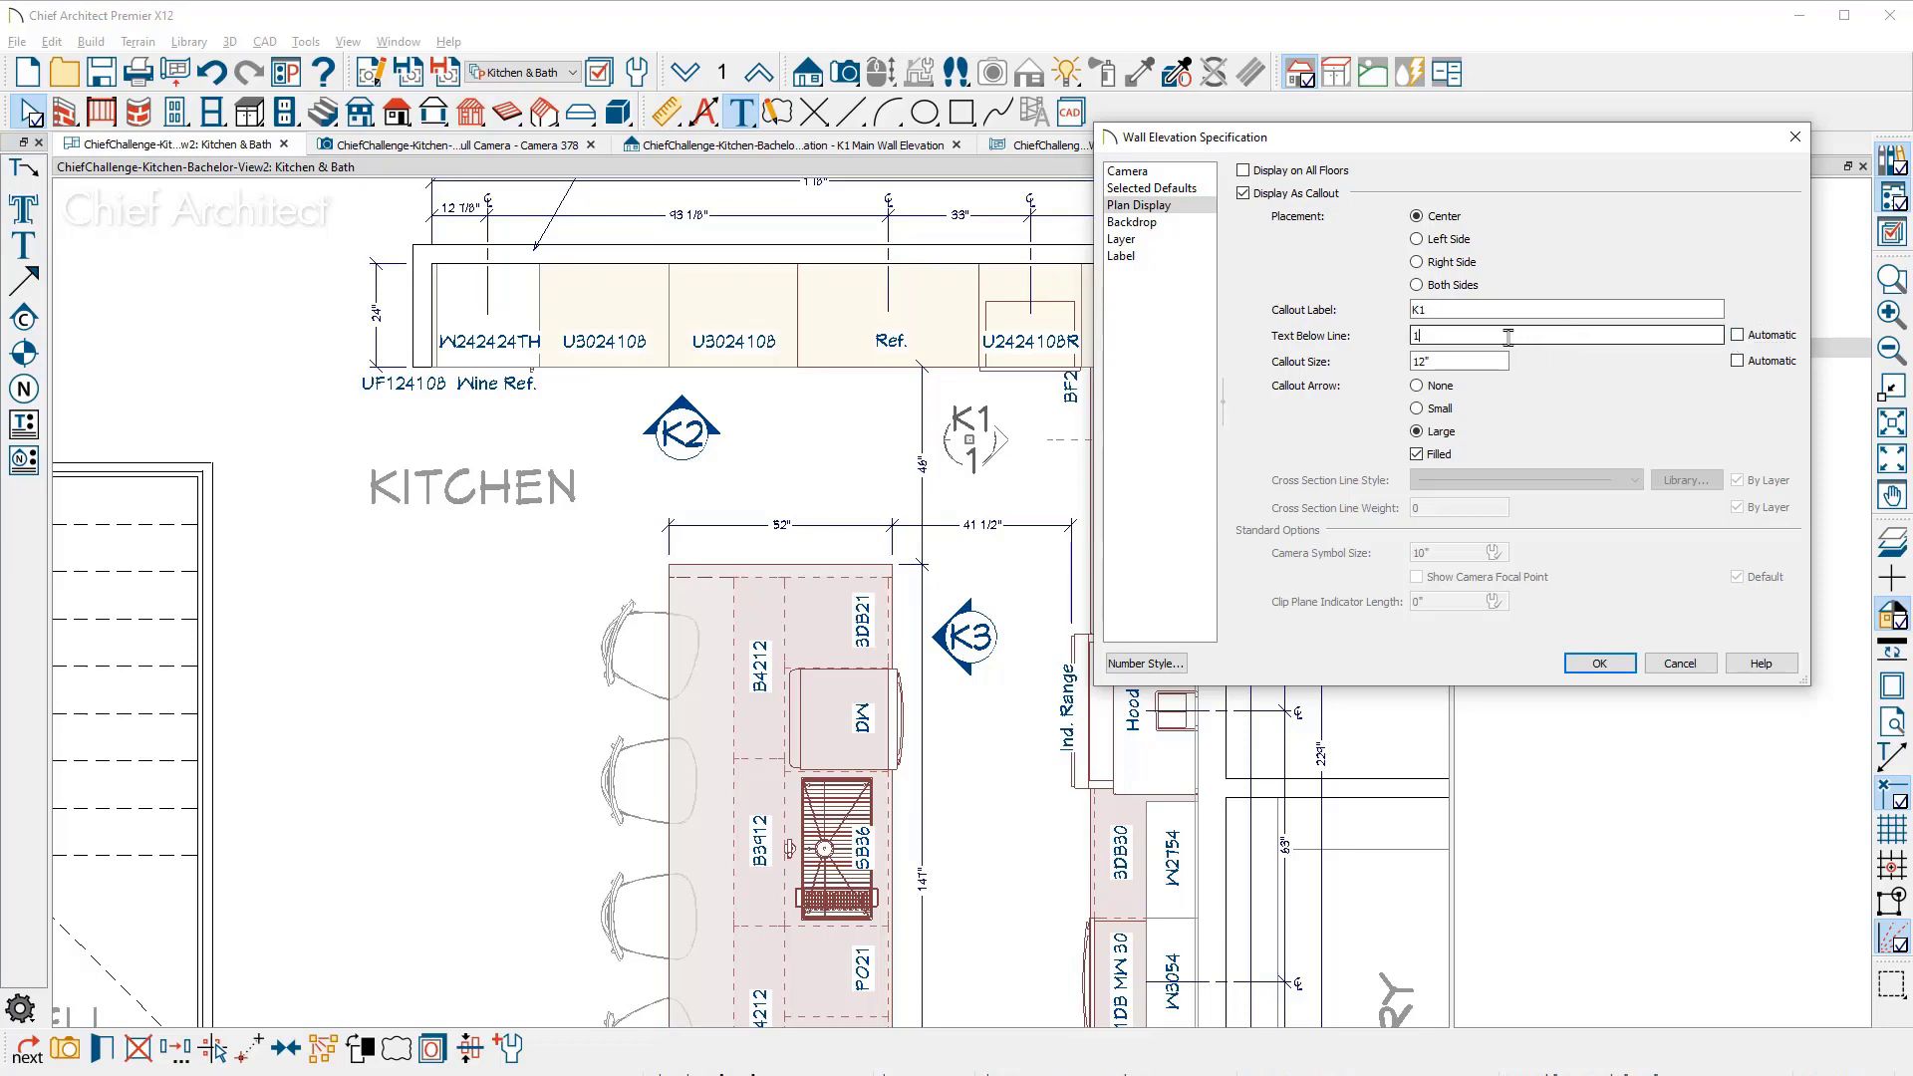
key("BackSpace")
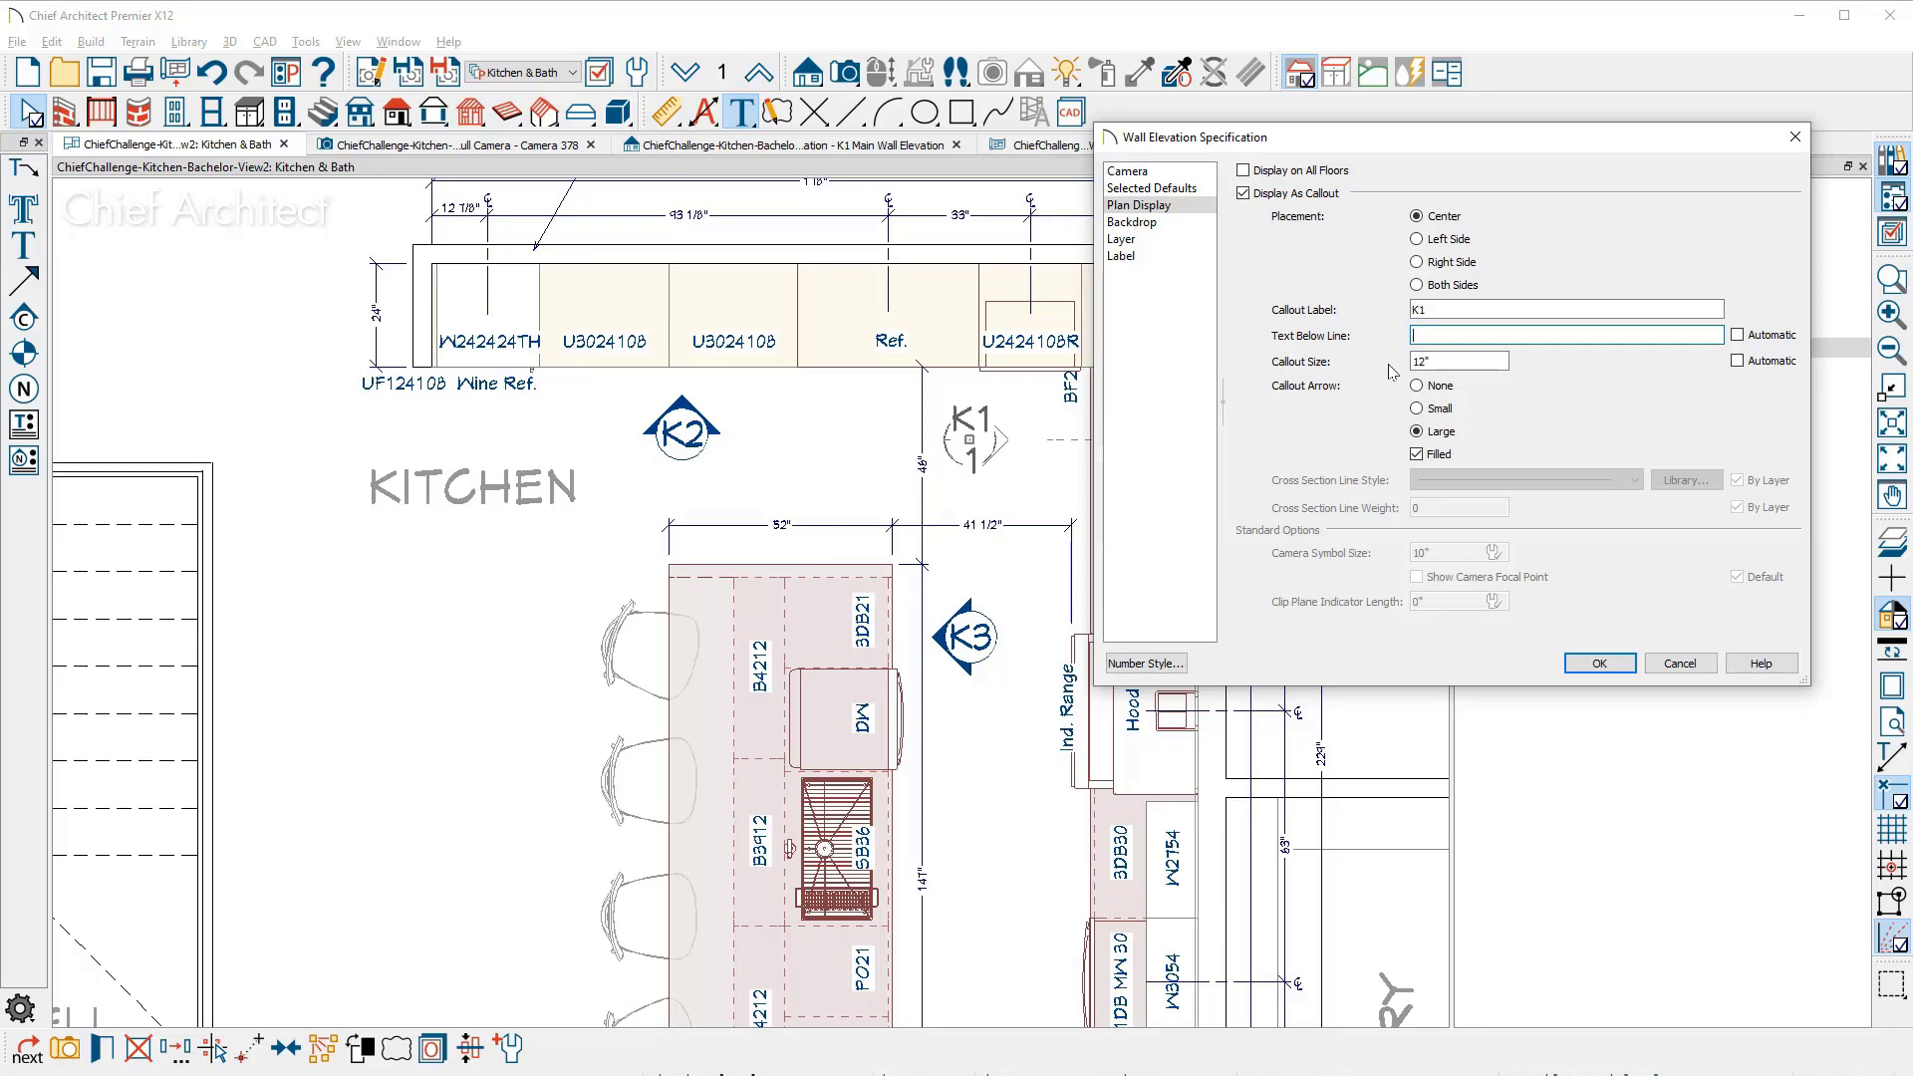
left_click(1451, 364)
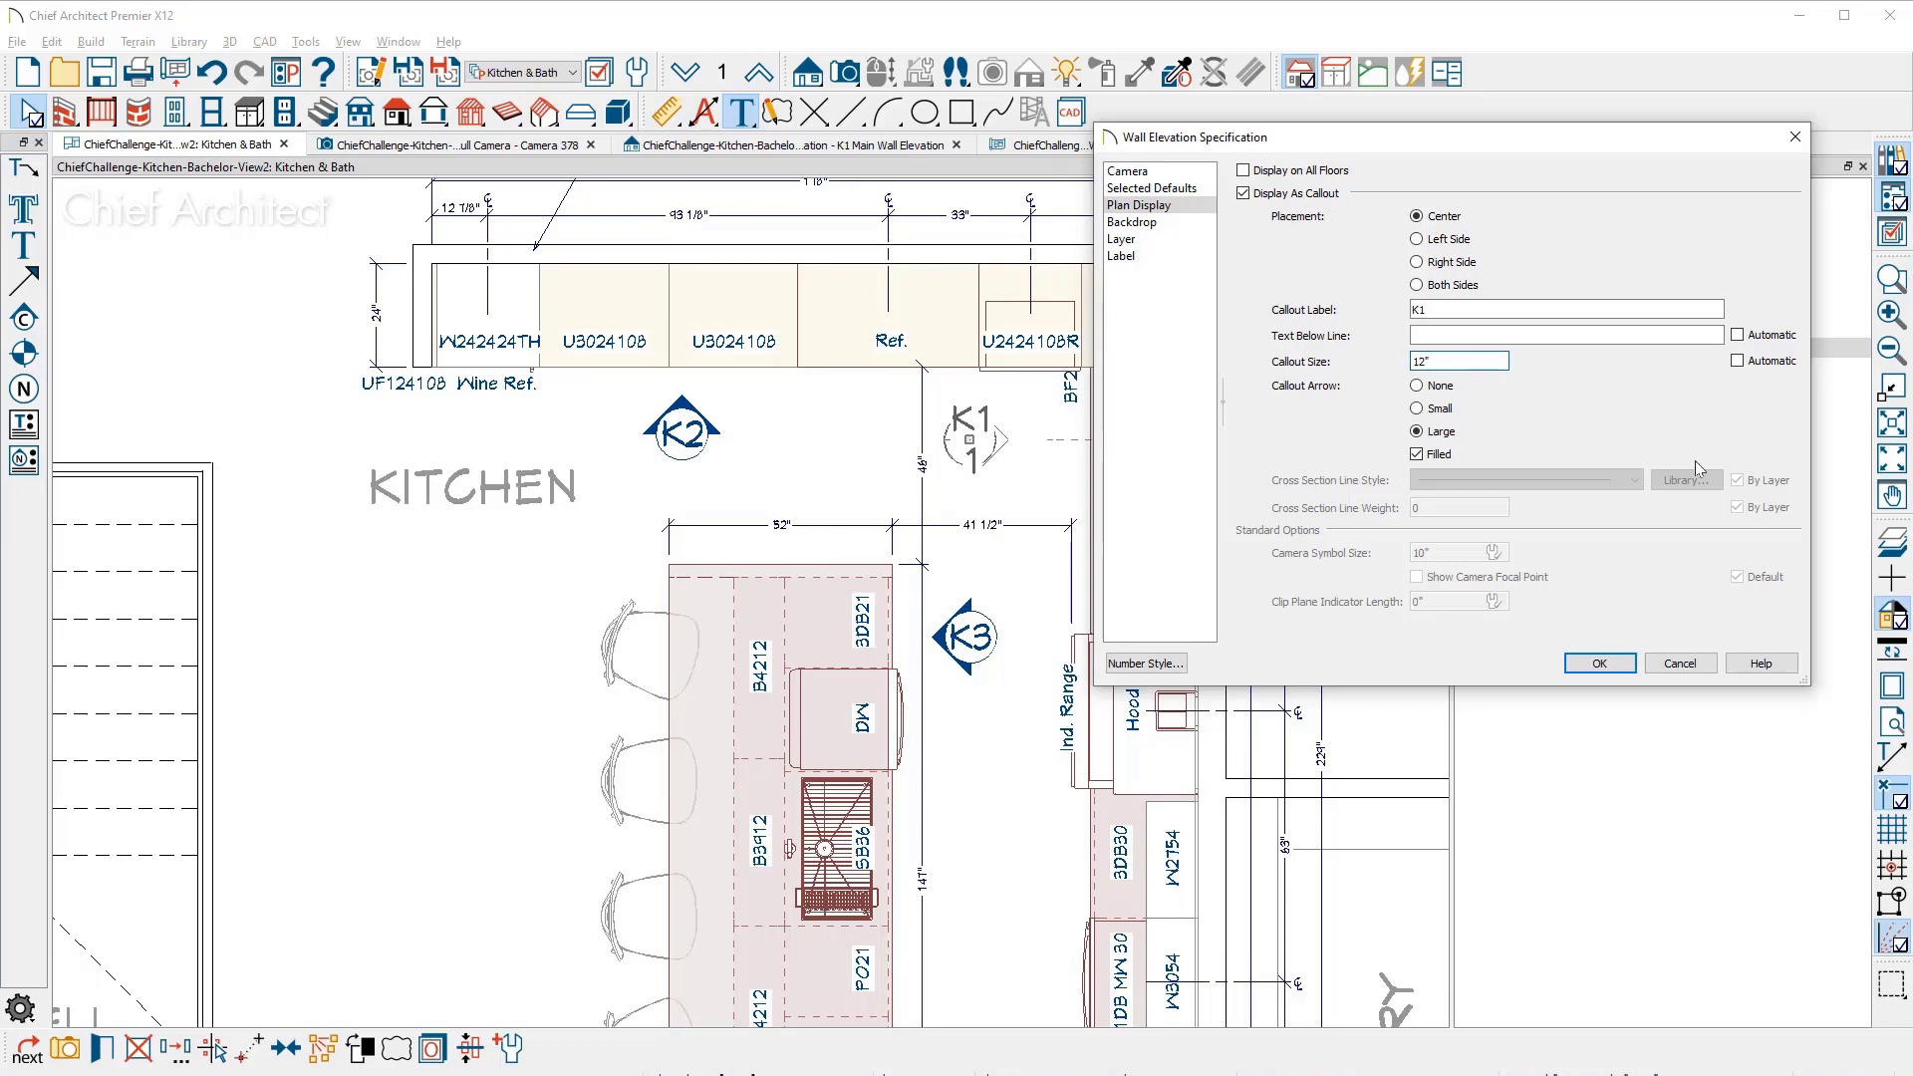
left_click(1621, 671)
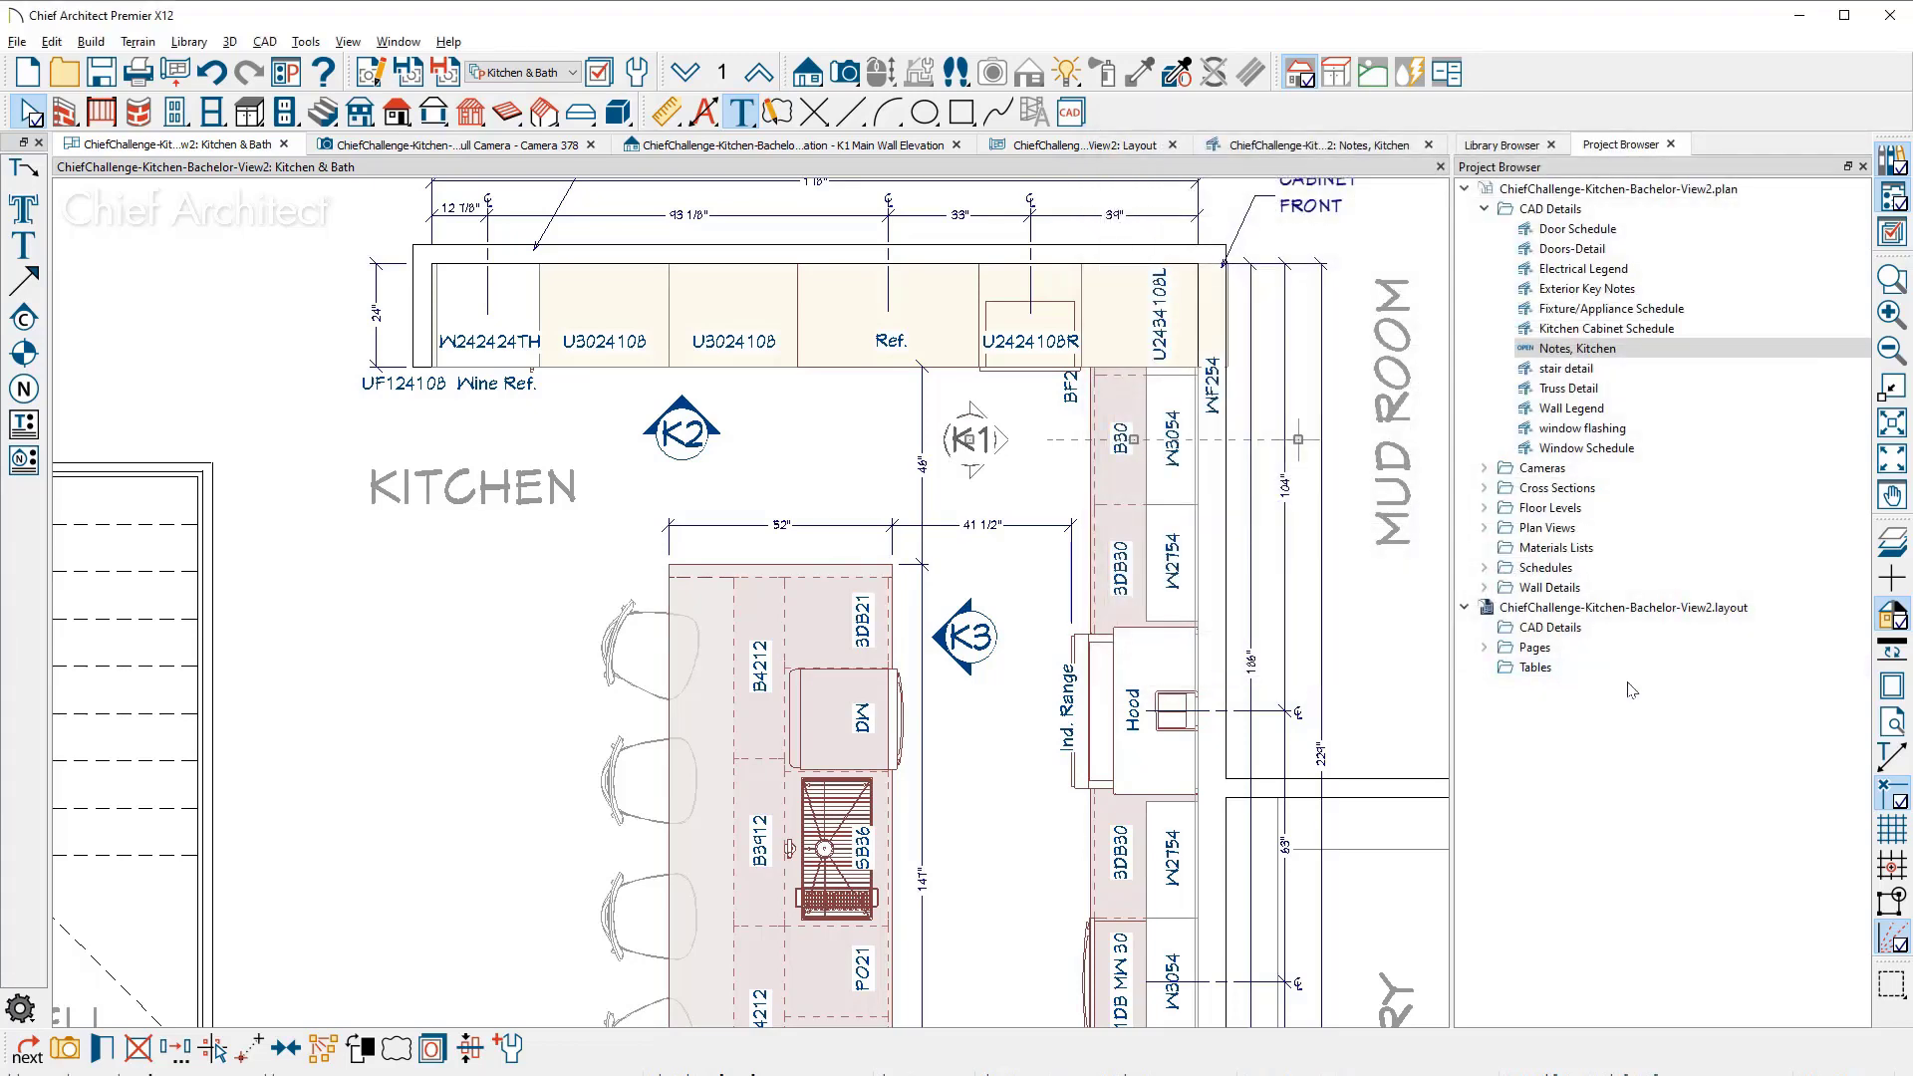
left_click(1142, 149)
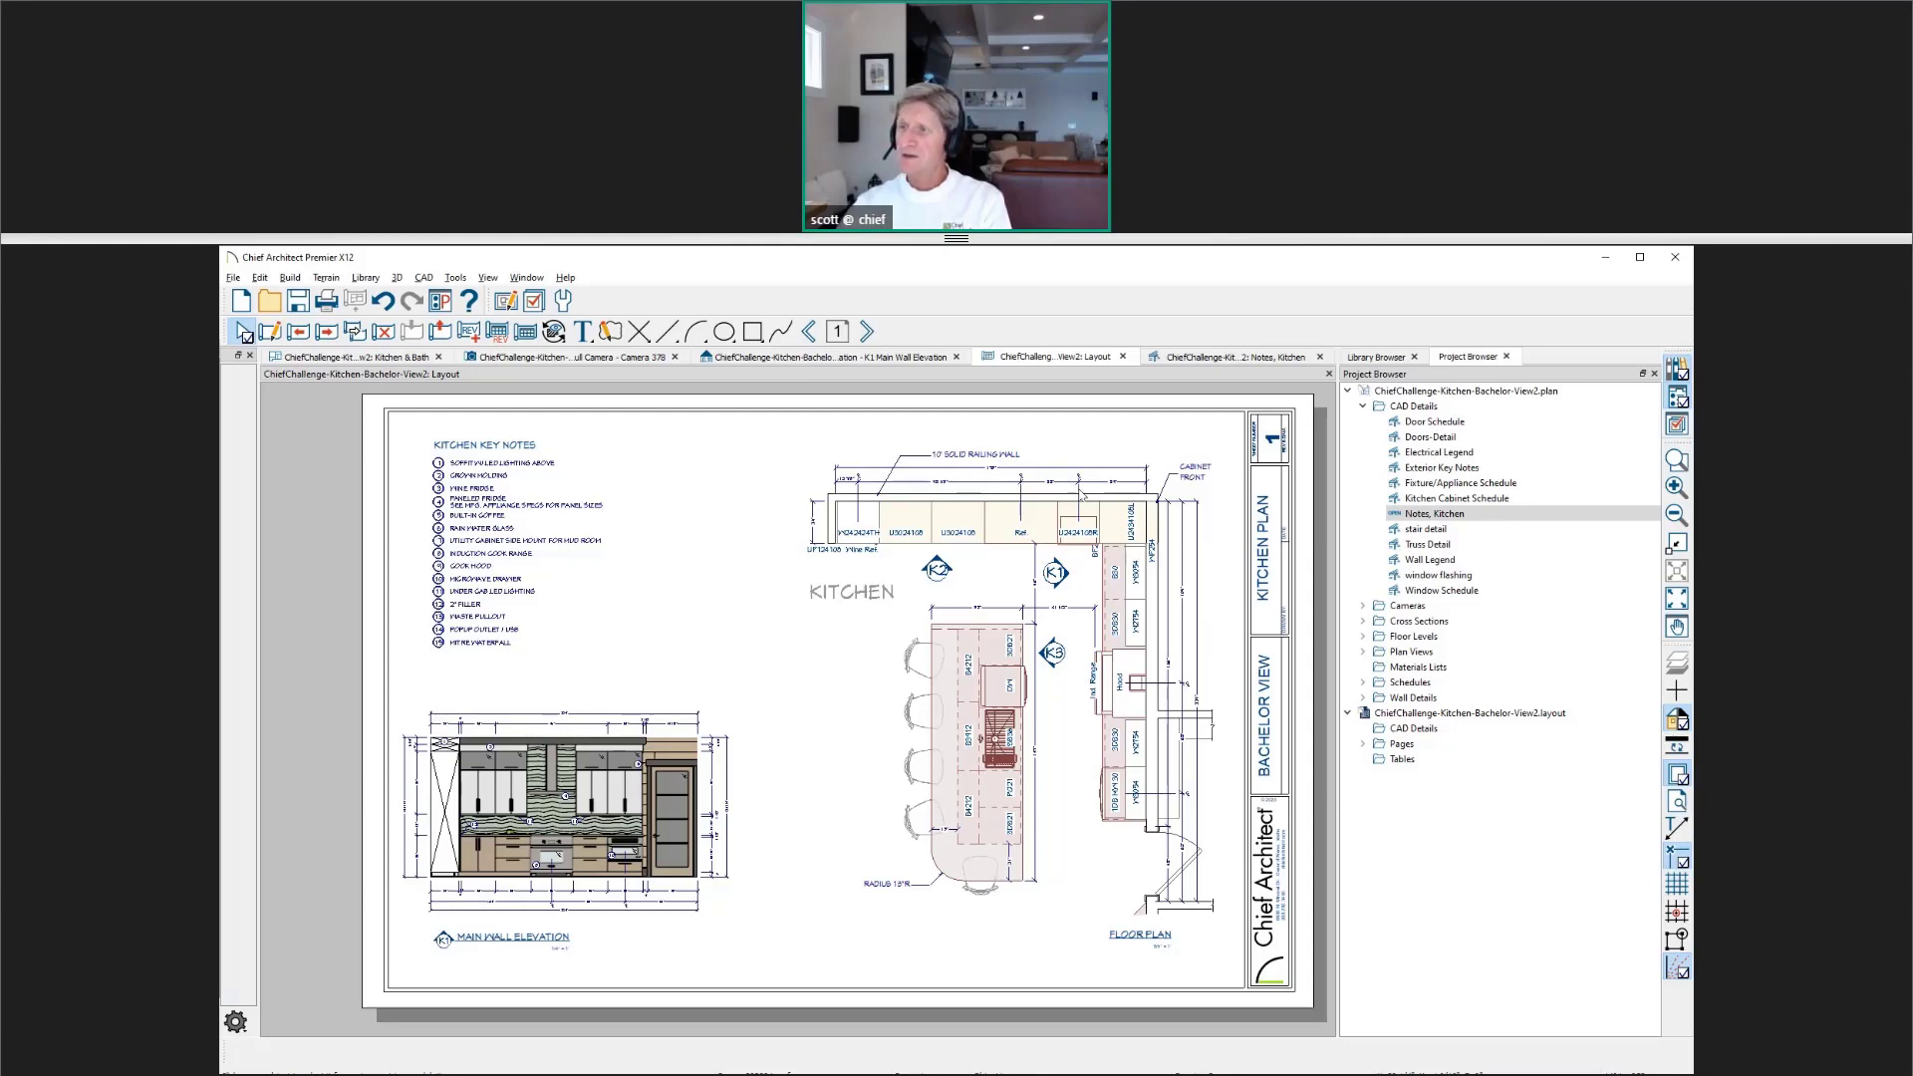
key("alt+Tab")
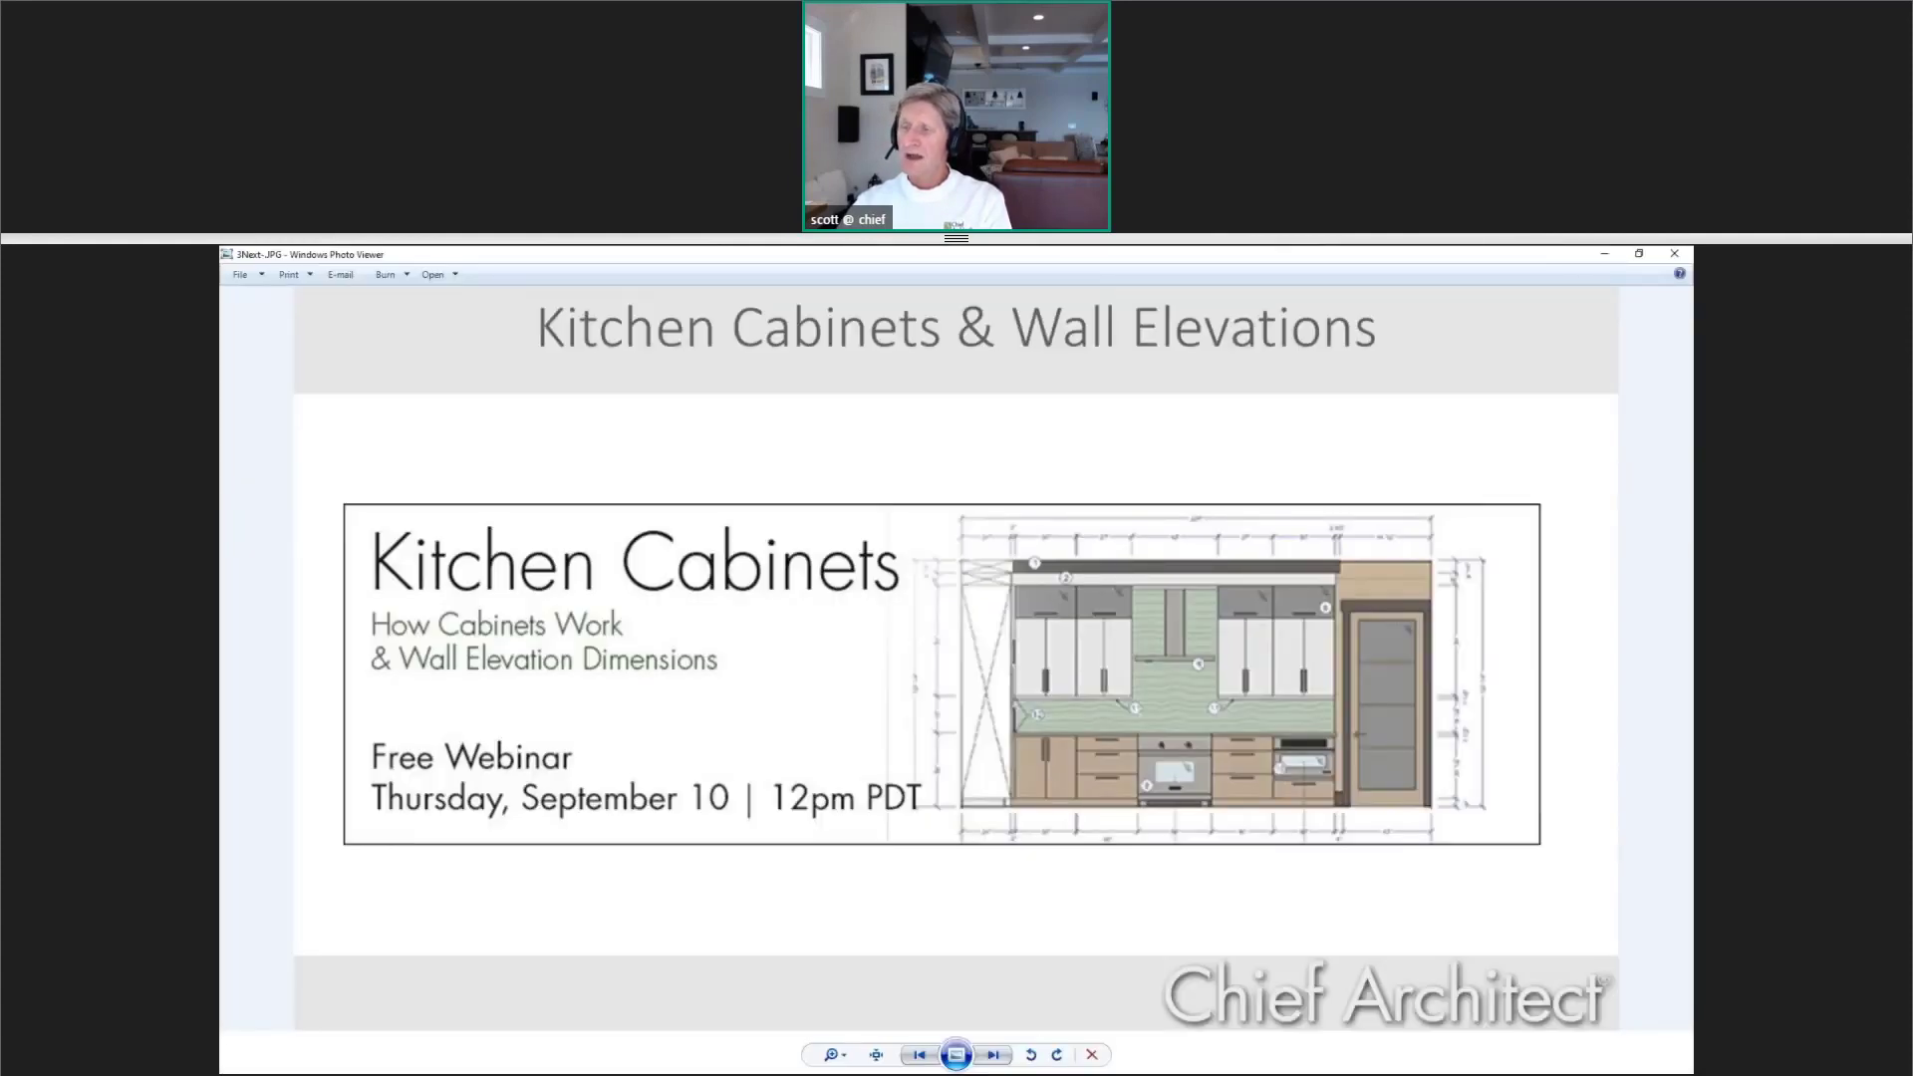
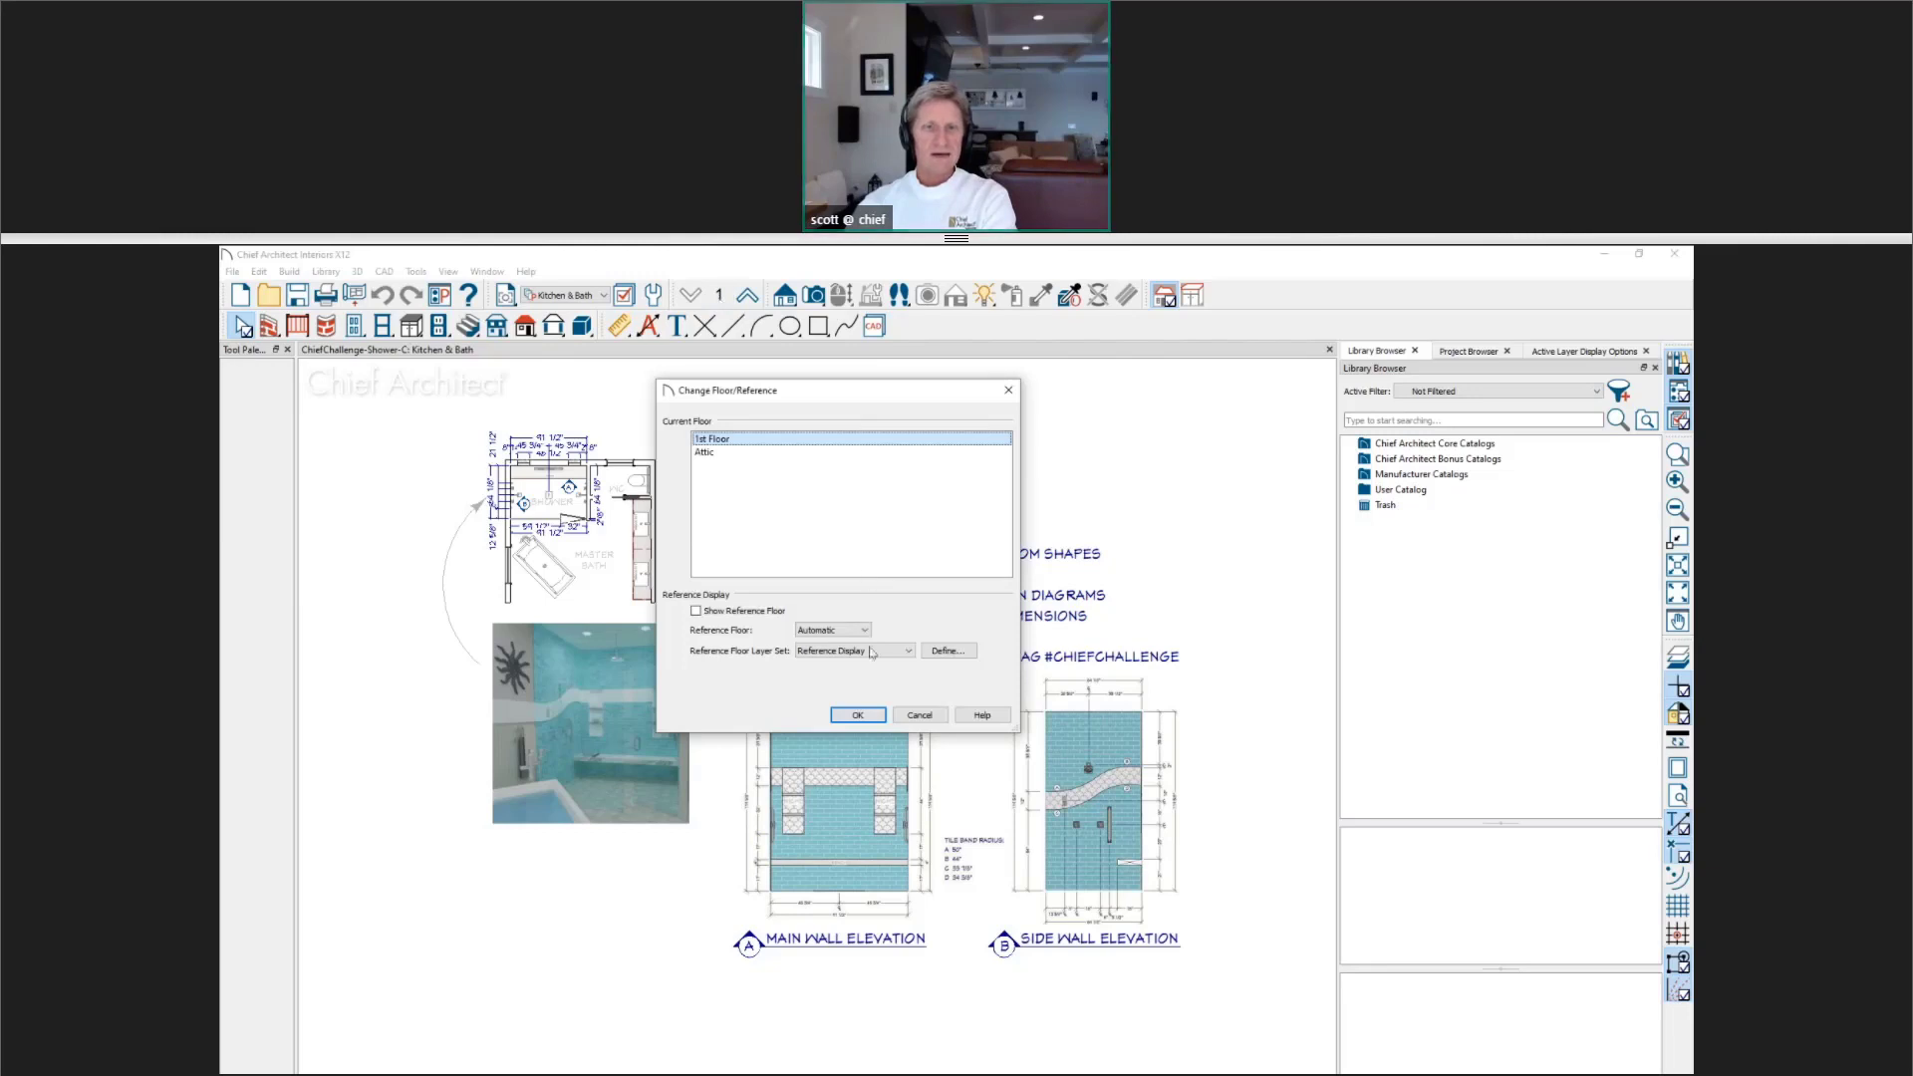
left_click(874, 716)
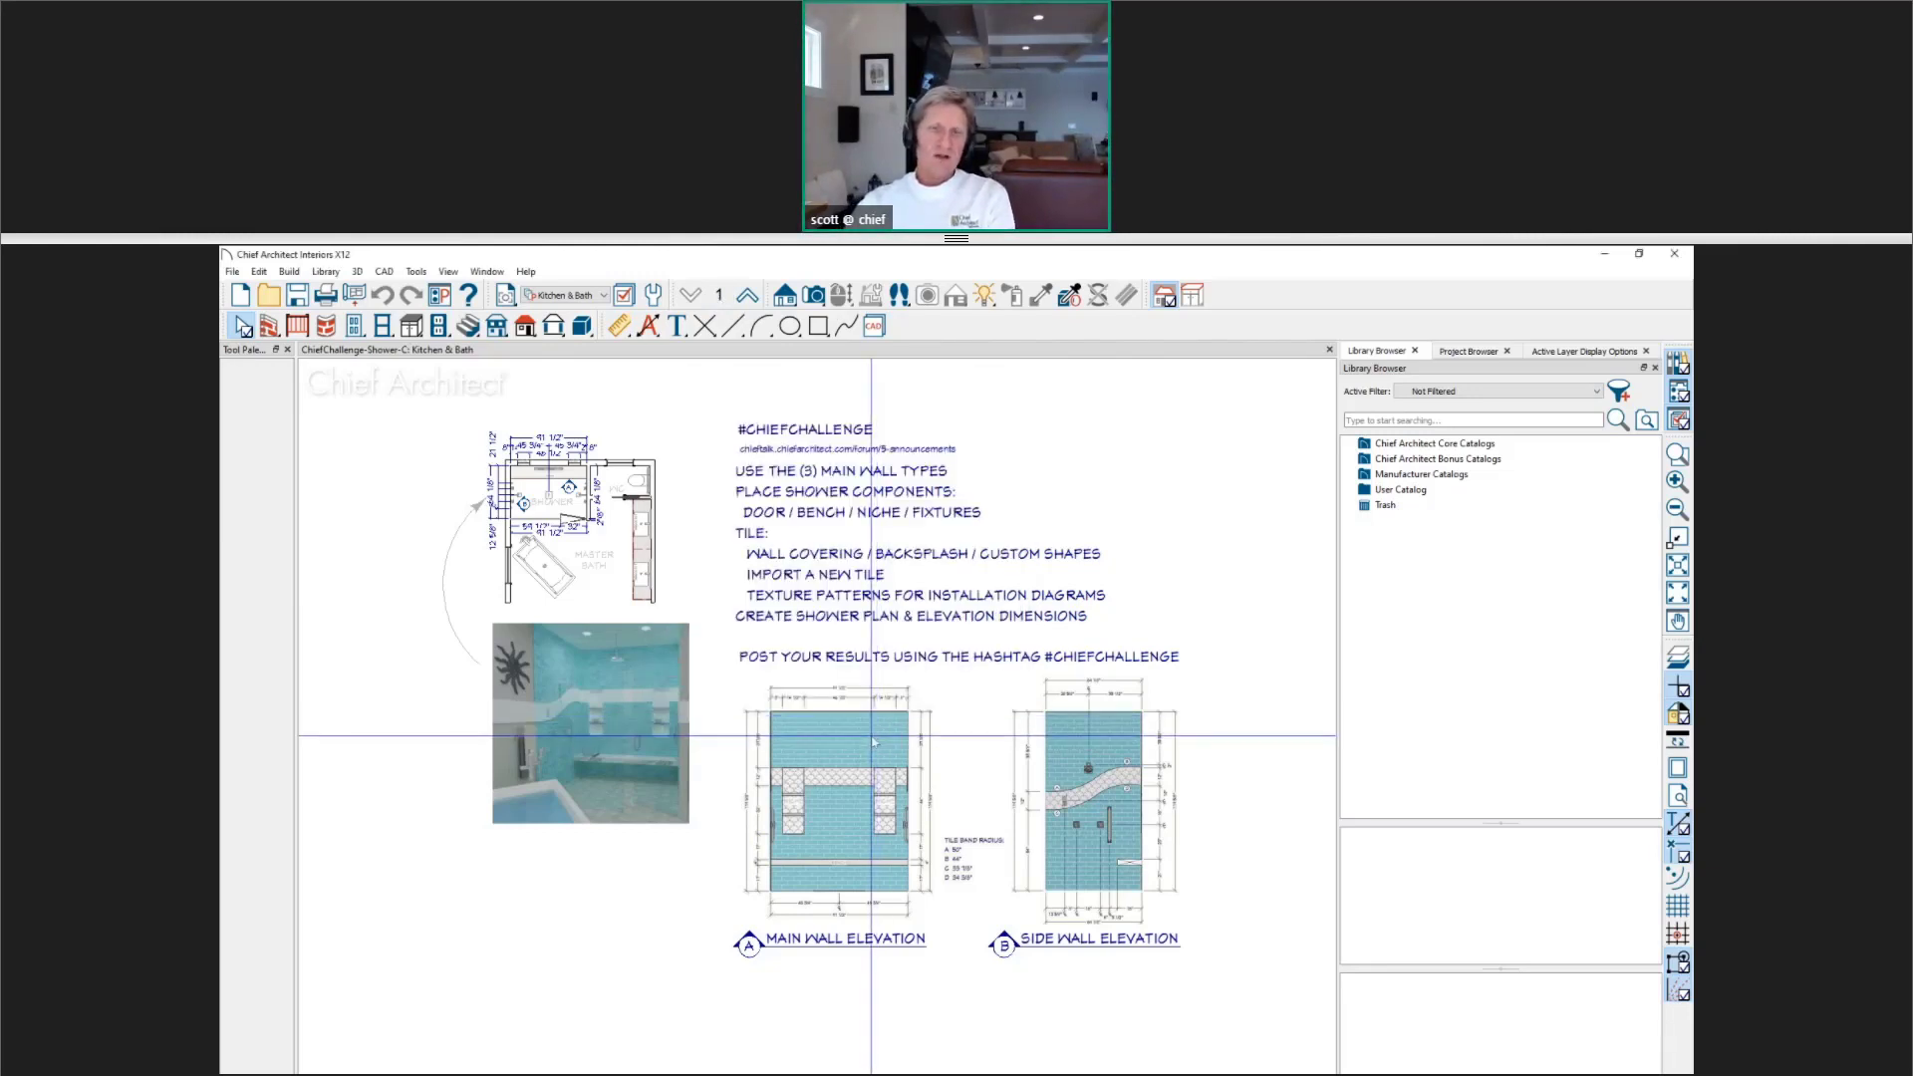
key("alt+Tab")
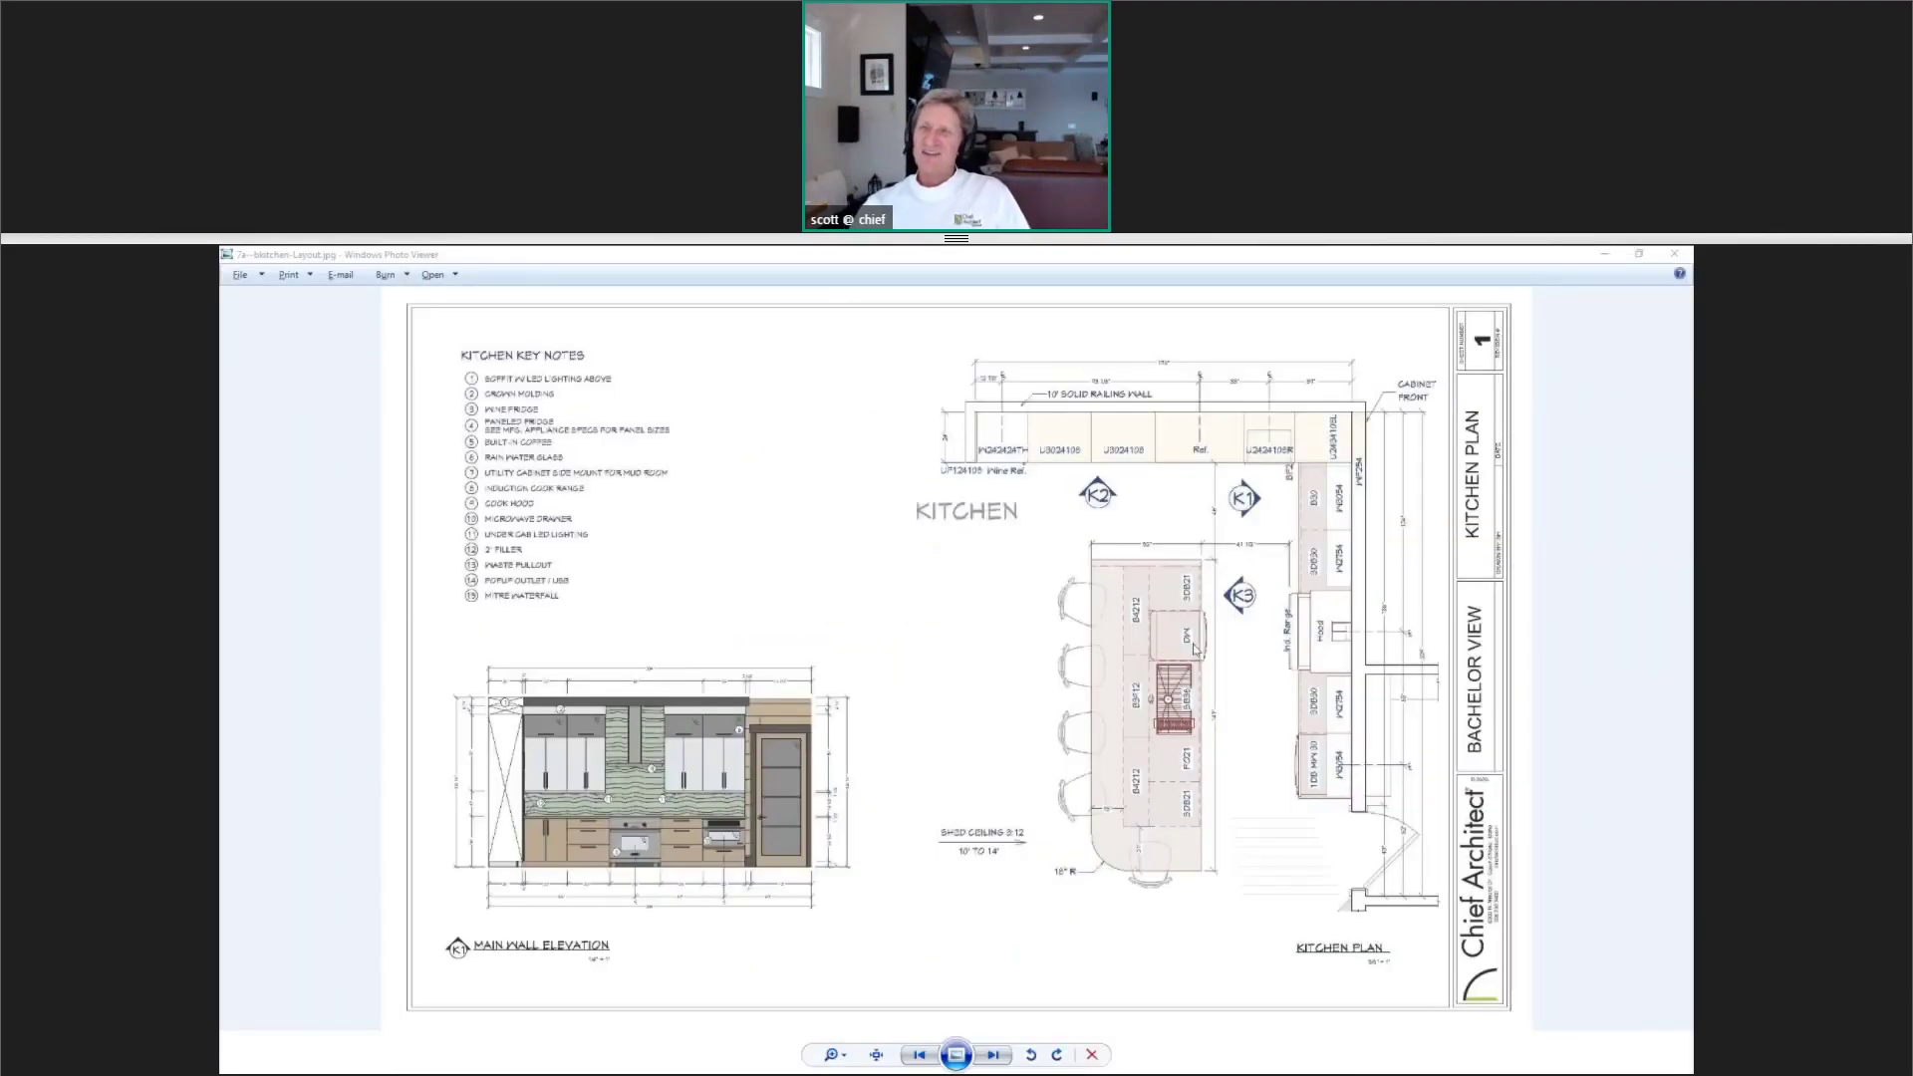
left_click(1604, 257)
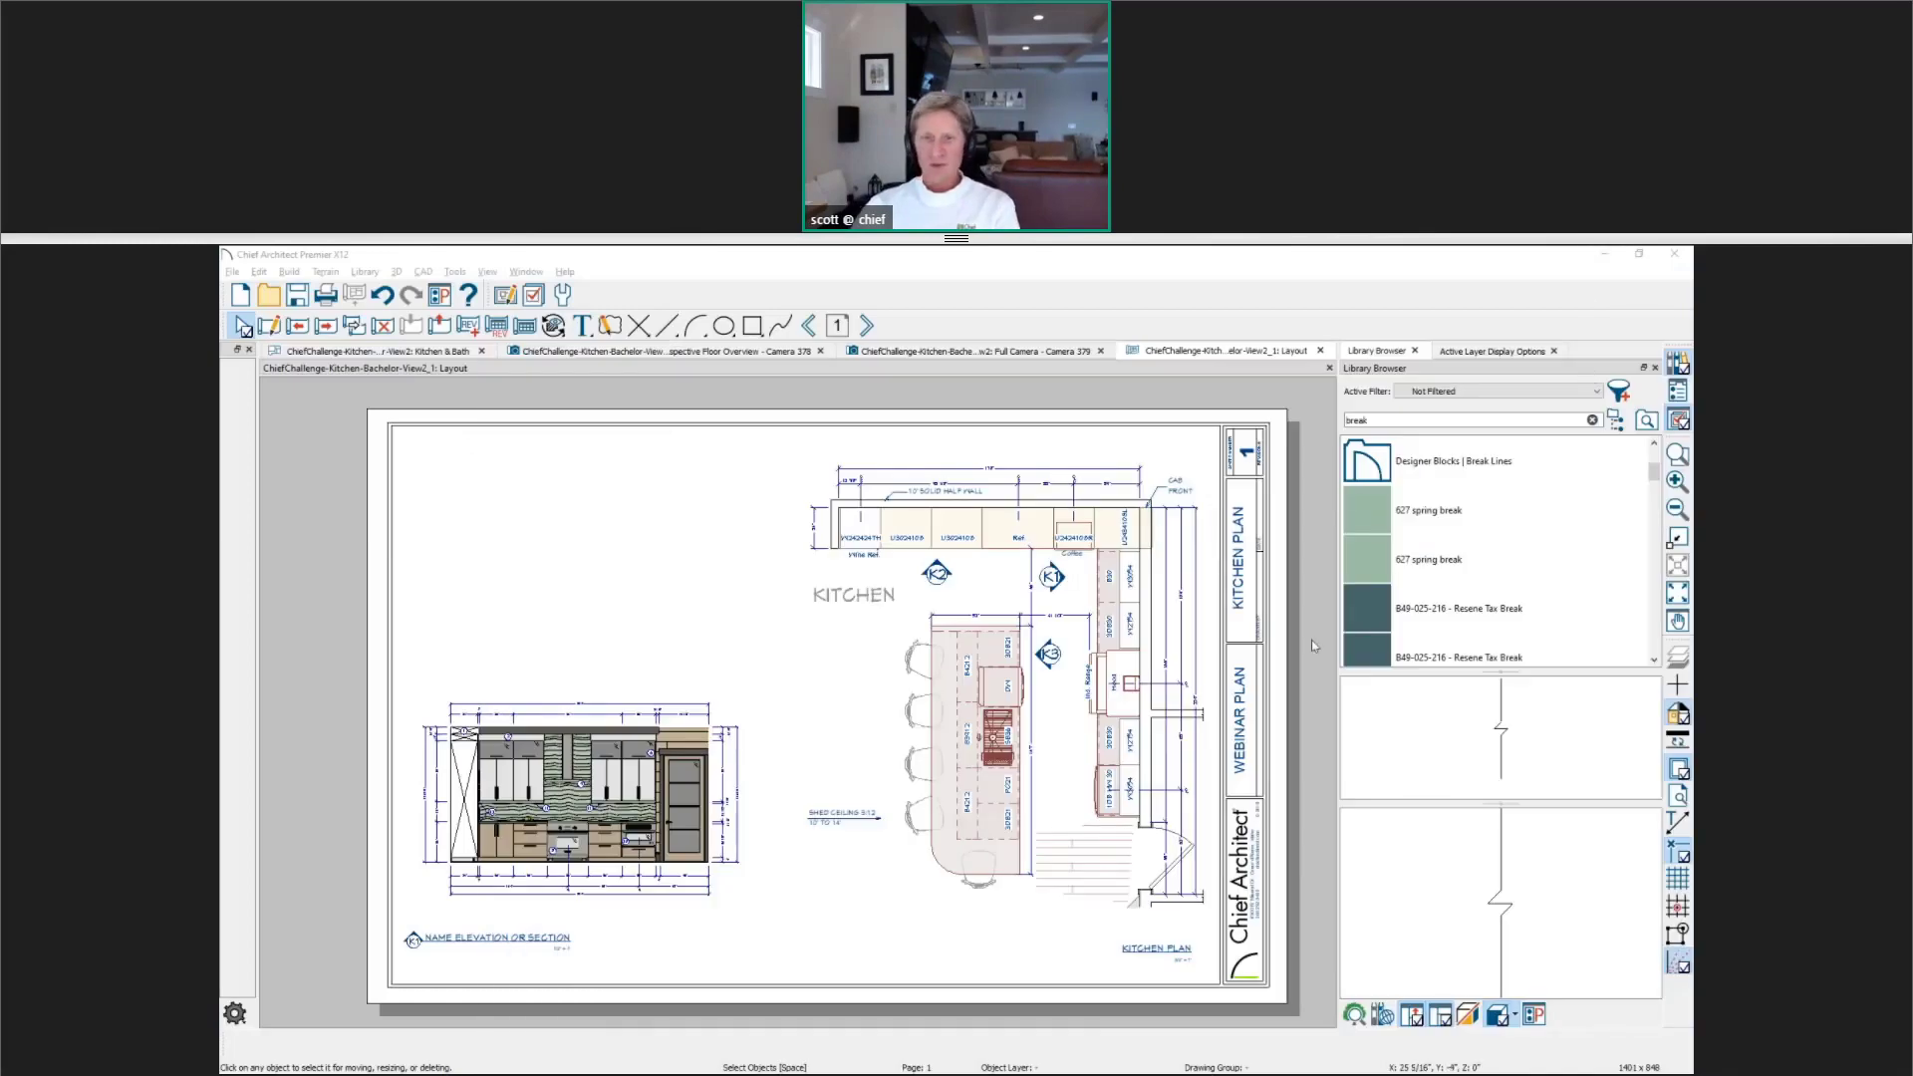
Step: Switch to the Kitchen & Bath plan view and examine the orange reference walls around the shed ceiling note and island
left_click(420, 355)
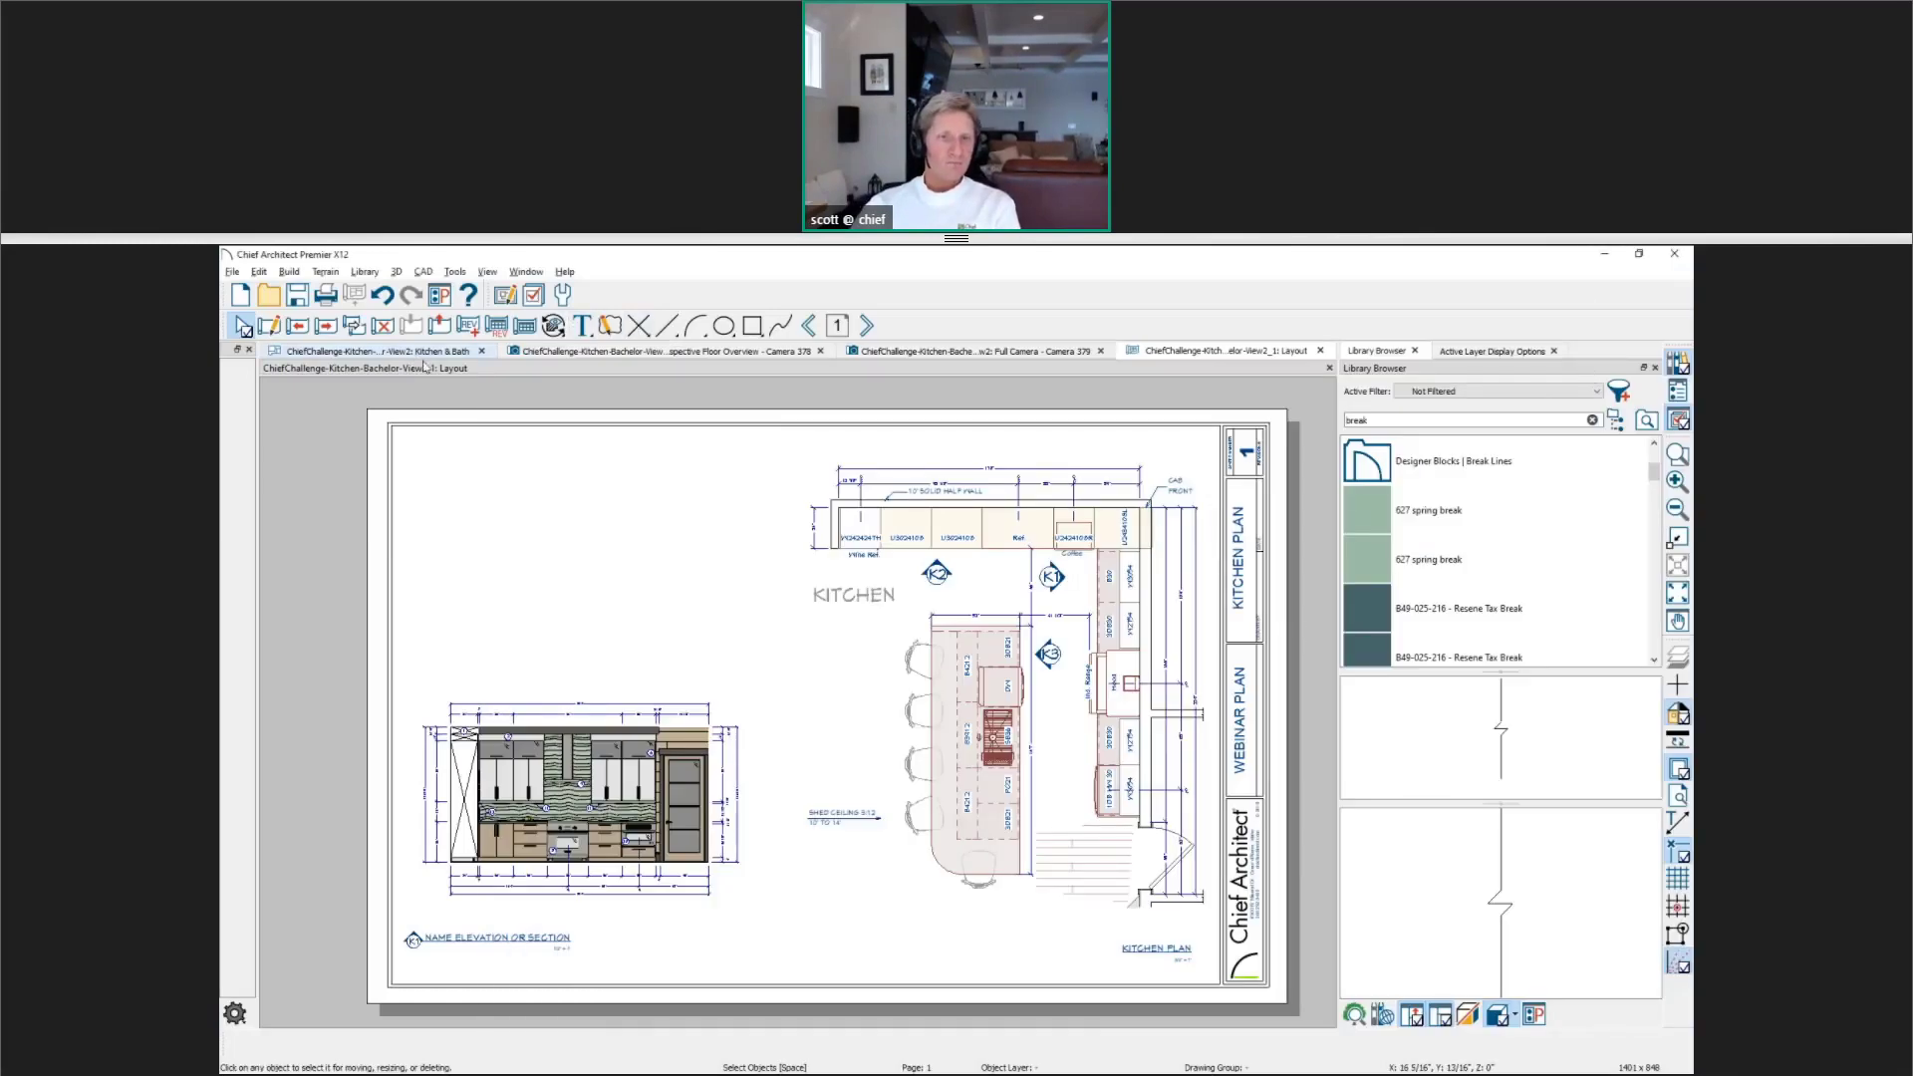
left_click(419, 354)
scroll(588, 568, "down", 3)
scroll(647, 573, "up", 2)
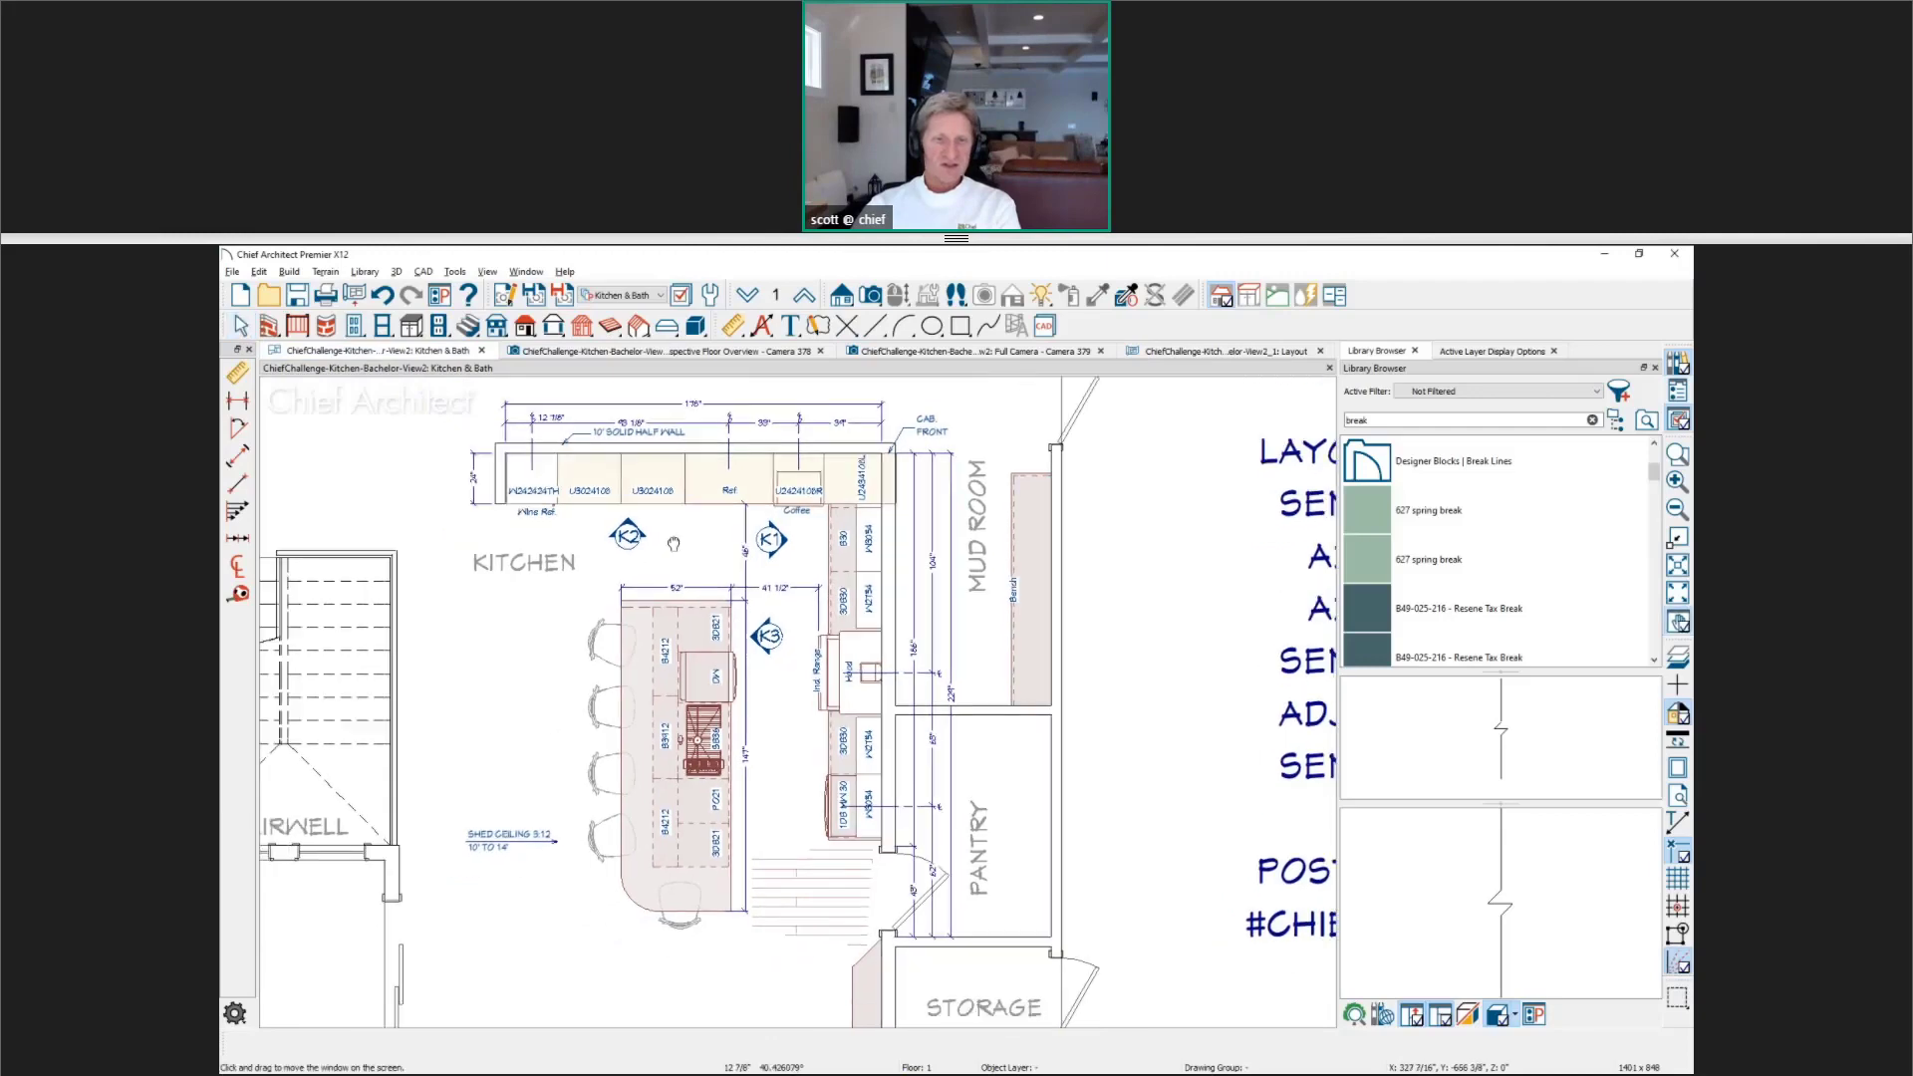
scroll(673, 544, "down", 3)
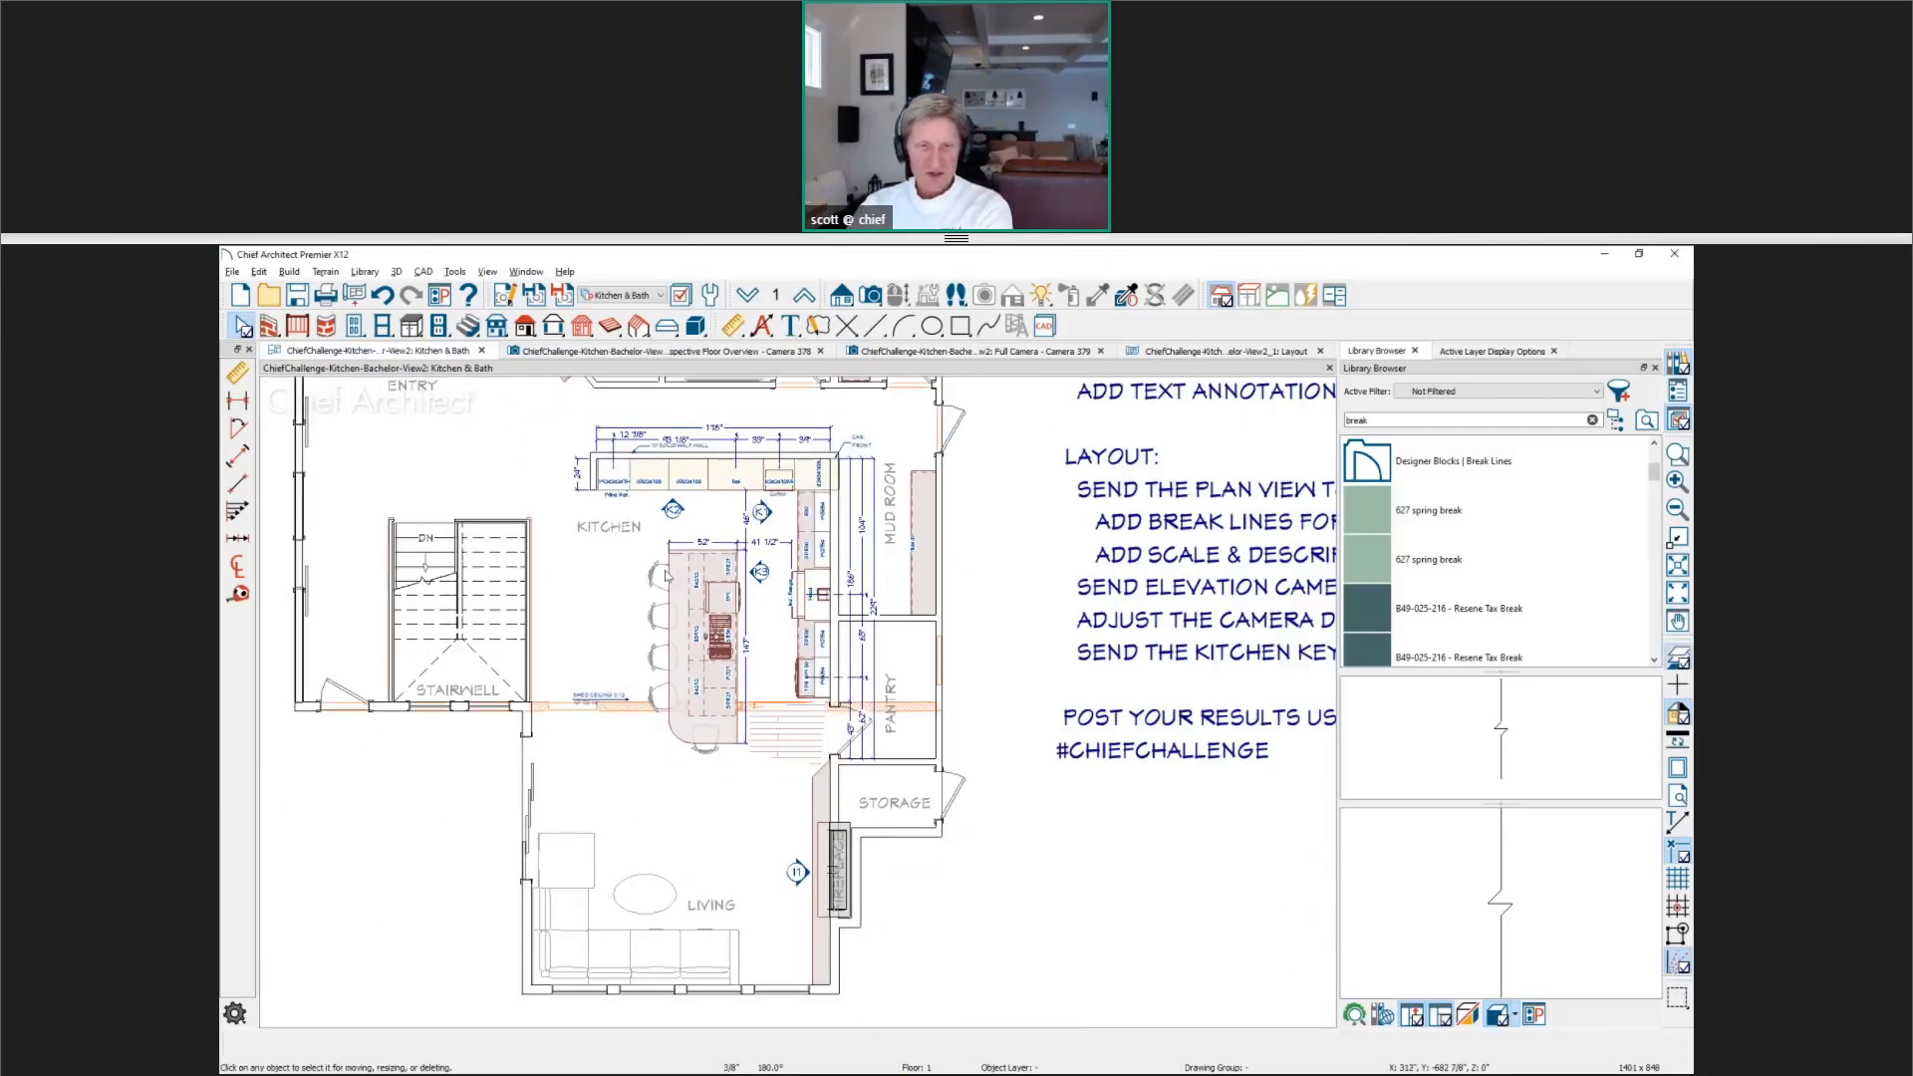
scroll(567, 681, "up", 3)
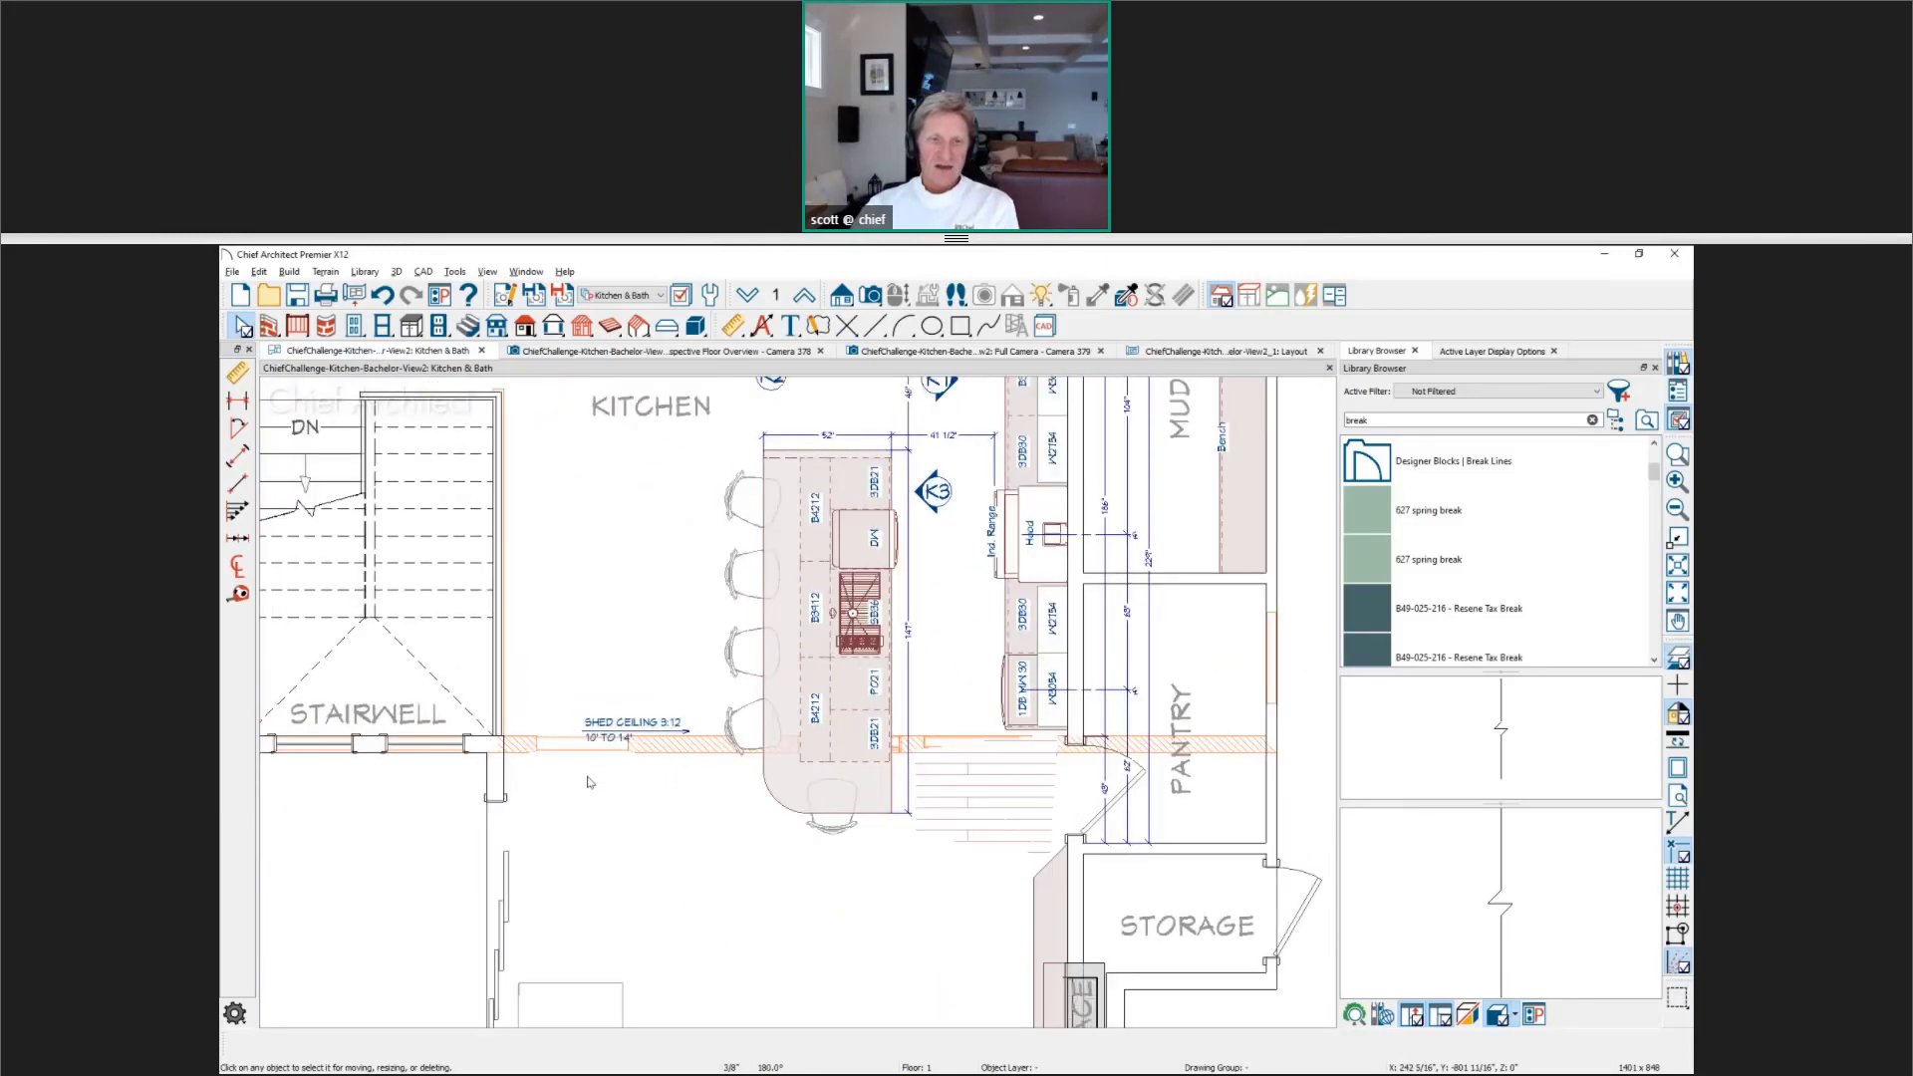
scroll(595, 775, "up", 2)
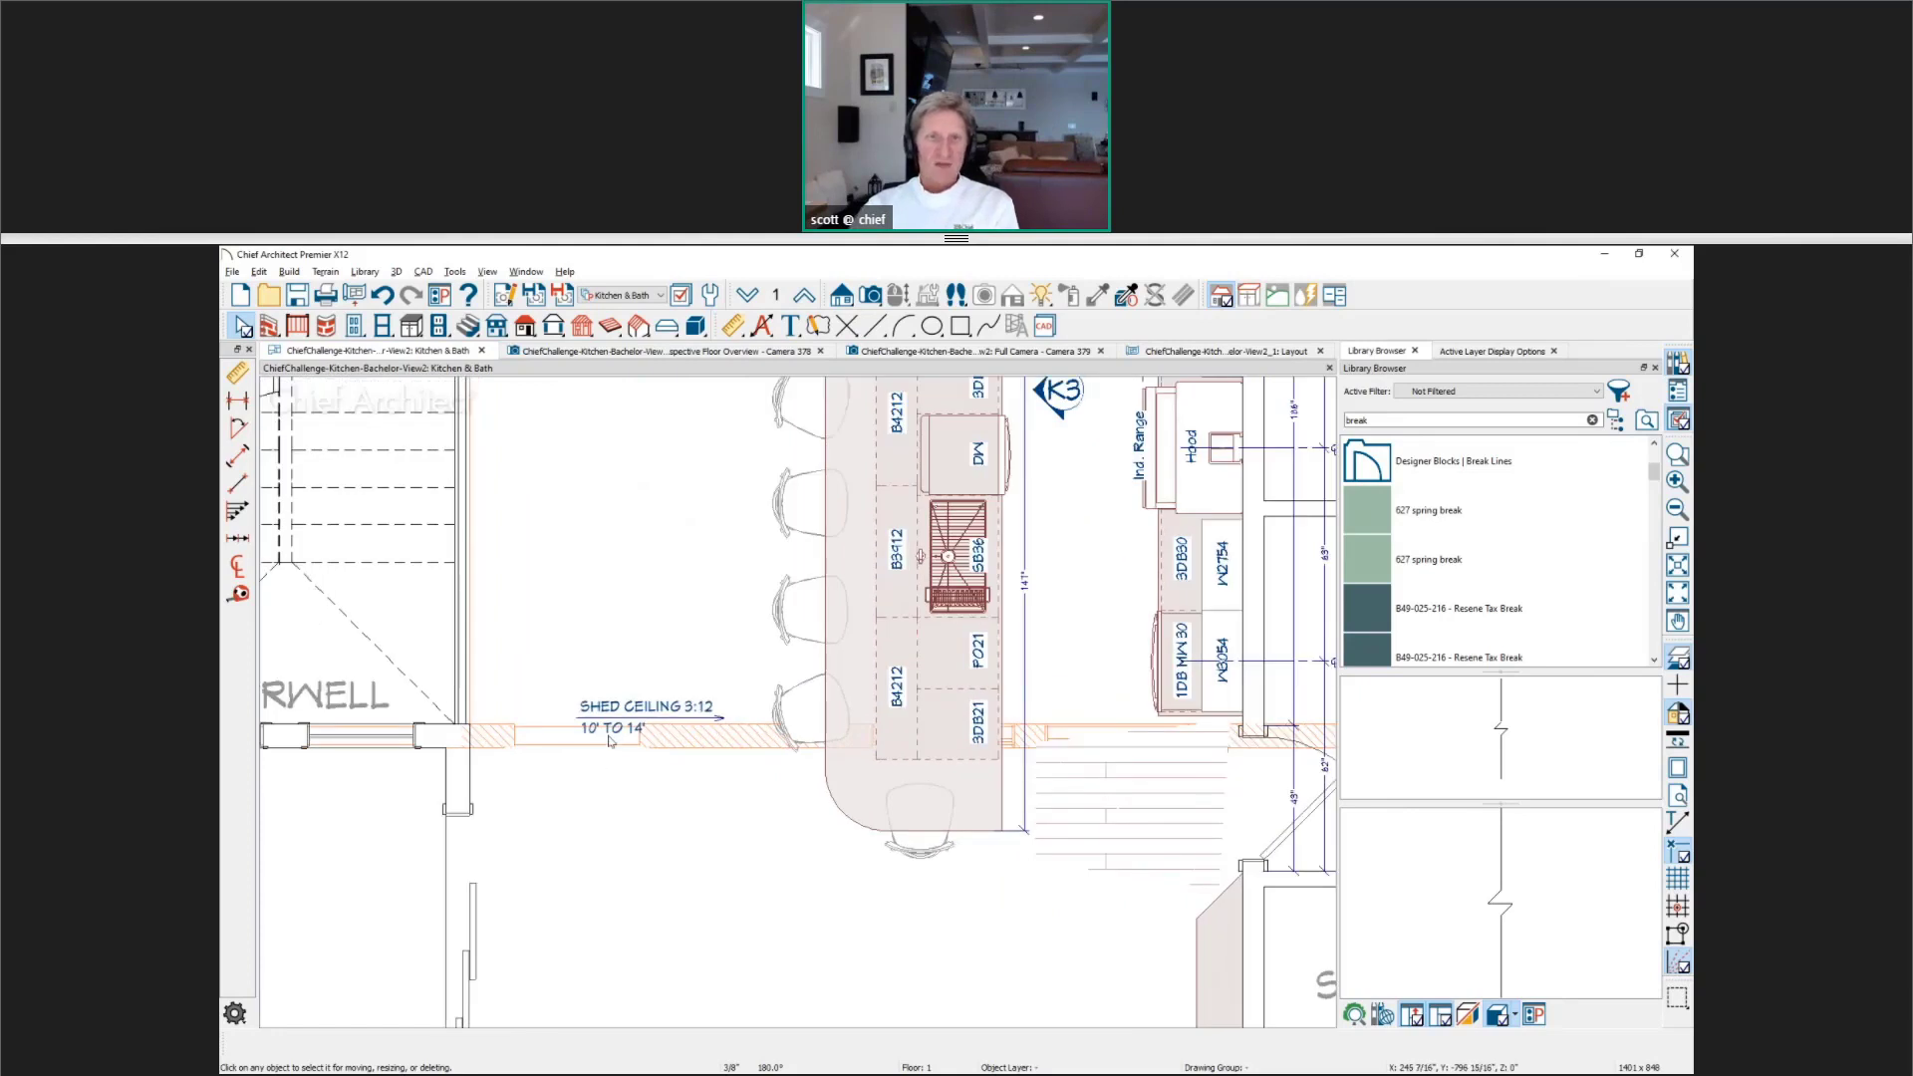
Step: Check which plan is used in the second row of the floor reference display settings, then leave without applying changes
left_click(777, 296)
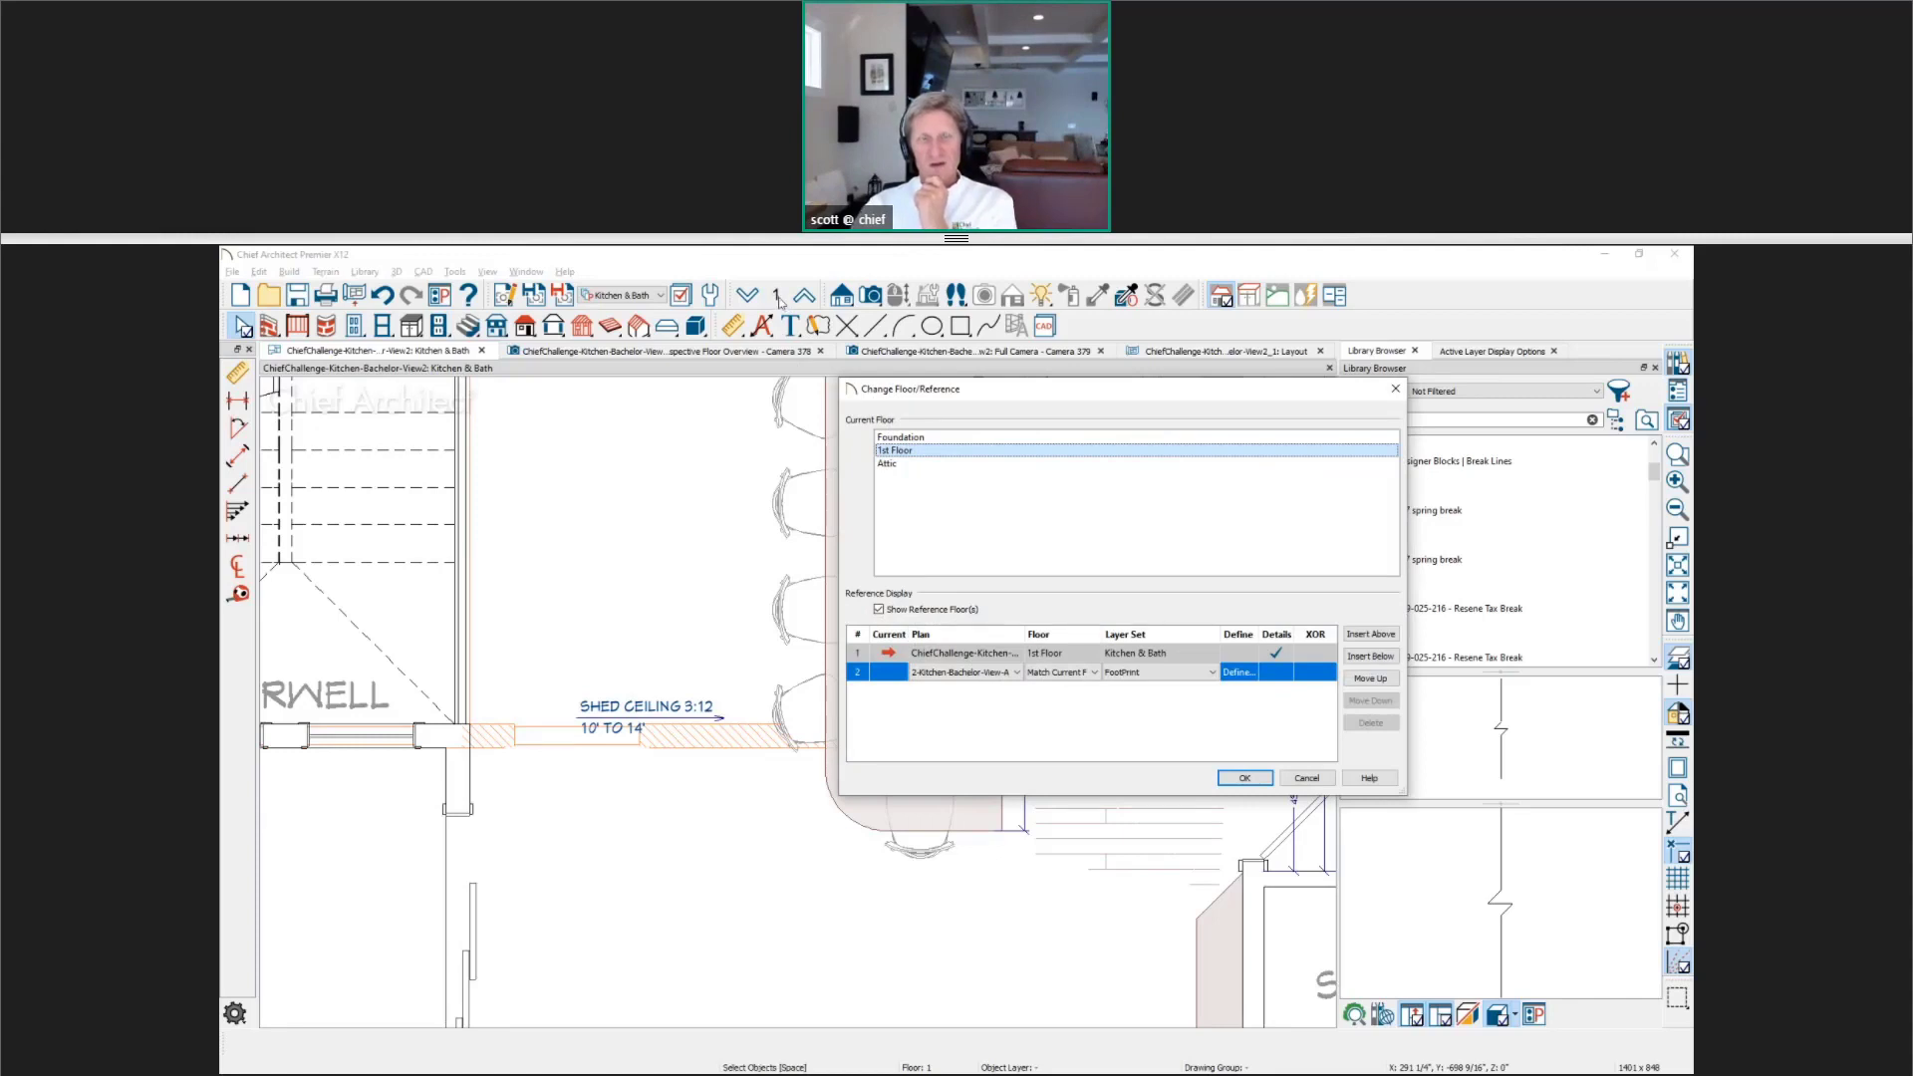
left_click(1016, 673)
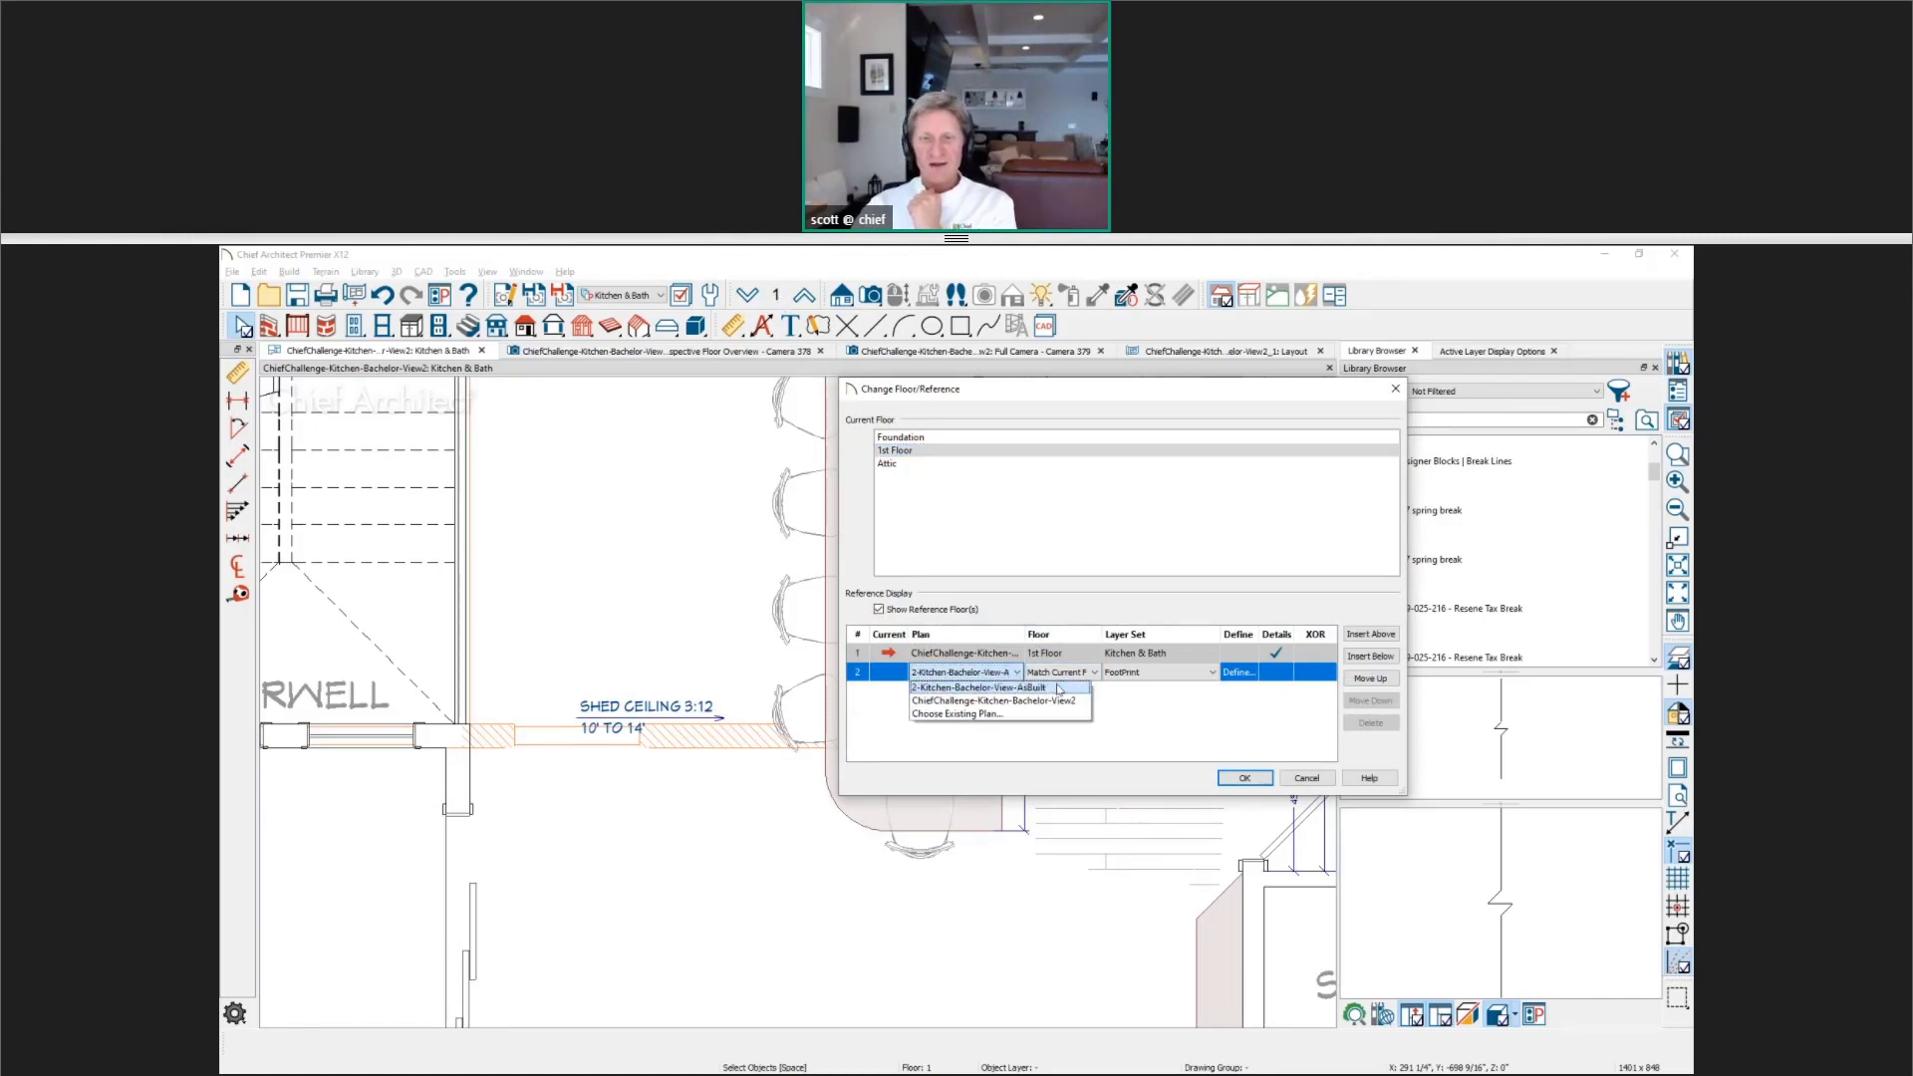
left_click(1059, 688)
left_click(1306, 777)
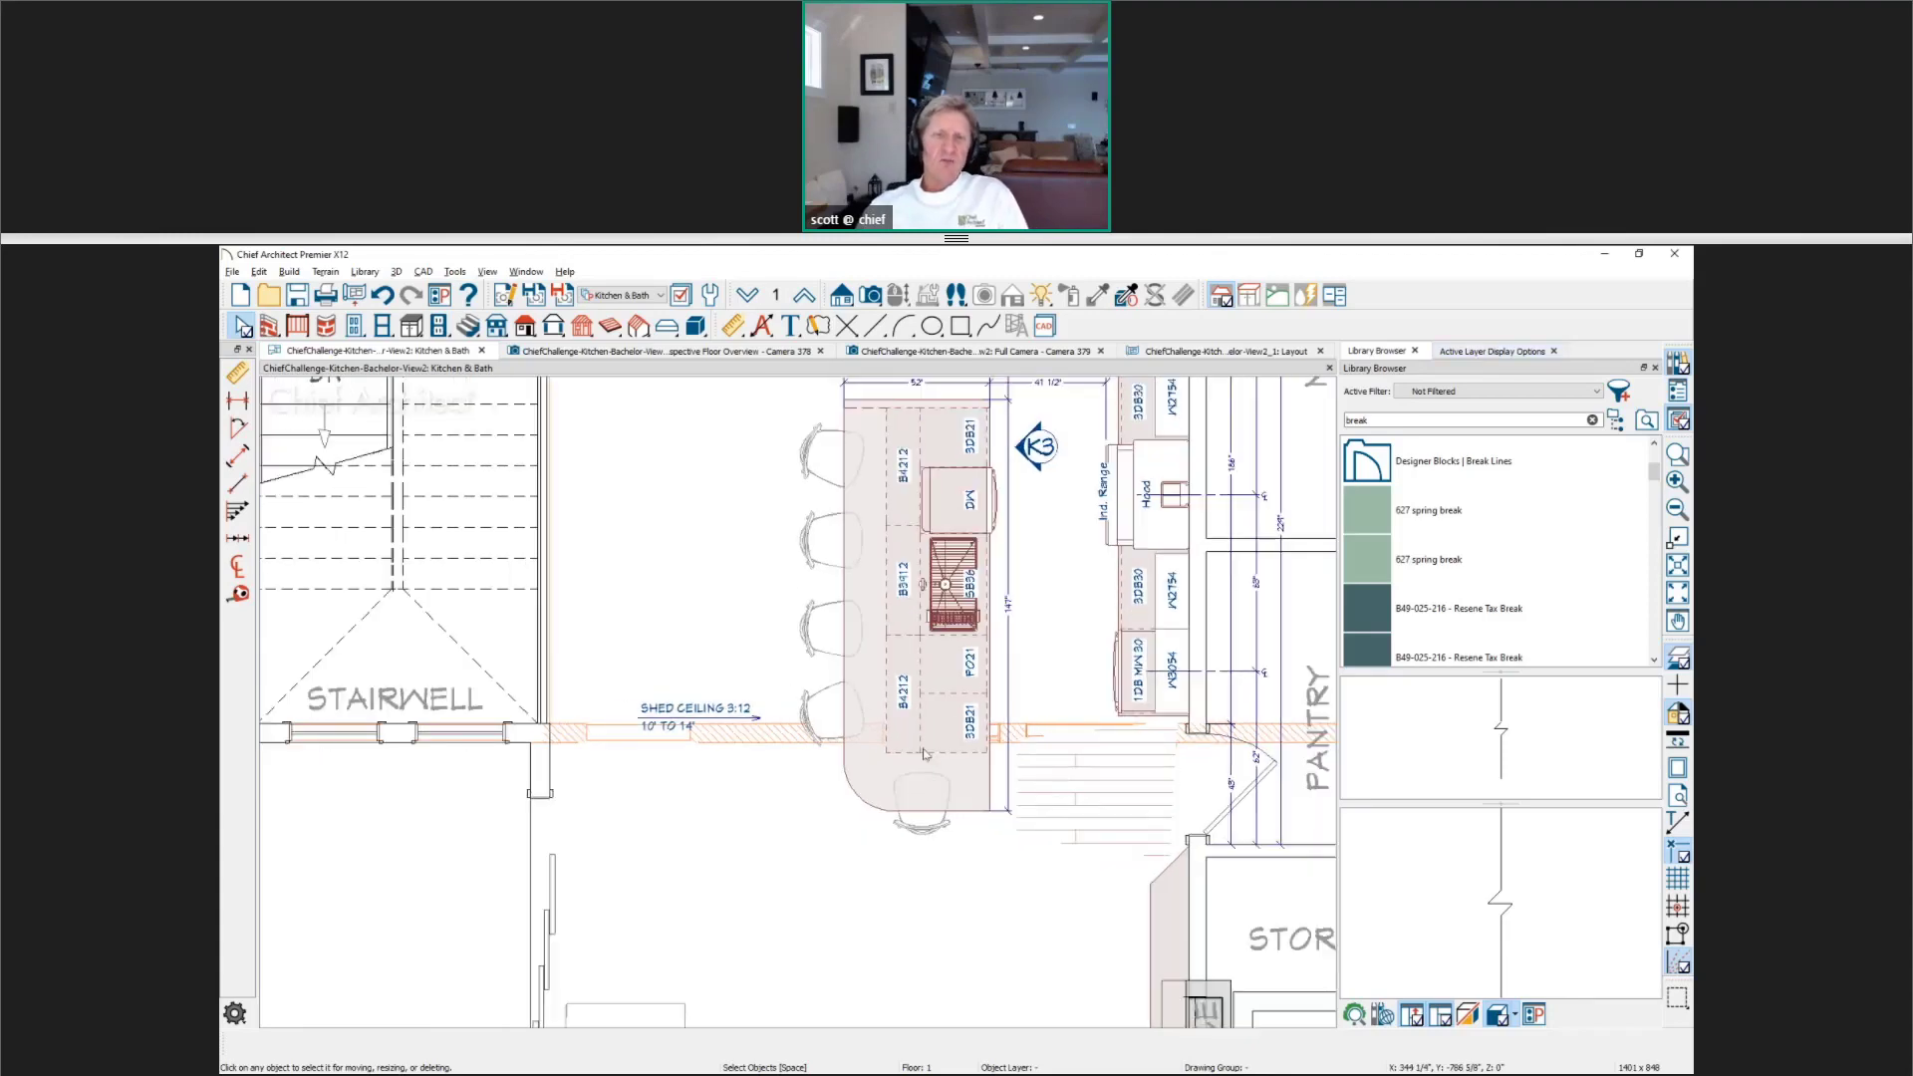
scroll(846, 959, "down", 3)
key("space")
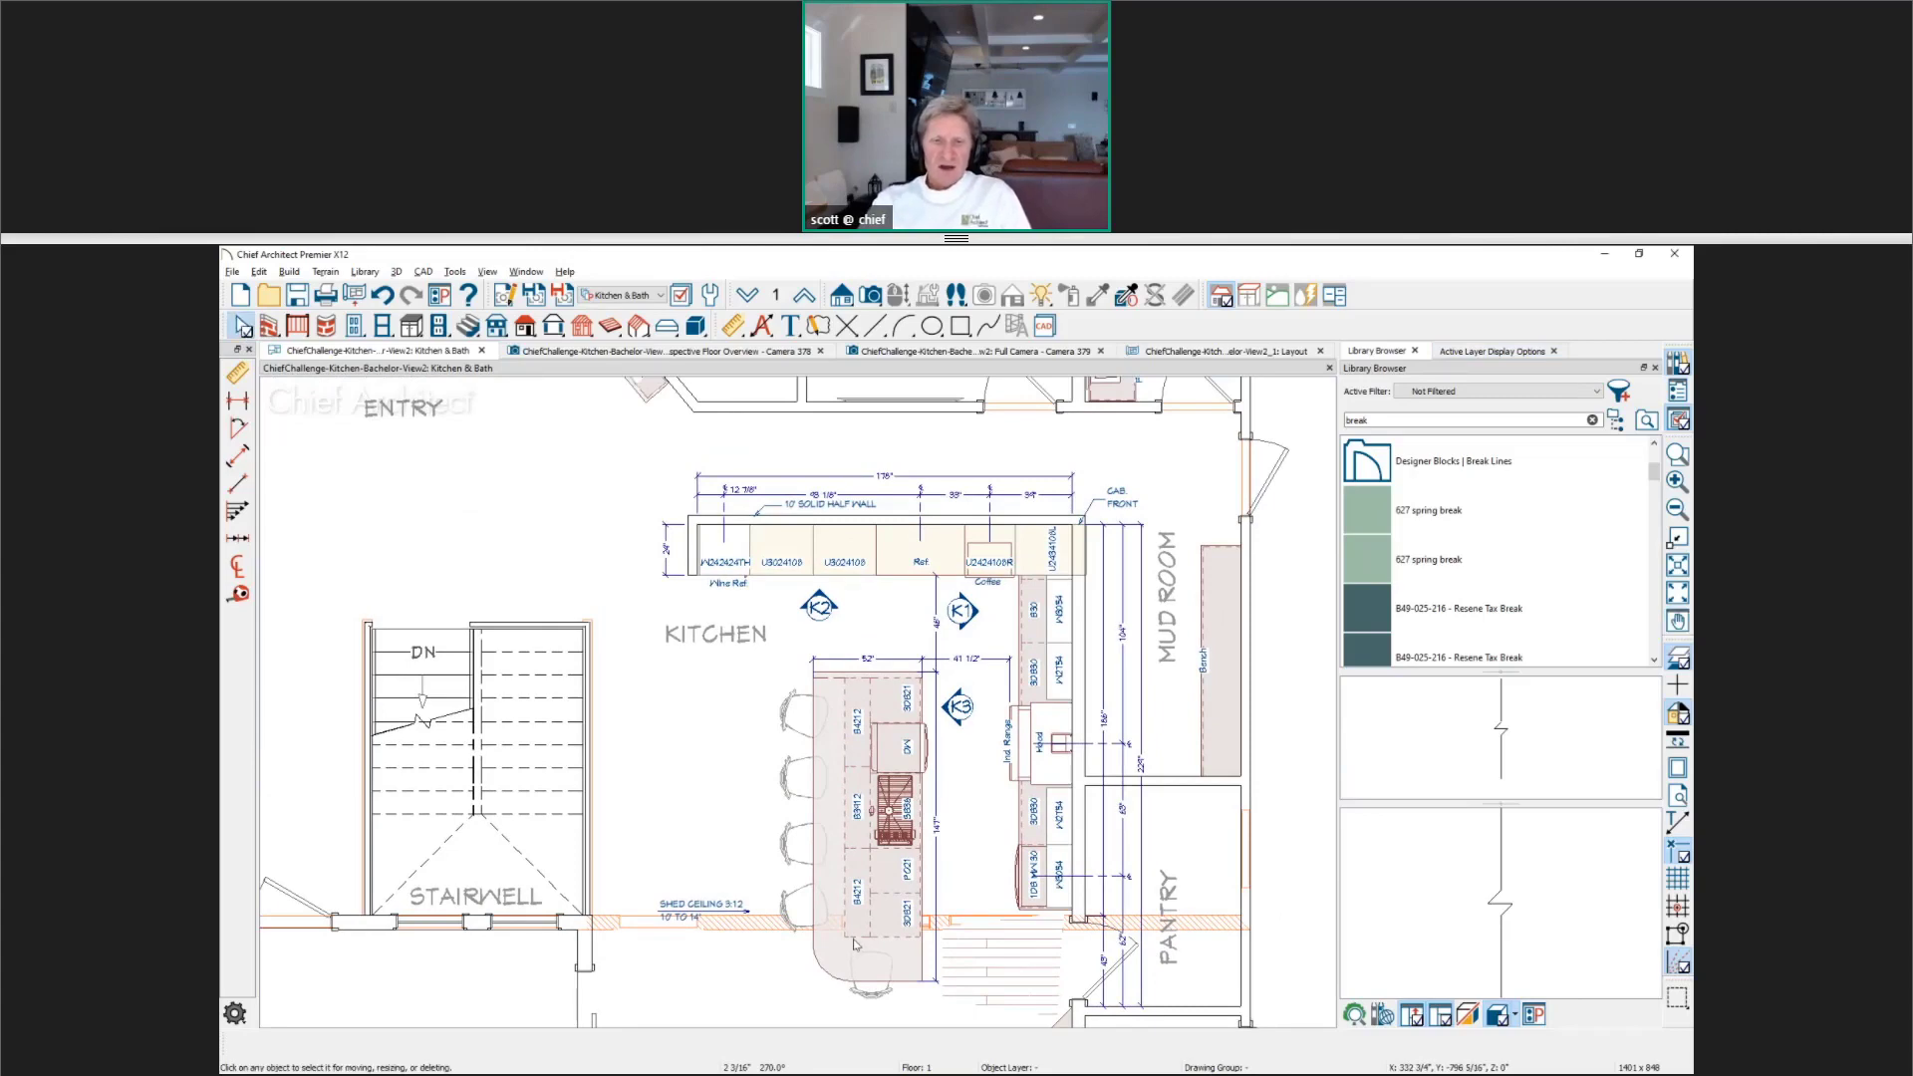
scroll(831, 956, "up", 2)
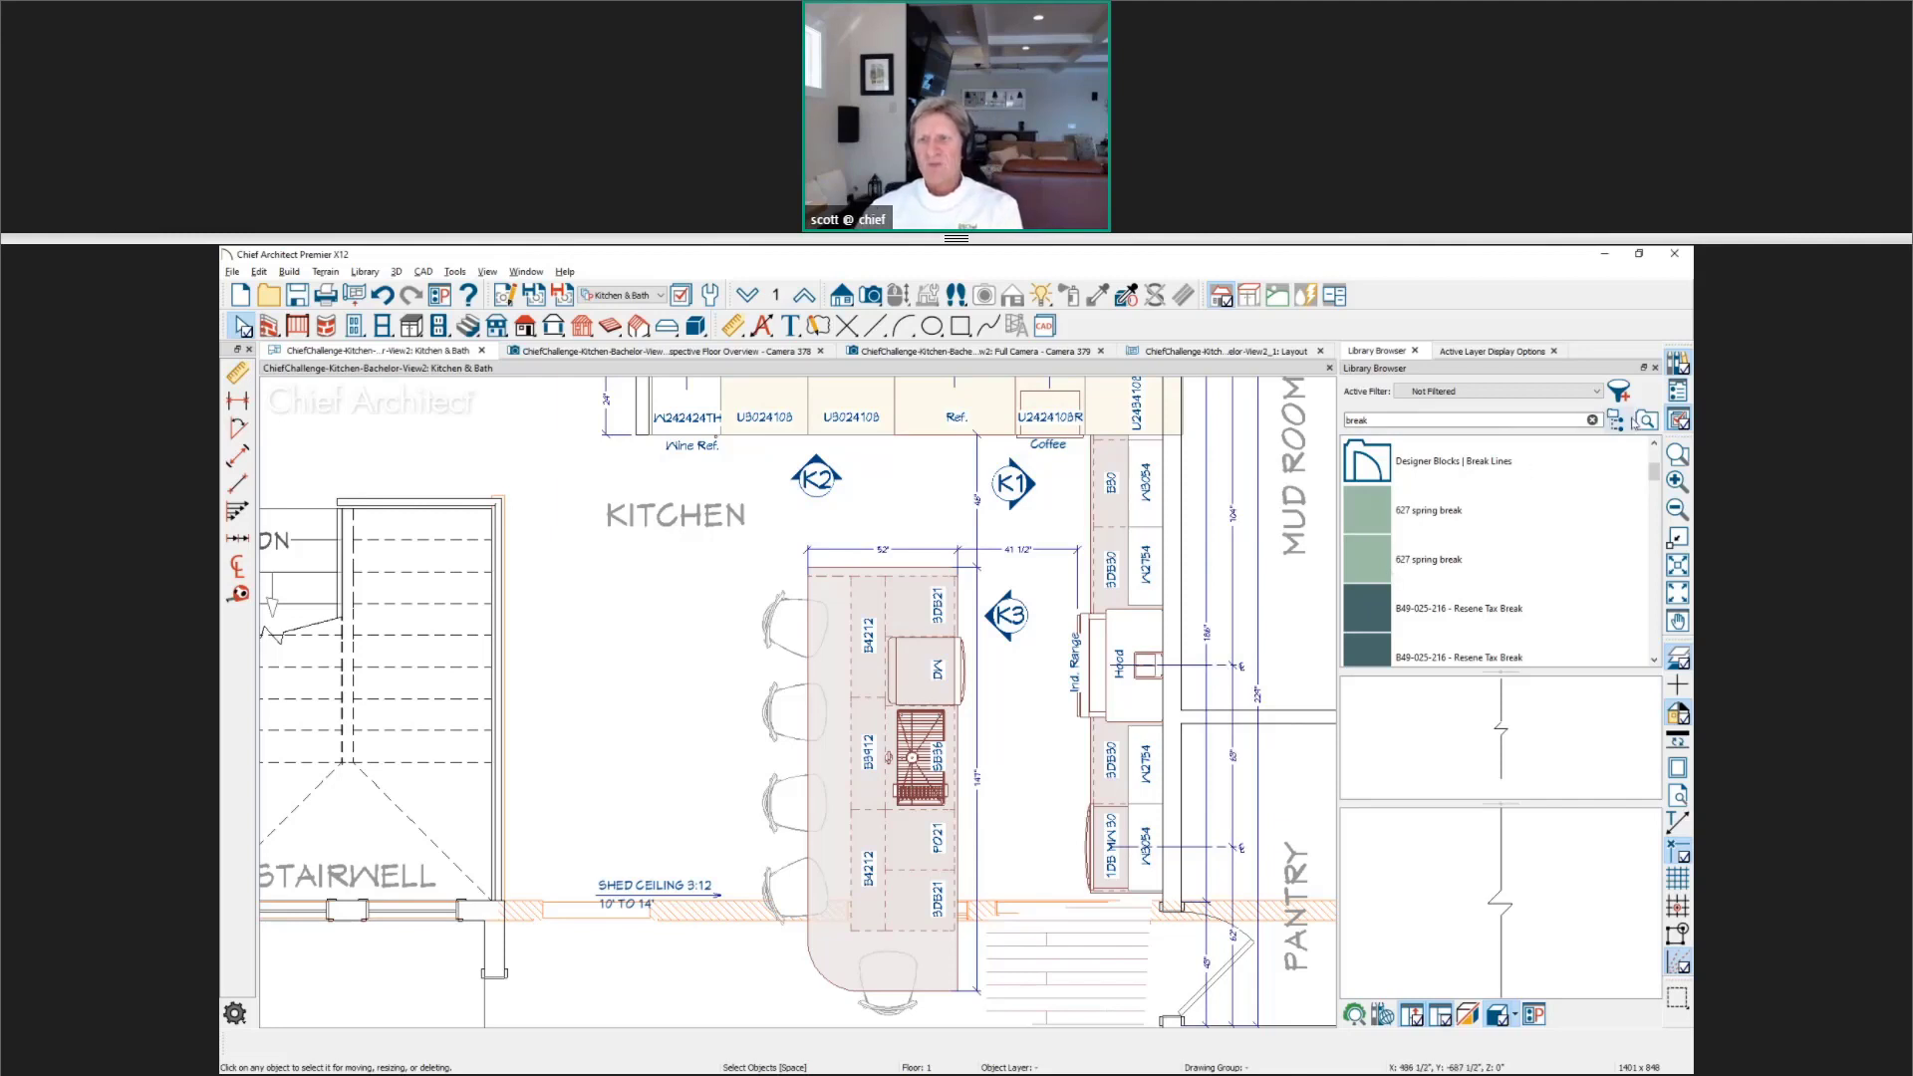
Step: Open the Dollhouse camera view from the 1st Floor cameras of the ChiefChallenge-Kitchen-Bachelor-View2 plan in the Project Browser
left_click(1677, 362)
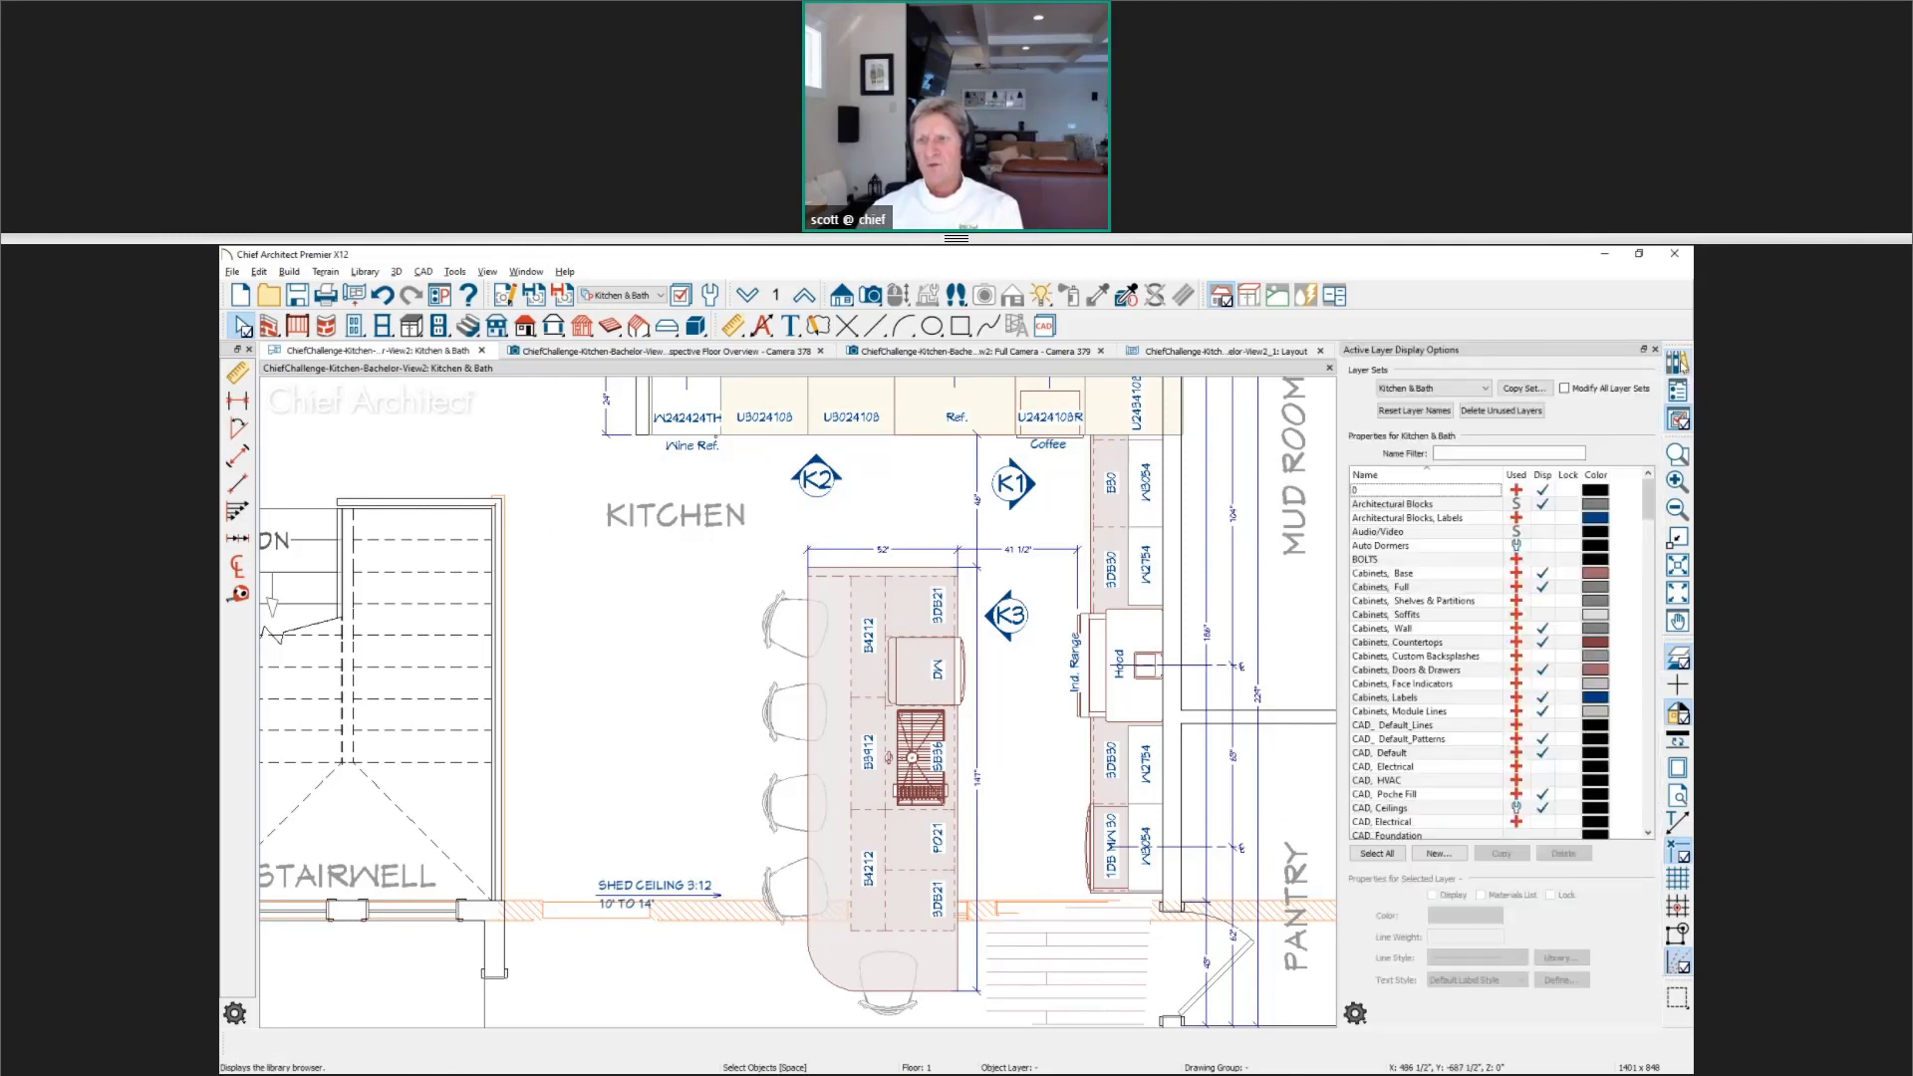
left_click(1677, 391)
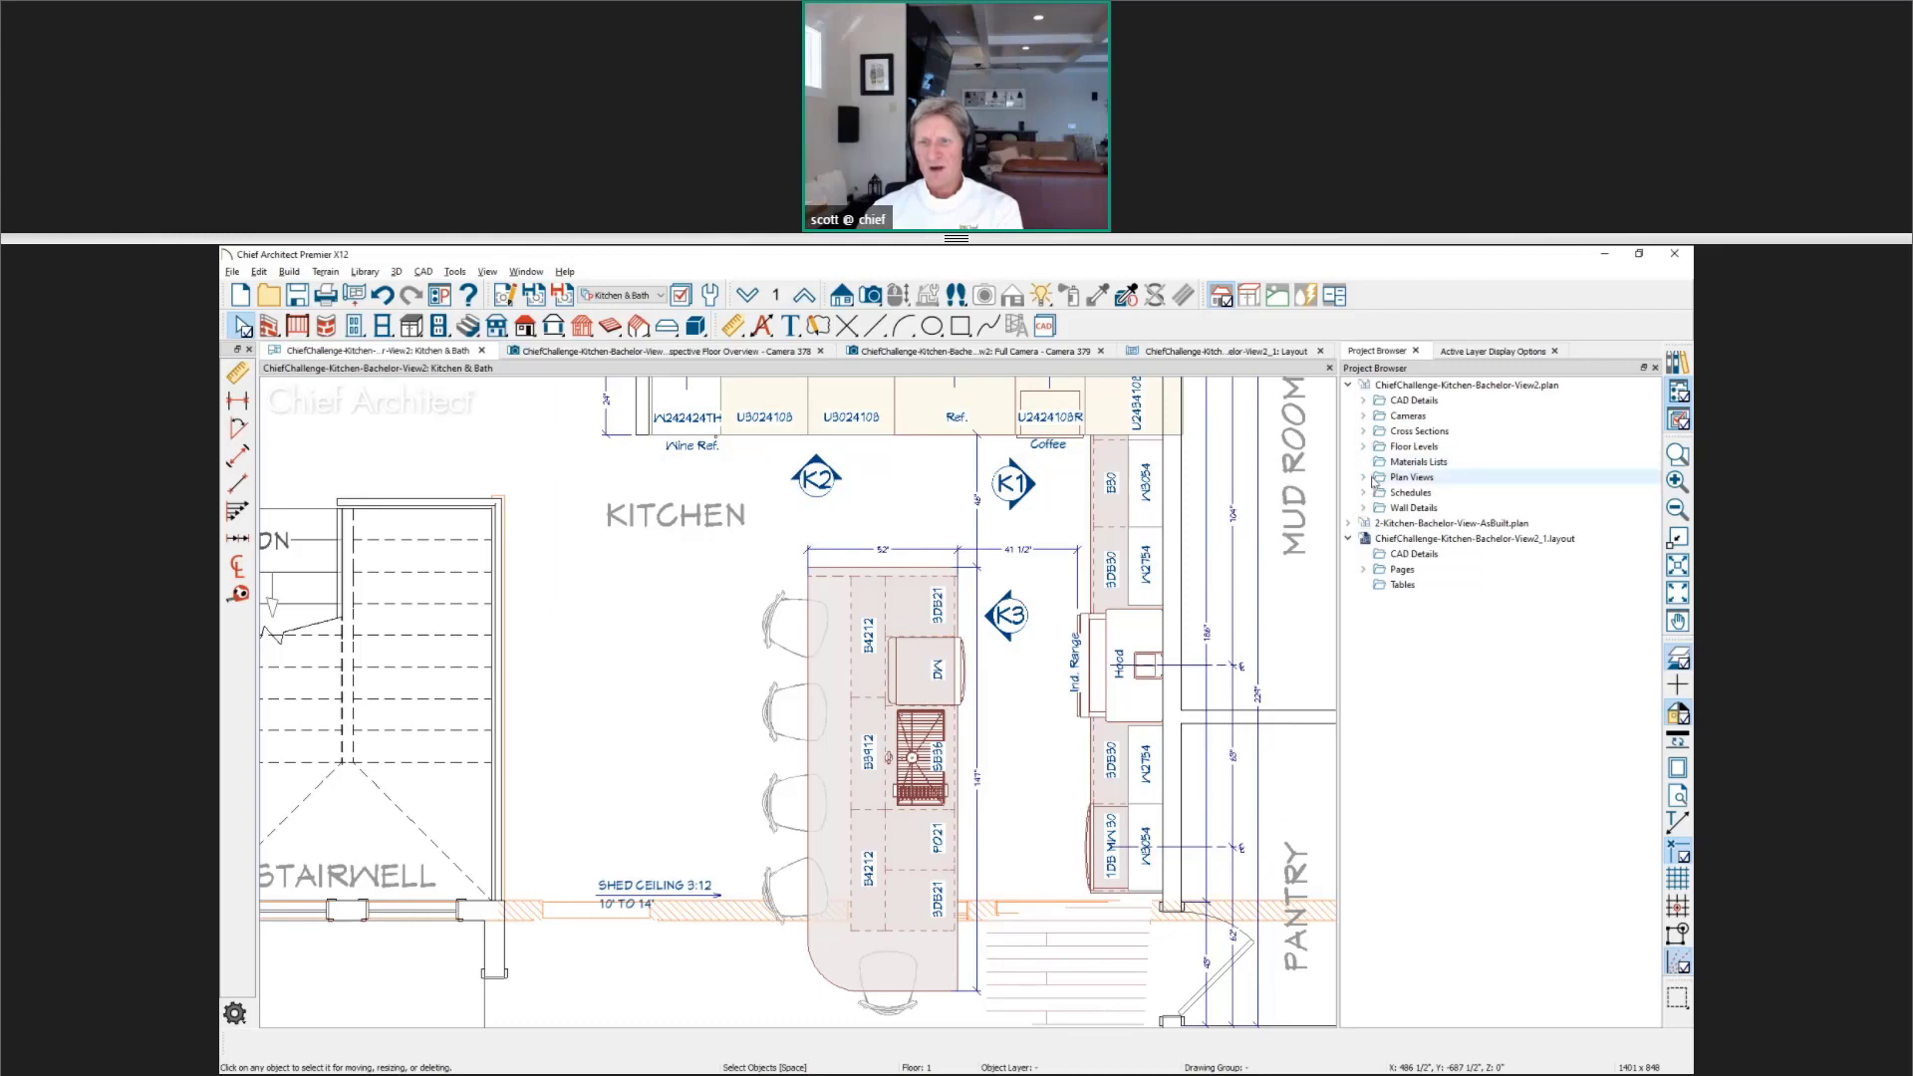
left_click(1364, 416)
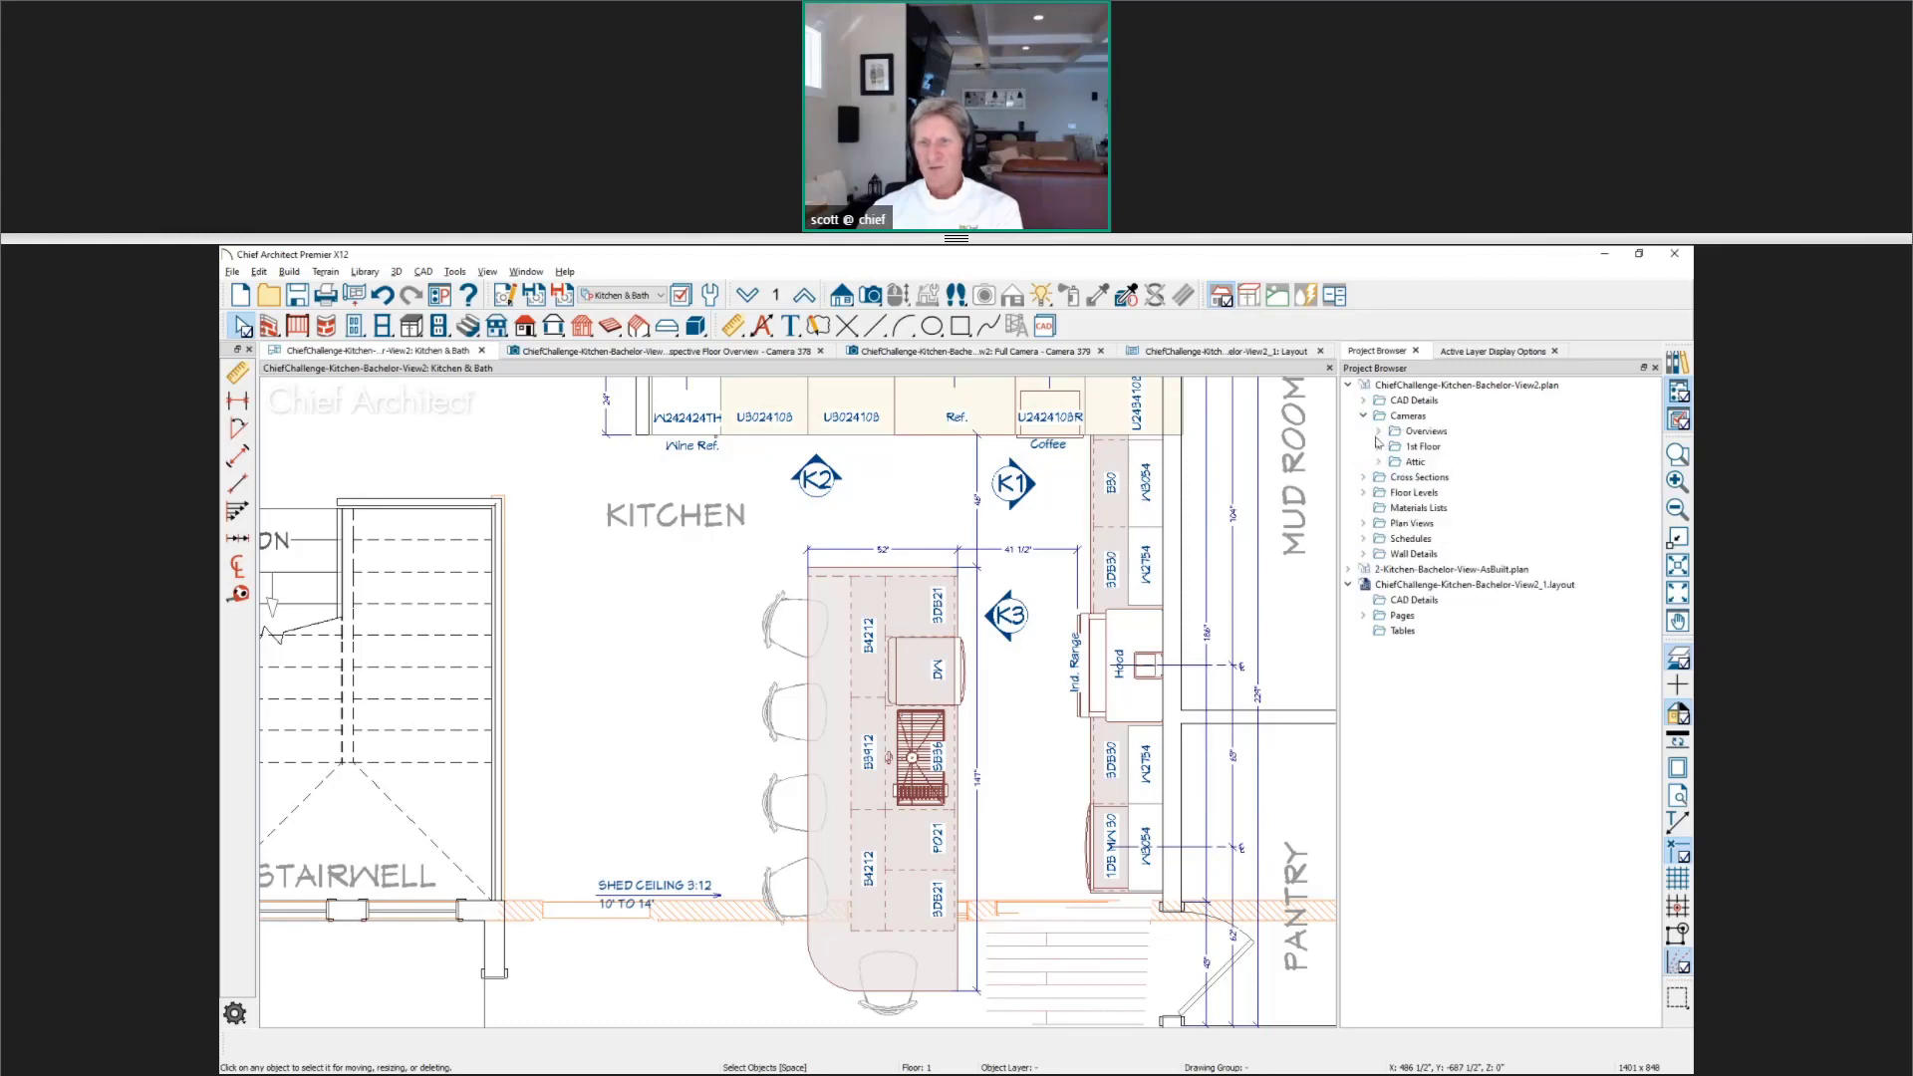
left_click(1378, 445)
double_click(1423, 463)
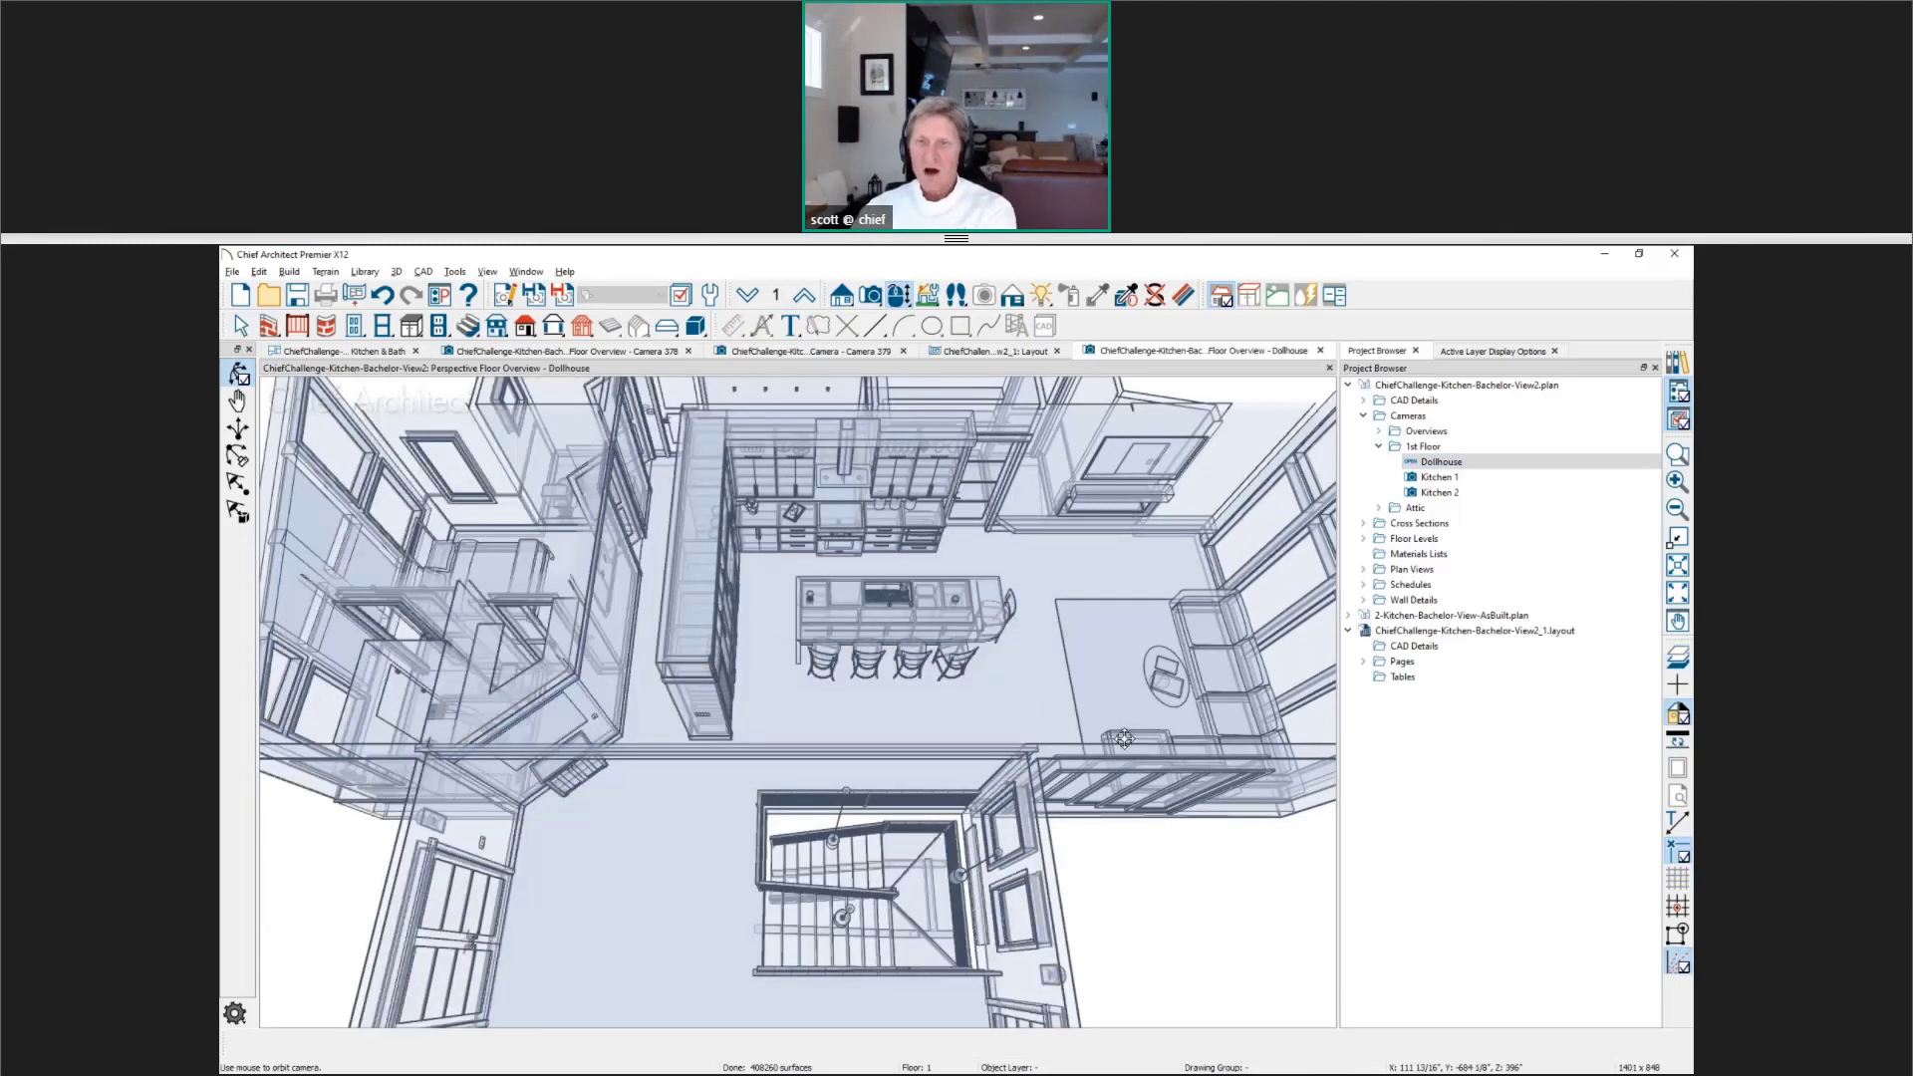
Step: Close the Project Browser and Active Layer Display Options, and view the whole Dollhouse overview from farther out
left_click(1415, 351)
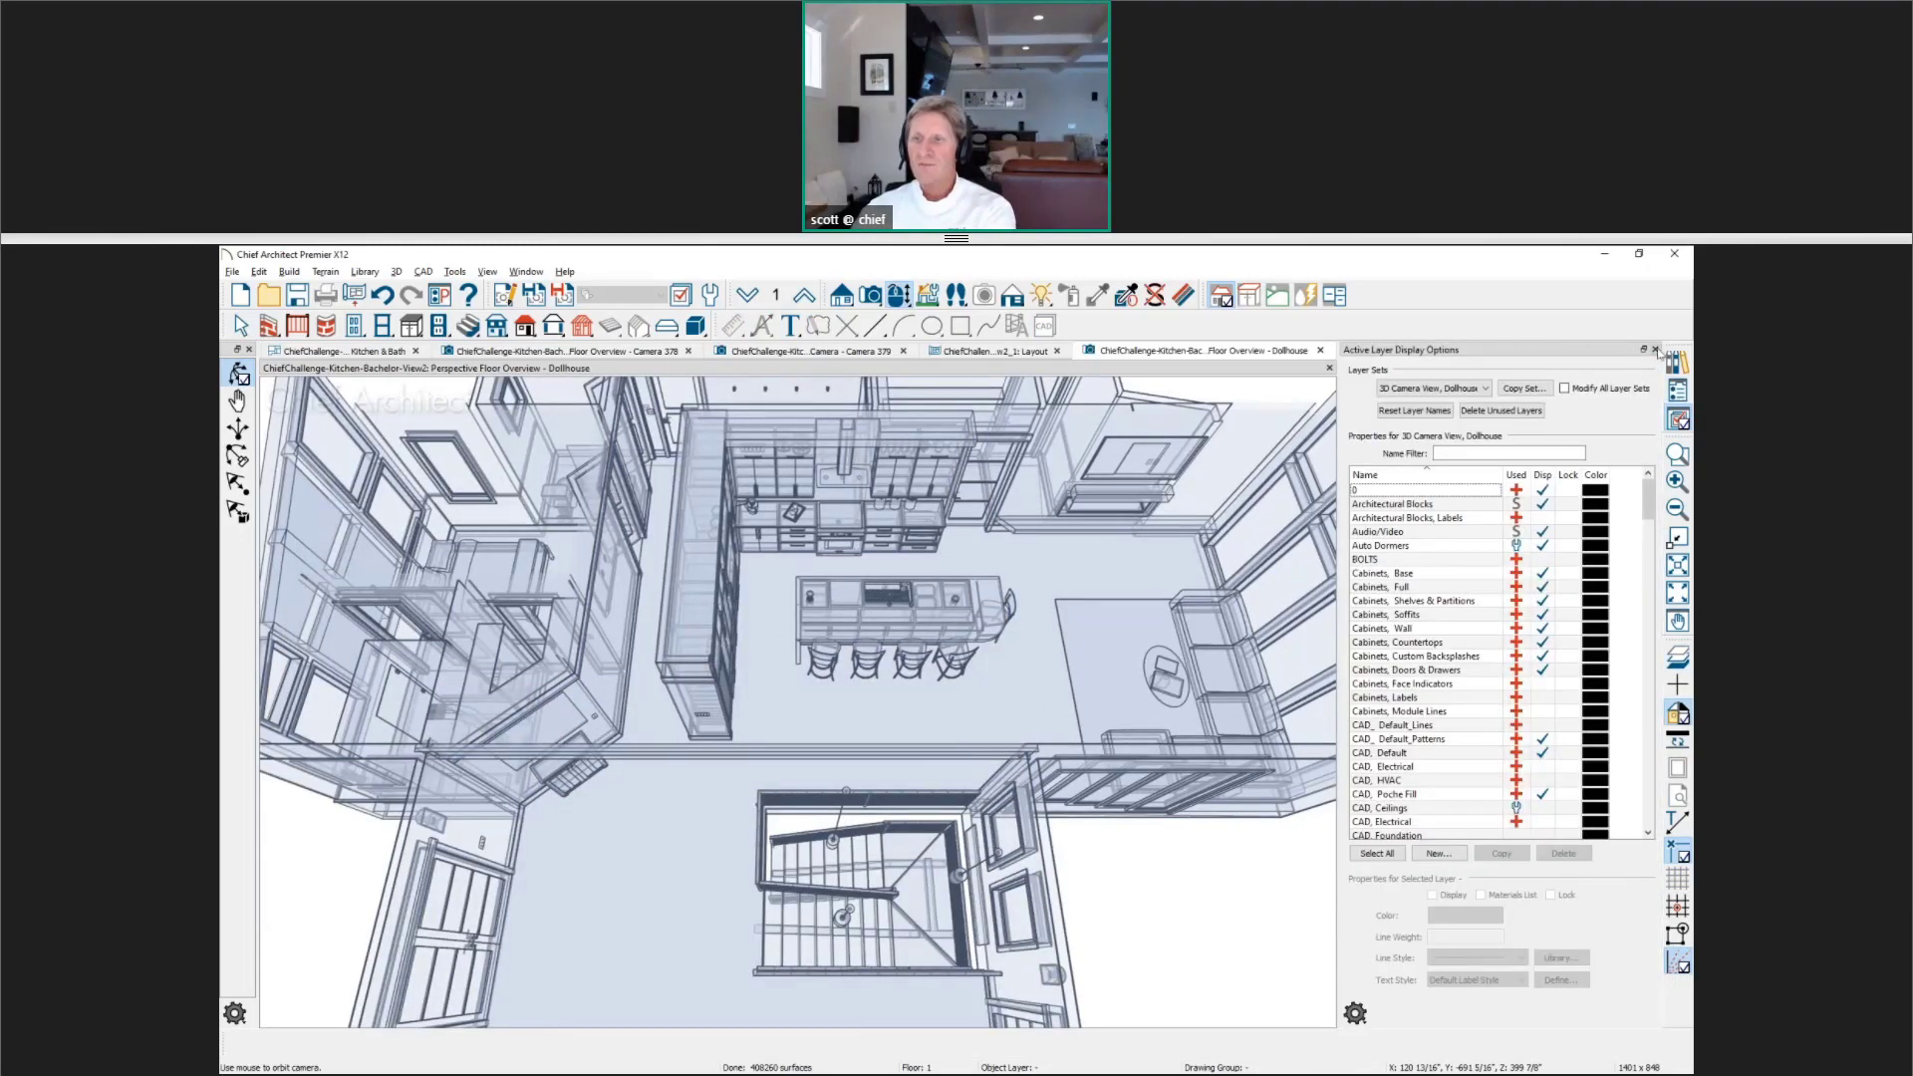
left_click(1655, 355)
left_click_drag(1257, 743, 1202, 914)
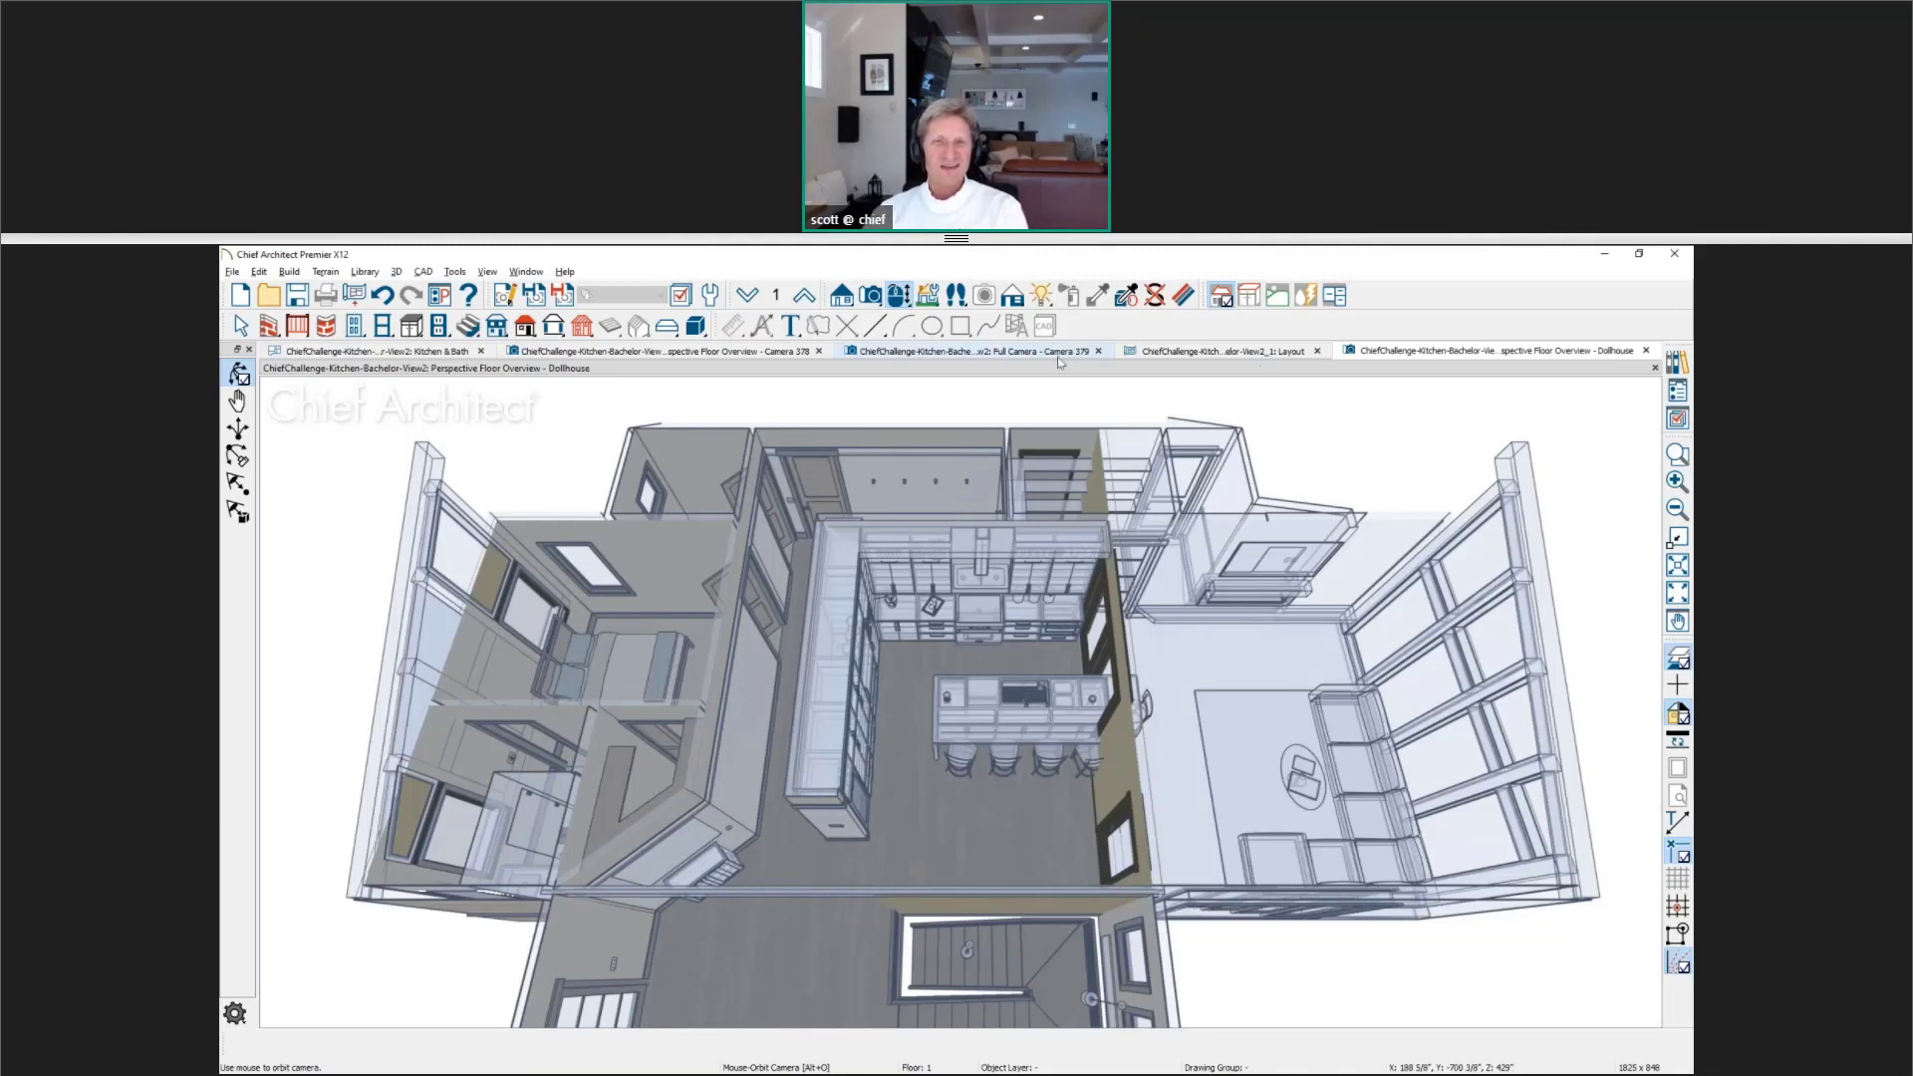
Step: Return to the Kitchen & Bath plan view, then show the Questions image in Windows Photo Viewer and minimize it
left_click(419, 352)
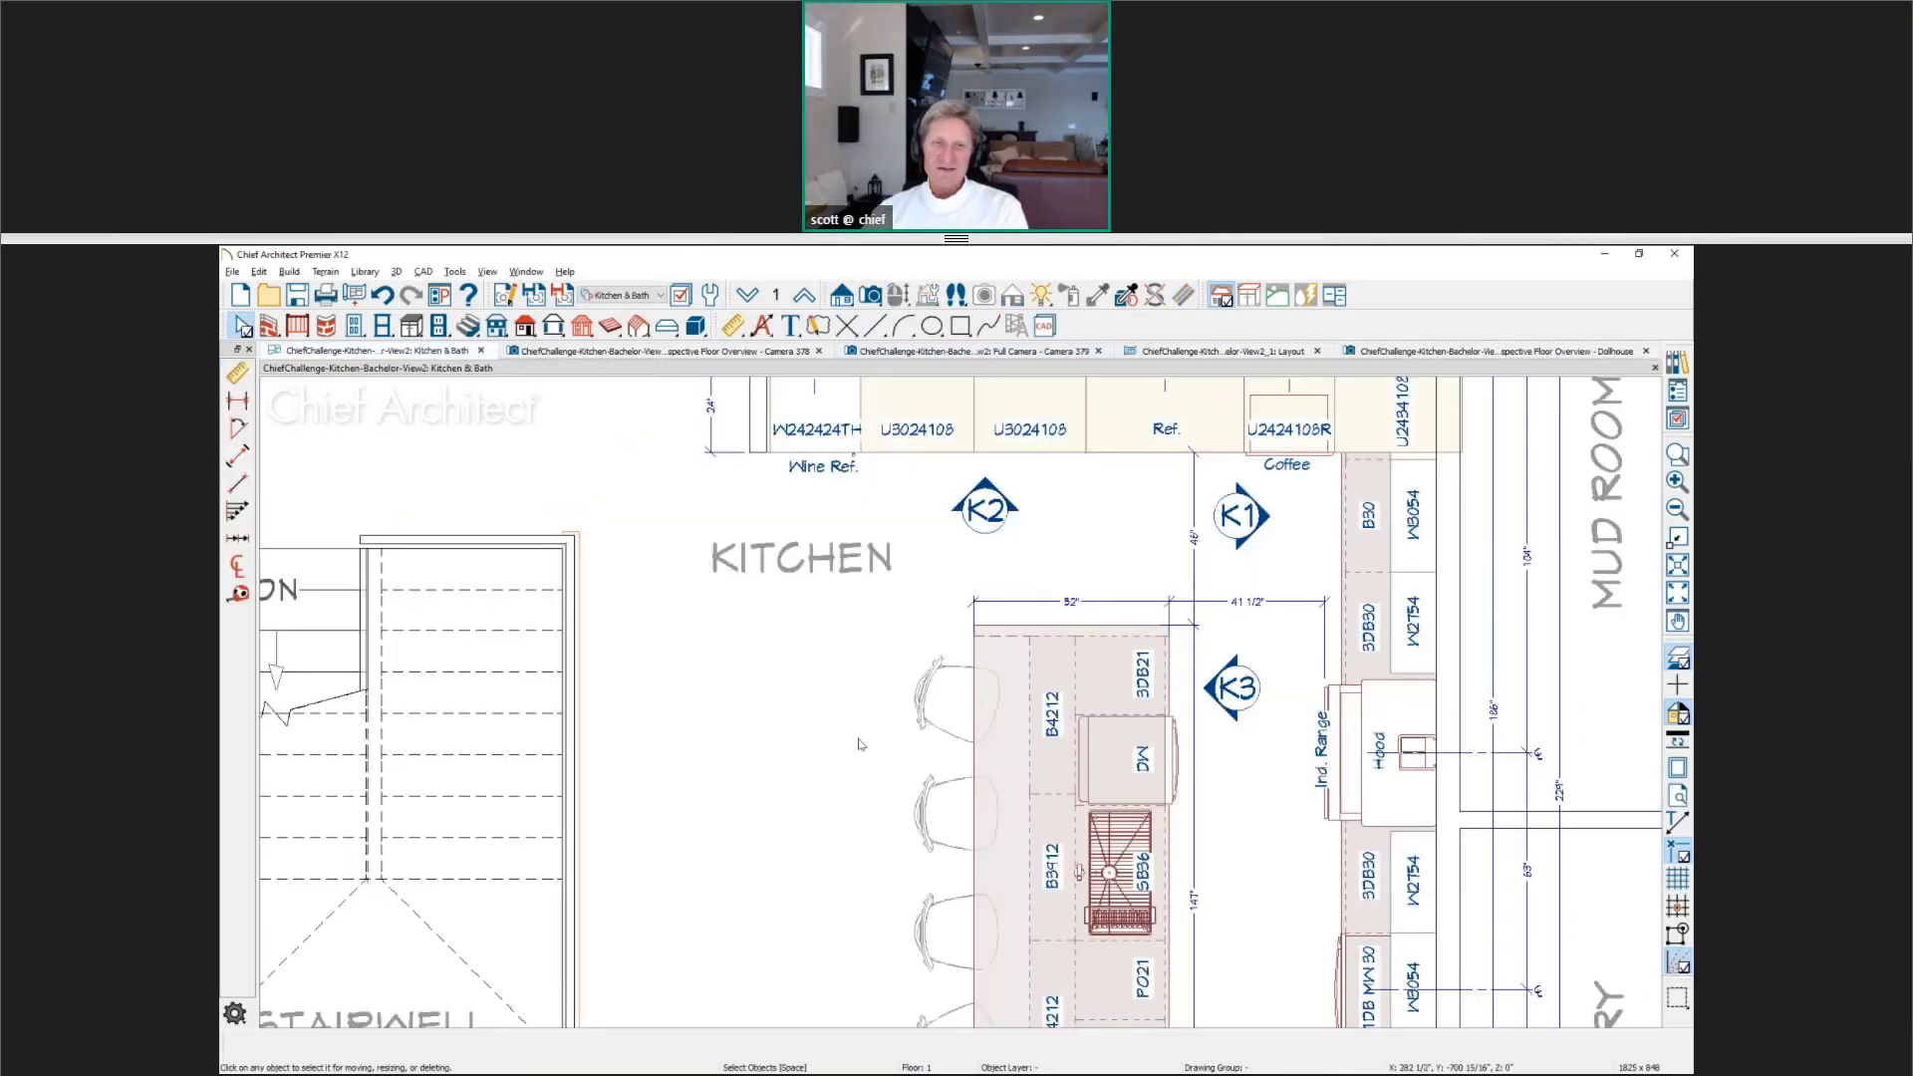
middle_click_drag(865, 835, 869, 657)
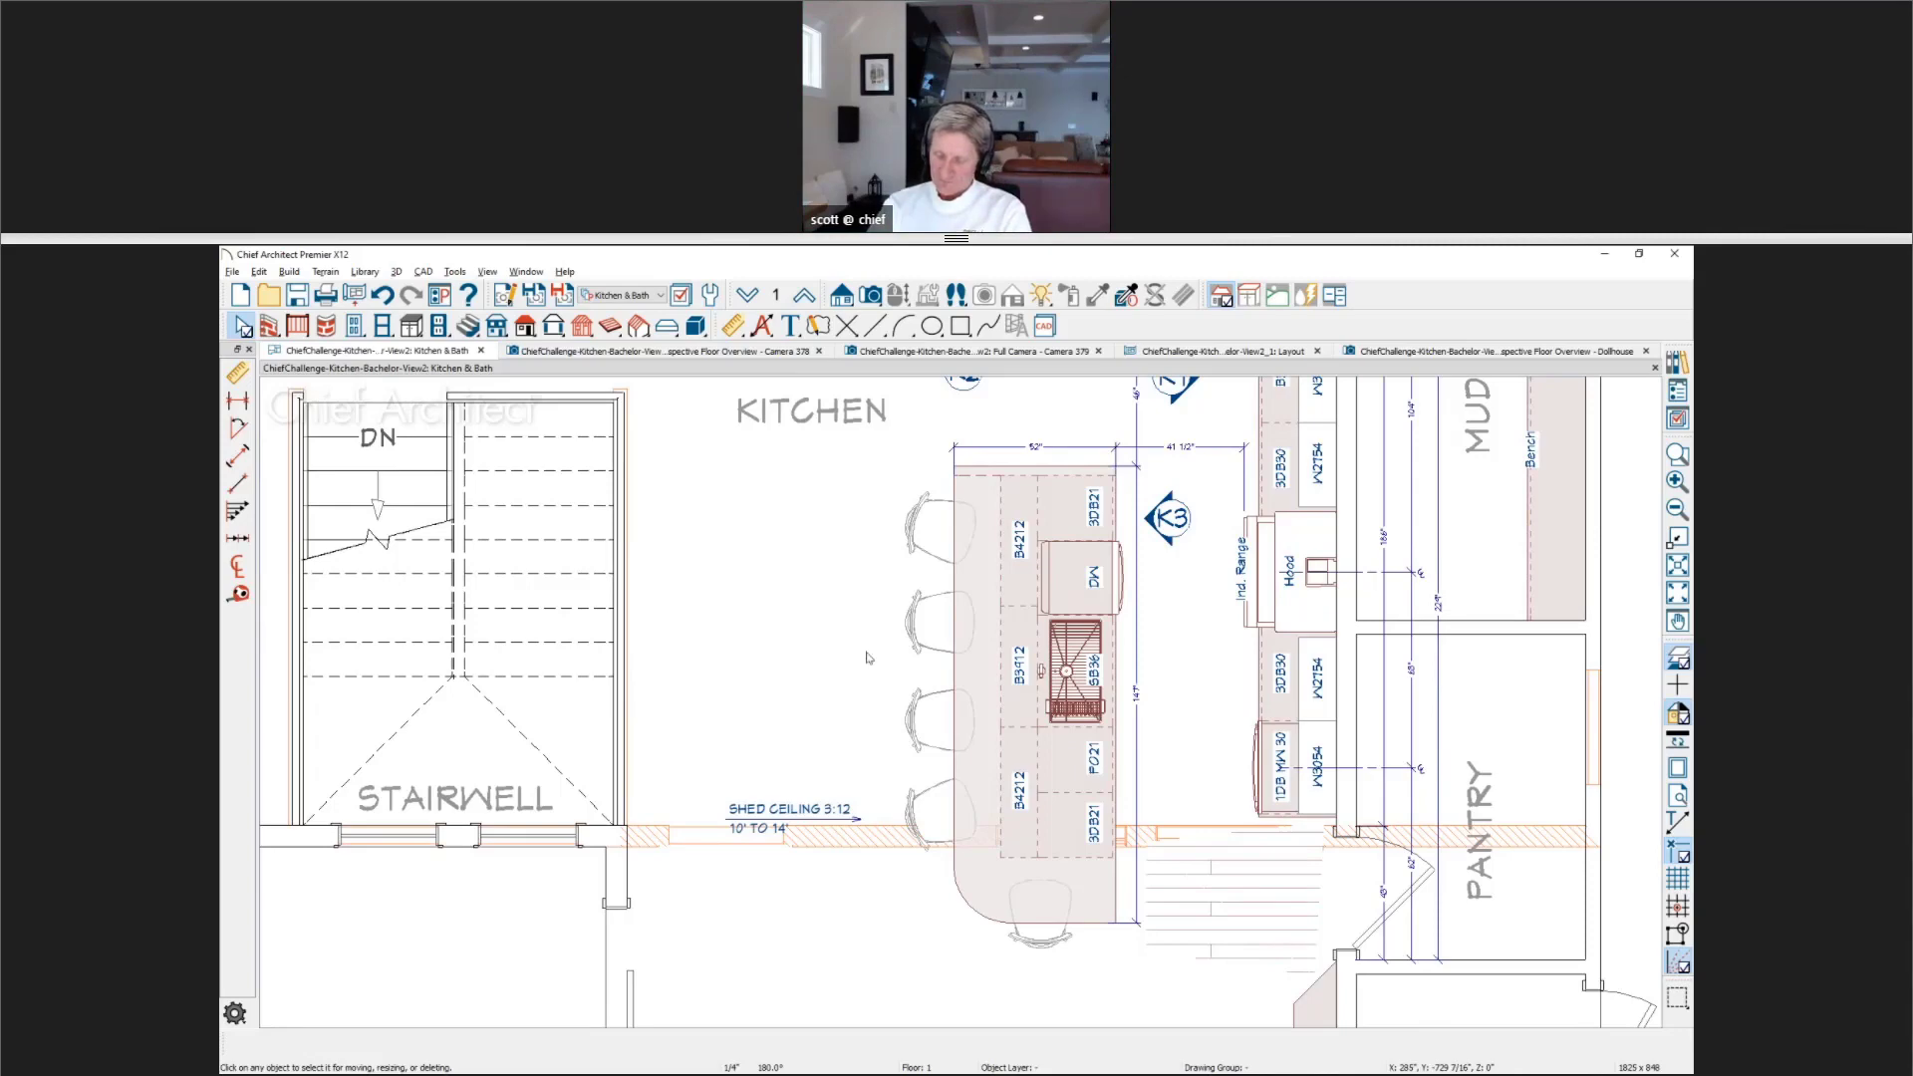
key("alt+Tab")
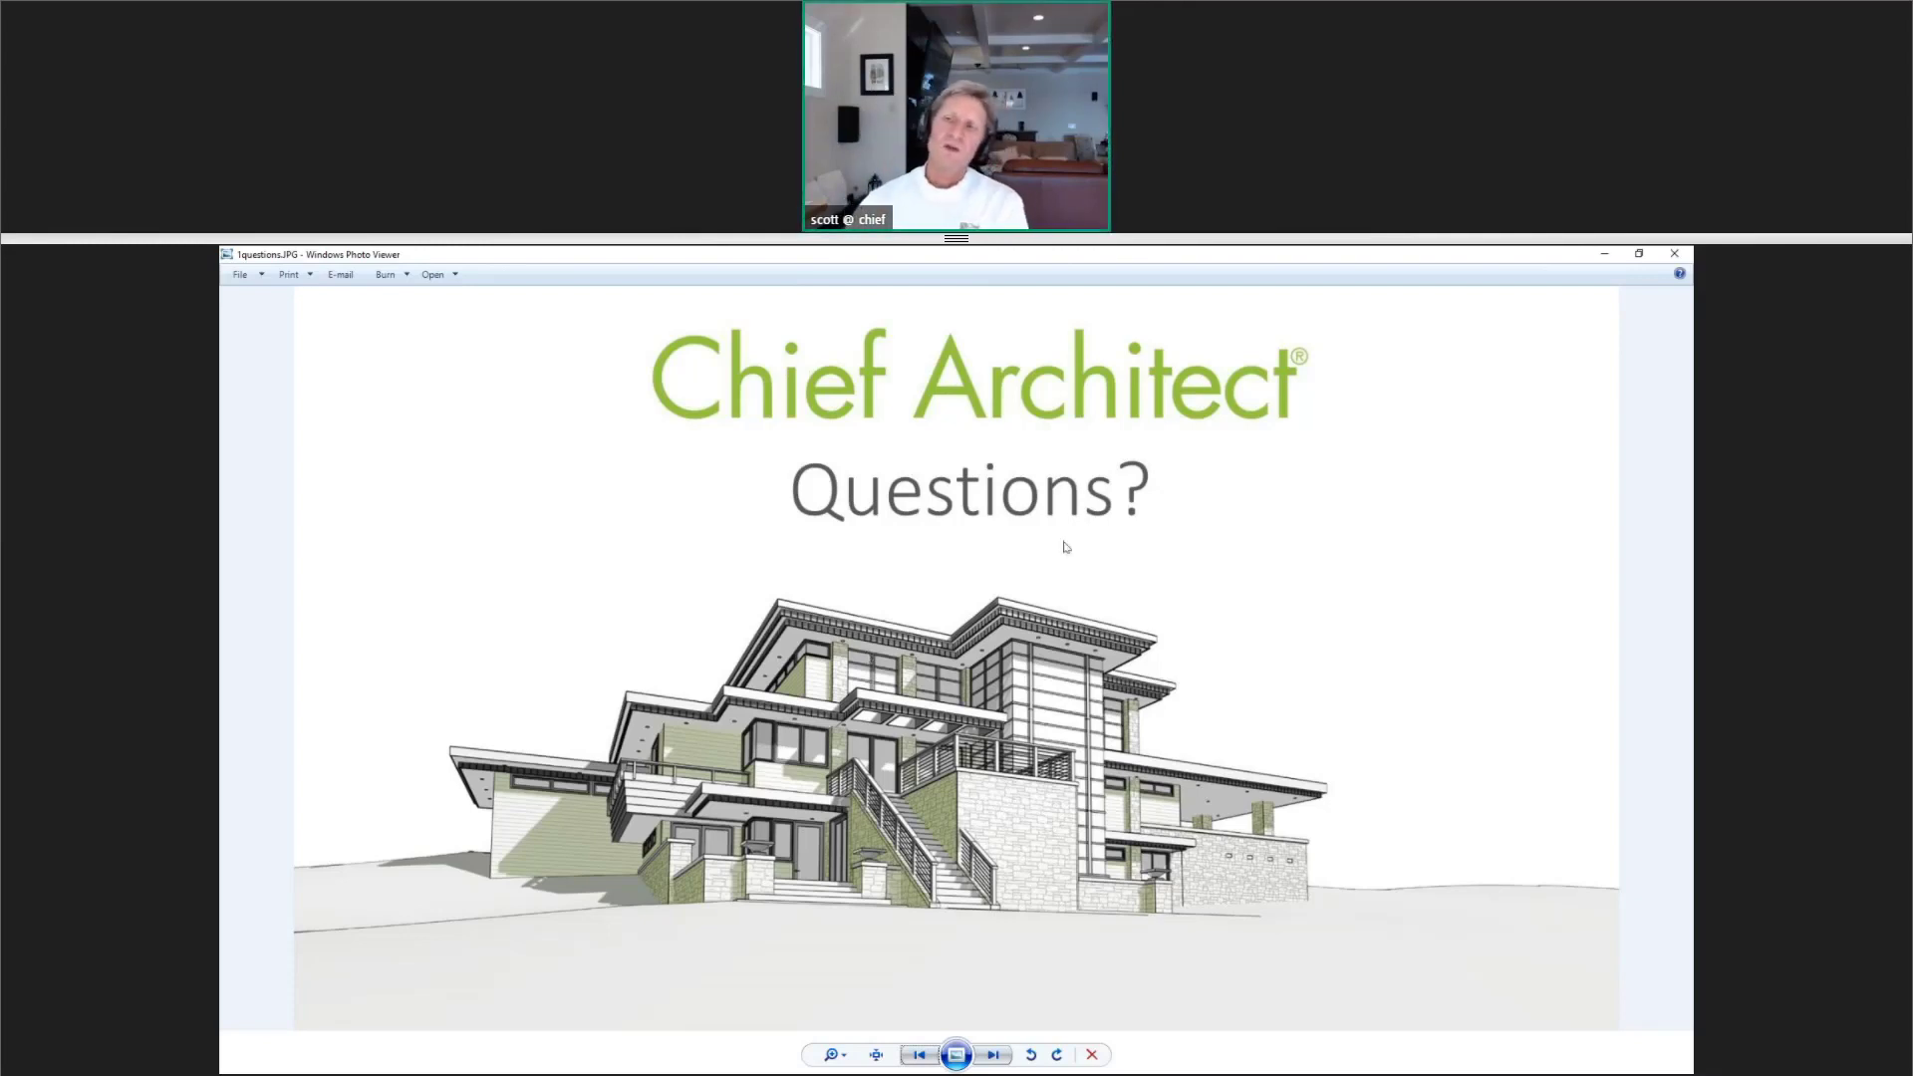
left_click(1603, 255)
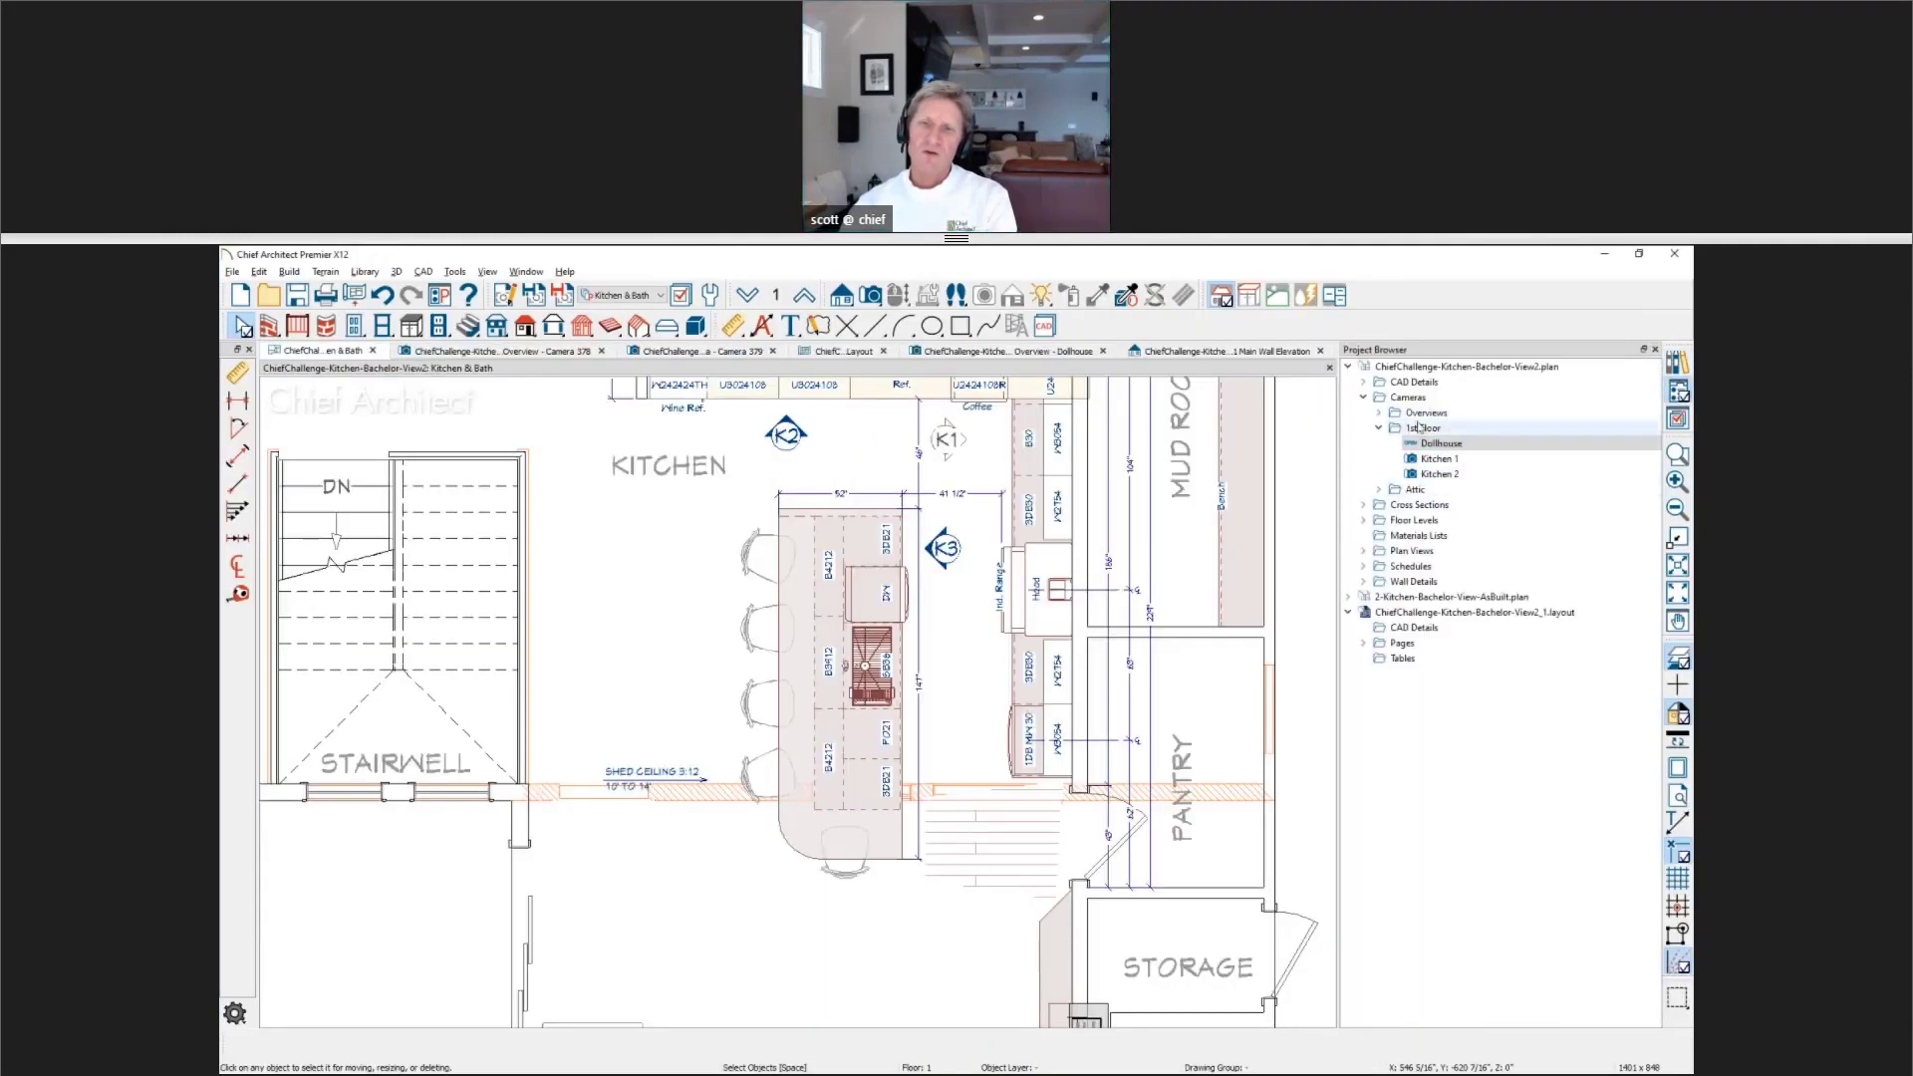
Step: Open the "Notes, Kitchen Key Notes" CAD detail from the kitchen plan in the Project Browser
left_click(1348, 613)
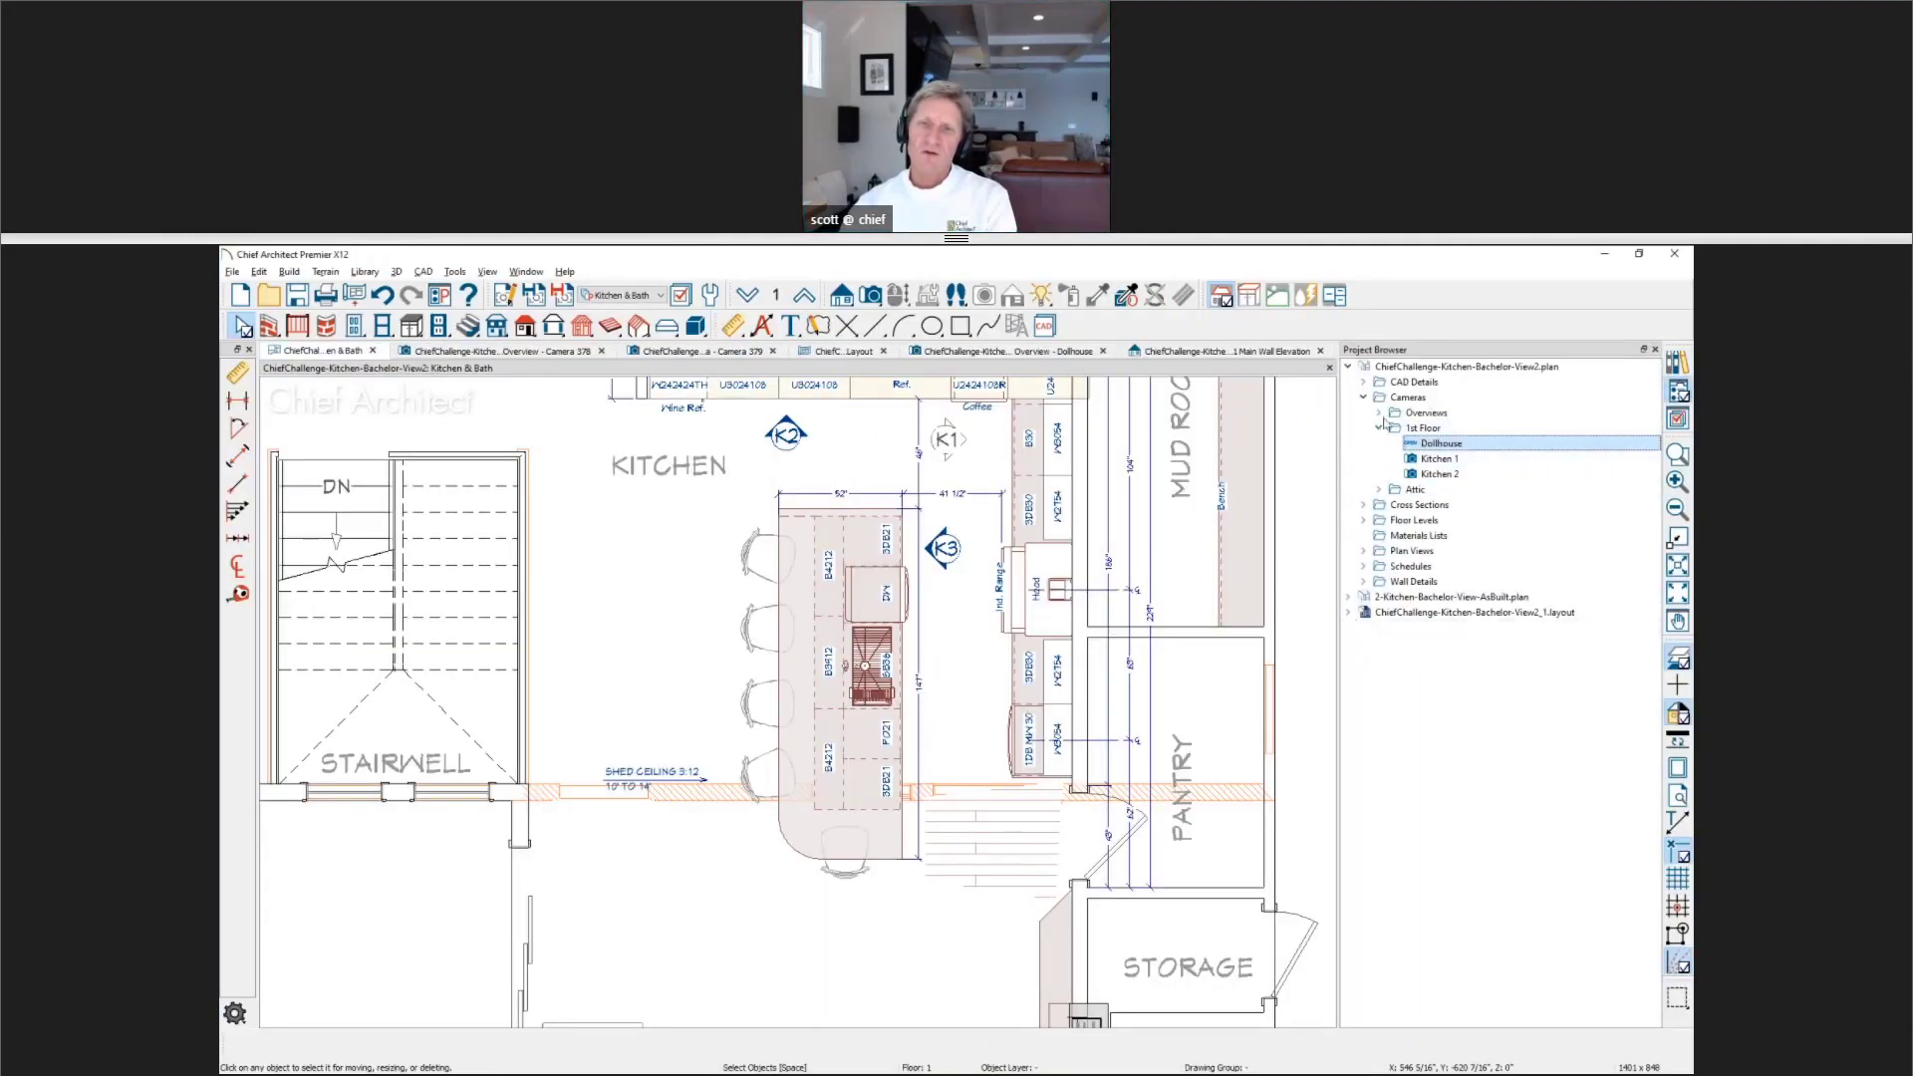
left_click(1363, 381)
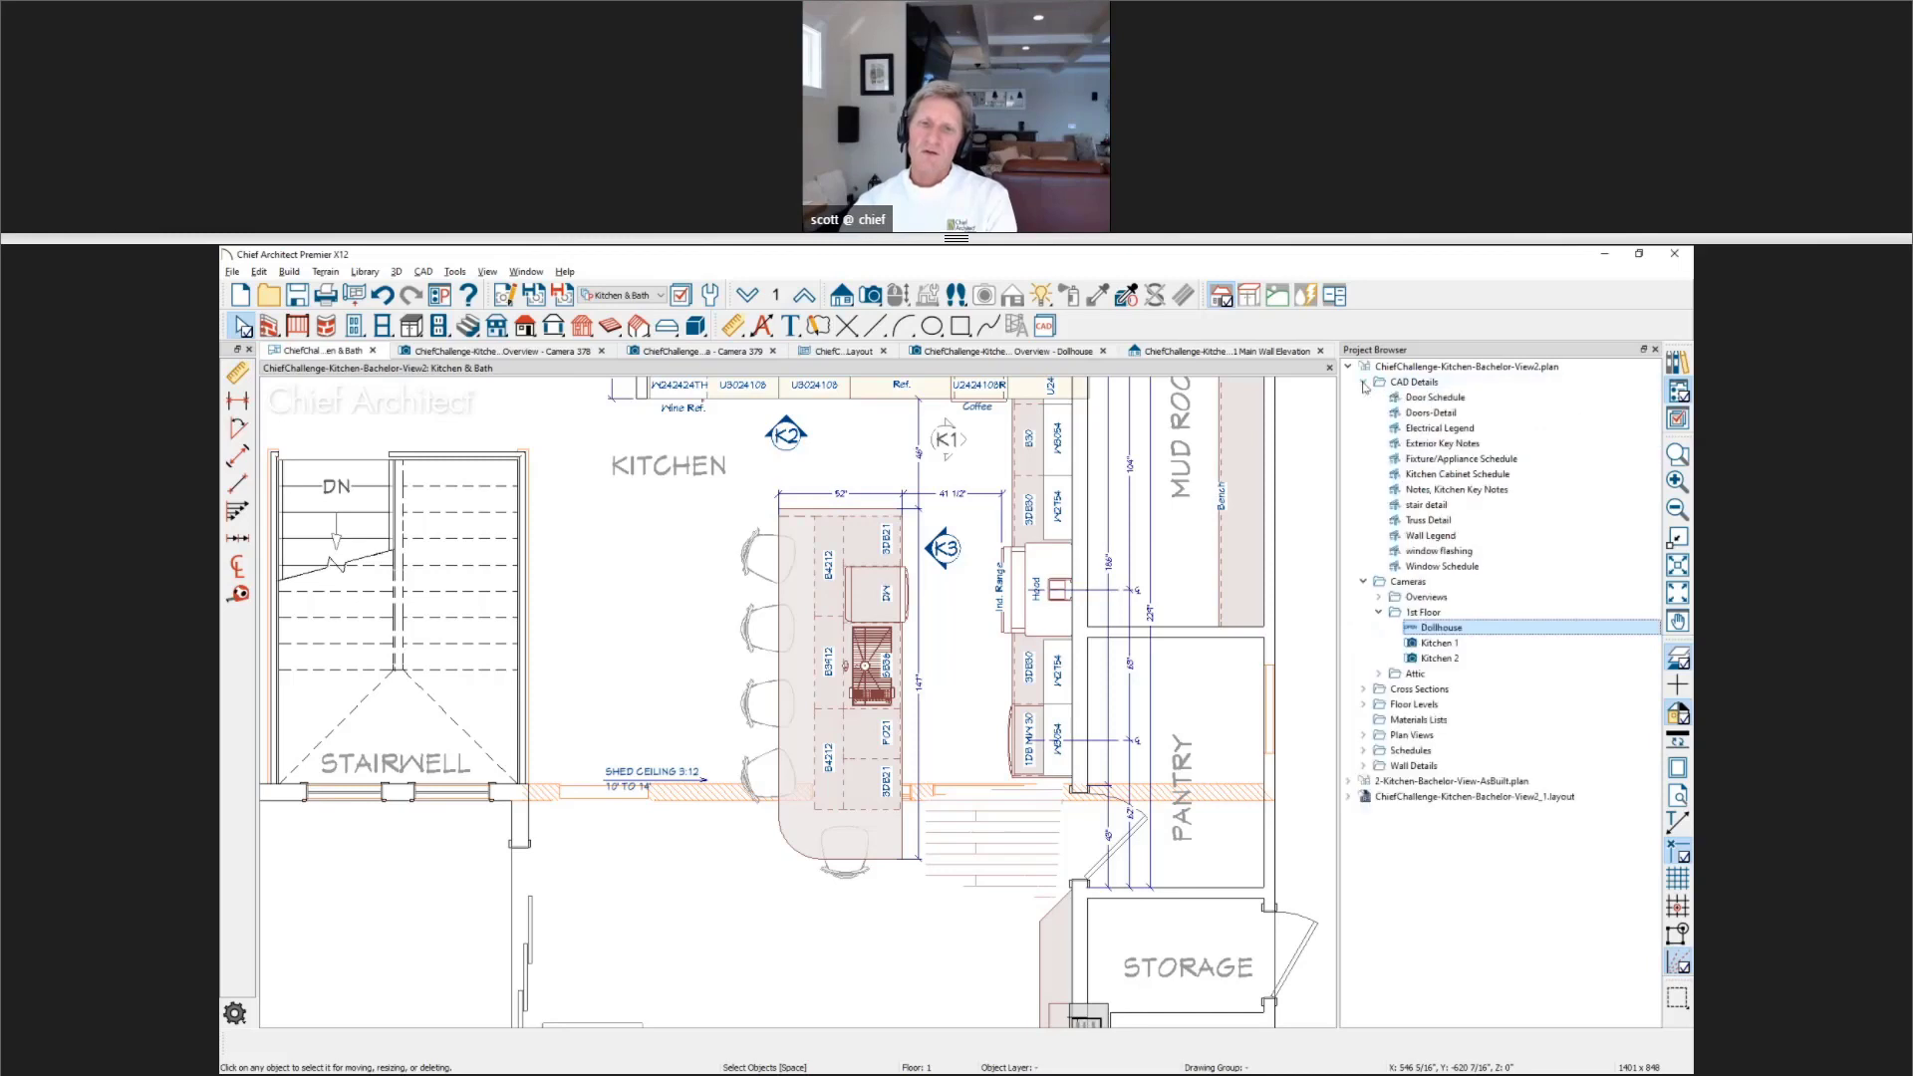
double_click(1450, 491)
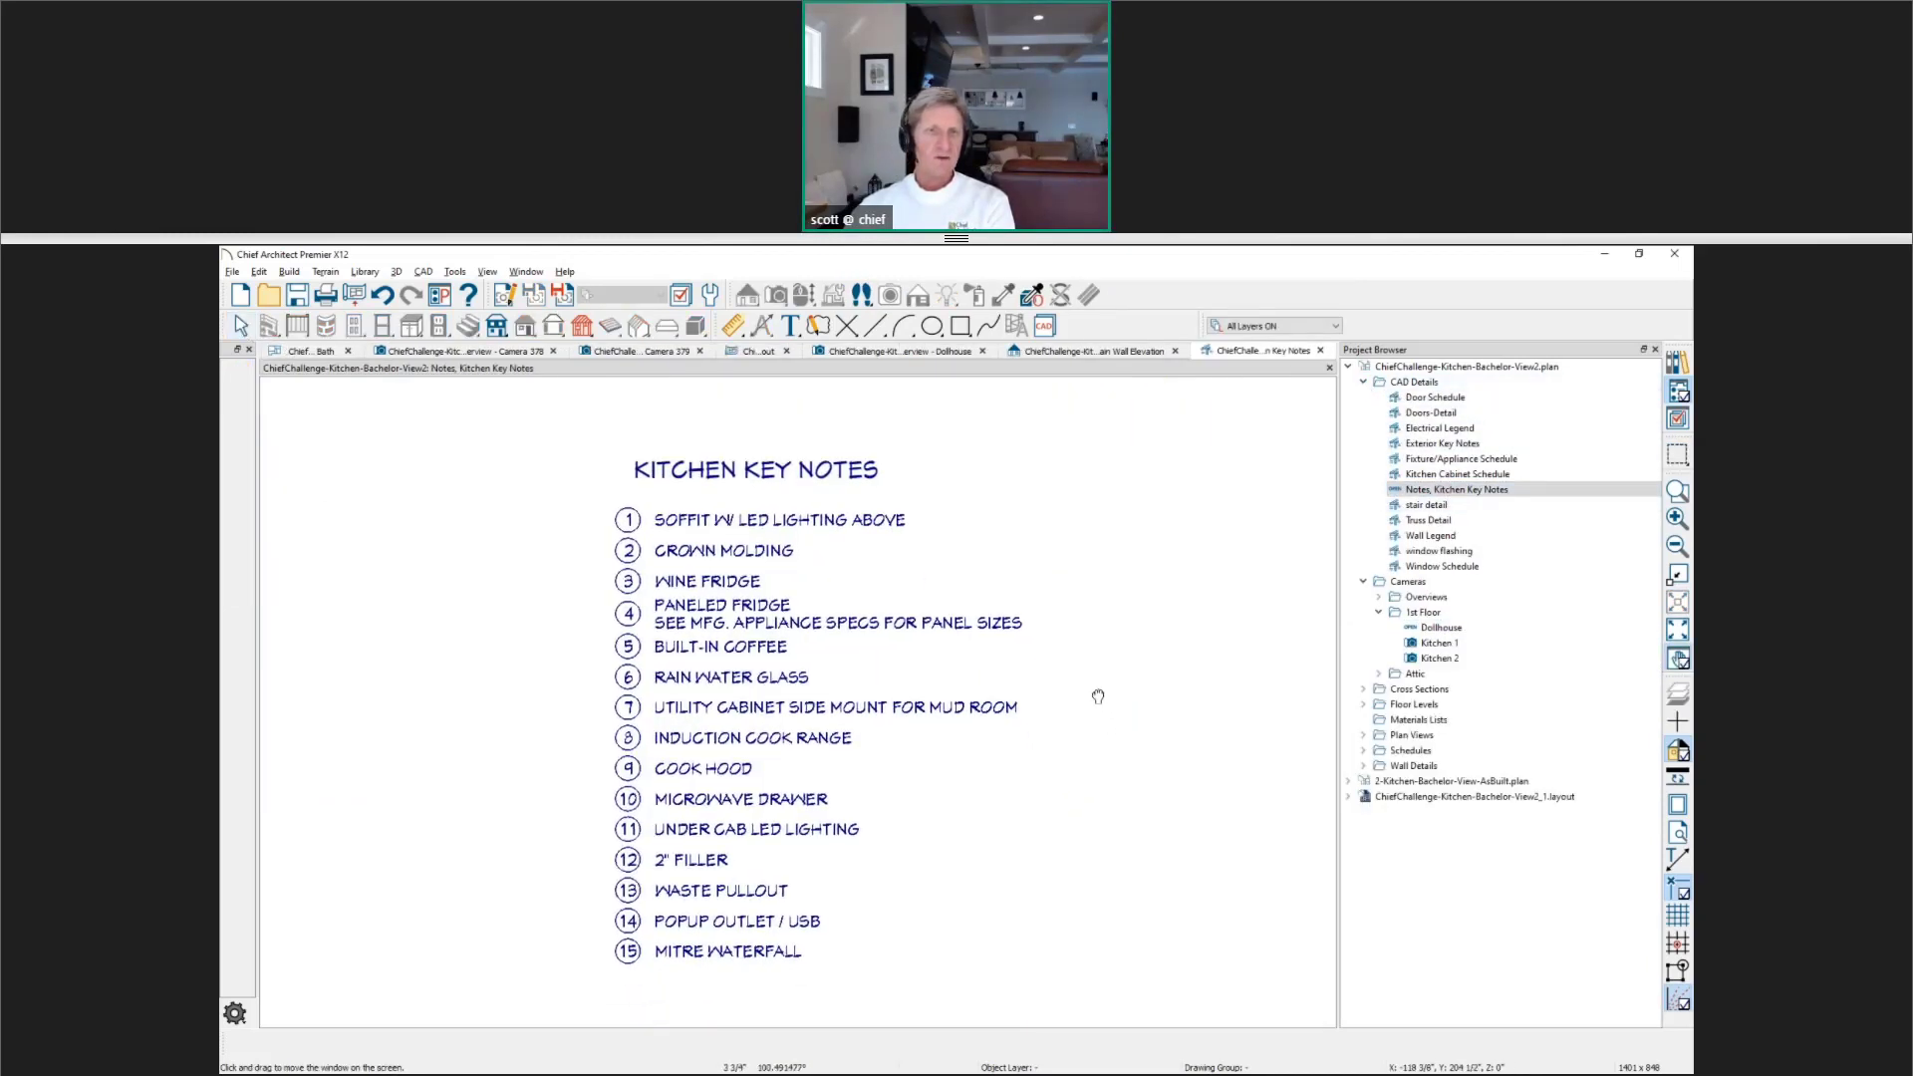
key("space")
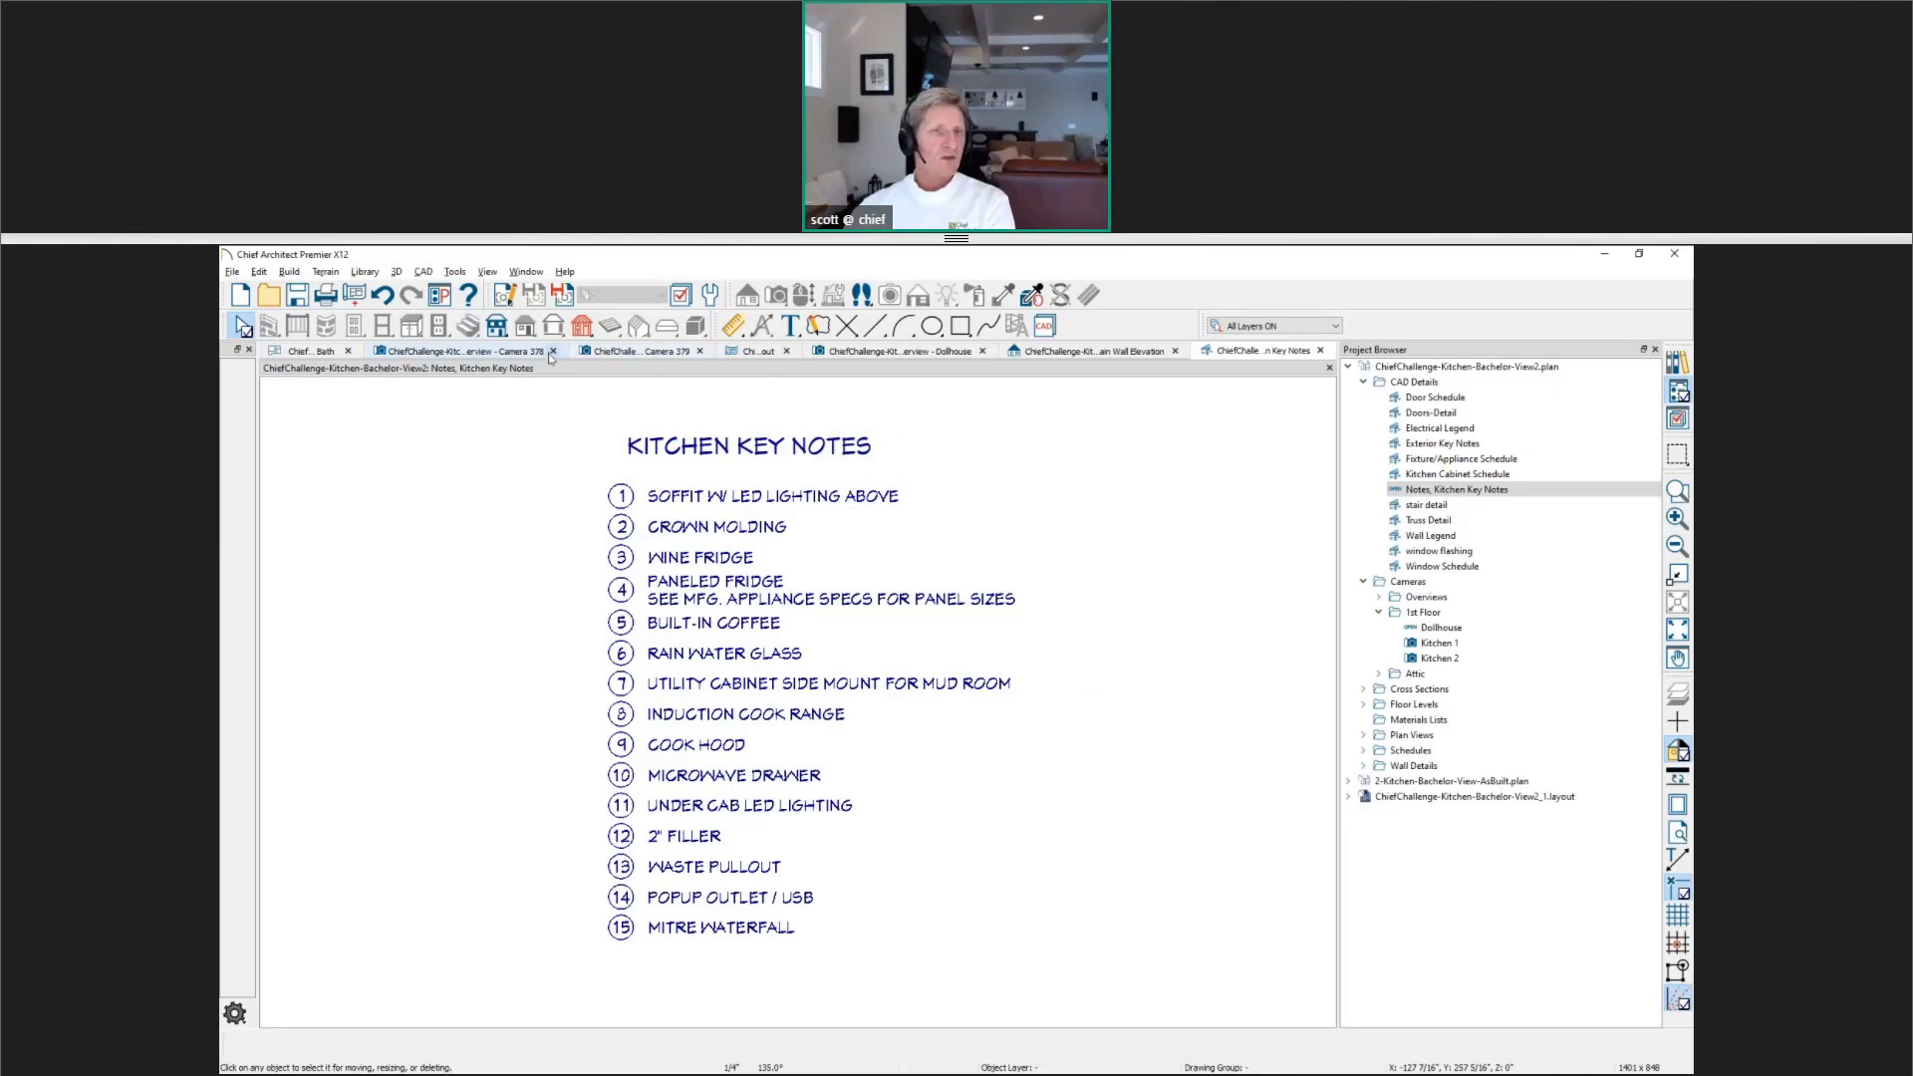
Step: Close the Camera 378 and Camera 379 views and switch to the K1 Main Wall Elevation
left_click(553, 352)
left_click(562, 352)
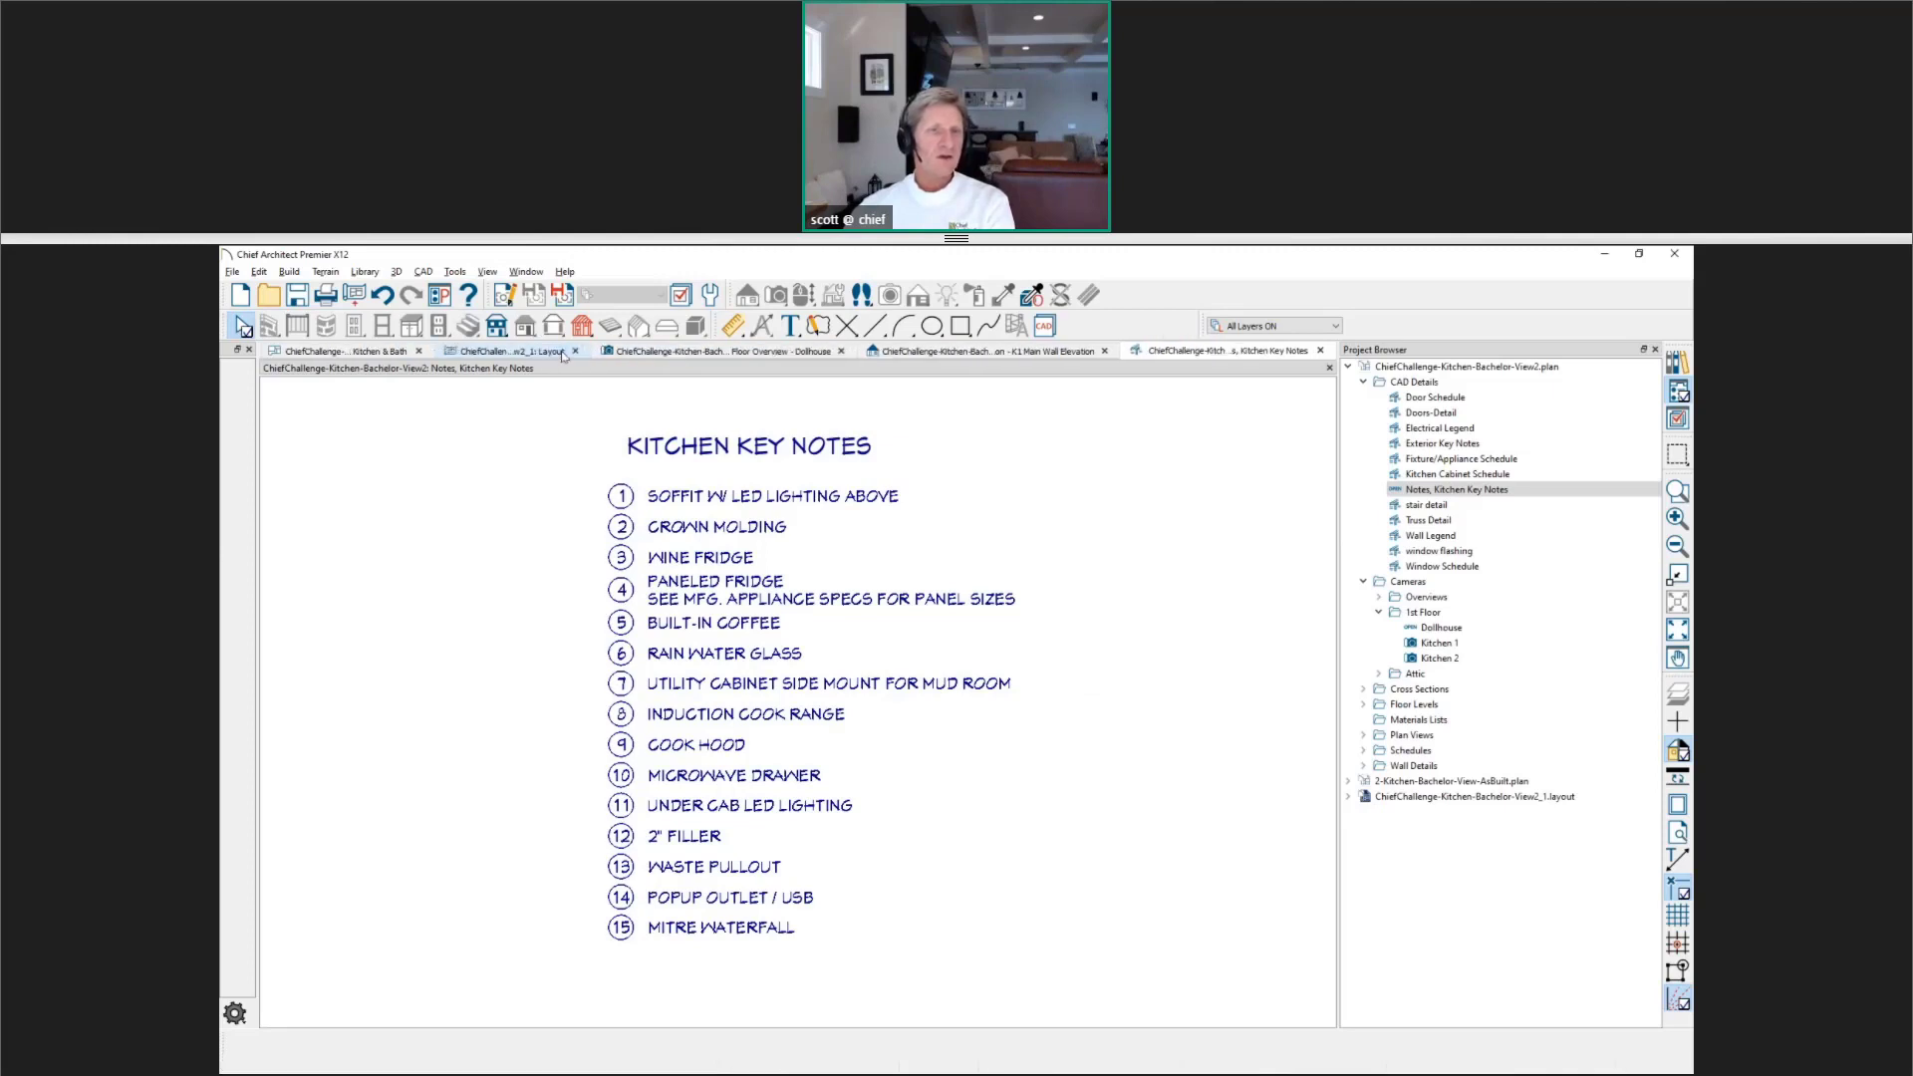
left_click(346, 351)
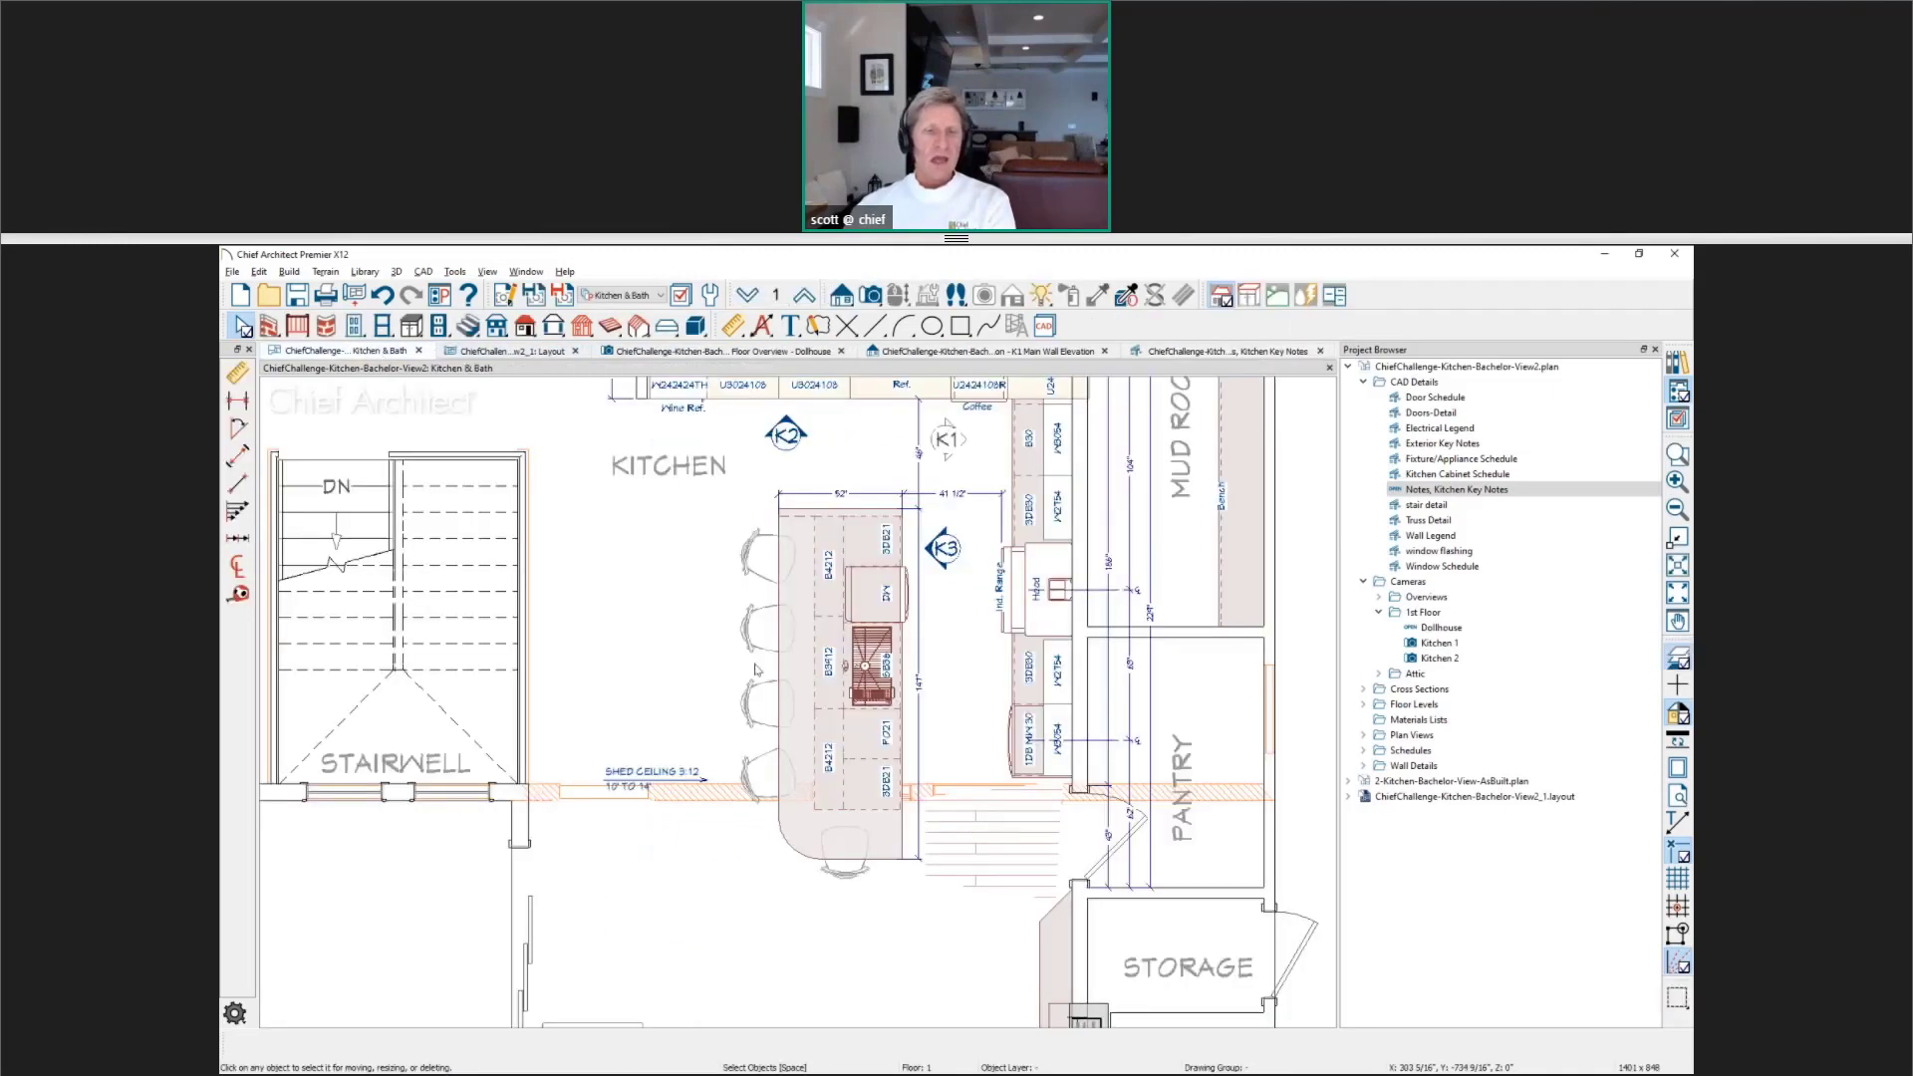
left_click(1061, 358)
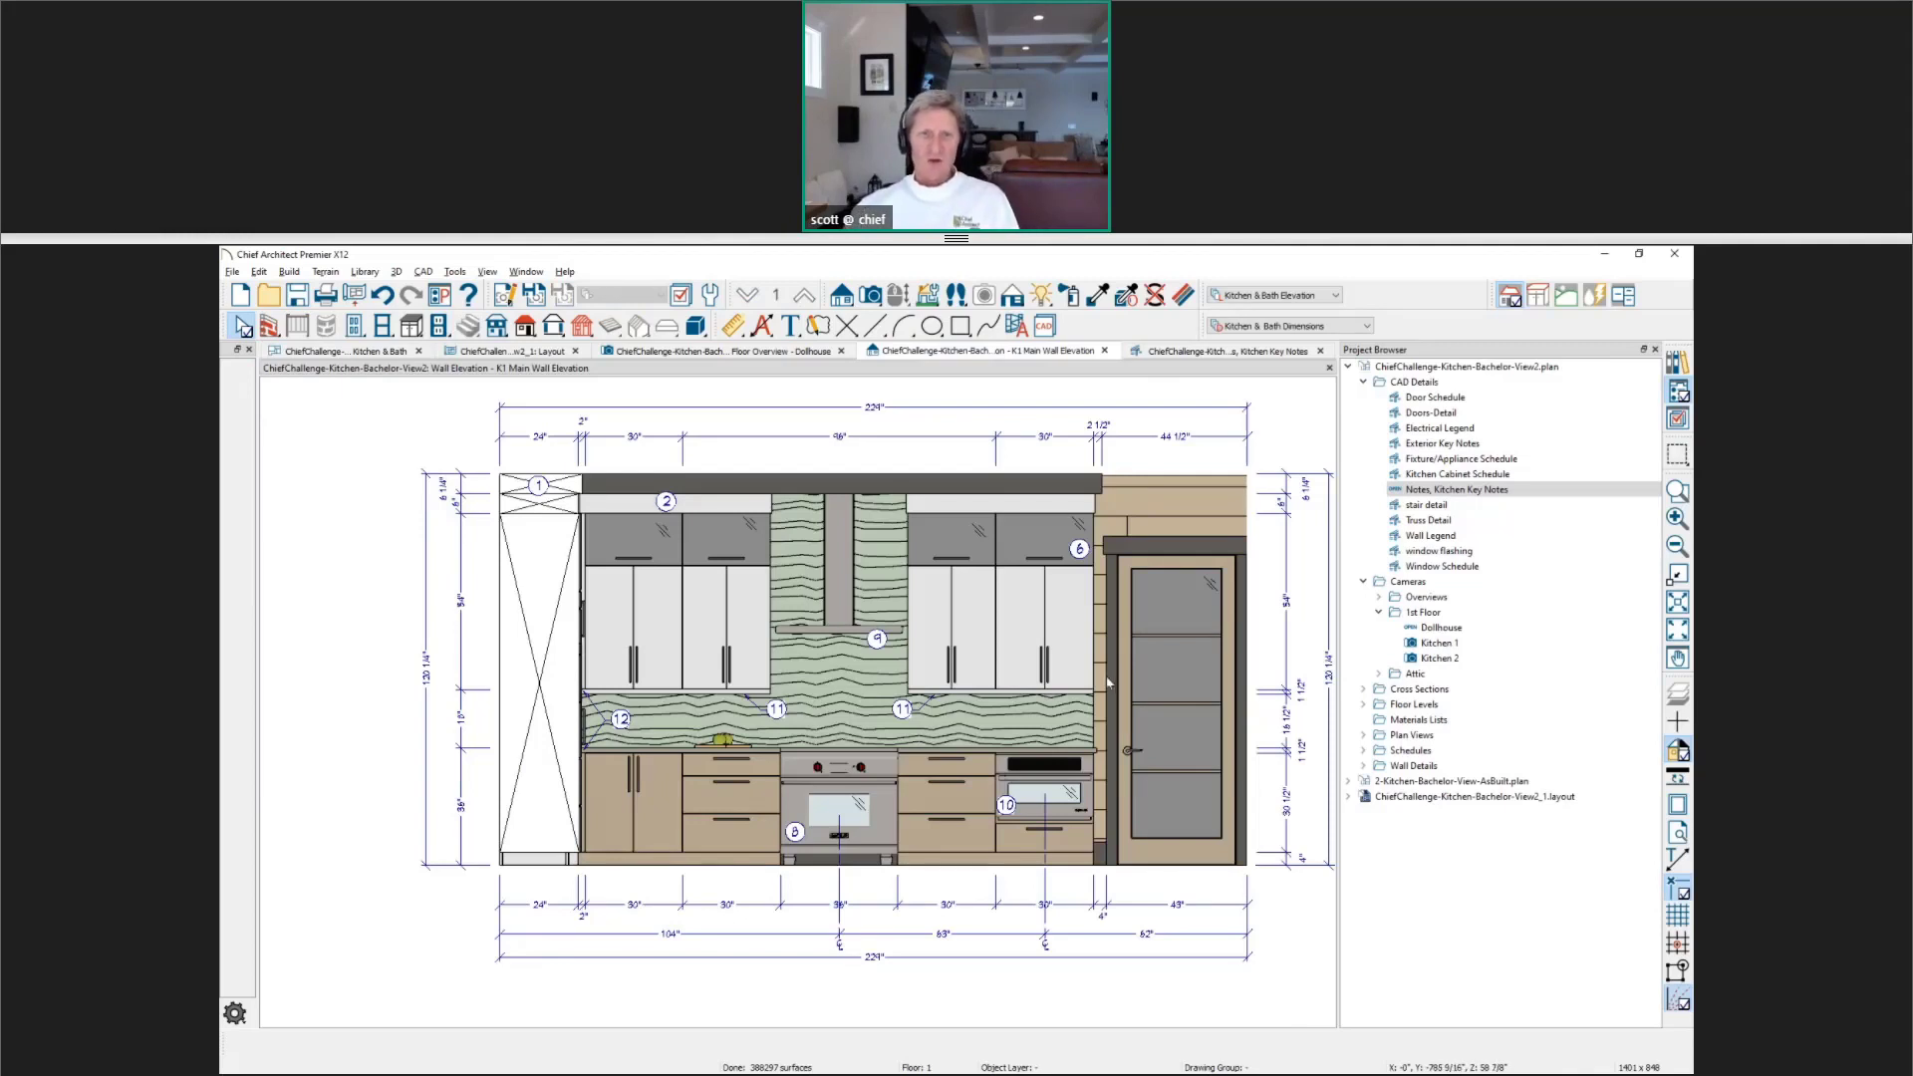
Step: Place a note on the upper part of the tall crossed-out cabinet in the elevation, with the text "rear of cabinet"
left_click(790, 329)
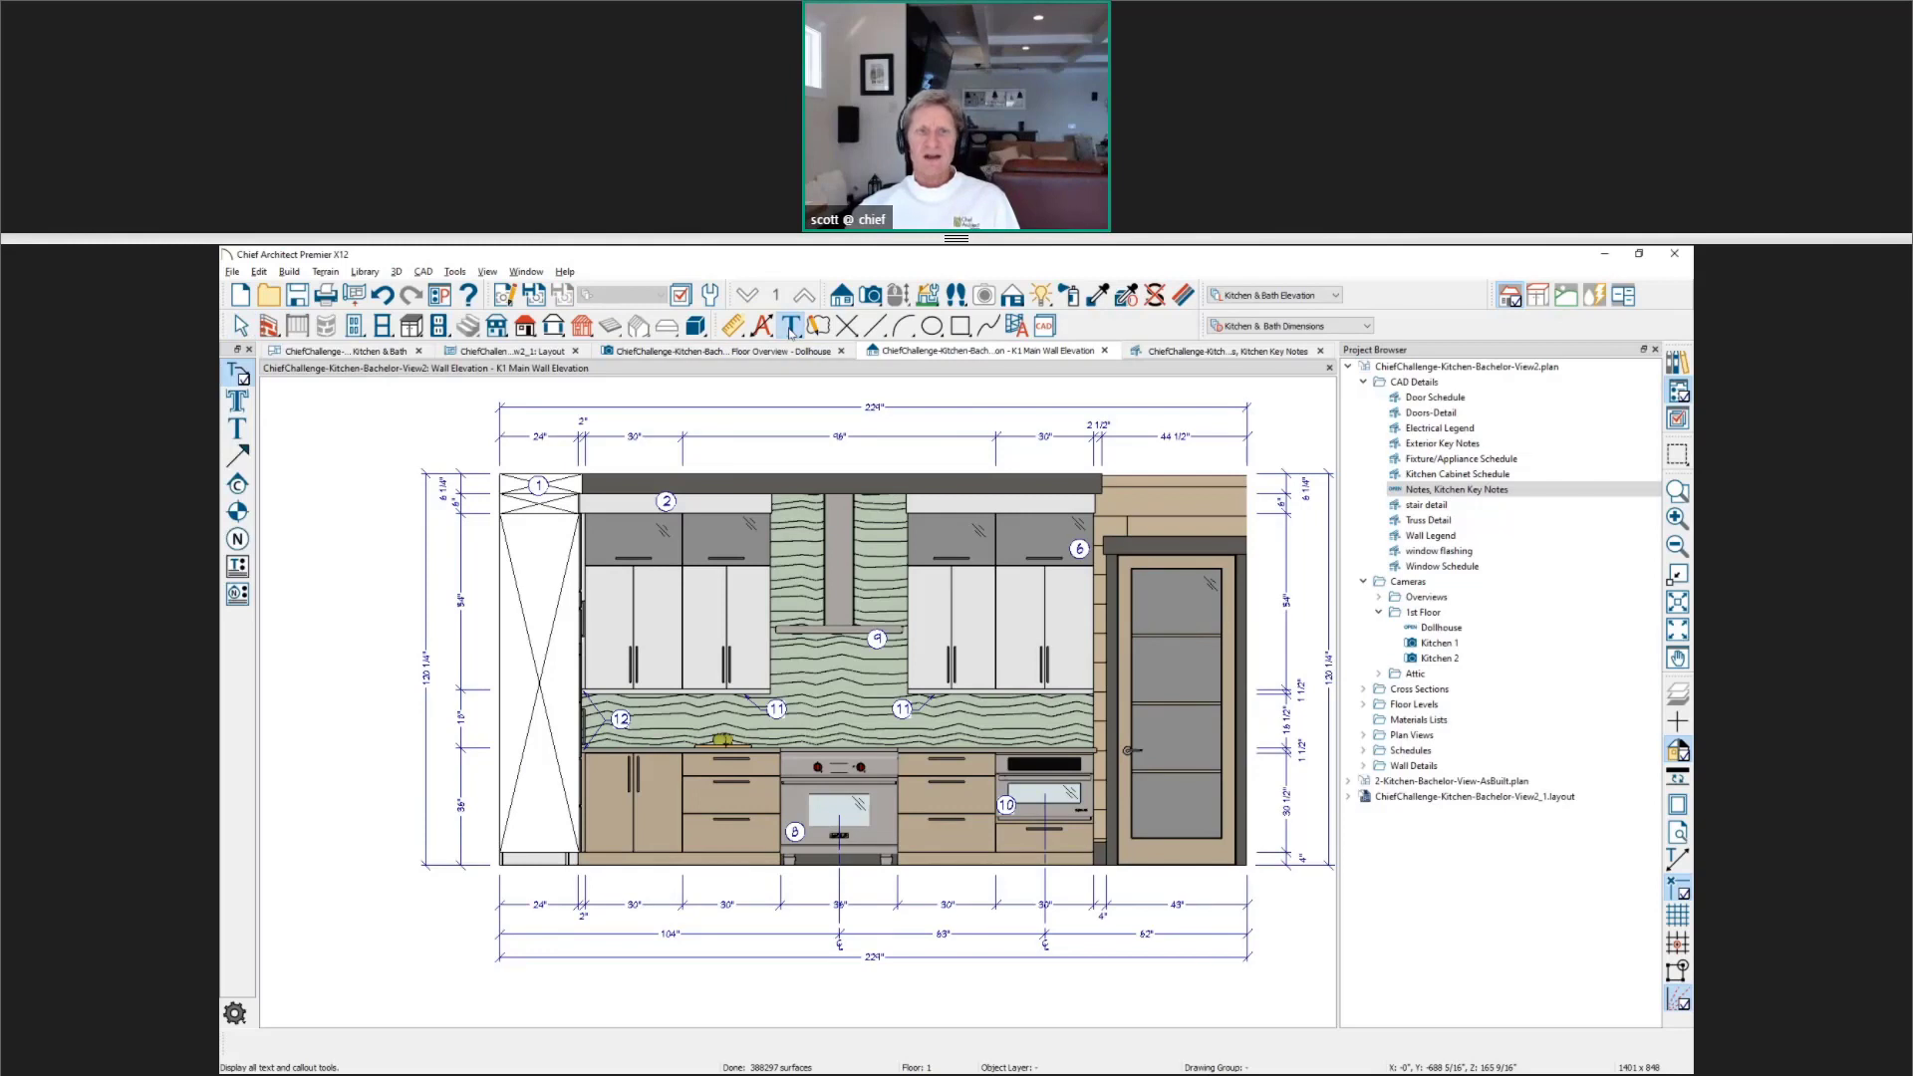
left_click(245, 544)
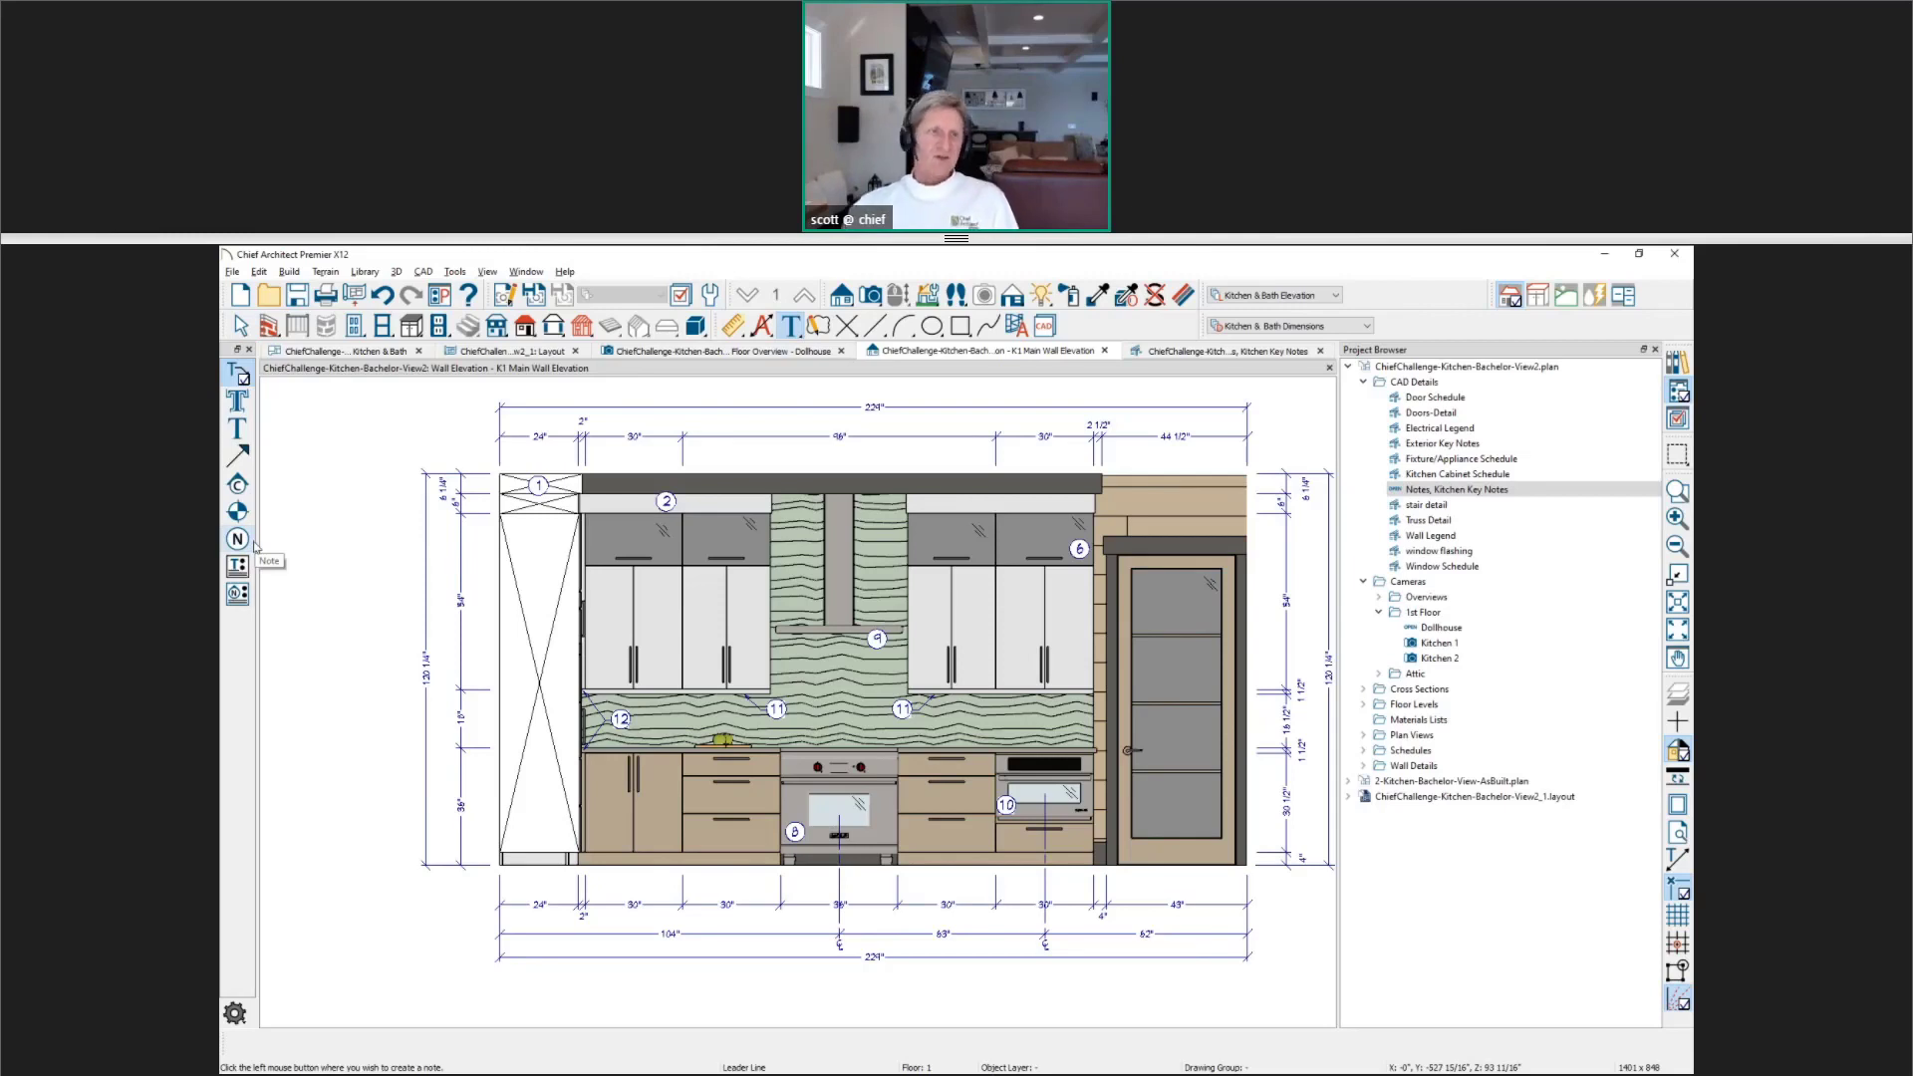
left_click(243, 541)
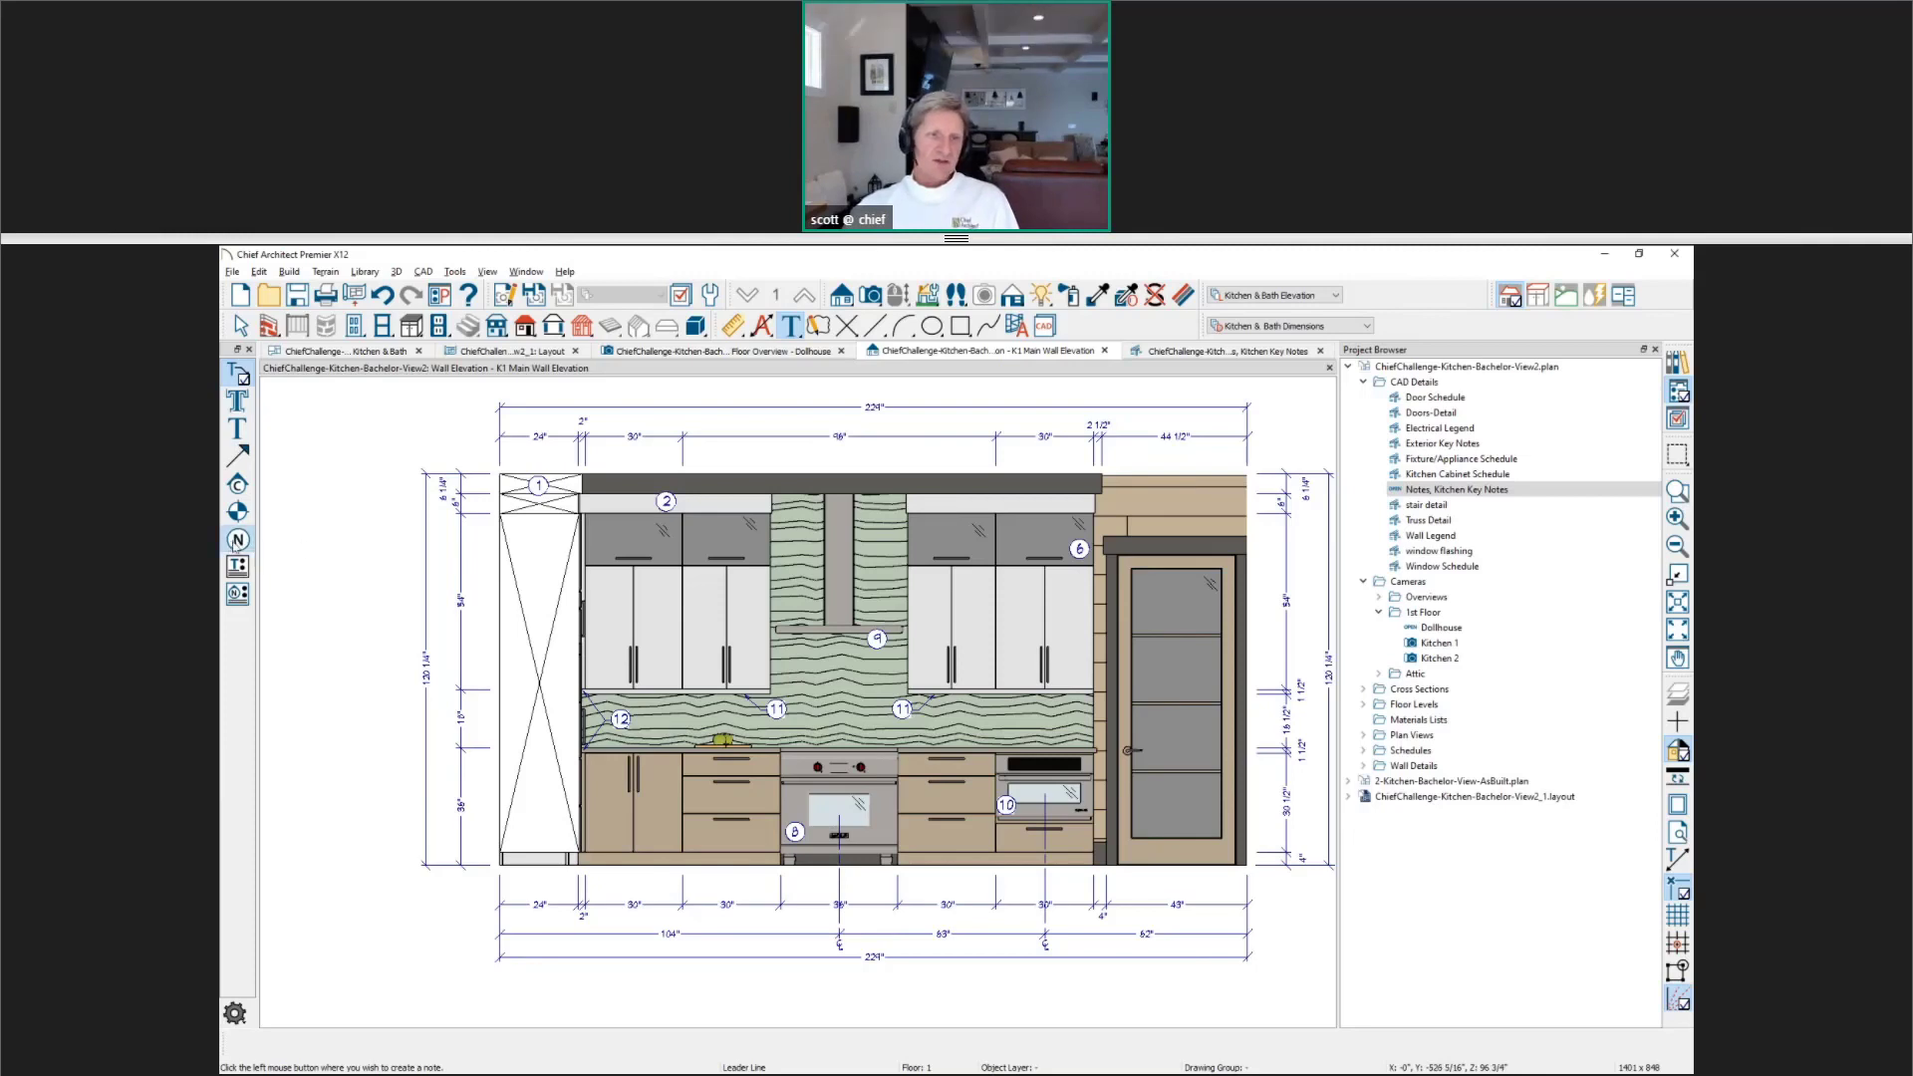
left_click(531, 556)
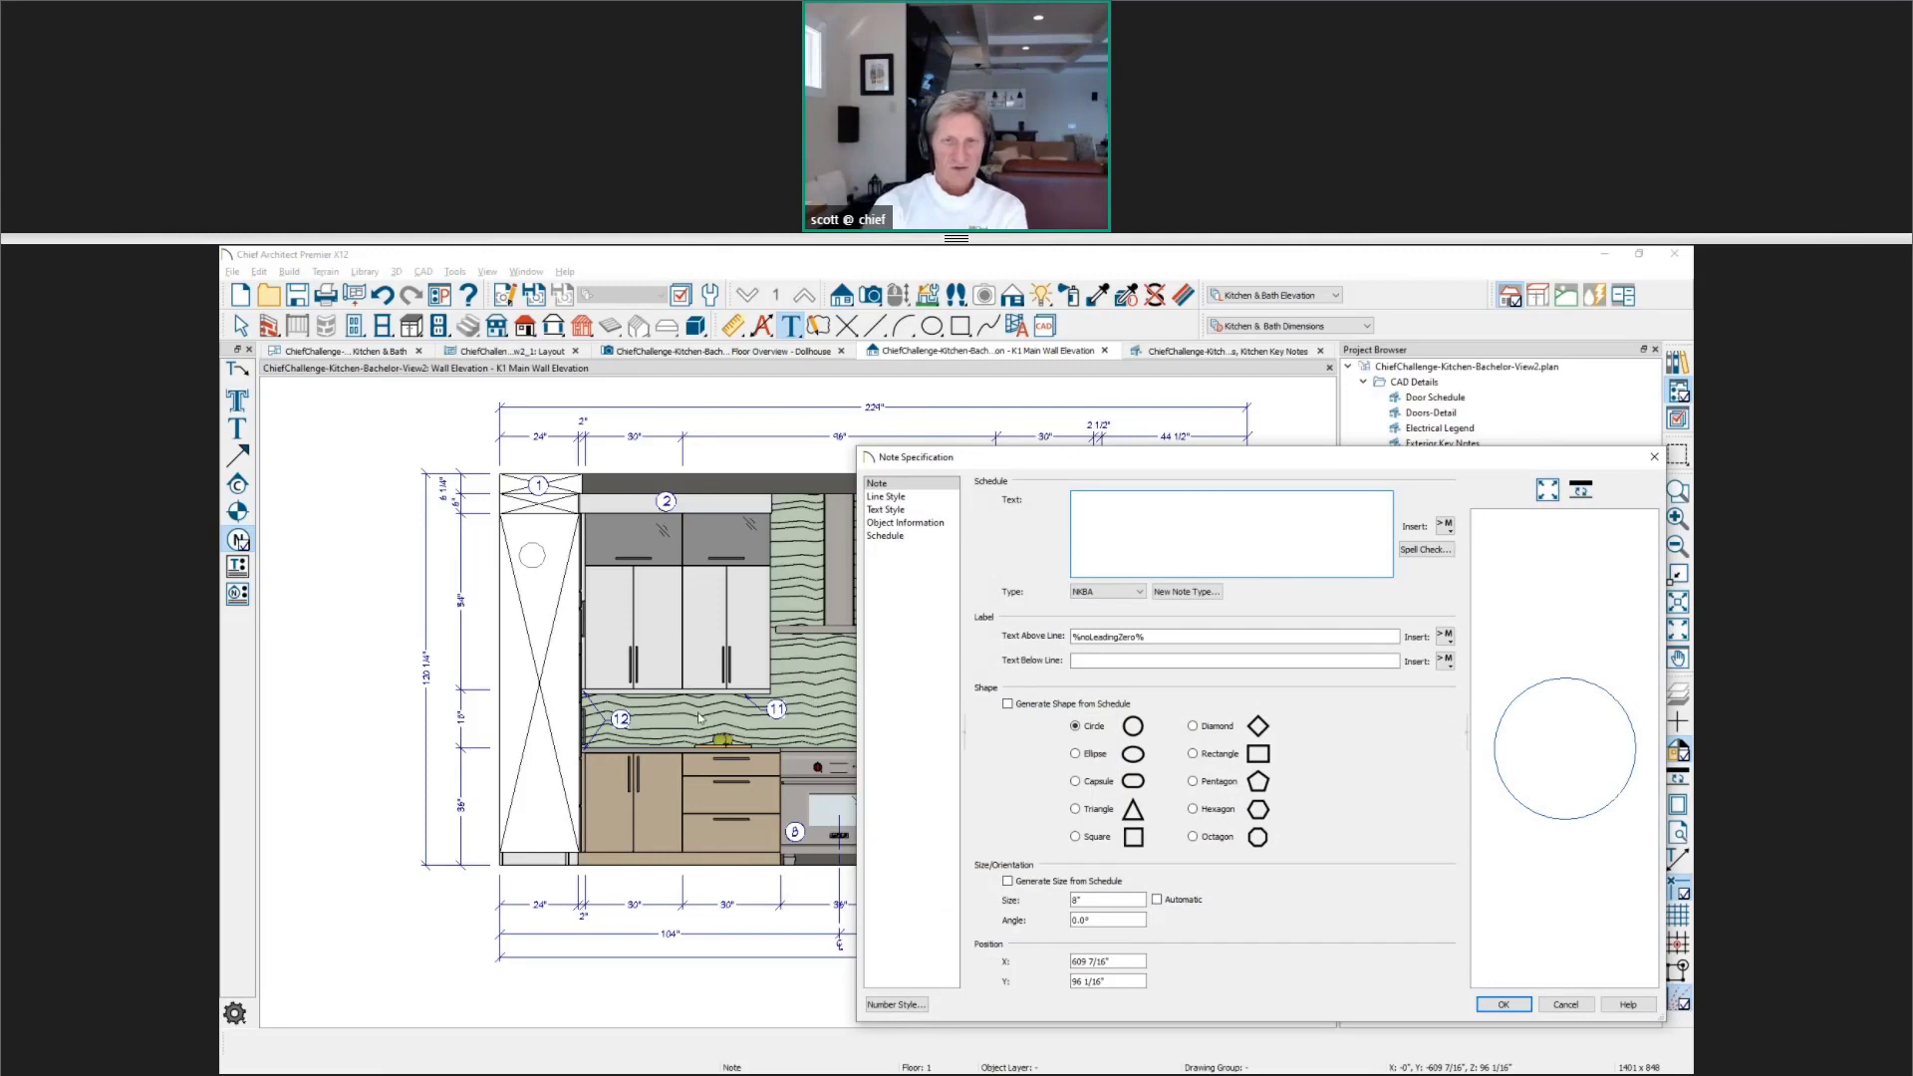
type("rea")
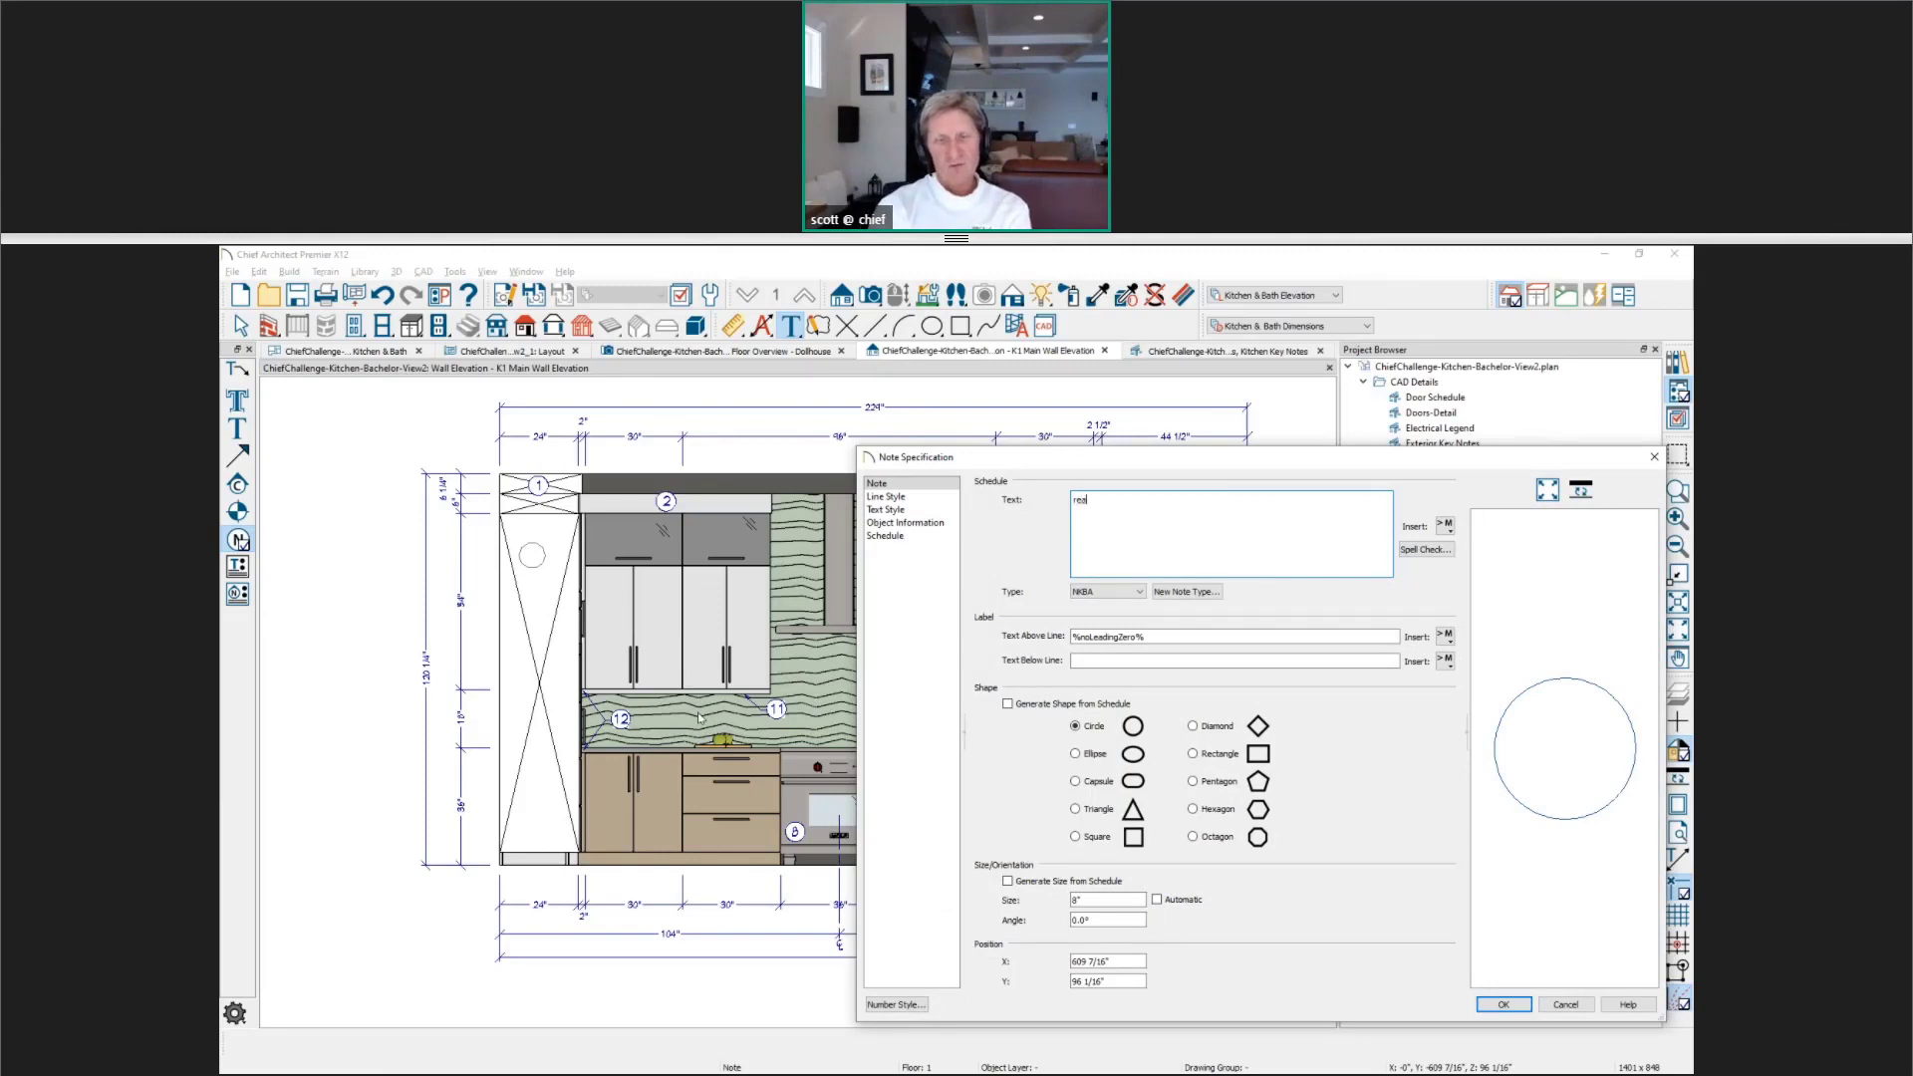
type("r of cabinet")
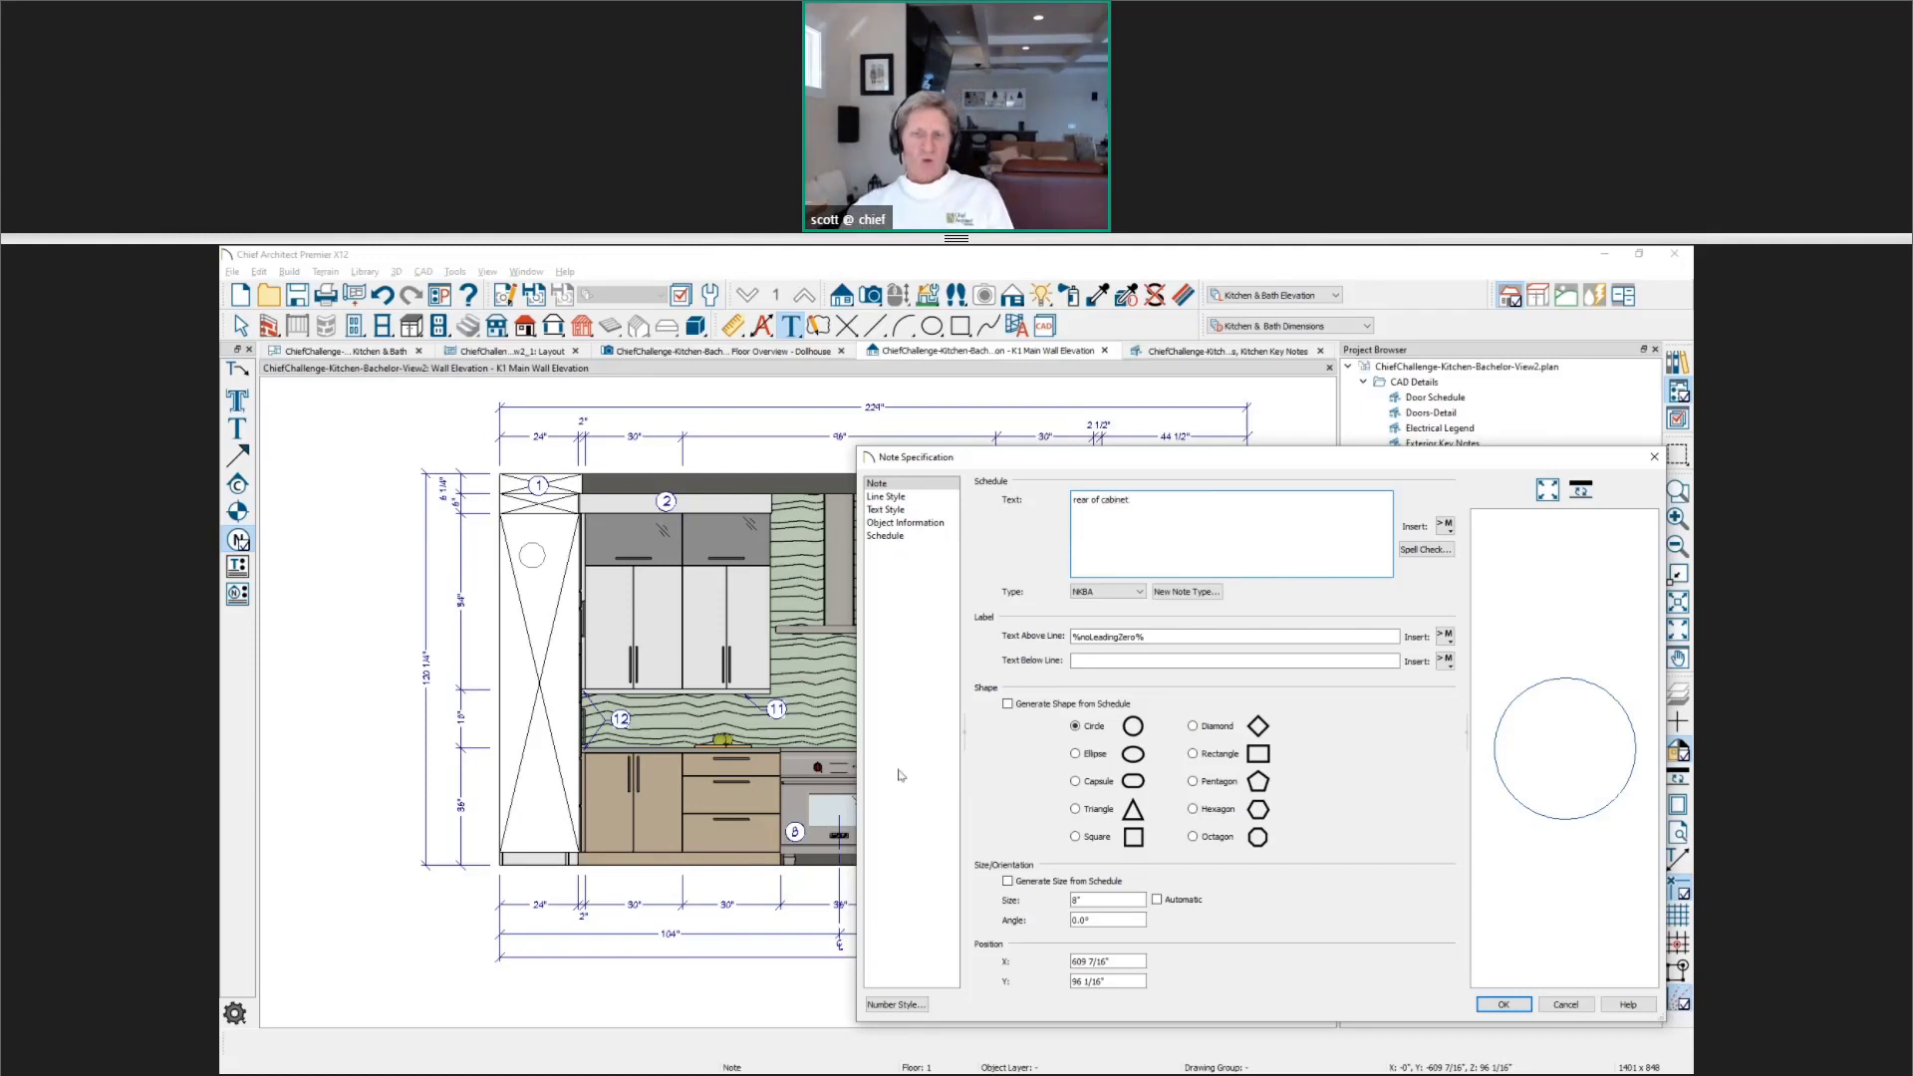
Step: Set the new note's type to Kitchen, accept it, and check the Kitchen Key Notes schedule
left_click(1118, 592)
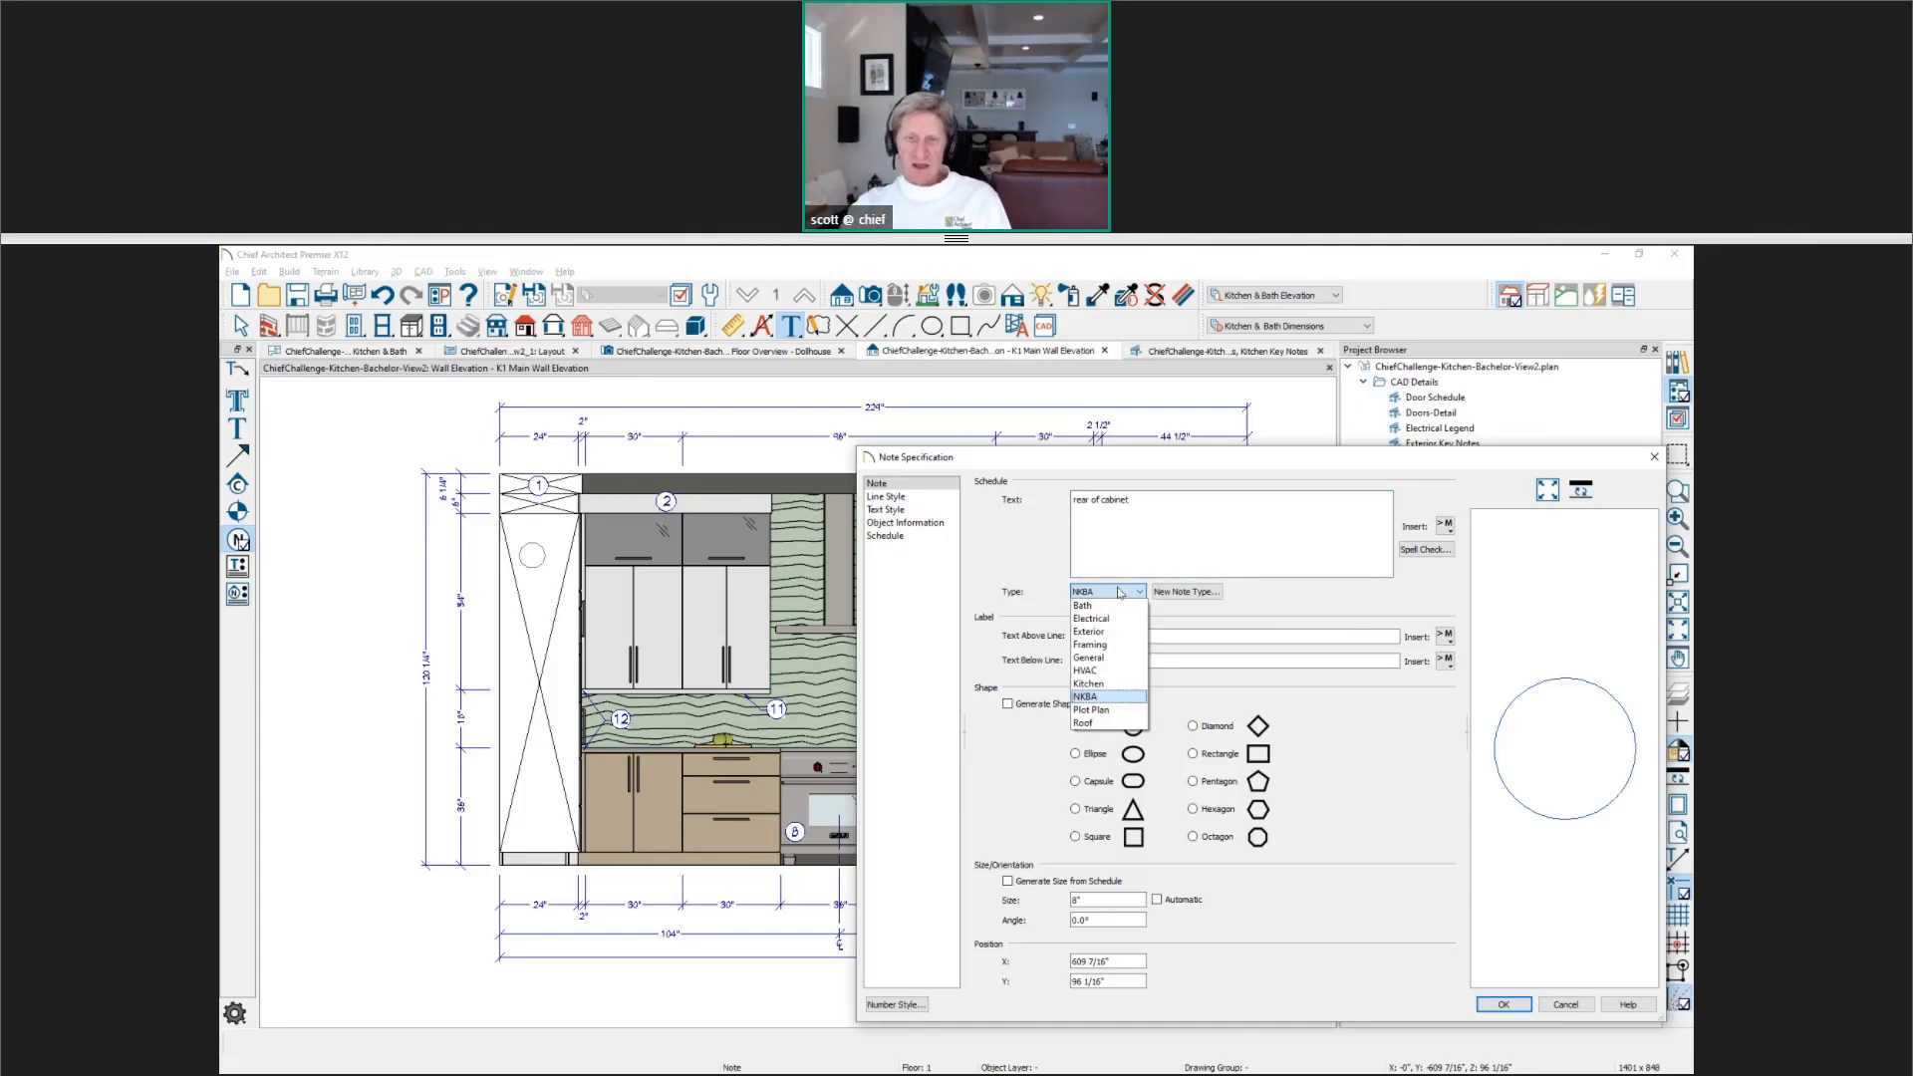
left_click(1102, 685)
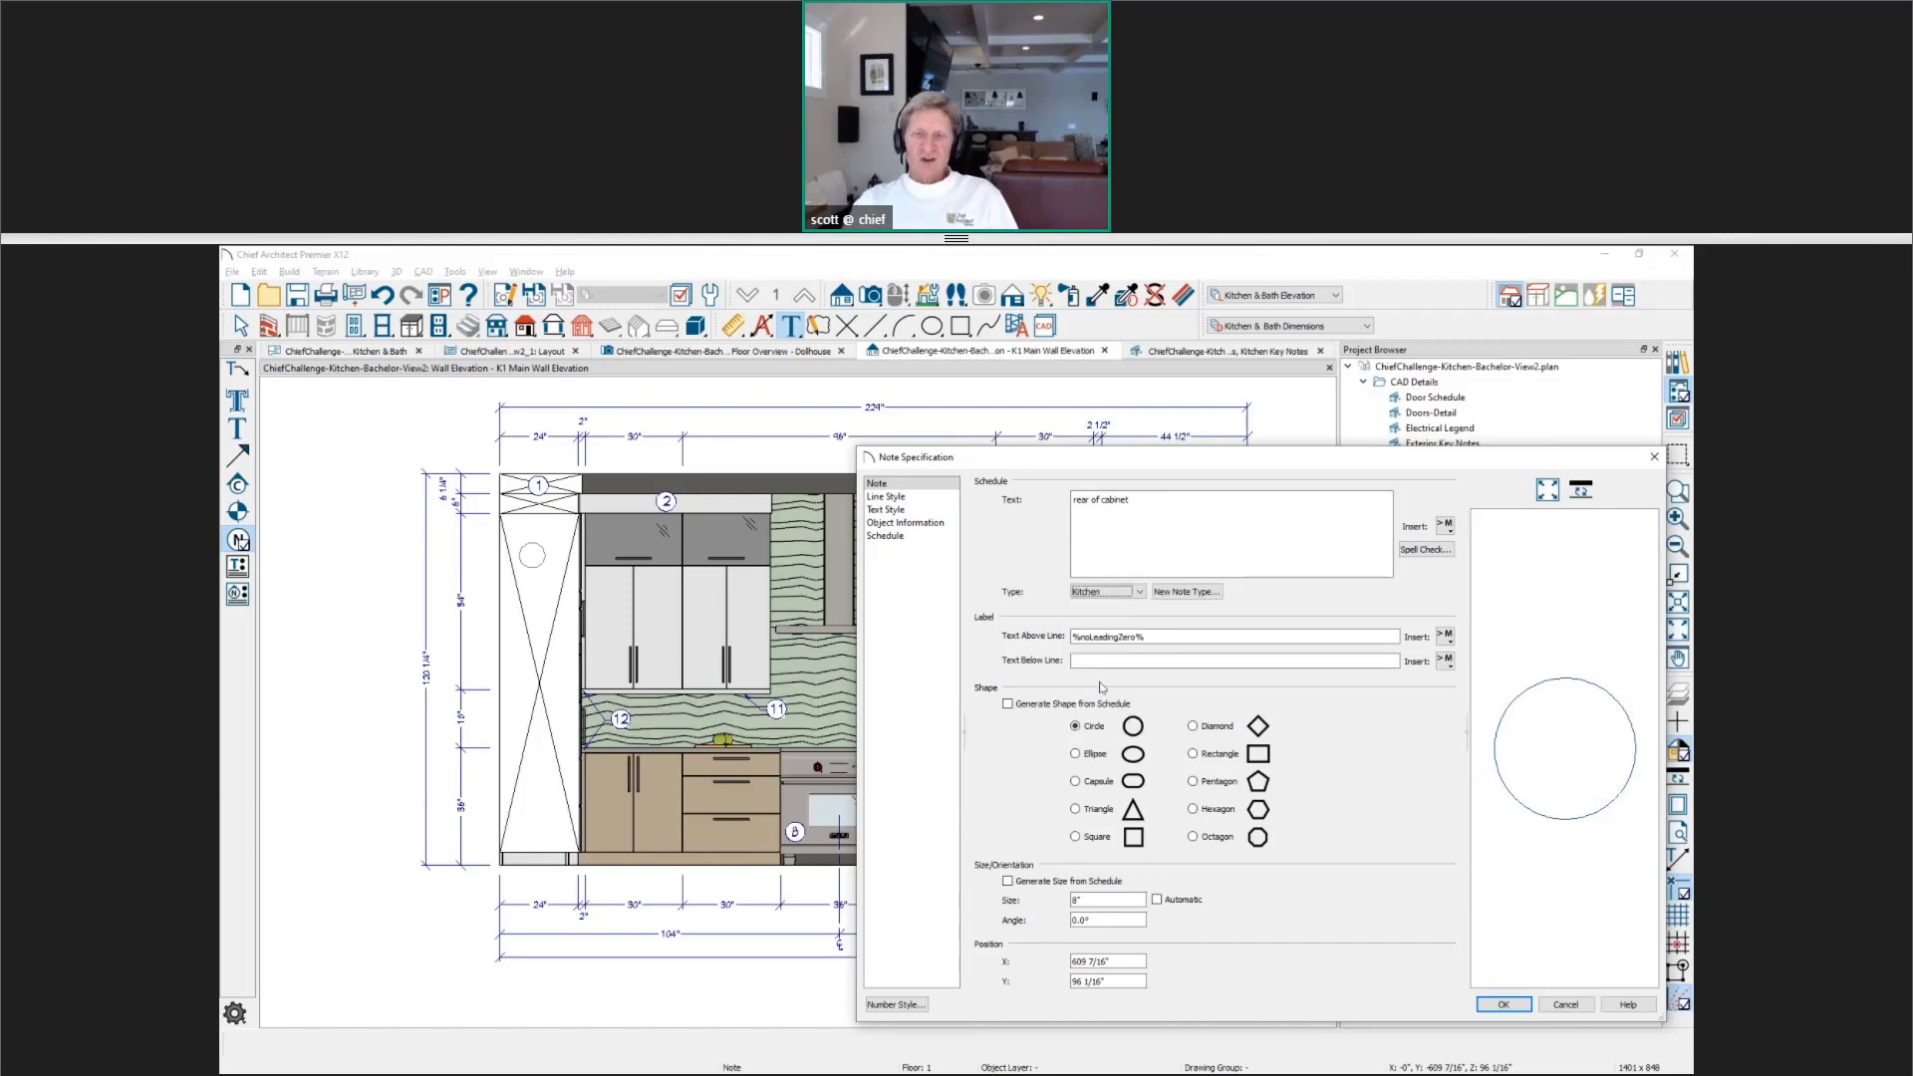
left_click(1141, 594)
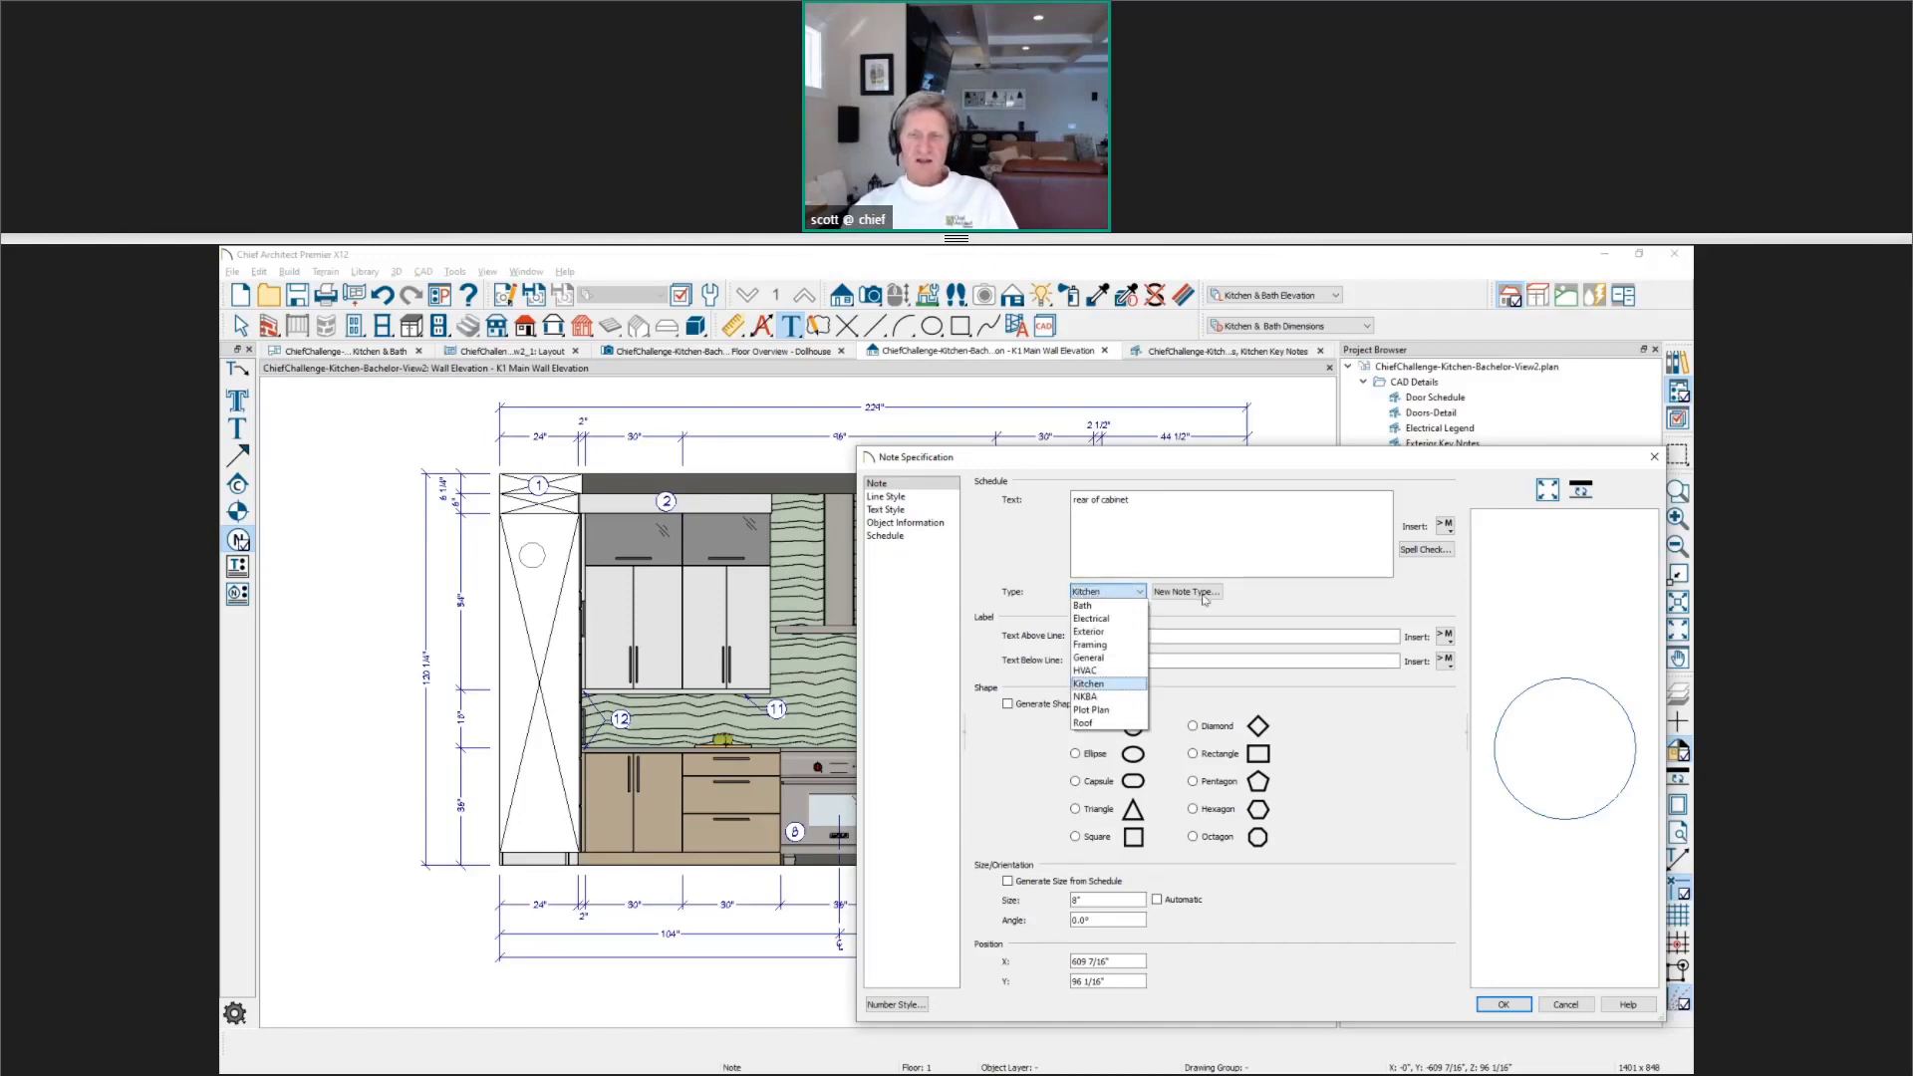
left_click(1123, 598)
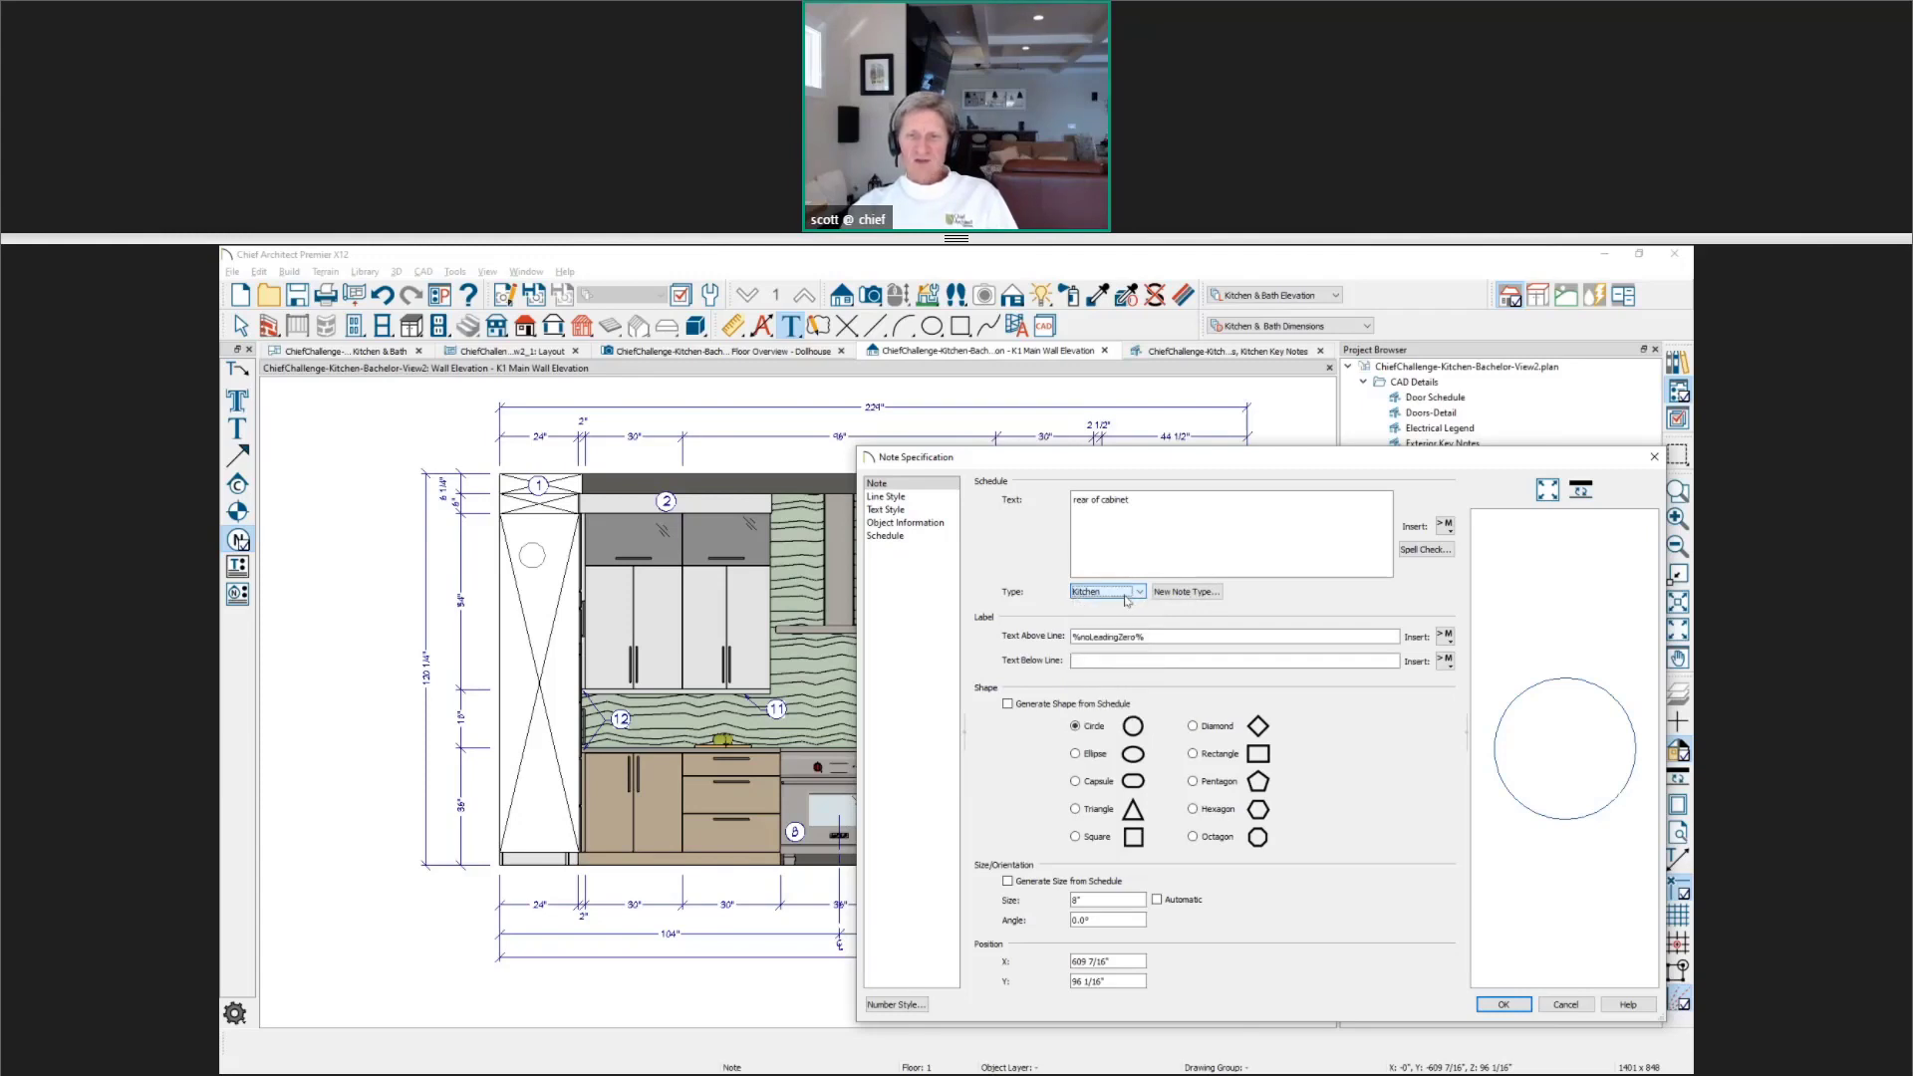
left_click(1146, 505)
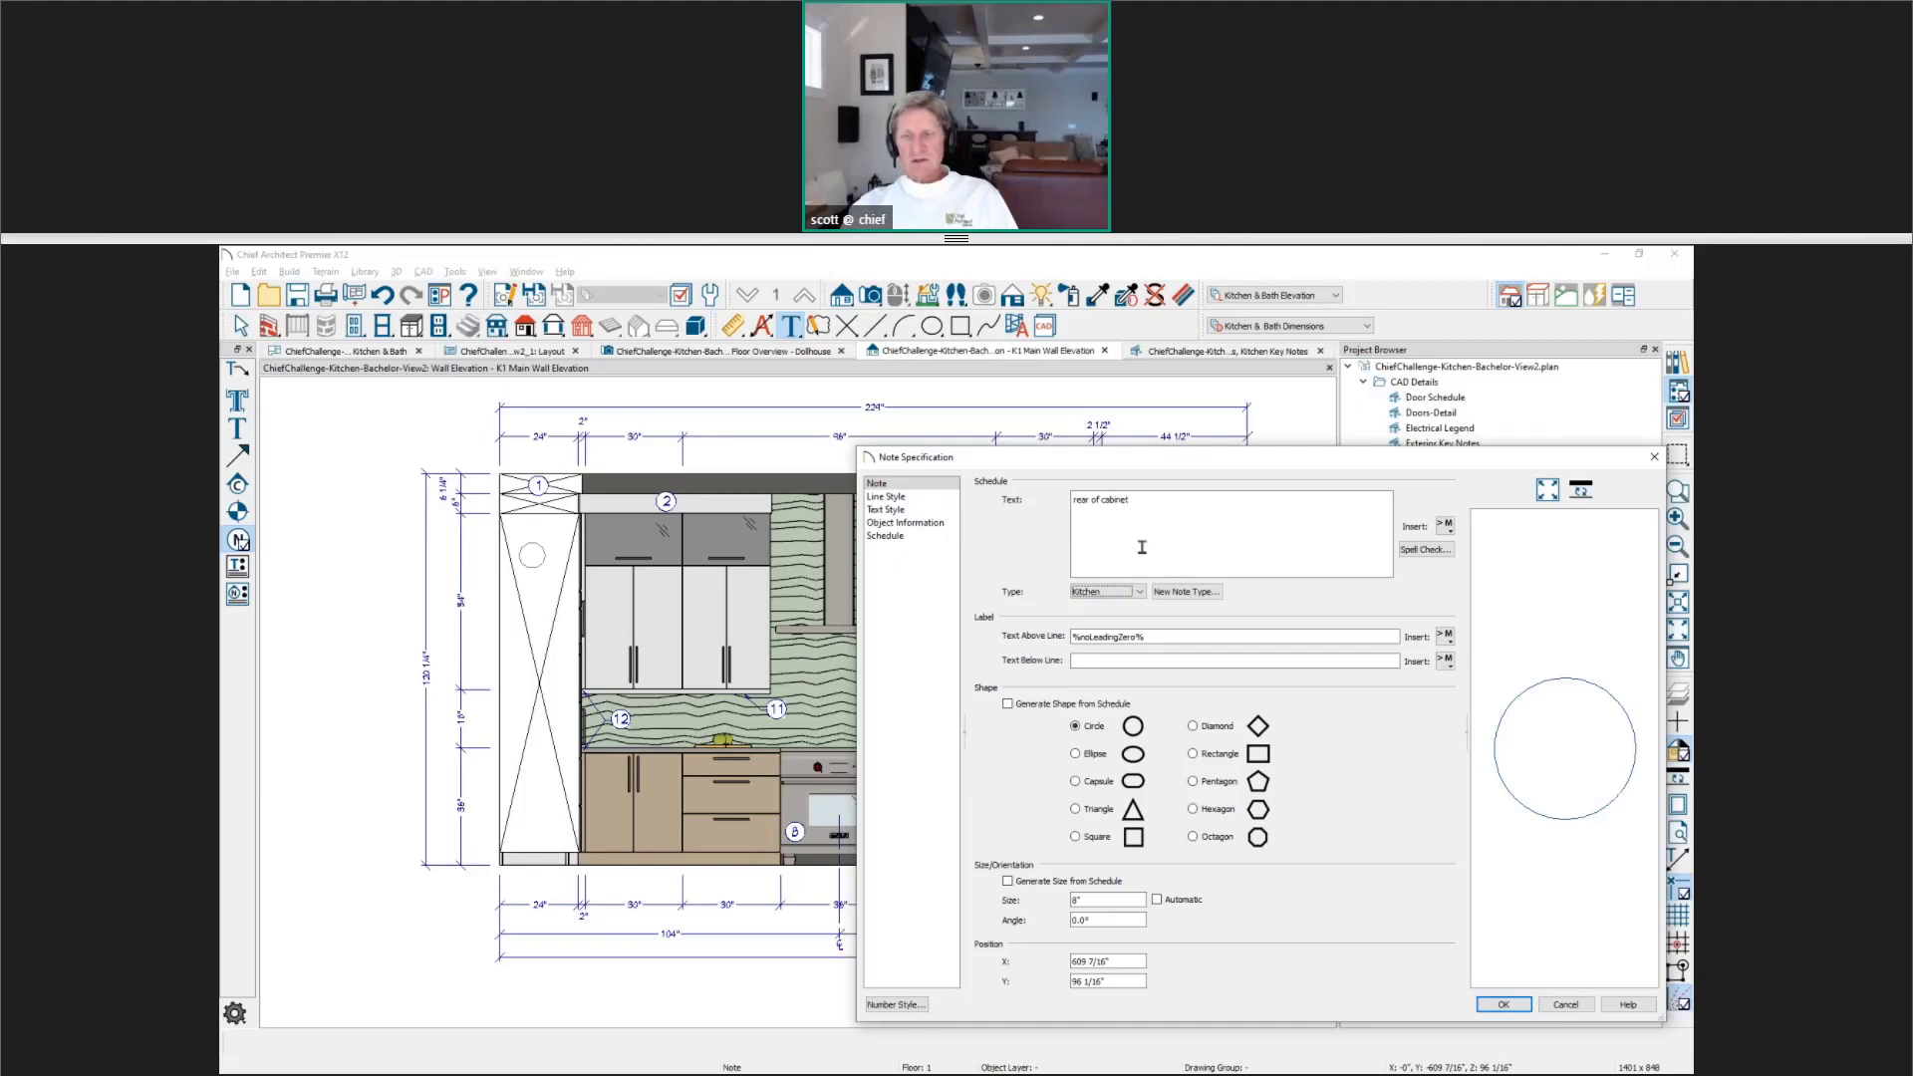
left_click(1504, 1005)
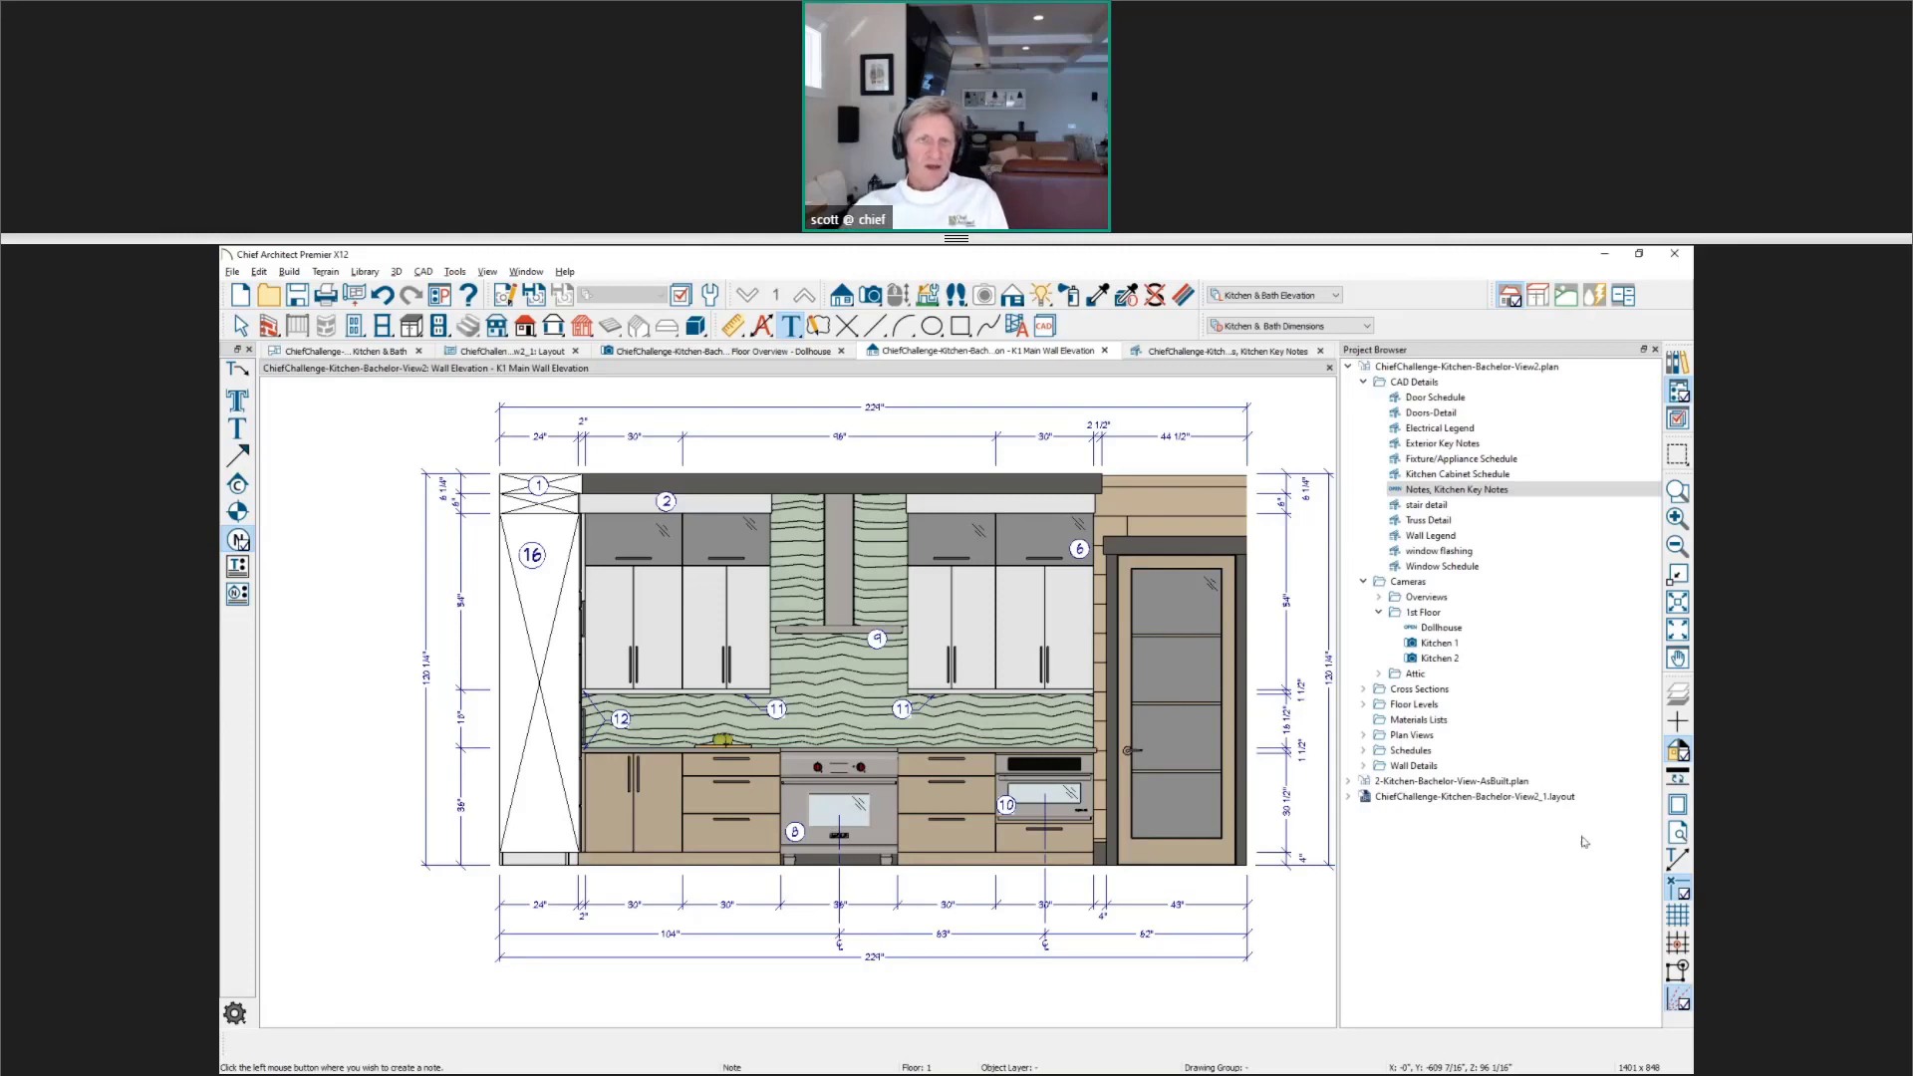
left_click(1279, 354)
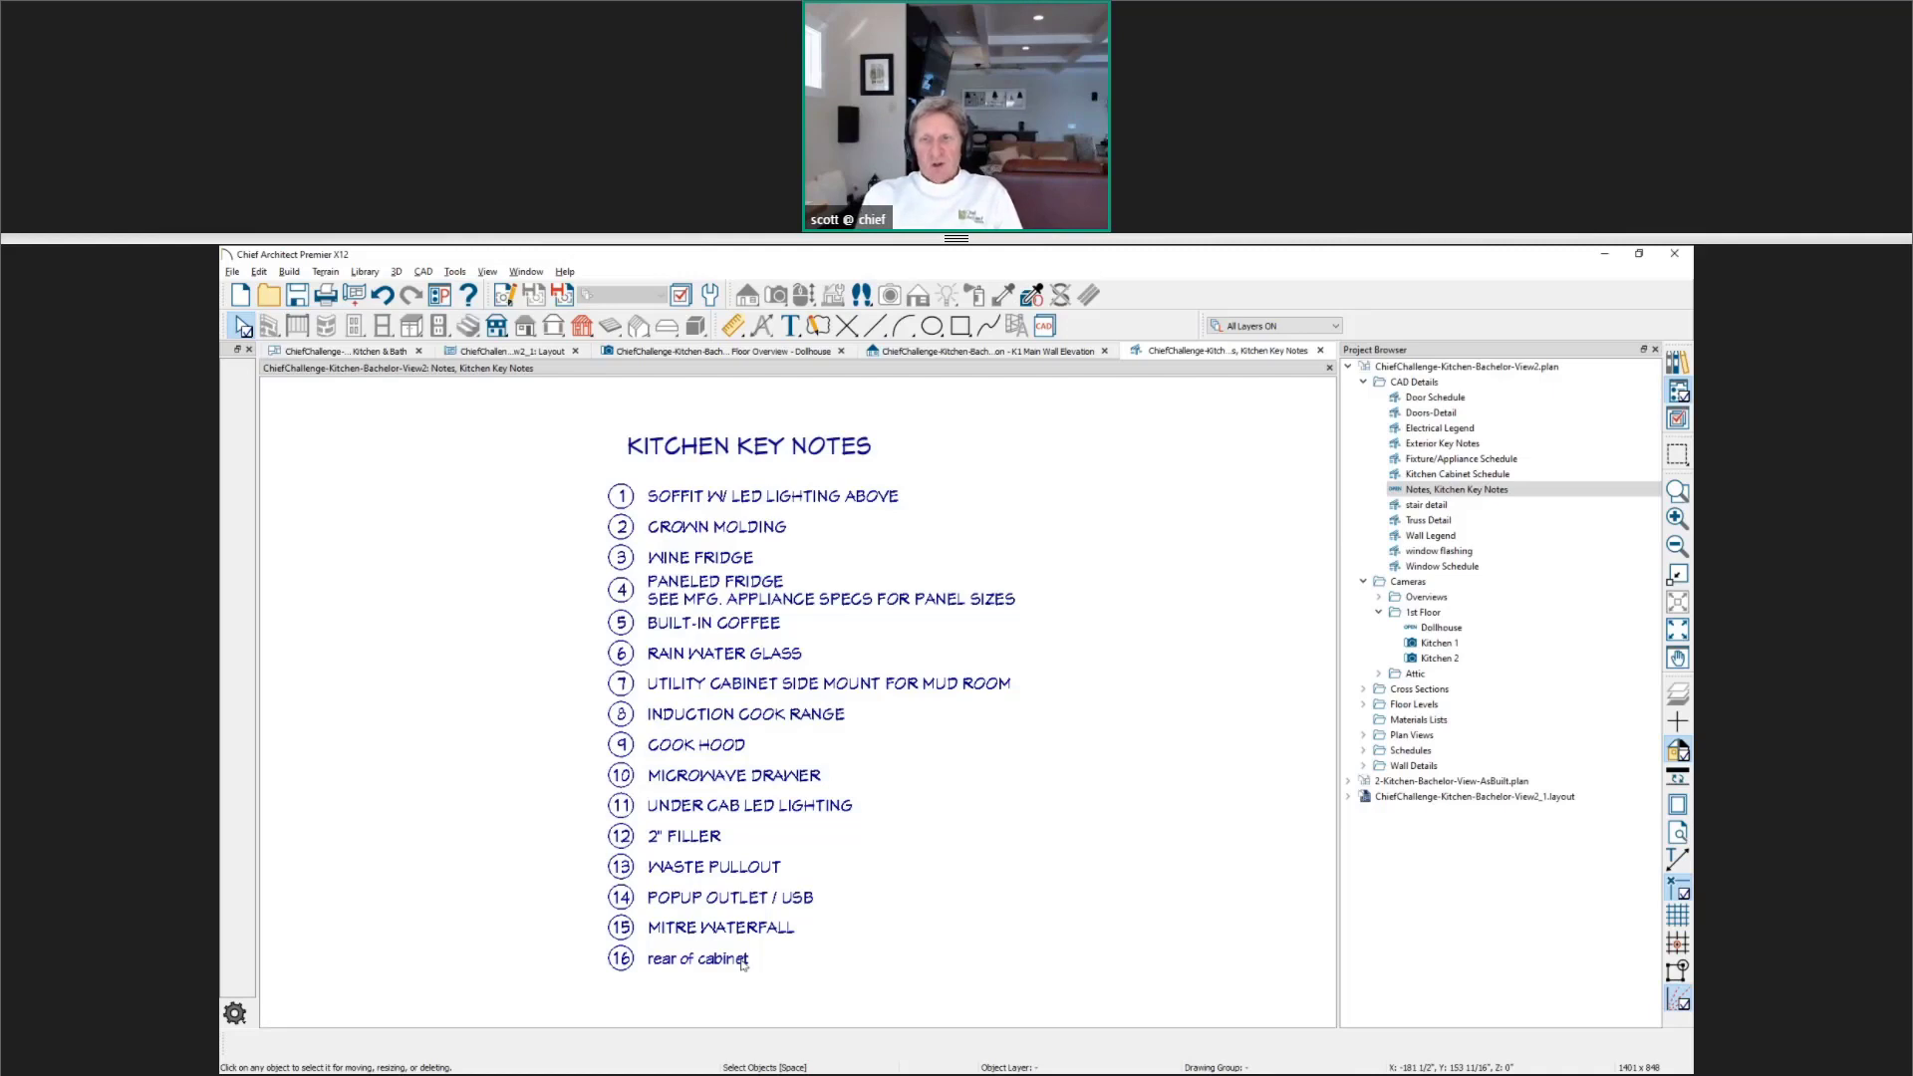
Step: Create a new CAD detail named "key notes" in the kitchen plan
right_click(1431, 384)
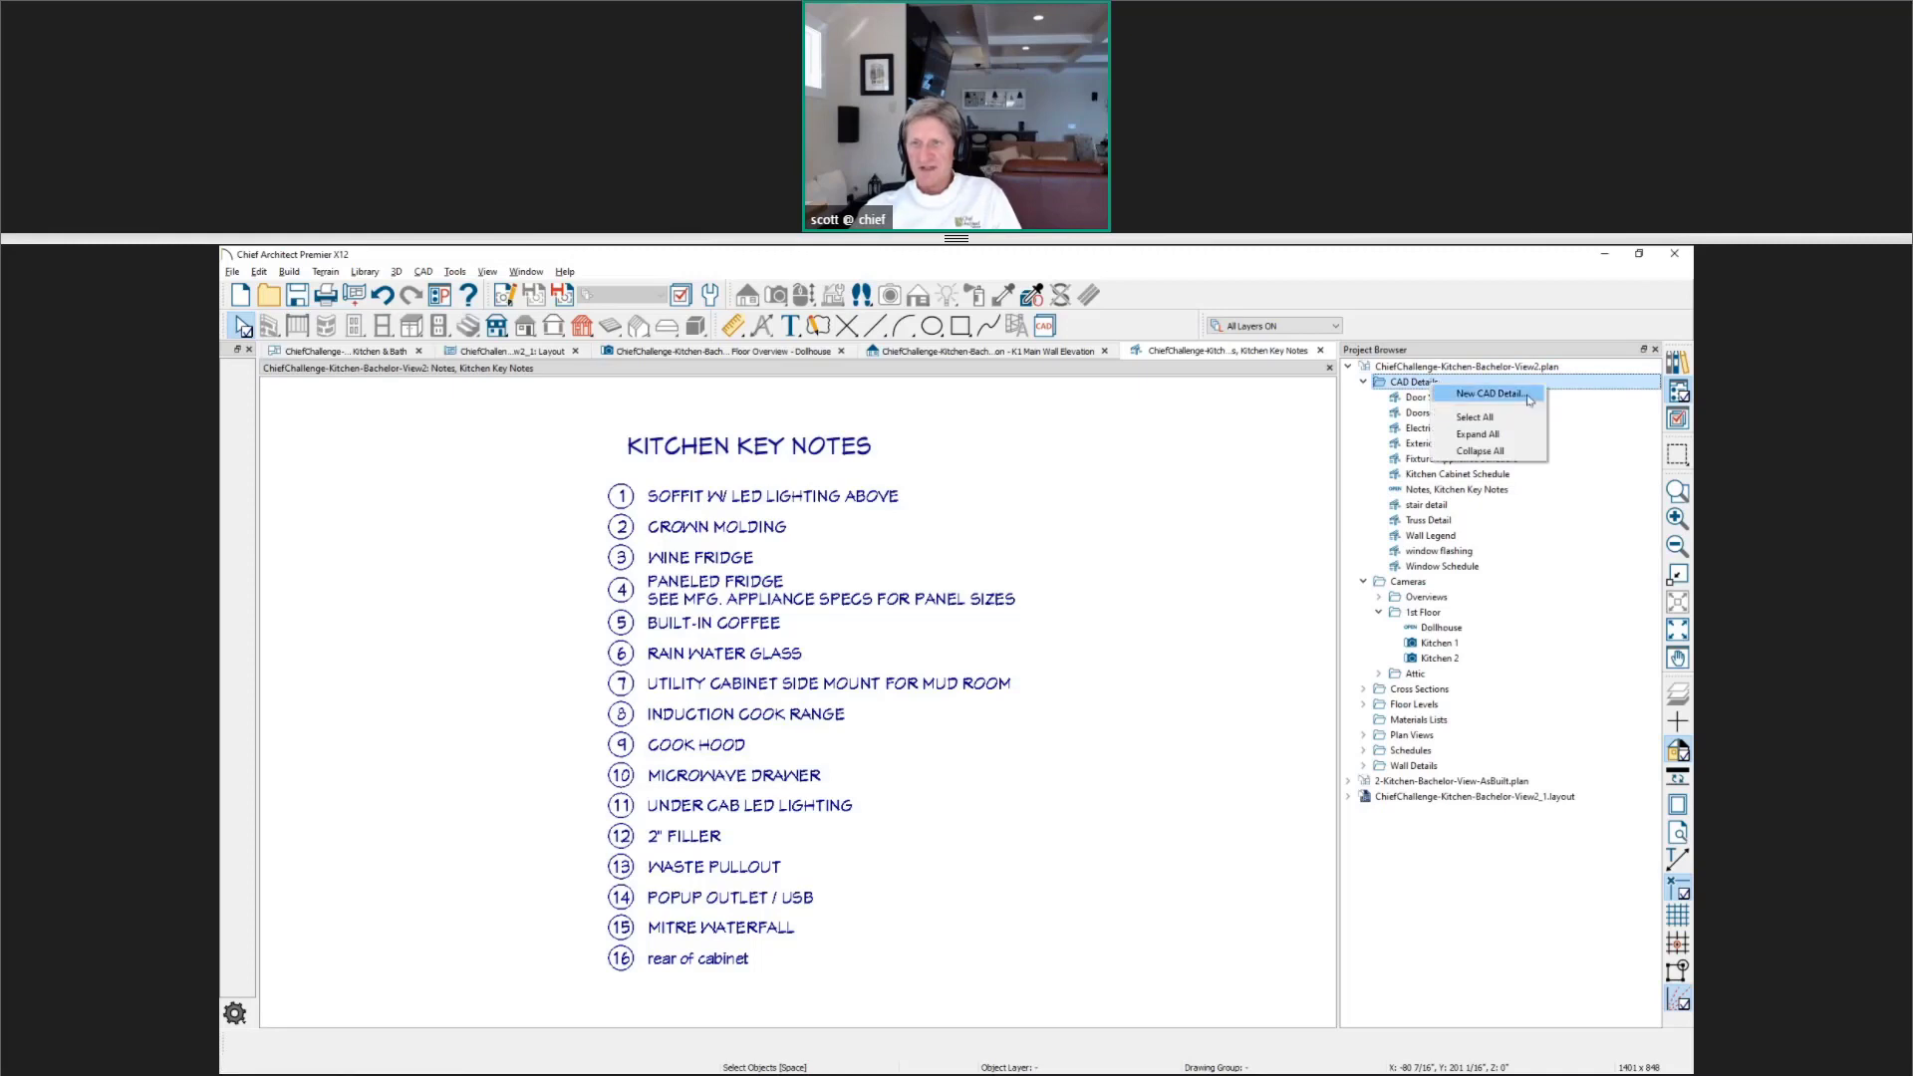
left_click(1529, 399)
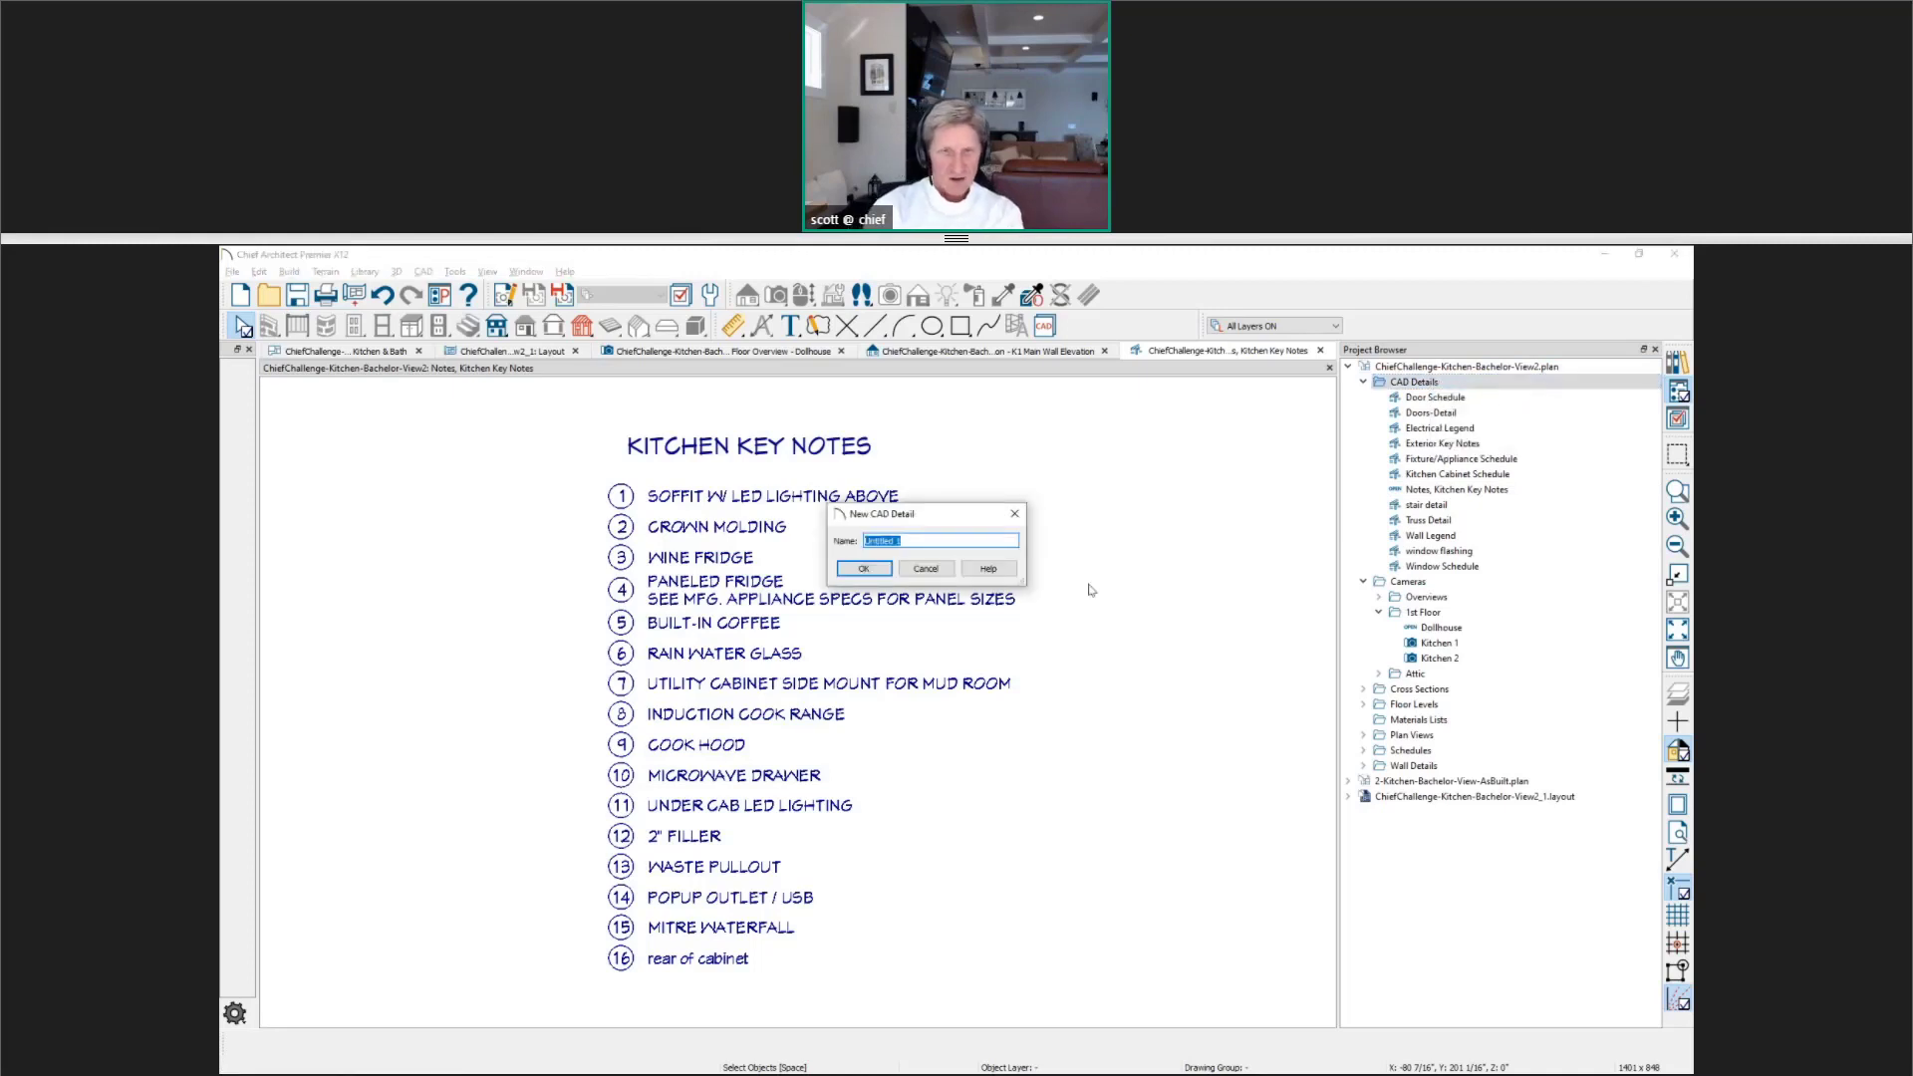
type("key notes")
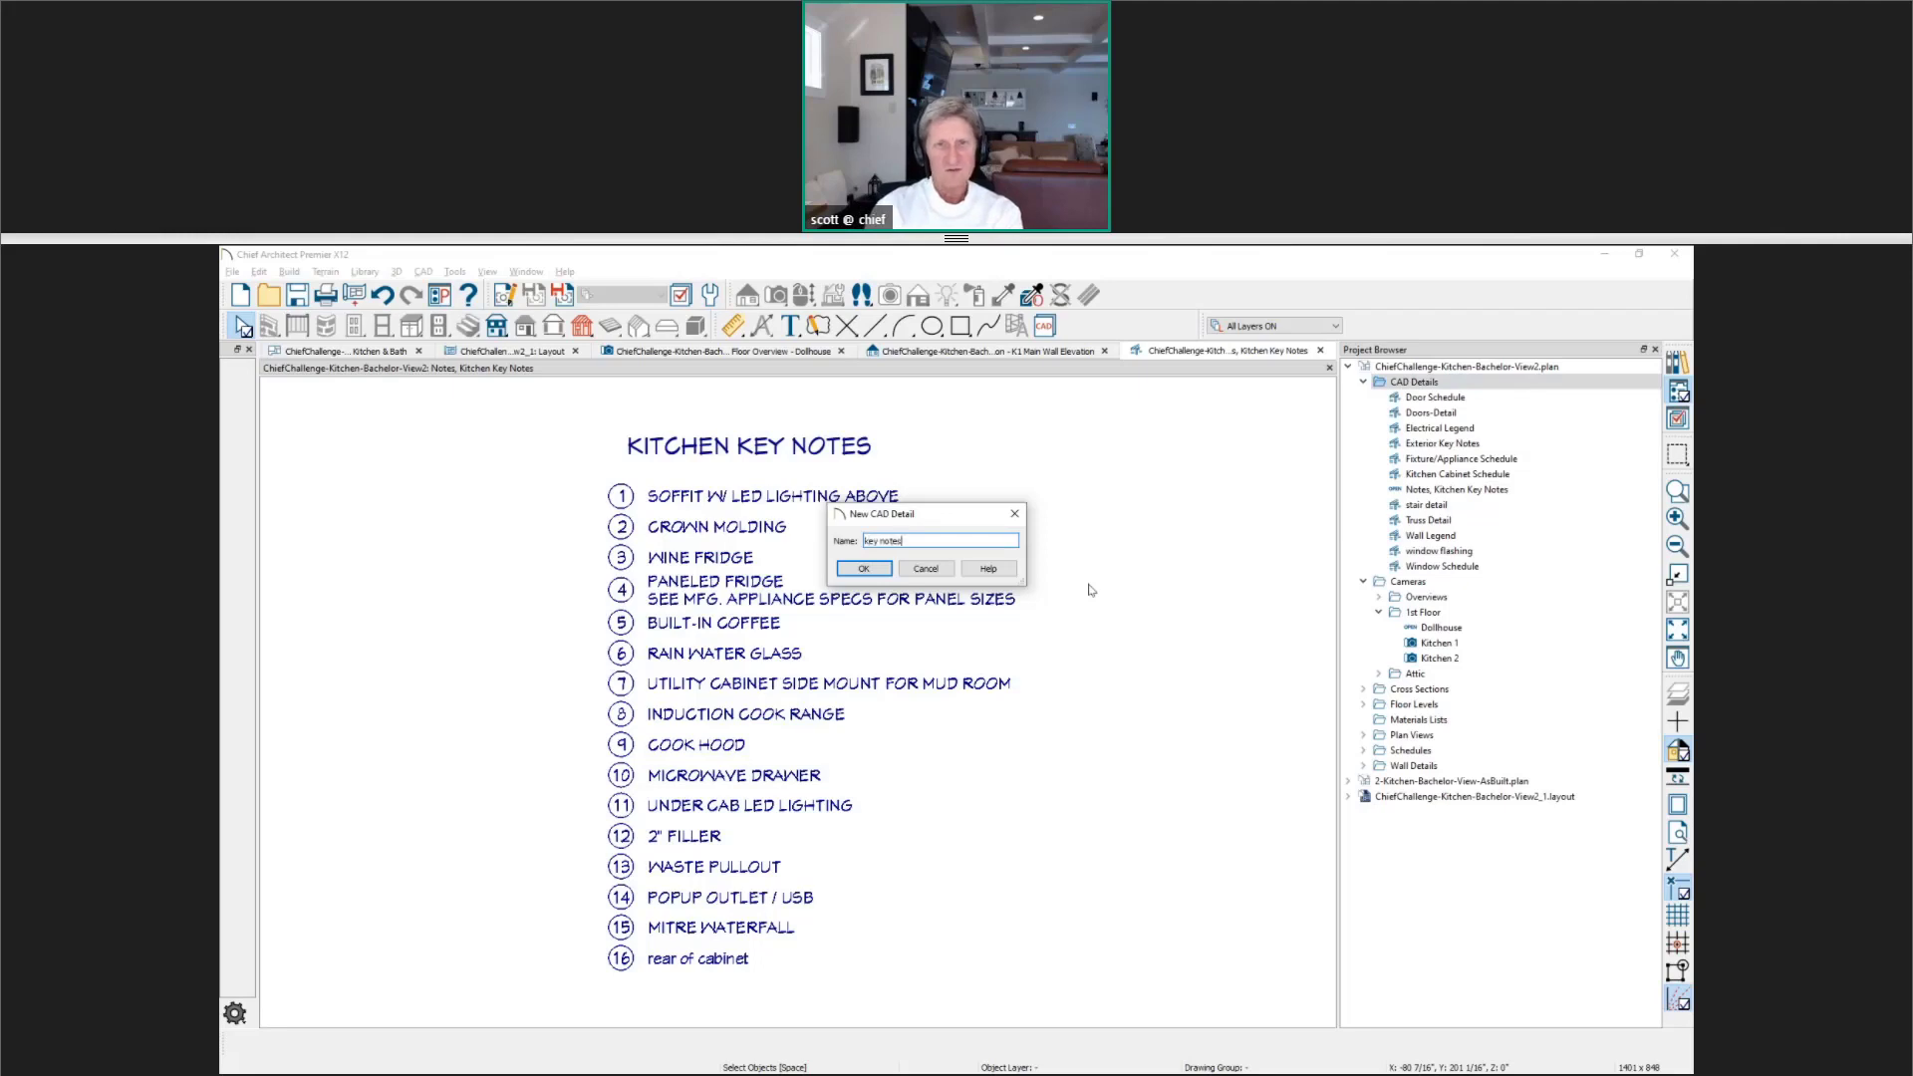
key("Return")
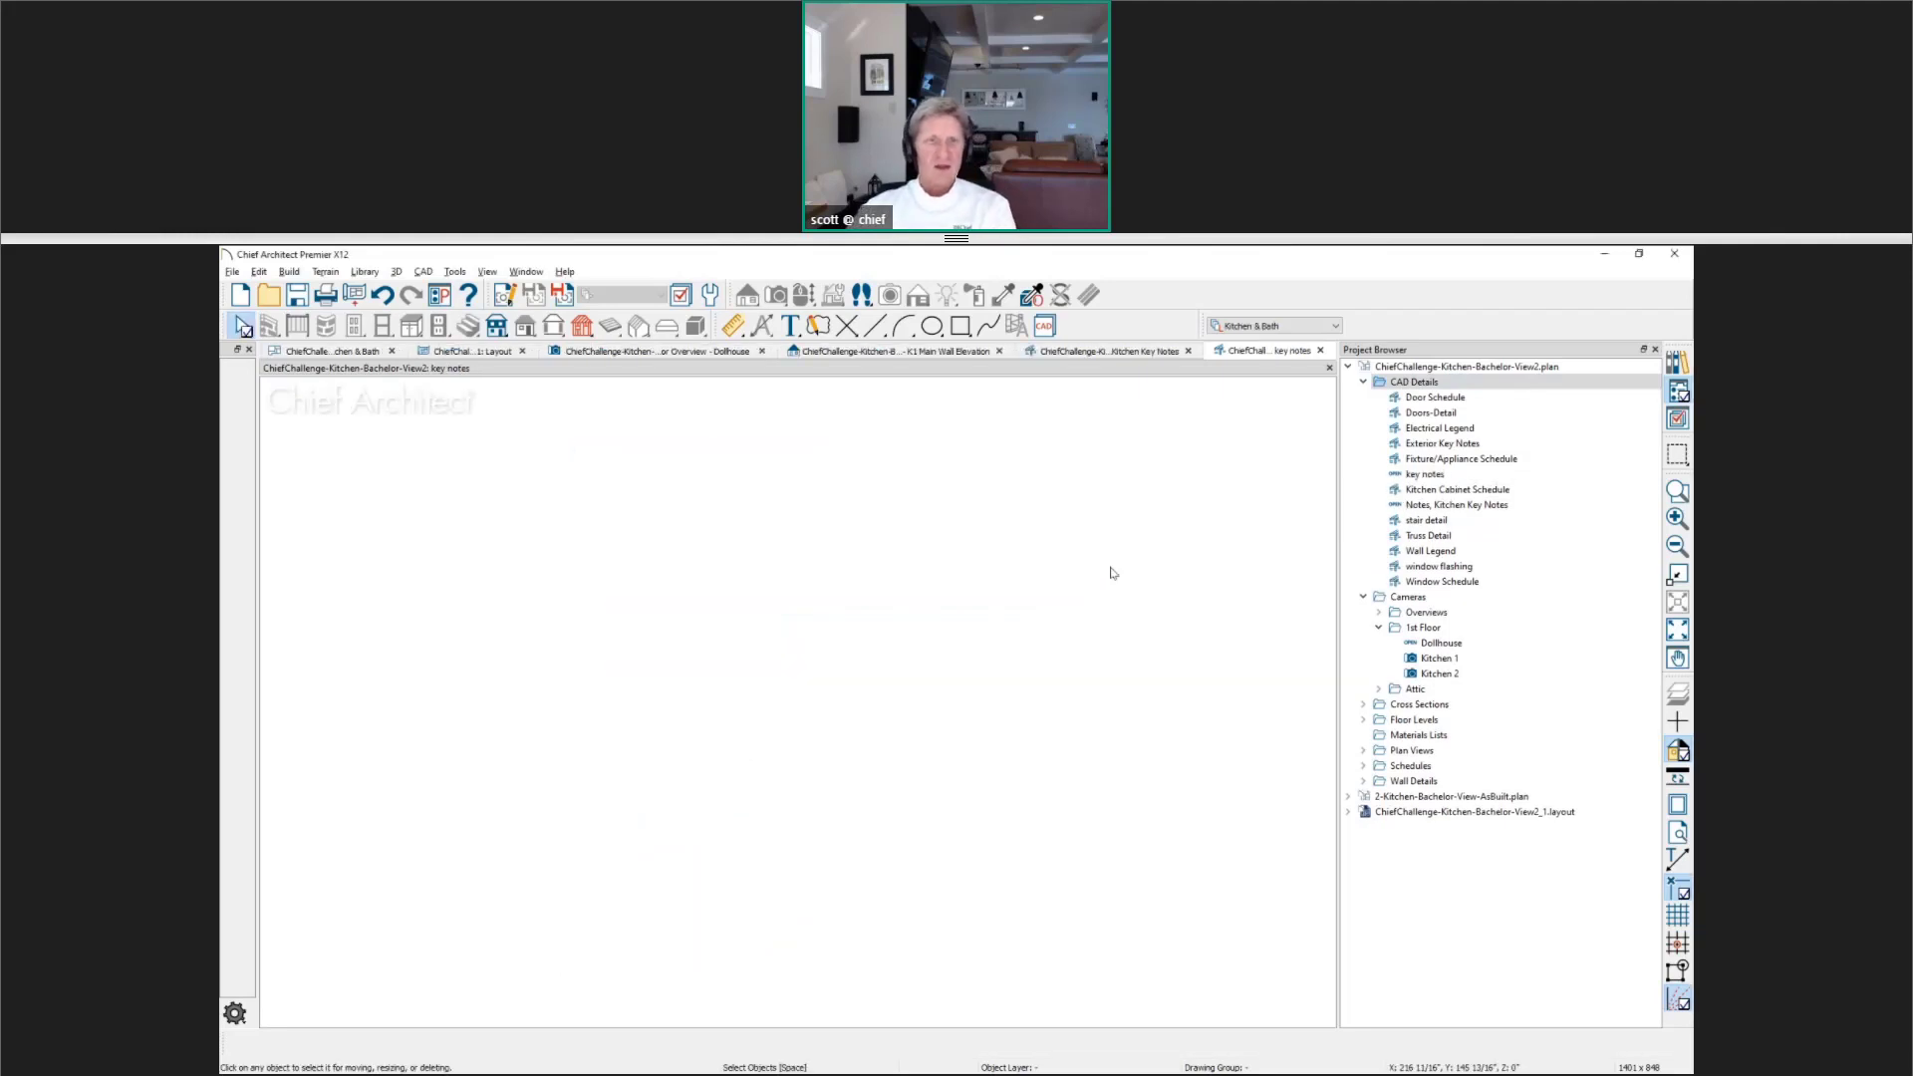
Step: Place a new note schedule in the upper middle of the empty key notes CAD detail
left_click(453, 271)
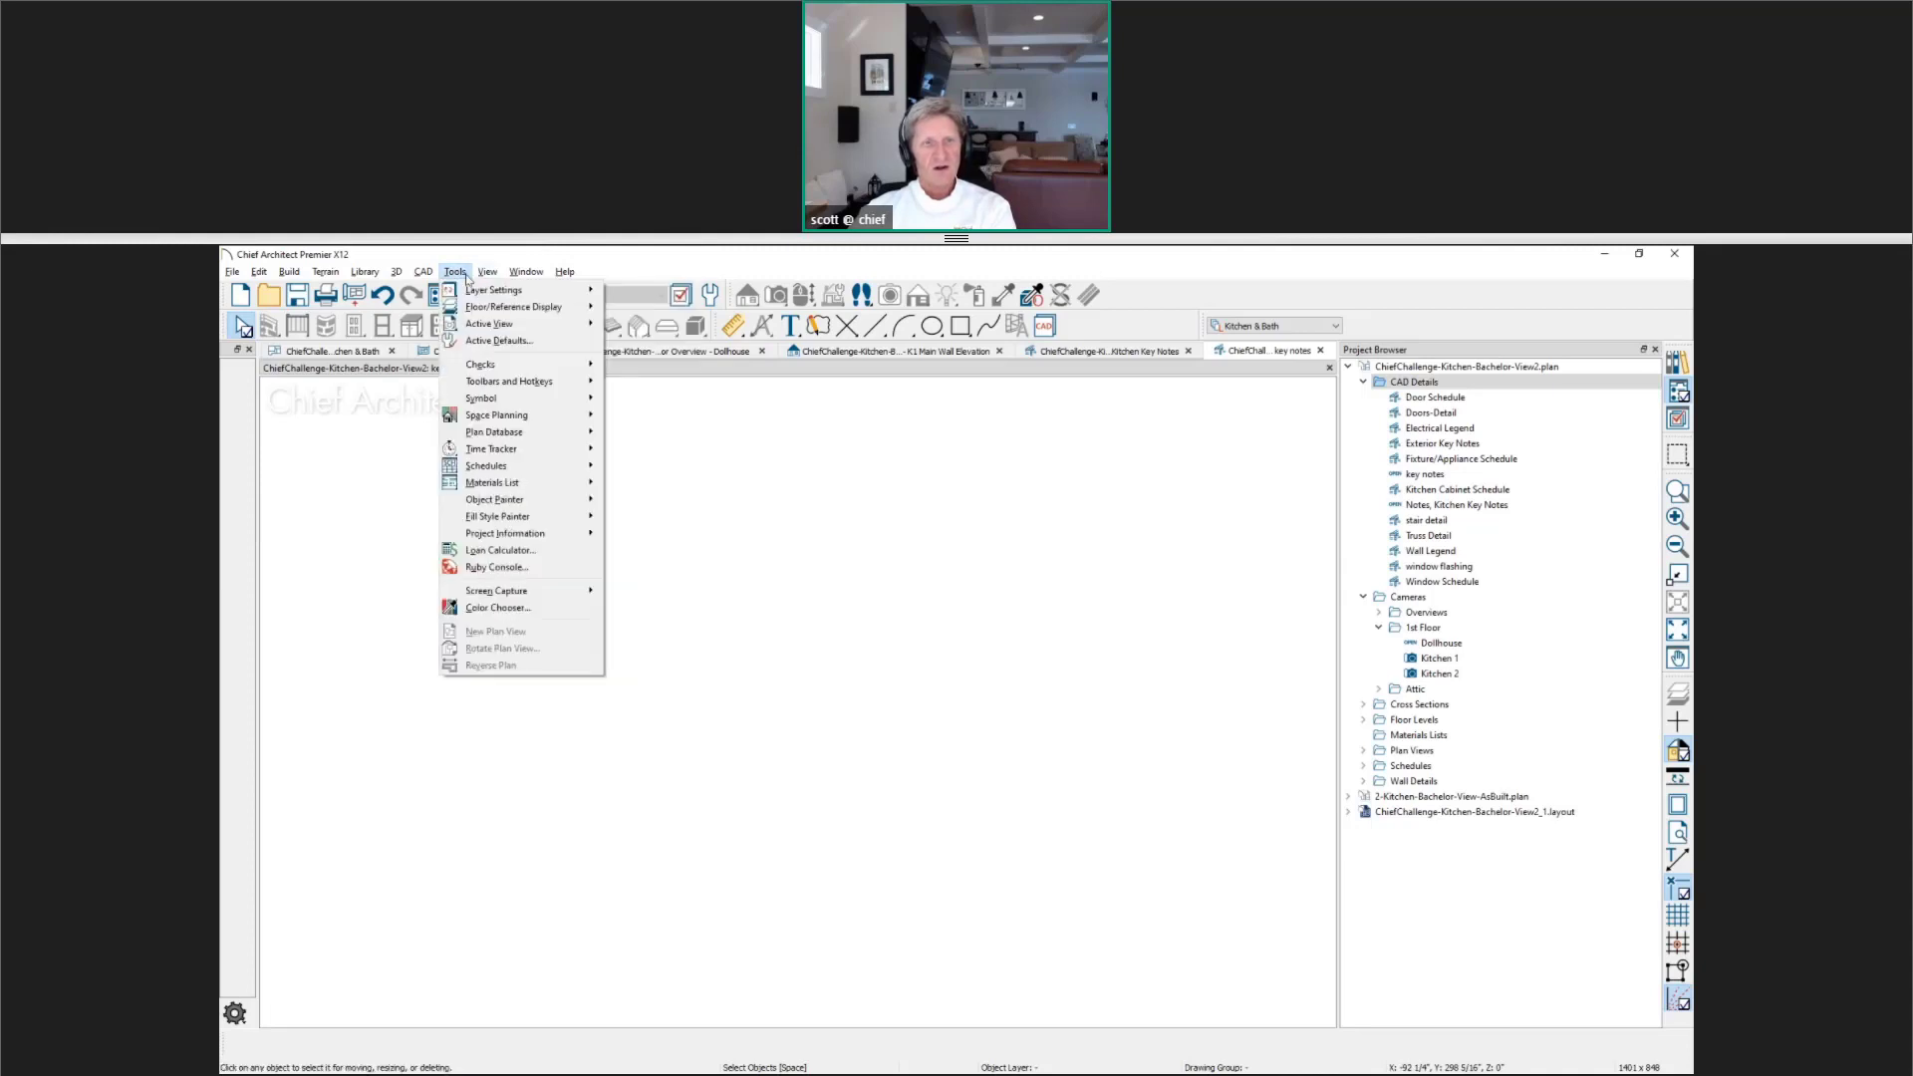
mouse_move(535, 467)
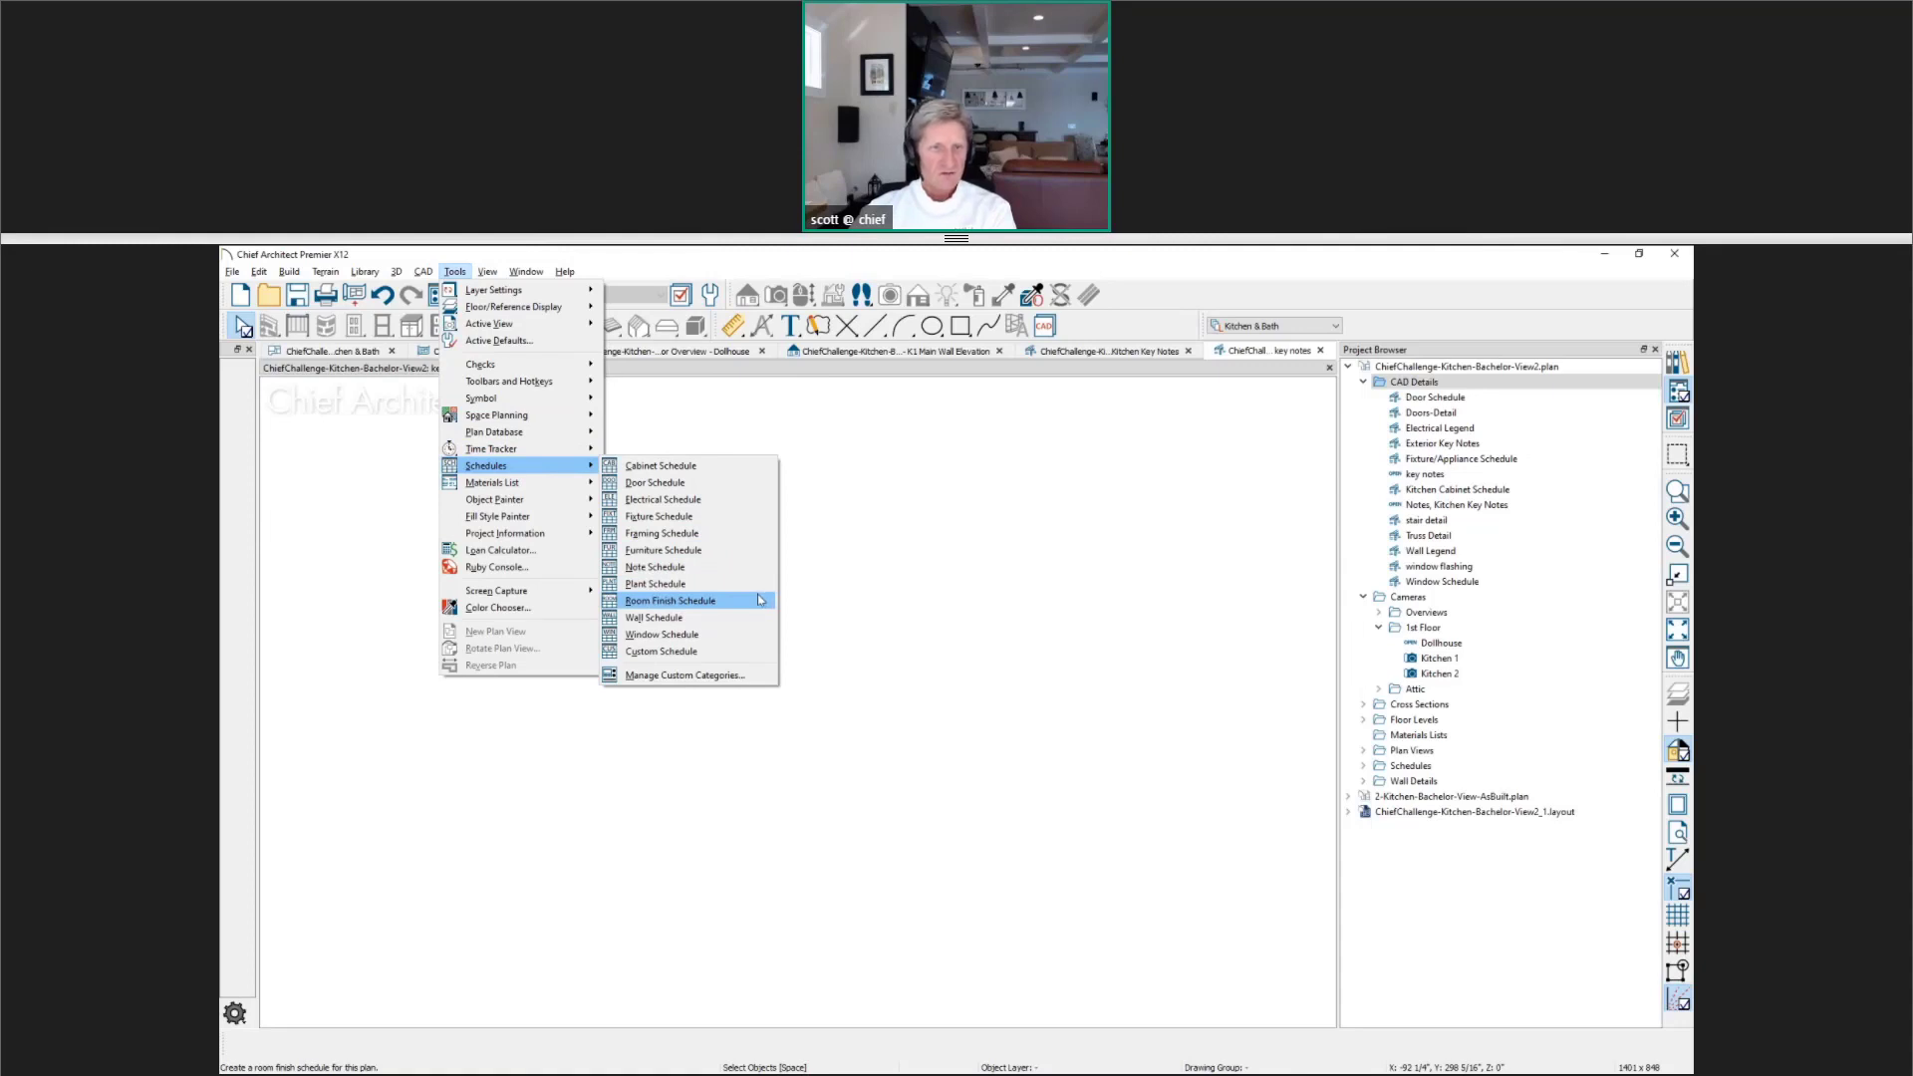
left_click(727, 570)
left_click(809, 573)
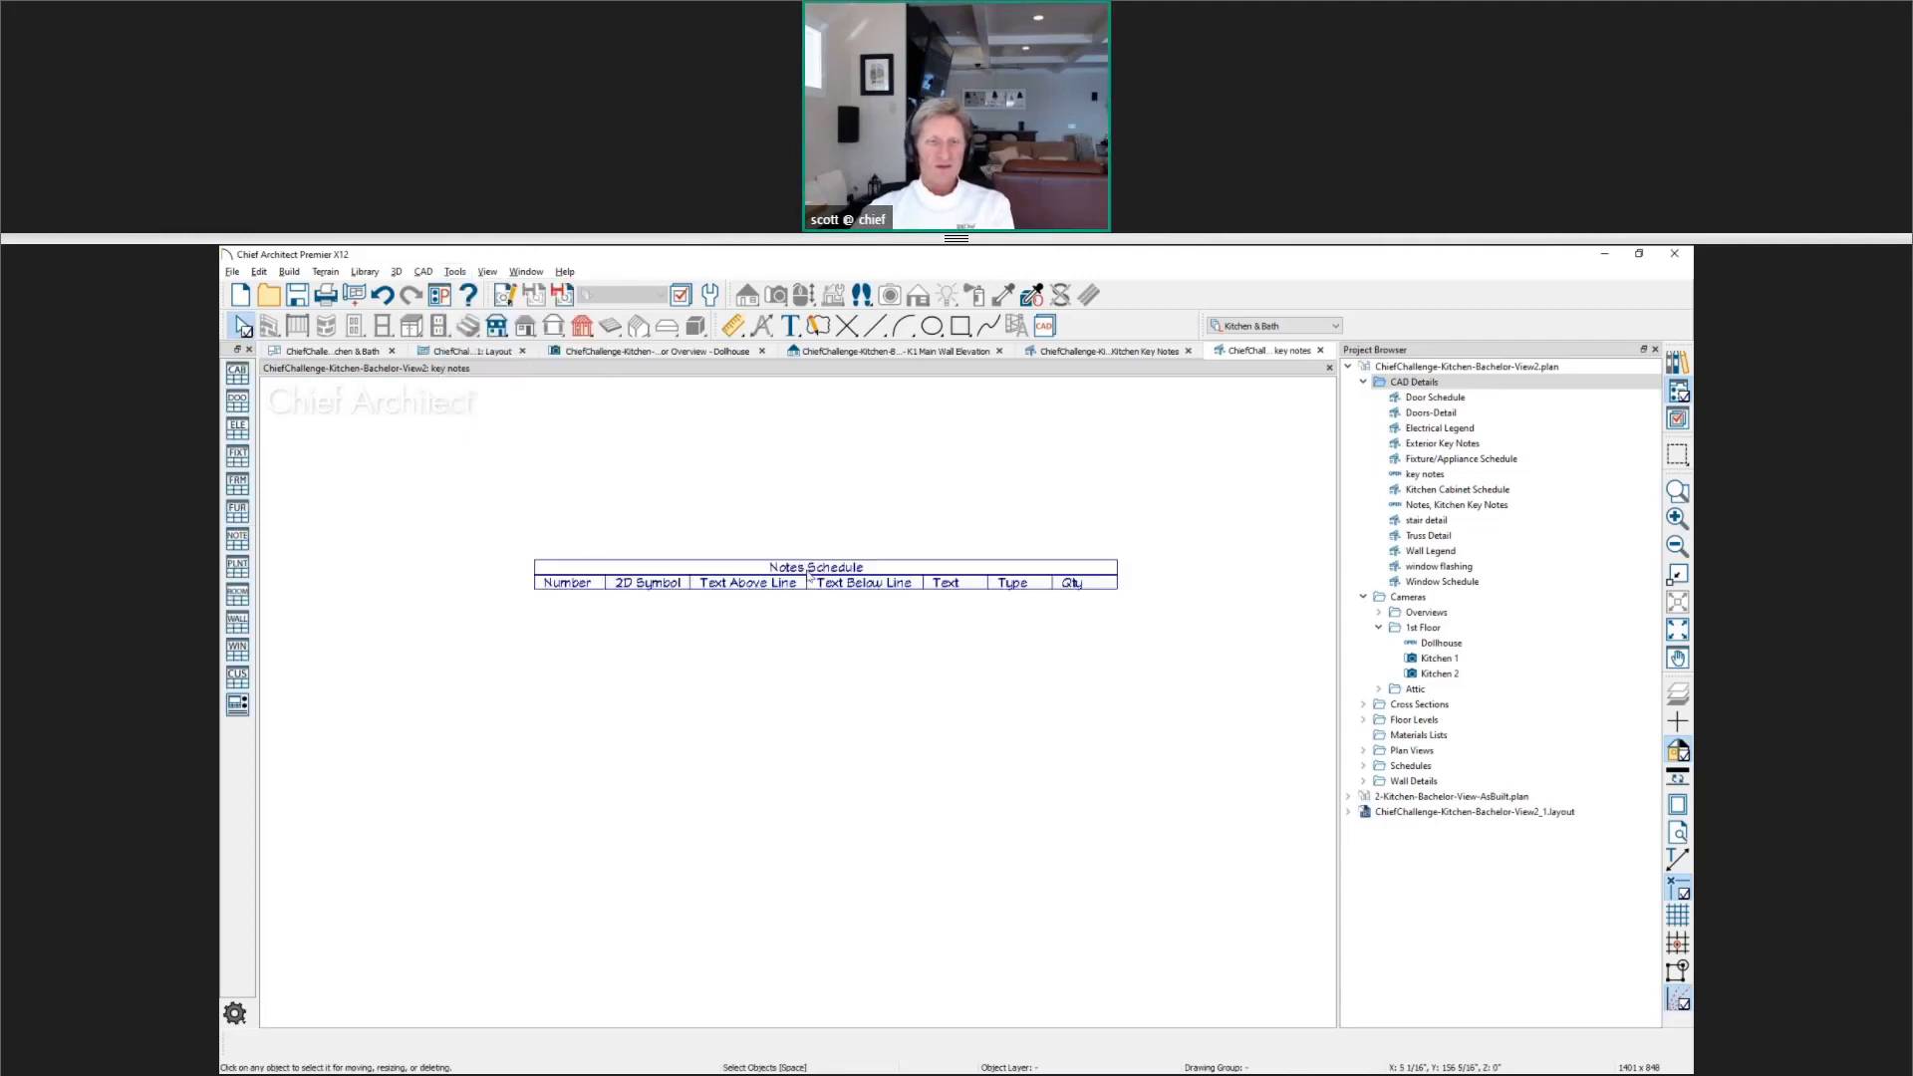
scroll(836, 672, "up", 1)
middle_click_drag(833, 670, 814, 676)
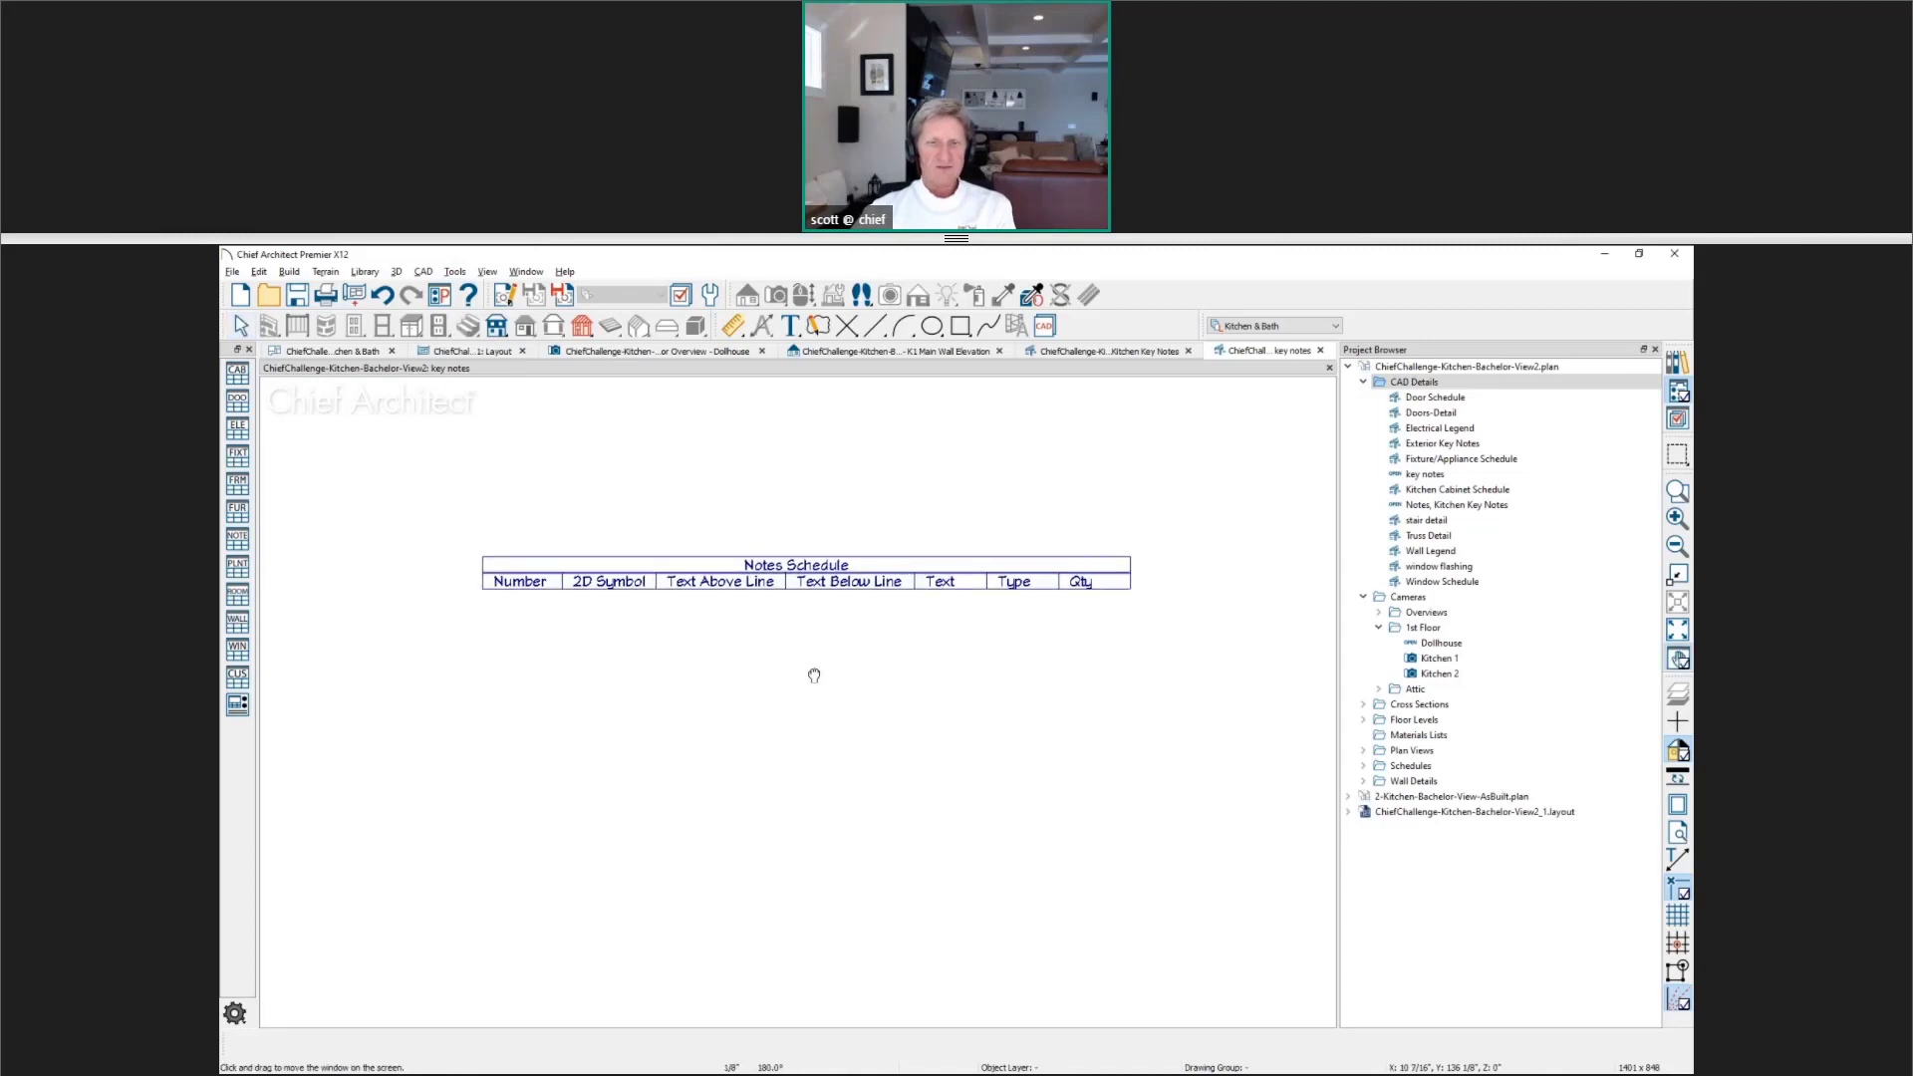
Step: In the new note schedule's specification, exclude the Electrical, Framing, General and HVAC note types and include Kitchen
left_click(773, 615)
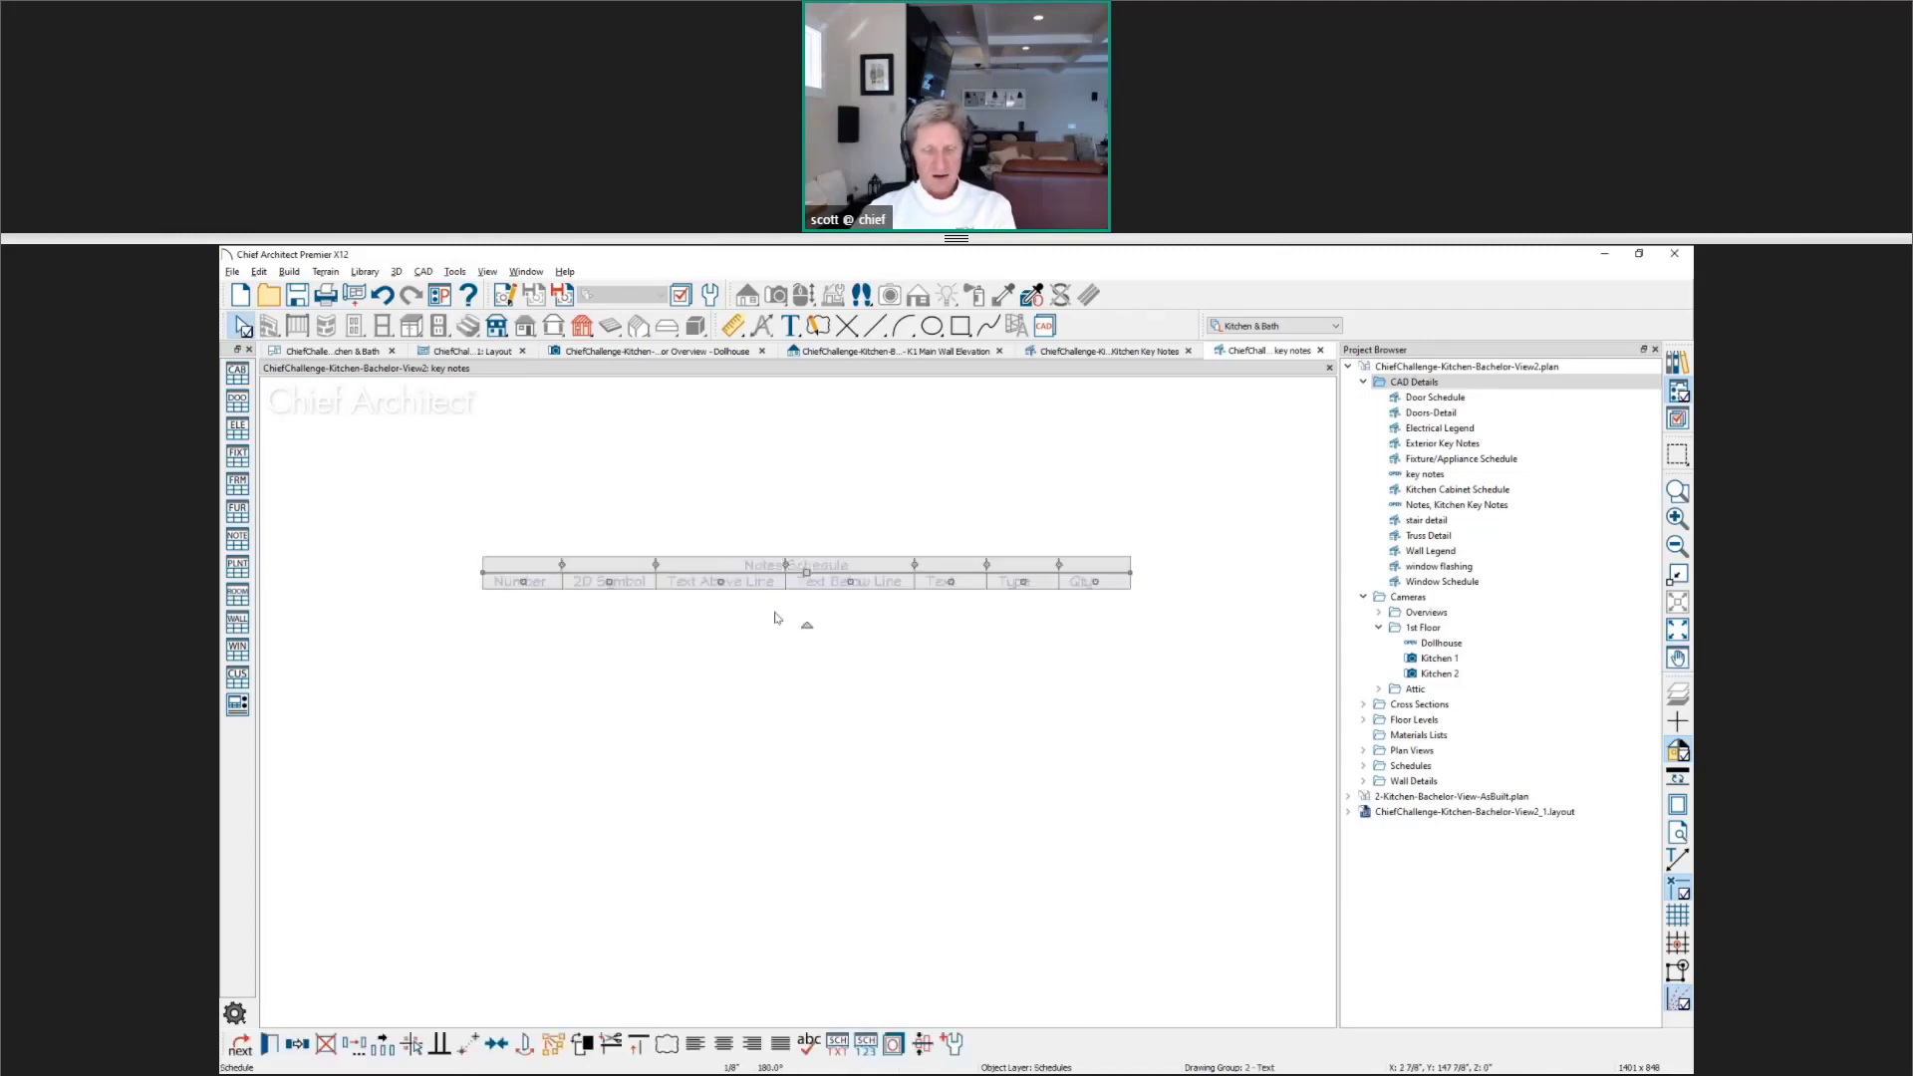
double_click(774, 611)
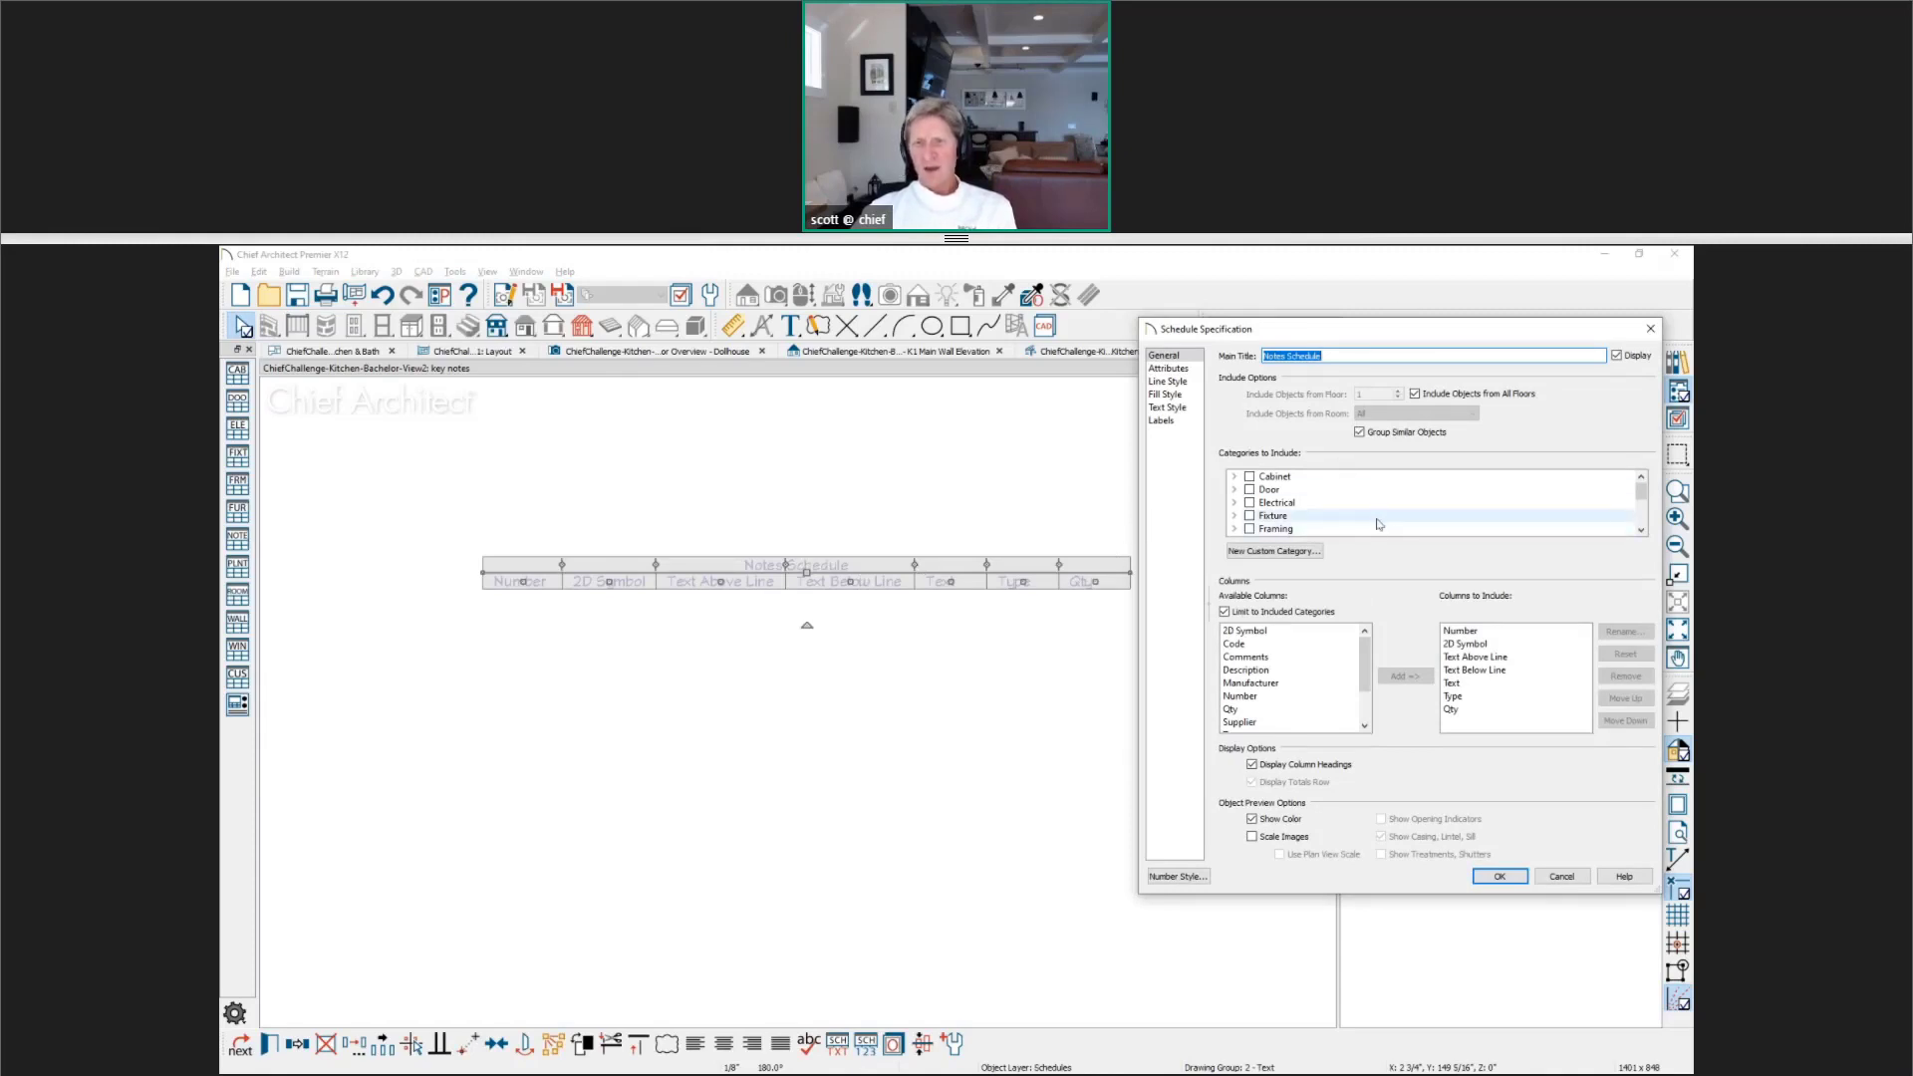
left_click(1640, 493)
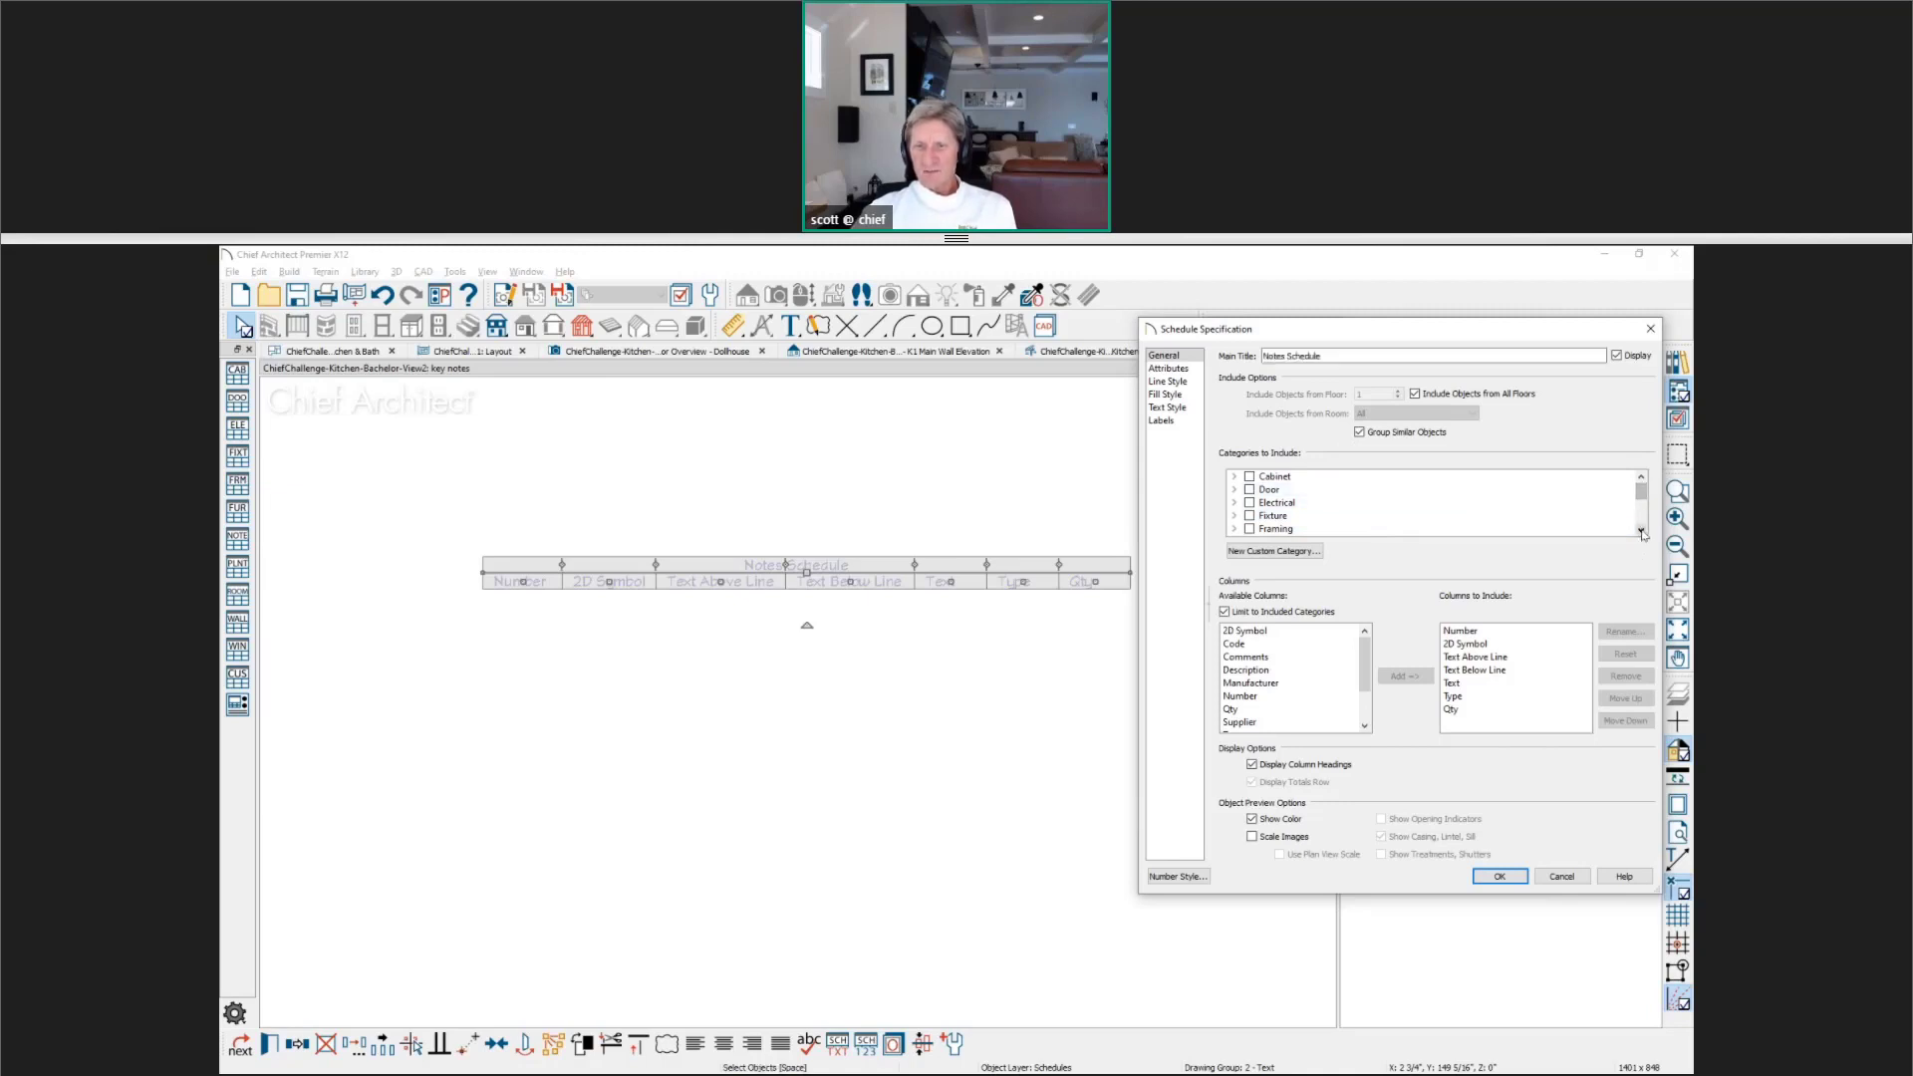
left_click(1642, 533)
scroll(1315, 525, "down", 1)
left_click(1237, 502)
scroll(1278, 493, "down", 1)
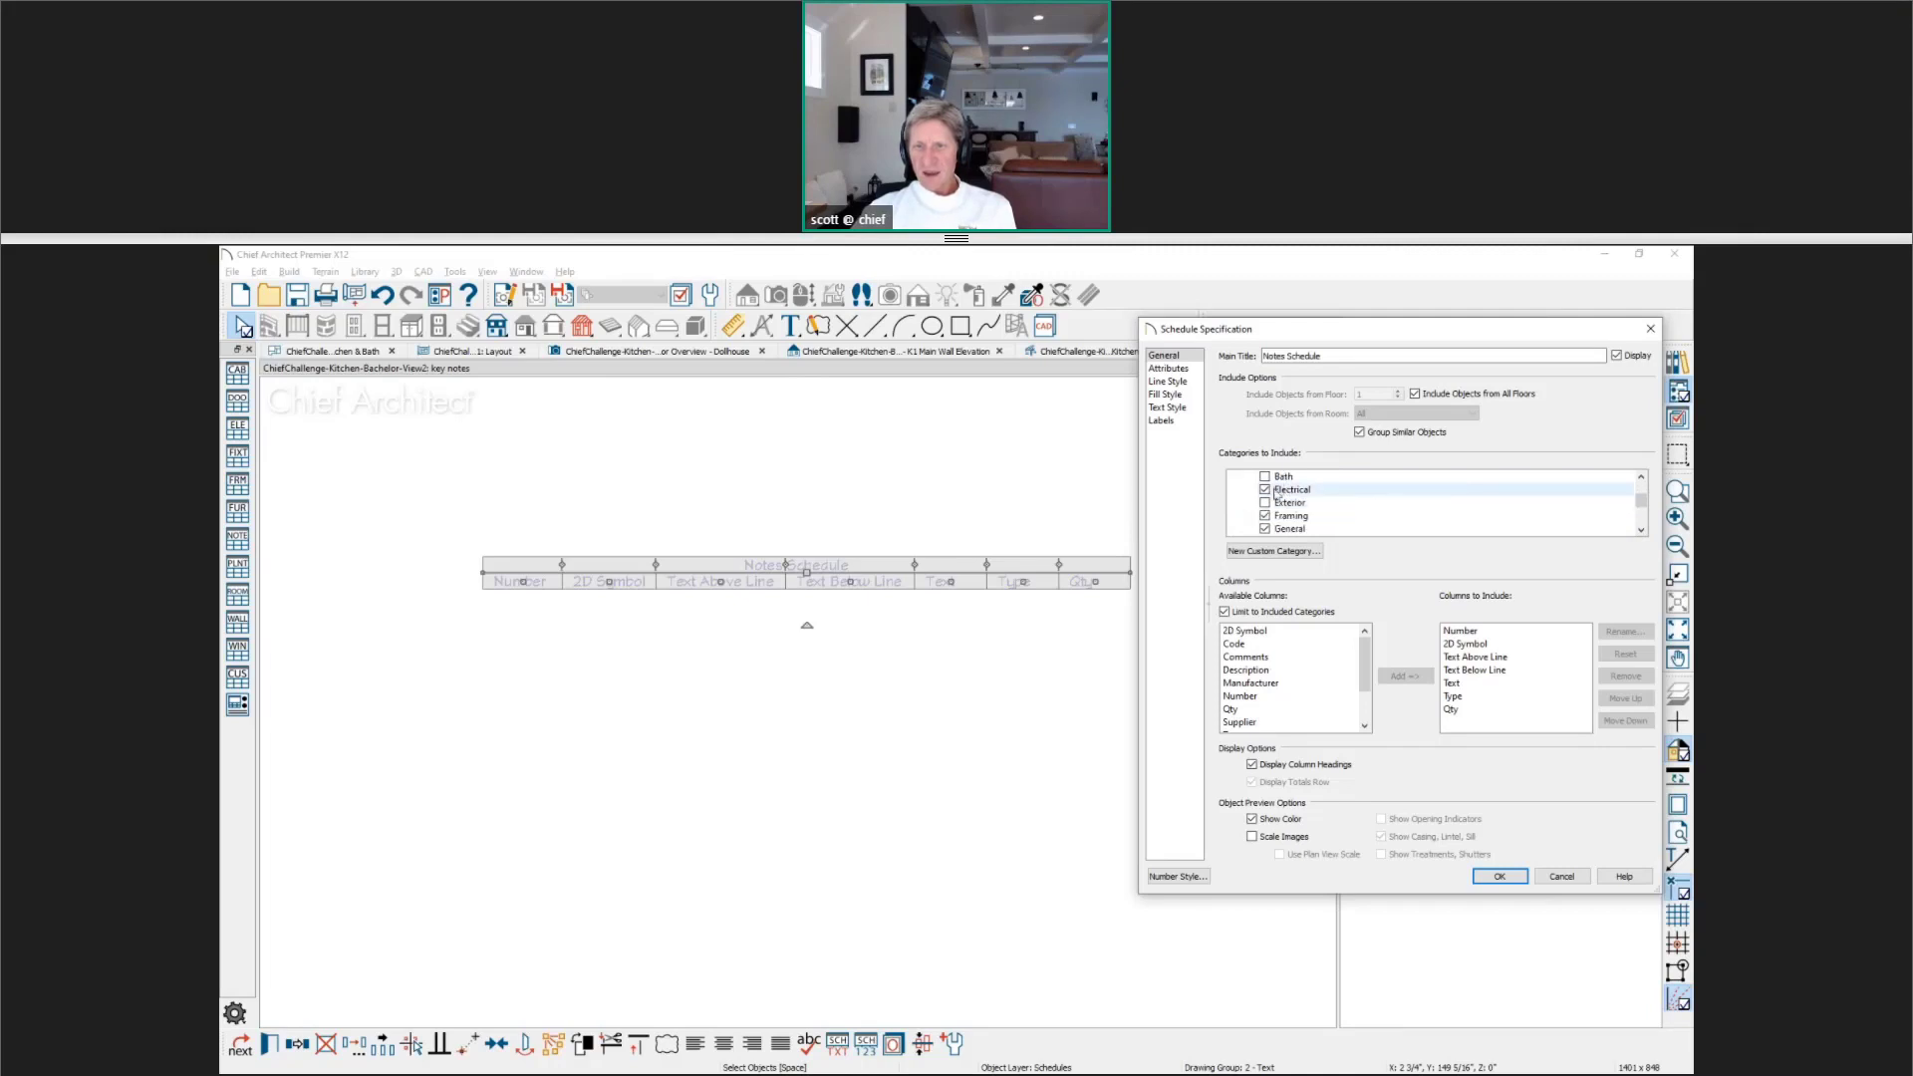
left_click(1264, 515)
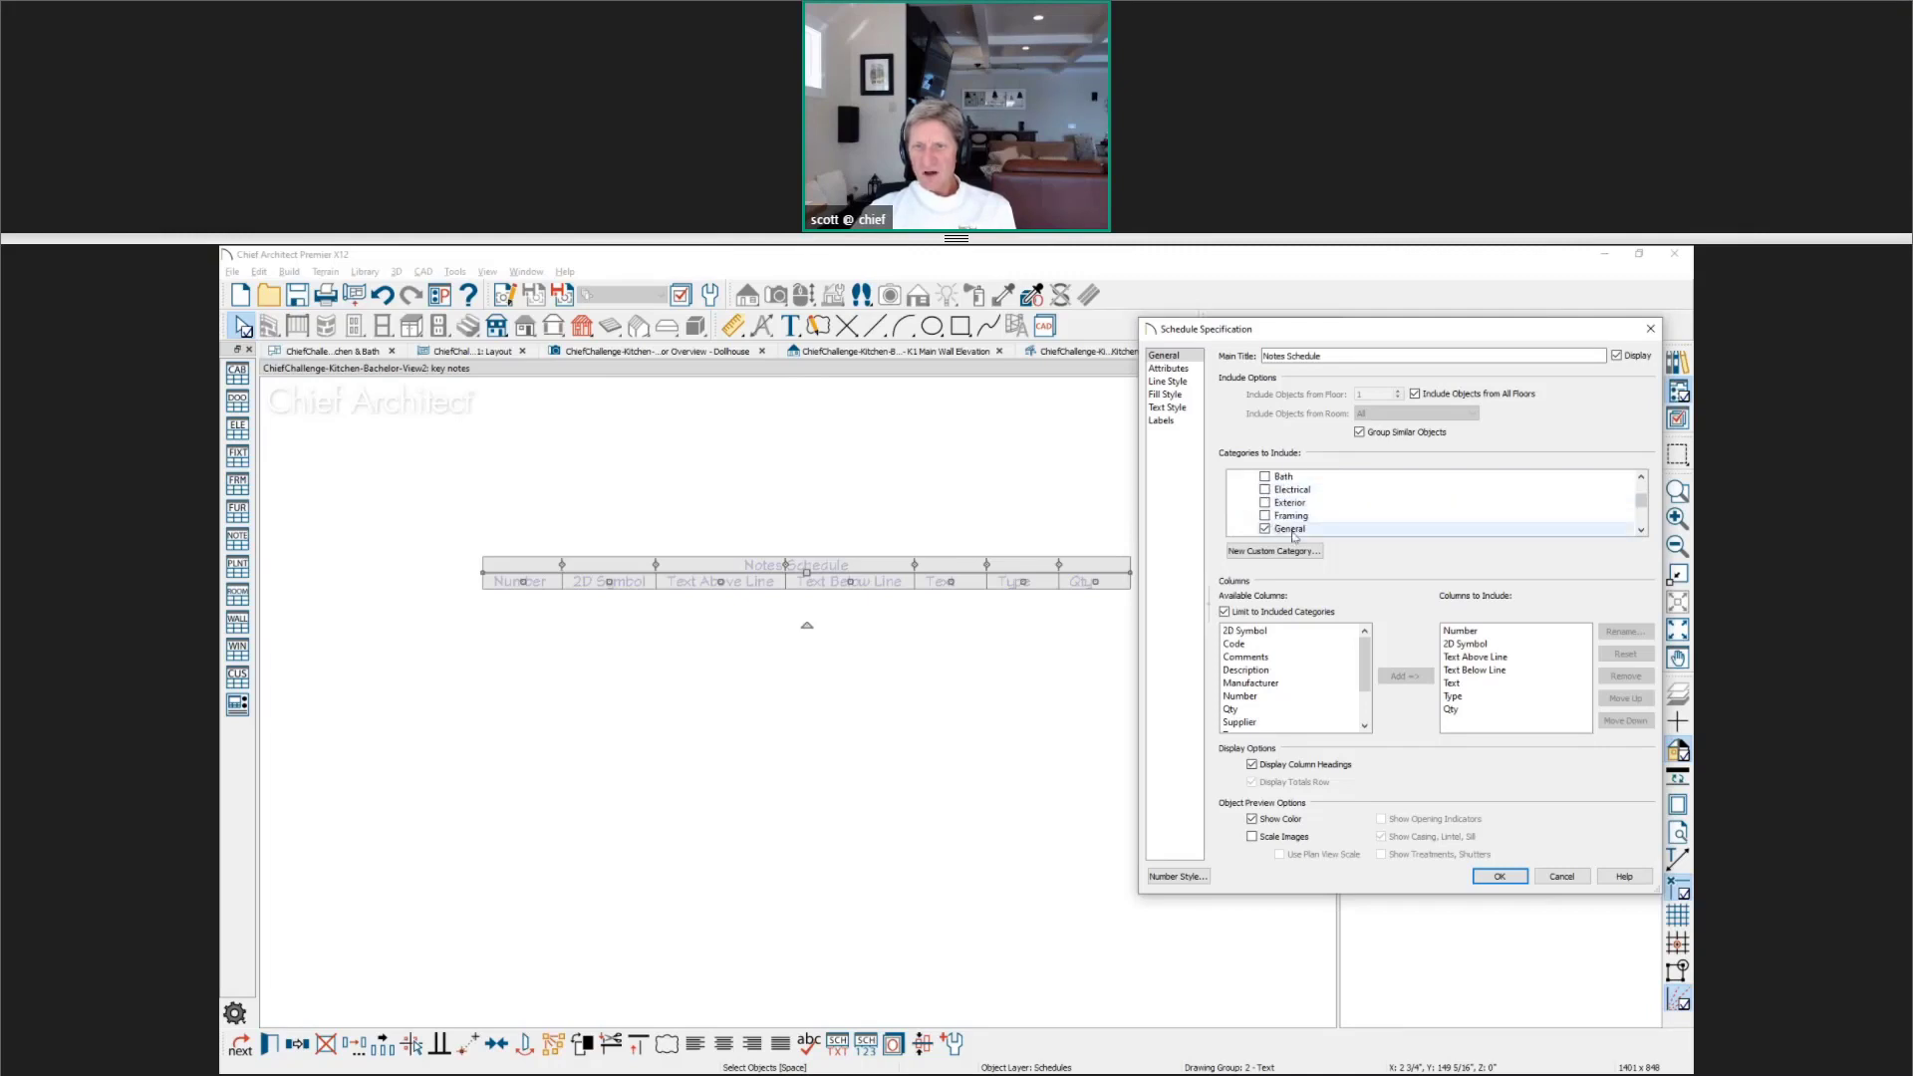
double_click(1640, 529)
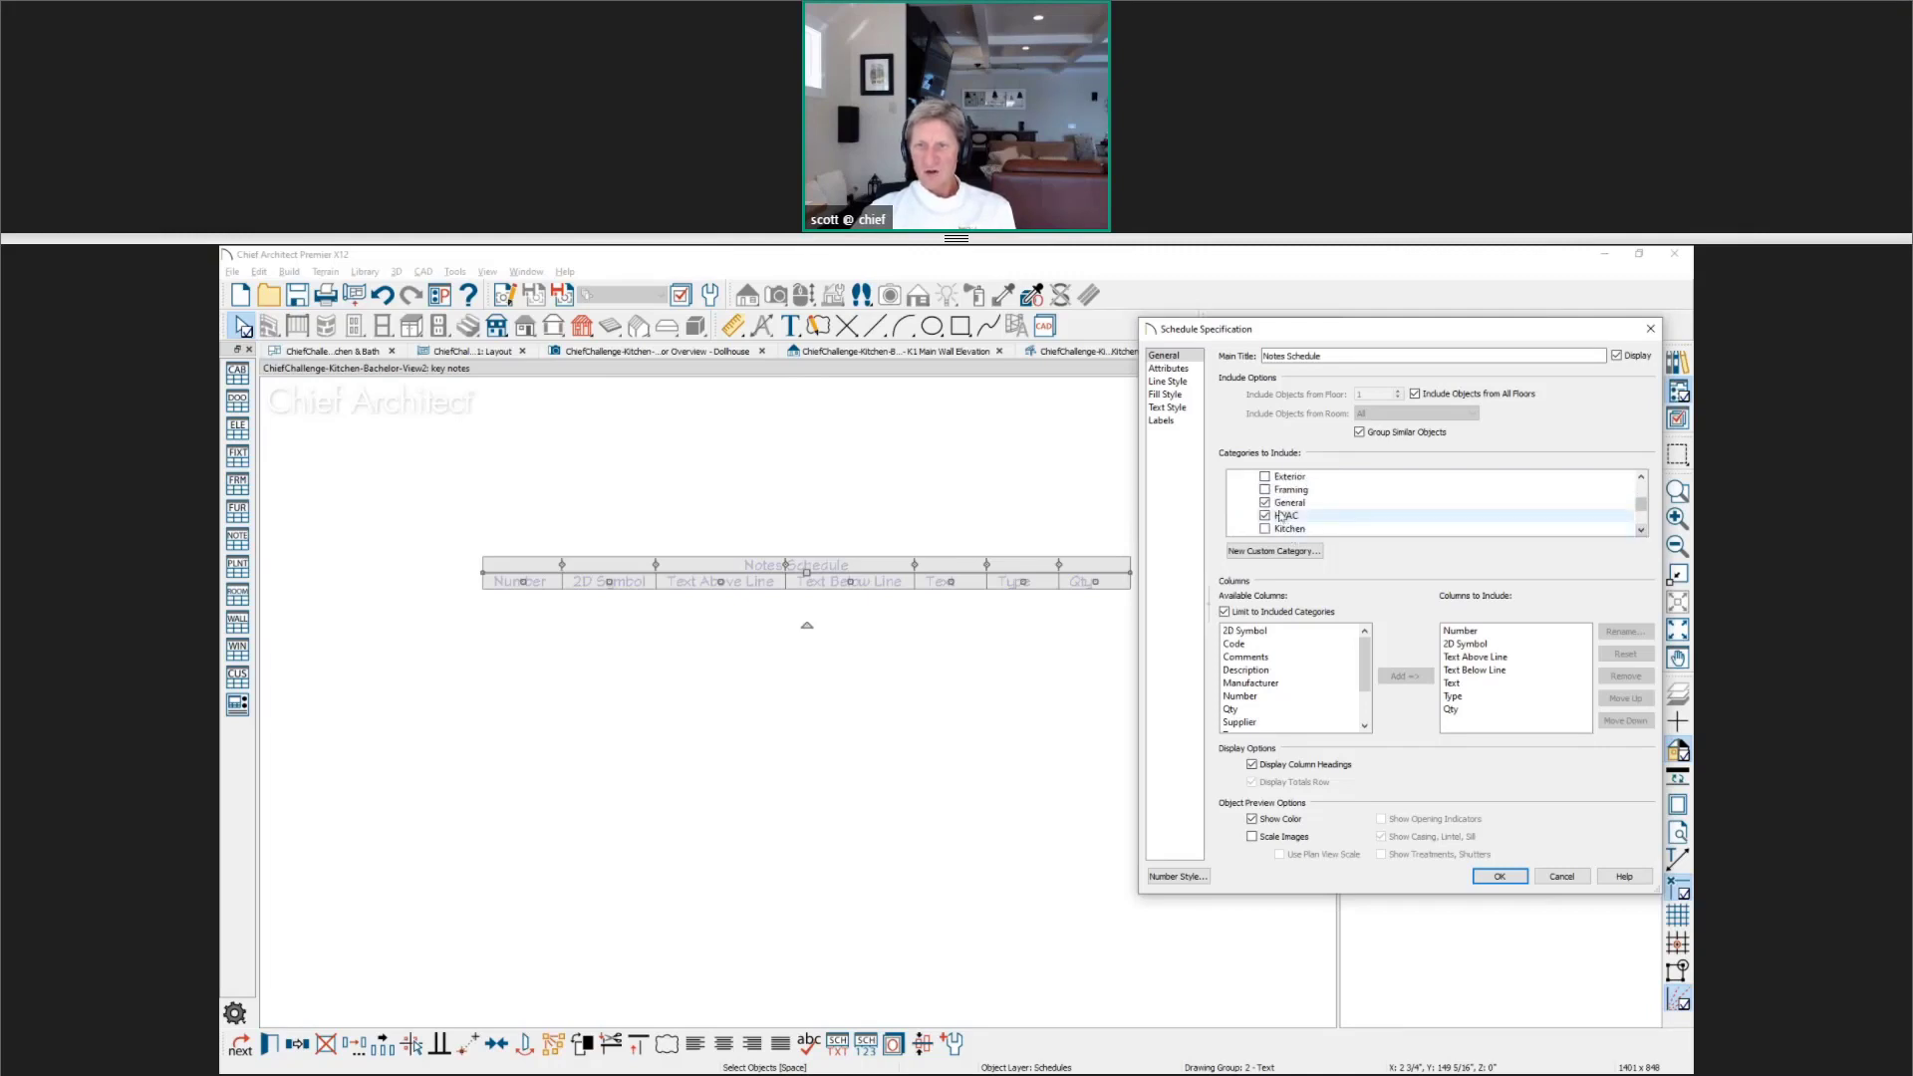
left_click(1264, 503)
left_click(1264, 515)
left_click(1264, 528)
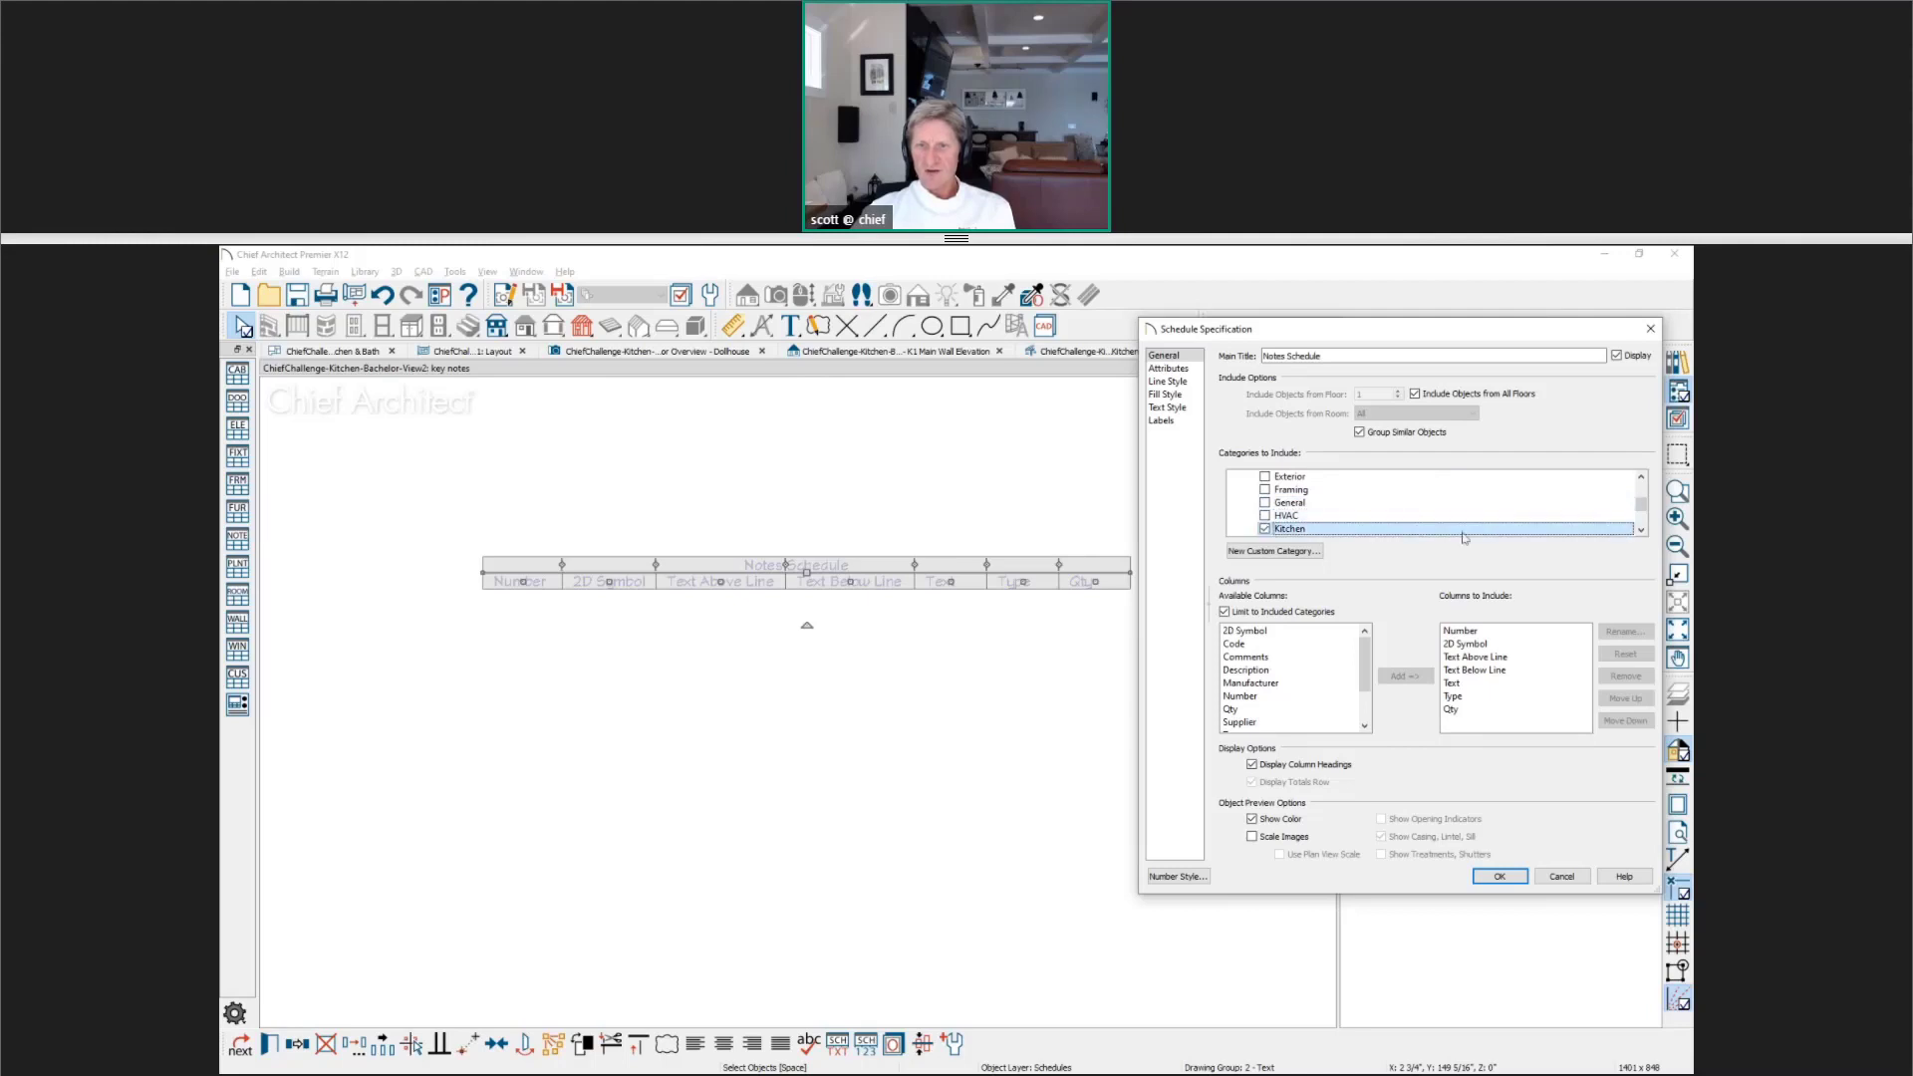
Step: Exclude the NKBA, Plot Plan and Roof note types as well, and accept the schedule with only Kitchen notes included
double_click(1641, 529)
left_click(1284, 515)
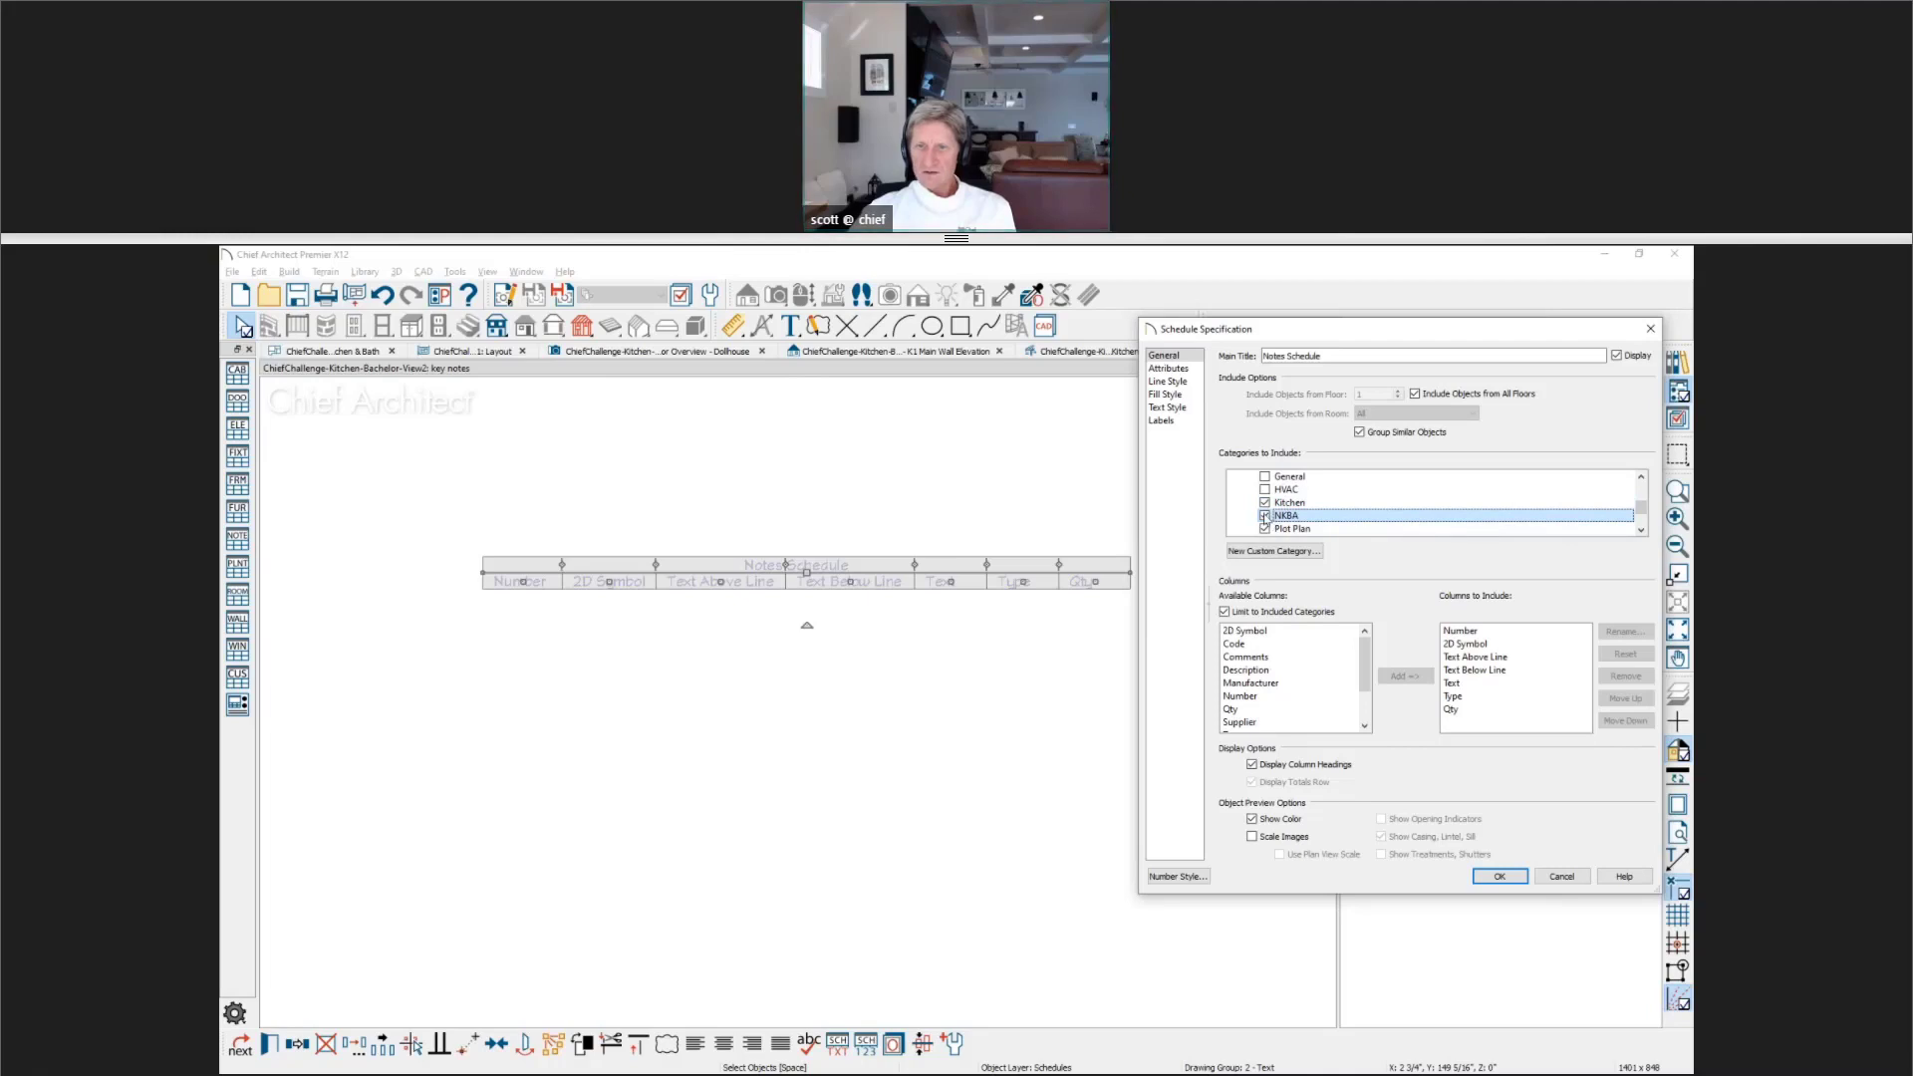
left_click(1266, 515)
left_click(1264, 527)
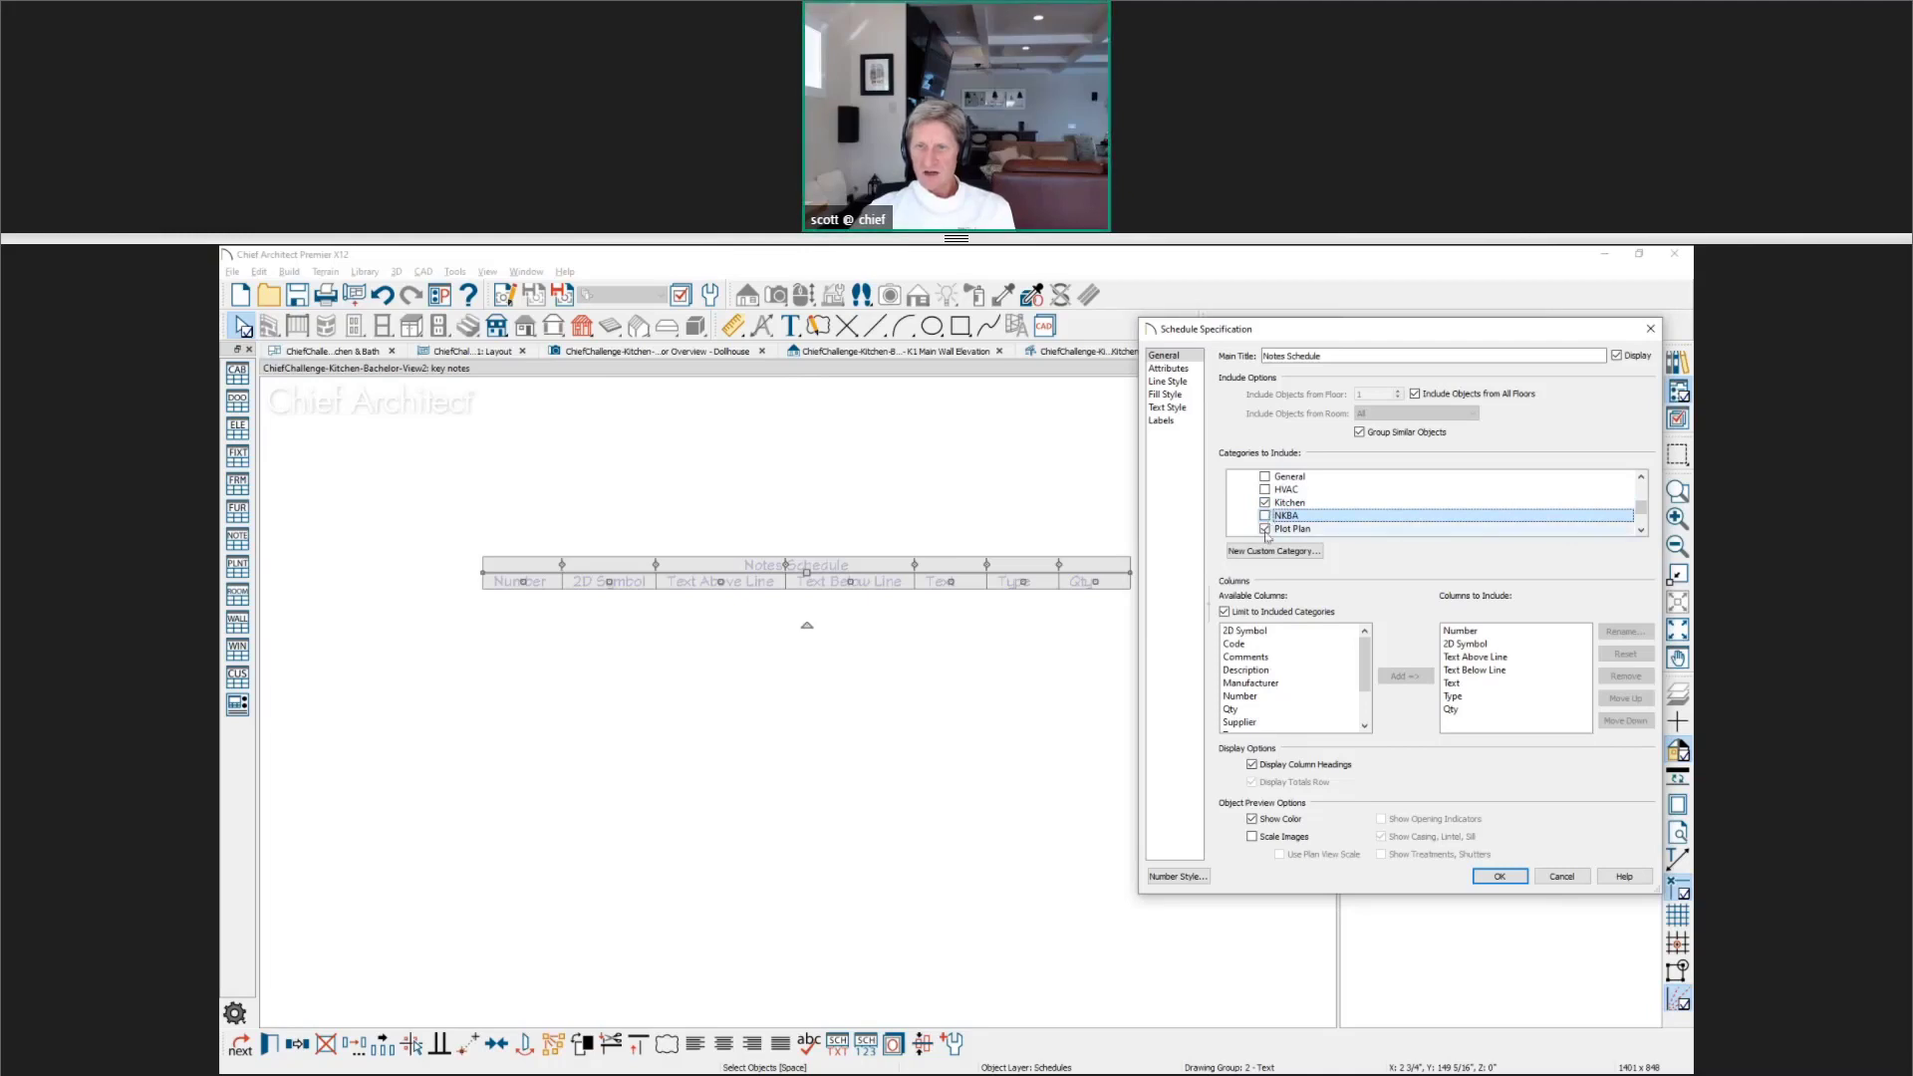
left_click(1640, 531)
left_click(1640, 531)
left_click(1641, 531)
left_click(1640, 477)
key("space")
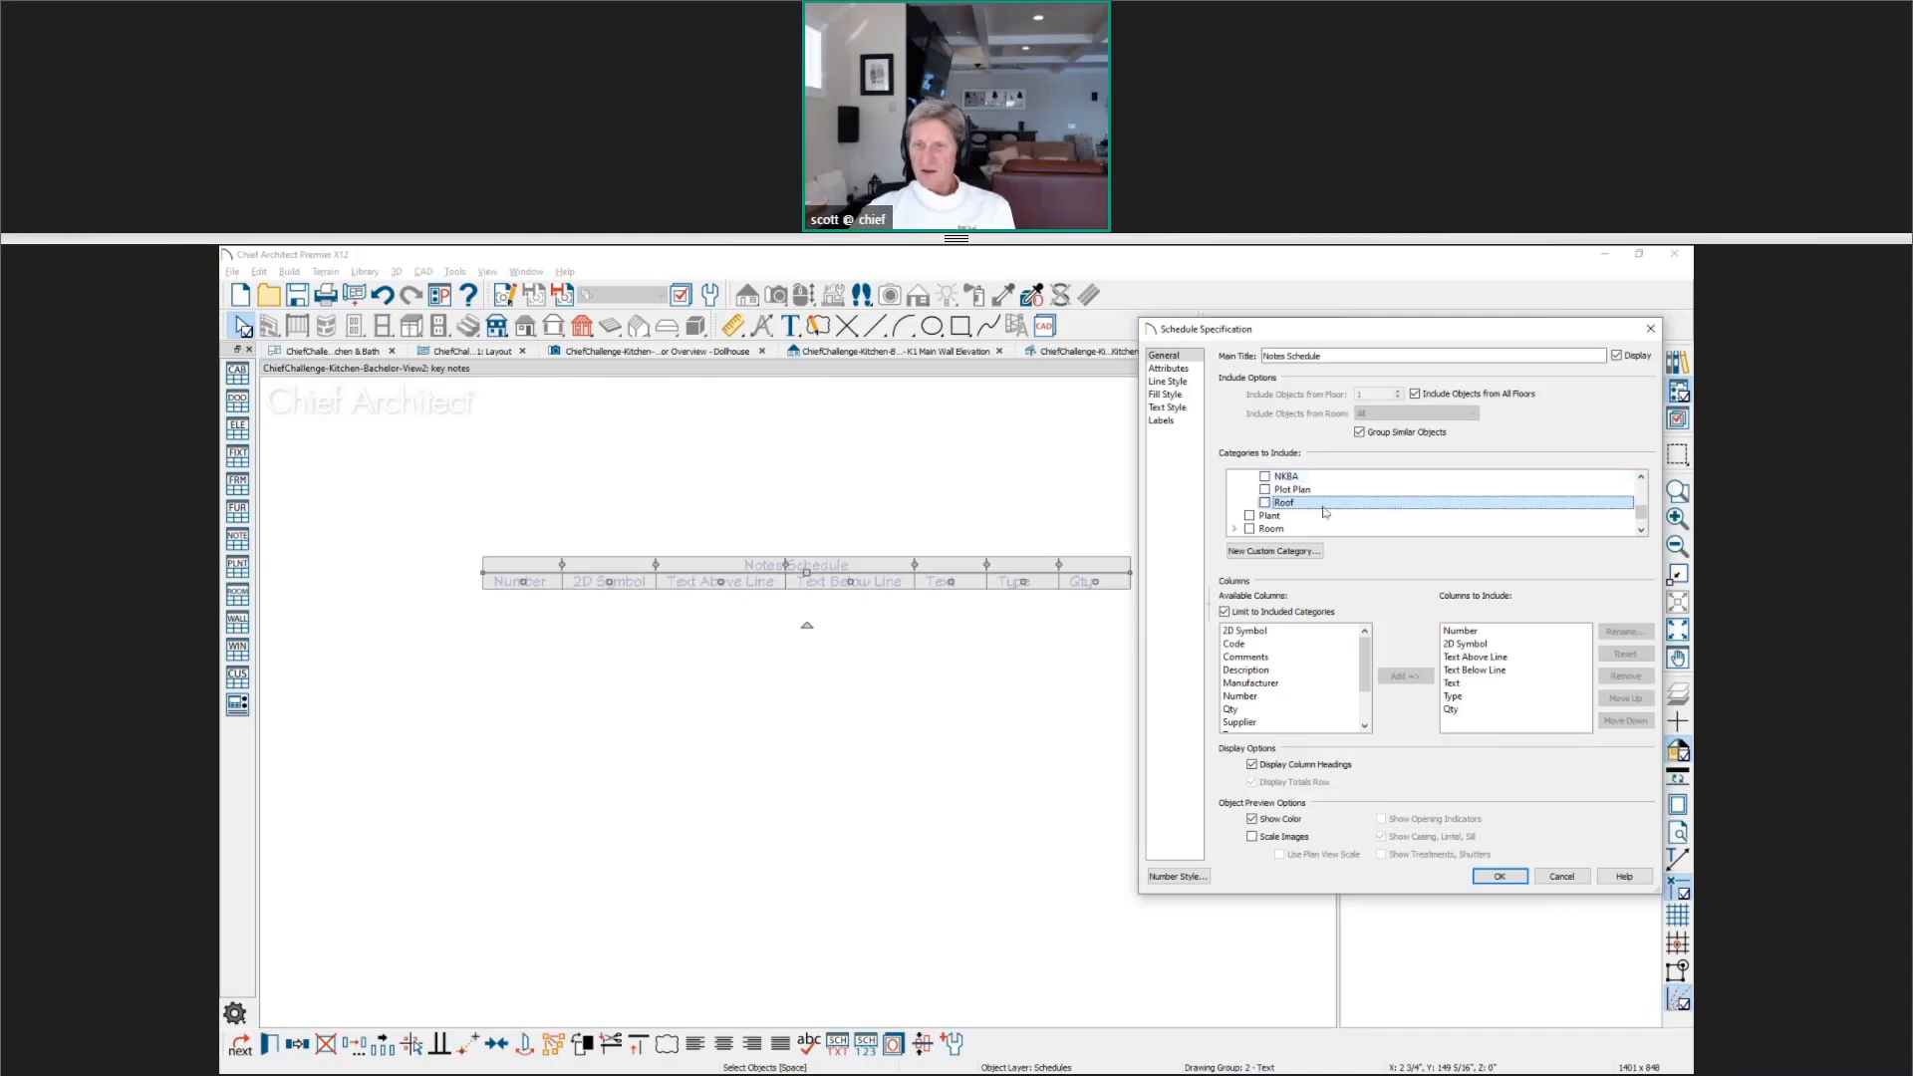
left_click(1641, 477)
left_click(1641, 477)
left_click(1295, 489)
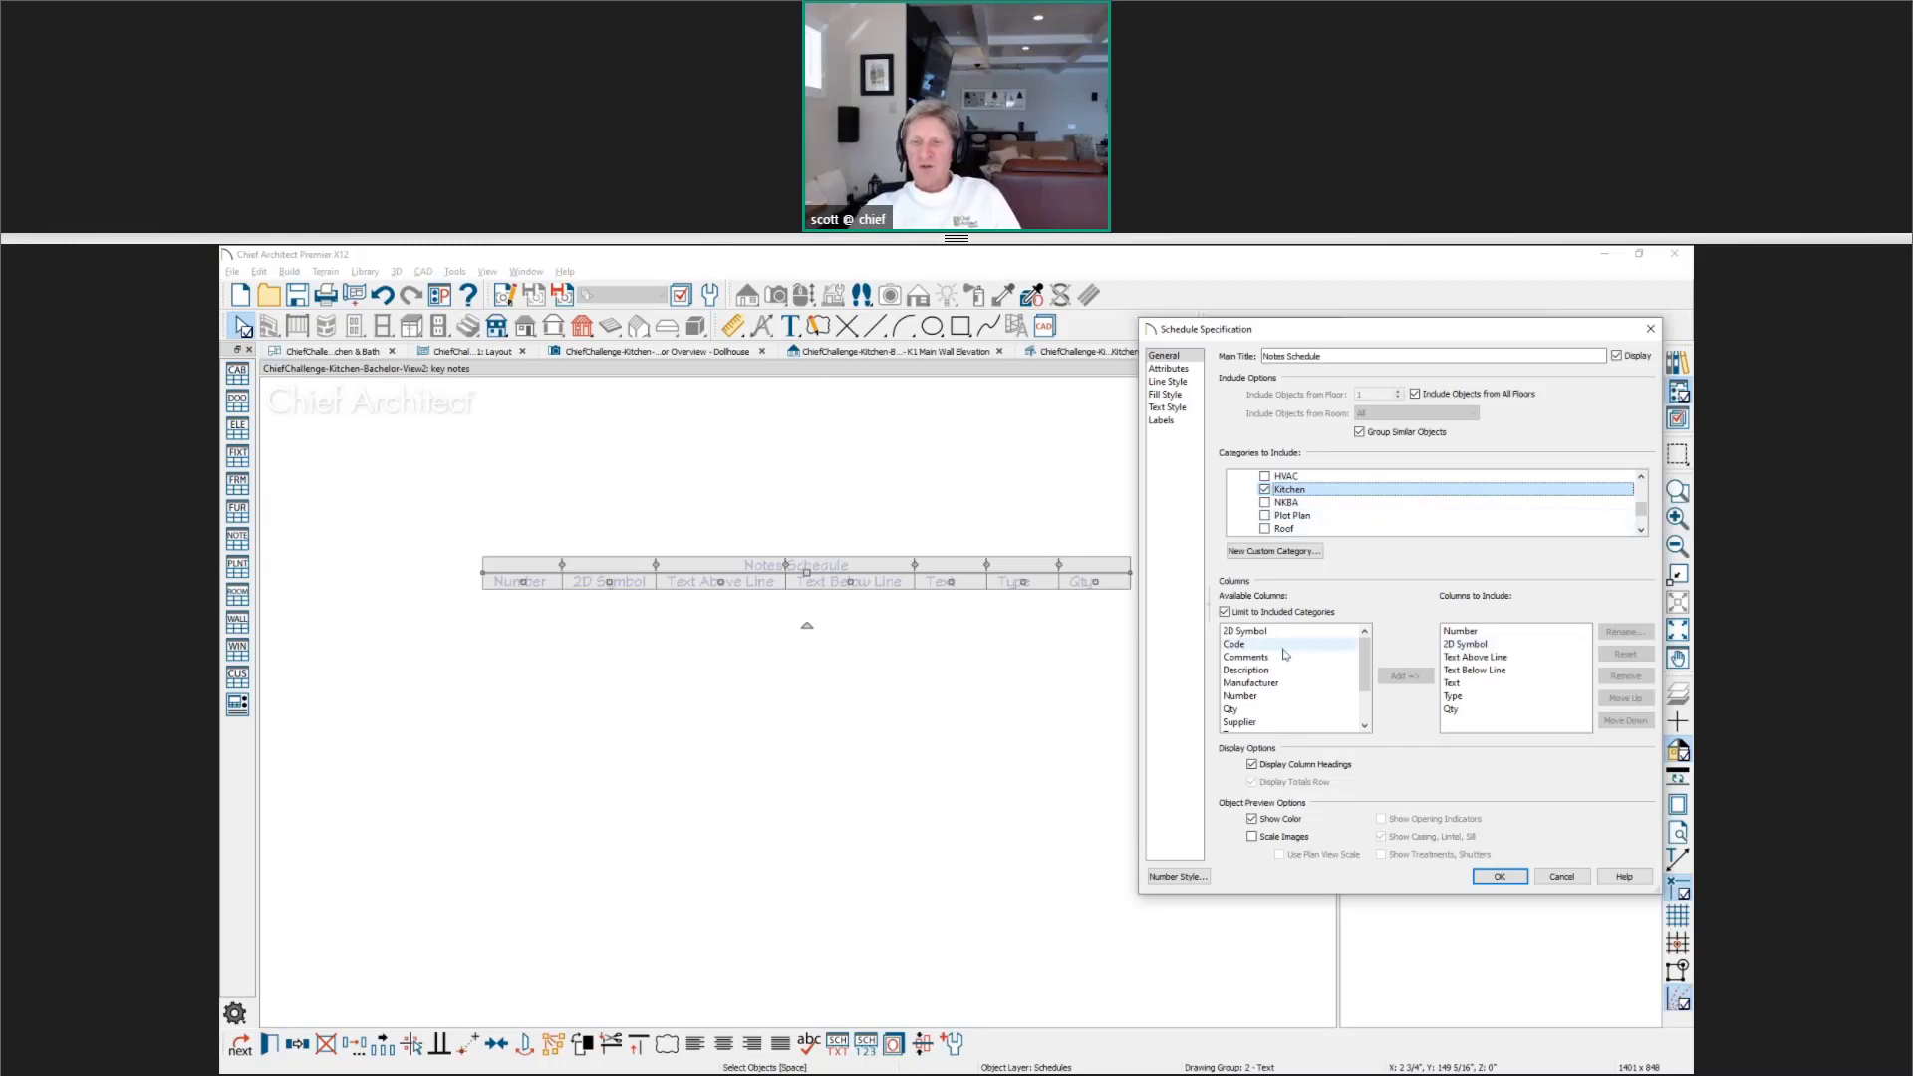
left_click(1499, 875)
key("Escape")
scroll(807, 693, "down", 3)
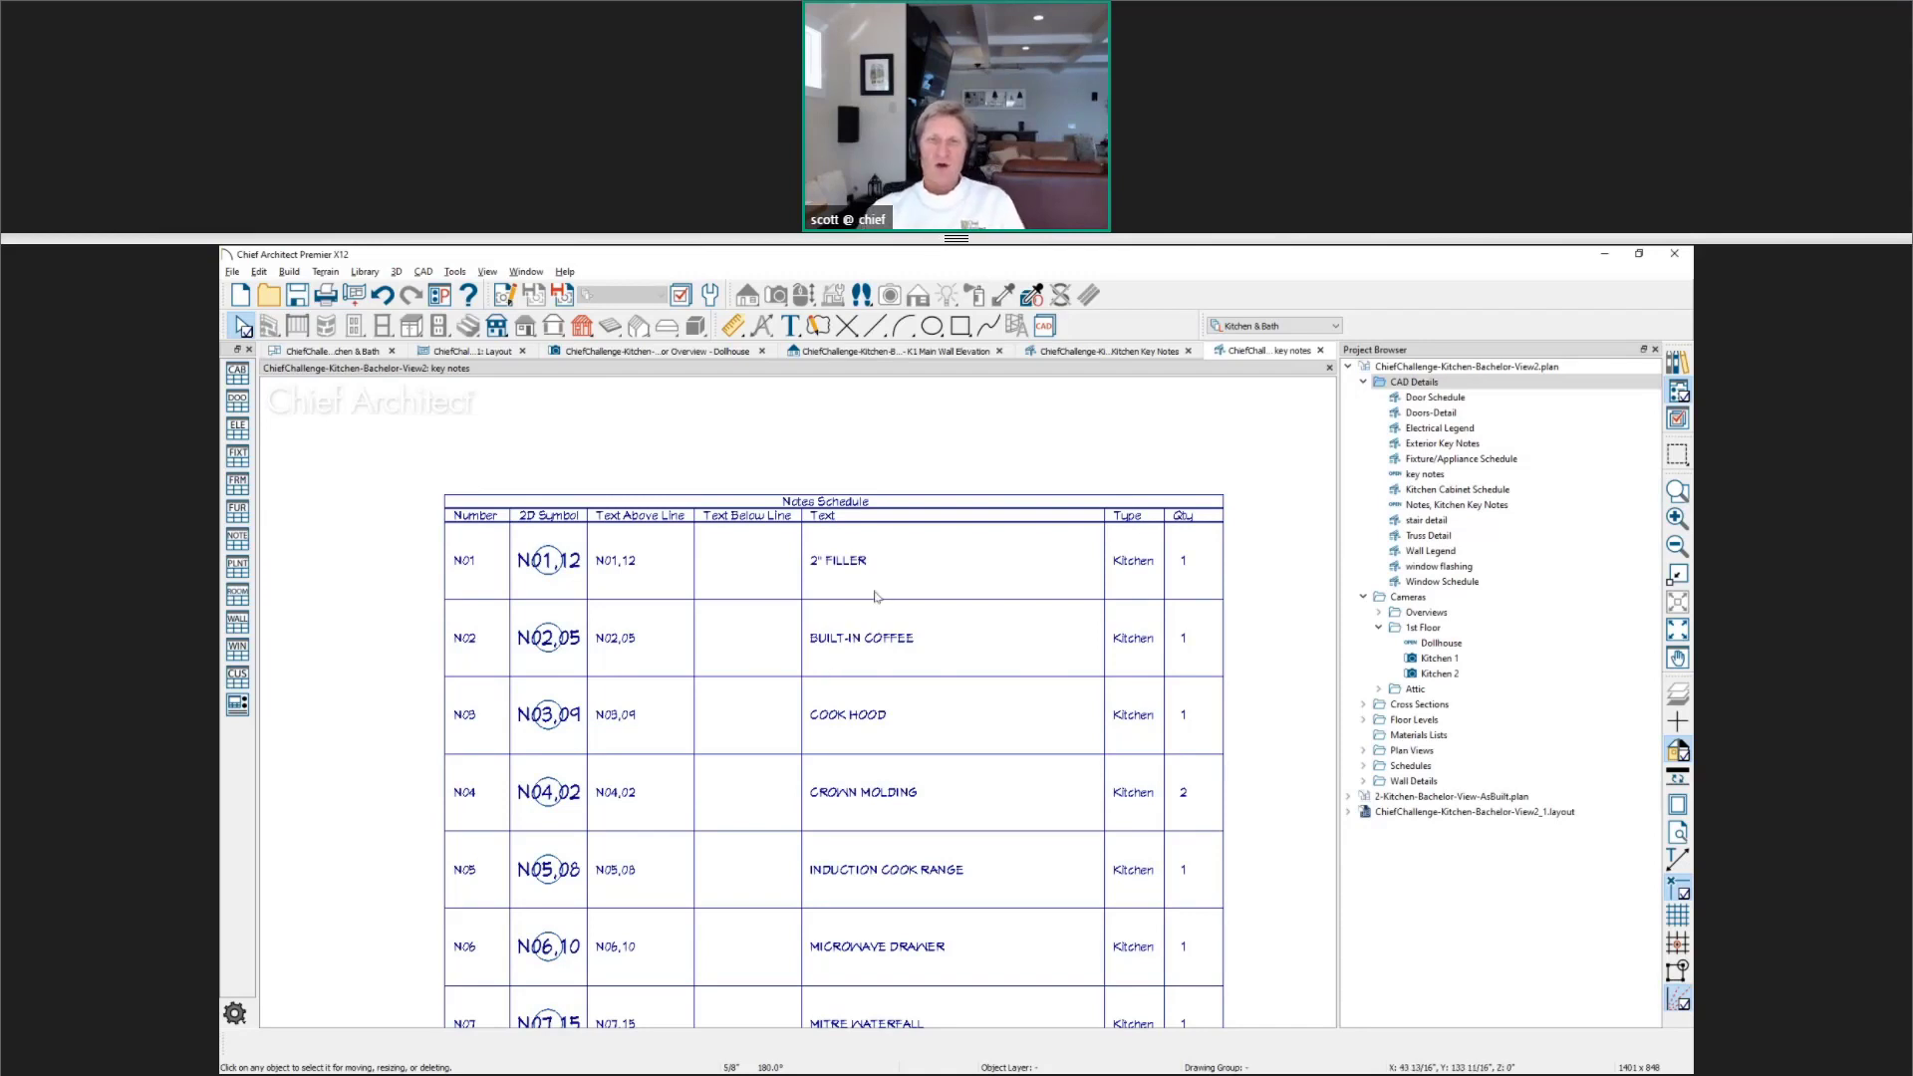
Step: In the Kitchen Key Notes schedule, move the "rear of cabinet" row up to number 8, directly above INDUCTION COOK RANGE
left_click(1145, 352)
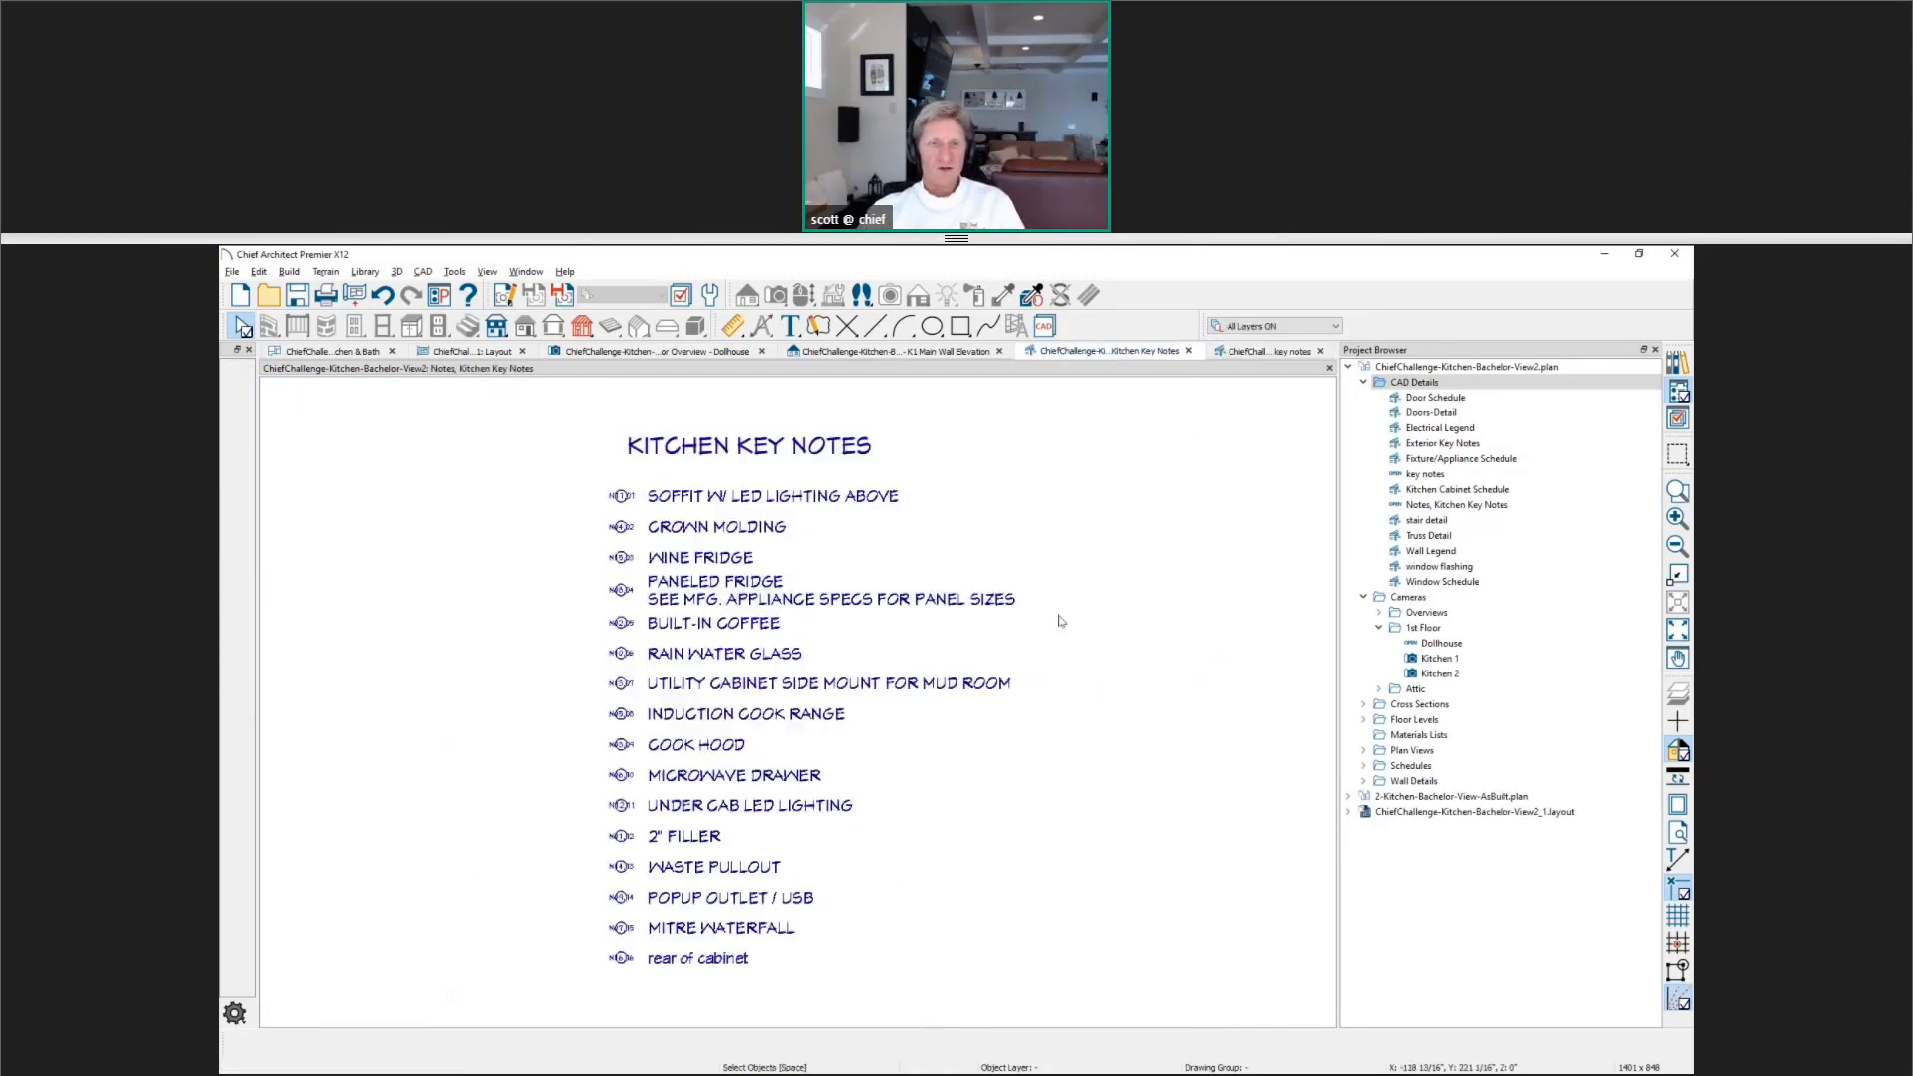
left_click(1265, 352)
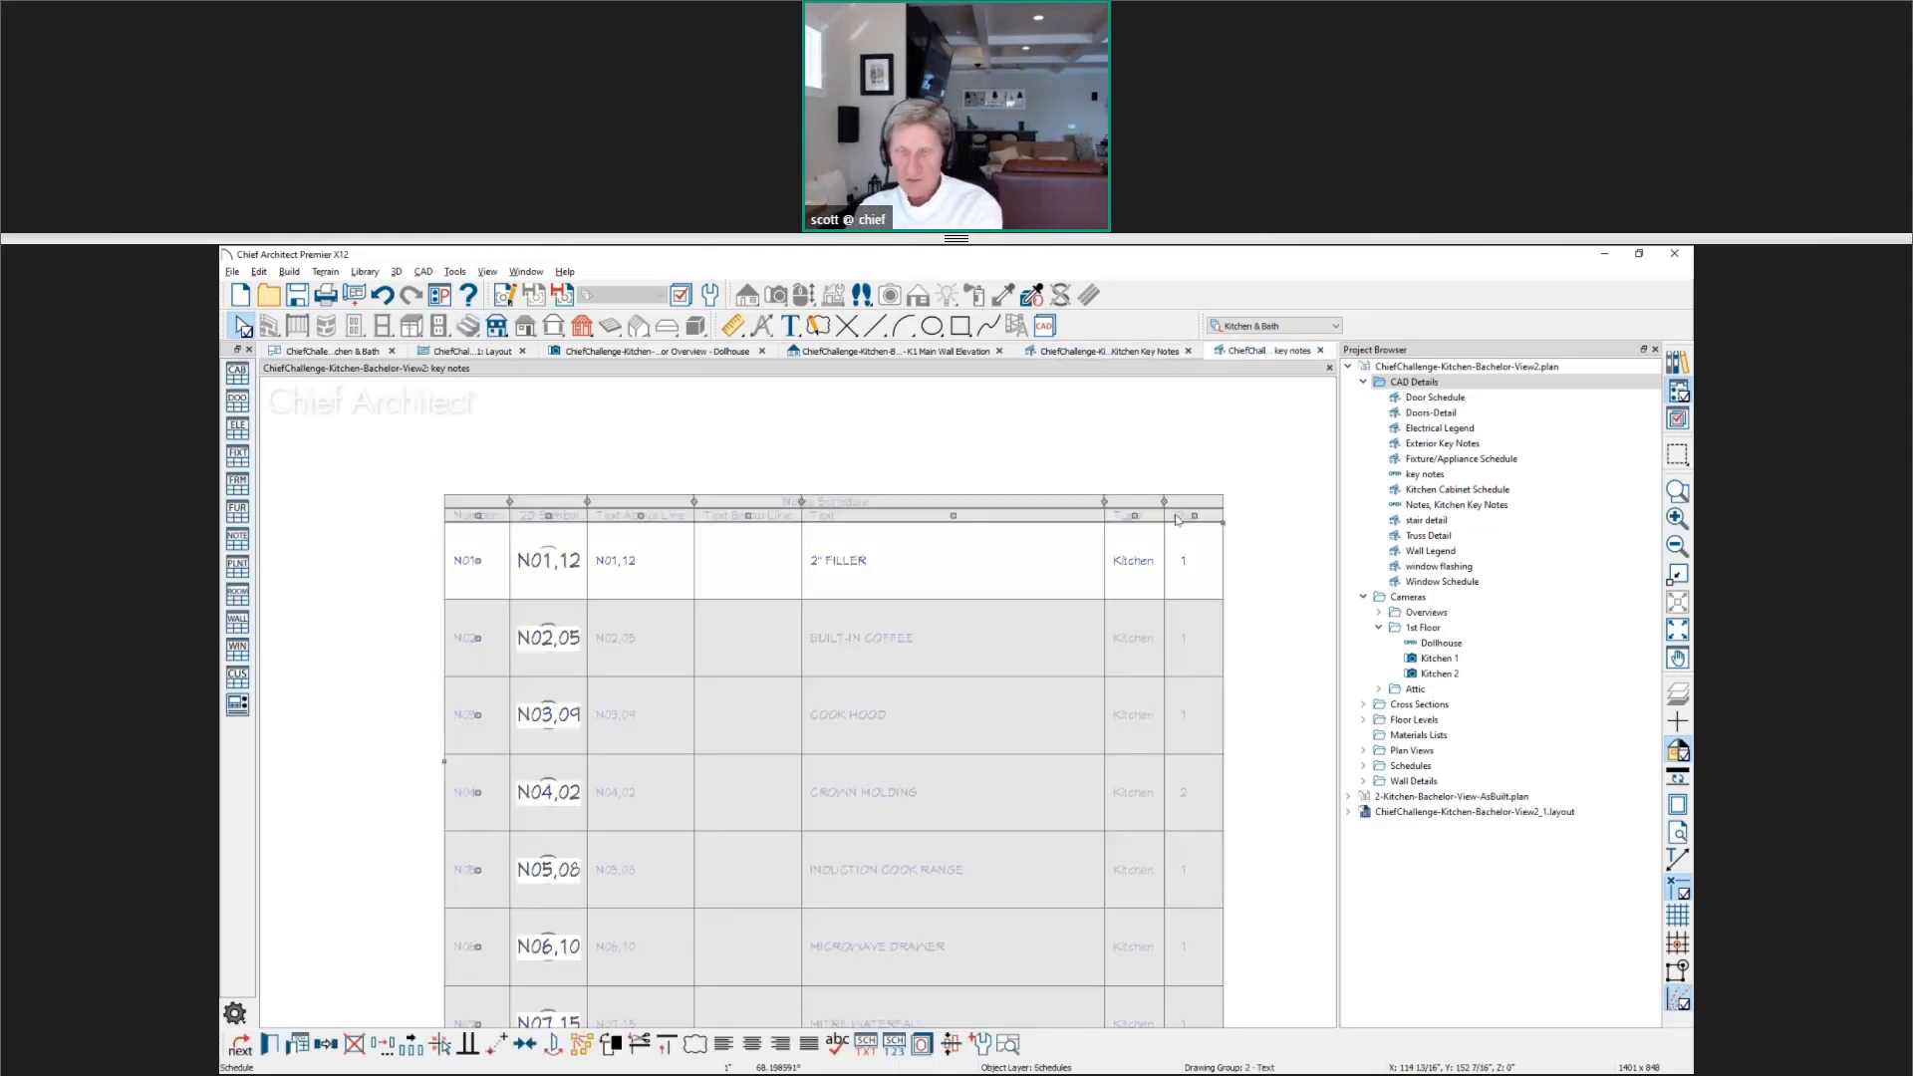
left_click(1150, 355)
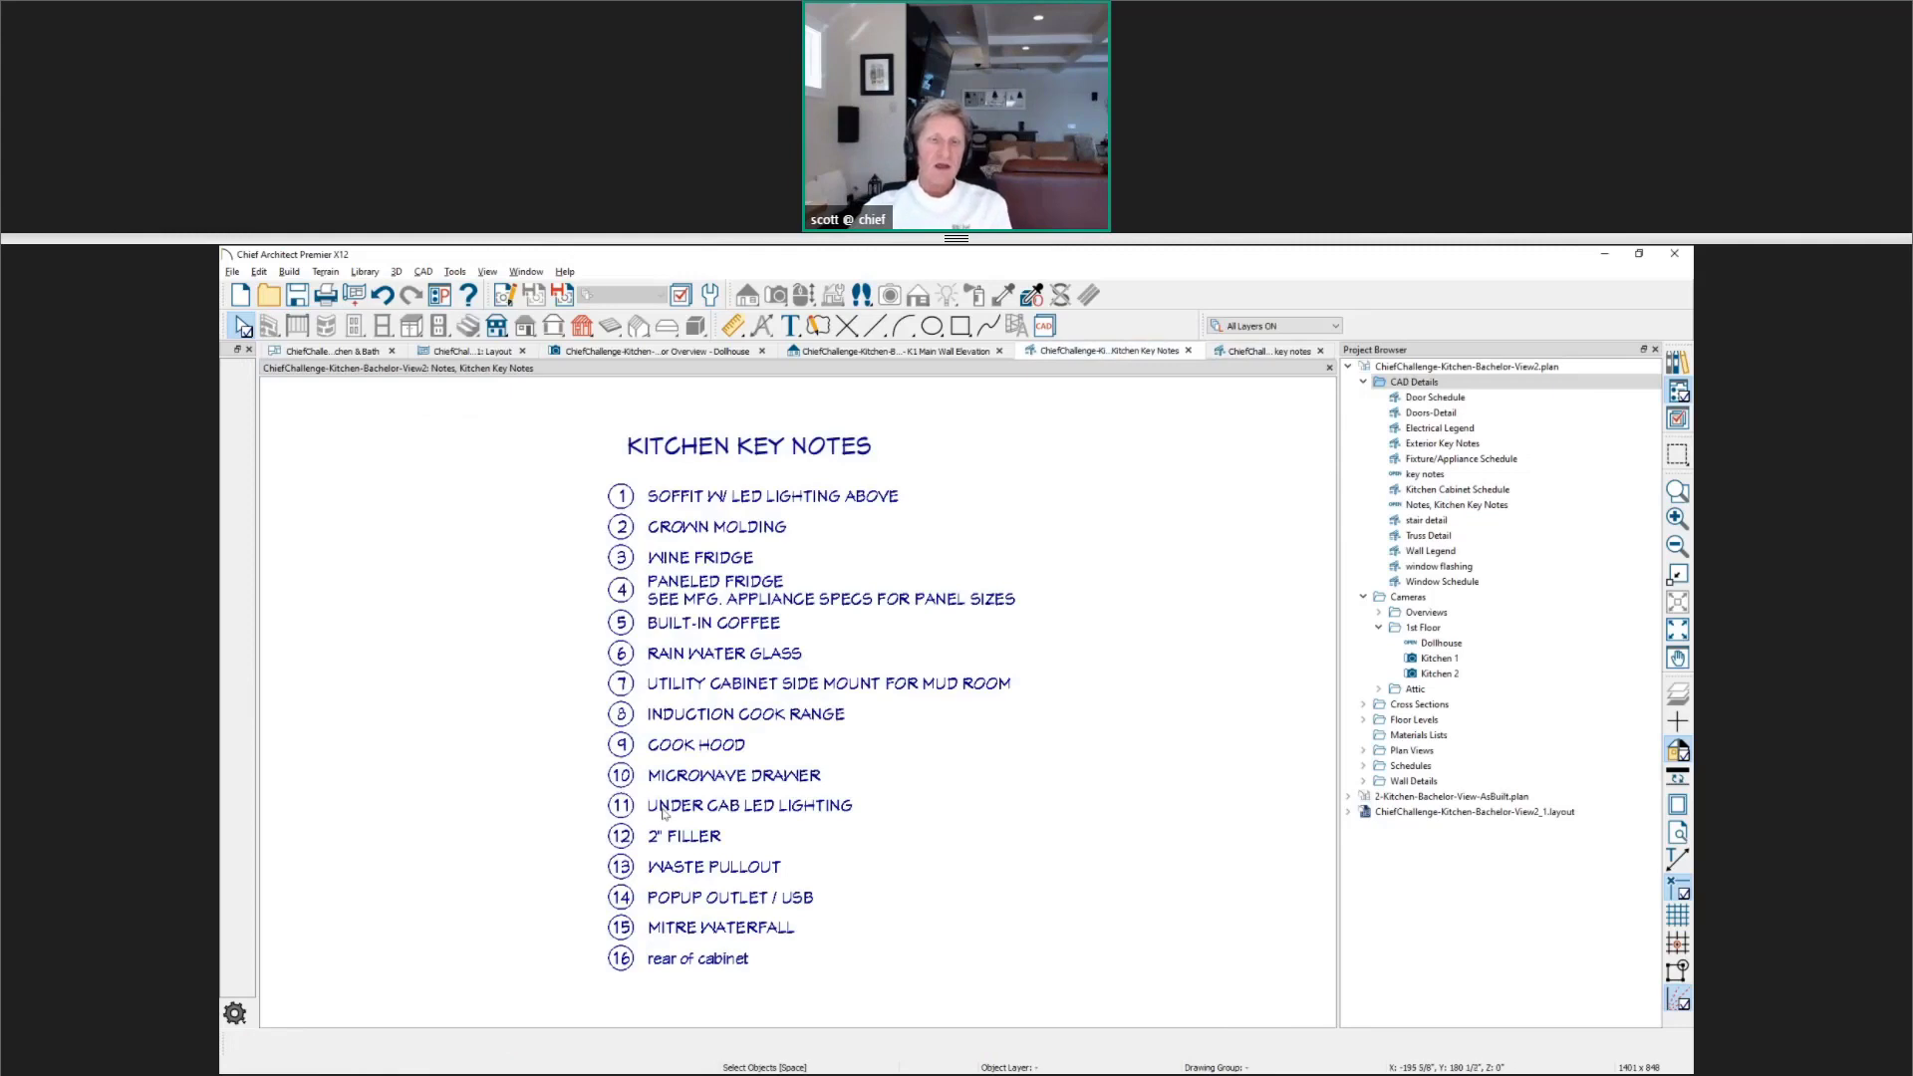
left_click(681, 951)
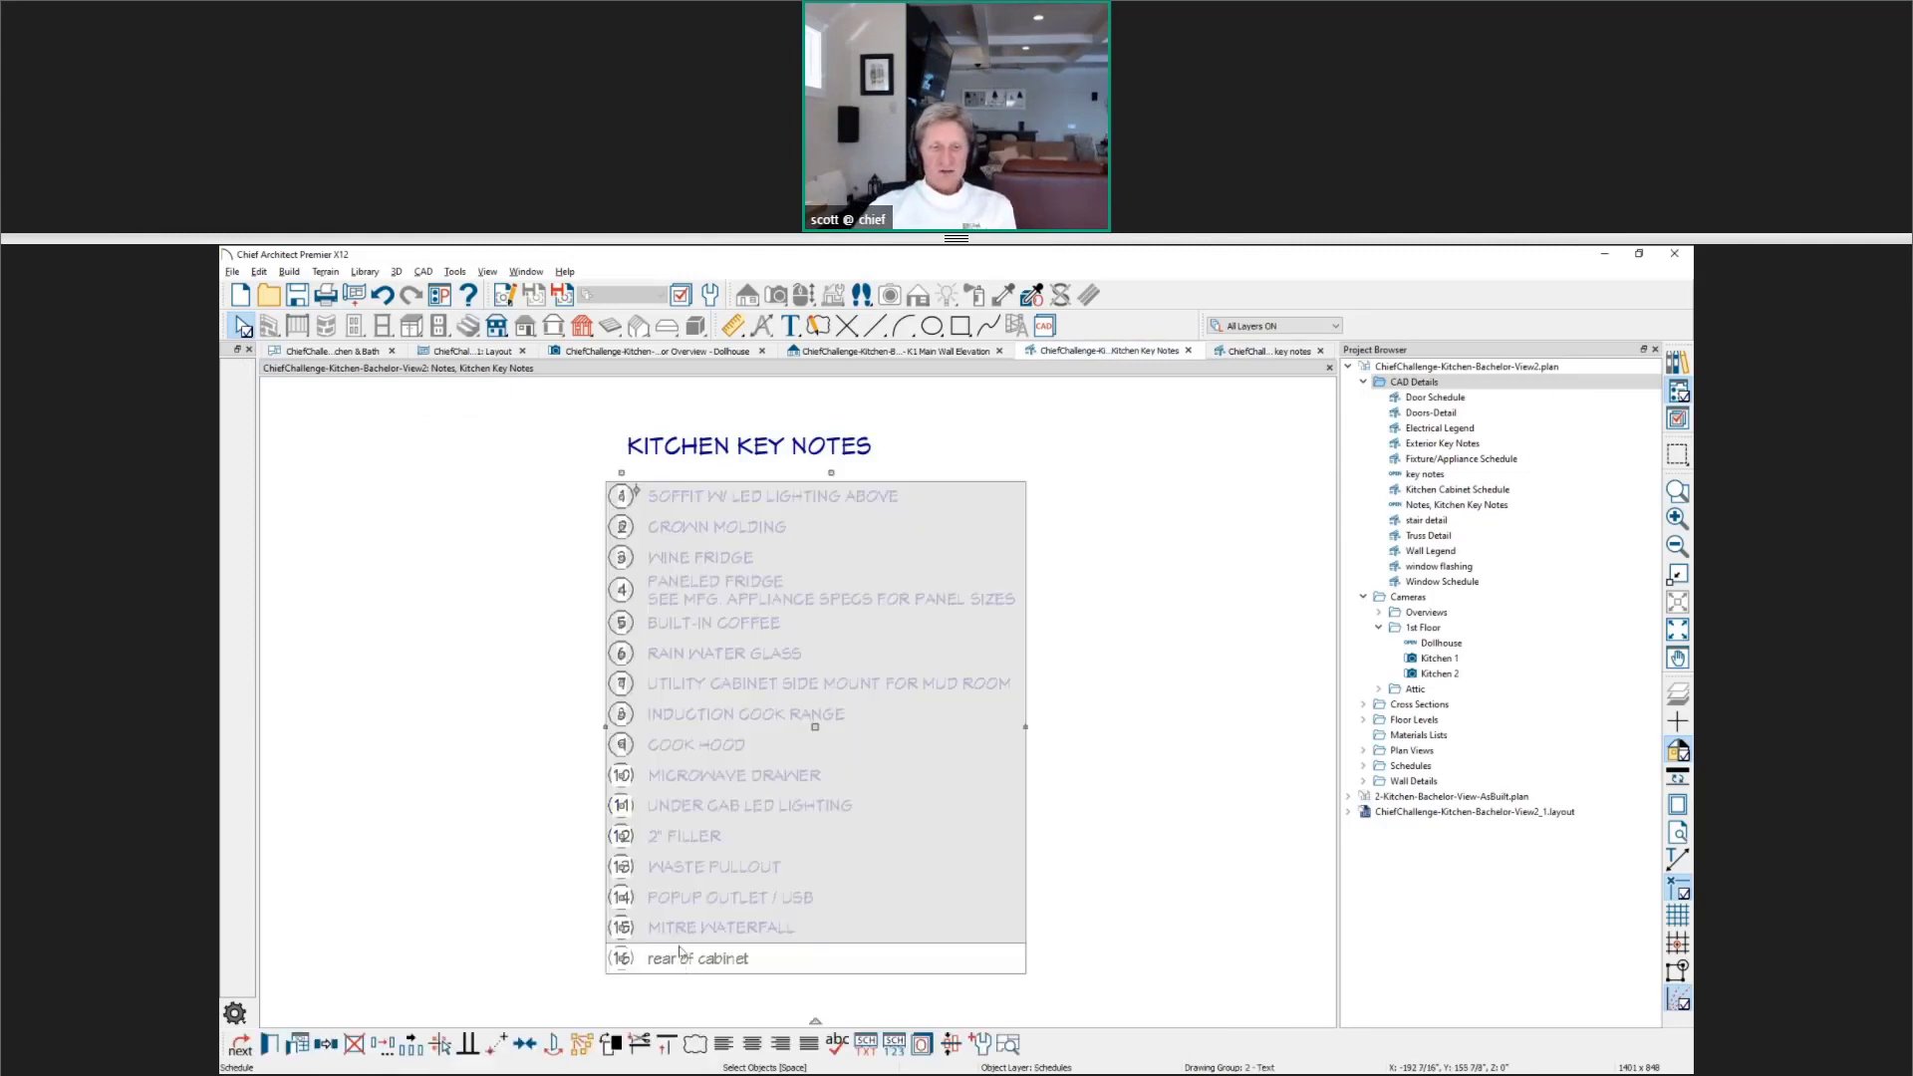
left_click_drag(624, 962, 639, 719)
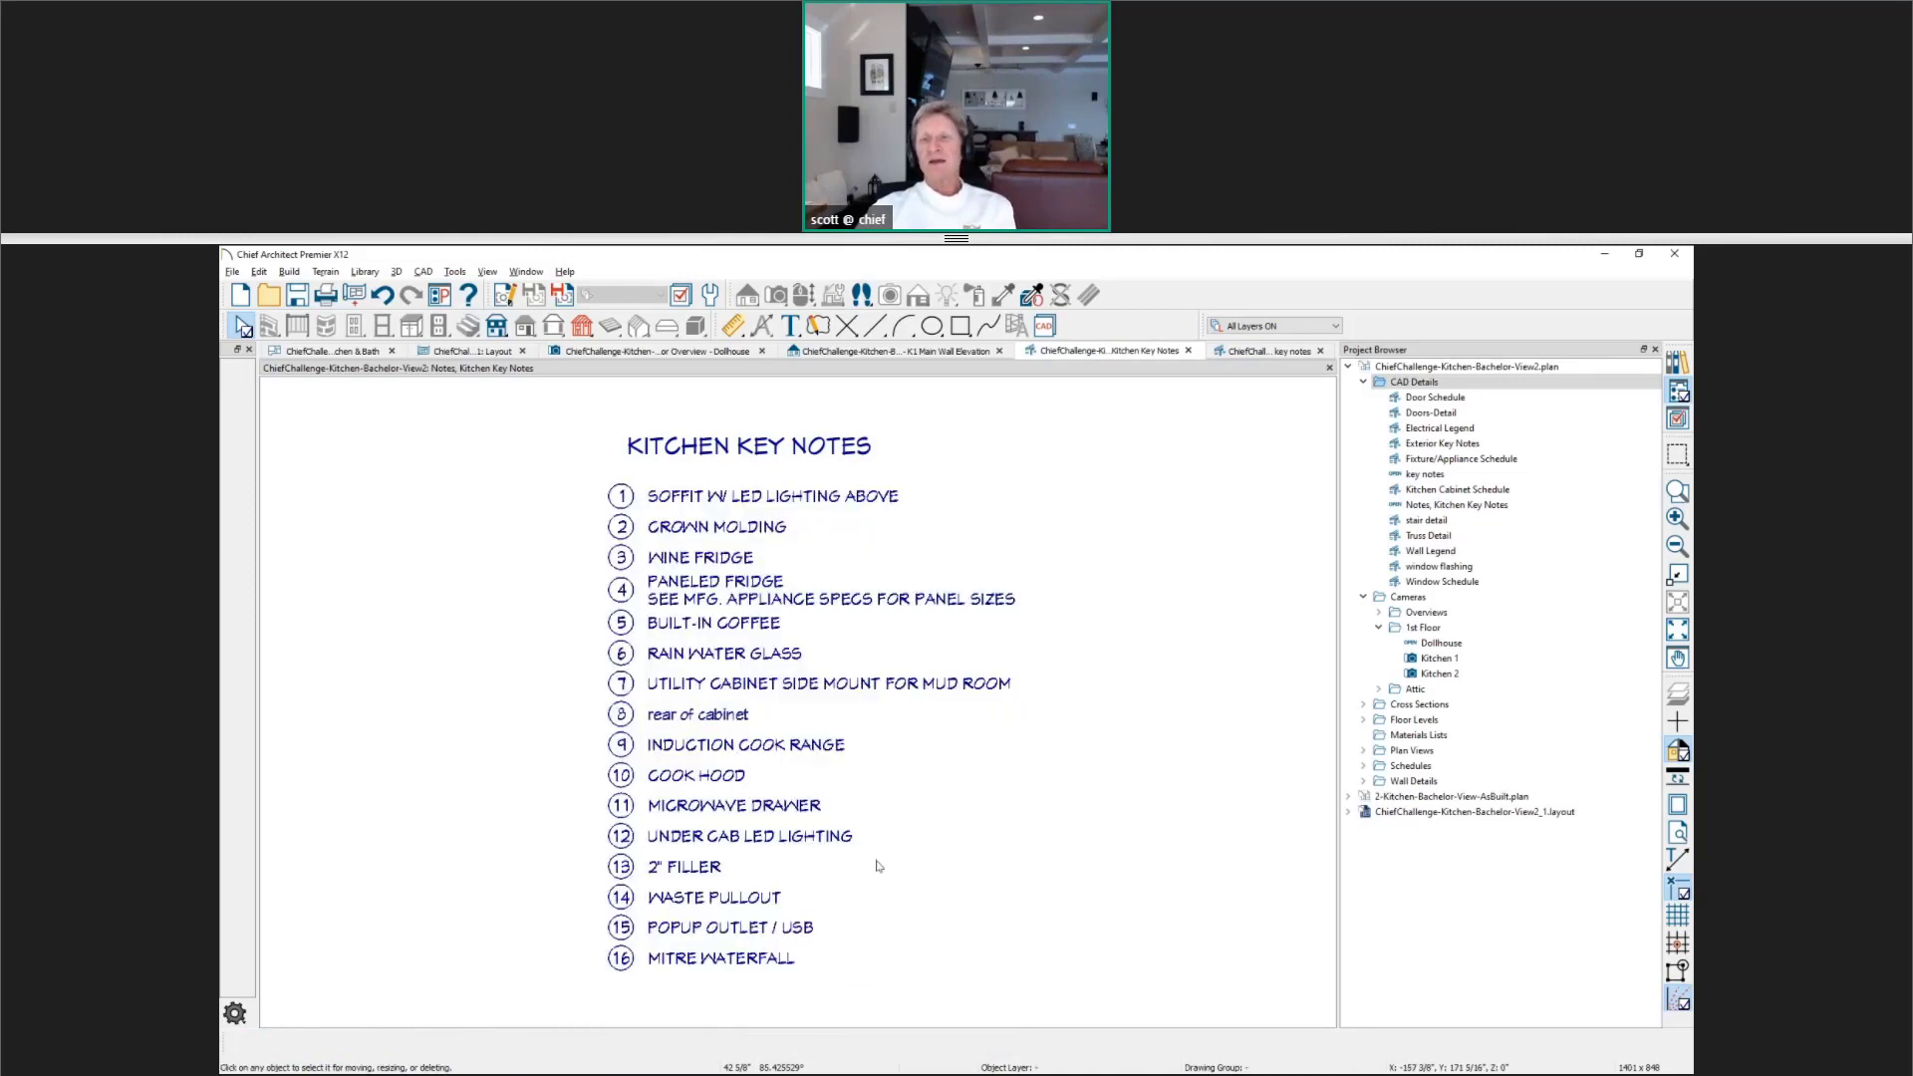
Step: Check the upper kitchen area of the floor plan and the key note numbers in the K1 Main Wall Elevation
left_click(344, 358)
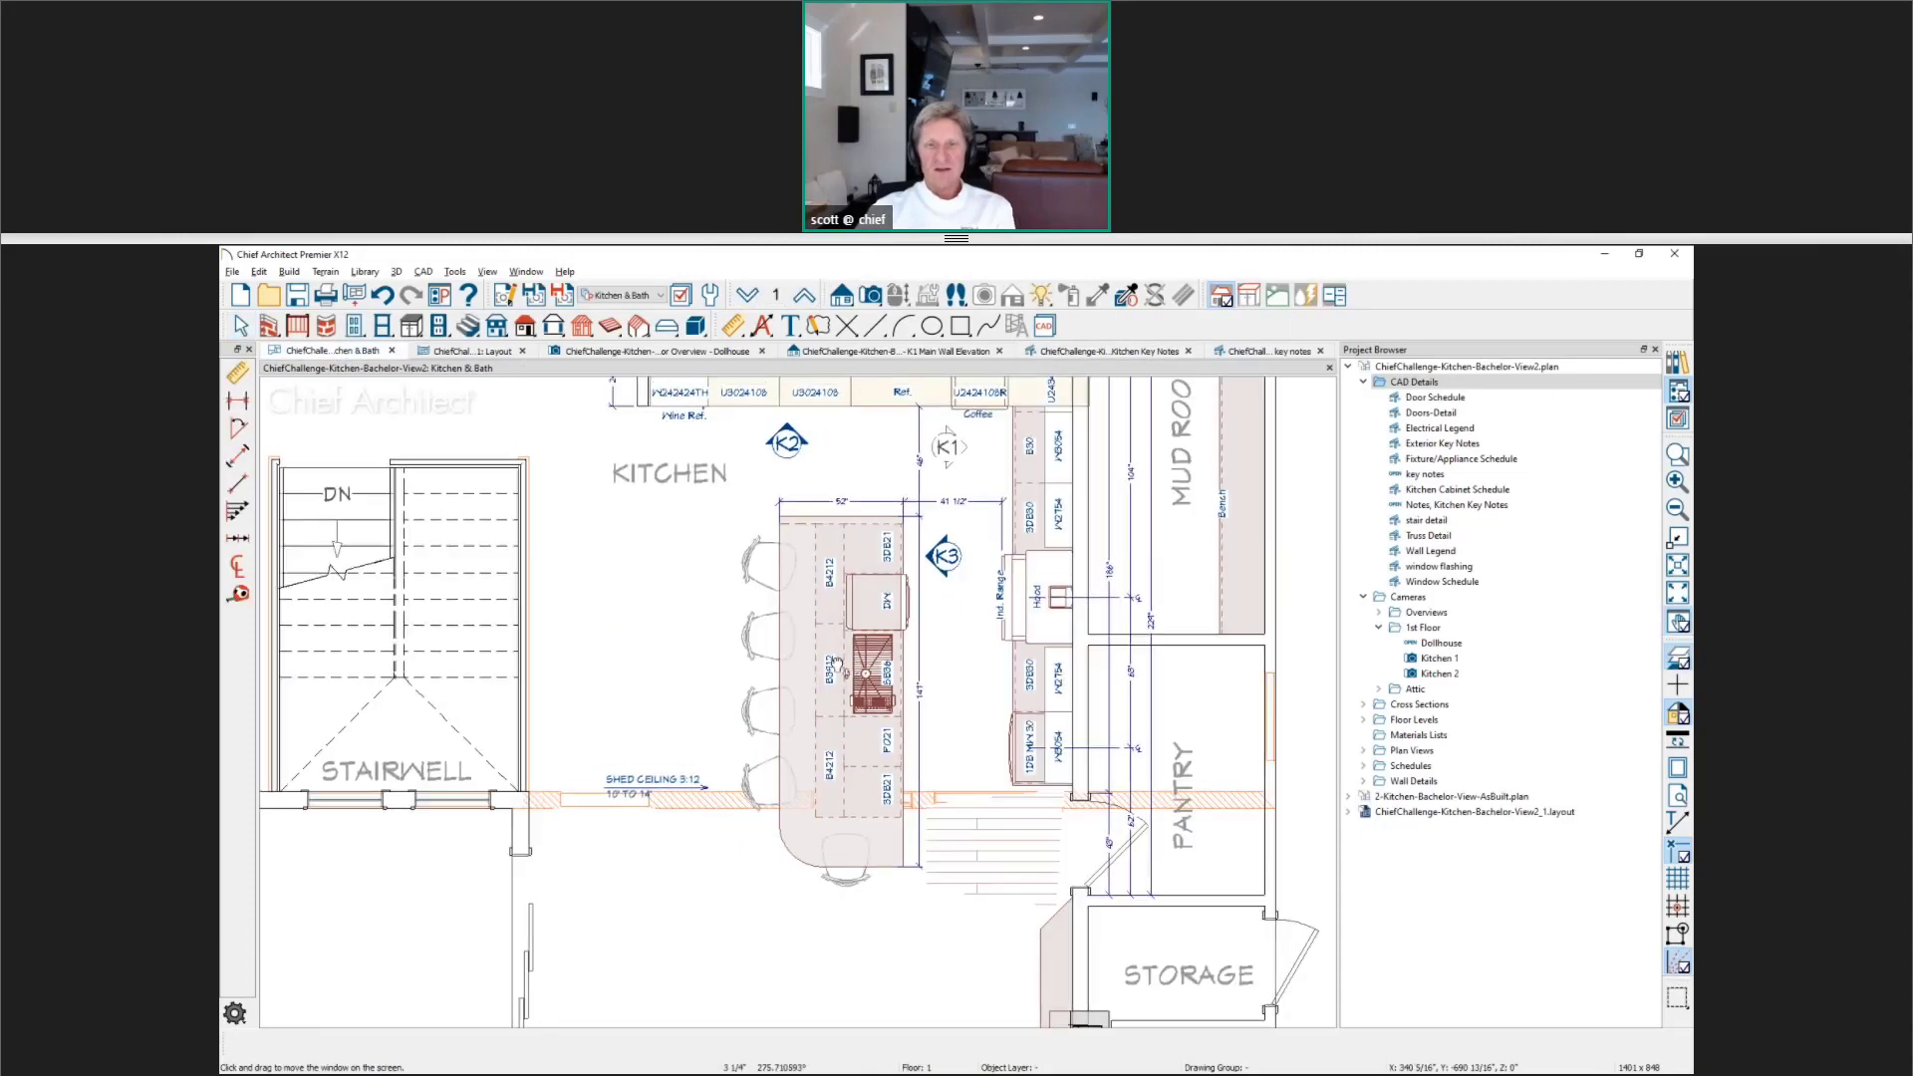
scroll(1111, 548, "up", 5)
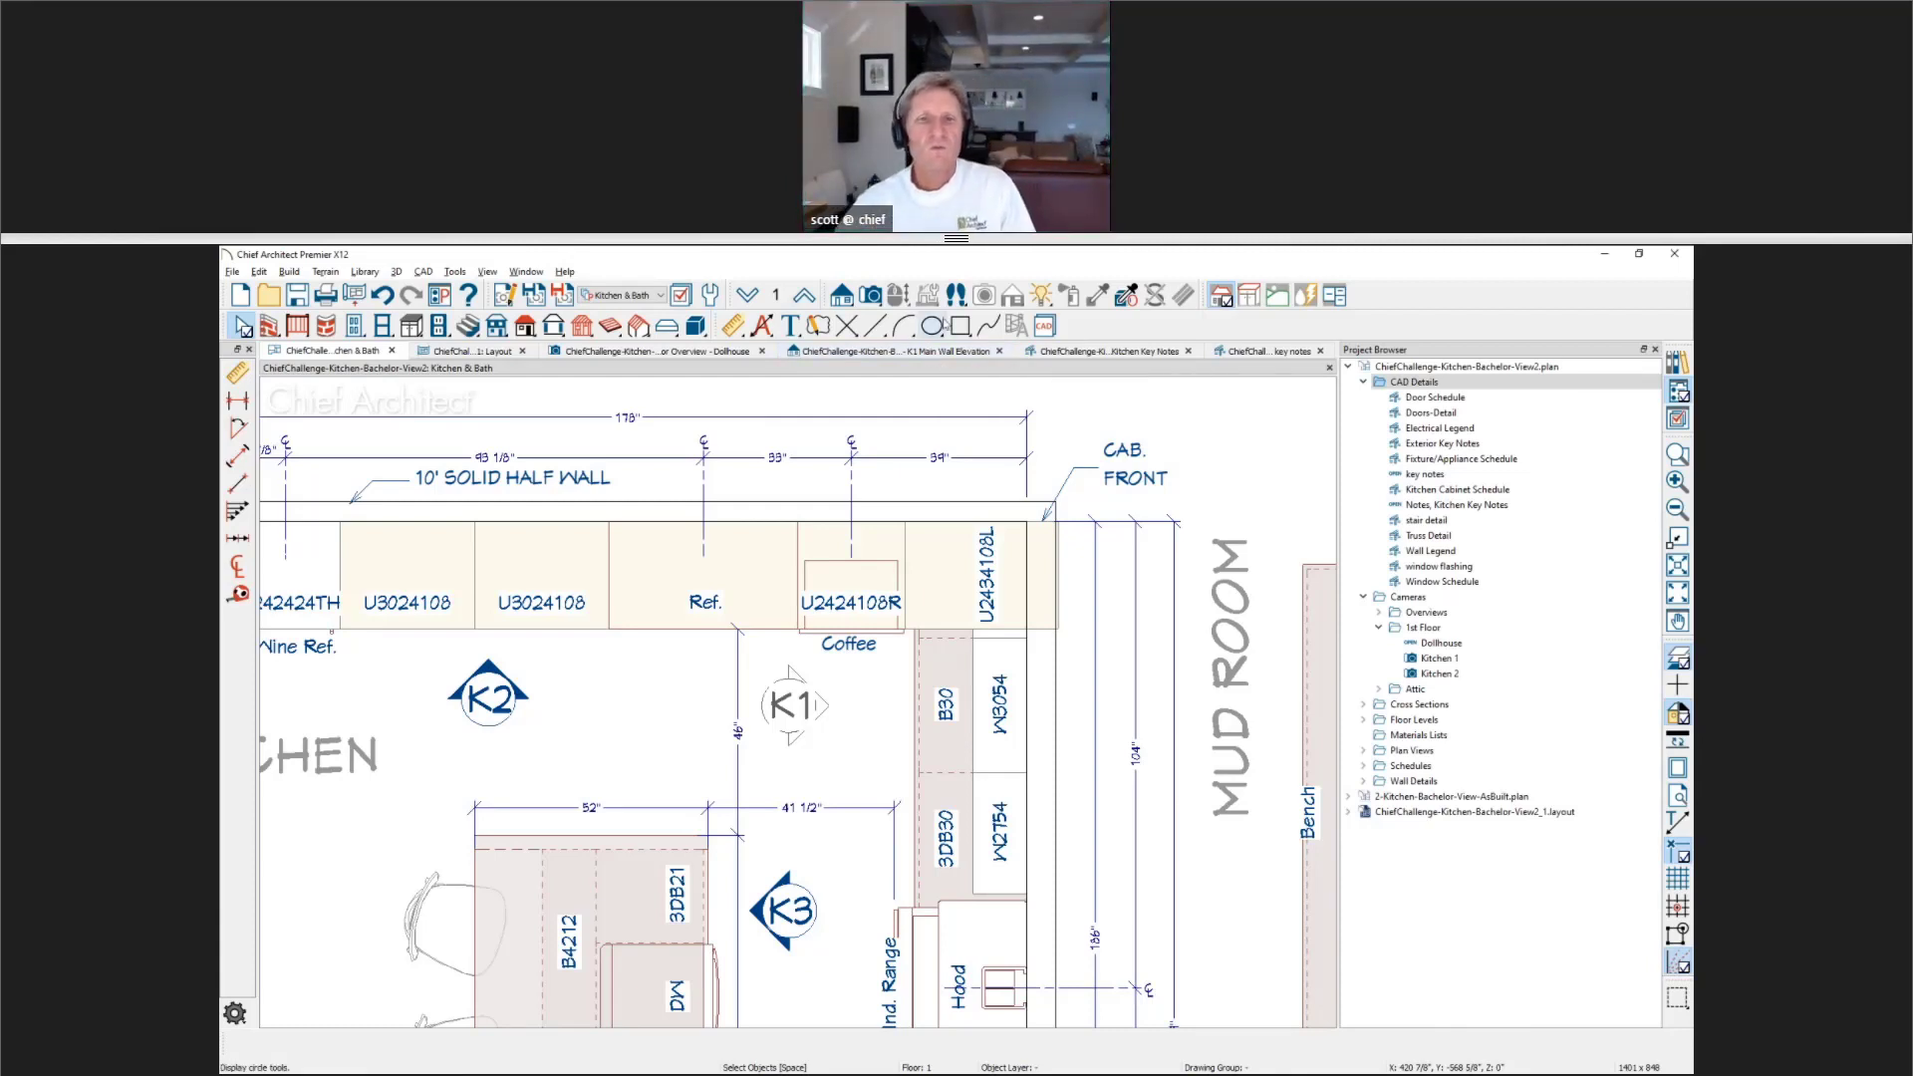
left_click(881, 352)
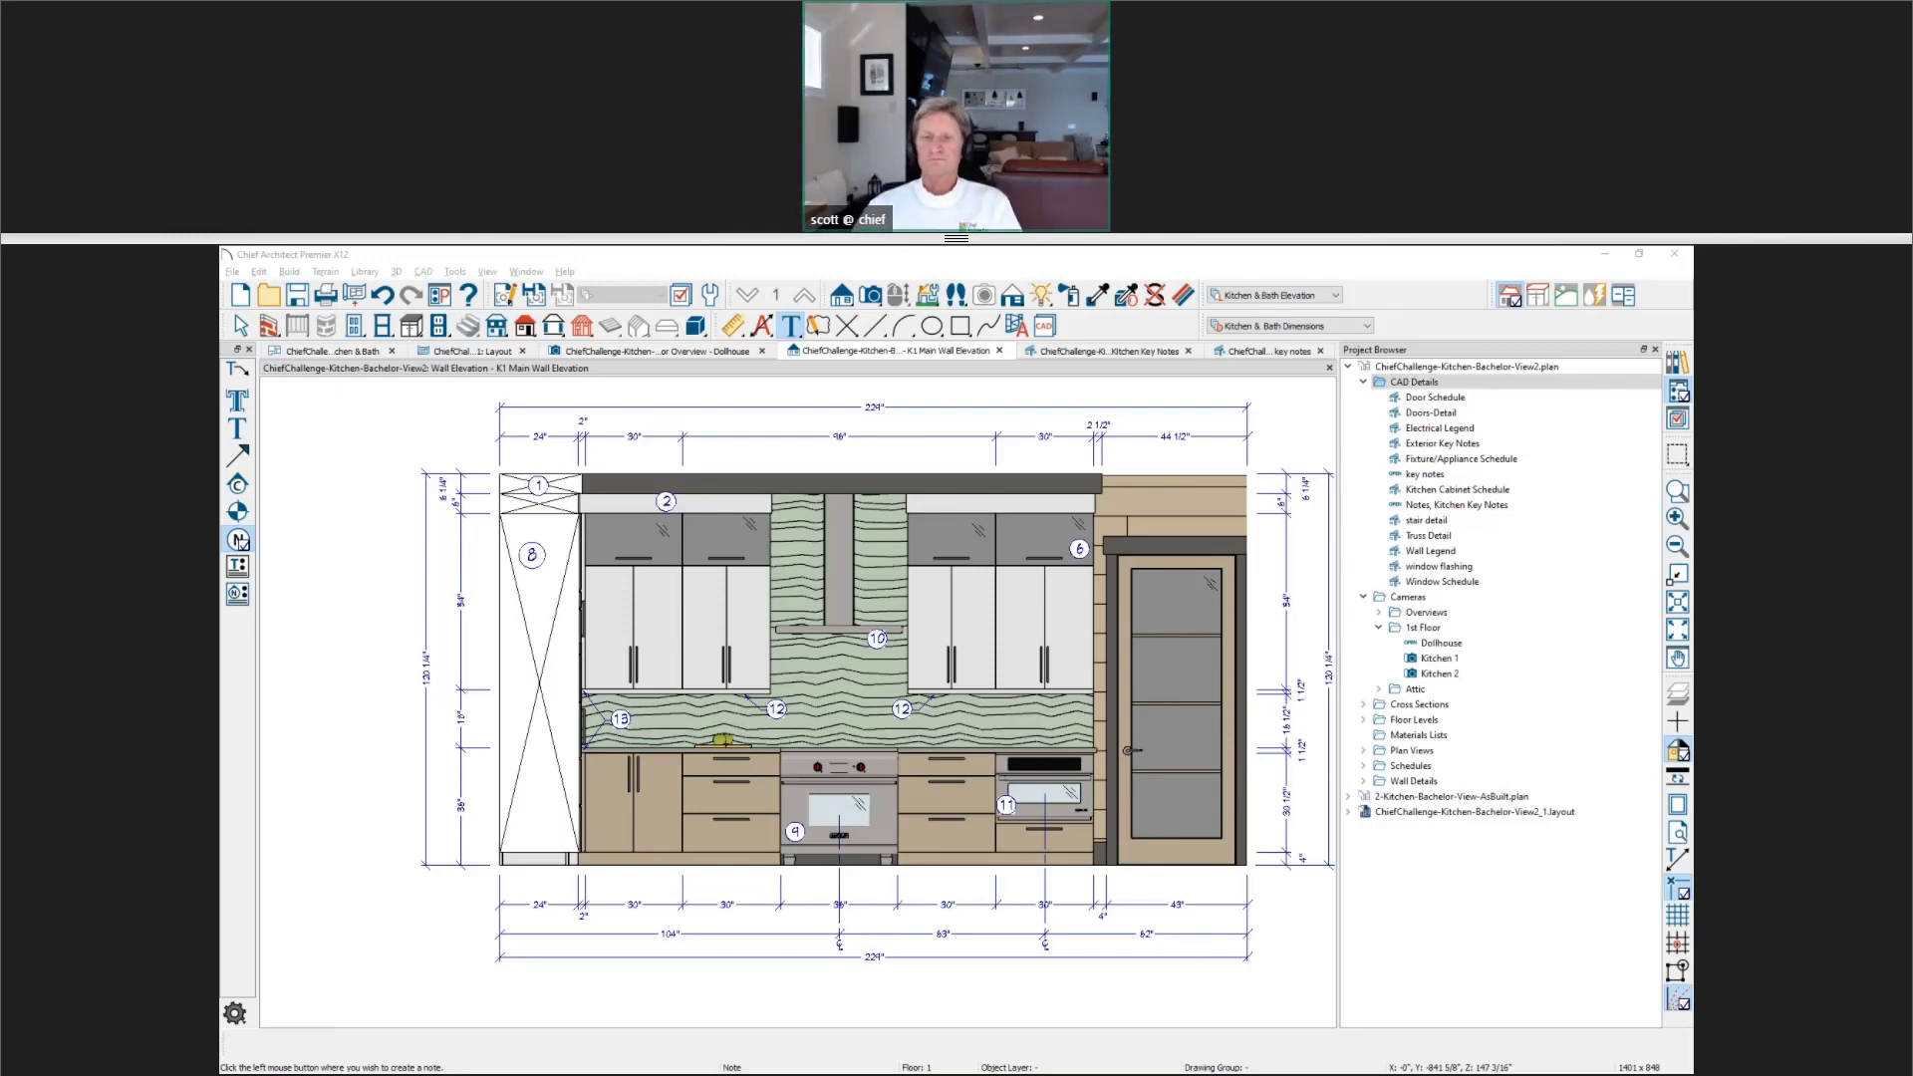
Step: Switch to Windows Photo Viewer and examine the Index of Drawings on the Bachelor View layout page image
key("alt+Tab")
scroll(1355, 921, "up", 3)
scroll(1355, 921, "up", 5)
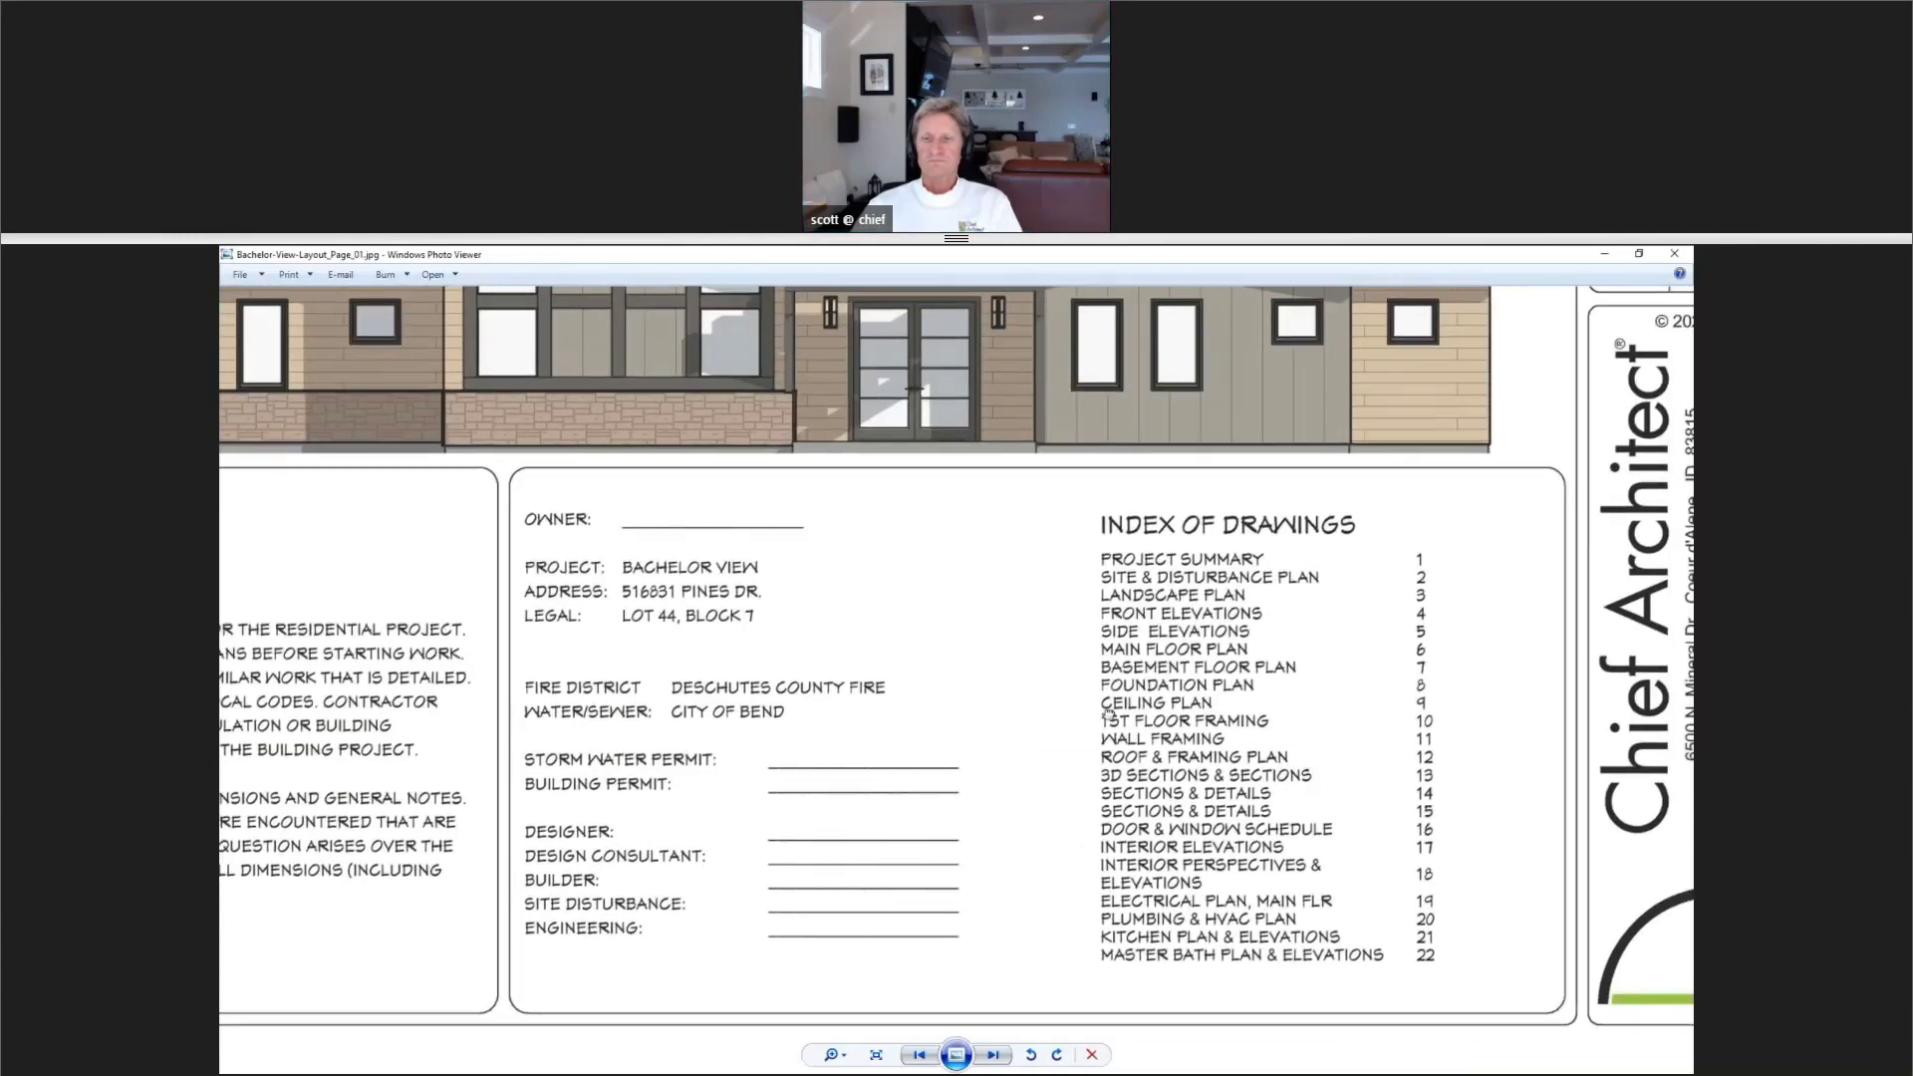
left_click_drag(1105, 711, 1100, 696)
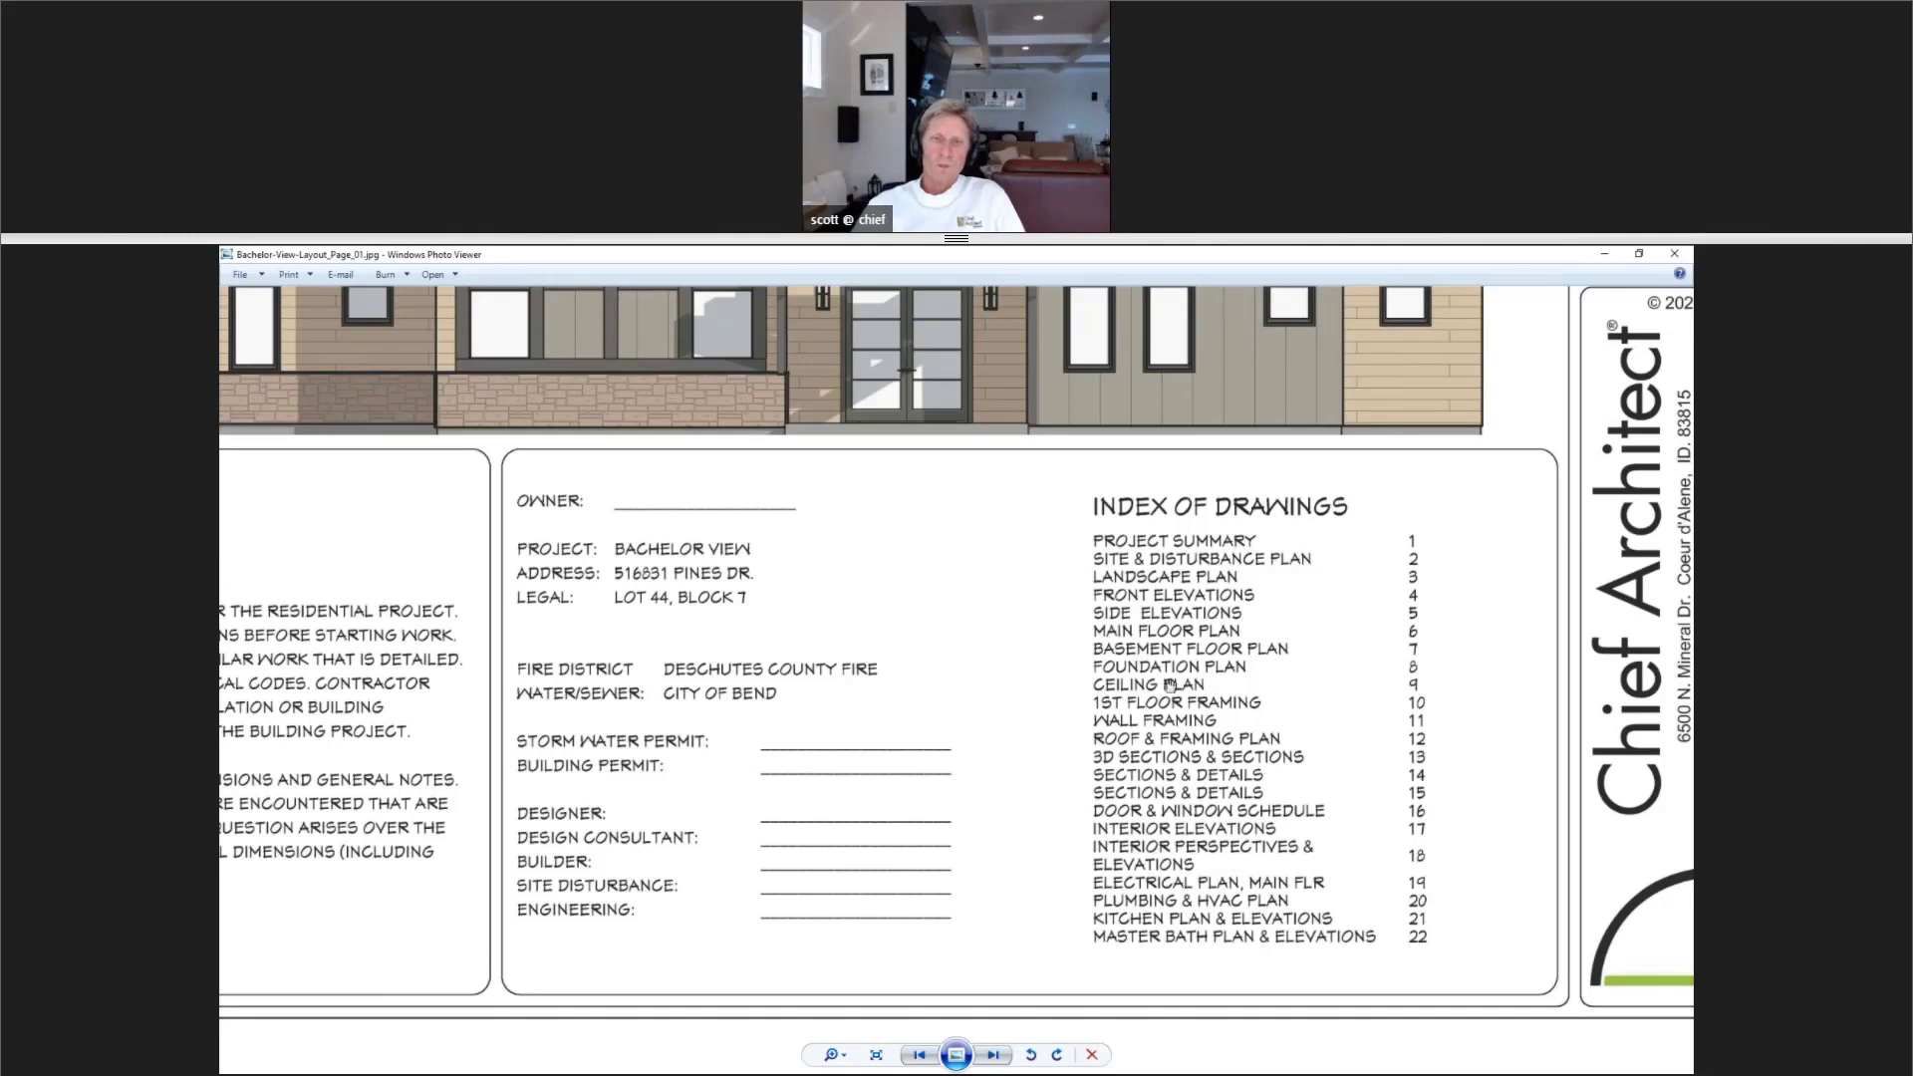
left_click_drag(1169, 686, 1077, 691)
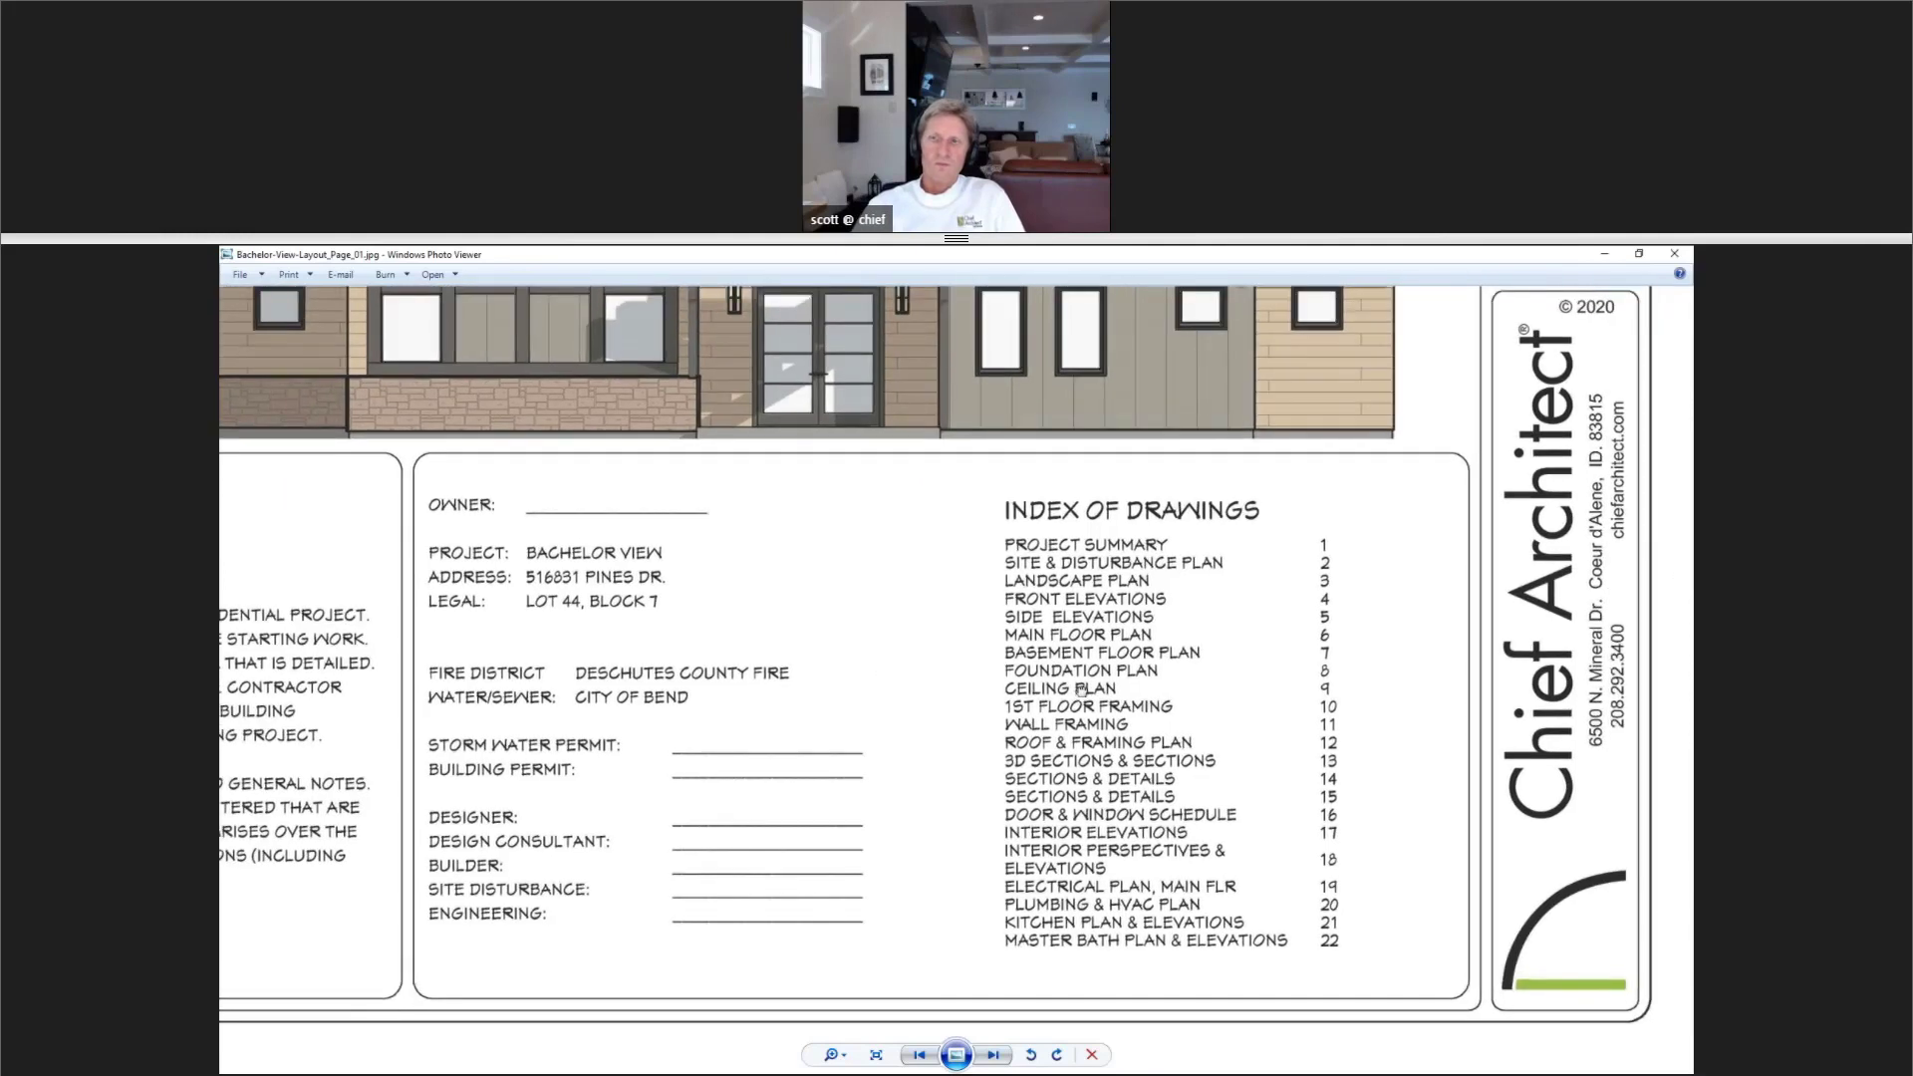
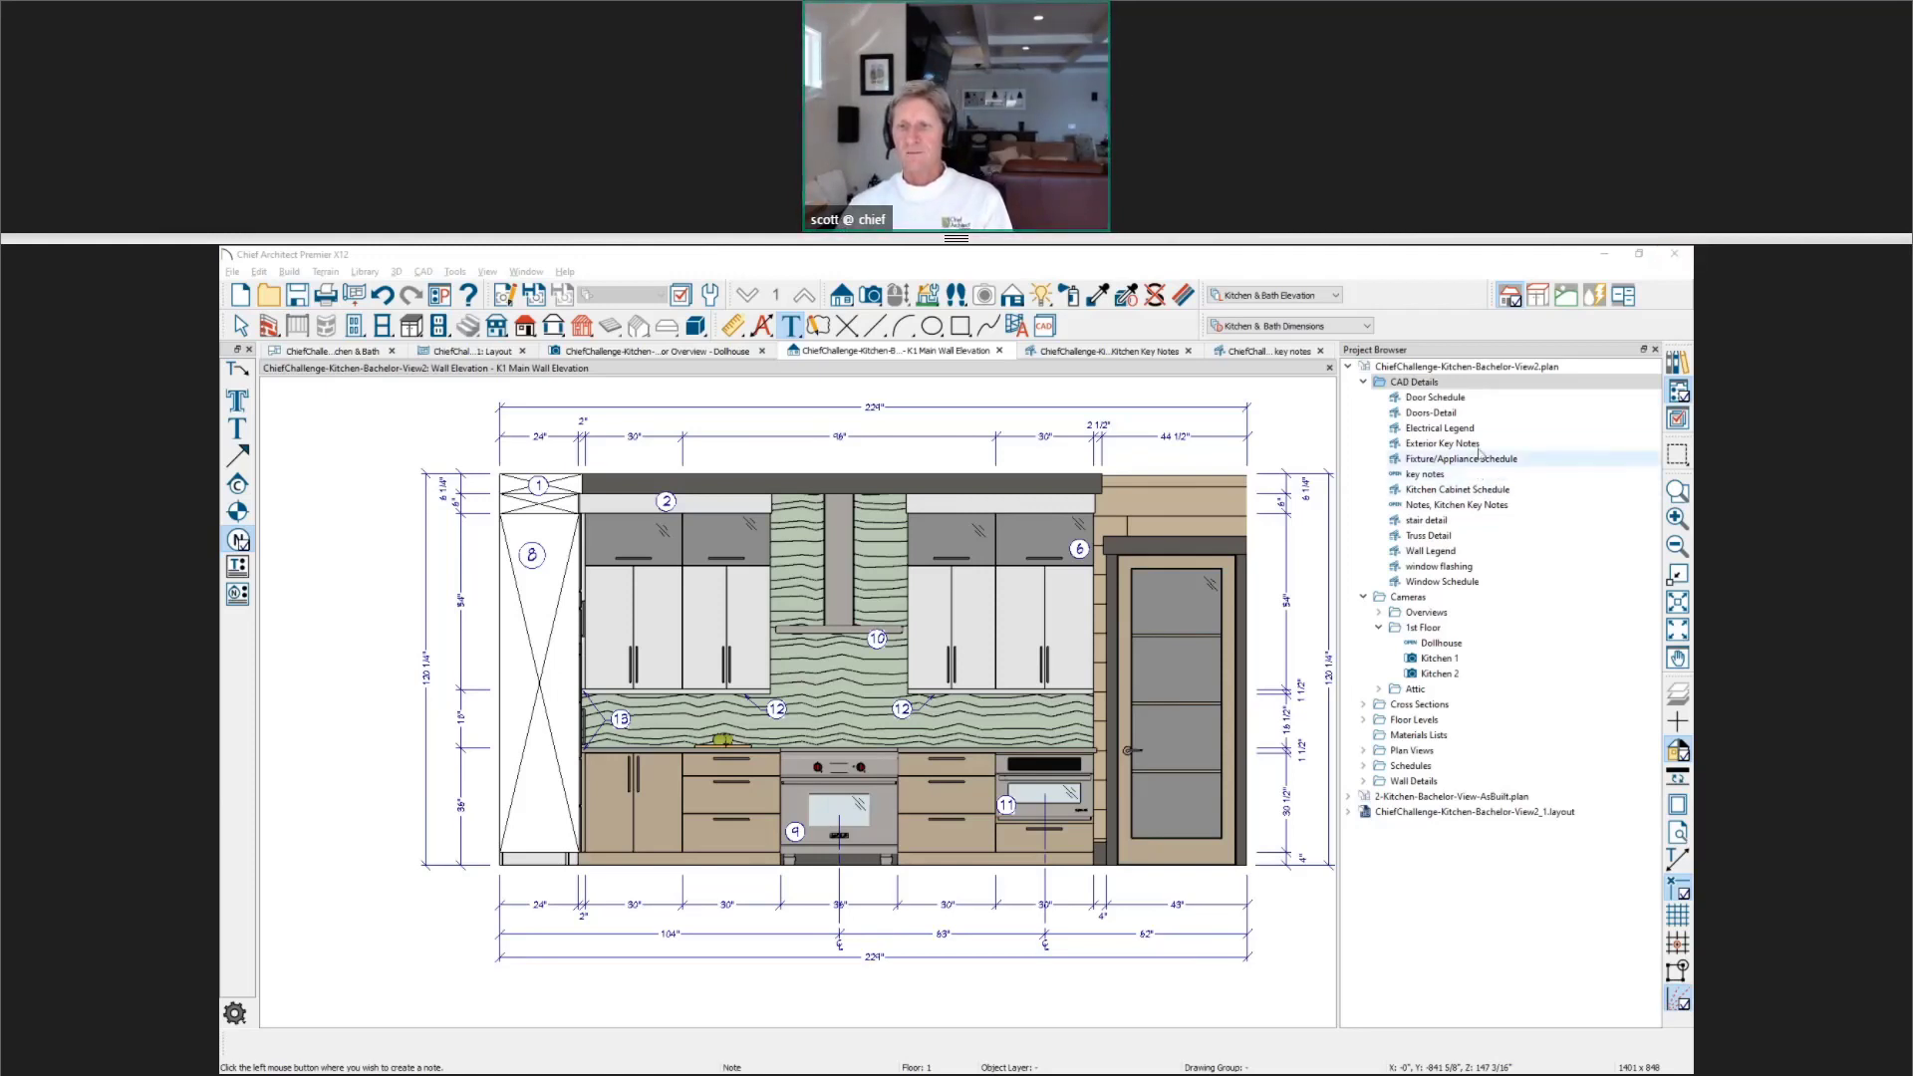
Step: Open the Kitchen Cabinet Schedule CAD detail from the kitchen plan and bring its 3D Elevation column into view
left_click(1466, 411)
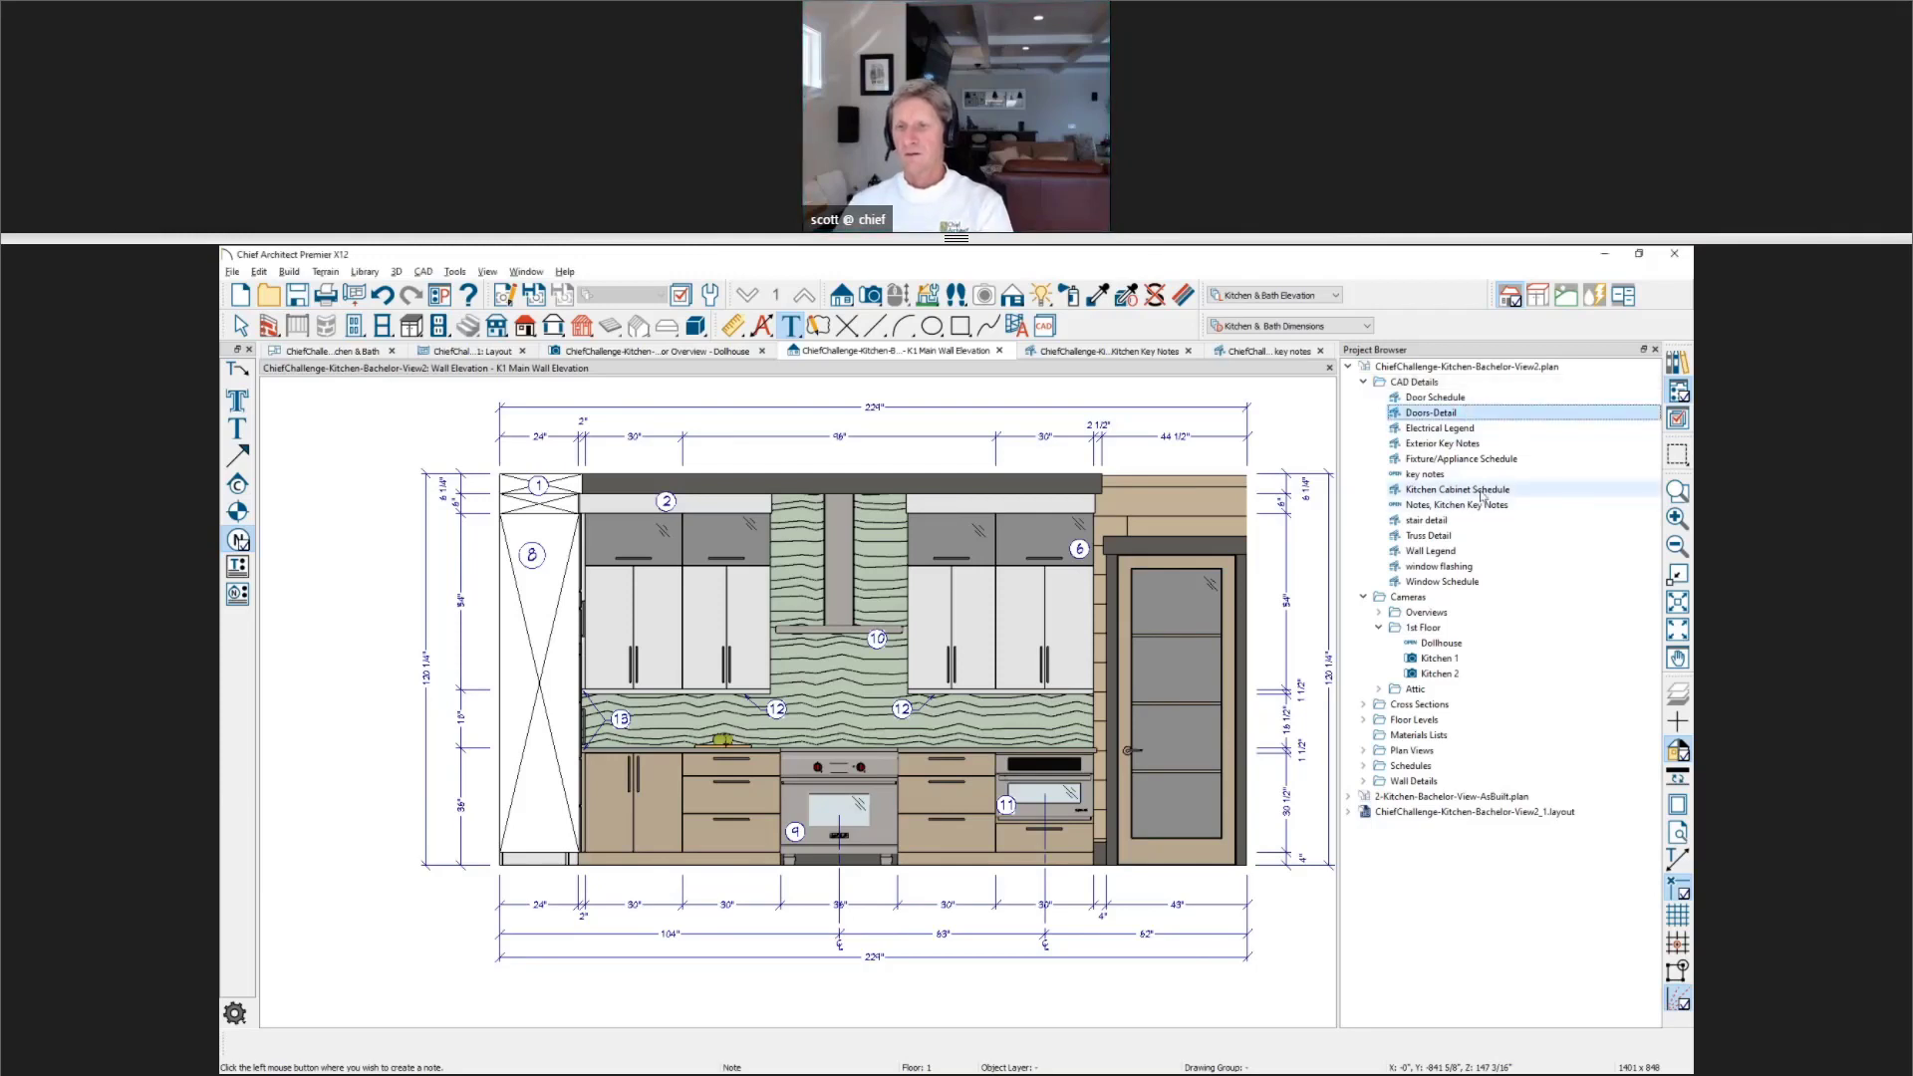
left_click(1482, 490)
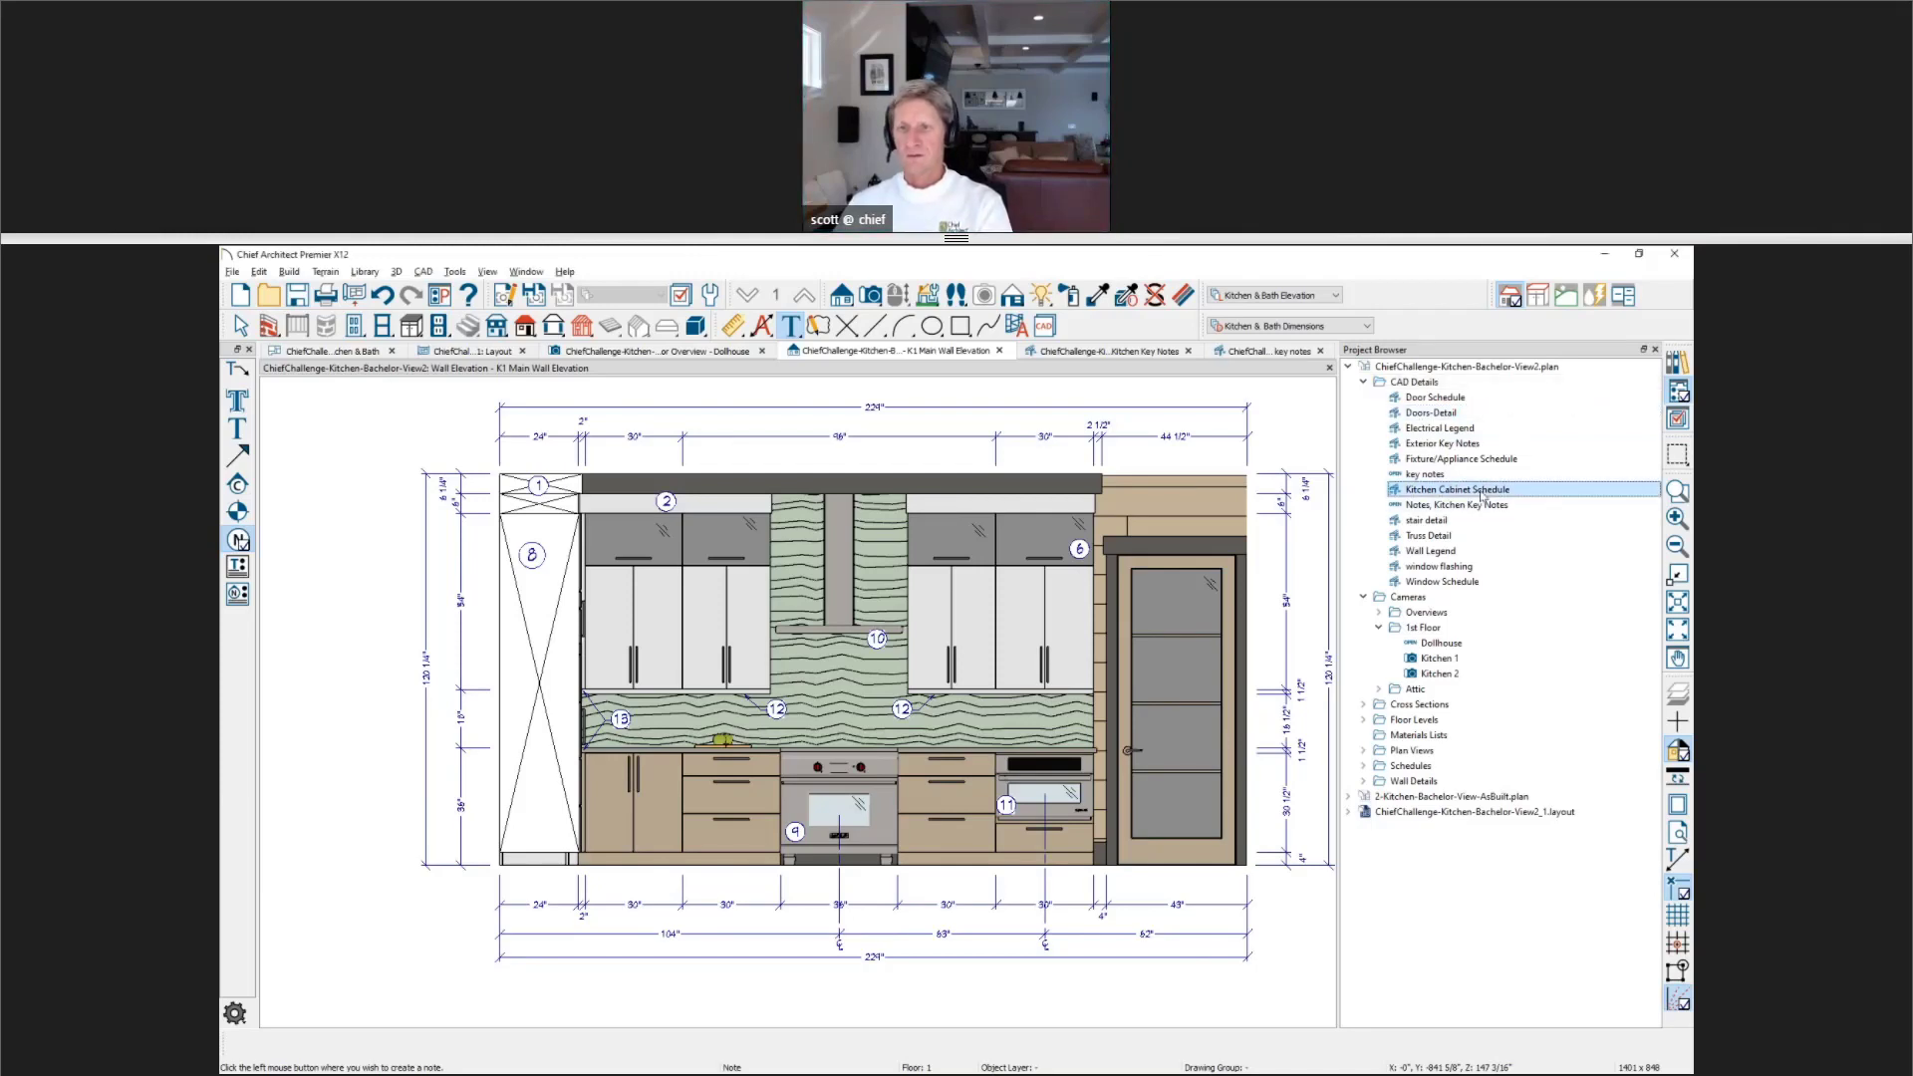
left_click_drag(1412, 495, 1411, 490)
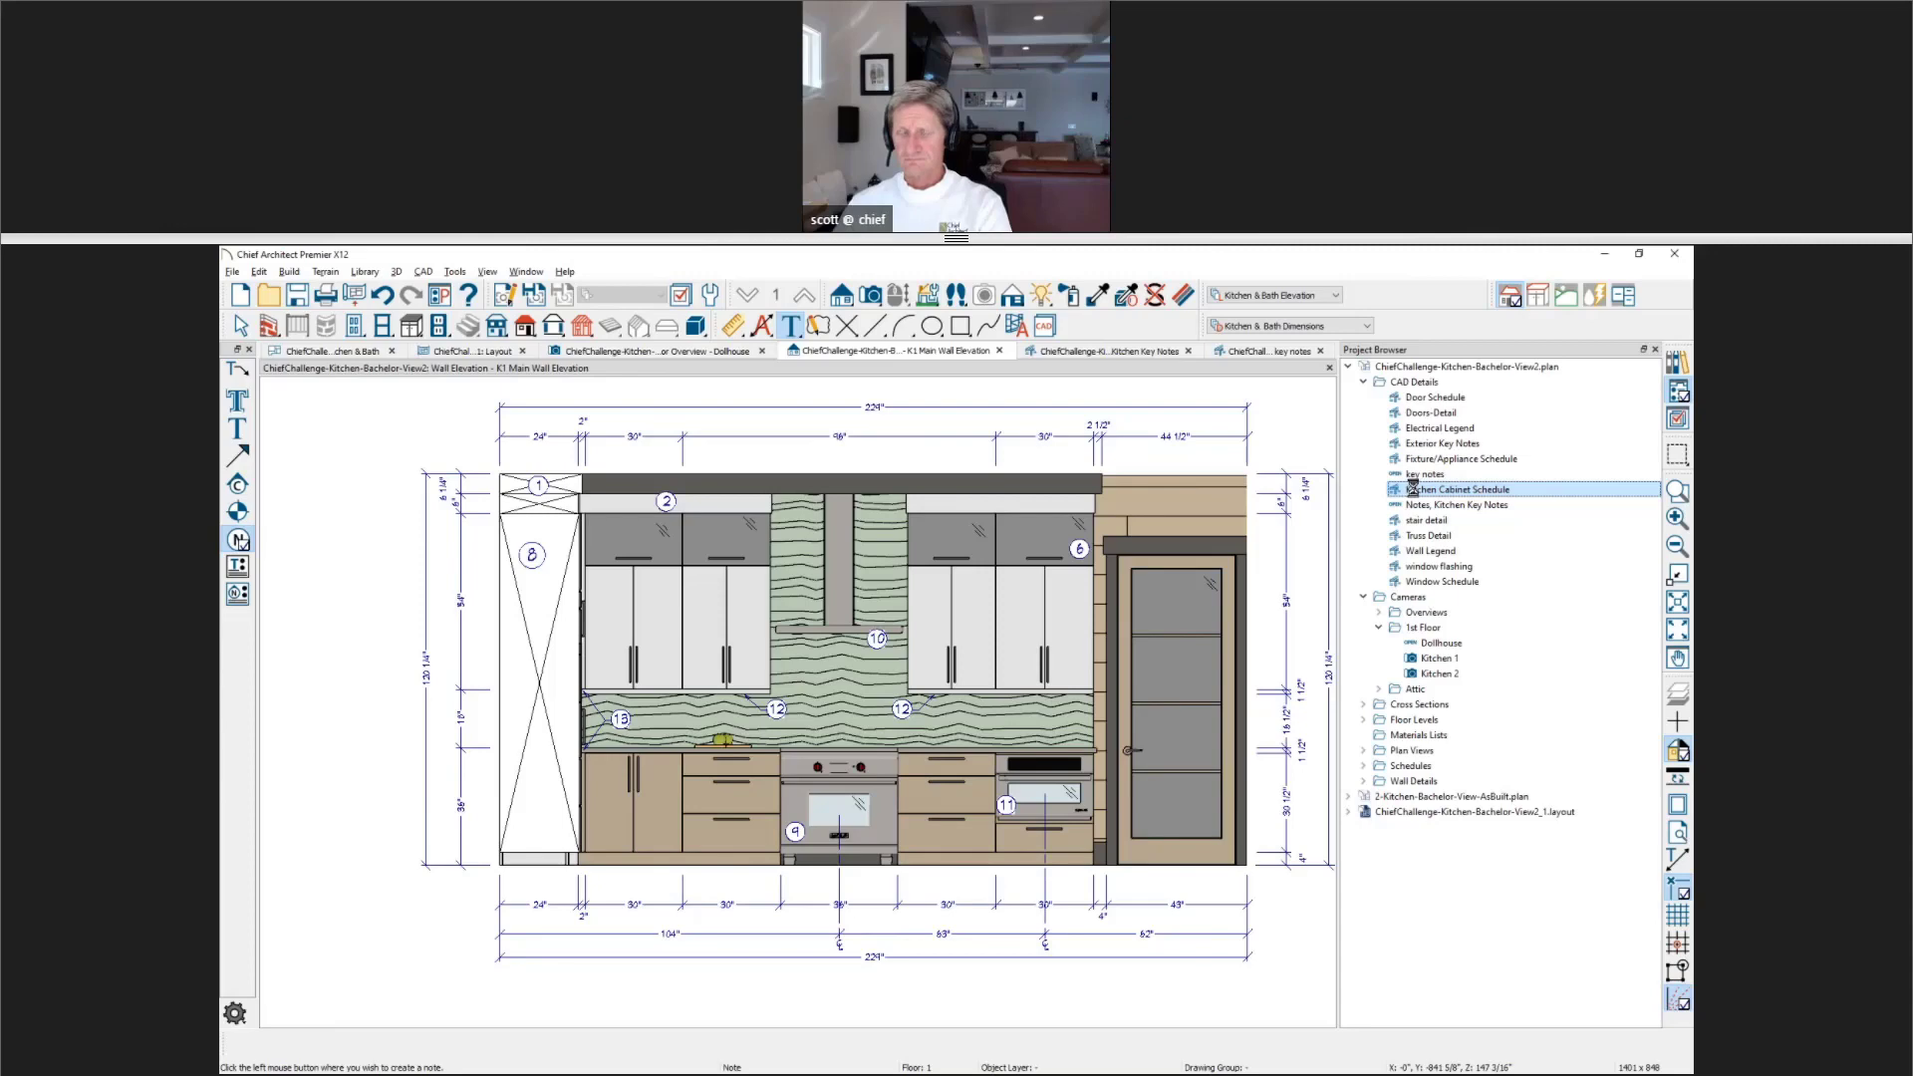
double_click(1413, 488)
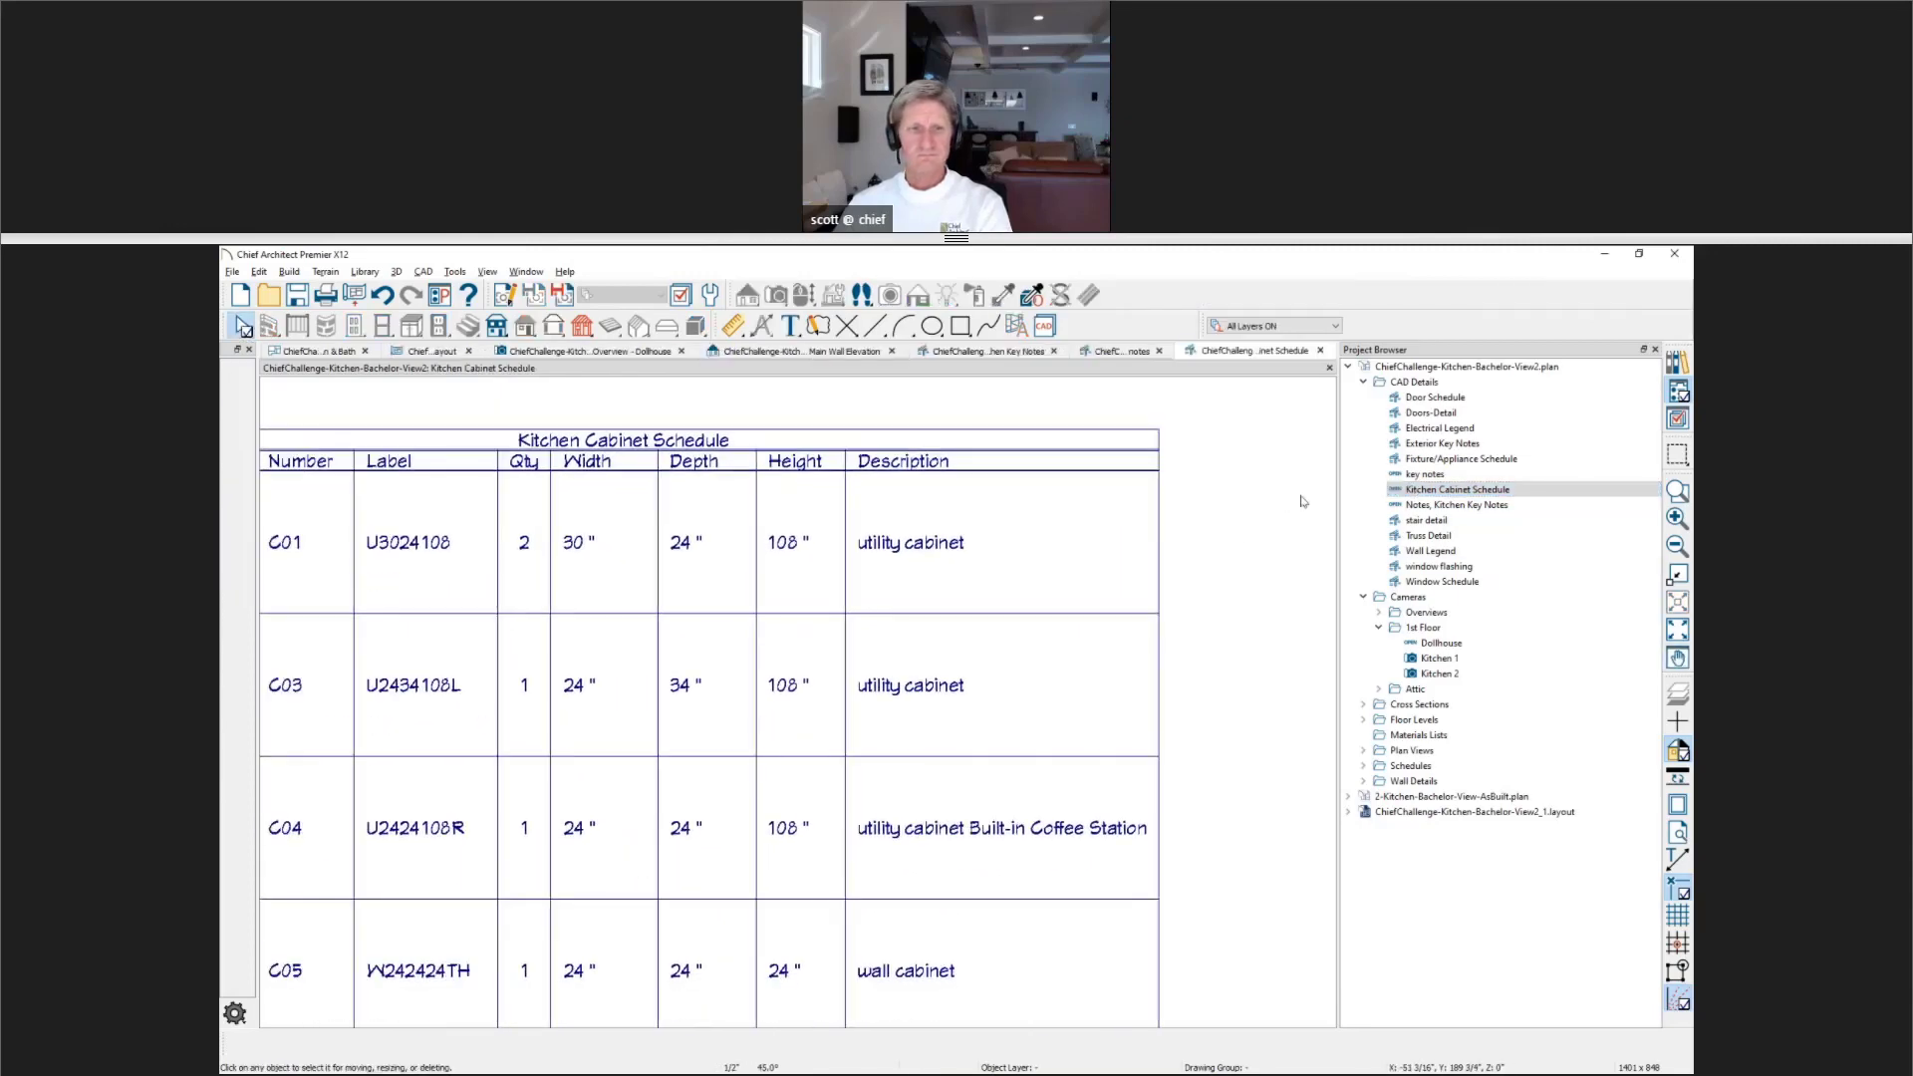
middle_click_drag(1289, 525, 1272, 536)
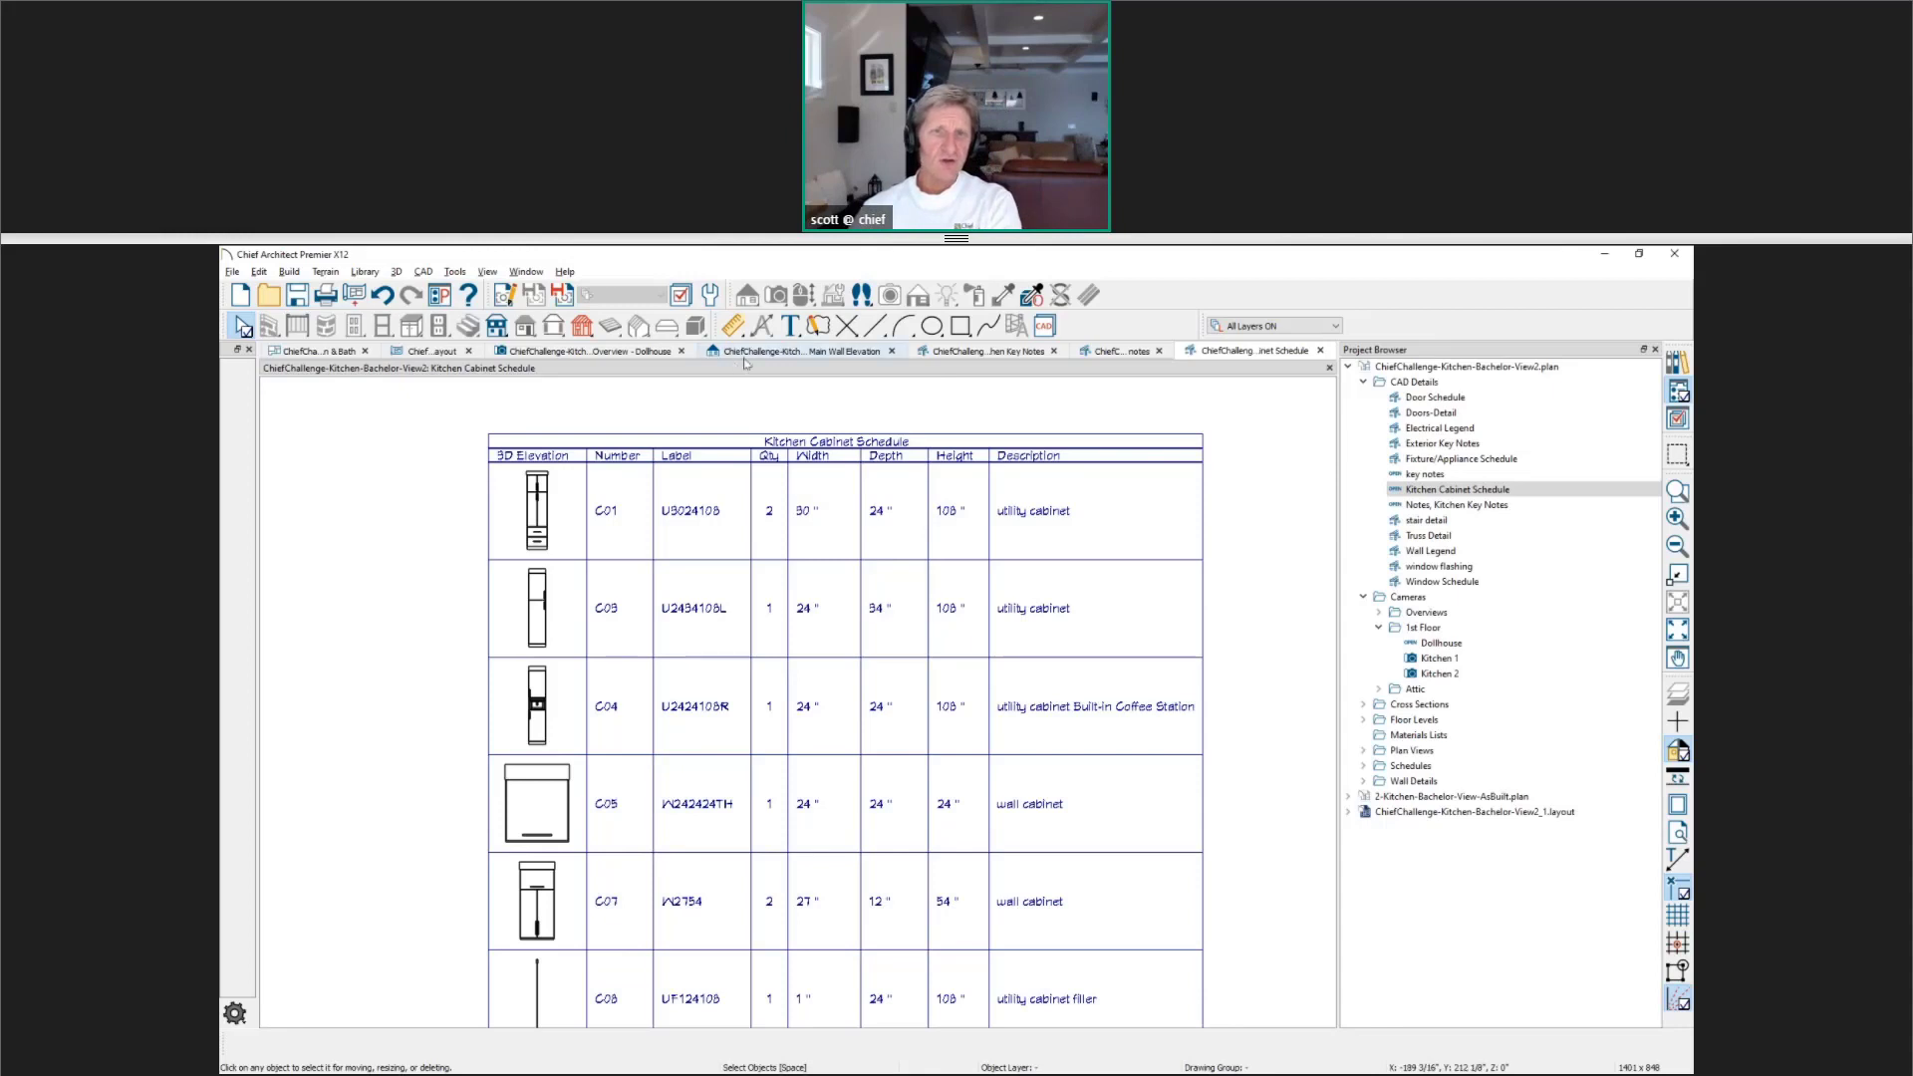
Step: Switch to the layout file and go to the empty page 2
left_click(432, 350)
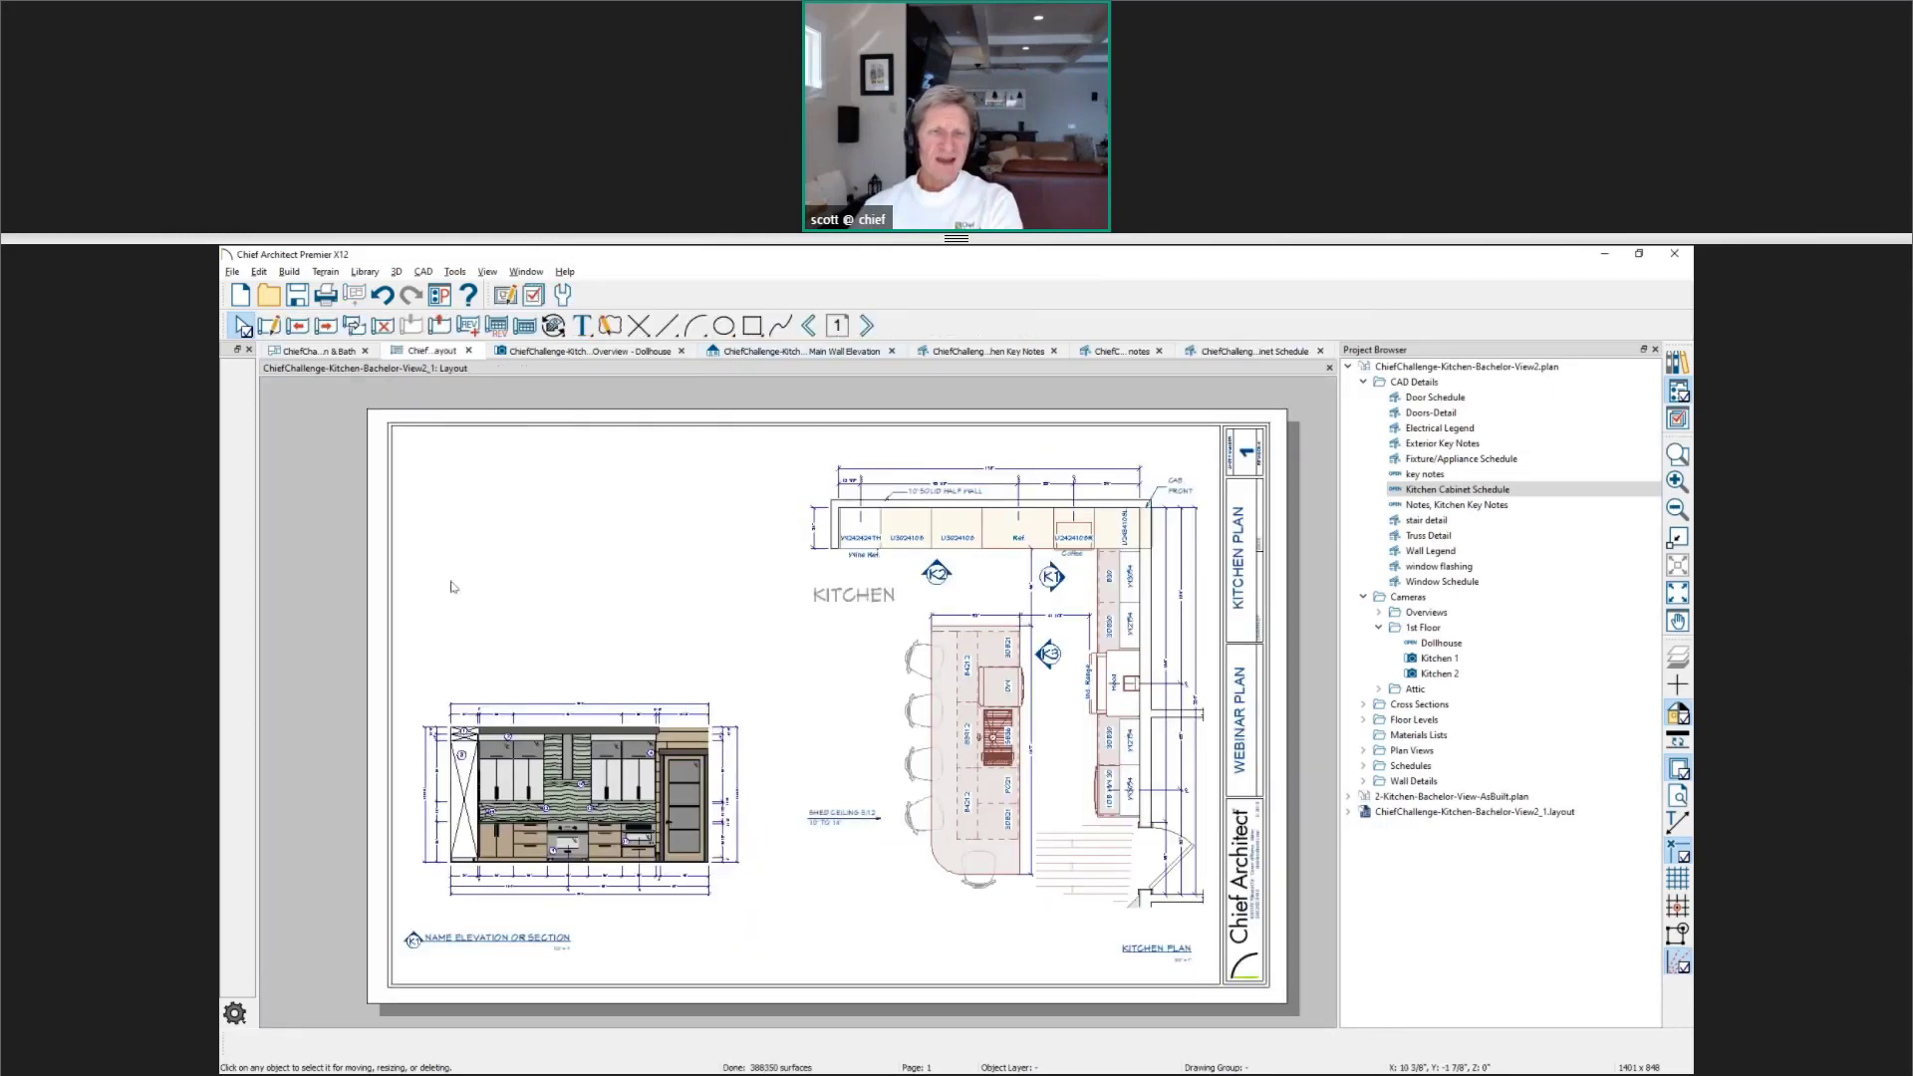
left_click(866, 326)
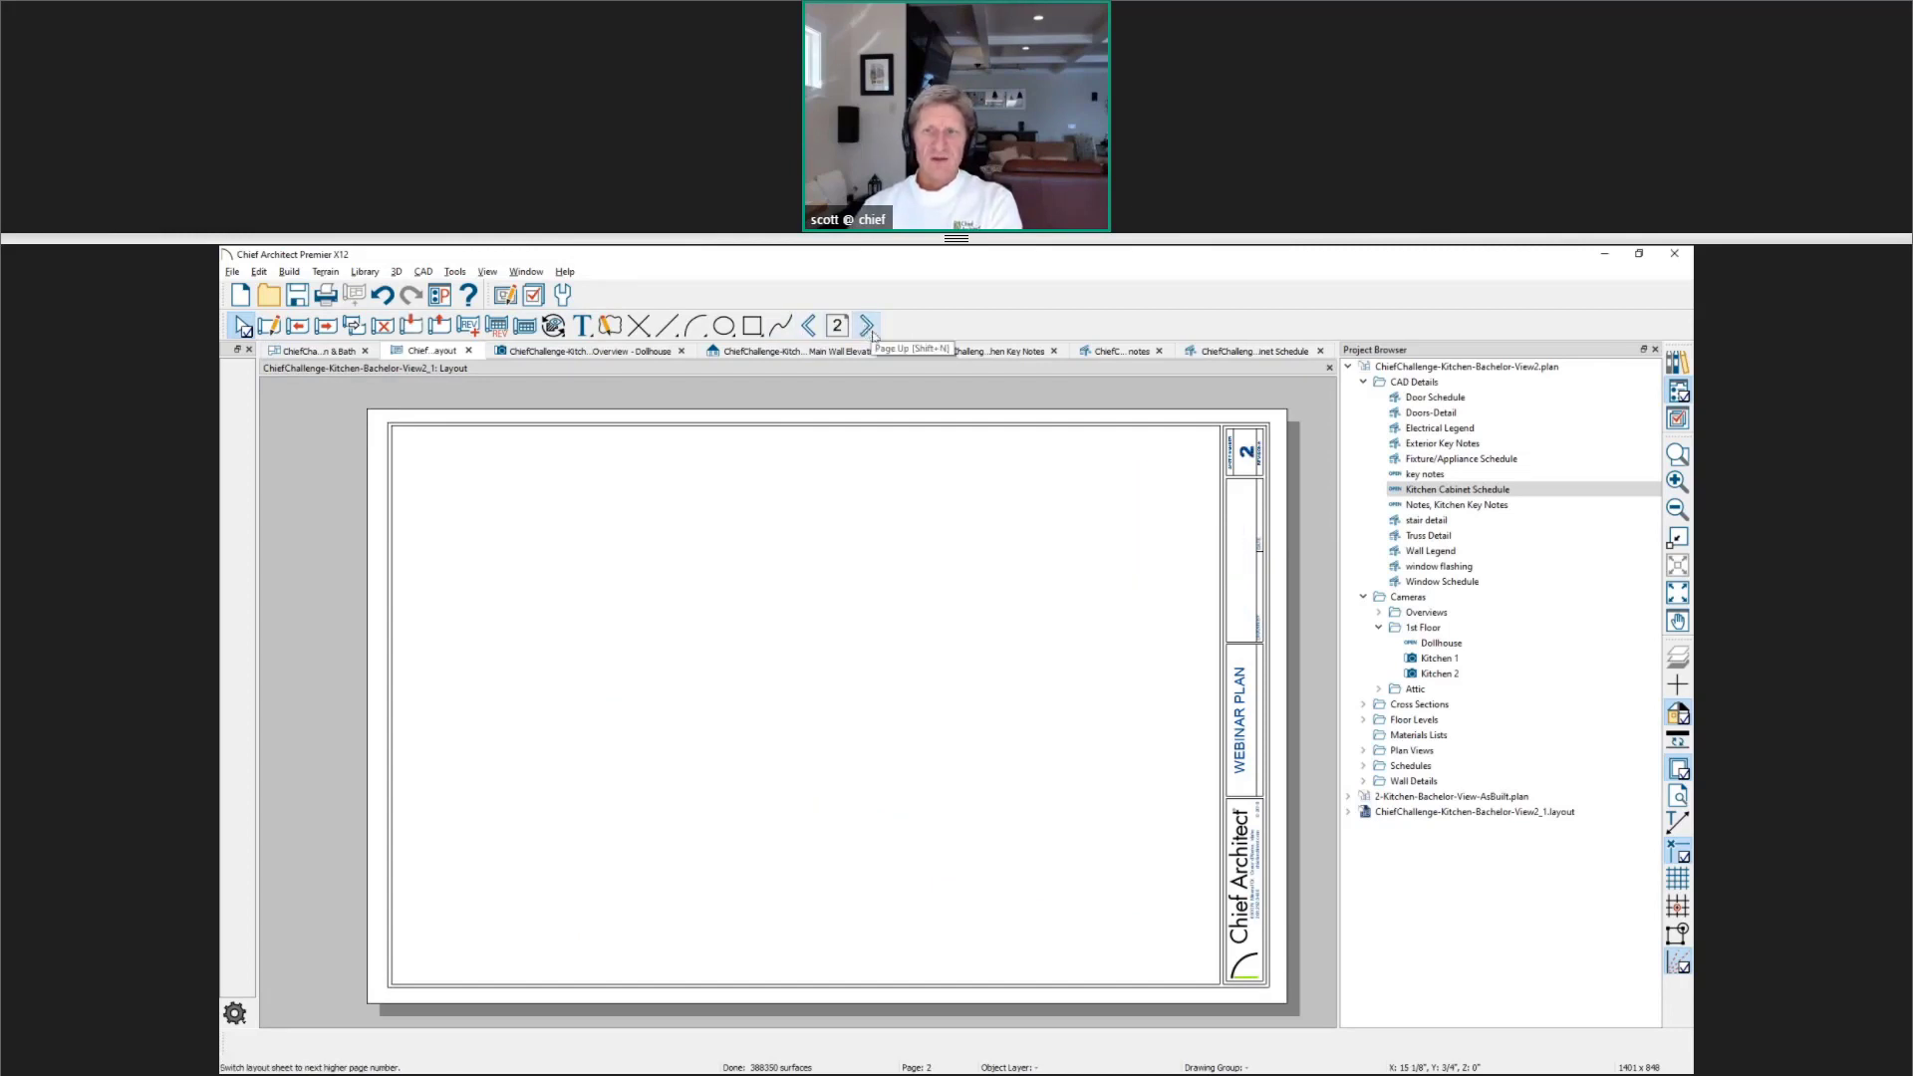
Step: Send the current screen of the Kitchen Cabinet Schedule detail to layout page 2 with layout line scaling
left_click(1250, 350)
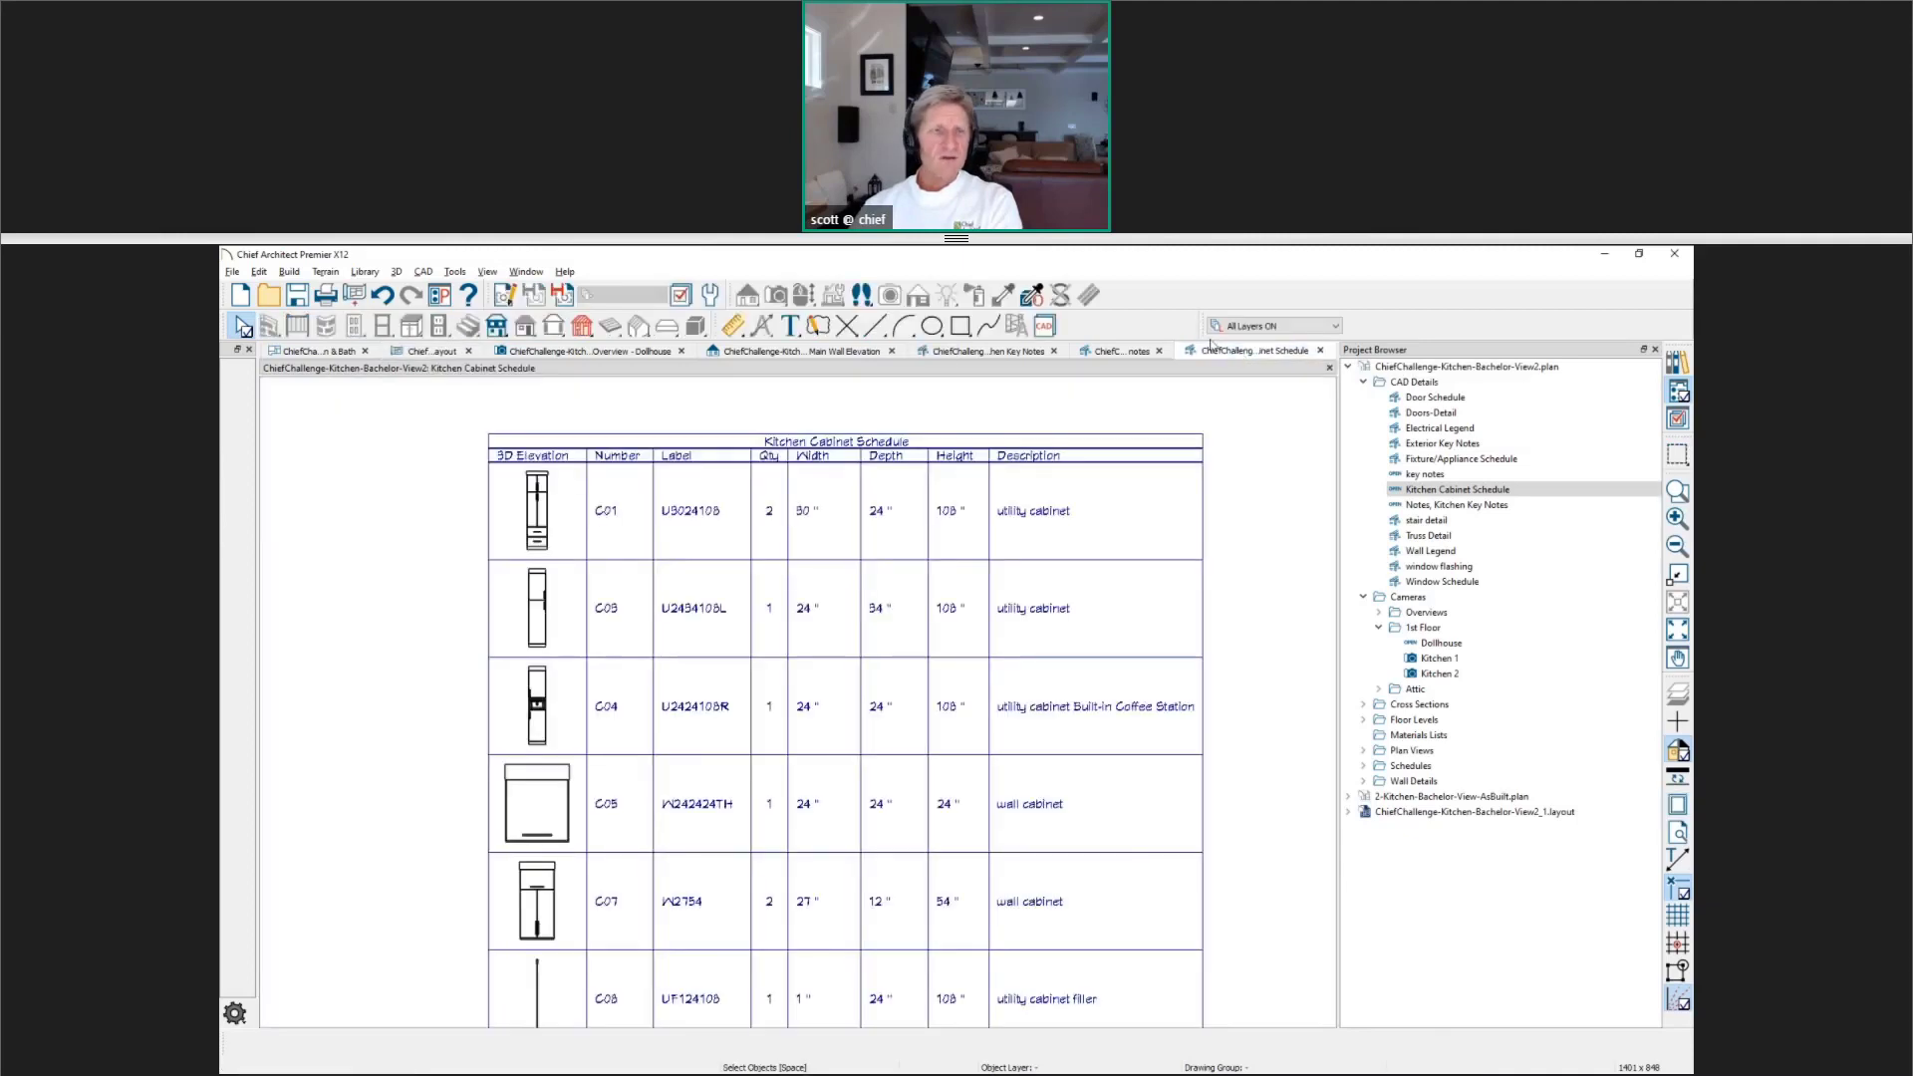
left_click(232, 272)
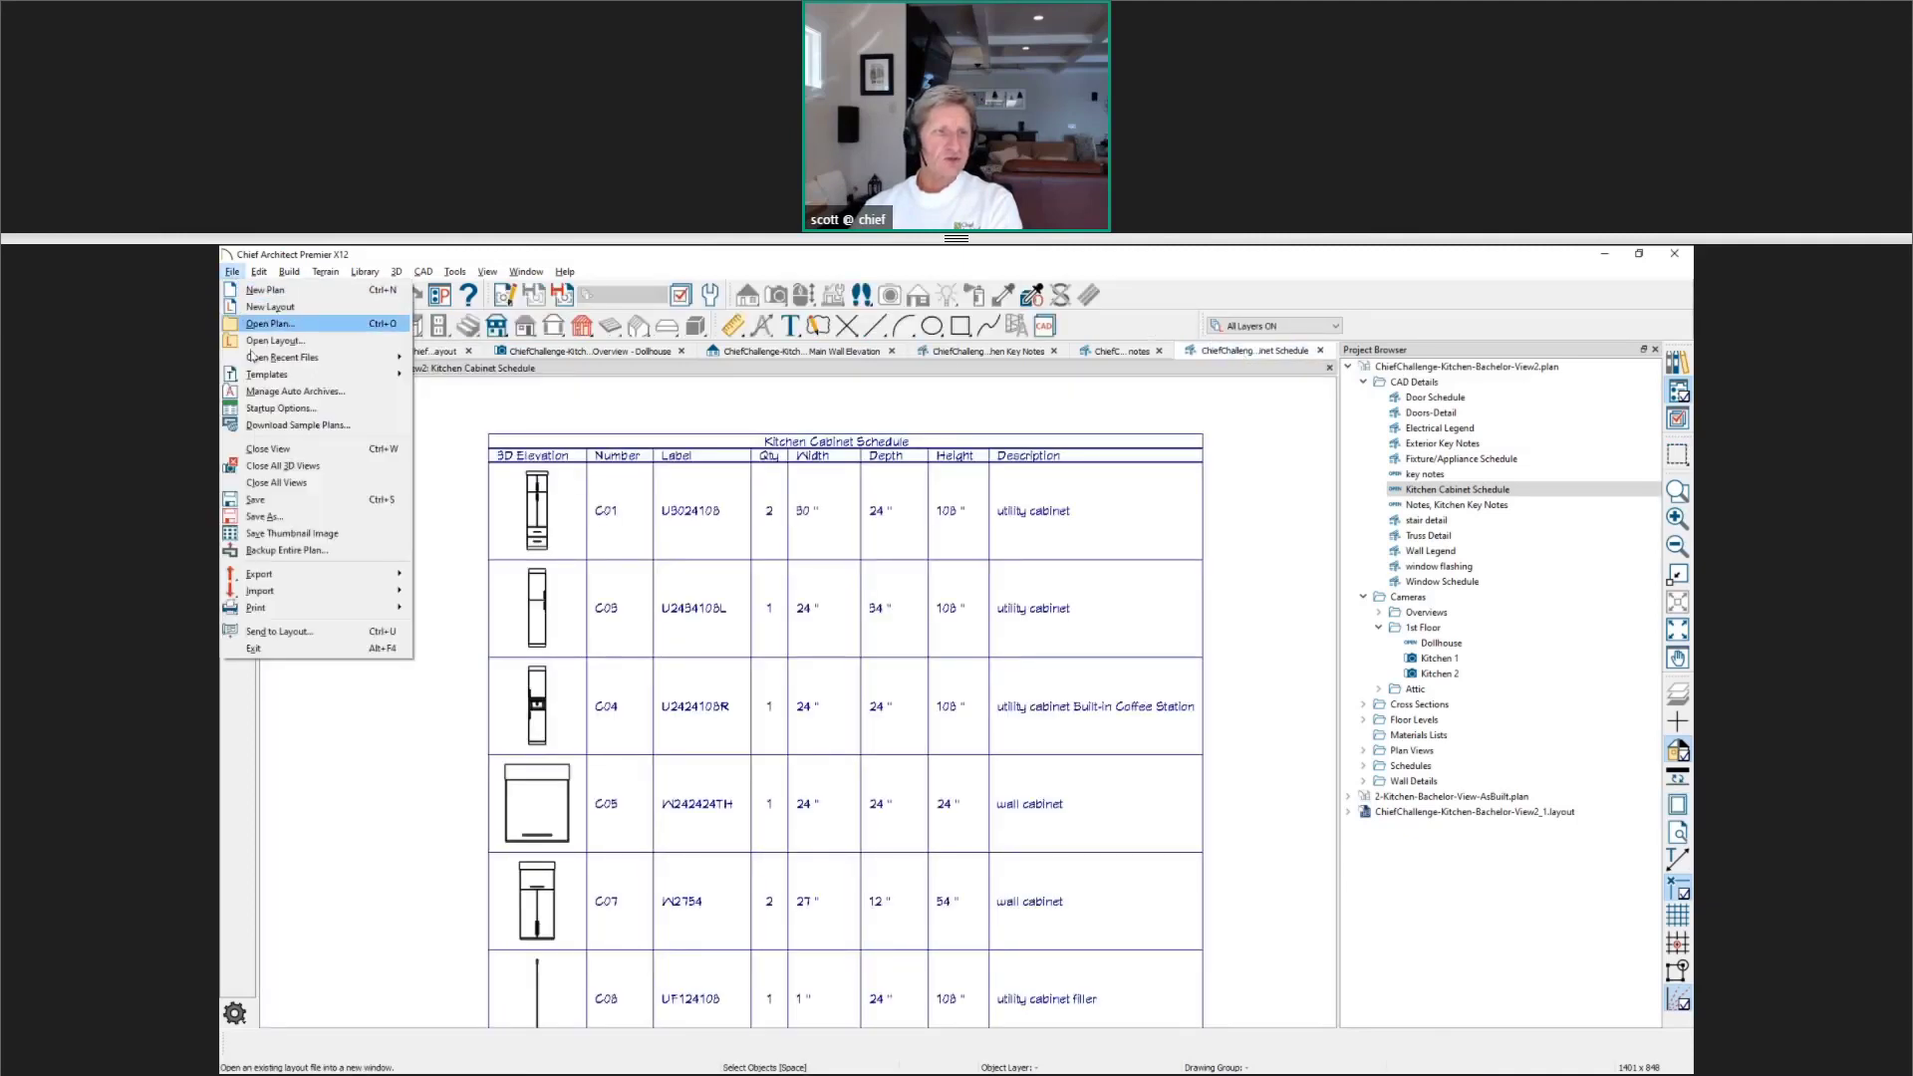
left_click(309, 631)
left_click(615, 864)
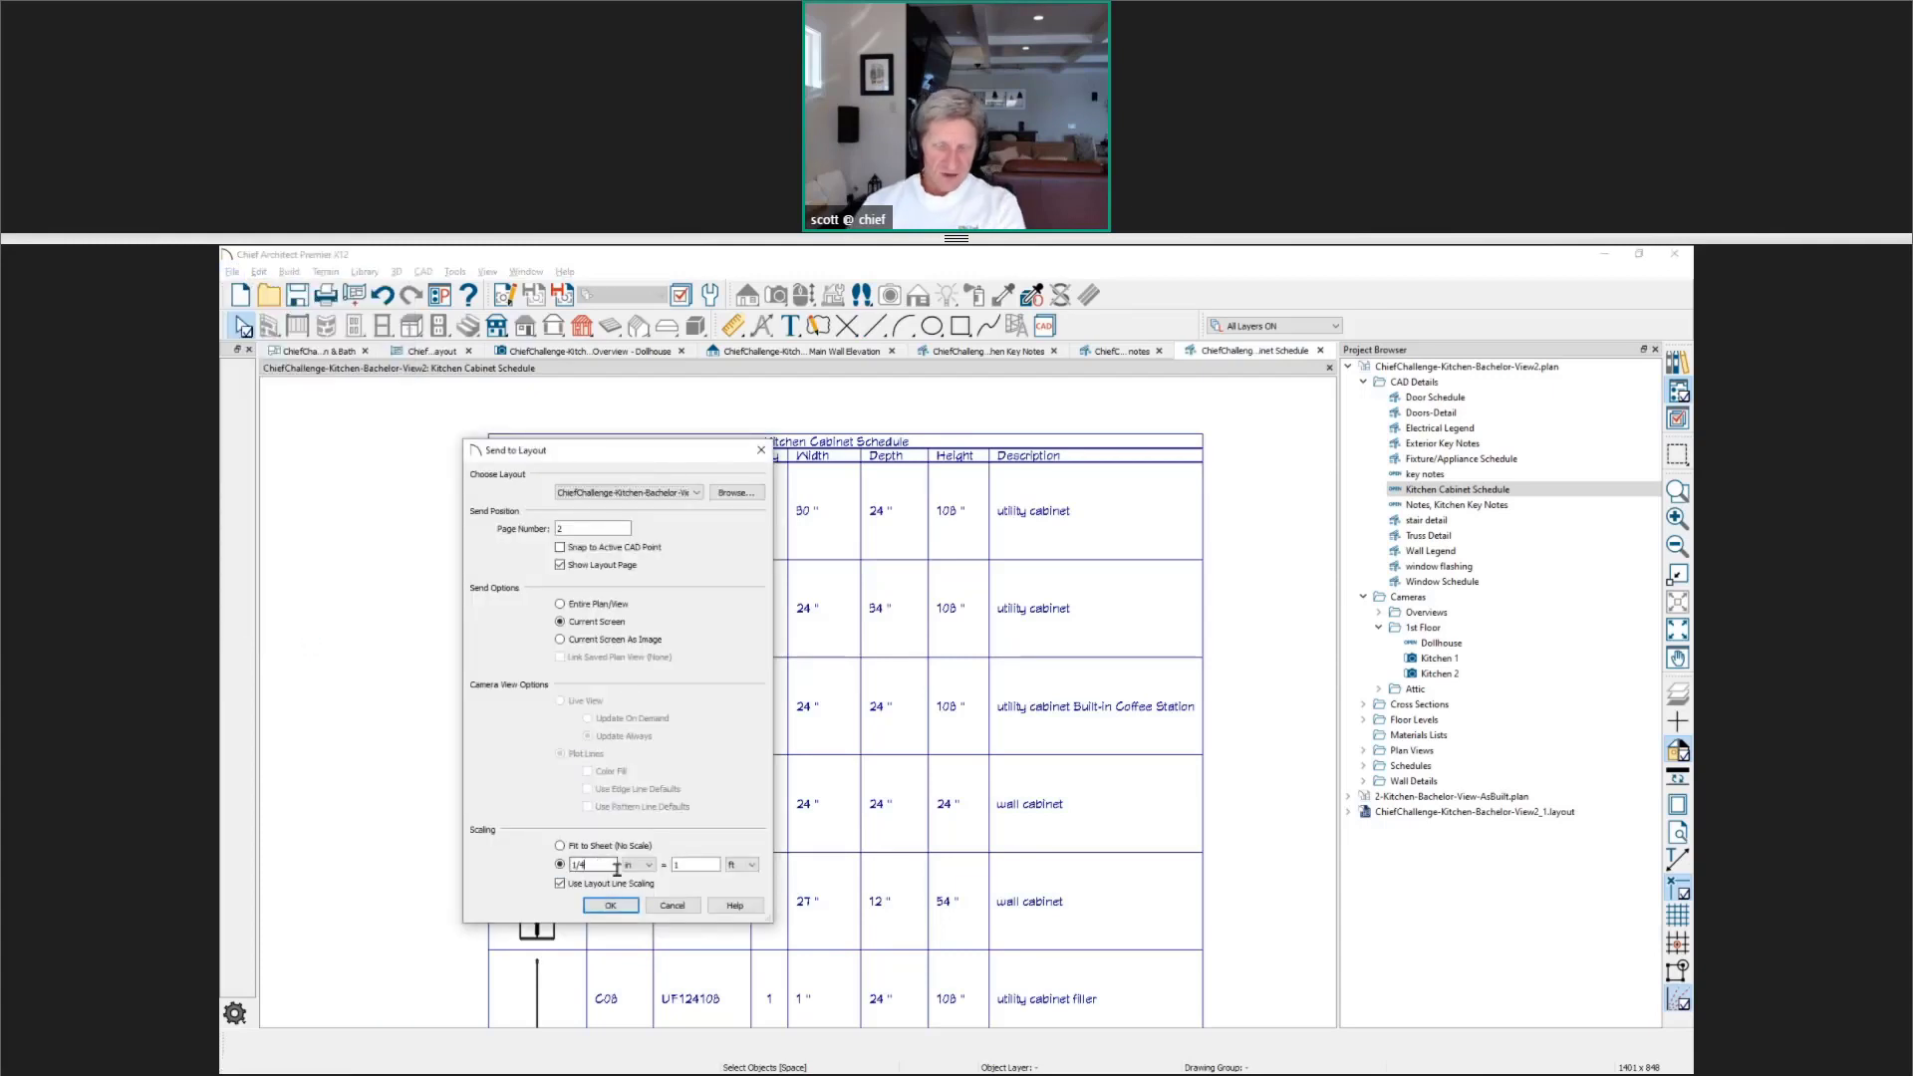
left_click(601, 907)
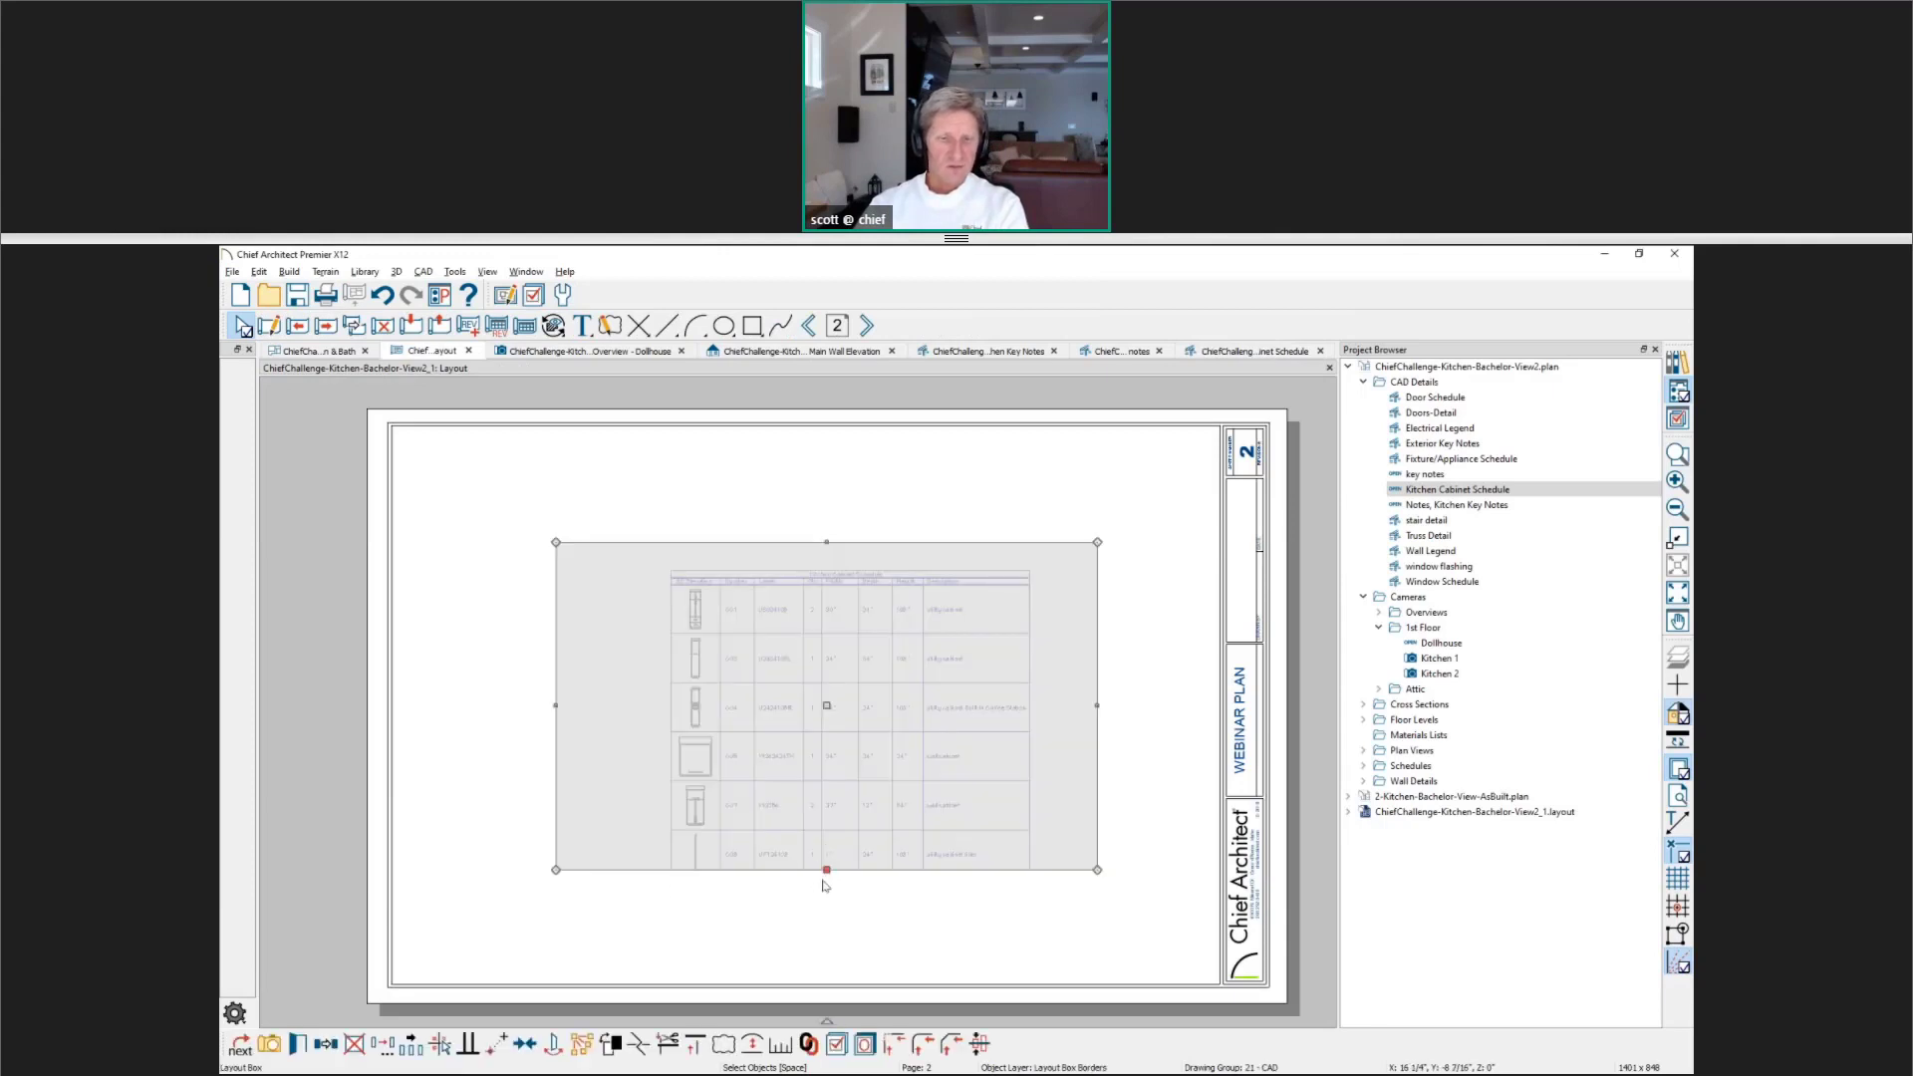
Step: Extend the schedule's layout box downward until every cabinet row is included, and shift the box toward the sheet's upper-left corner
left_click_drag(826, 869, 827, 1062)
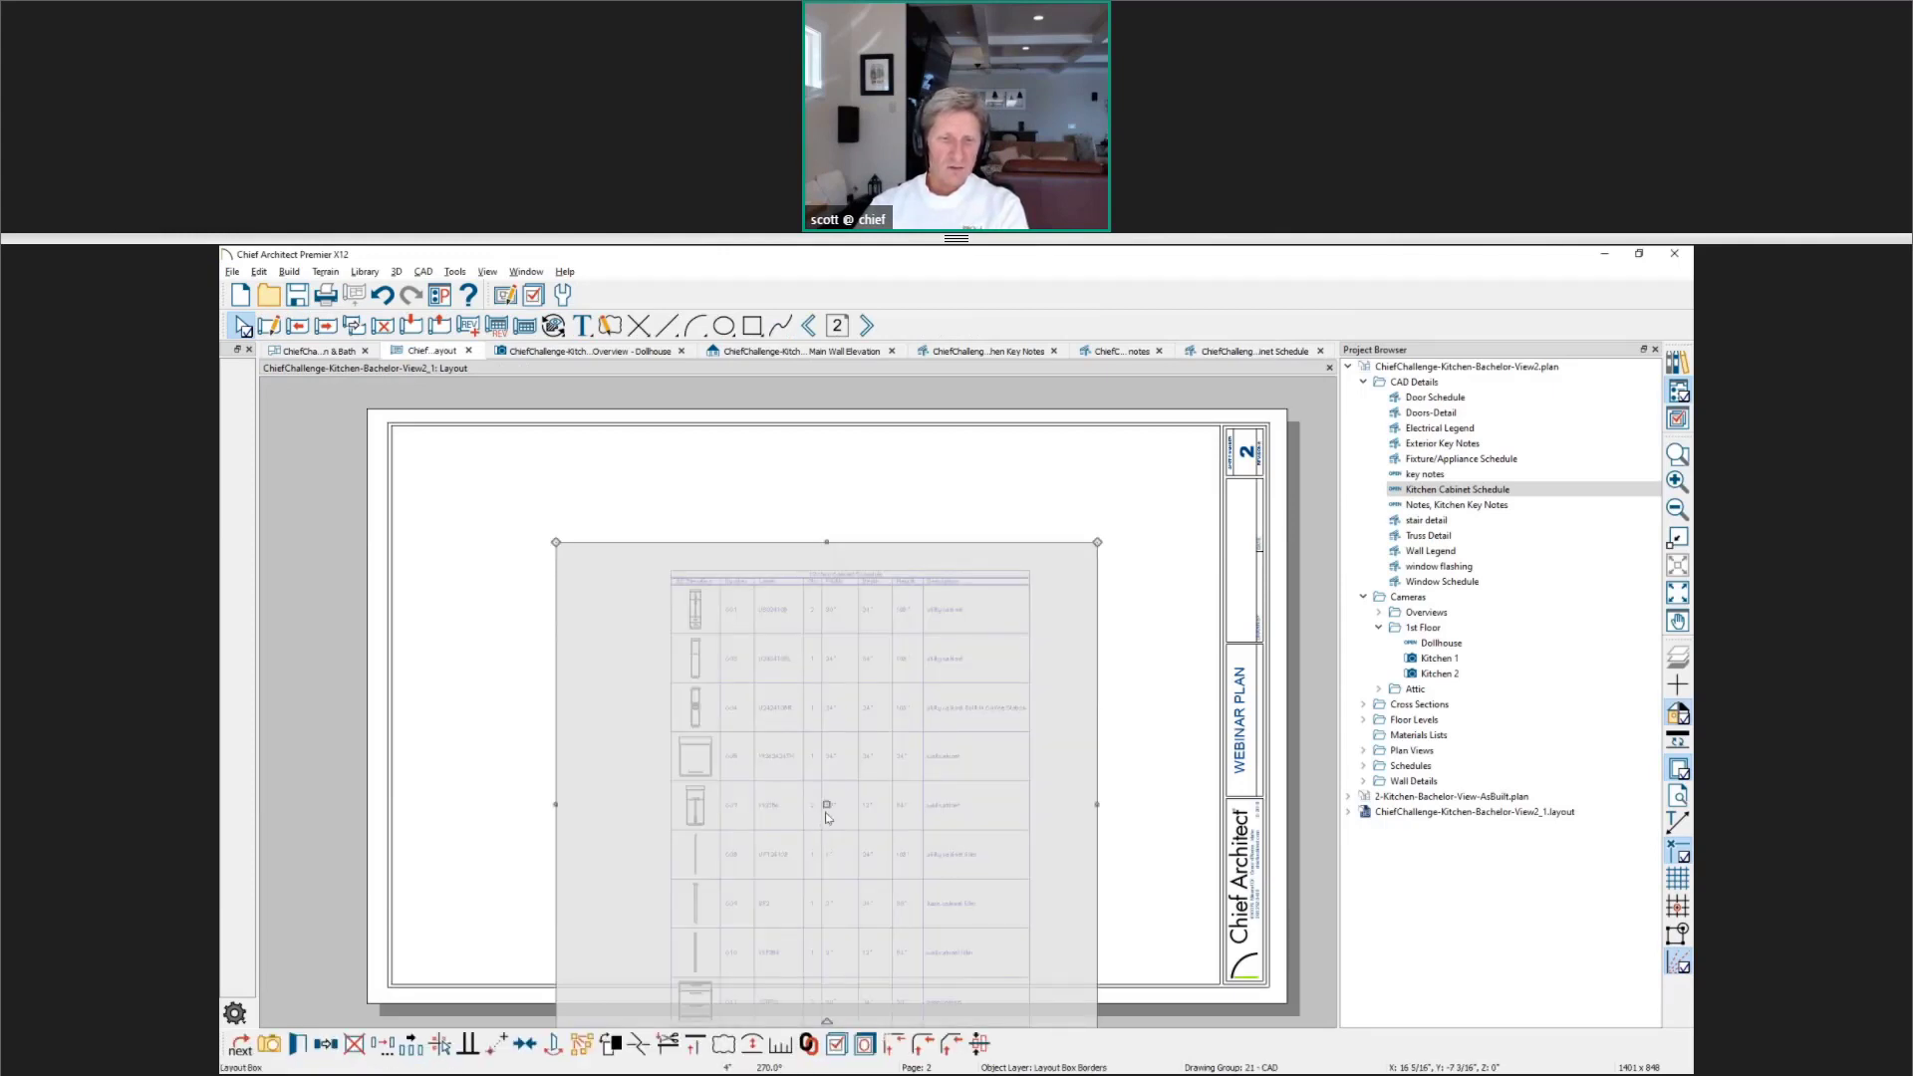
left_click_drag(824, 805, 676, 660)
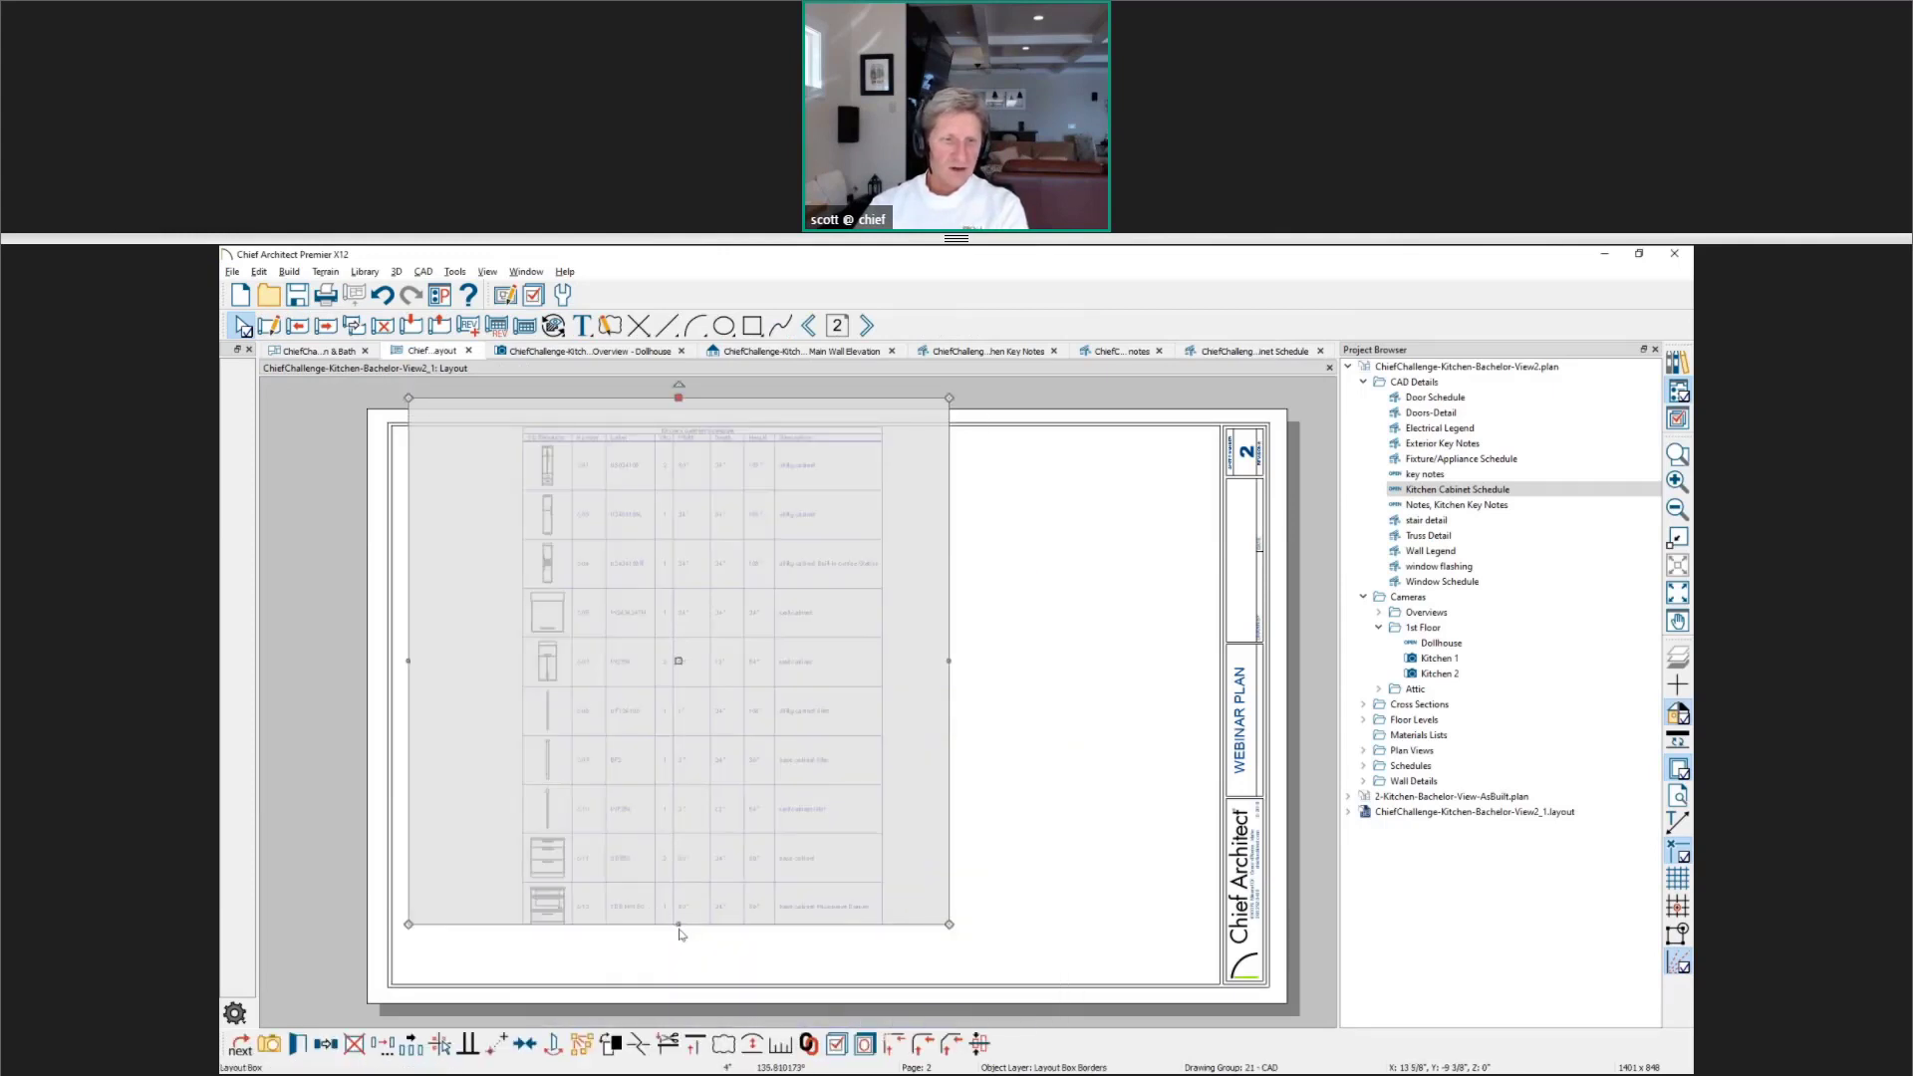
scroll(682, 911, "down", 2)
left_click_drag(678, 918, 689, 1060)
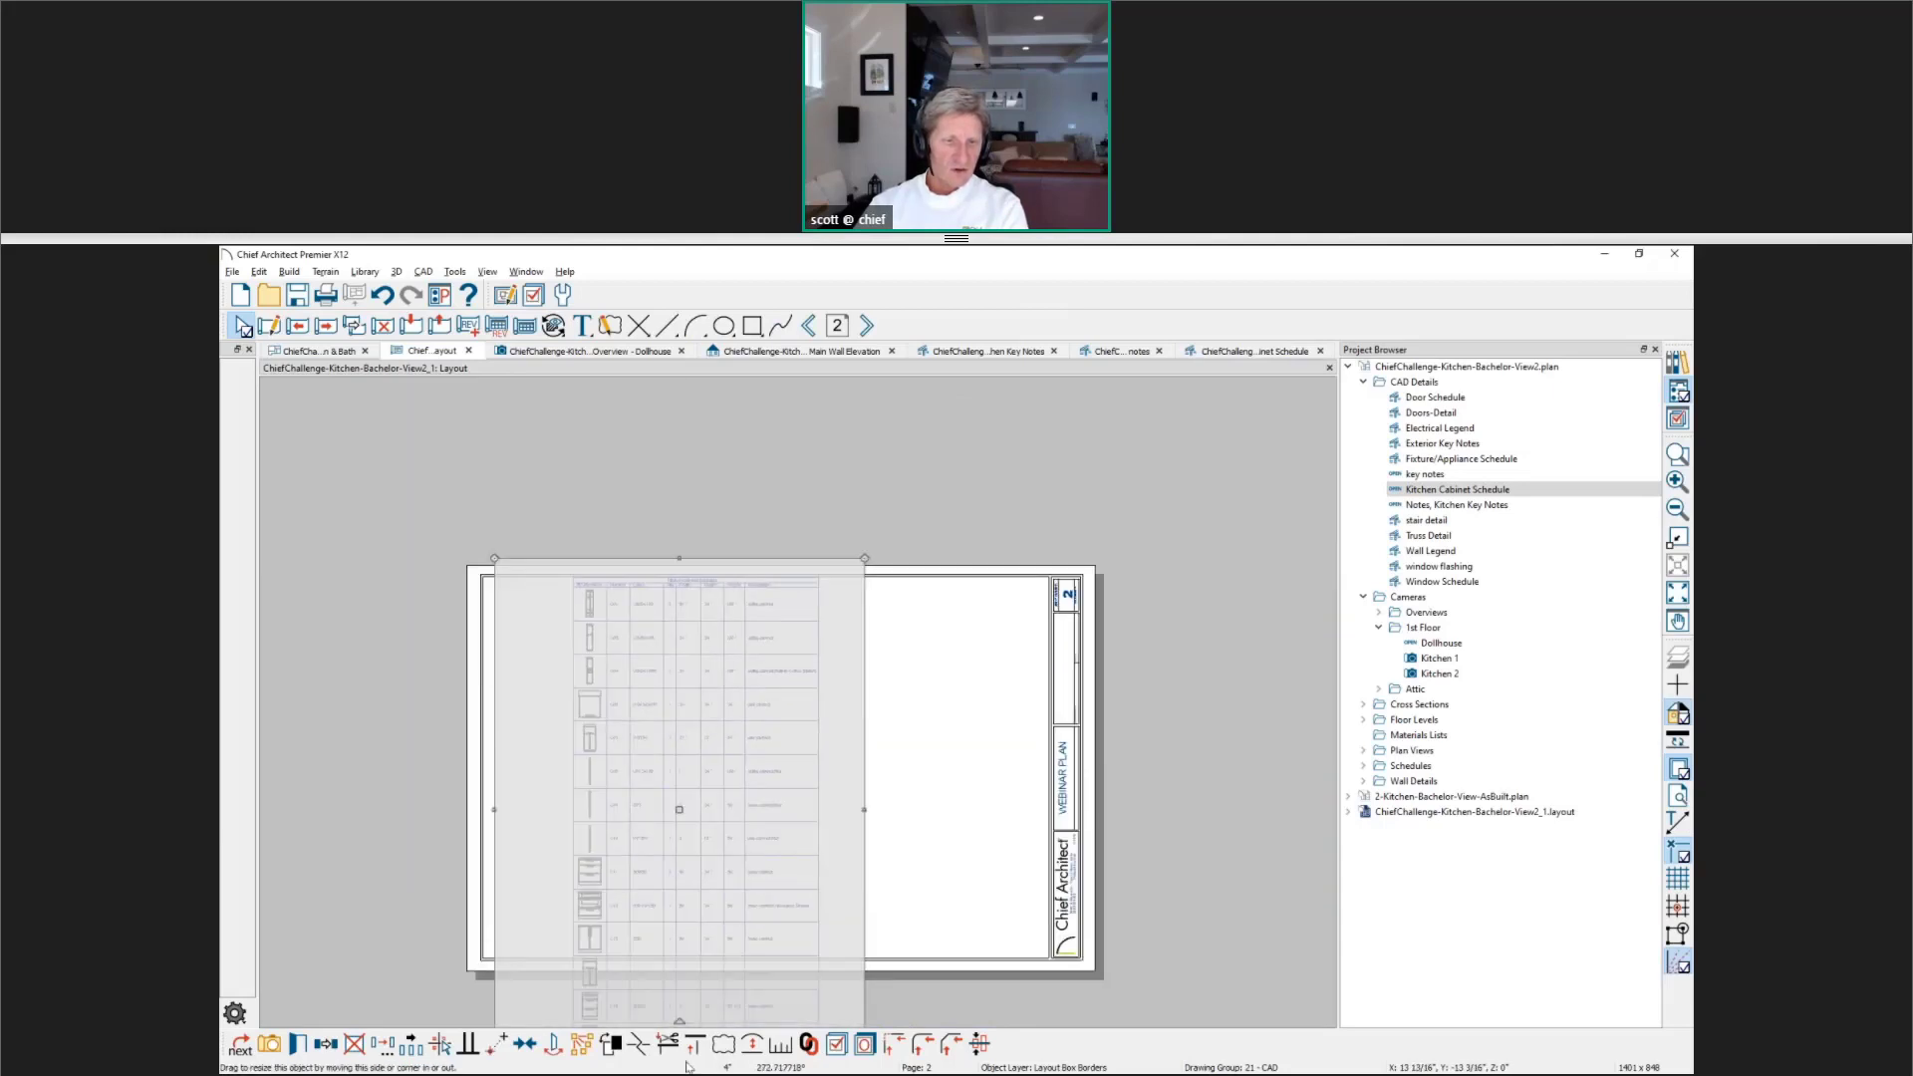
scroll(774, 938, "down", 3)
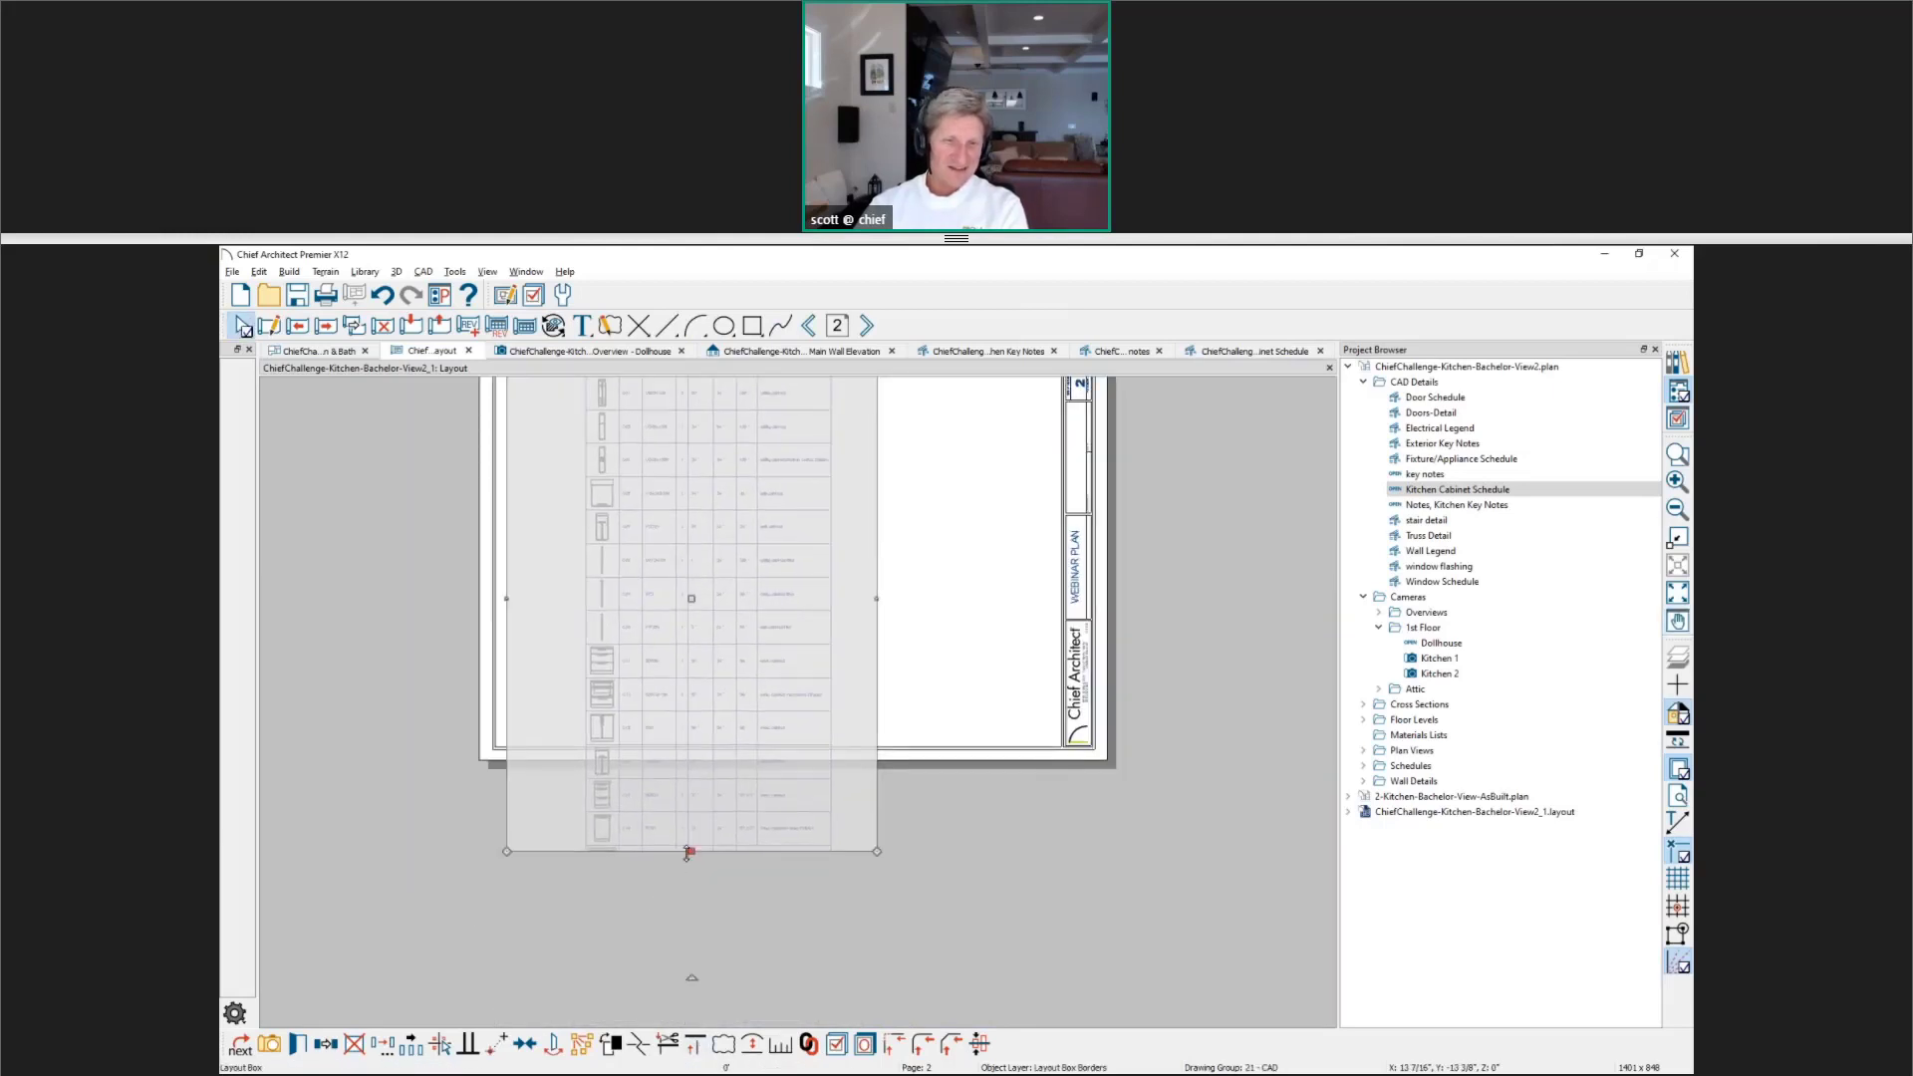
left_click_drag(690, 848, 683, 941)
scroll(708, 892, "down", 2)
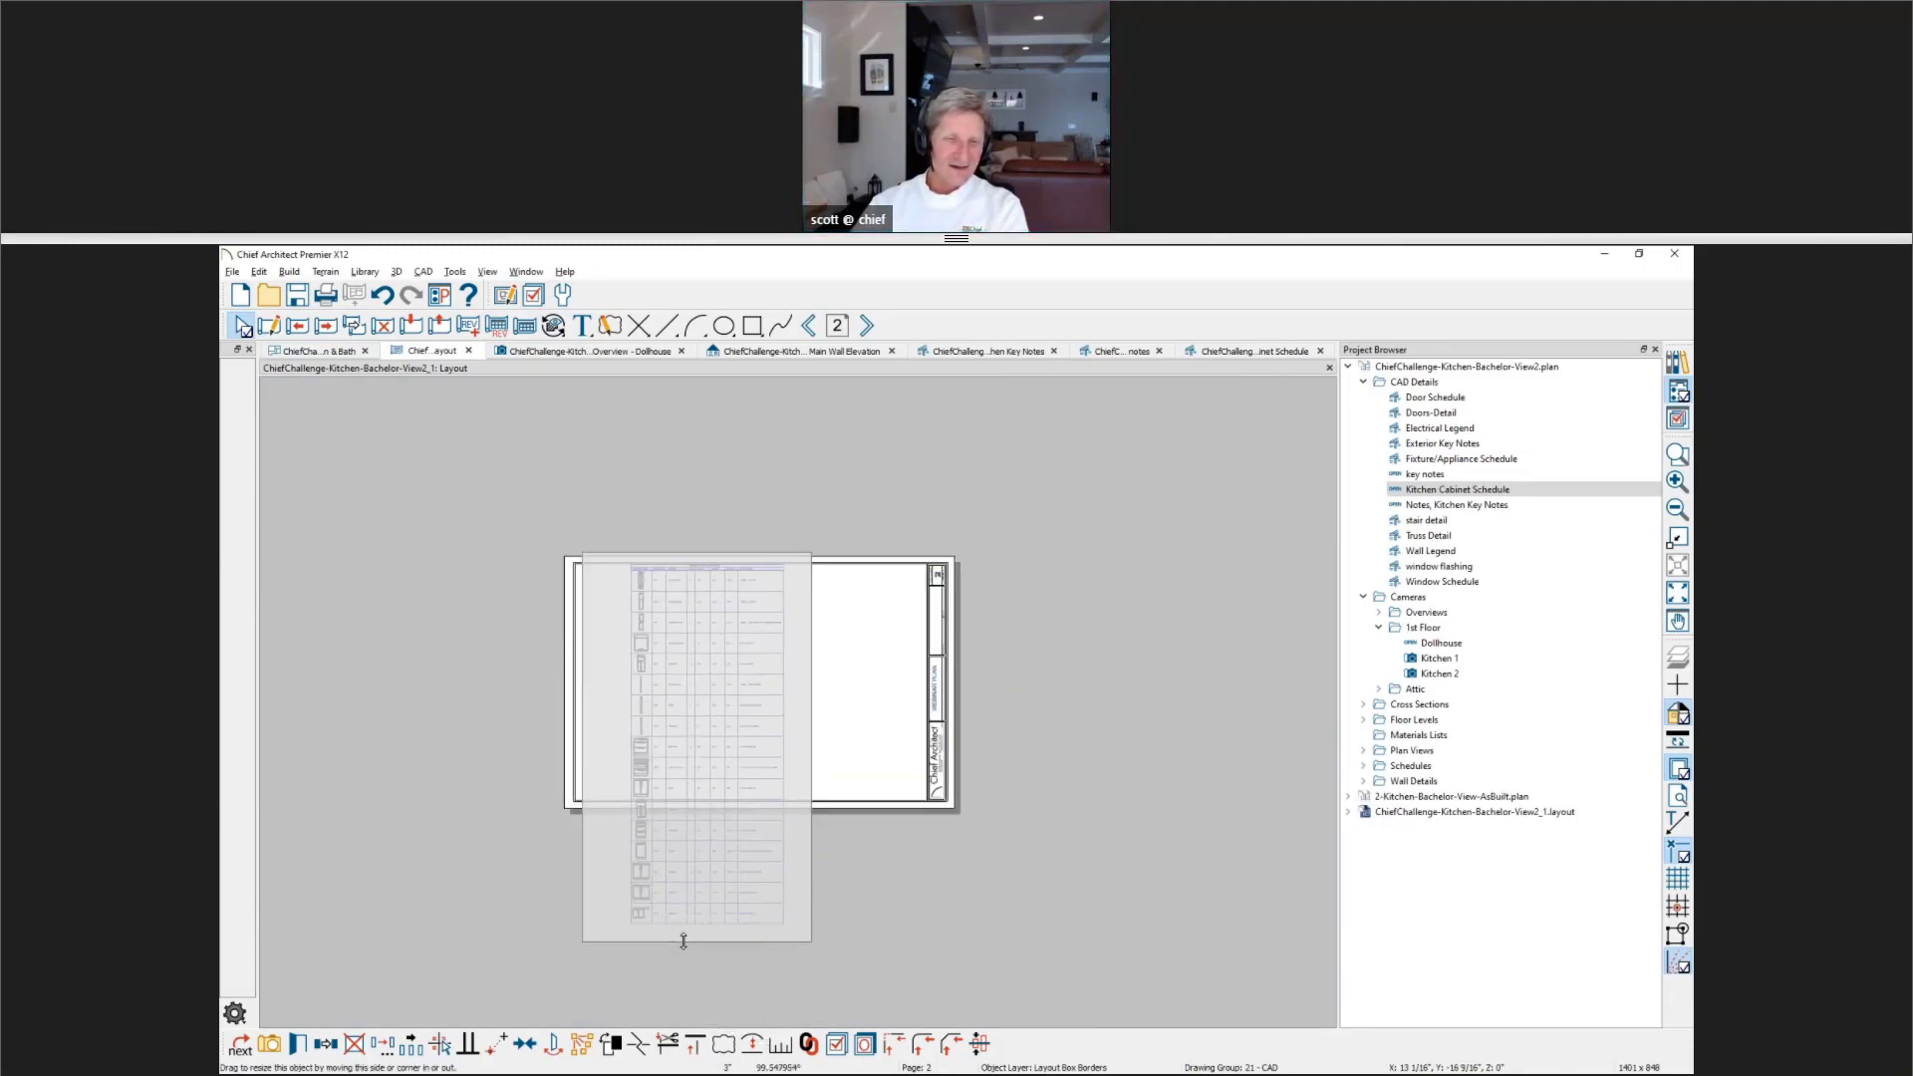
Step: Change the scale of the cabinet schedule view to 1/4 in = 1 ft
left_click(780, 1043)
left_click_drag(922, 639, 852, 639)
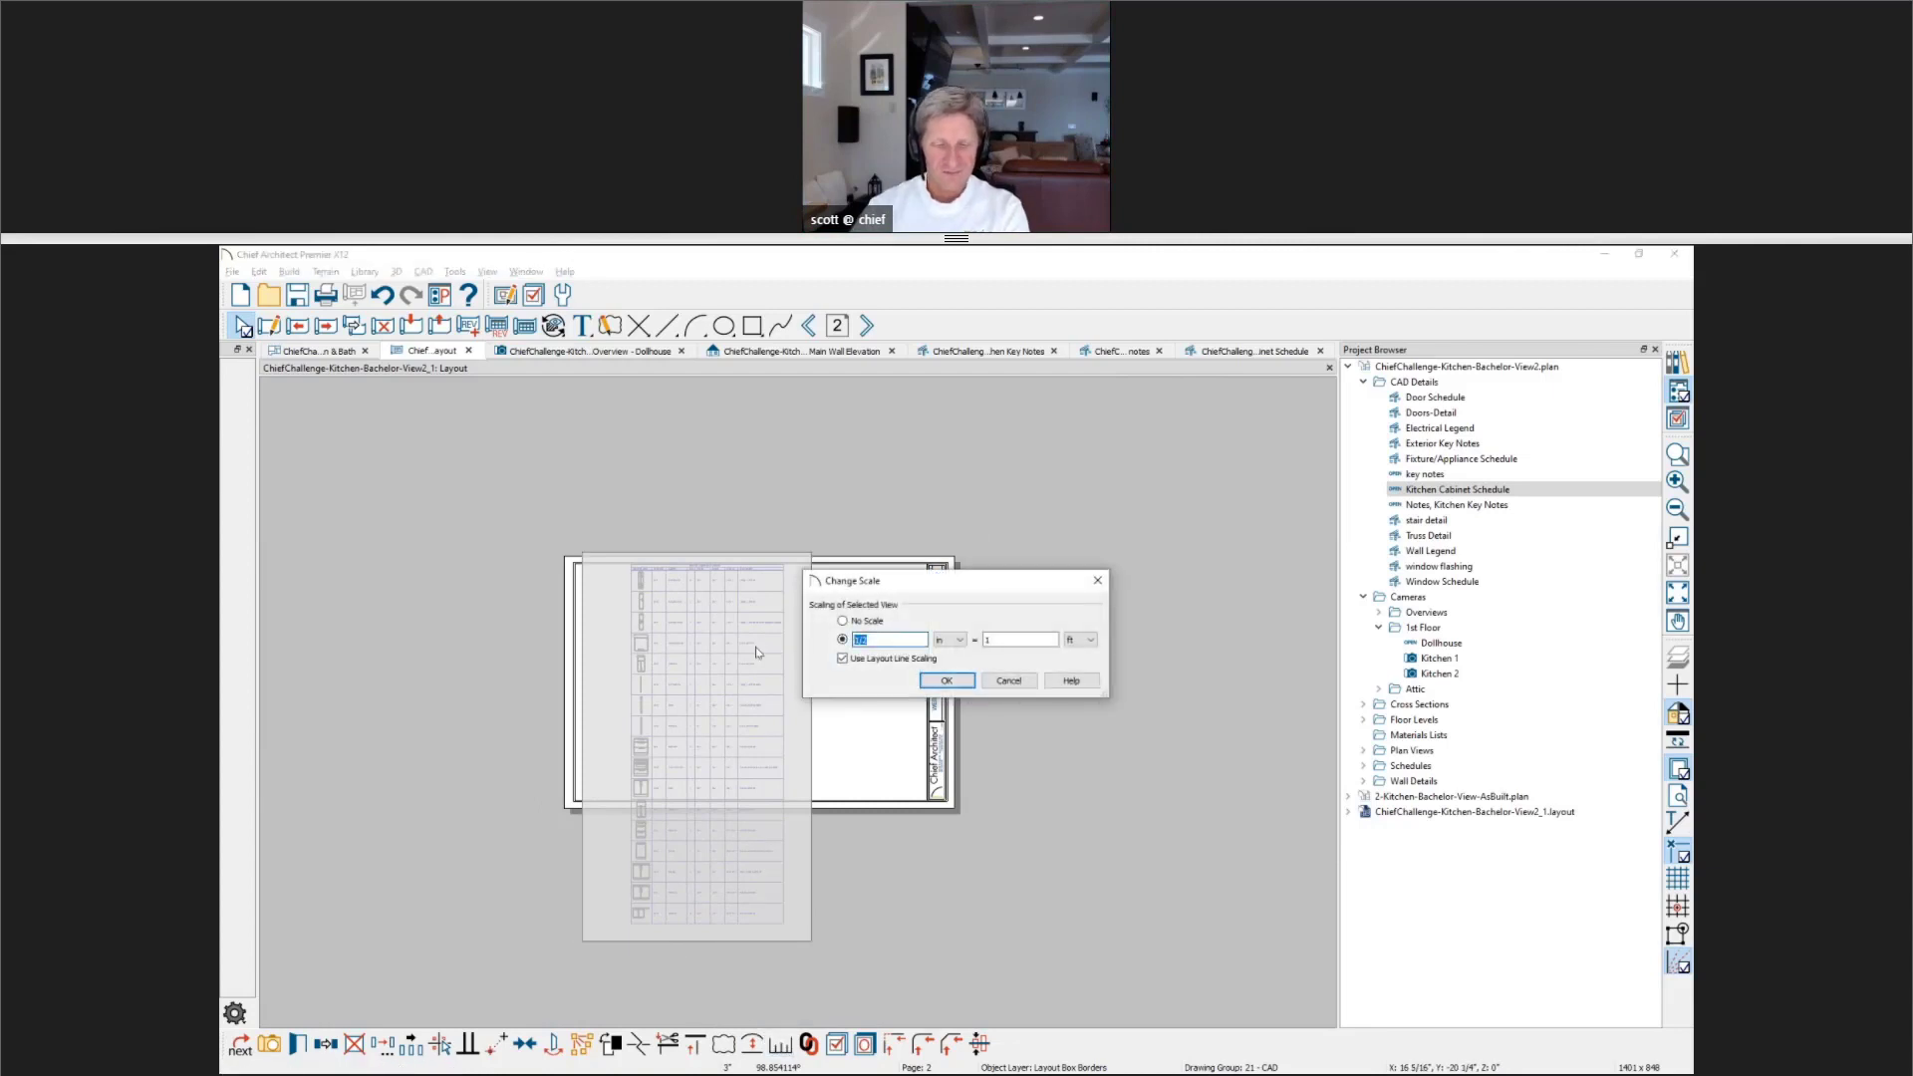
key("BackSpace")
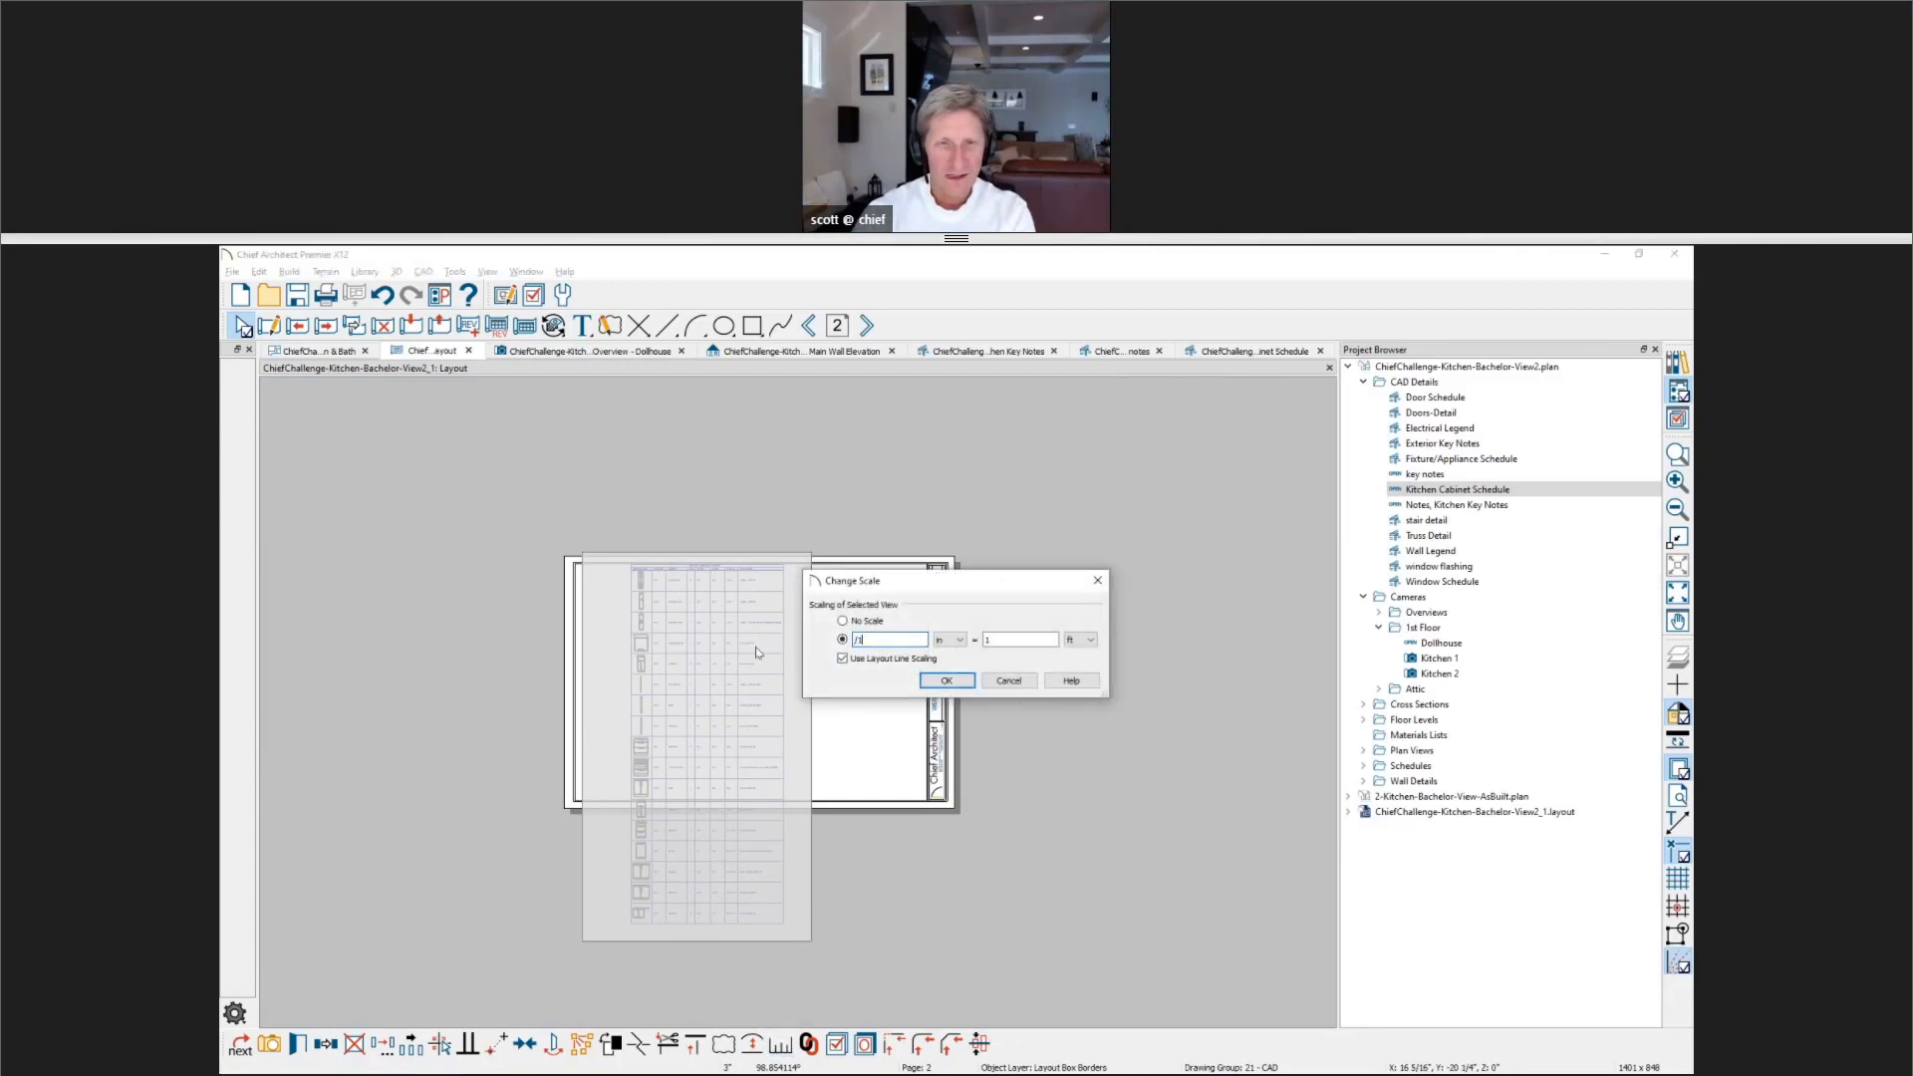
type("1")
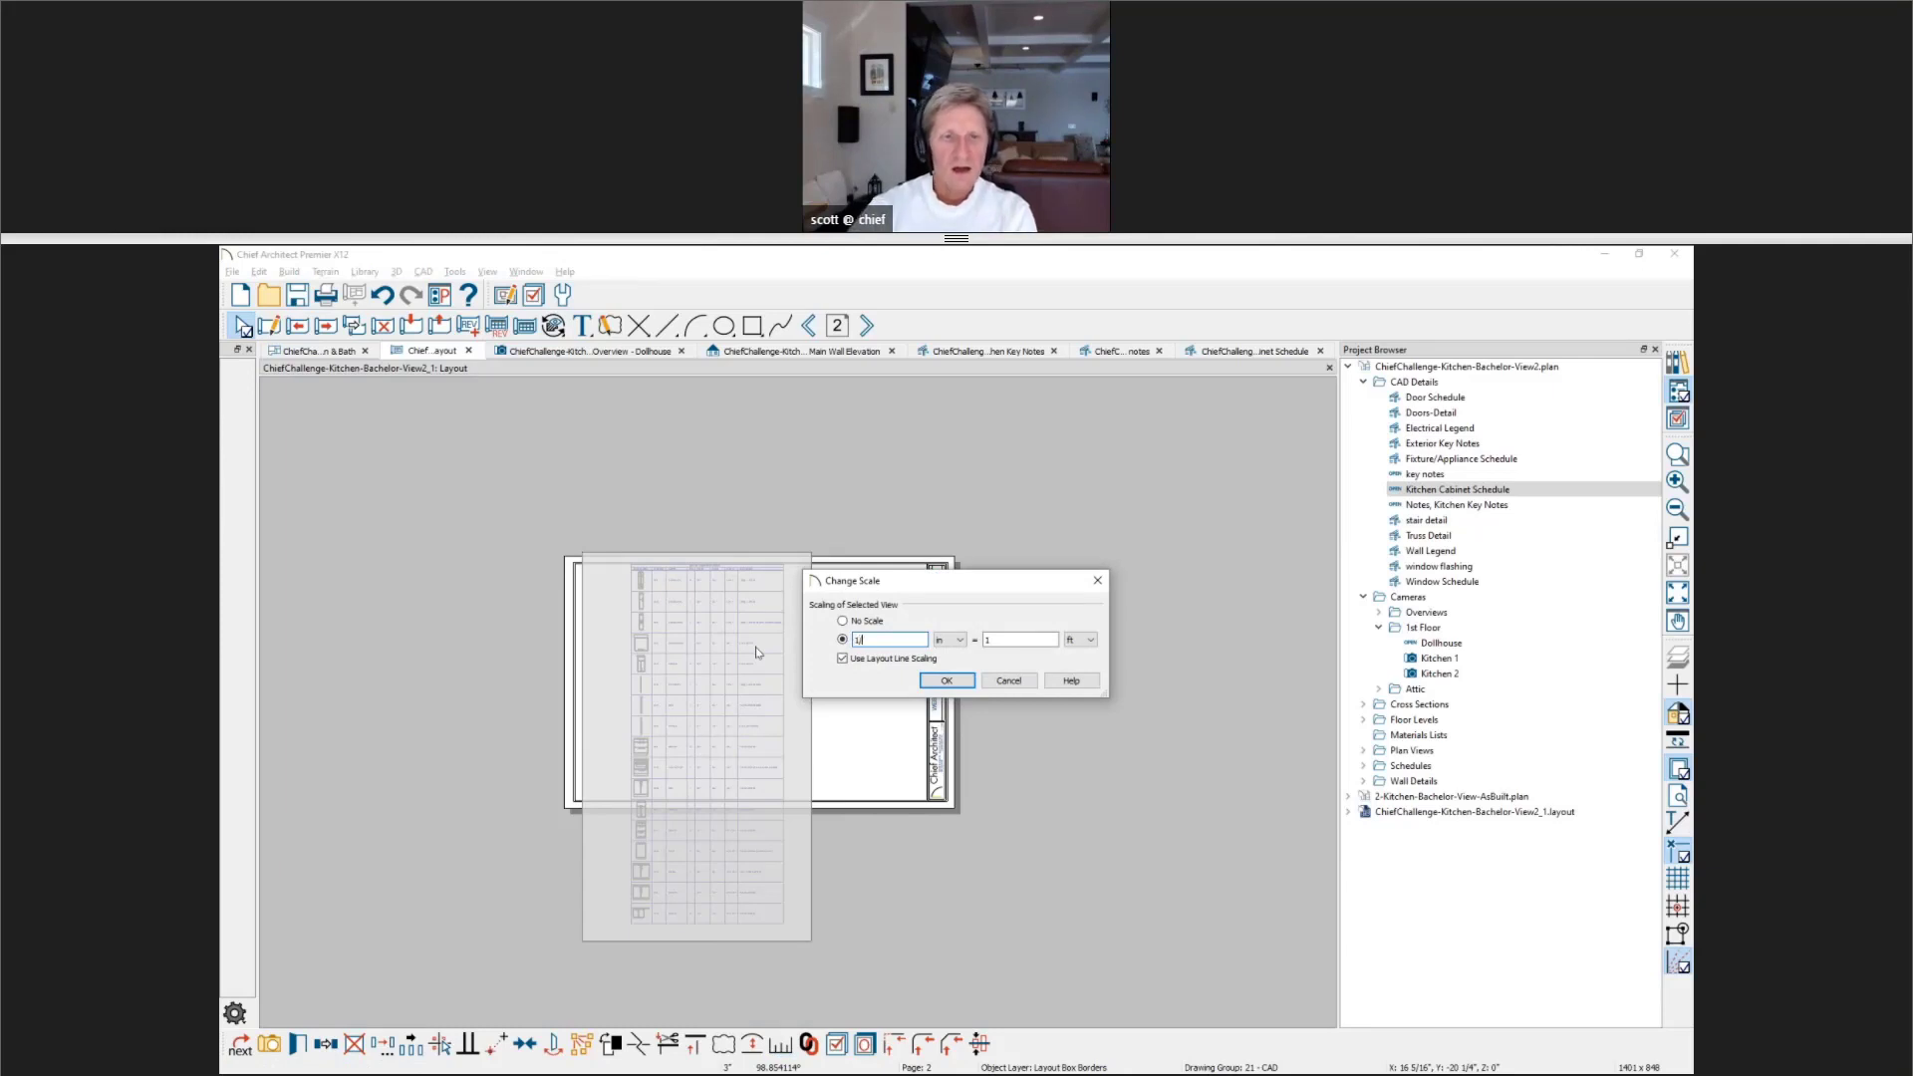
type("/4")
key("Return")
Step: Move the rescaled cabinet schedule inside the border at the left side of the sheet
scroll(727, 762, "up", 1)
scroll(728, 761, "up", 1)
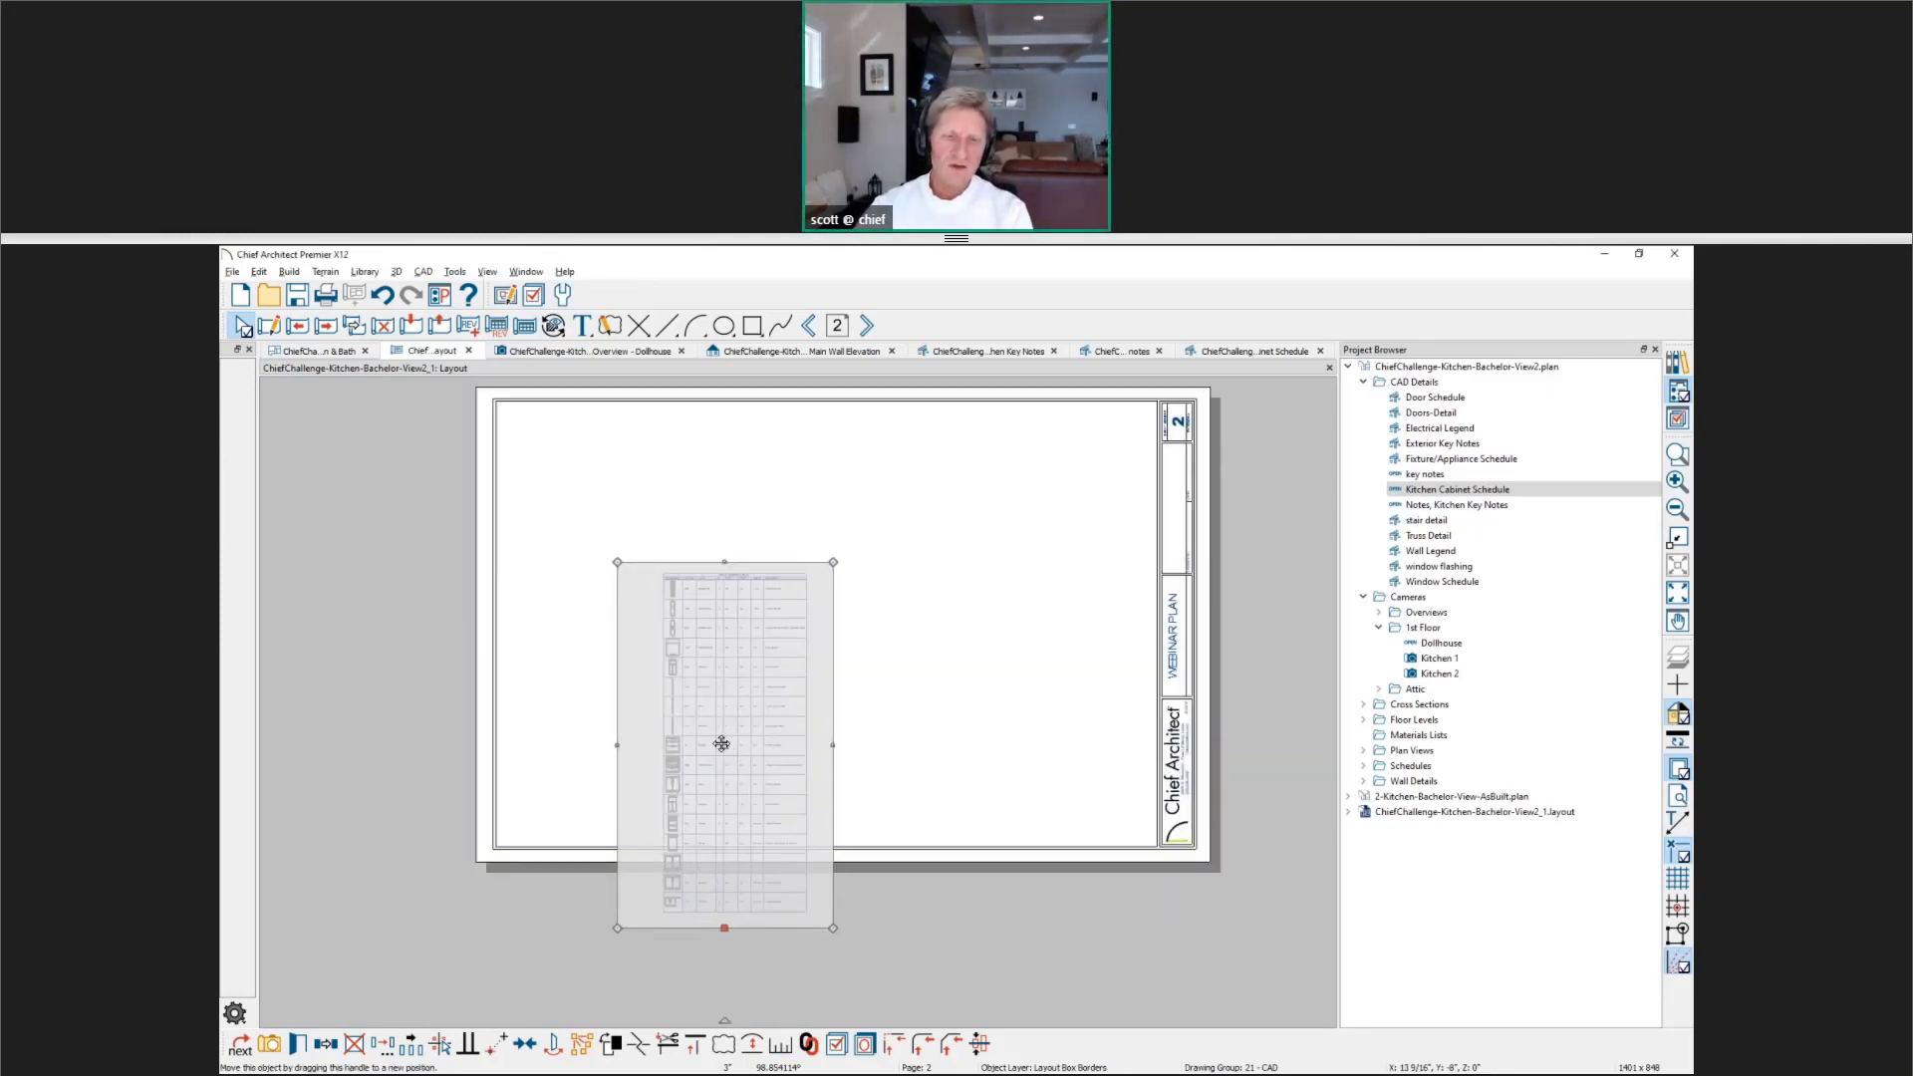
left_click_drag(728, 761, 684, 619)
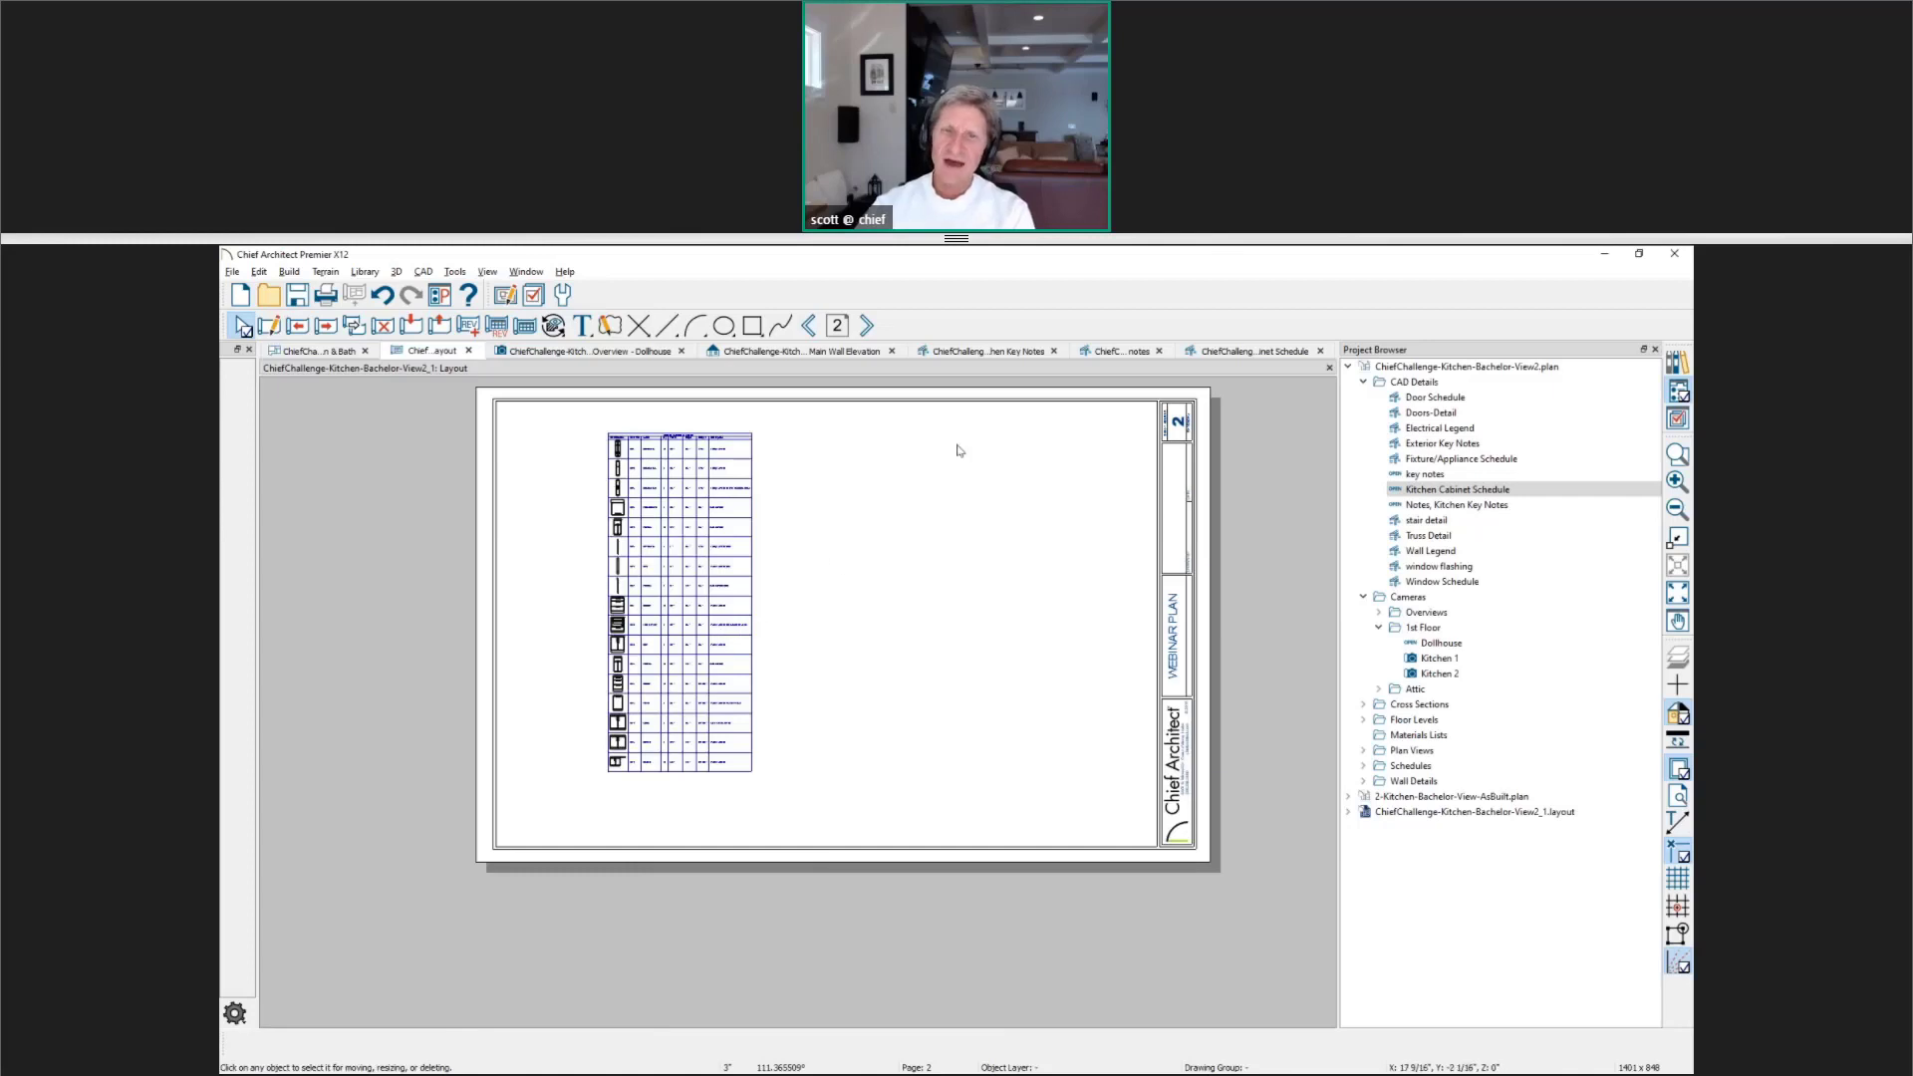
Step: Return to the Kitchen Cabinet Schedule detail and check the available print options, including Print Image
left_click(1262, 352)
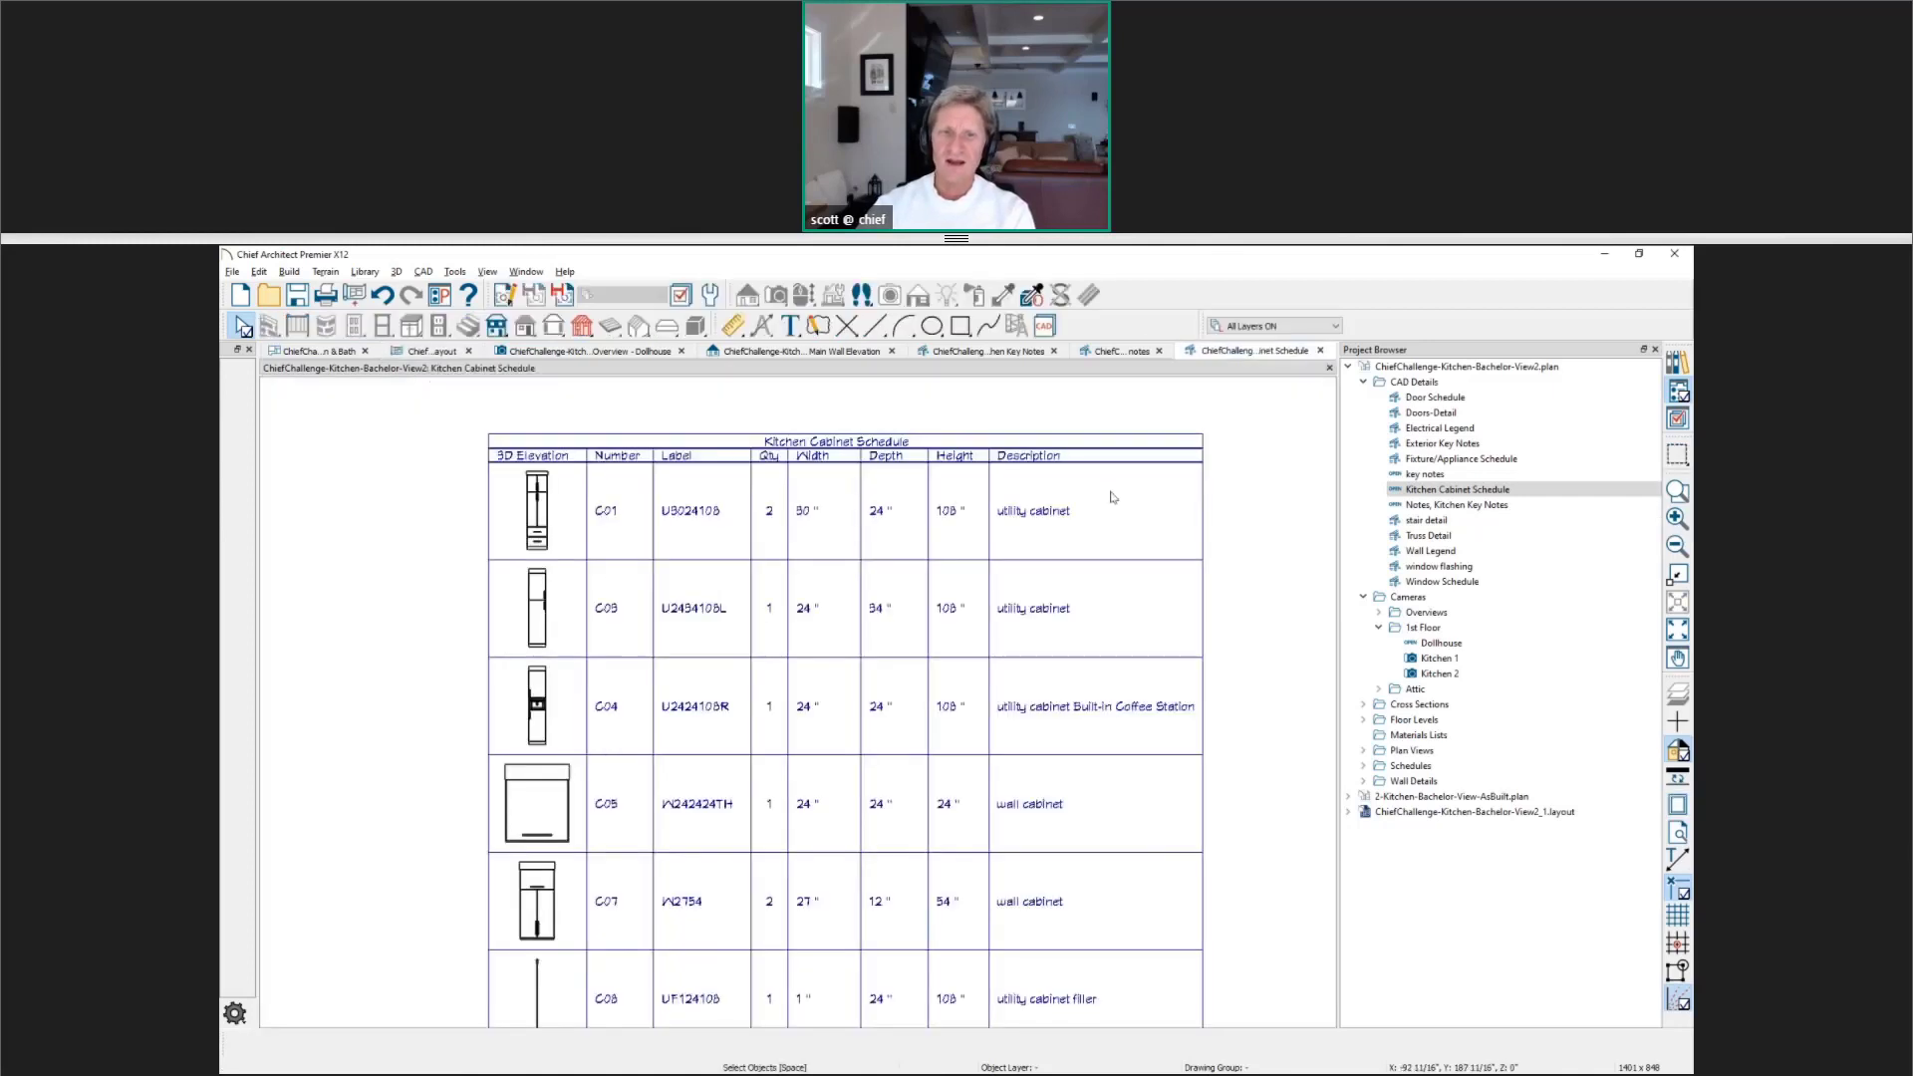
scroll(1110, 499, "down", 3)
scroll(987, 485, "up", 1)
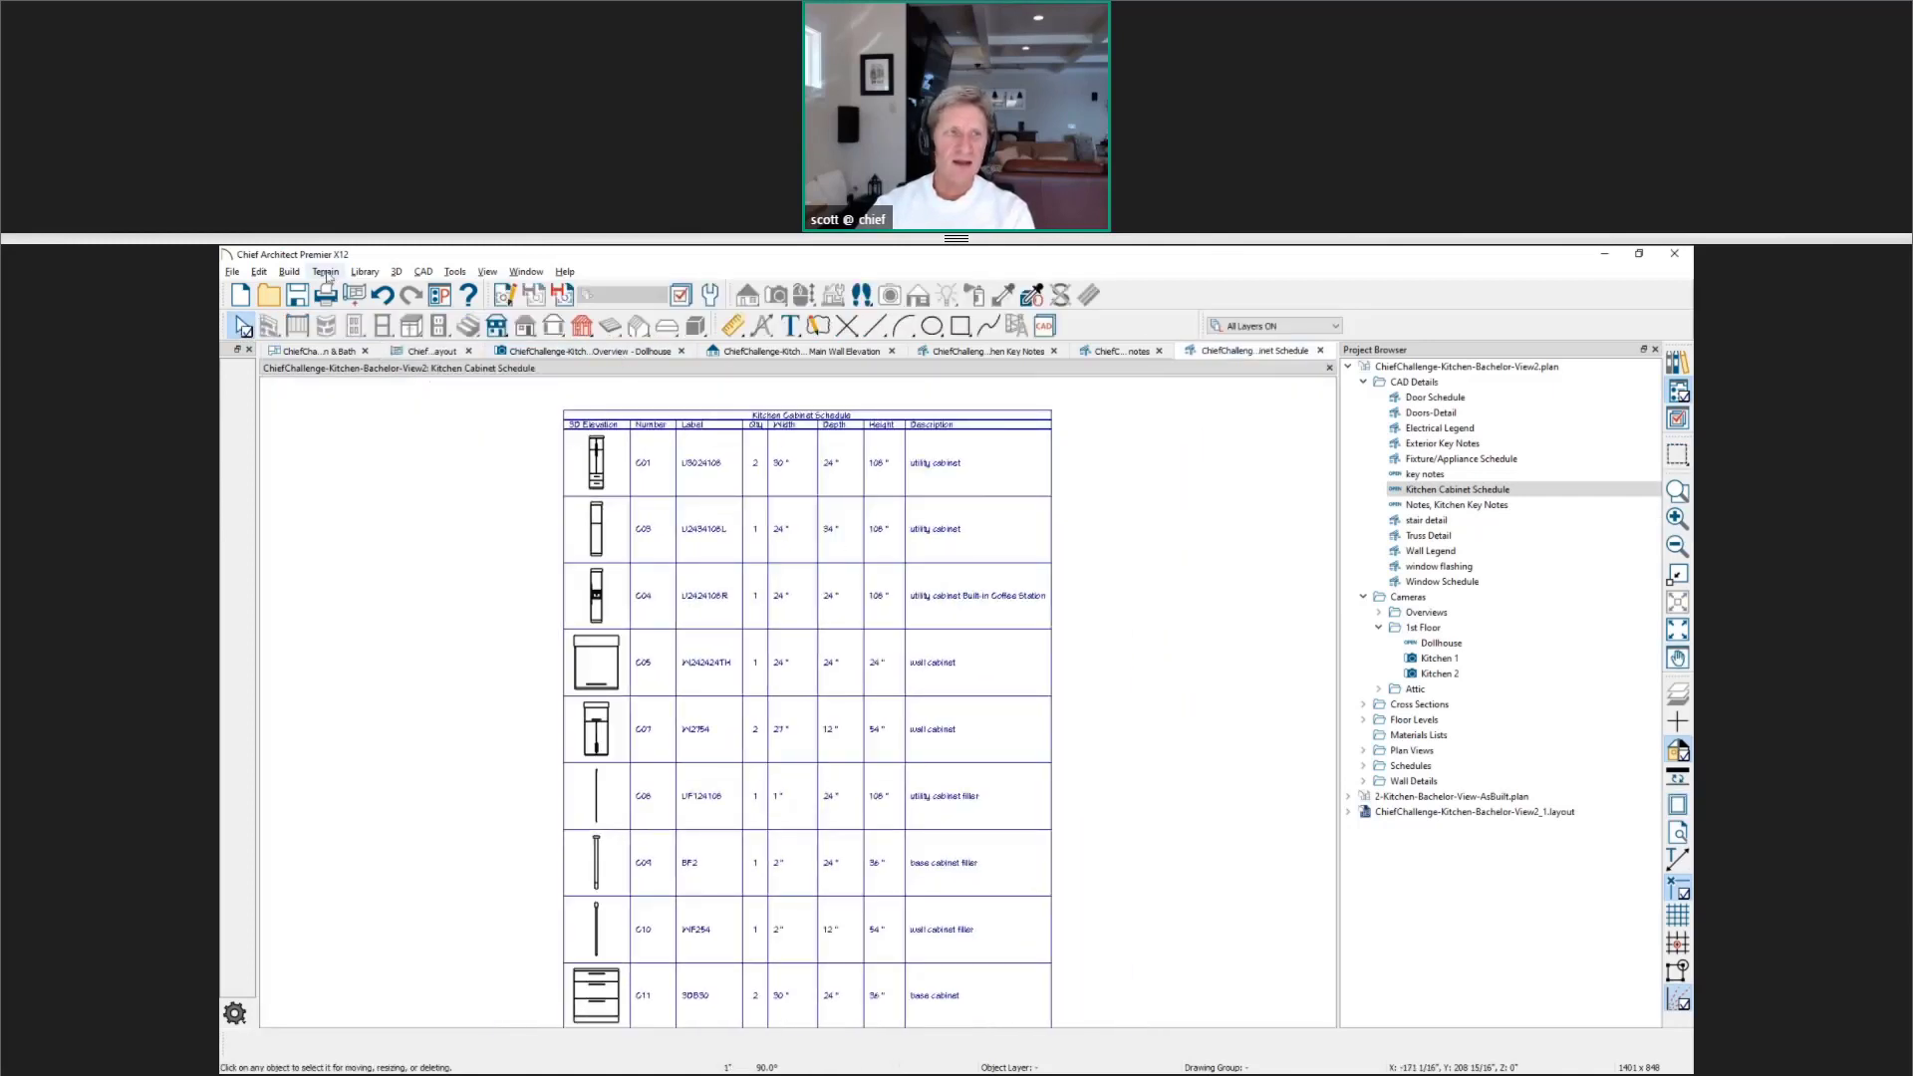
left_click(232, 271)
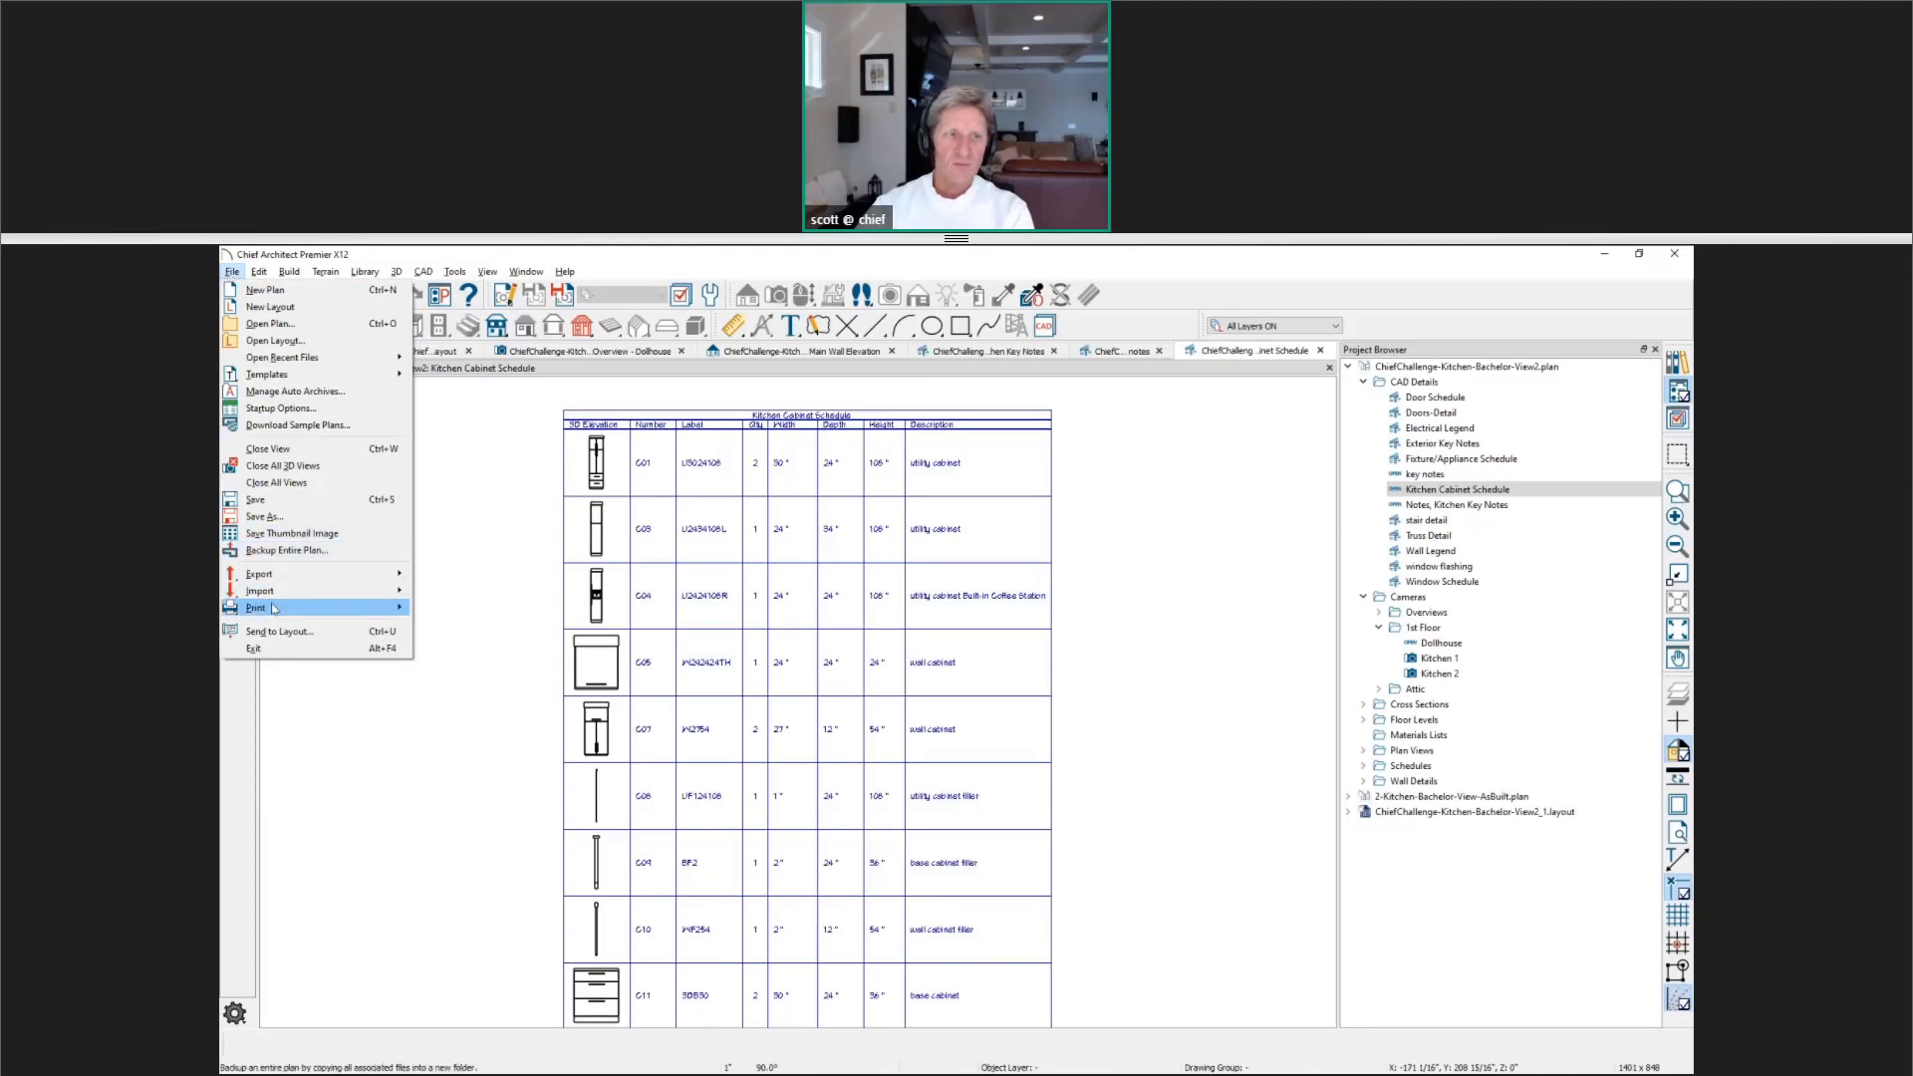
mouse_move(274, 607)
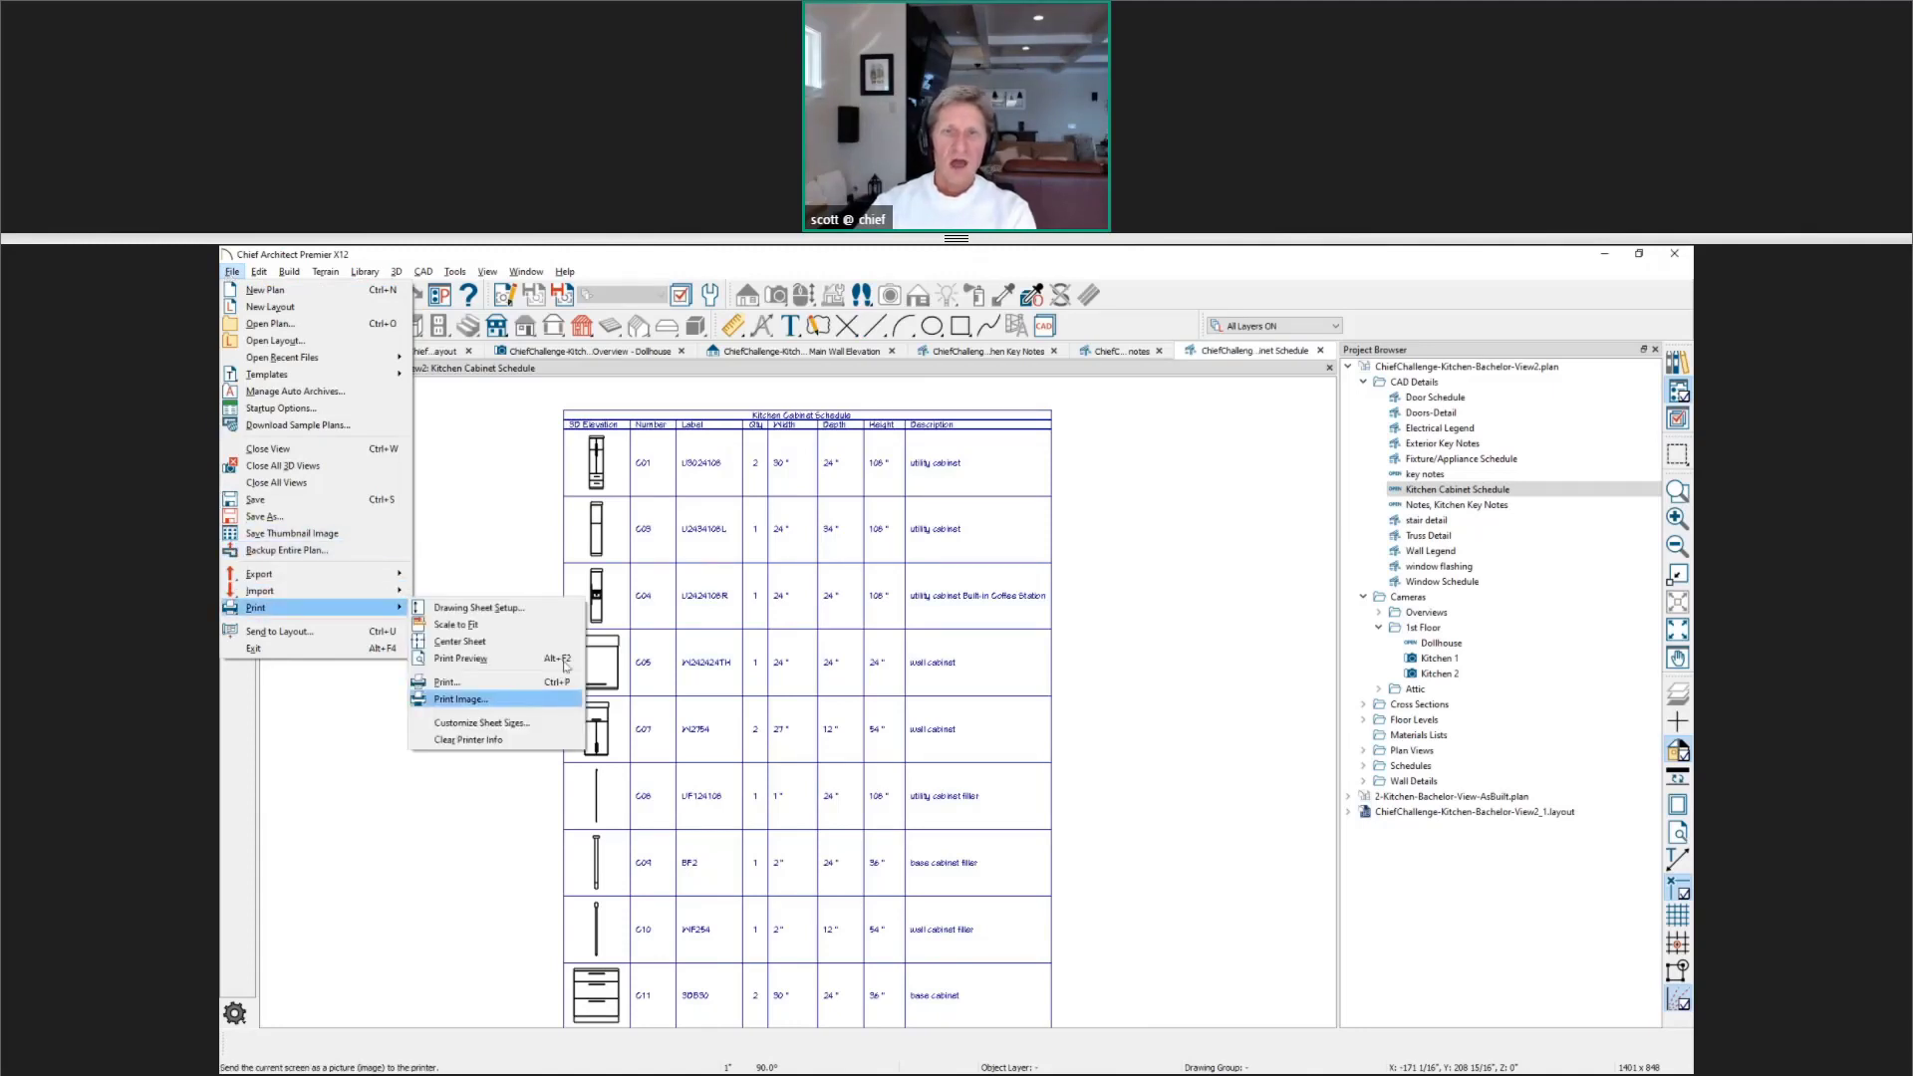
left_click(1222, 495)
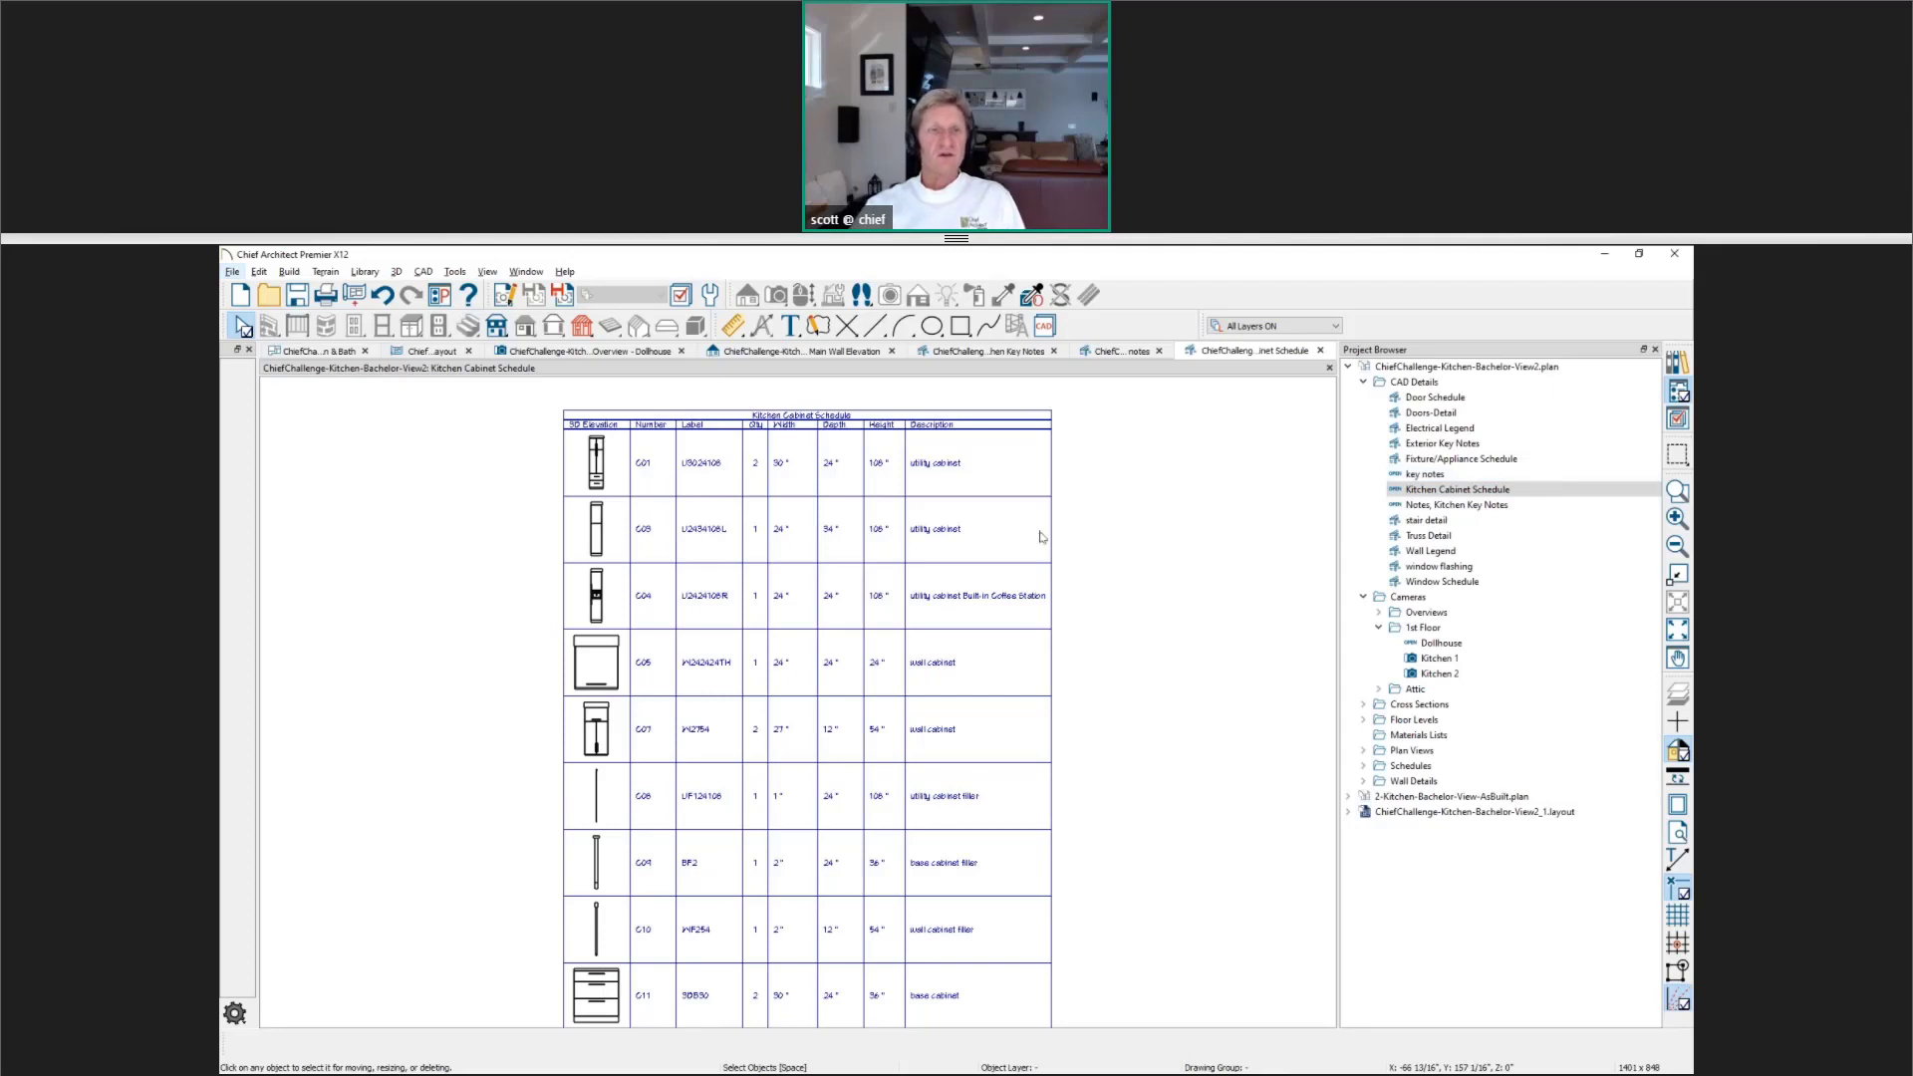
left_click(231, 272)
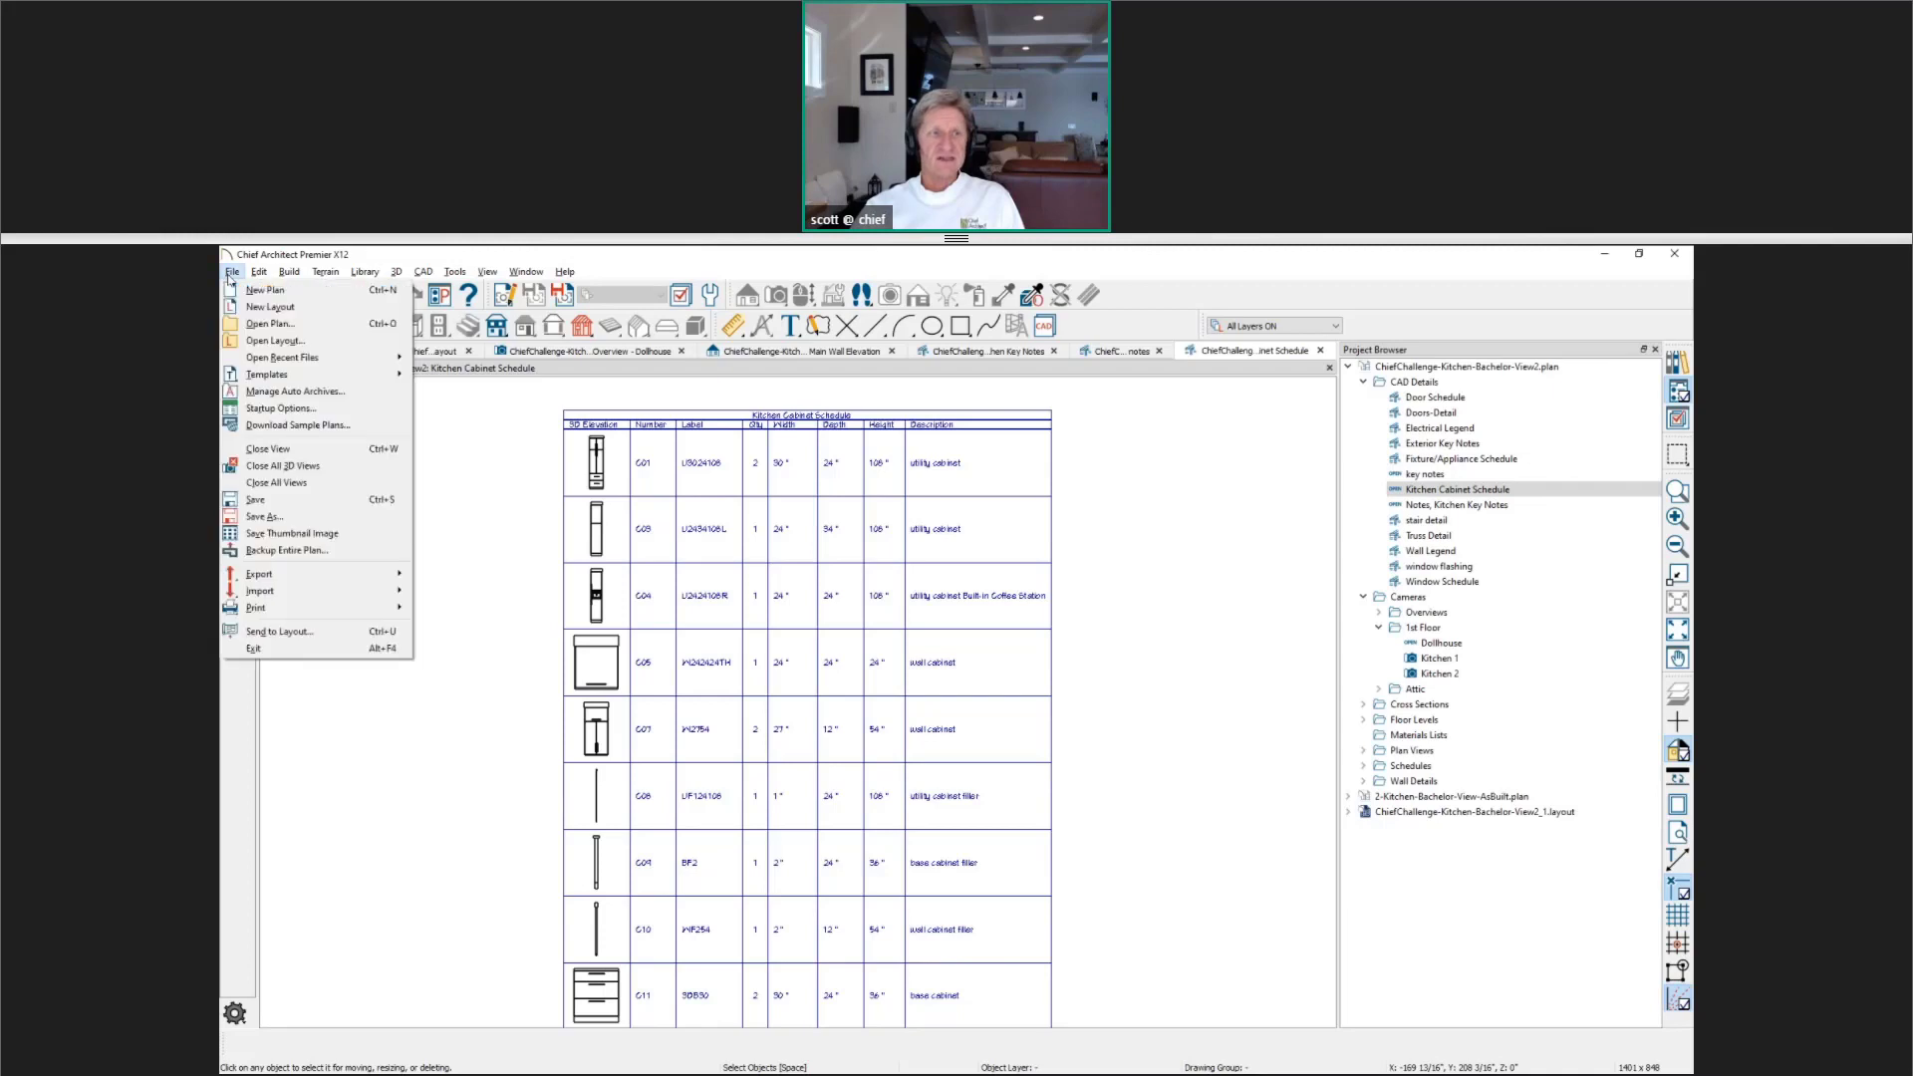
mouse_move(316, 619)
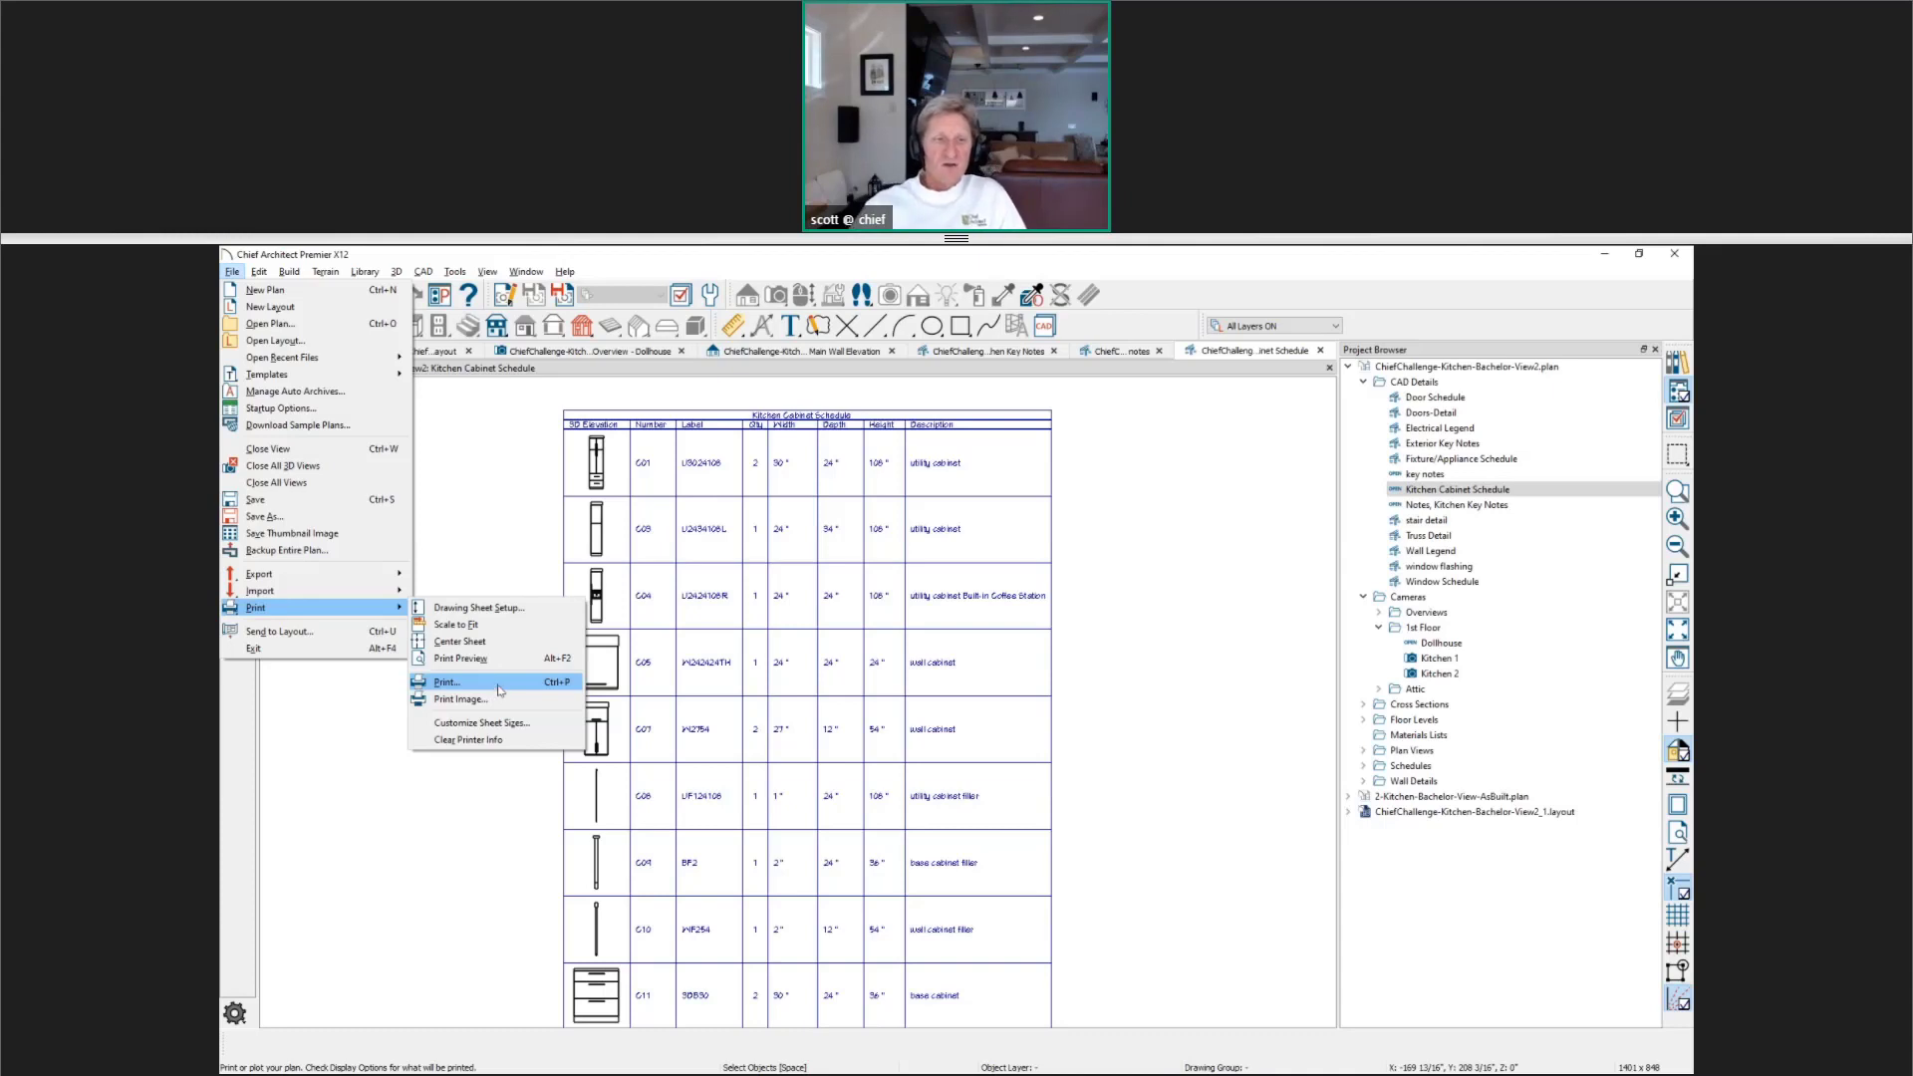
left_click(232, 271)
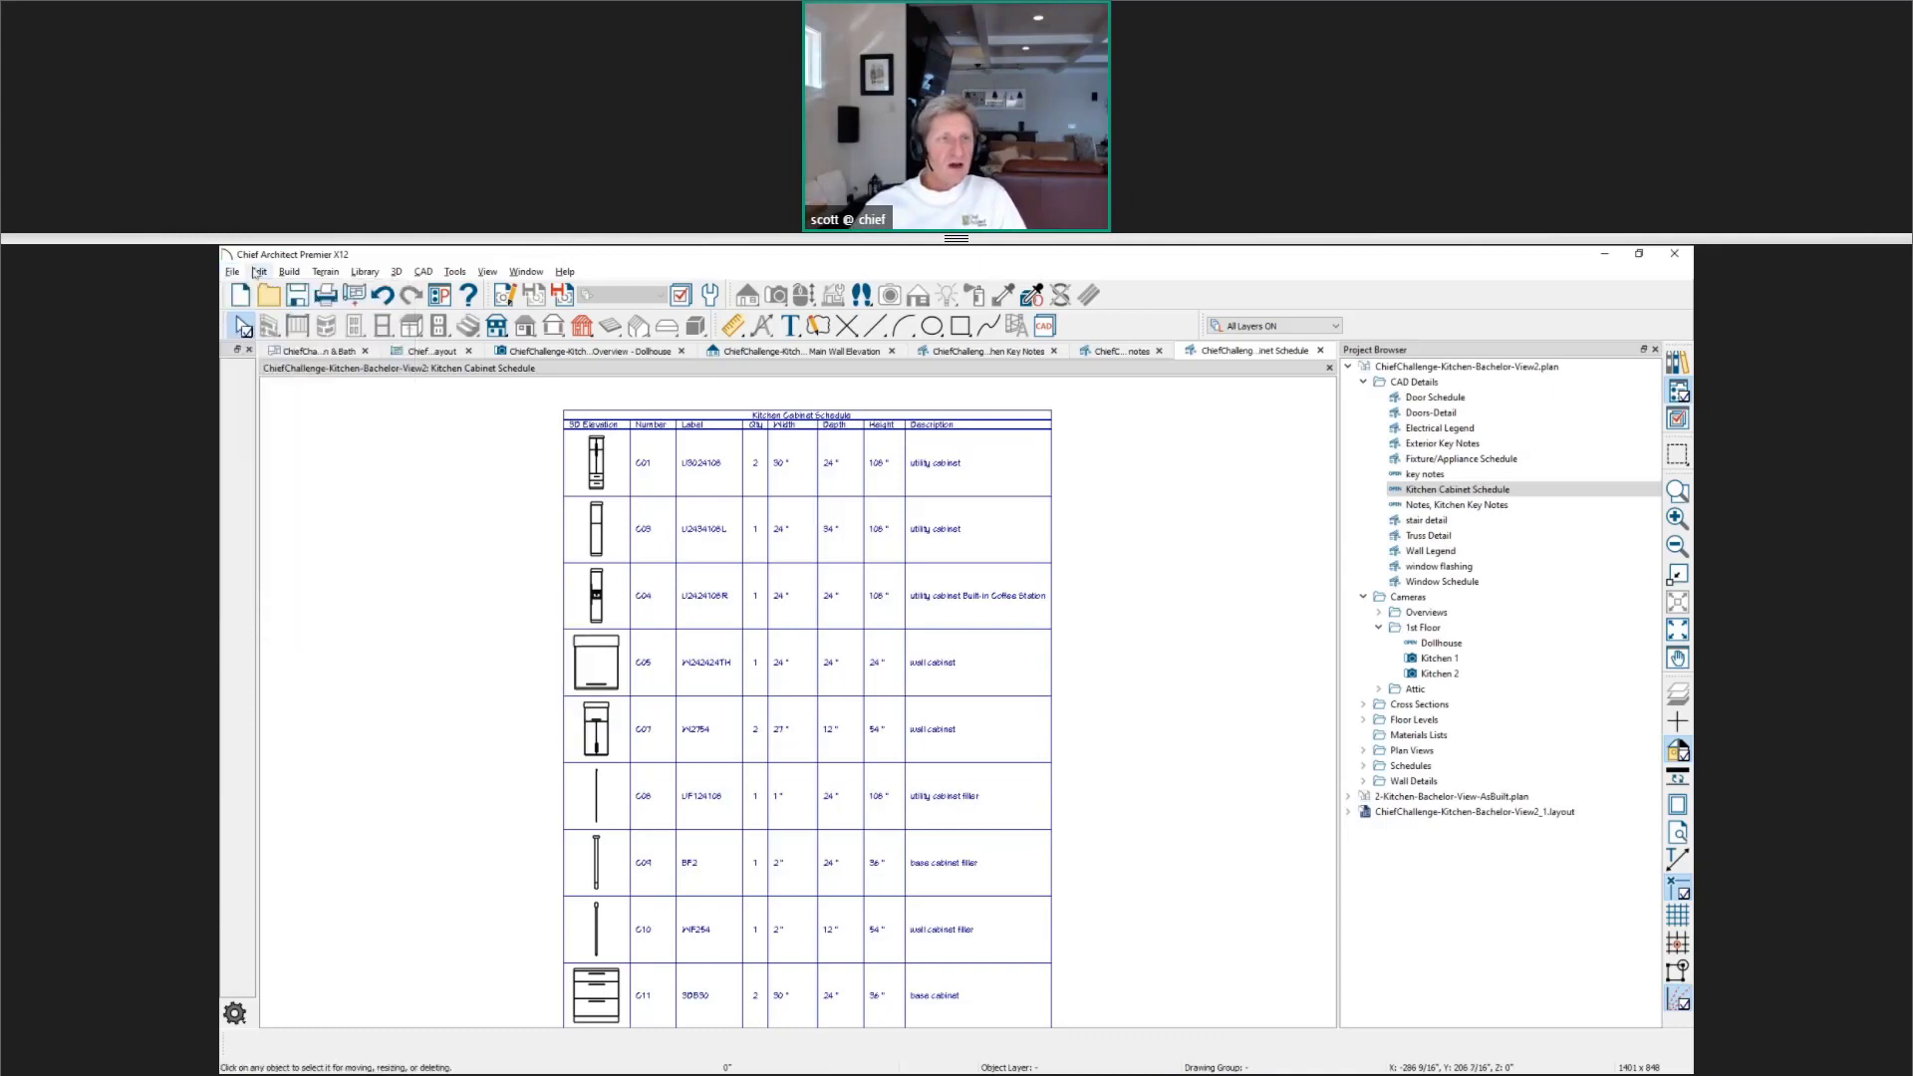
Step: Check the export formats offered for the cabinet schedule view, including Export Picture (BMP, JPG, PNG)
left_click(233, 271)
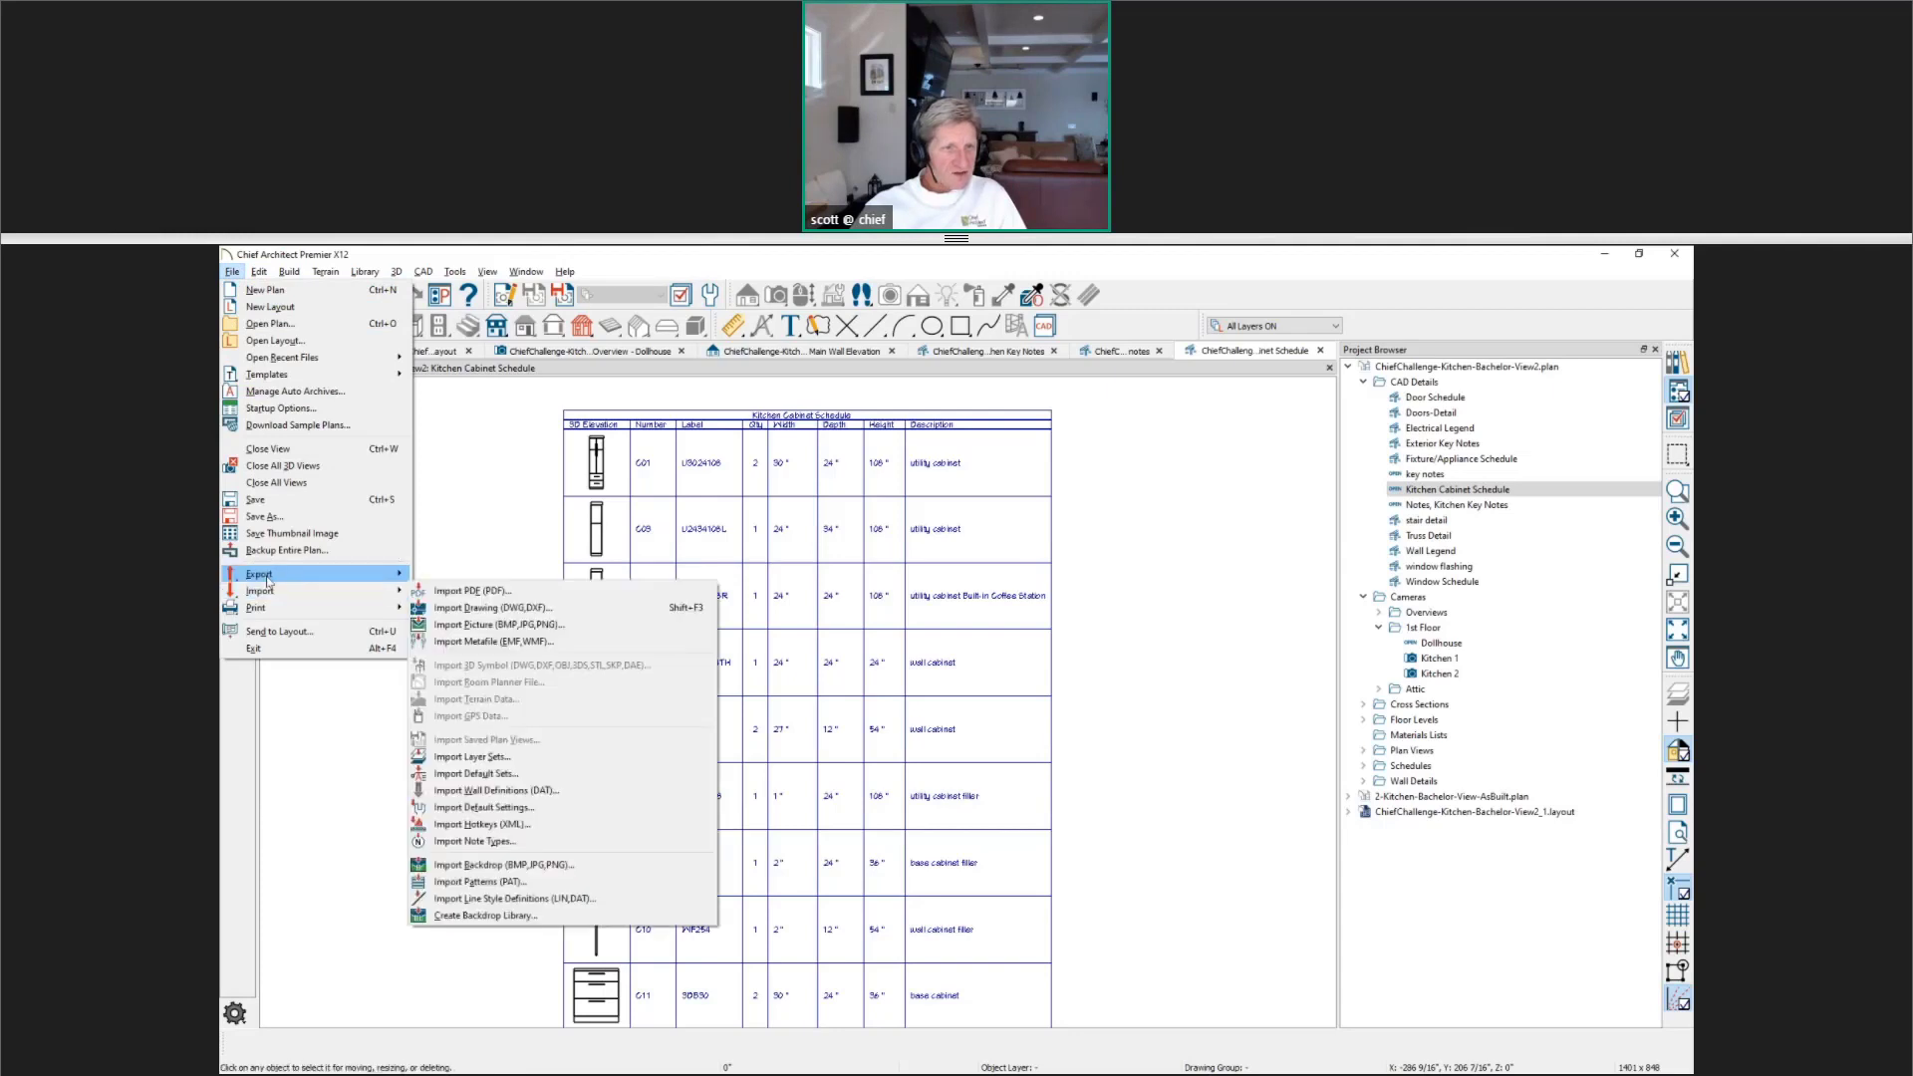
mouse_move(261, 574)
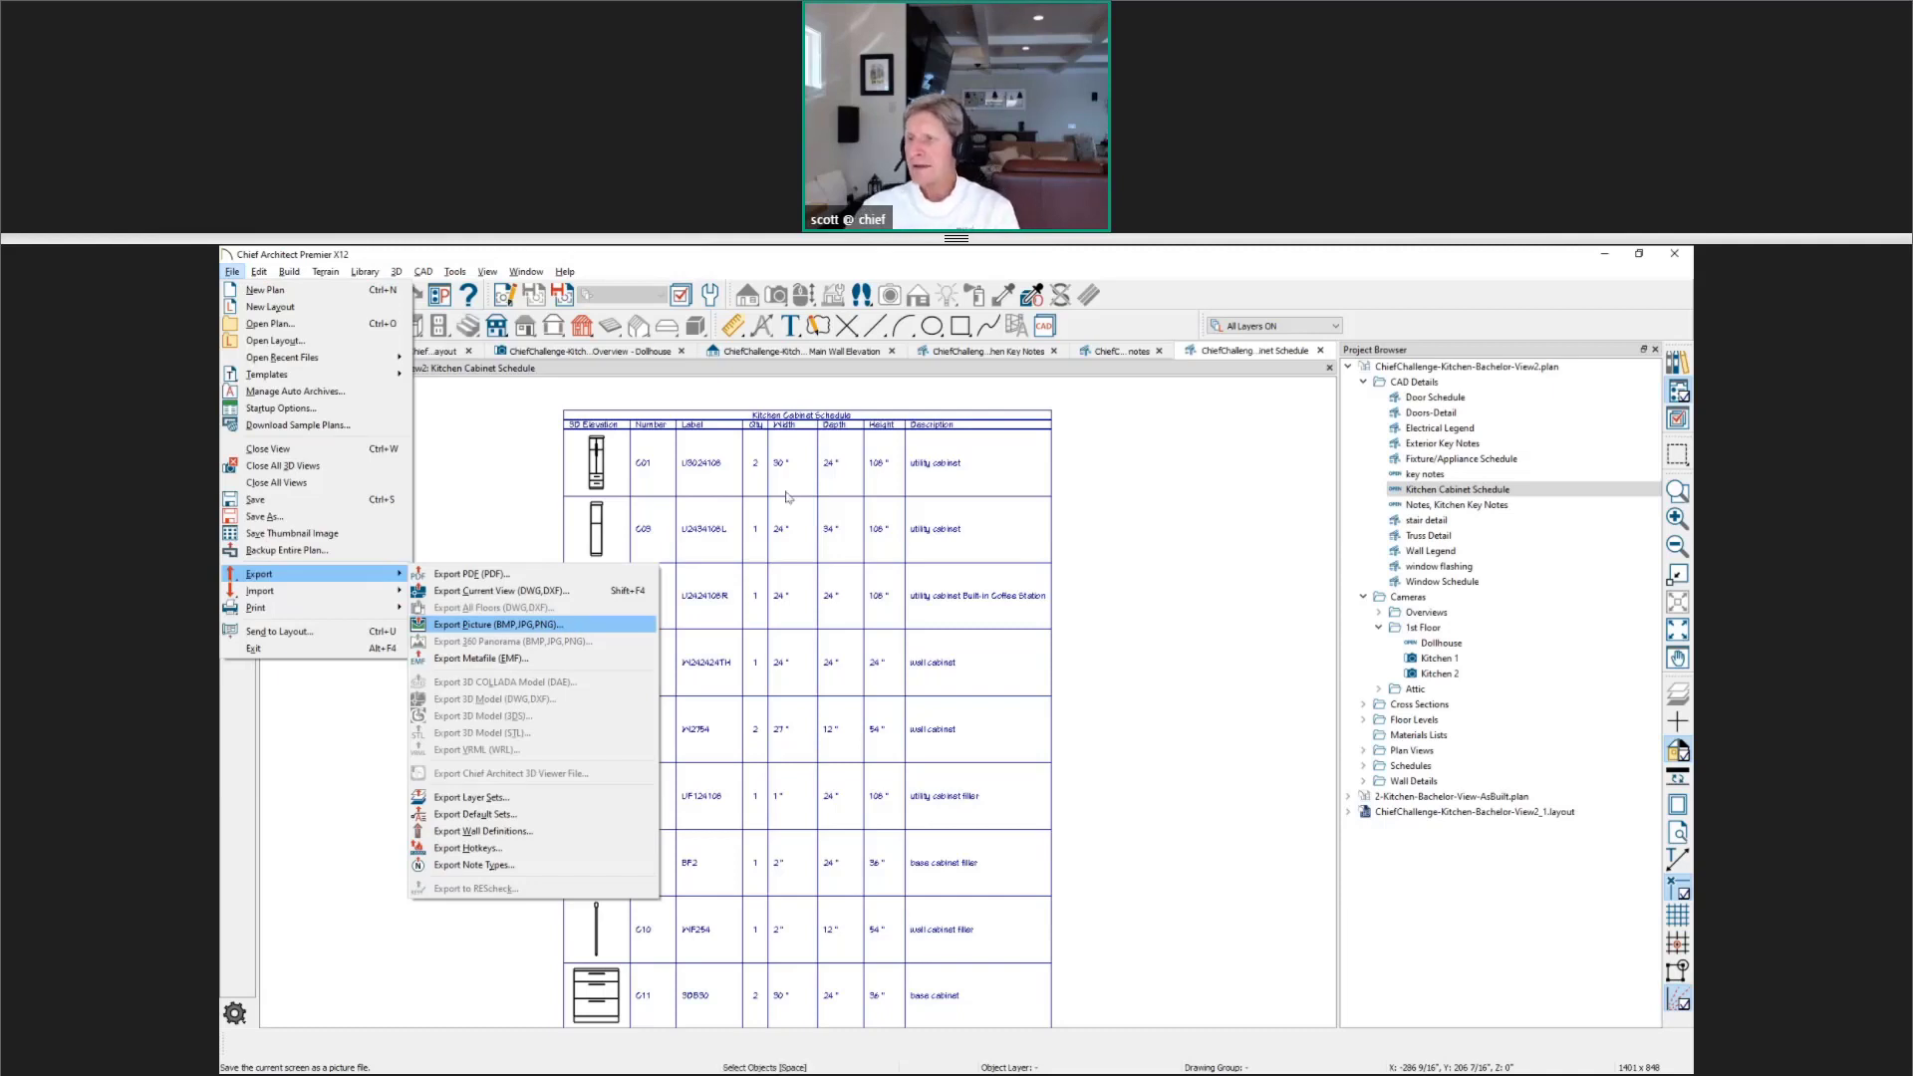
left_click(571, 630)
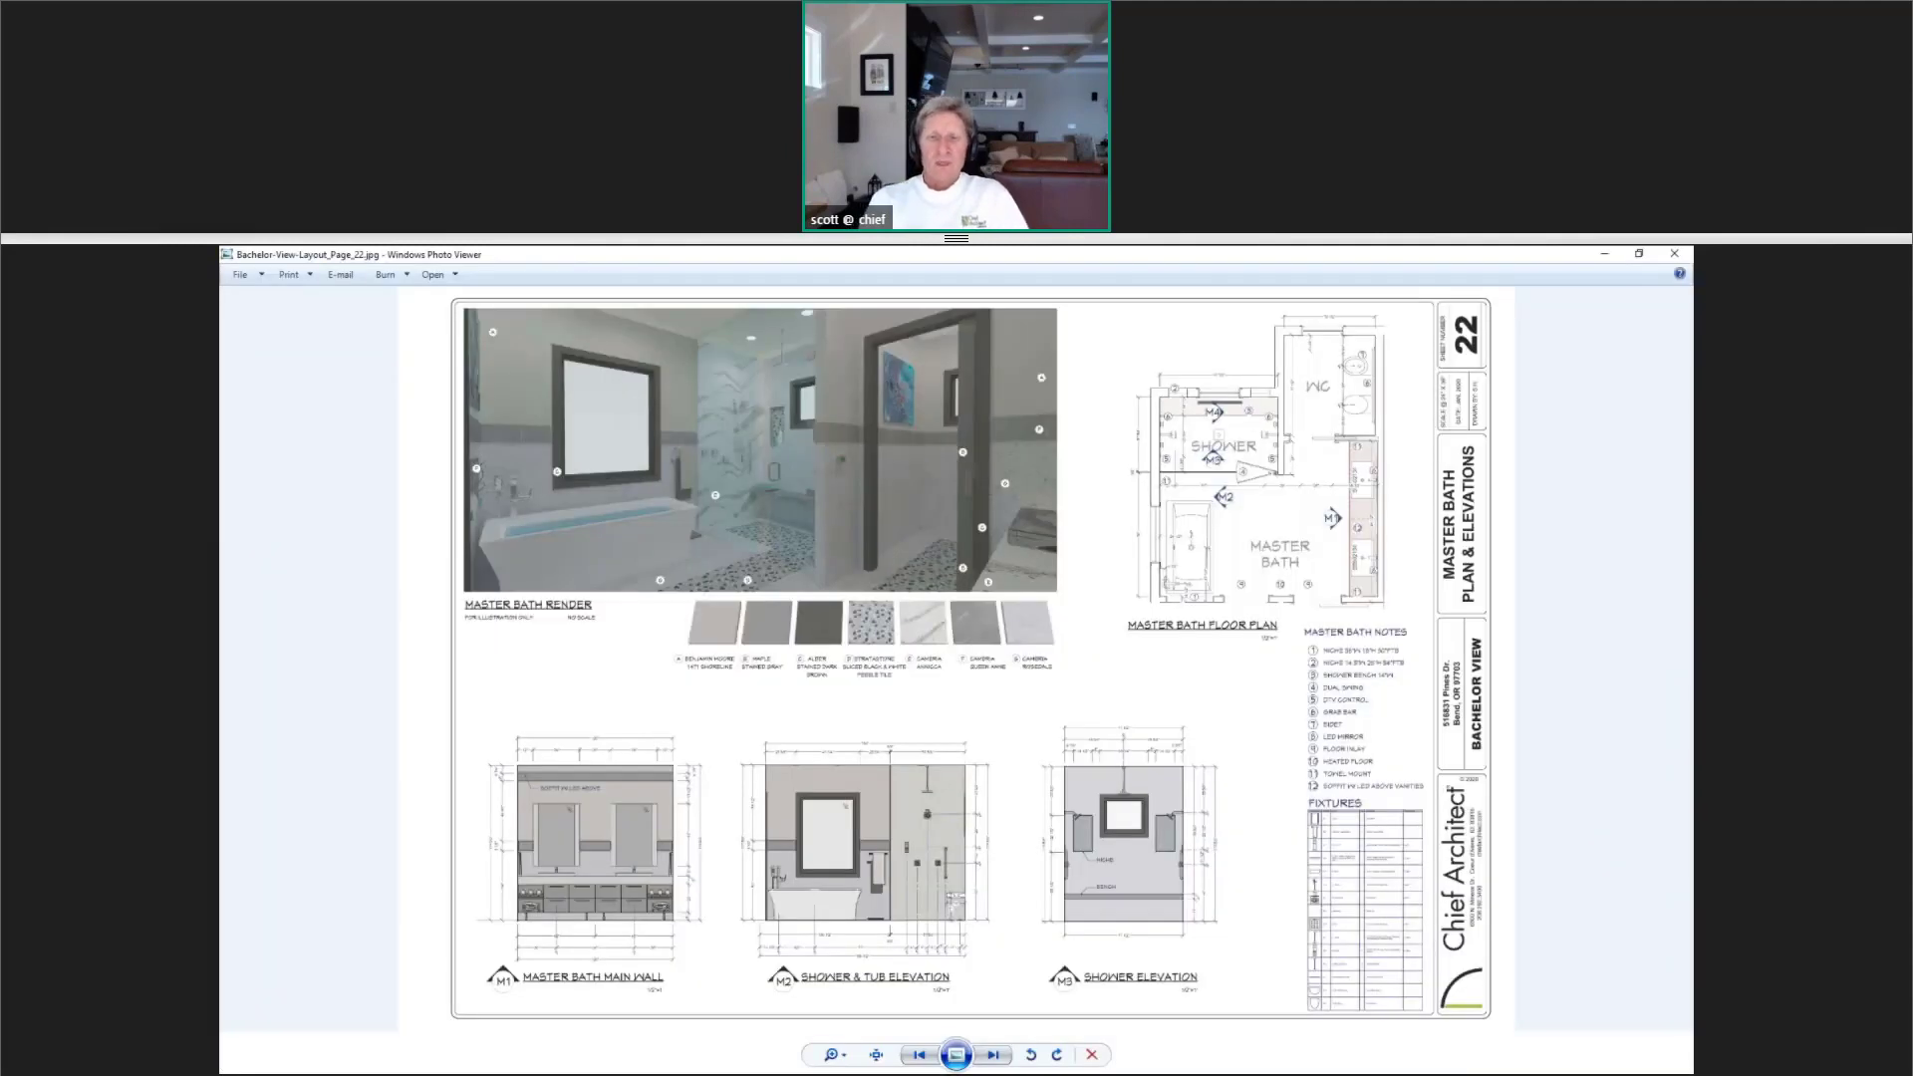
Step: Examine the Bachelor View layout images for pages 22, 21 and 16 in Windows Photo Viewer, and close the viewer
left_click(1037, 542)
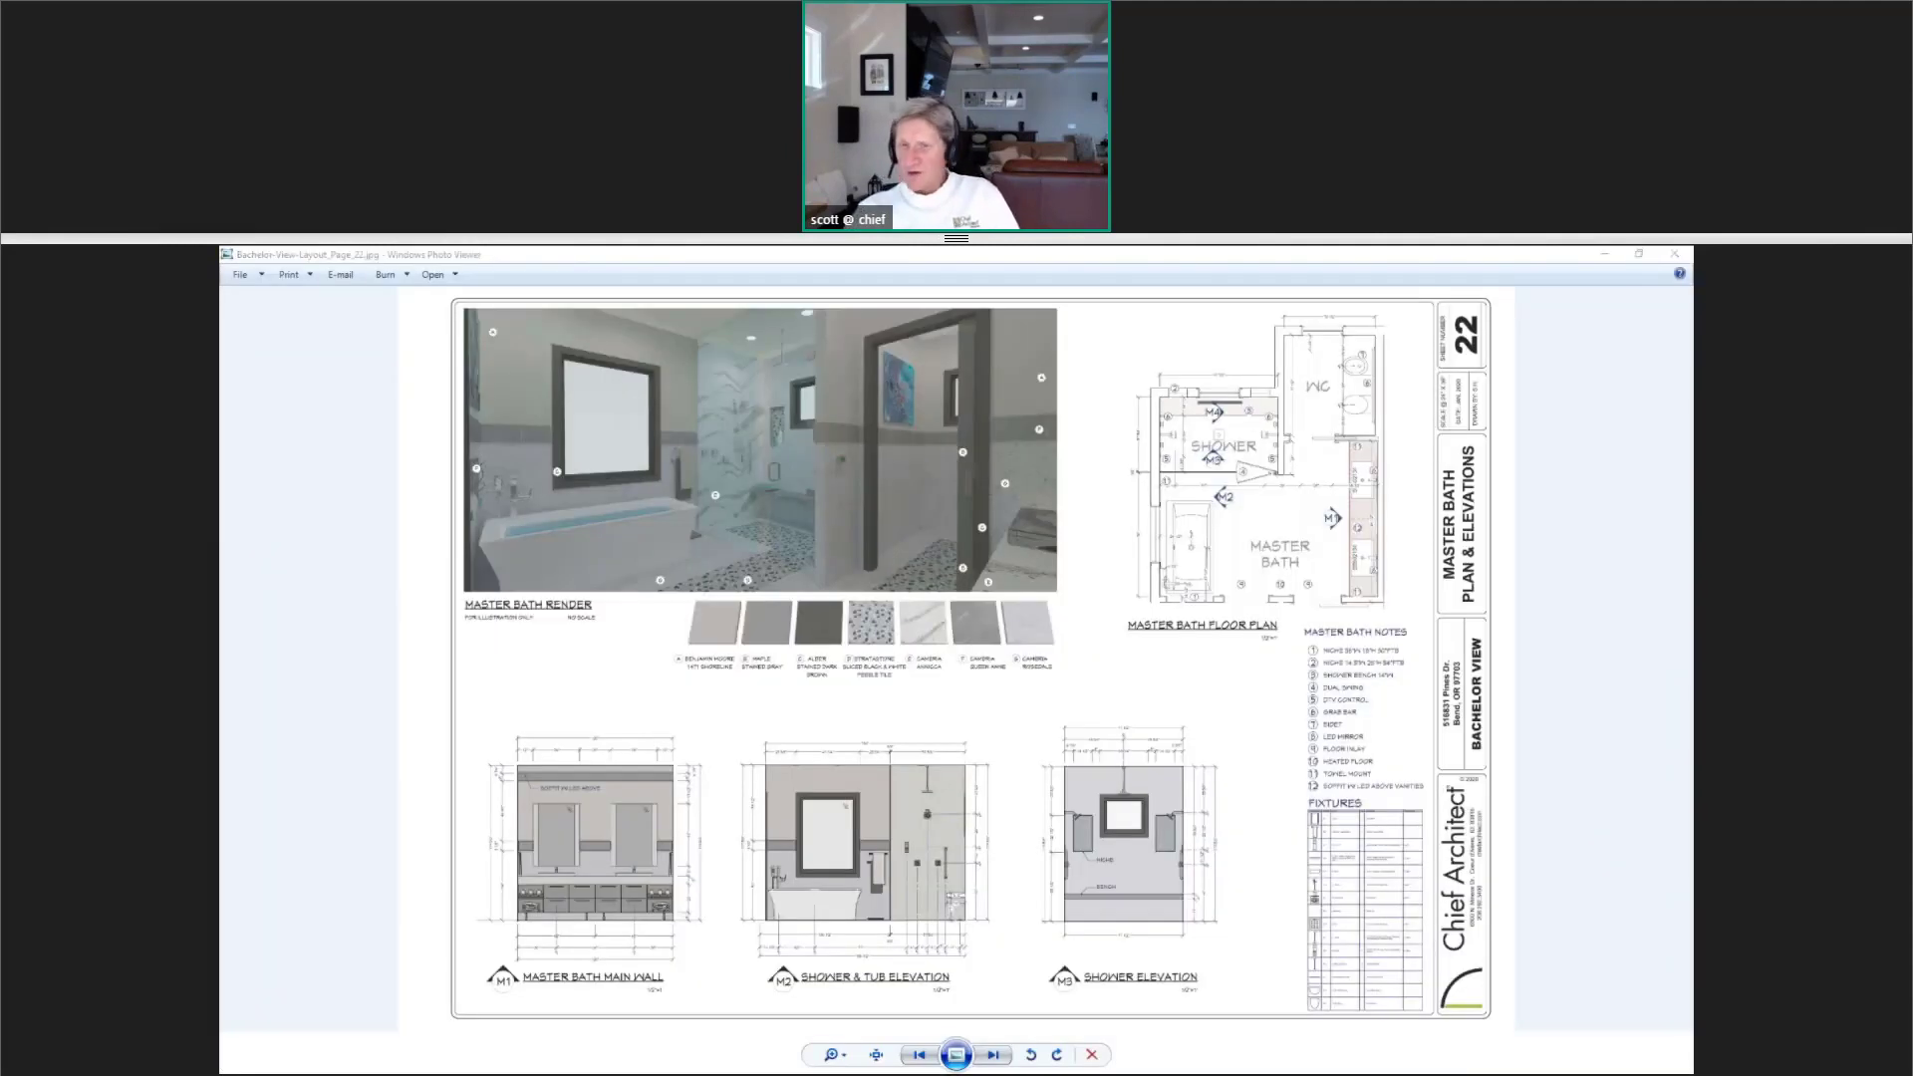
key("Left")
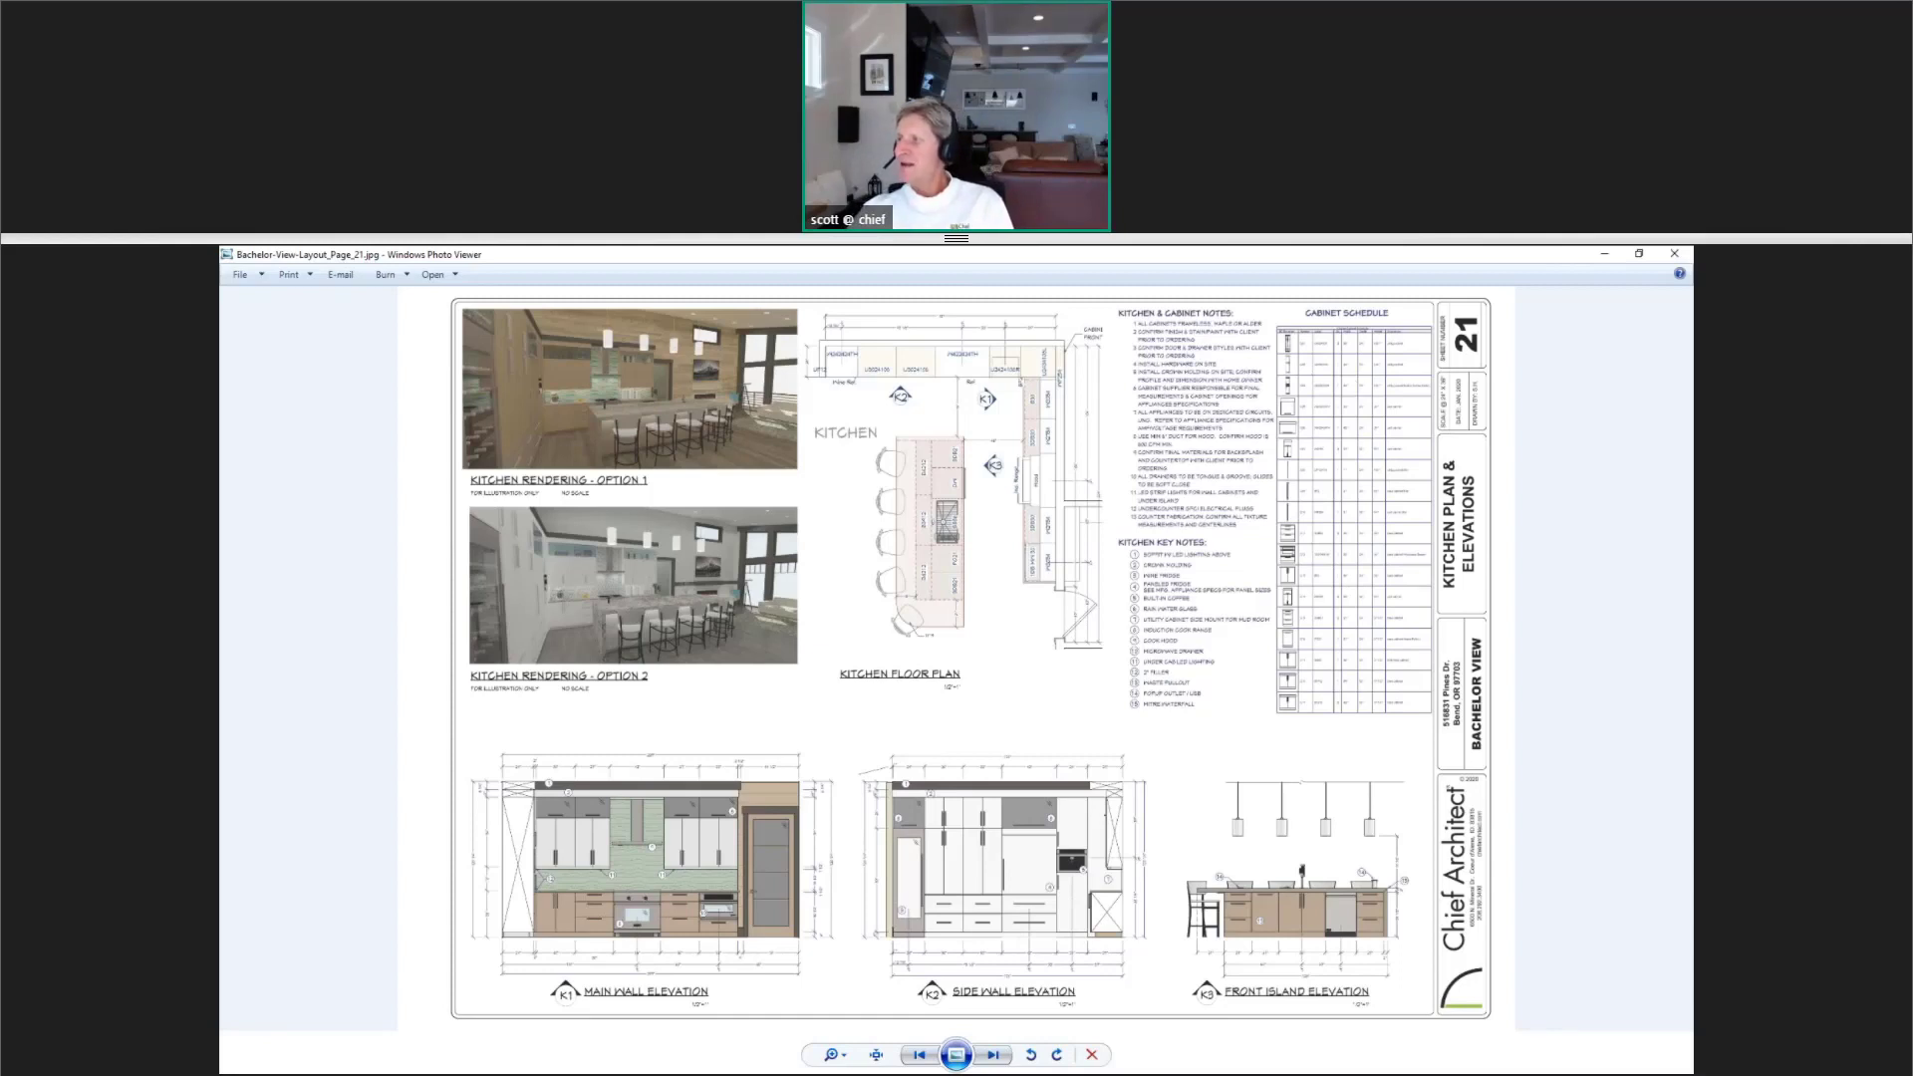
key("Left")
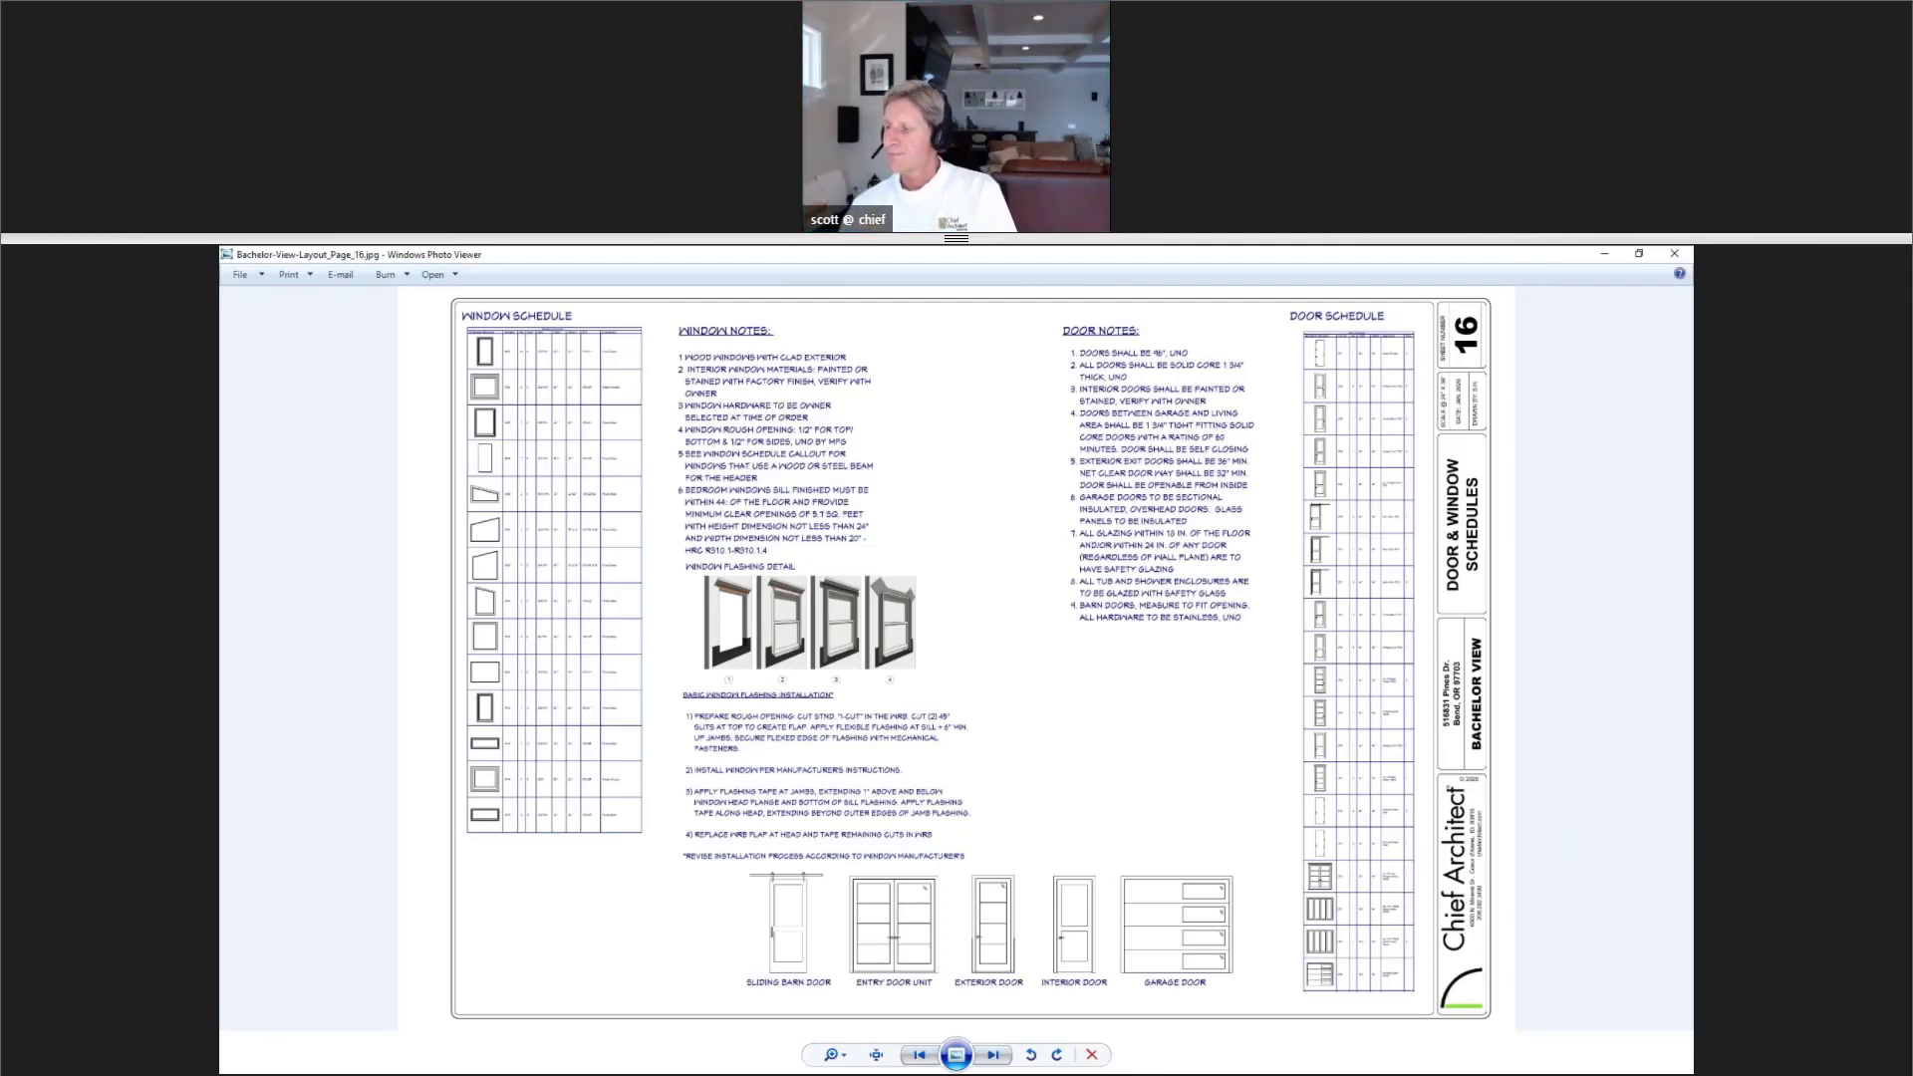
key("Right")
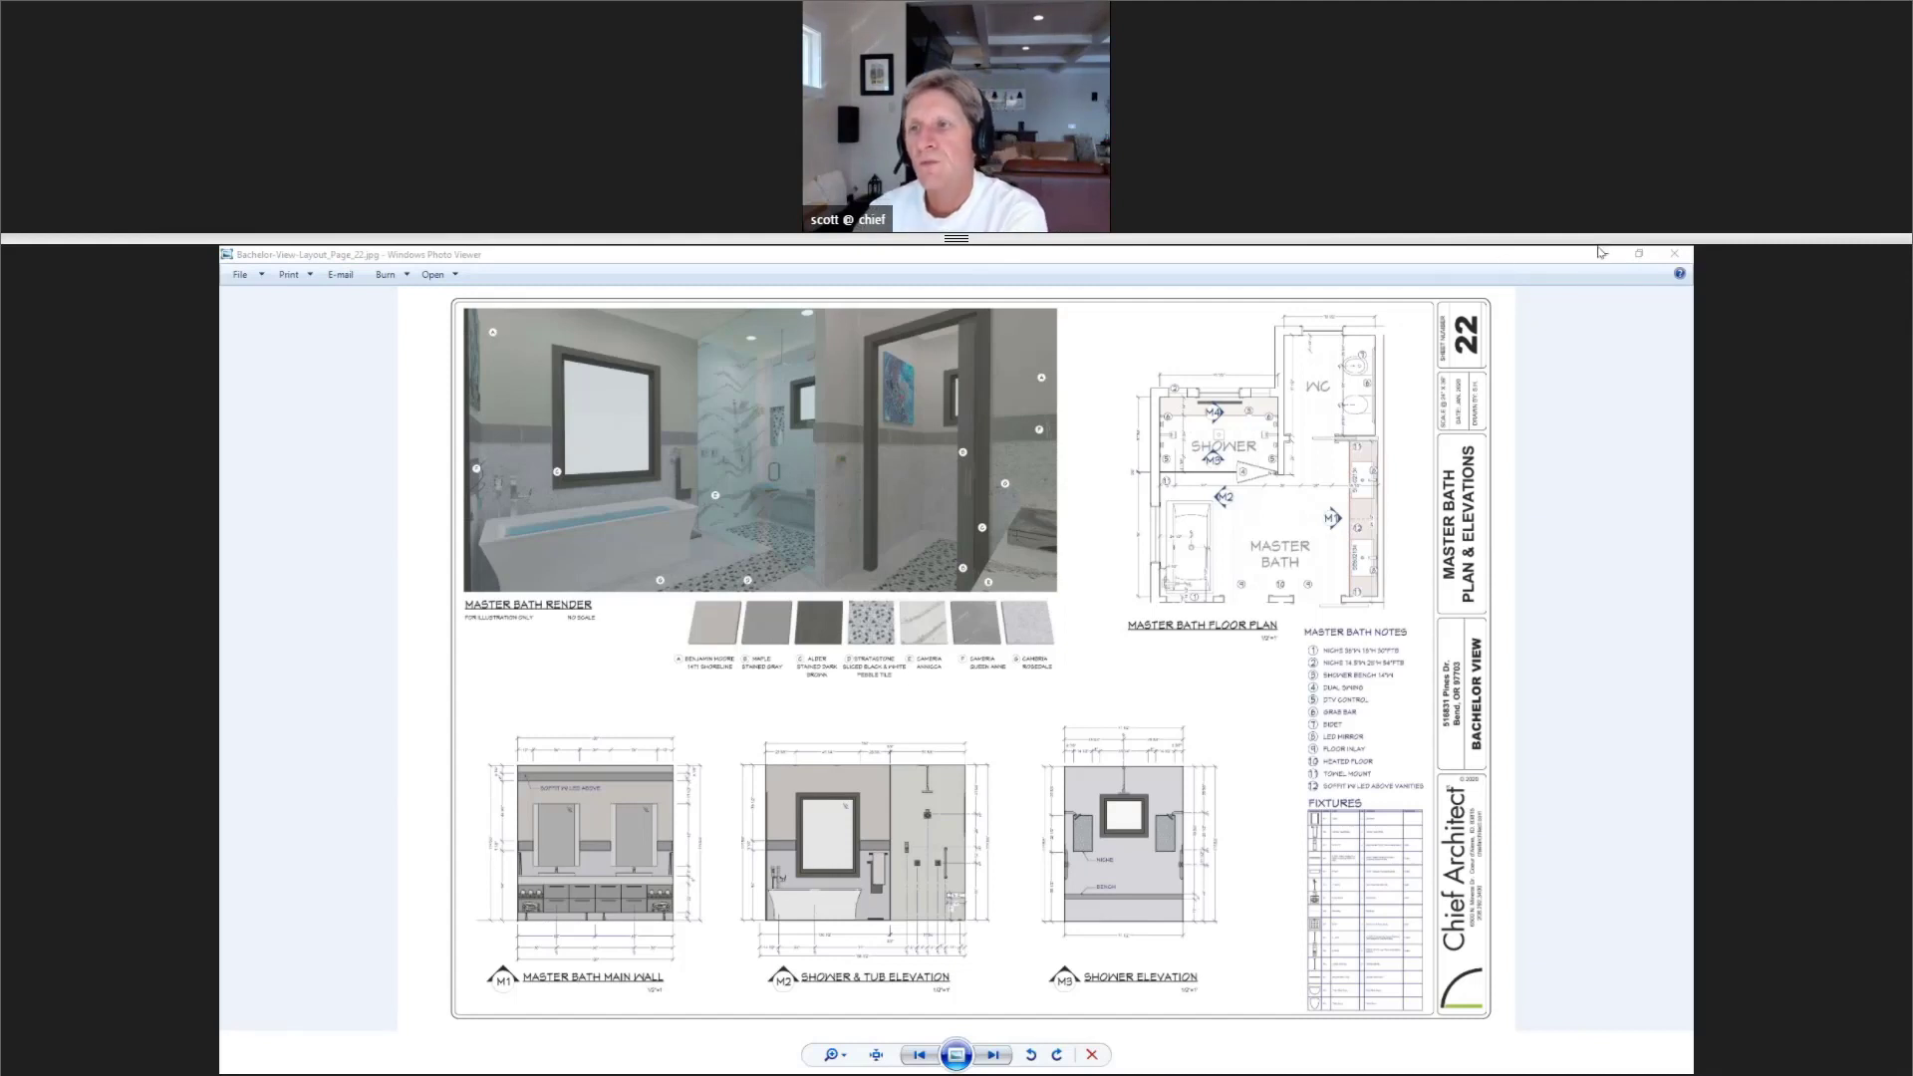
left_click(1679, 257)
left_click(1680, 260)
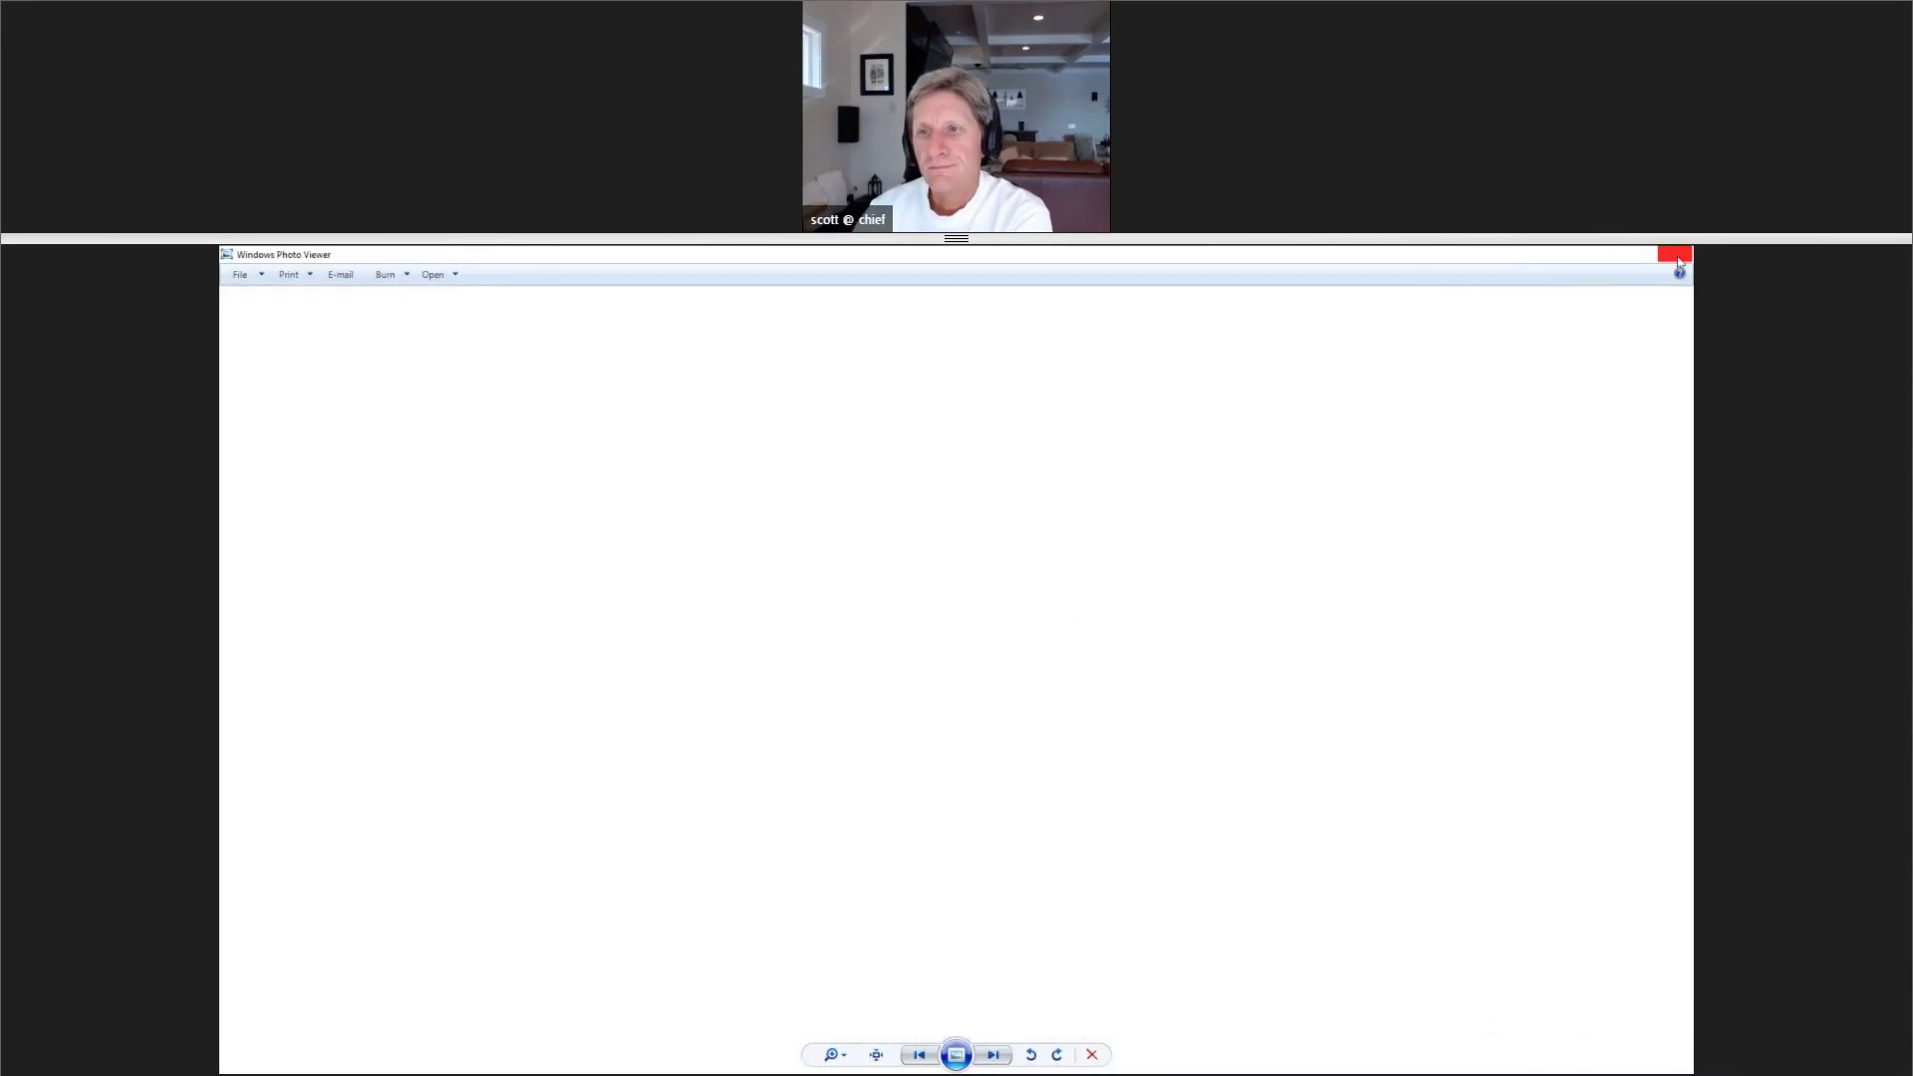
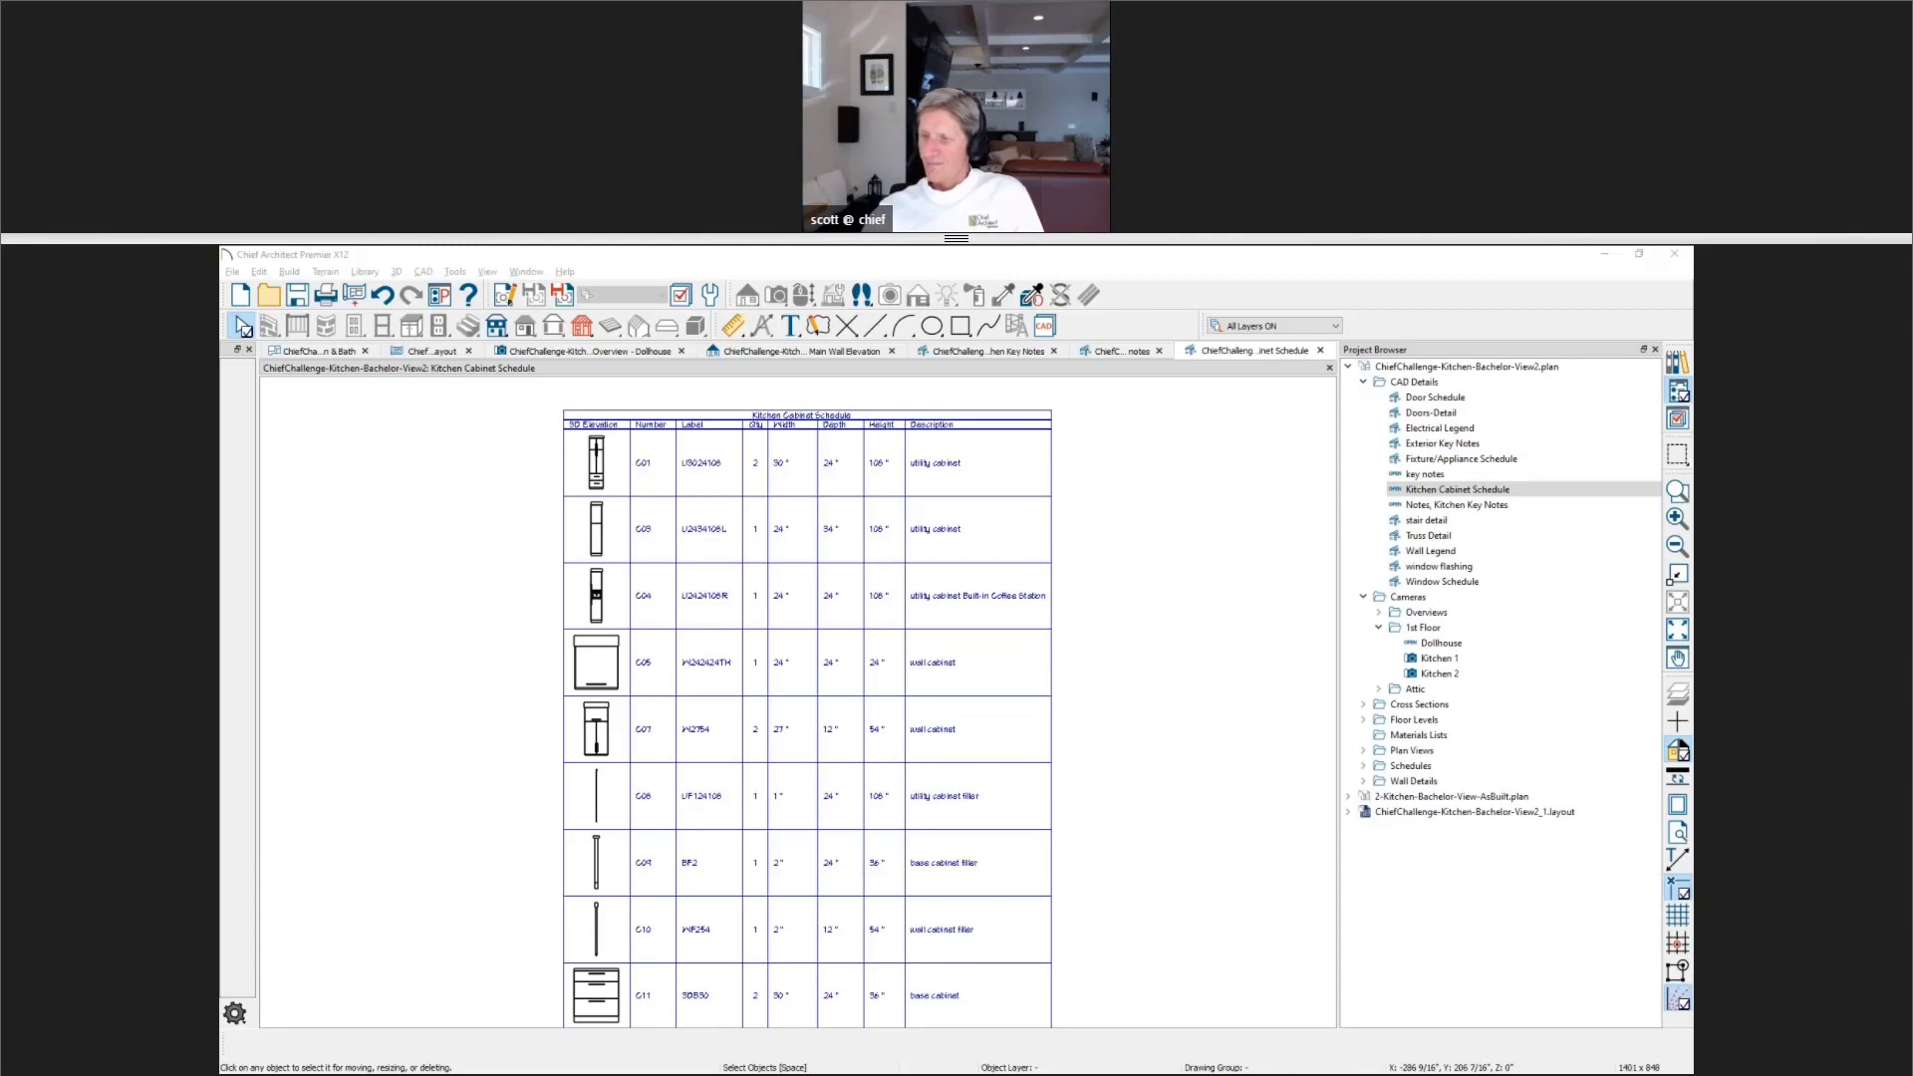
Step: Switch back to Chief Architect and view the kitchen cabinets and elevation callouts in the Kitchen & Bath floor plan
key("super+d")
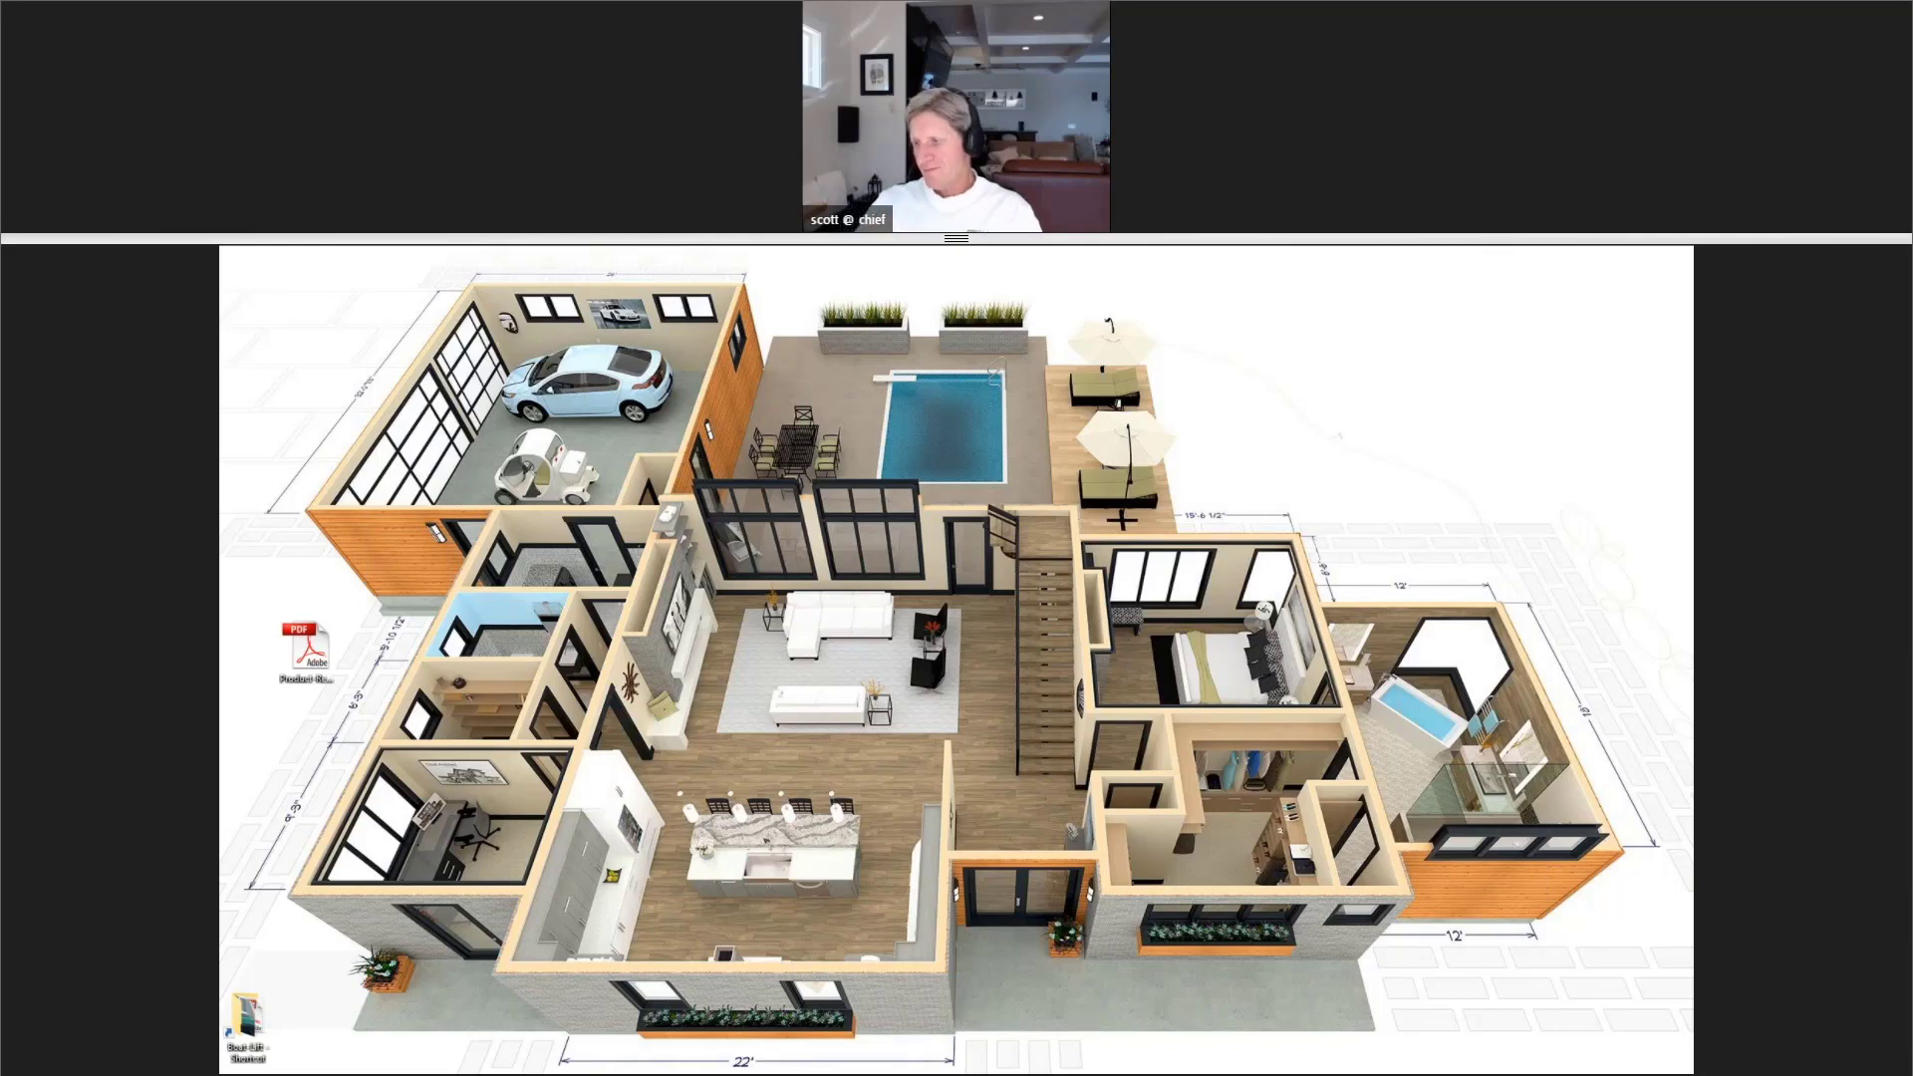
key("alt+Tab")
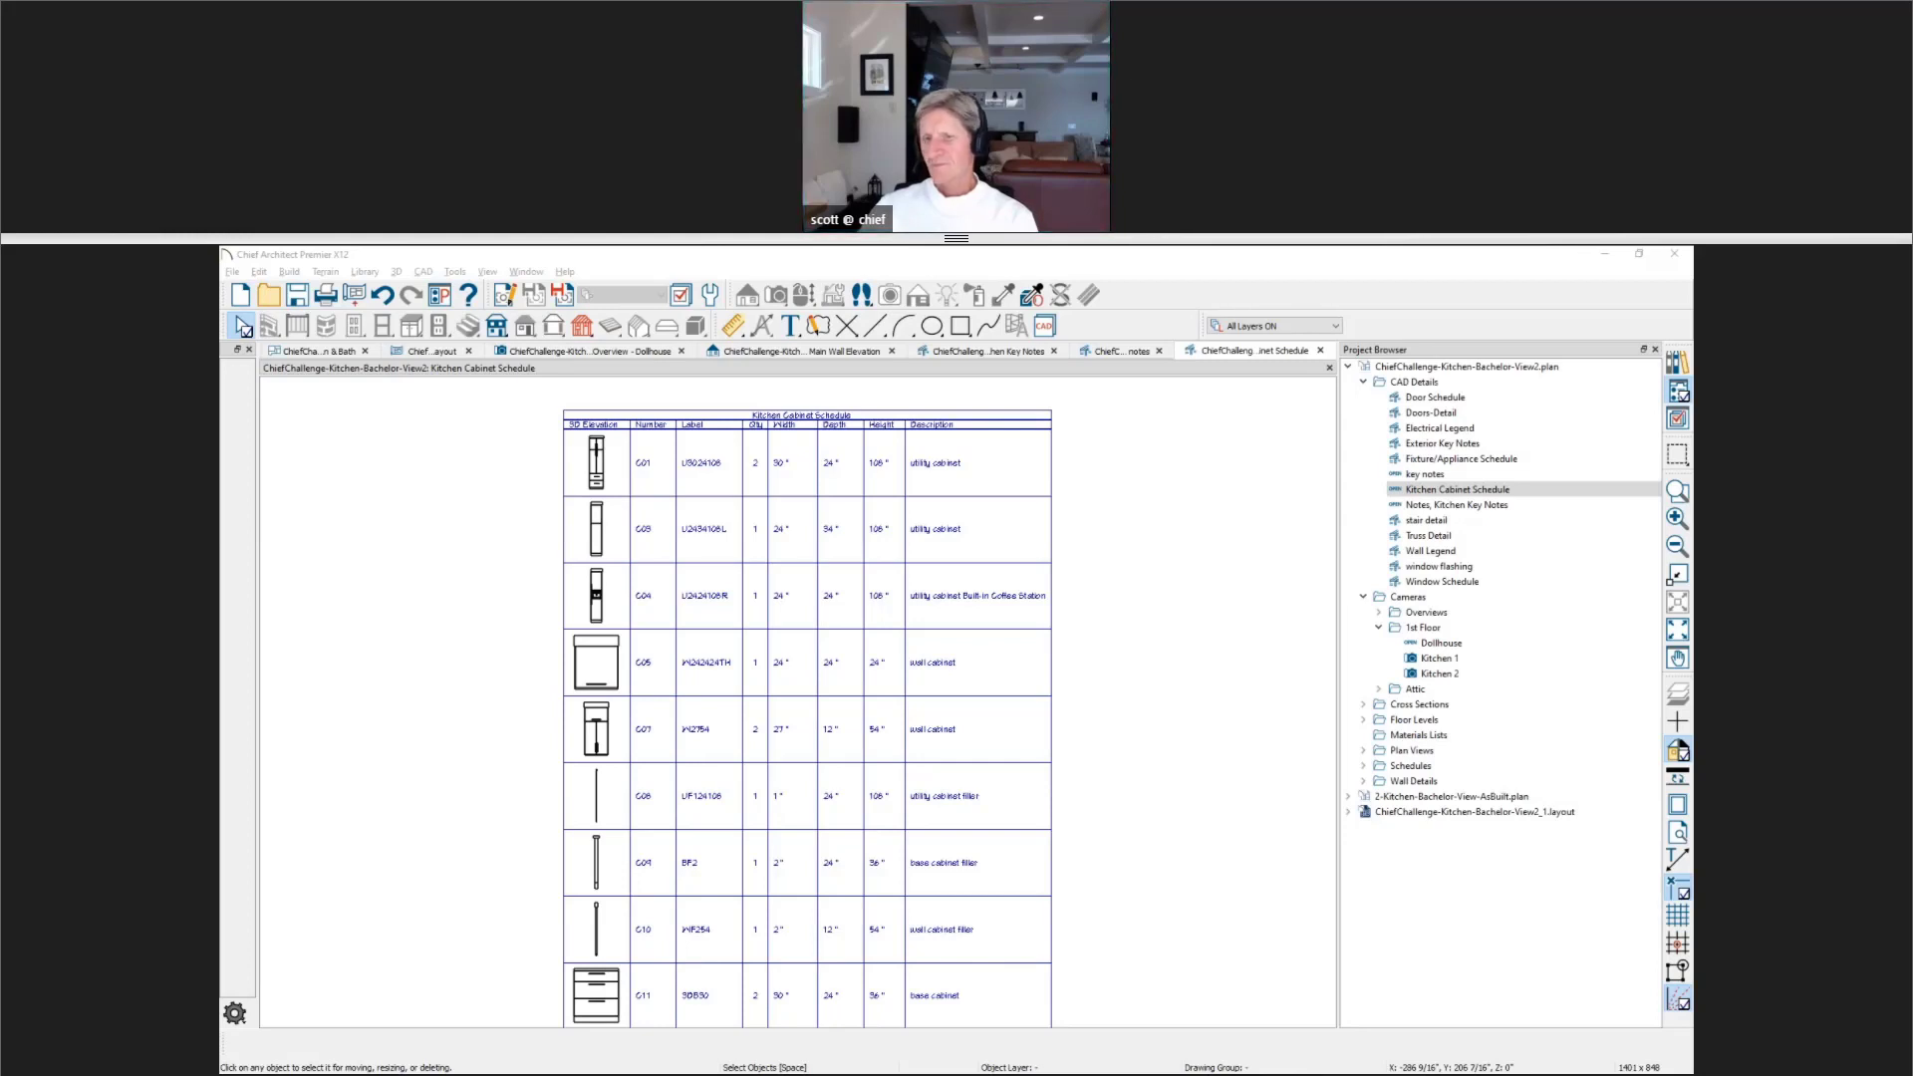
left_click(312, 353)
scroll(965, 576, "up", 3)
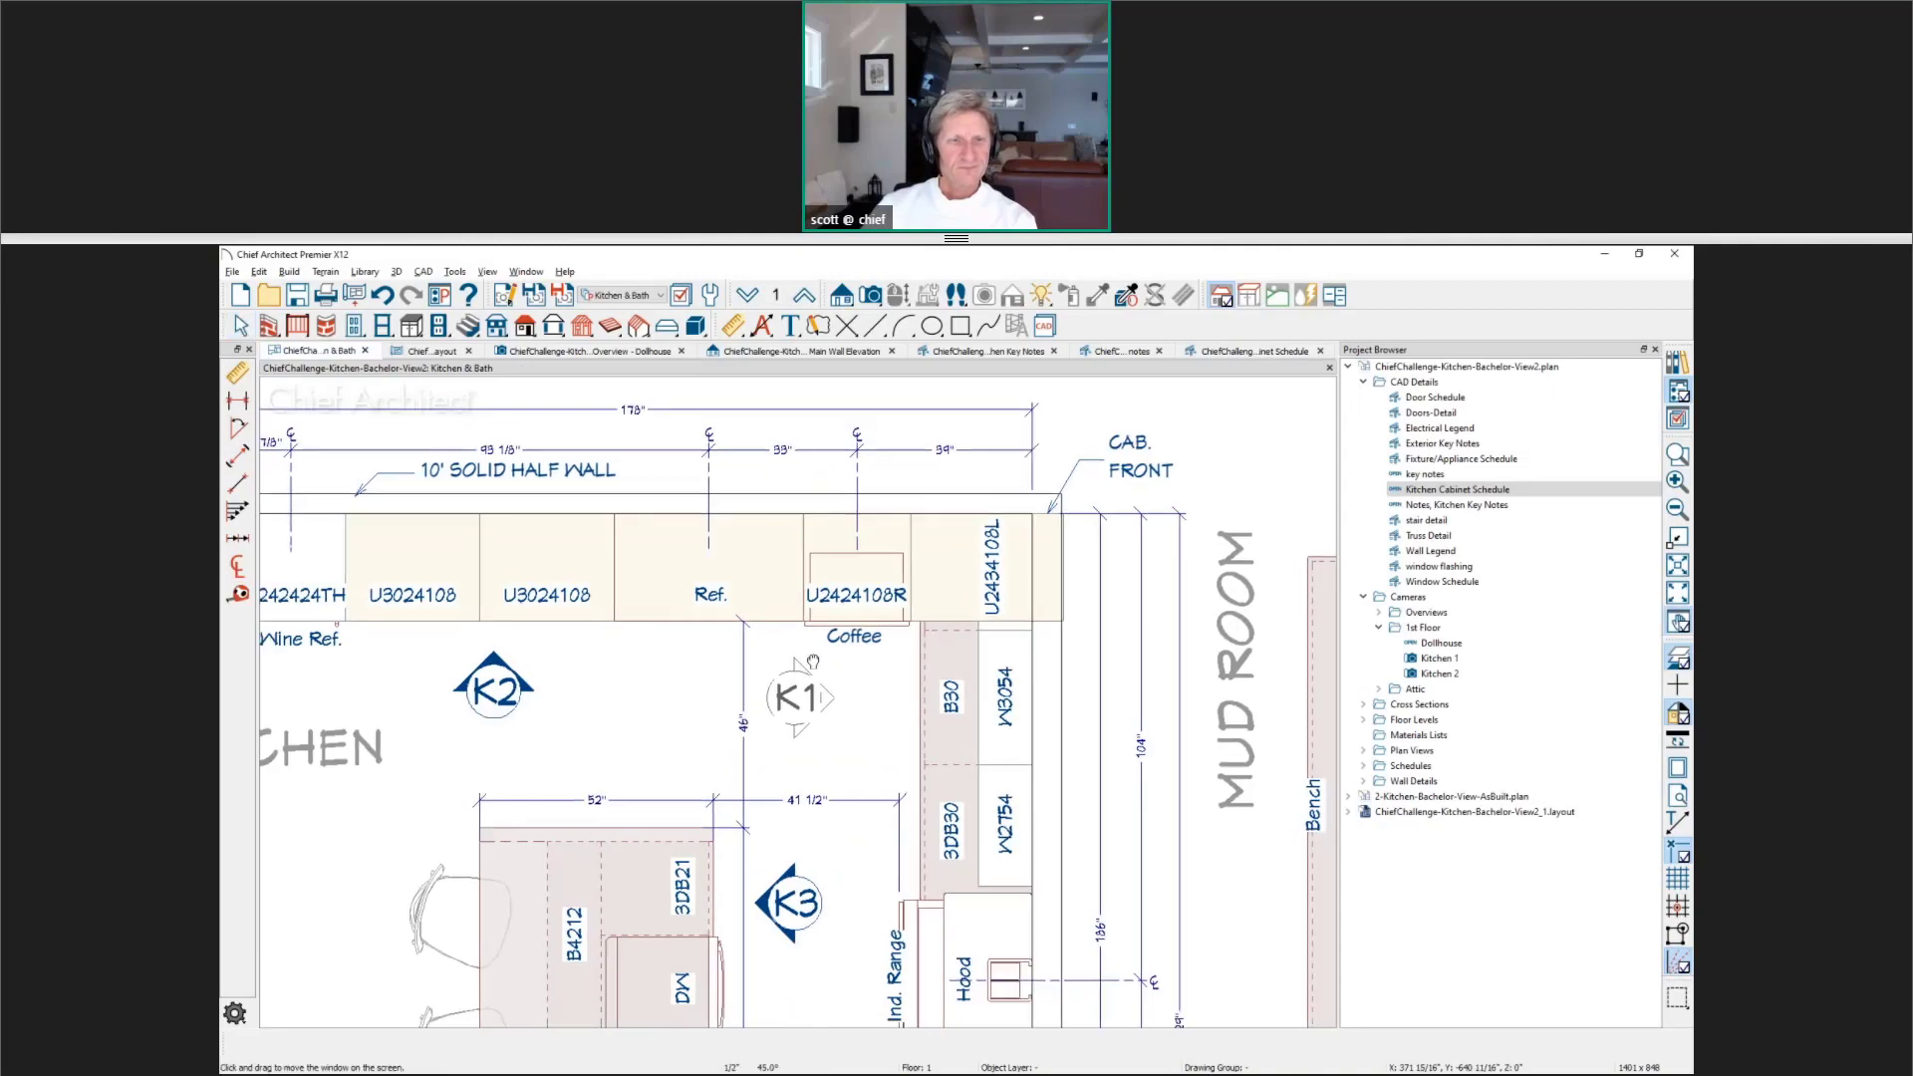
key("space")
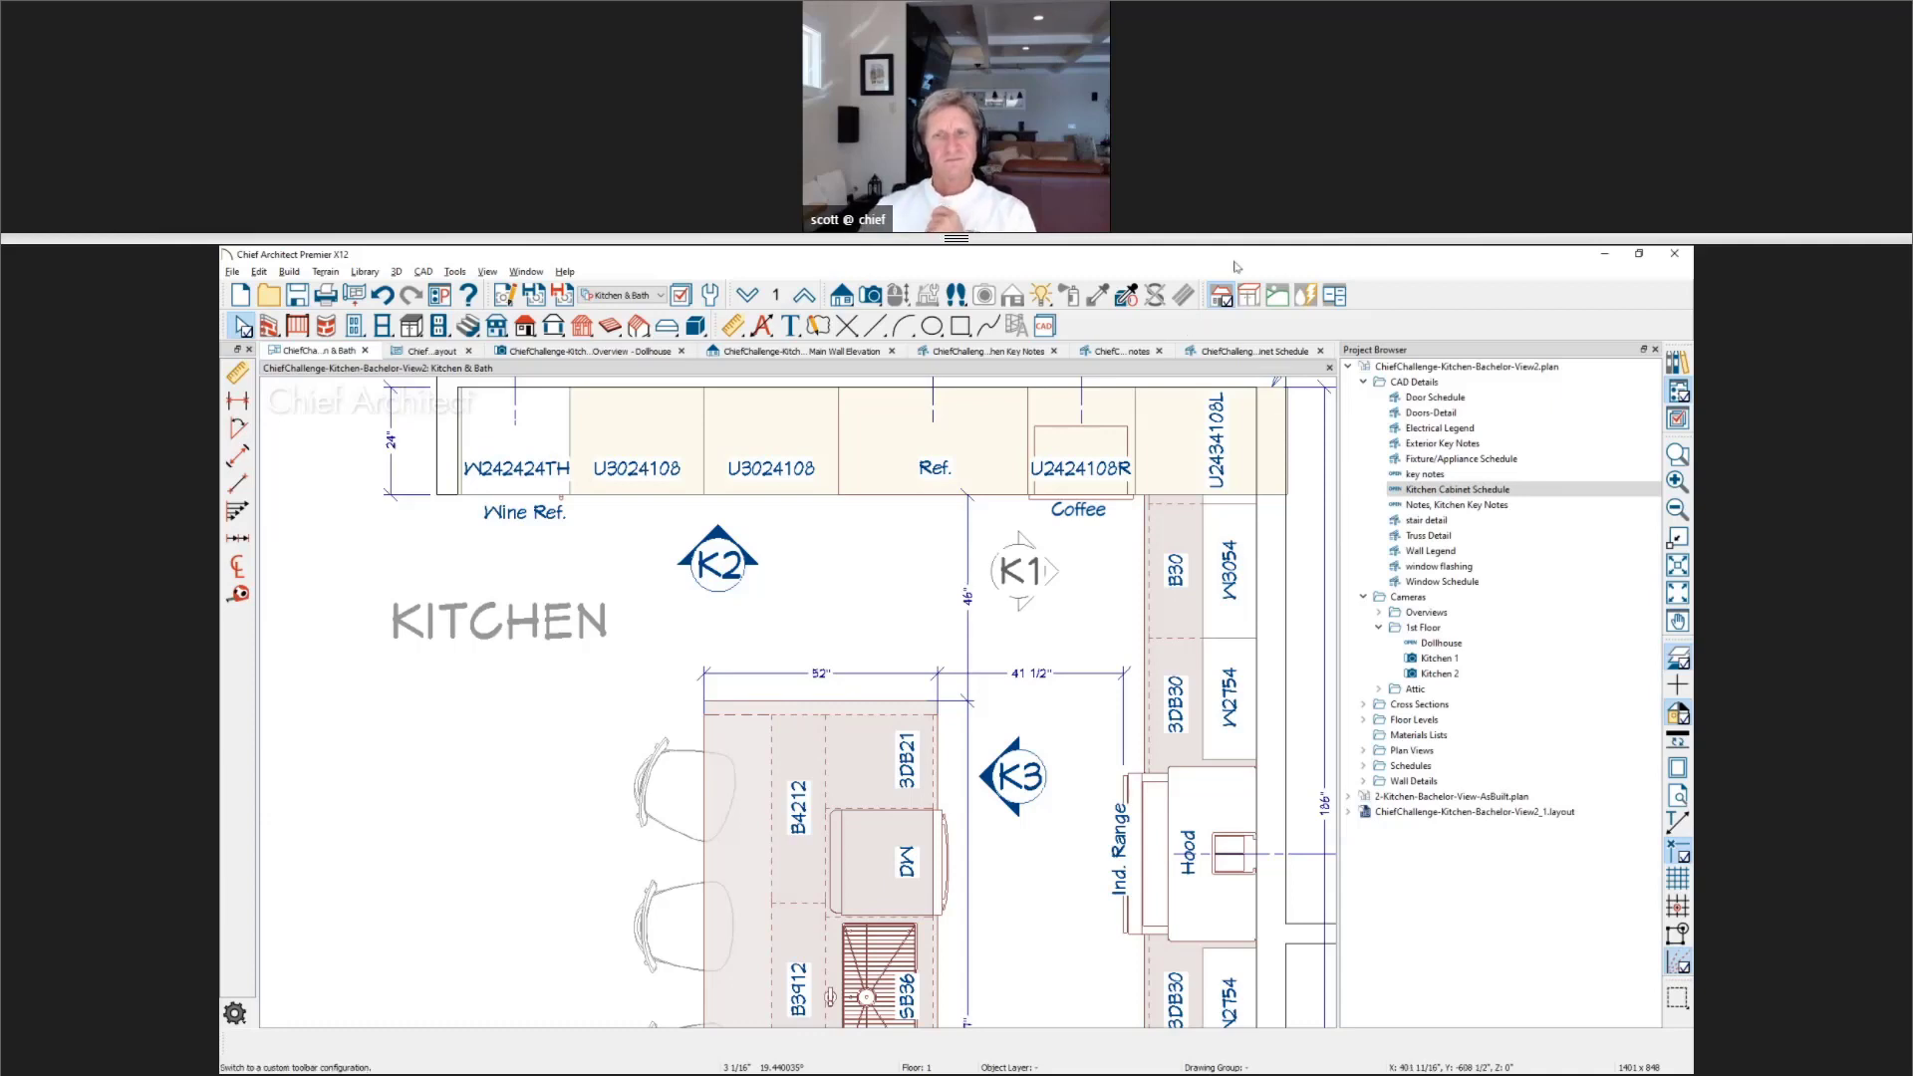
Step: Close the cabinet schedule, key notes, K1 elevation and dollhouse views without saving the camera
left_click(1320, 351)
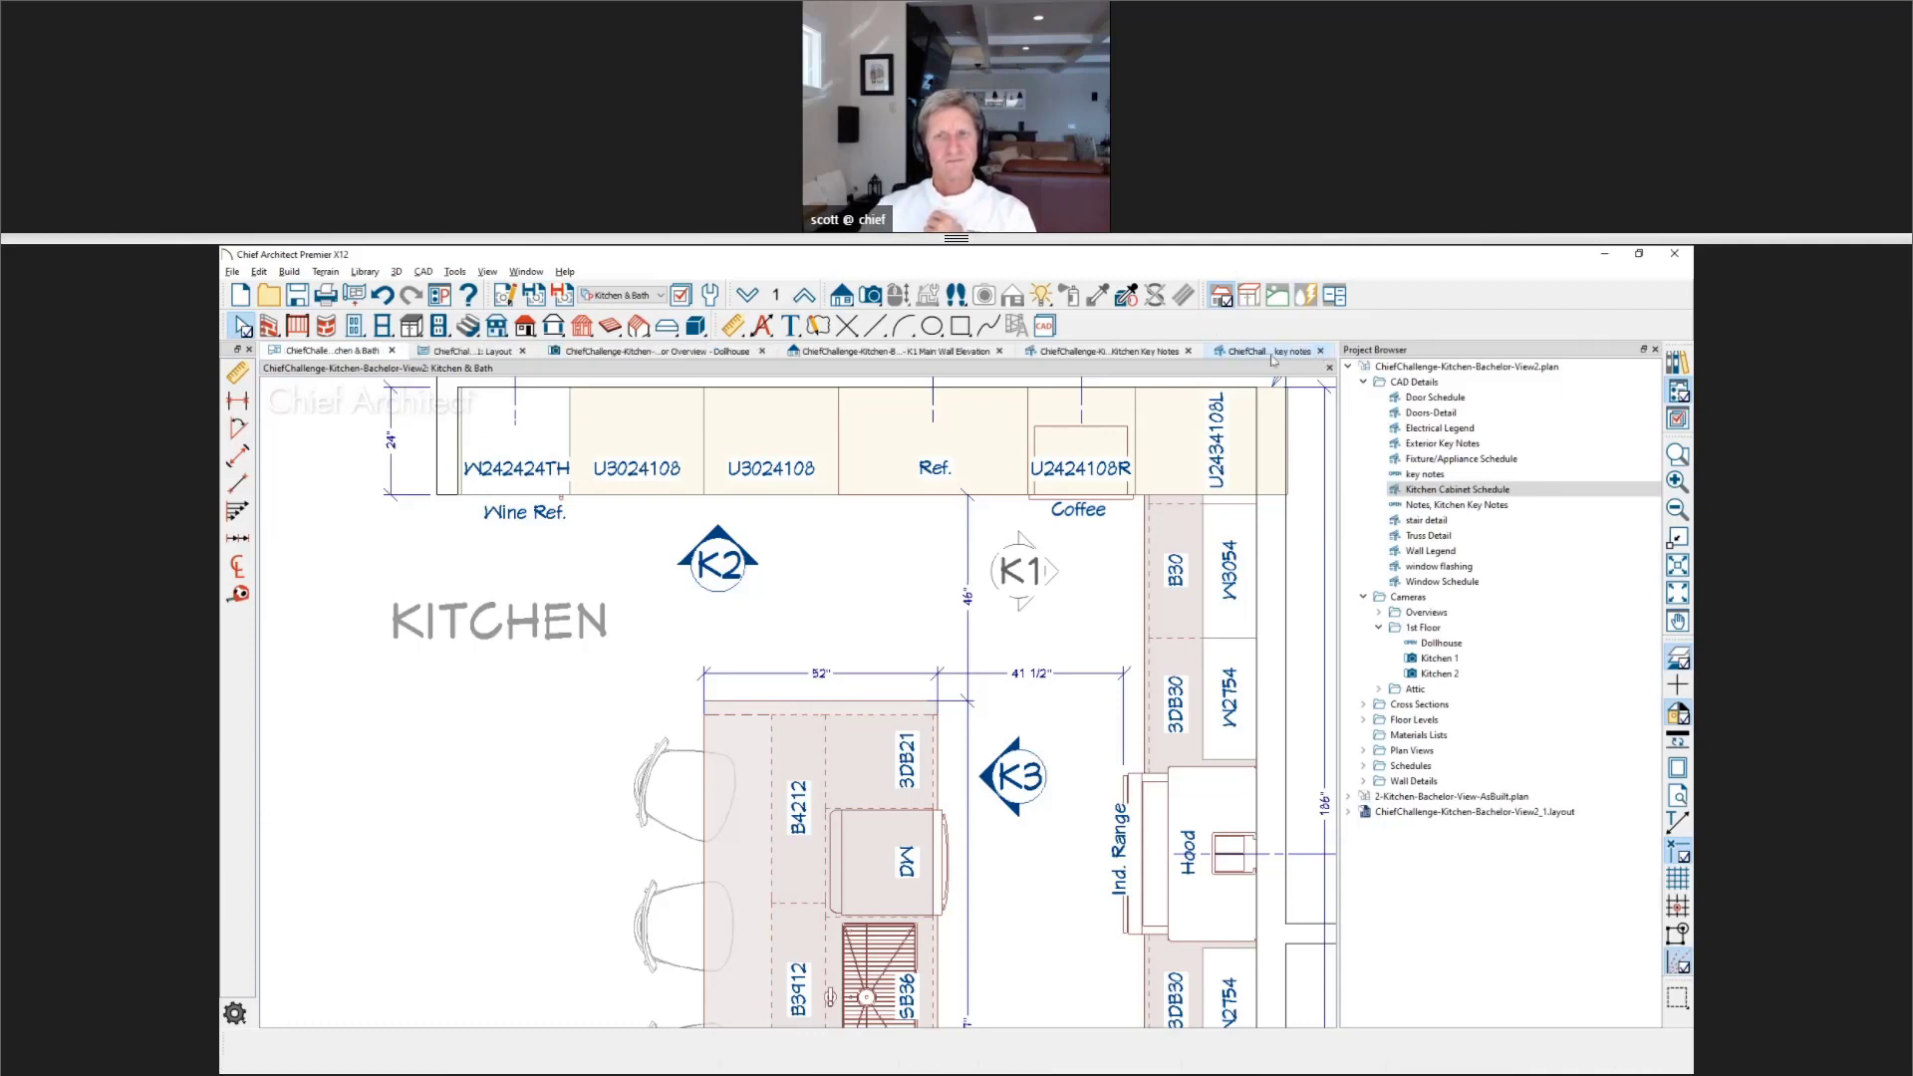
left_click(1189, 351)
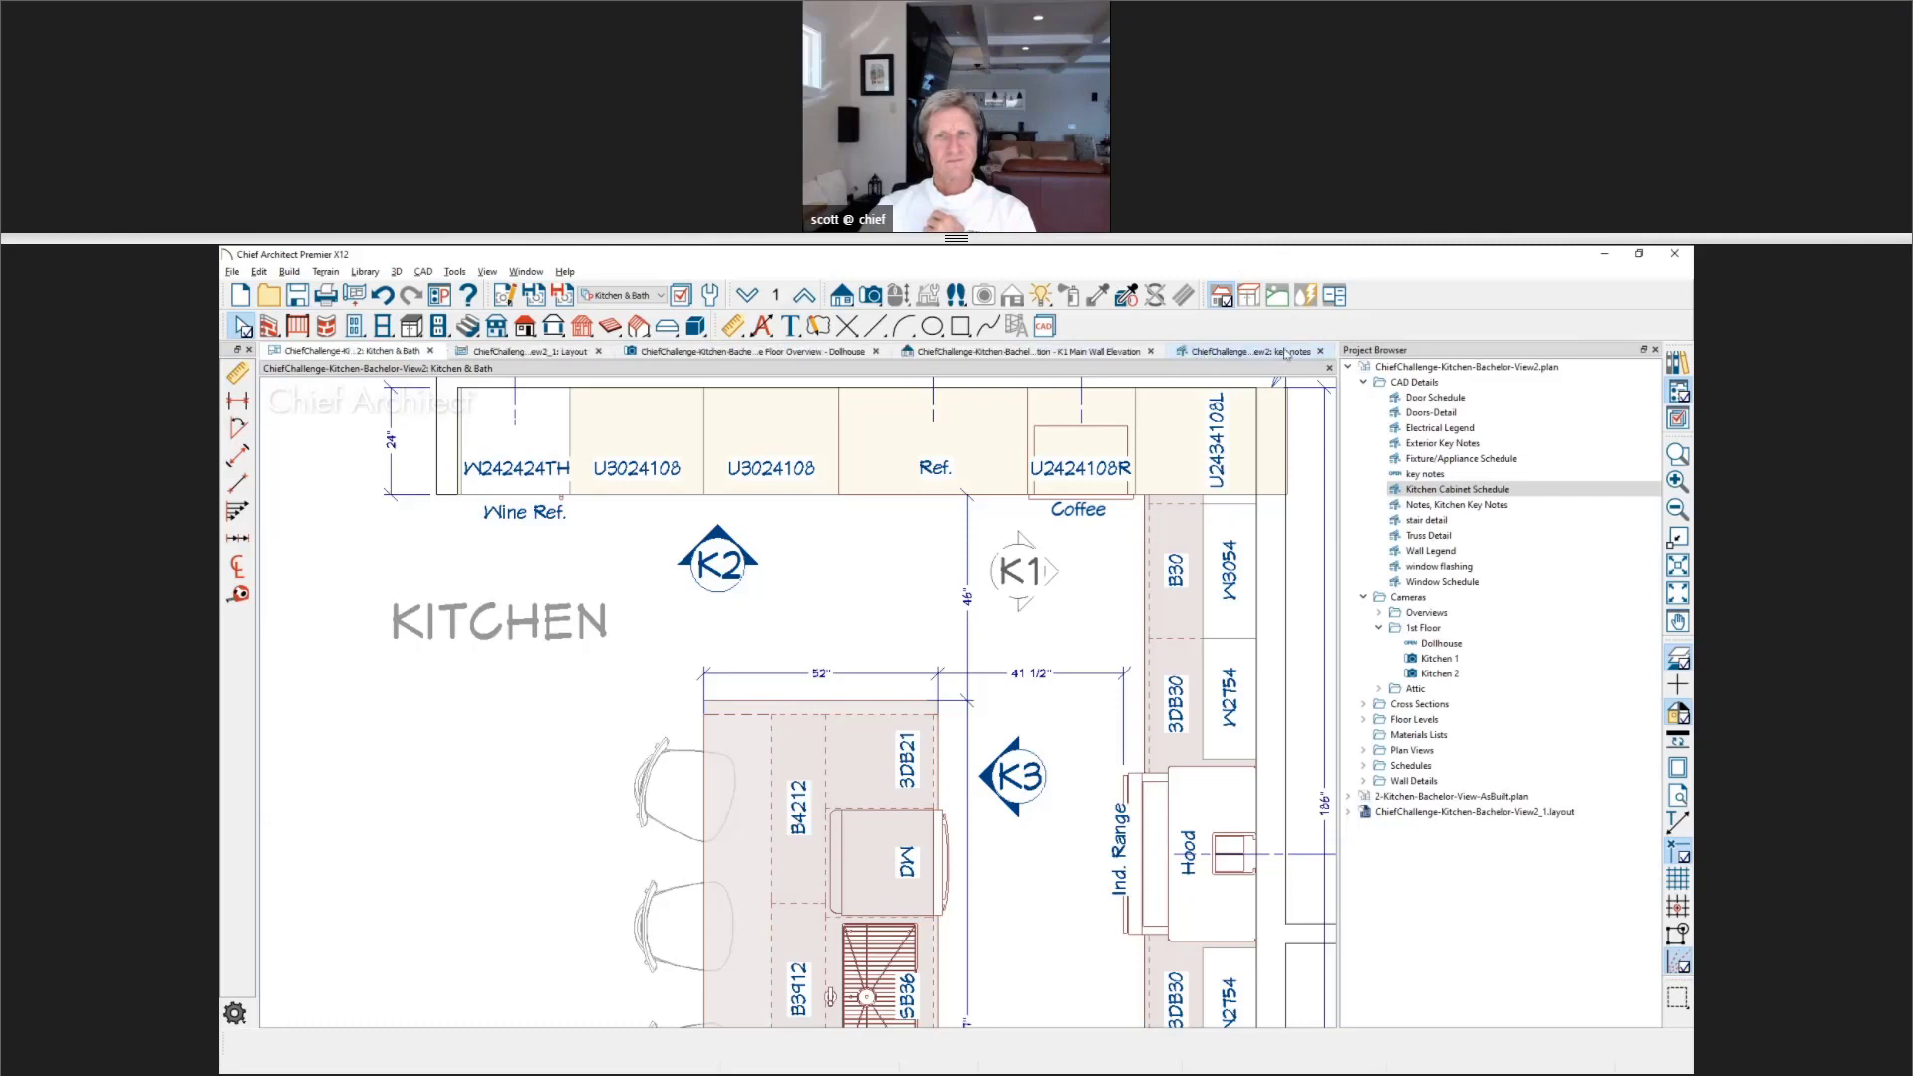
left_click(1321, 351)
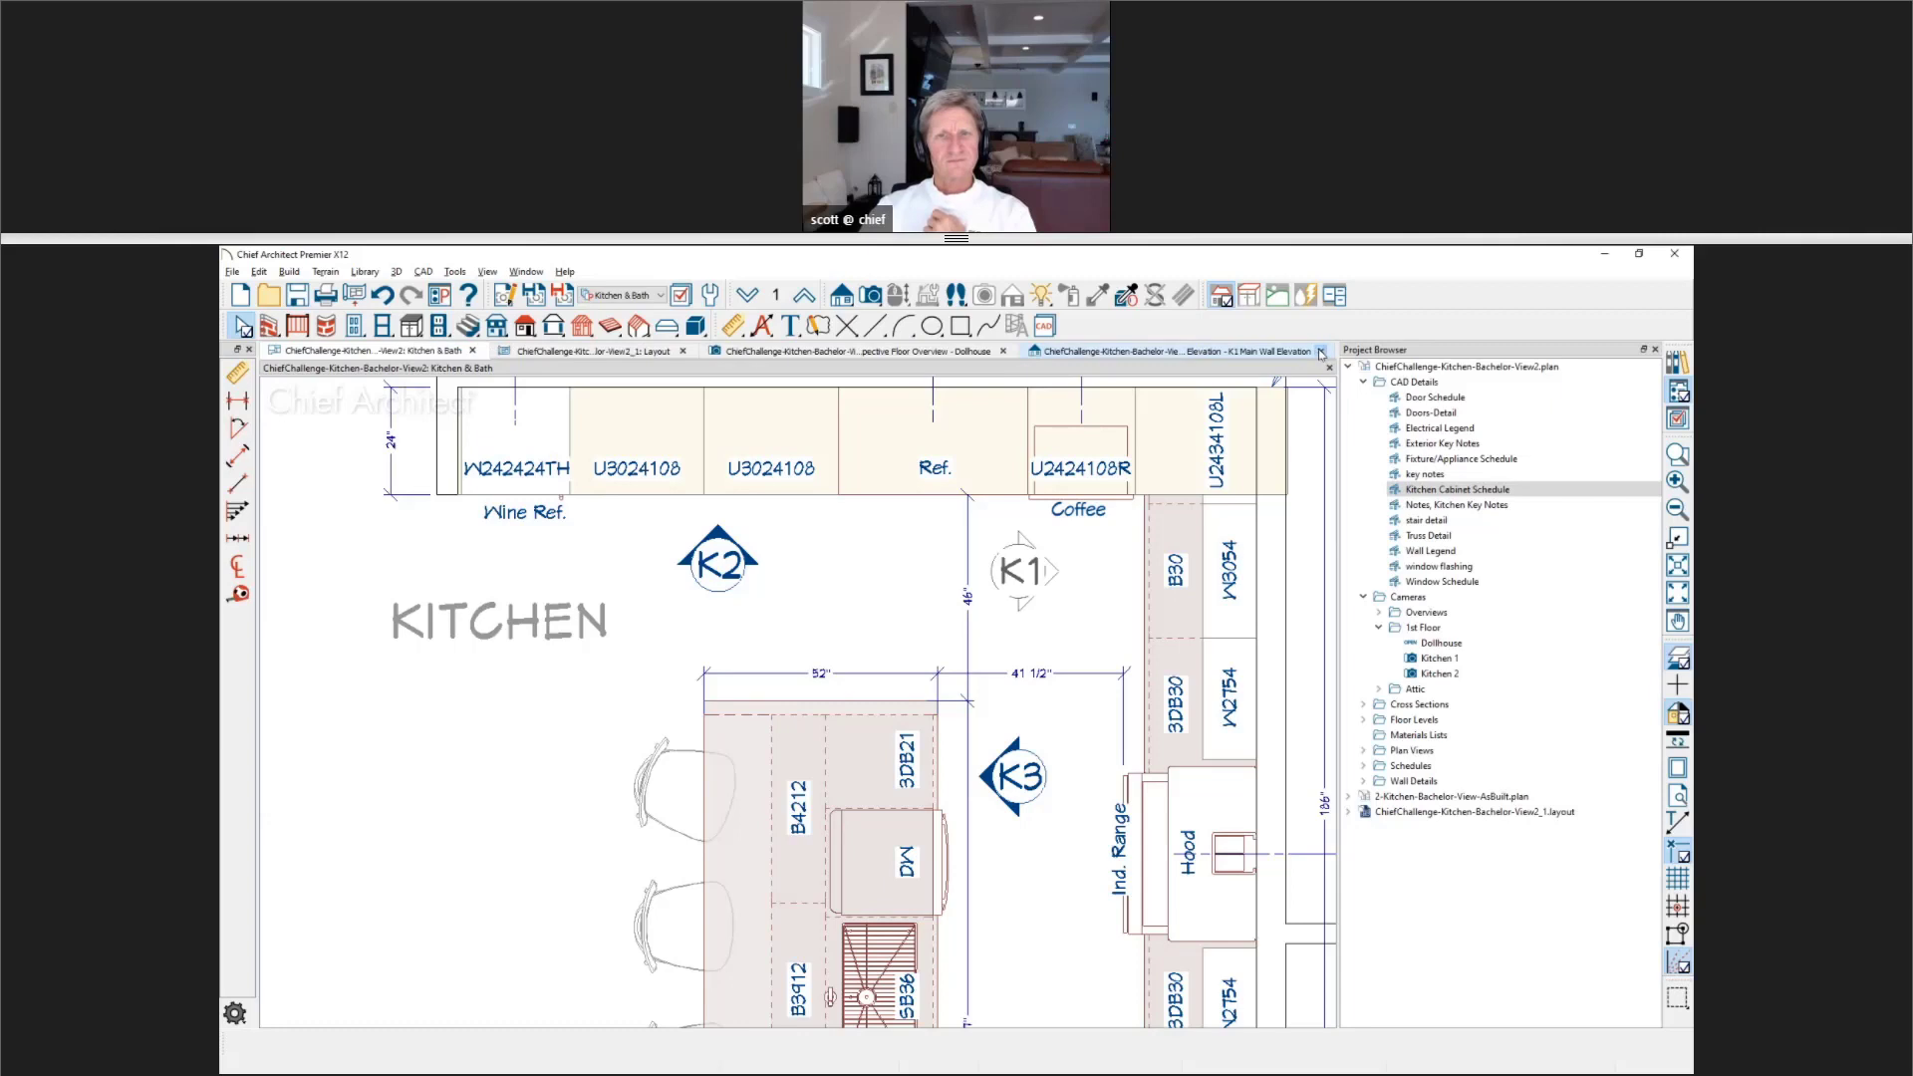
left_click(1321, 351)
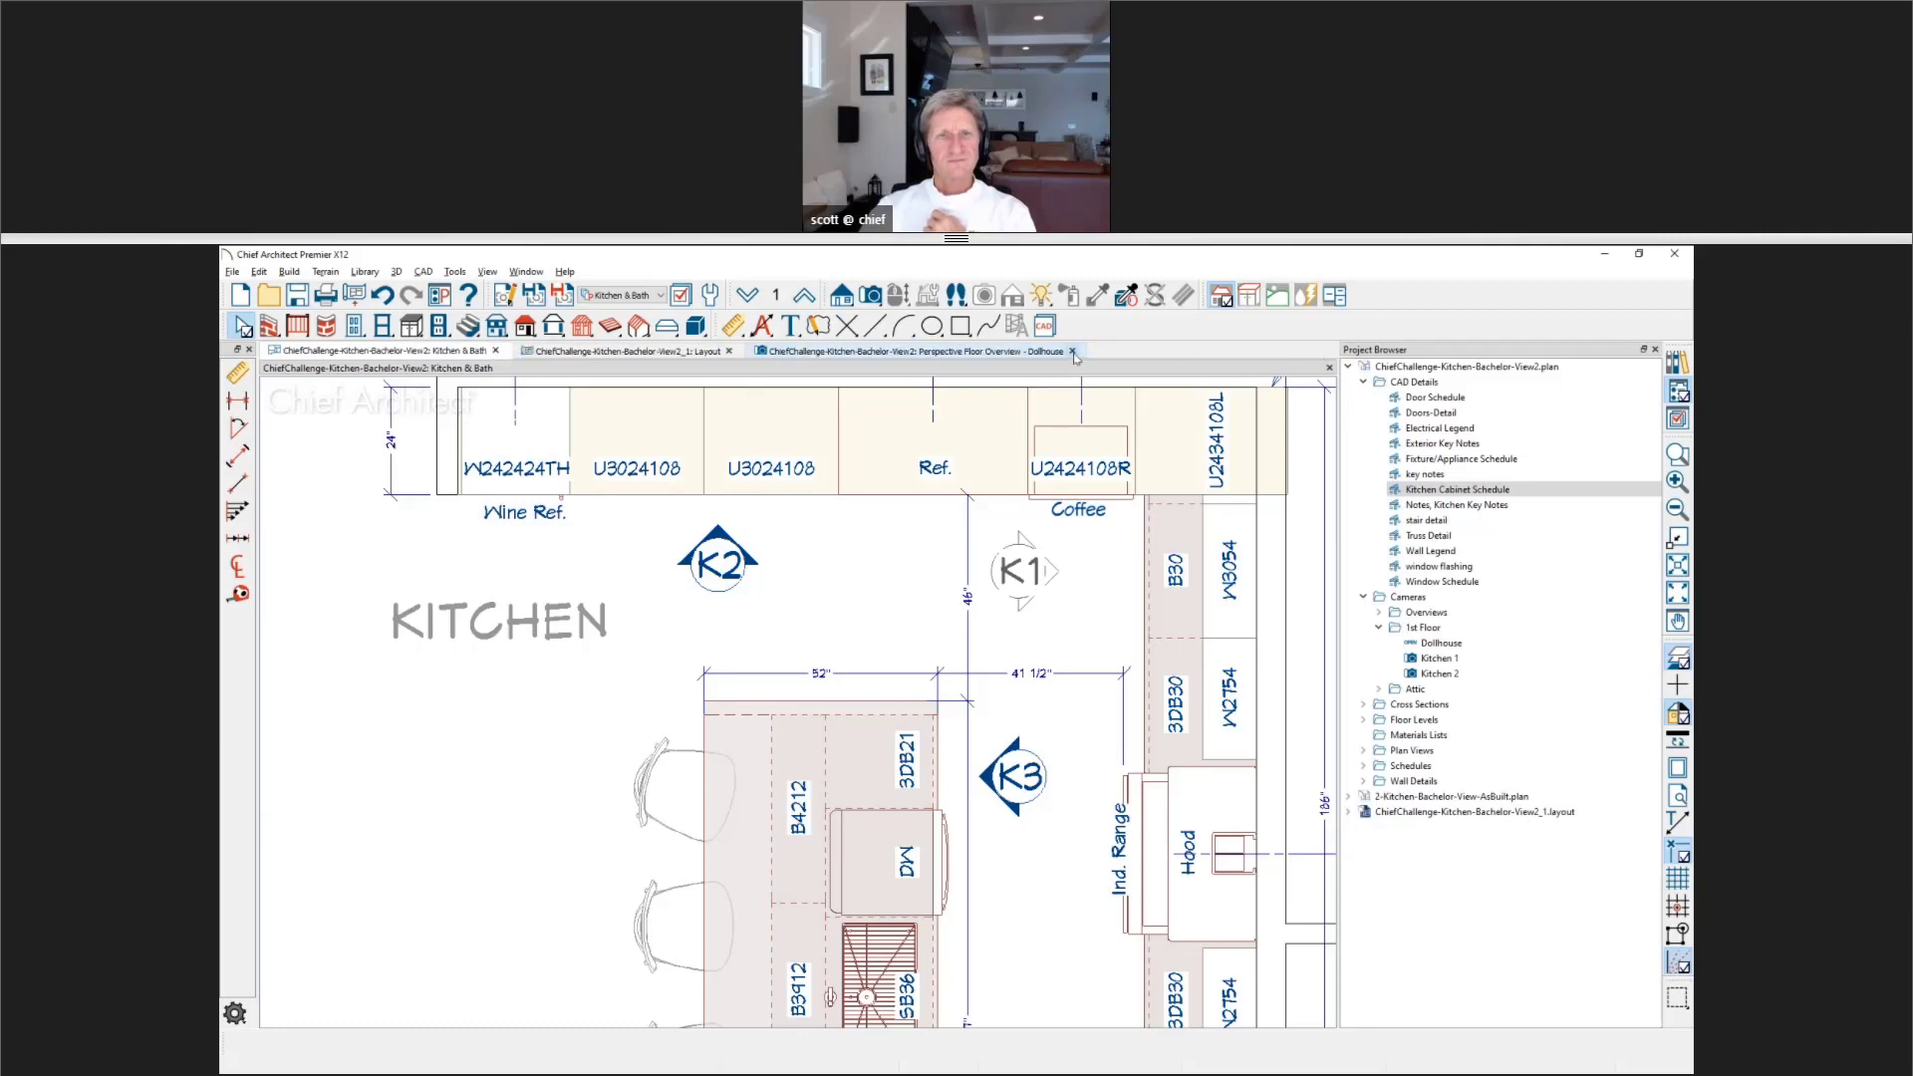
left_click(1073, 351)
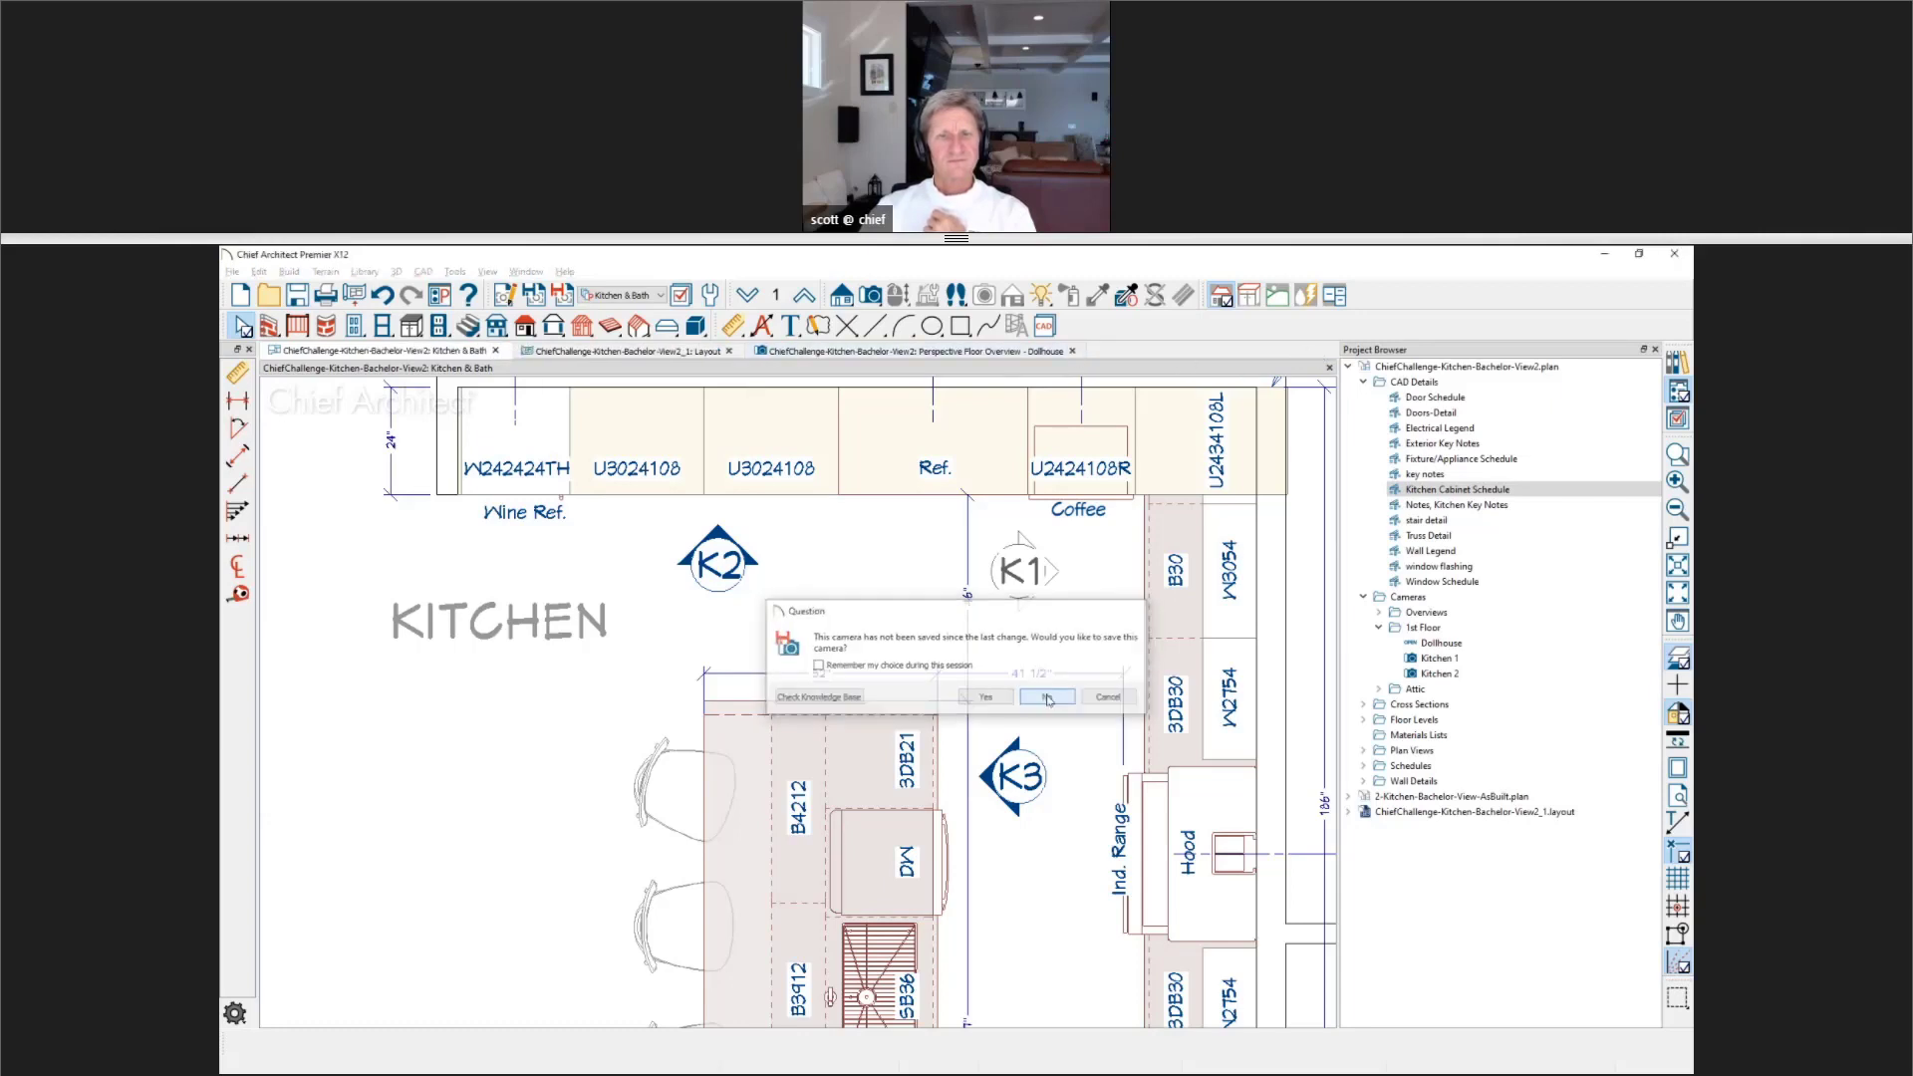
left_click(1054, 698)
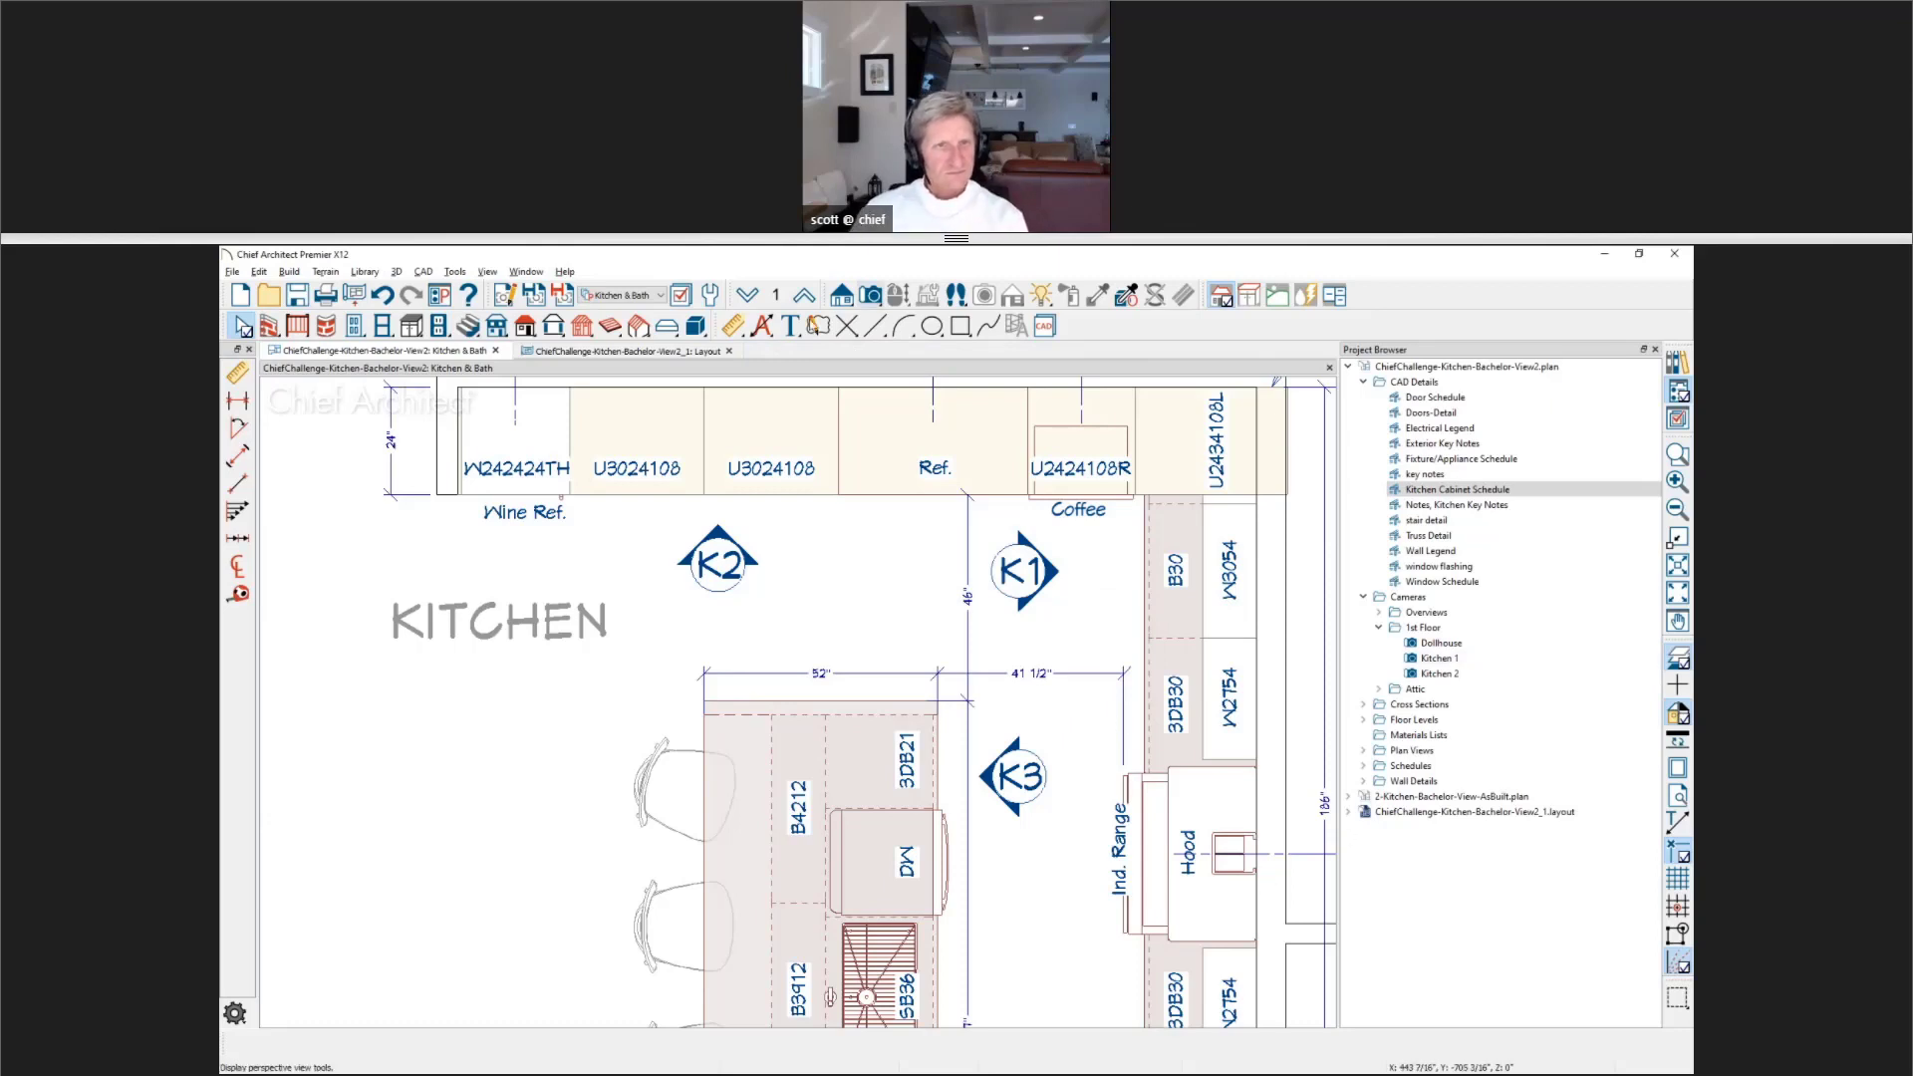
Step: Switch to the Working plan view, saving the modified settings of the Kitchen & Bath view
left_click(639, 294)
left_click(616, 326)
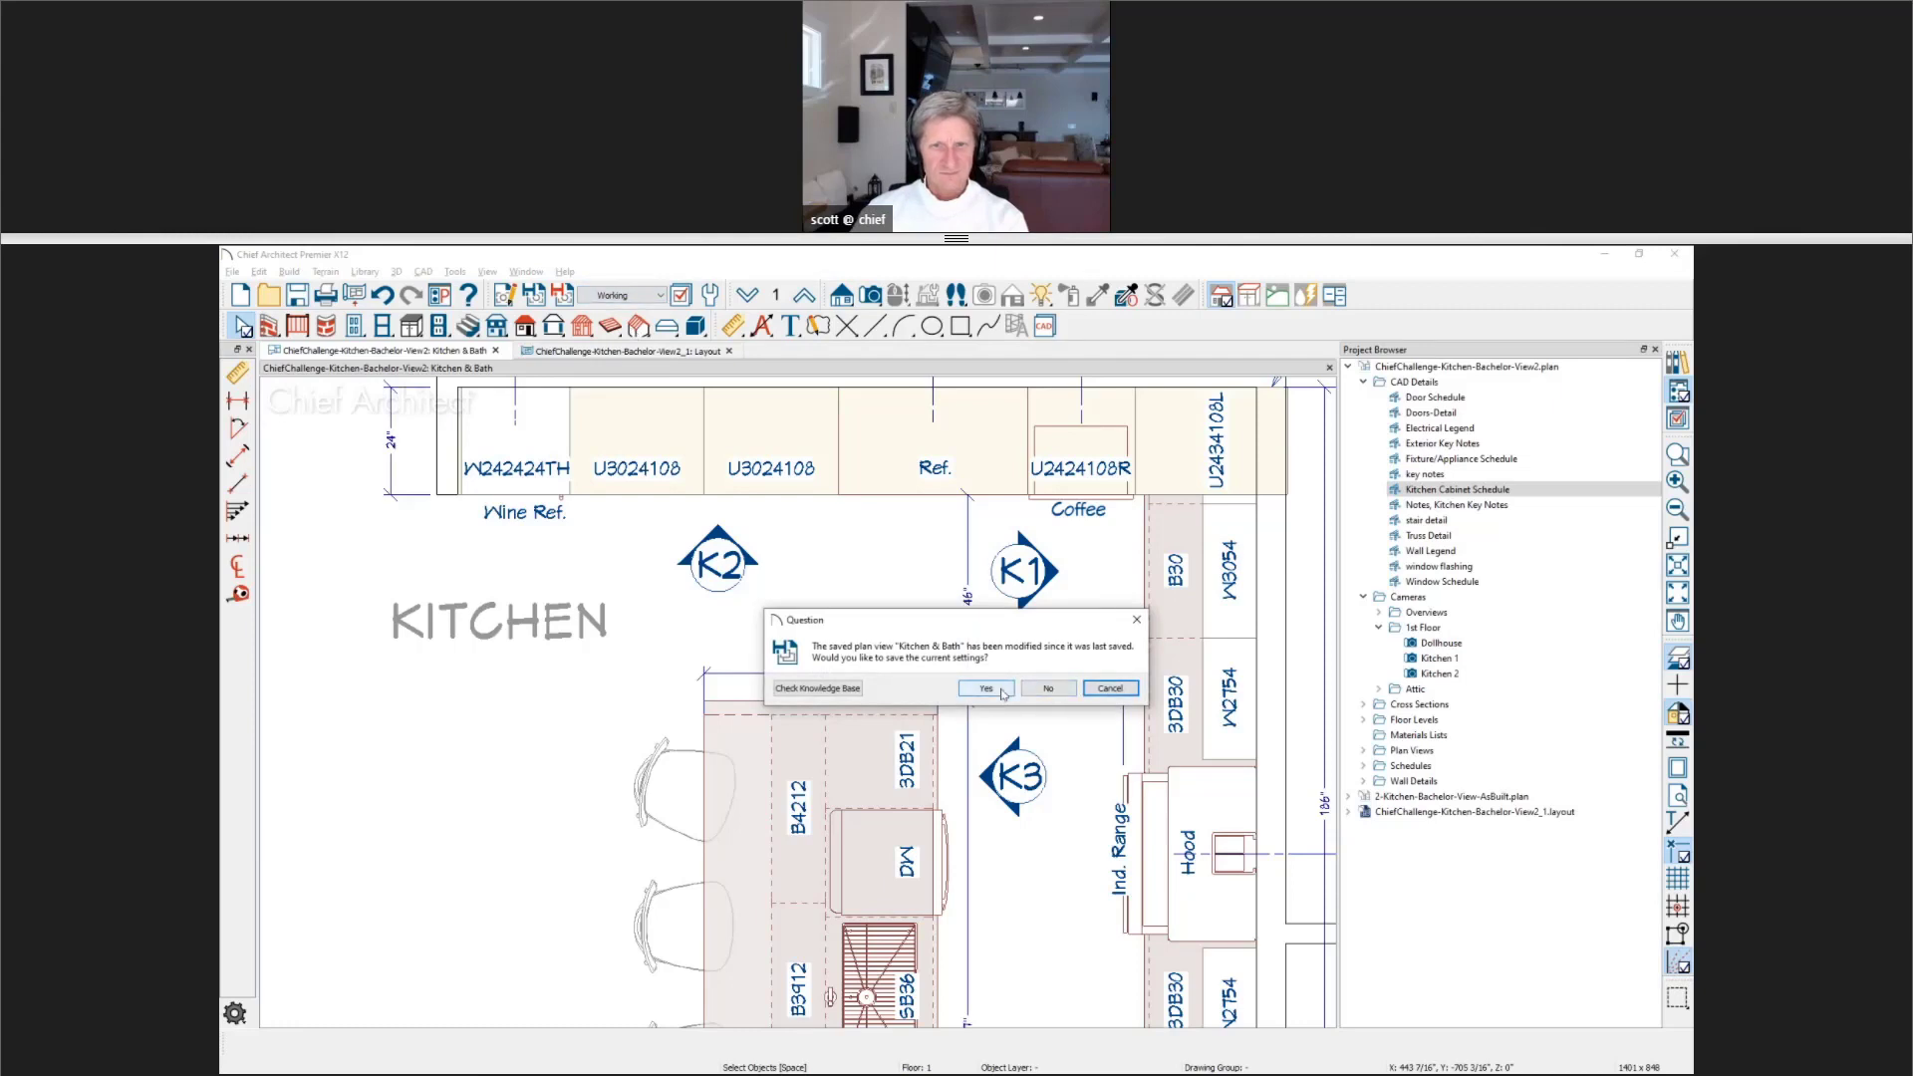
left_click(985, 688)
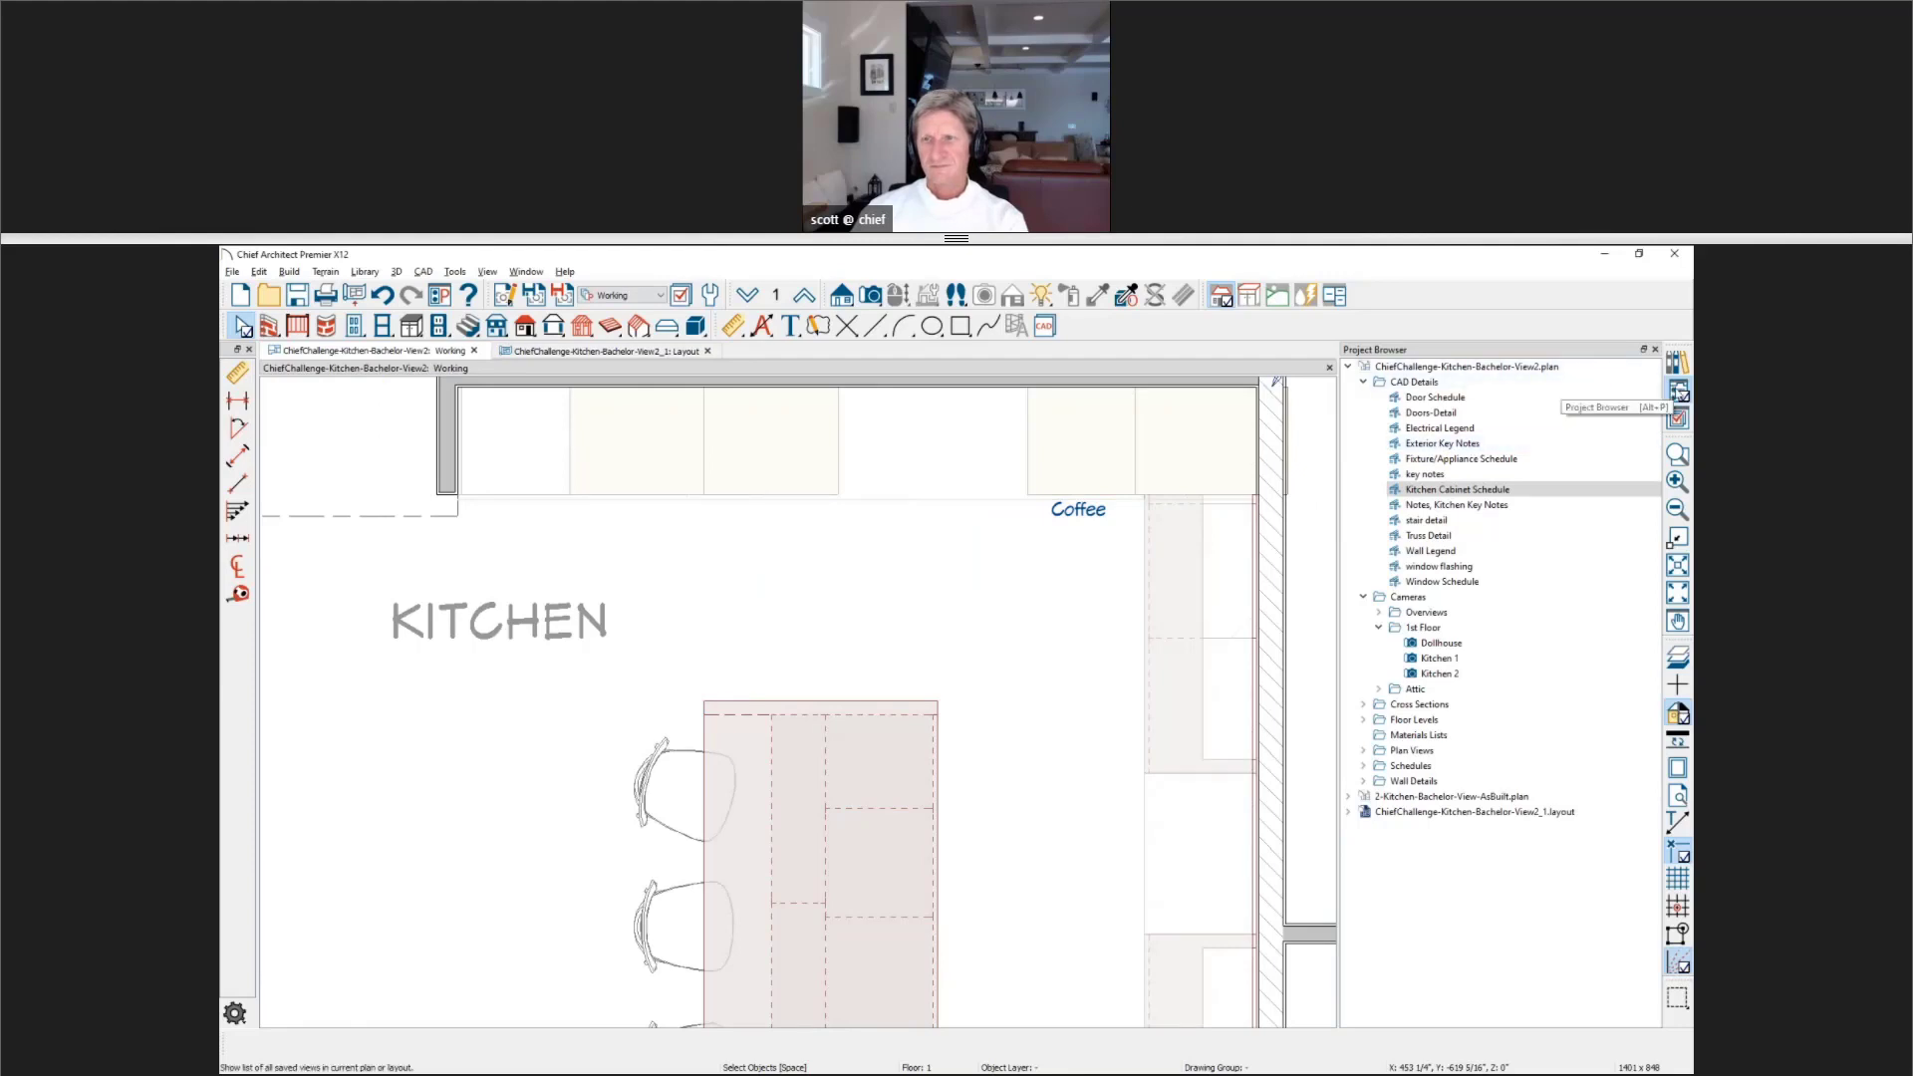
Step: Switch to the Floor Plan view and show the active layer display options for the K3 elevation callout
left_click(623, 295)
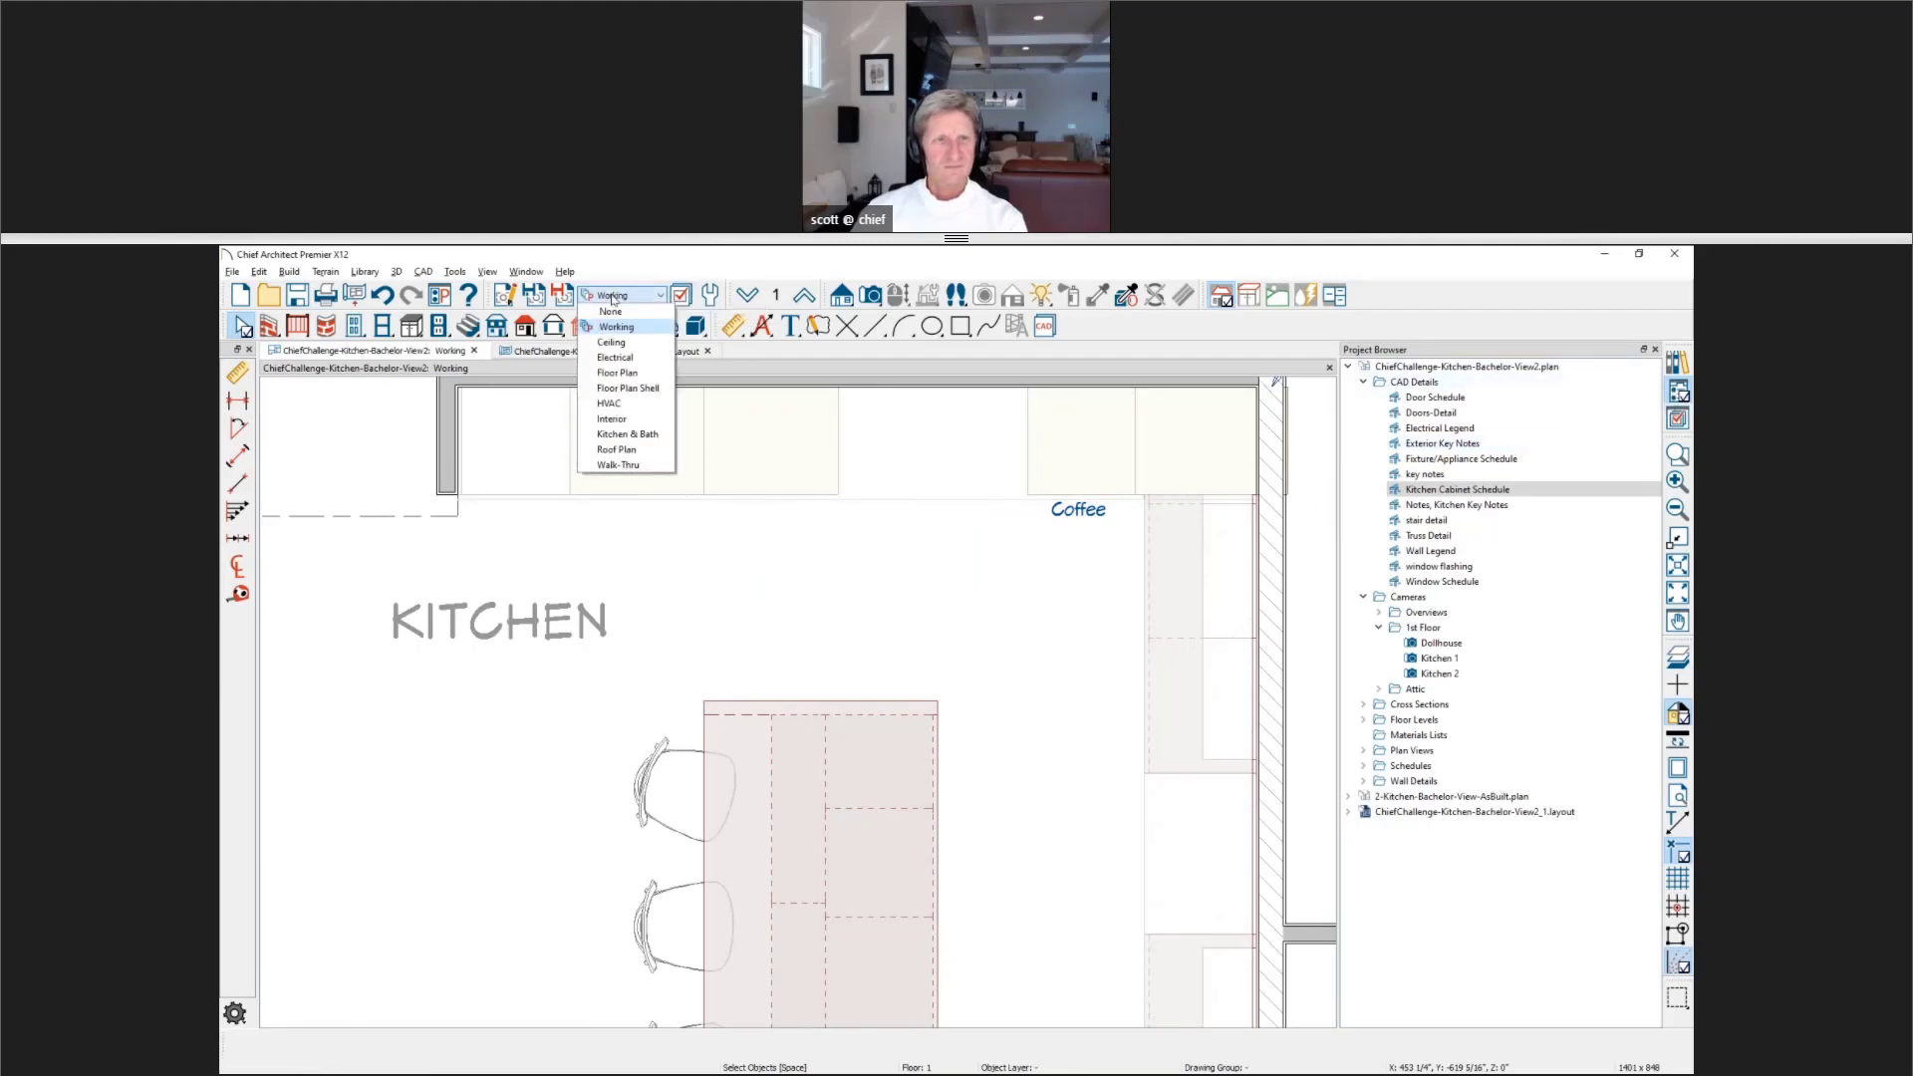
left_click(618, 373)
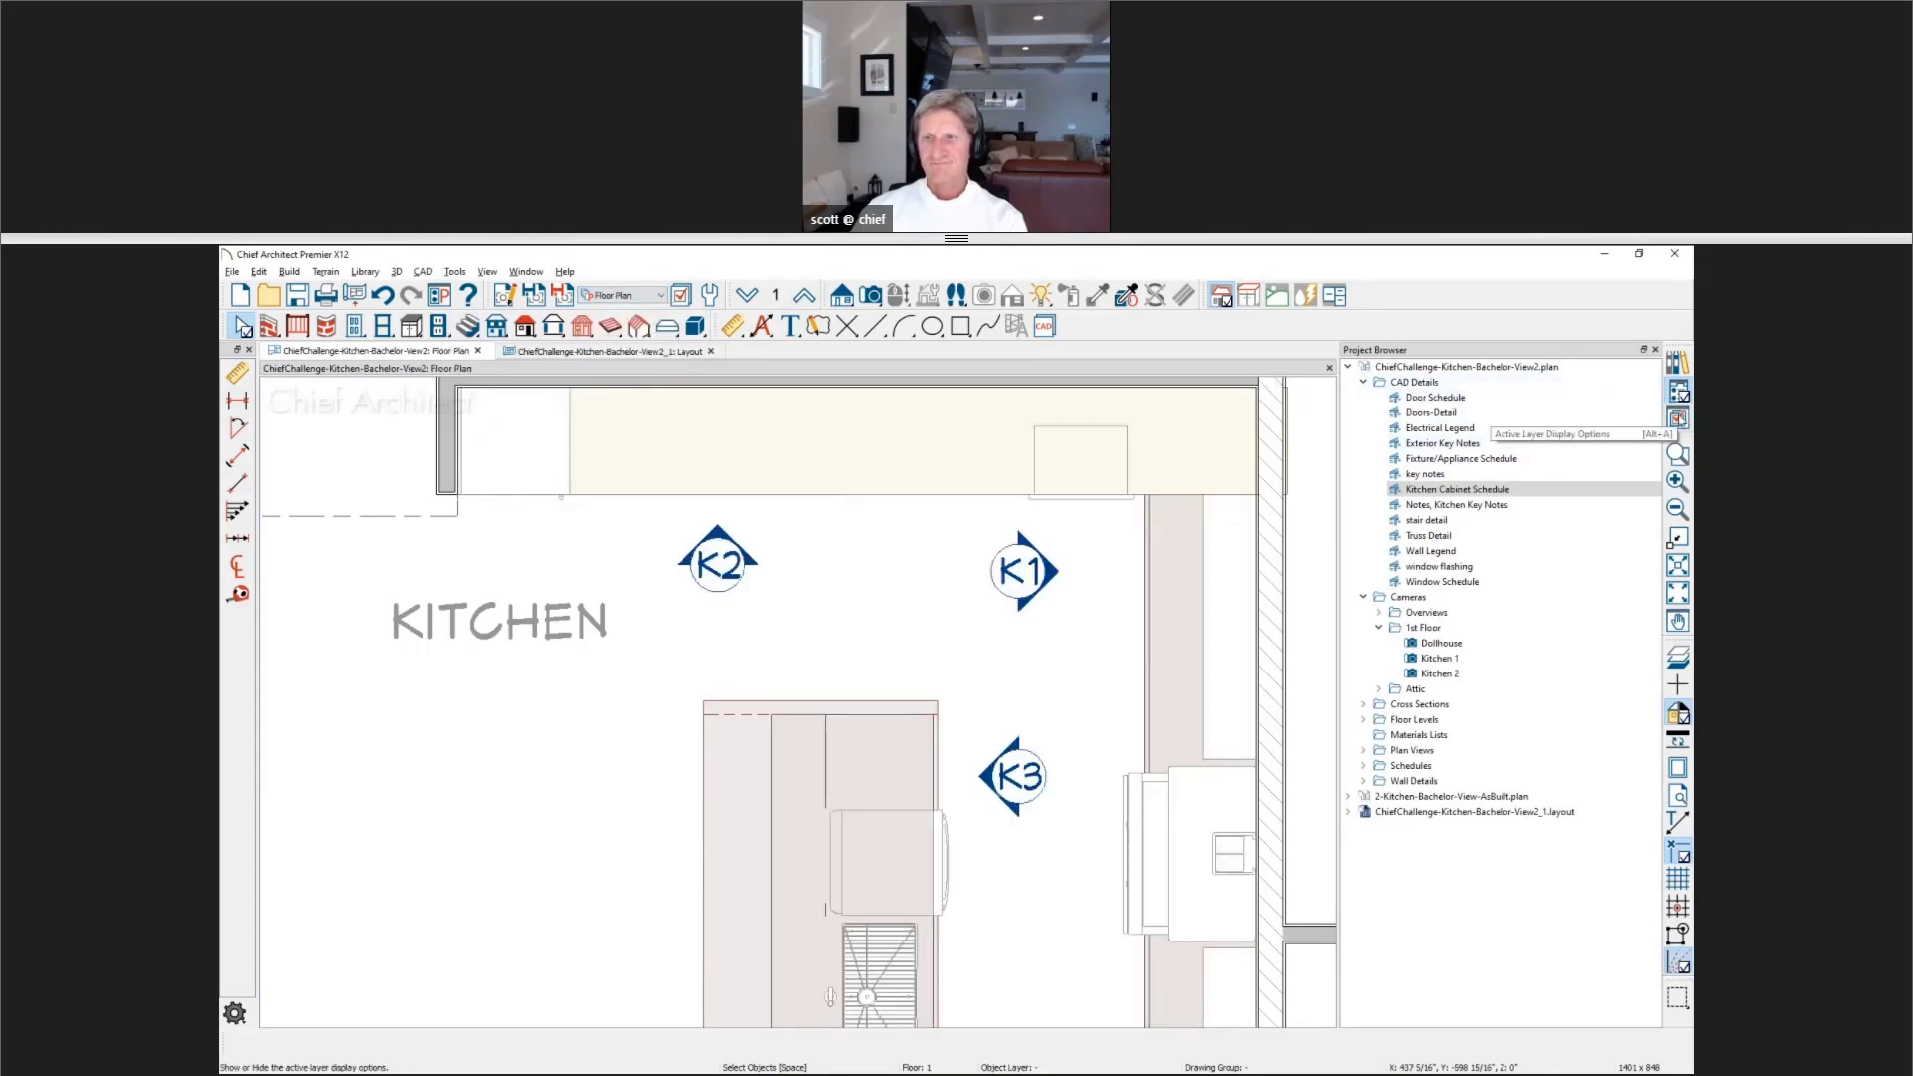
left_click(1677, 419)
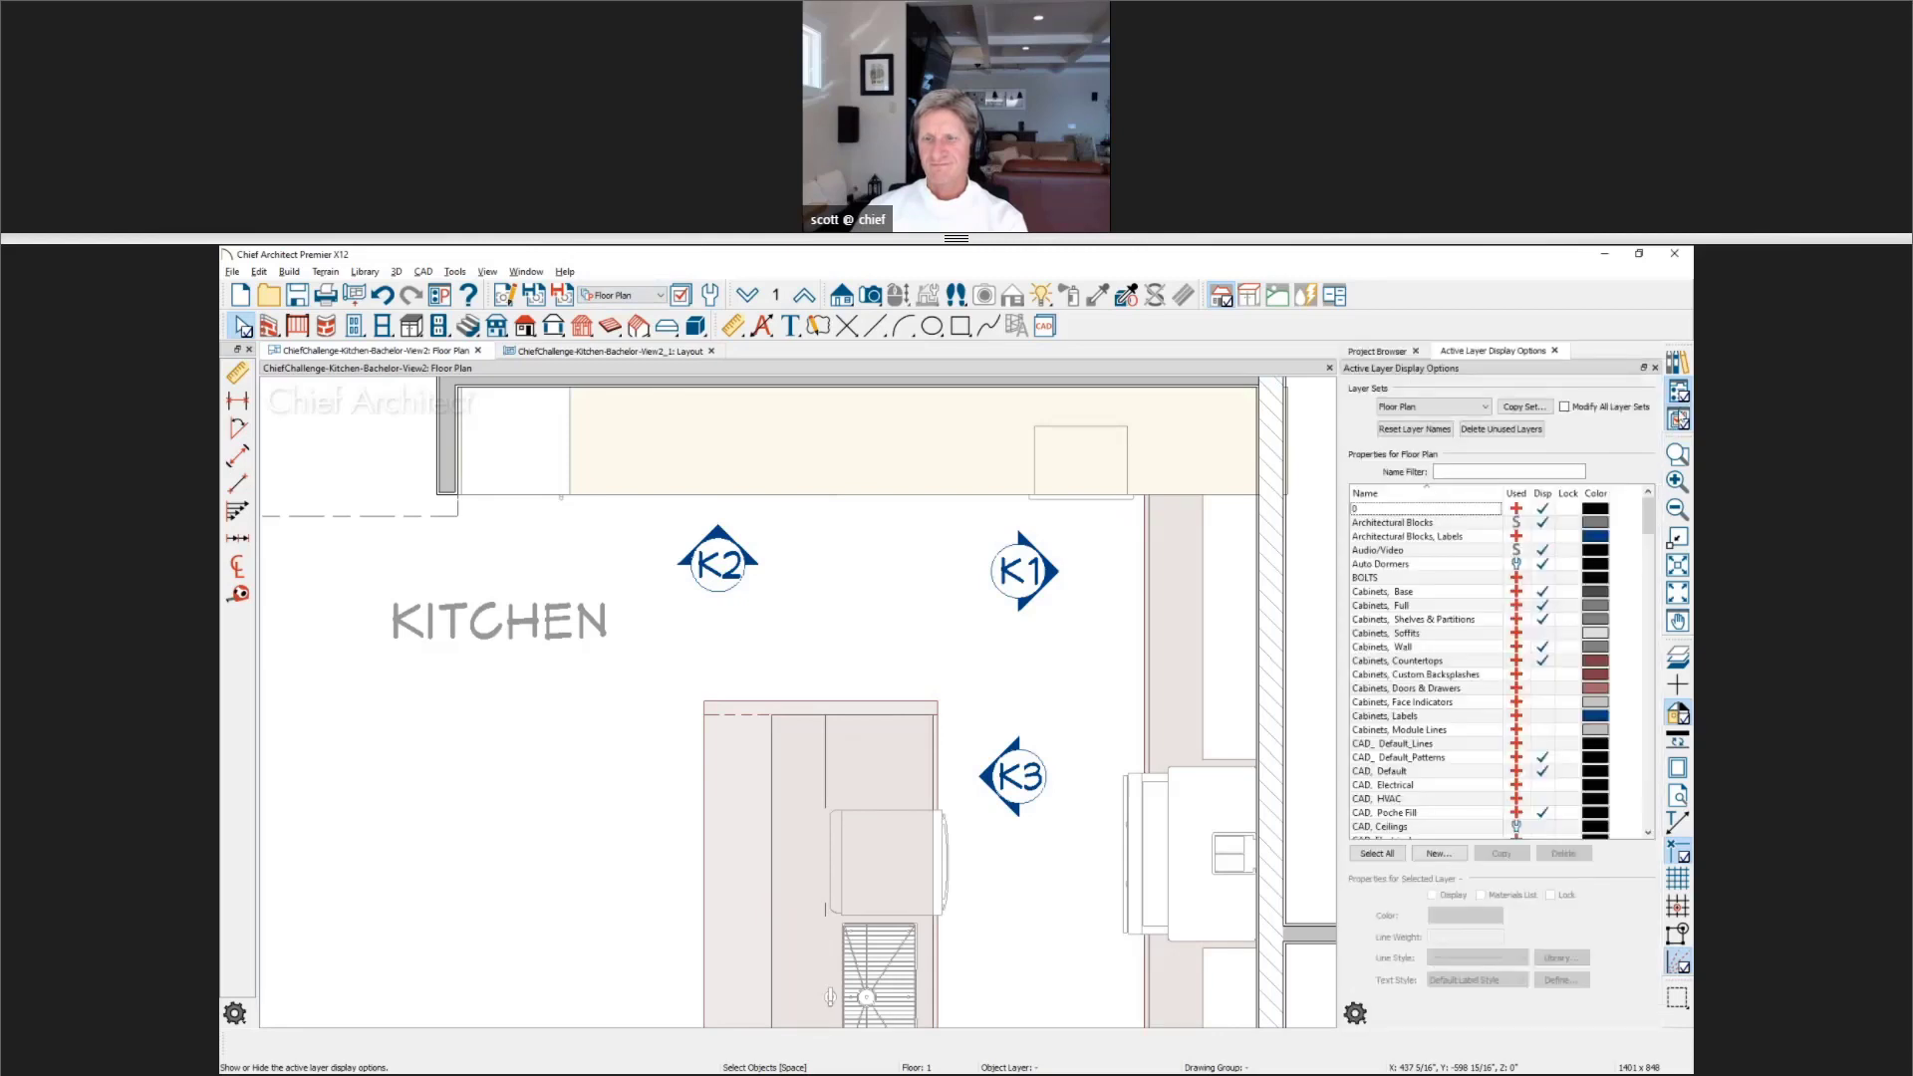
left_click(1019, 790)
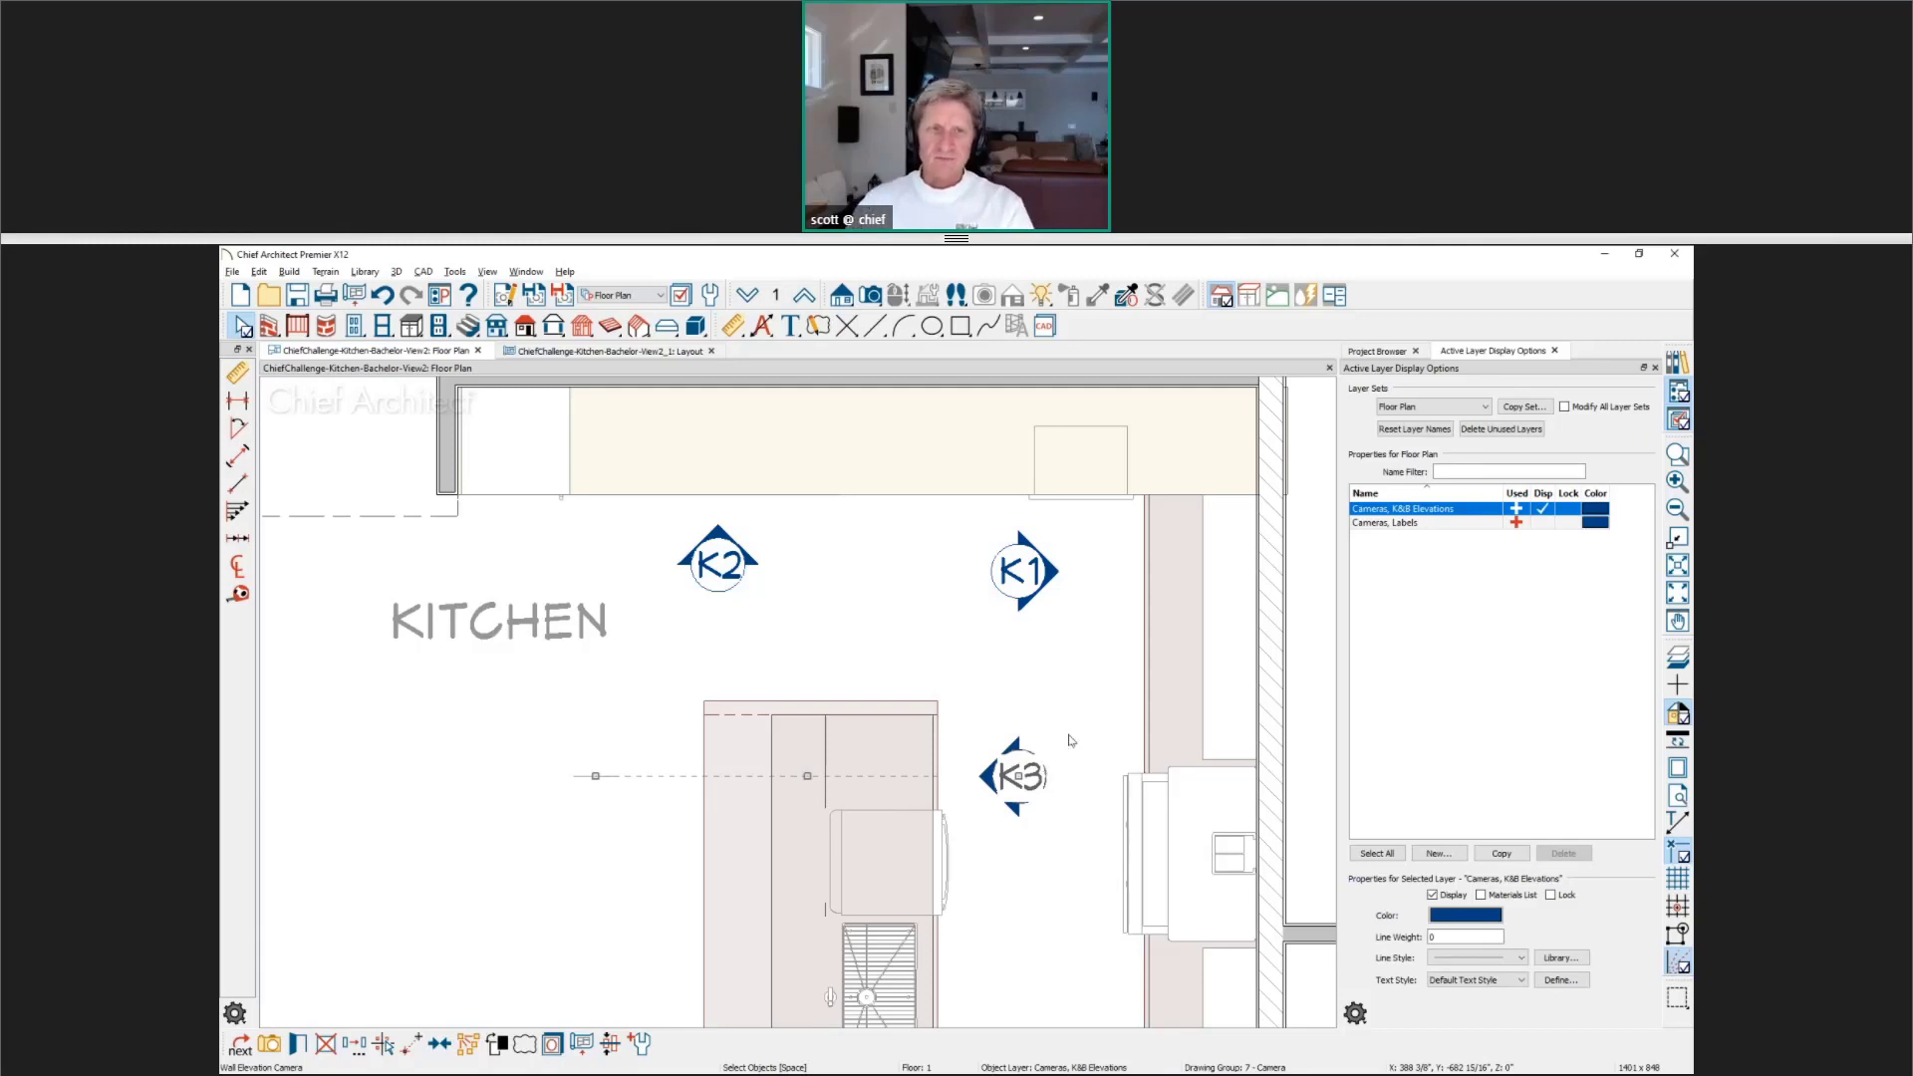
Step: Save the layout as ChiefChallenge-Kitchen-Bachelor-View2_1.layout and close it
left_click(647, 352)
left_click(231, 271)
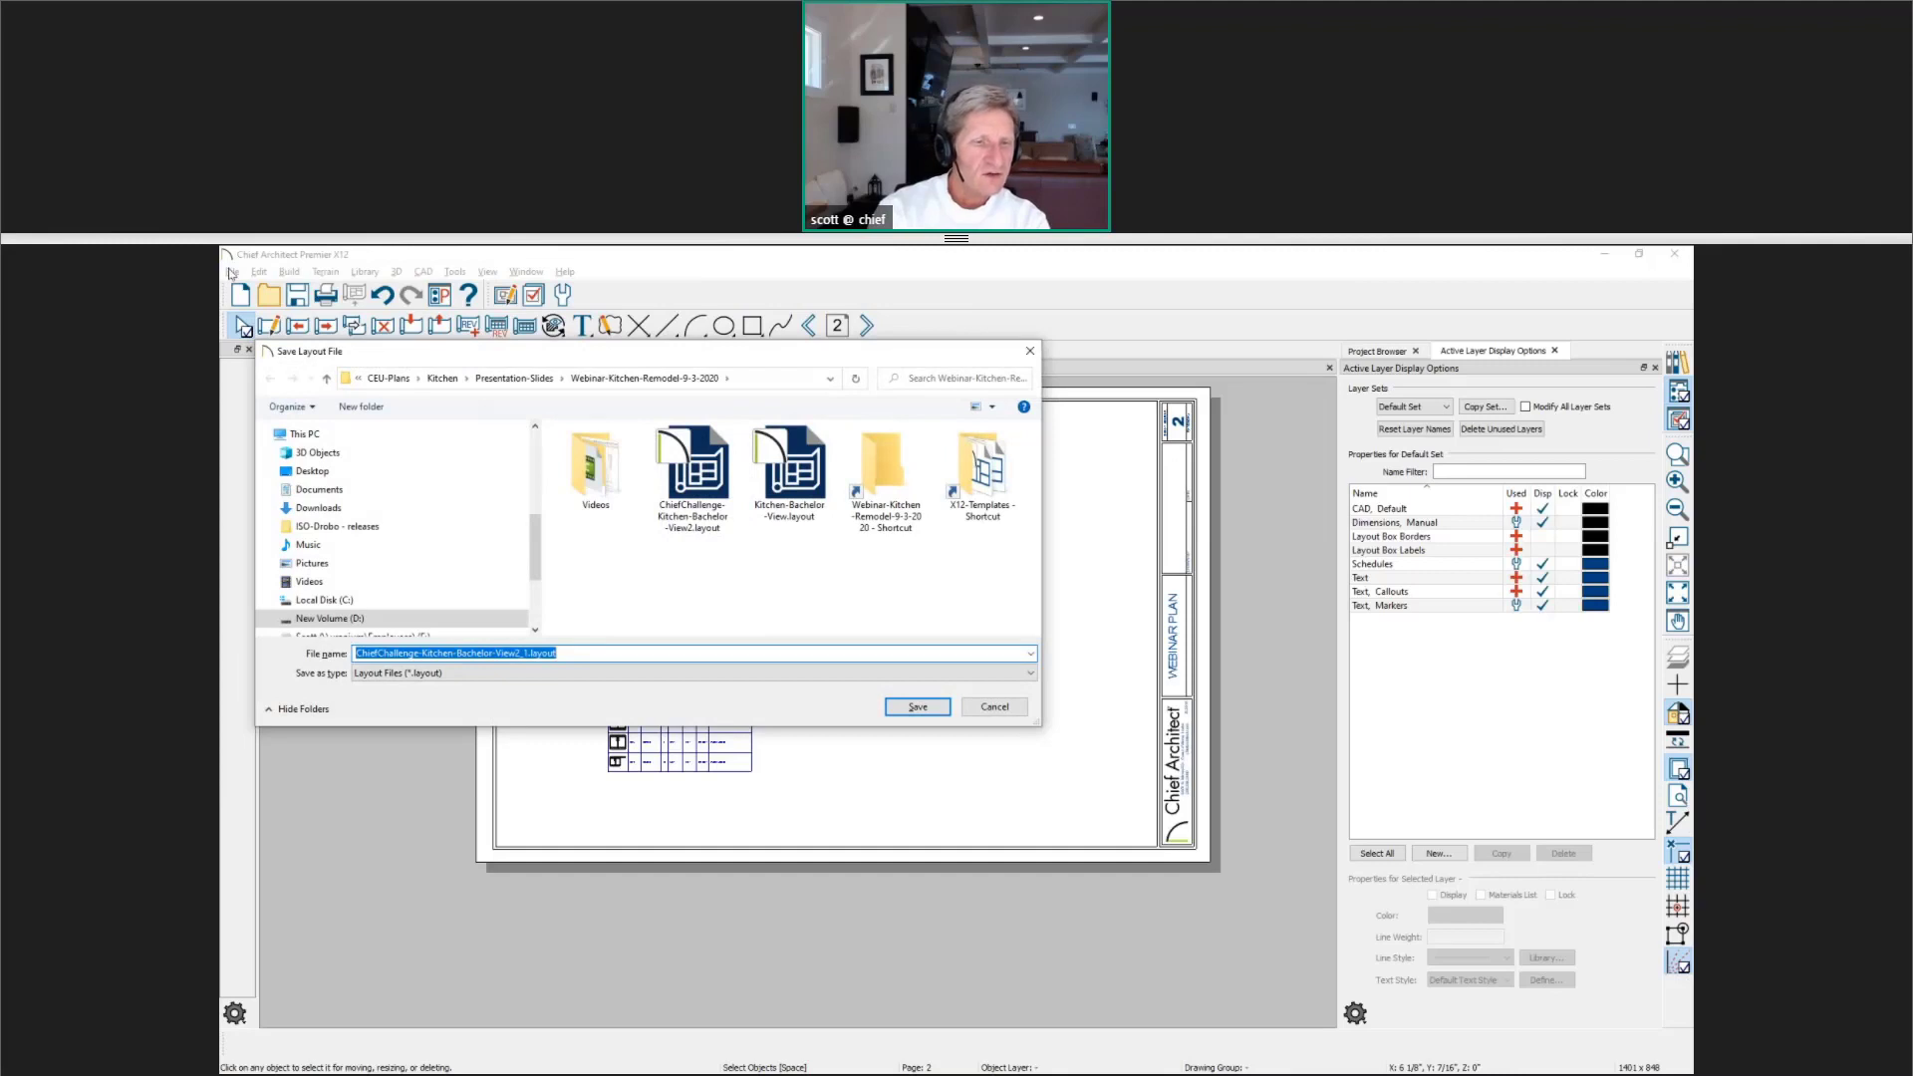
left_click(906, 713)
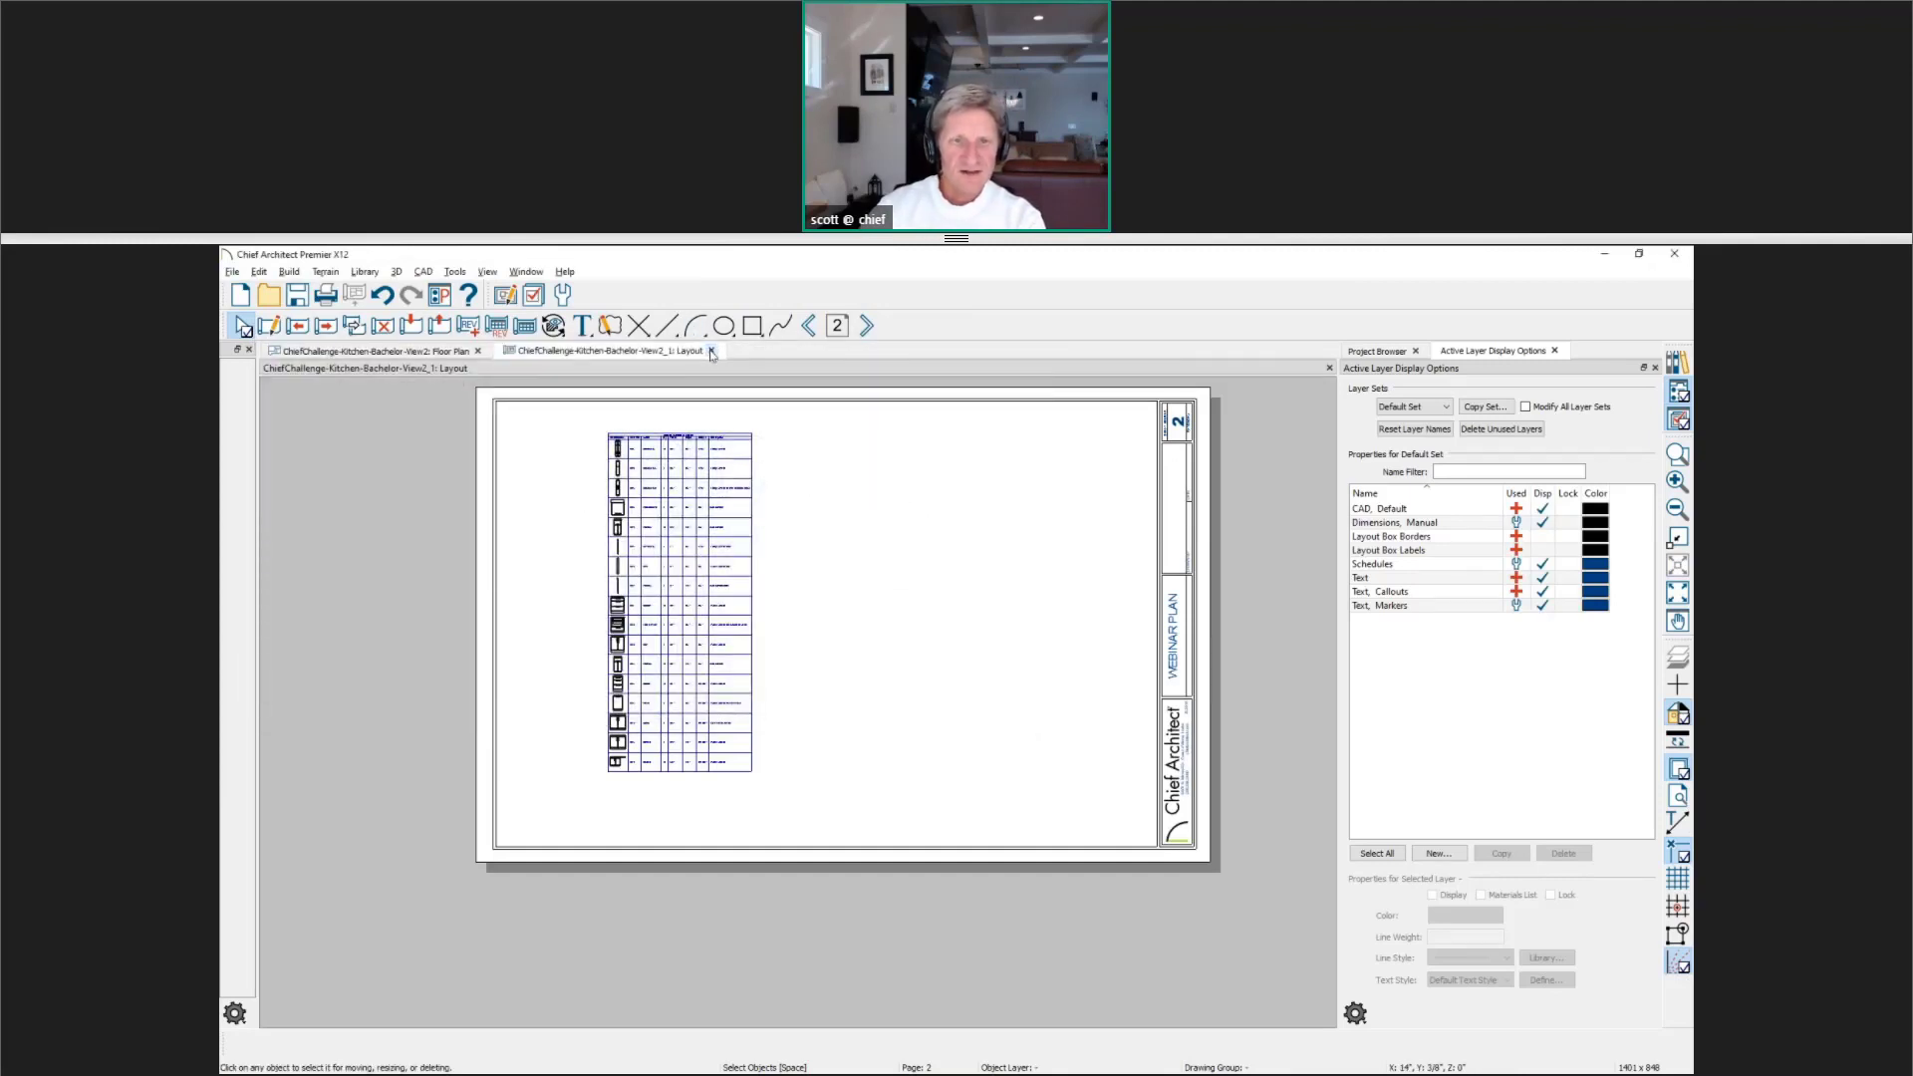
left_click(711, 350)
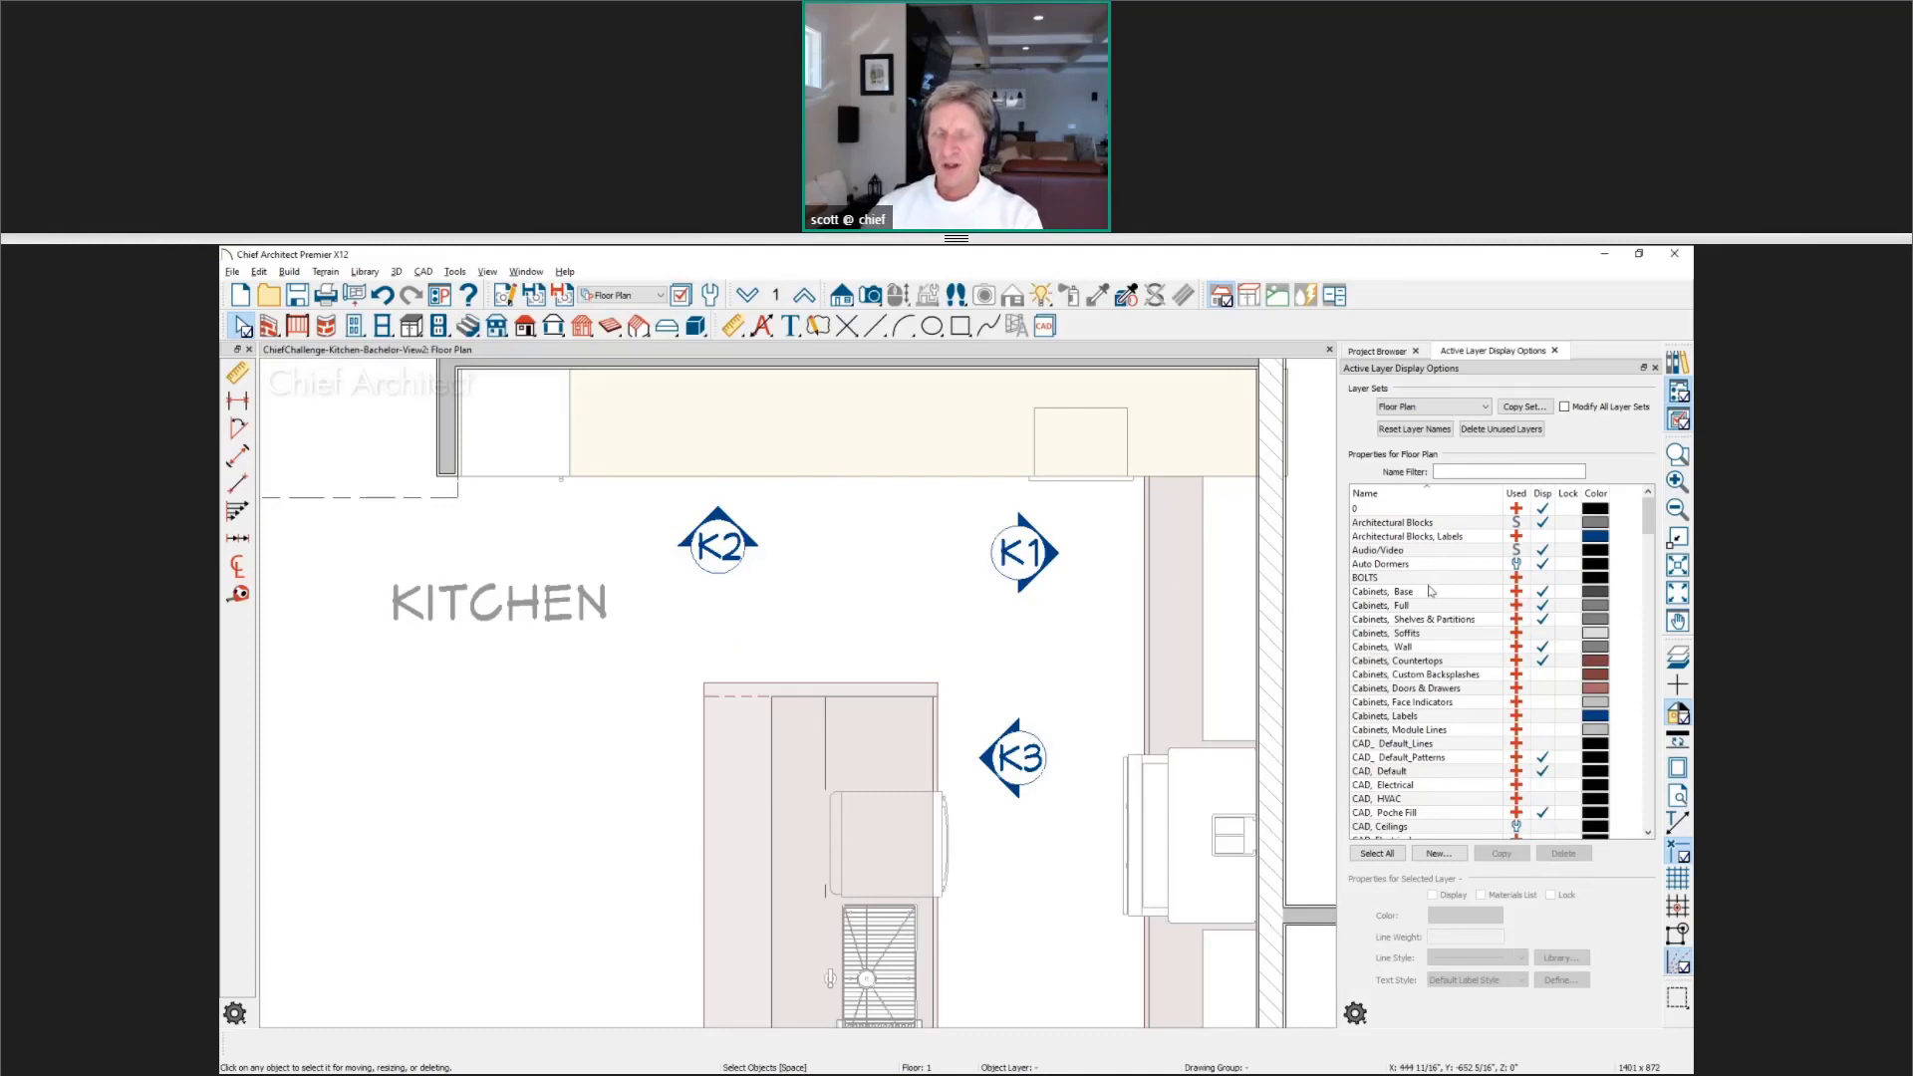
Step: Collapse the CAD Details and Cameras groups in the Project Browser and open the Kitchen & Bath plan view
left_click(1386, 350)
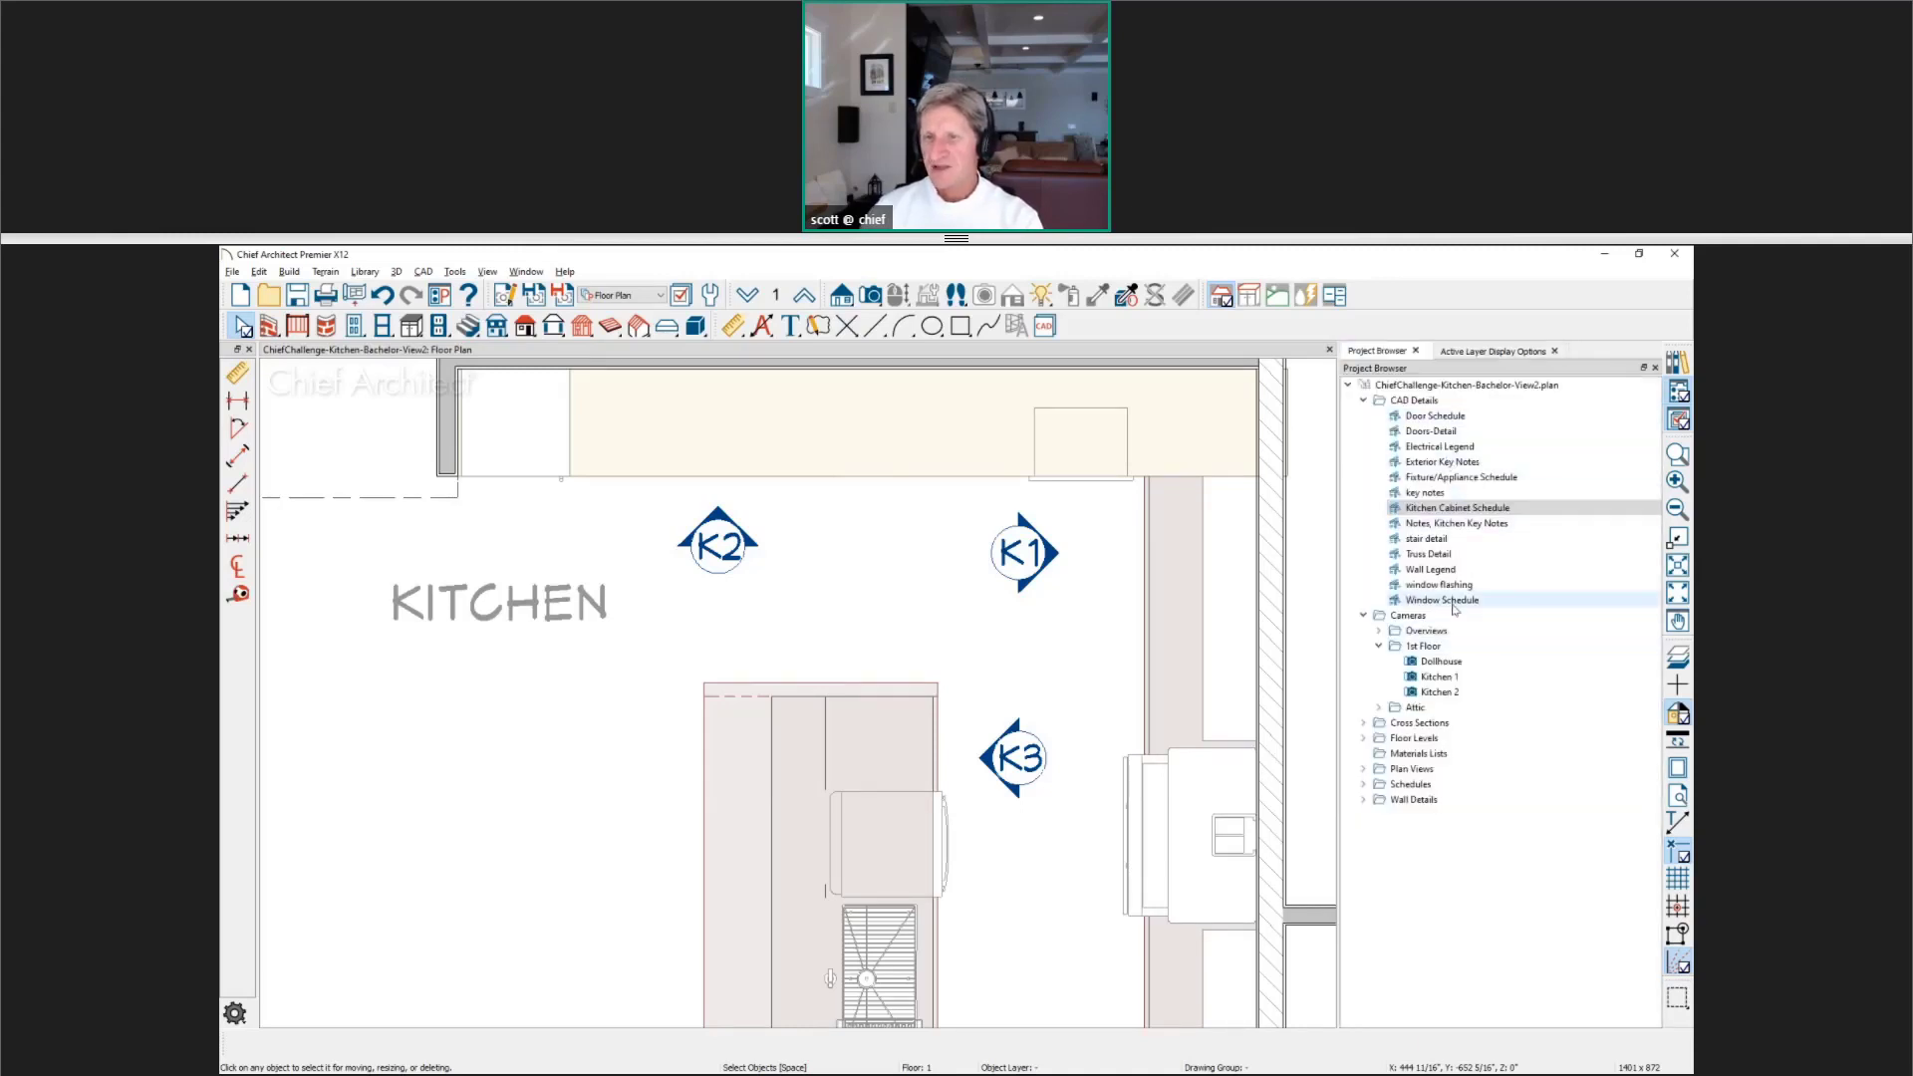
left_click(1362, 399)
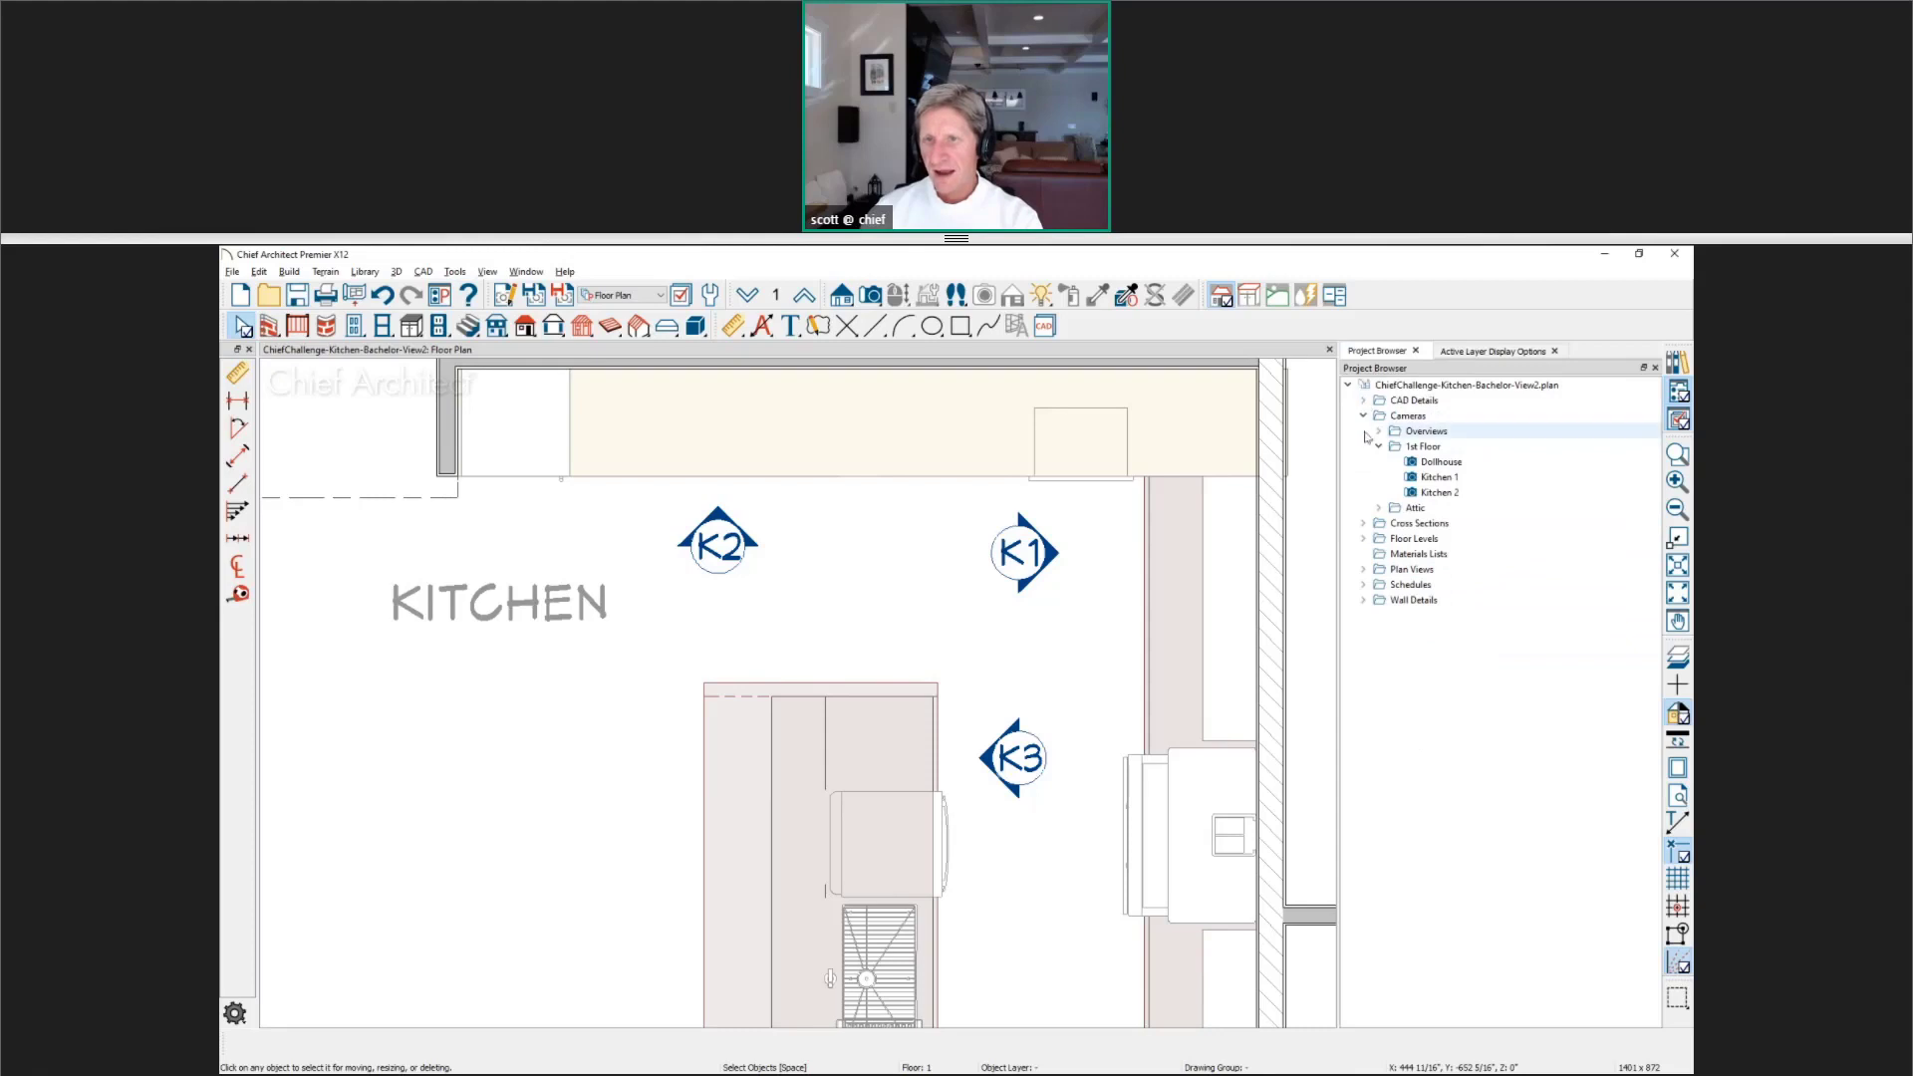
left_click(1363, 415)
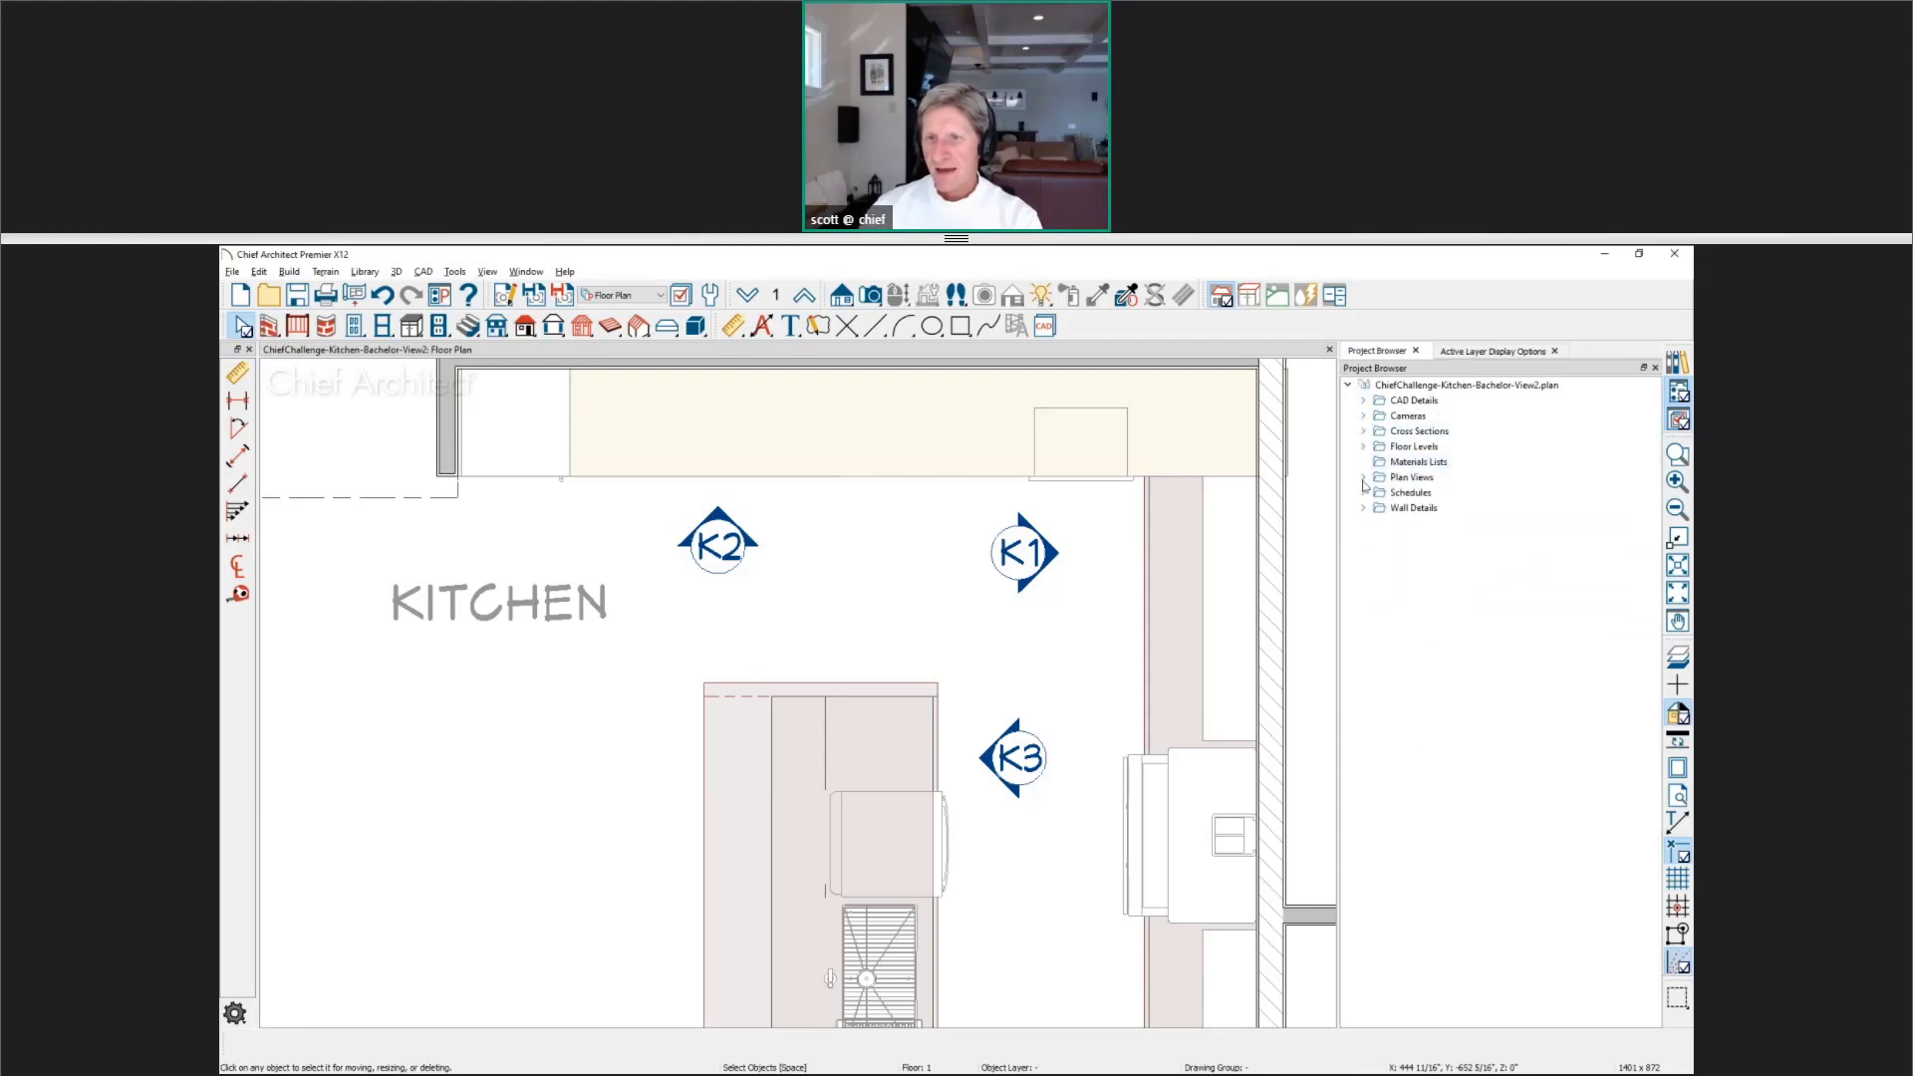
left_click(1363, 477)
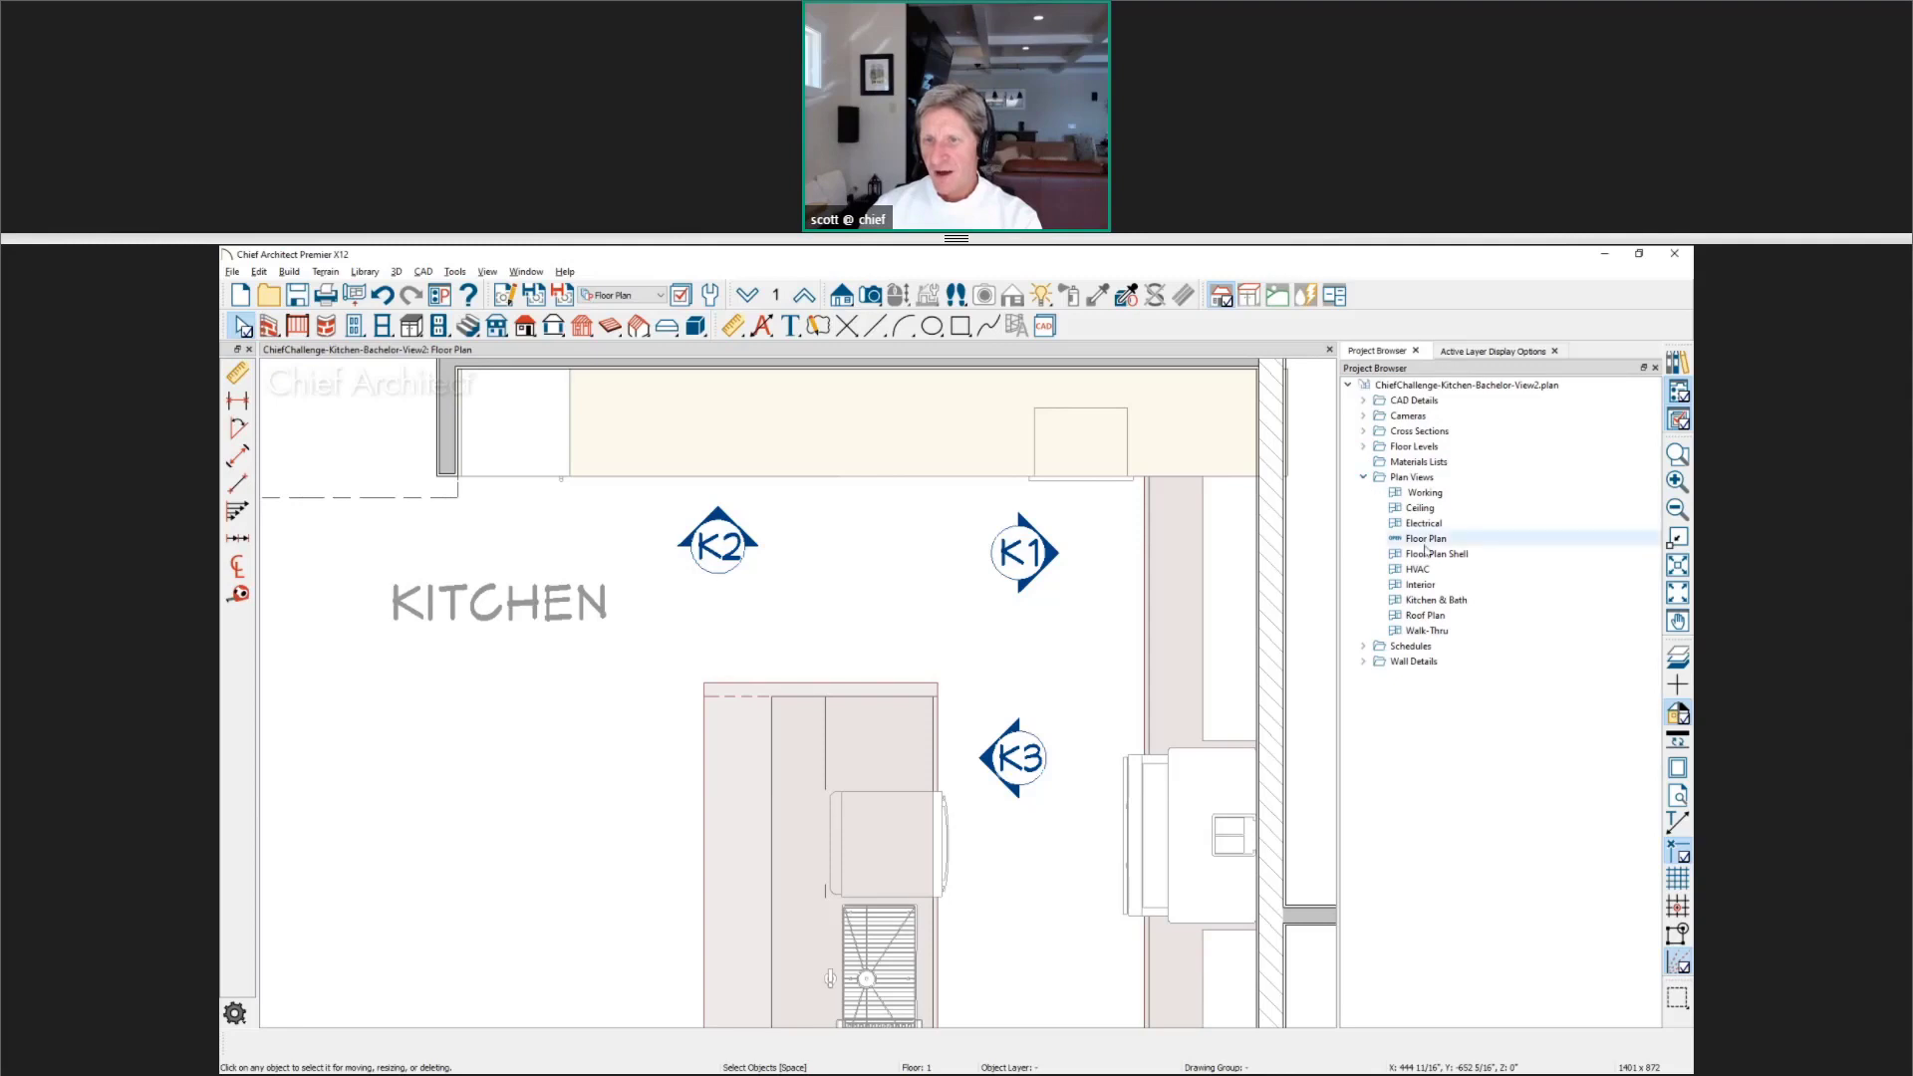
double_click(1435, 600)
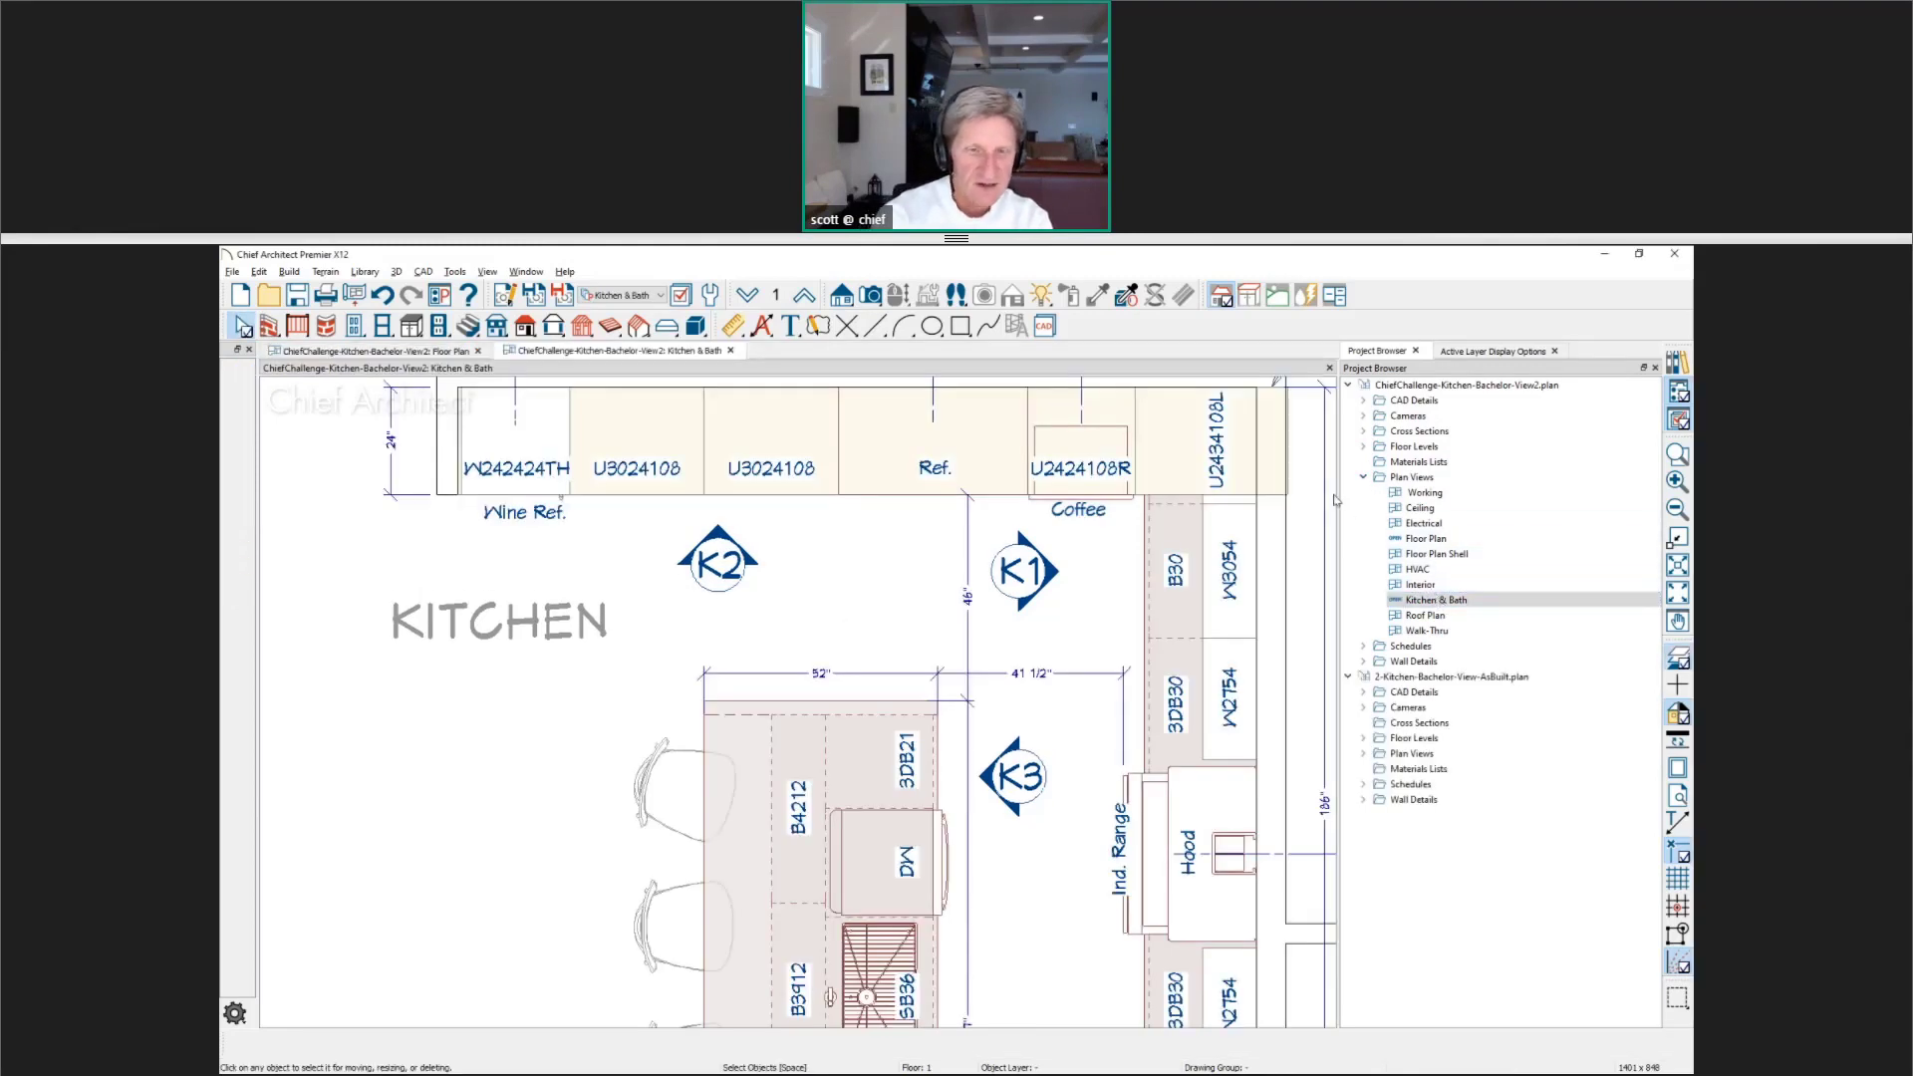
Step: Tile the Kitchen & Bath and Floor Plan views vertically and frame the kitchen area in both
key("alt+w")
key("v")
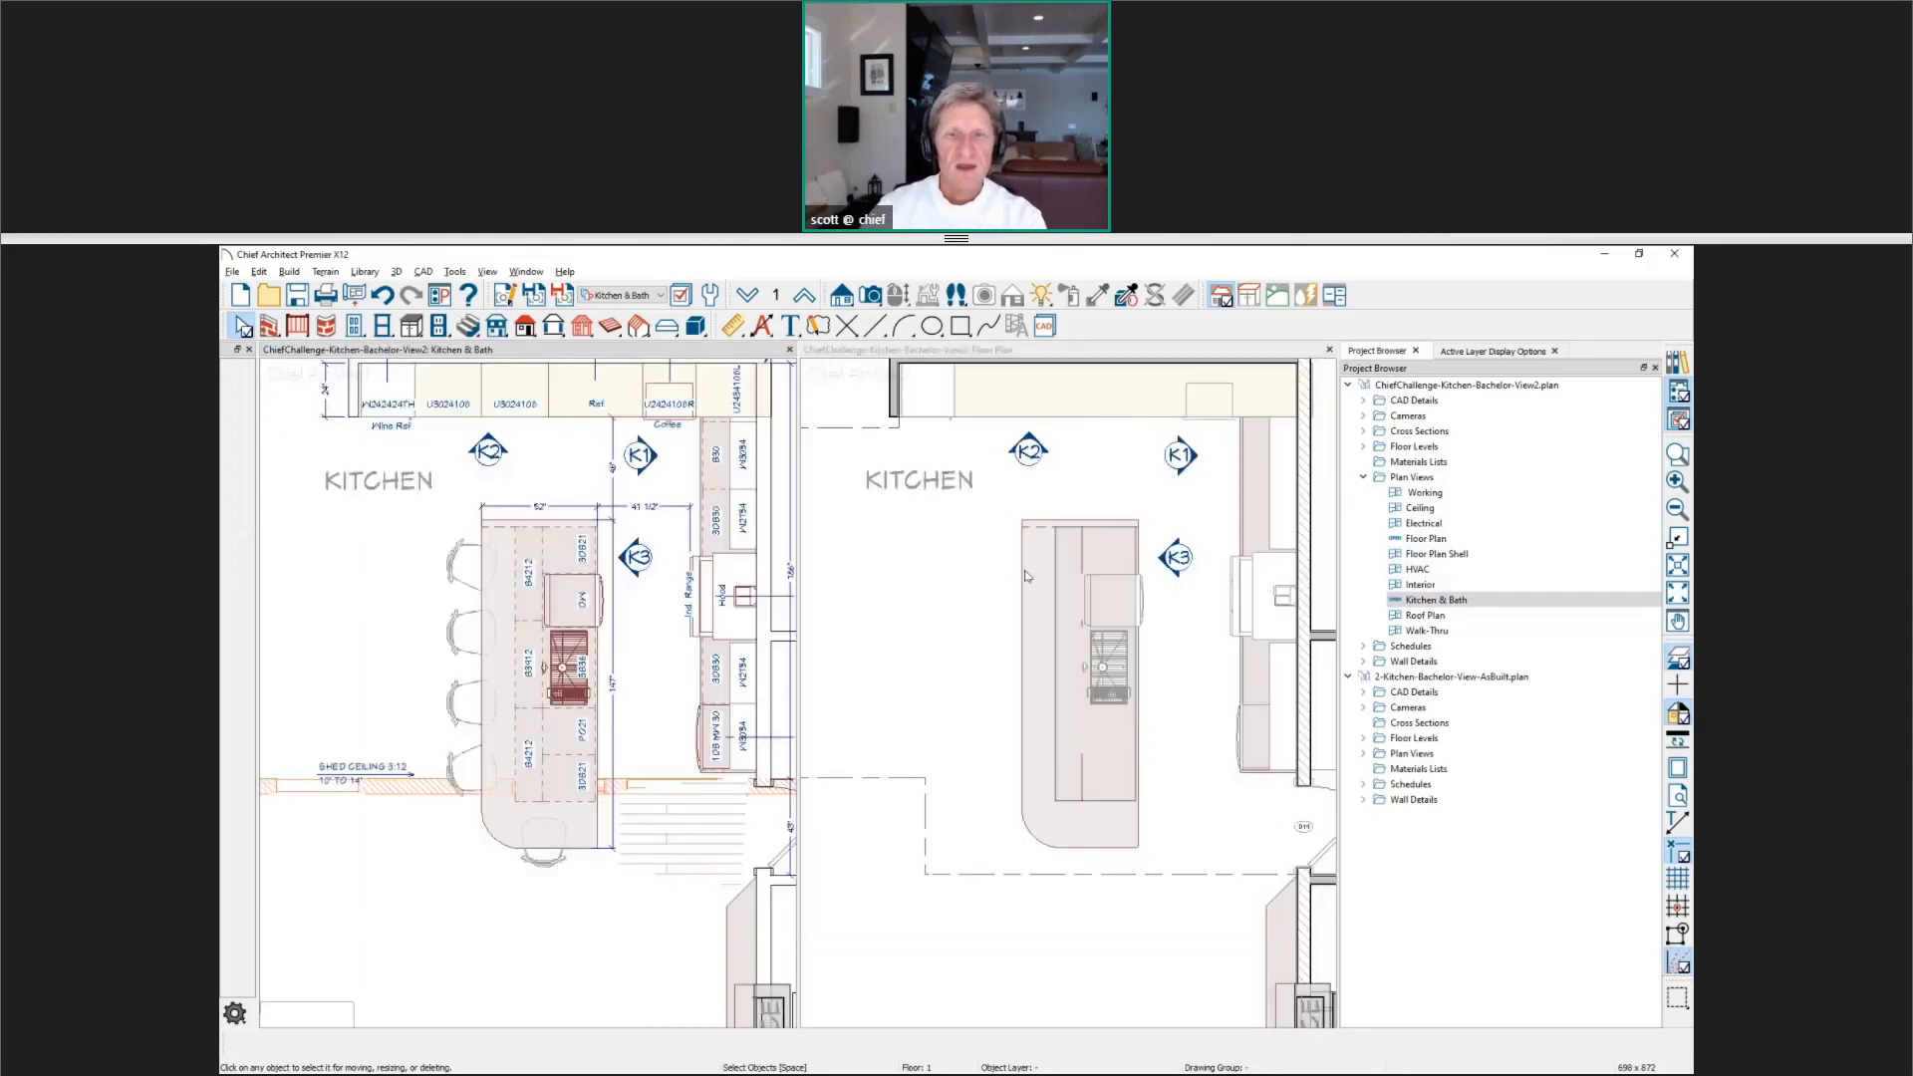
scroll(558, 652, "up", 2)
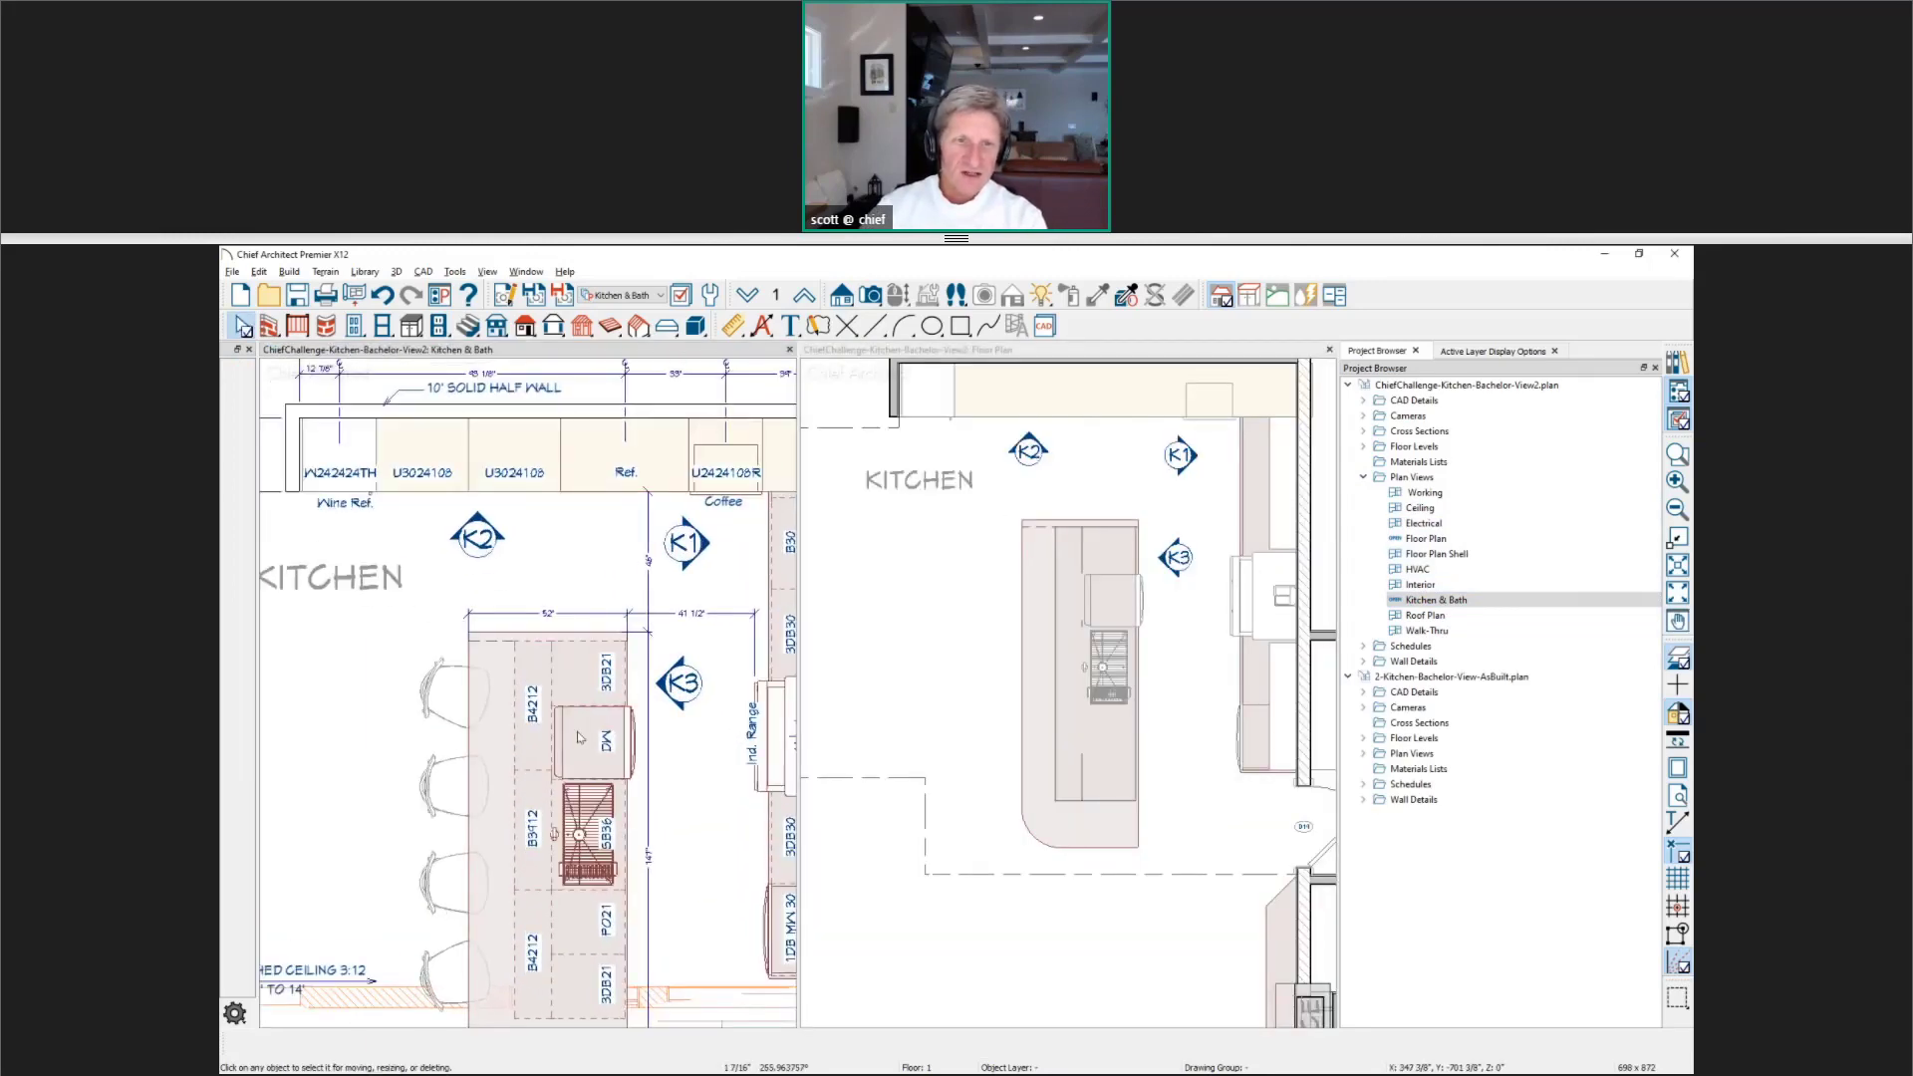
middle_click_drag(570, 733, 530, 734)
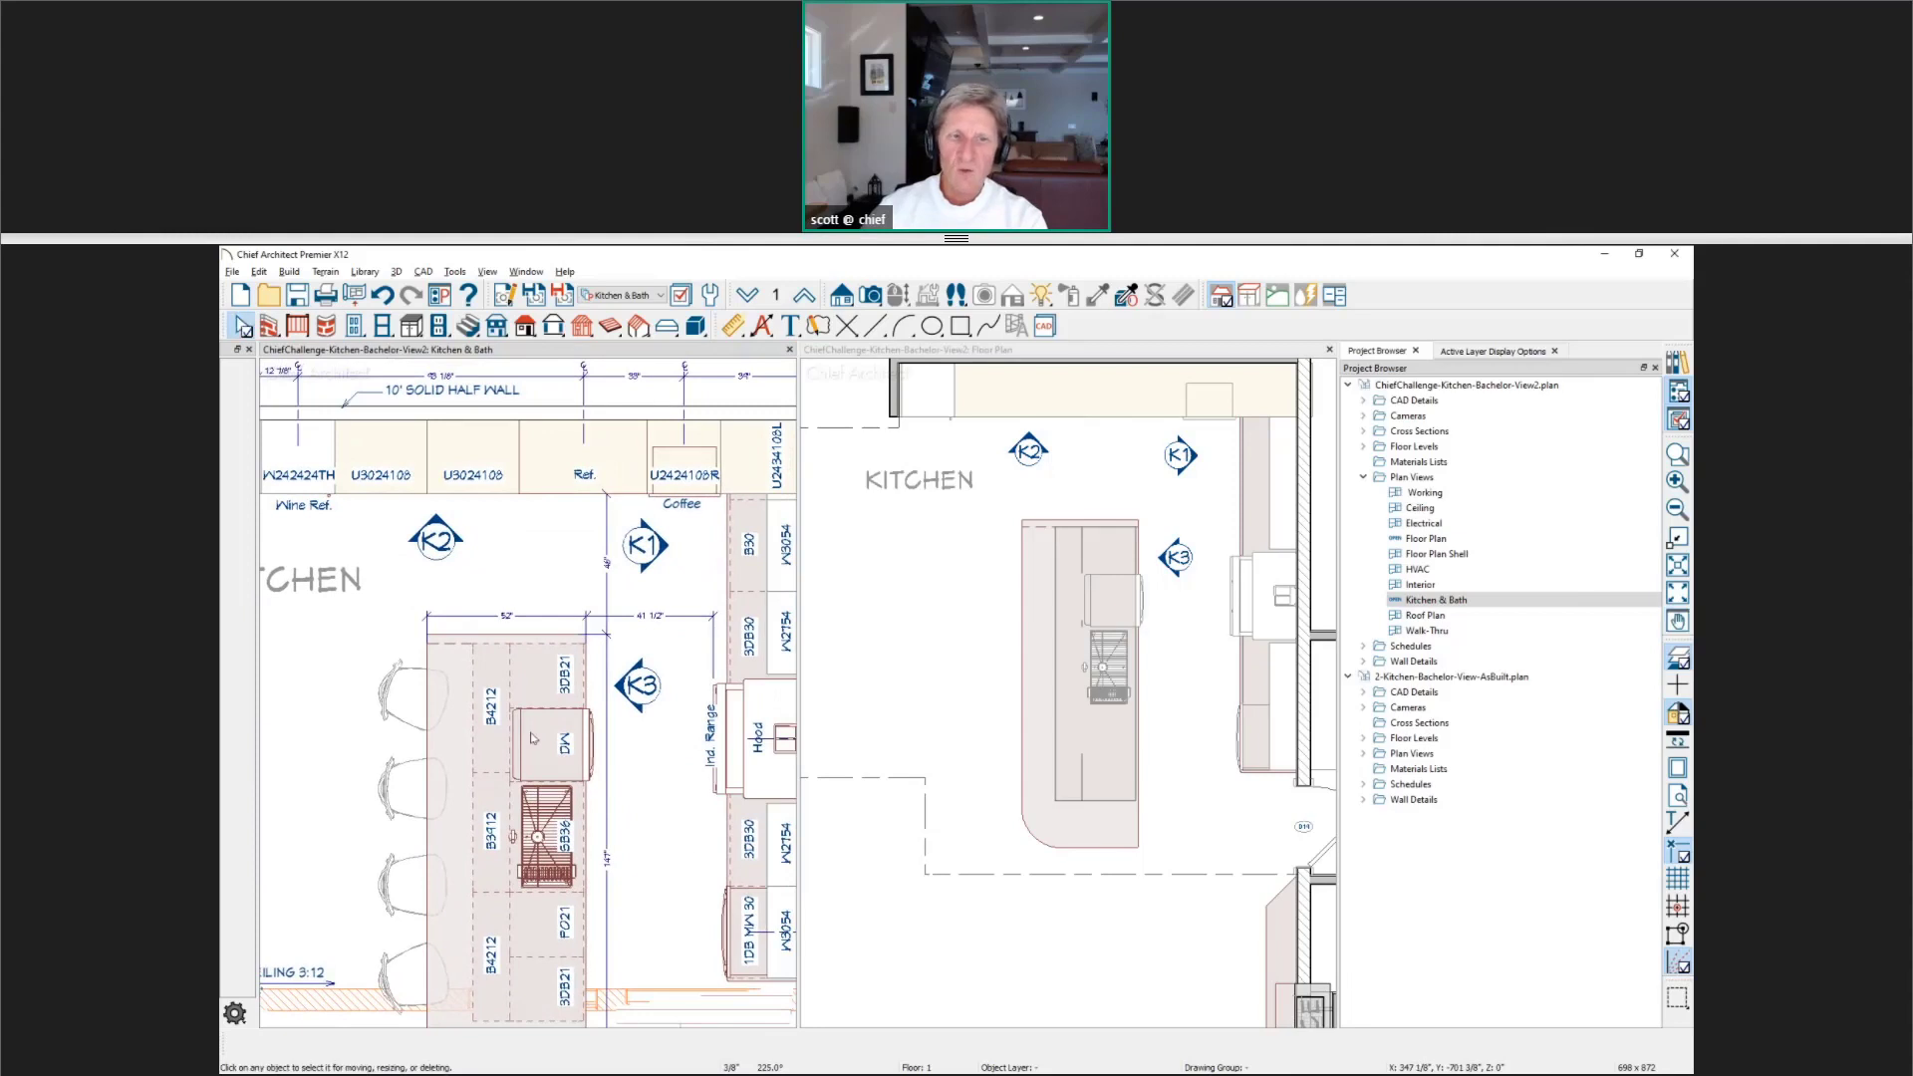
scroll(1090, 583, "up", 2)
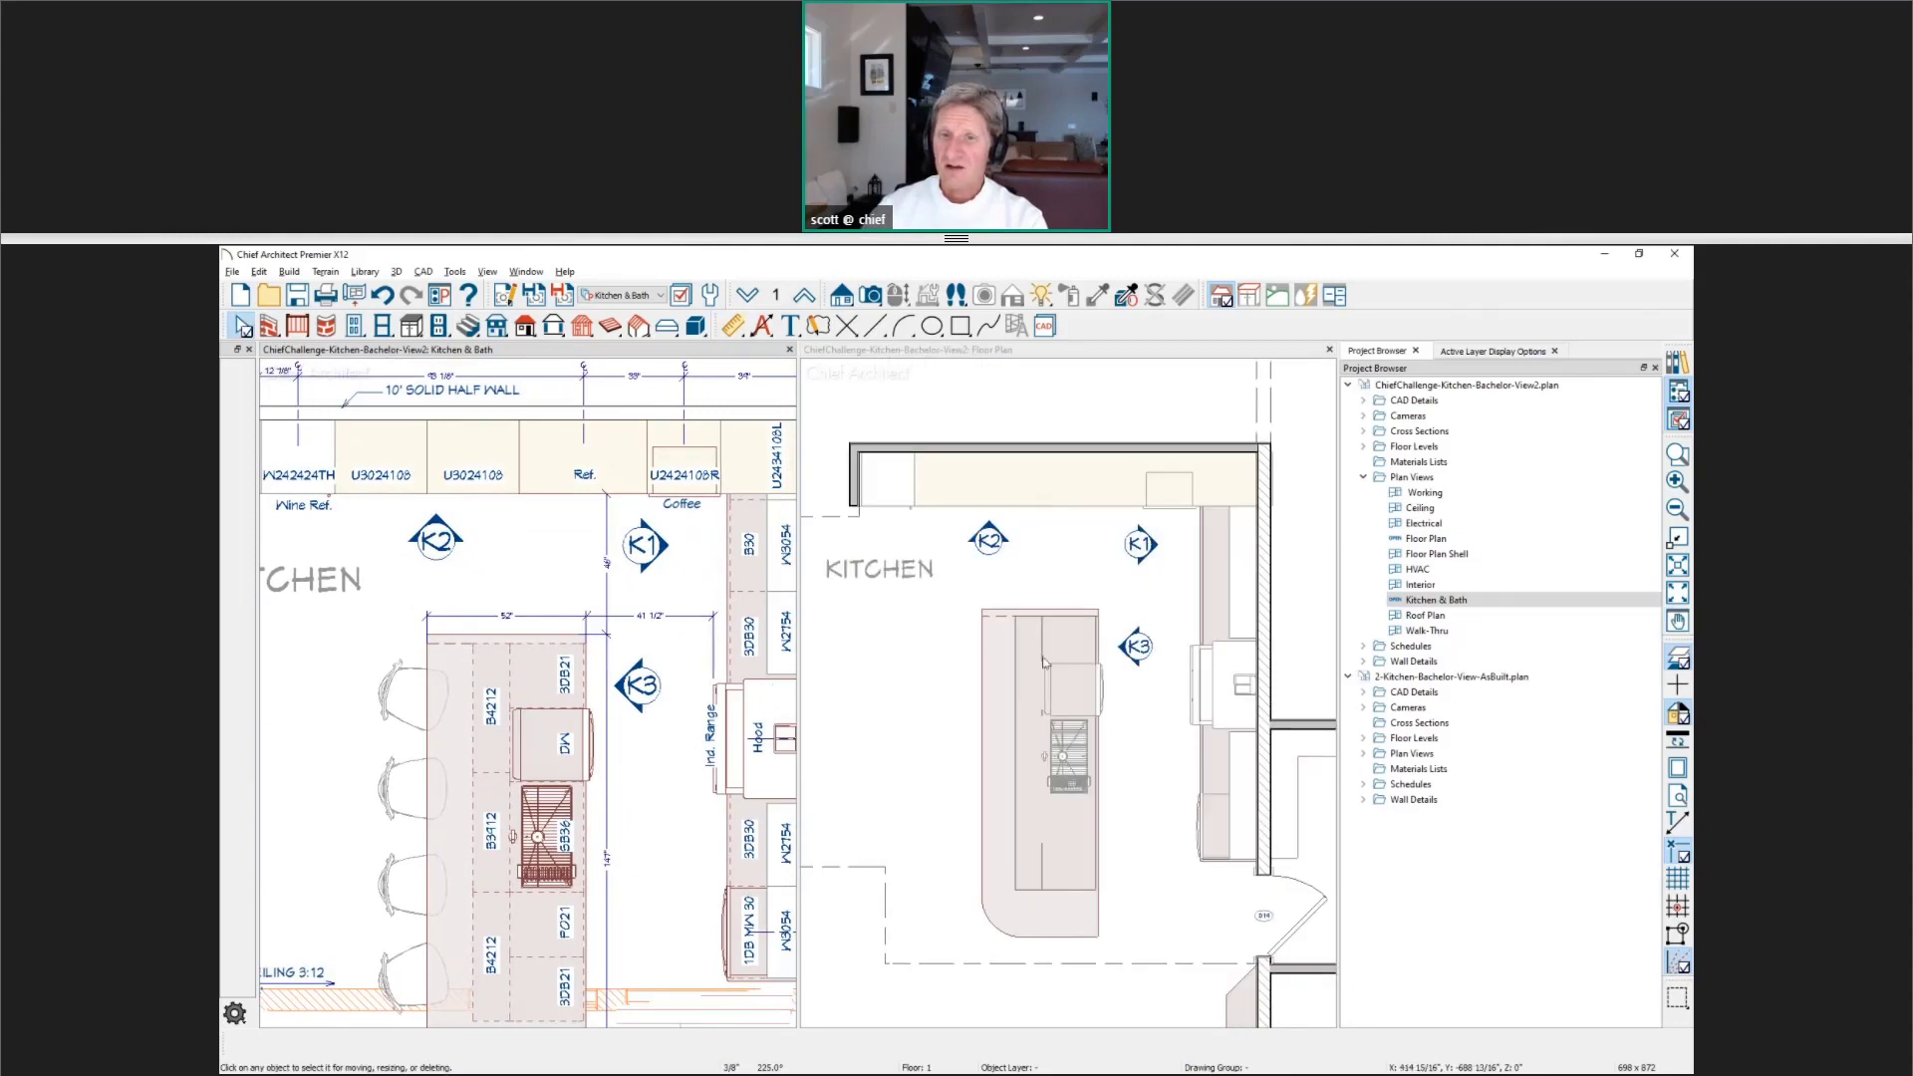
Step: Try the Room Label Style as text style for the K1 callout's Cameras, K&B Elevations layer in the Floor Plan view
left_click(1202, 495)
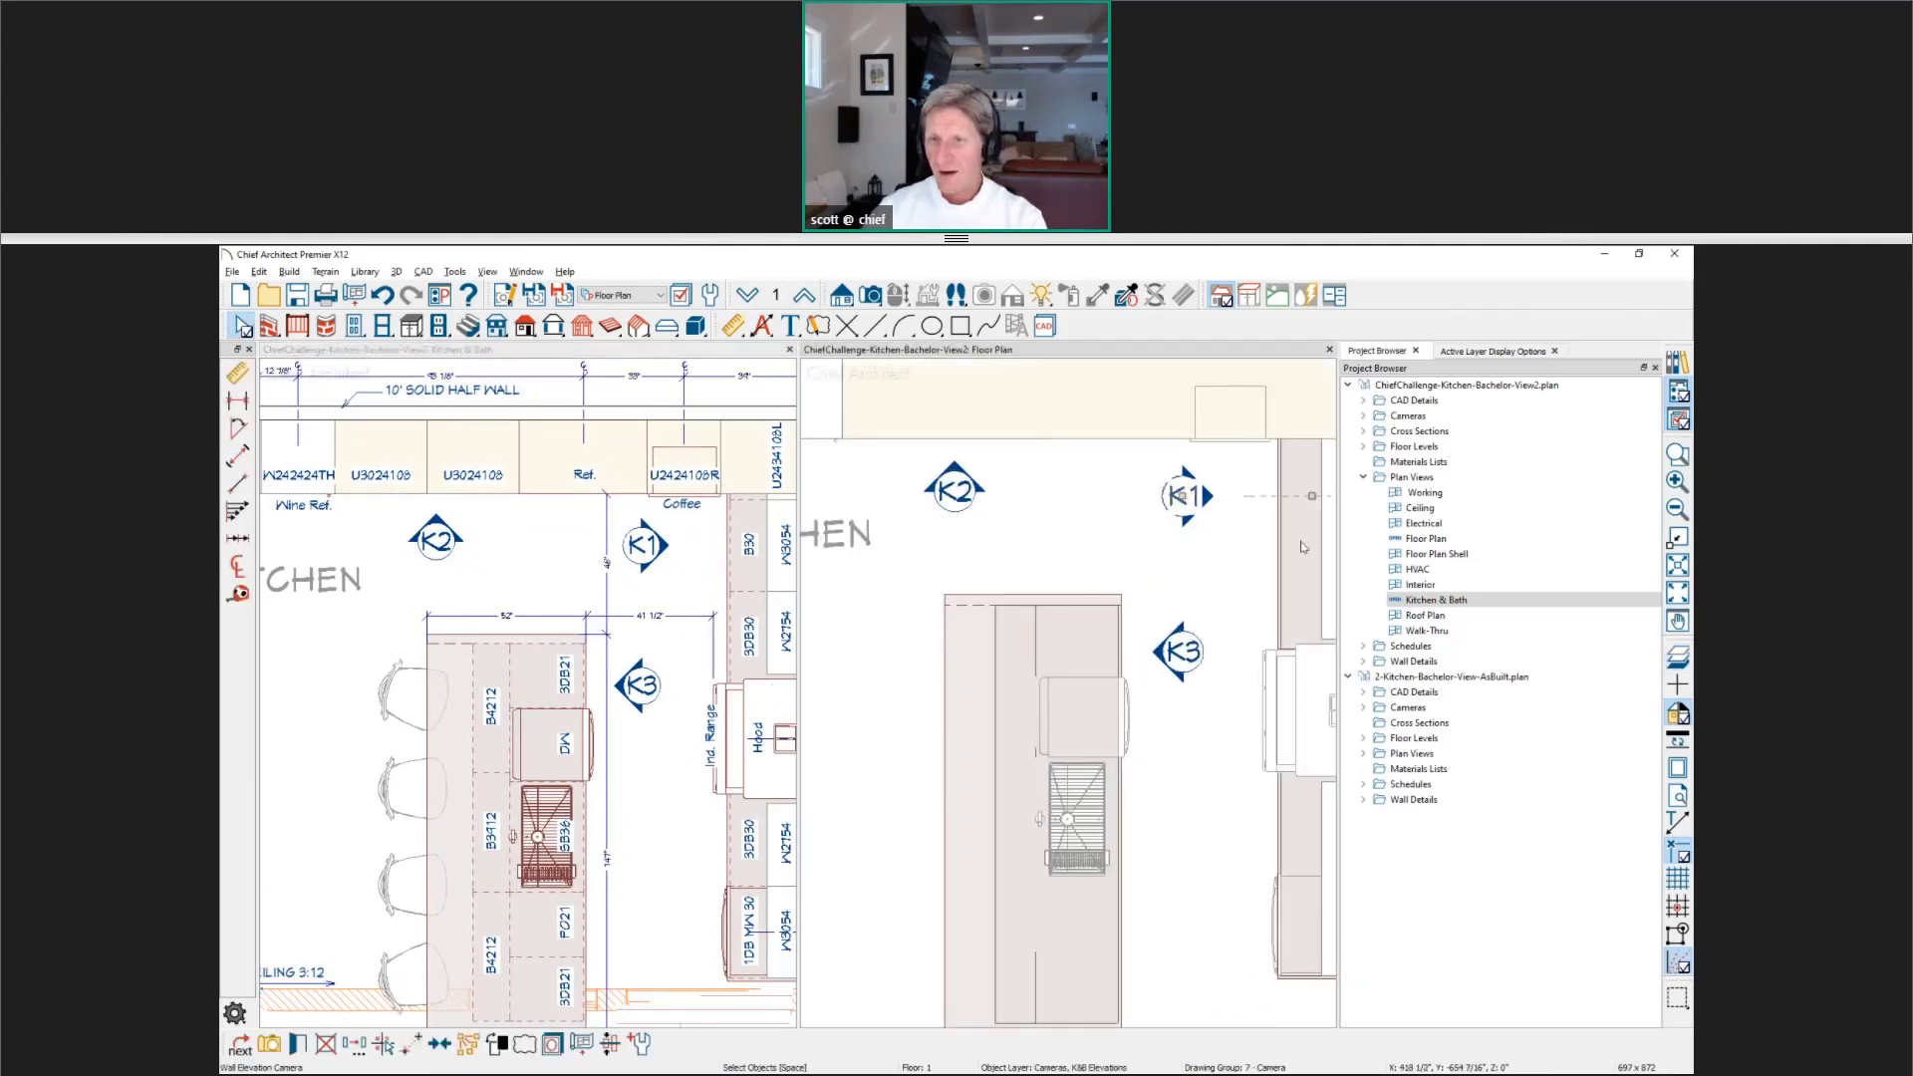
left_click(1480, 351)
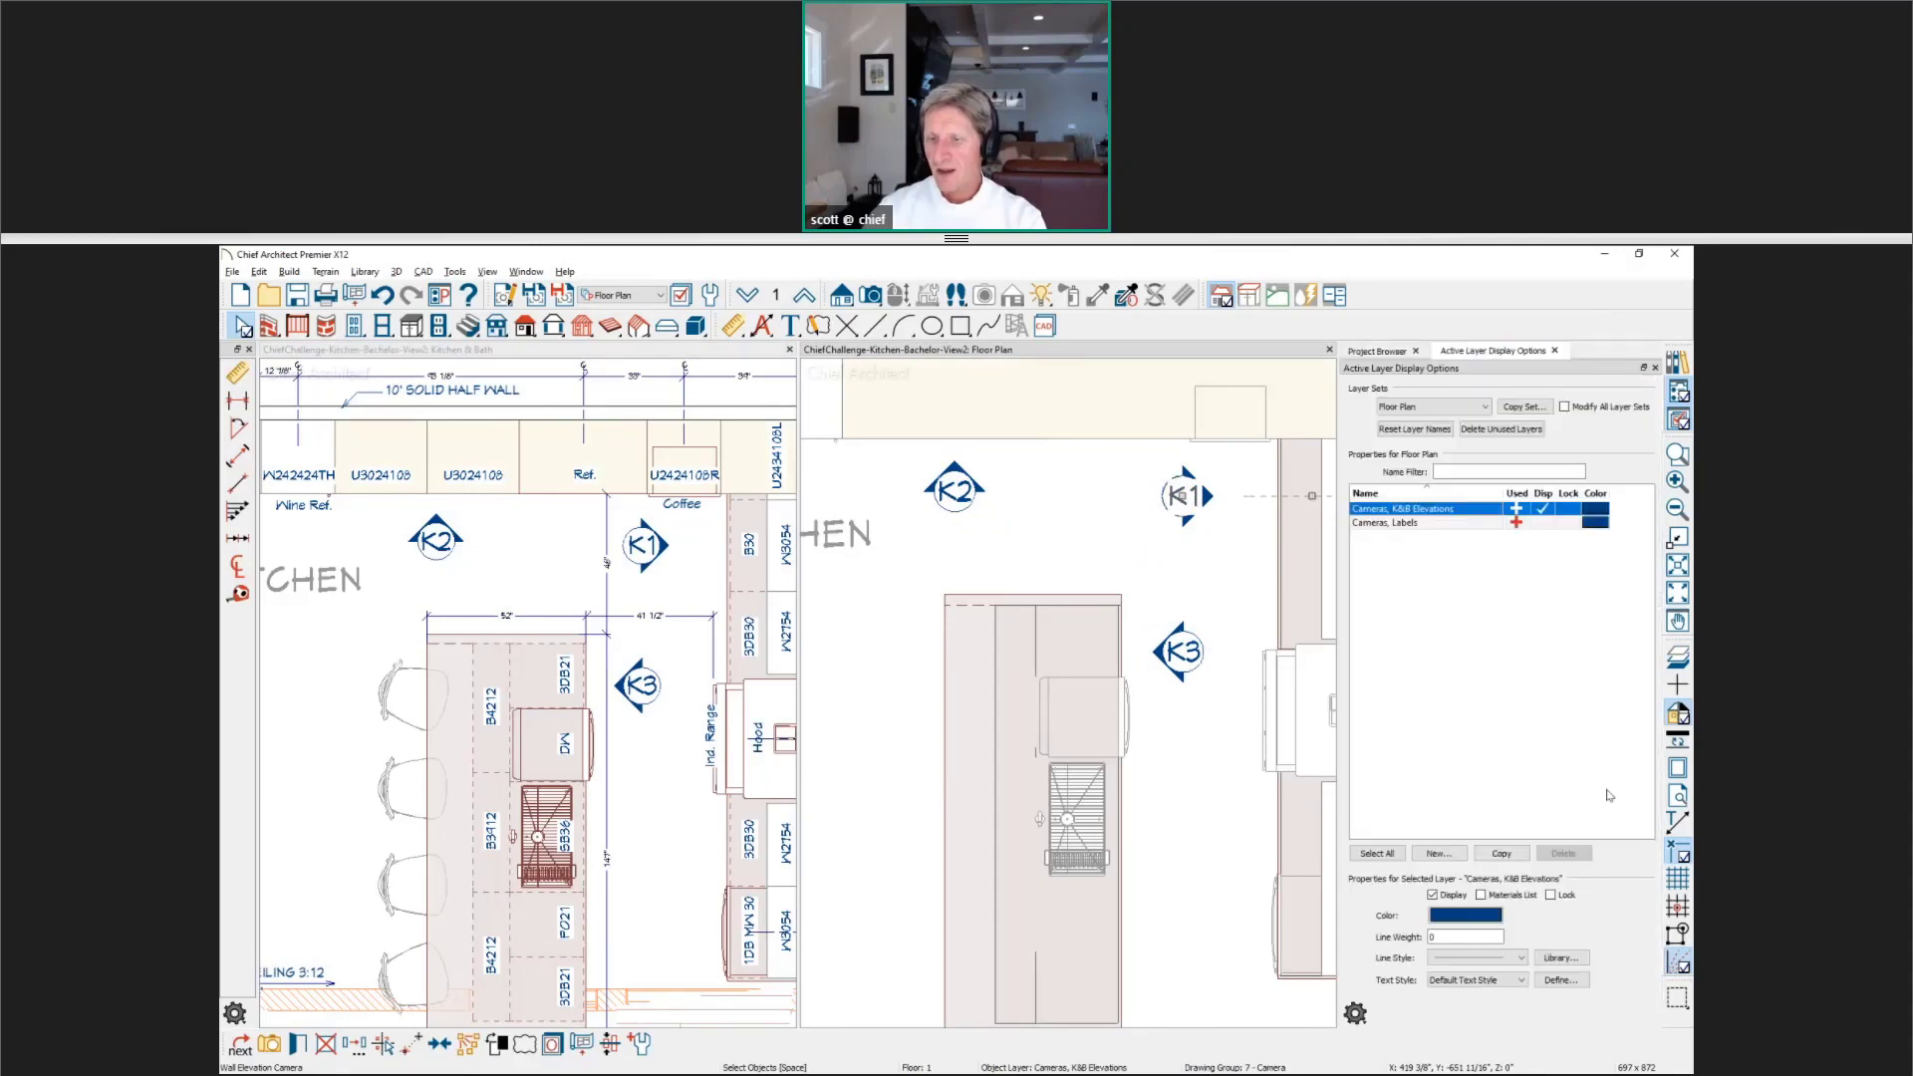
left_click(1521, 982)
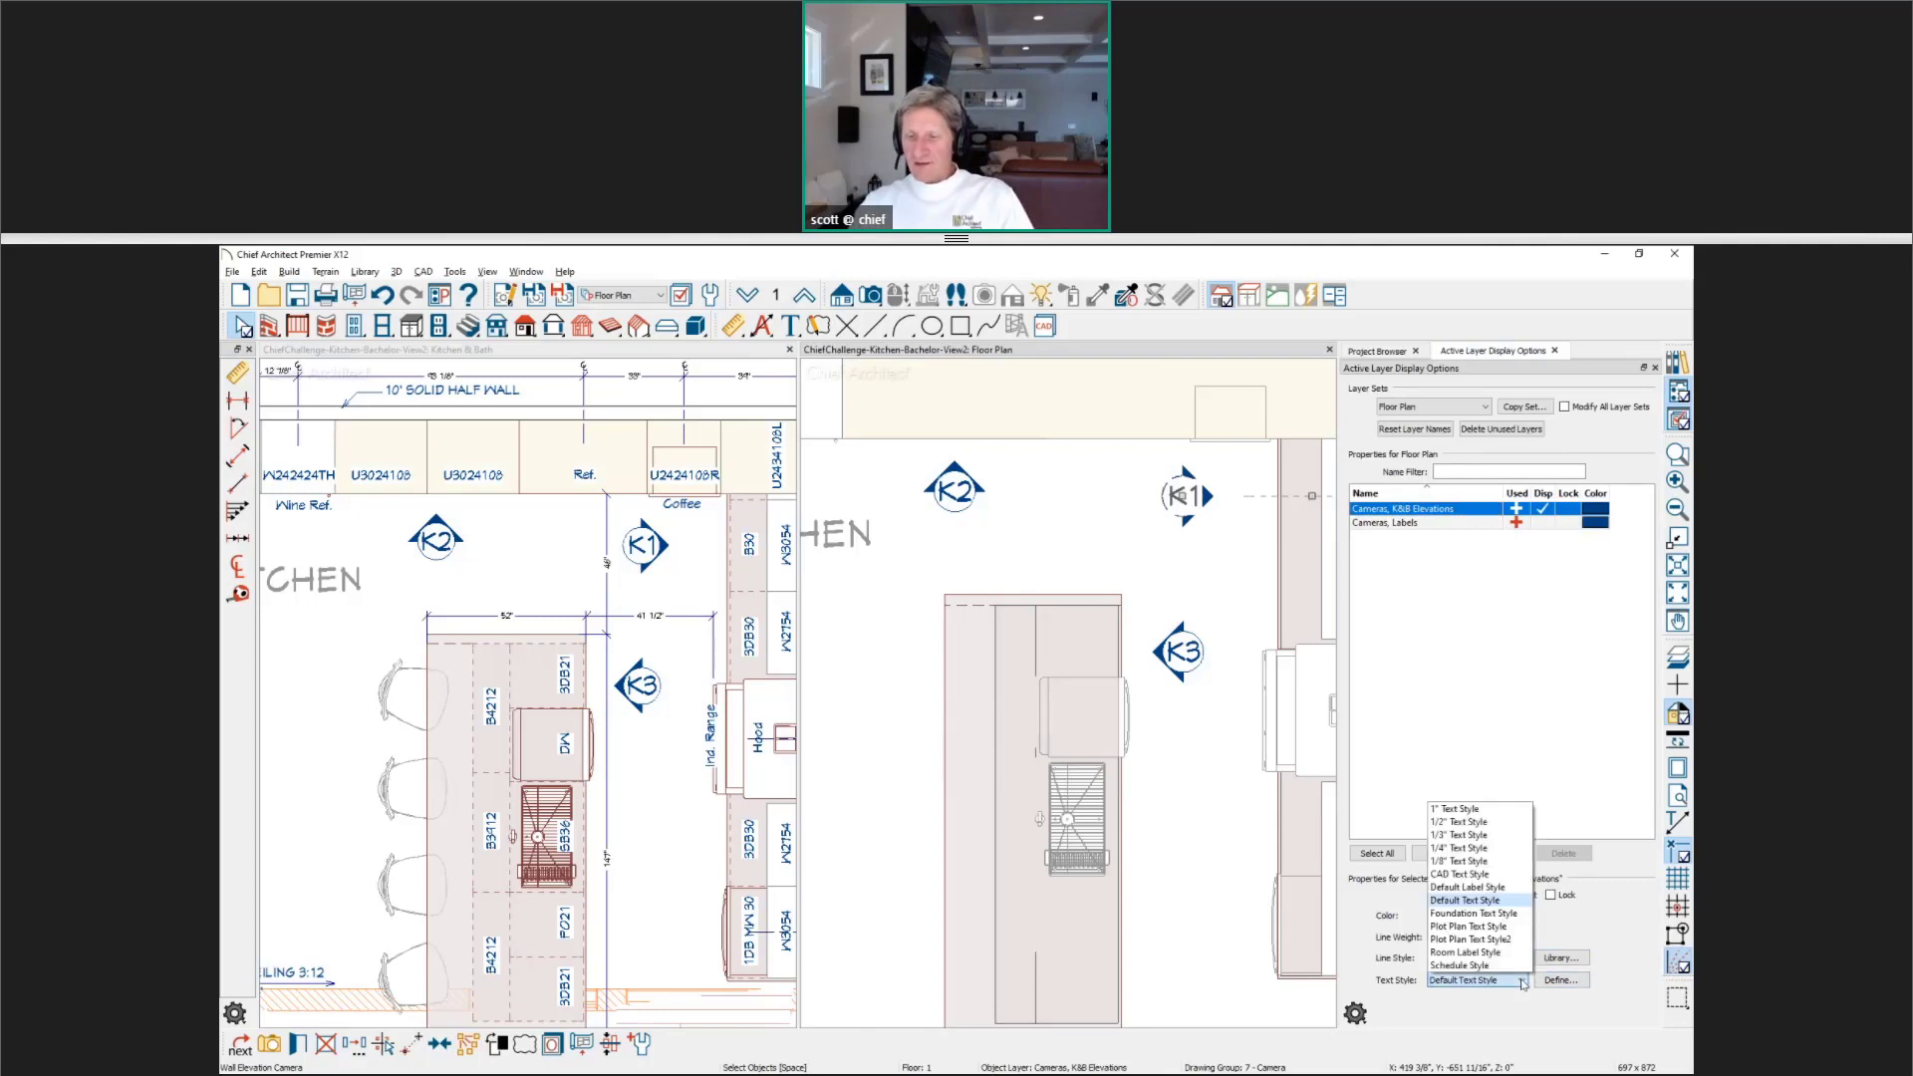
left_click(1509, 953)
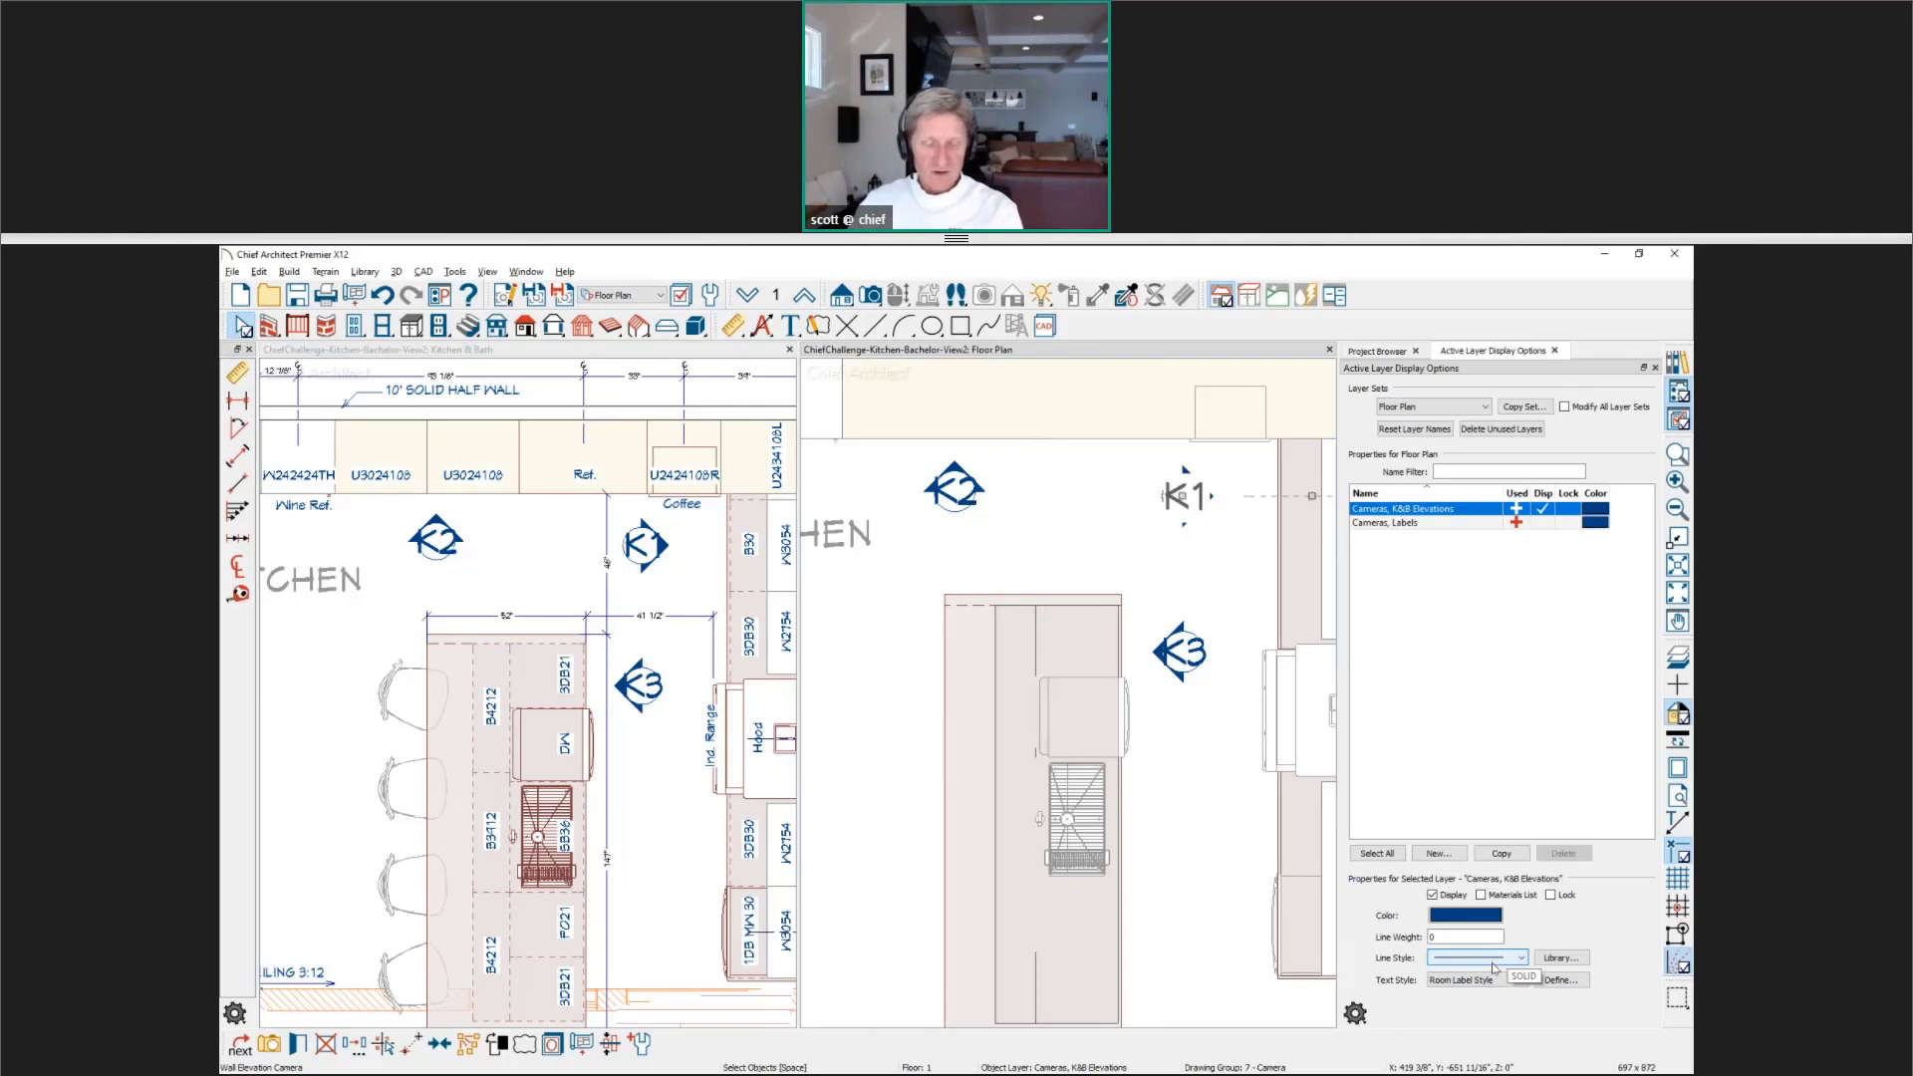
key("Escape")
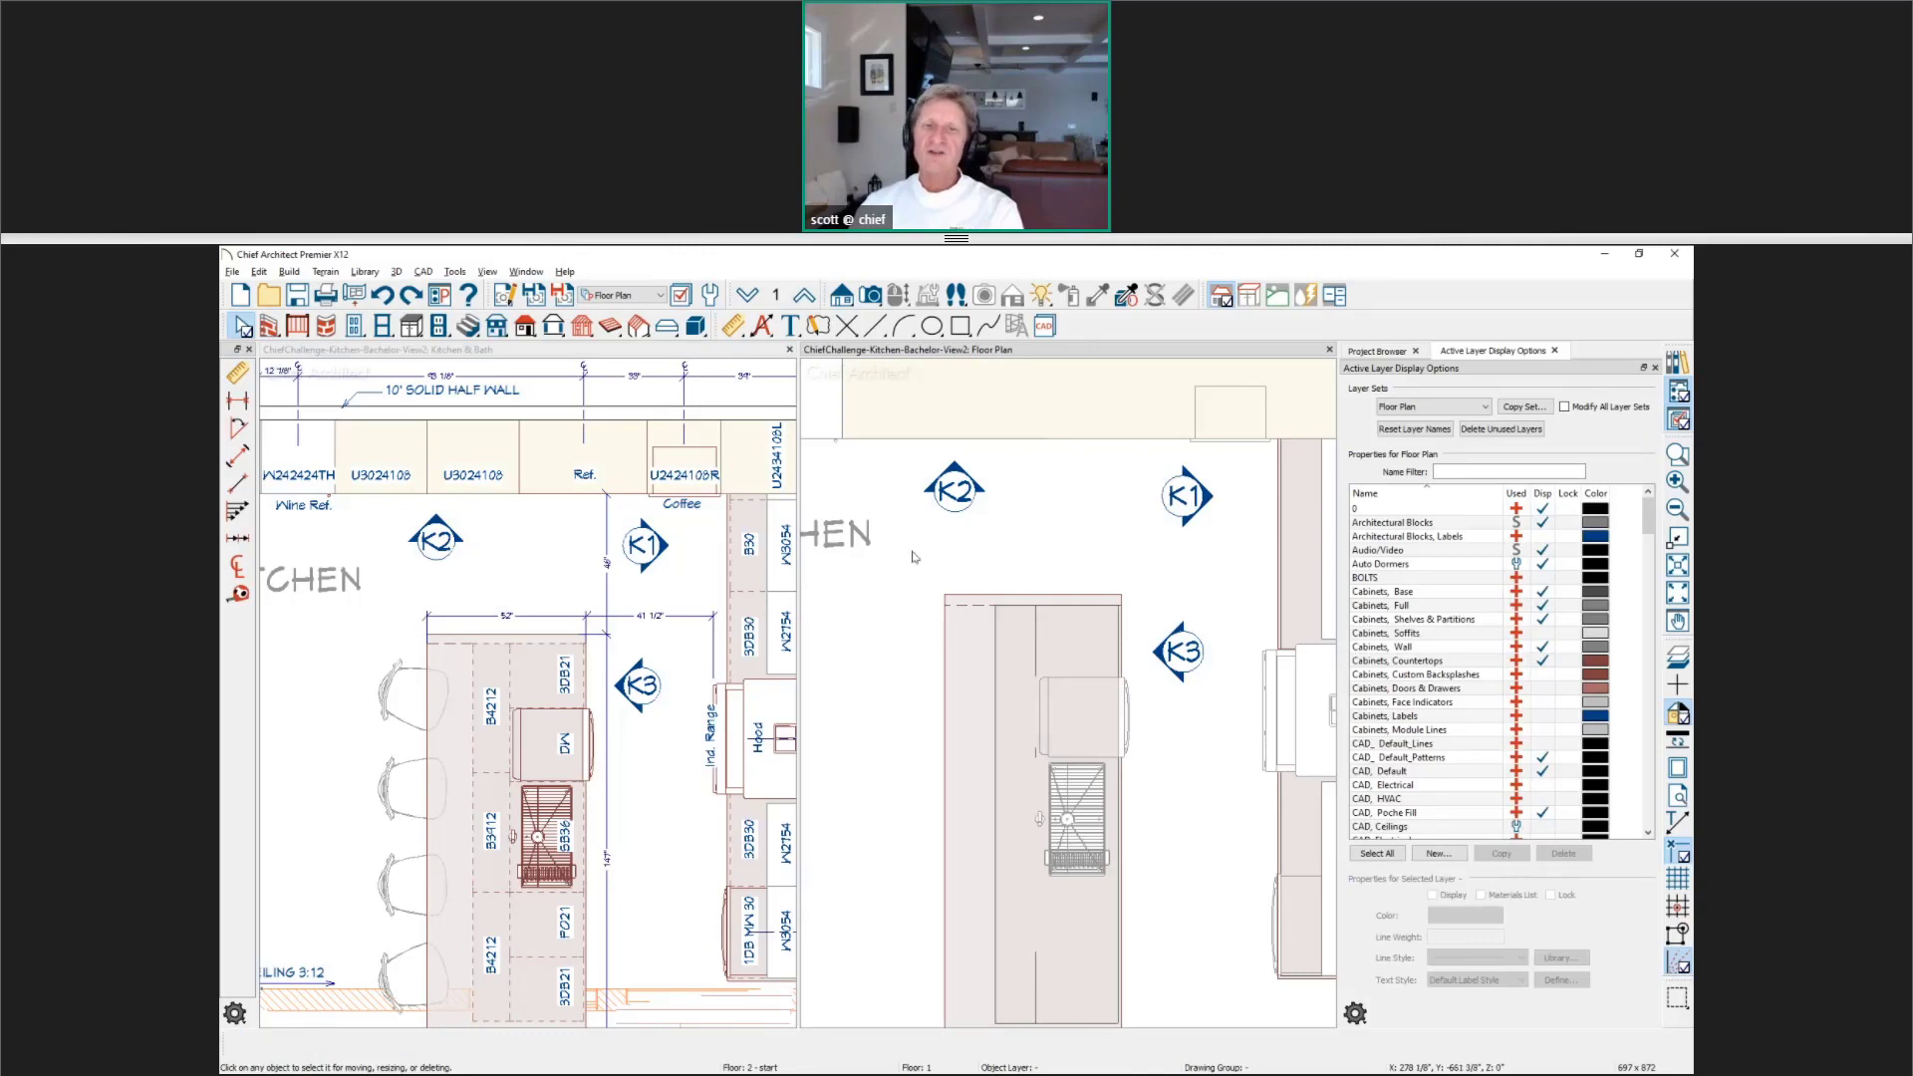
Step: Place a cross section/elevation camera facing the kitchen's back wall between K2 and K1, check its section view, and close that view
middle_click_drag(923, 555, 951, 640)
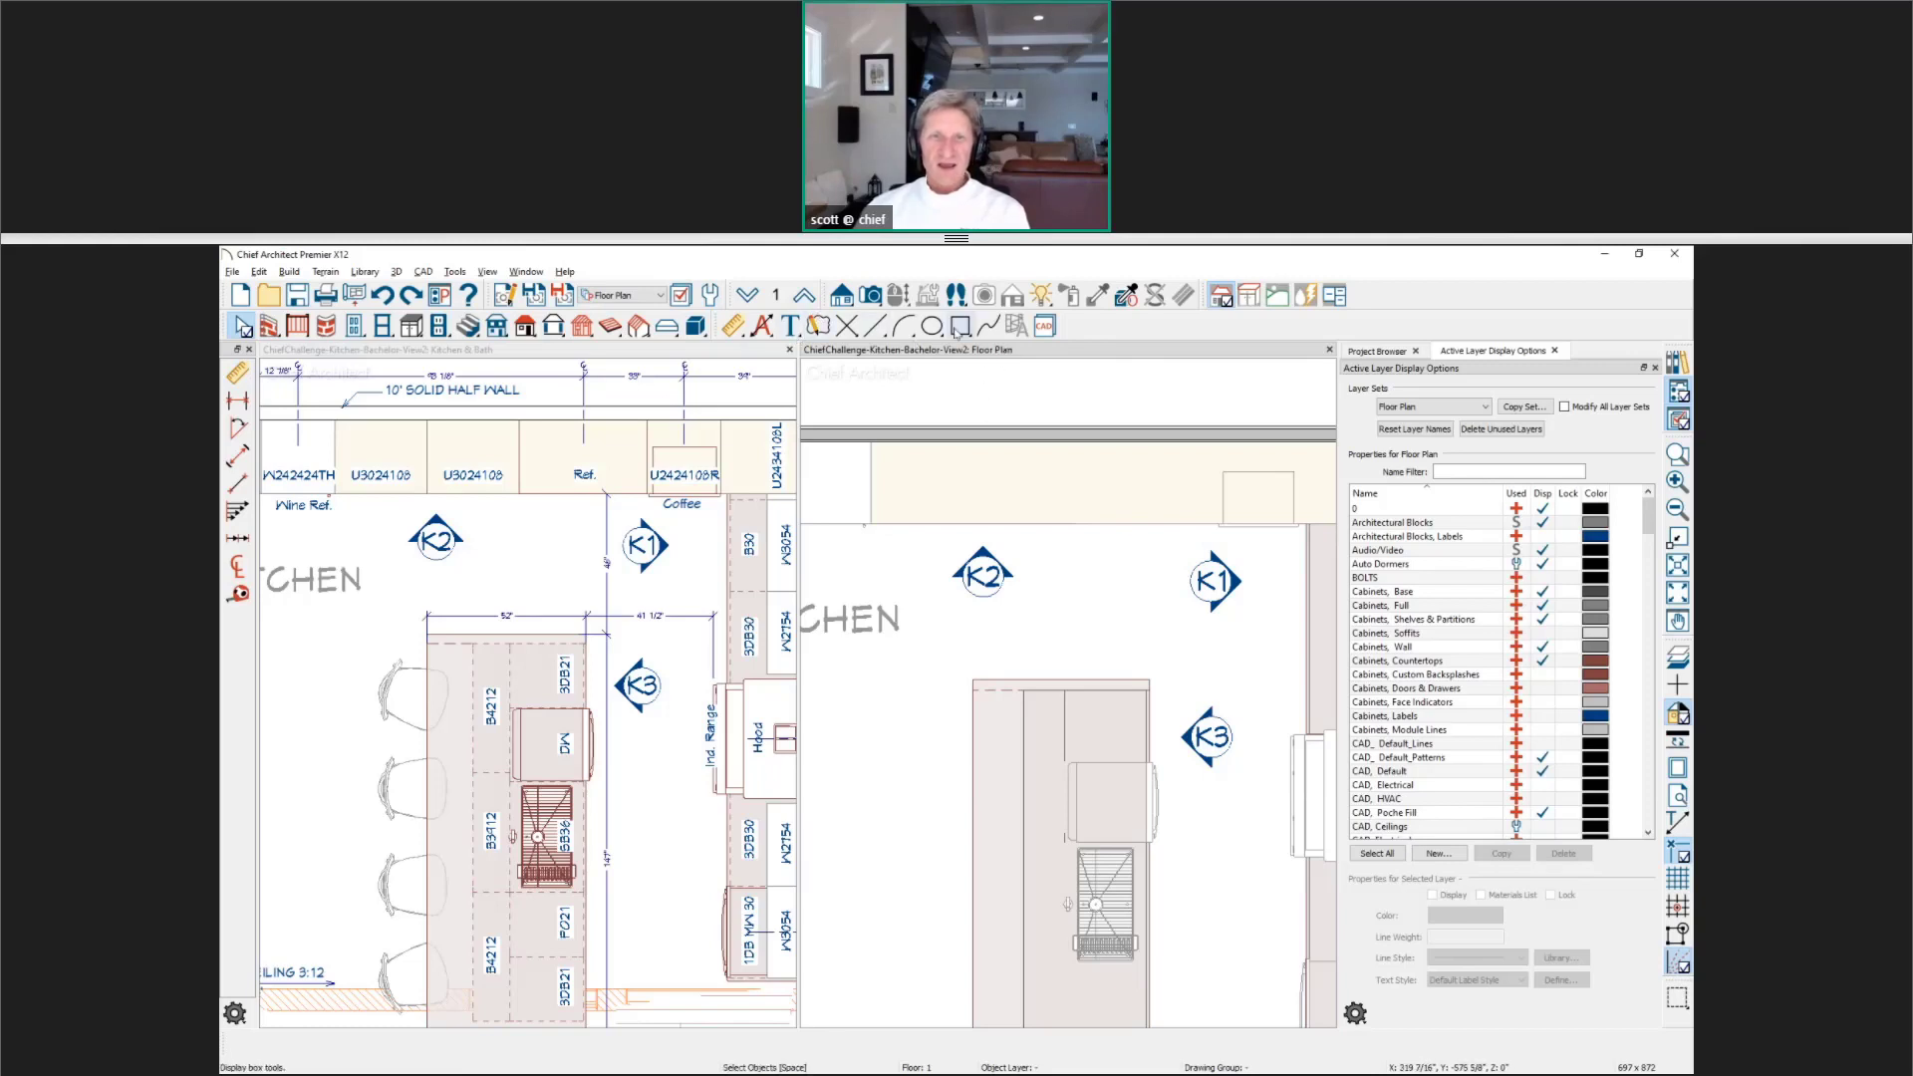
left_click(842, 295)
left_click_drag(1095, 588, 1093, 381)
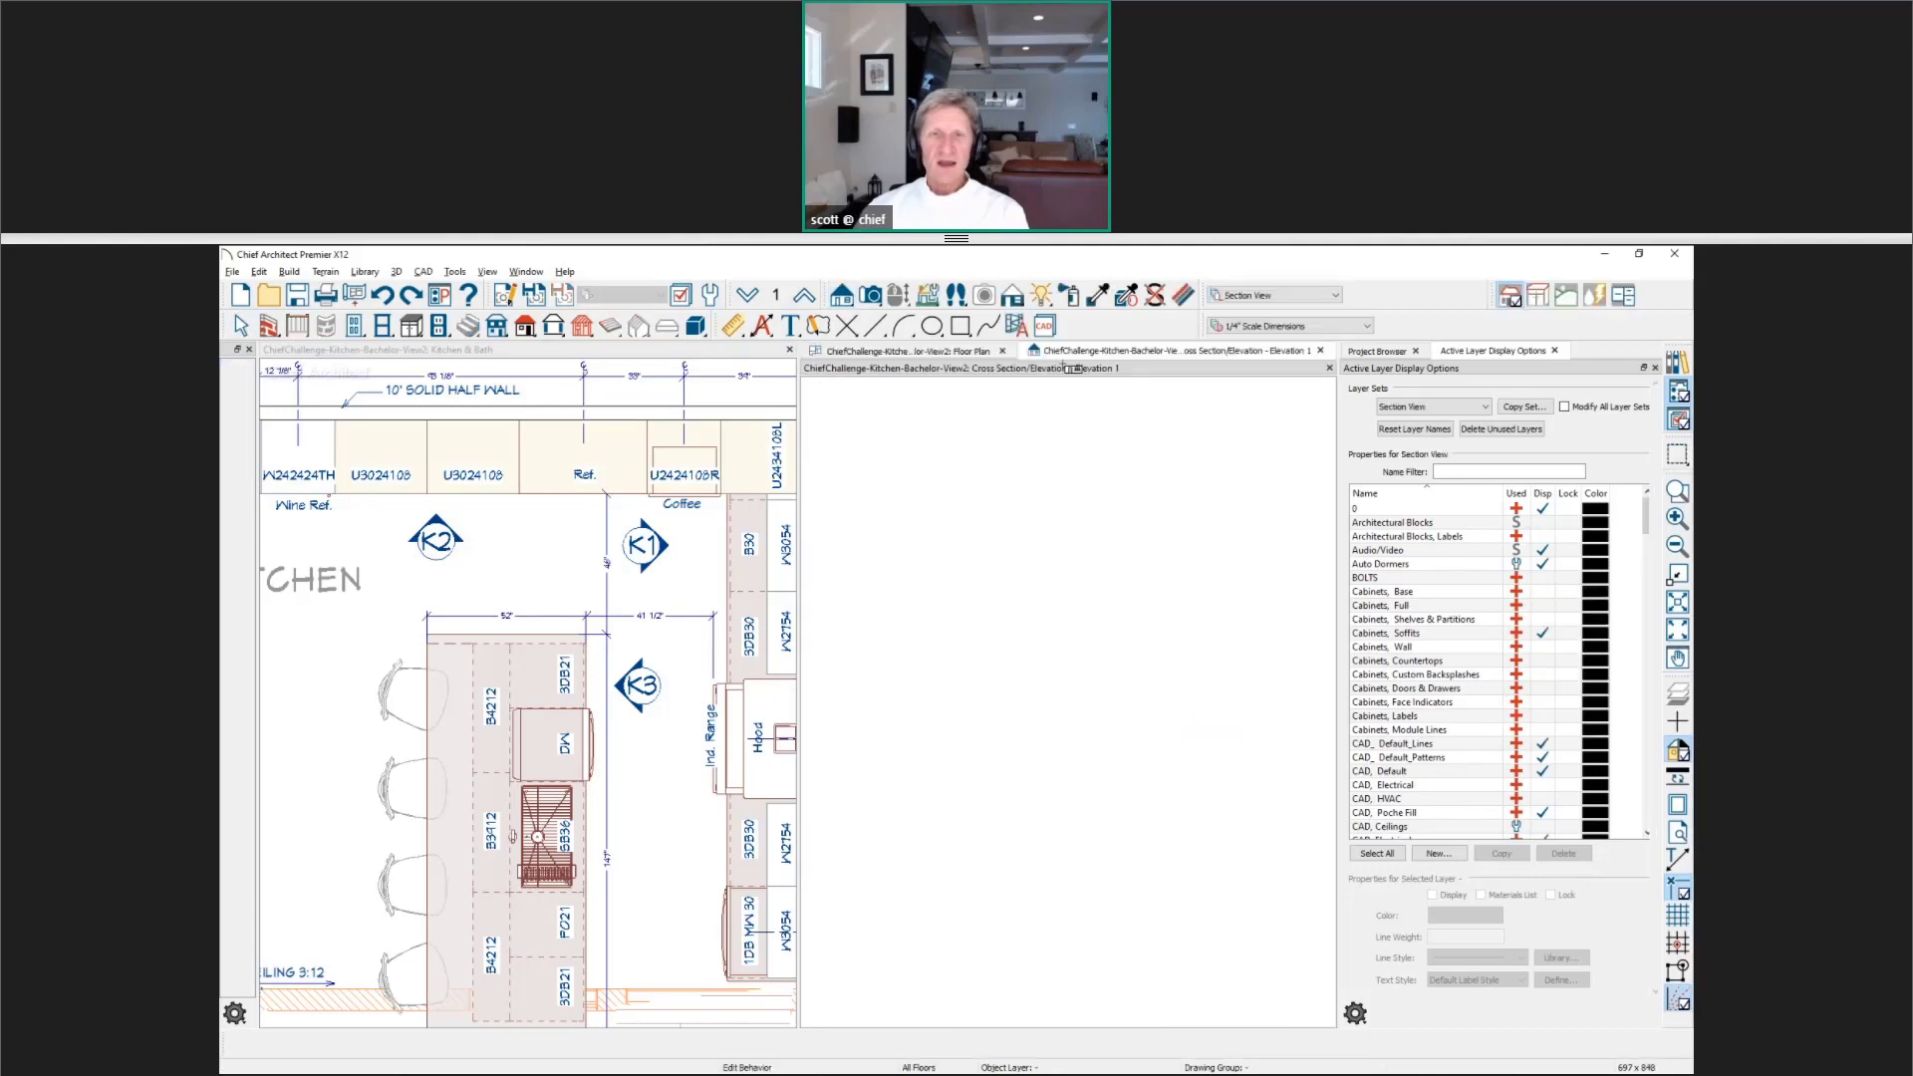
left_click(943, 353)
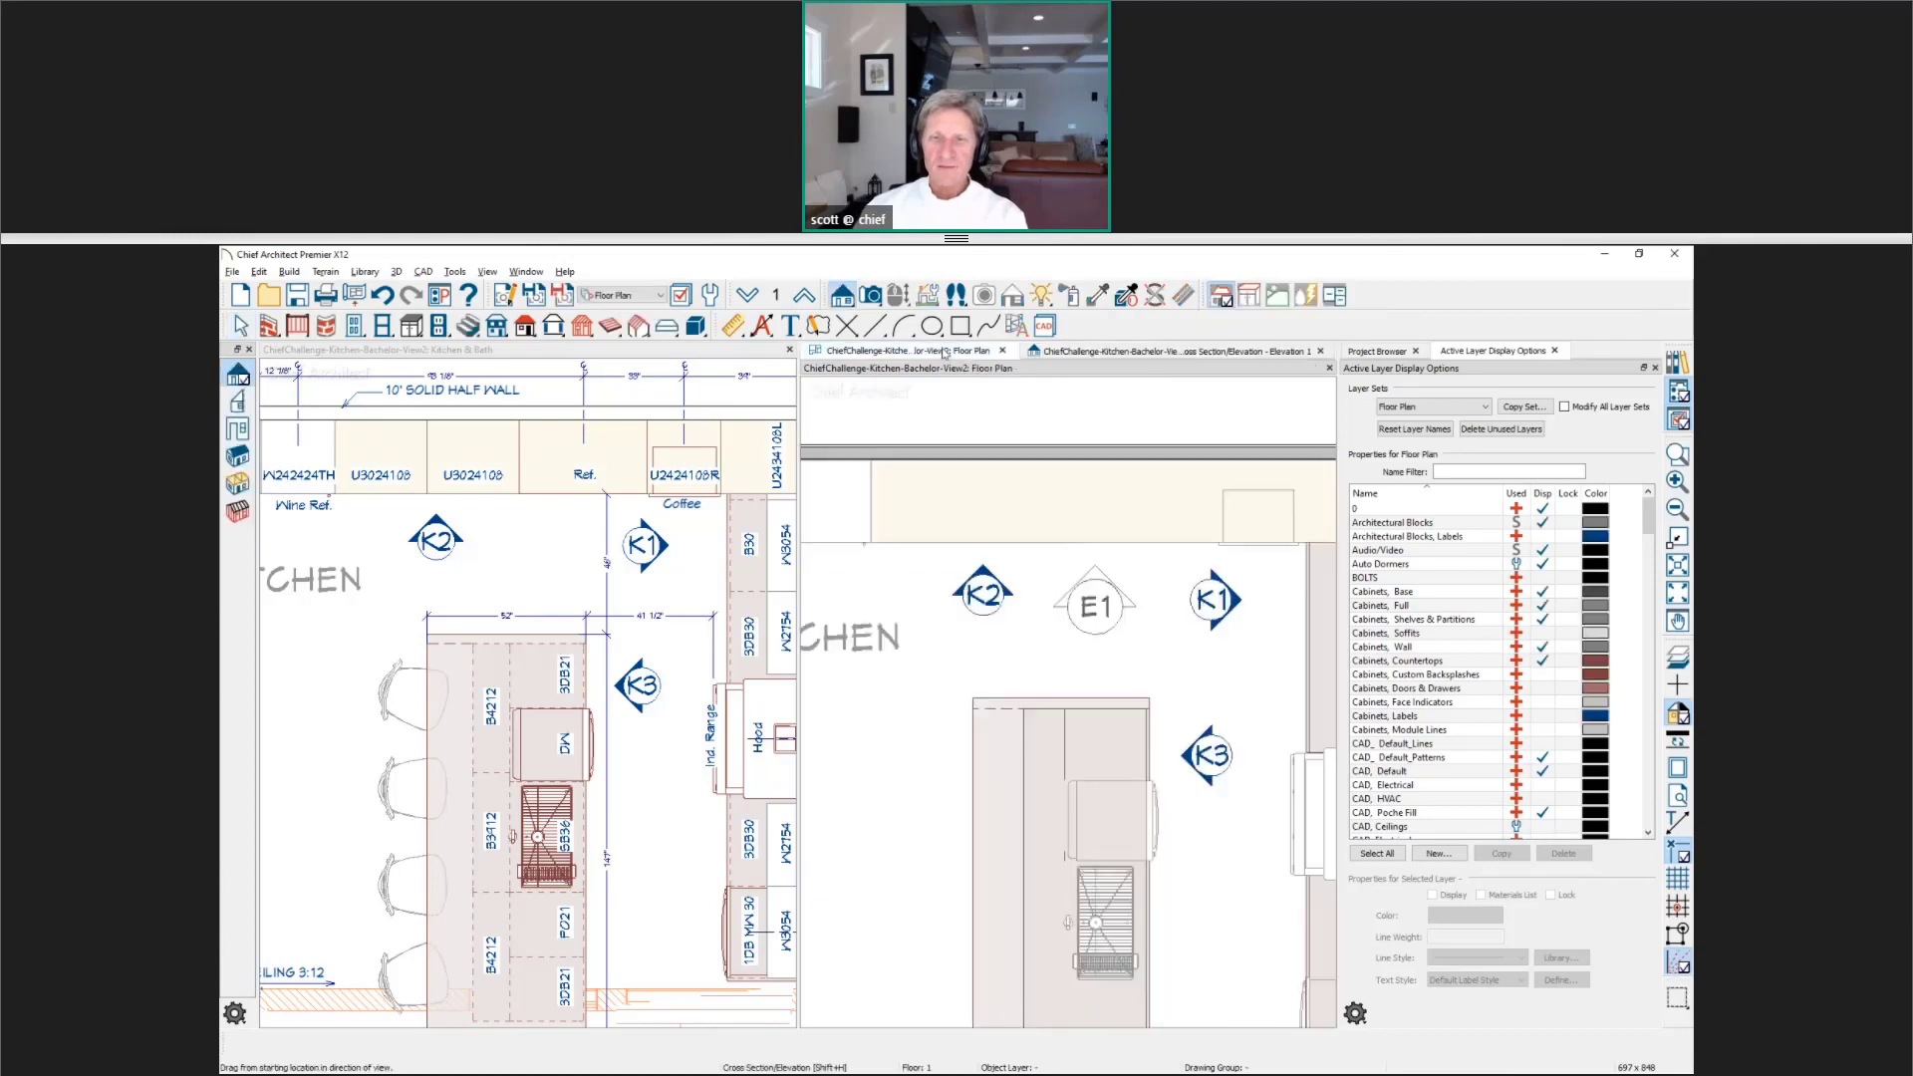
left_click(1263, 348)
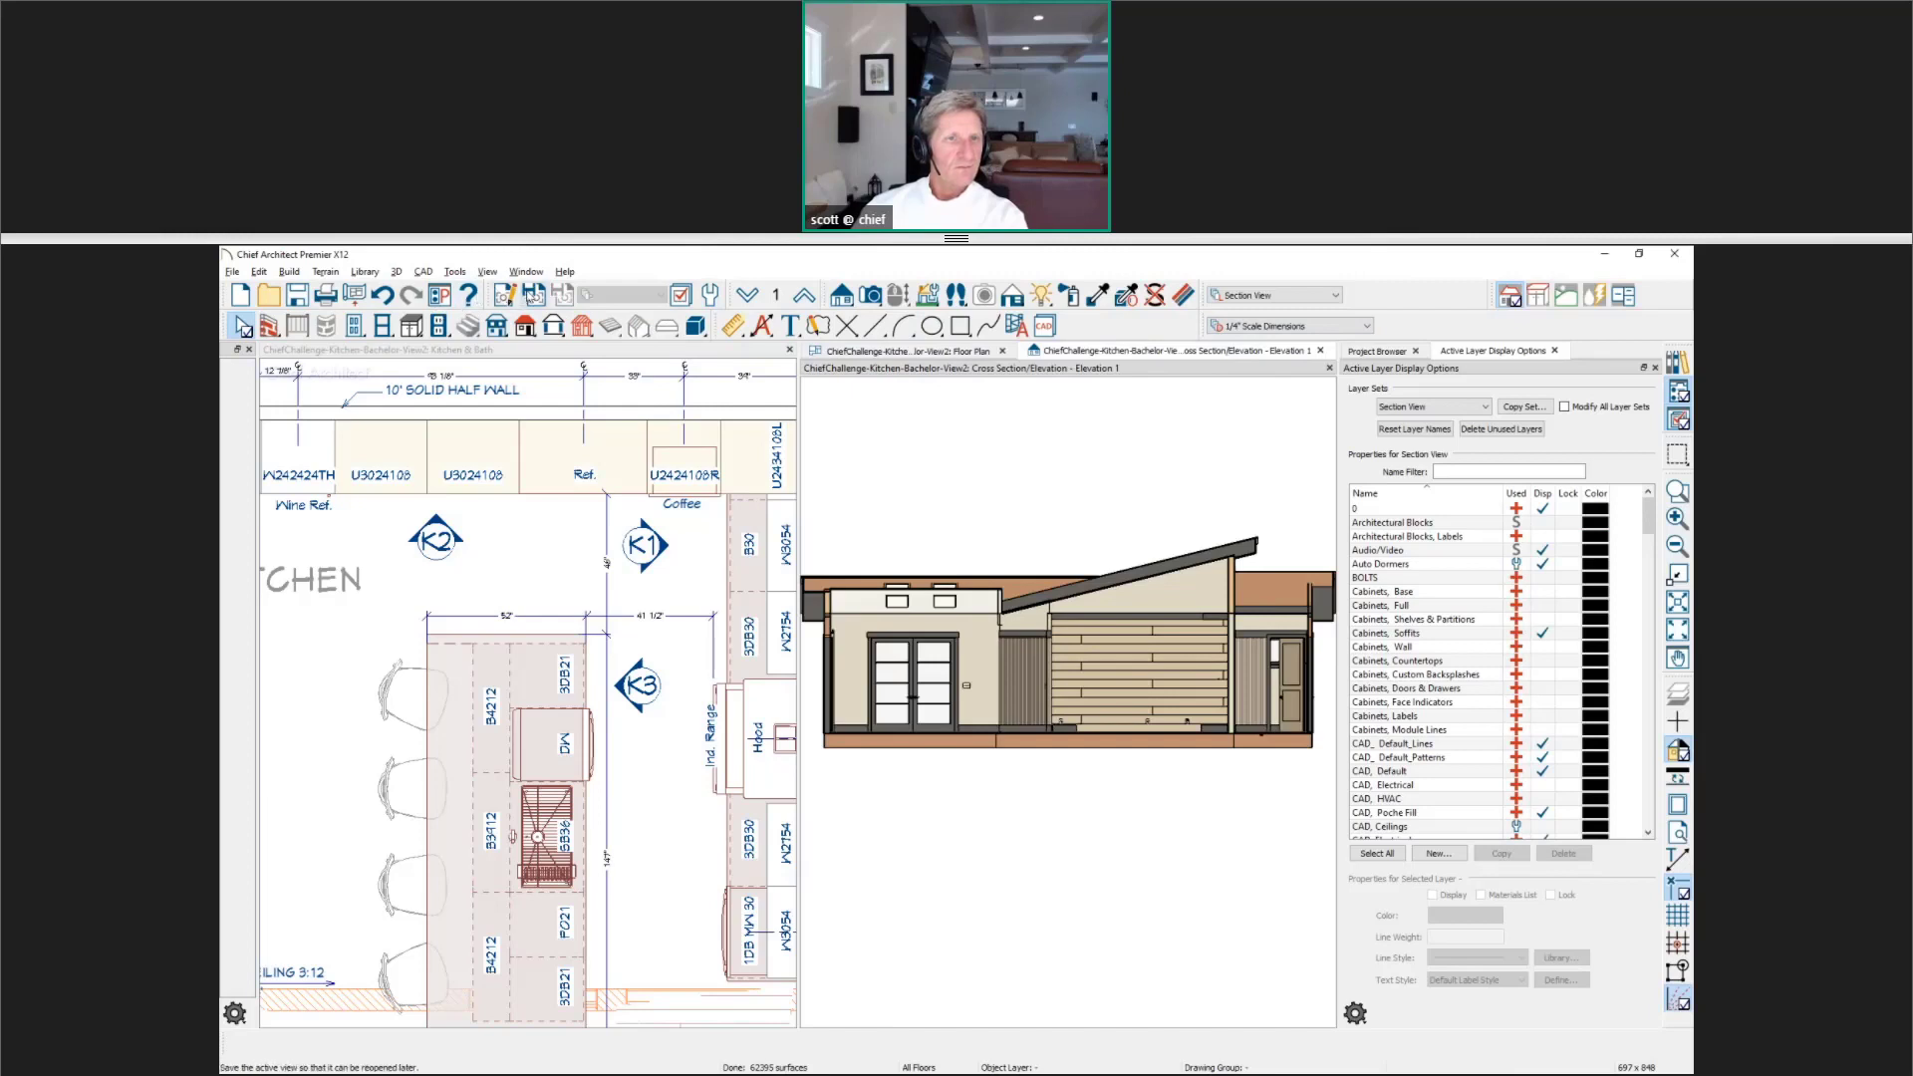
left_click(1320, 351)
Step: Try the Plot Plan Text Style on the E1 callout's Cameras, Cross Section and Elevation layer in the Floor Plan view
left_click(1095, 594)
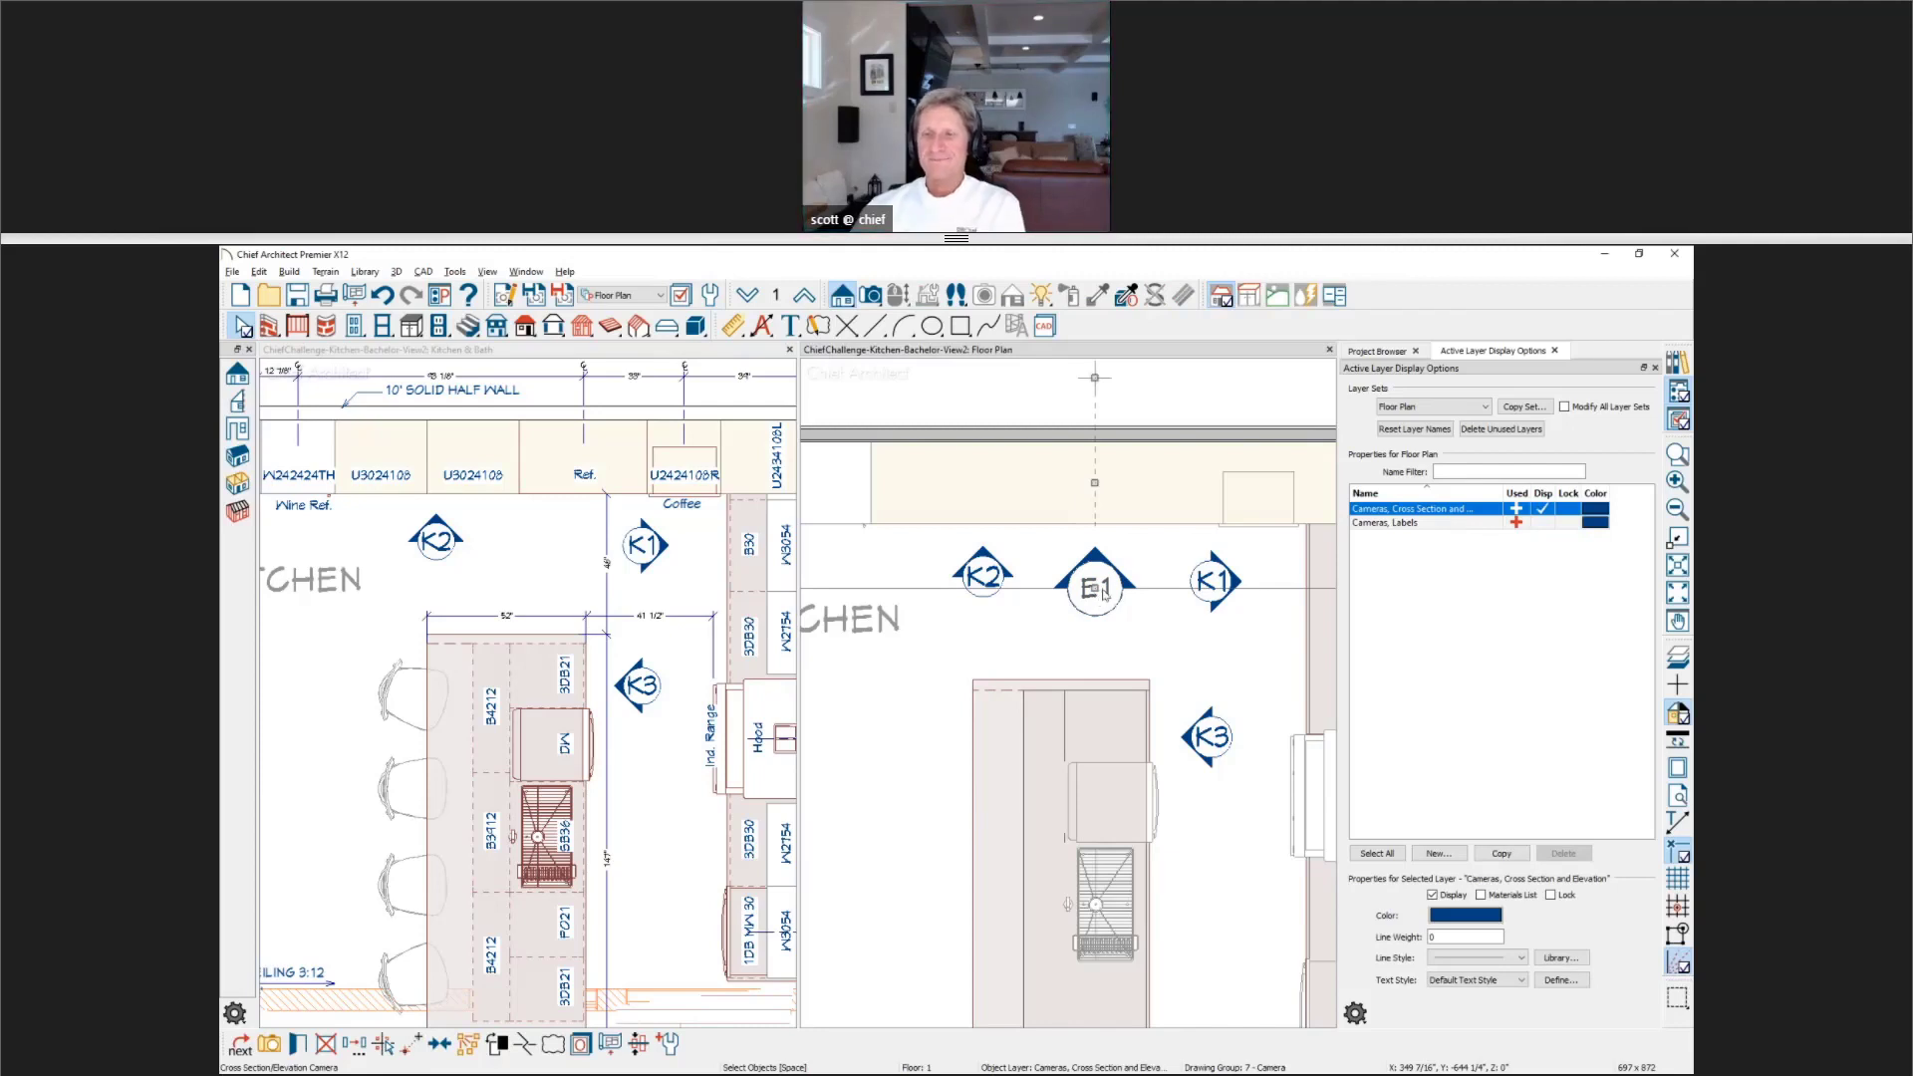
left_click(1521, 981)
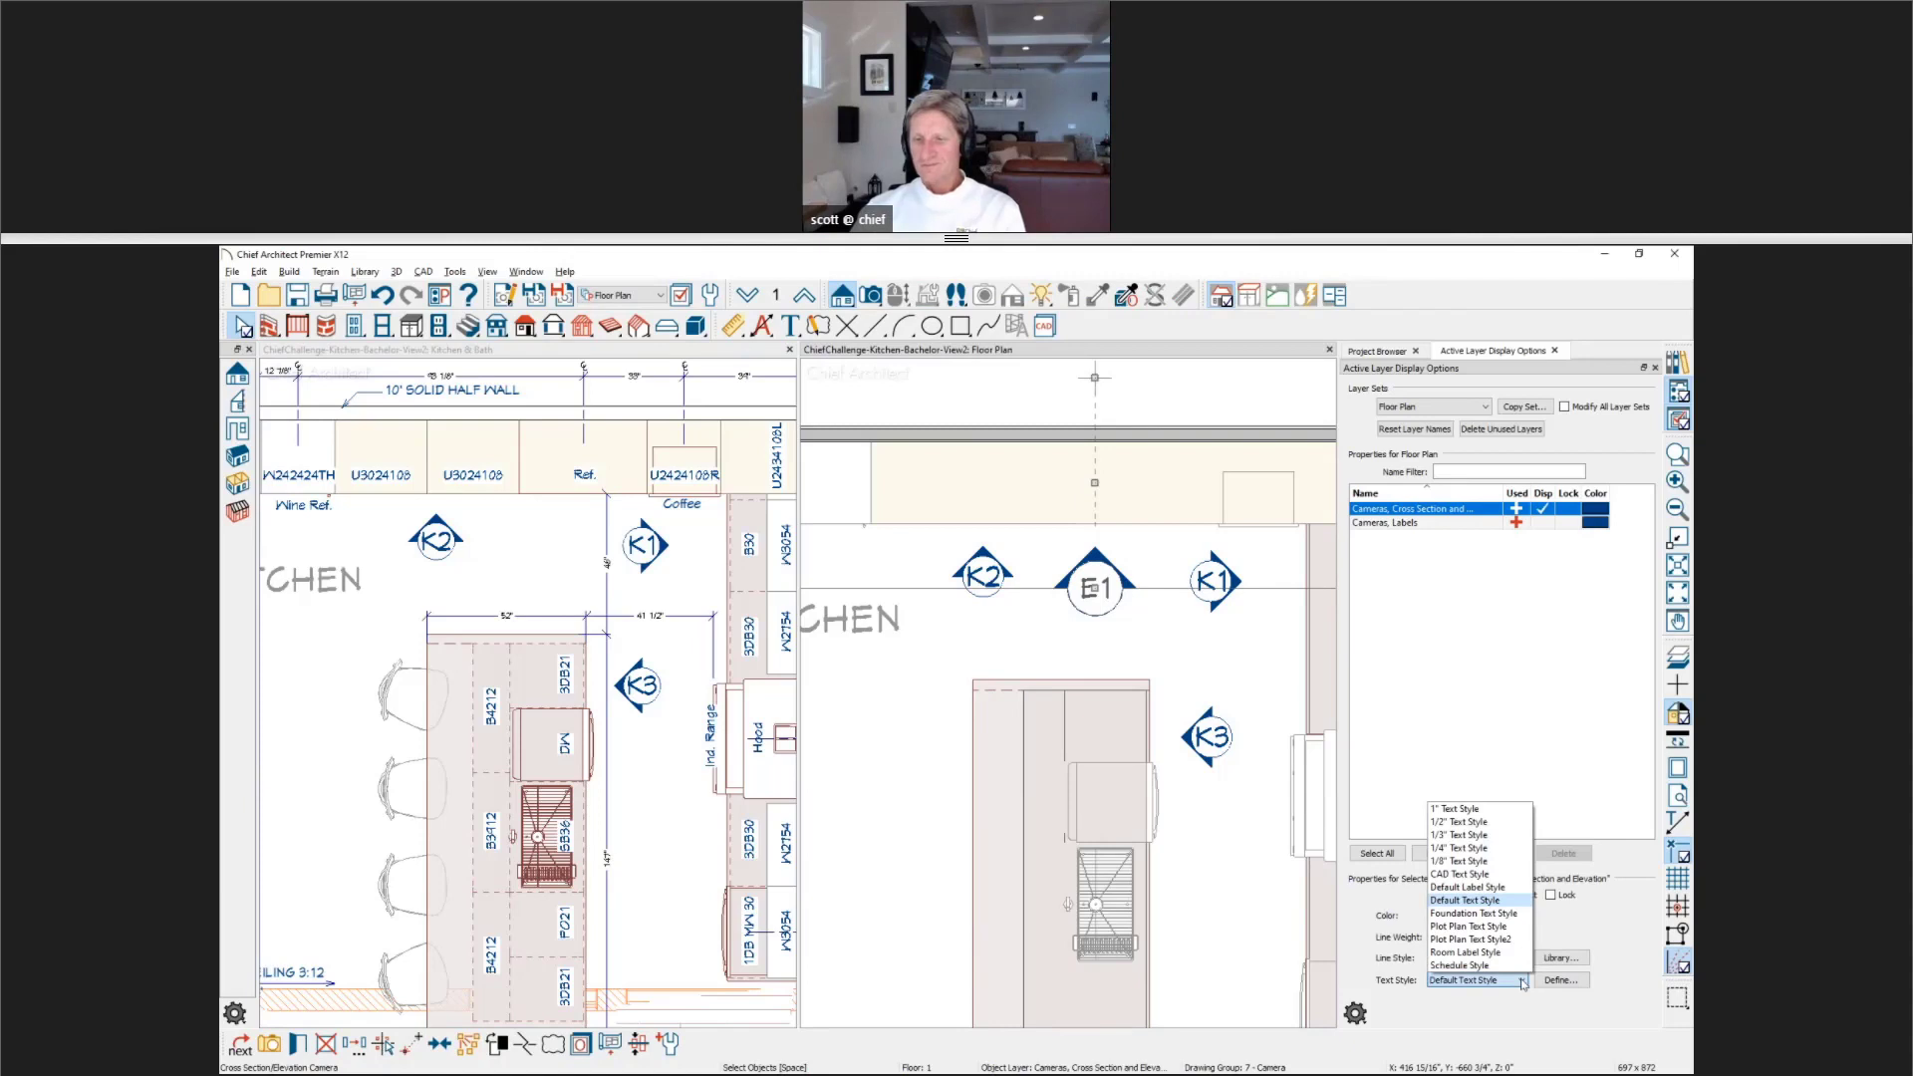
left_click(1506, 927)
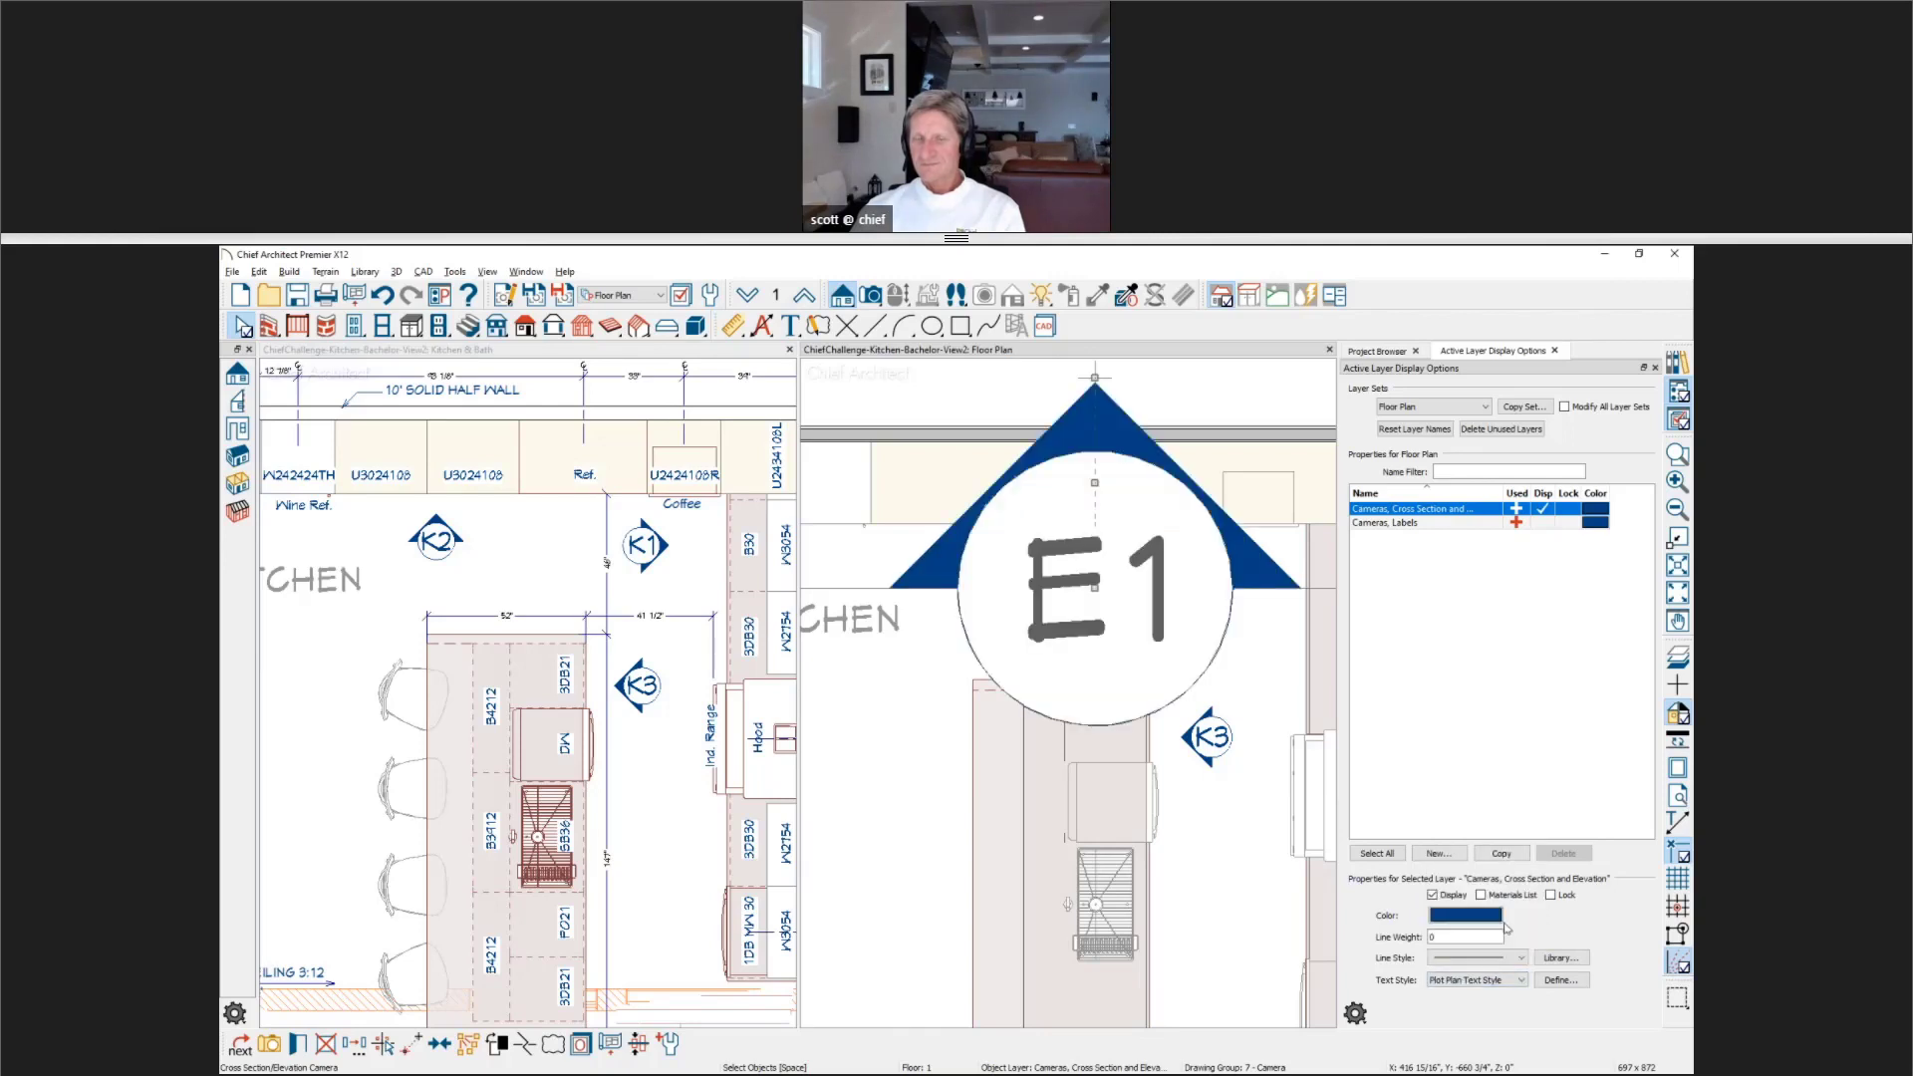
key("alt+Down")
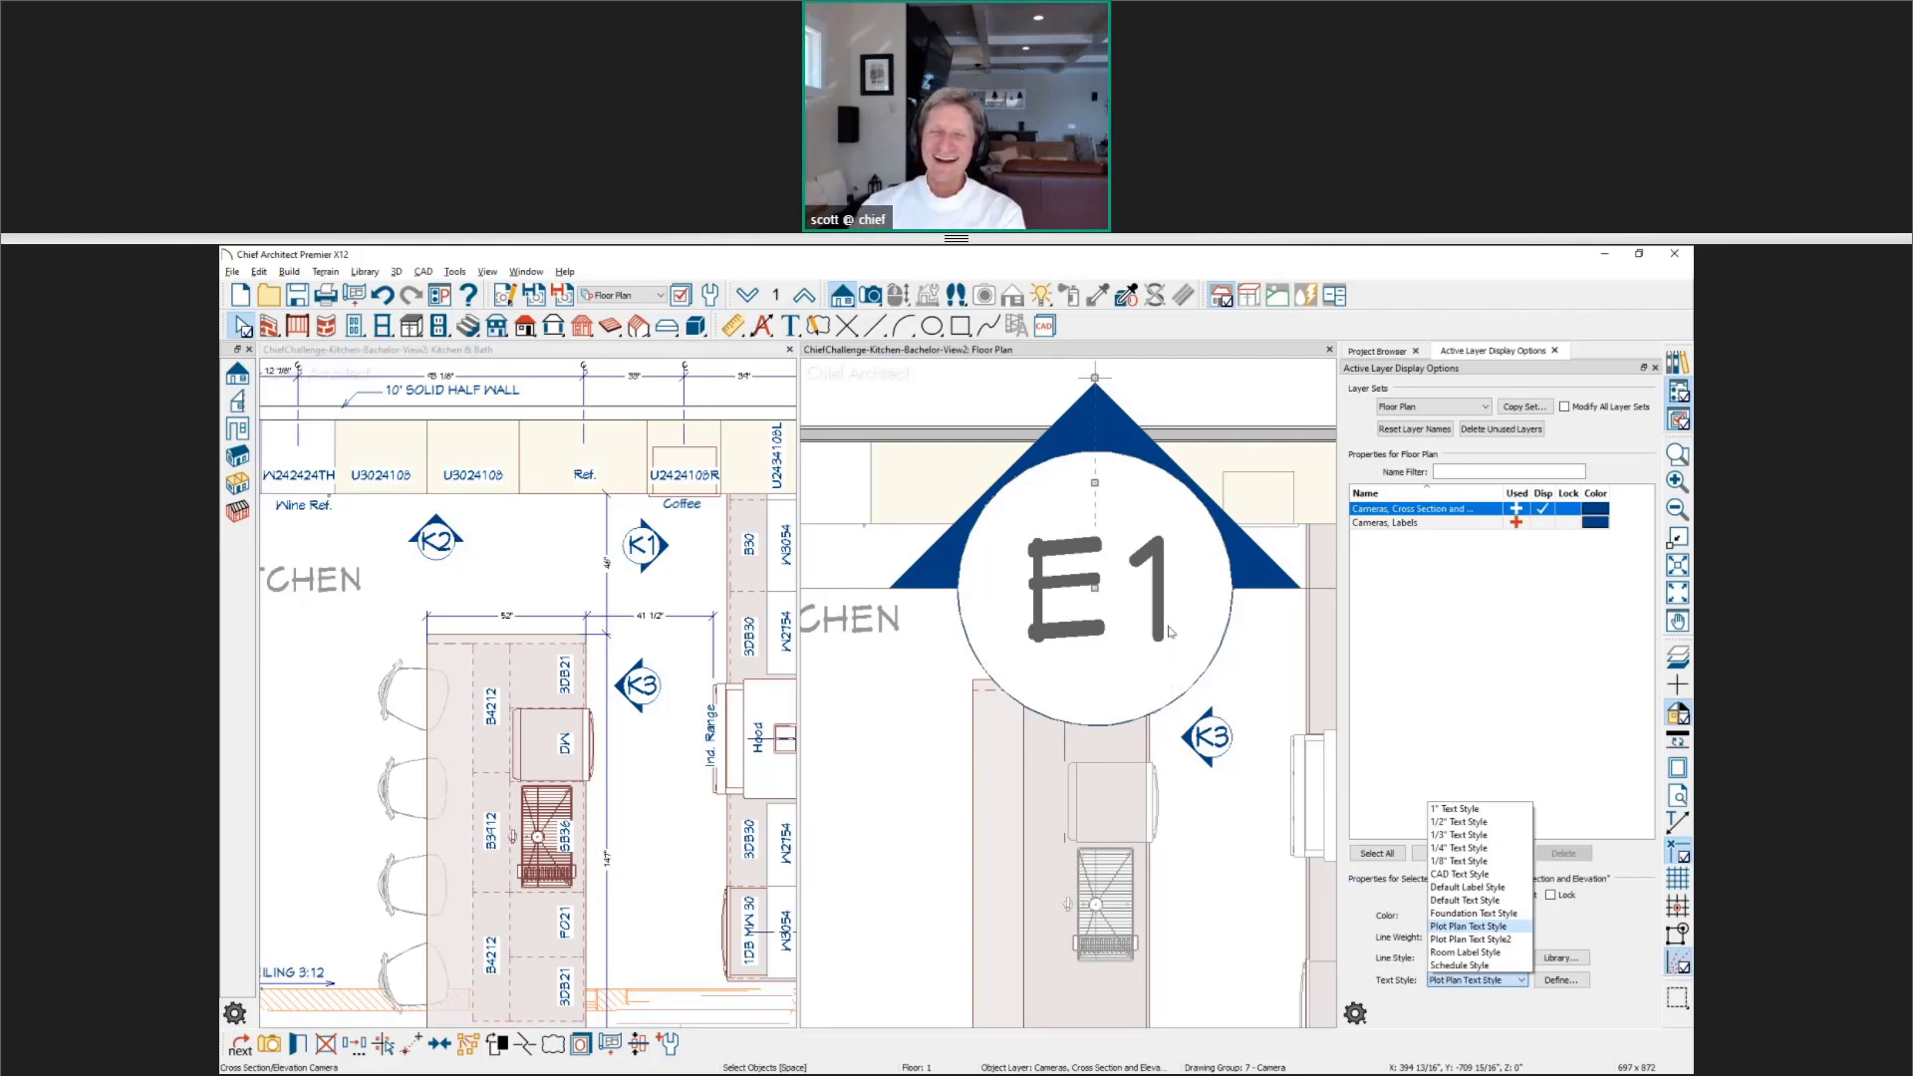
scroll(1180, 697, "down", 3)
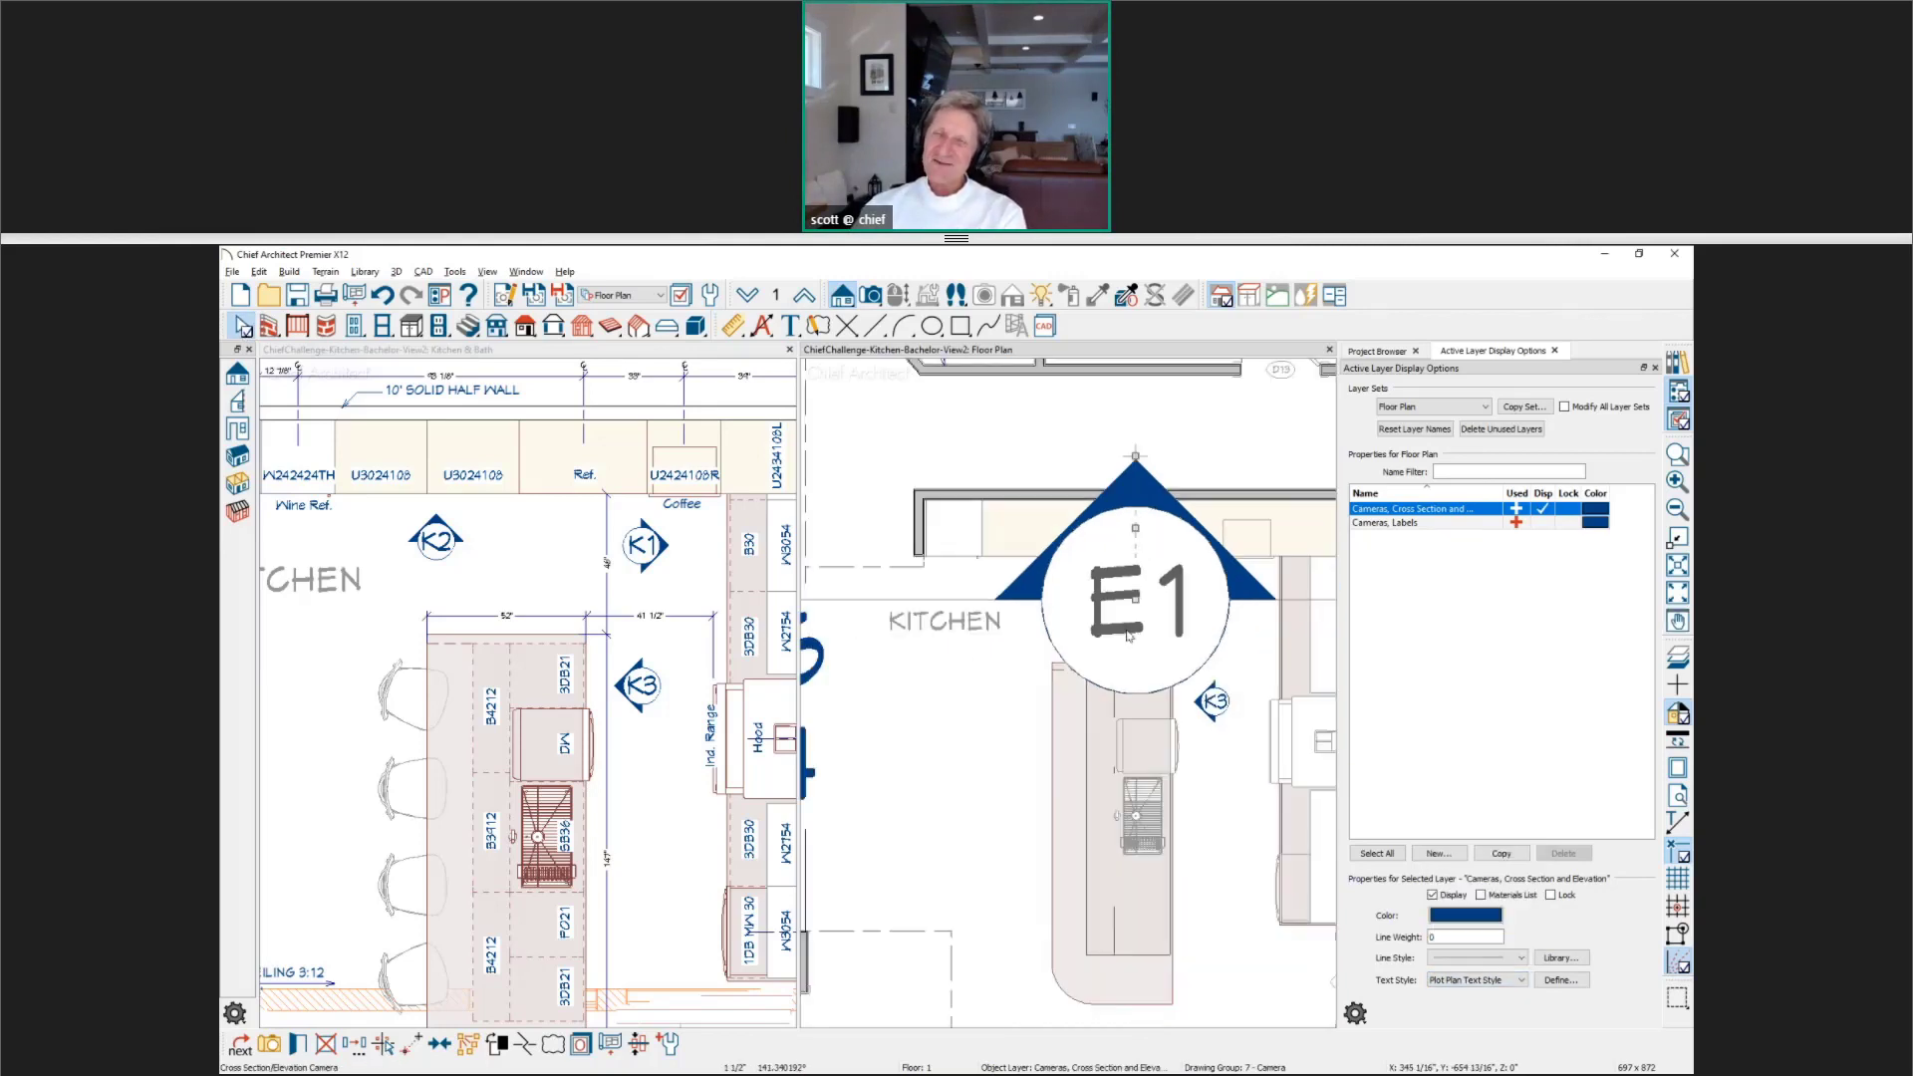
key("Escape")
scroll(1153, 624, "down", 2)
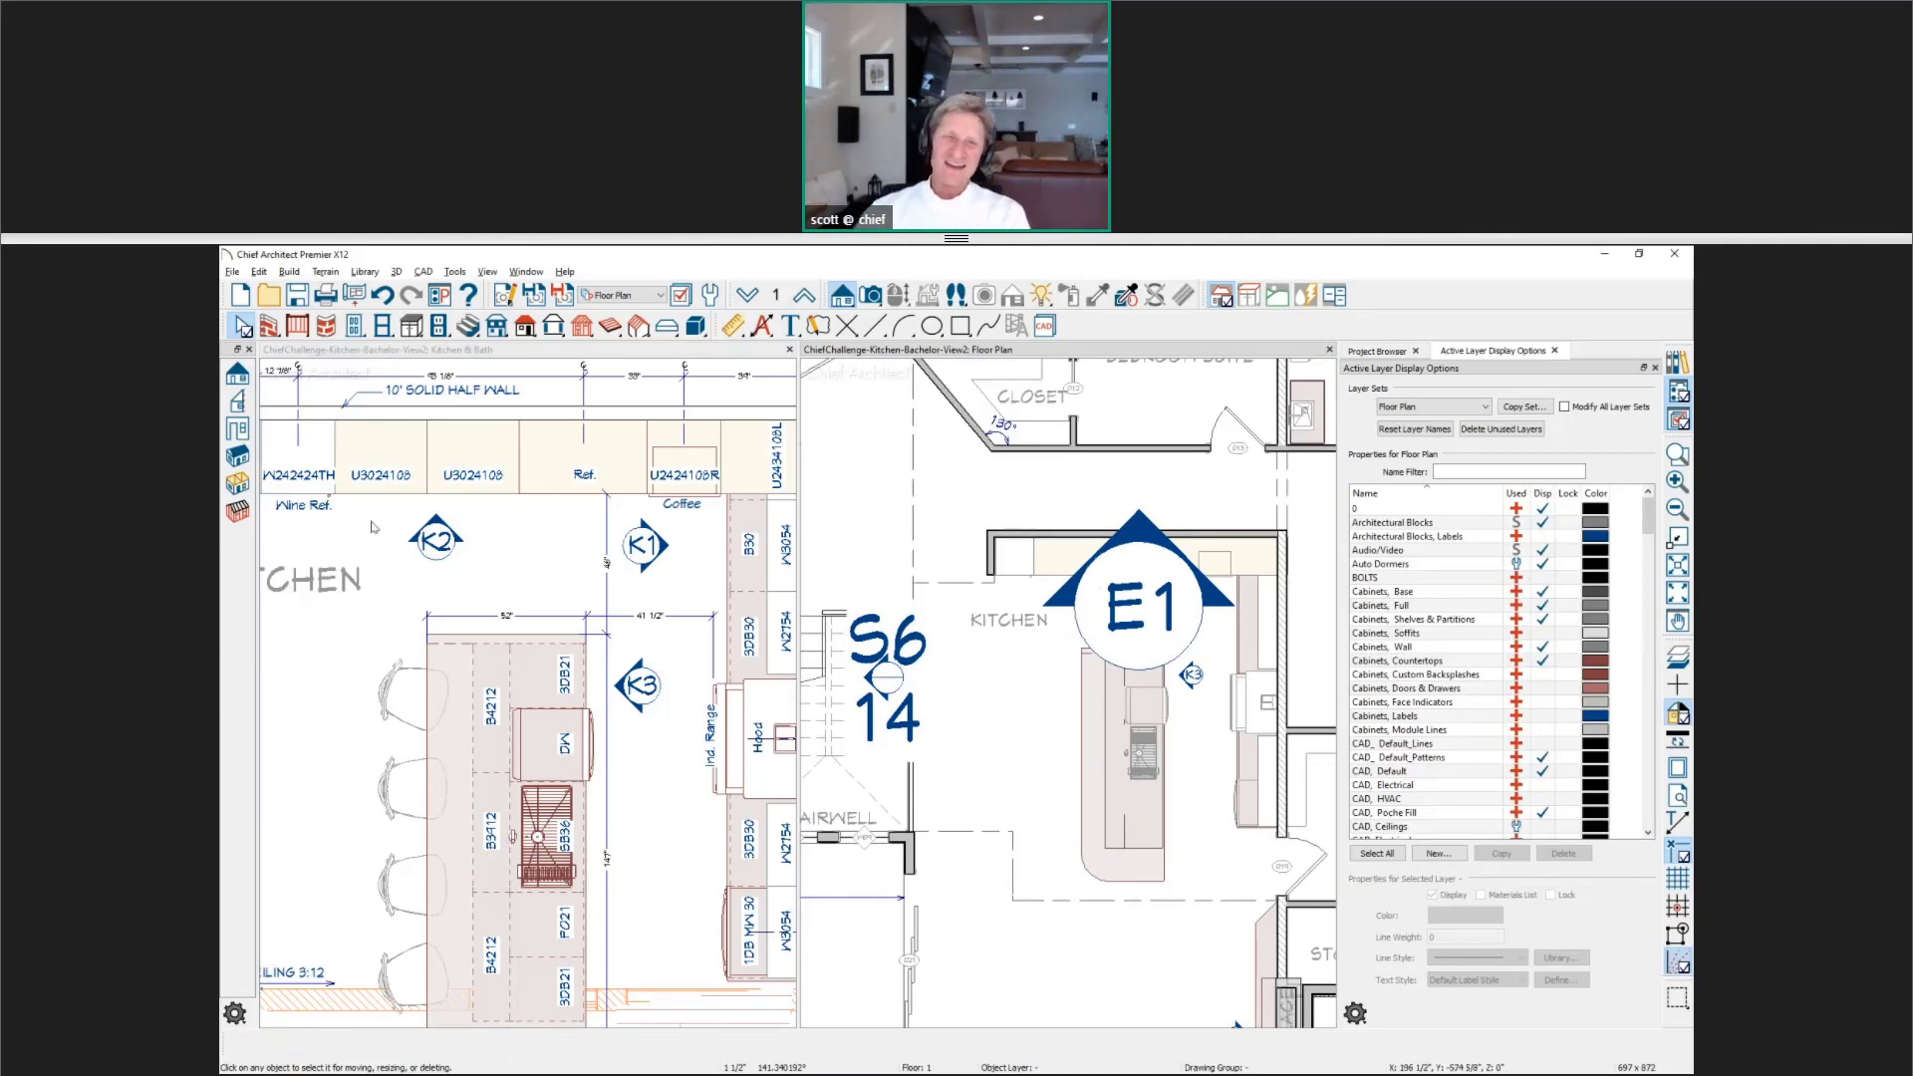
scroll(425, 533, "up", 2)
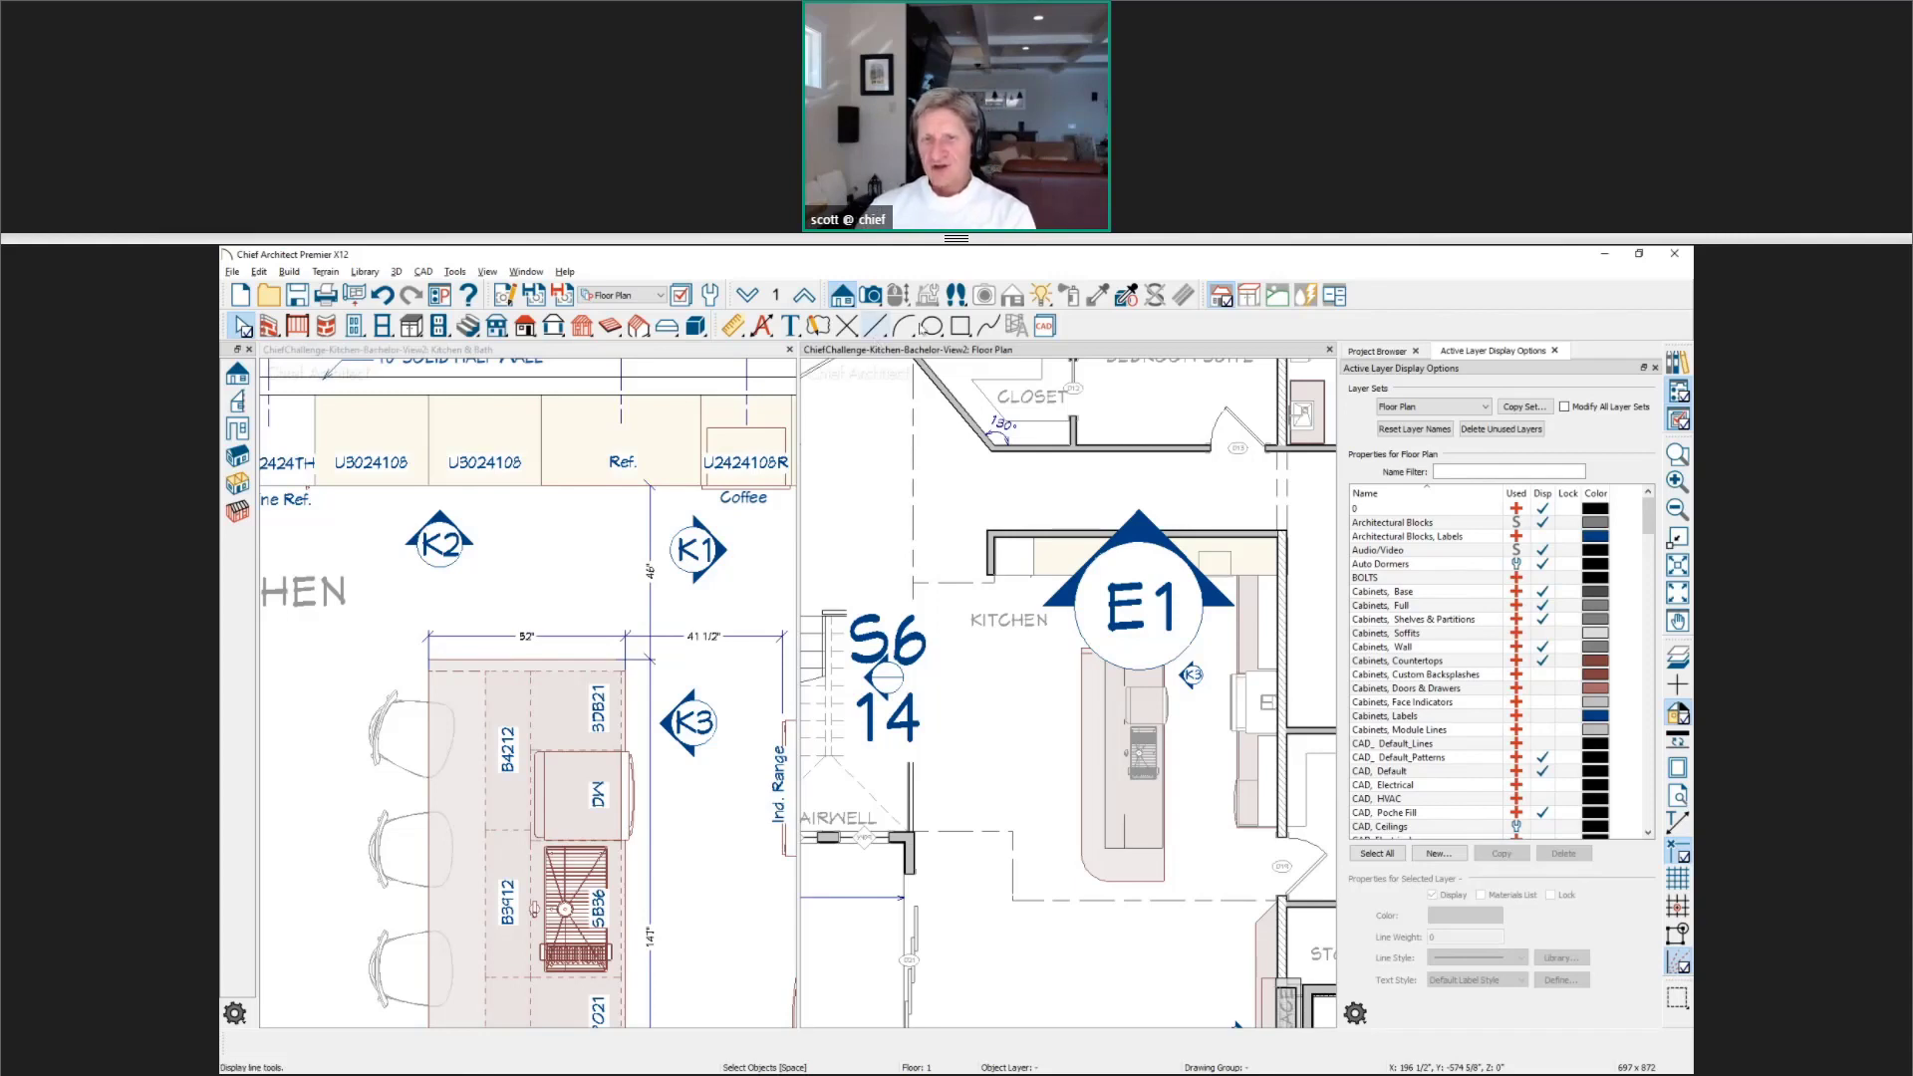
Step: Set the E1 callout's Cameras, Cross Section and Elevation layer to the 1/4" Text Style in the Floor Plan view
left_click(1144, 619)
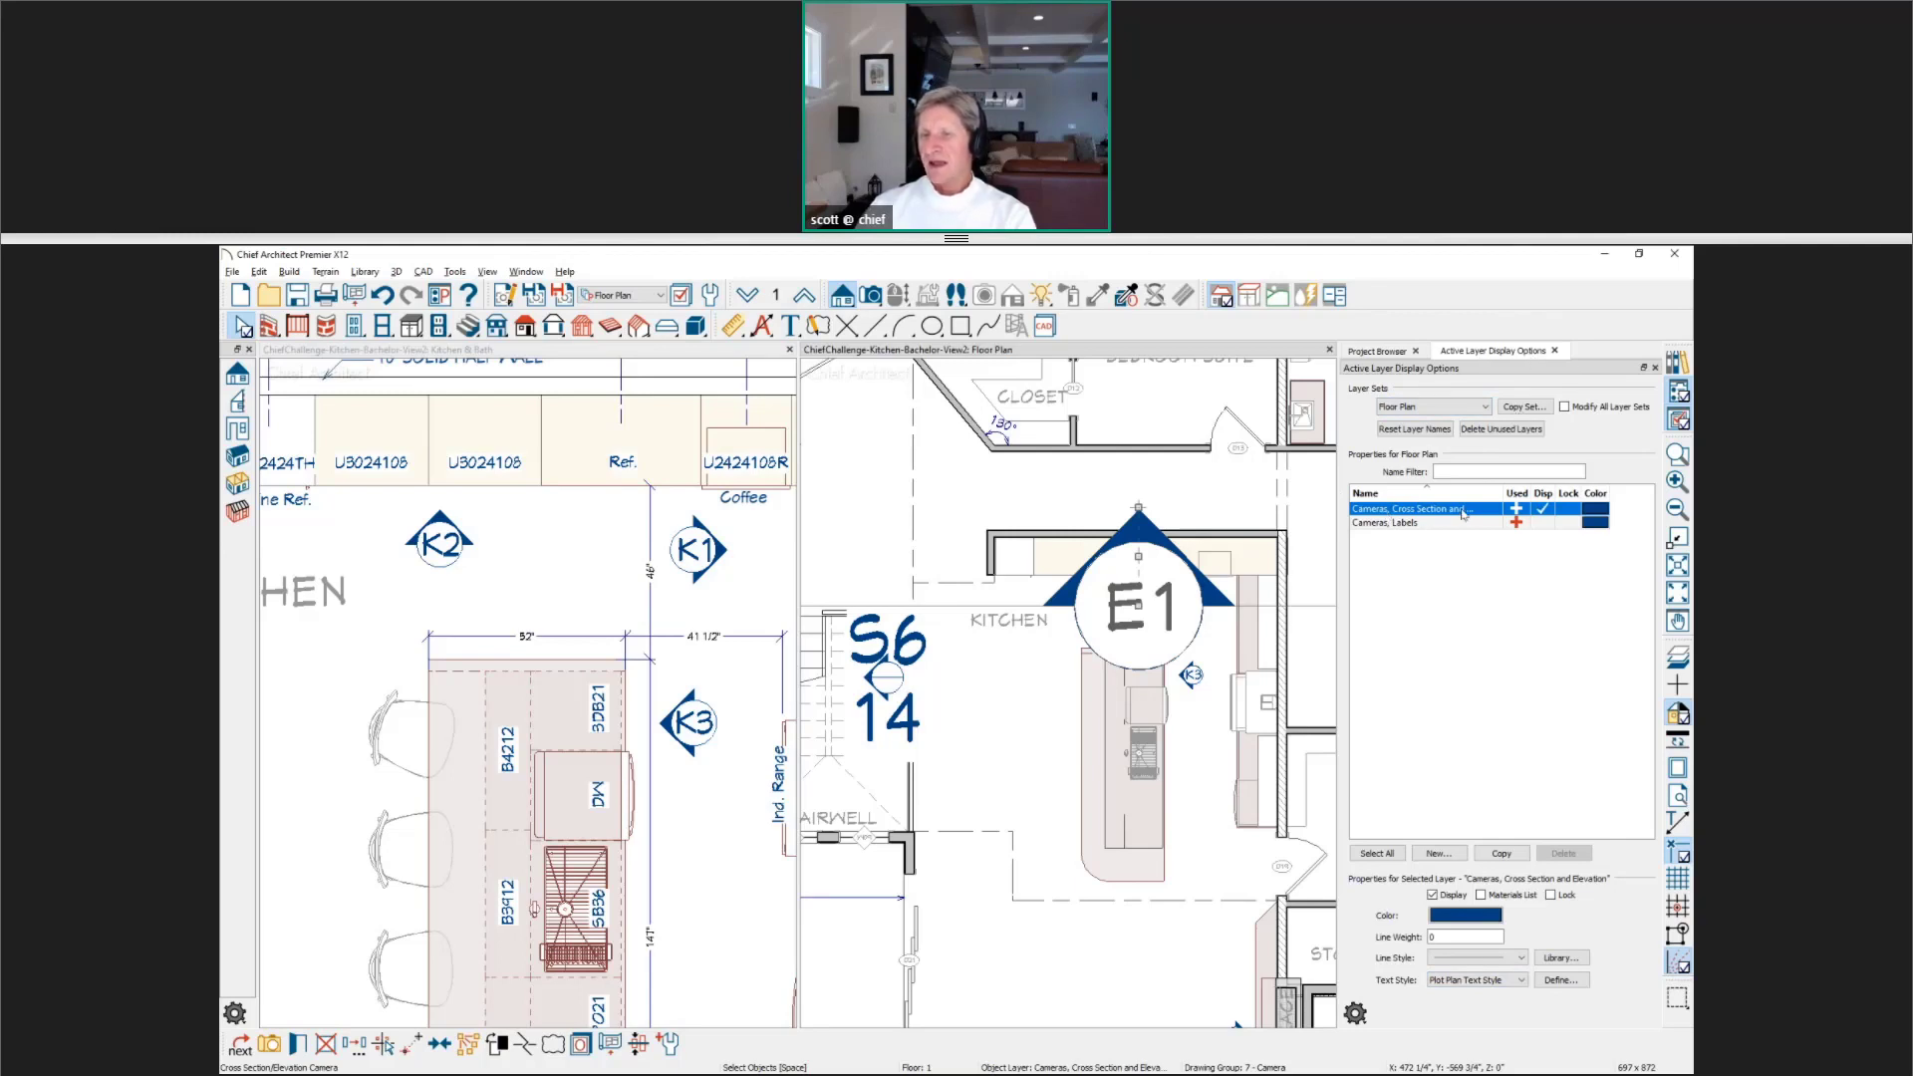
left_click(1522, 981)
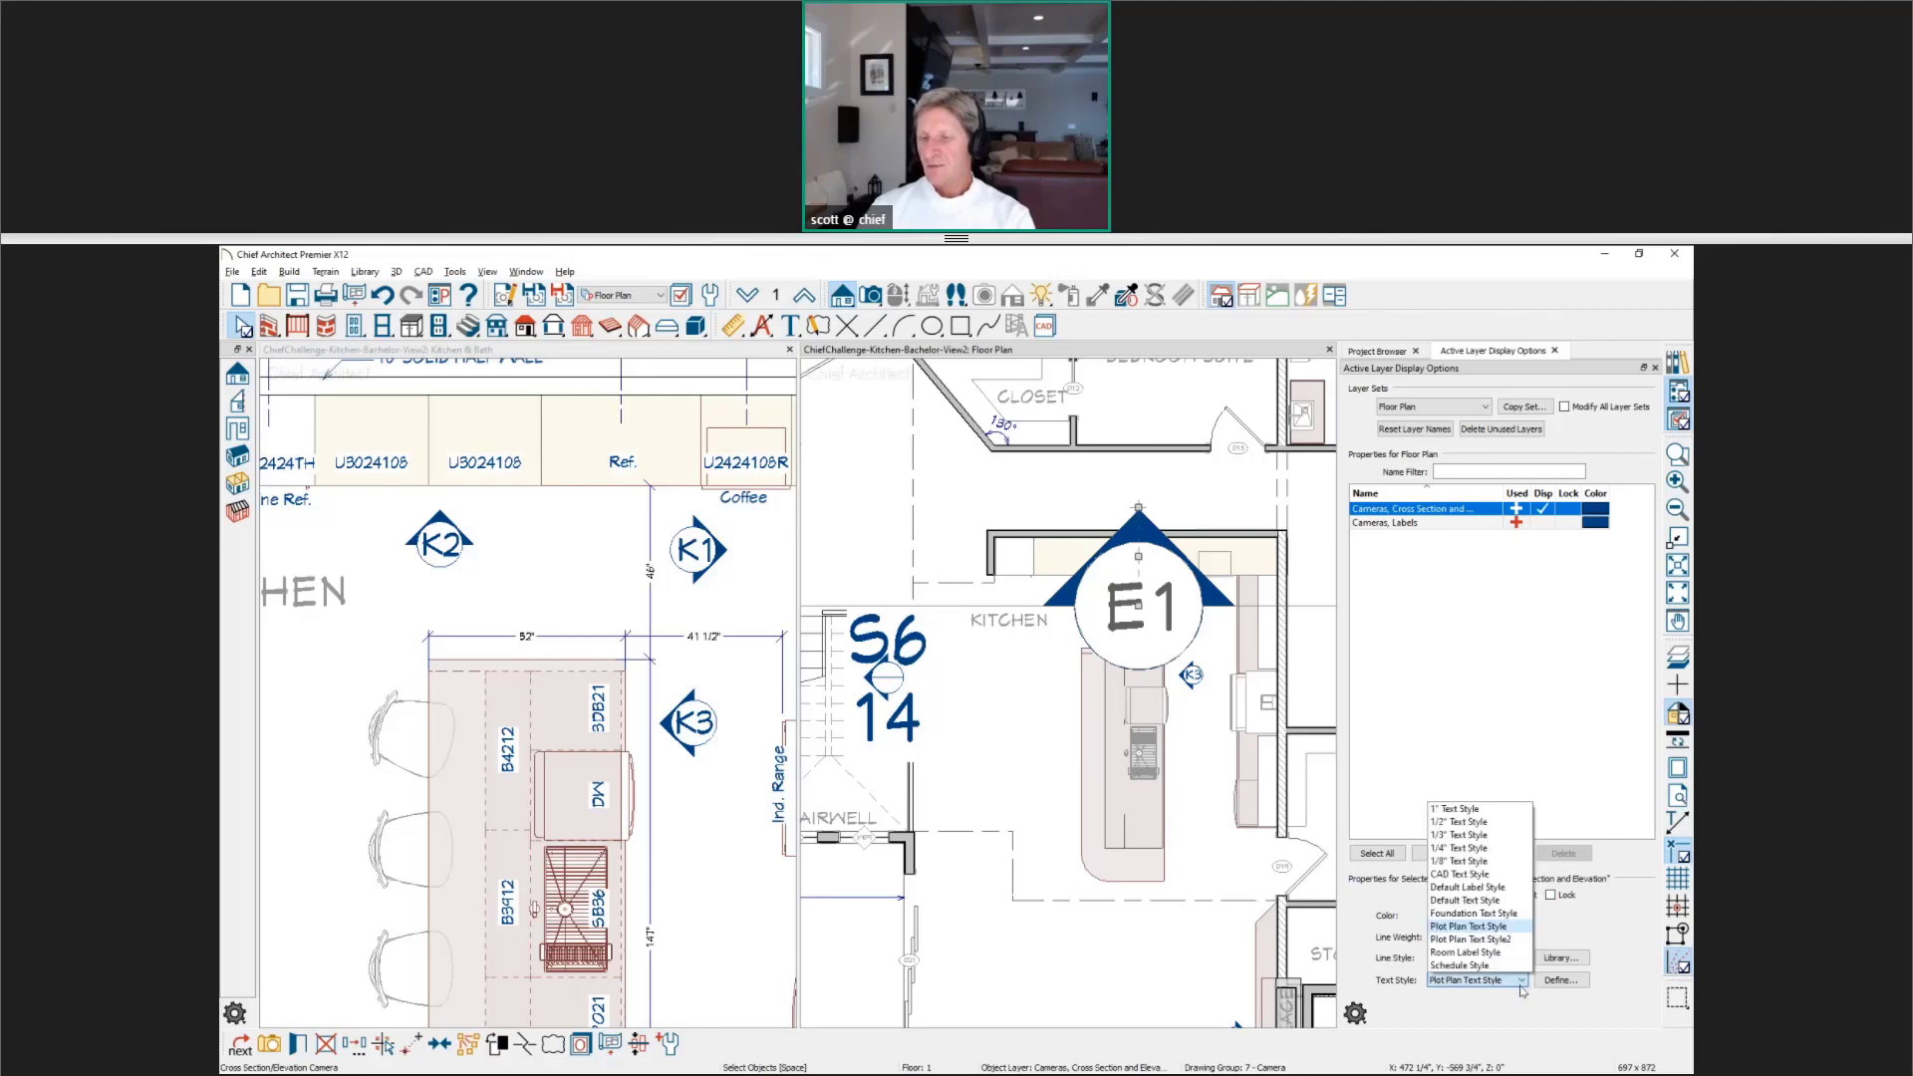
left_click(1501, 848)
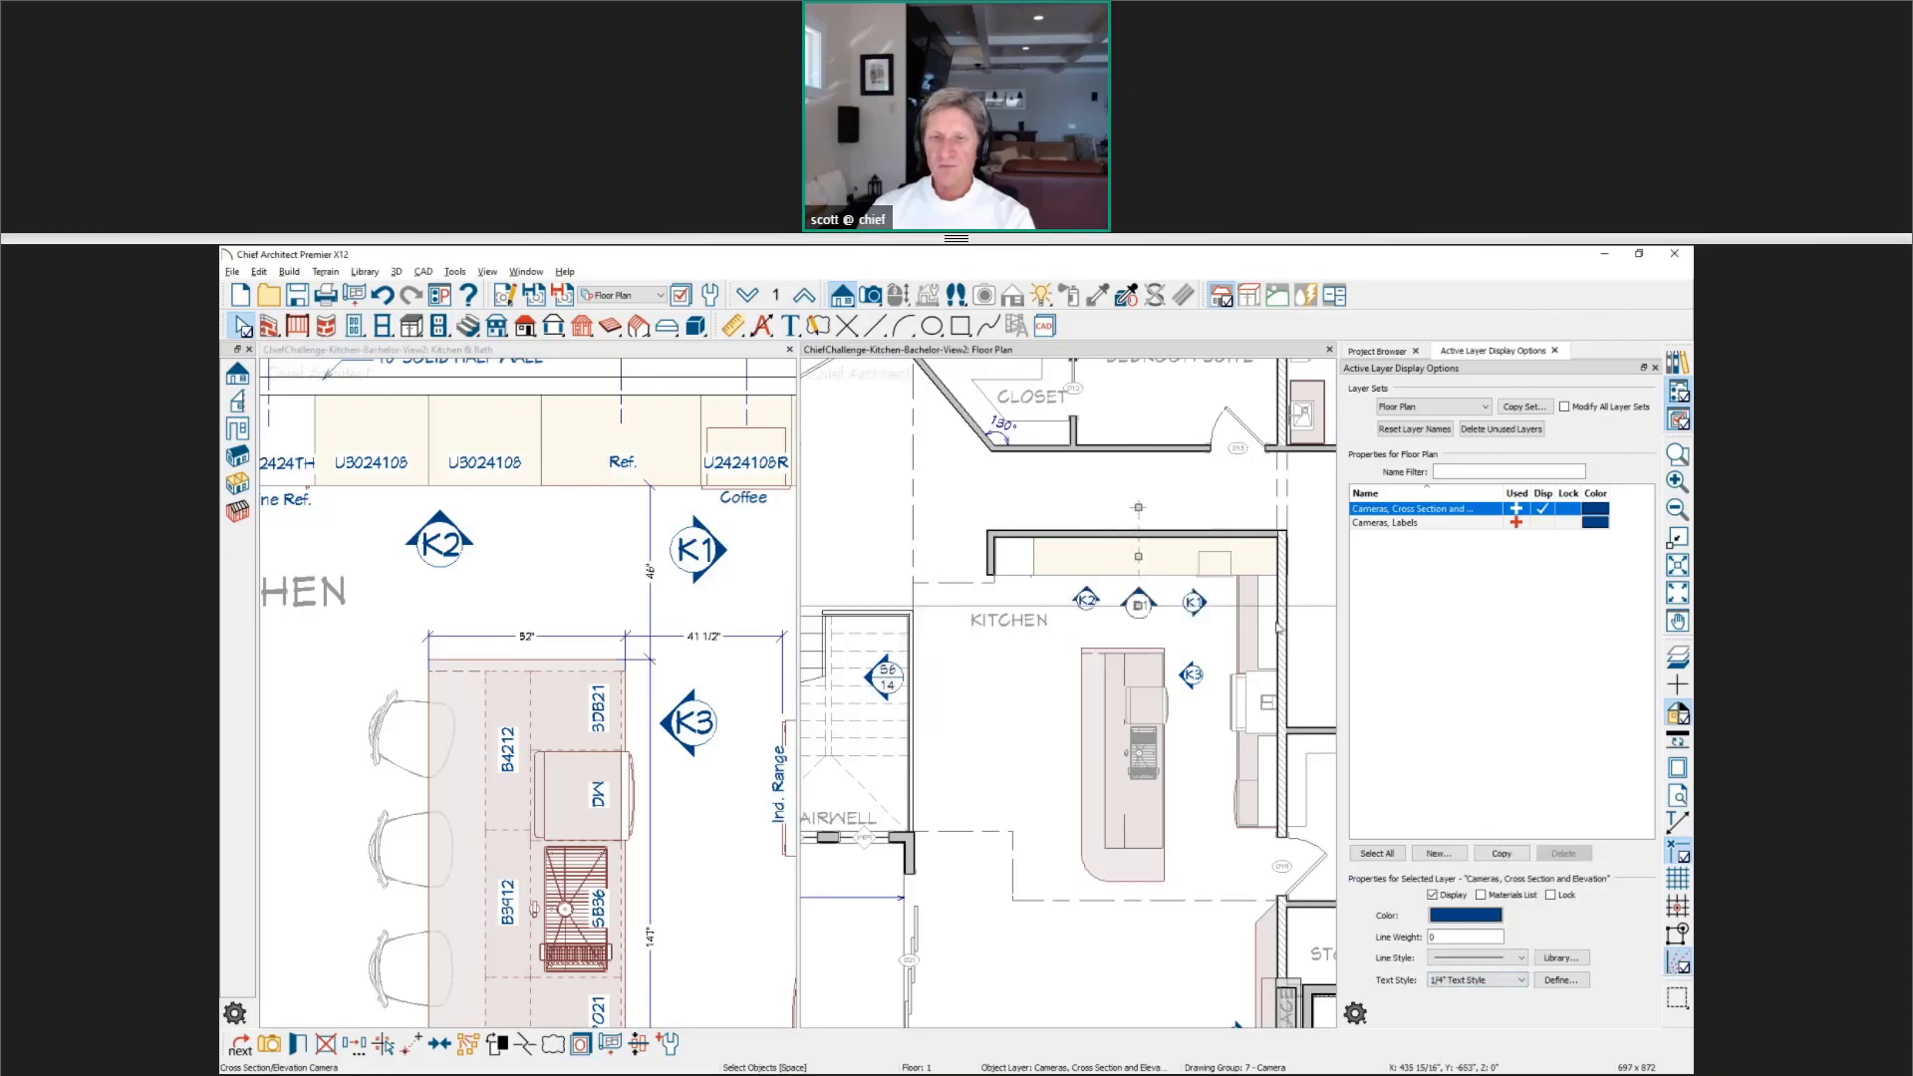
scroll(1157, 651, "up", 3)
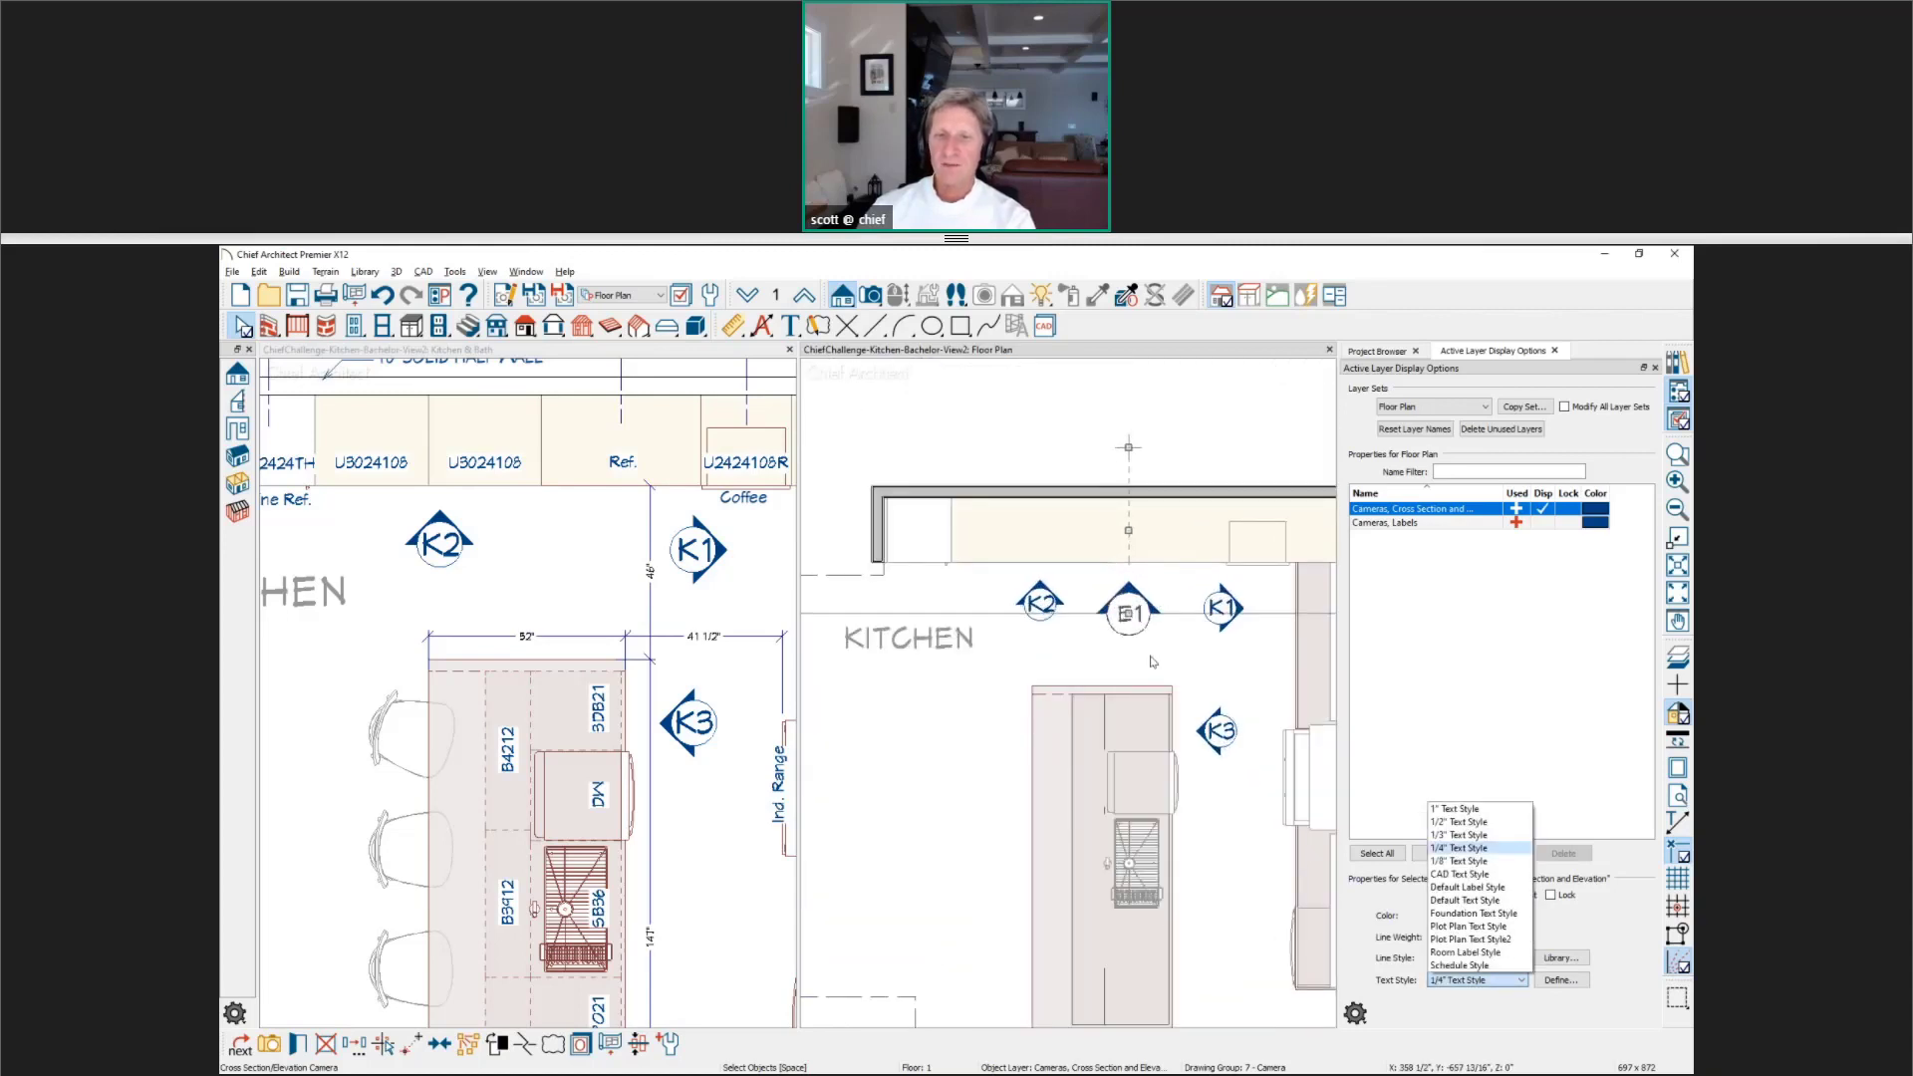
left_click(984, 677)
scroll(1126, 657, "up", 2)
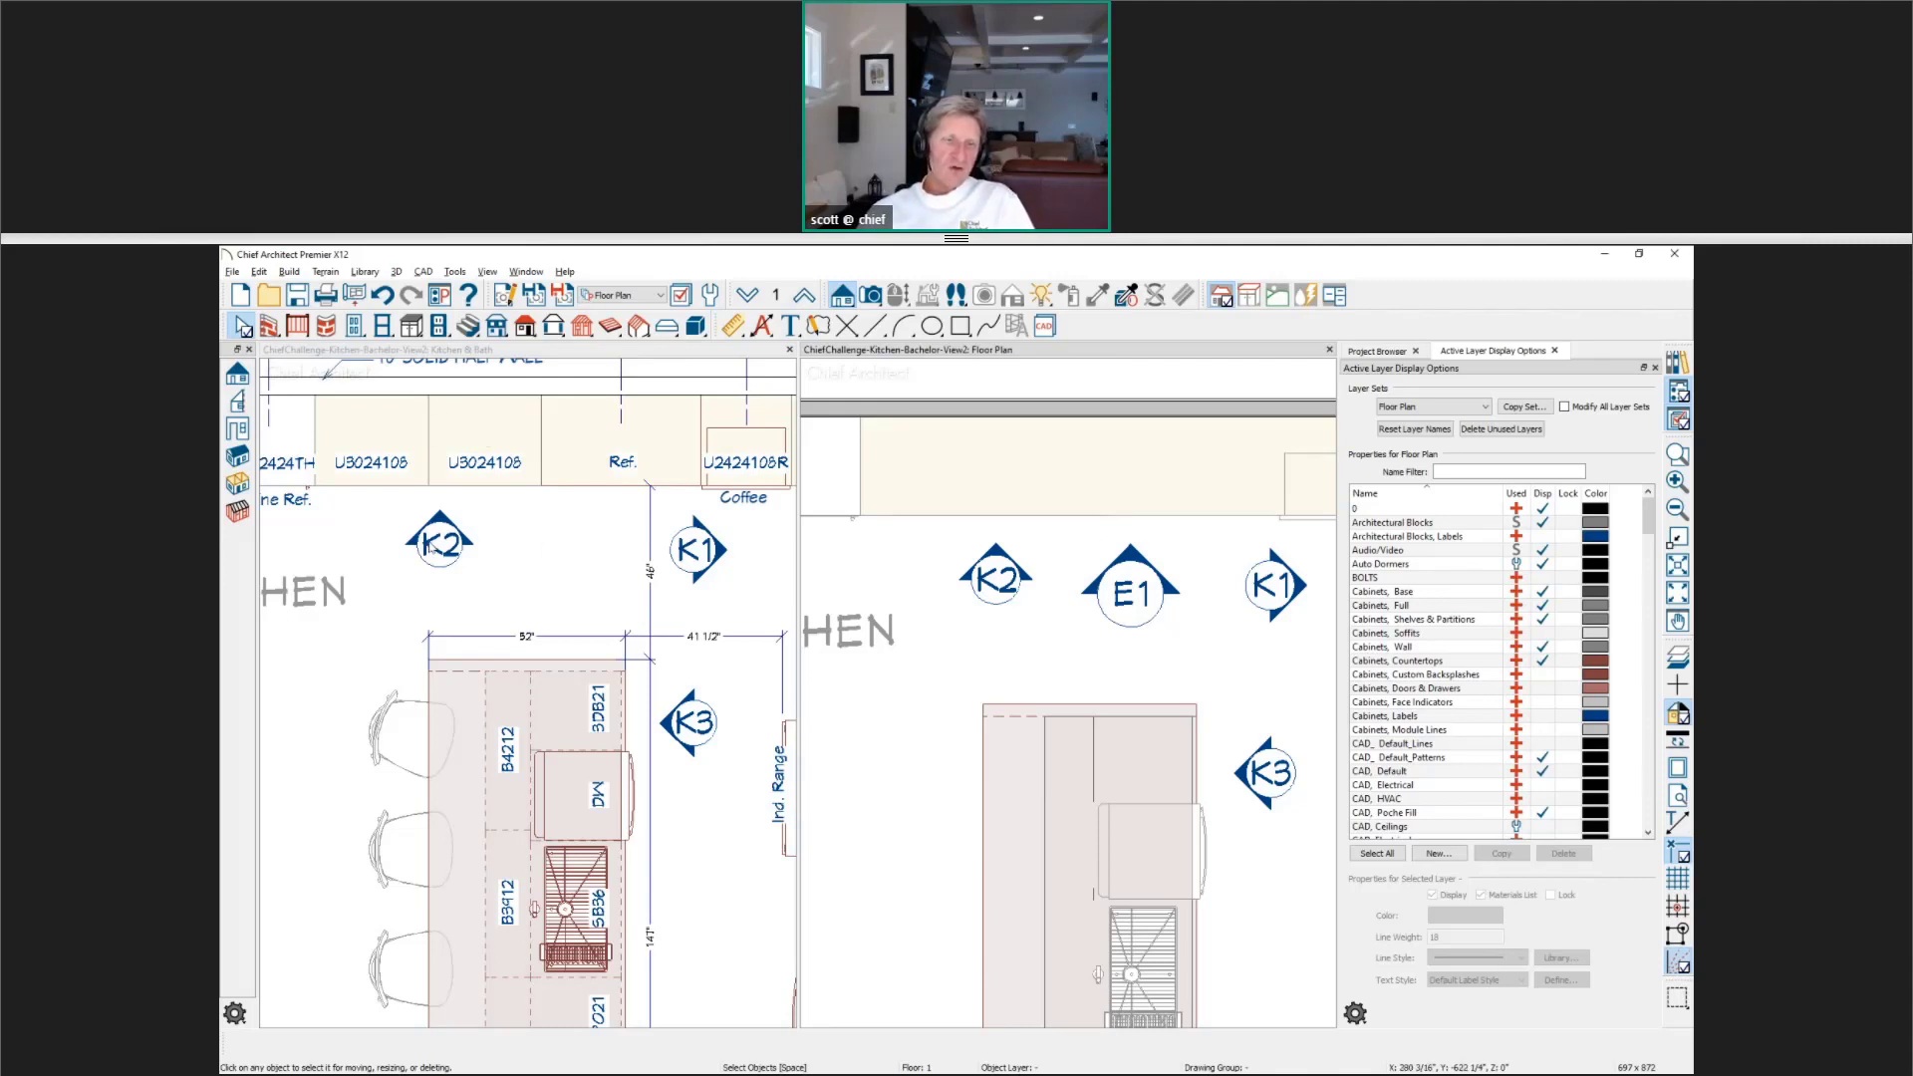
Step: Compare the layer and text style of the K2 callout in Kitchen & Bath with those of E1 in Floor Plan
left_click(436, 546)
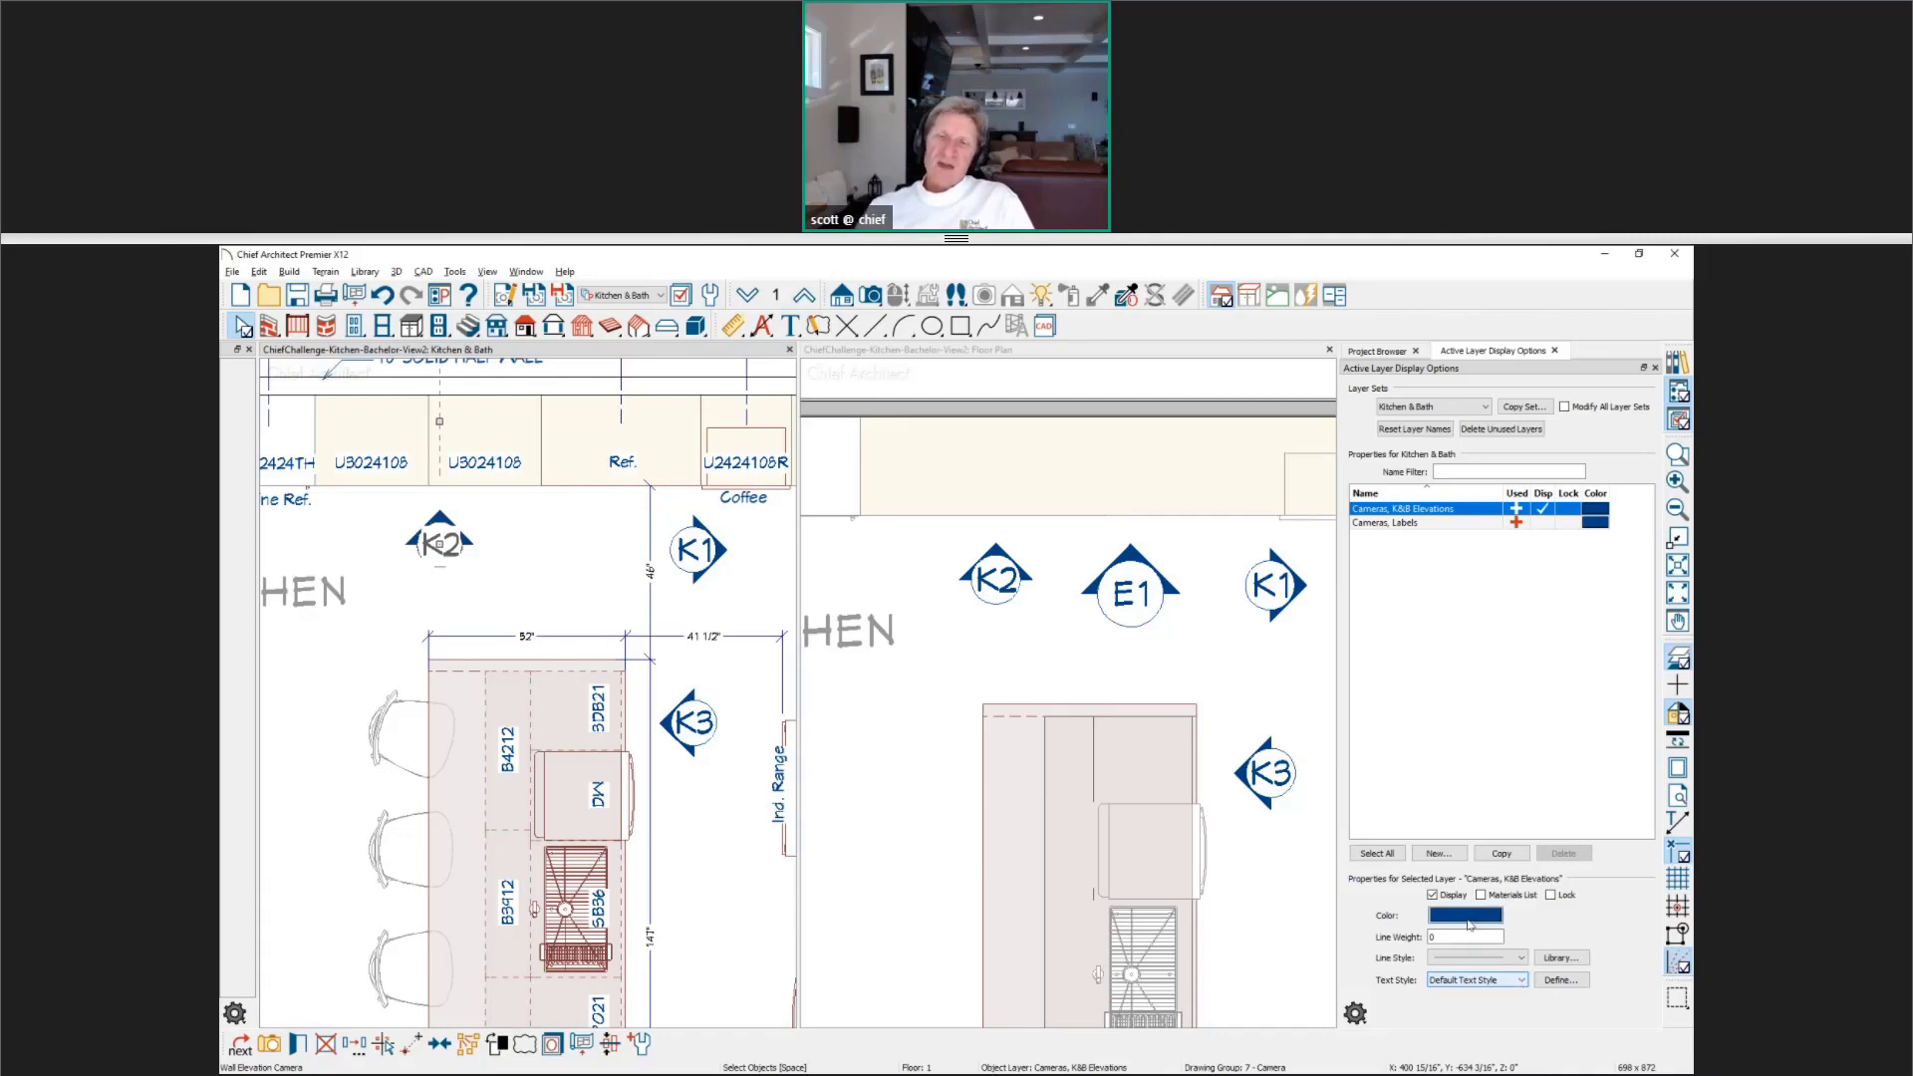
left_click(1134, 356)
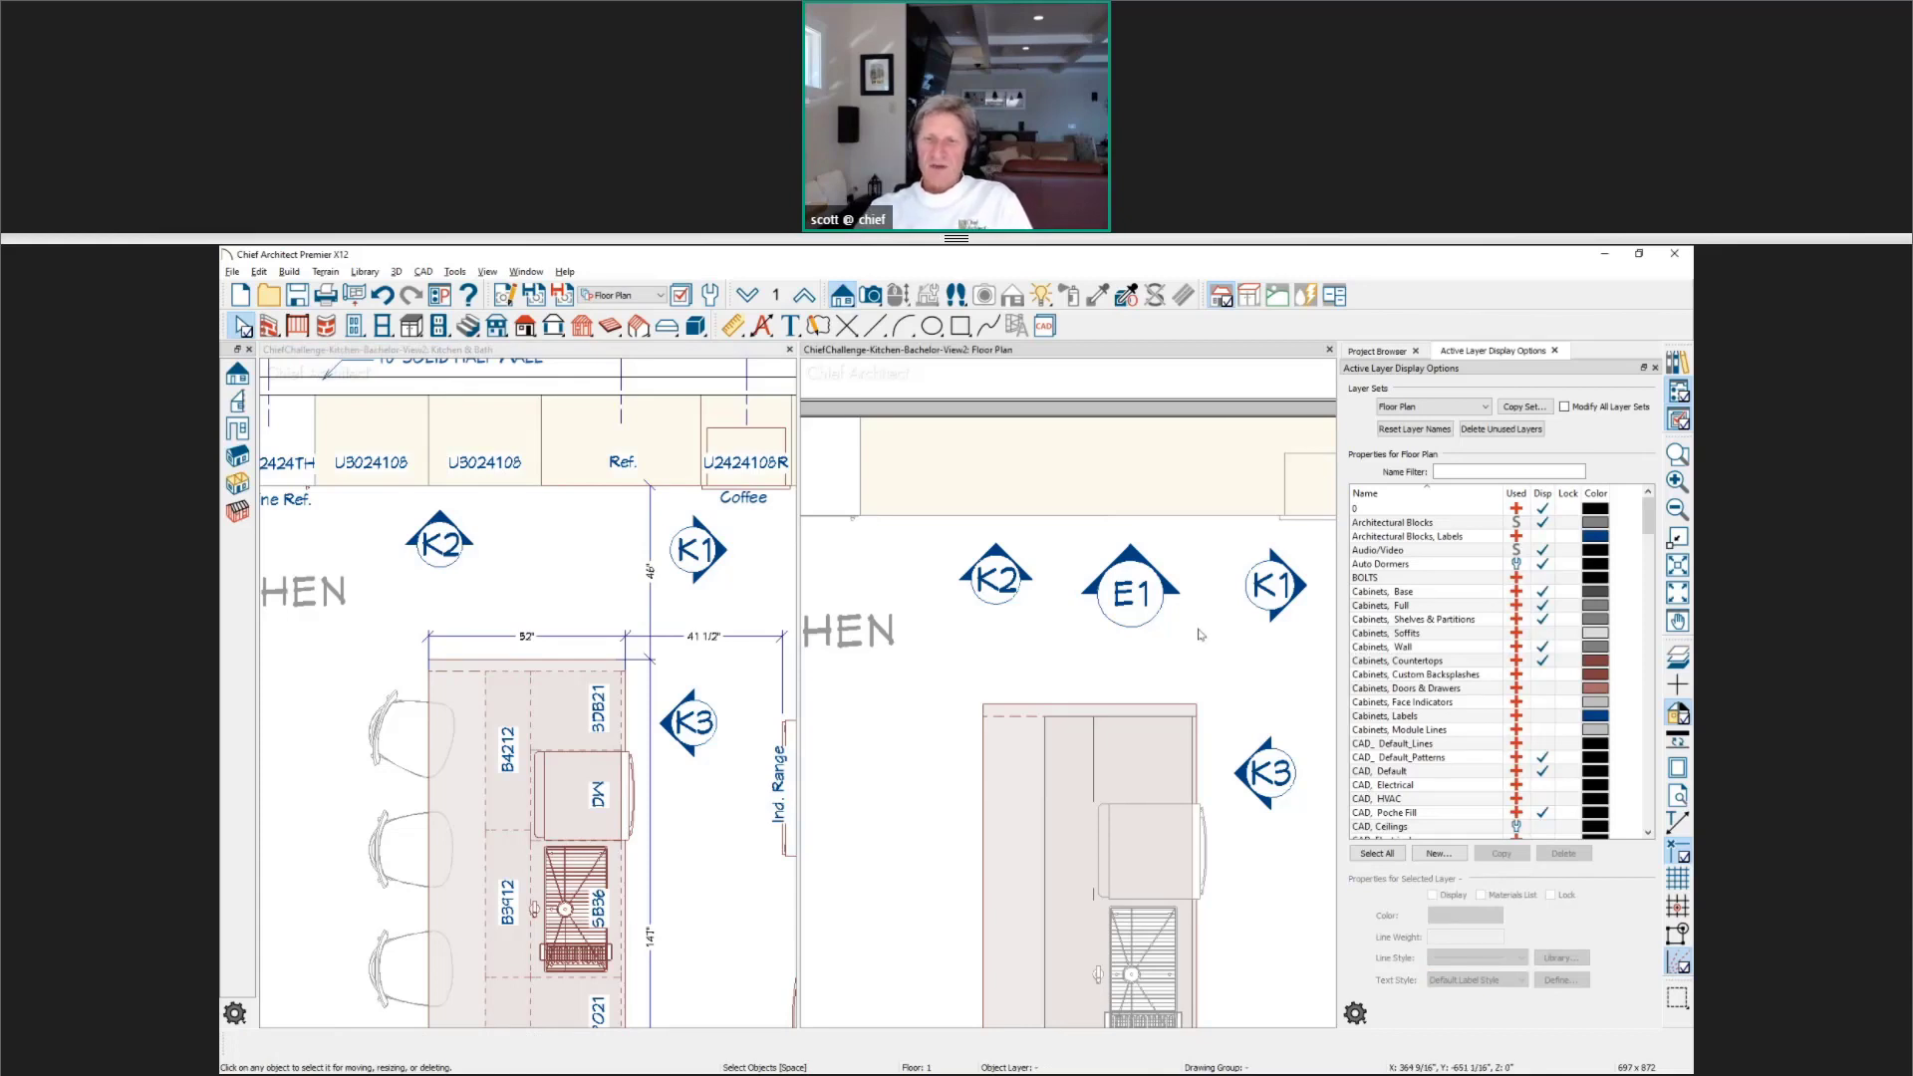
left_click(1144, 601)
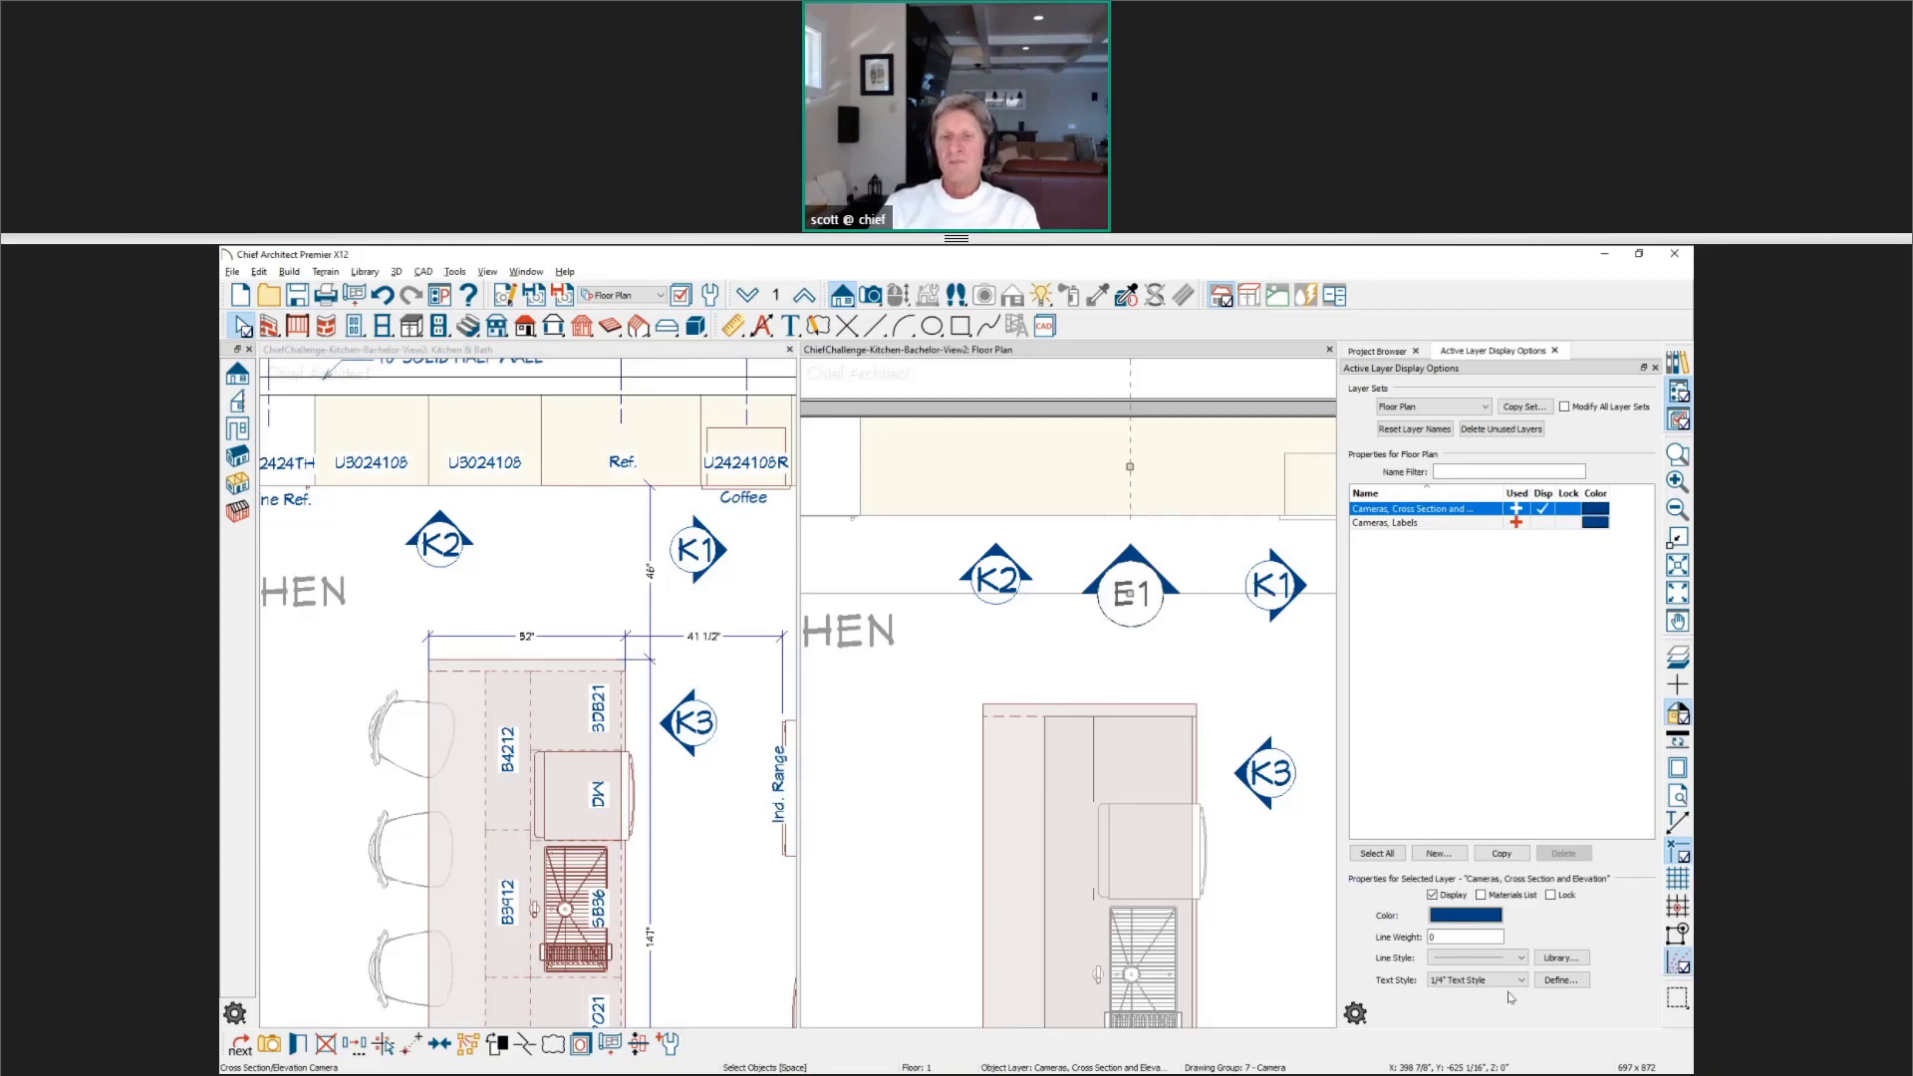
Step: Hide the K1 callout's Cameras, K&B Elevations layer in the Floor Plan view
left_click(1267, 583)
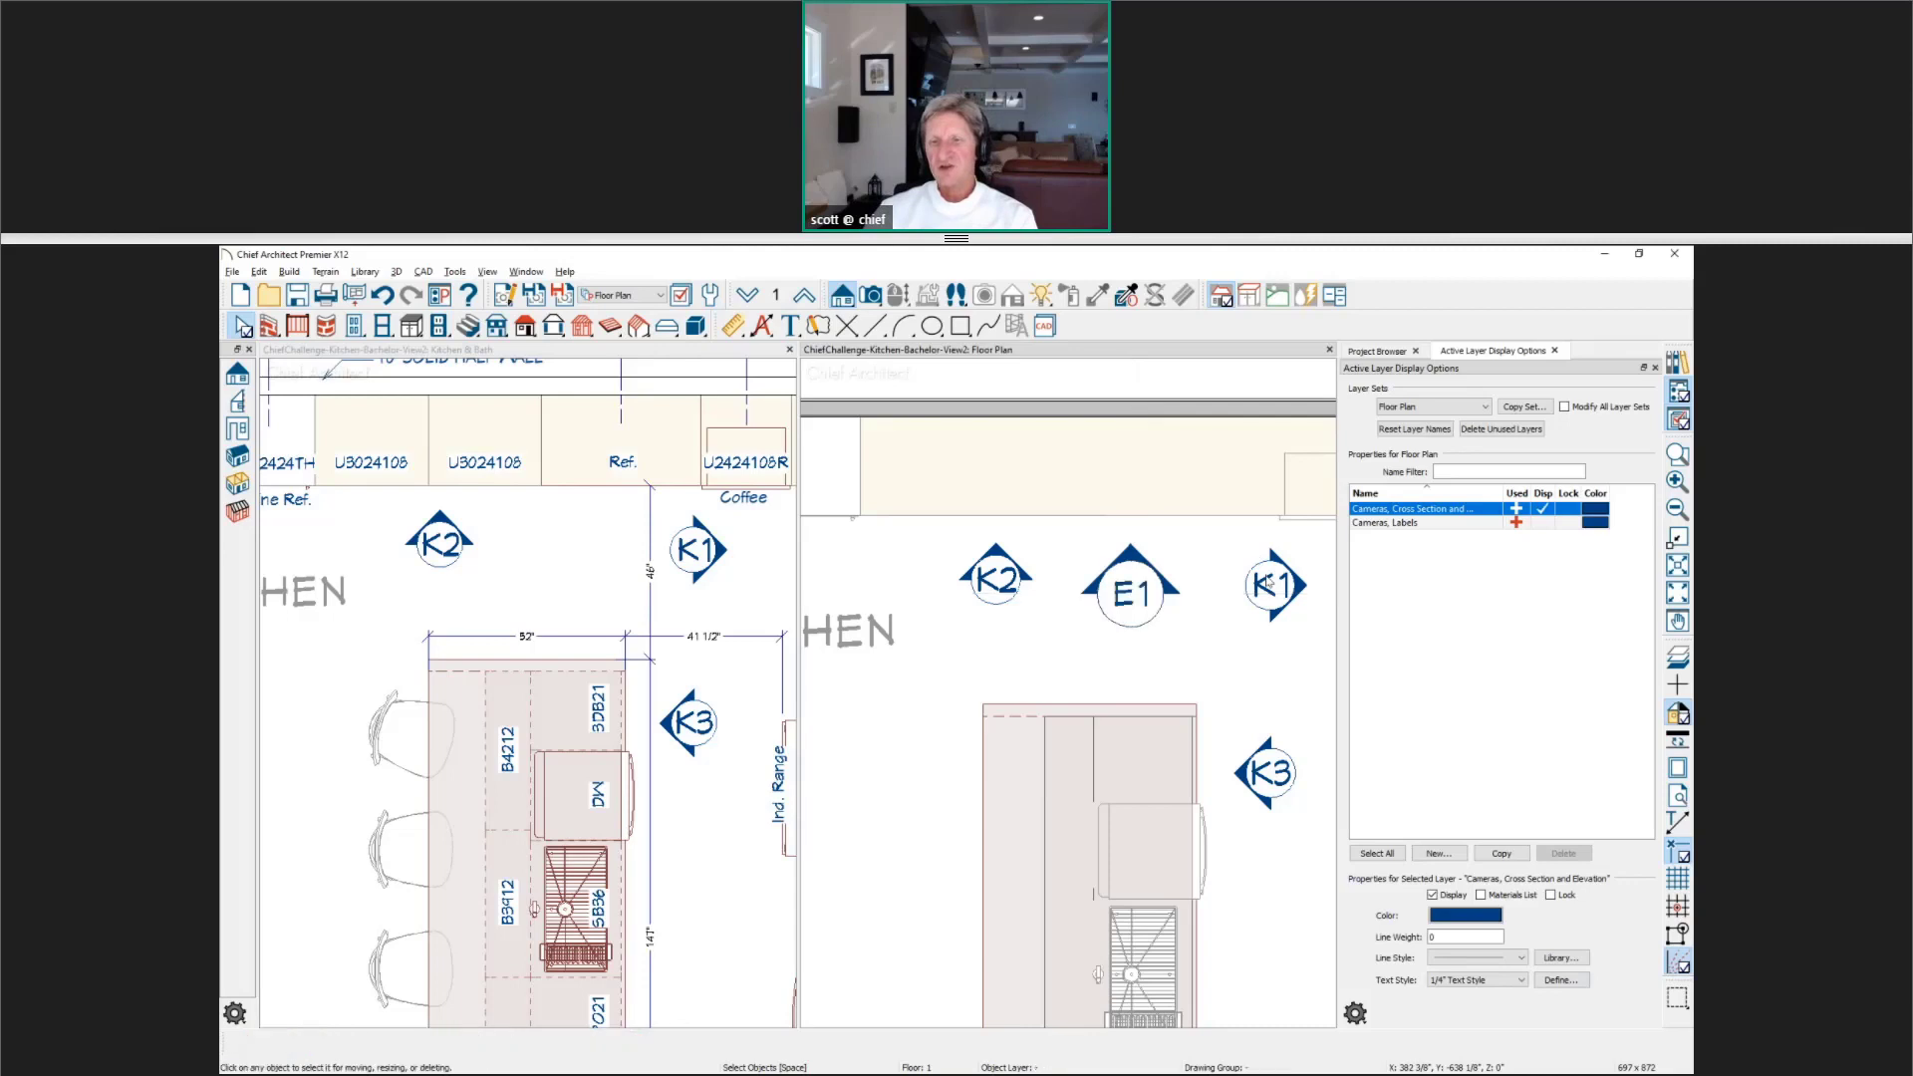
left_click(1541, 510)
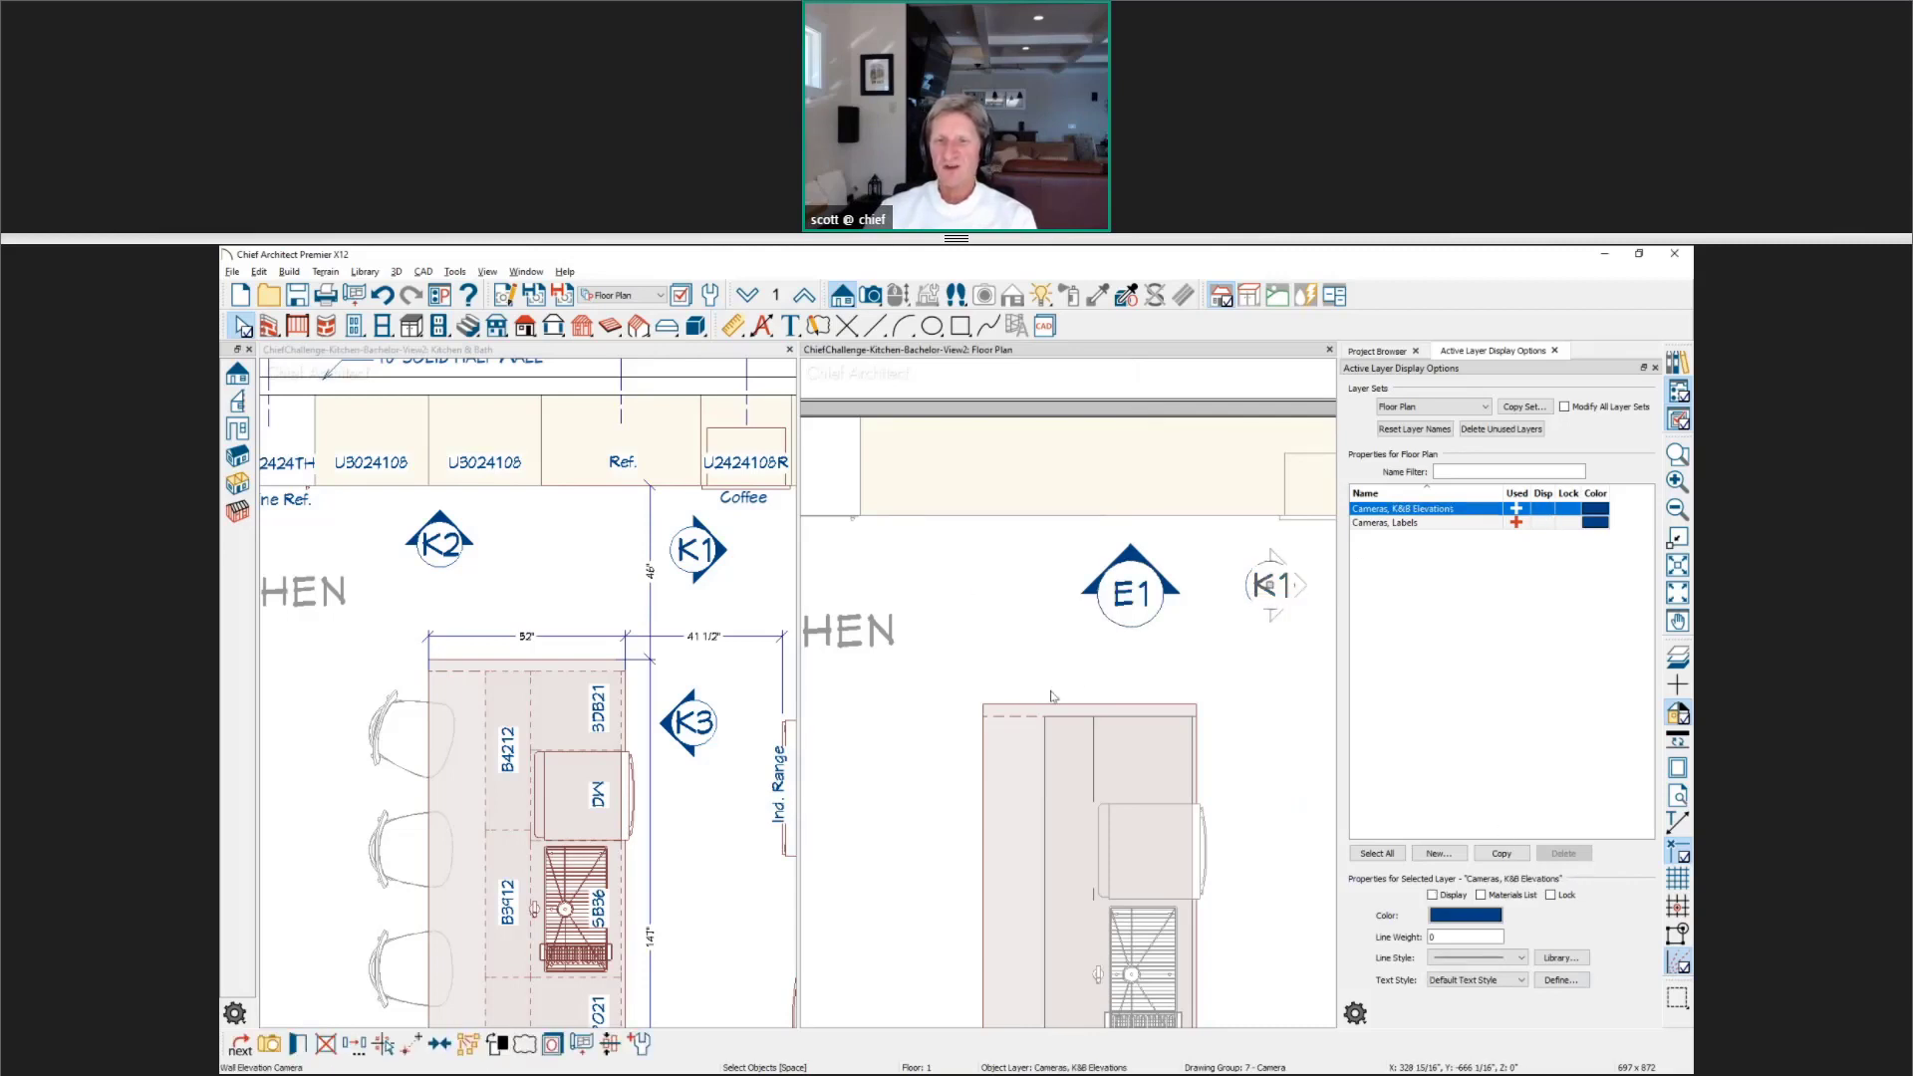
left_click(1059, 648)
scroll(1131, 652, "down", 1)
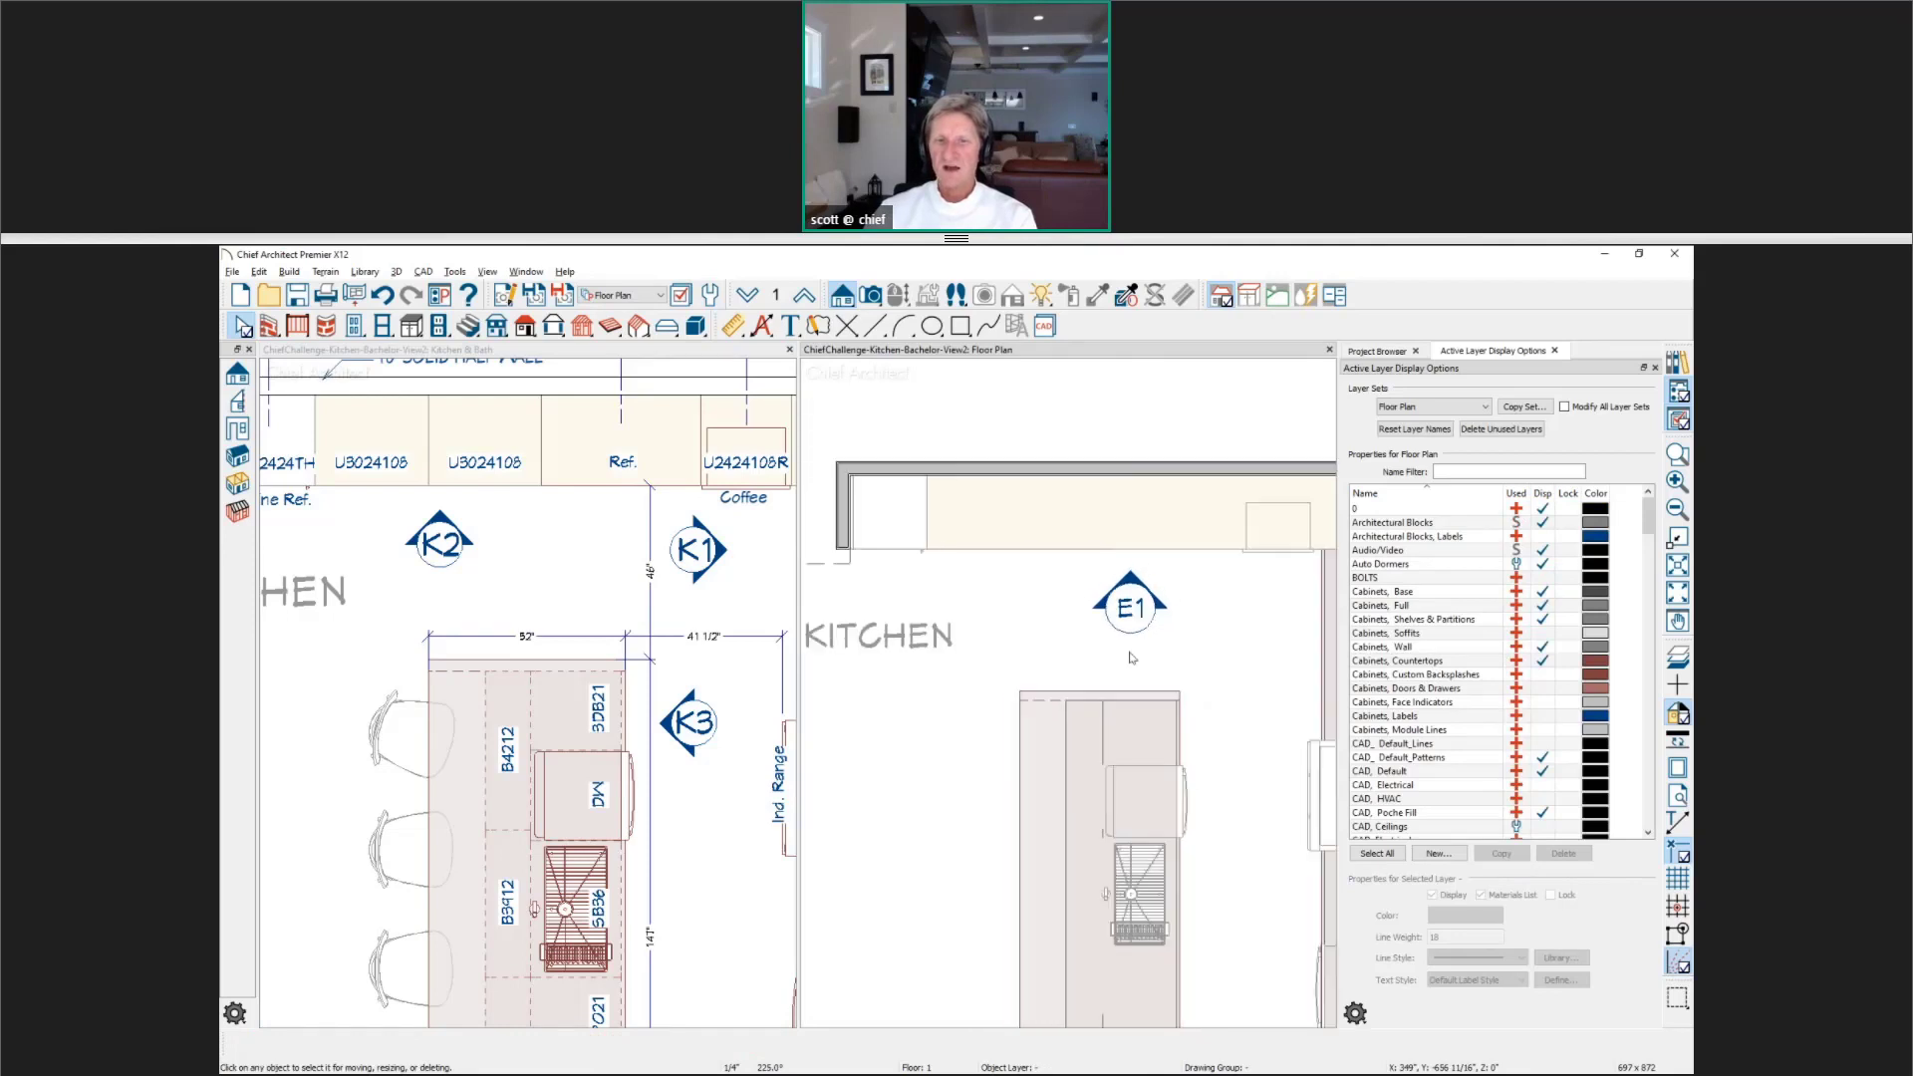
middle_click_drag(1127, 643, 1129, 558)
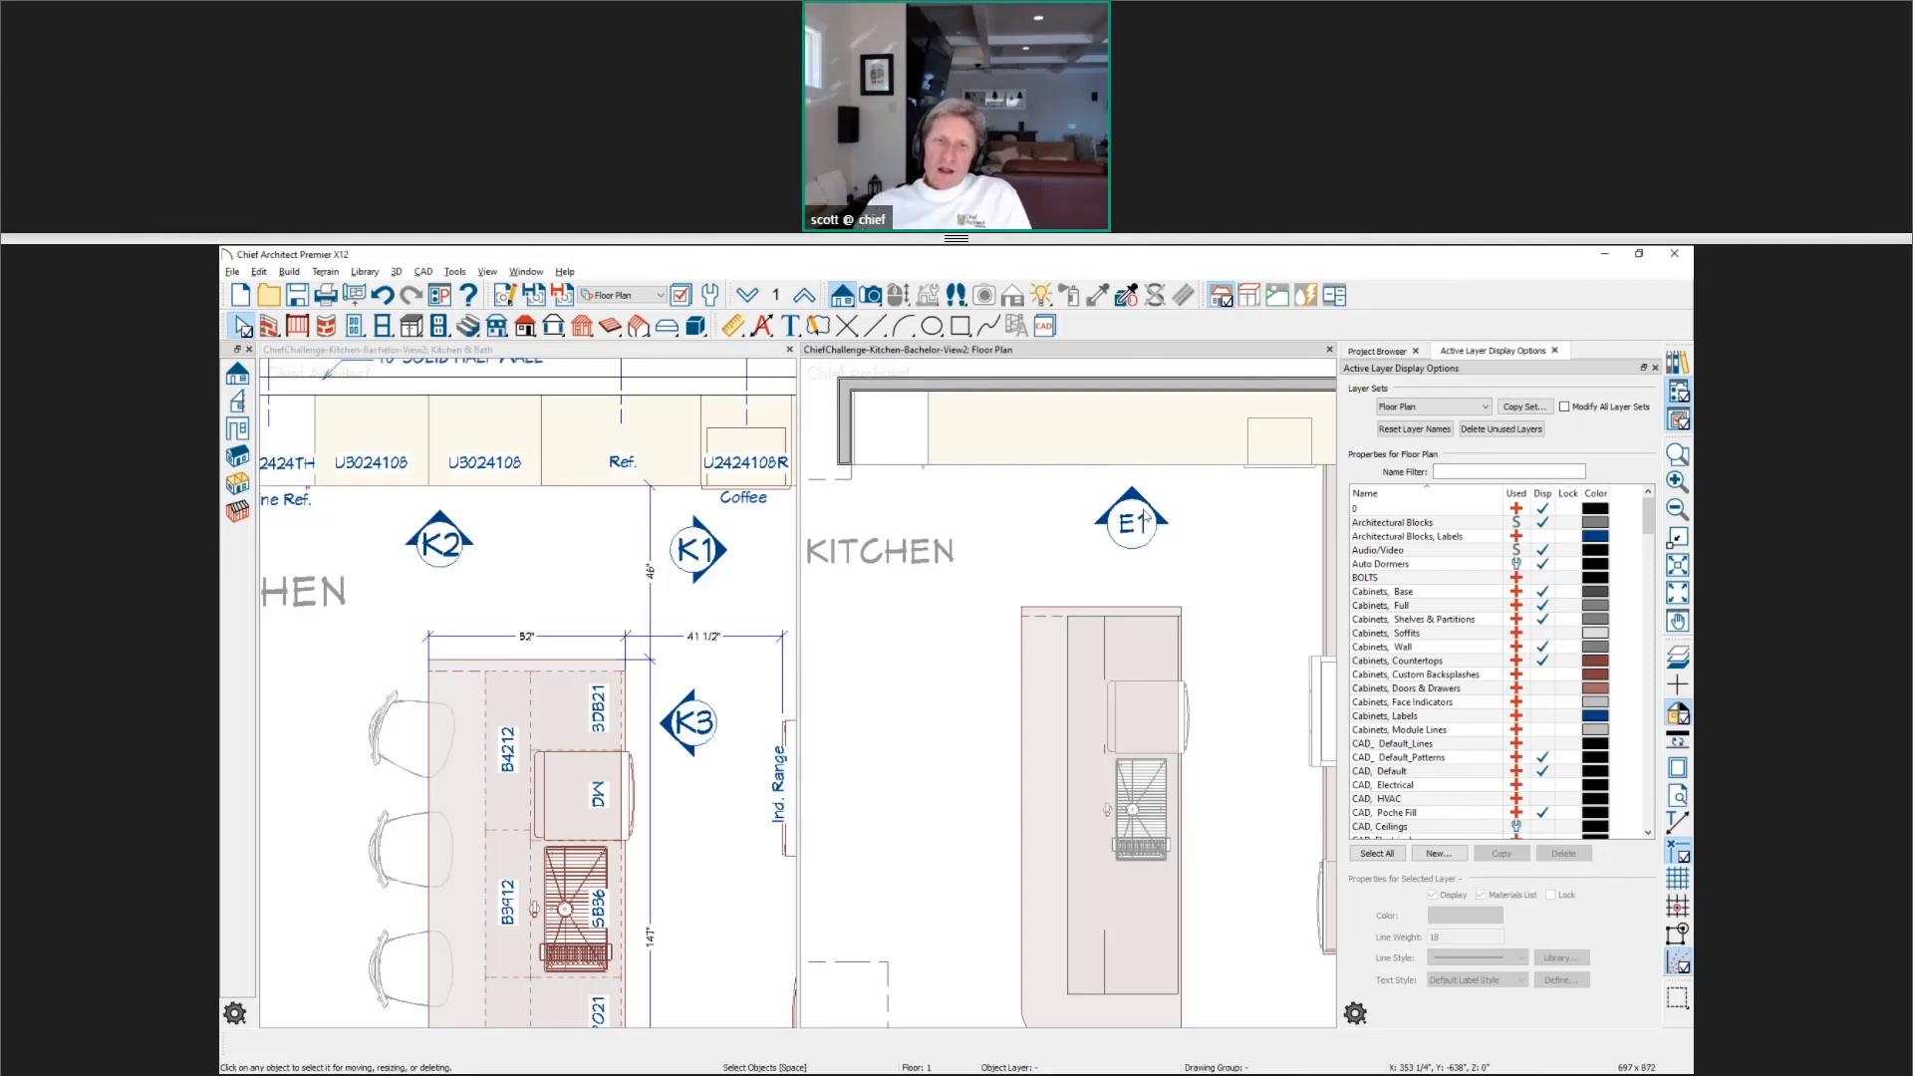
Step: Review the selected defaults in the Floor Plan view's Plan View Specification and close it
left_click(506, 297)
left_click(412, 371)
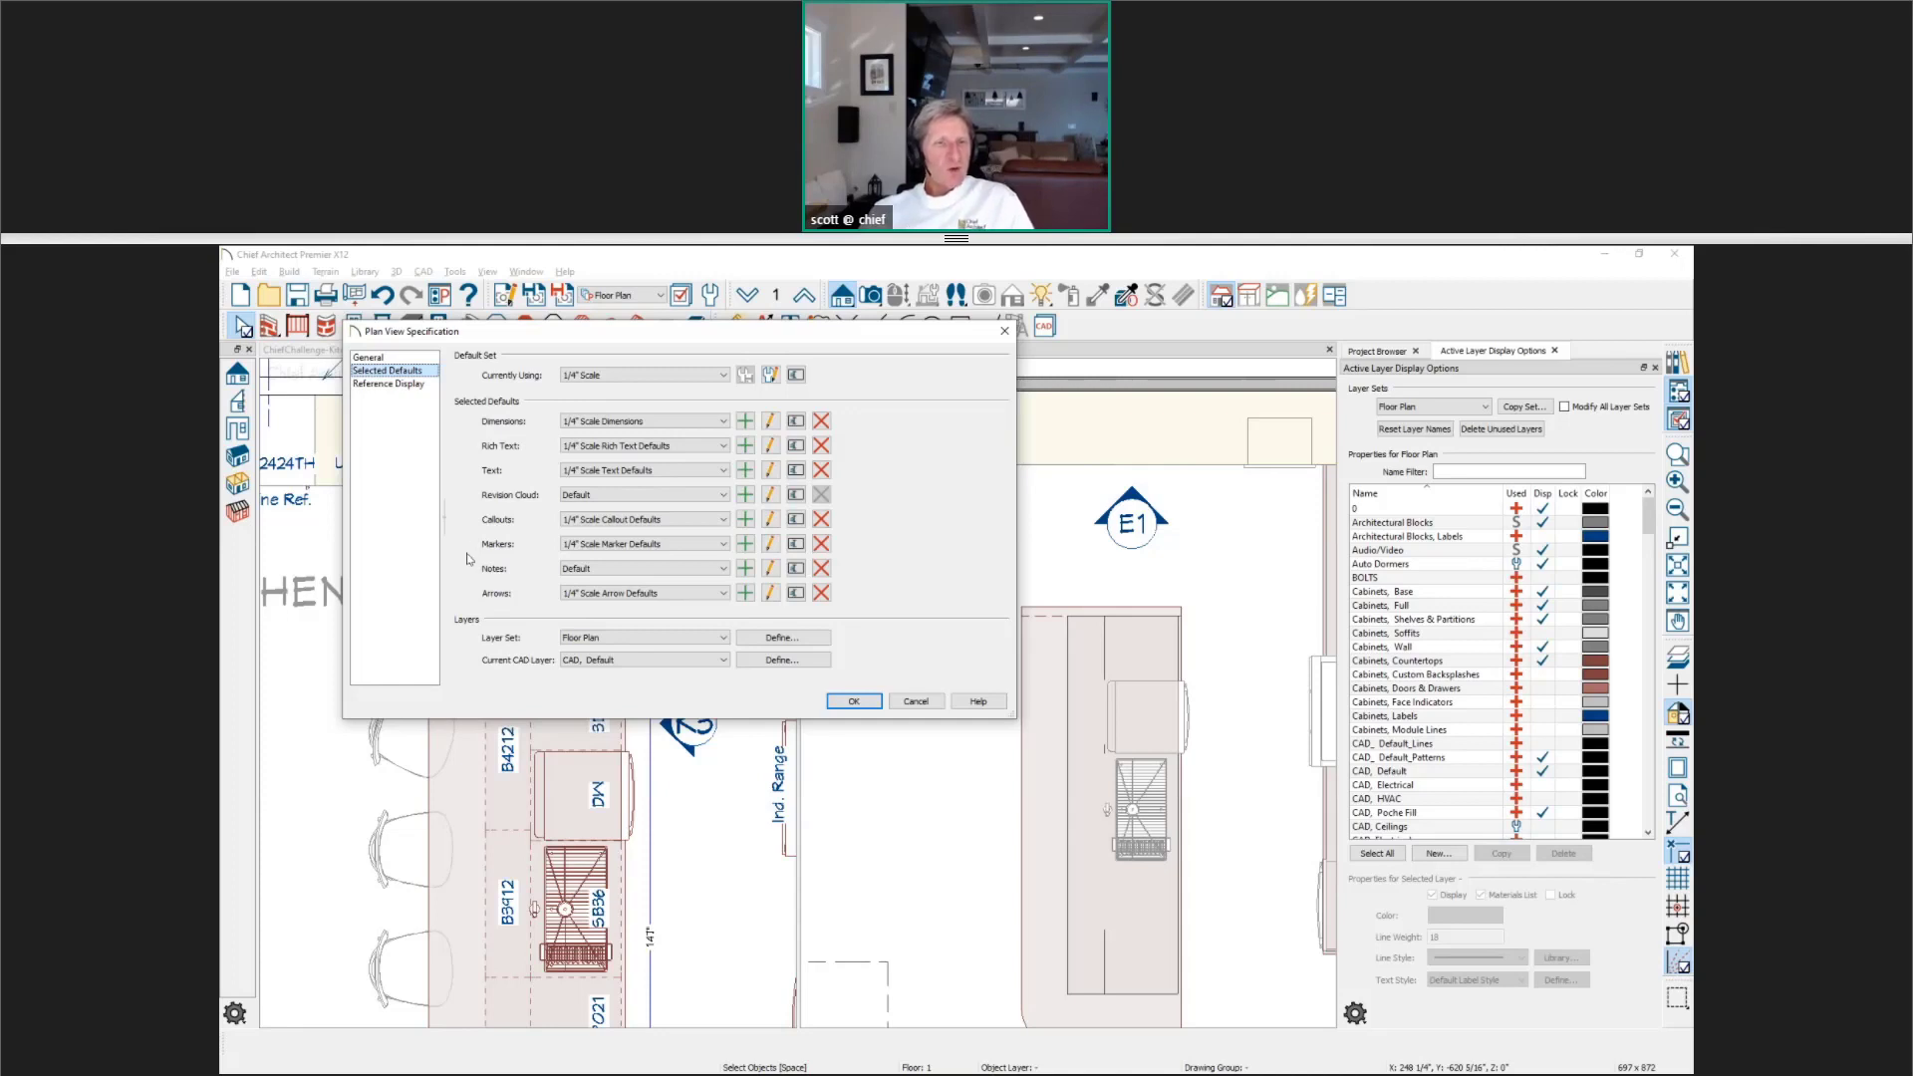
left_click(1002, 335)
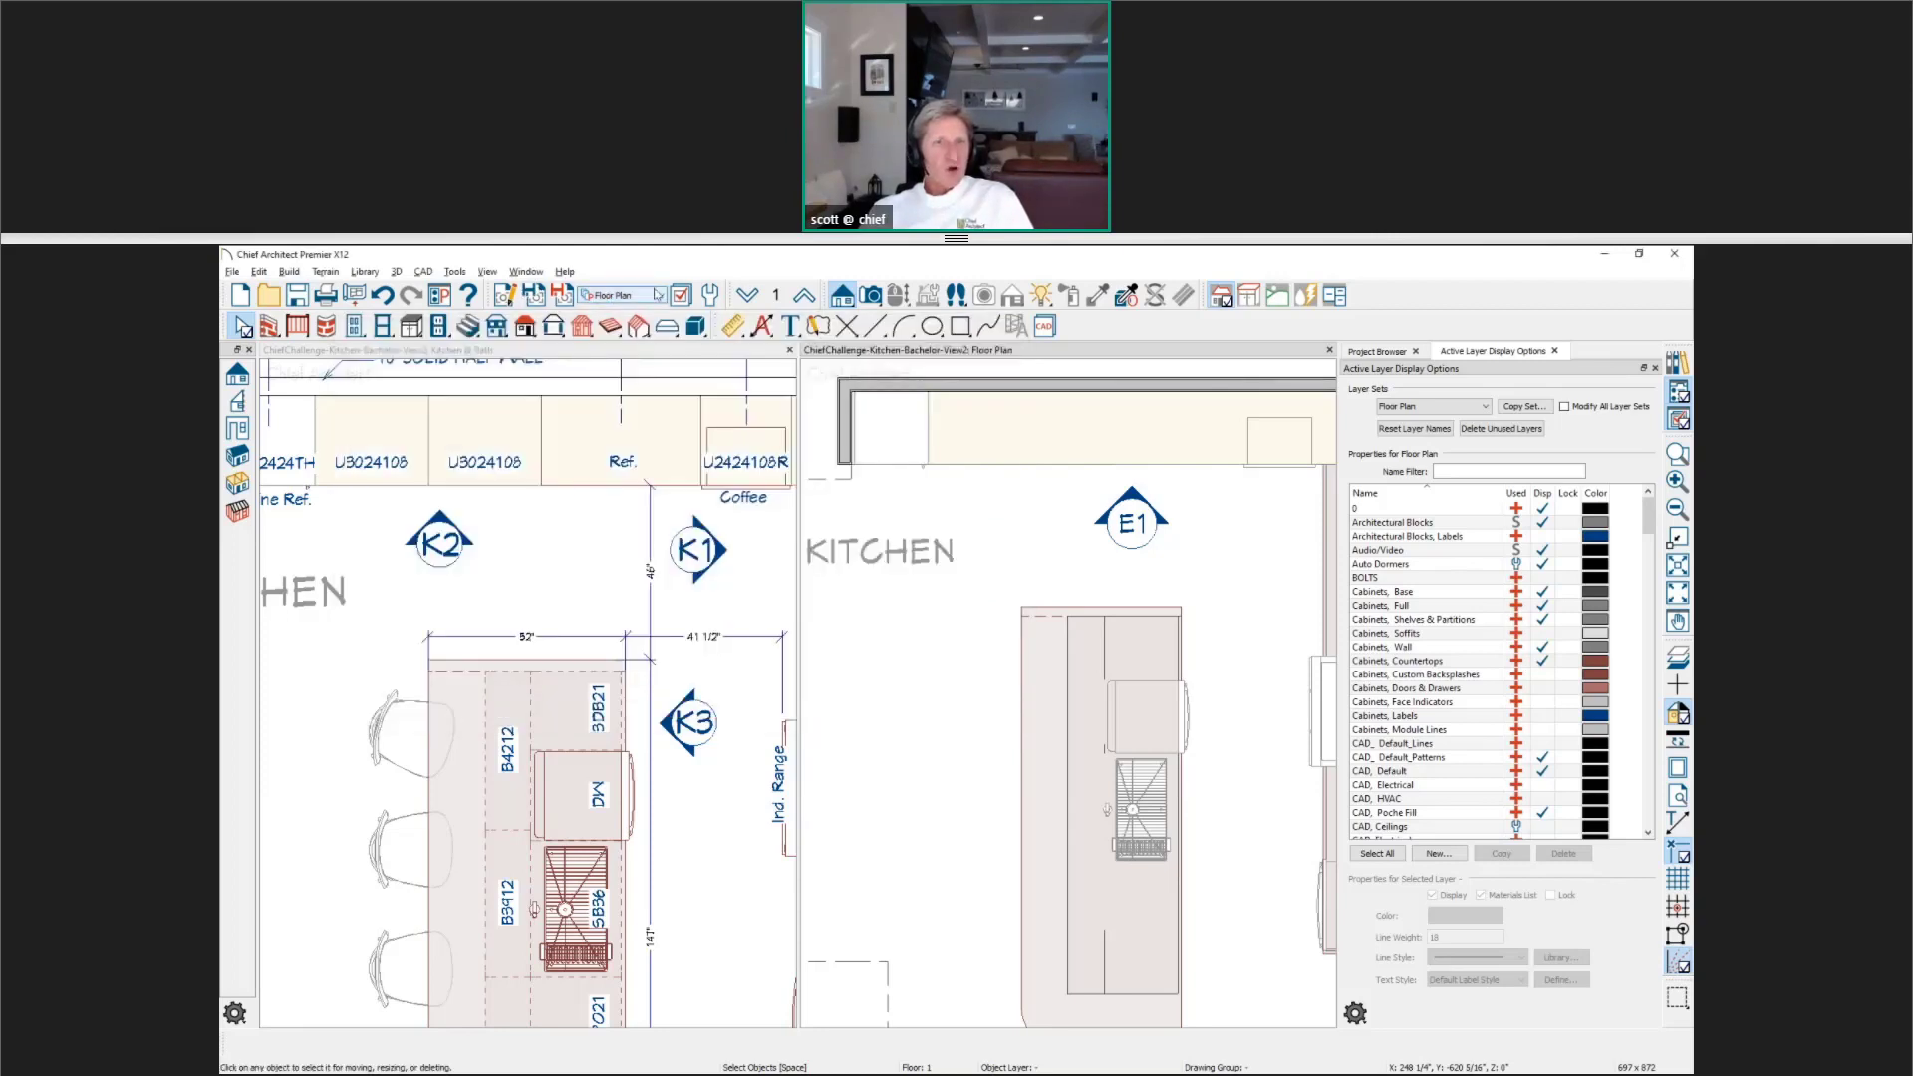
Step: Examine the Layer Set Defaults within the Default Settings and close both dialogs
left_click(709, 294)
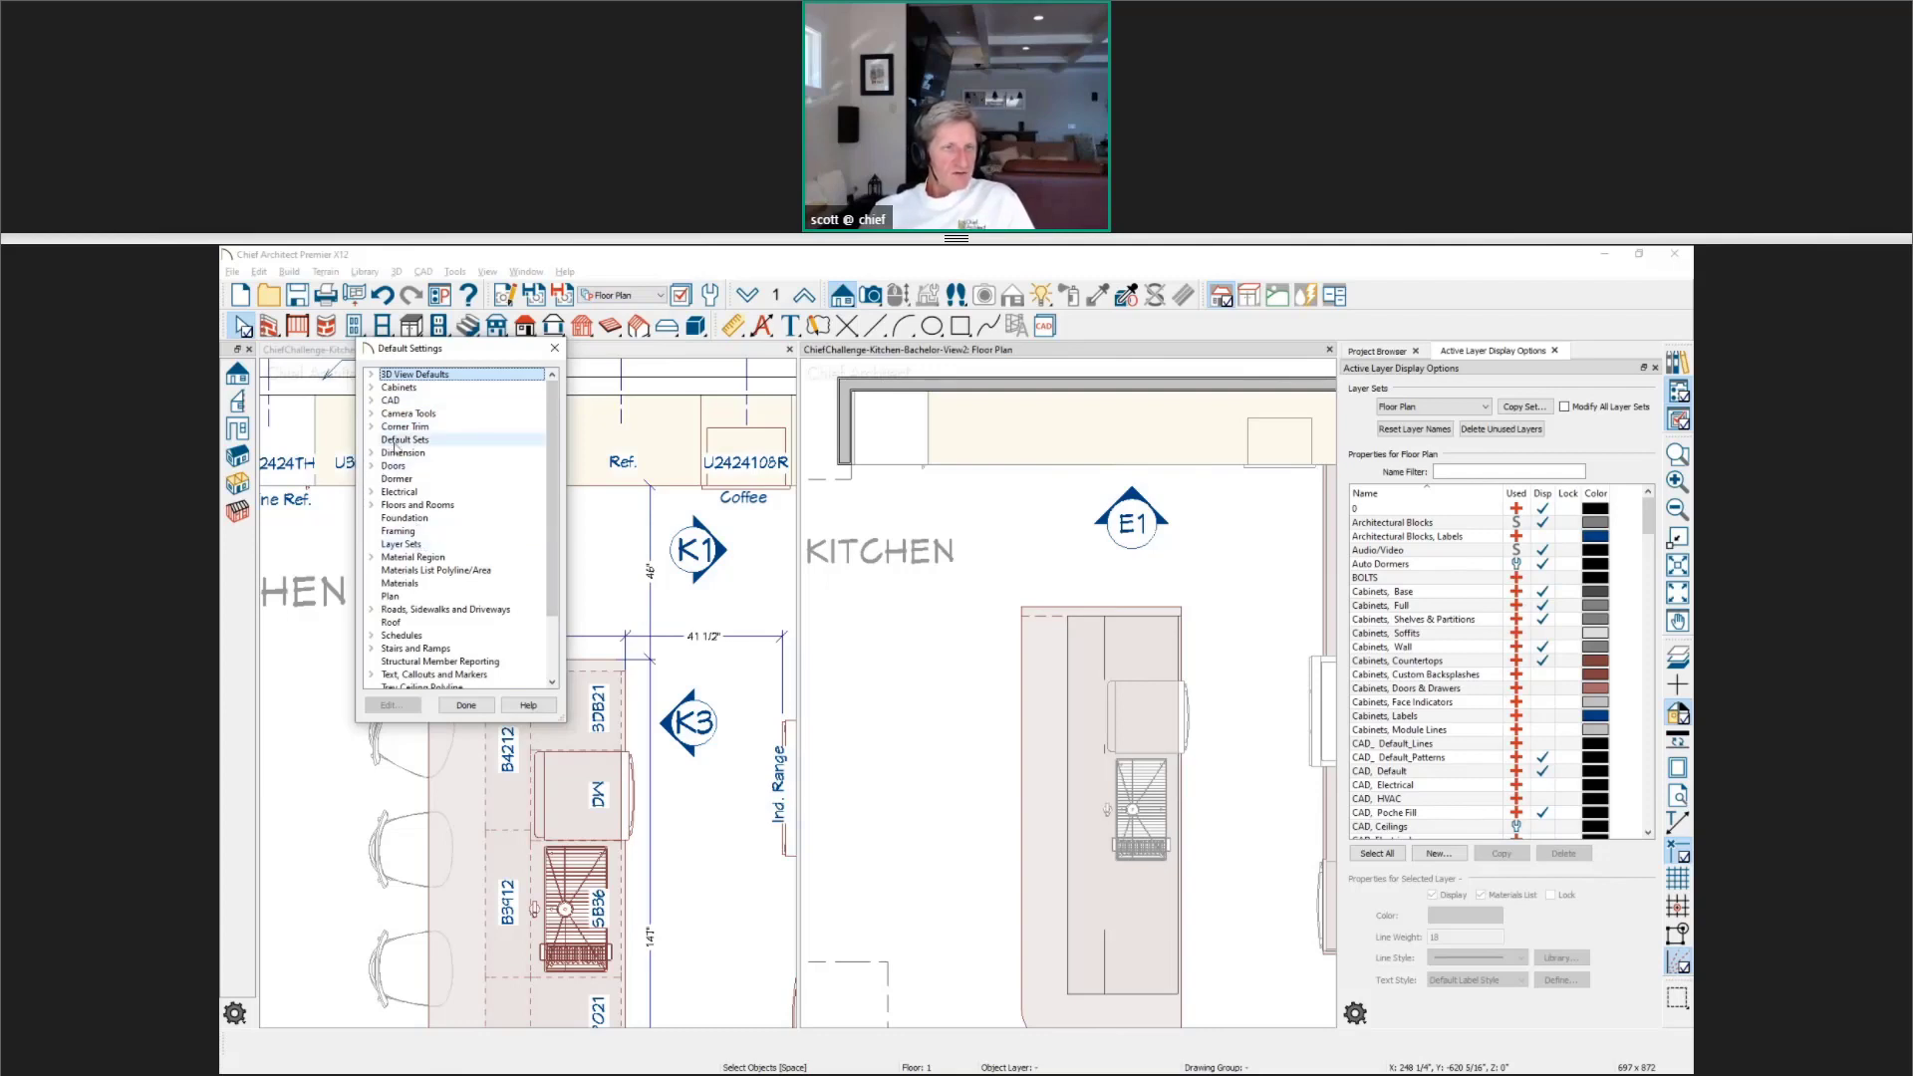
double_click(402, 543)
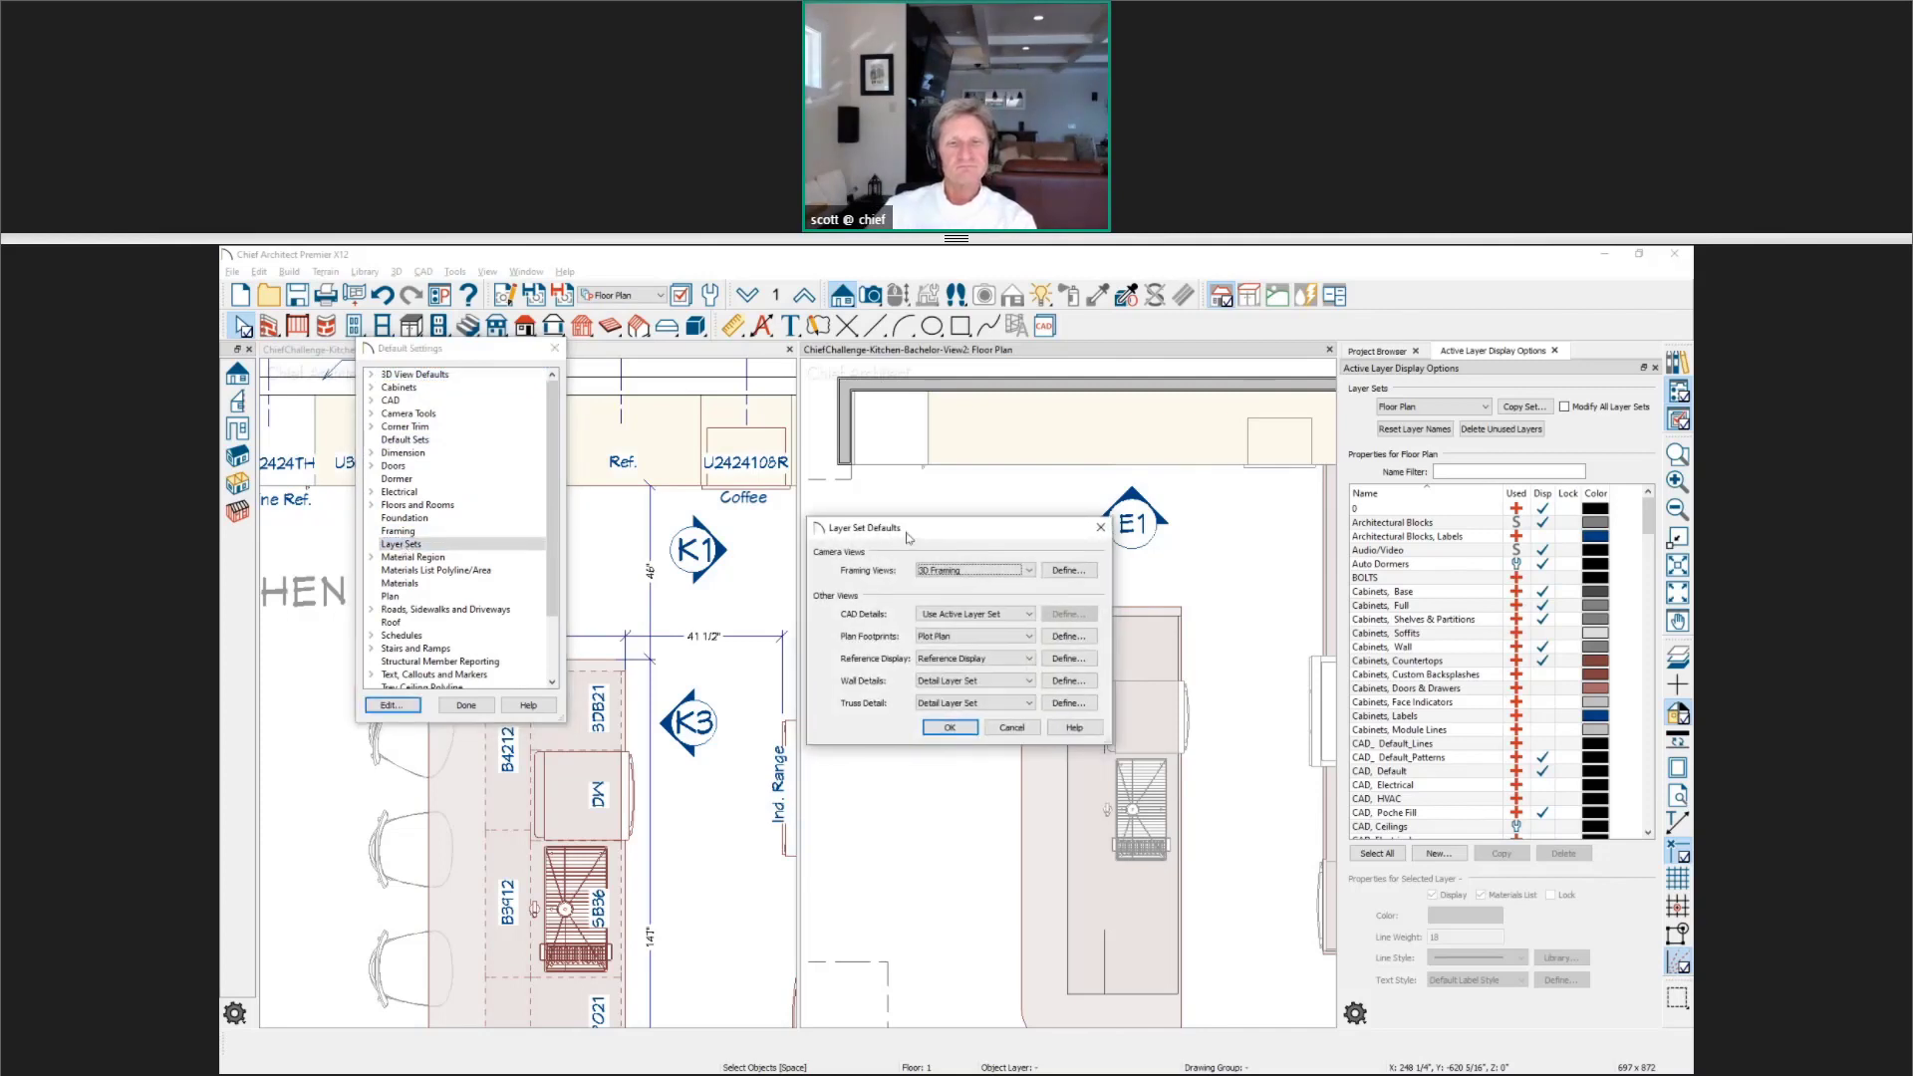
left_click_drag(902, 543, 915, 496)
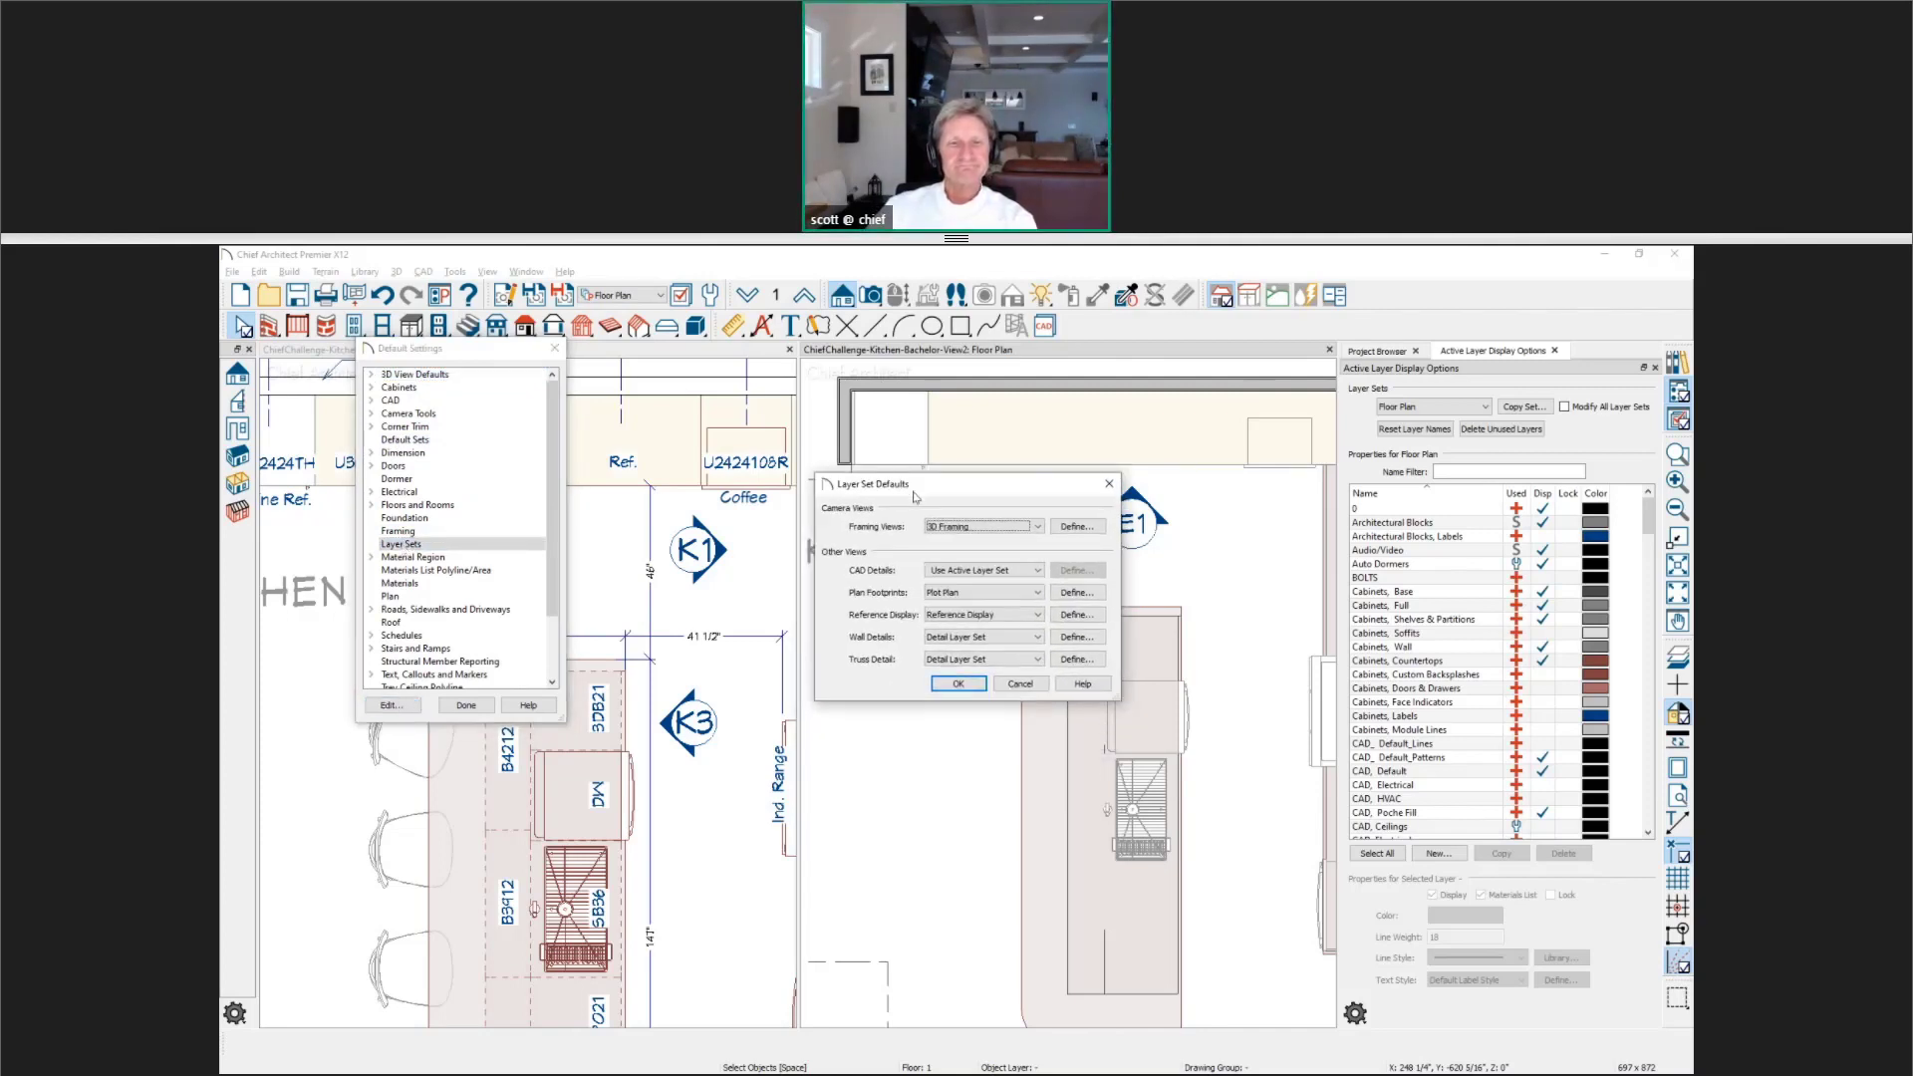
left_click(1109, 487)
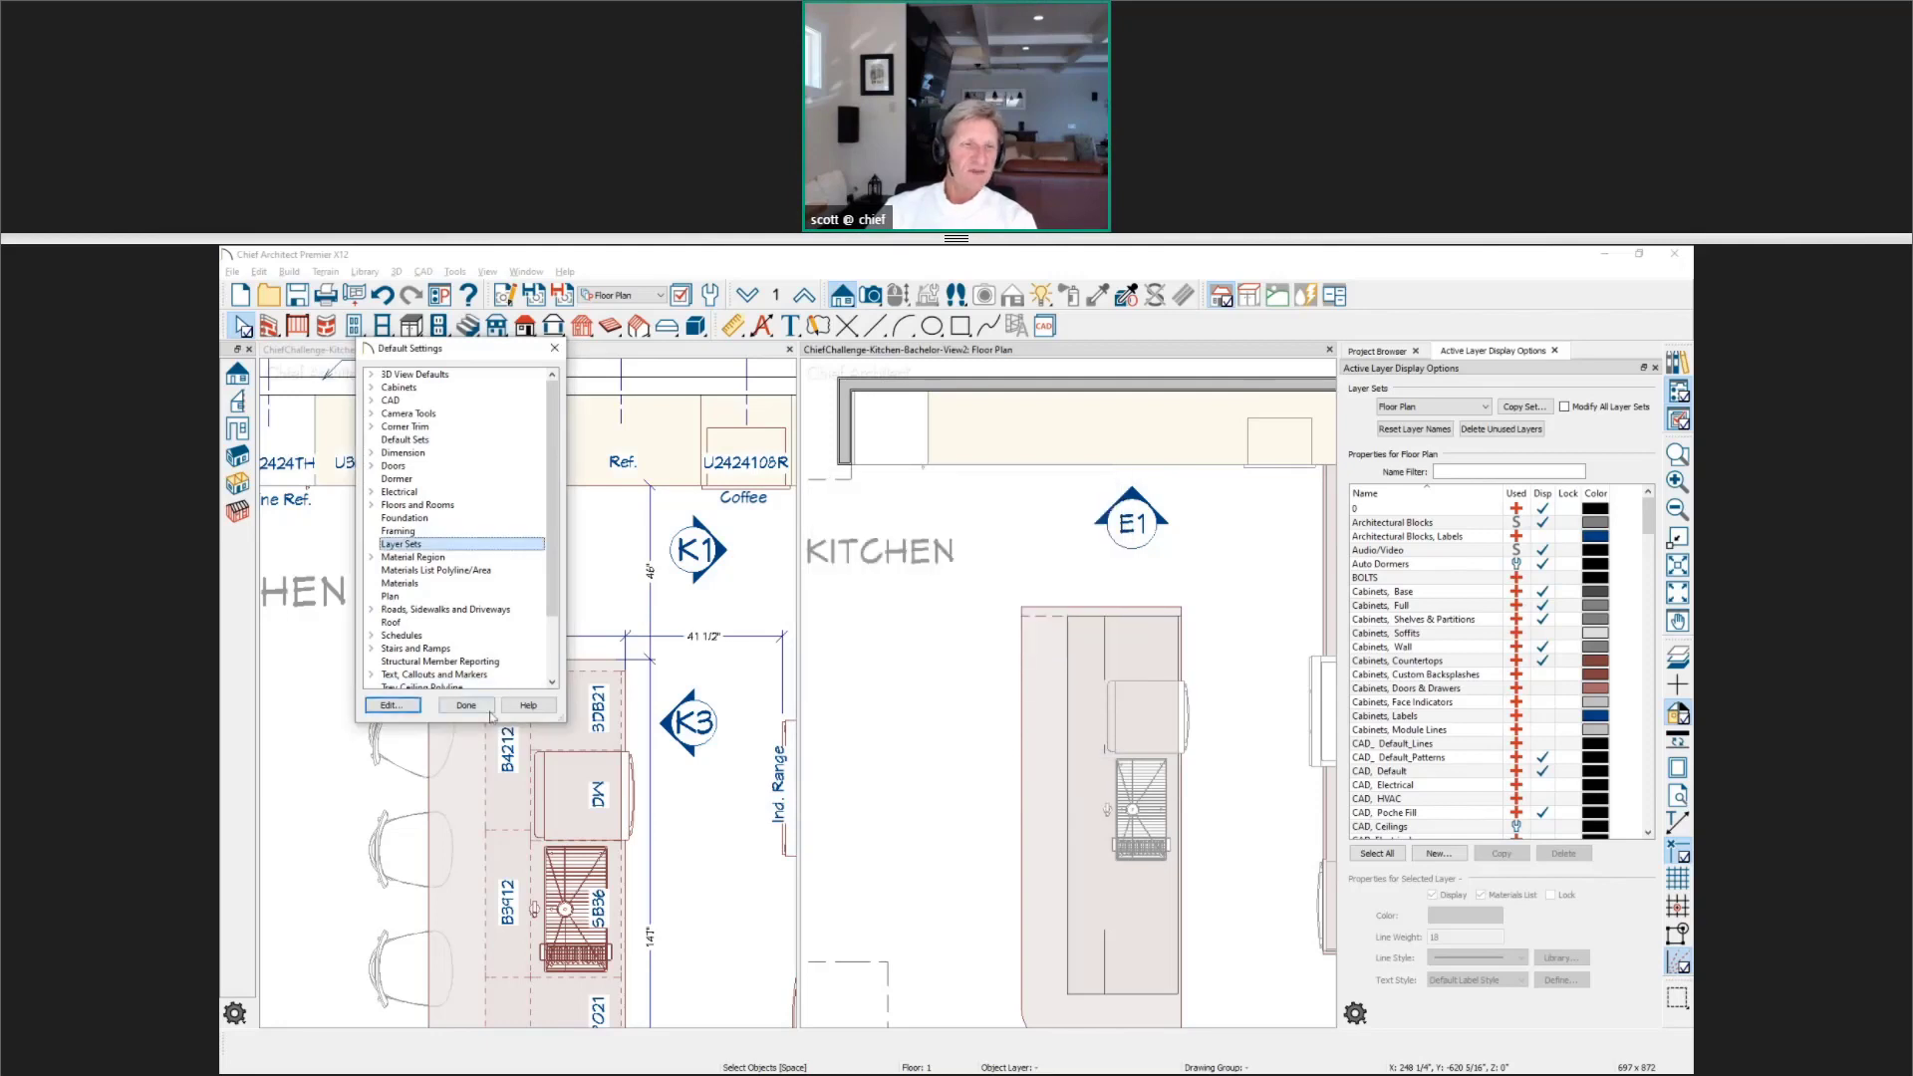
left_click(479, 707)
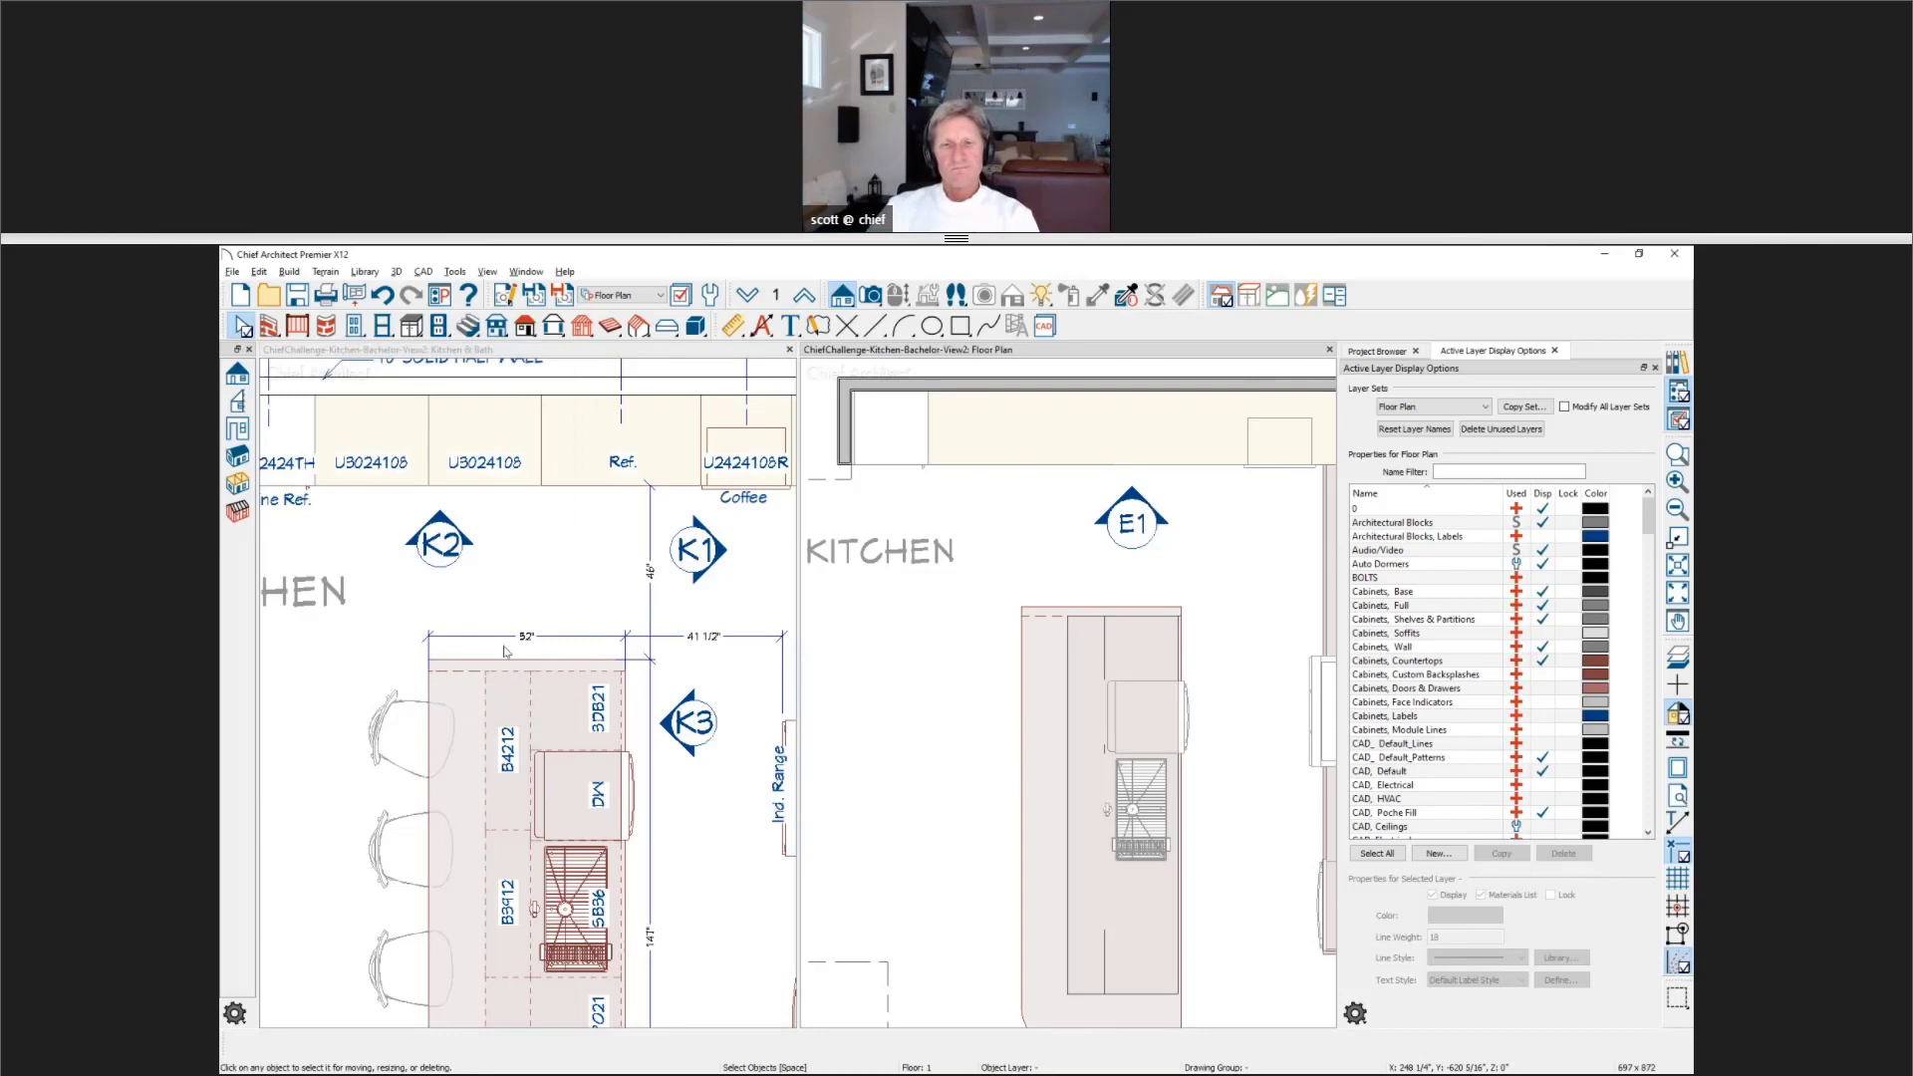
Step: Maximize the Kitchen & Bath plan view and place a base cabinet beside the ENTRY room label
double_click(670, 356)
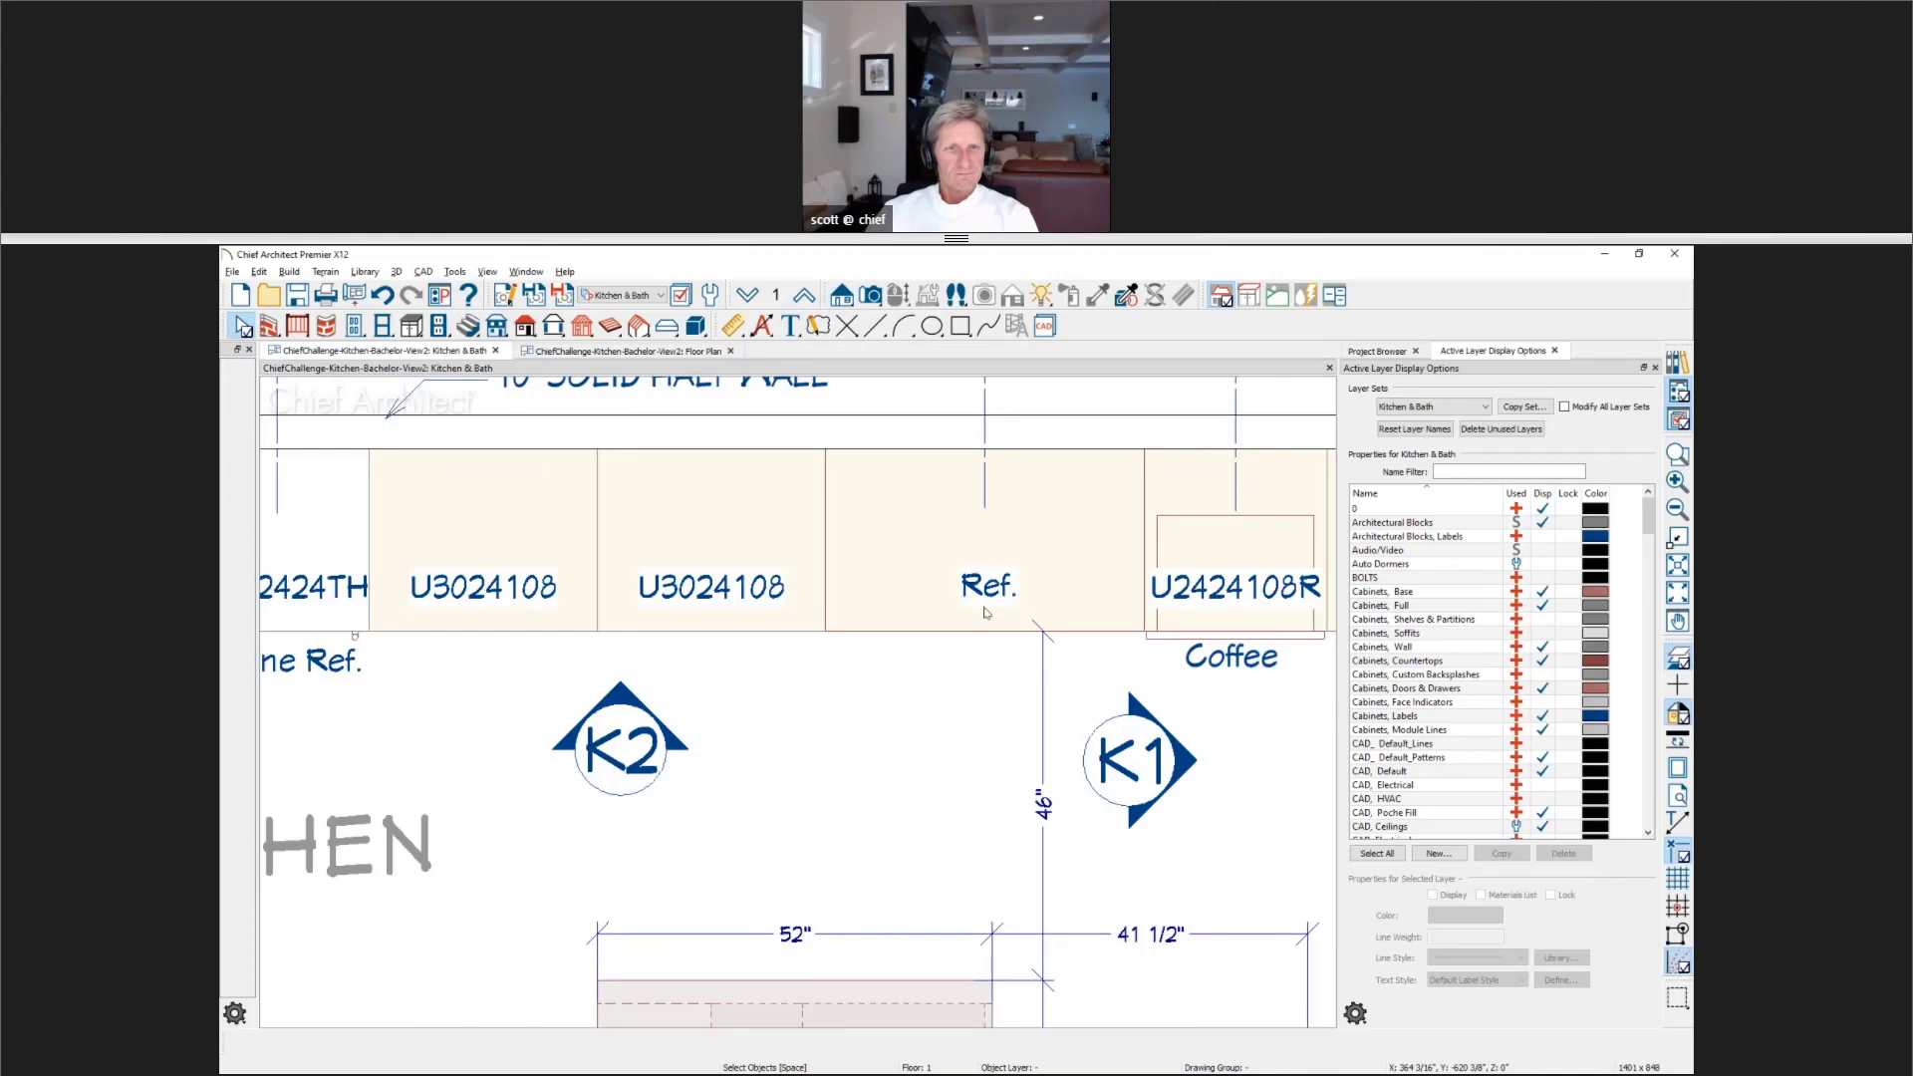
scroll(984, 612, "down", 1)
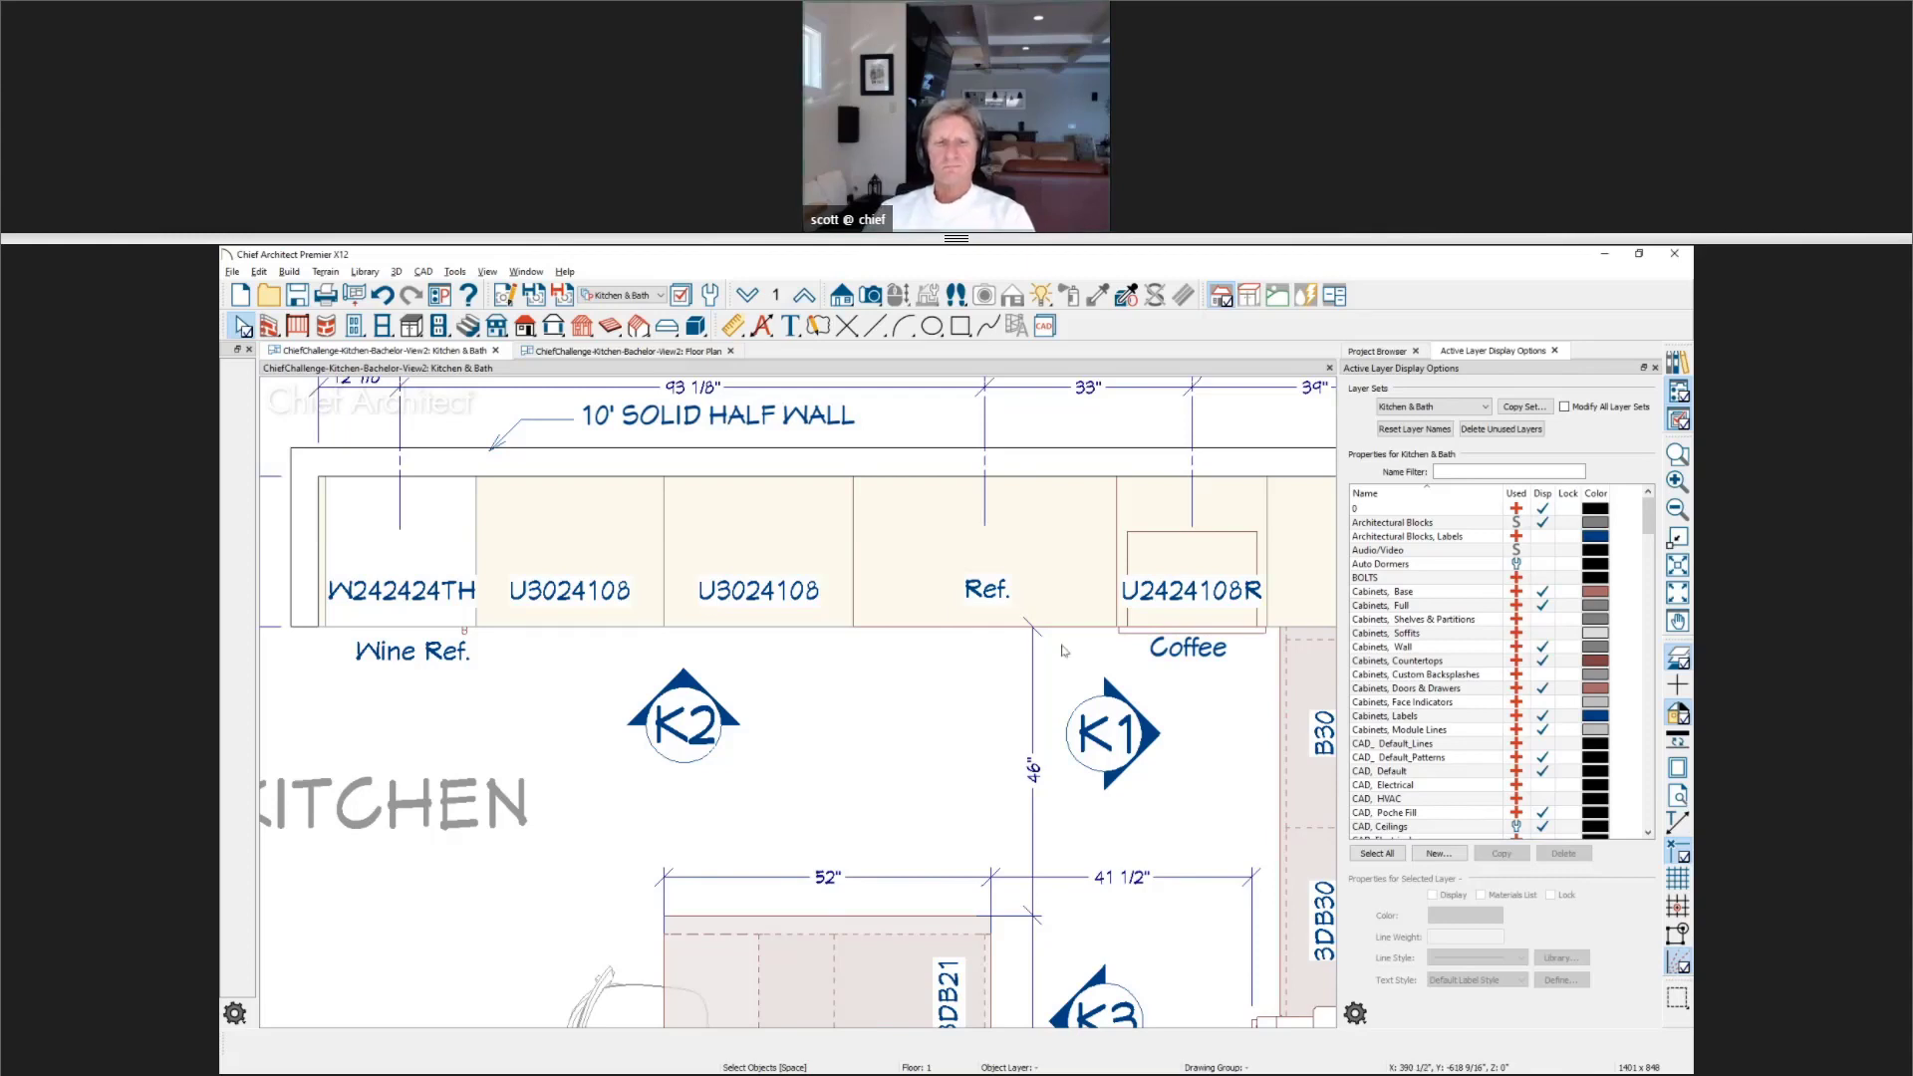
scroll(1002, 653, "down", 2)
middle_click_drag(550, 390, 961, 576)
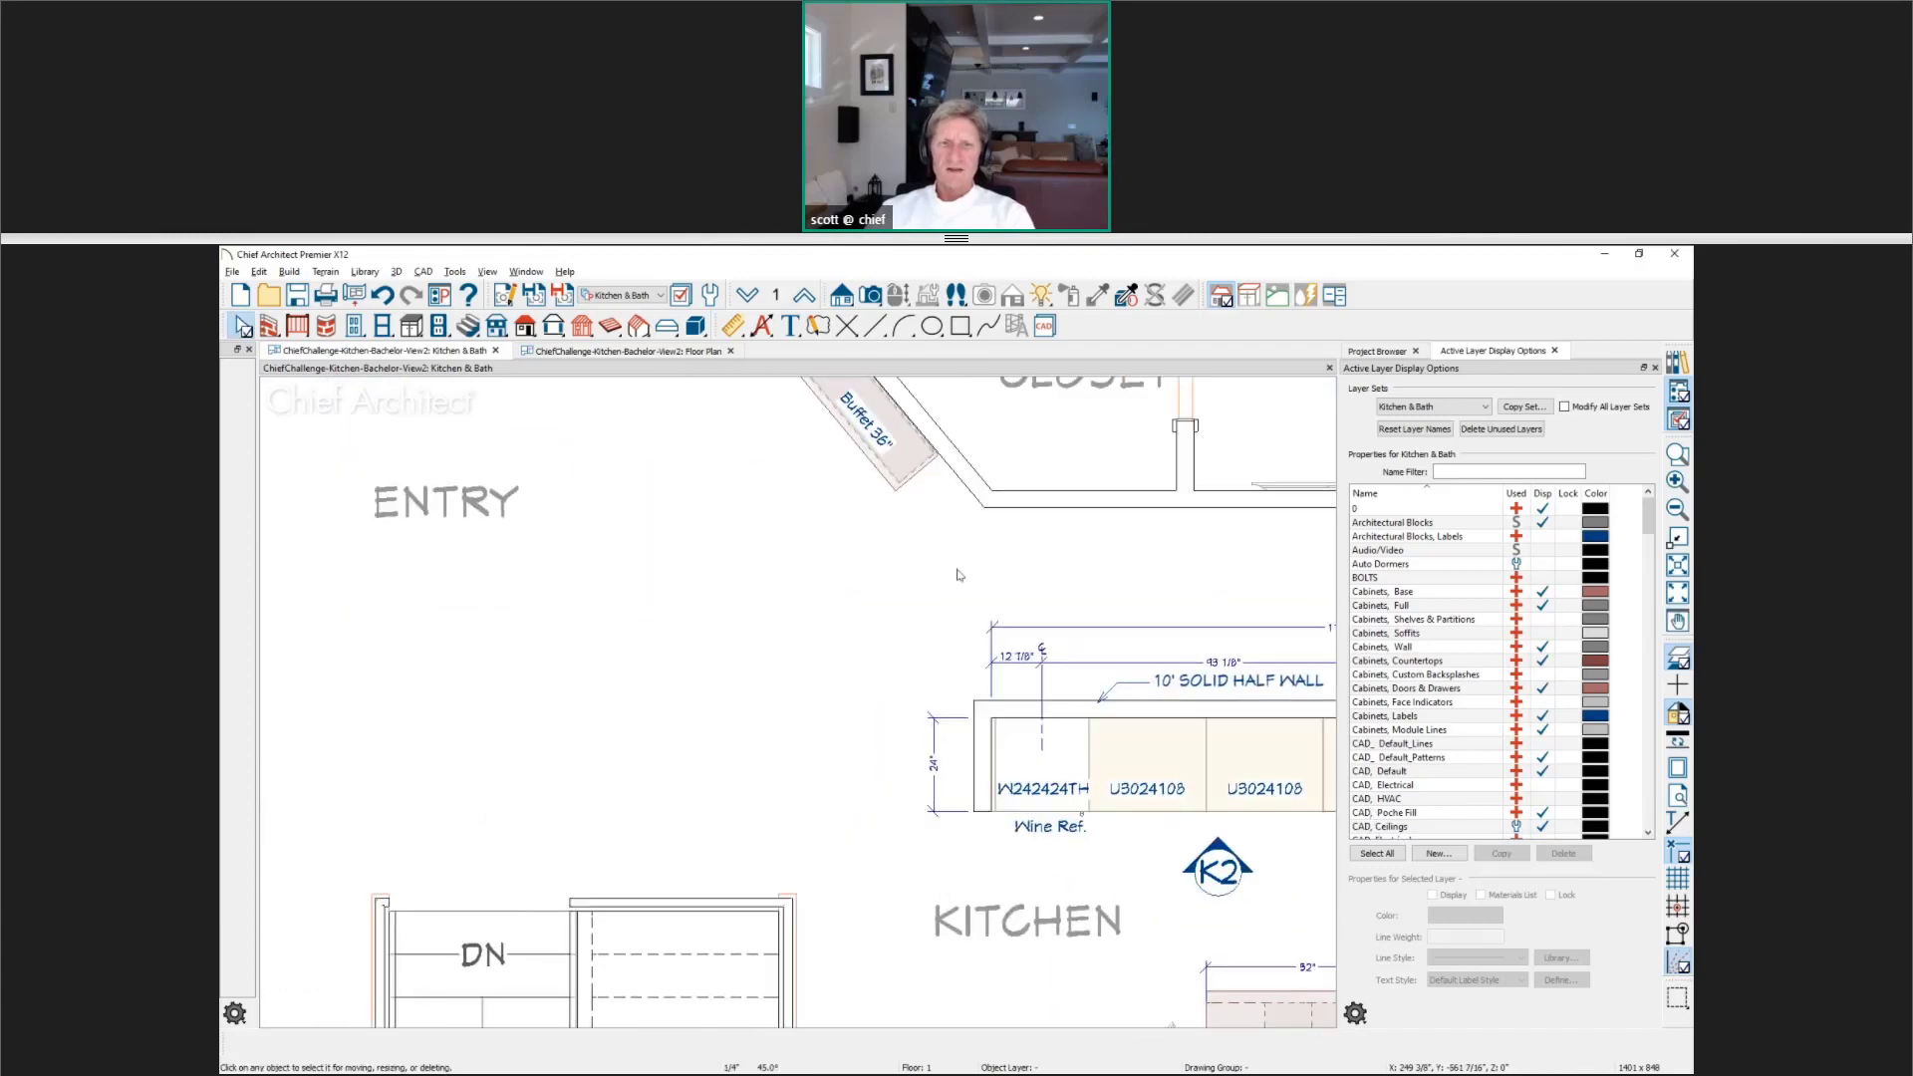
middle_click_drag(936, 349, 1008, 579)
scroll(1008, 580, "up", 3)
scroll(1008, 580, "down", 2)
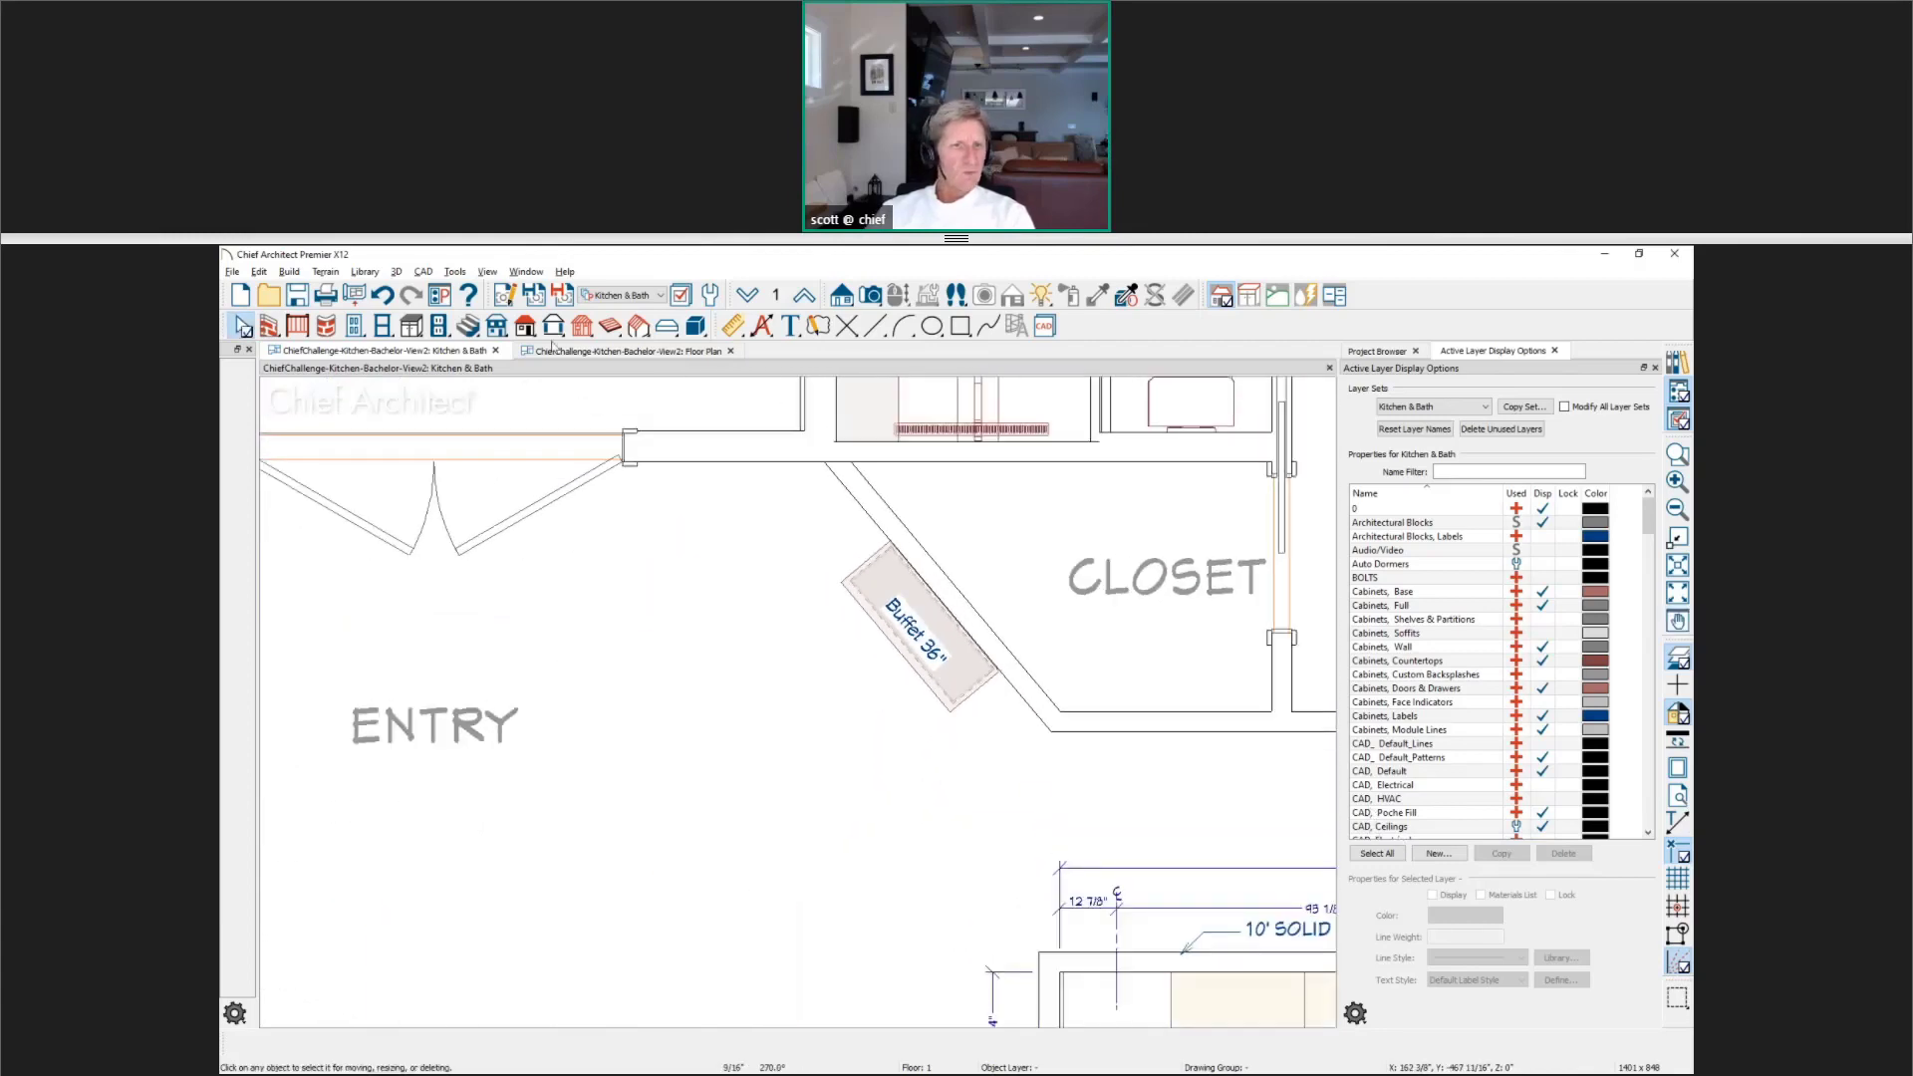
key("space")
left_click(411, 326)
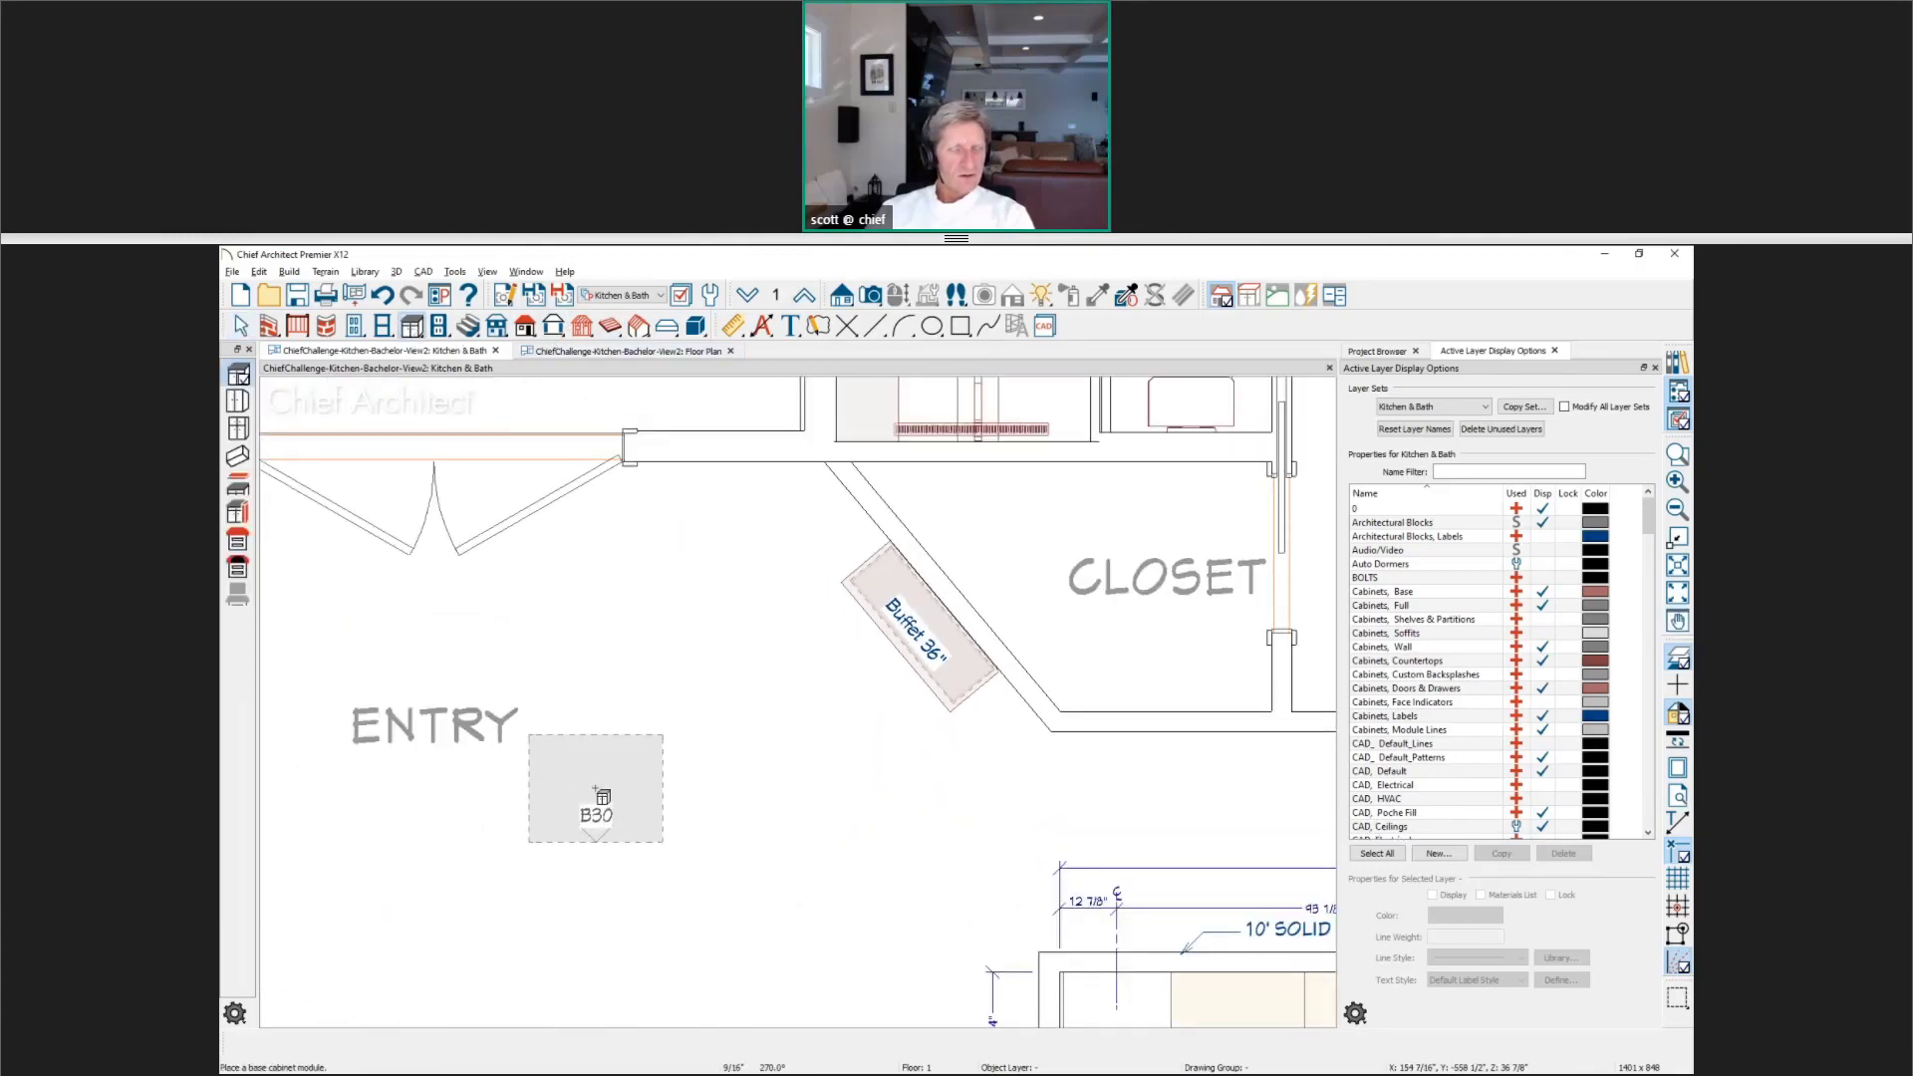
key("space")
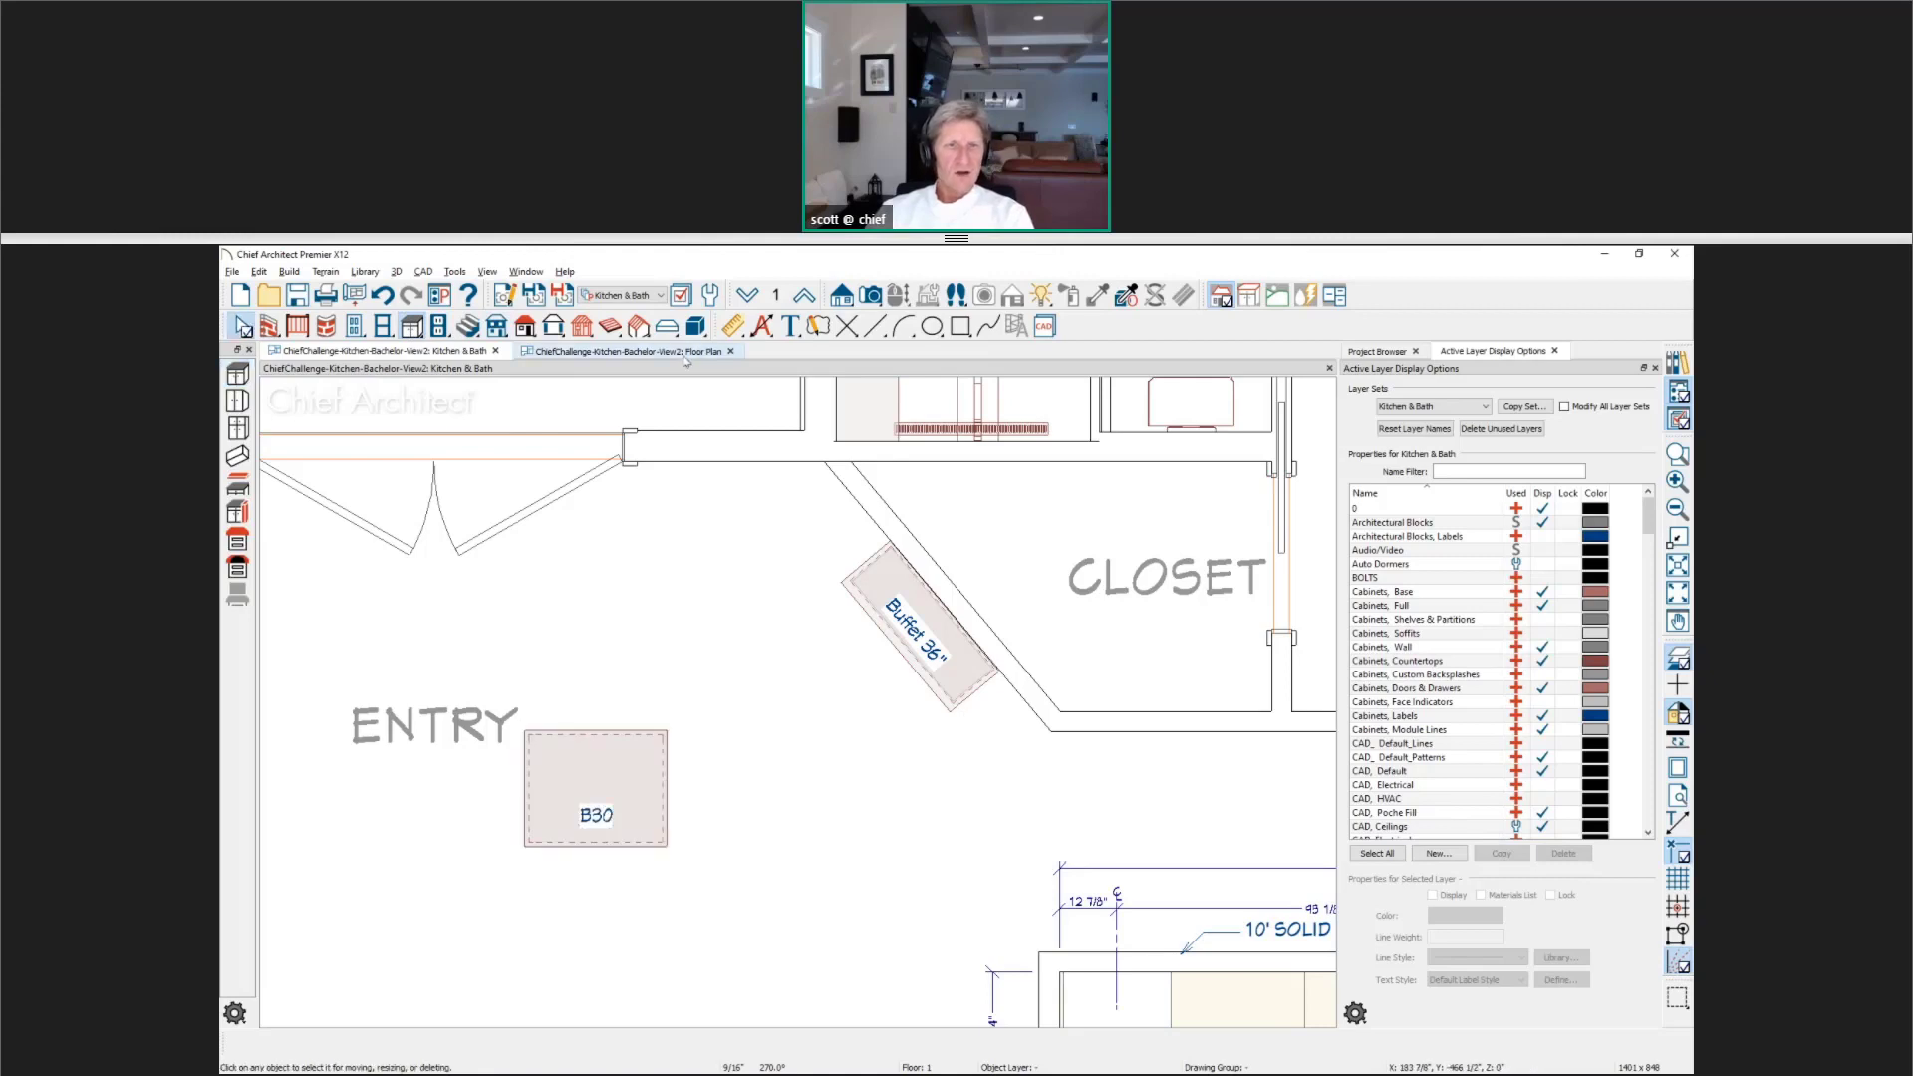
Step: Draw a small rectangular polyline solid beside the new base cabinet in the entry and move it onto the cabinet, above its label
left_click(696, 326)
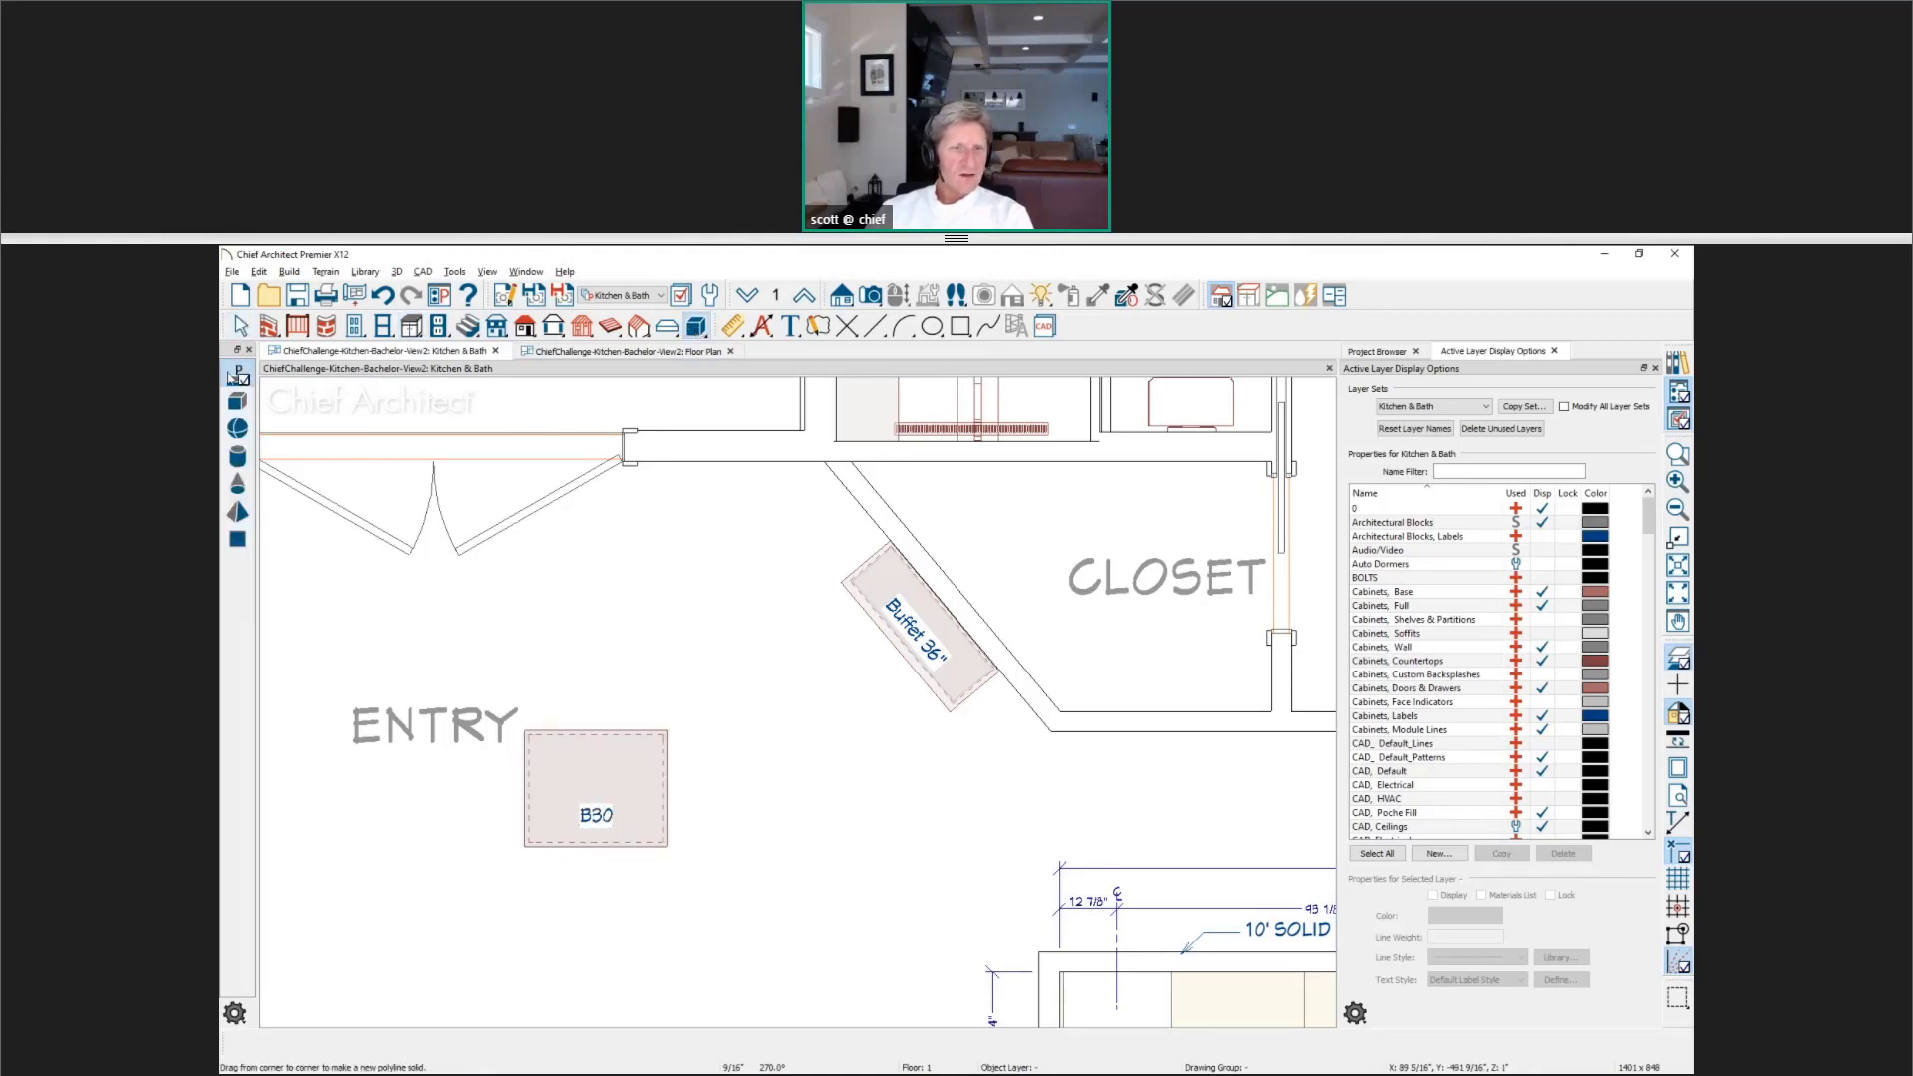
left_click_drag(650, 866, 671, 825)
scroll(677, 842, "up", 2)
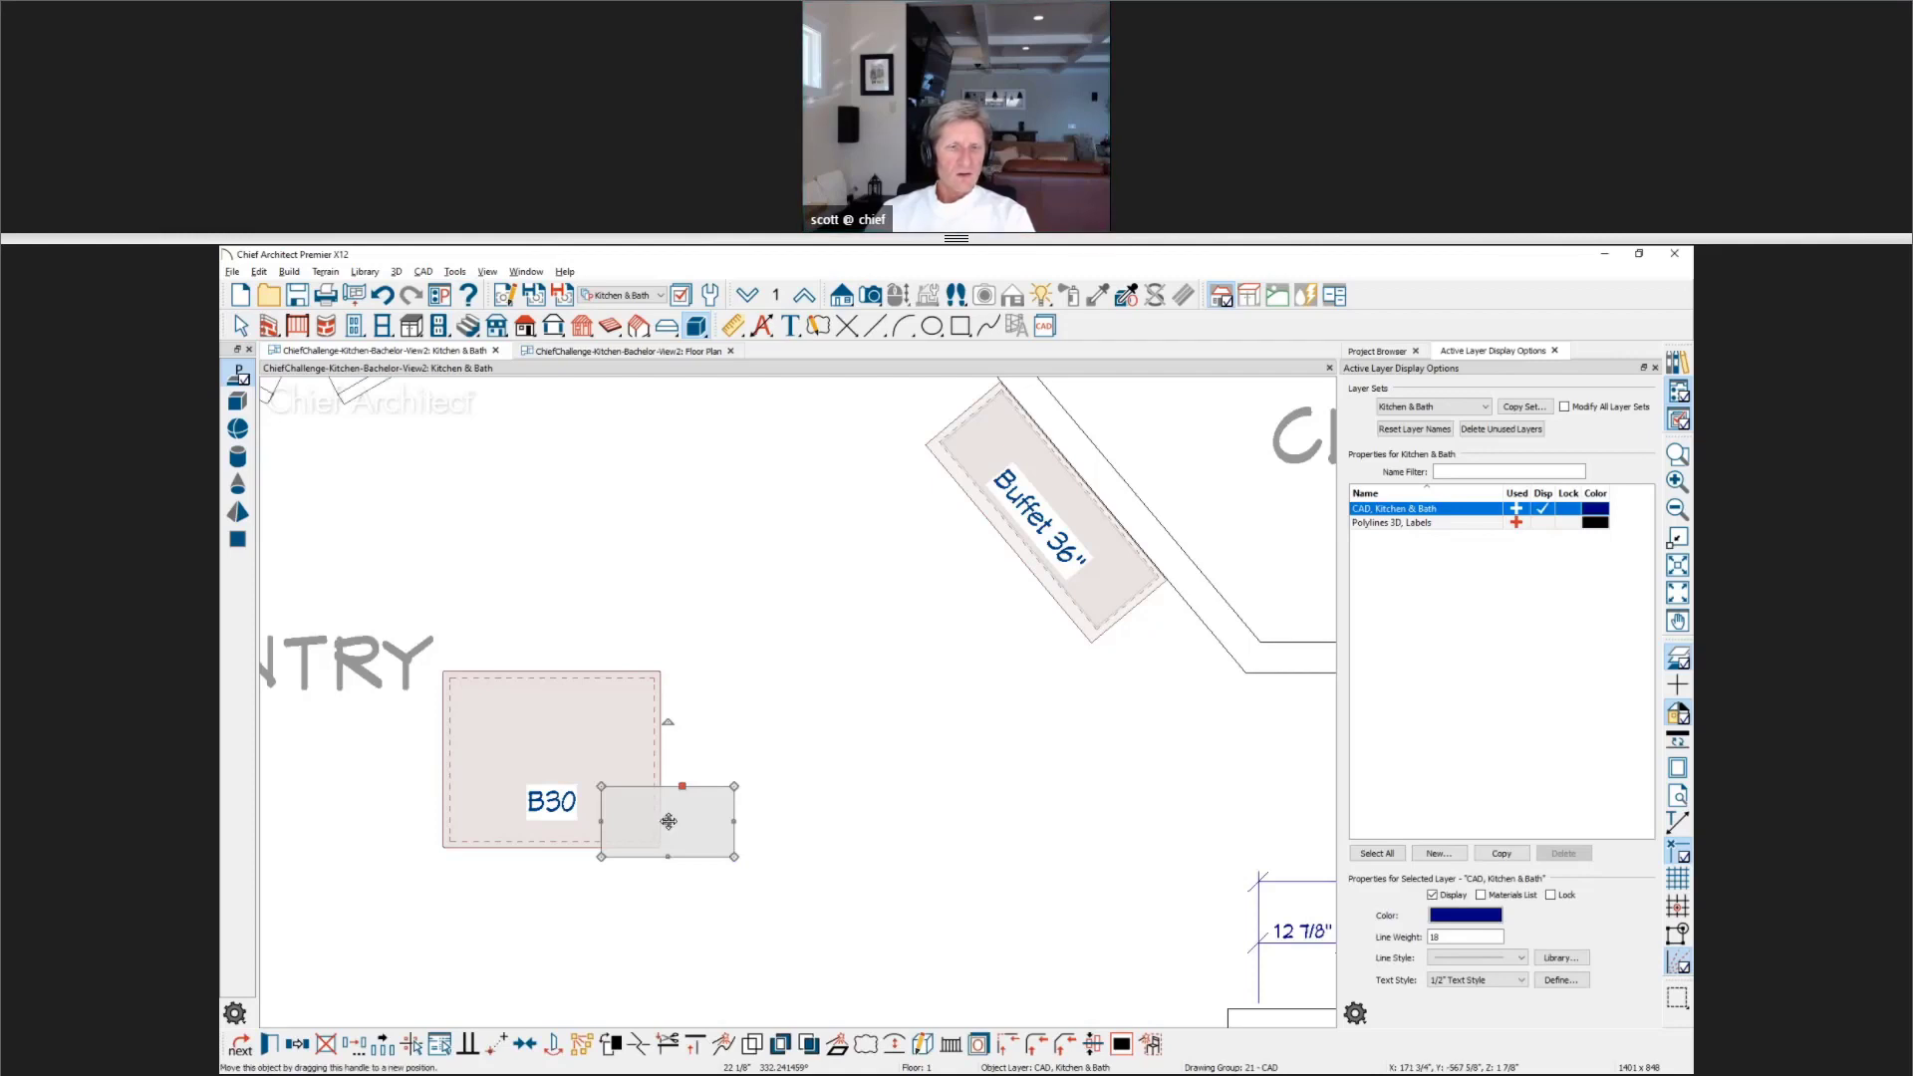
left_click_drag(667, 821, 530, 731)
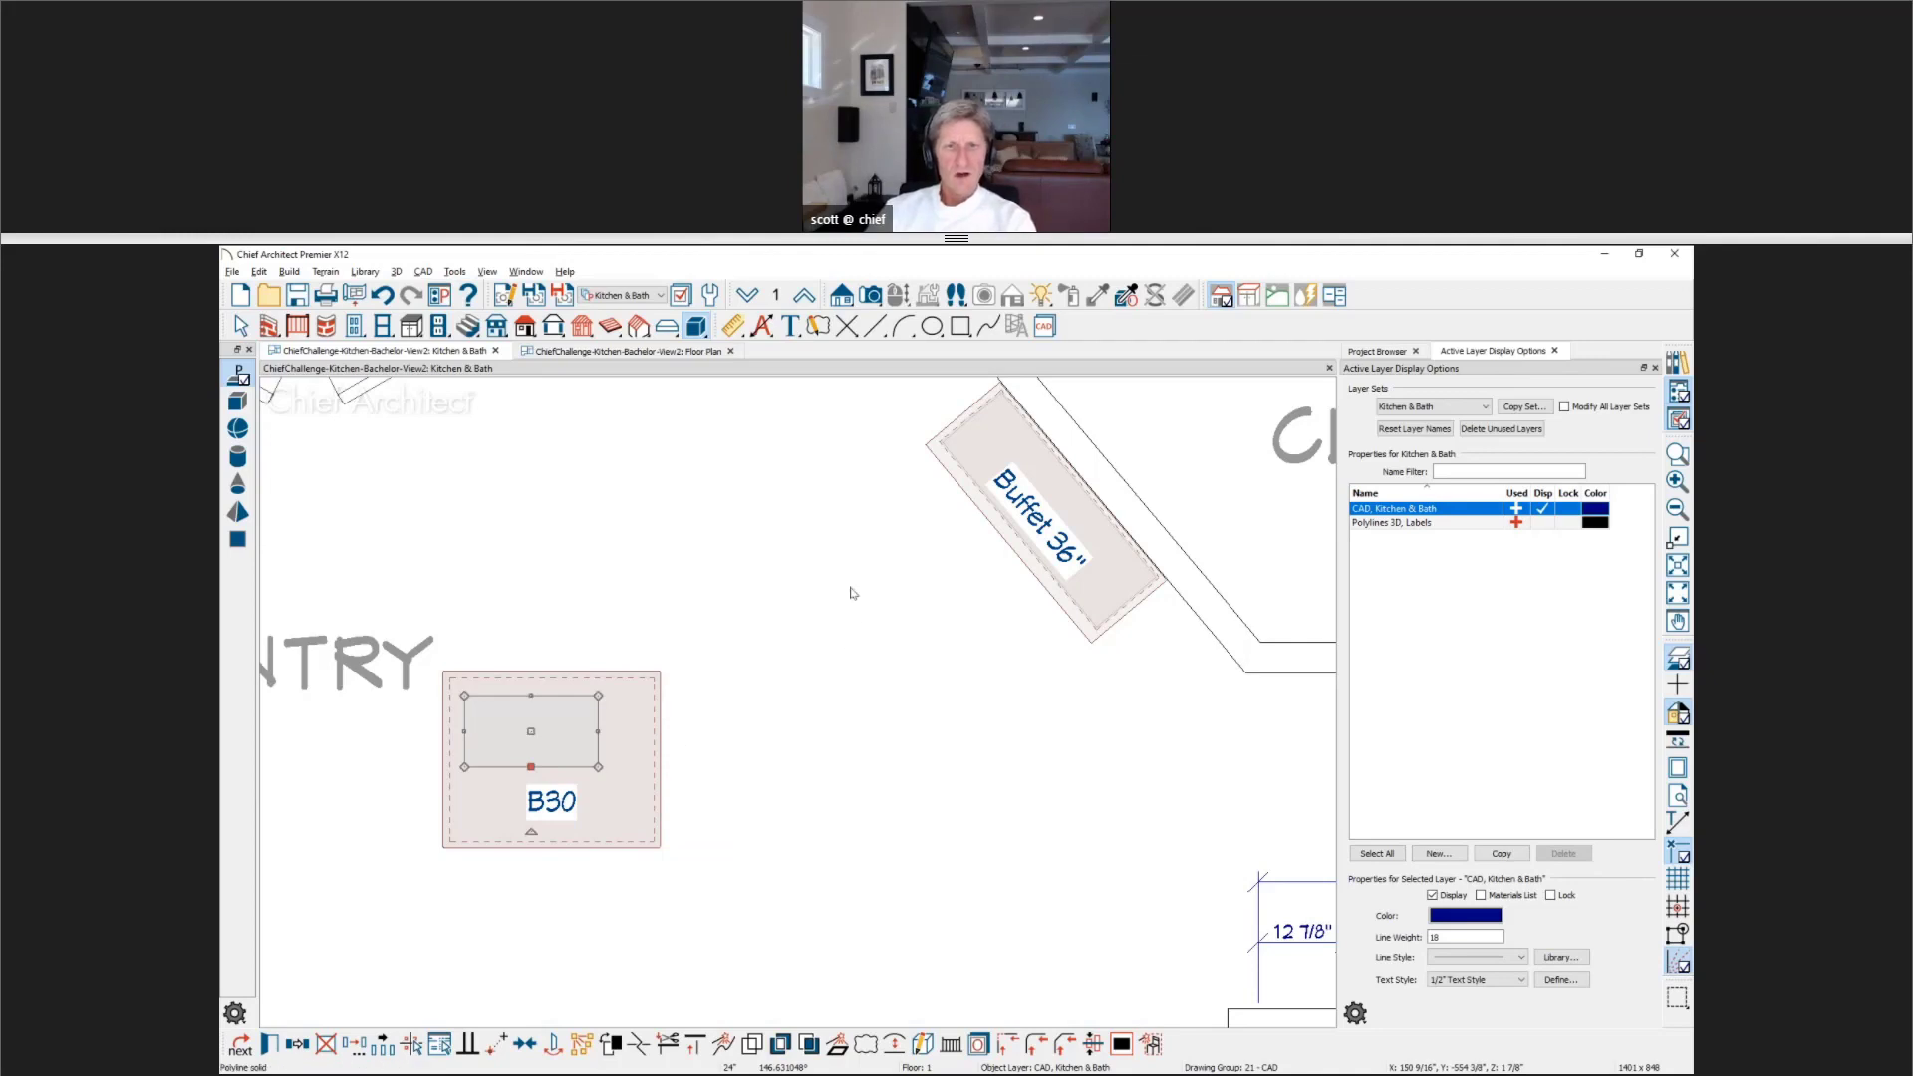
Step: Set the polyline solid's thickness to 3" and its finished floor to top height to 38"
key("ctrl+e")
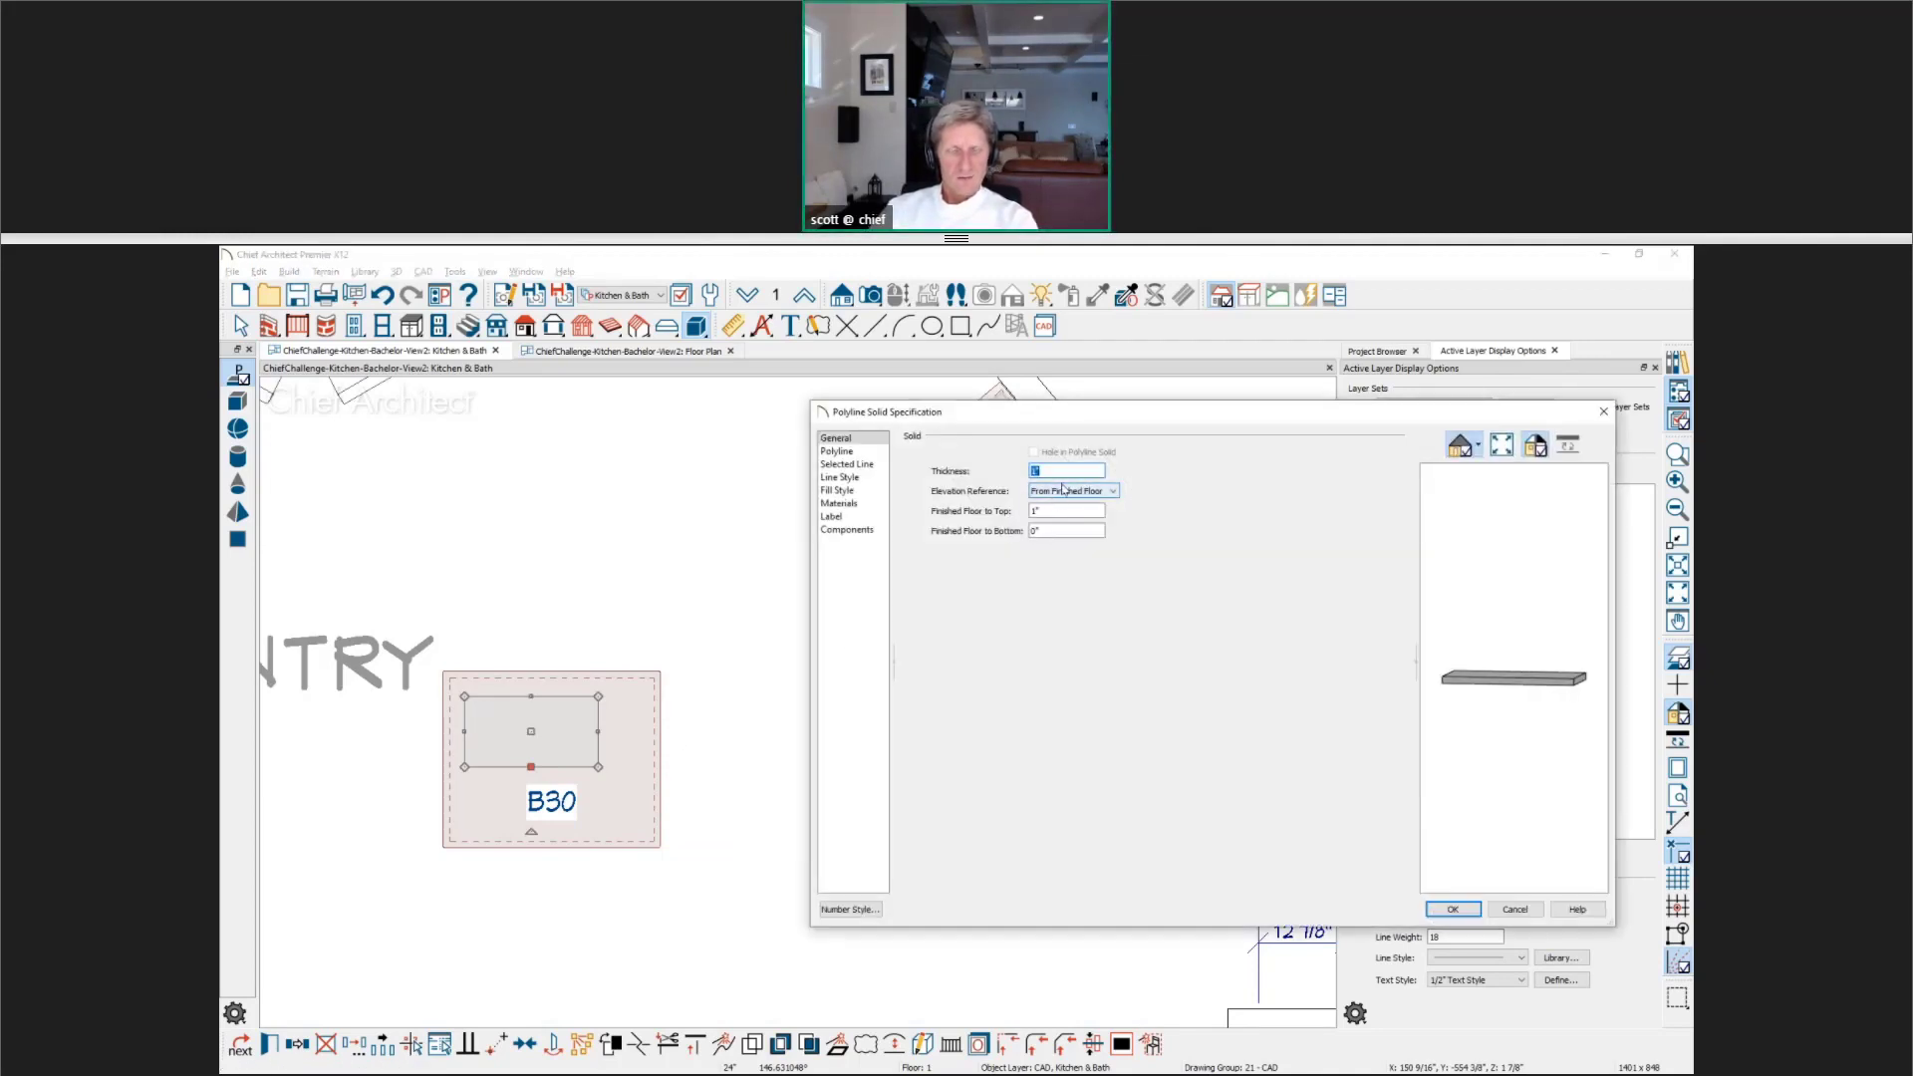
type("3")
key("Tab")
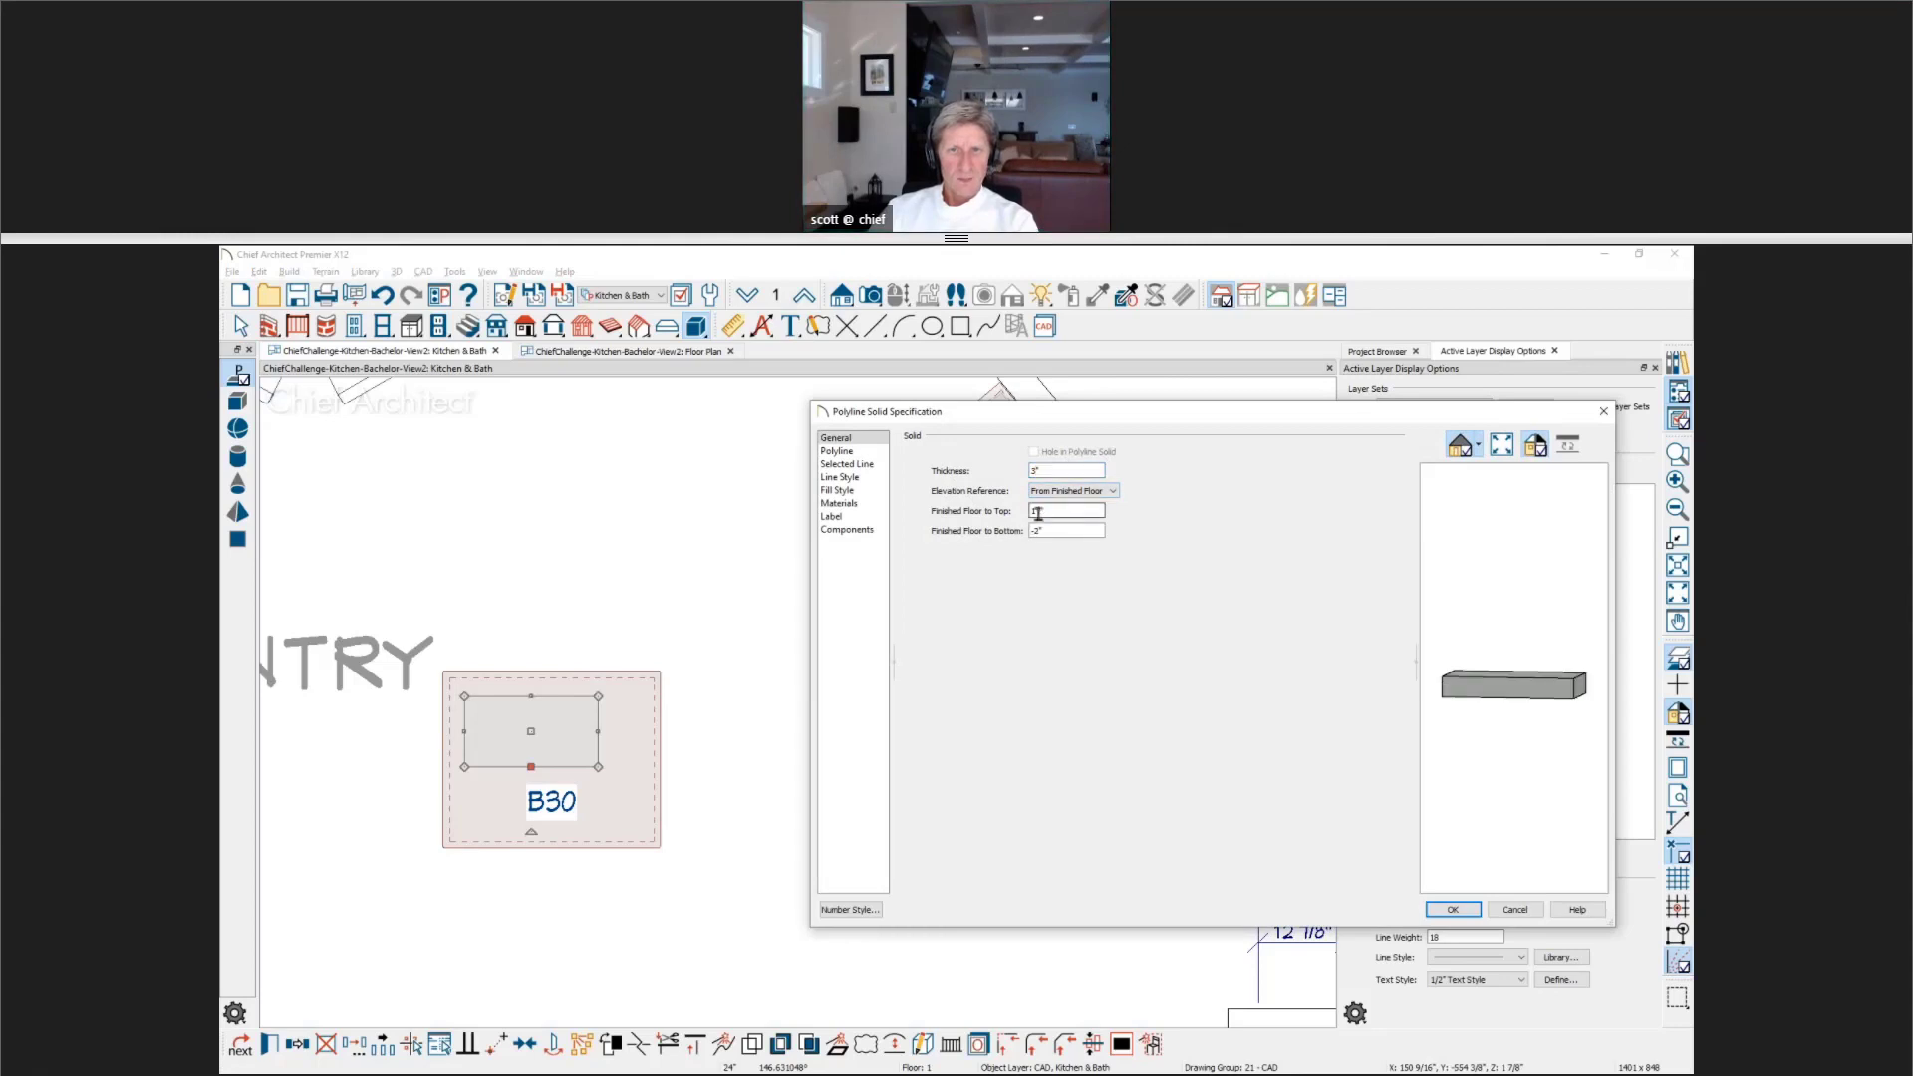
type("38")
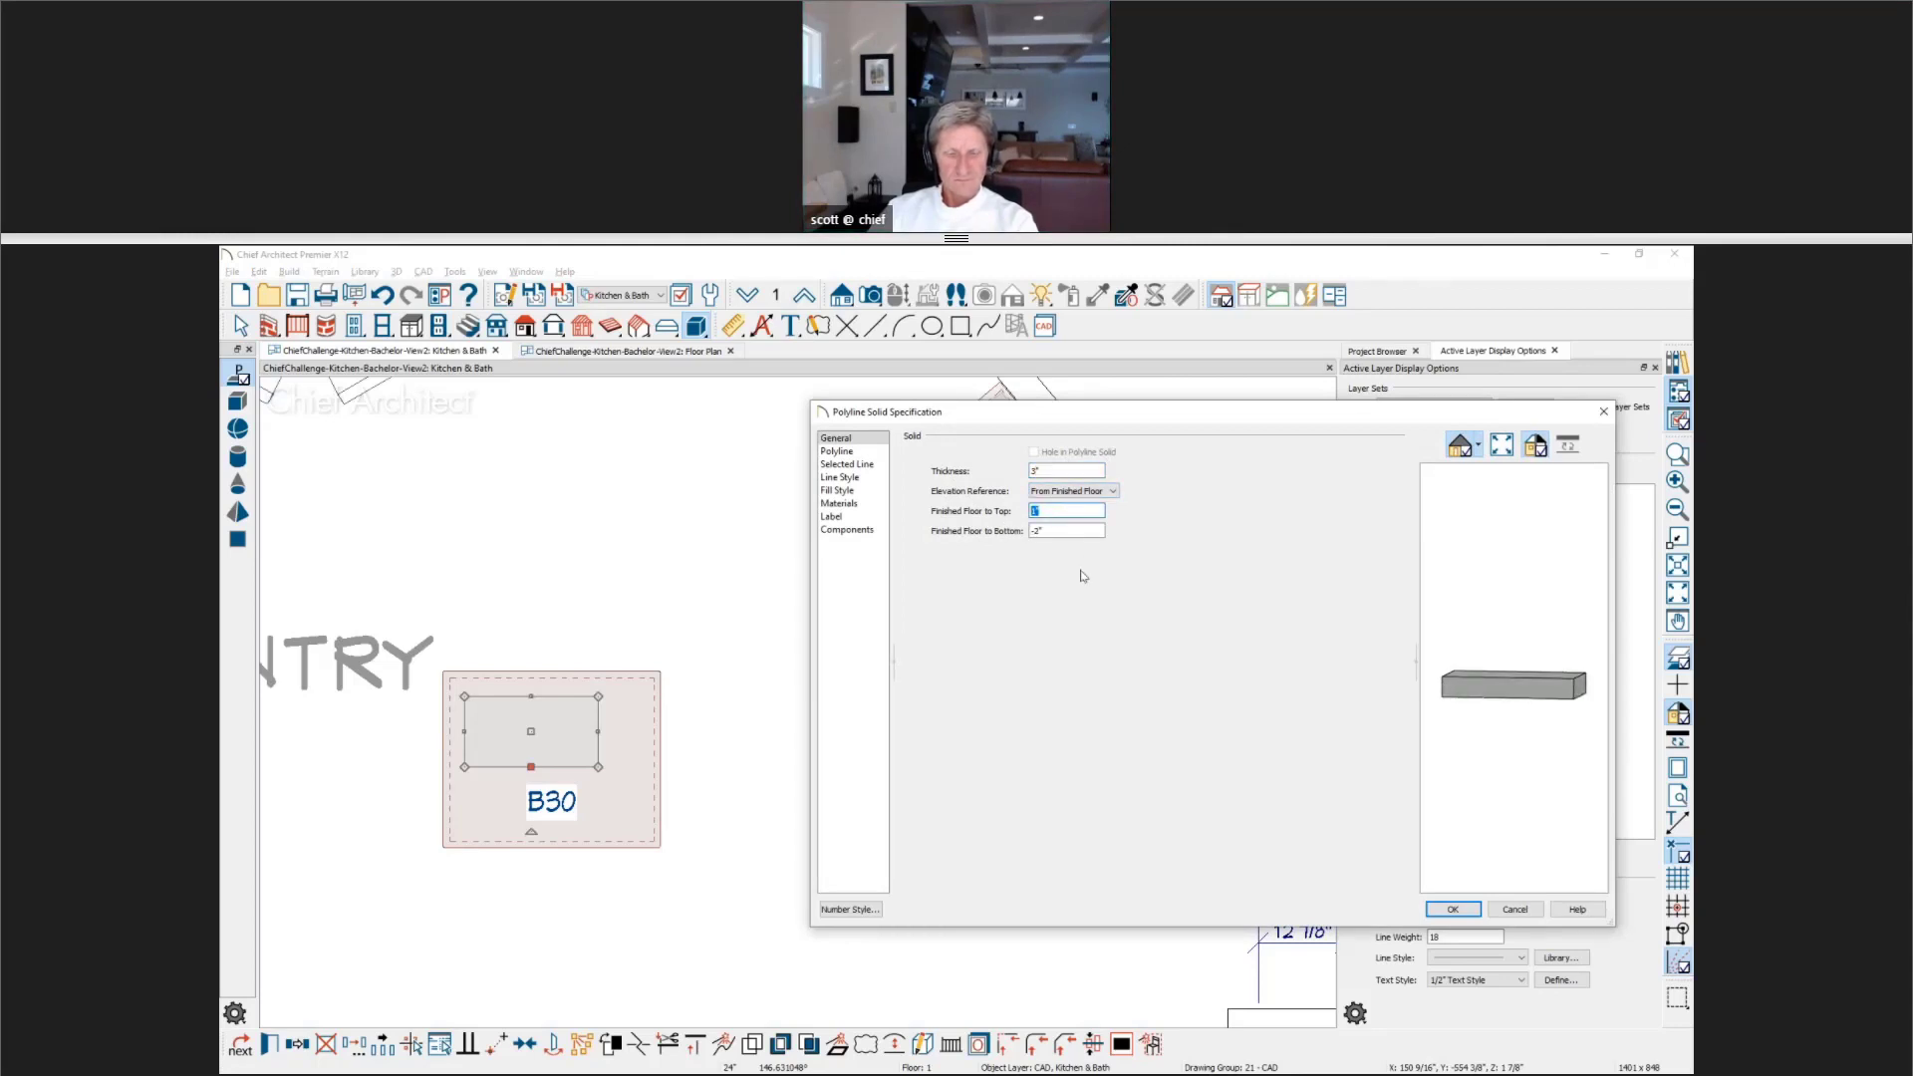
left_click(1453, 909)
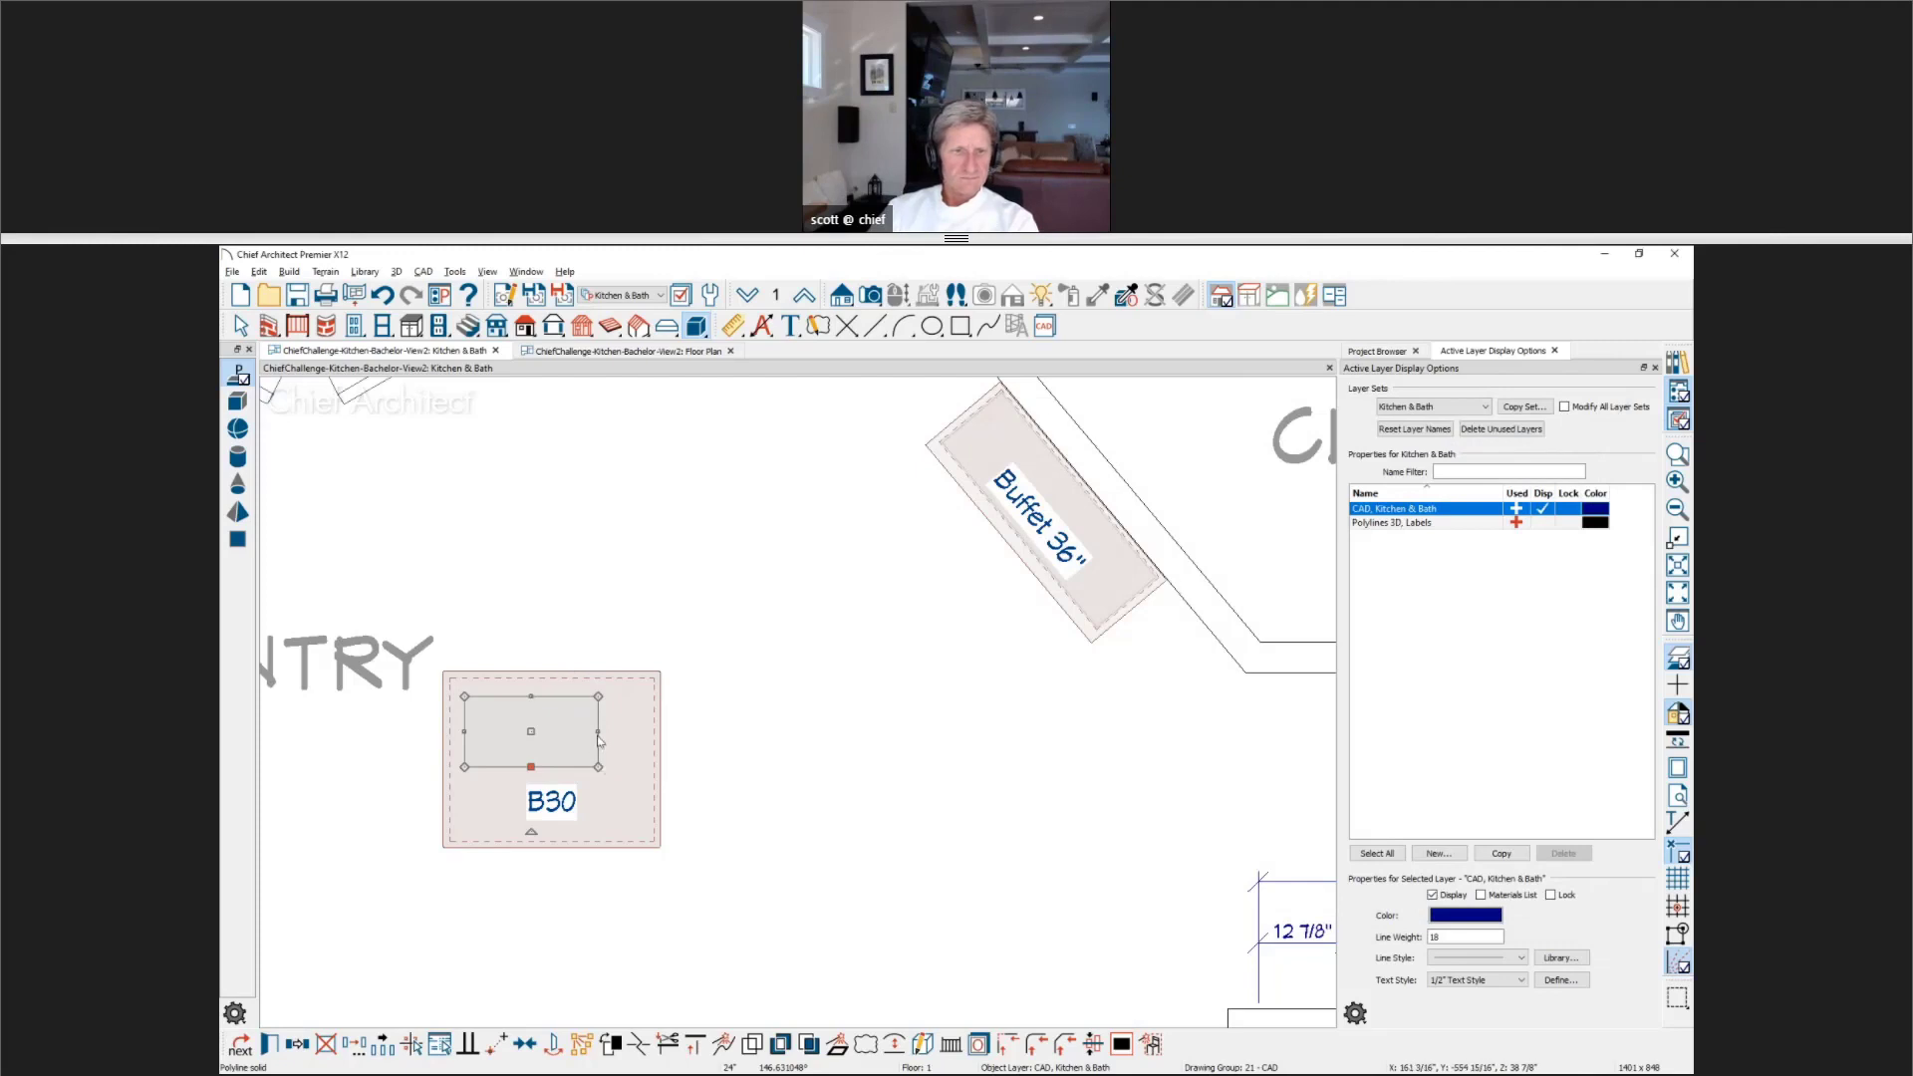
Step: Stretch the polyline solid sideways to nearly the full width of the base cabinet and extend its front edge slightly toward the label
left_click_drag(598, 731, 653, 731)
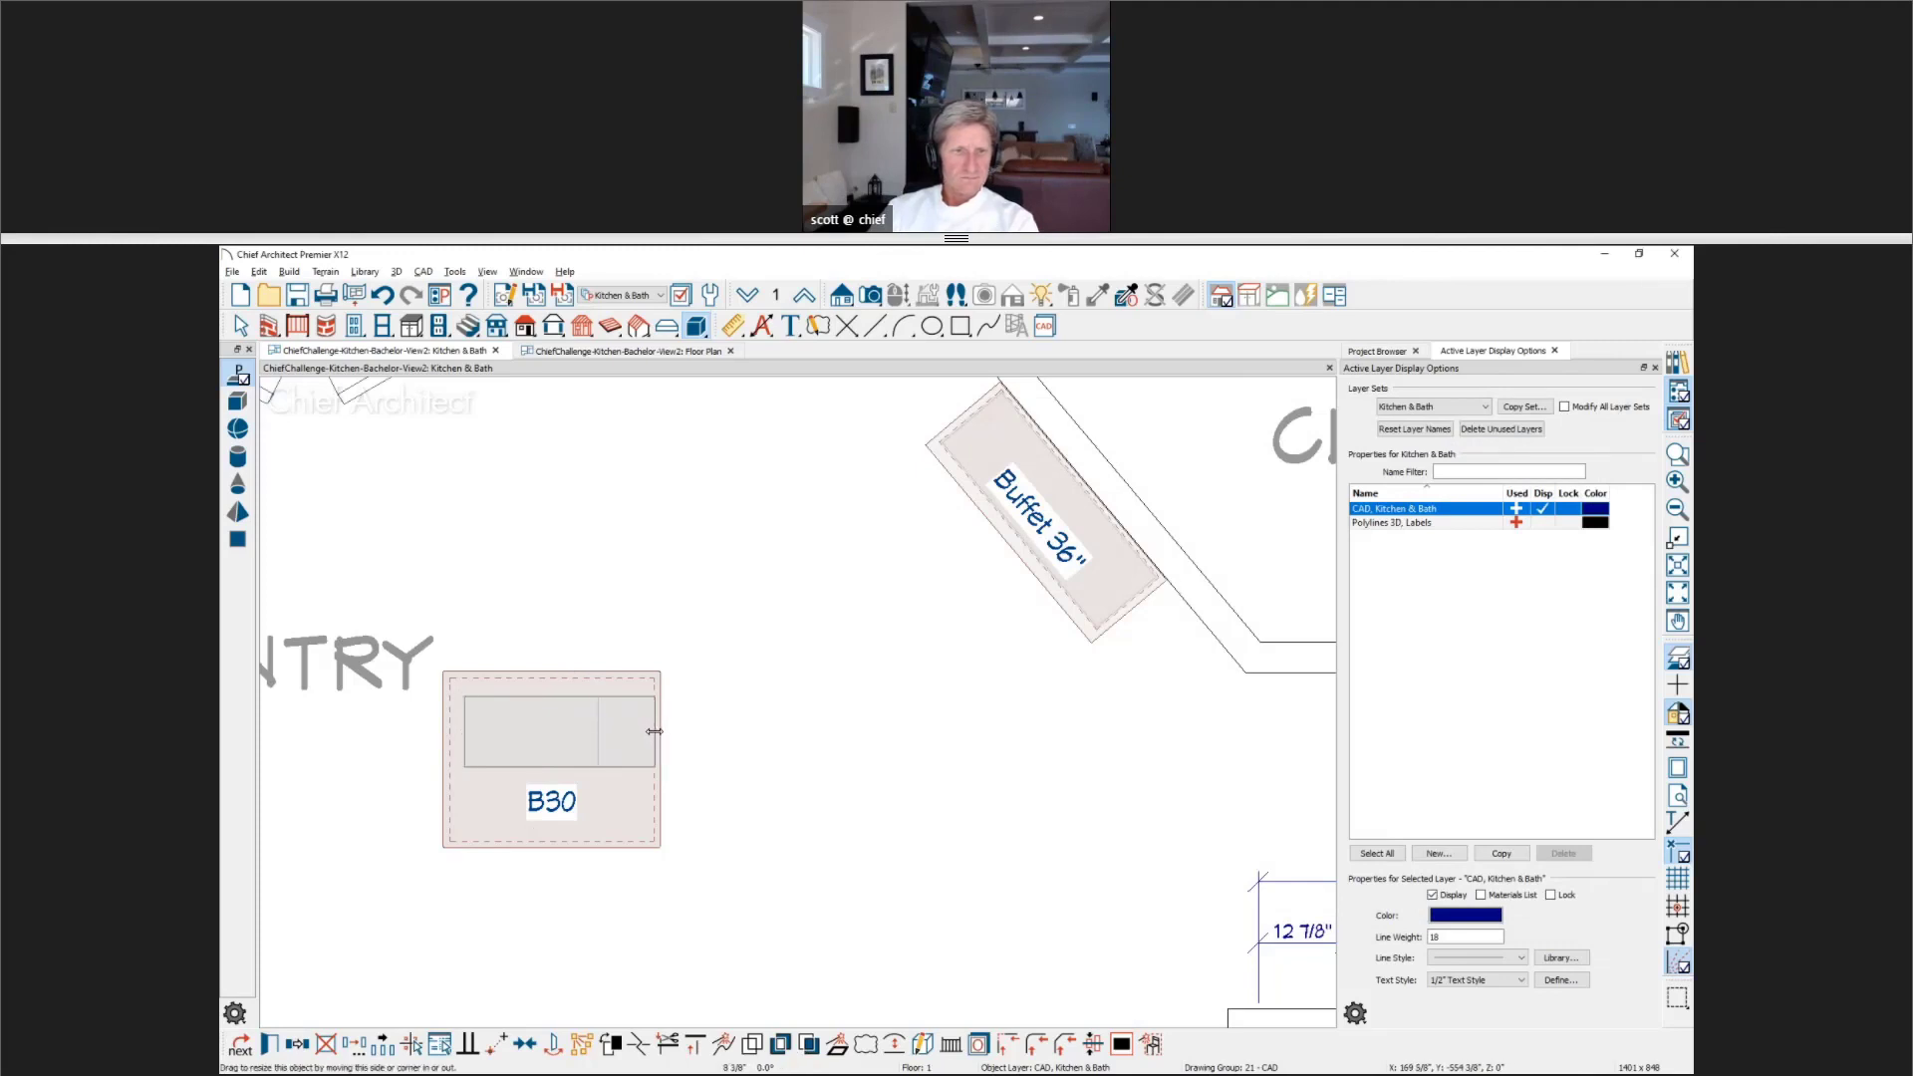
left_click_drag(465, 731, 449, 732)
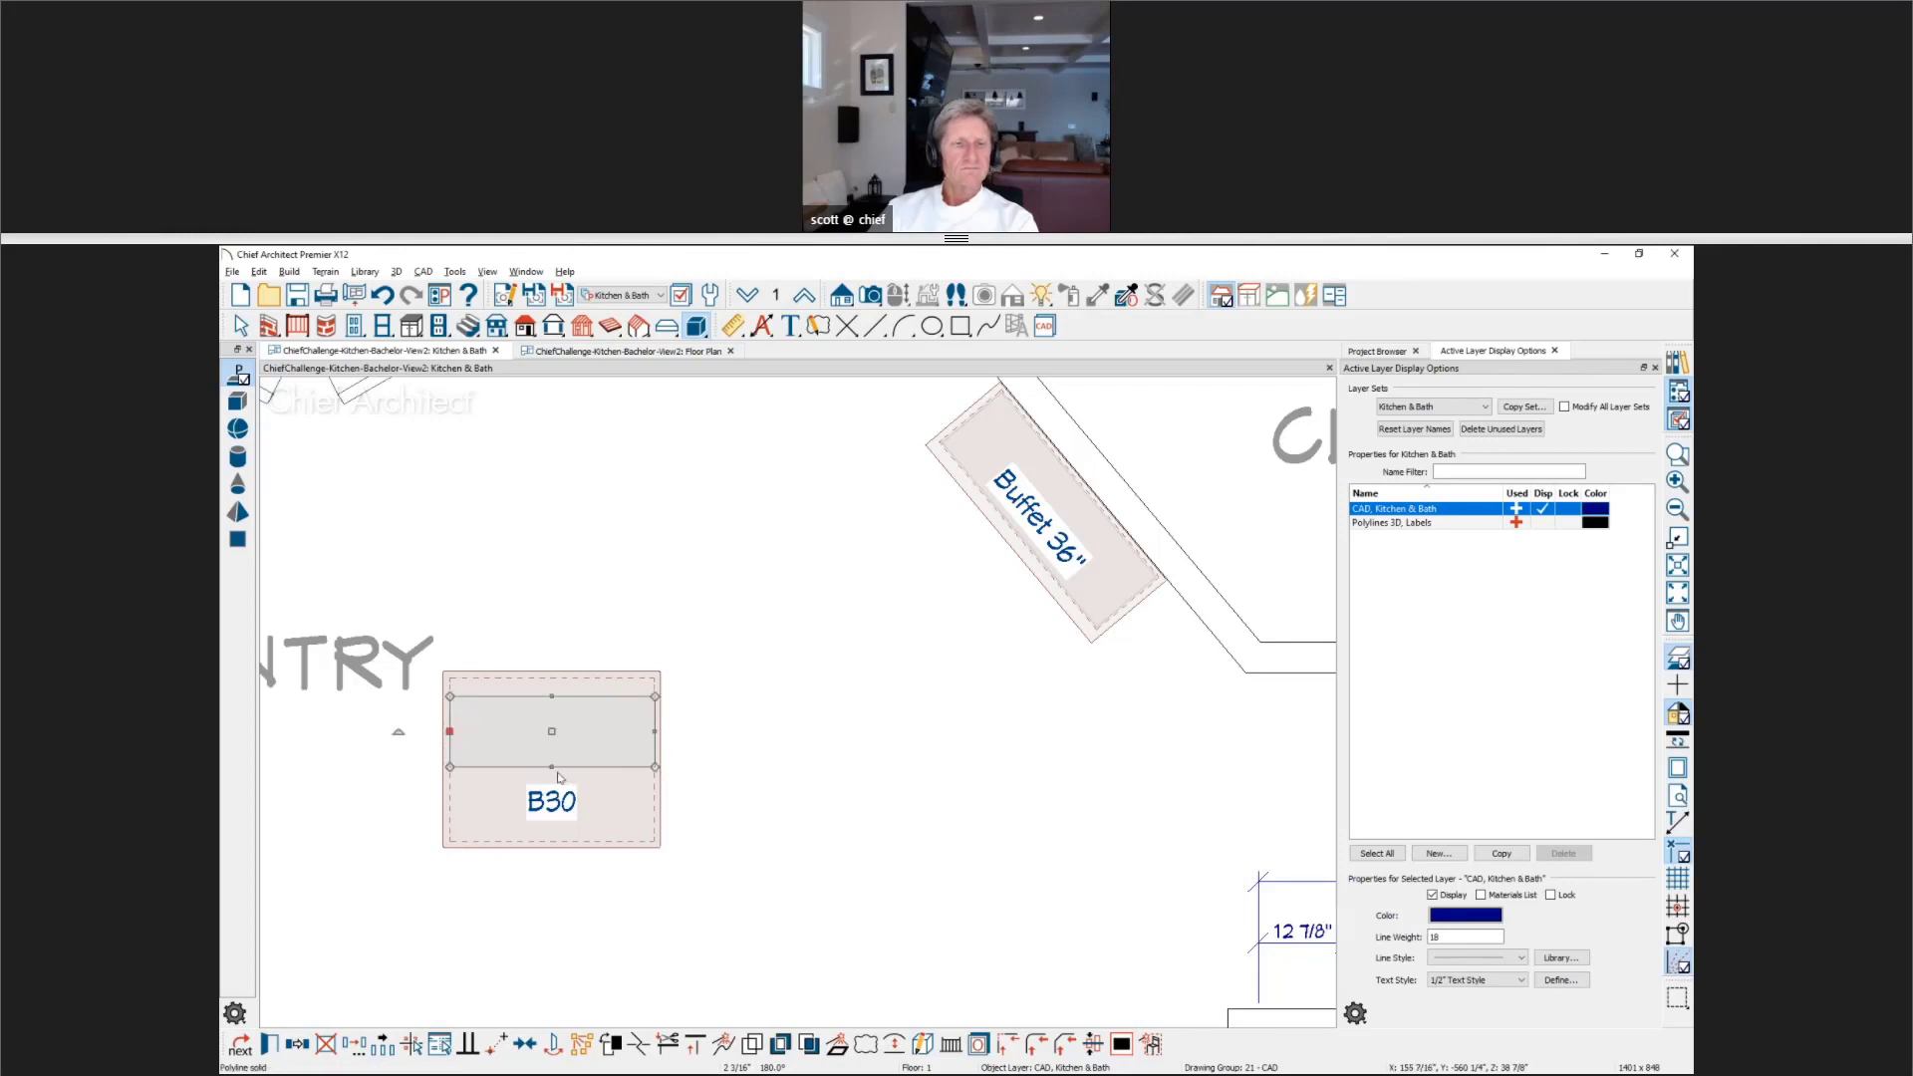
left_click_drag(553, 766, 555, 779)
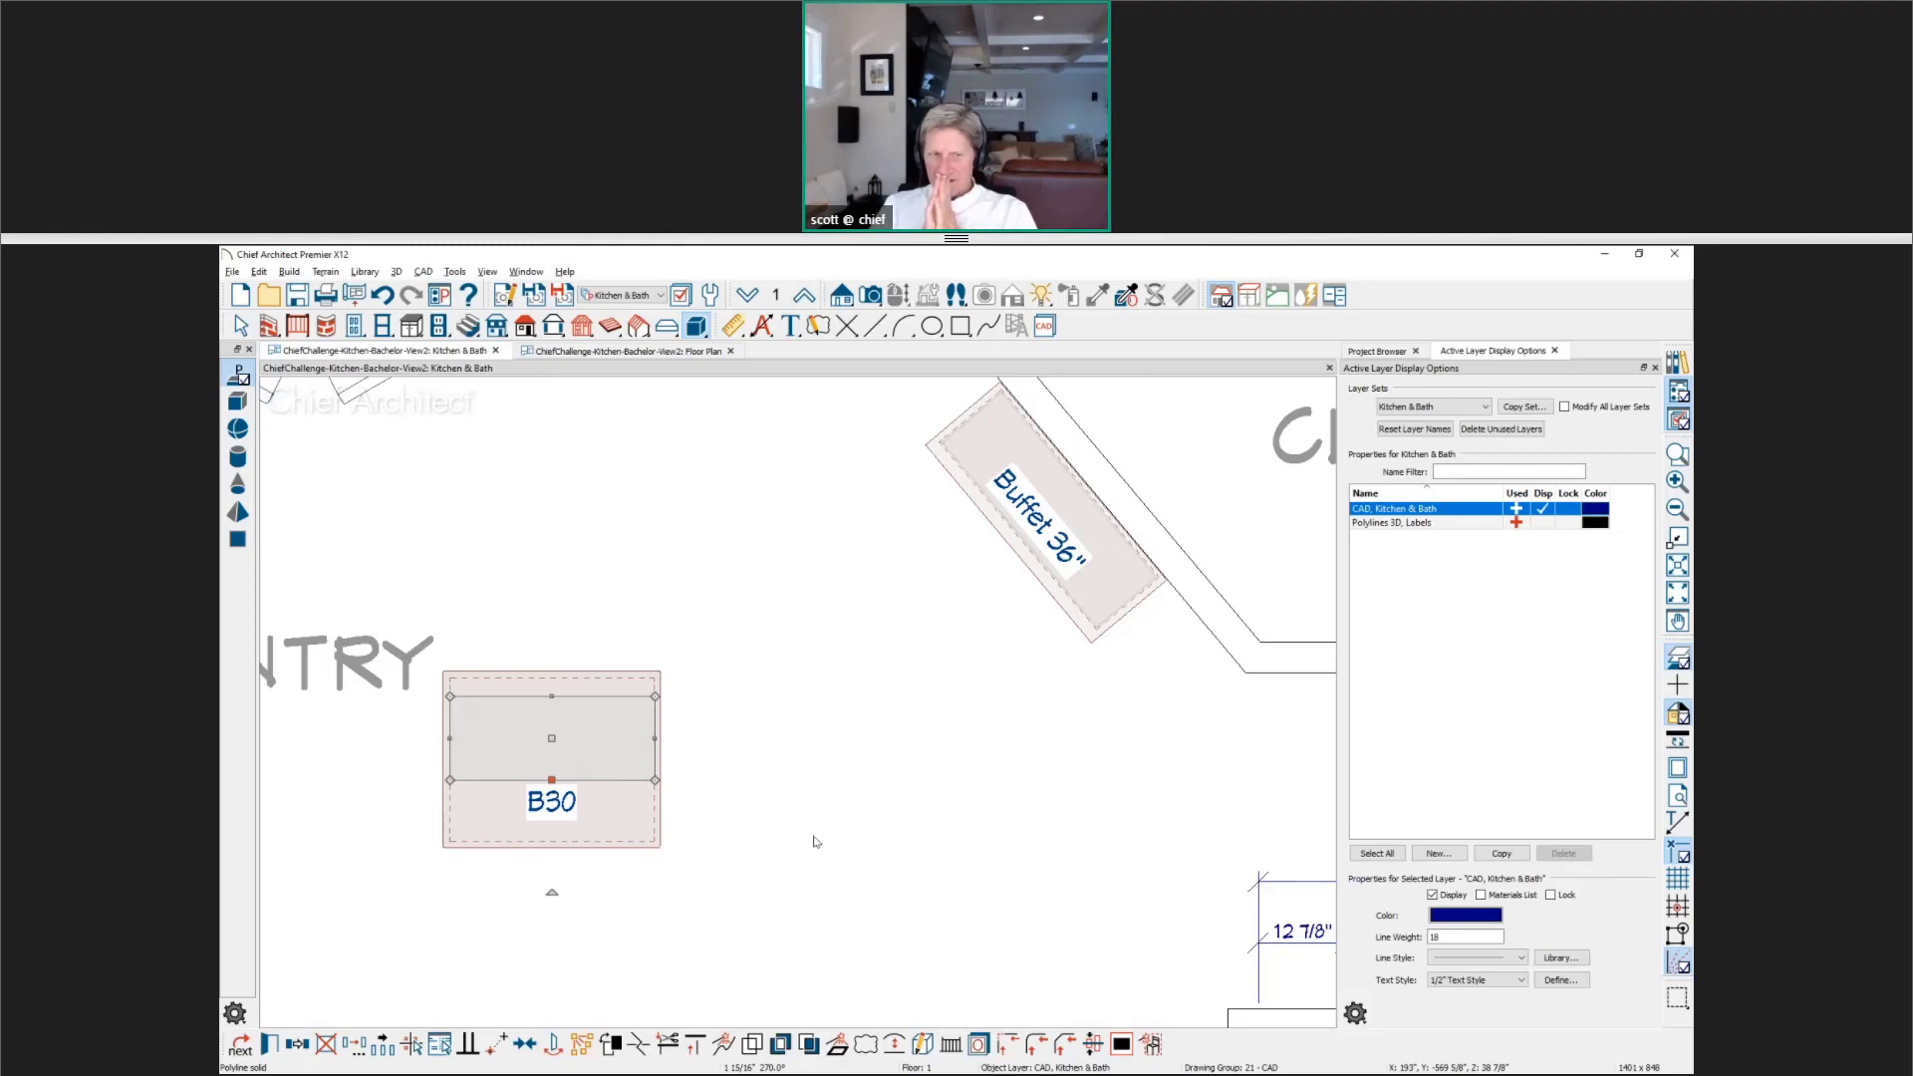
key("Escape")
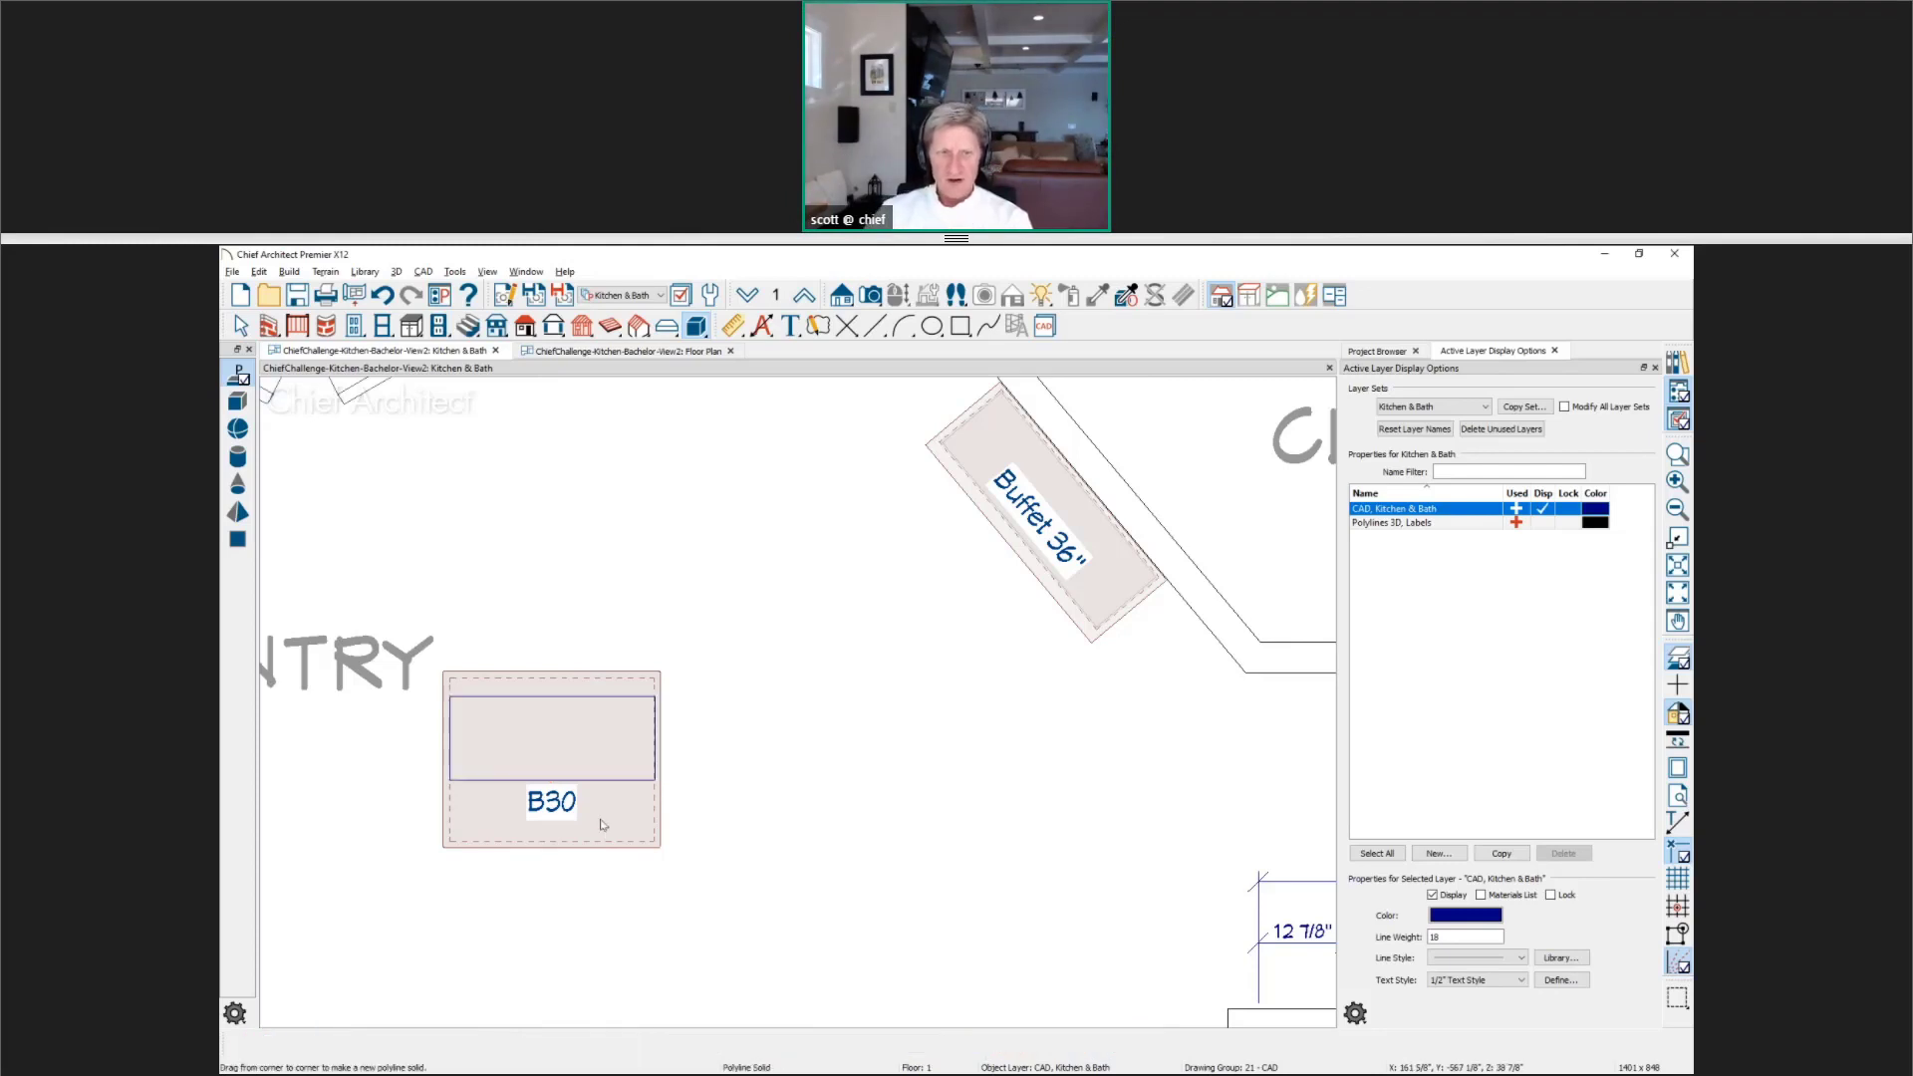
Step: Replace the base cabinet's specified label with "c. vanity"
key("space")
left_click(601, 824)
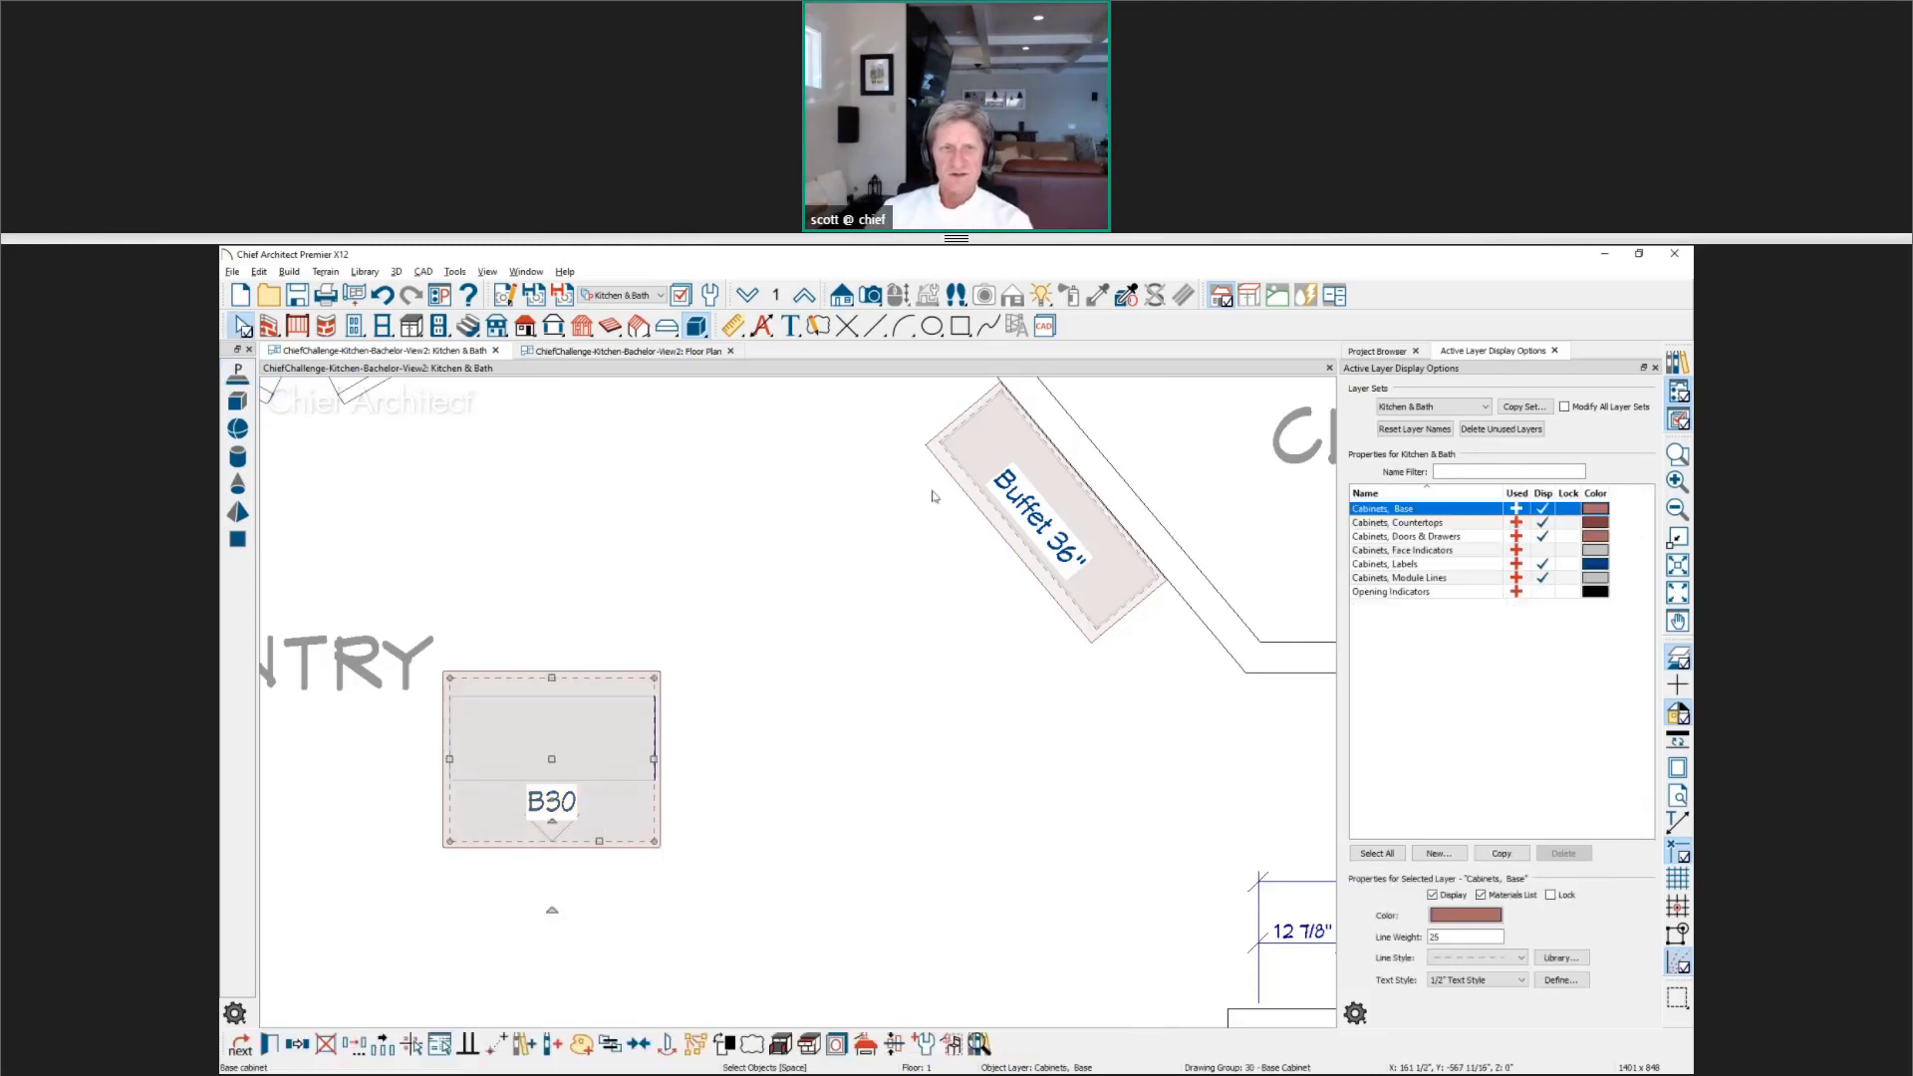
key("ctrl+e")
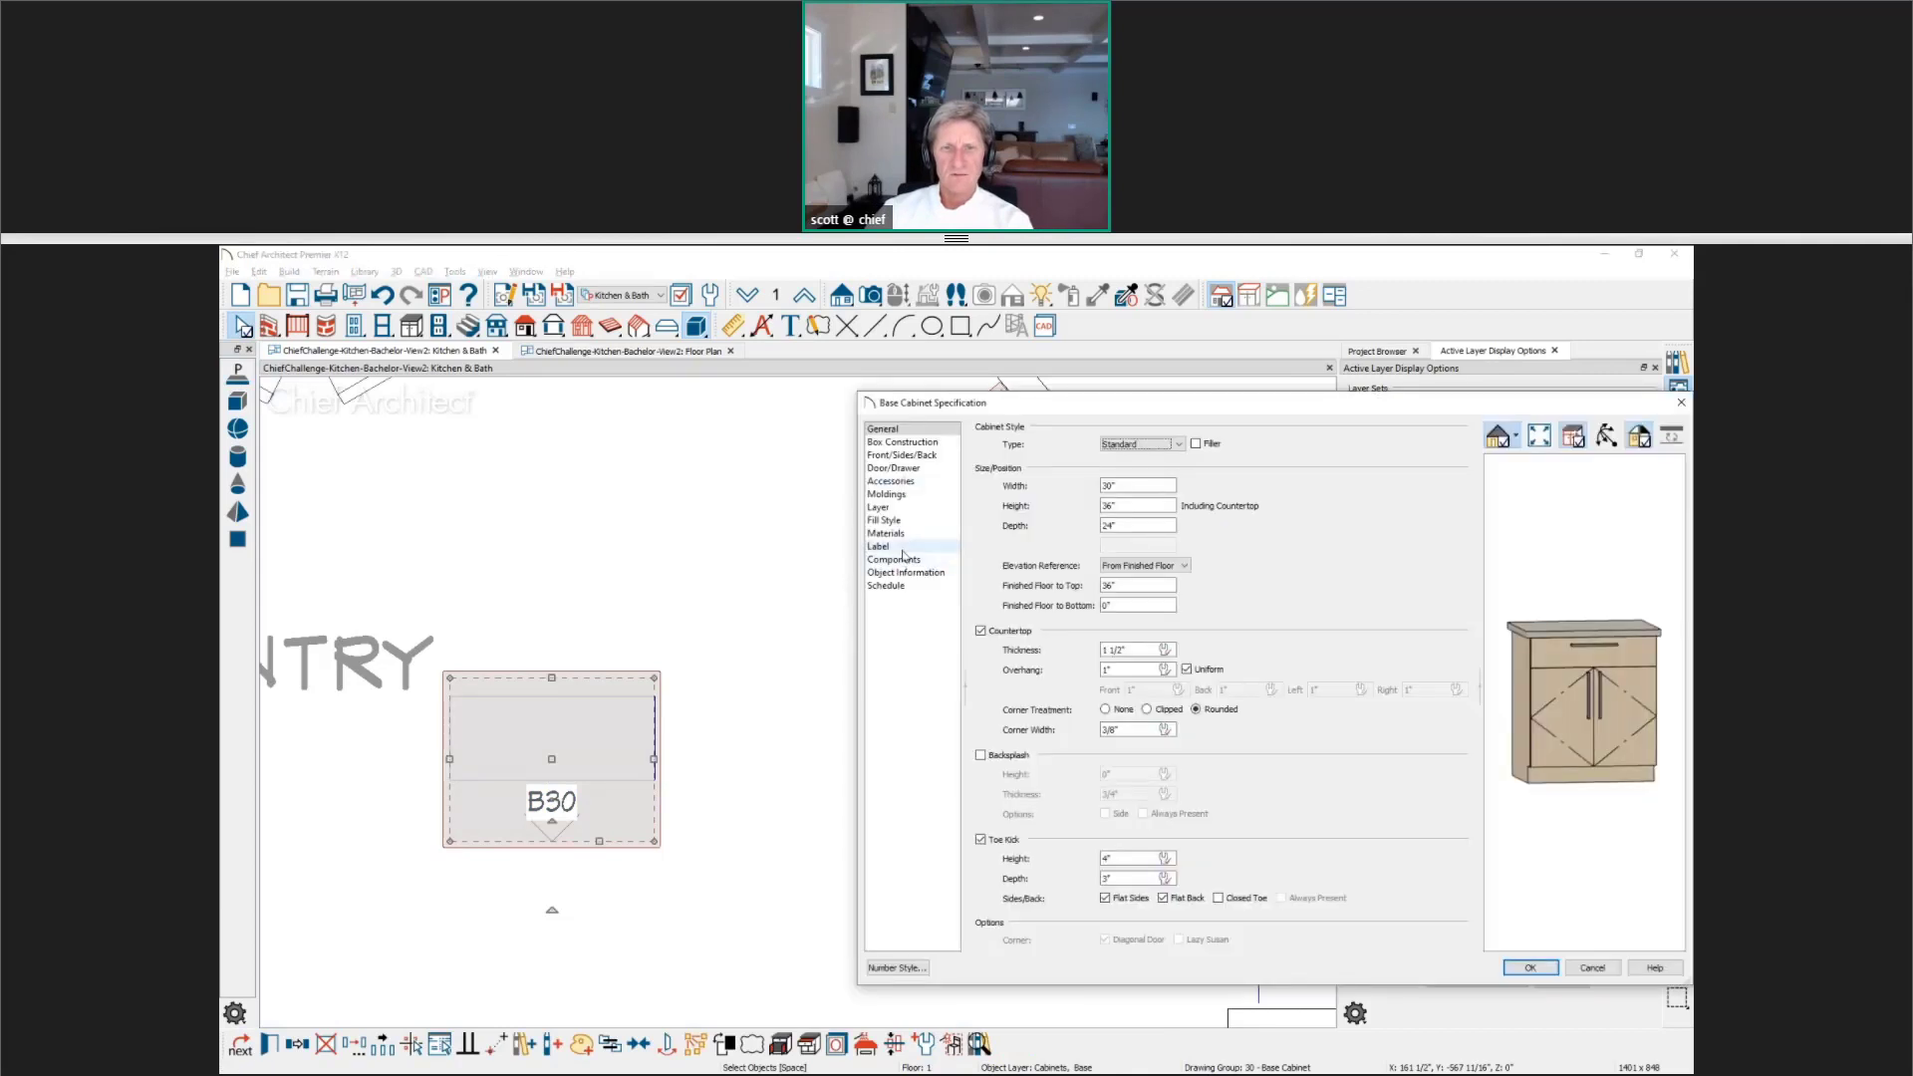
left_click(1084, 503)
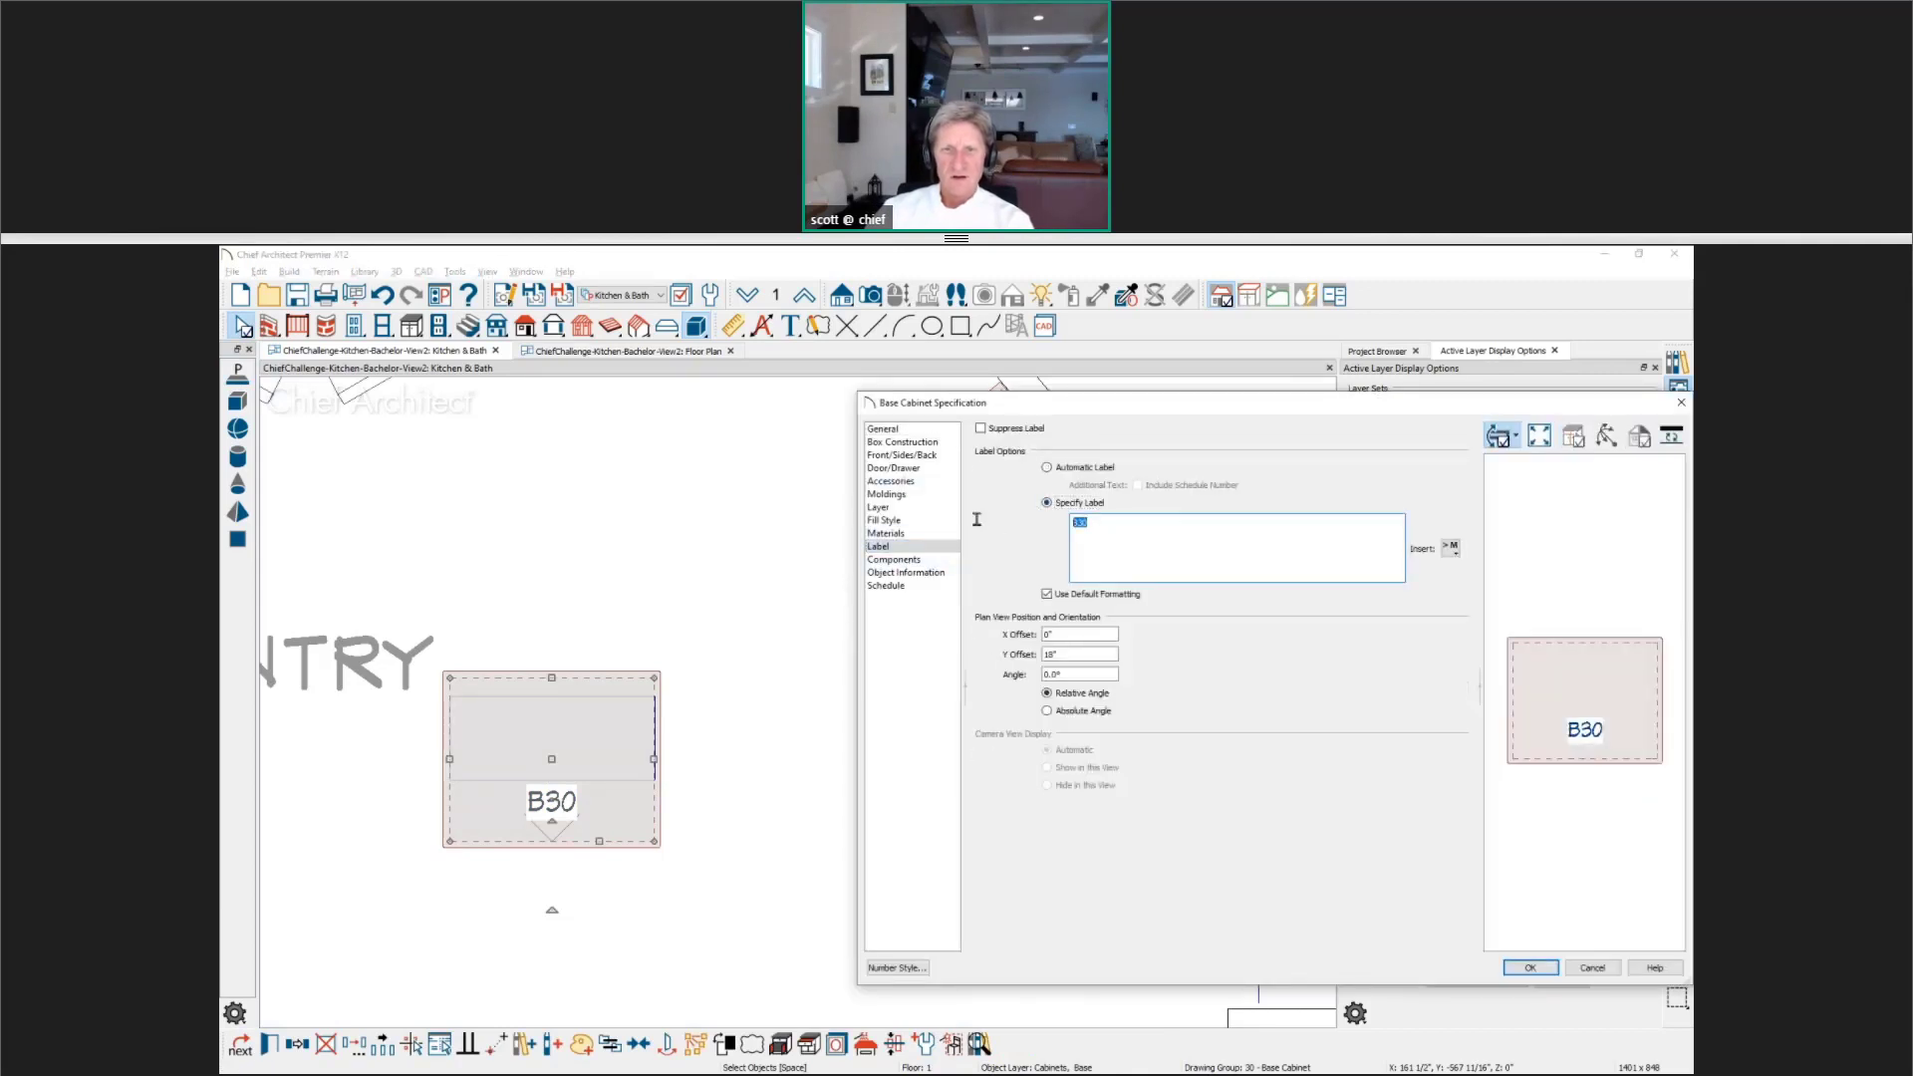
type("c.")
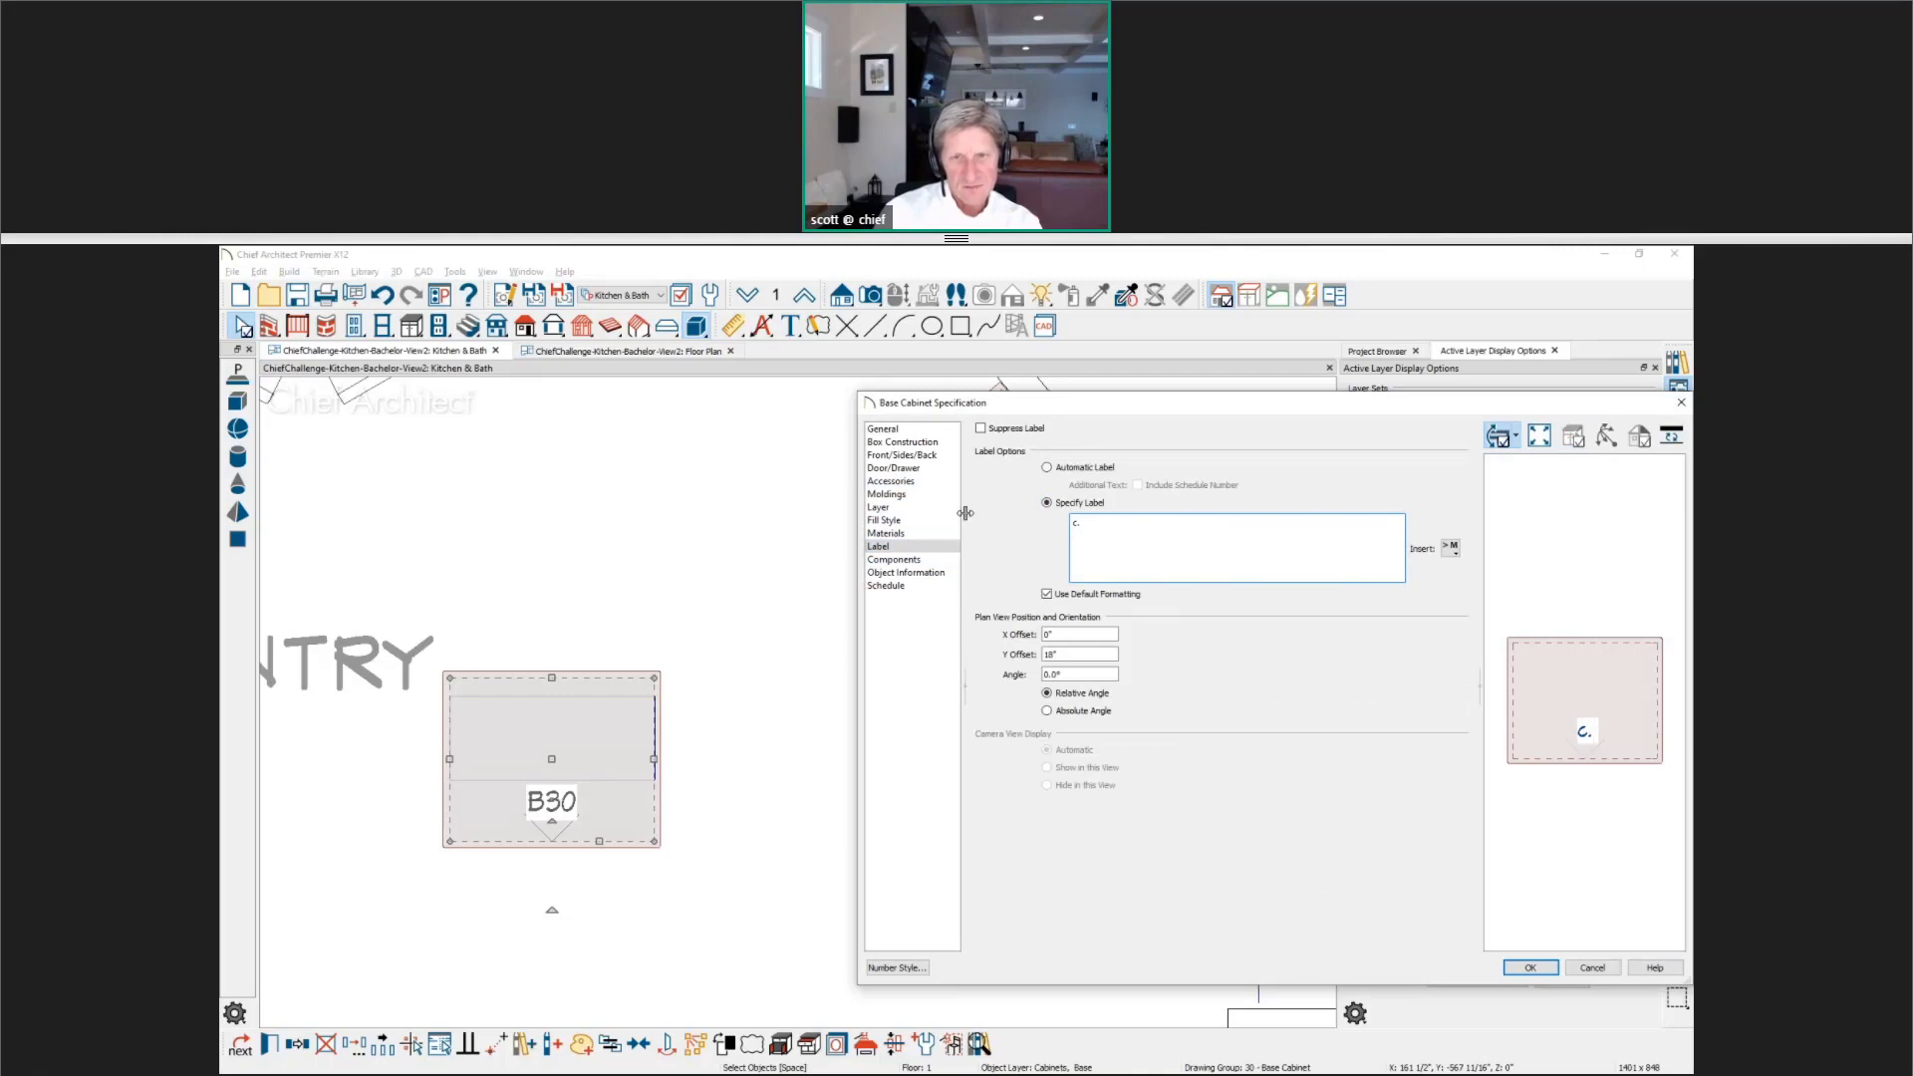
type(" vanity")
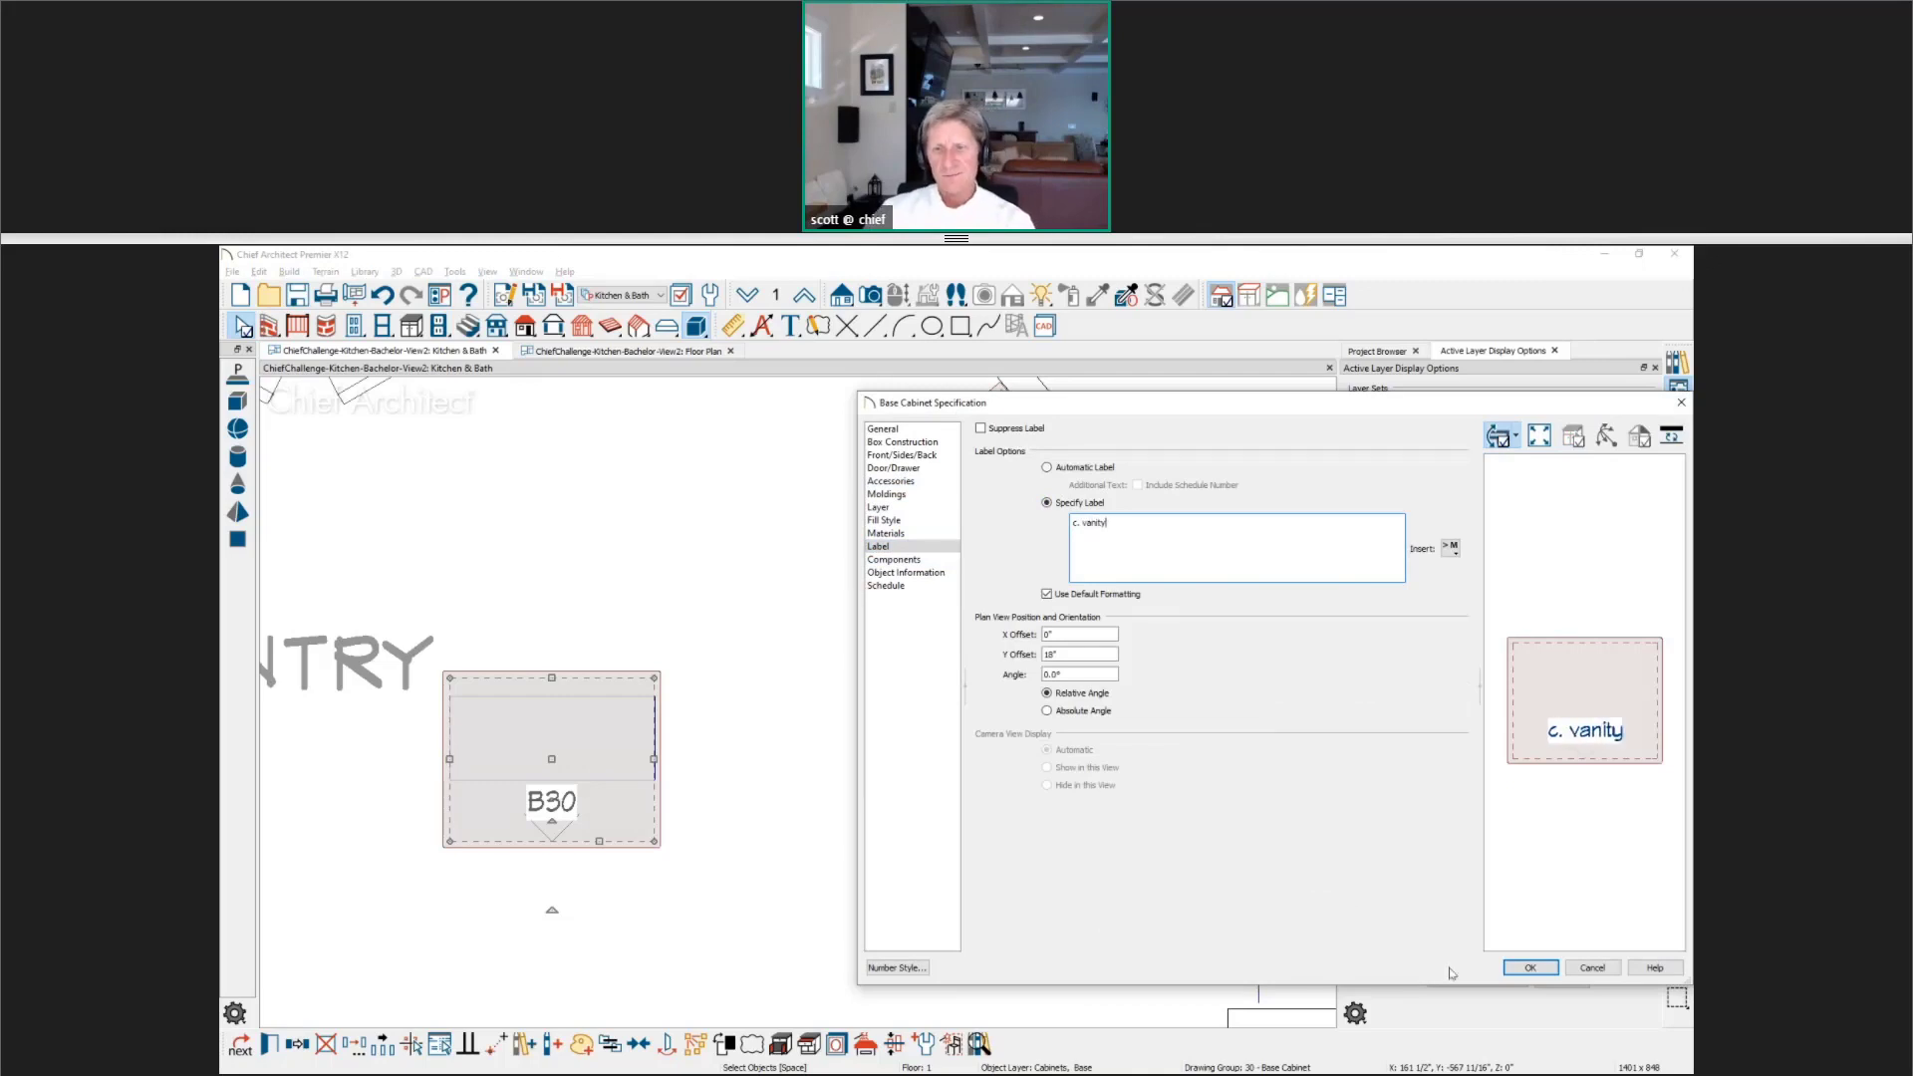
left_click(1531, 968)
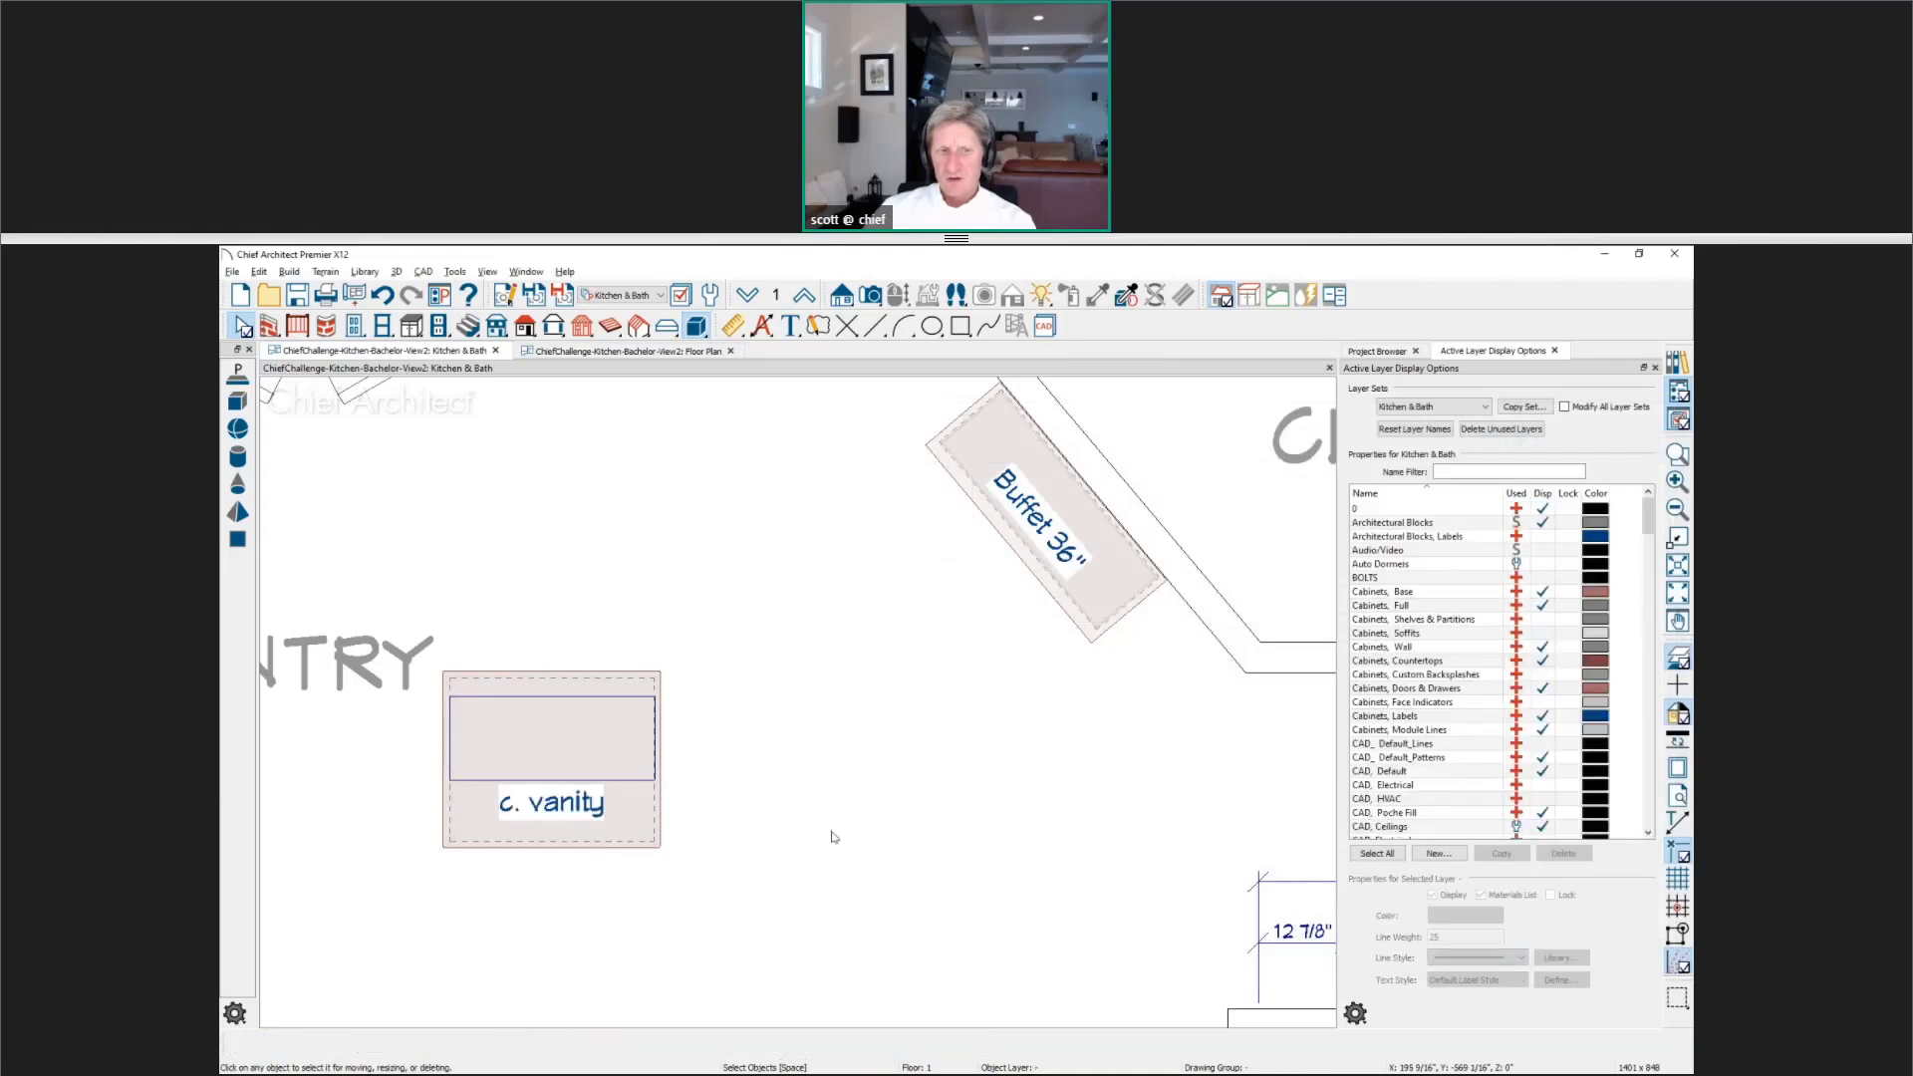
Step: Create a Perspective Floor Overview and frame the vanity cabinet with the polyline solid on its countertop
middle_click_drag(831, 827, 866, 789)
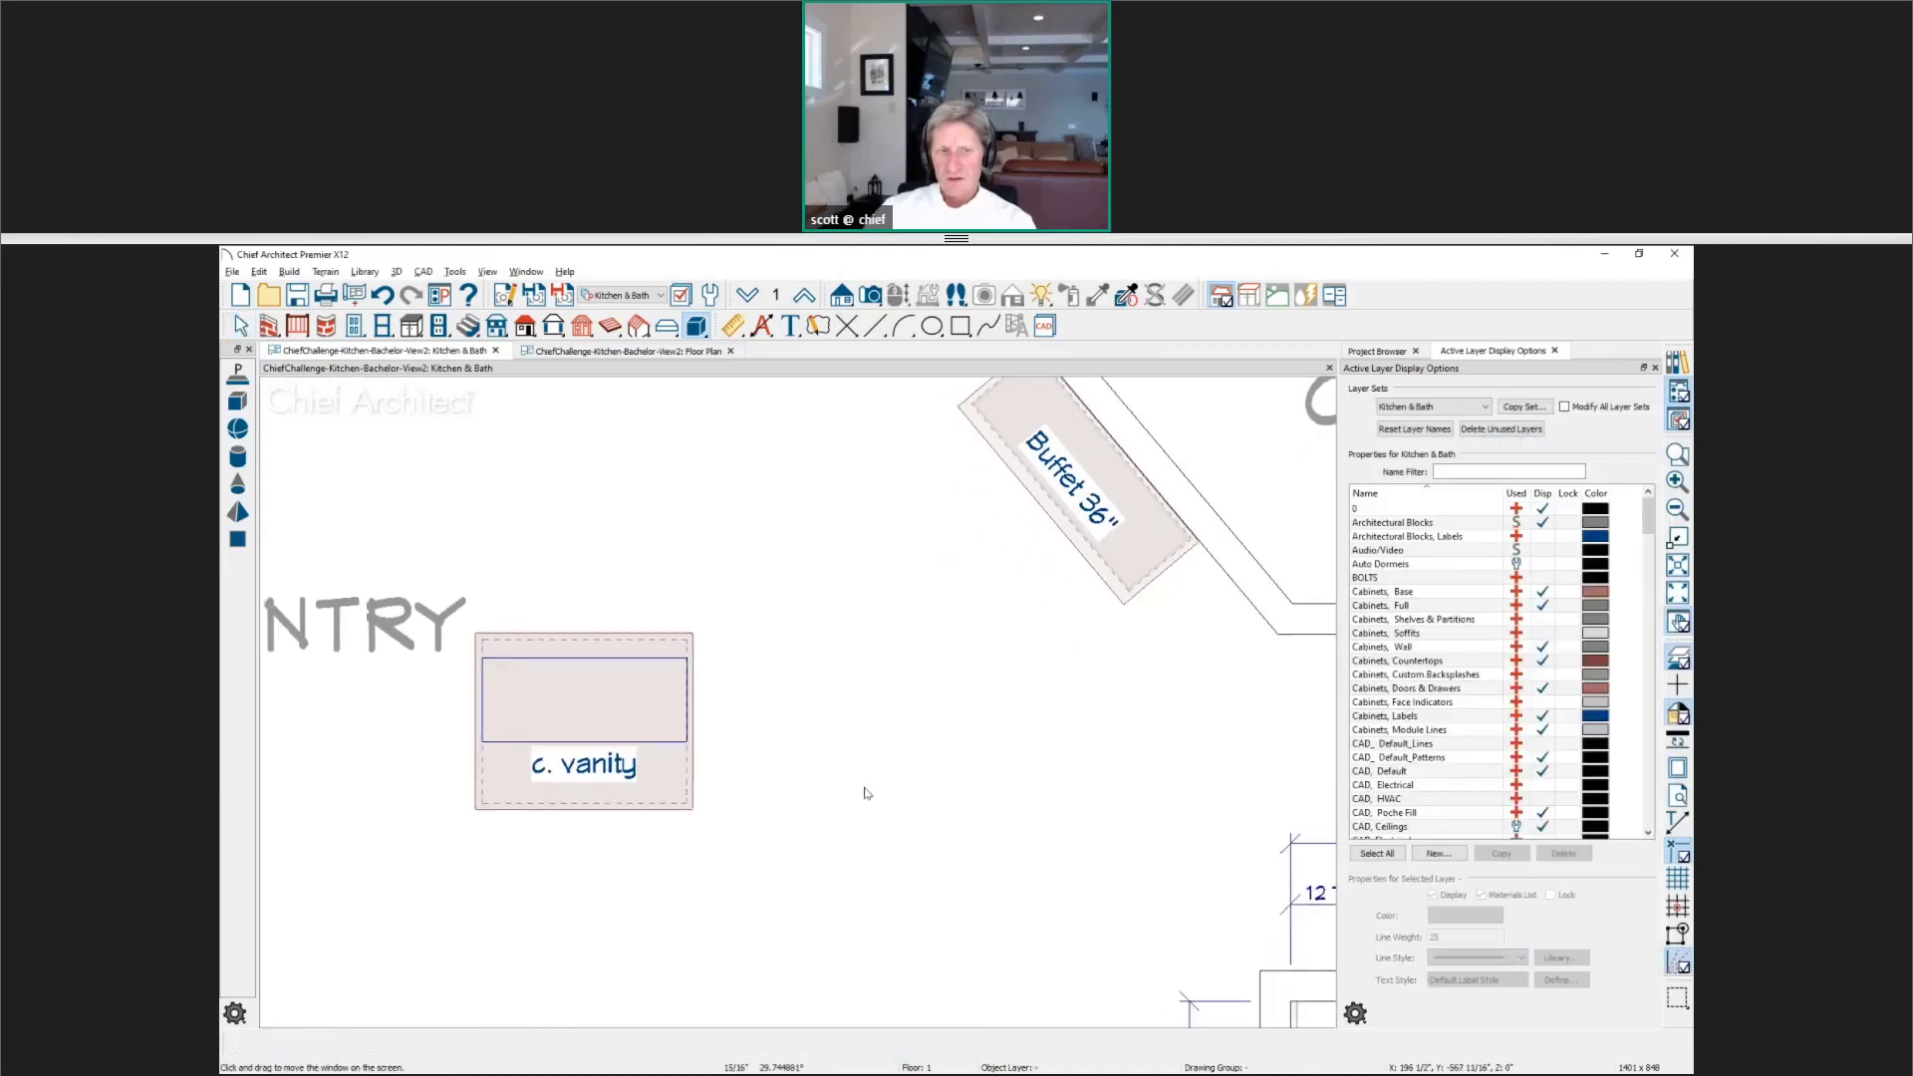
left_click(637, 740)
left_click(870, 295)
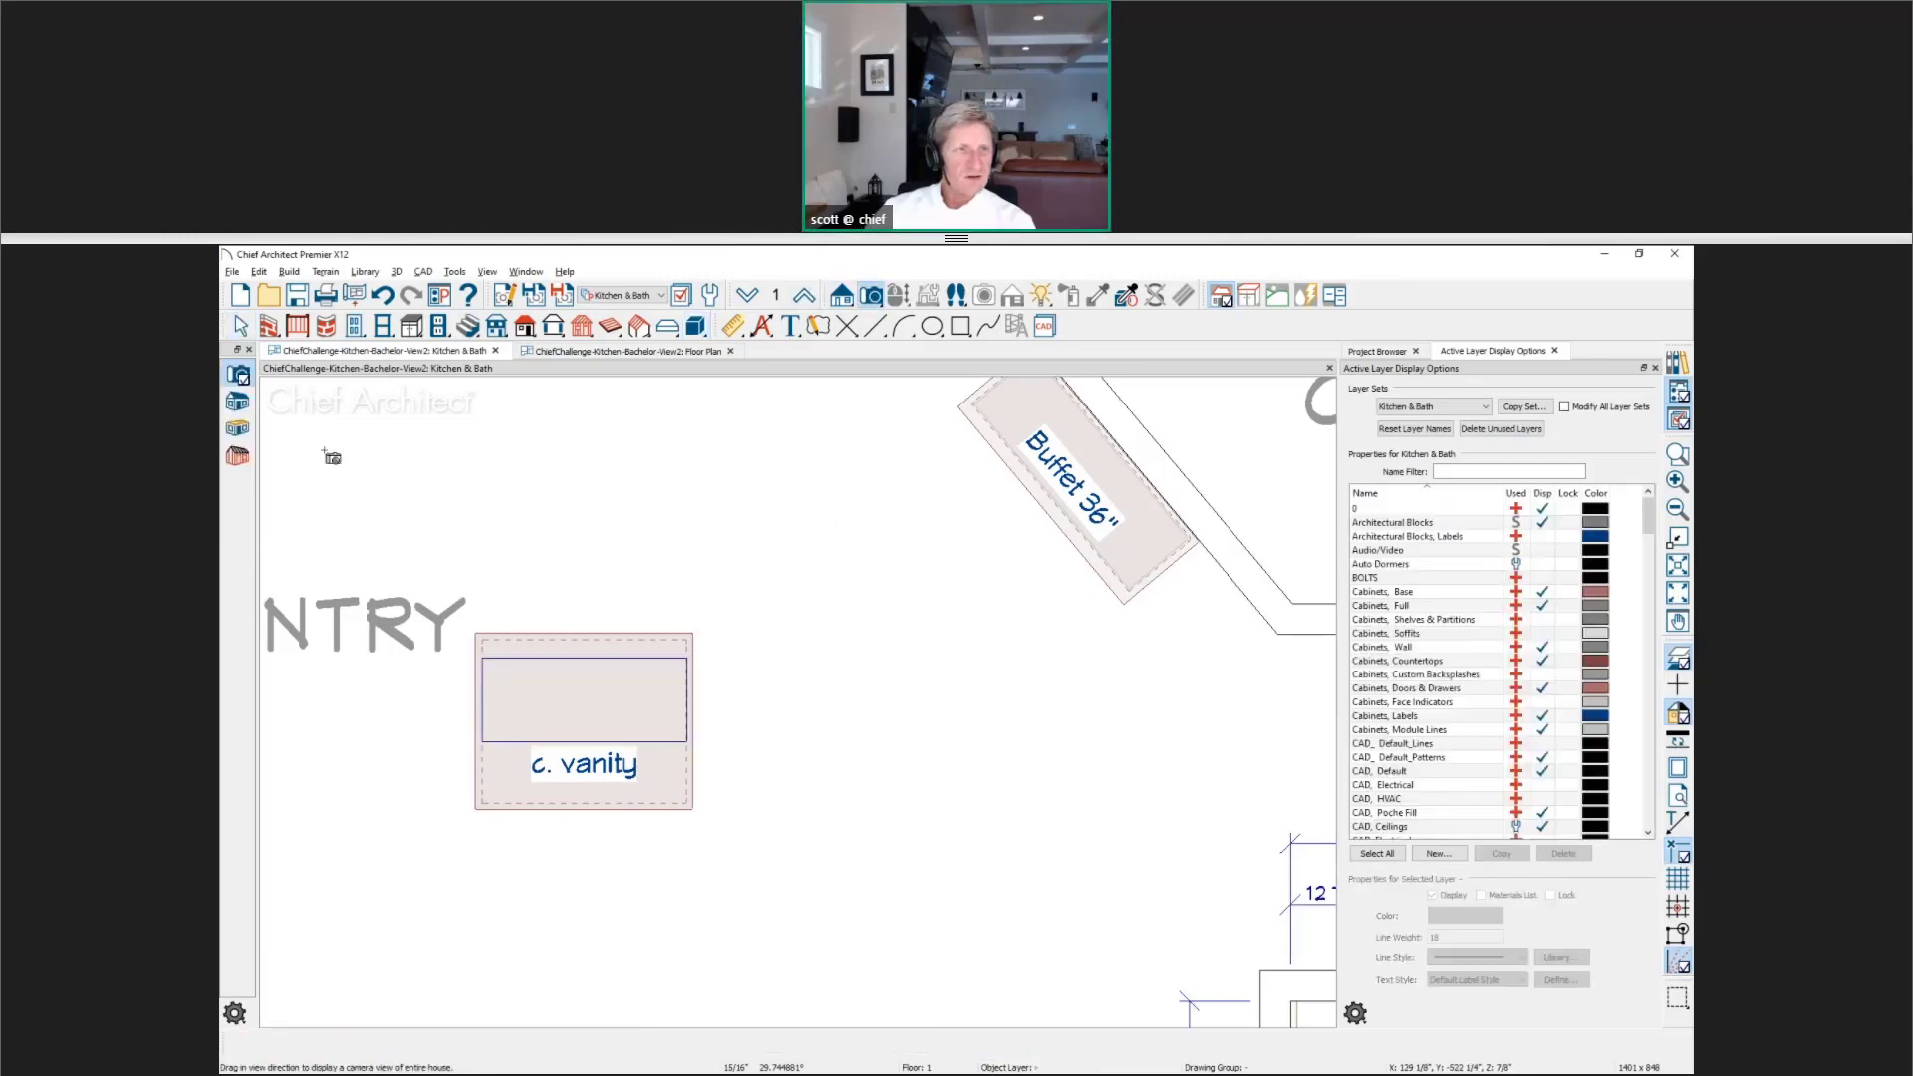
left_click(729, 750)
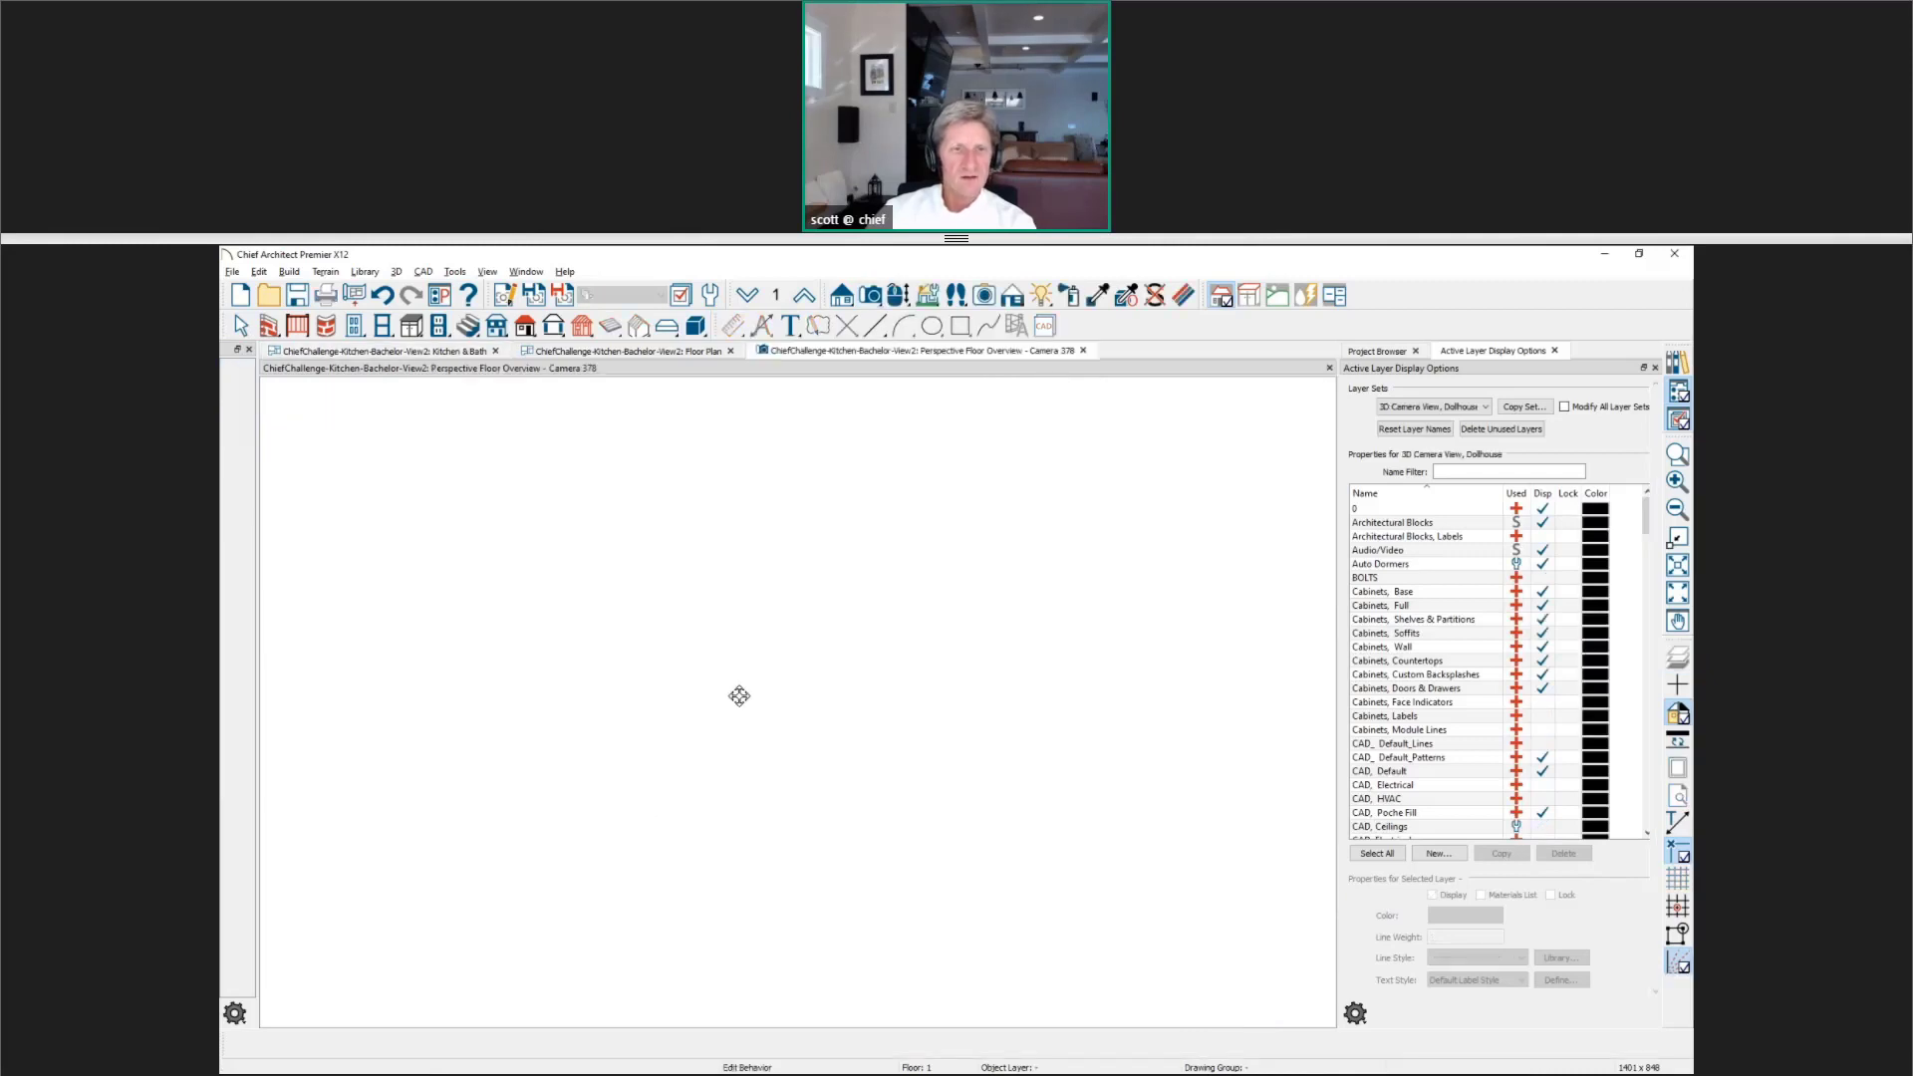
scroll(819, 716, "up", 10)
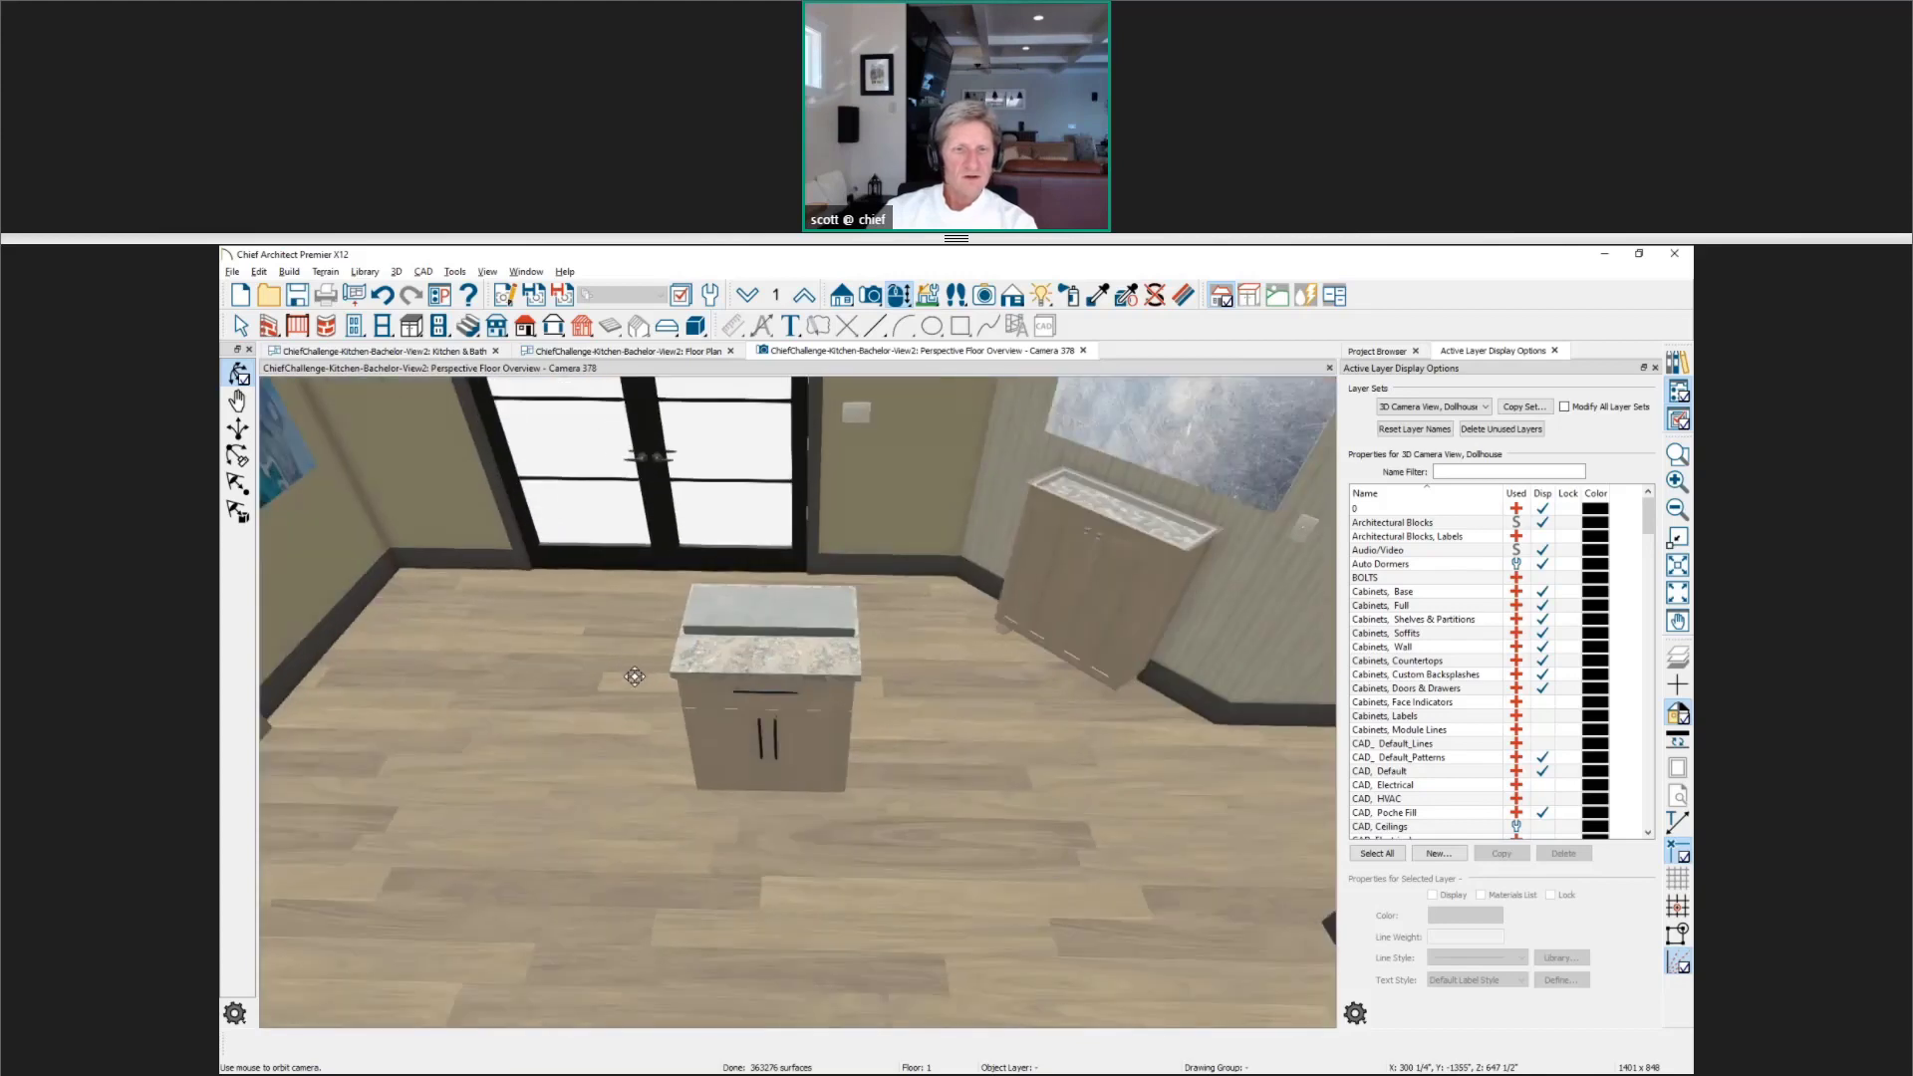
left_click_drag(634, 676, 573, 703)
left_click(574, 704)
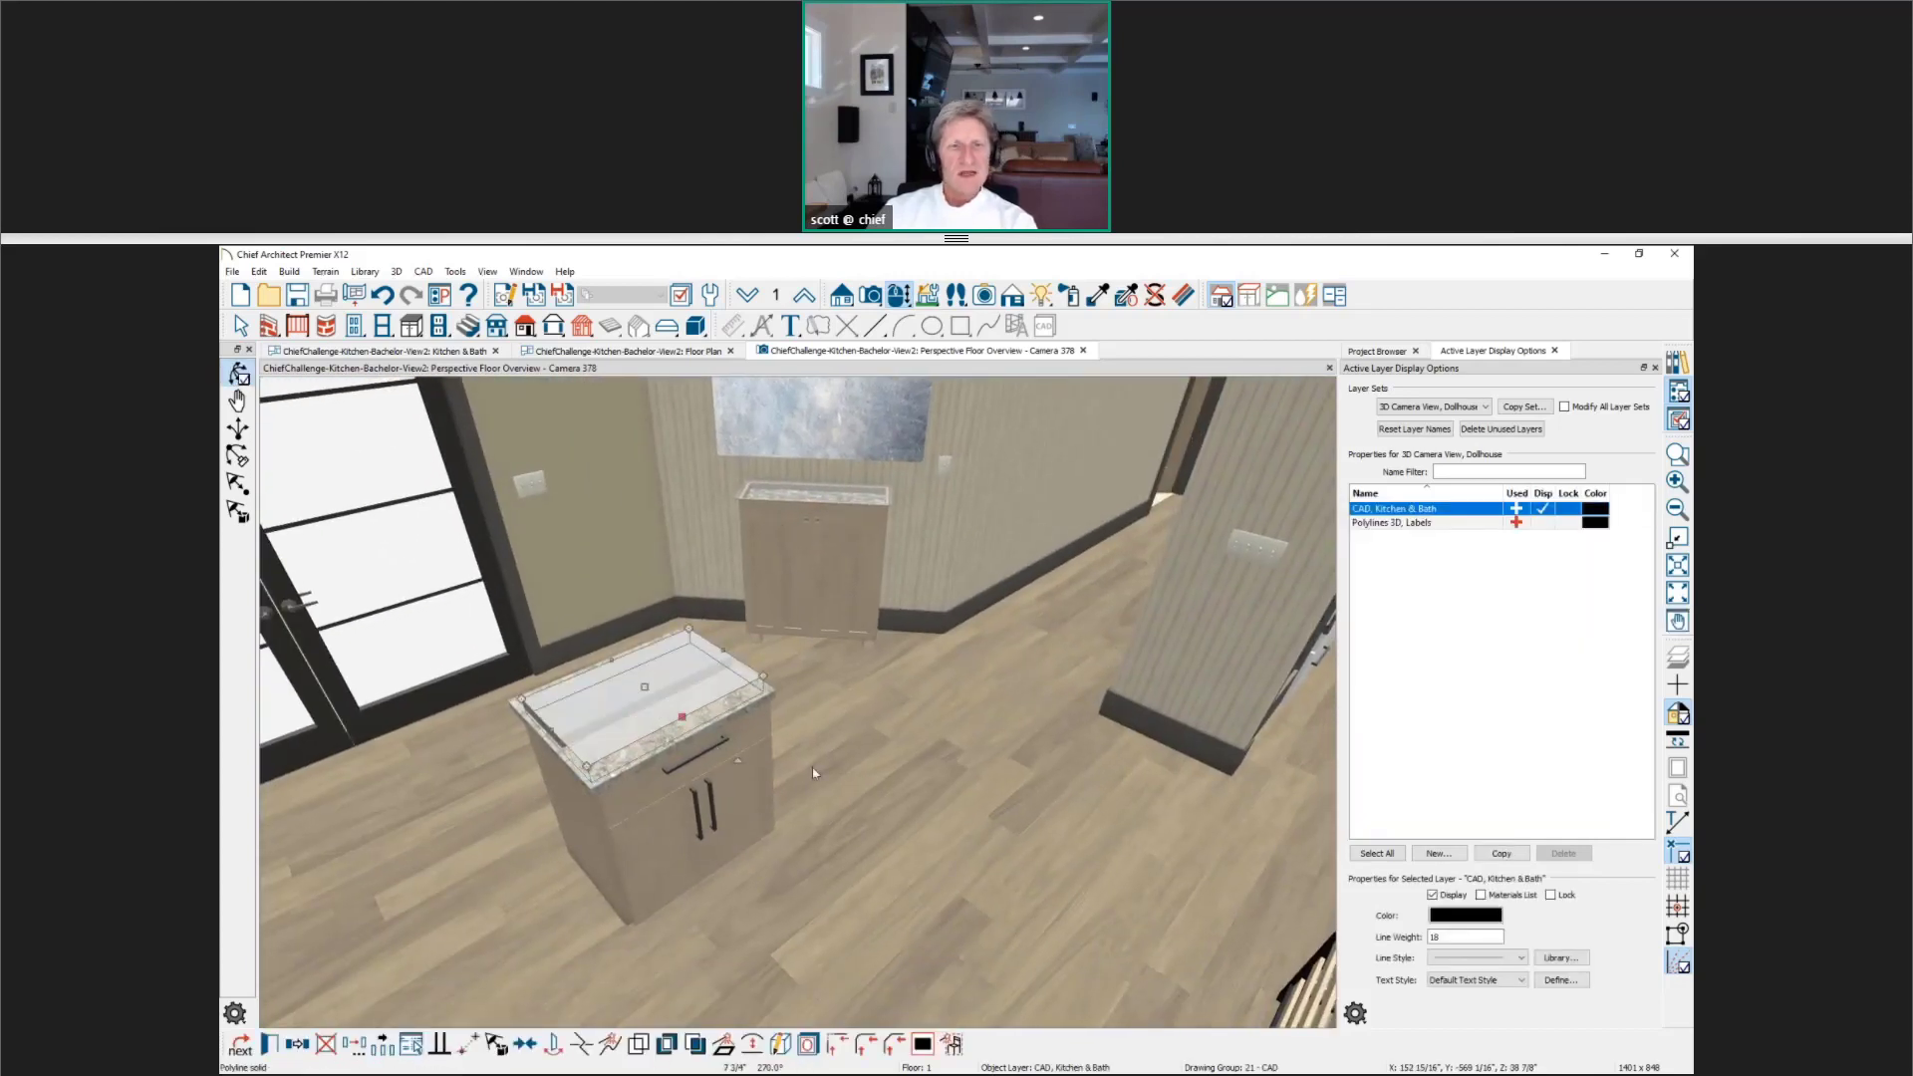
key("space")
middle_click_drag(803, 788, 771, 676)
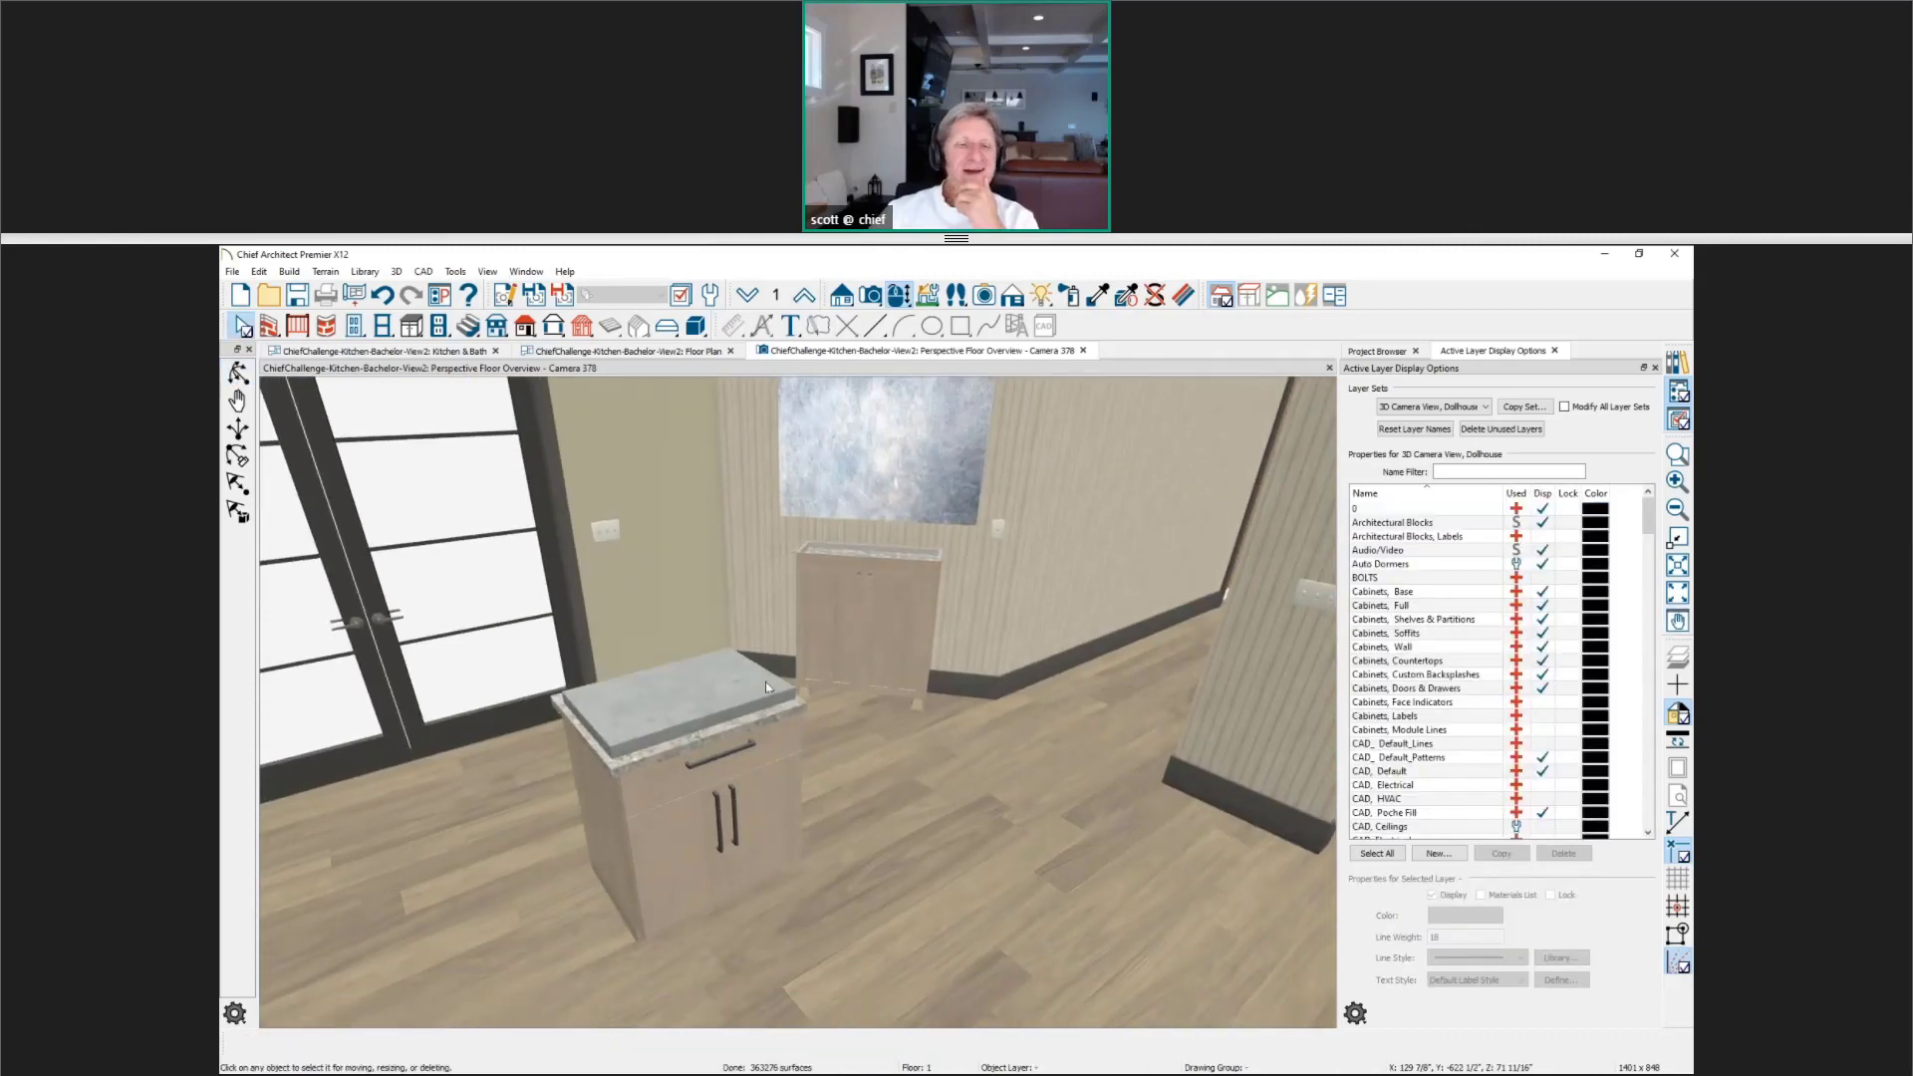
Step: Examine the components of the polyline solid on the vanity cabinet and close its specification
left_click(765, 683)
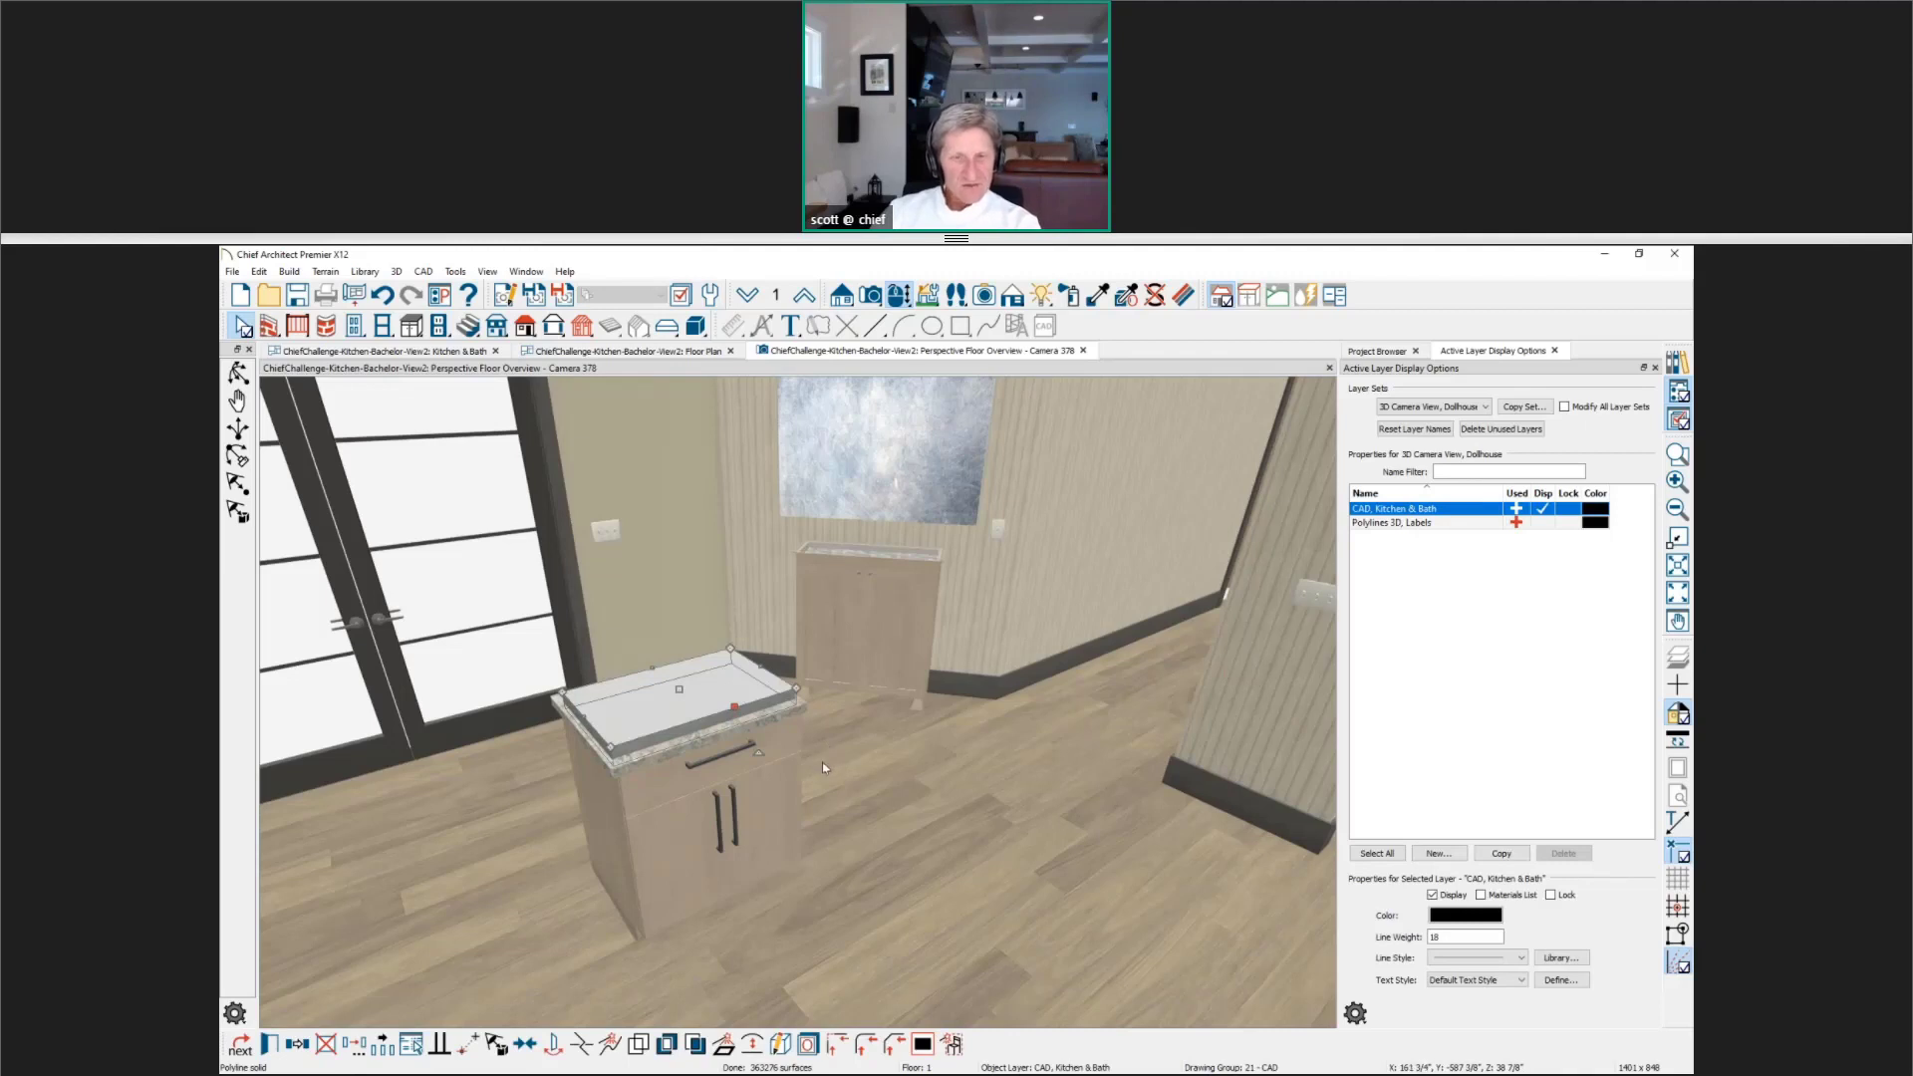
key("ctrl+e")
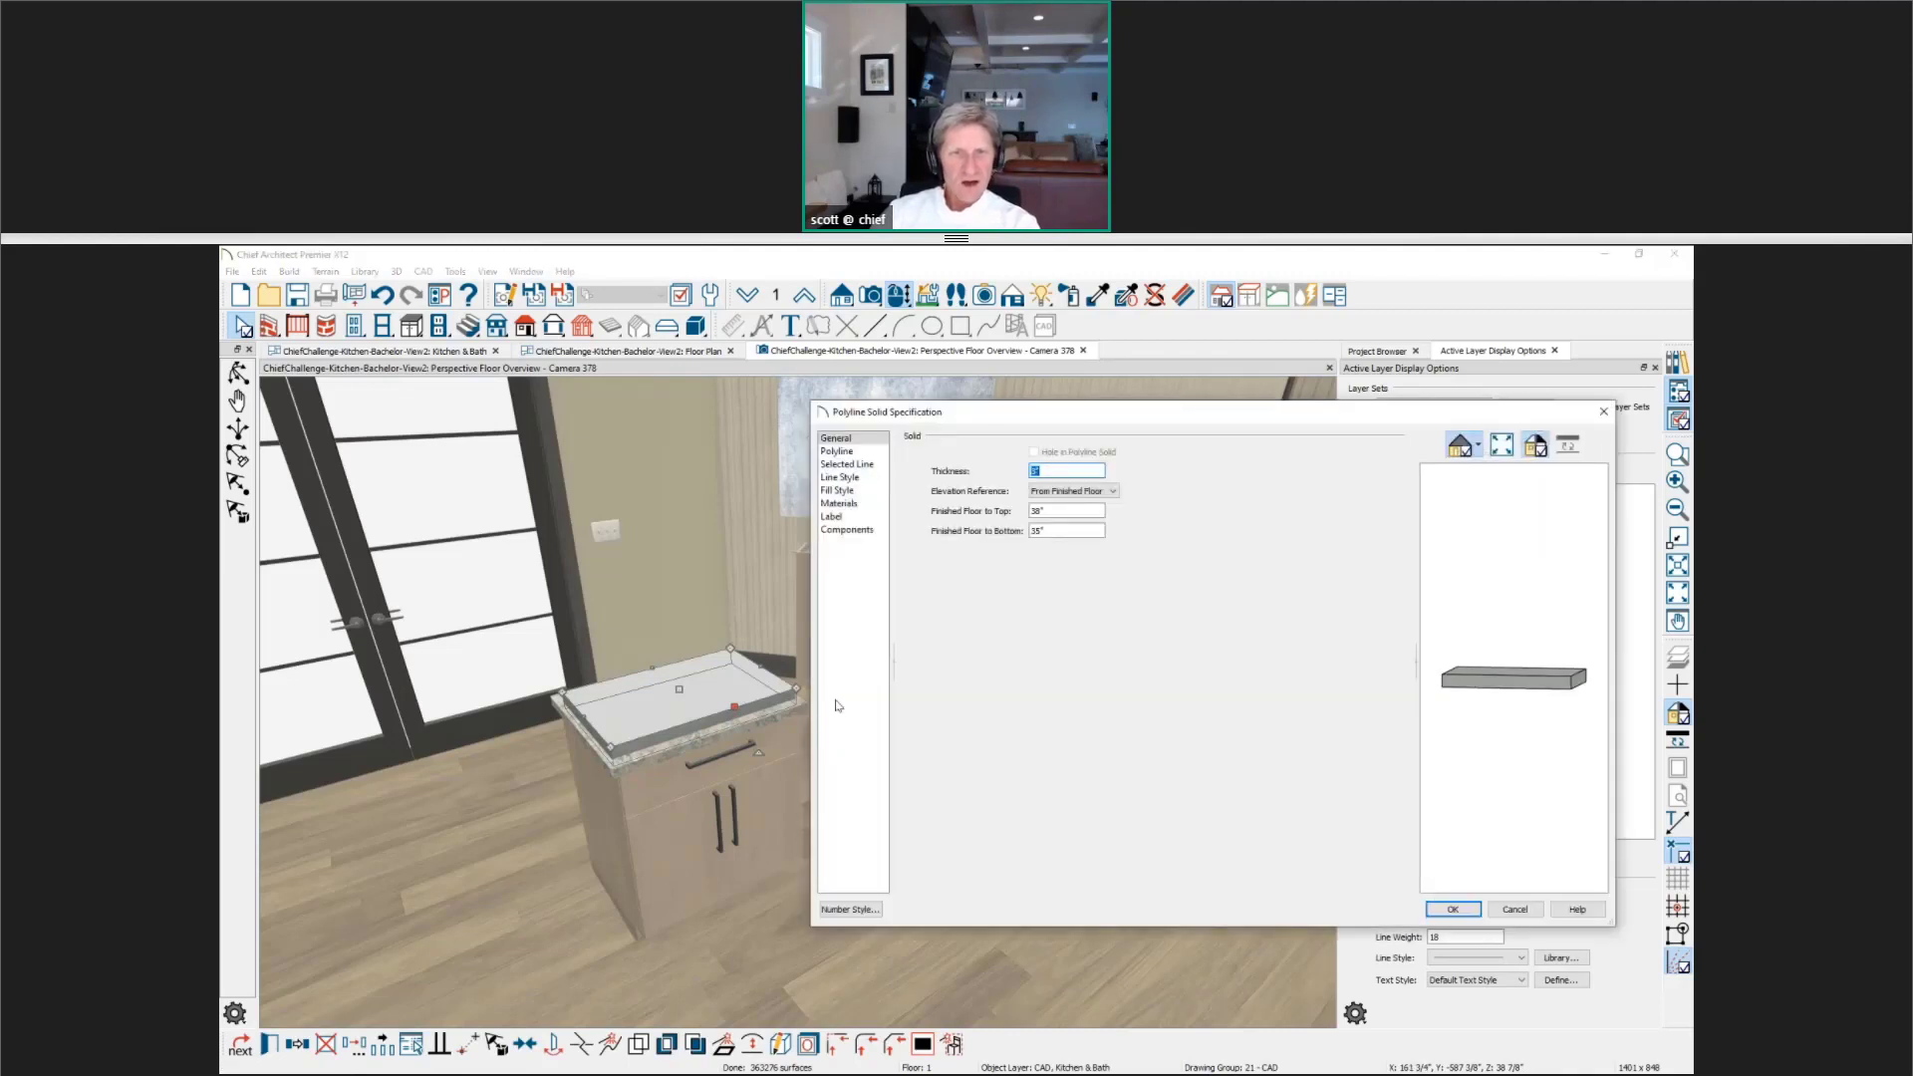
left_click(839, 530)
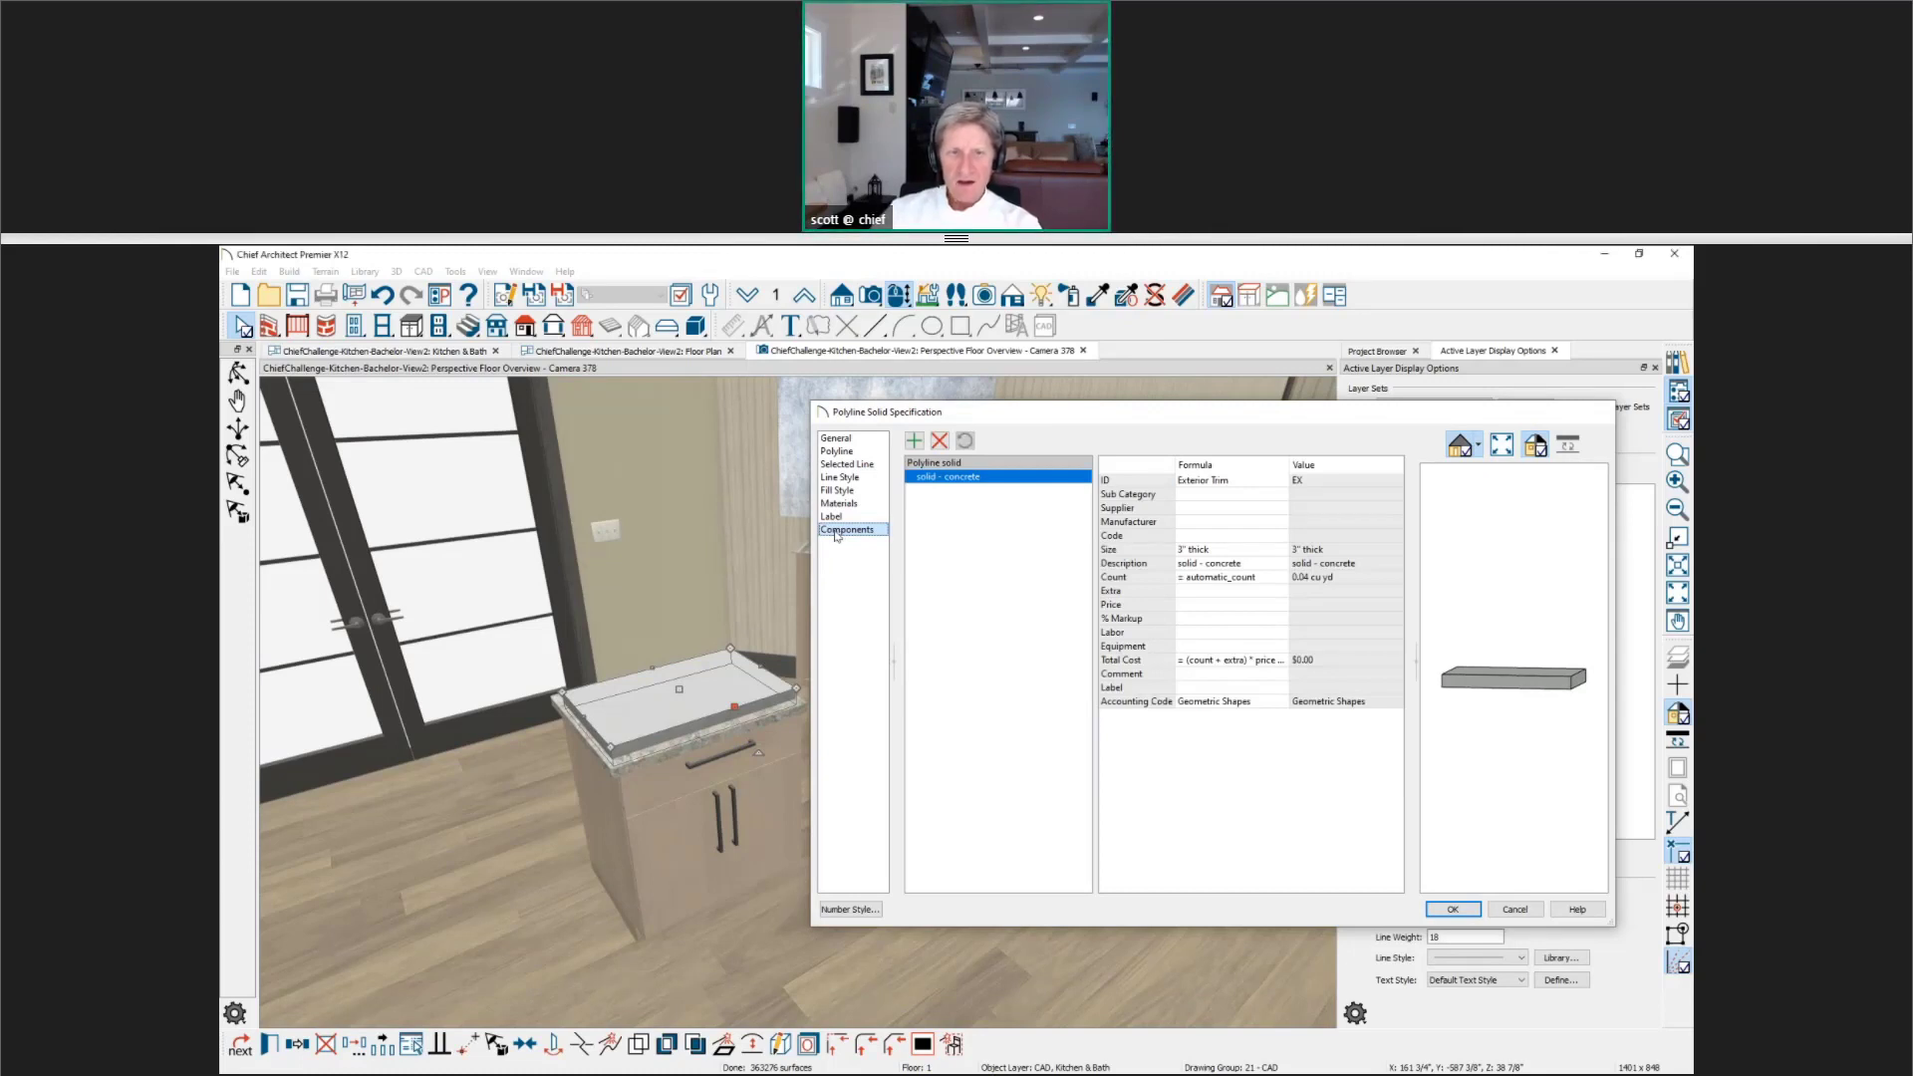
key("Return")
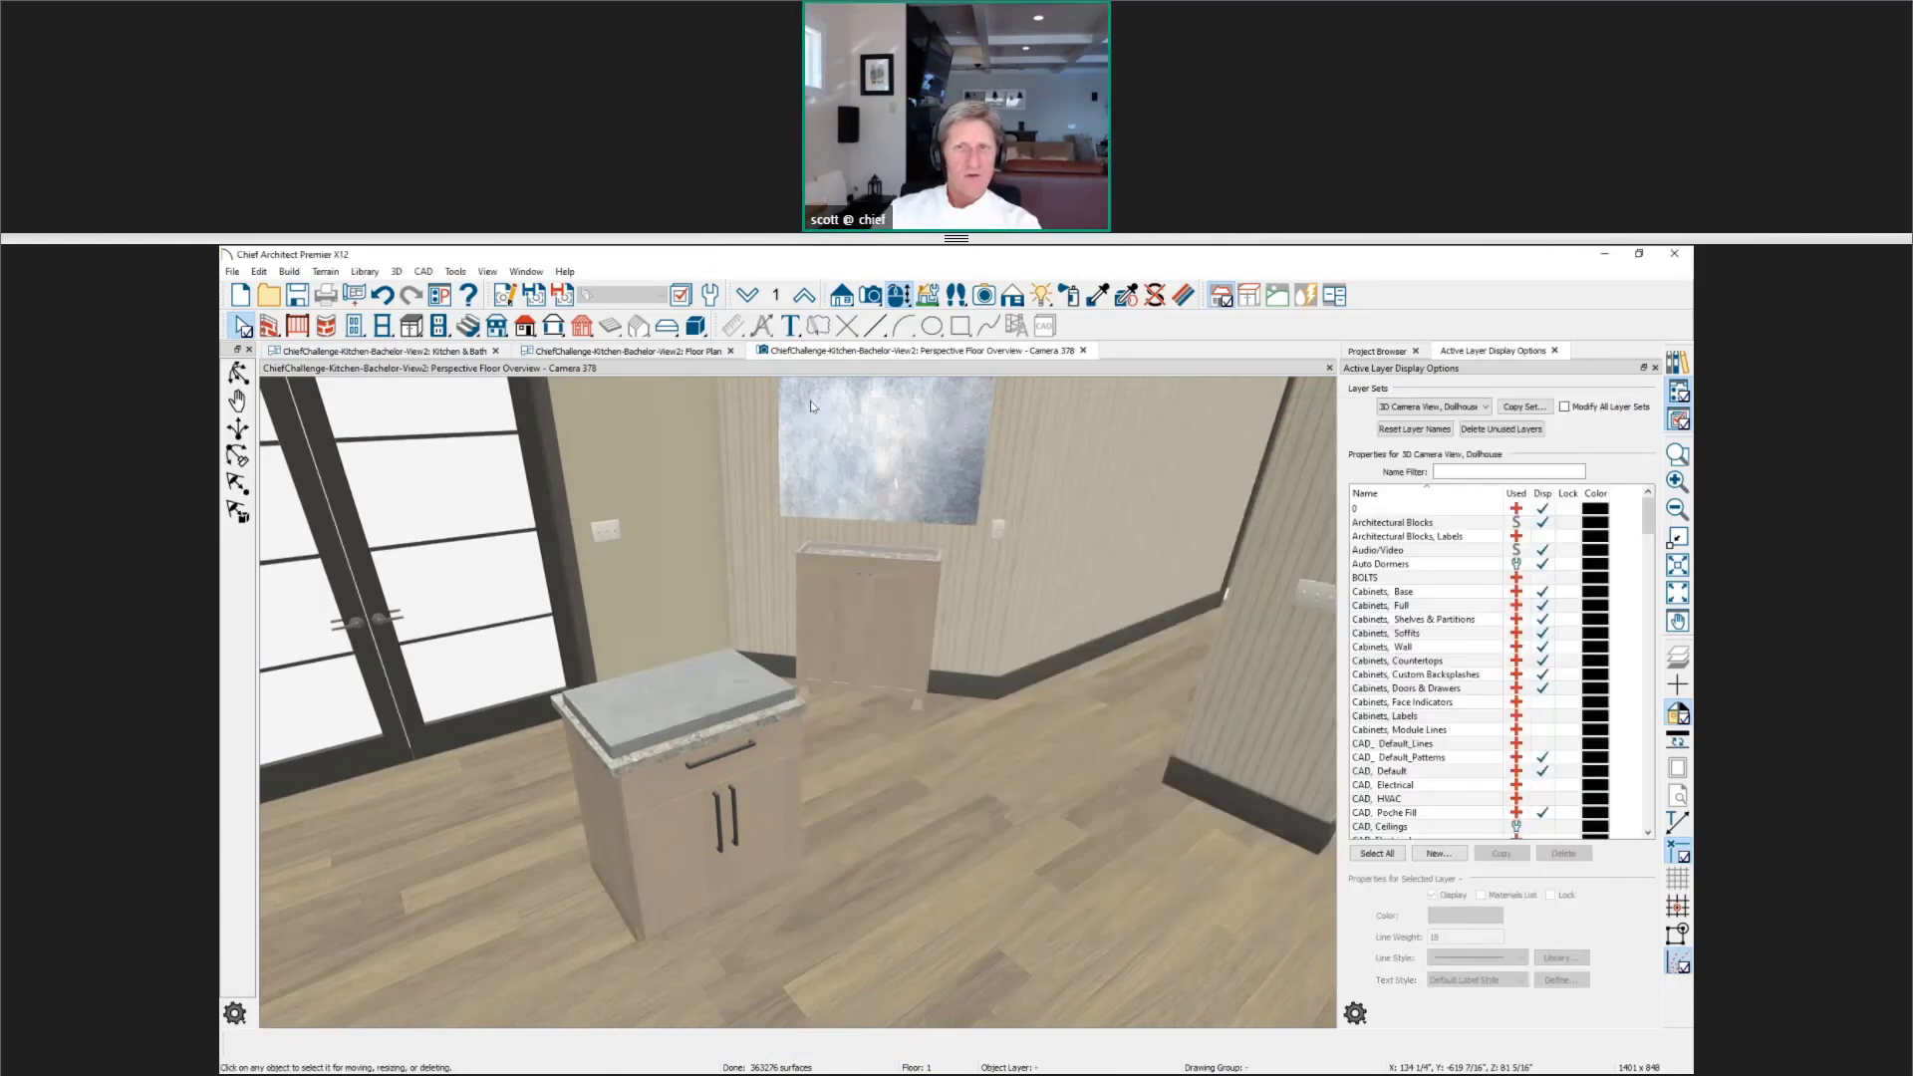
Step: Inspect the Room Specification of the Entry room through its floor, then close it and deselect the room
left_click(884, 895)
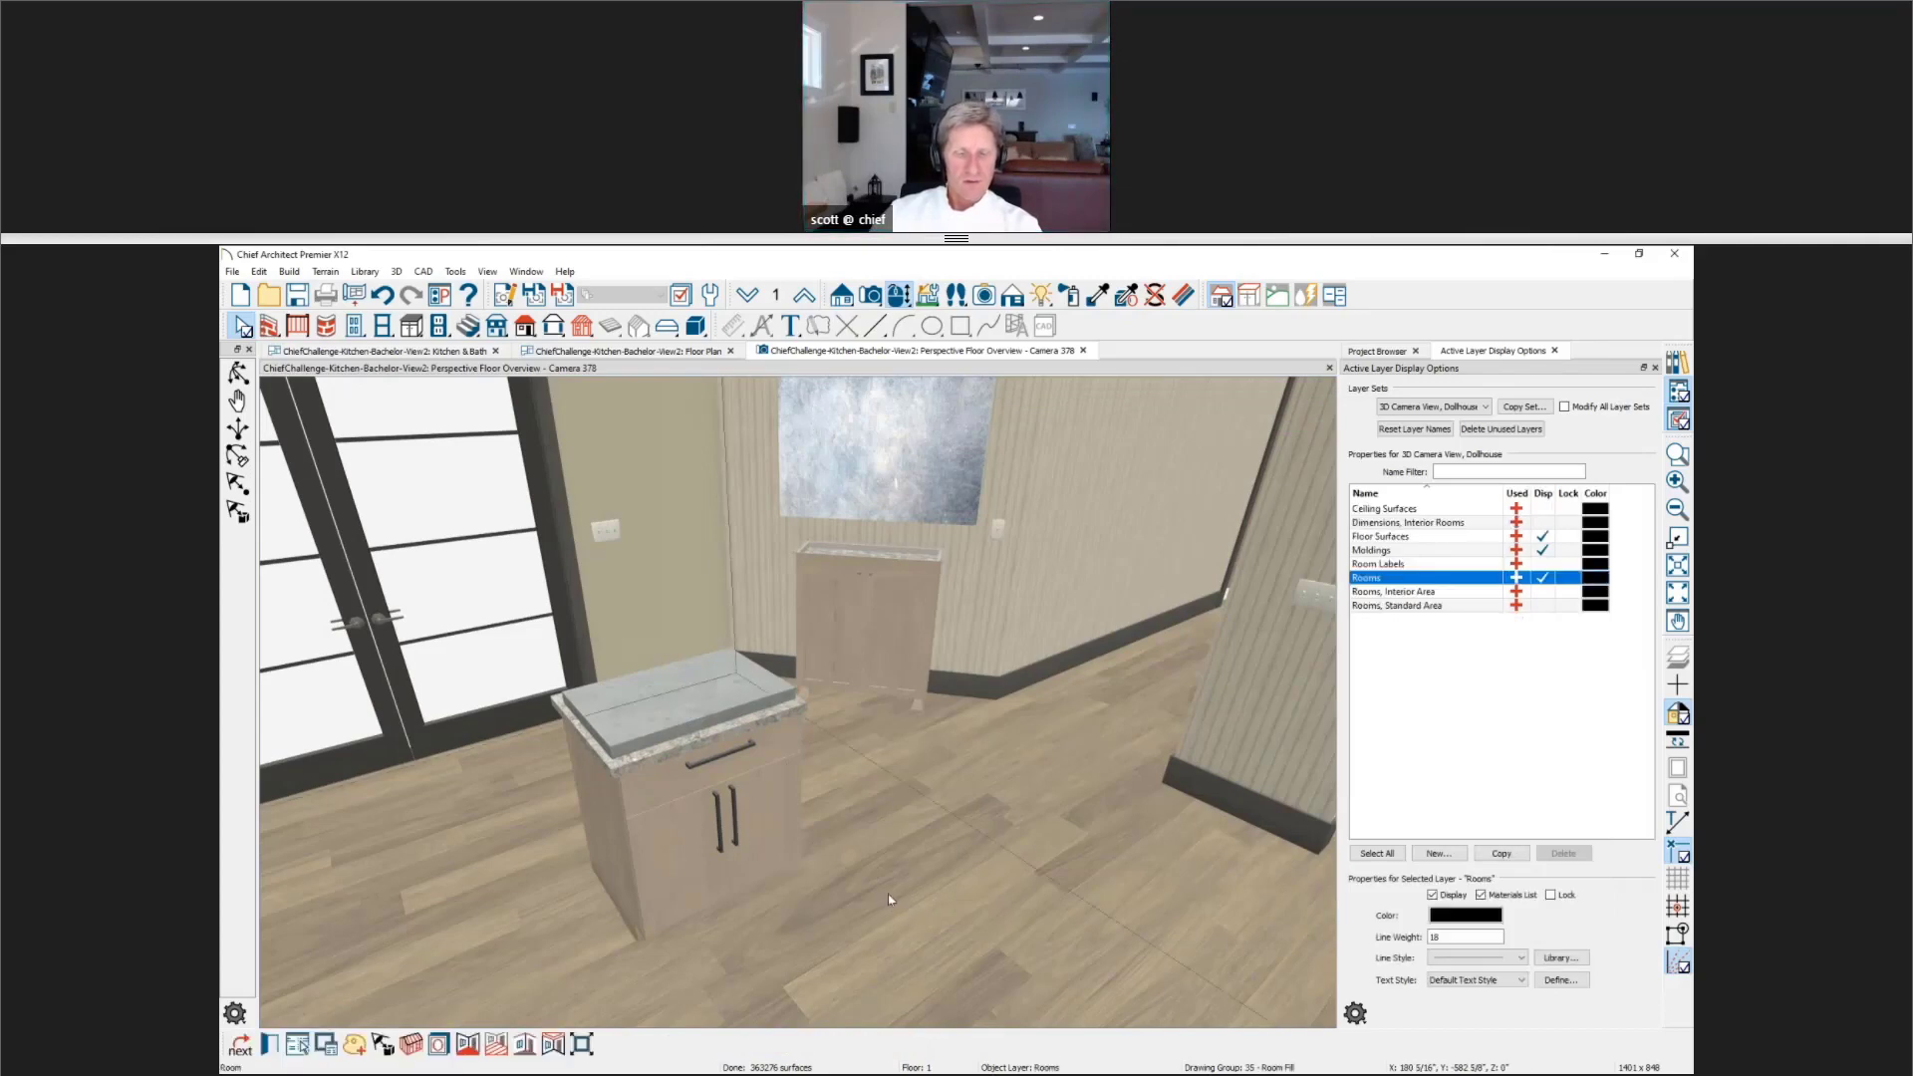
double_click(889, 884)
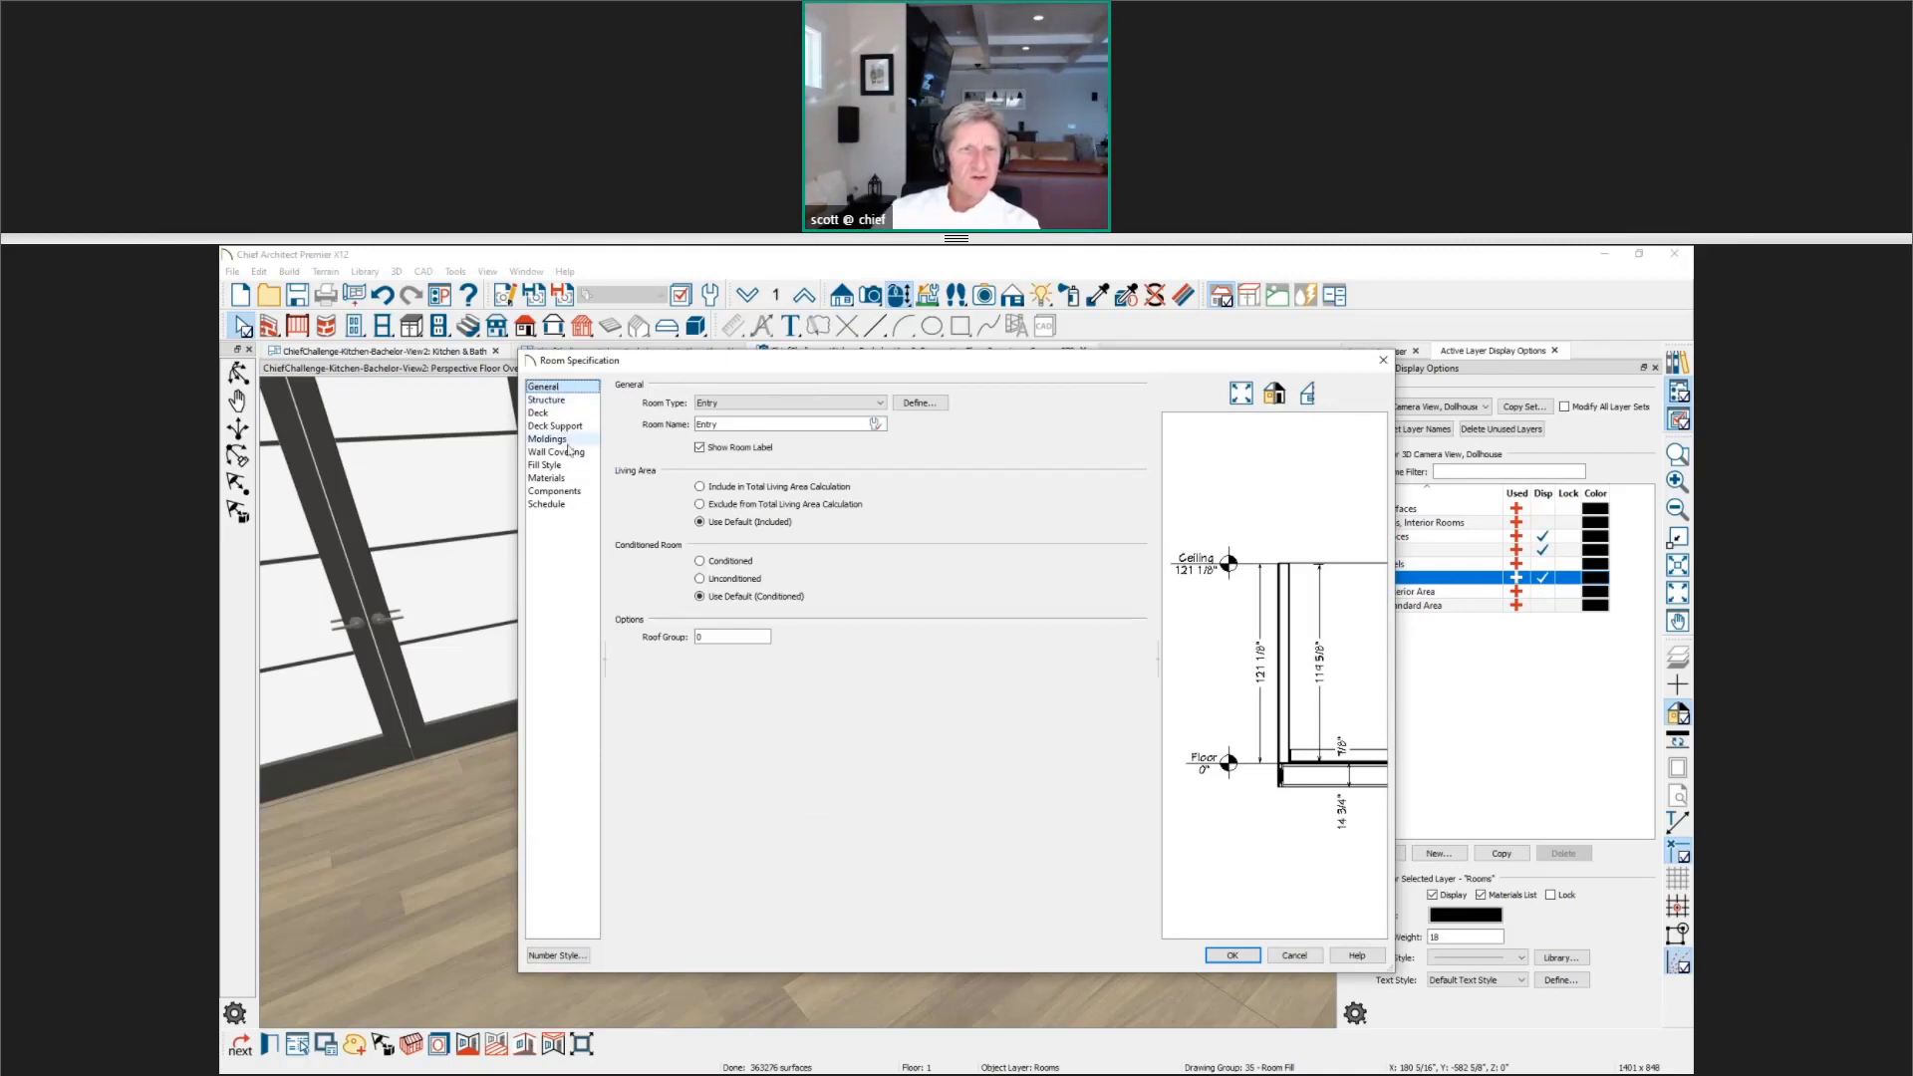
key("Escape")
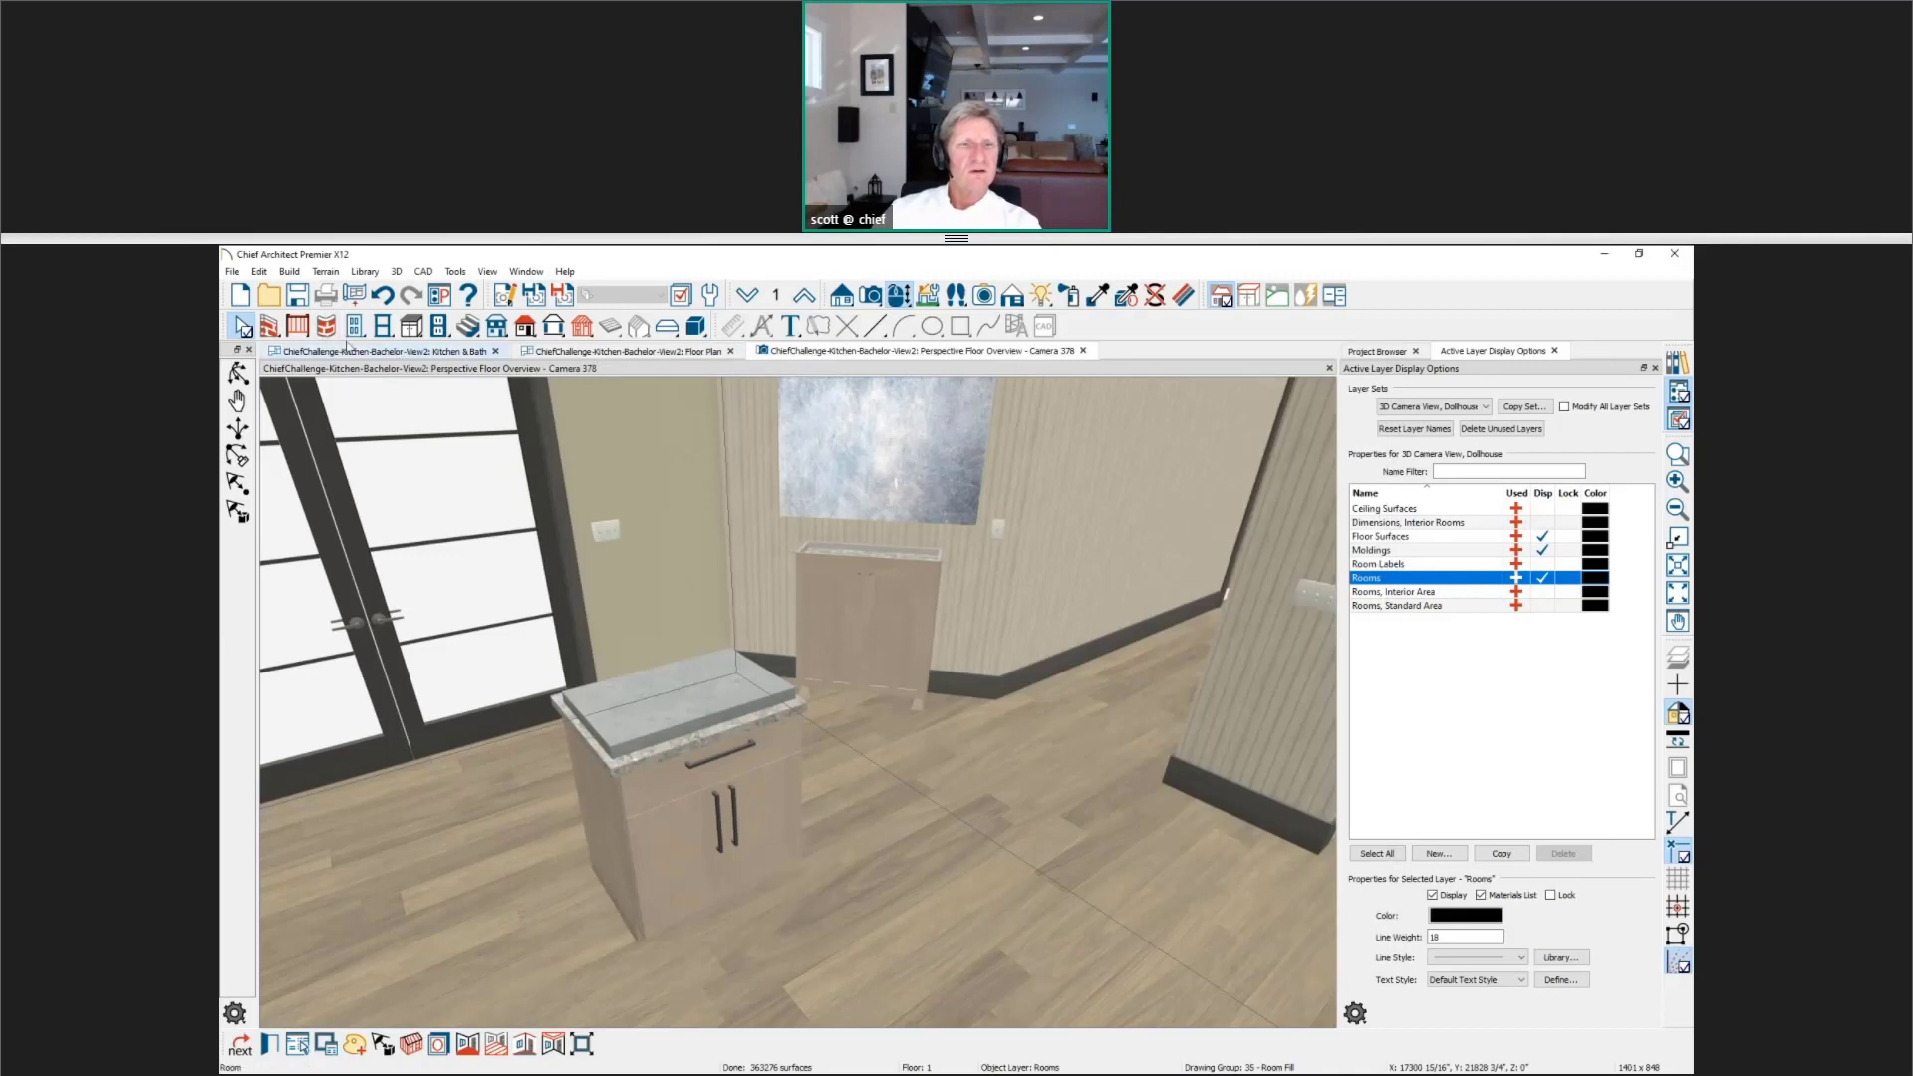
key("Escape")
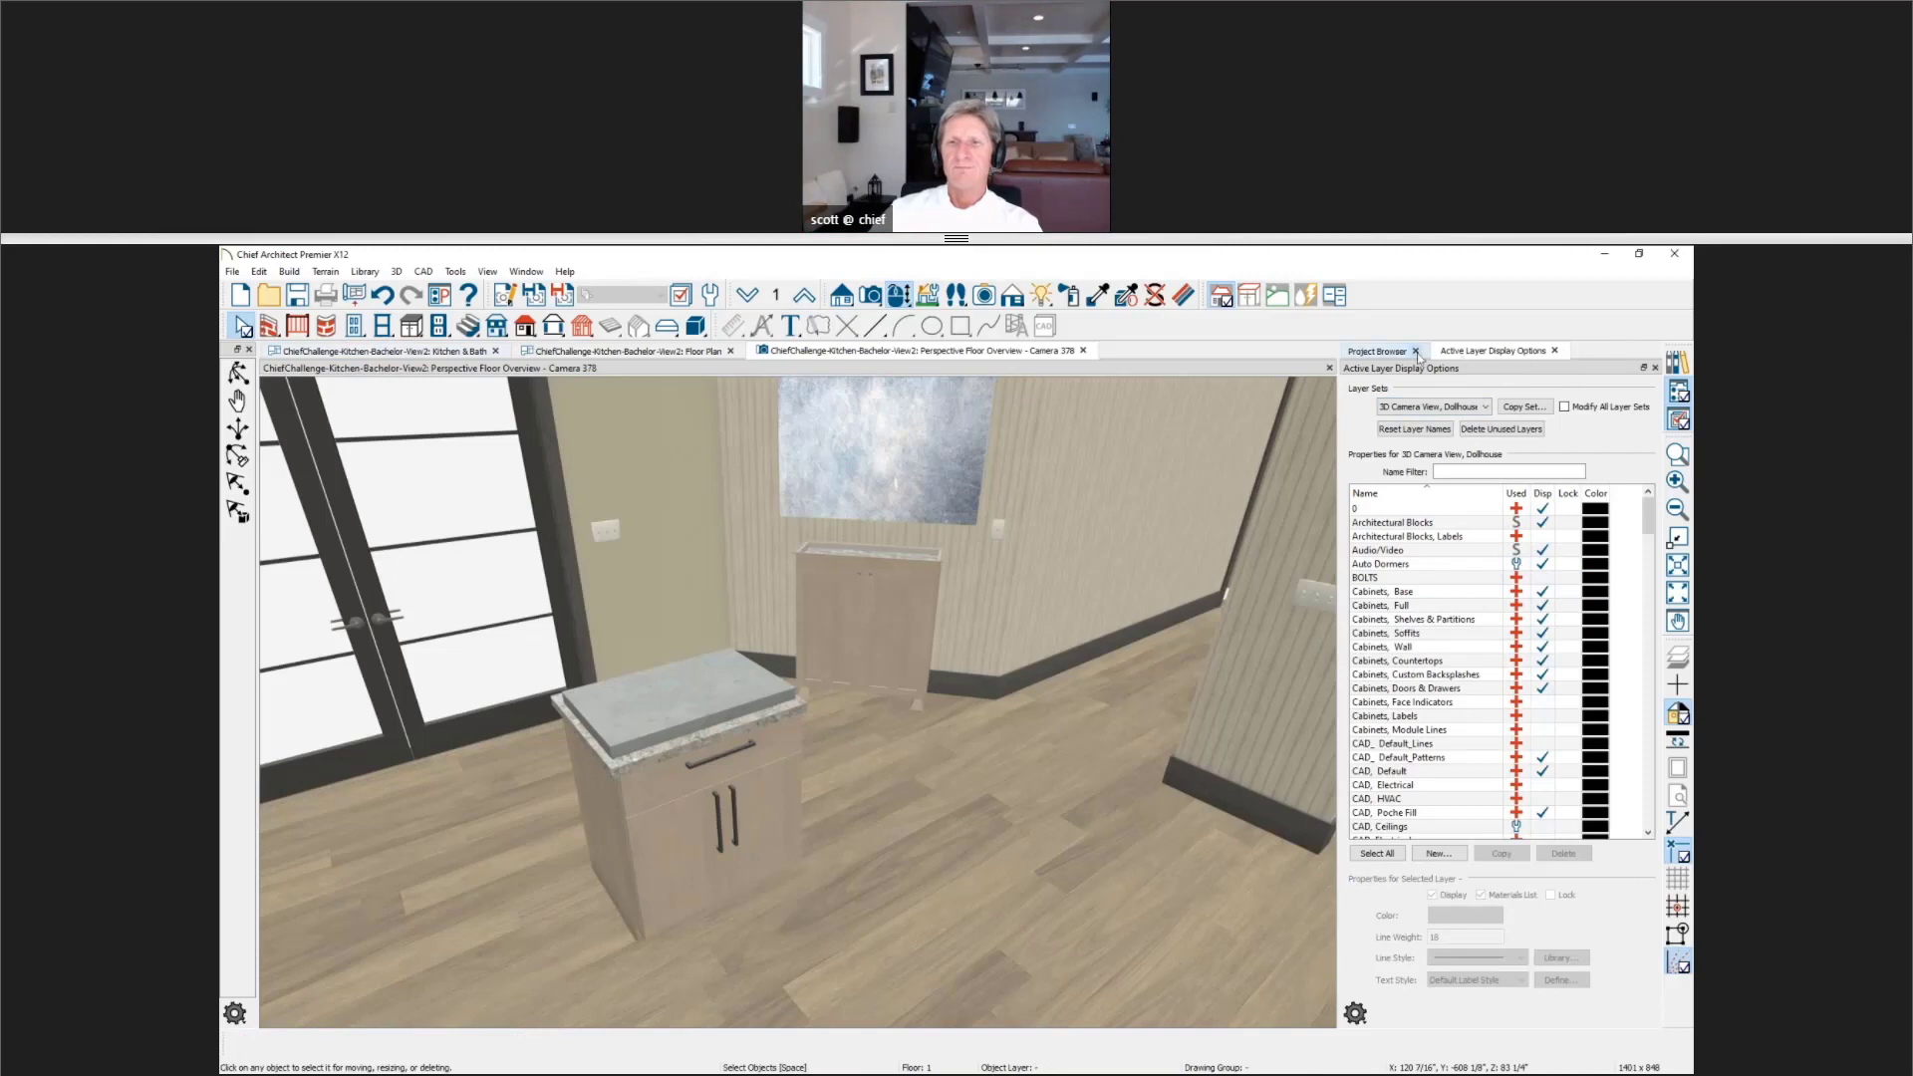
Step: Create a new CAD detail named "my schedule" in the ChiefChallenge-Kitchen-Bachelor-View2 plan
left_click(1377, 352)
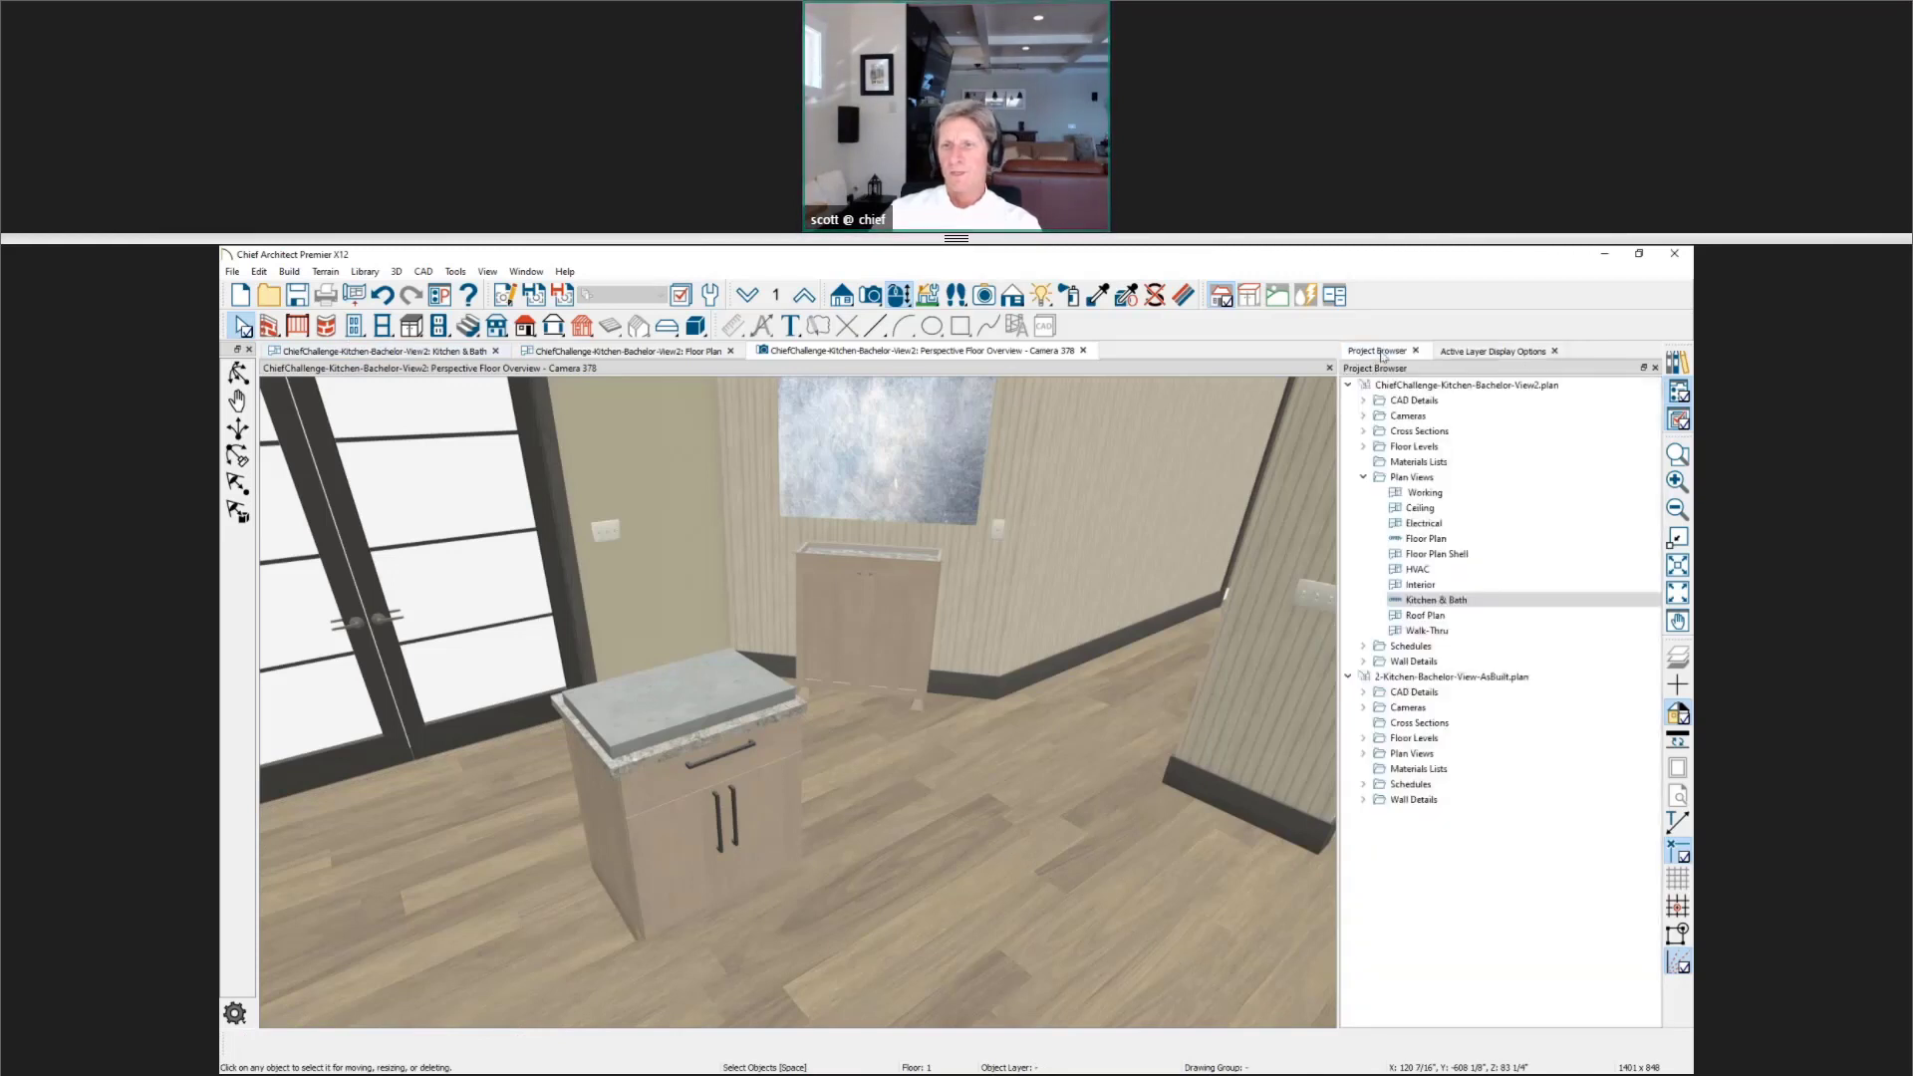
double_click(1407, 400)
left_click(1406, 407)
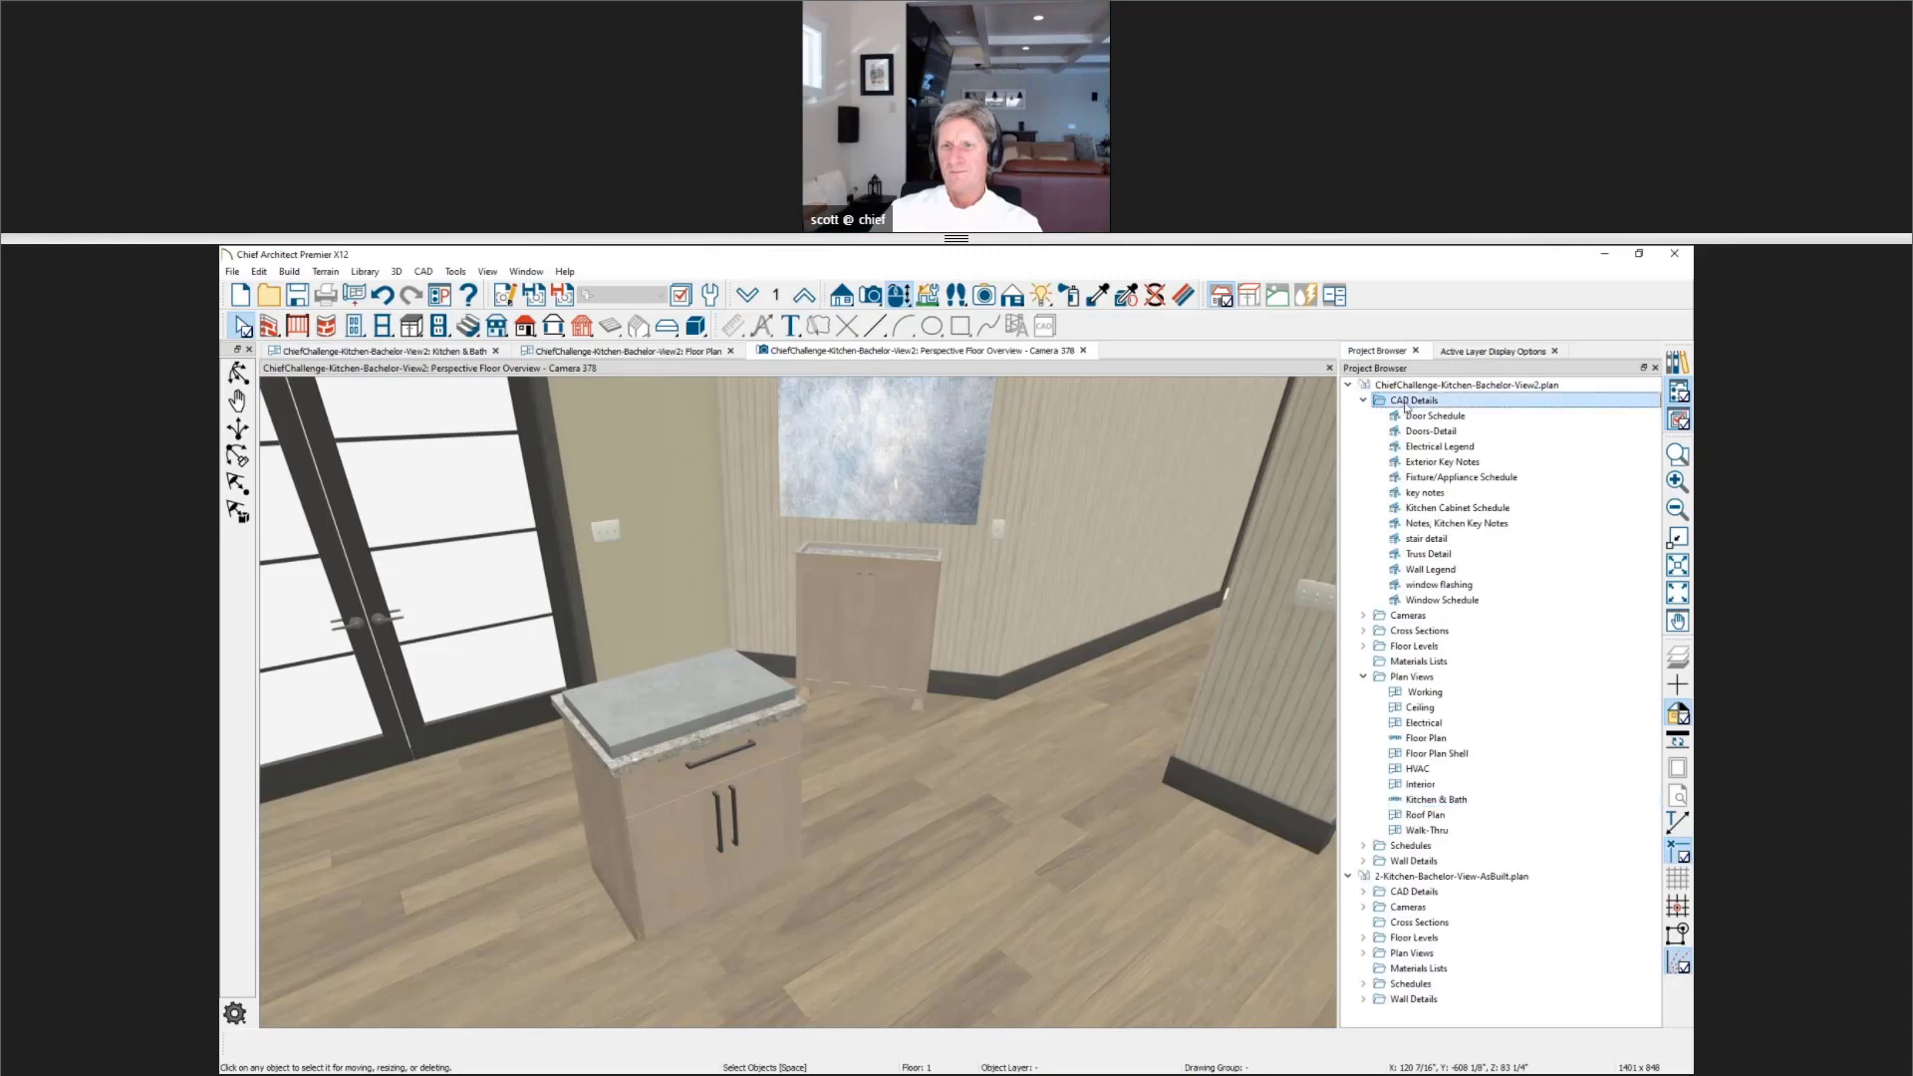
right_click(1408, 407)
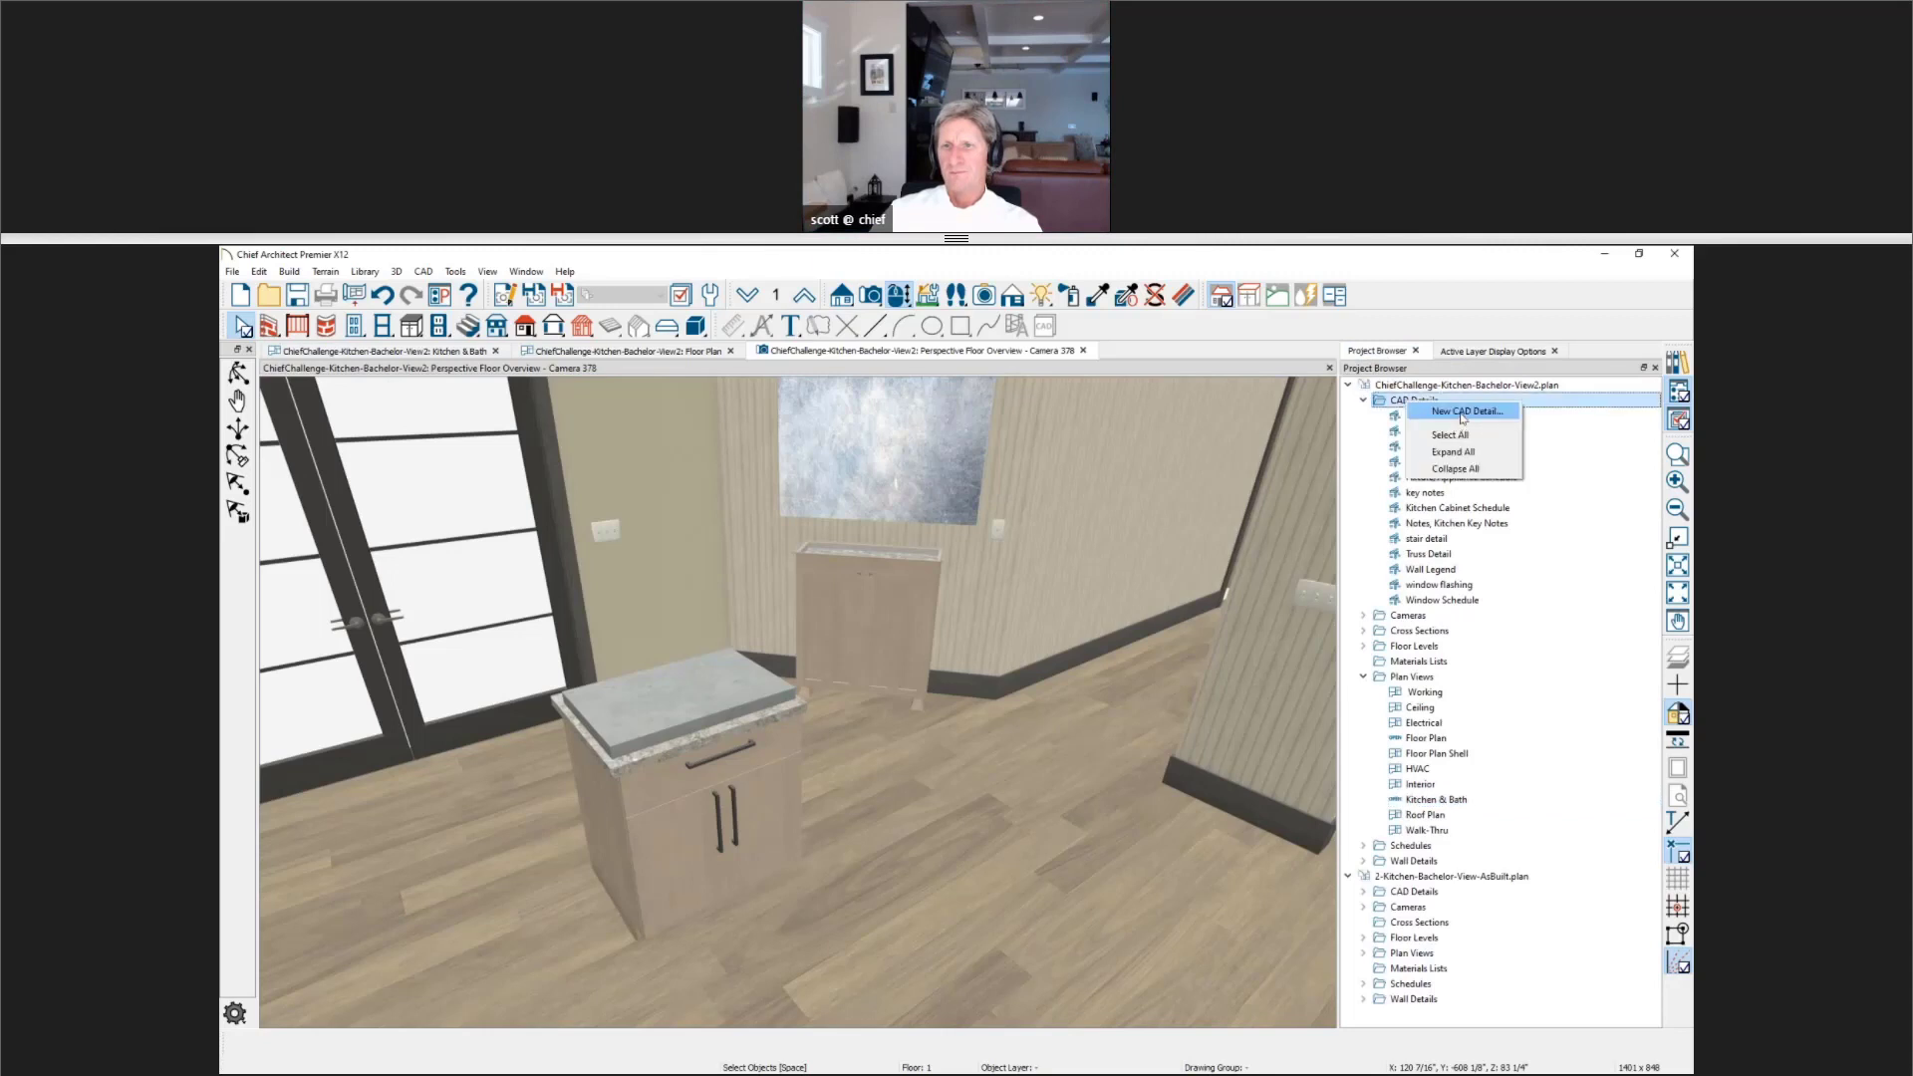
left_click(1444, 409)
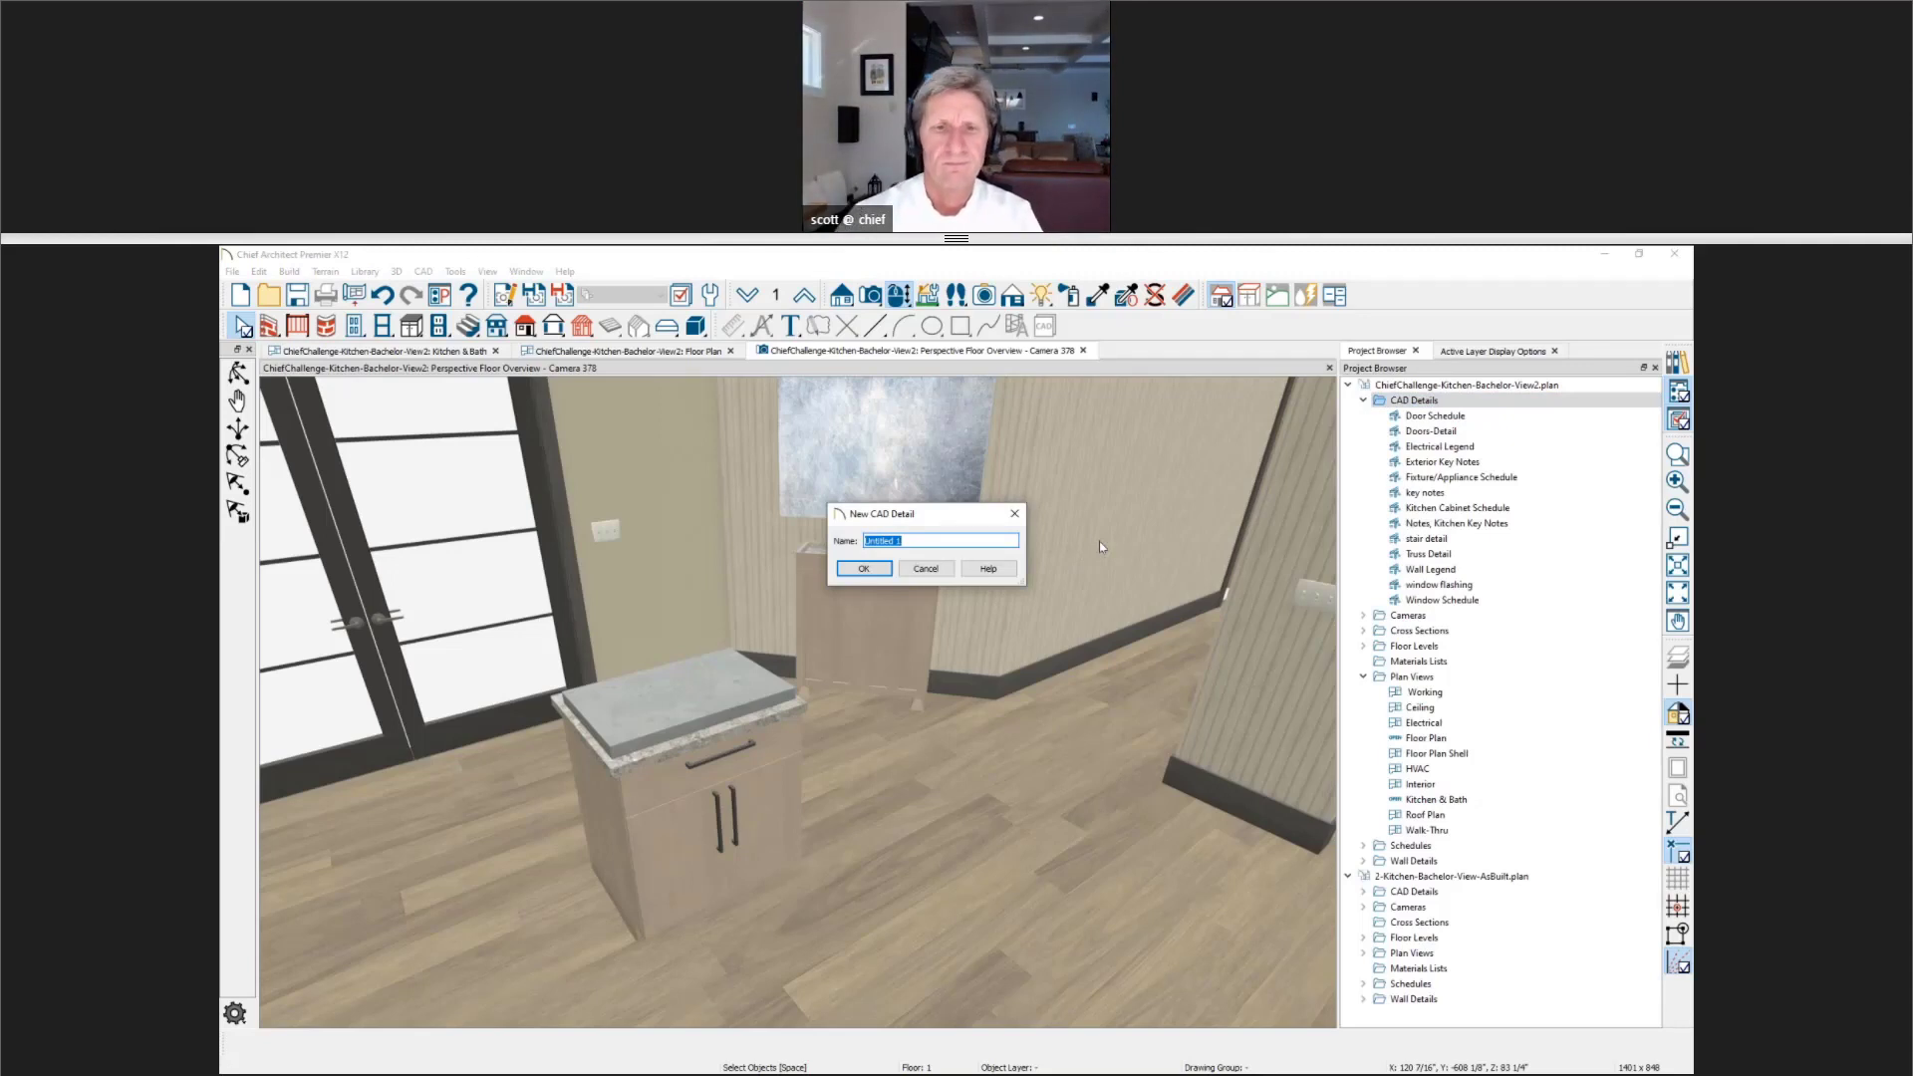
type("m")
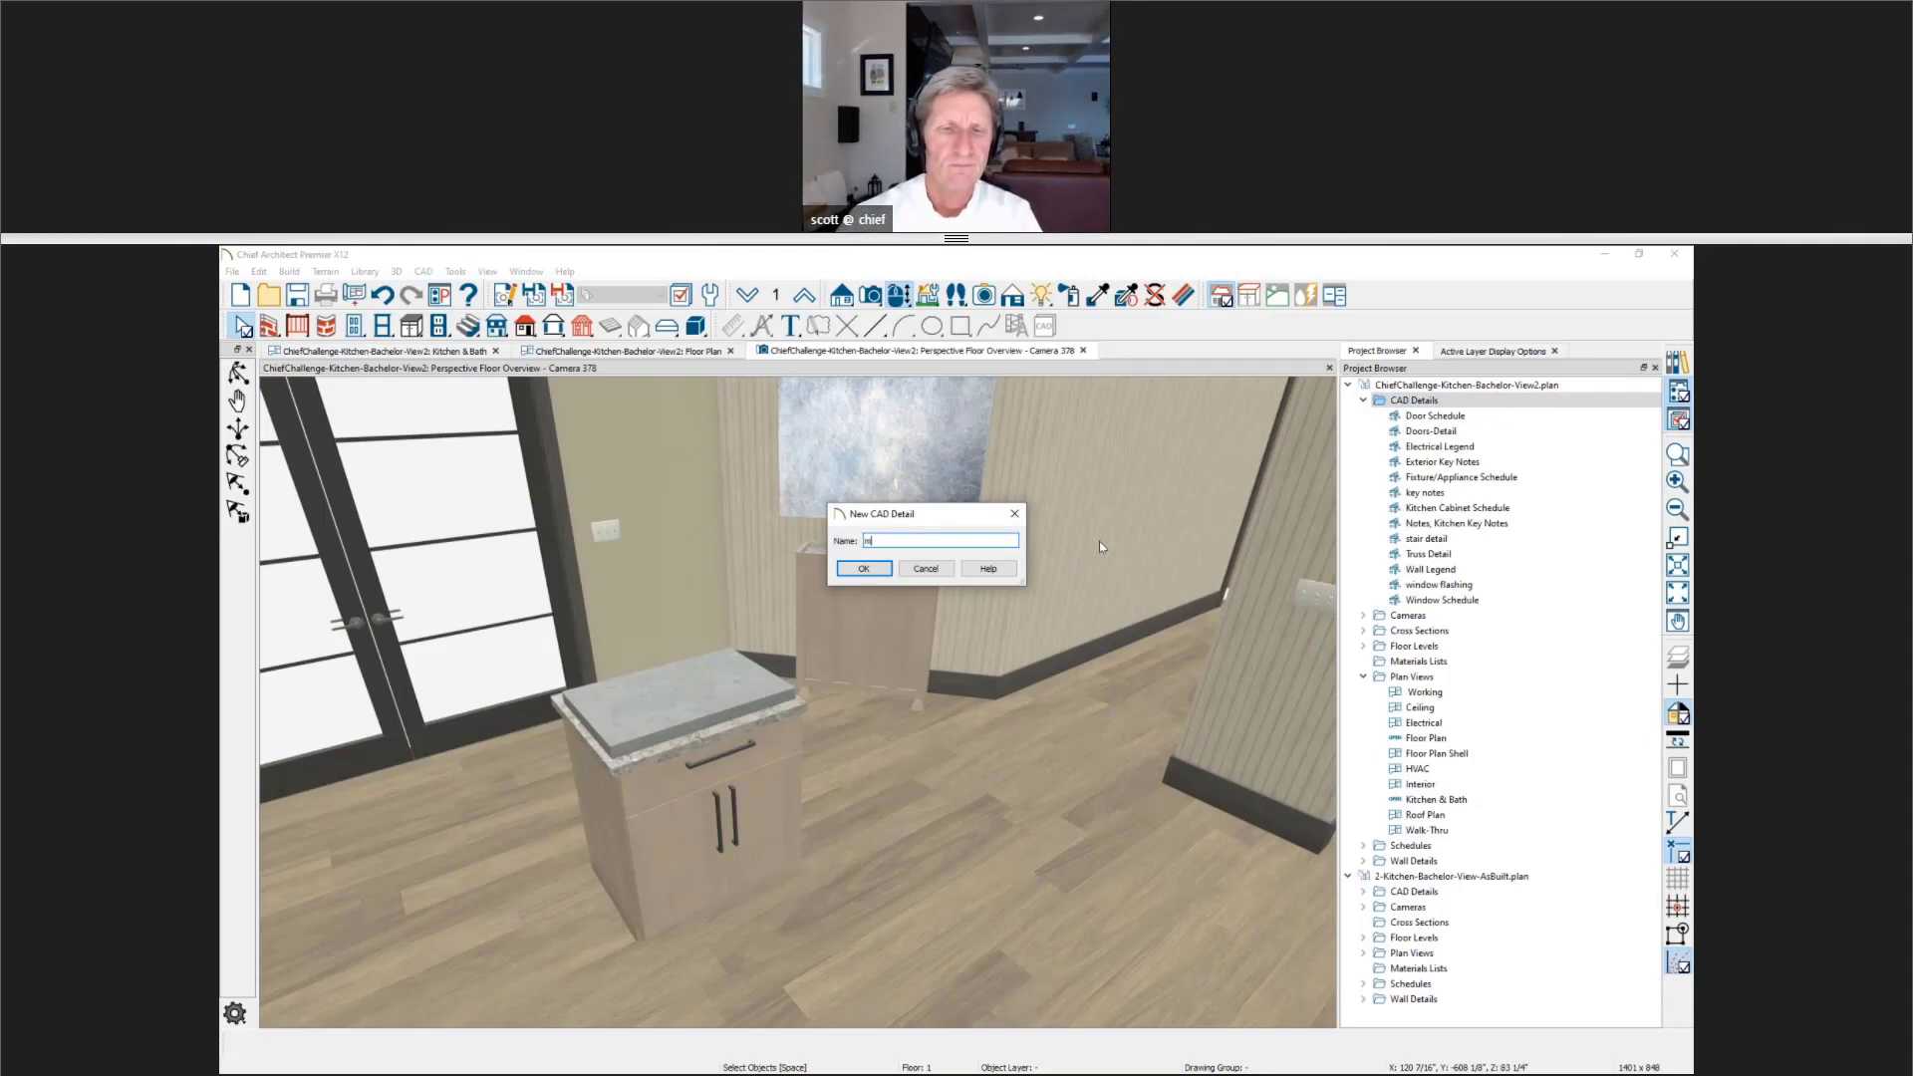
type("y schedule")
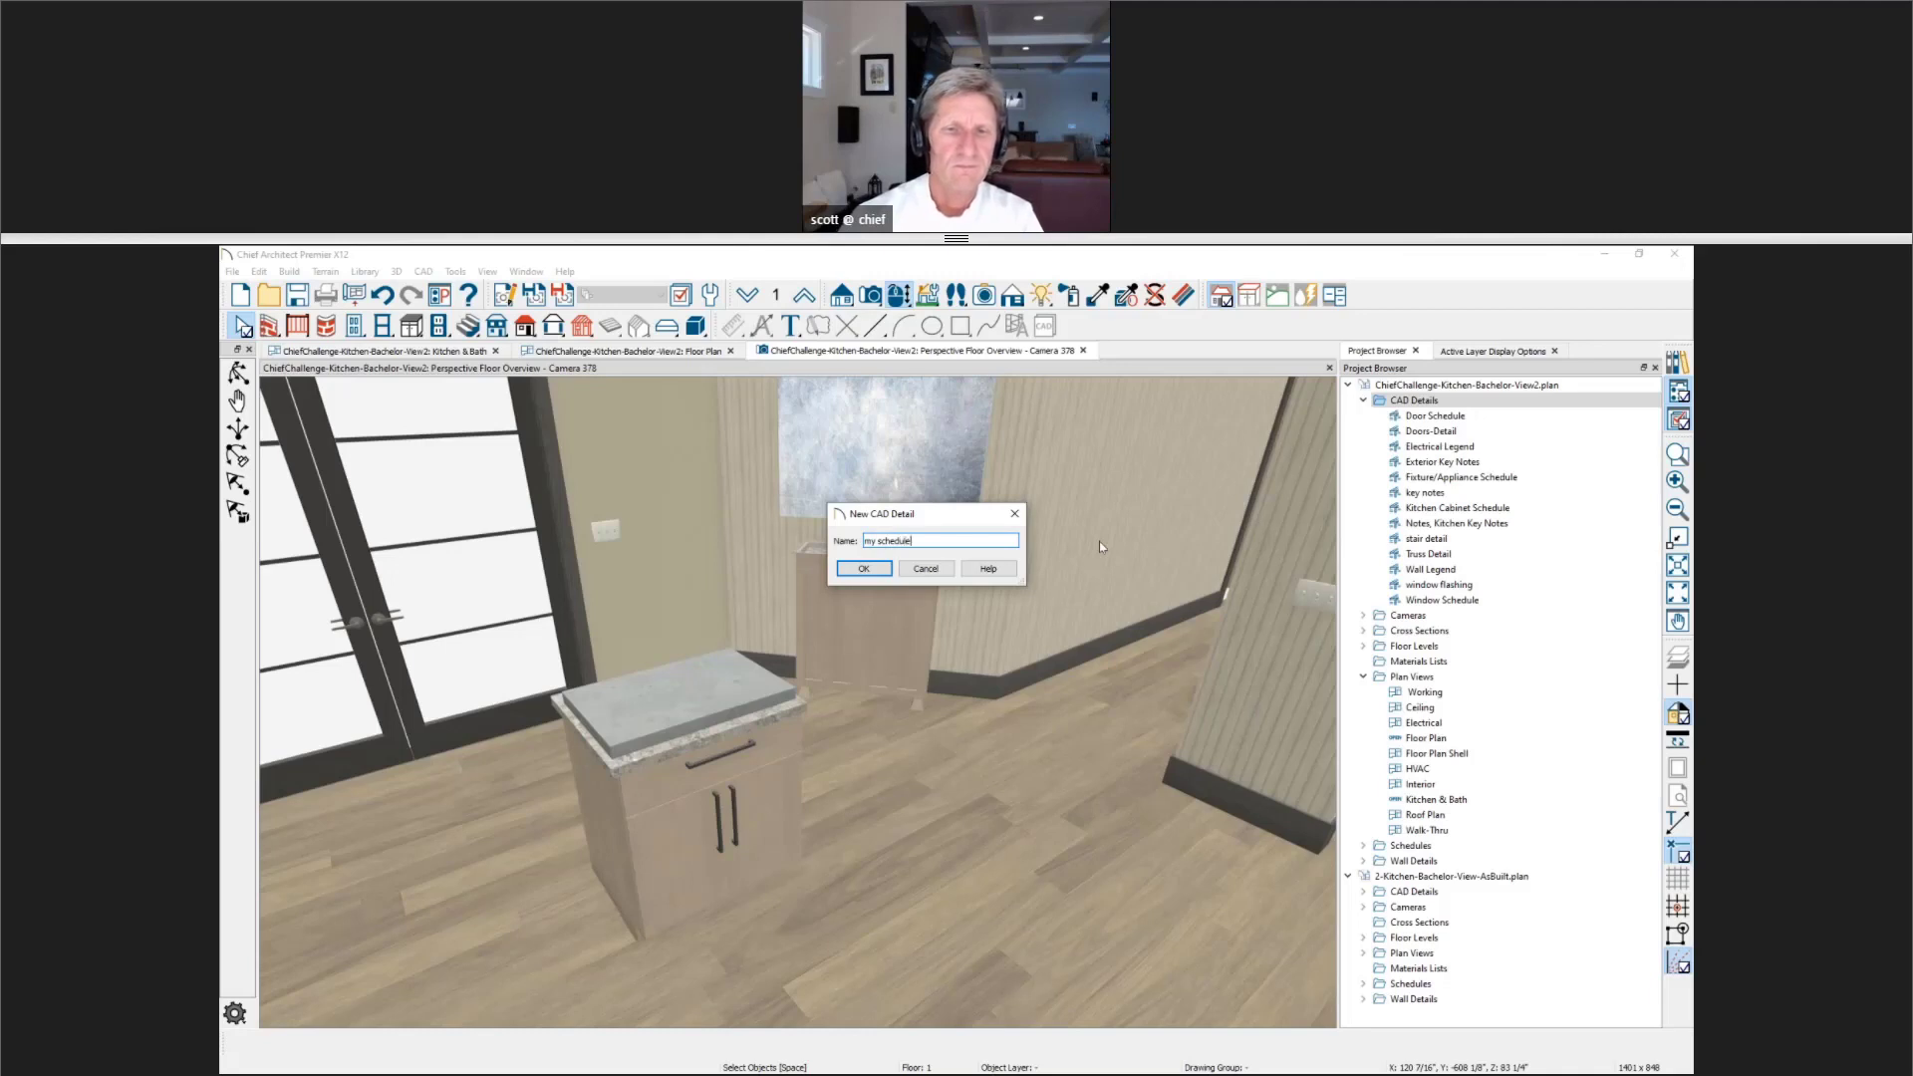
key("Return")
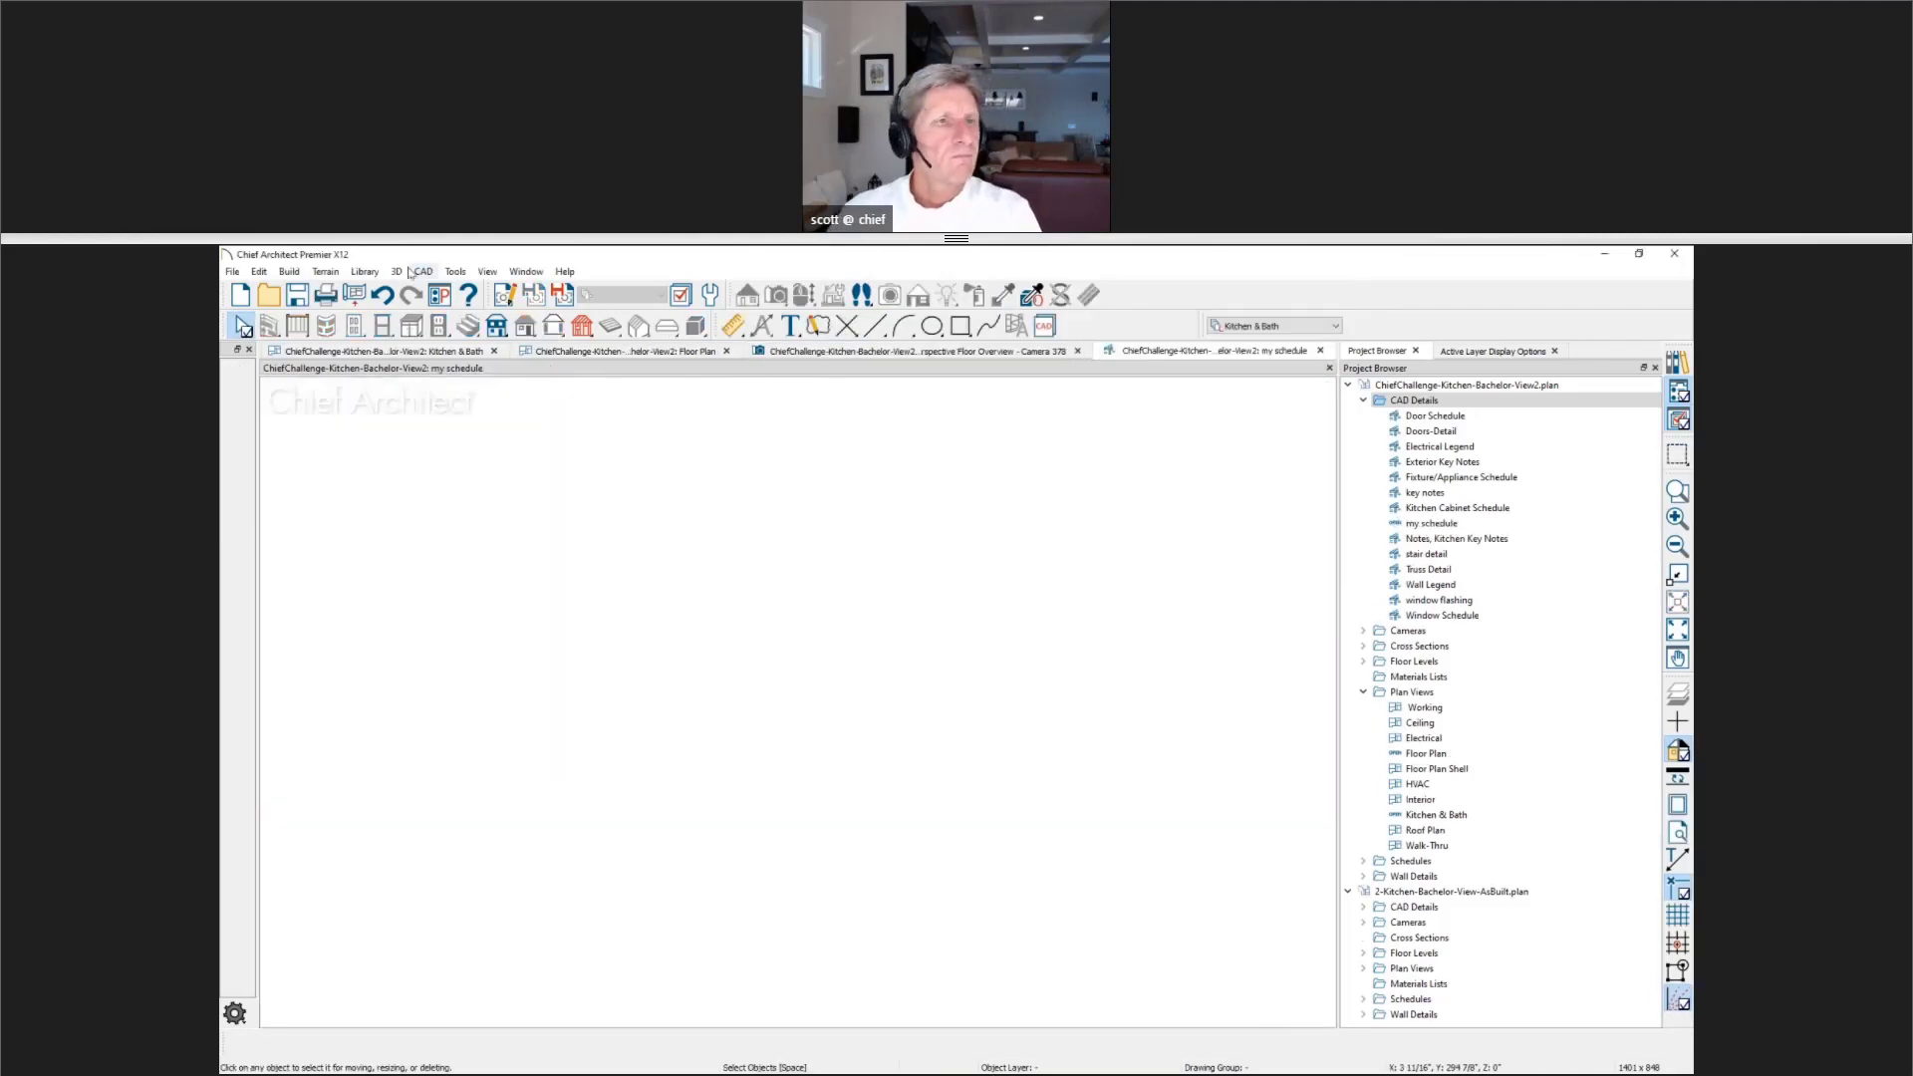
Step: Place a cabinet schedule in the "my schedule" CAD detail
left_click(454, 271)
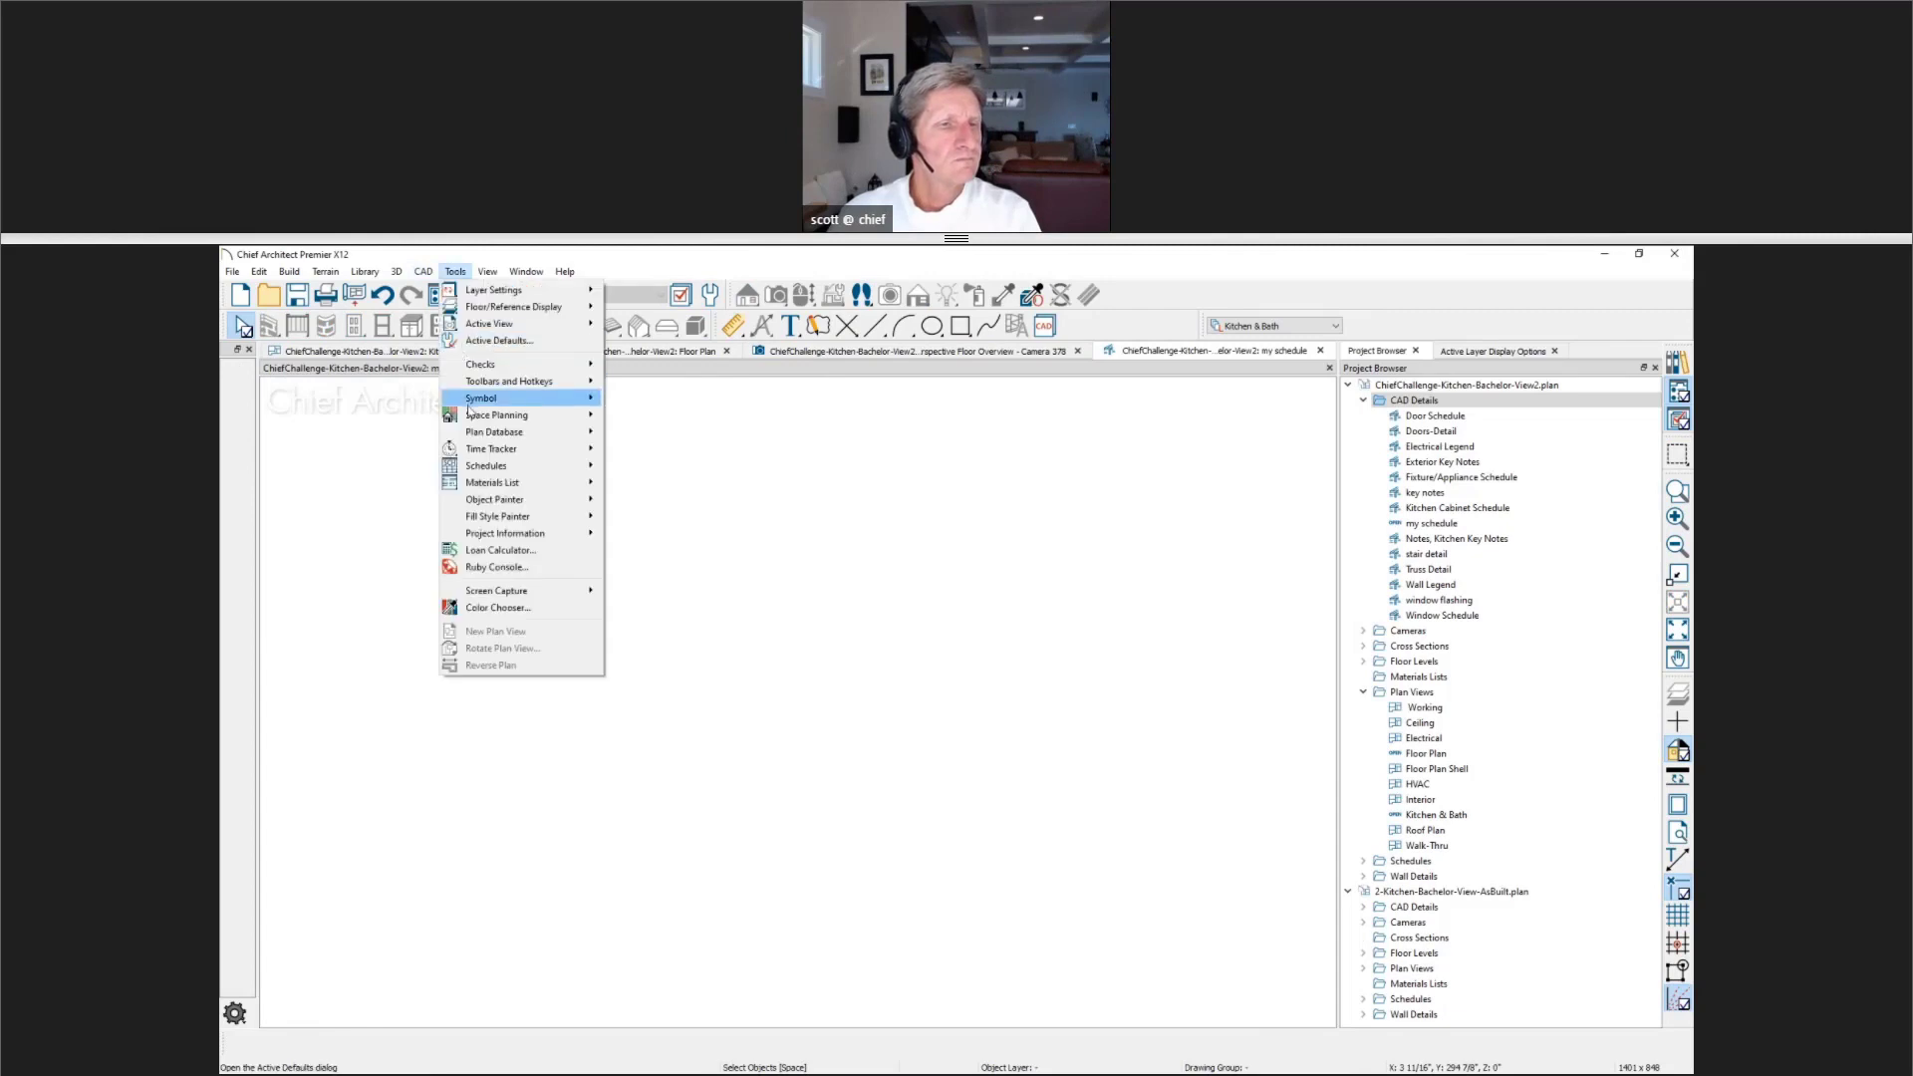
mouse_move(512, 468)
left_click(660, 465)
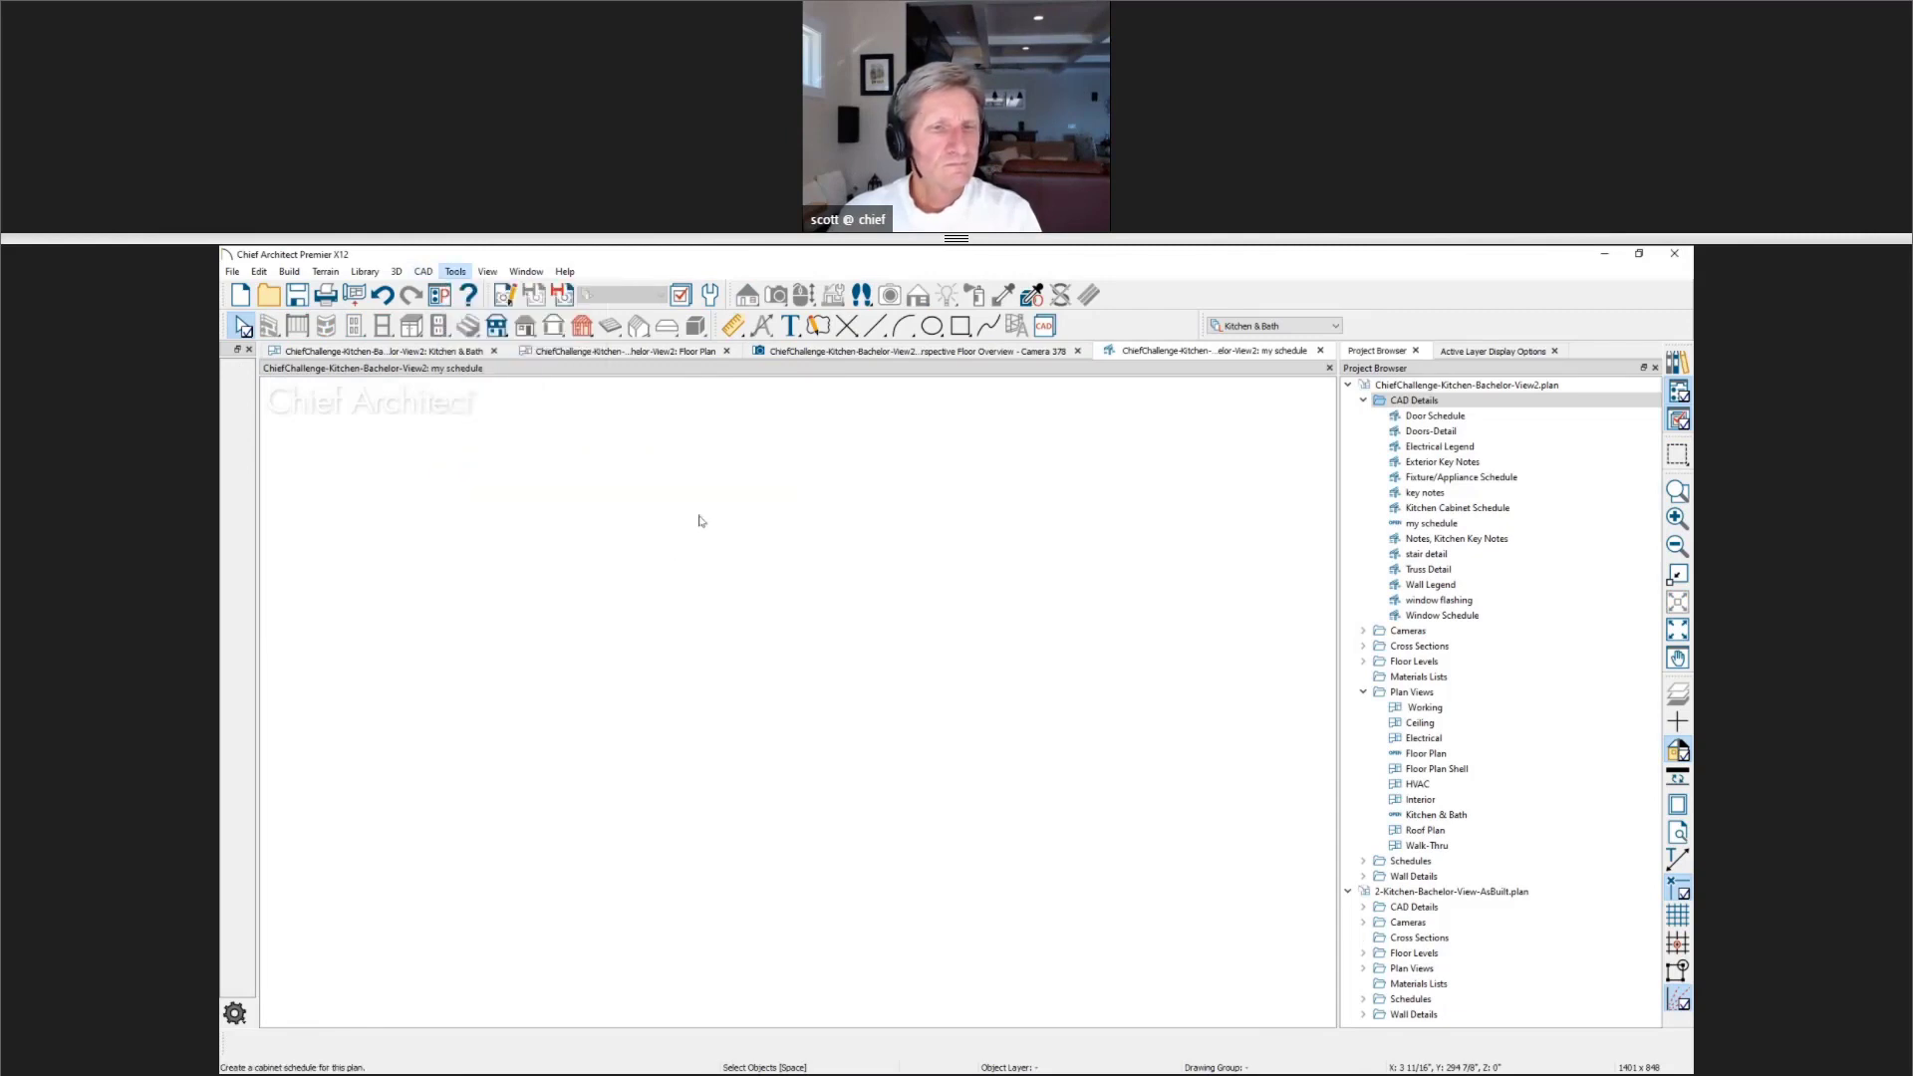
left_click(666, 493)
Step: Limit the cabinet schedule to floor 1 and the Entry room, keeping only the Cabinet category included
left_click(750, 572)
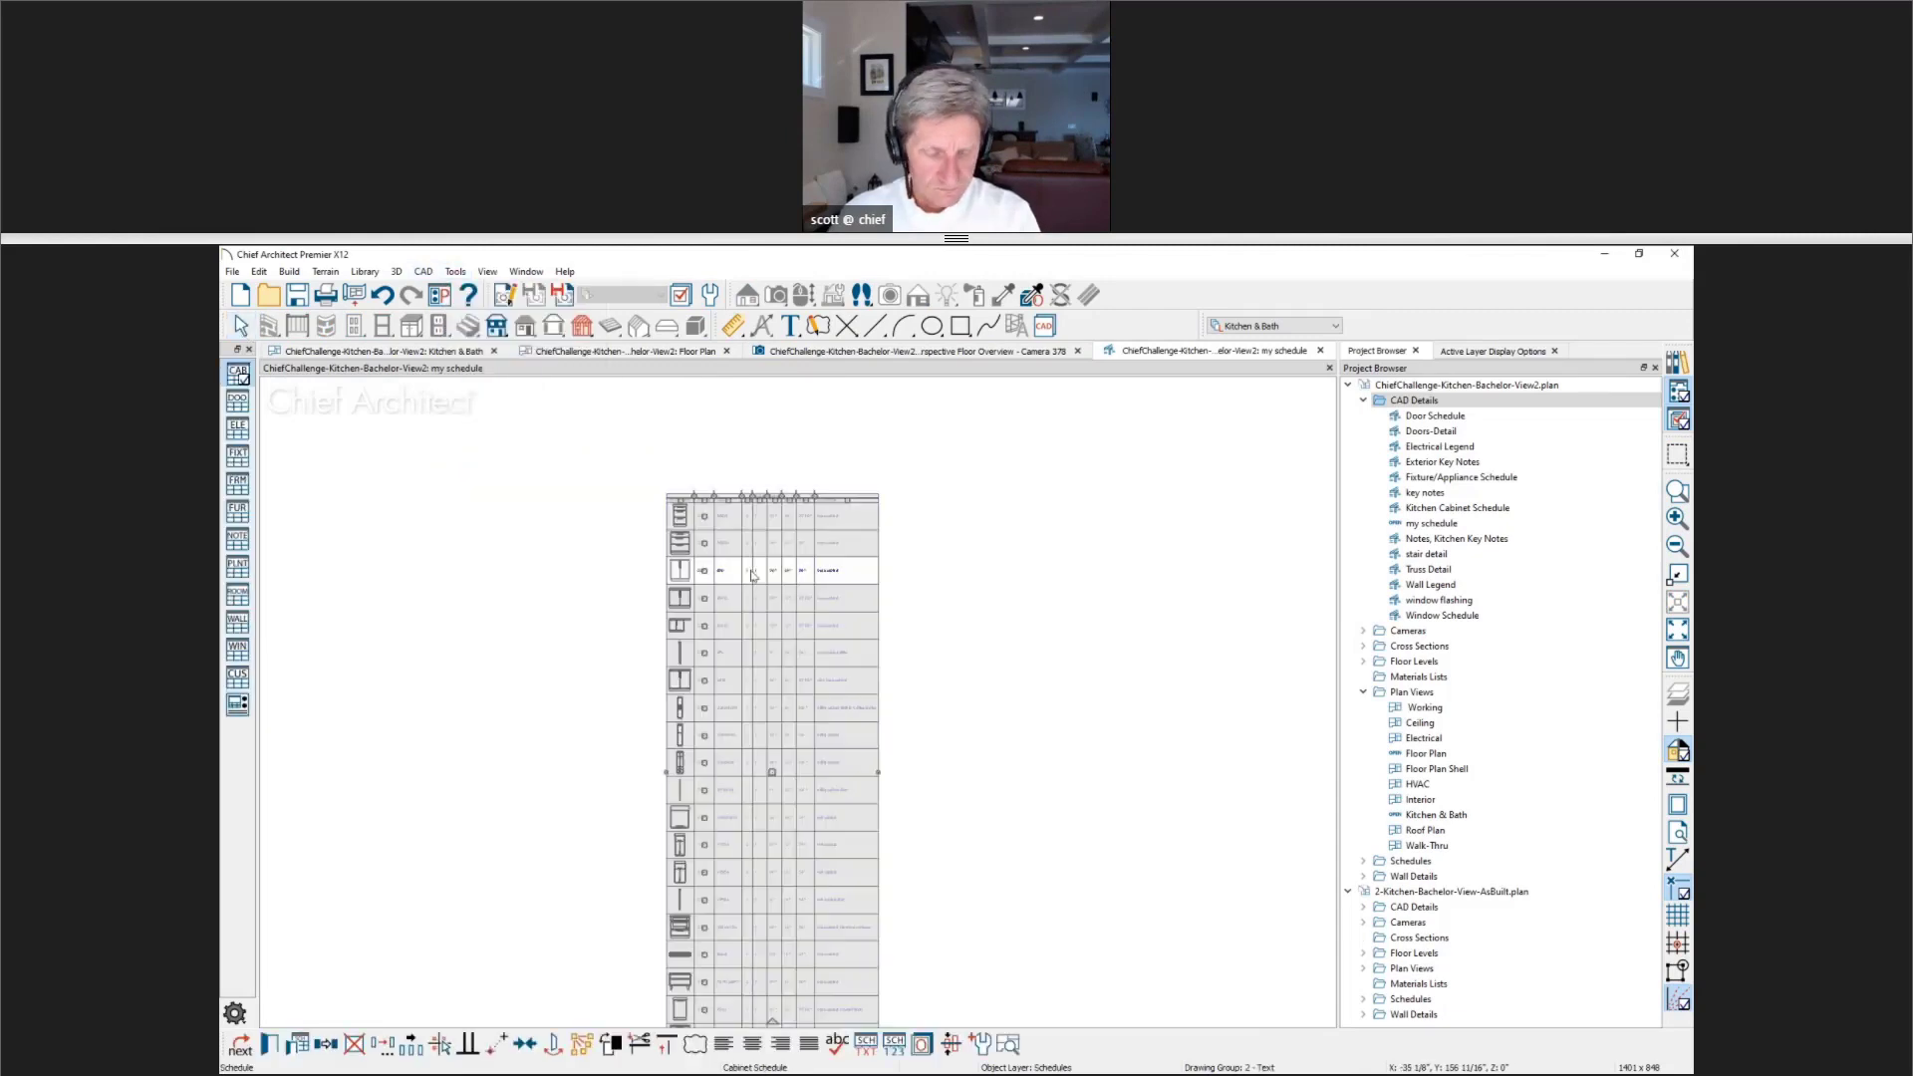
double_click(756, 569)
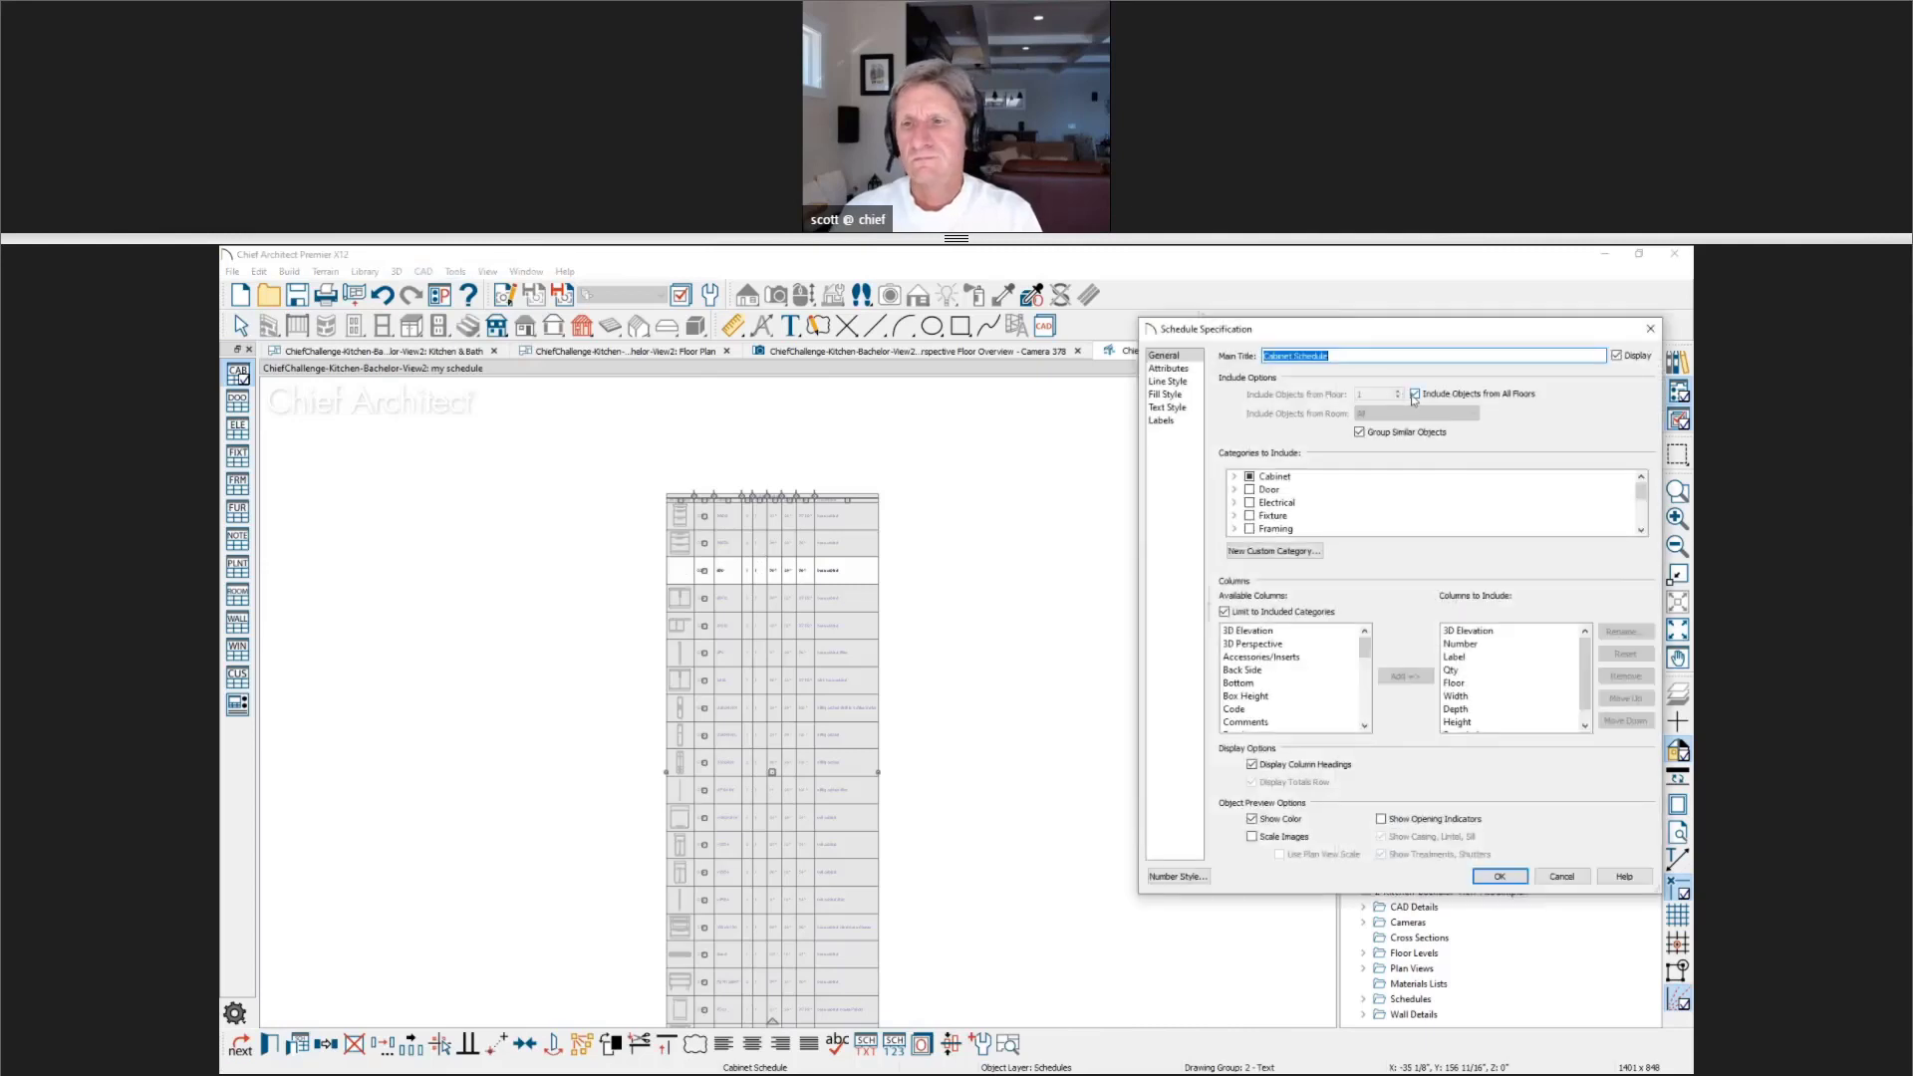
left_click(1416, 394)
left_click(1404, 414)
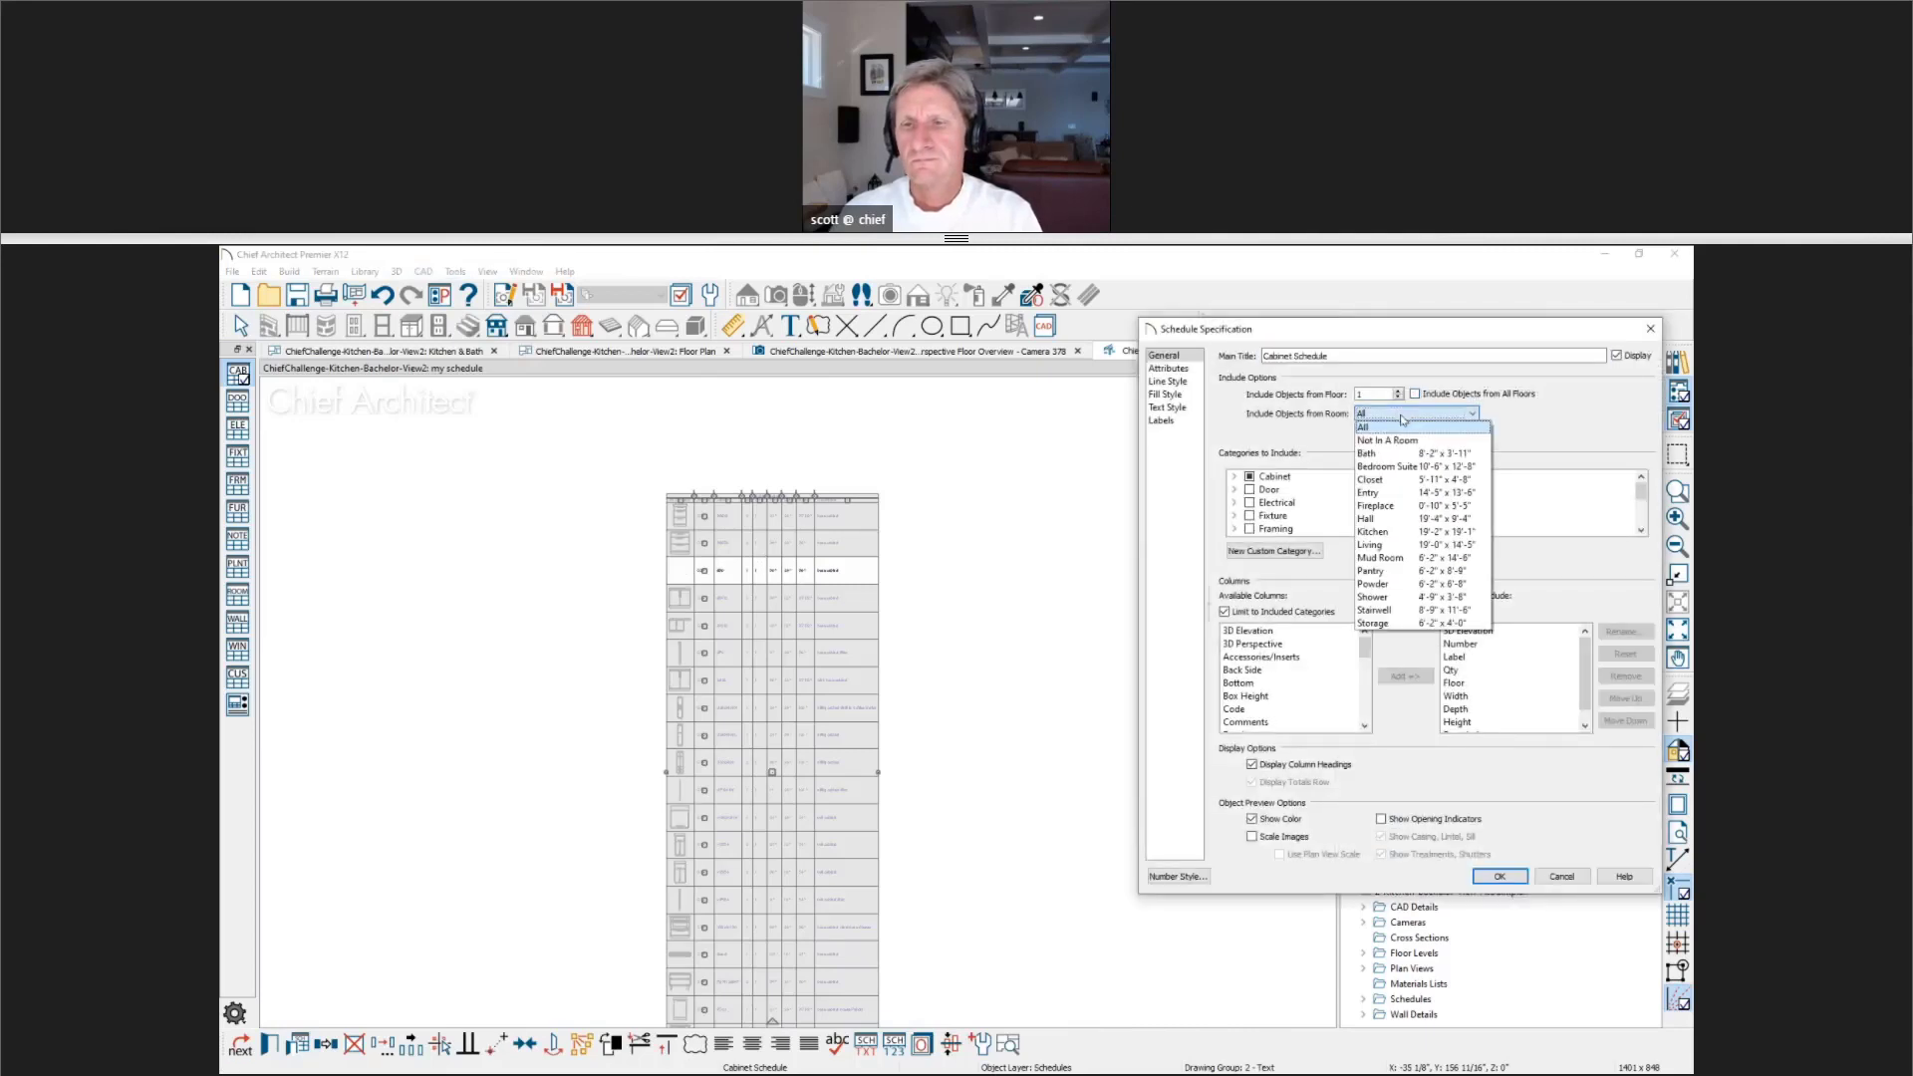
left_click(1394, 492)
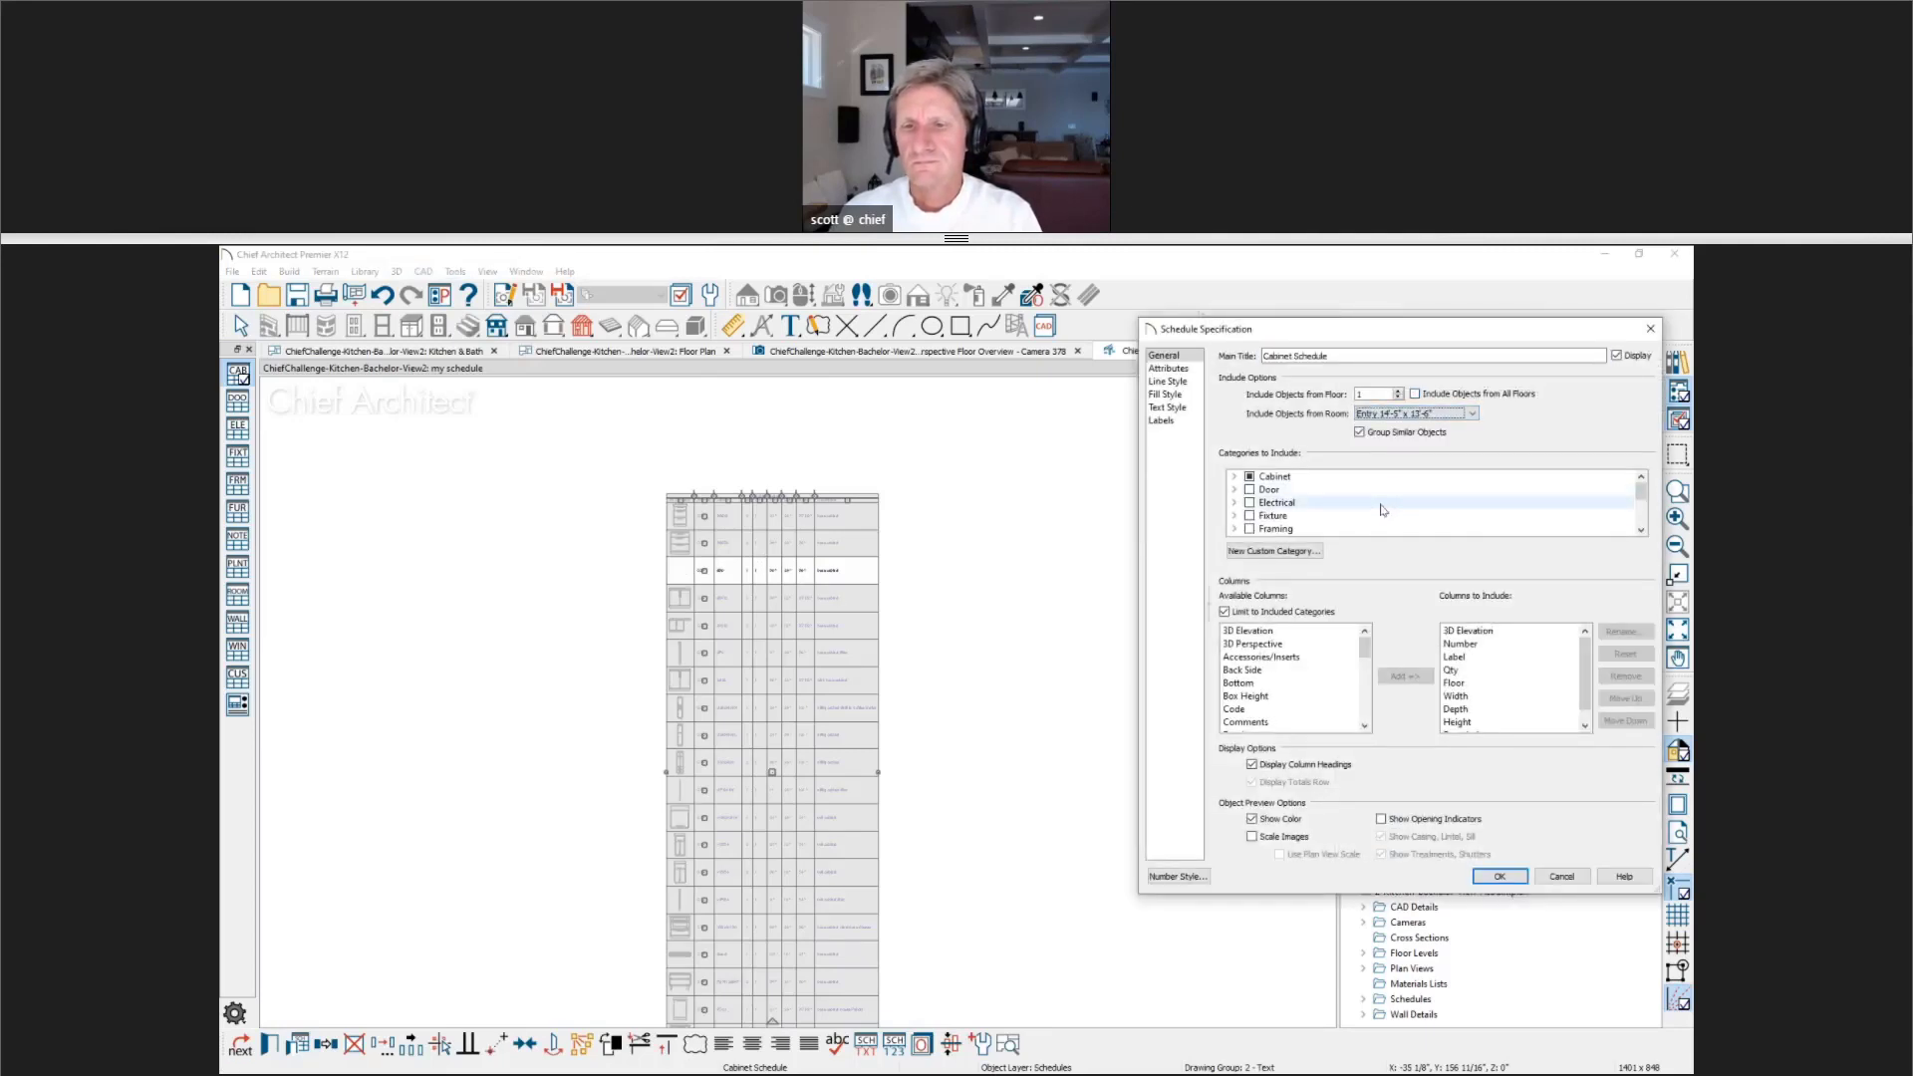
scroll(1383, 529, "down", 3)
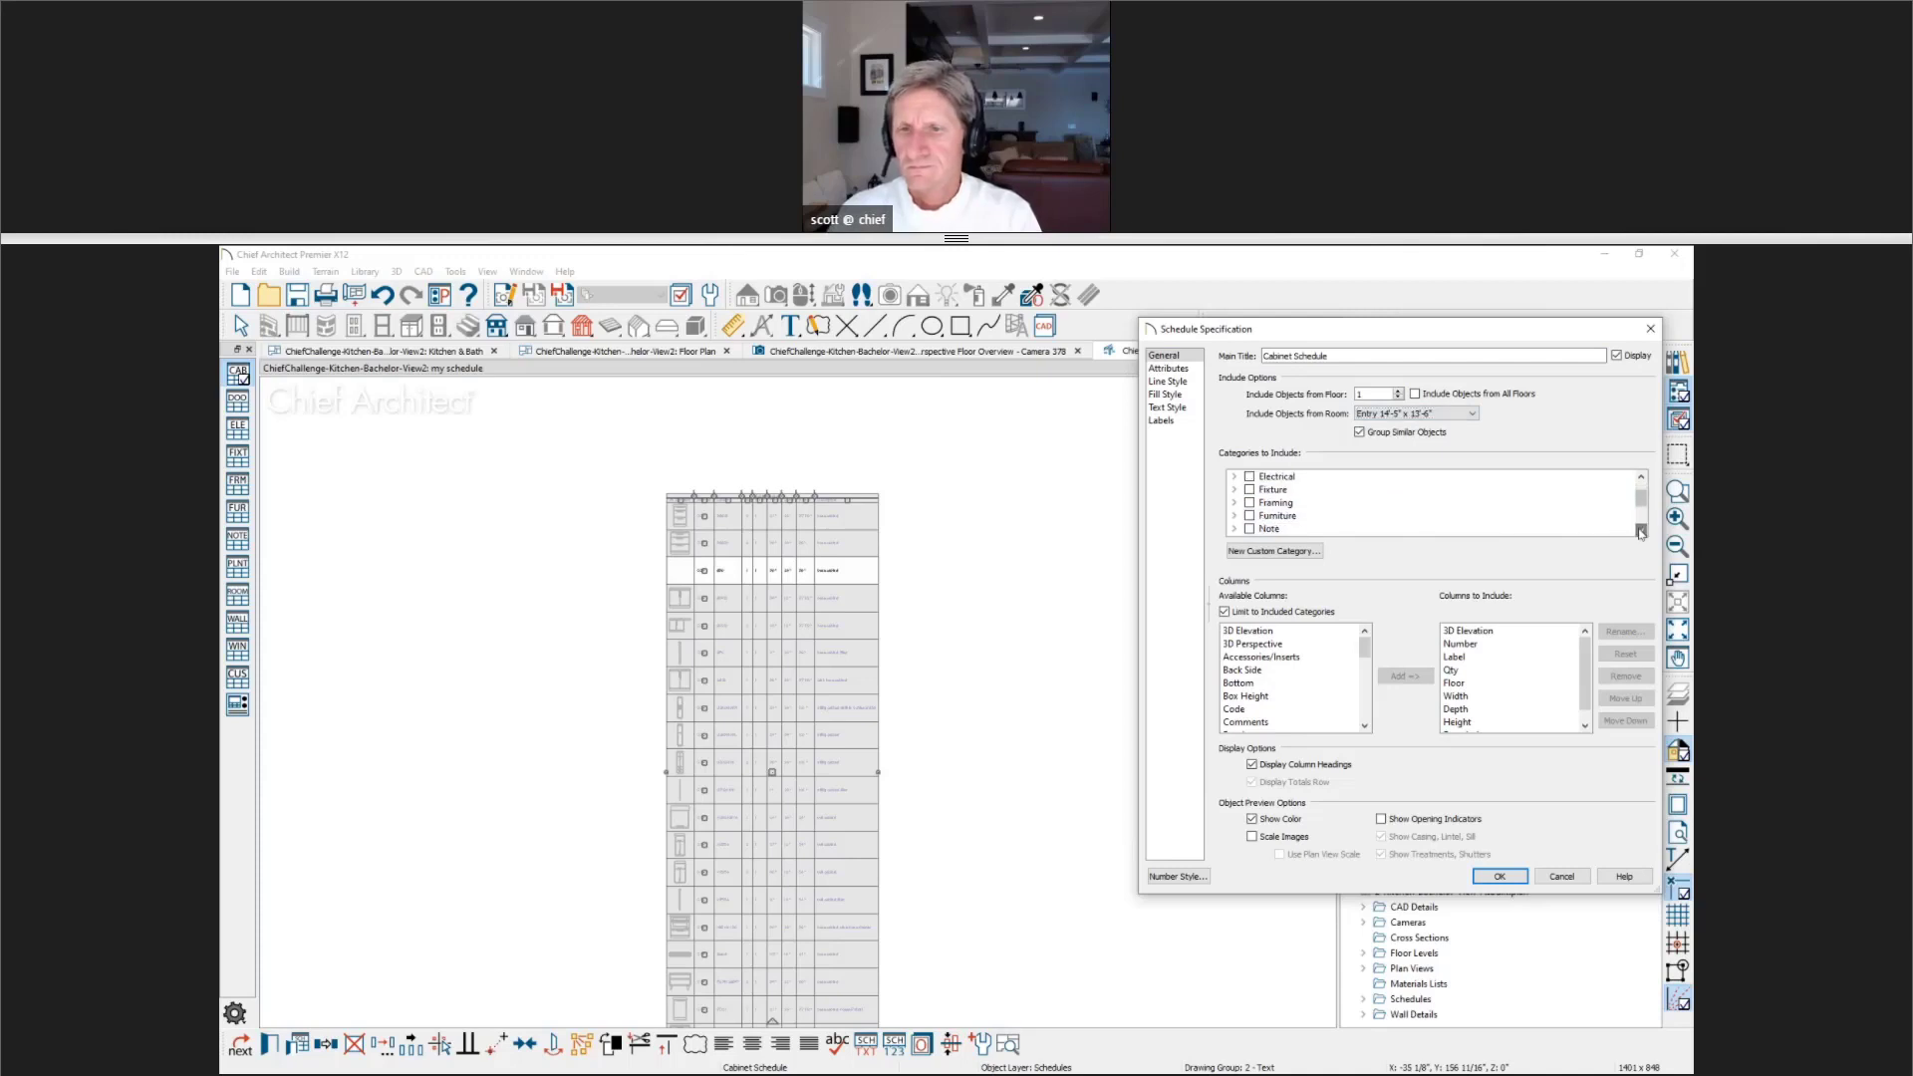
left_click(1640, 531)
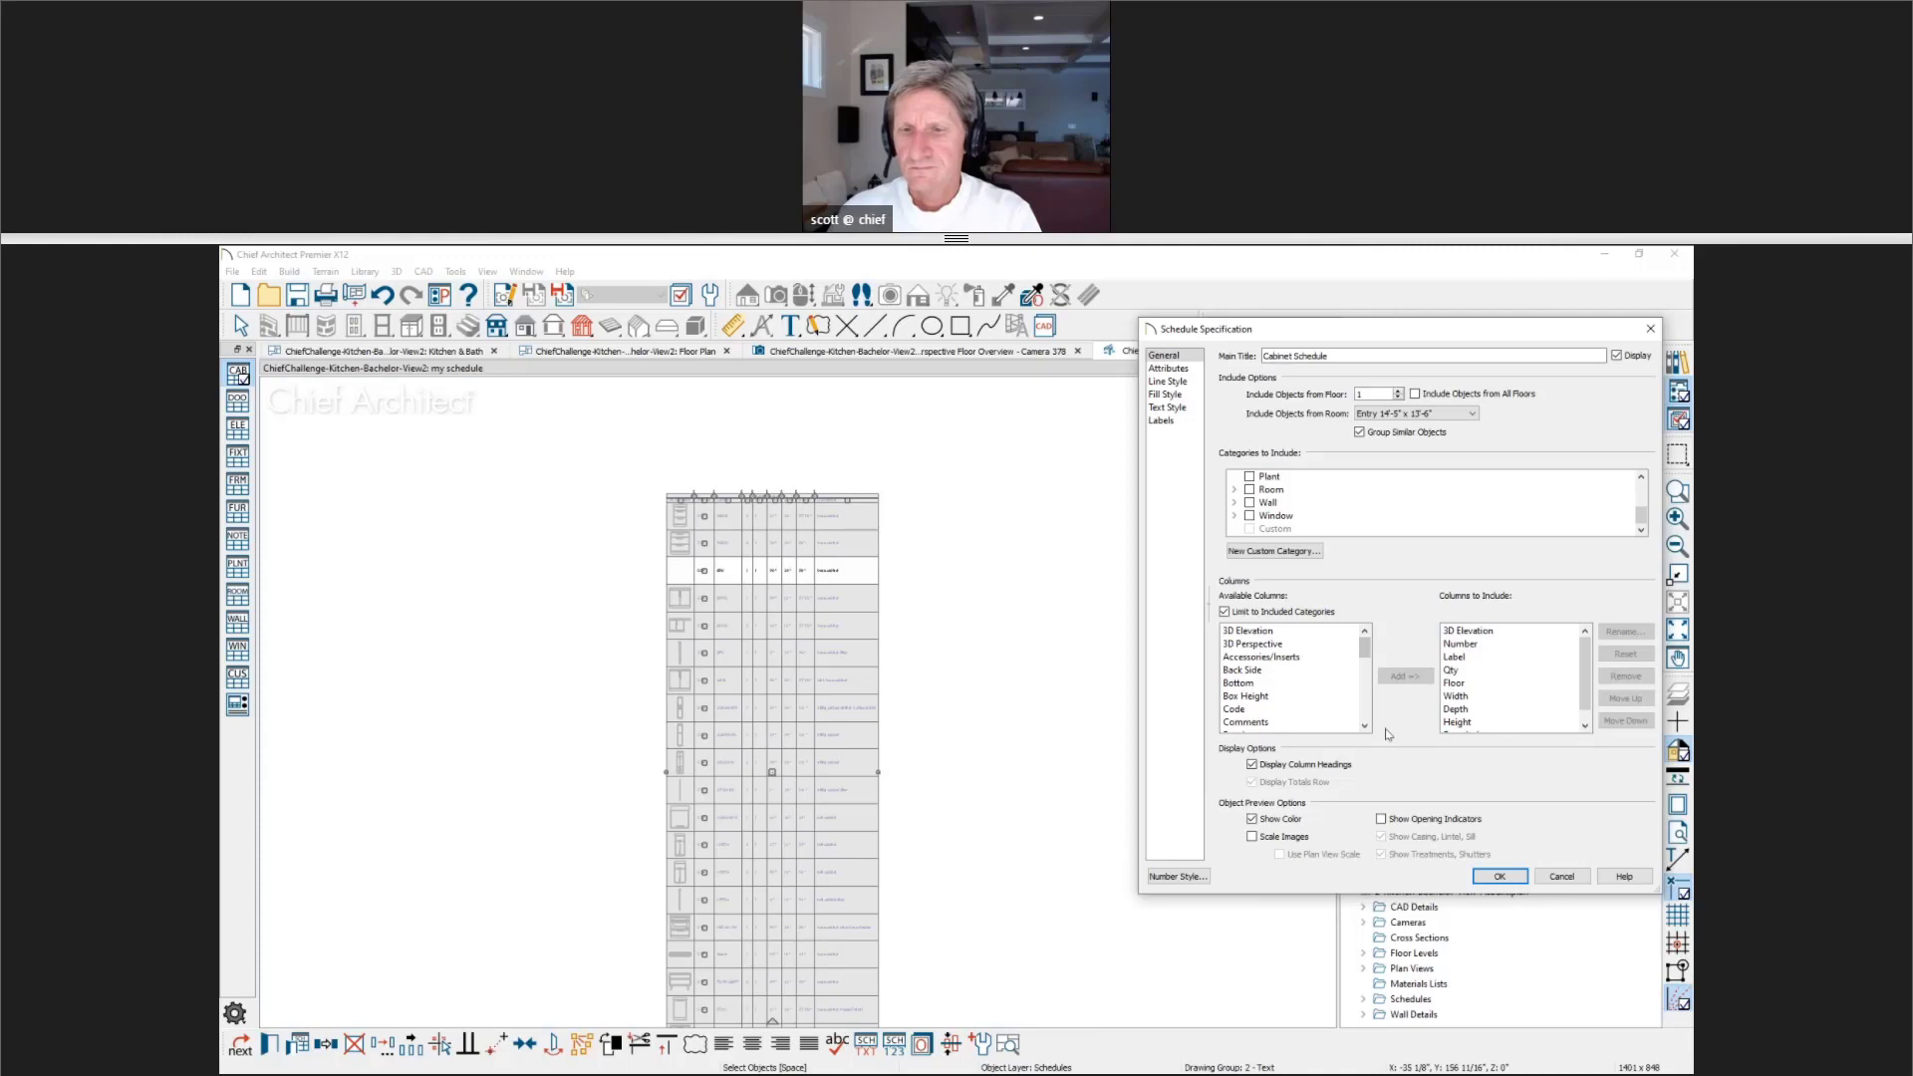
left_click(1642, 479)
left_click(1642, 479)
left_click(1642, 479)
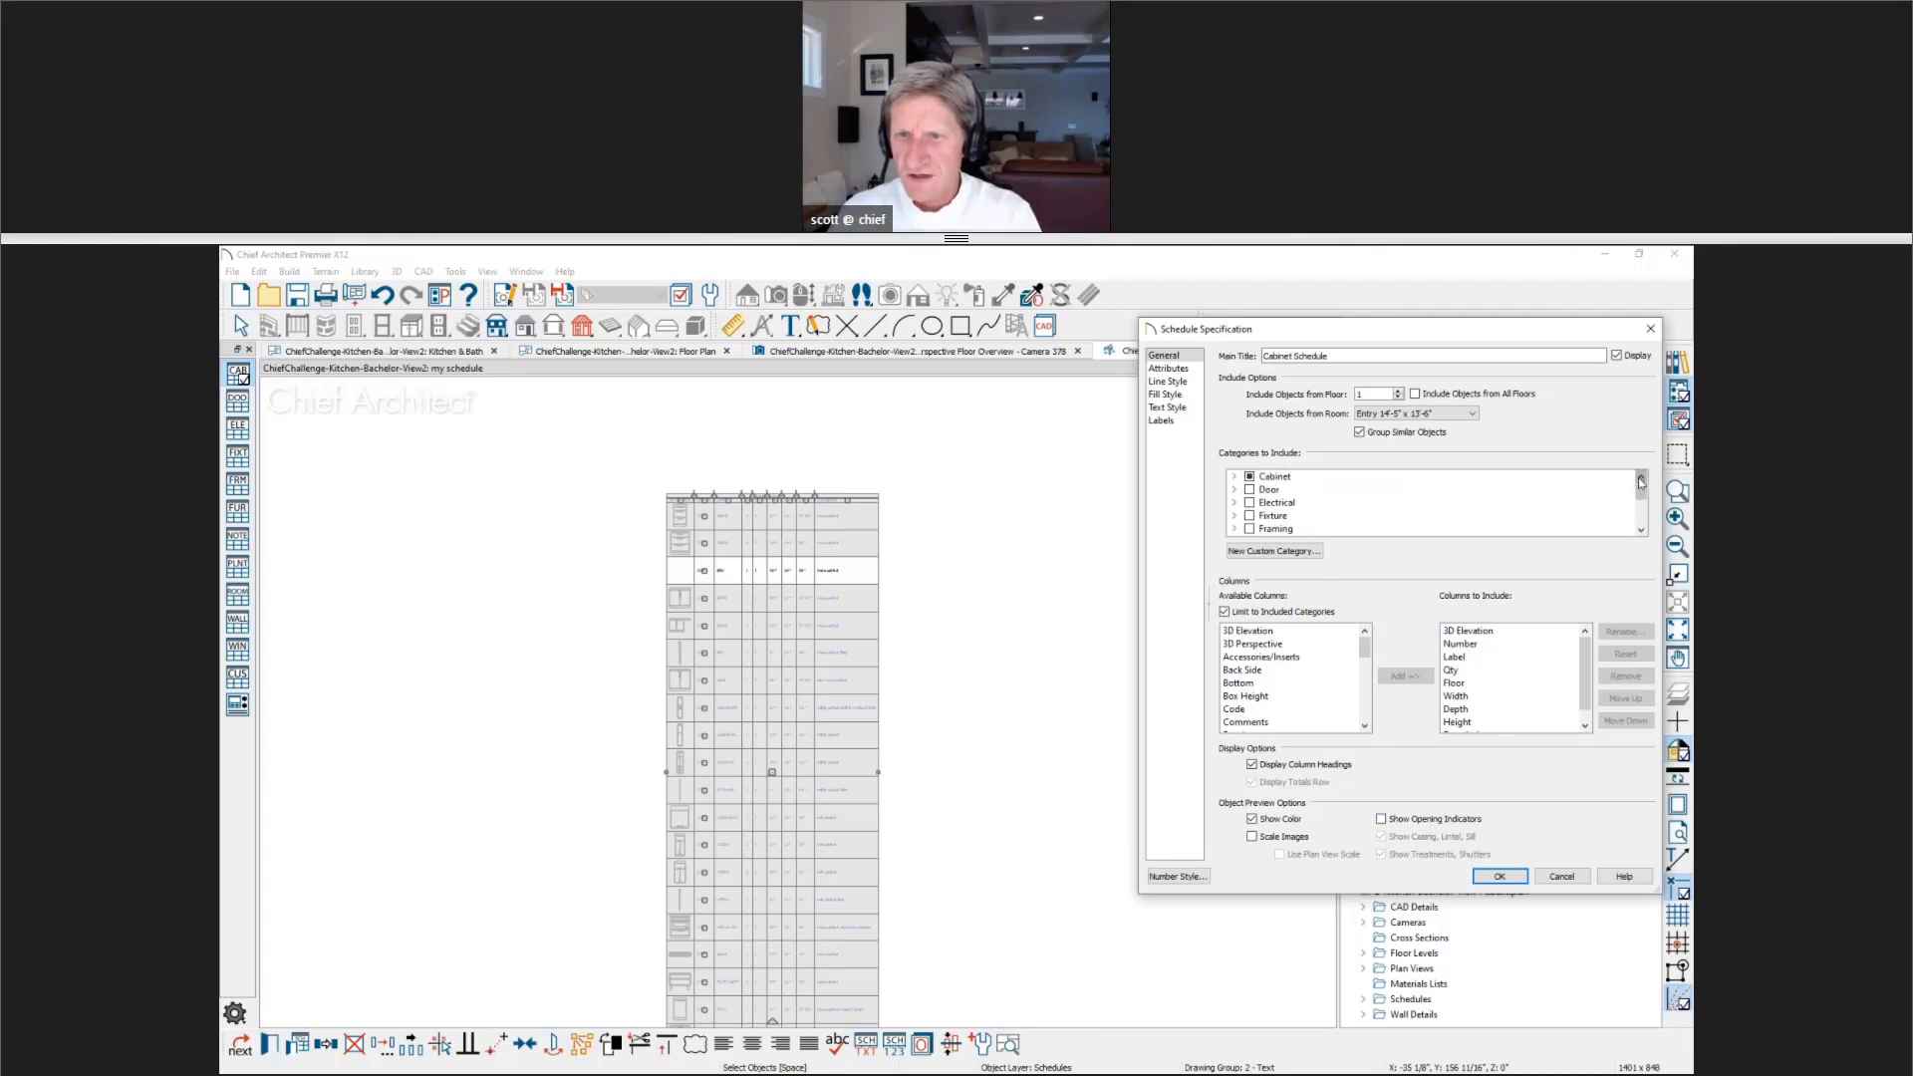
left_click(1499, 876)
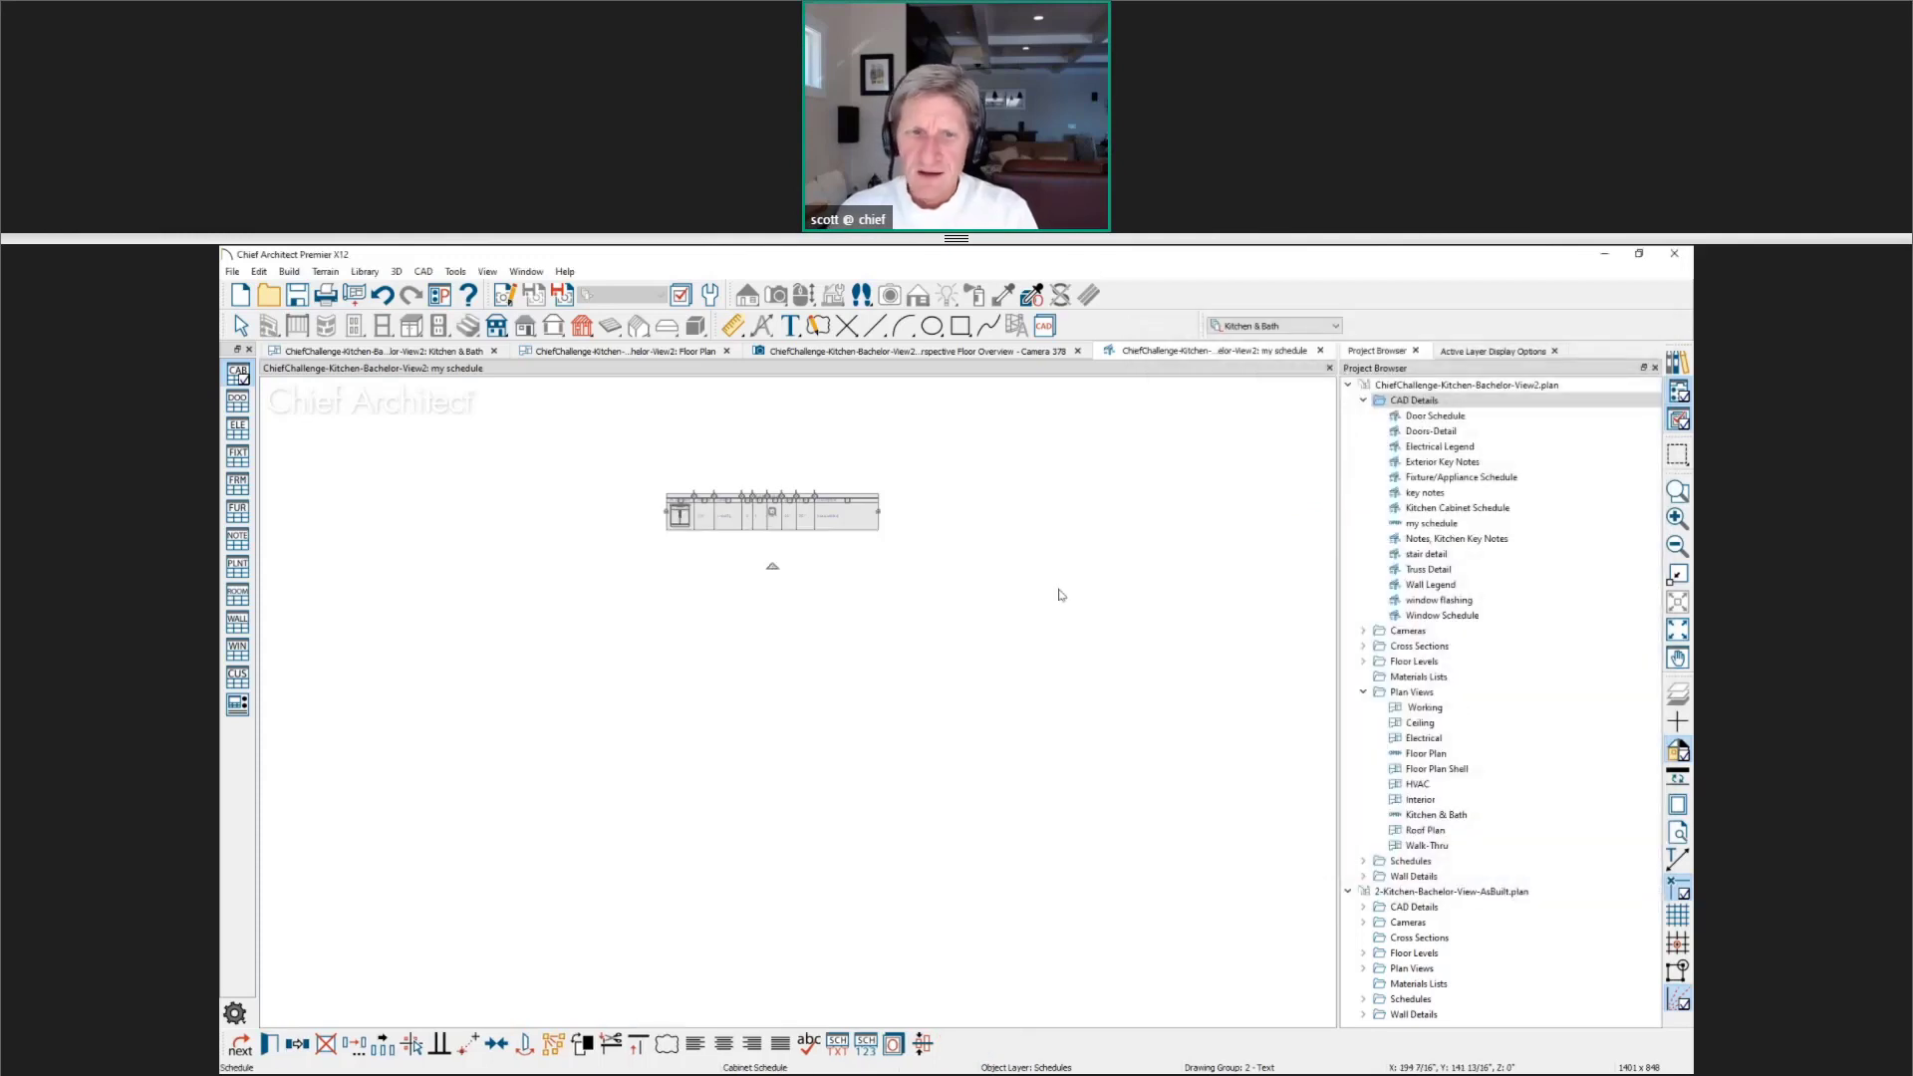
Step: Examine the filtered schedule, then select the polyline solid on the vanity cabinet in the Perspective Floor Overview
key("space")
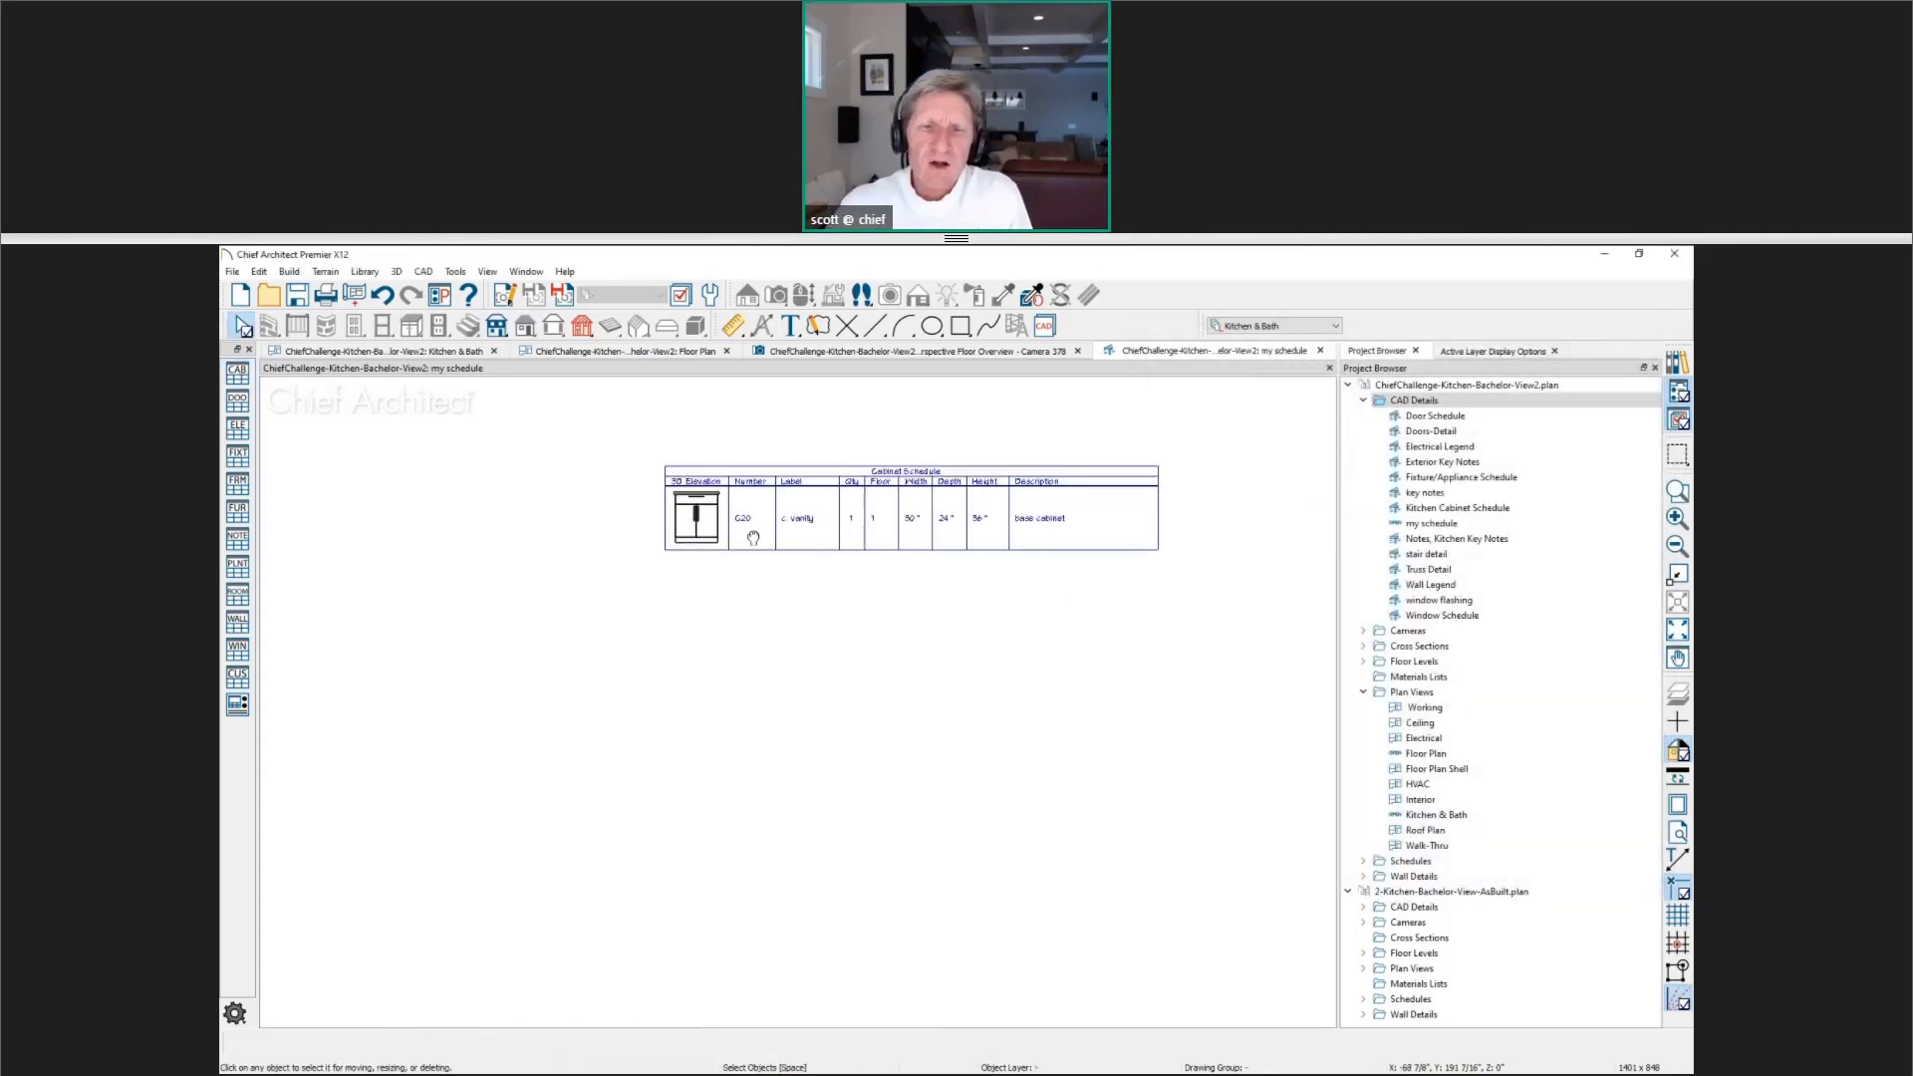
key("ctrl+Tab")
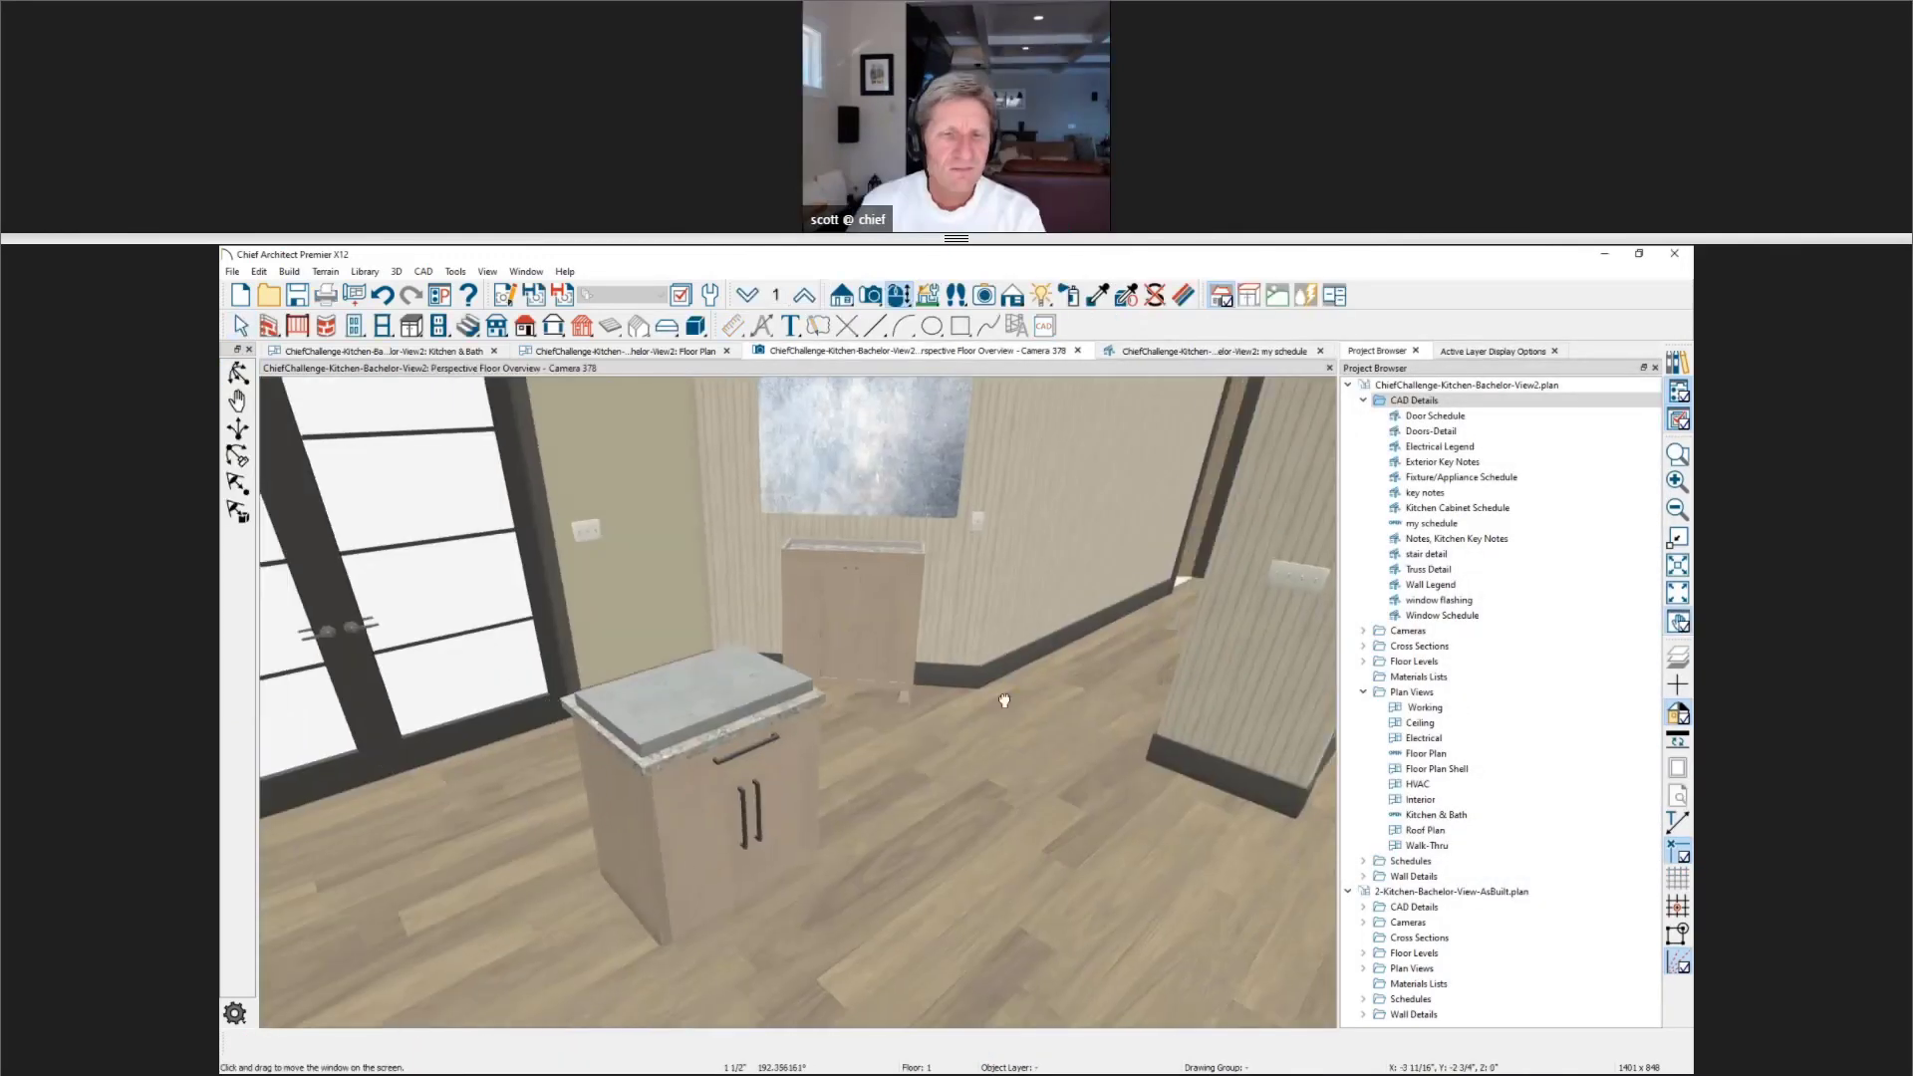
key("space")
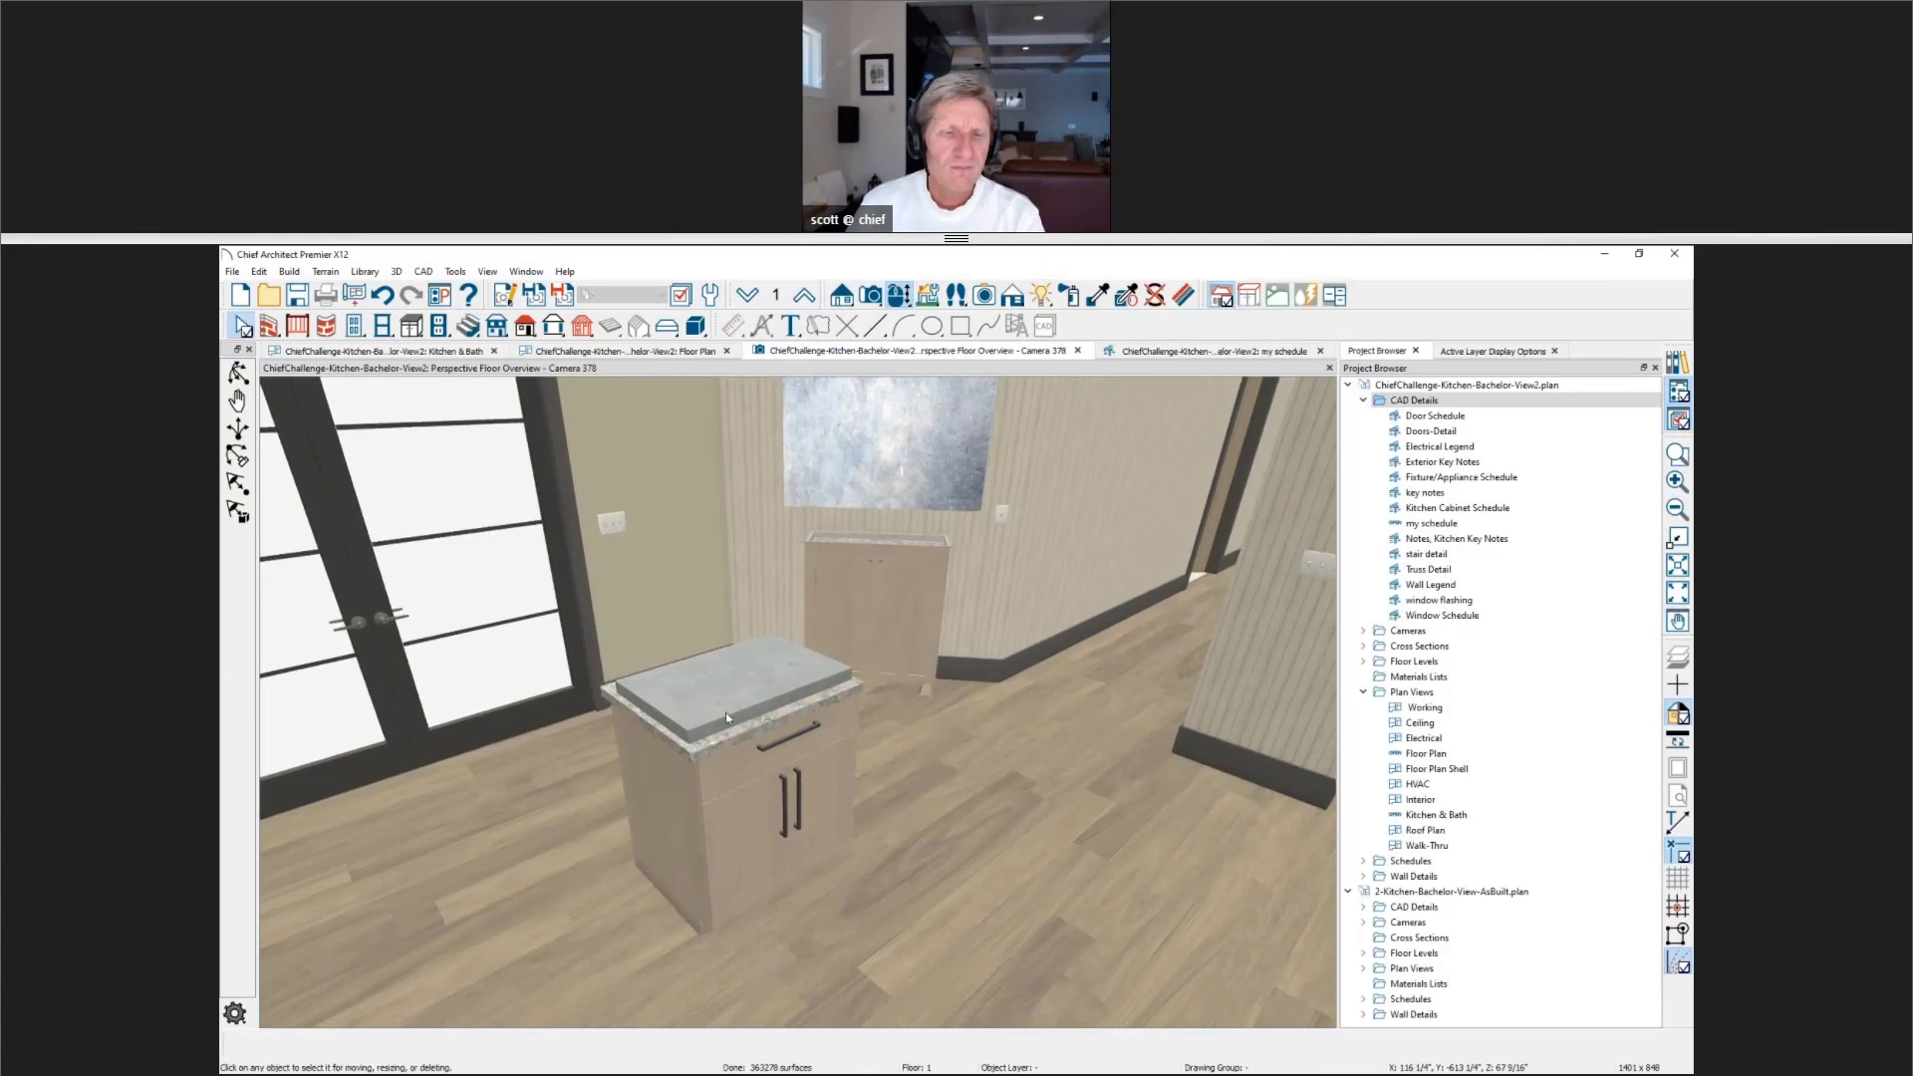
scroll(720, 709, "up", 3)
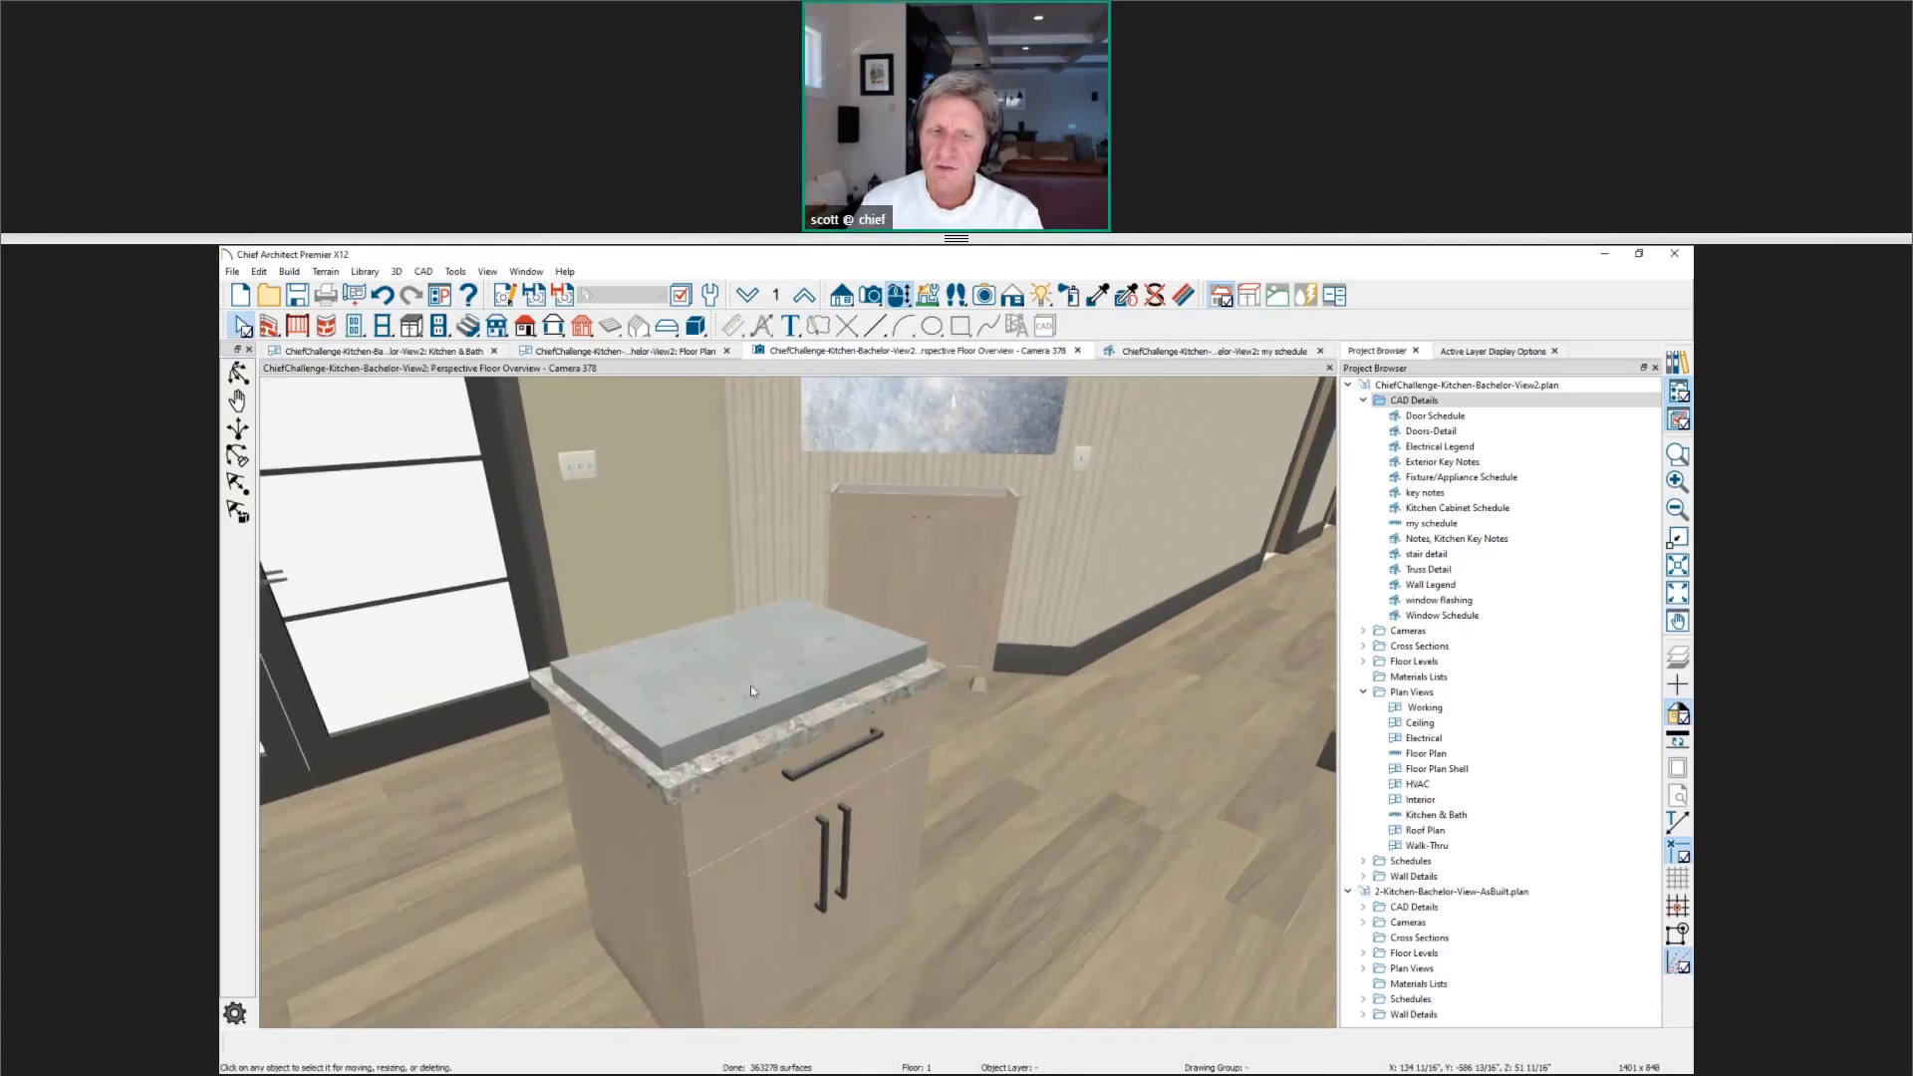
left_click(750, 685)
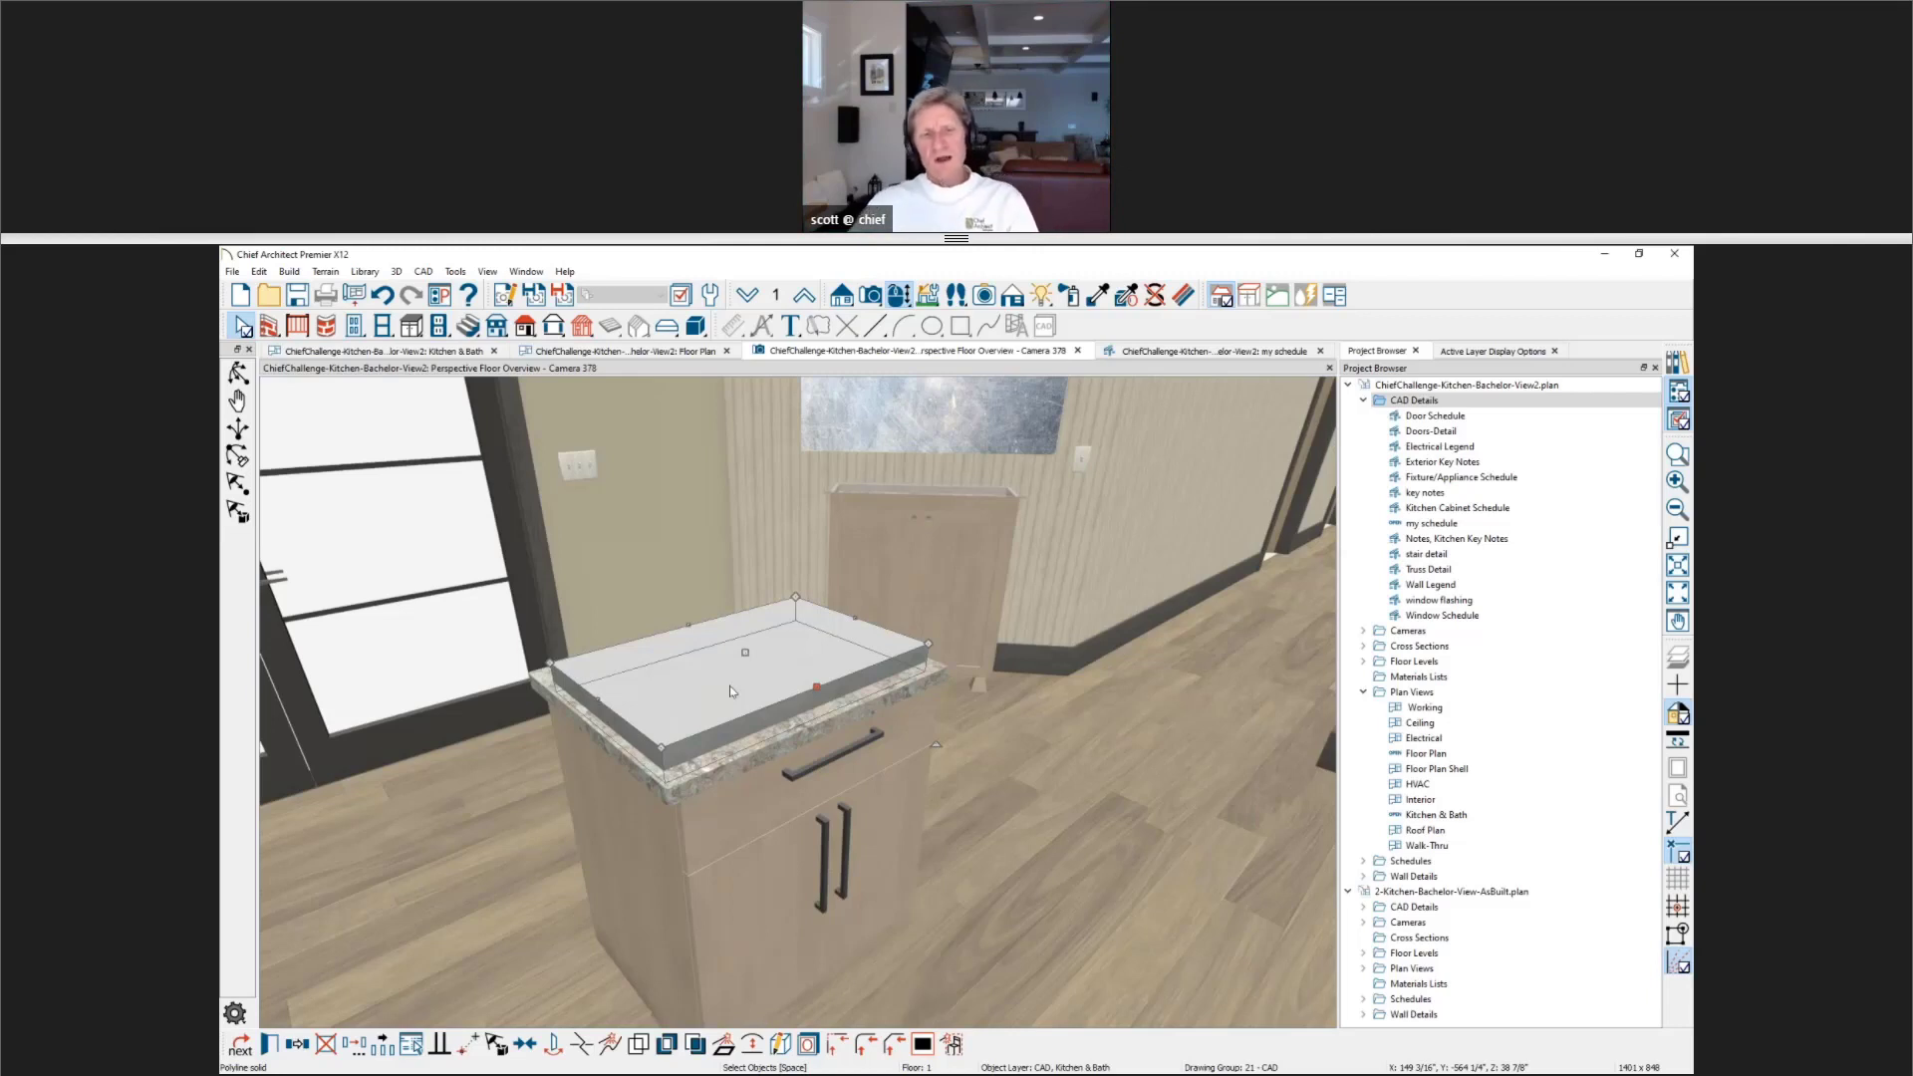
Step: In the Kitchen & Bath plan view, move the polyline solid about 37 5/8" horizontally off cabinet C20 onto the open floor beside it
left_click(417, 351)
left_click(586, 719)
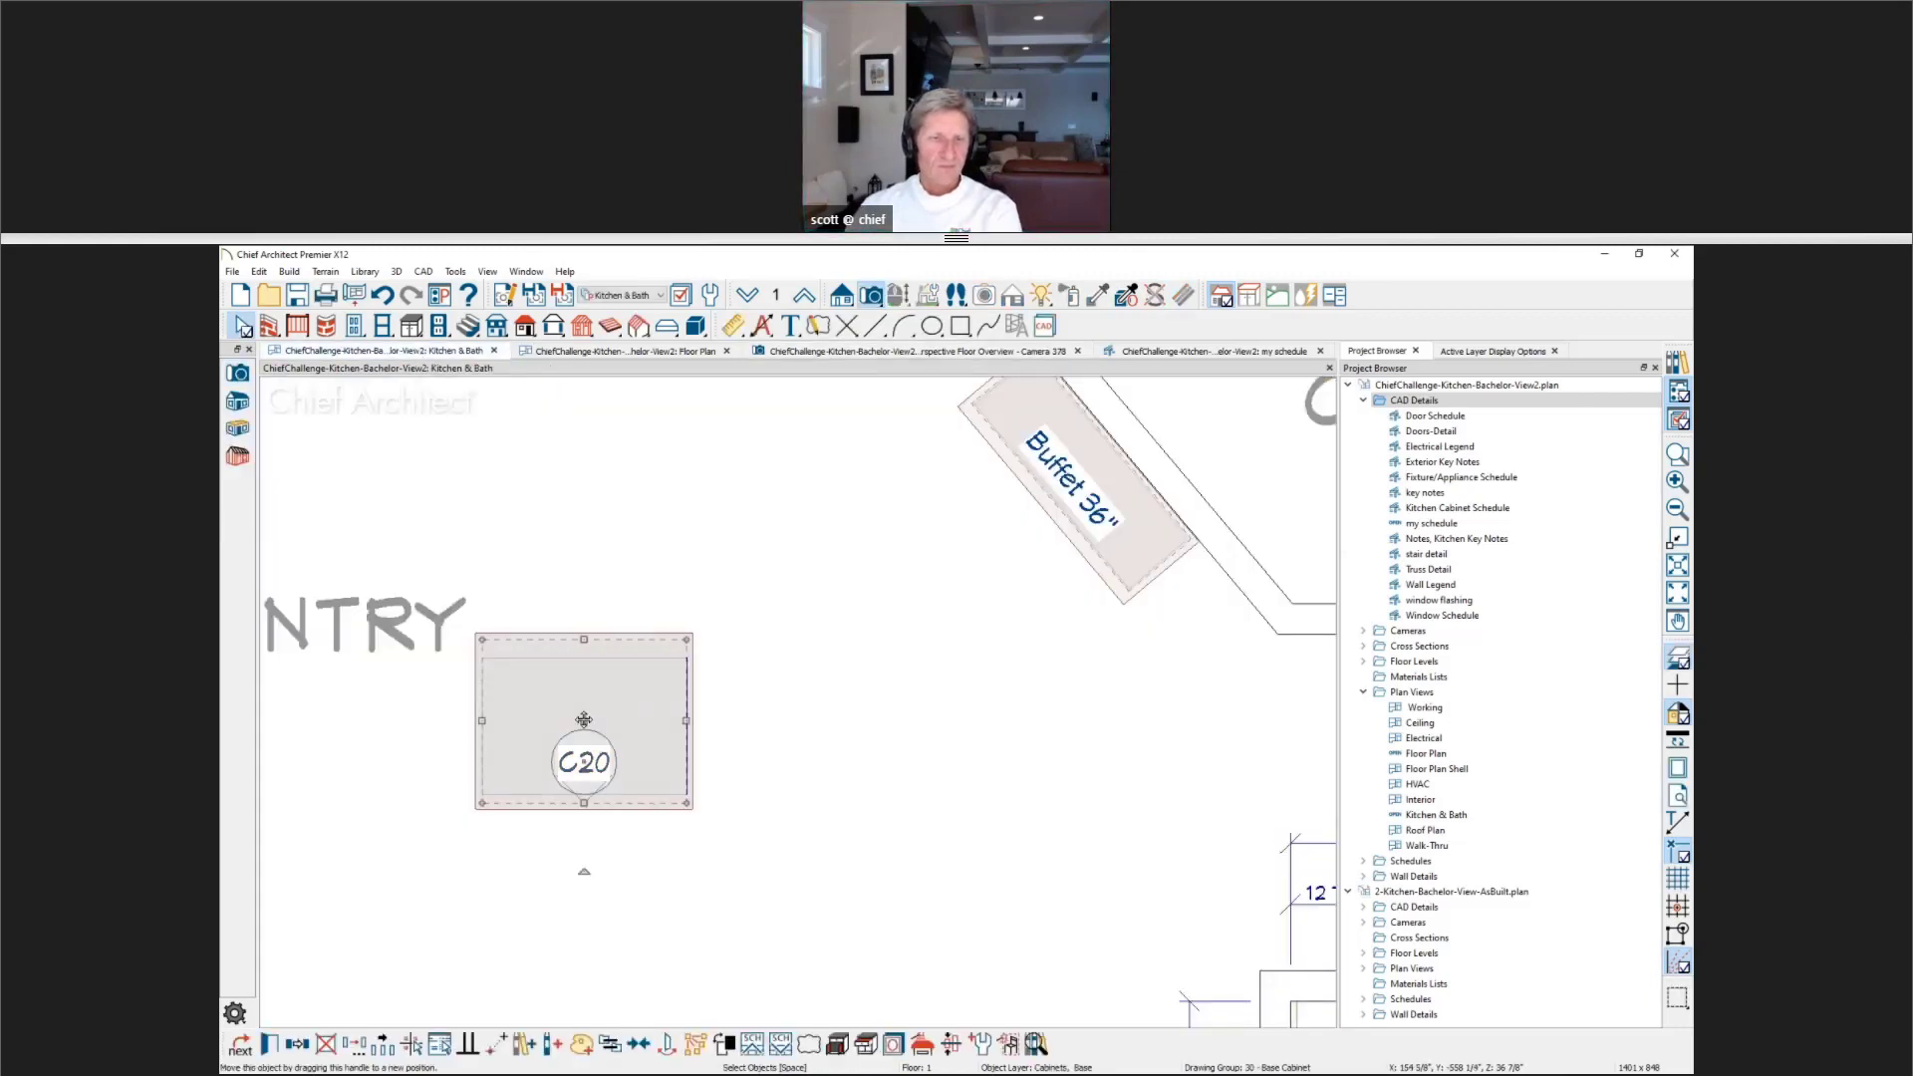
left_click(601, 752)
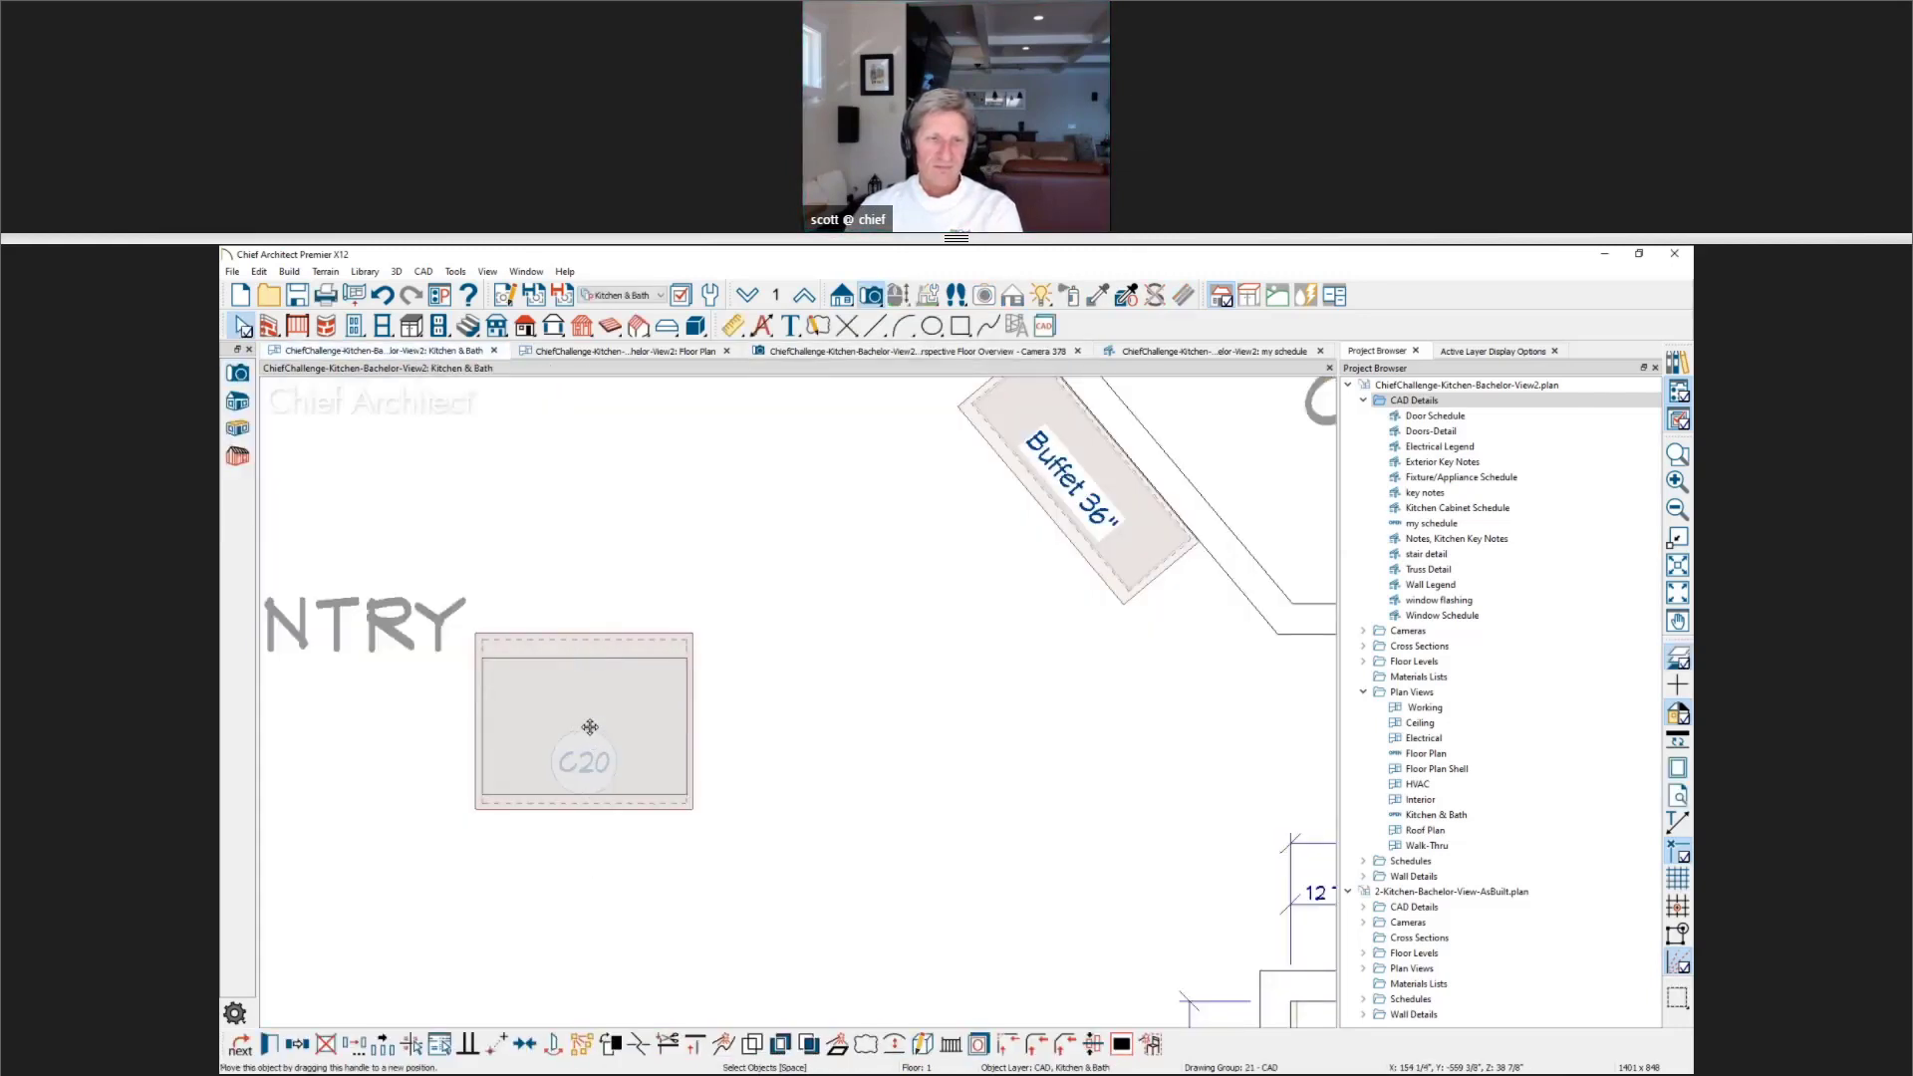
left_click_drag(587, 737, 844, 737)
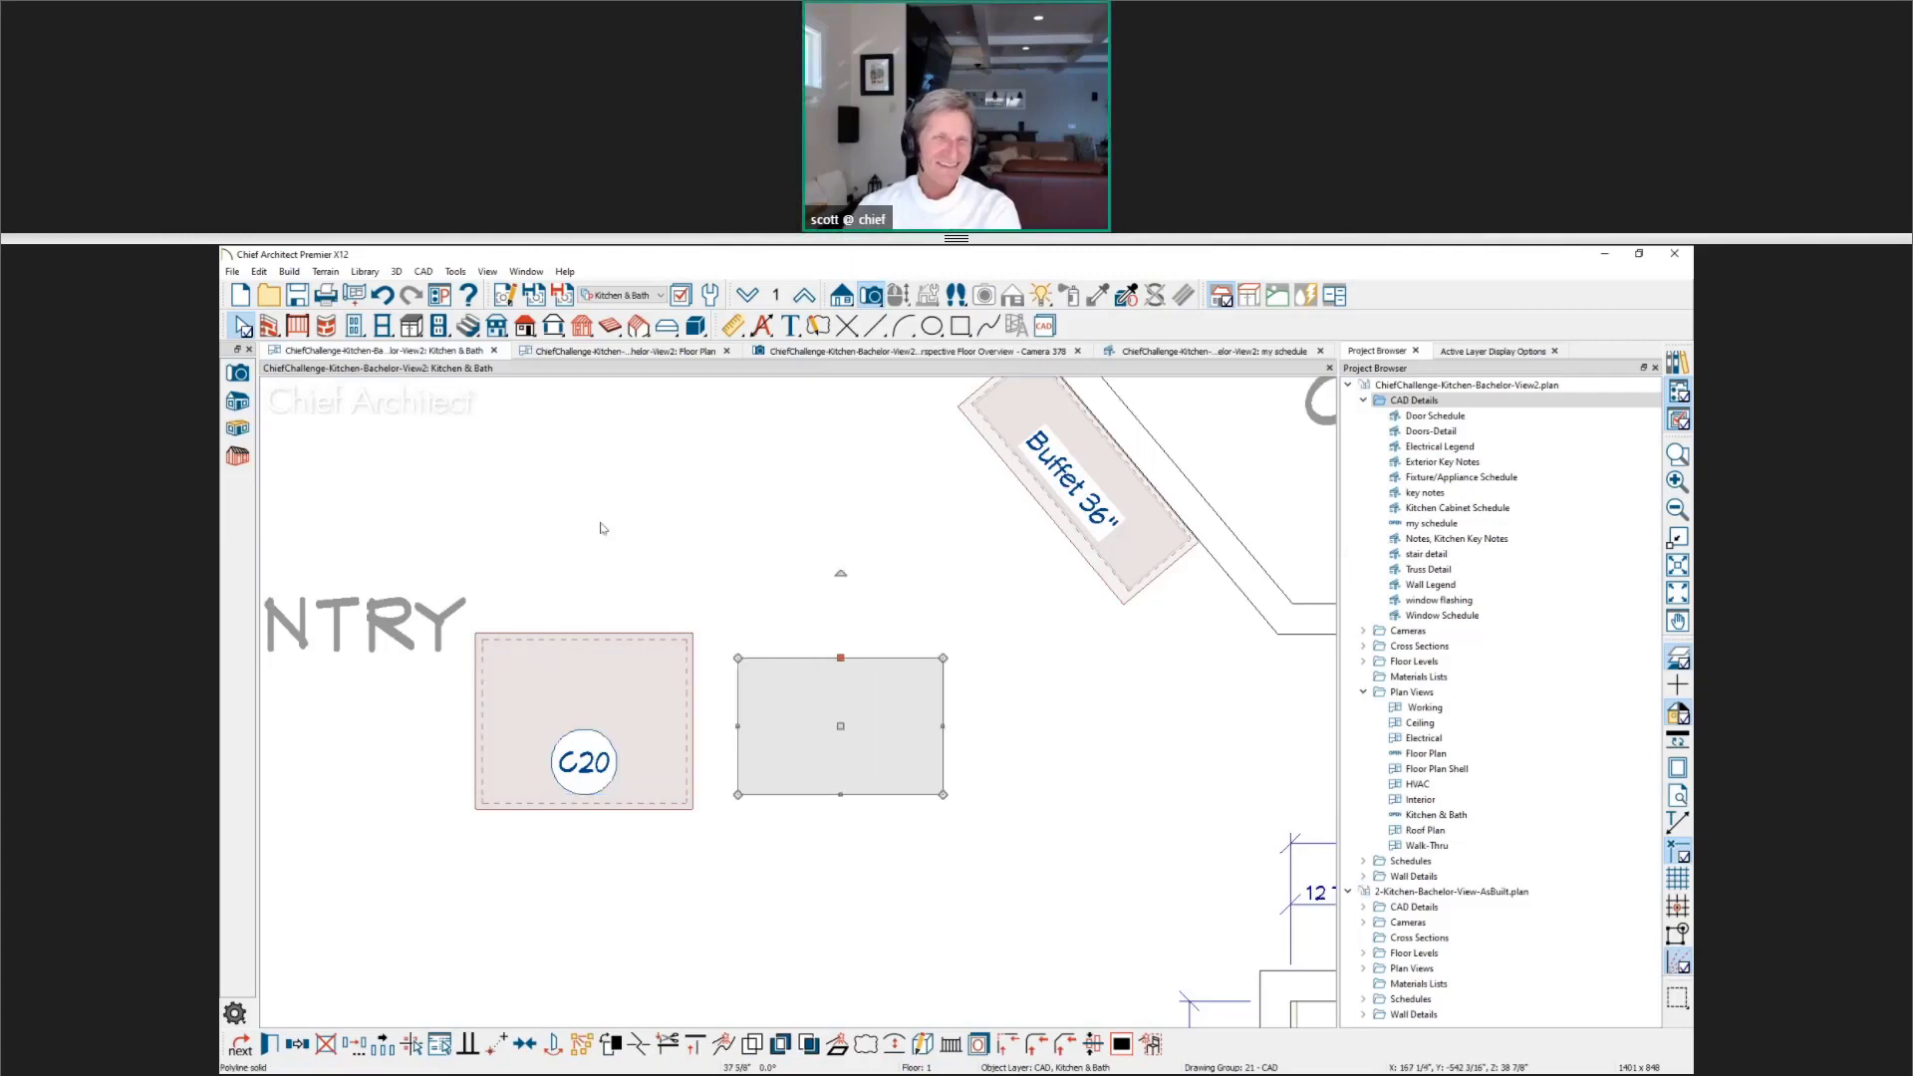
Step: Draw a narrow upright polyline solid about 14 5/8" corner to corner inside the moved solid's left end and define it as a hole
left_click(696, 326)
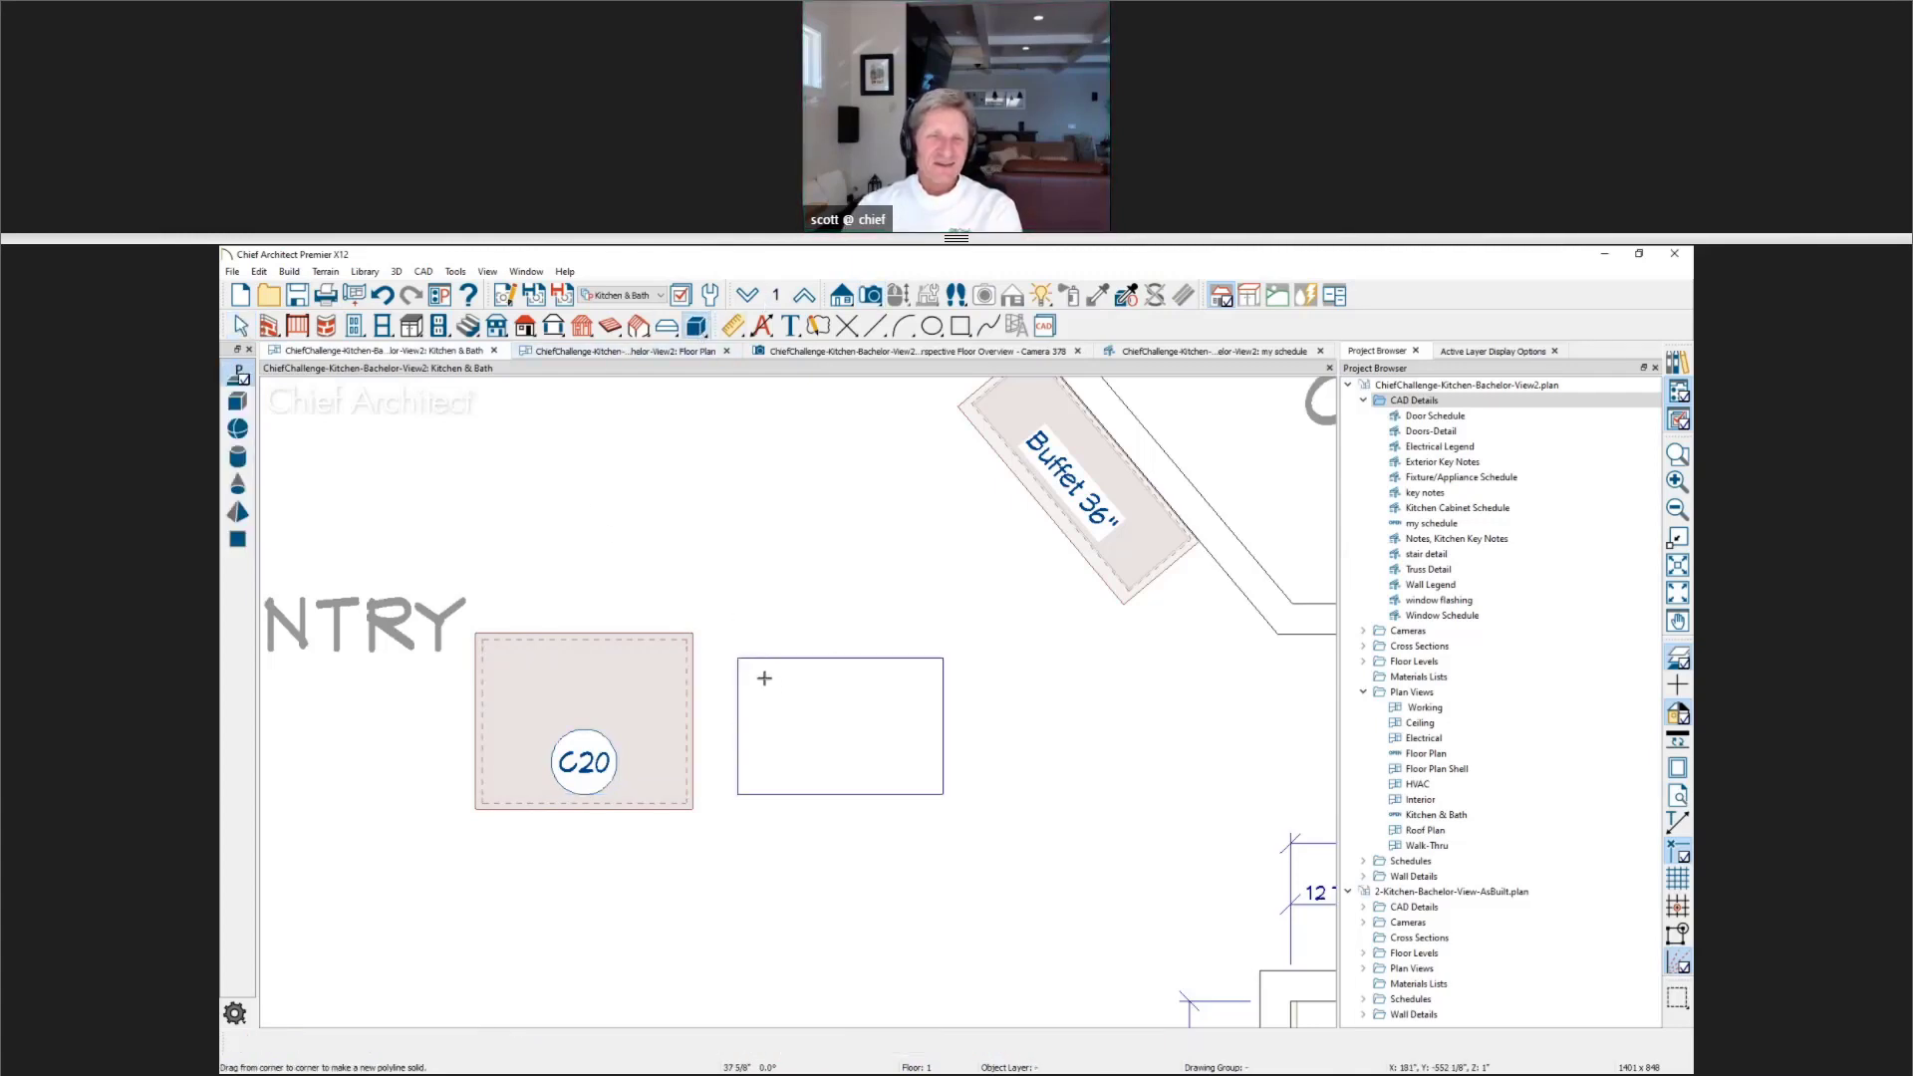
left_click_drag(760, 677, 781, 775)
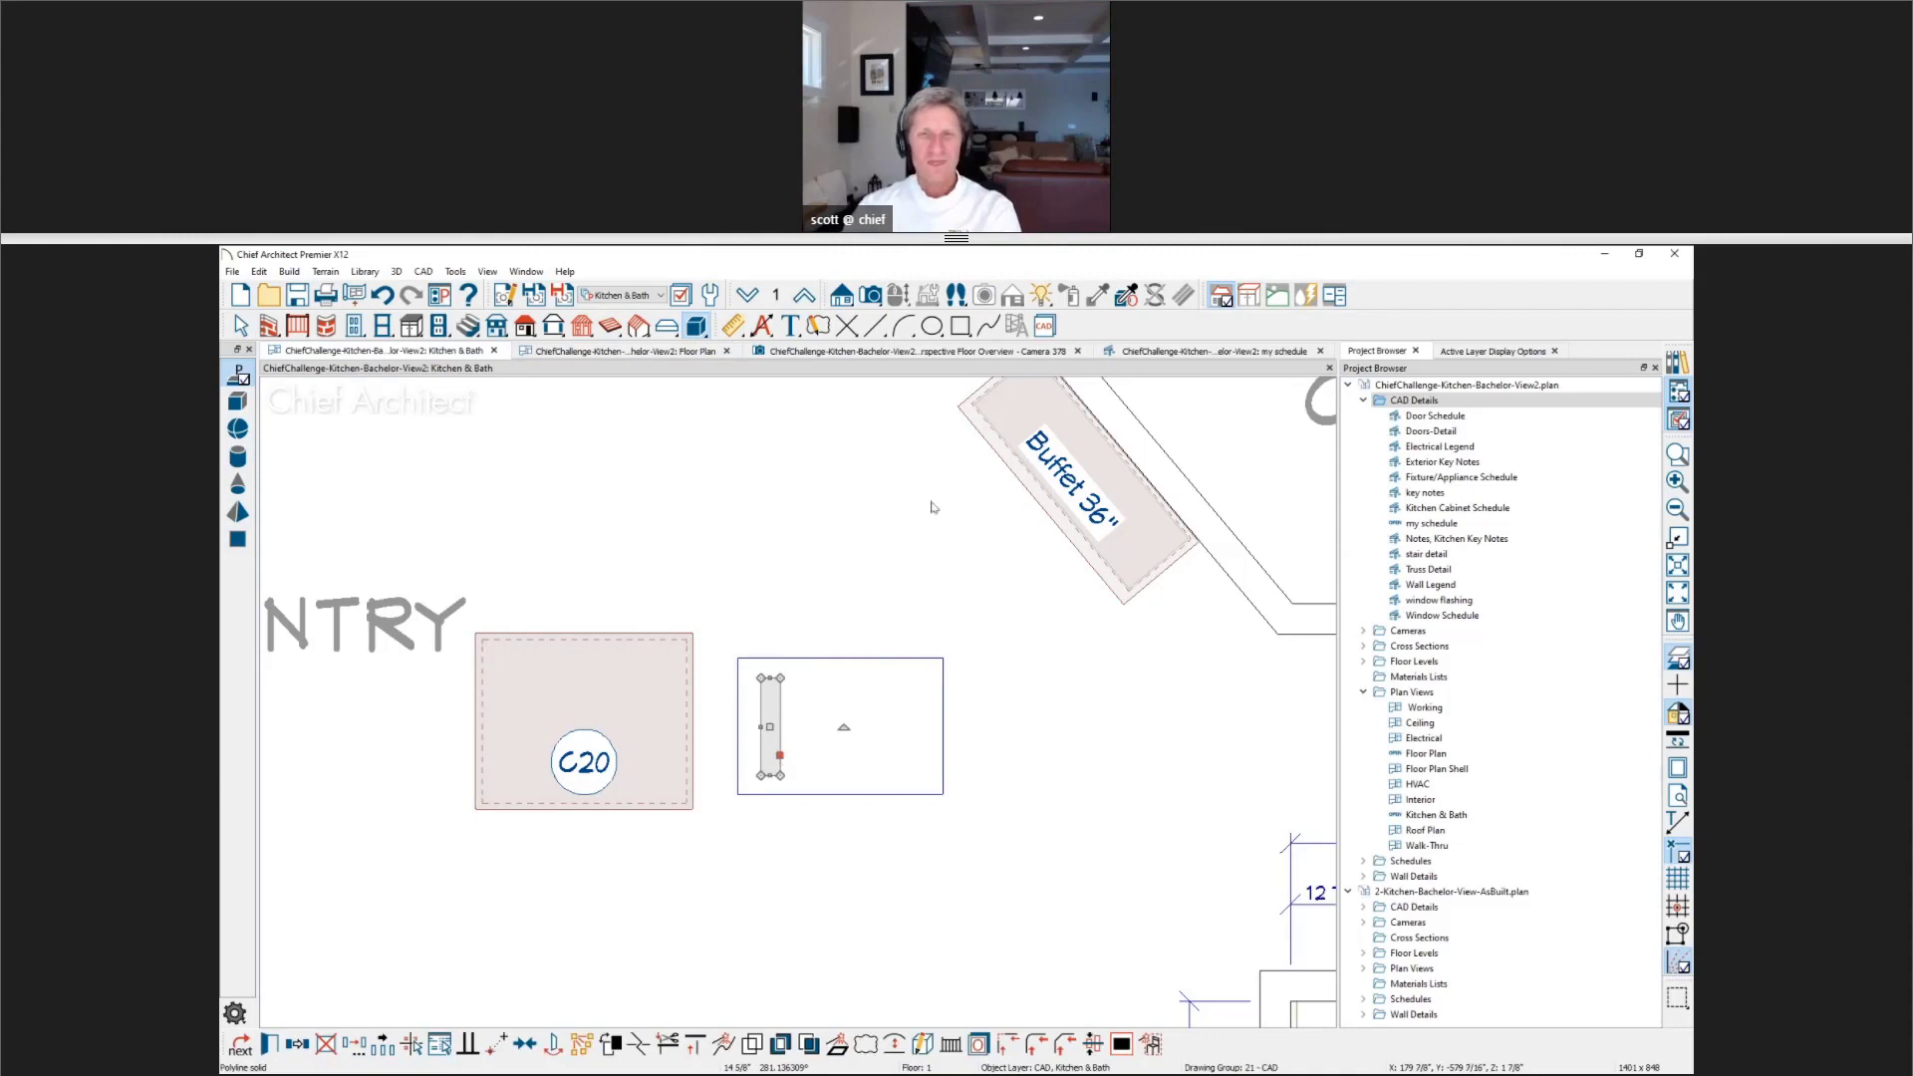
key("ctrl+e")
left_click(1034, 453)
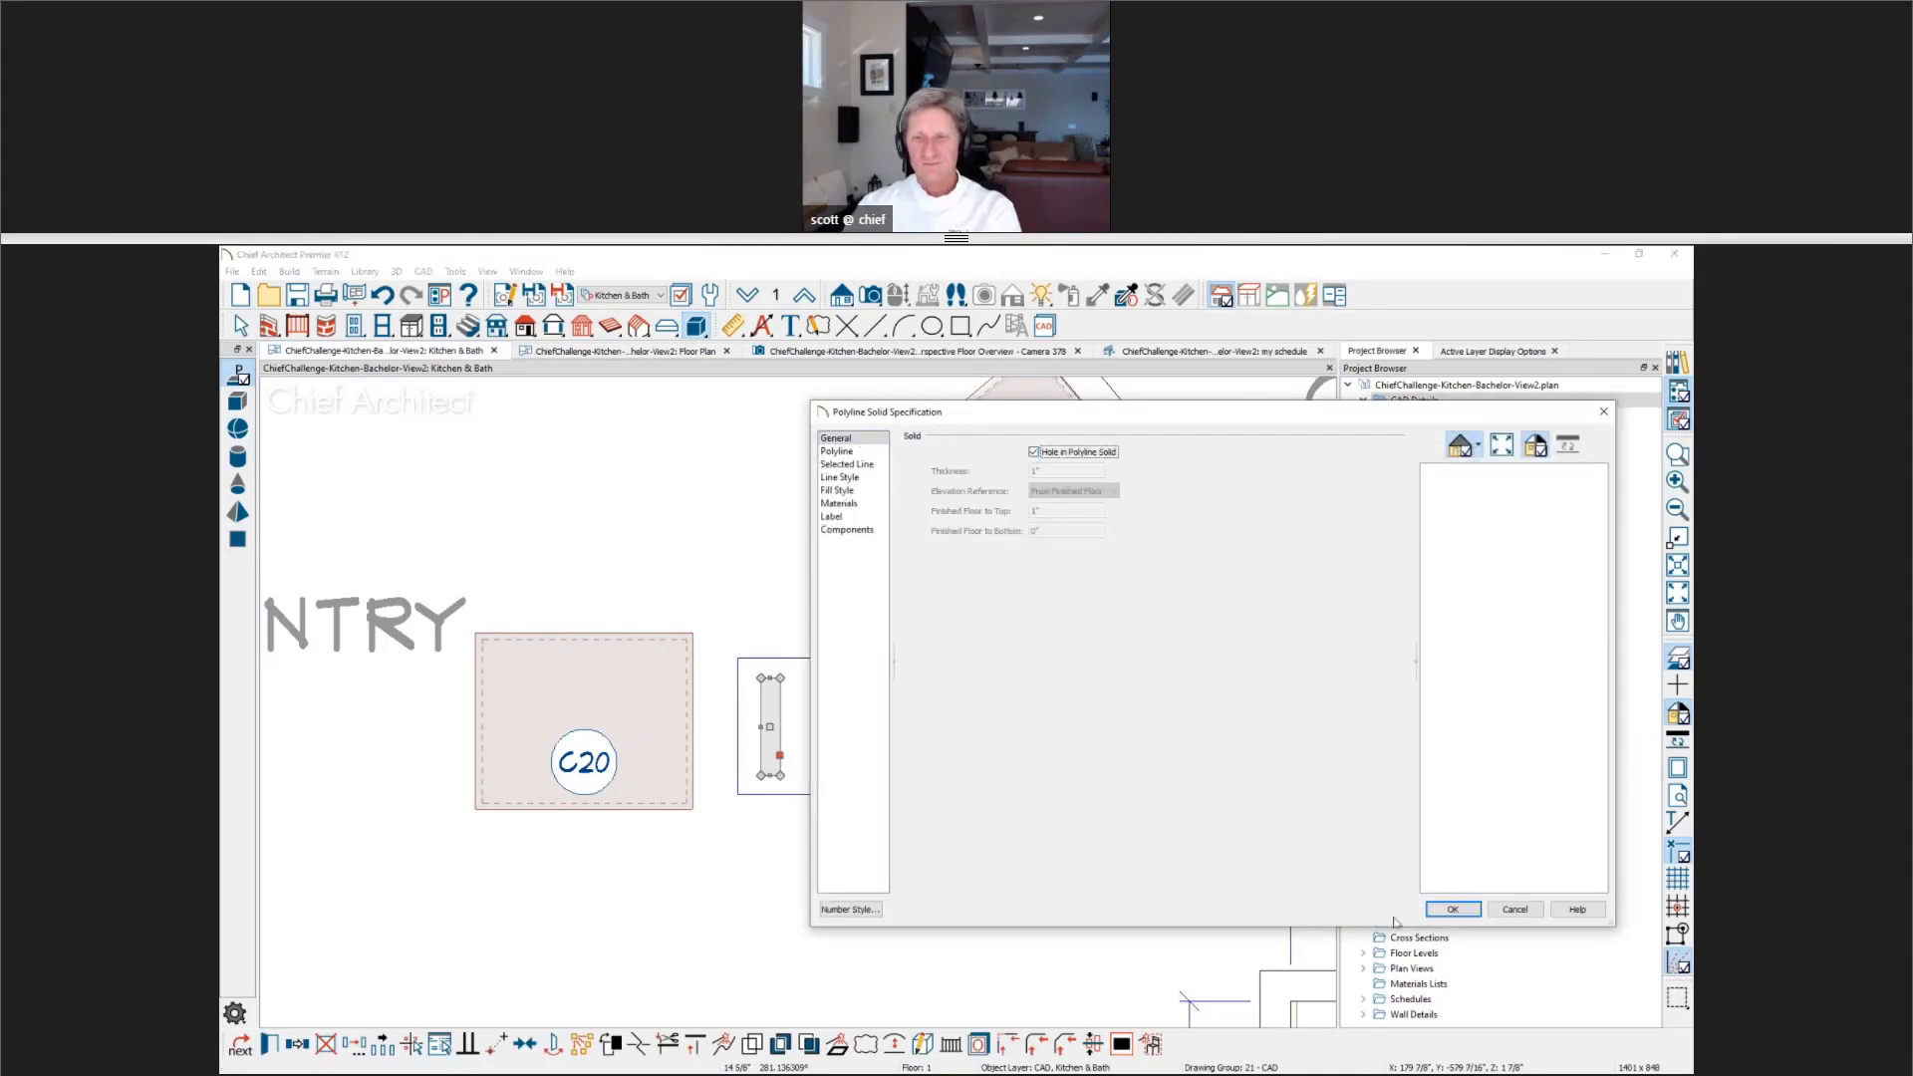
left_click(1453, 910)
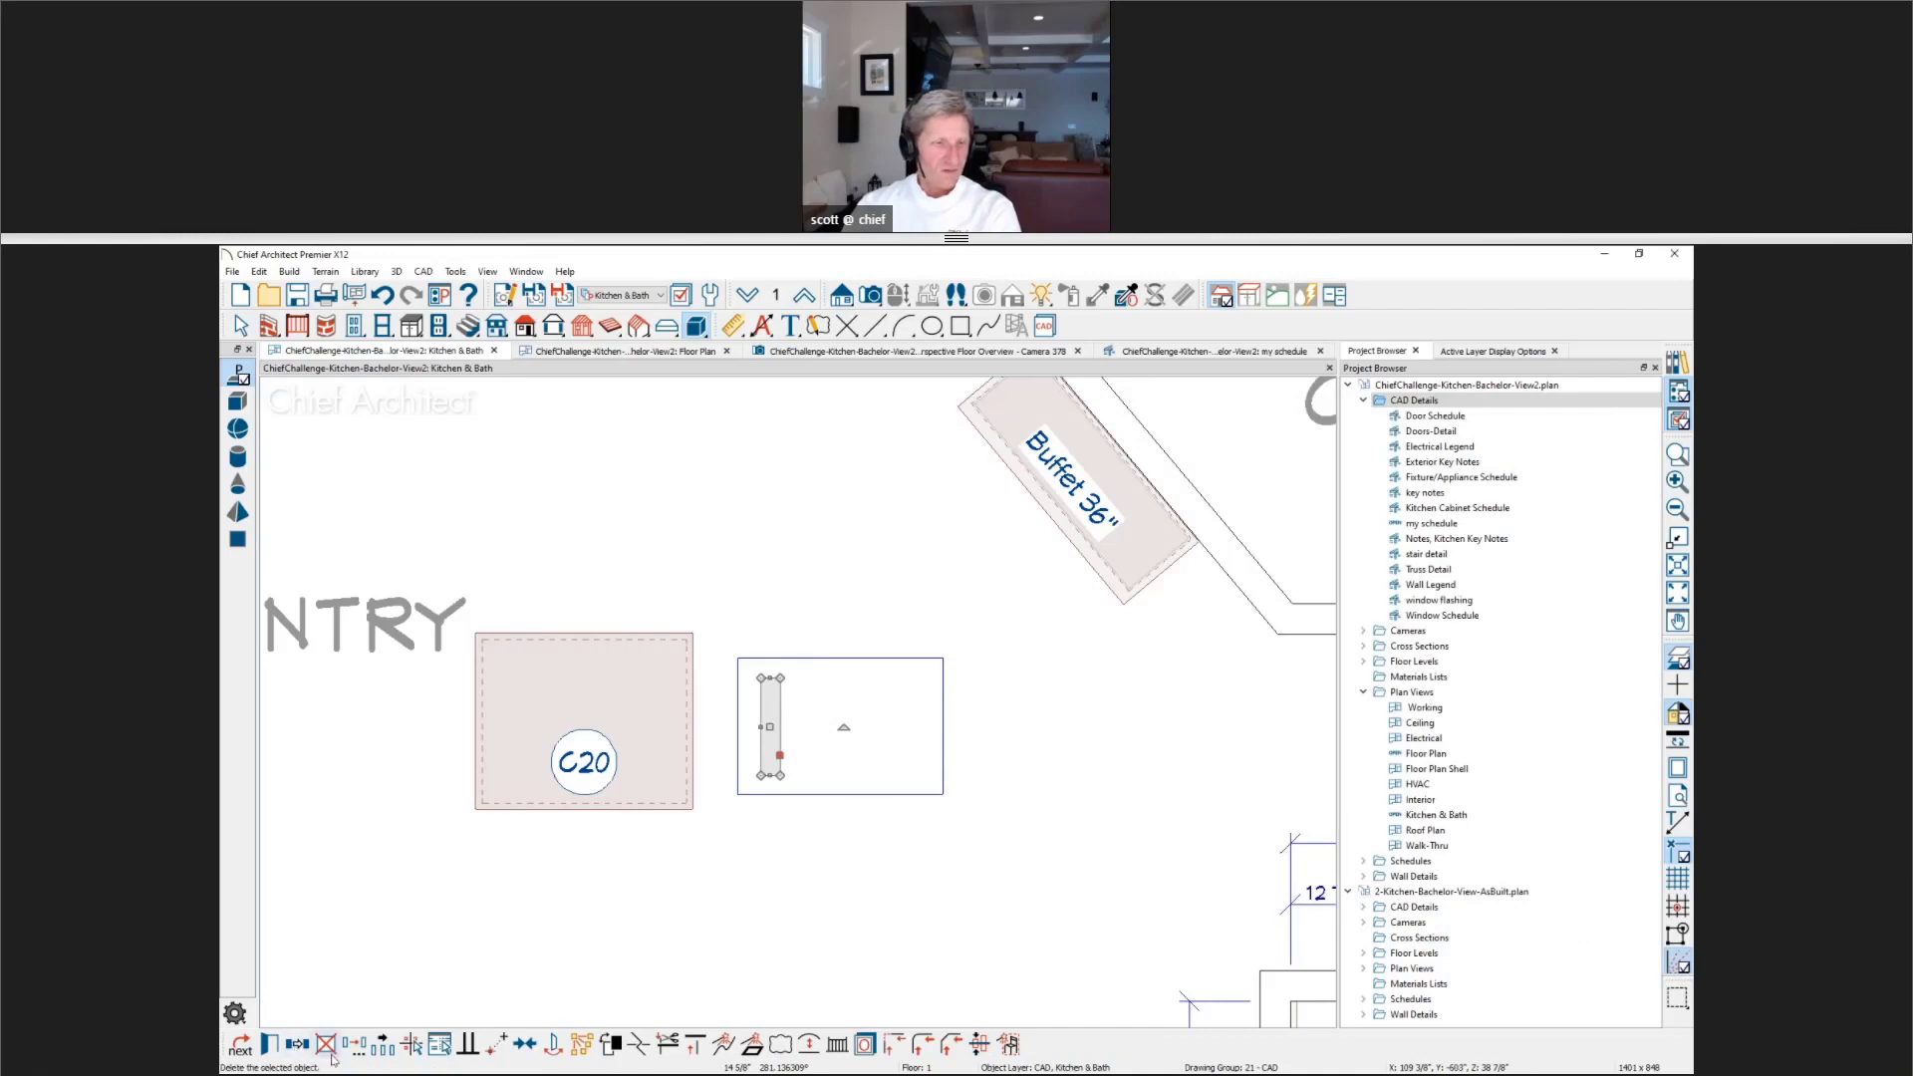
Step: Make five multiple copies of the hole across the solid with a primary offset of 4"
left_click(384, 1046)
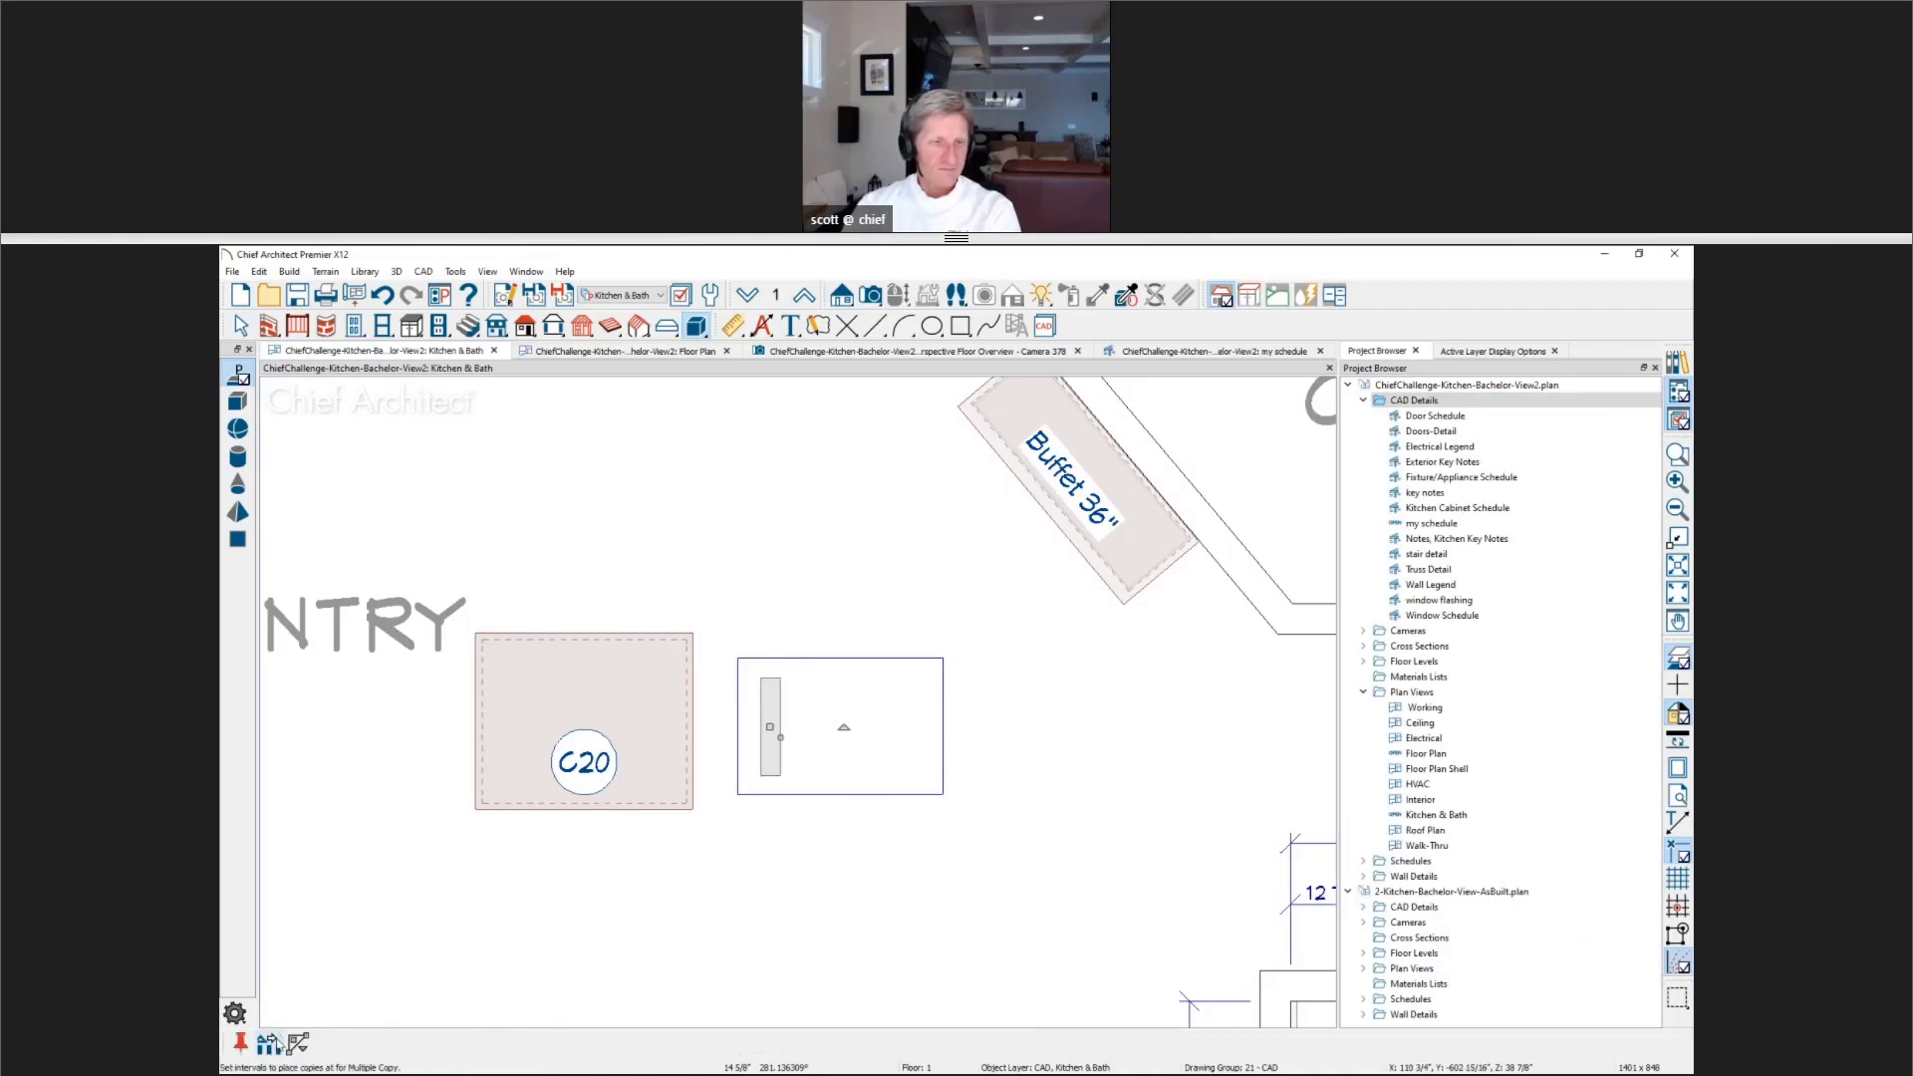
key("Tab")
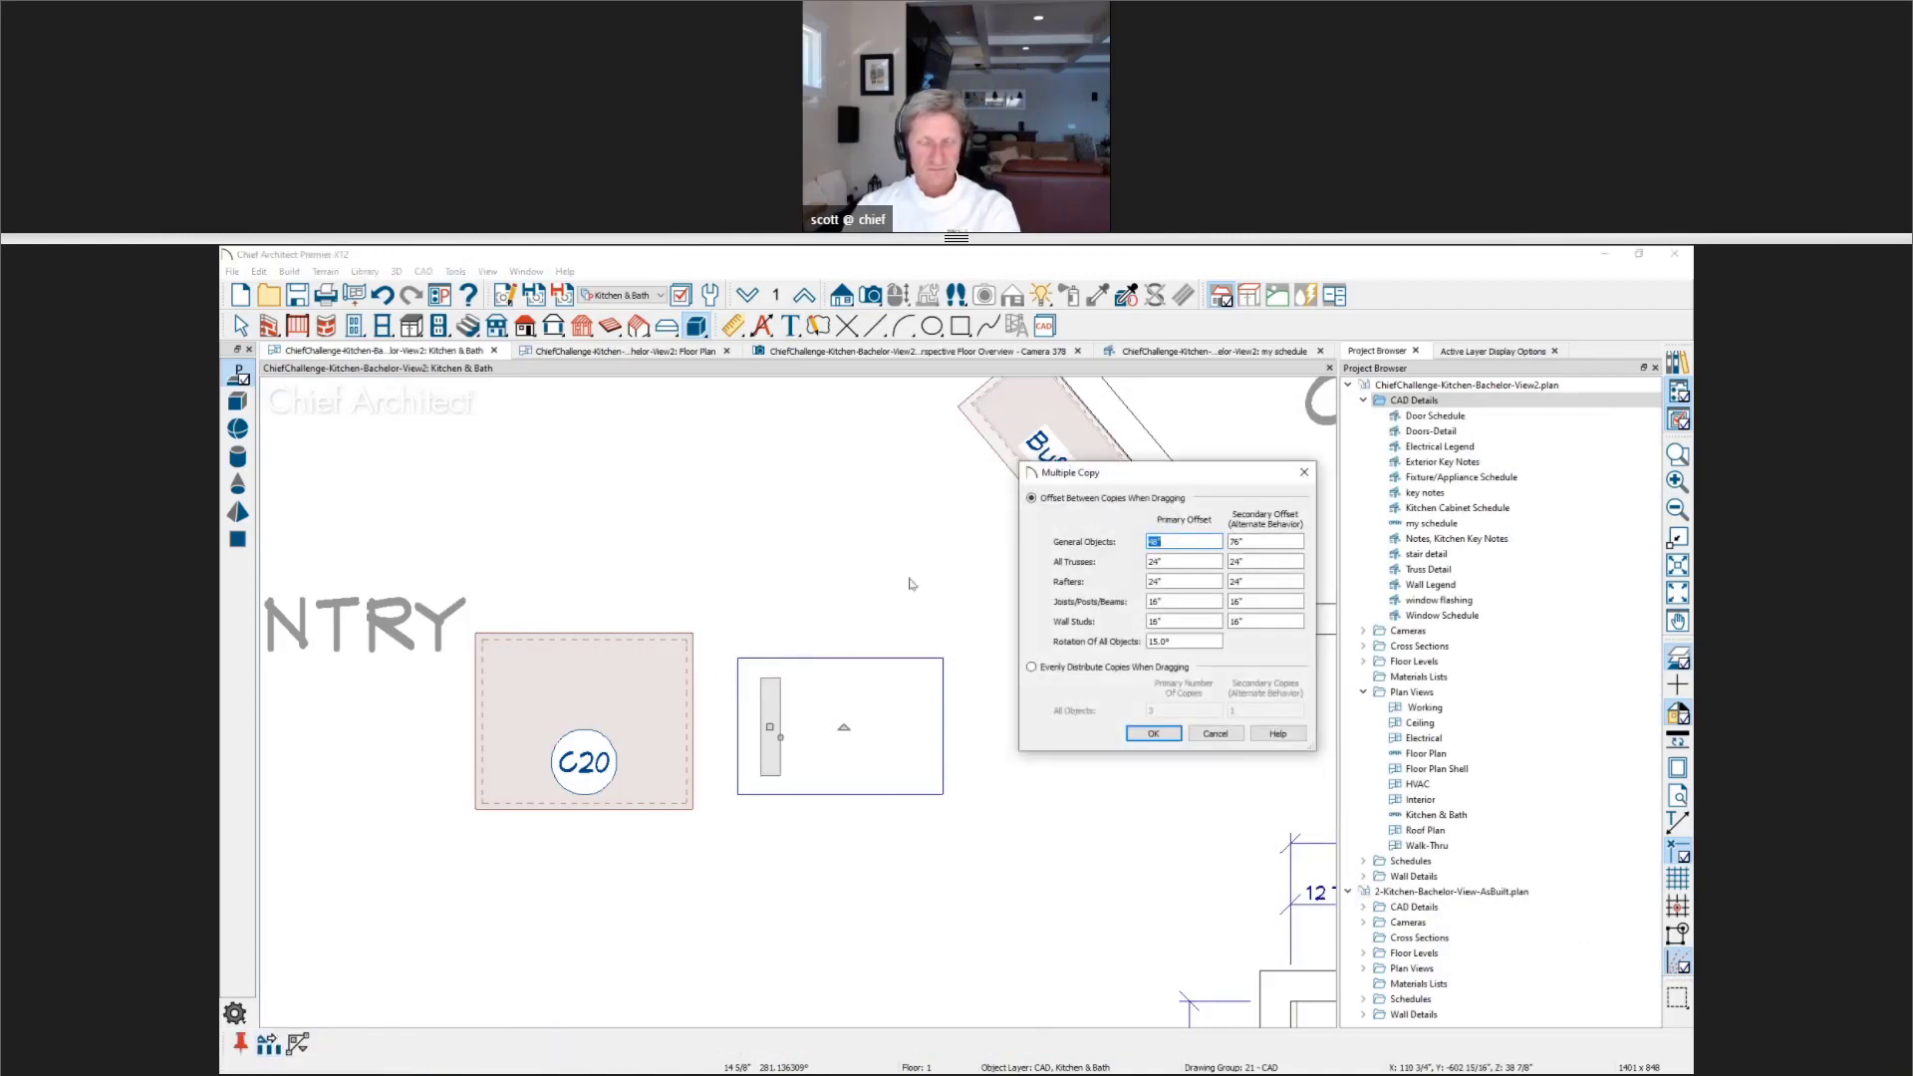
type("4")
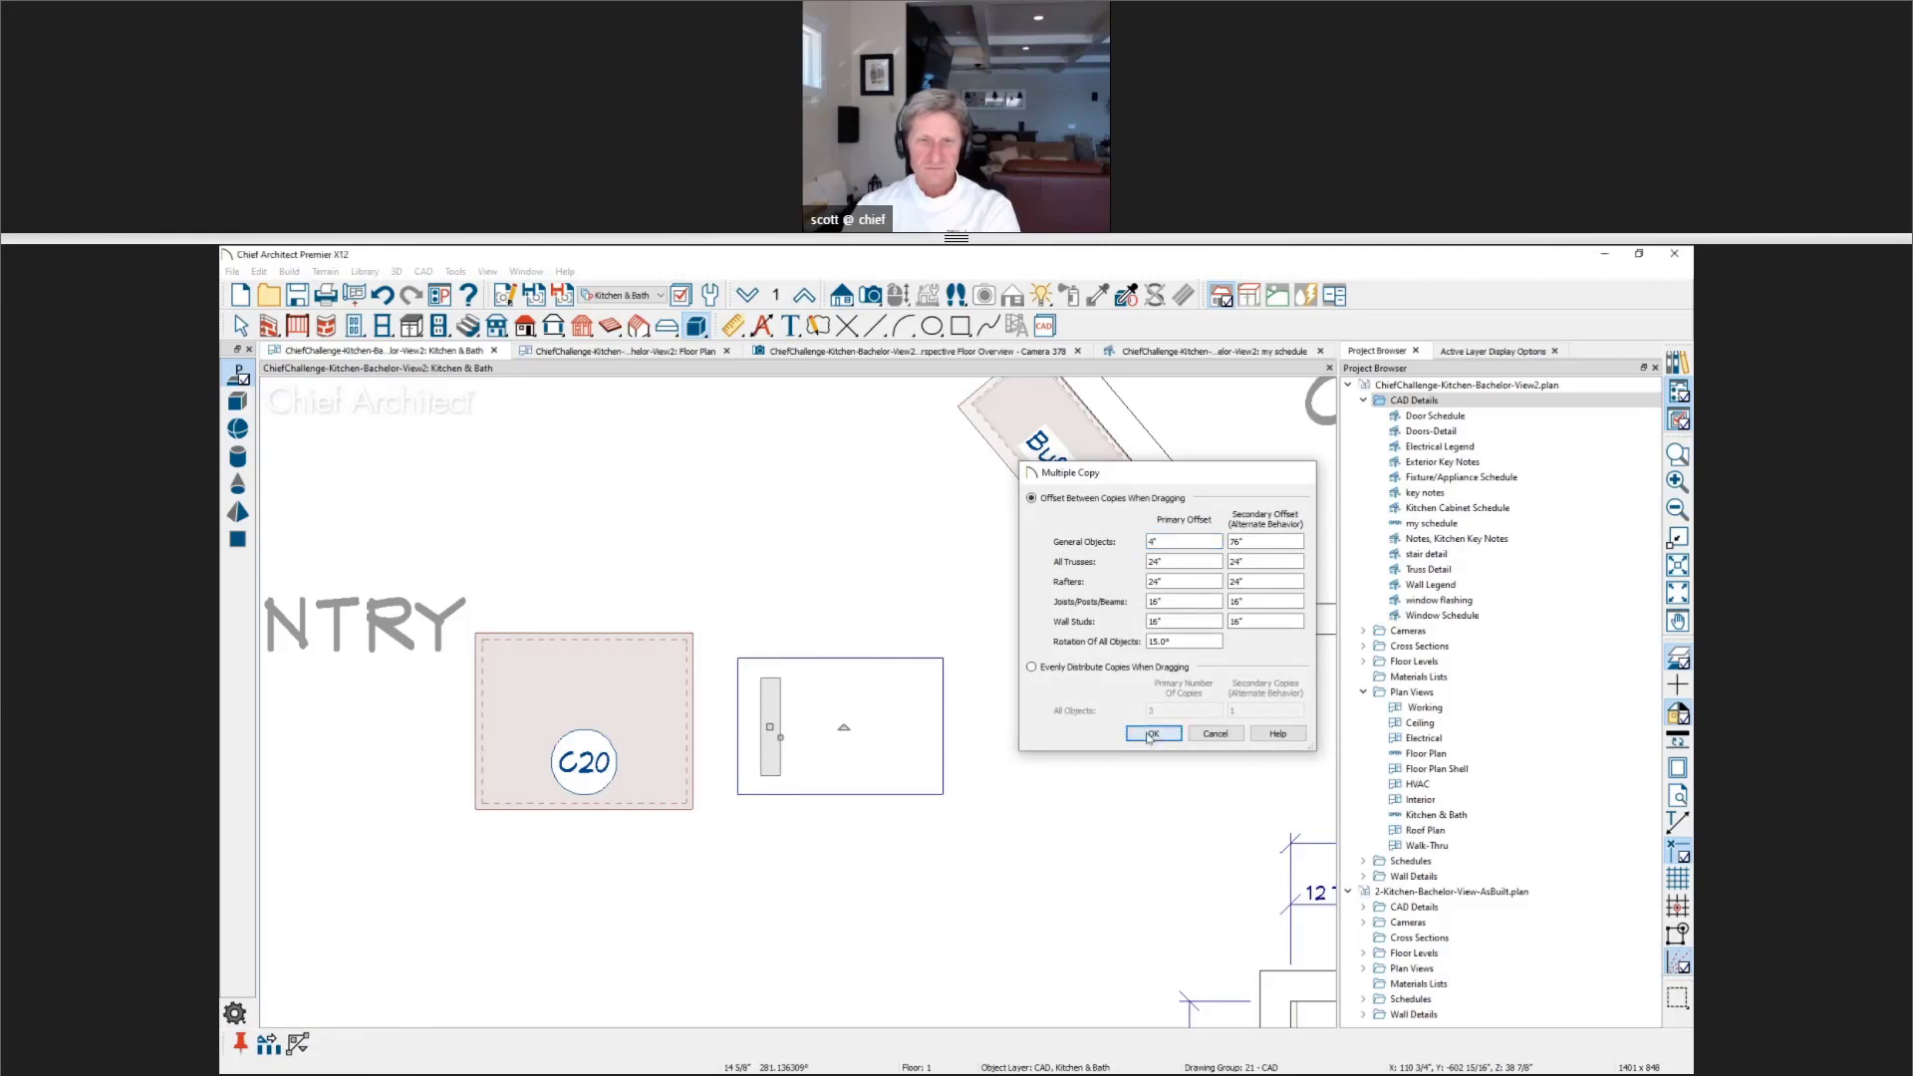
left_click(1153, 733)
left_click_drag(773, 730, 934, 728)
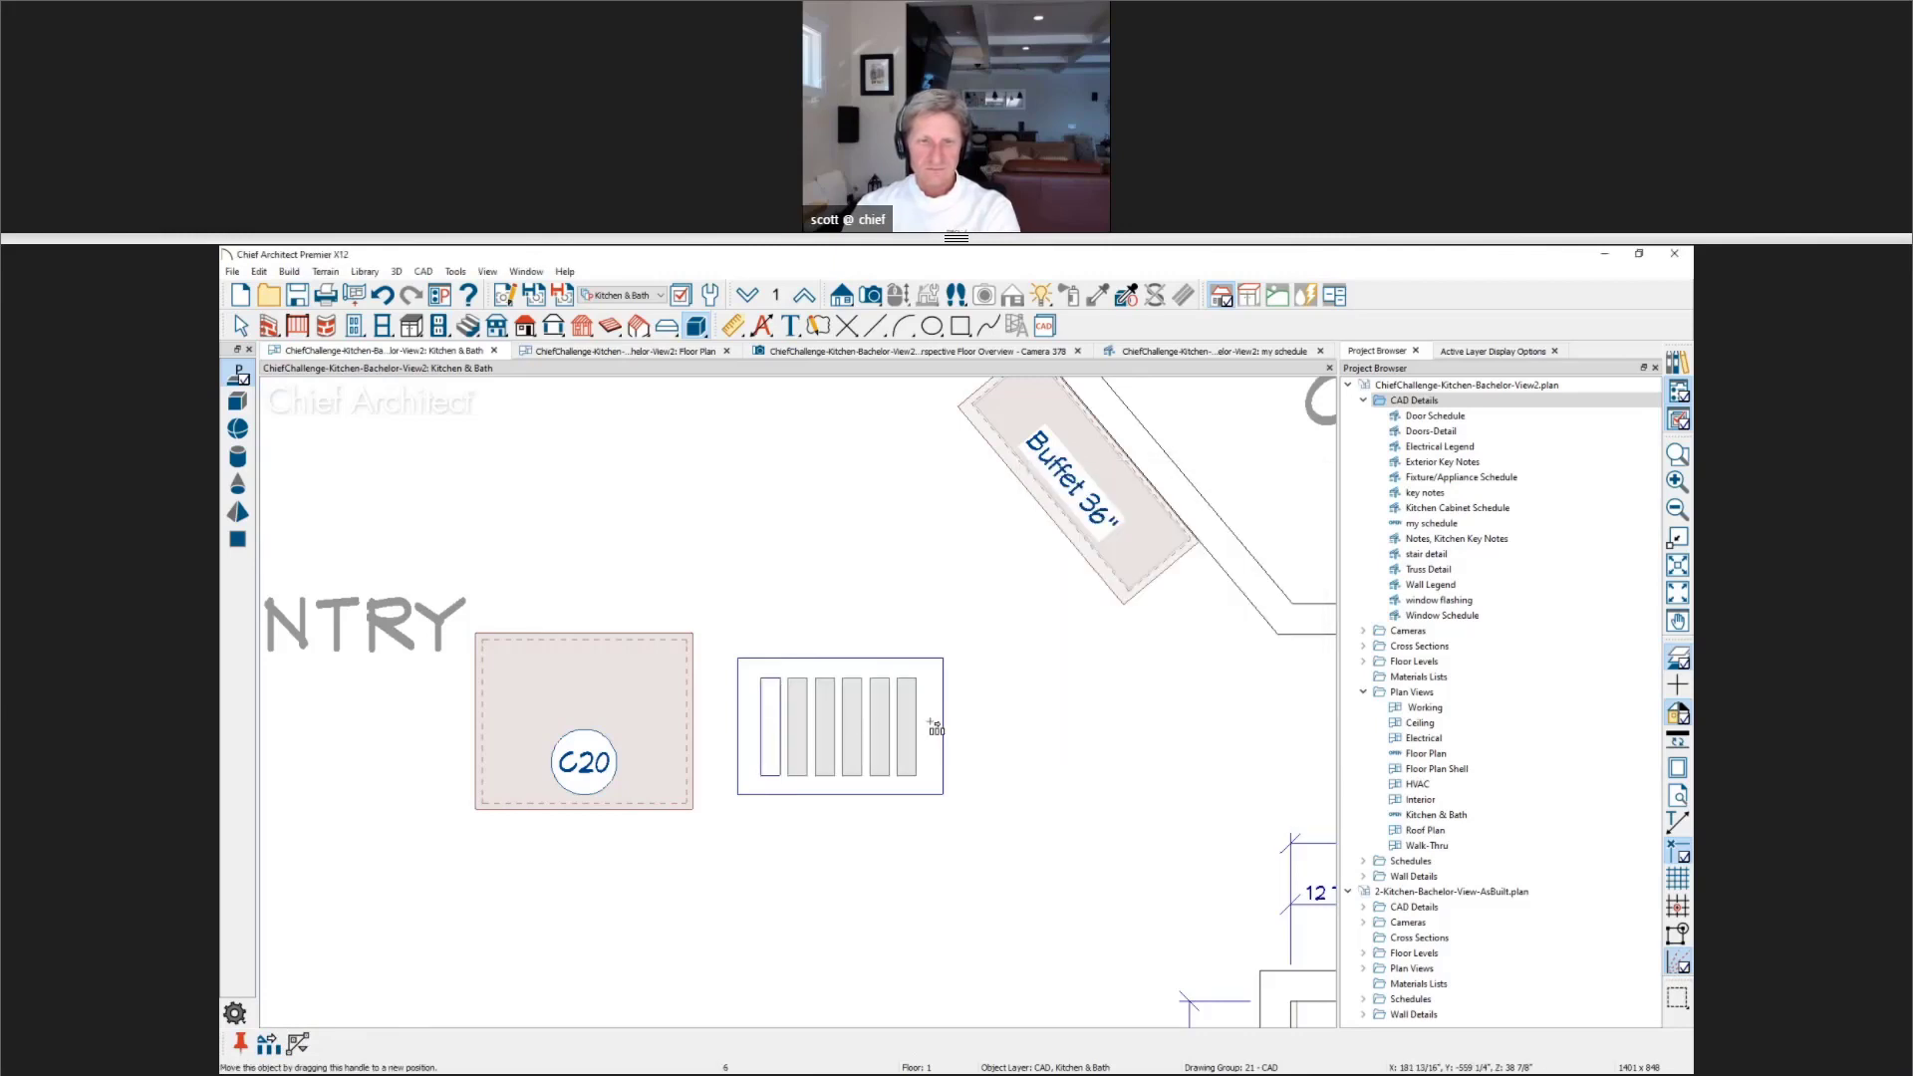
Step: Move the solid with its holes back over cabinet C20 and check it in the Perspective Floor Overview
left_click_drag(713, 636, 1004, 832)
left_click_drag(839, 726, 585, 727)
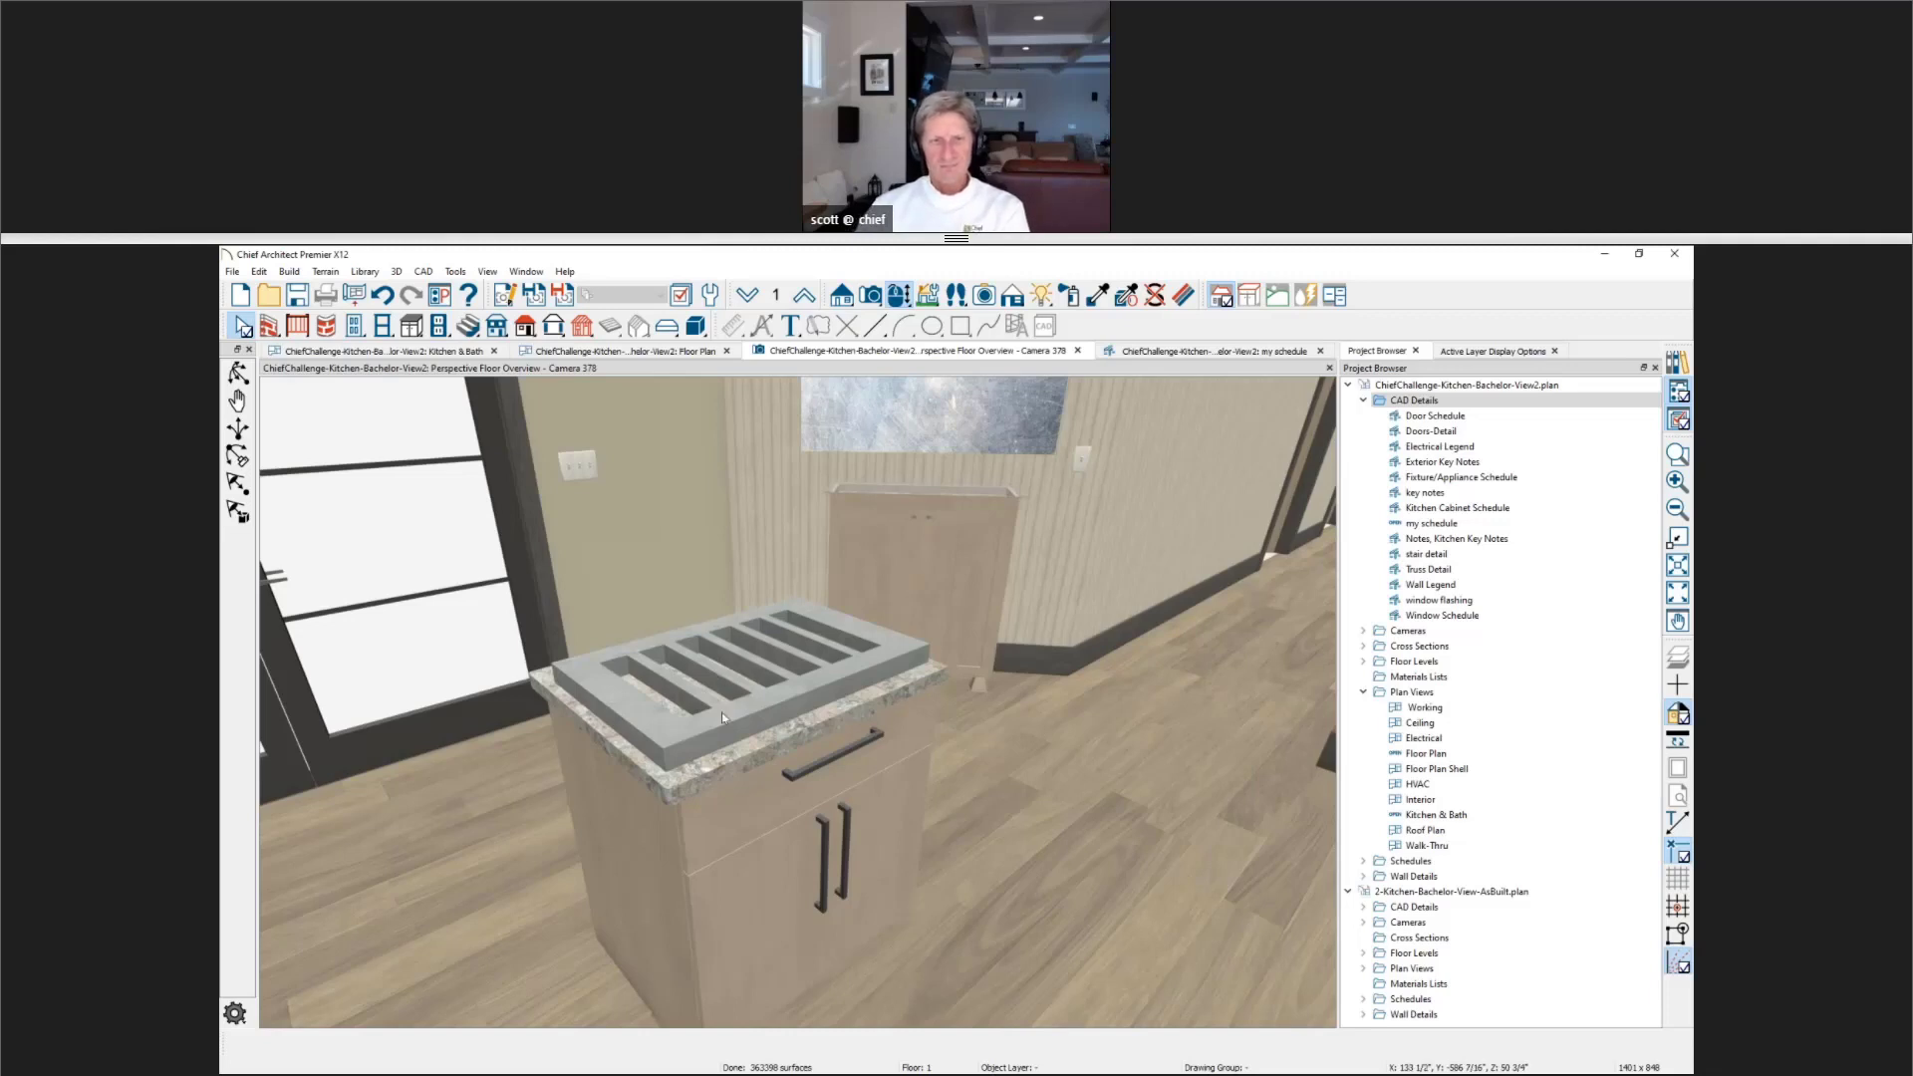
left_click(755, 803)
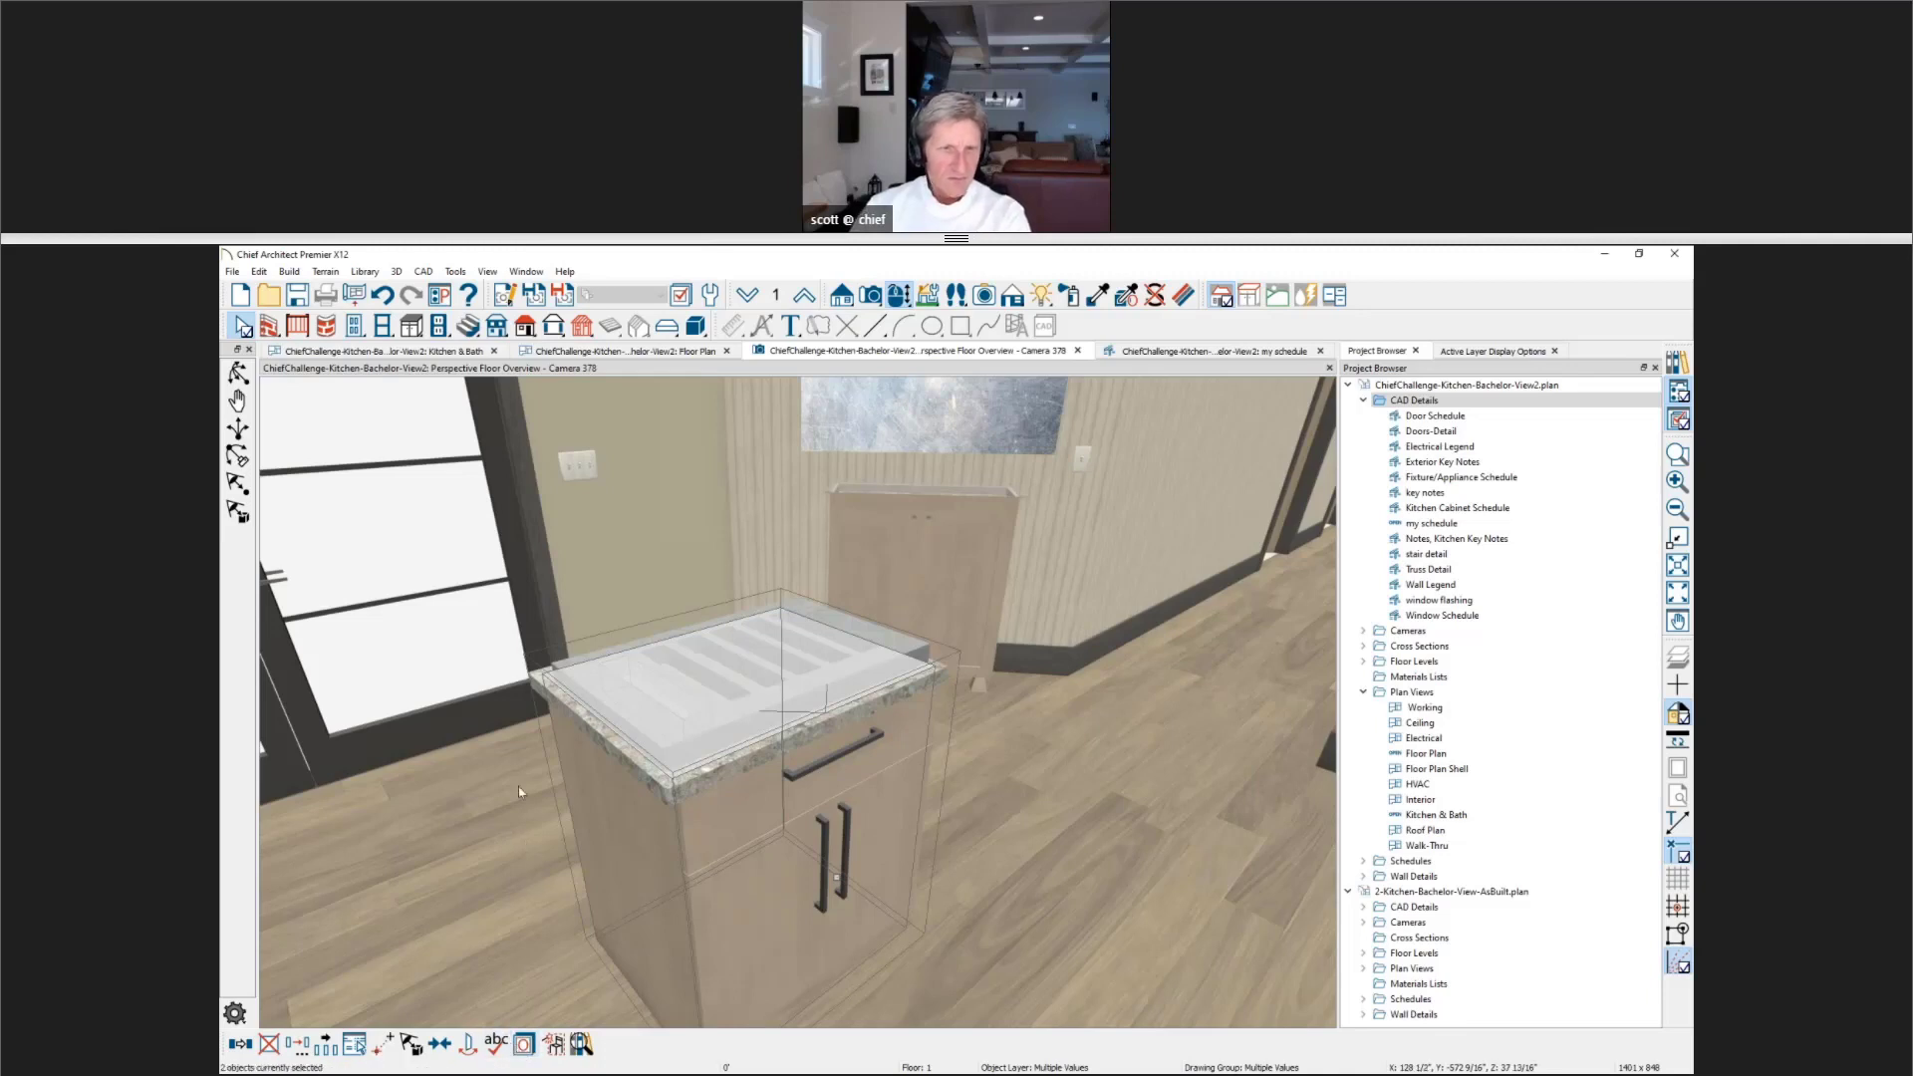
key("Escape")
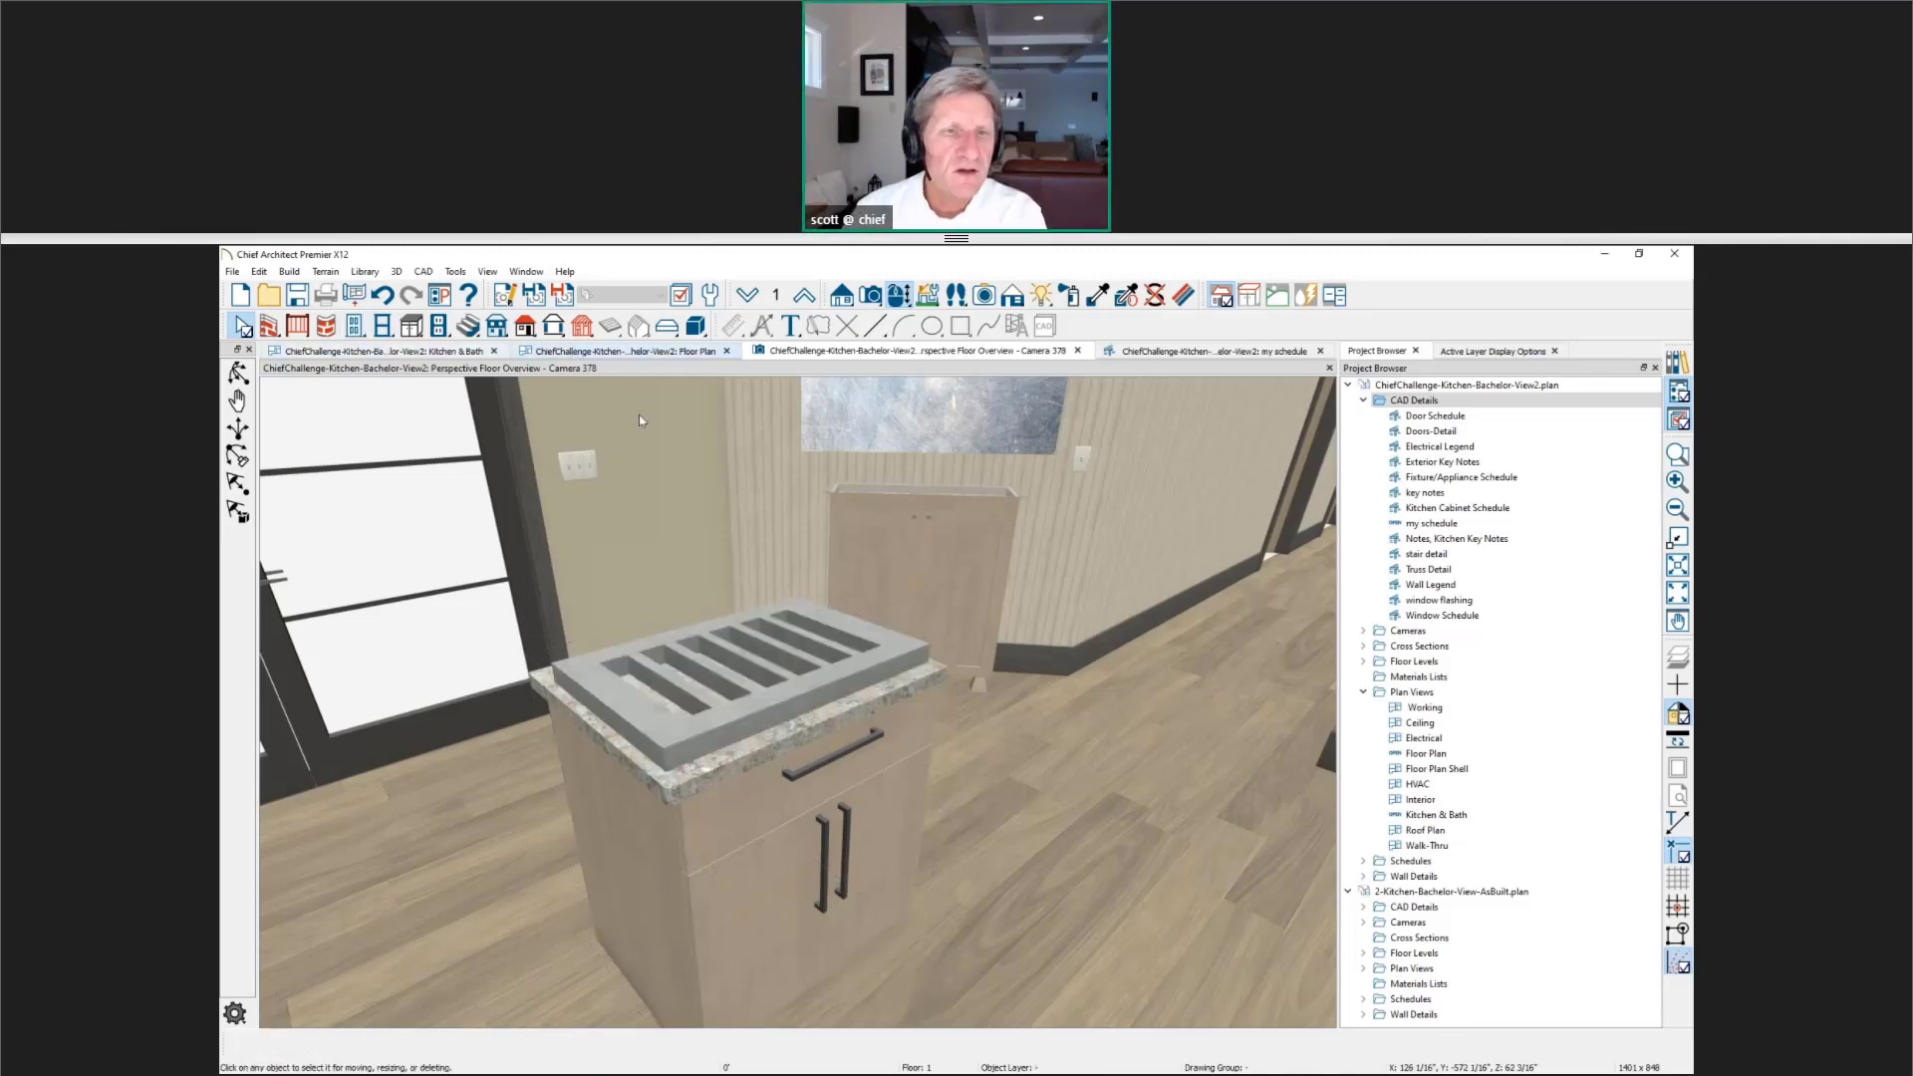
Step: In the Kitchen & Bath plan view, combine cabinet C20 and the slotted polyline solid into one architectural block
key("ctrl+Tab")
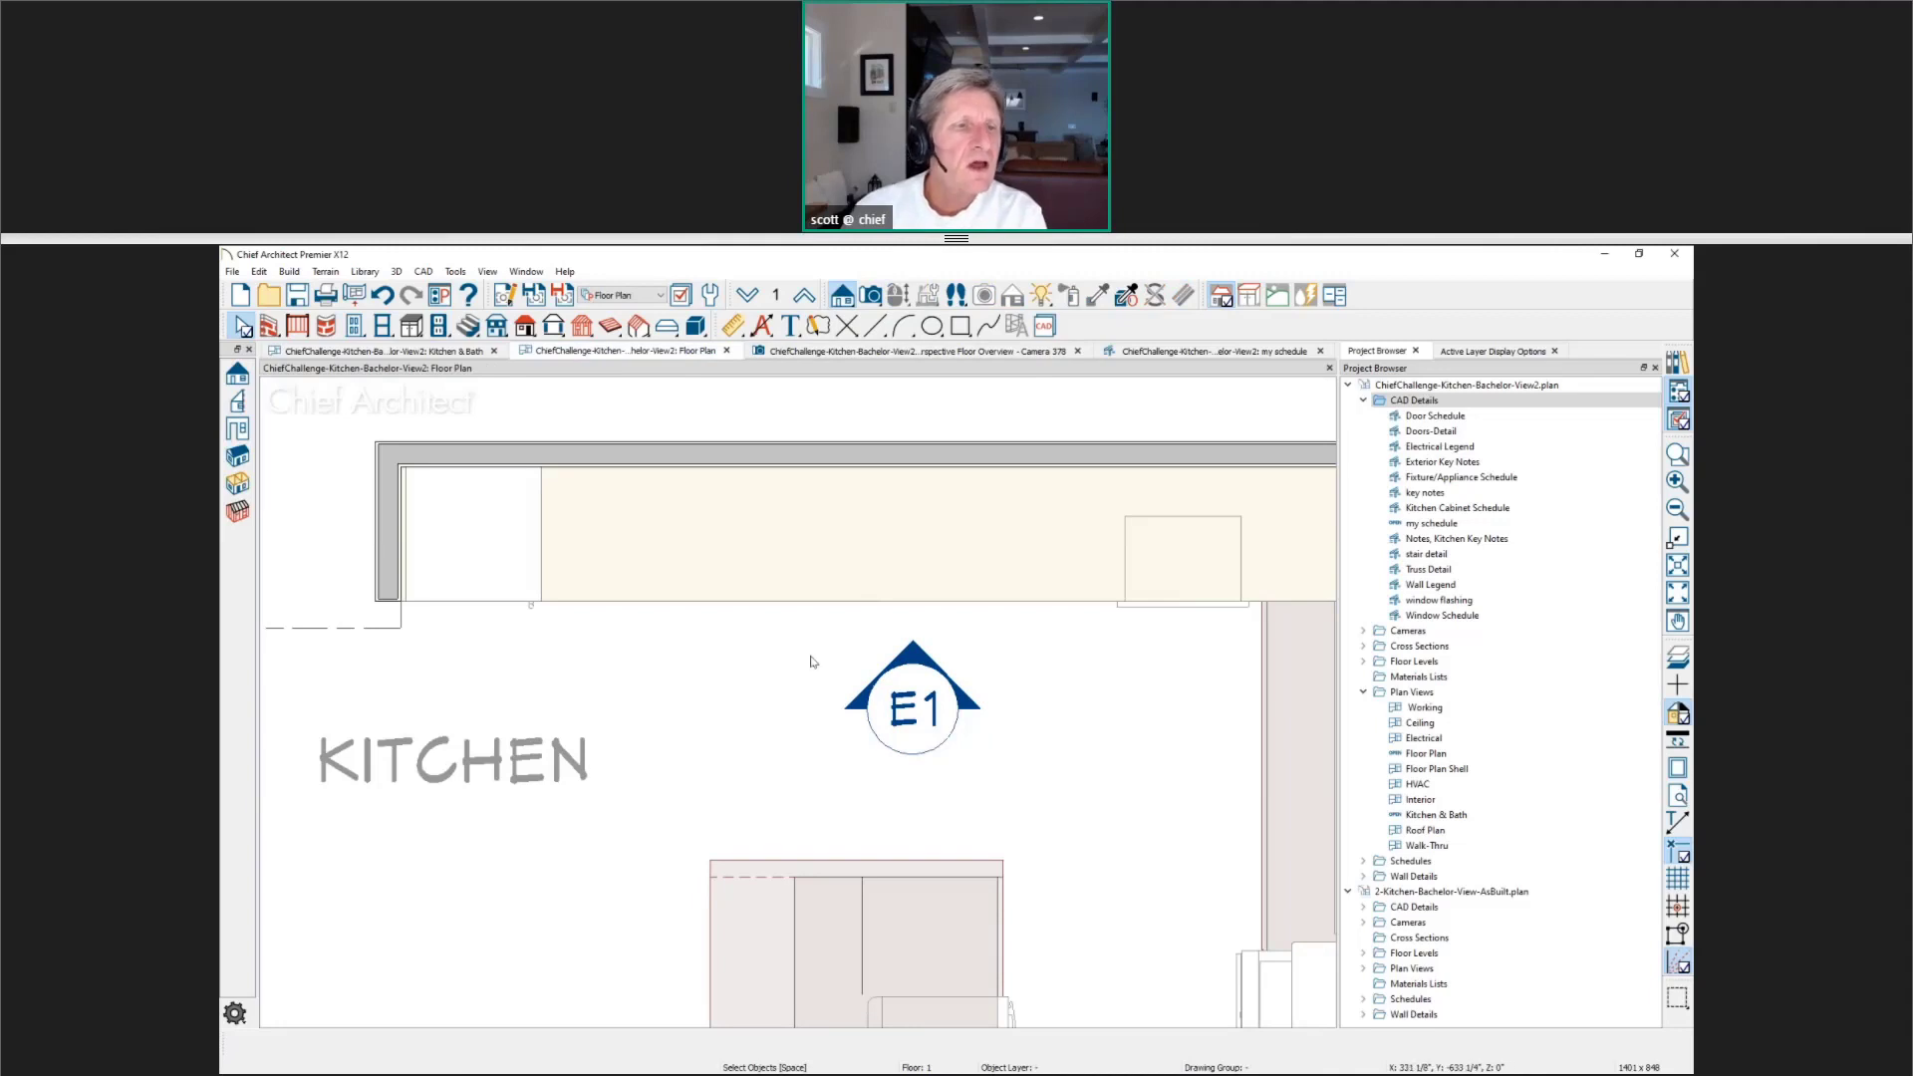
scroll(812, 662, "down", 1)
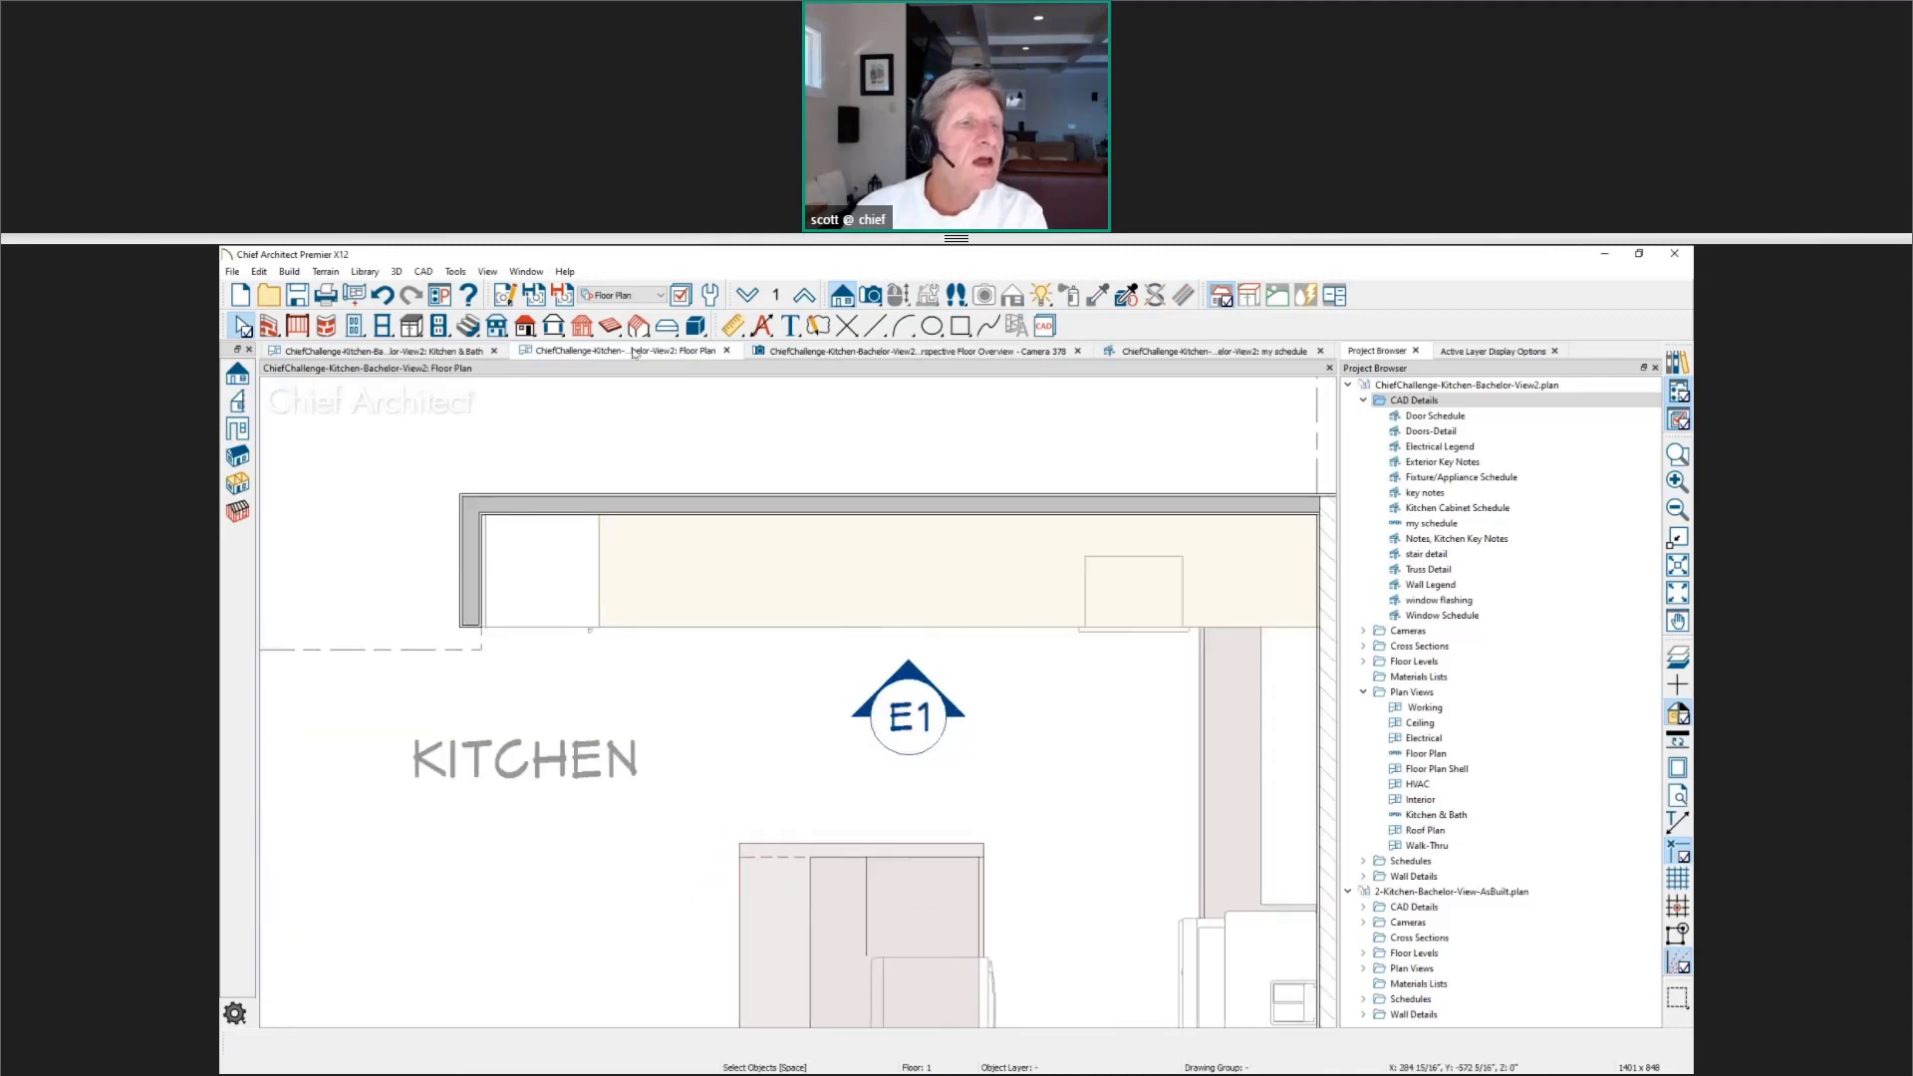
left_click(436, 354)
left_click_drag(938, 535, 589, 849)
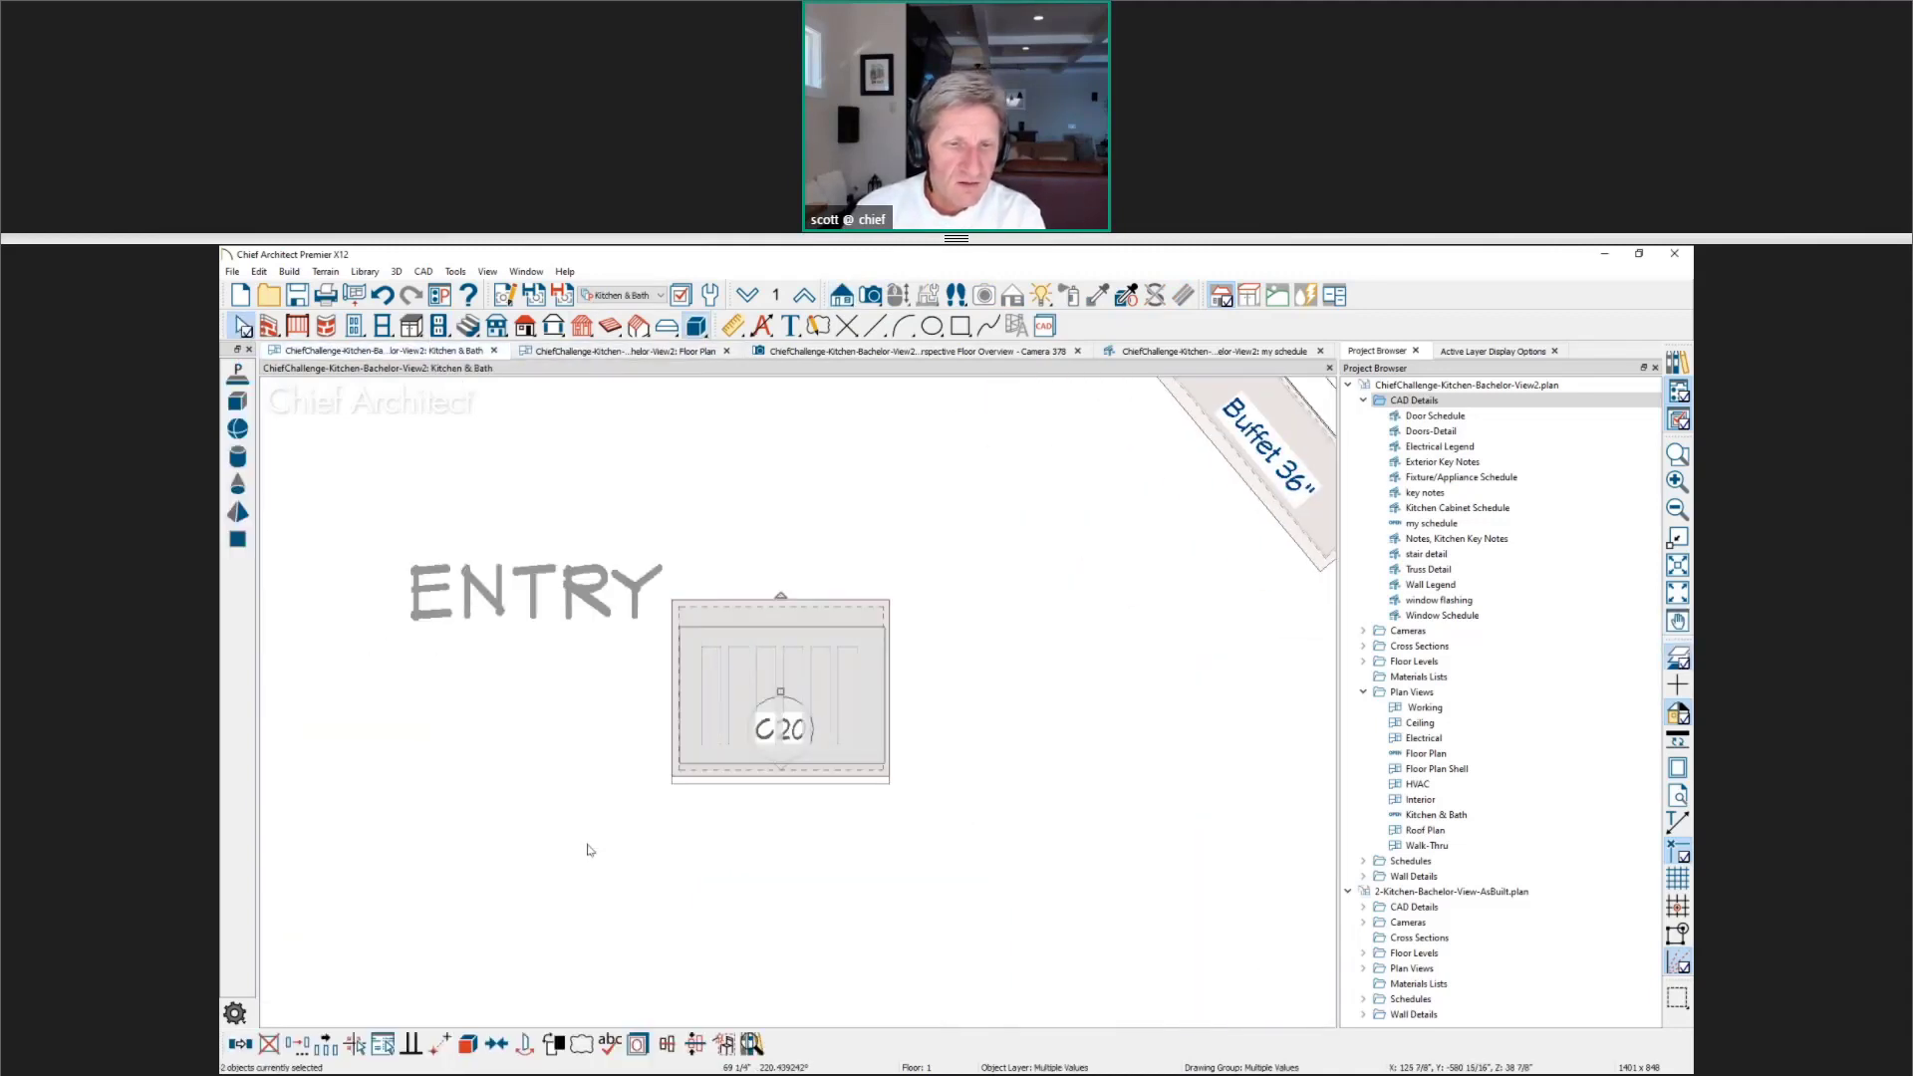
left_click(467, 1044)
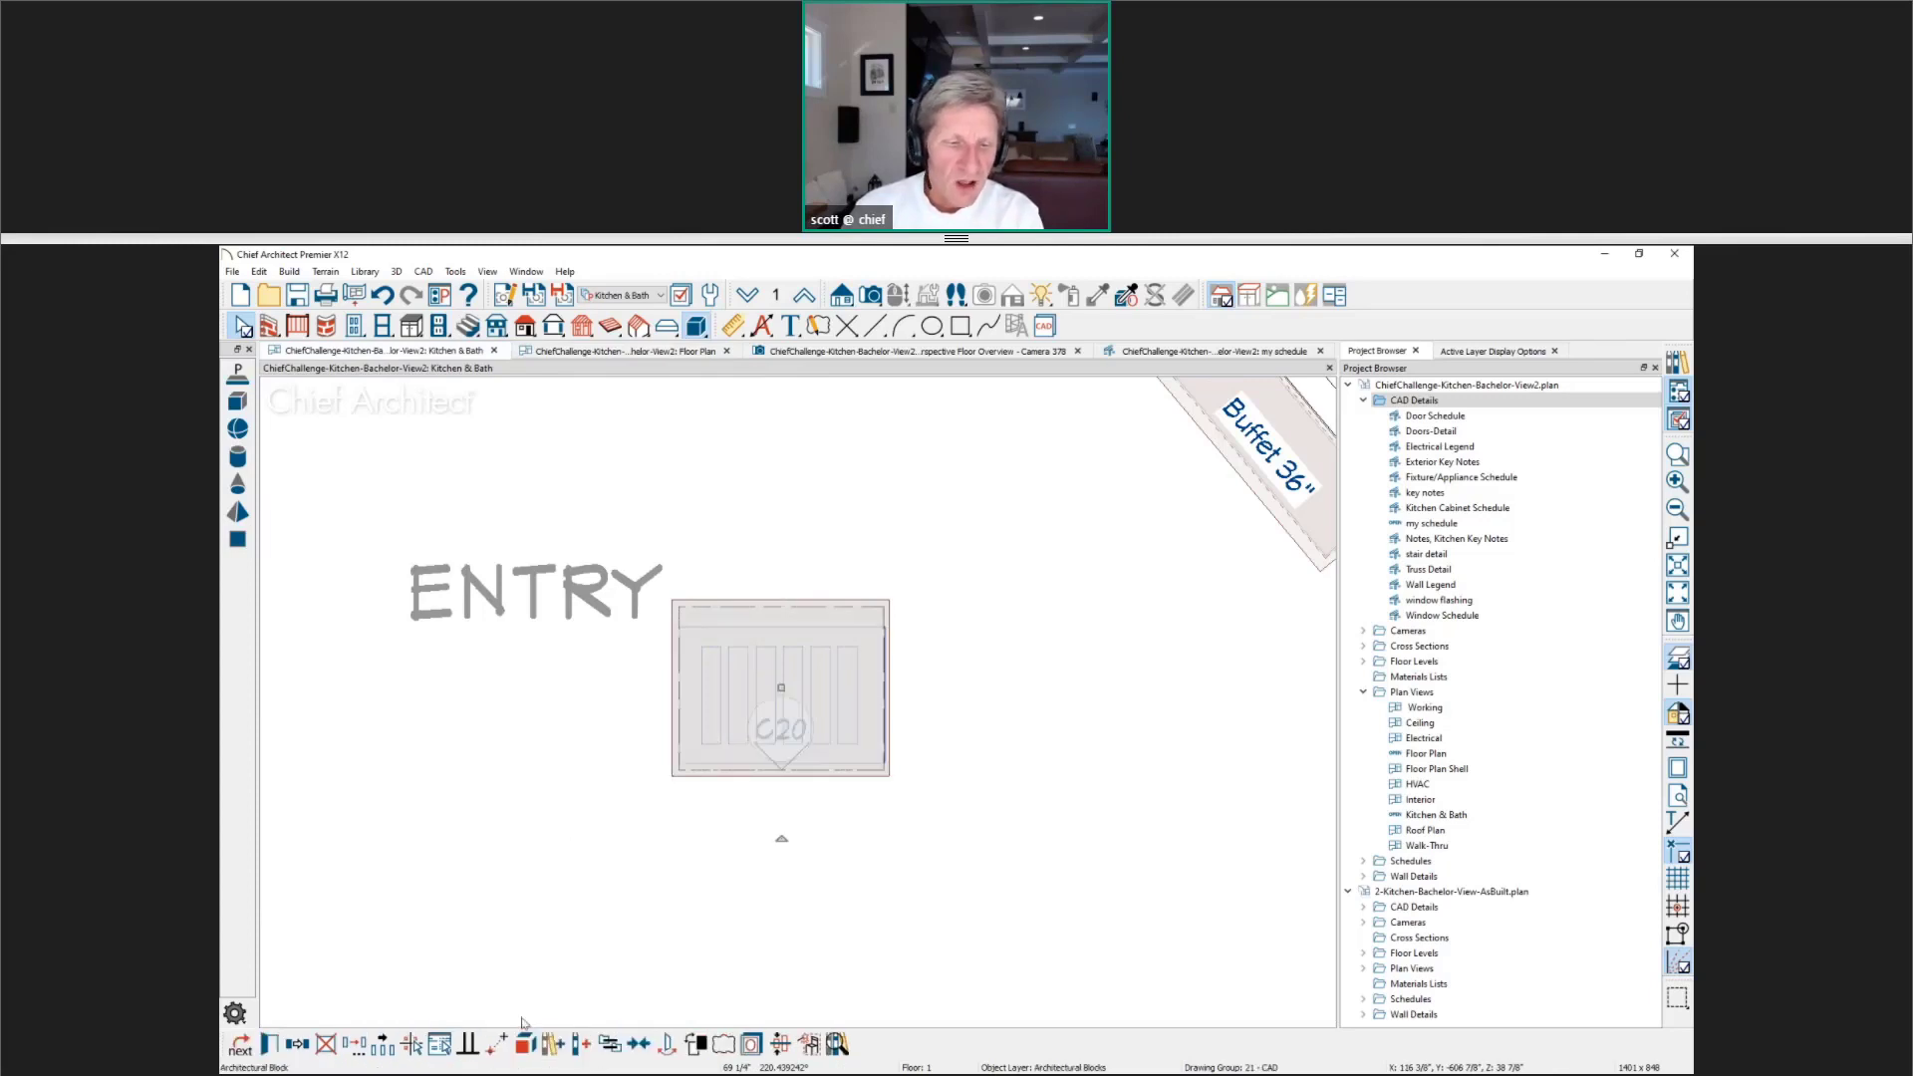
Step: Set the vanity architectural block to be treated as one object in schedules and materials lists
double_click(756, 684)
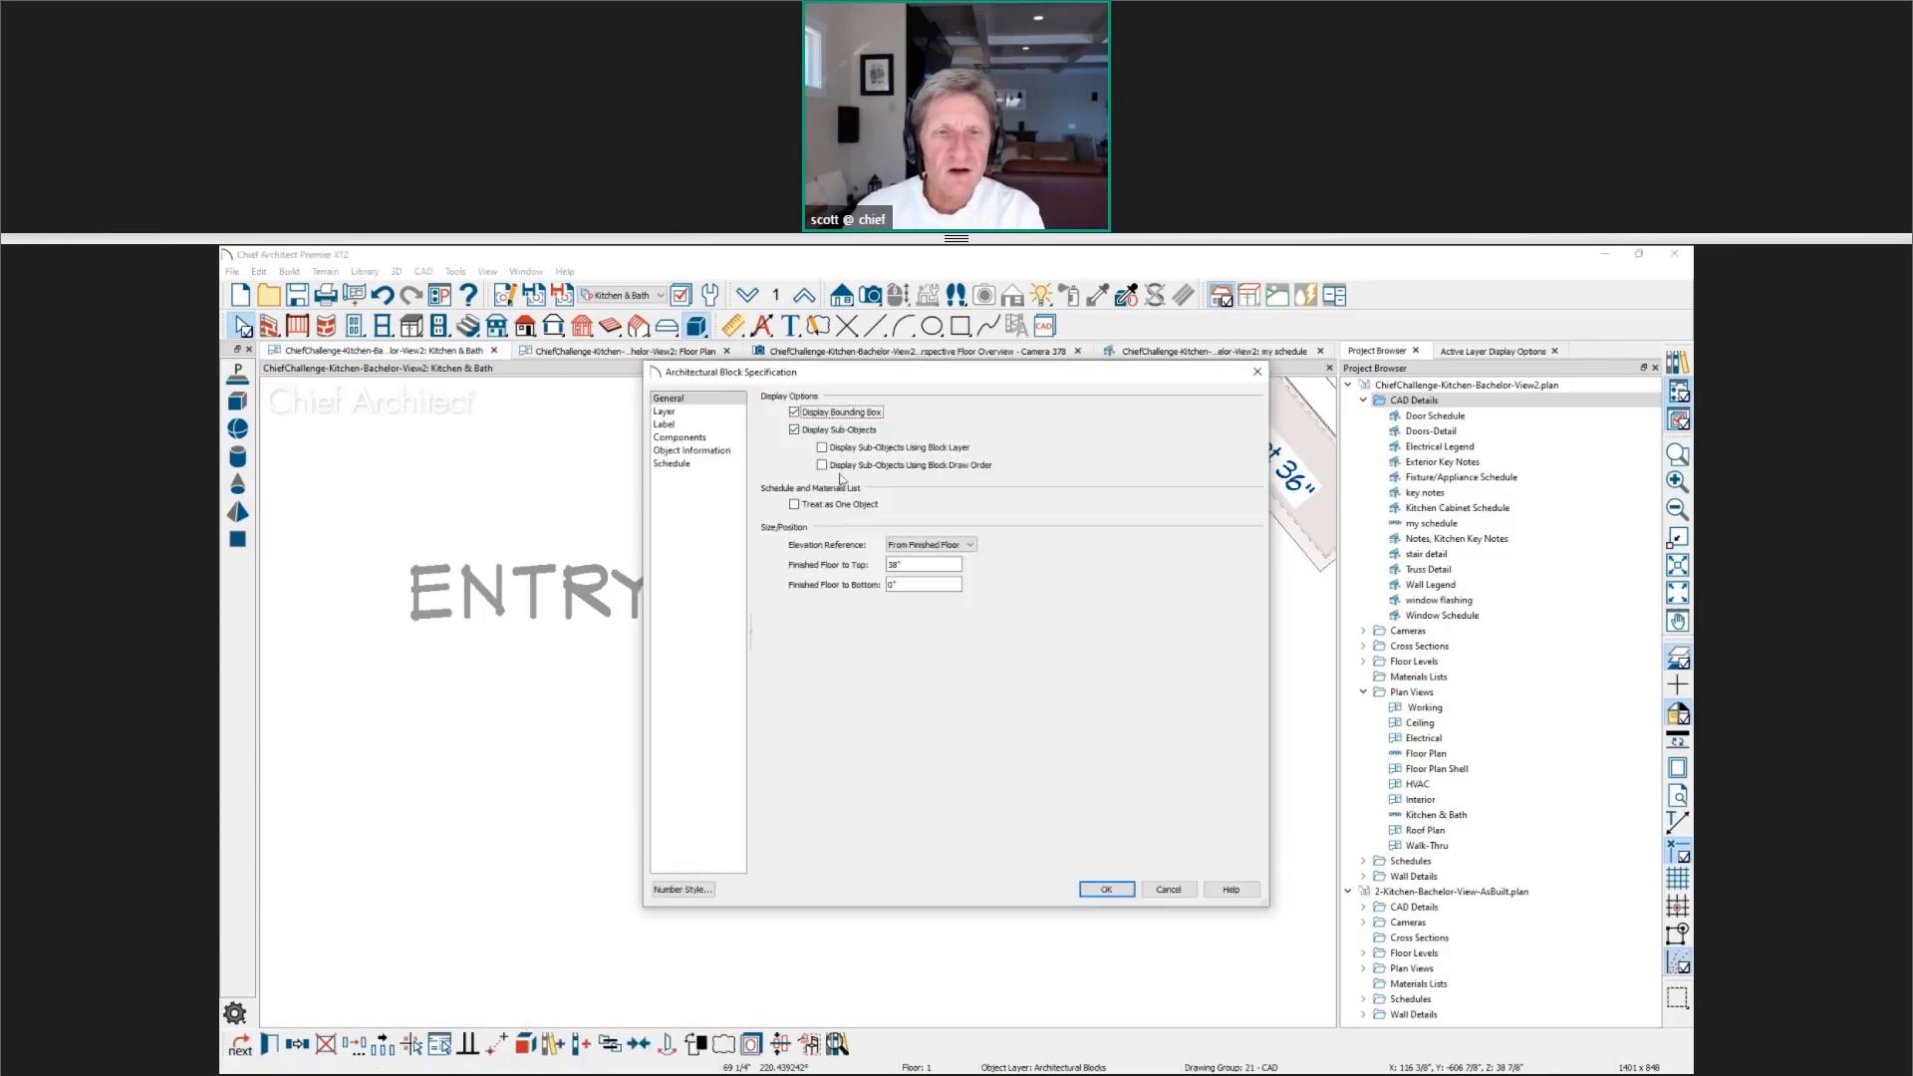
left_click(847, 505)
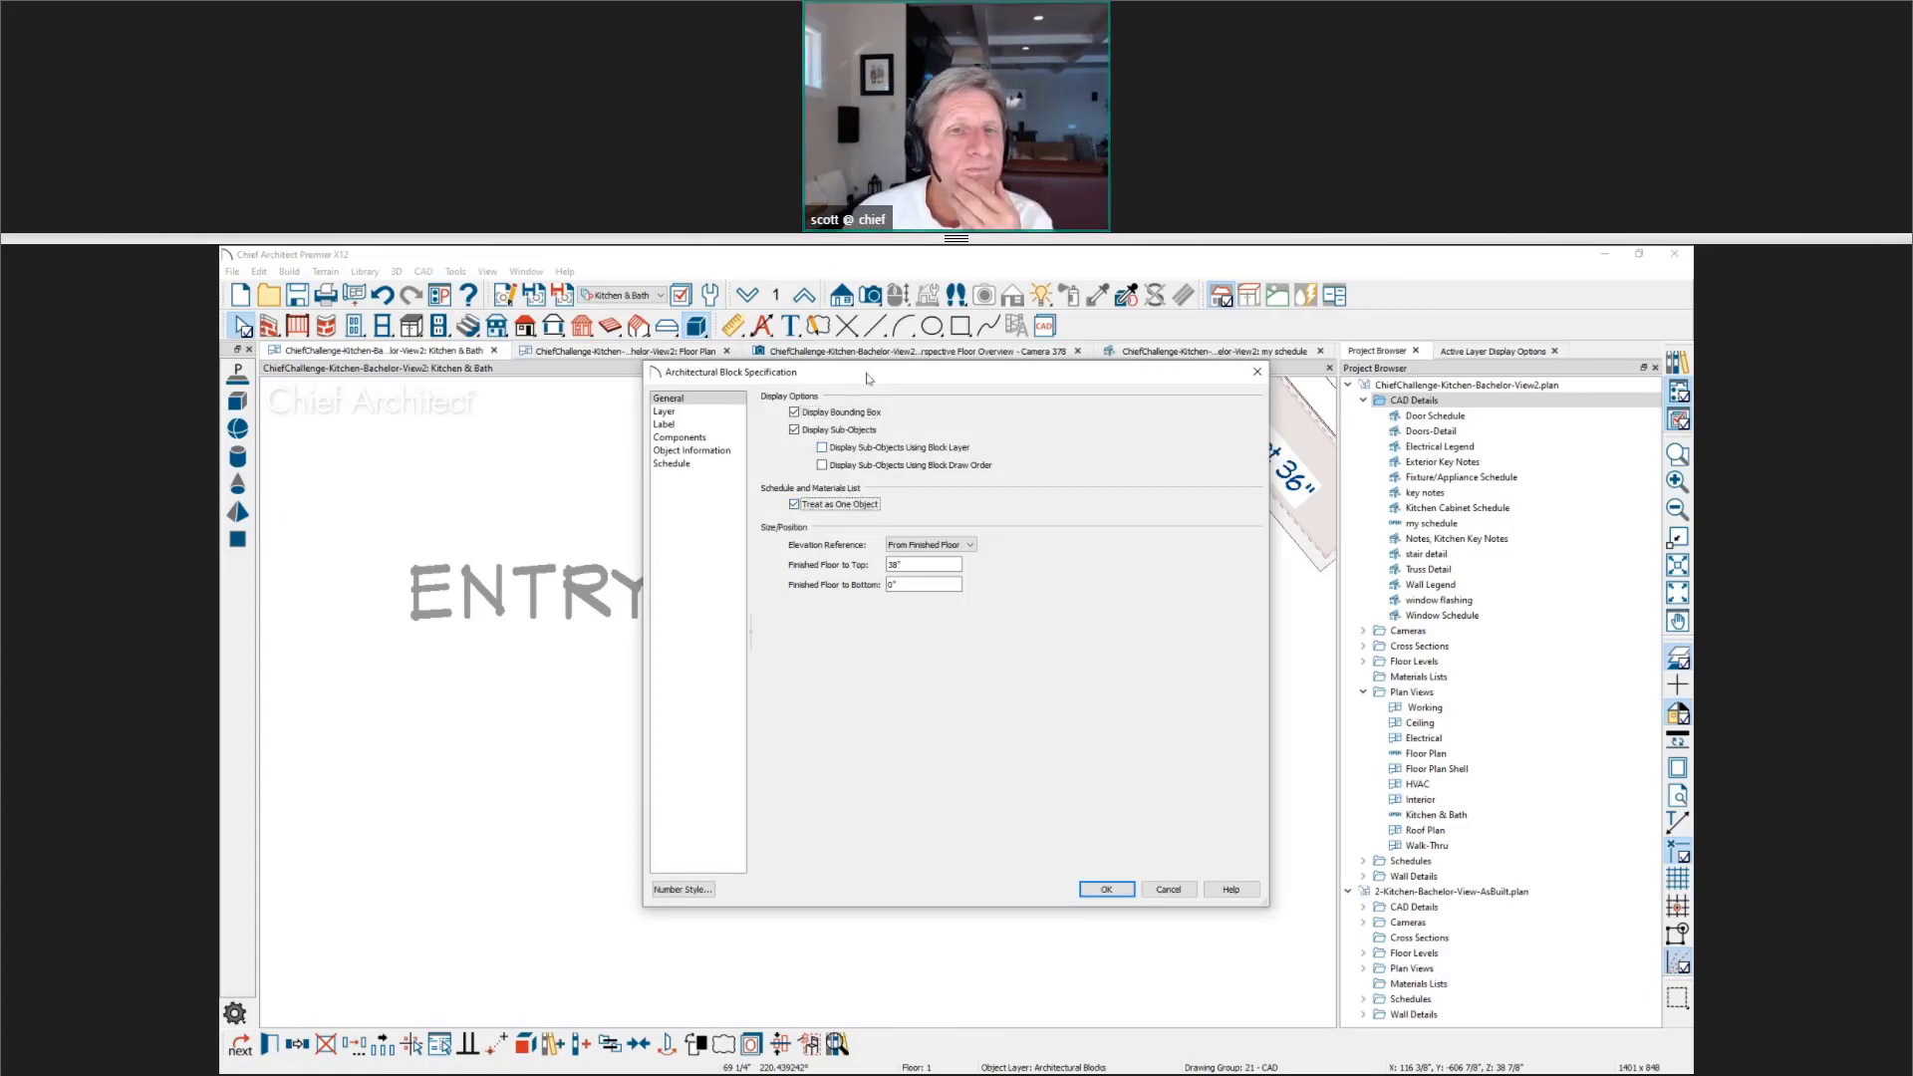
left_click_drag(858, 378, 1153, 375)
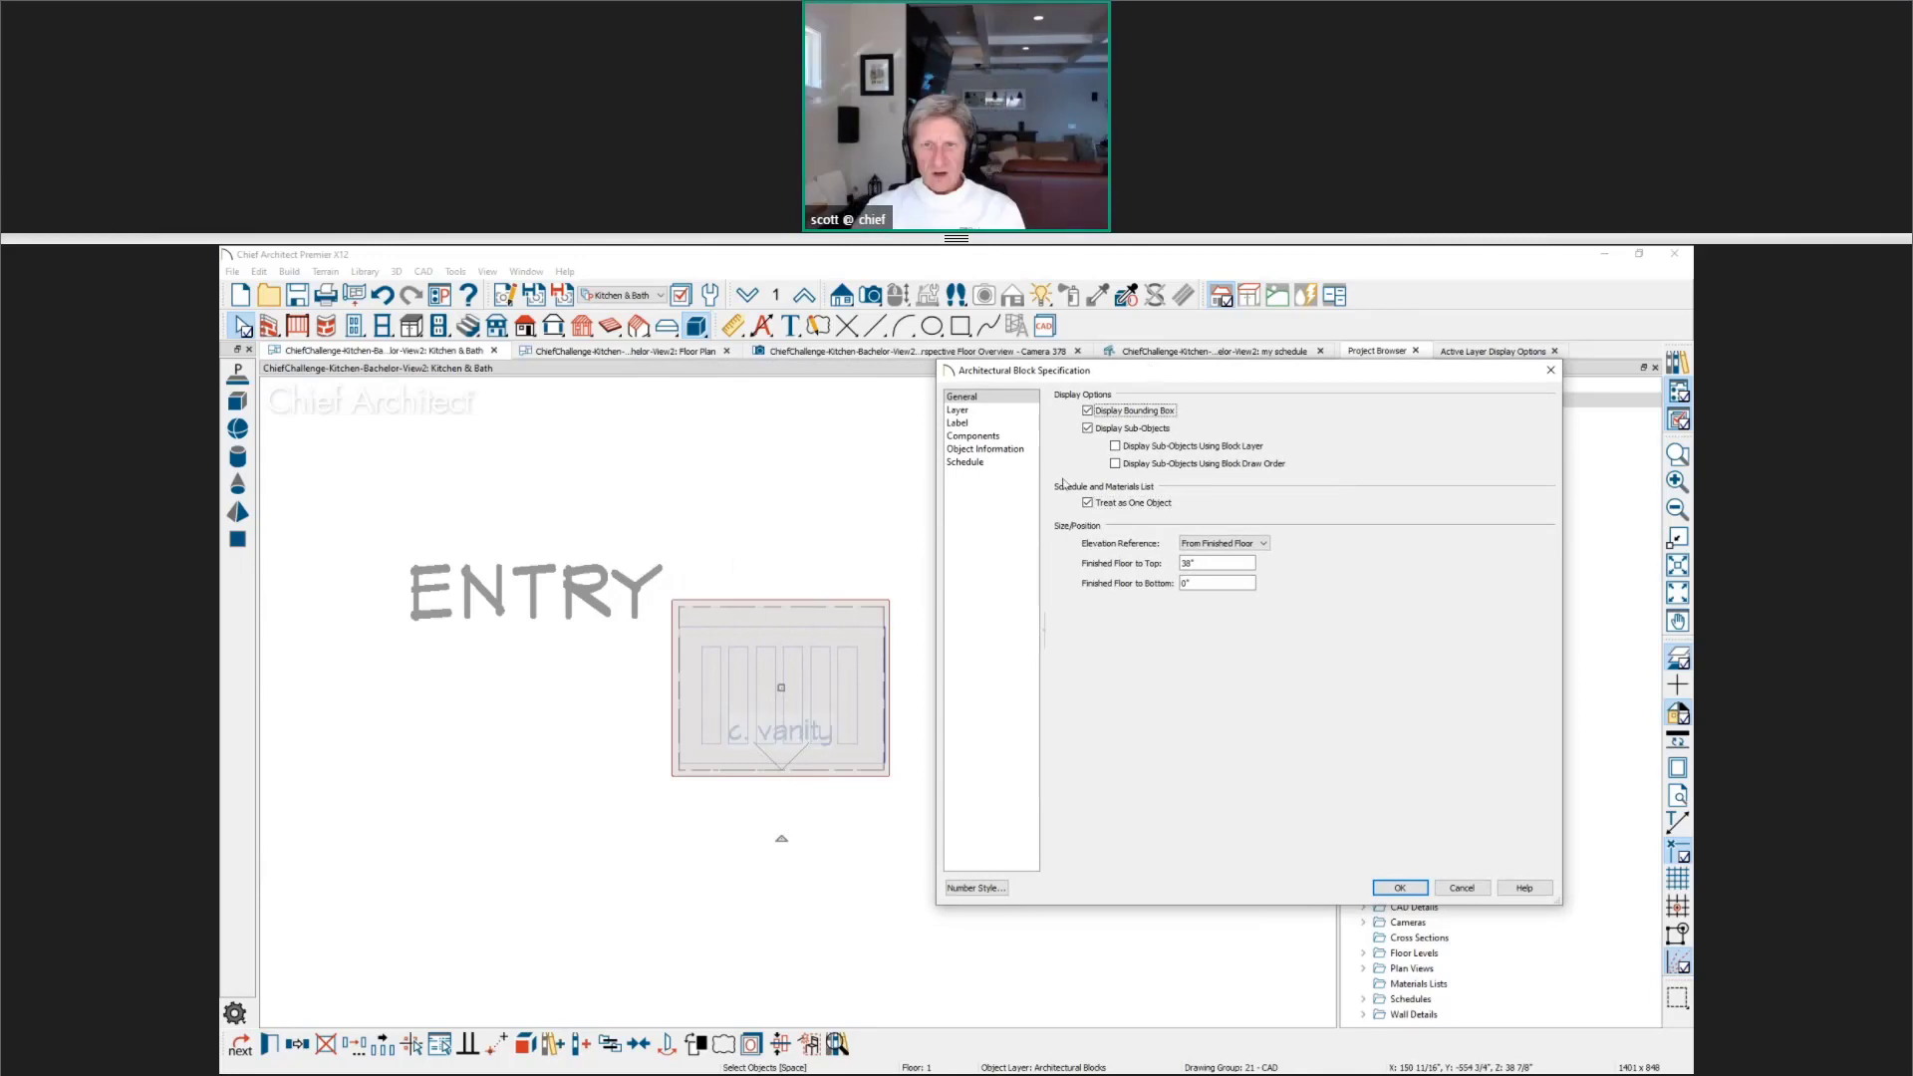
Step: Include the vanity block in schedules under the Cabinet category, with only Base Cabinets selected
left_click(965, 462)
left_click(1061, 397)
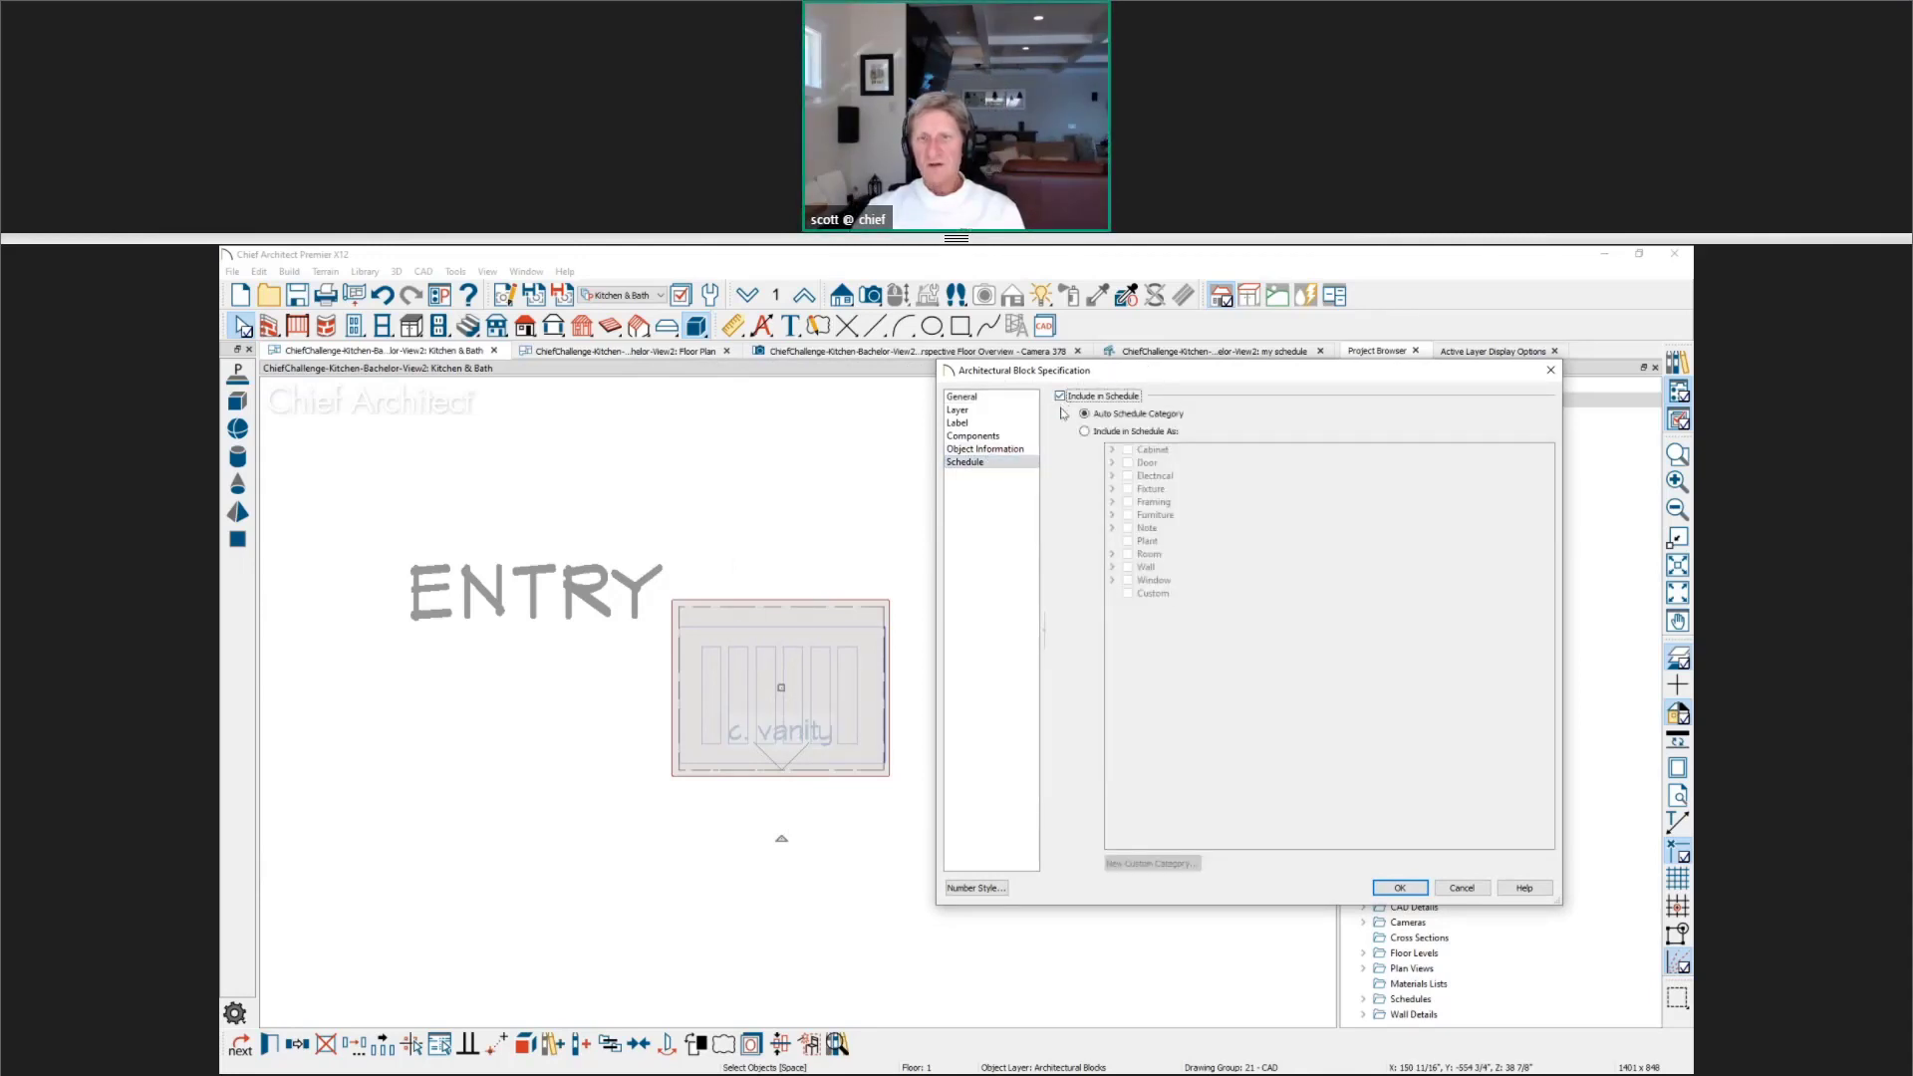
left_click(1085, 434)
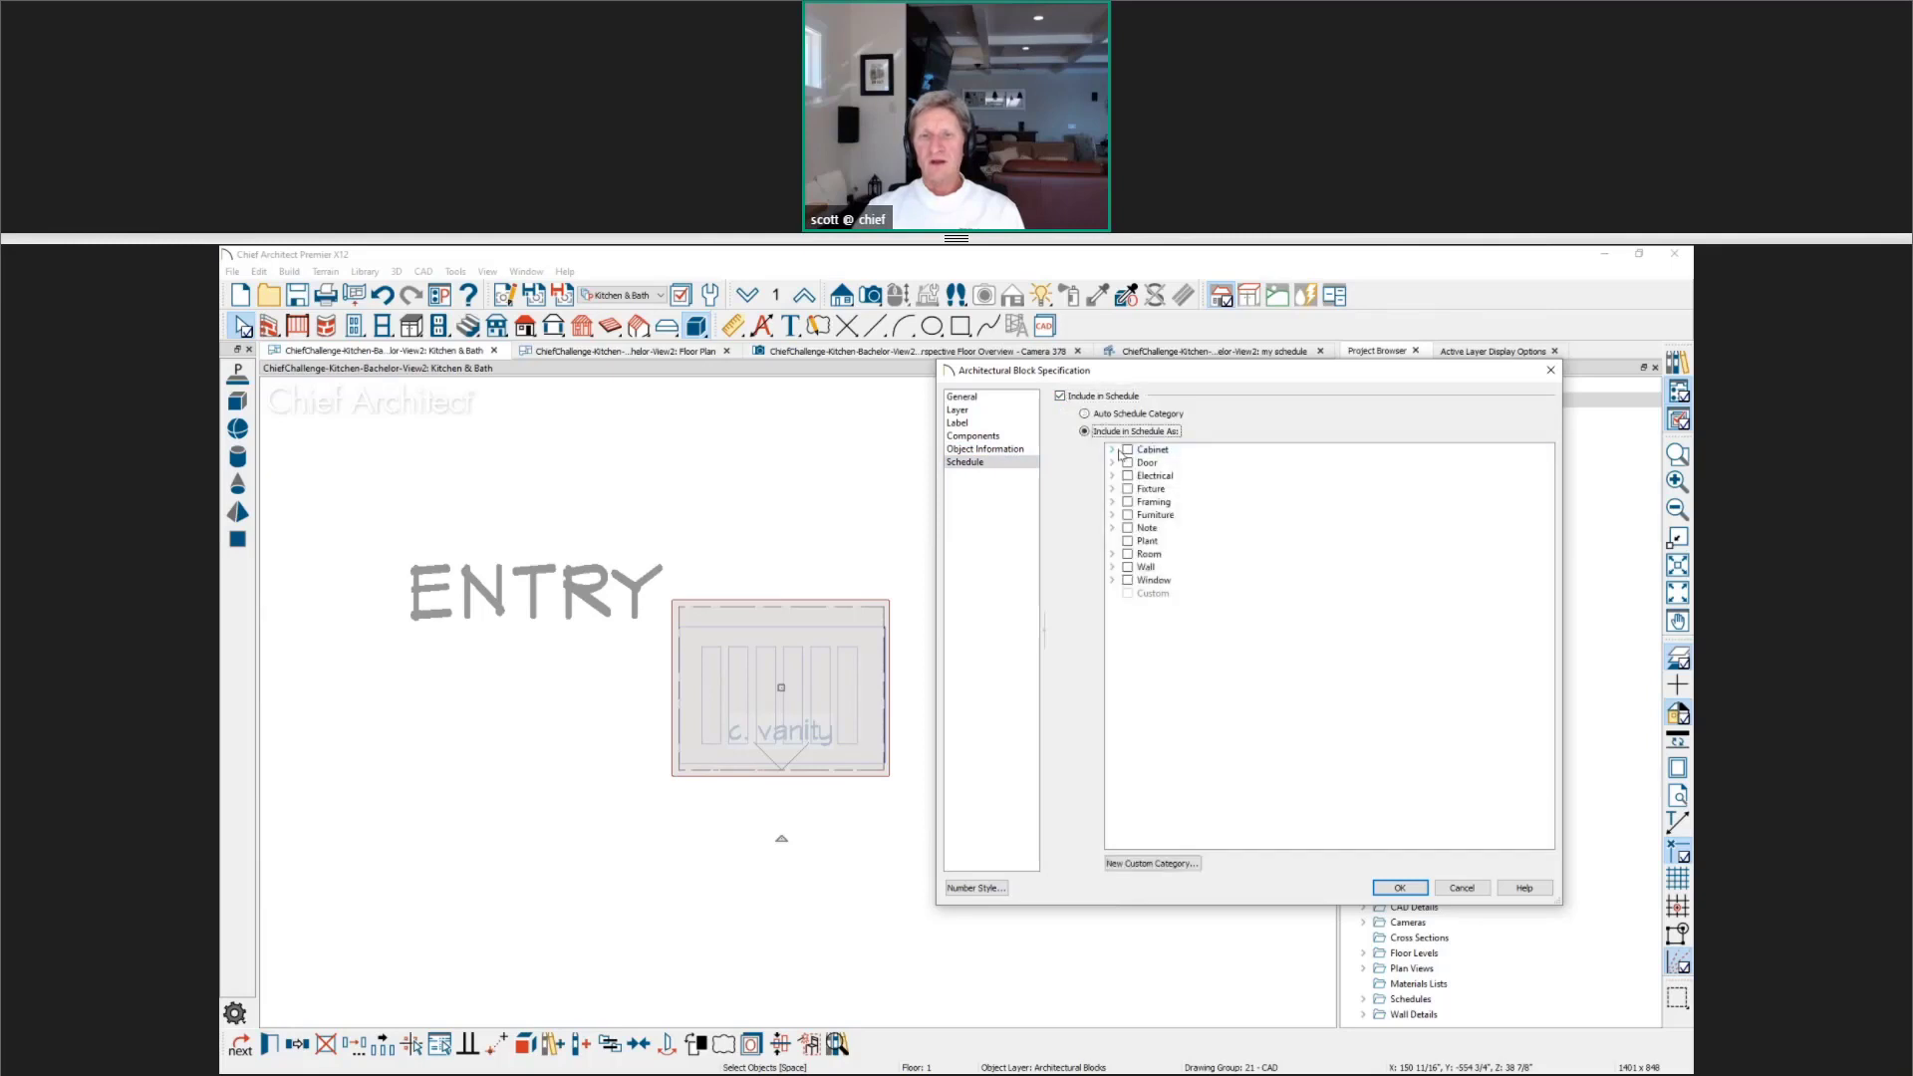
left_click(1112, 450)
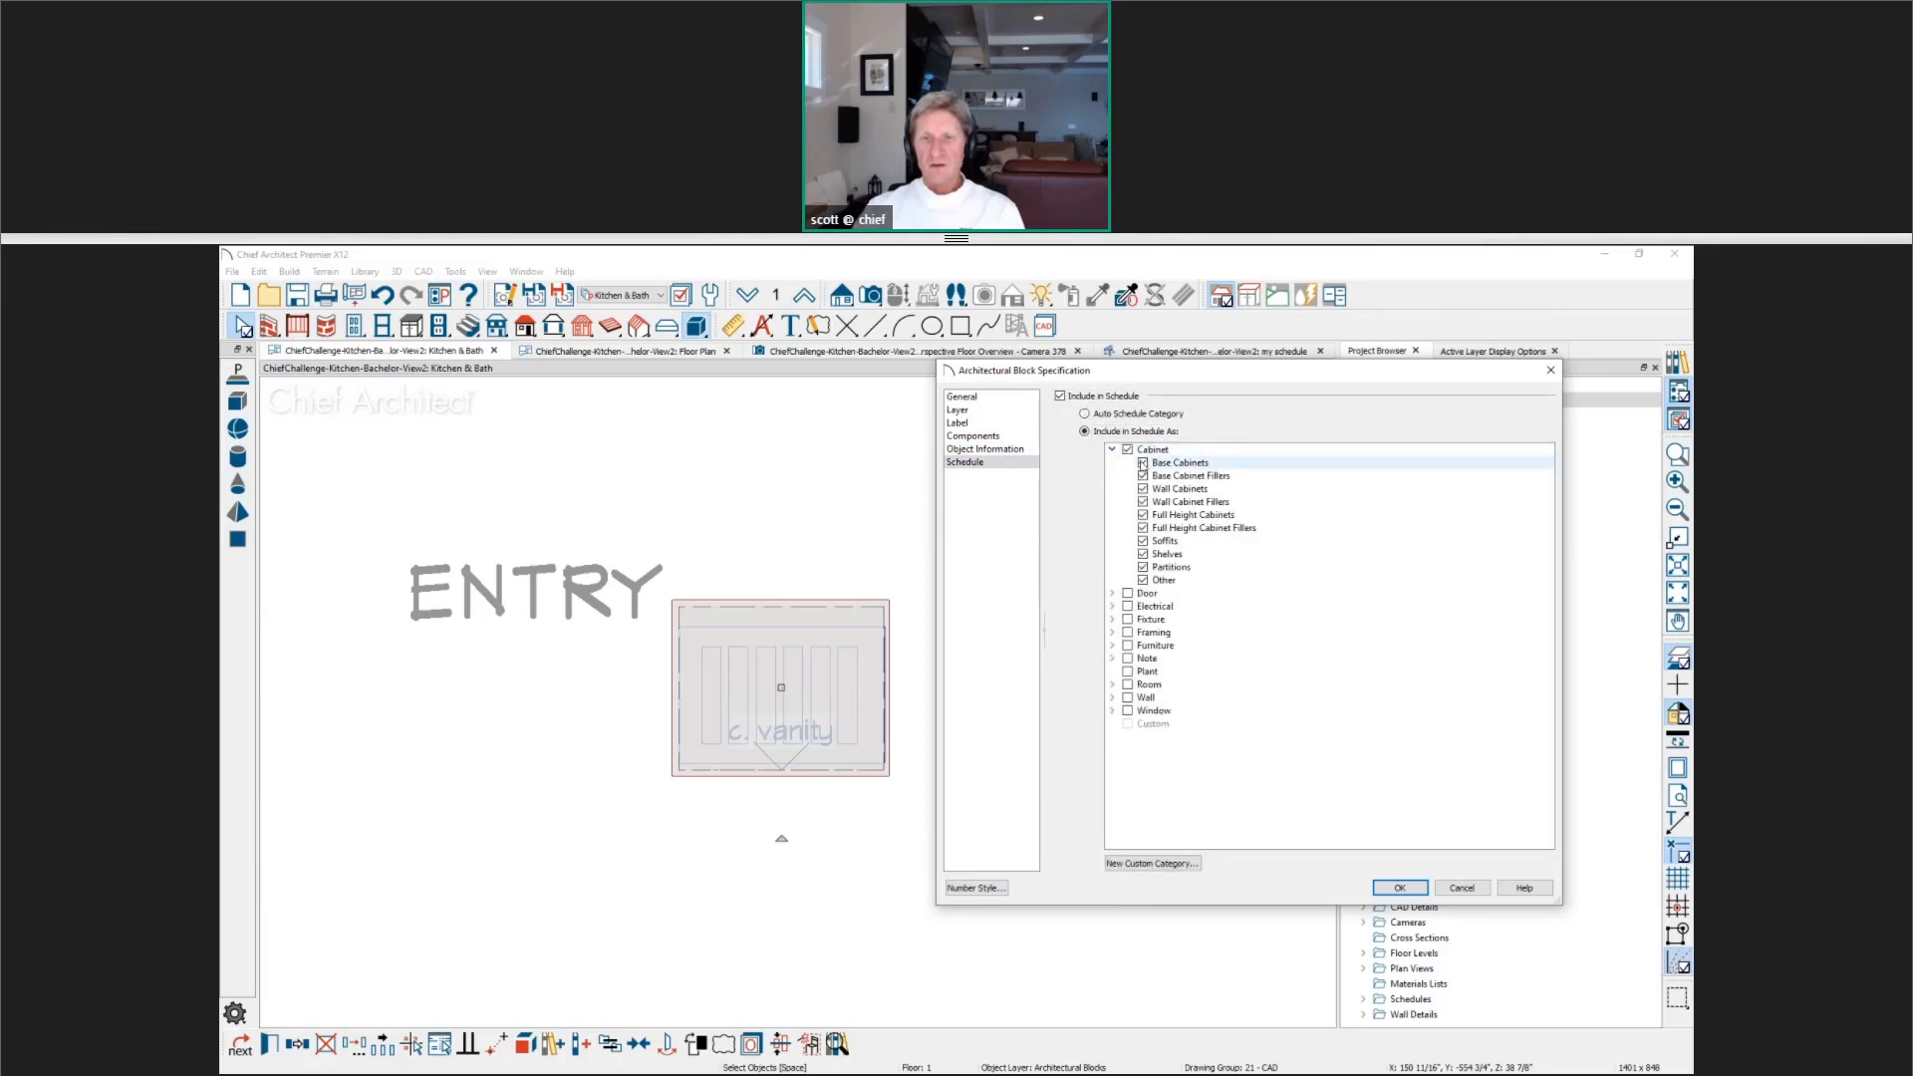
left_click(1143, 464)
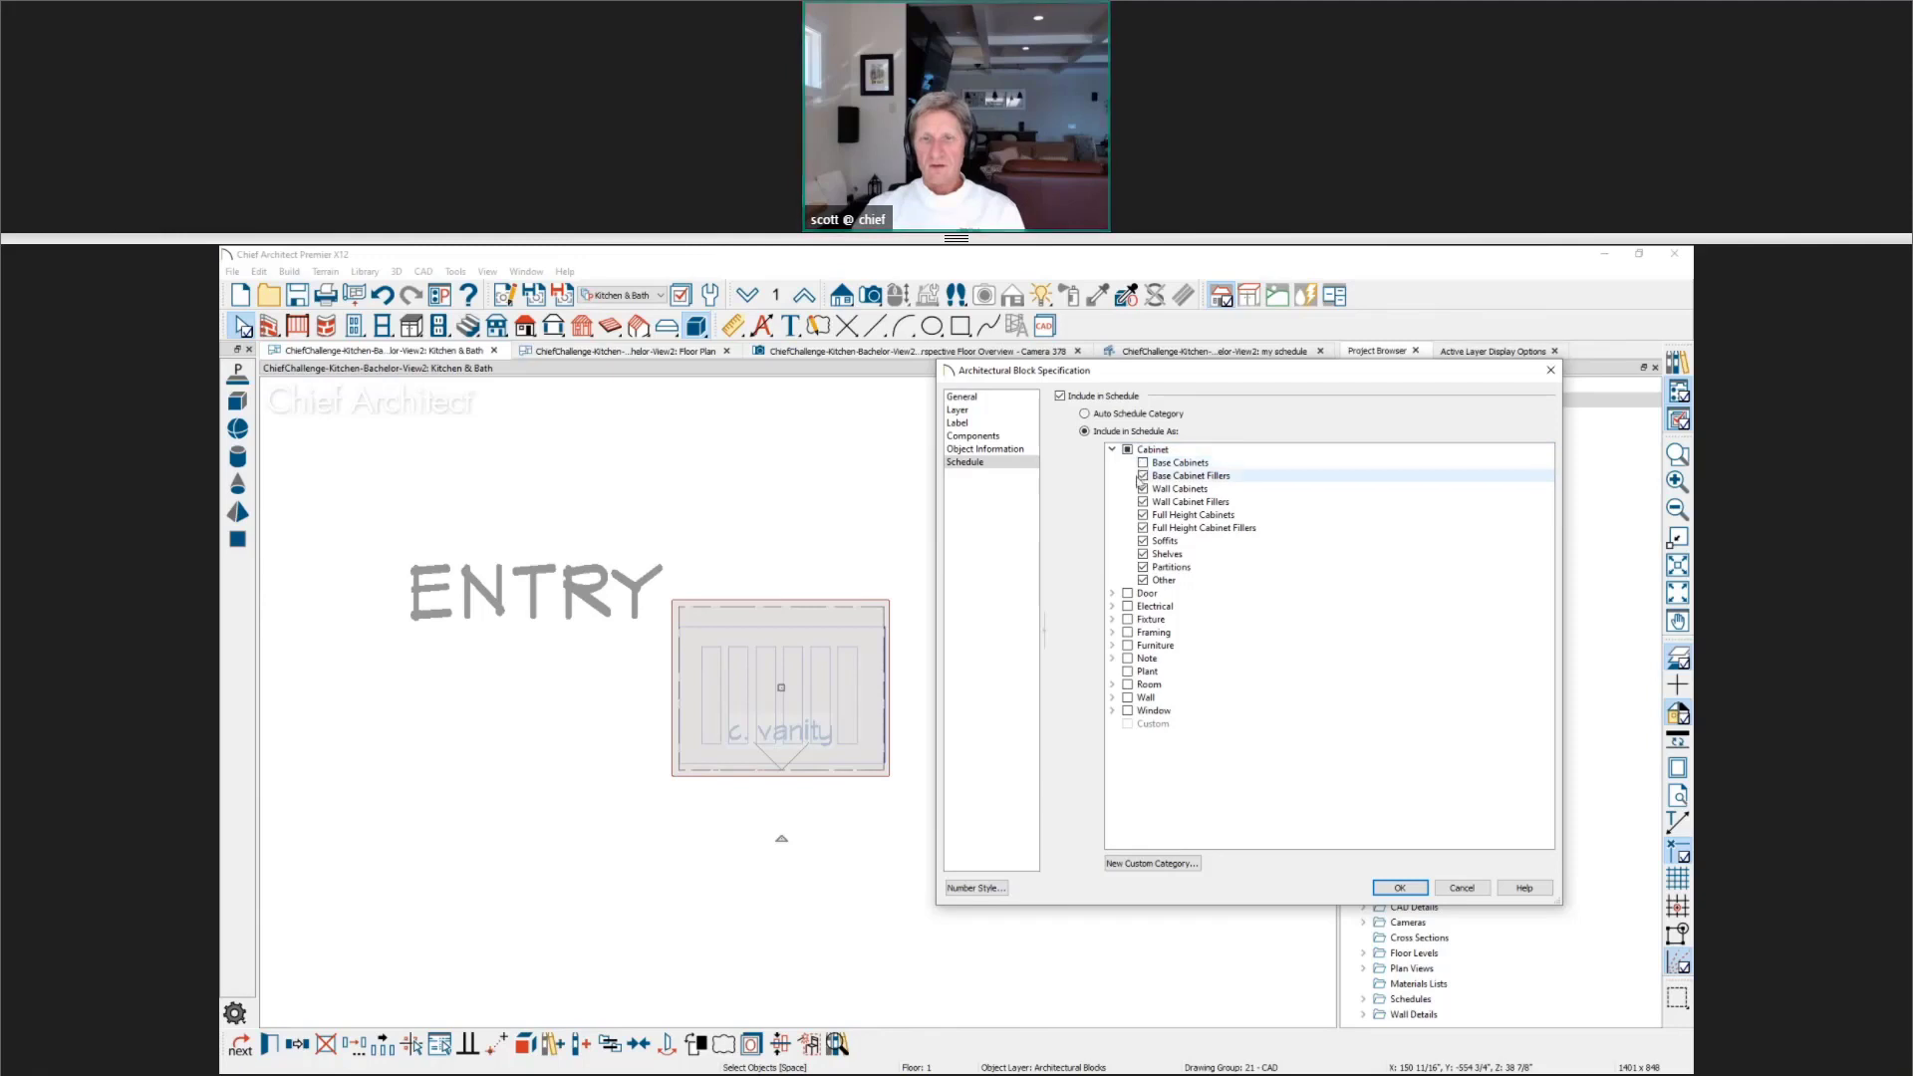
left_click(1142, 582)
left_click(1127, 450)
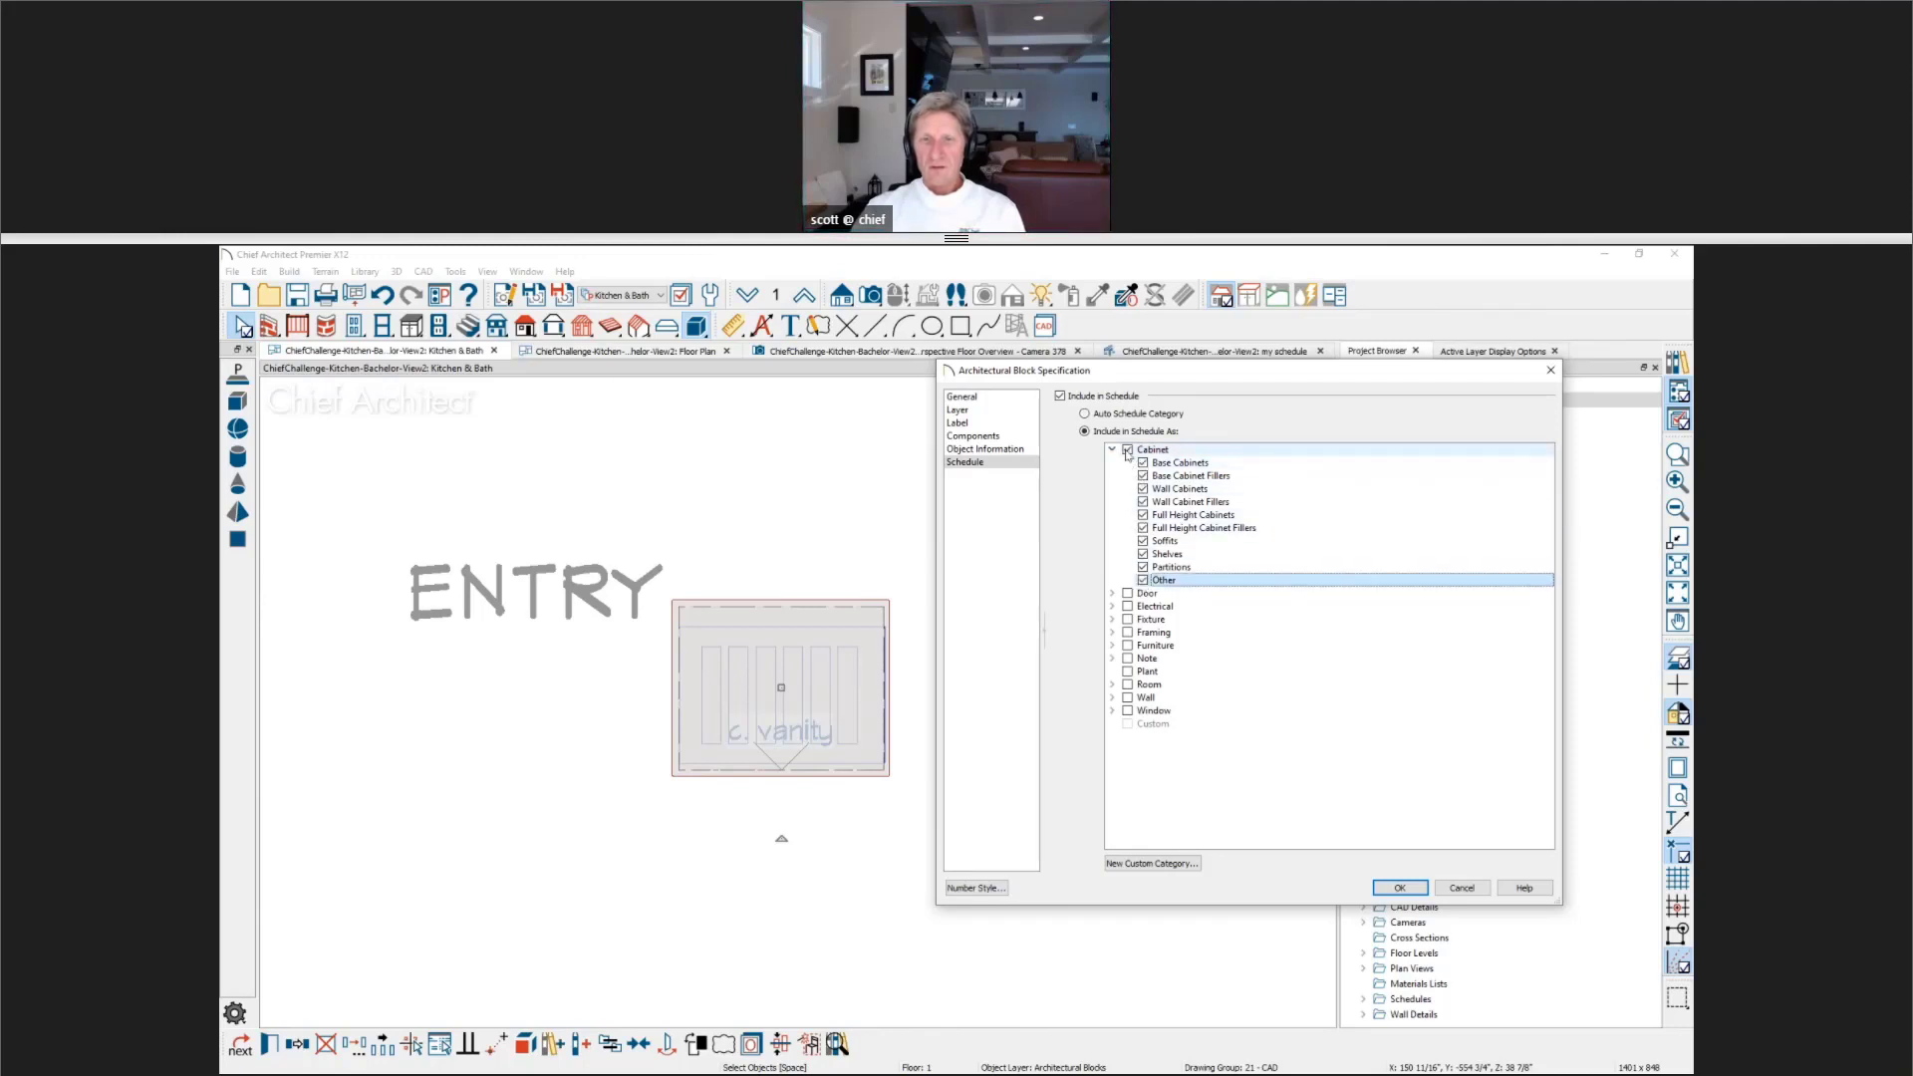
left_click(1127, 450)
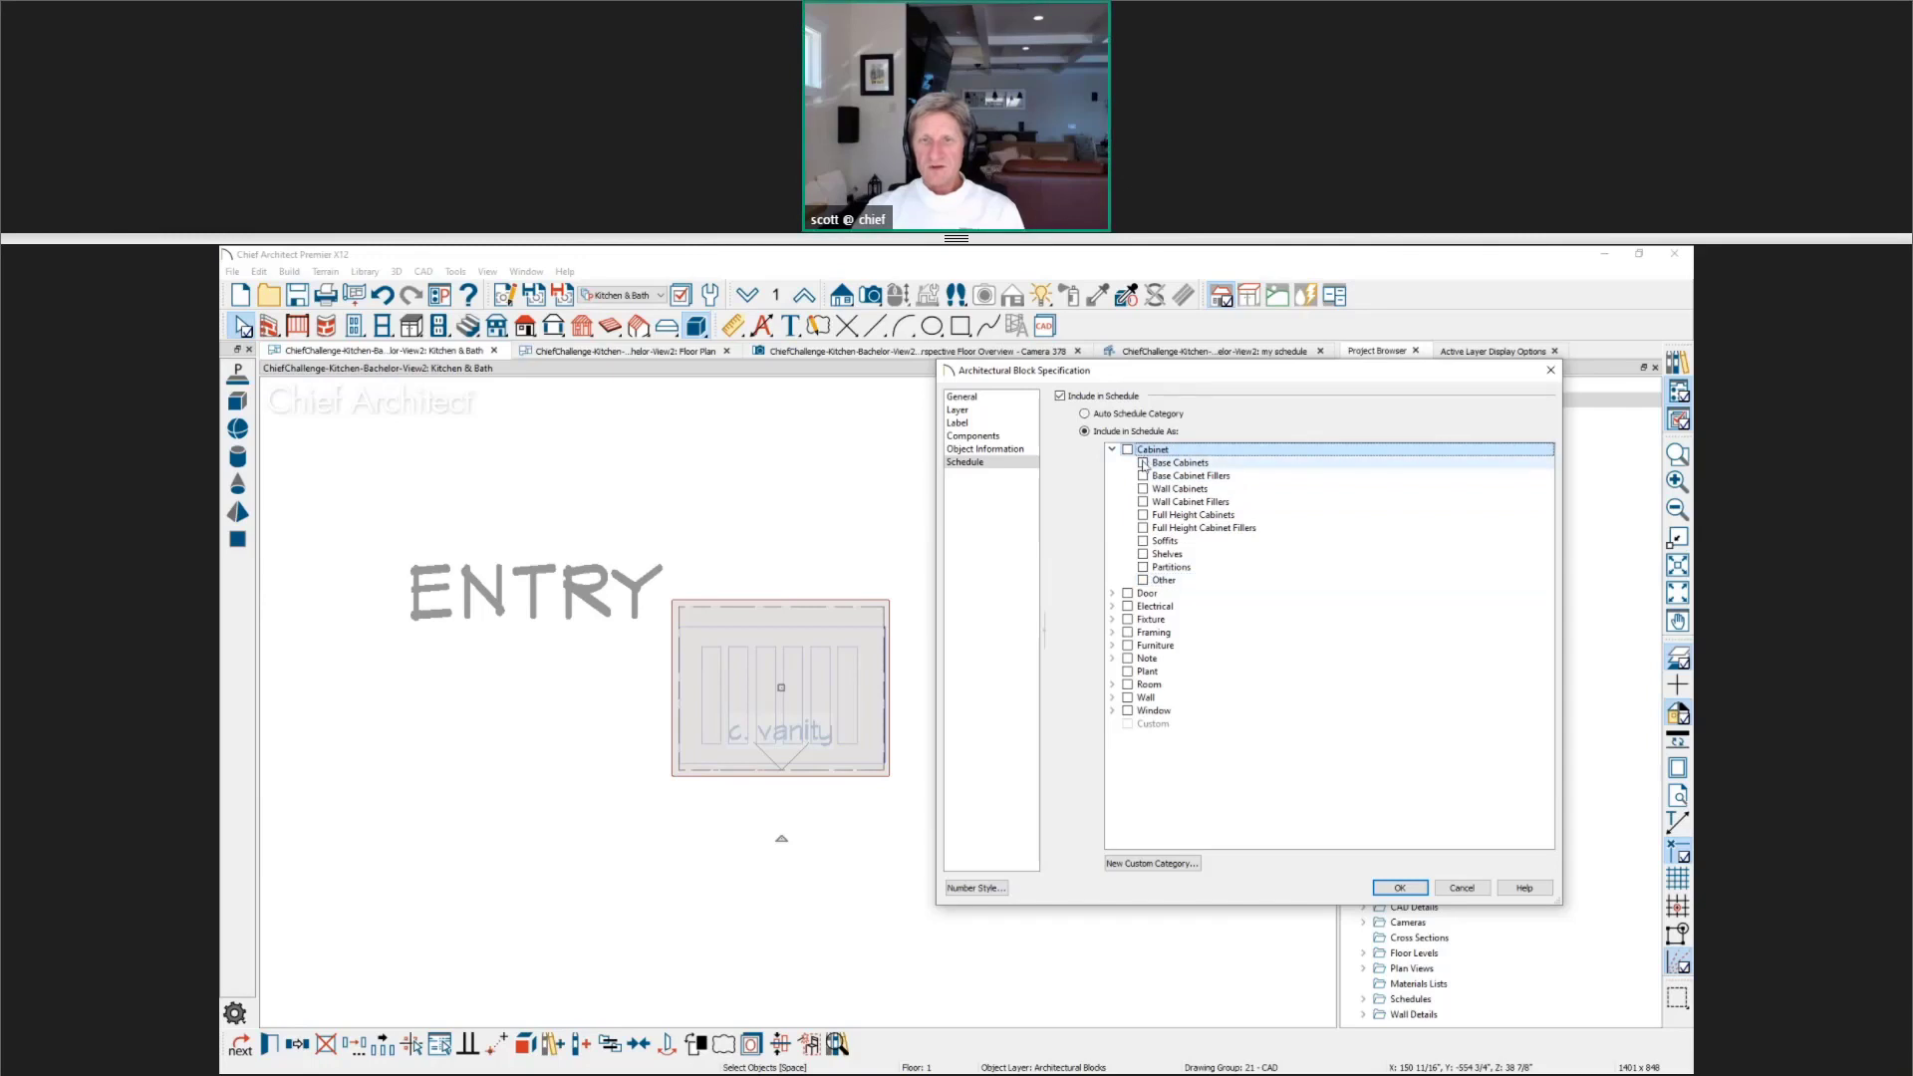
left_click(1142, 464)
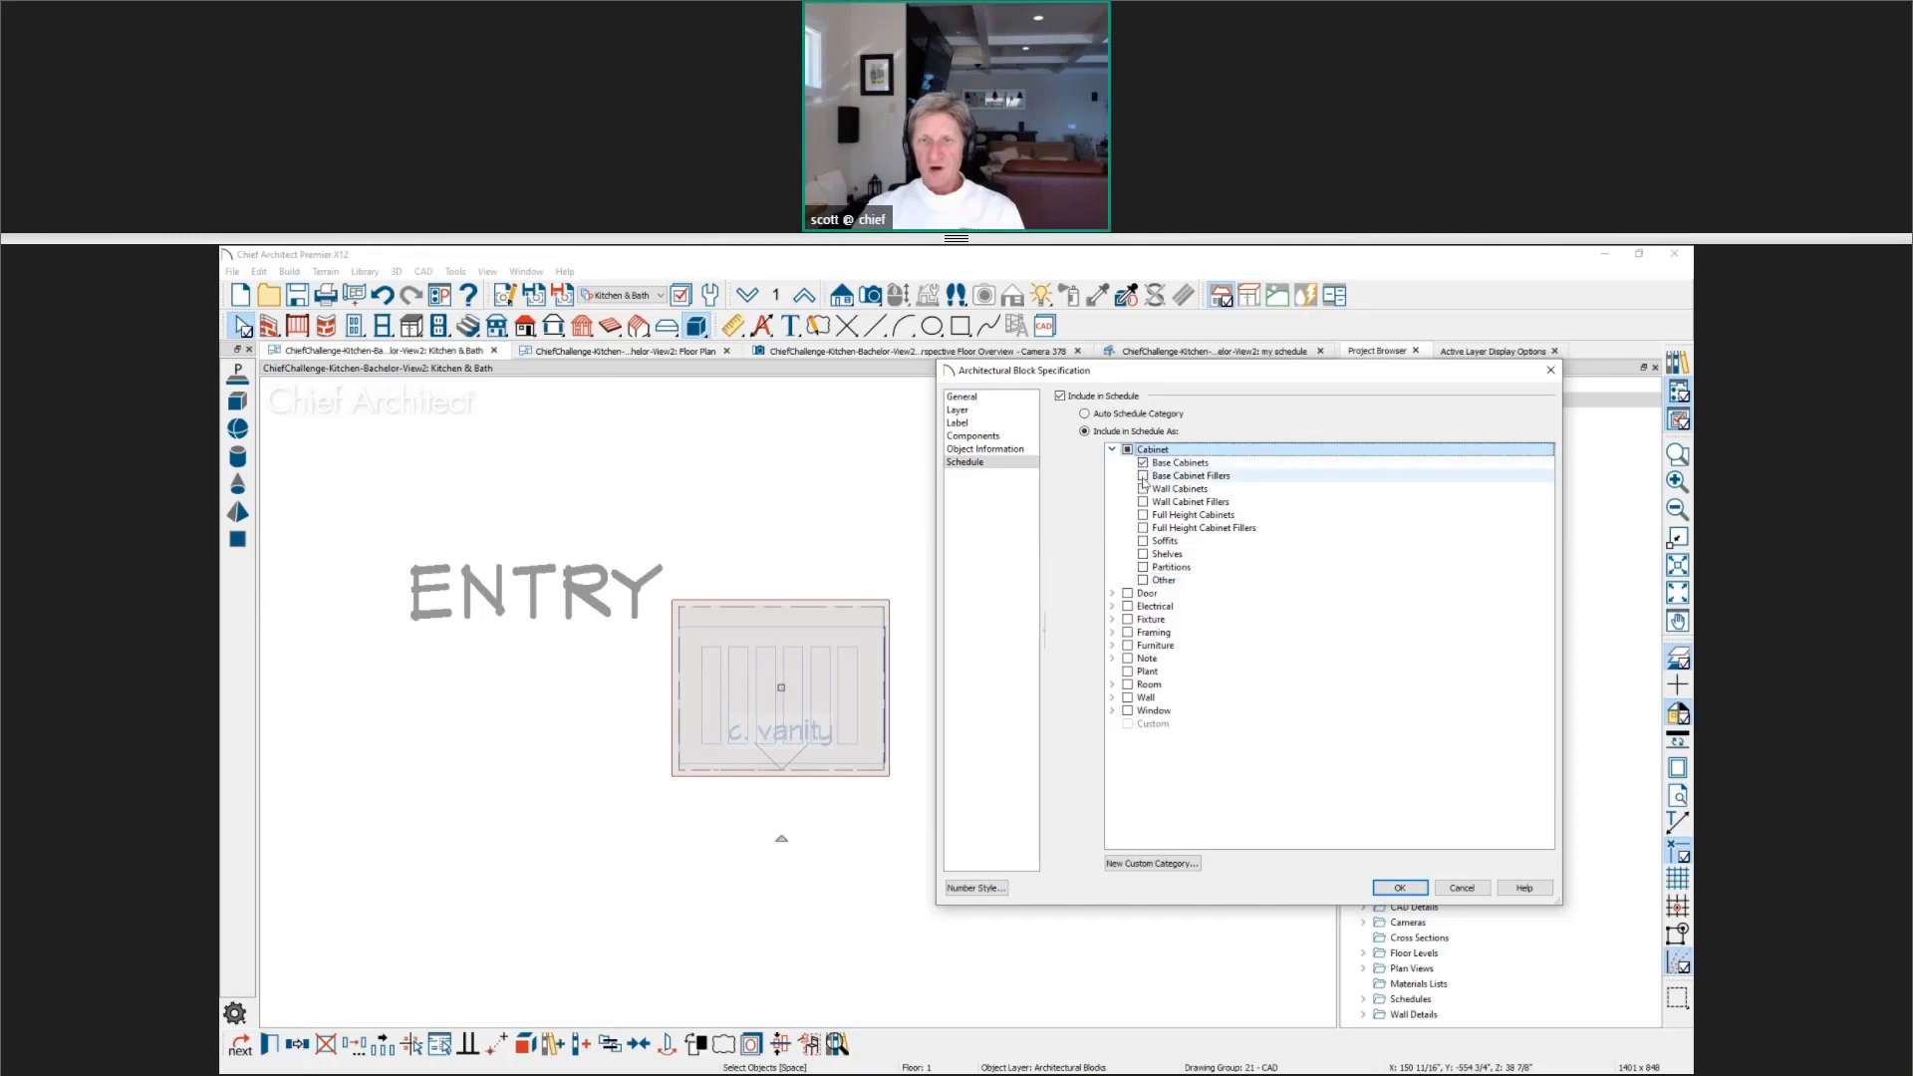
left_click(1402, 886)
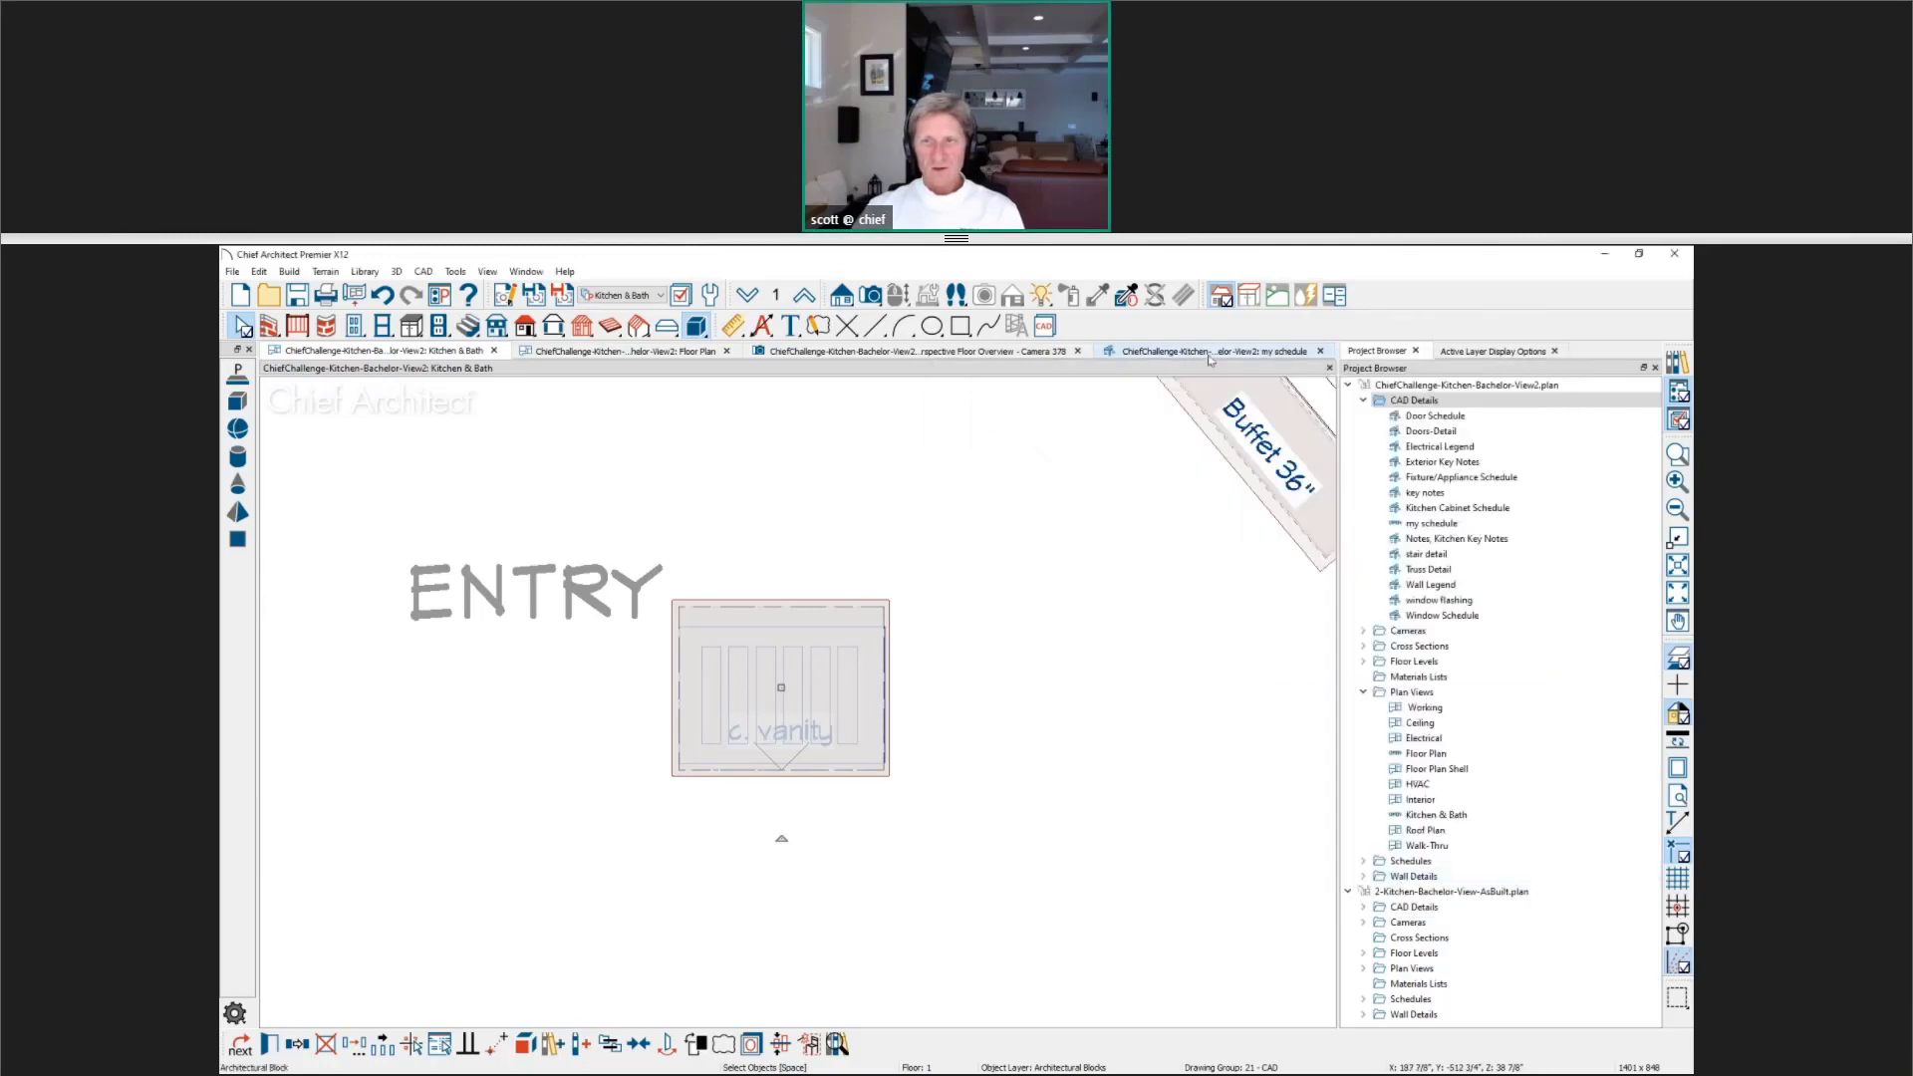
Step: Examine the vanity block's entry and 3D elevation in the my schedule CAD detail
left_click(1213, 352)
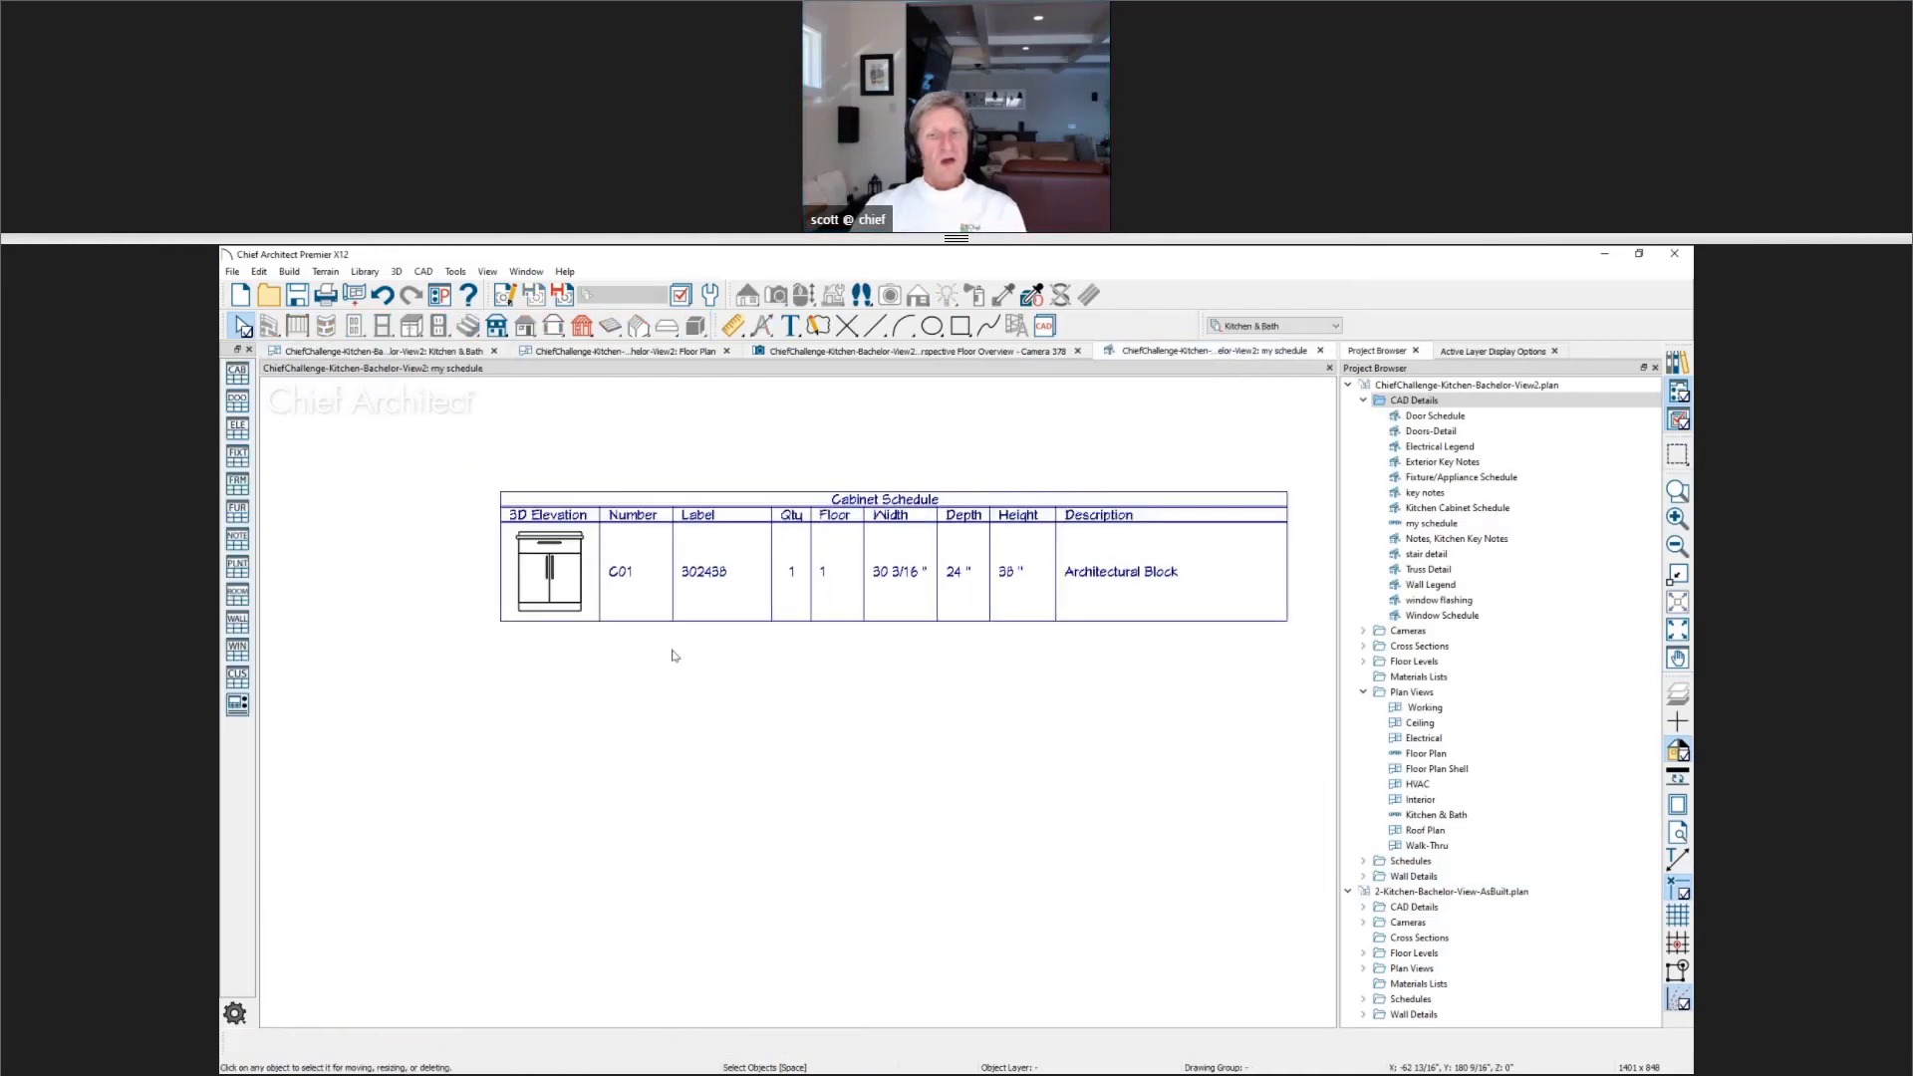
scroll(546, 554, "up", 1)
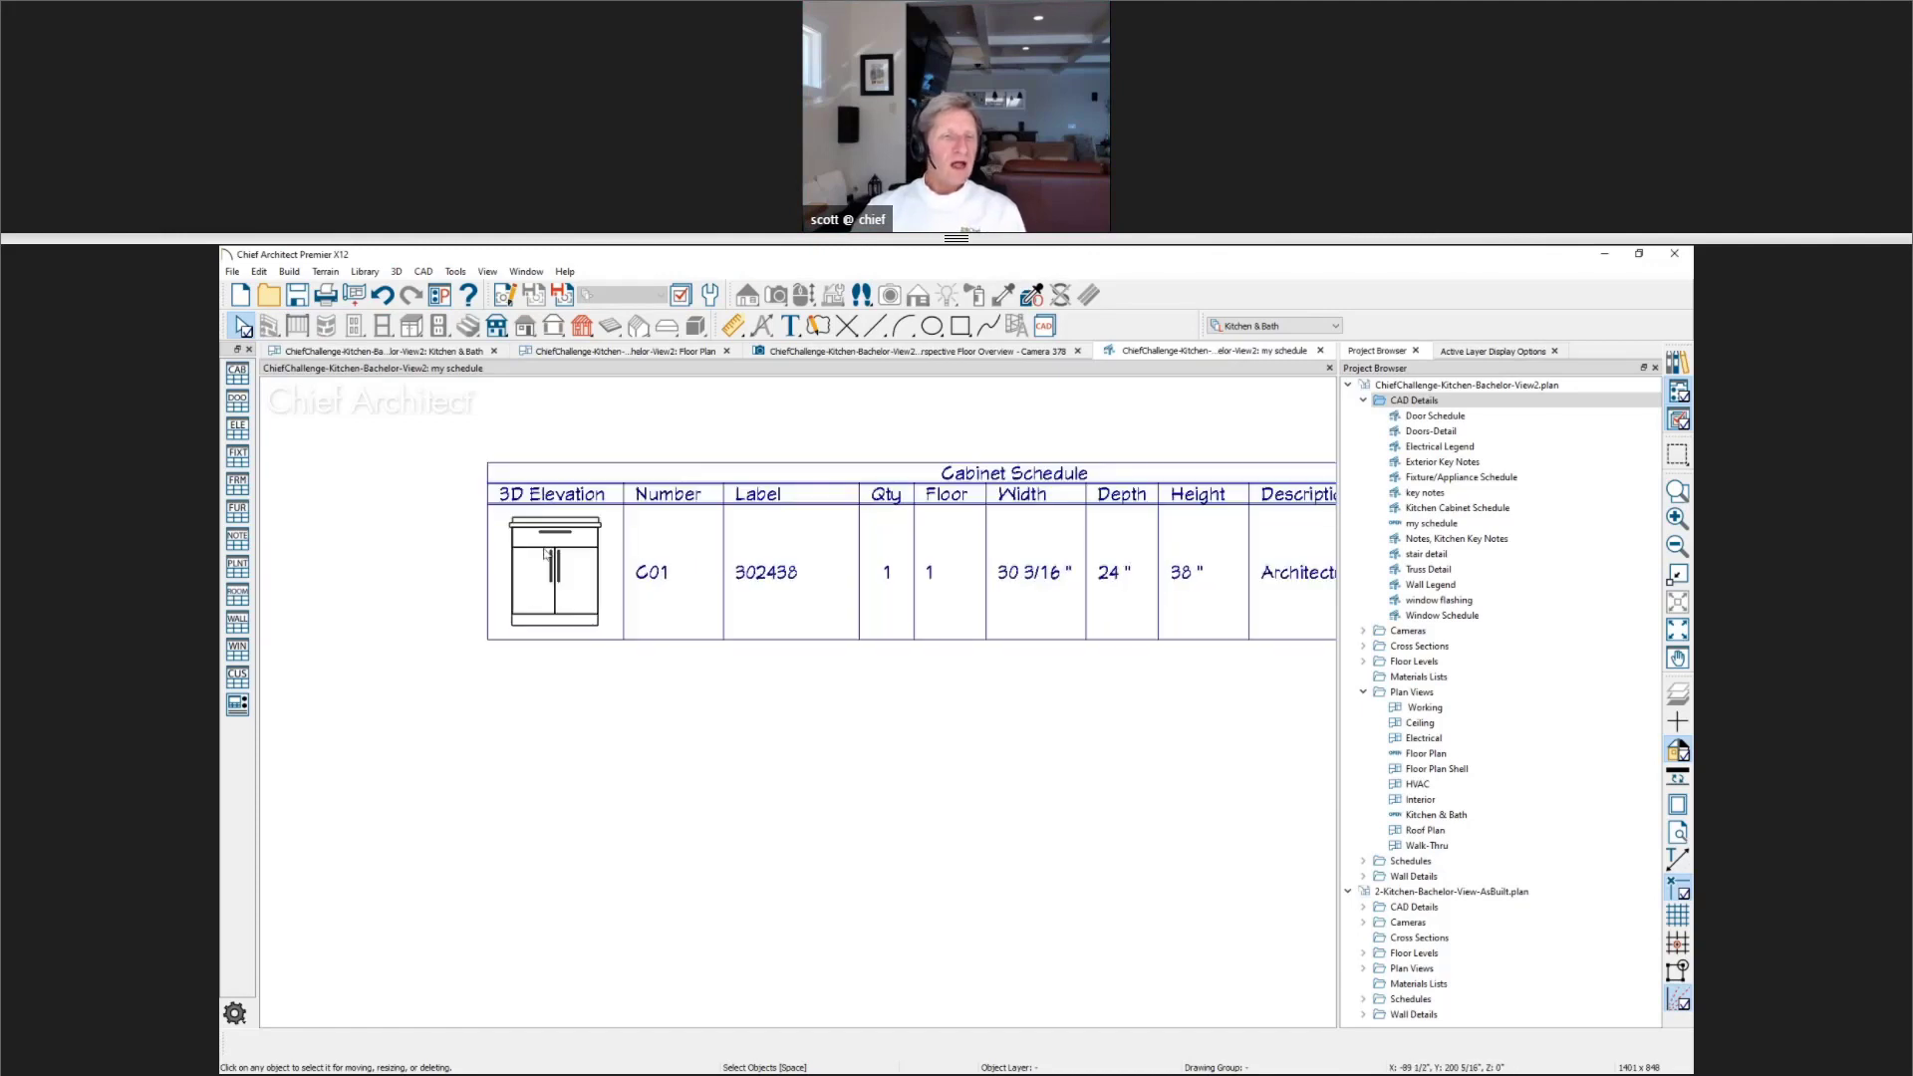
scroll(558, 554, "up", 2)
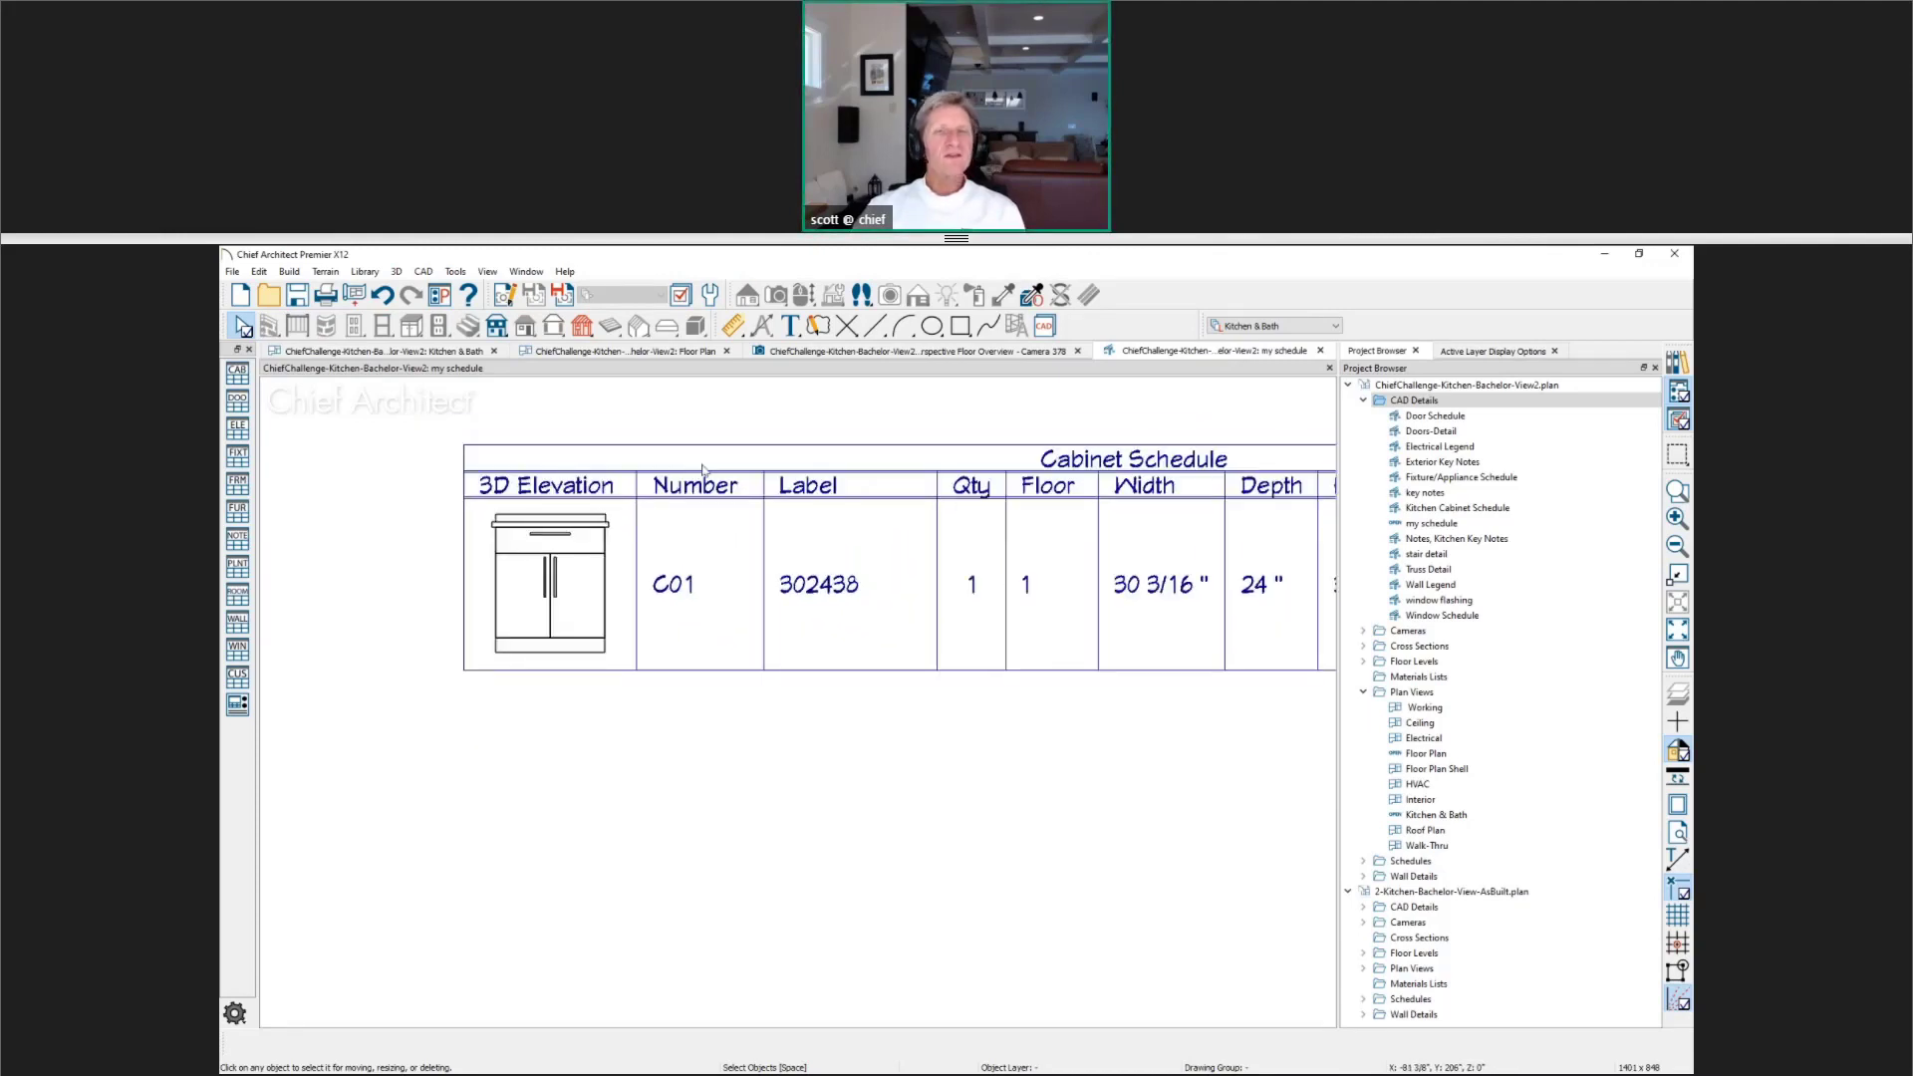
Step: In the Kitchen & Bath plan view, explode the vanity architectural block into its separate components
left_click(570, 352)
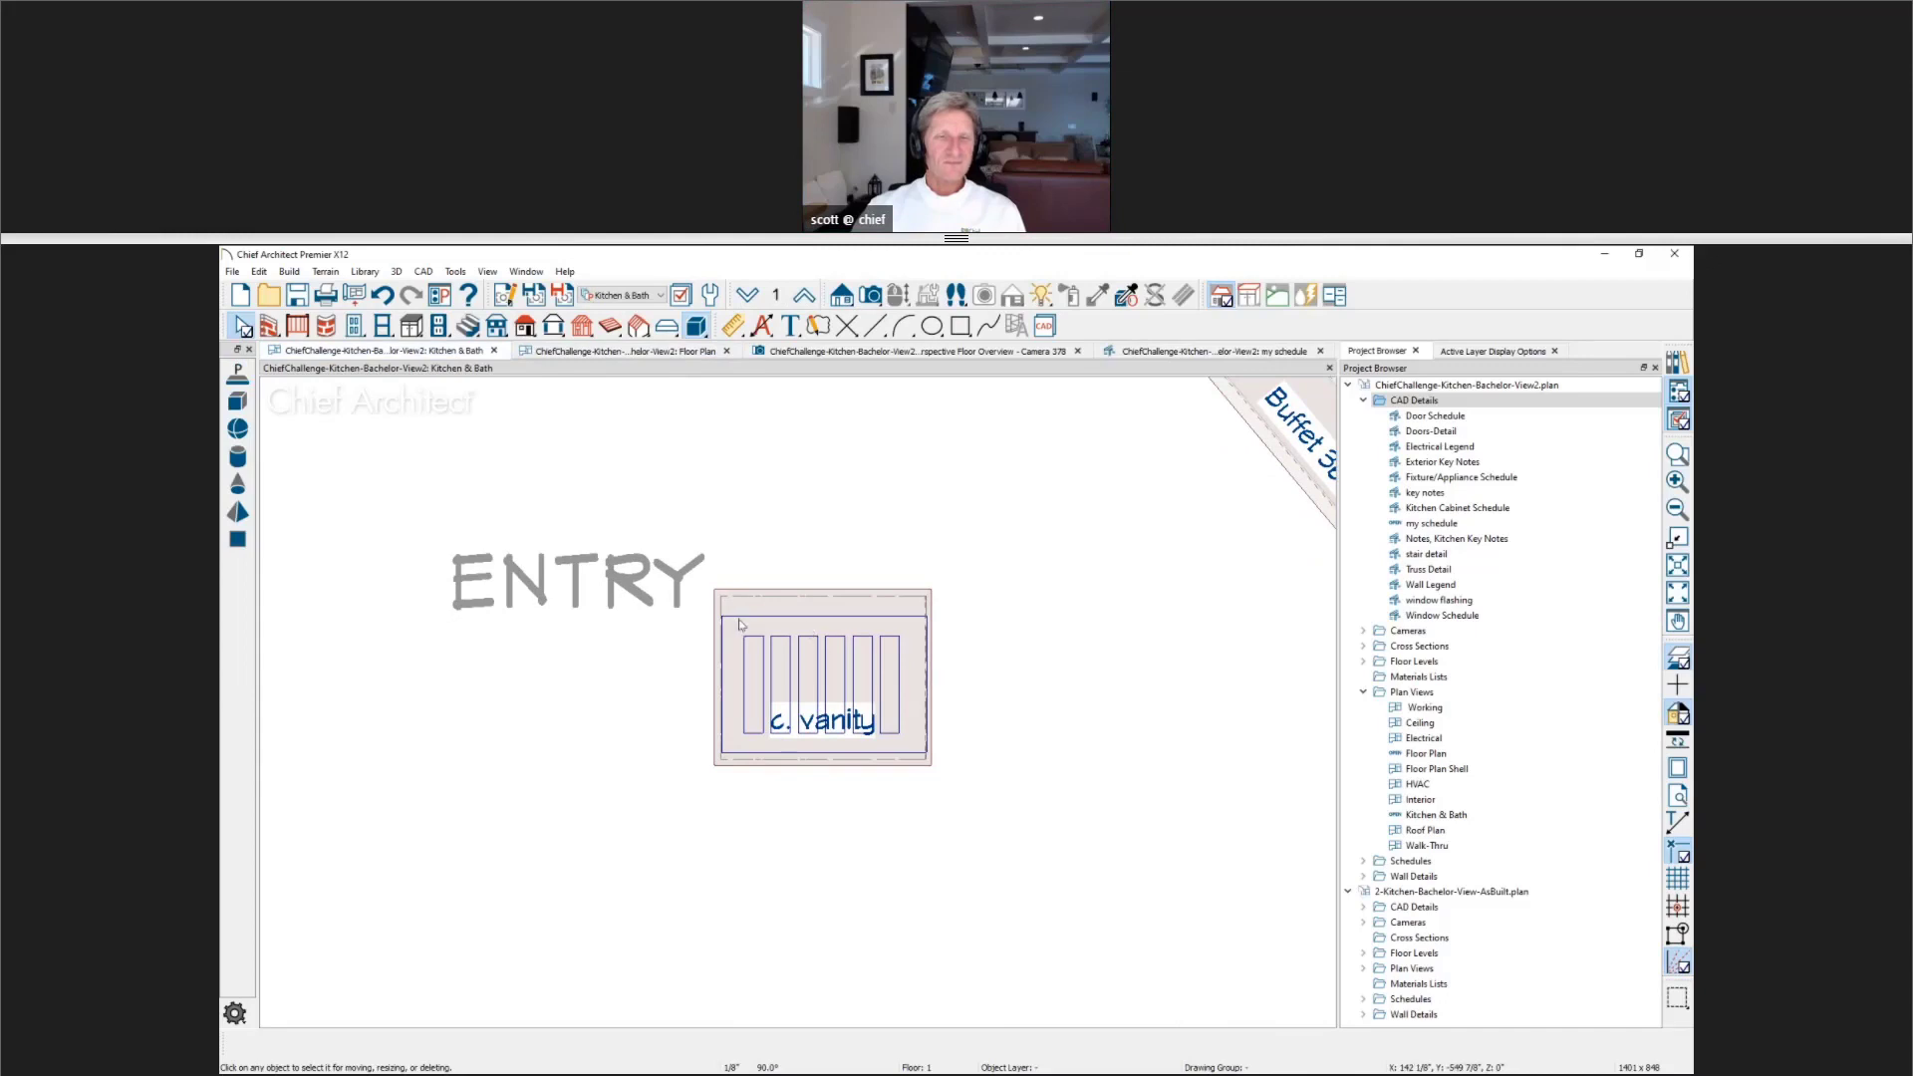
left_click(739, 624)
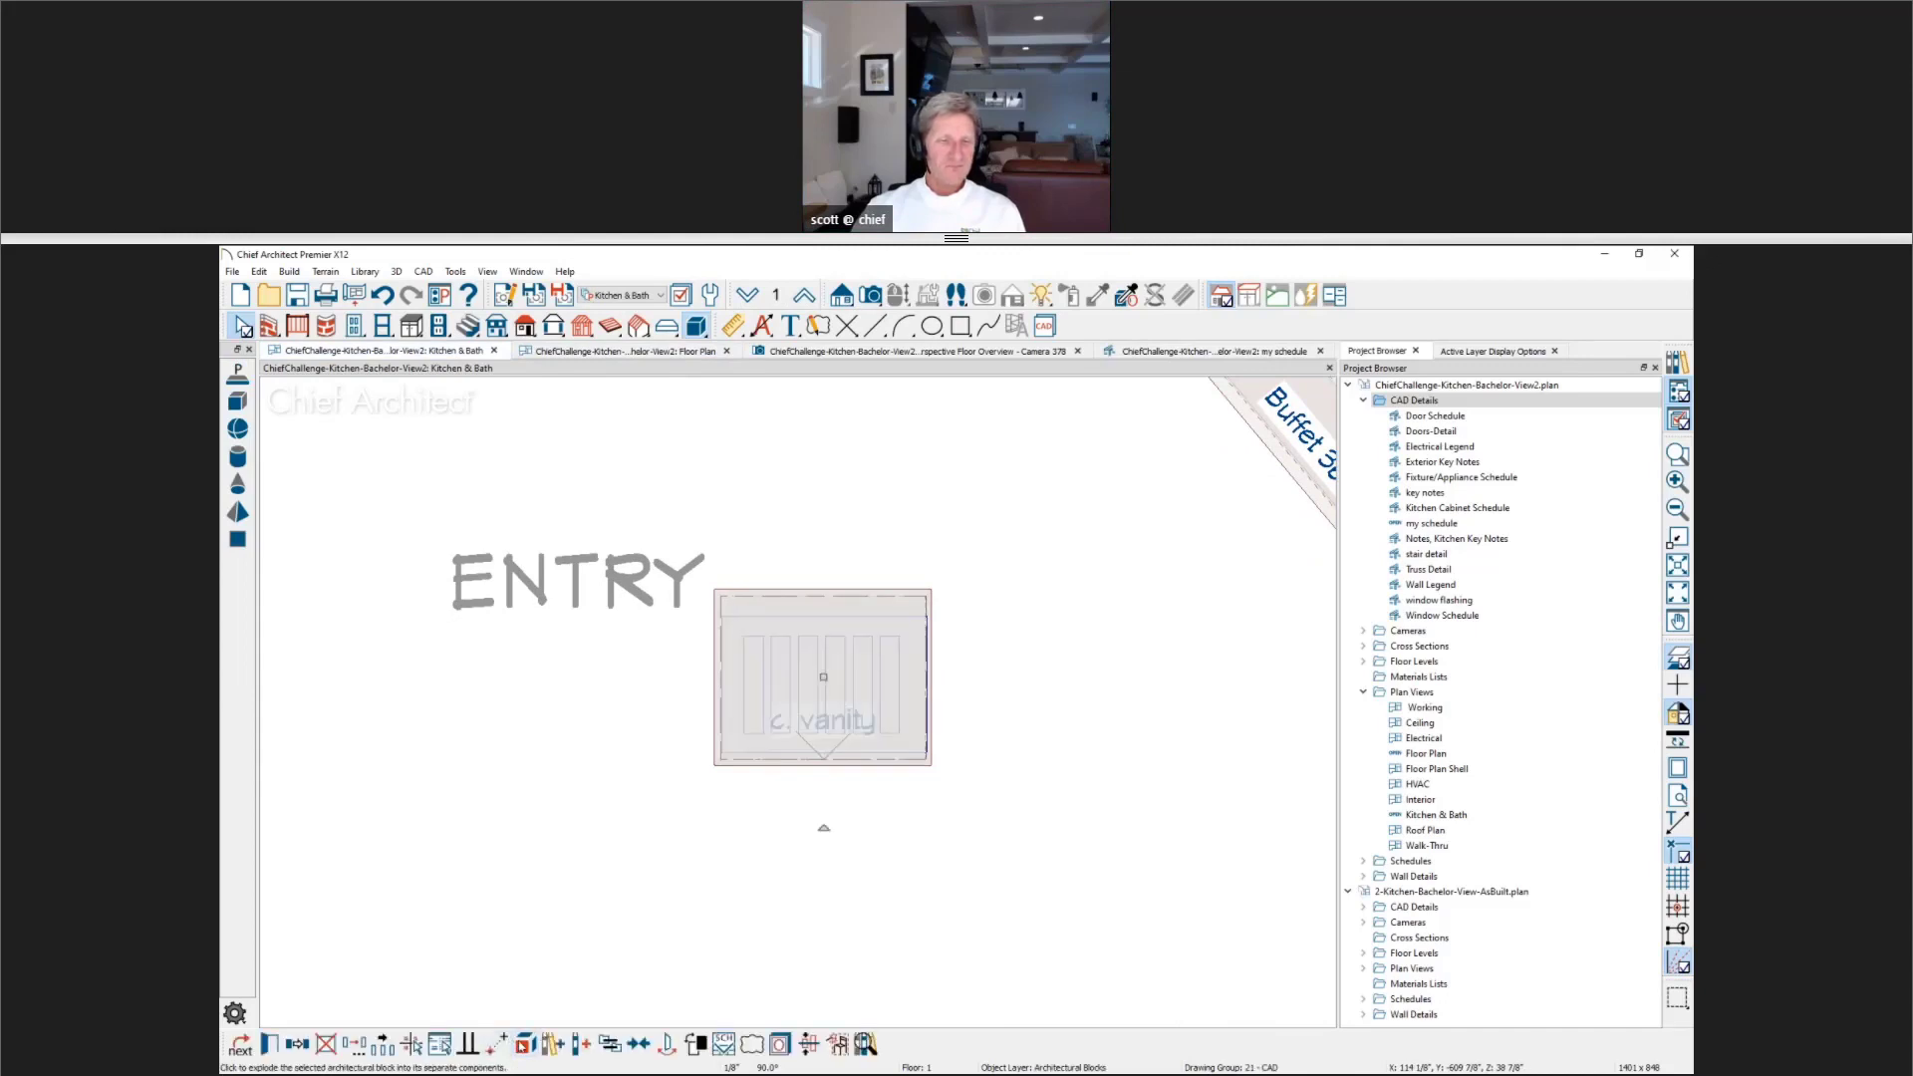
left_click(826, 653)
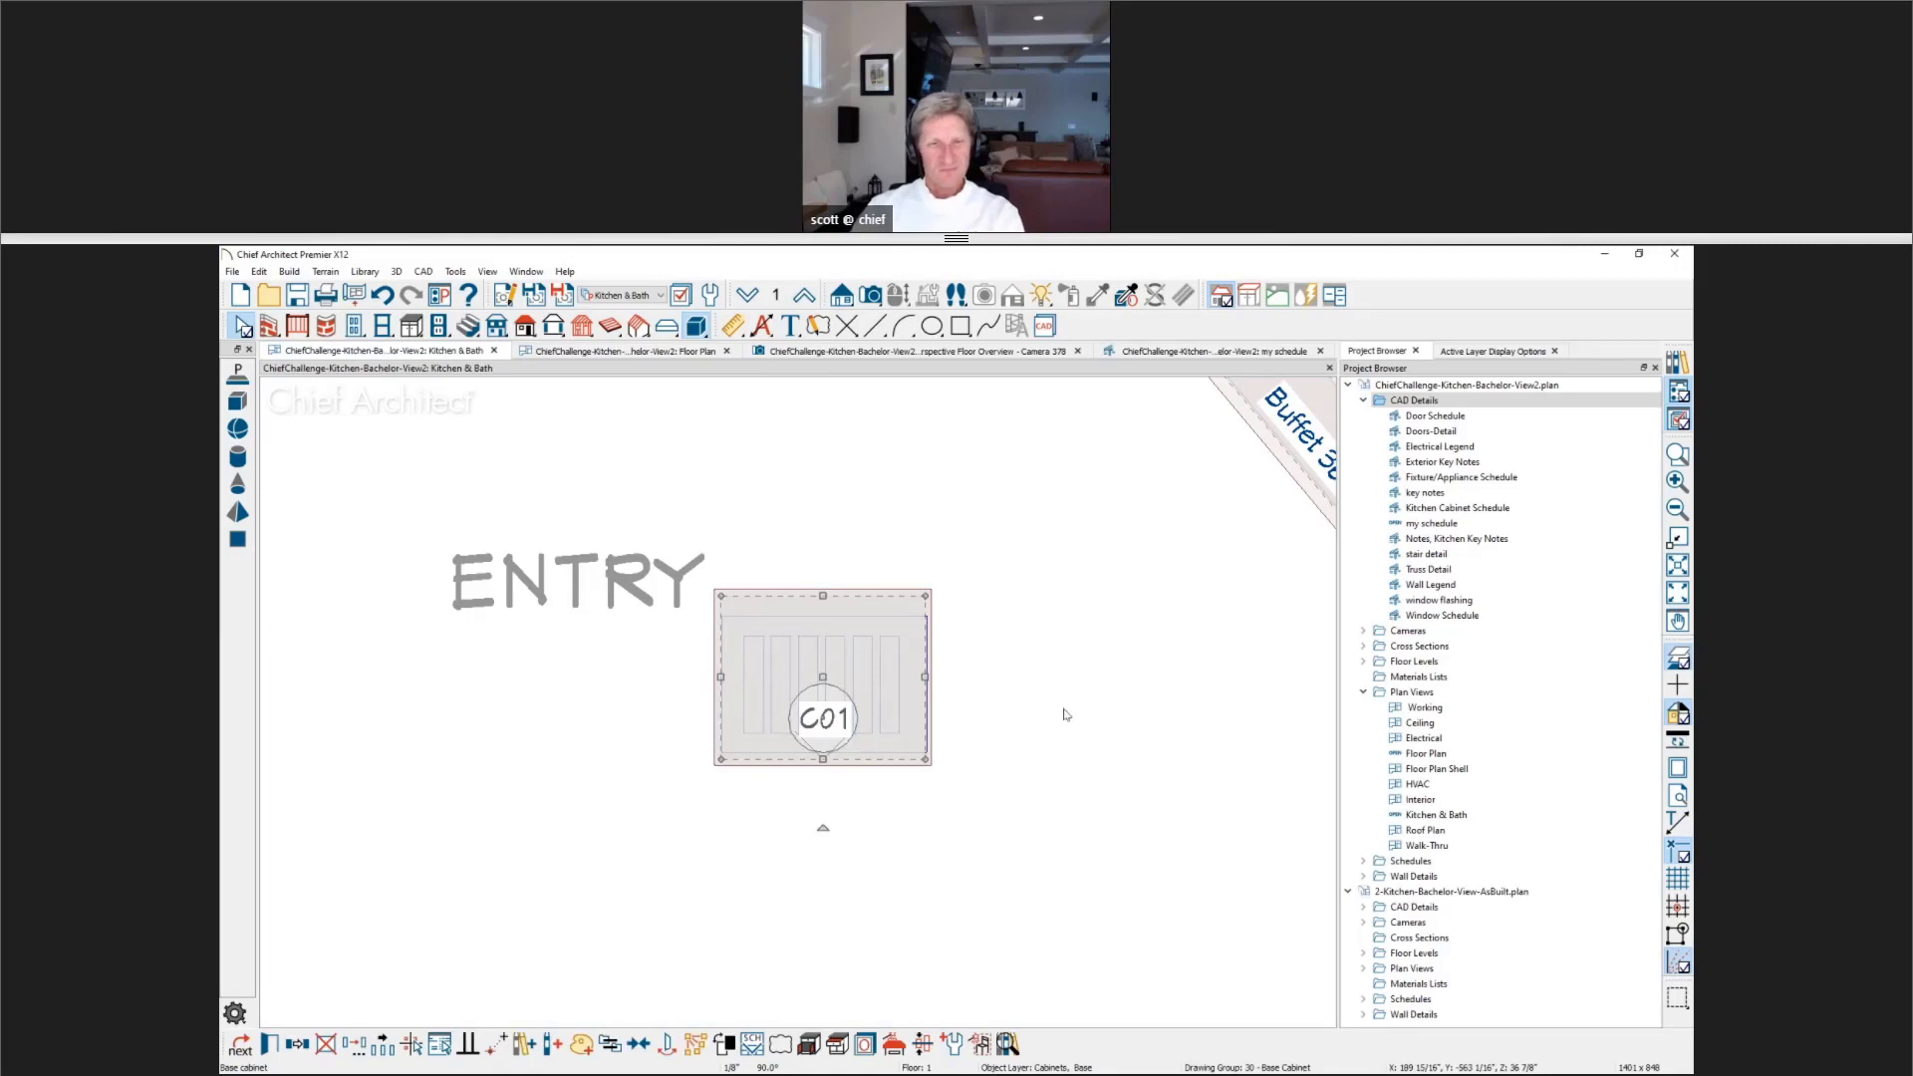
Step: Make an architectural block from only the polyline solid and its slot holes above the cabinet
left_click(947, 662)
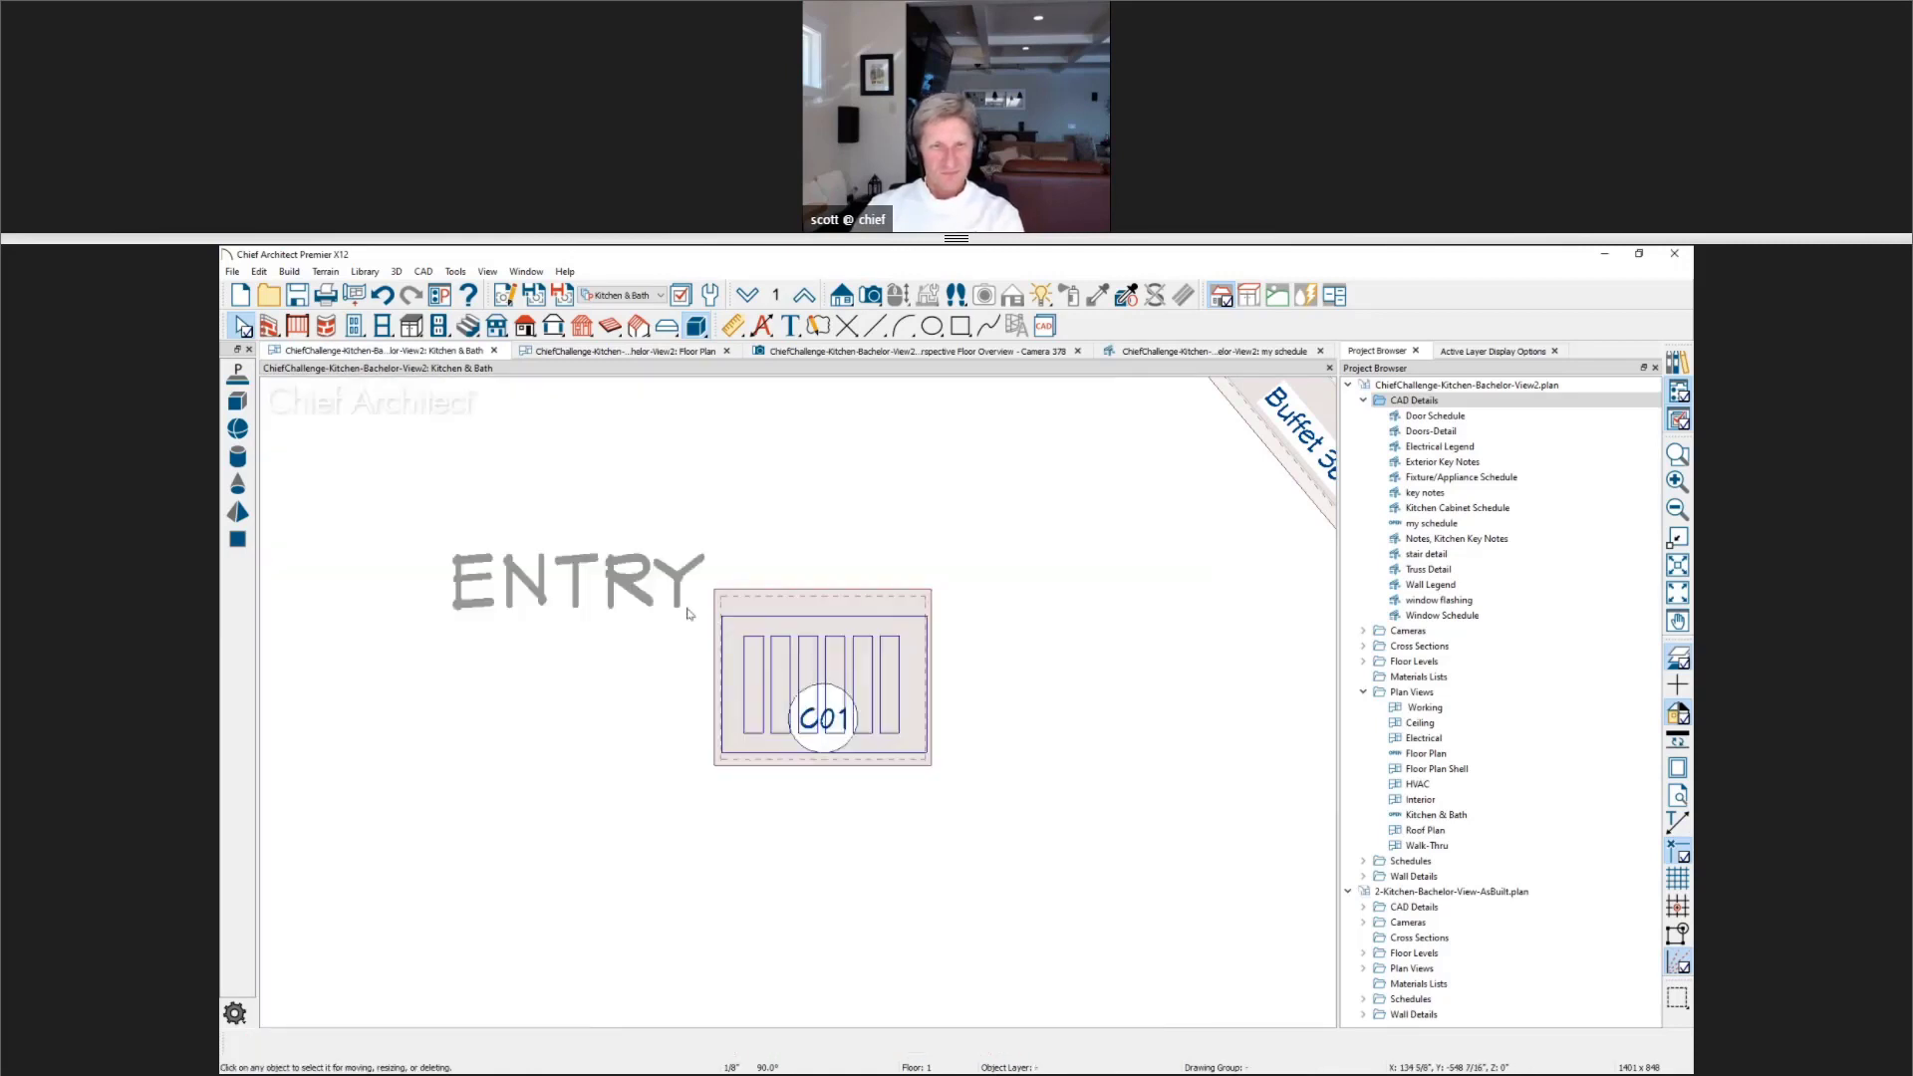
left_click_drag(693, 601, 978, 774)
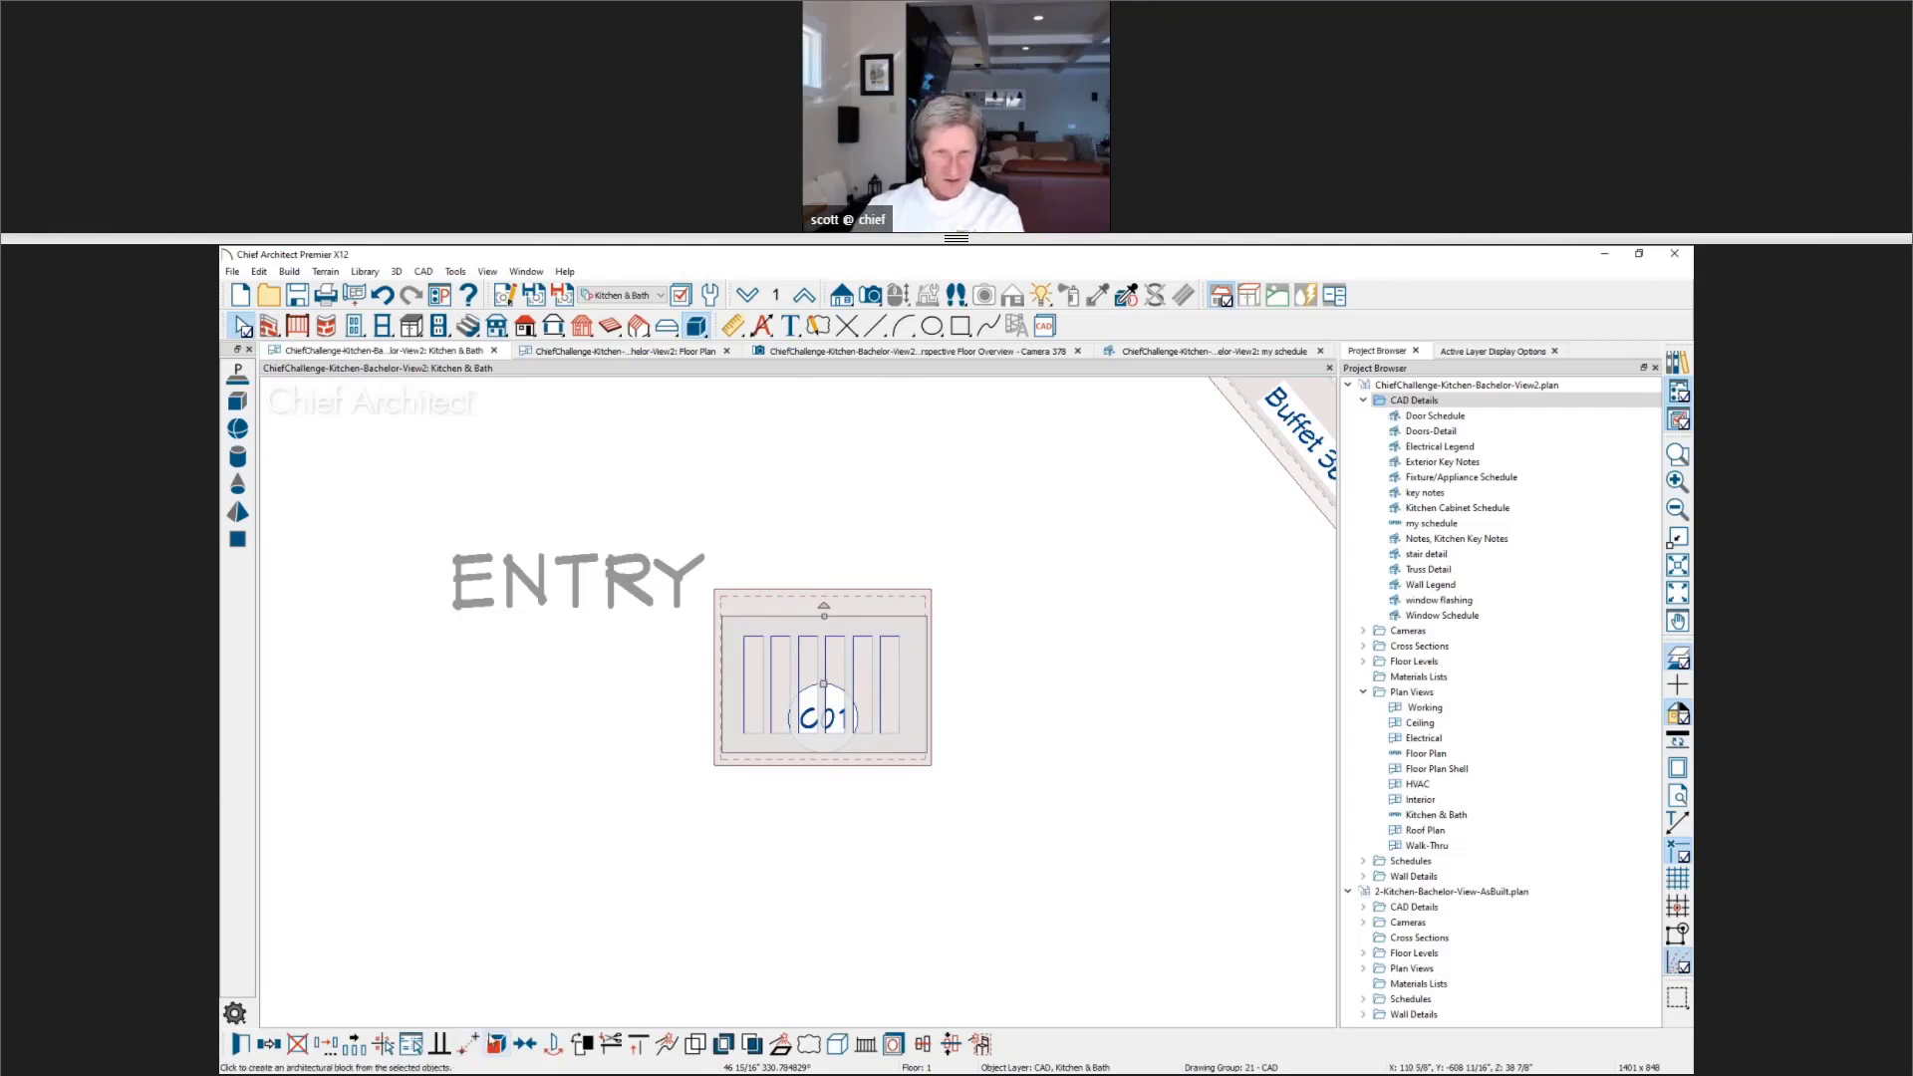
left_click(499, 1043)
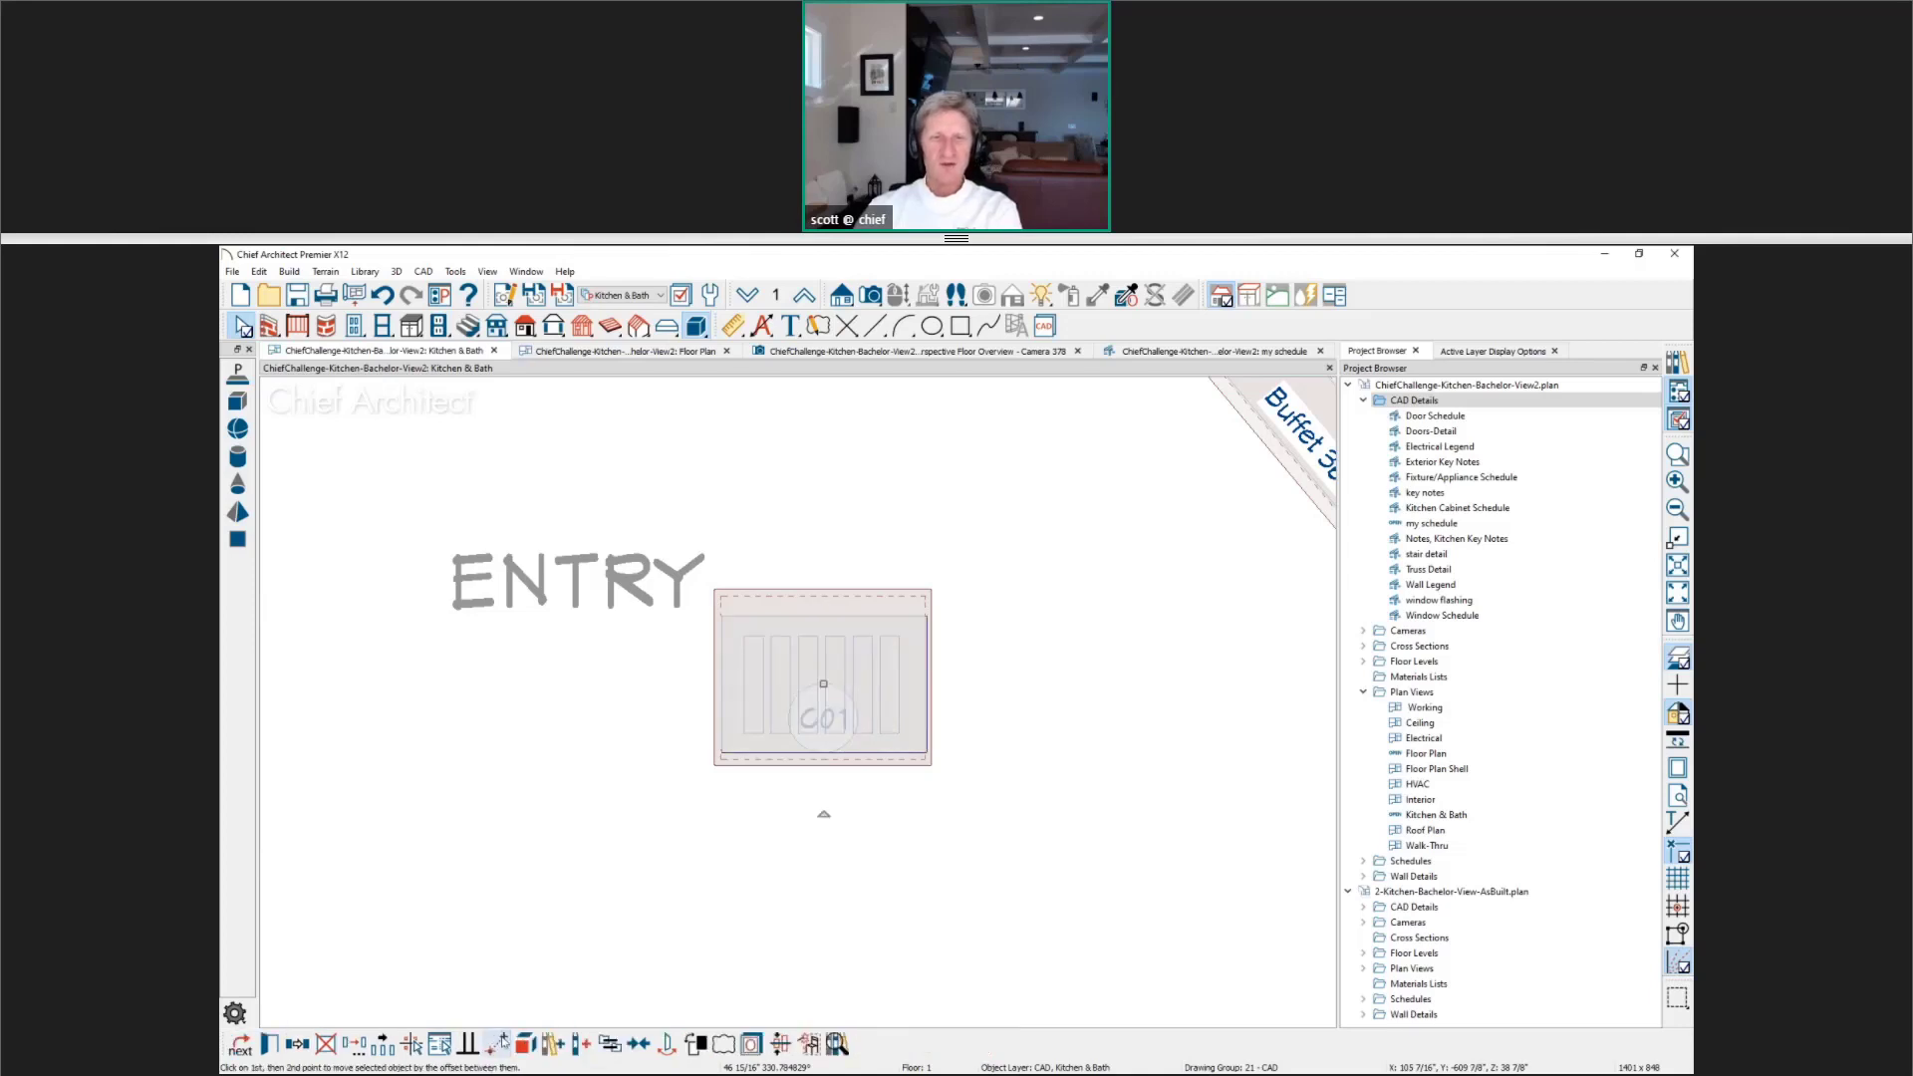
Step: Treat the slotted solid block as one object and include it in schedules as Shelves under Cabinet
double_click(781, 707)
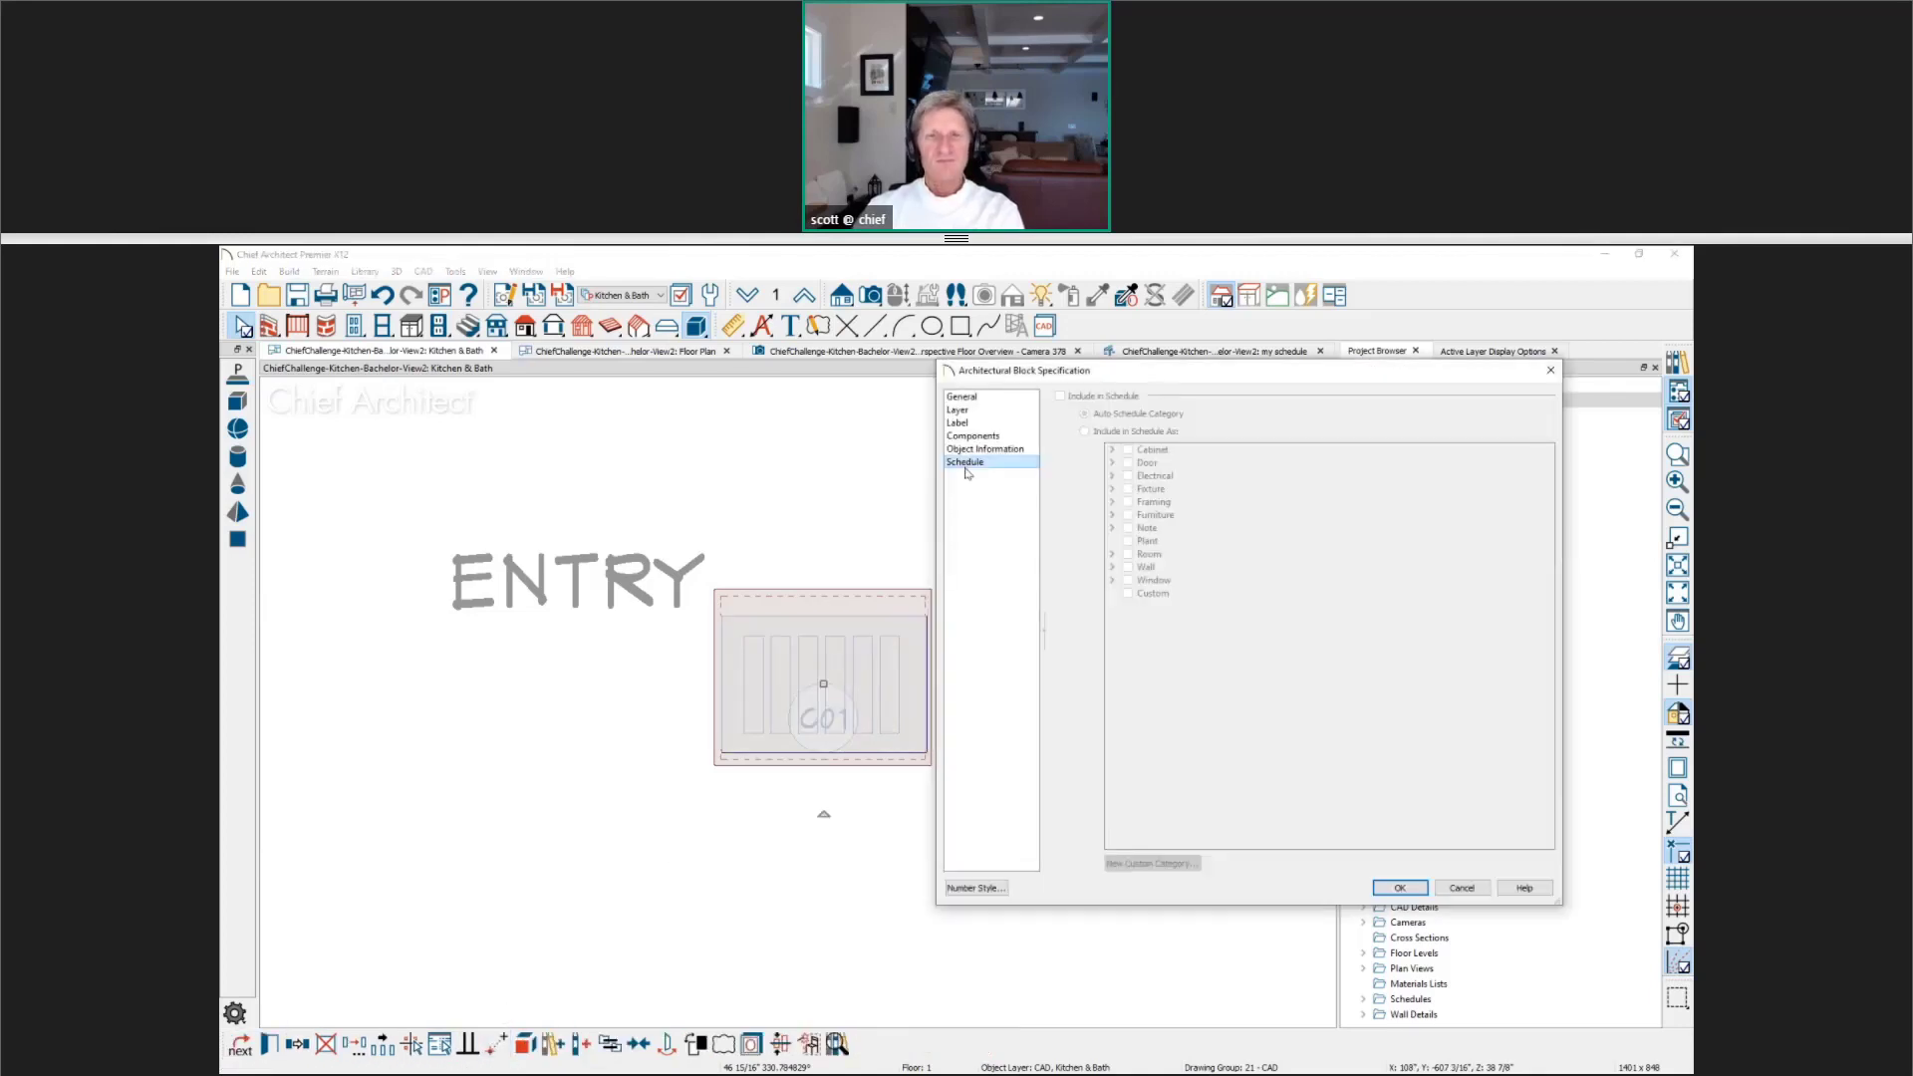
left_click(963, 396)
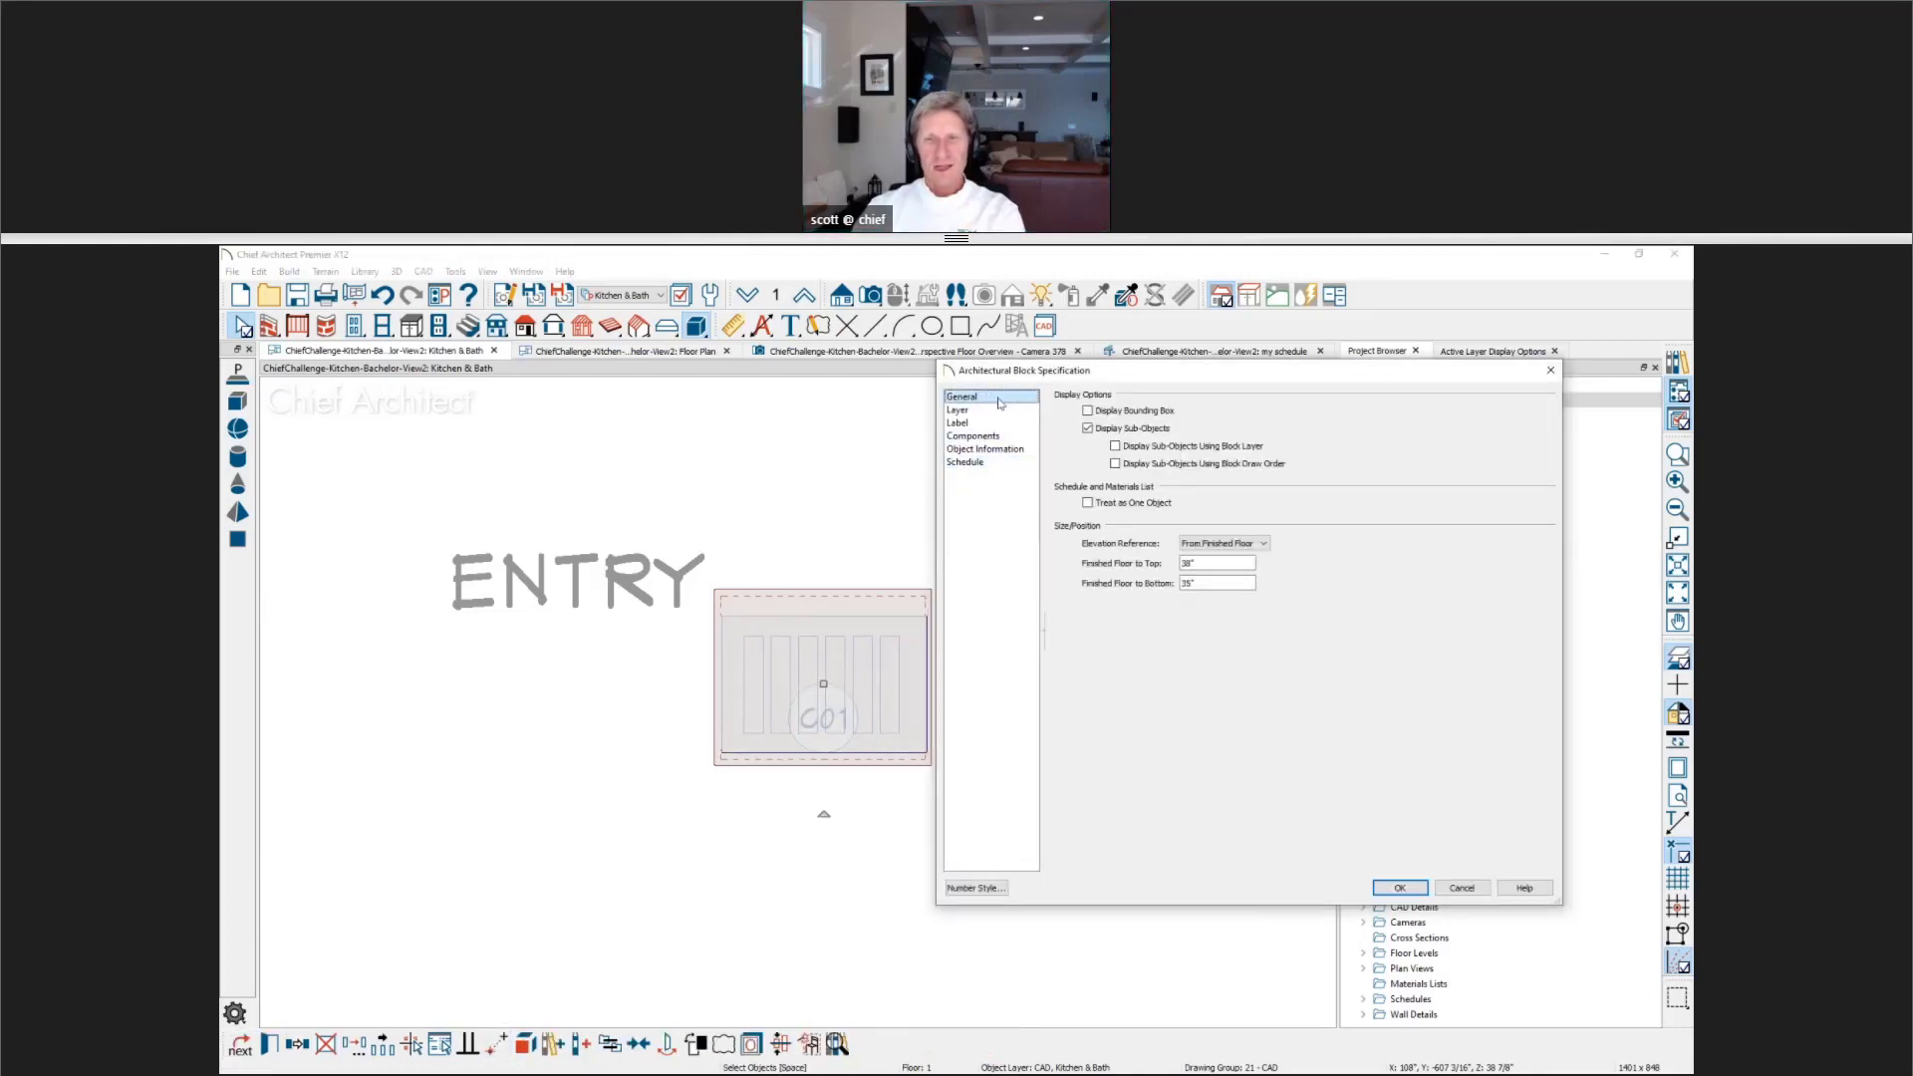
left_click(1089, 503)
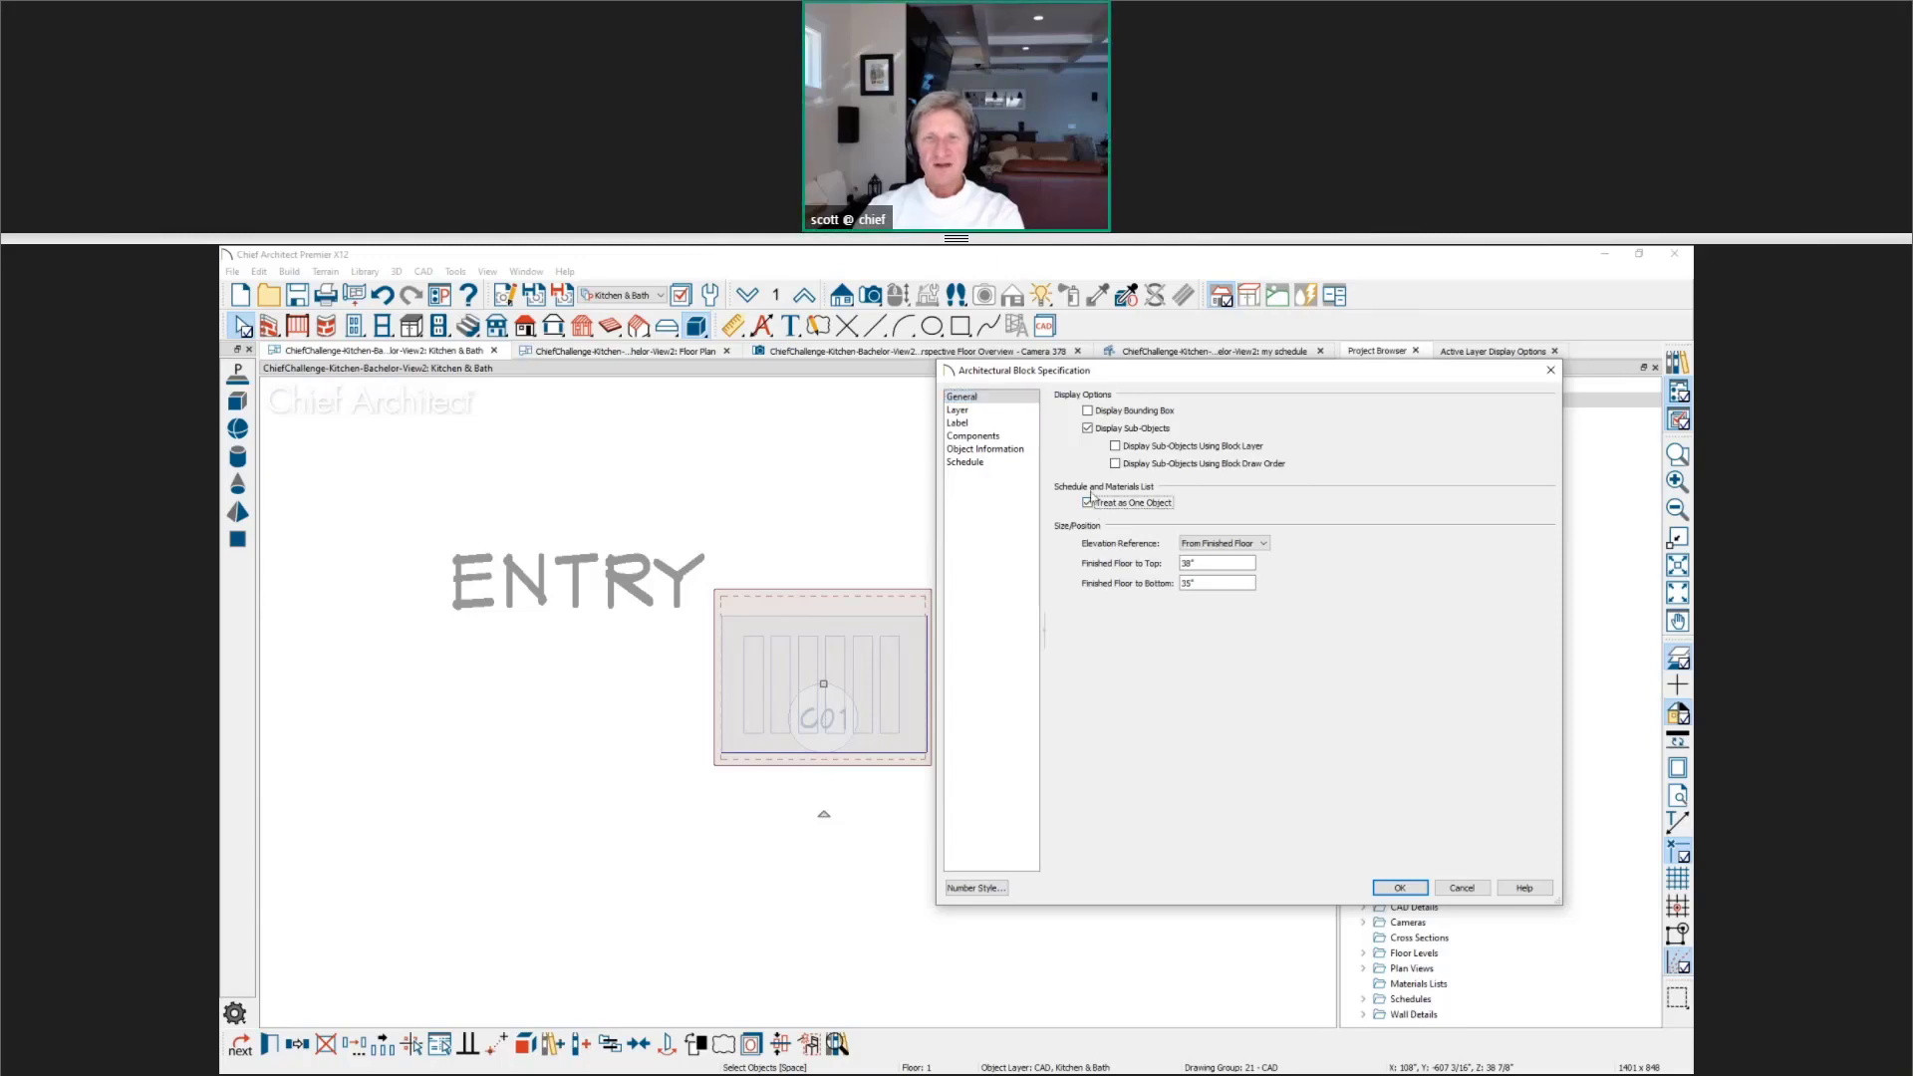
left_click(966, 462)
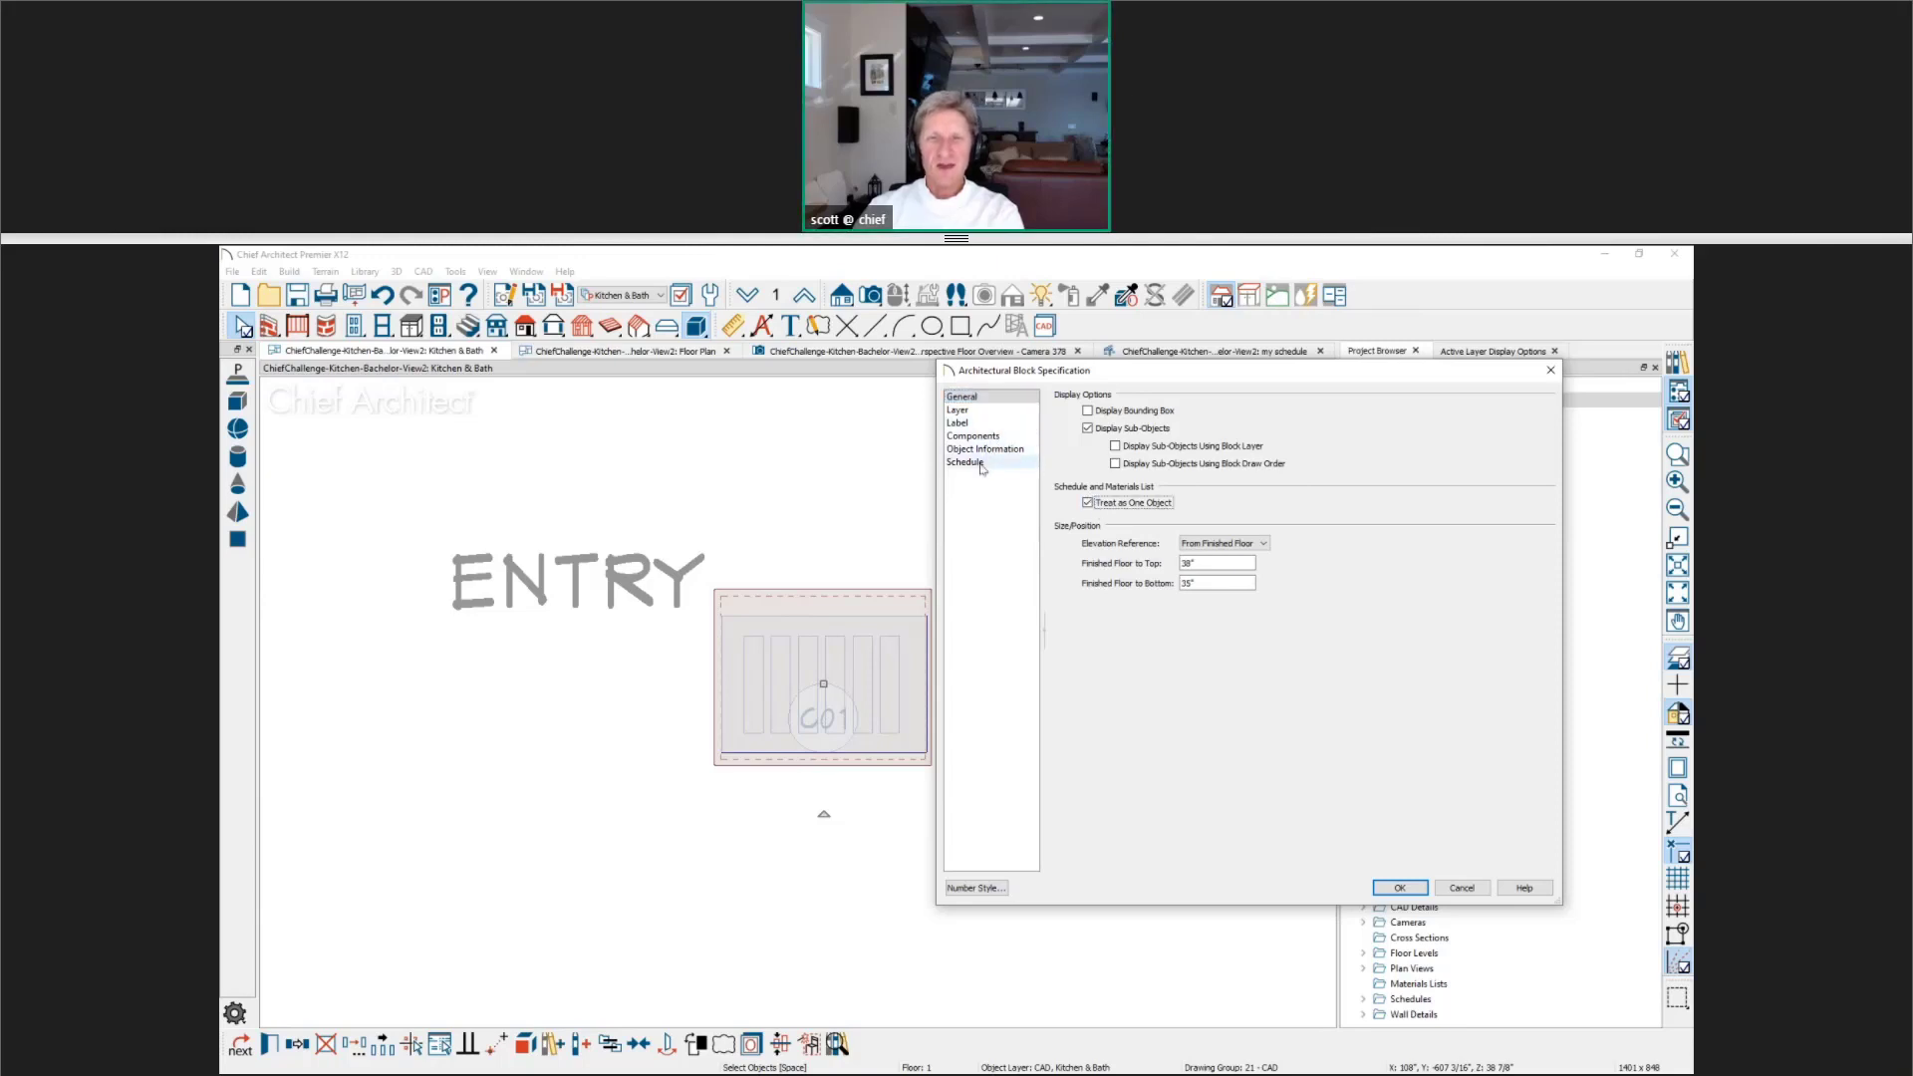
left_click(1061, 397)
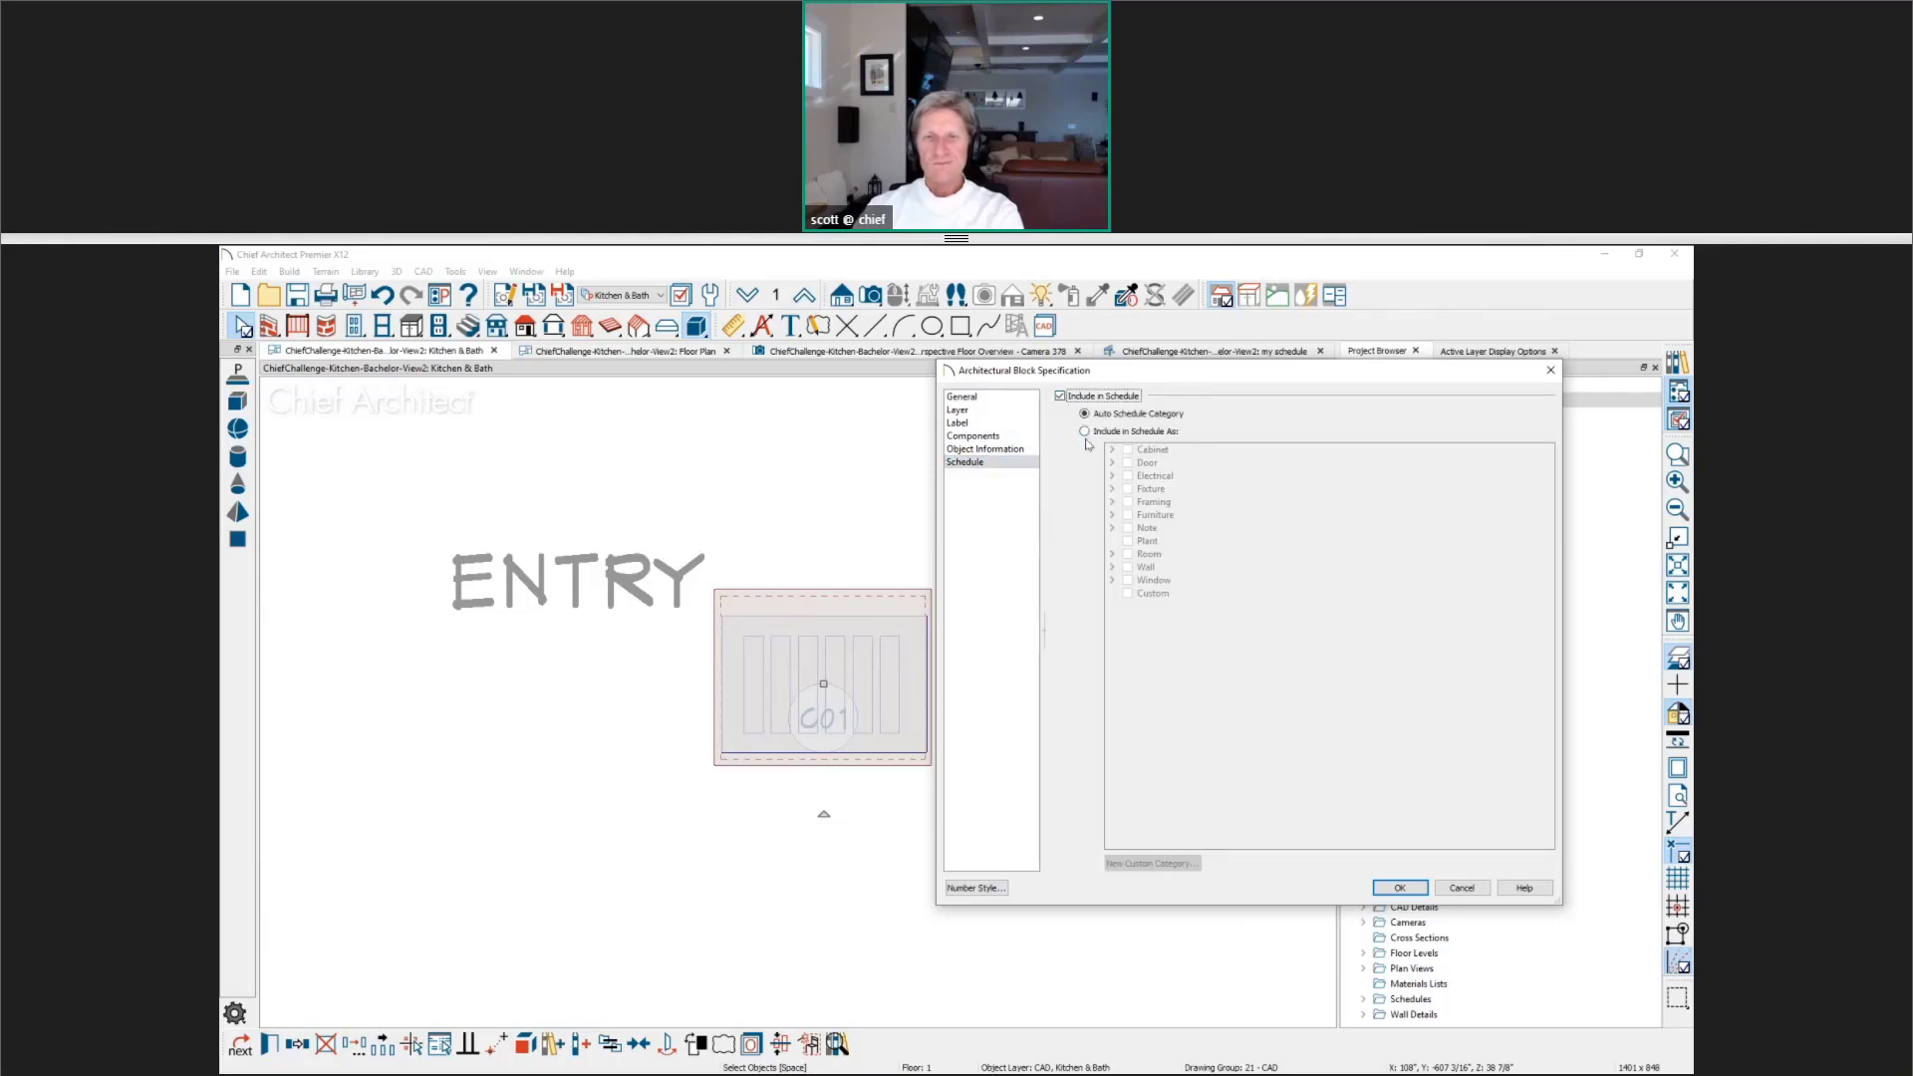
left_click(1084, 431)
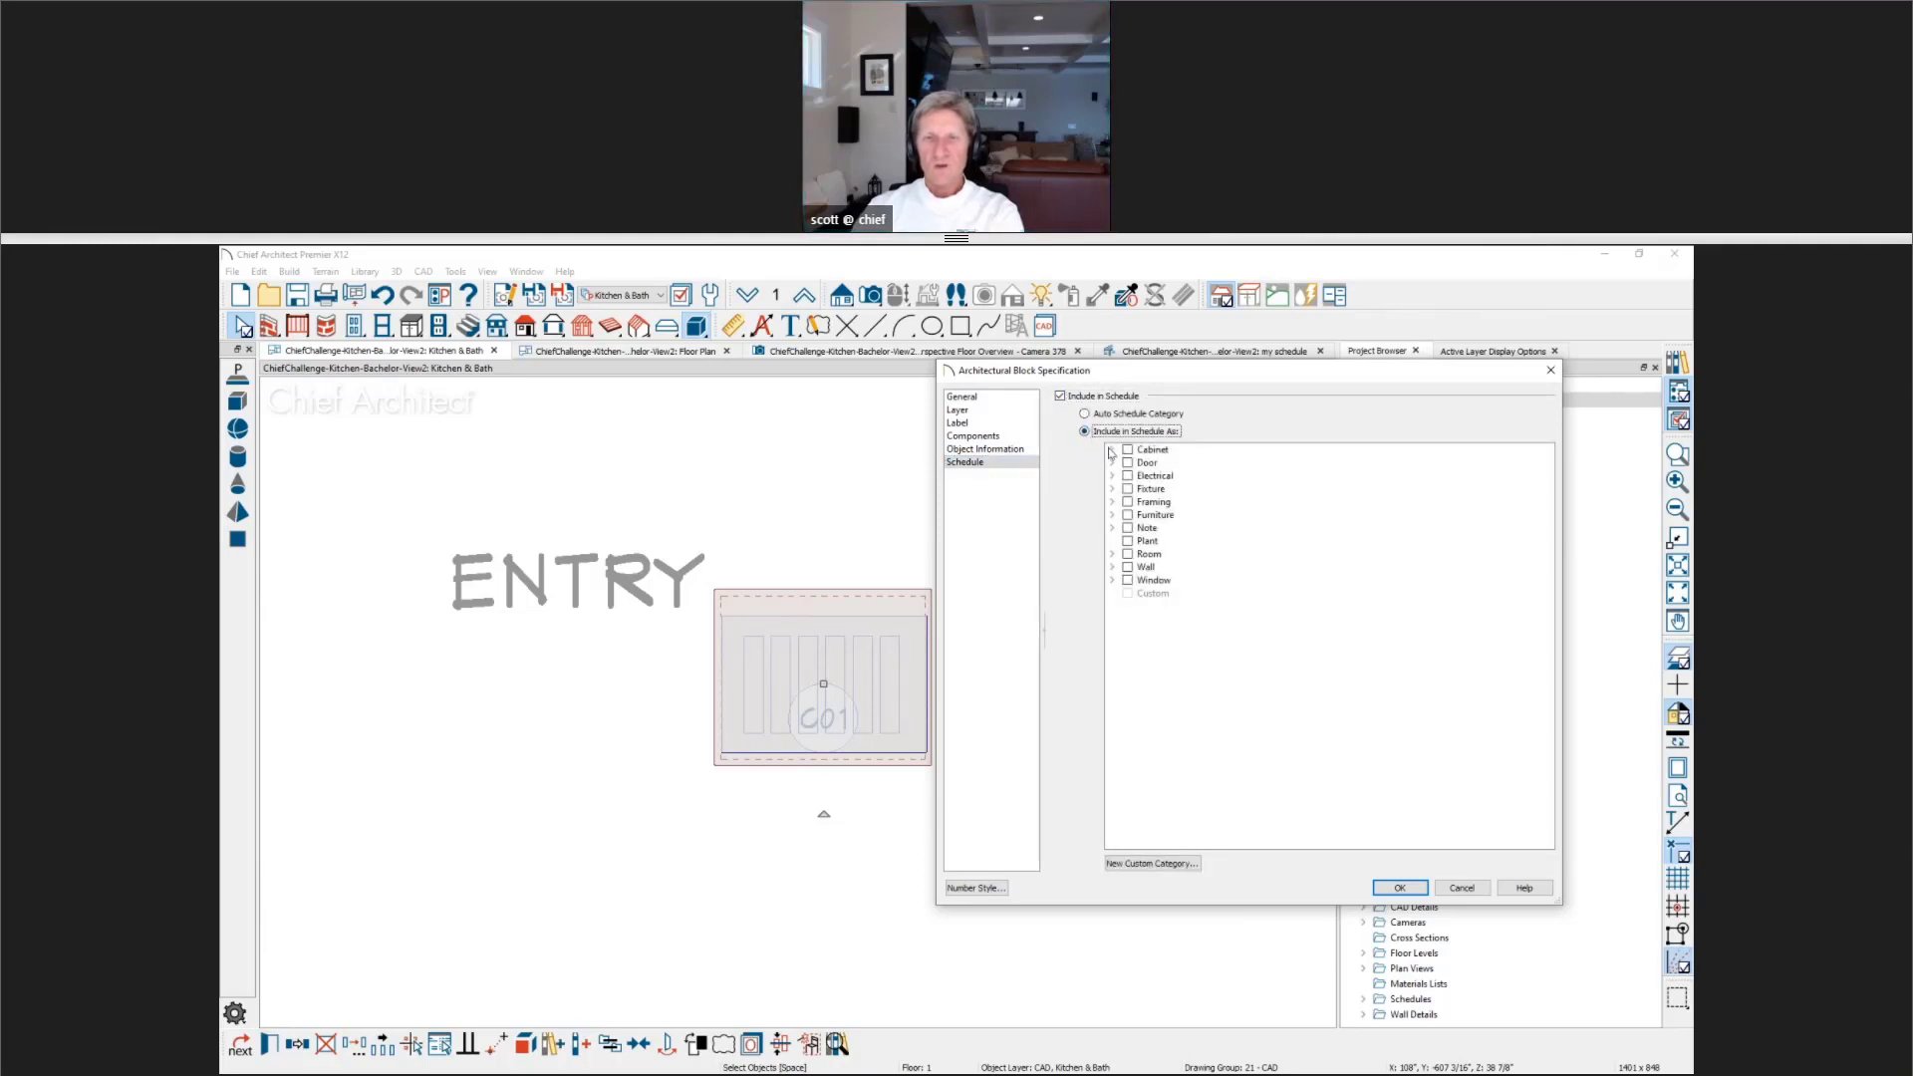
left_click(1111, 450)
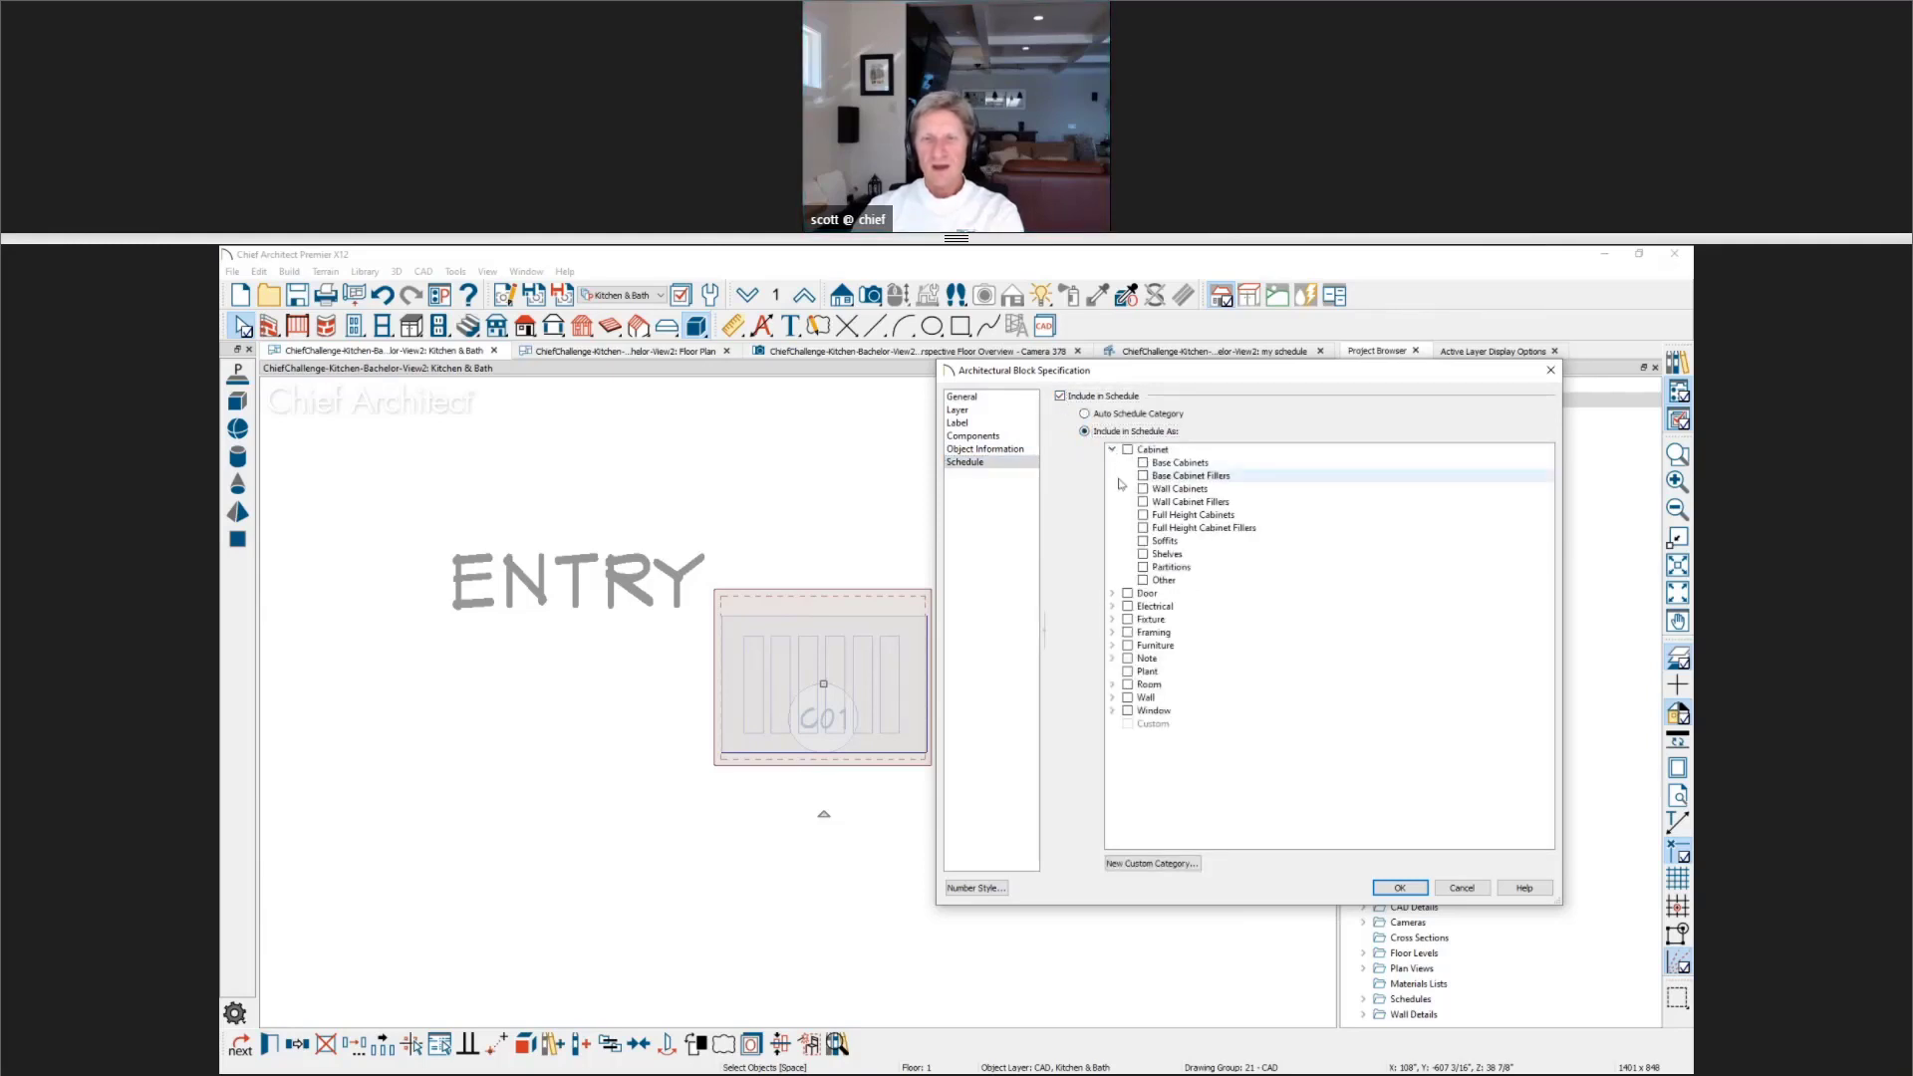
left_click(1143, 554)
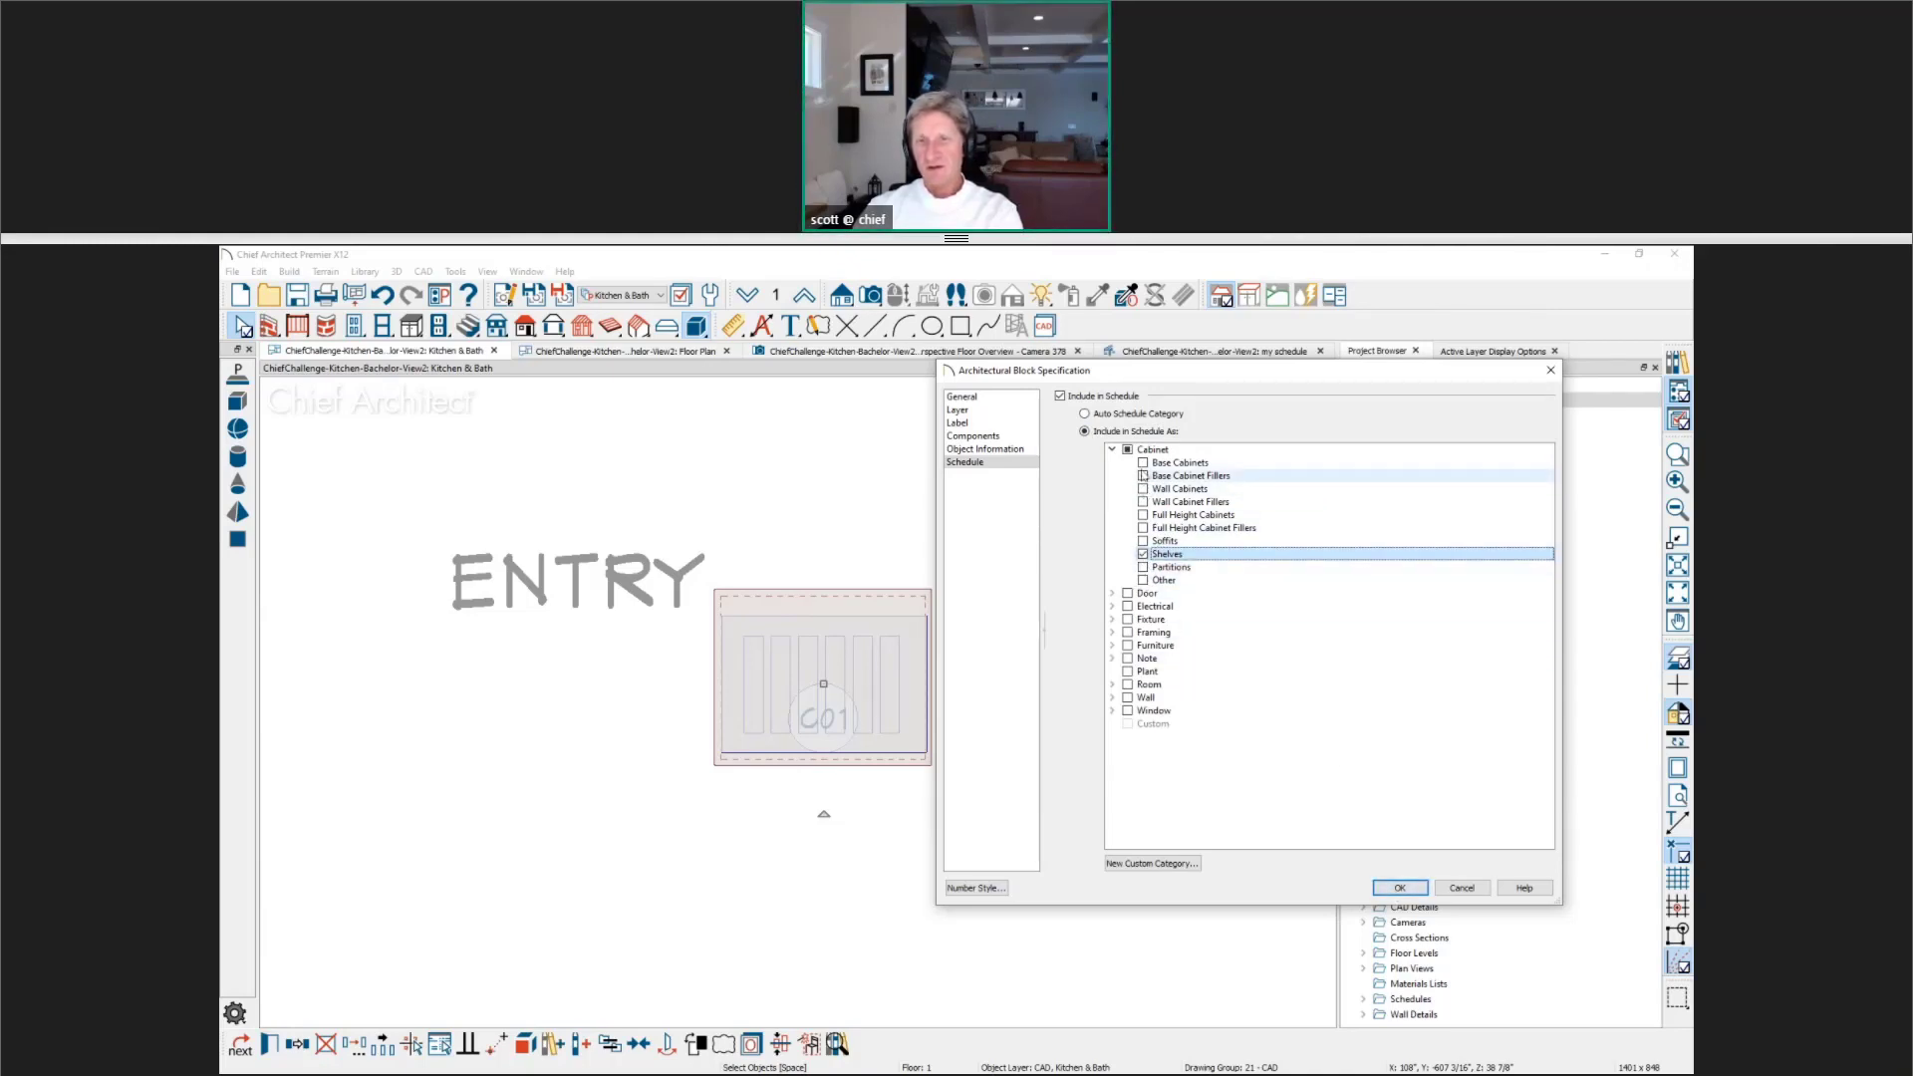
left_click(1400, 888)
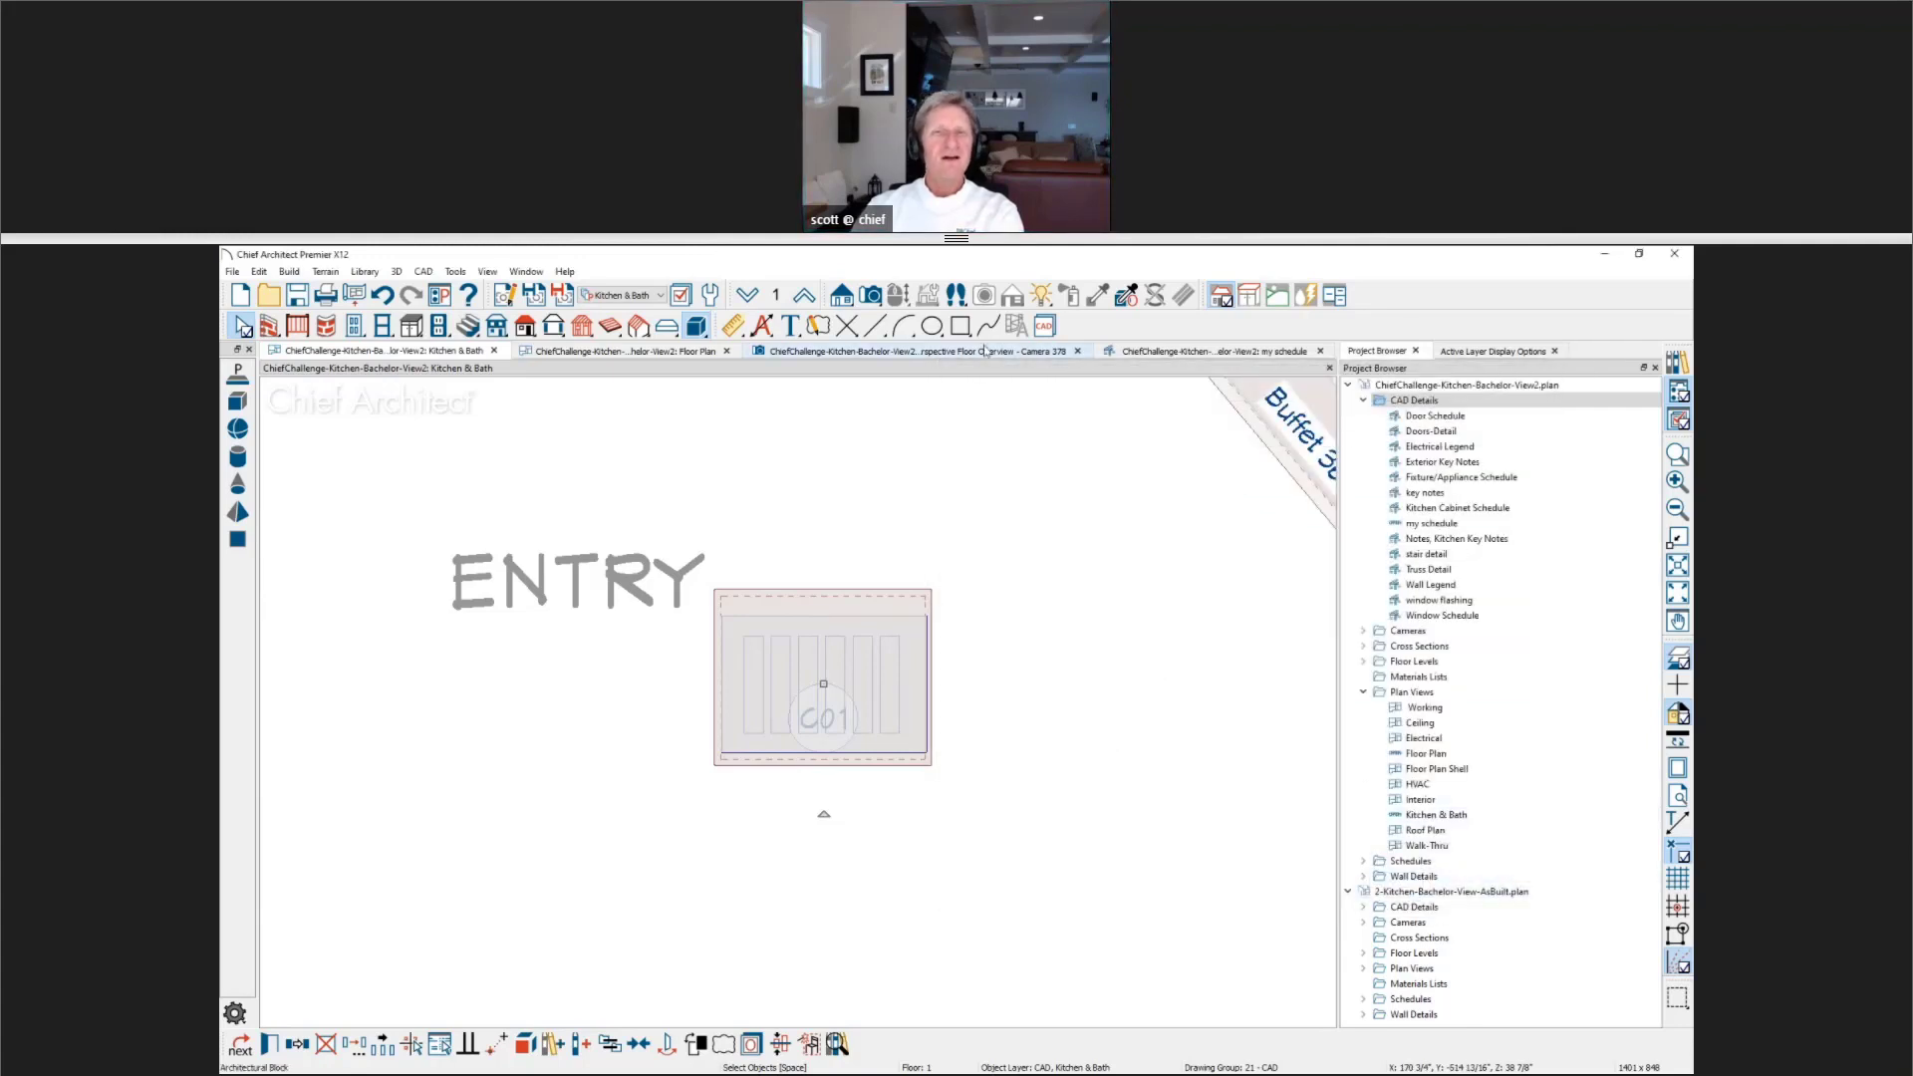
Step: Add the Shelves category to the Cabinet Schedule in the my schedule detail and check its rows
left_click(1165, 352)
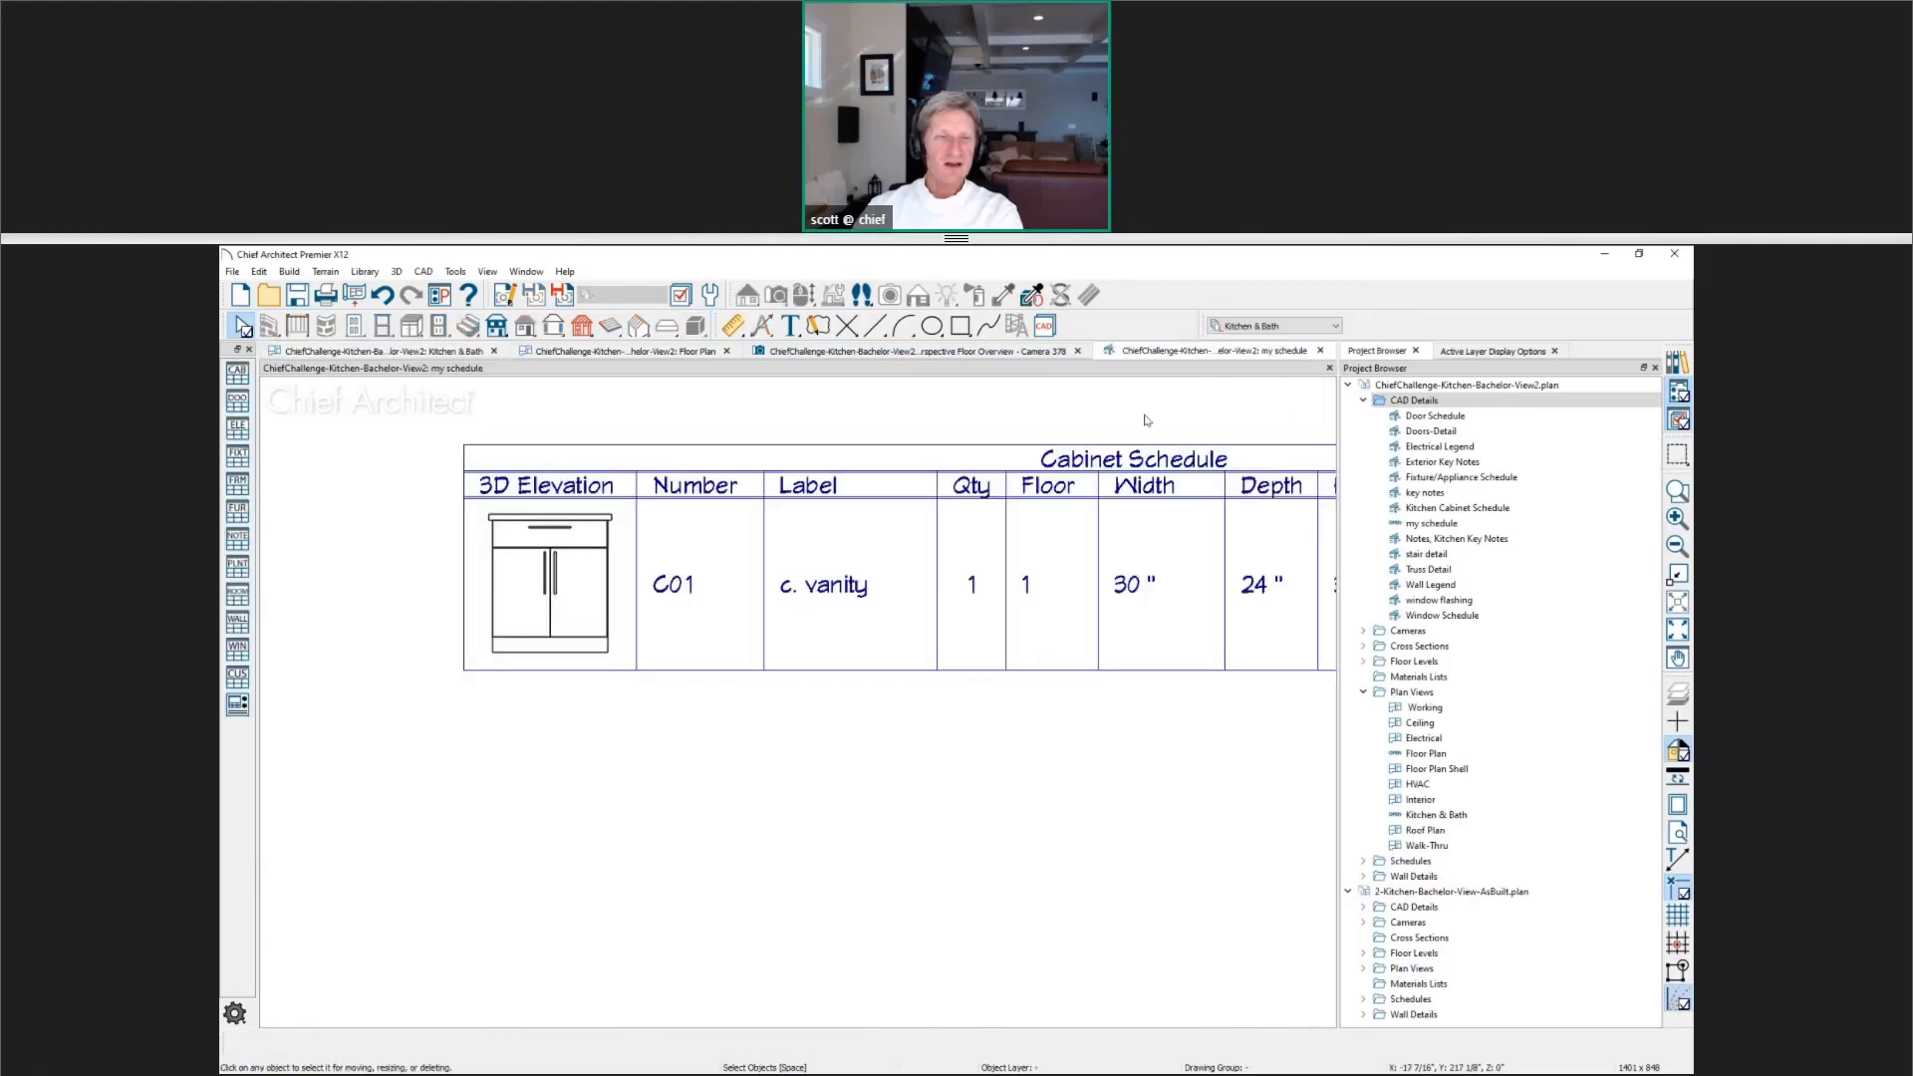
left_click(936, 593)
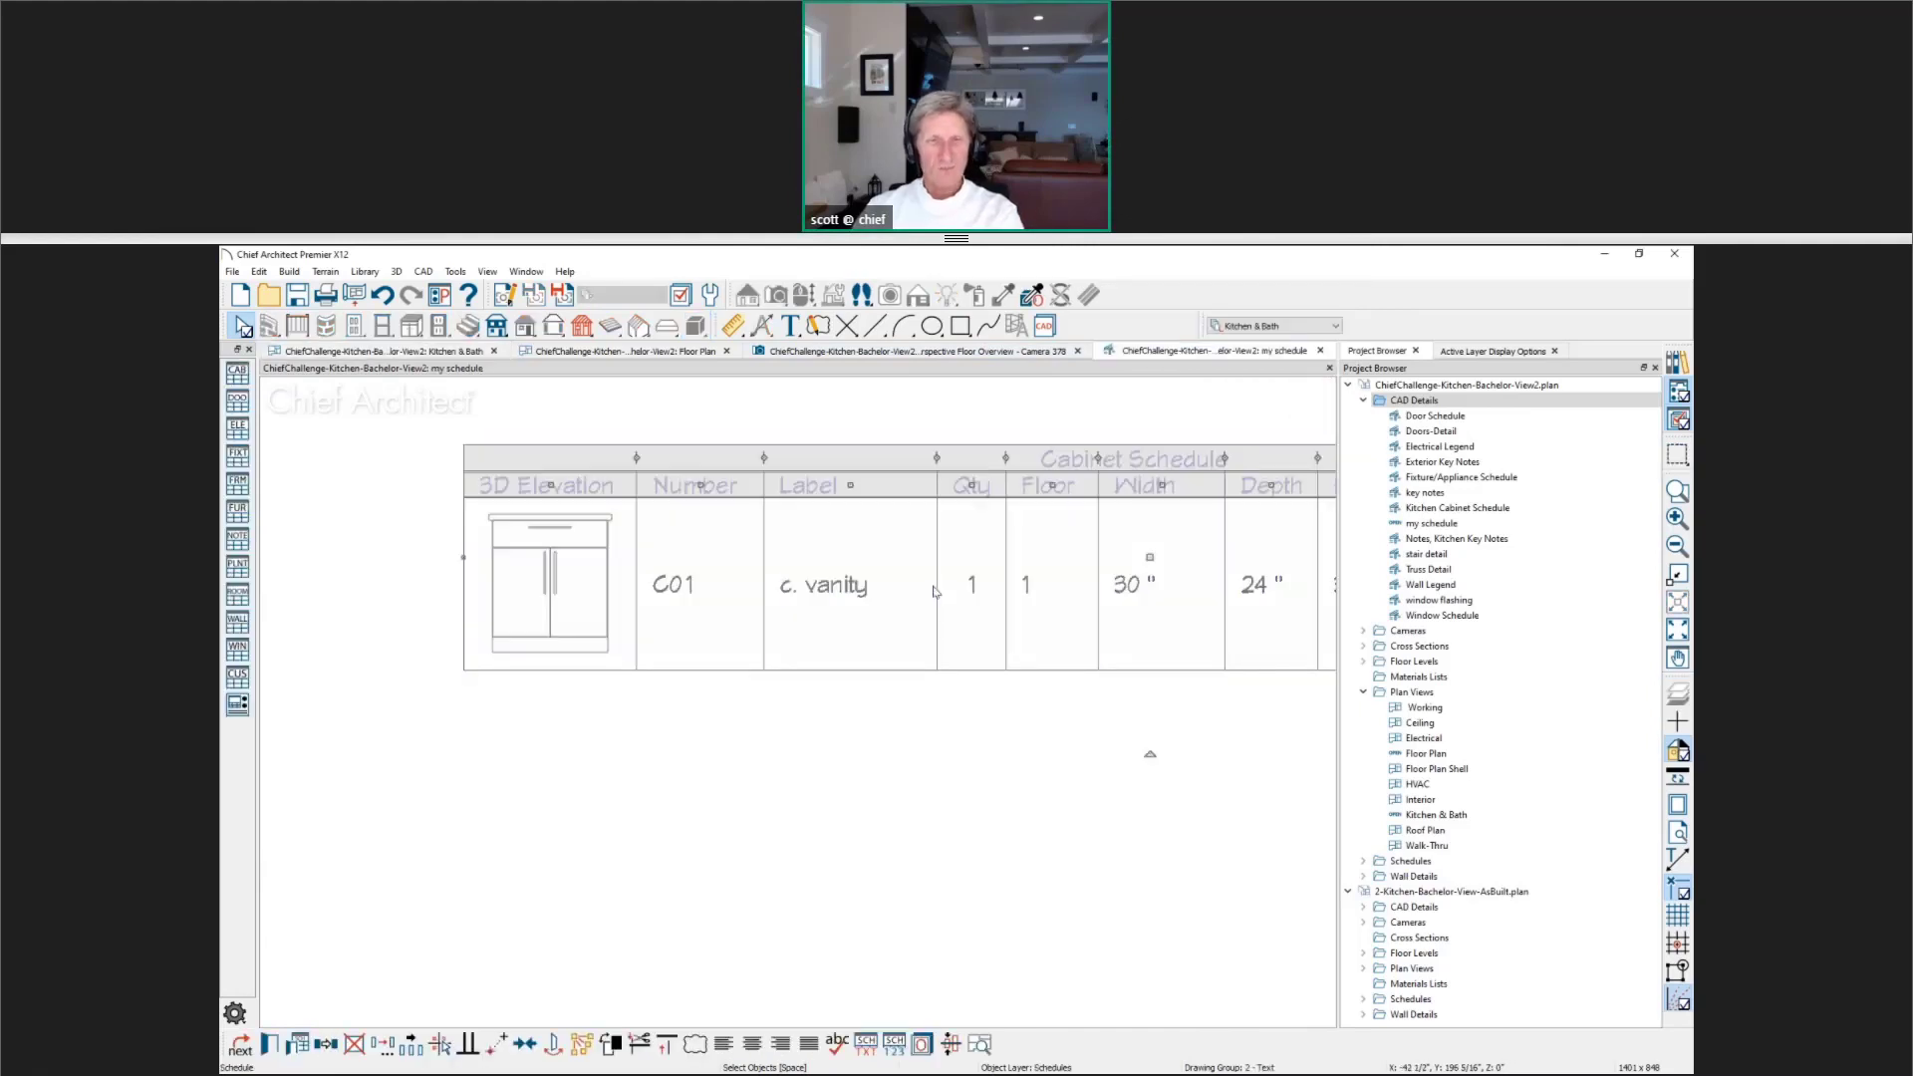
double_click(936, 593)
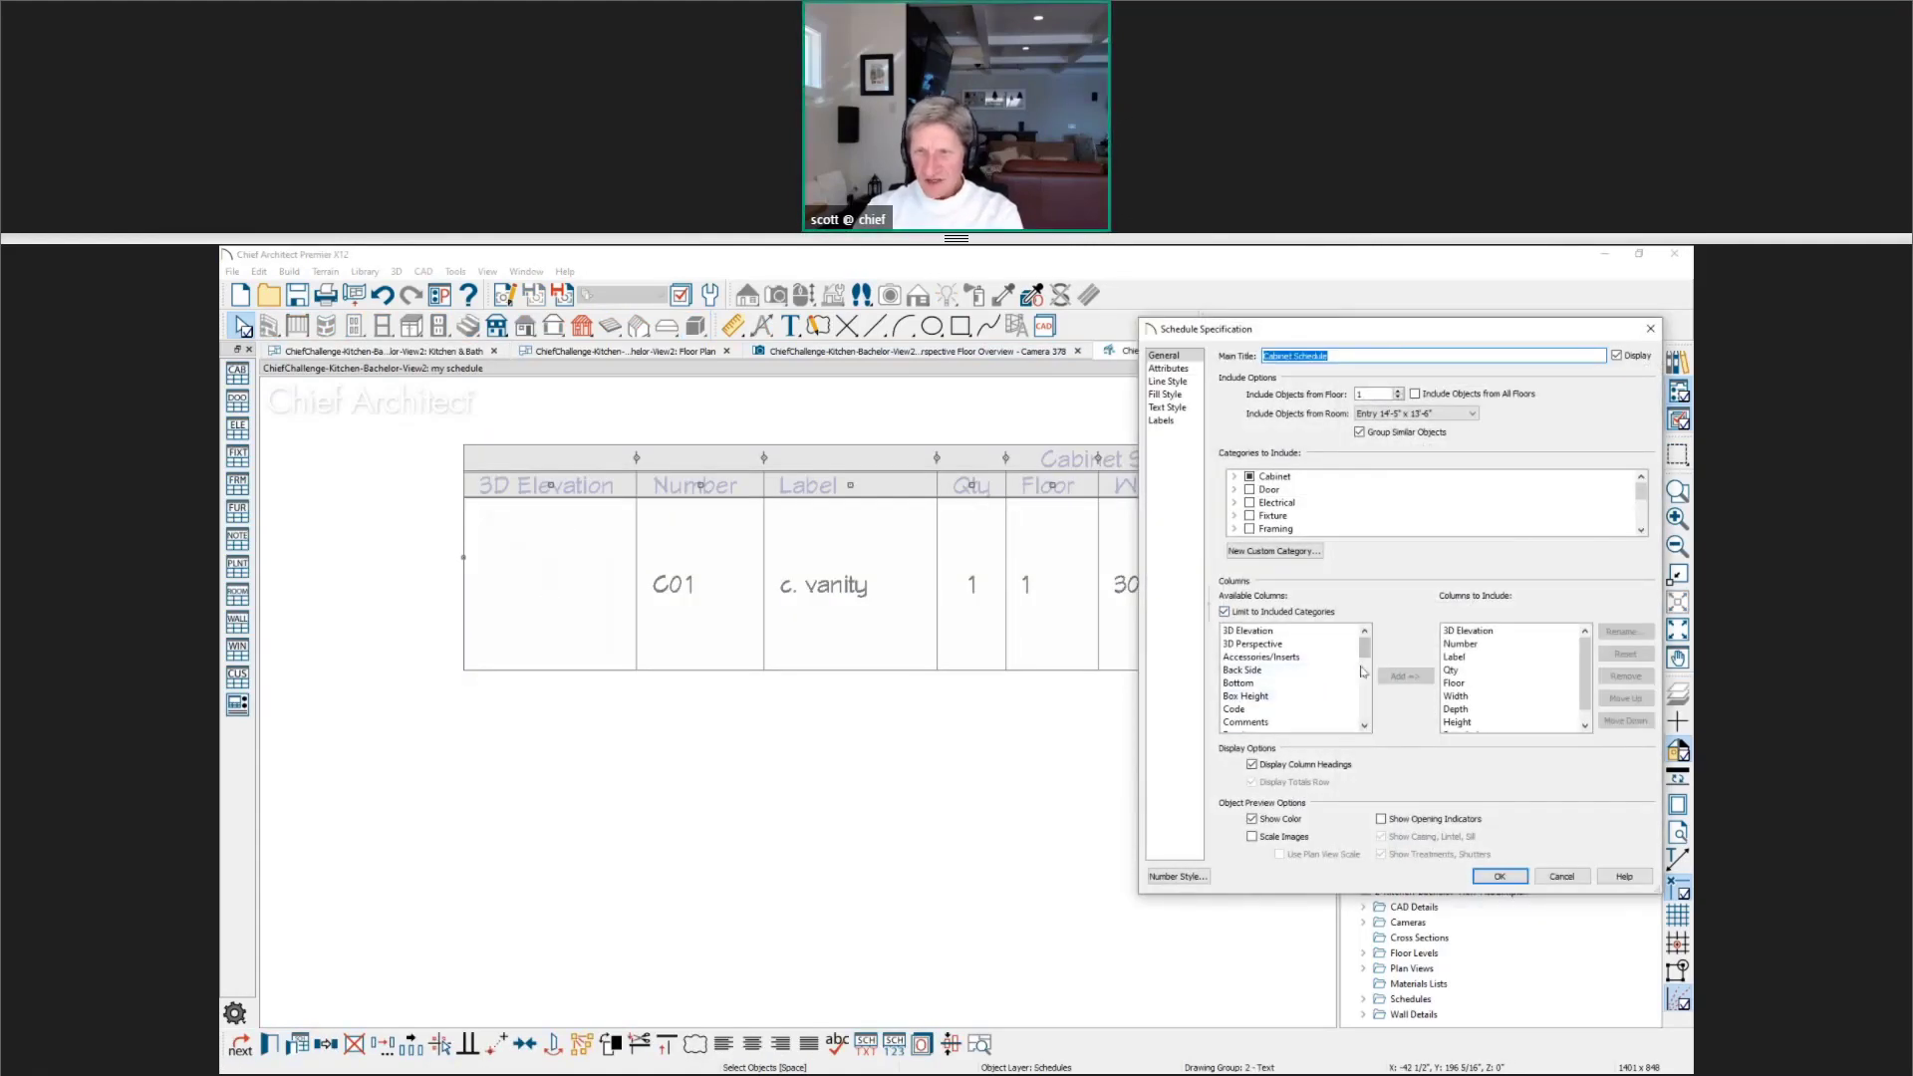
left_click(1235, 476)
scroll(1311, 506, "down", 4)
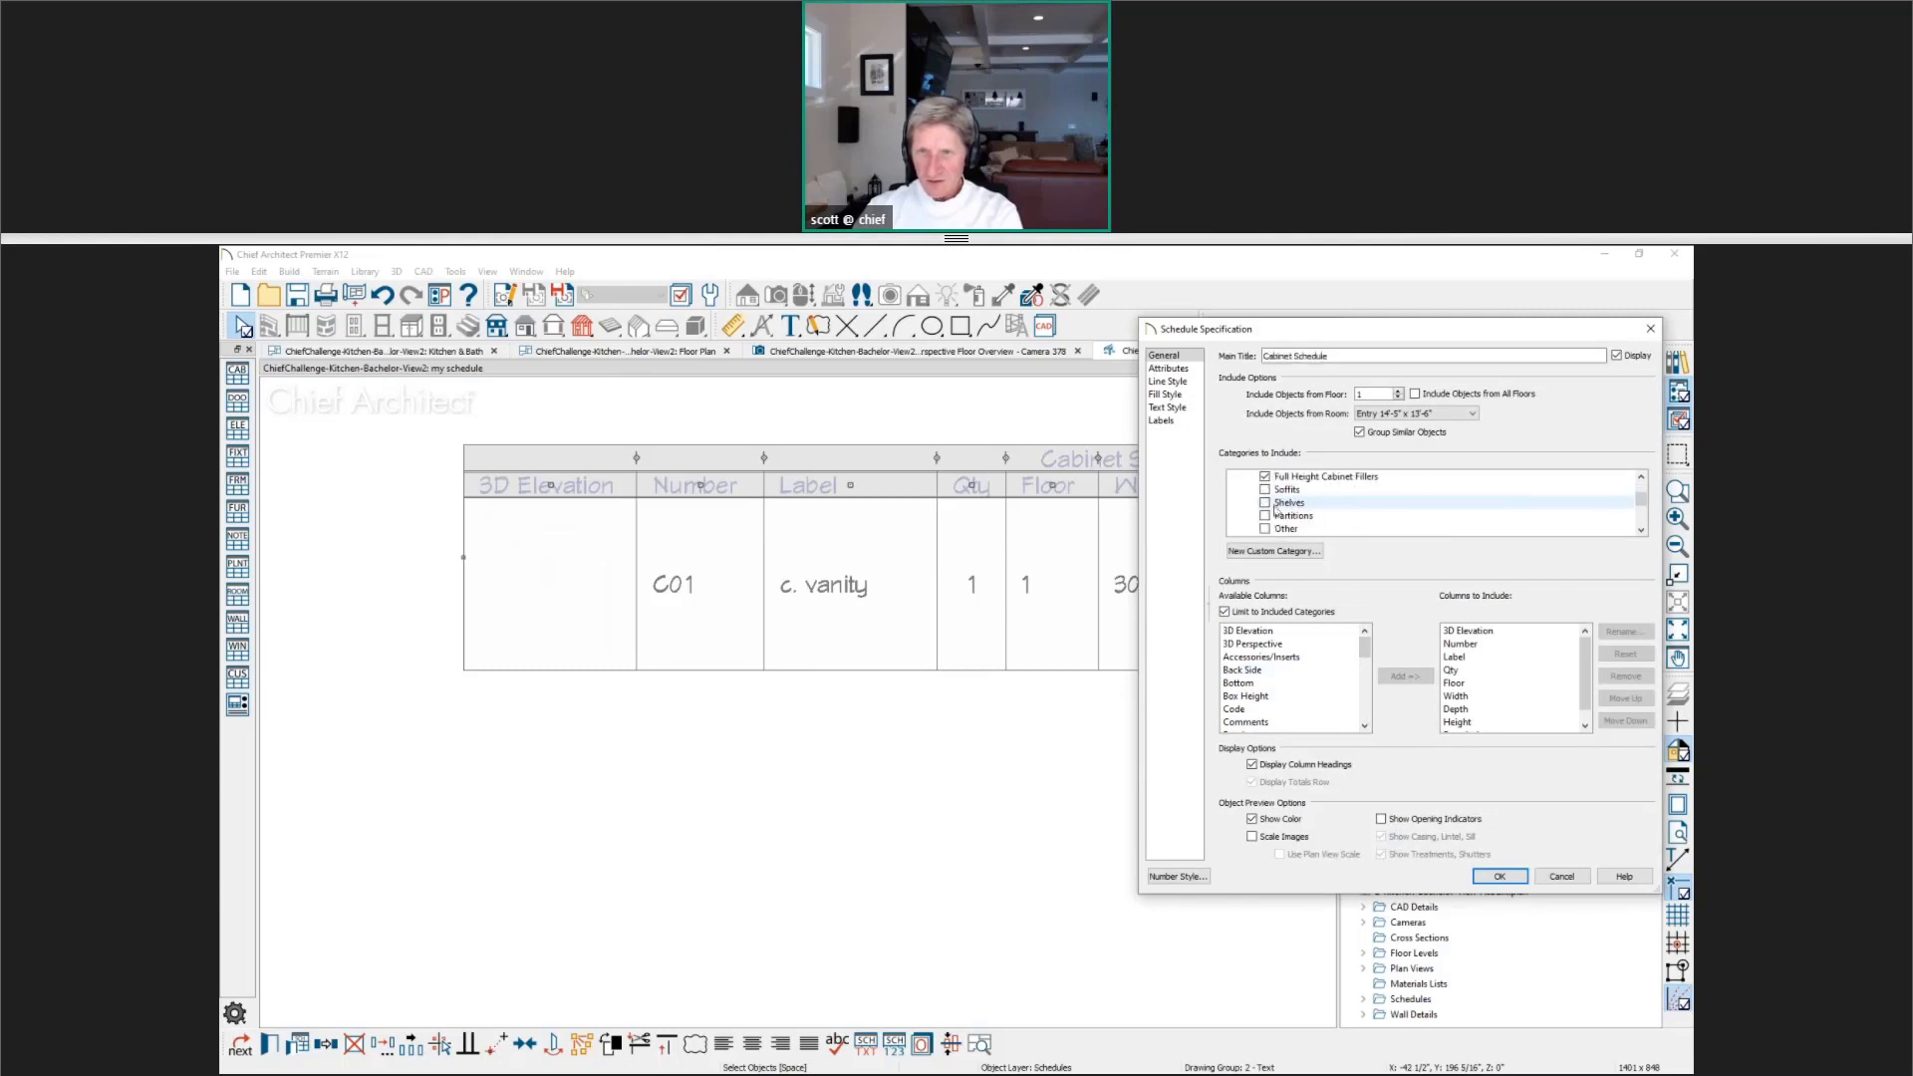
left_click(1265, 503)
left_click(1501, 876)
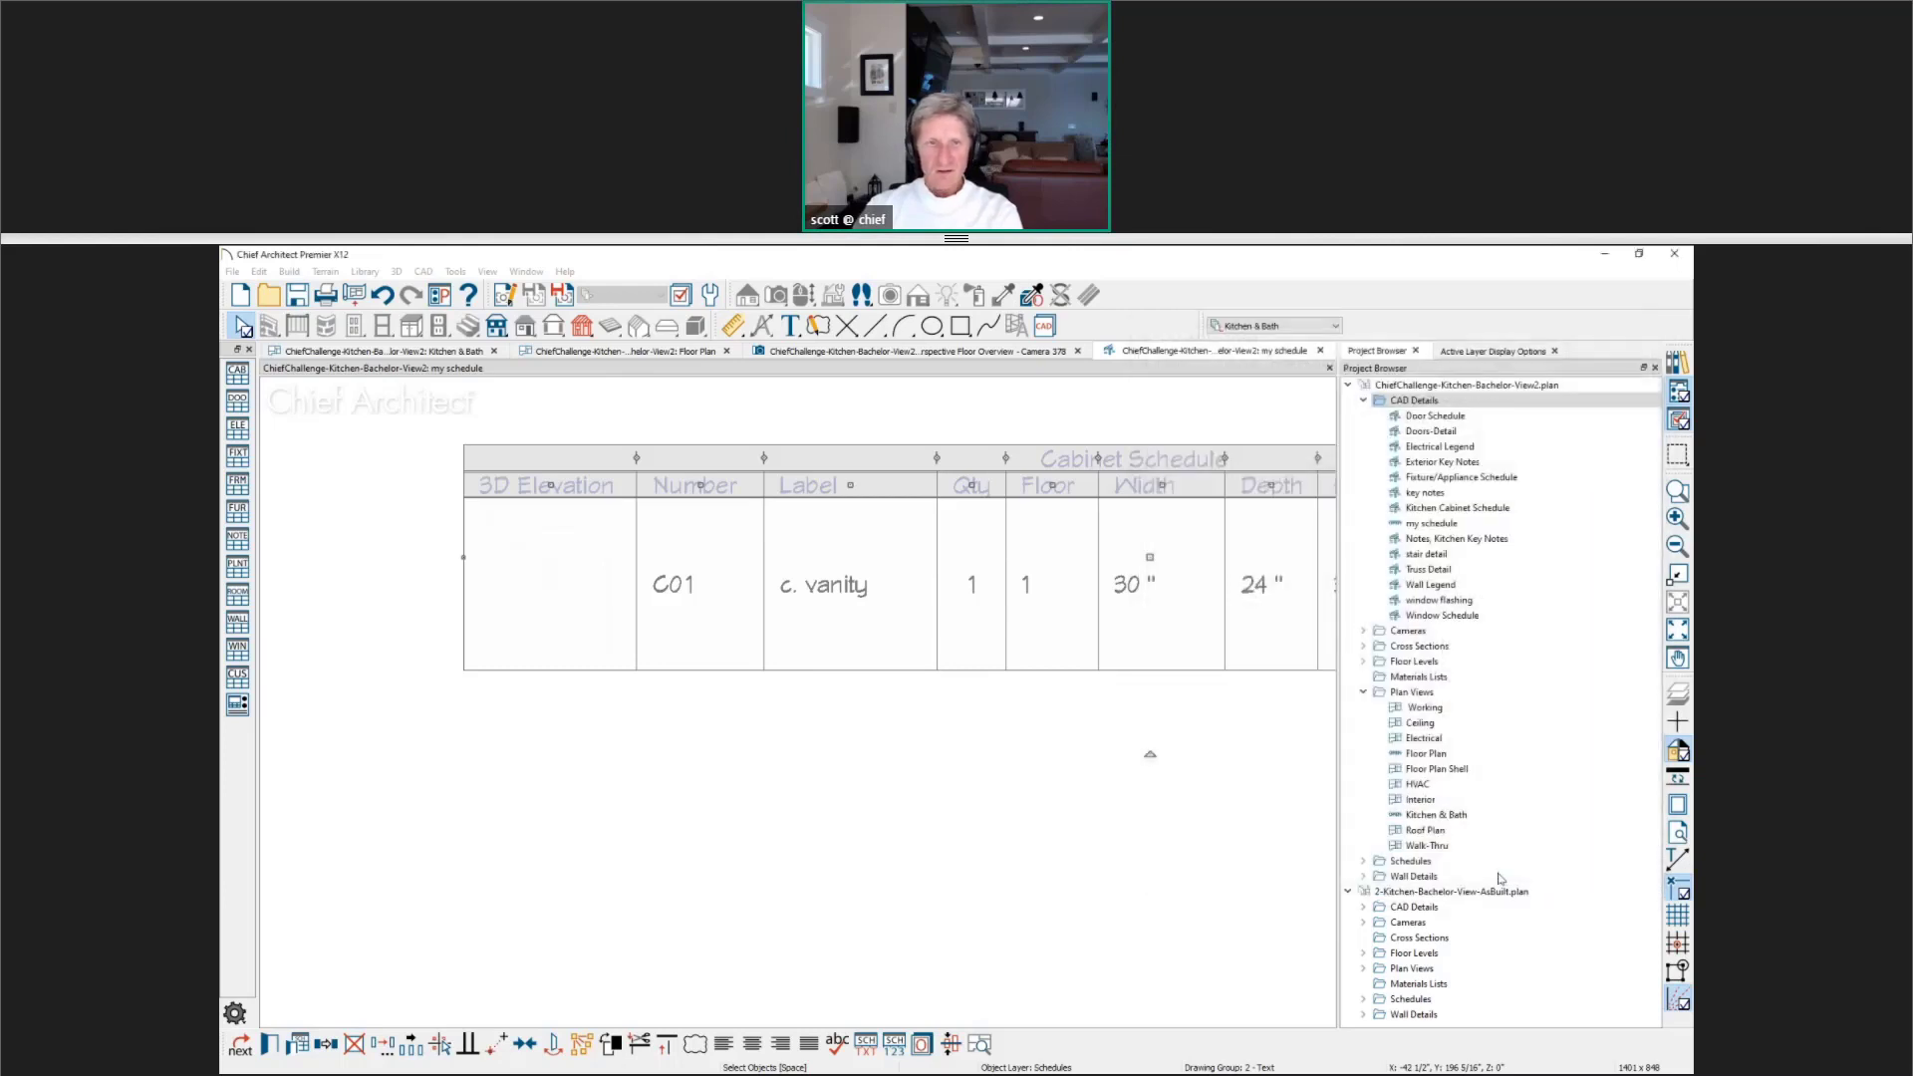
scroll(726, 841, "down", 1)
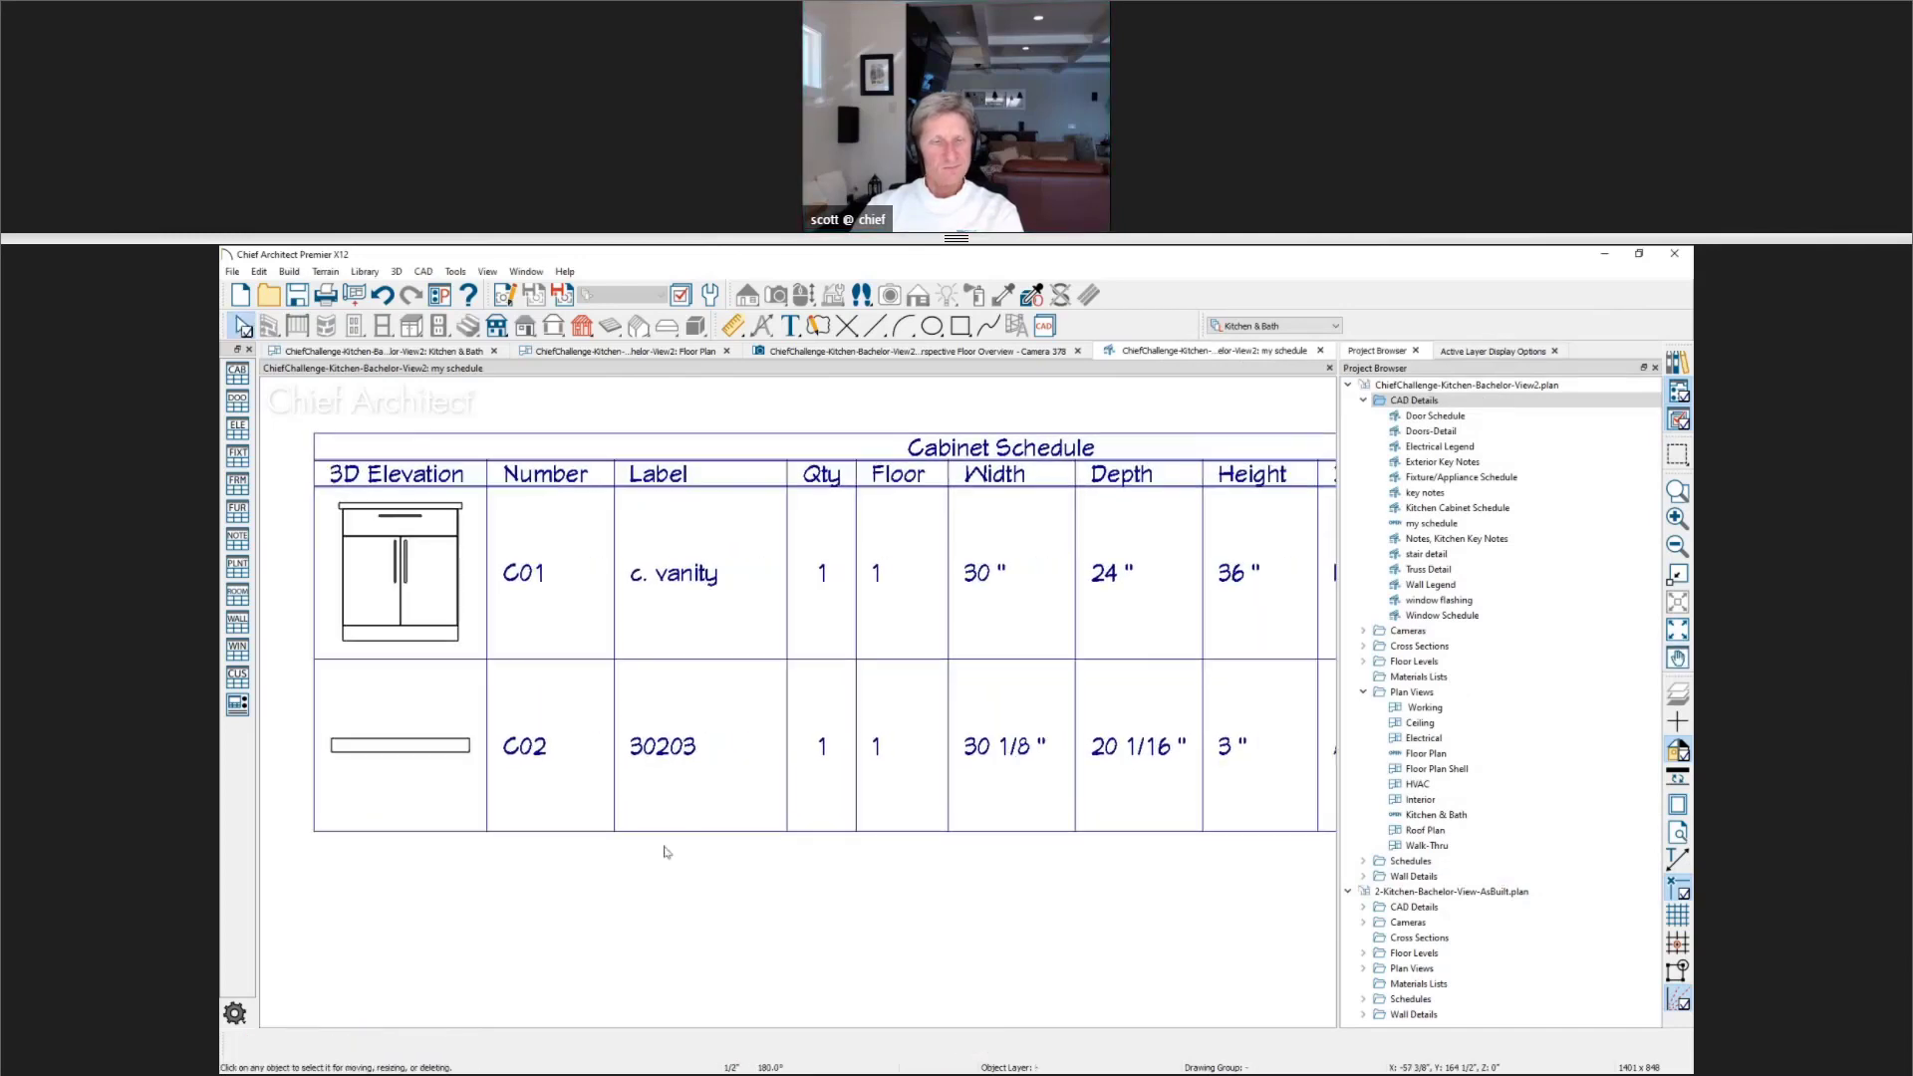
Step: Open the slotted block's specification from its Cabinet Schedule row and specify its label as Shelf
scroll(662, 846, "up", 3)
scroll(671, 846, "down", 3)
scroll(677, 847, "down", 3)
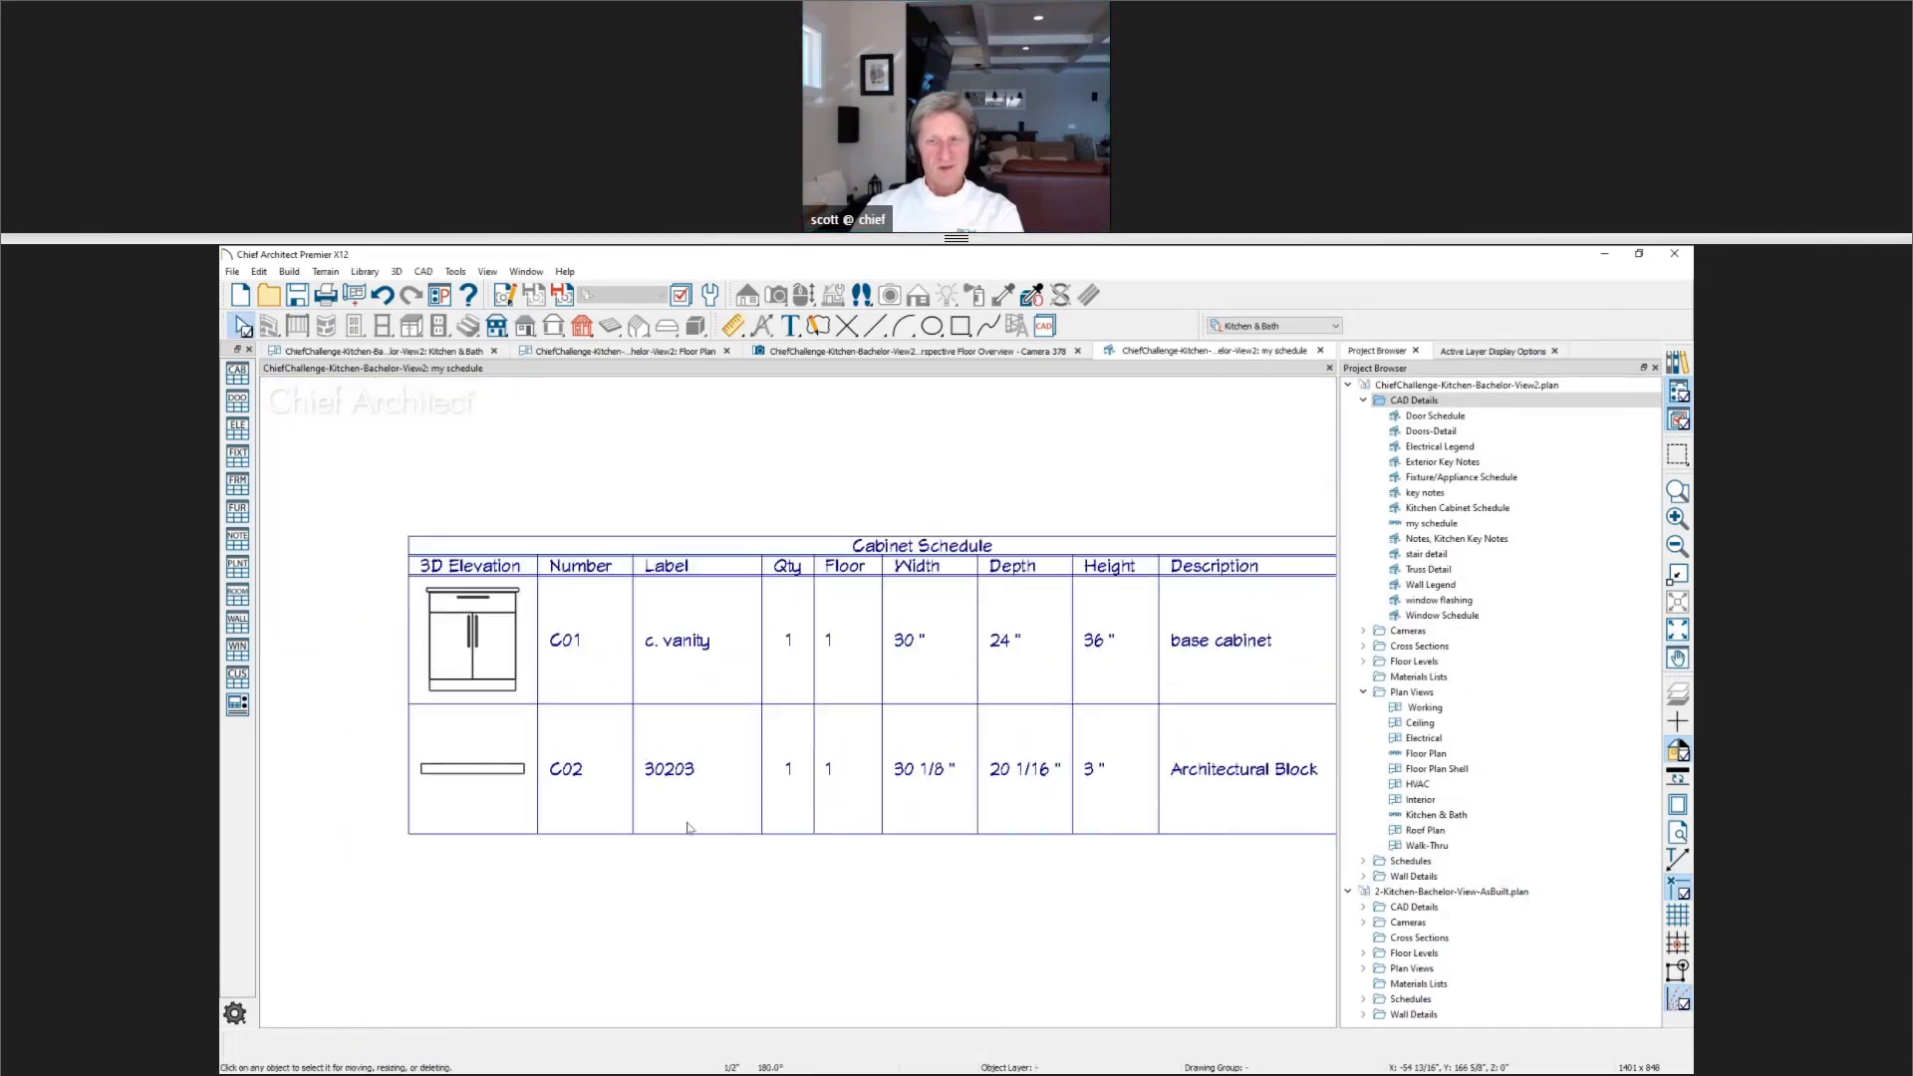
middle_click_drag(704, 823, 611, 813)
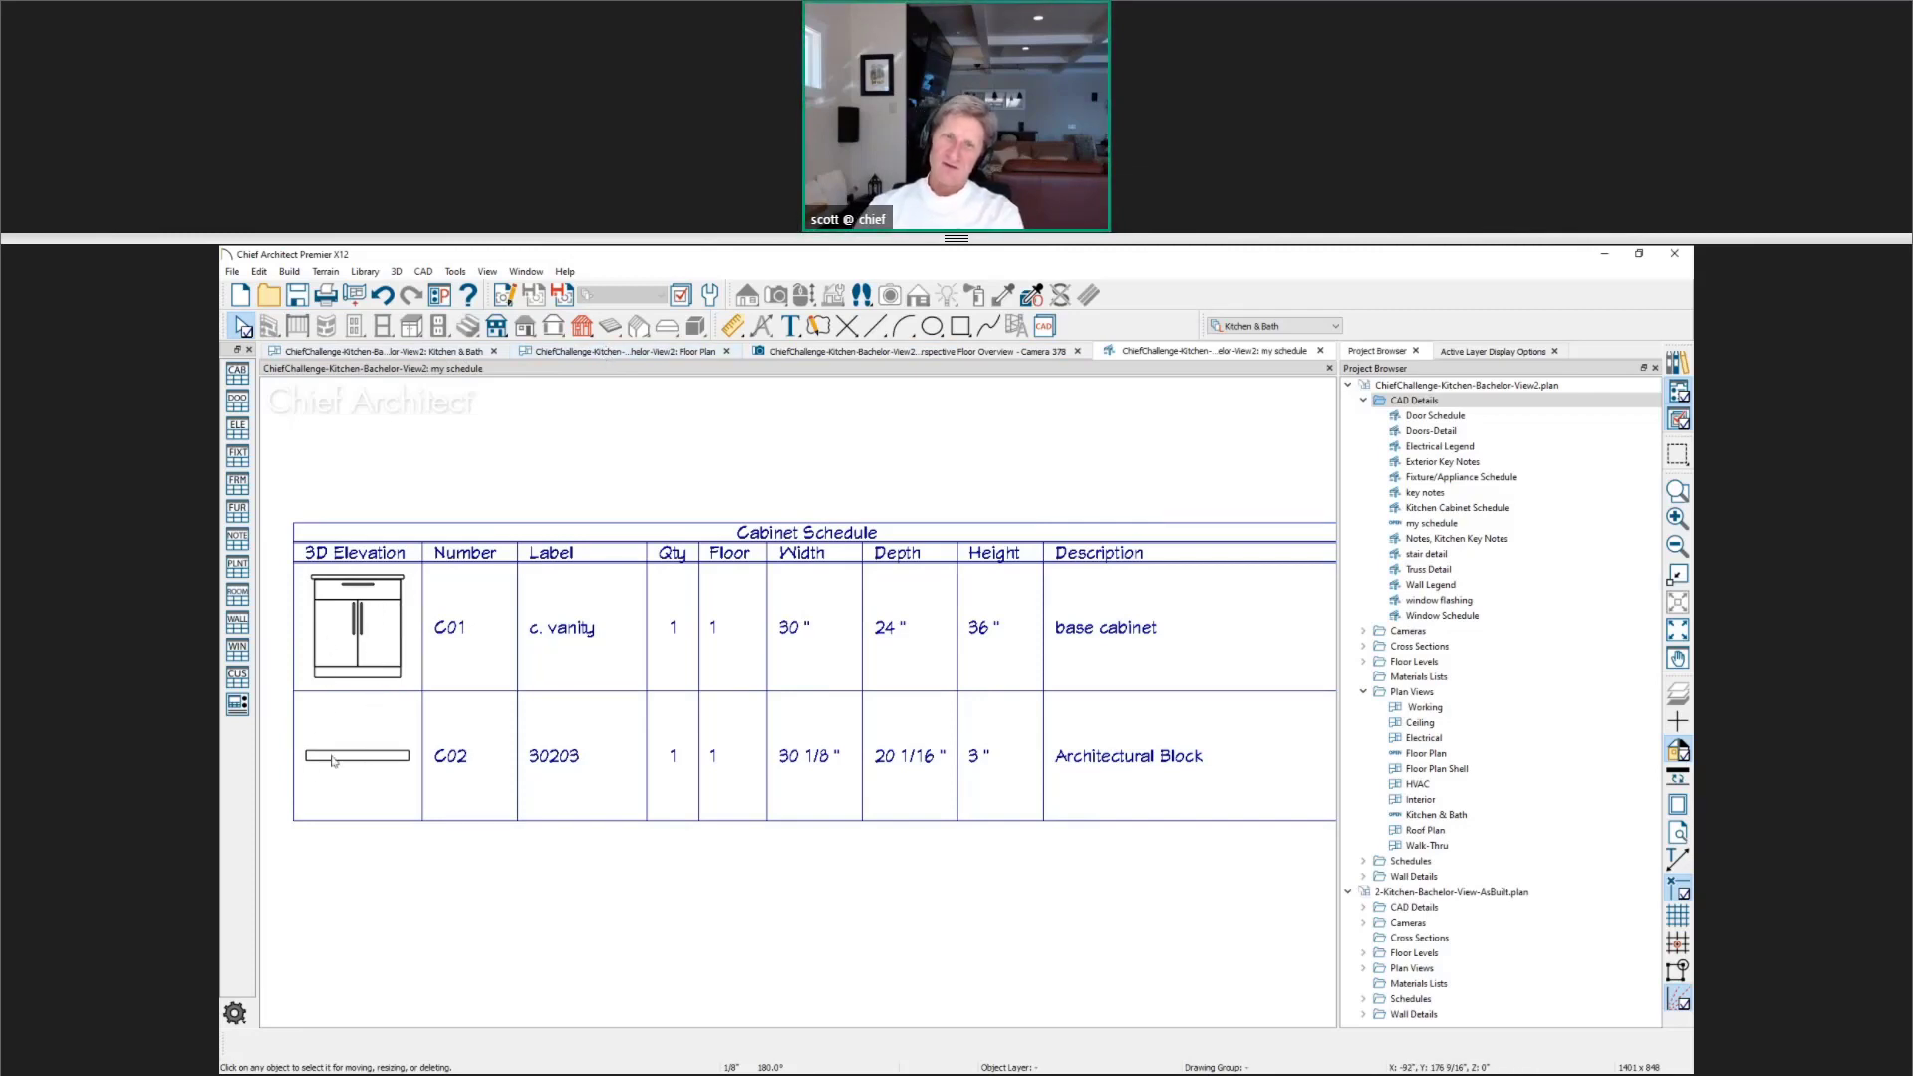
left_click(1155, 762)
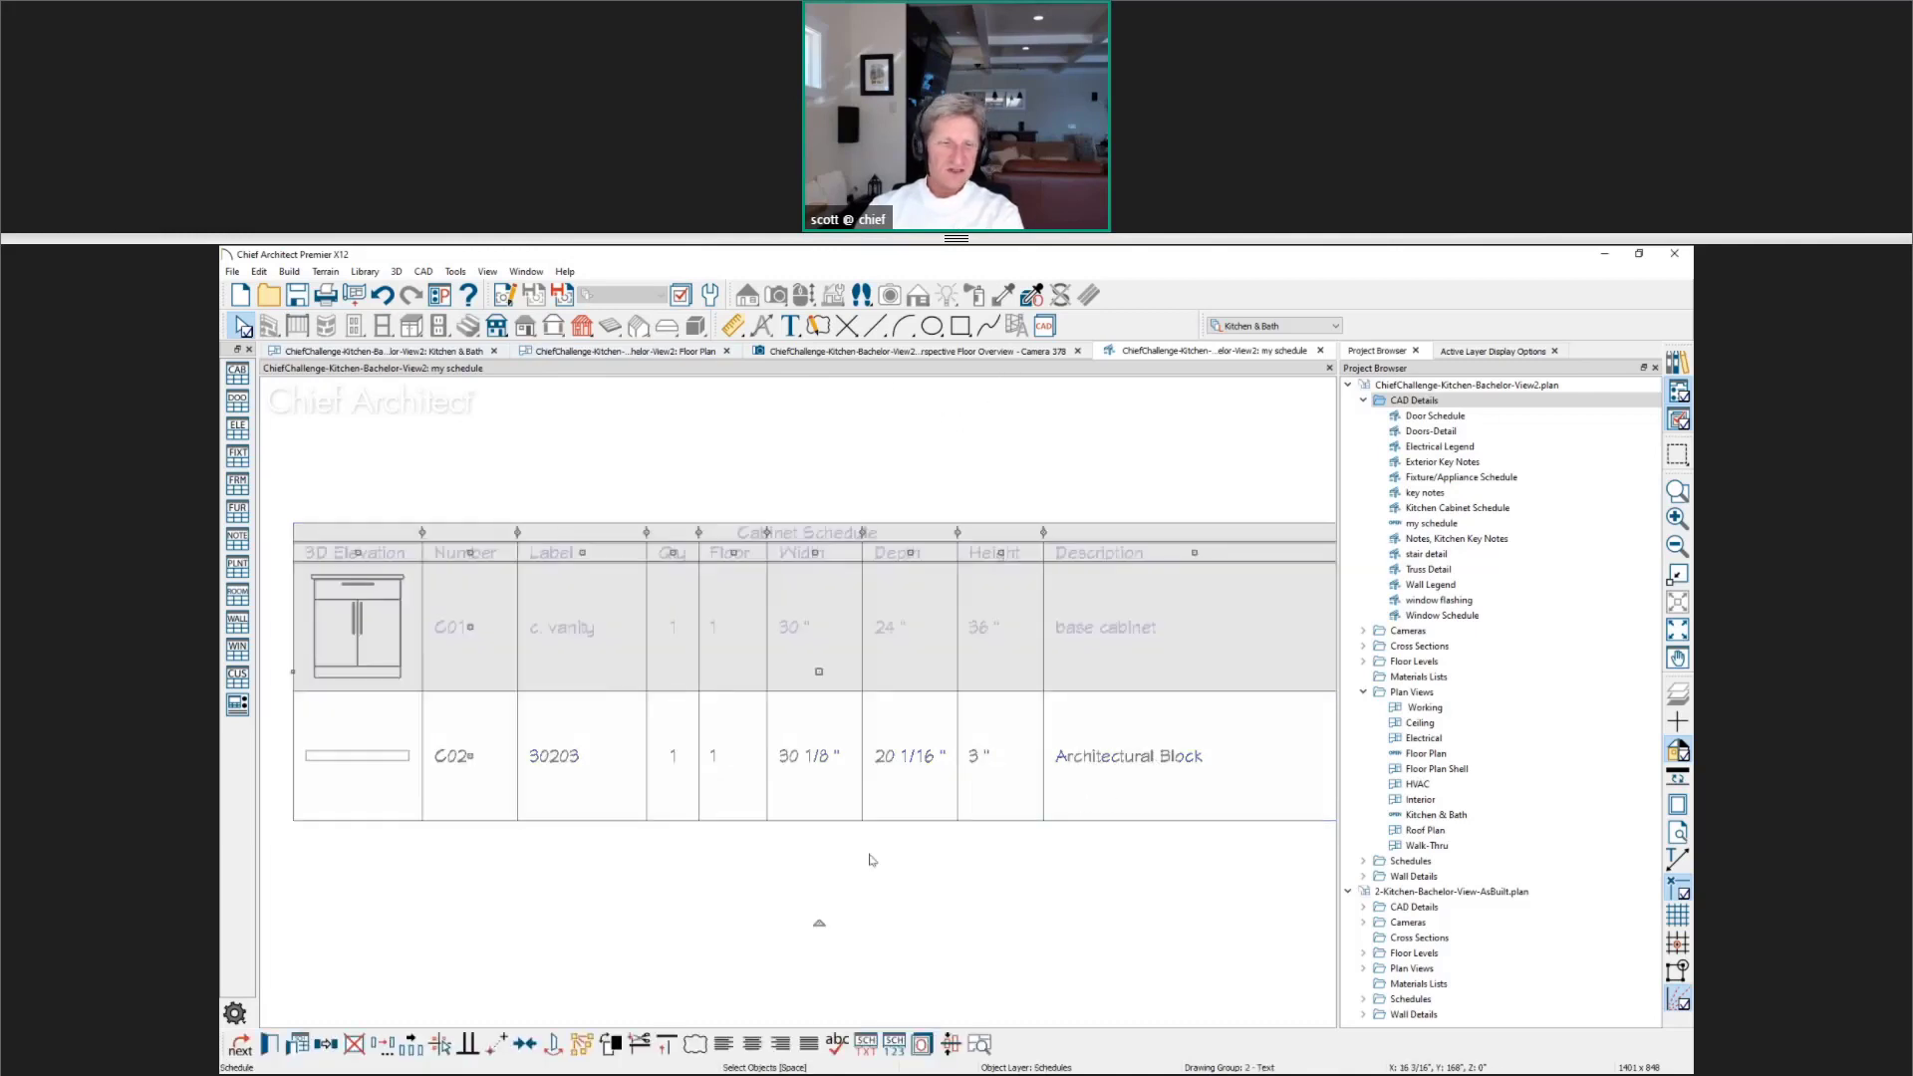
left_click(297, 1045)
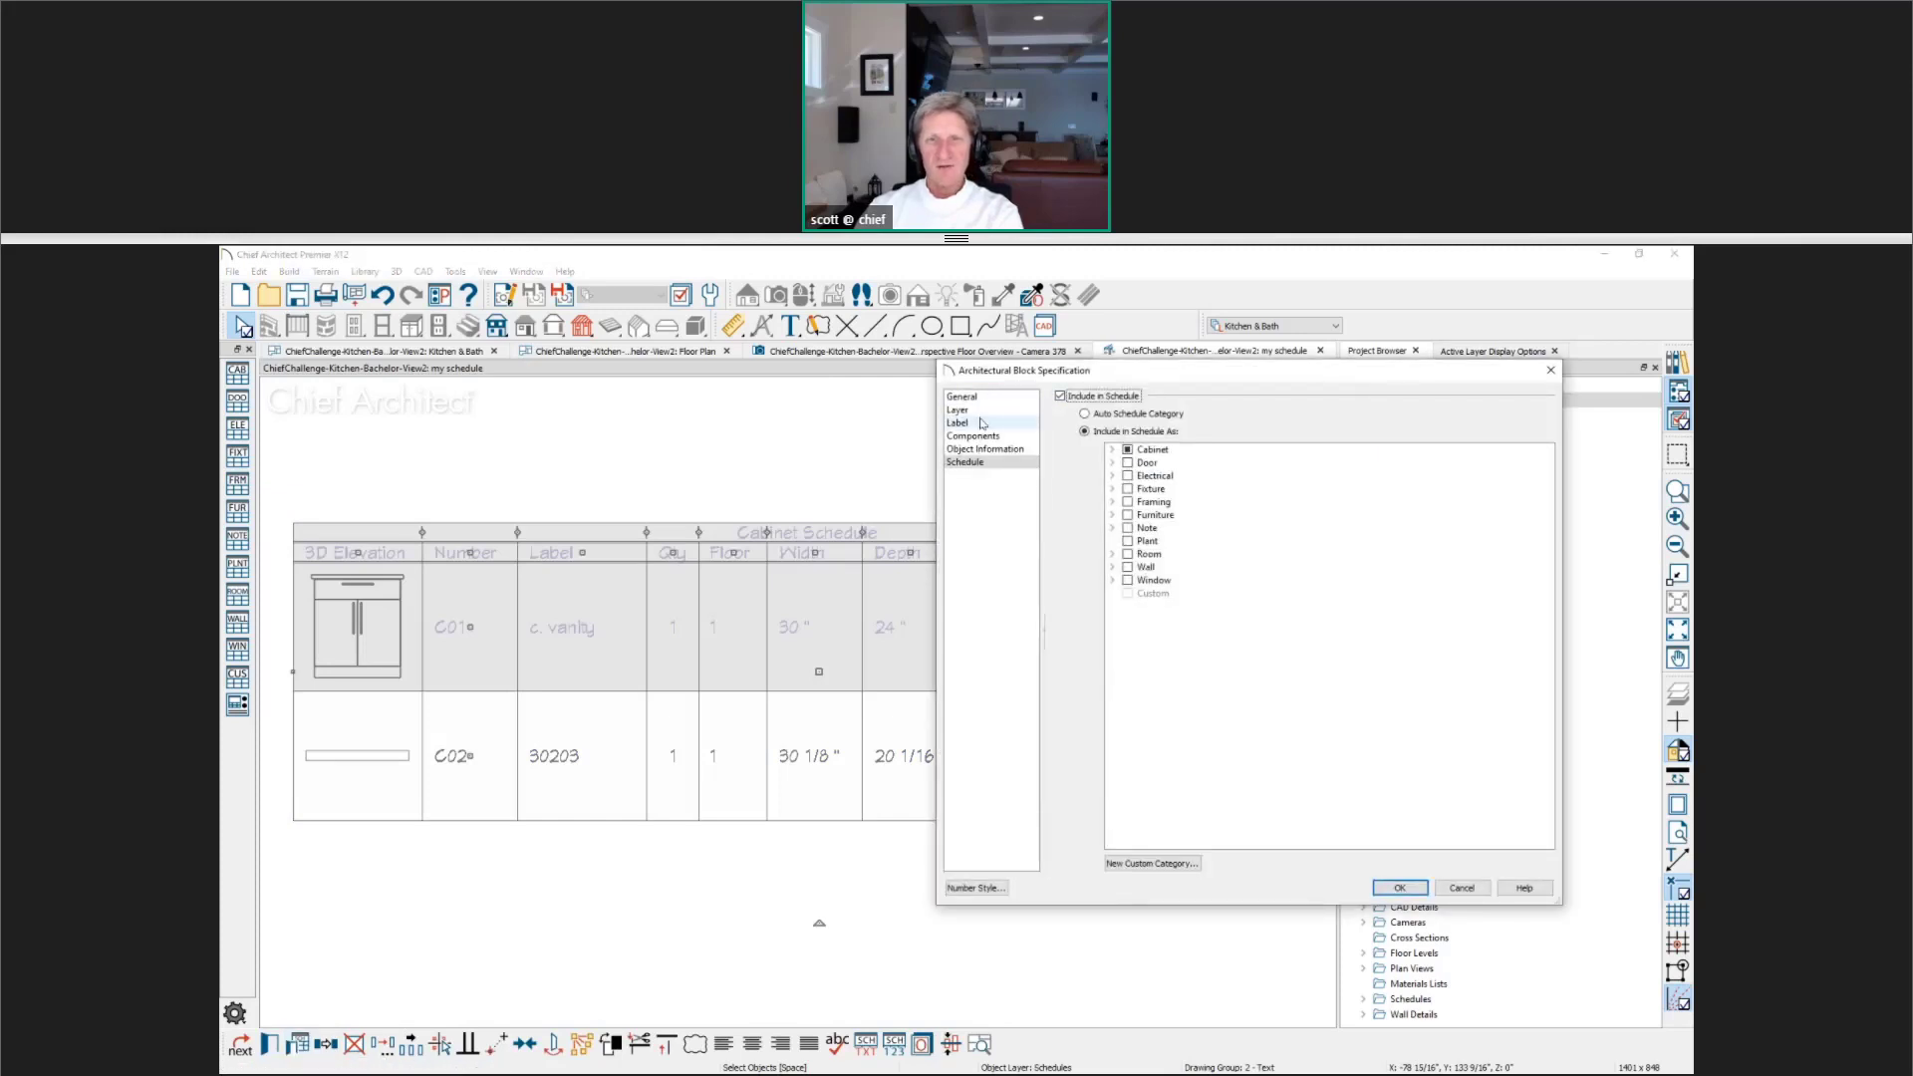
left_click(983, 423)
left_click(1059, 397)
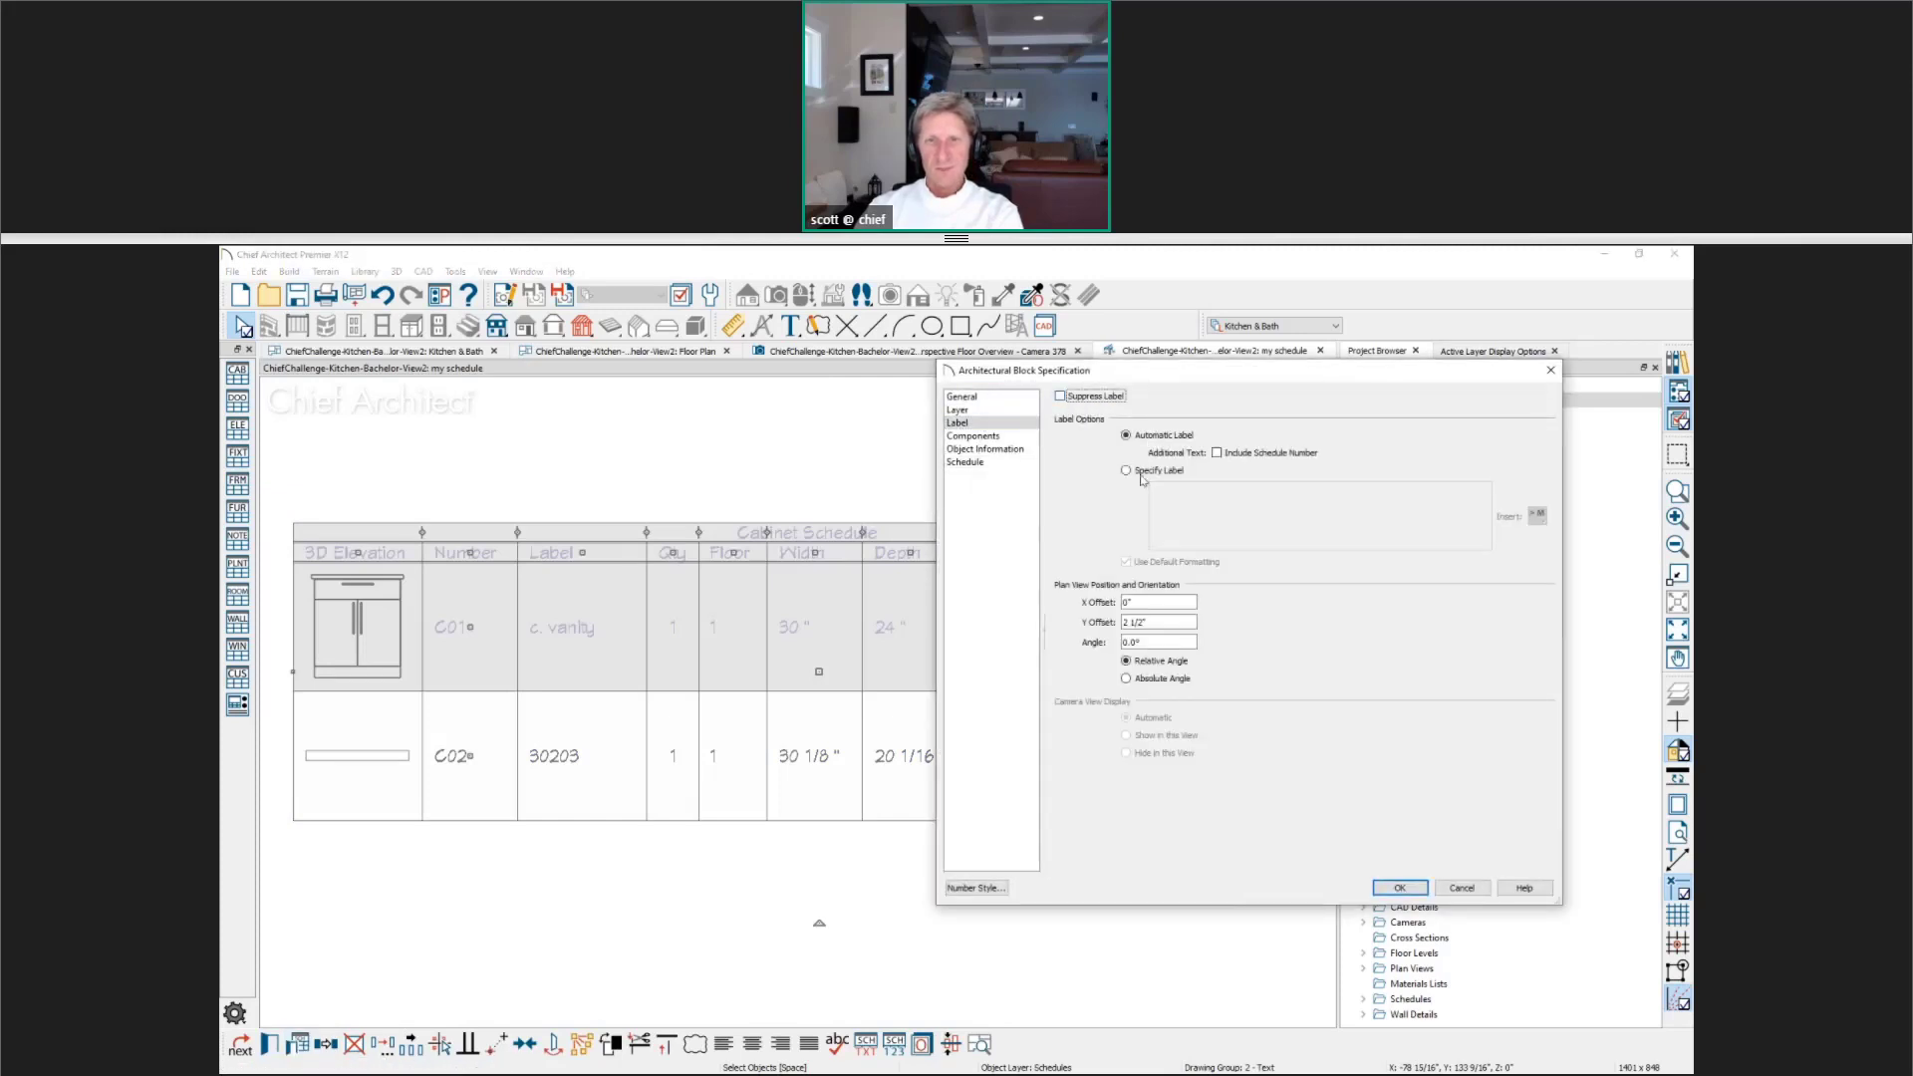
left_click(1126, 471)
key("ctrl+a")
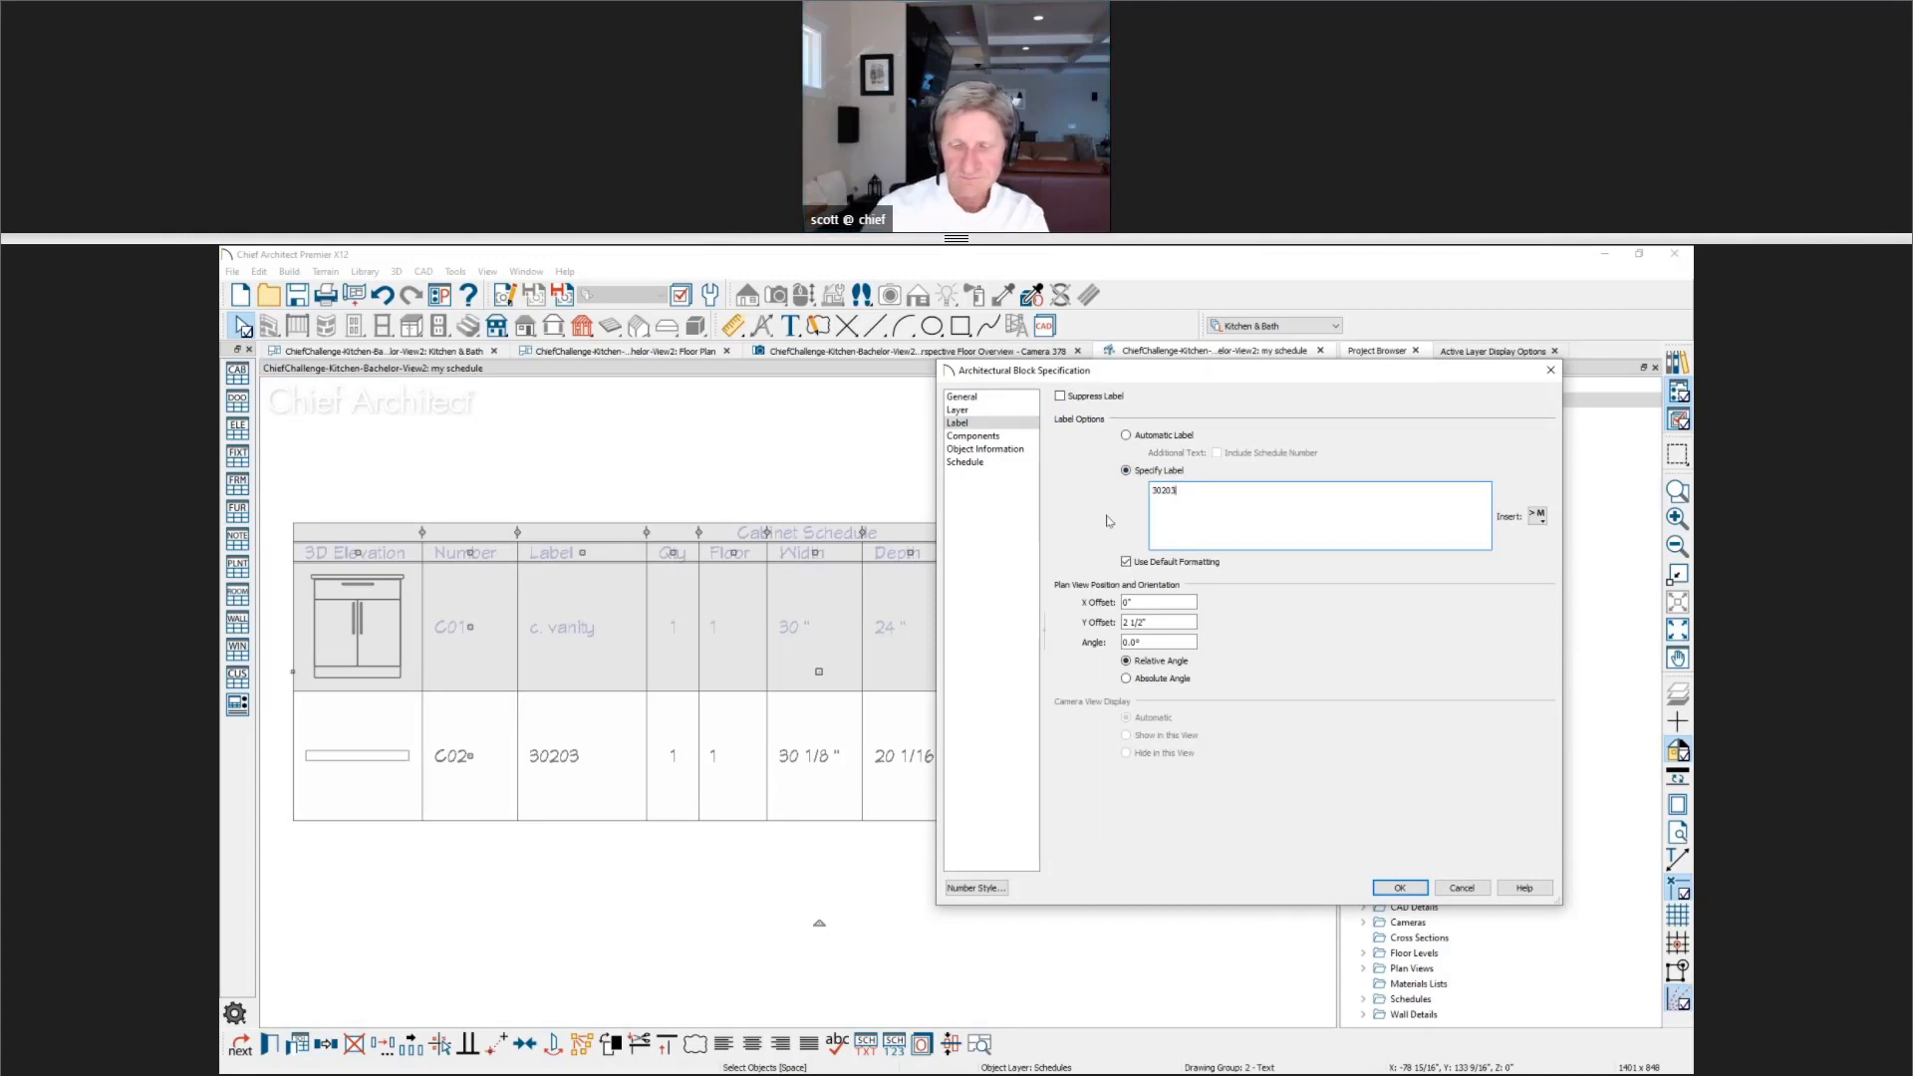
type("Shelf")
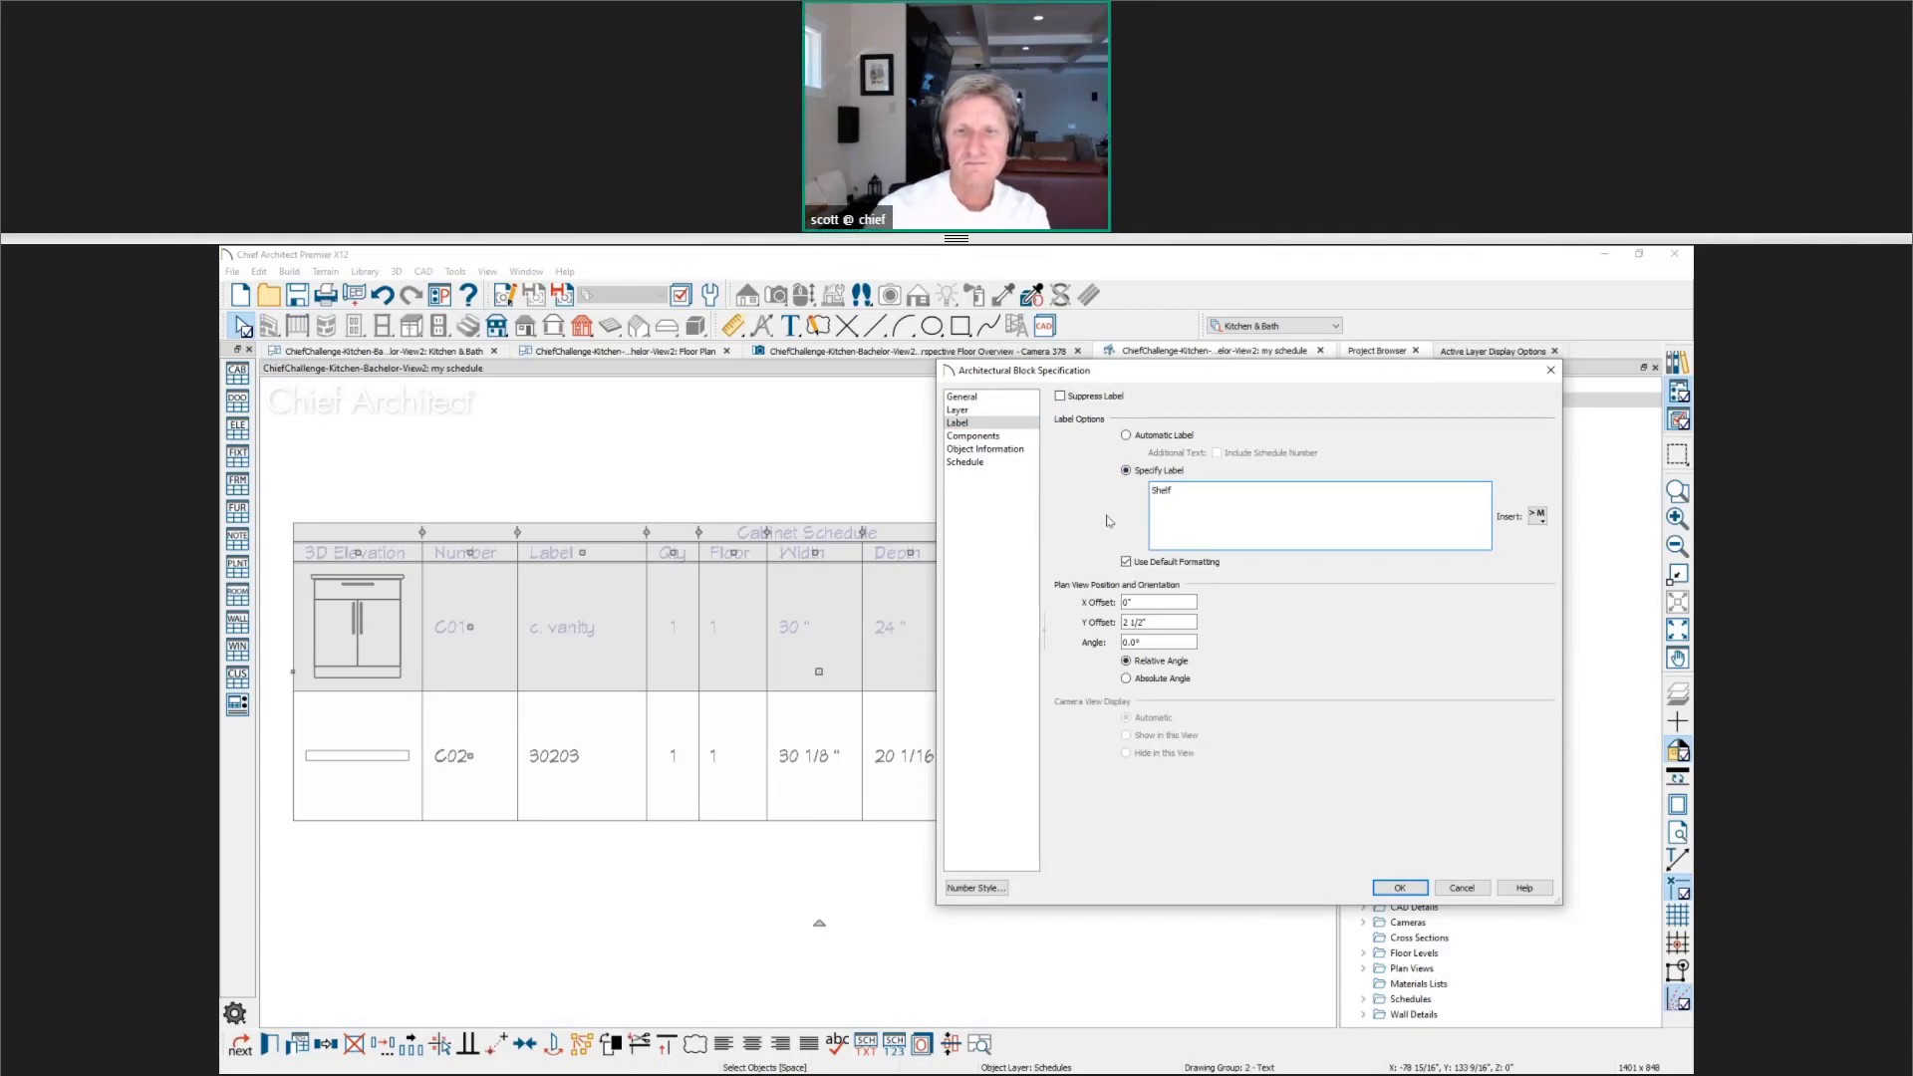
left_click(1398, 889)
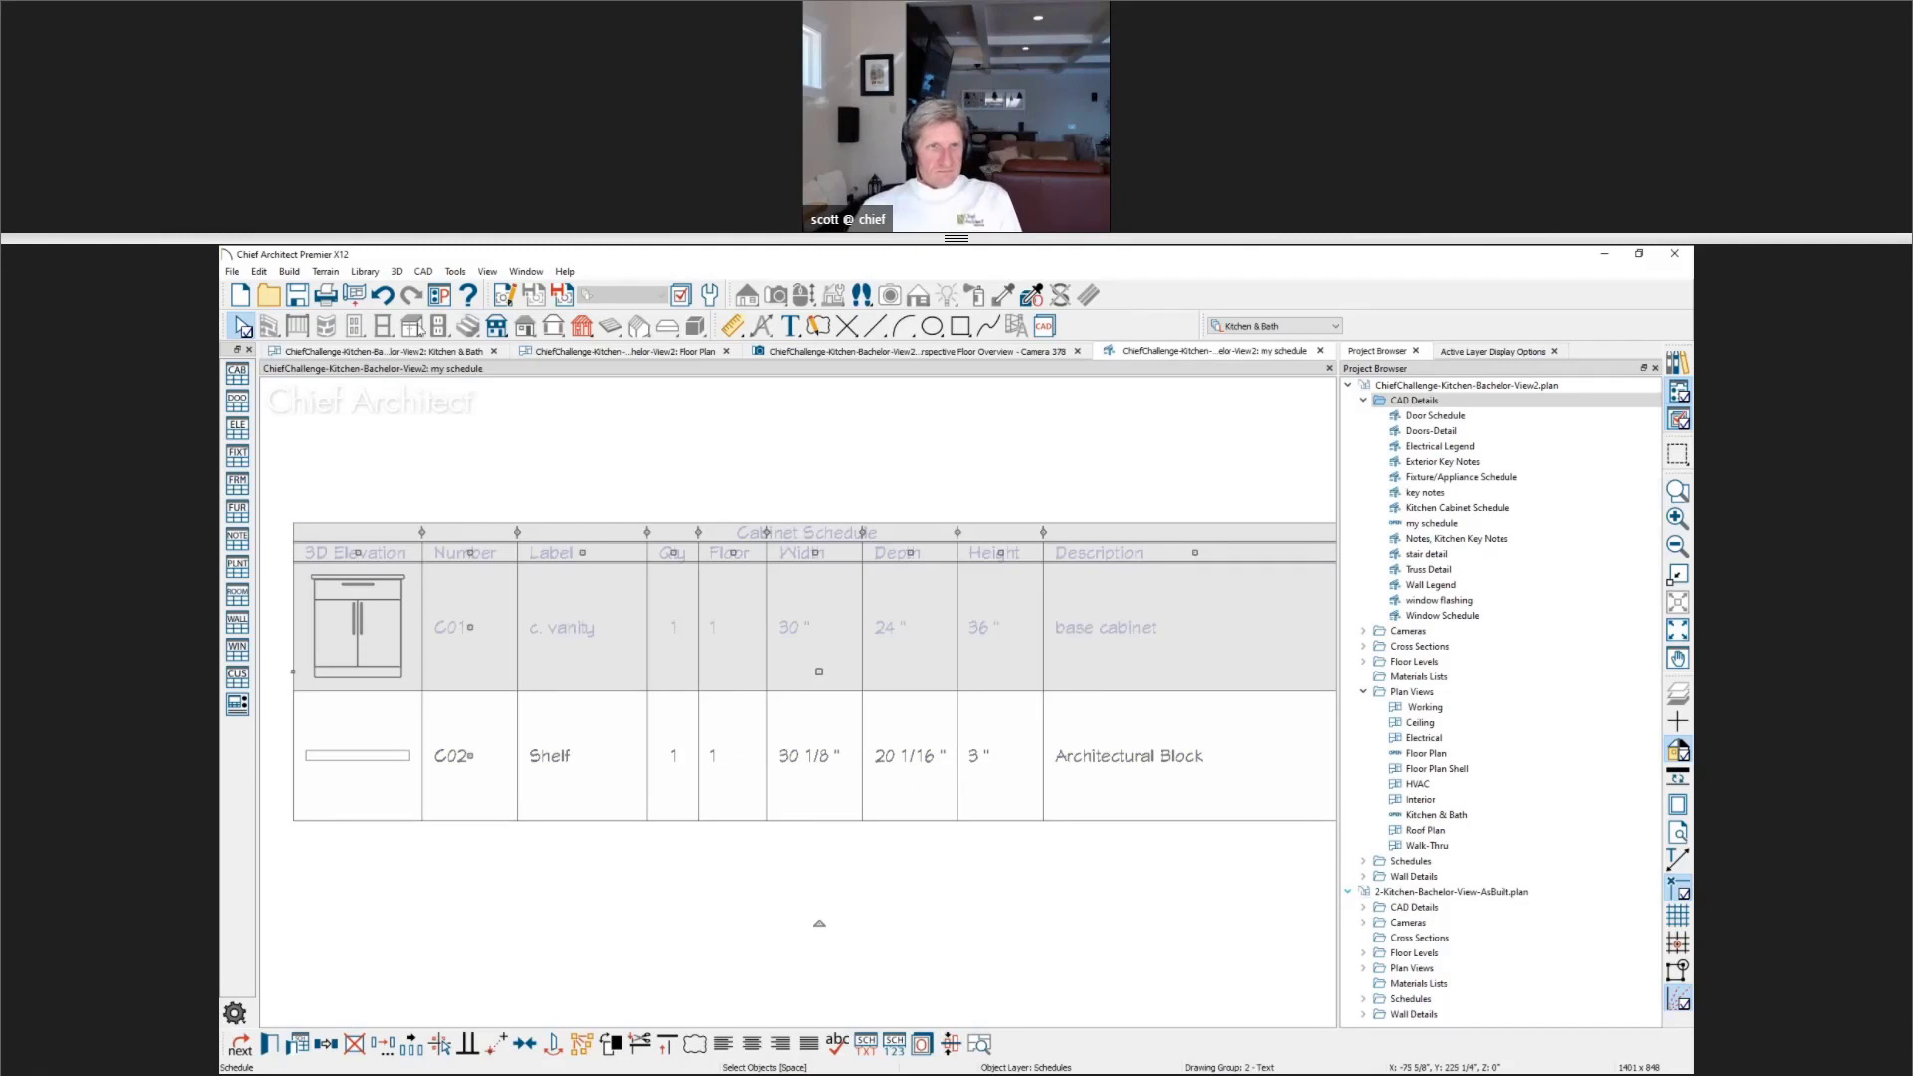
Step: Open the slotted block's specification in the Kitchen & Bath plan view and review its general, schedule, label, layer and components settings
left_click(447, 354)
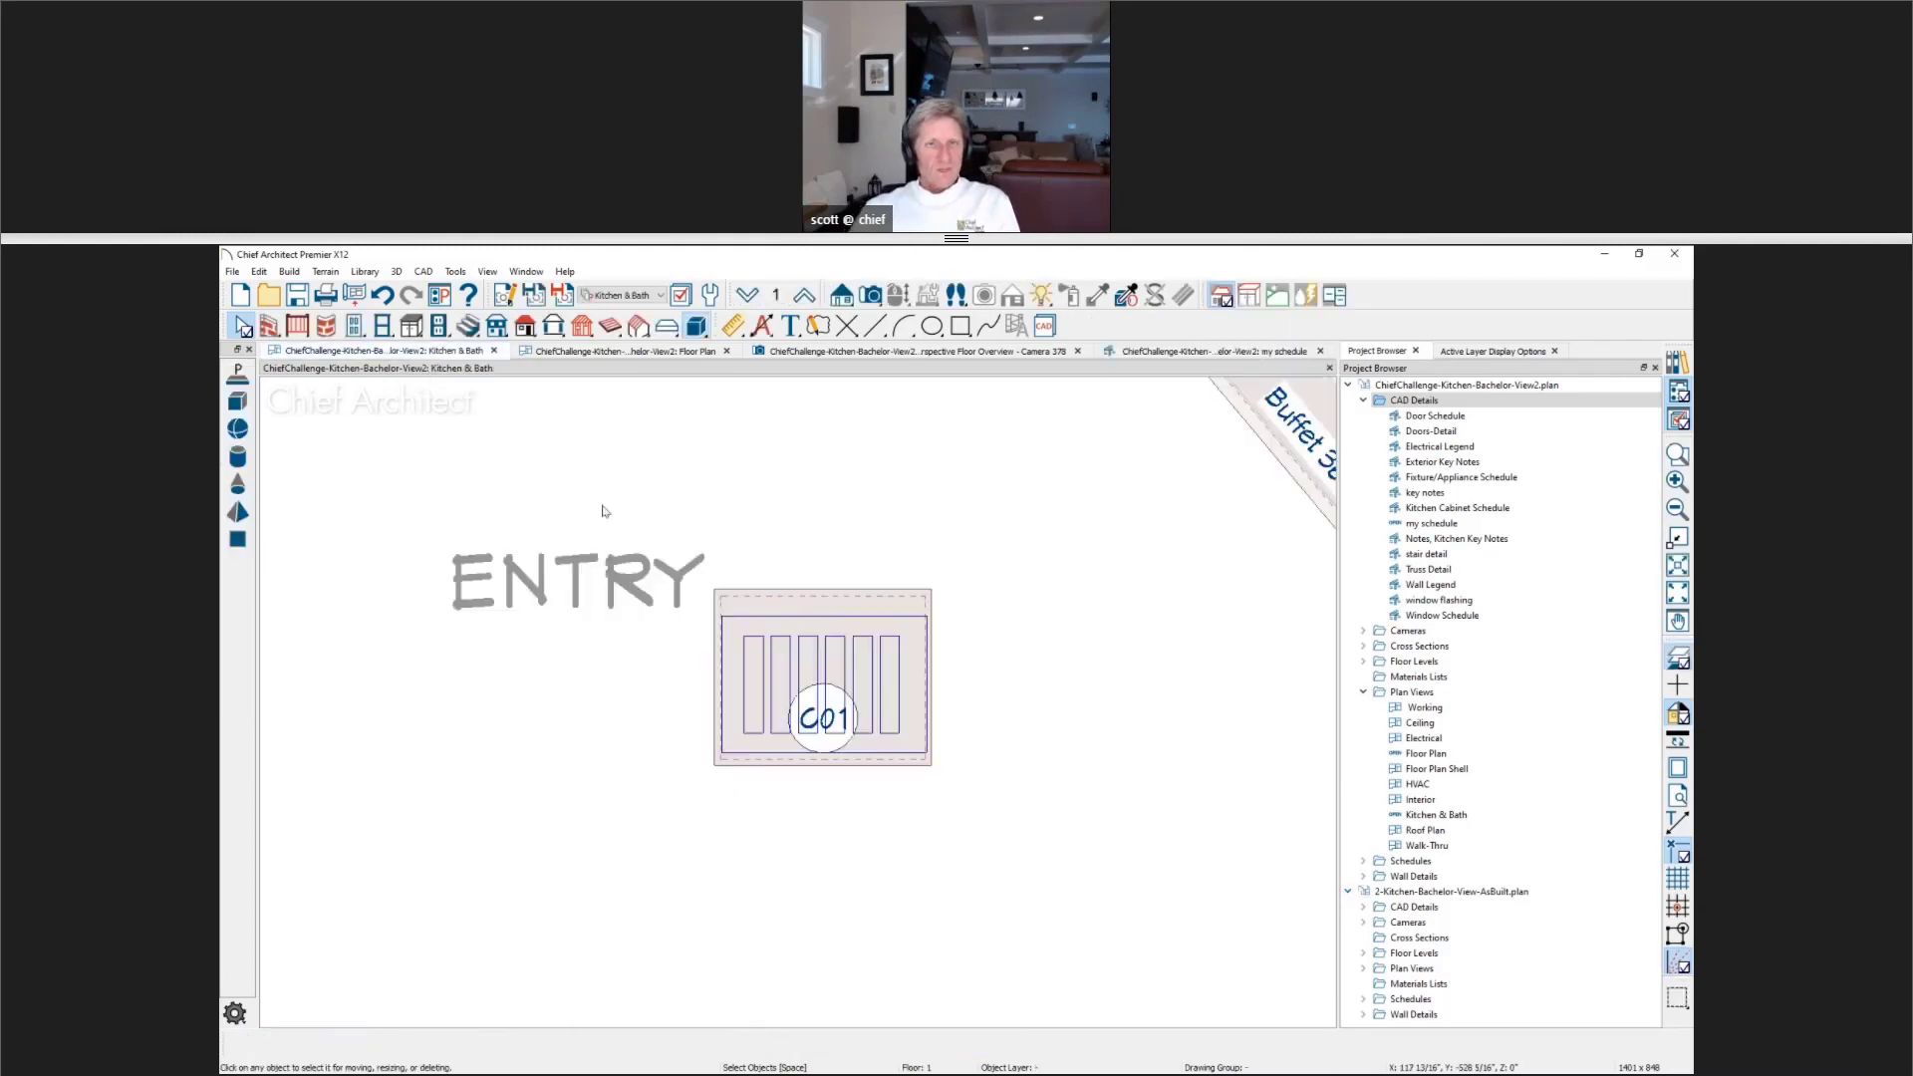
left_click_drag(824, 661, 993, 765)
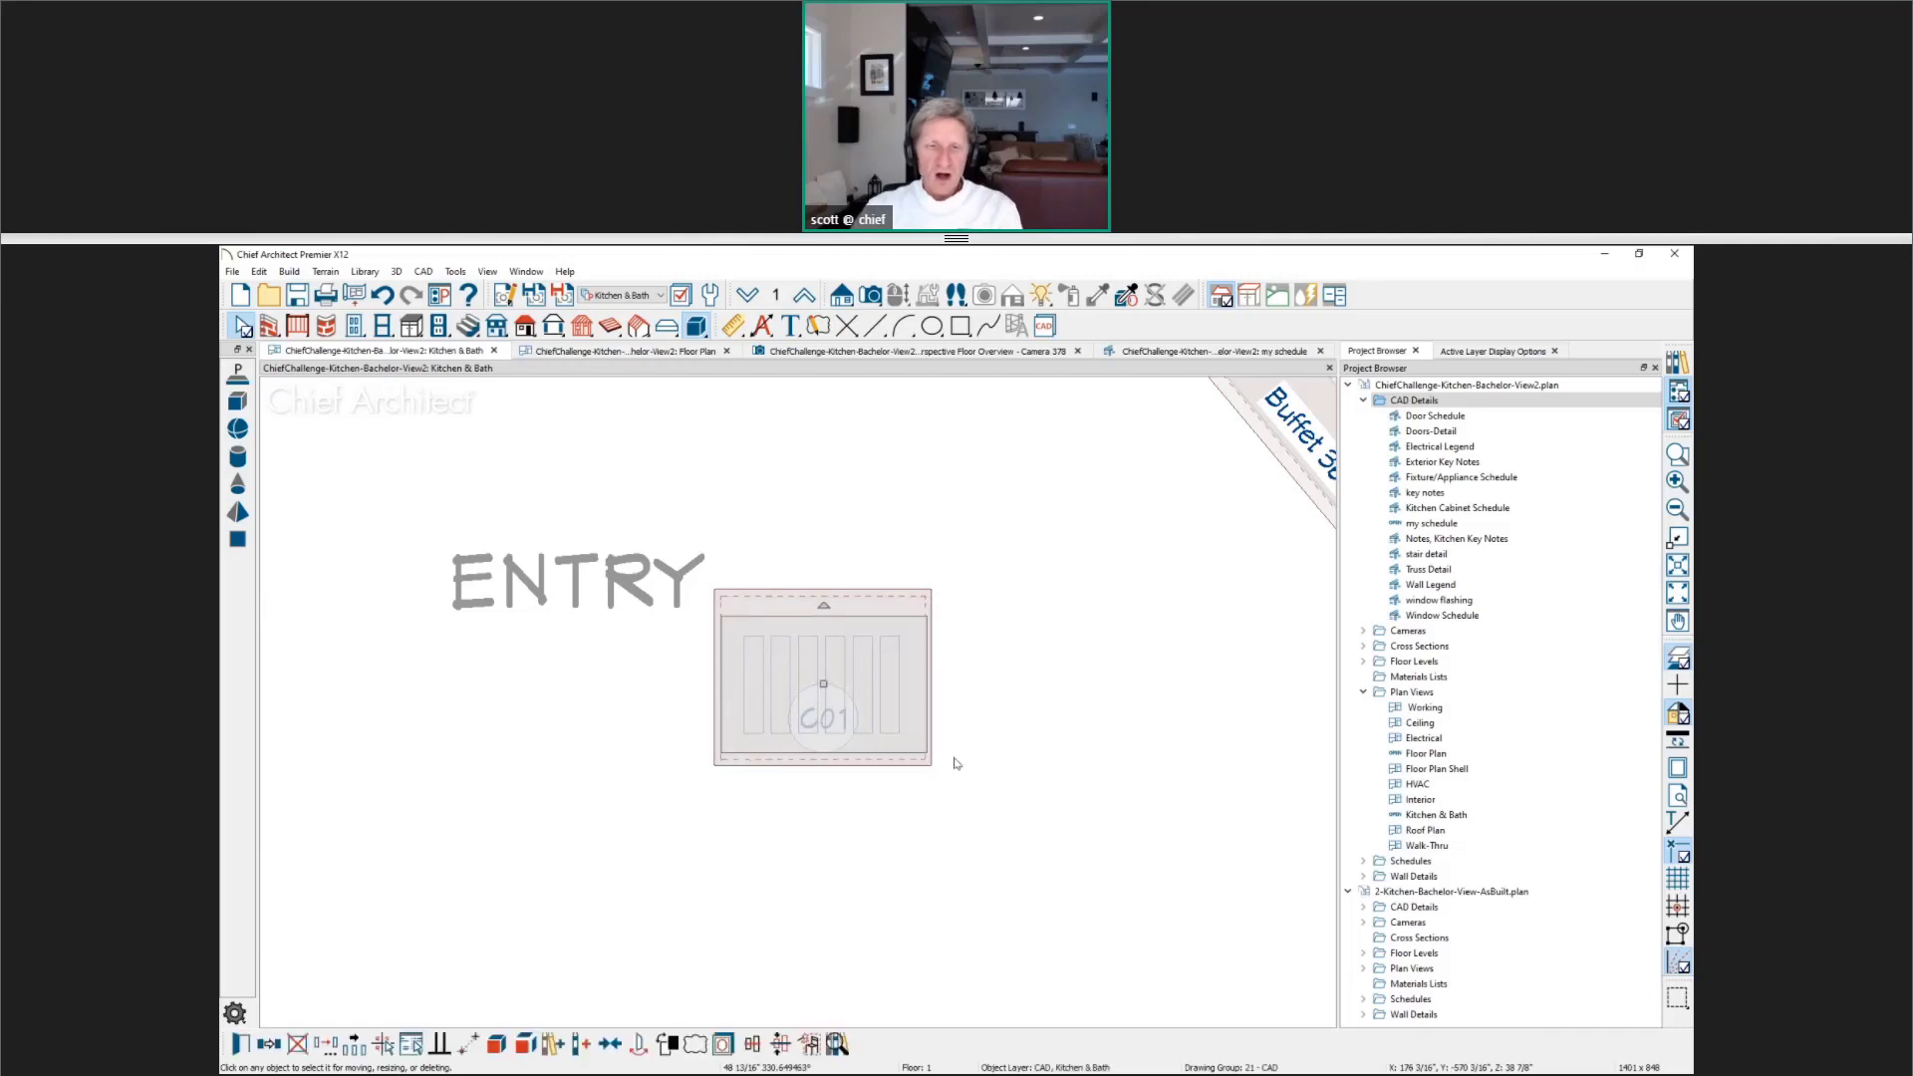
key("Return")
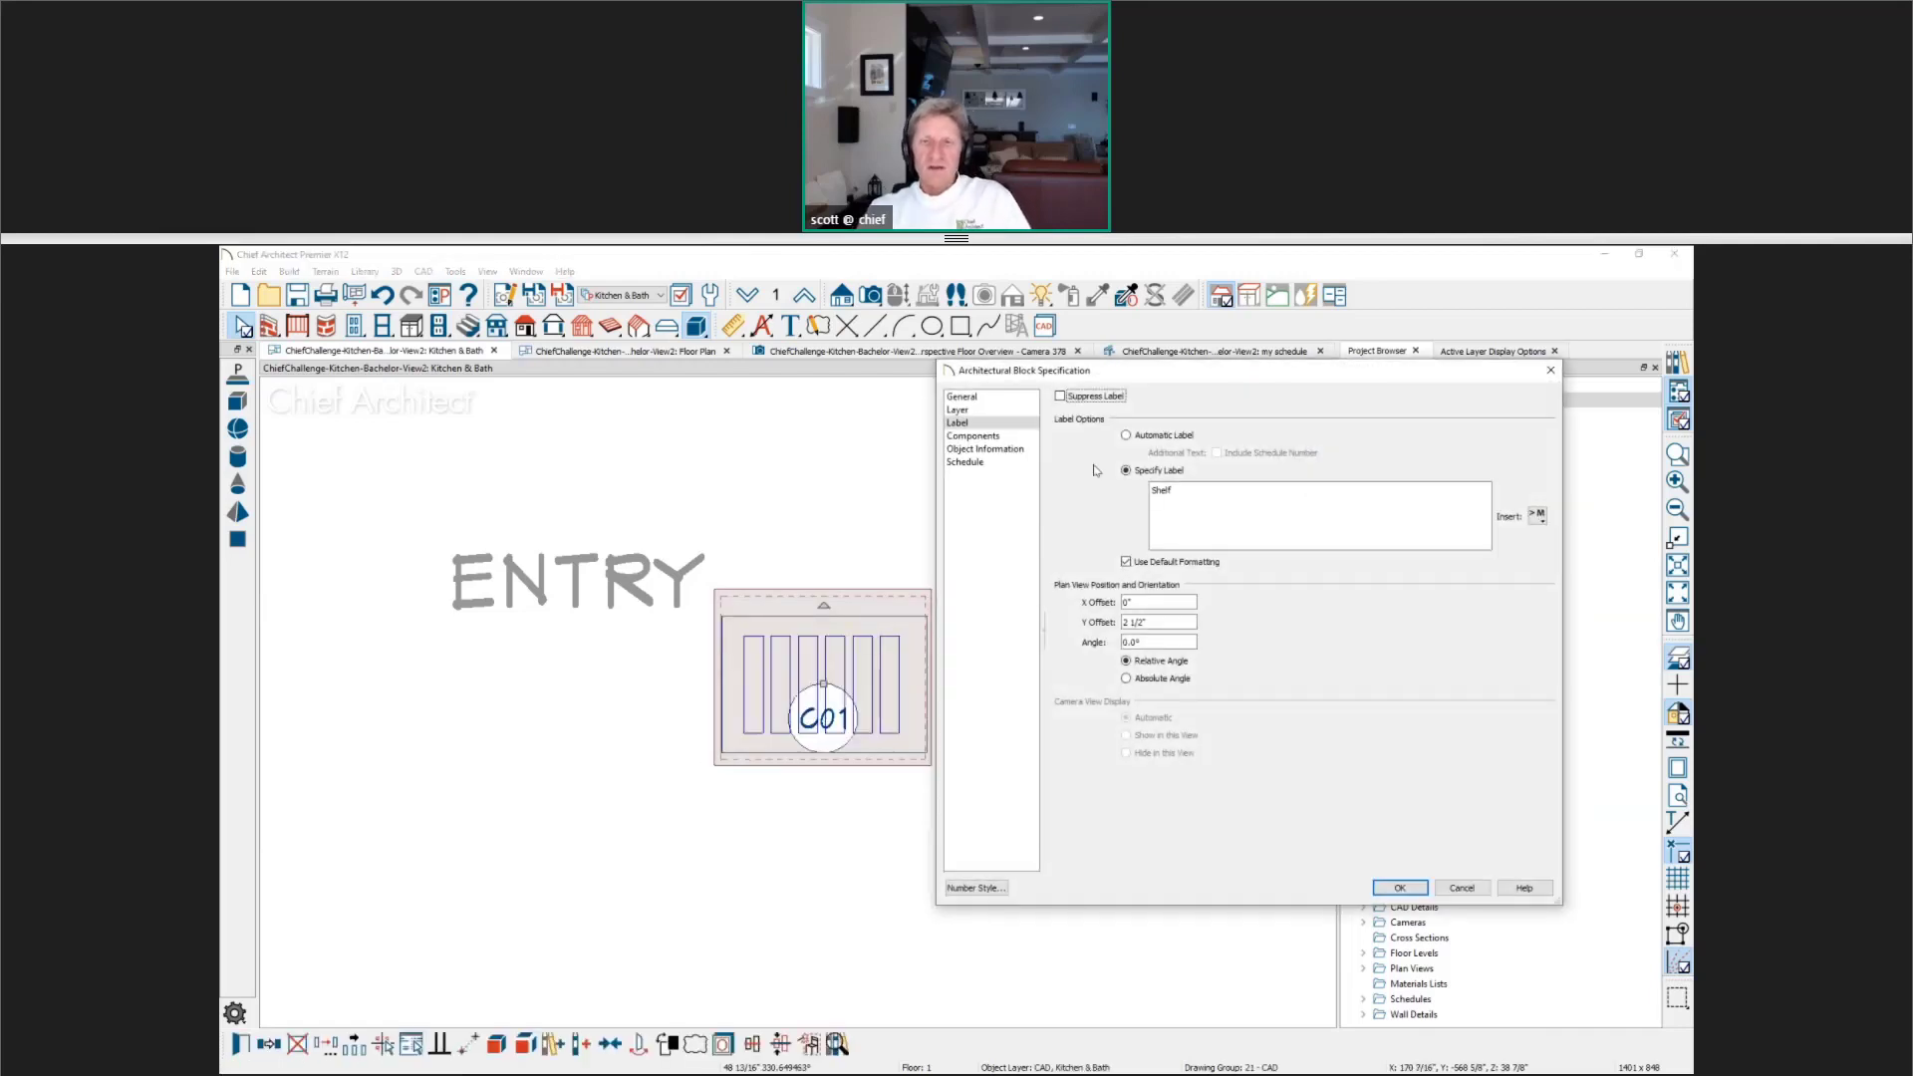
left_click(977, 396)
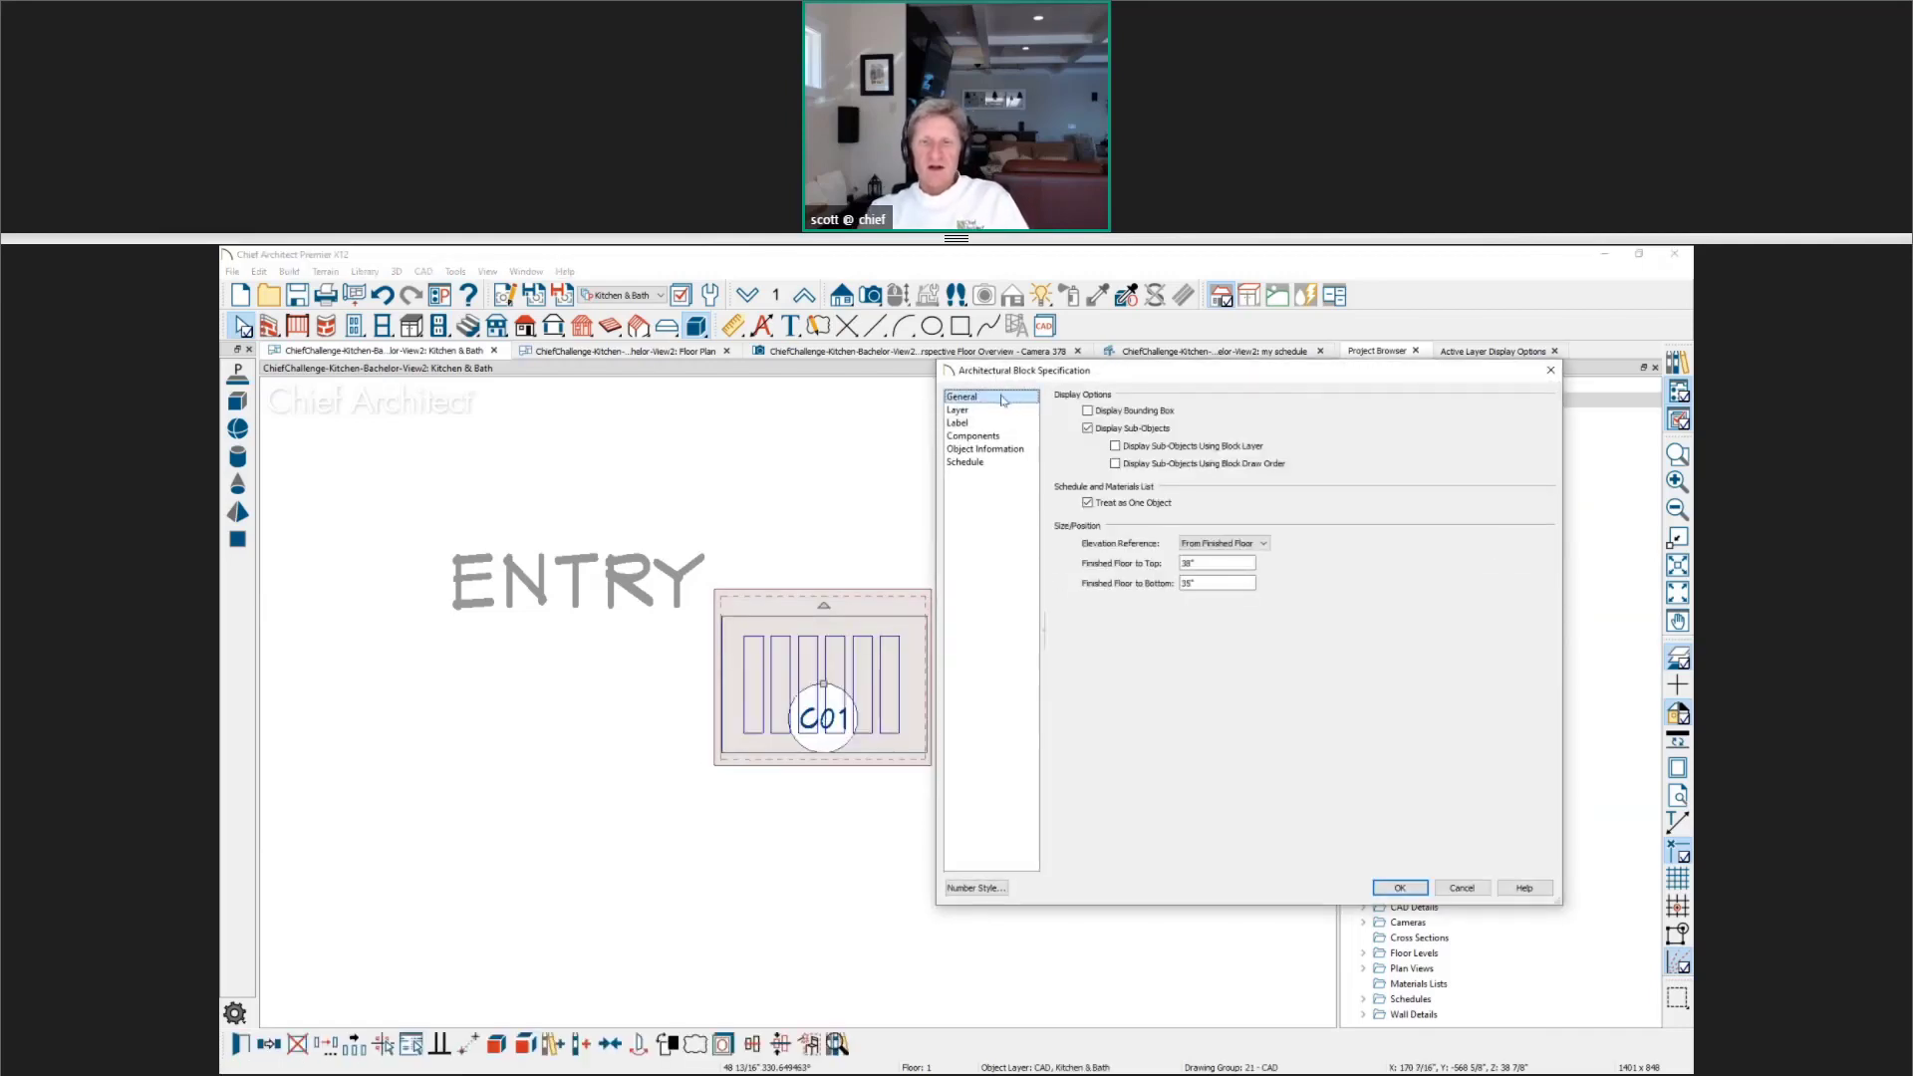
left_click(964, 462)
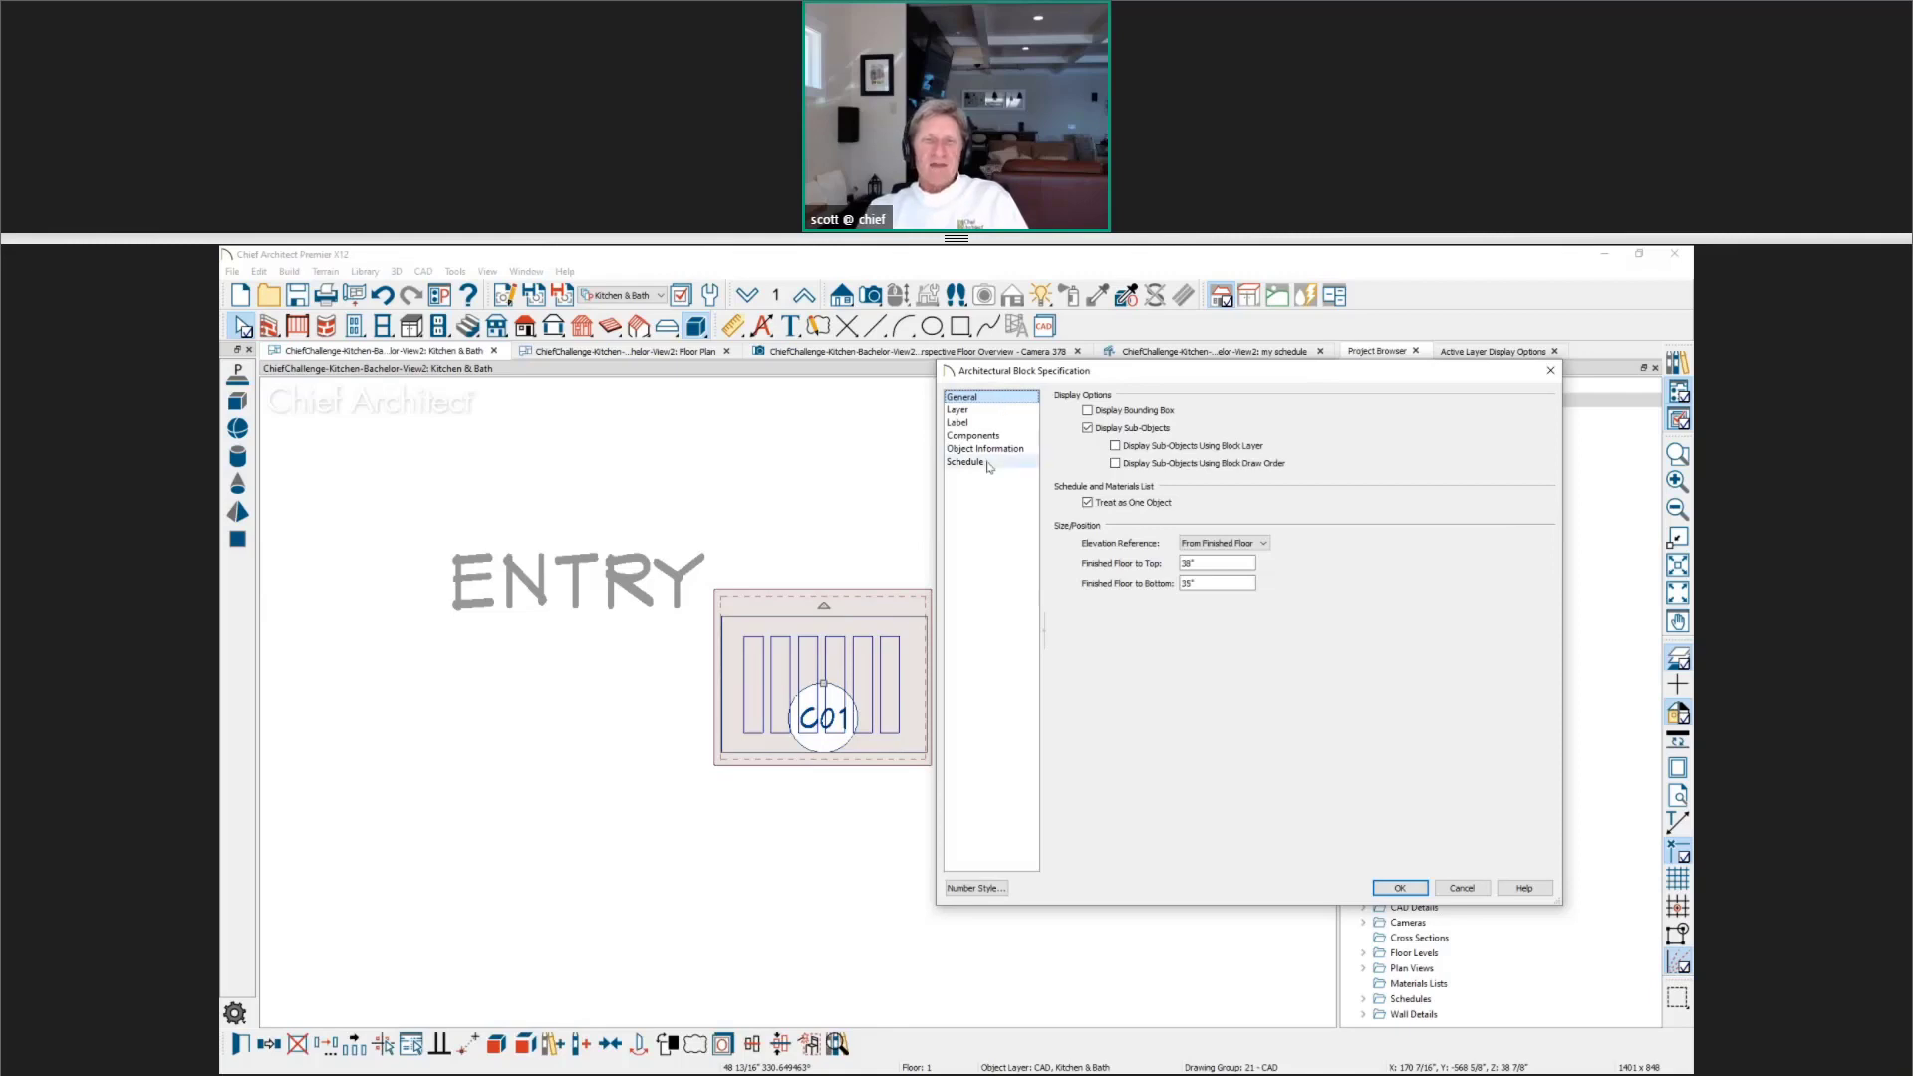
left_click(1112, 449)
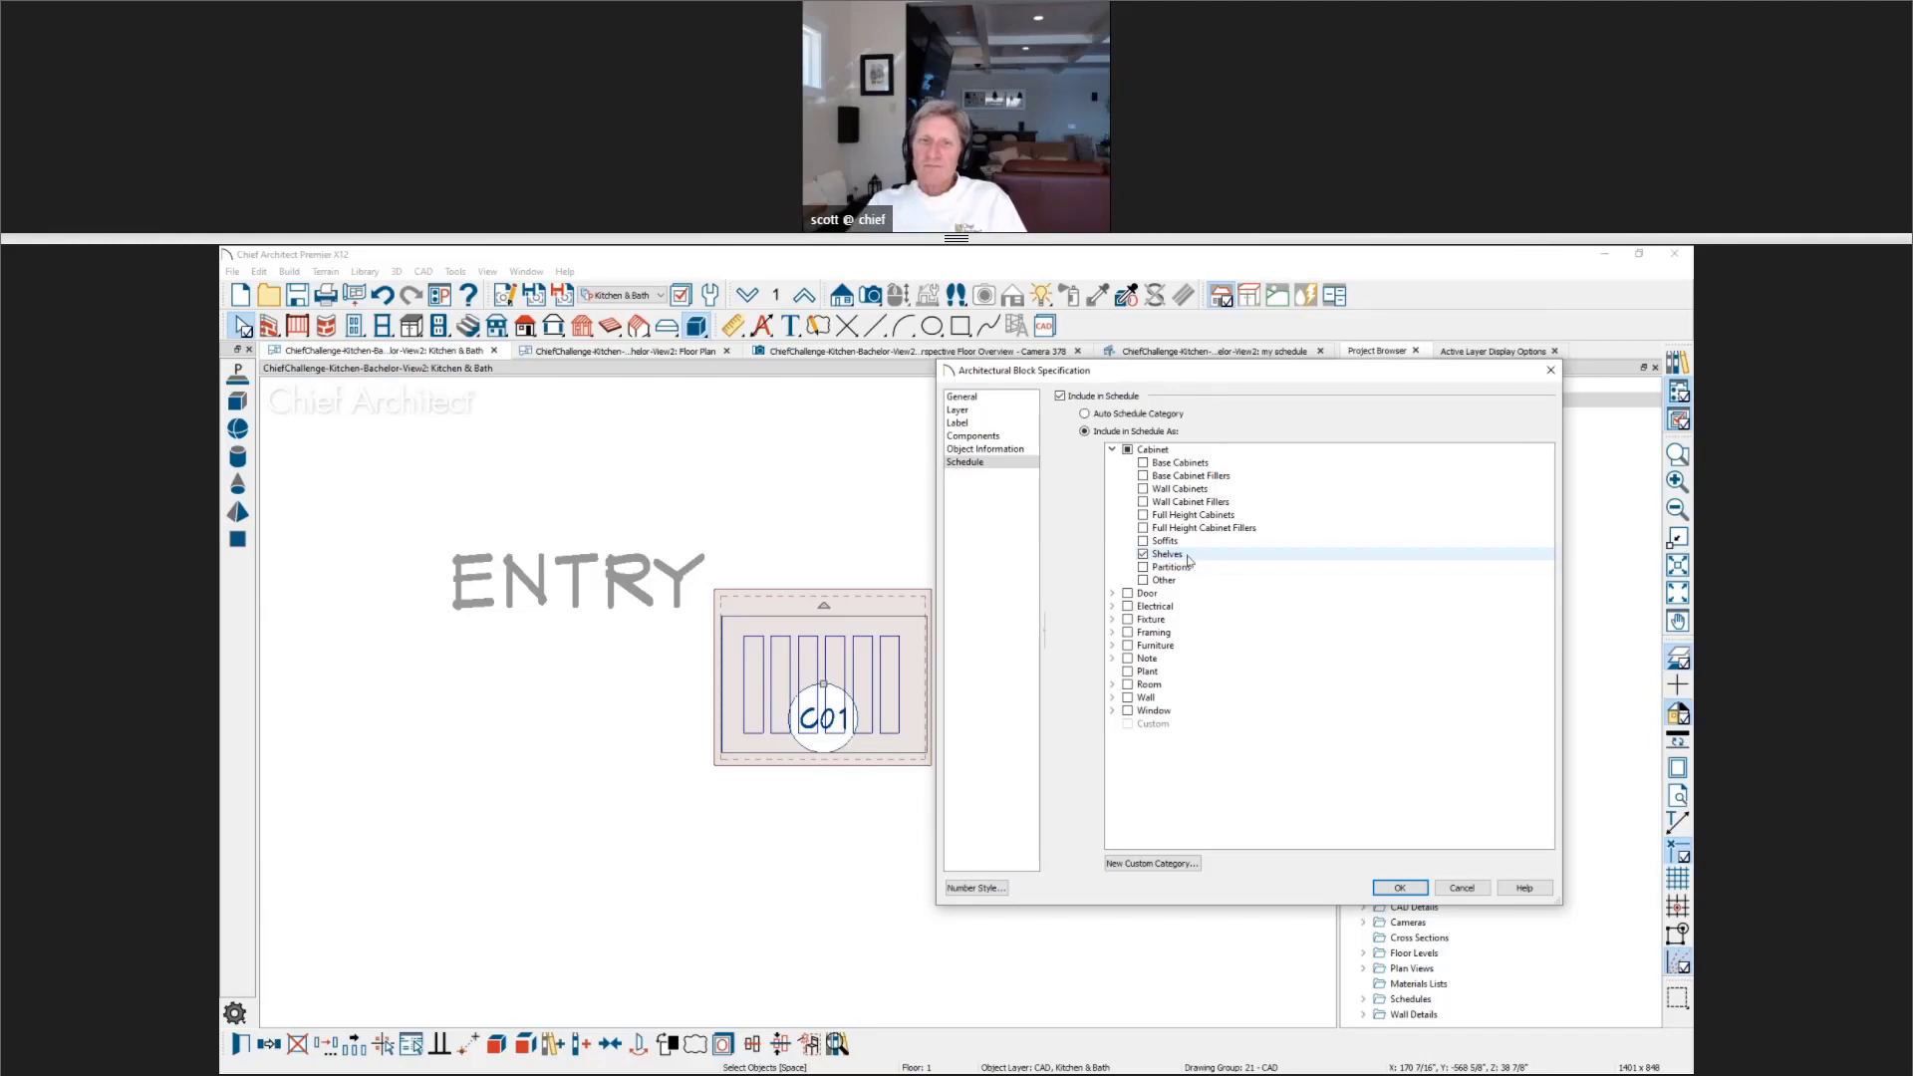
left_click(968, 424)
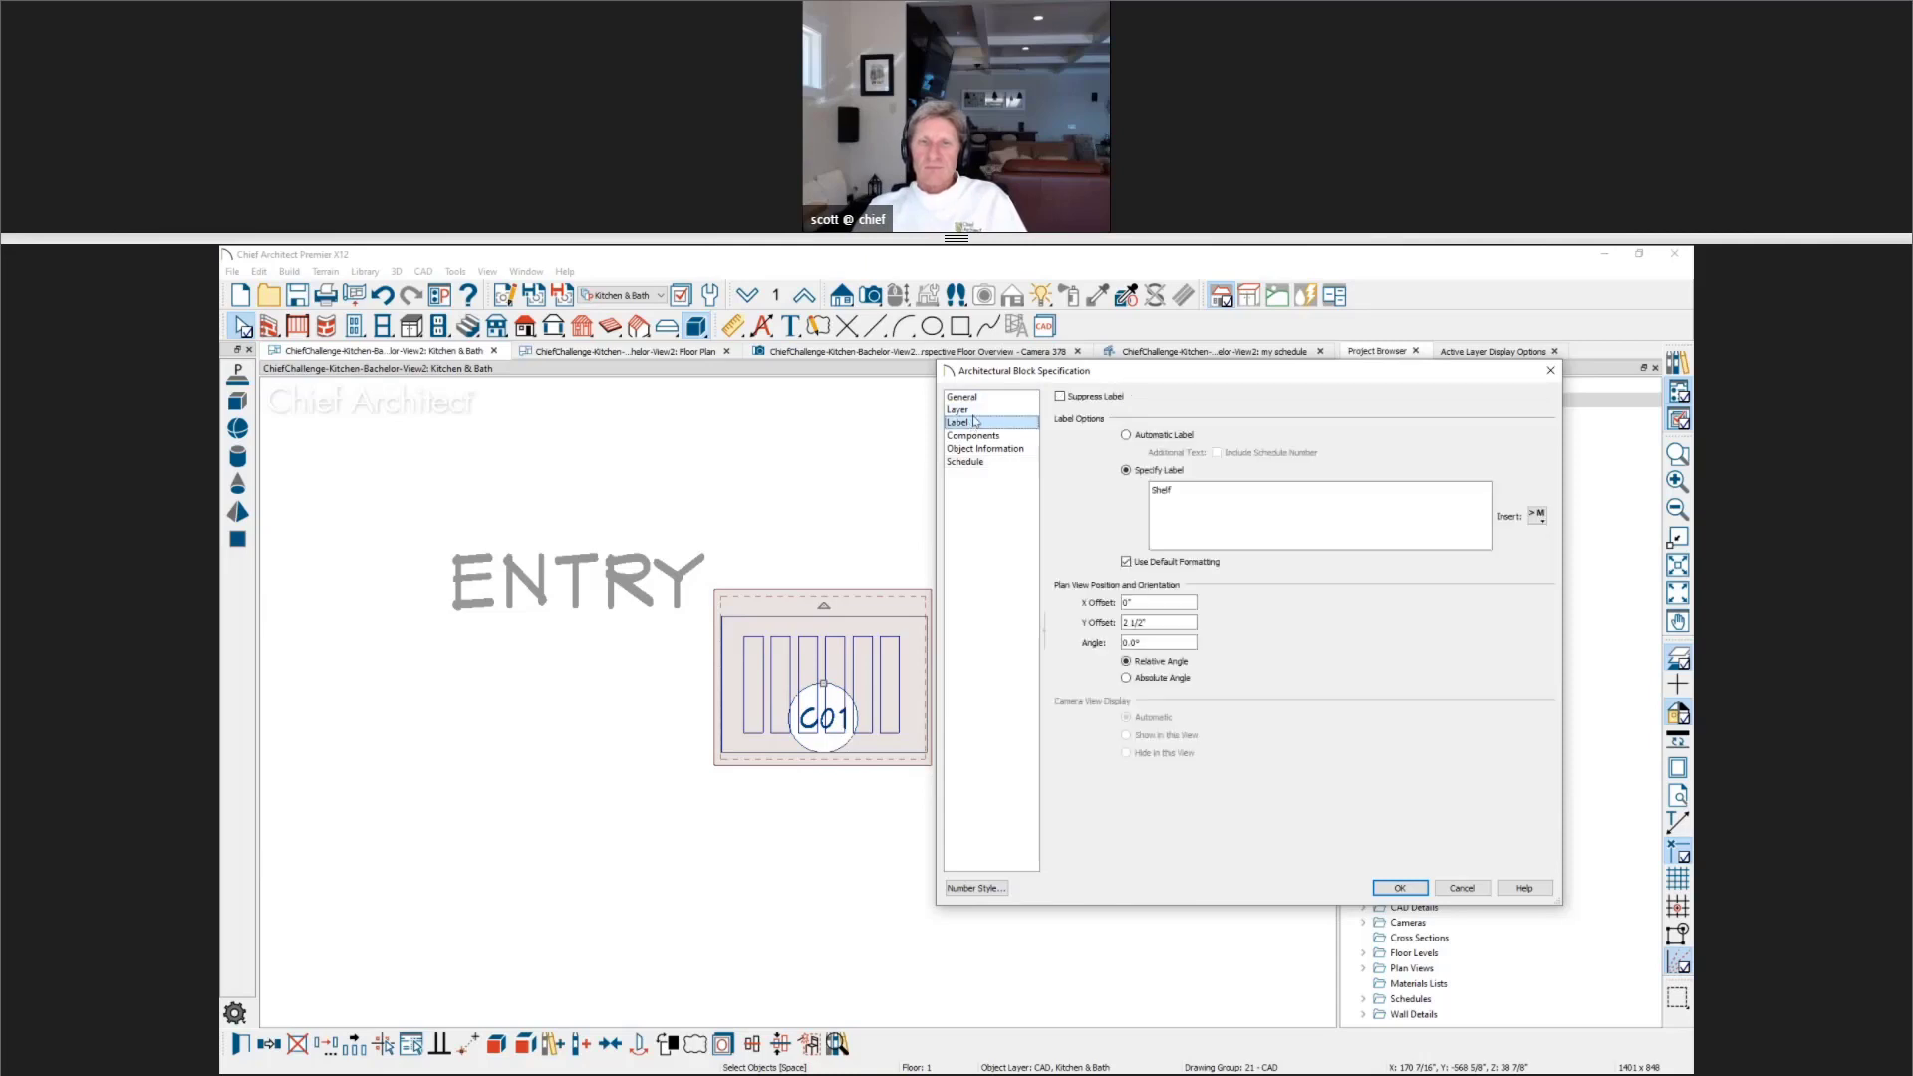
left_click(978, 399)
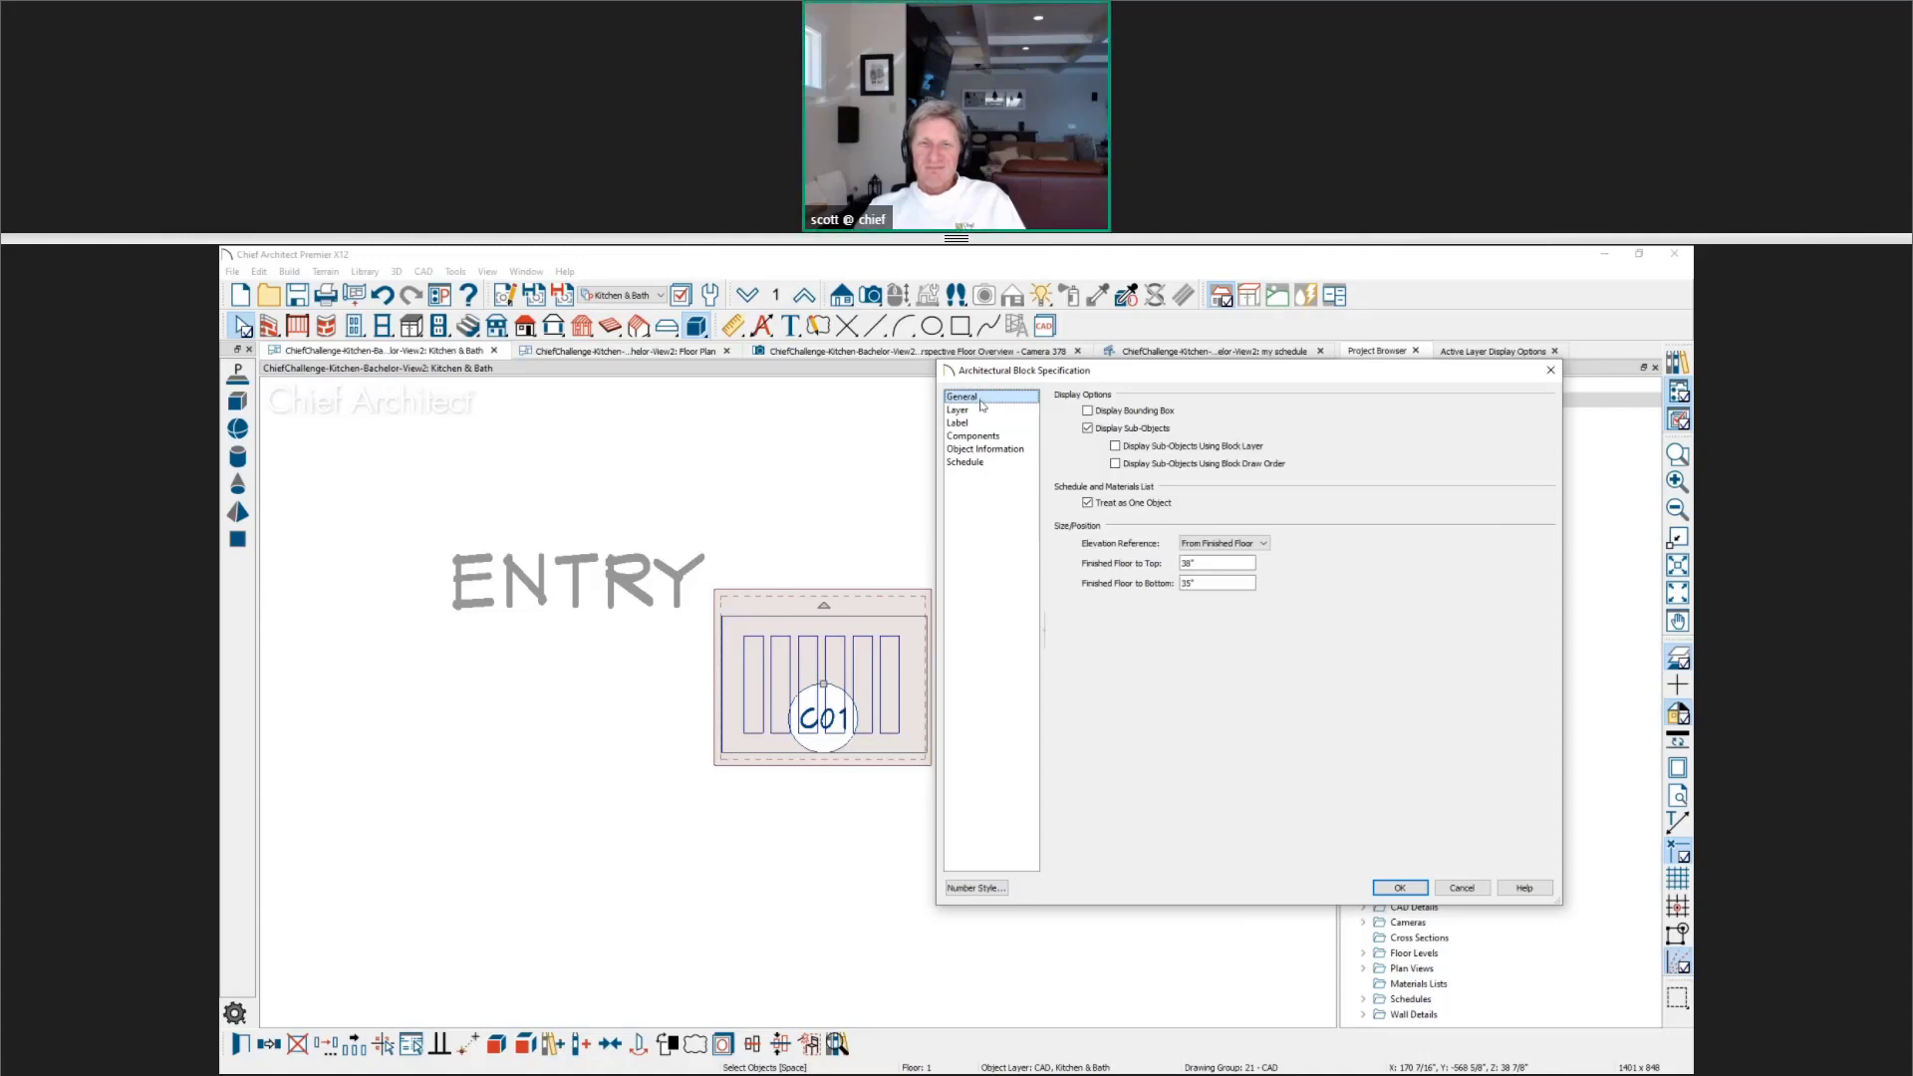
left_click(978, 411)
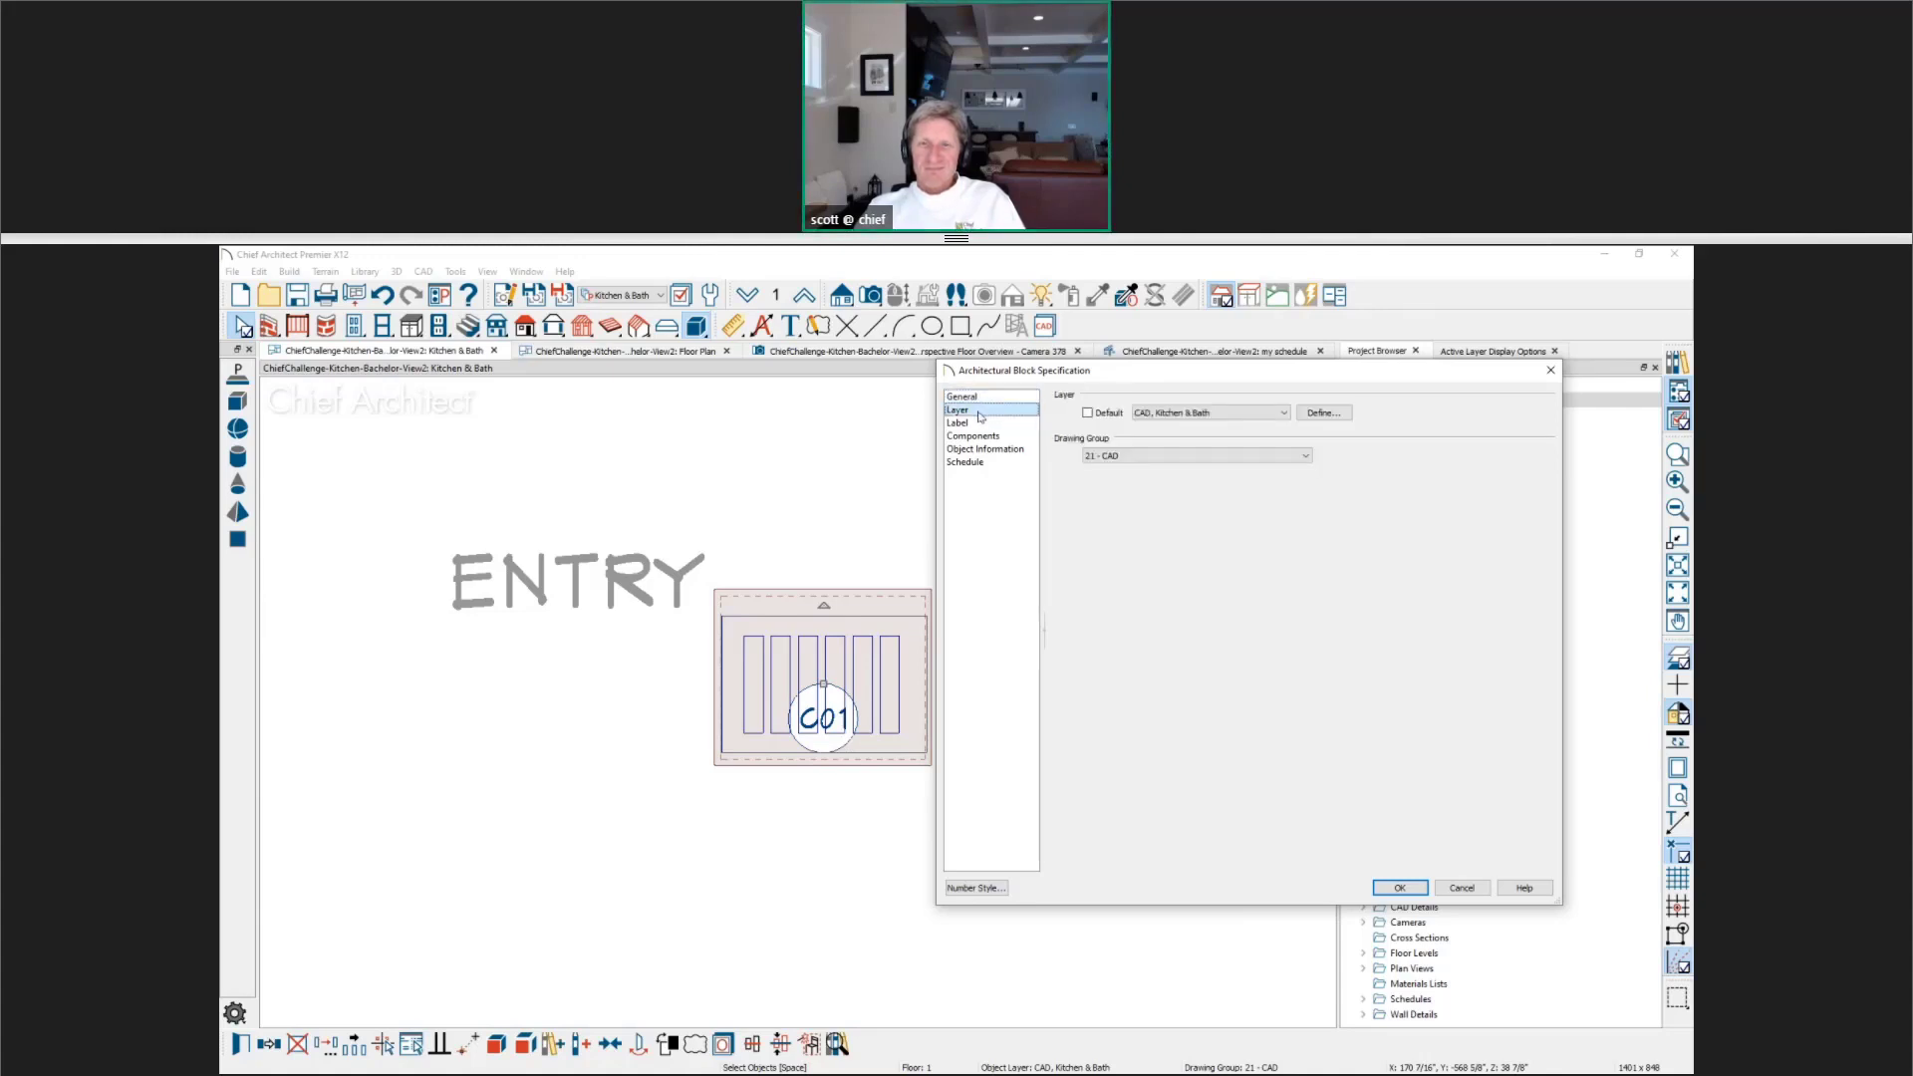
left_click(978, 423)
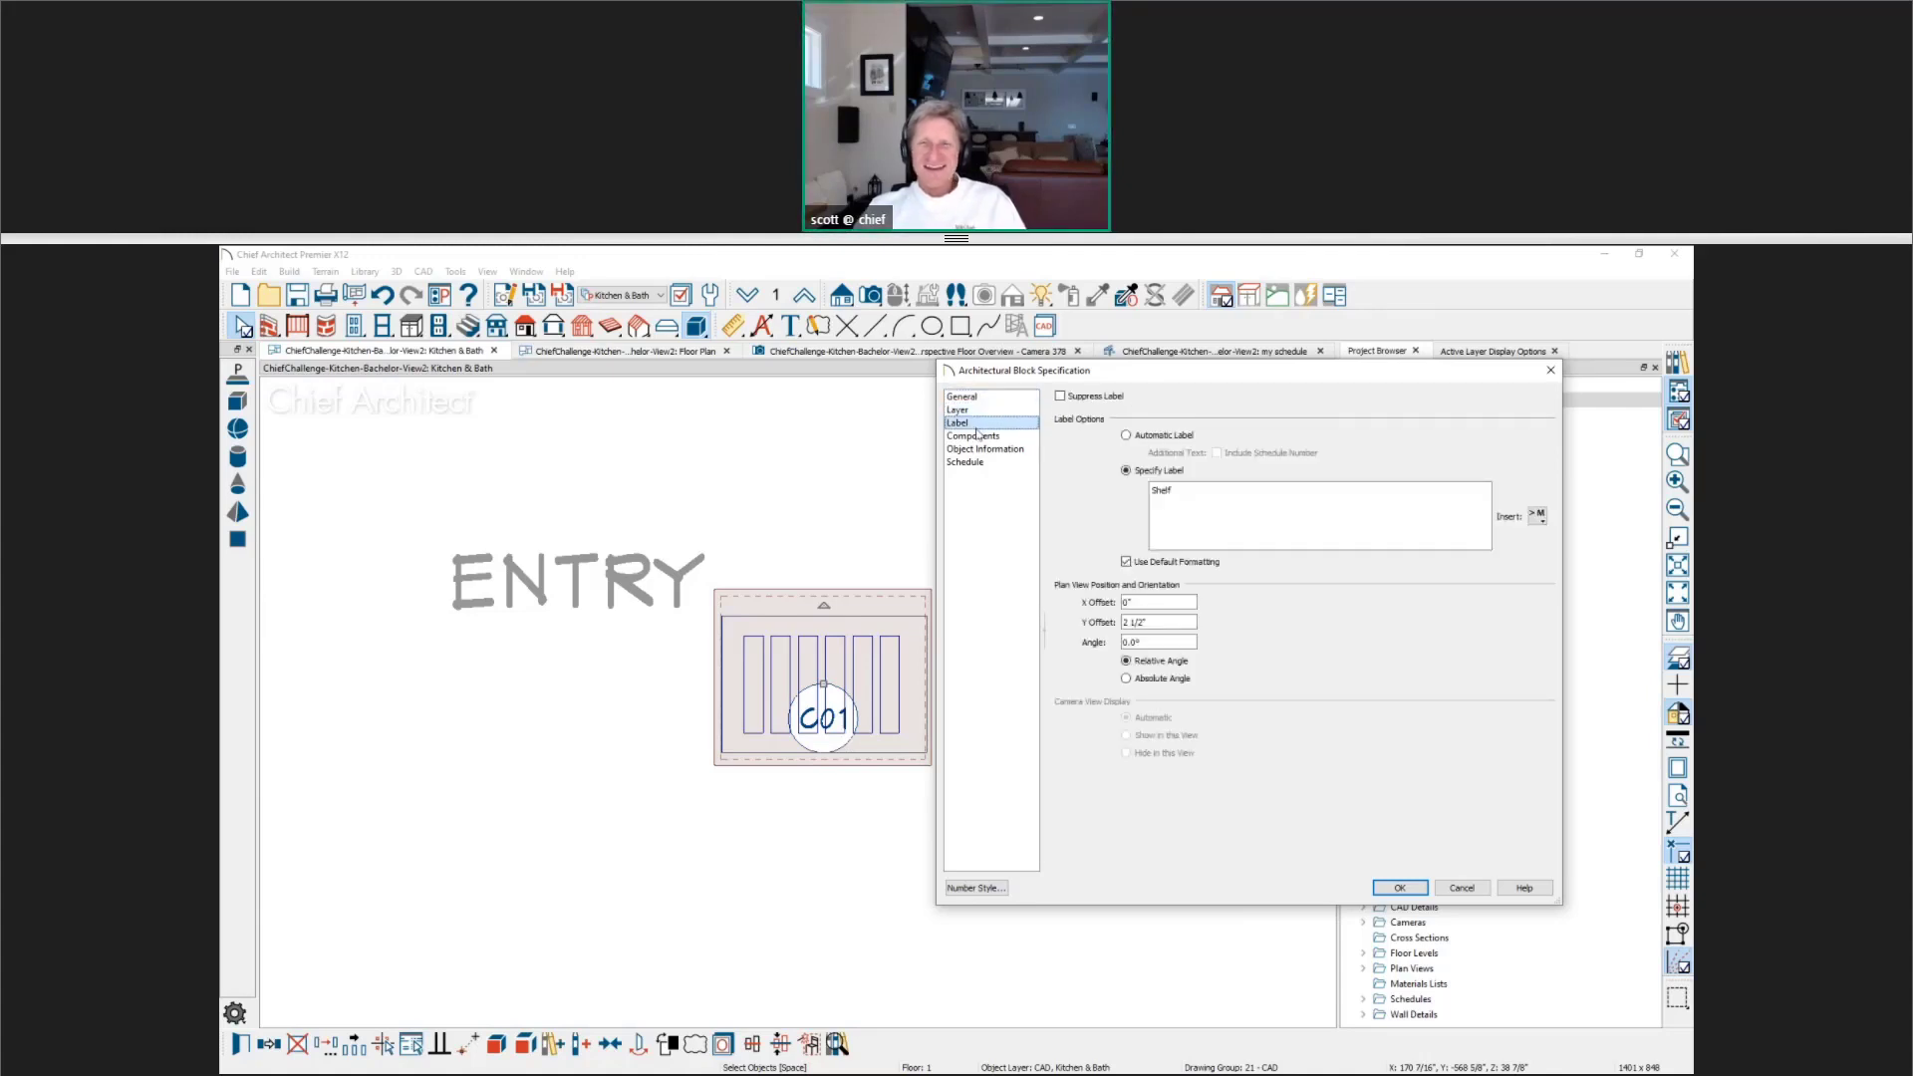
left_click(978, 436)
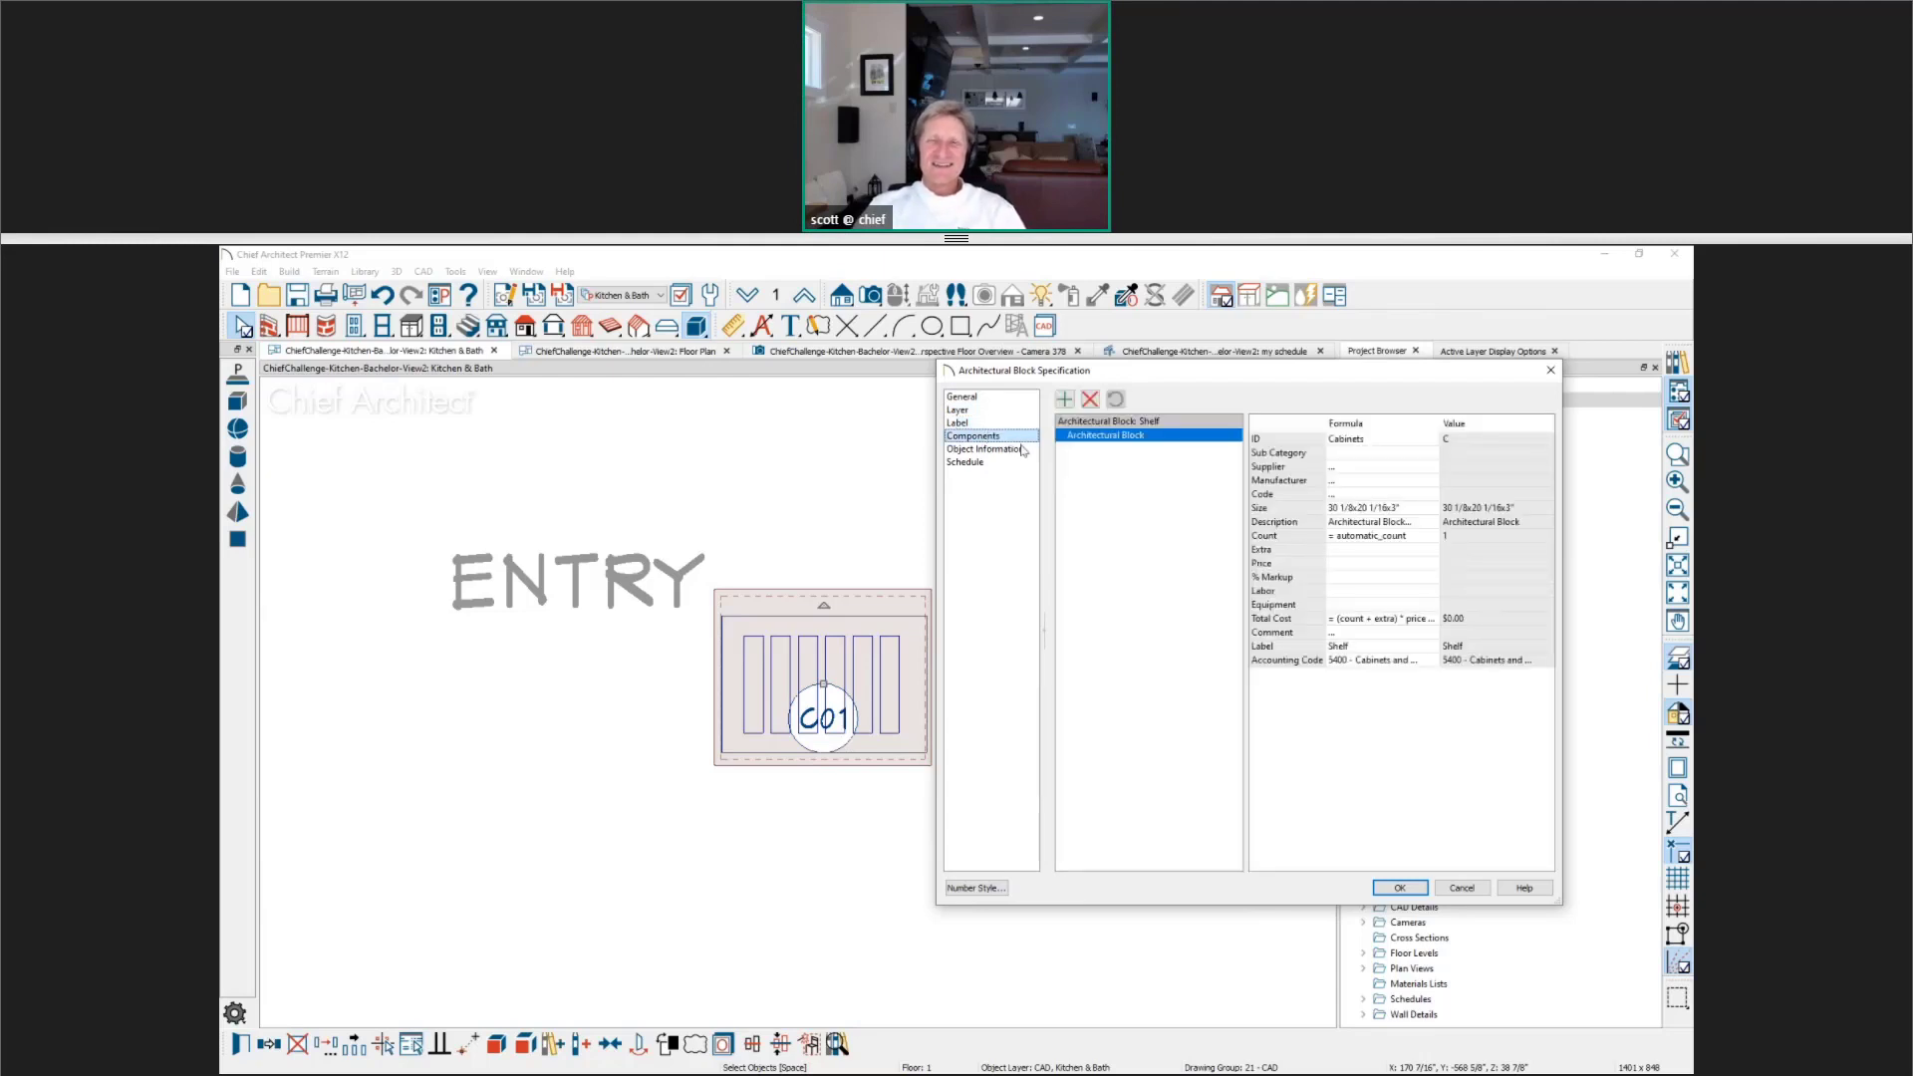
Step: Replace the slotted block's automatic description with My Shelf in its object information
left_click(1134, 439)
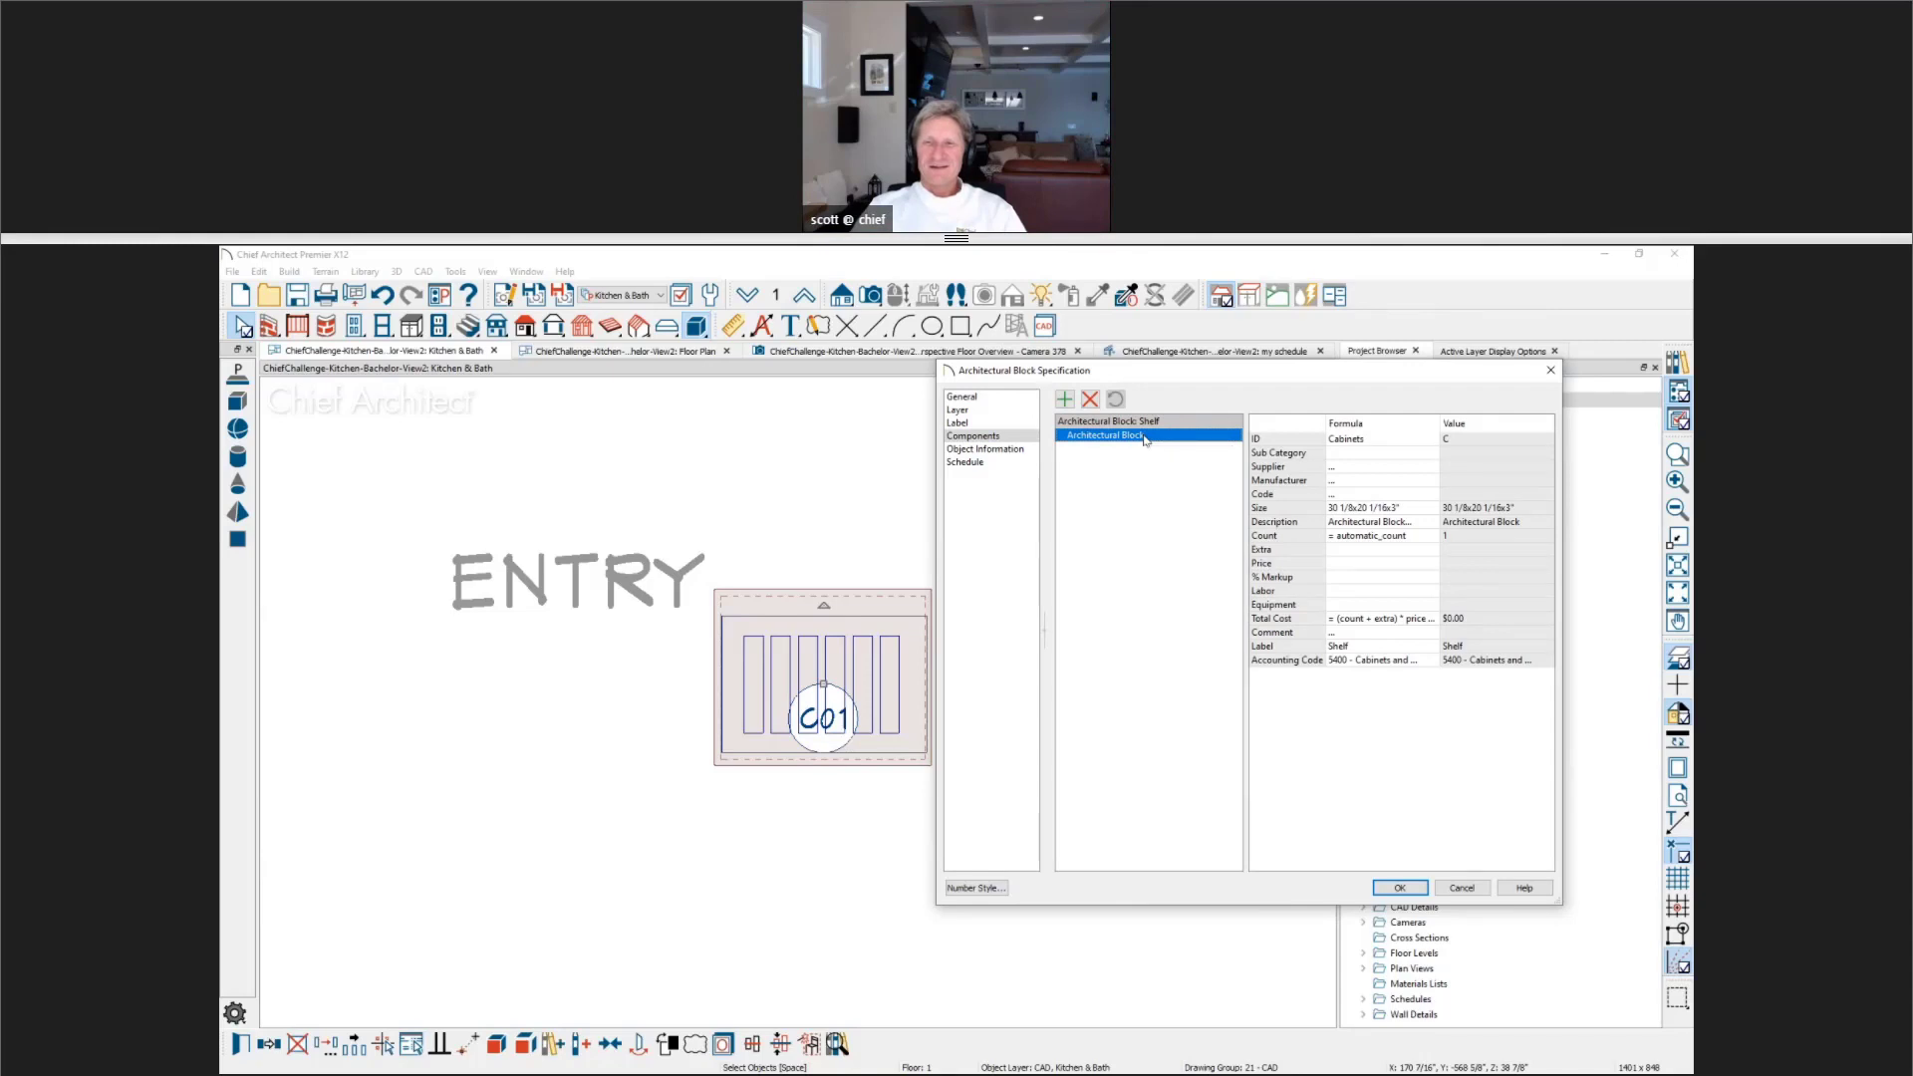
left_click(1409, 524)
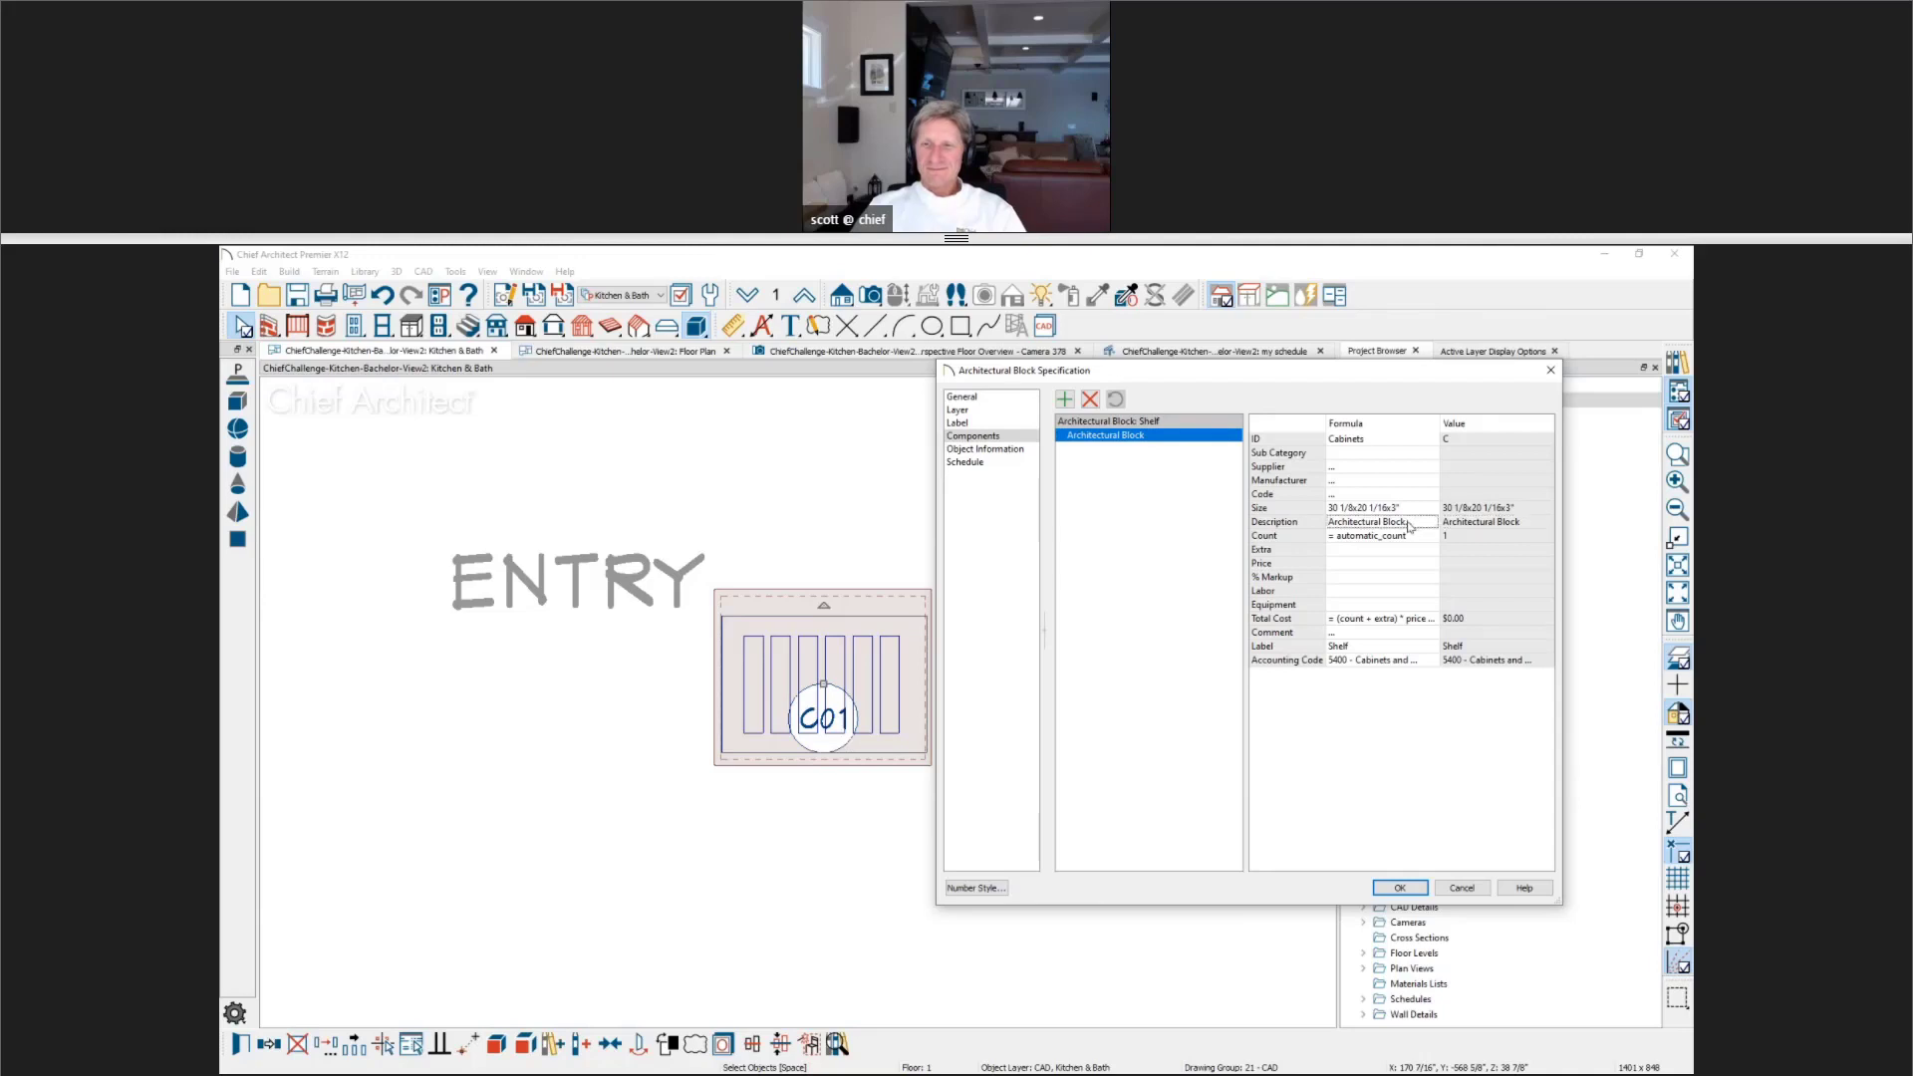
left_click(999, 451)
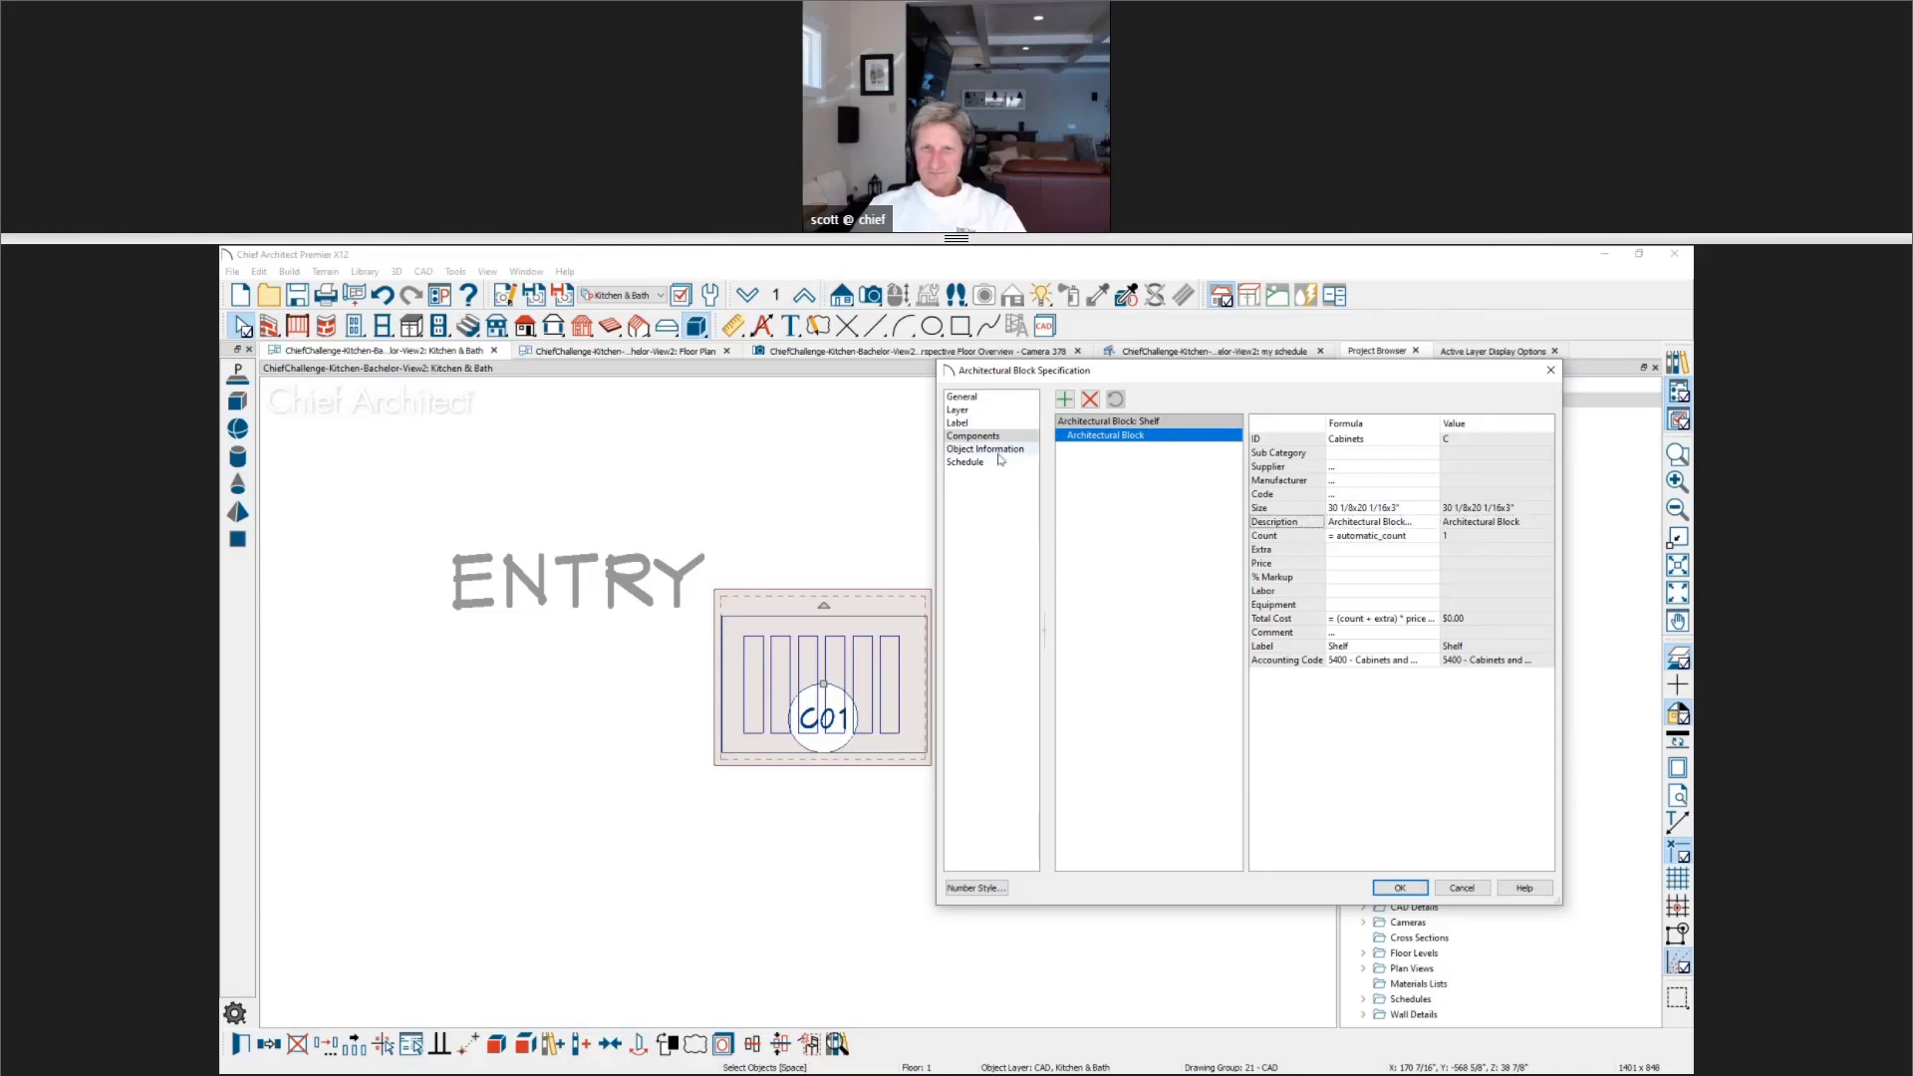
left_click(1234, 526)
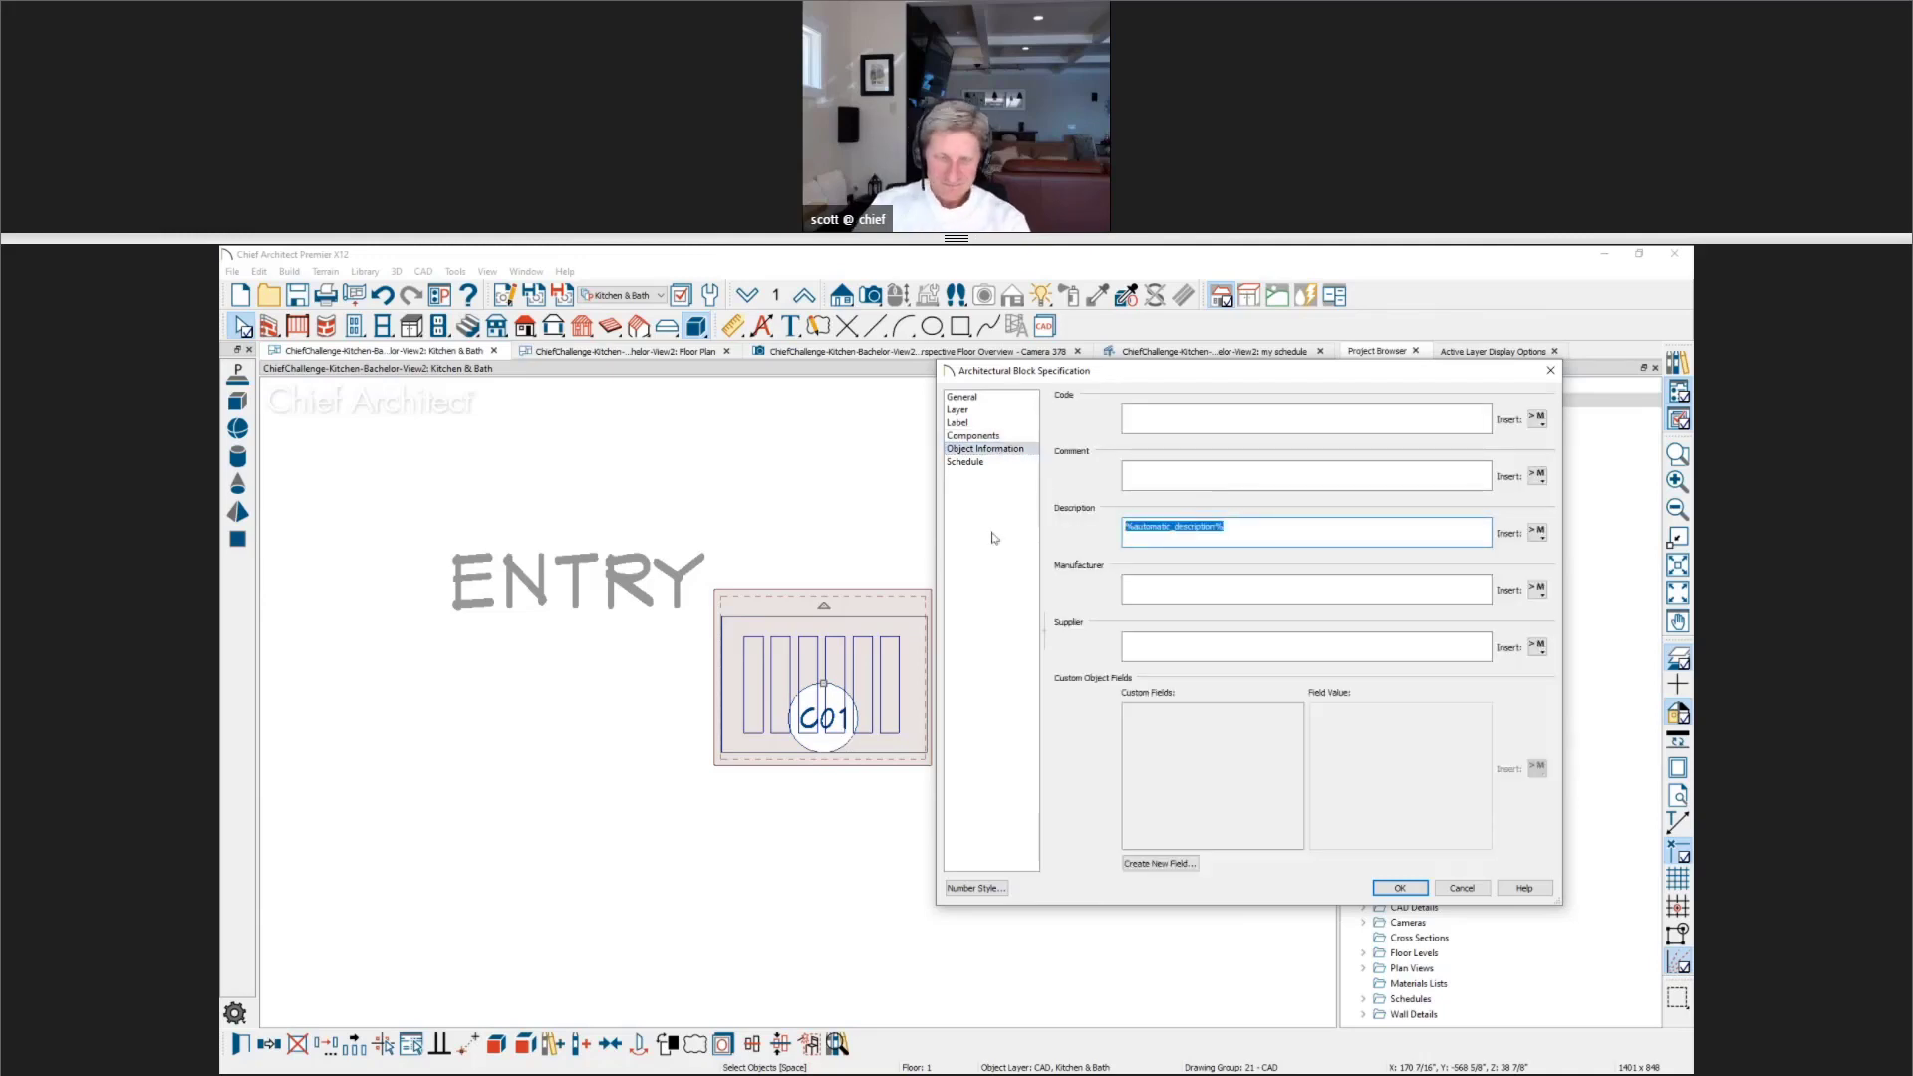
type("My Shelf")
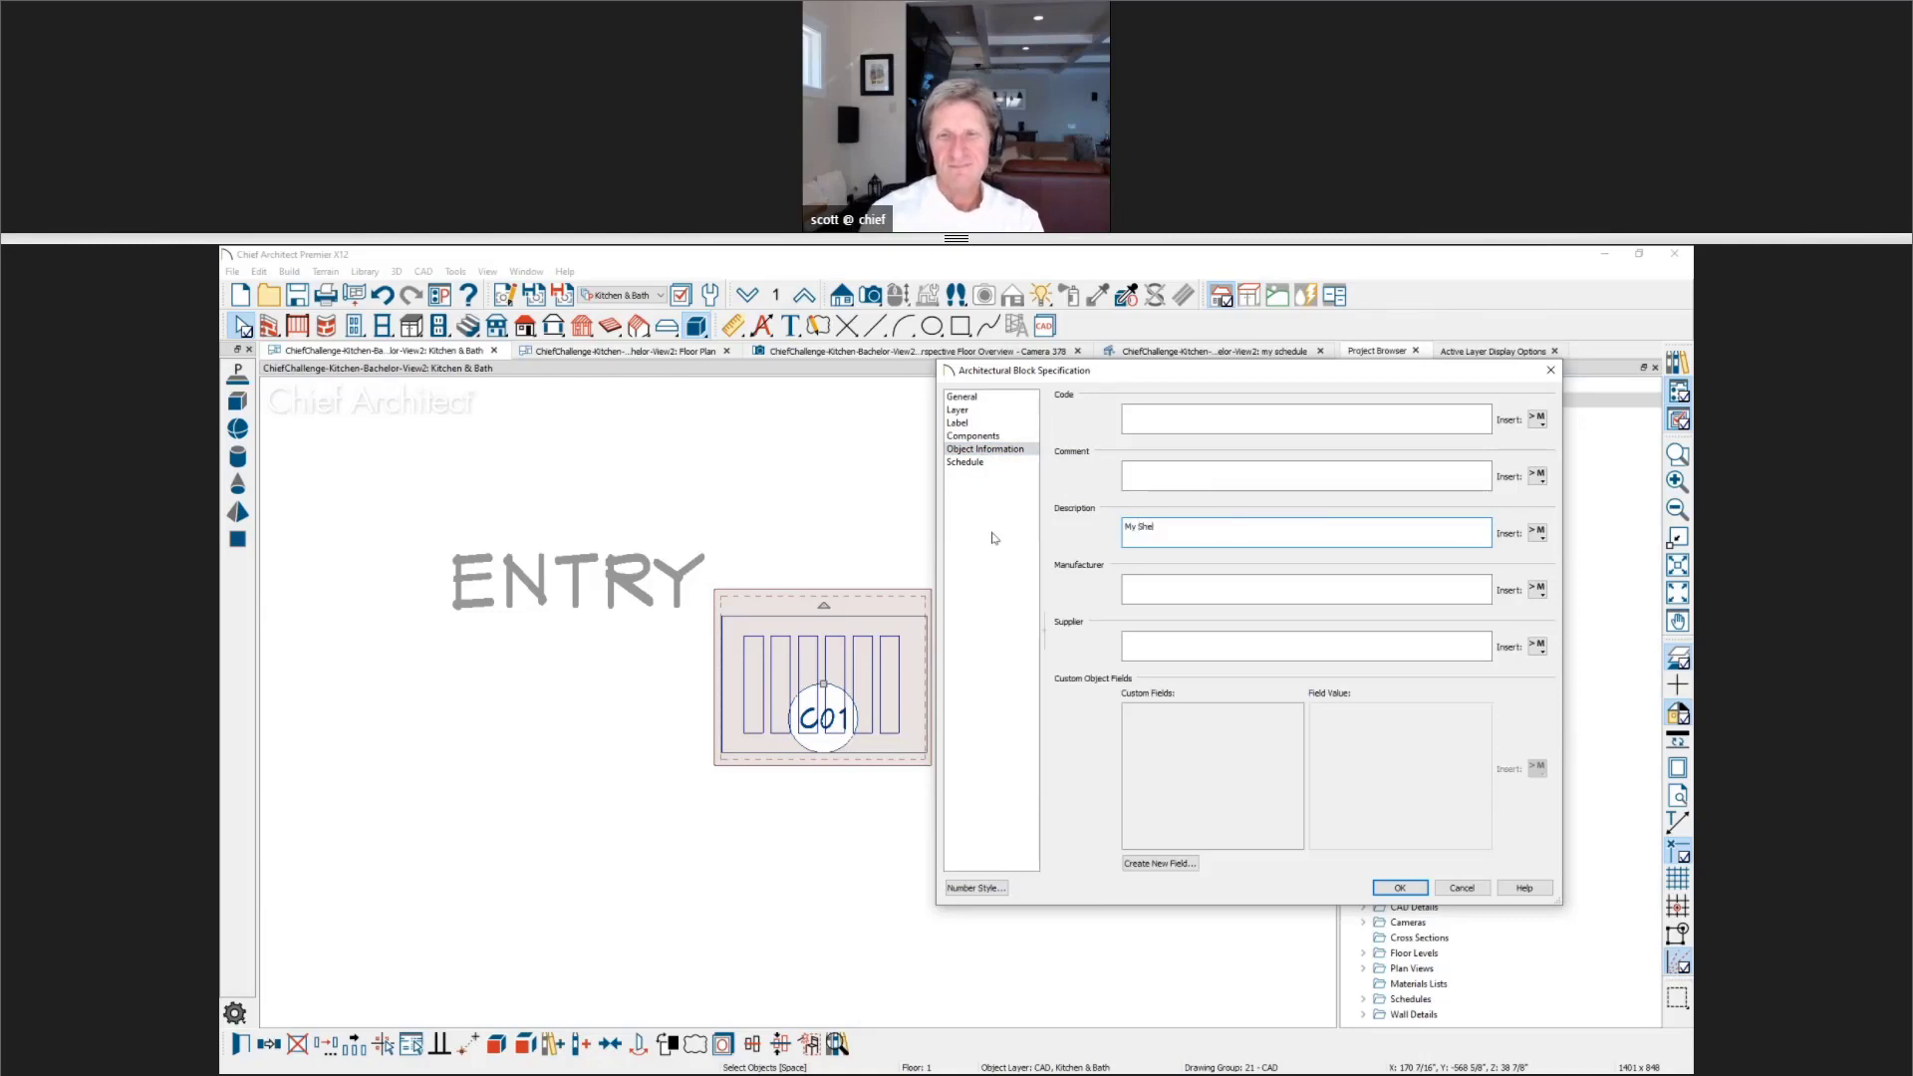
left_click(1399, 888)
Step: Return to the my schedule detail and examine the label and description columns of the Cabinet Schedule
scroll(1191, 441, "up", 1)
left_click(1228, 355)
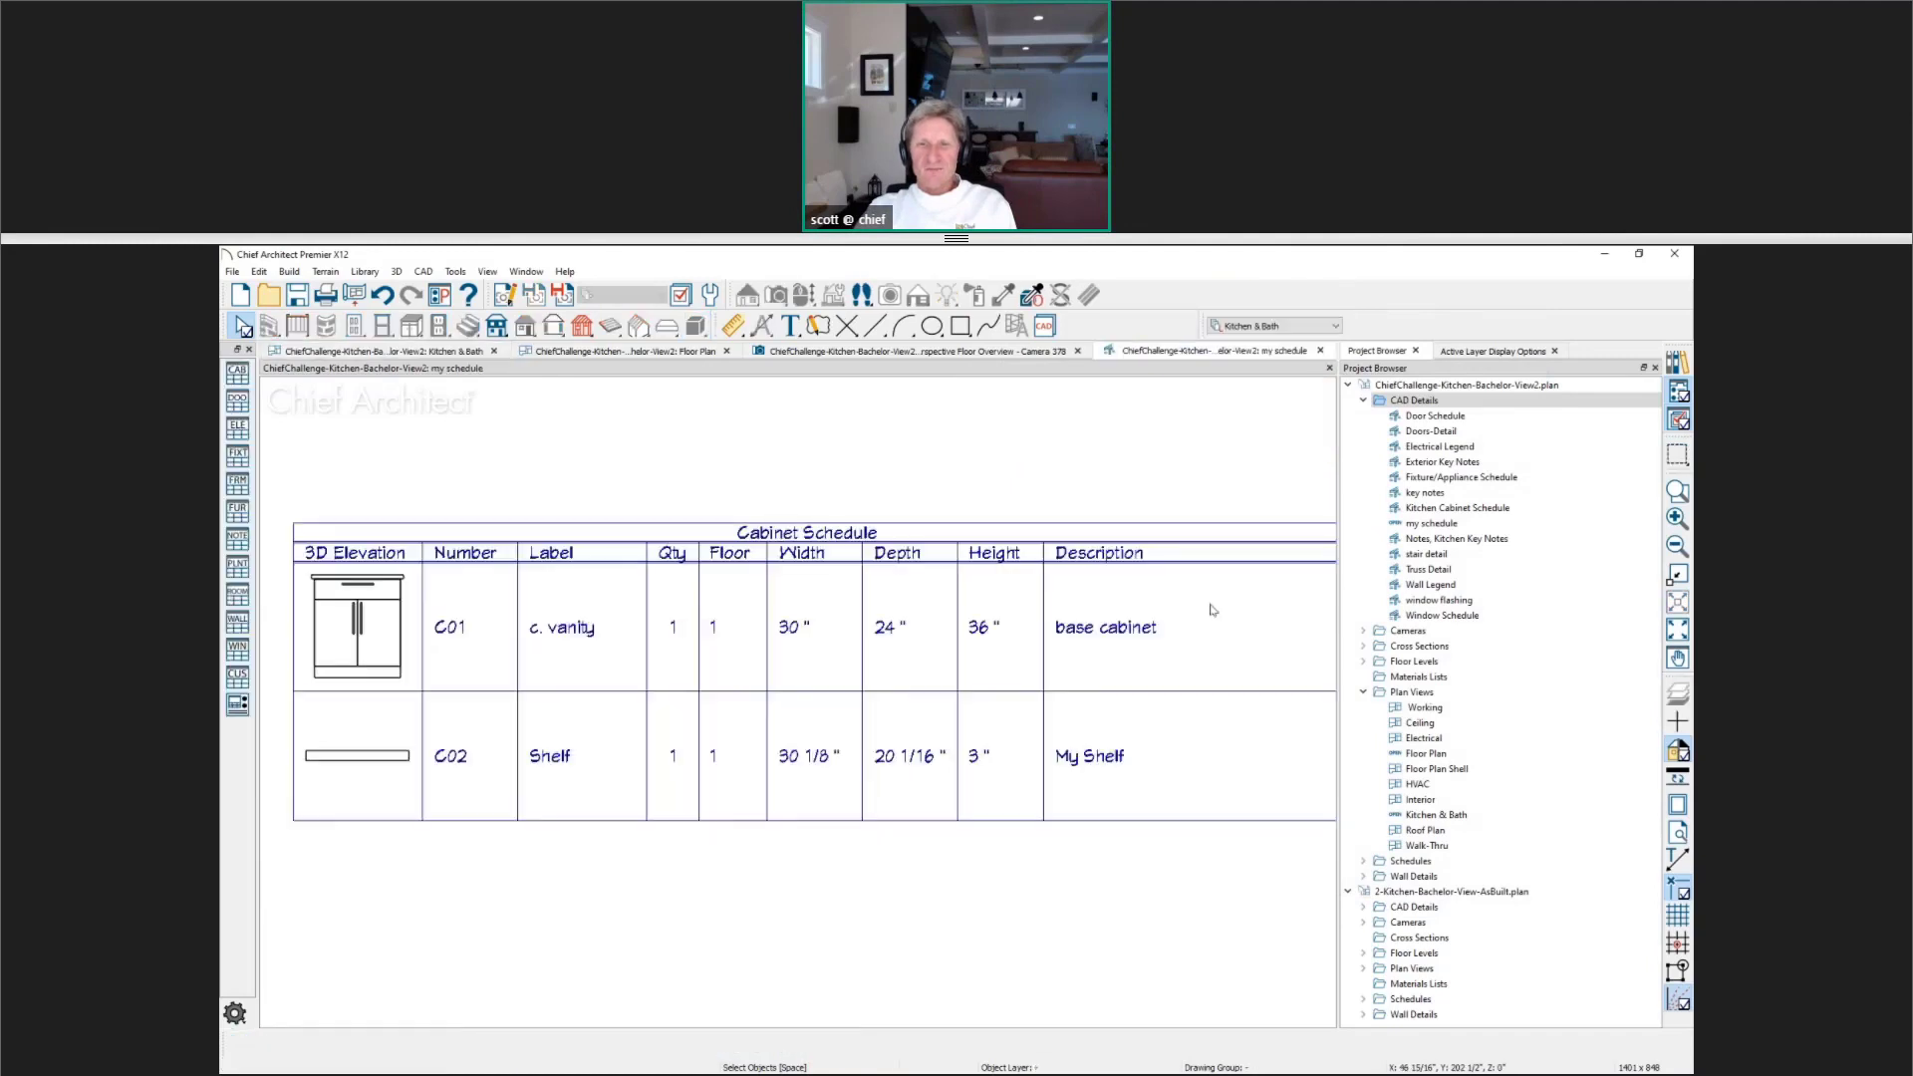
scroll(1205, 699, "down", 2)
key("space")
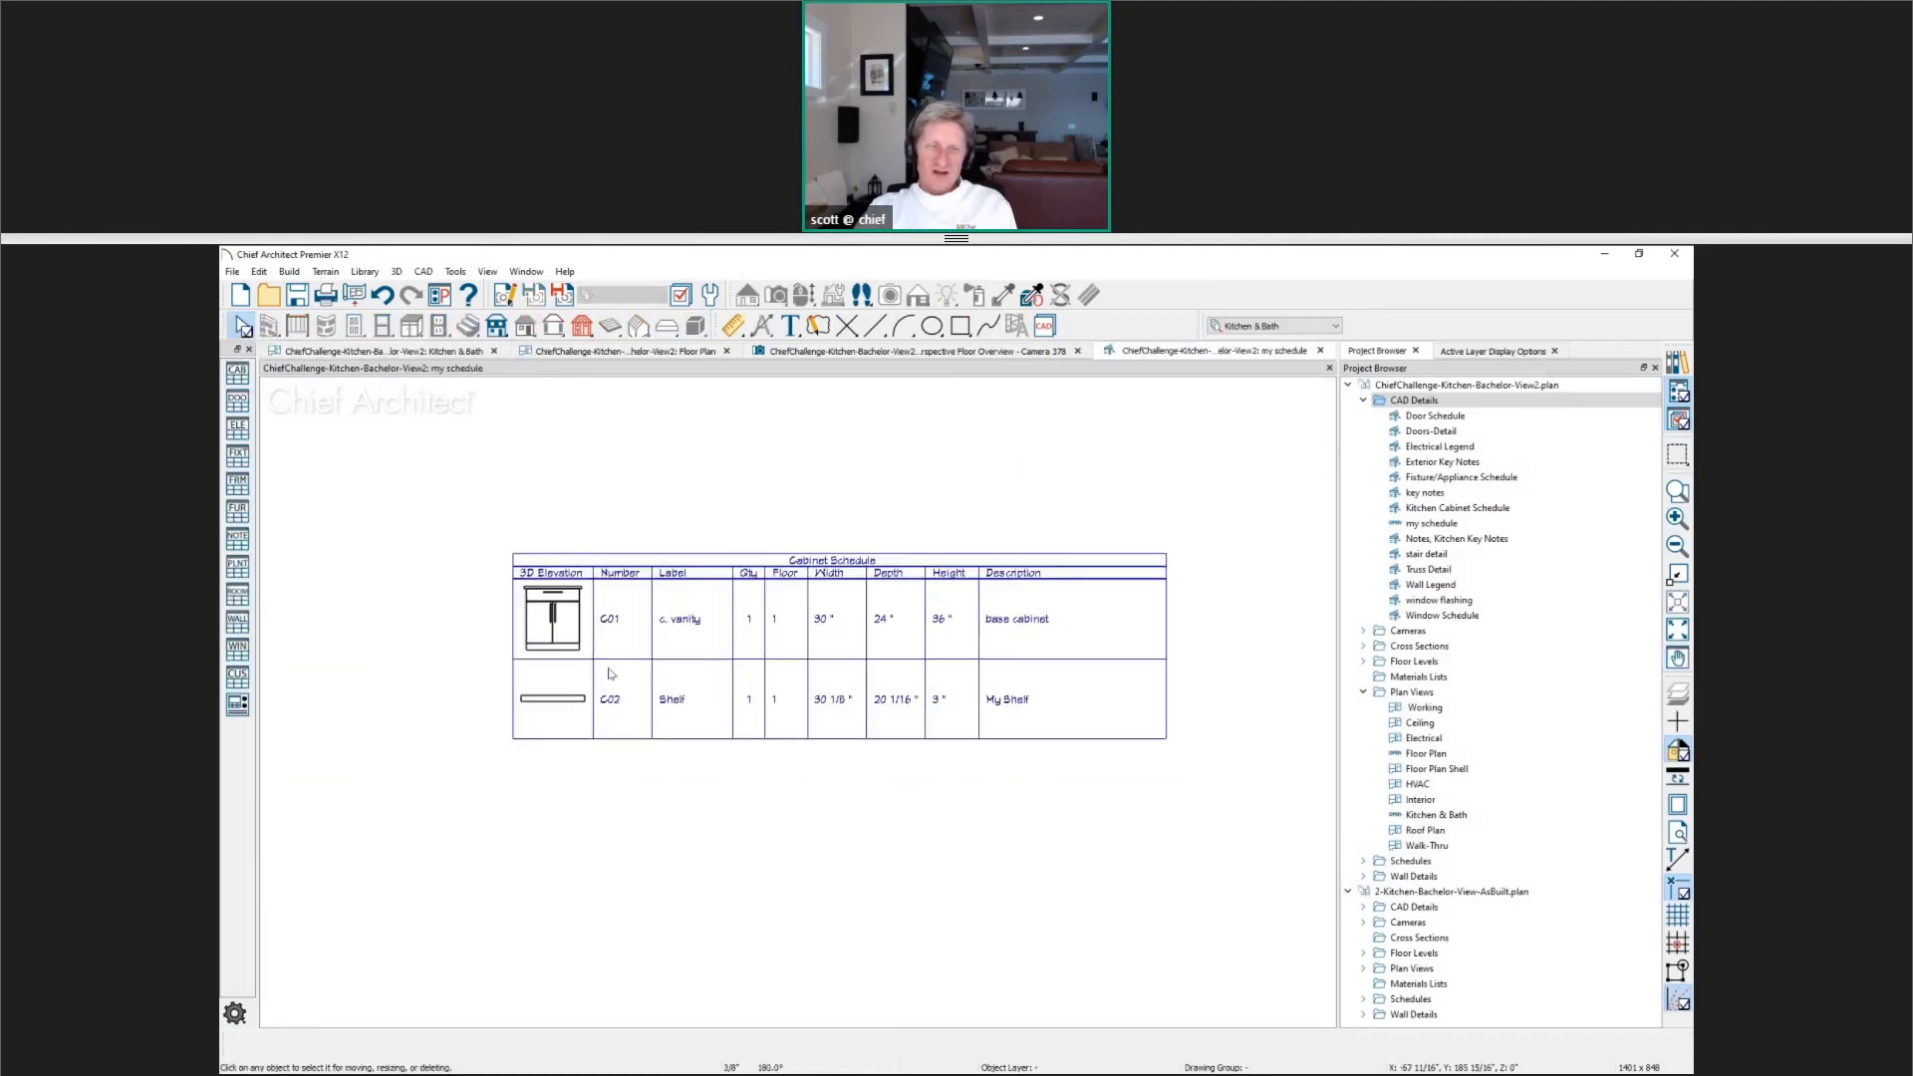
scroll(608, 687, "up", 1)
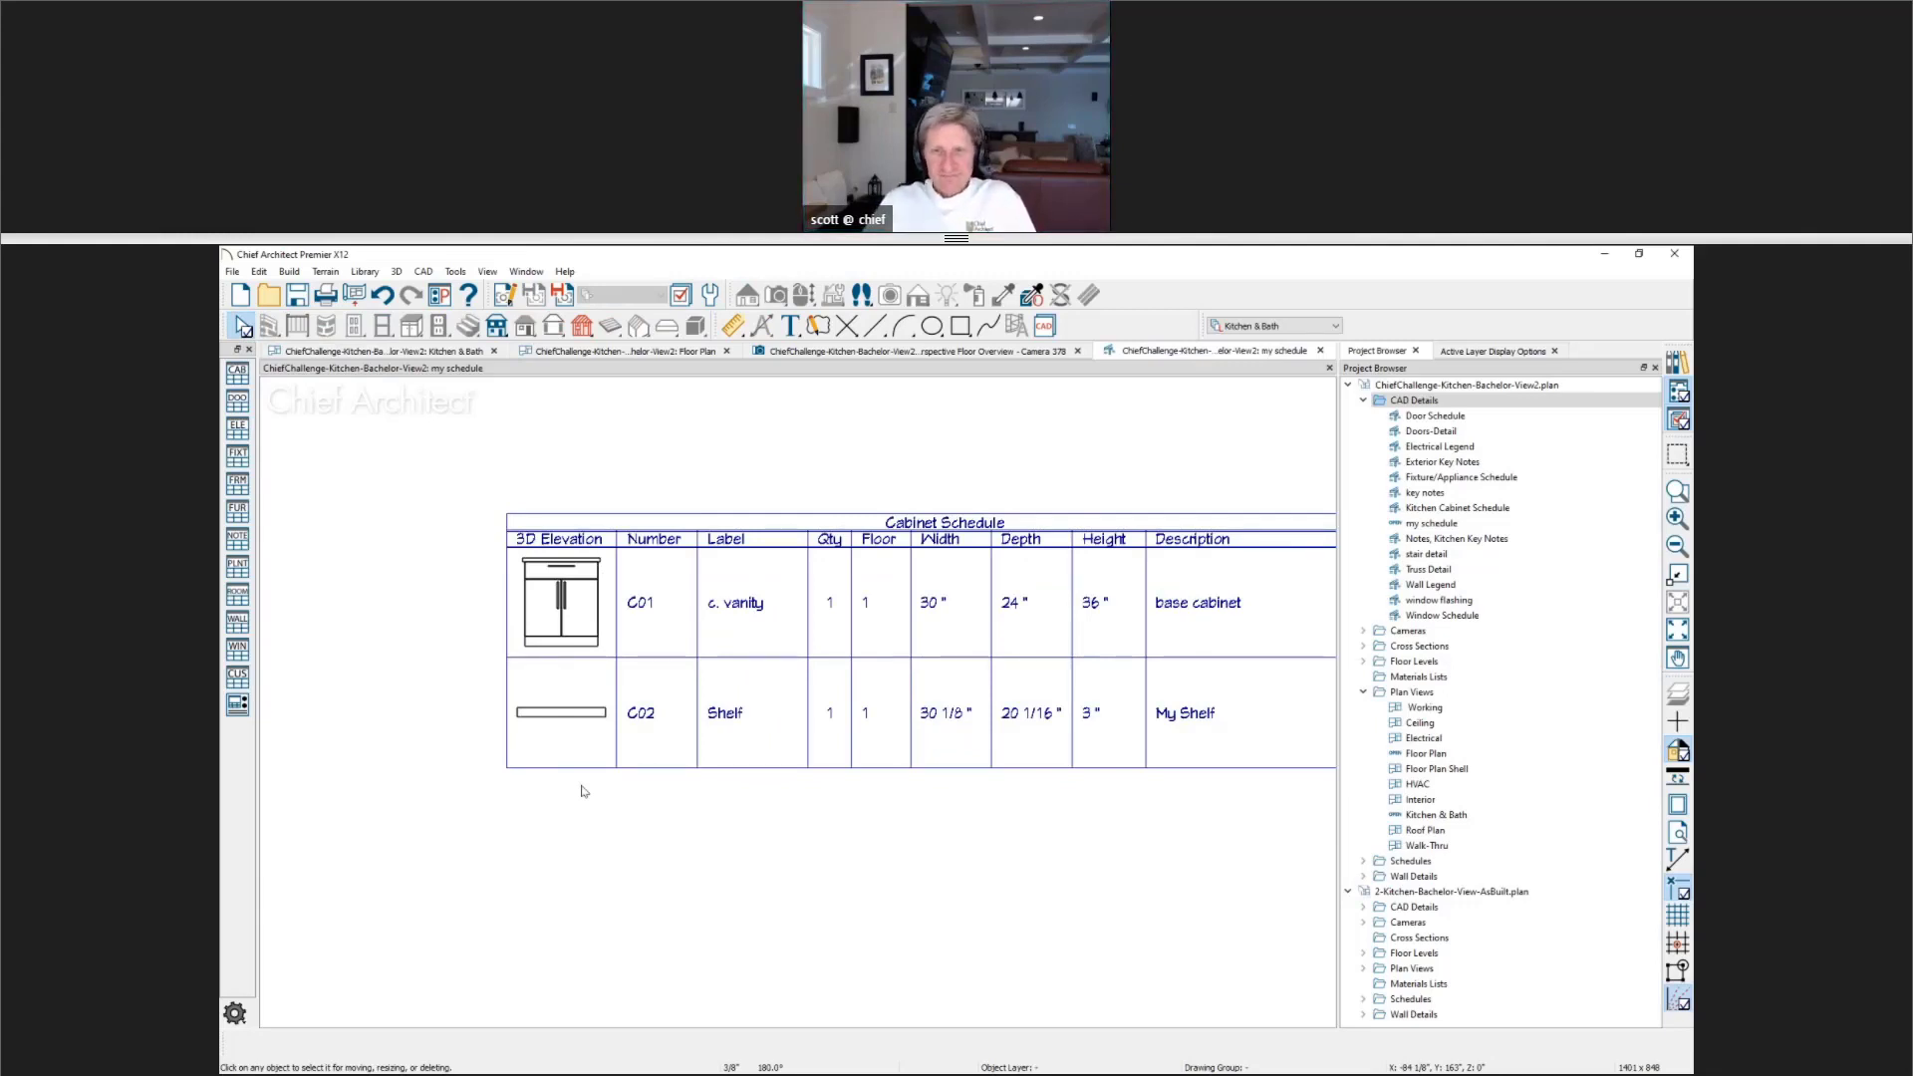
key("space")
left_click_drag(752, 896, 614, 873)
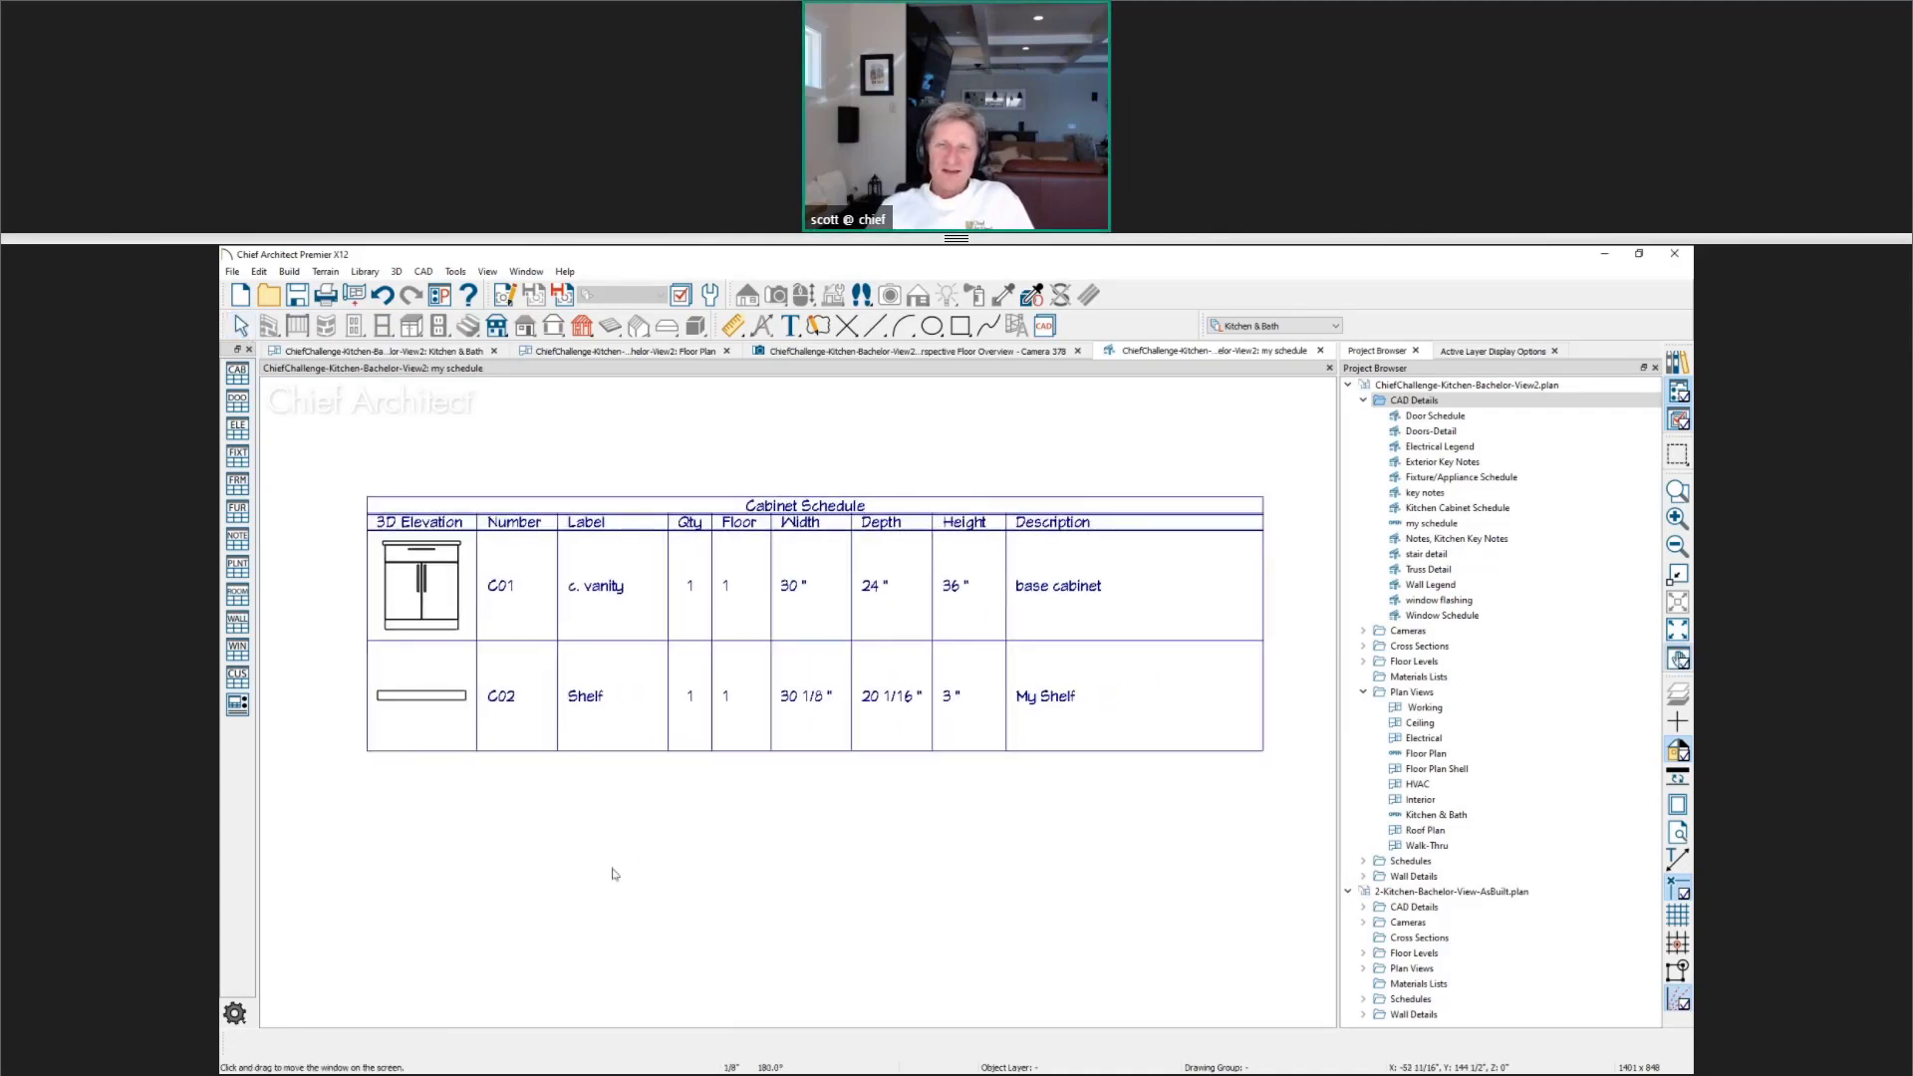
key("space")
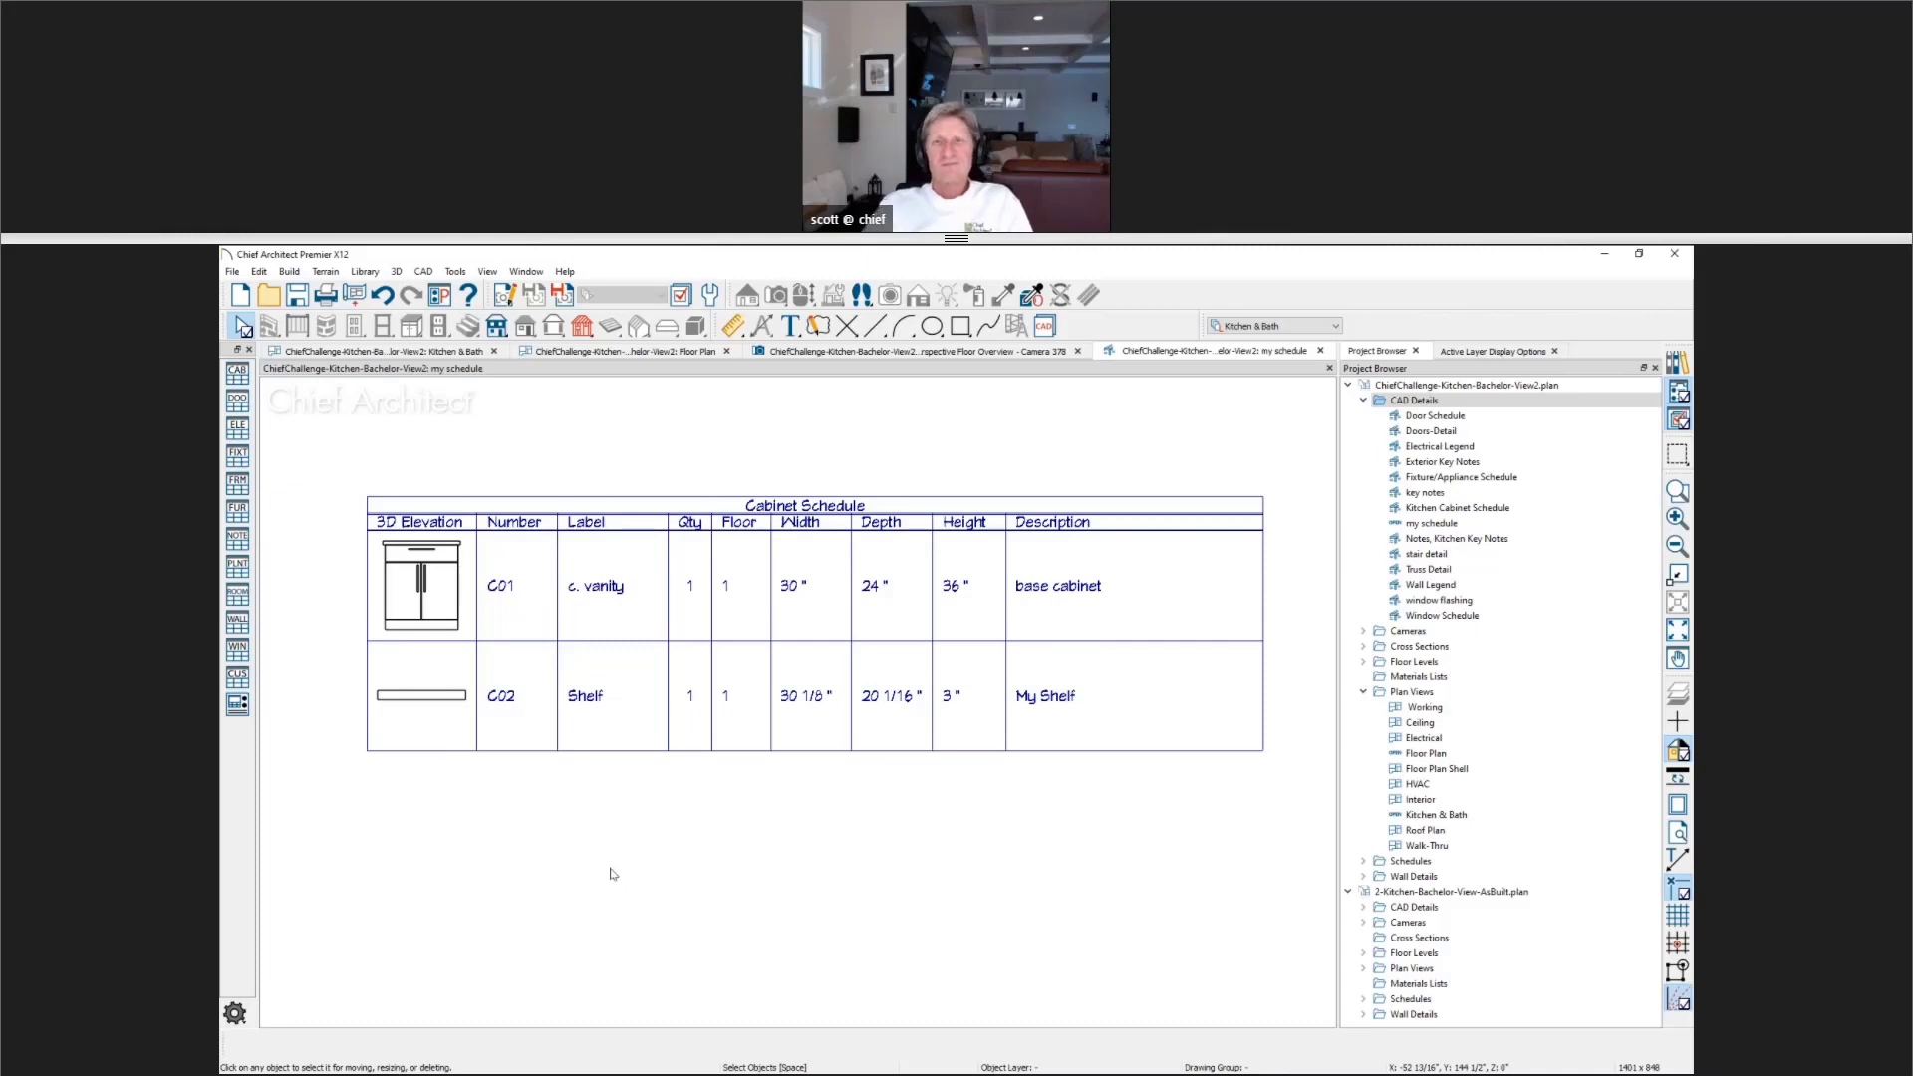
Step: Close the my schedule detail and show the kitchen area in the Kitchen & Bath plan view
left_click(1320, 352)
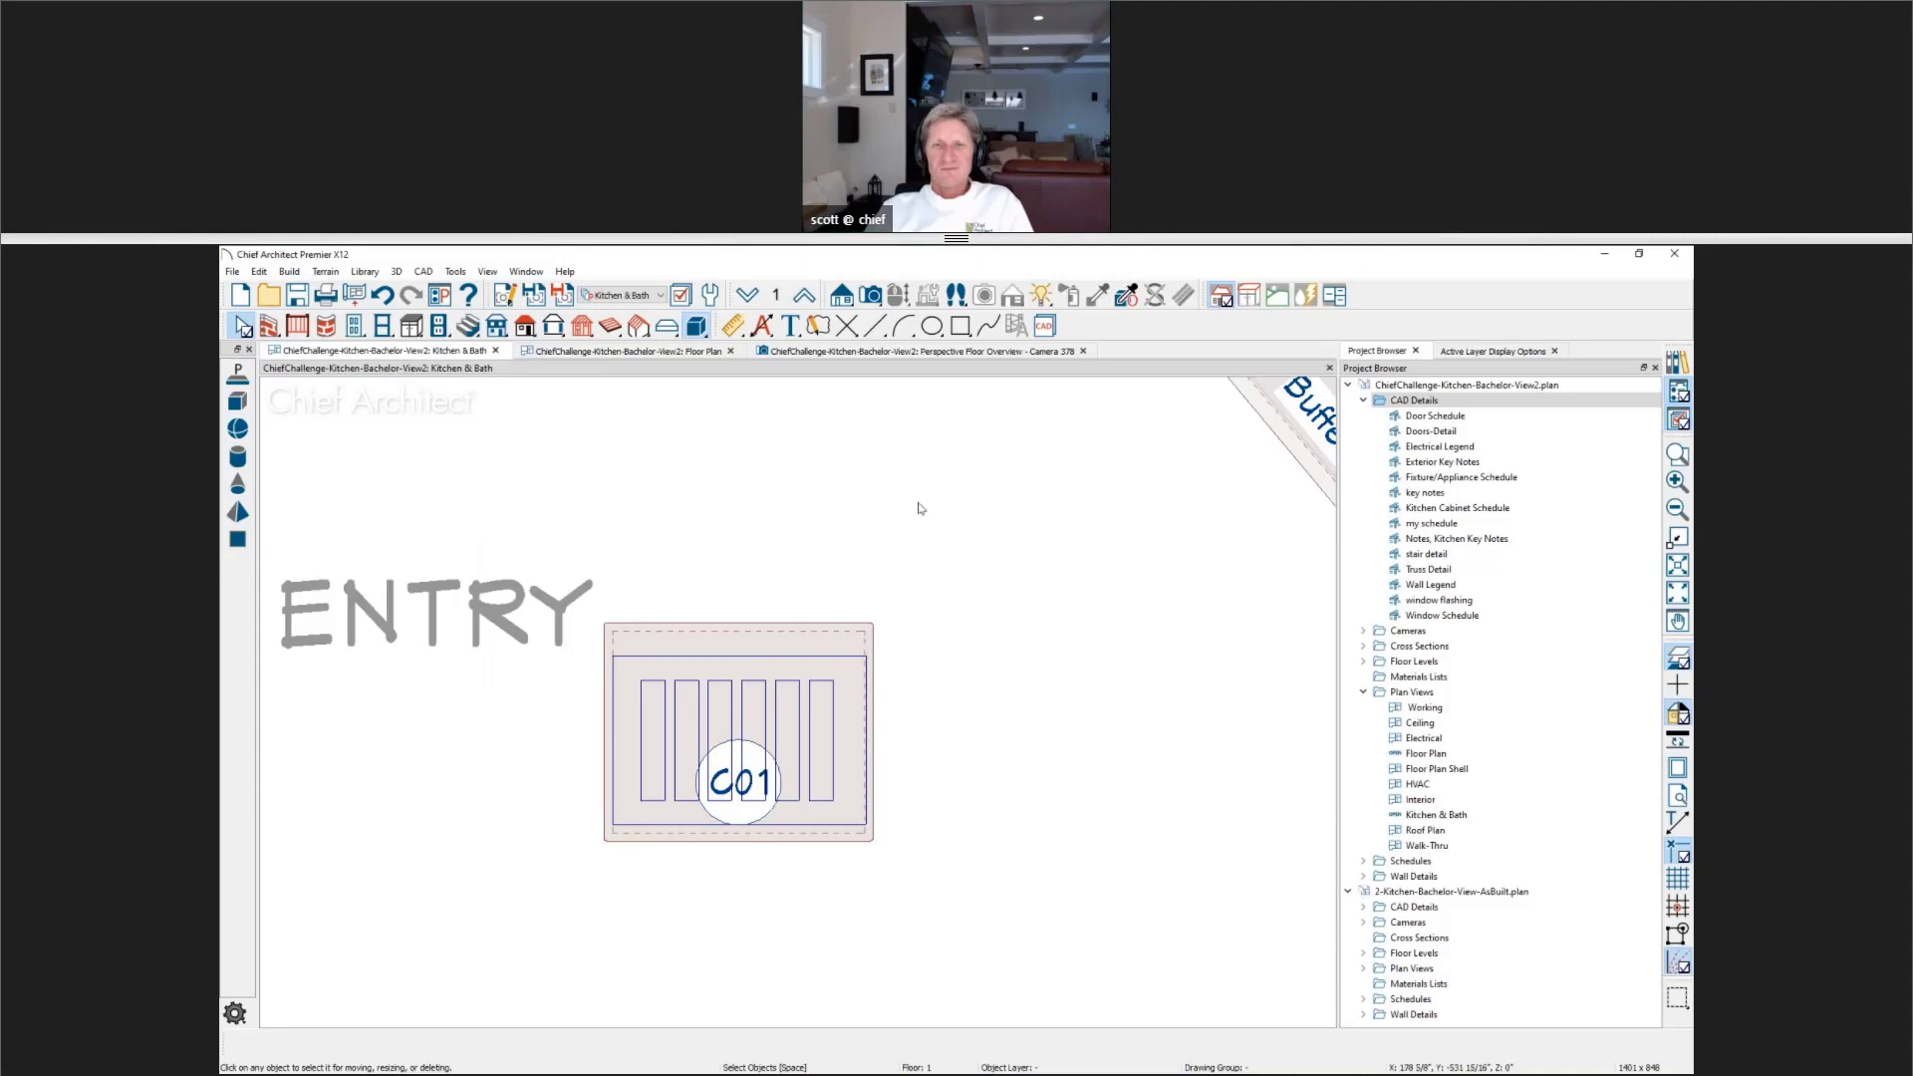
scroll(920, 508, "down", 2)
middle_click_drag(921, 508, 449, 461)
scroll(485, 565, "down", 2)
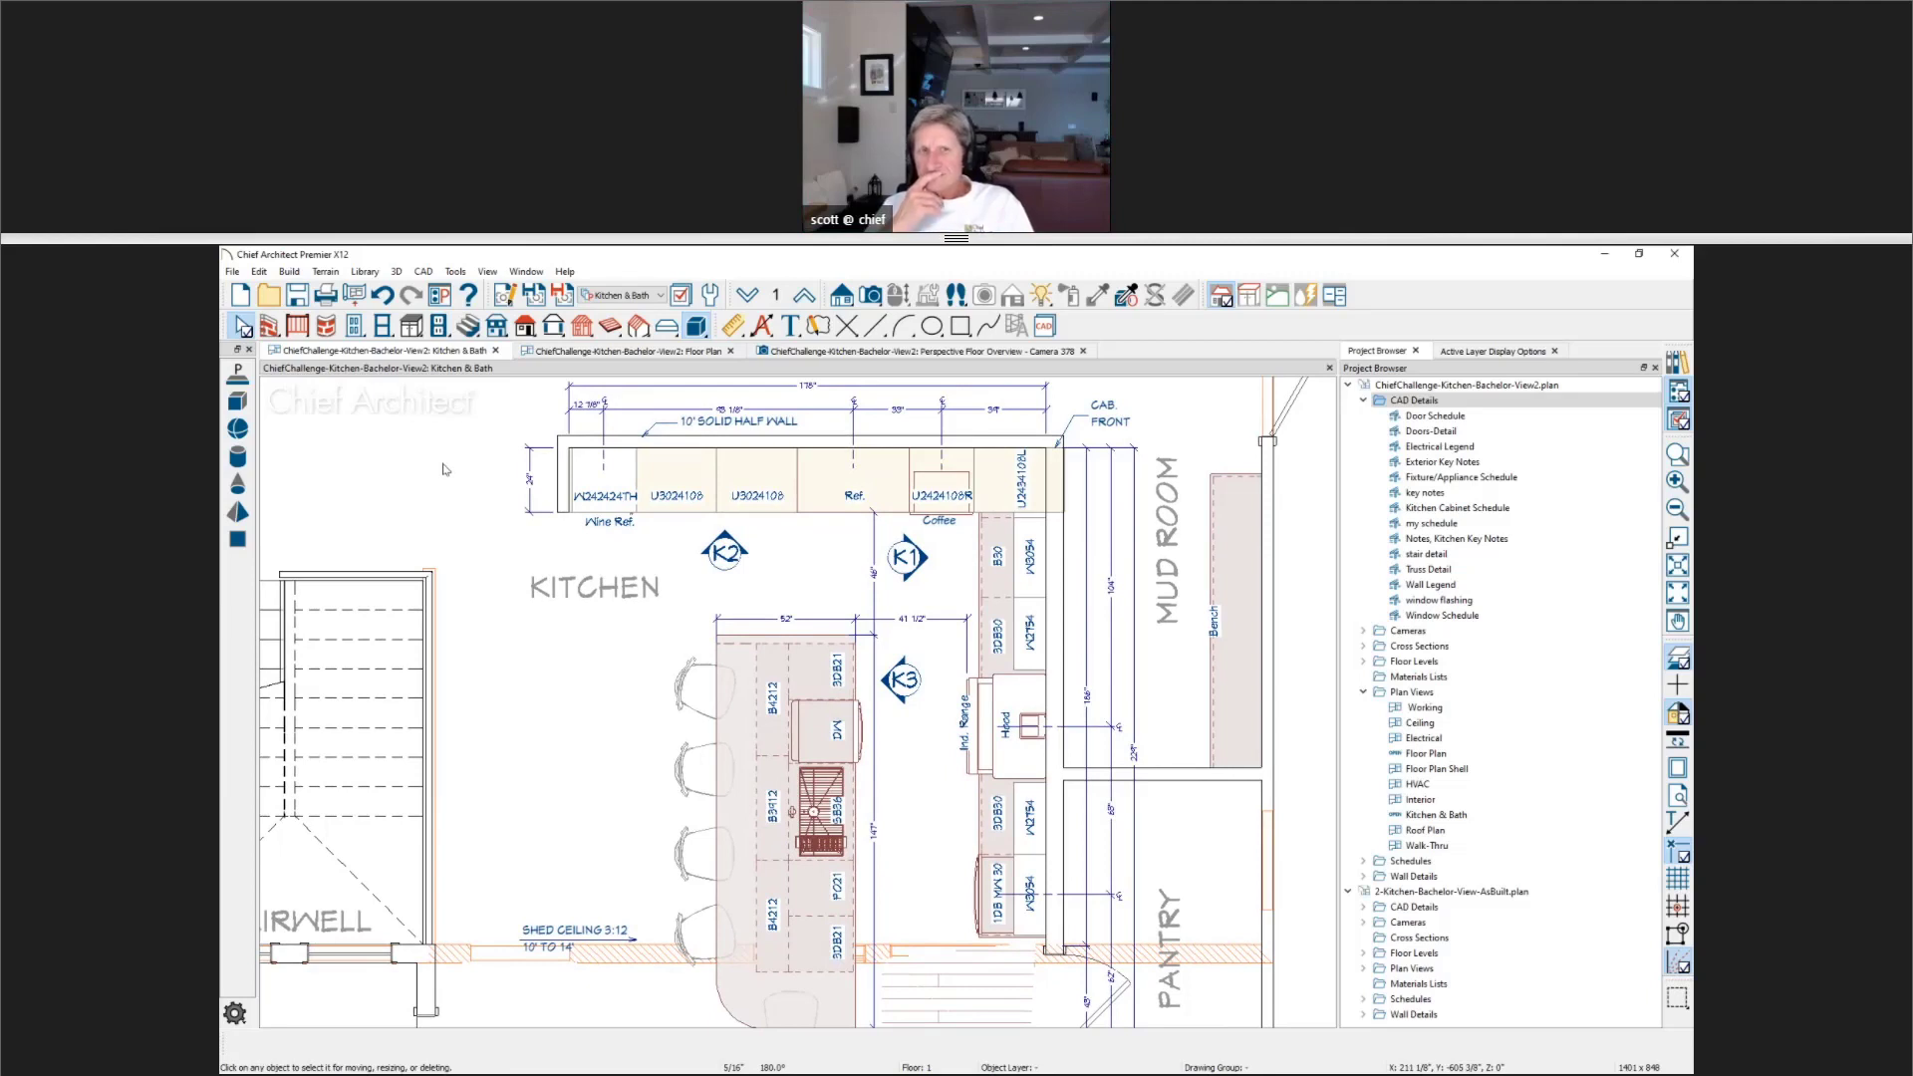
Step: Open the plan's time log and add the note "webinar presentation" to its first entry
left_click(455, 272)
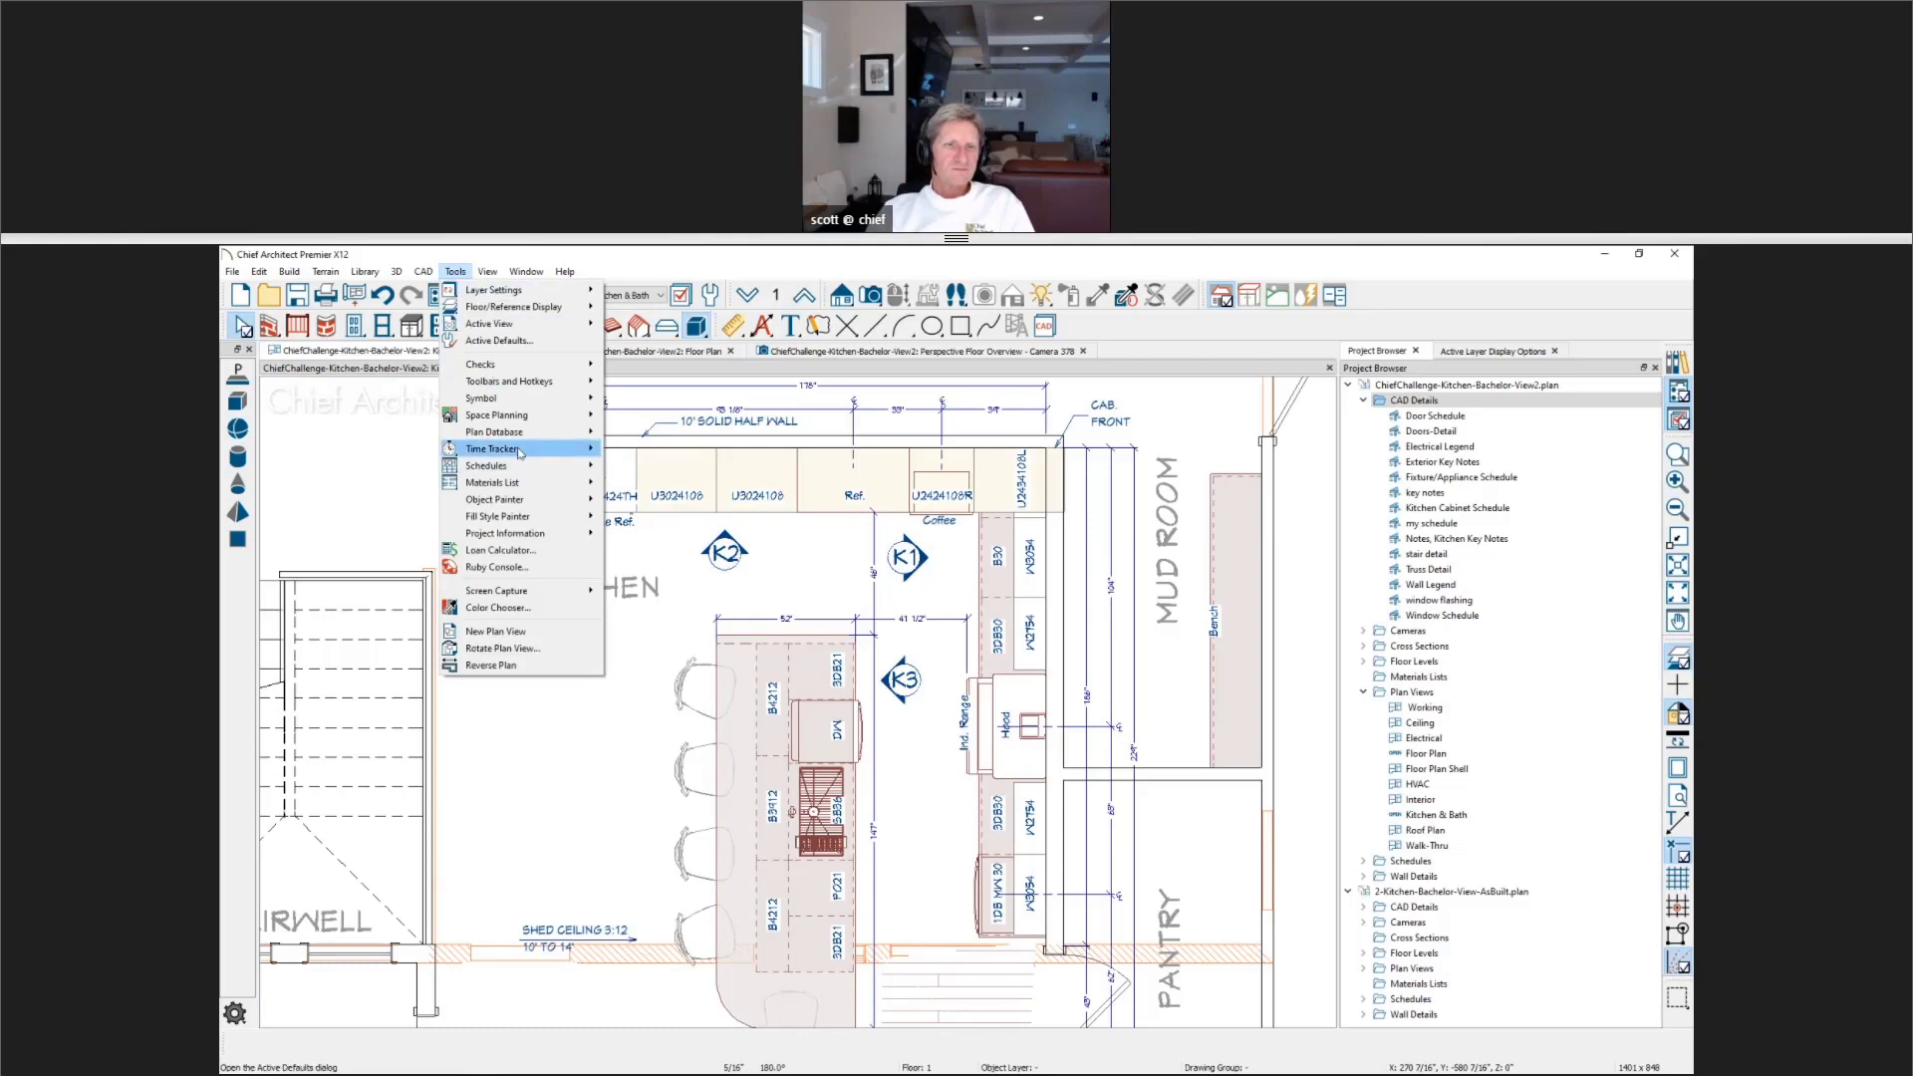
mouse_move(519, 453)
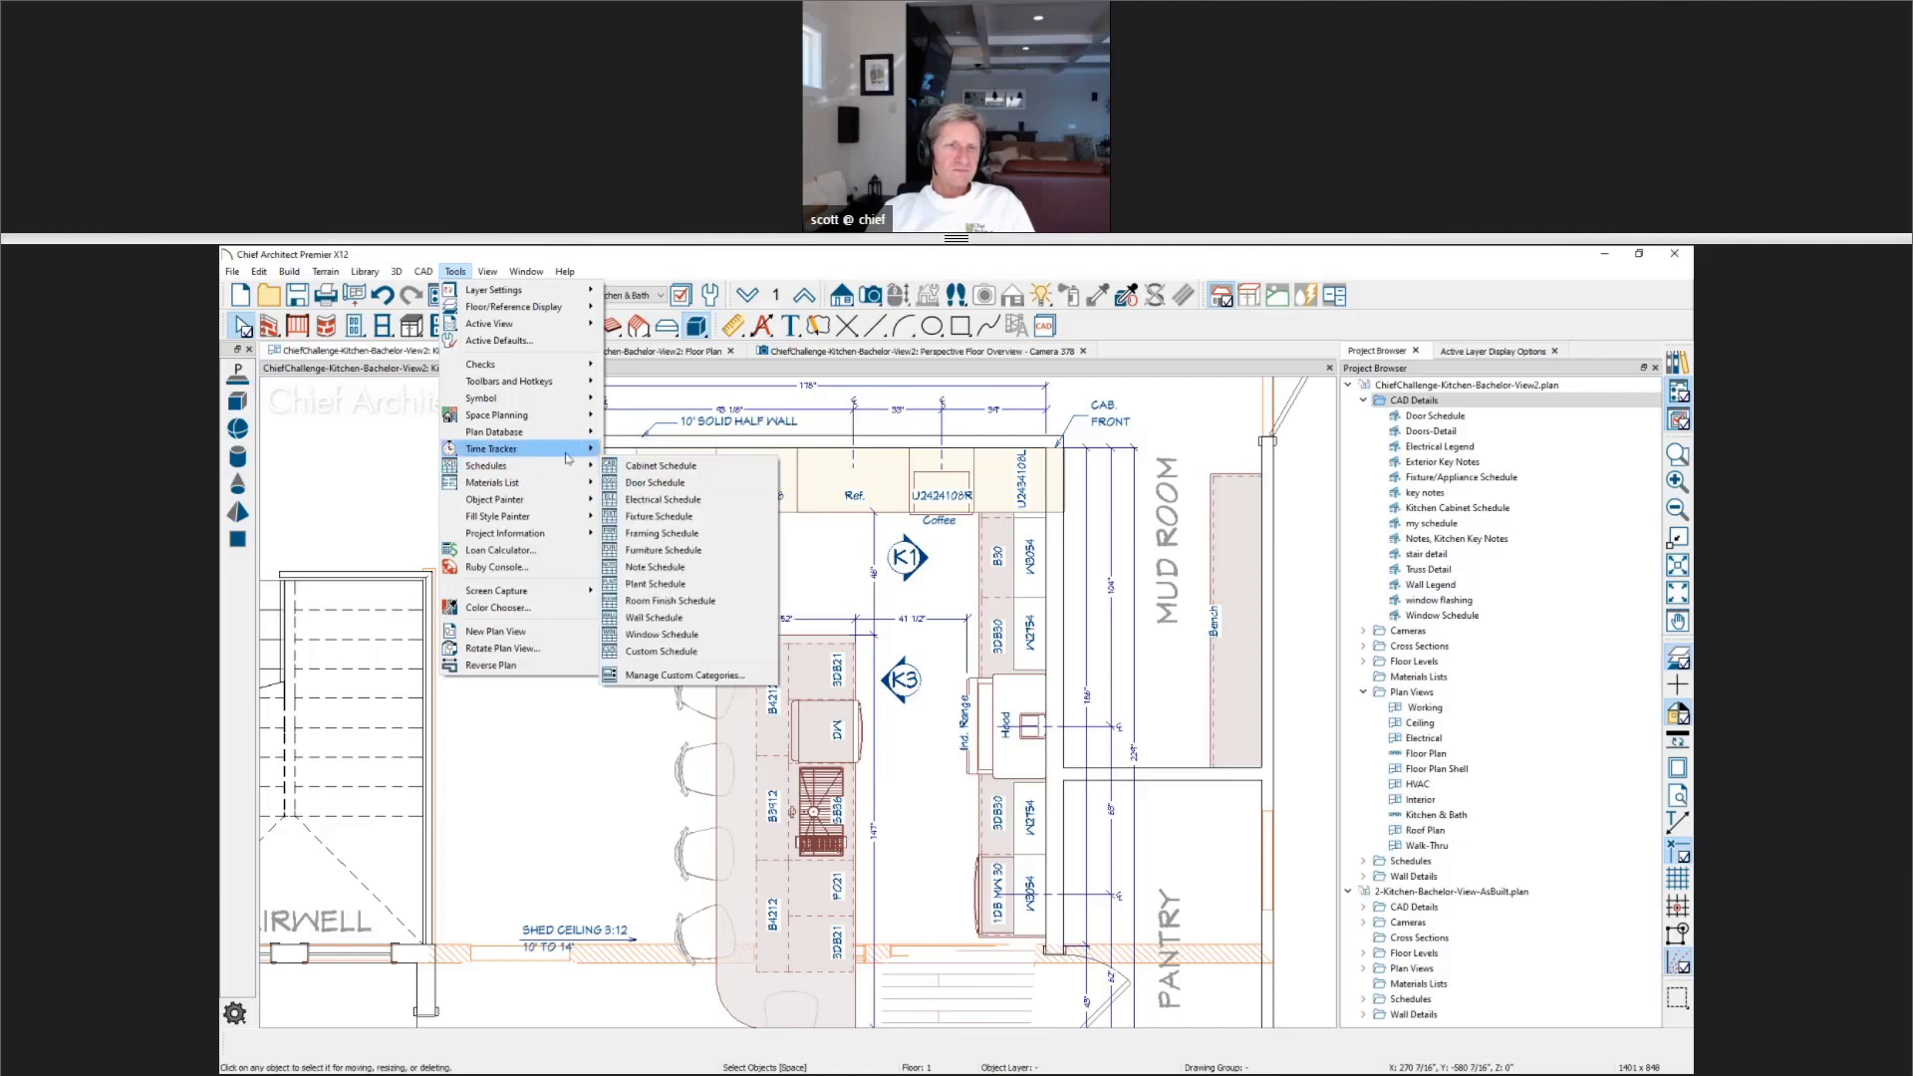
left_click(636, 482)
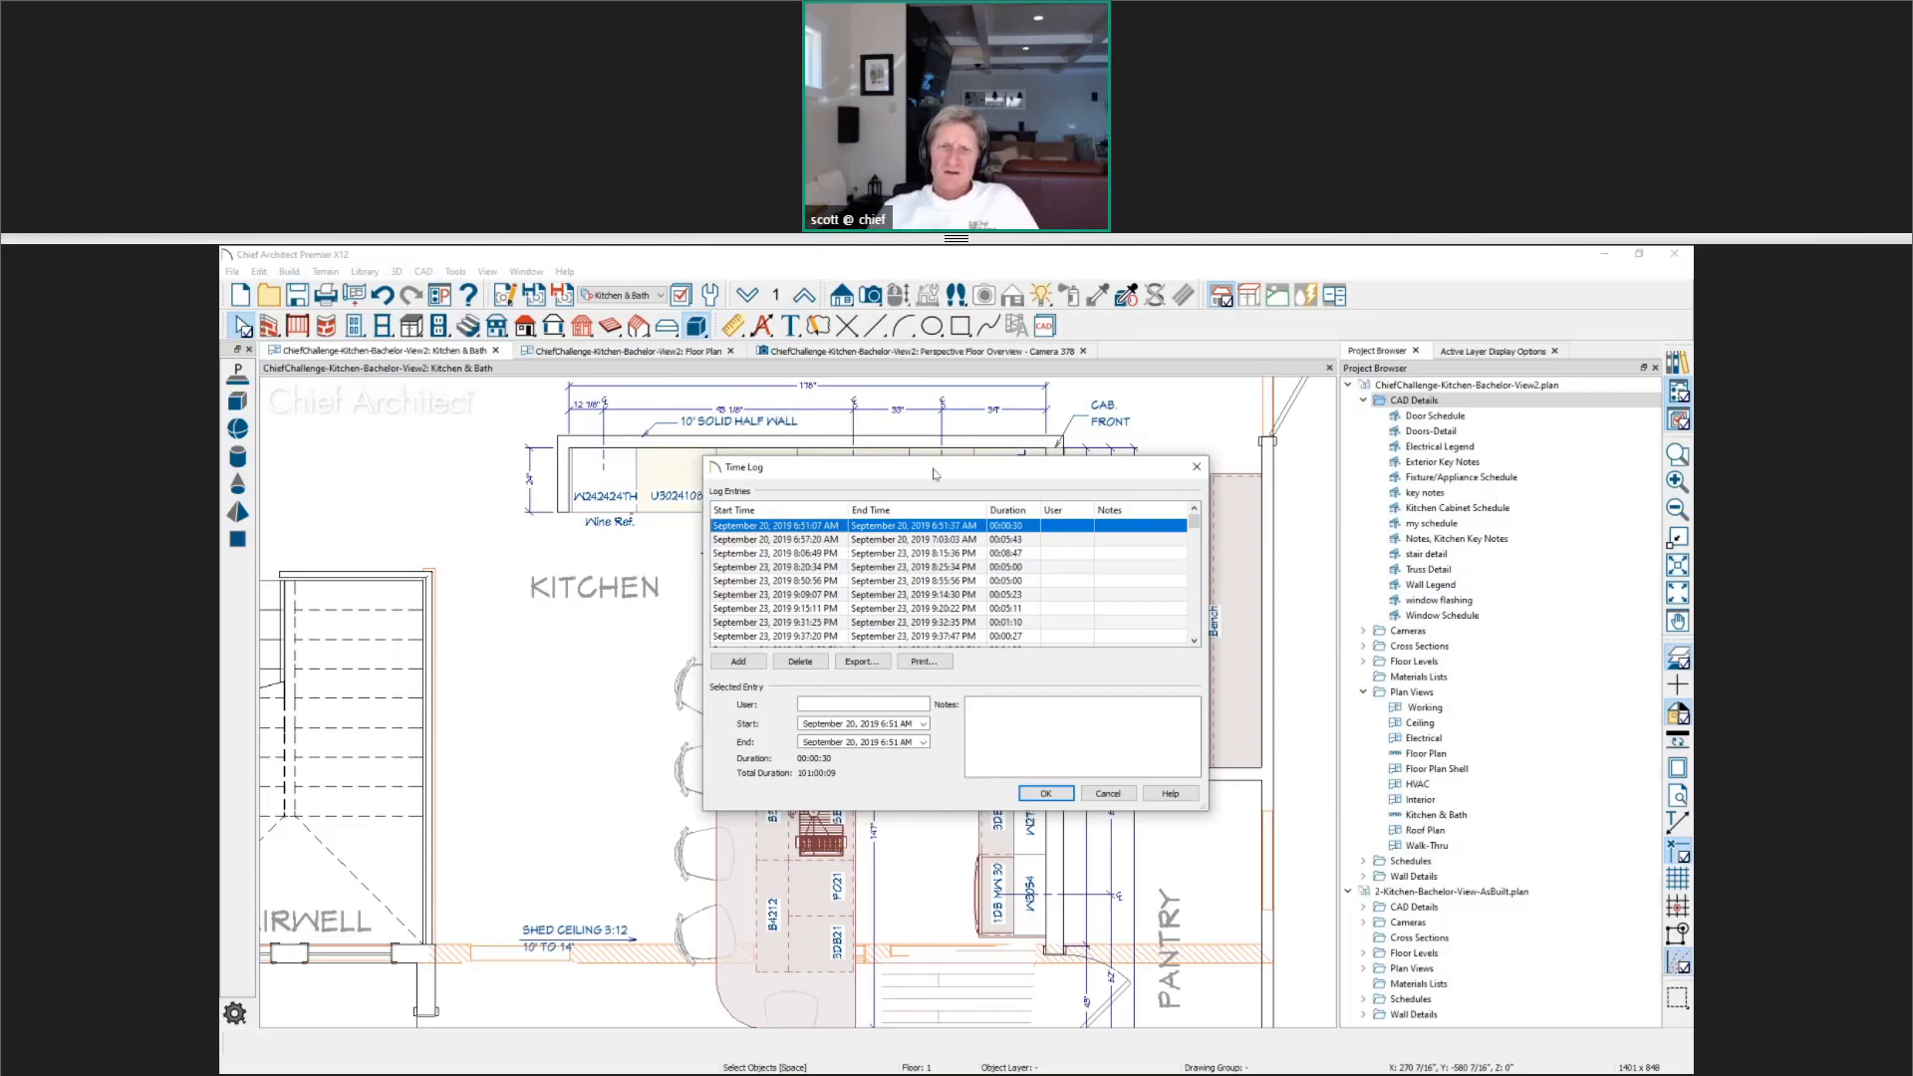
left_click_drag(948, 475, 1045, 467)
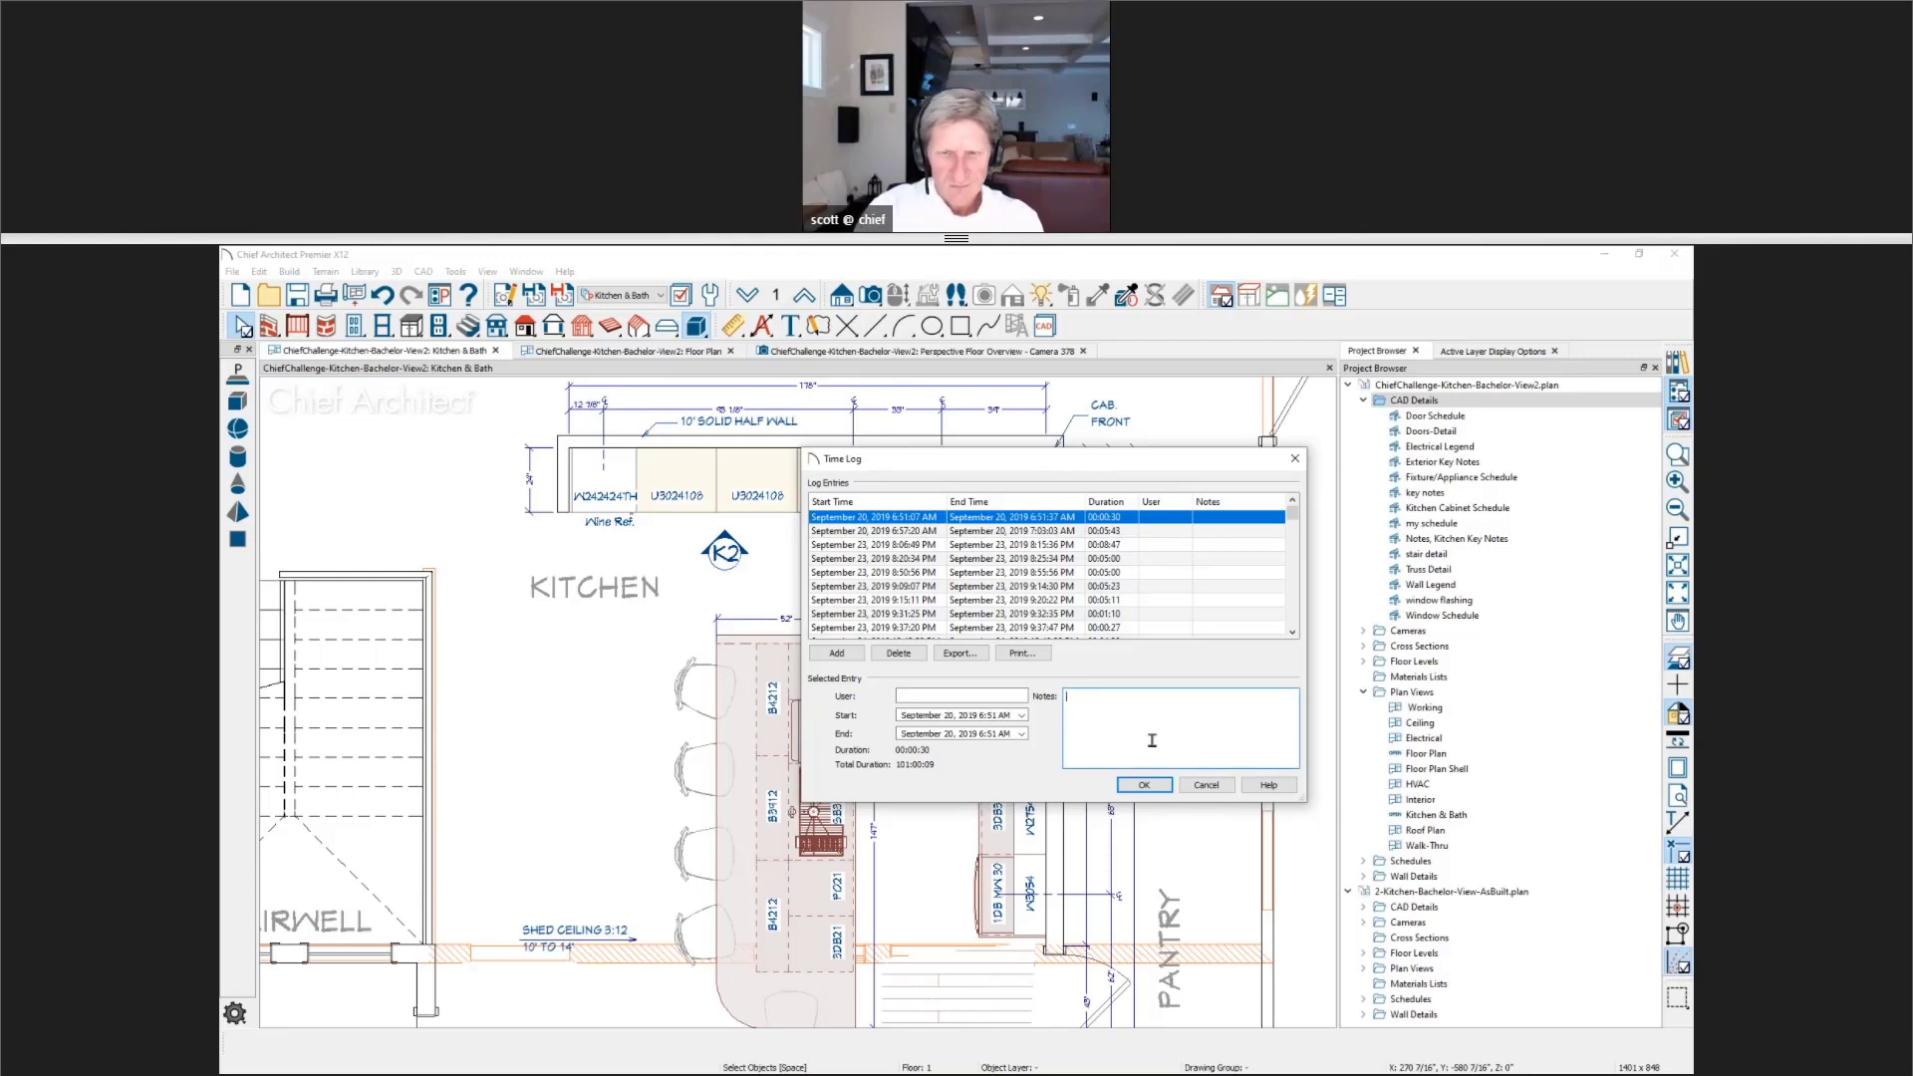
type("ebinar")
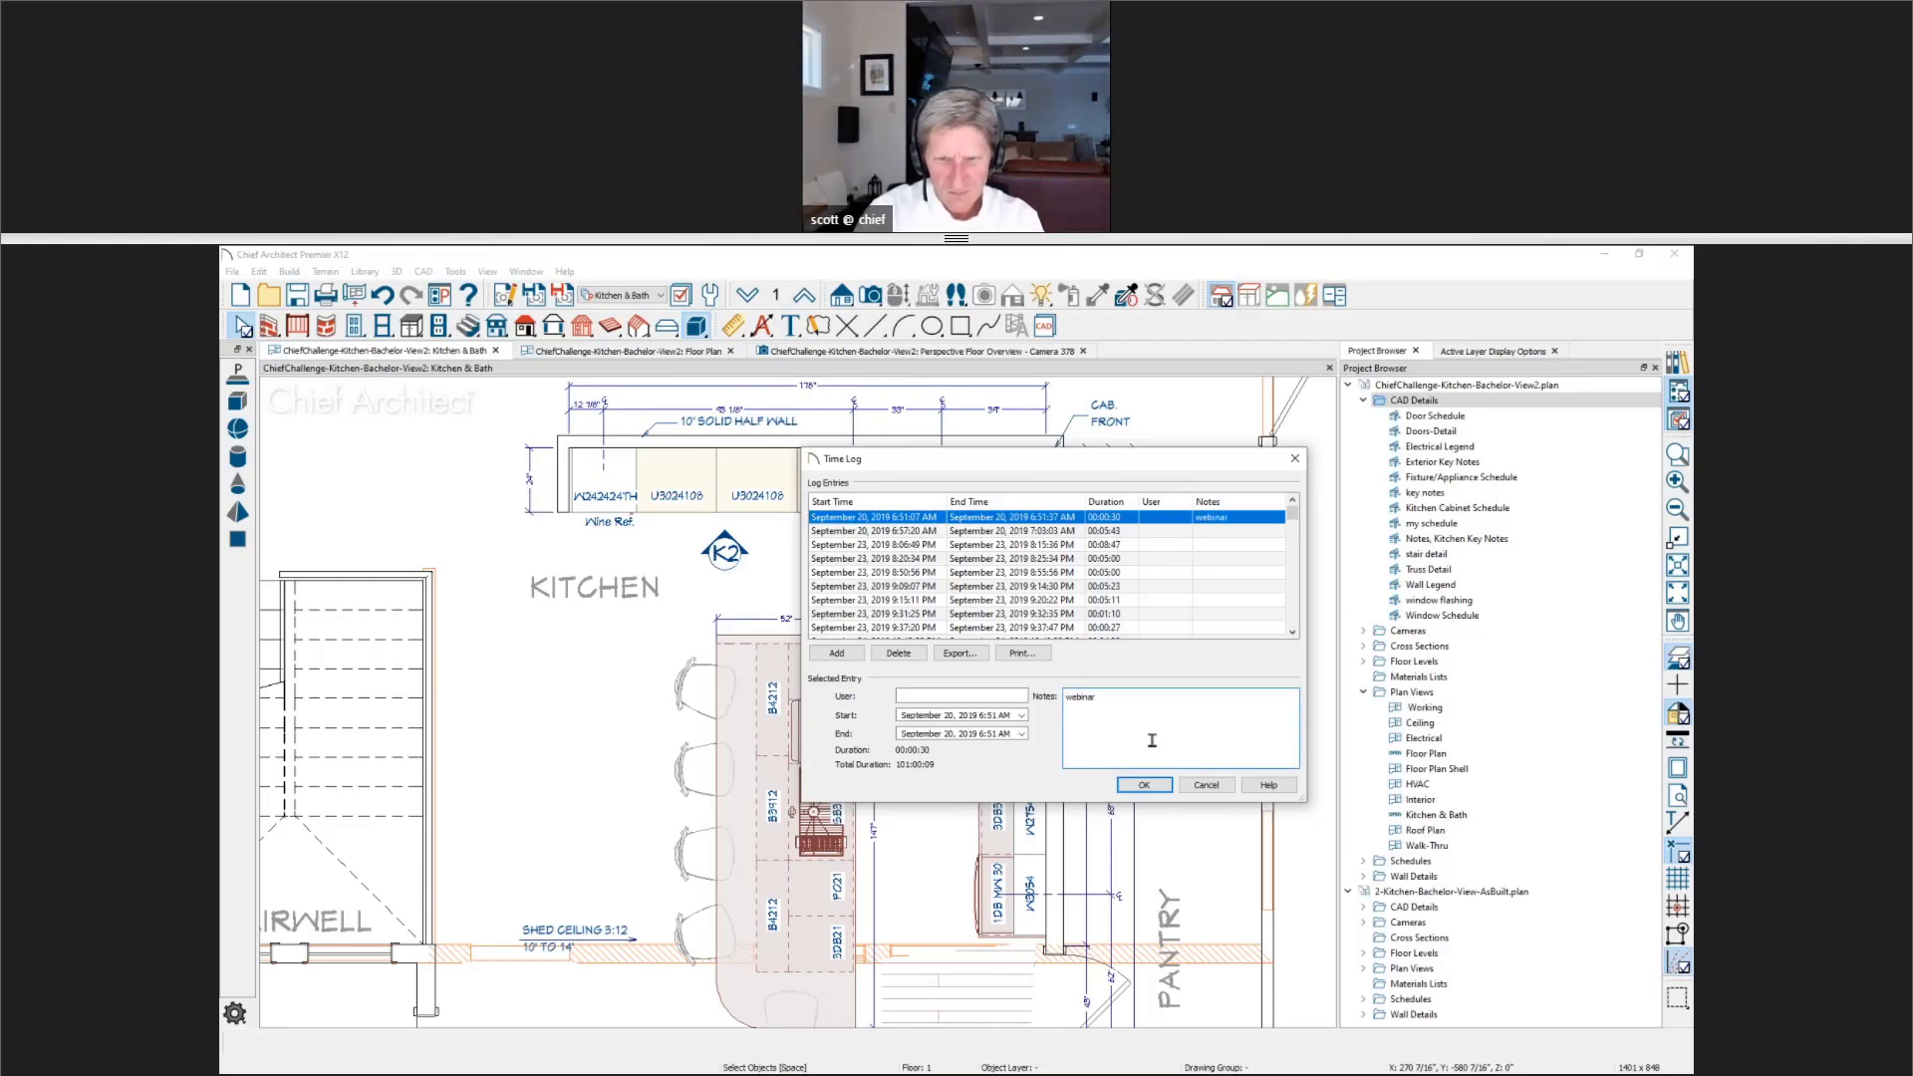
type(" presentation")
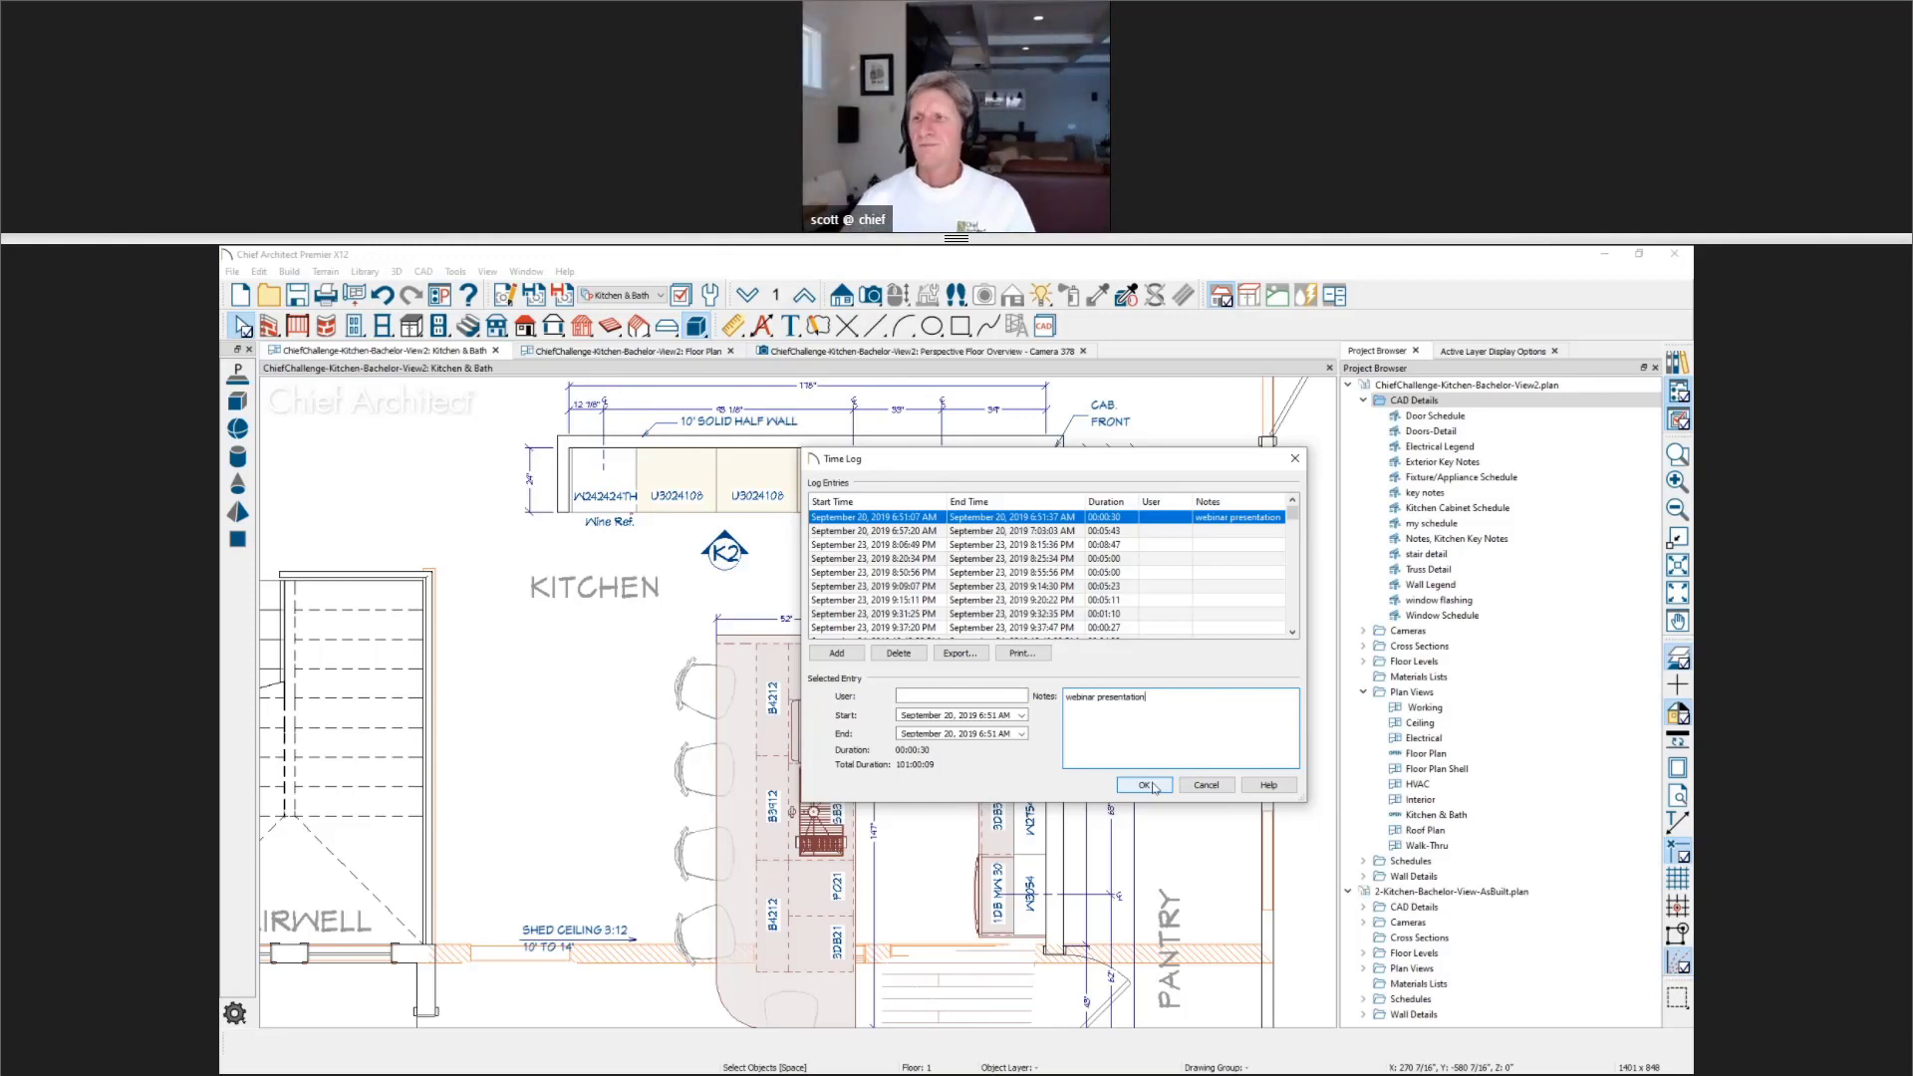
left_click(1145, 785)
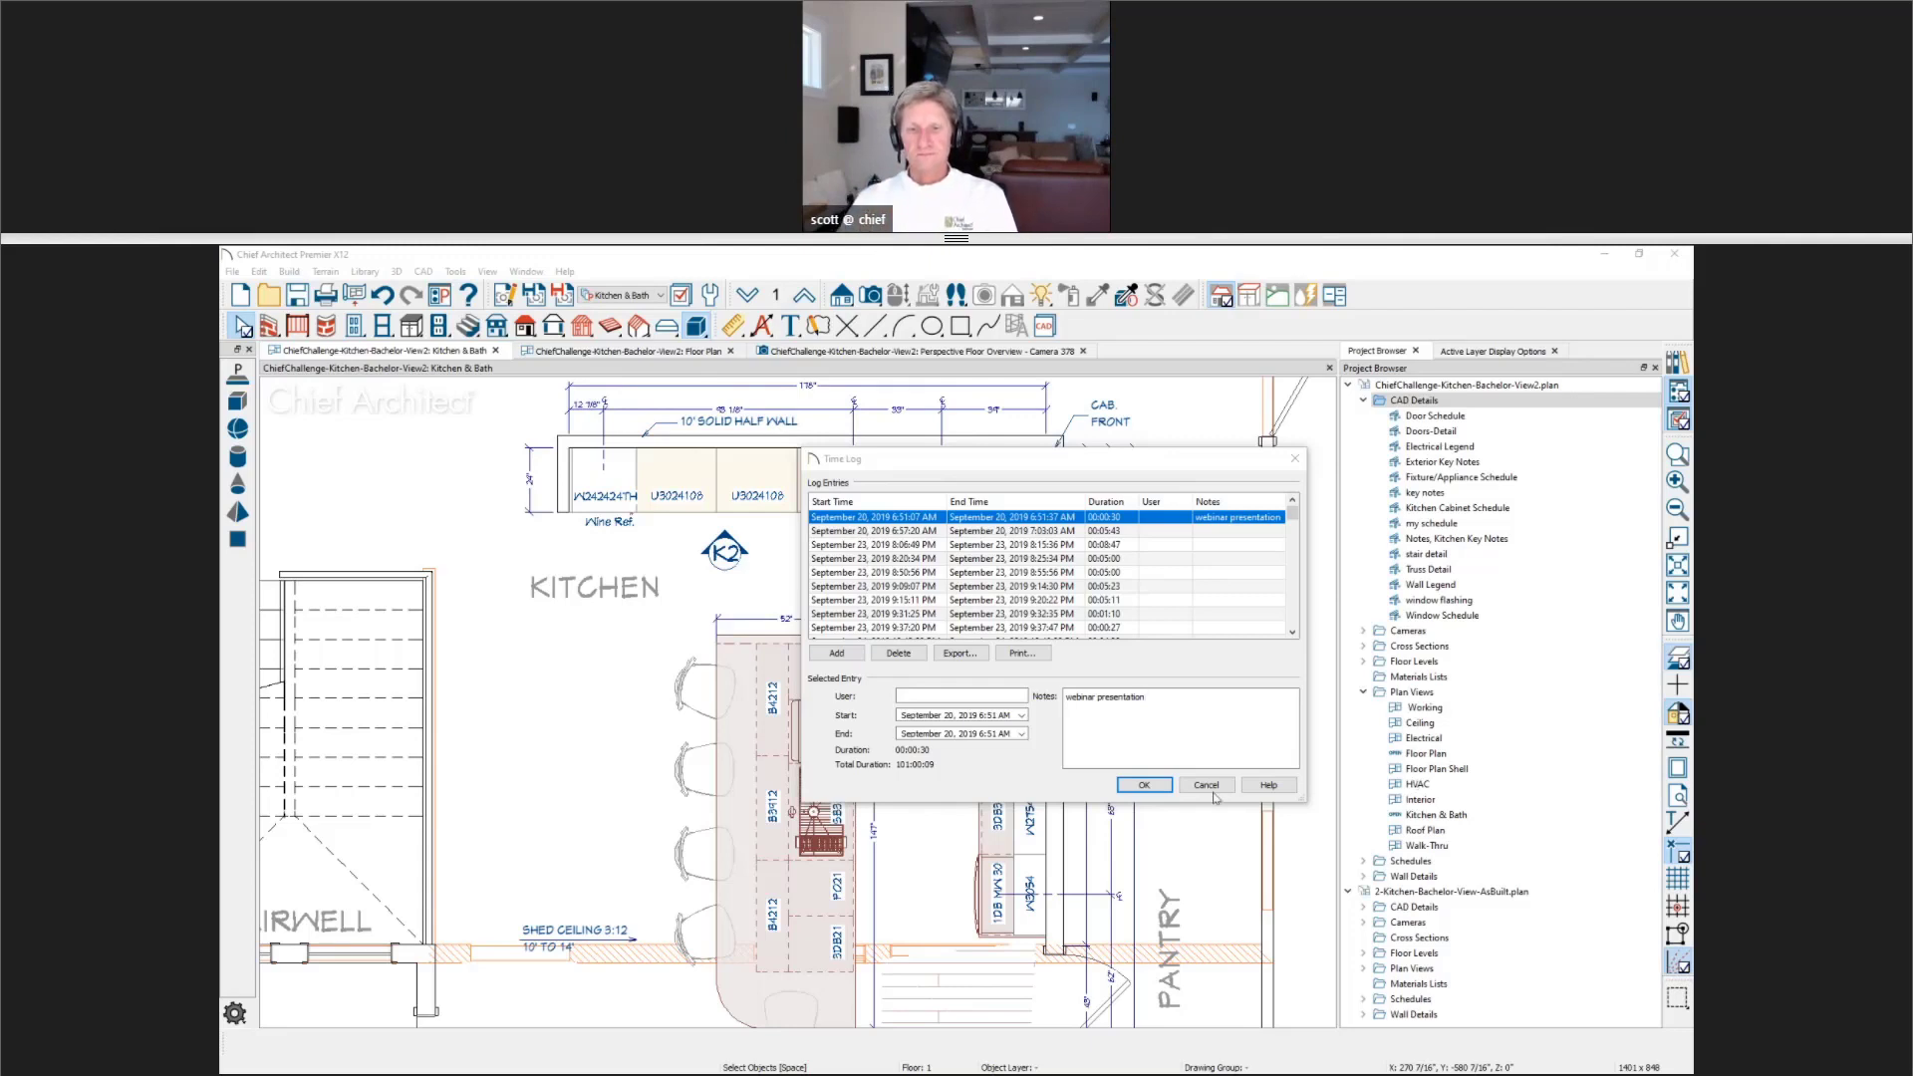
left_click(1163, 792)
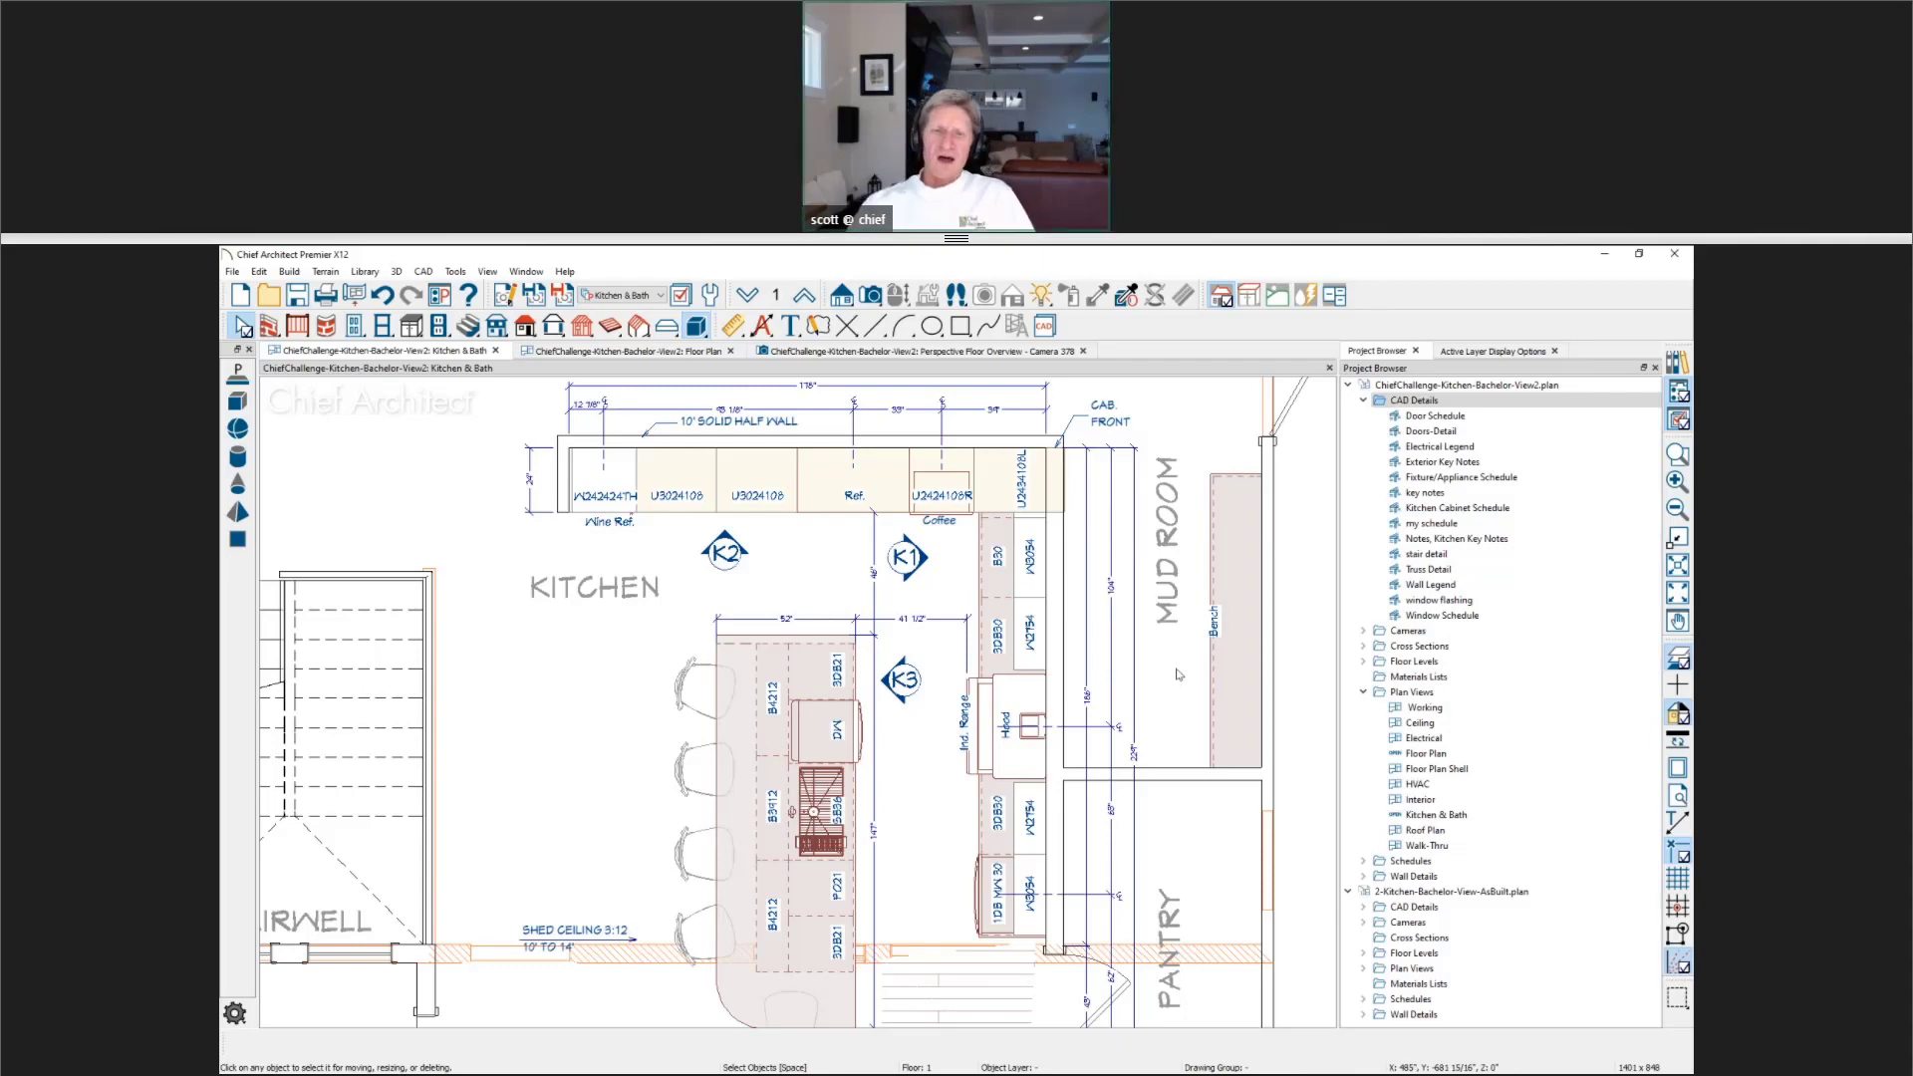
Step: Switch to the Kitchen Remodeling Seminar image in Windows Photo Viewer
key("alt+Tab")
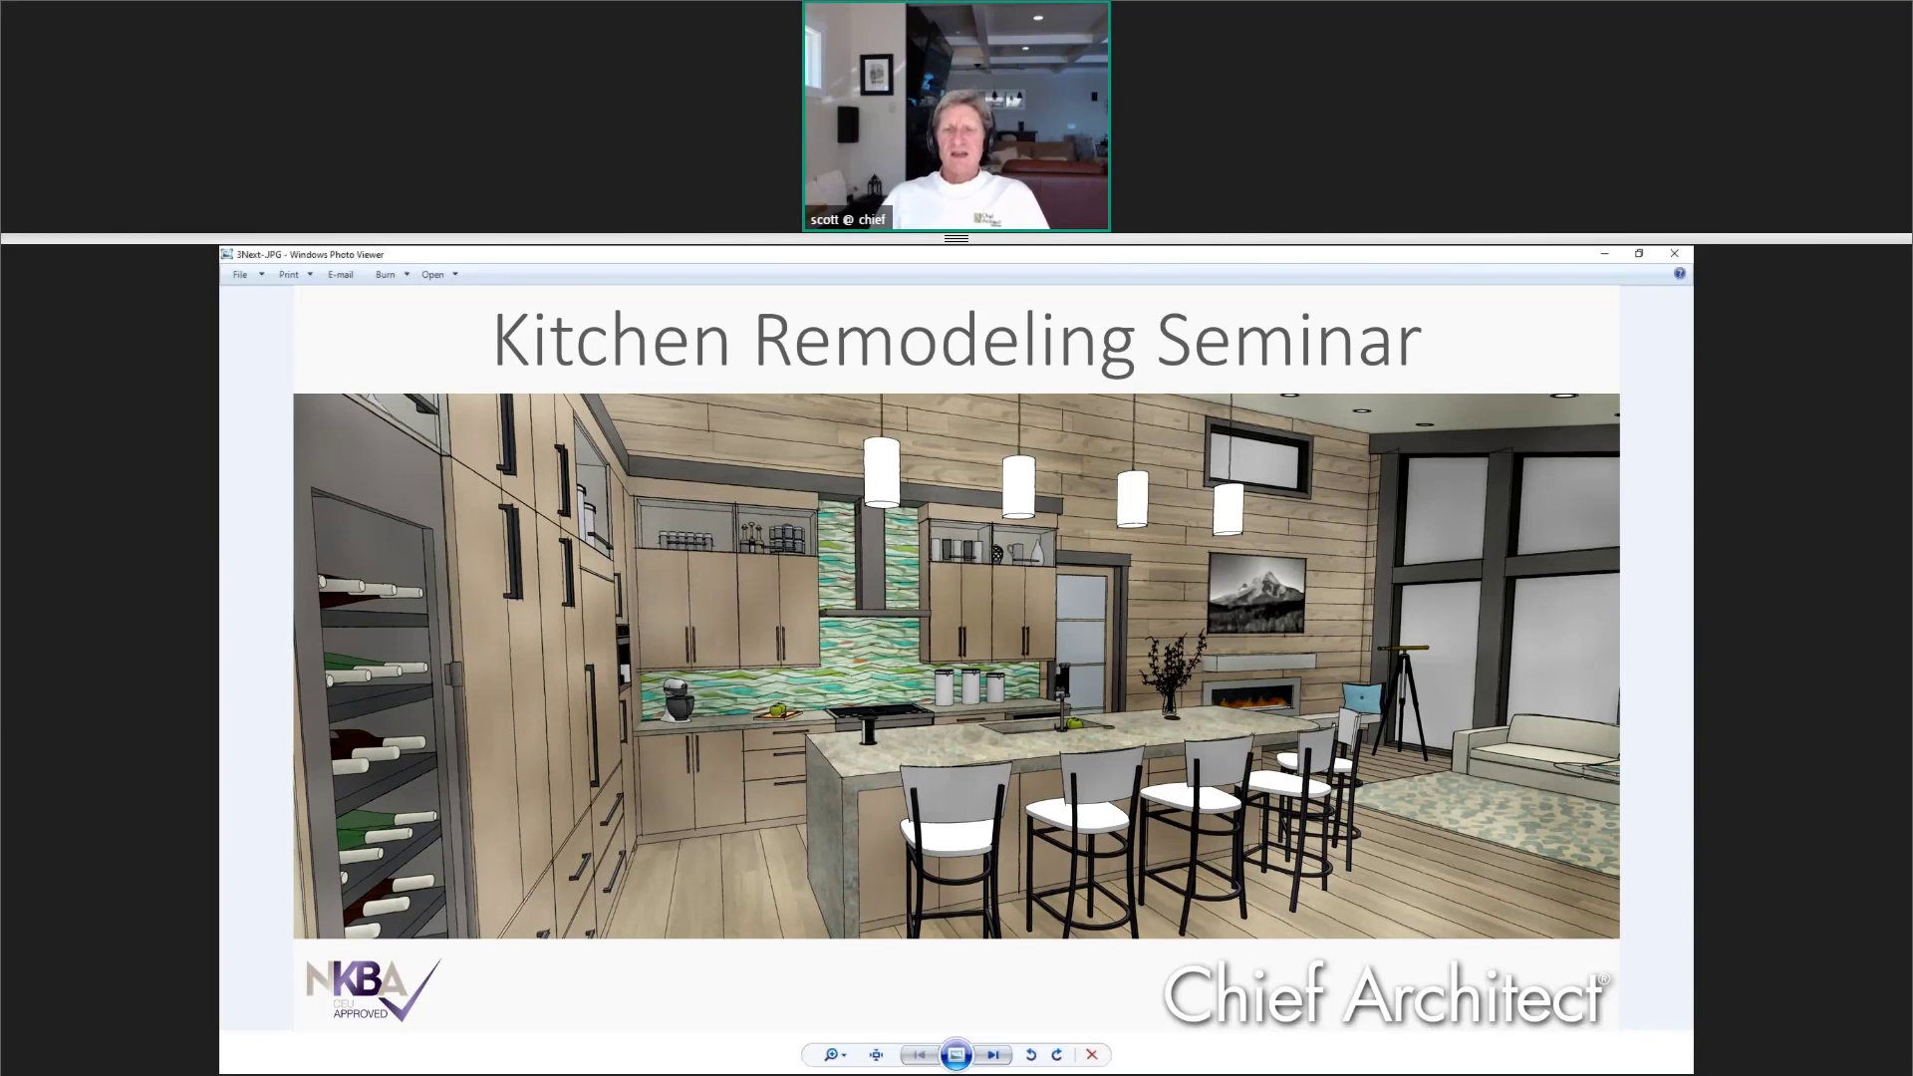